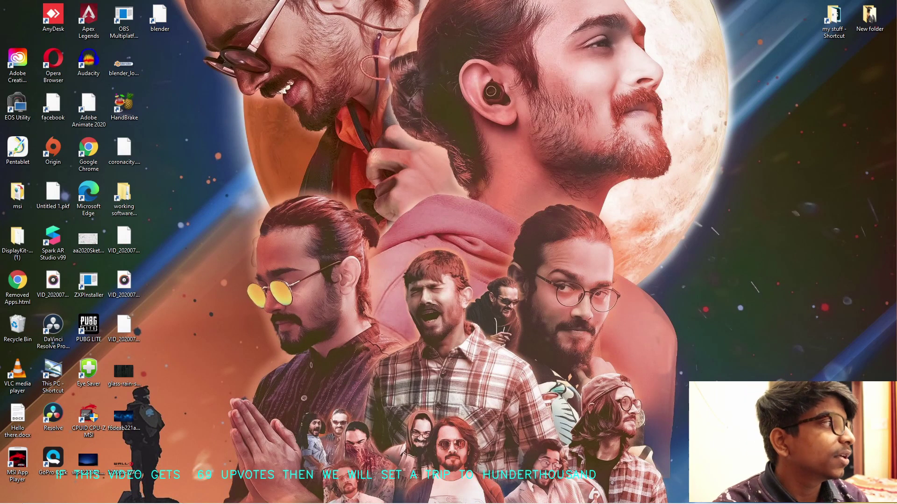
- Browse in File Explorer to the SCI FI RANGER folder under VIDEOS (E:), my stuff, rec, blender recoring
{"action": "mouse_move", "coordinate": [793, 503]}
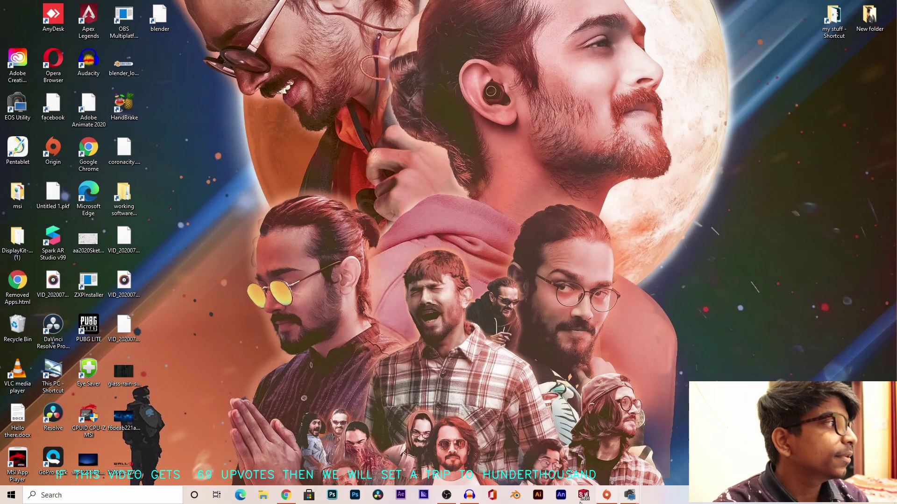
{"action": "left_click", "coordinate": [262, 502]}
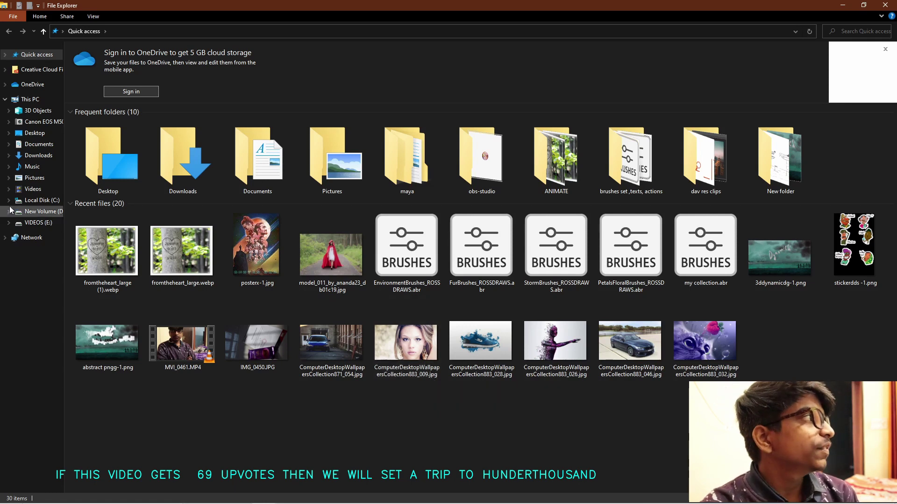
{"action": "left_click", "coordinate": [38, 211]}
{"action": "left_click", "coordinate": [36, 223]}
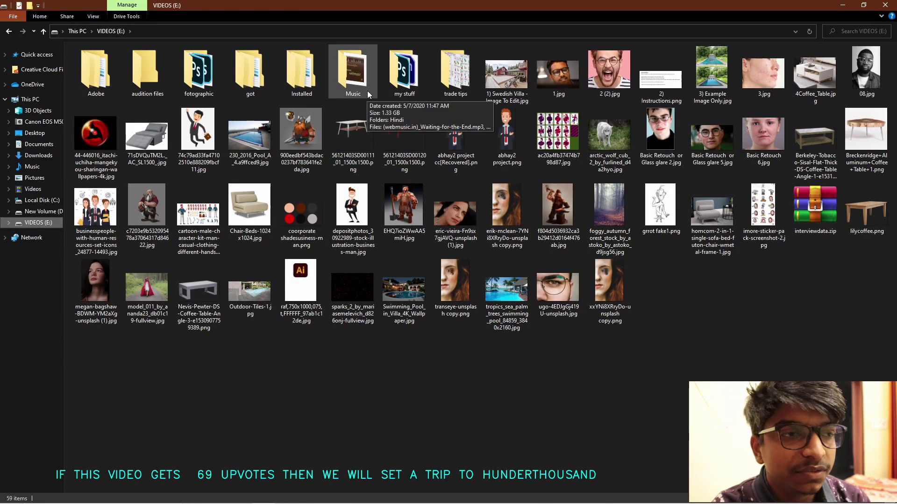
{"action": "double_click", "coordinate": [400, 74]}
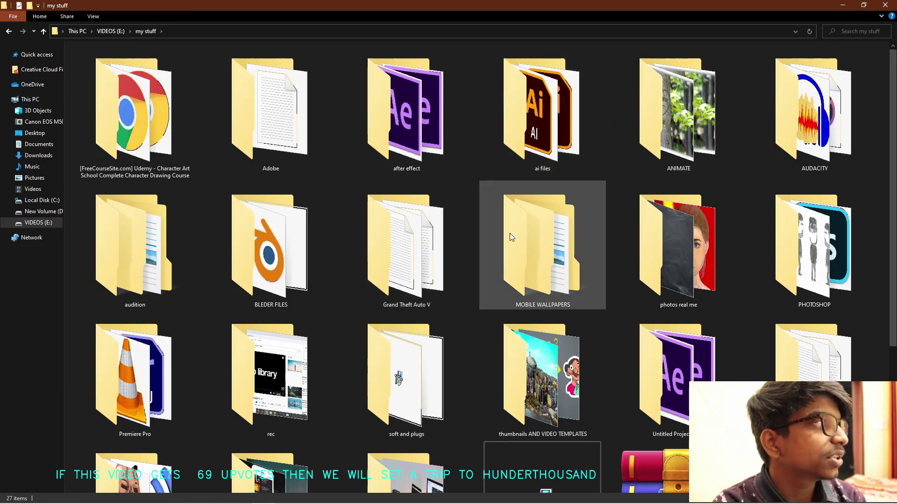
{"action": "double_click", "coordinate": [306, 372]}
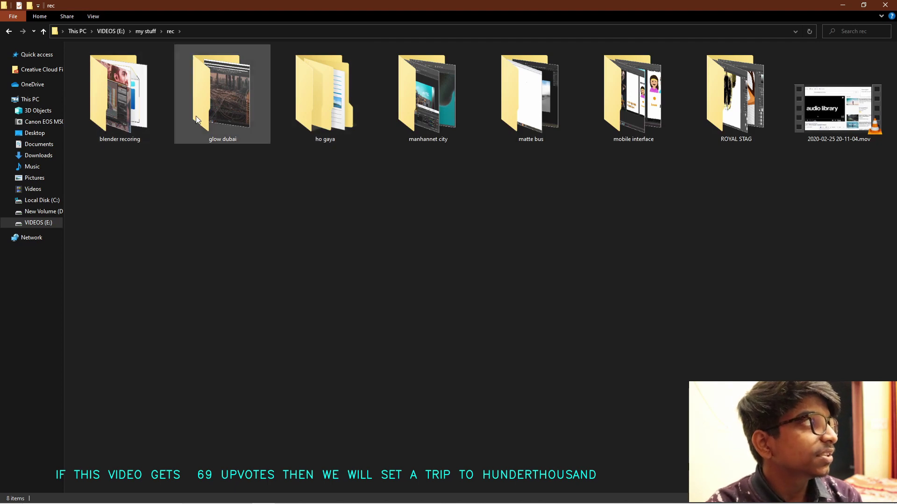
{"action": "left_click", "coordinate": [122, 125]}
{"action": "double_click", "coordinate": [122, 125]}
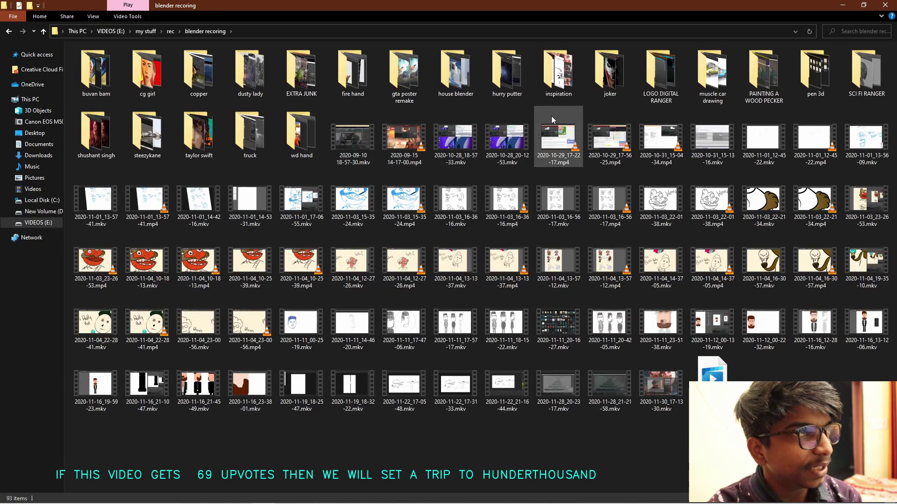
{"action": "double_click", "coordinate": [868, 75]}
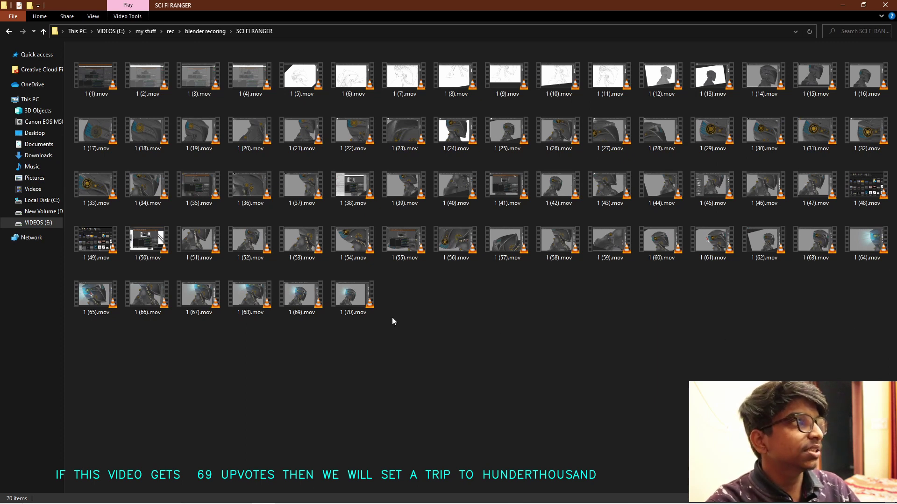
- Select the clips from 1 (1).mov to 1 (70).mov and play them all with VLC media player
{"action": "left_click", "coordinate": [82, 77]}
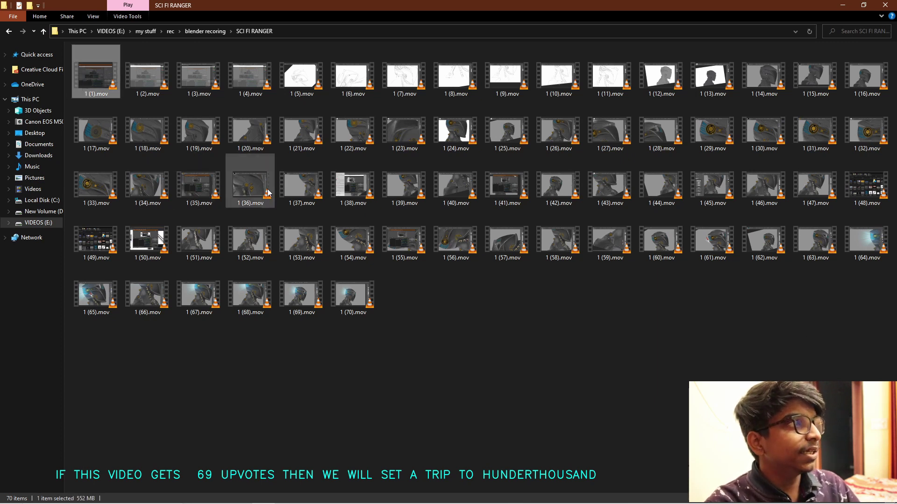
{"action": "left_click", "coordinate": [370, 301], "text": "shift"}
{"action": "right_click", "coordinate": [371, 301]}
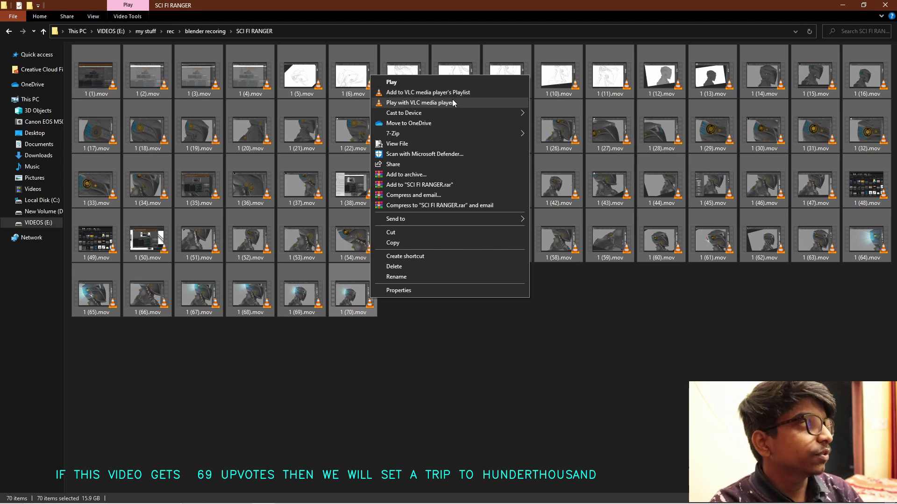
{"action": "left_click", "coordinate": [455, 101]}
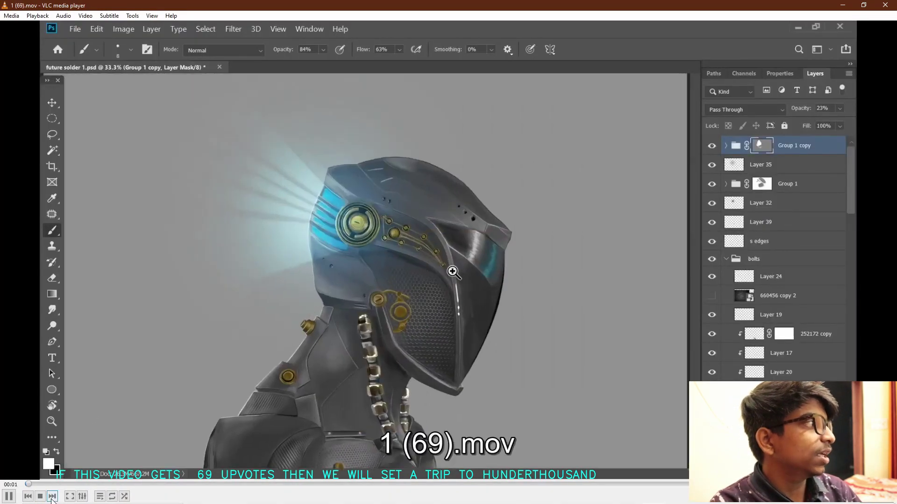
- Skip through the playlist to clip 1 (5).mov, sampling 1 (4).mov on the way, and close the player
{"action": "left_click", "coordinate": [52, 496]}
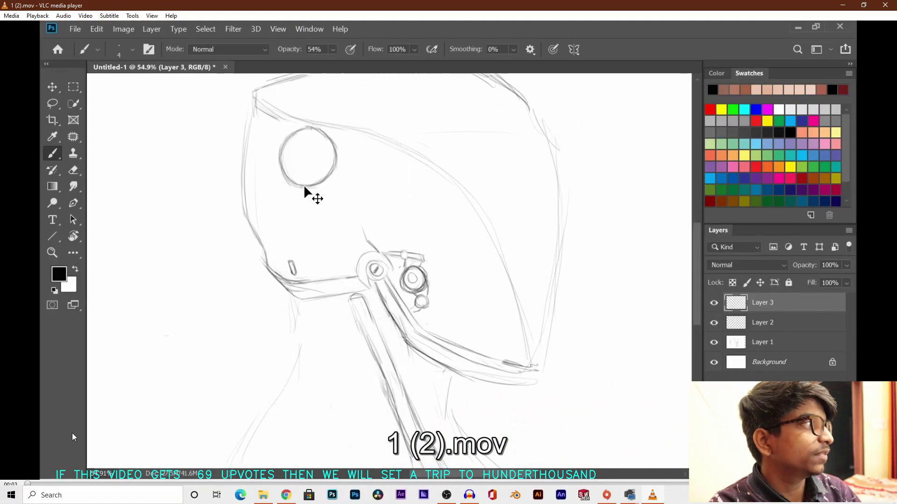
{"action": "left_click", "coordinate": [52, 496]}
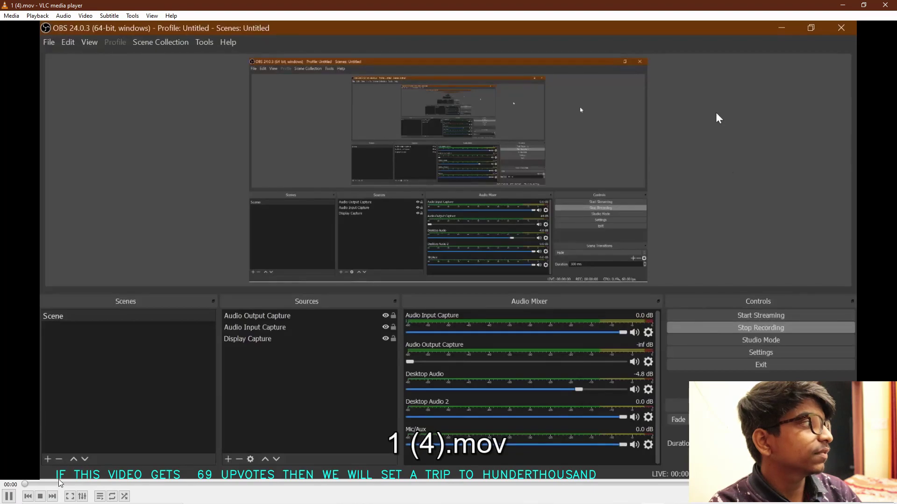
{"action": "left_click", "coordinate": [30, 485]}
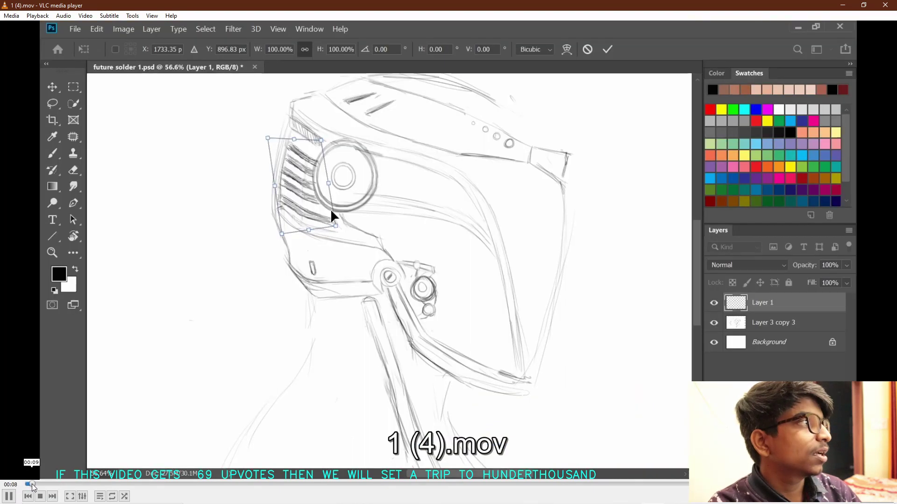
{"action": "left_click", "coordinate": [53, 496]}
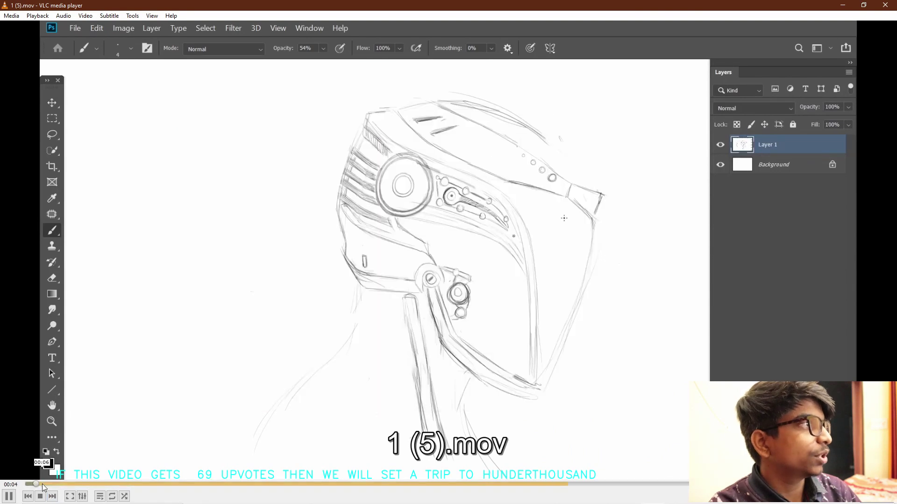
{"action": "left_click", "coordinate": [885, 5]}
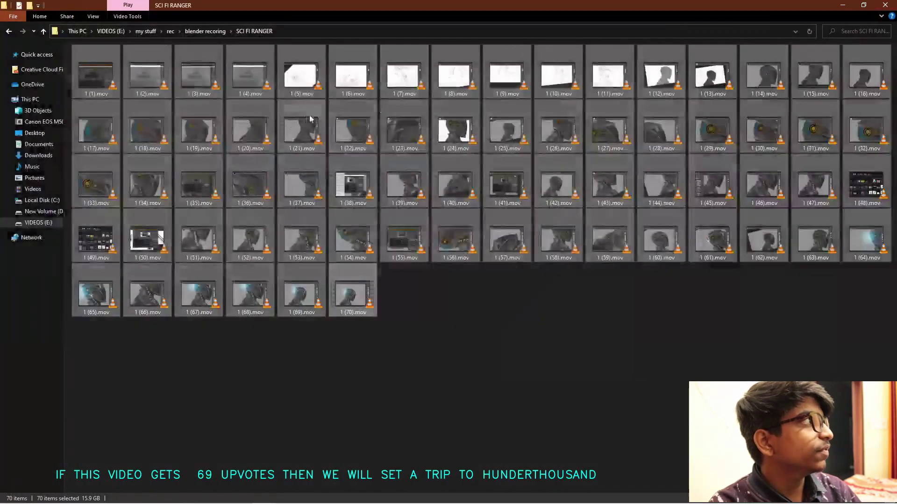
- Play 1 (1).mov on its own, jump ahead to 05:59, and close the player
{"action": "double_click", "coordinate": [94, 83]}
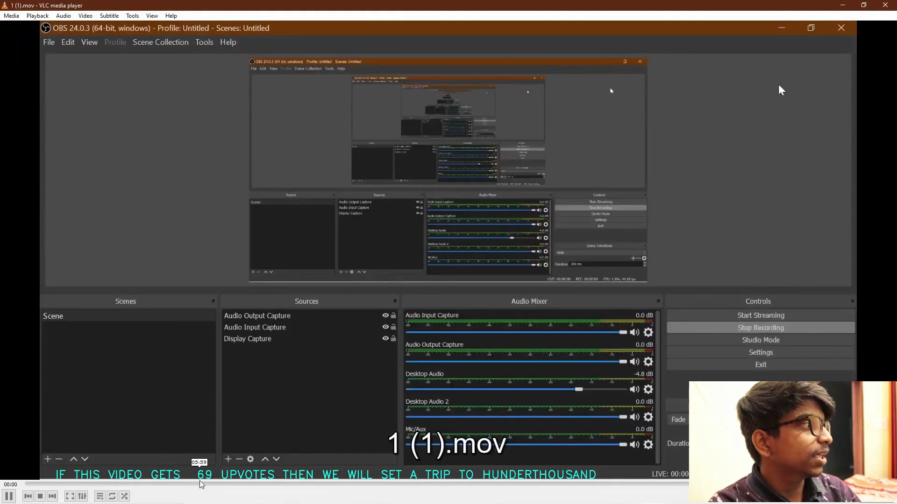
{"action": "left_click", "coordinate": [201, 484]}
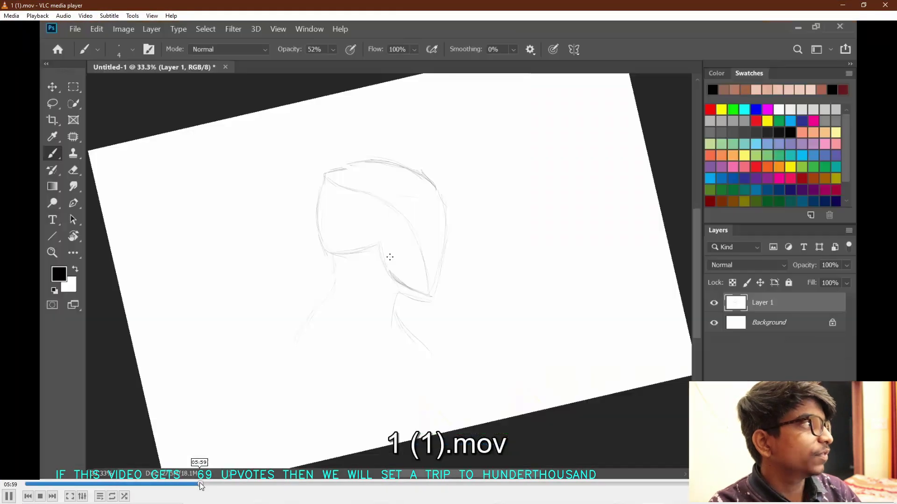
{"action": "key", "text": "alt+F4"}
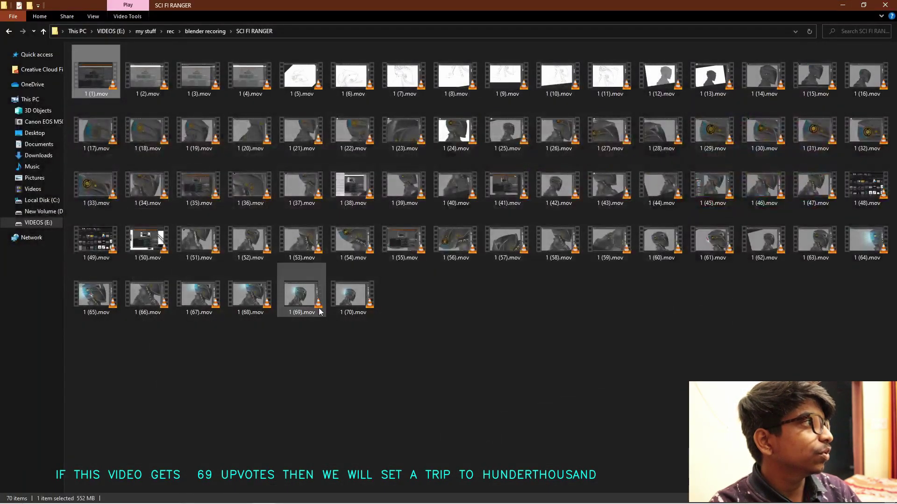
- Play all the clips together in VLC, starting with 1 (1).mov at 00:56 in full screen
{"action": "key", "text": "ctrl+a"}
{"action": "right_click", "coordinate": [87, 83]}
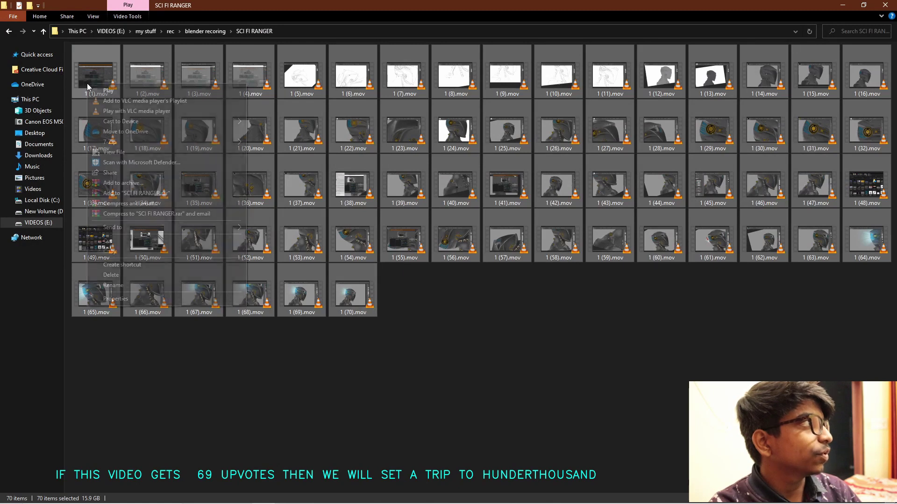
{"action": "left_click", "coordinate": [121, 92]}
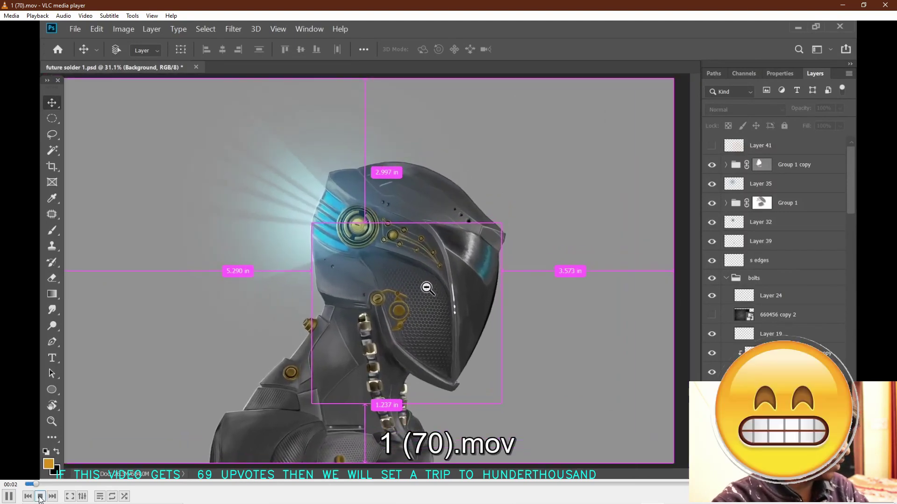
{"action": "left_click", "coordinate": [54, 496]}
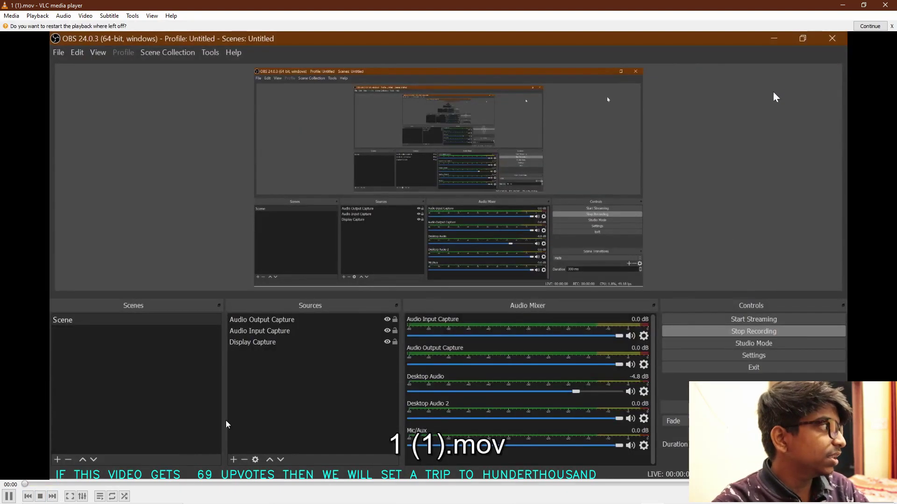
{"action": "left_click", "coordinate": [51, 485]}
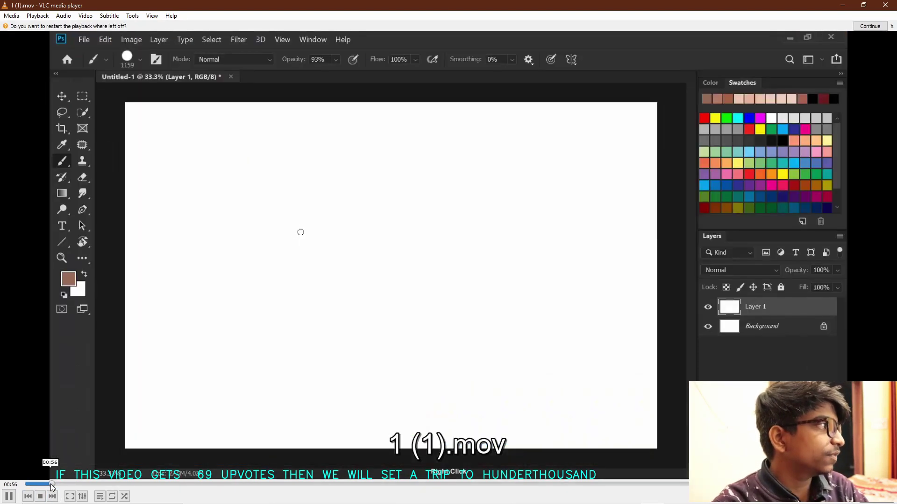
{"action": "double_click", "coordinate": [196, 439]}
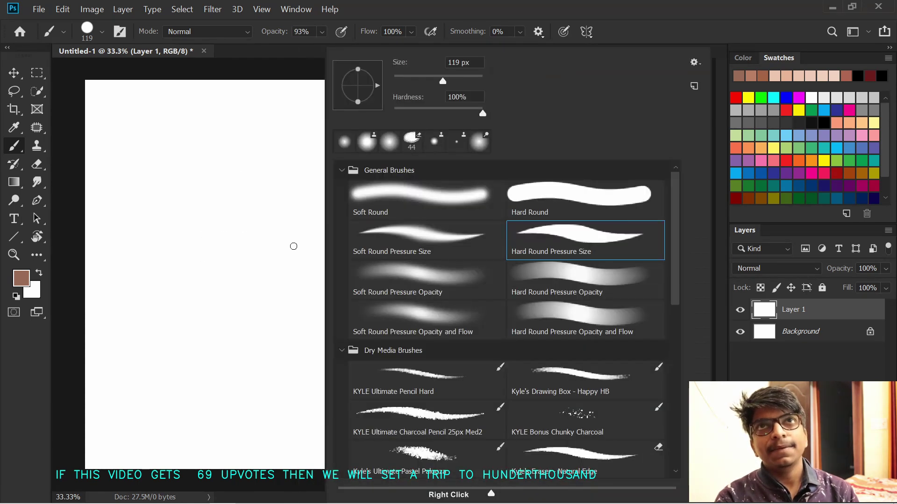
- Dismiss the brush presets and resize the brush to 243 px
{"action": "left_click", "coordinate": [292, 243]}
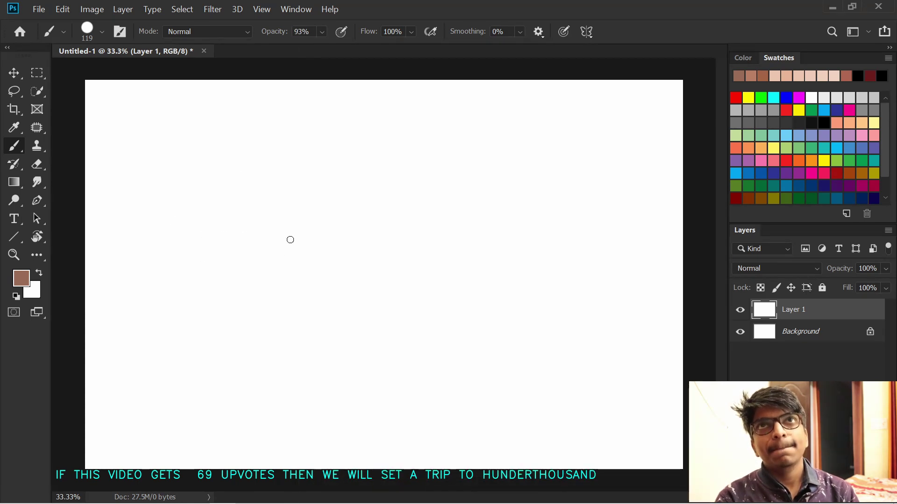
{"action": "right_click", "coordinate": [252, 209], "text": "alt"}
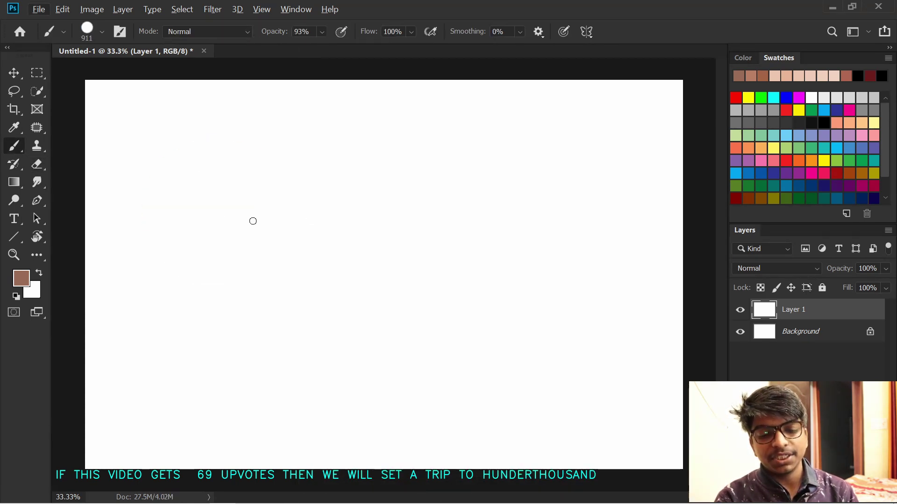
{"action": "right_click", "coordinate": [304, 215], "text": "alt"}
{"action": "middle_click", "coordinate": [212, 183]}
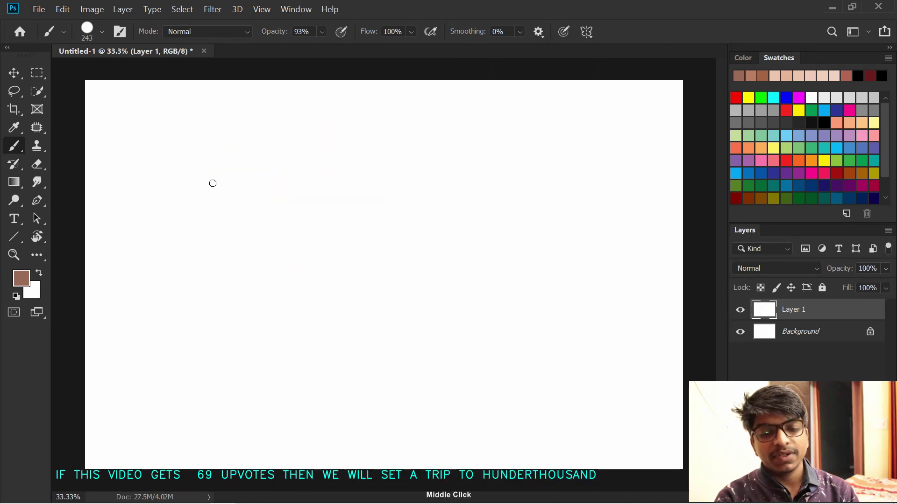
{"action": "right_click", "coordinate": [220, 209]}
{"action": "key", "text": "ctrl+minus"}
{"action": "key", "text": "ctrl+plus"}
{"action": "key", "text": "ctrl+z"}
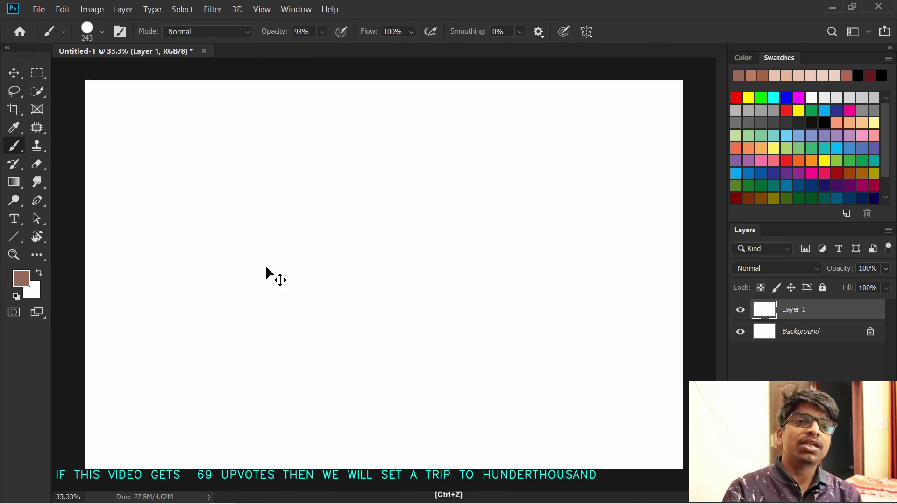
{"action": "key", "text": "alt"}
{"action": "key", "text": "ctrl+plus"}
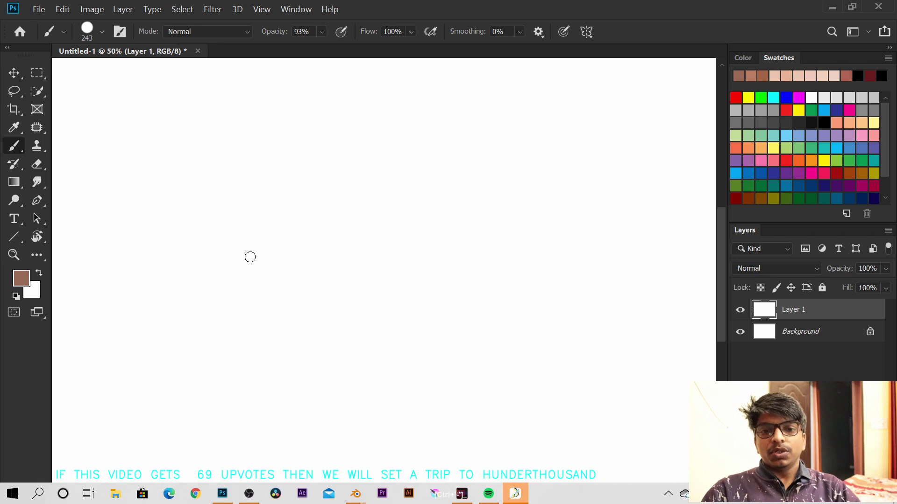
- In the PenTablet settings, assign Pen/Eraser to the pen's Middle Click button and close the window
{"action": "left_click", "coordinate": [516, 493]}
{"action": "left_click", "coordinate": [411, 133]}
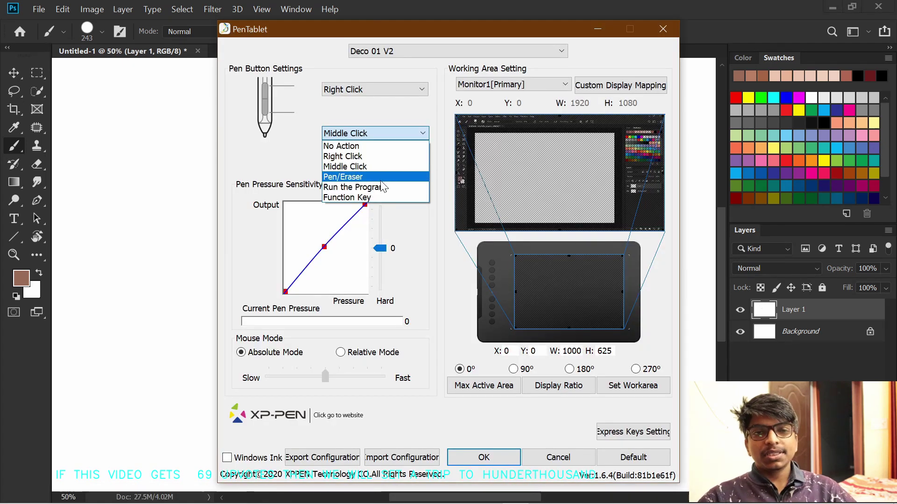
{"action": "left_click", "coordinate": [343, 177]}
{"action": "left_click", "coordinate": [662, 29]}
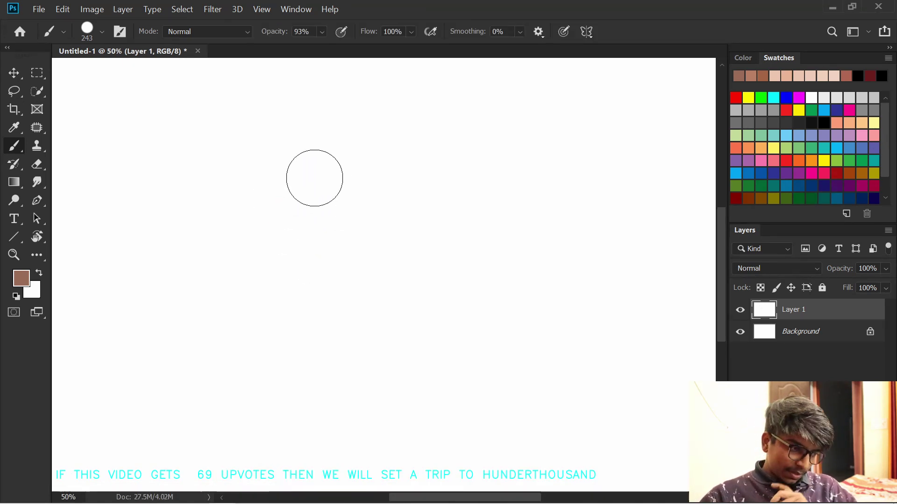
- Reduce the brush size to 45 px
{"action": "key", "text": "bracketleft"}
{"action": "key", "text": "bracketleft"}
{"action": "key", "text": "bracketleft"}
{"action": "key", "text": "bracketleft"}
{"action": "key", "text": "bracketleft"}
{"action": "key", "text": "bracketleft"}
{"action": "key", "text": "bracketleft"}
{"action": "key", "text": "bracketleft"}
{"action": "key", "text": "bracketleft"}
{"action": "key", "text": "bracketleft"}
{"action": "key", "text": "bracketleft"}
- Set the foreground color to black and the brush opacity to 52%
{"action": "left_click", "coordinate": [21, 278]}
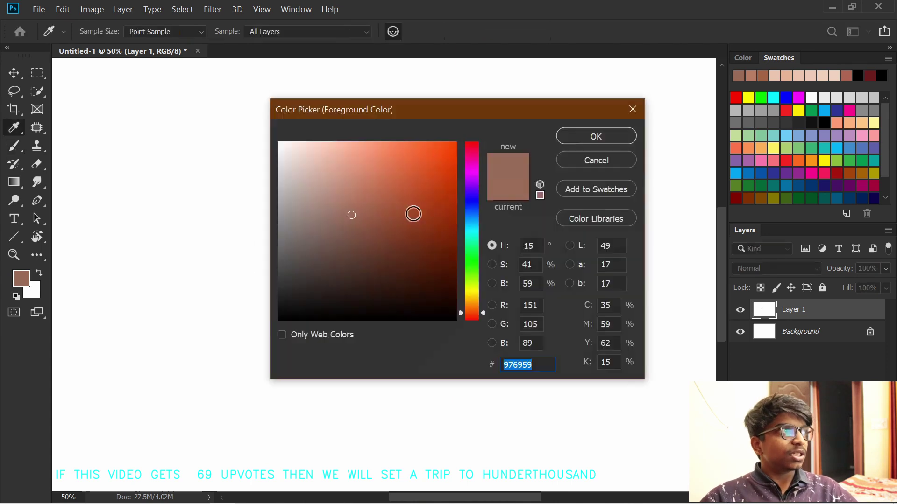
{"action": "left_click", "coordinate": [355, 318]}
{"action": "key", "text": "Return"}
{"action": "left_click_drag", "start_coordinate": [274, 32], "coordinate": [254, 33]}
- Paint a test scribble on the blank canvas, undo it, and check the brush presets
{"action": "left_click_drag", "start_coordinate": [303, 135], "coordinate": [312, 222]}
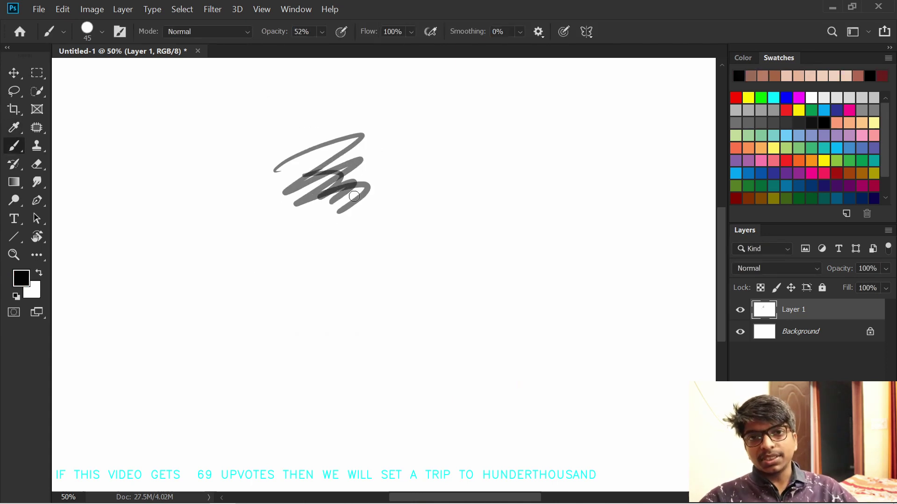
{"action": "key", "text": "ctrl+z"}
{"action": "left_click", "coordinate": [101, 31]}
{"action": "left_click", "coordinate": [462, 257]}
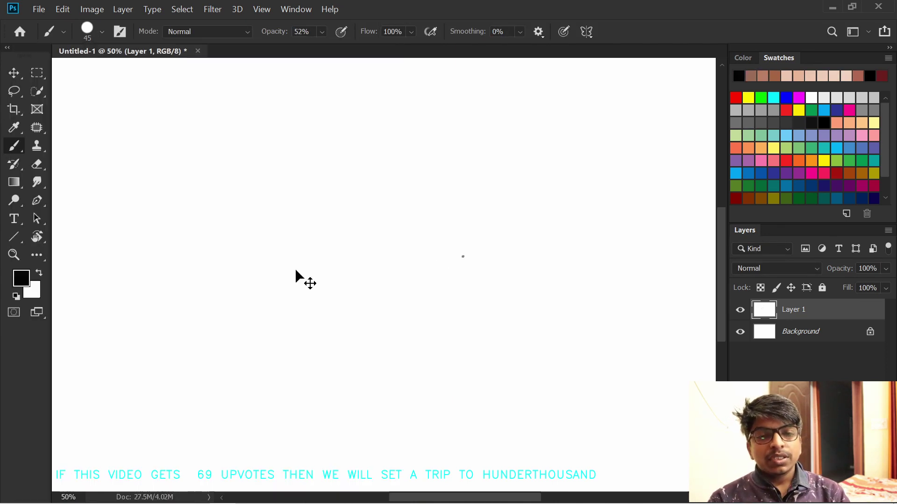
- Reduce the brush size to 7 px
{"action": "key", "text": "bracketleft"}
{"action": "key", "text": "bracketleft"}
{"action": "key", "text": "bracketleft"}
{"action": "key", "text": "bracketleft"}
{"action": "key", "text": "bracketleft"}
{"action": "key", "text": "bracketleft"}
{"action": "key", "text": "bracketleft"}
{"action": "key", "text": "bracketleft"}
{"action": "key", "text": "bracketleft"}
{"action": "key", "text": "bracketleft"}
{"action": "key", "text": "bracketleft"}
- Paint small zigzag test strokes with the 7 px and 3 px brush on Layer 1 and undo them
{"action": "mouse_move", "coordinate": [298, 199]}
{"action": "left_mouse_down"}
{"action": "mouse_move", "coordinate": [316, 231]}
{"action": "mouse_move", "coordinate": [336, 230]}
{"action": "left_mouse_up"}
{"action": "key", "text": "ctrl+z"}
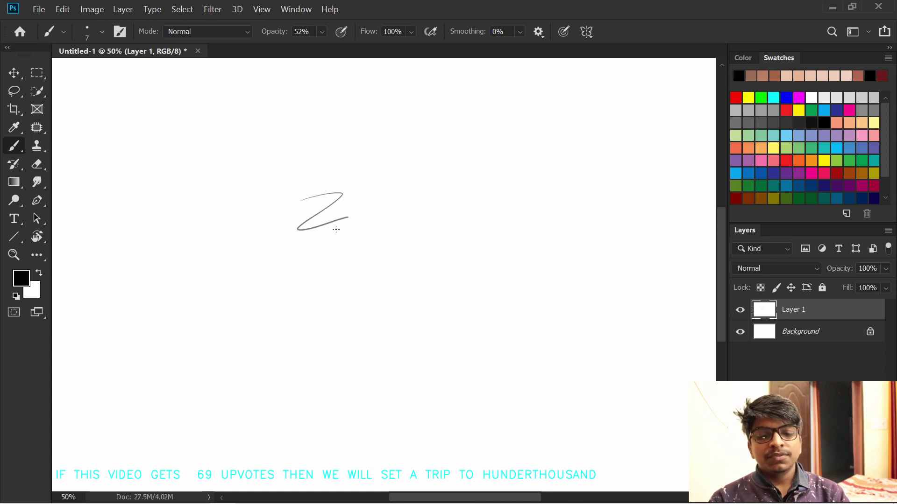
{"action": "key", "text": "ctrl+z"}
{"action": "left_click_drag", "start_coordinate": [308, 202], "coordinate": [334, 223]}
{"action": "mouse_move", "coordinate": [305, 236]}
{"action": "left_mouse_down"}
{"action": "mouse_move", "coordinate": [326, 255]}
{"action": "mouse_move", "coordinate": [332, 302]}
{"action": "left_mouse_up"}
{"action": "key", "text": "ctrl+z"}
{"action": "key", "text": "ctrl+z"}
{"action": "key", "text": "ctrl+z"}
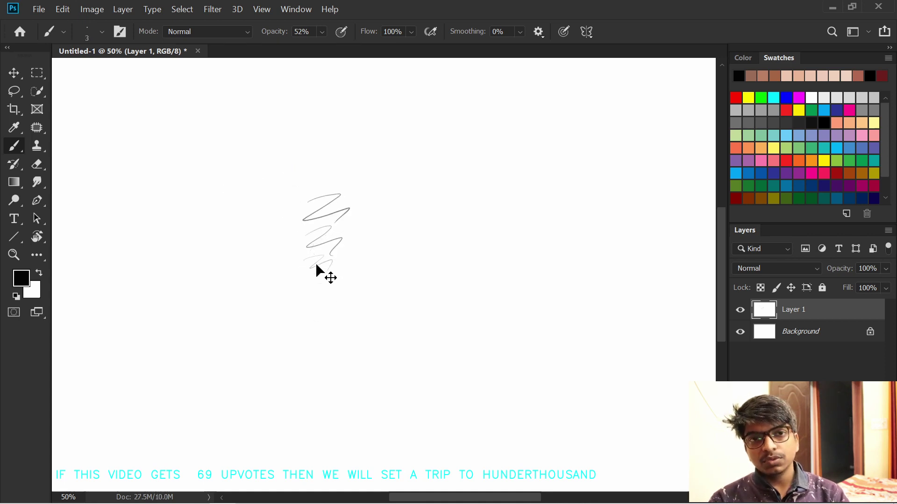
{"action": "left_click_drag", "start_coordinate": [319, 217], "coordinate": [354, 267]}
{"action": "key", "text": "ctrl+z"}
{"action": "left_click_drag", "start_coordinate": [330, 155], "coordinate": [397, 298]}
{"action": "mouse_move", "coordinate": [350, 145]}
{"action": "left_mouse_down"}
{"action": "mouse_move", "coordinate": [454, 173]}
{"action": "mouse_move", "coordinate": [336, 158]}
{"action": "left_mouse_up"}
{"action": "key", "text": "ctrl+z"}
{"action": "key", "text": "ctrl+z"}
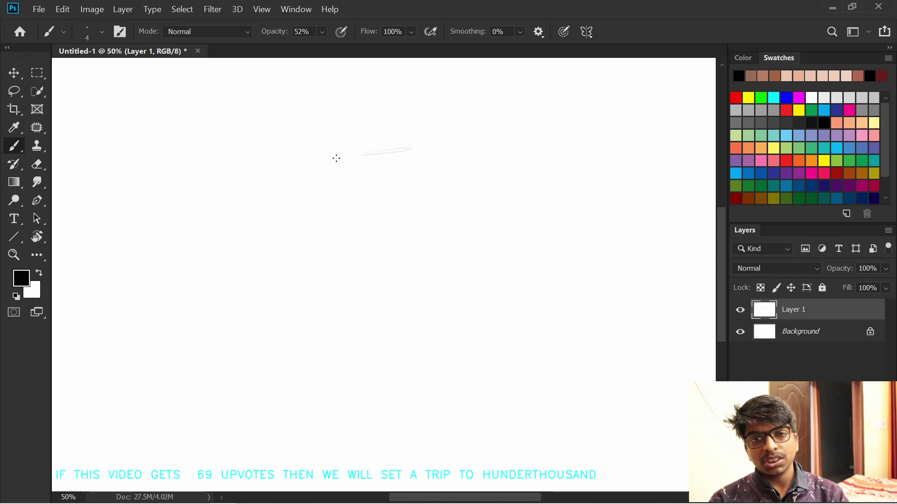
{"action": "left_click", "coordinate": [62, 9]}
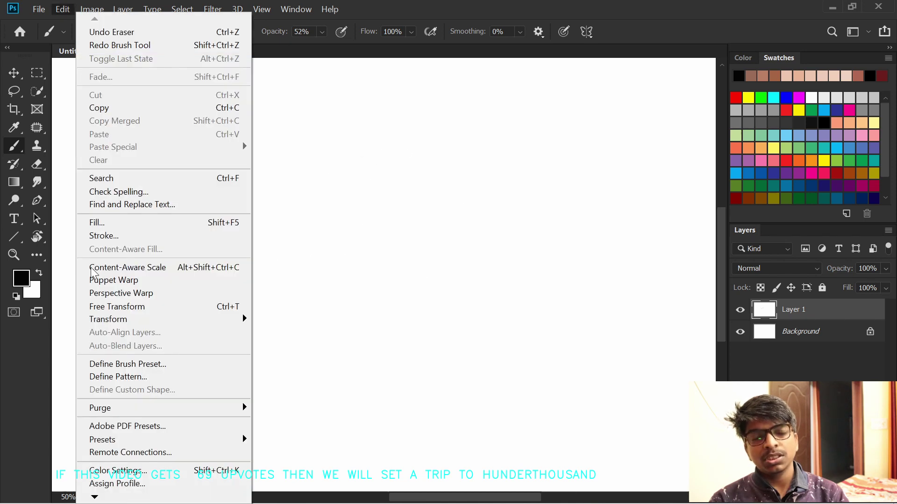
{"action": "scroll", "coordinate": [141, 444], "scroll_direction": "down", "scroll_amount": 2}
{"action": "left_click", "coordinate": [280, 251]}
{"action": "key", "text": "Return"}
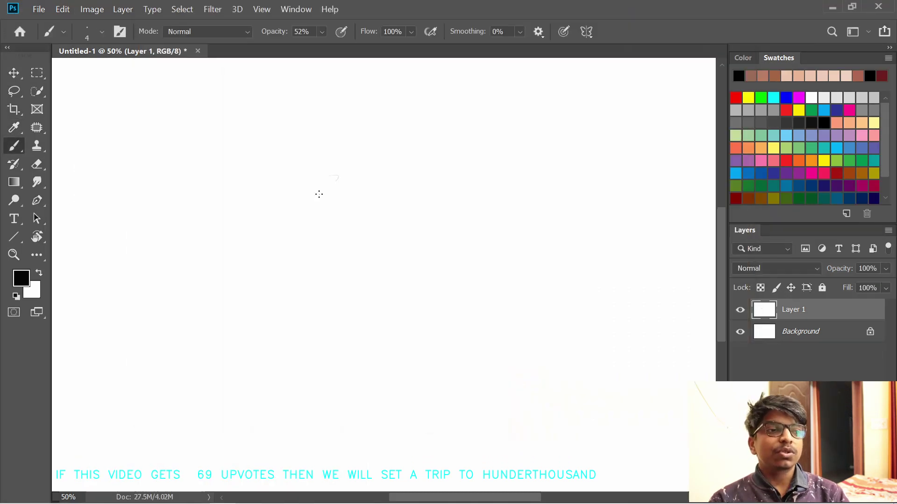
{"action": "left_click_drag", "start_coordinate": [318, 194], "coordinate": [341, 242]}
{"action": "key", "text": "ctrl+z"}
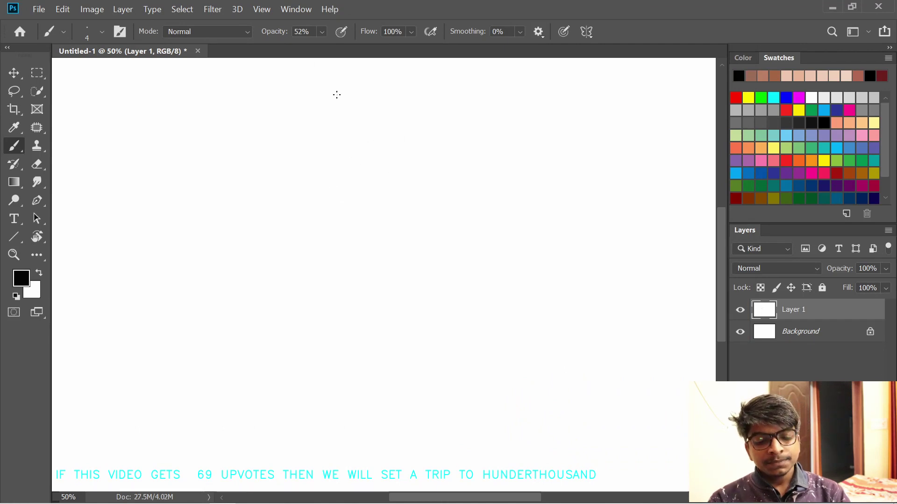
- Sketch the rough outline of the character's helmeted head on Layer 1, with light neck and shoulder lines below it
{"action": "key", "text": "space"}
{"action": "left_click_drag", "start_coordinate": [384, 174], "coordinate": [413, 163]}
{"action": "key", "text": "r"}
{"action": "key", "text": "ctrl+minus"}
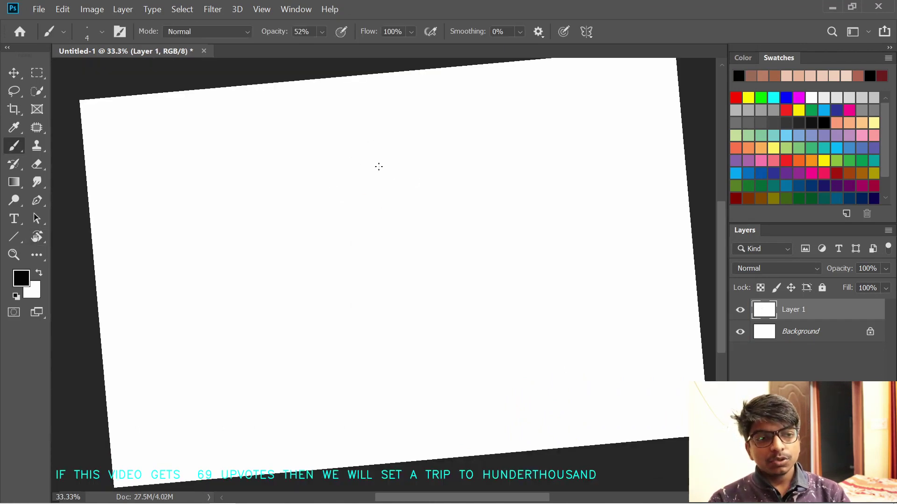
{"action": "key", "text": "ctrl+z"}
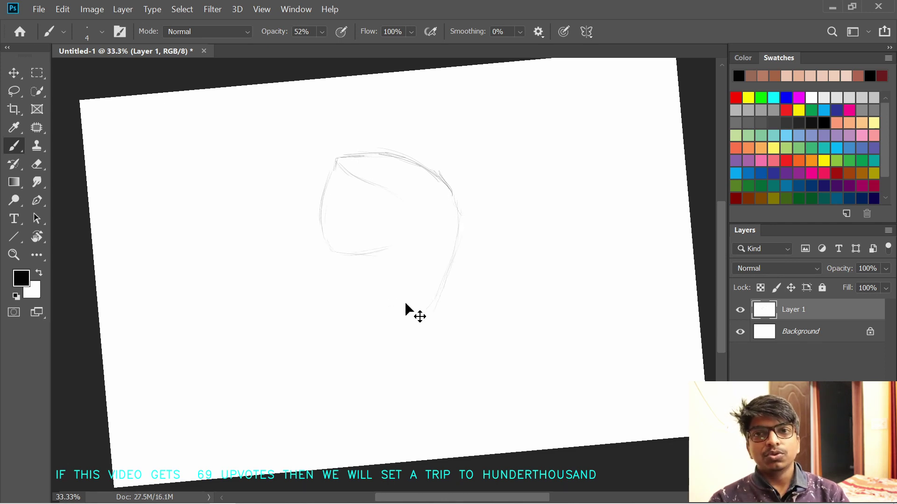
{"action": "key", "text": "ctrl+z"}
{"action": "left_click_drag", "start_coordinate": [396, 300], "coordinate": [383, 339]}
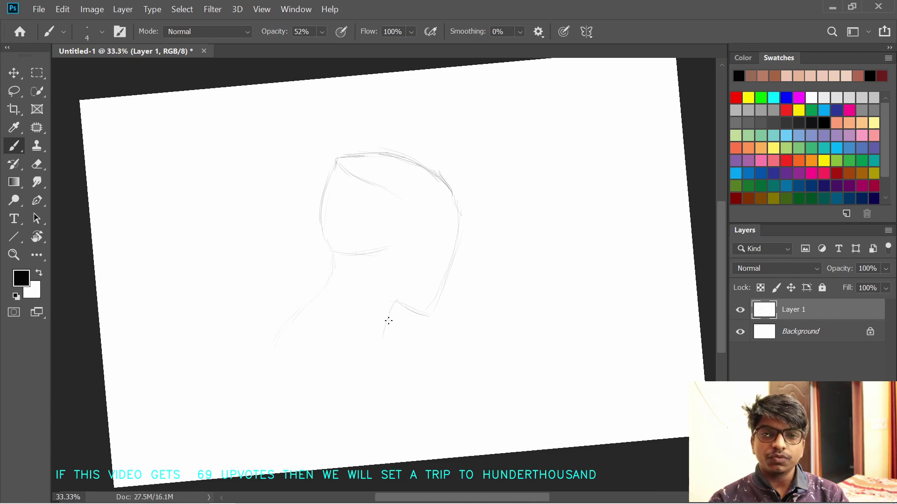
{"action": "left_click_drag", "start_coordinate": [388, 321], "coordinate": [422, 372]}
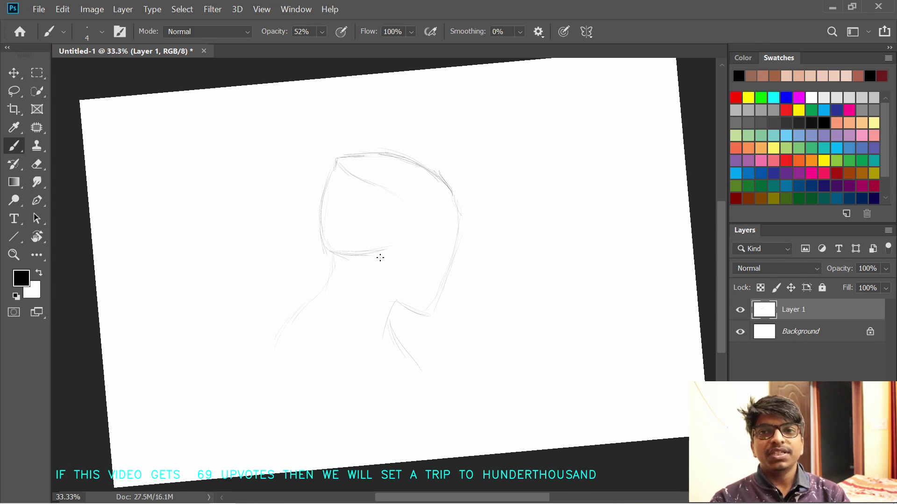
- Lasso the face part of the sketch, scale it down slightly and deselect it
{"action": "key", "text": "l"}
{"action": "mouse_move", "coordinate": [359, 154]}
{"action": "left_mouse_down"}
{"action": "mouse_move", "coordinate": [280, 226]}
{"action": "mouse_move", "coordinate": [392, 206]}
{"action": "mouse_move", "coordinate": [353, 196]}
{"action": "mouse_move", "coordinate": [353, 177]}
{"action": "left_mouse_up"}
{"action": "key", "text": "ctrl+t"}
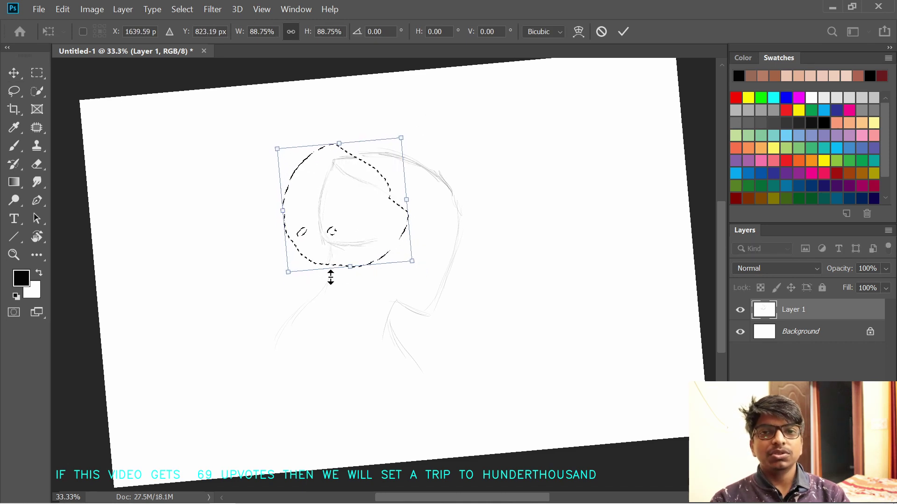
{"action": "left_click_drag", "start_coordinate": [330, 276], "coordinate": [331, 283]}
{"action": "key", "text": "Return"}
{"action": "key", "text": "ctrl+d"}
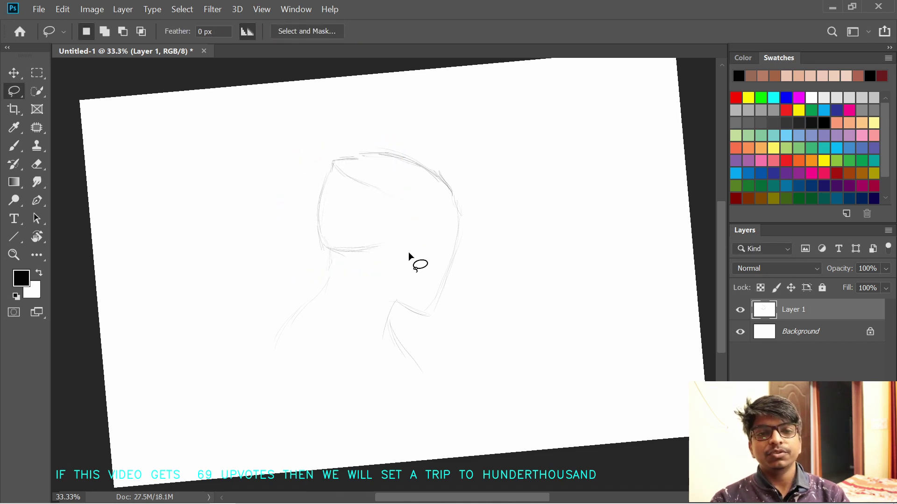
- Sketch the jaw edge, the curved contour from the pointed brow down to the rear lower tip, and the neck's inner lines
{"action": "key", "text": "b"}
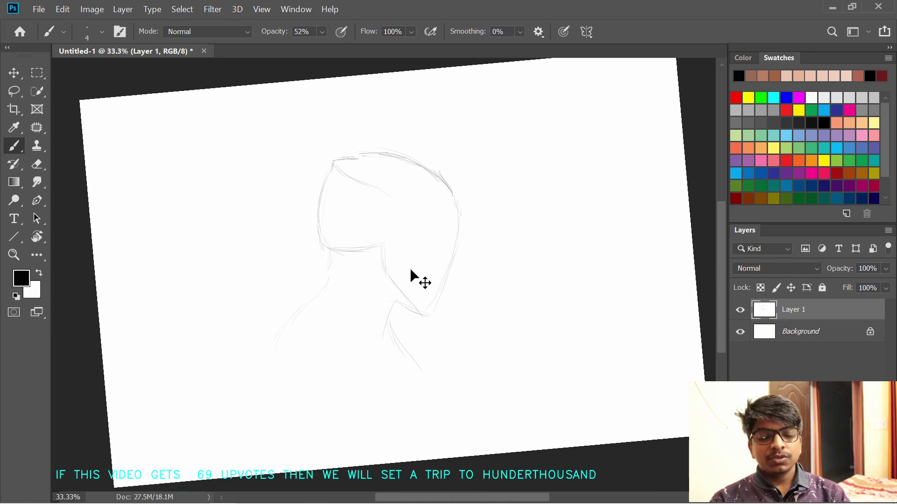
{"action": "left_click_drag", "start_coordinate": [427, 267], "coordinate": [410, 279]}
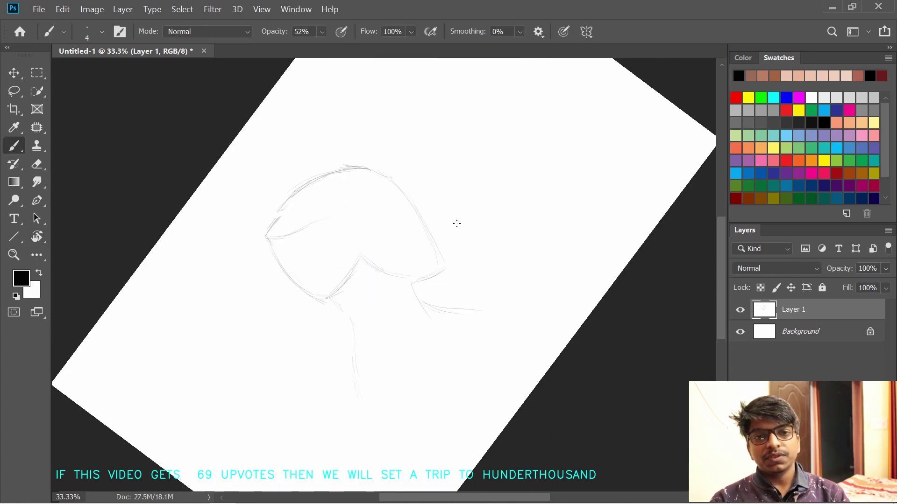
{"action": "mouse_move", "coordinate": [457, 223]}
{"action": "left_mouse_down"}
{"action": "mouse_move", "coordinate": [395, 275]}
{"action": "mouse_move", "coordinate": [476, 206]}
{"action": "mouse_move", "coordinate": [469, 184]}
{"action": "left_mouse_up"}
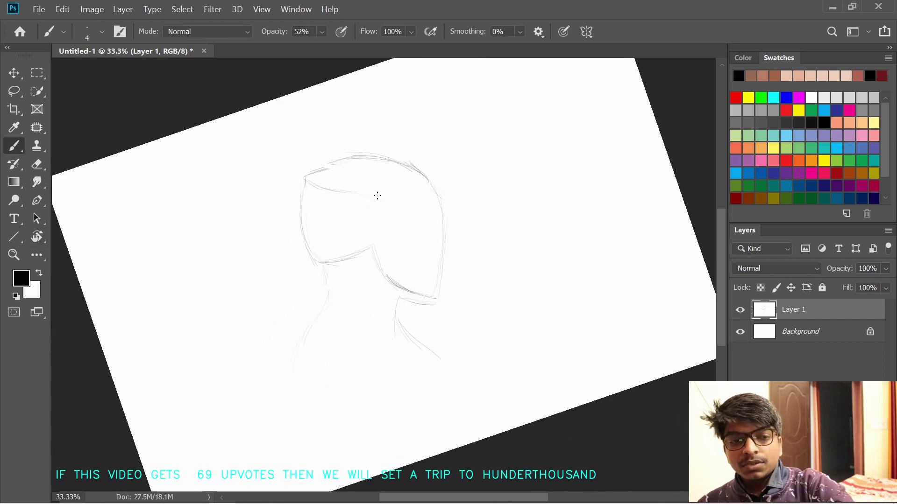
{"action": "mouse_move", "coordinate": [420, 225]}
{"action": "left_mouse_down"}
{"action": "mouse_move", "coordinate": [376, 220]}
{"action": "mouse_move", "coordinate": [386, 238]}
{"action": "mouse_move", "coordinate": [366, 212]}
{"action": "mouse_move", "coordinate": [310, 267]}
{"action": "left_mouse_up"}
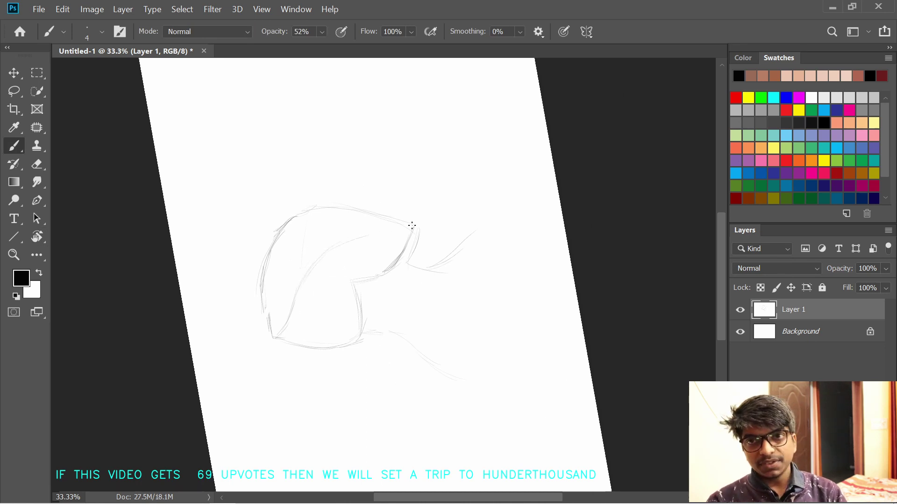
{"action": "left_click_drag", "start_coordinate": [406, 214], "coordinate": [364, 285]}
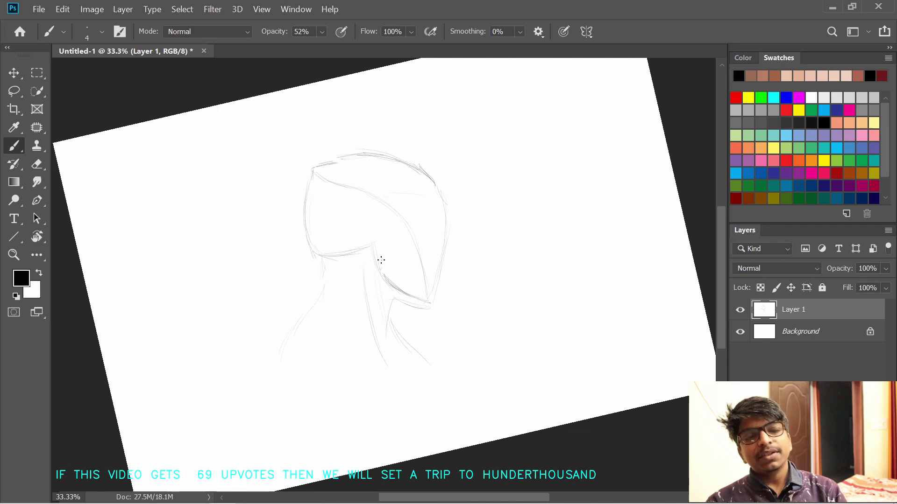
{"action": "right_click", "coordinate": [366, 327]}
{"action": "key", "text": "Escape"}
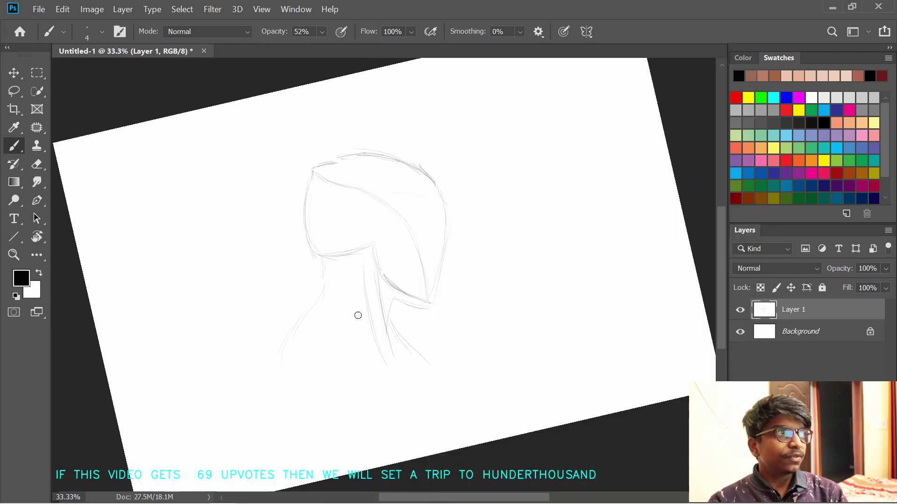
- Set the brush opacity to 54%
{"action": "key", "text": "0"}
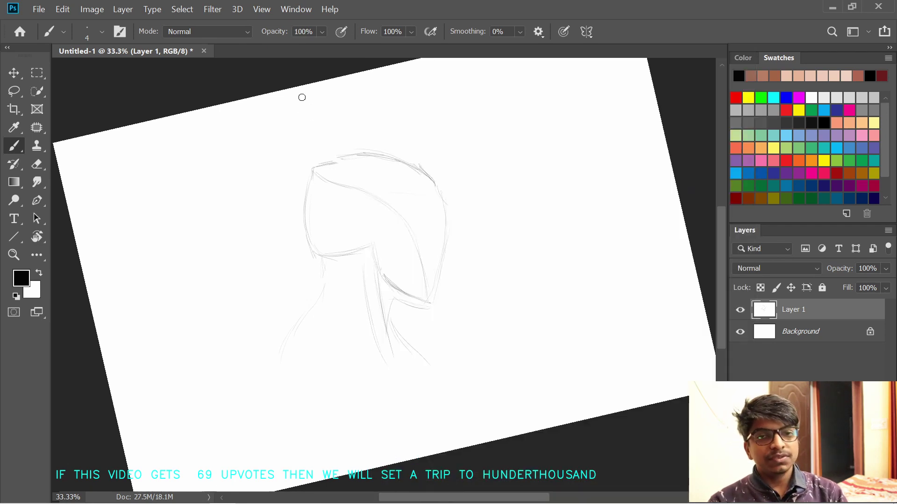
{"action": "left_click_drag", "start_coordinate": [286, 34], "coordinate": [243, 33]}
{"action": "right_click", "coordinate": [373, 356]}
{"action": "key", "text": "Escape"}
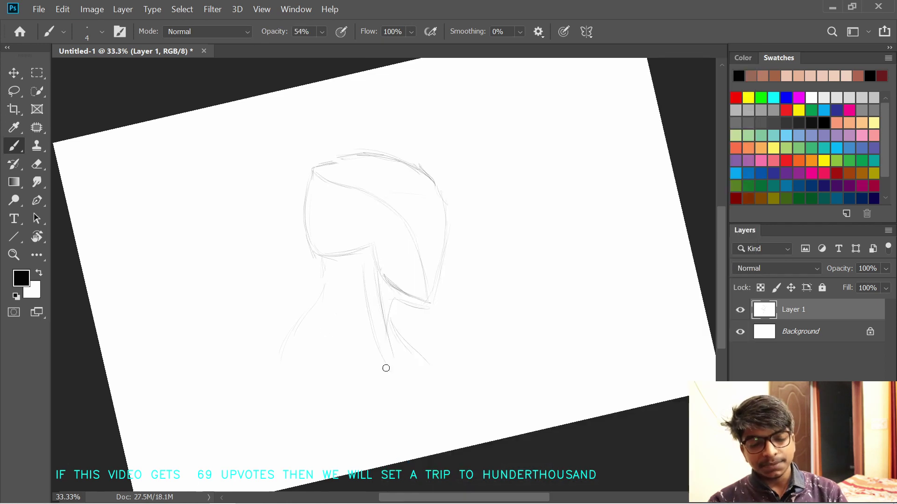
- Erase the lower part of the inner neck lines with the Eraser at 100% opacity
{"action": "key", "text": "e"}
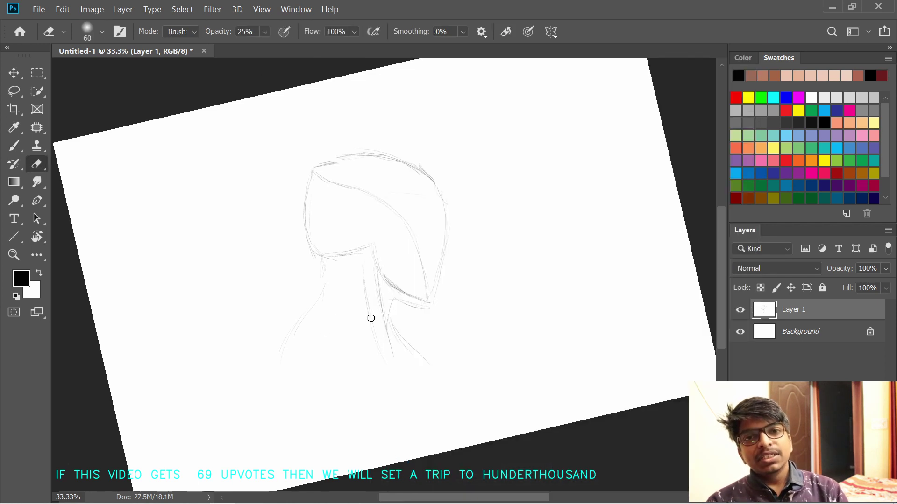
{"action": "key", "text": "0"}
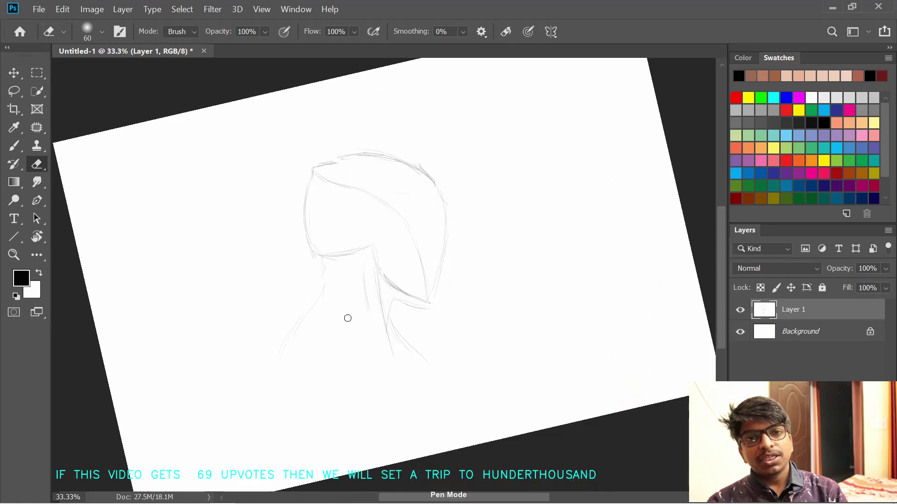
{"action": "key", "text": "b"}
{"action": "left_click_drag", "start_coordinate": [314, 290], "coordinate": [325, 294]}
- Lasso the whole head and neck sketch, rotate it about 3.8 degrees counterclockwise, enlarge it and reposition it on the canvas
{"action": "key", "text": "l"}
{"action": "mouse_move", "coordinate": [294, 131]}
{"action": "left_mouse_down"}
{"action": "mouse_move", "coordinate": [248, 161]}
{"action": "mouse_move", "coordinate": [273, 344]}
{"action": "left_mouse_up"}
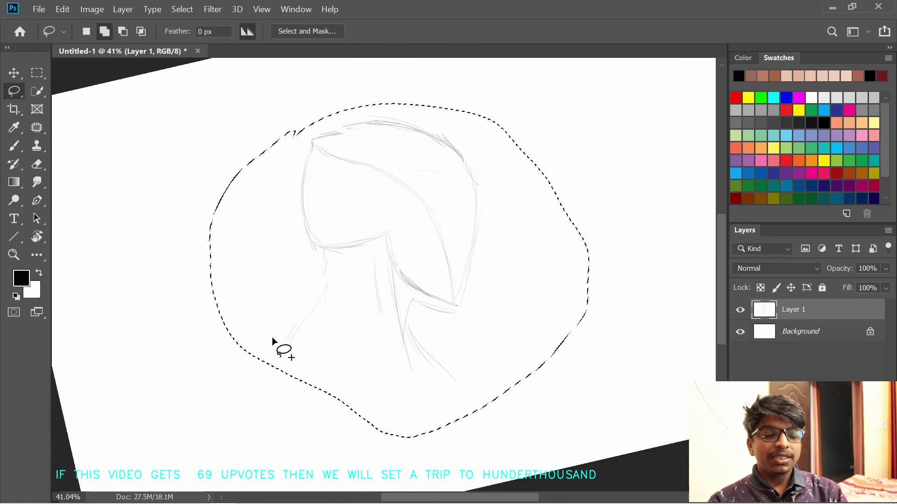
{"action": "key", "text": "ctrl+t"}
{"action": "left_click_drag", "start_coordinate": [220, 117], "coordinate": [279, 94]}
{"action": "mouse_move", "coordinate": [377, 212]}
{"action": "left_mouse_down"}
{"action": "mouse_move", "coordinate": [489, 242]}
{"action": "mouse_move", "coordinate": [501, 237]}
{"action": "left_mouse_up"}
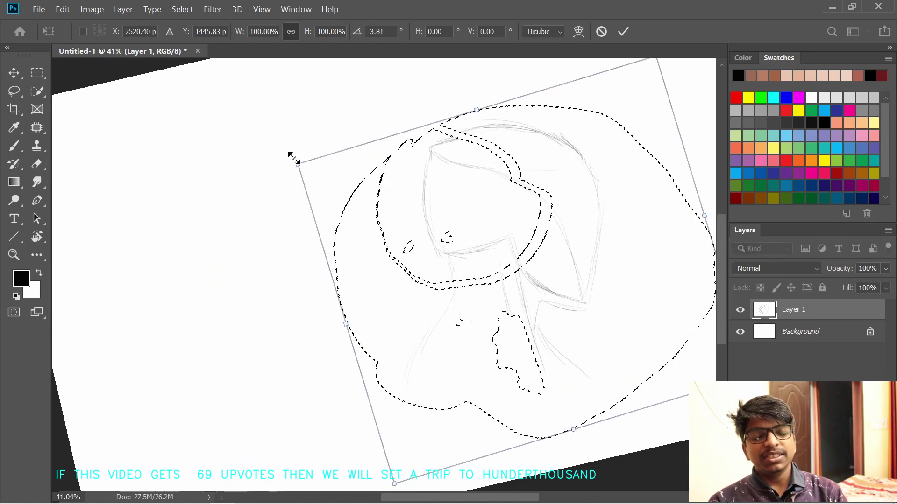
{"action": "left_click_drag", "start_coordinate": [295, 160], "coordinate": [199, 115]}
{"action": "left_click_drag", "start_coordinate": [421, 246], "coordinate": [473, 275]}
{"action": "left_click_drag", "start_coordinate": [250, 144], "coordinate": [201, 122]}
{"action": "left_click_drag", "start_coordinate": [397, 237], "coordinate": [409, 248]}
{"action": "key", "text": "Escape"}
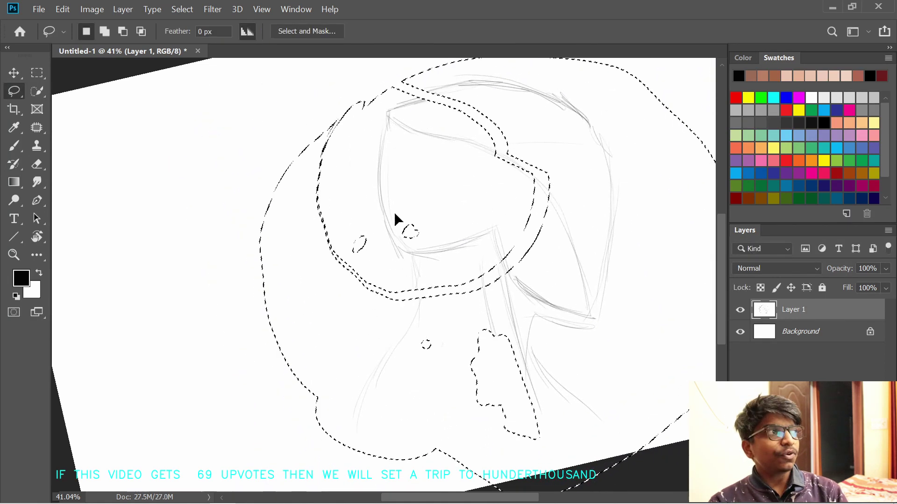
- Deselect the sketch and move the whole drawing about 0.87 in left and 0.19 in down
{"action": "key", "text": "ctrl+d"}
{"action": "key", "text": "ctrl+t"}
{"action": "left_click_drag", "start_coordinate": [480, 225], "coordinate": [442, 251]}
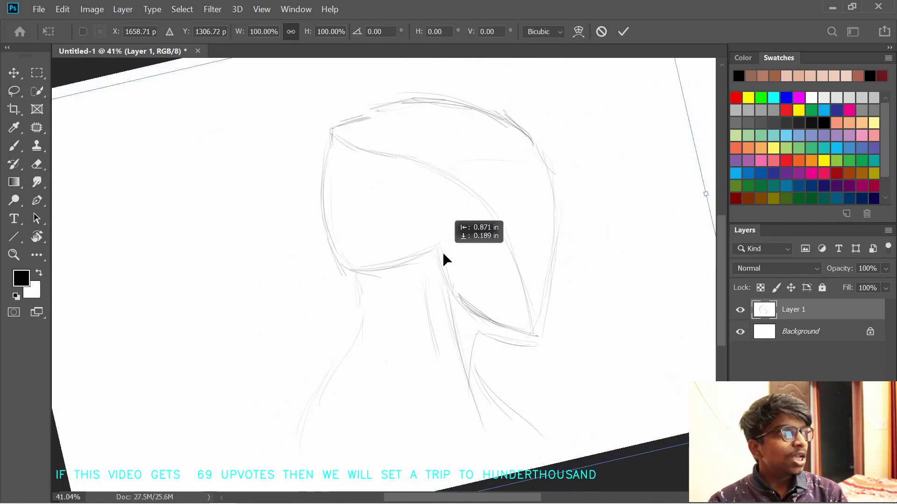
{"action": "key", "text": "Return"}
- Redraw the lower face edge as a straighter line and add a small double circle where it meets the jaw
{"action": "key", "text": "l"}
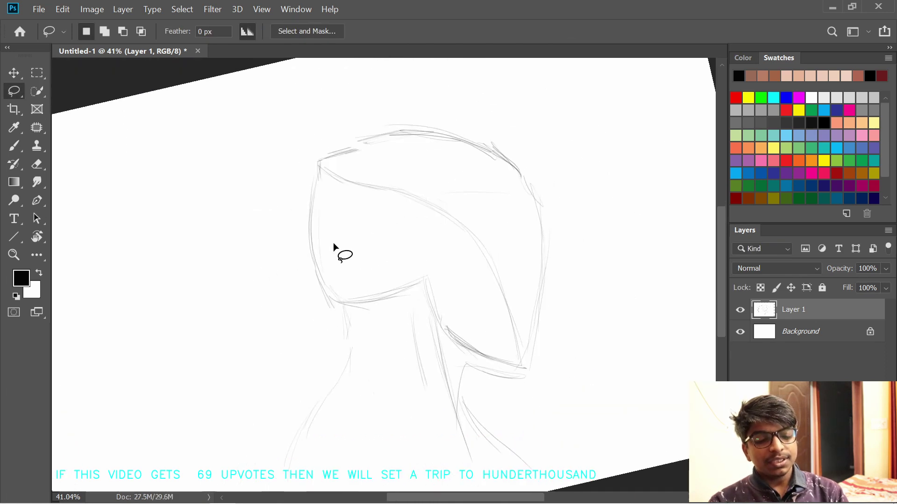
{"action": "left_click_drag", "start_coordinate": [333, 242], "coordinate": [251, 224]}
{"action": "key", "text": "e"}
{"action": "left_click_drag", "start_coordinate": [312, 230], "coordinate": [358, 206]}
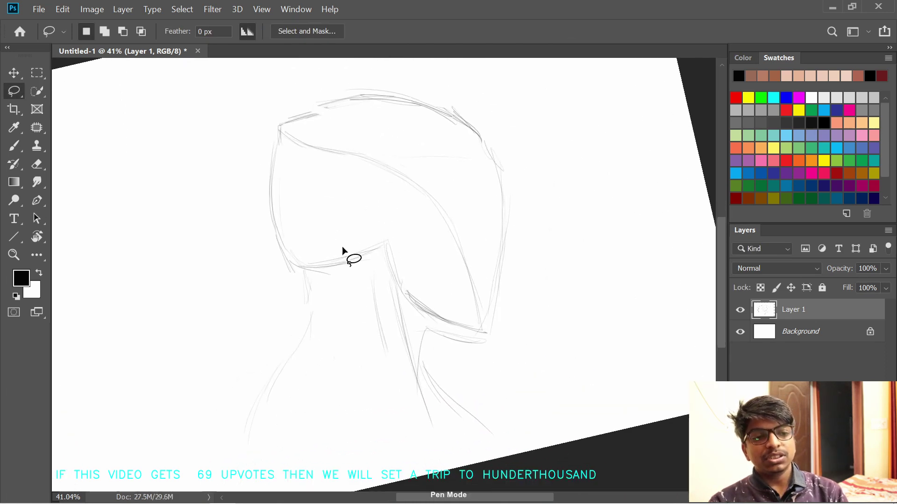
{"action": "key", "text": "b"}
{"action": "left_click_drag", "start_coordinate": [350, 290], "coordinate": [349, 262]}
{"action": "right_click", "coordinate": [345, 261]}
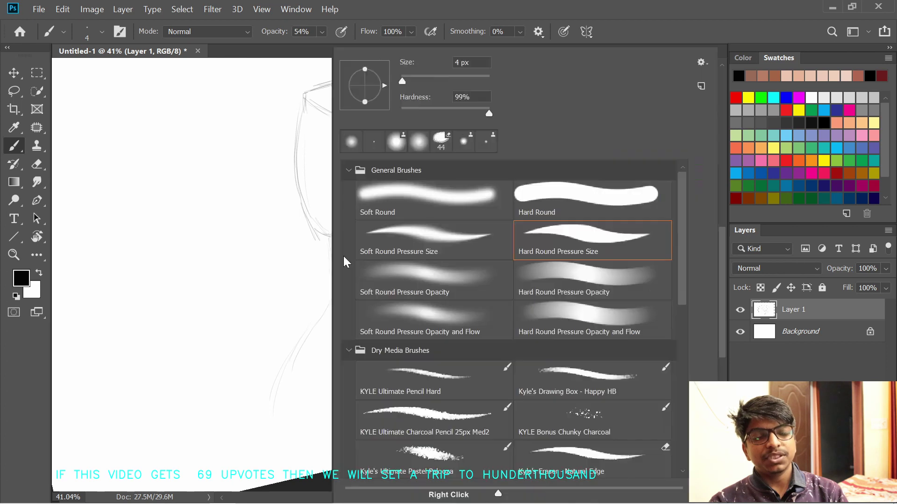
{"action": "mouse_move", "coordinate": [382, 220]}
{"action": "left_mouse_down"}
{"action": "mouse_move", "coordinate": [414, 214]}
{"action": "mouse_move", "coordinate": [420, 250]}
{"action": "left_mouse_up"}
{"action": "mouse_move", "coordinate": [379, 227]}
{"action": "left_mouse_down"}
{"action": "mouse_move", "coordinate": [345, 231]}
{"action": "mouse_move", "coordinate": [391, 229]}
{"action": "left_mouse_up"}
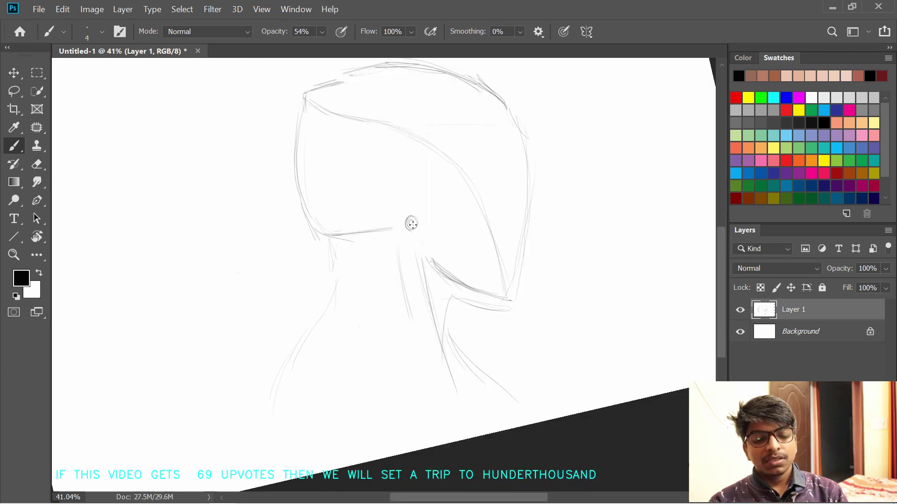
- Draw a curved double-line band running from the small circle down along the jaw edge to the helmet's rear lower tip
{"action": "left_click_drag", "start_coordinate": [424, 240], "coordinate": [431, 263]}
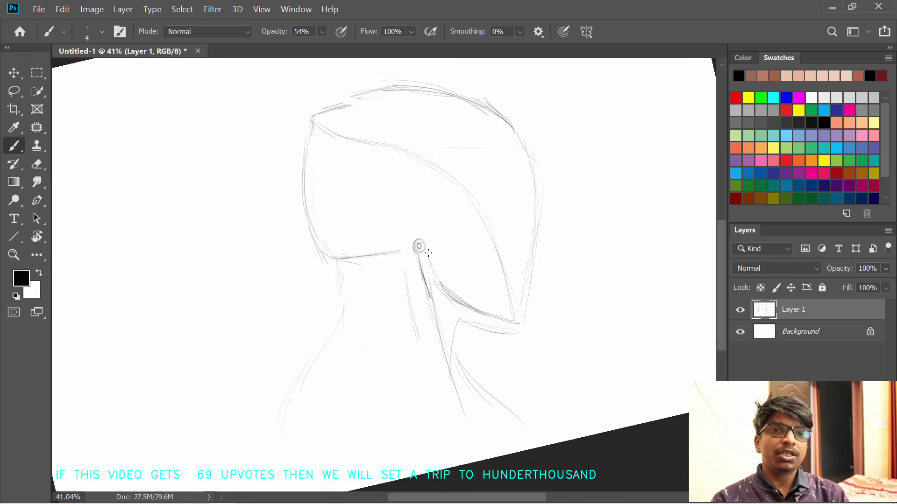
{"action": "key", "text": "r"}
{"action": "mouse_move", "coordinate": [432, 296]}
{"action": "left_mouse_down"}
{"action": "mouse_move", "coordinate": [436, 247]}
{"action": "mouse_move", "coordinate": [487, 249]}
{"action": "mouse_move", "coordinate": [486, 229]}
{"action": "left_mouse_up"}
{"action": "left_click_drag", "start_coordinate": [433, 243], "coordinate": [512, 213]}
{"action": "left_click_drag", "start_coordinate": [465, 257], "coordinate": [407, 248]}
{"action": "key", "text": "r"}
{"action": "mouse_move", "coordinate": [425, 219]}
{"action": "left_mouse_down"}
{"action": "mouse_move", "coordinate": [462, 228]}
{"action": "mouse_move", "coordinate": [466, 246]}
{"action": "mouse_move", "coordinate": [432, 277]}
{"action": "mouse_move", "coordinate": [433, 292]}
{"action": "left_mouse_up"}
{"action": "right_click", "coordinate": [407, 278]}
{"action": "left_click", "coordinate": [406, 279]}
{"action": "mouse_move", "coordinate": [438, 299]}
{"action": "left_mouse_down"}
{"action": "mouse_move", "coordinate": [464, 325]}
{"action": "mouse_move", "coordinate": [408, 294]}
{"action": "left_mouse_up"}
{"action": "left_click_drag", "start_coordinate": [397, 196], "coordinate": [426, 303]}
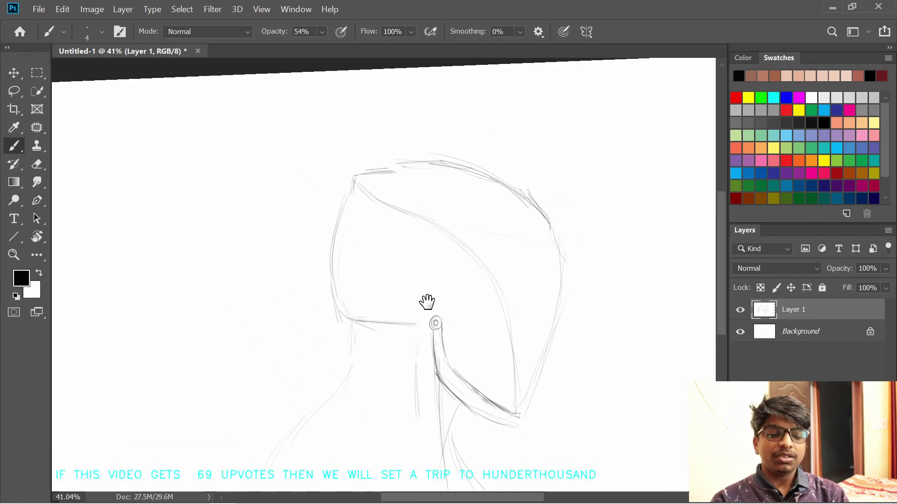
- Draw a narrow vertical tube with a capped top down the neck, just below the small circle
{"action": "left_click_drag", "start_coordinate": [415, 396], "coordinate": [400, 276]}
{"action": "left_click_drag", "start_coordinate": [435, 423], "coordinate": [422, 319]}
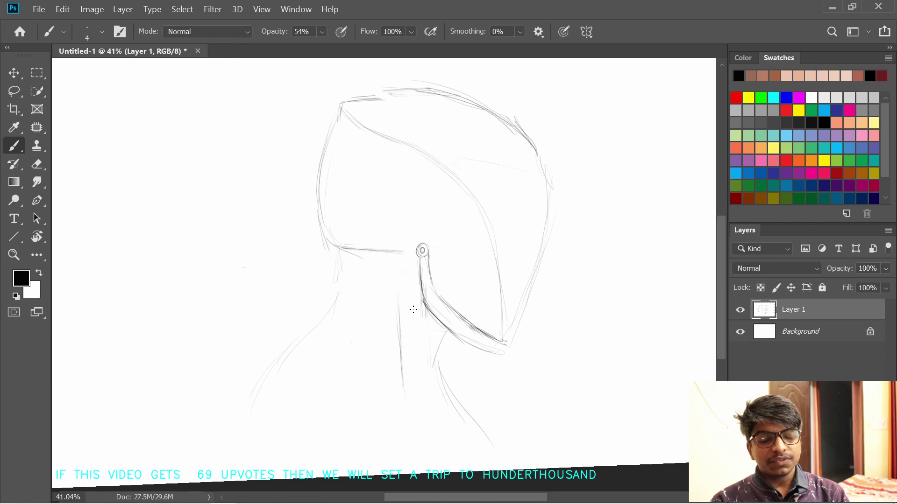
{"action": "left_click_drag", "start_coordinate": [401, 332], "coordinate": [404, 405]}
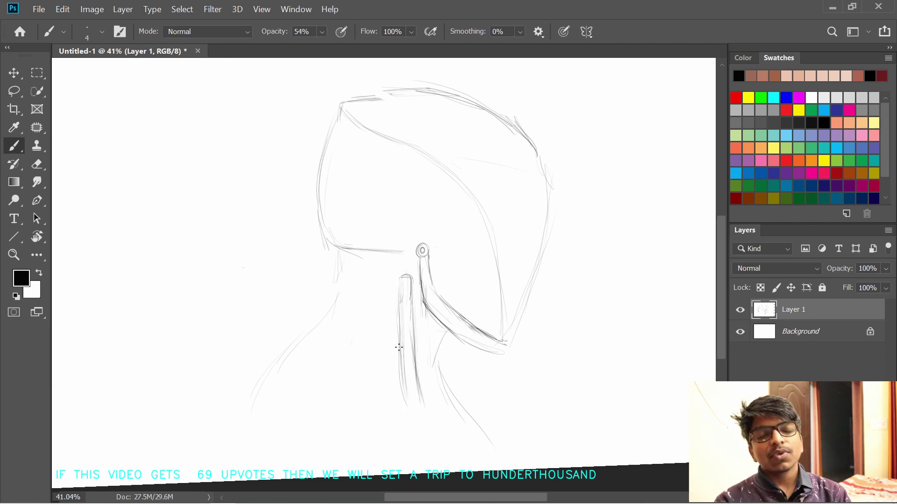
{"action": "right_click", "coordinate": [384, 393]}
{"action": "right_click", "coordinate": [395, 397]}
{"action": "mouse_move", "coordinate": [401, 345]}
{"action": "left_mouse_down"}
{"action": "mouse_move", "coordinate": [400, 416]}
{"action": "mouse_move", "coordinate": [400, 343]}
{"action": "left_mouse_up"}
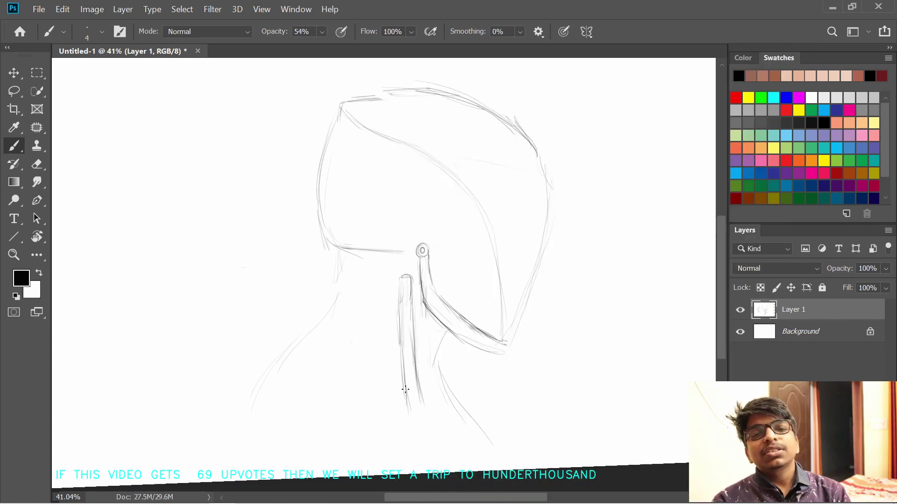
{"action": "left_click_drag", "start_coordinate": [412, 403], "coordinate": [404, 389]}
{"action": "mouse_move", "coordinate": [414, 331]}
{"action": "left_mouse_down"}
{"action": "mouse_move", "coordinate": [388, 356]}
{"action": "mouse_move", "coordinate": [368, 339]}
{"action": "left_mouse_up"}
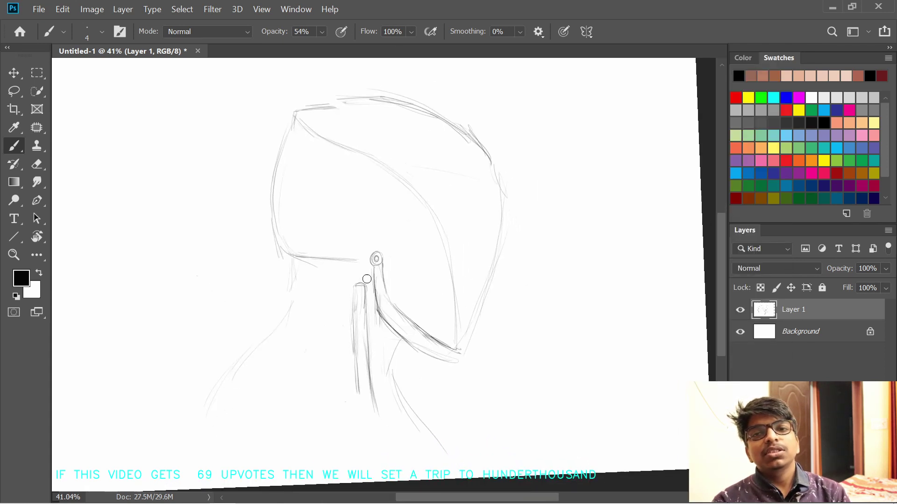
{"action": "left_click_drag", "start_coordinate": [367, 279], "coordinate": [366, 292]}
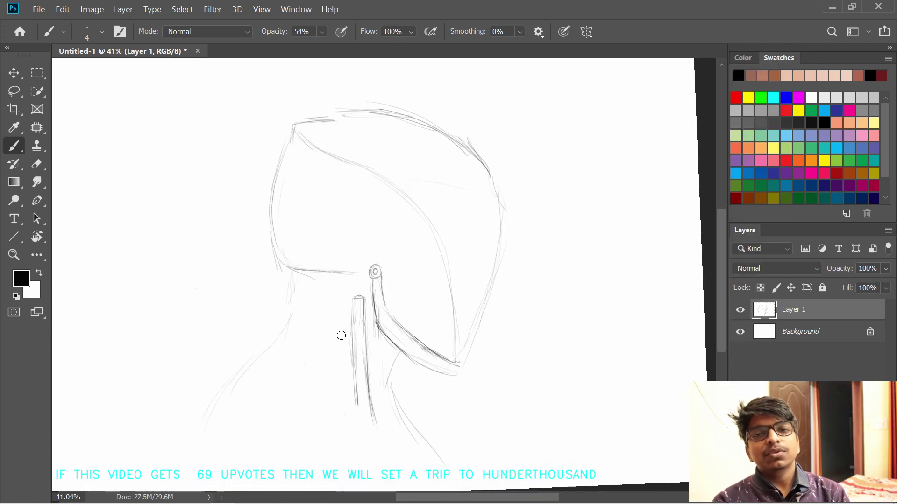
- Darken both side lines of the neck tube and lengthen them farther down the neck
{"action": "left_click_drag", "start_coordinate": [367, 362], "coordinate": [370, 402]}
{"action": "right_click", "coordinate": [346, 364]}
{"action": "mouse_move", "coordinate": [366, 354]}
{"action": "left_mouse_down"}
{"action": "mouse_move", "coordinate": [372, 405]}
{"action": "mouse_move", "coordinate": [355, 324]}
{"action": "left_mouse_up"}
{"action": "key", "text": "ctrl+z"}
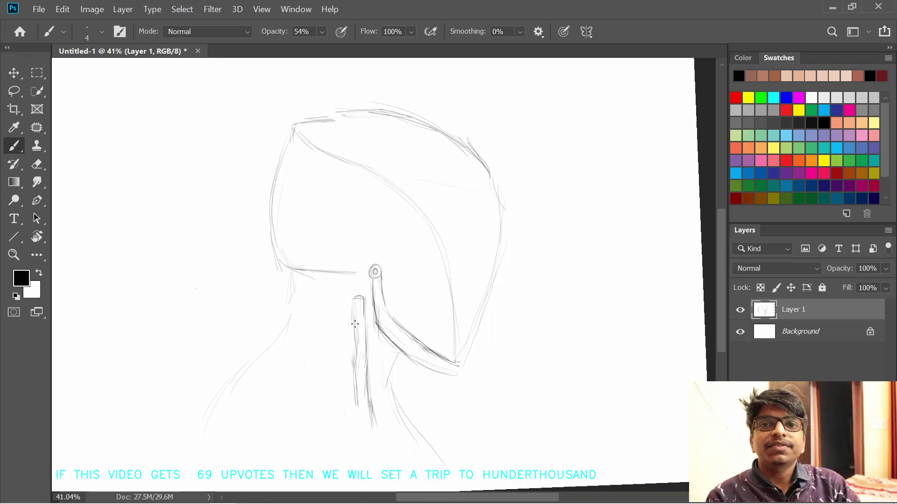
{"action": "left_click_drag", "start_coordinate": [355, 355], "coordinate": [358, 415]}
{"action": "left_click_drag", "start_coordinate": [353, 375], "coordinate": [360, 426]}
{"action": "mouse_move", "coordinate": [386, 322]}
{"action": "left_mouse_down"}
{"action": "mouse_move", "coordinate": [366, 338]}
{"action": "mouse_move", "coordinate": [401, 303]}
{"action": "mouse_move", "coordinate": [449, 302]}
{"action": "left_mouse_up"}
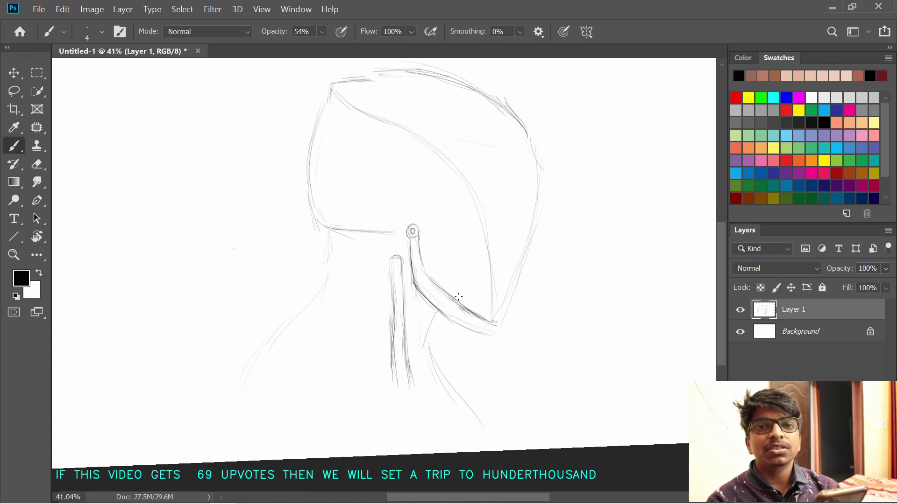
- Redraw the face's lower front edge as an angled line into a rounded chin corner and add a short stroke at the helmet's front tip
{"action": "scroll", "coordinate": [360, 278], "scroll_direction": "up", "scroll_amount": 5}
{"action": "left_click_drag", "start_coordinate": [368, 230], "coordinate": [384, 282]}
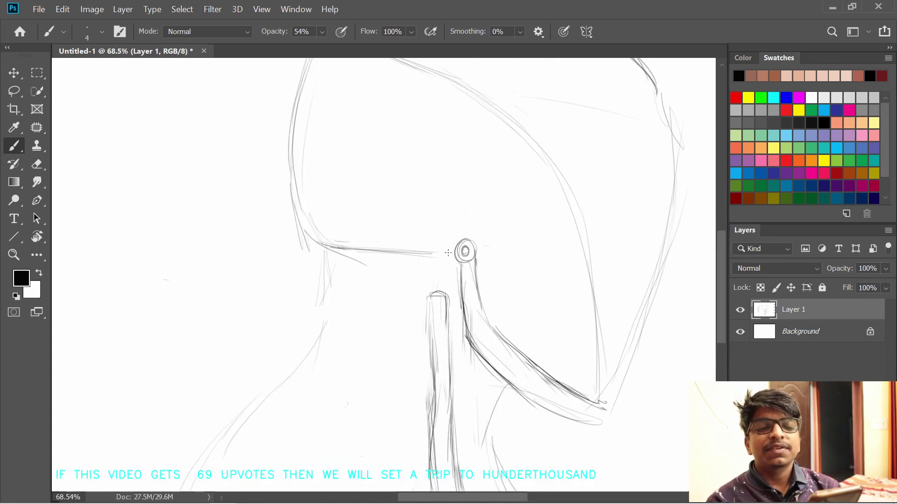
{"action": "right_click", "coordinate": [448, 256]}
{"action": "left_click_drag", "start_coordinate": [412, 238], "coordinate": [415, 330]}
{"action": "left_click_drag", "start_coordinate": [322, 357], "coordinate": [284, 331]}
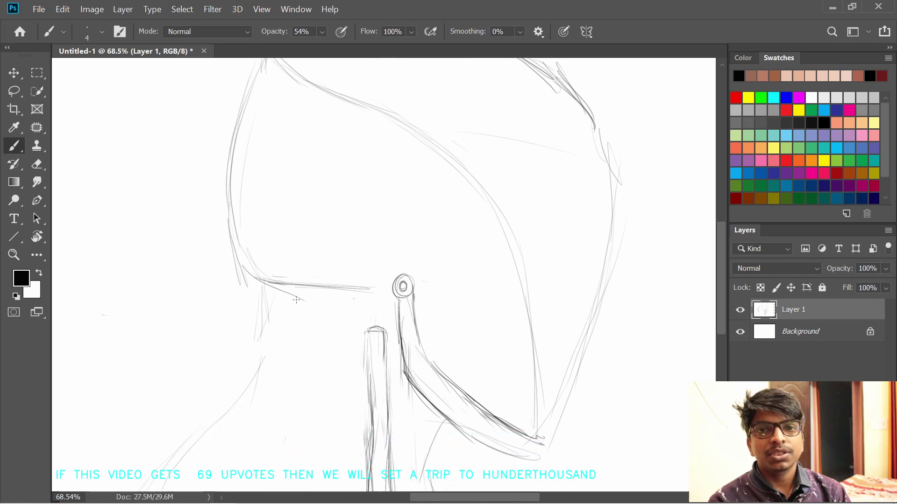
{"action": "right_click", "coordinate": [211, 258]}
{"action": "left_click", "coordinate": [211, 258]}
{"action": "mouse_move", "coordinate": [242, 213]}
{"action": "left_mouse_down"}
{"action": "mouse_move", "coordinate": [258, 279]}
{"action": "mouse_move", "coordinate": [283, 309]}
{"action": "left_mouse_up"}
{"action": "left_click_drag", "start_coordinate": [264, 288], "coordinate": [304, 306]}
{"action": "key", "text": "space"}
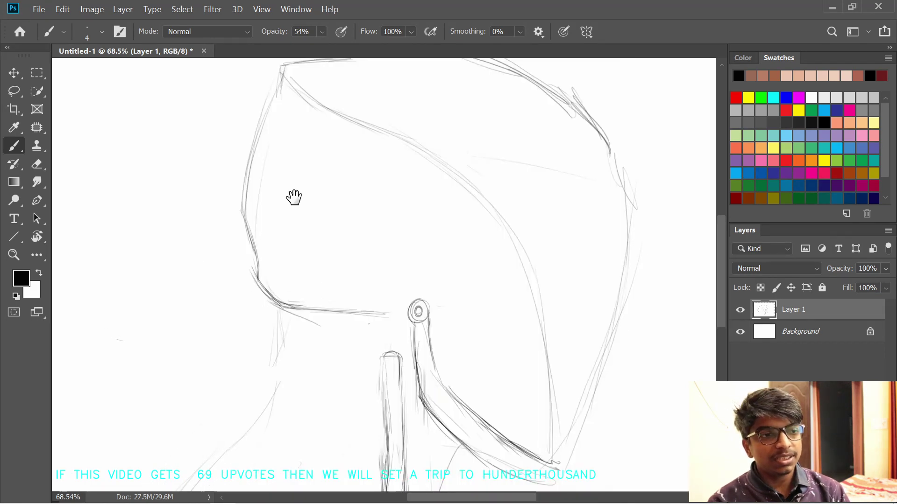
{"action": "mouse_move", "coordinate": [388, 100]}
{"action": "left_mouse_down"}
{"action": "mouse_move", "coordinate": [359, 206]}
{"action": "mouse_move", "coordinate": [344, 215]}
{"action": "left_mouse_up"}
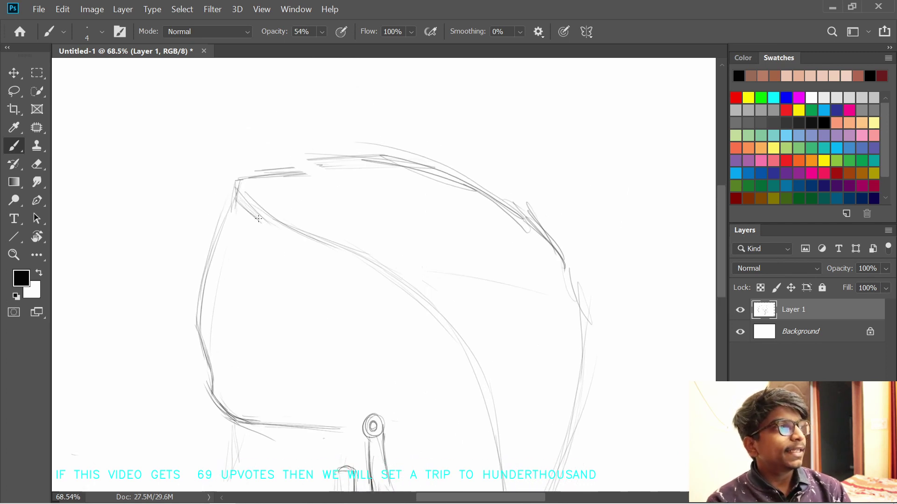
{"action": "key", "text": "space"}
{"action": "mouse_move", "coordinate": [333, 268]}
{"action": "left_mouse_down"}
{"action": "mouse_move", "coordinate": [321, 126]}
{"action": "mouse_move", "coordinate": [320, 171]}
{"action": "left_mouse_up"}
- Lasso the small double circle with the upper end of the jaw band, skew it forward toward the face edge, and deselect
{"action": "scroll", "coordinate": [377, 285], "scroll_direction": "down", "scroll_amount": 3}
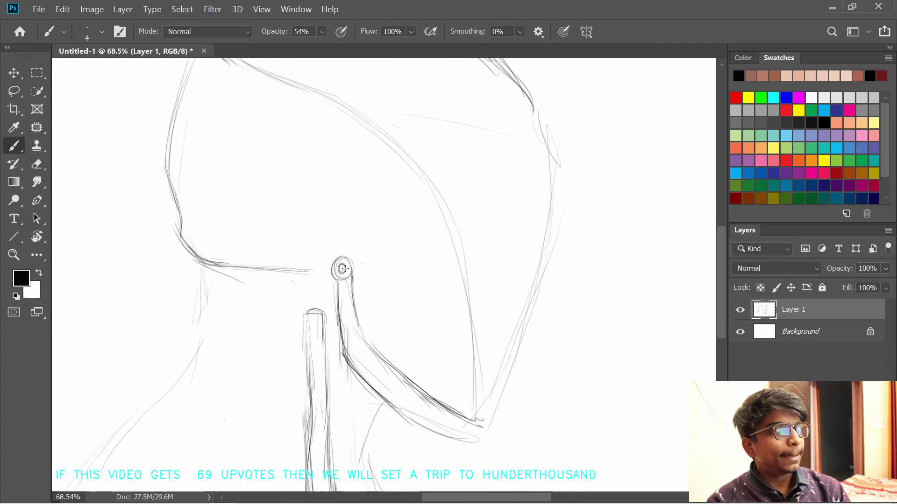
{"action": "key", "text": "l"}
{"action": "left_click_drag", "start_coordinate": [333, 313], "coordinate": [312, 304]}
{"action": "key", "text": "ctrl+t"}
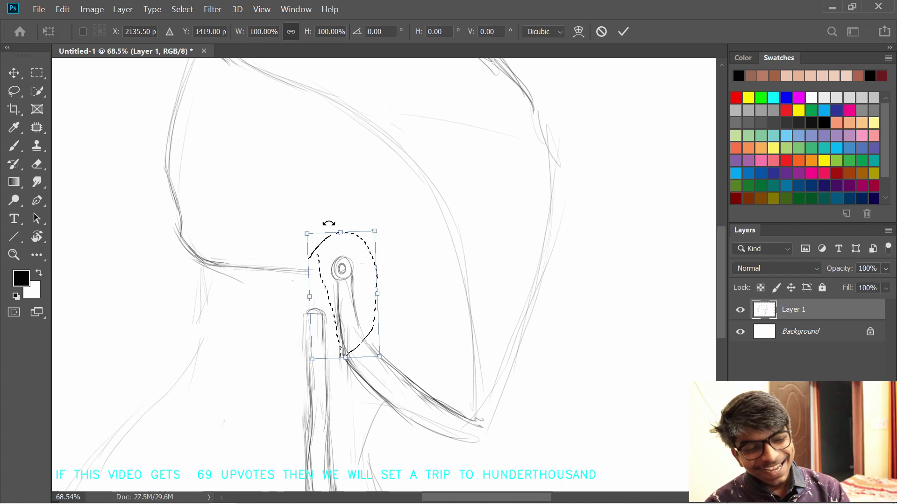
{"action": "left_click_drag", "start_coordinate": [328, 234], "coordinate": [312, 240]}
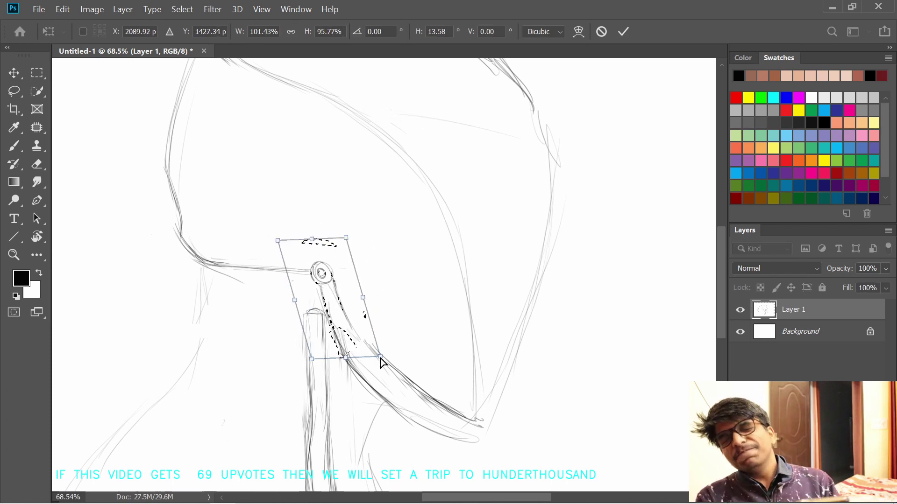
{"action": "left_click_drag", "start_coordinate": [380, 357], "coordinate": [384, 357]}
{"action": "key", "text": "Return"}
{"action": "key", "text": "ctrl+t"}
{"action": "left_click_drag", "start_coordinate": [328, 242], "coordinate": [334, 239]}
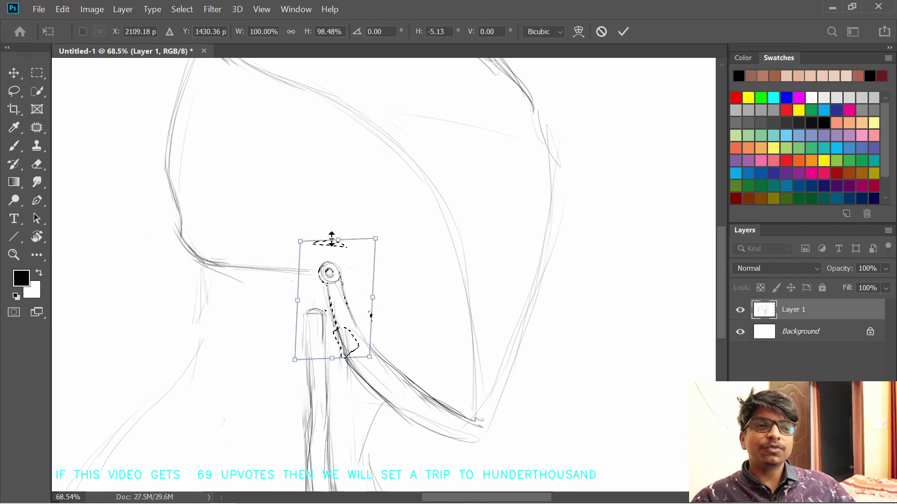
{"action": "key", "text": "Return"}
{"action": "key", "text": "ctrl+d"}
- Lasso the neck tube, move it forward and slant it parallel to the jaw band's upper part, and deselect
{"action": "mouse_move", "coordinate": [390, 256]}
{"action": "left_mouse_down"}
{"action": "mouse_move", "coordinate": [376, 185]}
{"action": "mouse_move", "coordinate": [386, 184]}
{"action": "left_mouse_up"}
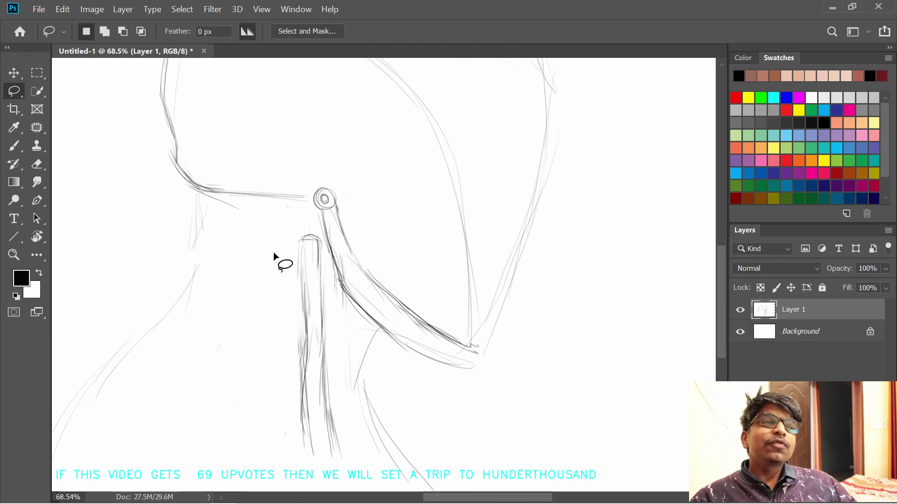
{"action": "mouse_move", "coordinate": [274, 256]}
{"action": "left_mouse_down"}
{"action": "mouse_move", "coordinate": [332, 282]}
{"action": "mouse_move", "coordinate": [273, 254]}
{"action": "left_mouse_up"}
{"action": "key", "text": "ctrl+t"}
{"action": "mouse_move", "coordinate": [304, 310]}
{"action": "left_mouse_down"}
{"action": "mouse_move", "coordinate": [272, 309]}
{"action": "mouse_move", "coordinate": [279, 302]}
{"action": "left_mouse_up"}
{"action": "key", "text": "Return"}
{"action": "key", "text": "ctrl+t"}
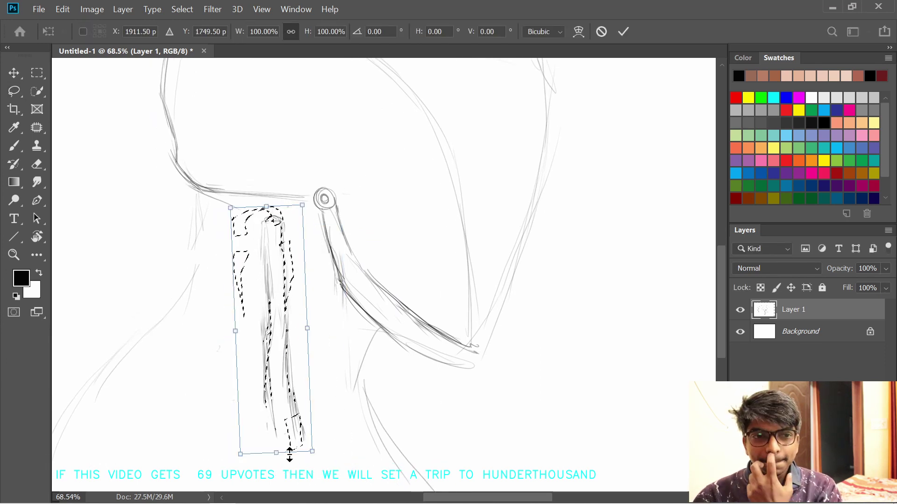
{"action": "left_click_drag", "start_coordinate": [290, 453], "coordinate": [292, 482]}
{"action": "left_click_drag", "start_coordinate": [374, 387], "coordinate": [366, 322]}
{"action": "mouse_move", "coordinate": [273, 418]}
{"action": "left_mouse_down"}
{"action": "mouse_move", "coordinate": [337, 422]}
{"action": "mouse_move", "coordinate": [319, 413]}
{"action": "left_mouse_up"}
{"action": "key", "text": "Return"}
{"action": "mouse_move", "coordinate": [304, 278]}
{"action": "left_mouse_down"}
{"action": "mouse_move", "coordinate": [313, 379]}
{"action": "mouse_move", "coordinate": [286, 284]}
{"action": "mouse_move", "coordinate": [282, 332]}
{"action": "left_mouse_up"}
{"action": "key", "text": "ctrl+d"}
- Draw a narrow pointed plate with a small double circle between the neck tube and the jaw band
{"action": "mouse_move", "coordinate": [304, 204]}
{"action": "left_mouse_down"}
{"action": "mouse_move", "coordinate": [308, 356]}
{"action": "mouse_move", "coordinate": [295, 351]}
{"action": "mouse_move", "coordinate": [301, 341]}
{"action": "mouse_move", "coordinate": [295, 368]}
{"action": "left_mouse_up"}
{"action": "right_click", "coordinate": [291, 316]}
{"action": "key", "text": "b"}
{"action": "left_click_drag", "start_coordinate": [302, 329], "coordinate": [314, 361]}
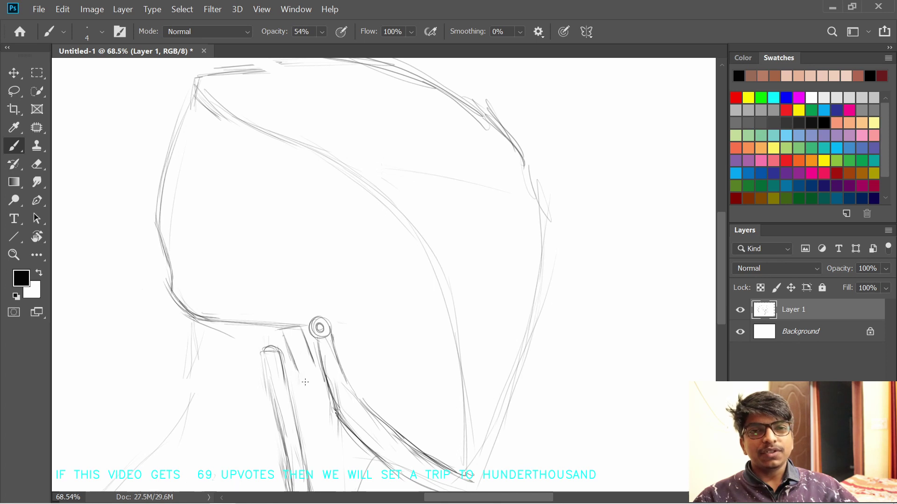
{"action": "key", "text": "ctrl+z"}
{"action": "left_click_drag", "start_coordinate": [312, 363], "coordinate": [323, 414]}
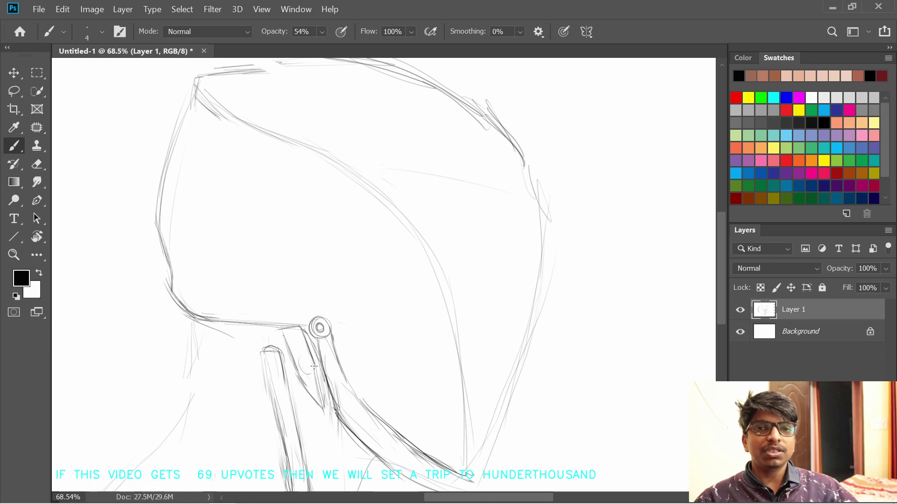
{"action": "left_click_drag", "start_coordinate": [304, 369], "coordinate": [306, 366]}
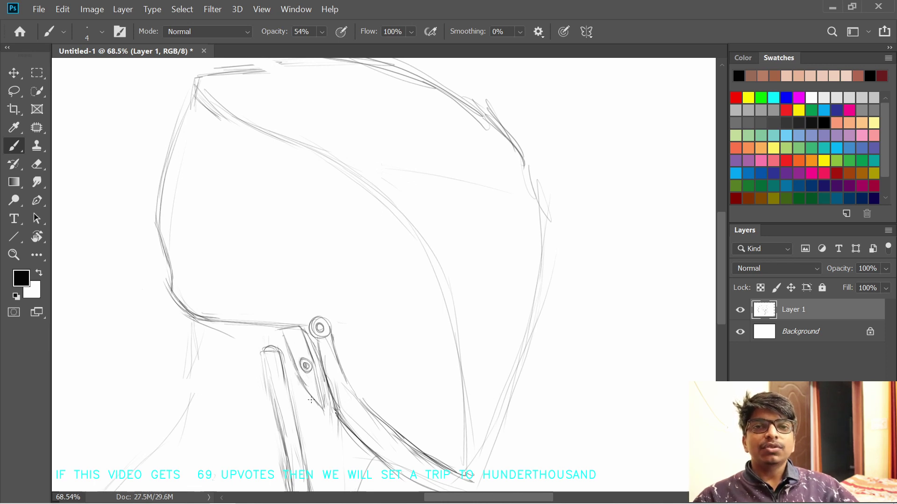
- Remove the pointed plate and its small circle from between the tube and the jaw band
{"action": "key", "text": "space"}
{"action": "mouse_move", "coordinate": [302, 406]}
{"action": "left_mouse_down"}
{"action": "mouse_move", "coordinate": [286, 257]}
{"action": "mouse_move", "coordinate": [290, 329]}
{"action": "left_mouse_up"}
{"action": "mouse_move", "coordinate": [317, 351]}
{"action": "left_mouse_down"}
{"action": "mouse_move", "coordinate": [290, 320]}
{"action": "mouse_move", "coordinate": [300, 355]}
{"action": "left_mouse_up"}
{"action": "left_click_drag", "start_coordinate": [314, 338], "coordinate": [332, 380]}
{"action": "mouse_move", "coordinate": [330, 316]}
{"action": "left_mouse_down"}
{"action": "mouse_move", "coordinate": [310, 334]}
{"action": "mouse_move", "coordinate": [324, 272]}
{"action": "mouse_move", "coordinate": [318, 312]}
{"action": "left_mouse_up"}
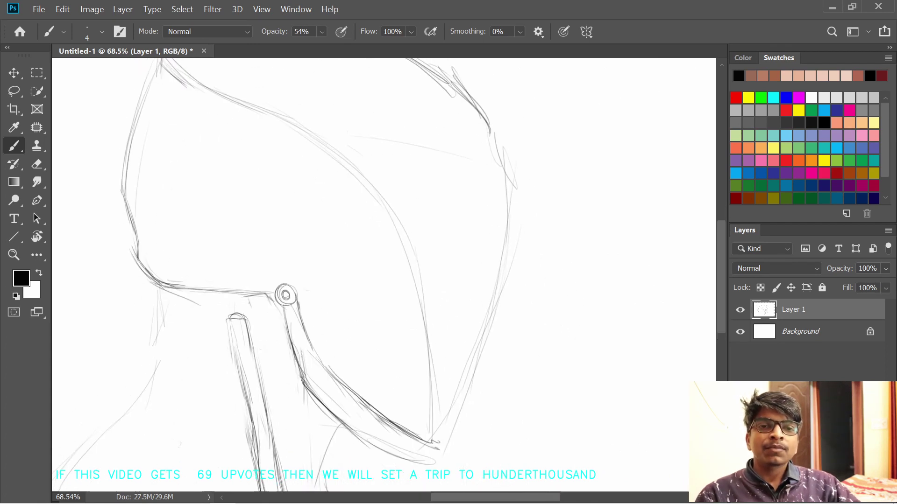
- Lasso the bend of the jaw band and adjust it with Free Transform
{"action": "key", "text": "l"}
{"action": "mouse_move", "coordinate": [319, 419]}
{"action": "left_mouse_down"}
{"action": "mouse_move", "coordinate": [283, 365]}
{"action": "mouse_move", "coordinate": [295, 402]}
{"action": "left_mouse_up"}
{"action": "key", "text": "ctrl+t"}
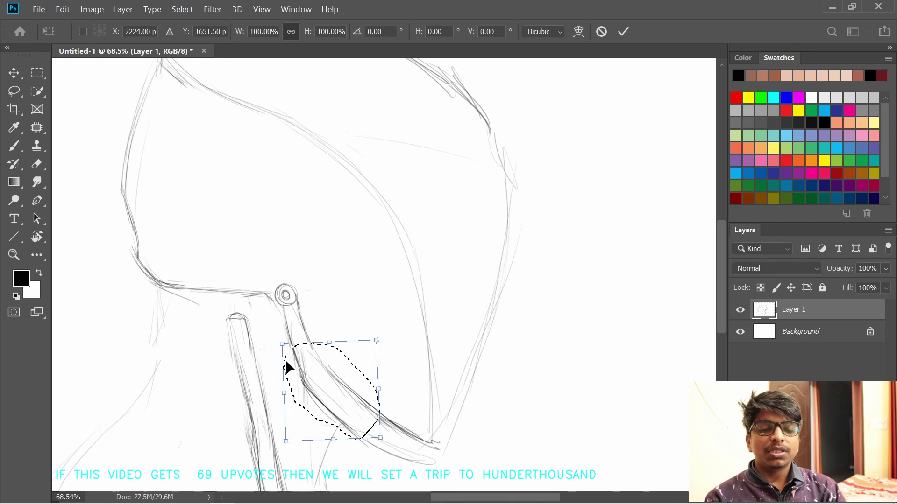
{"action": "key", "text": "Return"}
- Try to reshape the double circle and the upper part of the jaw band with Free Transform
{"action": "mouse_move", "coordinate": [260, 264]}
{"action": "left_mouse_down"}
{"action": "mouse_move", "coordinate": [348, 360]}
{"action": "mouse_move", "coordinate": [261, 264]}
{"action": "mouse_move", "coordinate": [300, 262]}
{"action": "left_mouse_up"}
{"action": "key", "text": "ctrl+t"}
{"action": "left_click_drag", "start_coordinate": [263, 409], "coordinate": [239, 414]}
{"action": "key", "text": "ctrl+z"}
{"action": "left_click_drag", "start_coordinate": [344, 334], "coordinate": [330, 344]}
{"action": "key", "text": "ctrl+z"}
{"action": "key", "text": "Return"}
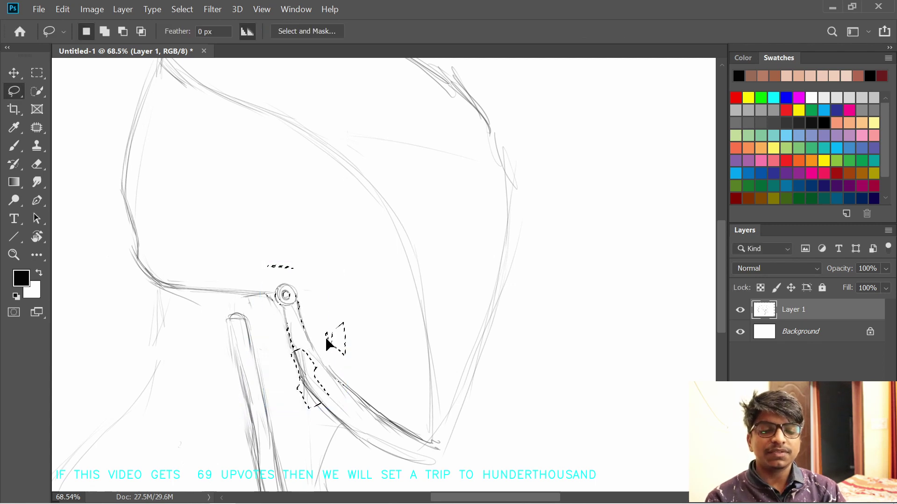
- Lasso the double circle with the jaw band and stretch its front end forward along the lower face edge
{"action": "left_click_drag", "start_coordinate": [258, 277], "coordinate": [286, 360]}
{"action": "left_click_drag", "start_coordinate": [433, 427], "coordinate": [234, 261]}
{"action": "key", "text": "ctrl+t"}
{"action": "left_click_drag", "start_coordinate": [232, 355], "coordinate": [210, 356]}
{"action": "key", "text": "Return"}
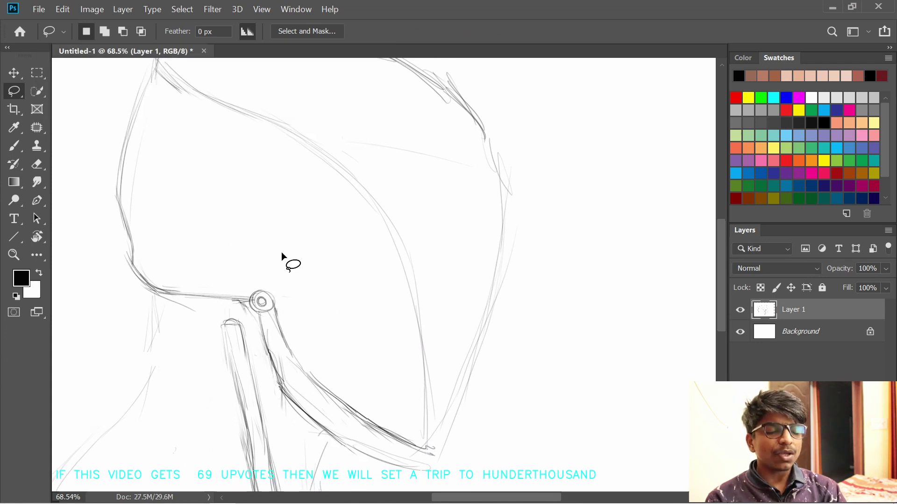
- Draw an arc around the upper side of the double circle, with a short spike line rising from it
{"action": "key", "text": "b"}
{"action": "left_click_drag", "start_coordinate": [297, 333], "coordinate": [317, 326]}
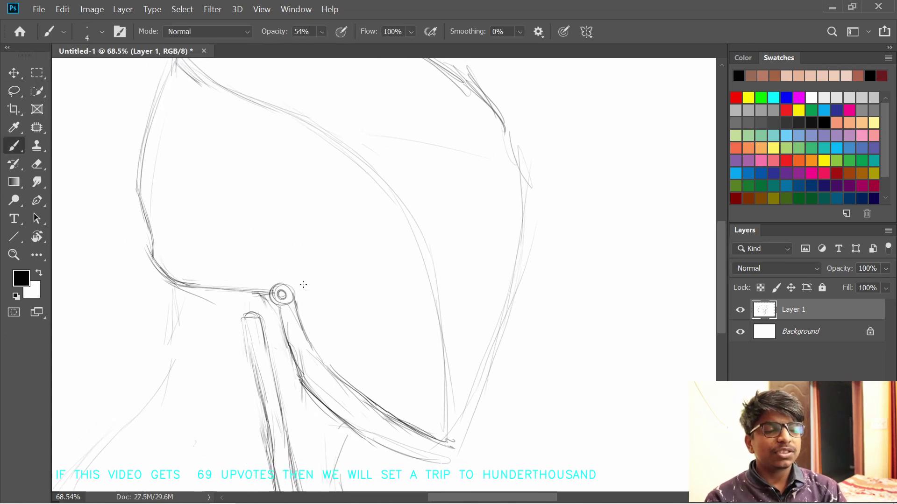
{"action": "left_click_drag", "start_coordinate": [265, 297], "coordinate": [258, 291]}
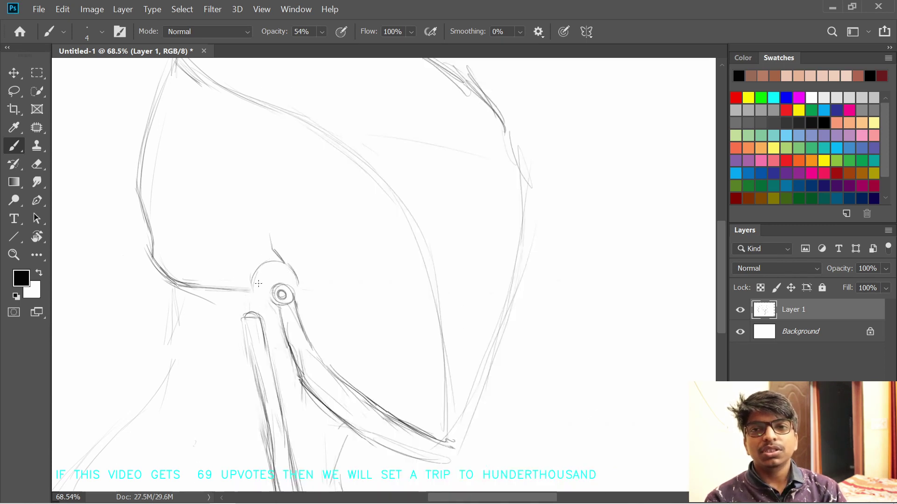
- Lasso the arc and its spike, then scale, skew and move them to sit centred around the double circle, and deselect
{"action": "key", "text": "l"}
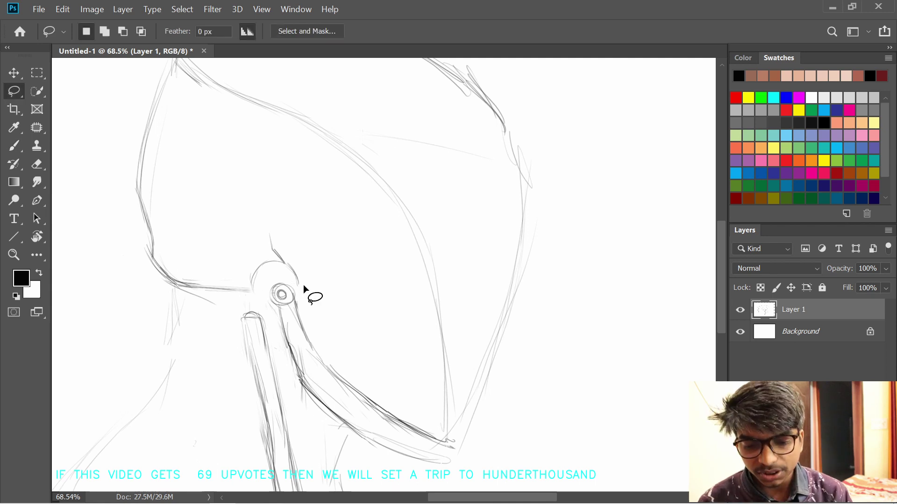
{"action": "mouse_move", "coordinate": [303, 284]}
{"action": "left_mouse_down"}
{"action": "mouse_move", "coordinate": [266, 289]}
{"action": "mouse_move", "coordinate": [304, 292]}
{"action": "mouse_move", "coordinate": [277, 273]}
{"action": "left_mouse_up"}
{"action": "key", "text": "ctrl+t"}
{"action": "left_click_drag", "start_coordinate": [312, 229], "coordinate": [303, 238]}
{"action": "left_click_drag", "start_coordinate": [289, 264], "coordinate": [279, 236]}
{"action": "left_click_drag", "start_coordinate": [311, 265], "coordinate": [303, 266]}
{"action": "left_click_drag", "start_coordinate": [280, 298], "coordinate": [257, 299]}
{"action": "mouse_move", "coordinate": [279, 237]}
{"action": "left_mouse_down"}
{"action": "mouse_move", "coordinate": [280, 248]}
{"action": "mouse_move", "coordinate": [279, 241]}
{"action": "left_mouse_up"}
{"action": "left_click_drag", "start_coordinate": [277, 260], "coordinate": [281, 261]}
{"action": "left_click_drag", "start_coordinate": [262, 302], "coordinate": [254, 312]}
{"action": "mouse_move", "coordinate": [294, 255]}
{"action": "left_mouse_down"}
{"action": "mouse_move", "coordinate": [300, 246]}
{"action": "mouse_move", "coordinate": [295, 258]}
{"action": "left_mouse_up"}
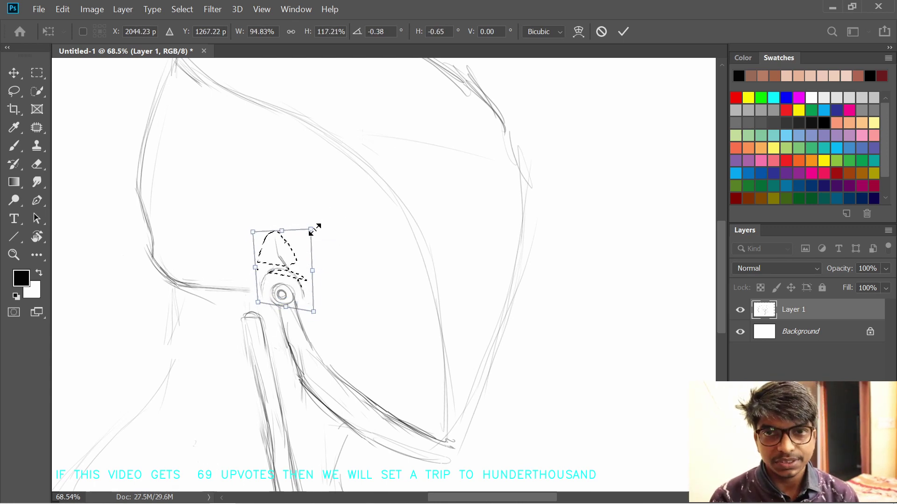
{"action": "left_click_drag", "start_coordinate": [311, 228], "coordinate": [317, 219]}
{"action": "left_click_drag", "start_coordinate": [292, 257], "coordinate": [290, 259]}
{"action": "left_click_drag", "start_coordinate": [319, 313], "coordinate": [309, 304]}
{"action": "key", "text": "Return"}
{"action": "key", "text": "ctrl+d"}
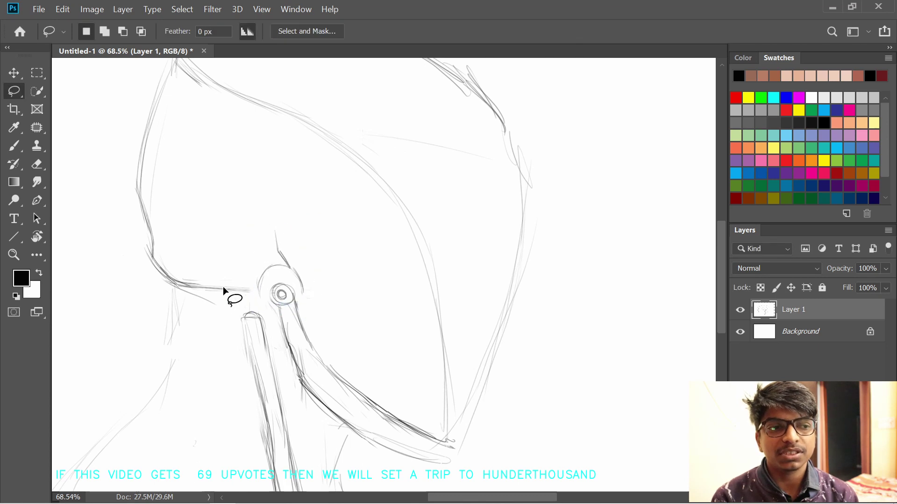
- Replace the double circle with a slotted screw head inside a large ring, and draw a small bar with a round joint beside it
{"action": "key", "text": "b"}
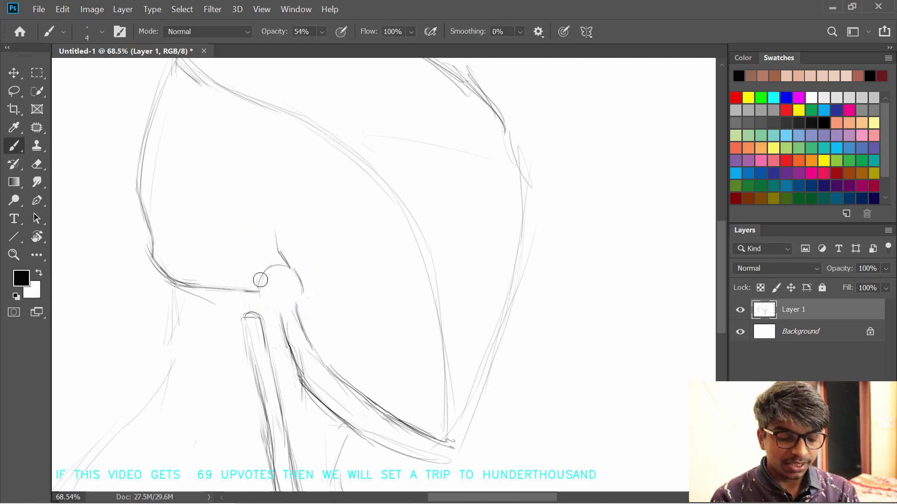
{"action": "mouse_move", "coordinate": [284, 292]}
{"action": "left_mouse_down"}
{"action": "mouse_move", "coordinate": [280, 284]}
{"action": "mouse_move", "coordinate": [293, 299]}
{"action": "mouse_move", "coordinate": [285, 285]}
{"action": "left_mouse_up"}
{"action": "mouse_move", "coordinate": [302, 306]}
{"action": "left_mouse_down"}
{"action": "mouse_move", "coordinate": [280, 264]}
{"action": "mouse_move", "coordinate": [306, 278]}
{"action": "mouse_move", "coordinate": [298, 335]}
{"action": "left_mouse_up"}
{"action": "key", "text": "r"}
{"action": "mouse_move", "coordinate": [423, 261]}
{"action": "left_mouse_down"}
{"action": "mouse_move", "coordinate": [393, 230]}
{"action": "mouse_move", "coordinate": [404, 236]}
{"action": "left_mouse_up"}
{"action": "mouse_move", "coordinate": [345, 328]}
{"action": "left_mouse_down"}
{"action": "mouse_move", "coordinate": [332, 277]}
{"action": "mouse_move", "coordinate": [363, 256]}
{"action": "mouse_move", "coordinate": [339, 268]}
{"action": "left_mouse_up"}
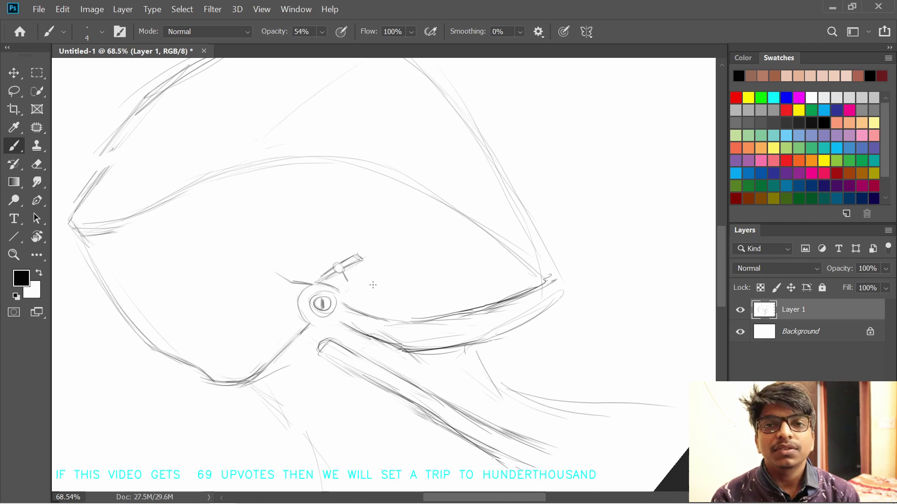
- Sketch a heavy round disc beside the small bar, undoing the unwanted strokes
{"action": "key", "text": "ctrl+z"}
{"action": "mouse_move", "coordinate": [358, 276]}
{"action": "left_mouse_down"}
{"action": "mouse_move", "coordinate": [368, 280]}
{"action": "mouse_move", "coordinate": [370, 292]}
{"action": "mouse_move", "coordinate": [363, 272]}
{"action": "mouse_move", "coordinate": [364, 295]}
{"action": "mouse_move", "coordinate": [379, 282]}
{"action": "mouse_move", "coordinate": [351, 272]}
{"action": "left_mouse_up"}
{"action": "key", "text": "ctrl+z"}
{"action": "key", "text": "ctrl+z"}
- Resize and position the round disc next to the small bar with Free Transform, and add a smaller circle behind it
{"action": "key", "text": "l"}
{"action": "key", "text": "ctrl+t"}
{"action": "left_click_drag", "start_coordinate": [369, 309], "coordinate": [372, 321]}
{"action": "left_click_drag", "start_coordinate": [372, 268], "coordinate": [374, 276]}
{"action": "left_click_drag", "start_coordinate": [373, 323], "coordinate": [372, 316]}
{"action": "mouse_move", "coordinate": [360, 284]}
{"action": "left_mouse_down"}
{"action": "mouse_move", "coordinate": [367, 271]}
{"action": "mouse_move", "coordinate": [391, 291]}
{"action": "mouse_move", "coordinate": [379, 285]}
{"action": "left_mouse_up"}
{"action": "key", "text": "Return"}
{"action": "key", "text": "ctrl+d"}
{"action": "key", "text": "b"}
{"action": "key", "text": "ctrl+z"}
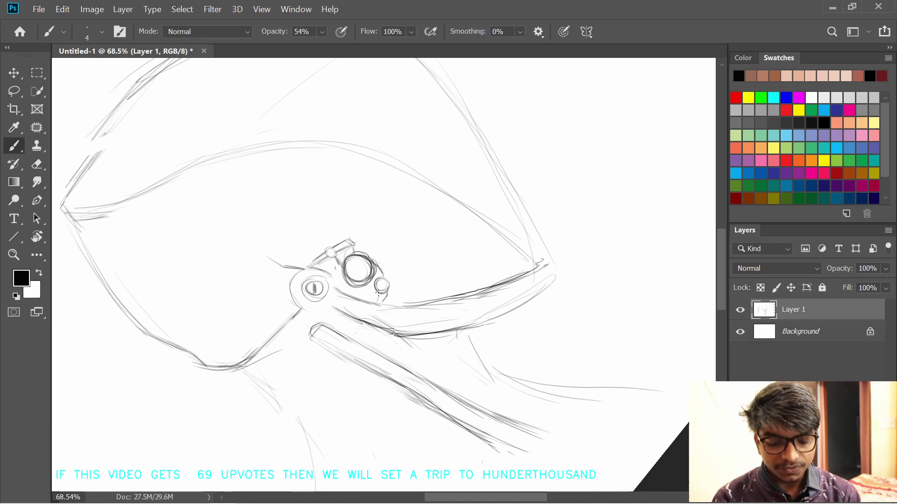
- Erase the jaw band's upper edge between the ring and the rear tip, and redraw its first part as a straight line
{"action": "left_click_drag", "start_coordinate": [383, 356], "coordinate": [348, 365]}
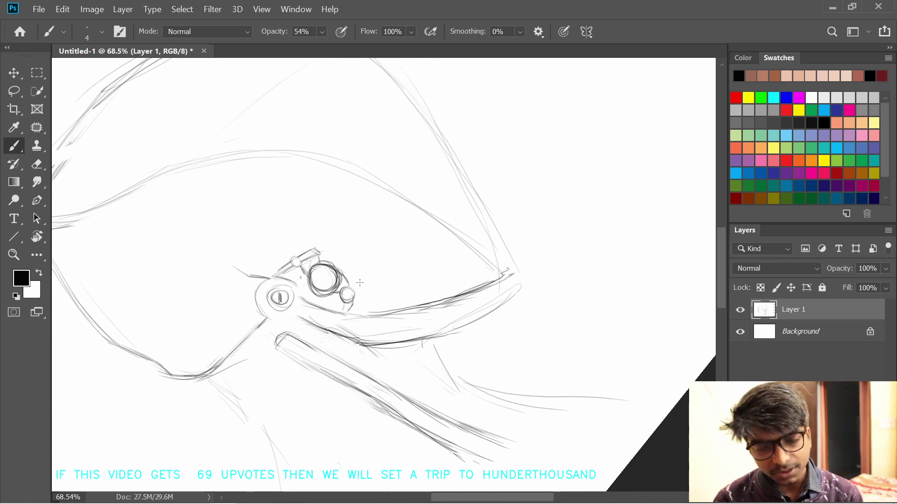
{"action": "mouse_move", "coordinate": [301, 299]}
{"action": "left_mouse_down"}
{"action": "mouse_move", "coordinate": [376, 317]}
{"action": "mouse_move", "coordinate": [472, 291]}
{"action": "left_mouse_up"}
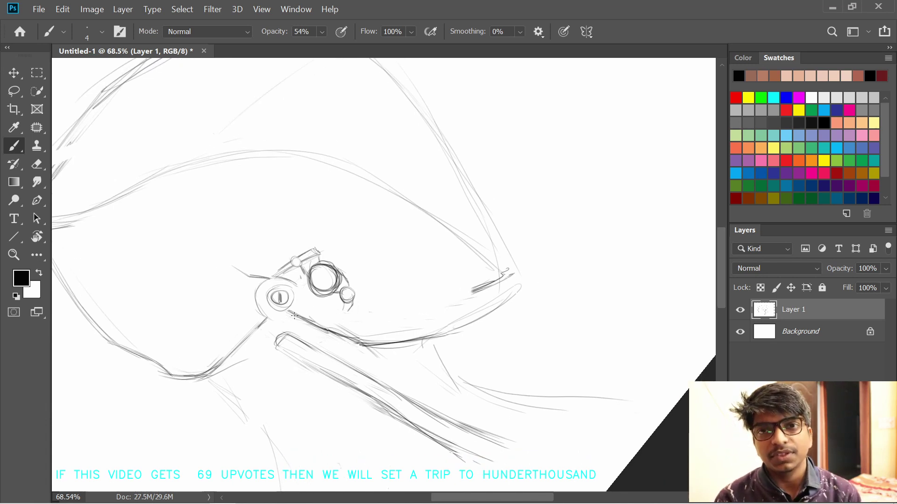
{"action": "key", "text": "r"}
{"action": "left_click_drag", "start_coordinate": [358, 296], "coordinate": [383, 308]}
{"action": "left_click_drag", "start_coordinate": [334, 355], "coordinate": [384, 337]}
{"action": "left_click_drag", "start_coordinate": [334, 353], "coordinate": [401, 329]}
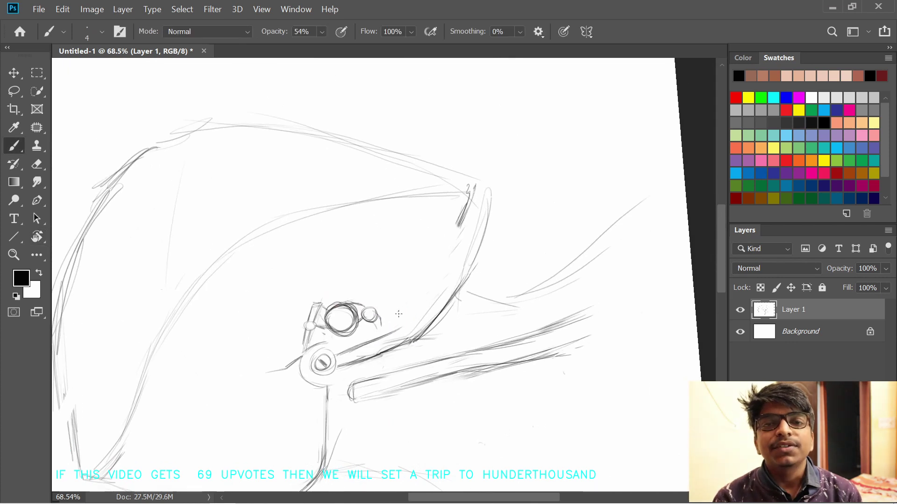
- Redraw the jaw band's upper edge from its bend to the helmet's rear lower tip, parallel to the lower edge
{"action": "key", "text": "r"}
{"action": "left_click_drag", "start_coordinate": [411, 284], "coordinate": [398, 297]}
{"action": "mouse_move", "coordinate": [382, 330]}
{"action": "left_mouse_down"}
{"action": "mouse_move", "coordinate": [413, 320]}
{"action": "mouse_move", "coordinate": [505, 252]}
{"action": "left_mouse_up"}
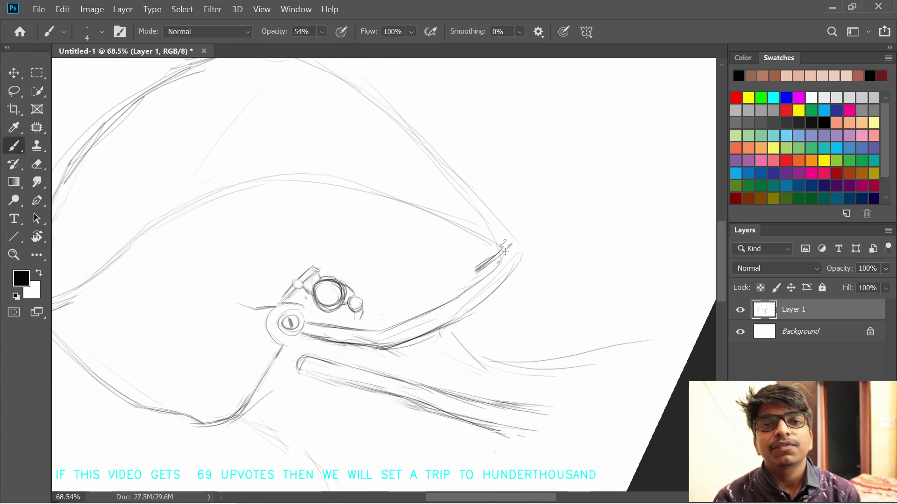
{"action": "key", "text": "r"}
{"action": "key", "text": "b"}
{"action": "mouse_move", "coordinate": [391, 296]}
{"action": "left_mouse_down"}
{"action": "mouse_move", "coordinate": [363, 331]}
{"action": "mouse_move", "coordinate": [381, 331]}
{"action": "left_mouse_up"}
{"action": "mouse_move", "coordinate": [332, 353]}
{"action": "left_mouse_down"}
{"action": "mouse_move", "coordinate": [397, 323]}
{"action": "mouse_move", "coordinate": [399, 284]}
{"action": "mouse_move", "coordinate": [408, 317]}
{"action": "mouse_move", "coordinate": [398, 285]}
{"action": "left_mouse_up"}
{"action": "key", "text": "r"}
{"action": "key", "text": "r"}
{"action": "key", "text": "ctrl+z"}
{"action": "mouse_move", "coordinate": [367, 330]}
{"action": "left_mouse_down"}
{"action": "mouse_move", "coordinate": [452, 301]}
{"action": "mouse_move", "coordinate": [482, 279]}
{"action": "left_mouse_up"}
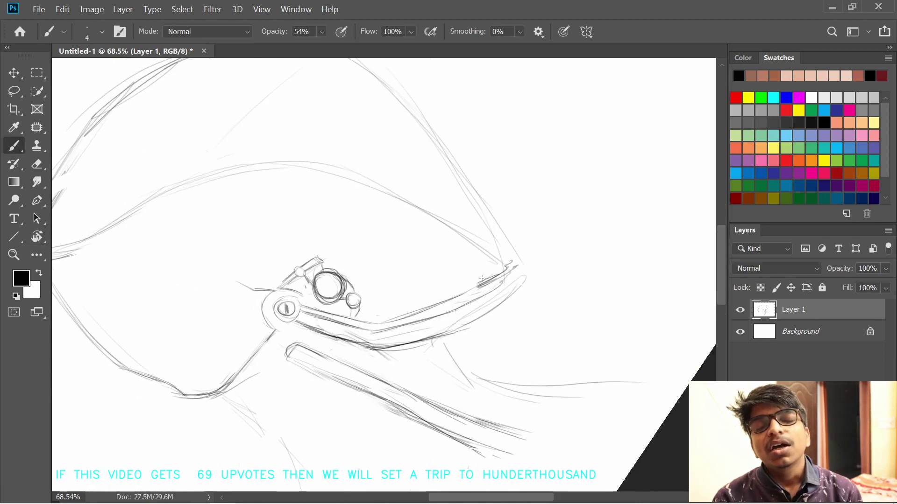
- Draw a small inner circle inside the round disc and go over the face's lower front corner
{"action": "key", "text": "r"}
{"action": "left_click_drag", "start_coordinate": [417, 274], "coordinate": [356, 266]}
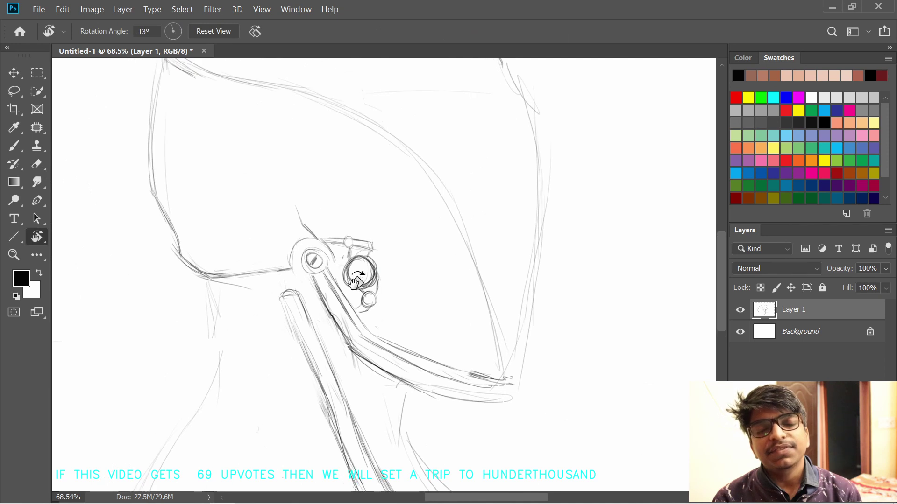
{"action": "key", "text": "b"}
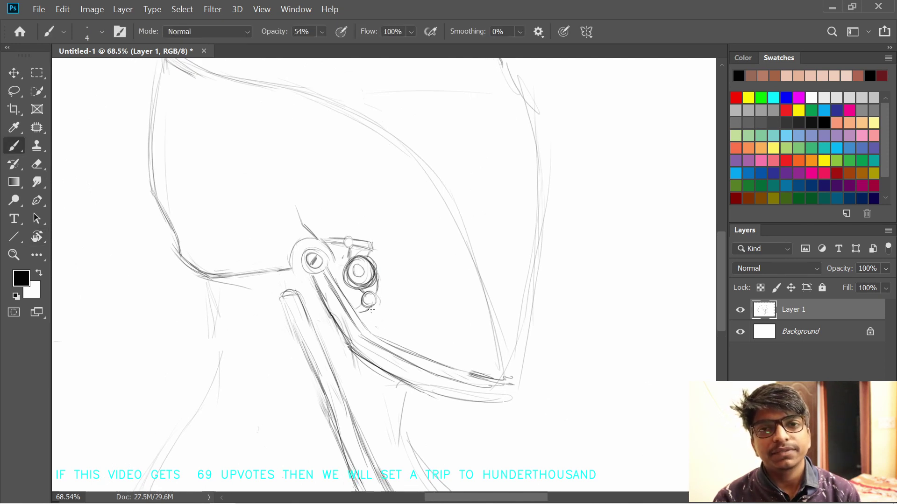
{"action": "mouse_move", "coordinate": [306, 282]}
{"action": "left_mouse_down"}
{"action": "mouse_move", "coordinate": [329, 306]}
{"action": "mouse_move", "coordinate": [408, 313]}
{"action": "left_mouse_up"}
{"action": "left_click_drag", "start_coordinate": [282, 286], "coordinate": [305, 312]}
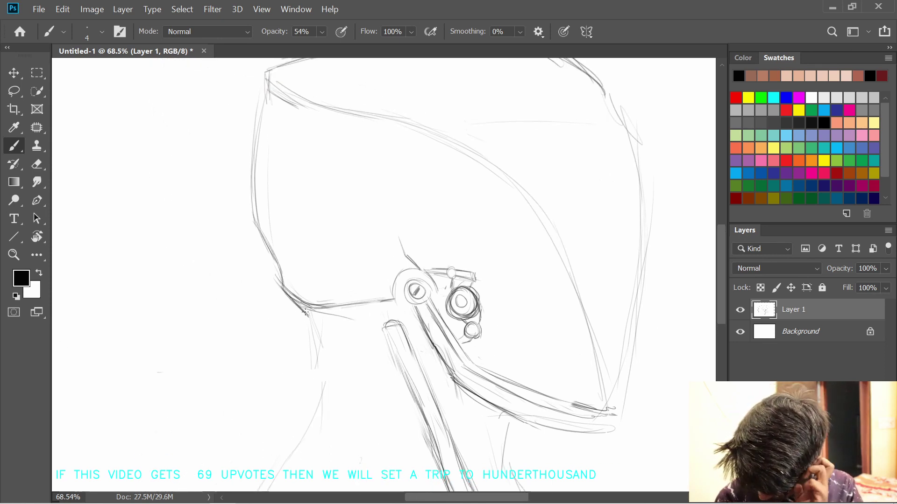
- Draw the lower edge line from the chin corner toward the hinge ring, and add a small narrow slot on the face above the chin
{"action": "left_click_drag", "start_coordinate": [369, 306], "coordinate": [392, 304]}
{"action": "key", "text": "ctrl+z"}
{"action": "mouse_move", "coordinate": [306, 313]}
{"action": "left_mouse_down"}
{"action": "mouse_move", "coordinate": [402, 316]}
{"action": "mouse_move", "coordinate": [336, 267]}
{"action": "mouse_move", "coordinate": [354, 308]}
{"action": "mouse_move", "coordinate": [365, 310]}
{"action": "left_mouse_up"}
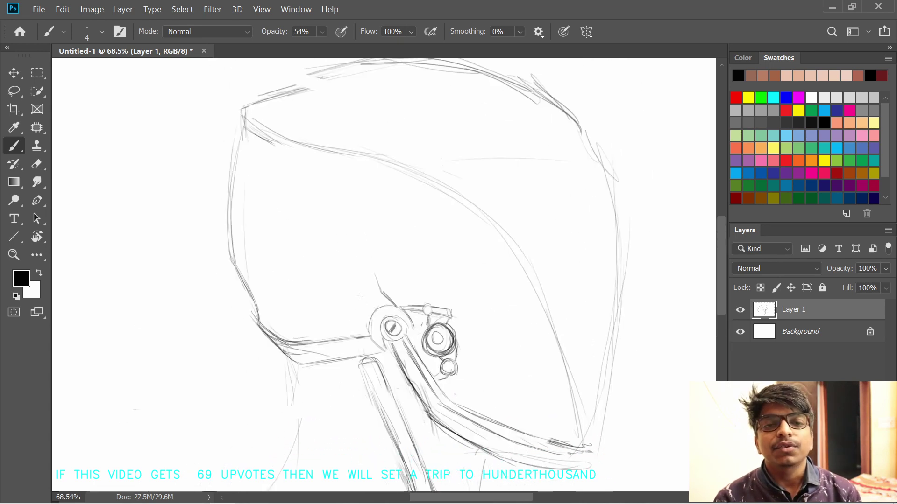
{"action": "left_click_drag", "start_coordinate": [288, 333], "coordinate": [287, 320]}
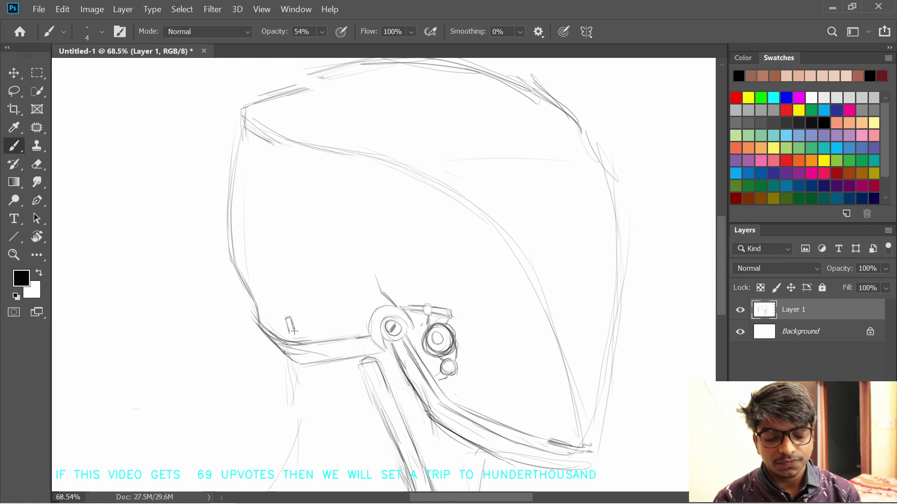
{"action": "mouse_move", "coordinate": [356, 275]}
{"action": "left_mouse_down"}
{"action": "mouse_move", "coordinate": [306, 254]}
{"action": "mouse_move", "coordinate": [272, 224]}
{"action": "left_mouse_up"}
{"action": "left_click_drag", "start_coordinate": [385, 274], "coordinate": [337, 244]}
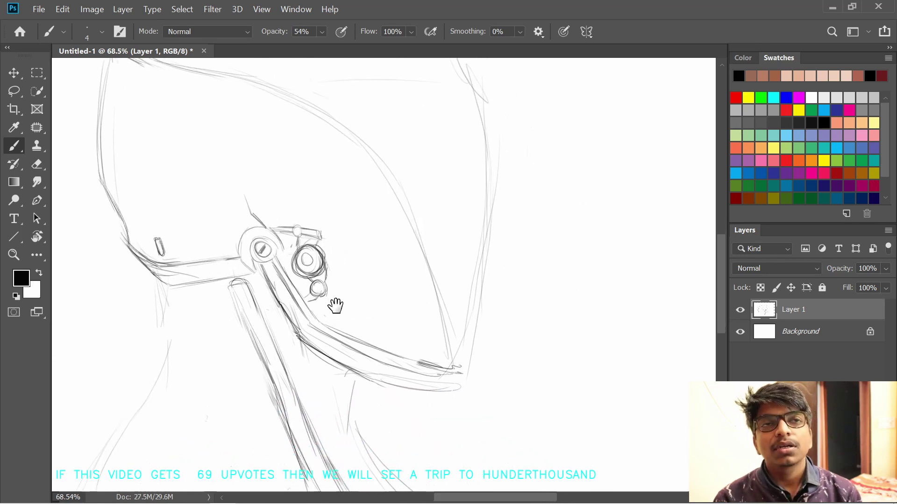
{"action": "left_click_drag", "start_coordinate": [336, 307], "coordinate": [348, 350]}
{"action": "mouse_move", "coordinate": [333, 302]}
{"action": "left_mouse_down"}
{"action": "mouse_move", "coordinate": [360, 359]}
{"action": "mouse_move", "coordinate": [378, 355]}
{"action": "left_mouse_up"}
{"action": "left_click_drag", "start_coordinate": [345, 263], "coordinate": [397, 369]}
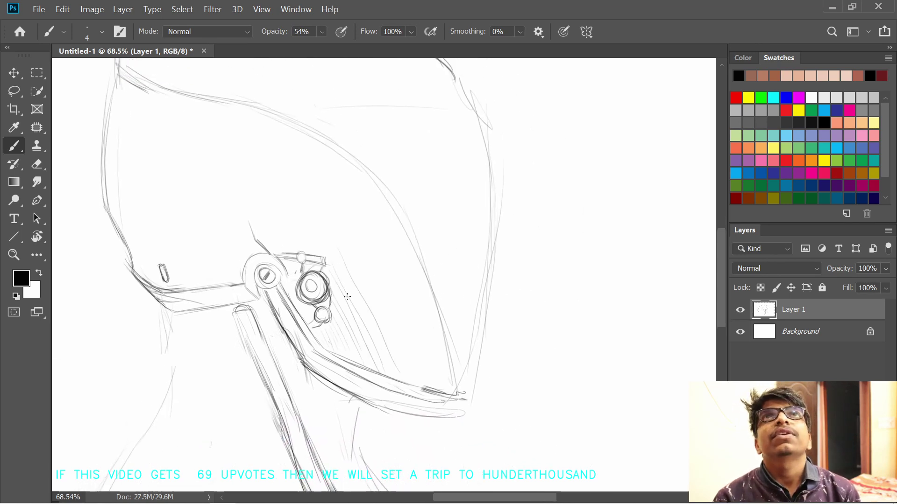
{"action": "left_click_drag", "start_coordinate": [349, 313], "coordinate": [426, 283]}
{"action": "left_click_drag", "start_coordinate": [345, 319], "coordinate": [405, 298]}
{"action": "key", "text": "ctrl+z"}
{"action": "key", "text": "ctrl+z"}
{"action": "key", "text": "ctrl+z"}
{"action": "key", "text": "ctrl+z"}
{"action": "key", "text": "ctrl+z"}
{"action": "key", "text": "ctrl+z"}
{"action": "key", "text": "ctrl+z"}
- Sketch a large round eye on the upper part of the face, just below the helmet's brim
{"action": "left_click_drag", "start_coordinate": [342, 279], "coordinate": [365, 311]}
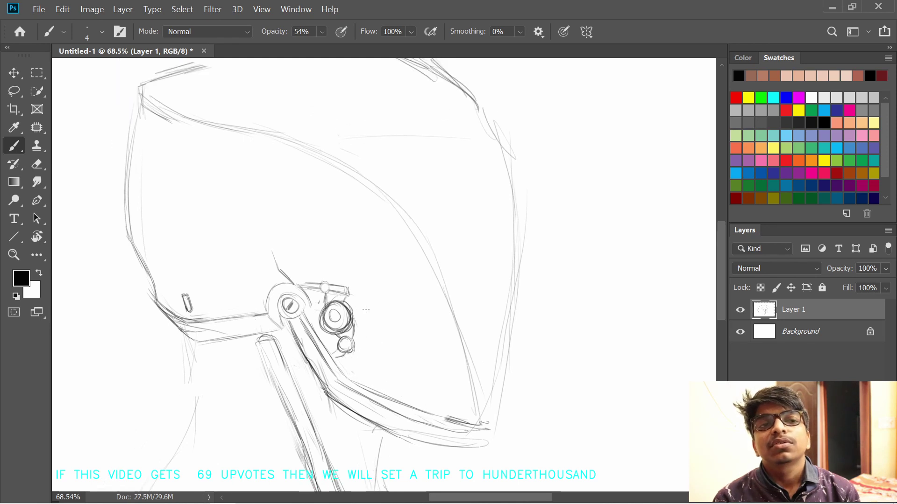
{"action": "mouse_move", "coordinate": [327, 280]}
{"action": "left_mouse_down"}
{"action": "mouse_move", "coordinate": [379, 312]}
{"action": "mouse_move", "coordinate": [272, 220]}
{"action": "left_mouse_up"}
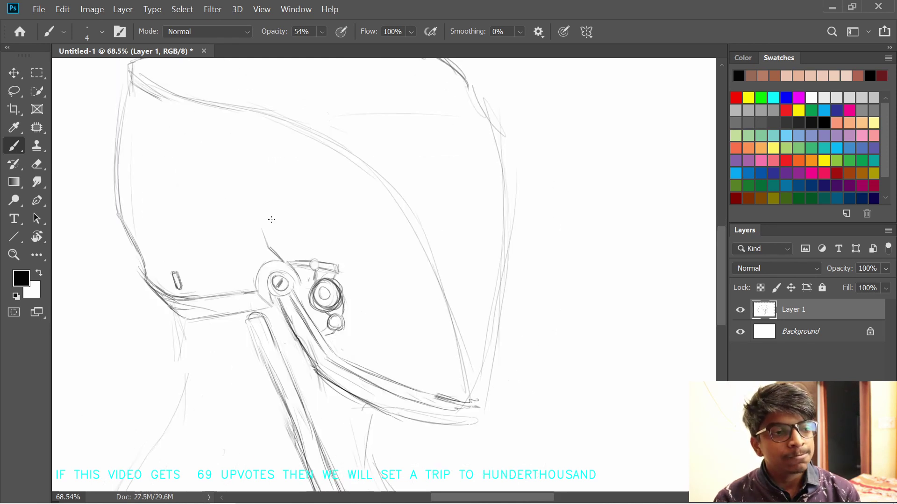
{"action": "left_click_drag", "start_coordinate": [218, 161], "coordinate": [319, 253]}
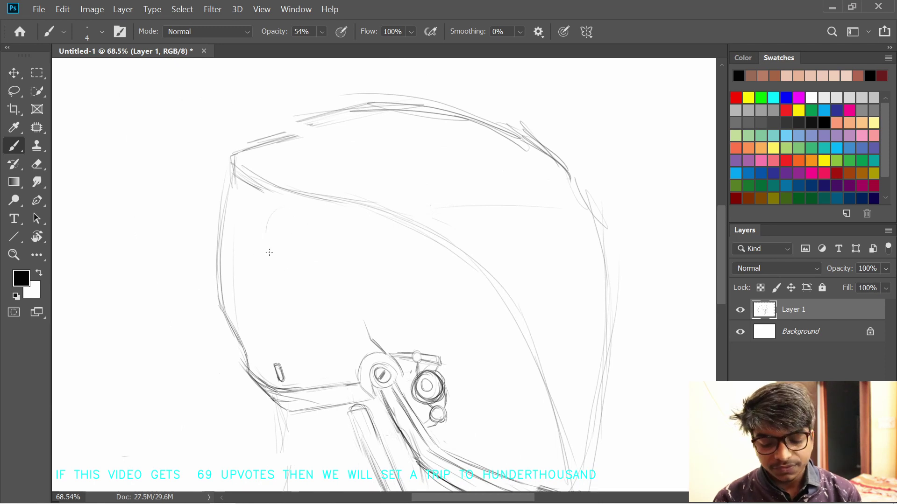
{"action": "mouse_move", "coordinate": [299, 199]}
{"action": "left_mouse_down"}
{"action": "mouse_move", "coordinate": [327, 243]}
{"action": "mouse_move", "coordinate": [299, 199]}
{"action": "left_mouse_up"}
{"action": "mouse_move", "coordinate": [327, 328]}
{"action": "left_mouse_down"}
{"action": "mouse_move", "coordinate": [278, 254]}
{"action": "mouse_move", "coordinate": [313, 313]}
{"action": "left_mouse_up"}
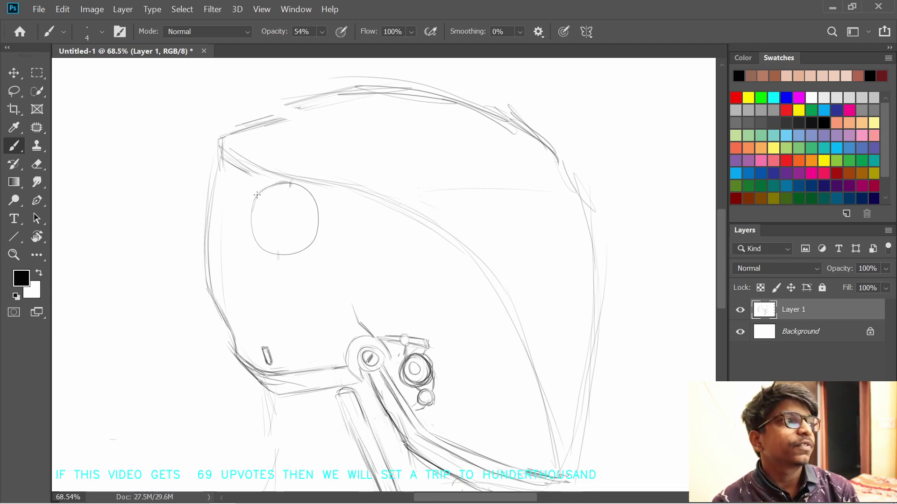
{"action": "left_click_drag", "start_coordinate": [256, 230], "coordinate": [309, 246]}
{"action": "left_click_drag", "start_coordinate": [304, 189], "coordinate": [320, 236]}
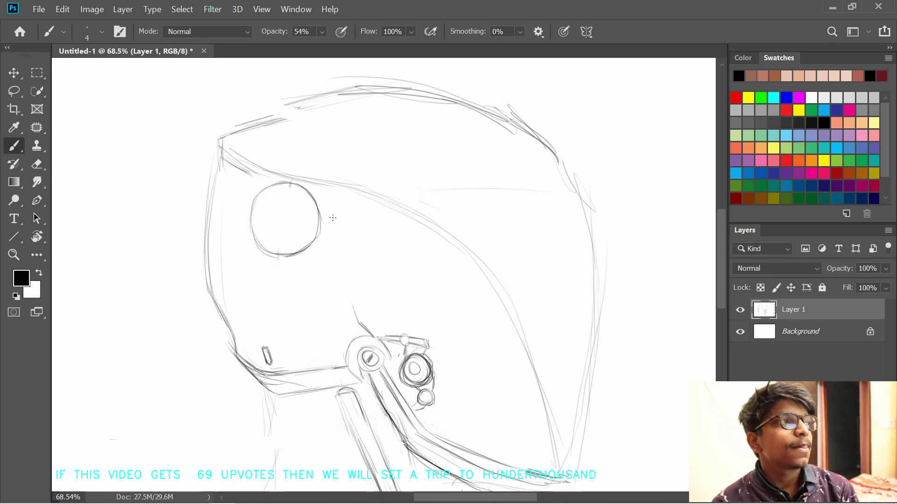
- Go over the round eye's outline with further strokes to even out and darken the circle
{"action": "left_click_drag", "start_coordinate": [306, 191], "coordinate": [321, 228]}
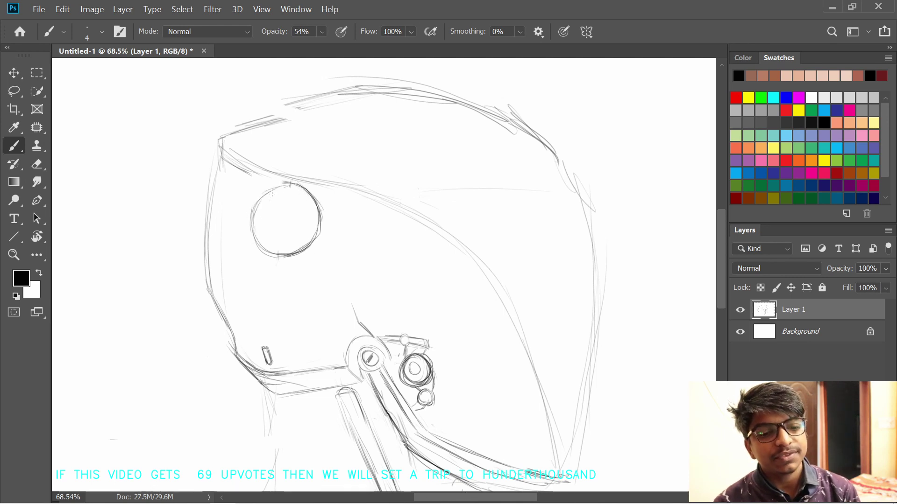
{"action": "left_click_drag", "start_coordinate": [260, 198], "coordinate": [269, 254]}
{"action": "key", "text": "space"}
{"action": "mouse_move", "coordinate": [201, 234]}
{"action": "left_mouse_down"}
{"action": "mouse_move", "coordinate": [222, 237]}
{"action": "mouse_move", "coordinate": [251, 272]}
{"action": "left_mouse_up"}
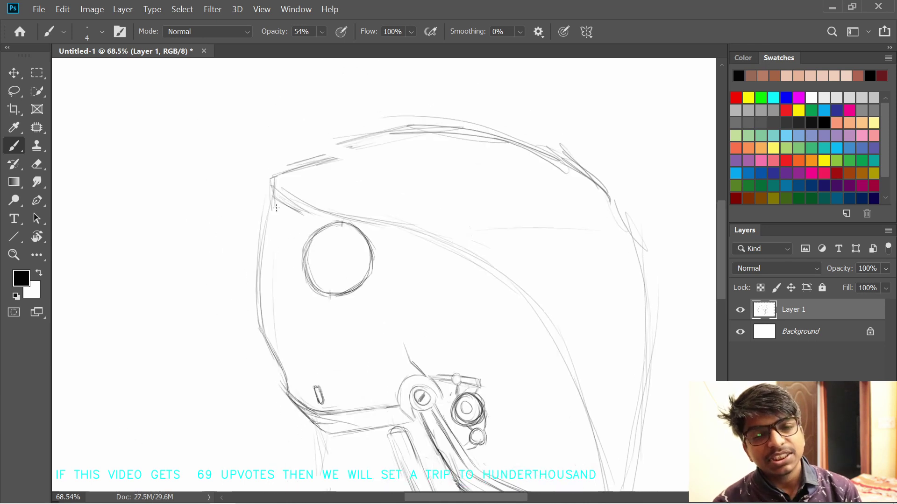
{"action": "mouse_move", "coordinate": [309, 254]}
{"action": "left_mouse_down"}
{"action": "mouse_move", "coordinate": [348, 224]}
{"action": "mouse_move", "coordinate": [369, 240]}
{"action": "mouse_move", "coordinate": [332, 292]}
{"action": "mouse_move", "coordinate": [363, 281]}
{"action": "mouse_move", "coordinate": [369, 265]}
{"action": "left_mouse_up"}
{"action": "key", "text": "space"}
{"action": "mouse_move", "coordinate": [375, 333]}
{"action": "left_mouse_down"}
{"action": "mouse_move", "coordinate": [314, 246]}
{"action": "mouse_move", "coordinate": [372, 306]}
{"action": "left_mouse_up"}
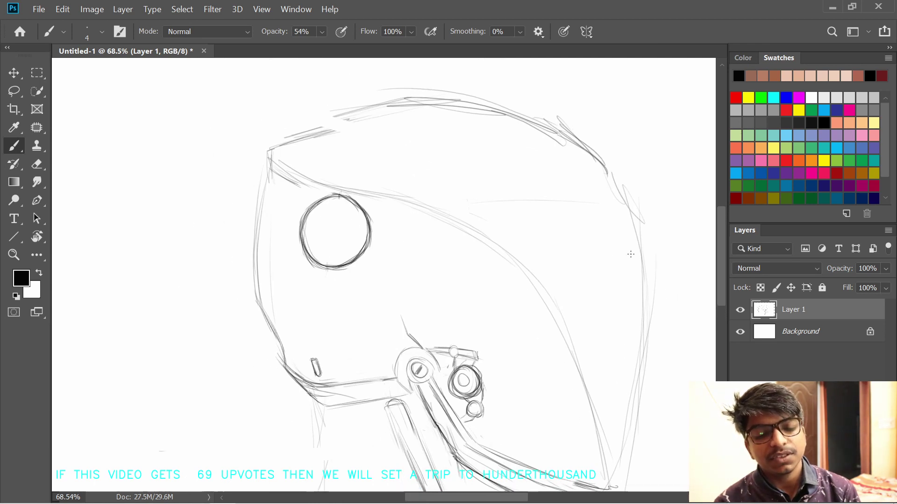
{"action": "key", "text": "l"}
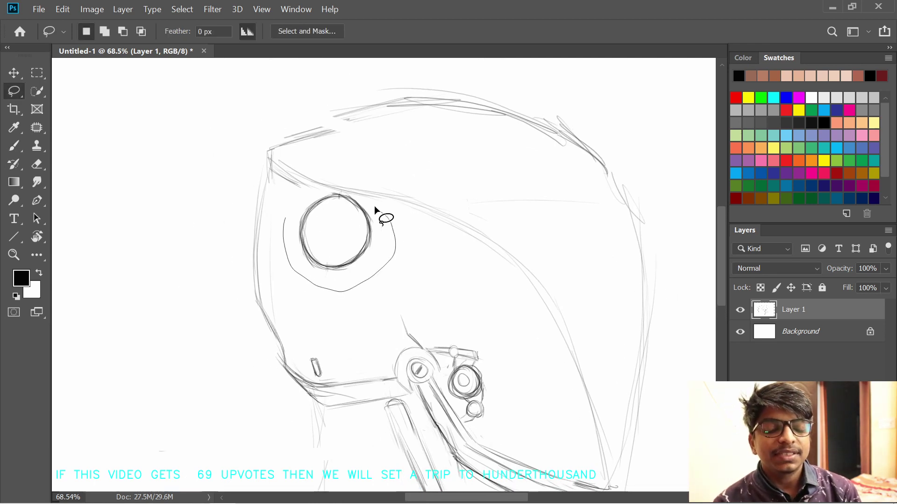
{"action": "left_click_drag", "start_coordinate": [374, 206], "coordinate": [336, 276]}
{"action": "key", "text": "ctrl+j"}
{"action": "key", "text": "ctrl+t"}
{"action": "left_click_drag", "start_coordinate": [380, 178], "coordinate": [366, 201]}
{"action": "key", "text": "Return"}
{"action": "key", "text": "ctrl+z"}
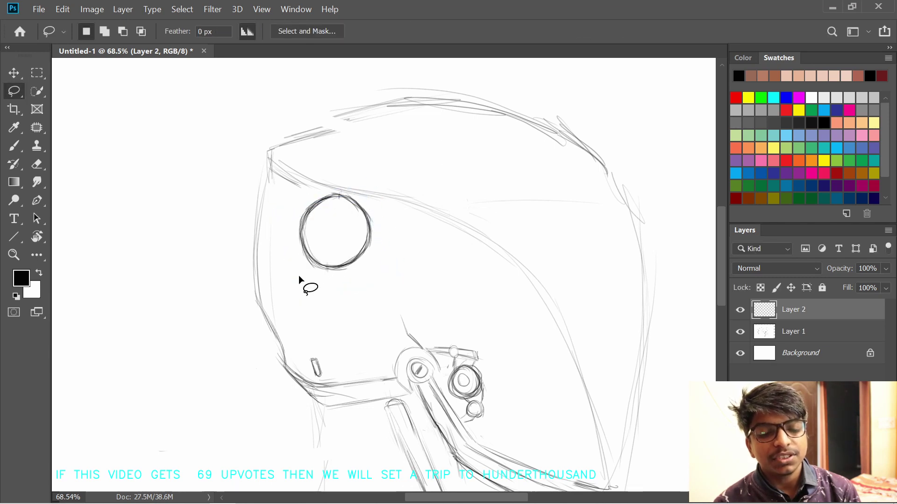
{"action": "mouse_move", "coordinate": [299, 275]}
{"action": "left_mouse_down"}
{"action": "mouse_move", "coordinate": [290, 250]}
{"action": "mouse_move", "coordinate": [301, 279]}
{"action": "left_mouse_up"}
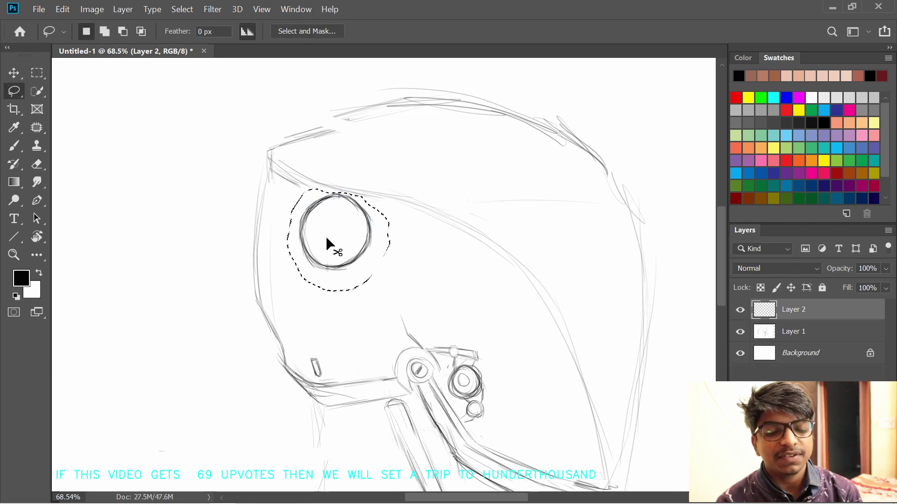
{"action": "key", "text": "ctrl+d"}
{"action": "key", "text": "ctrl+e"}
- Select the round eye with the Lasso, cut it to its own layer and set that layer's blend mode to Multiply
{"action": "mouse_move", "coordinate": [289, 213]}
{"action": "left_mouse_down"}
{"action": "mouse_move", "coordinate": [344, 281]}
{"action": "mouse_move", "coordinate": [290, 207]}
{"action": "left_mouse_up"}
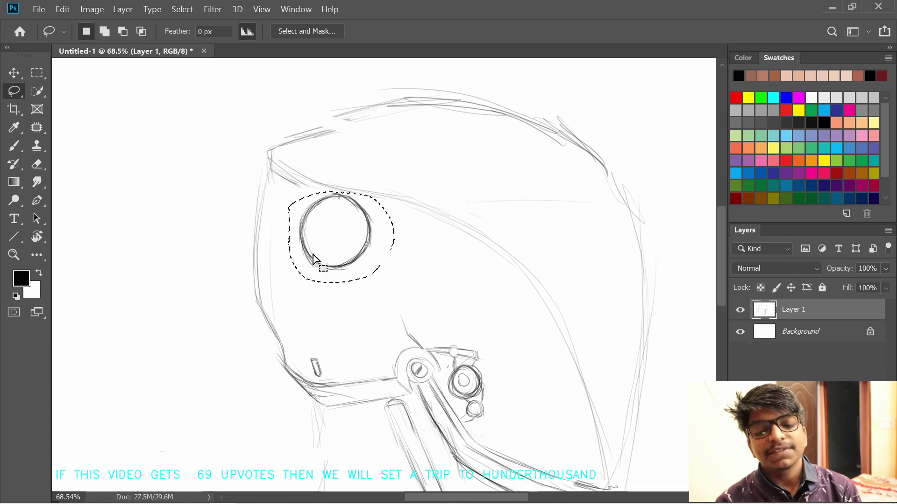
{"action": "right_click", "coordinate": [329, 244]}
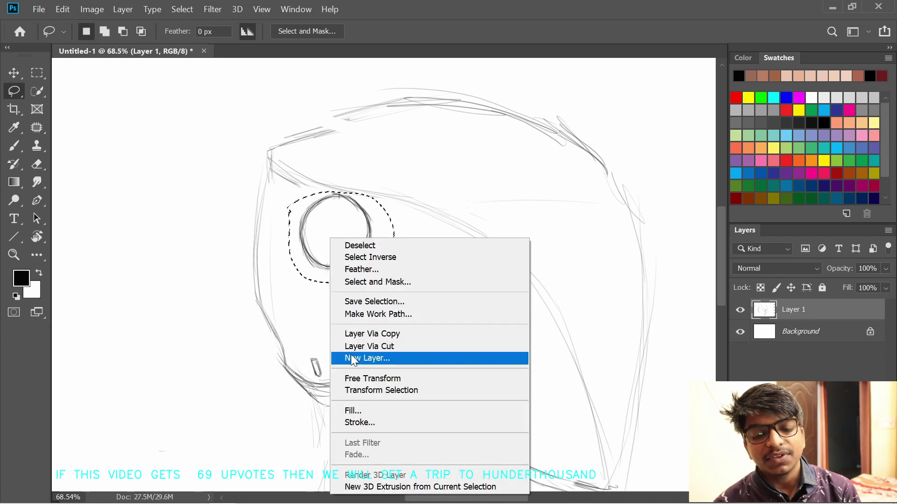
{"action": "left_click", "coordinate": [355, 344]}
{"action": "left_click", "coordinate": [779, 268]}
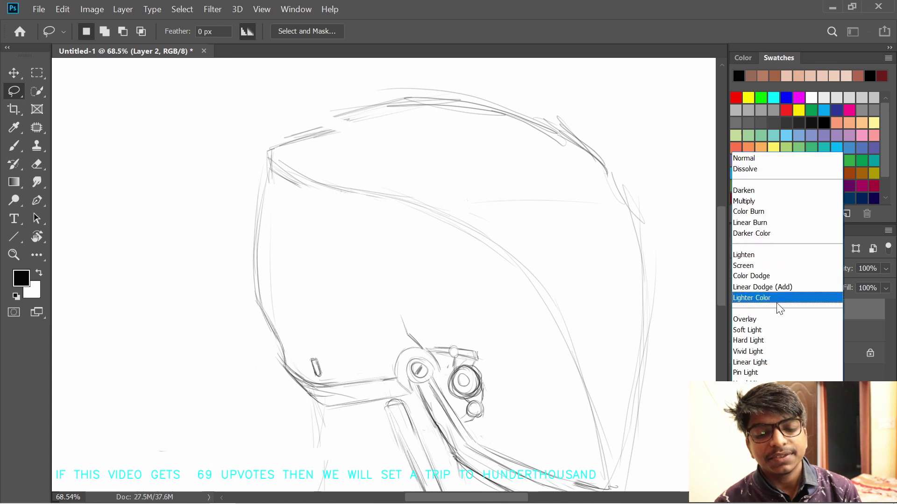
{"action": "left_click", "coordinate": [779, 202]}
- Try to duplicate the eye circle's layer and scale the copy down slightly to form an inner ring
{"action": "key", "text": "ctrl+t"}
{"action": "left_click_drag", "start_coordinate": [382, 179], "coordinate": [352, 218]}
{"action": "key", "text": "ctrl+z"}
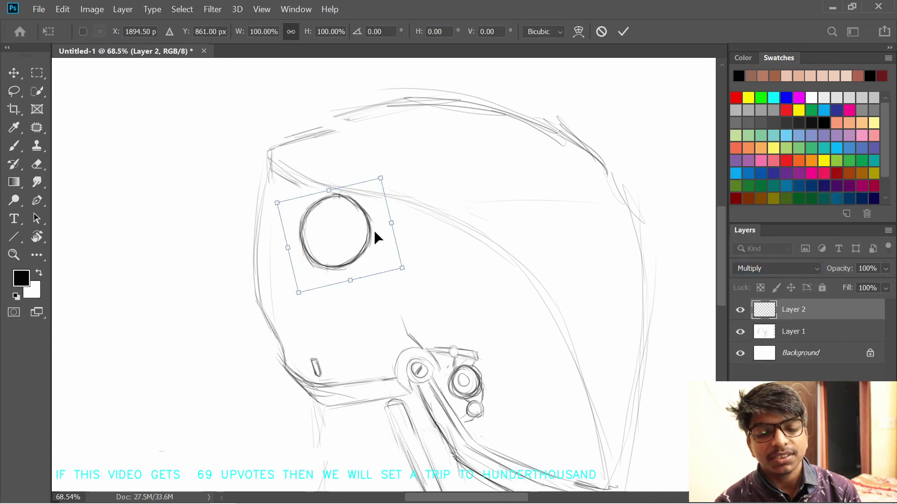
{"action": "key", "text": "Return"}
{"action": "key", "text": "ctrl+j"}
{"action": "key", "text": "ctrl+t"}
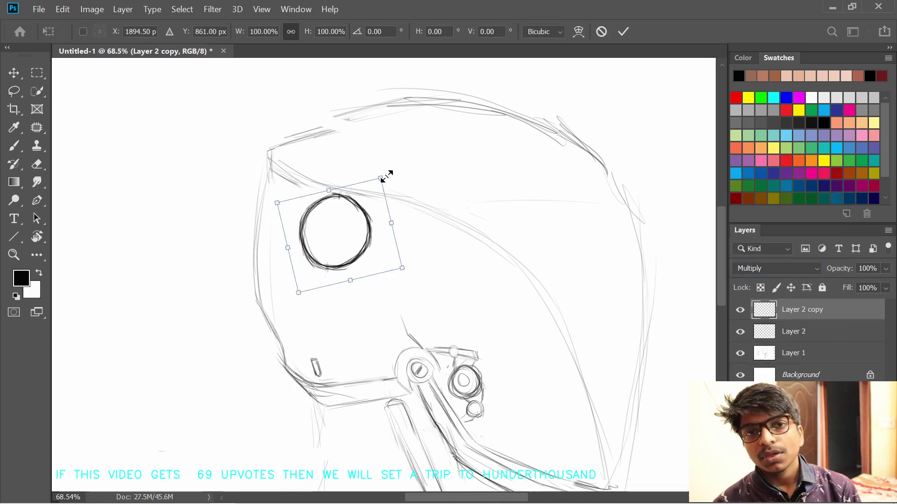
{"action": "mouse_move", "coordinate": [387, 174]}
{"action": "left_mouse_down"}
{"action": "mouse_move", "coordinate": [349, 226]}
{"action": "mouse_move", "coordinate": [359, 216]}
{"action": "left_mouse_up"}
{"action": "key", "text": "Return"}
{"action": "left_click", "coordinate": [763, 310], "text": "ctrl"}
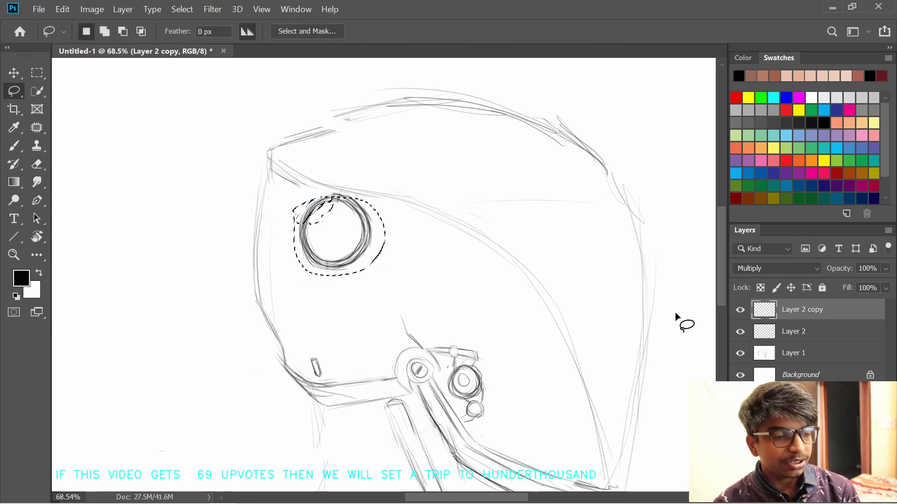
{"action": "left_click", "coordinate": [674, 312]}
{"action": "left_click", "coordinate": [767, 313], "text": "ctrl"}
{"action": "key", "text": "ctrl+d"}
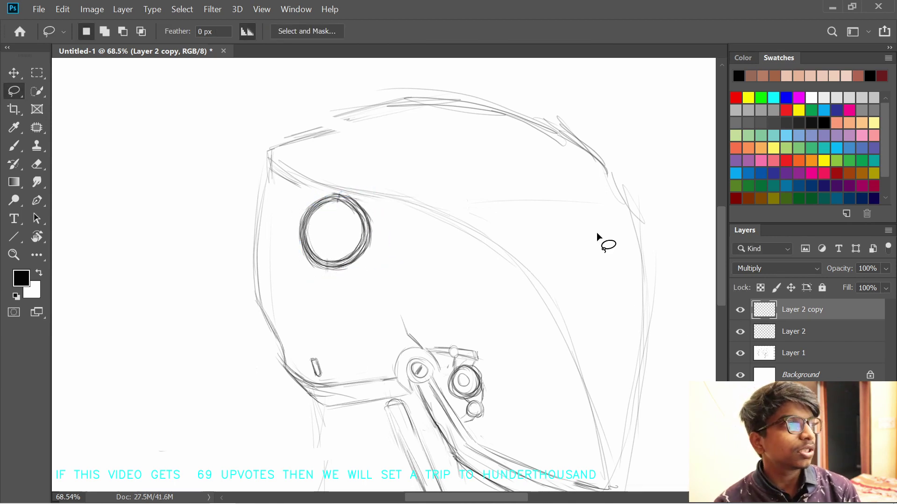
{"action": "left_click_drag", "start_coordinate": [493, 381], "coordinate": [432, 319]}
{"action": "key", "text": "ctrl+e"}
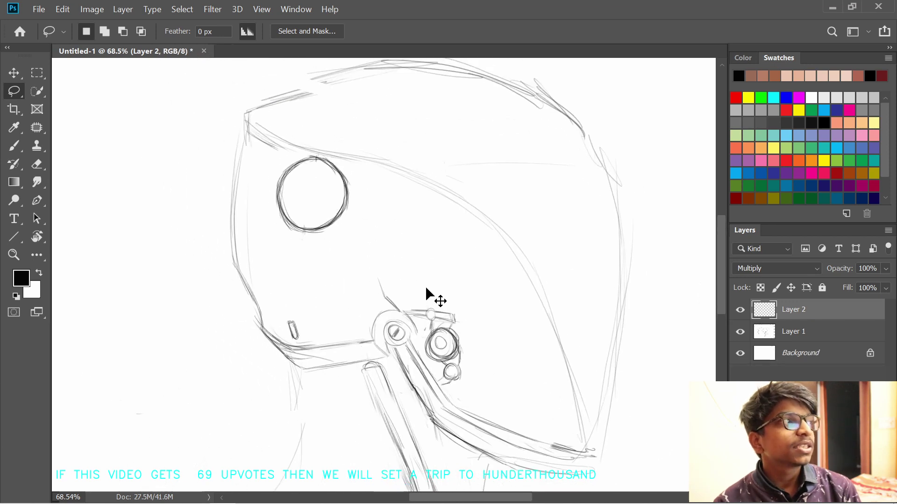
- Create a new layer above Layer 2 and try brushing an inner ring inside the eye circle
{"action": "key", "text": "b"}
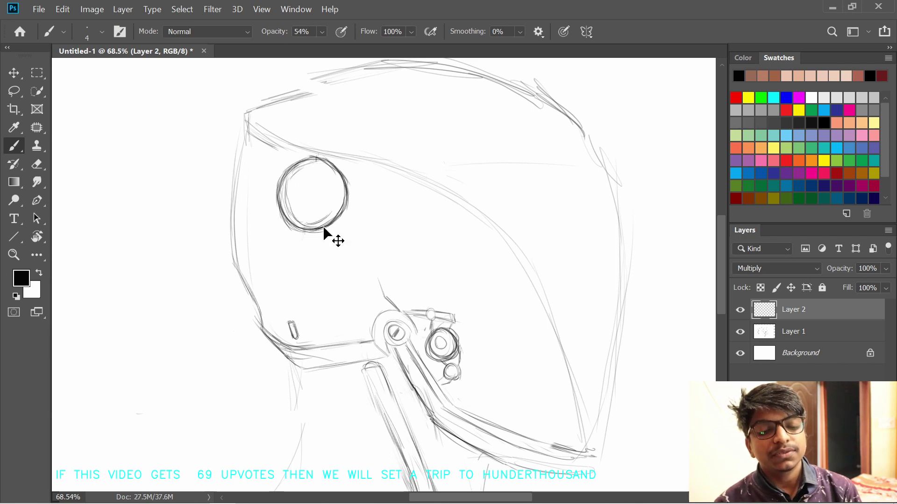
{"action": "key", "text": "ctrl+shift+alt+n"}
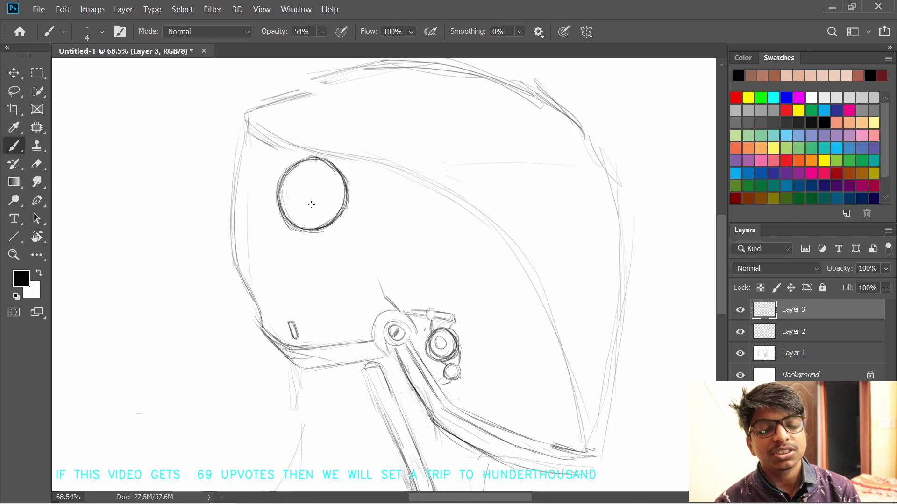
{"action": "mouse_move", "coordinate": [321, 174]}
{"action": "left_mouse_down"}
{"action": "mouse_move", "coordinate": [329, 177]}
{"action": "mouse_move", "coordinate": [294, 187]}
{"action": "mouse_move", "coordinate": [294, 211]}
{"action": "mouse_move", "coordinate": [312, 168]}
{"action": "left_mouse_up"}
{"action": "key", "text": "ctrl+z"}
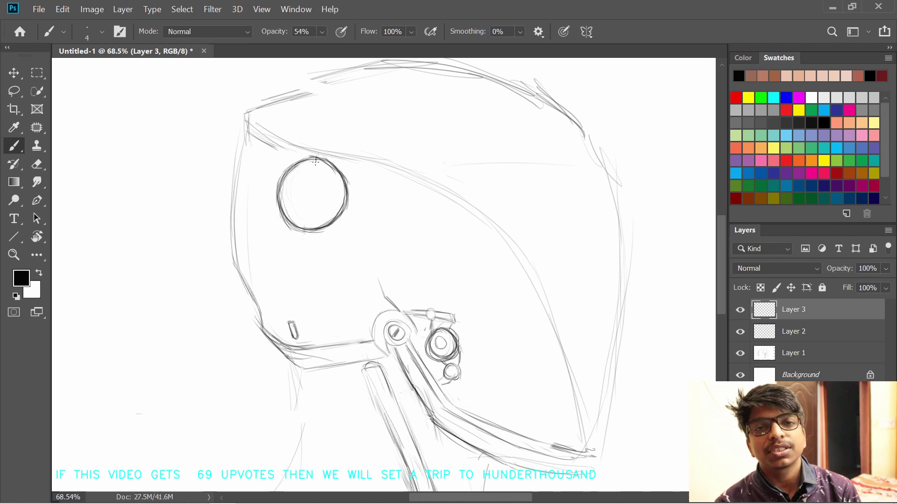
{"action": "mouse_move", "coordinate": [333, 171]}
{"action": "left_mouse_down"}
{"action": "mouse_move", "coordinate": [306, 219]}
{"action": "mouse_move", "coordinate": [327, 168]}
{"action": "mouse_move", "coordinate": [337, 205]}
{"action": "left_mouse_up"}
{"action": "key", "text": "ctrl+z"}
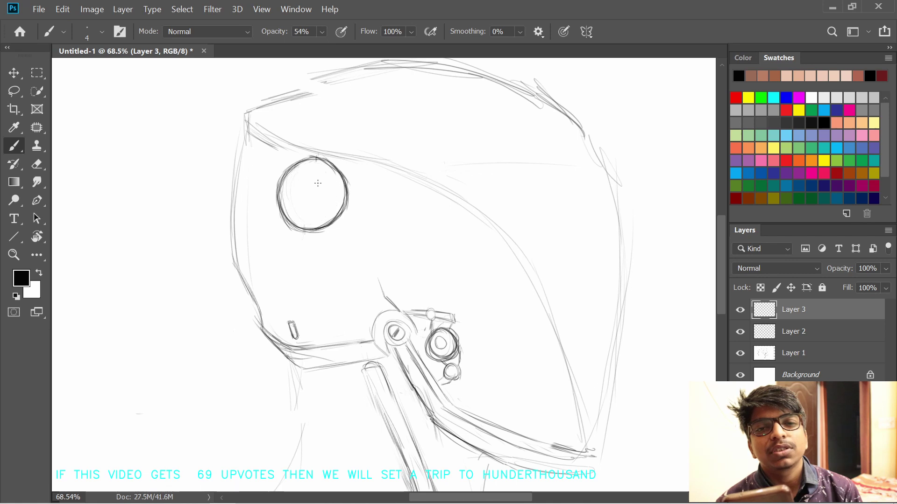
{"action": "left_click_drag", "start_coordinate": [313, 226], "coordinate": [297, 182]}
{"action": "key", "text": "z"}
{"action": "left_click_drag", "start_coordinate": [331, 178], "coordinate": [322, 197]}
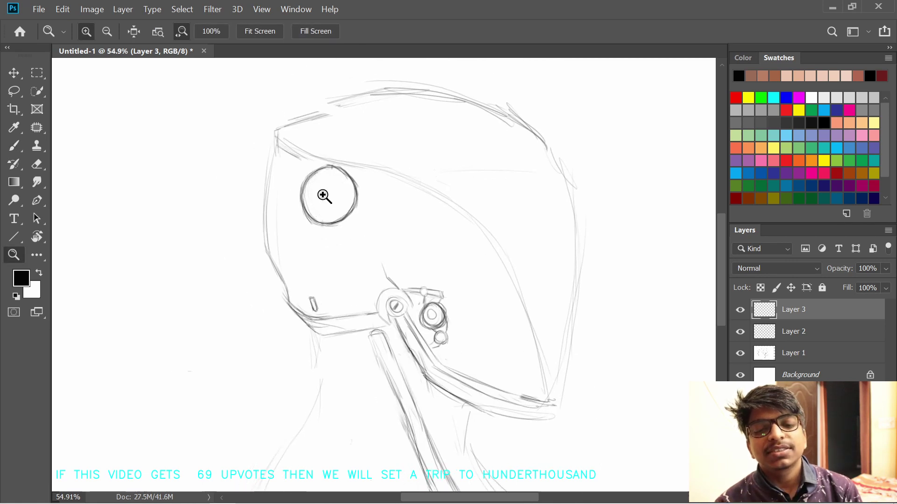
{"action": "key", "text": "b"}
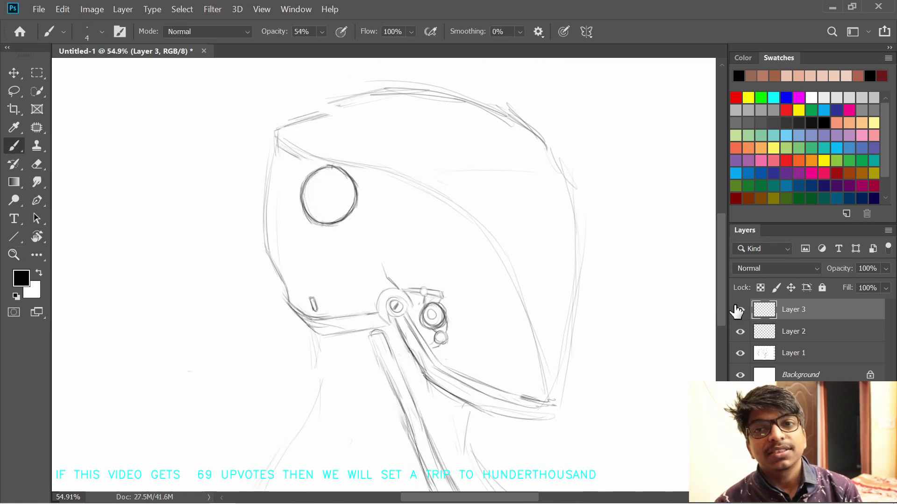
- Lower Layer 2's opacity to 62% and try sketching small concentric circles at the centre of the eye
{"action": "left_click", "coordinate": [794, 331]}
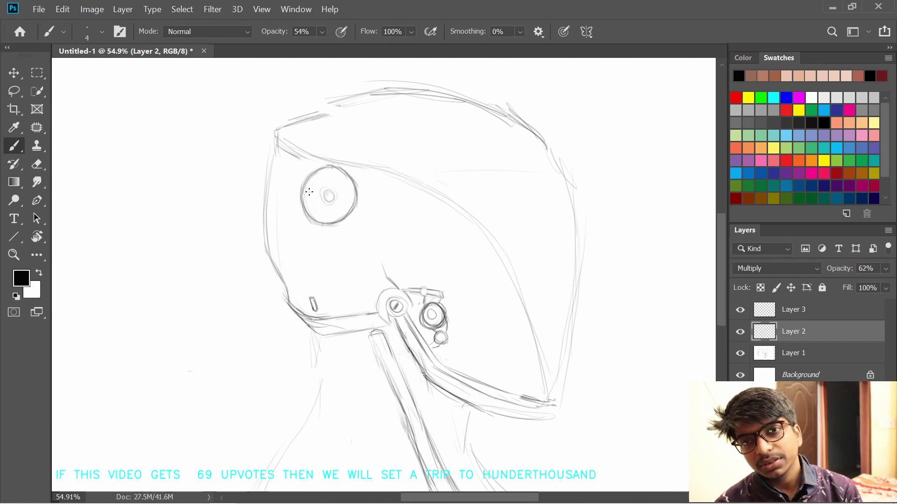
{"action": "mouse_move", "coordinate": [345, 206]}
{"action": "left_mouse_down"}
{"action": "mouse_move", "coordinate": [321, 211]}
{"action": "mouse_move", "coordinate": [344, 206]}
{"action": "left_mouse_up"}
{"action": "left_click_drag", "start_coordinate": [350, 239], "coordinate": [324, 206]}
{"action": "key", "text": "ctrl+z"}
{"action": "key", "text": "ctrl+z"}
{"action": "key", "text": "ctrl+z"}
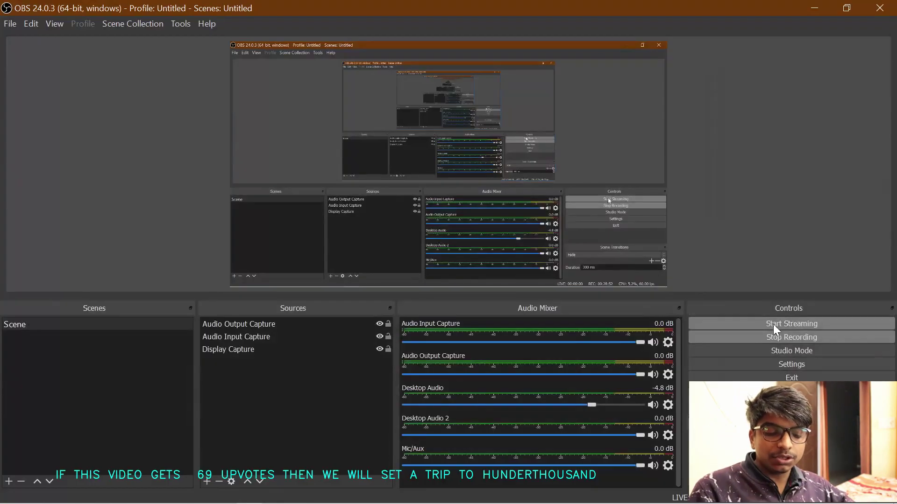
- Return to Photoshop and trace the faded eye circle at 100% zoom with a cleaner outline on Layer 3
{"action": "left_click", "coordinate": [811, 11]}
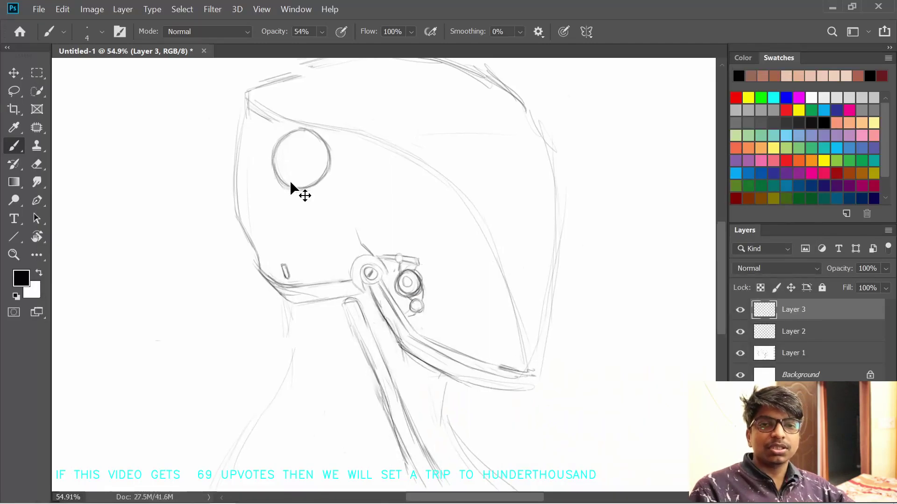
{"action": "key", "text": "ctrl+1"}
{"action": "left_click_drag", "start_coordinate": [290, 180], "coordinate": [390, 300]}
{"action": "key", "text": "ctrl+z"}
{"action": "mouse_move", "coordinate": [283, 150]}
{"action": "left_mouse_down"}
{"action": "mouse_move", "coordinate": [280, 181]}
{"action": "mouse_move", "coordinate": [295, 207]}
{"action": "left_mouse_up"}
{"action": "key", "text": "ctrl+z"}
{"action": "key", "text": "z"}
{"action": "mouse_move", "coordinate": [315, 124]}
{"action": "left_mouse_down"}
{"action": "mouse_move", "coordinate": [280, 153]}
{"action": "mouse_move", "coordinate": [339, 211]}
{"action": "left_mouse_up"}
{"action": "key", "text": "b"}
{"action": "key", "text": "ctrl+z"}
{"action": "left_click_drag", "start_coordinate": [278, 150], "coordinate": [306, 216]}
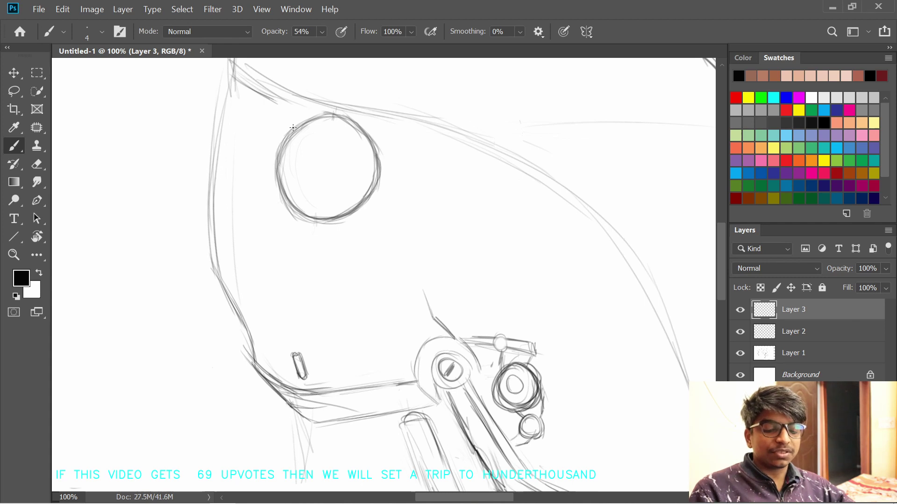
- Hide Layer 2 and retrace the lower half and sides of the eye circle on Layer 3 with darker strokes
{"action": "left_click", "coordinate": [741, 332]}
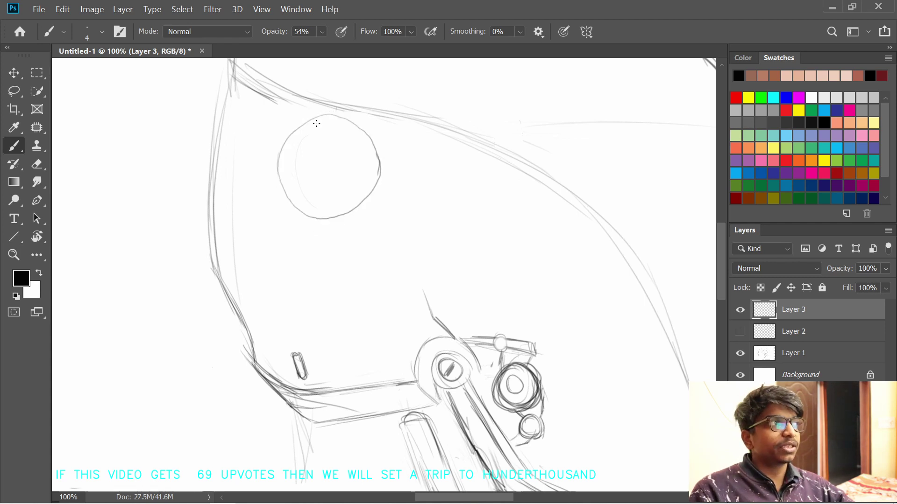
{"action": "left_click_drag", "start_coordinate": [281, 153], "coordinate": [294, 206]}
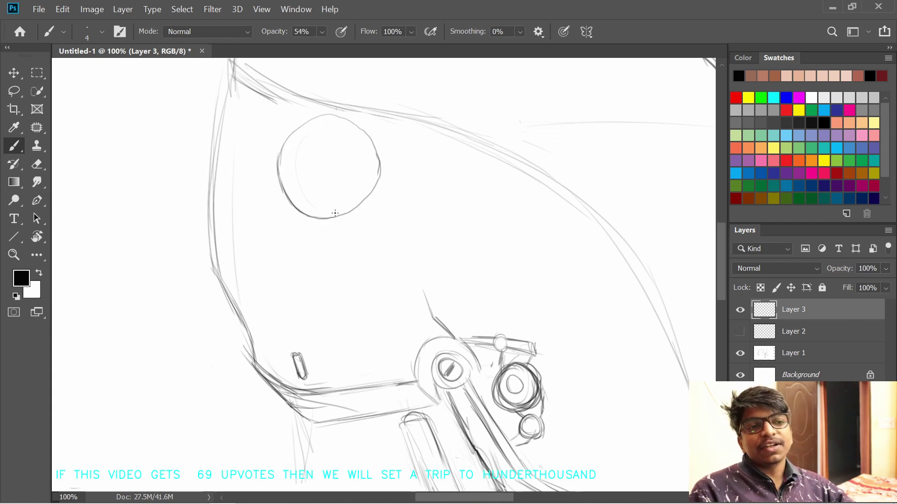
{"action": "key", "text": "ctrl+z"}
{"action": "mouse_move", "coordinate": [280, 163]}
{"action": "left_mouse_down"}
{"action": "mouse_move", "coordinate": [287, 140]}
{"action": "mouse_move", "coordinate": [351, 118]}
{"action": "left_mouse_up"}
{"action": "key", "text": "ctrl+z"}
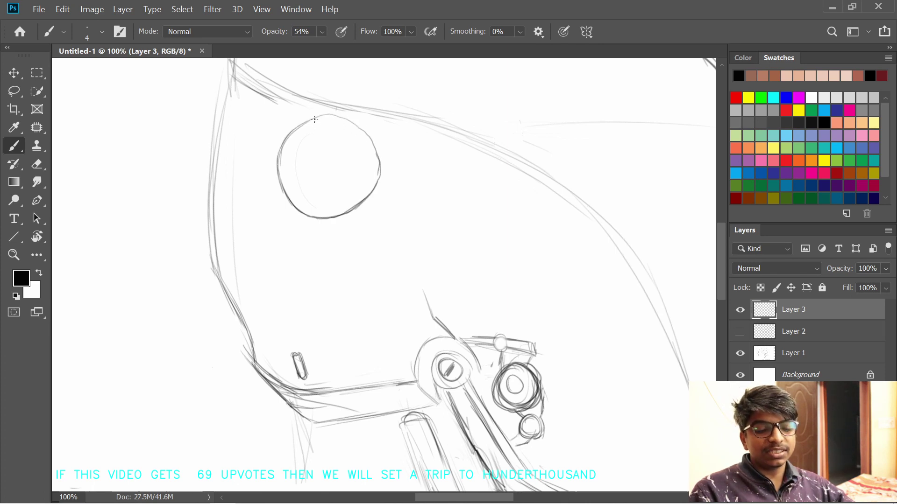
{"action": "left_click_drag", "start_coordinate": [370, 135], "coordinate": [375, 166]}
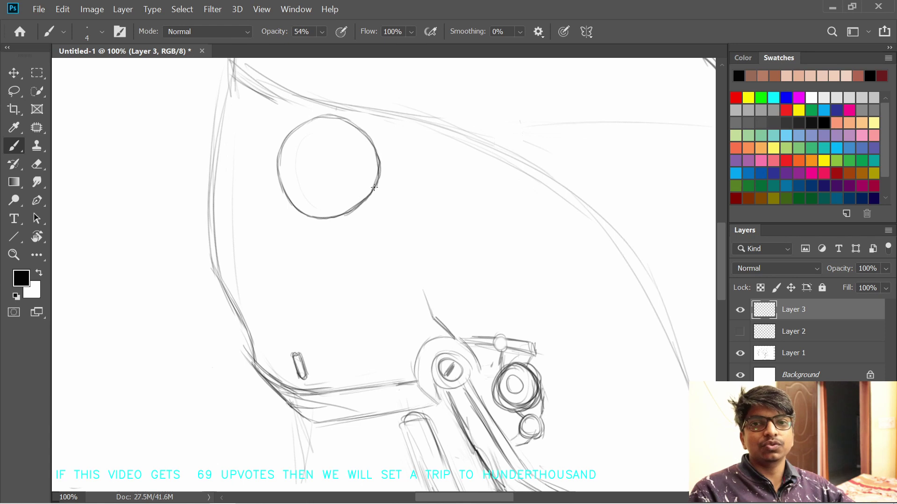
{"action": "mouse_move", "coordinate": [280, 188]}
{"action": "left_mouse_down"}
{"action": "mouse_move", "coordinate": [304, 214]}
{"action": "mouse_move", "coordinate": [284, 178]}
{"action": "left_mouse_up"}
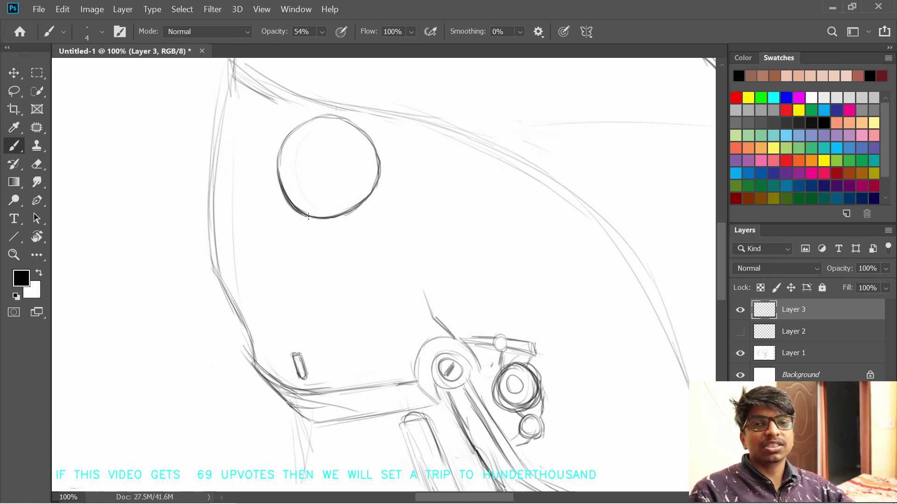
{"action": "mouse_move", "coordinate": [299, 215]}
{"action": "left_mouse_down"}
{"action": "mouse_move", "coordinate": [327, 217]}
{"action": "mouse_move", "coordinate": [316, 217]}
{"action": "mouse_move", "coordinate": [370, 194]}
{"action": "left_mouse_up"}
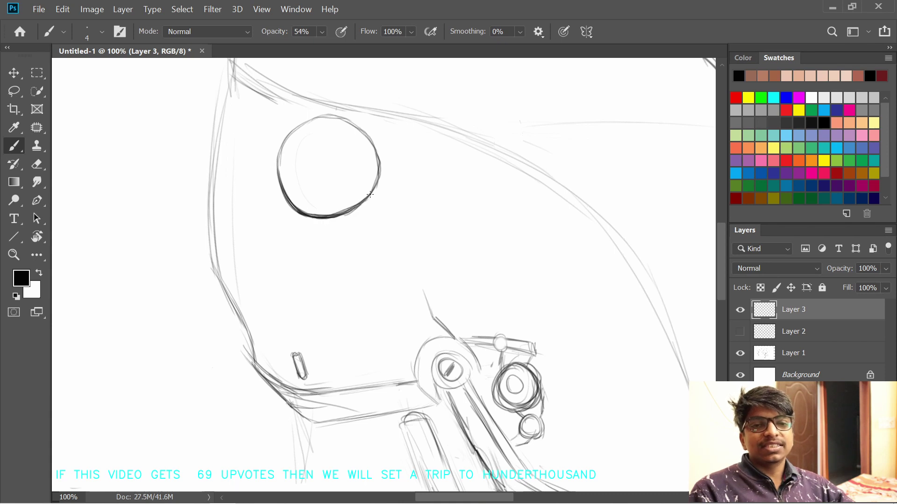
- Thicken the upper arc and both sides of the eye circle's outline, undoing the strokes that stray
{"action": "left_click_drag", "start_coordinate": [284, 146], "coordinate": [276, 178]}
{"action": "left_click_drag", "start_coordinate": [286, 135], "coordinate": [281, 176]}
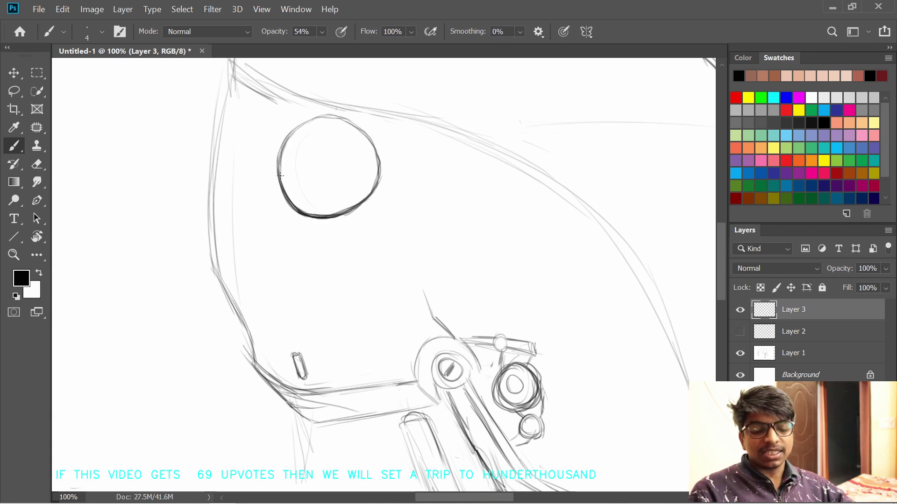
{"action": "left_click_drag", "start_coordinate": [293, 133], "coordinate": [345, 120]}
{"action": "mouse_move", "coordinate": [293, 133]}
{"action": "left_mouse_down"}
{"action": "mouse_move", "coordinate": [346, 121]}
{"action": "mouse_move", "coordinate": [338, 112]}
{"action": "mouse_move", "coordinate": [357, 122]}
{"action": "mouse_move", "coordinate": [380, 178]}
{"action": "left_mouse_up"}
{"action": "key", "text": "ctrl+z"}
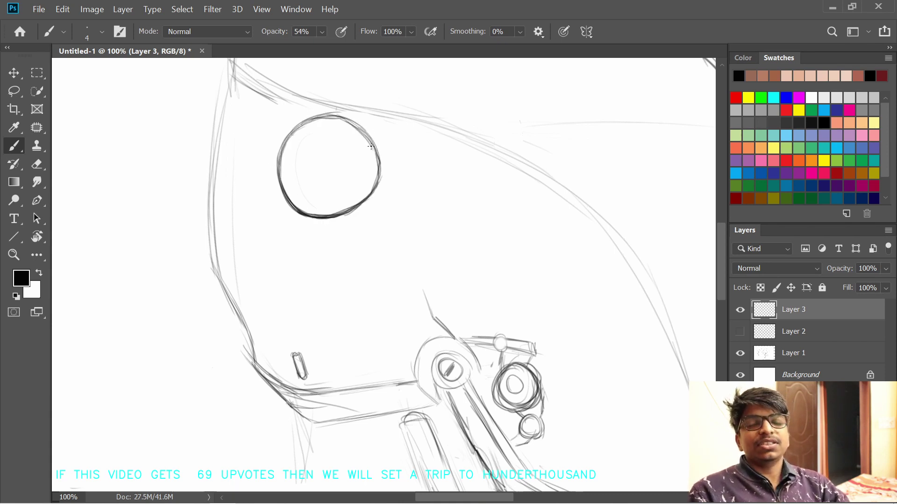
{"action": "left_click_drag", "start_coordinate": [360, 128], "coordinate": [372, 205]}
{"action": "key", "text": "ctrl+z"}
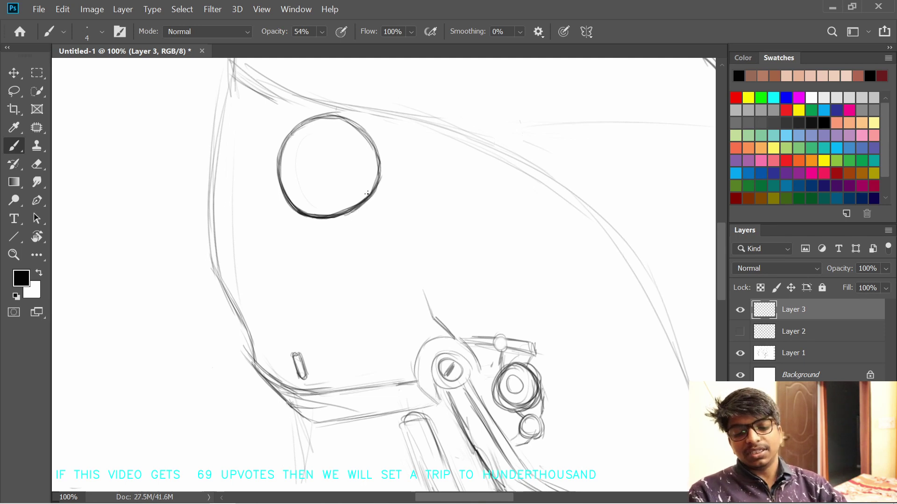
- Lower Layer 3's opacity to 55%
{"action": "key", "text": "ctrl+minus"}
{"action": "key", "text": "ctrl+minus"}
{"action": "key", "text": "ctrl+minus"}
{"action": "key", "text": "ctrl+plus"}
{"action": "key", "text": "ctrl+plus"}
{"action": "left_click_drag", "start_coordinate": [851, 268], "coordinate": [832, 268]}
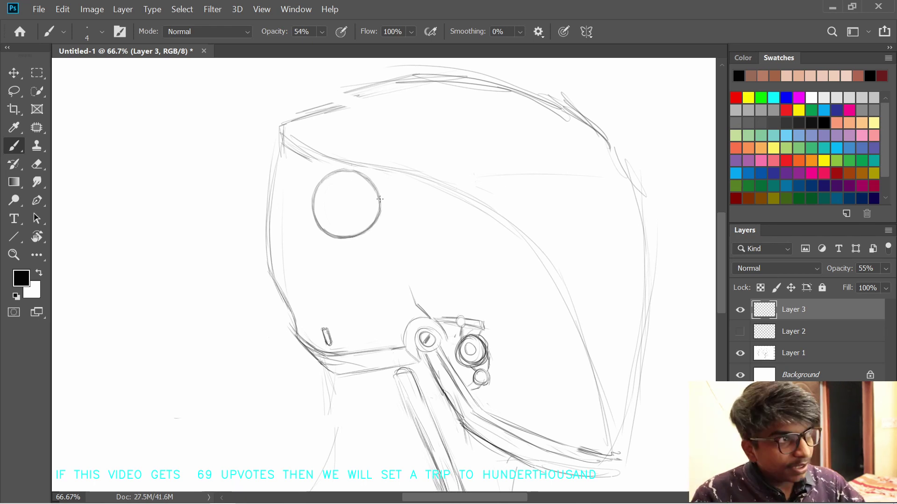
- Duplicate the eye circle's layer and scale the copy to about 87% to form an inner ring
{"action": "key", "text": "ctrl+t"}
{"action": "left_click_drag", "start_coordinate": [413, 188], "coordinate": [408, 173]}
{"action": "key", "text": "Return"}
{"action": "key", "text": "ctrl+j"}
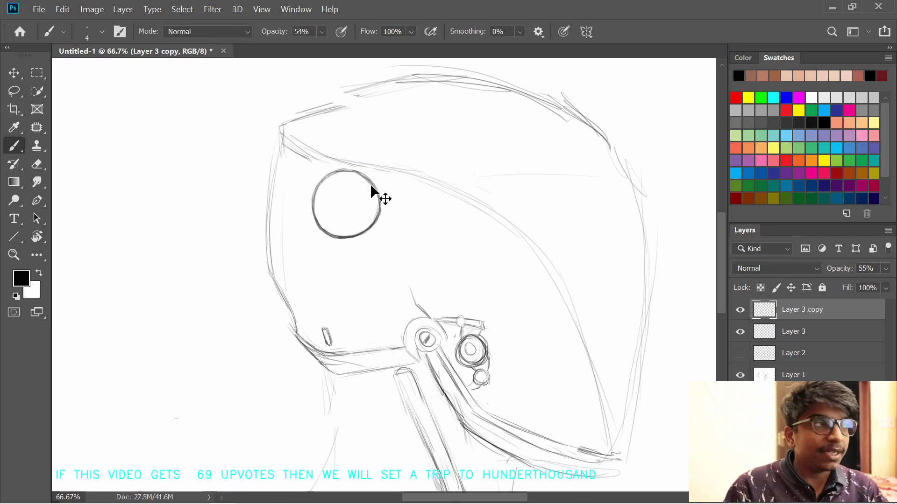
{"action": "key", "text": "ctrl+t"}
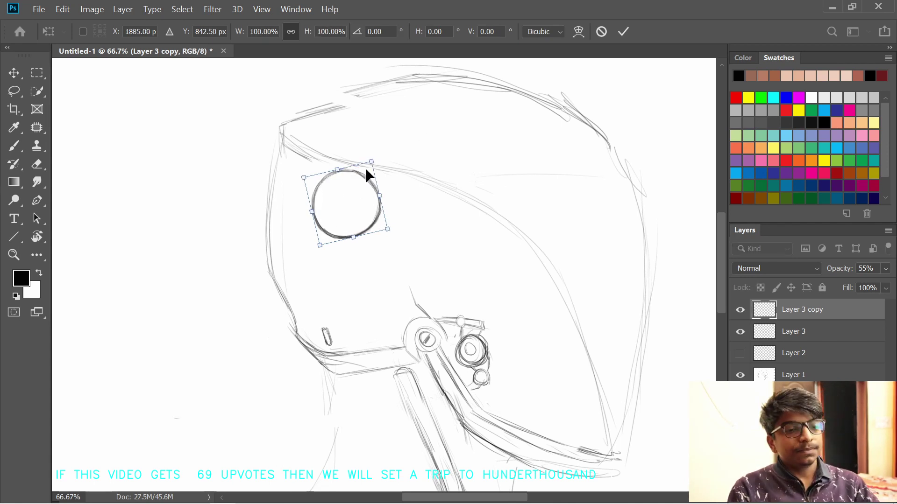
{"action": "left_click_drag", "start_coordinate": [369, 175], "coordinate": [367, 173]}
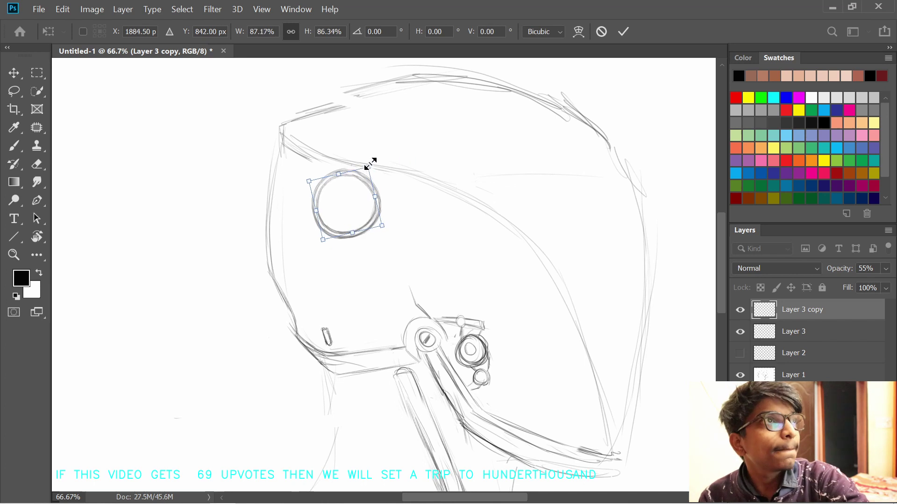
{"action": "key", "text": "Return"}
- Load the inner ring's pixels as a selection and contract the selection by 1 pixel
{"action": "key", "text": "b"}
{"action": "left_click", "coordinate": [766, 309], "text": "ctrl"}
{"action": "left_click", "coordinate": [212, 10]}
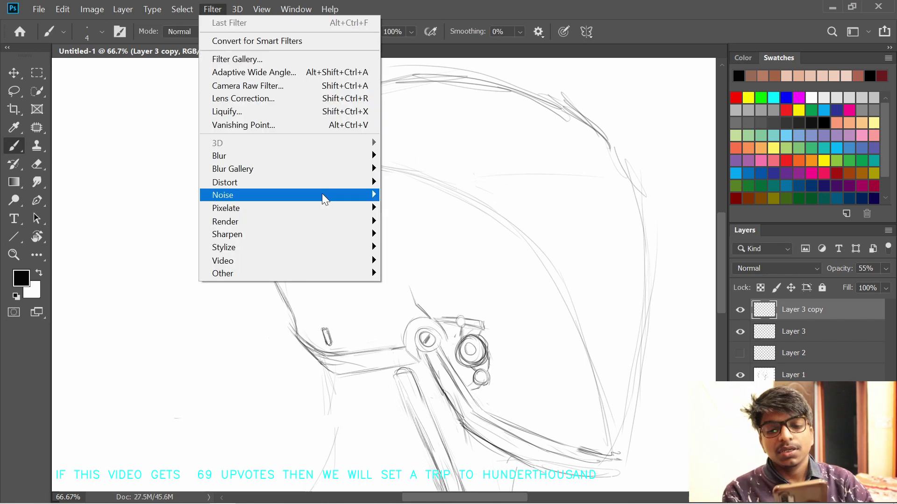
{"action": "mouse_move", "coordinate": [182, 9]}
{"action": "left_click", "coordinate": [363, 230]}
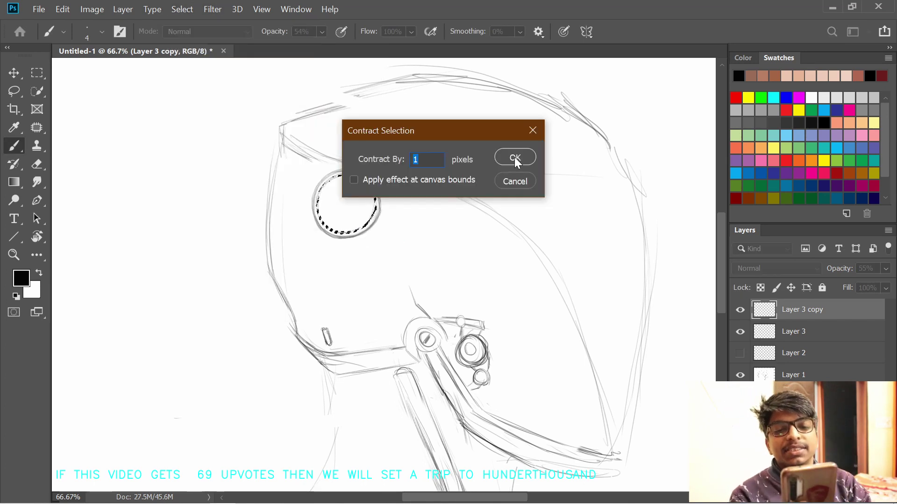
{"action": "left_click", "coordinate": [515, 157]}
{"action": "key", "text": "ctrl+plus"}
{"action": "key", "text": "ctrl+plus"}
{"action": "left_click_drag", "start_coordinate": [317, 181], "coordinate": [398, 344]}
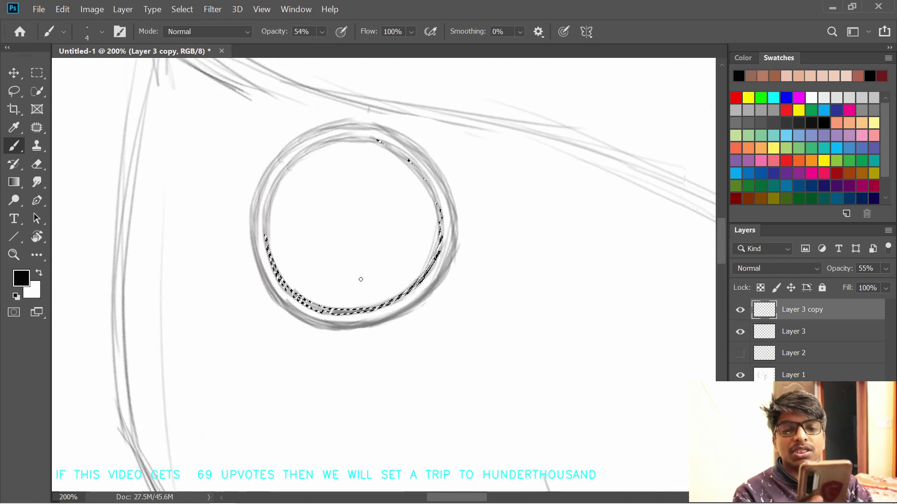
- Try erasing along the inner ring within the contracted selection, deselect, and undo the changes
{"action": "key", "text": "e"}
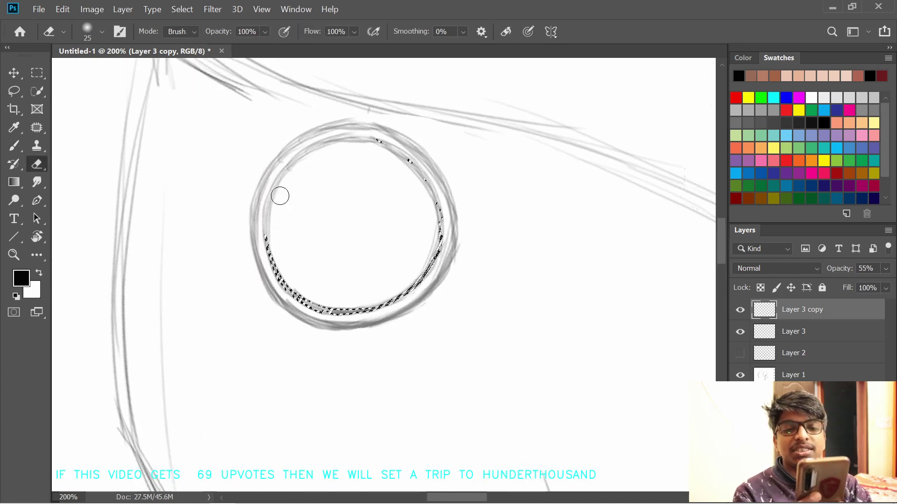
{"action": "mouse_move", "coordinate": [373, 304]}
{"action": "left_mouse_down"}
{"action": "mouse_move", "coordinate": [347, 306]}
{"action": "mouse_move", "coordinate": [259, 240]}
{"action": "left_mouse_up"}
{"action": "key", "text": "ctrl+d"}
{"action": "left_click_drag", "start_coordinate": [364, 222], "coordinate": [370, 243]}
{"action": "key", "text": "ctrl+z"}
{"action": "key", "text": "ctrl+z"}
{"action": "key", "text": "ctrl+z"}
- Duplicate the inner ring's layer and scale the copy to about 33% to form a small pupil circle
{"action": "key", "text": "ctrl+t"}
{"action": "left_click_drag", "start_coordinate": [433, 147], "coordinate": [402, 208]}
{"action": "key", "text": "Return"}
{"action": "key", "text": "ctrl+j"}
{"action": "key", "text": "ctrl+t"}
{"action": "key", "text": "ctrl+z"}
{"action": "key", "text": "ctrl+z"}
{"action": "left_click_drag", "start_coordinate": [439, 145], "coordinate": [399, 219]}
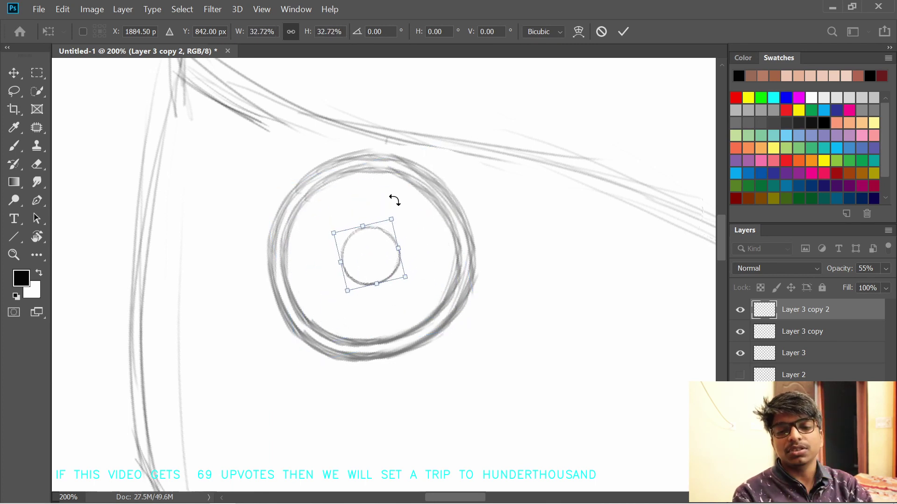
- Adjust the small pupil circle's shape and position slightly inside the eye
{"action": "left_click_drag", "start_coordinate": [376, 284], "coordinate": [371, 287]}
{"action": "left_click_drag", "start_coordinate": [334, 233], "coordinate": [328, 232]}
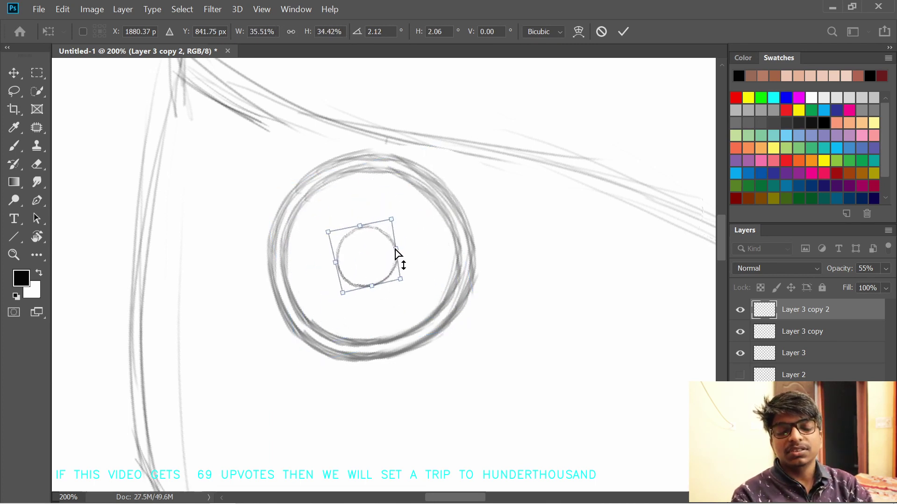
{"action": "key", "text": "Return"}
{"action": "key", "text": "ctrl+t"}
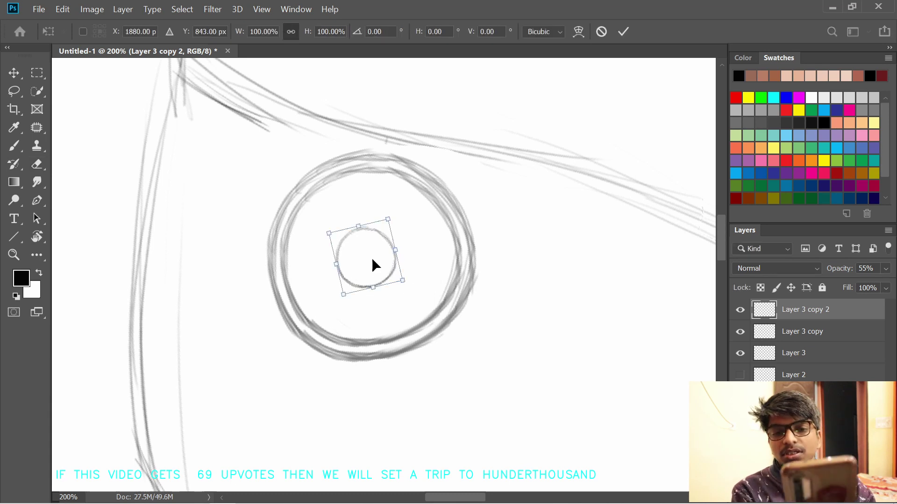
{"action": "key", "text": "Return"}
- Duplicate the pupil circle's layer and enlarge the copy slightly to form a ring around it
{"action": "key", "text": "ctrl+j"}
{"action": "key", "text": "ctrl+t"}
{"action": "left_click_drag", "start_coordinate": [388, 219], "coordinate": [406, 194]}
{"action": "key", "text": "Return"}
{"action": "key", "text": "ctrl+t"}
{"action": "key", "text": "Escape"}
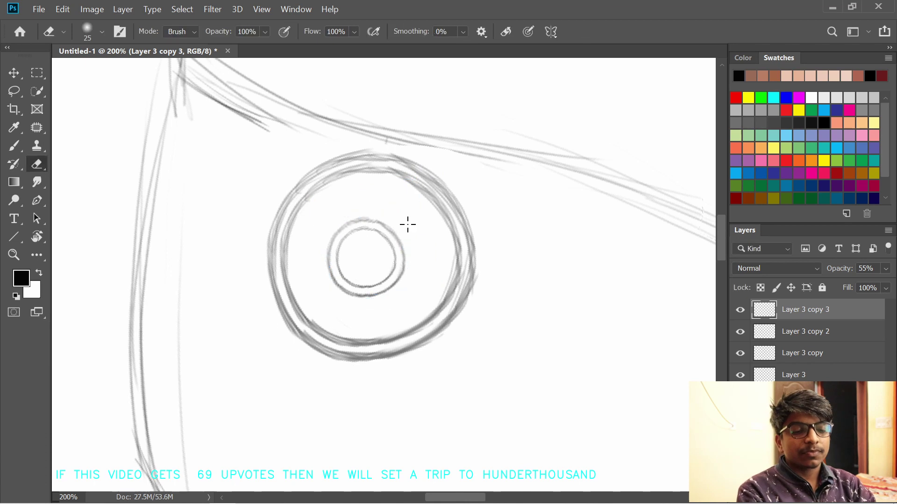
{"action": "scroll", "coordinate": [408, 224], "scroll_direction": "down", "scroll_amount": 3}
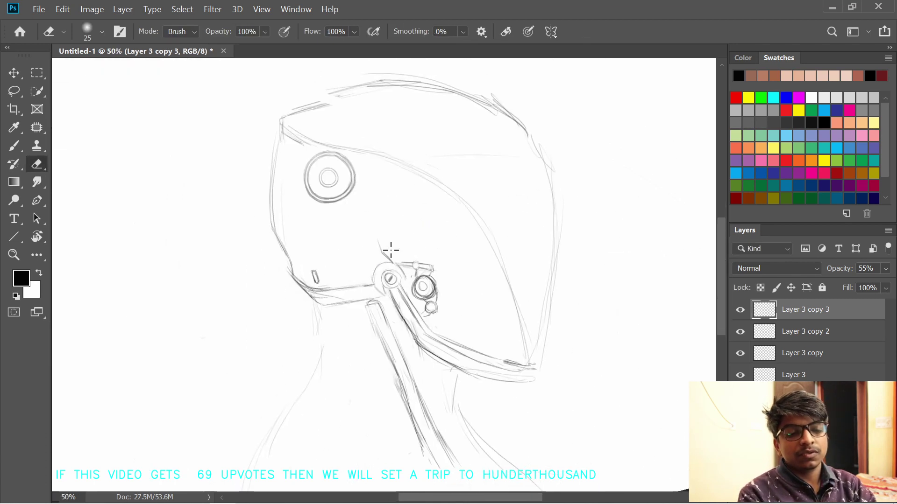
{"action": "key", "text": "b"}
{"action": "right_click", "coordinate": [365, 248]}
{"action": "left_click", "coordinate": [342, 268]}
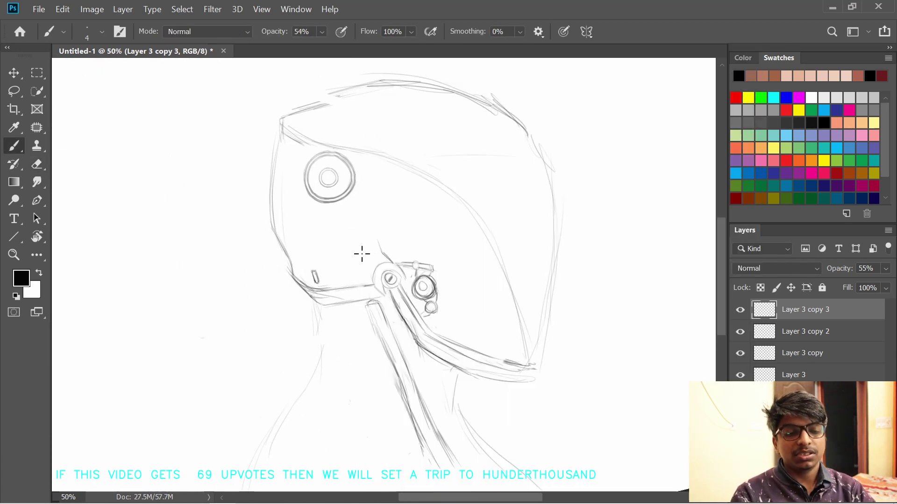
{"action": "mouse_move", "coordinate": [365, 219]}
{"action": "left_mouse_down"}
{"action": "mouse_move", "coordinate": [423, 214]}
{"action": "mouse_move", "coordinate": [397, 263]}
{"action": "mouse_move", "coordinate": [378, 262]}
{"action": "left_mouse_up"}
{"action": "key", "text": "l"}
{"action": "key", "text": "ctrl+t"}
{"action": "key", "text": "ctrl+z"}
{"action": "key", "text": "Return"}
- Merge Layer 3 and its three copies into a single eye layer
{"action": "left_click", "coordinate": [794, 375]}
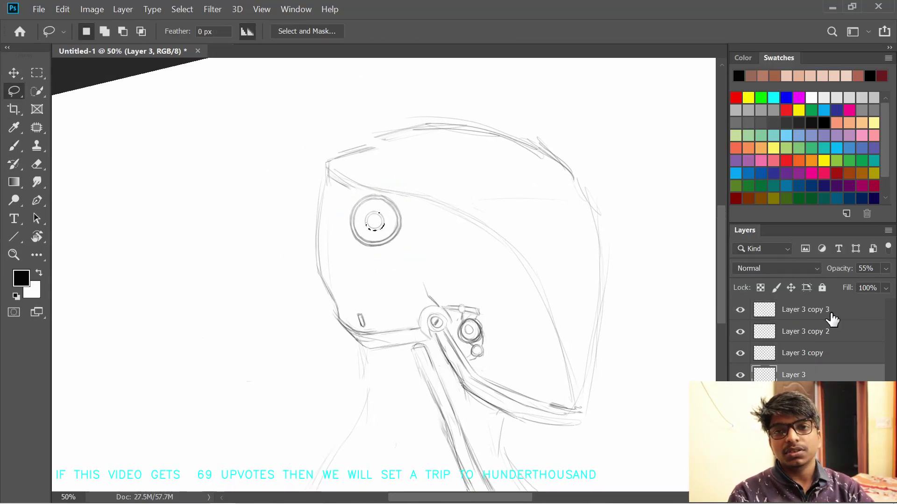
{"action": "left_click", "coordinate": [830, 312], "text": "shift"}
{"action": "key", "text": "ctrl+e"}
- Try to skew the merged eye and stretch its height to about 107%, and undo the transformation
{"action": "key", "text": "ctrl+t"}
{"action": "left_click_drag", "start_coordinate": [390, 314], "coordinate": [383, 327]}
{"action": "left_click_drag", "start_coordinate": [379, 174], "coordinate": [386, 175]}
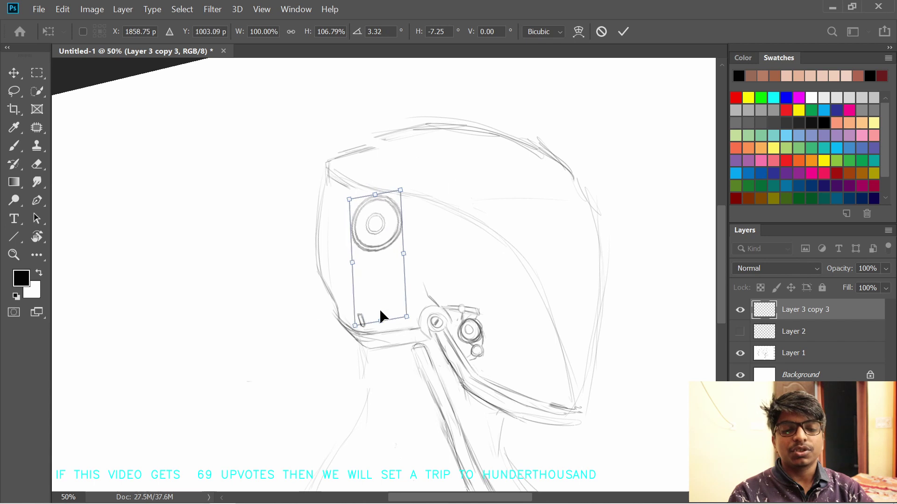
{"action": "key", "text": "Return"}
{"action": "key", "text": "ctrl+z"}
- Transform the merged eye into a slightly taller oval that follows the helmet's perspective
{"action": "key", "text": "ctrl+t"}
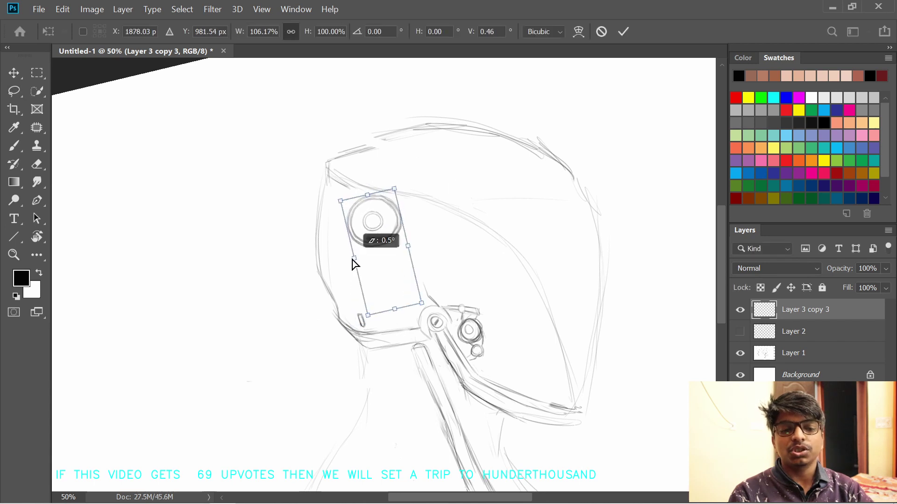
{"action": "left_click_drag", "start_coordinate": [400, 314], "coordinate": [392, 318]}
{"action": "key", "text": "Return"}
{"action": "mouse_move", "coordinate": [409, 279]}
{"action": "left_mouse_down"}
{"action": "mouse_move", "coordinate": [312, 215]}
{"action": "mouse_move", "coordinate": [351, 270]}
{"action": "left_mouse_up"}
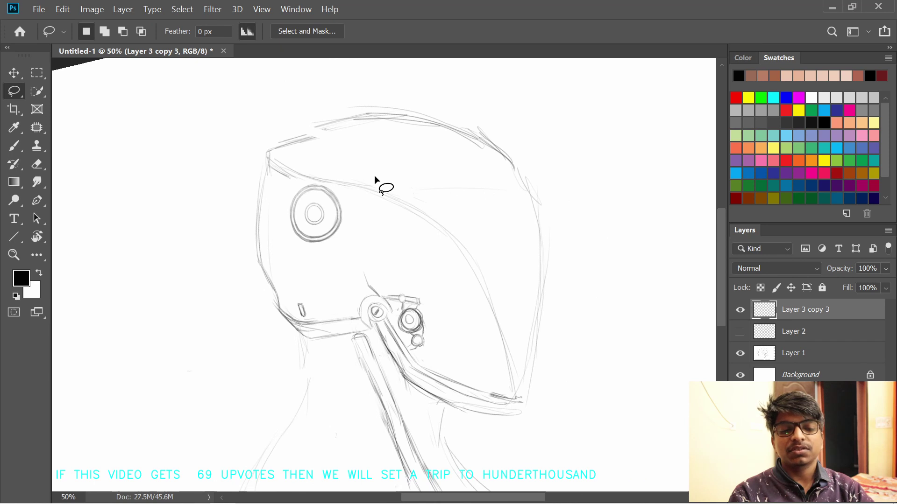
- Brush a second contour line from the top of the eye along the visor curve to the helmet's rear corner
{"action": "key", "text": "b"}
{"action": "mouse_move", "coordinate": [304, 181]}
{"action": "left_mouse_down"}
{"action": "mouse_move", "coordinate": [330, 231]}
{"action": "mouse_move", "coordinate": [280, 305]}
{"action": "left_mouse_up"}
{"action": "key", "text": "r"}
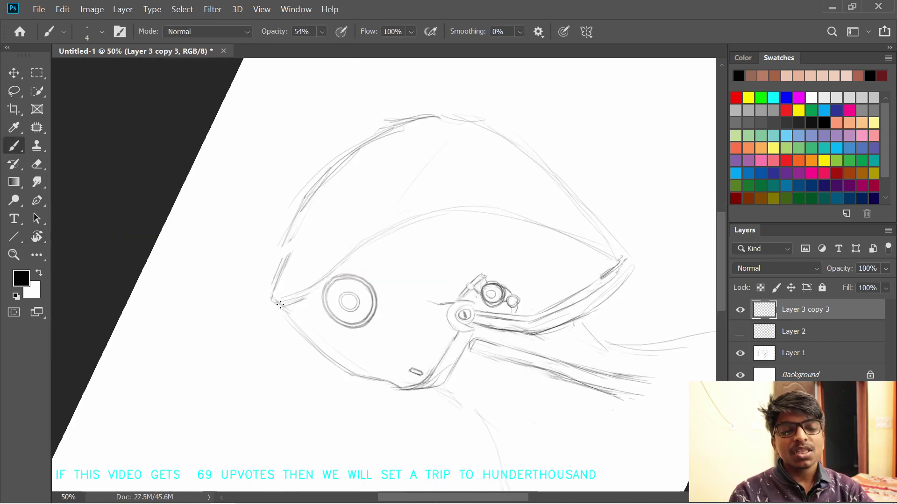
{"action": "mouse_move", "coordinate": [353, 244]}
{"action": "left_mouse_down"}
{"action": "mouse_move", "coordinate": [448, 194]}
{"action": "mouse_move", "coordinate": [342, 220]}
{"action": "left_mouse_up"}
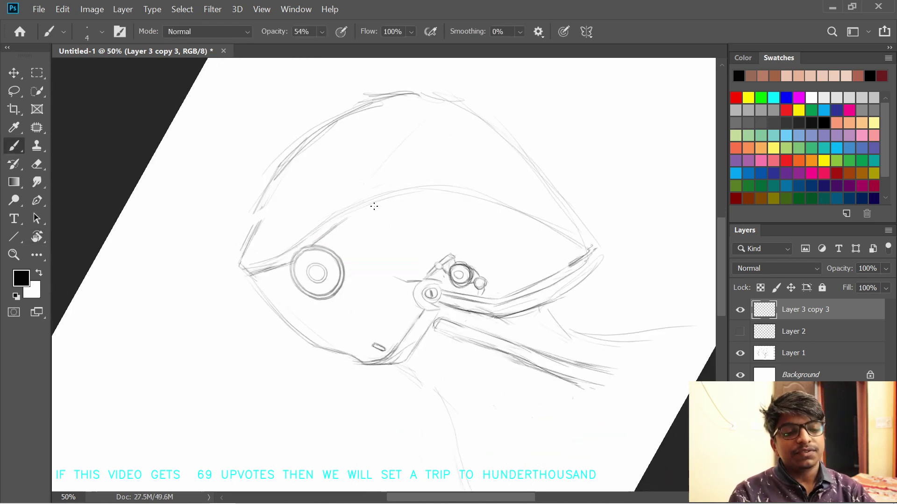
{"action": "mouse_move", "coordinate": [402, 199]}
{"action": "left_mouse_down"}
{"action": "mouse_move", "coordinate": [461, 168]}
{"action": "mouse_move", "coordinate": [442, 193]}
{"action": "mouse_move", "coordinate": [374, 196]}
{"action": "left_mouse_up"}
{"action": "left_click_drag", "start_coordinate": [514, 162], "coordinate": [479, 244]}
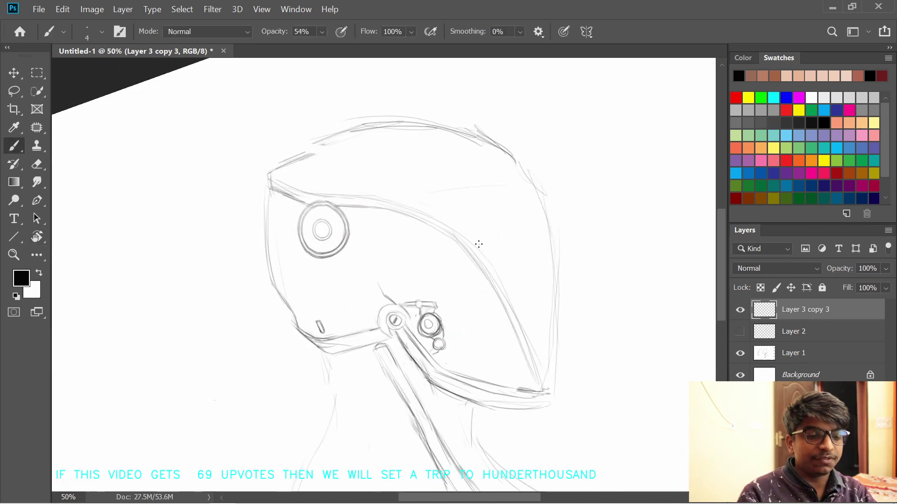
{"action": "mouse_move", "coordinate": [444, 216]}
{"action": "left_mouse_down"}
{"action": "mouse_move", "coordinate": [492, 234]}
{"action": "mouse_move", "coordinate": [480, 214]}
{"action": "left_mouse_up"}
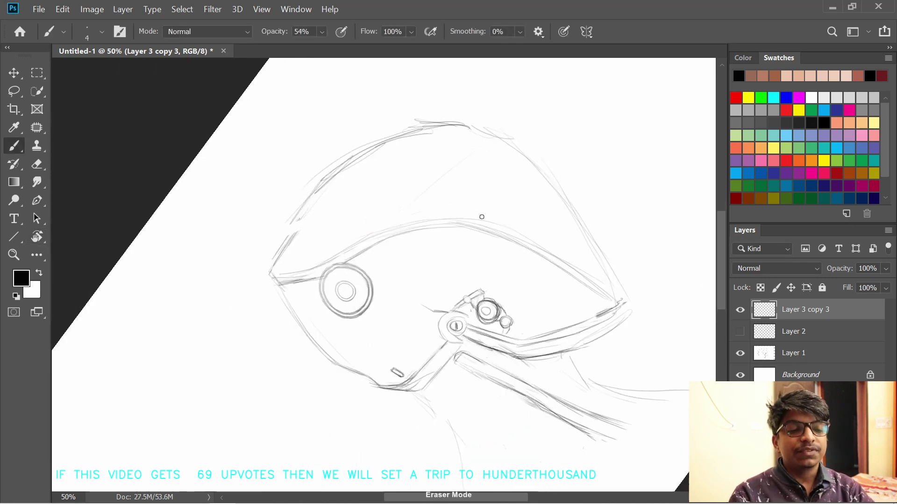
- Merge Layer 3 copy 3, Layer 2 and Layer 1 into one sketch layer above the background
{"action": "key", "text": "e"}
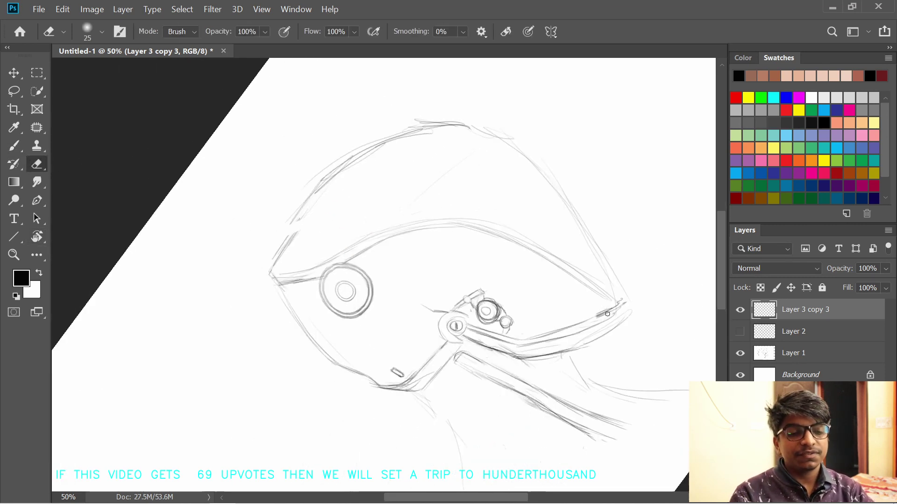
{"action": "left_click", "coordinate": [740, 309]}
{"action": "left_click", "coordinate": [739, 310]}
{"action": "left_click", "coordinate": [753, 354], "text": "shift"}
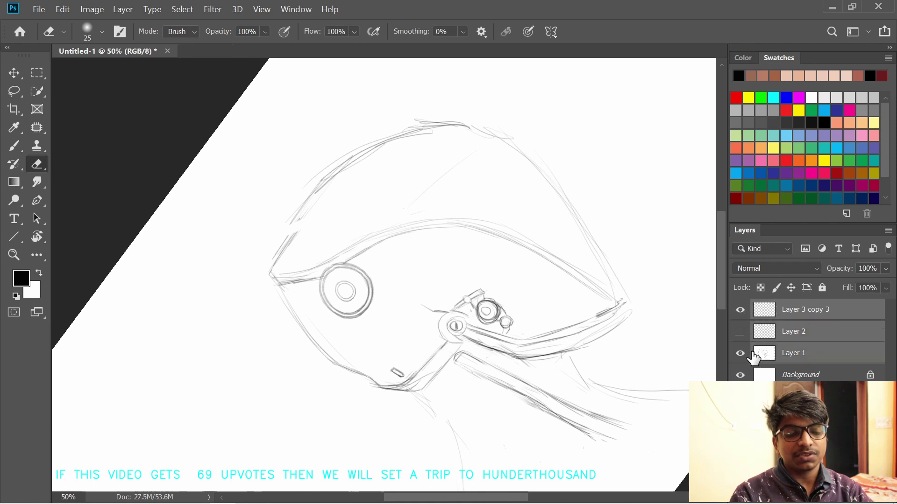
{"action": "key", "text": "ctrl+e"}
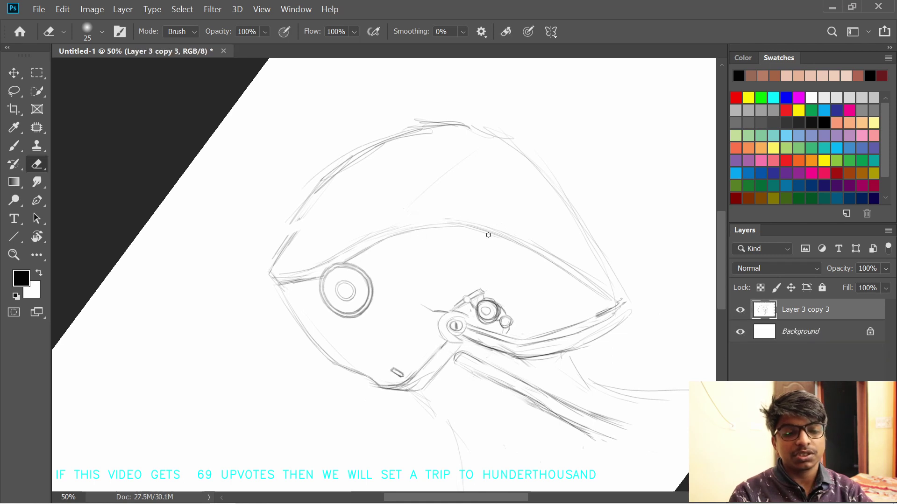
- Erase the overlapping middle and rear stretch of the visor curve on the merged sketch layer, ready for brushing
{"action": "key", "text": "r"}
{"action": "mouse_move", "coordinate": [472, 203]}
{"action": "left_mouse_down"}
{"action": "mouse_move", "coordinate": [497, 264]}
{"action": "mouse_move", "coordinate": [426, 141]}
{"action": "mouse_move", "coordinate": [380, 254]}
{"action": "mouse_move", "coordinate": [421, 249]}
{"action": "left_mouse_up"}
{"action": "left_click_drag", "start_coordinate": [361, 264], "coordinate": [316, 288]}
{"action": "left_click_drag", "start_coordinate": [463, 242], "coordinate": [513, 253]}
{"action": "key", "text": "b"}
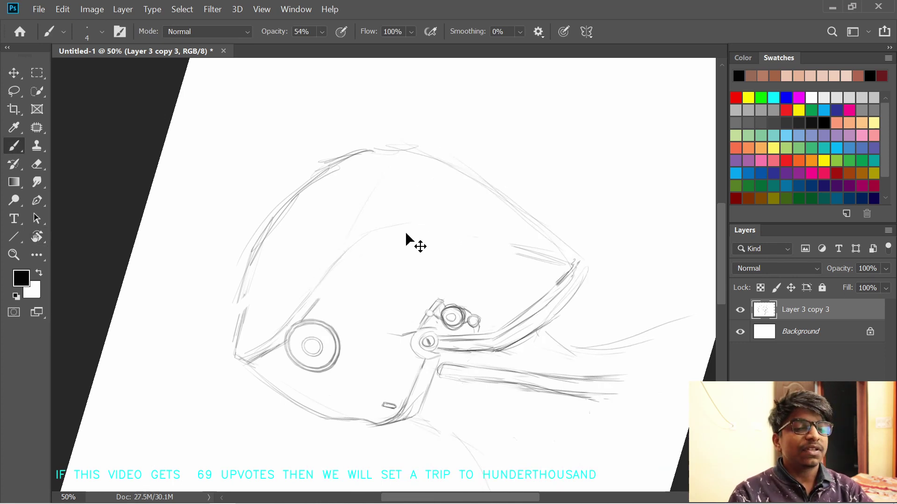
- Brush the erased visor curve again as a double line running from the eye to the helmet's rear corner
{"action": "left_click_drag", "start_coordinate": [387, 232], "coordinate": [345, 256]}
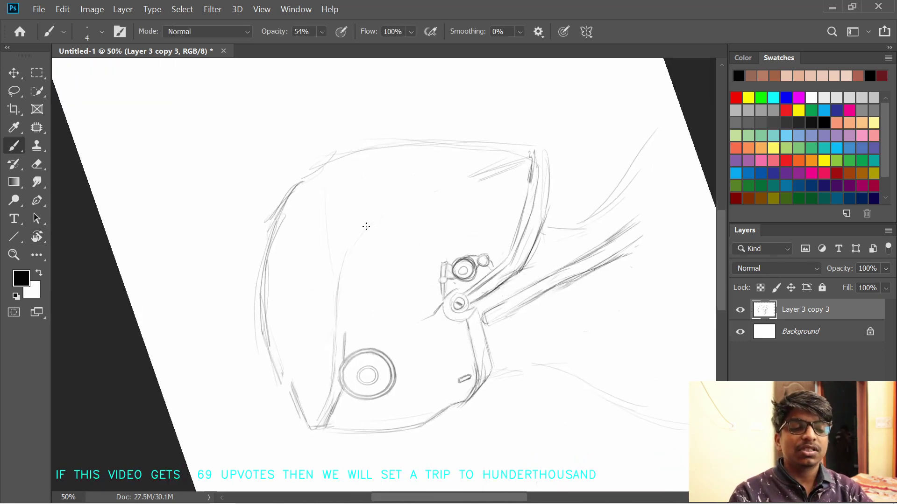
{"action": "left_click_drag", "start_coordinate": [366, 226], "coordinate": [414, 214]}
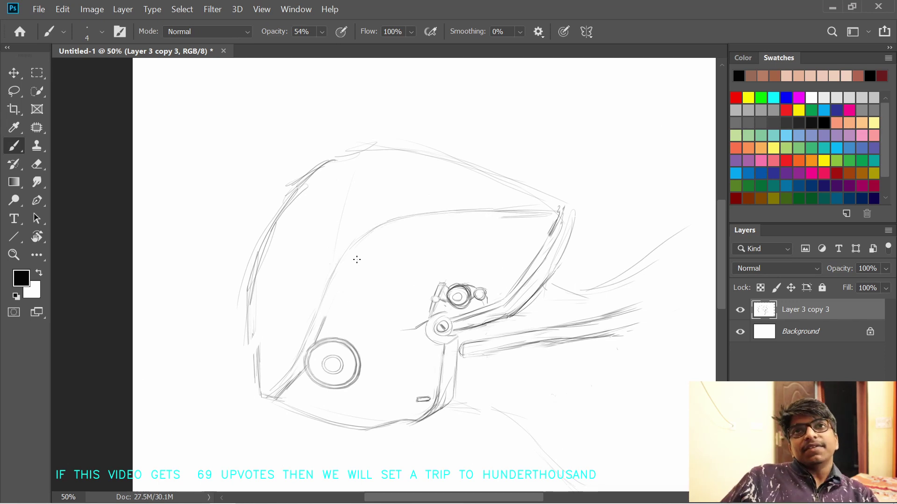
{"action": "mouse_move", "coordinate": [327, 322]}
{"action": "left_mouse_down"}
{"action": "mouse_move", "coordinate": [355, 257]}
{"action": "mouse_move", "coordinate": [465, 218]}
{"action": "mouse_move", "coordinate": [545, 215]}
{"action": "left_mouse_up"}
{"action": "mouse_move", "coordinate": [371, 273]}
{"action": "left_mouse_down"}
{"action": "mouse_move", "coordinate": [474, 234]}
{"action": "mouse_move", "coordinate": [398, 260]}
{"action": "left_mouse_up"}
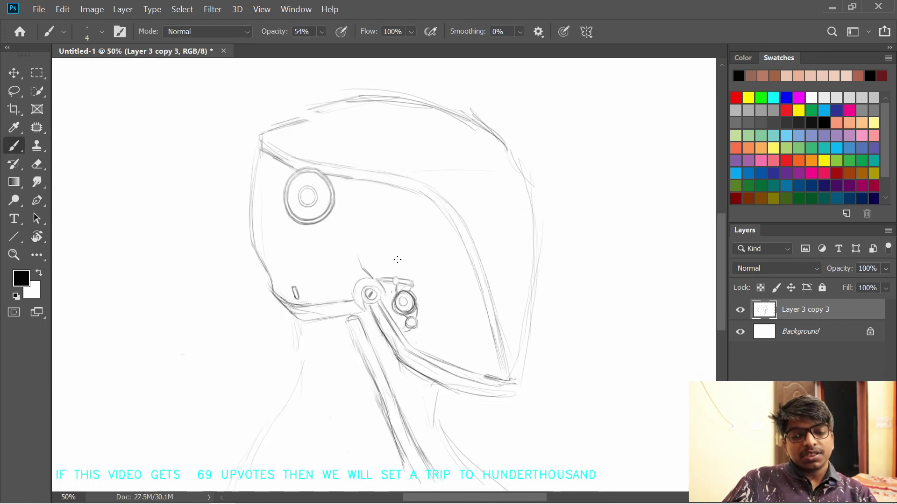
- Sketch rough upper and lower edges and a squared end for a fin projecting from the back of the helmet's crown
{"action": "mouse_move", "coordinate": [477, 176]}
{"action": "left_mouse_down"}
{"action": "mouse_move", "coordinate": [444, 232]}
{"action": "mouse_move", "coordinate": [544, 180]}
{"action": "mouse_move", "coordinate": [423, 156]}
{"action": "mouse_move", "coordinate": [455, 161]}
{"action": "left_mouse_up"}
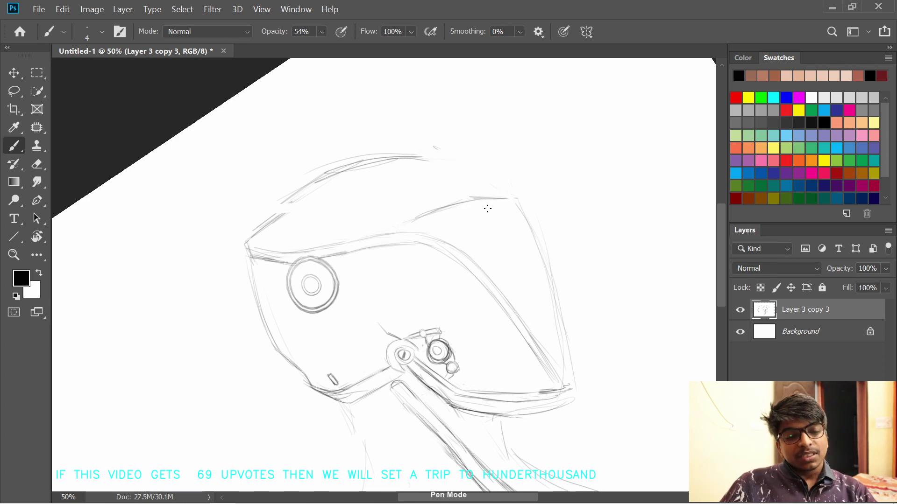
{"action": "left_click_drag", "start_coordinate": [512, 185], "coordinate": [472, 176]}
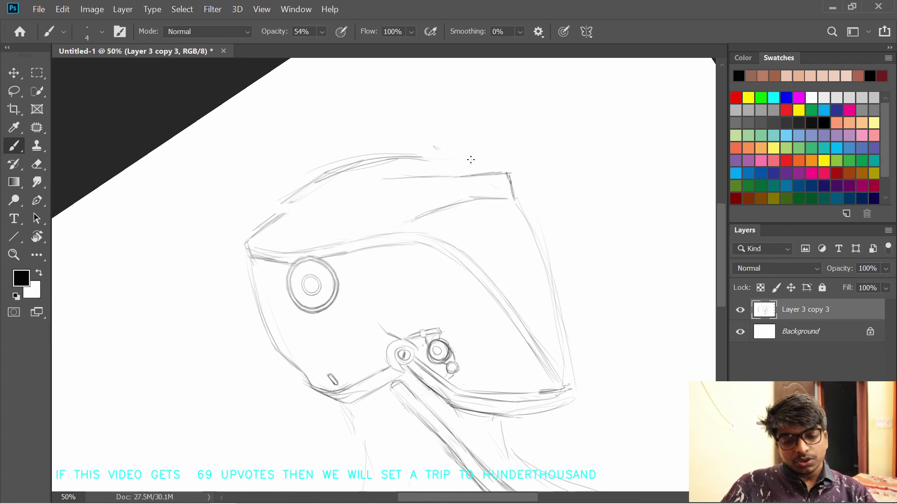
{"action": "left_click_drag", "start_coordinate": [443, 204], "coordinate": [500, 201]}
{"action": "mouse_move", "coordinate": [418, 178]}
{"action": "left_mouse_down"}
{"action": "mouse_move", "coordinate": [492, 172]}
{"action": "mouse_move", "coordinate": [510, 210]}
{"action": "mouse_move", "coordinate": [470, 189]}
{"action": "left_mouse_up"}
{"action": "key", "text": "r"}
{"action": "key", "text": "b"}
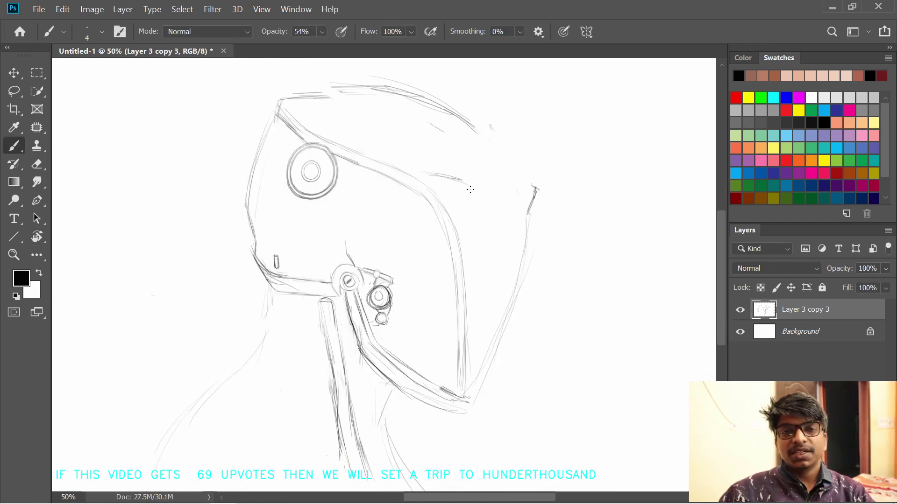
- Redraw the fin's lower edge and bend it down into the helmet's rear outline
{"action": "left_click_drag", "start_coordinate": [526, 214], "coordinate": [470, 133]}
{"action": "key", "text": "ctrl+z"}
{"action": "key", "text": "ctrl+z"}
{"action": "key", "text": "r"}
{"action": "key", "text": "b"}
{"action": "mouse_move", "coordinate": [427, 158]}
{"action": "left_mouse_down"}
{"action": "mouse_move", "coordinate": [474, 154]}
{"action": "mouse_move", "coordinate": [494, 167]}
{"action": "left_mouse_up"}
{"action": "key", "text": "ctrl+z"}
{"action": "key", "text": "ctrl+z"}
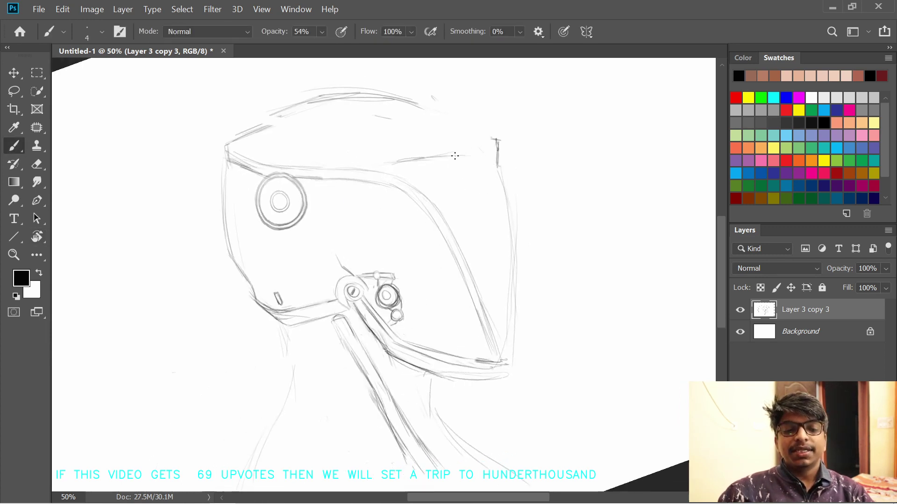
{"action": "scroll", "coordinate": [452, 170], "scroll_direction": "up", "scroll_amount": 2}
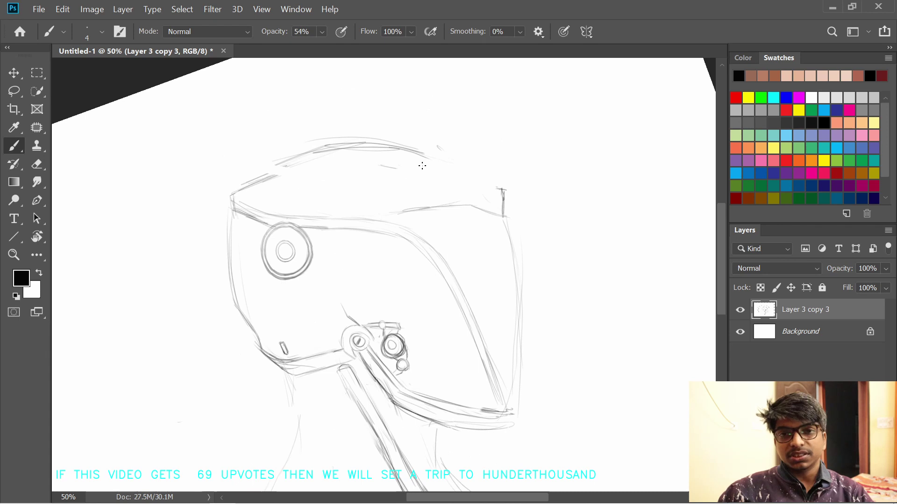
{"action": "key", "text": "ctrl+z"}
{"action": "left_click_drag", "start_coordinate": [477, 206], "coordinate": [507, 218]}
{"action": "left_click_drag", "start_coordinate": [485, 210], "coordinate": [507, 228]}
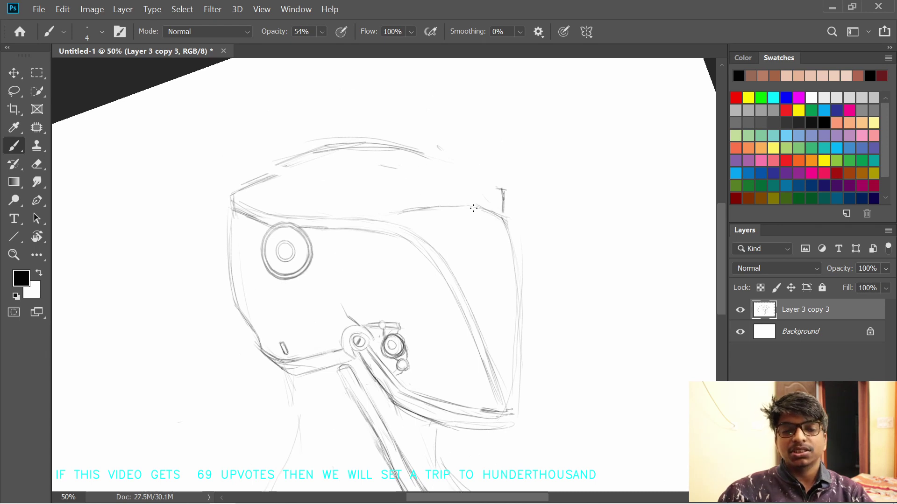
- Outline the fin's upper edge and boxed end, and add a row of four small circles shrinking towards the front
{"action": "mouse_move", "coordinate": [423, 178]}
{"action": "left_mouse_down"}
{"action": "mouse_move", "coordinate": [471, 191]}
{"action": "mouse_move", "coordinate": [447, 209]}
{"action": "left_mouse_up"}
{"action": "key", "text": "ctrl+z"}
{"action": "key", "text": "ctrl+z"}
{"action": "scroll", "coordinate": [348, 193], "scroll_direction": "up", "scroll_amount": 2}
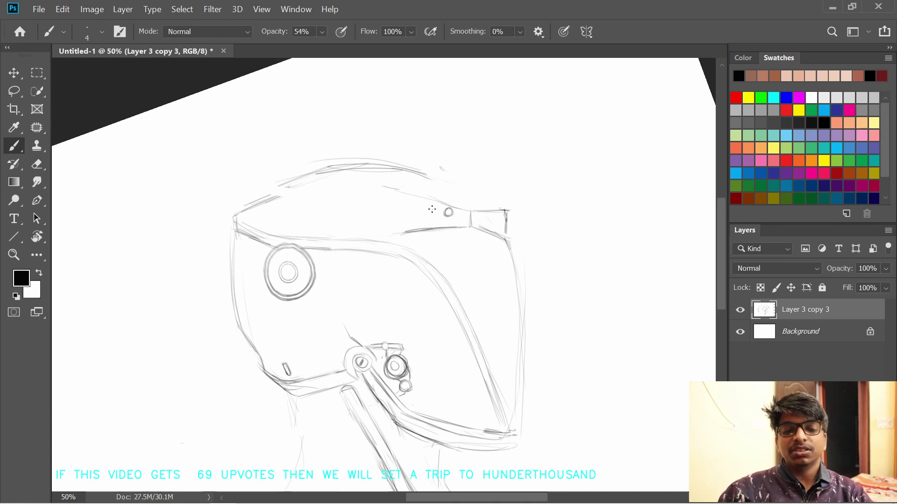
{"action": "key", "text": "space"}
{"action": "left_click_drag", "start_coordinate": [316, 200], "coordinate": [338, 231]}
{"action": "key", "text": "space"}
{"action": "left_click_drag", "start_coordinate": [335, 266], "coordinate": [330, 236]}
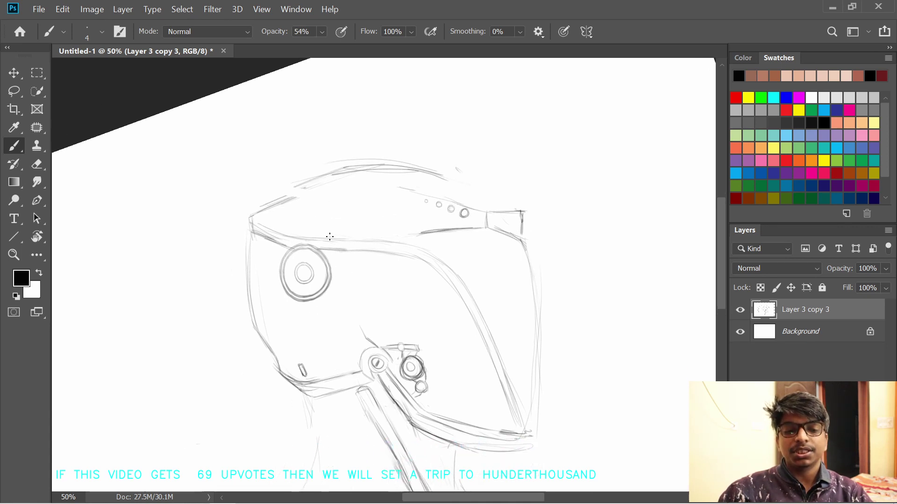
- Extend the fin's lower and upper edges forward across the crown towards the brow
{"action": "key", "text": "r"}
{"action": "mouse_move", "coordinate": [287, 196]}
{"action": "left_mouse_down"}
{"action": "mouse_move", "coordinate": [276, 209]}
{"action": "mouse_move", "coordinate": [369, 233]}
{"action": "left_mouse_up"}
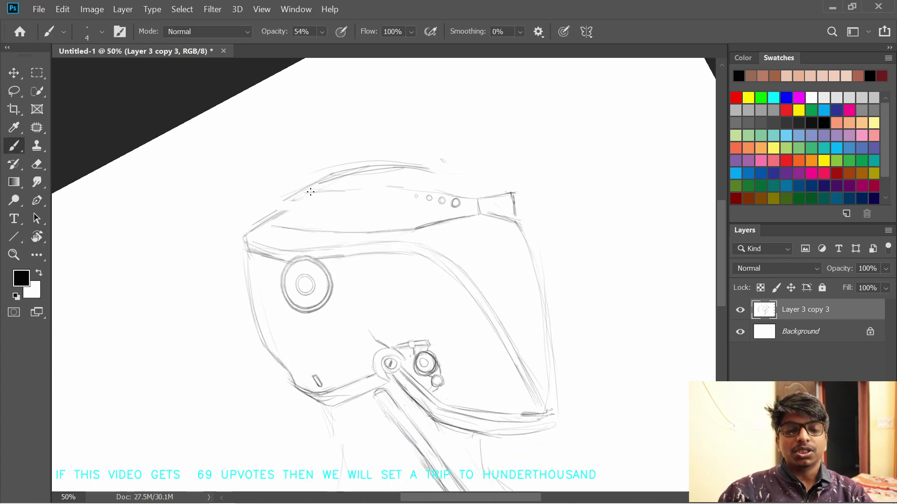
{"action": "left_click_drag", "start_coordinate": [310, 192], "coordinate": [404, 187]}
{"action": "left_click_drag", "start_coordinate": [280, 212], "coordinate": [301, 193]}
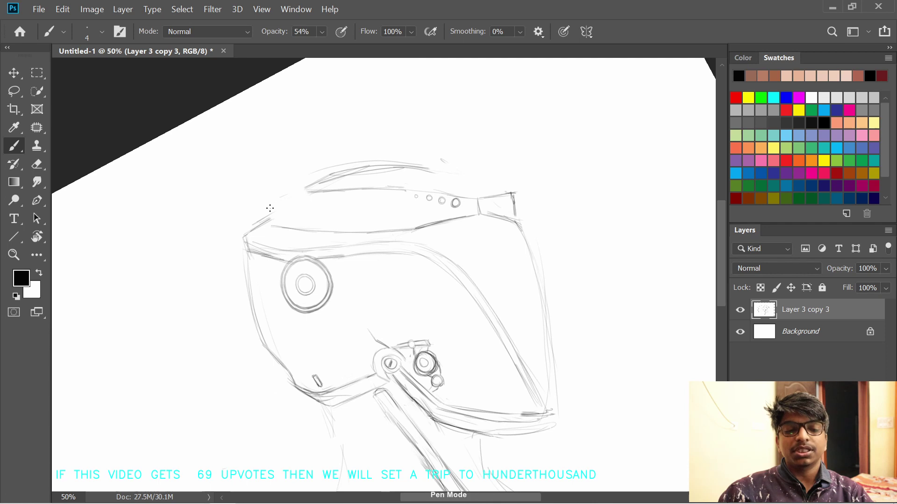
- Close the crown panel's front end by curving its lower edge up to the brow and adding a slanted front edge
{"action": "mouse_move", "coordinate": [264, 220]}
{"action": "left_mouse_down"}
{"action": "mouse_move", "coordinate": [276, 213]}
{"action": "mouse_move", "coordinate": [317, 232]}
{"action": "mouse_move", "coordinate": [301, 228]}
{"action": "mouse_move", "coordinate": [334, 230]}
{"action": "left_mouse_up"}
{"action": "key", "text": "ctrl+z"}
{"action": "key", "text": "ctrl+z"}
{"action": "left_click_drag", "start_coordinate": [271, 219], "coordinate": [337, 234]}
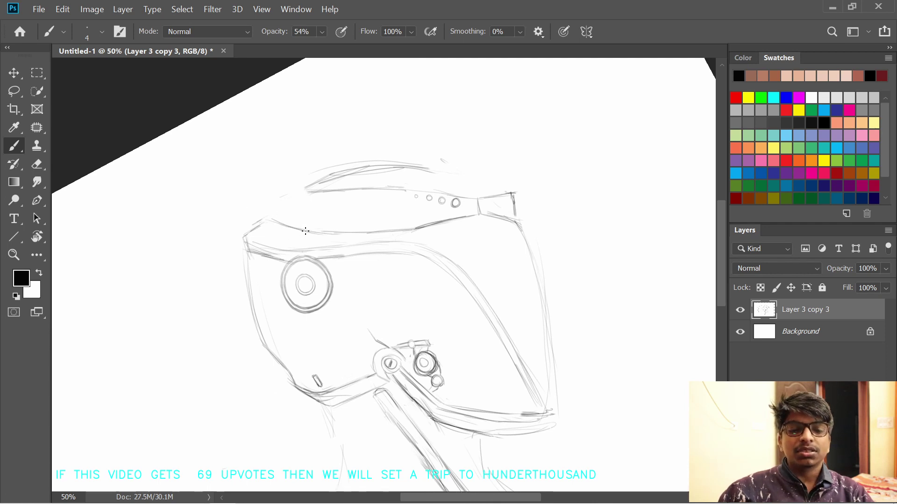
{"action": "left_click_drag", "start_coordinate": [269, 218], "coordinate": [284, 192]}
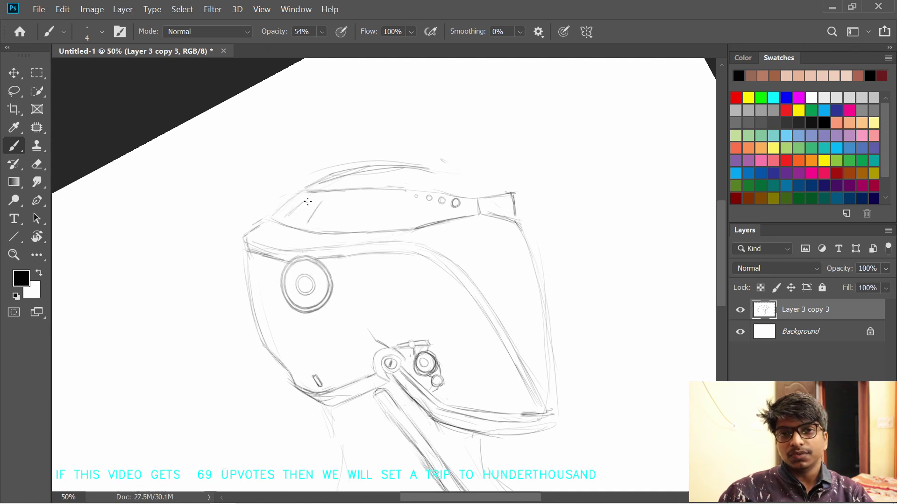
{"action": "mouse_move", "coordinate": [308, 202]}
{"action": "left_mouse_down"}
{"action": "mouse_move", "coordinate": [284, 219]}
{"action": "mouse_move", "coordinate": [329, 204]}
{"action": "left_mouse_up"}
{"action": "key", "text": "ctrl+z"}
{"action": "key", "text": "ctrl+z"}
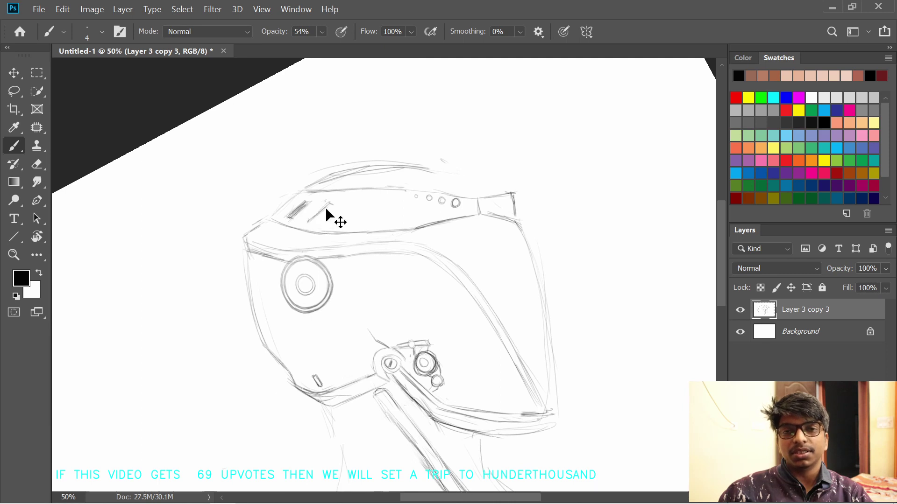
{"action": "key", "text": "ctrl+z"}
{"action": "left_click_drag", "start_coordinate": [326, 204], "coordinate": [313, 217]}
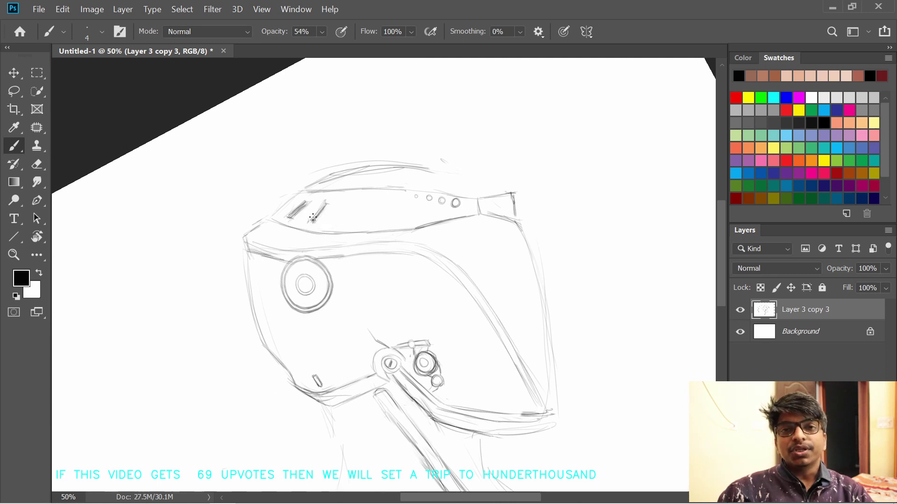
{"action": "key", "text": "ctrl+z"}
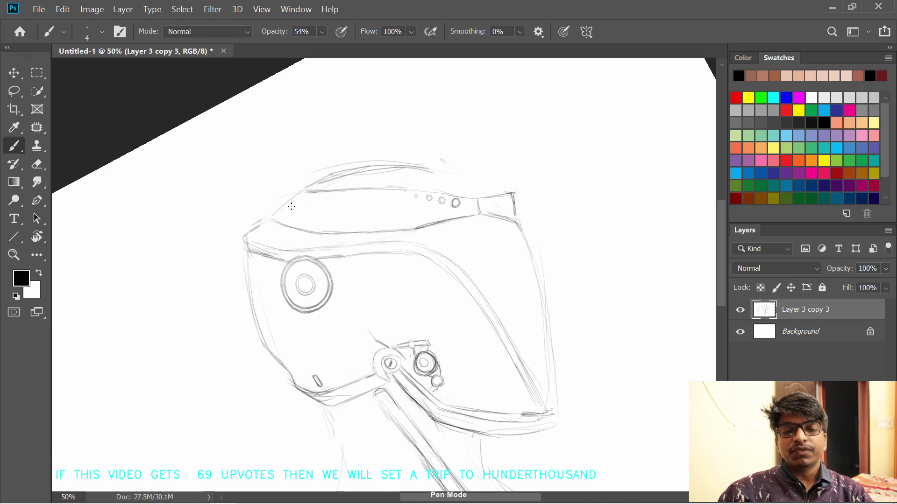
- Sketch two slanted vent slits inside the front end of the crown panel and darken them
{"action": "mouse_move", "coordinate": [291, 217]}
{"action": "left_mouse_down"}
{"action": "mouse_move", "coordinate": [321, 202]}
{"action": "mouse_move", "coordinate": [324, 225]}
{"action": "left_mouse_up"}
{"action": "key", "text": "e"}
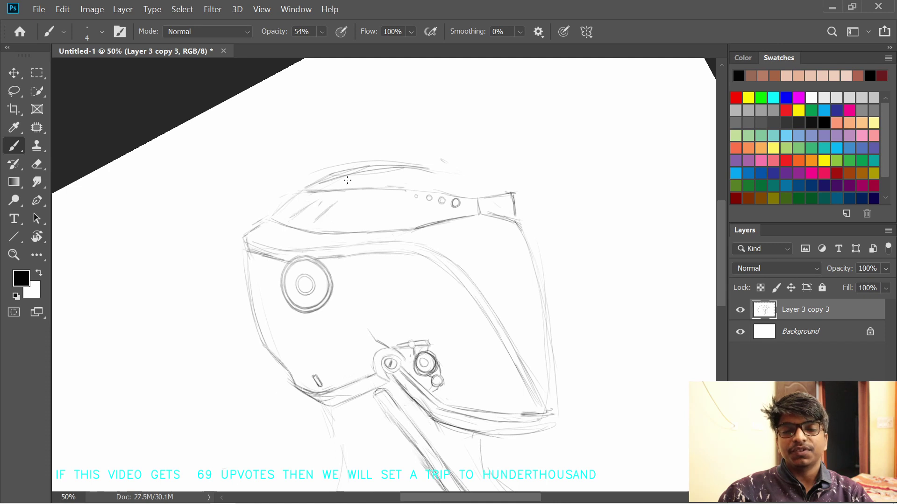
{"action": "scroll", "coordinate": [337, 185], "scroll_direction": "down", "scroll_amount": 2}
{"action": "left_click_drag", "start_coordinate": [288, 190], "coordinate": [310, 173]}
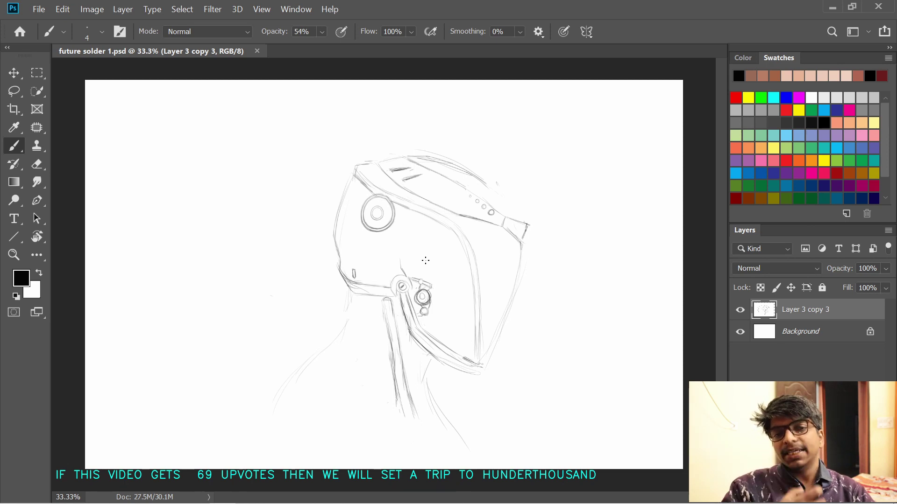
- Brush a faint curve from the rear side of the eye backwards beneath the visor line
{"action": "key", "text": "r"}
{"action": "left_click_drag", "start_coordinate": [426, 260], "coordinate": [304, 156]}
{"action": "left_click_drag", "start_coordinate": [339, 179], "coordinate": [403, 208]}
{"action": "key", "text": "ctrl+plus"}
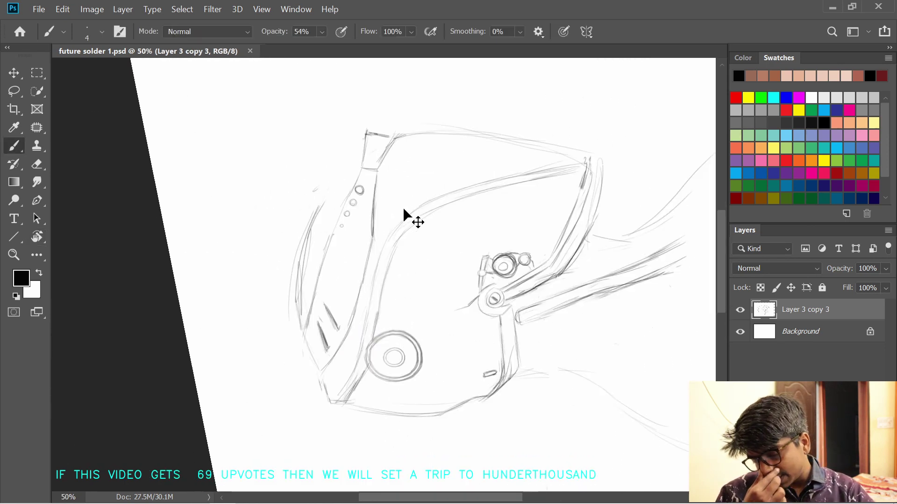
{"action": "key", "text": "ctrl+plus"}
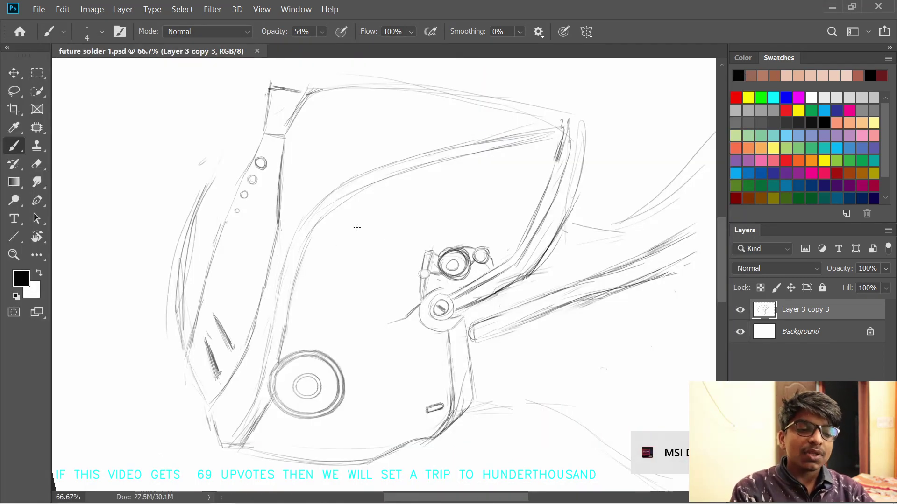
{"action": "key", "text": "r"}
{"action": "left_click_drag", "start_coordinate": [357, 228], "coordinate": [387, 222]}
{"action": "left_click_drag", "start_coordinate": [380, 261], "coordinate": [354, 223]}
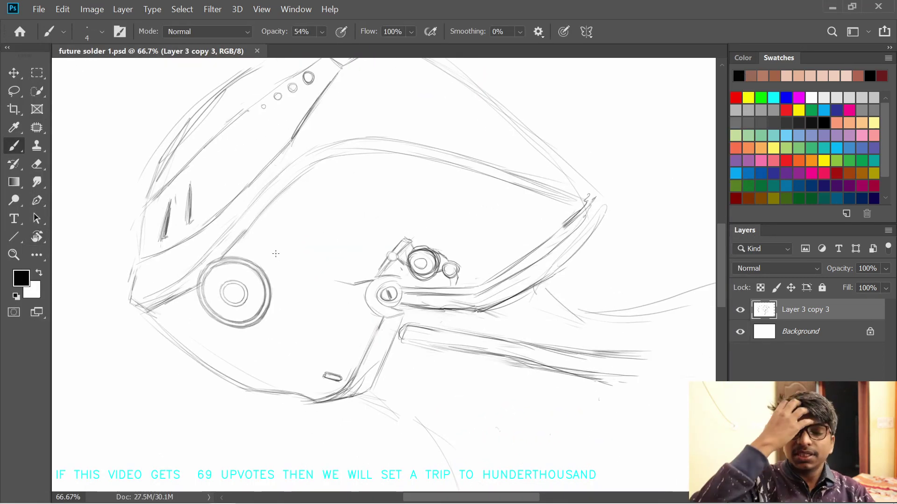
{"action": "left_click_drag", "start_coordinate": [273, 263], "coordinate": [309, 219]}
{"action": "key", "text": "ctrl+z"}
{"action": "mouse_move", "coordinate": [372, 161]}
{"action": "left_mouse_down"}
{"action": "mouse_move", "coordinate": [303, 231]}
{"action": "mouse_move", "coordinate": [329, 183]}
{"action": "left_mouse_up"}
{"action": "key", "text": "r"}
{"action": "key", "text": "b"}
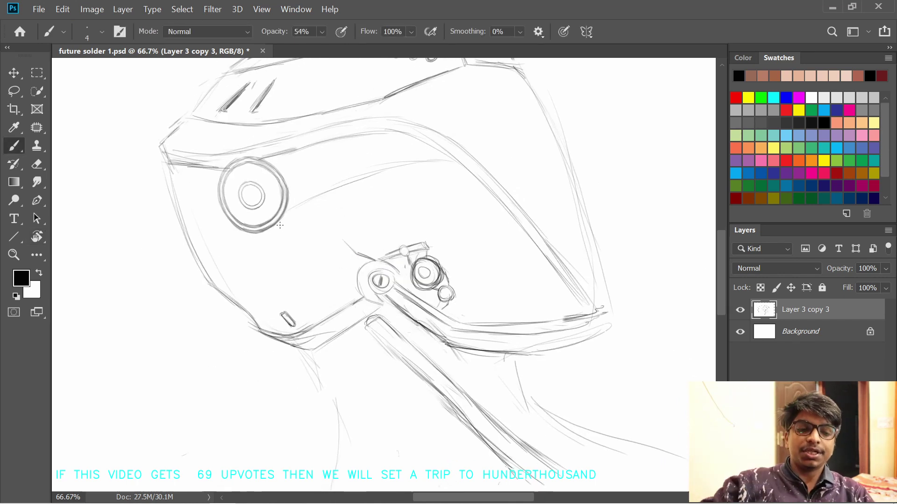
- Build up the curve behind the eye with overlapping strokes reaching the visor's rear edge
{"action": "left_click_drag", "start_coordinate": [282, 228], "coordinate": [400, 176]}
{"action": "left_click_drag", "start_coordinate": [327, 200], "coordinate": [470, 171]}
{"action": "key", "text": "ctrl+z"}
{"action": "mouse_move", "coordinate": [291, 227]}
{"action": "left_mouse_down"}
{"action": "mouse_move", "coordinate": [392, 178]}
{"action": "mouse_move", "coordinate": [458, 168]}
{"action": "left_mouse_up"}
{"action": "key", "text": "ctrl+z"}
{"action": "left_click_drag", "start_coordinate": [303, 203], "coordinate": [415, 164]}
{"action": "left_click_drag", "start_coordinate": [361, 177], "coordinate": [453, 159]}
{"action": "key", "text": "ctrl+z"}
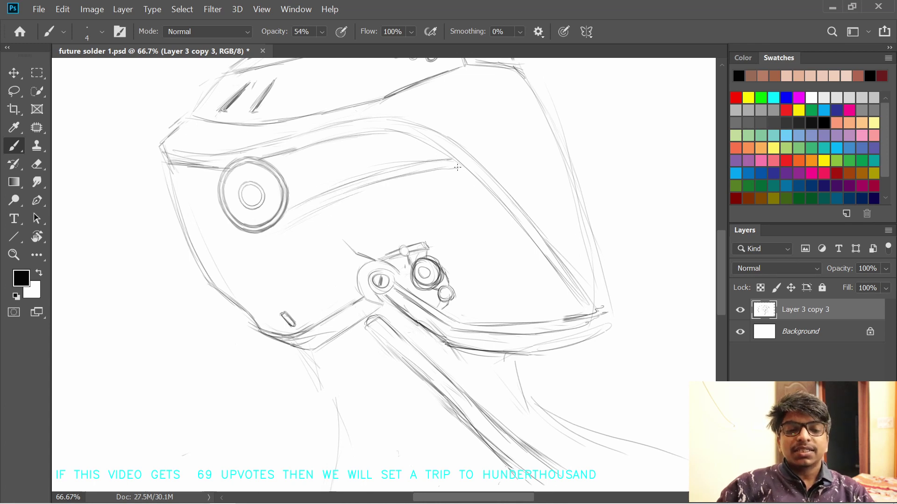
- Add a lower parallel curve beneath it to form a band running back from the eye
{"action": "key", "text": "ctrl+z"}
{"action": "mouse_move", "coordinate": [279, 239]}
{"action": "left_mouse_down"}
{"action": "mouse_move", "coordinate": [327, 210]}
{"action": "mouse_move", "coordinate": [326, 222]}
{"action": "mouse_move", "coordinate": [448, 171]}
{"action": "left_mouse_up"}
{"action": "mouse_move", "coordinate": [394, 188]}
{"action": "left_mouse_down"}
{"action": "mouse_move", "coordinate": [459, 174]}
{"action": "mouse_move", "coordinate": [427, 250]}
{"action": "left_mouse_up"}
{"action": "left_click_drag", "start_coordinate": [389, 168], "coordinate": [384, 206]}
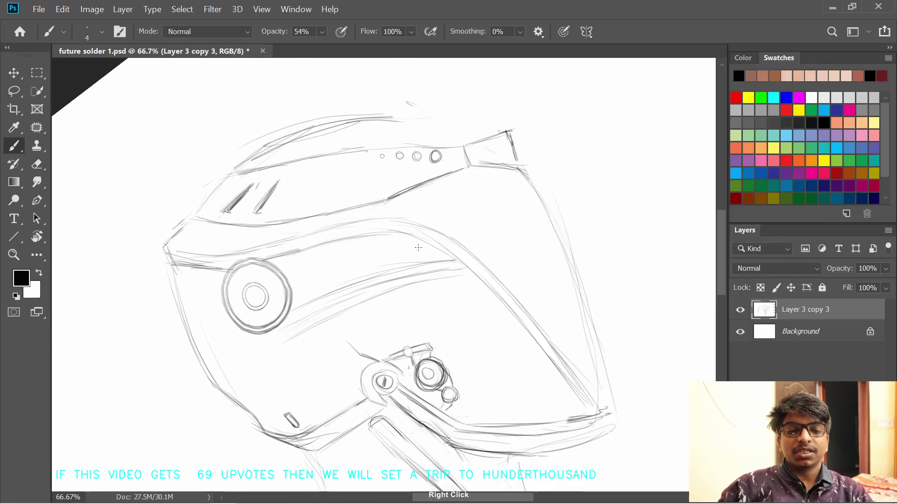
{"action": "mouse_move", "coordinate": [450, 264]}
{"action": "left_mouse_down"}
{"action": "mouse_move", "coordinate": [407, 265]}
{"action": "mouse_move", "coordinate": [396, 278]}
{"action": "mouse_move", "coordinate": [435, 272]}
{"action": "left_mouse_up"}
- Bend the rear end of the band's lower curve down into the visor edge
{"action": "key", "text": "l"}
{"action": "key", "text": "b"}
{"action": "key", "text": "r"}
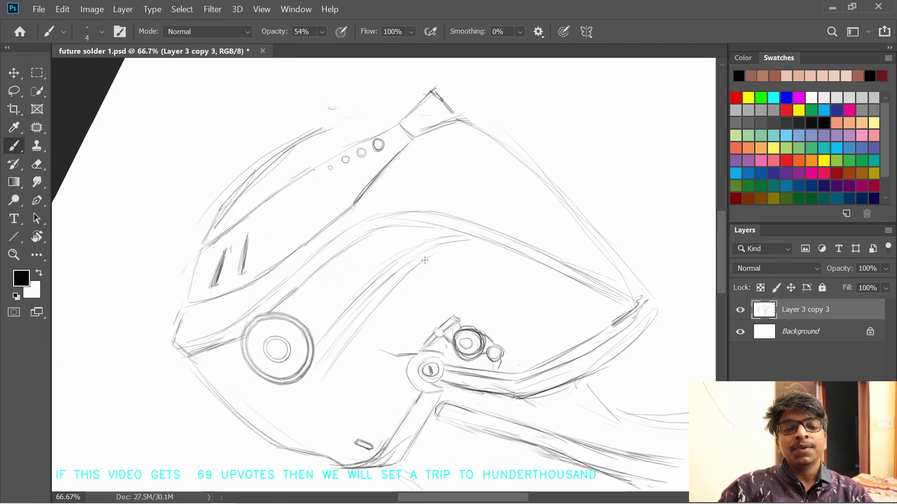
{"action": "key", "text": "r"}
{"action": "left_click_drag", "start_coordinate": [349, 212], "coordinate": [404, 238]}
{"action": "key", "text": "b"}
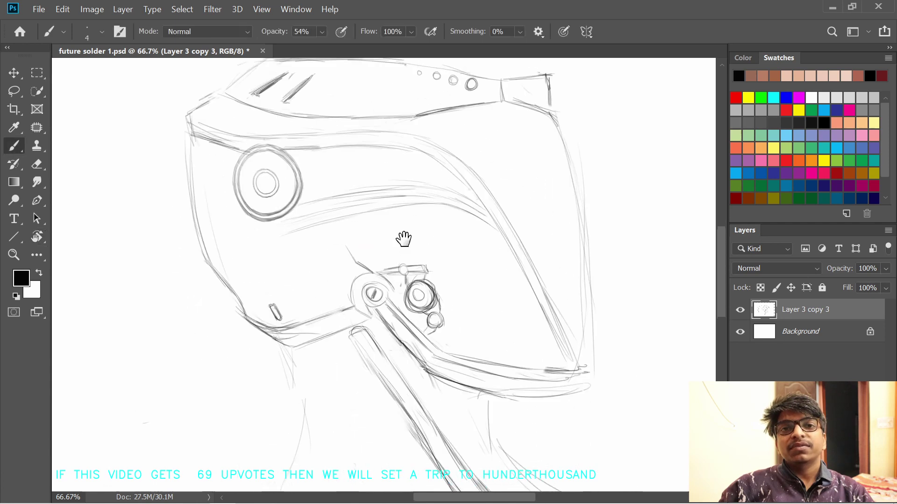
{"action": "left_click_drag", "start_coordinate": [316, 208], "coordinate": [335, 264]}
{"action": "key", "text": "ctrl+minus"}
{"action": "key", "text": "ctrl+minus"}
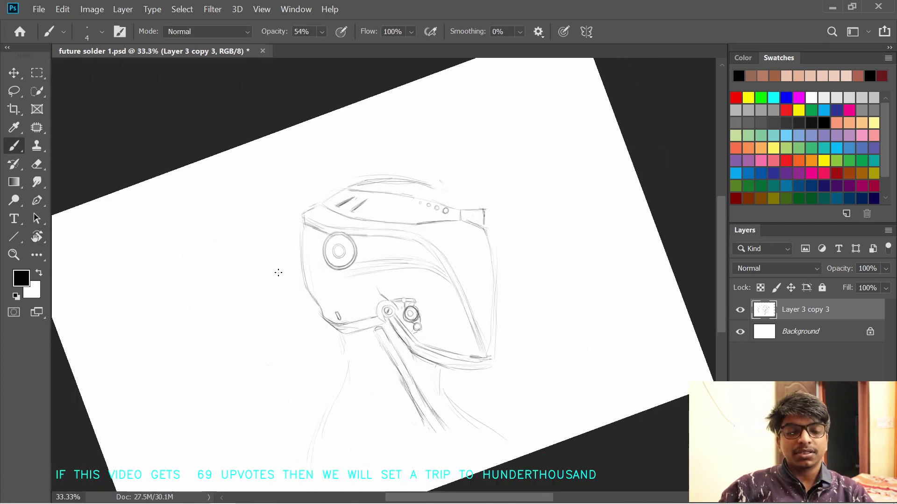
- Lasso the concentric-ring eye and enlarge it proportionally to about 122%
{"action": "key", "text": "ctrl+plus"}
{"action": "key", "text": "l"}
{"action": "key", "text": "ctrl+plus"}
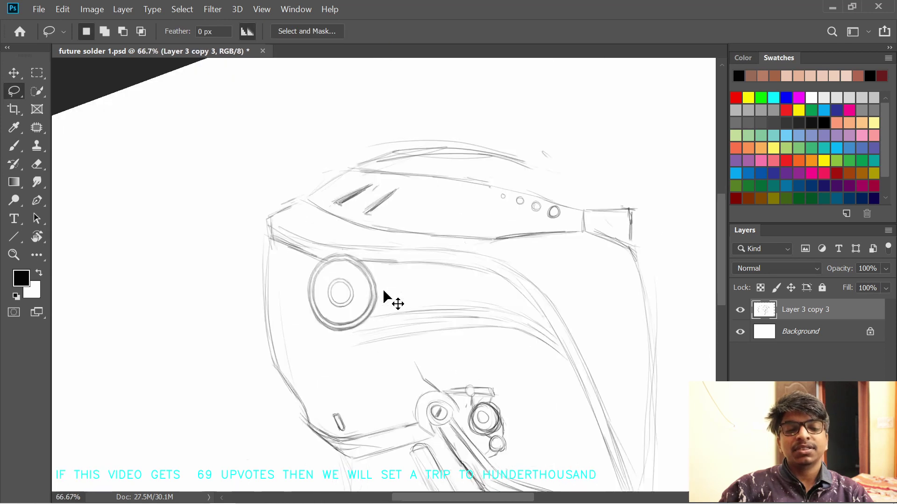
{"action": "key", "text": "ctrl+plus"}
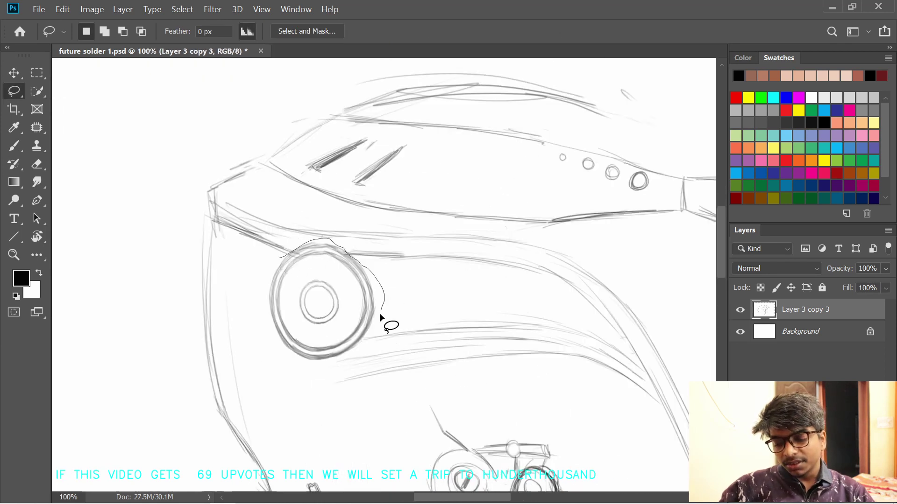
{"action": "mouse_move", "coordinate": [380, 314]}
{"action": "left_mouse_down"}
{"action": "mouse_move", "coordinate": [295, 366]}
{"action": "mouse_move", "coordinate": [279, 258]}
{"action": "left_mouse_up"}
{"action": "key", "text": "ctrl+t"}
{"action": "left_click_drag", "start_coordinate": [405, 341], "coordinate": [437, 353]}
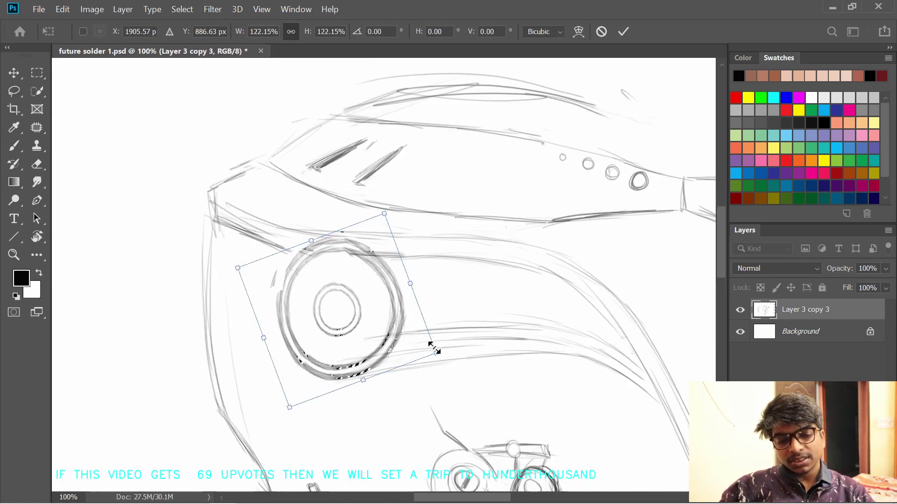
{"action": "key", "text": "Return"}
{"action": "key", "text": "ctrl+minus"}
{"action": "key", "text": "ctrl+minus"}
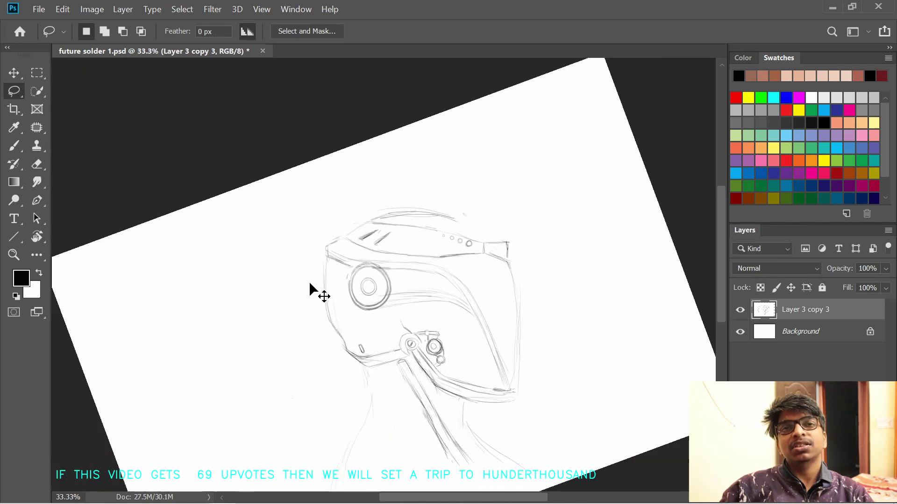
- Erase the leftover fragment beside the enlarged eye and brush its broken front rim closed
{"action": "key", "text": "ctrl+plus"}
{"action": "key", "text": "ctrl+plus"}
{"action": "key", "text": "ctrl+plus"}
{"action": "key", "text": "e"}
{"action": "left_click_drag", "start_coordinate": [272, 286], "coordinate": [273, 263]}
{"action": "key", "text": "b"}
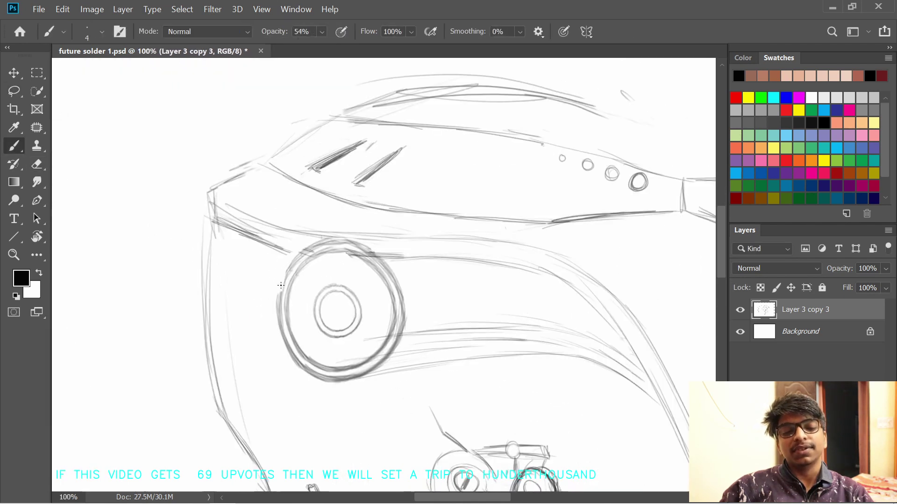
{"action": "left_click_drag", "start_coordinate": [279, 299], "coordinate": [289, 273]}
{"action": "left_click_drag", "start_coordinate": [278, 295], "coordinate": [289, 272]}
{"action": "left_click_drag", "start_coordinate": [288, 356], "coordinate": [250, 282]}
- Erase stray sketch strokes around the enlarged eye
{"action": "left_click_drag", "start_coordinate": [240, 225], "coordinate": [248, 204]}
{"action": "key", "text": "ctrl+z"}
{"action": "mouse_move", "coordinate": [254, 296]}
{"action": "left_mouse_down"}
{"action": "mouse_move", "coordinate": [234, 264]}
{"action": "mouse_move", "coordinate": [151, 343]}
{"action": "left_mouse_up"}
{"action": "key", "text": "e"}
{"action": "left_click_drag", "start_coordinate": [374, 288], "coordinate": [441, 301]}
{"action": "left_click_drag", "start_coordinate": [312, 297], "coordinate": [395, 296]}
{"action": "mouse_move", "coordinate": [304, 374]}
{"action": "left_mouse_down"}
{"action": "mouse_move", "coordinate": [304, 266]}
{"action": "mouse_move", "coordinate": [222, 303]}
{"action": "left_mouse_up"}
{"action": "mouse_move", "coordinate": [263, 261]}
{"action": "left_mouse_down"}
{"action": "mouse_move", "coordinate": [346, 320]}
{"action": "mouse_move", "coordinate": [305, 151]}
{"action": "left_mouse_up"}
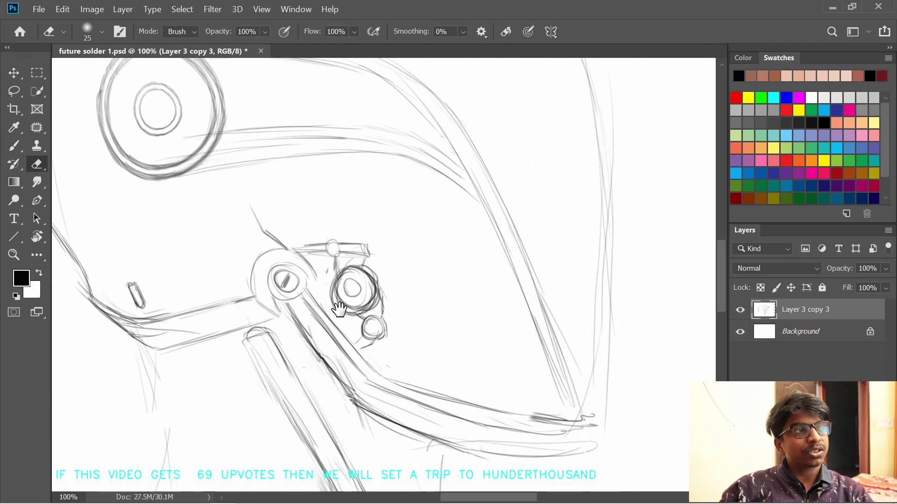
- Brush a curved panel seam from the helmet's lower rear edge across to the jaw hinge
{"action": "right_click", "coordinate": [388, 250]}
{"action": "key", "text": "b"}
{"action": "mouse_move", "coordinate": [335, 234]}
{"action": "left_mouse_down"}
{"action": "mouse_move", "coordinate": [325, 266]}
{"action": "mouse_move", "coordinate": [302, 236]}
{"action": "mouse_move", "coordinate": [350, 279]}
{"action": "mouse_move", "coordinate": [327, 274]}
{"action": "left_mouse_up"}
{"action": "key", "text": "ctrl+minus"}
{"action": "key", "text": "ctrl+minus"}
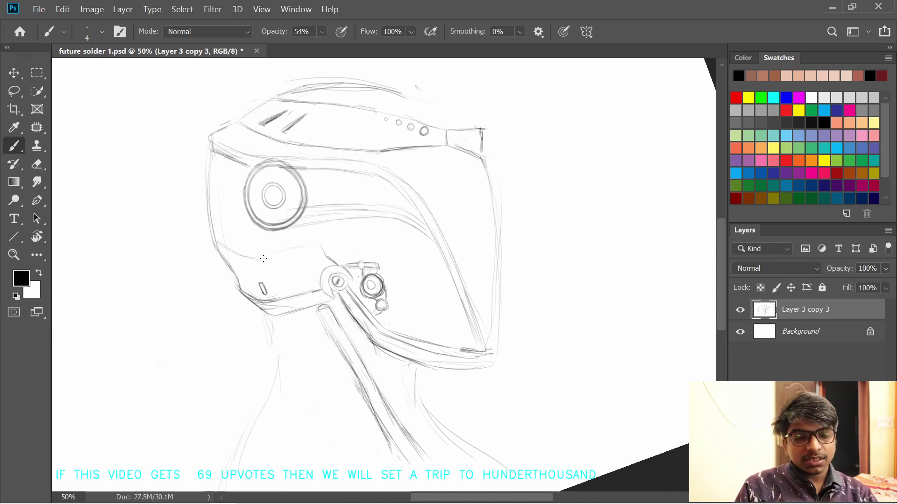
{"action": "right_click", "coordinate": [273, 253]}
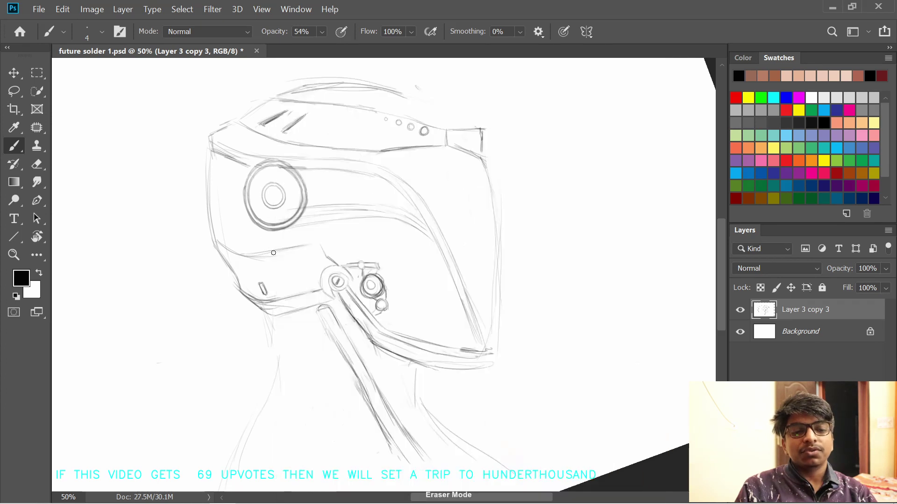
{"action": "key", "text": "ctrl+z"}
{"action": "right_click", "coordinate": [274, 256]}
{"action": "left_click", "coordinate": [257, 259]}
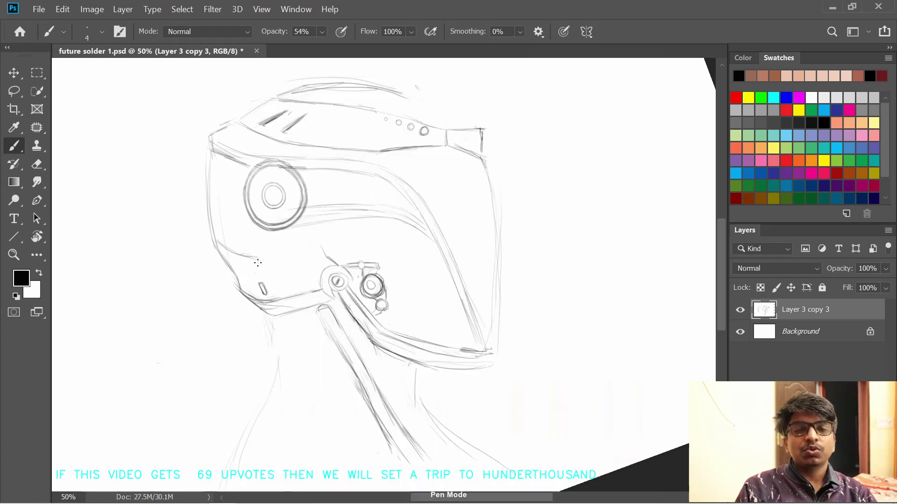
{"action": "left_click_drag", "start_coordinate": [251, 257], "coordinate": [324, 255]}
{"action": "key", "text": "ctrl+z"}
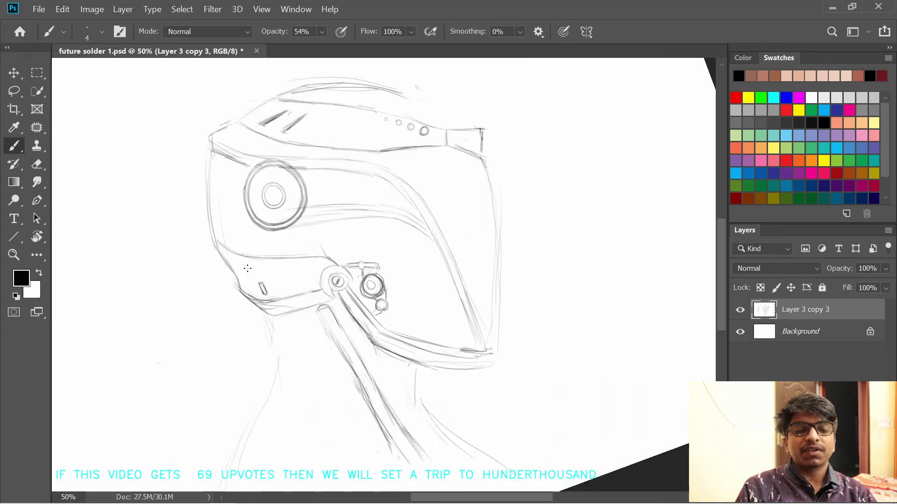
- Sketch a stepped contour line from the eye's lower rim down toward the jaw hinge
{"action": "mouse_move", "coordinate": [260, 308]}
{"action": "left_mouse_down"}
{"action": "mouse_move", "coordinate": [274, 310]}
{"action": "mouse_move", "coordinate": [264, 334]}
{"action": "left_mouse_up"}
{"action": "mouse_move", "coordinate": [254, 275]}
{"action": "left_mouse_down"}
{"action": "mouse_move", "coordinate": [276, 292]}
{"action": "mouse_move", "coordinate": [259, 240]}
{"action": "left_mouse_up"}
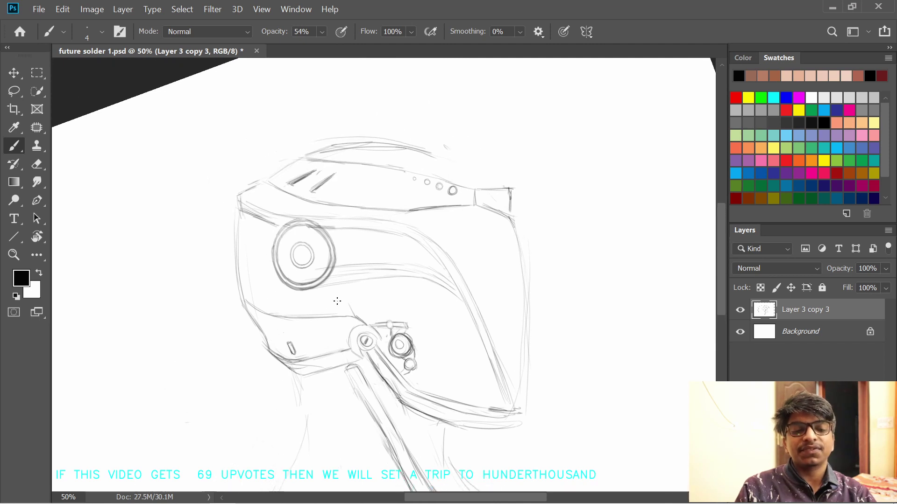
{"action": "mouse_move", "coordinate": [318, 320]}
{"action": "left_mouse_down"}
{"action": "mouse_move", "coordinate": [358, 274]}
{"action": "mouse_move", "coordinate": [336, 268]}
{"action": "left_mouse_up"}
{"action": "key", "text": "r"}
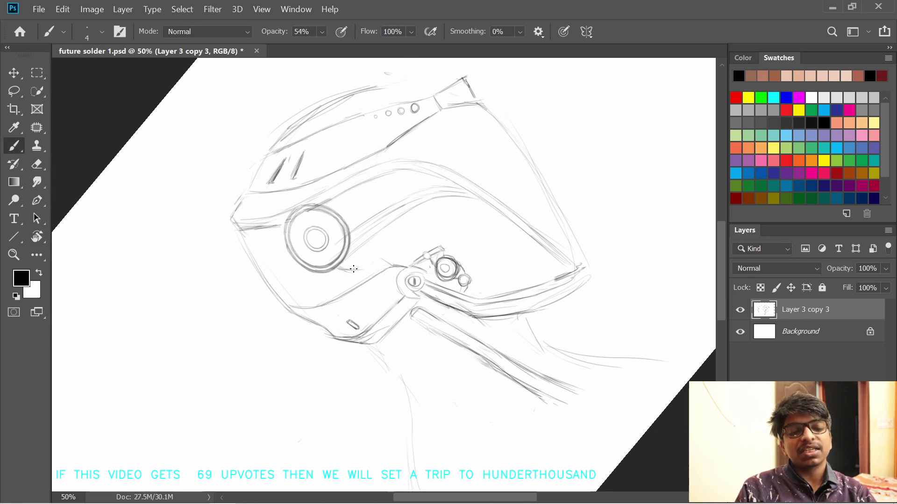
{"action": "key", "text": "r"}
{"action": "left_click_drag", "start_coordinate": [373, 264], "coordinate": [301, 278]}
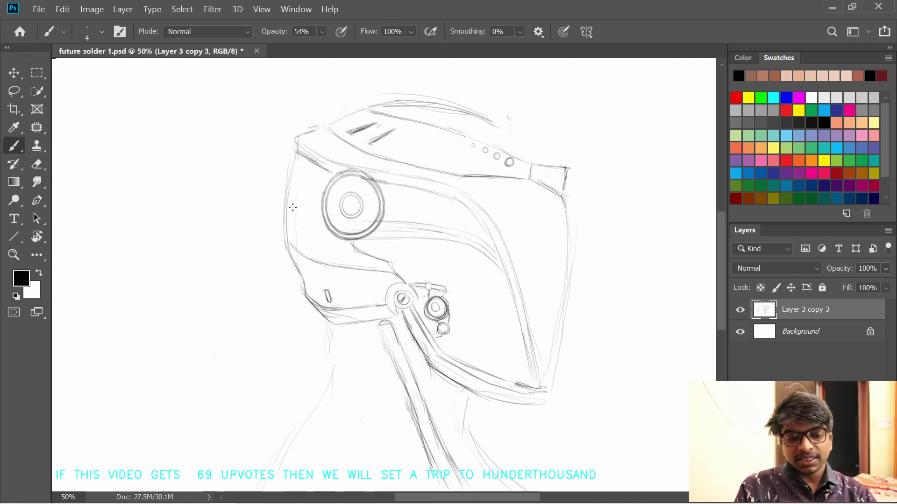
- Sketch an inner line parallel to the helmet's rear edge, ending at the panel seam
{"action": "left_click_drag", "start_coordinate": [297, 181], "coordinate": [294, 237]}
{"action": "key", "text": "ctrl+z"}
{"action": "mouse_move", "coordinate": [297, 181]}
{"action": "left_mouse_down"}
{"action": "mouse_move", "coordinate": [292, 238]}
{"action": "mouse_move", "coordinate": [304, 246]}
{"action": "left_mouse_up"}
{"action": "mouse_move", "coordinate": [307, 178]}
{"action": "left_mouse_down"}
{"action": "mouse_move", "coordinate": [305, 248]}
{"action": "mouse_move", "coordinate": [305, 233]}
{"action": "left_mouse_up"}
{"action": "mouse_move", "coordinate": [303, 291]}
{"action": "left_mouse_down"}
{"action": "mouse_move", "coordinate": [300, 226]}
{"action": "mouse_move", "coordinate": [299, 268]}
{"action": "left_mouse_up"}
{"action": "mouse_move", "coordinate": [305, 179]}
{"action": "left_mouse_down"}
{"action": "mouse_move", "coordinate": [356, 211]}
{"action": "mouse_move", "coordinate": [305, 223]}
{"action": "left_mouse_up"}
{"action": "key", "text": "r"}
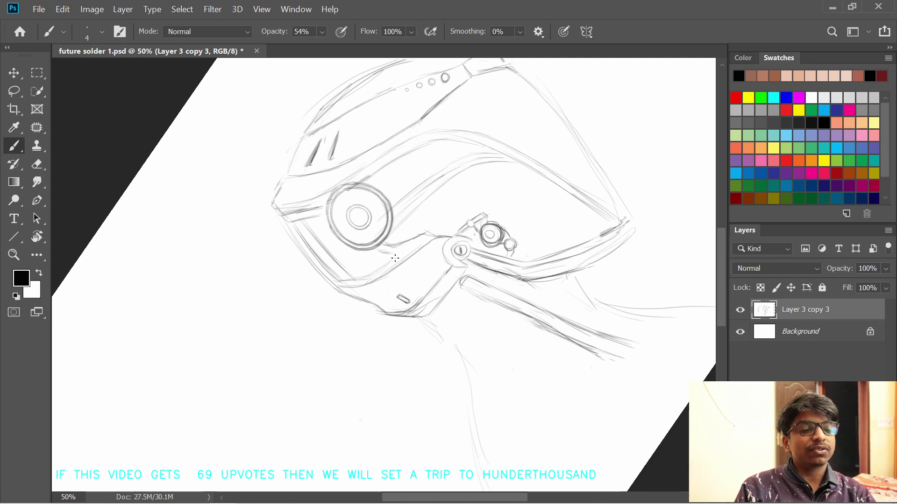
- Erase the loose inner line behind the eye and redraw it closer to the helmet's rear edge
{"action": "key", "text": "r"}
{"action": "mouse_move", "coordinate": [355, 215]}
{"action": "left_mouse_down"}
{"action": "mouse_move", "coordinate": [337, 240]}
{"action": "mouse_move", "coordinate": [348, 230]}
{"action": "left_mouse_up"}
{"action": "right_click", "coordinate": [348, 230]}
{"action": "key", "text": "Escape"}
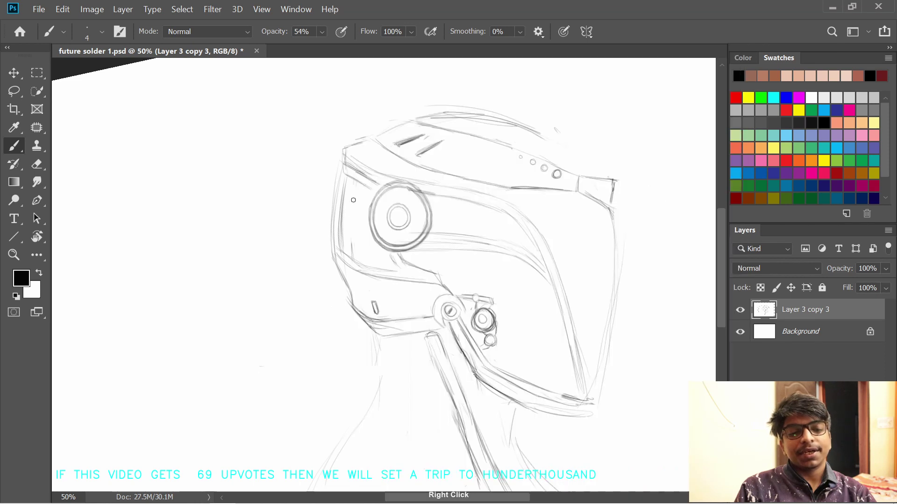
{"action": "right_click", "coordinate": [353, 229]}
{"action": "mouse_move", "coordinate": [351, 220]}
{"action": "left_mouse_down"}
{"action": "mouse_move", "coordinate": [351, 255]}
{"action": "mouse_move", "coordinate": [350, 198]}
{"action": "left_mouse_up"}
{"action": "left_click_drag", "start_coordinate": [340, 245], "coordinate": [342, 196]}
{"action": "right_click", "coordinate": [344, 197]}
{"action": "key", "text": "Escape"}
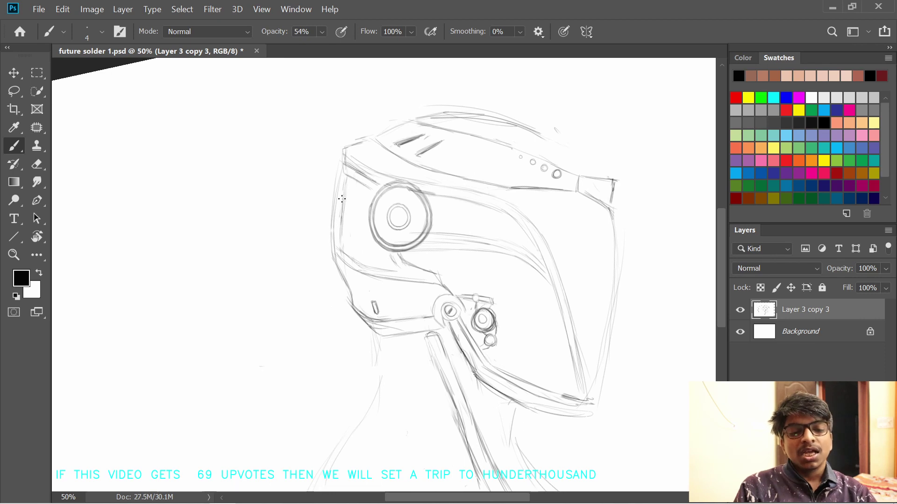
{"action": "key", "text": "ctrl+z"}
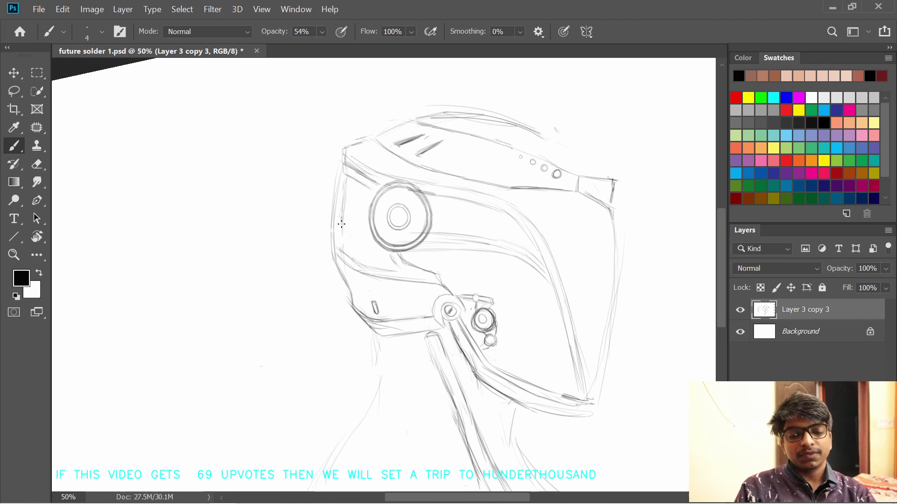
{"action": "left_click_drag", "start_coordinate": [341, 224], "coordinate": [340, 251]}
{"action": "left_click_drag", "start_coordinate": [344, 191], "coordinate": [340, 250]}
- Hatch the narrow strip below the crown's rear corner with short slanted strokes
{"action": "mouse_move", "coordinate": [343, 210]}
{"action": "left_mouse_down"}
{"action": "mouse_move", "coordinate": [340, 249]}
{"action": "mouse_move", "coordinate": [373, 251]}
{"action": "mouse_move", "coordinate": [300, 222]}
{"action": "mouse_move", "coordinate": [360, 203]}
{"action": "mouse_move", "coordinate": [371, 235]}
{"action": "left_mouse_up"}
{"action": "key", "text": "ctrl+z"}
{"action": "left_click_drag", "start_coordinate": [377, 154], "coordinate": [380, 162]}
{"action": "left_click_drag", "start_coordinate": [384, 157], "coordinate": [388, 166]}
{"action": "left_click_drag", "start_coordinate": [390, 161], "coordinate": [393, 170]}
{"action": "left_click_drag", "start_coordinate": [396, 164], "coordinate": [400, 175]}
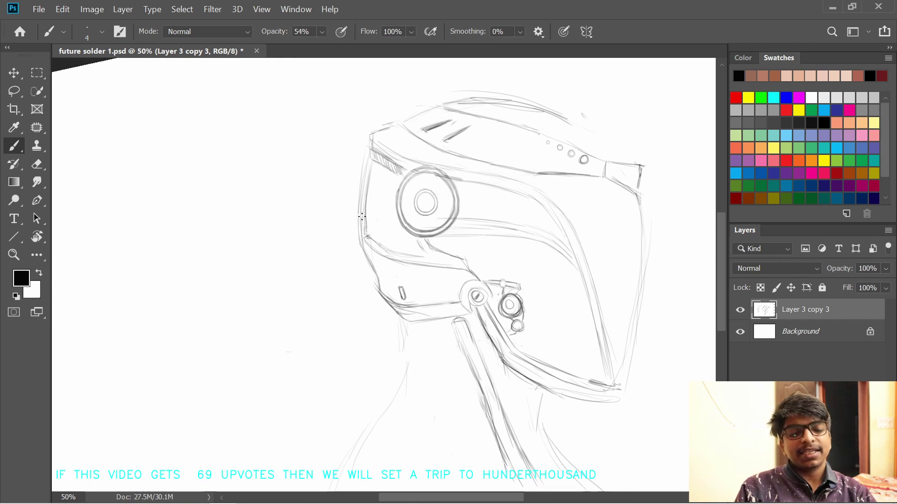
{"action": "left_click_drag", "start_coordinate": [353, 234], "coordinate": [361, 260]}
{"action": "left_click_drag", "start_coordinate": [396, 235], "coordinate": [410, 243]}
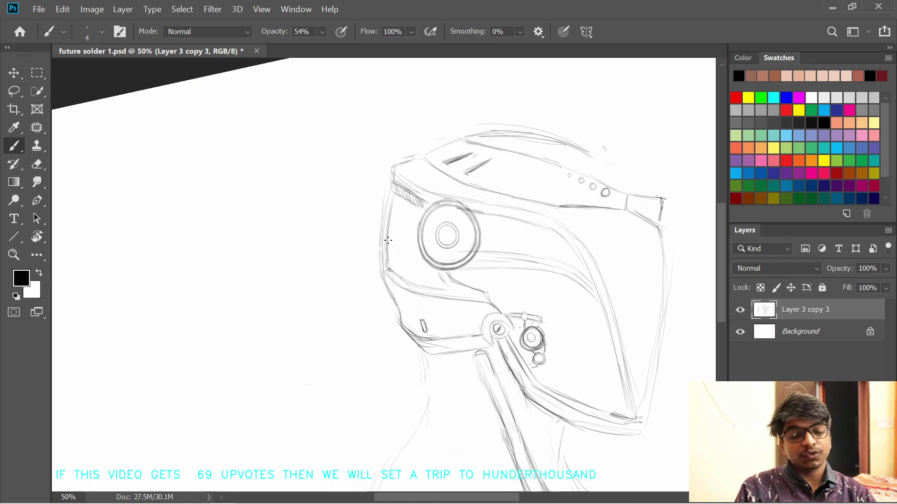
{"action": "scroll", "coordinate": [384, 239], "scroll_direction": "down", "scroll_amount": 1}
{"action": "scroll", "coordinate": [369, 233], "scroll_direction": "right", "scroll_amount": 1}
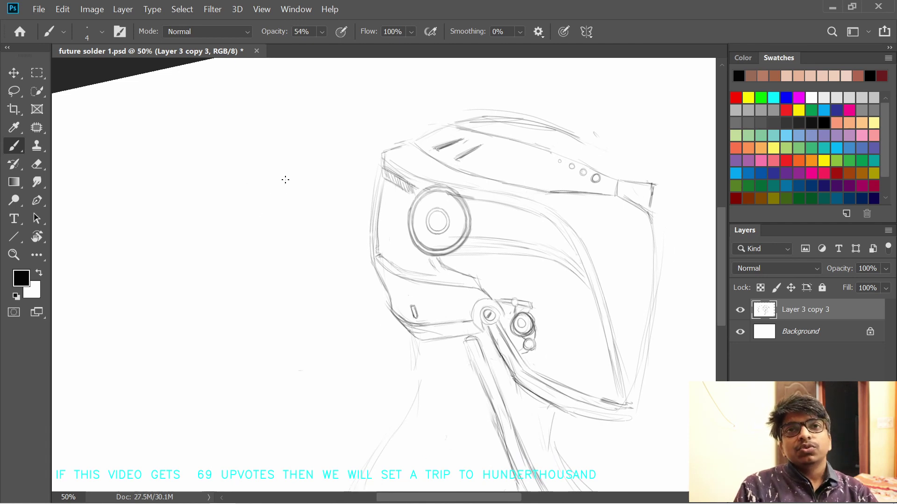
- Undo the stray test stroke behind the helmet and add a new layer above the sketch
{"action": "mouse_move", "coordinate": [357, 178]}
{"action": "left_mouse_down"}
{"action": "mouse_move", "coordinate": [292, 184]}
{"action": "mouse_move", "coordinate": [363, 177]}
{"action": "left_mouse_up"}
{"action": "key", "text": "r"}
{"action": "left_click_drag", "start_coordinate": [367, 152], "coordinate": [334, 161]}
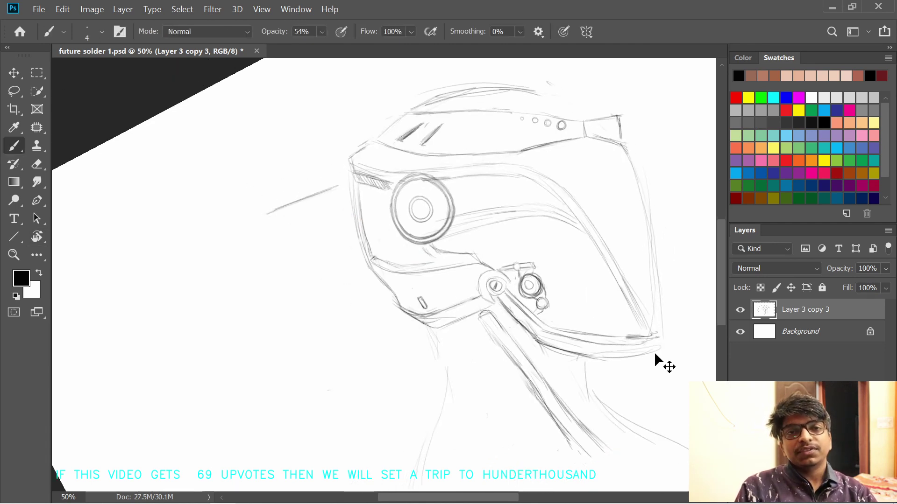
{"action": "key", "text": "ctrl+z"}
{"action": "key", "text": "ctrl+shift+alt+n"}
- Try to rough out a boxy outline projecting behind the helmet's rear edge
{"action": "mouse_move", "coordinate": [247, 193]}
{"action": "left_mouse_down"}
{"action": "mouse_move", "coordinate": [340, 190]}
{"action": "mouse_move", "coordinate": [252, 192]}
{"action": "left_mouse_up"}
{"action": "key", "text": "ctrl+z"}
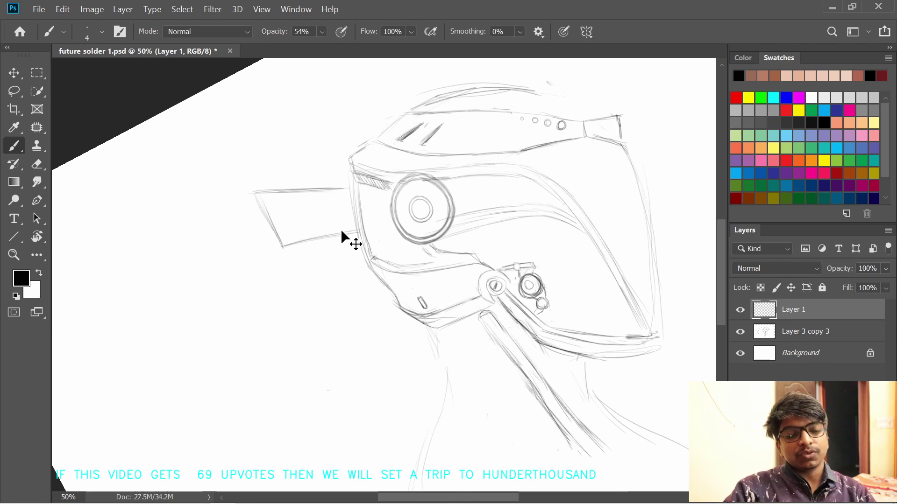
{"action": "left_click_drag", "start_coordinate": [324, 206], "coordinate": [284, 242]}
{"action": "key", "text": "ctrl+z"}
{"action": "key", "text": "ctrl+z"}
{"action": "mouse_move", "coordinate": [256, 193]}
{"action": "left_mouse_down"}
{"action": "mouse_move", "coordinate": [330, 240]}
{"action": "mouse_move", "coordinate": [276, 204]}
{"action": "mouse_move", "coordinate": [356, 233]}
{"action": "left_mouse_up"}
{"action": "key", "text": "ctrl+z"}
{"action": "key", "text": "ctrl+z"}
{"action": "key", "text": "ctrl+z"}
{"action": "key", "text": "ctrl+z"}
{"action": "left_click_drag", "start_coordinate": [290, 229], "coordinate": [307, 254]}
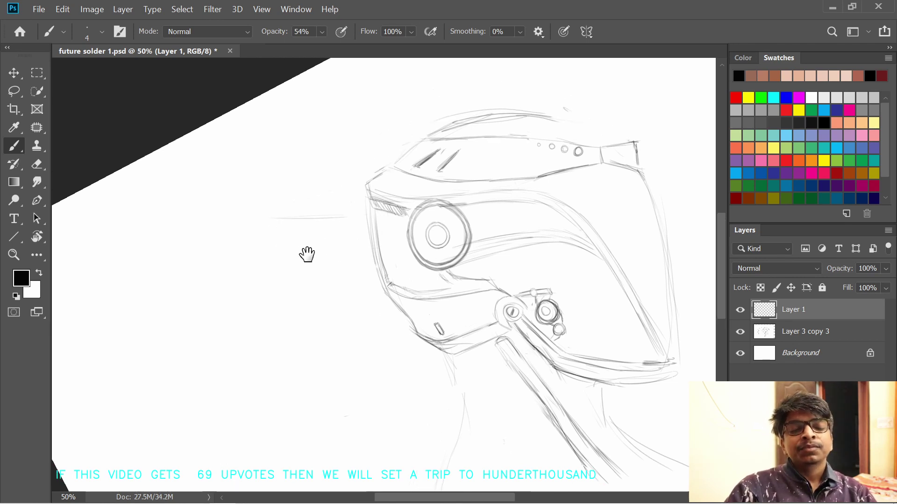
{"action": "key", "text": "ctrl+z"}
- Try out single curved slat lines between the rear edge and the eye, then erase them
{"action": "mouse_move", "coordinate": [350, 197]}
{"action": "left_mouse_down"}
{"action": "mouse_move", "coordinate": [358, 227]}
{"action": "mouse_move", "coordinate": [378, 216]}
{"action": "left_mouse_up"}
{"action": "key", "text": "ctrl+shift+z"}
{"action": "key", "text": "r"}
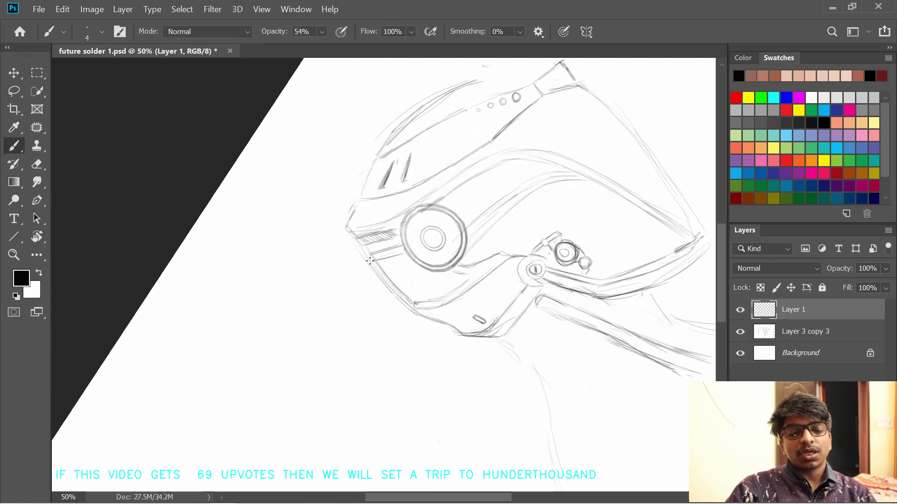
{"action": "left_click_drag", "start_coordinate": [385, 272], "coordinate": [415, 263]}
{"action": "left_click_drag", "start_coordinate": [388, 278], "coordinate": [422, 267]}
{"action": "key", "text": "ctrl+z"}
{"action": "key", "text": "ctrl+z"}
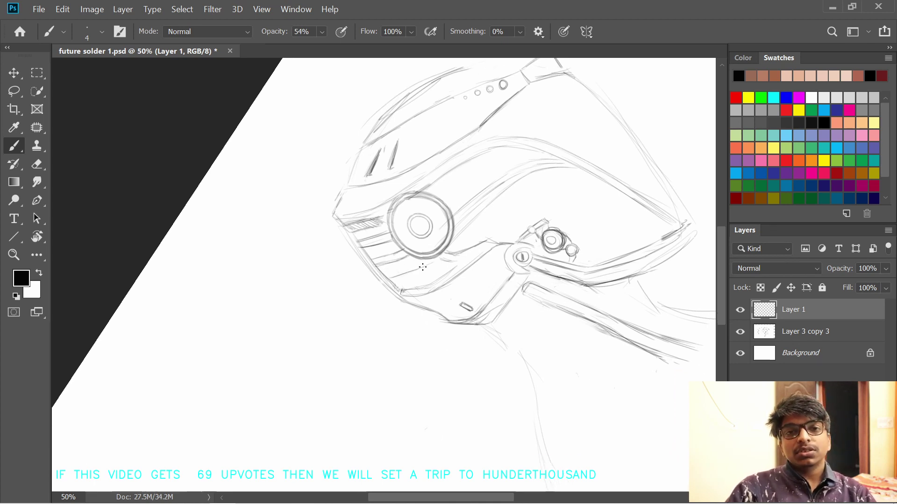
{"action": "key", "text": "ctrl+z"}
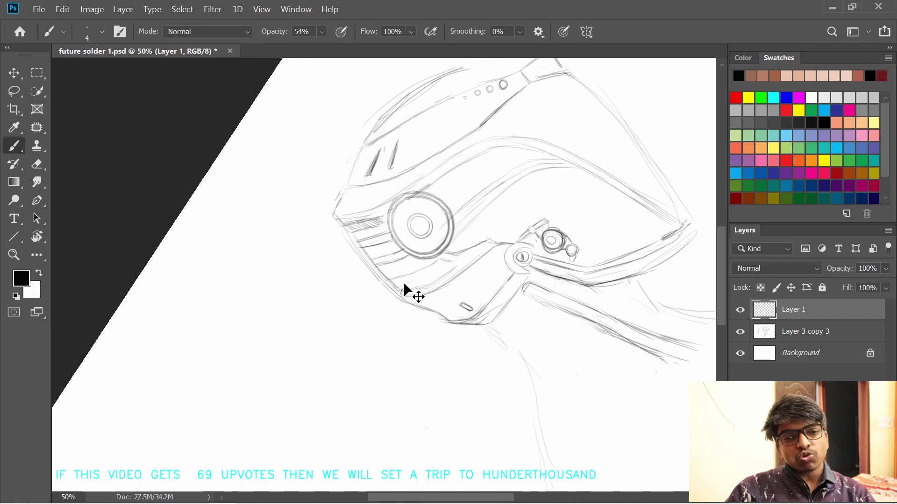
{"action": "left_click_drag", "start_coordinate": [405, 283], "coordinate": [442, 263]}
{"action": "mouse_move", "coordinate": [371, 309]}
{"action": "left_mouse_down"}
{"action": "mouse_move", "coordinate": [332, 294]}
{"action": "mouse_move", "coordinate": [384, 304]}
{"action": "mouse_move", "coordinate": [375, 210]}
{"action": "mouse_move", "coordinate": [406, 272]}
{"action": "left_mouse_up"}
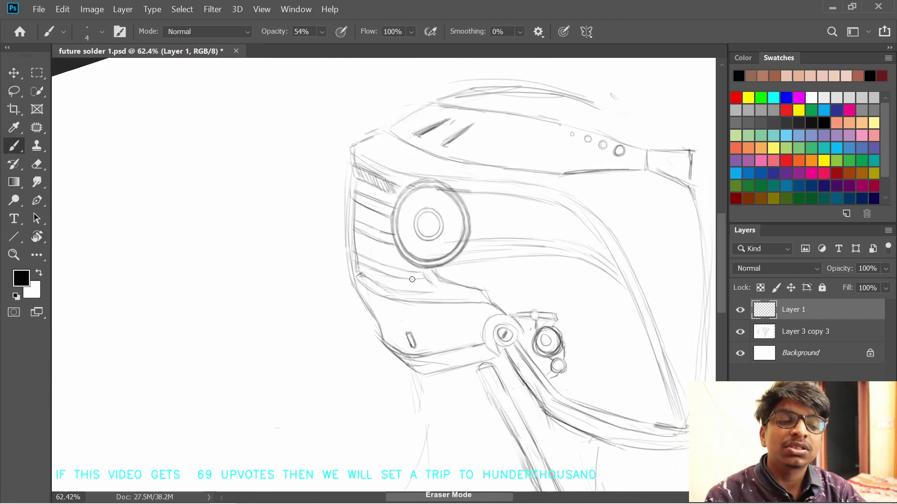
{"action": "right_click", "coordinate": [364, 218]}
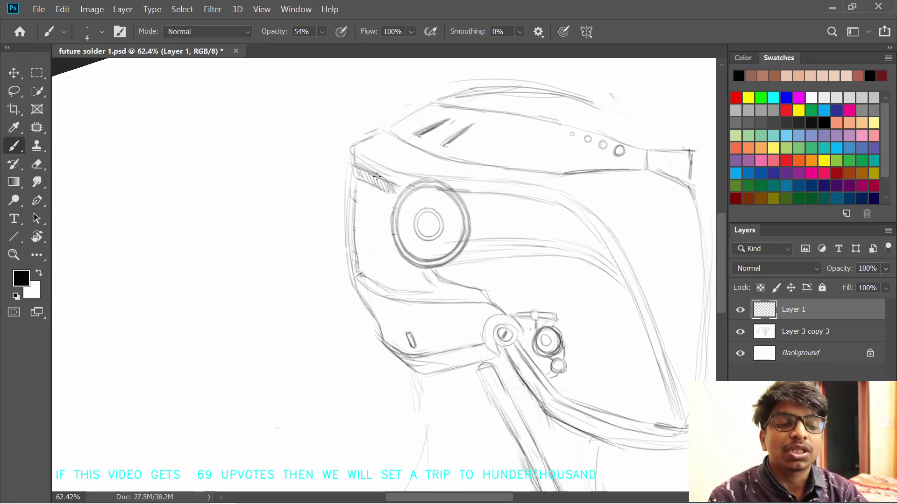
- Brush a faint vertical guide line between the rear edge and the eye, down to the panel seam
{"action": "left_click_drag", "start_coordinate": [381, 254], "coordinate": [381, 205]}
{"action": "key", "text": "ctrl+z"}
{"action": "left_click_drag", "start_coordinate": [381, 238], "coordinate": [380, 195]}
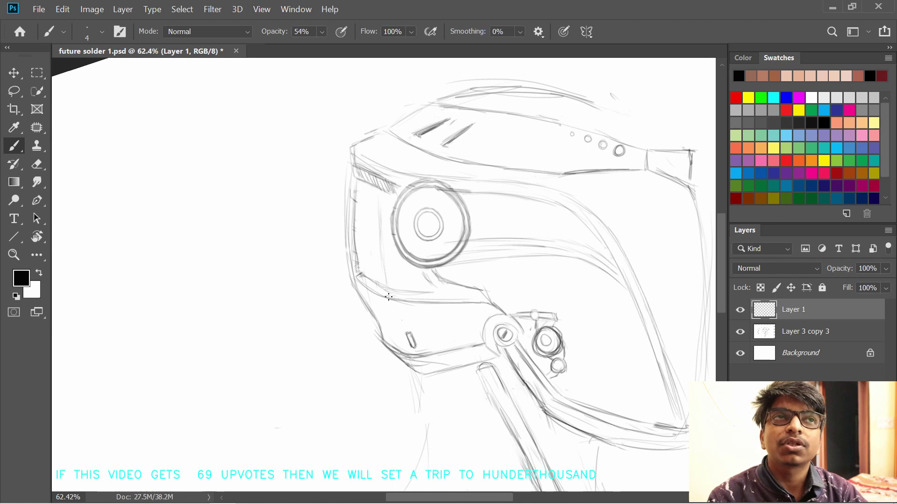
{"action": "mouse_move", "coordinate": [337, 221]}
{"action": "left_mouse_down"}
{"action": "mouse_move", "coordinate": [344, 256]}
{"action": "mouse_move", "coordinate": [340, 219]}
{"action": "left_mouse_up"}
{"action": "left_click_drag", "start_coordinate": [352, 296], "coordinate": [373, 318]}
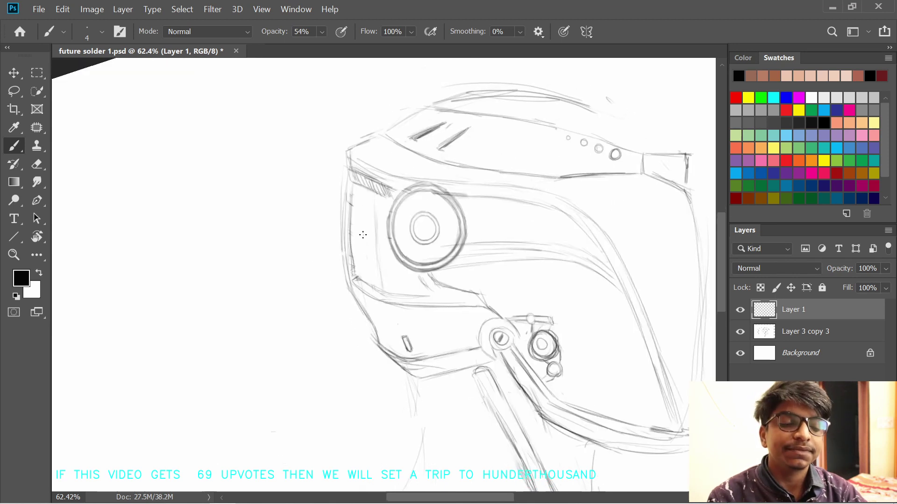
{"action": "left_click_drag", "start_coordinate": [322, 262], "coordinate": [342, 248]}
- Sketch a stack of thin vent slat lines from the inner rear edge to the eye's rim
{"action": "key", "text": "r"}
{"action": "left_click_drag", "start_coordinate": [459, 213], "coordinate": [421, 188]}
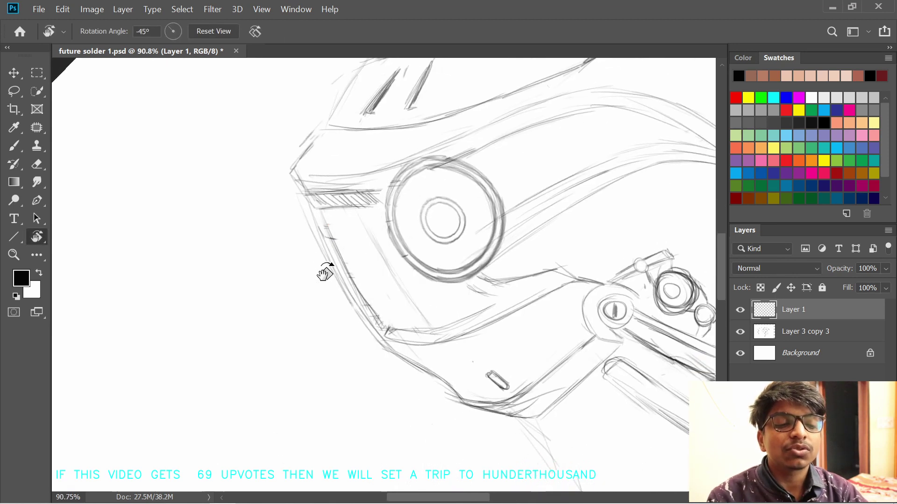
{"action": "key", "text": "b"}
{"action": "mouse_move", "coordinate": [327, 225]}
{"action": "left_mouse_down"}
{"action": "mouse_move", "coordinate": [388, 221]}
{"action": "mouse_move", "coordinate": [390, 229]}
{"action": "left_mouse_up"}
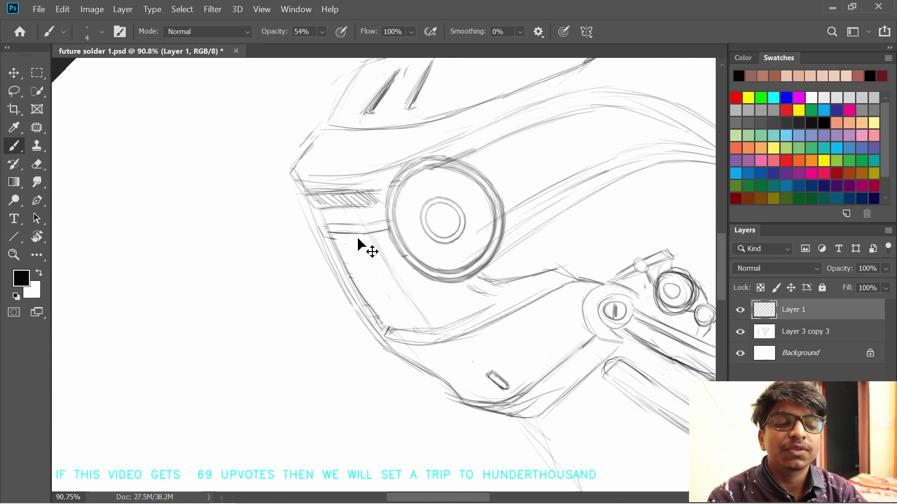
{"action": "key", "text": "ctrl+plus"}
{"action": "left_click_drag", "start_coordinate": [332, 239], "coordinate": [378, 241]}
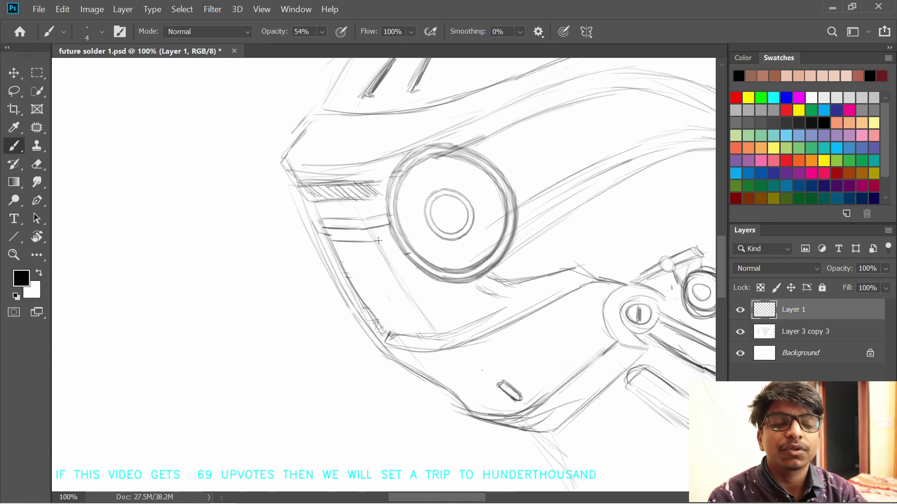
{"action": "mouse_move", "coordinate": [343, 293]}
{"action": "left_mouse_down"}
{"action": "mouse_move", "coordinate": [332, 271]}
{"action": "mouse_move", "coordinate": [364, 255]}
{"action": "mouse_move", "coordinate": [362, 246]}
{"action": "left_mouse_up"}
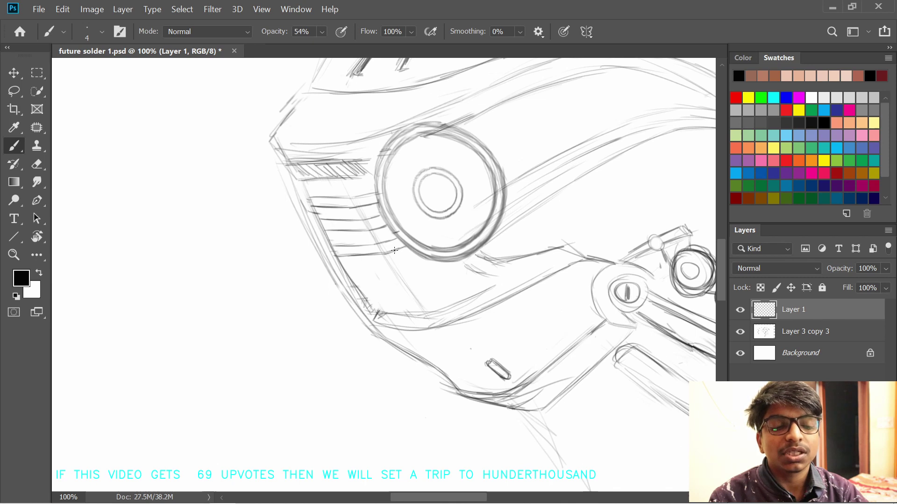
- Thicken the upper vent slats behind the eye with repeated strokes
{"action": "left_click_drag", "start_coordinate": [336, 275], "coordinate": [327, 257]}
{"action": "left_click_drag", "start_coordinate": [304, 186], "coordinate": [339, 186]}
{"action": "left_click_drag", "start_coordinate": [303, 188], "coordinate": [365, 180]}
{"action": "left_click_drag", "start_coordinate": [310, 207], "coordinate": [373, 200]}
{"action": "left_click_drag", "start_coordinate": [326, 237], "coordinate": [385, 226]}
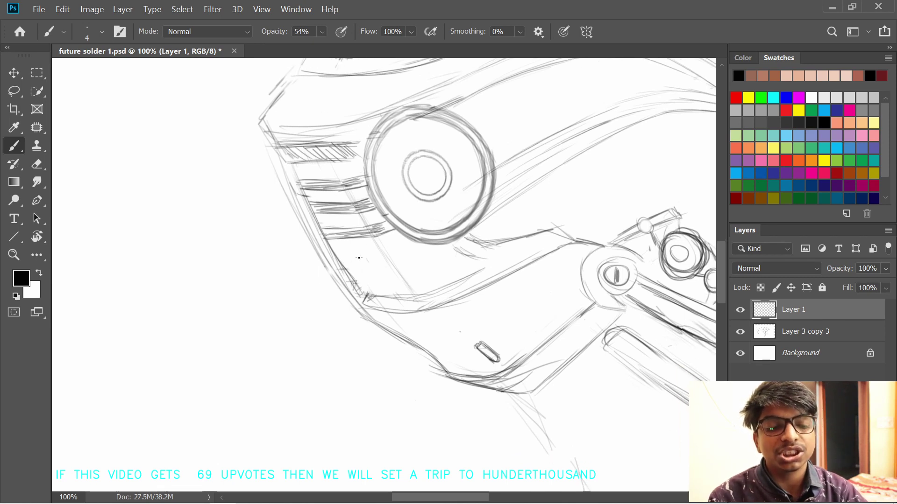
- Add longer curved slats below the upper ones, sweeping under the eye just above the panel seam
{"action": "left_click_drag", "start_coordinate": [332, 254], "coordinate": [385, 245]}
{"action": "left_click_drag", "start_coordinate": [338, 263], "coordinate": [373, 259]}
{"action": "left_click_drag", "start_coordinate": [377, 259], "coordinate": [413, 246]}
{"action": "mouse_move", "coordinate": [369, 278]}
{"action": "left_mouse_down"}
{"action": "mouse_move", "coordinate": [339, 258]}
{"action": "mouse_move", "coordinate": [394, 228]}
{"action": "left_mouse_up"}
{"action": "key", "text": "ctrl+z"}
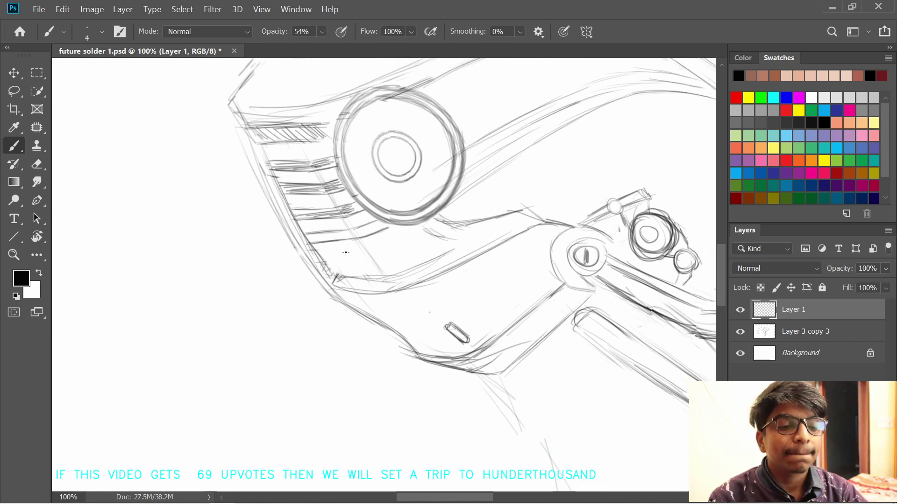
{"action": "left_click_drag", "start_coordinate": [422, 231], "coordinate": [379, 249]}
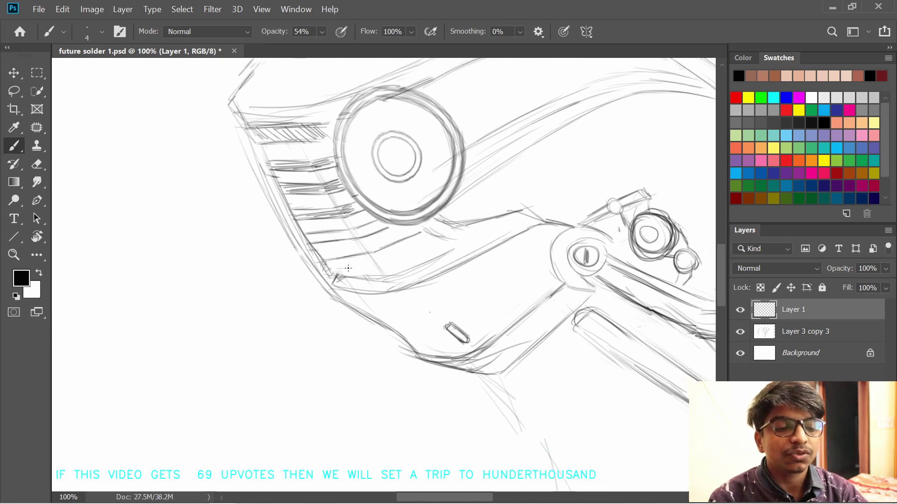
{"action": "left_click_drag", "start_coordinate": [327, 272], "coordinate": [434, 239]}
{"action": "left_click_drag", "start_coordinate": [365, 264], "coordinate": [423, 232]}
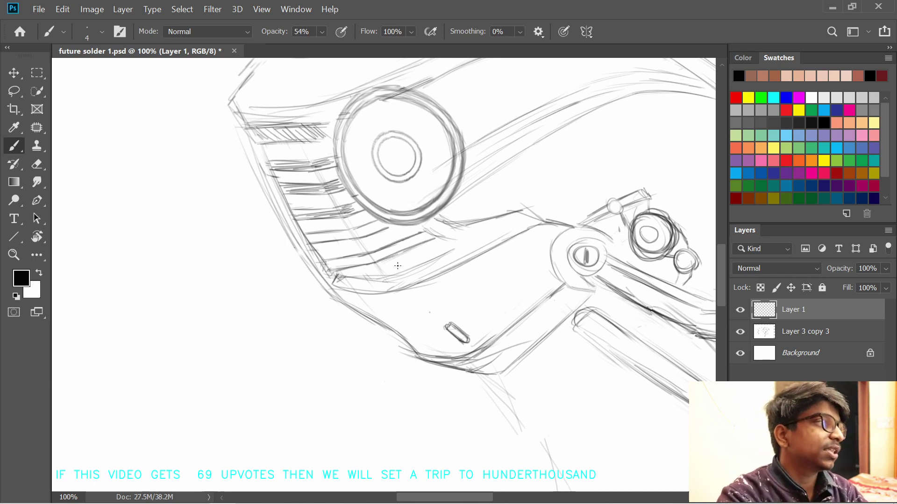
- Review the rear vent slats against the whole helmet sketch from a distance
{"action": "scroll", "coordinate": [398, 267], "scroll_direction": "up", "scroll_amount": 1}
{"action": "key", "text": "r"}
{"action": "left_click_drag", "start_coordinate": [438, 198], "coordinate": [469, 240]}
{"action": "key", "text": "space"}
{"action": "left_click_drag", "start_coordinate": [460, 273], "coordinate": [416, 240]}
{"action": "key", "text": "ctrl+minus"}
{"action": "key", "text": "ctrl+minus"}
{"action": "key", "text": "ctrl+minus"}
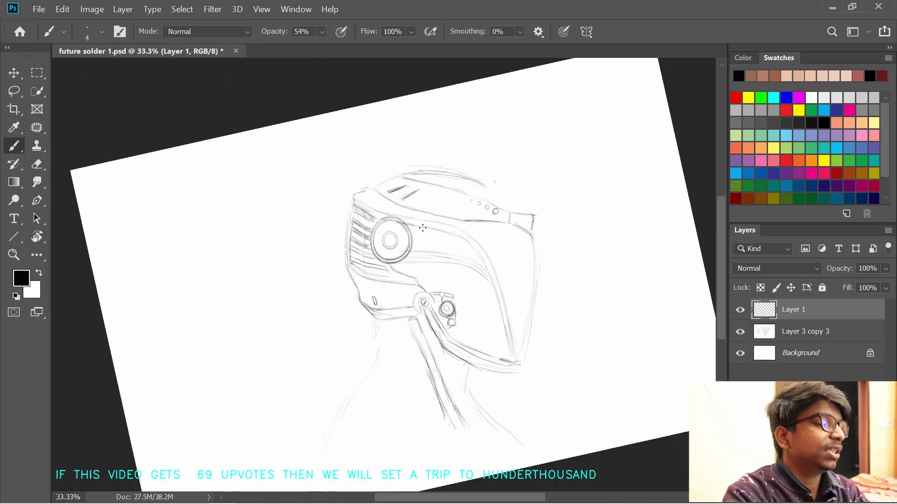
- Darken and extend the lowest curved slats beneath the eye
{"action": "key", "text": "ctrl+plus"}
{"action": "key", "text": "ctrl+plus"}
{"action": "key", "text": "ctrl+plus"}
{"action": "key", "text": "space"}
{"action": "mouse_move", "coordinate": [334, 169]}
{"action": "left_mouse_down"}
{"action": "mouse_move", "coordinate": [372, 229]}
{"action": "mouse_move", "coordinate": [389, 210]}
{"action": "mouse_move", "coordinate": [377, 213]}
{"action": "left_mouse_up"}
{"action": "key", "text": "r"}
{"action": "right_click", "coordinate": [350, 308]}
{"action": "mouse_move", "coordinate": [352, 312]}
{"action": "left_mouse_down"}
{"action": "mouse_move", "coordinate": [377, 322]}
{"action": "mouse_move", "coordinate": [438, 287]}
{"action": "mouse_move", "coordinate": [379, 311]}
{"action": "mouse_move", "coordinate": [393, 322]}
{"action": "mouse_move", "coordinate": [459, 293]}
{"action": "left_mouse_up"}
{"action": "key", "text": "ctrl+z"}
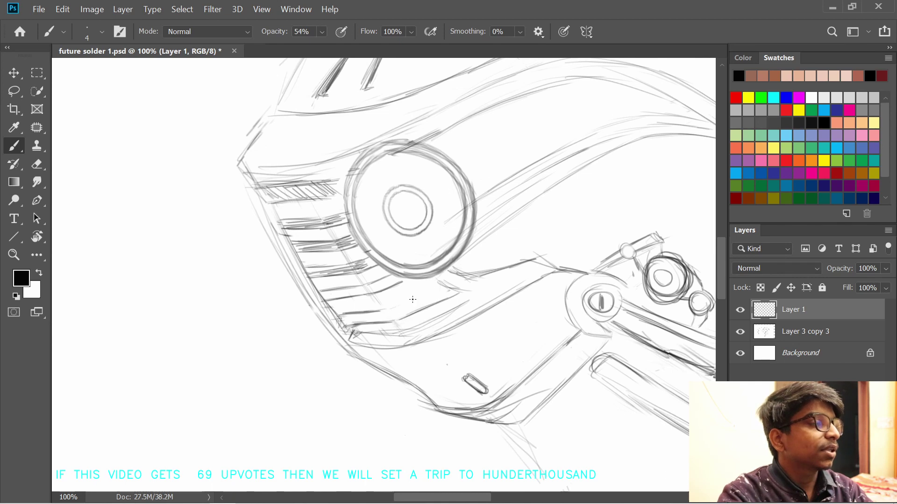
{"action": "left_click_drag", "start_coordinate": [391, 310], "coordinate": [446, 288]}
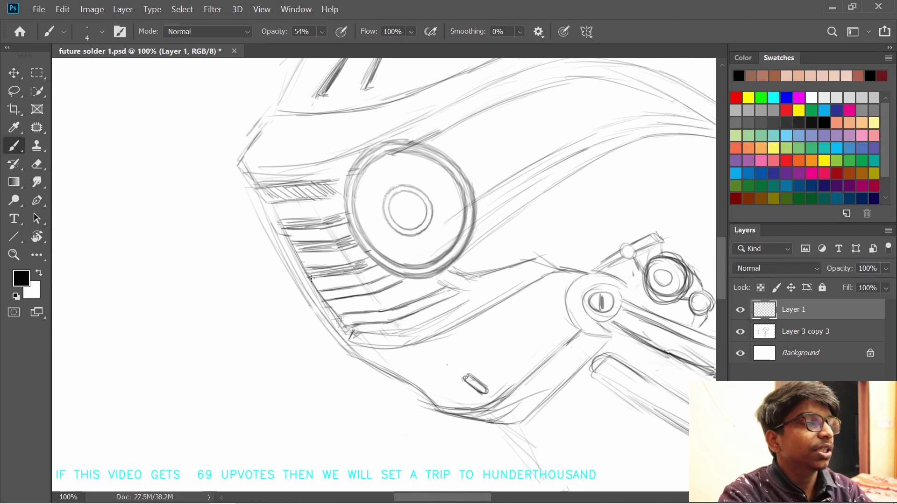
- Darken the upper and middle vent slats behind the eye with extra strokes and tidy their rear ends
{"action": "left_click_drag", "start_coordinate": [309, 282], "coordinate": [358, 271]}
{"action": "left_click_drag", "start_coordinate": [295, 259], "coordinate": [341, 249]}
{"action": "mouse_move", "coordinate": [284, 233]}
{"action": "left_mouse_down"}
{"action": "mouse_move", "coordinate": [329, 225]}
{"action": "mouse_move", "coordinate": [321, 217]}
{"action": "mouse_move", "coordinate": [328, 238]}
{"action": "mouse_move", "coordinate": [307, 270]}
{"action": "left_mouse_up"}
{"action": "right_click", "coordinate": [286, 219]}
{"action": "right_click", "coordinate": [303, 229]}
{"action": "left_click", "coordinate": [306, 227]}
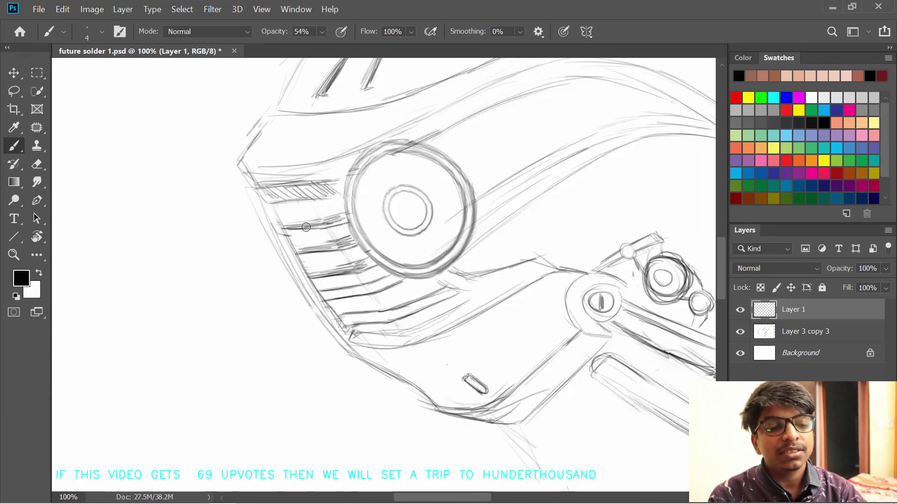
{"action": "mouse_move", "coordinate": [285, 237]}
{"action": "left_mouse_down"}
{"action": "mouse_move", "coordinate": [340, 215]}
{"action": "mouse_move", "coordinate": [319, 242]}
{"action": "left_mouse_up"}
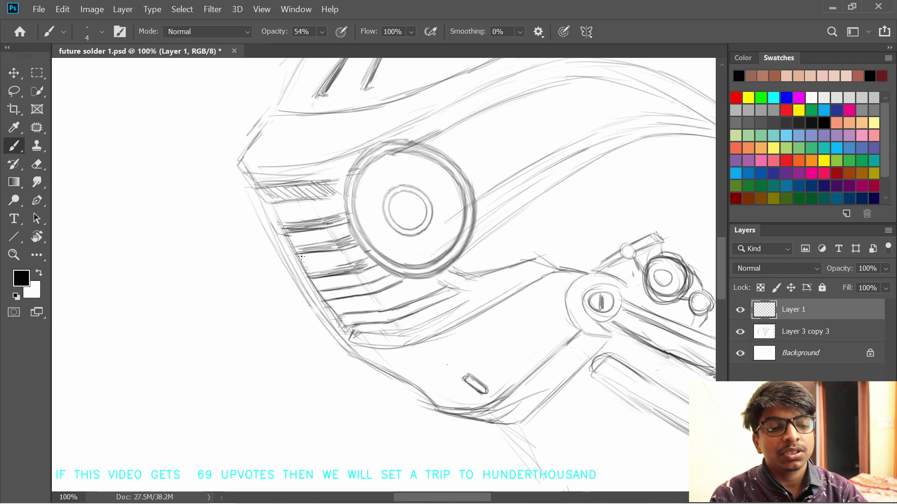
- Darken the lower curved vent slats beneath the eye and erase stray marks between them
{"action": "left_click_drag", "start_coordinate": [326, 294], "coordinate": [397, 279]}
{"action": "right_click", "coordinate": [346, 314]}
{"action": "key", "text": "Escape"}
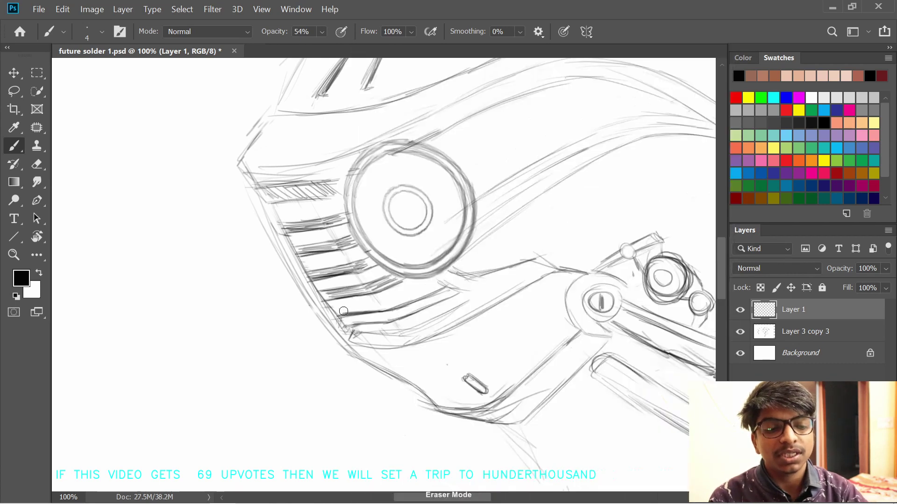
{"action": "right_click", "coordinate": [347, 315]}
{"action": "key", "text": "Escape"}
{"action": "mouse_move", "coordinate": [346, 324]}
{"action": "left_mouse_down"}
{"action": "mouse_move", "coordinate": [397, 319]}
{"action": "mouse_move", "coordinate": [452, 293]}
{"action": "left_mouse_up"}
{"action": "left_click_drag", "start_coordinate": [402, 317], "coordinate": [442, 297]}
- Examine the darkened vent slats against the whole helmet sketch, both from a distance and close up
{"action": "key", "text": "r"}
{"action": "left_click_drag", "start_coordinate": [445, 260], "coordinate": [471, 322]}
{"action": "key", "text": "ctrl+minus"}
{"action": "key", "text": "ctrl+minus"}
{"action": "key", "text": "ctrl+minus"}
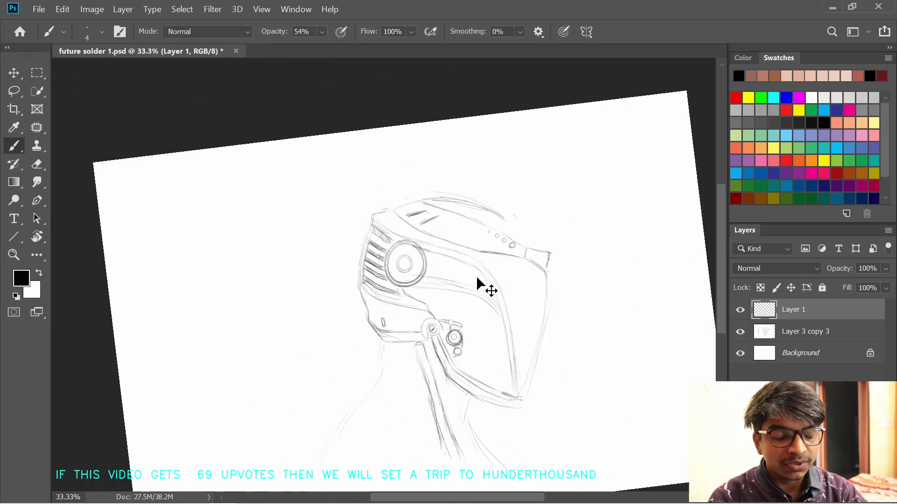
{"action": "key", "text": "ctrl+plus"}
{"action": "key", "text": "ctrl+plus"}
{"action": "key", "text": "ctrl+plus"}
{"action": "key", "text": "ctrl+plus"}
{"action": "key", "text": "ctrl+minus"}
{"action": "left_click_drag", "start_coordinate": [400, 209], "coordinate": [395, 154]}
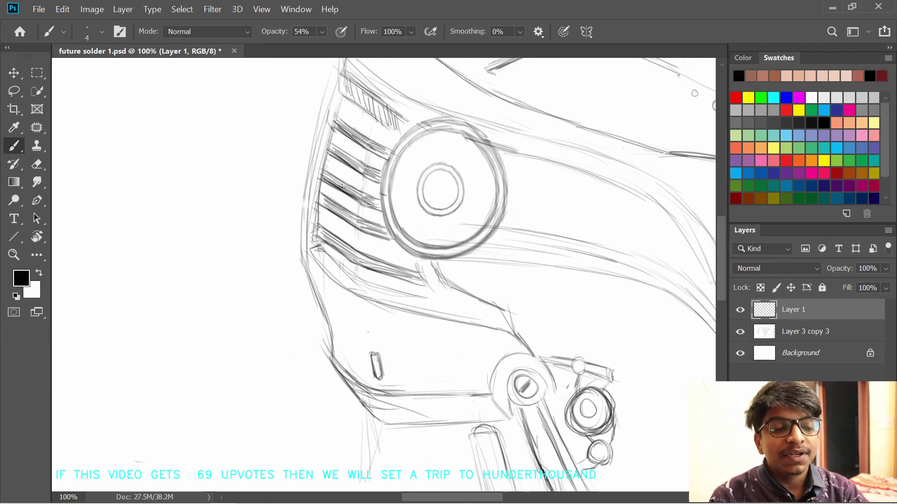
- Thicken the upper vent slats behind the eye with more horizontal strokes, undoing the last stray one
{"action": "key", "text": "r"}
{"action": "left_click_drag", "start_coordinate": [337, 199], "coordinate": [299, 271]}
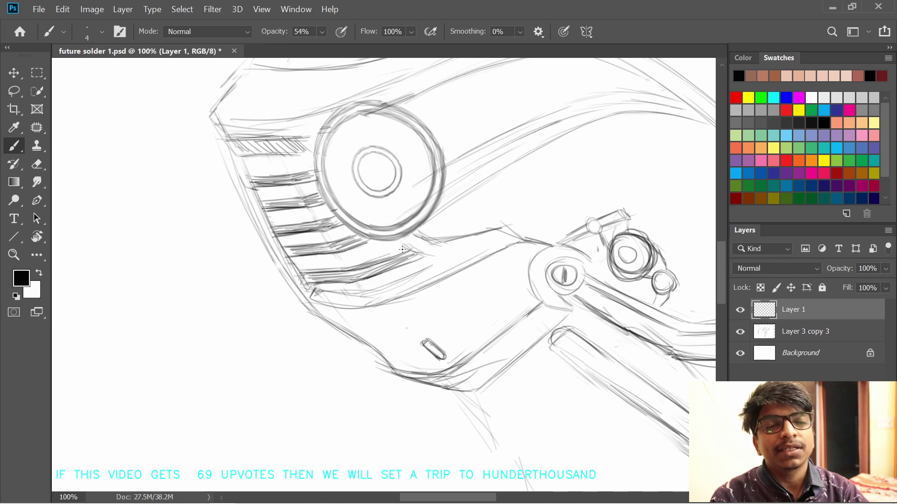
{"action": "key", "text": "space"}
{"action": "left_click_drag", "start_coordinate": [294, 265], "coordinate": [362, 256]}
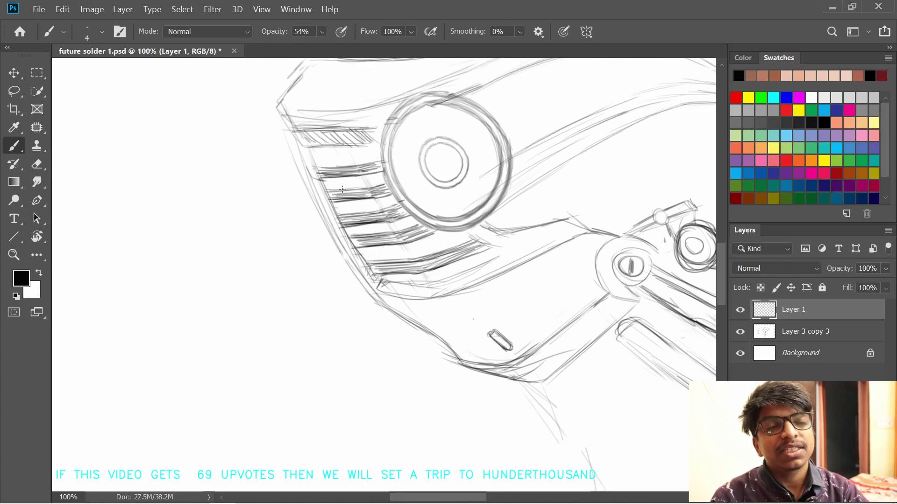
{"action": "left_click_drag", "start_coordinate": [328, 189], "coordinate": [386, 183]}
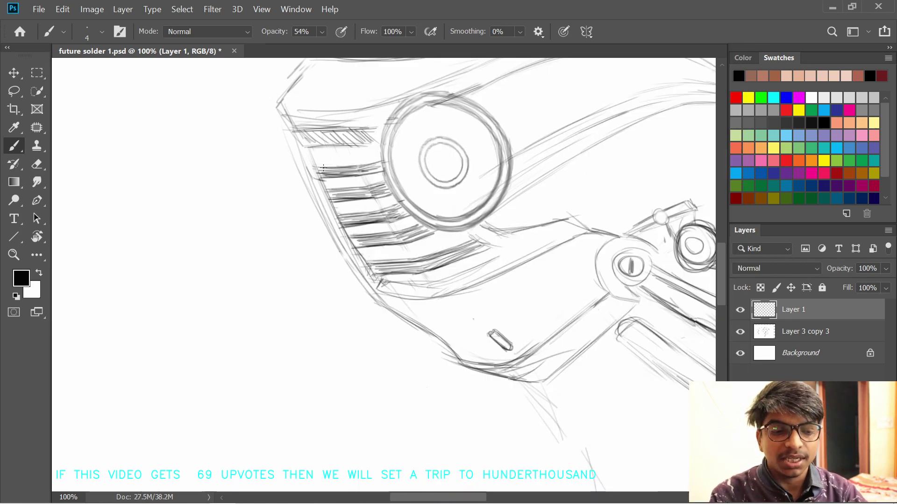
{"action": "left_click_drag", "start_coordinate": [323, 167], "coordinate": [377, 172]}
{"action": "mouse_move", "coordinate": [306, 163]}
{"action": "left_mouse_down"}
{"action": "mouse_move", "coordinate": [329, 192]}
{"action": "mouse_move", "coordinate": [402, 189]}
{"action": "mouse_move", "coordinate": [375, 168]}
{"action": "left_mouse_up"}
{"action": "key", "text": "ctrl+z"}
- Try to reshape and reposition the vent-slat layer with Free Transform
{"action": "key", "text": "r"}
{"action": "left_click_drag", "start_coordinate": [542, 171], "coordinate": [556, 197]}
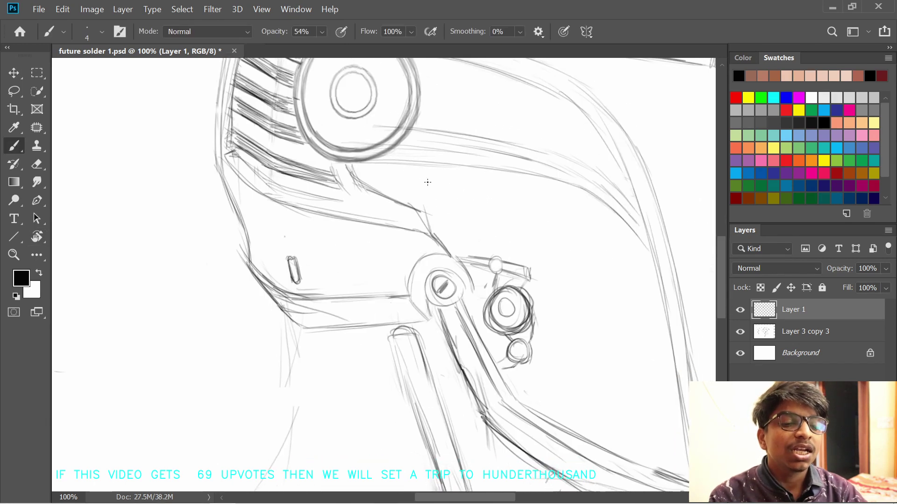
{"action": "scroll", "coordinate": [436, 198], "scroll_direction": "down", "scroll_amount": 3}
{"action": "left_click_drag", "start_coordinate": [434, 246], "coordinate": [358, 202]}
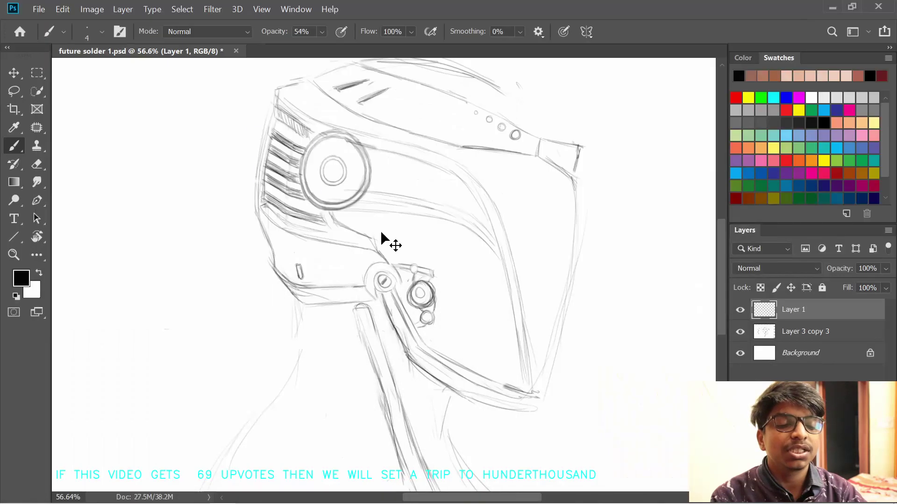
{"action": "key", "text": "ctrl+t"}
{"action": "left_click_drag", "start_coordinate": [322, 125], "coordinate": [303, 142]}
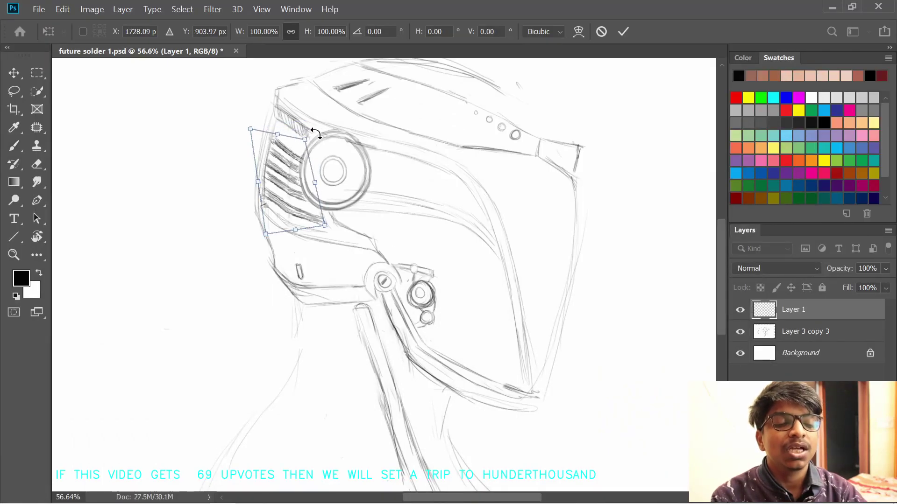
{"action": "left_click_drag", "start_coordinate": [299, 181], "coordinate": [298, 176]}
{"action": "left_click_drag", "start_coordinate": [304, 139], "coordinate": [302, 154]}
{"action": "left_click_drag", "start_coordinate": [302, 178], "coordinate": [294, 207]}
{"action": "key", "text": "ctrl+z"}
{"action": "key", "text": "Escape"}
{"action": "key", "text": "ctrl+t"}
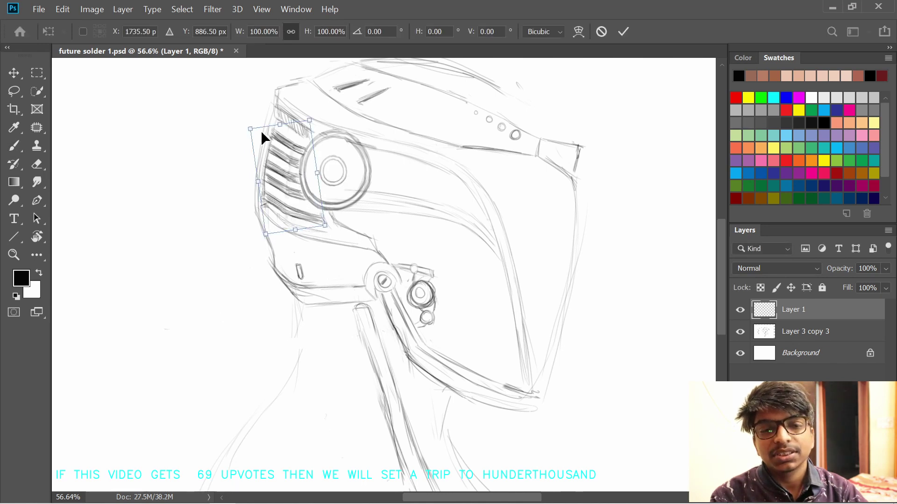
{"action": "left_click_drag", "start_coordinate": [275, 130], "coordinate": [283, 170]}
{"action": "key", "text": "Return"}
{"action": "key", "text": "ctrl+z"}
- Distort and rotate the vent-slat layer slightly with Free Transform and shift it toward the helmet's rear edge
{"action": "key", "text": "ctrl+t"}
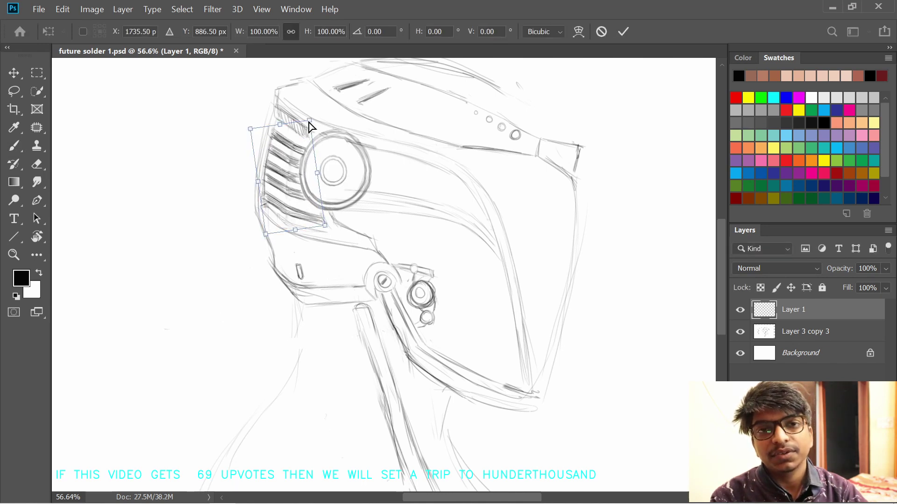
{"action": "left_click_drag", "start_coordinate": [309, 123], "coordinate": [306, 127]}
{"action": "left_click_drag", "start_coordinate": [250, 131], "coordinate": [250, 129]}
{"action": "left_click_drag", "start_coordinate": [213, 140], "coordinate": [213, 145]}
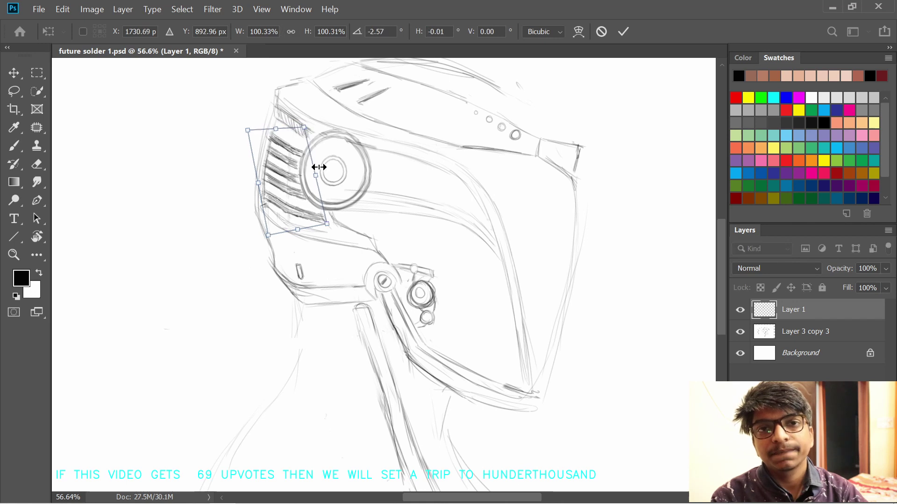
{"action": "key", "text": "Return"}
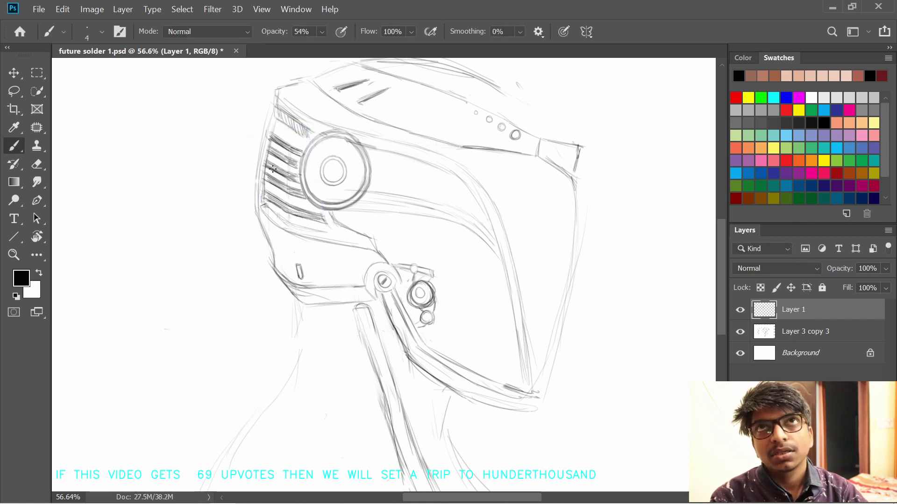
{"action": "key", "text": "ctrl+plus"}
{"action": "key", "text": "ctrl+t"}
{"action": "mouse_move", "coordinate": [279, 176]}
{"action": "left_mouse_down"}
{"action": "mouse_move", "coordinate": [332, 225]}
{"action": "mouse_move", "coordinate": [278, 211]}
{"action": "mouse_move", "coordinate": [311, 212]}
{"action": "left_mouse_up"}
{"action": "key", "text": "Return"}
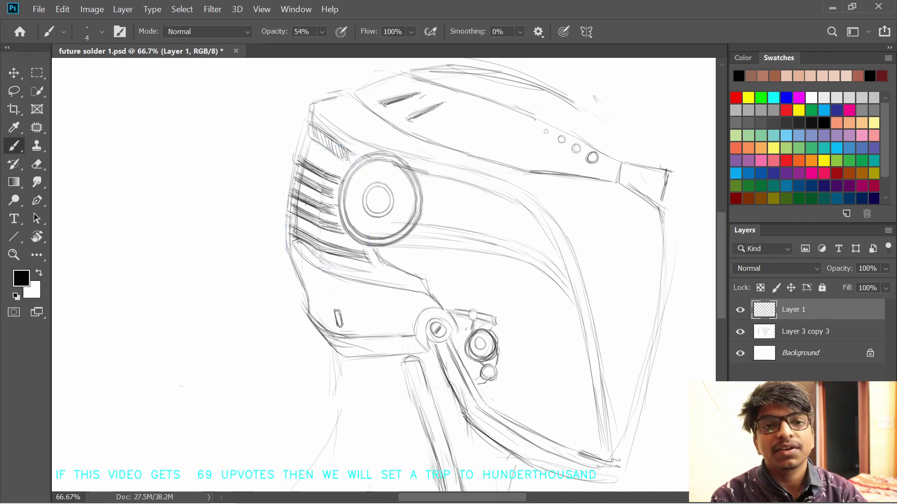
- Compare the helmet sketch with the vent-slat layer hidden and shown, finishing with Layer 1 active
{"action": "key", "text": "ctrl+plus"}
{"action": "left_click_drag", "start_coordinate": [400, 252], "coordinate": [433, 297]}
{"action": "key", "text": "alt+bracketleft"}
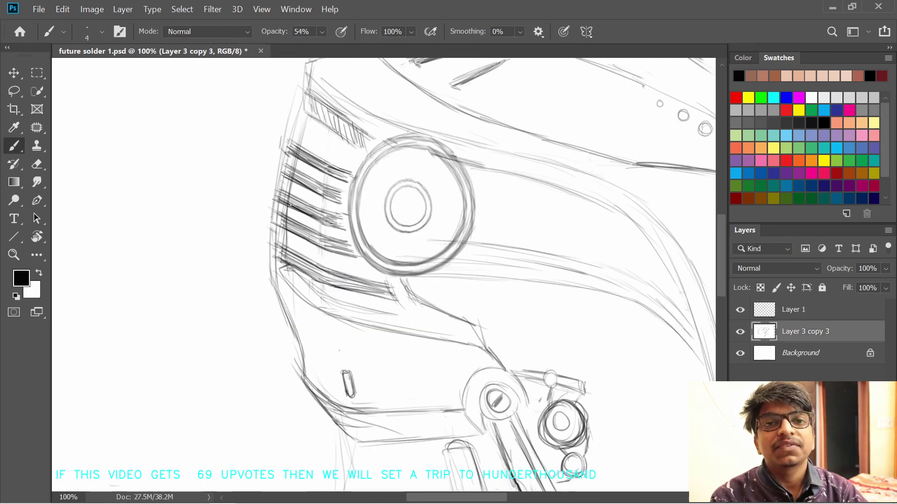
{"action": "key", "text": "e"}
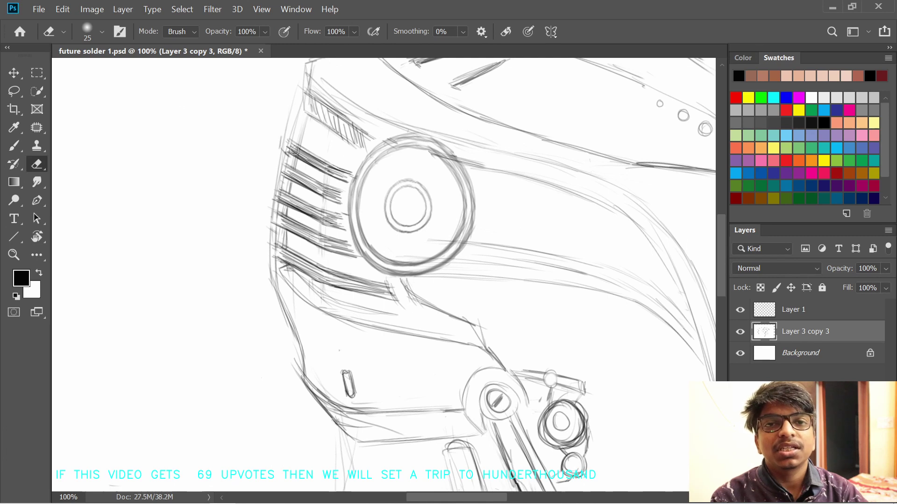
{"action": "left_click", "coordinate": [740, 309]}
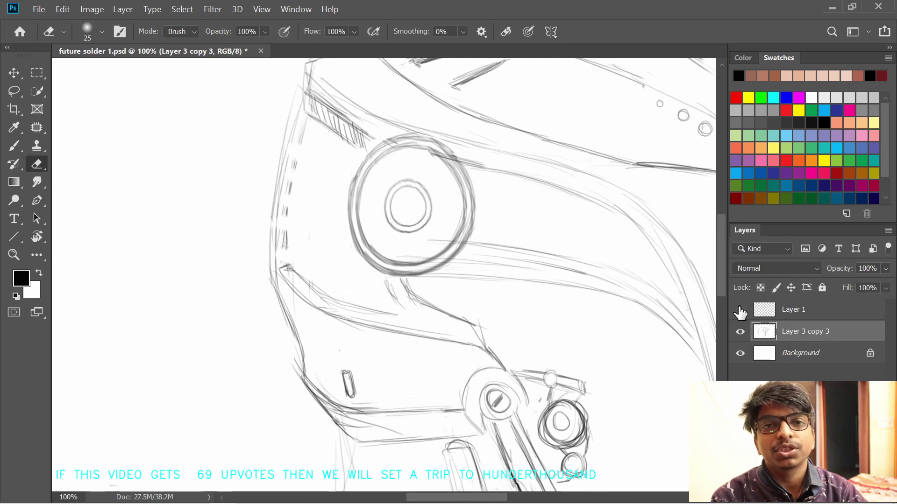
{"action": "left_click", "coordinate": [740, 310]}
{"action": "left_click", "coordinate": [766, 317]}
- Darken the vent slats with the Brush and extend their rear ends to the helmet's back edge
{"action": "key", "text": "b"}
{"action": "left_click_drag", "start_coordinate": [287, 143], "coordinate": [271, 244]}
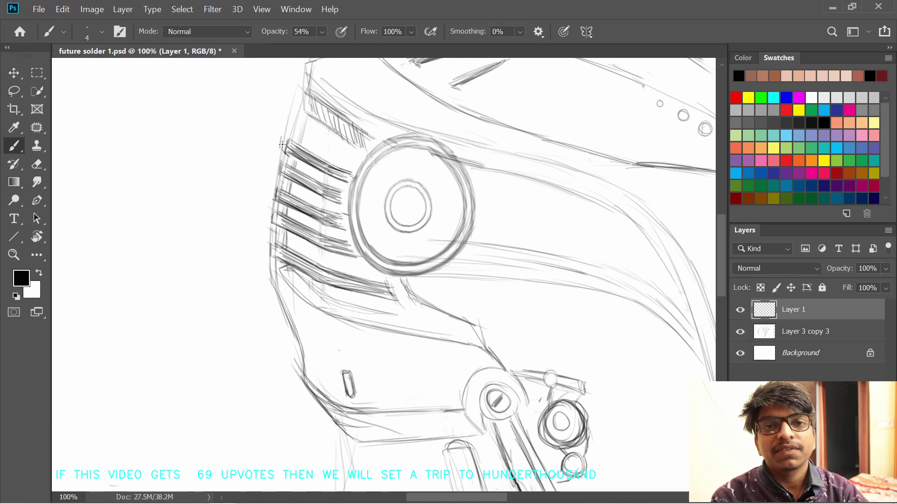
{"action": "left_click_drag", "start_coordinate": [285, 150], "coordinate": [318, 167]}
{"action": "key", "text": "ctrl+minus"}
{"action": "key", "text": "ctrl+minus"}
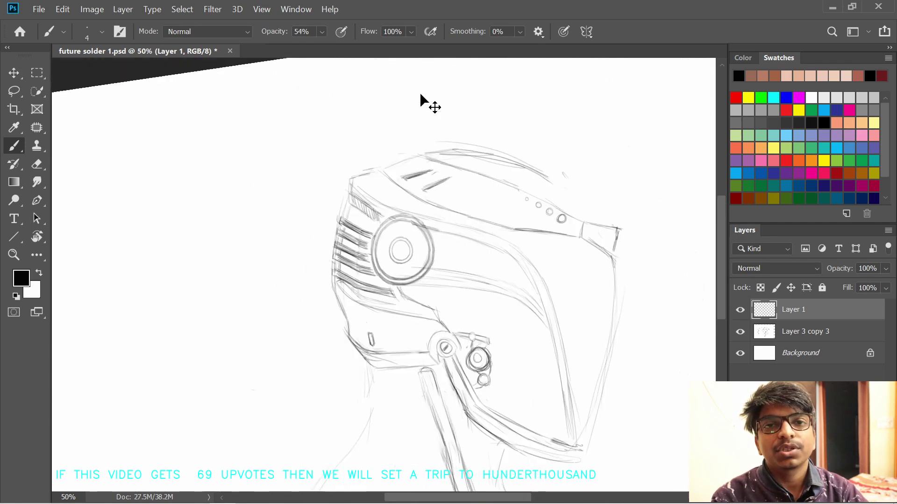
{"action": "key", "text": "ctrl+plus"}
{"action": "key", "text": "ctrl+plus"}
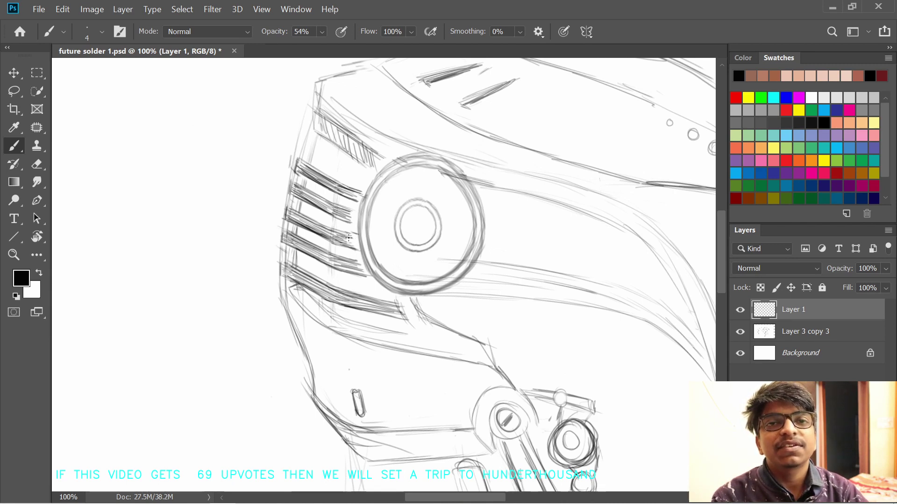
{"action": "key", "text": "r"}
{"action": "left_click_drag", "start_coordinate": [457, 200], "coordinate": [385, 170]}
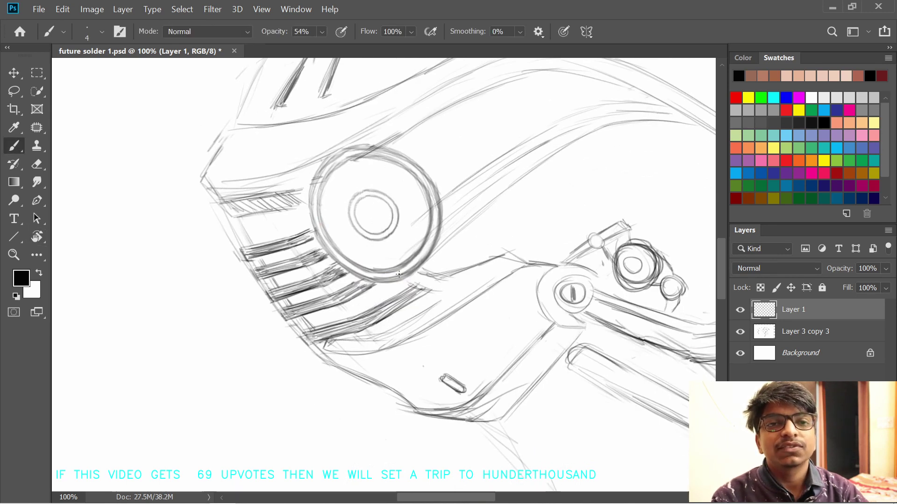
{"action": "left_click_drag", "start_coordinate": [446, 316], "coordinate": [426, 315]}
- Lower the opacity of the vent-slat layer and merge it with the Layer 3 copy 3 sketch
{"action": "key", "text": "r"}
{"action": "left_click_drag", "start_coordinate": [384, 256], "coordinate": [399, 253]}
{"action": "key", "text": "ctrl+minus"}
{"action": "key", "text": "ctrl+minus"}
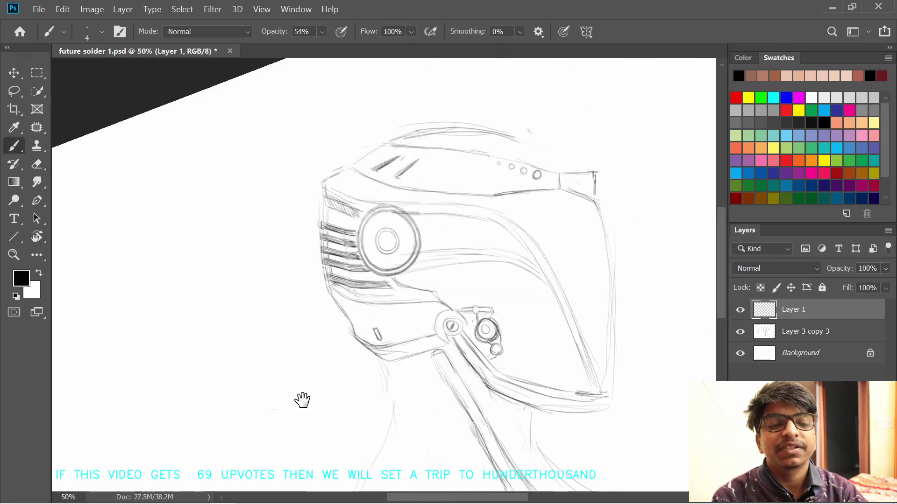
{"action": "left_click_drag", "start_coordinate": [302, 400], "coordinate": [263, 342]}
{"action": "left_click_drag", "start_coordinate": [842, 269], "coordinate": [829, 269]}
{"action": "left_click", "coordinate": [808, 326], "text": "ctrl"}
{"action": "key", "text": "ctrl+e"}
- Try to outline a small circle in the side band just in front of the eye
{"action": "left_click_drag", "start_coordinate": [470, 289], "coordinate": [481, 316]}
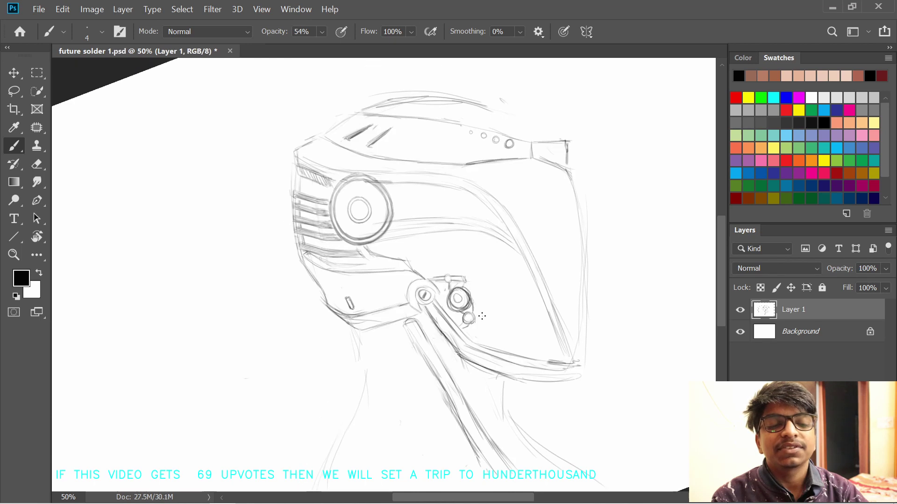
{"action": "left_click_drag", "start_coordinate": [412, 287], "coordinate": [420, 304]}
{"action": "key", "text": "ctrl+plus"}
{"action": "left_click_drag", "start_coordinate": [404, 233], "coordinate": [382, 285]}
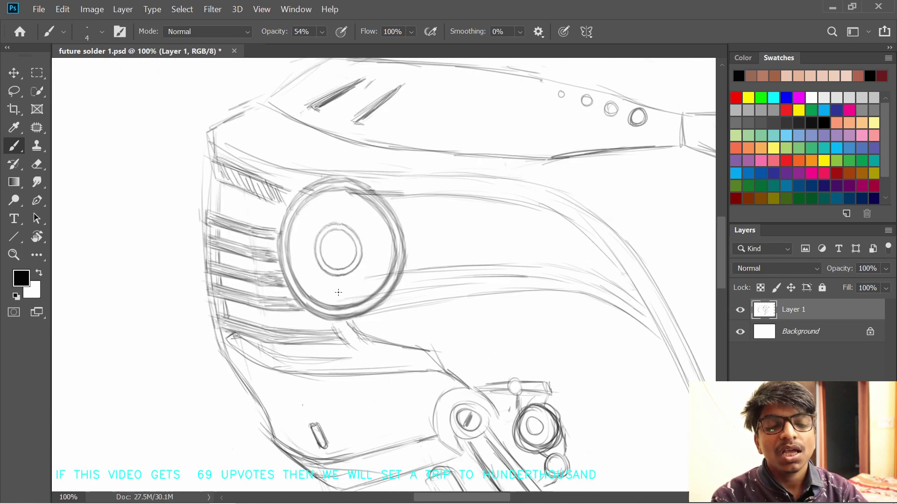
{"action": "left_click_drag", "start_coordinate": [450, 270], "coordinate": [377, 217]}
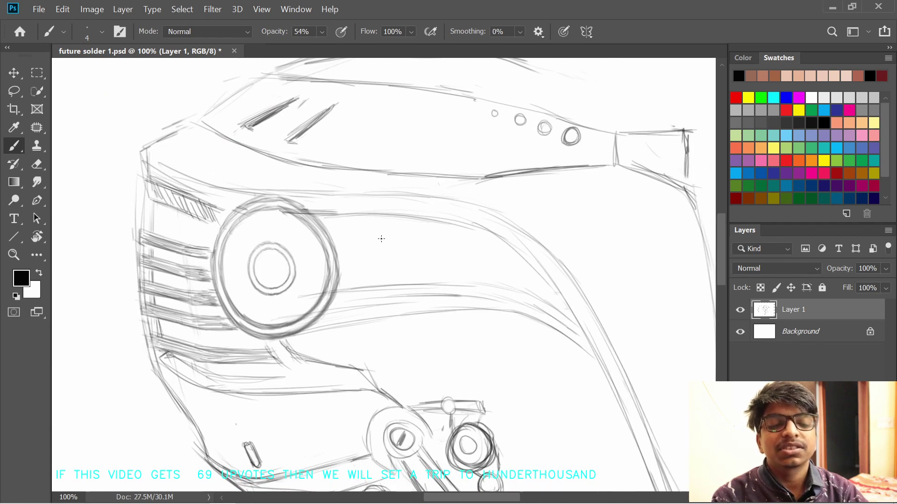
{"action": "left_click_drag", "start_coordinate": [394, 256], "coordinate": [379, 234]}
{"action": "key", "text": "ctrl+z"}
{"action": "mouse_move", "coordinate": [378, 236]}
{"action": "left_mouse_down"}
{"action": "mouse_move", "coordinate": [368, 248]}
{"action": "mouse_move", "coordinate": [381, 286]}
{"action": "left_mouse_up"}
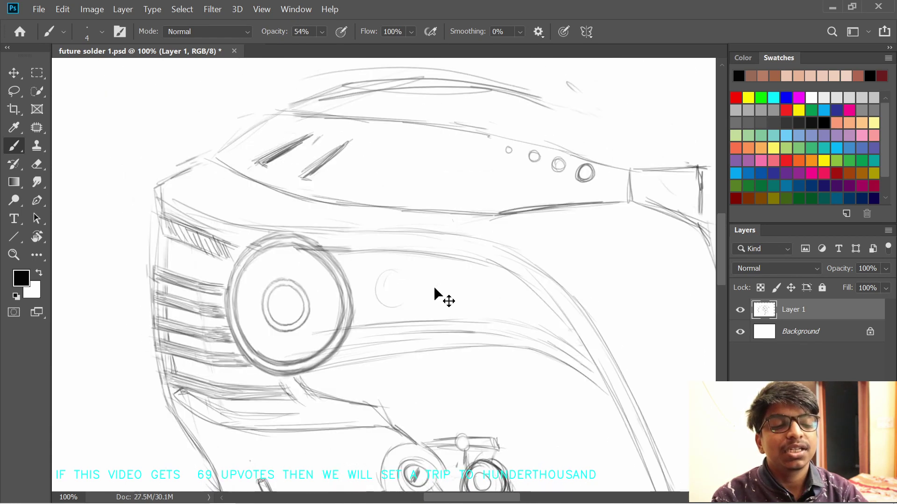
{"action": "key", "text": "ctrl+z"}
- Sketch a medium-sized circle in the side band in front of the eye, redoing strokes that distort its outline
{"action": "left_click", "coordinate": [740, 309]}
{"action": "left_click", "coordinate": [740, 309]}
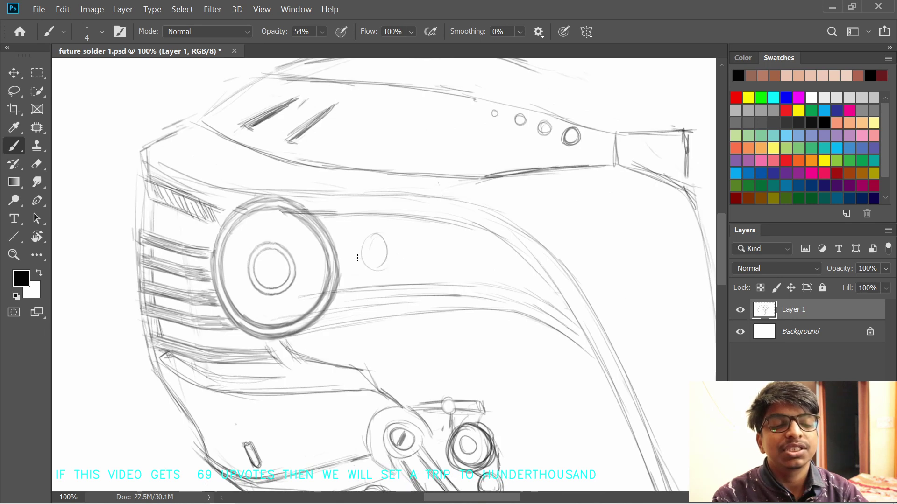
{"action": "key", "text": "ctrl+z"}
{"action": "mouse_move", "coordinate": [381, 234]}
{"action": "left_mouse_down"}
{"action": "mouse_move", "coordinate": [387, 270]}
{"action": "mouse_move", "coordinate": [395, 265]}
{"action": "left_mouse_up"}
{"action": "key", "text": "ctrl+z"}
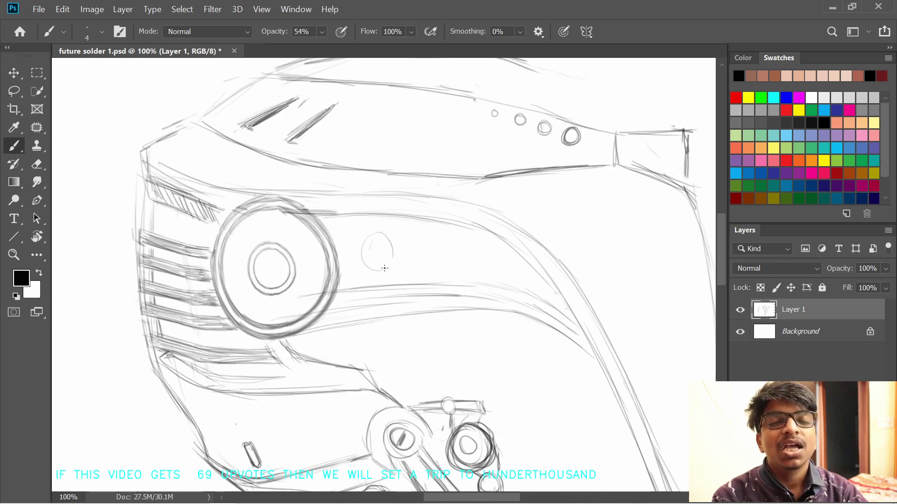
{"action": "mouse_move", "coordinate": [381, 235]}
{"action": "left_mouse_down"}
{"action": "mouse_move", "coordinate": [395, 265]}
{"action": "mouse_move", "coordinate": [378, 271]}
{"action": "mouse_move", "coordinate": [362, 238]}
{"action": "mouse_move", "coordinate": [360, 178]}
{"action": "mouse_move", "coordinate": [343, 261]}
{"action": "left_mouse_up"}
{"action": "key", "text": "ctrl+z"}
{"action": "key", "text": "ctrl+z"}
{"action": "left_click_drag", "start_coordinate": [386, 242], "coordinate": [386, 258]}
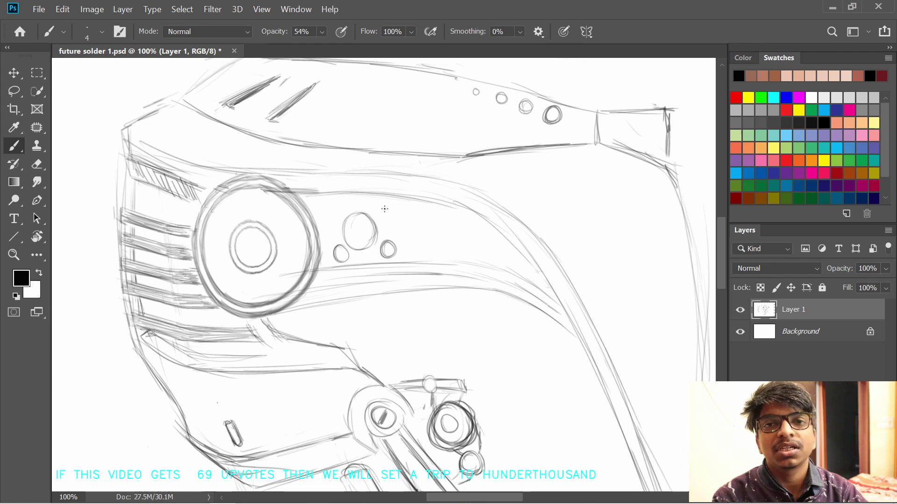
- Add smaller circles around the medium one and along the side band, shrinking toward its front tip
{"action": "mouse_move", "coordinate": [334, 198]}
{"action": "left_mouse_down"}
{"action": "mouse_move", "coordinate": [336, 216]}
{"action": "mouse_move", "coordinate": [319, 209]}
{"action": "left_mouse_up"}
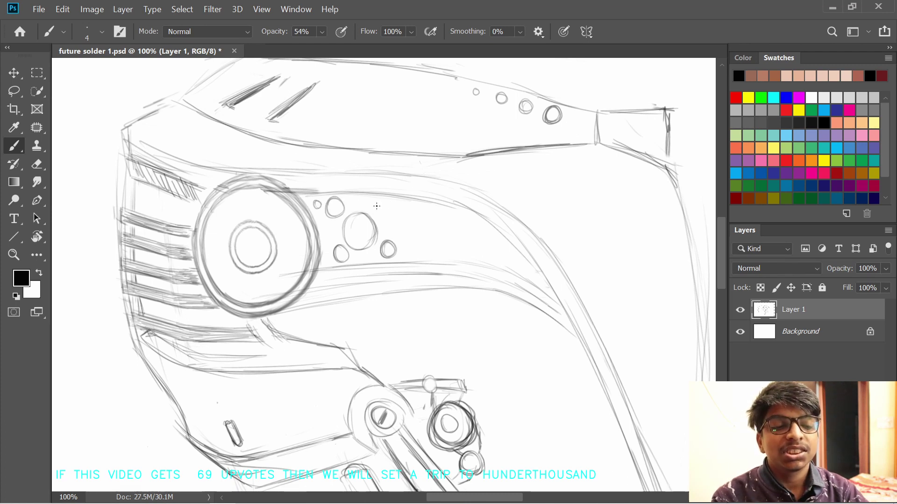
{"action": "mouse_move", "coordinate": [382, 204]}
{"action": "left_mouse_down"}
{"action": "mouse_move", "coordinate": [412, 242]}
{"action": "mouse_move", "coordinate": [416, 227]}
{"action": "left_mouse_up"}
{"action": "key", "text": "ctrl+z"}
{"action": "left_click_drag", "start_coordinate": [416, 191], "coordinate": [413, 193]}
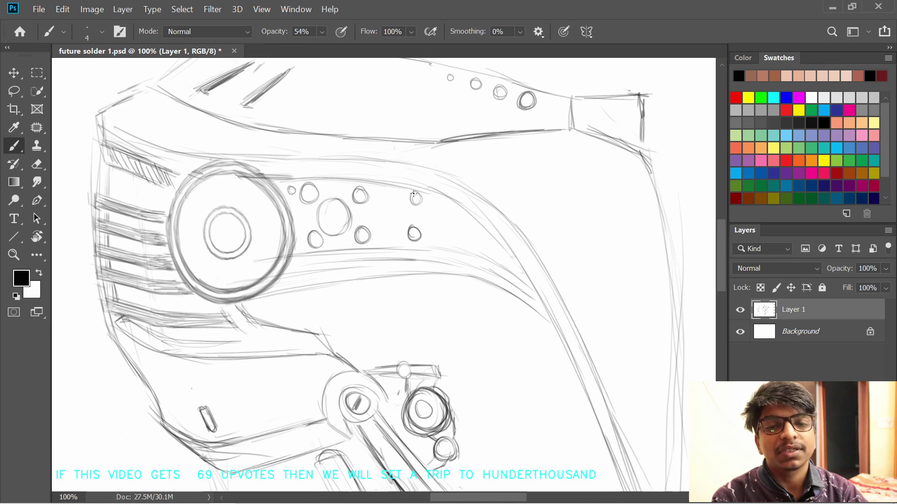
{"action": "left_click_drag", "start_coordinate": [463, 226], "coordinate": [472, 240]}
{"action": "left_click_drag", "start_coordinate": [392, 260], "coordinate": [396, 274]}
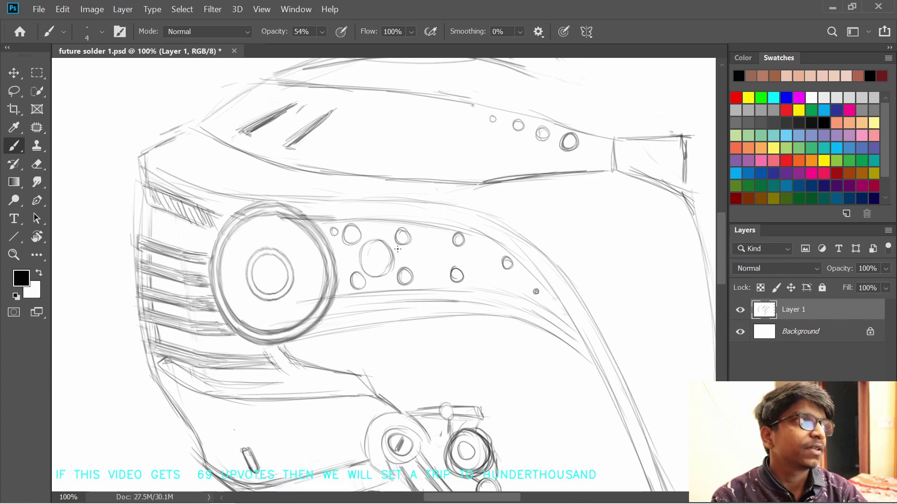
- Try to sketch a short straight bar extending forward from the medium circle in the side band
{"action": "left_click_drag", "start_coordinate": [390, 249], "coordinate": [450, 257]}
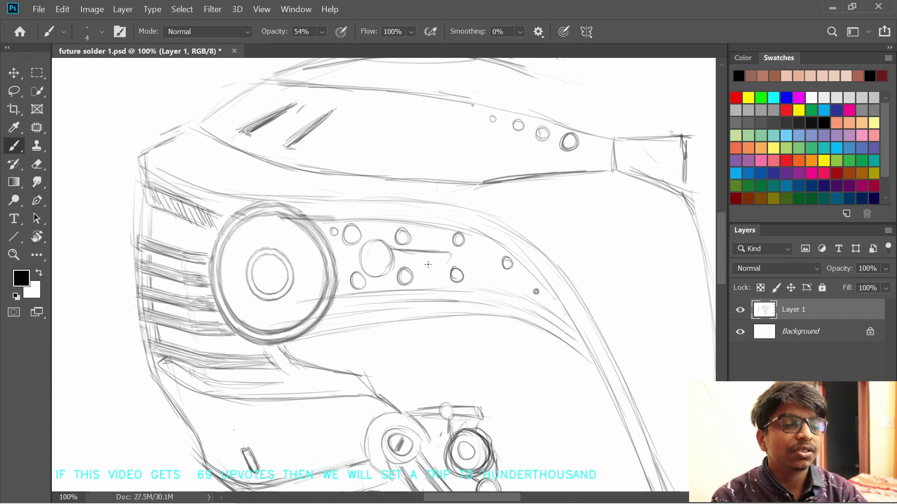
{"action": "left_click_drag", "start_coordinate": [395, 267], "coordinate": [446, 267]}
{"action": "left_click_drag", "start_coordinate": [449, 255], "coordinate": [443, 265]}
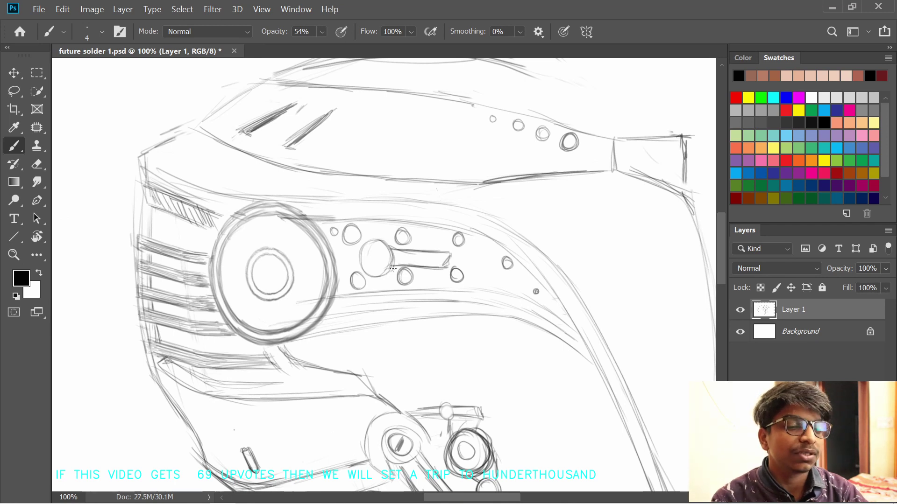
{"action": "mouse_move", "coordinate": [374, 276]}
{"action": "left_mouse_down"}
{"action": "mouse_move", "coordinate": [391, 256]}
{"action": "mouse_move", "coordinate": [446, 267]}
{"action": "mouse_move", "coordinate": [375, 236]}
{"action": "mouse_move", "coordinate": [378, 244]}
{"action": "mouse_move", "coordinate": [420, 227]}
{"action": "left_mouse_up"}
{"action": "key", "text": "ctrl+z"}
{"action": "key", "text": "r"}
{"action": "key", "text": "r"}
{"action": "key", "text": "ctrl+z"}
{"action": "key", "text": "ctrl+z"}
{"action": "key", "text": "ctrl+z"}
- Add an inner ring and a solid centre dot to the medium circle in the side band
{"action": "left_click_drag", "start_coordinate": [374, 247], "coordinate": [419, 226]}
{"action": "left_click_drag", "start_coordinate": [392, 237], "coordinate": [433, 231]}
{"action": "key", "text": "ctrl+z"}
{"action": "mouse_move", "coordinate": [388, 259]}
{"action": "left_mouse_down"}
{"action": "mouse_move", "coordinate": [426, 237]}
{"action": "mouse_move", "coordinate": [371, 270]}
{"action": "mouse_move", "coordinate": [324, 267]}
{"action": "left_mouse_up"}
{"action": "left_click_drag", "start_coordinate": [366, 241], "coordinate": [394, 220]}
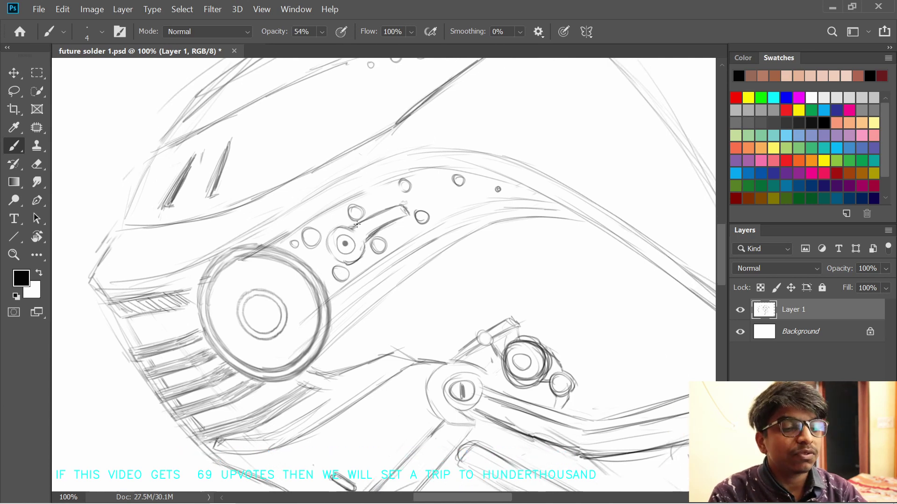
{"action": "mouse_move", "coordinate": [386, 261]}
{"action": "left_mouse_down"}
{"action": "mouse_move", "coordinate": [389, 283]}
{"action": "mouse_move", "coordinate": [388, 250]}
{"action": "mouse_move", "coordinate": [411, 227]}
{"action": "mouse_move", "coordinate": [354, 247]}
{"action": "left_mouse_up"}
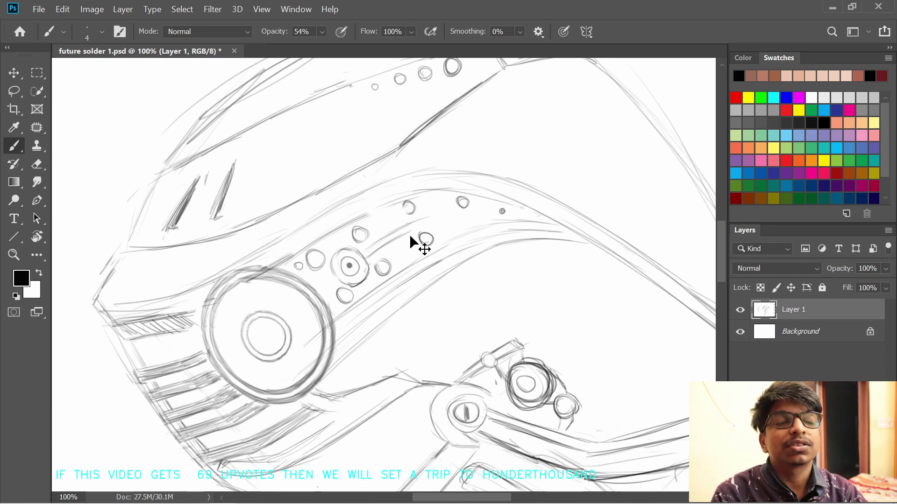
- Sketch a curved, tapering arm from the ringed circle to the tiny circle at the side band's front tip
{"action": "left_click_drag", "start_coordinate": [367, 245], "coordinate": [418, 220]}
{"action": "mouse_move", "coordinate": [373, 243]}
{"action": "left_mouse_down"}
{"action": "mouse_move", "coordinate": [429, 216]}
{"action": "mouse_move", "coordinate": [480, 211]}
{"action": "left_mouse_up"}
{"action": "key", "text": "ctrl+z"}
{"action": "key", "text": "ctrl+z"}
{"action": "left_click_drag", "start_coordinate": [424, 218], "coordinate": [500, 212]}
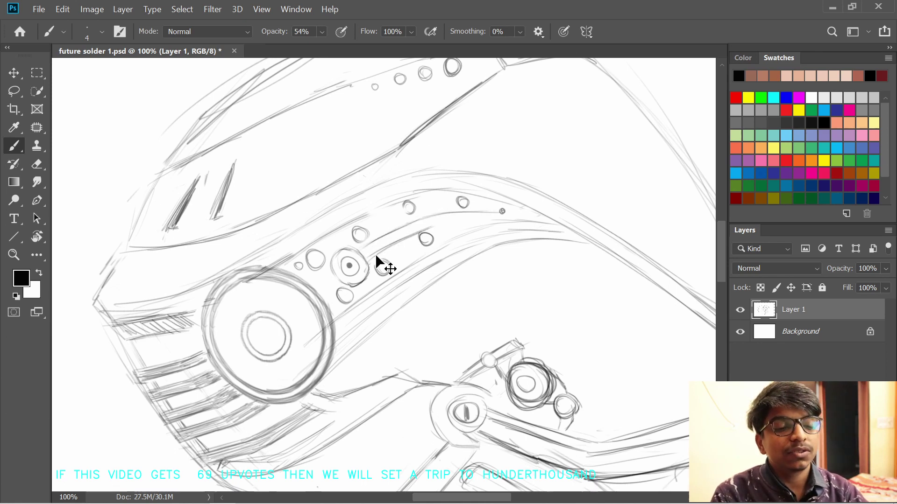
{"action": "left_click_drag", "start_coordinate": [420, 219], "coordinate": [501, 211]}
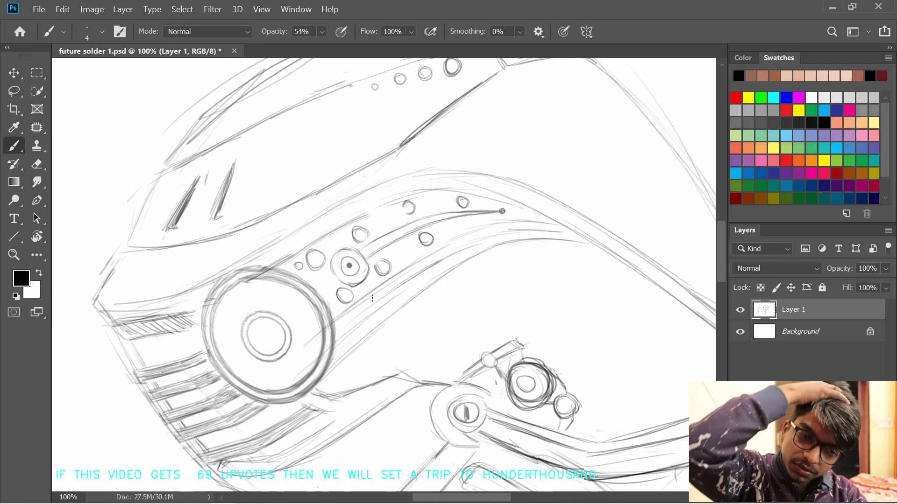
{"action": "left_click_drag", "start_coordinate": [386, 247], "coordinate": [460, 216]}
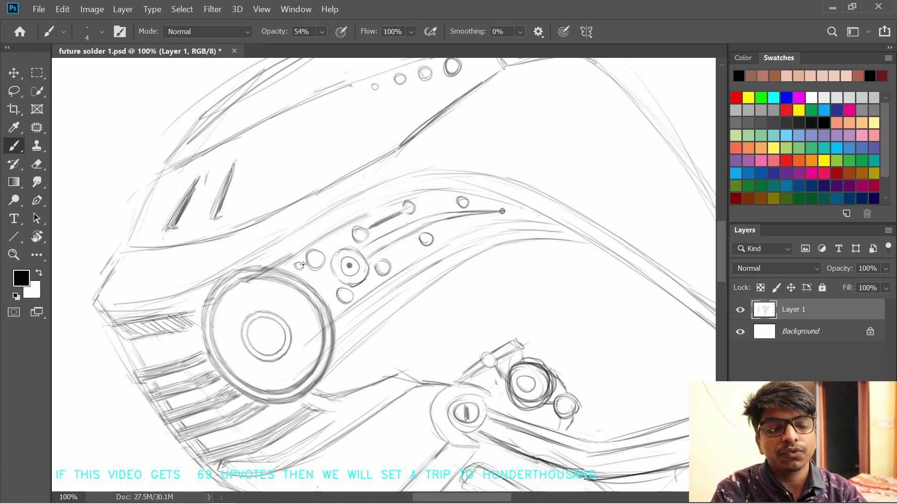
- Link the small circles above, below and behind the tapering arm with connecting lines
{"action": "mouse_move", "coordinate": [362, 271]}
{"action": "left_mouse_down"}
{"action": "mouse_move", "coordinate": [409, 248]}
{"action": "mouse_move", "coordinate": [381, 268]}
{"action": "left_mouse_up"}
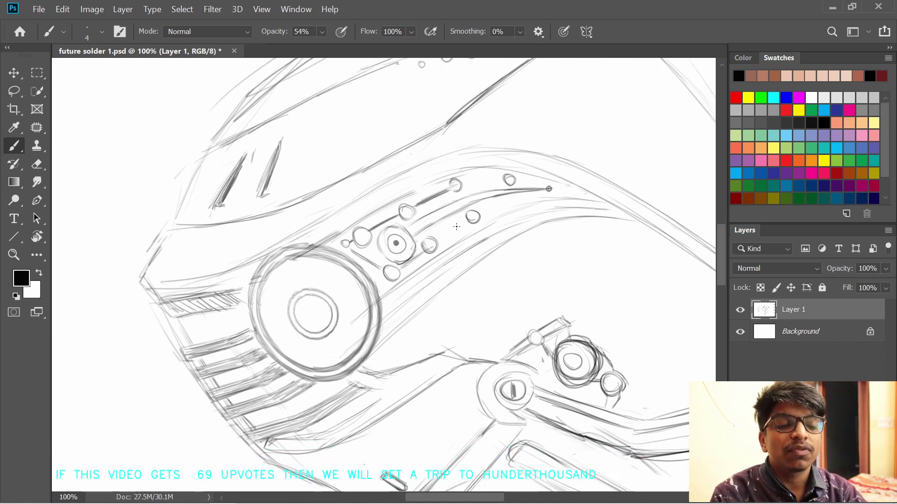
{"action": "left_click_drag", "start_coordinate": [480, 210], "coordinate": [543, 190]}
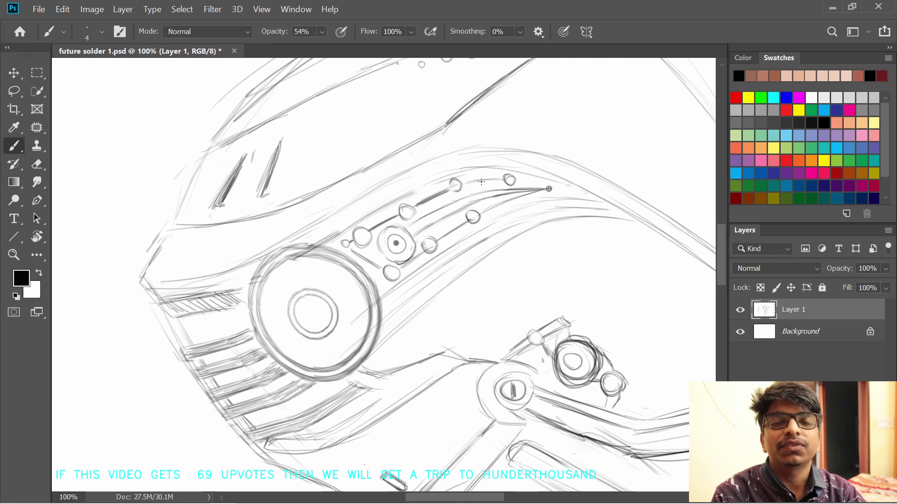
{"action": "key", "text": "r"}
{"action": "mouse_move", "coordinate": [479, 181]}
{"action": "left_mouse_down"}
{"action": "mouse_move", "coordinate": [488, 156]}
{"action": "mouse_move", "coordinate": [477, 135]}
{"action": "left_mouse_up"}
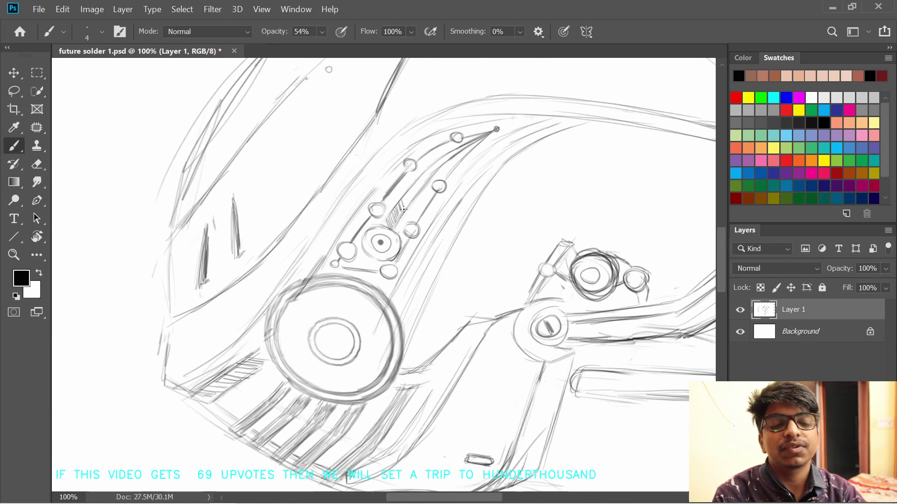
- Hatch the inside of the tapering arm with short diagonal strokes
{"action": "mouse_move", "coordinate": [411, 200]}
{"action": "left_mouse_down"}
{"action": "mouse_move", "coordinate": [417, 180]}
{"action": "mouse_move", "coordinate": [401, 214]}
{"action": "mouse_move", "coordinate": [441, 251]}
{"action": "left_mouse_up"}
{"action": "key", "text": "space"}
{"action": "key", "text": "r"}
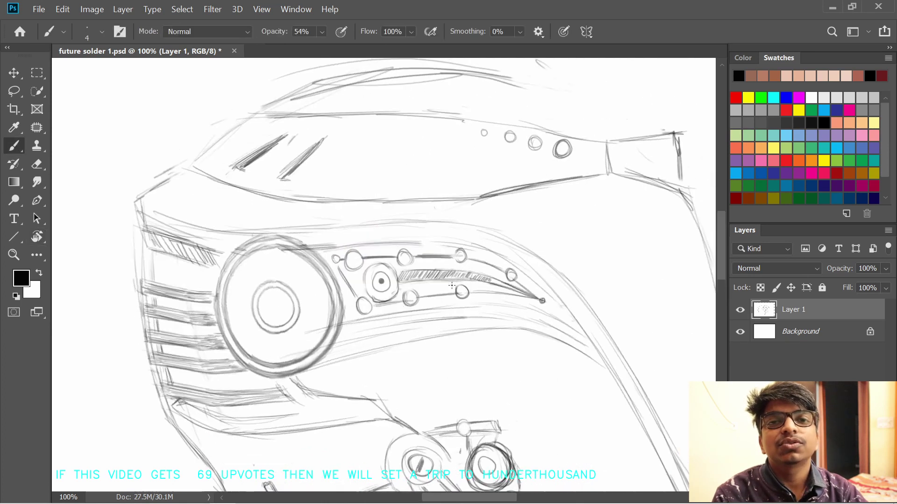
{"action": "key", "text": "space"}
{"action": "left_click_drag", "start_coordinate": [408, 328], "coordinate": [368, 260]}
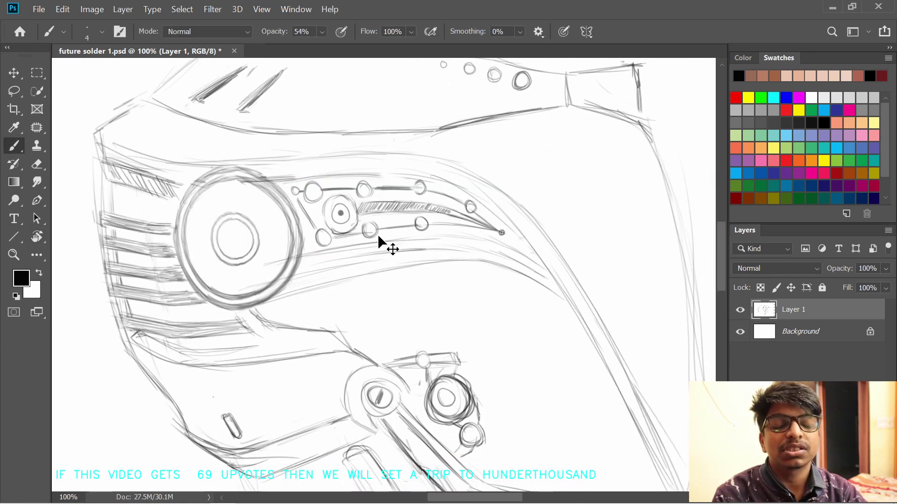
- Blend the arm's base into the ringed circle with smooth neck curves and a darker outer contour
{"action": "key", "text": "ctrl+minus"}
{"action": "key", "text": "ctrl+minus"}
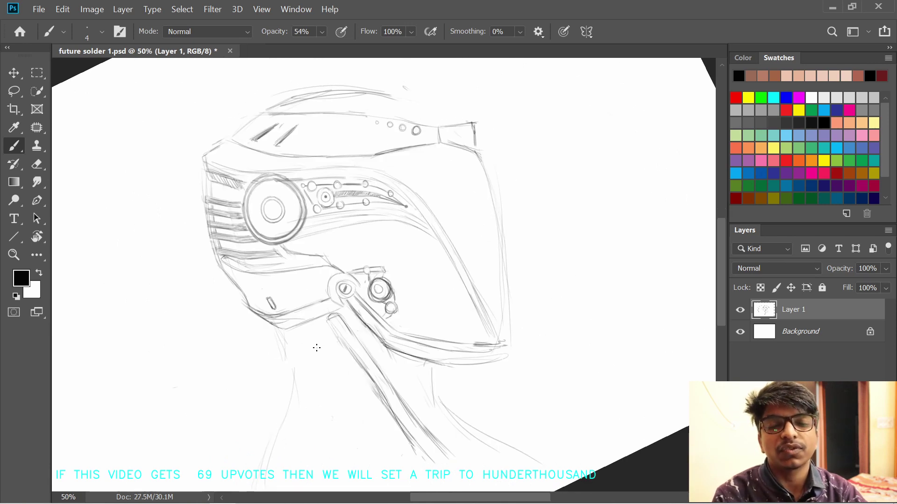
{"action": "left_click", "coordinate": [274, 150], "text": "ctrl"}
{"action": "left_click_drag", "start_coordinate": [274, 150], "coordinate": [305, 327]}
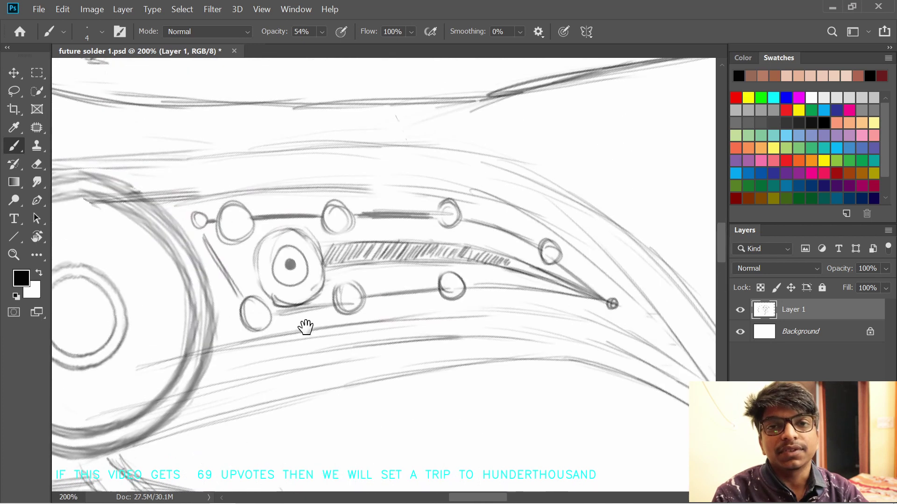
{"action": "mouse_move", "coordinate": [395, 277]}
{"action": "left_mouse_down", "text": "ctrl"}
{"action": "mouse_move", "coordinate": [340, 265]}
{"action": "mouse_move", "coordinate": [329, 248]}
{"action": "left_mouse_up", "text": "ctrl"}
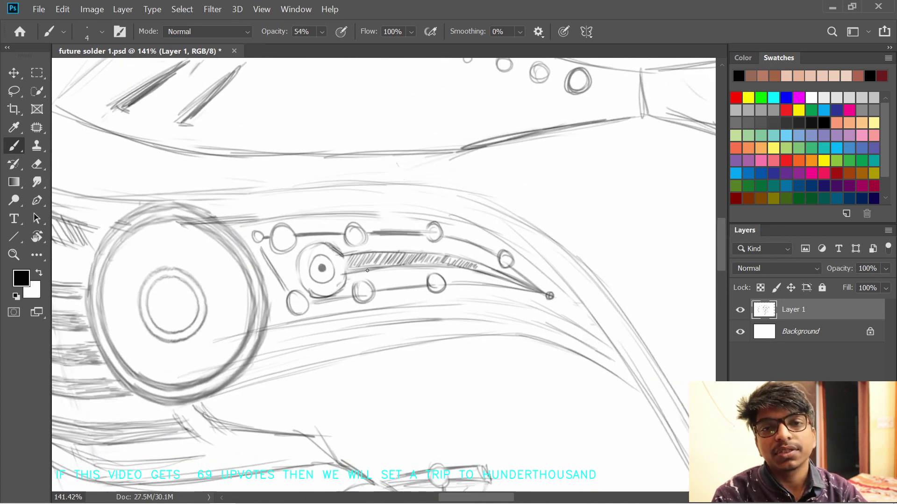
{"action": "key", "text": "r"}
{"action": "mouse_move", "coordinate": [351, 254]}
{"action": "left_mouse_down"}
{"action": "mouse_move", "coordinate": [346, 277]}
{"action": "mouse_move", "coordinate": [366, 265]}
{"action": "left_mouse_up"}
{"action": "mouse_move", "coordinate": [367, 276]}
{"action": "left_mouse_down"}
{"action": "mouse_move", "coordinate": [353, 295]}
{"action": "mouse_move", "coordinate": [396, 256]}
{"action": "left_mouse_up"}
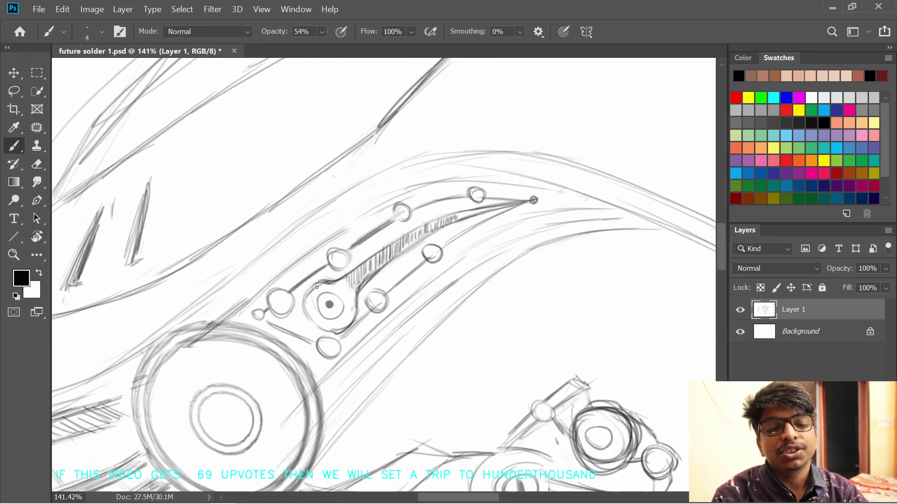
{"action": "left_click_drag", "start_coordinate": [317, 287], "coordinate": [353, 273]}
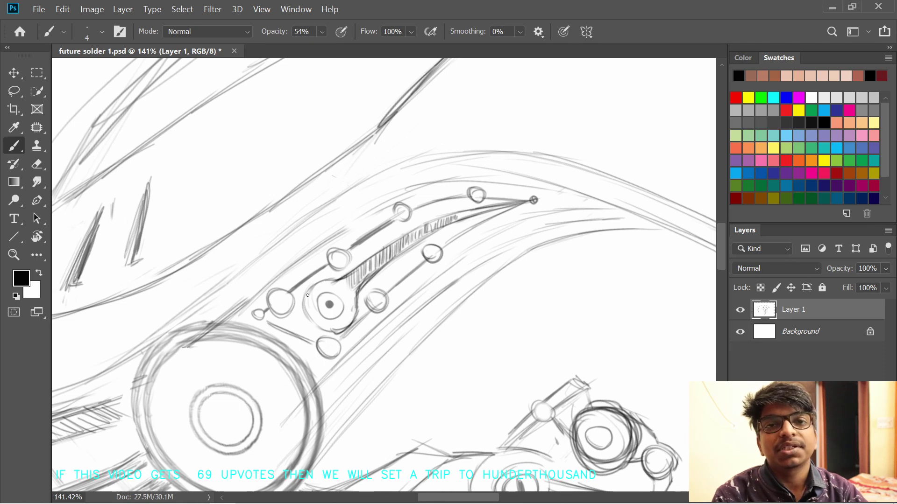
{"action": "left_click_drag", "start_coordinate": [307, 295], "coordinate": [329, 330]}
{"action": "mouse_move", "coordinate": [314, 338]}
{"action": "left_mouse_down"}
{"action": "mouse_move", "coordinate": [299, 338]}
{"action": "mouse_move", "coordinate": [280, 373]}
{"action": "left_mouse_up"}
- Cut the arm's tip back from the tiny front circle, redraw its tapered end and darken the ringed circle's outline
{"action": "left_click_drag", "start_coordinate": [487, 238], "coordinate": [467, 240]}
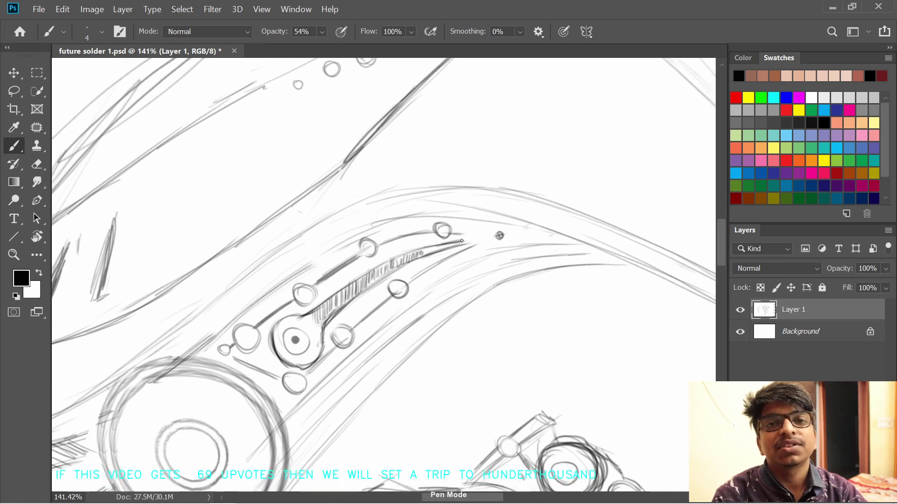
{"action": "left_click_drag", "start_coordinate": [384, 285], "coordinate": [437, 250]}
{"action": "mouse_move", "coordinate": [519, 208]}
{"action": "left_mouse_down"}
{"action": "mouse_move", "coordinate": [480, 213]}
{"action": "mouse_move", "coordinate": [521, 206]}
{"action": "left_mouse_up"}
{"action": "left_click_drag", "start_coordinate": [483, 220], "coordinate": [523, 211]}
{"action": "left_click_drag", "start_coordinate": [315, 258], "coordinate": [372, 218]}
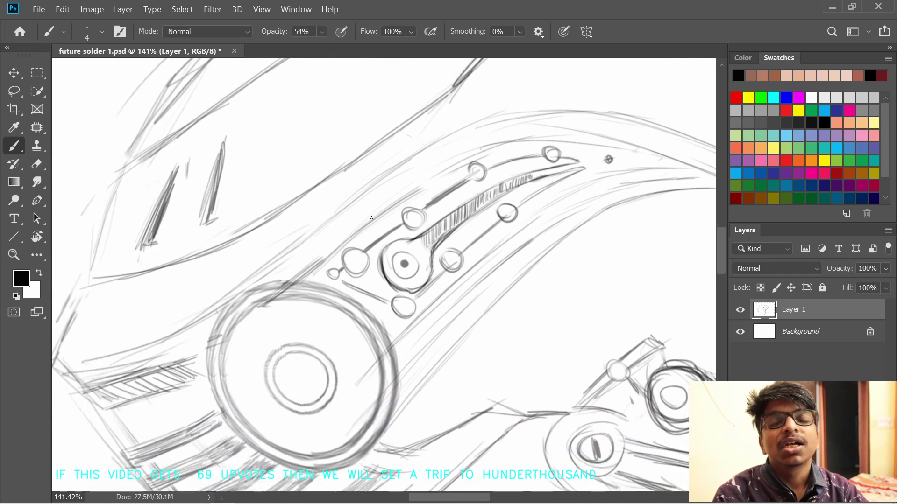
{"action": "mouse_move", "coordinate": [393, 264]}
{"action": "left_mouse_down"}
{"action": "mouse_move", "coordinate": [400, 244]}
{"action": "mouse_move", "coordinate": [387, 256]}
{"action": "mouse_move", "coordinate": [426, 280]}
{"action": "mouse_move", "coordinate": [406, 297]}
{"action": "left_mouse_up"}
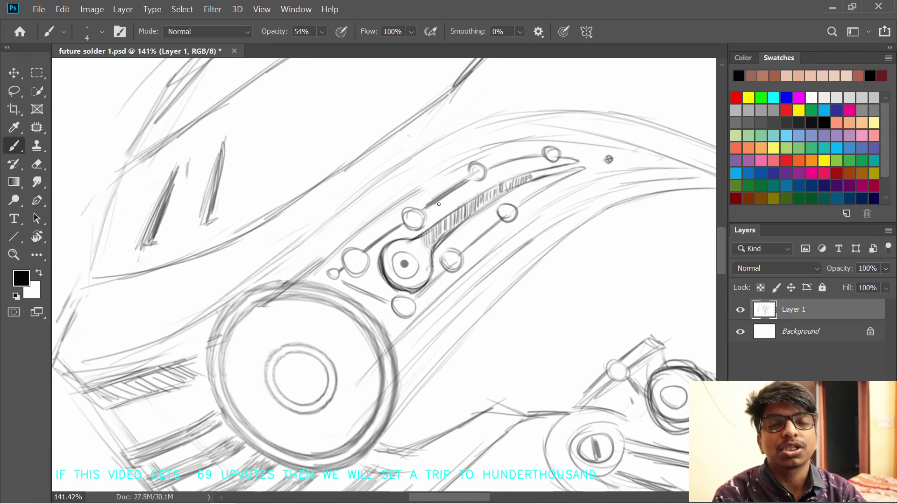
- Sketch short cross struts joining both sides of the arm to the neighbouring connecting lines, redoing the faulty strokes
{"action": "mouse_move", "coordinate": [440, 201]}
{"action": "left_mouse_down"}
{"action": "mouse_move", "coordinate": [463, 205]}
{"action": "mouse_move", "coordinate": [473, 242]}
{"action": "left_mouse_up"}
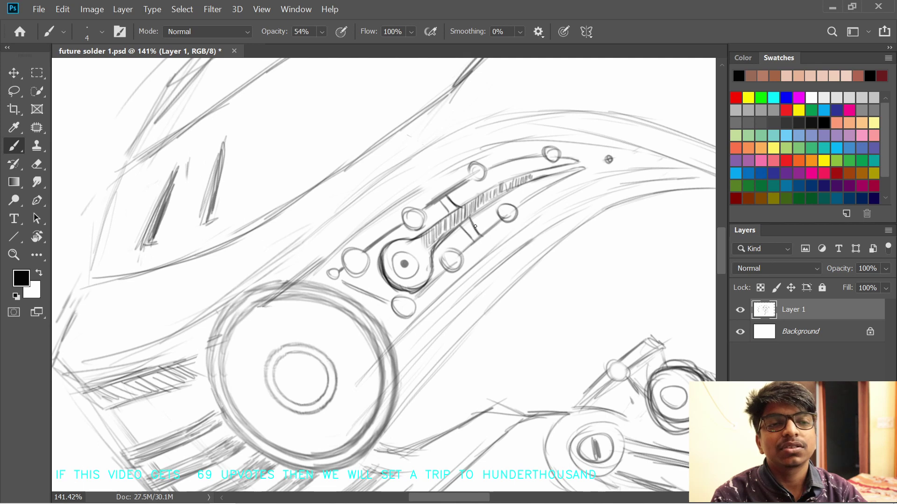
{"action": "key", "text": "ctrl+z"}
{"action": "left_click_drag", "start_coordinate": [471, 220], "coordinate": [481, 235]}
{"action": "key", "text": "ctrl+z"}
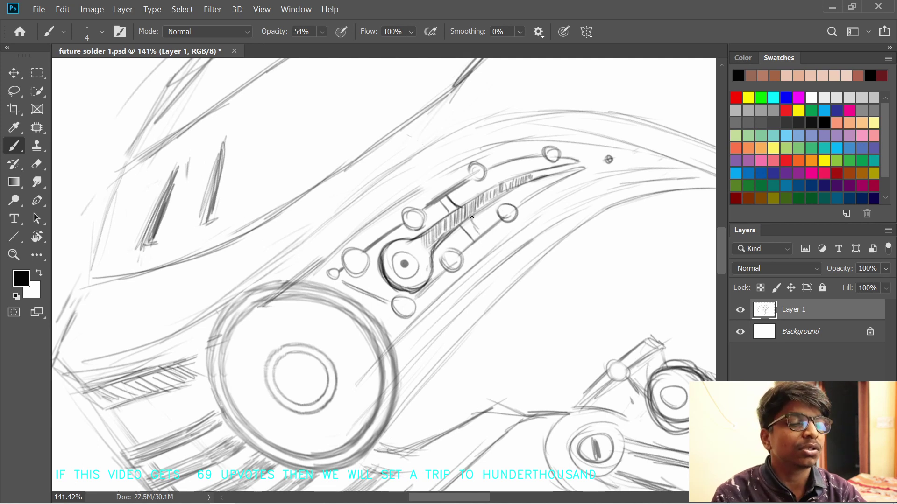
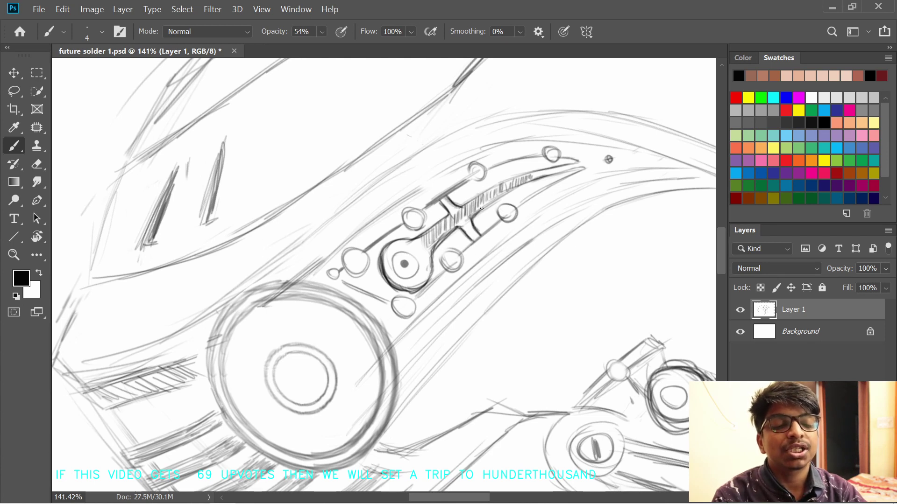
- Examine the side band's mechanical detail up close and against the whole helmet
{"action": "left_click_drag", "start_coordinate": [487, 251], "coordinate": [421, 268]}
{"action": "mouse_move", "coordinate": [383, 214]}
{"action": "left_mouse_down"}
{"action": "mouse_move", "coordinate": [392, 222]}
{"action": "mouse_move", "coordinate": [358, 248]}
{"action": "mouse_move", "coordinate": [347, 244]}
{"action": "mouse_move", "coordinate": [385, 237]}
{"action": "left_mouse_up"}
{"action": "key", "text": "r"}
{"action": "key", "text": "r"}
{"action": "key", "text": "ctrl+minus"}
{"action": "key", "text": "ctrl+minus"}
{"action": "key", "text": "ctrl+minus"}
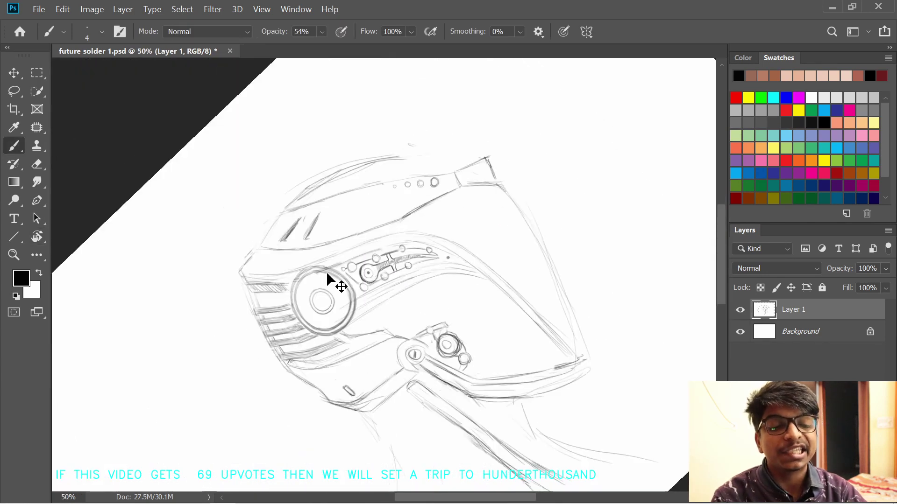
{"action": "key", "text": "ctrl+plus"}
{"action": "key", "text": "ctrl+plus"}
{"action": "key", "text": "ctrl+plus"}
{"action": "mouse_move", "coordinate": [393, 202]}
{"action": "left_mouse_down"}
{"action": "mouse_move", "coordinate": [421, 197]}
{"action": "mouse_move", "coordinate": [396, 219]}
{"action": "mouse_move", "coordinate": [415, 246]}
{"action": "mouse_move", "coordinate": [427, 238]}
{"action": "mouse_move", "coordinate": [446, 246]}
{"action": "mouse_move", "coordinate": [436, 259]}
{"action": "mouse_move", "coordinate": [414, 245]}
{"action": "mouse_move", "coordinate": [431, 232]}
{"action": "left_mouse_up"}
{"action": "right_click", "coordinate": [412, 232]}
{"action": "mouse_move", "coordinate": [423, 216]}
{"action": "left_mouse_down"}
{"action": "mouse_move", "coordinate": [396, 225]}
{"action": "mouse_move", "coordinate": [406, 240]}
{"action": "mouse_move", "coordinate": [406, 222]}
{"action": "mouse_move", "coordinate": [395, 224]}
{"action": "mouse_move", "coordinate": [432, 231]}
{"action": "left_mouse_up"}
{"action": "key", "text": "ctrl+z"}
{"action": "left_click_drag", "start_coordinate": [430, 216], "coordinate": [394, 225]}
{"action": "key", "text": "ctrl+minus"}
{"action": "key", "text": "ctrl+minus"}
{"action": "key", "text": "ctrl+minus"}
{"action": "key", "text": "r"}
{"action": "mouse_move", "coordinate": [472, 262]}
{"action": "left_mouse_down"}
{"action": "mouse_move", "coordinate": [439, 317]}
{"action": "mouse_move", "coordinate": [446, 312]}
{"action": "left_mouse_up"}
{"action": "mouse_move", "coordinate": [400, 333]}
{"action": "left_mouse_down"}
{"action": "mouse_move", "coordinate": [392, 260]}
{"action": "mouse_move", "coordinate": [650, 146]}
{"action": "left_mouse_up"}
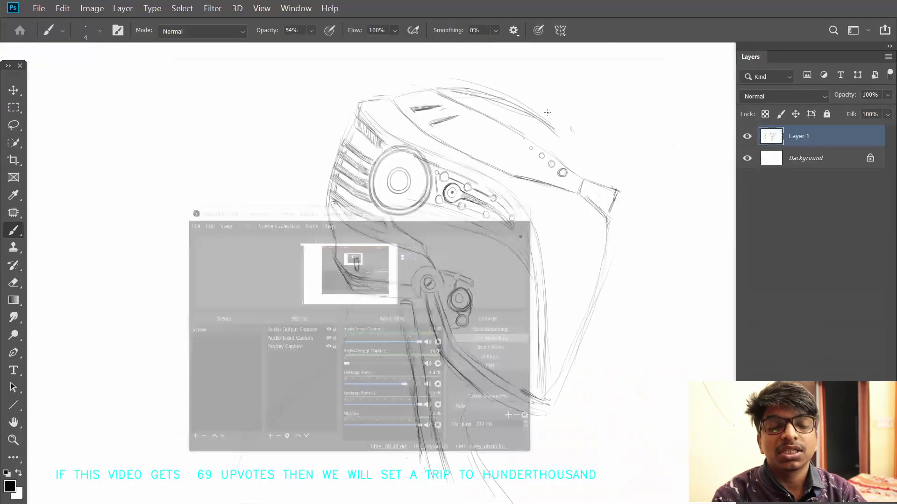
{"action": "left_click_drag", "start_coordinate": [516, 220], "coordinate": [492, 226]}
{"action": "left_click_drag", "start_coordinate": [432, 254], "coordinate": [466, 225]}
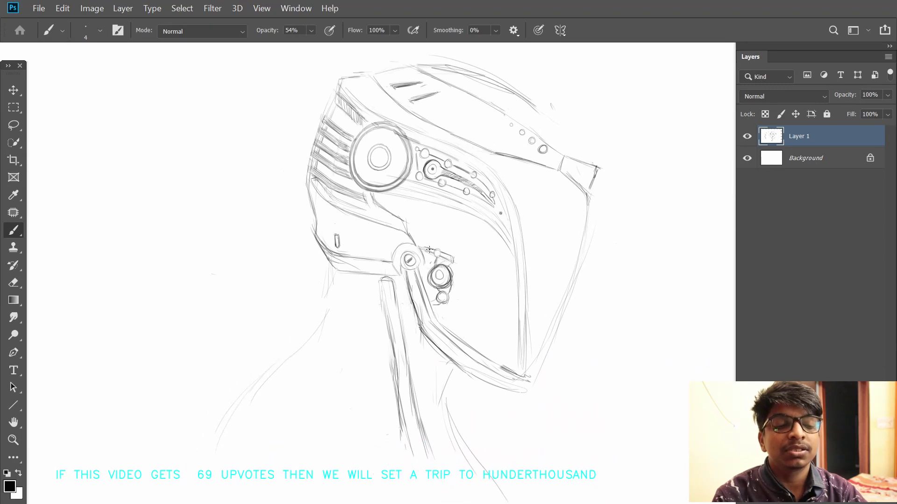
- Remove the old line running from the back of the neck to the shoulder
{"action": "right_click", "coordinate": [327, 349]}
{"action": "key", "text": "Escape"}
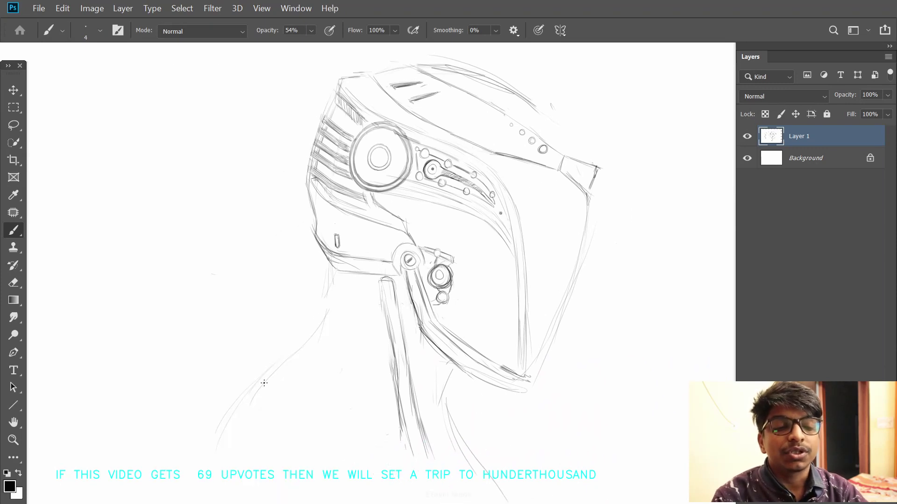
{"action": "key", "text": "ctrl+z"}
{"action": "key", "text": "ctrl+z"}
{"action": "key", "text": "ctrl+z"}
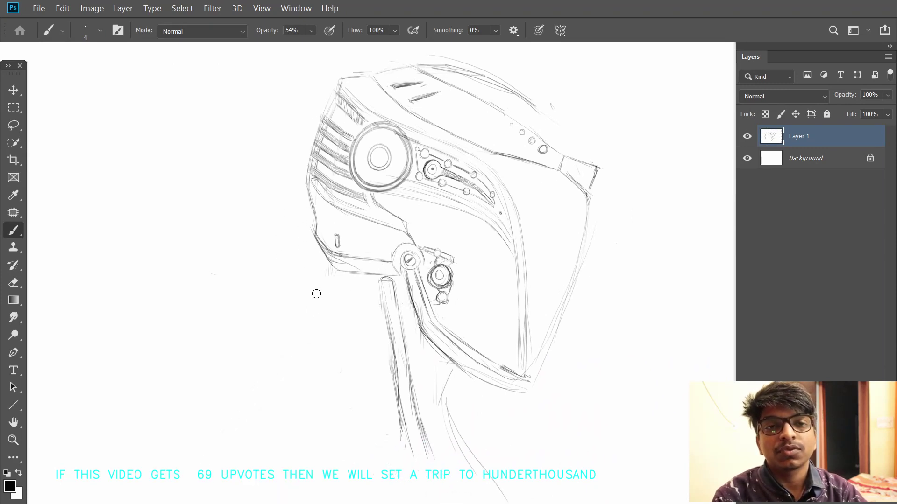
- Try to redraw the back of the neck and the shoulder as one long sloping curve
{"action": "left_click_drag", "start_coordinate": [294, 333], "coordinate": [330, 276]}
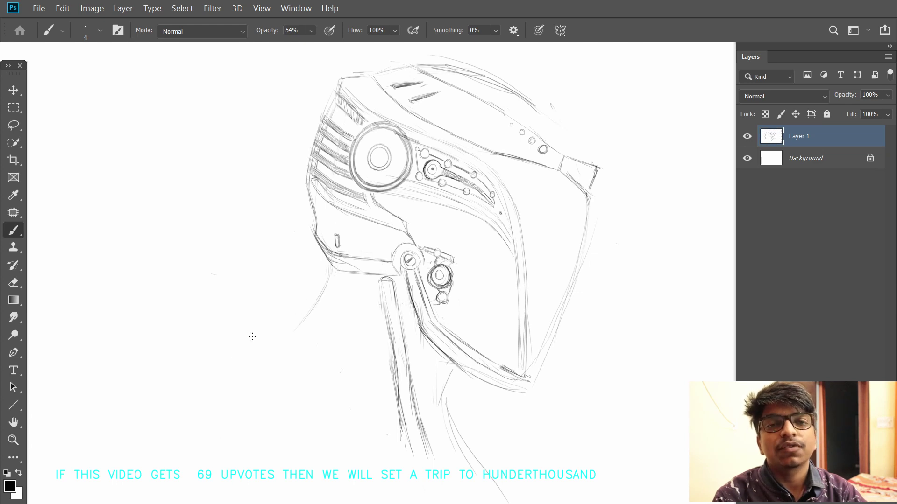
{"action": "mouse_move", "coordinate": [299, 317]}
{"action": "left_mouse_down"}
{"action": "mouse_move", "coordinate": [231, 425]}
{"action": "mouse_move", "coordinate": [286, 343]}
{"action": "left_mouse_up"}
{"action": "key", "text": "ctrl+z"}
{"action": "key", "text": "ctrl+z"}
{"action": "left_click_drag", "start_coordinate": [210, 467], "coordinate": [320, 310]}
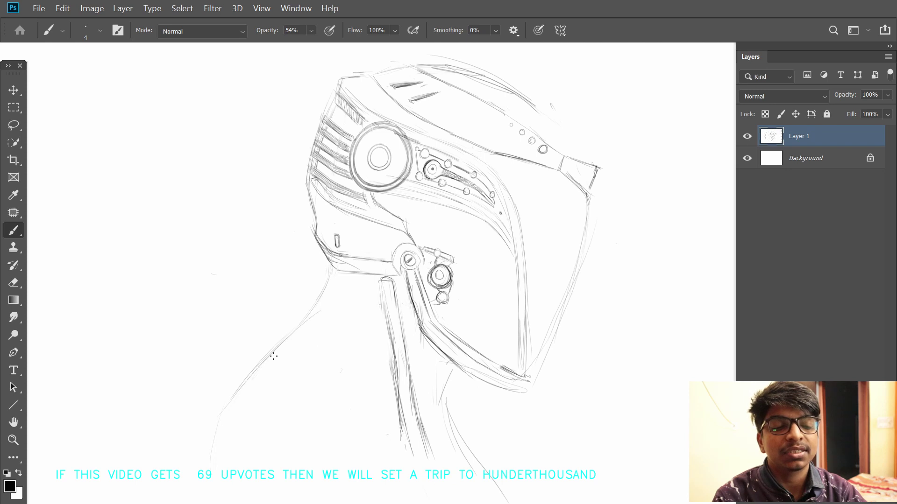
{"action": "left_click_drag", "start_coordinate": [274, 357], "coordinate": [330, 278]}
{"action": "left_click_drag", "start_coordinate": [330, 280], "coordinate": [270, 351]}
{"action": "left_click_drag", "start_coordinate": [216, 416], "coordinate": [203, 468]}
{"action": "mouse_move", "coordinate": [206, 468]}
{"action": "left_mouse_down"}
{"action": "mouse_move", "coordinate": [216, 423]}
{"action": "mouse_move", "coordinate": [214, 431]}
{"action": "left_mouse_up"}
{"action": "left_click_drag", "start_coordinate": [364, 320], "coordinate": [394, 298]}
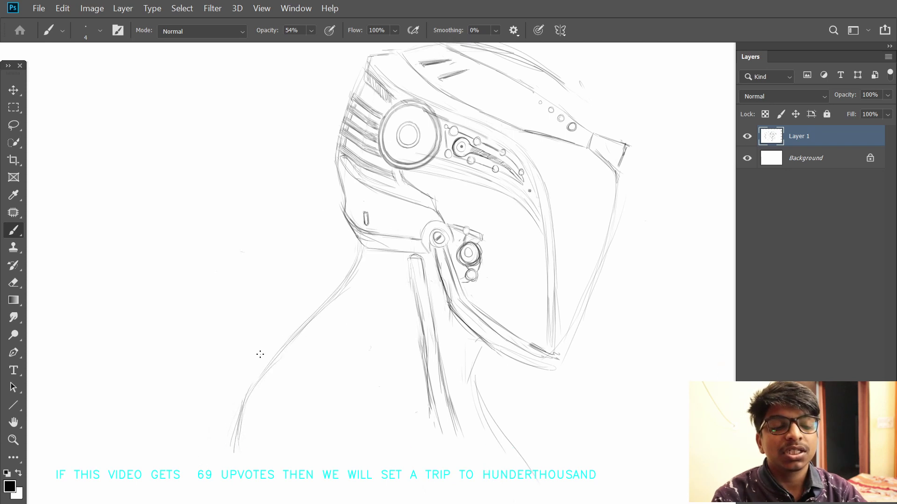
{"action": "mouse_move", "coordinate": [229, 453]}
{"action": "left_mouse_down"}
{"action": "mouse_move", "coordinate": [276, 361]}
{"action": "mouse_move", "coordinate": [361, 254]}
{"action": "left_mouse_up"}
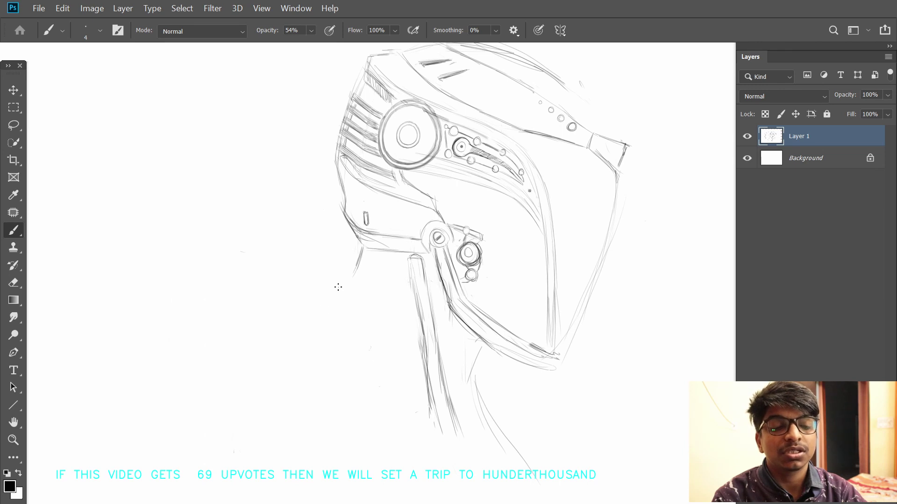
- Sketch a short back-of-neck line from the helmet base, a straight sloping shoulder and a curve down the upper arm
{"action": "left_click_drag", "start_coordinate": [334, 329], "coordinate": [372, 234]}
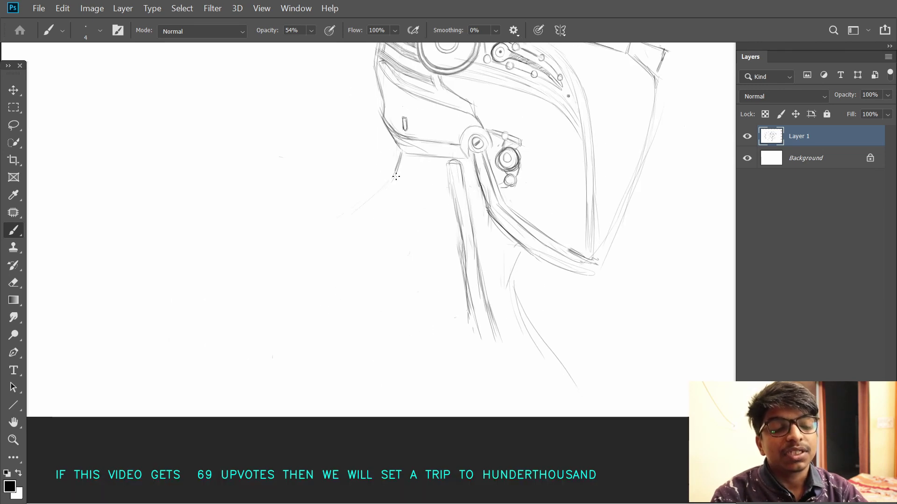
{"action": "left_click_drag", "start_coordinate": [379, 198], "coordinate": [294, 265]}
{"action": "left_click_drag", "start_coordinate": [393, 184], "coordinate": [303, 265]}
{"action": "mouse_move", "coordinate": [285, 274]}
{"action": "left_mouse_down"}
{"action": "mouse_move", "coordinate": [255, 325]}
{"action": "mouse_move", "coordinate": [257, 311]}
{"action": "mouse_move", "coordinate": [250, 358]}
{"action": "left_mouse_up"}
{"action": "key", "text": "ctrl+z"}
{"action": "left_click_drag", "start_coordinate": [330, 236], "coordinate": [308, 290]}
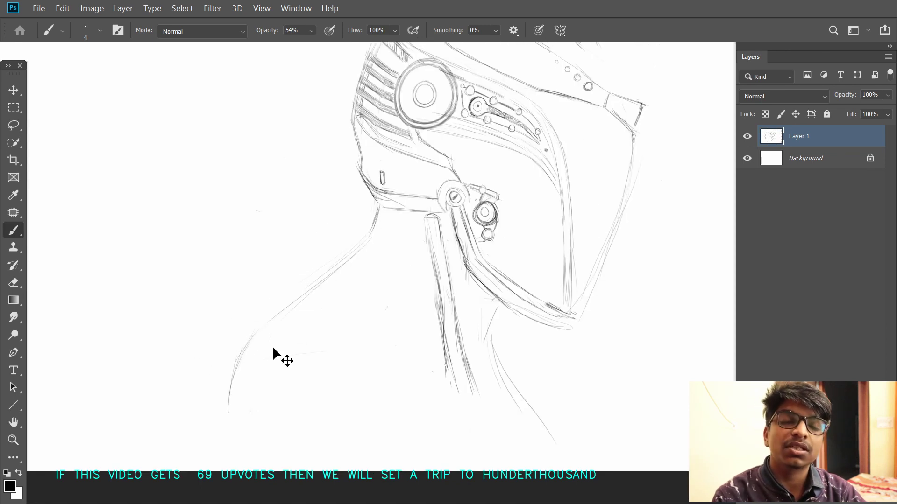
- Try a horizontal guide line across the upper arm with a short vertical line below the neck
{"action": "mouse_move", "coordinate": [184, 353]}
{"action": "left_mouse_down"}
{"action": "mouse_move", "coordinate": [360, 346]}
{"action": "mouse_move", "coordinate": [374, 433]}
{"action": "left_mouse_up"}
{"action": "key", "text": "ctrl+z"}
{"action": "left_click_drag", "start_coordinate": [378, 348], "coordinate": [370, 422]}
{"action": "left_click_drag", "start_coordinate": [376, 357], "coordinate": [374, 425]}
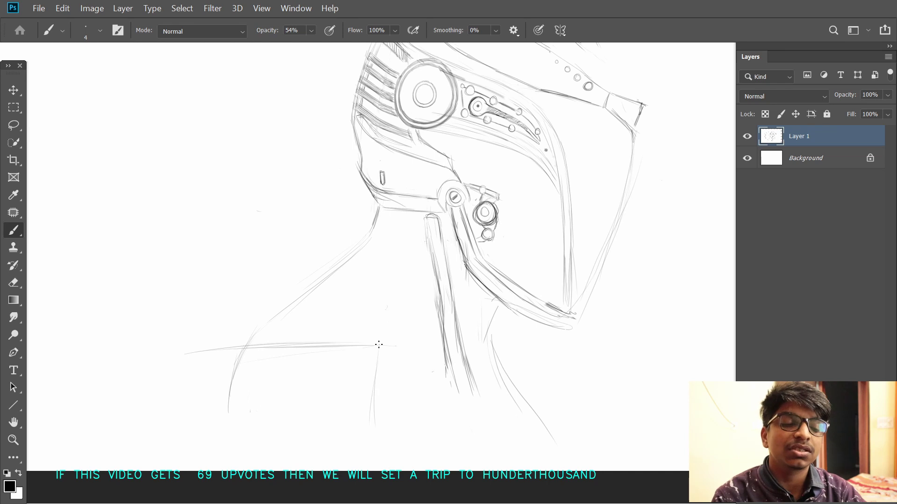
- Erase the guide lines on the torso together with the upper-arm curve below the shoulder
{"action": "mouse_move", "coordinate": [380, 270]}
{"action": "left_mouse_down"}
{"action": "mouse_move", "coordinate": [340, 312]}
{"action": "mouse_move", "coordinate": [420, 227]}
{"action": "left_mouse_up"}
{"action": "key", "text": "e"}
{"action": "mouse_move", "coordinate": [299, 303]}
{"action": "left_mouse_down"}
{"action": "mouse_move", "coordinate": [400, 304]}
{"action": "mouse_move", "coordinate": [413, 355]}
{"action": "left_mouse_up"}
{"action": "left_click_drag", "start_coordinate": [273, 364], "coordinate": [290, 326]}
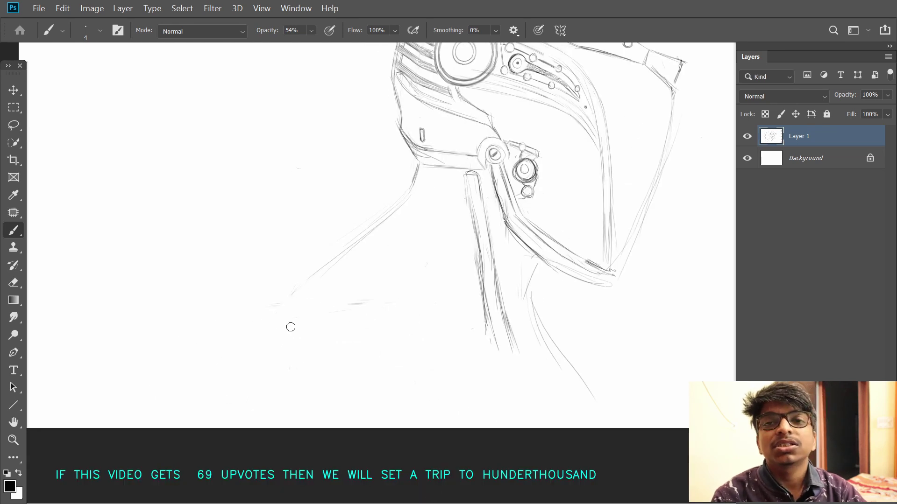
- Extend the shoulder with straight sloping strokes continuing down from the back of the neck
{"action": "key", "text": "b"}
{"action": "left_click_drag", "start_coordinate": [321, 272], "coordinate": [285, 305]}
{"action": "mouse_move", "coordinate": [367, 238]}
{"action": "left_mouse_down"}
{"action": "mouse_move", "coordinate": [307, 337]}
{"action": "mouse_move", "coordinate": [288, 343]}
{"action": "left_mouse_up"}
{"action": "left_click_drag", "start_coordinate": [345, 253], "coordinate": [318, 276]}
- Sketch a curved line beneath the brow piece and another across the visor from the side band to the front edge
{"action": "mouse_move", "coordinate": [553, 212]}
{"action": "left_mouse_down"}
{"action": "mouse_move", "coordinate": [543, 232]}
{"action": "mouse_move", "coordinate": [506, 197]}
{"action": "left_mouse_up"}
{"action": "key", "text": "r"}
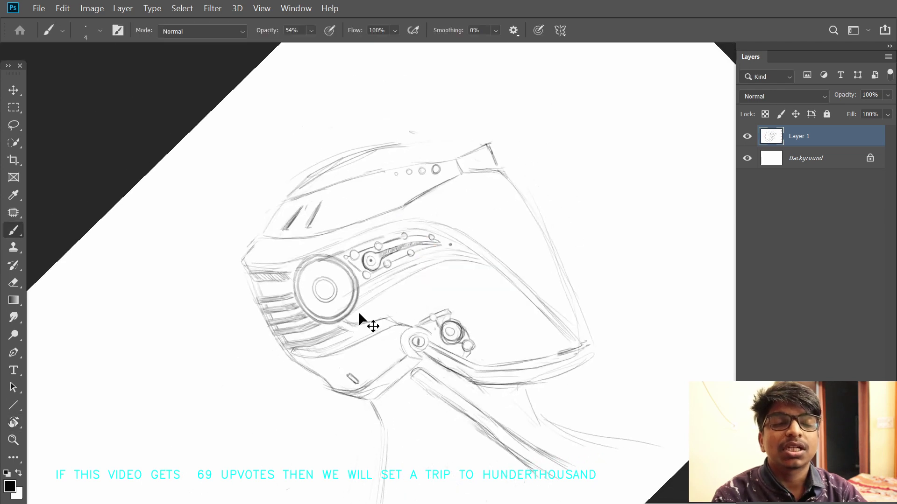
{"action": "key", "text": "ctrl+plus"}
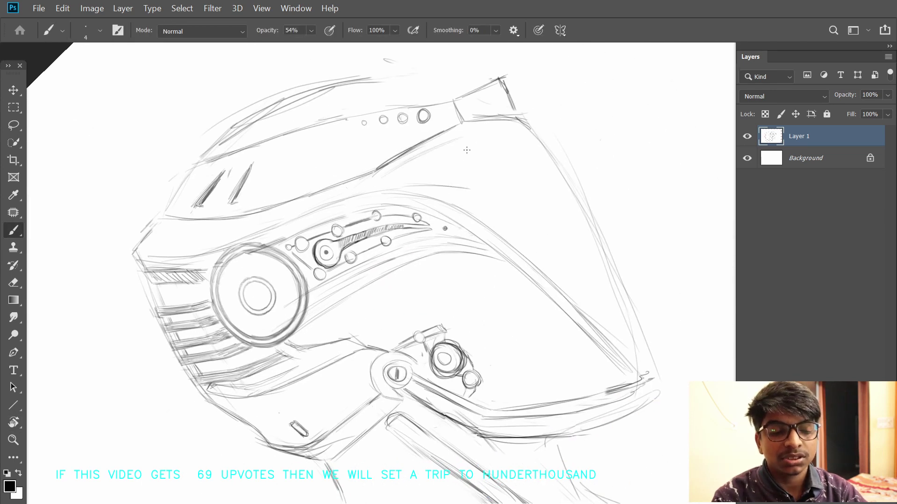
{"action": "mouse_move", "coordinate": [487, 185]}
{"action": "left_mouse_down"}
{"action": "mouse_move", "coordinate": [548, 180]}
{"action": "mouse_move", "coordinate": [509, 176]}
{"action": "left_mouse_up"}
{"action": "key", "text": "ctrl+z"}
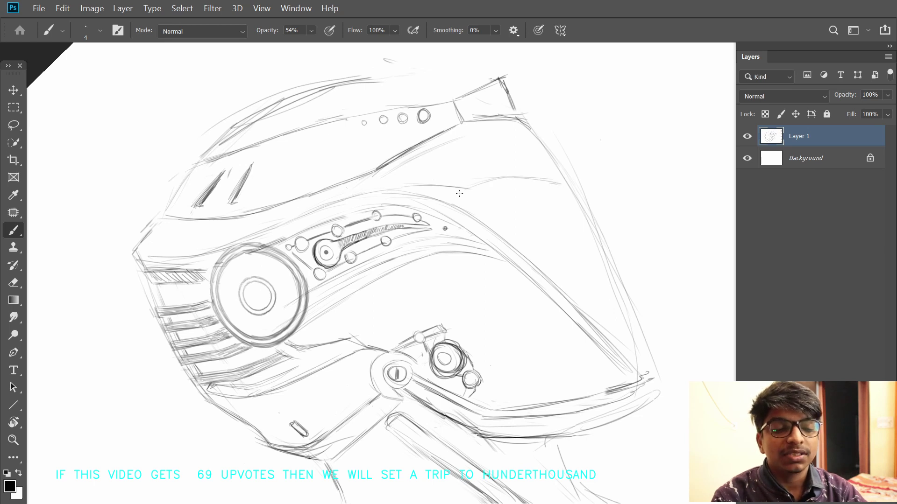
{"action": "key", "text": "ctrl+z"}
{"action": "key", "text": "ctrl+z"}
{"action": "left_click_drag", "start_coordinate": [477, 133], "coordinate": [532, 136]}
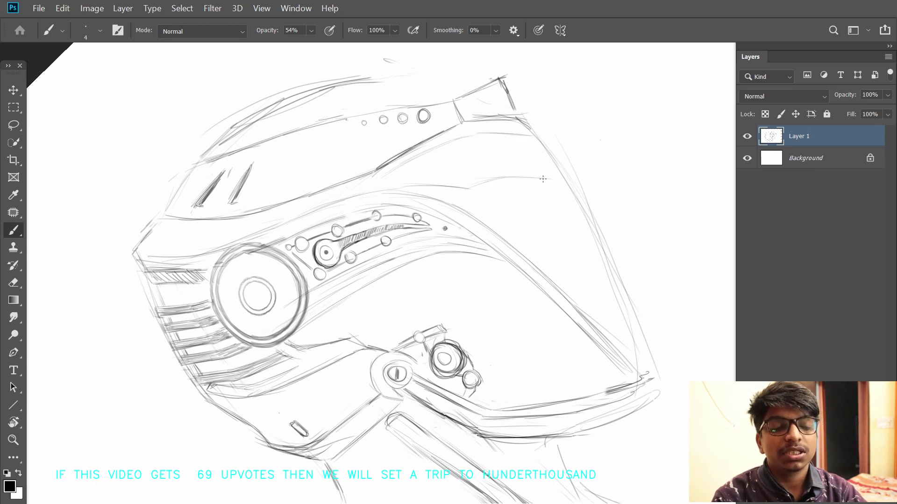
{"action": "left_click_drag", "start_coordinate": [516, 174], "coordinate": [566, 179]}
{"action": "left_click_drag", "start_coordinate": [362, 204], "coordinate": [457, 200]}
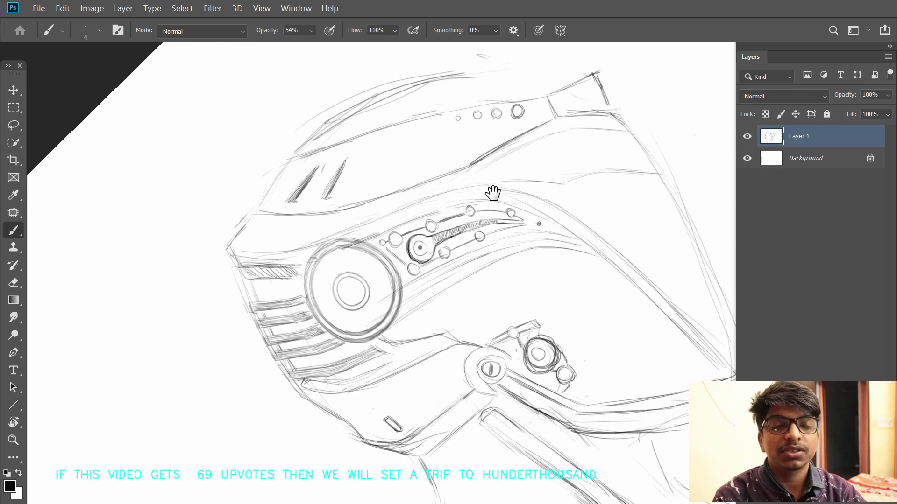
- Remove the curve running across the visor to its front edge, keeping the short line rising from the side band
{"action": "mouse_move", "coordinate": [648, 177]}
{"action": "left_mouse_down"}
{"action": "mouse_move", "coordinate": [557, 226]}
{"action": "mouse_move", "coordinate": [445, 195]}
{"action": "mouse_move", "coordinate": [556, 161]}
{"action": "left_mouse_up"}
{"action": "key", "text": "ctrl+z"}
{"action": "key", "text": "r"}
{"action": "key", "text": "r"}
{"action": "mouse_move", "coordinate": [481, 123]}
{"action": "left_mouse_down"}
{"action": "mouse_move", "coordinate": [566, 160]}
{"action": "mouse_move", "coordinate": [488, 133]}
{"action": "left_mouse_up"}
{"action": "left_click_drag", "start_coordinate": [445, 218], "coordinate": [536, 180]}
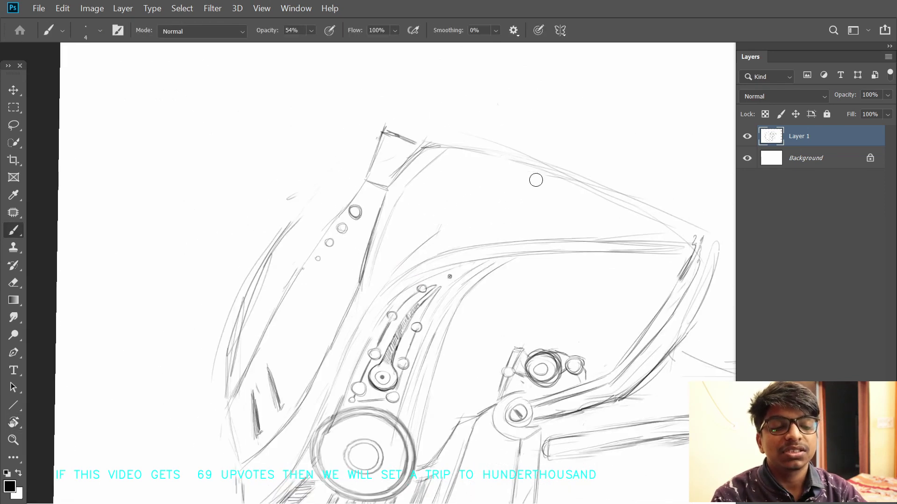
- Sketch a rounded inner curve on the visor, bending from the side band's line to the front edge
{"action": "key", "text": "r"}
{"action": "mouse_move", "coordinate": [486, 168]}
{"action": "left_mouse_down"}
{"action": "mouse_move", "coordinate": [471, 161]}
{"action": "mouse_move", "coordinate": [455, 168]}
{"action": "mouse_move", "coordinate": [512, 151]}
{"action": "mouse_move", "coordinate": [553, 152]}
{"action": "left_mouse_up"}
{"action": "key", "text": "r"}
{"action": "mouse_move", "coordinate": [496, 156]}
{"action": "left_mouse_down"}
{"action": "mouse_move", "coordinate": [570, 282]}
{"action": "mouse_move", "coordinate": [567, 296]}
{"action": "left_mouse_up"}
{"action": "mouse_move", "coordinate": [603, 265]}
{"action": "left_mouse_down"}
{"action": "mouse_move", "coordinate": [481, 184]}
{"action": "mouse_move", "coordinate": [325, 152]}
{"action": "mouse_move", "coordinate": [306, 178]}
{"action": "left_mouse_up"}
{"action": "key", "text": "r"}
{"action": "key", "text": "ctrl+z"}
{"action": "key", "text": "ctrl+z"}
{"action": "left_click_drag", "start_coordinate": [350, 308], "coordinate": [365, 272]}
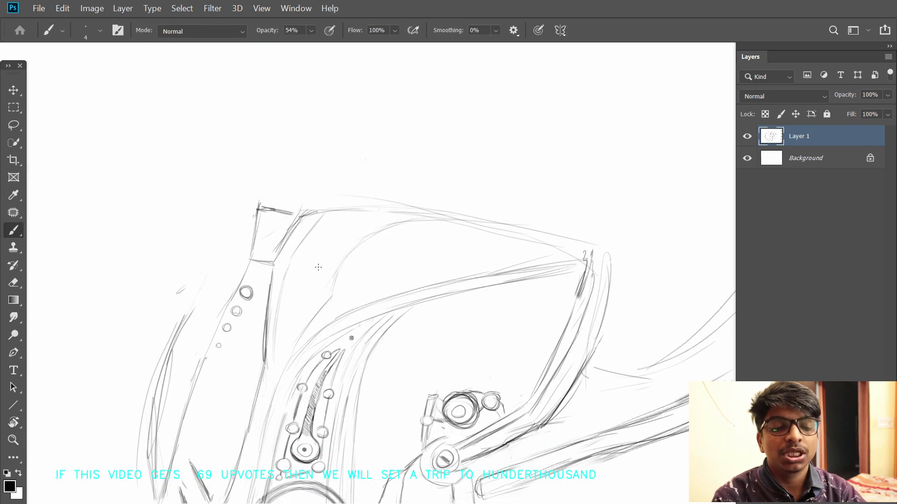
- Redraw the visor's front edge as a darker, smooth curve from the brow piece to the chin tip
{"action": "key", "text": "r"}
{"action": "mouse_move", "coordinate": [320, 217]}
{"action": "left_mouse_down"}
{"action": "mouse_move", "coordinate": [382, 182]}
{"action": "mouse_move", "coordinate": [330, 254]}
{"action": "mouse_move", "coordinate": [385, 235]}
{"action": "left_mouse_up"}
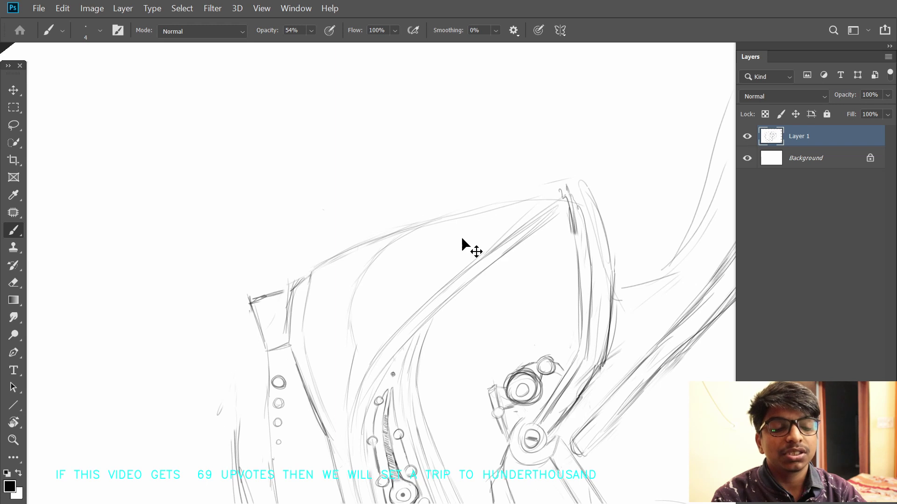
{"action": "key", "text": "r"}
{"action": "mouse_move", "coordinate": [568, 176]}
{"action": "left_mouse_down"}
{"action": "mouse_move", "coordinate": [505, 198]}
{"action": "mouse_move", "coordinate": [486, 262]}
{"action": "mouse_move", "coordinate": [431, 149]}
{"action": "mouse_move", "coordinate": [430, 196]}
{"action": "left_mouse_up"}
{"action": "key", "text": "b"}
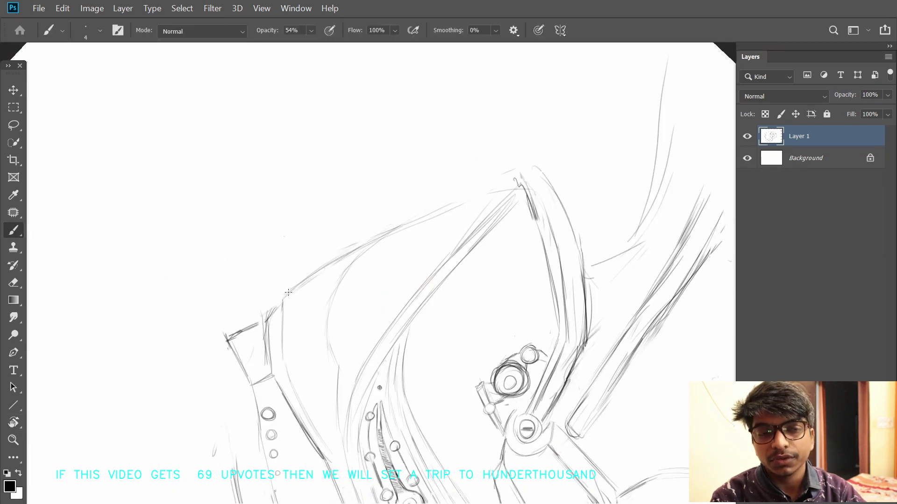
{"action": "left_click_drag", "start_coordinate": [288, 292], "coordinate": [486, 193]}
{"action": "left_click_drag", "start_coordinate": [414, 218], "coordinate": [514, 188]}
{"action": "left_click_drag", "start_coordinate": [389, 234], "coordinate": [446, 212]}
{"action": "key", "text": "ctrl+z"}
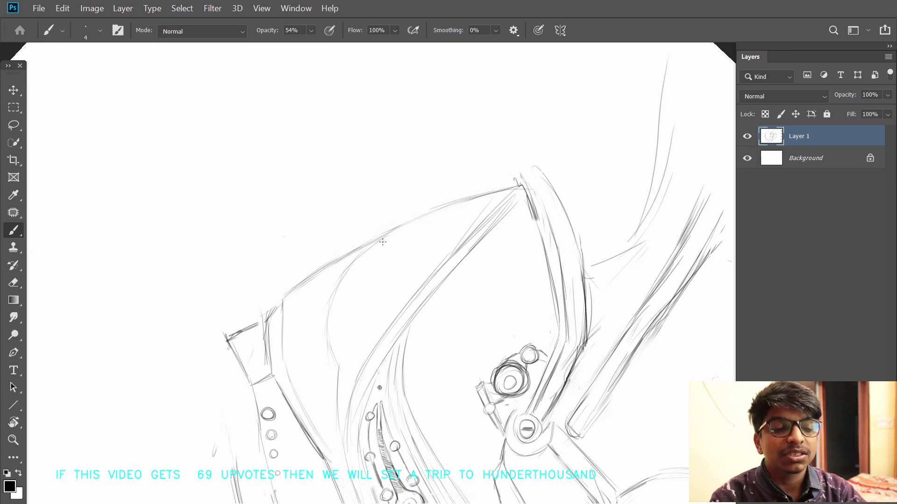
{"action": "left_click_drag", "start_coordinate": [382, 242], "coordinate": [477, 199]}
- Add a narrow slot and two small dark holes along the band bordering the visor
{"action": "key", "text": "r"}
{"action": "mouse_move", "coordinate": [403, 224]}
{"action": "left_mouse_down"}
{"action": "mouse_move", "coordinate": [539, 264]}
{"action": "mouse_move", "coordinate": [530, 238]}
{"action": "left_mouse_up"}
{"action": "key", "text": "b"}
{"action": "left_click_drag", "start_coordinate": [448, 180], "coordinate": [502, 262]}
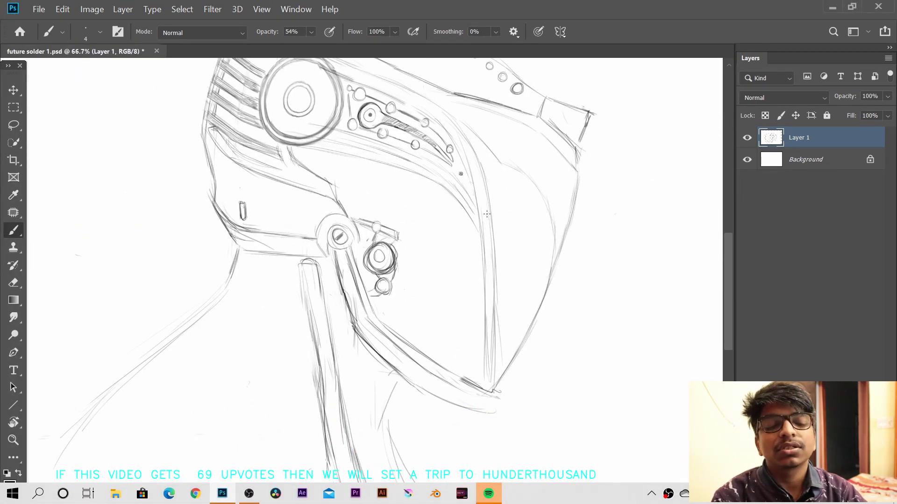
{"action": "key", "text": "r"}
{"action": "mouse_move", "coordinate": [487, 214]}
{"action": "left_mouse_down"}
{"action": "mouse_move", "coordinate": [323, 198]}
{"action": "mouse_move", "coordinate": [392, 256]}
{"action": "left_mouse_up"}
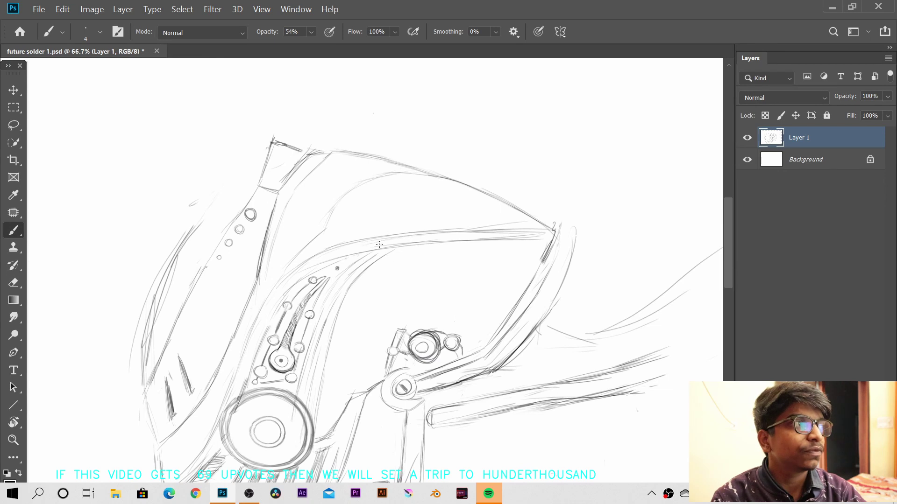
{"action": "scroll", "coordinate": [350, 256], "scroll_direction": "up", "scroll_amount": 2}
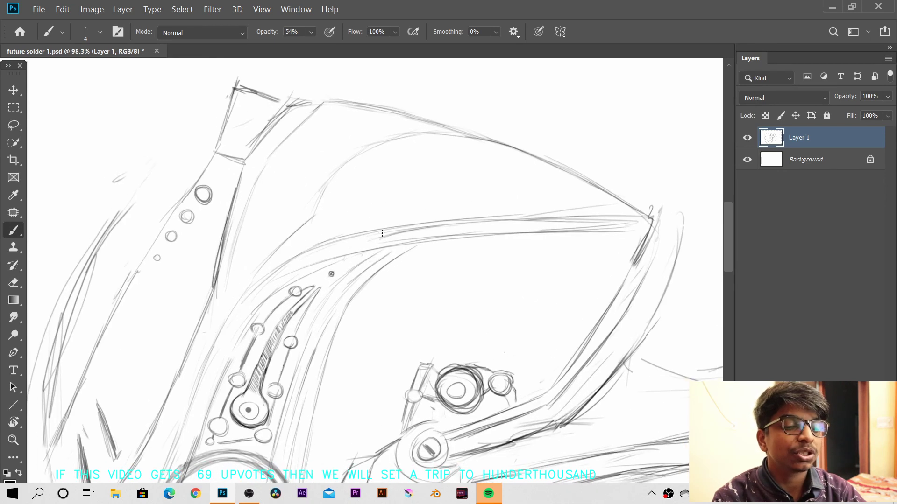
{"action": "mouse_move", "coordinate": [380, 240]}
{"action": "left_mouse_down"}
{"action": "mouse_move", "coordinate": [420, 179]}
{"action": "mouse_move", "coordinate": [512, 174]}
{"action": "left_mouse_up"}
{"action": "left_click_drag", "start_coordinate": [438, 176], "coordinate": [501, 167]}
{"action": "left_click_drag", "start_coordinate": [596, 149], "coordinate": [625, 147]}
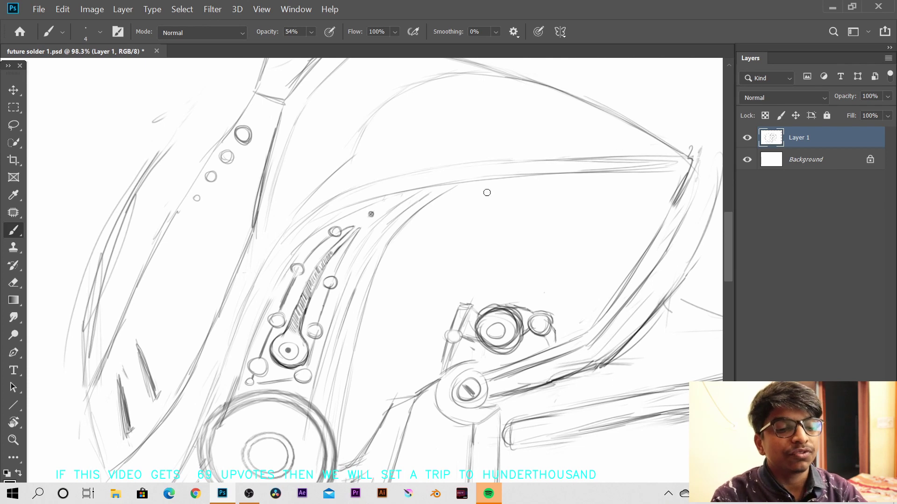
{"action": "left_click_drag", "start_coordinate": [470, 168], "coordinate": [421, 175]}
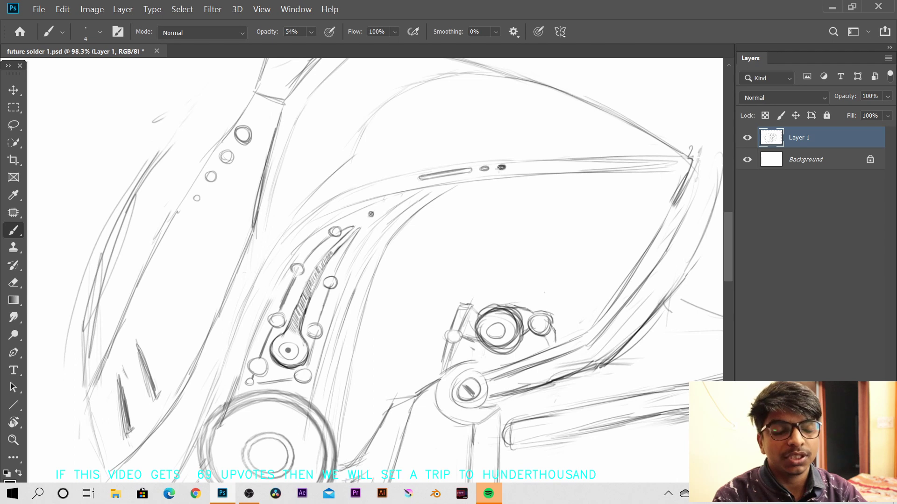
- Try to redraw the visor's inner curve as one smooth sweep from the side band to the front edge
{"action": "key", "text": "r"}
{"action": "mouse_move", "coordinate": [487, 168]}
{"action": "left_mouse_down"}
{"action": "mouse_move", "coordinate": [524, 244]}
{"action": "mouse_move", "coordinate": [521, 310]}
{"action": "mouse_move", "coordinate": [498, 321]}
{"action": "left_mouse_up"}
{"action": "key", "text": "space"}
{"action": "left_click_drag", "start_coordinate": [374, 191], "coordinate": [365, 250]}
{"action": "mouse_move", "coordinate": [418, 208]}
{"action": "left_mouse_down"}
{"action": "mouse_move", "coordinate": [425, 246]}
{"action": "mouse_move", "coordinate": [518, 270]}
{"action": "mouse_move", "coordinate": [537, 313]}
{"action": "mouse_move", "coordinate": [340, 197]}
{"action": "left_mouse_up"}
{"action": "key", "text": "r"}
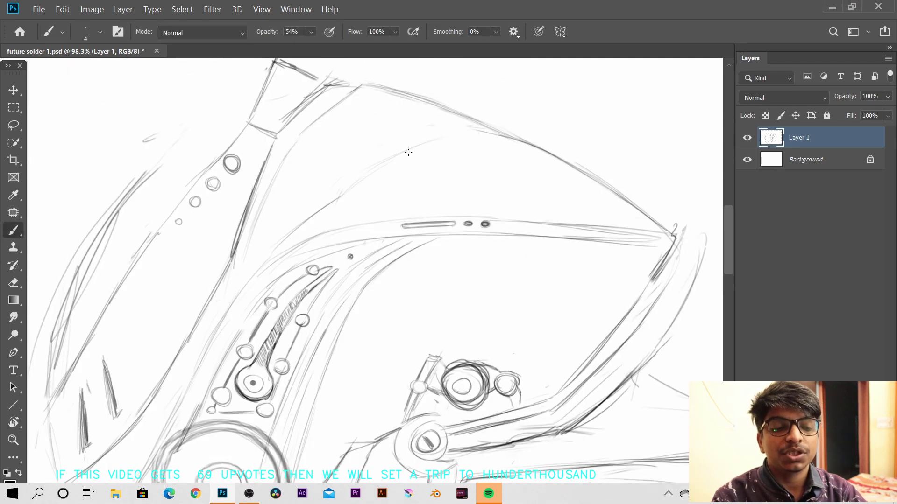
{"action": "left_click_drag", "start_coordinate": [383, 161], "coordinate": [498, 133]}
{"action": "mouse_move", "coordinate": [348, 189]}
{"action": "left_mouse_down"}
{"action": "mouse_move", "coordinate": [454, 134]}
{"action": "mouse_move", "coordinate": [518, 276]}
{"action": "left_mouse_up"}
{"action": "key", "text": "r"}
{"action": "key", "text": "space"}
{"action": "left_click_drag", "start_coordinate": [379, 193], "coordinate": [383, 266]}
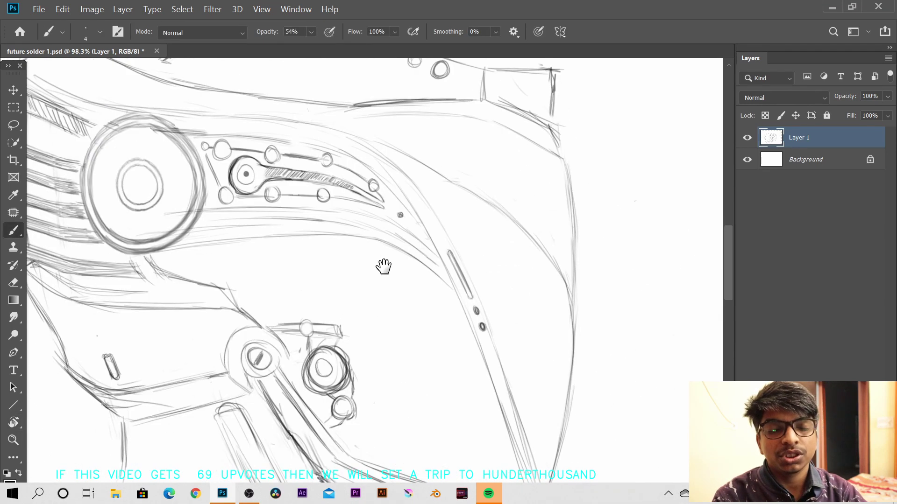
- Try a second light line running down the visor between the rim band and the front edge
{"action": "key", "text": "r"}
{"action": "mouse_move", "coordinate": [466, 201]}
{"action": "left_mouse_down"}
{"action": "mouse_move", "coordinate": [320, 154]}
{"action": "mouse_move", "coordinate": [432, 137]}
{"action": "mouse_move", "coordinate": [623, 167]}
{"action": "left_mouse_up"}
{"action": "key", "text": "r"}
{"action": "left_click_drag", "start_coordinate": [374, 154], "coordinate": [486, 234]}
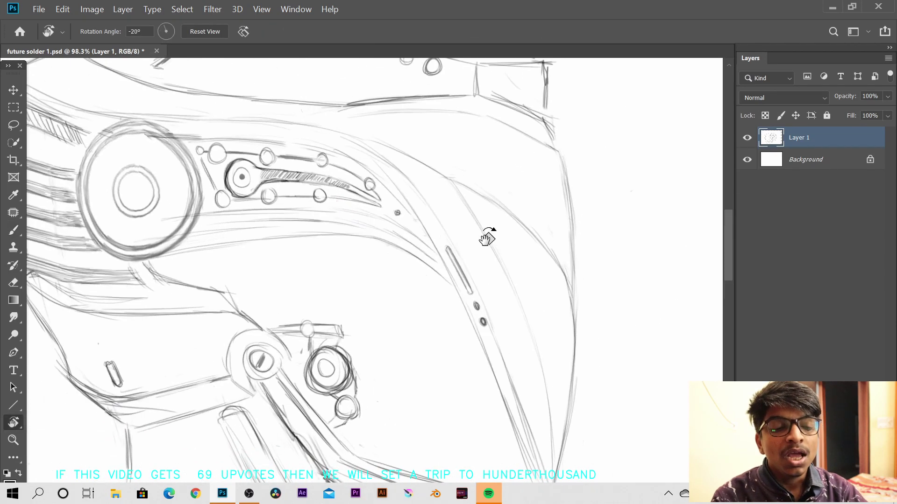
- Undo the extra visor line and the smoothed sweep, going back to the earlier inner curve
{"action": "key", "text": "space"}
{"action": "left_click_drag", "start_coordinate": [404, 325], "coordinate": [379, 280]}
{"action": "scroll", "coordinate": [401, 280], "scroll_direction": "up", "scroll_amount": 3}
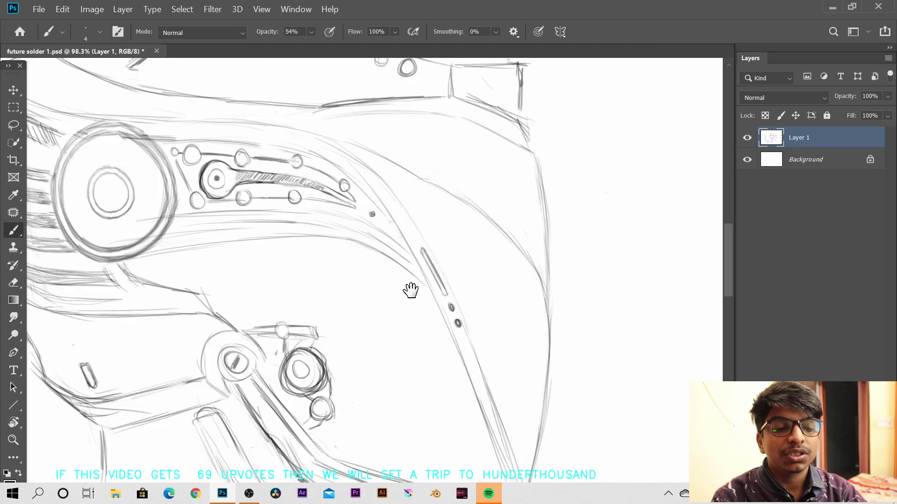
{"action": "key", "text": "ctrl+shift+z"}
{"action": "key", "text": "space"}
{"action": "mouse_move", "coordinate": [405, 316]}
{"action": "left_mouse_down"}
{"action": "mouse_move", "coordinate": [404, 230]}
{"action": "mouse_move", "coordinate": [497, 222]}
{"action": "left_mouse_up"}
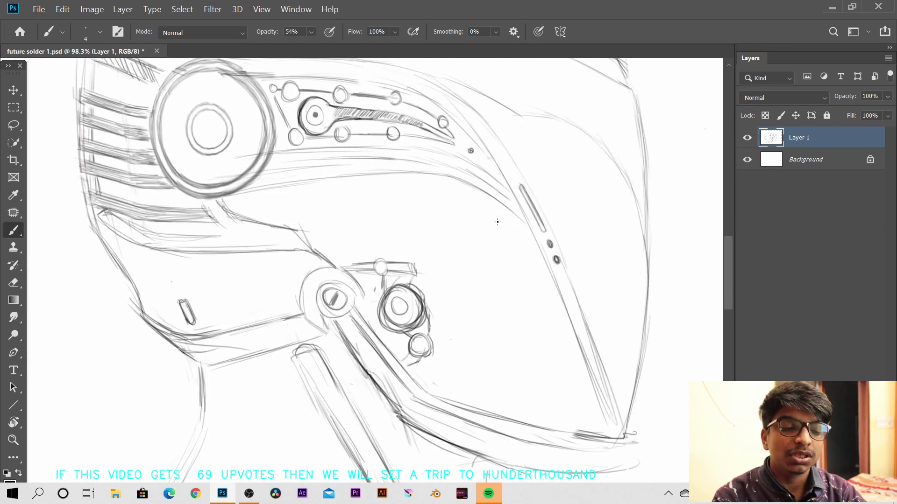
- Draw a narrow slot with two small holes near the chin guard's front and two more holes near its bend
{"action": "scroll", "coordinate": [481, 227], "scroll_direction": "down", "scroll_amount": 3}
{"action": "scroll", "coordinate": [460, 276], "scroll_direction": "left", "scroll_amount": 2}
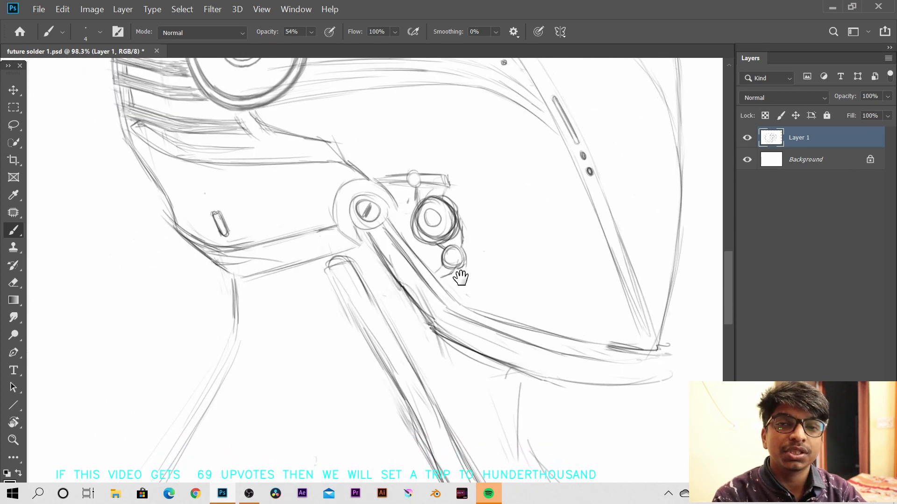
{"action": "key", "text": "space"}
{"action": "mouse_move", "coordinate": [520, 325]}
{"action": "left_mouse_down"}
{"action": "mouse_move", "coordinate": [423, 306]}
{"action": "mouse_move", "coordinate": [423, 291]}
{"action": "mouse_move", "coordinate": [454, 261]}
{"action": "left_mouse_up"}
{"action": "key", "text": "r"}
{"action": "key", "text": "space"}
{"action": "mouse_move", "coordinate": [427, 280]}
{"action": "left_mouse_down"}
{"action": "mouse_move", "coordinate": [370, 188]}
{"action": "mouse_move", "coordinate": [443, 203]}
{"action": "mouse_move", "coordinate": [415, 206]}
{"action": "left_mouse_up"}
{"action": "key", "text": "ctrl+z"}
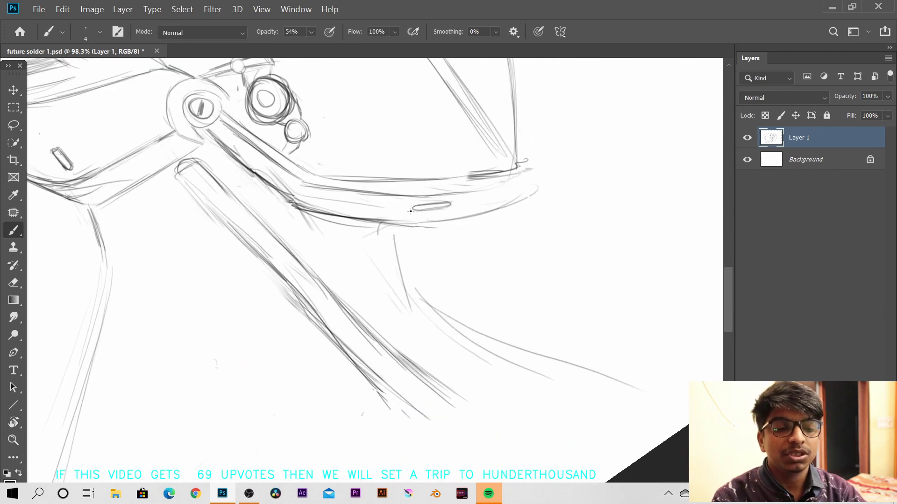
{"action": "mouse_move", "coordinate": [348, 192]}
{"action": "left_mouse_down"}
{"action": "mouse_move", "coordinate": [399, 226]}
{"action": "mouse_move", "coordinate": [340, 364]}
{"action": "mouse_move", "coordinate": [399, 299]}
{"action": "left_mouse_up"}
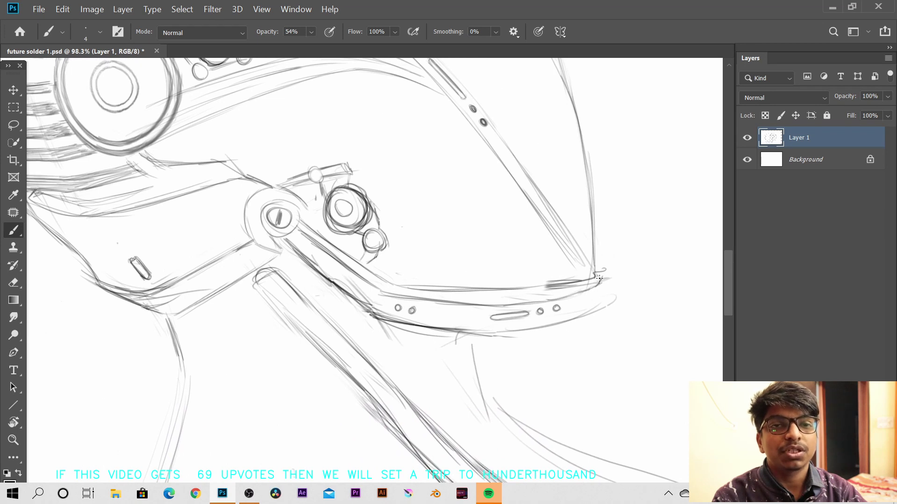
- Close the chin guard's front tip with a short end line and clean the dark strokes off its upper edge
{"action": "key", "text": "ctrl+z"}
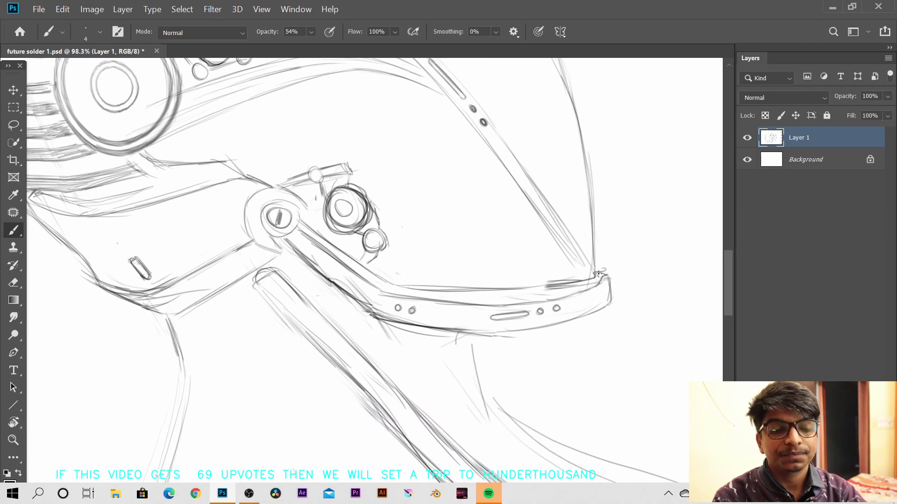
{"action": "key", "text": "ctrl+z"}
{"action": "key", "text": "ctrl+z"}
{"action": "left_click_drag", "start_coordinate": [518, 289], "coordinate": [564, 282]}
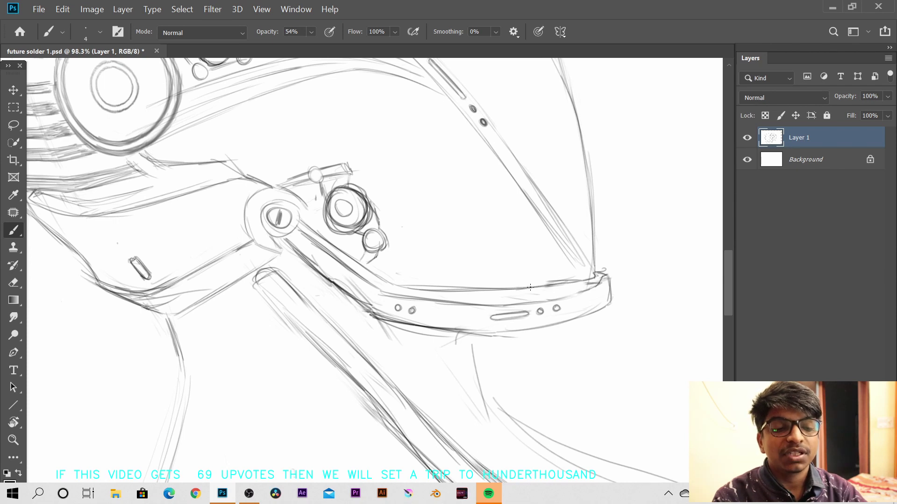
- Draw a small slotted screw at the chin guard's bend and three small holes along the arm to the hinge
{"action": "left_click_drag", "start_coordinate": [329, 227], "coordinate": [396, 236]}
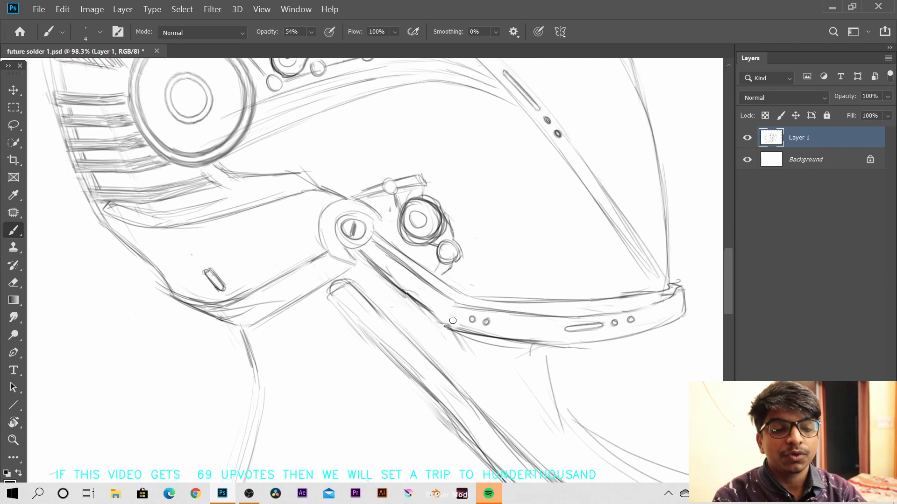
{"action": "mouse_move", "coordinate": [438, 302]}
{"action": "left_mouse_down"}
{"action": "mouse_move", "coordinate": [441, 317]}
{"action": "mouse_move", "coordinate": [434, 313]}
{"action": "left_mouse_up"}
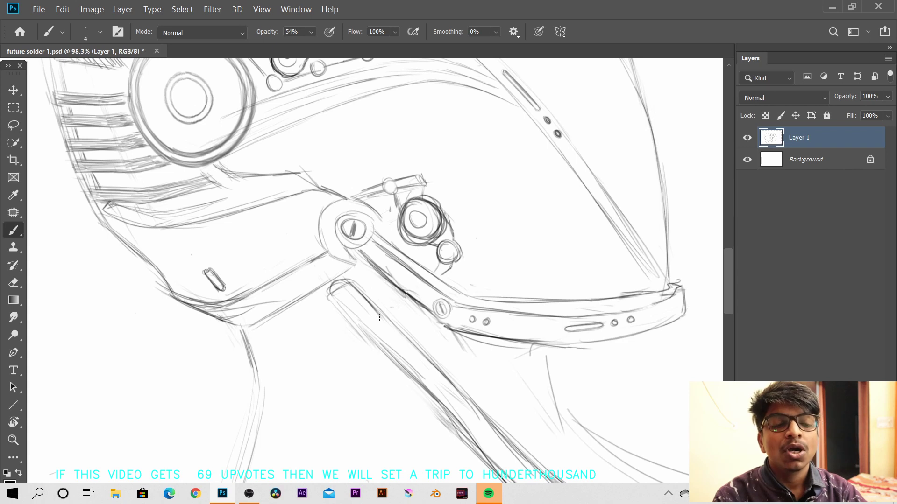
{"action": "left_click_drag", "start_coordinate": [267, 237], "coordinate": [312, 248]}
{"action": "left_click_drag", "start_coordinate": [472, 243], "coordinate": [427, 191]}
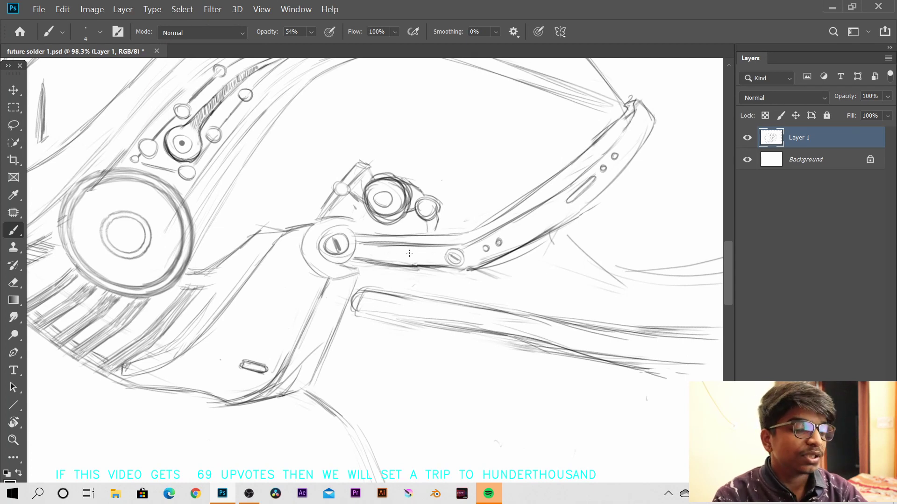
{"action": "mouse_move", "coordinate": [372, 250]}
{"action": "left_mouse_down"}
{"action": "mouse_move", "coordinate": [431, 254]}
{"action": "mouse_move", "coordinate": [415, 256]}
{"action": "mouse_move", "coordinate": [425, 290]}
{"action": "mouse_move", "coordinate": [374, 311]}
{"action": "mouse_move", "coordinate": [444, 252]}
{"action": "mouse_move", "coordinate": [467, 266]}
{"action": "left_mouse_up"}
{"action": "key", "text": "ctrl+z"}
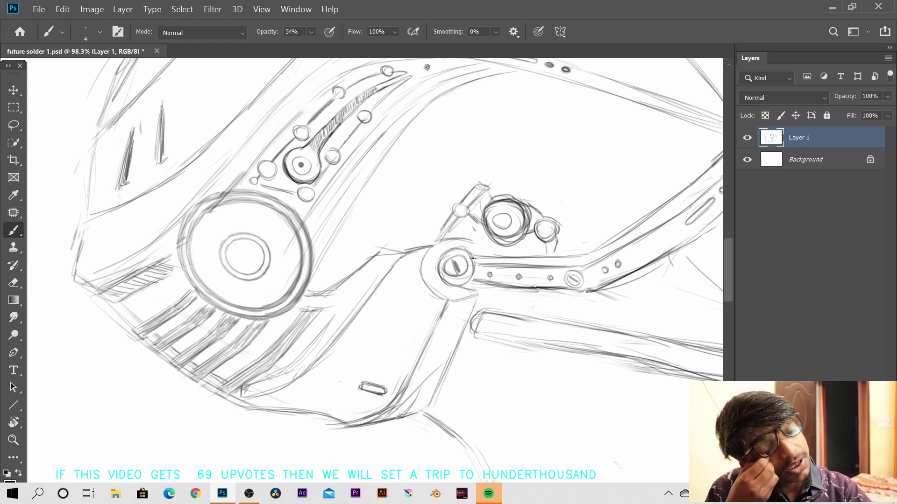
- Draw a slot in the centre of the large round ear disc and hatch the narrow ring around it
{"action": "mouse_move", "coordinate": [507, 328]}
{"action": "left_mouse_down"}
{"action": "mouse_move", "coordinate": [525, 281]}
{"action": "mouse_move", "coordinate": [488, 300]}
{"action": "mouse_move", "coordinate": [545, 345]}
{"action": "left_mouse_up"}
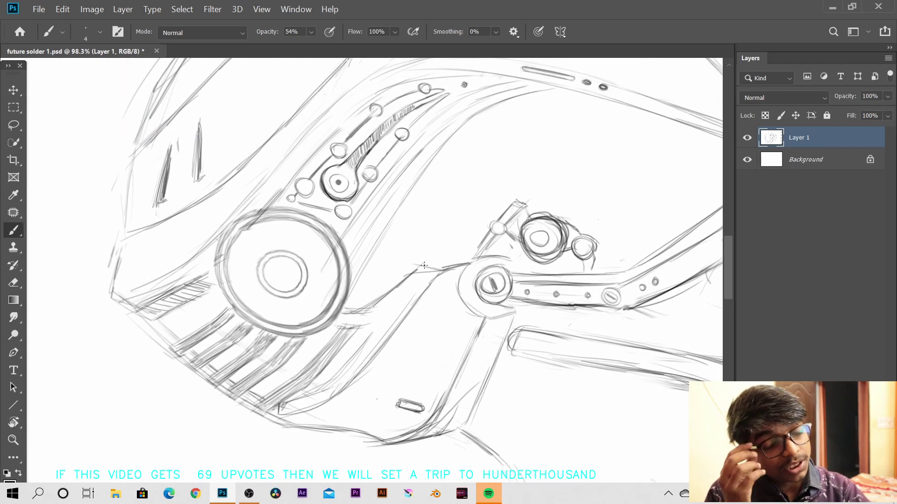
{"action": "left_click_drag", "start_coordinate": [345, 198], "coordinate": [406, 211]}
{"action": "mouse_move", "coordinate": [292, 279]}
{"action": "left_mouse_down"}
{"action": "mouse_move", "coordinate": [428, 273]}
{"action": "mouse_move", "coordinate": [426, 254]}
{"action": "left_mouse_up"}
{"action": "mouse_move", "coordinate": [394, 192]}
{"action": "left_mouse_down"}
{"action": "mouse_move", "coordinate": [386, 236]}
{"action": "mouse_move", "coordinate": [423, 232]}
{"action": "left_mouse_up"}
{"action": "key", "text": "ctrl+z"}
{"action": "key", "text": "ctrl+z"}
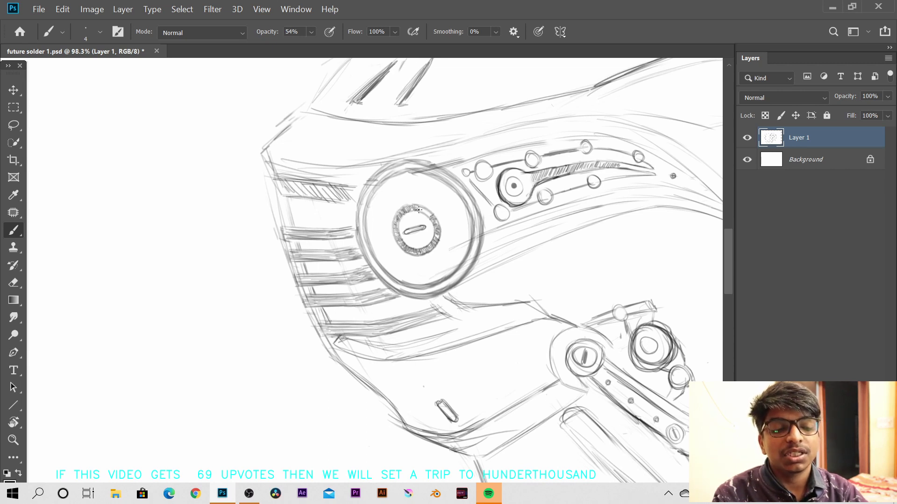
{"action": "scroll", "coordinate": [406, 292], "scroll_direction": "down", "scroll_amount": 1}
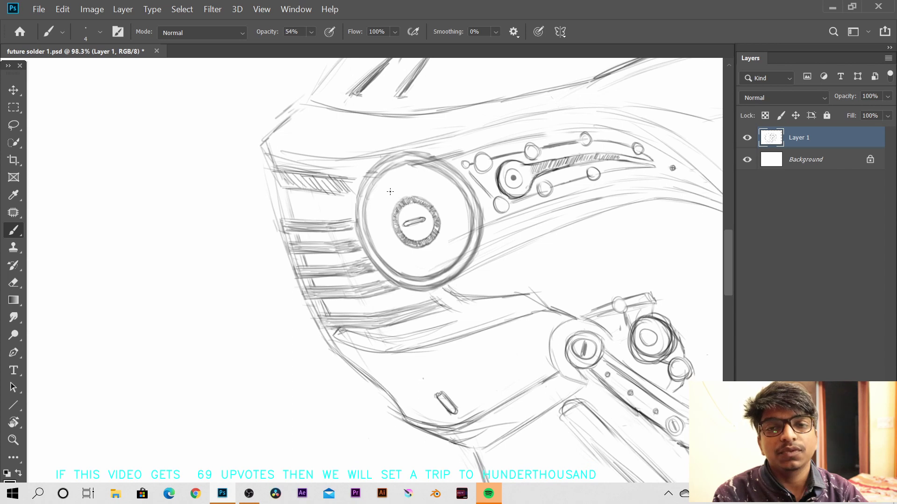
{"action": "scroll", "coordinate": [390, 191], "scroll_direction": "up", "scroll_amount": 5}
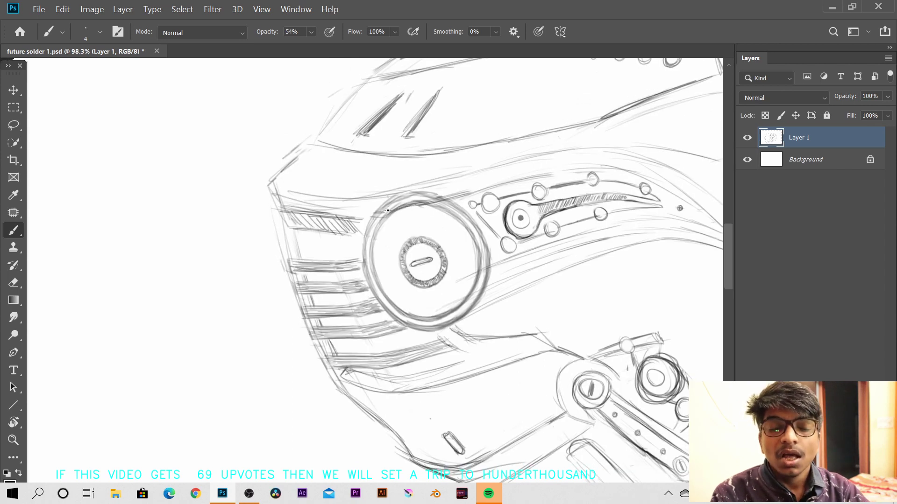
- Retrace the upper edge of the ear disc's outer rim with a short curved stroke
{"action": "left_click_drag", "start_coordinate": [387, 210], "coordinate": [423, 196]}
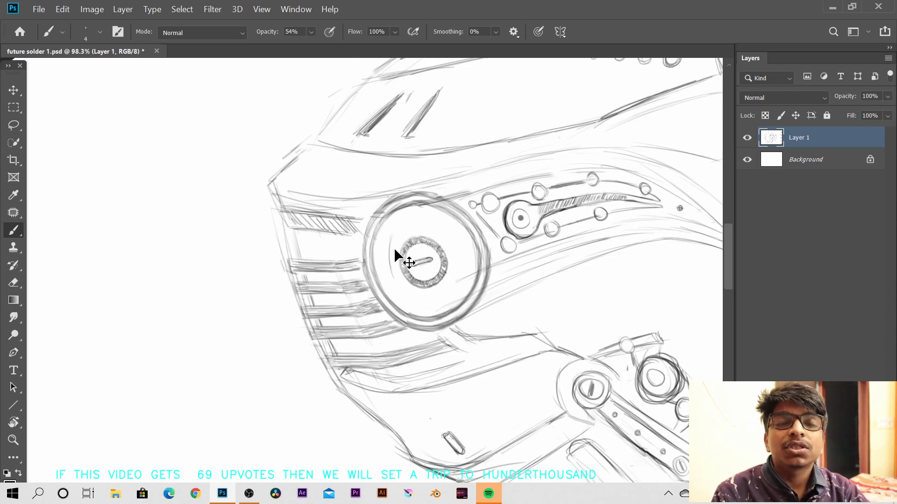
{"action": "mouse_move", "coordinate": [394, 247]}
{"action": "left_mouse_down"}
{"action": "mouse_move", "coordinate": [397, 280]}
{"action": "mouse_move", "coordinate": [392, 236]}
{"action": "mouse_move", "coordinate": [393, 278]}
{"action": "left_mouse_up"}
{"action": "key", "text": "ctrl+z"}
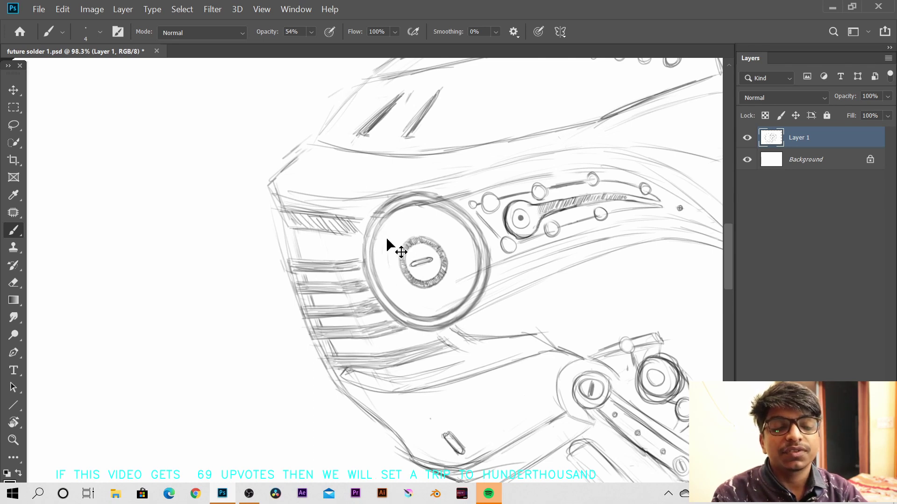
- Try a short double arc between the ear disc's hatched ring and rim, reshaping it with Free Transform
{"action": "key", "text": "r"}
{"action": "left_click_drag", "start_coordinate": [387, 240], "coordinate": [385, 281]}
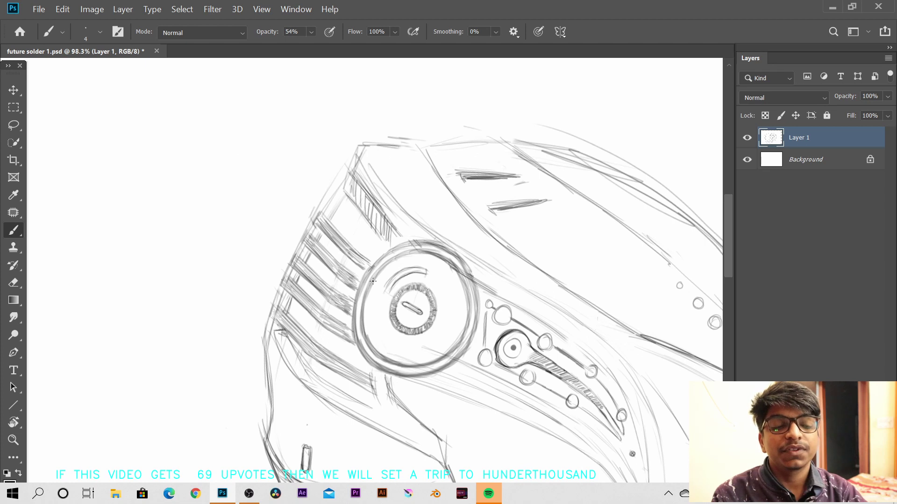
{"action": "key", "text": "space"}
{"action": "mouse_move", "coordinate": [444, 315]}
{"action": "left_mouse_down"}
{"action": "mouse_move", "coordinate": [426, 276]}
{"action": "mouse_move", "coordinate": [430, 284]}
{"action": "left_mouse_up"}
{"action": "key", "text": "l"}
{"action": "left_click_drag", "start_coordinate": [369, 264], "coordinate": [376, 261]}
{"action": "key", "text": "ctrl+t"}
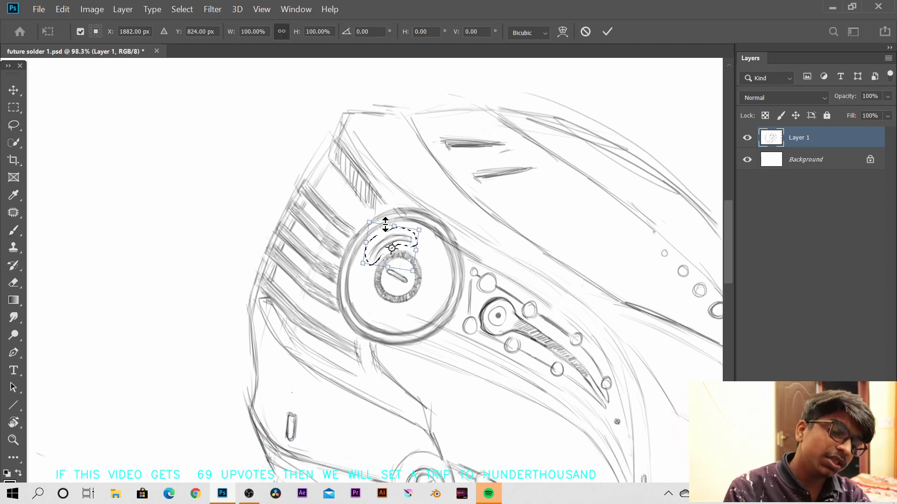
{"action": "left_click_drag", "start_coordinate": [365, 228], "coordinate": [372, 228]}
{"action": "left_click_drag", "start_coordinate": [417, 228], "coordinate": [414, 238]}
{"action": "mouse_move", "coordinate": [390, 248]}
{"action": "left_mouse_down"}
{"action": "mouse_move", "coordinate": [416, 228]}
{"action": "mouse_move", "coordinate": [416, 206]}
{"action": "left_mouse_up"}
{"action": "key", "text": "Return"}
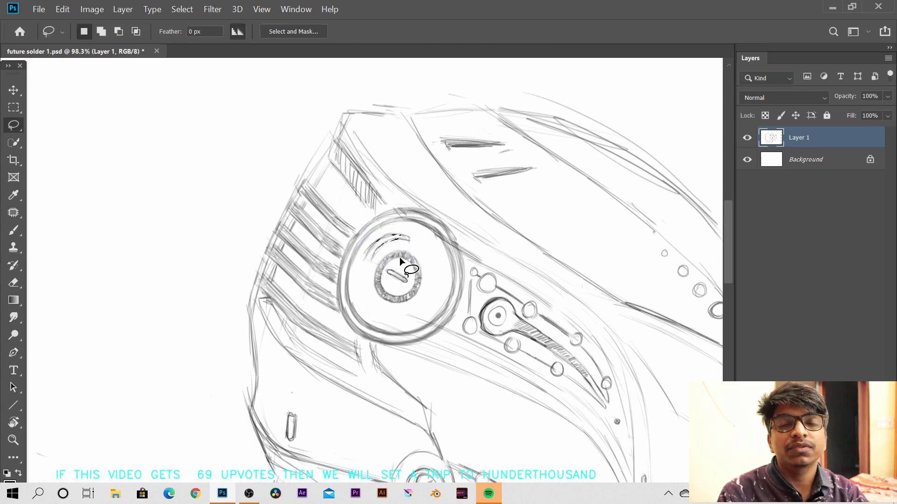
- Try a copy of the short arc, flipped horizontally and rotated to the opposite side of the hatched ring
{"action": "key", "text": "ctrl+j"}
{"action": "key", "text": "ctrl+t"}
{"action": "left_click_drag", "start_coordinate": [400, 243], "coordinate": [410, 305]}
{"action": "right_click", "coordinate": [411, 305]}
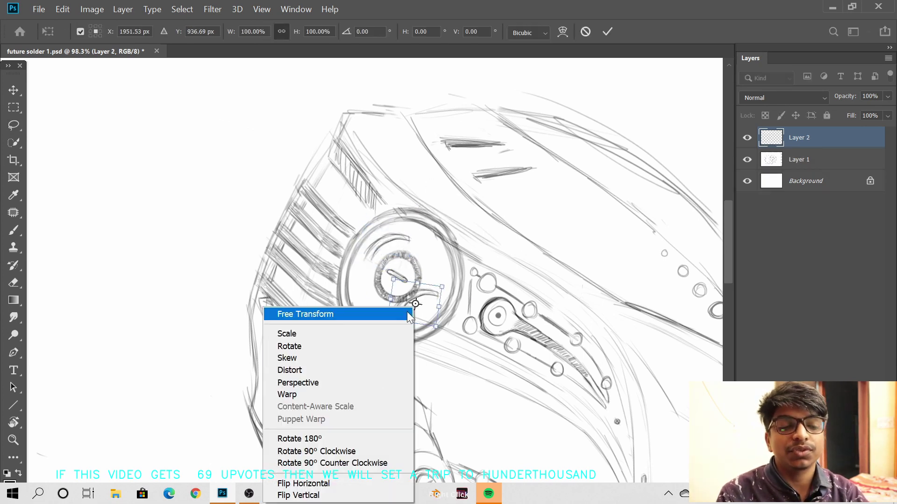
{"action": "left_click", "coordinate": [301, 483]}
{"action": "left_click_drag", "start_coordinate": [390, 345], "coordinate": [326, 218]}
{"action": "left_click_drag", "start_coordinate": [411, 301], "coordinate": [415, 302]}
{"action": "left_click_drag", "start_coordinate": [445, 240], "coordinate": [440, 237]}
{"action": "left_click_drag", "start_coordinate": [445, 286], "coordinate": [444, 276]}
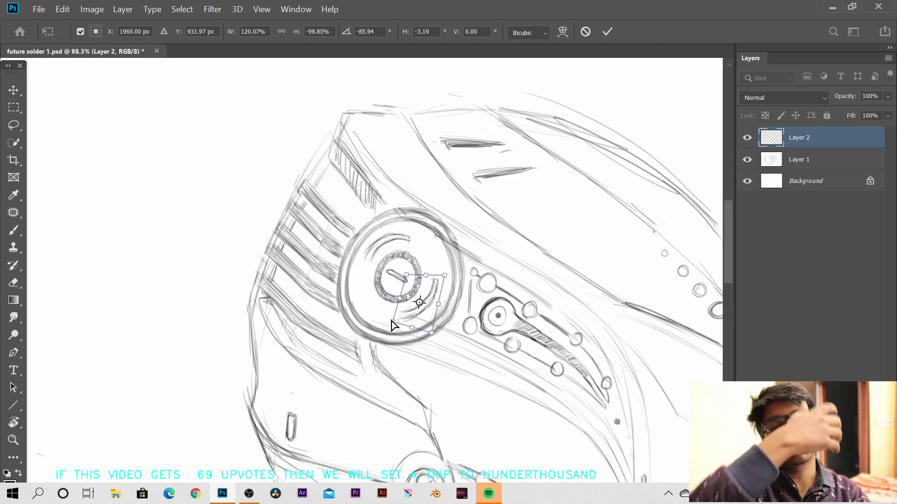
{"action": "left_click_drag", "start_coordinate": [392, 321], "coordinate": [391, 321]}
{"action": "left_click_drag", "start_coordinate": [430, 334], "coordinate": [441, 338]}
{"action": "key", "text": "Return"}
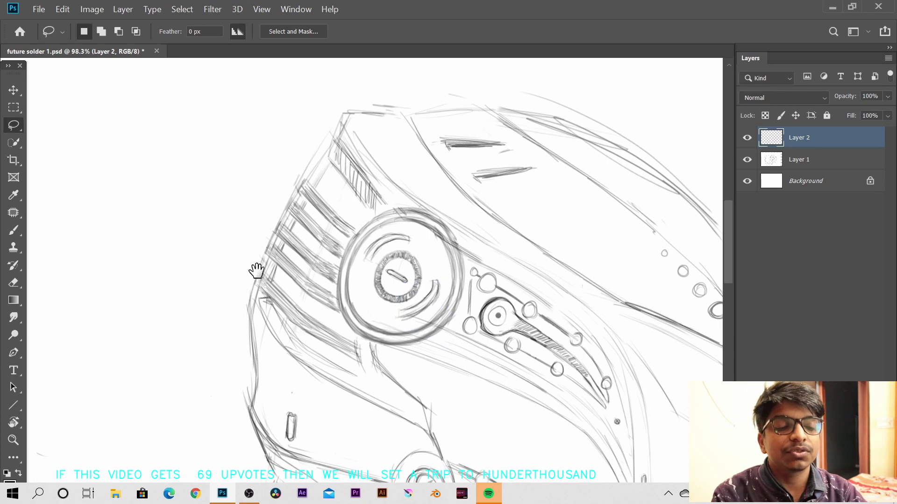
- Erase both trial arcs from the ear disc and merge the copied layer into the sketch layer
{"action": "key", "text": "r"}
{"action": "left_click_drag", "start_coordinate": [420, 256], "coordinate": [418, 238]}
{"action": "key", "text": "l"}
{"action": "key", "text": "ctrl+minus"}
{"action": "key", "text": "ctrl+minus"}
{"action": "key", "text": "ctrl+minus"}
{"action": "key", "text": "ctrl+plus"}
{"action": "key", "text": "ctrl+plus"}
{"action": "key", "text": "ctrl+plus"}
{"action": "right_click", "coordinate": [358, 269]}
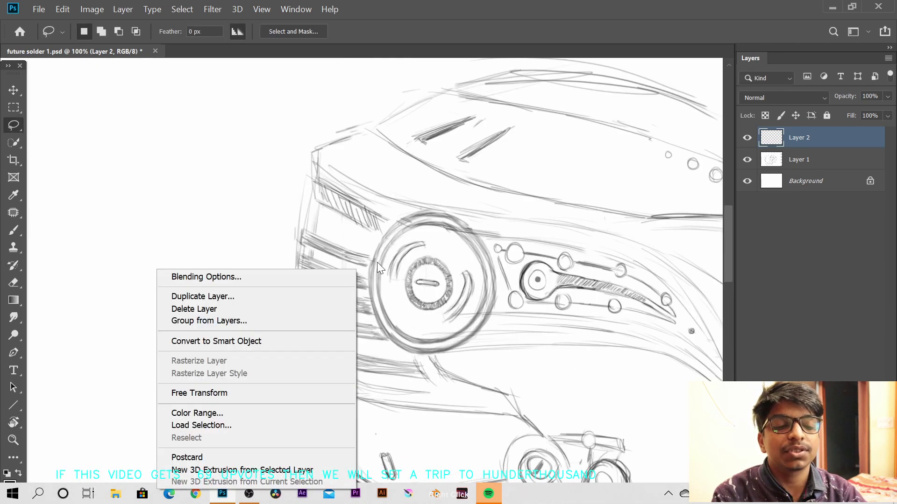
{"action": "left_click", "coordinate": [377, 262]}
{"action": "left_click_drag", "start_coordinate": [447, 324], "coordinate": [458, 295]}
{"action": "key", "text": "ctrl+e"}
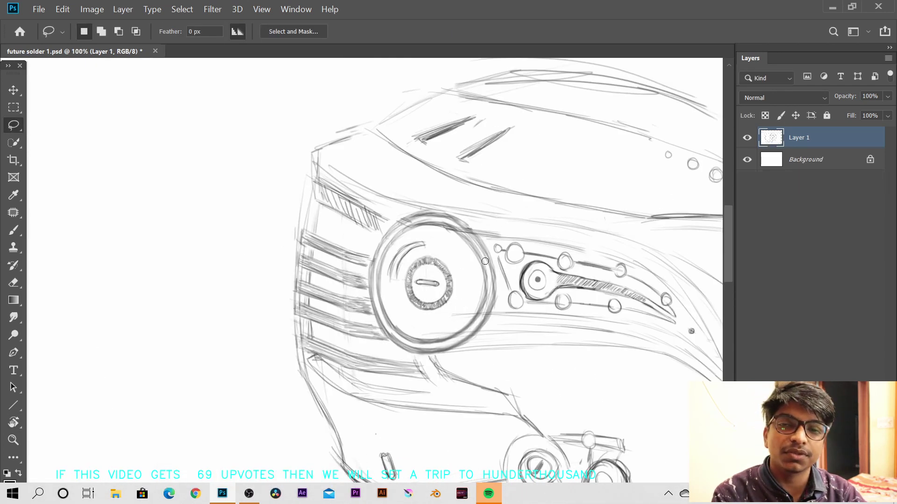
{"action": "left_click_drag", "start_coordinate": [395, 273], "coordinate": [399, 249]}
{"action": "key", "text": "ctrl+z"}
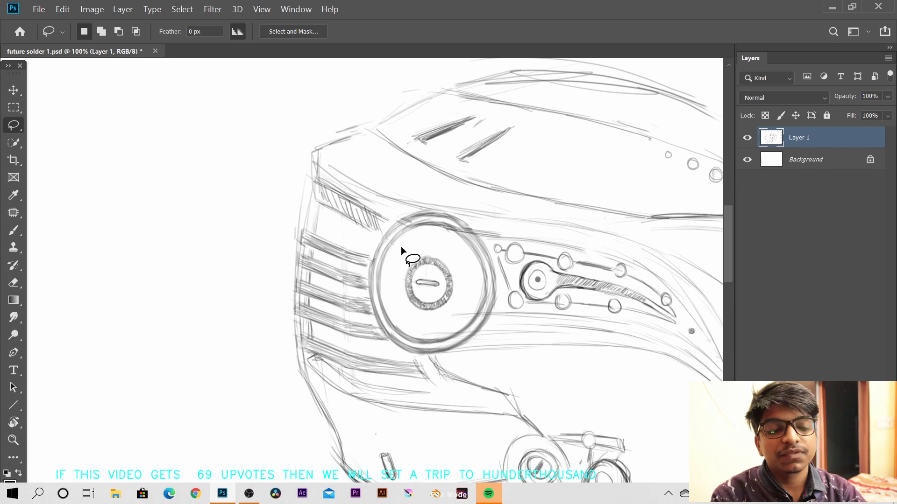
- Sketch long concentric arcs between the ear disc's hatched ring and its outer rim with the brush
{"action": "key", "text": "b"}
{"action": "left_click_drag", "start_coordinate": [388, 295], "coordinate": [398, 245]}
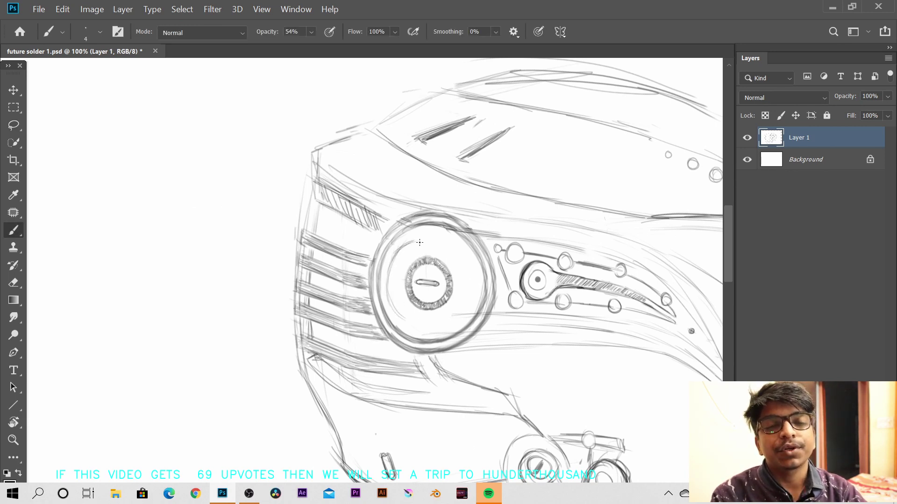
{"action": "key", "text": "r"}
{"action": "mouse_move", "coordinate": [463, 251]}
{"action": "left_mouse_down"}
{"action": "mouse_move", "coordinate": [366, 199]}
{"action": "mouse_move", "coordinate": [327, 208]}
{"action": "left_mouse_up"}
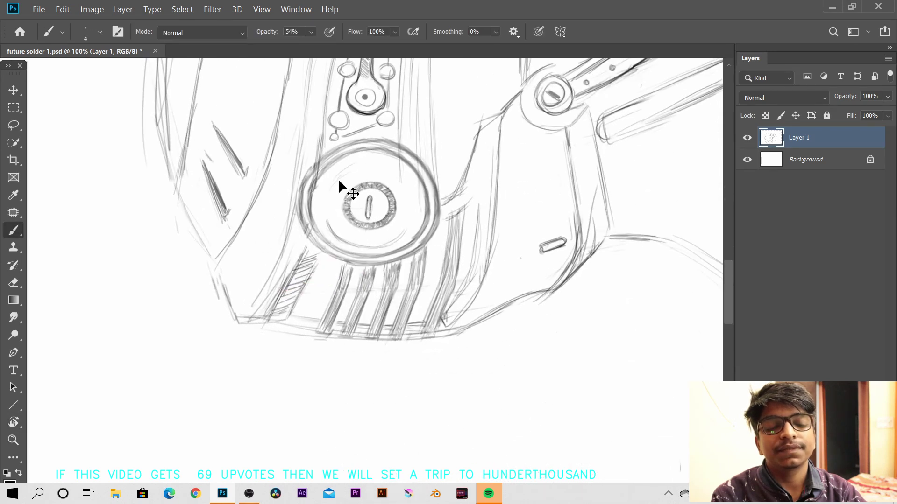
{"action": "mouse_move", "coordinate": [338, 178]}
{"action": "left_mouse_down"}
{"action": "mouse_move", "coordinate": [348, 248]}
{"action": "mouse_move", "coordinate": [400, 219]}
{"action": "mouse_move", "coordinate": [422, 249]}
{"action": "left_mouse_up"}
{"action": "key", "text": "ctrl+z"}
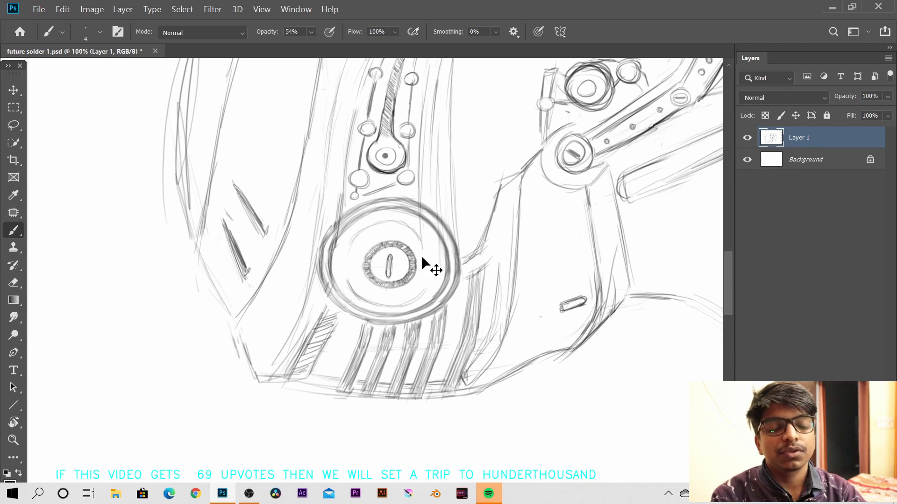
{"action": "left_click_drag", "start_coordinate": [353, 228], "coordinate": [360, 252]}
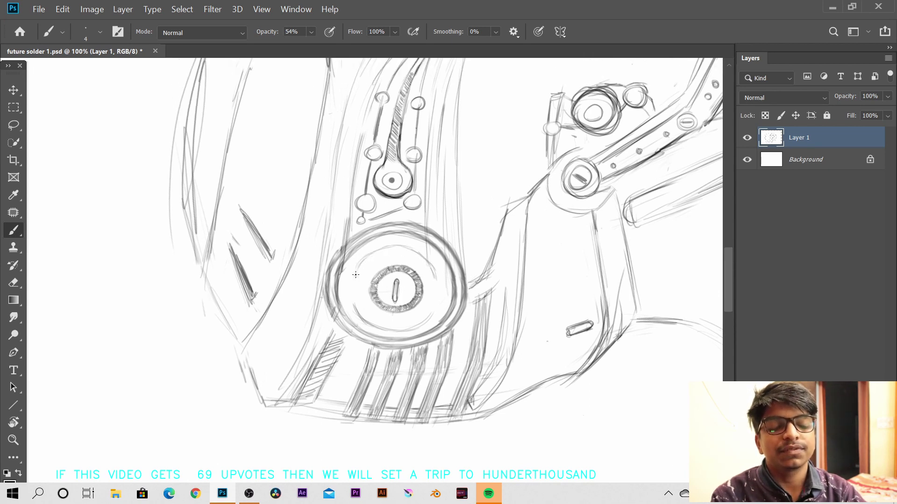
- Close the arc slot's ends with short lines and clear the arc on the opposite side of the disc
{"action": "key", "text": "r"}
{"action": "mouse_move", "coordinate": [437, 255]}
{"action": "left_mouse_down"}
{"action": "mouse_move", "coordinate": [390, 237]}
{"action": "mouse_move", "coordinate": [417, 239]}
{"action": "left_mouse_up"}
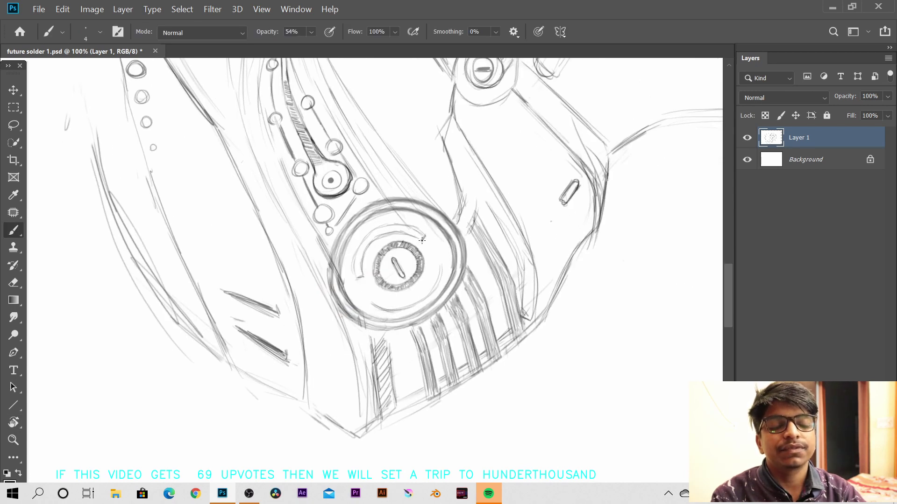
{"action": "left_click_drag", "start_coordinate": [373, 304], "coordinate": [376, 297]}
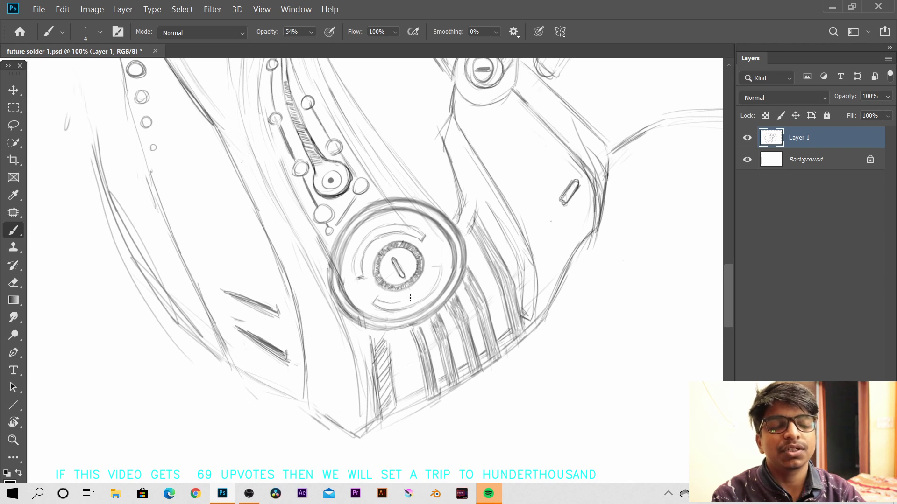
{"action": "mouse_move", "coordinate": [450, 272]}
{"action": "left_mouse_down"}
{"action": "mouse_move", "coordinate": [420, 248]}
{"action": "mouse_move", "coordinate": [298, 244]}
{"action": "mouse_move", "coordinate": [304, 266]}
{"action": "mouse_move", "coordinate": [344, 230]}
{"action": "mouse_move", "coordinate": [306, 224]}
{"action": "mouse_move", "coordinate": [355, 285]}
{"action": "left_mouse_up"}
- Copy the finished arc slot beside the hatched ring onto a new layer
{"action": "key", "text": "l"}
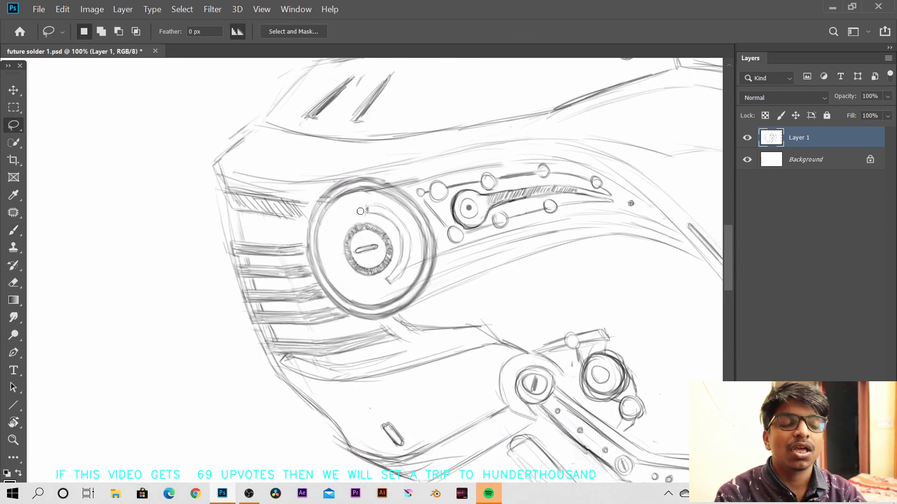
{"action": "left_click_drag", "start_coordinate": [354, 206], "coordinate": [392, 231]}
{"action": "left_click_drag", "start_coordinate": [399, 287], "coordinate": [355, 206]}
{"action": "key", "text": "ctrl+j"}
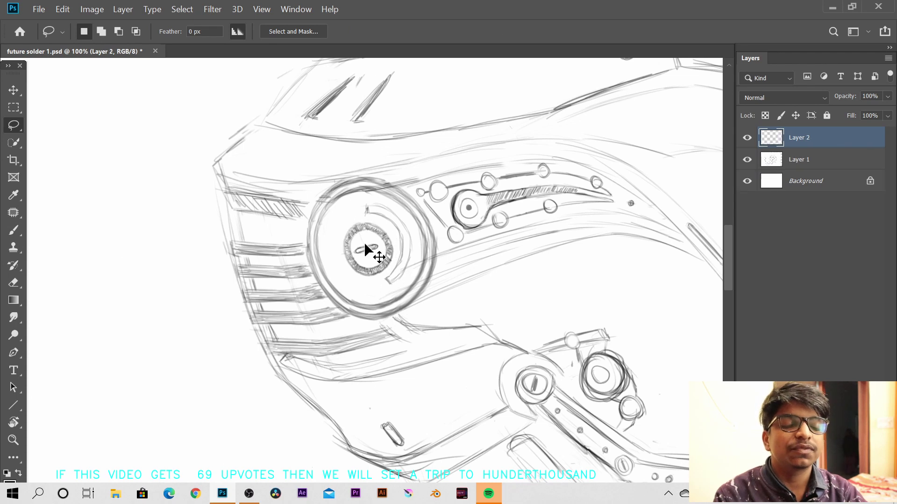
- Flip the copied arc slot horizontally and fit it on the opposite side of the hatched ring
{"action": "key", "text": "ctrl+t"}
{"action": "left_click_drag", "start_coordinate": [402, 233], "coordinate": [351, 244]}
{"action": "right_click", "coordinate": [343, 242]}
{"action": "left_click", "coordinate": [284, 422]}
{"action": "left_click_drag", "start_coordinate": [360, 182], "coordinate": [396, 200]}
{"action": "left_click_drag", "start_coordinate": [360, 238], "coordinate": [362, 236]}
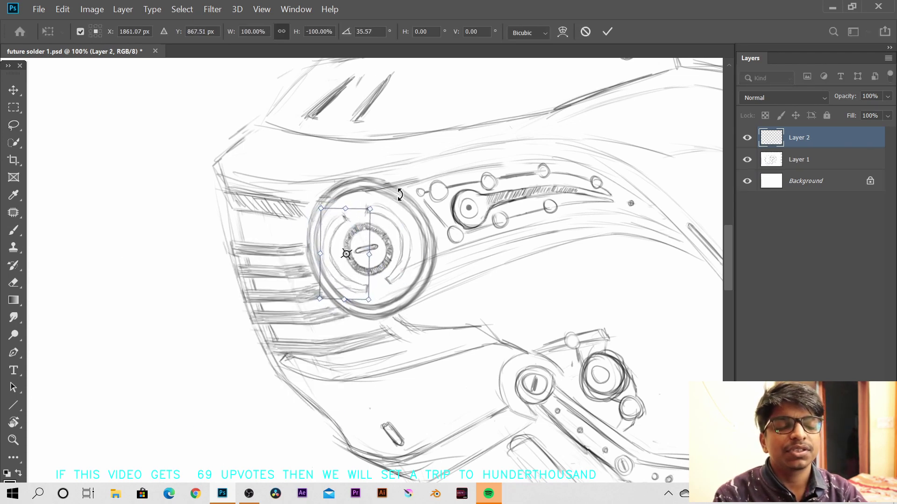
{"action": "left_click_drag", "start_coordinate": [400, 195], "coordinate": [400, 197]}
{"action": "key", "text": "Return"}
{"action": "key", "text": "ctrl+minus"}
{"action": "key", "text": "ctrl+minus"}
{"action": "left_click_drag", "start_coordinate": [385, 236], "coordinate": [360, 145]}
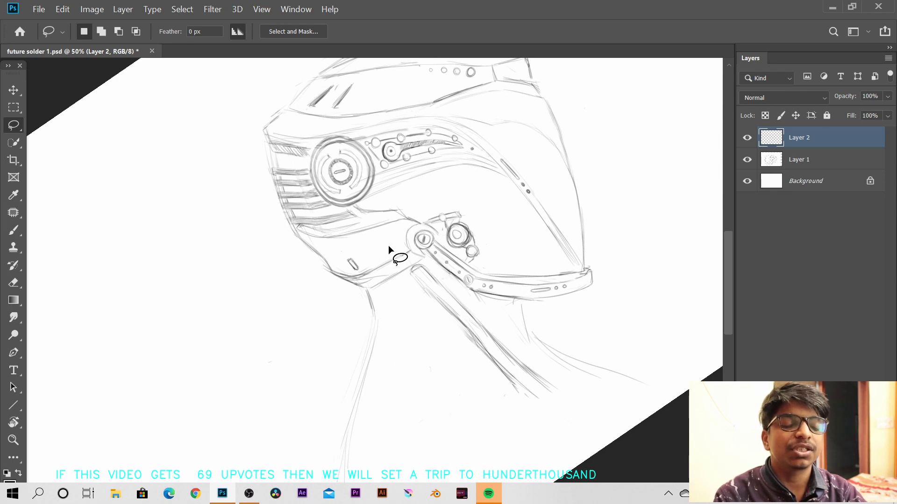
{"action": "key", "text": "ctrl+plus"}
{"action": "key", "text": "ctrl+plus"}
{"action": "left_click_drag", "start_coordinate": [351, 125], "coordinate": [410, 255]}
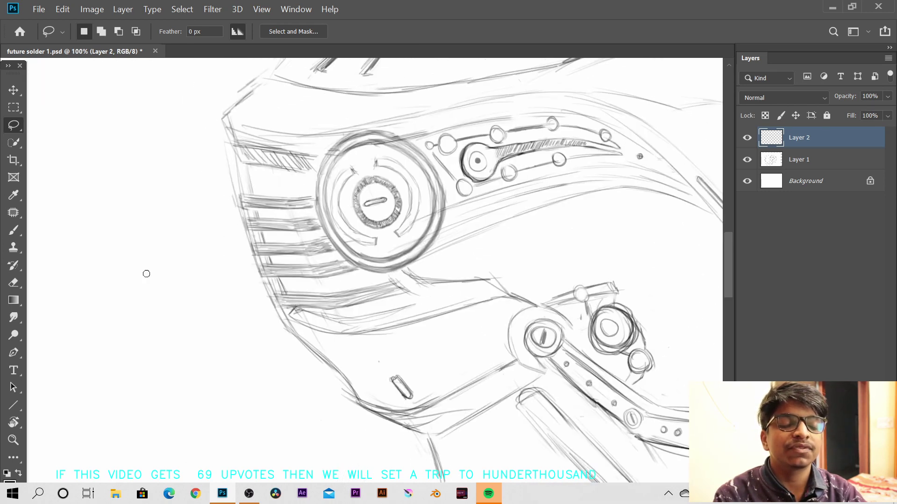
- Set the Ellipse tool to Path mode and delete the filled black ellipse placed over the ear disc
{"action": "left_click", "coordinate": [15, 389]}
{"action": "left_click", "coordinate": [17, 405]}
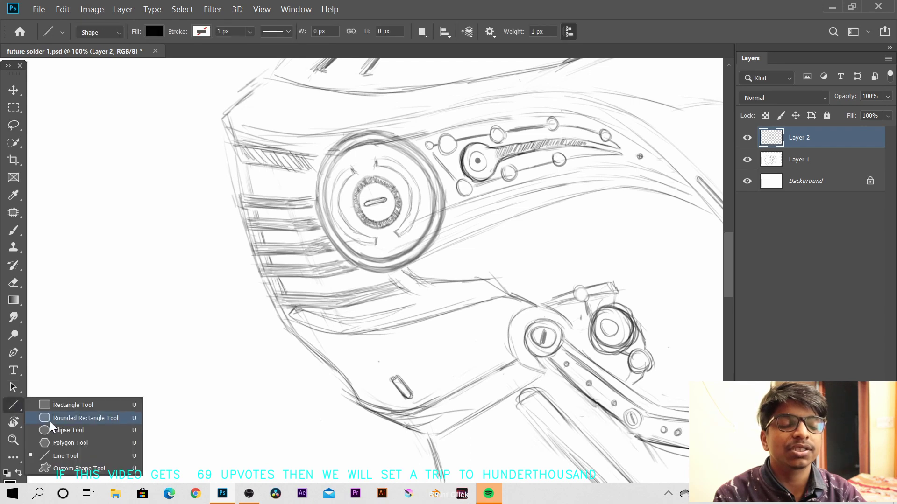
{"action": "left_click", "coordinate": [56, 431]}
{"action": "mouse_move", "coordinate": [342, 175]}
{"action": "left_mouse_down"}
{"action": "mouse_move", "coordinate": [531, 314]}
{"action": "mouse_move", "coordinate": [407, 202]}
{"action": "left_mouse_up"}
{"action": "left_click", "coordinate": [101, 33]}
{"action": "left_click", "coordinate": [101, 38]}
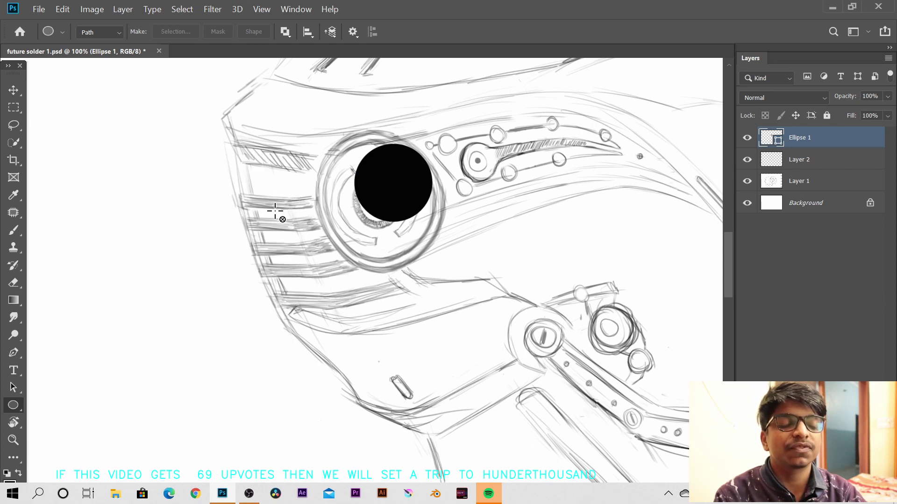
{"action": "left_click_drag", "start_coordinate": [397, 182], "coordinate": [380, 200]}
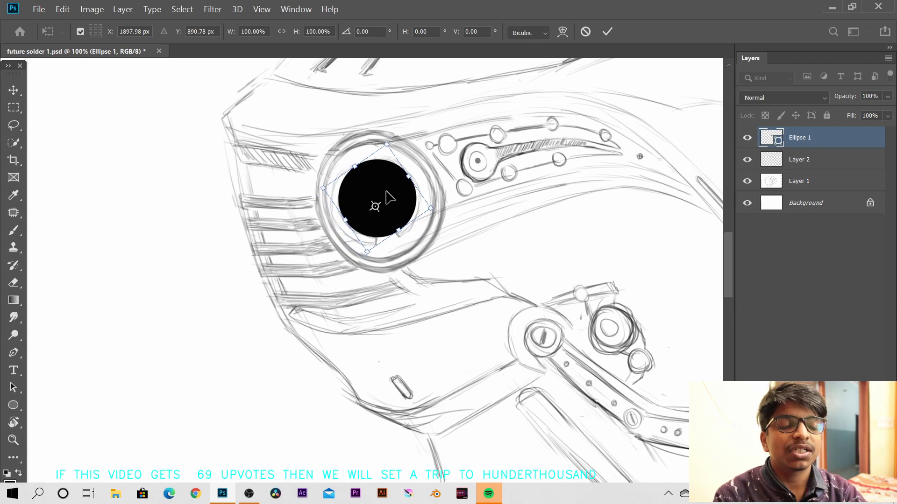
{"action": "key", "text": "Delete"}
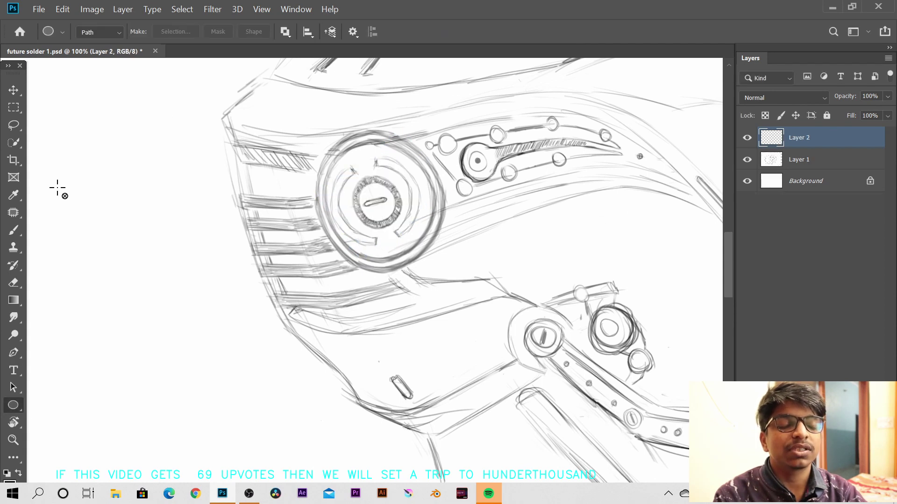
- Try to fit an elliptical path around the ear disc's arc slots with Free Transform
{"action": "left_click_drag", "start_coordinate": [338, 175], "coordinate": [471, 254]}
{"action": "key", "text": "ctrl+t"}
{"action": "left_click_drag", "start_coordinate": [398, 182], "coordinate": [390, 200]}
{"action": "left_click_drag", "start_coordinate": [392, 228], "coordinate": [431, 216]}
{"action": "key", "text": "ctrl+z"}
{"action": "left_click_drag", "start_coordinate": [367, 249], "coordinate": [367, 255]}
{"action": "left_click_drag", "start_coordinate": [385, 154], "coordinate": [383, 152]}
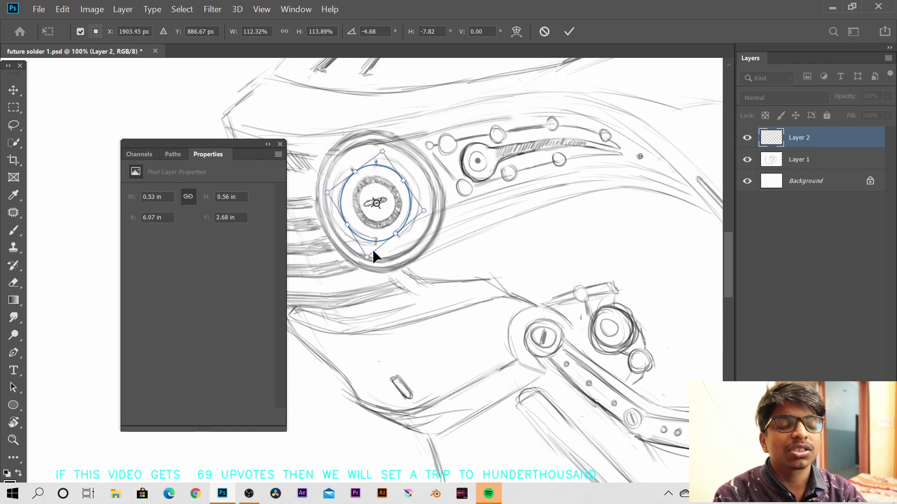
{"action": "left_click_drag", "start_coordinate": [368, 257], "coordinate": [365, 254]}
{"action": "left_click_drag", "start_coordinate": [423, 209], "coordinate": [431, 208]}
{"action": "left_click_drag", "start_coordinate": [328, 192], "coordinate": [342, 185]}
{"action": "left_click_drag", "start_coordinate": [411, 203], "coordinate": [397, 200]}
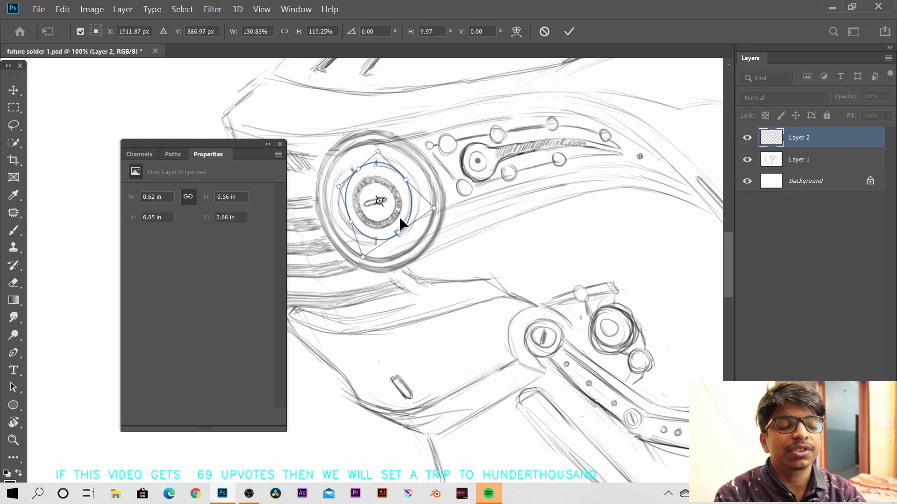
{"action": "key", "text": "Return"}
{"action": "left_click", "coordinate": [467, 214]}
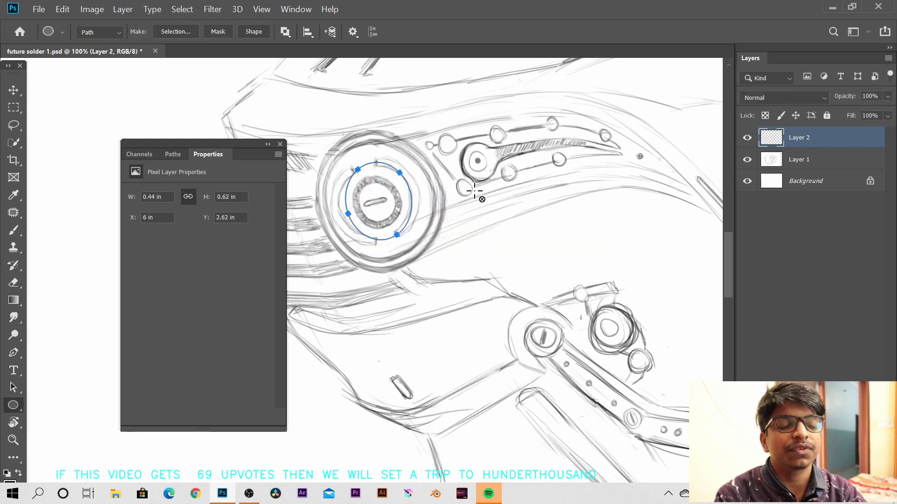
{"action": "key", "text": "Delete"}
- Draw a circular path over the ear disc and enlarge it to 161.38% to reach the outer rim
{"action": "left_click_drag", "start_coordinate": [351, 181], "coordinate": [470, 200]}
{"action": "key", "text": "ctrl+t"}
{"action": "left_click_drag", "start_coordinate": [420, 182], "coordinate": [391, 188]}
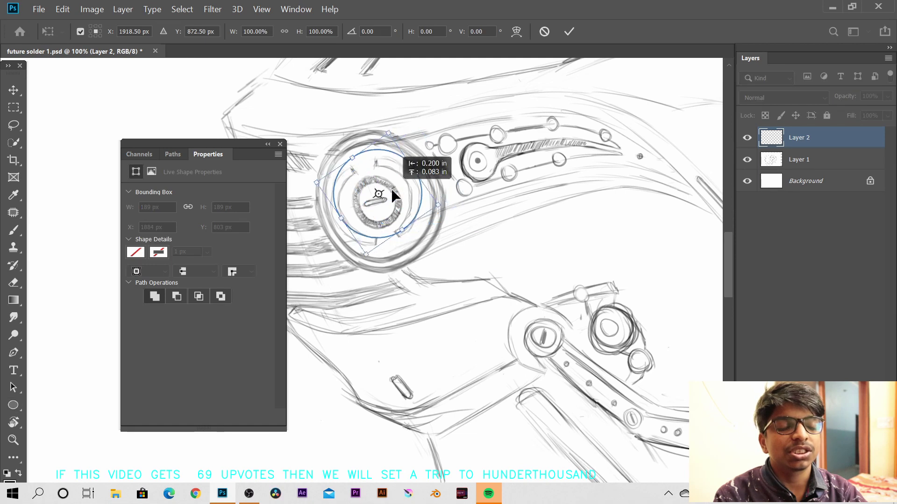
{"action": "key", "text": "ctrl+z"}
{"action": "mouse_move", "coordinate": [438, 206]}
{"action": "left_mouse_down"}
{"action": "mouse_move", "coordinate": [481, 233]}
{"action": "mouse_move", "coordinate": [474, 218]}
{"action": "left_mouse_up"}
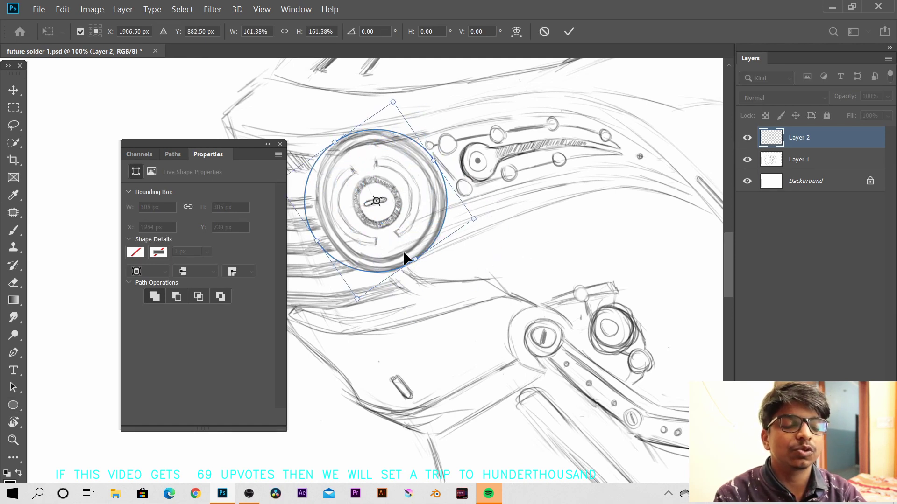
{"action": "left_click", "coordinate": [280, 144]}
- Narrow the circular path to match the ear disc's rim and convert it into a selection
{"action": "key", "text": "ctrl+minus"}
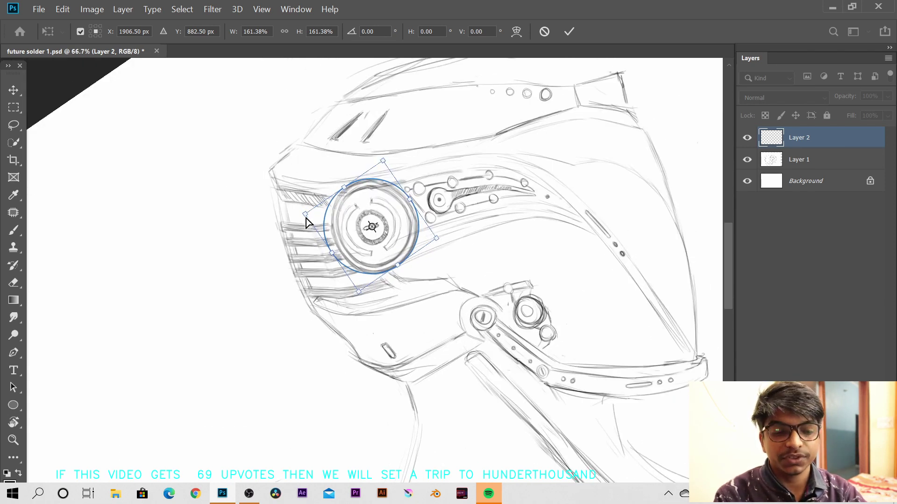
{"action": "left_click_drag", "start_coordinate": [305, 215], "coordinate": [316, 207]}
{"action": "left_click_drag", "start_coordinate": [385, 159], "coordinate": [387, 165]}
{"action": "key", "text": "Return"}
{"action": "key", "text": "Return"}
{"action": "key", "text": "ctrl+Return"}
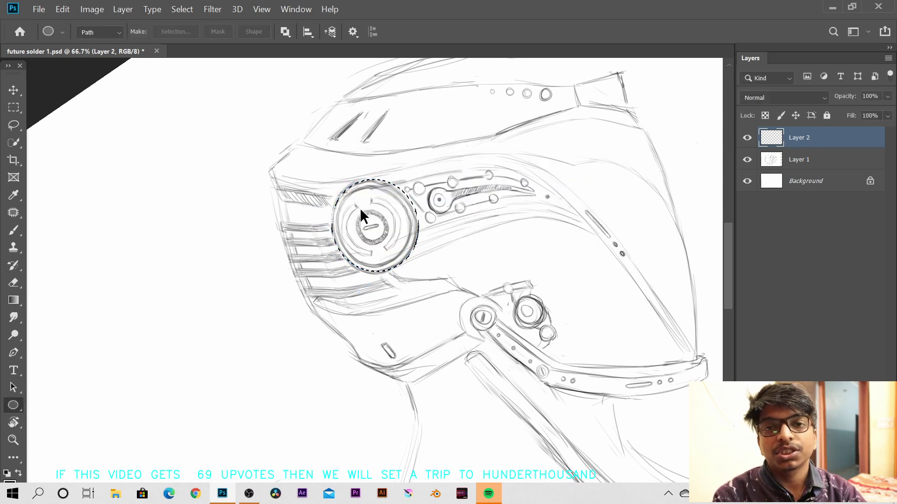
- Add a new layer above the arc slot copy and prepare an enlarged brush with white as the foreground colour
{"action": "key", "text": "e"}
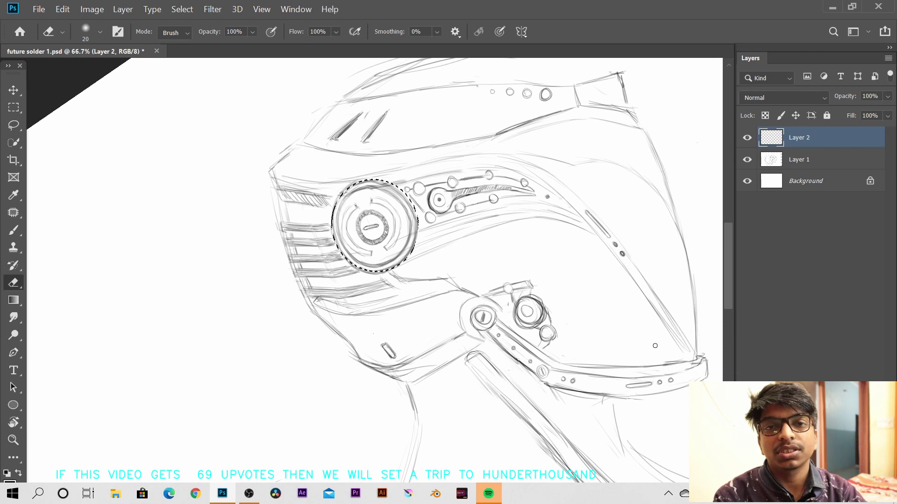
{"action": "key", "text": "ctrl+shift+alt+n"}
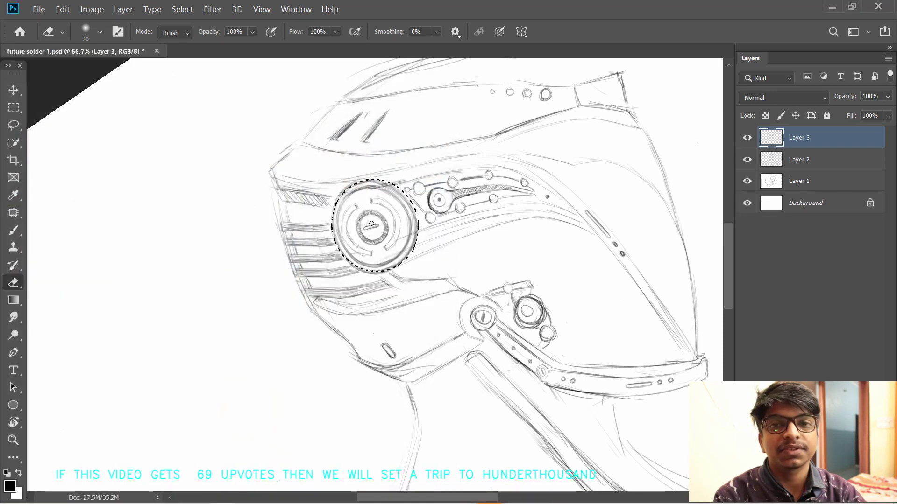
{"action": "key", "text": "b"}
{"action": "key", "text": "x"}
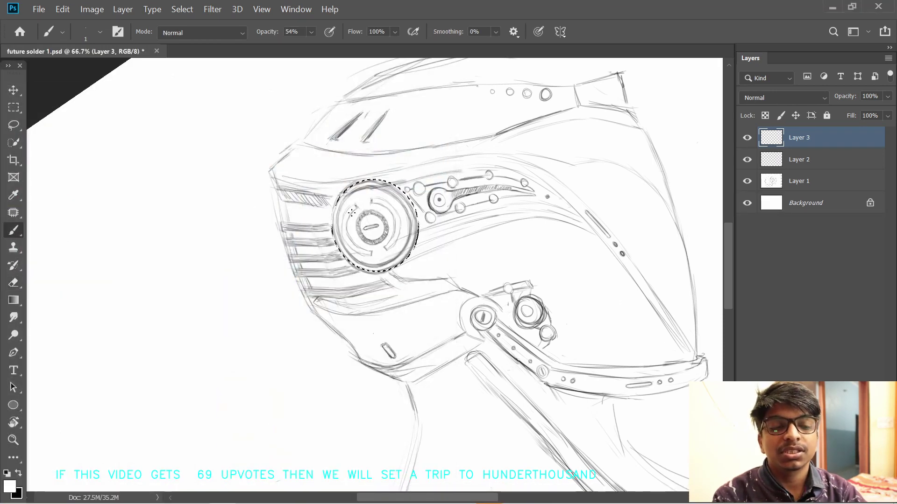
{"action": "key", "text": "p"}
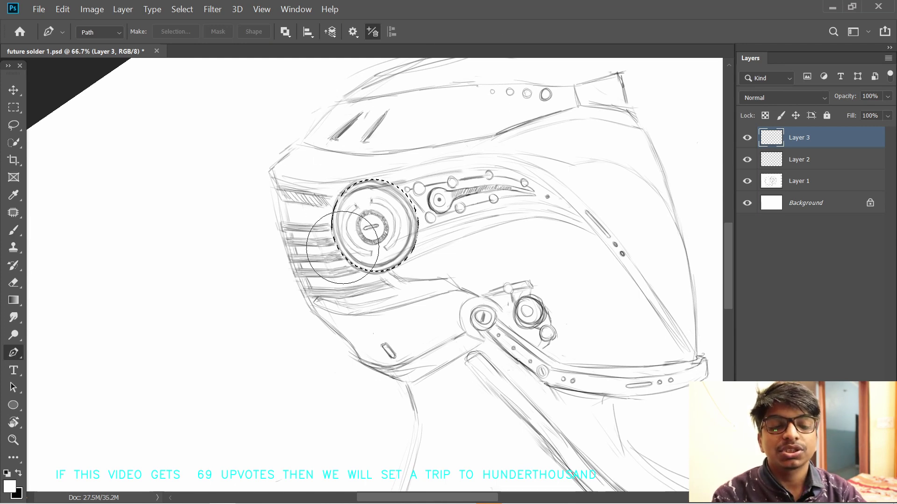
{"action": "key", "text": "b"}
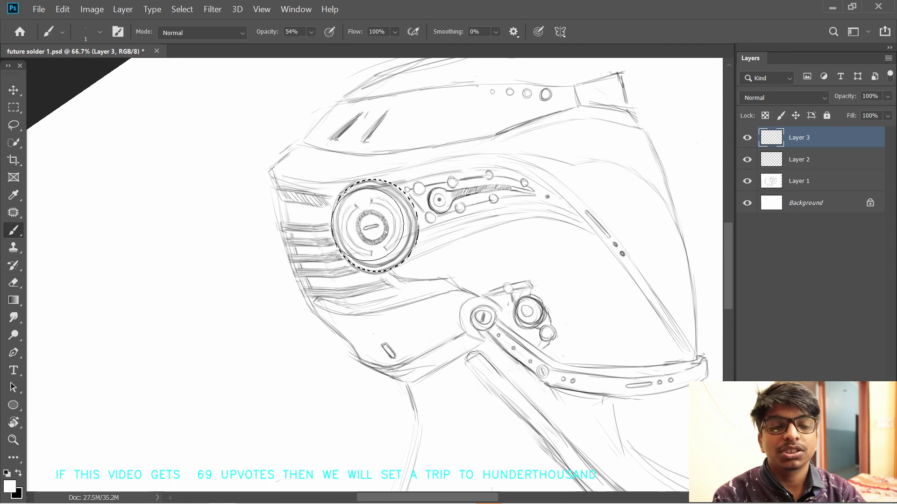
{"action": "key", "text": "["}
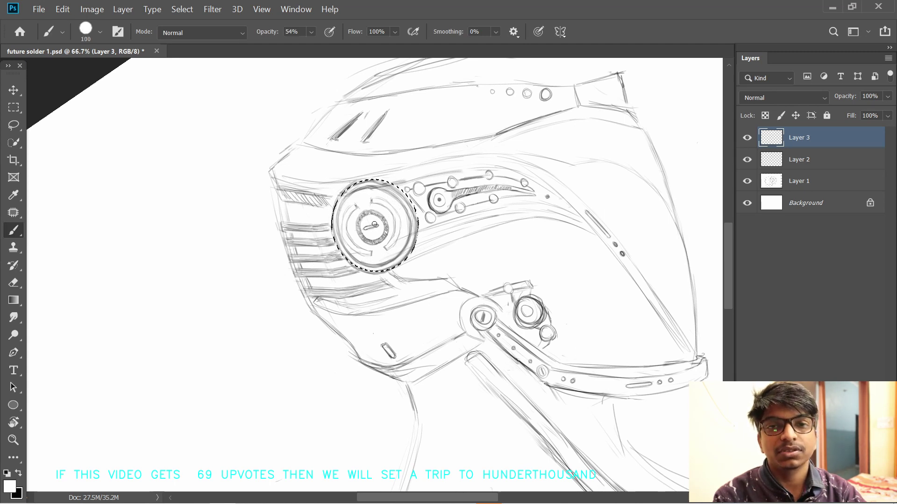
- Try painting white over the helmet's ear disc inside the circular selection with a 200 px brush
{"action": "key", "text": "]"}
{"action": "key", "text": "]"}
{"action": "key", "text": "]"}
{"action": "key", "text": "]"}
{"action": "mouse_move", "coordinate": [374, 223]}
{"action": "left_mouse_down"}
{"action": "mouse_move", "coordinate": [360, 208]}
{"action": "mouse_move", "coordinate": [413, 258]}
{"action": "mouse_move", "coordinate": [364, 256]}
{"action": "left_mouse_up"}
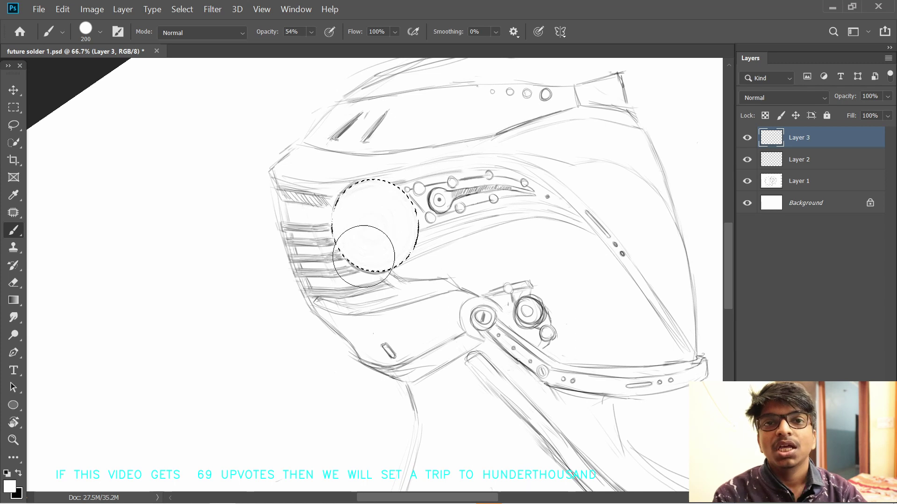
{"action": "key", "text": "grave"}
{"action": "mouse_move", "coordinate": [376, 212]}
{"action": "left_mouse_down"}
{"action": "mouse_move", "coordinate": [373, 229]}
{"action": "mouse_move", "coordinate": [379, 213]}
{"action": "left_mouse_up"}
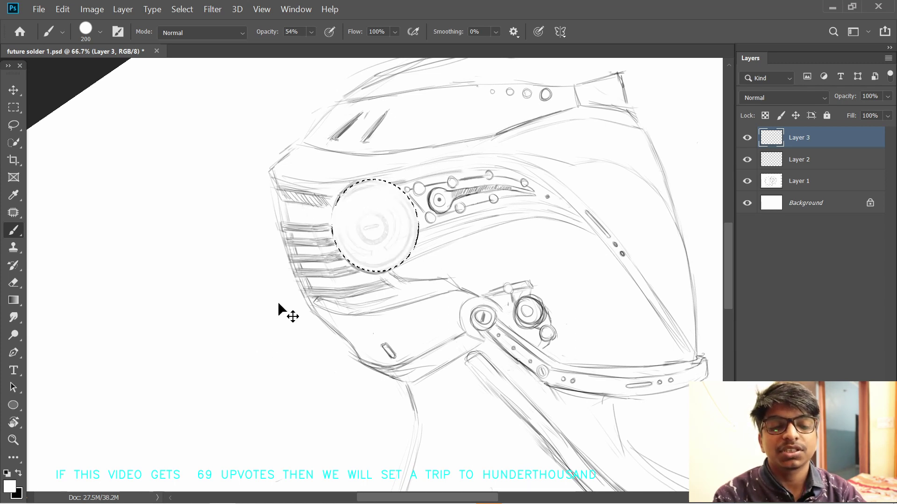
{"action": "key", "text": "ctrl+z"}
{"action": "key", "text": "ctrl+z"}
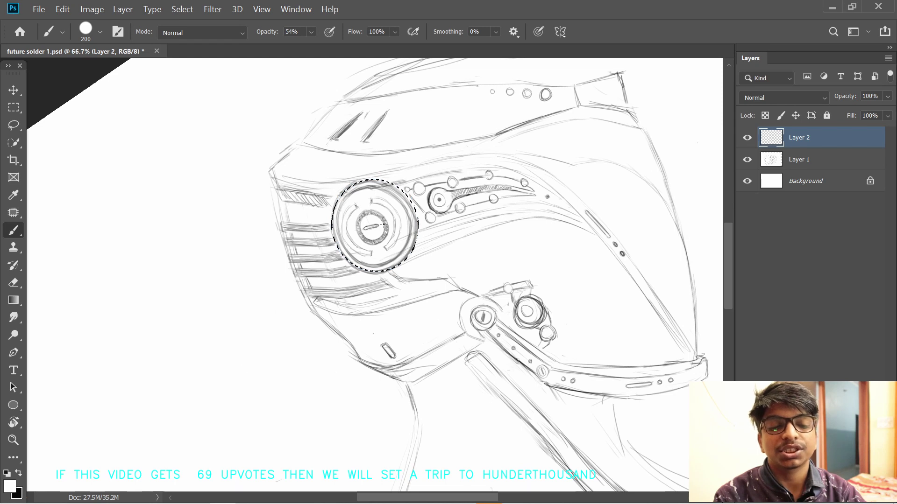
- Reduce the brush to a few pixels and try a thin black test stroke inside the circular selection
{"action": "key", "text": "x"}
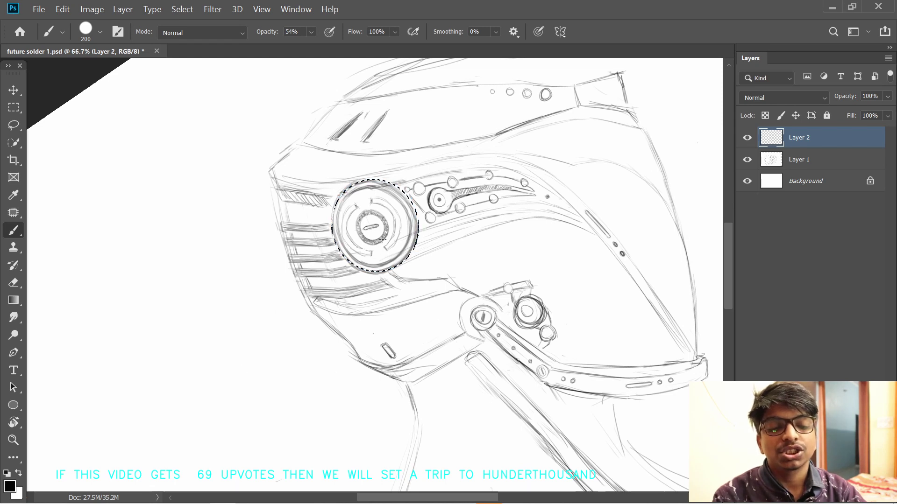
{"action": "key", "text": "x"}
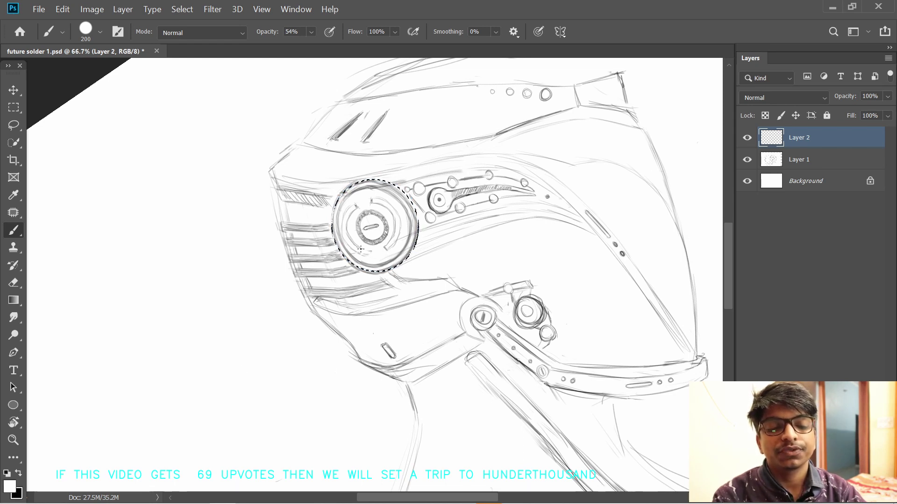
{"action": "key", "text": "bracketleft"}
{"action": "key", "text": "bracketleft"}
{"action": "key", "text": "bracketleft"}
{"action": "key", "text": "bracketleft"}
{"action": "key", "text": "bracketleft"}
{"action": "key", "text": "bracketleft"}
{"action": "key", "text": "bracketleft"}
{"action": "key", "text": "bracketleft"}
{"action": "key", "text": "bracketleft"}
{"action": "key", "text": "bracketleft"}
{"action": "key", "text": "bracketleft"}
{"action": "key", "text": "bracketleft"}
{"action": "key", "text": "bracketleft"}
{"action": "key", "text": "bracketleft"}
{"action": "key", "text": "bracketleft"}
{"action": "key", "text": "bracketleft"}
{"action": "key", "text": "bracketleft"}
{"action": "key", "text": "bracketleft"}
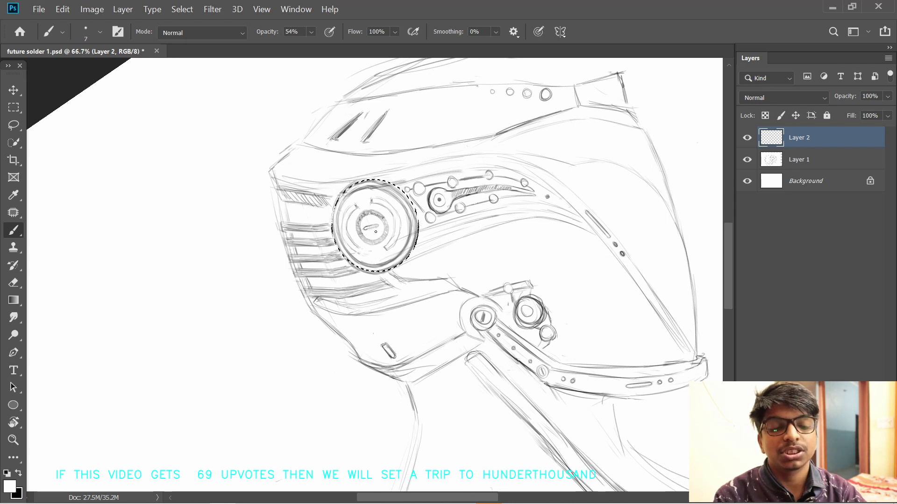
{"action": "key", "text": "x"}
{"action": "left_click_drag", "start_coordinate": [363, 229], "coordinate": [373, 255]}
{"action": "key", "text": "ctrl+z"}
{"action": "key", "text": "bracketleft"}
{"action": "key", "text": "bracketleft"}
{"action": "key", "text": "bracketleft"}
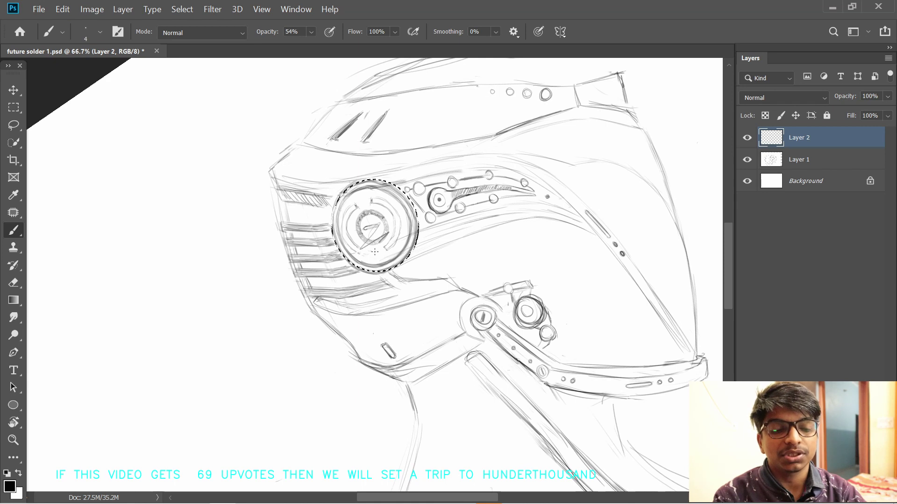
{"action": "key", "text": "bracketright"}
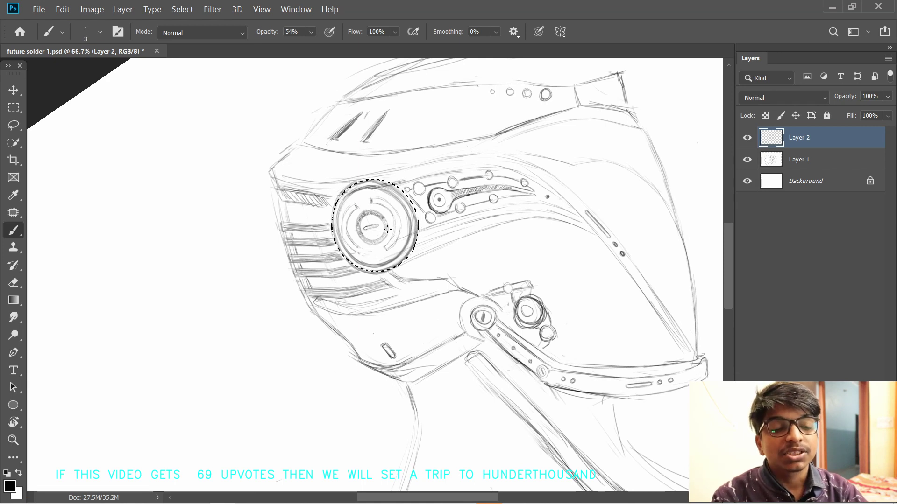
- Fill the circular selection with white, shade its rim in black with a 15 px brush, and clear the selection
{"action": "key", "text": "x"}
{"action": "key", "text": "alt+BackSpace"}
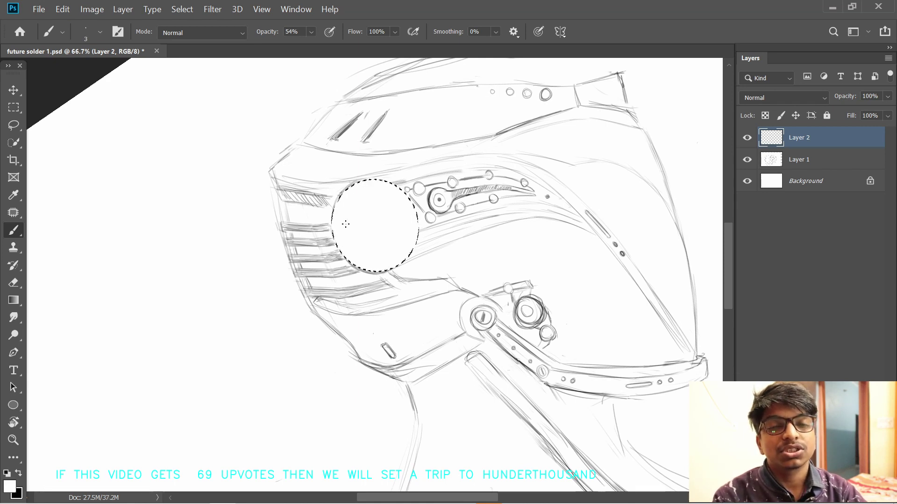
{"action": "key", "text": "bracketright"}
{"action": "key", "text": "bracketright"}
{"action": "key", "text": "bracketright"}
{"action": "key", "text": "bracketright"}
{"action": "key", "text": "bracketright"}
{"action": "key", "text": "bracketright"}
{"action": "key", "text": "bracketright"}
{"action": "key", "text": "bracketright"}
{"action": "key", "text": "x"}
{"action": "mouse_move", "coordinate": [335, 238]}
{"action": "left_mouse_down"}
{"action": "mouse_move", "coordinate": [343, 258]}
{"action": "mouse_move", "coordinate": [367, 270]}
{"action": "left_mouse_up"}
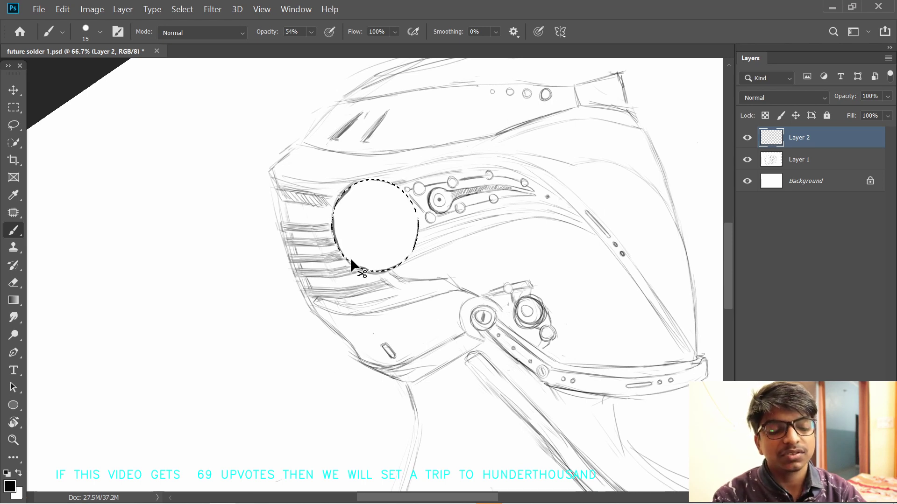
{"action": "key", "text": "ctrl+d"}
{"action": "left_click_drag", "start_coordinate": [407, 198], "coordinate": [415, 219]}
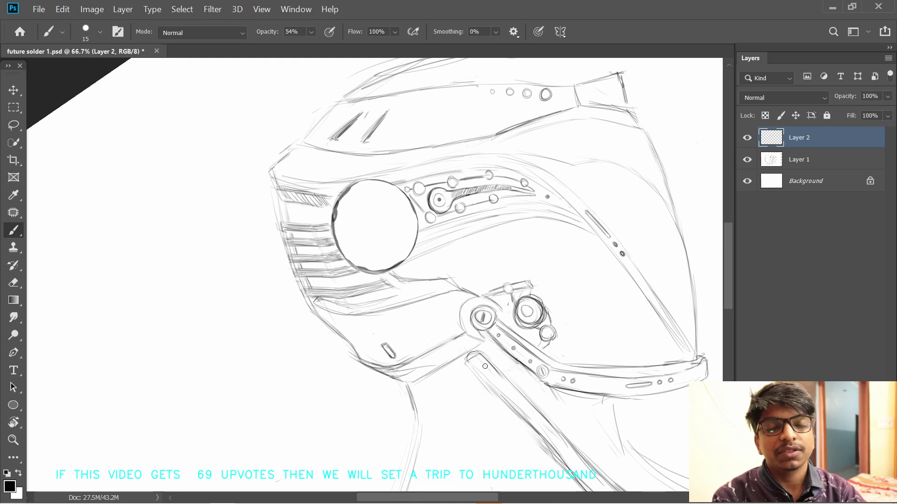
{"action": "key", "text": "super"}
{"action": "left_click", "coordinate": [249, 494]}
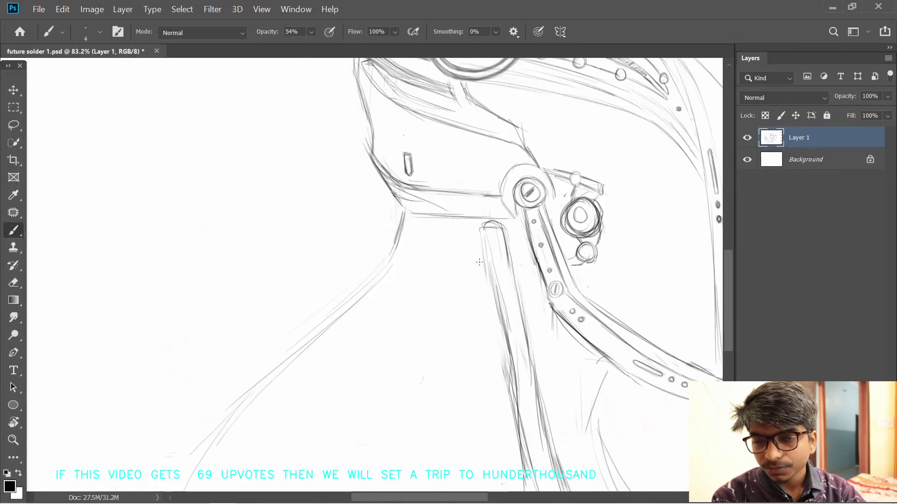
- Draw two small rivet circles on the helmet's jaw plate above the slot
{"action": "left_click_drag", "start_coordinate": [446, 226], "coordinate": [322, 304]}
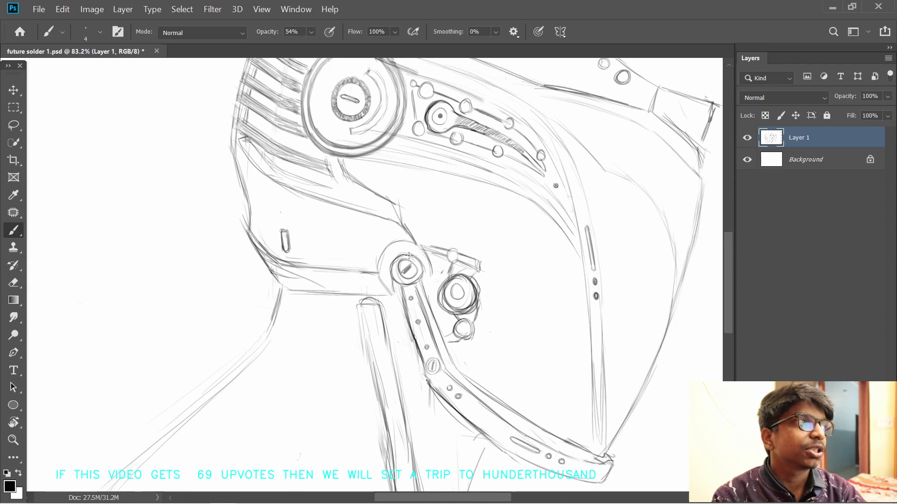
{"action": "left_click_drag", "start_coordinate": [276, 187], "coordinate": [291, 194]}
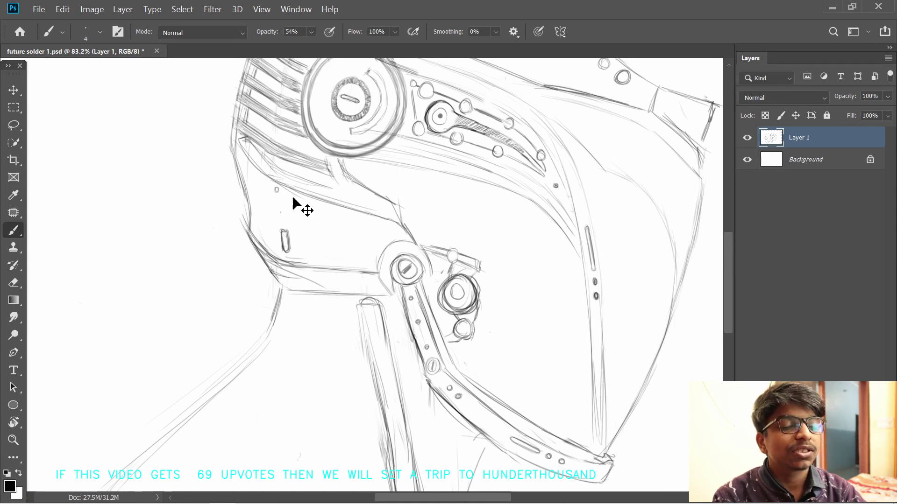
- Erase the neck tube's heavy lower lines and its rounded upper end, leaving faint guide lines
{"action": "scroll", "coordinate": [345, 266], "scroll_direction": "down", "scroll_amount": 3}
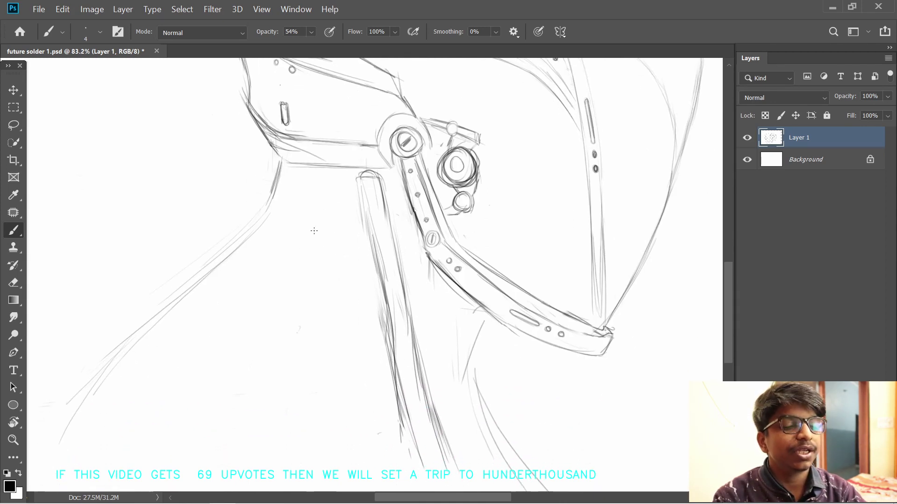
{"action": "left_click_drag", "start_coordinate": [311, 238], "coordinate": [296, 214]}
{"action": "left_click_drag", "start_coordinate": [411, 427], "coordinate": [344, 234]}
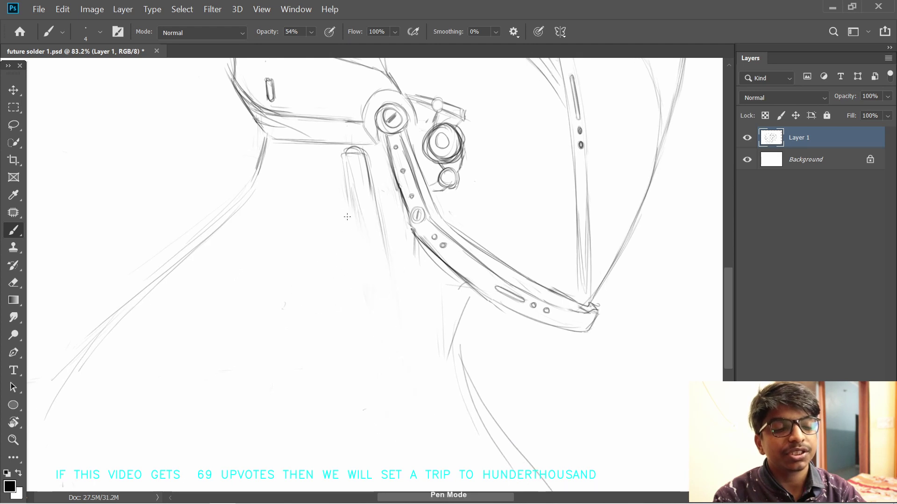
{"action": "mouse_move", "coordinate": [370, 158]}
{"action": "left_mouse_down"}
{"action": "mouse_move", "coordinate": [329, 179]}
{"action": "mouse_move", "coordinate": [358, 170]}
{"action": "mouse_move", "coordinate": [340, 154]}
{"action": "left_mouse_up"}
{"action": "key", "text": "ctrl+z"}
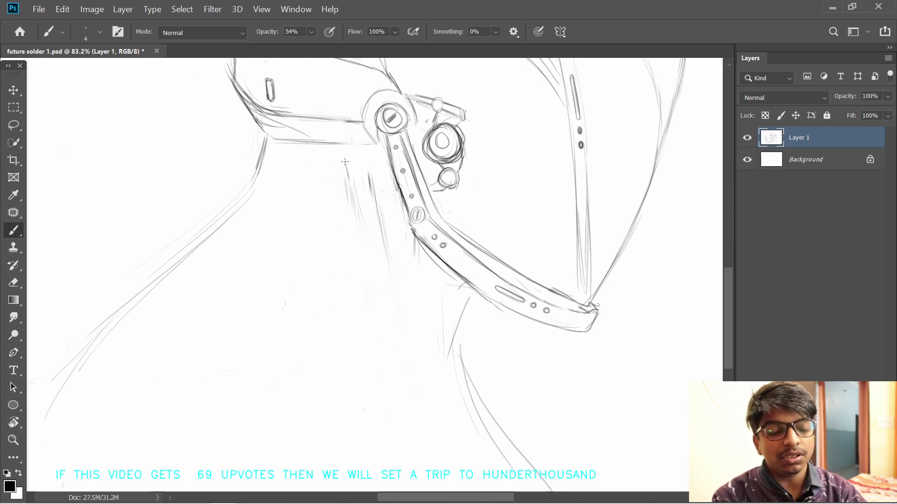
- Draw a rounded, hatched cap at the neck tube's upper end and a rectangular band directly below it
{"action": "mouse_move", "coordinate": [347, 176]}
{"action": "left_mouse_down"}
{"action": "mouse_move", "coordinate": [368, 172]}
{"action": "mouse_move", "coordinate": [352, 155]}
{"action": "left_mouse_up"}
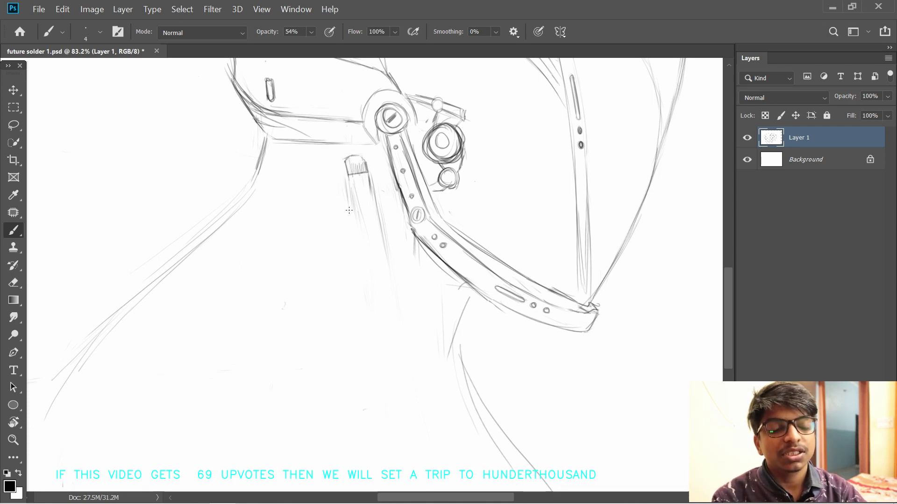
{"action": "key", "text": "ctrl+z"}
{"action": "key", "text": "ctrl+z"}
{"action": "left_click_drag", "start_coordinate": [373, 173], "coordinate": [343, 176]}
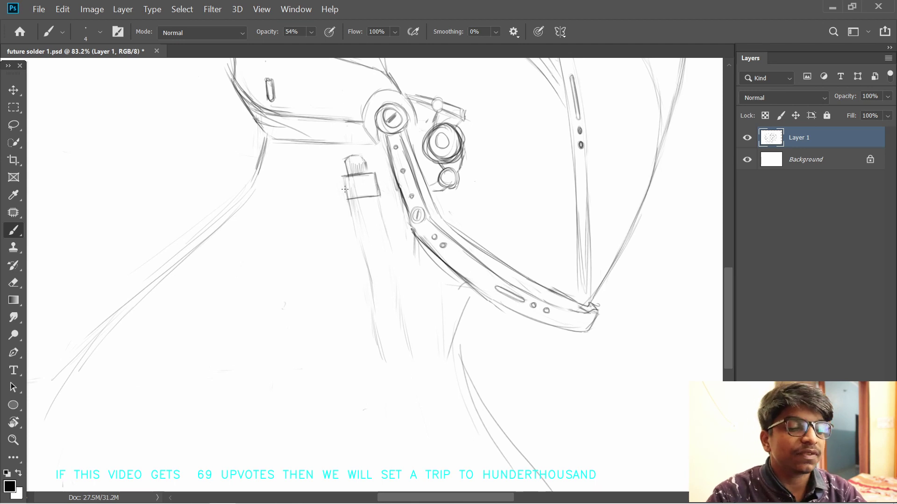
- Strengthen the first band's outline and draw three more rectangular bands spaced down the neck tube
{"action": "mouse_move", "coordinate": [344, 178]}
{"action": "left_mouse_down"}
{"action": "mouse_move", "coordinate": [369, 174]}
{"action": "mouse_move", "coordinate": [345, 200]}
{"action": "mouse_move", "coordinate": [357, 199]}
{"action": "mouse_move", "coordinate": [369, 194]}
{"action": "mouse_move", "coordinate": [353, 170]}
{"action": "mouse_move", "coordinate": [346, 179]}
{"action": "mouse_move", "coordinate": [376, 176]}
{"action": "mouse_move", "coordinate": [351, 196]}
{"action": "left_mouse_up"}
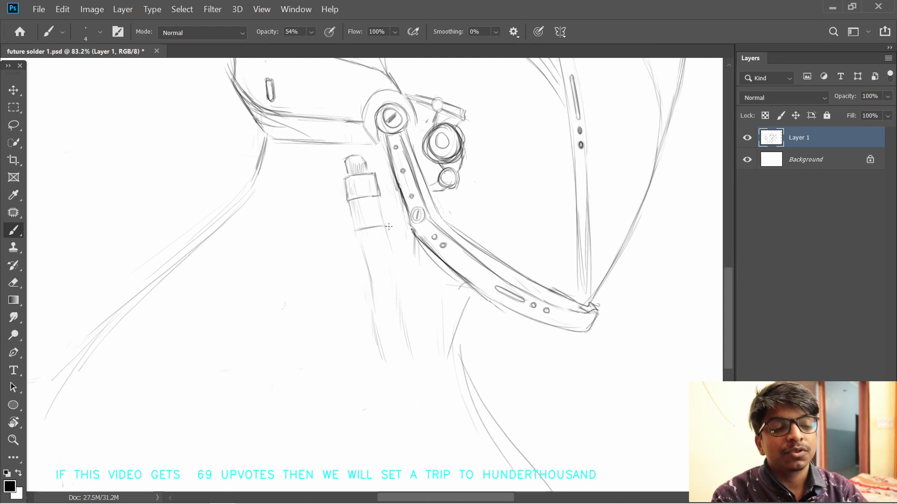
{"action": "left_click_drag", "start_coordinate": [352, 233], "coordinate": [359, 255]}
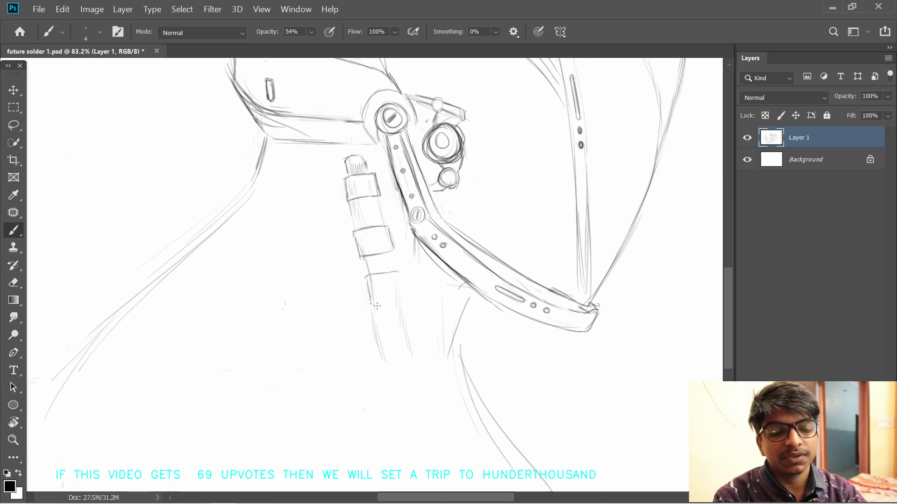
{"action": "mouse_move", "coordinate": [399, 270]}
{"action": "left_mouse_down"}
{"action": "mouse_move", "coordinate": [383, 325]}
{"action": "mouse_move", "coordinate": [369, 301]}
{"action": "left_mouse_up"}
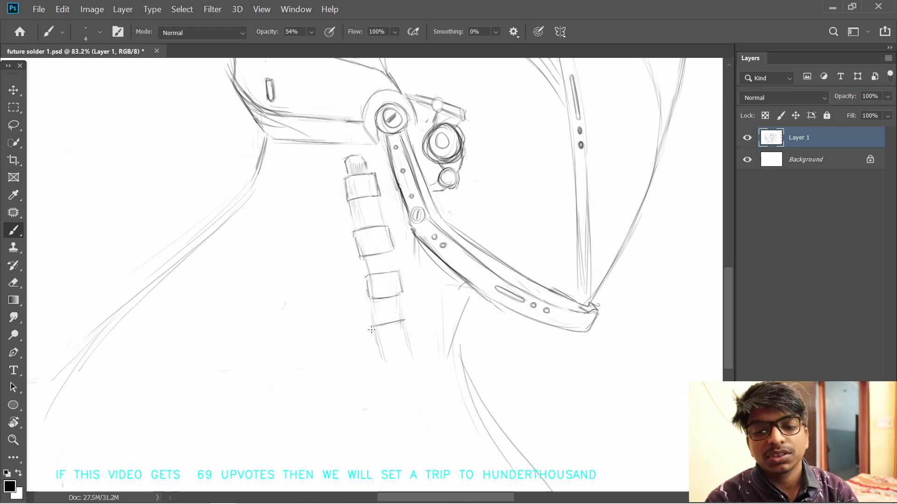
{"action": "mouse_move", "coordinate": [369, 325]}
{"action": "left_mouse_down"}
{"action": "mouse_move", "coordinate": [376, 361]}
{"action": "mouse_move", "coordinate": [412, 353]}
{"action": "left_mouse_up"}
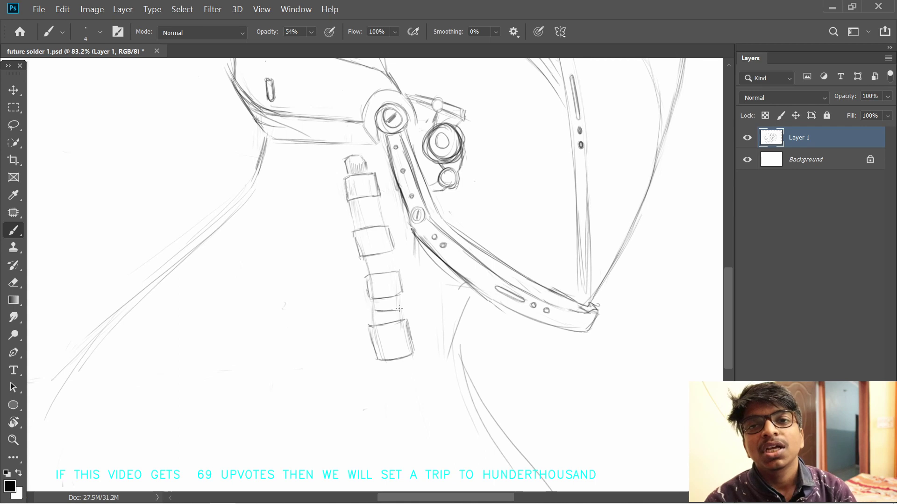
- Draw narrow ring segments in the gaps between the neck tube's bands
{"action": "left_click_drag", "start_coordinate": [399, 307], "coordinate": [401, 296]}
{"action": "left_click_drag", "start_coordinate": [372, 301], "coordinate": [374, 312]}
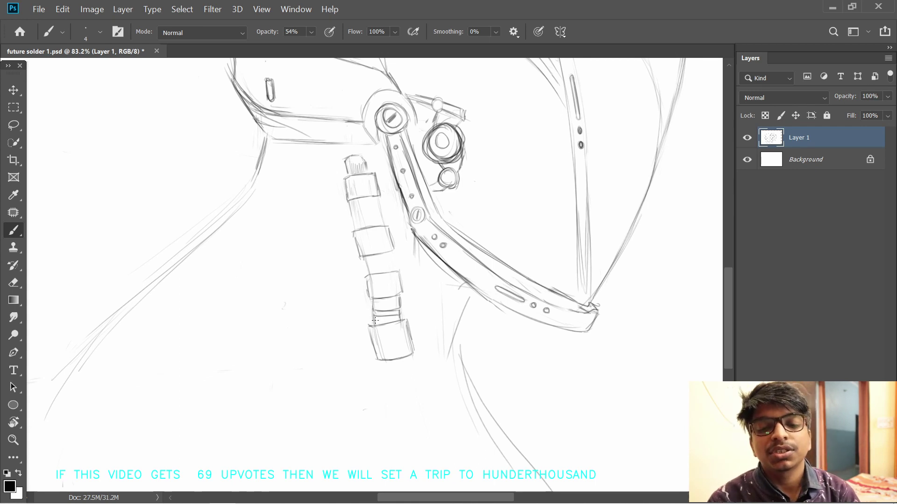
{"action": "left_click_drag", "start_coordinate": [367, 264], "coordinate": [389, 260]}
{"action": "mouse_move", "coordinate": [390, 253]}
{"action": "left_mouse_down"}
{"action": "mouse_move", "coordinate": [395, 272]}
{"action": "mouse_move", "coordinate": [376, 276]}
{"action": "mouse_move", "coordinate": [395, 272]}
{"action": "left_mouse_up"}
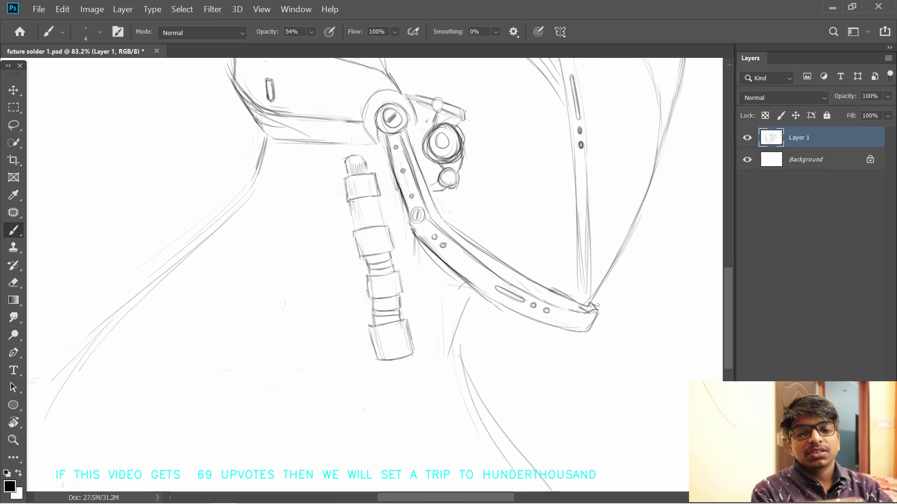
{"action": "left_click_drag", "start_coordinate": [348, 209], "coordinate": [381, 214]}
{"action": "left_click_drag", "start_coordinate": [379, 213], "coordinate": [384, 227]}
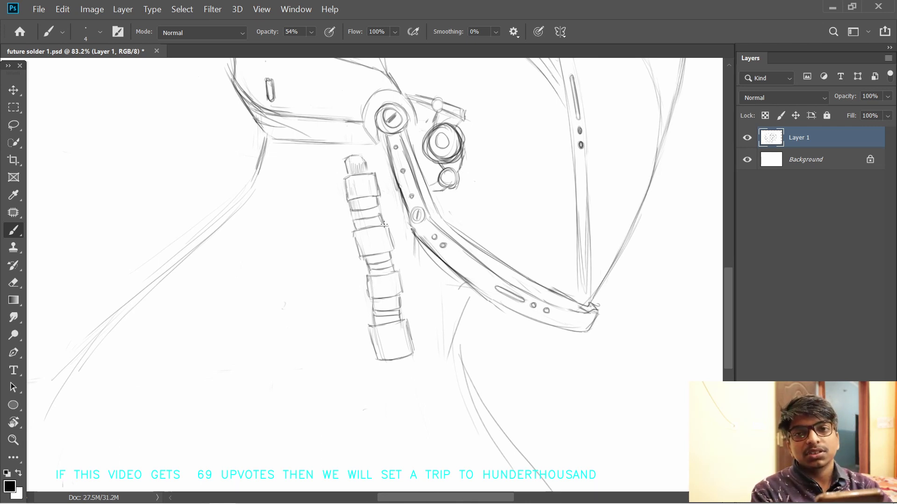
{"action": "left_click_drag", "start_coordinate": [348, 194], "coordinate": [352, 230]}
- Try moving the neck tube's lowest band up and shortening it with a lasso selection and Free Transform
{"action": "key", "text": "l"}
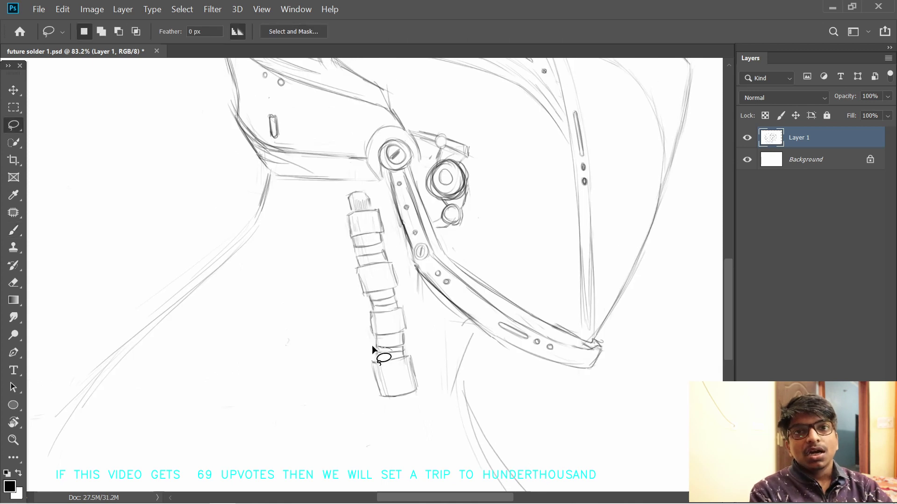
{"action": "mouse_move", "coordinate": [372, 345]}
{"action": "left_mouse_down"}
{"action": "mouse_move", "coordinate": [445, 355]}
{"action": "mouse_move", "coordinate": [411, 347]}
{"action": "left_mouse_up"}
{"action": "key", "text": "ctrl+t"}
{"action": "left_click_drag", "start_coordinate": [404, 378], "coordinate": [406, 374]}
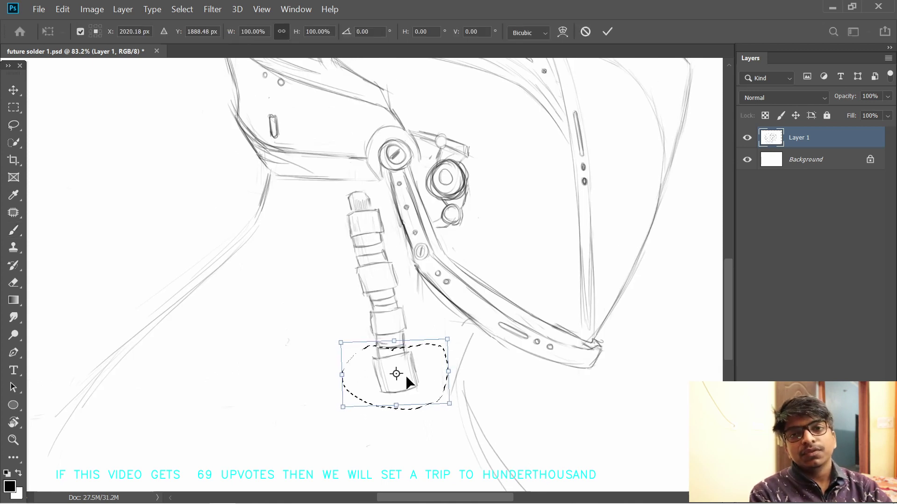
{"action": "left_click_drag", "start_coordinate": [397, 405], "coordinate": [396, 394]}
{"action": "key", "text": "Return"}
{"action": "key", "text": "ctrl+d"}
- Try scaling down the neck tube's lower two bands together with Free Transform, and undo the recent transforms
{"action": "mouse_move", "coordinate": [351, 315]}
{"action": "left_mouse_down"}
{"action": "mouse_move", "coordinate": [421, 309]}
{"action": "mouse_move", "coordinate": [388, 308]}
{"action": "left_mouse_up"}
{"action": "key", "text": "ctrl+t"}
{"action": "mouse_move", "coordinate": [388, 409]}
{"action": "left_mouse_down"}
{"action": "mouse_move", "coordinate": [393, 383]}
{"action": "mouse_move", "coordinate": [401, 396]}
{"action": "mouse_move", "coordinate": [428, 391]}
{"action": "left_mouse_up"}
{"action": "left_click_drag", "start_coordinate": [434, 299], "coordinate": [434, 298]}
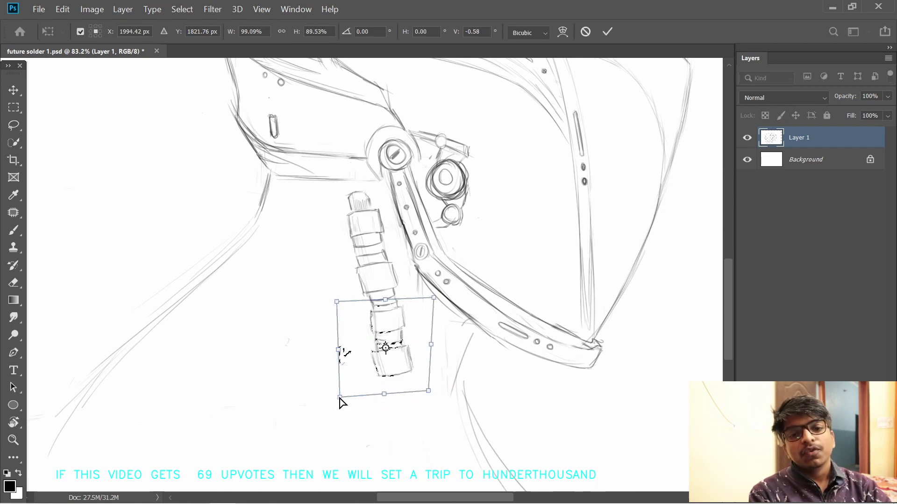
{"action": "left_click_drag", "start_coordinate": [340, 397], "coordinate": [348, 395]}
{"action": "key", "text": "Return"}
{"action": "key", "text": "ctrl+d"}
{"action": "mouse_move", "coordinate": [361, 344]}
{"action": "left_mouse_down"}
{"action": "mouse_move", "coordinate": [322, 296]}
{"action": "mouse_move", "coordinate": [342, 332]}
{"action": "left_mouse_up"}
{"action": "key", "text": "ctrl+z"}
{"action": "key", "text": "ctrl+z"}
{"action": "key", "text": "ctrl+z"}
{"action": "key", "text": "ctrl+z"}
{"action": "key", "text": "ctrl+z"}
{"action": "key", "text": "ctrl+z"}
- Shrink the lassoed lowest band, move it up against the rings above with Free Transform, and clear the selection
{"action": "key", "text": "ctrl+t"}
{"action": "mouse_move", "coordinate": [385, 357]}
{"action": "left_mouse_down"}
{"action": "mouse_move", "coordinate": [394, 359]}
{"action": "mouse_move", "coordinate": [371, 354]}
{"action": "mouse_move", "coordinate": [381, 367]}
{"action": "left_mouse_up"}
{"action": "key", "text": "Return"}
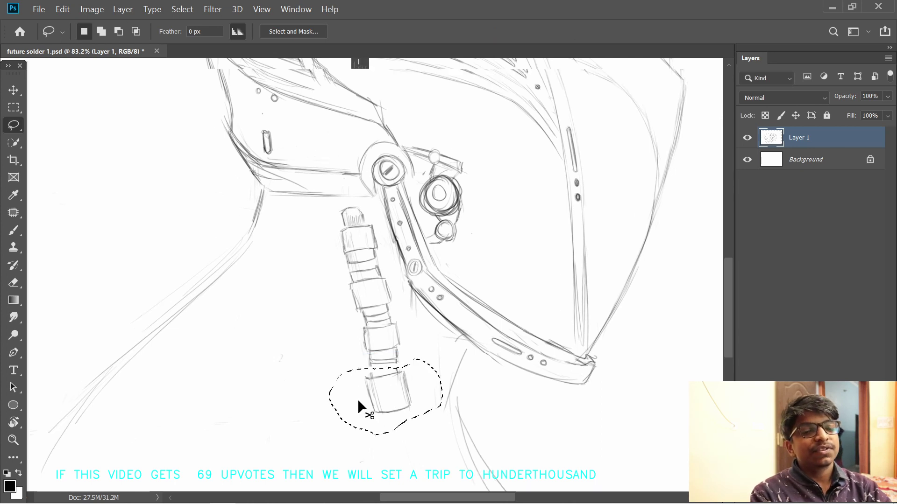
{"action": "key", "text": "ctrl+t"}
{"action": "left_click_drag", "start_coordinate": [374, 421], "coordinate": [374, 409]}
{"action": "left_click_drag", "start_coordinate": [388, 372], "coordinate": [386, 368]}
{"action": "left_click_drag", "start_coordinate": [318, 346], "coordinate": [318, 343]}
{"action": "left_click_drag", "start_coordinate": [317, 408], "coordinate": [306, 406]}
{"action": "key", "text": "Return"}
{"action": "key", "text": "ctrl+d"}
- Extend the neck tube downward with a narrow ringed section and a fifth rectangular band, darkening their outlines
{"action": "mouse_move", "coordinate": [296, 360]}
{"action": "left_mouse_down"}
{"action": "mouse_move", "coordinate": [265, 294]}
{"action": "mouse_move", "coordinate": [265, 306]}
{"action": "mouse_move", "coordinate": [292, 309]}
{"action": "left_mouse_up"}
{"action": "key", "text": "e"}
{"action": "key", "text": "b"}
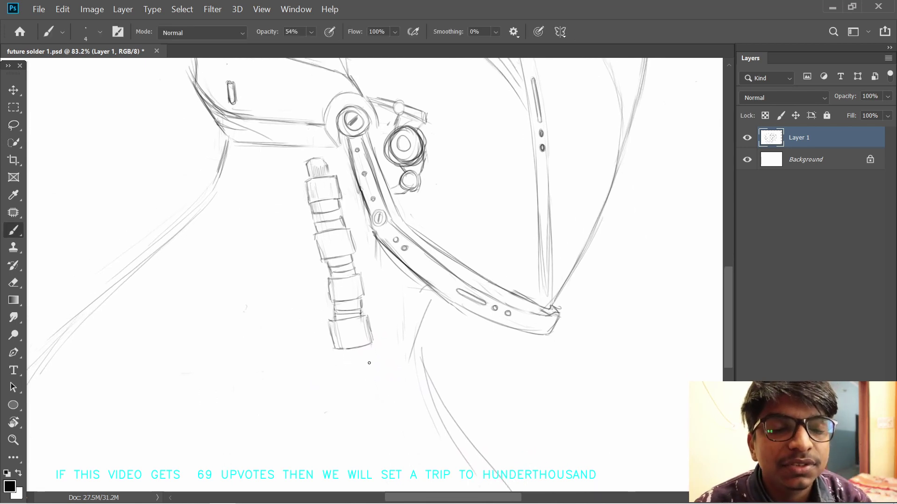
{"action": "mouse_move", "coordinate": [363, 348]}
{"action": "left_mouse_down"}
{"action": "mouse_move", "coordinate": [374, 373]}
{"action": "mouse_move", "coordinate": [350, 365]}
{"action": "left_mouse_up"}
{"action": "mouse_move", "coordinate": [373, 360]}
{"action": "left_mouse_down"}
{"action": "mouse_move", "coordinate": [339, 364]}
{"action": "mouse_move", "coordinate": [370, 363]}
{"action": "mouse_move", "coordinate": [354, 389]}
{"action": "left_mouse_up"}
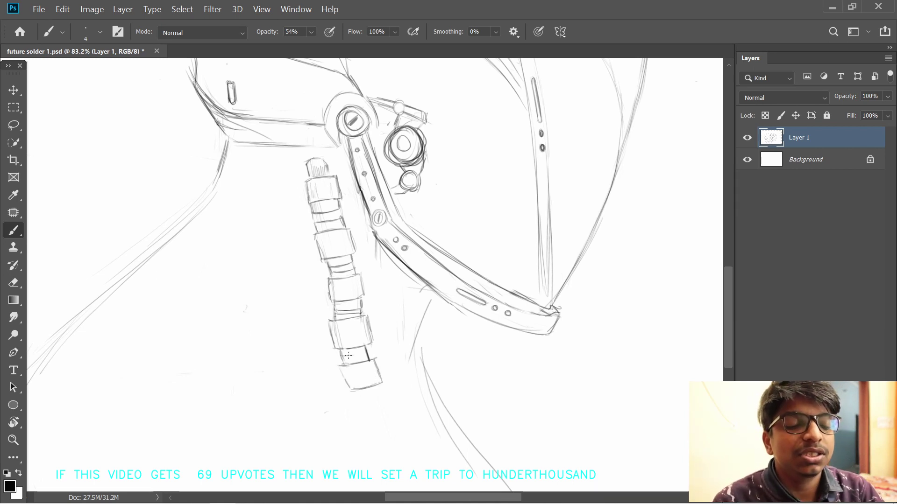
{"action": "mouse_move", "coordinate": [343, 356]}
{"action": "left_mouse_down"}
{"action": "mouse_move", "coordinate": [366, 348]}
{"action": "mouse_move", "coordinate": [257, 296]}
{"action": "left_mouse_up"}
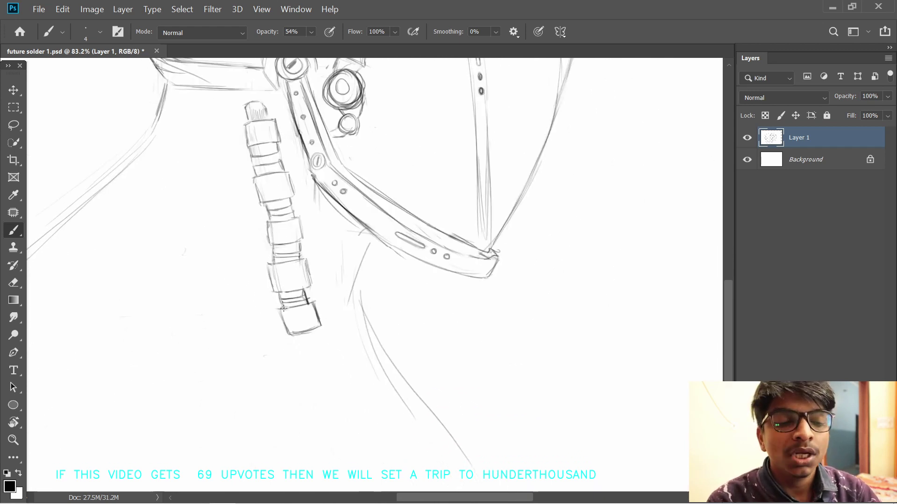
{"action": "left_click_drag", "start_coordinate": [272, 341], "coordinate": [274, 304]}
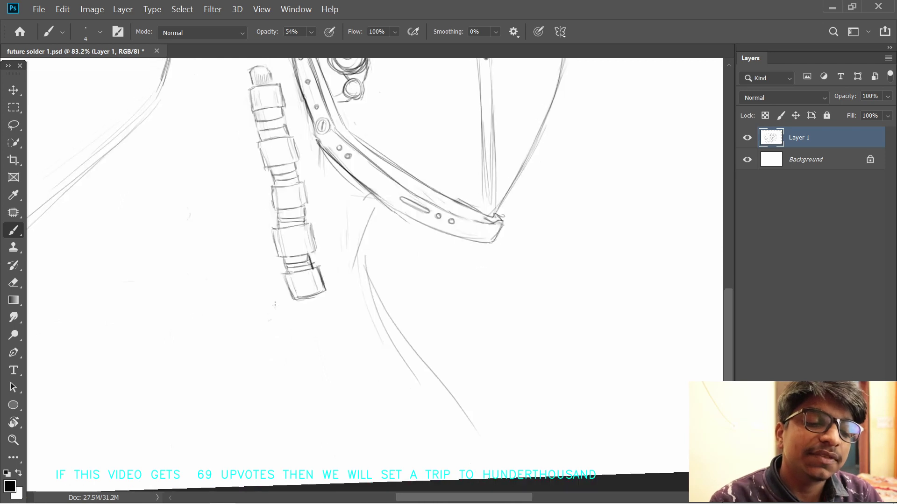
- Erase the old neck guide lines running down from the short stub under the helmet's jaw plate
{"action": "left_click_drag", "start_coordinate": [206, 277], "coordinate": [294, 413]}
{"action": "mouse_move", "coordinate": [281, 216]}
{"action": "left_mouse_down"}
{"action": "mouse_move", "coordinate": [306, 342]}
{"action": "mouse_move", "coordinate": [320, 276]}
{"action": "left_mouse_up"}
{"action": "key", "text": "r"}
{"action": "mouse_move", "coordinate": [311, 281]}
{"action": "left_mouse_down"}
{"action": "mouse_move", "coordinate": [344, 270]}
{"action": "mouse_move", "coordinate": [288, 288]}
{"action": "left_mouse_up"}
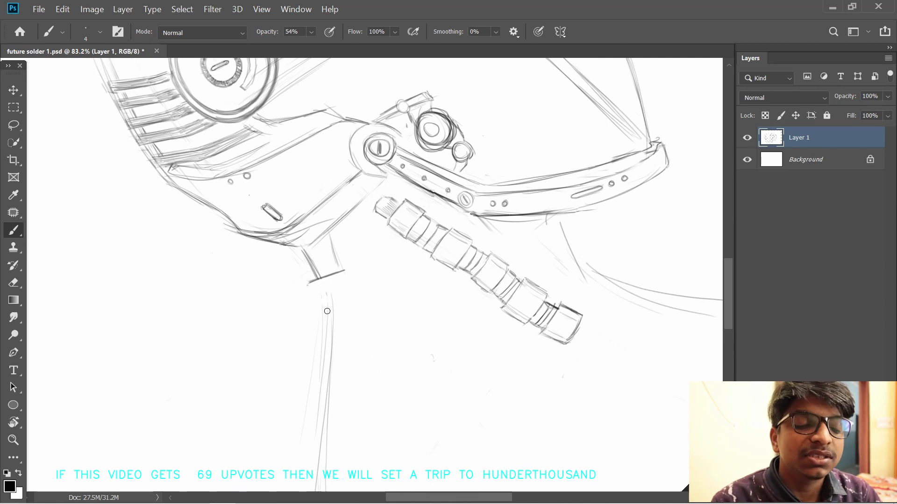
{"action": "left_click_drag", "start_coordinate": [326, 310], "coordinate": [329, 392]}
{"action": "key", "text": "r"}
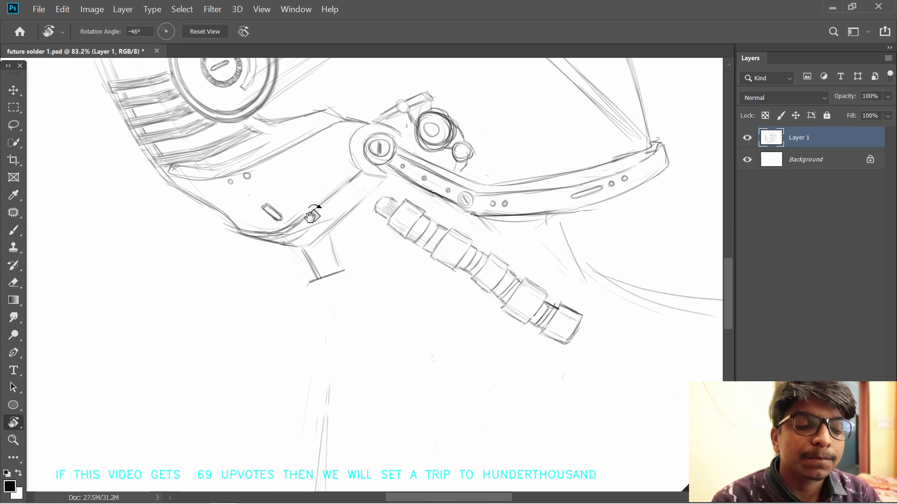
{"action": "left_click_drag", "start_coordinate": [317, 290], "coordinate": [314, 257]}
{"action": "left_click_drag", "start_coordinate": [230, 348], "coordinate": [266, 308]}
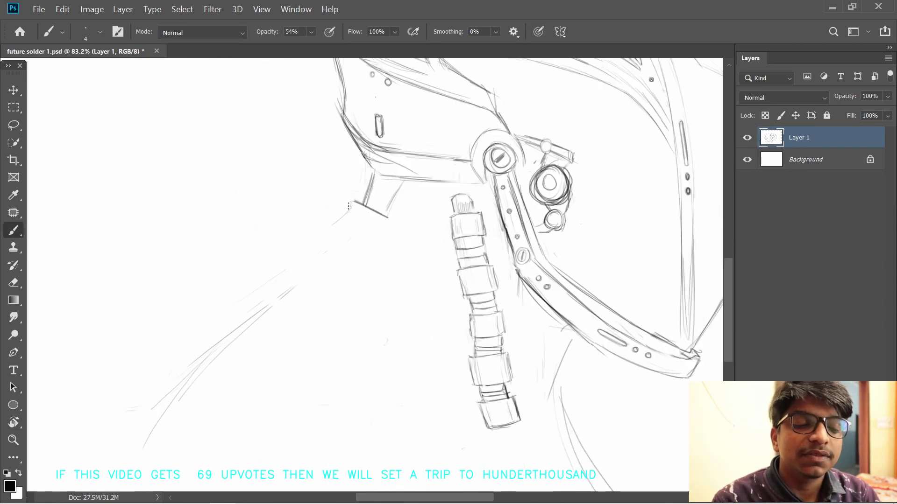
{"action": "left_click_drag", "start_coordinate": [328, 225], "coordinate": [257, 314]}
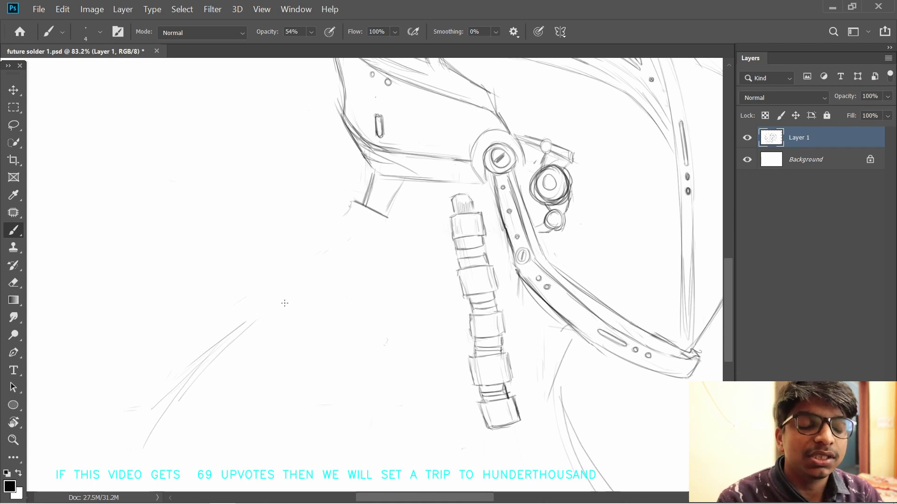
- Draw a single curved line from the stub's lower edge downward as the back edge of a neck support
{"action": "key", "text": "r"}
{"action": "mouse_move", "coordinate": [371, 196]}
{"action": "left_mouse_down"}
{"action": "mouse_move", "coordinate": [344, 198]}
{"action": "mouse_move", "coordinate": [294, 305]}
{"action": "left_mouse_up"}
{"action": "left_click_drag", "start_coordinate": [387, 263], "coordinate": [372, 188]}
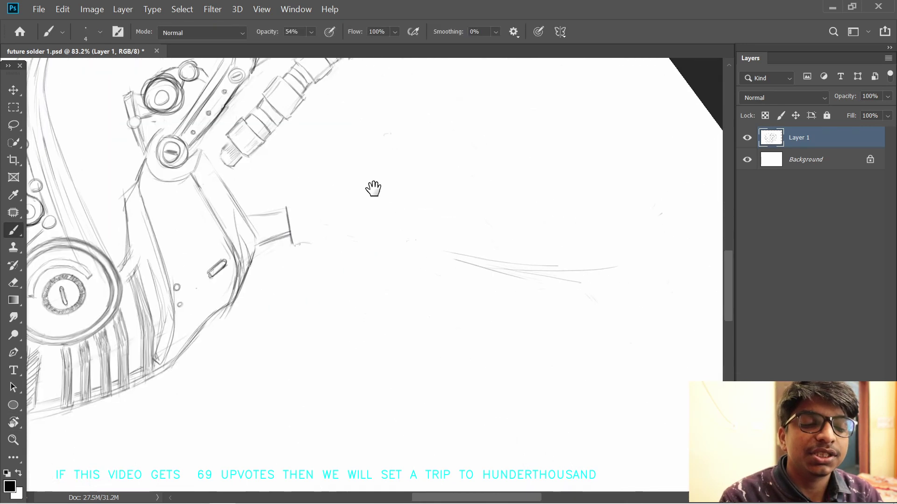
{"action": "key", "text": "r"}
{"action": "mouse_move", "coordinate": [313, 240]}
{"action": "left_mouse_down"}
{"action": "mouse_move", "coordinate": [304, 258]}
{"action": "mouse_move", "coordinate": [414, 224]}
{"action": "left_mouse_up"}
{"action": "key", "text": "ctrl+z"}
{"action": "key", "text": "ctrl+z"}
{"action": "left_click_drag", "start_coordinate": [290, 261], "coordinate": [424, 224]}
{"action": "key", "text": "ctrl+z"}
{"action": "key", "text": "r"}
{"action": "mouse_move", "coordinate": [405, 171]}
{"action": "left_mouse_down"}
{"action": "mouse_move", "coordinate": [432, 182]}
{"action": "mouse_move", "coordinate": [416, 350]}
{"action": "left_mouse_up"}
{"action": "mouse_move", "coordinate": [361, 353]}
{"action": "left_mouse_down"}
{"action": "mouse_move", "coordinate": [301, 310]}
{"action": "mouse_move", "coordinate": [343, 277]}
{"action": "mouse_move", "coordinate": [375, 279]}
{"action": "left_mouse_up"}
- Sketch a flared four-sided plate below the back curve, with a slanted back edge, an arched lower edge and a curved front edge
{"action": "left_click_drag", "start_coordinate": [299, 298], "coordinate": [311, 281]}
{"action": "mouse_move", "coordinate": [384, 265]}
{"action": "left_mouse_down"}
{"action": "mouse_move", "coordinate": [345, 271]}
{"action": "mouse_move", "coordinate": [394, 269]}
{"action": "left_mouse_up"}
{"action": "mouse_move", "coordinate": [336, 280]}
{"action": "left_mouse_down"}
{"action": "mouse_move", "coordinate": [314, 316]}
{"action": "mouse_move", "coordinate": [285, 312]}
{"action": "left_mouse_up"}
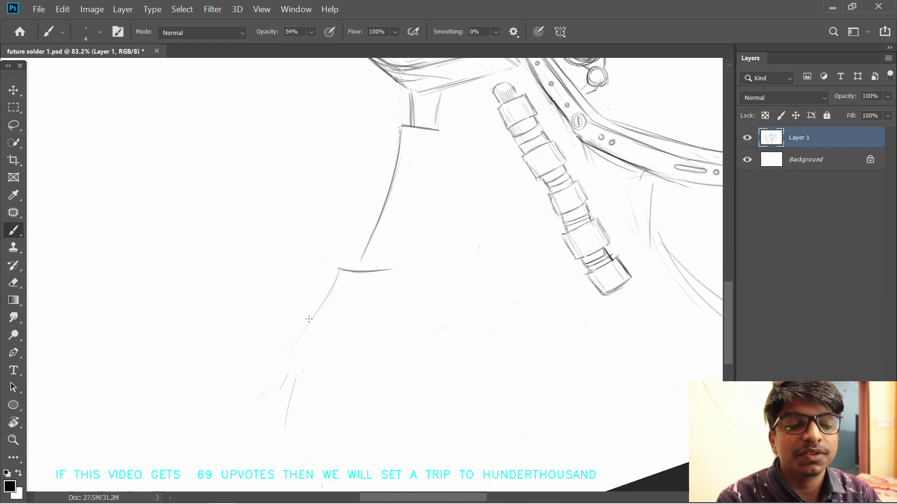
{"action": "key", "text": "super"}
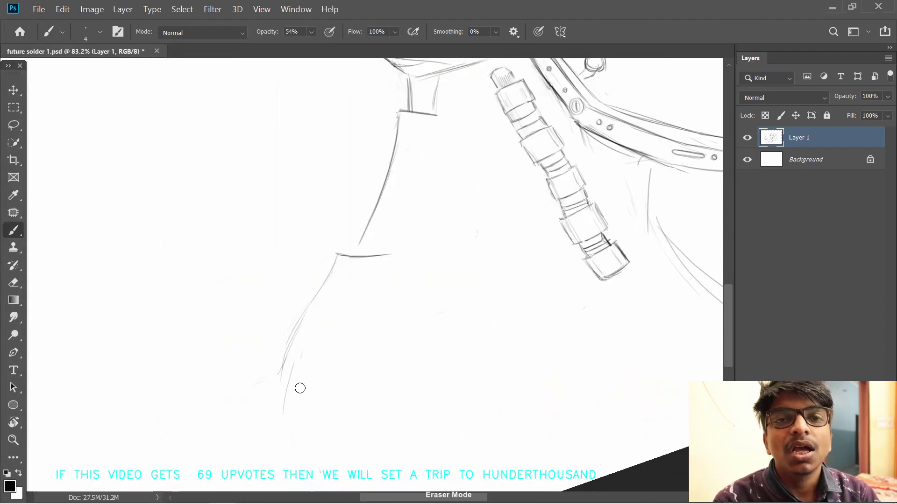
{"action": "mouse_move", "coordinate": [336, 341]}
{"action": "left_mouse_down"}
{"action": "mouse_move", "coordinate": [298, 351]}
{"action": "mouse_move", "coordinate": [365, 342]}
{"action": "mouse_move", "coordinate": [410, 349]}
{"action": "left_mouse_up"}
{"action": "key", "text": "ctrl+z"}
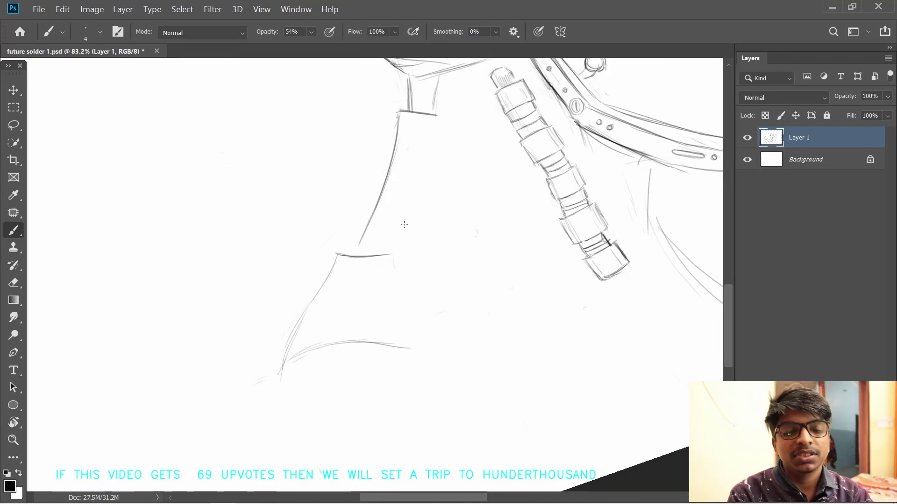
{"action": "left_click_drag", "start_coordinate": [396, 293], "coordinate": [411, 344]}
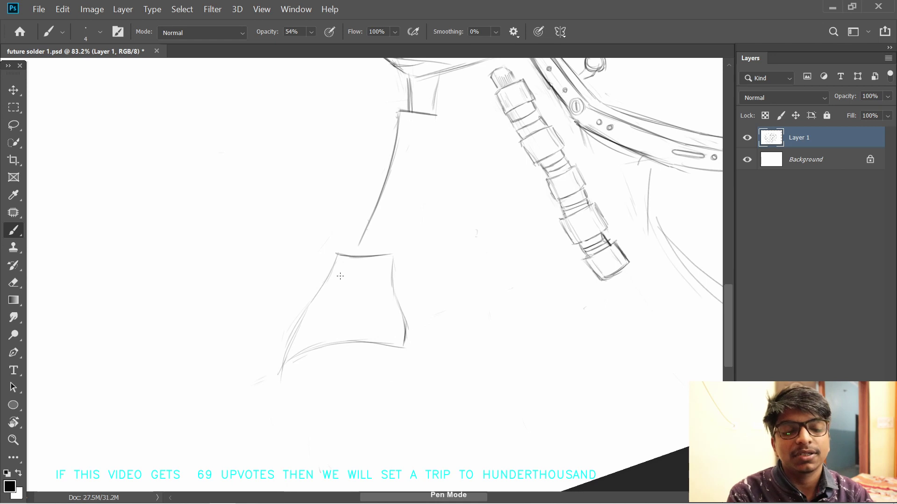
- Sketch a small capped knob on the neck support's back edge just below the stub
{"action": "left_click_drag", "start_coordinate": [378, 204], "coordinate": [371, 267]}
{"action": "left_click_drag", "start_coordinate": [343, 210], "coordinate": [342, 230]}
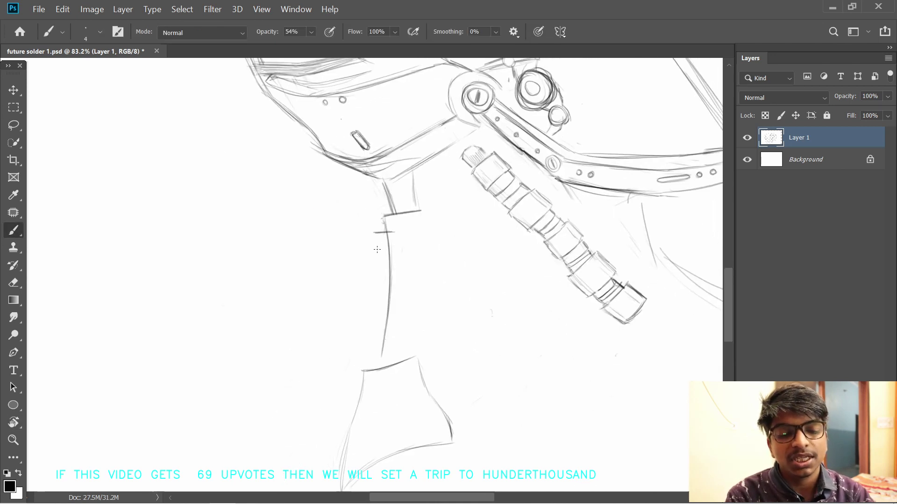
{"action": "mouse_move", "coordinate": [396, 253]}
{"action": "left_mouse_down"}
{"action": "mouse_move", "coordinate": [379, 253]}
{"action": "mouse_move", "coordinate": [388, 237]}
{"action": "mouse_move", "coordinate": [380, 259]}
{"action": "mouse_move", "coordinate": [376, 239]}
{"action": "left_mouse_up"}
{"action": "key", "text": "ctrl+z"}
{"action": "mouse_move", "coordinate": [358, 284]}
{"action": "left_mouse_down"}
{"action": "mouse_move", "coordinate": [388, 278]}
{"action": "mouse_move", "coordinate": [396, 294]}
{"action": "mouse_move", "coordinate": [408, 281]}
{"action": "left_mouse_up"}
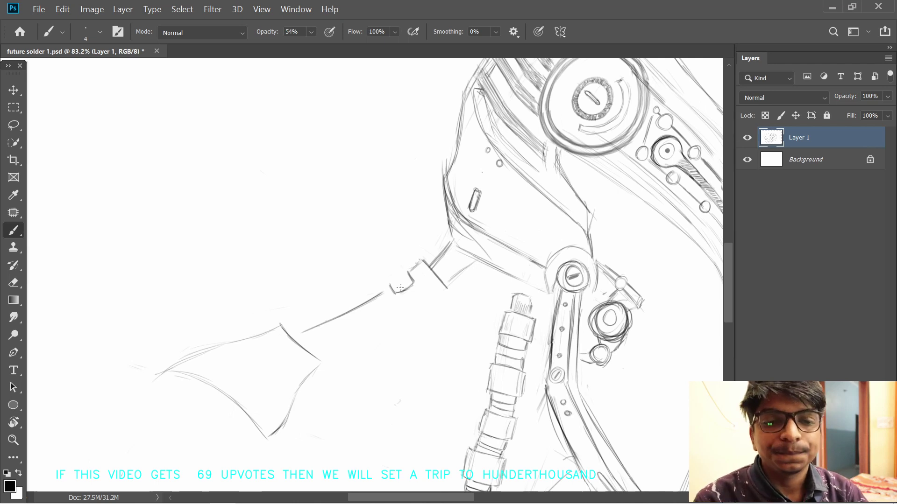
{"action": "left_click_drag", "start_coordinate": [390, 282], "coordinate": [406, 273]}
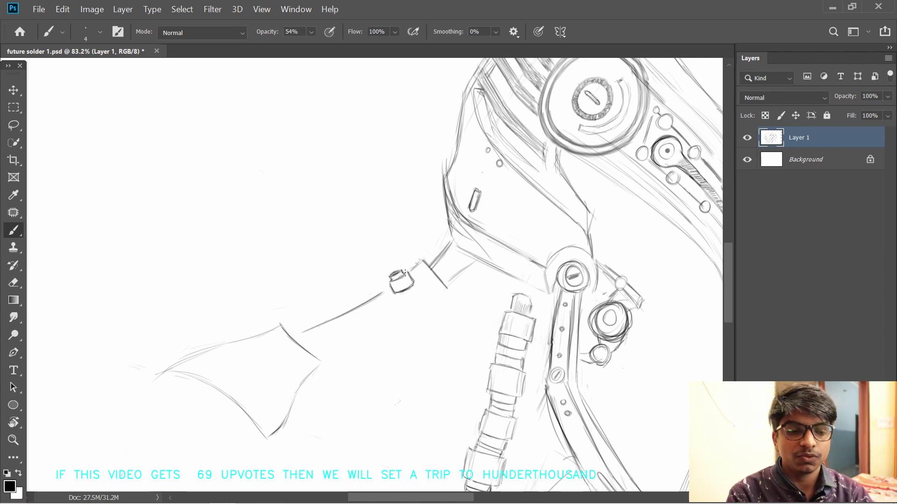
- Lasso the small knob, reposition it against the neck support's back edge with Free Transform, and clear the selection
{"action": "key", "text": "r"}
{"action": "mouse_move", "coordinate": [384, 282]}
{"action": "left_mouse_down"}
{"action": "mouse_move", "coordinate": [364, 224]}
{"action": "mouse_move", "coordinate": [360, 283]}
{"action": "mouse_move", "coordinate": [392, 323]}
{"action": "mouse_move", "coordinate": [383, 290]}
{"action": "mouse_move", "coordinate": [288, 266]}
{"action": "left_mouse_up"}
{"action": "key", "text": "space"}
{"action": "key", "text": "l"}
{"action": "key", "text": "ctrl+t"}
{"action": "left_click_drag", "start_coordinate": [392, 301], "coordinate": [410, 313]}
{"action": "left_click_drag", "start_coordinate": [311, 253], "coordinate": [306, 261]}
{"action": "left_click_drag", "start_coordinate": [399, 228], "coordinate": [397, 238]}
{"action": "left_click_drag", "start_coordinate": [461, 335], "coordinate": [461, 333]}
{"action": "mouse_move", "coordinate": [398, 239]}
{"action": "left_mouse_down"}
{"action": "mouse_move", "coordinate": [407, 251]}
{"action": "mouse_move", "coordinate": [399, 252]}
{"action": "left_mouse_up"}
{"action": "key", "text": "Return"}
{"action": "key", "text": "ctrl+d"}
{"action": "key", "text": "b"}
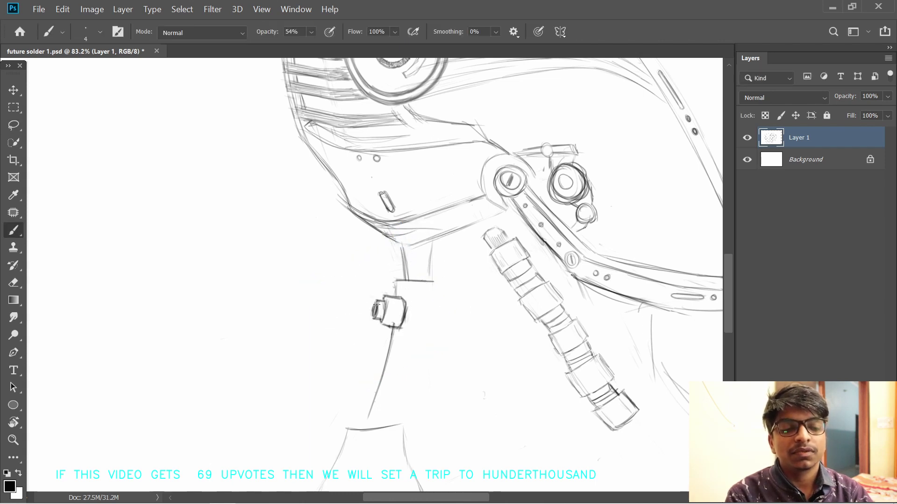
- Set the brush opacity to 35%, keeping the knob's cap in the sketch
{"action": "left_click_drag", "start_coordinate": [388, 300], "coordinate": [401, 271]}
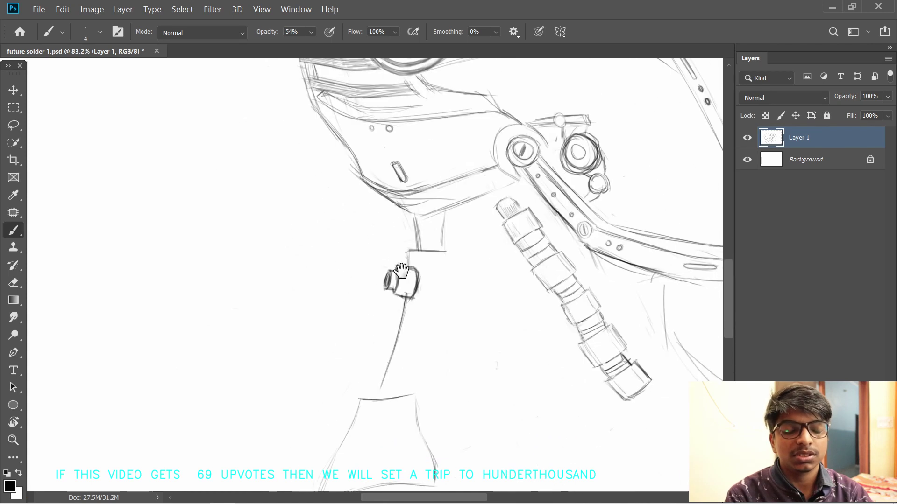
{"action": "key", "text": "r"}
{"action": "mouse_move", "coordinate": [437, 297]}
{"action": "left_mouse_down"}
{"action": "mouse_move", "coordinate": [333, 202]}
{"action": "mouse_move", "coordinate": [326, 232]}
{"action": "mouse_move", "coordinate": [352, 219]}
{"action": "left_mouse_up"}
{"action": "left_click_drag", "start_coordinate": [276, 33], "coordinate": [265, 35]}
{"action": "key", "text": "ctrl+z"}
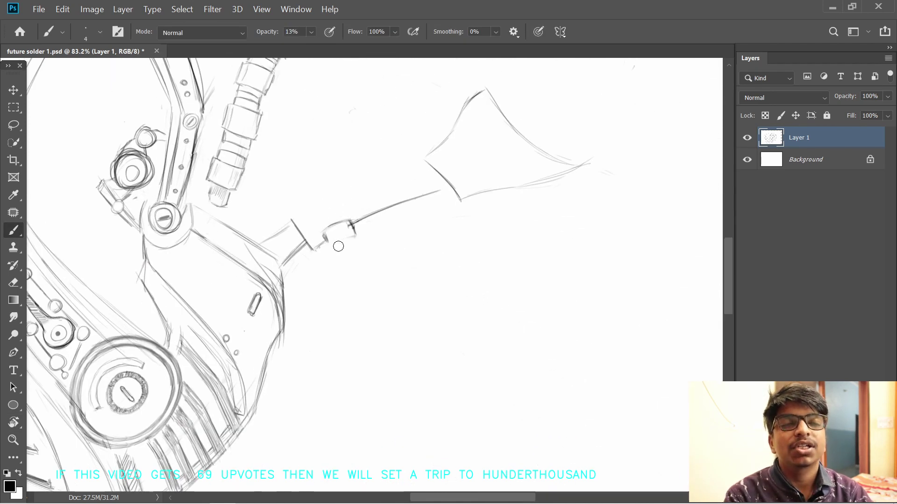
{"action": "key", "text": "ctrl+shift+z"}
{"action": "key", "text": "3"}
{"action": "key", "text": "5"}
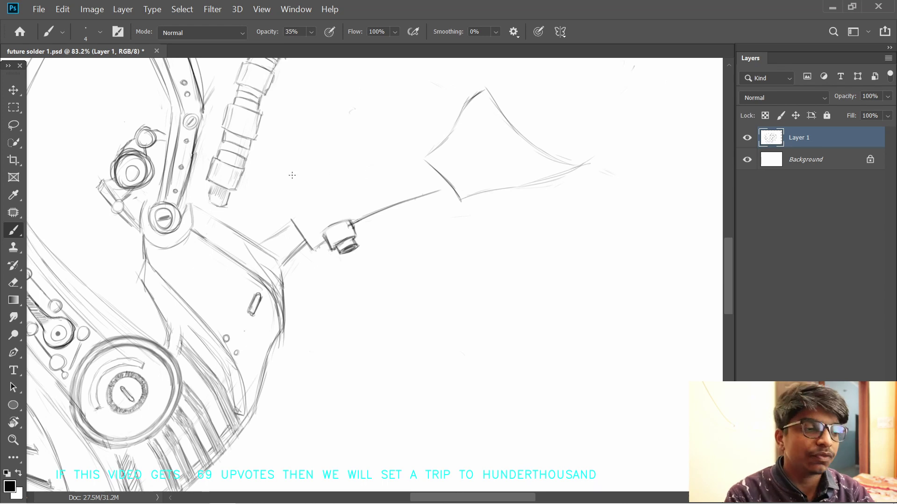
- Draw the upper front edge of the neck support, descending from the front end of the stub's base line
{"action": "key", "text": "r"}
{"action": "mouse_move", "coordinate": [313, 254]}
{"action": "left_mouse_down"}
{"action": "mouse_move", "coordinate": [453, 282]}
{"action": "mouse_move", "coordinate": [329, 280]}
{"action": "left_mouse_up"}
{"action": "left_click_drag", "start_coordinate": [429, 365], "coordinate": [400, 352]}
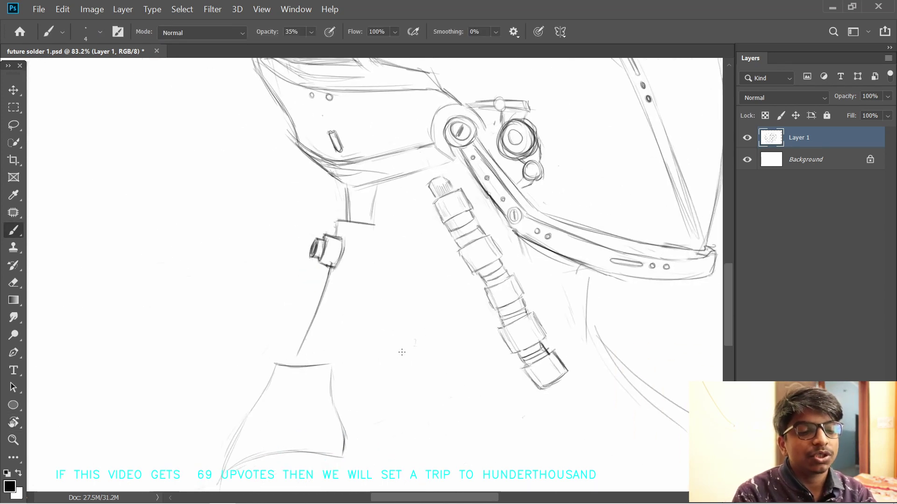
{"action": "key", "text": "ctrl+minus"}
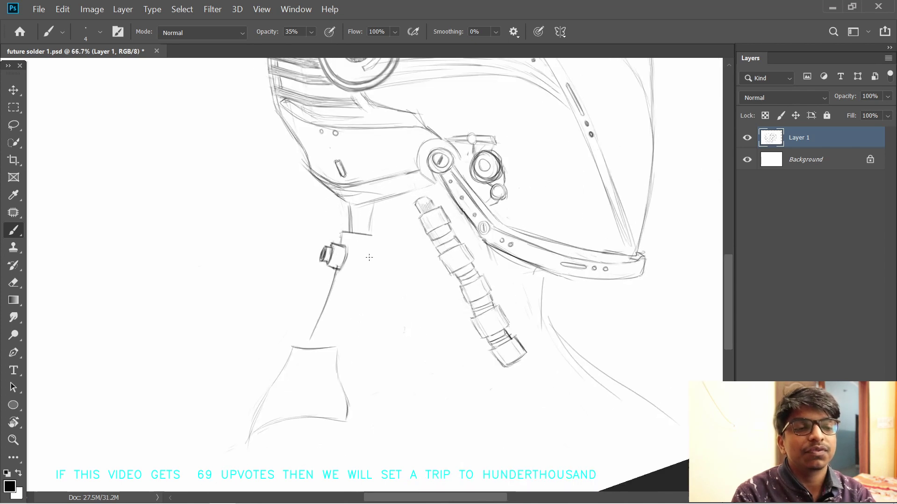
{"action": "key", "text": "r"}
{"action": "left_click_drag", "start_coordinate": [383, 236], "coordinate": [376, 201]}
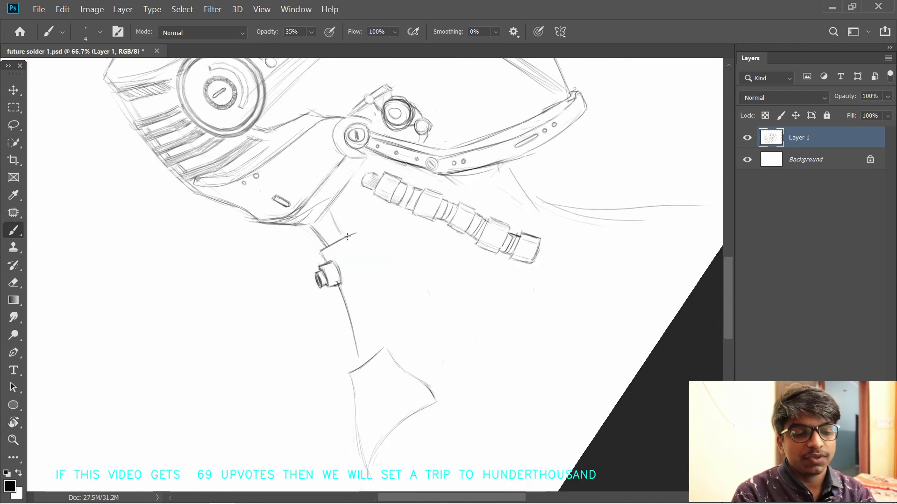
{"action": "key", "text": "r"}
{"action": "mouse_move", "coordinate": [349, 237]}
{"action": "left_mouse_down"}
{"action": "mouse_move", "coordinate": [380, 229]}
{"action": "mouse_move", "coordinate": [350, 290]}
{"action": "mouse_move", "coordinate": [400, 244]}
{"action": "mouse_move", "coordinate": [374, 344]}
{"action": "left_mouse_up"}
{"action": "mouse_move", "coordinate": [400, 238]}
{"action": "left_mouse_down"}
{"action": "mouse_move", "coordinate": [382, 280]}
{"action": "mouse_move", "coordinate": [379, 348]}
{"action": "left_mouse_up"}
{"action": "mouse_move", "coordinate": [364, 271]}
{"action": "left_mouse_down"}
{"action": "mouse_move", "coordinate": [323, 367]}
{"action": "mouse_move", "coordinate": [383, 284]}
{"action": "mouse_move", "coordinate": [392, 340]}
{"action": "left_mouse_up"}
- Curve the neck support's front edge outward to a pointed lower corner and join it back to the flared plate
{"action": "key", "text": "ctrl+minus"}
{"action": "key", "text": "ctrl+minus"}
{"action": "key", "text": "ctrl+plus"}
{"action": "key", "text": "ctrl+plus"}
{"action": "mouse_move", "coordinate": [387, 307]}
{"action": "left_mouse_down"}
{"action": "mouse_move", "coordinate": [402, 355]}
{"action": "mouse_move", "coordinate": [398, 304]}
{"action": "mouse_move", "coordinate": [399, 356]}
{"action": "left_mouse_up"}
{"action": "left_click_drag", "start_coordinate": [388, 306], "coordinate": [403, 352]}
{"action": "mouse_move", "coordinate": [423, 222]}
{"action": "left_mouse_down"}
{"action": "mouse_move", "coordinate": [399, 277]}
{"action": "mouse_move", "coordinate": [404, 351]}
{"action": "mouse_move", "coordinate": [380, 370]}
{"action": "left_mouse_up"}
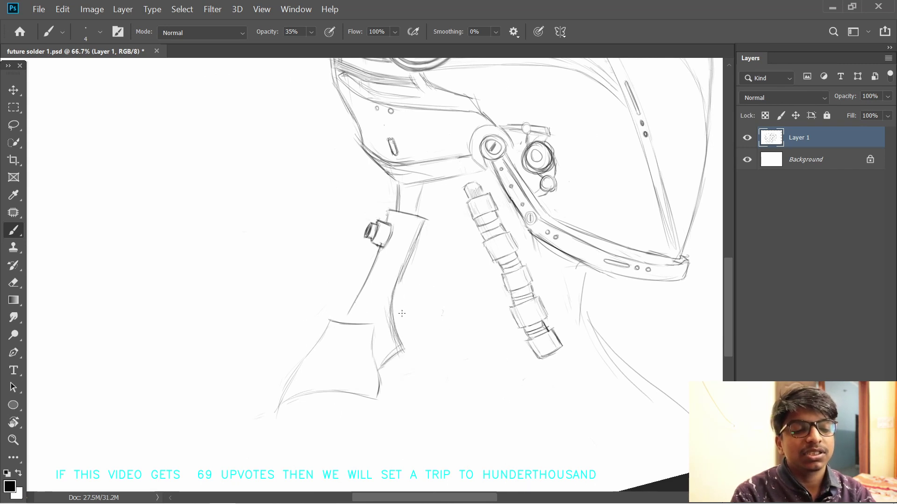
- Double the neck support's front edge with parallel darker strokes to give it a thick rim
{"action": "left_click_drag", "start_coordinate": [418, 324], "coordinate": [437, 297]}
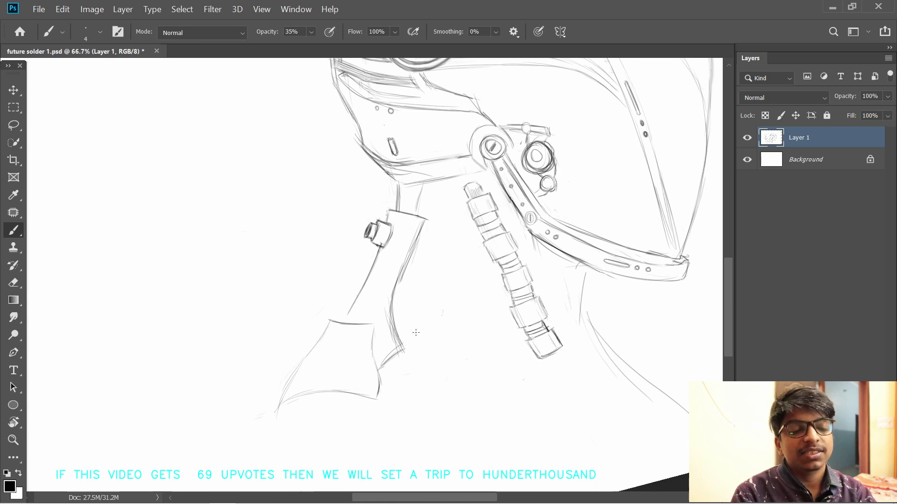
{"action": "mouse_move", "coordinate": [440, 243]}
{"action": "left_mouse_down"}
{"action": "mouse_move", "coordinate": [421, 273]}
{"action": "mouse_move", "coordinate": [461, 203]}
{"action": "mouse_move", "coordinate": [437, 286]}
{"action": "left_mouse_up"}
{"action": "key", "text": "r"}
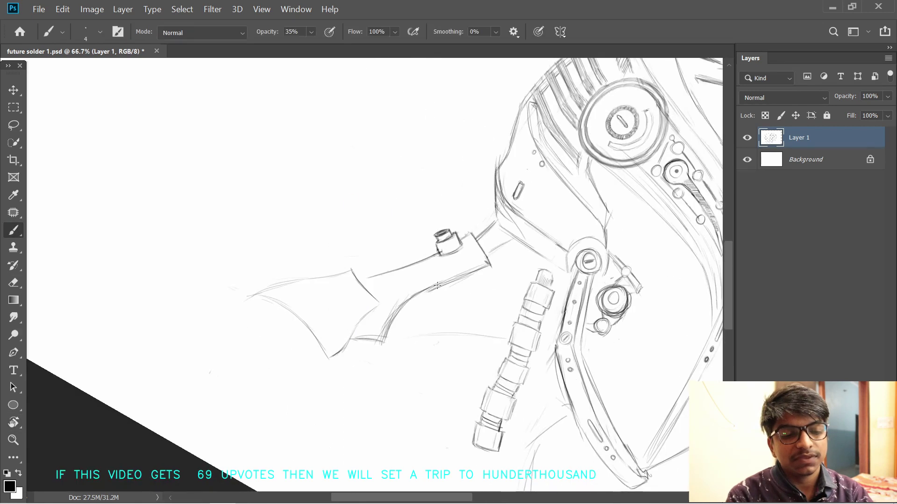
{"action": "left_click_drag", "start_coordinate": [488, 267], "coordinate": [416, 292]}
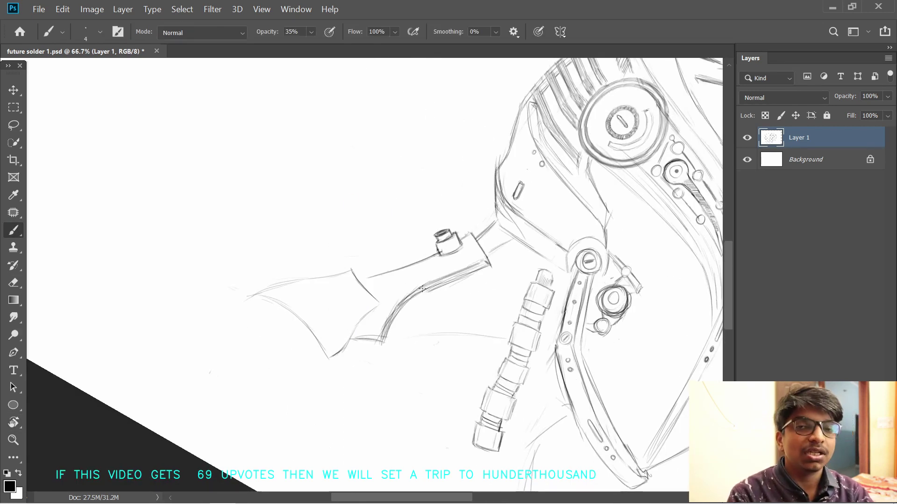
{"action": "left_click_drag", "start_coordinate": [488, 262], "coordinate": [413, 297]}
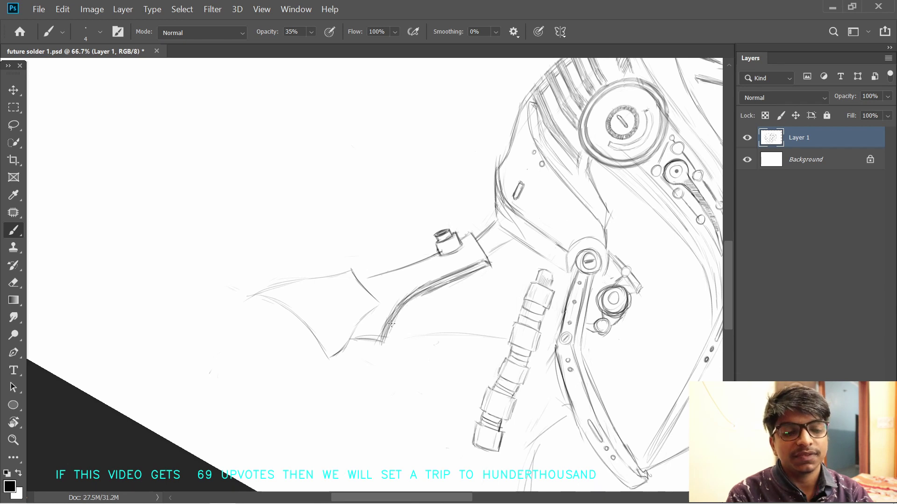
- Darken the front side of the stub and the front and lower edges of the flared plate
{"action": "mouse_move", "coordinate": [566, 250]}
{"action": "left_mouse_down"}
{"action": "mouse_move", "coordinate": [556, 300]}
{"action": "mouse_move", "coordinate": [502, 138]}
{"action": "left_mouse_up"}
{"action": "key", "text": "r"}
{"action": "mouse_move", "coordinate": [413, 236]}
{"action": "left_mouse_down"}
{"action": "mouse_move", "coordinate": [385, 280]}
{"action": "mouse_move", "coordinate": [390, 275]}
{"action": "left_mouse_up"}
{"action": "left_click_drag", "start_coordinate": [436, 223], "coordinate": [437, 250]}
{"action": "key", "text": "ctrl+z"}
{"action": "mouse_move", "coordinate": [425, 399]}
{"action": "left_mouse_down"}
{"action": "mouse_move", "coordinate": [414, 345]}
{"action": "mouse_move", "coordinate": [424, 353]}
{"action": "left_mouse_up"}
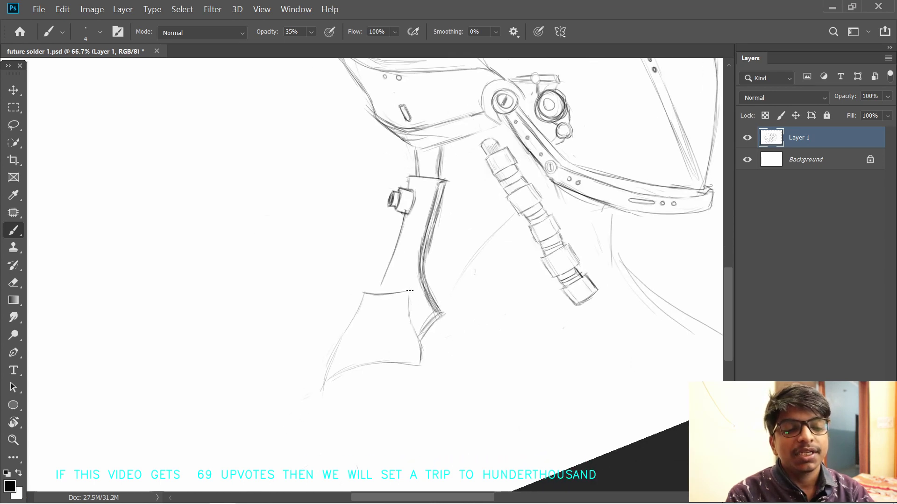
{"action": "left_click_drag", "start_coordinate": [410, 294], "coordinate": [415, 333]}
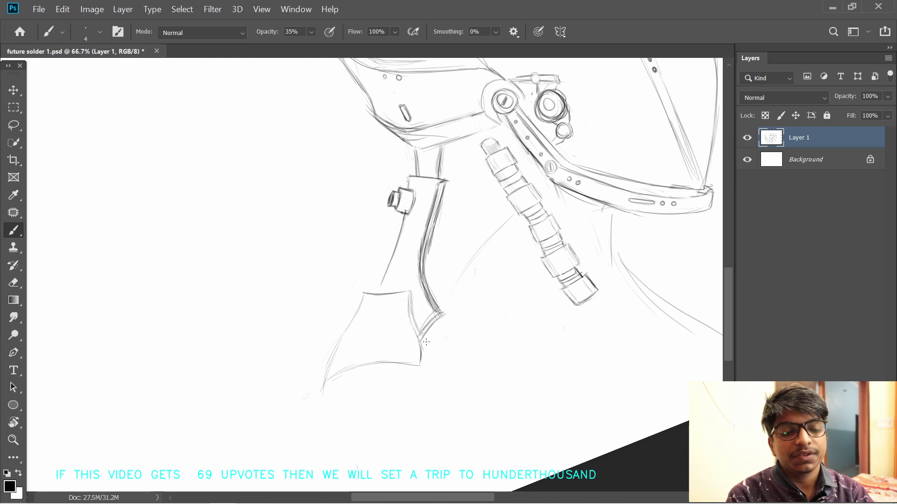
{"action": "key", "text": "r"}
{"action": "left_click_drag", "start_coordinate": [364, 370], "coordinate": [417, 323]}
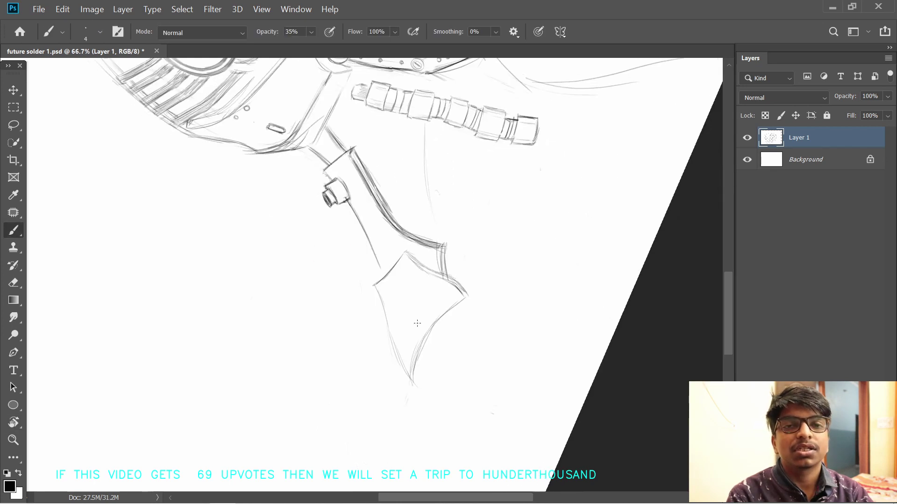
{"action": "key", "text": "r"}
{"action": "left_click_drag", "start_coordinate": [481, 233], "coordinate": [494, 305]}
{"action": "mouse_move", "coordinate": [430, 246]}
{"action": "left_mouse_down"}
{"action": "mouse_move", "coordinate": [446, 288]}
{"action": "mouse_move", "coordinate": [452, 260]}
{"action": "left_mouse_up"}
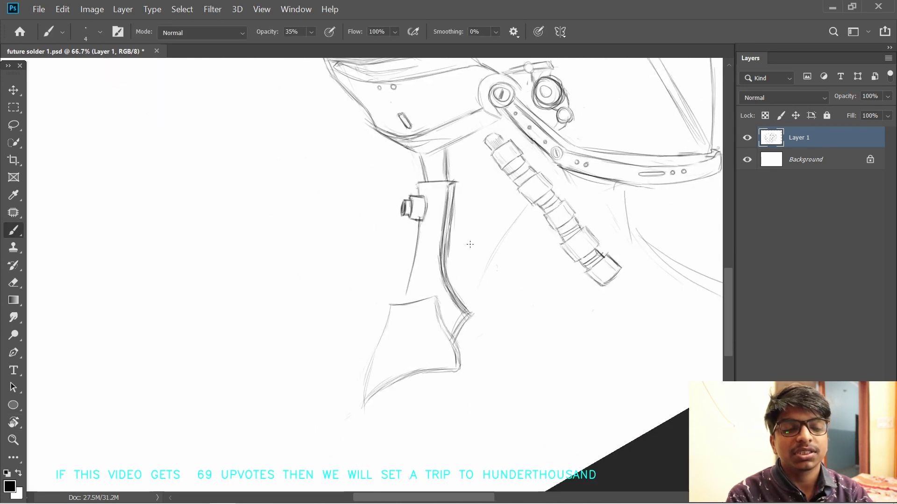
- Reduce the brush size to 3, try sketching a circle inside the flared plate, and undo the attempts
{"action": "key", "text": "bracketleft"}
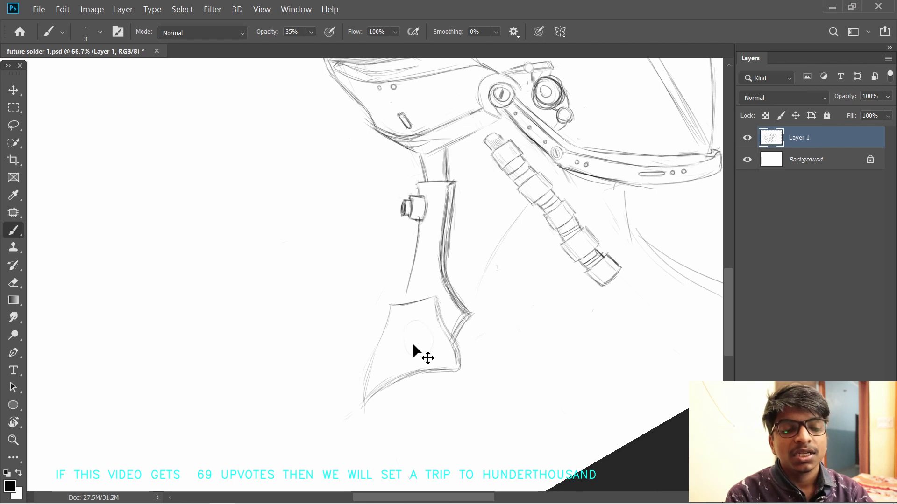
{"action": "mouse_move", "coordinate": [410, 327]}
{"action": "left_mouse_down"}
{"action": "mouse_move", "coordinate": [418, 343]}
{"action": "mouse_move", "coordinate": [415, 324]}
{"action": "mouse_move", "coordinate": [430, 324]}
{"action": "mouse_move", "coordinate": [417, 319]}
{"action": "left_mouse_up"}
{"action": "key", "text": "ctrl+z"}
{"action": "key", "text": "ctrl+z"}
{"action": "key", "text": "ctrl+z"}
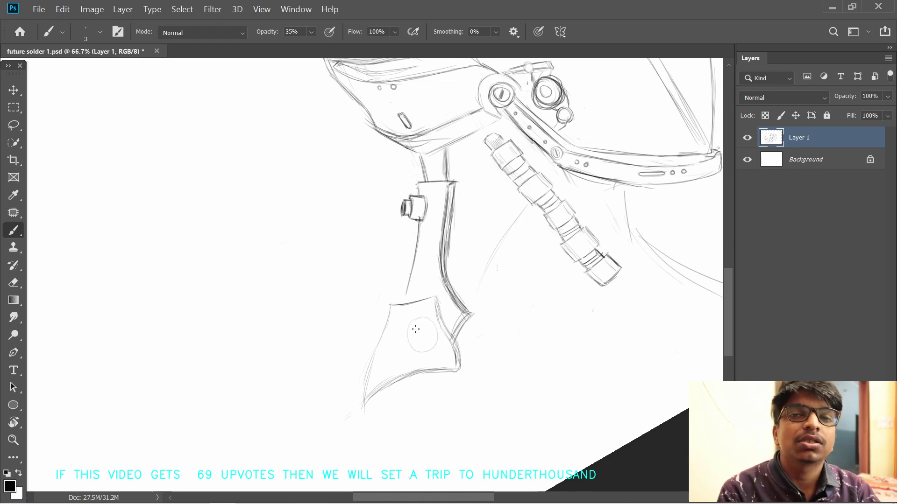
{"action": "key", "text": "ctrl+z"}
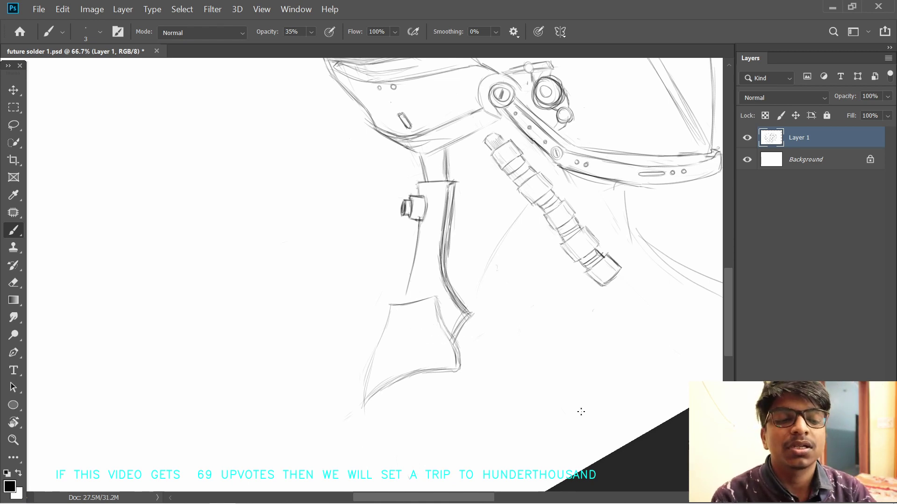
- Create a new layer and draw a circle on it inside the flared plate, close to the plate's front edge
{"action": "left_click", "coordinate": [855, 496]}
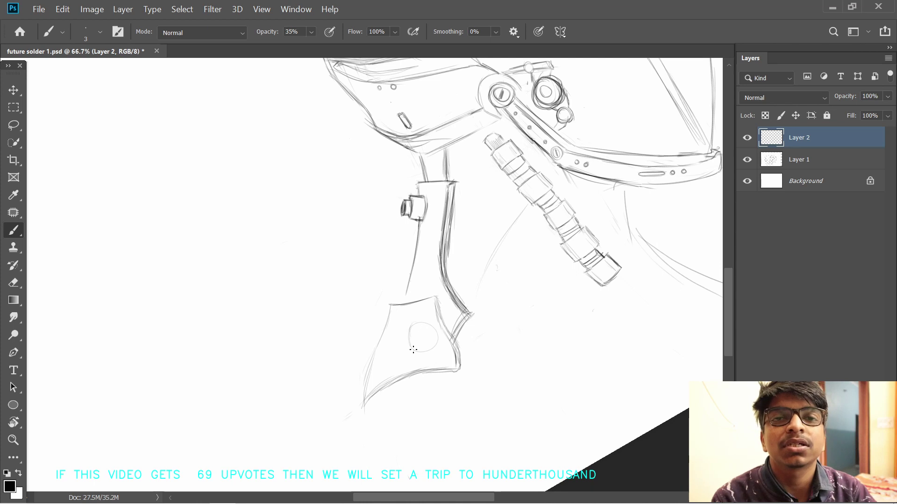
{"action": "mouse_move", "coordinate": [420, 322]}
{"action": "left_mouse_down"}
{"action": "mouse_move", "coordinate": [416, 351]}
{"action": "mouse_move", "coordinate": [436, 337]}
{"action": "left_mouse_up"}
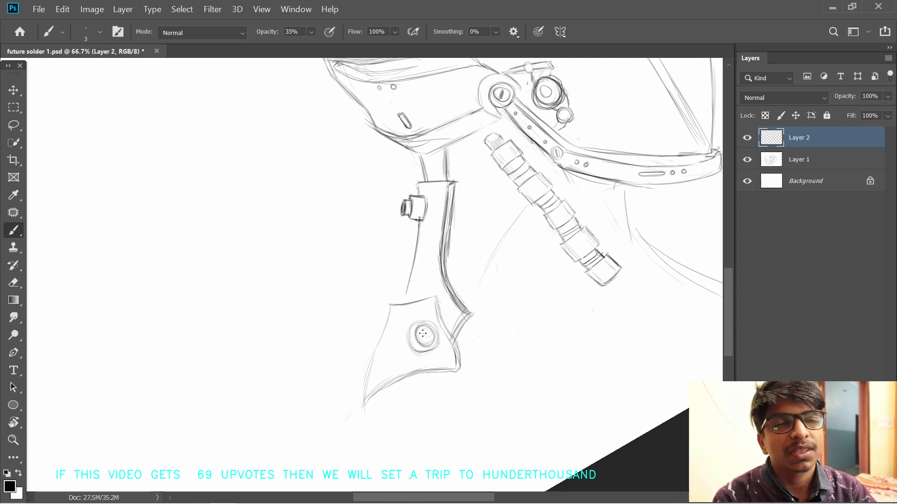
{"action": "mouse_move", "coordinate": [390, 238]}
{"action": "left_mouse_down"}
{"action": "mouse_move", "coordinate": [360, 344]}
{"action": "mouse_move", "coordinate": [408, 280]}
{"action": "left_mouse_up"}
{"action": "left_click_drag", "start_coordinate": [363, 375], "coordinate": [380, 377]}
{"action": "left_click_drag", "start_coordinate": [470, 310], "coordinate": [510, 326]}
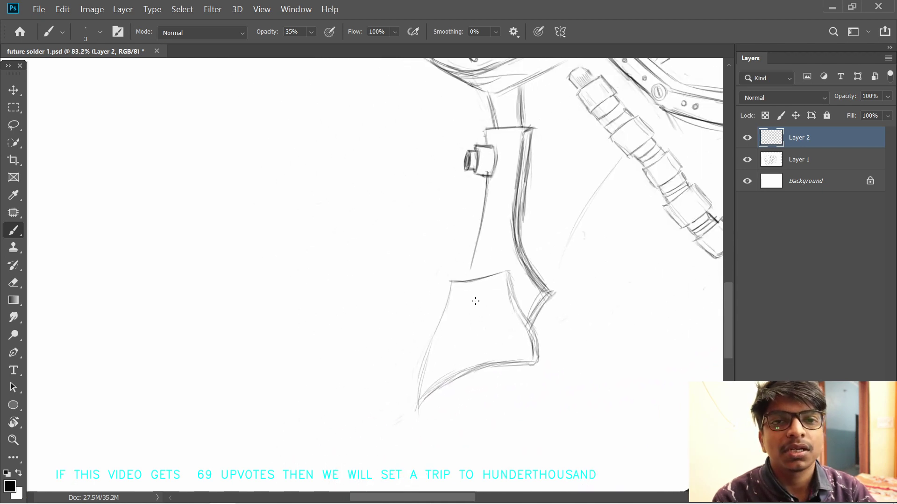
{"action": "mouse_move", "coordinate": [499, 300]}
{"action": "left_mouse_down"}
{"action": "mouse_move", "coordinate": [516, 314]}
{"action": "mouse_move", "coordinate": [503, 334]}
{"action": "mouse_move", "coordinate": [511, 330]}
{"action": "left_mouse_up"}
{"action": "mouse_move", "coordinate": [476, 305]}
{"action": "left_mouse_down"}
{"action": "mouse_move", "coordinate": [479, 340]}
{"action": "mouse_move", "coordinate": [510, 330]}
{"action": "left_mouse_up"}
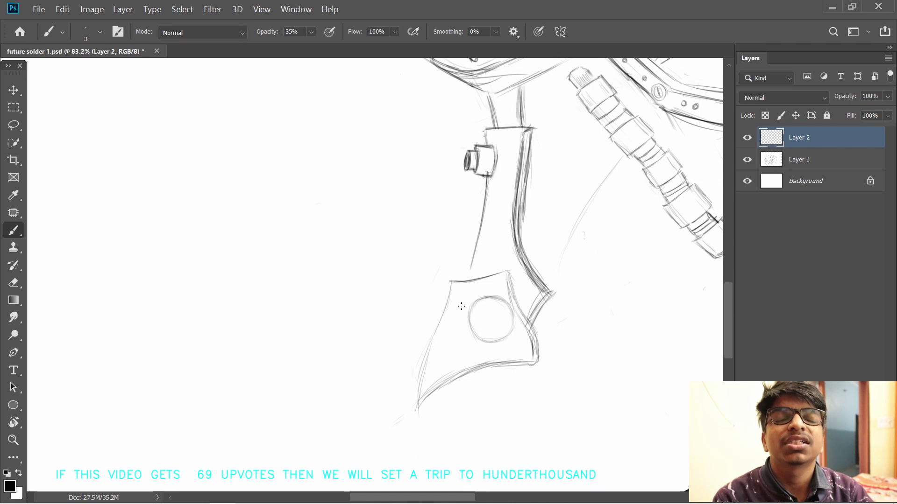
- Add an inner circle and shaded centre dot to the flared plate's circle, and lighten the neck support's knob on Layer 1 at 12% eraser opacity
{"action": "mouse_move", "coordinate": [474, 318]}
{"action": "left_mouse_down"}
{"action": "mouse_move", "coordinate": [495, 337]}
{"action": "mouse_move", "coordinate": [490, 299]}
{"action": "mouse_move", "coordinate": [505, 317]}
{"action": "mouse_move", "coordinate": [494, 319]}
{"action": "left_mouse_up"}
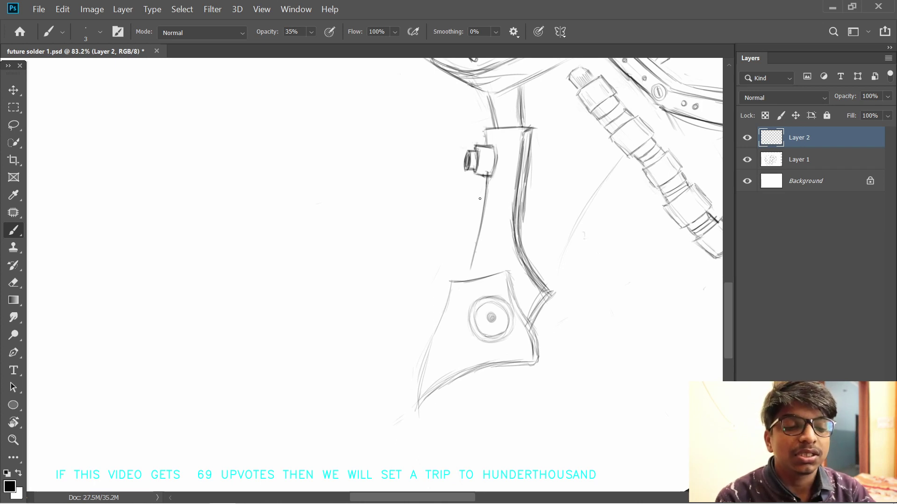
{"action": "key", "text": "e"}
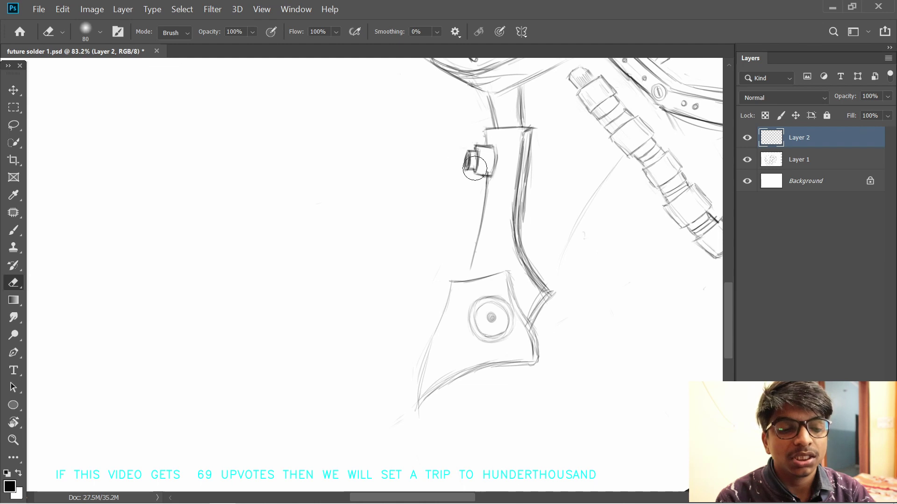
{"action": "key", "text": "alt+bracketleft"}
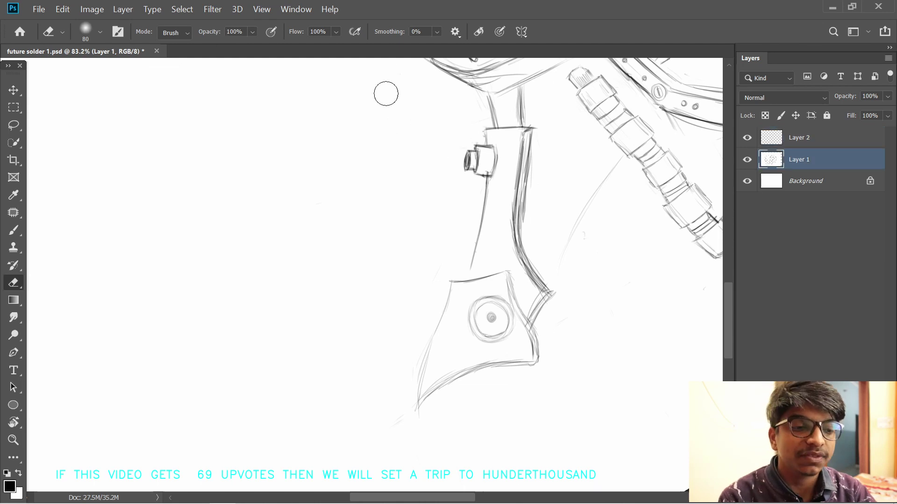
{"action": "key", "text": "1"}
{"action": "key", "text": "2"}
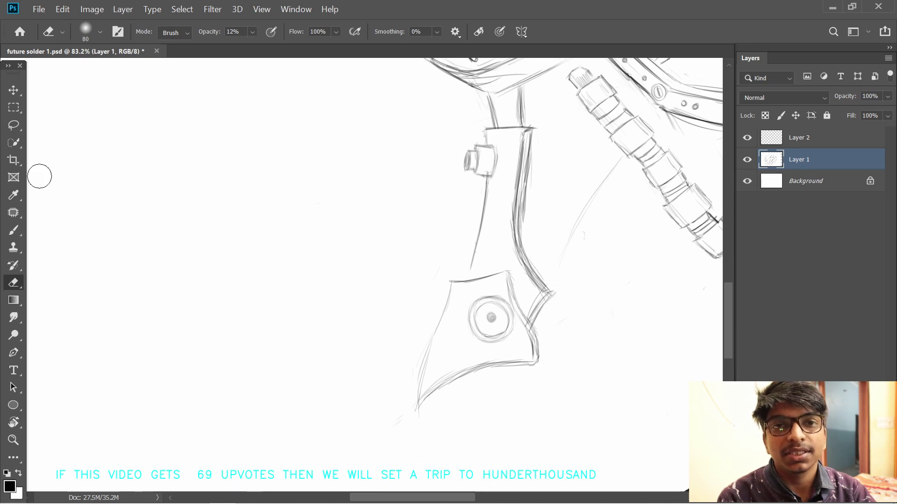
- Draw a short curve running down and forward from the neck support's lower front corner on Layer 1
{"action": "key", "text": "b"}
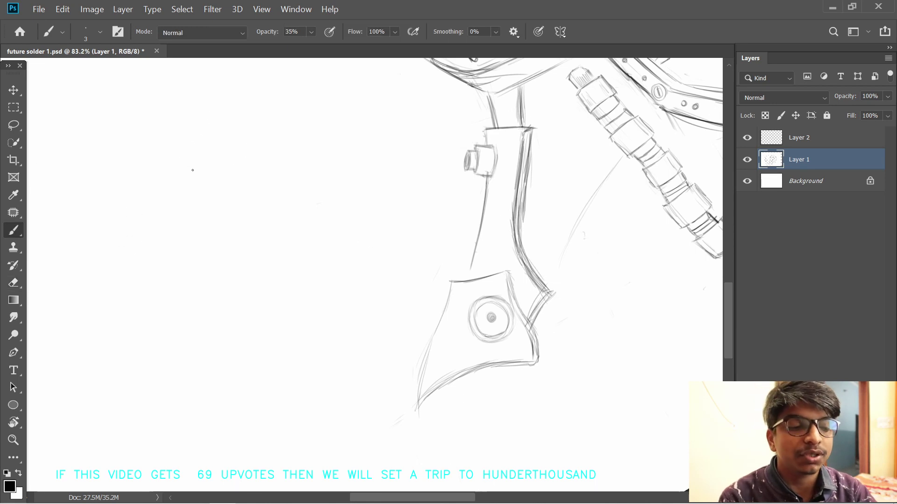
{"action": "left_click_drag", "start_coordinate": [224, 176], "coordinate": [240, 200]}
{"action": "key", "text": "ctrl+z"}
{"action": "left_click_drag", "start_coordinate": [489, 192], "coordinate": [328, 301]}
{"action": "left_click_drag", "start_coordinate": [385, 347], "coordinate": [385, 208]}
{"action": "mouse_move", "coordinate": [382, 276]}
{"action": "left_mouse_down"}
{"action": "mouse_move", "coordinate": [377, 236]}
{"action": "mouse_move", "coordinate": [413, 280]}
{"action": "left_mouse_up"}
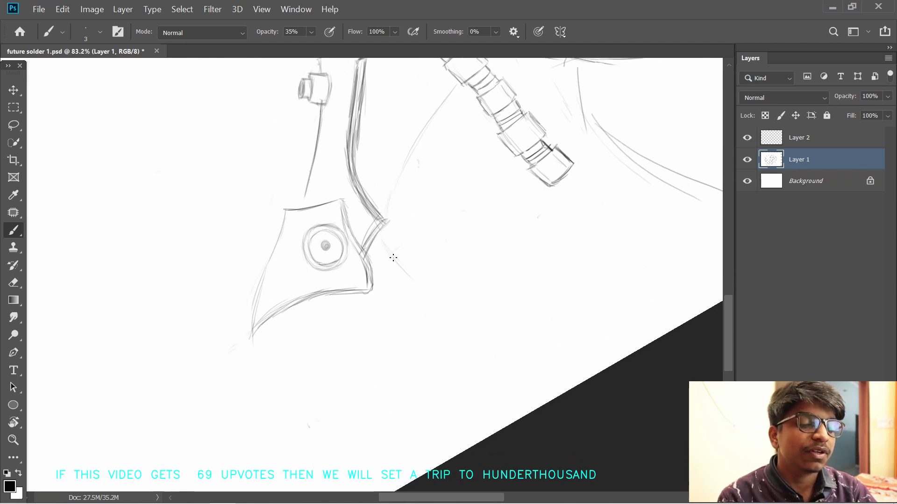
{"action": "key", "text": "ctrl+z"}
{"action": "mouse_move", "coordinate": [382, 237]}
{"action": "left_mouse_down"}
{"action": "mouse_move", "coordinate": [430, 276]}
{"action": "mouse_move", "coordinate": [384, 273]}
{"action": "mouse_move", "coordinate": [375, 336]}
{"action": "left_mouse_up"}
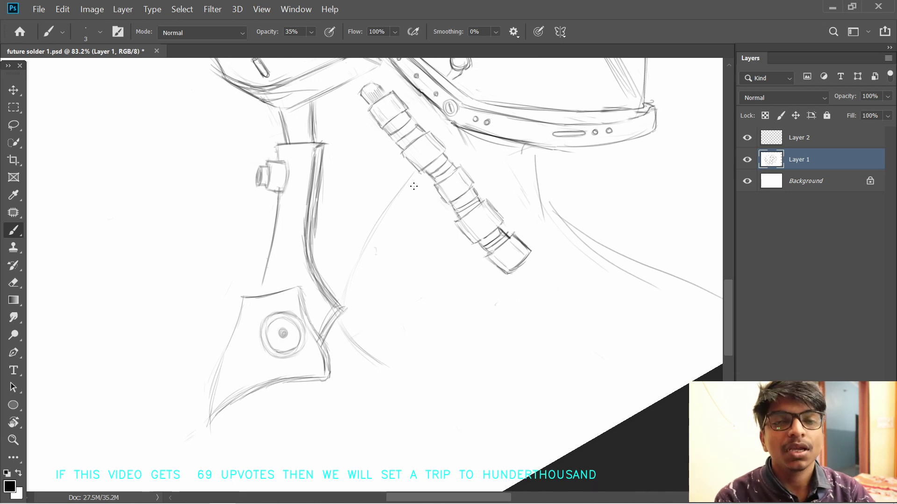
- Sketch a faint, gently sloping shoulder line in the area below the segmented hose
{"action": "left_click_drag", "start_coordinate": [414, 186], "coordinate": [428, 229]}
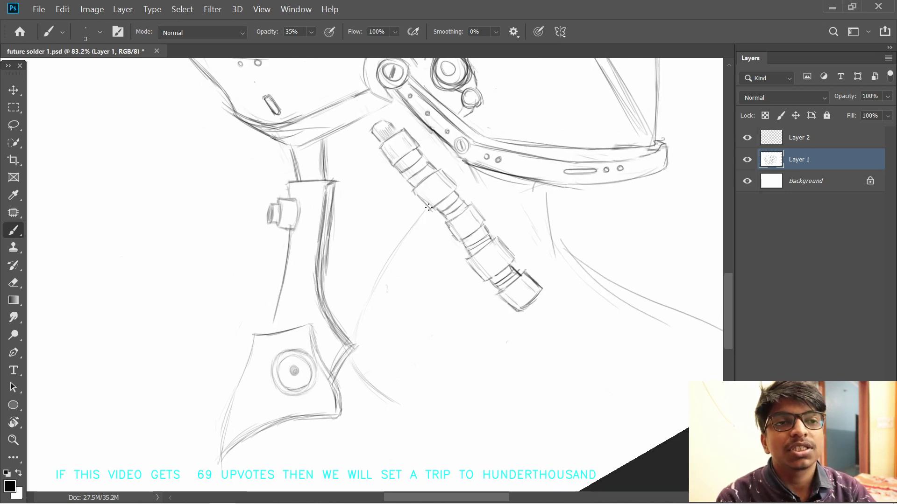
{"action": "left_click_drag", "start_coordinate": [496, 218], "coordinate": [484, 258]}
{"action": "key", "text": "ctrl+minus"}
{"action": "key", "text": "ctrl+minus"}
{"action": "key", "text": "ctrl+minus"}
{"action": "left_click_drag", "start_coordinate": [335, 282], "coordinate": [332, 312]}
{"action": "left_click_drag", "start_coordinate": [397, 255], "coordinate": [344, 328]}
{"action": "key", "text": "r"}
{"action": "left_click_drag", "start_coordinate": [345, 329], "coordinate": [318, 261]}
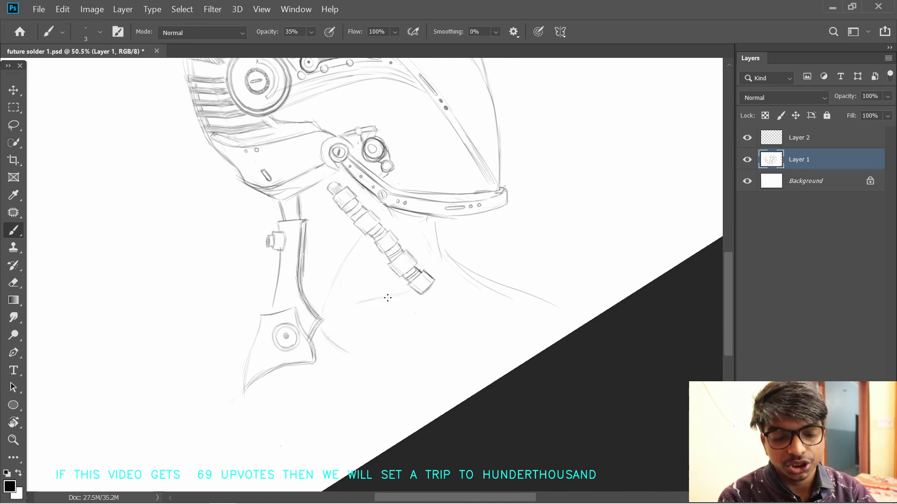
{"action": "key", "text": "ctrl+z"}
{"action": "left_click_drag", "start_coordinate": [359, 346], "coordinate": [448, 324]}
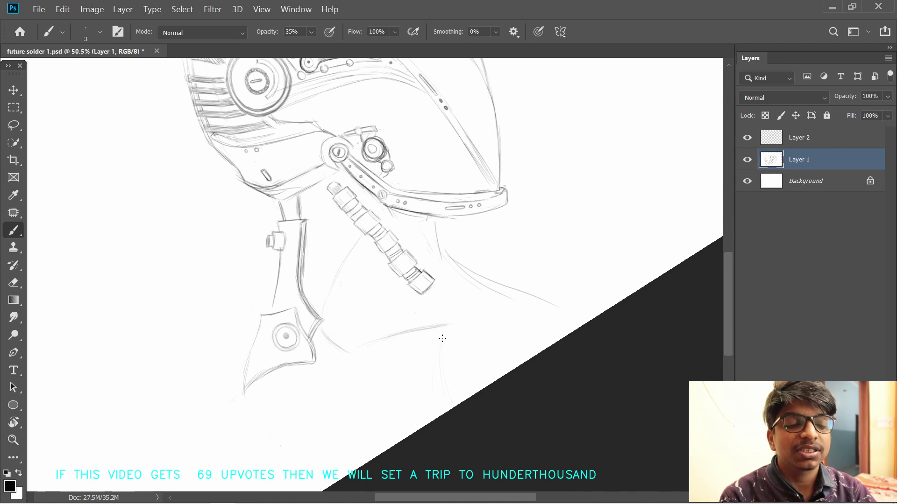
- Try darkening the shoulder line and adding a stroke at 45% opacity and brush size 4, and undo the strokes
{"action": "left_click_drag", "start_coordinate": [365, 343], "coordinate": [449, 325]}
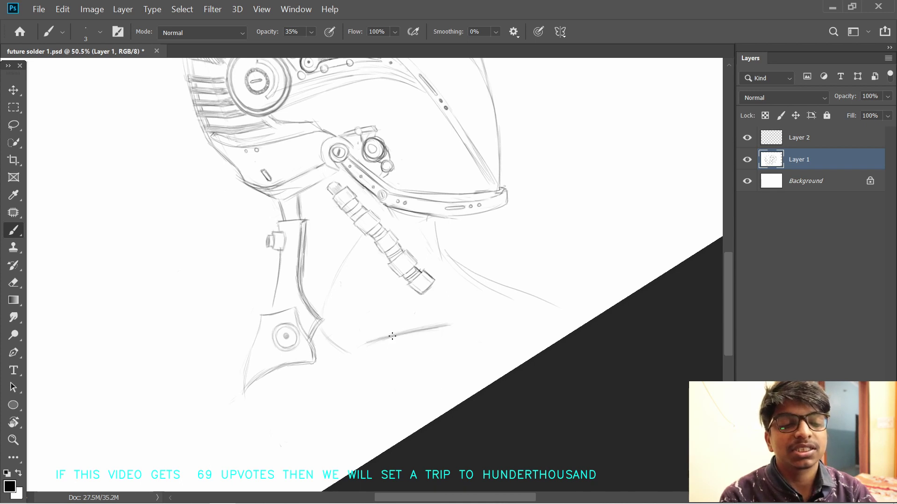
{"action": "left_click_drag", "start_coordinate": [269, 33], "coordinate": [274, 32]}
{"action": "key", "text": "ctrl+z"}
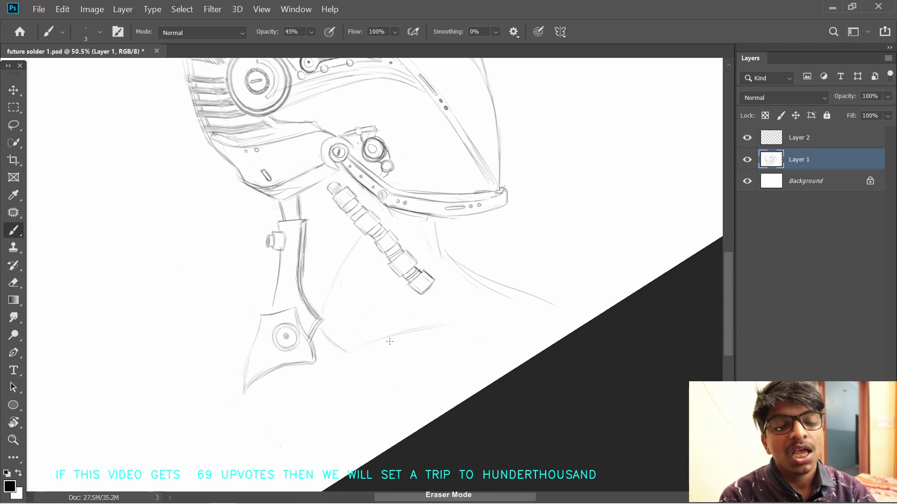
{"action": "key", "text": "bracketright"}
{"action": "left_click_drag", "start_coordinate": [395, 321], "coordinate": [422, 341]}
{"action": "key", "text": "ctrl+z"}
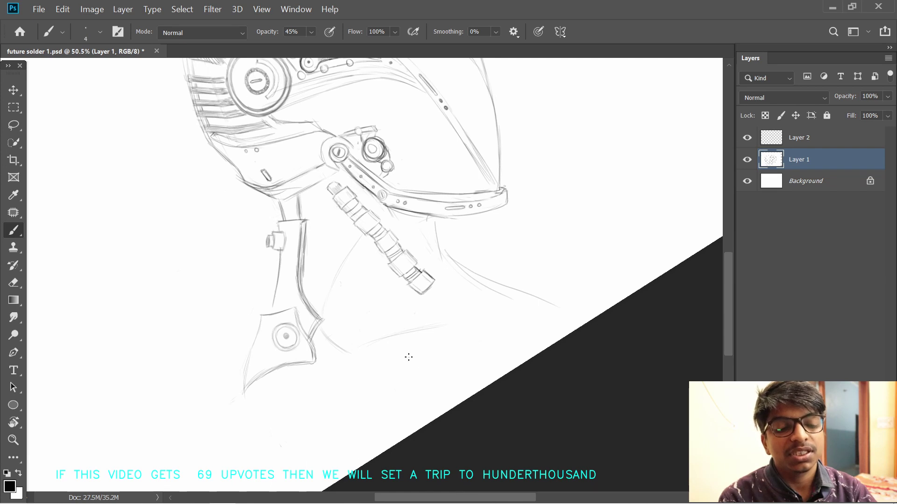
- Try sketching short vertical neck lines under the jaw guard at 34% opacity and undo them
{"action": "key", "text": "r"}
{"action": "mouse_move", "coordinate": [372, 198]}
{"action": "left_mouse_down"}
{"action": "mouse_move", "coordinate": [408, 209]}
{"action": "mouse_move", "coordinate": [403, 336]}
{"action": "left_mouse_up"}
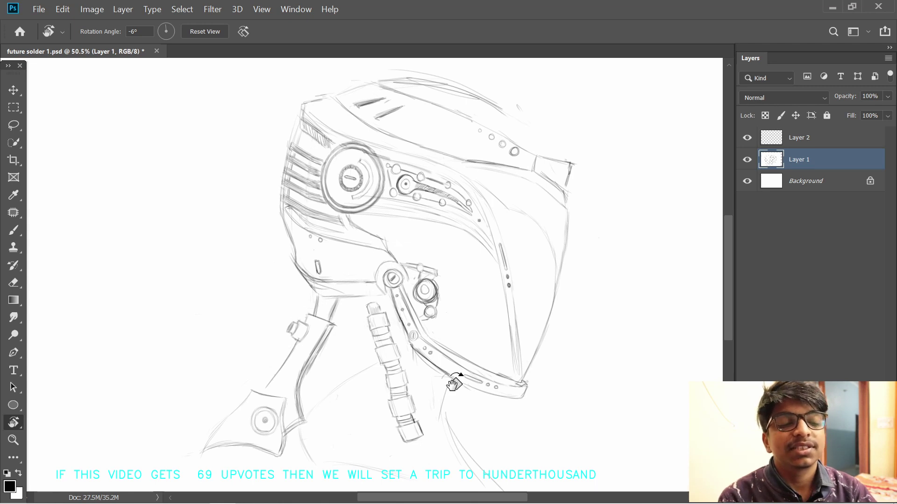
{"action": "left_click_drag", "start_coordinate": [454, 385], "coordinate": [494, 296]}
{"action": "left_click_drag", "start_coordinate": [405, 282], "coordinate": [417, 287]}
{"action": "key", "text": "b"}
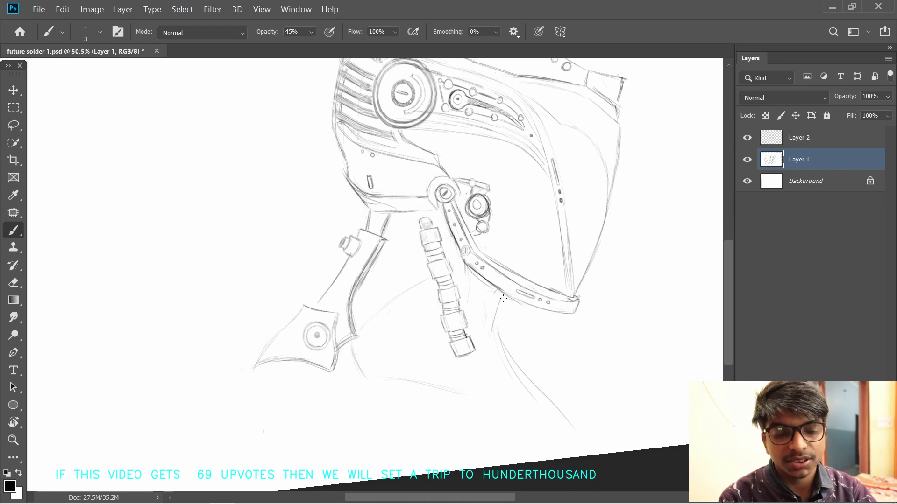
{"action": "mouse_move", "coordinate": [481, 254]}
{"action": "left_mouse_down"}
{"action": "mouse_move", "coordinate": [388, 336]}
{"action": "mouse_move", "coordinate": [477, 294]}
{"action": "mouse_move", "coordinate": [497, 321]}
{"action": "left_mouse_up"}
{"action": "mouse_move", "coordinate": [479, 369]}
{"action": "left_mouse_down"}
{"action": "mouse_move", "coordinate": [509, 332]}
{"action": "mouse_move", "coordinate": [513, 299]}
{"action": "mouse_move", "coordinate": [575, 291]}
{"action": "left_mouse_up"}
{"action": "key", "text": "r"}
{"action": "mouse_move", "coordinate": [283, 32]}
{"action": "left_mouse_down"}
{"action": "mouse_move", "coordinate": [275, 32]}
{"action": "mouse_move", "coordinate": [286, 46]}
{"action": "left_mouse_up"}
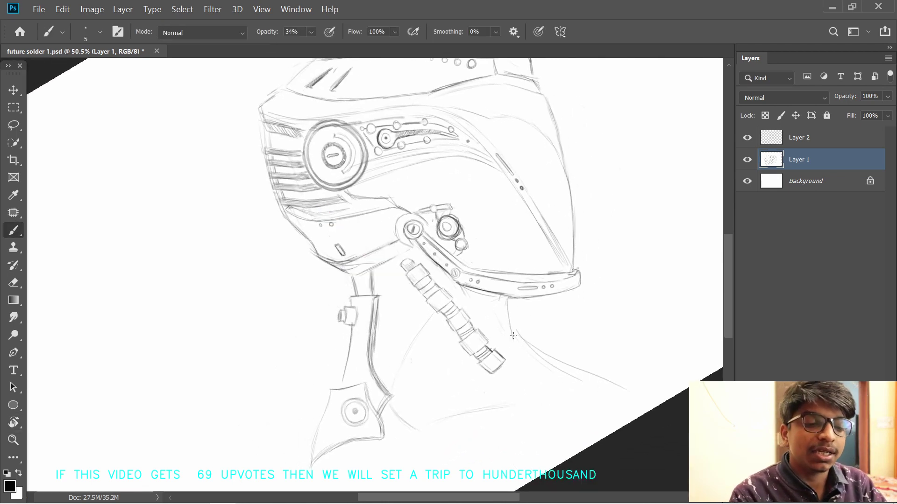
{"action": "left_click_drag", "start_coordinate": [482, 294], "coordinate": [487, 324]}
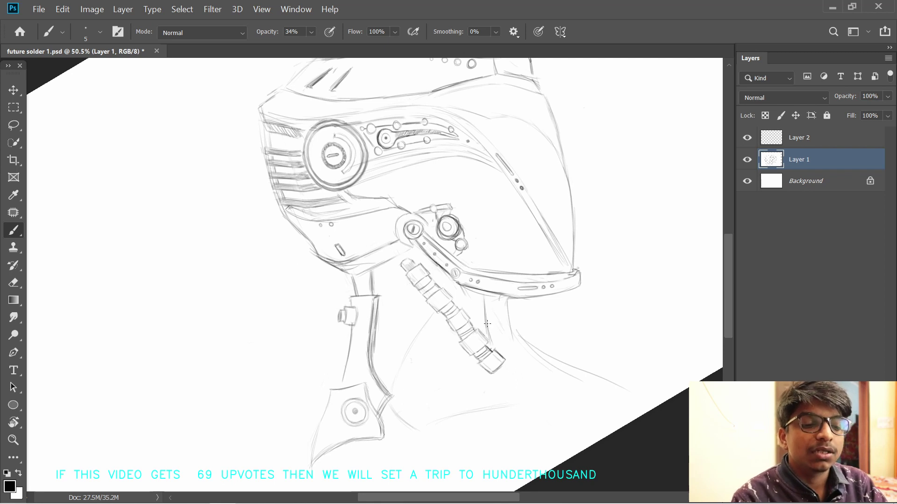
{"action": "key", "text": "ctrl+z"}
{"action": "key", "text": "ctrl+z"}
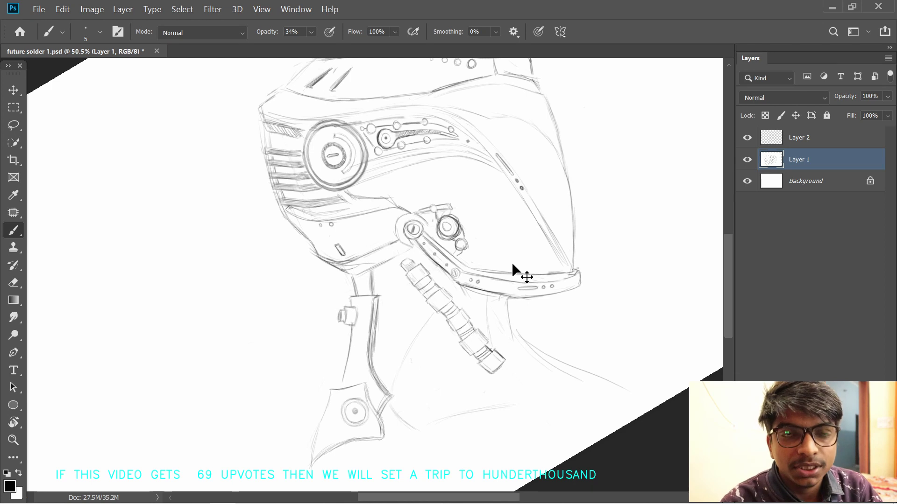
{"action": "mouse_move", "coordinate": [459, 303]}
{"action": "left_mouse_down"}
{"action": "mouse_move", "coordinate": [476, 370]}
{"action": "mouse_move", "coordinate": [473, 323]}
{"action": "left_mouse_up"}
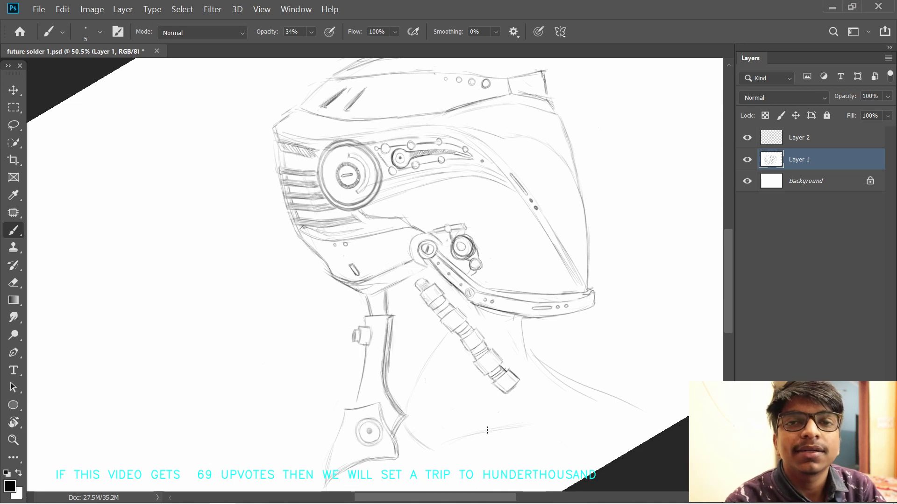
- Erase the front end of the faint shoulder line with the eraser at 88% opacity
{"action": "key", "text": "0"}
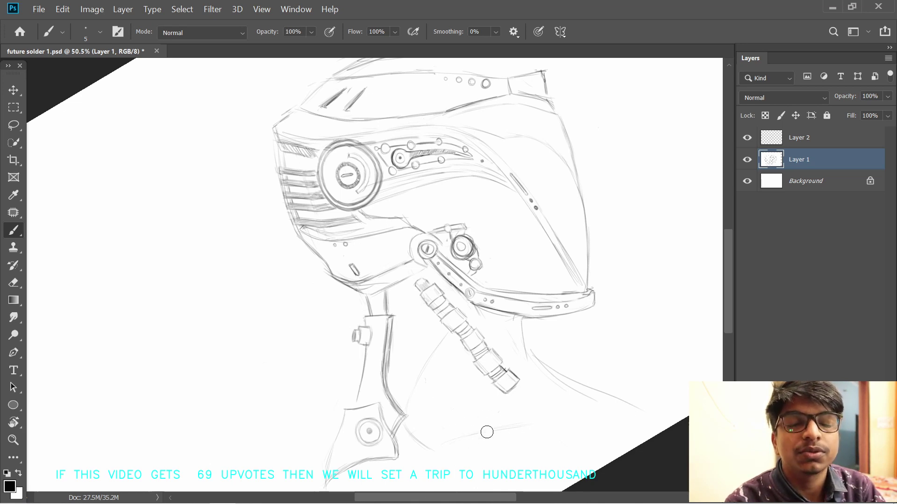
{"action": "key", "text": "e"}
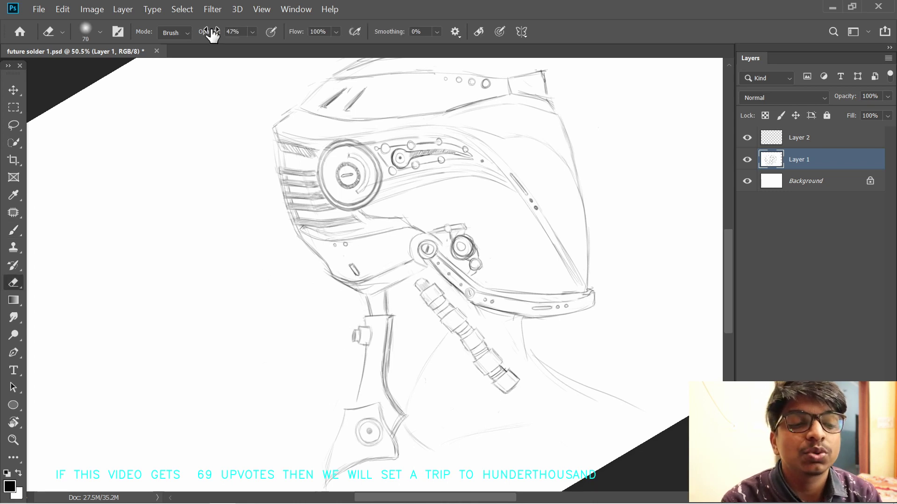
{"action": "key", "text": "ctrl+z"}
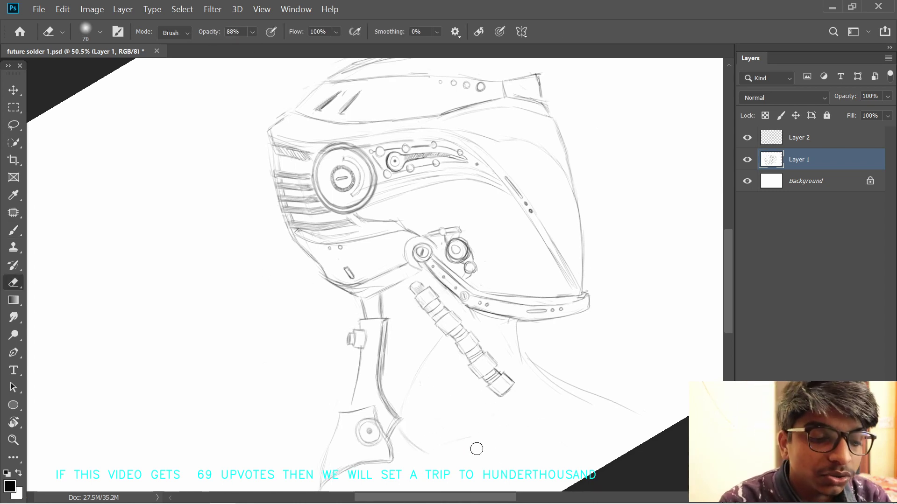
{"action": "mouse_move", "coordinate": [210, 346]}
{"action": "left_mouse_down"}
{"action": "mouse_move", "coordinate": [310, 274]}
{"action": "mouse_move", "coordinate": [228, 329]}
{"action": "left_mouse_up"}
{"action": "key", "text": "b"}
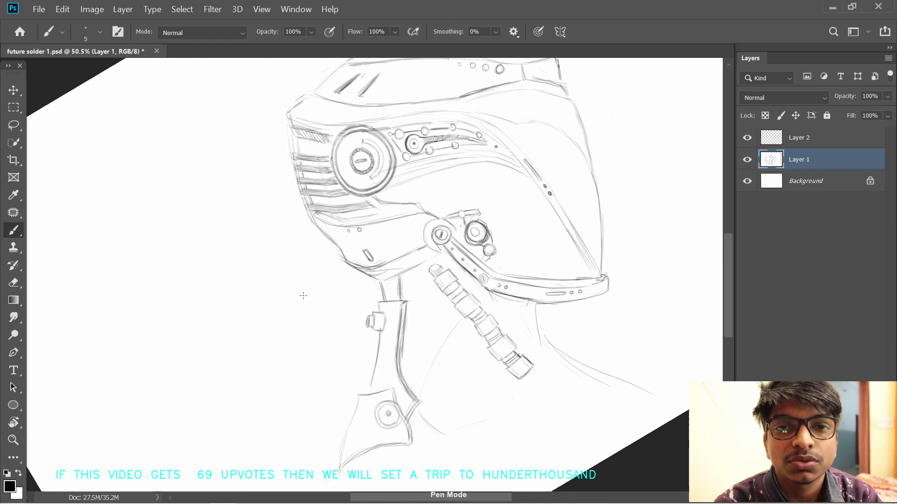
- Lasso-select the rear neck support with its flared plate on Layer 1 and scale it down slightly in height and width
{"action": "scroll", "coordinate": [467, 314], "scroll_direction": "down", "scroll_amount": 2}
{"action": "key", "text": "r"}
{"action": "left_click_drag", "start_coordinate": [497, 157], "coordinate": [539, 231]}
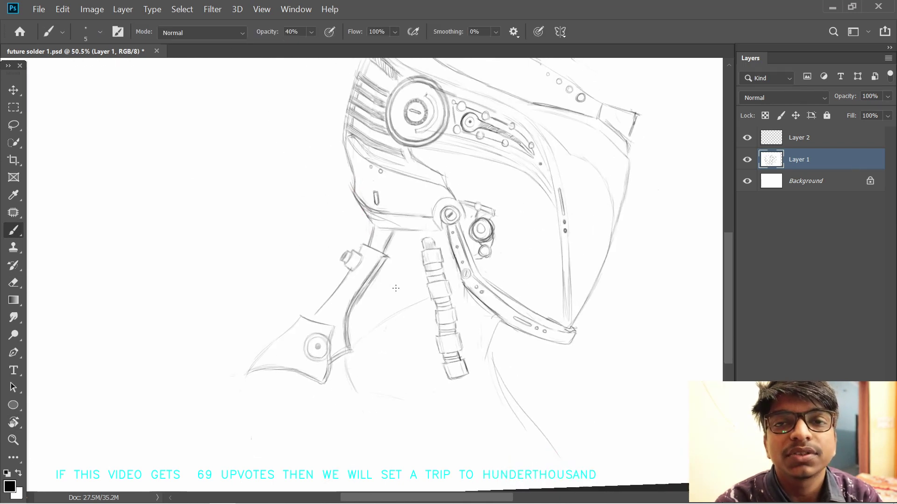
{"action": "key", "text": "l"}
{"action": "mouse_move", "coordinate": [399, 232]}
{"action": "left_mouse_down"}
{"action": "mouse_move", "coordinate": [312, 253]}
{"action": "mouse_move", "coordinate": [343, 387]}
{"action": "mouse_move", "coordinate": [425, 323]}
{"action": "mouse_move", "coordinate": [427, 276]}
{"action": "left_mouse_up"}
{"action": "key", "text": "ctrl+t"}
{"action": "left_click_drag", "start_coordinate": [324, 447], "coordinate": [324, 421]}
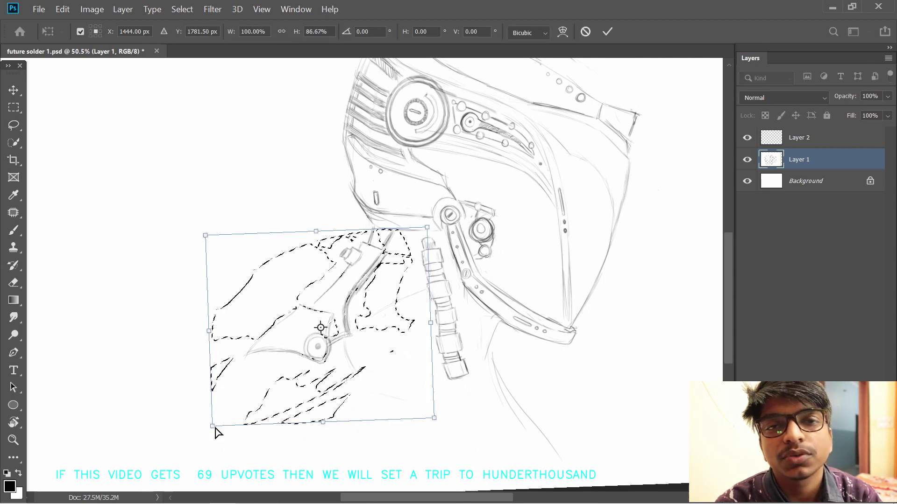
{"action": "left_click_drag", "start_coordinate": [214, 426], "coordinate": [247, 431]}
{"action": "key", "text": "Return"}
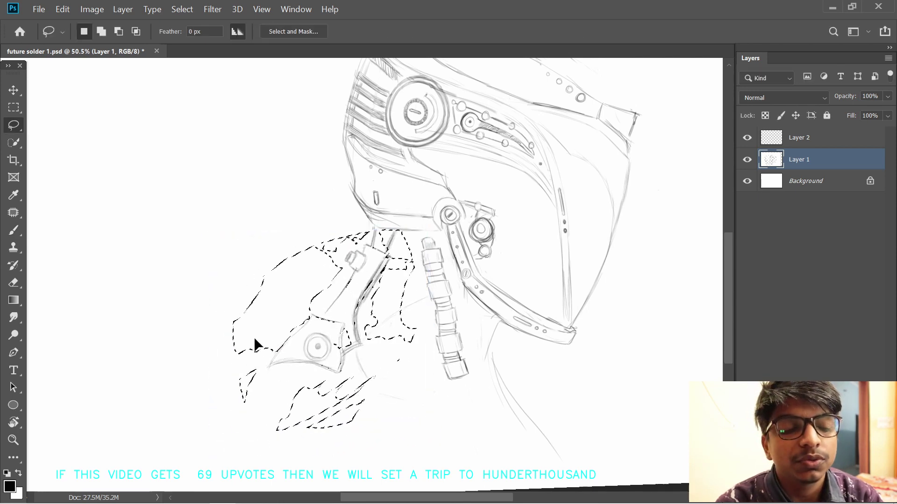
{"action": "key", "text": "ctrl+d"}
- Try redrawing the flared plate's lower edge and undo the strokes
{"action": "left_click_drag", "start_coordinate": [311, 367], "coordinate": [259, 398]}
{"action": "mouse_move", "coordinate": [269, 241]}
{"action": "left_mouse_down"}
{"action": "mouse_move", "coordinate": [295, 213]}
{"action": "mouse_move", "coordinate": [275, 310]}
{"action": "left_mouse_up"}
{"action": "mouse_move", "coordinate": [307, 341]}
{"action": "left_mouse_down"}
{"action": "mouse_move", "coordinate": [301, 325]}
{"action": "mouse_move", "coordinate": [385, 340]}
{"action": "mouse_move", "coordinate": [387, 304]}
{"action": "left_mouse_up"}
{"action": "key", "text": "b"}
{"action": "mouse_move", "coordinate": [378, 336]}
{"action": "left_mouse_down"}
{"action": "mouse_move", "coordinate": [377, 275]}
{"action": "mouse_move", "coordinate": [404, 297]}
{"action": "left_mouse_up"}
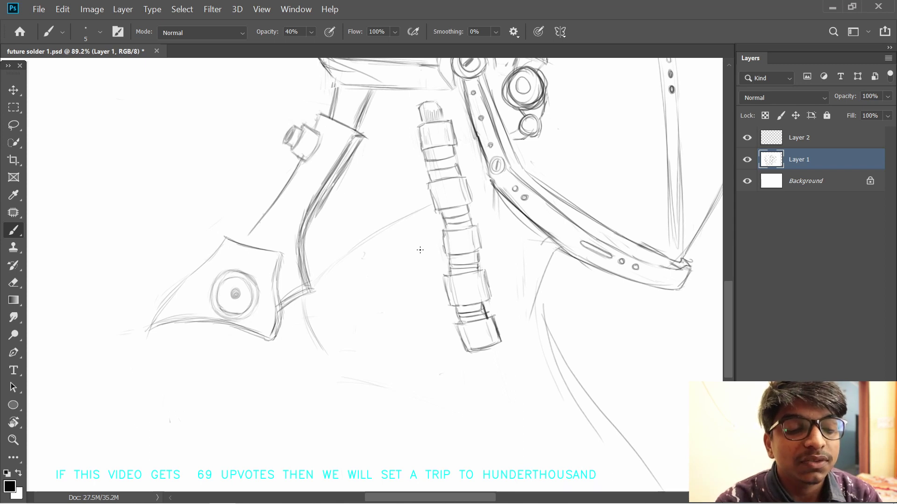
{"action": "mouse_move", "coordinate": [195, 297]}
{"action": "left_mouse_down"}
{"action": "mouse_move", "coordinate": [268, 311]}
{"action": "mouse_move", "coordinate": [355, 292]}
{"action": "mouse_move", "coordinate": [322, 262]}
{"action": "mouse_move", "coordinate": [343, 289]}
{"action": "mouse_move", "coordinate": [418, 262]}
{"action": "left_mouse_up"}
{"action": "key", "text": "e"}
{"action": "key", "text": "r"}
{"action": "key", "text": "ctrl+z"}
{"action": "key", "text": "ctrl+z"}
{"action": "left_click_drag", "start_coordinate": [337, 290], "coordinate": [415, 264]}
{"action": "mouse_move", "coordinate": [323, 297]}
{"action": "left_mouse_down"}
{"action": "mouse_move", "coordinate": [412, 259]}
{"action": "mouse_move", "coordinate": [420, 232]}
{"action": "mouse_move", "coordinate": [416, 258]}
{"action": "left_mouse_up"}
{"action": "key", "text": "ctrl+z"}
{"action": "key", "text": "ctrl+z"}
{"action": "key", "text": "ctrl+z"}
{"action": "key", "text": "ctrl+z"}
- Redraw the flared plate's lower front edge at brush size 4 and 21% opacity, and nudge the Layer 1 sketch down slightly
{"action": "left_click_drag", "start_coordinate": [272, 33], "coordinate": [264, 32]}
{"action": "key", "text": "bracketleft"}
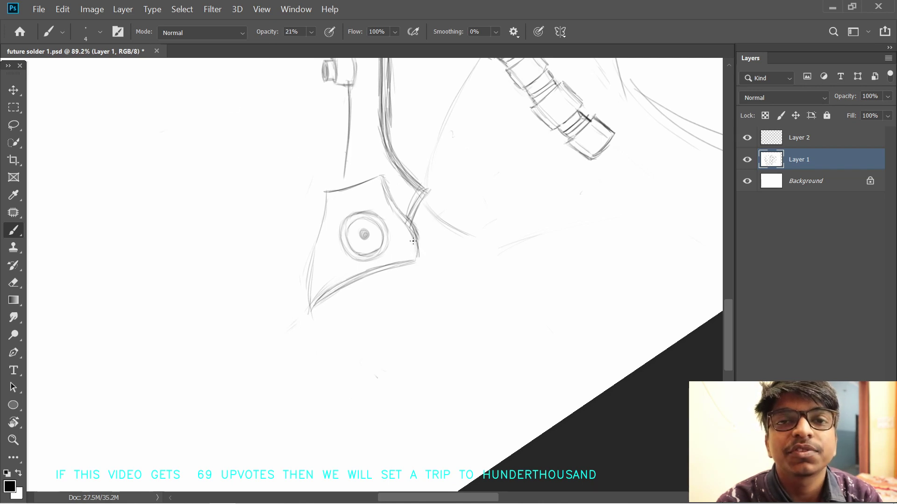
{"action": "left_click_drag", "start_coordinate": [410, 226], "coordinate": [418, 257]}
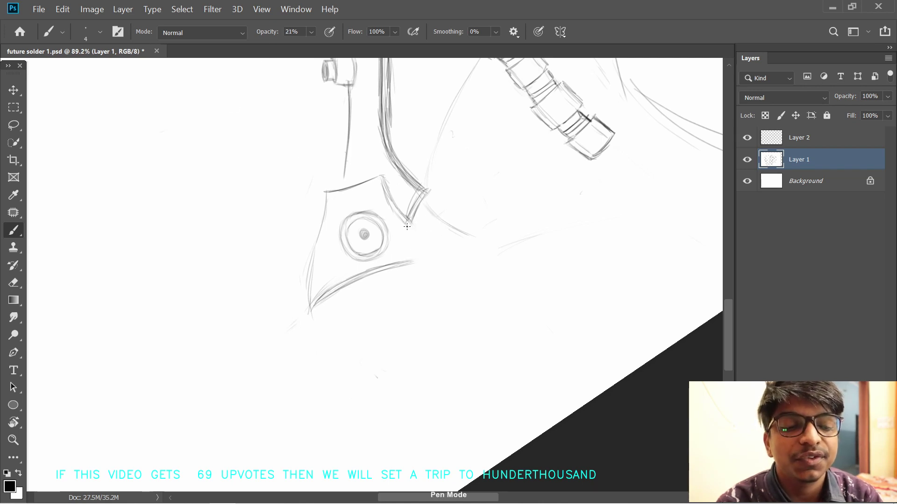
{"action": "mouse_move", "coordinate": [408, 222]}
{"action": "left_mouse_down"}
{"action": "mouse_move", "coordinate": [417, 256]}
{"action": "mouse_move", "coordinate": [420, 240]}
{"action": "left_mouse_up"}
- Clean up the flared plate's rear edge and extend it downward in a curve below the plate
{"action": "key", "text": "r"}
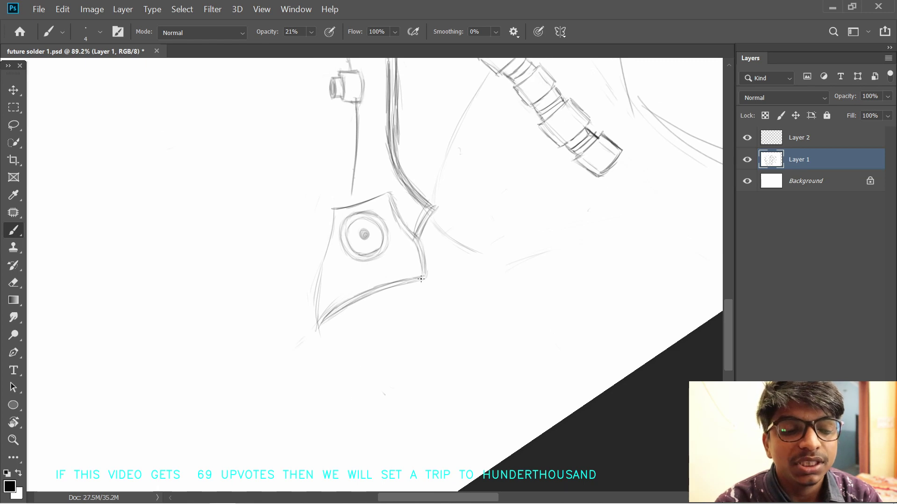
{"action": "mouse_move", "coordinate": [422, 273]}
{"action": "left_mouse_down"}
{"action": "mouse_move", "coordinate": [268, 320]}
{"action": "mouse_move", "coordinate": [307, 262]}
{"action": "mouse_move", "coordinate": [428, 231]}
{"action": "mouse_move", "coordinate": [416, 217]}
{"action": "left_mouse_up"}
{"action": "key", "text": "b"}
{"action": "left_click_drag", "start_coordinate": [335, 296], "coordinate": [377, 265]}
{"action": "left_click_drag", "start_coordinate": [362, 178], "coordinate": [342, 211]}
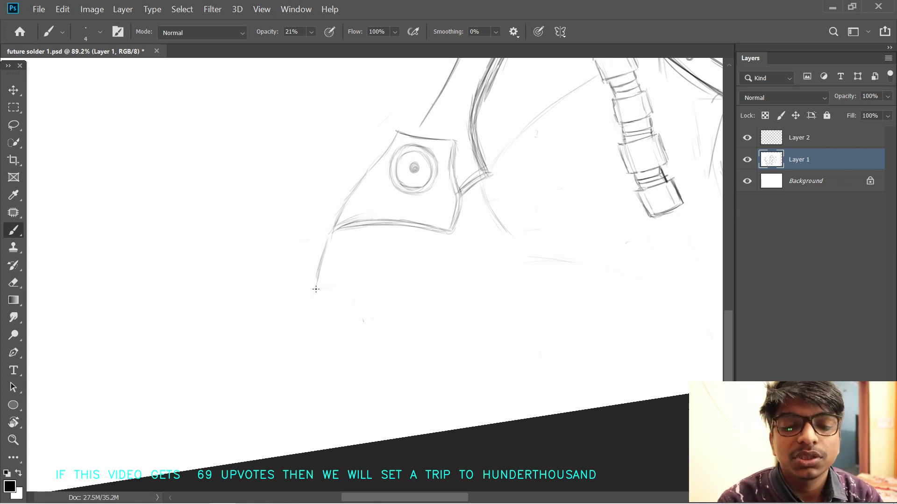
- Close the section below the flared plate with a front side and a wavy base drawn as two parallel lines
{"action": "key", "text": "ctrl+z"}
{"action": "mouse_move", "coordinate": [331, 285]}
{"action": "left_mouse_down"}
{"action": "mouse_move", "coordinate": [412, 290]}
{"action": "mouse_move", "coordinate": [363, 285]}
{"action": "left_mouse_up"}
{"action": "key", "text": "ctrl+z"}
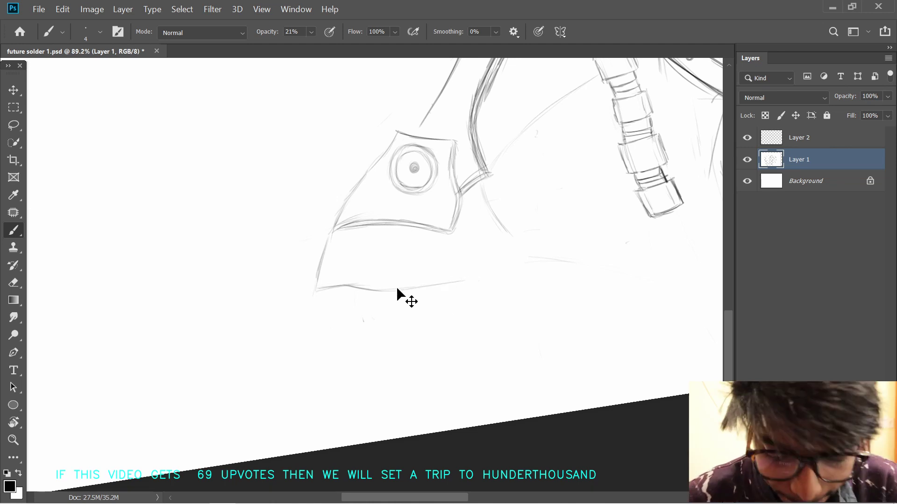
{"action": "left_click_drag", "start_coordinate": [456, 281], "coordinate": [450, 238]}
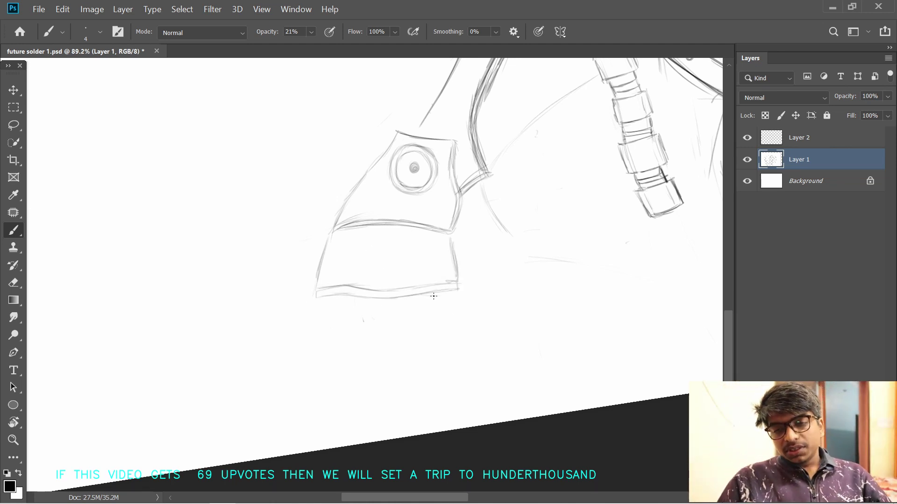
{"action": "key", "text": "ctrl+z"}
- Try sketching a round recessed bolt detail inside the rear part of the section below the flared plate
{"action": "mouse_move", "coordinate": [355, 235]}
{"action": "left_mouse_down"}
{"action": "mouse_move", "coordinate": [335, 256]}
{"action": "mouse_move", "coordinate": [362, 262]}
{"action": "mouse_move", "coordinate": [339, 262]}
{"action": "mouse_move", "coordinate": [345, 237]}
{"action": "mouse_move", "coordinate": [330, 269]}
{"action": "mouse_move", "coordinate": [337, 249]}
{"action": "mouse_move", "coordinate": [368, 254]}
{"action": "mouse_move", "coordinate": [354, 239]}
{"action": "mouse_move", "coordinate": [367, 229]}
{"action": "mouse_move", "coordinate": [332, 251]}
{"action": "mouse_move", "coordinate": [354, 240]}
{"action": "mouse_move", "coordinate": [364, 251]}
{"action": "mouse_move", "coordinate": [367, 237]}
{"action": "mouse_move", "coordinate": [352, 270]}
{"action": "mouse_move", "coordinate": [370, 259]}
{"action": "mouse_move", "coordinate": [344, 242]}
{"action": "mouse_move", "coordinate": [354, 241]}
{"action": "mouse_move", "coordinate": [355, 262]}
{"action": "mouse_move", "coordinate": [346, 254]}
{"action": "mouse_move", "coordinate": [355, 237]}
{"action": "mouse_move", "coordinate": [365, 267]}
{"action": "mouse_move", "coordinate": [344, 267]}
{"action": "mouse_move", "coordinate": [339, 252]}
{"action": "mouse_move", "coordinate": [332, 265]}
{"action": "mouse_move", "coordinate": [365, 261]}
{"action": "mouse_move", "coordinate": [354, 274]}
{"action": "mouse_move", "coordinate": [368, 263]}
{"action": "mouse_move", "coordinate": [343, 260]}
{"action": "mouse_move", "coordinate": [341, 242]}
{"action": "left_mouse_up"}
{"action": "left_click", "coordinate": [342, 265]}
{"action": "left_click", "coordinate": [340, 247]}
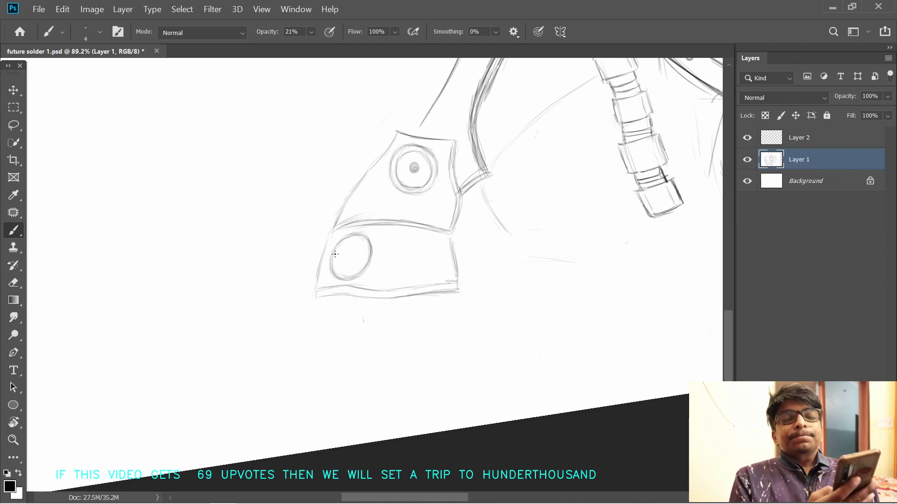
{"action": "left_click_drag", "start_coordinate": [334, 275], "coordinate": [350, 241]}
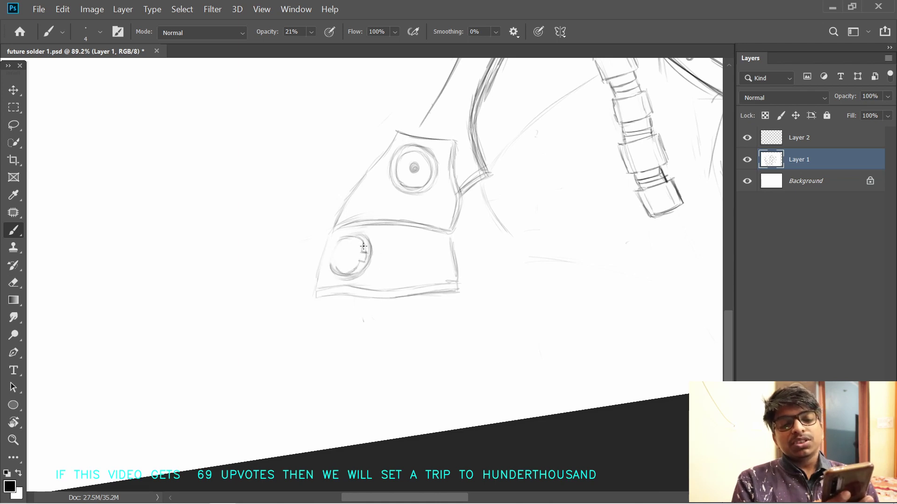
{"action": "mouse_move", "coordinate": [328, 260]}
{"action": "left_mouse_down"}
{"action": "mouse_move", "coordinate": [343, 276]}
{"action": "mouse_move", "coordinate": [357, 252]}
{"action": "left_mouse_up"}
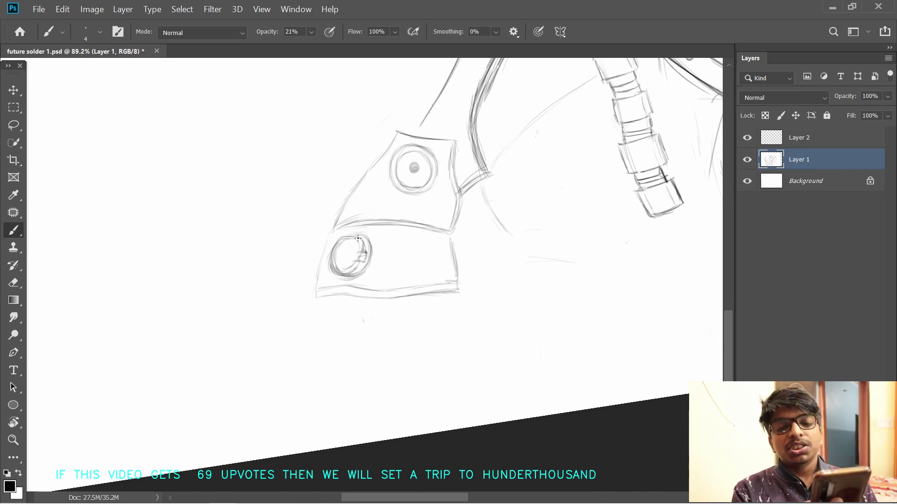
{"action": "mouse_move", "coordinate": [362, 248]}
{"action": "left_mouse_down"}
{"action": "mouse_move", "coordinate": [340, 266]}
{"action": "mouse_move", "coordinate": [341, 244]}
{"action": "left_mouse_up"}
- Erase the section below the flared plate and redraw the plate's lower edge as two near-parallel lines
{"action": "left_click_drag", "start_coordinate": [435, 321], "coordinate": [358, 323]}
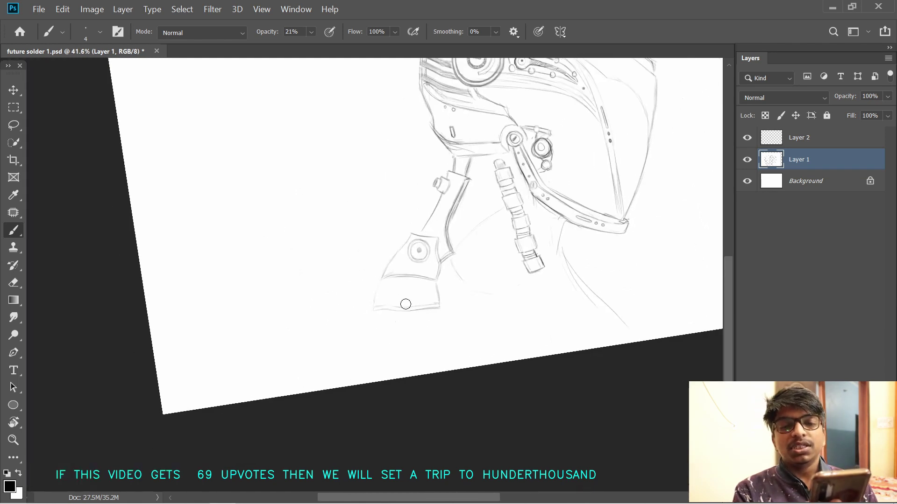
{"action": "mouse_move", "coordinate": [410, 302]}
{"action": "left_mouse_down"}
{"action": "mouse_move", "coordinate": [381, 315]}
{"action": "mouse_move", "coordinate": [435, 297]}
{"action": "mouse_move", "coordinate": [392, 306]}
{"action": "mouse_move", "coordinate": [371, 274]}
{"action": "mouse_move", "coordinate": [375, 261]}
{"action": "mouse_move", "coordinate": [375, 270]}
{"action": "mouse_move", "coordinate": [424, 277]}
{"action": "mouse_move", "coordinate": [390, 279]}
{"action": "mouse_move", "coordinate": [436, 279]}
{"action": "mouse_move", "coordinate": [387, 272]}
{"action": "mouse_move", "coordinate": [484, 256]}
{"action": "left_mouse_up"}
{"action": "mouse_move", "coordinate": [537, 231]}
{"action": "left_mouse_down"}
{"action": "mouse_move", "coordinate": [438, 236]}
{"action": "mouse_move", "coordinate": [441, 226]}
{"action": "mouse_move", "coordinate": [531, 238]}
{"action": "left_mouse_up"}
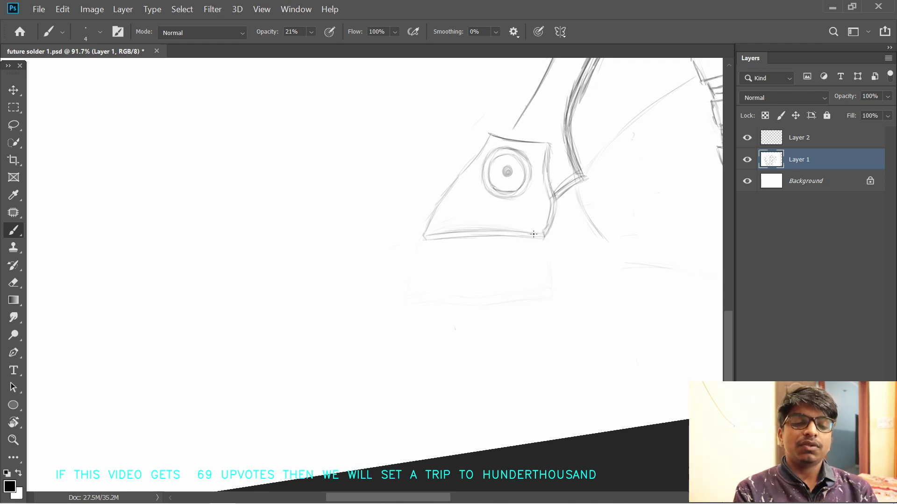
{"action": "left_click_drag", "start_coordinate": [535, 235], "coordinate": [540, 232]}
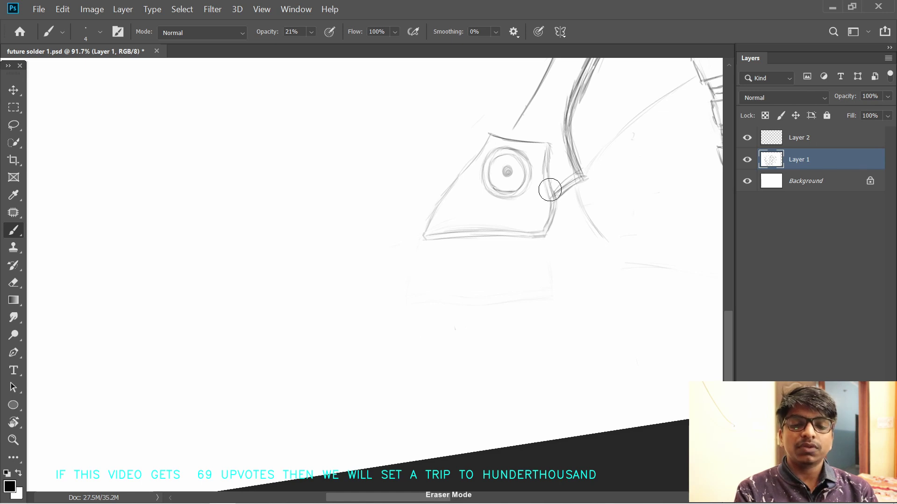
- Erase the flared plate's front edge and redraw it with an inward bend at 39% brush opacity
{"action": "mouse_move", "coordinate": [554, 187]}
{"action": "left_mouse_down"}
{"action": "mouse_move", "coordinate": [531, 181]}
{"action": "mouse_move", "coordinate": [543, 150]}
{"action": "left_mouse_up"}
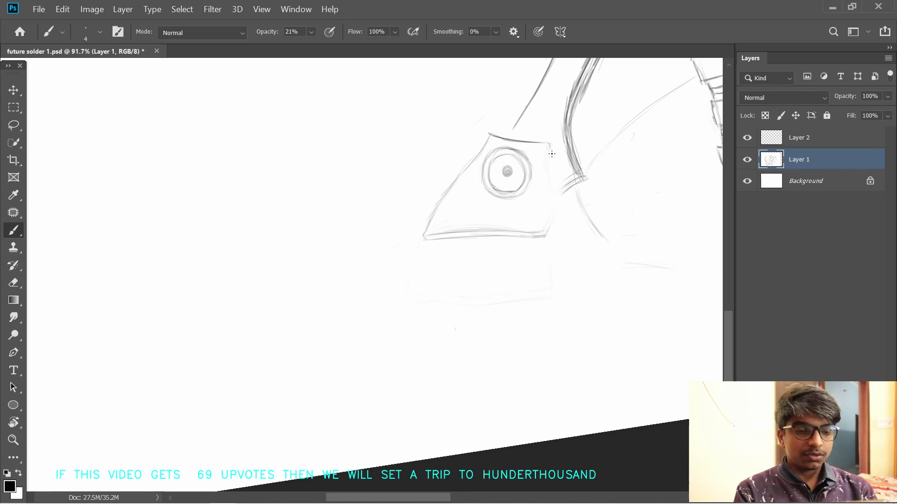
{"action": "key", "text": "3"}
{"action": "key", "text": "9"}
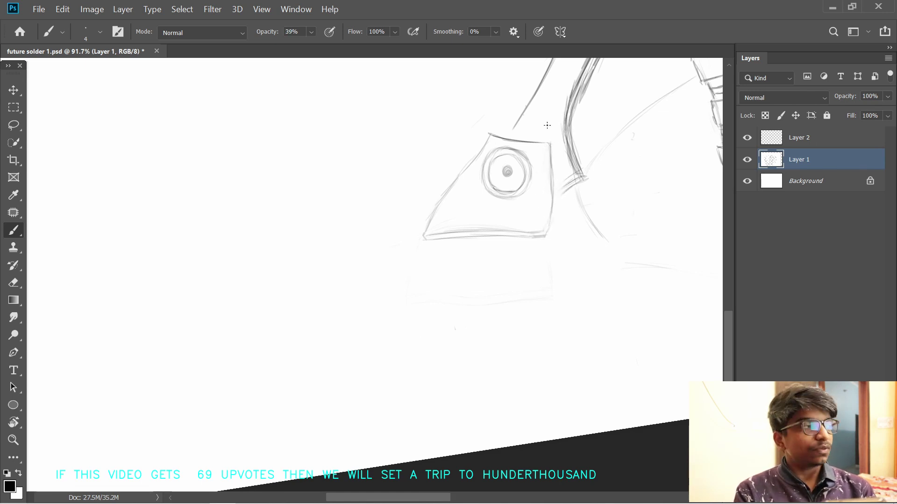
{"action": "left_click_drag", "start_coordinate": [551, 144], "coordinate": [557, 187]}
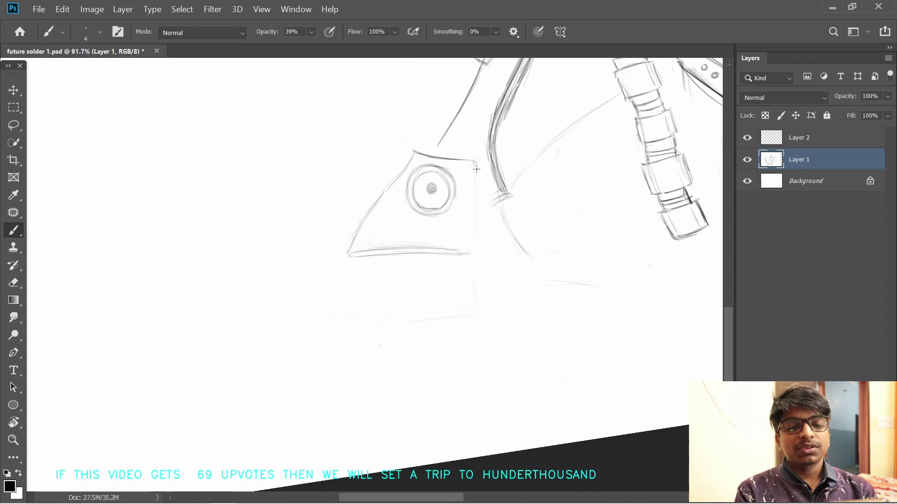
{"action": "left_click_drag", "start_coordinate": [472, 215], "coordinate": [471, 245]}
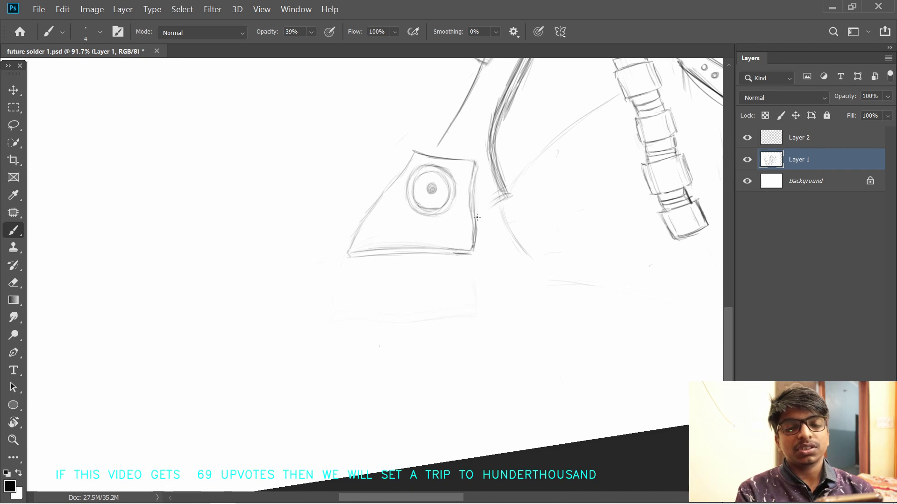
- Refine the flared plate's front edge with a second line down to its lower corner, undoing stray strokes
{"action": "key", "text": "r"}
{"action": "mouse_move", "coordinate": [477, 231]}
{"action": "left_mouse_down"}
{"action": "mouse_move", "coordinate": [514, 276]}
{"action": "mouse_move", "coordinate": [458, 321]}
{"action": "mouse_move", "coordinate": [511, 236]}
{"action": "mouse_move", "coordinate": [438, 238]}
{"action": "mouse_move", "coordinate": [536, 156]}
{"action": "mouse_move", "coordinate": [397, 164]}
{"action": "left_mouse_up"}
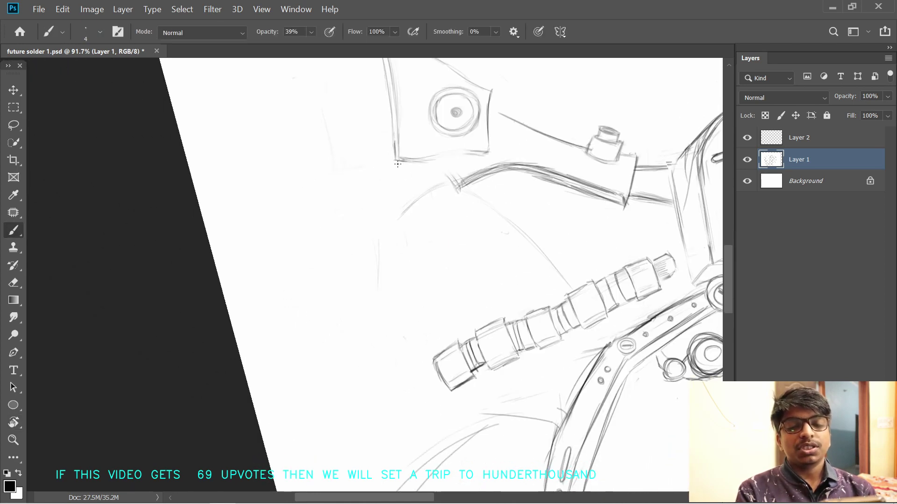
{"action": "left_click_drag", "start_coordinate": [454, 157], "coordinate": [475, 154]}
{"action": "key", "text": "ctrl+z"}
{"action": "key", "text": "ctrl+z"}
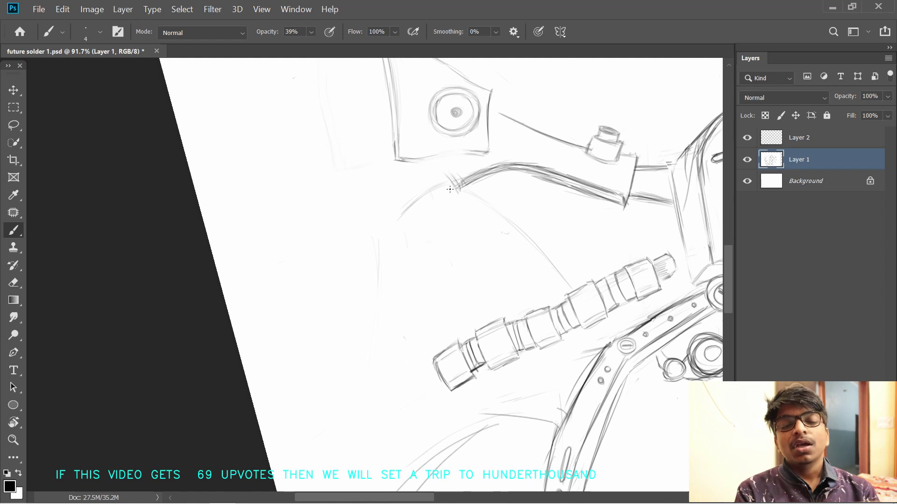
{"action": "mouse_move", "coordinate": [428, 169]}
{"action": "left_mouse_down"}
{"action": "mouse_move", "coordinate": [384, 197]}
{"action": "mouse_move", "coordinate": [449, 175]}
{"action": "left_mouse_up"}
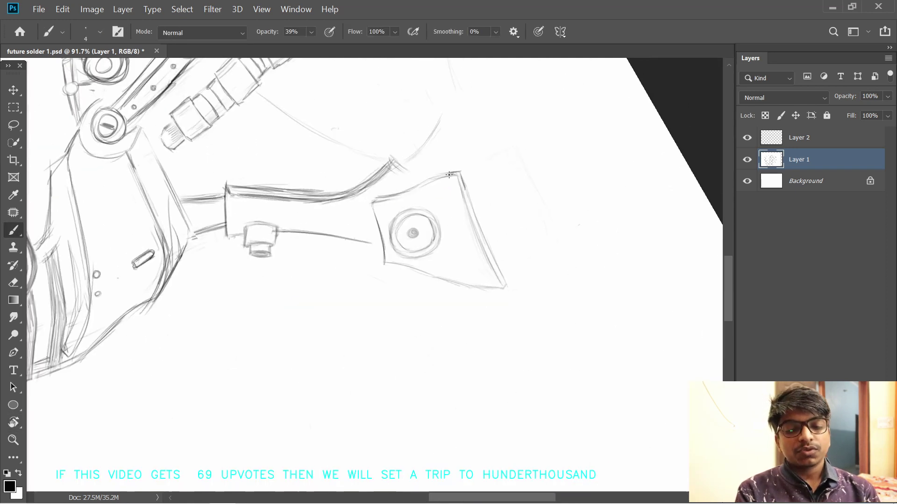
{"action": "key", "text": "r"}
{"action": "mouse_move", "coordinate": [386, 199]}
{"action": "left_mouse_down"}
{"action": "mouse_move", "coordinate": [473, 254]}
{"action": "mouse_move", "coordinate": [409, 271]}
{"action": "mouse_move", "coordinate": [434, 259]}
{"action": "left_mouse_up"}
{"action": "key", "text": "ctrl+z"}
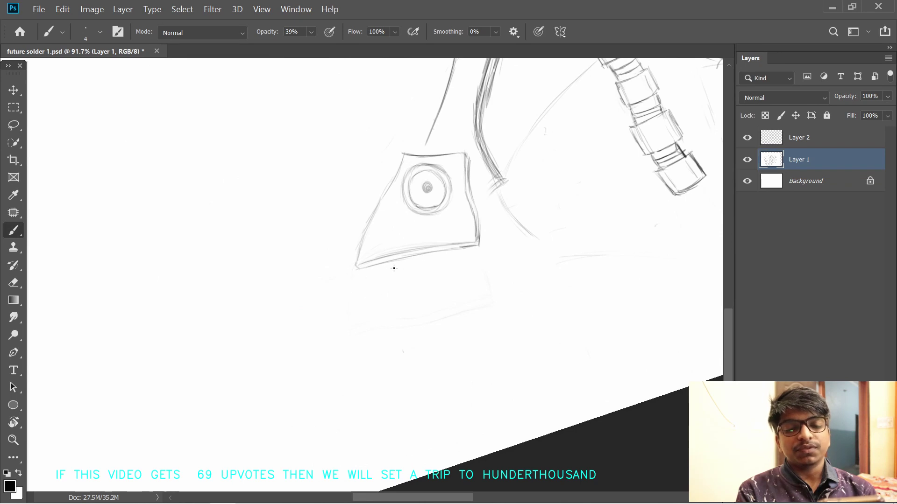
- Sketch a new section below the flared plate with a parallel top line, slanted front side and curved base
{"action": "left_click_drag", "start_coordinate": [360, 274], "coordinate": [495, 250]}
{"action": "key", "text": "ctrl+z"}
{"action": "left_click_drag", "start_coordinate": [371, 287], "coordinate": [400, 282]}
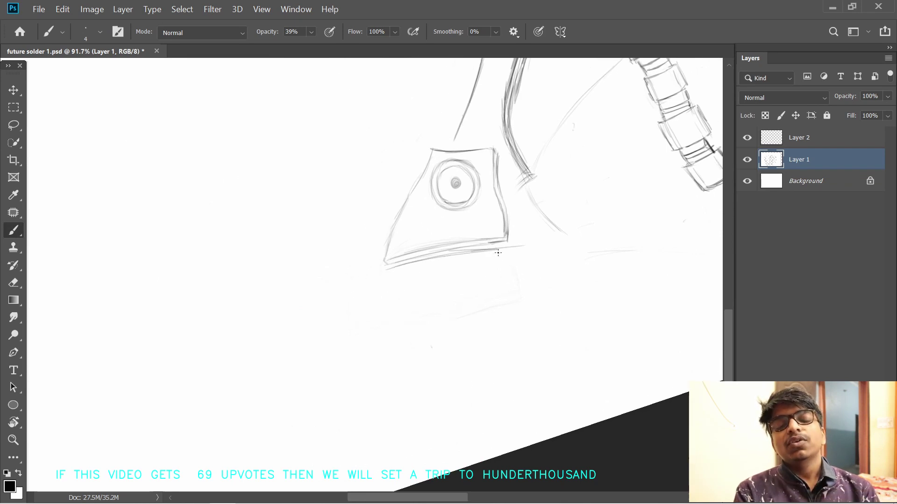
{"action": "left_click_drag", "start_coordinate": [498, 253], "coordinate": [510, 299]}
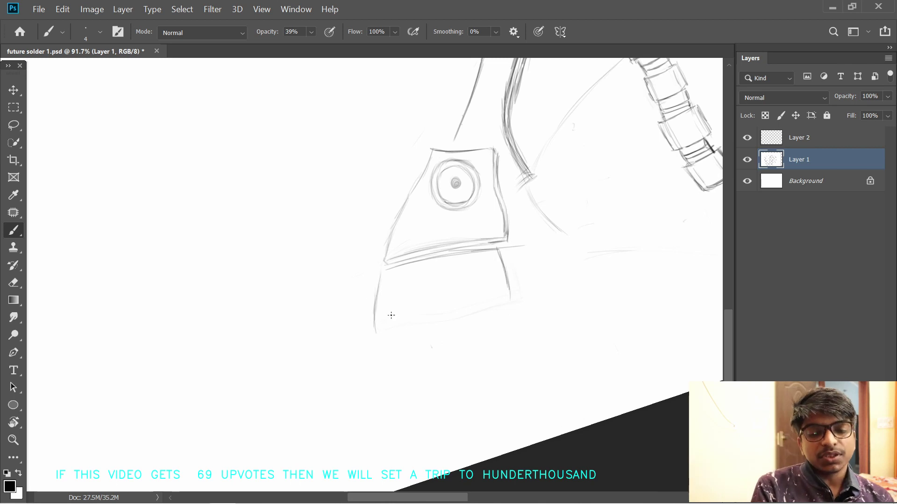
{"action": "left_click_drag", "start_coordinate": [404, 324], "coordinate": [483, 313]}
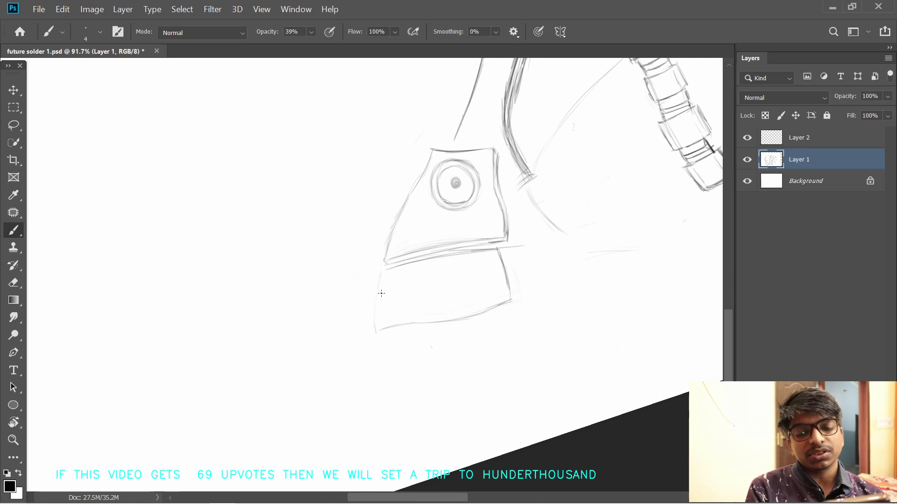
- Redraw the new lower section's rear side as a curve flaring outward, undoing the unsatisfactory strokes
{"action": "left_click_drag", "start_coordinate": [376, 287], "coordinate": [370, 322]}
{"action": "key", "text": "ctrl+z"}
{"action": "key", "text": "r"}
{"action": "left_click_drag", "start_coordinate": [433, 236], "coordinate": [396, 282]}
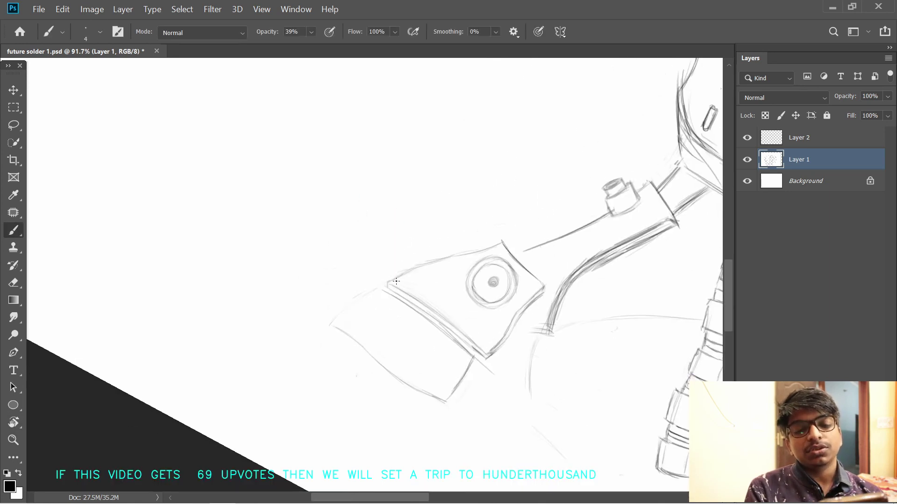
{"action": "left_click_drag", "start_coordinate": [316, 315], "coordinate": [369, 294]}
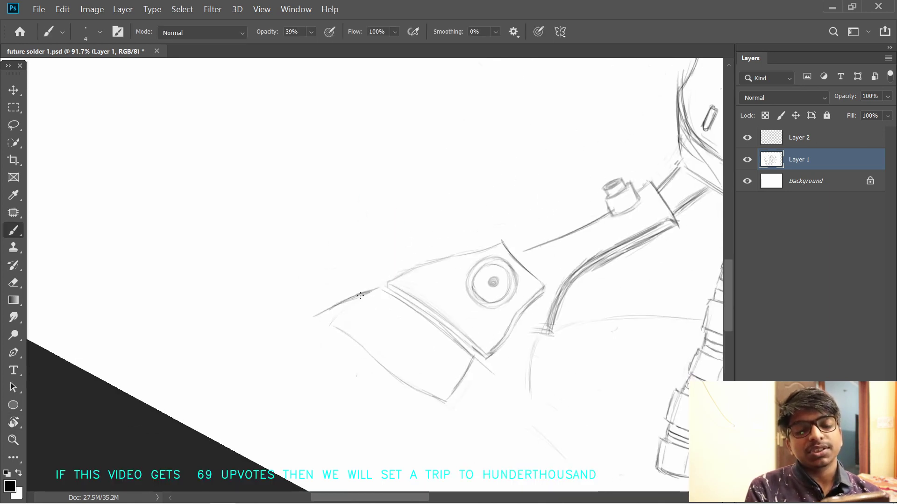
{"action": "key", "text": "ctrl+z"}
{"action": "key", "text": "ctrl+z"}
{"action": "left_click_drag", "start_coordinate": [317, 313], "coordinate": [385, 289]}
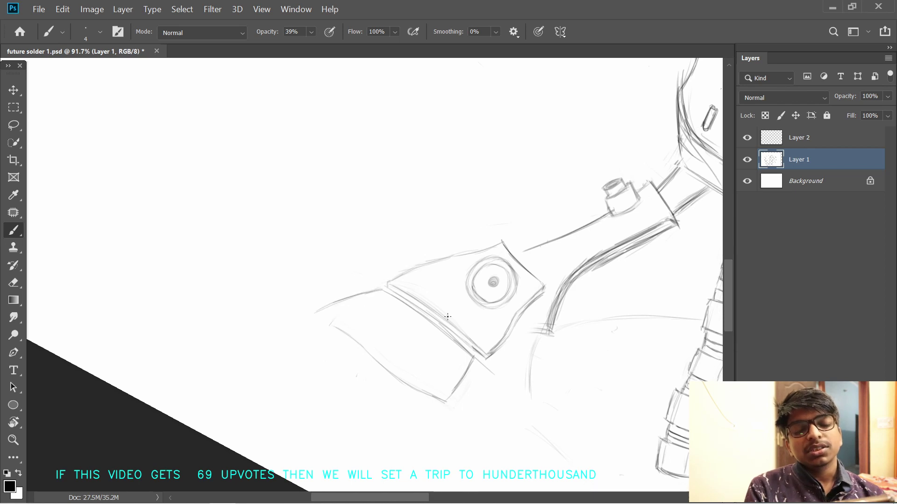
- Clean up the flared rear side and extend the lower section's curved base back to meet it
{"action": "key", "text": "r"}
{"action": "left_click_drag", "start_coordinate": [444, 316], "coordinate": [449, 245]}
{"action": "key", "text": "r"}
{"action": "mouse_move", "coordinate": [385, 306]}
{"action": "left_mouse_down"}
{"action": "mouse_move", "coordinate": [345, 304]}
{"action": "mouse_move", "coordinate": [381, 288]}
{"action": "left_mouse_up"}
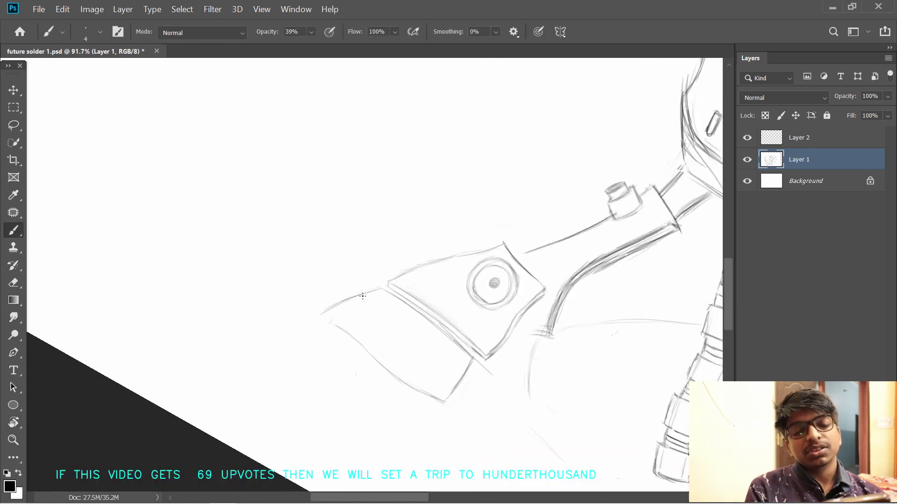
{"action": "key", "text": "r"}
{"action": "left_click_drag", "start_coordinate": [425, 326], "coordinate": [432, 264]}
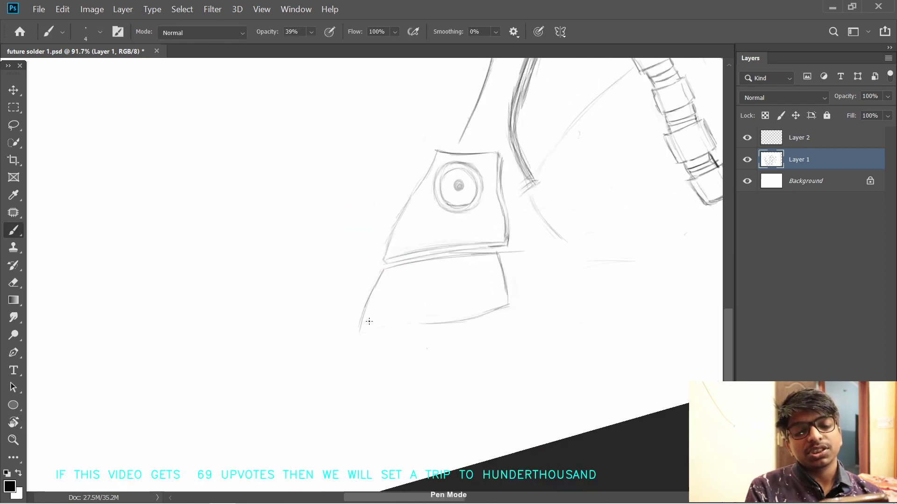
{"action": "left_click_drag", "start_coordinate": [360, 329], "coordinate": [471, 319]}
{"action": "key", "text": "space"}
{"action": "left_click_drag", "start_coordinate": [363, 364], "coordinate": [390, 304]}
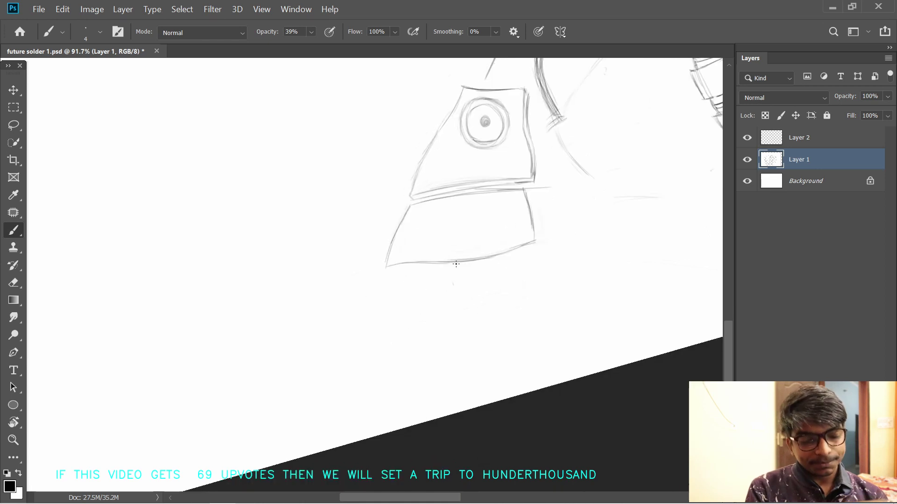
- Lasso the lower section, distort it with Free Transform into a slightly wider shape, and clear the selection
{"action": "scroll", "coordinate": [400, 243], "scroll_direction": "down", "scroll_amount": 2}
{"action": "key", "text": "space"}
{"action": "mouse_move", "coordinate": [455, 186]}
{"action": "left_mouse_down"}
{"action": "mouse_move", "coordinate": [384, 307]}
{"action": "mouse_move", "coordinate": [374, 395]}
{"action": "mouse_move", "coordinate": [352, 330]}
{"action": "left_mouse_up"}
{"action": "key", "text": "ctrl+z"}
{"action": "key", "text": "space"}
{"action": "key", "text": "l"}
{"action": "mouse_move", "coordinate": [310, 293]}
{"action": "left_mouse_down"}
{"action": "mouse_move", "coordinate": [428, 409]}
{"action": "mouse_move", "coordinate": [281, 342]}
{"action": "left_mouse_up"}
{"action": "key", "text": "ctrl+t"}
{"action": "left_click_drag", "start_coordinate": [404, 415], "coordinate": [399, 396]}
{"action": "left_click_drag", "start_coordinate": [519, 362], "coordinate": [572, 377]}
{"action": "left_click_drag", "start_coordinate": [254, 305], "coordinate": [262, 300]}
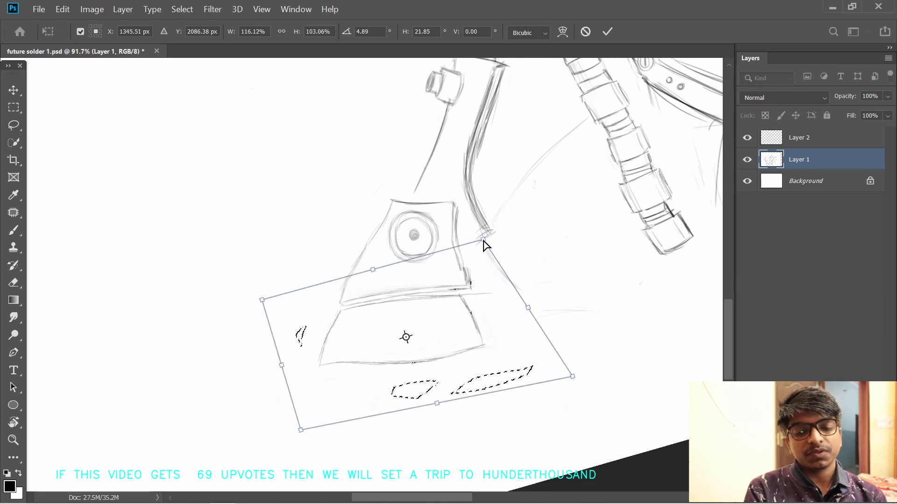
{"action": "left_click_drag", "start_coordinate": [483, 240], "coordinate": [480, 242]}
{"action": "key", "text": "Return"}
{"action": "key", "text": "ctrl+d"}
- Lasso the whole rear neck support, scale it down to 90.45%, reposition it under the helmet, and deselect
{"action": "key", "text": "space"}
{"action": "left_click_drag", "start_coordinate": [409, 142], "coordinate": [402, 234]}
{"action": "mouse_move", "coordinate": [505, 112]}
{"action": "left_mouse_down"}
{"action": "mouse_move", "coordinate": [480, 112]}
{"action": "mouse_move", "coordinate": [494, 471]}
{"action": "mouse_move", "coordinate": [520, 302]}
{"action": "mouse_move", "coordinate": [527, 132]}
{"action": "left_mouse_up"}
{"action": "key", "text": "ctrl+t"}
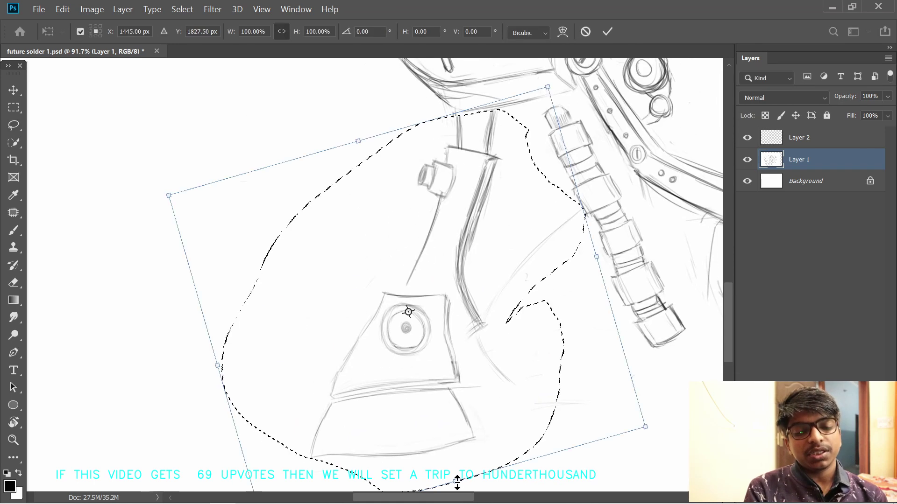
{"action": "left_click_drag", "start_coordinate": [457, 482], "coordinate": [446, 447]}
{"action": "key", "text": "ctrl+minus"}
{"action": "left_click_drag", "start_coordinate": [299, 436], "coordinate": [311, 428]}
{"action": "key", "text": "space"}
{"action": "left_click_drag", "start_coordinate": [410, 394], "coordinate": [405, 420]}
{"action": "left_click_drag", "start_coordinate": [394, 326], "coordinate": [397, 321]}
{"action": "key", "text": "space"}
{"action": "left_click_drag", "start_coordinate": [392, 416], "coordinate": [379, 383]}
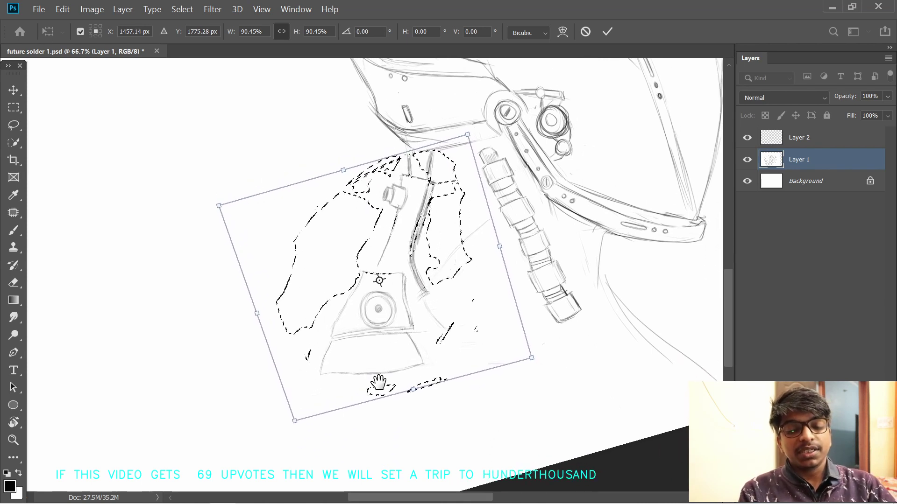
{"action": "key", "text": "Return"}
{"action": "key", "text": "ctrl+d"}
- Brush a shoulder line along the support's base and forward, with two curved lines running down from its front end
{"action": "key", "text": "space"}
{"action": "left_click_drag", "start_coordinate": [372, 336], "coordinate": [380, 284]}
{"action": "key", "text": "b"}
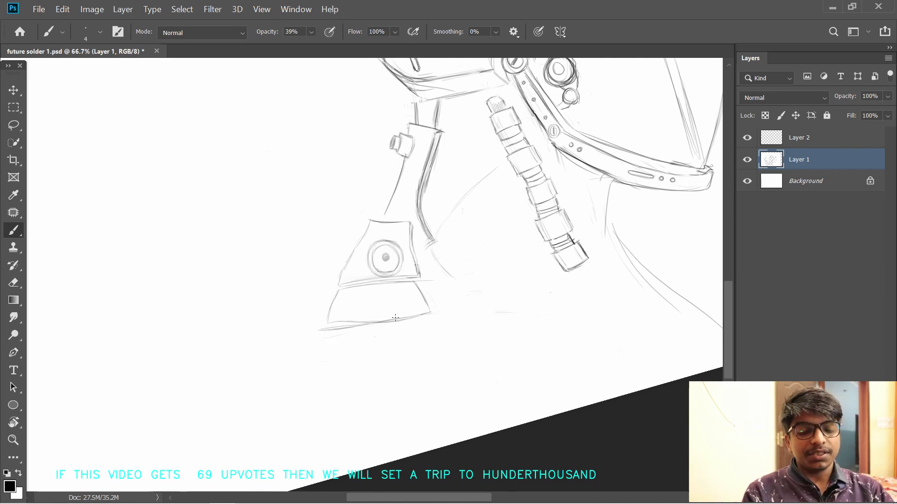
{"action": "left_click_drag", "start_coordinate": [467, 324], "coordinate": [426, 372]}
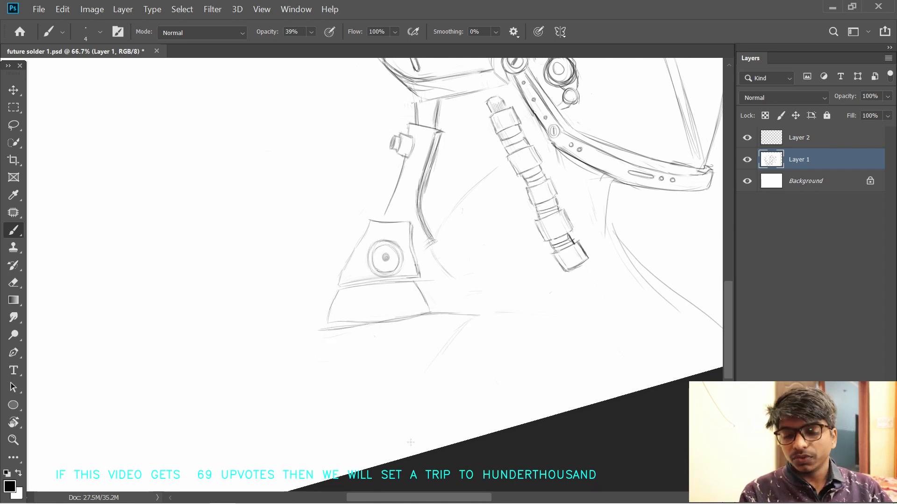
{"action": "left_click_drag", "start_coordinate": [400, 442], "coordinate": [427, 370]}
{"action": "mouse_move", "coordinate": [402, 458]}
{"action": "left_mouse_down"}
{"action": "mouse_move", "coordinate": [403, 431]}
{"action": "mouse_move", "coordinate": [453, 335]}
{"action": "mouse_move", "coordinate": [398, 441]}
{"action": "left_mouse_up"}
{"action": "left_click_drag", "start_coordinate": [498, 319], "coordinate": [486, 432]}
{"action": "left_click_drag", "start_coordinate": [477, 333], "coordinate": [497, 304]}
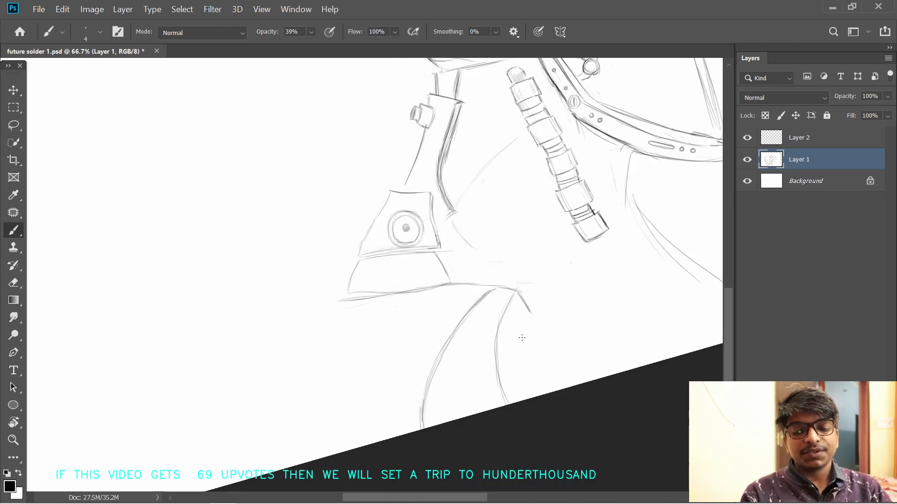
- Draw the shoulder form's outer front contour curving down to the canvas edge and reinforce its upper corner
{"action": "key", "text": "r"}
{"action": "mouse_move", "coordinate": [524, 303]}
{"action": "left_mouse_down"}
{"action": "mouse_move", "coordinate": [507, 221]}
{"action": "mouse_move", "coordinate": [527, 212]}
{"action": "mouse_move", "coordinate": [537, 279]}
{"action": "mouse_move", "coordinate": [532, 325]}
{"action": "left_mouse_up"}
{"action": "key", "text": "r"}
{"action": "left_click_drag", "start_coordinate": [530, 327], "coordinate": [522, 376]}
{"action": "key", "text": "ctrl+z"}
{"action": "key", "text": "ctrl+z"}
{"action": "left_click_drag", "start_coordinate": [530, 328], "coordinate": [545, 376]}
{"action": "left_click_drag", "start_coordinate": [531, 331], "coordinate": [550, 379]}
{"action": "mouse_move", "coordinate": [518, 293]}
{"action": "left_mouse_down"}
{"action": "mouse_move", "coordinate": [536, 394]}
{"action": "mouse_move", "coordinate": [514, 293]}
{"action": "left_mouse_up"}
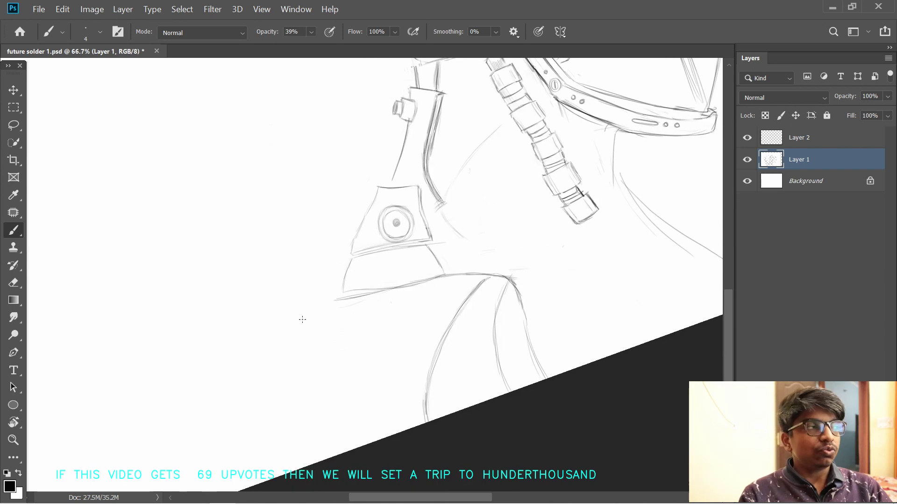
- Extend the shoulder line rearward and sketch a back edge curving down from its end, undoing extra strokes
{"action": "mouse_move", "coordinate": [335, 299]}
{"action": "left_mouse_down"}
{"action": "mouse_move", "coordinate": [382, 271]}
{"action": "mouse_move", "coordinate": [374, 310]}
{"action": "left_mouse_up"}
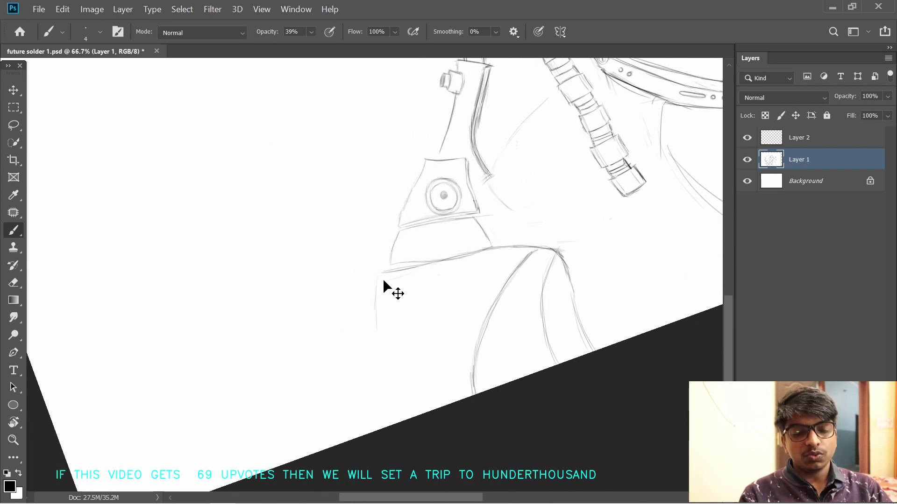
{"action": "mouse_move", "coordinate": [364, 275]}
{"action": "left_mouse_down"}
{"action": "mouse_move", "coordinate": [373, 274]}
{"action": "mouse_move", "coordinate": [364, 380]}
{"action": "left_mouse_up"}
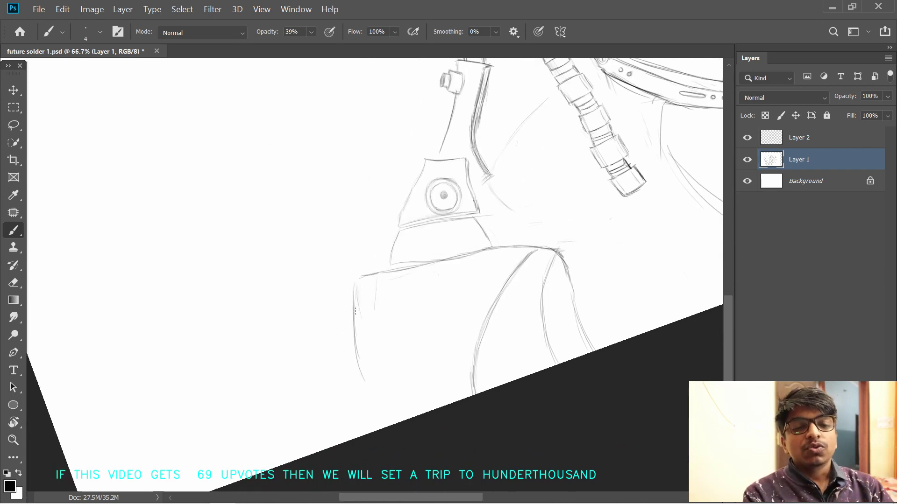
{"action": "key", "text": "ctrl+z"}
{"action": "left_click_drag", "start_coordinate": [354, 342], "coordinate": [379, 425]}
{"action": "key", "text": "ctrl+z"}
{"action": "key", "text": "ctrl+z"}
{"action": "key", "text": "e"}
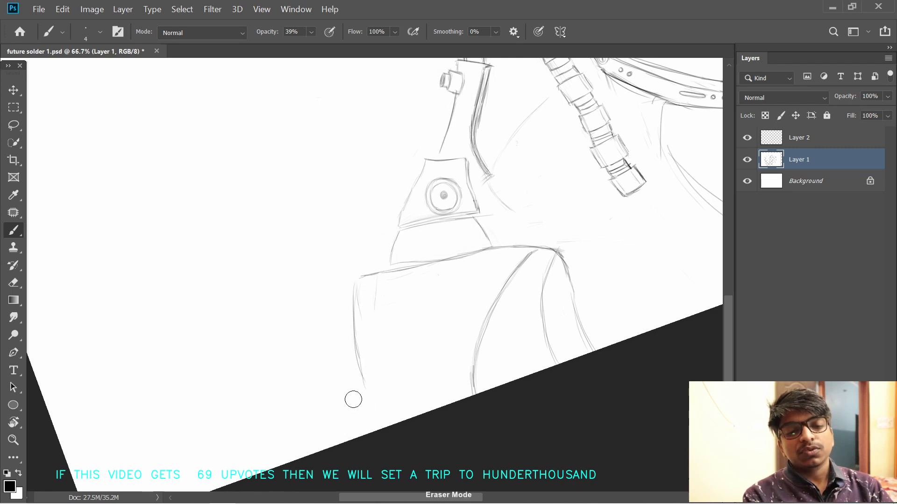
{"action": "key", "text": "b"}
{"action": "left_click_drag", "start_coordinate": [360, 388], "coordinate": [355, 282]}
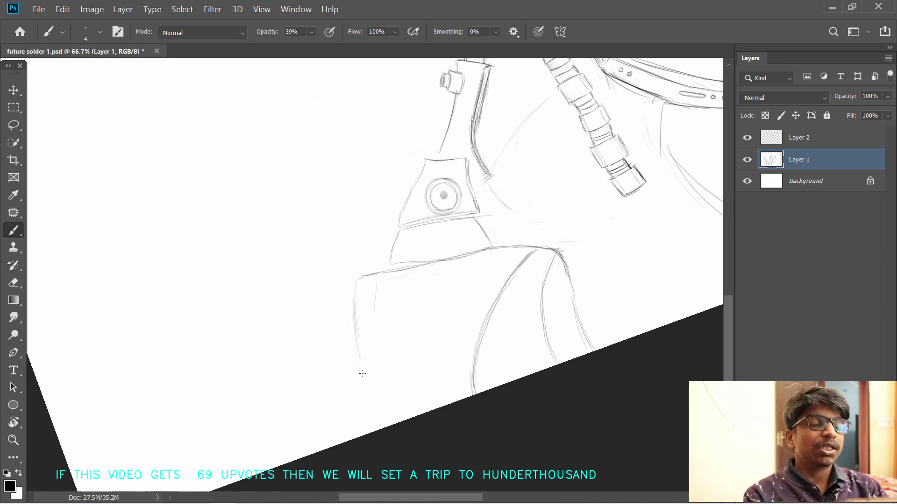
- Draw an outward-bulging contour behind the back edge down to the canvas edge
{"action": "left_click_drag", "start_coordinate": [352, 330], "coordinate": [339, 395]}
{"action": "left_click_drag", "start_coordinate": [350, 354], "coordinate": [337, 422]}
{"action": "left_click_drag", "start_coordinate": [351, 354], "coordinate": [345, 440]}
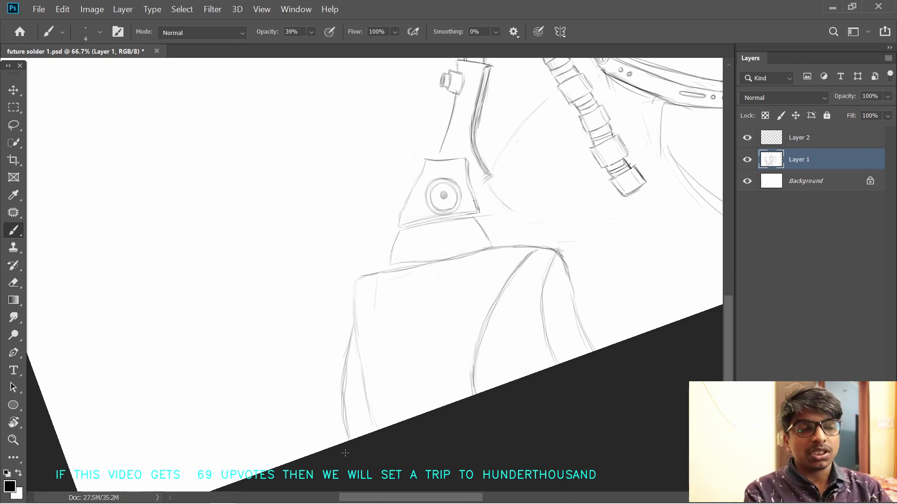
- Erase the shoulder's pointed rear corner and redraw the top edge with a rounded corner running into the back contour
{"action": "left_click_drag", "start_coordinate": [550, 193], "coordinate": [552, 243]}
{"action": "key", "text": "r"}
{"action": "left_click_drag", "start_coordinate": [551, 243], "coordinate": [552, 306]}
{"action": "left_click_drag", "start_coordinate": [487, 328], "coordinate": [476, 301]}
{"action": "key", "text": "e"}
{"action": "left_click_drag", "start_coordinate": [338, 294], "coordinate": [465, 316]}
{"action": "mouse_move", "coordinate": [320, 325]}
{"action": "left_mouse_down"}
{"action": "mouse_move", "coordinate": [310, 311]}
{"action": "mouse_move", "coordinate": [350, 251]}
{"action": "left_mouse_up"}
{"action": "key", "text": "b"}
{"action": "left_click_drag", "start_coordinate": [356, 248], "coordinate": [507, 267]}
{"action": "mouse_move", "coordinate": [384, 230]}
{"action": "left_mouse_down"}
{"action": "mouse_move", "coordinate": [376, 245]}
{"action": "mouse_move", "coordinate": [479, 256]}
{"action": "left_mouse_up"}
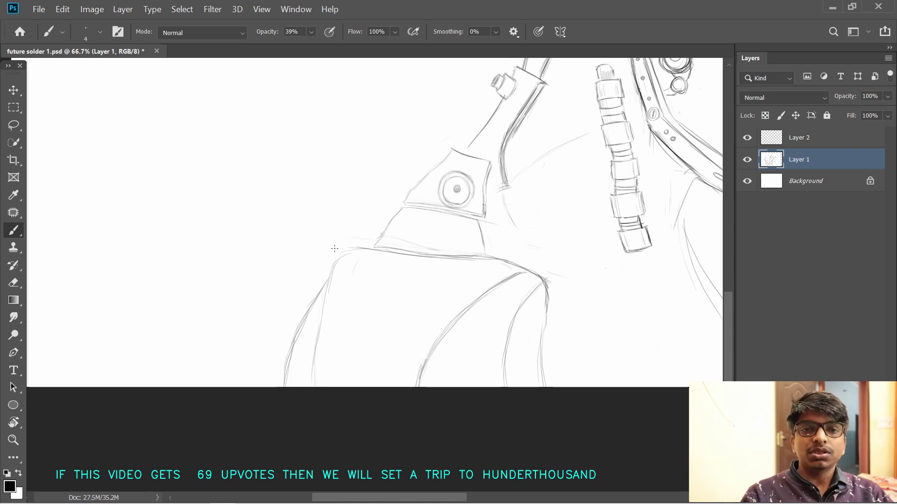
{"action": "key", "text": "e"}
{"action": "left_click_drag", "start_coordinate": [353, 249], "coordinate": [338, 253]}
{"action": "key", "text": "b"}
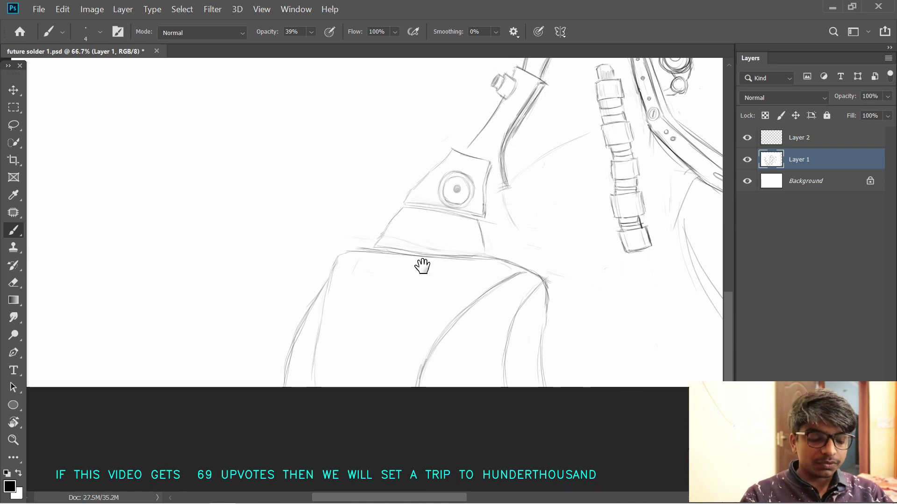
- Crop a thin strip off the canvas's bottom edge
{"action": "left_click_drag", "start_coordinate": [475, 228], "coordinate": [411, 273]}
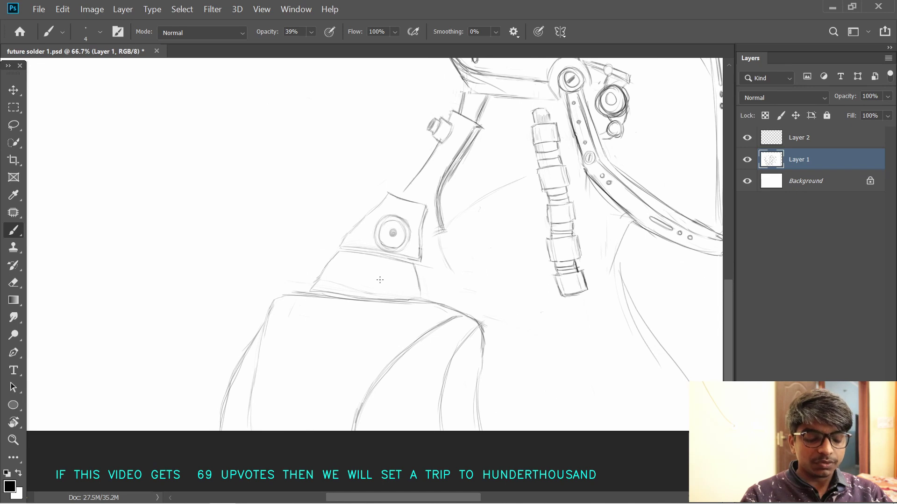
{"action": "key", "text": "c"}
{"action": "left_click_drag", "start_coordinate": [546, 431], "coordinate": [546, 416]}
{"action": "key", "text": "Return"}
- Rework the lower end of the shoulder's front contour so it curves inward toward the canvas edge, undoing a stray stroke
{"action": "left_click_drag", "start_coordinate": [298, 191], "coordinate": [228, 193]}
{"action": "key", "text": "b"}
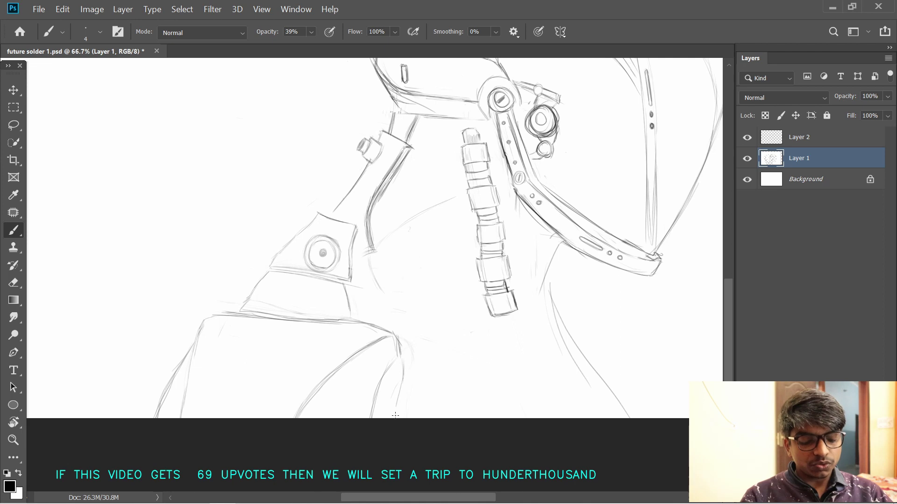
{"action": "left_click_drag", "start_coordinate": [396, 415], "coordinate": [403, 378]}
{"action": "left_click_drag", "start_coordinate": [402, 418], "coordinate": [404, 393]}
{"action": "mouse_move", "coordinate": [394, 346]}
{"action": "left_mouse_down"}
{"action": "mouse_move", "coordinate": [456, 321]}
{"action": "mouse_move", "coordinate": [306, 294]}
{"action": "left_mouse_up"}
{"action": "mouse_move", "coordinate": [259, 265]}
{"action": "left_mouse_down"}
{"action": "mouse_move", "coordinate": [304, 299]}
{"action": "mouse_move", "coordinate": [374, 327]}
{"action": "mouse_move", "coordinate": [409, 317]}
{"action": "left_mouse_up"}
{"action": "key", "text": "ctrl+z"}
- Erase the shoulder's two inner front curves and redraw them as rounder arcs down to the canvas edge
{"action": "mouse_move", "coordinate": [344, 242]}
{"action": "left_mouse_down"}
{"action": "mouse_move", "coordinate": [344, 156]}
{"action": "mouse_move", "coordinate": [398, 239]}
{"action": "left_mouse_up"}
{"action": "mouse_move", "coordinate": [367, 237]}
{"action": "left_mouse_down"}
{"action": "mouse_move", "coordinate": [471, 244]}
{"action": "mouse_move", "coordinate": [499, 262]}
{"action": "left_mouse_up"}
{"action": "mouse_move", "coordinate": [385, 220]}
{"action": "left_mouse_down"}
{"action": "mouse_move", "coordinate": [336, 272]}
{"action": "mouse_move", "coordinate": [252, 274]}
{"action": "mouse_move", "coordinate": [321, 304]}
{"action": "left_mouse_up"}
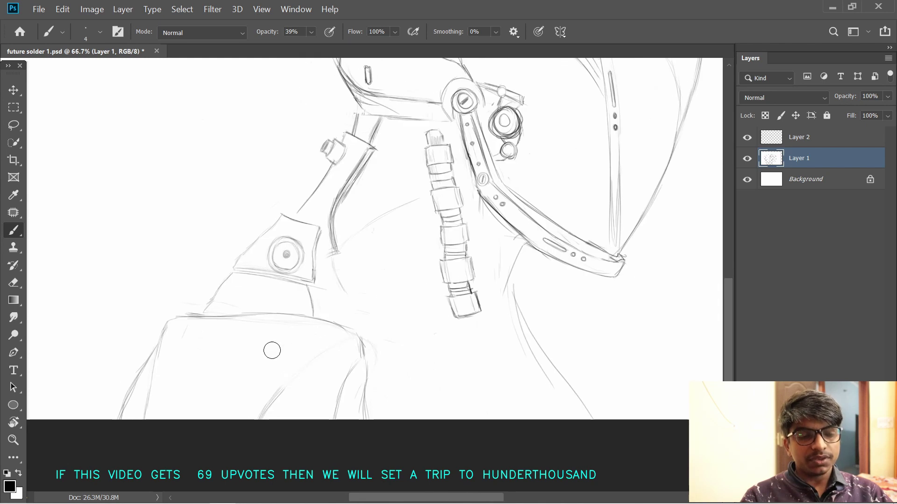
{"action": "mouse_move", "coordinate": [356, 335]}
{"action": "left_mouse_down"}
{"action": "mouse_move", "coordinate": [287, 360]}
{"action": "mouse_move", "coordinate": [257, 401]}
{"action": "mouse_move", "coordinate": [354, 338]}
{"action": "left_mouse_up"}
{"action": "mouse_move", "coordinate": [360, 421]}
{"action": "left_mouse_down"}
{"action": "mouse_move", "coordinate": [365, 380]}
{"action": "mouse_move", "coordinate": [352, 417]}
{"action": "mouse_move", "coordinate": [346, 375]}
{"action": "mouse_move", "coordinate": [326, 419]}
{"action": "left_mouse_up"}
{"action": "key", "text": "ctrl+z"}
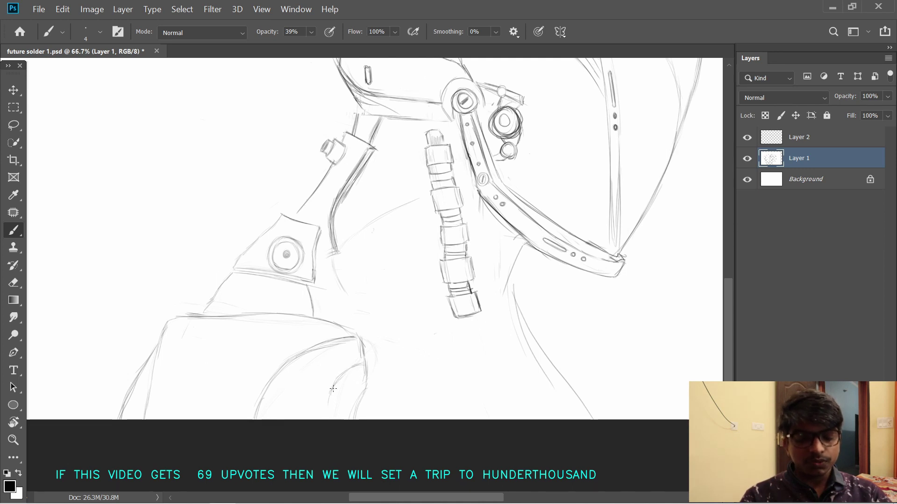
{"action": "mouse_move", "coordinate": [361, 389]}
{"action": "left_mouse_down"}
{"action": "mouse_move", "coordinate": [355, 449]}
{"action": "mouse_move", "coordinate": [380, 400]}
{"action": "mouse_move", "coordinate": [359, 438]}
{"action": "left_mouse_up"}
{"action": "key", "text": "l"}
{"action": "key", "text": "ctrl+t"}
{"action": "key", "text": "Return"}
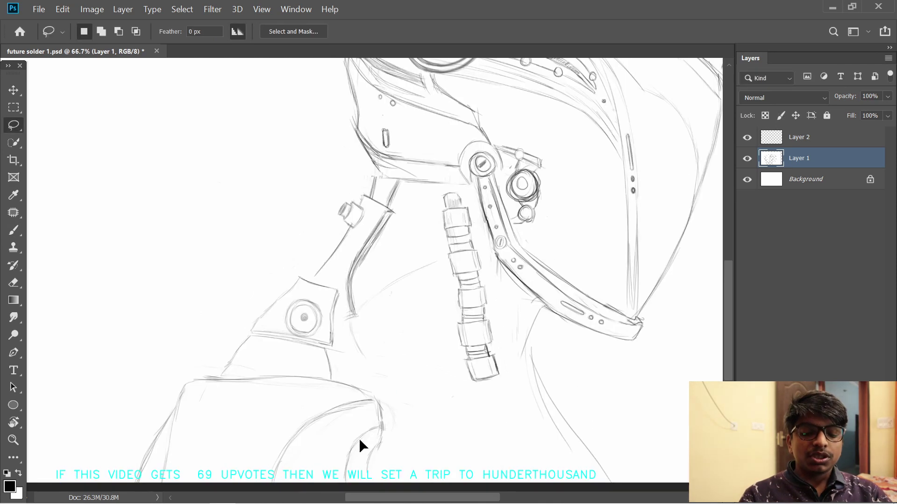
{"action": "key", "text": "ctrl+t"}
{"action": "key", "text": "Return"}
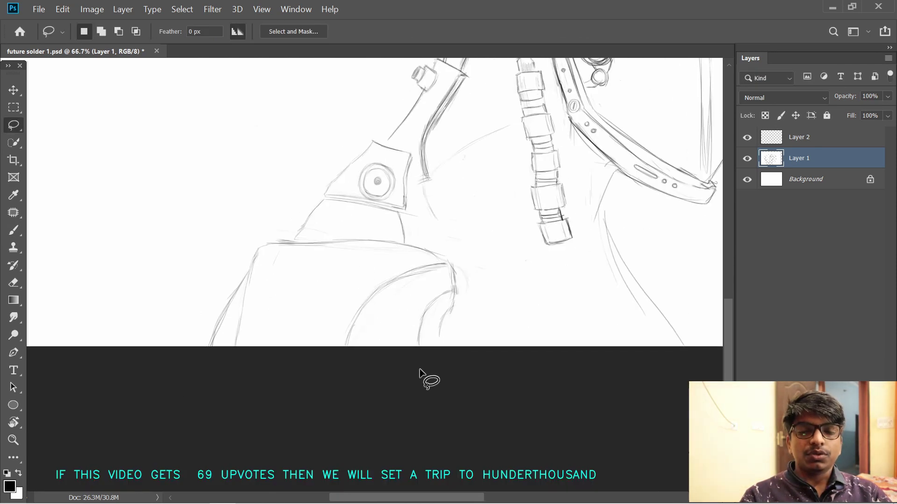
{"action": "key", "text": "b"}
{"action": "mouse_move", "coordinate": [350, 304]}
{"action": "left_mouse_down"}
{"action": "mouse_move", "coordinate": [358, 260]}
{"action": "mouse_move", "coordinate": [339, 356]}
{"action": "left_mouse_up"}
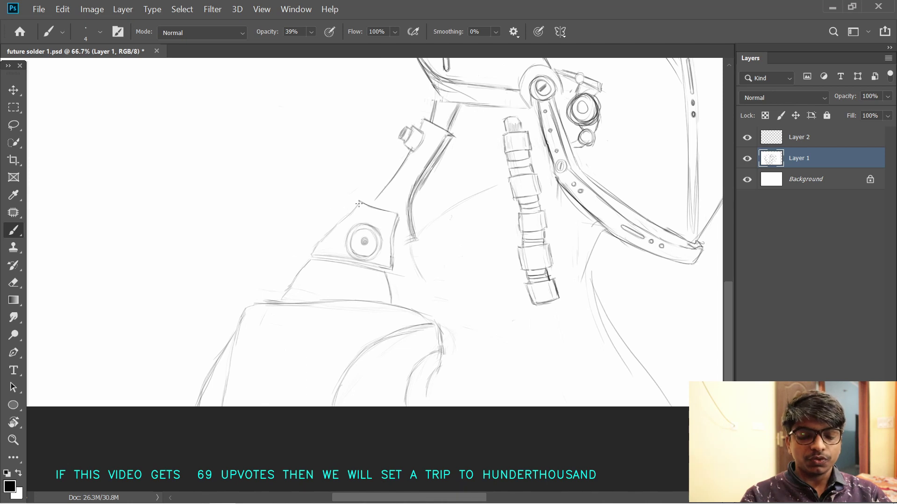
- Toggle Layer 2's visibility to identify the circle detail, select that layer and try to free-transform it
{"action": "key", "text": "e"}
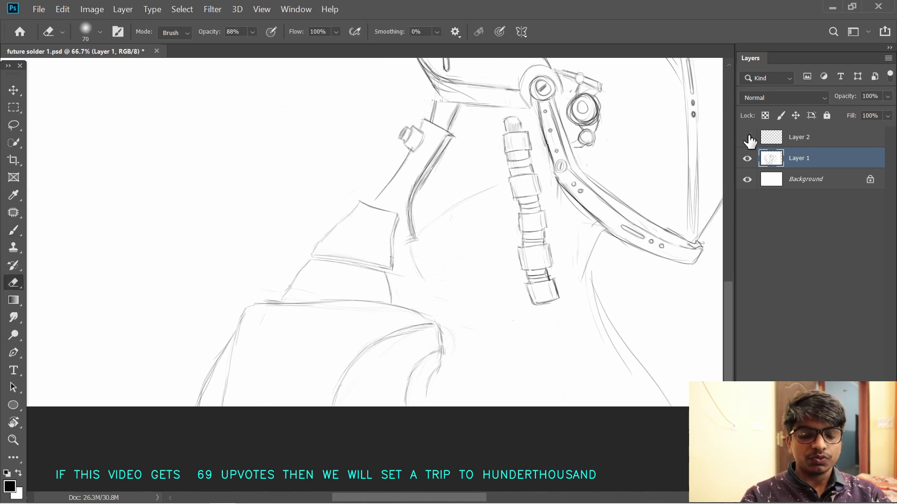
{"action": "left_click", "coordinate": [794, 144]}
{"action": "key", "text": "ctrl+t"}
{"action": "key", "text": "Return"}
{"action": "key", "text": "ctrl+t"}
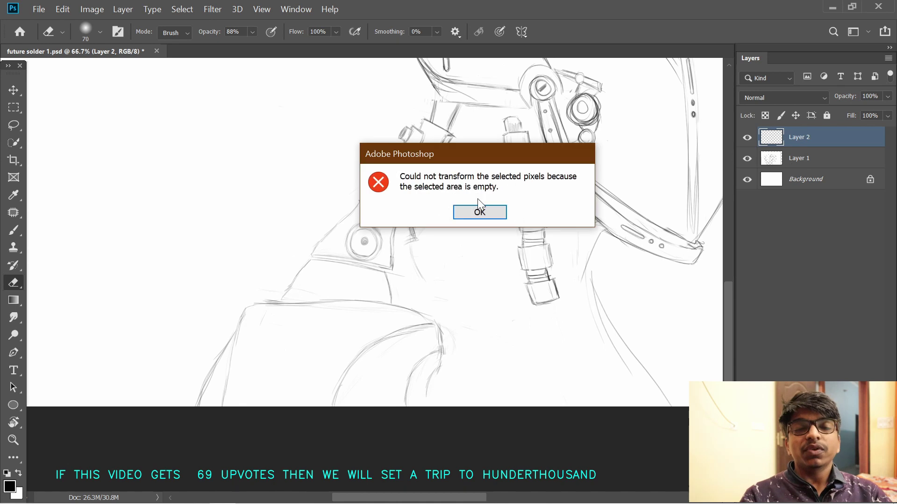
{"action": "key", "text": "Return"}
{"action": "left_click", "coordinate": [745, 140]}
{"action": "left_click", "coordinate": [745, 140]}
{"action": "key", "text": "ctrl+t"}
{"action": "key", "text": "Return"}
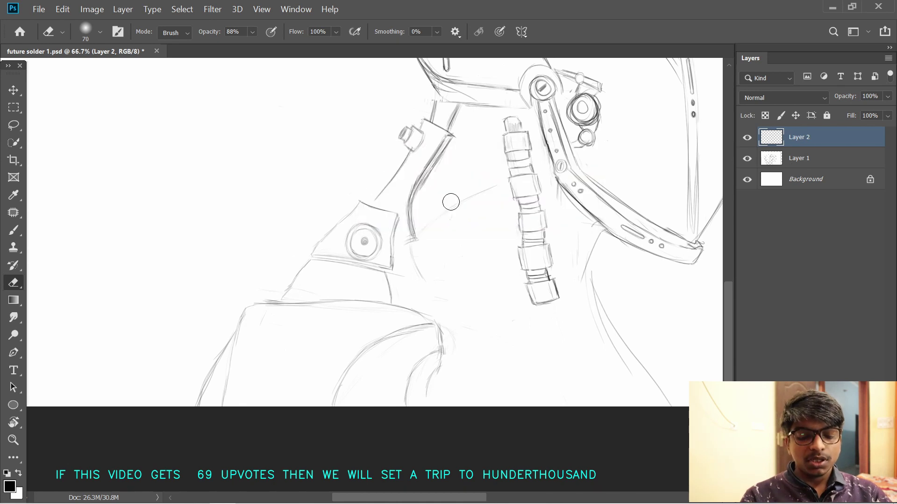
- Scale down the concentric circles on Layer 2 and position them within the neck support's trapezoidal panel
{"action": "key", "text": "b"}
{"action": "left_click", "coordinate": [747, 138]}
{"action": "left_click", "coordinate": [746, 137]}
{"action": "key", "text": "ctrl+t"}
{"action": "left_click_drag", "start_coordinate": [364, 248], "coordinate": [371, 235]}
{"action": "left_click_drag", "start_coordinate": [371, 252], "coordinate": [348, 249]}
{"action": "left_click_drag", "start_coordinate": [348, 211], "coordinate": [365, 220]}
{"action": "mouse_move", "coordinate": [365, 246]}
{"action": "left_mouse_down"}
{"action": "mouse_move", "coordinate": [355, 245]}
{"action": "mouse_move", "coordinate": [368, 246]}
{"action": "mouse_move", "coordinate": [392, 204]}
{"action": "mouse_move", "coordinate": [354, 240]}
{"action": "mouse_move", "coordinate": [374, 234]}
{"action": "left_mouse_up"}
{"action": "key", "text": "alt+shift"}
{"action": "key", "text": "alt+shift"}
{"action": "key", "text": "Return"}
- Merge Layer 2 down into Layer 1, save the document, and return to Photoshop from the OBS window
{"action": "mouse_move", "coordinate": [355, 196]}
{"action": "left_mouse_down"}
{"action": "mouse_move", "coordinate": [268, 285]}
{"action": "mouse_move", "coordinate": [354, 181]}
{"action": "left_mouse_up"}
{"action": "mouse_move", "coordinate": [510, 131]}
{"action": "left_mouse_down"}
{"action": "mouse_move", "coordinate": [445, 179]}
{"action": "mouse_move", "coordinate": [328, 418]}
{"action": "left_mouse_up"}
{"action": "scroll", "coordinate": [256, 246], "scroll_direction": "down", "scroll_amount": 5}
{"action": "scroll", "coordinate": [256, 246], "scroll_direction": "left", "scroll_amount": 2}
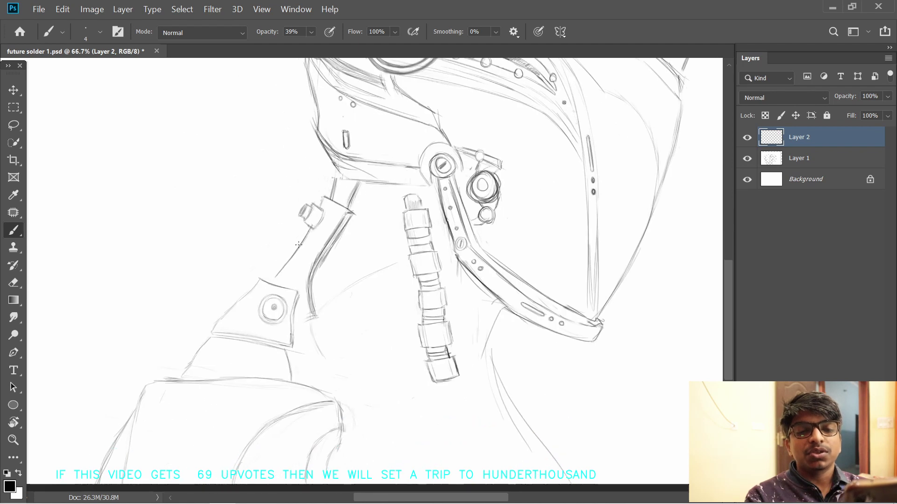
{"action": "key", "text": "ctrl+e"}
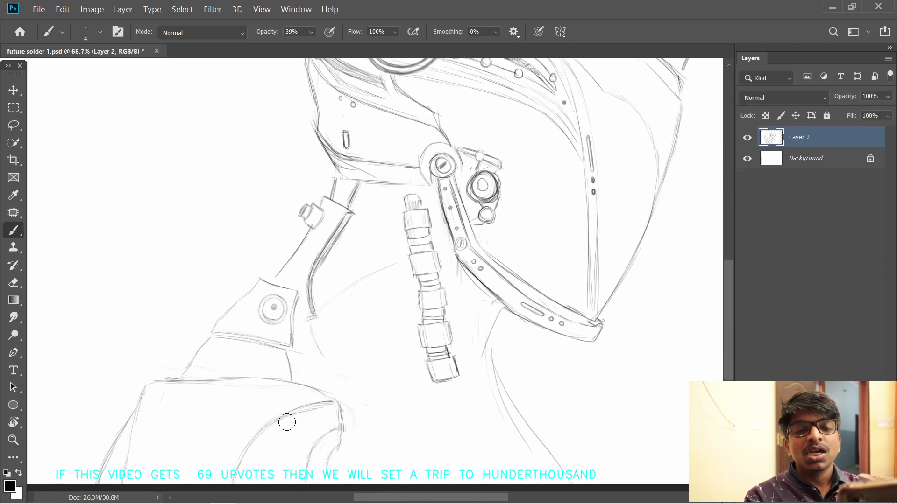
{"action": "key", "text": "e"}
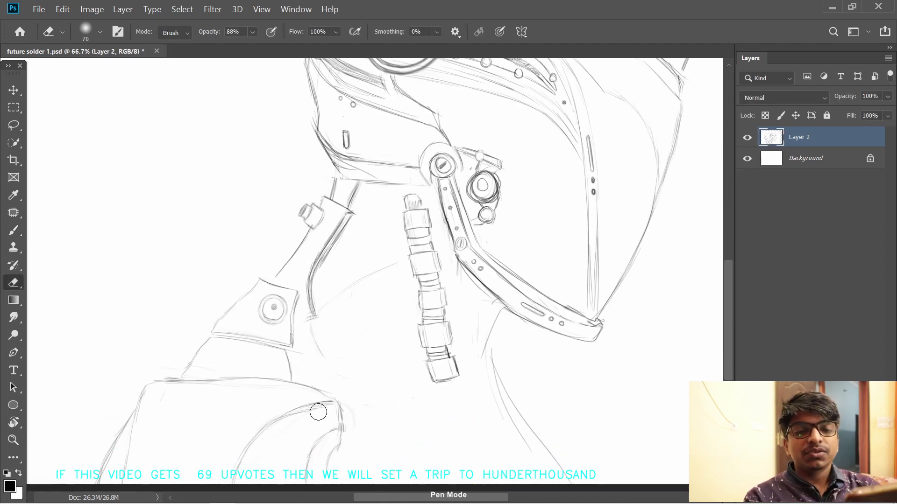
{"action": "key", "text": "b"}
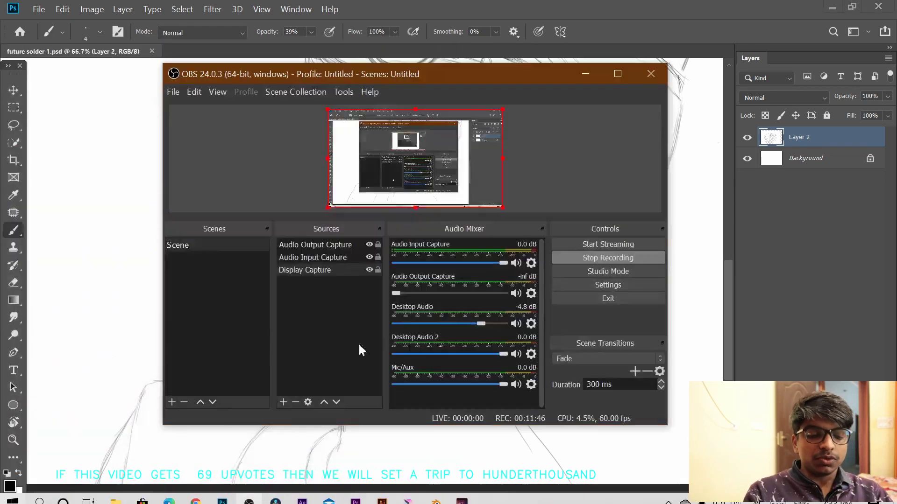
{"action": "key", "text": "alt+Tab"}
{"action": "left_click_drag", "start_coordinate": [428, 312], "coordinate": [450, 217]}
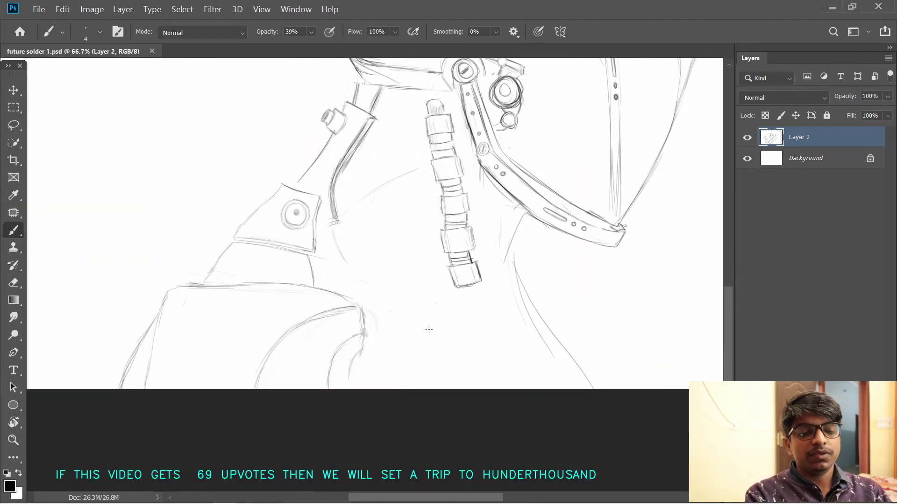
{"action": "right_click", "coordinate": [498, 286]}
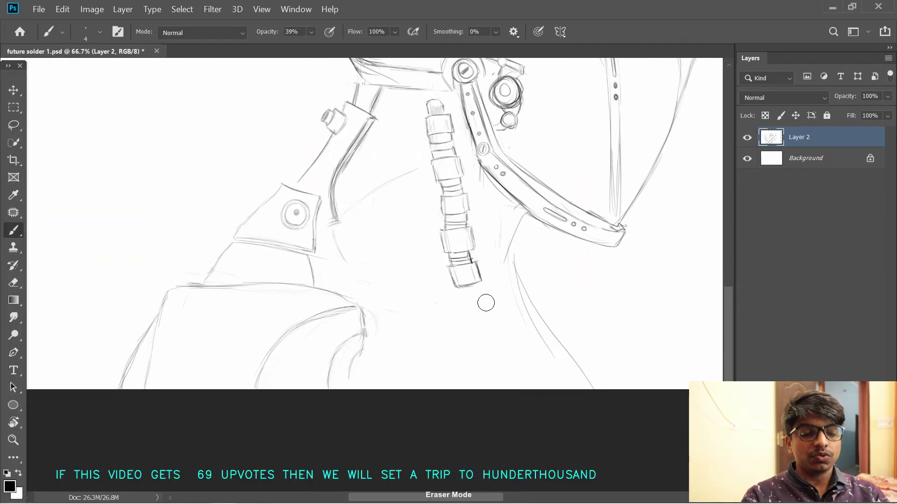
{"action": "right_click", "coordinate": [481, 280]}
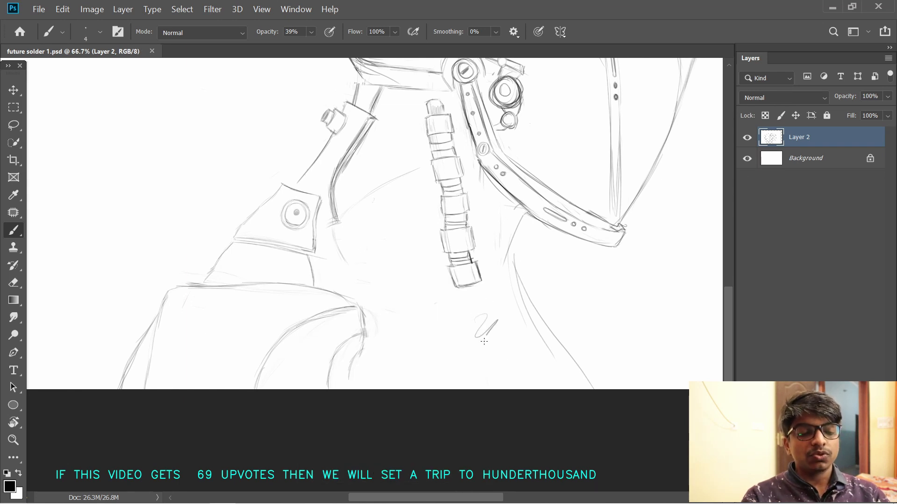
{"action": "left_click_drag", "start_coordinate": [504, 291], "coordinate": [465, 304]}
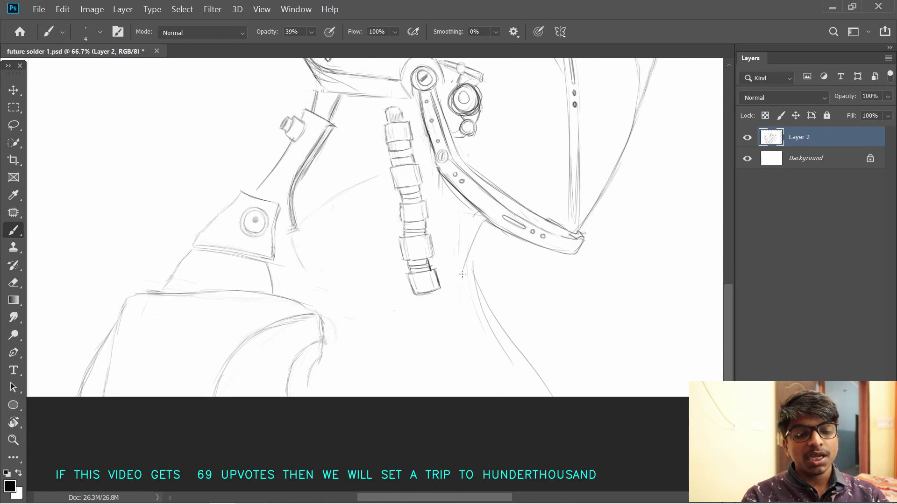
- Extend the neck's front line downward and sketch a wavy upper chest contour forward from the shoulder, with an inner curve below it
{"action": "left_click_drag", "start_coordinate": [495, 369], "coordinate": [457, 375]}
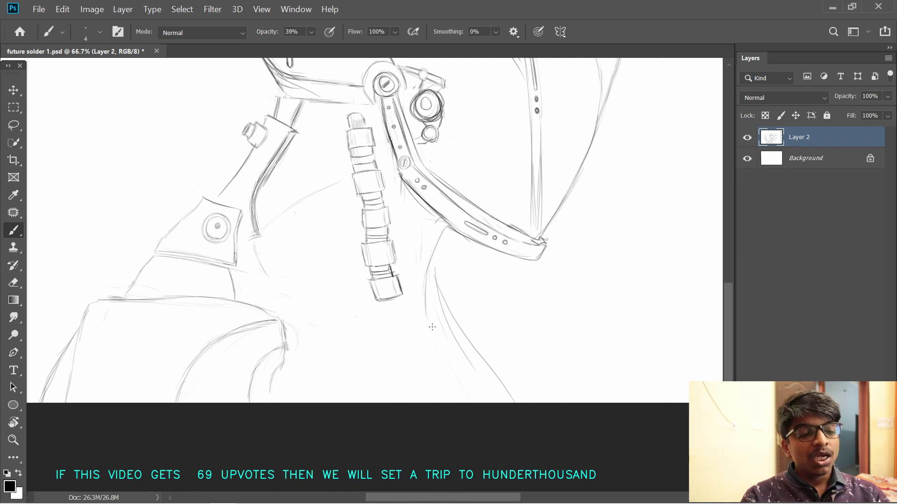
{"action": "scroll", "coordinate": [440, 348], "scroll_direction": "down", "scroll_amount": 3}
{"action": "left_click_drag", "start_coordinate": [316, 286], "coordinate": [354, 277]}
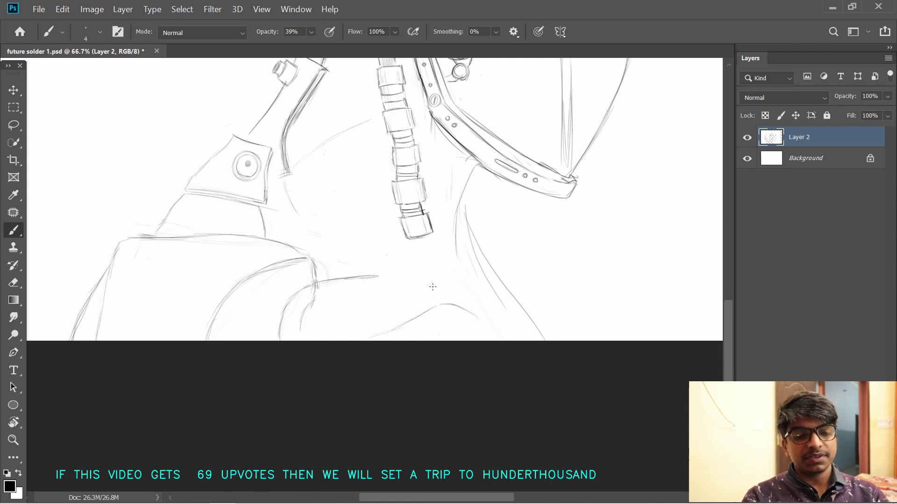
{"action": "key", "text": "r"}
{"action": "mouse_move", "coordinate": [432, 286]}
{"action": "left_mouse_down"}
{"action": "mouse_move", "coordinate": [407, 227]}
{"action": "mouse_move", "coordinate": [425, 310]}
{"action": "mouse_move", "coordinate": [456, 298]}
{"action": "mouse_move", "coordinate": [493, 305]}
{"action": "mouse_move", "coordinate": [422, 306]}
{"action": "mouse_move", "coordinate": [524, 283]}
{"action": "left_mouse_up"}
{"action": "key", "text": "ctrl+z"}
{"action": "left_click_drag", "start_coordinate": [420, 325], "coordinate": [390, 343]}
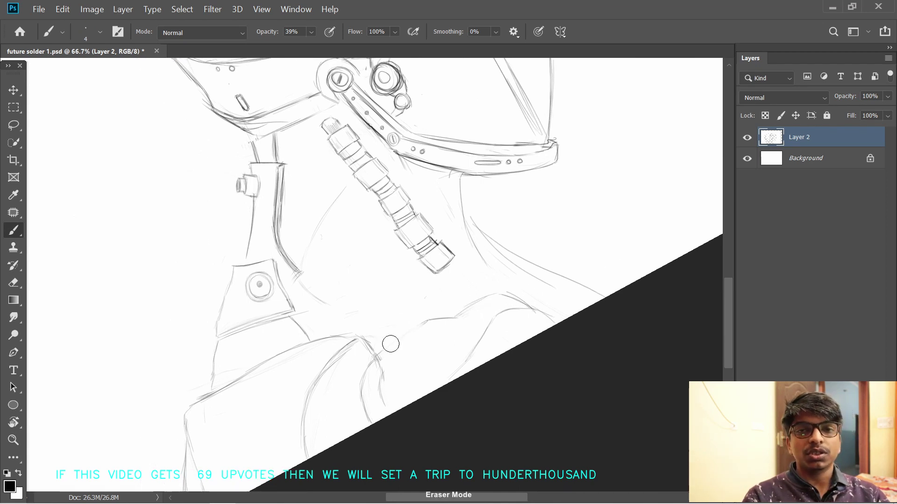
{"action": "left_click_drag", "start_coordinate": [466, 379], "coordinate": [484, 335]}
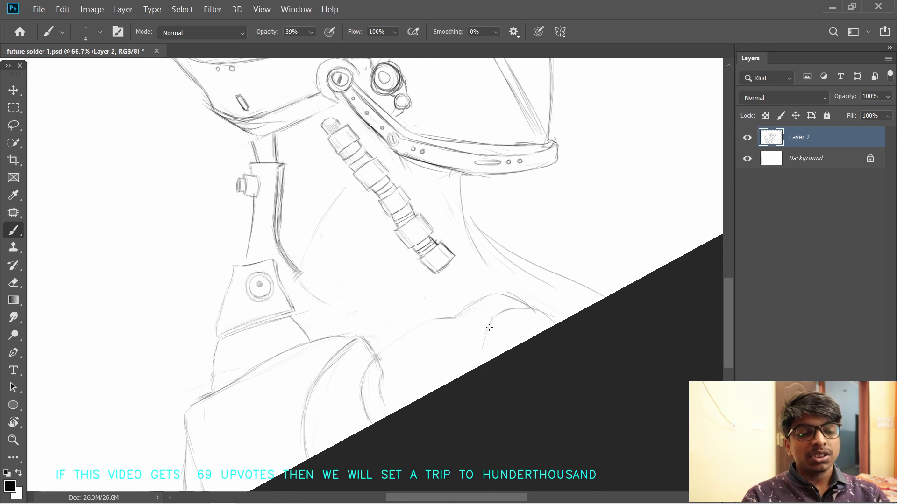
- Redraw the chest's inner curve, reinforce the upper contour and lightly place a small oval at the canvas edge, undoing stray strokes
{"action": "mouse_move", "coordinate": [376, 353]}
{"action": "left_mouse_down"}
{"action": "mouse_move", "coordinate": [452, 318]}
{"action": "mouse_move", "coordinate": [416, 252]}
{"action": "mouse_move", "coordinate": [497, 297]}
{"action": "mouse_move", "coordinate": [536, 266]}
{"action": "mouse_move", "coordinate": [523, 303]}
{"action": "mouse_move", "coordinate": [421, 401]}
{"action": "left_mouse_up"}
{"action": "key", "text": "ctrl+z"}
{"action": "key", "text": "r"}
{"action": "key", "text": "r"}
{"action": "mouse_move", "coordinate": [417, 379]}
{"action": "left_mouse_down"}
{"action": "mouse_move", "coordinate": [436, 397]}
{"action": "mouse_move", "coordinate": [414, 401]}
{"action": "mouse_move", "coordinate": [425, 377]}
{"action": "mouse_move", "coordinate": [419, 399]}
{"action": "mouse_move", "coordinate": [431, 395]}
{"action": "mouse_move", "coordinate": [420, 401]}
{"action": "mouse_move", "coordinate": [410, 388]}
{"action": "left_mouse_up"}
{"action": "key", "text": "ctrl+z"}
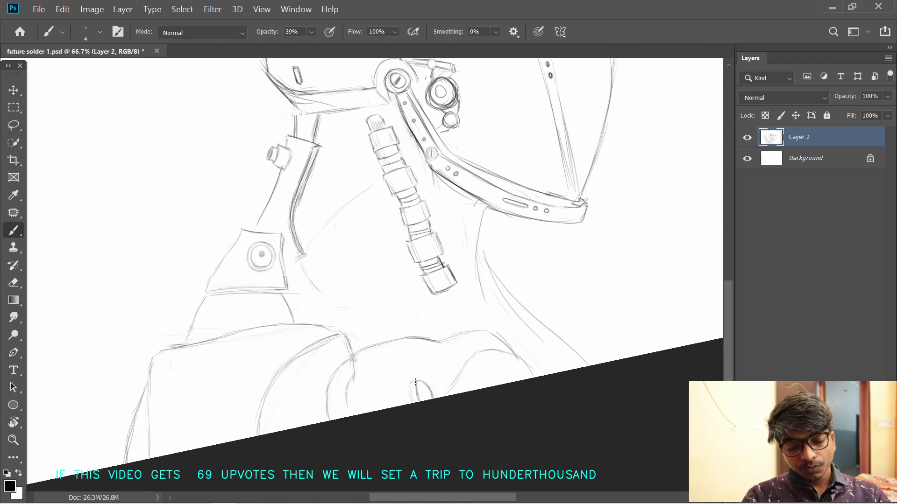
- Shape the small oval below the chest contour into a short cylindrical knob with an oval face and side edges
{"action": "scroll", "coordinate": [423, 399], "scroll_direction": "up", "scroll_amount": 3}
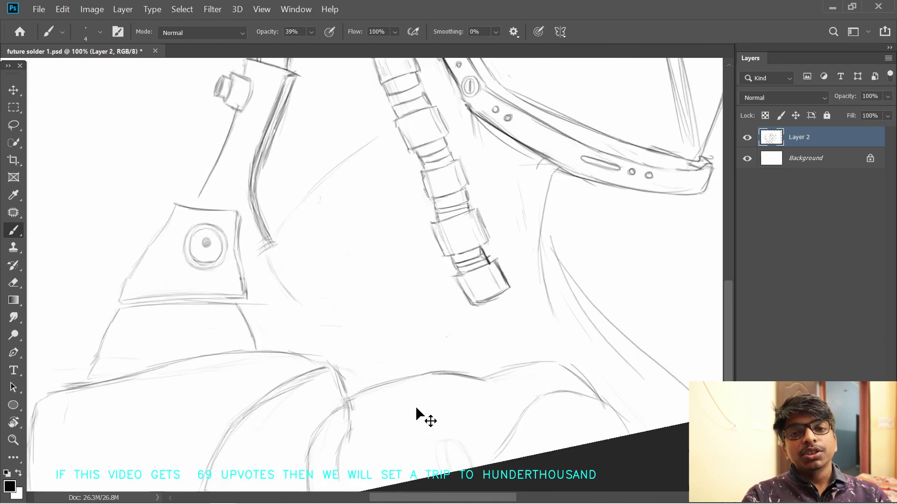
{"action": "left_click_drag", "start_coordinate": [475, 374], "coordinate": [476, 430]}
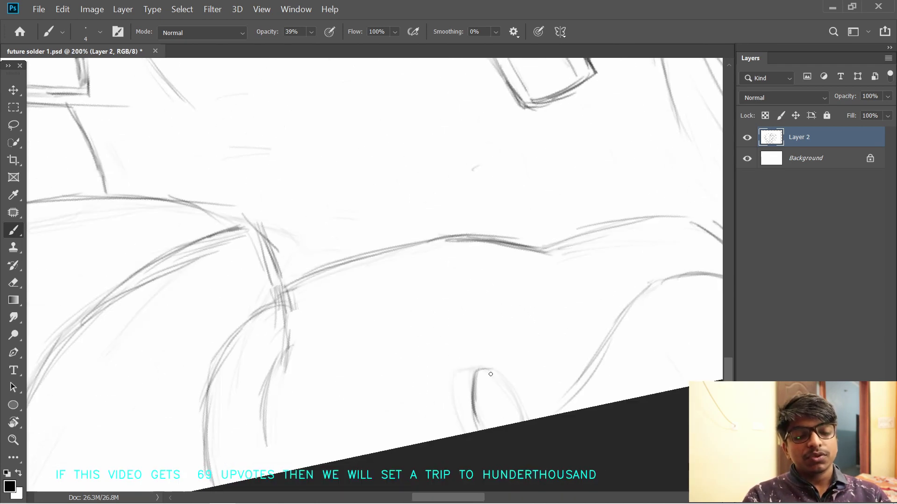
{"action": "left_click_drag", "start_coordinate": [475, 372], "coordinate": [523, 420]}
{"action": "left_click_drag", "start_coordinate": [445, 380], "coordinate": [452, 434]}
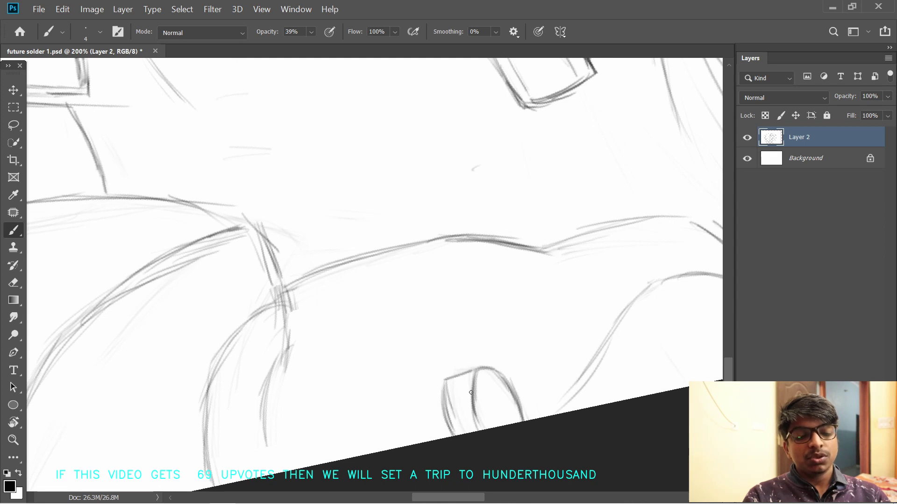
{"action": "left_click_drag", "start_coordinate": [445, 381], "coordinate": [452, 435]}
- Darken the small knob's outline and add an inner ring to its oval face
{"action": "left_click_drag", "start_coordinate": [480, 344], "coordinate": [349, 324]}
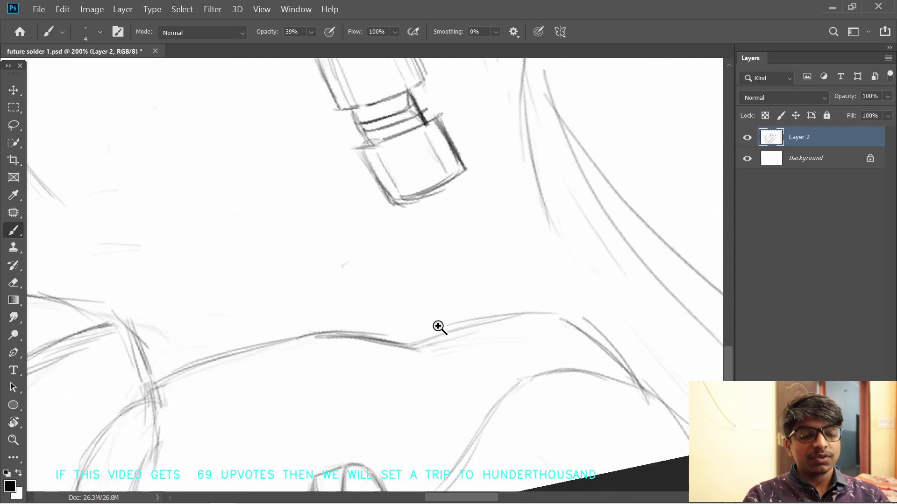
{"action": "left_click_drag", "start_coordinate": [441, 327], "coordinate": [397, 328]}
{"action": "key", "text": "e"}
{"action": "key", "text": "b"}
{"action": "key", "text": "e"}
{"action": "key", "text": "b"}
{"action": "left_click_drag", "start_coordinate": [372, 397], "coordinate": [375, 415]}
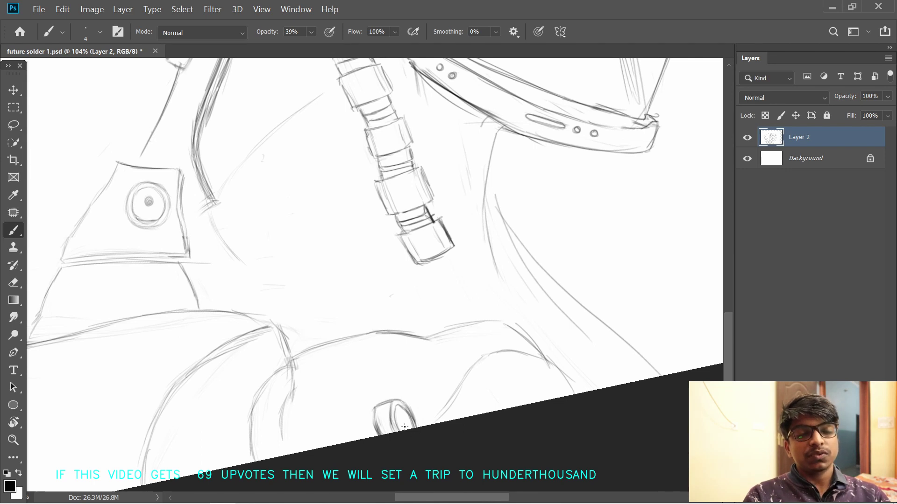
{"action": "left_click_drag", "start_coordinate": [401, 421], "coordinate": [410, 424]}
- Sketch two light guide lines continuing the segmented hose from its last segment toward the chest contour, redoing stray strokes
{"action": "left_click_drag", "start_coordinate": [443, 261], "coordinate": [434, 316]}
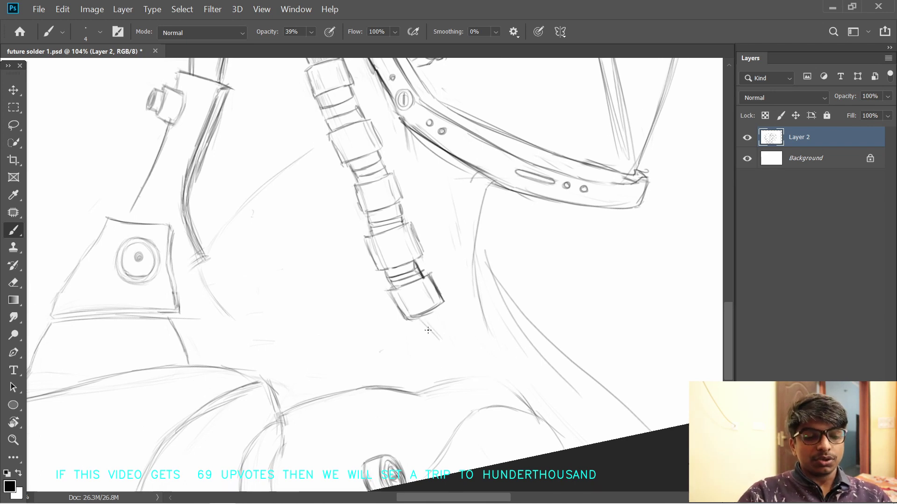
{"action": "mouse_move", "coordinate": [428, 330]}
{"action": "left_mouse_down"}
{"action": "mouse_move", "coordinate": [460, 370]}
{"action": "mouse_move", "coordinate": [440, 312]}
{"action": "mouse_move", "coordinate": [483, 373]}
{"action": "left_mouse_up"}
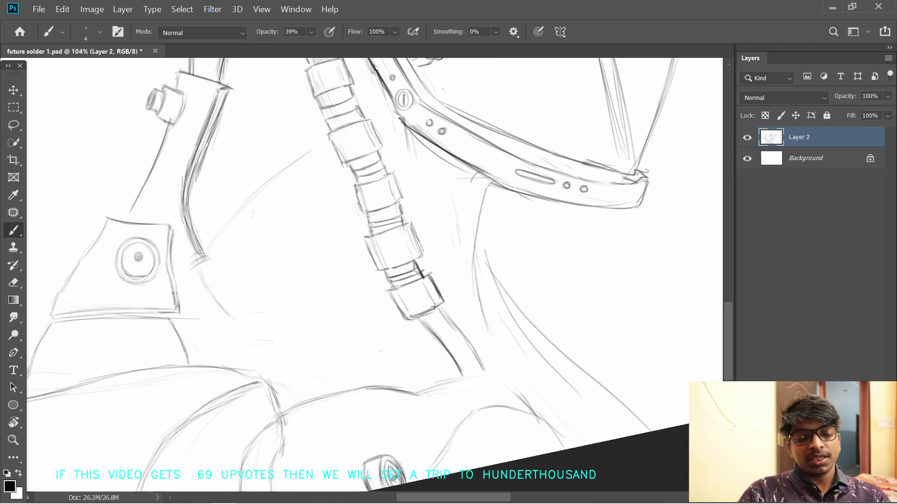
{"action": "scroll", "coordinate": [447, 287], "scroll_direction": "up", "scroll_amount": 2}
{"action": "left_click_drag", "start_coordinate": [443, 343], "coordinate": [435, 397]}
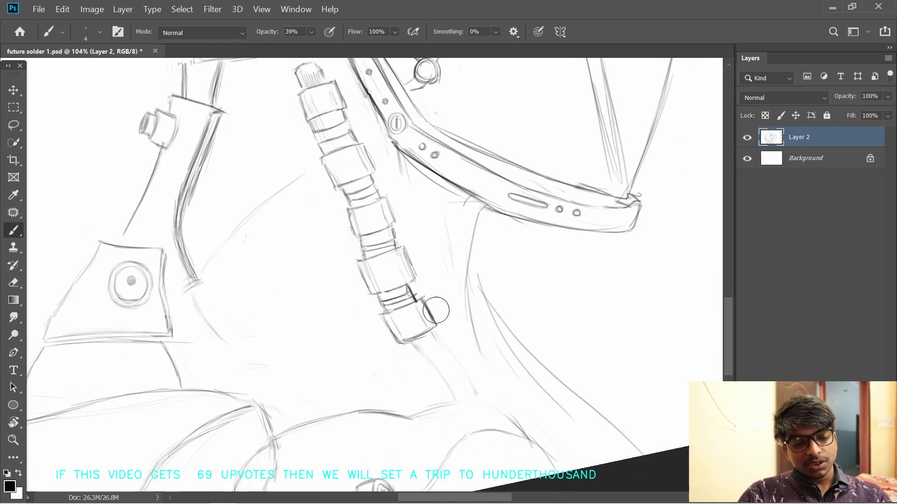
{"action": "key", "text": "ctrl+z"}
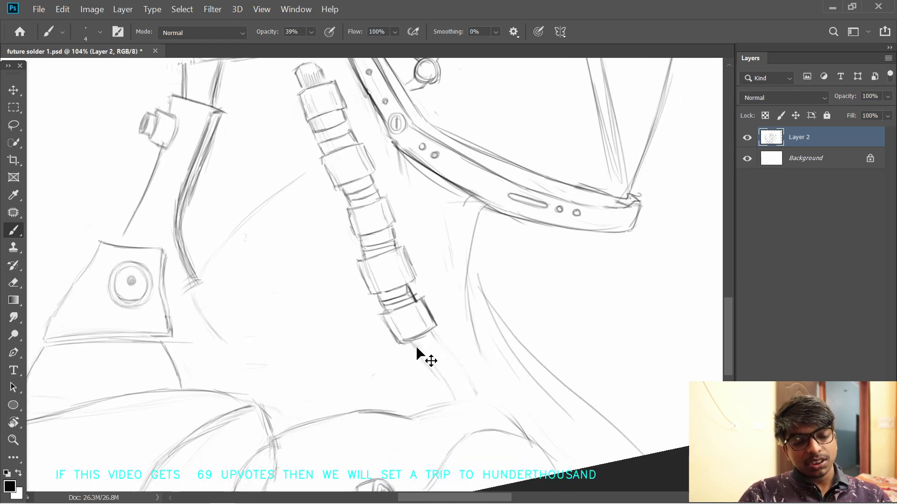
{"action": "left_click_drag", "start_coordinate": [416, 348], "coordinate": [455, 399]}
{"action": "left_click_drag", "start_coordinate": [434, 333], "coordinate": [460, 366]}
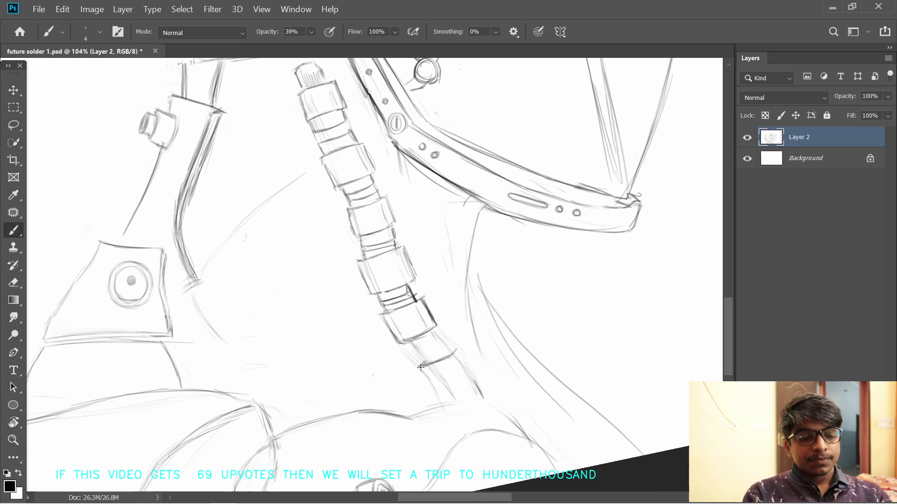
- Draw another boxy segment at the hose's lower end, join it with narrow rings and clean up the overlapping lines
{"action": "left_click_drag", "start_coordinate": [436, 389], "coordinate": [480, 380]}
{"action": "left_click_drag", "start_coordinate": [432, 362], "coordinate": [443, 380]}
{"action": "left_click_drag", "start_coordinate": [409, 353], "coordinate": [426, 347]}
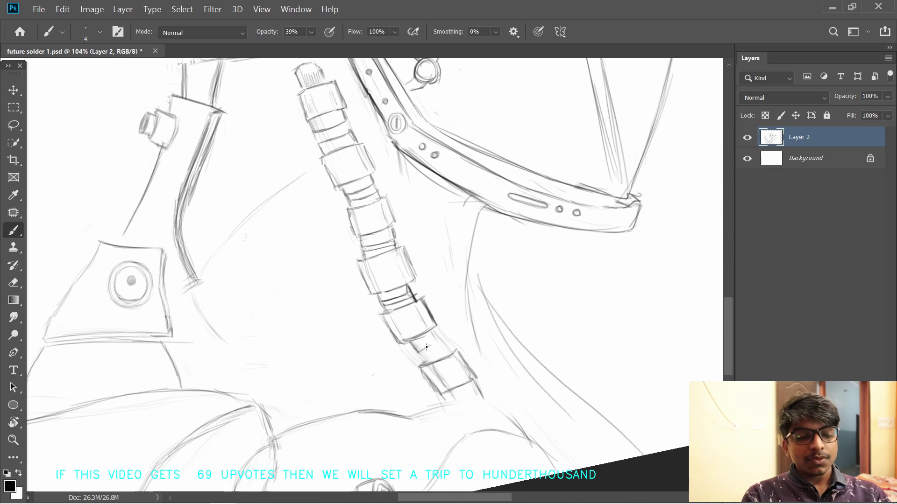
{"action": "mouse_move", "coordinate": [469, 325]}
{"action": "left_mouse_down"}
{"action": "mouse_move", "coordinate": [463, 375]}
{"action": "mouse_move", "coordinate": [457, 319]}
{"action": "left_mouse_up"}
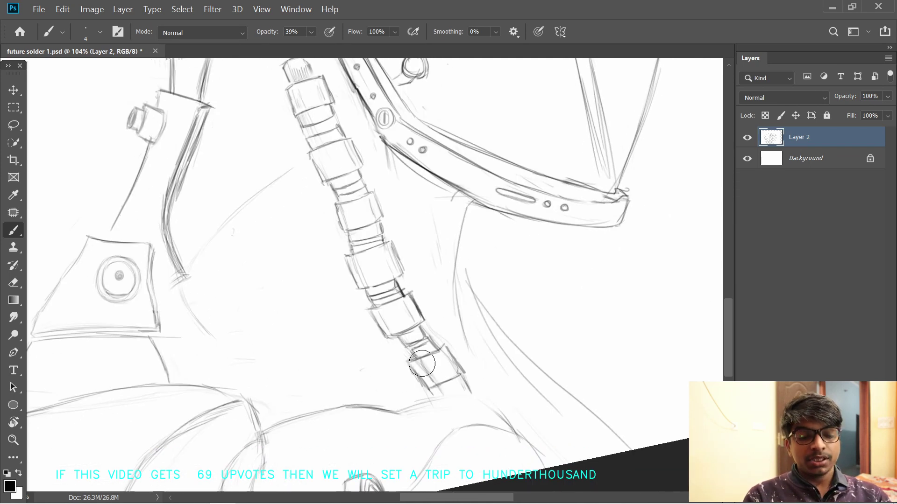
{"action": "key", "text": "p"}
{"action": "key", "text": "b"}
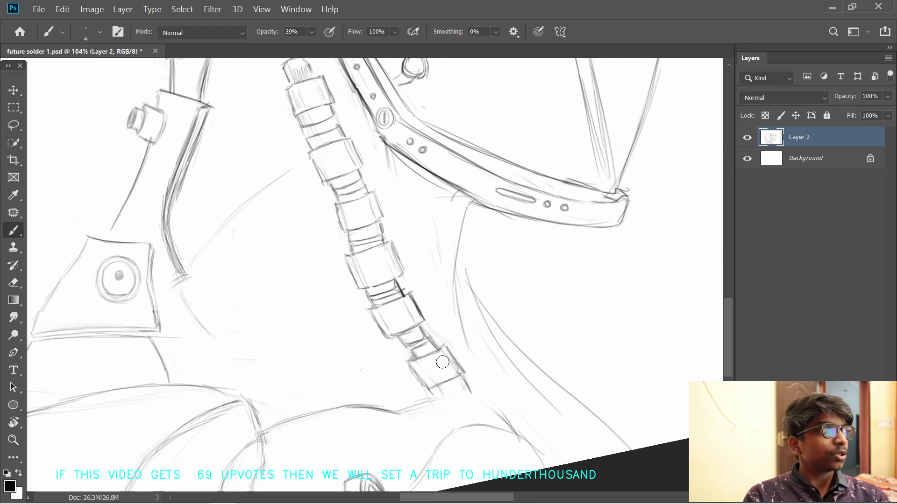
{"action": "scroll", "coordinate": [455, 314], "scroll_direction": "up", "scroll_amount": 1}
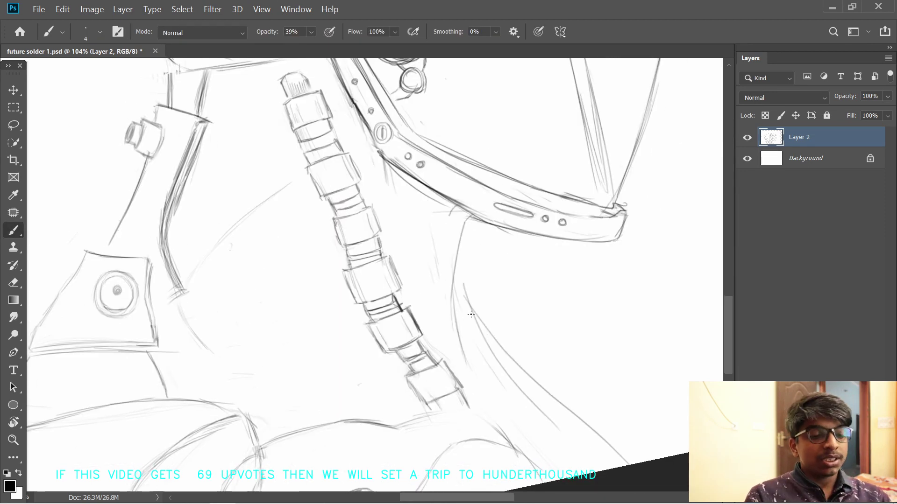
- Redraw the neck's front line as a narrow curved tube running from below the jaw guard down to the chest
{"action": "mouse_move", "coordinate": [467, 290]}
{"action": "left_mouse_down"}
{"action": "mouse_move", "coordinate": [499, 364]}
{"action": "mouse_move", "coordinate": [501, 350]}
{"action": "left_mouse_up"}
{"action": "key", "text": "ctrl+z"}
{"action": "mouse_move", "coordinate": [465, 250]}
{"action": "left_mouse_down"}
{"action": "mouse_move", "coordinate": [472, 331]}
{"action": "mouse_move", "coordinate": [468, 299]}
{"action": "mouse_move", "coordinate": [469, 319]}
{"action": "left_mouse_up"}
{"action": "mouse_move", "coordinate": [468, 364]}
{"action": "left_mouse_down"}
{"action": "mouse_move", "coordinate": [497, 399]}
{"action": "mouse_move", "coordinate": [480, 345]}
{"action": "mouse_move", "coordinate": [526, 418]}
{"action": "left_mouse_up"}
{"action": "left_click_drag", "start_coordinate": [483, 348], "coordinate": [520, 416]}
{"action": "left_click_drag", "start_coordinate": [483, 324], "coordinate": [456, 399]}
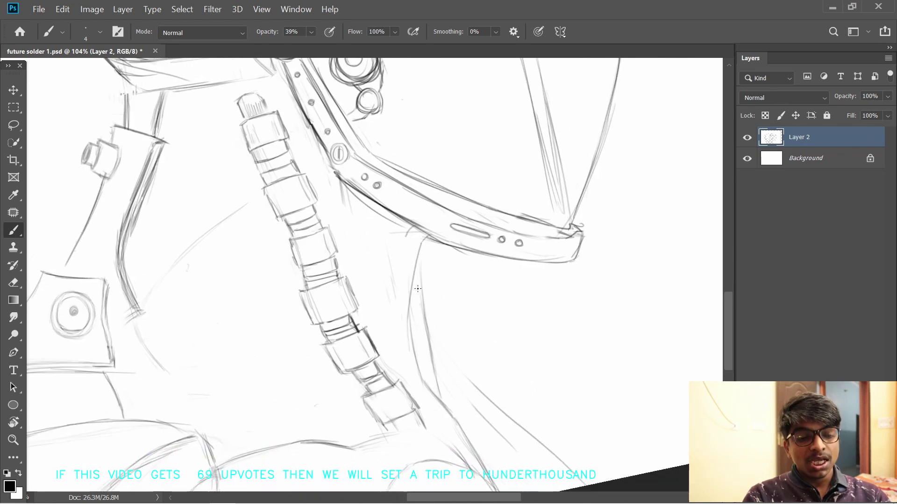
- Divide the narrow tube at the front of the neck into alternating segments and rings, undoing misplaced strokes
{"action": "mouse_move", "coordinate": [409, 300]}
{"action": "left_mouse_down"}
{"action": "mouse_move", "coordinate": [426, 302]}
{"action": "mouse_move", "coordinate": [422, 273]}
{"action": "left_mouse_up"}
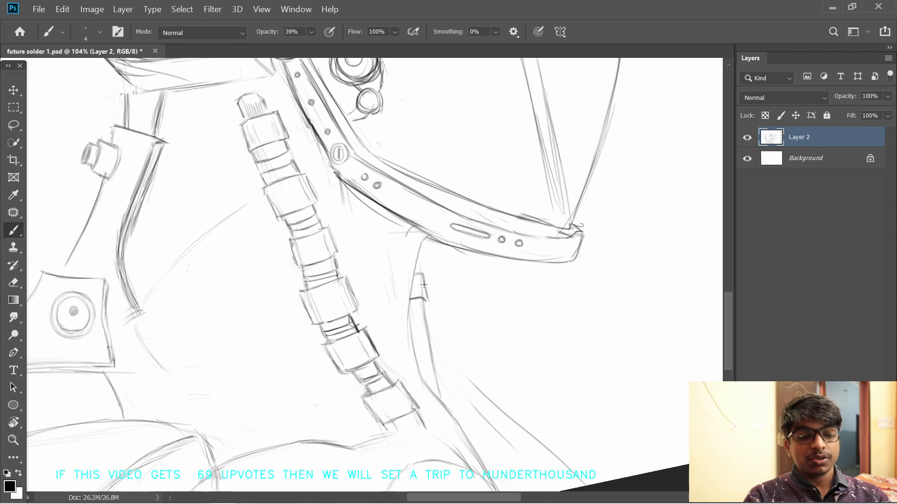
{"action": "mouse_move", "coordinate": [410, 311]}
{"action": "left_mouse_down"}
{"action": "mouse_move", "coordinate": [423, 305]}
{"action": "mouse_move", "coordinate": [428, 321]}
{"action": "left_mouse_up"}
{"action": "key", "text": "ctrl+z"}
{"action": "left_click_drag", "start_coordinate": [428, 321], "coordinate": [434, 348]}
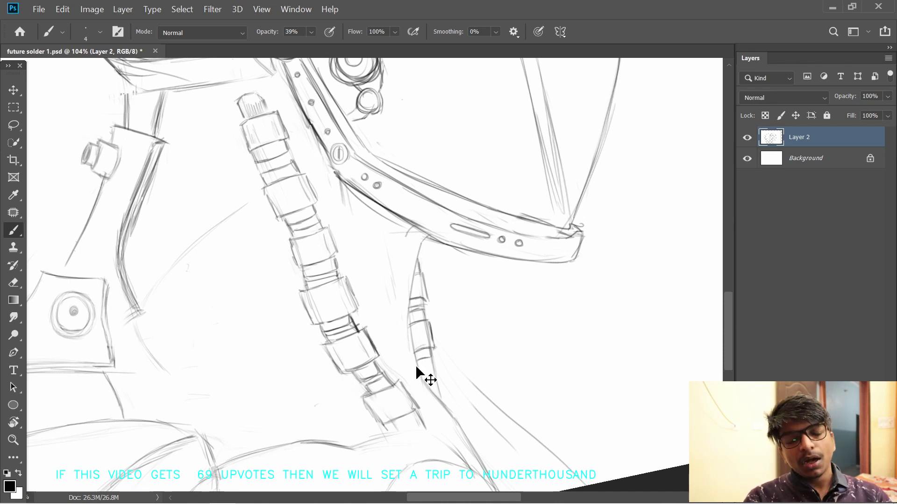
{"action": "mouse_move", "coordinate": [418, 364]}
{"action": "left_mouse_down"}
{"action": "mouse_move", "coordinate": [443, 389]}
{"action": "mouse_move", "coordinate": [436, 375]}
{"action": "mouse_move", "coordinate": [423, 381]}
{"action": "mouse_move", "coordinate": [438, 372]}
{"action": "mouse_move", "coordinate": [447, 402]}
{"action": "left_mouse_up"}
{"action": "key", "text": "ctrl+z"}
{"action": "key", "text": "e"}
{"action": "key", "text": "space"}
{"action": "mouse_move", "coordinate": [417, 332]}
{"action": "left_mouse_down"}
{"action": "mouse_move", "coordinate": [406, 400]}
{"action": "mouse_move", "coordinate": [413, 323]}
{"action": "left_mouse_up"}
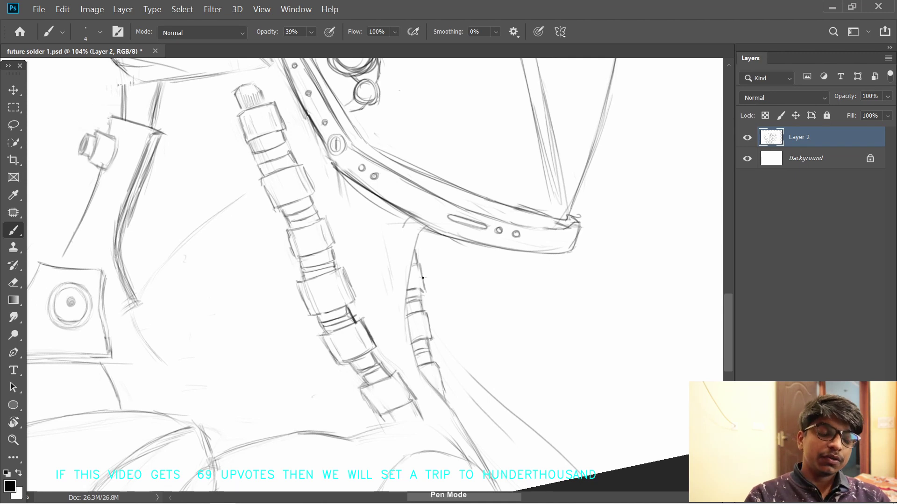
- Sketch the far shoulder in front of the narrow tube with overlapping curved outlines reaching down to the canvas edge
{"action": "scroll", "coordinate": [427, 299], "scroll_direction": "down", "scroll_amount": 6}
{"action": "scroll", "coordinate": [462, 400], "scroll_direction": "up", "scroll_amount": 2}
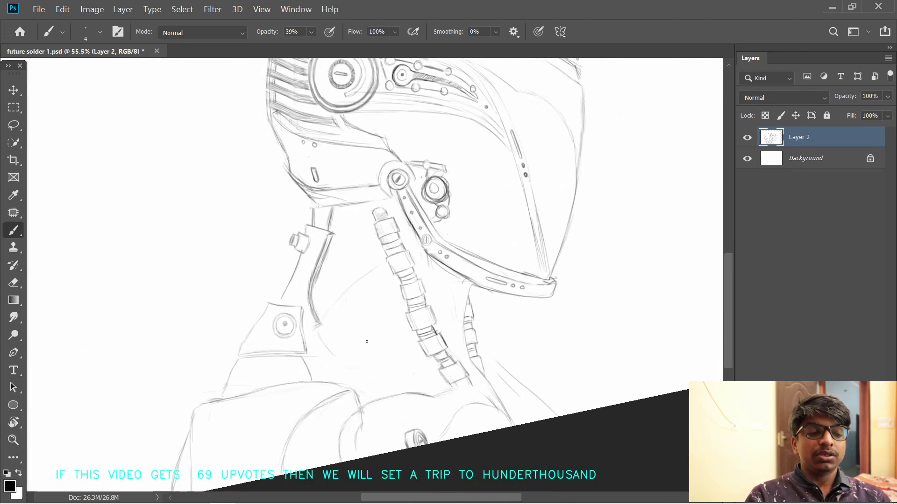
{"action": "mouse_move", "coordinate": [437, 373]}
{"action": "left_mouse_down"}
{"action": "mouse_move", "coordinate": [411, 389]}
{"action": "mouse_move", "coordinate": [426, 392]}
{"action": "left_mouse_up"}
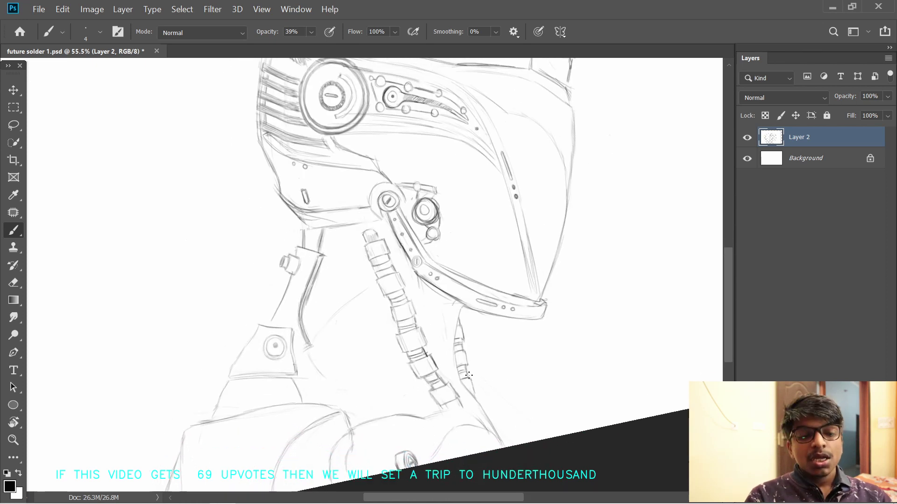
{"action": "mouse_move", "coordinate": [489, 380]}
{"action": "left_mouse_down"}
{"action": "mouse_move", "coordinate": [486, 403]}
{"action": "mouse_move", "coordinate": [473, 362]}
{"action": "mouse_move", "coordinate": [484, 362]}
{"action": "left_mouse_up"}
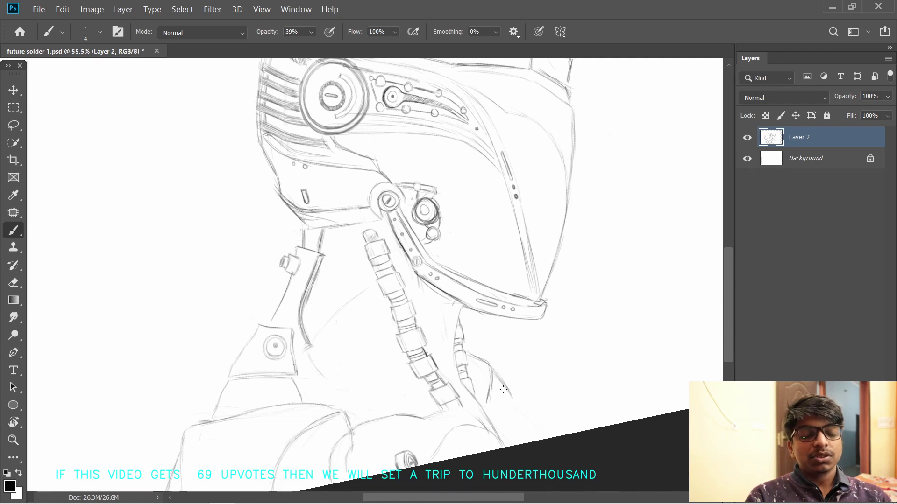
{"action": "left_click_drag", "start_coordinate": [492, 403], "coordinate": [472, 367]}
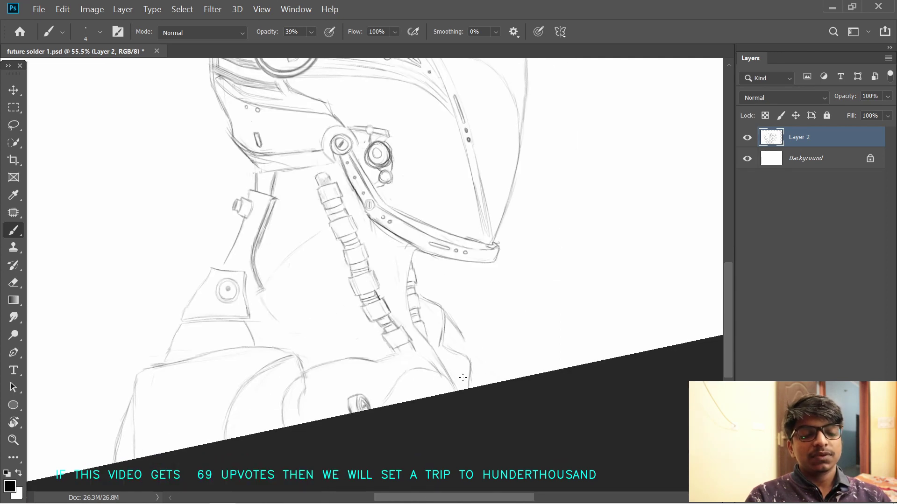
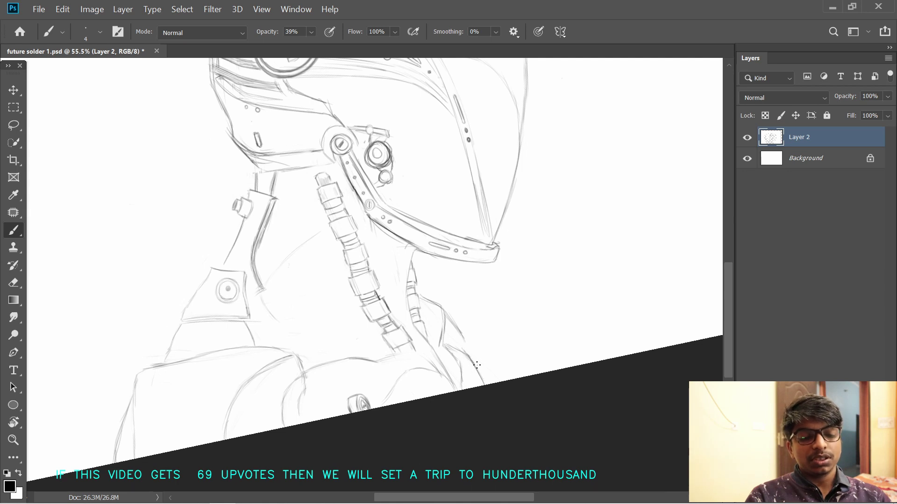
{"action": "left_click_drag", "start_coordinate": [423, 323], "coordinate": [461, 307]}
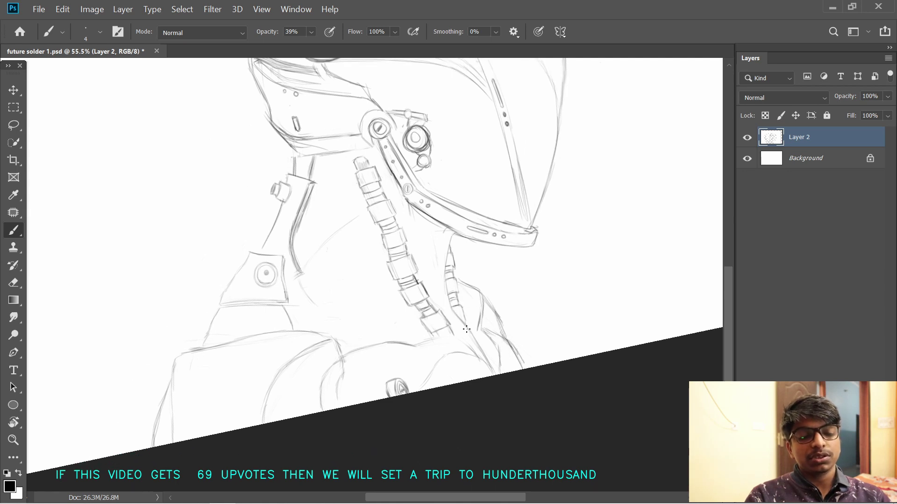
{"action": "mouse_move", "coordinate": [470, 381]}
{"action": "left_mouse_down"}
{"action": "mouse_move", "coordinate": [451, 327]}
{"action": "mouse_move", "coordinate": [461, 353]}
{"action": "left_mouse_up"}
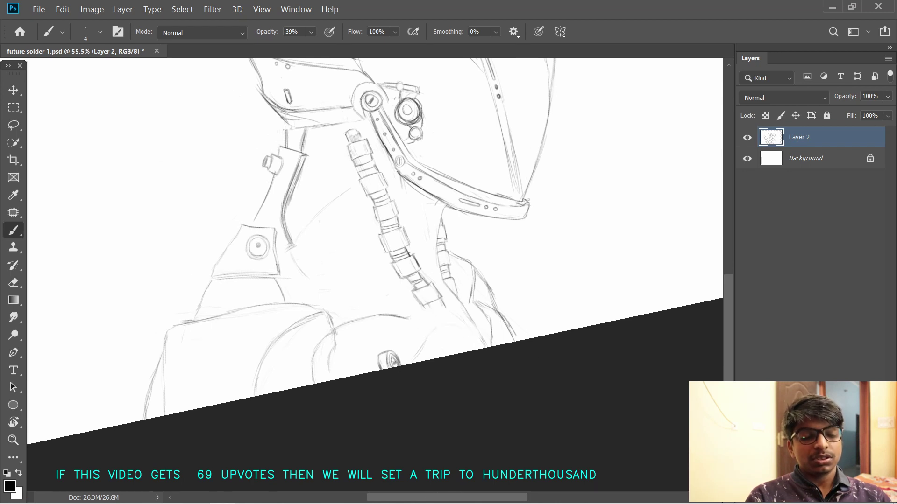
- Undo the last fading of the chest contour and add a new empty layer above the sketch
{"action": "key", "text": "ctrl+z"}
{"action": "key", "text": "ctrl+z"}
{"action": "key", "text": "ctrl+z"}
{"action": "key", "text": "ctrl+z"}
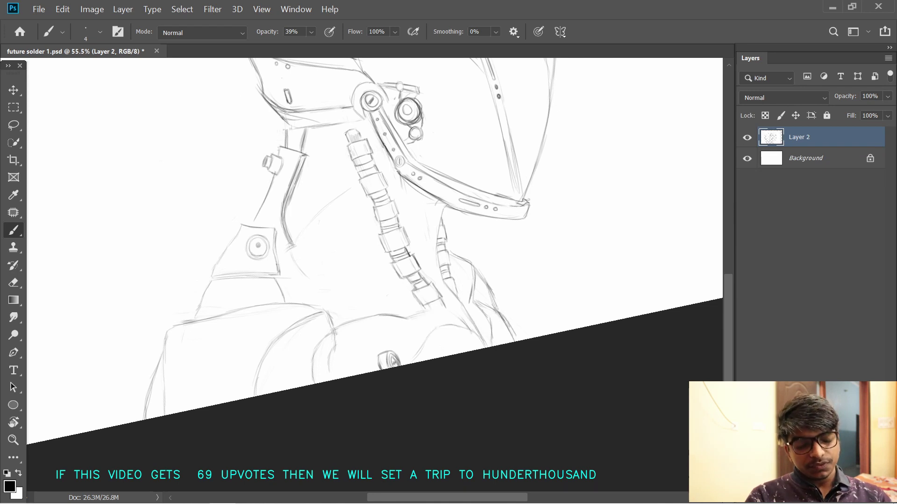
{"action": "key", "text": "ctrl+shift+alt+n"}
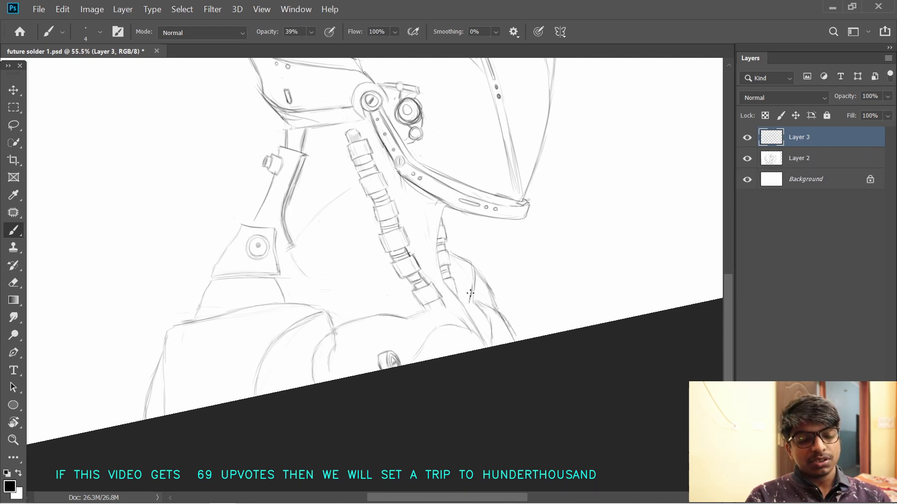
{"action": "mouse_move", "coordinate": [470, 293]}
{"action": "left_mouse_down"}
{"action": "mouse_move", "coordinate": [481, 304]}
{"action": "mouse_move", "coordinate": [517, 304]}
{"action": "mouse_move", "coordinate": [477, 301]}
{"action": "left_mouse_up"}
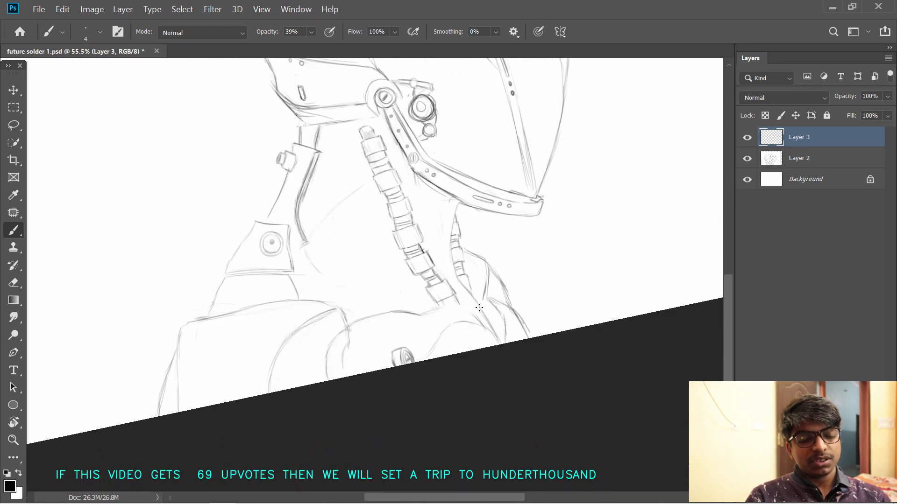
- Lasso the far shoulder's upper outline on Layer 2, move it slightly lower and deselect it
{"action": "key", "text": "l"}
{"action": "left_click", "coordinate": [771, 157]}
{"action": "left_click_drag", "start_coordinate": [463, 239], "coordinate": [480, 301]}
{"action": "key", "text": "ctrl+t"}
{"action": "left_click_drag", "start_coordinate": [490, 232], "coordinate": [487, 254]}
{"action": "key", "text": "Return"}
{"action": "key", "text": "ctrl+d"}
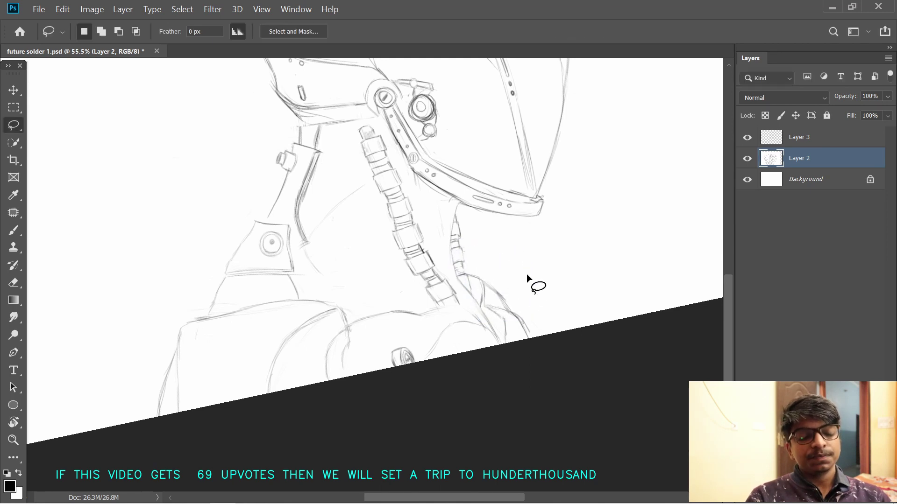
- Lasso the whole far shoulder and move it slightly up and back toward the narrow tube
{"action": "key", "text": "e"}
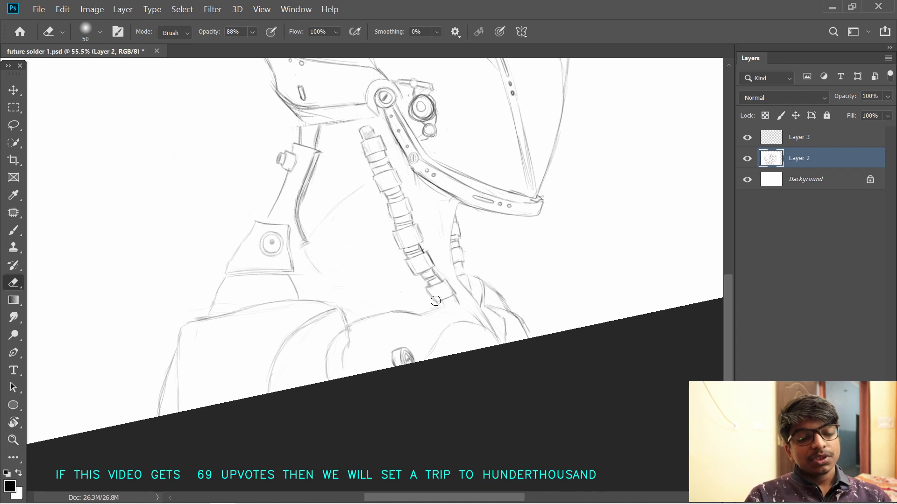
{"action": "key", "text": "b"}
{"action": "scroll", "coordinate": [466, 307], "scroll_direction": "down", "scroll_amount": 2}
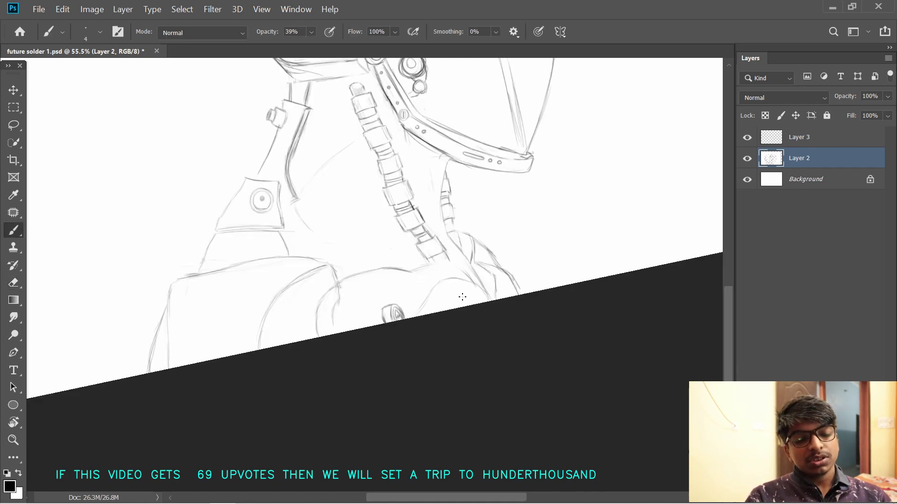
{"action": "key", "text": "space"}
{"action": "mouse_move", "coordinate": [453, 290]}
{"action": "left_mouse_down"}
{"action": "mouse_move", "coordinate": [442, 285]}
{"action": "mouse_move", "coordinate": [453, 245]}
{"action": "mouse_move", "coordinate": [461, 313]}
{"action": "left_mouse_up"}
{"action": "key", "text": "l"}
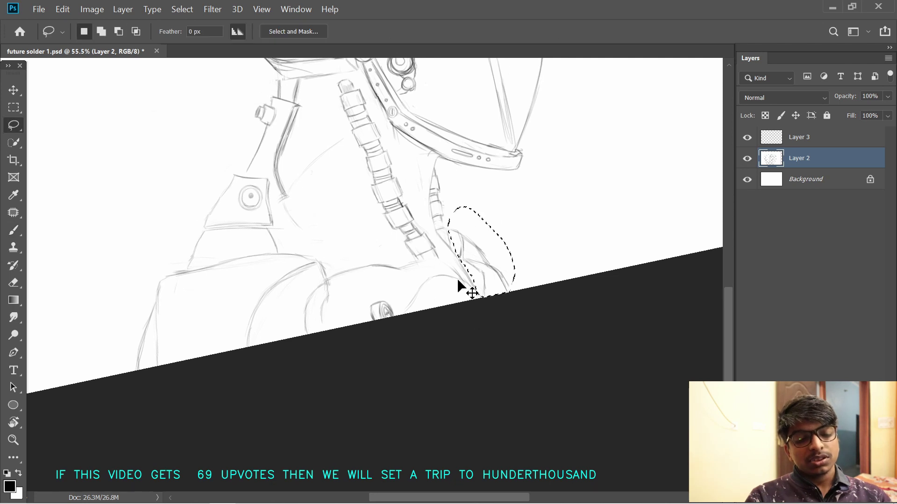
{"action": "key", "text": "ctrl+t"}
{"action": "left_click_drag", "start_coordinate": [475, 264], "coordinate": [477, 247]}
{"action": "key", "text": "Return"}
{"action": "key", "text": "ctrl+d"}
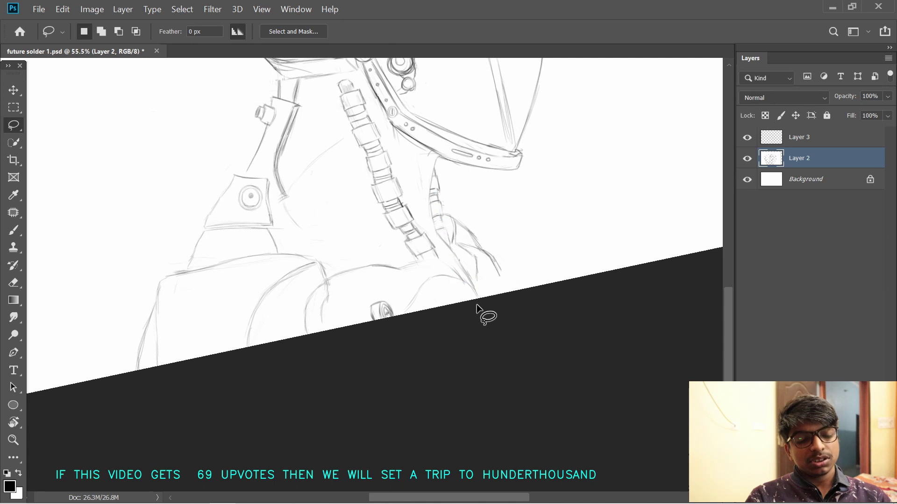
{"action": "key", "text": "ctrl+t"}
{"action": "key", "text": "Escape"}
{"action": "left_click_drag", "start_coordinate": [294, 323], "coordinate": [292, 339]}
{"action": "key", "text": "ctrl+z"}
{"action": "key", "text": "ctrl+t"}
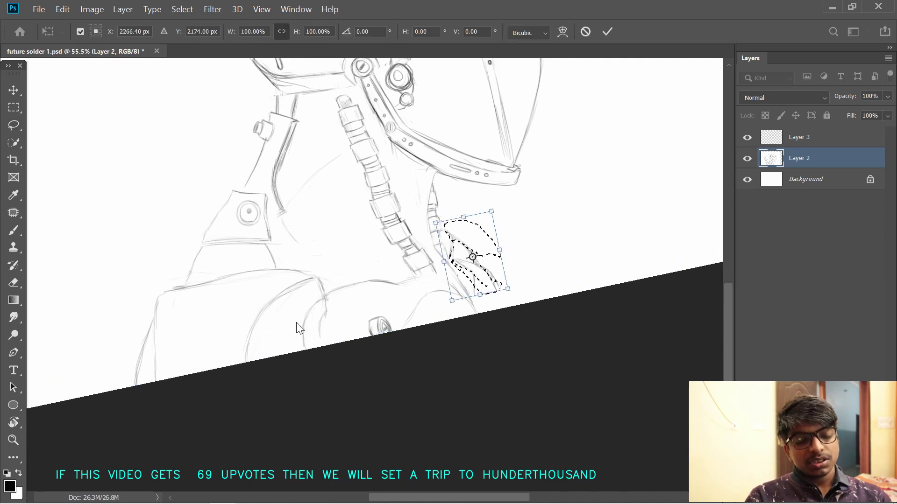
{"action": "key", "text": "Return"}
{"action": "key", "text": "ctrl+d"}
- Add a small oval detail to the far shoulder, extend its outline to the canvas edge and rework the chest contour near the hose
{"action": "key", "text": "e"}
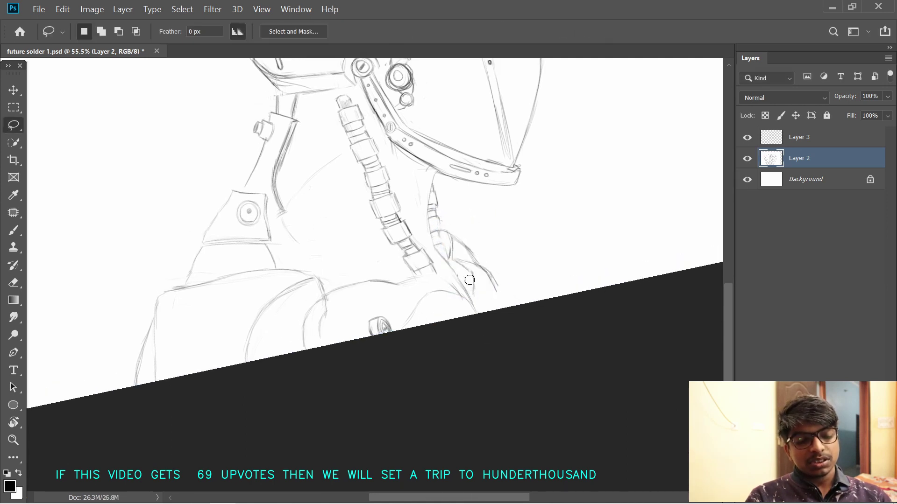
{"action": "key", "text": "b"}
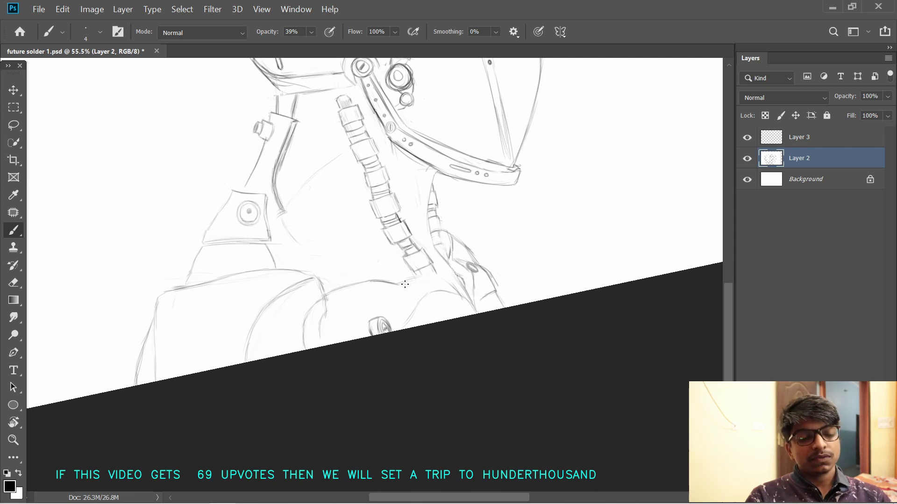
{"action": "left_click_drag", "start_coordinate": [398, 282], "coordinate": [409, 290]}
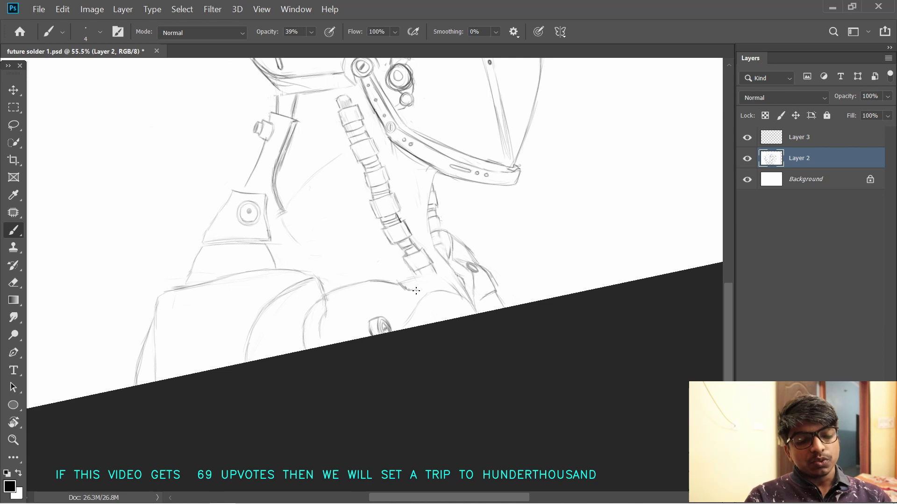
{"action": "key", "text": "ctrl+z"}
{"action": "key", "text": "ctrl+z"}
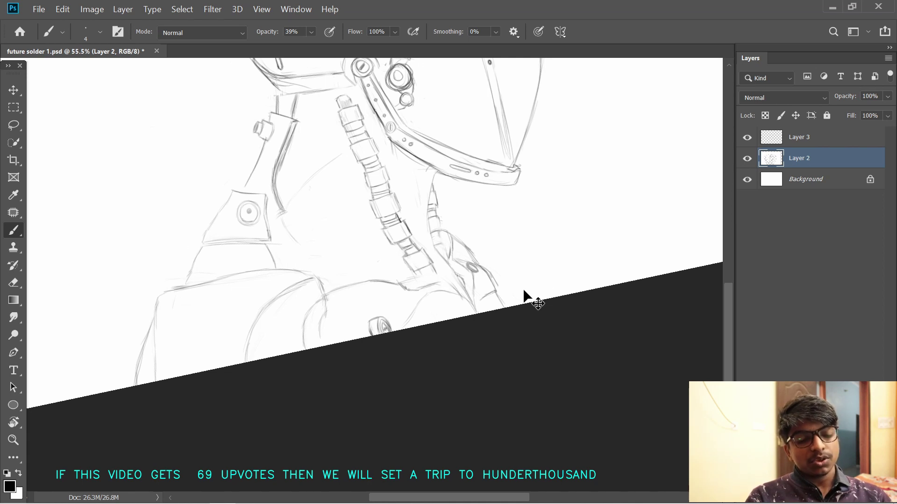
- Add a new layer above Layer 2 and sketch an angular socket under the hose's lower end, continuing forward along the neck base
{"action": "left_click", "coordinate": [860, 497]}
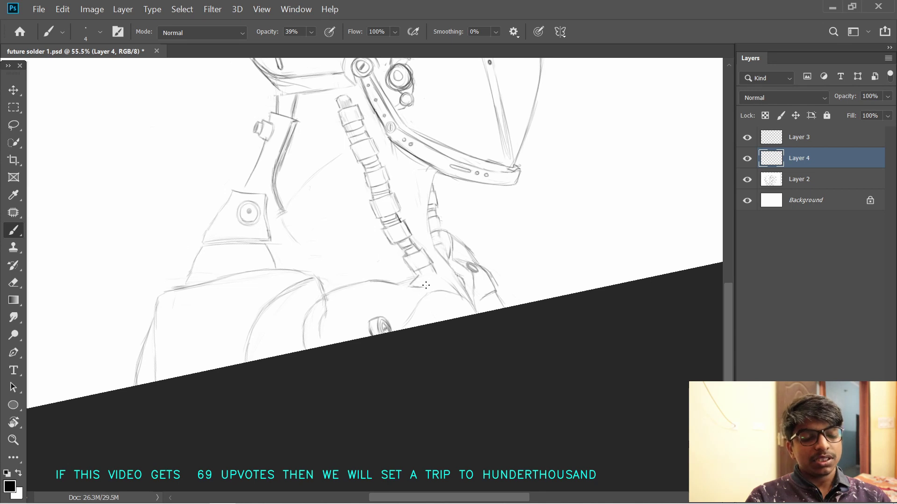
{"action": "left_click_drag", "start_coordinate": [465, 303], "coordinate": [442, 281]}
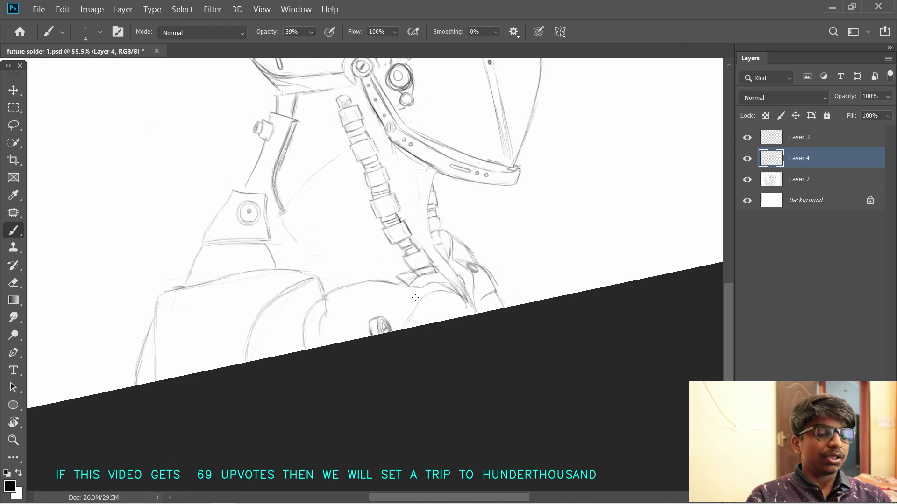
- Check the neck base with the new socket layer hidden, and erase the old sketch lines beneath the socket on Layer 2
{"action": "scroll", "coordinate": [441, 294], "scroll_direction": "up", "scroll_amount": 4}
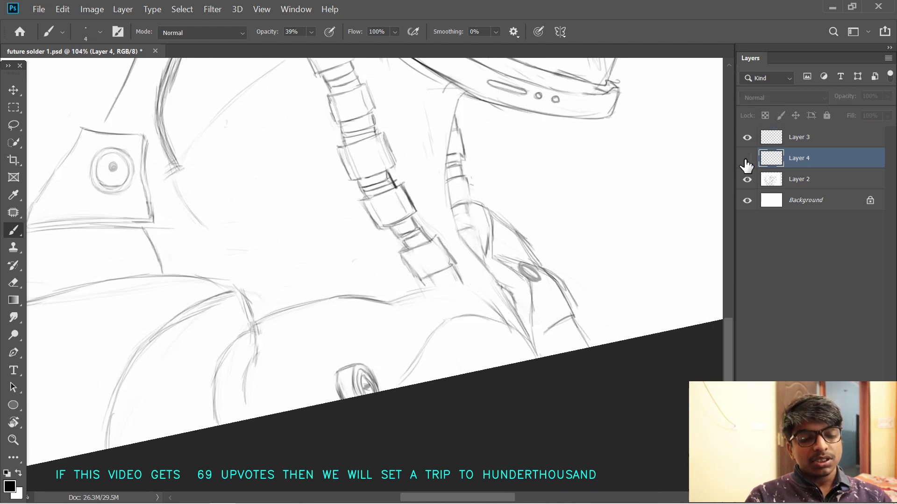
{"action": "left_click", "coordinate": [776, 181]}
{"action": "key", "text": "e"}
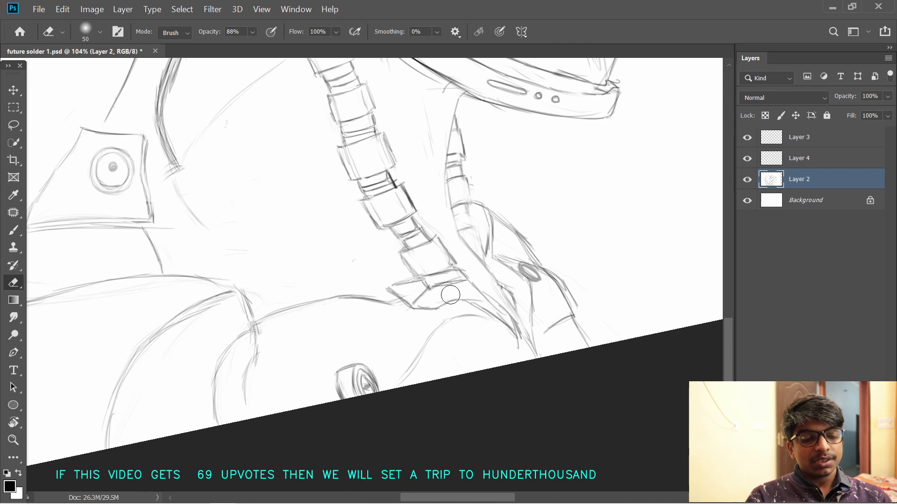
{"action": "key", "text": "b"}
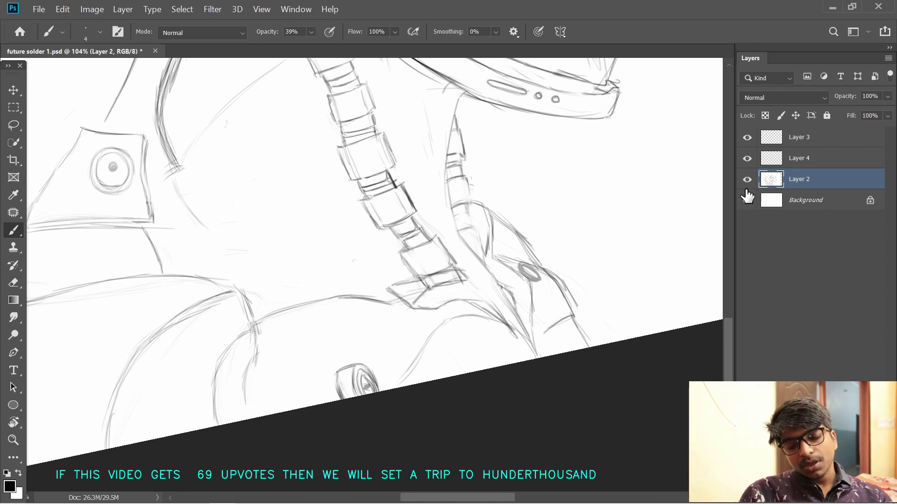
{"action": "key", "text": "ctrl+t"}
{"action": "key", "text": "Escape"}
{"action": "left_click", "coordinate": [747, 158]}
{"action": "left_click", "coordinate": [747, 158]}
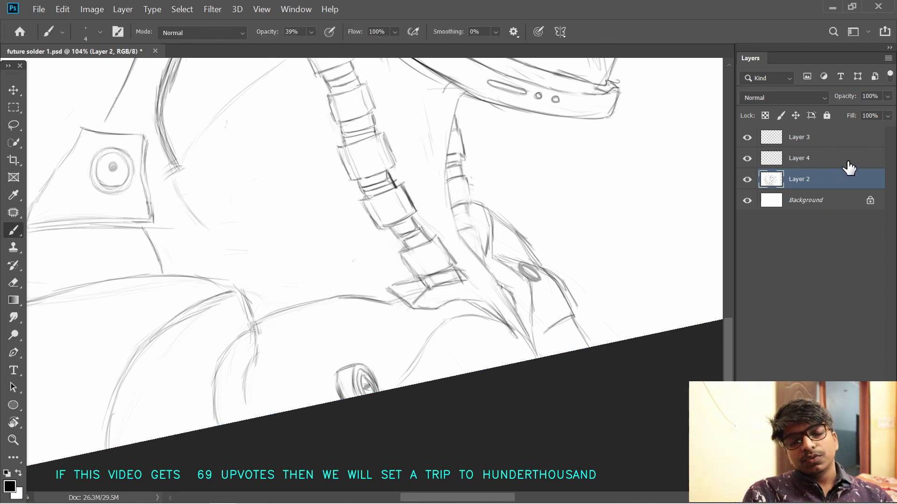
- Move the hose socket on Layer 4 slightly lower and forward under the hose's end
{"action": "left_click", "coordinate": [848, 161]}
{"action": "key", "text": "ctrl+t"}
{"action": "mouse_move", "coordinate": [466, 298]}
{"action": "left_mouse_down"}
{"action": "mouse_move", "coordinate": [490, 320]}
{"action": "mouse_move", "coordinate": [466, 276]}
{"action": "left_mouse_up"}
{"action": "key", "text": "Return"}
{"action": "key", "text": "b"}
- Erase stray Layer 2 lines around the moved socket and rotate the view for drawing its edges
{"action": "left_click", "coordinate": [794, 136]}
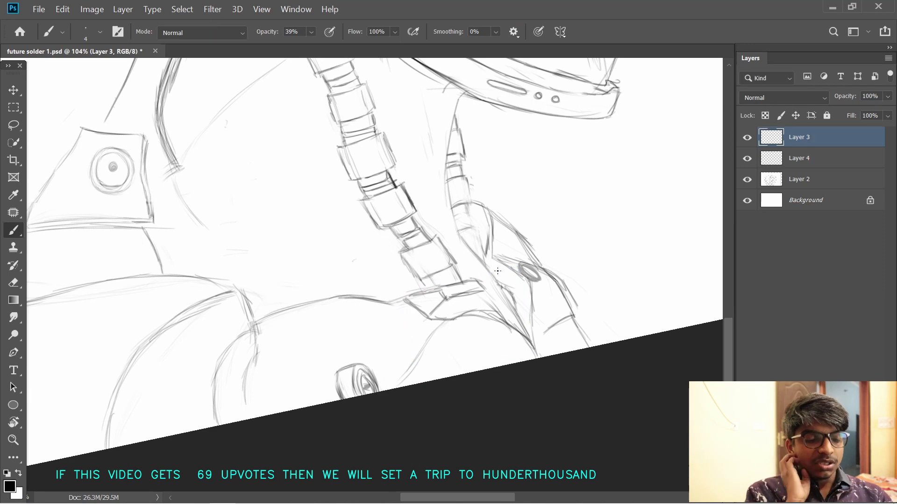
{"action": "left_click", "coordinate": [794, 180]}
{"action": "key", "text": "e"}
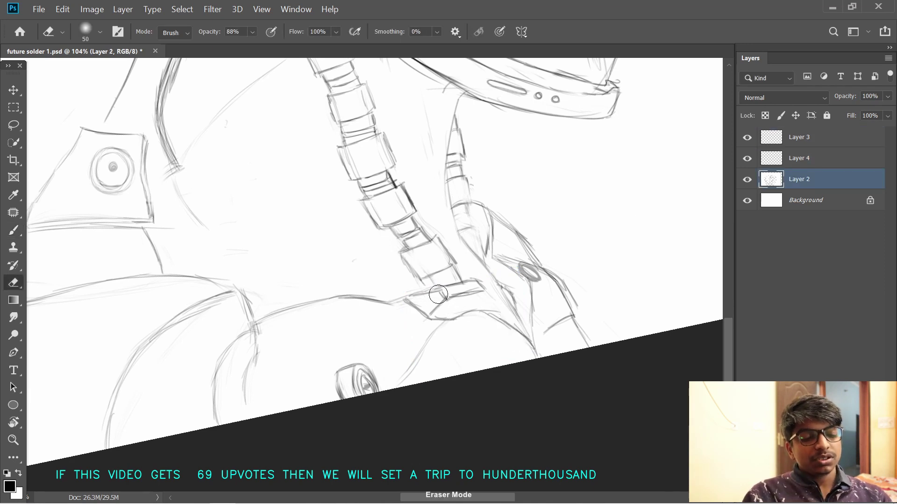
{"action": "key", "text": "b"}
{"action": "key", "text": "r"}
{"action": "left_click_drag", "start_coordinate": [474, 301], "coordinate": [418, 156]}
{"action": "key", "text": "b"}
{"action": "mouse_move", "coordinate": [418, 156]}
{"action": "left_mouse_down"}
{"action": "mouse_move", "coordinate": [476, 269]}
{"action": "mouse_move", "coordinate": [467, 287]}
{"action": "left_mouse_up"}
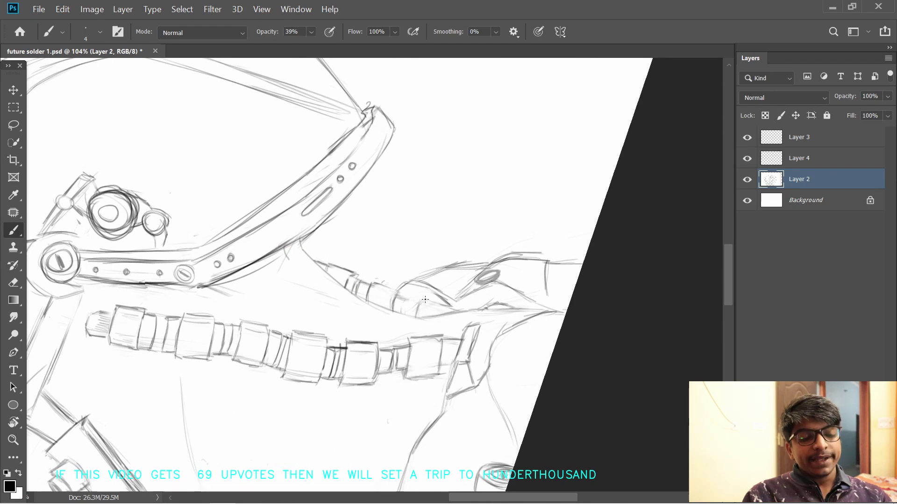
- On Layer 4, clean up the socket's forward edges and redraw them tapering to a point at the canvas edge
{"action": "key", "text": "alt+period"}
{"action": "key", "text": "alt+bracketleft"}
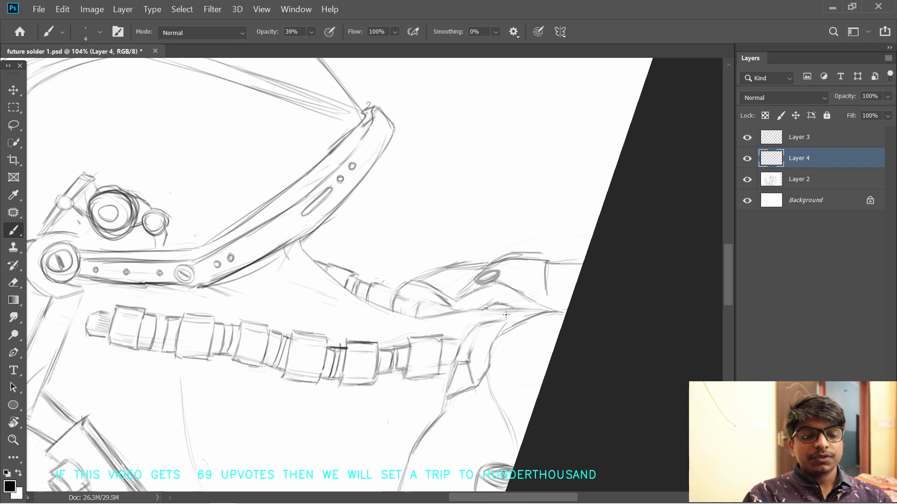
{"action": "mouse_move", "coordinate": [470, 351]}
{"action": "left_mouse_down"}
{"action": "mouse_move", "coordinate": [490, 325]}
{"action": "mouse_move", "coordinate": [523, 312]}
{"action": "mouse_move", "coordinate": [517, 317]}
{"action": "left_mouse_up"}
{"action": "key", "text": "e"}
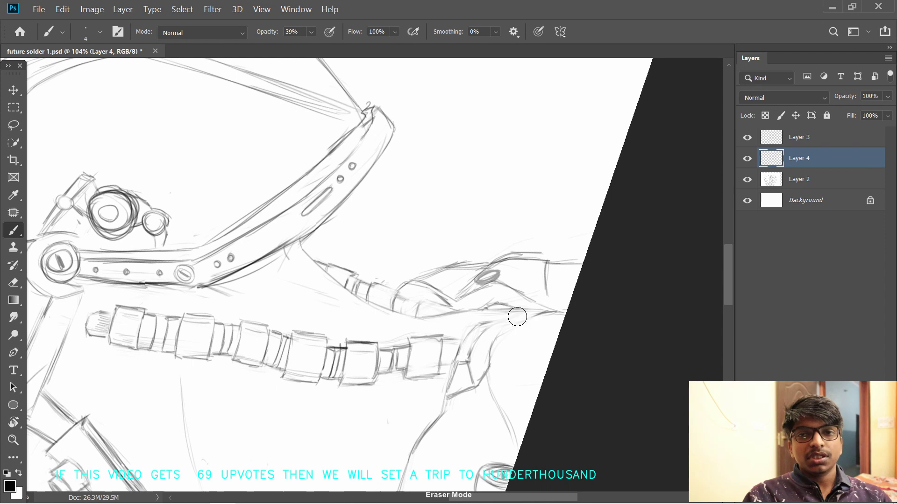
{"action": "key", "text": "b"}
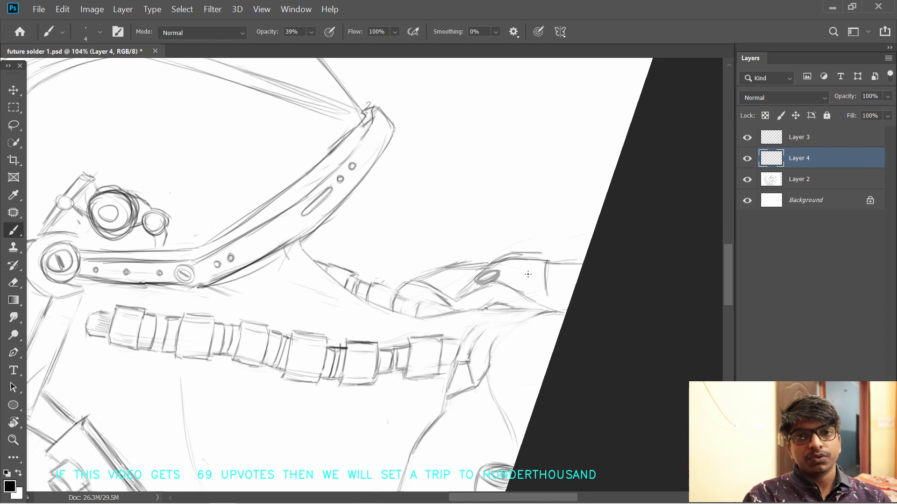
{"action": "left_click_drag", "start_coordinate": [492, 350], "coordinate": [543, 315]}
{"action": "key", "text": "ctrl+z"}
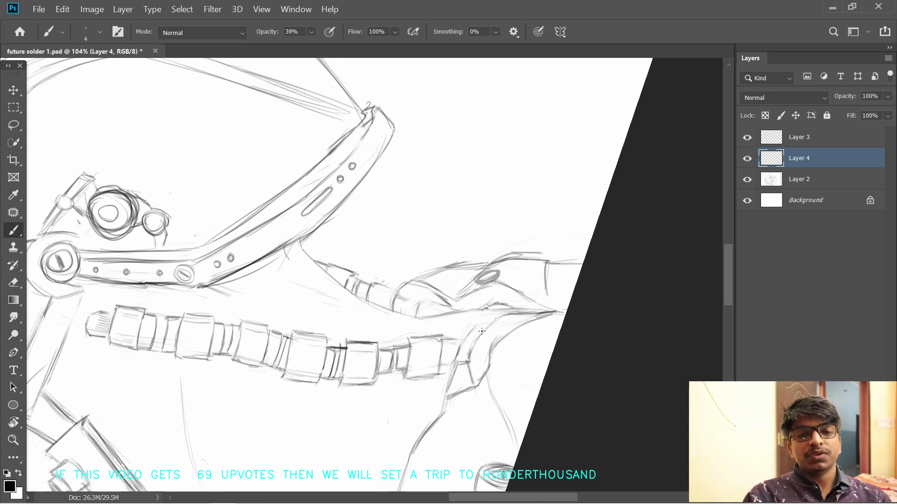
{"action": "mouse_move", "coordinate": [477, 337]}
{"action": "left_mouse_down"}
{"action": "mouse_move", "coordinate": [473, 366]}
{"action": "mouse_move", "coordinate": [476, 335]}
{"action": "mouse_move", "coordinate": [499, 320]}
{"action": "mouse_move", "coordinate": [471, 352]}
{"action": "mouse_move", "coordinate": [468, 378]}
{"action": "mouse_move", "coordinate": [496, 321]}
{"action": "left_mouse_up"}
- Sketch a curved upper edge from the socket's rear end over to its front tip and strengthen its lower curve
{"action": "mouse_move", "coordinate": [491, 366]}
{"action": "left_mouse_down"}
{"action": "mouse_move", "coordinate": [481, 379]}
{"action": "mouse_move", "coordinate": [489, 357]}
{"action": "mouse_move", "coordinate": [452, 375]}
{"action": "mouse_move", "coordinate": [413, 245]}
{"action": "mouse_move", "coordinate": [474, 239]}
{"action": "mouse_move", "coordinate": [456, 190]}
{"action": "mouse_move", "coordinate": [441, 183]}
{"action": "left_mouse_up"}
{"action": "key", "text": "r"}
{"action": "key", "text": "b"}
{"action": "key", "text": "ctrl+z"}
{"action": "key", "text": "r"}
{"action": "key", "text": "b"}
{"action": "mouse_move", "coordinate": [392, 224]}
{"action": "left_mouse_down"}
{"action": "mouse_move", "coordinate": [444, 195]}
{"action": "mouse_move", "coordinate": [439, 210]}
{"action": "mouse_move", "coordinate": [439, 198]}
{"action": "mouse_move", "coordinate": [428, 196]}
{"action": "mouse_move", "coordinate": [456, 196]}
{"action": "left_mouse_up"}
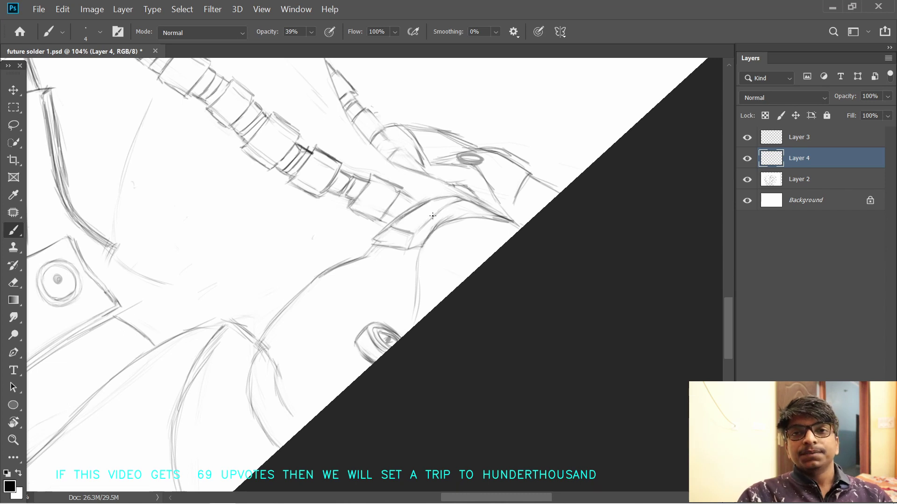
{"action": "scroll", "coordinate": [414, 340], "scroll_direction": "up", "scroll_amount": 3}
{"action": "left_click_drag", "start_coordinate": [452, 296], "coordinate": [493, 282]}
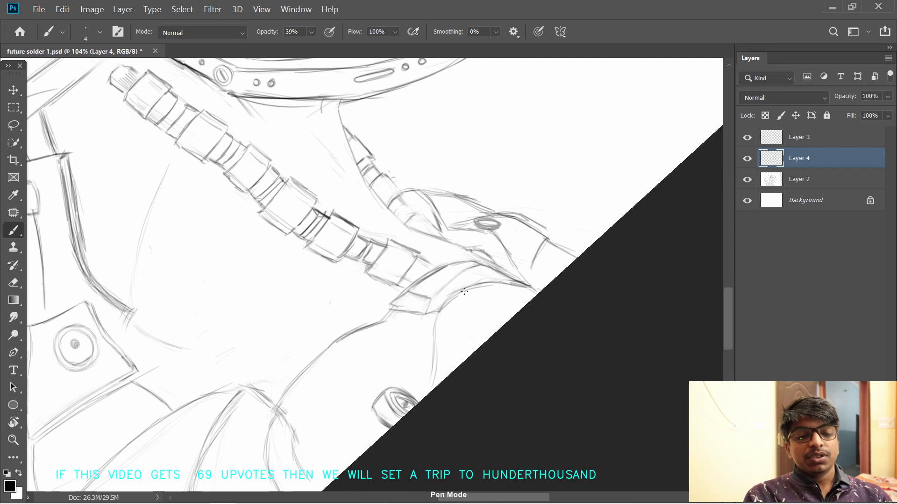
- Free-transform the socket on Layer 4 to shrink it slightly from its upper rear corner
{"action": "key", "text": "r"}
{"action": "left_click_drag", "start_coordinate": [580, 145], "coordinate": [600, 328]}
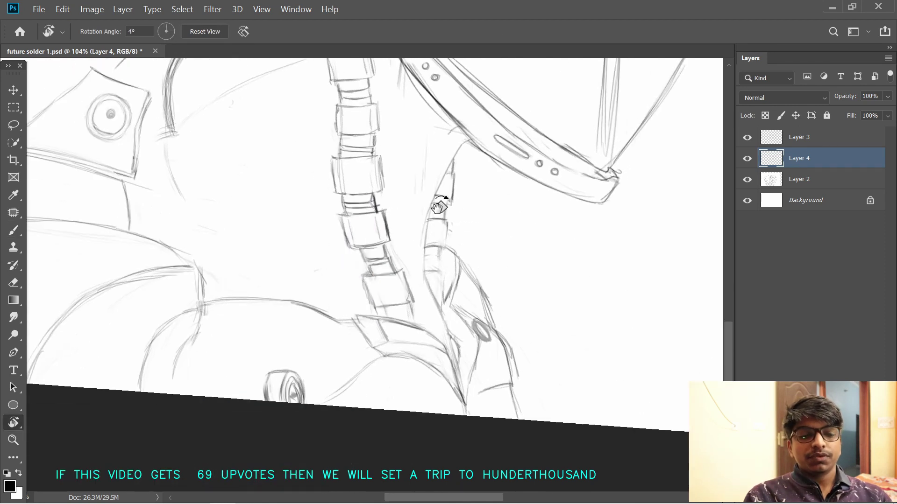
{"action": "key", "text": "ctrl+t"}
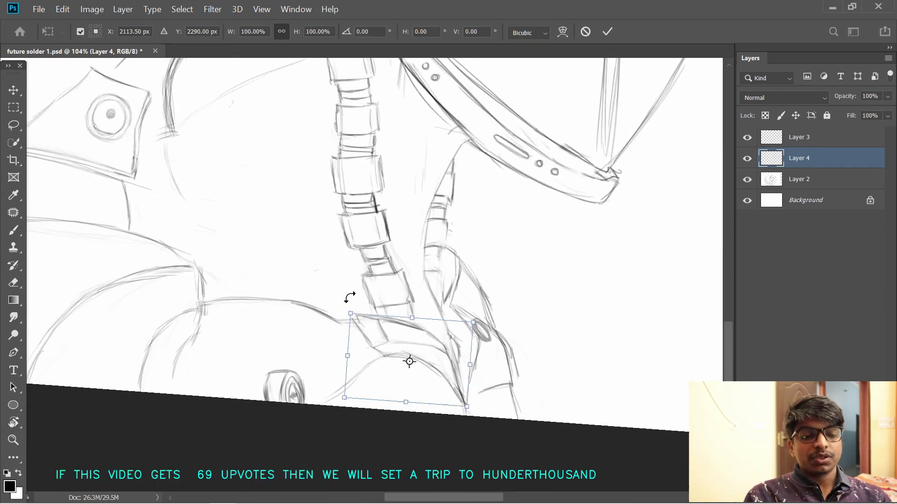
{"action": "left_click_drag", "start_coordinate": [350, 311], "coordinate": [359, 325]}
{"action": "key", "text": "Return"}
{"action": "left_click_drag", "start_coordinate": [332, 374], "coordinate": [339, 336]}
{"action": "left_click_drag", "start_coordinate": [273, 321], "coordinate": [313, 344]}
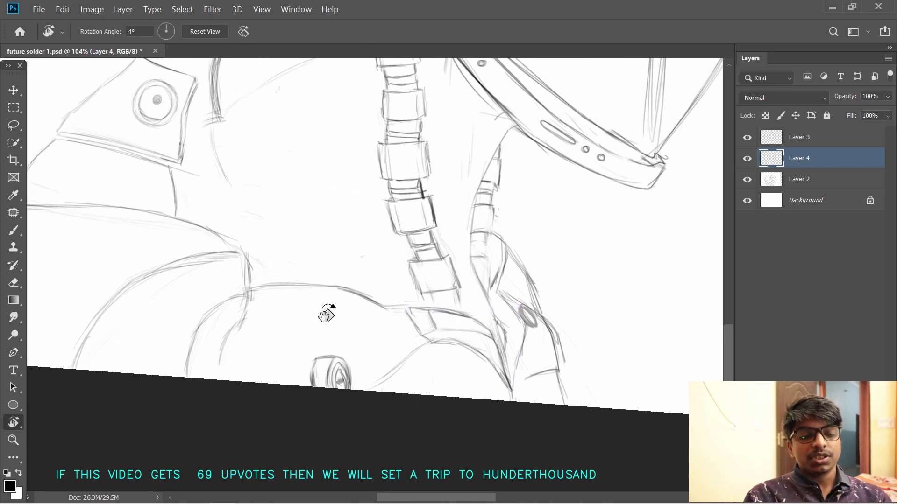
- Stretch the socket toward the rear and downward with Free Transform, and darken the outline of its rear end
{"action": "key", "text": "ctrl+t"}
{"action": "left_click_drag", "start_coordinate": [398, 341], "coordinate": [378, 342]}
{"action": "left_click_drag", "start_coordinate": [445, 388], "coordinate": [445, 402]}
{"action": "left_click_drag", "start_coordinate": [457, 342], "coordinate": [456, 334]}
{"action": "key", "text": "Return"}
{"action": "left_click_drag", "start_coordinate": [345, 343], "coordinate": [364, 346]}
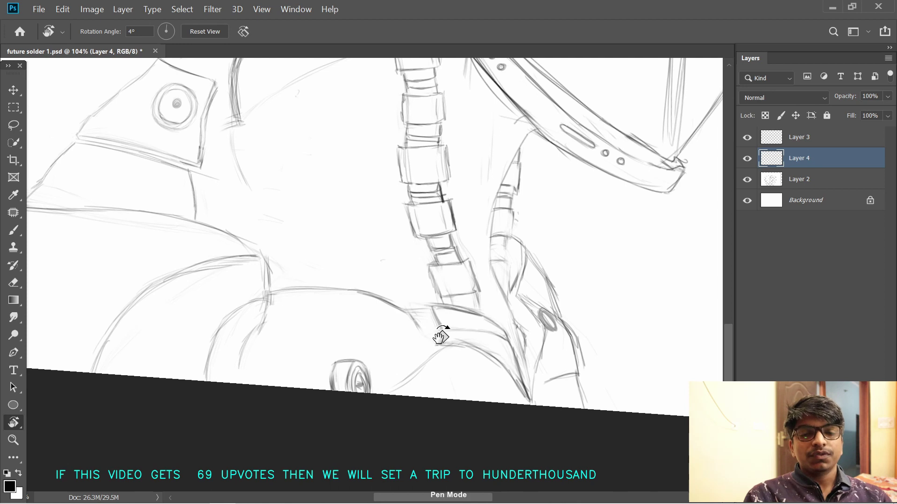
{"action": "key", "text": "b"}
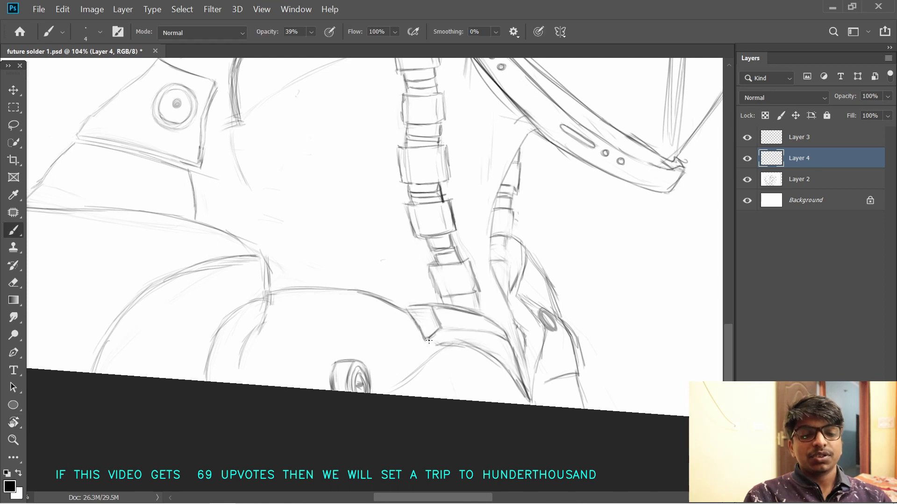
- On Layer 2, erase the chest's upper contour and redraw it as a smooth curve from the near shoulder to the socket
{"action": "key", "text": "alt+["}
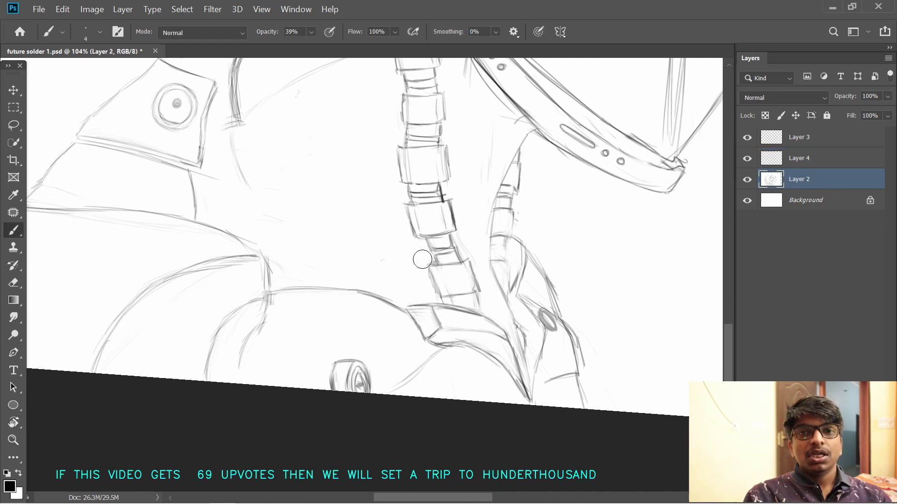
{"action": "mouse_move", "coordinate": [402, 306]}
{"action": "left_mouse_down"}
{"action": "mouse_move", "coordinate": [349, 283]}
{"action": "mouse_move", "coordinate": [281, 288]}
{"action": "left_mouse_up"}
{"action": "key", "text": "r"}
{"action": "left_click_drag", "start_coordinate": [390, 254], "coordinate": [358, 273]}
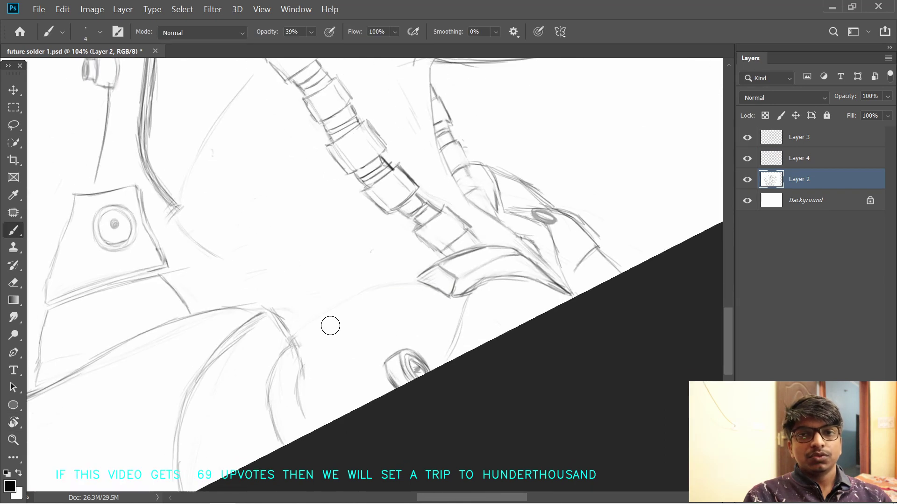
{"action": "left_click_drag", "start_coordinate": [301, 339], "coordinate": [390, 292]}
{"action": "key", "text": "ctrl+z"}
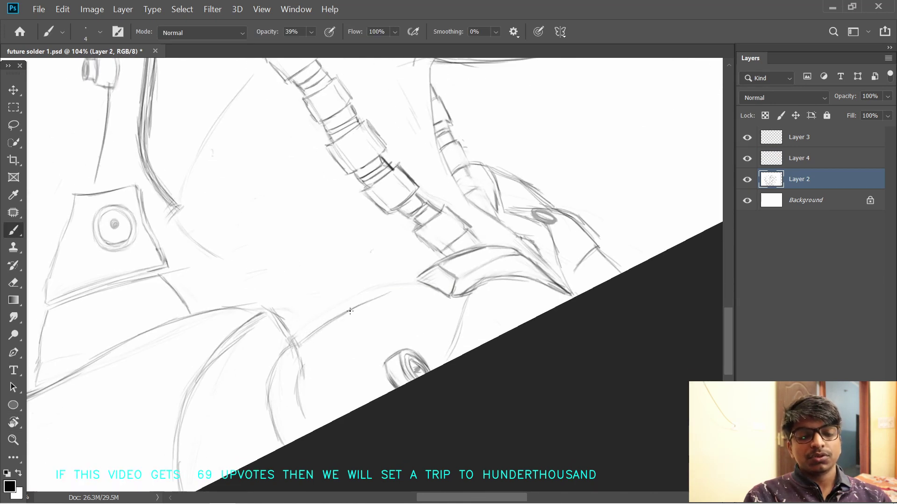
{"action": "left_click_drag", "start_coordinate": [446, 297], "coordinate": [468, 294]}
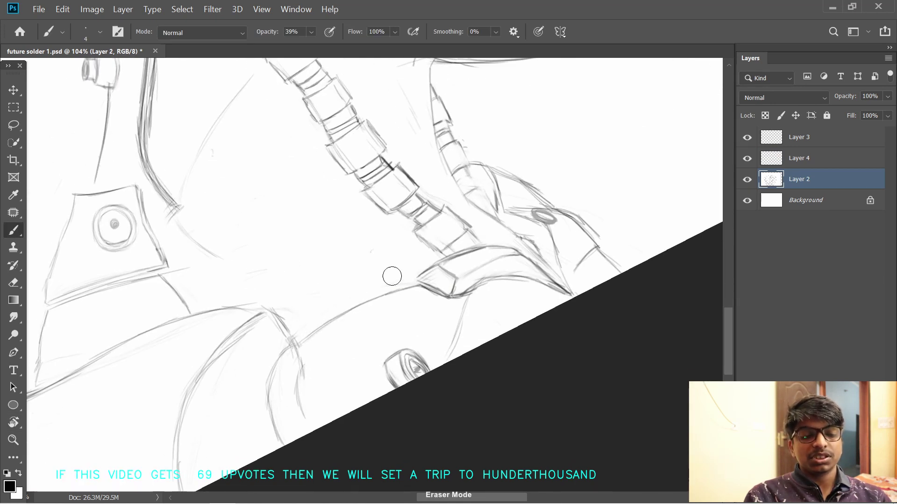
{"action": "left_click_drag", "start_coordinate": [392, 276], "coordinate": [317, 302]}
{"action": "mouse_move", "coordinate": [449, 355]}
{"action": "left_mouse_down"}
{"action": "mouse_move", "coordinate": [456, 327]}
{"action": "mouse_move", "coordinate": [461, 355]}
{"action": "left_mouse_up"}
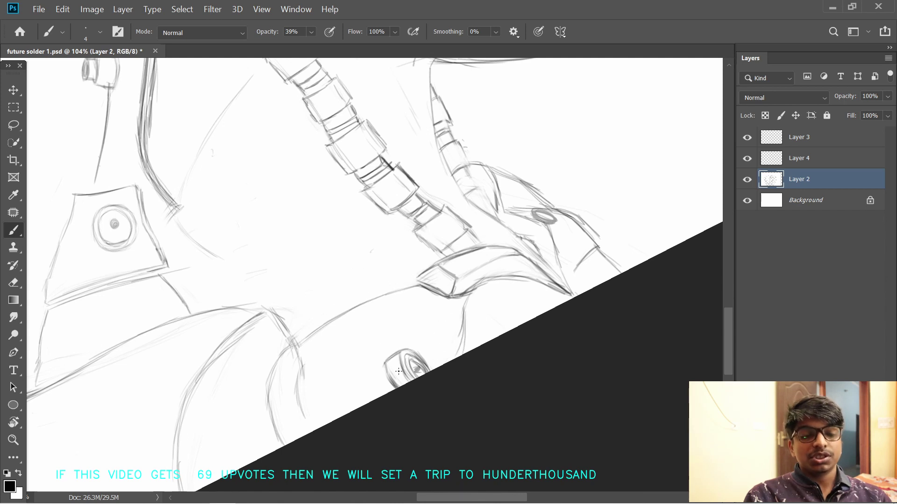
- Lasso the round fitting on the chest, move it back toward the near shoulder and deselect it
{"action": "key", "text": "l"}
{"action": "mouse_move", "coordinate": [379, 393]}
{"action": "left_mouse_down"}
{"action": "mouse_move", "coordinate": [384, 412]}
{"action": "mouse_move", "coordinate": [369, 377]}
{"action": "left_mouse_up"}
{"action": "key", "text": "ctrl+t"}
{"action": "left_click_drag", "start_coordinate": [384, 361], "coordinate": [375, 365]}
{"action": "mouse_move", "coordinate": [337, 350]}
{"action": "left_mouse_down"}
{"action": "mouse_move", "coordinate": [344, 365]}
{"action": "mouse_move", "coordinate": [387, 367]}
{"action": "left_mouse_up"}
{"action": "key", "text": "Return"}
{"action": "key", "text": "ctrl+d"}
{"action": "key", "text": "ctrl+minus"}
{"action": "key", "text": "ctrl+minus"}
{"action": "key", "text": "ctrl+minus"}
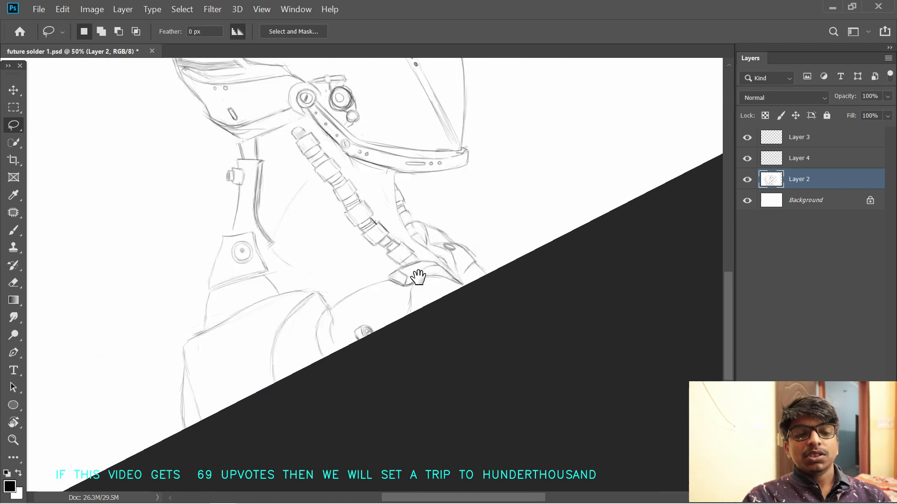
{"action": "left_click_drag", "start_coordinate": [416, 276], "coordinate": [452, 344]}
{"action": "key", "text": "t"}
{"action": "left_click", "coordinate": [482, 237]}
{"action": "type", "text": "ll"}
{"action": "key", "text": "Escape"}
{"action": "key", "text": "Escape"}
{"action": "key", "text": "ctrl+z"}
{"action": "key", "text": "l"}
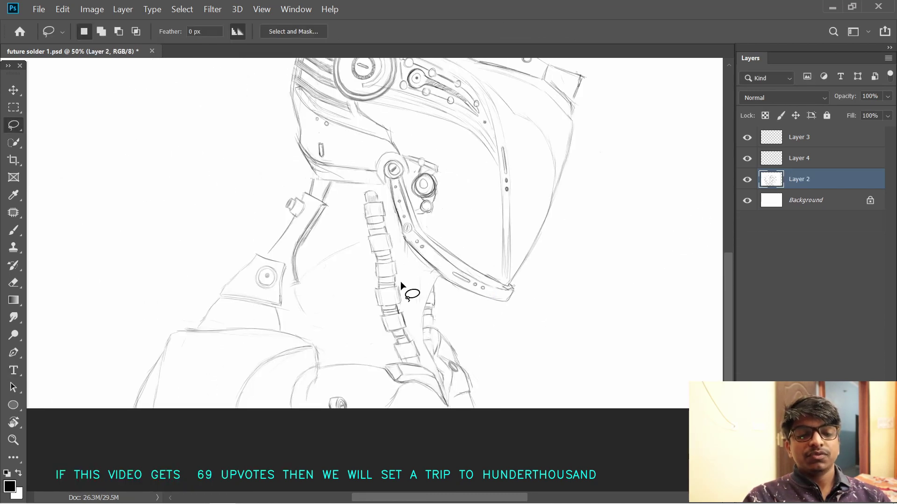
- Erase the chest's upper contour between the near shoulder and the socket and sketch it again as a flatter line
{"action": "key", "text": "b"}
{"action": "left_click_drag", "start_coordinate": [374, 303], "coordinate": [413, 218]}
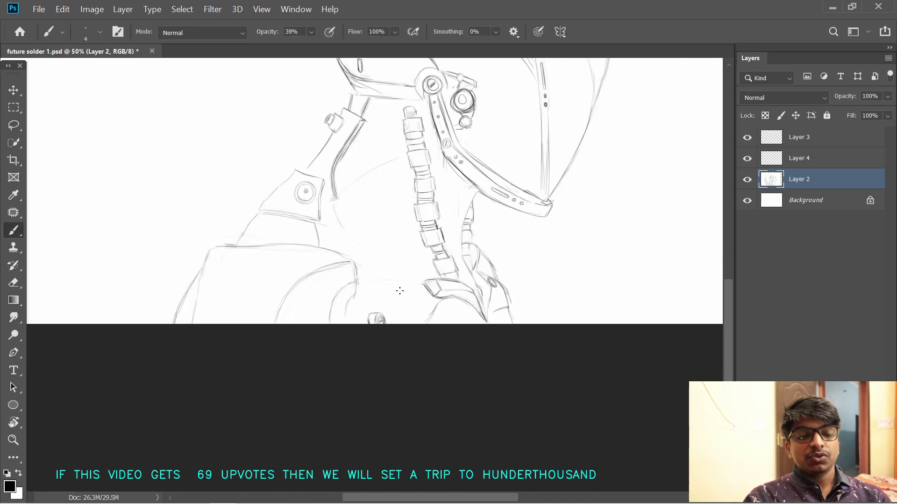
{"action": "mouse_move", "coordinate": [385, 285]}
{"action": "left_mouse_down"}
{"action": "mouse_move", "coordinate": [204, 392]}
{"action": "mouse_move", "coordinate": [245, 285]}
{"action": "mouse_move", "coordinate": [230, 341]}
{"action": "left_mouse_up"}
{"action": "mouse_move", "coordinate": [360, 378]}
{"action": "left_mouse_down"}
{"action": "mouse_move", "coordinate": [416, 379]}
{"action": "mouse_move", "coordinate": [335, 375]}
{"action": "mouse_move", "coordinate": [407, 379]}
{"action": "left_mouse_up"}
{"action": "key", "text": "ctrl+z"}
{"action": "mouse_move", "coordinate": [398, 379]}
{"action": "left_mouse_down"}
{"action": "mouse_move", "coordinate": [439, 411]}
{"action": "mouse_move", "coordinate": [449, 396]}
{"action": "mouse_move", "coordinate": [468, 400]}
{"action": "left_mouse_up"}
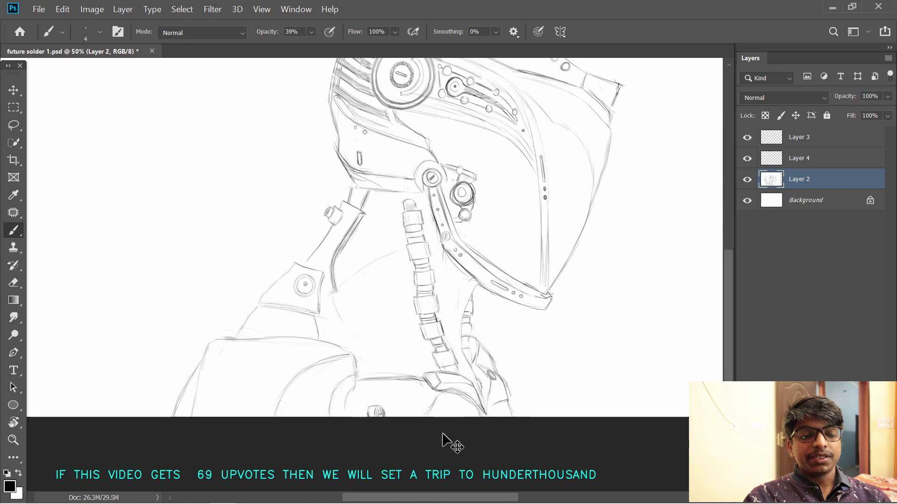
{"action": "left_click_drag", "start_coordinate": [308, 402], "coordinate": [416, 402]}
- Refine the chest contour up close with a cleaner stroke running from the near shoulder to the socket's rear corner
{"action": "mouse_move", "coordinate": [561, 340]}
{"action": "left_mouse_down"}
{"action": "mouse_move", "coordinate": [510, 342]}
{"action": "mouse_move", "coordinate": [492, 212]}
{"action": "left_mouse_up"}
{"action": "left_click_drag", "start_coordinate": [492, 220], "coordinate": [563, 222]}
{"action": "key", "text": "r"}
{"action": "left_click_drag", "start_coordinate": [477, 224], "coordinate": [457, 194]}
{"action": "mouse_move", "coordinate": [392, 214]}
{"action": "left_mouse_down"}
{"action": "mouse_move", "coordinate": [538, 159]}
{"action": "mouse_move", "coordinate": [430, 196]}
{"action": "mouse_move", "coordinate": [482, 174]}
{"action": "mouse_move", "coordinate": [536, 165]}
{"action": "left_mouse_up"}
{"action": "key", "text": "ctrl+z"}
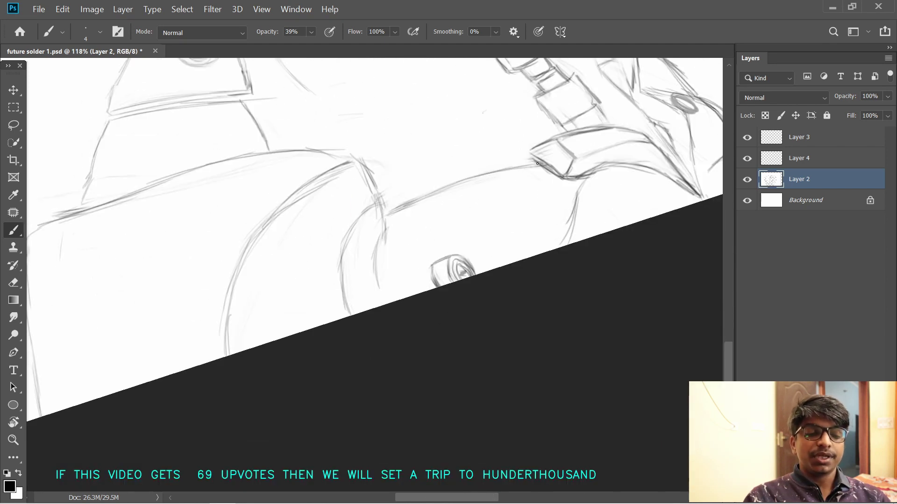
{"action": "key", "text": "ctrl+z"}
{"action": "left_click_drag", "start_coordinate": [411, 205], "coordinate": [526, 164]}
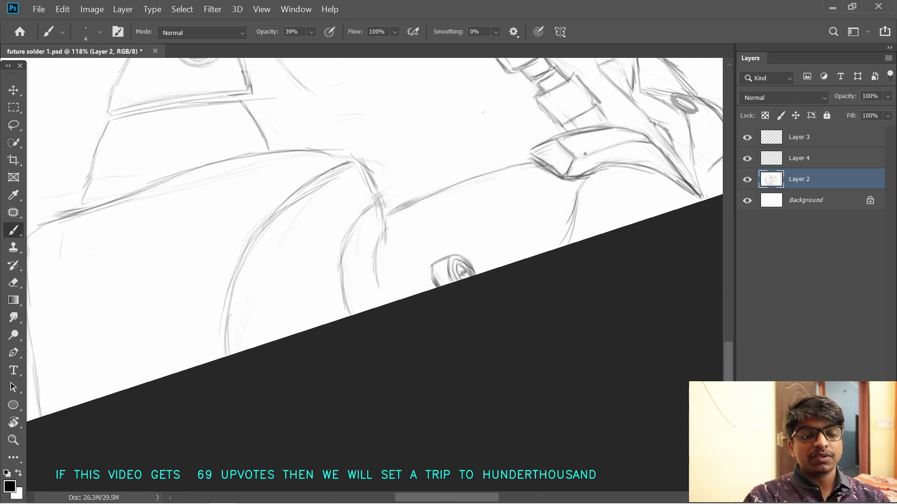
- Erase the lower part of the inner line at the near shoulder's rear edge, retry its upper stroke and undo that
{"action": "left_click_drag", "start_coordinate": [412, 180], "coordinate": [446, 204]}
{"action": "left_click_drag", "start_coordinate": [400, 290], "coordinate": [458, 282]}
{"action": "left_click_drag", "start_coordinate": [374, 280], "coordinate": [453, 279]}
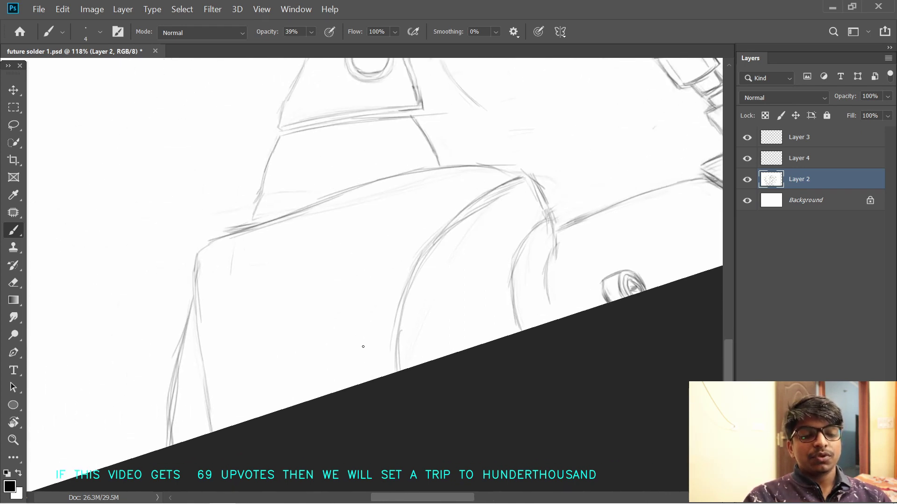
{"action": "scroll", "coordinate": [363, 346], "scroll_direction": "down", "scroll_amount": 2}
{"action": "left_click_drag", "start_coordinate": [547, 148], "coordinate": [503, 178]}
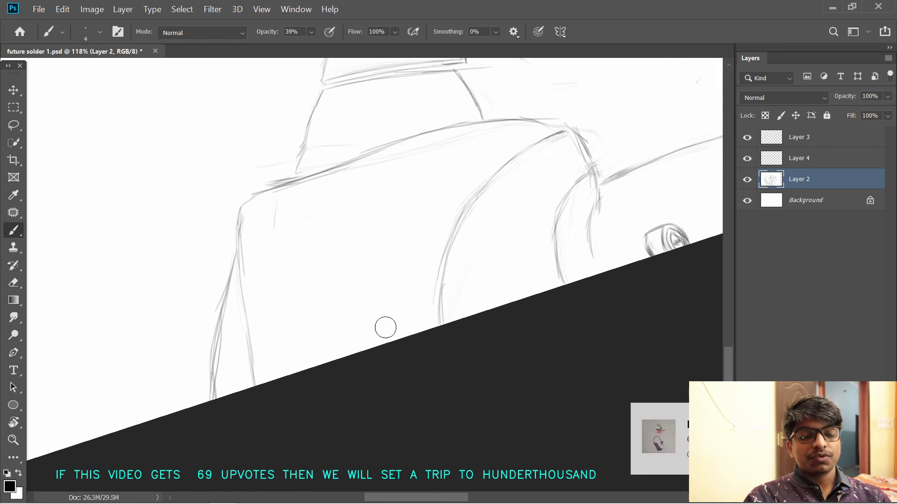
{"action": "left_click_drag", "start_coordinate": [236, 261], "coordinate": [247, 374]}
{"action": "left_click_drag", "start_coordinate": [237, 227], "coordinate": [255, 331]}
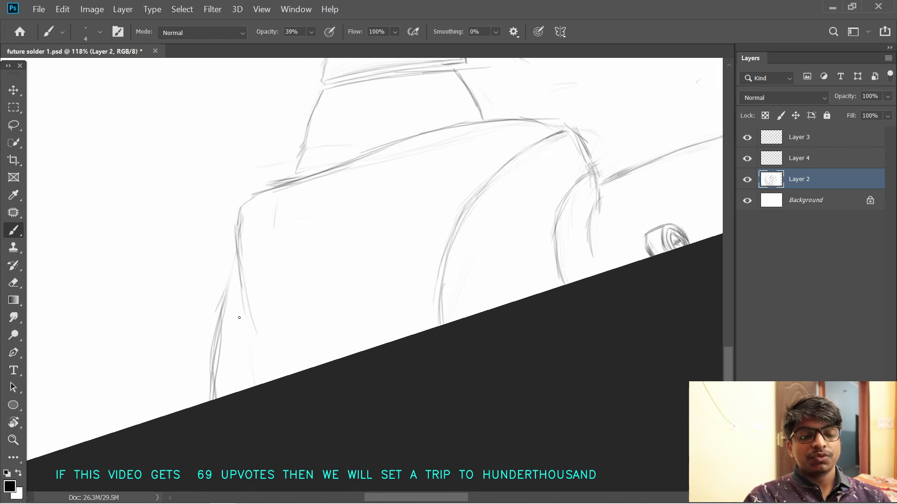
{"action": "key", "text": "ctrl+z"}
- Erase the remaining inner line at the near shoulder's rear edge, keeping only the outer outline
{"action": "key", "text": "r"}
{"action": "left_click_drag", "start_coordinate": [285, 211], "coordinate": [419, 184]}
{"action": "left_click_drag", "start_coordinate": [521, 290], "coordinate": [437, 262]}
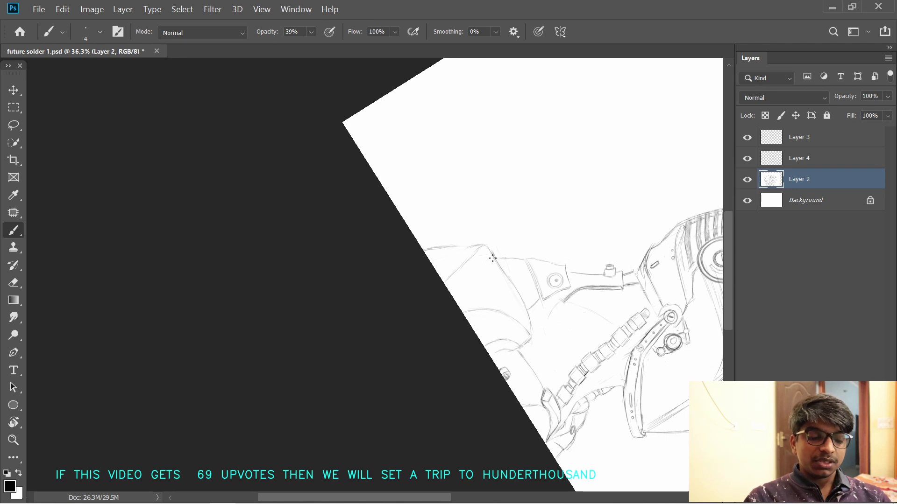
{"action": "mouse_move", "coordinate": [493, 259]}
{"action": "left_mouse_down"}
{"action": "mouse_move", "coordinate": [409, 216]}
{"action": "mouse_move", "coordinate": [389, 389]}
{"action": "left_mouse_up"}
{"action": "key", "text": "ctrl+plus"}
{"action": "key", "text": "ctrl+plus"}
{"action": "left_click_drag", "start_coordinate": [292, 388], "coordinate": [385, 170]}
{"action": "left_click_drag", "start_coordinate": [220, 405], "coordinate": [259, 381]}
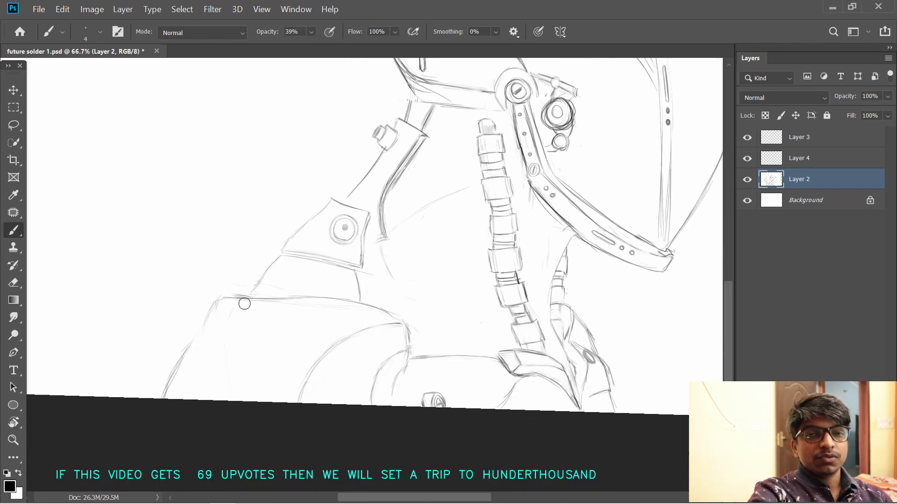
- Sketch the near shoulder's rear edge again as a steeper, rounded contour dropping from its upper rear corner
{"action": "key", "text": "r"}
{"action": "left_click_drag", "start_coordinate": [244, 304], "coordinate": [261, 263]}
{"action": "key", "text": "r"}
{"action": "left_click_drag", "start_coordinate": [450, 196], "coordinate": [327, 163]}
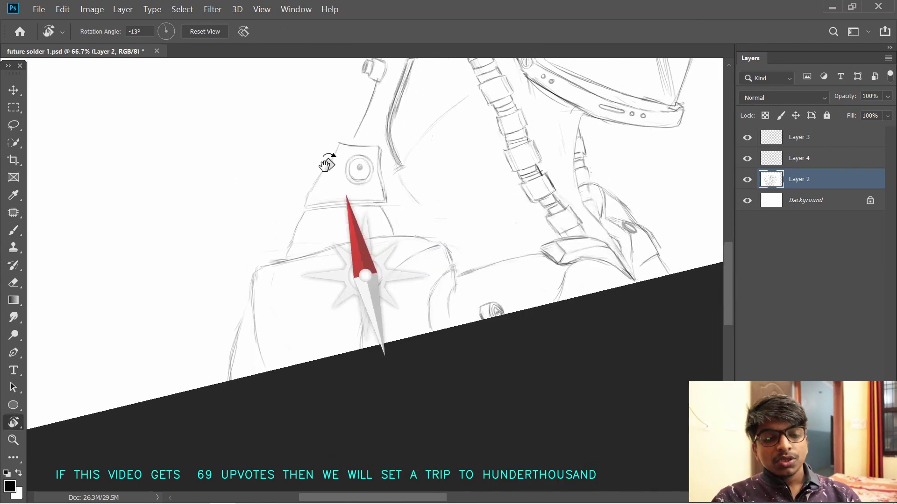
{"action": "key", "text": "r"}
{"action": "mouse_move", "coordinate": [244, 346]}
{"action": "left_mouse_down"}
{"action": "mouse_move", "coordinate": [256, 183]}
{"action": "mouse_move", "coordinate": [290, 172]}
{"action": "left_mouse_up"}
{"action": "left_click_drag", "start_coordinate": [261, 183], "coordinate": [321, 171]}
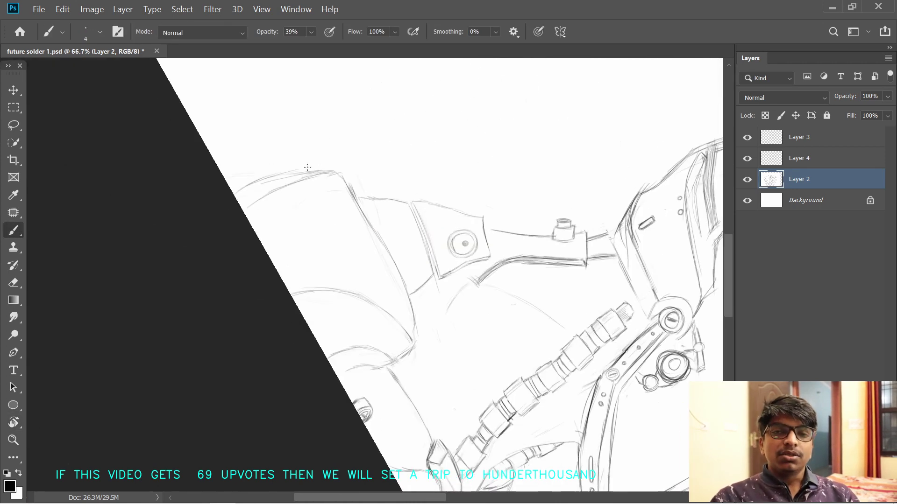
{"action": "key", "text": "r"}
{"action": "left_click_drag", "start_coordinate": [421, 187], "coordinate": [304, 184]}
{"action": "left_click_drag", "start_coordinate": [337, 217], "coordinate": [296, 329]}
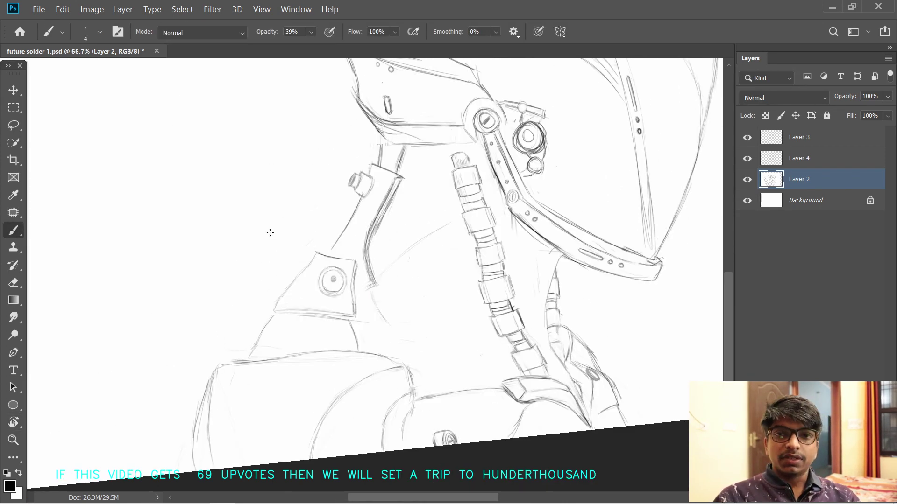
- Select the chest contour between the near shoulder and the hose socket and distort it upward, then deselect it
{"action": "left_click_drag", "start_coordinate": [381, 308], "coordinate": [401, 342]}
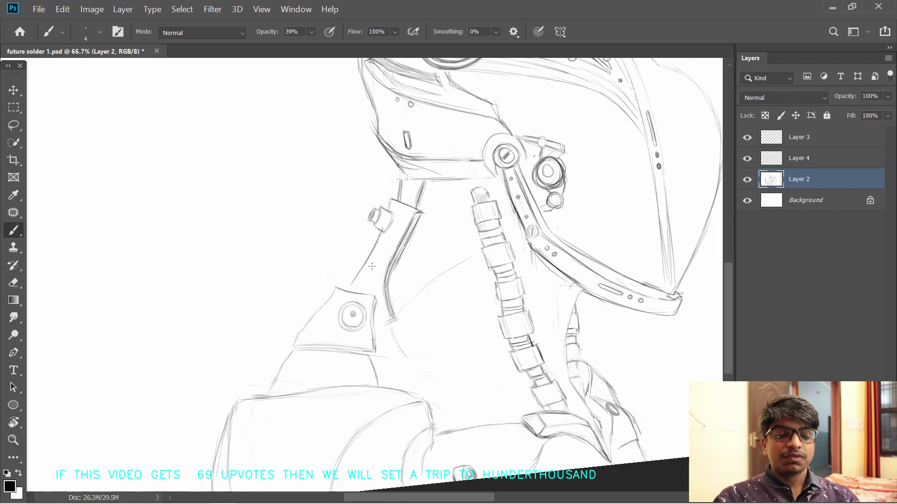
{"action": "left_click_drag", "start_coordinate": [419, 215], "coordinate": [358, 320]}
{"action": "left_click_drag", "start_coordinate": [481, 345], "coordinate": [411, 374]}
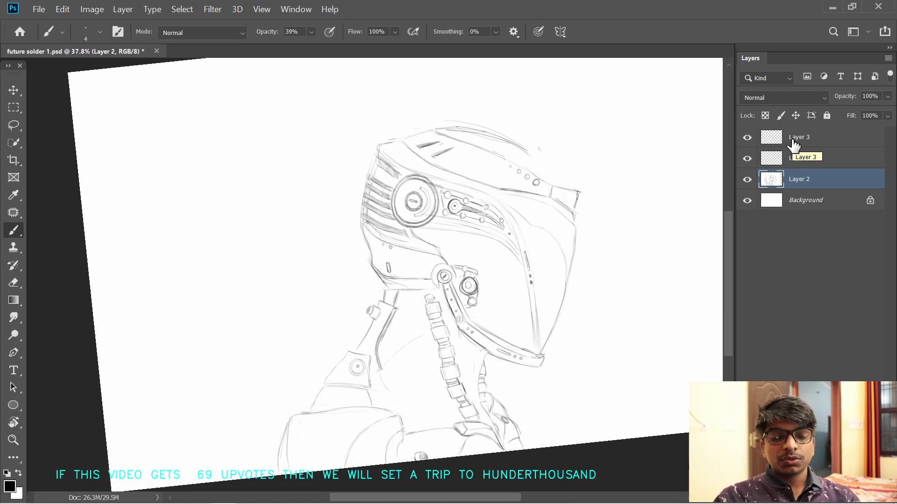
{"action": "key", "text": "super"}
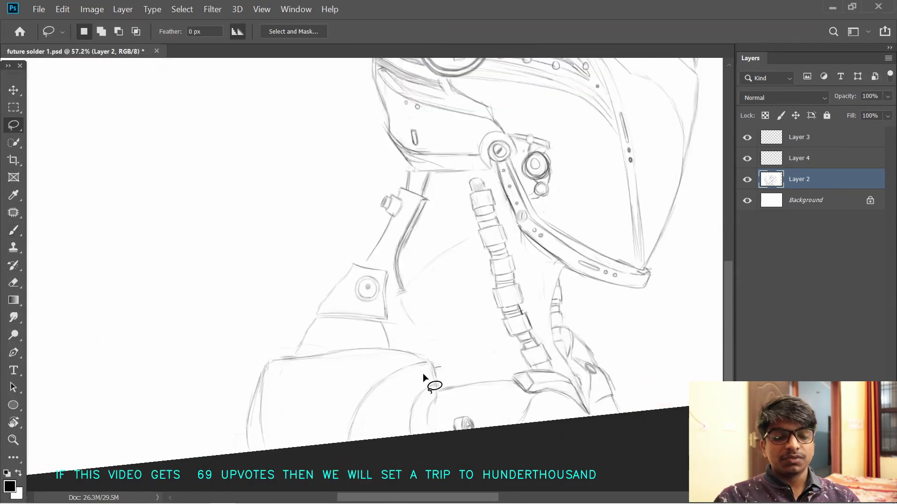
{"action": "left_click_drag", "start_coordinate": [510, 387], "coordinate": [442, 365]}
{"action": "left_click_drag", "start_coordinate": [447, 428], "coordinate": [460, 433]}
{"action": "key", "text": "ctrl+t"}
{"action": "mouse_move", "coordinate": [459, 395]}
{"action": "left_mouse_down"}
{"action": "mouse_move", "coordinate": [445, 386]}
{"action": "mouse_move", "coordinate": [454, 387]}
{"action": "left_mouse_up"}
{"action": "left_click_drag", "start_coordinate": [383, 429], "coordinate": [368, 444]}
{"action": "left_click_drag", "start_coordinate": [376, 358], "coordinate": [351, 337]}
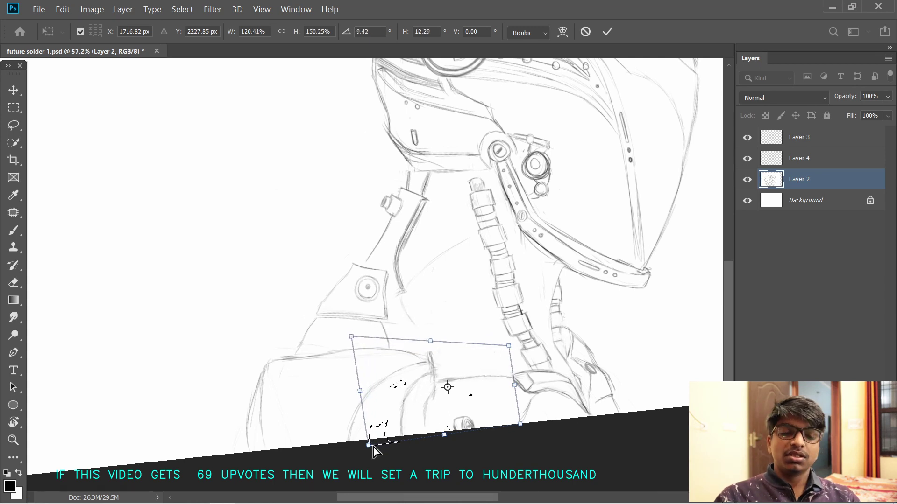
{"action": "left_click_drag", "start_coordinate": [368, 451], "coordinate": [357, 453]}
{"action": "key", "text": "Return"}
{"action": "key", "text": "ctrl+d"}
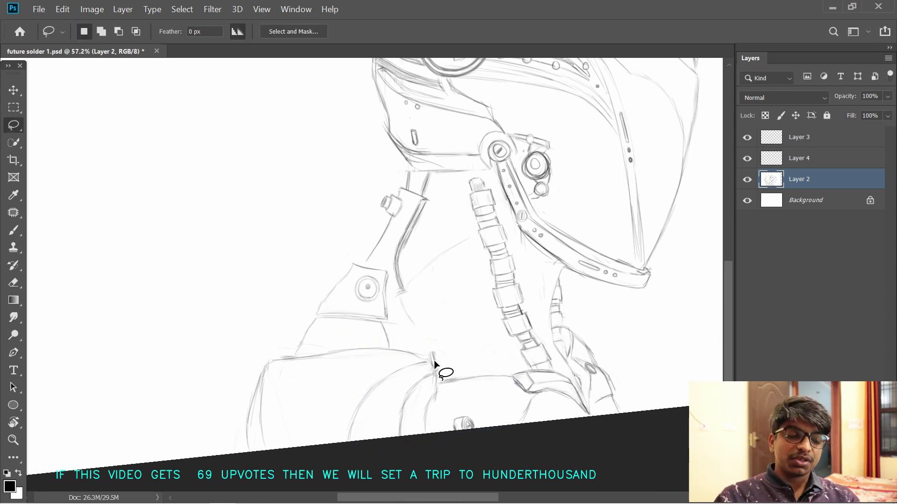
- Erase the stray line above the near shoulder's front corner and touch up the corner's edge
{"action": "key", "text": "e"}
{"action": "key", "text": "b"}
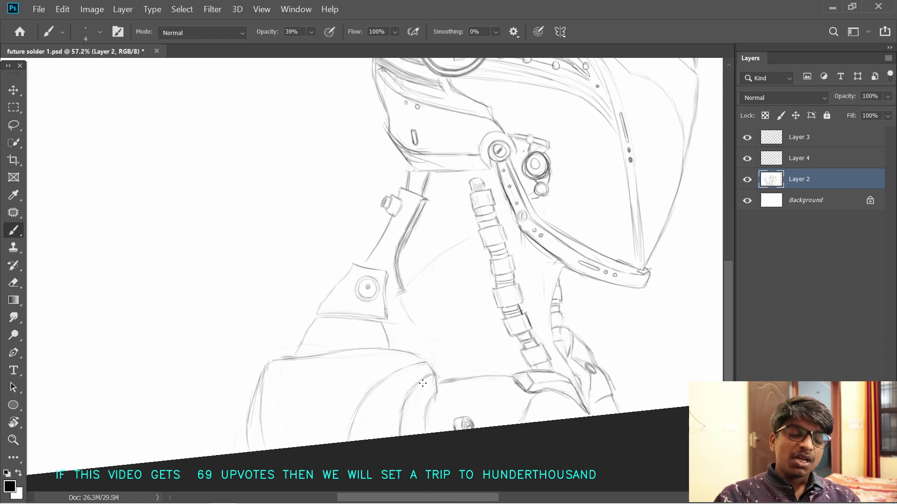
{"action": "mouse_move", "coordinate": [431, 352]}
{"action": "left_mouse_down"}
{"action": "mouse_move", "coordinate": [419, 363]}
{"action": "mouse_move", "coordinate": [417, 338]}
{"action": "left_mouse_up"}
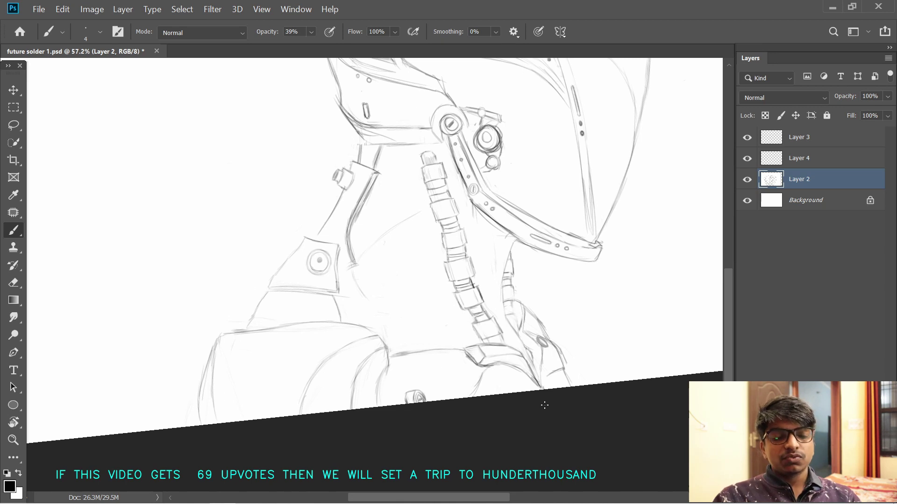
- Select the whole helmet with a freehand outline and scale it to 98.48% width and 102.46% height
{"action": "mouse_move", "coordinate": [578, 291]}
{"action": "left_mouse_down"}
{"action": "mouse_move", "coordinate": [611, 351]}
{"action": "mouse_move", "coordinate": [552, 416]}
{"action": "mouse_move", "coordinate": [555, 405]}
{"action": "left_mouse_up"}
{"action": "scroll", "coordinate": [560, 413], "scroll_direction": "down", "scroll_amount": 3}
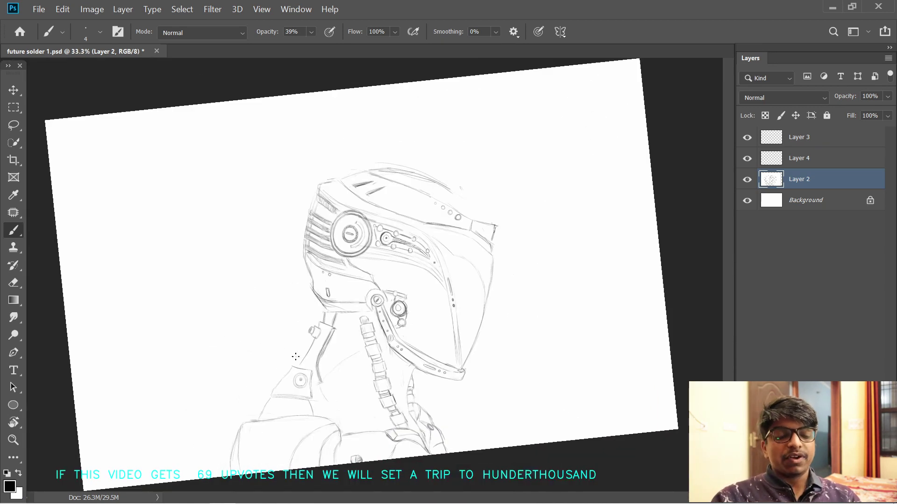
{"action": "key", "text": "l"}
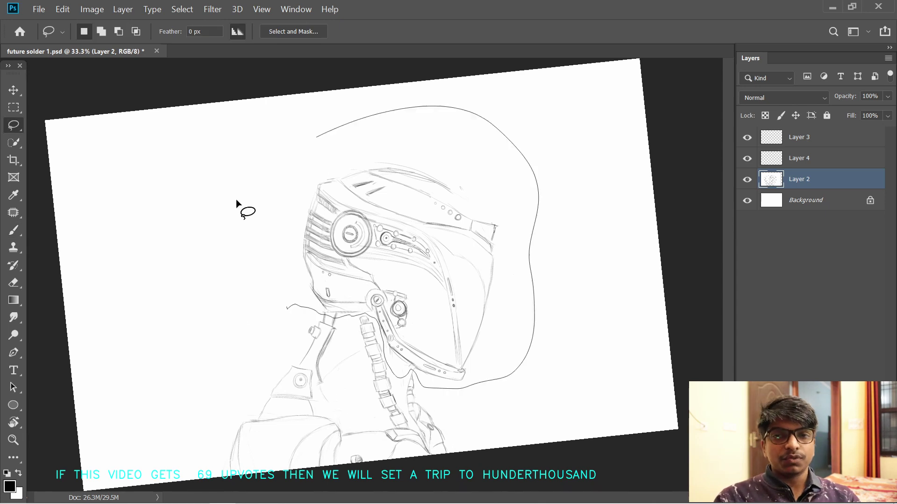
{"action": "left_click_drag", "start_coordinate": [237, 200], "coordinate": [240, 196]}
{"action": "key", "text": "ctrl+t"}
{"action": "mouse_move", "coordinate": [381, 109]}
{"action": "left_mouse_down"}
{"action": "mouse_move", "coordinate": [380, 90]}
{"action": "mouse_move", "coordinate": [385, 173]}
{"action": "left_mouse_up"}
{"action": "key", "text": "ctrl+z"}
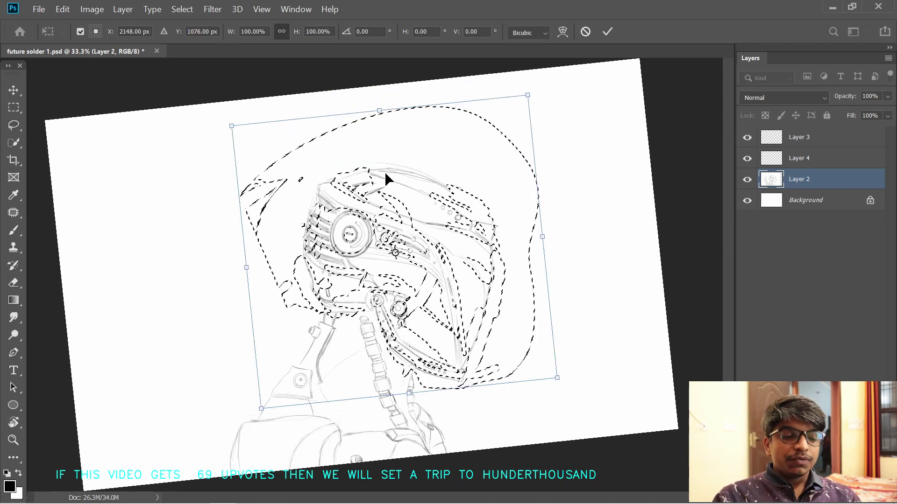
{"action": "key", "text": "ctrl+z"}
{"action": "mouse_move", "coordinate": [379, 110]}
{"action": "left_mouse_down"}
{"action": "mouse_move", "coordinate": [383, 139]}
{"action": "mouse_move", "coordinate": [378, 102]}
{"action": "left_mouse_up"}
{"action": "key", "text": "Escape"}
{"action": "key", "text": "ctrl+d"}
{"action": "key", "text": "ctrl+z"}
{"action": "key", "text": "ctrl+t"}
{"action": "mouse_move", "coordinate": [542, 231]}
{"action": "left_mouse_down"}
{"action": "mouse_move", "coordinate": [528, 230]}
{"action": "mouse_move", "coordinate": [548, 227]}
{"action": "mouse_move", "coordinate": [536, 230]}
{"action": "left_mouse_up"}
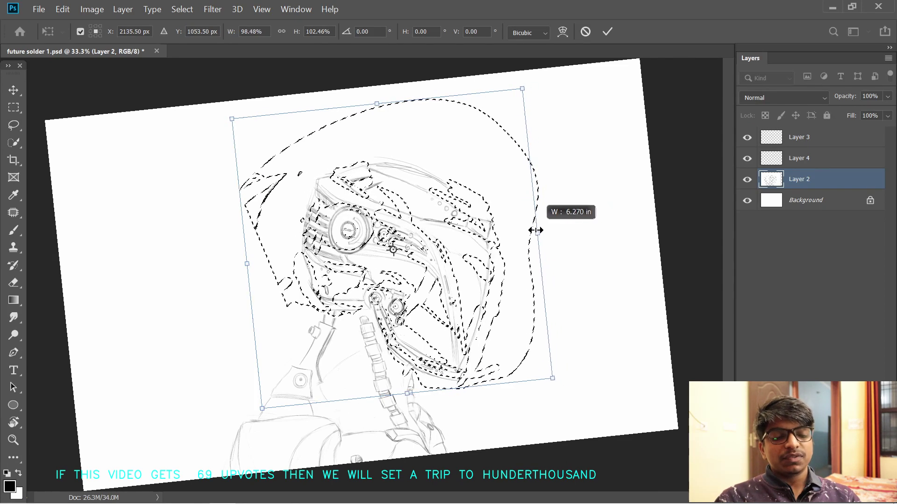
{"action": "key", "text": "Return"}
{"action": "key", "text": "ctrl+d"}
- Restore the helmet selection, shift the helmet slightly down toward the neck and deselect it
{"action": "key", "text": "ctrl+t"}
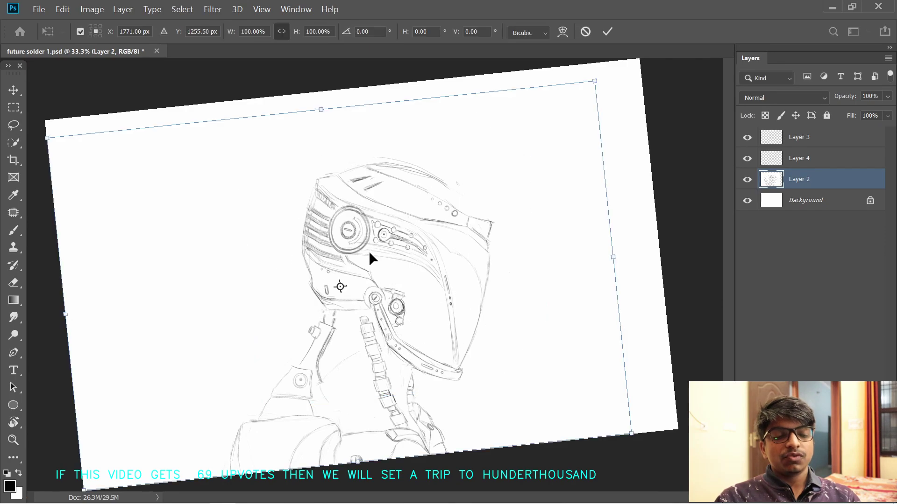
{"action": "key", "text": "Escape"}
{"action": "key", "text": "ctrl+z"}
{"action": "key", "text": "ctrl+t"}
{"action": "key", "text": "ctrl+plus"}
{"action": "key", "text": "ctrl+plus"}
{"action": "left_click_drag", "start_coordinate": [288, 322], "coordinate": [284, 280]}
{"action": "left_click_drag", "start_coordinate": [392, 202], "coordinate": [393, 207]}
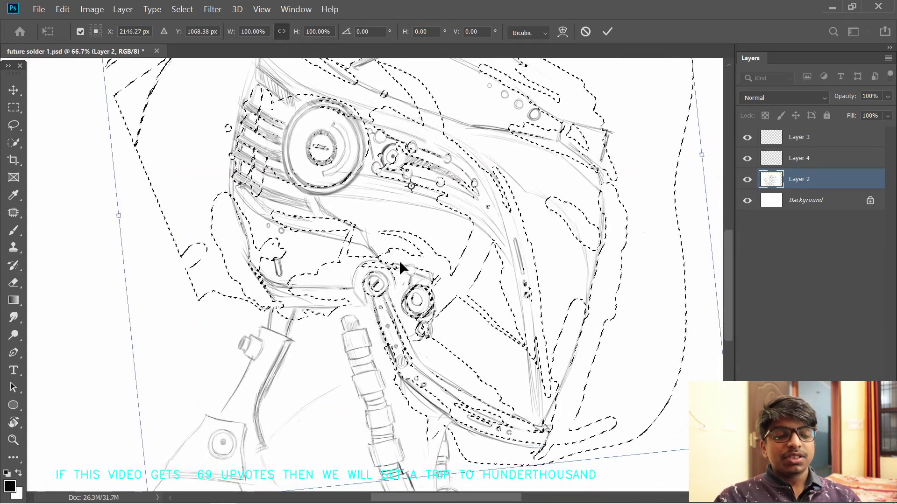
{"action": "key", "text": "Return"}
{"action": "key", "text": "ctrl+d"}
- Sketch the helmet's upper contour from the crown down to the tip of the brow piece above the visor
{"action": "scroll", "coordinate": [342, 281], "scroll_direction": "up", "scroll_amount": 4}
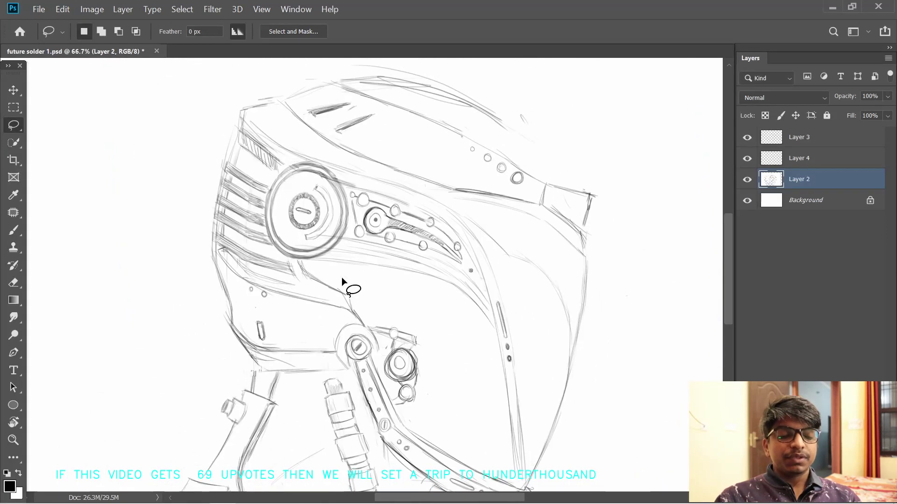
{"action": "scroll", "coordinate": [342, 280], "scroll_direction": "up", "scroll_amount": 2}
{"action": "scroll", "coordinate": [327, 294], "scroll_direction": "right", "scroll_amount": 3}
{"action": "scroll", "coordinate": [327, 202], "scroll_direction": "up", "scroll_amount": 2}
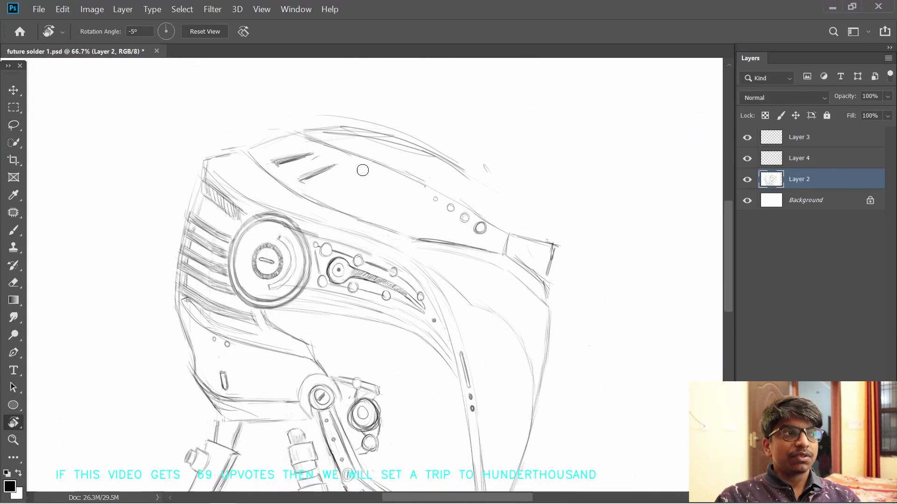
{"action": "key", "text": "r"}
{"action": "left_click_drag", "start_coordinate": [385, 216], "coordinate": [356, 265]}
{"action": "key", "text": "b"}
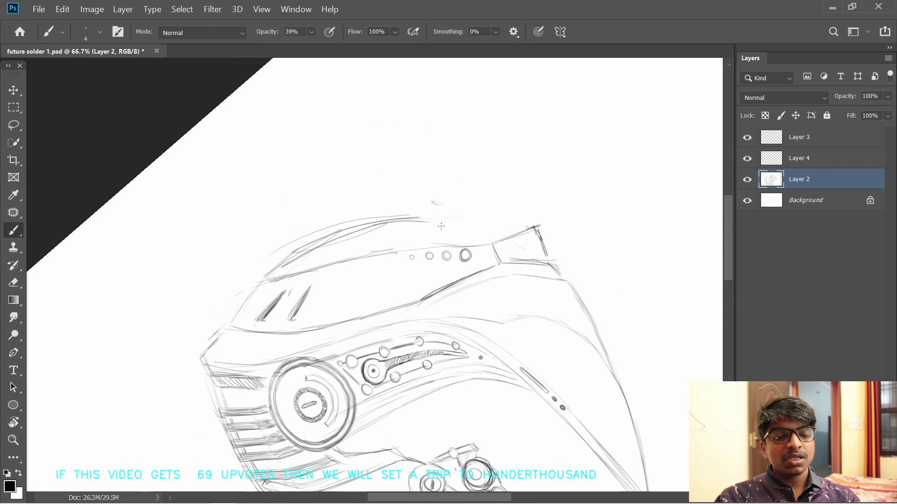
{"action": "key", "text": "r"}
{"action": "left_click_drag", "start_coordinate": [416, 214], "coordinate": [444, 220]}
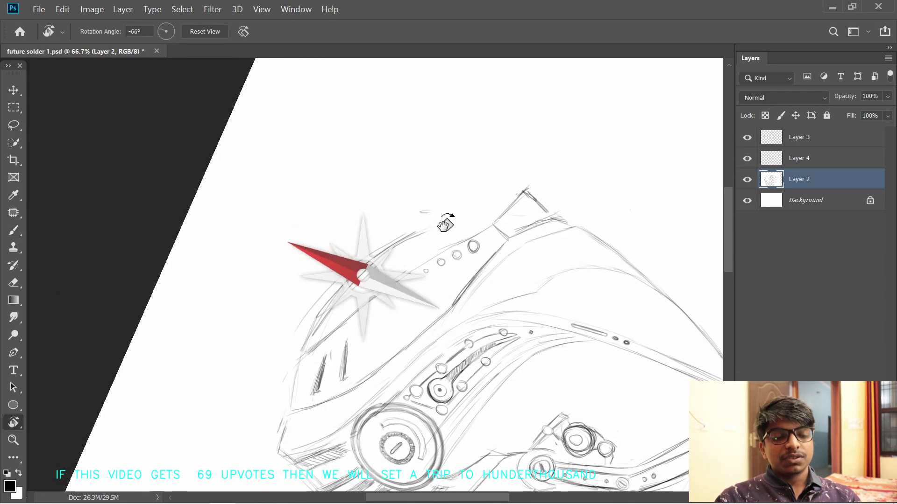
{"action": "key", "text": "b"}
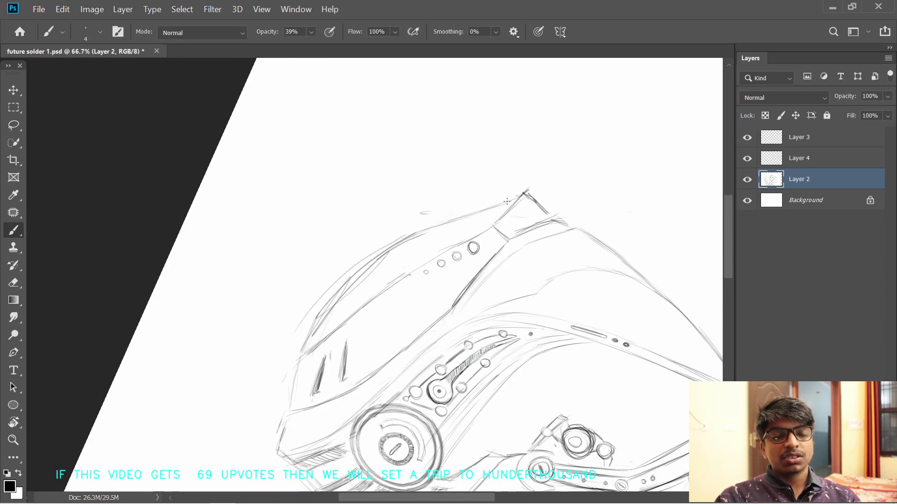
{"action": "mouse_move", "coordinate": [355, 270]}
{"action": "left_mouse_down"}
{"action": "mouse_move", "coordinate": [472, 216]}
{"action": "mouse_move", "coordinate": [487, 273]}
{"action": "left_mouse_up"}
{"action": "key", "text": "r"}
{"action": "key", "text": "space"}
{"action": "left_click_drag", "start_coordinate": [352, 386], "coordinate": [373, 324]}
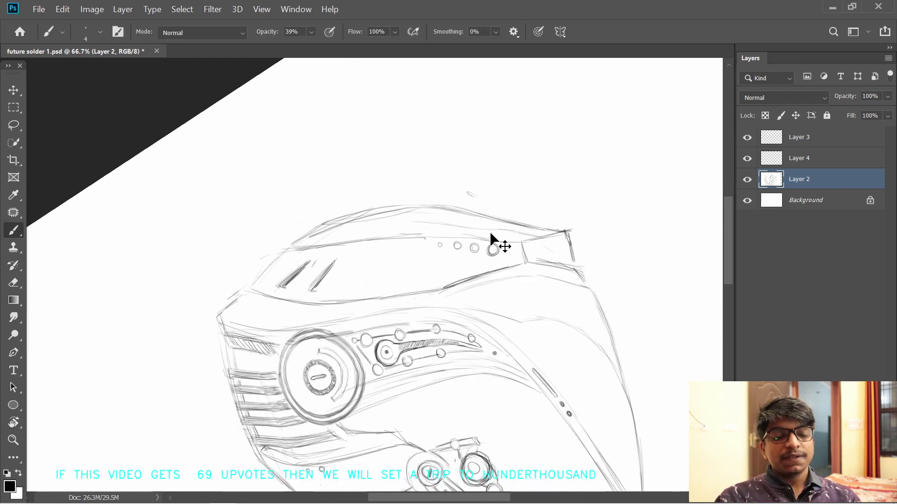
{"action": "key", "text": "space"}
{"action": "left_click_drag", "start_coordinate": [343, 314], "coordinate": [336, 93]}
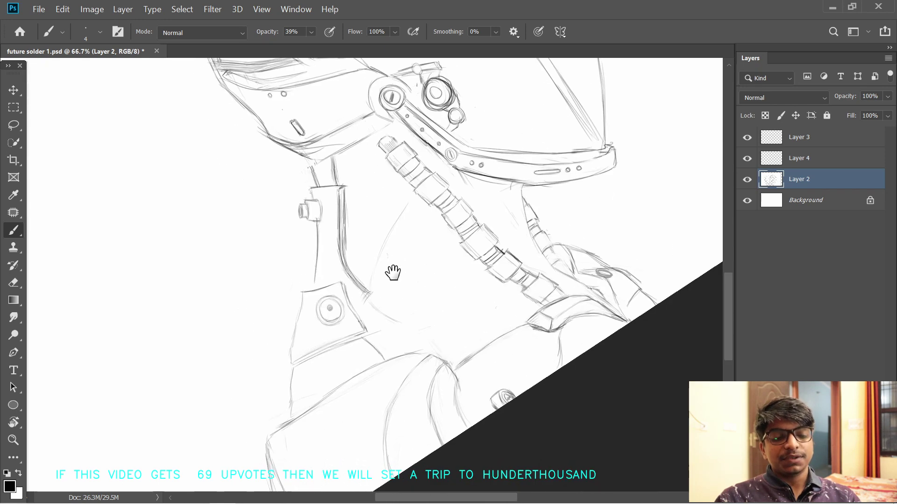
{"action": "left_click_drag", "start_coordinate": [393, 273], "coordinate": [407, 382]}
{"action": "key", "text": "space"}
{"action": "key", "text": "super"}
{"action": "left_click", "coordinate": [320, 494]}
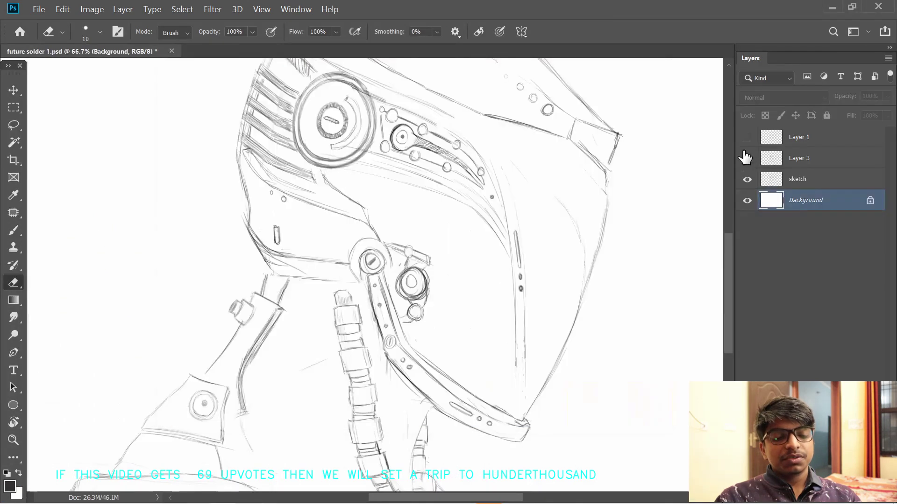
- Delete Layer 3 and make Layer 1 visible above the sketch layer
{"action": "left_click", "coordinate": [806, 156]}
{"action": "left_click", "coordinate": [807, 146], "text": "ctrl"}
{"action": "left_click", "coordinate": [802, 153]}
{"action": "key", "text": "Delete"}
{"action": "left_click", "coordinate": [747, 137]}
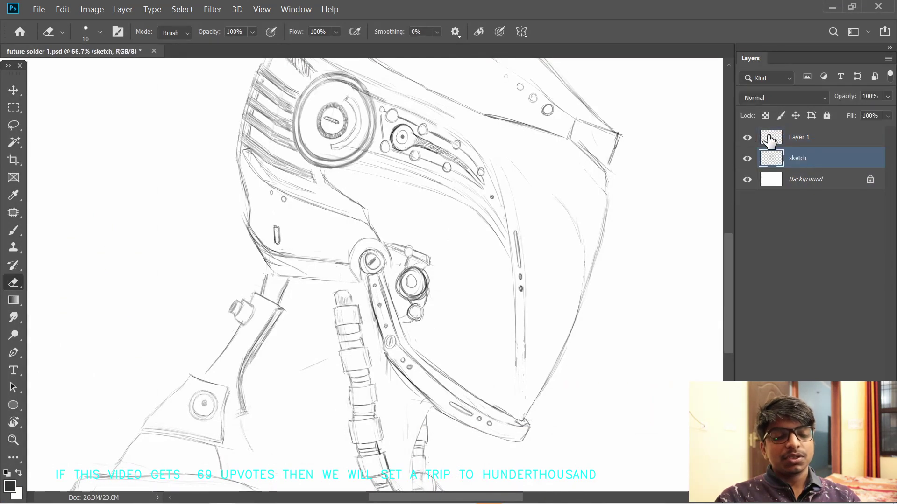
- On Layer 1, start a freehand selection tracing the helmet's rear edge from the vents to the lower jaw
{"action": "left_click", "coordinate": [799, 137]}
{"action": "left_click", "coordinate": [14, 125]}
{"action": "right_click", "coordinate": [13, 125]}
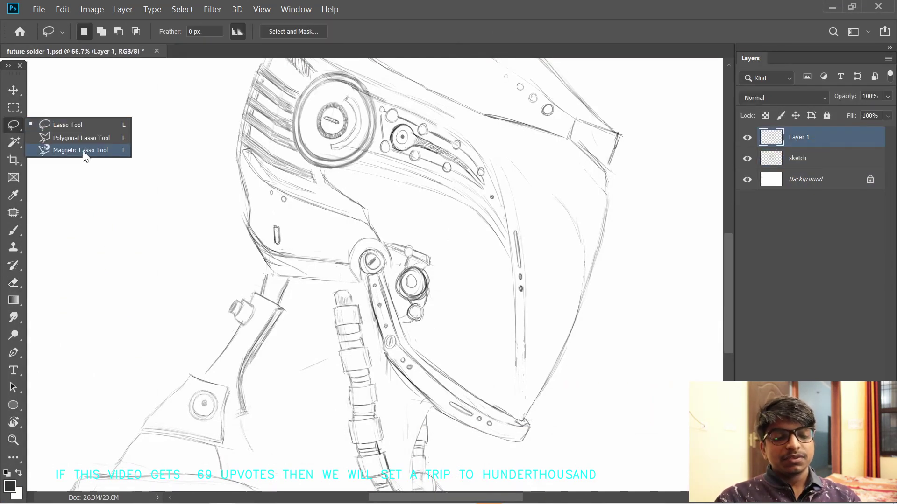
{"action": "key", "text": "space"}
{"action": "left_click_drag", "start_coordinate": [131, 167], "coordinate": [148, 261]}
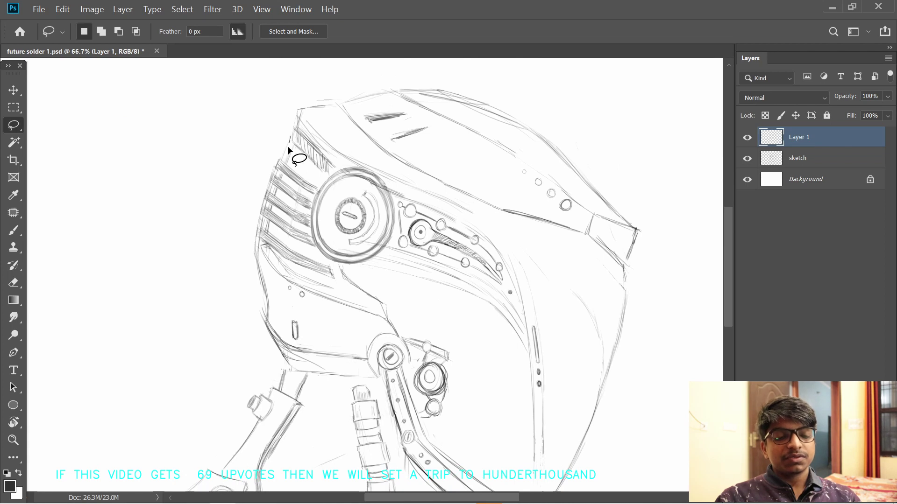
{"action": "left_click_drag", "start_coordinate": [264, 241], "coordinate": [264, 251]}
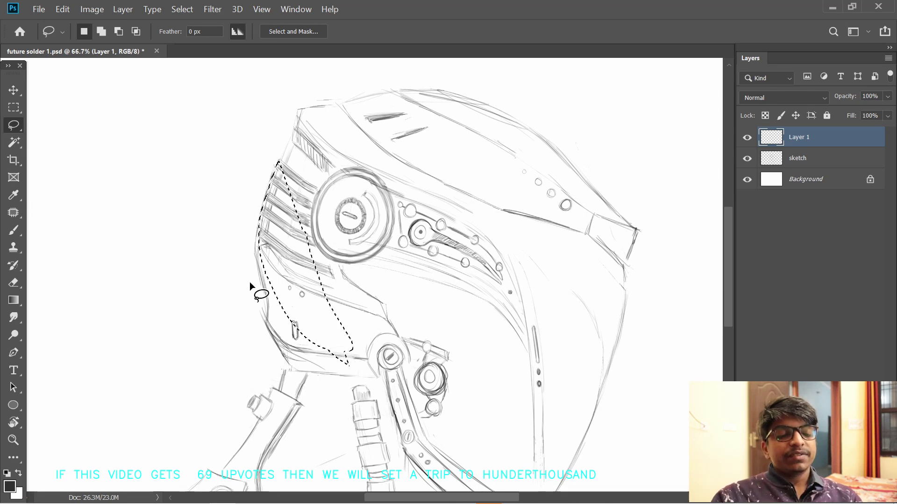
{"action": "left_click_drag", "start_coordinate": [357, 266], "coordinate": [365, 238]}
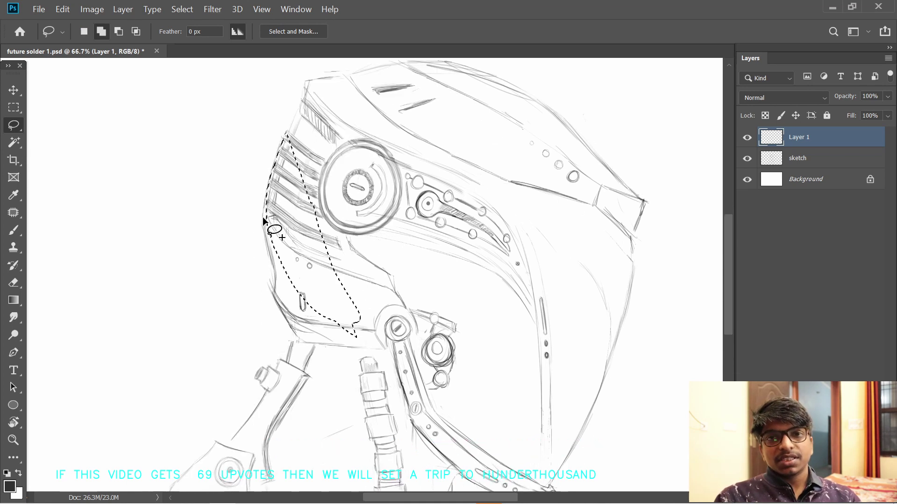
{"action": "mouse_move", "coordinate": [275, 268]}
{"action": "left_mouse_down"}
{"action": "mouse_move", "coordinate": [350, 296]}
{"action": "mouse_move", "coordinate": [350, 243]}
{"action": "left_mouse_up"}
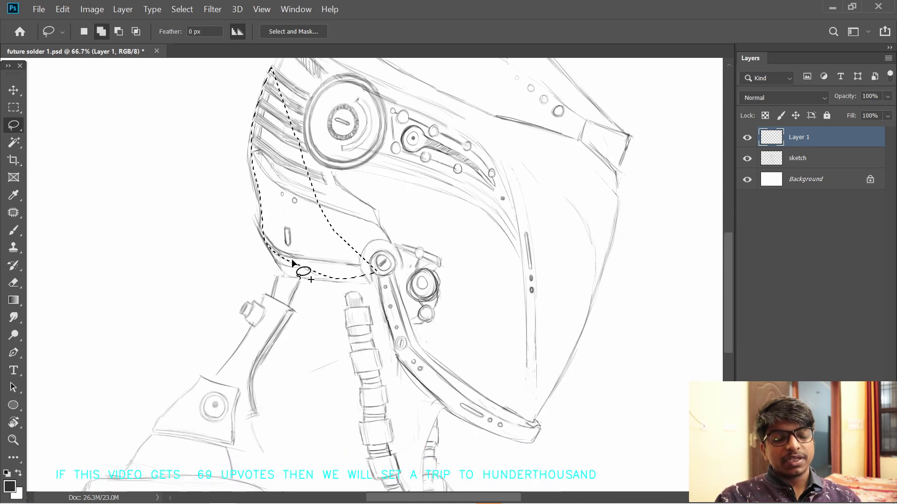
- Extend the selection along the back of the neck mechanism and the near shoulder down to the canvas's lower edge
{"action": "left_click_drag", "start_coordinate": [293, 263], "coordinate": [313, 228]}
{"action": "mouse_move", "coordinate": [282, 203]}
{"action": "left_mouse_down"}
{"action": "mouse_move", "coordinate": [289, 212]}
{"action": "mouse_move", "coordinate": [341, 133]}
{"action": "left_mouse_up"}
{"action": "mouse_move", "coordinate": [304, 239]}
{"action": "left_mouse_down"}
{"action": "mouse_move", "coordinate": [294, 276]}
{"action": "mouse_move", "coordinate": [436, 242]}
{"action": "left_mouse_up"}
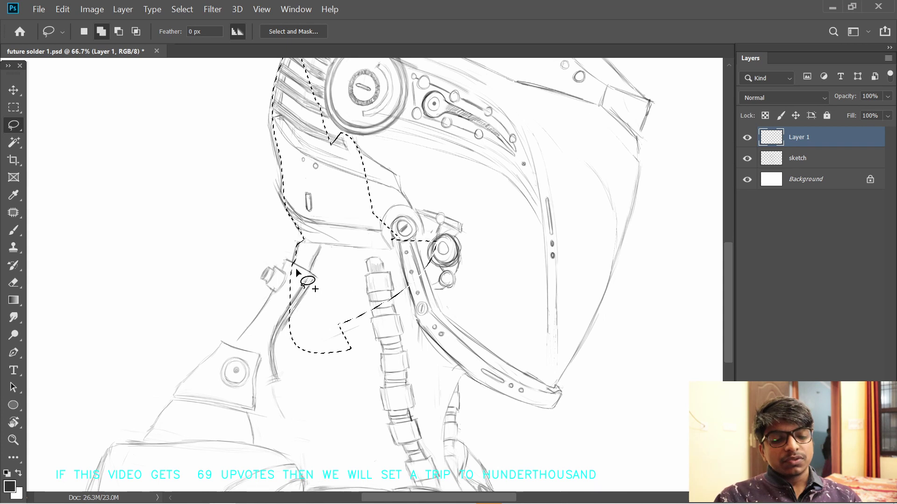
{"action": "mouse_move", "coordinate": [297, 271]}
{"action": "left_mouse_down"}
{"action": "mouse_move", "coordinate": [292, 301]}
{"action": "mouse_move", "coordinate": [278, 283]}
{"action": "mouse_move", "coordinate": [244, 331]}
{"action": "mouse_move", "coordinate": [333, 502]}
{"action": "left_mouse_up"}
{"action": "left_click_drag", "start_coordinate": [312, 312], "coordinate": [332, 208]}
{"action": "mouse_move", "coordinate": [203, 279]}
{"action": "left_mouse_down"}
{"action": "mouse_move", "coordinate": [179, 314]}
{"action": "mouse_move", "coordinate": [250, 446]}
{"action": "mouse_move", "coordinate": [165, 342]}
{"action": "mouse_move", "coordinate": [239, 246]}
{"action": "mouse_move", "coordinate": [200, 285]}
{"action": "mouse_move", "coordinate": [235, 334]}
{"action": "mouse_move", "coordinate": [193, 292]}
{"action": "mouse_move", "coordinate": [212, 272]}
{"action": "mouse_move", "coordinate": [278, 352]}
{"action": "mouse_move", "coordinate": [197, 287]}
{"action": "mouse_move", "coordinate": [195, 298]}
{"action": "mouse_move", "coordinate": [225, 311]}
{"action": "mouse_move", "coordinate": [199, 297]}
{"action": "mouse_move", "coordinate": [184, 310]}
{"action": "mouse_move", "coordinate": [305, 478]}
{"action": "mouse_move", "coordinate": [190, 308]}
{"action": "mouse_move", "coordinate": [156, 361]}
{"action": "mouse_move", "coordinate": [154, 339]}
{"action": "mouse_move", "coordinate": [122, 354]}
{"action": "mouse_move", "coordinate": [102, 436]}
{"action": "mouse_move", "coordinate": [173, 397]}
{"action": "left_mouse_up"}
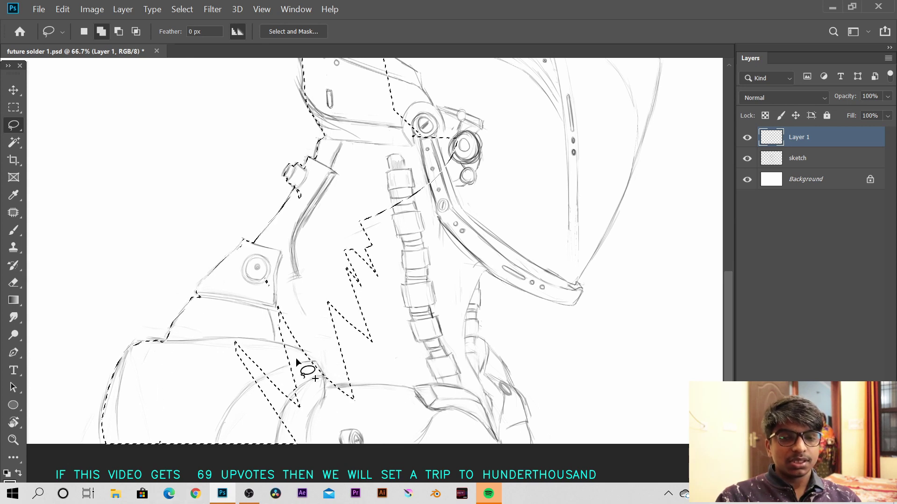
- Add the far shoulder and the front hose to the selection, tracing their outer edge up to the chin guard
{"action": "mouse_move", "coordinate": [475, 340]}
{"action": "left_mouse_down"}
{"action": "mouse_move", "coordinate": [475, 291]}
{"action": "mouse_move", "coordinate": [483, 304]}
{"action": "mouse_move", "coordinate": [474, 339]}
{"action": "mouse_move", "coordinate": [422, 374]}
{"action": "mouse_move", "coordinate": [473, 348]}
{"action": "mouse_move", "coordinate": [488, 355]}
{"action": "mouse_move", "coordinate": [536, 426]}
{"action": "mouse_move", "coordinate": [423, 441]}
{"action": "left_mouse_up"}
{"action": "key", "text": "alt+shift"}
{"action": "left_click_drag", "start_coordinate": [504, 208], "coordinate": [487, 235]}
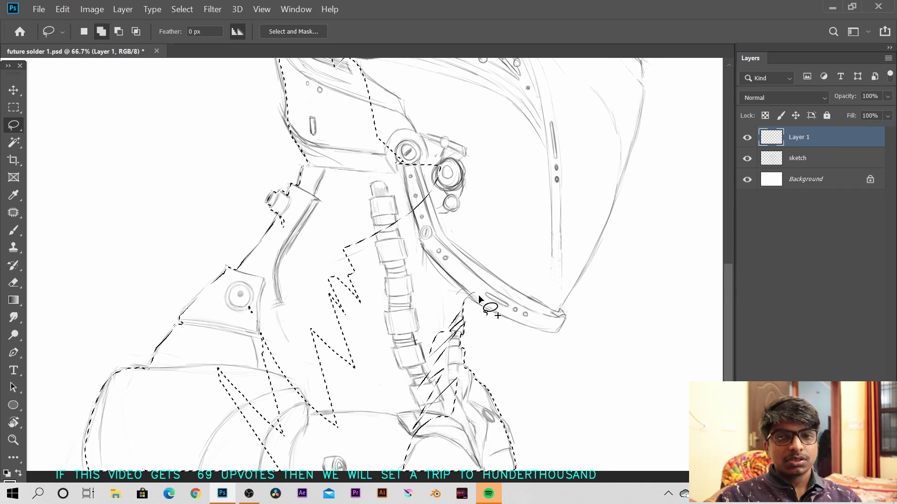
- Add the chin guard and the visor's front edge to the freehand selection, tracing the contour towards the brow
{"action": "left_click_drag", "start_coordinate": [477, 296], "coordinate": [475, 300]}
{"action": "left_click_drag", "start_coordinate": [560, 333], "coordinate": [564, 316]}
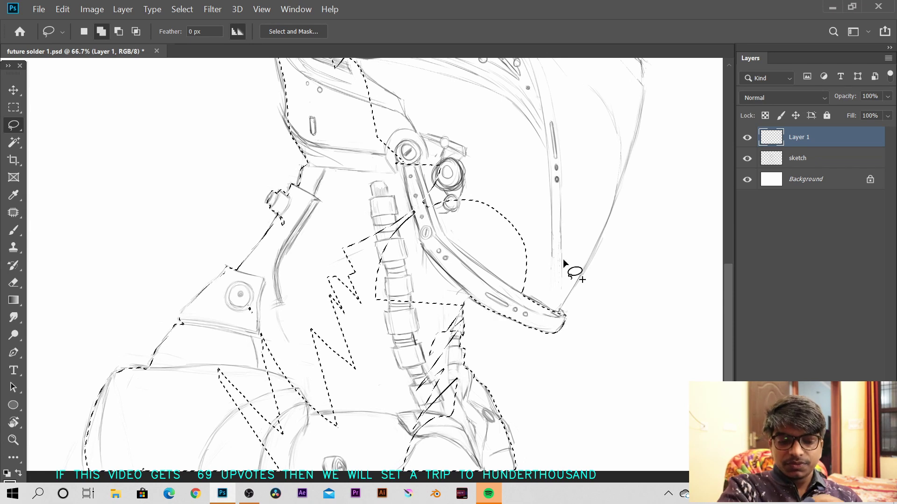
{"action": "left_click_drag", "start_coordinate": [543, 251], "coordinate": [454, 321]}
{"action": "mouse_move", "coordinate": [397, 327]}
{"action": "left_mouse_down"}
{"action": "mouse_move", "coordinate": [554, 157]}
{"action": "mouse_move", "coordinate": [467, 374]}
{"action": "left_mouse_up"}
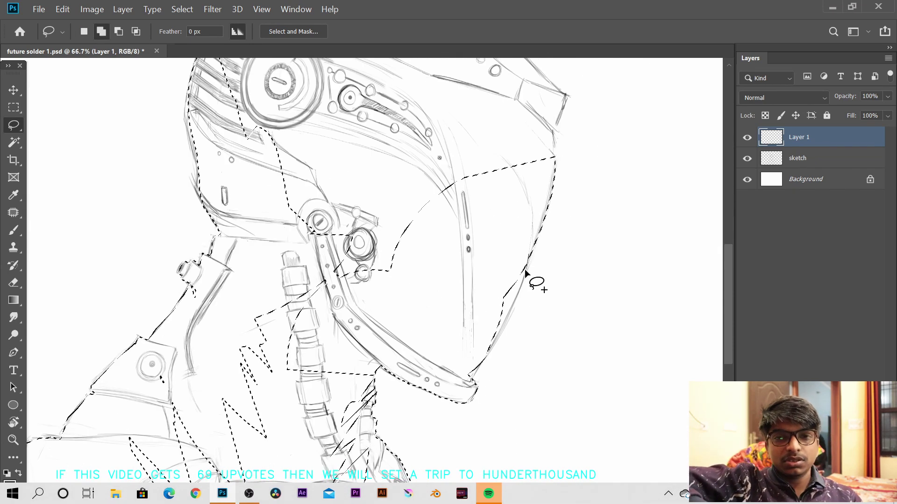
- Refine the selection along the visor's front edge so it follows the sketched curve up to the brow guard
{"action": "key", "text": "r"}
{"action": "mouse_move", "coordinate": [547, 247]}
{"action": "left_mouse_down"}
{"action": "mouse_move", "coordinate": [370, 220]}
{"action": "mouse_move", "coordinate": [468, 306]}
{"action": "mouse_move", "coordinate": [486, 272]}
{"action": "mouse_move", "coordinate": [406, 208]}
{"action": "left_mouse_up"}
{"action": "key", "text": "b"}
{"action": "key", "text": "l"}
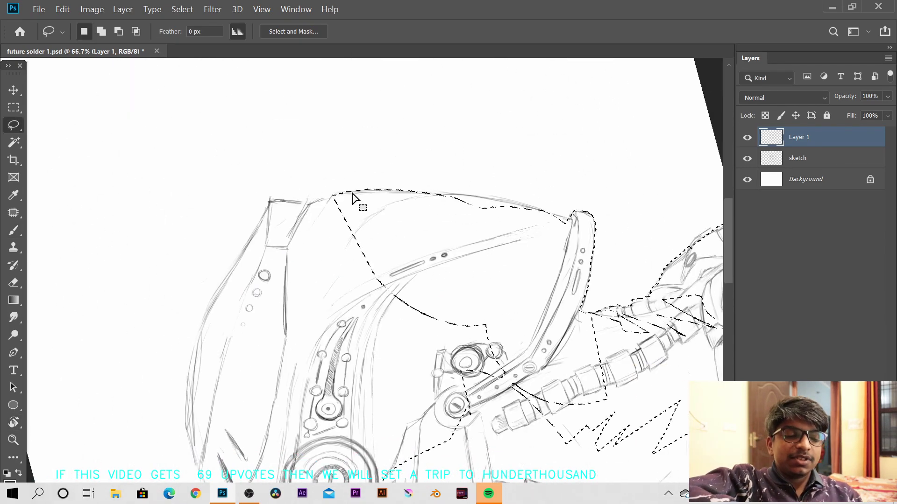
{"action": "key", "text": "r"}
{"action": "left_click_drag", "start_coordinate": [509, 248], "coordinate": [467, 171]}
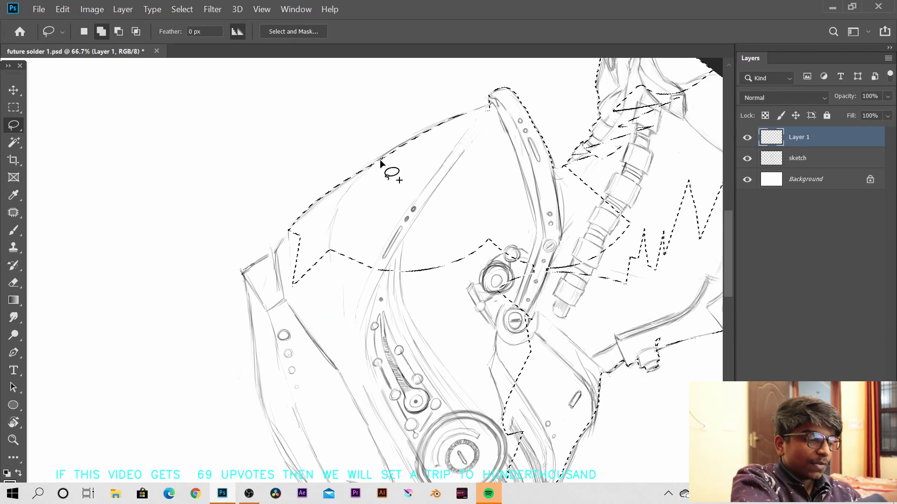
{"action": "mouse_move", "coordinate": [381, 161]}
{"action": "left_mouse_down"}
{"action": "mouse_move", "coordinate": [472, 108]}
{"action": "mouse_move", "coordinate": [411, 177]}
{"action": "left_mouse_up"}
- Extend the selection around the brow guard and along the helmet's crown, closing the outline at the rear vents
{"action": "left_click_drag", "start_coordinate": [366, 221], "coordinate": [461, 155]}
{"action": "mouse_move", "coordinate": [387, 167]}
{"action": "left_mouse_down"}
{"action": "mouse_move", "coordinate": [372, 187]}
{"action": "mouse_move", "coordinate": [426, 320]}
{"action": "left_mouse_up"}
{"action": "left_click_drag", "start_coordinate": [368, 190], "coordinate": [486, 210]}
{"action": "mouse_move", "coordinate": [338, 208]}
{"action": "left_mouse_down"}
{"action": "mouse_move", "coordinate": [437, 407]}
{"action": "mouse_move", "coordinate": [365, 207]}
{"action": "left_mouse_up"}
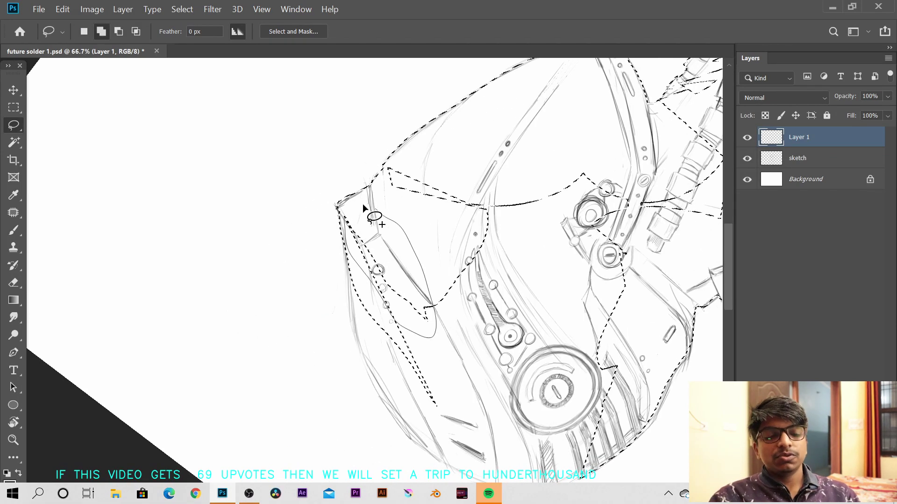
{"action": "mouse_move", "coordinate": [352, 276]}
{"action": "left_mouse_down"}
{"action": "mouse_move", "coordinate": [388, 412]}
{"action": "mouse_move", "coordinate": [467, 269]}
{"action": "left_mouse_up"}
{"action": "mouse_move", "coordinate": [452, 423]}
{"action": "left_mouse_down"}
{"action": "mouse_move", "coordinate": [380, 291]}
{"action": "mouse_move", "coordinate": [376, 340]}
{"action": "mouse_move", "coordinate": [492, 376]}
{"action": "mouse_move", "coordinate": [470, 372]}
{"action": "left_mouse_up"}
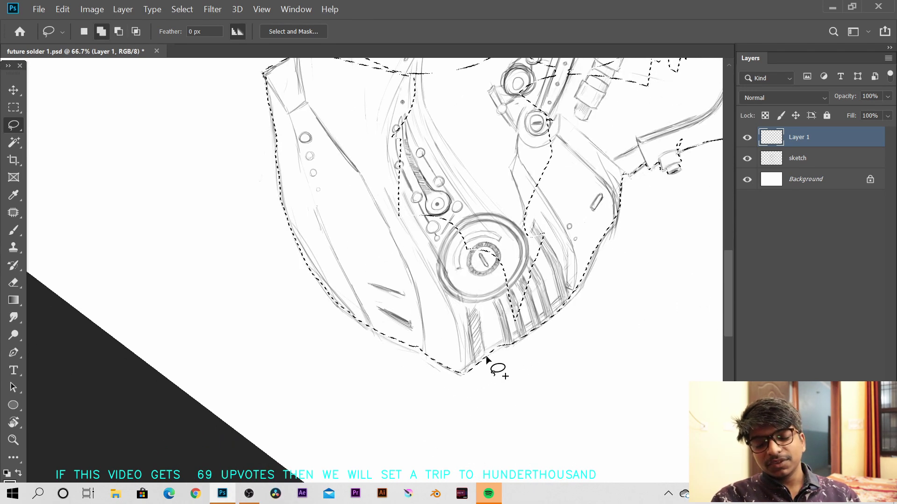
- Add the unselected areas inside the helmet, neck and shoulders so the selection covers the whole figure
{"action": "left_click_drag", "start_coordinate": [440, 342], "coordinate": [484, 402]}
{"action": "left_click_drag", "start_coordinate": [411, 204], "coordinate": [493, 373]}
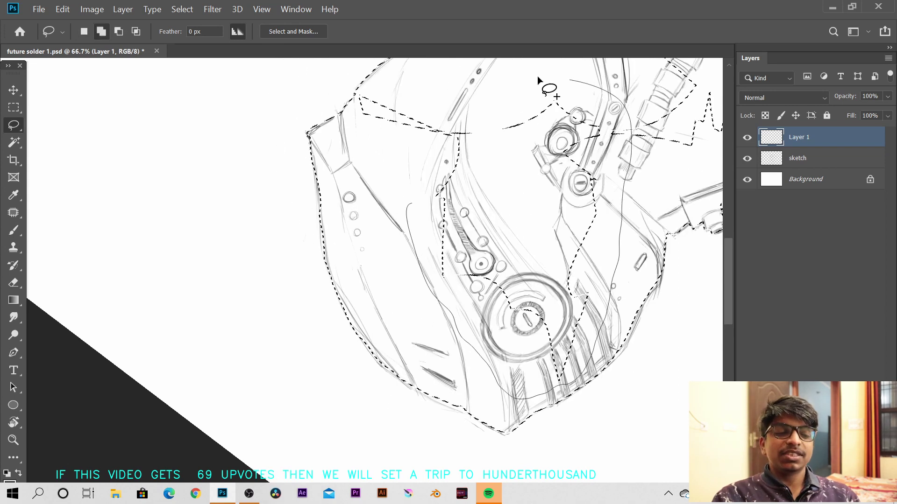
{"action": "left_click_drag", "start_coordinate": [354, 100], "coordinate": [356, 98]}
{"action": "mouse_move", "coordinate": [590, 151]}
{"action": "left_mouse_down"}
{"action": "mouse_move", "coordinate": [394, 327]}
{"action": "mouse_move", "coordinate": [655, 113]}
{"action": "left_mouse_up"}
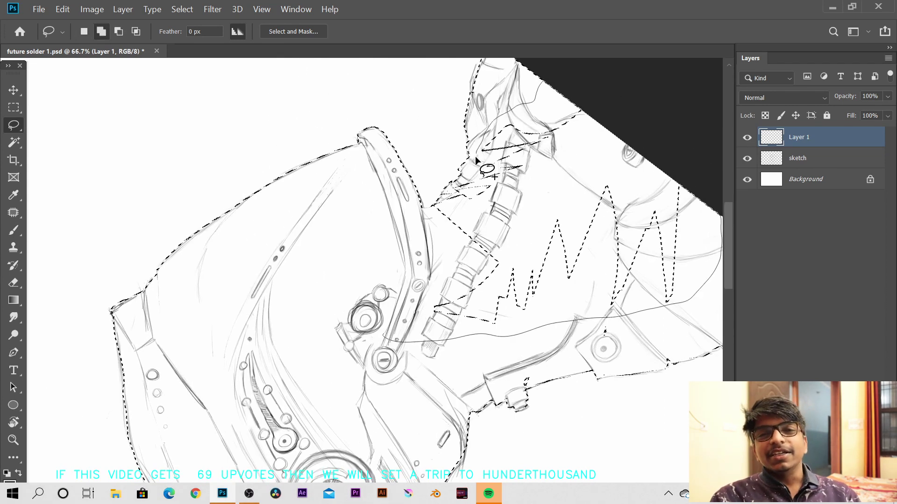
{"action": "left_click_drag", "start_coordinate": [417, 213], "coordinate": [429, 206]}
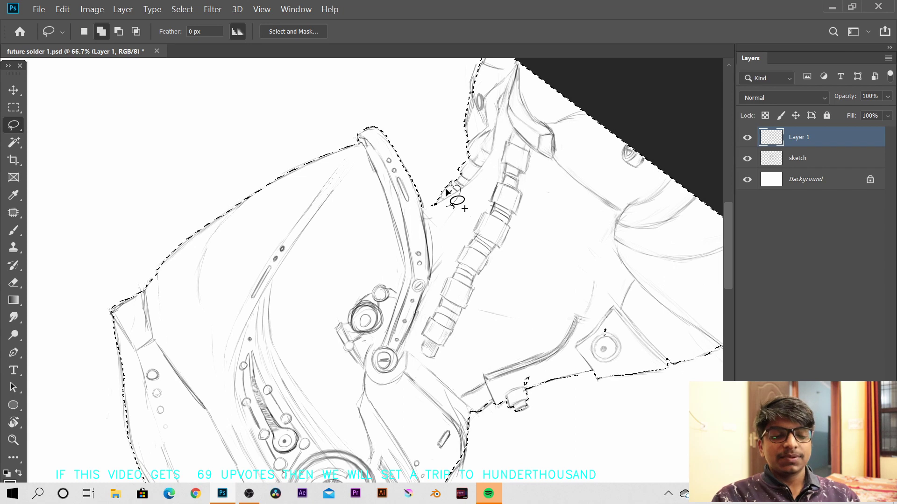
- Fill the figure selection on Layer 1 with dark gray
{"action": "left_click_drag", "start_coordinate": [517, 266], "coordinate": [603, 193]}
{"action": "key", "text": "r"}
{"action": "mouse_move", "coordinate": [304, 144]}
{"action": "left_mouse_down"}
{"action": "mouse_move", "coordinate": [558, 251]}
{"action": "mouse_move", "coordinate": [546, 348]}
{"action": "left_mouse_up"}
{"action": "left_click_drag", "start_coordinate": [451, 396], "coordinate": [579, 229]}
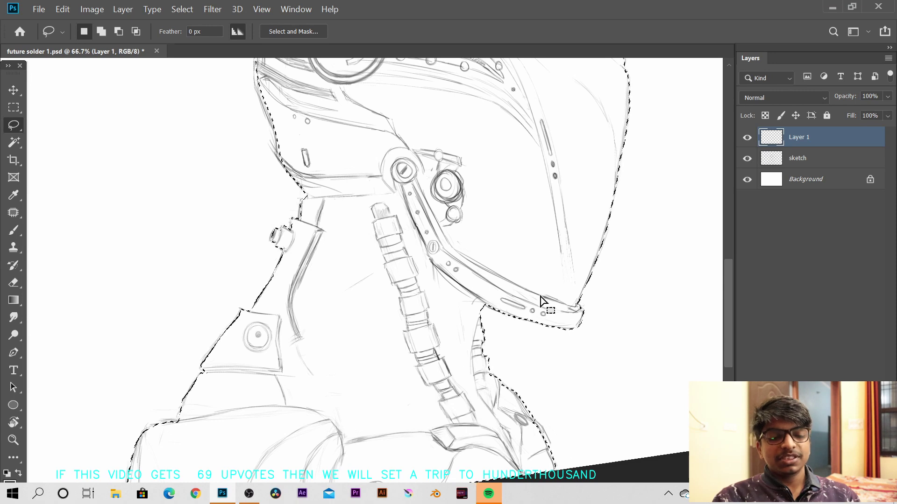
{"action": "scroll", "coordinate": [537, 299], "scroll_direction": "down", "scroll_amount": 2}
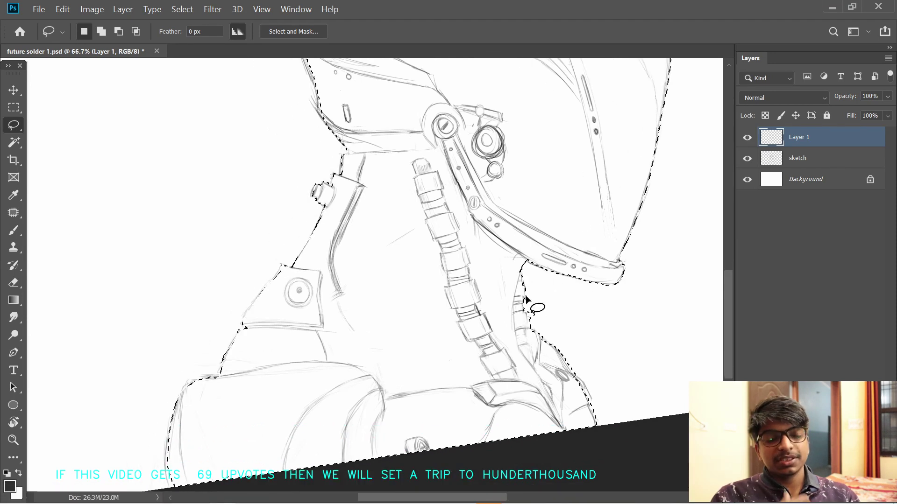
{"action": "key", "text": "n"}
{"action": "left_click", "coordinate": [278, 264]}
{"action": "left_click", "coordinate": [615, 135]}
{"action": "key", "text": "alt+BackSpace"}
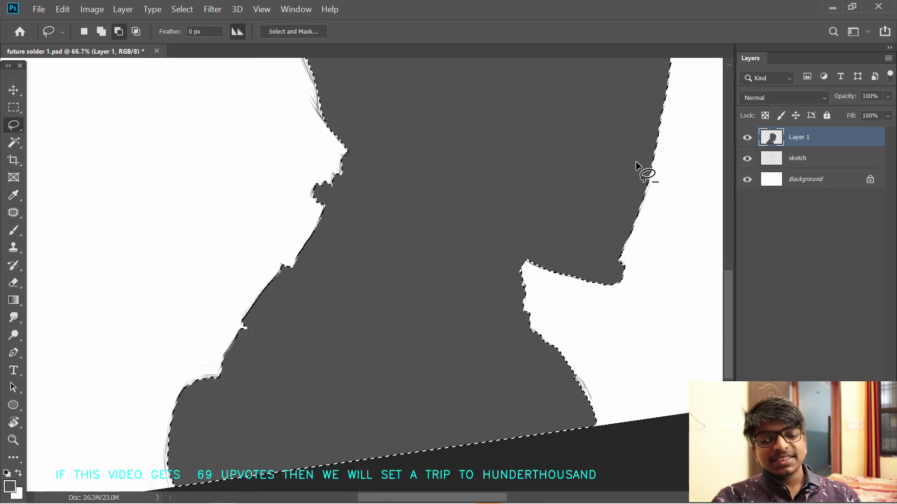
- Clear the selection and move the sketch layer above Layer 1
{"action": "left_click_drag", "start_coordinate": [452, 204], "coordinate": [438, 285]}
{"action": "key", "text": "ctrl+d"}
{"action": "mouse_move", "coordinate": [506, 204]}
{"action": "left_mouse_down"}
{"action": "mouse_move", "coordinate": [462, 328]}
{"action": "mouse_move", "coordinate": [481, 288]}
{"action": "left_mouse_up"}
{"action": "mouse_move", "coordinate": [831, 153]}
{"action": "left_mouse_down"}
{"action": "mouse_move", "coordinate": [832, 131]}
{"action": "mouse_move", "coordinate": [832, 165]}
{"action": "left_mouse_up"}
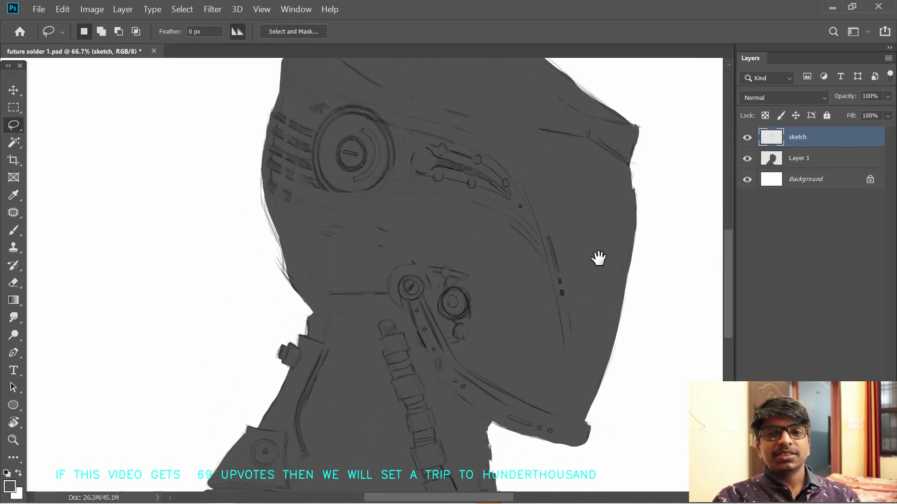
- Check the silhouette against the sketch, make Layer 1 active and clear the stray selection at the shoulder
{"action": "left_click_drag", "start_coordinate": [597, 256], "coordinate": [573, 182]}
{"action": "left_click_drag", "start_coordinate": [623, 255], "coordinate": [650, 191]}
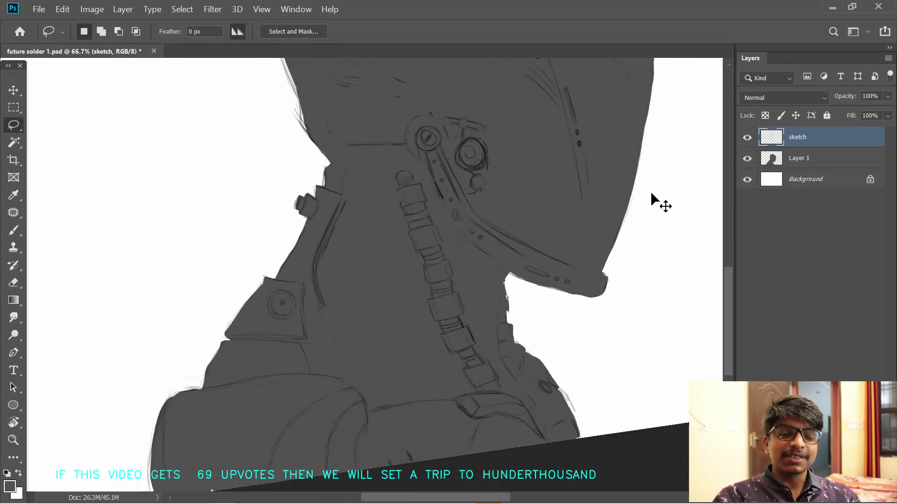
{"action": "key", "text": "ctrl+minus"}
{"action": "key", "text": "ctrl+minus"}
{"action": "left_click_drag", "start_coordinate": [446, 269], "coordinate": [447, 280]}
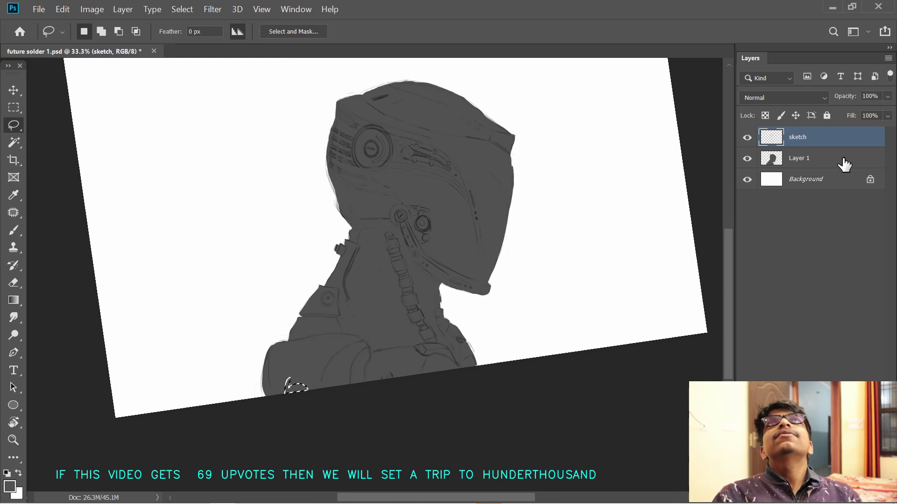
{"action": "left_click", "coordinate": [844, 164]}
{"action": "scroll", "coordinate": [416, 296], "scroll_direction": "up", "scroll_amount": 2}
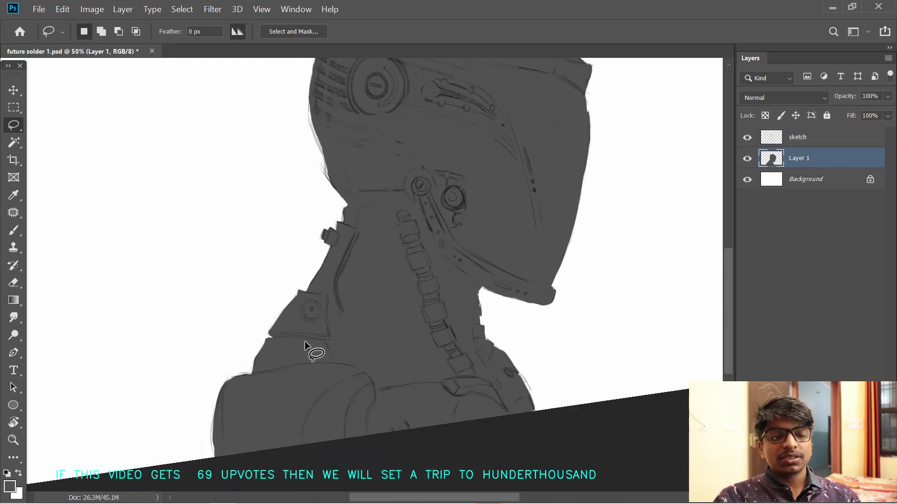
{"action": "key", "text": "ctrl+d"}
- Lower Layer 1's opacity to 68% so the sketch lines stand out against the gray fill
{"action": "left_click_drag", "start_coordinate": [855, 96], "coordinate": [846, 96]}
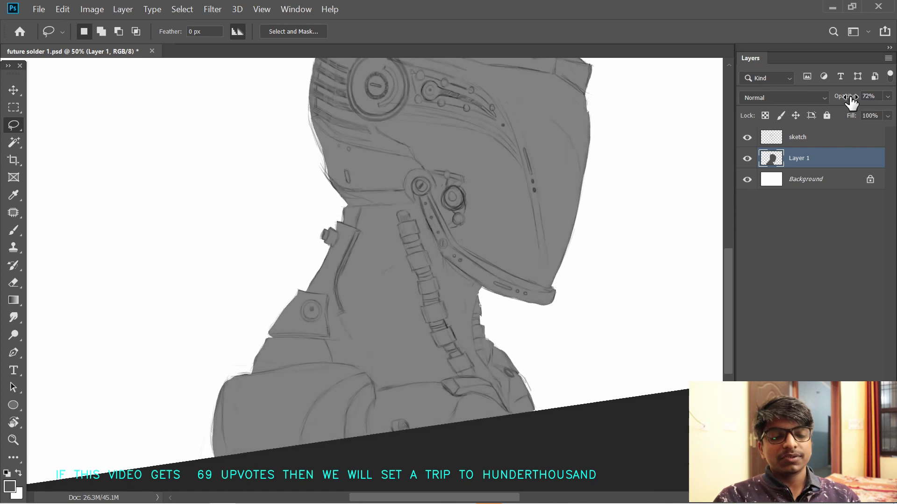
{"action": "left_click_drag", "start_coordinate": [539, 159], "coordinate": [562, 246]}
{"action": "left_click_drag", "start_coordinate": [844, 96], "coordinate": [839, 97]}
{"action": "left_click_drag", "start_coordinate": [473, 302], "coordinate": [495, 245]}
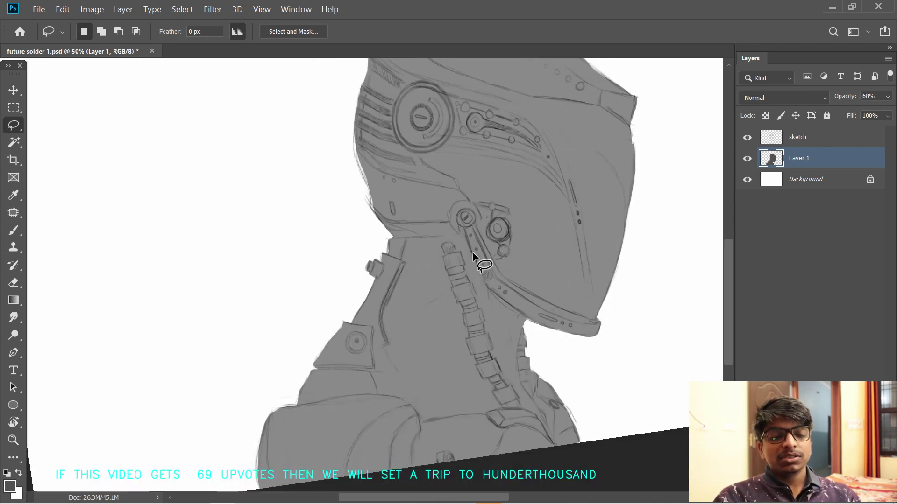
{"action": "left_click_drag", "start_coordinate": [387, 400], "coordinate": [387, 335]}
{"action": "left_click_drag", "start_coordinate": [165, 69], "coordinate": [185, 138]}
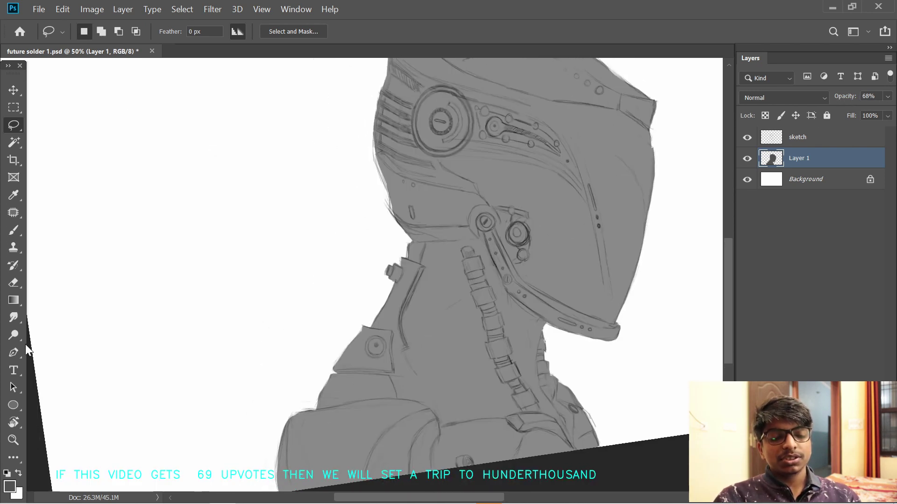
- Switch to the Brush tool and browse the brush preset library
{"action": "left_click", "coordinate": [62, 31]}
{"action": "key", "text": "b"}
{"action": "left_click", "coordinate": [85, 32]}
{"action": "scroll", "coordinate": [239, 287], "scroll_direction": "down", "scroll_amount": 10}
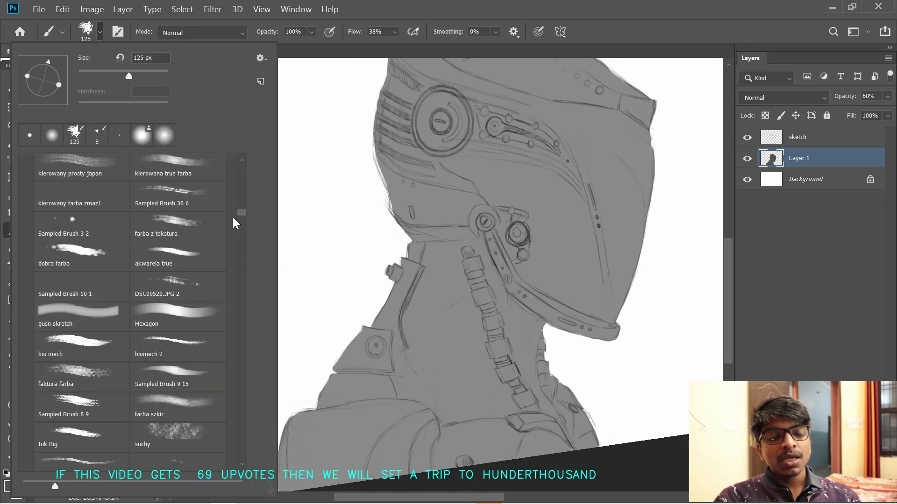
{"action": "scroll", "coordinate": [233, 217], "scroll_direction": "up", "scroll_amount": 10}
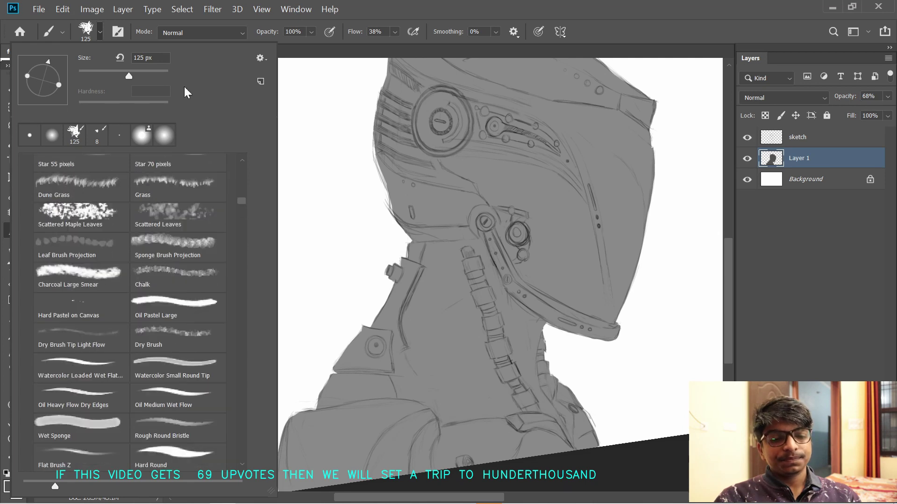
{"action": "left_click", "coordinate": [261, 57]}
{"action": "left_click", "coordinate": [168, 311]}
{"action": "left_click", "coordinate": [445, 213]}
{"action": "scroll", "coordinate": [28, 429], "scroll_direction": "up", "scroll_amount": 10}
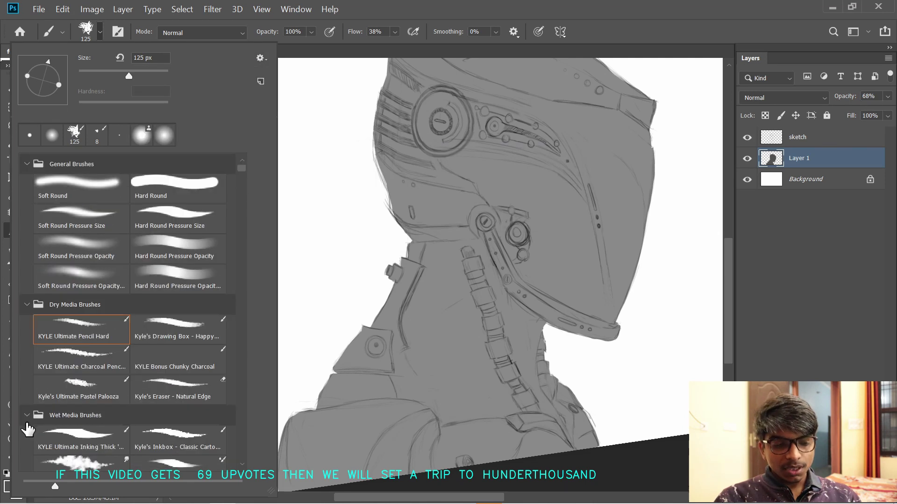
- Collapse the General, Dry Media, Wet Media, Special Effects and painting brush folders in the preset list
{"action": "left_click", "coordinate": [26, 415]}
{"action": "left_click", "coordinate": [27, 304]}
{"action": "left_click", "coordinate": [27, 164]}
{"action": "left_click", "coordinate": [36, 226]}
{"action": "left_click", "coordinate": [27, 225]}
{"action": "left_click", "coordinate": [26, 245]}
{"action": "left_click", "coordinate": [28, 296]}
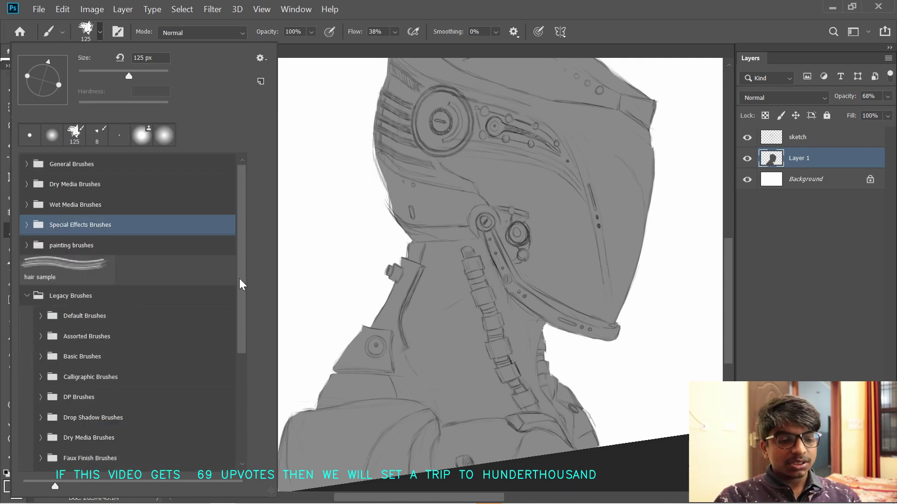
- Choose the Drop Shadow Round 9 pixels brush from the legacy Drop Shadow Brushes
{"action": "scroll", "coordinate": [143, 351], "scroll_direction": "down", "scroll_amount": 5}
{"action": "left_click", "coordinate": [41, 297]}
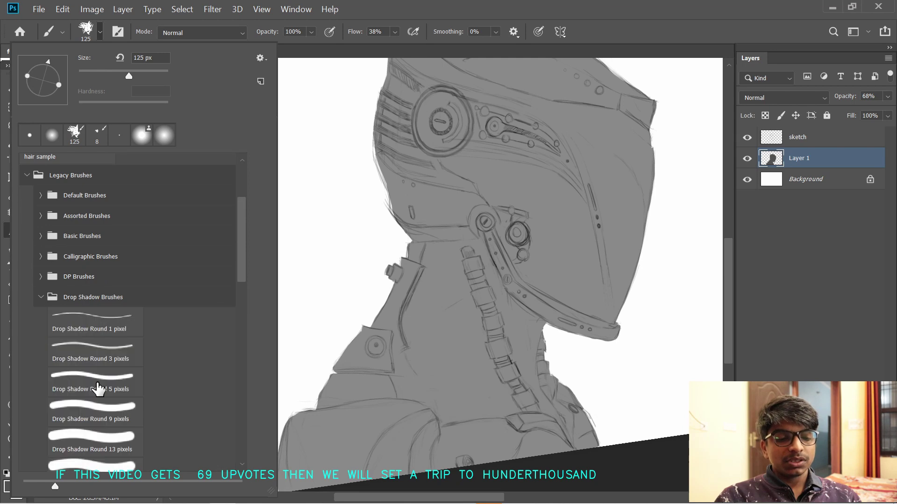
{"action": "left_click", "coordinate": [129, 410]}
{"action": "left_click", "coordinate": [294, 285]}
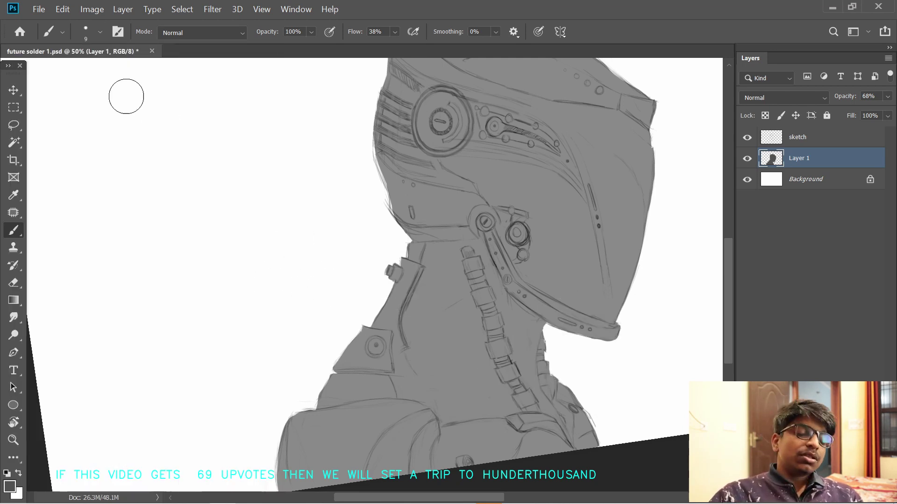
- Look through the remaining legacy brush folders and choose the Azalea brush from Special Effect Brushes
{"action": "left_click", "coordinate": [63, 32]}
{"action": "left_click", "coordinate": [99, 32]}
{"action": "left_click", "coordinate": [42, 299]}
{"action": "left_click", "coordinate": [41, 319]}
{"action": "mouse_move", "coordinate": [242, 264]}
{"action": "left_mouse_down"}
{"action": "mouse_move", "coordinate": [242, 293]}
{"action": "mouse_move", "coordinate": [208, 260]}
{"action": "mouse_move", "coordinate": [242, 350]}
{"action": "left_mouse_up"}
{"action": "left_click", "coordinate": [42, 320]}
{"action": "left_click", "coordinate": [43, 463]}
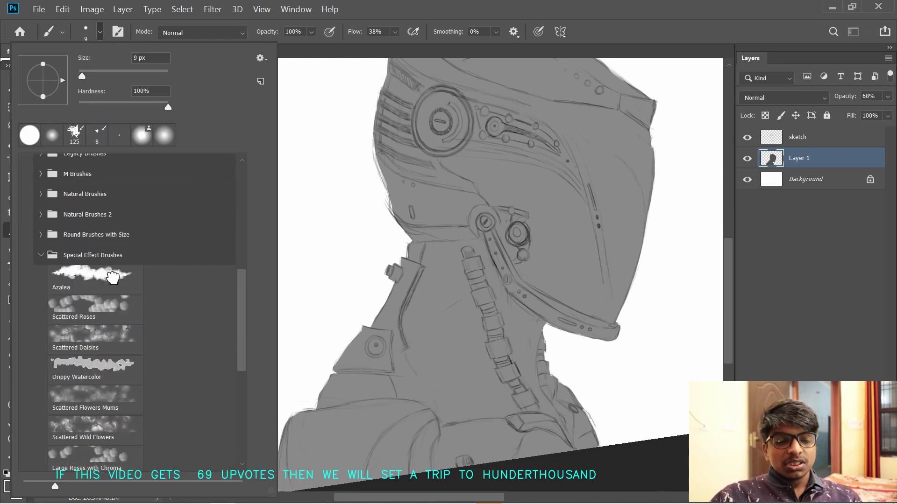
{"action": "left_click", "coordinate": [113, 274]}
{"action": "key", "text": "super"}
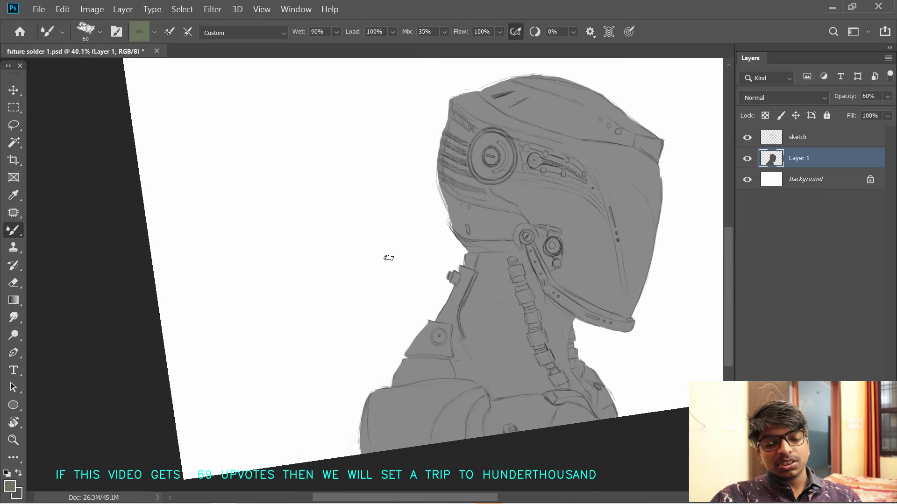
- Apply a Color Overlay effect to Layer 1 and move the Layer Style dialog off the figure
{"action": "double_click", "coordinate": [817, 163]}
{"action": "left_click_drag", "start_coordinate": [614, 129], "coordinate": [876, 80]}
{"action": "left_click", "coordinate": [670, 277]}
{"action": "left_click_drag", "start_coordinate": [818, 81], "coordinate": [727, 79]}
{"action": "left_click", "coordinate": [845, 134]}
{"action": "left_click_drag", "start_coordinate": [530, 114], "coordinate": [148, 184]}
{"action": "left_click", "coordinate": [267, 210]}
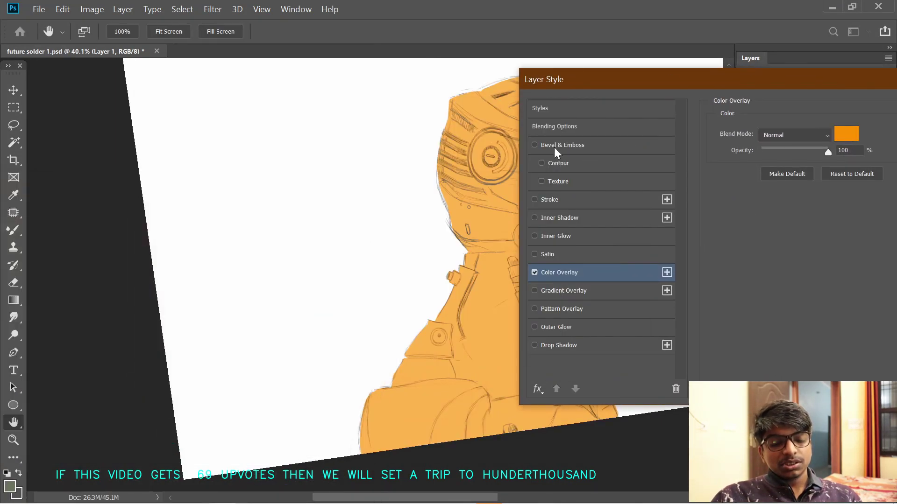
- Try several overlay colors on the figure, ending with the muted mauve 5b3d44
{"action": "left_click_drag", "start_coordinate": [874, 87], "coordinate": [127, 131]}
{"action": "left_click", "coordinate": [100, 176]}
{"action": "mouse_move", "coordinate": [163, 316]}
{"action": "left_mouse_down"}
{"action": "mouse_move", "coordinate": [135, 354]}
{"action": "mouse_move", "coordinate": [47, 345]}
{"action": "mouse_move", "coordinate": [76, 361]}
{"action": "mouse_move", "coordinate": [191, 275]}
{"action": "left_mouse_up"}
{"action": "left_click", "coordinate": [207, 359]}
{"action": "left_click", "coordinate": [203, 299]}
{"action": "left_click", "coordinate": [200, 276]}
{"action": "left_click", "coordinate": [202, 242]}
{"action": "left_click", "coordinate": [117, 352]}
{"action": "left_click", "coordinate": [53, 338]}
{"action": "left_click", "coordinate": [201, 223]}
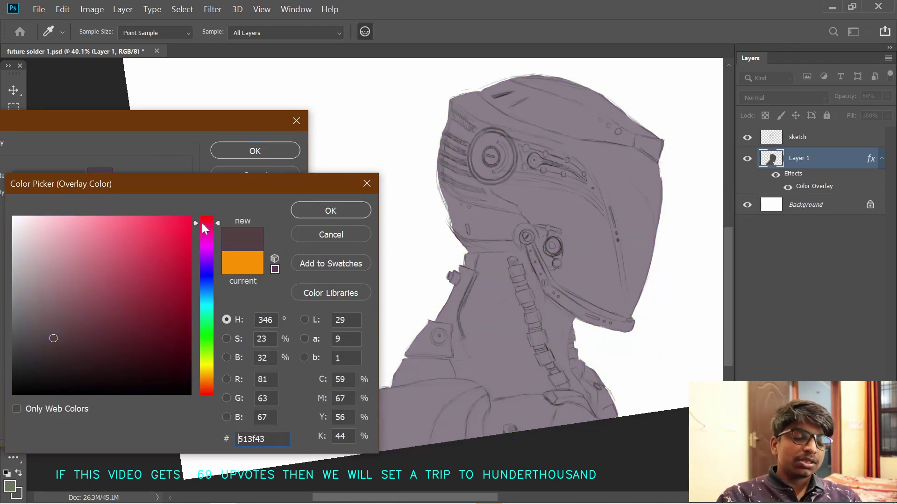
{"action": "left_click", "coordinate": [89, 340]}
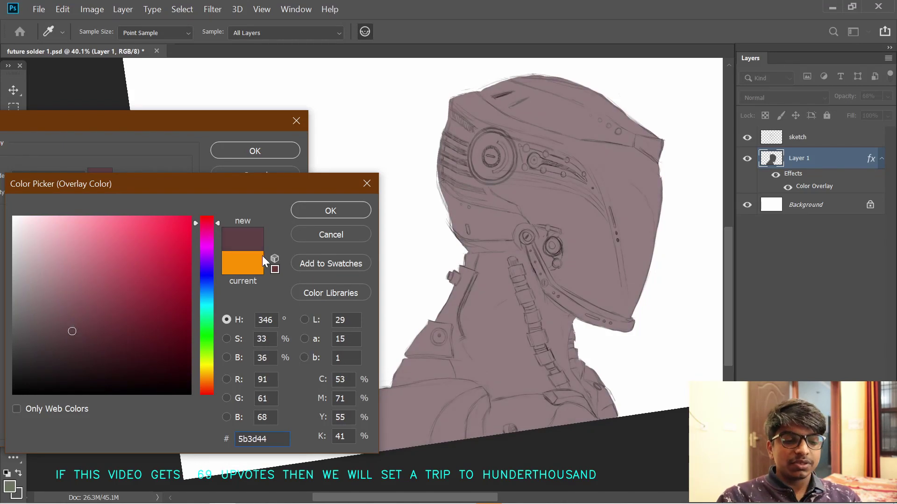
- Change the overlay color to a dark reddish brown and apply the layer style
{"action": "left_click", "coordinate": [204, 379]}
{"action": "left_click", "coordinate": [104, 320]}
{"action": "left_click_drag", "start_coordinate": [104, 320], "coordinate": [183, 350]}
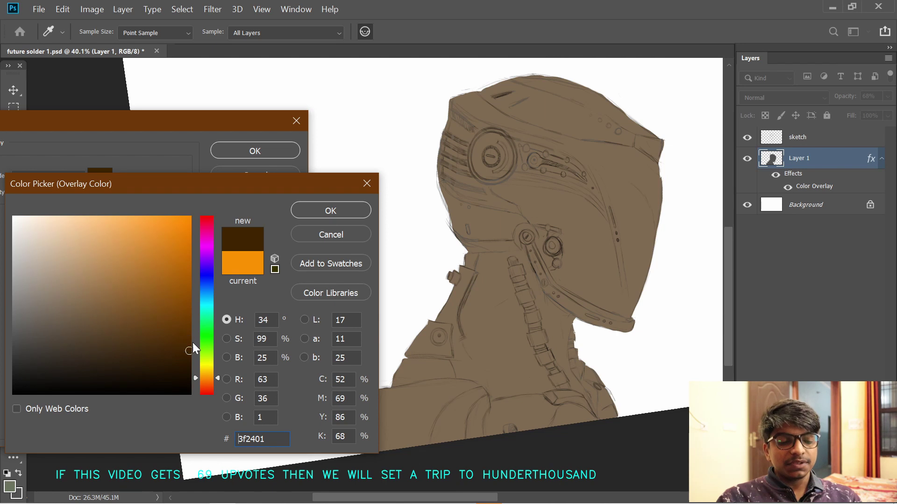
{"action": "mouse_move", "coordinate": [188, 350]}
{"action": "left_mouse_down"}
{"action": "mouse_move", "coordinate": [190, 338]}
{"action": "mouse_move", "coordinate": [191, 354]}
{"action": "mouse_move", "coordinate": [175, 361]}
{"action": "left_mouse_up"}
{"action": "left_click", "coordinate": [203, 387]}
{"action": "left_click", "coordinate": [330, 210]}
{"action": "left_click", "coordinate": [255, 150]}
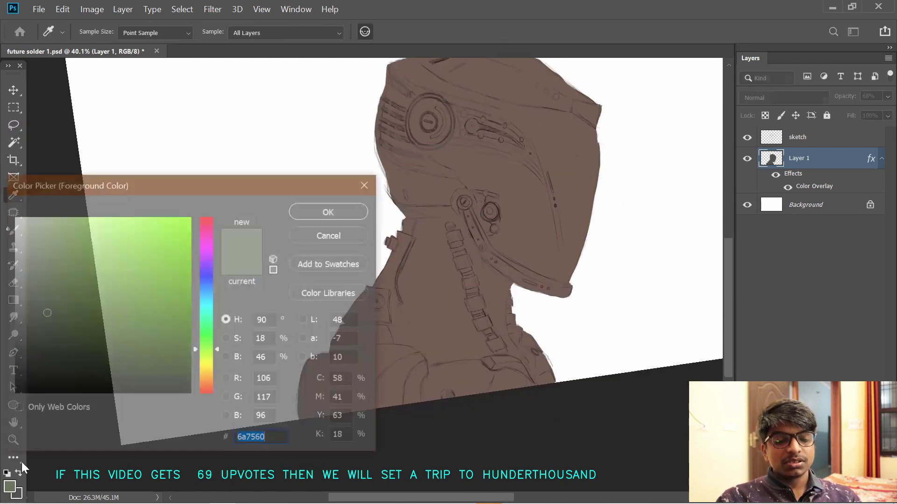
- Close the foreground color picker, remove Layer 1's Color Overlay and restore the layer's opacity to 100%
{"action": "key", "text": "Return"}
{"action": "scroll", "coordinate": [295, 266], "scroll_direction": "up", "scroll_amount": 2}
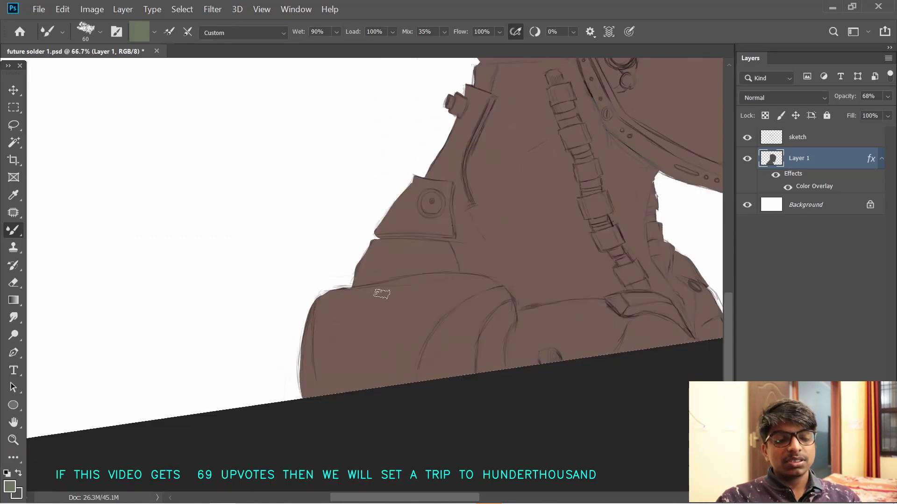
{"action": "left_click", "coordinate": [775, 175]}
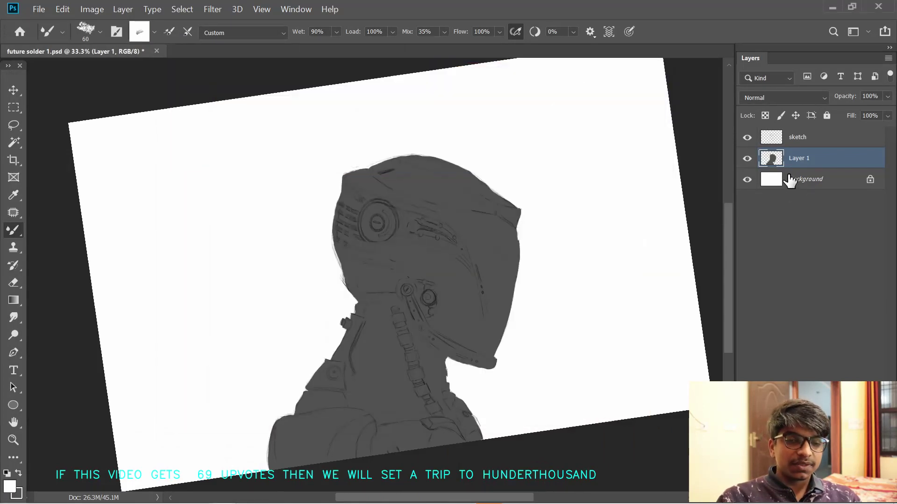
- Fill the Background layer with a medium gray
{"action": "left_click", "coordinate": [789, 180]}
{"action": "left_click", "coordinate": [19, 473]}
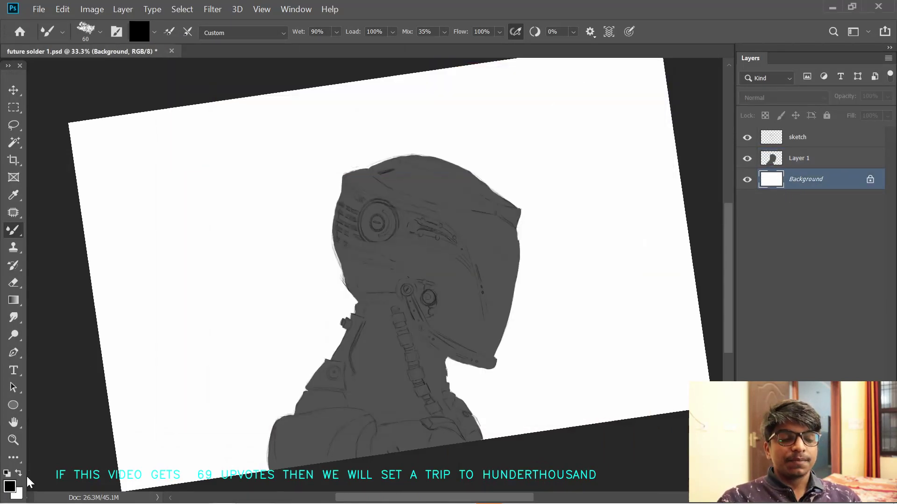
{"action": "left_click", "coordinate": [9, 486]}
{"action": "left_click", "coordinate": [12, 307]}
{"action": "left_click", "coordinate": [14, 281]}
{"action": "left_click", "coordinate": [331, 211]}
{"action": "left_click", "coordinate": [7, 487]}
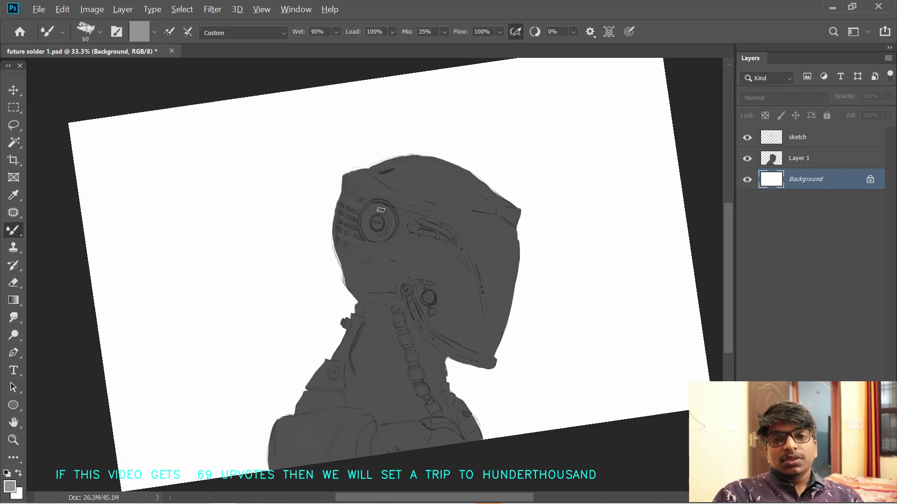
{"action": "key", "text": "alt+BackSpace"}
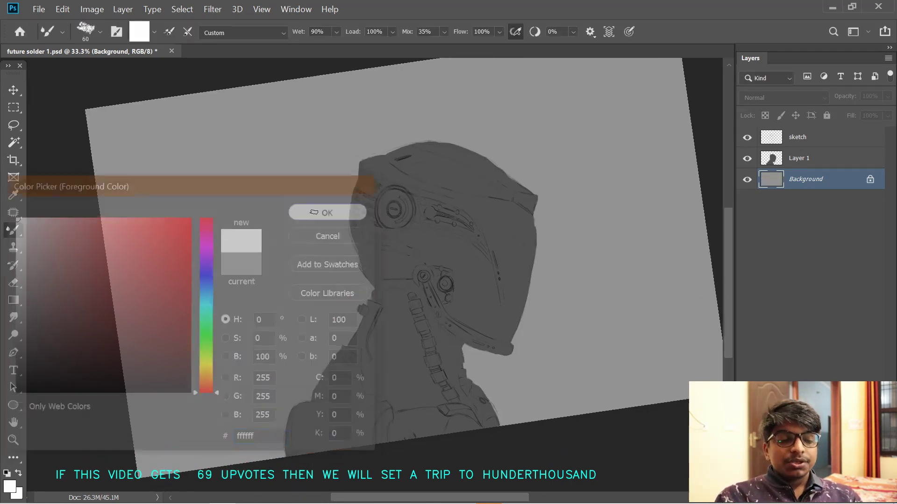
- Select Layer 1 and choose a dark gray foreground color, undoing the black test stroke on the shoulder
{"action": "key", "text": "ctrl+plus"}
{"action": "key", "text": "ctrl+plus"}
{"action": "left_click_drag", "start_coordinate": [306, 337], "coordinate": [426, 107]}
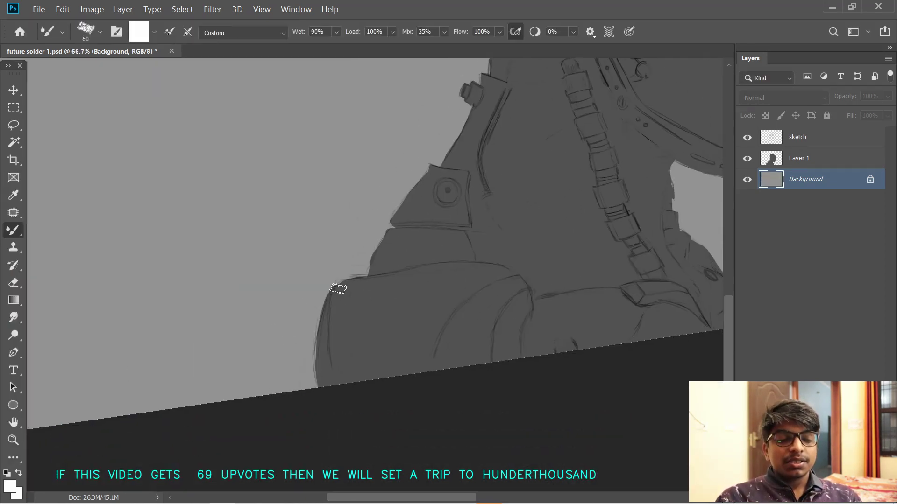
{"action": "left_click", "coordinate": [9, 487]}
{"action": "left_click", "coordinate": [13, 398]}
{"action": "left_click", "coordinate": [329, 210]}
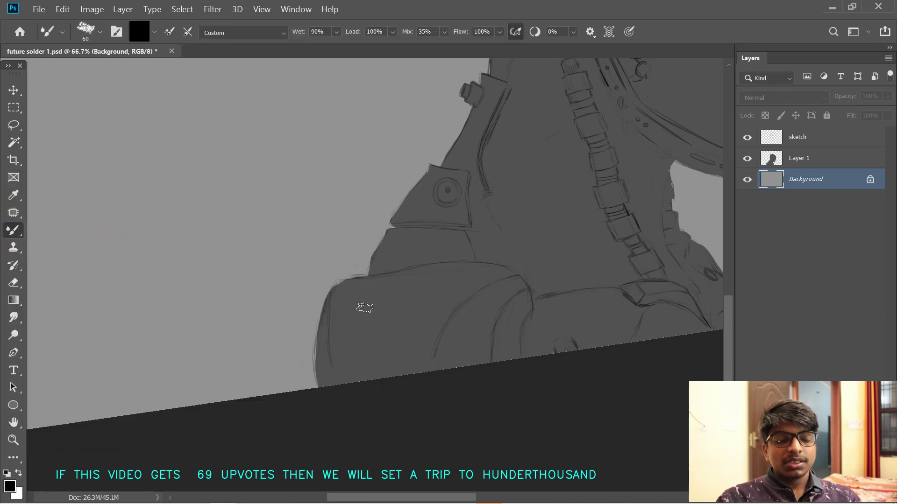
{"action": "left_click", "coordinate": [798, 158]}
{"action": "mouse_move", "coordinate": [353, 294]}
{"action": "left_mouse_down"}
{"action": "mouse_move", "coordinate": [435, 273]}
{"action": "mouse_move", "coordinate": [438, 289]}
{"action": "mouse_move", "coordinate": [440, 275]}
{"action": "mouse_move", "coordinate": [417, 274]}
{"action": "mouse_move", "coordinate": [428, 267]}
{"action": "mouse_move", "coordinate": [347, 283]}
{"action": "mouse_move", "coordinate": [337, 304]}
{"action": "mouse_move", "coordinate": [338, 295]}
{"action": "mouse_move", "coordinate": [346, 380]}
{"action": "mouse_move", "coordinate": [339, 368]}
{"action": "mouse_move", "coordinate": [356, 384]}
{"action": "mouse_move", "coordinate": [359, 314]}
{"action": "mouse_move", "coordinate": [377, 356]}
{"action": "left_mouse_up"}
{"action": "key", "text": "ctrl+z"}
{"action": "left_click", "coordinate": [9, 487]}
{"action": "key", "text": "Return"}
- Shade the large shoulder pad dark gray on Layer 1 with a 150 px Mixer Brush
{"action": "key", "text": "bracketright"}
{"action": "key", "text": "bracketright"}
{"action": "key", "text": "bracketright"}
{"action": "key", "text": "bracketright"}
{"action": "key", "text": "bracketright"}
{"action": "key", "text": "bracketright"}
{"action": "key", "text": "bracketright"}
{"action": "key", "text": "bracketright"}
{"action": "key", "text": "bracketright"}
{"action": "key", "text": "bracketright"}
{"action": "key", "text": "bracketright"}
{"action": "key", "text": "bracketleft"}
{"action": "key", "text": "bracketleft"}
{"action": "key", "text": "bracketleft"}
{"action": "key", "text": "bracketleft"}
{"action": "key", "text": "bracketleft"}
{"action": "mouse_move", "coordinate": [410, 307]}
{"action": "left_mouse_down"}
{"action": "mouse_move", "coordinate": [415, 365]}
{"action": "mouse_move", "coordinate": [423, 321]}
{"action": "mouse_move", "coordinate": [503, 274]}
{"action": "mouse_move", "coordinate": [449, 274]}
{"action": "mouse_move", "coordinate": [413, 362]}
{"action": "mouse_move", "coordinate": [407, 308]}
{"action": "mouse_move", "coordinate": [375, 389]}
{"action": "mouse_move", "coordinate": [383, 315]}
{"action": "mouse_move", "coordinate": [435, 297]}
{"action": "left_mouse_up"}
{"action": "left_click_drag", "start_coordinate": [394, 369], "coordinate": [310, 364]}
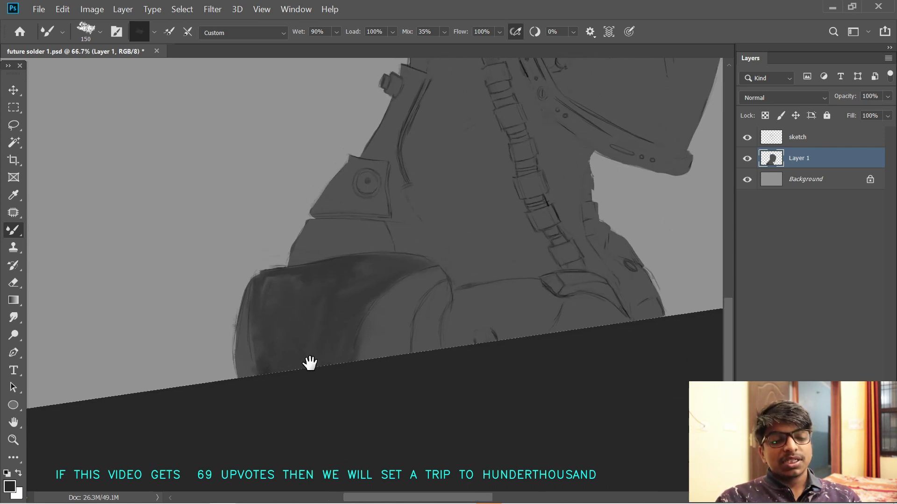
{"action": "mouse_move", "coordinate": [393, 308]}
{"action": "left_mouse_down"}
{"action": "mouse_move", "coordinate": [346, 431]}
{"action": "mouse_move", "coordinate": [353, 391]}
{"action": "mouse_move", "coordinate": [316, 454]}
{"action": "mouse_move", "coordinate": [344, 364]}
{"action": "mouse_move", "coordinate": [383, 347]}
{"action": "mouse_move", "coordinate": [379, 336]}
{"action": "left_mouse_up"}
{"action": "mouse_move", "coordinate": [395, 218]}
{"action": "left_mouse_down"}
{"action": "mouse_move", "coordinate": [356, 321]}
{"action": "mouse_move", "coordinate": [344, 299]}
{"action": "mouse_move", "coordinate": [348, 278]}
{"action": "left_mouse_up"}
- Undo the last stroke and even out the shoulder pad's dark shading with a 70 px brush
{"action": "key", "text": "bracketleft"}
{"action": "key", "text": "bracketleft"}
{"action": "key", "text": "bracketleft"}
{"action": "key", "text": "bracketleft"}
{"action": "key", "text": "bracketleft"}
{"action": "key", "text": "ctrl+z"}
{"action": "left_click_drag", "start_coordinate": [265, 403], "coordinate": [355, 290]}
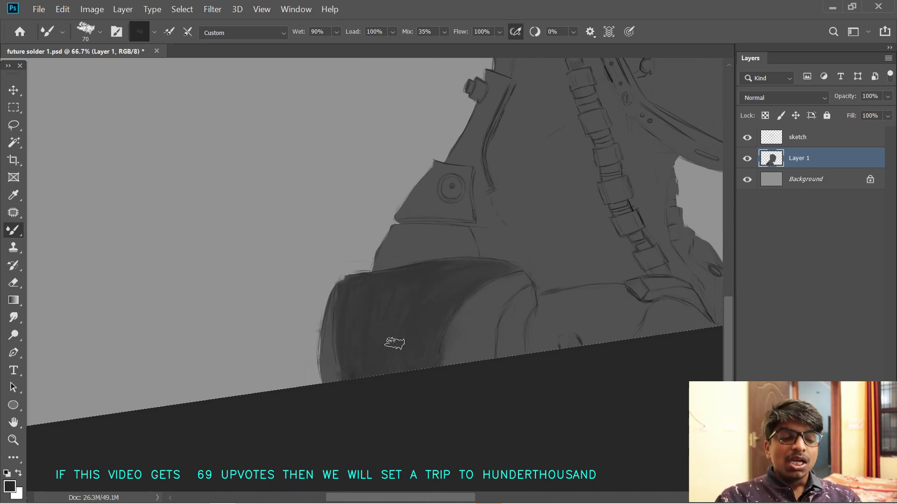
{"action": "left_click_drag", "start_coordinate": [395, 343], "coordinate": [362, 412]}
- Lock Layer 1's transparent pixels and paint the round-bolted plate at the back of the neck dark gray
{"action": "left_click_drag", "start_coordinate": [453, 253], "coordinate": [450, 286]}
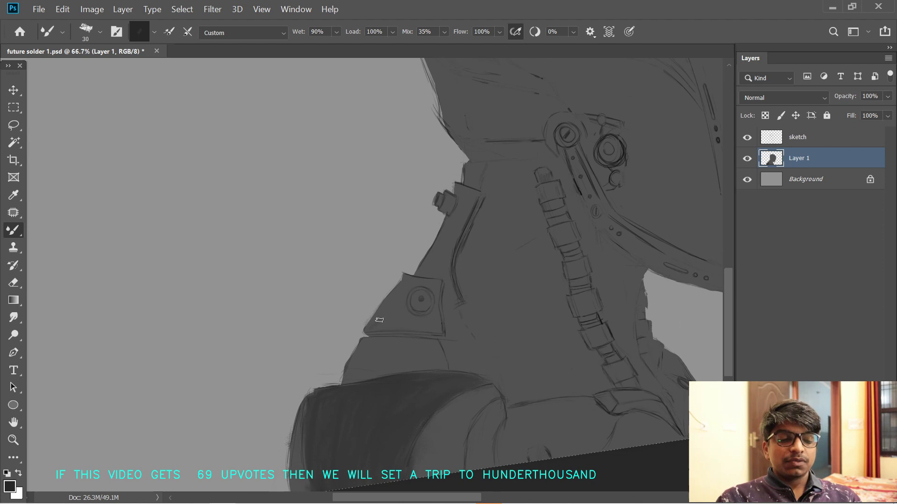
{"action": "key", "text": "slash"}
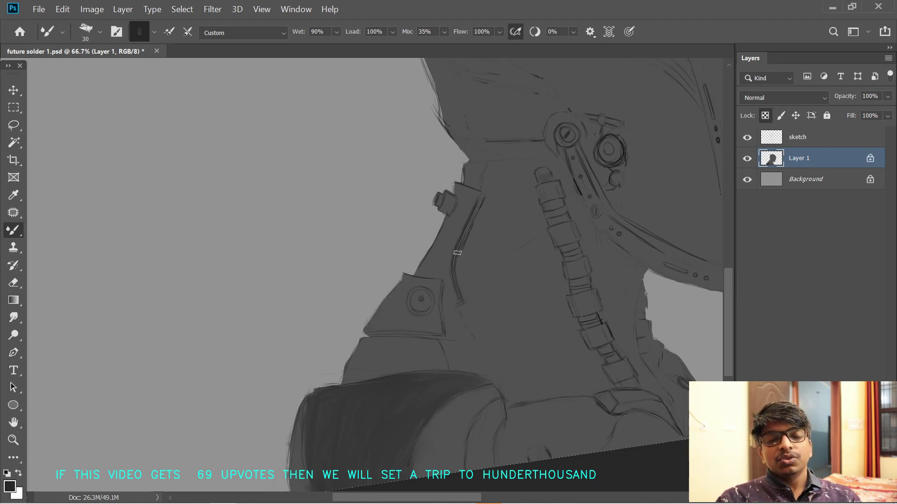
{"action": "mouse_move", "coordinate": [381, 318]}
{"action": "left_mouse_down"}
{"action": "mouse_move", "coordinate": [410, 281]}
{"action": "mouse_move", "coordinate": [420, 291]}
{"action": "mouse_move", "coordinate": [382, 324]}
{"action": "mouse_move", "coordinate": [438, 328]}
{"action": "mouse_move", "coordinate": [439, 286]}
{"action": "mouse_move", "coordinate": [396, 310]}
{"action": "mouse_move", "coordinate": [415, 322]}
{"action": "mouse_move", "coordinate": [416, 285]}
{"action": "left_mouse_up"}
{"action": "left_click_drag", "start_coordinate": [471, 243], "coordinate": [431, 284]}
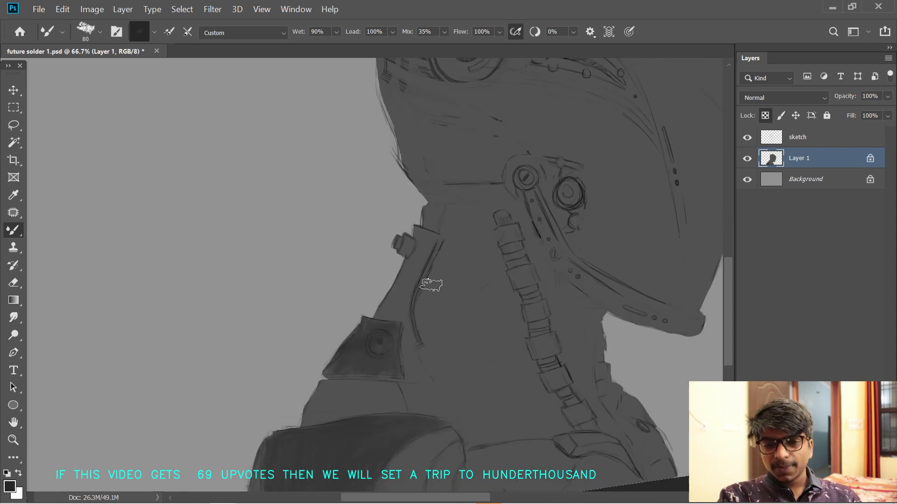
- Paint the helmet's whole visor area dark gray with an 80 px brush
{"action": "mouse_move", "coordinate": [454, 455]}
{"action": "left_mouse_down"}
{"action": "mouse_move", "coordinate": [470, 453]}
{"action": "mouse_move", "coordinate": [467, 347]}
{"action": "left_mouse_up"}
{"action": "left_click_drag", "start_coordinate": [446, 378], "coordinate": [444, 392]}
{"action": "mouse_move", "coordinate": [528, 333]}
{"action": "left_mouse_down"}
{"action": "mouse_move", "coordinate": [494, 381]}
{"action": "mouse_move", "coordinate": [471, 370]}
{"action": "left_mouse_up"}
{"action": "left_click_drag", "start_coordinate": [558, 160], "coordinate": [448, 330]}
{"action": "mouse_move", "coordinate": [502, 135]}
{"action": "left_mouse_down"}
{"action": "mouse_move", "coordinate": [543, 178]}
{"action": "mouse_move", "coordinate": [560, 228]}
{"action": "mouse_move", "coordinate": [579, 178]}
{"action": "mouse_move", "coordinate": [599, 229]}
{"action": "mouse_move", "coordinate": [598, 215]}
{"action": "mouse_move", "coordinate": [576, 350]}
{"action": "mouse_move", "coordinate": [553, 396]}
{"action": "mouse_move", "coordinate": [546, 316]}
{"action": "mouse_move", "coordinate": [571, 315]}
{"action": "mouse_move", "coordinate": [515, 169]}
{"action": "mouse_move", "coordinate": [545, 282]}
{"action": "mouse_move", "coordinate": [549, 210]}
{"action": "mouse_move", "coordinate": [568, 223]}
{"action": "mouse_move", "coordinate": [549, 294]}
{"action": "mouse_move", "coordinate": [582, 221]}
{"action": "left_mouse_up"}
{"action": "scroll", "coordinate": [331, 105], "scroll_direction": "up", "scroll_amount": 3}
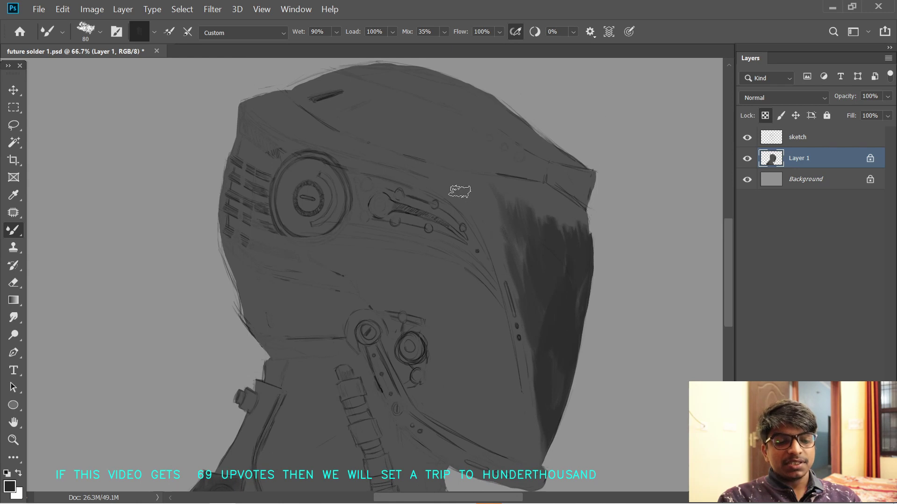
{"action": "mouse_move", "coordinate": [478, 160]}
{"action": "left_mouse_down"}
{"action": "mouse_move", "coordinate": [465, 176]}
{"action": "mouse_move", "coordinate": [445, 174]}
{"action": "mouse_move", "coordinate": [494, 243]}
{"action": "mouse_move", "coordinate": [460, 193]}
{"action": "mouse_move", "coordinate": [468, 190]}
{"action": "mouse_move", "coordinate": [487, 208]}
{"action": "mouse_move", "coordinate": [511, 291]}
{"action": "mouse_move", "coordinate": [489, 190]}
{"action": "mouse_move", "coordinate": [541, 207]}
{"action": "mouse_move", "coordinate": [552, 190]}
{"action": "mouse_move", "coordinate": [587, 222]}
{"action": "mouse_move", "coordinate": [564, 242]}
{"action": "mouse_move", "coordinate": [520, 197]}
{"action": "mouse_move", "coordinate": [527, 277]}
{"action": "mouse_move", "coordinate": [543, 295]}
{"action": "left_mouse_up"}
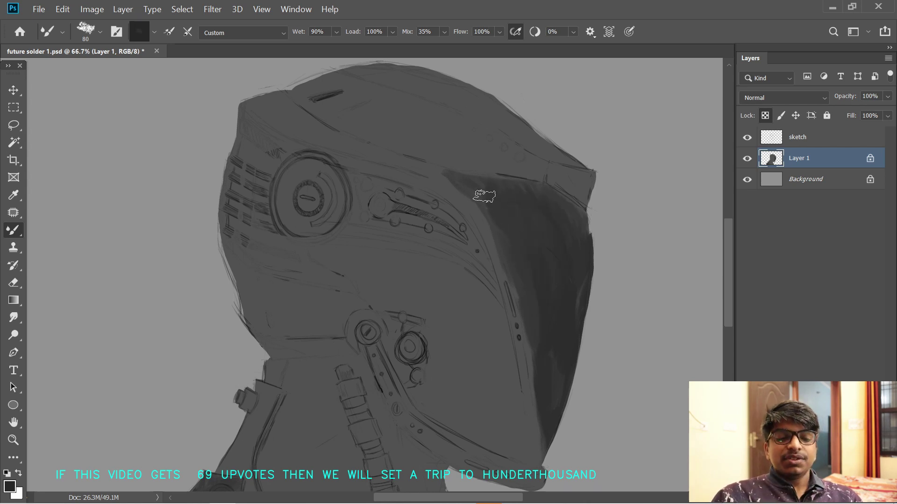
{"action": "left_click_drag", "start_coordinate": [491, 355], "coordinate": [481, 300]}
{"action": "left_click_drag", "start_coordinate": [481, 301], "coordinate": [521, 299]}
{"action": "left_click_drag", "start_coordinate": [497, 263], "coordinate": [476, 277]}
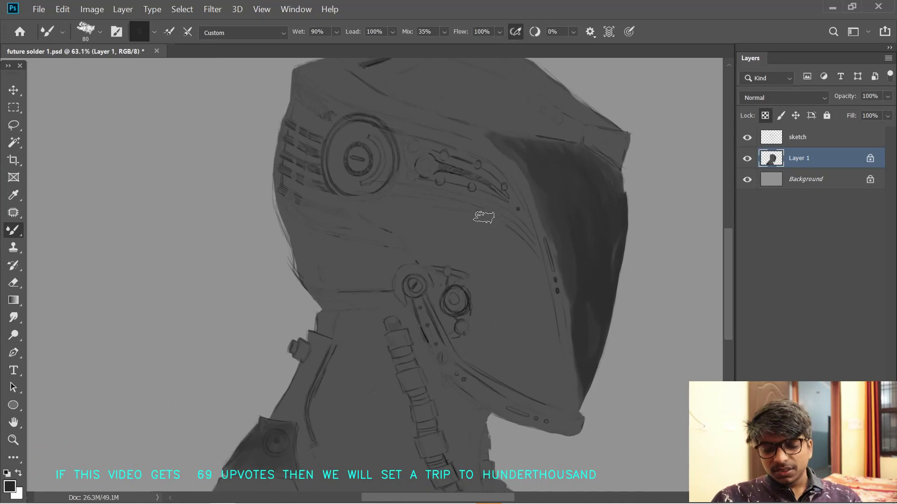
- Check the figure against the Background layer, unlock Layer 1's transparent pixels and clean up the visor's outer edge with a smaller brush
{"action": "left_click", "coordinate": [748, 180]}
{"action": "left_click", "coordinate": [747, 180]}
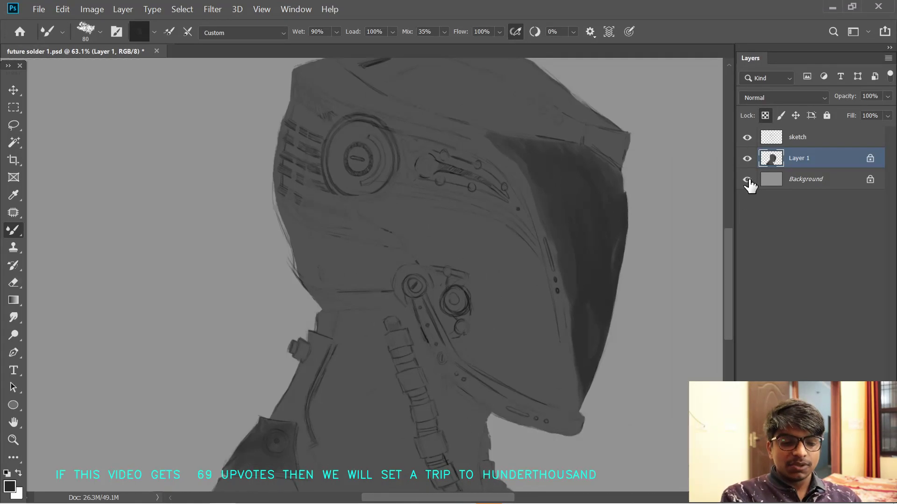
{"action": "left_click", "coordinate": [747, 180]}
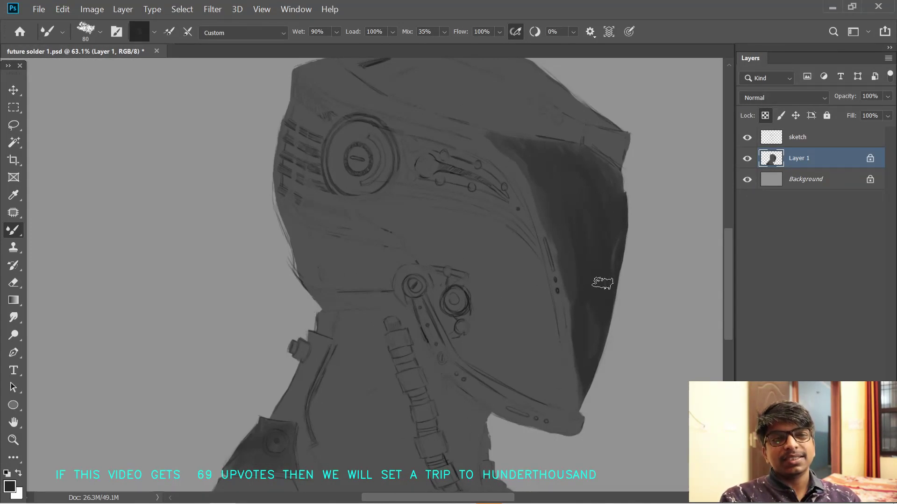
{"action": "left_click", "coordinate": [765, 116]}
{"action": "key", "text": "bracketleft"}
{"action": "key", "text": "bracketleft"}
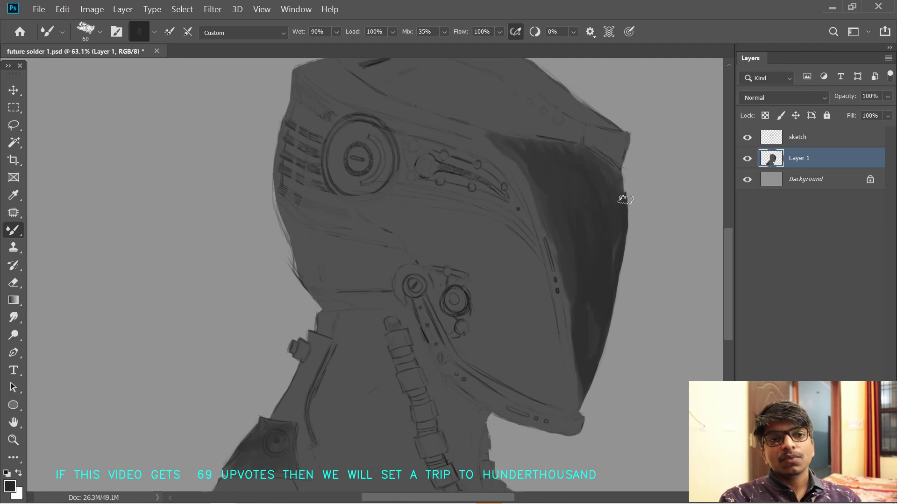
{"action": "key", "text": "r"}
{"action": "mouse_move", "coordinate": [618, 250]}
{"action": "left_mouse_down"}
{"action": "mouse_move", "coordinate": [350, 134]}
{"action": "mouse_move", "coordinate": [415, 201]}
{"action": "left_mouse_up"}
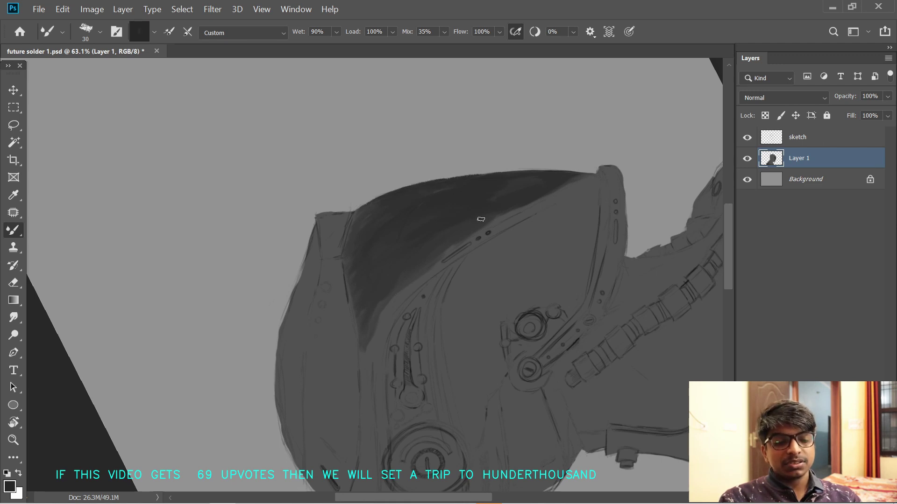
- Set the brush flow to 51% and softly shade the top of the helmet with a 150 px brush
{"action": "key", "text": "space"}
{"action": "left_click_drag", "start_coordinate": [411, 290], "coordinate": [486, 274]}
{"action": "key", "text": "r"}
{"action": "left_click_drag", "start_coordinate": [493, 142], "coordinate": [396, 313]}
{"action": "left_click_drag", "start_coordinate": [358, 289], "coordinate": [618, 206]}
{"action": "left_click_drag", "start_coordinate": [416, 170], "coordinate": [492, 250]}
{"action": "left_click_drag", "start_coordinate": [140, 412], "coordinate": [103, 358]}
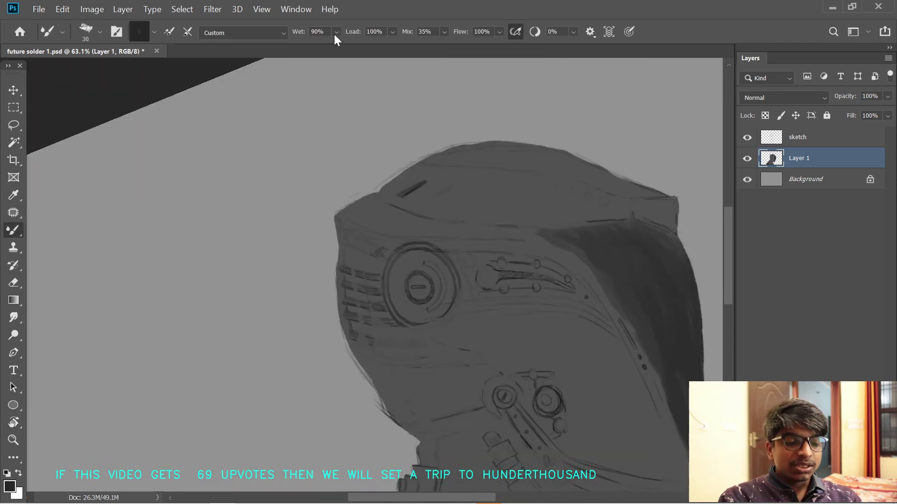
{"action": "key", "text": "bracketright"}
{"action": "key", "text": "bracketright"}
{"action": "key", "text": "bracketright"}
{"action": "key", "text": "bracketright"}
{"action": "key", "text": "bracketright"}
{"action": "key", "text": "bracketright"}
{"action": "key", "text": "bracketright"}
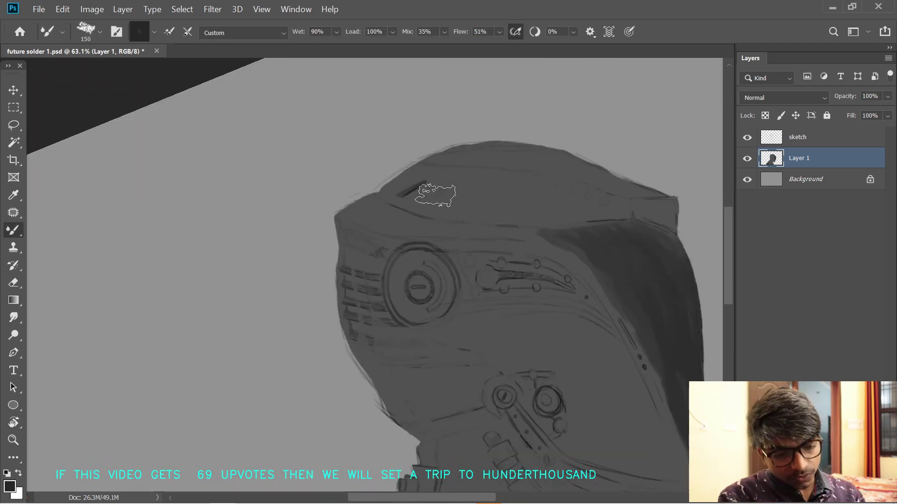
{"action": "mouse_move", "coordinate": [529, 161]}
{"action": "left_mouse_down"}
{"action": "mouse_move", "coordinate": [365, 224]}
{"action": "mouse_move", "coordinate": [386, 201]}
{"action": "mouse_move", "coordinate": [379, 204]}
{"action": "mouse_move", "coordinate": [455, 162]}
{"action": "mouse_move", "coordinate": [615, 186]}
{"action": "left_mouse_up"}
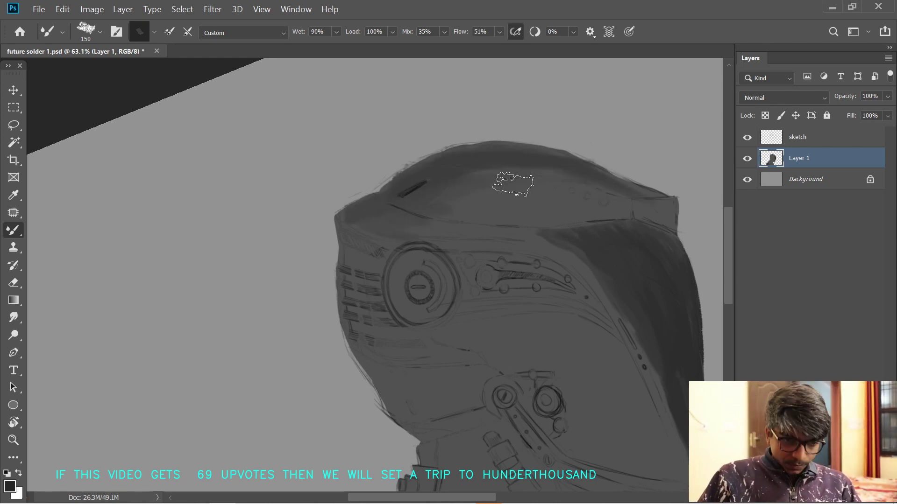
{"action": "scroll", "coordinate": [588, 196], "scroll_direction": "down", "scroll_amount": 2}
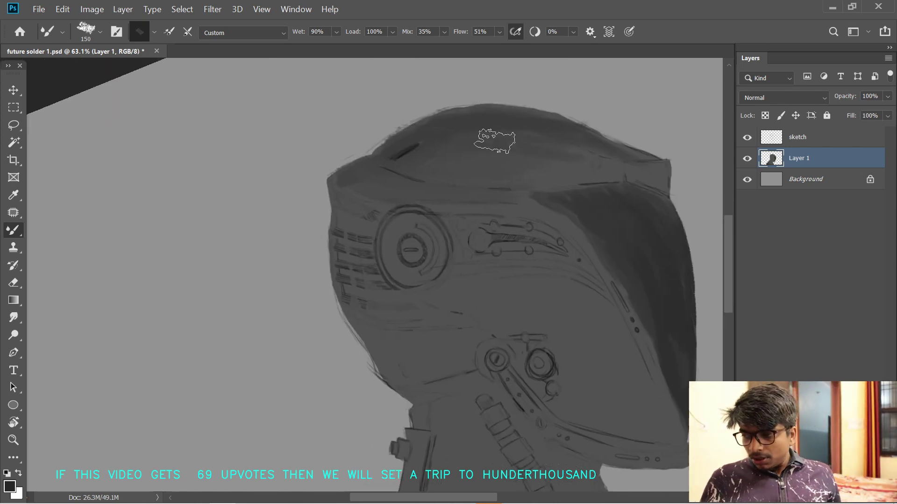
{"action": "scroll", "coordinate": [411, 177], "scroll_direction": "down", "scroll_amount": 1}
- Lock Layer 1's transparent pixels and darken the band under the helmet's rear lower edge with a 60 px brush
{"action": "key", "text": "bracketleft"}
{"action": "key", "text": "bracketleft"}
{"action": "key", "text": "bracketleft"}
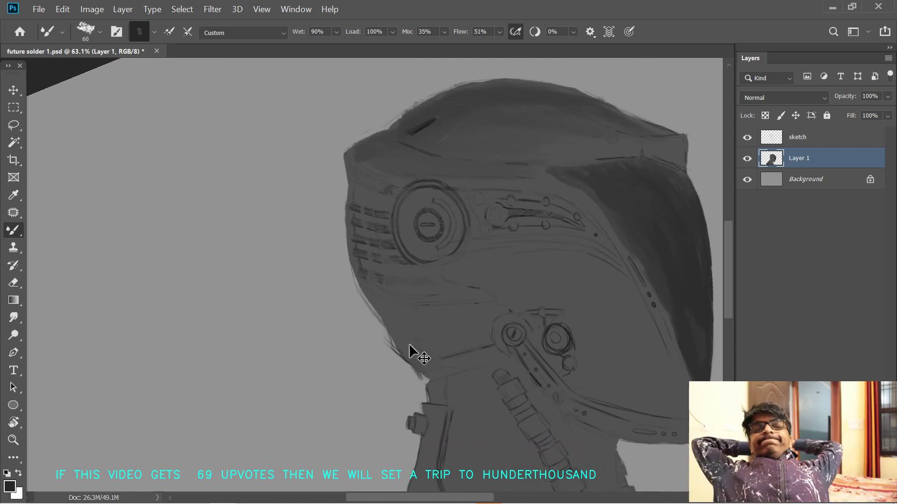
{"action": "left_click_drag", "start_coordinate": [433, 367], "coordinate": [495, 356]}
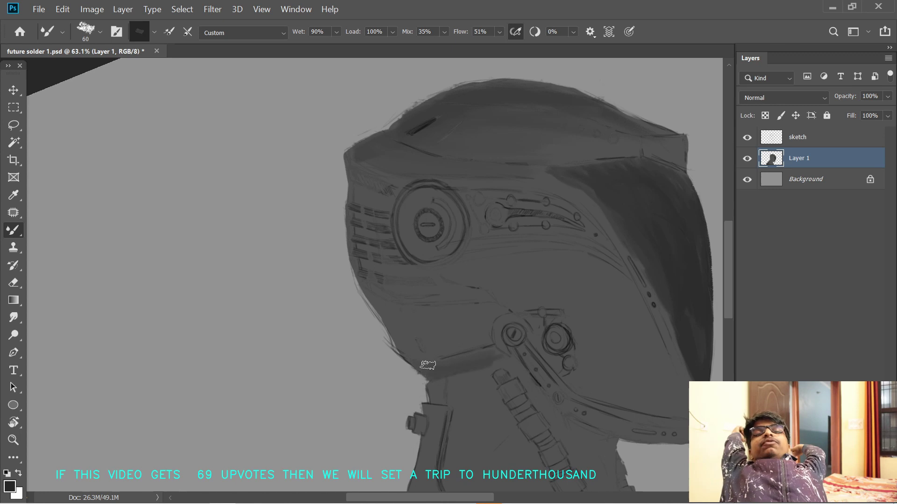
{"action": "key", "text": "slash"}
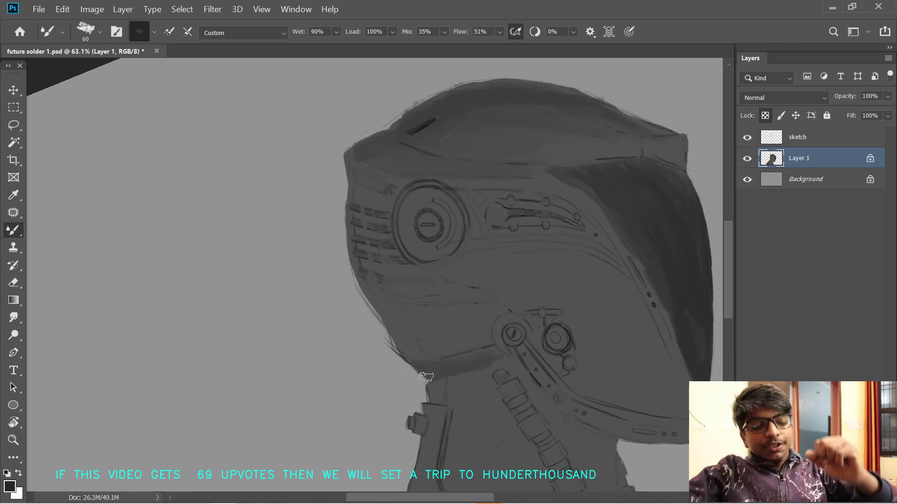
{"action": "left_click_drag", "start_coordinate": [429, 377], "coordinate": [489, 356]}
- Darken the front of the neck beneath the helmet's jaw with a 100 px brush
{"action": "left_click_drag", "start_coordinate": [445, 421], "coordinate": [417, 327]}
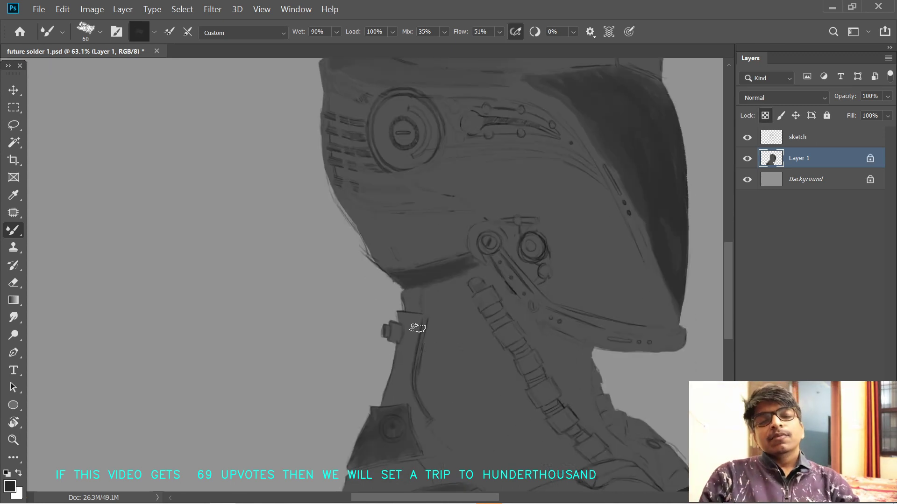
{"action": "left_click_drag", "start_coordinate": [492, 406], "coordinate": [464, 342]}
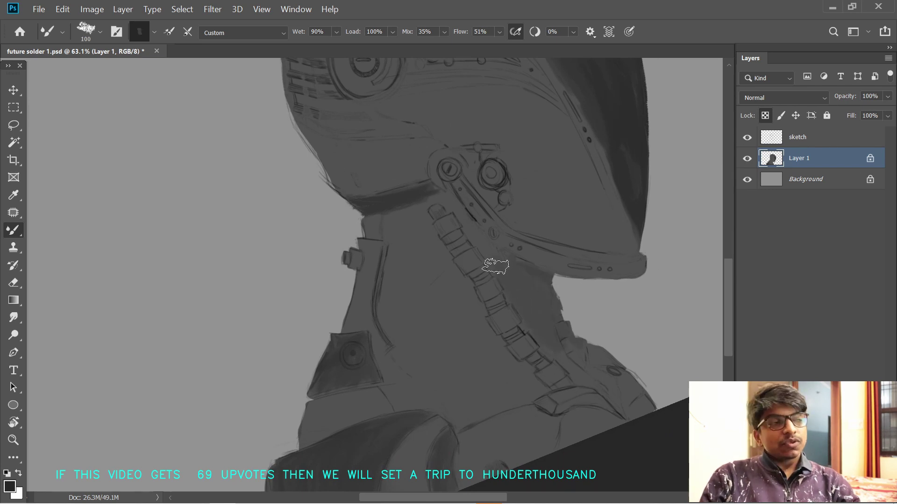
{"action": "left_click_drag", "start_coordinate": [486, 264], "coordinate": [490, 284]}
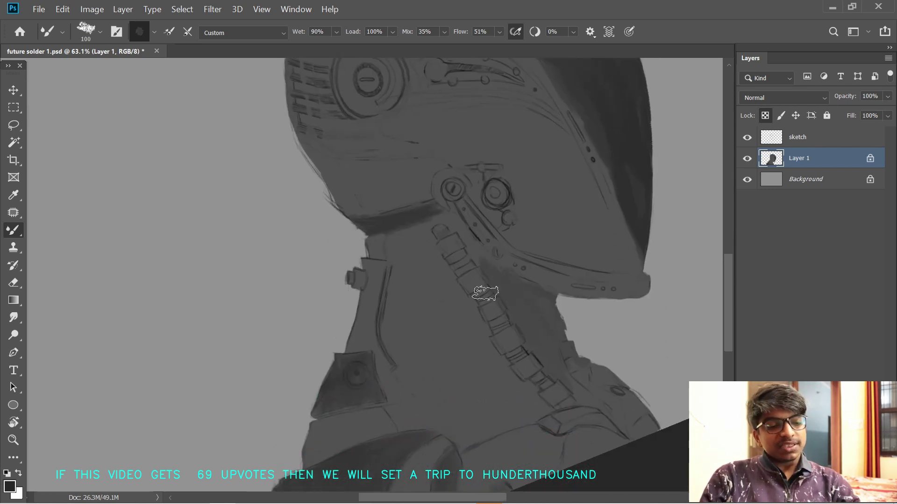
- Shade the broad side of the neck behind the segmented tube with a 250 px brush
{"action": "key", "text": "bracketright"}
{"action": "key", "text": "bracketright"}
{"action": "key", "text": "bracketright"}
{"action": "key", "text": "bracketright"}
{"action": "key", "text": "bracketright"}
{"action": "mouse_move", "coordinate": [380, 252]}
{"action": "left_mouse_down"}
{"action": "mouse_move", "coordinate": [441, 229]}
{"action": "mouse_move", "coordinate": [490, 290]}
{"action": "mouse_move", "coordinate": [446, 329]}
{"action": "left_mouse_up"}
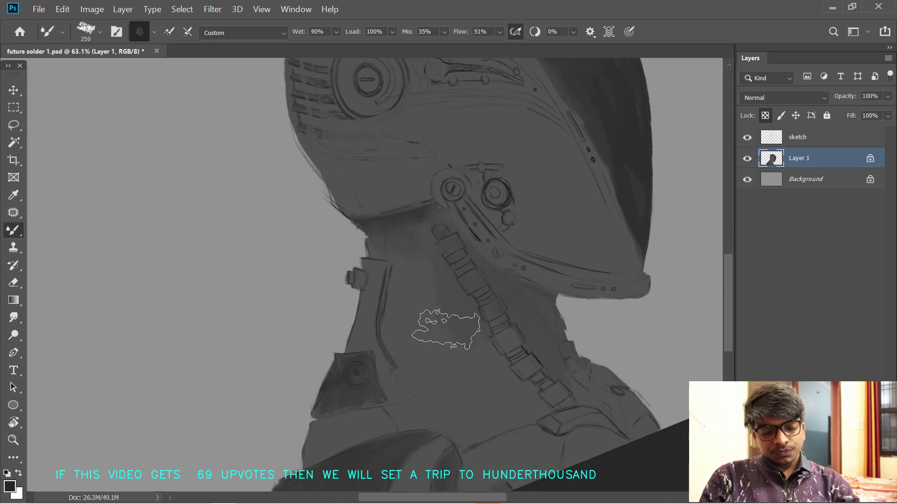
{"action": "left_click_drag", "start_coordinate": [406, 239], "coordinate": [397, 371]}
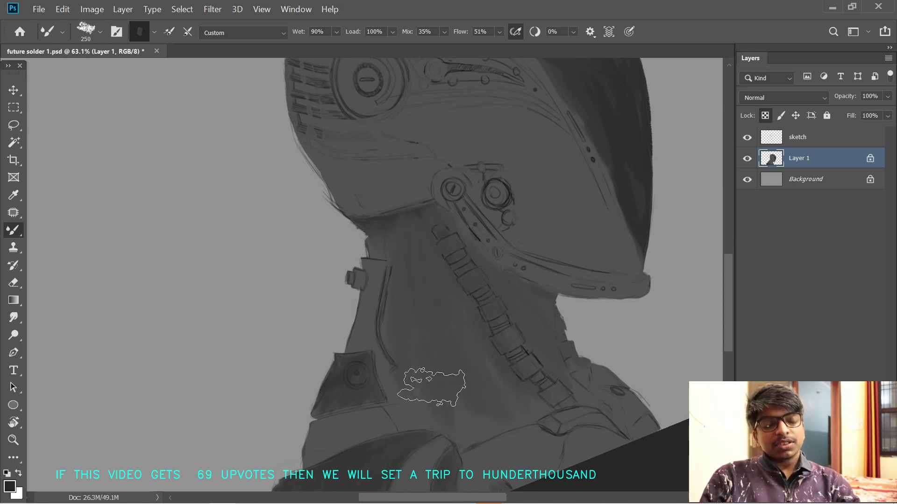
- Deepen the shadows under the helmet rim and jaw with a smaller brush, undoing the unwanted stroke
{"action": "key", "text": "bracketleft"}
{"action": "key", "text": "bracketleft"}
{"action": "key", "text": "bracketleft"}
{"action": "key", "text": "bracketleft"}
{"action": "key", "text": "bracketleft"}
{"action": "key", "text": "bracketleft"}
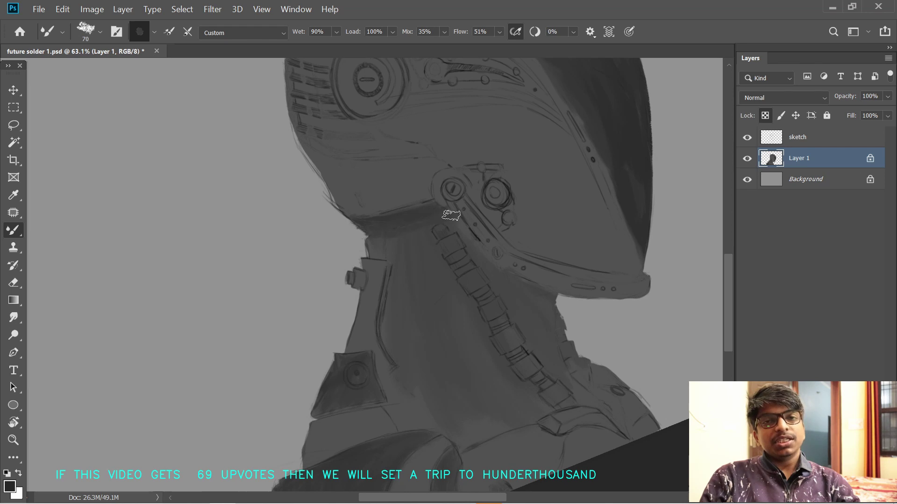
{"action": "key", "text": "ctrl+z"}
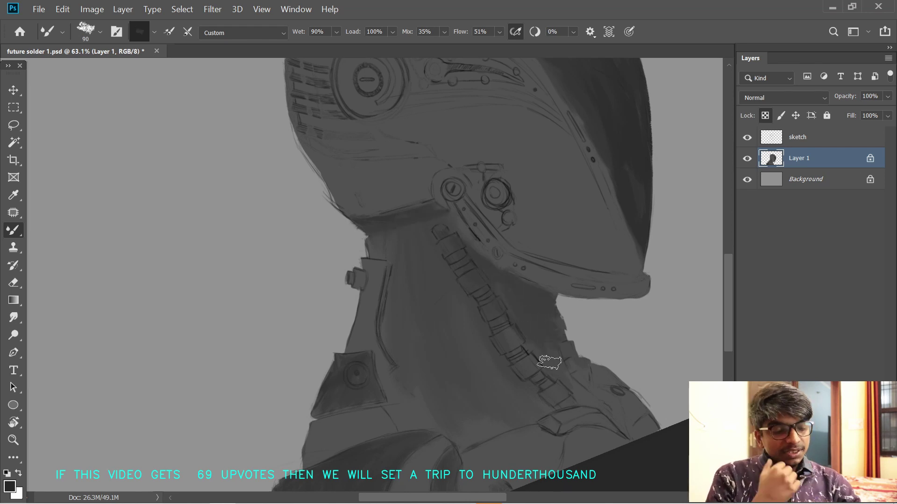
- Paint the collar piece below the segmented tube and the adjoining front shoulder area darker with a 90 px brush
{"action": "scroll", "coordinate": [549, 362], "scroll_direction": "down", "scroll_amount": 3}
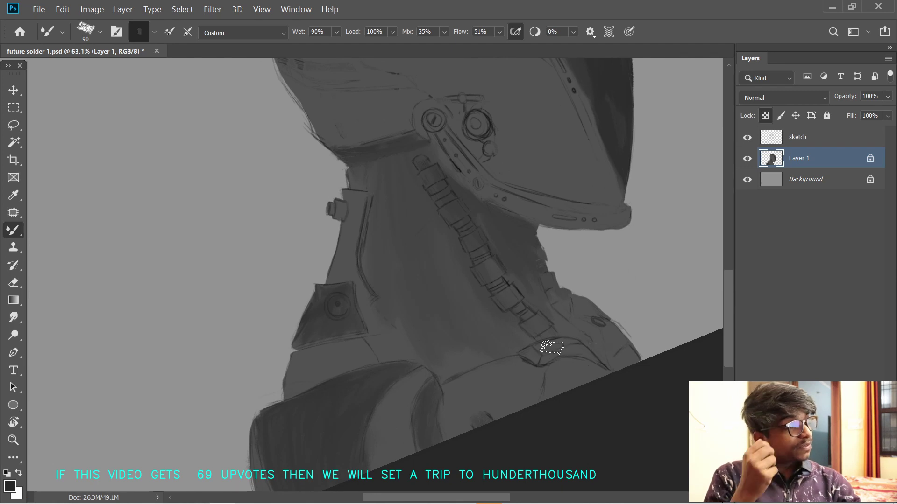
{"action": "mouse_move", "coordinate": [551, 347]}
{"action": "left_mouse_down"}
{"action": "mouse_move", "coordinate": [584, 356]}
{"action": "mouse_move", "coordinate": [607, 331]}
{"action": "left_mouse_up"}
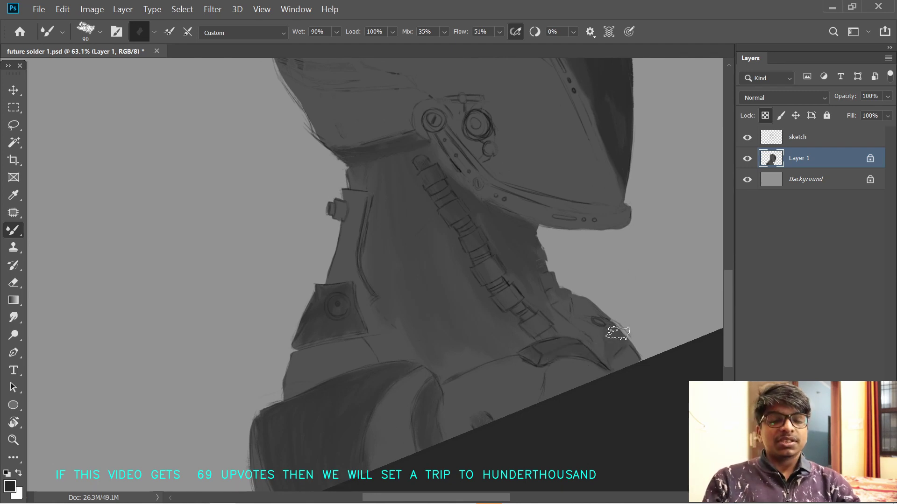
{"action": "scroll", "coordinate": [368, 363], "scroll_direction": "up", "scroll_amount": 2}
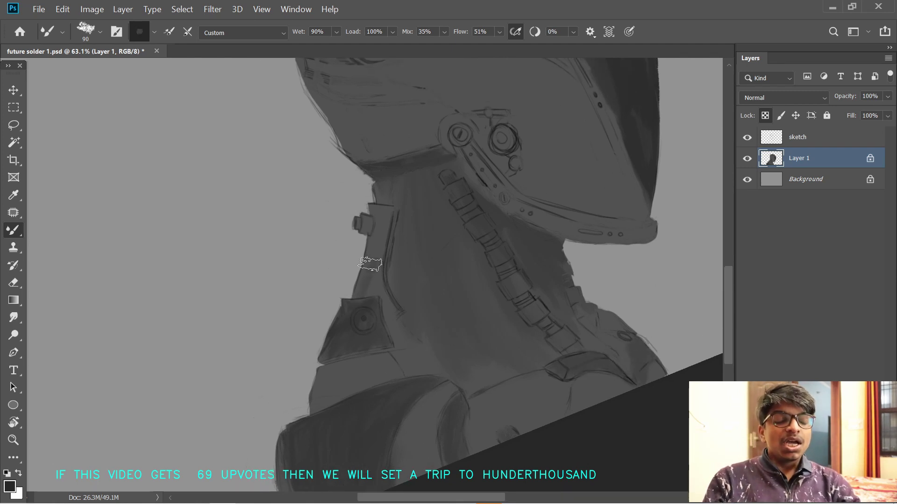
{"action": "left_click_drag", "start_coordinate": [369, 264], "coordinate": [373, 283]}
{"action": "scroll", "coordinate": [327, 374], "scroll_direction": "up", "scroll_amount": 5}
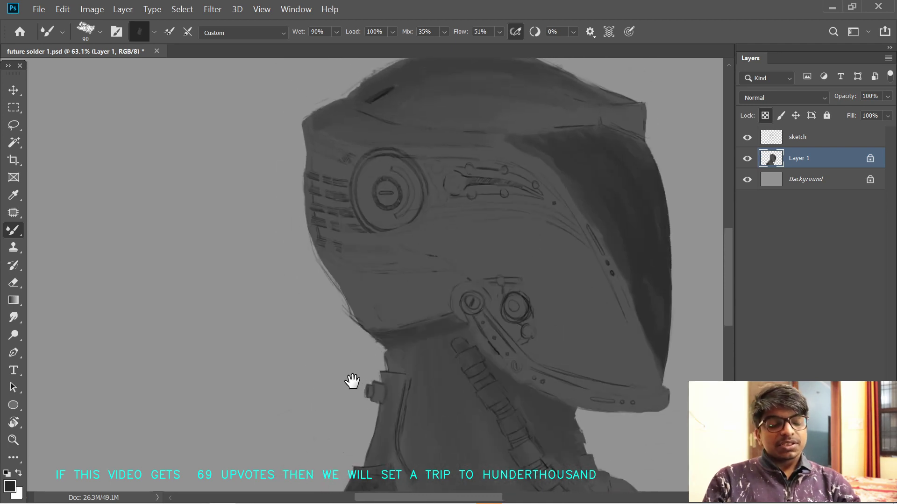
- Paint a dark shadow along the curved upper edge of the helmet's cheek panel with a 25 px brush
{"action": "mouse_move", "coordinate": [444, 234]}
{"action": "left_mouse_down"}
{"action": "mouse_move", "coordinate": [531, 227]}
{"action": "mouse_move", "coordinate": [516, 168]}
{"action": "mouse_move", "coordinate": [391, 220]}
{"action": "mouse_move", "coordinate": [376, 281]}
{"action": "left_mouse_up"}
{"action": "key", "text": "r"}
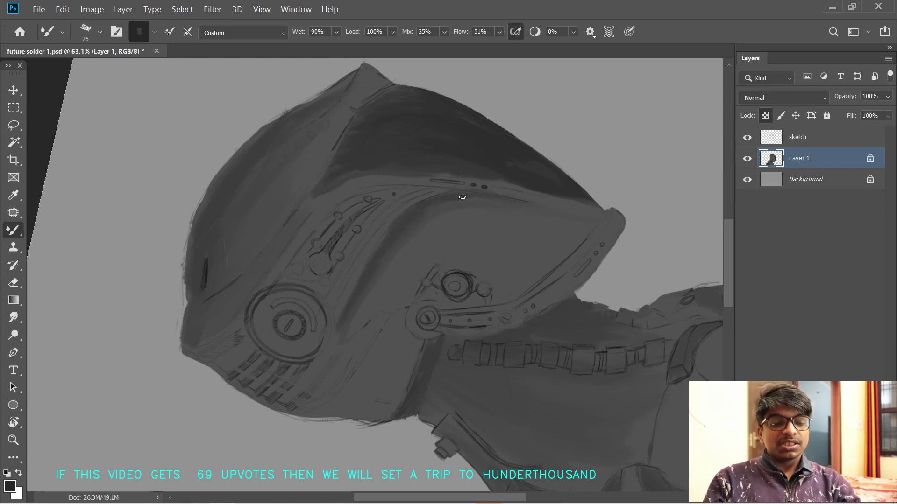
{"action": "key", "text": "r"}
{"action": "left_click_drag", "start_coordinate": [456, 200], "coordinate": [480, 310]}
- Shade the broad cheek panel below the curved side band with a 400 px brush
{"action": "key", "text": "bracketright"}
{"action": "key", "text": "bracketright"}
{"action": "key", "text": "bracketright"}
{"action": "key", "text": "bracketright"}
{"action": "key", "text": "bracketright"}
{"action": "key", "text": "bracketright"}
{"action": "key", "text": "bracketright"}
{"action": "key", "text": "bracketright"}
{"action": "key", "text": "bracketright"}
{"action": "key", "text": "bracketright"}
{"action": "key", "text": "bracketright"}
{"action": "key", "text": "bracketright"}
{"action": "key", "text": "bracketright"}
{"action": "key", "text": "bracketright"}
{"action": "key", "text": "bracketright"}
{"action": "key", "text": "bracketright"}
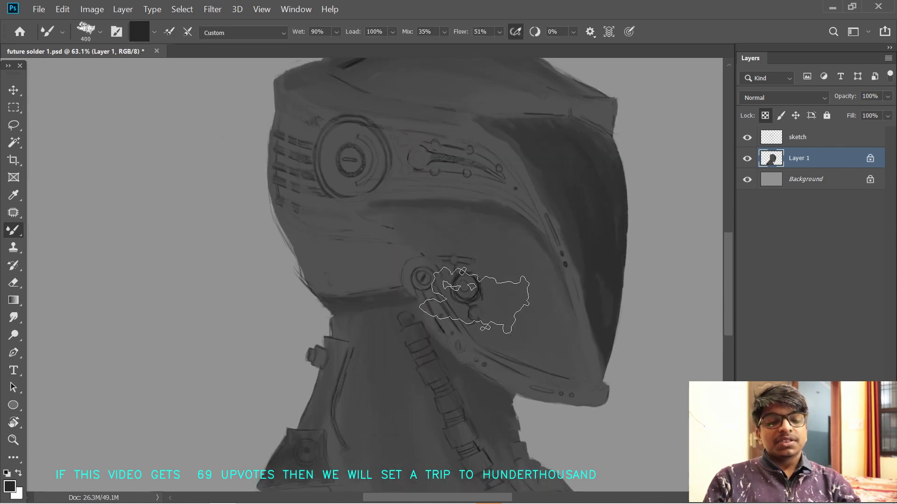
{"action": "scroll", "coordinate": [359, 262], "scroll_direction": "up", "scroll_amount": 2}
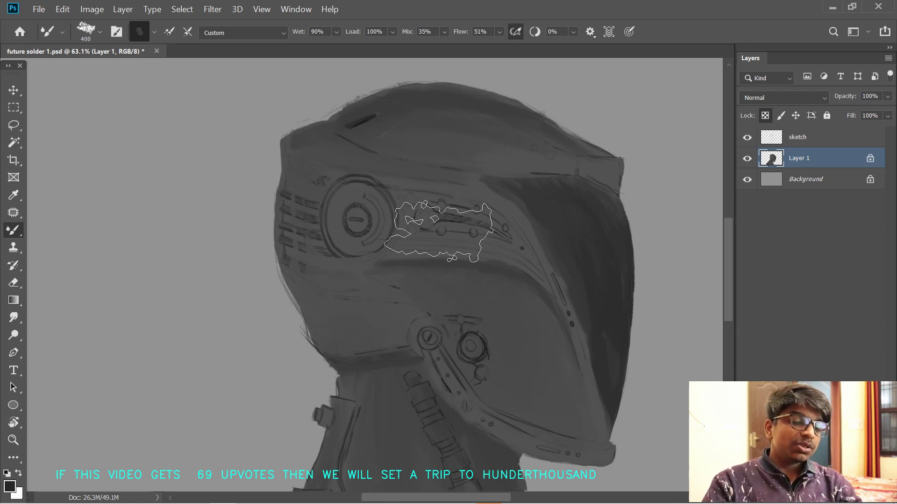
- Deepen and sharpen the shadow beneath the curved side band from the ear disc forward, using 45 px and 10 px brushes
{"action": "key", "text": "bracketleft"}
{"action": "key", "text": "bracketleft"}
{"action": "key", "text": "bracketleft"}
{"action": "key", "text": "bracketleft"}
{"action": "key", "text": "bracketleft"}
{"action": "key", "text": "bracketleft"}
{"action": "key", "text": "bracketleft"}
{"action": "key", "text": "bracketleft"}
{"action": "key", "text": "bracketleft"}
{"action": "key", "text": "bracketleft"}
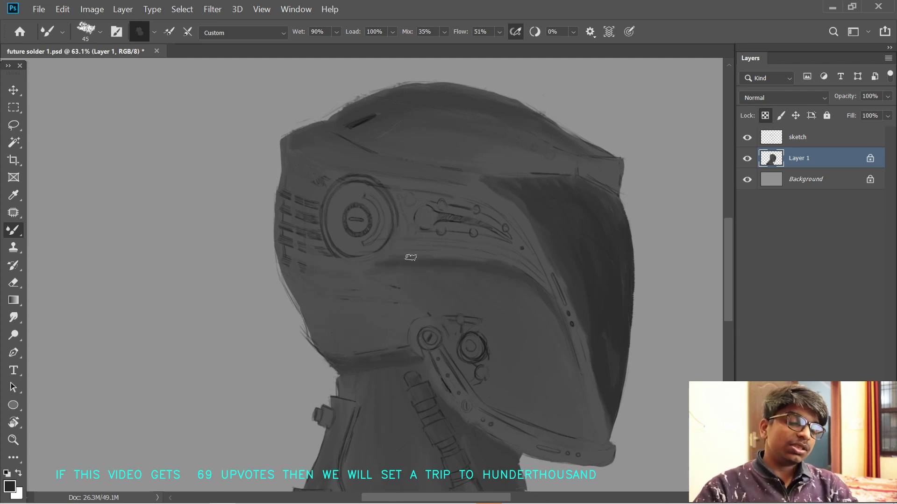
{"action": "left_click_drag", "start_coordinate": [313, 303], "coordinate": [241, 342]}
{"action": "key", "text": "r"}
{"action": "left_click_drag", "start_coordinate": [528, 253], "coordinate": [482, 164]}
{"action": "left_click_drag", "start_coordinate": [415, 174], "coordinate": [419, 234]}
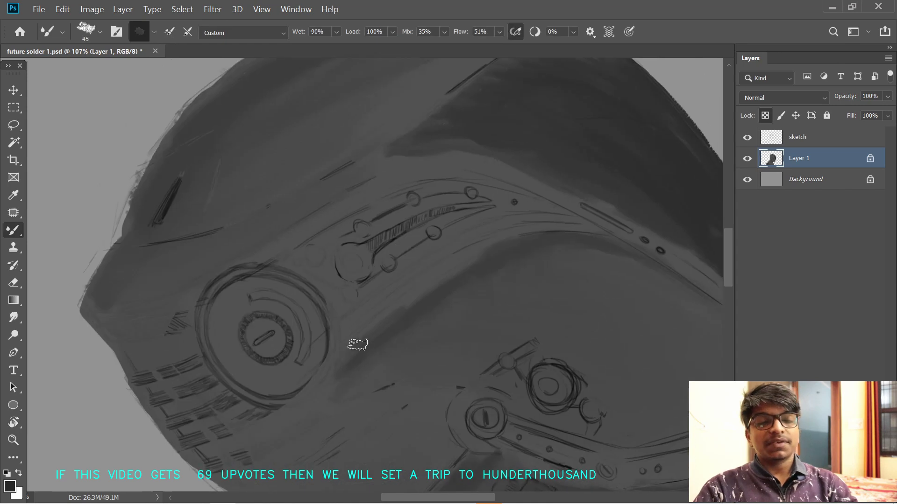
{"action": "mouse_move", "coordinate": [350, 355]}
{"action": "left_mouse_down"}
{"action": "mouse_move", "coordinate": [417, 287]}
{"action": "mouse_move", "coordinate": [345, 337]}
{"action": "left_mouse_up"}
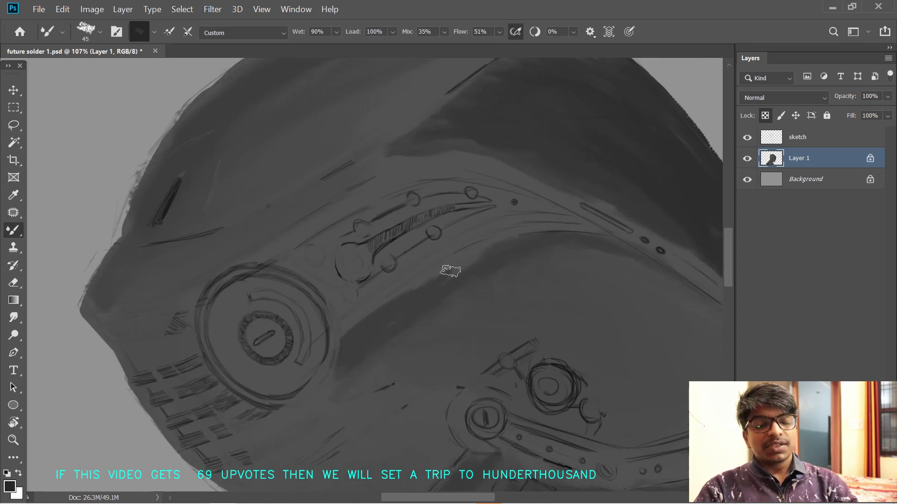
{"action": "mouse_move", "coordinate": [450, 271]}
{"action": "left_mouse_down"}
{"action": "mouse_move", "coordinate": [507, 238]}
{"action": "mouse_move", "coordinate": [561, 227]}
{"action": "mouse_move", "coordinate": [510, 233]}
{"action": "mouse_move", "coordinate": [524, 229]}
{"action": "mouse_move", "coordinate": [600, 233]}
{"action": "left_mouse_up"}
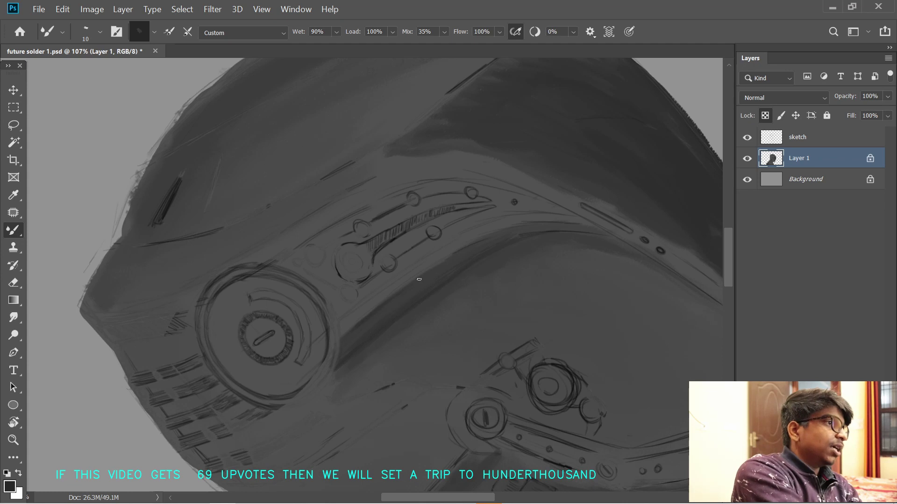
{"action": "left_click_drag", "start_coordinate": [469, 291], "coordinate": [531, 267]}
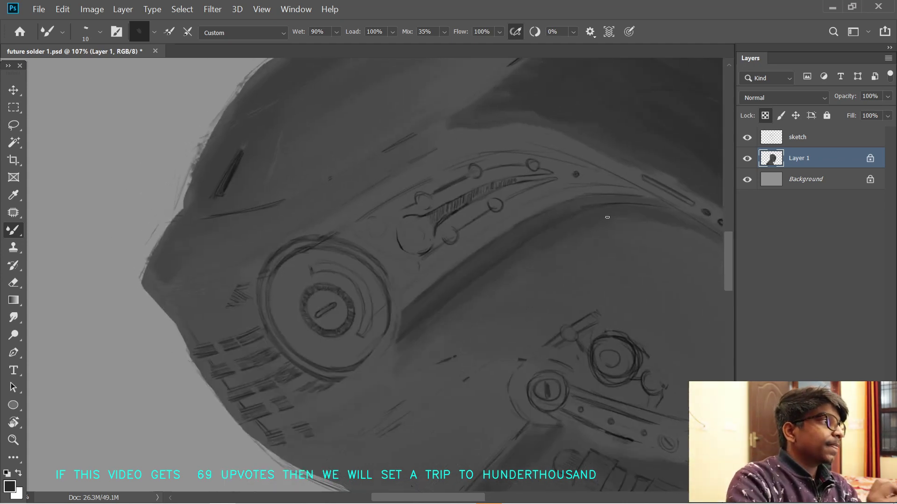
- Refine the helmet's lower rear edge above the neck with a 10 px brush
{"action": "left_click_drag", "start_coordinate": [396, 388], "coordinate": [341, 226]}
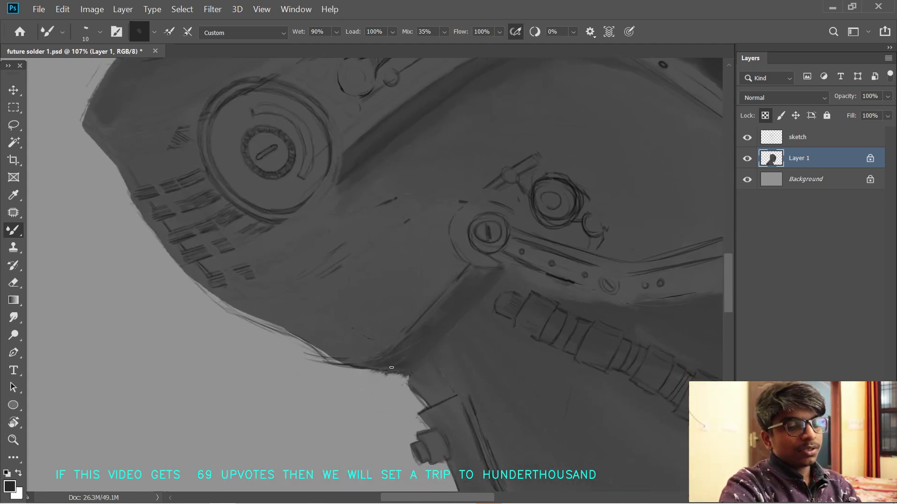
{"action": "left_click_drag", "start_coordinate": [406, 346], "coordinate": [382, 414]}
{"action": "key", "text": "r"}
{"action": "left_click_drag", "start_coordinate": [586, 192], "coordinate": [565, 349]}
{"action": "left_click_drag", "start_coordinate": [568, 278], "coordinate": [542, 280]}
{"action": "left_click_drag", "start_coordinate": [551, 375], "coordinate": [544, 302]}
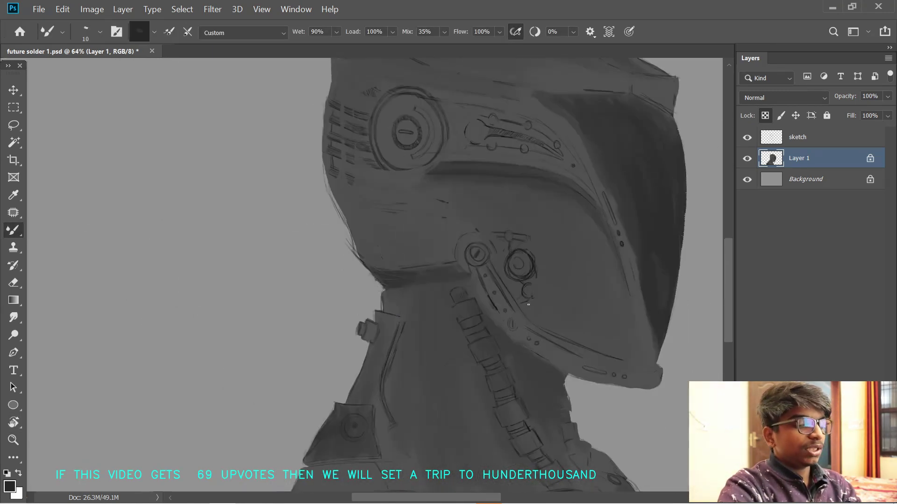
- Darken the dotted jaw strip running forward from the round hinge with a 10 px brush
{"action": "left_click_drag", "start_coordinate": [597, 313], "coordinate": [539, 324]}
{"action": "key", "text": "r"}
{"action": "left_click_drag", "start_coordinate": [589, 287], "coordinate": [553, 154]}
{"action": "left_click_drag", "start_coordinate": [542, 225], "coordinate": [512, 274]}
{"action": "left_click_drag", "start_coordinate": [434, 349], "coordinate": [461, 349]}
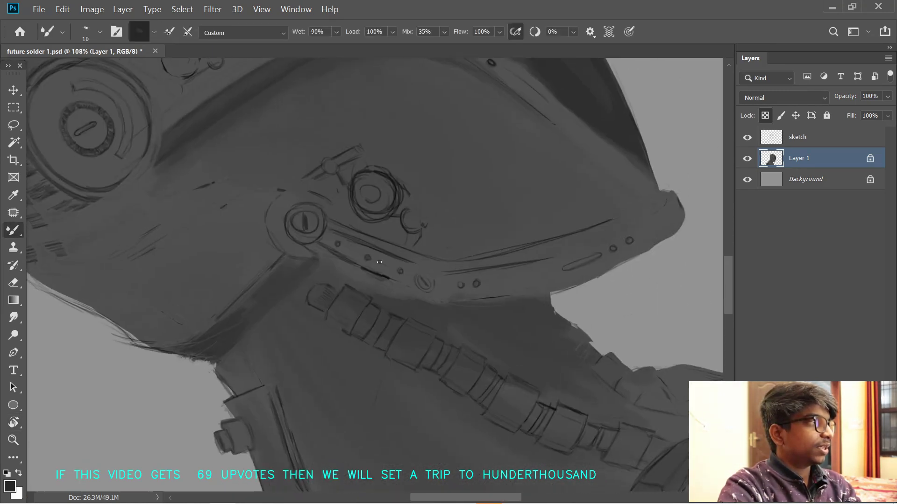
{"action": "left_click_drag", "start_coordinate": [589, 298], "coordinate": [603, 298]}
{"action": "key", "text": "r"}
{"action": "left_click_drag", "start_coordinate": [616, 260], "coordinate": [574, 136]}
{"action": "mouse_move", "coordinate": [290, 280]}
{"action": "left_mouse_down"}
{"action": "mouse_move", "coordinate": [310, 272]}
{"action": "mouse_move", "coordinate": [333, 283]}
{"action": "mouse_move", "coordinate": [277, 283]}
{"action": "left_mouse_up"}
{"action": "mouse_move", "coordinate": [366, 276]}
{"action": "left_mouse_down"}
{"action": "mouse_move", "coordinate": [566, 226]}
{"action": "mouse_move", "coordinate": [545, 212]}
{"action": "mouse_move", "coordinate": [534, 262]}
{"action": "mouse_move", "coordinate": [410, 308]}
{"action": "mouse_move", "coordinate": [422, 297]}
{"action": "mouse_move", "coordinate": [441, 310]}
{"action": "left_mouse_up"}
{"action": "left_click_drag", "start_coordinate": [545, 299], "coordinate": [447, 241]}
{"action": "key", "text": "r"}
{"action": "left_click_drag", "start_coordinate": [447, 241], "coordinate": [424, 212]}
- Shade the jaw strip and its border from the hinge to the chin tip with a 70 px brush
{"action": "key", "text": "bracketright"}
{"action": "key", "text": "bracketright"}
{"action": "mouse_move", "coordinate": [328, 268]}
{"action": "left_mouse_down"}
{"action": "mouse_move", "coordinate": [476, 216]}
{"action": "mouse_move", "coordinate": [581, 151]}
{"action": "mouse_move", "coordinate": [516, 194]}
{"action": "mouse_move", "coordinate": [394, 246]}
{"action": "mouse_move", "coordinate": [332, 326]}
{"action": "left_mouse_up"}
{"action": "key", "text": "bracketright"}
{"action": "key", "text": "bracketright"}
{"action": "key", "text": "bracketright"}
{"action": "key", "text": "r"}
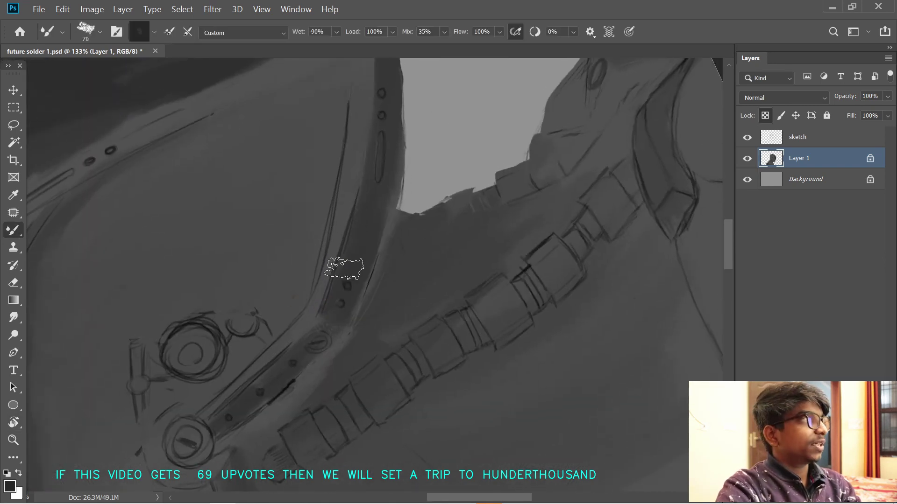
{"action": "key", "text": "r"}
{"action": "left_click_drag", "start_coordinate": [424, 248], "coordinate": [354, 342]}
{"action": "left_click_drag", "start_coordinate": [509, 250], "coordinate": [452, 256]}
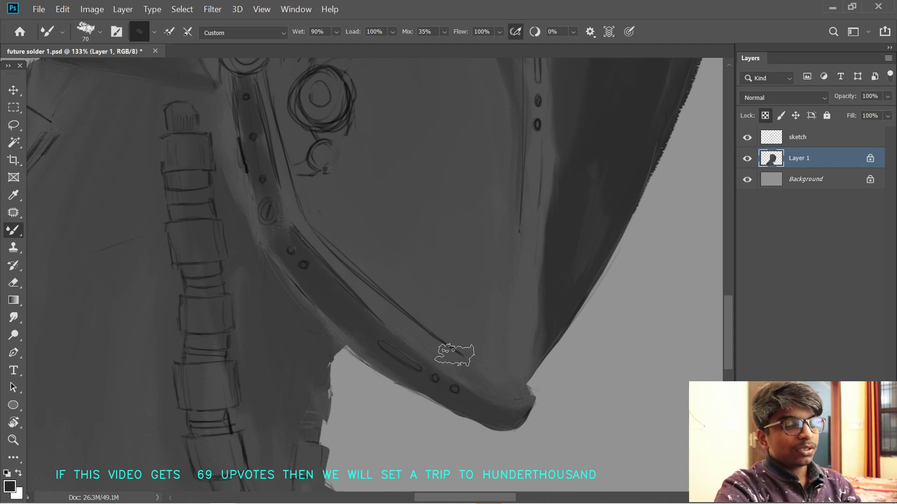
{"action": "mouse_move", "coordinate": [332, 242]}
{"action": "left_mouse_down"}
{"action": "mouse_move", "coordinate": [385, 314]}
{"action": "mouse_move", "coordinate": [455, 353]}
{"action": "left_mouse_up"}
{"action": "left_click_drag", "start_coordinate": [296, 200], "coordinate": [354, 295]}
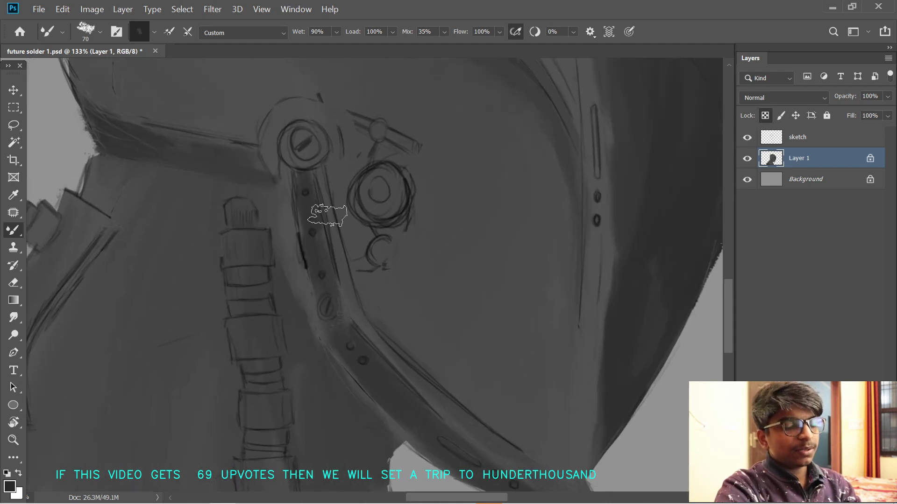
{"action": "left_click_drag", "start_coordinate": [327, 215], "coordinate": [381, 263]}
{"action": "mouse_move", "coordinate": [599, 403]}
{"action": "left_mouse_down"}
{"action": "mouse_move", "coordinate": [490, 338]}
{"action": "mouse_move", "coordinate": [471, 290]}
{"action": "left_mouse_up"}
{"action": "mouse_move", "coordinate": [489, 384]}
{"action": "left_mouse_down"}
{"action": "mouse_move", "coordinate": [498, 395]}
{"action": "mouse_move", "coordinate": [512, 314]}
{"action": "left_mouse_up"}
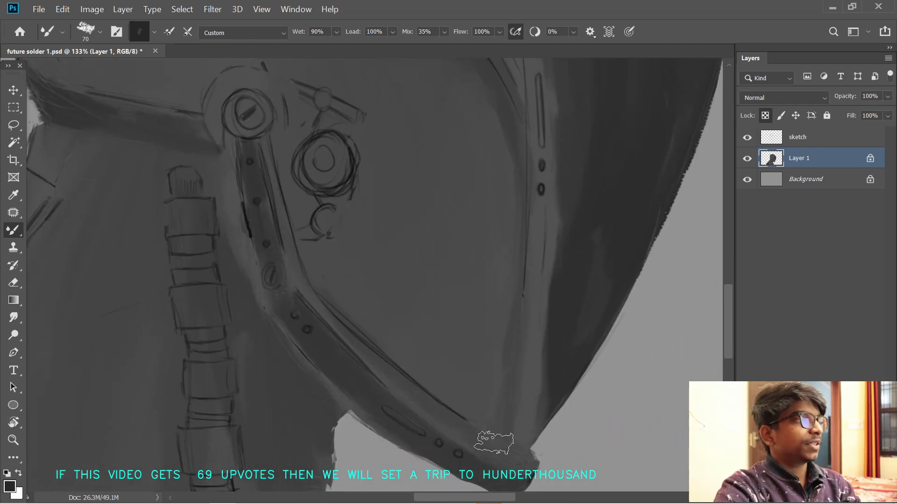
- Paint a dark band along the slotted strip bordering the visor with the 70 px brush
{"action": "mouse_move", "coordinate": [527, 291]}
{"action": "left_mouse_down"}
{"action": "mouse_move", "coordinate": [514, 393]}
{"action": "mouse_move", "coordinate": [508, 319]}
{"action": "left_mouse_up"}
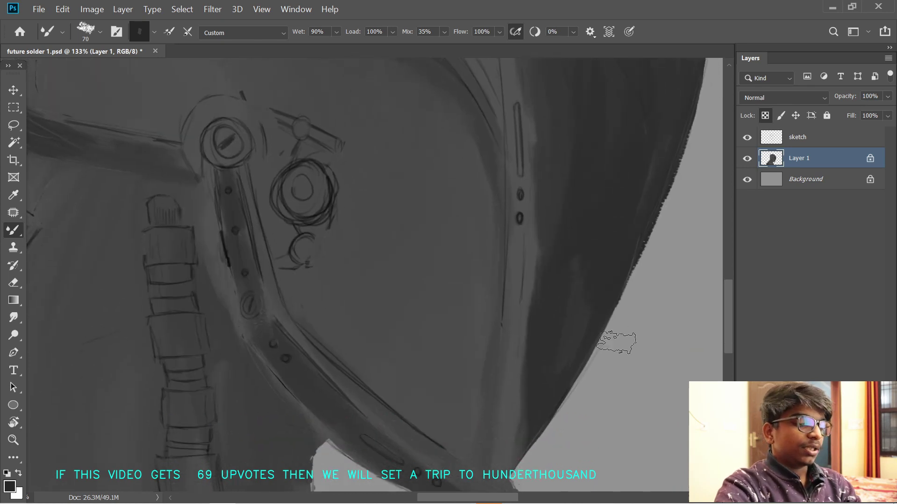
{"action": "left_click_drag", "start_coordinate": [616, 343], "coordinate": [536, 184]}
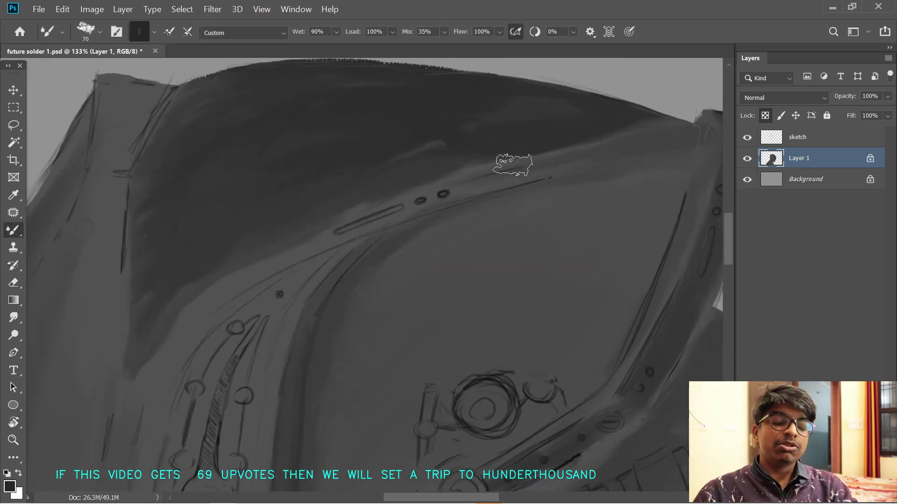
{"action": "left_click_drag", "start_coordinate": [393, 210], "coordinate": [549, 171]}
{"action": "left_click_drag", "start_coordinate": [318, 238], "coordinate": [469, 189]}
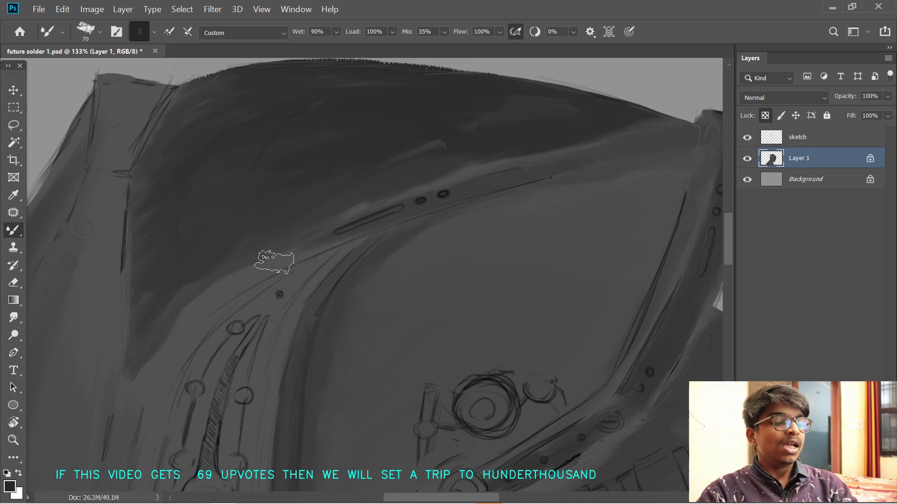
{"action": "mouse_move", "coordinate": [274, 262]}
{"action": "left_mouse_down"}
{"action": "mouse_move", "coordinate": [164, 362]}
{"action": "mouse_move", "coordinate": [286, 254]}
{"action": "mouse_move", "coordinate": [309, 254]}
{"action": "mouse_move", "coordinate": [388, 218]}
{"action": "left_mouse_up"}
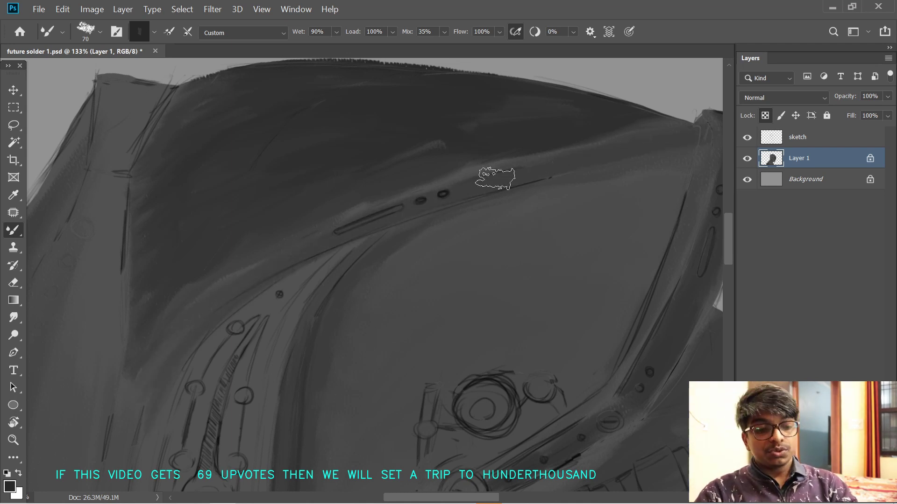
- Extend the dark band above the side detail panel back to the round ear disc
{"action": "left_click_drag", "start_coordinate": [237, 354], "coordinate": [414, 260]}
{"action": "left_click_drag", "start_coordinate": [367, 177], "coordinate": [518, 226]}
{"action": "left_click_drag", "start_coordinate": [260, 406], "coordinate": [296, 322]}
{"action": "left_click_drag", "start_coordinate": [329, 301], "coordinate": [368, 270]}
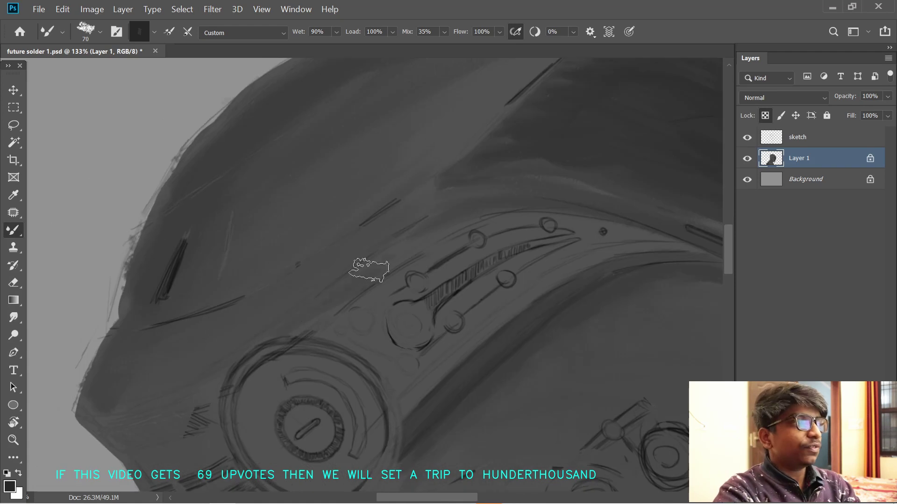
{"action": "left_click_drag", "start_coordinate": [327, 316], "coordinate": [418, 302]}
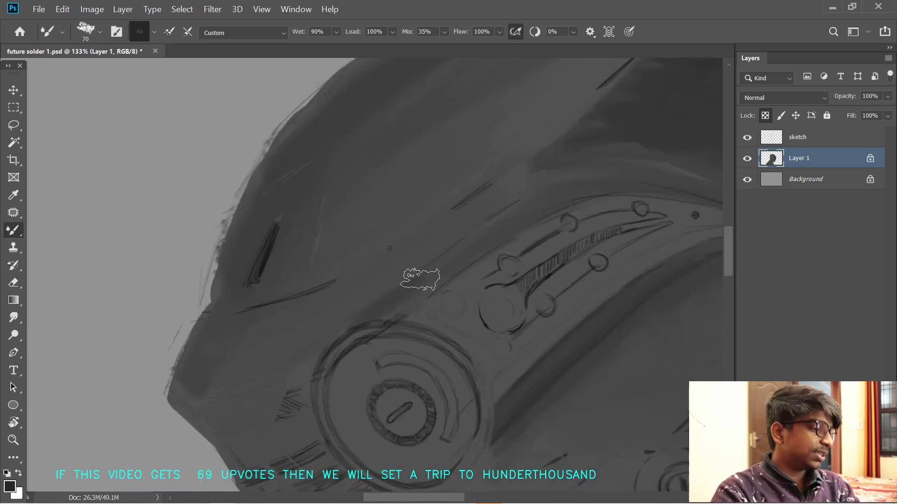
{"action": "mouse_move", "coordinate": [444, 274]}
{"action": "left_mouse_down"}
{"action": "mouse_move", "coordinate": [472, 230]}
{"action": "mouse_move", "coordinate": [367, 254]}
{"action": "mouse_move", "coordinate": [472, 216]}
{"action": "mouse_move", "coordinate": [552, 279]}
{"action": "mouse_move", "coordinate": [544, 324]}
{"action": "left_mouse_up"}
{"action": "key", "text": "r"}
{"action": "left_click_drag", "start_coordinate": [395, 342], "coordinate": [477, 246]}
{"action": "left_click", "coordinate": [800, 138]}
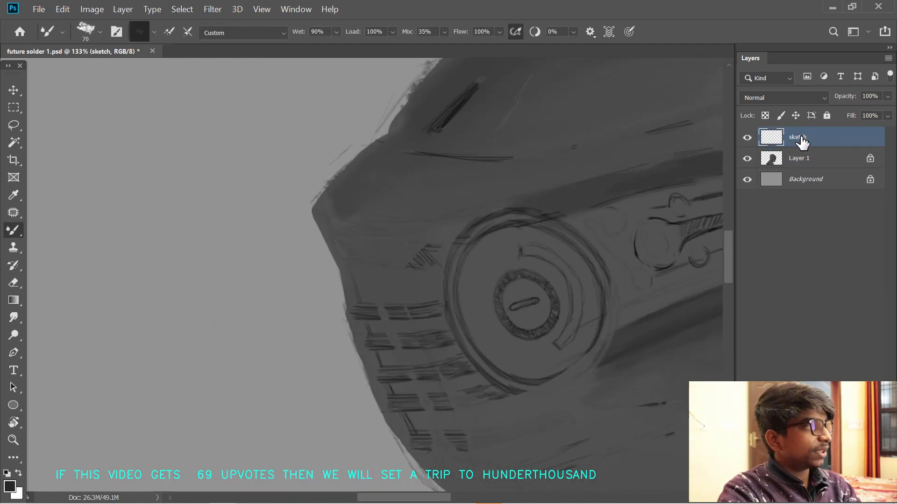
{"action": "key", "text": "ctrl+j"}
{"action": "key", "text": "ctrl+z"}
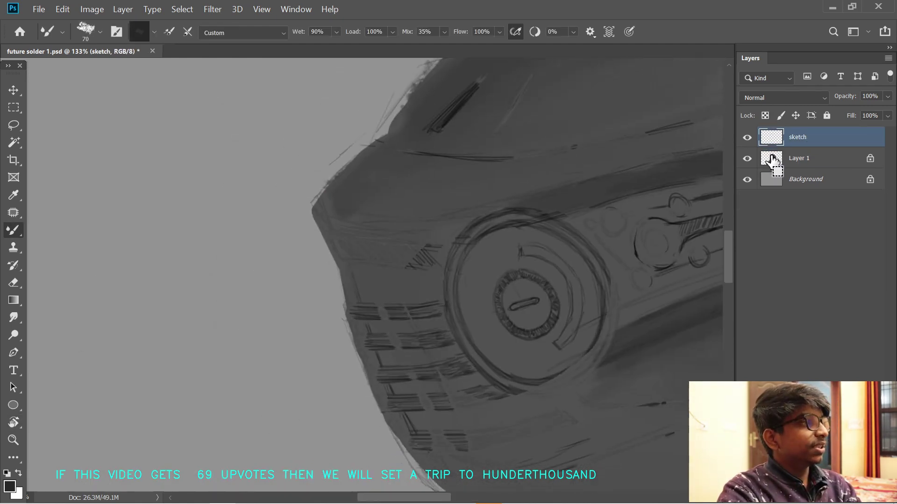
{"action": "left_click", "coordinate": [748, 137], "text": "alt"}
{"action": "left_click", "coordinate": [747, 137], "text": "alt"}
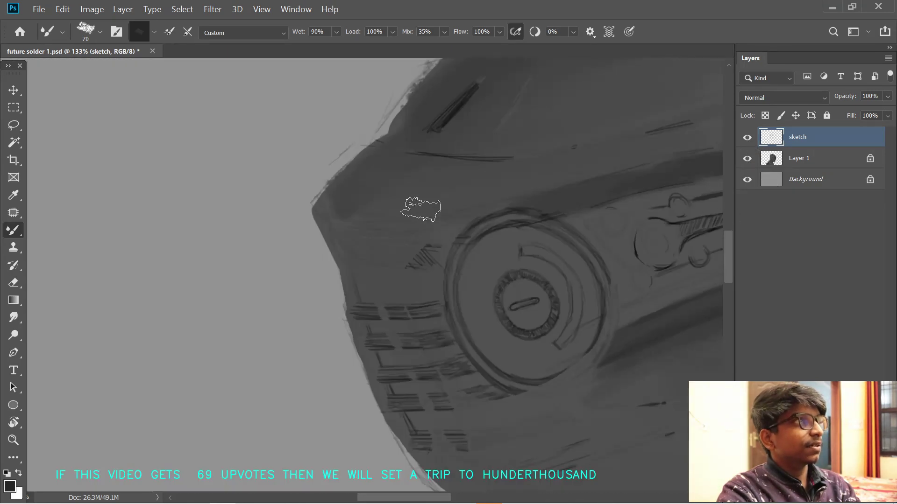
{"action": "left_click_drag", "start_coordinate": [469, 190], "coordinate": [388, 198]}
{"action": "left_click_drag", "start_coordinate": [522, 329], "coordinate": [475, 319]}
{"action": "left_click_drag", "start_coordinate": [517, 414], "coordinate": [457, 322]}
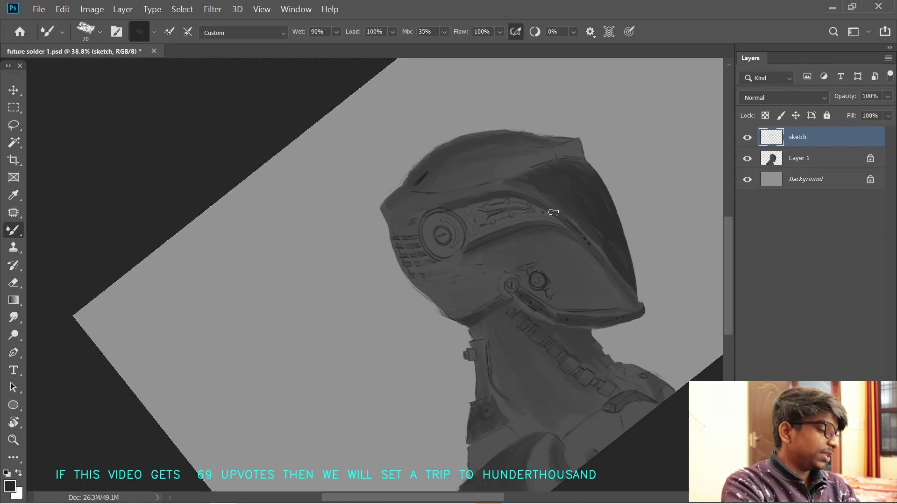
{"action": "left_click_drag", "start_coordinate": [409, 324], "coordinate": [455, 324]}
{"action": "left_click_drag", "start_coordinate": [421, 205], "coordinate": [511, 297]}
- Undo the stroke on the sketch layer and darken the vent lines behind the ear disc on Layer 1 with a 20 px brush
{"action": "key", "text": "bracketleft"}
{"action": "key", "text": "bracketleft"}
{"action": "key", "text": "bracketleft"}
{"action": "key", "text": "bracketleft"}
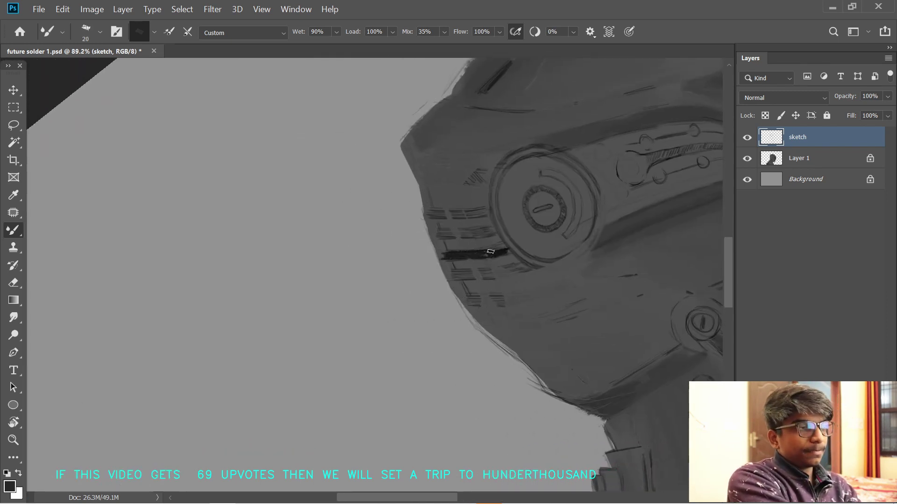
{"action": "key", "text": "ctrl+z"}
{"action": "key", "text": "alt+bracketleft"}
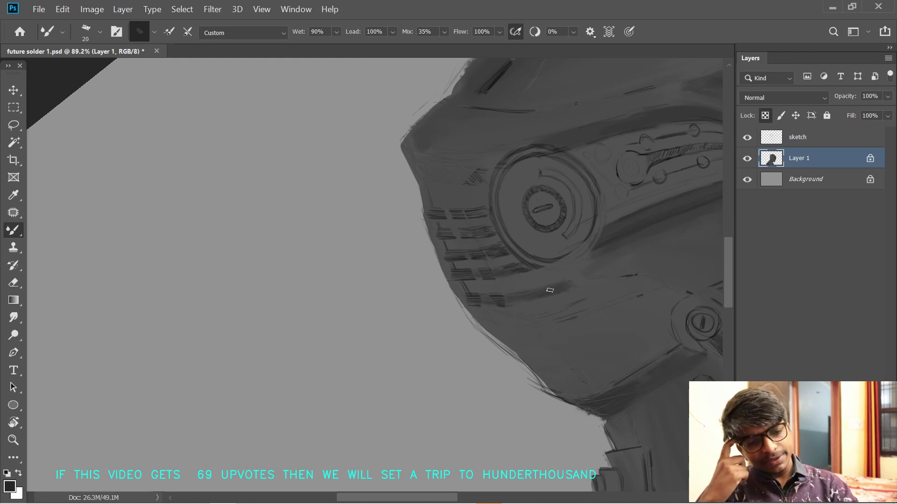
- Shade the helmet's lower rear area below the vent lines with a 175 px brush
{"action": "left_click_drag", "start_coordinate": [572, 280], "coordinate": [294, 290]}
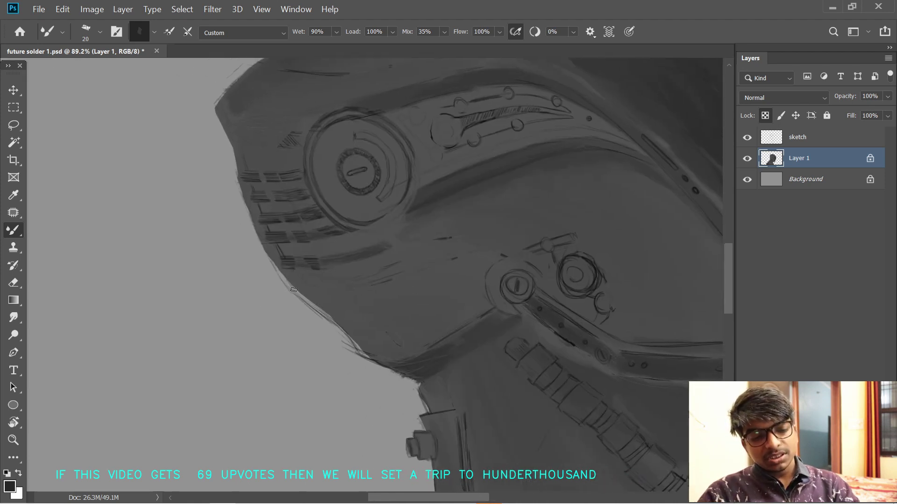
{"action": "key", "text": "]"}
{"action": "key", "text": "]"}
{"action": "key", "text": "]"}
{"action": "key", "text": "]"}
{"action": "key", "text": "]"}
{"action": "key", "text": "]"}
{"action": "key", "text": "]"}
{"action": "key", "text": "]"}
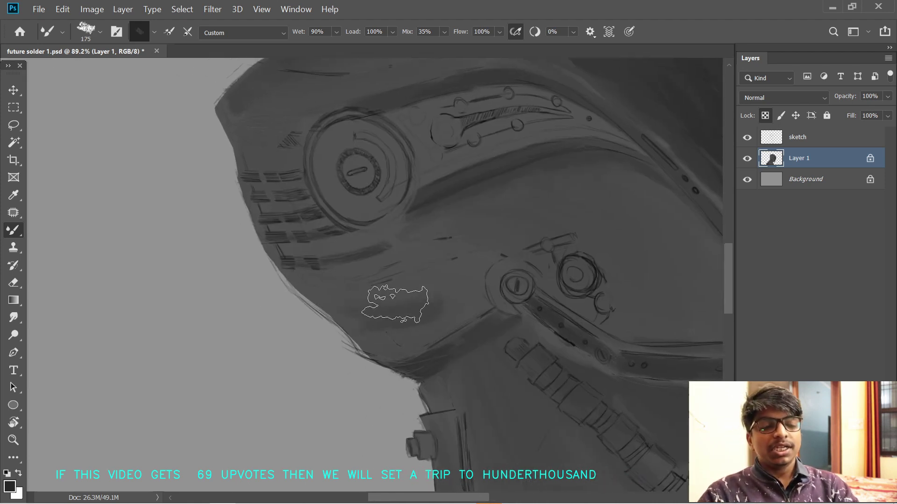
{"action": "mouse_move", "coordinate": [394, 304]}
{"action": "left_mouse_down"}
{"action": "mouse_move", "coordinate": [360, 323]}
{"action": "mouse_move", "coordinate": [486, 300]}
{"action": "mouse_move", "coordinate": [466, 283]}
{"action": "mouse_move", "coordinate": [527, 258]}
{"action": "mouse_move", "coordinate": [441, 304]}
{"action": "mouse_move", "coordinate": [343, 330]}
{"action": "left_mouse_up"}
- Fill the round ear disc on the helmet's side with a darker value using an 80 px brush
{"action": "key", "text": "["}
{"action": "key", "text": "["}
{"action": "key", "text": "["}
{"action": "key", "text": "["}
{"action": "key", "text": "["}
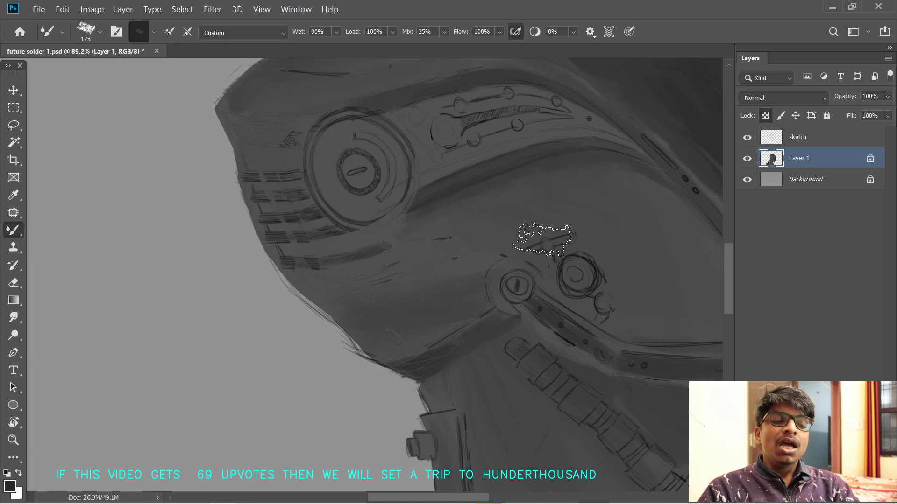
{"action": "key", "text": "r"}
{"action": "left_click_drag", "start_coordinate": [490, 266], "coordinate": [480, 323]}
{"action": "mouse_move", "coordinate": [495, 402]}
{"action": "left_mouse_down"}
{"action": "mouse_move", "coordinate": [432, 270]}
{"action": "mouse_move", "coordinate": [399, 257]}
{"action": "left_mouse_up"}
{"action": "left_click_drag", "start_coordinate": [449, 219], "coordinate": [545, 410]}
{"action": "left_click_drag", "start_coordinate": [516, 344], "coordinate": [442, 371]}
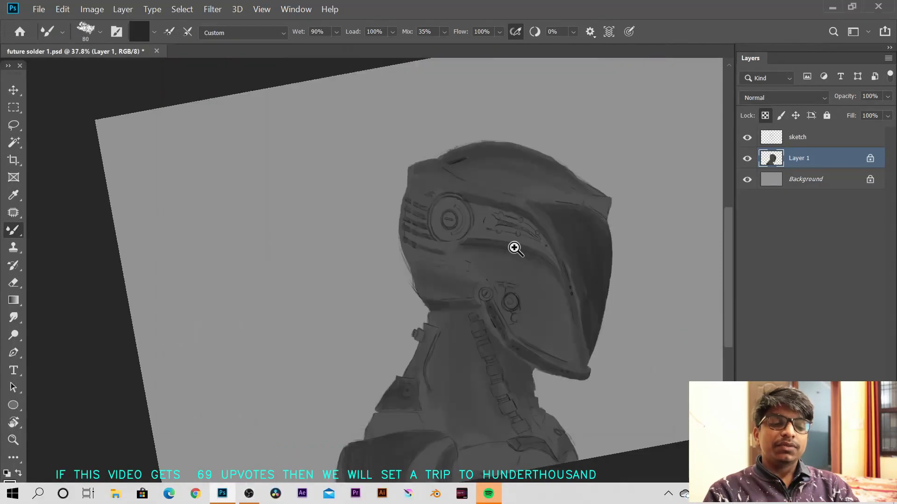
{"action": "left_click_drag", "start_coordinate": [451, 290], "coordinate": [477, 271]}
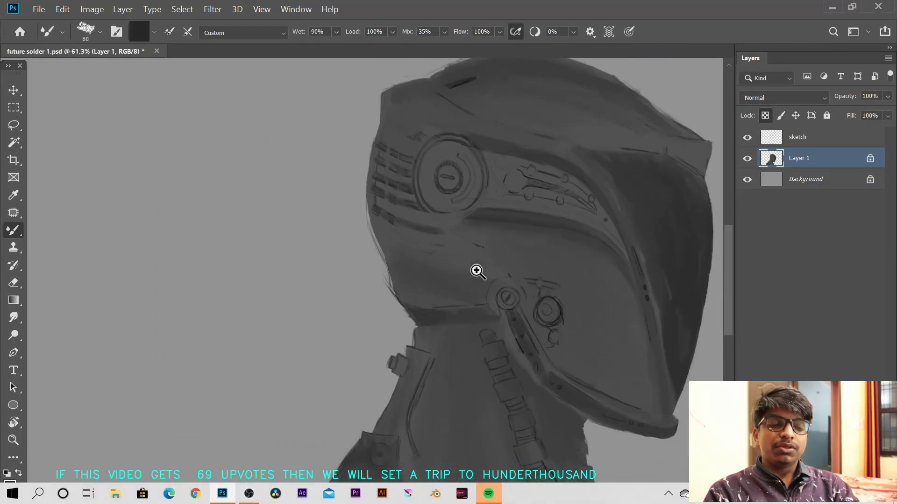
{"action": "mouse_move", "coordinate": [448, 176]}
{"action": "left_mouse_down"}
{"action": "mouse_move", "coordinate": [418, 246]}
{"action": "mouse_move", "coordinate": [424, 256]}
{"action": "mouse_move", "coordinate": [414, 246]}
{"action": "mouse_move", "coordinate": [406, 272]}
{"action": "mouse_move", "coordinate": [415, 280]}
{"action": "mouse_move", "coordinate": [444, 257]}
{"action": "left_mouse_up"}
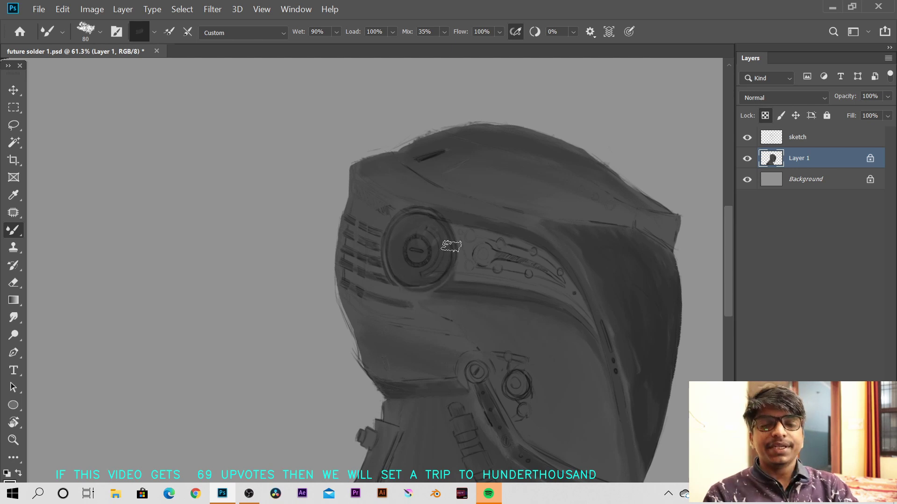
- Toggle Layer 1's visibility and briefly isolate the sketch layer to compare the painting with the line art
{"action": "left_click", "coordinate": [747, 159]}
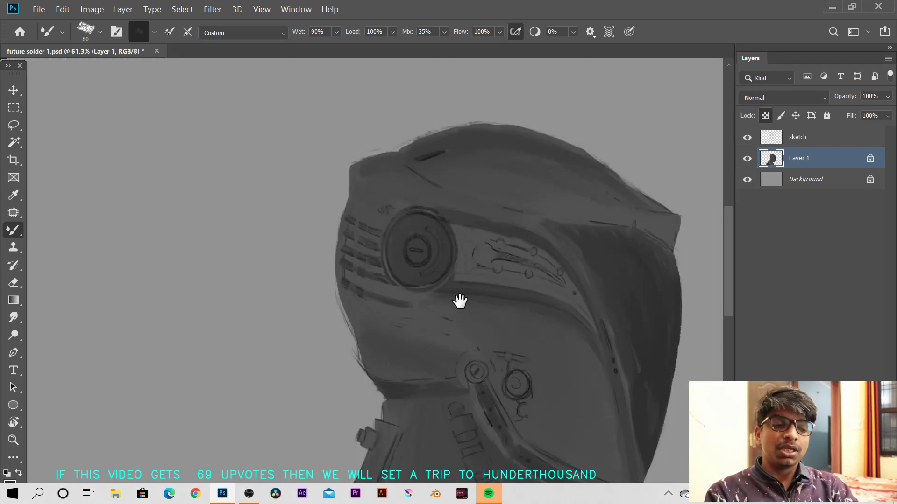
{"action": "mouse_move", "coordinate": [430, 323]}
{"action": "left_mouse_down"}
{"action": "mouse_move", "coordinate": [449, 252]}
{"action": "mouse_move", "coordinate": [468, 298]}
{"action": "left_mouse_up"}
{"action": "left_click", "coordinate": [746, 139], "text": "alt"}
{"action": "left_click", "coordinate": [747, 140], "text": "alt"}
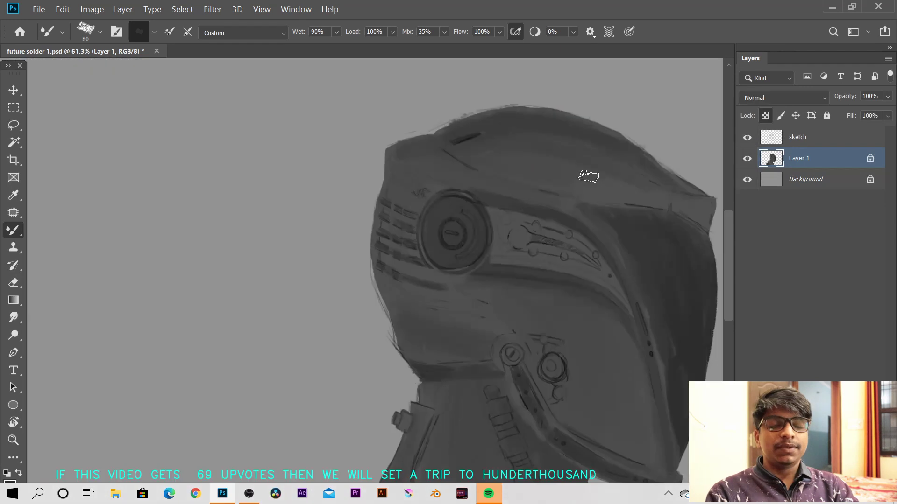
- Darken the helmet's rear edge just above and beside the upper vent lines with a 25 px brush
{"action": "left_click_drag", "start_coordinate": [397, 215], "coordinate": [405, 243]}
{"action": "left_click_drag", "start_coordinate": [358, 282], "coordinate": [420, 278]}
{"action": "key", "text": "bracketleft"}
{"action": "key", "text": "bracketleft"}
{"action": "key", "text": "bracketleft"}
{"action": "key", "text": "bracketleft"}
{"action": "key", "text": "bracketleft"}
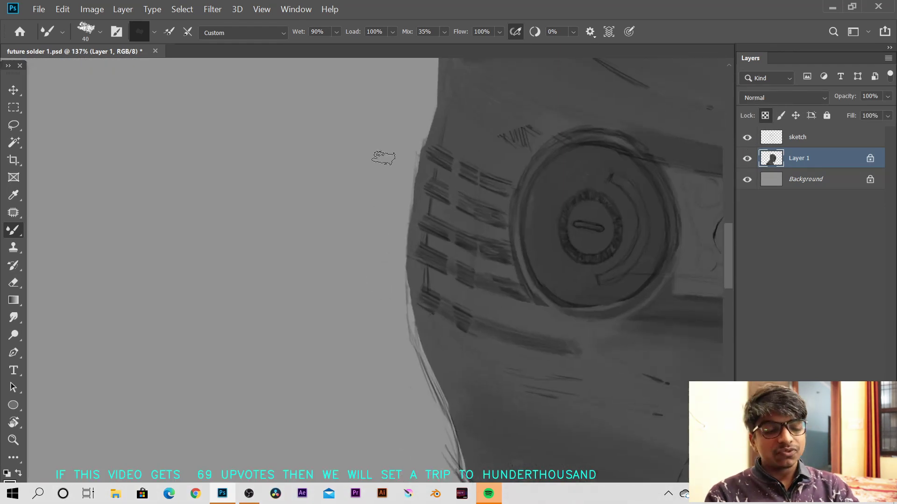
{"action": "left_click", "coordinate": [100, 31]}
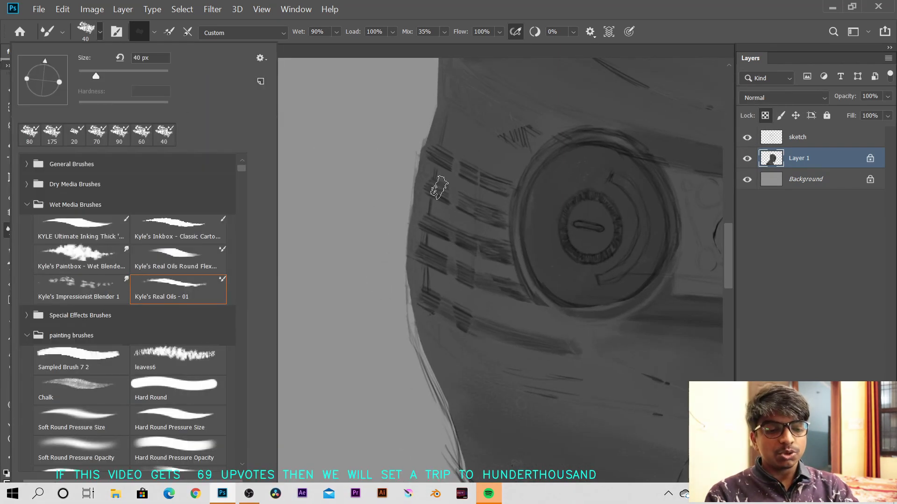
{"action": "left_click", "coordinate": [424, 183]}
{"action": "left_click_drag", "start_coordinate": [431, 176], "coordinate": [418, 205]}
{"action": "key", "text": "bracketleft"}
{"action": "key", "text": "bracketleft"}
{"action": "key", "text": "bracketleft"}
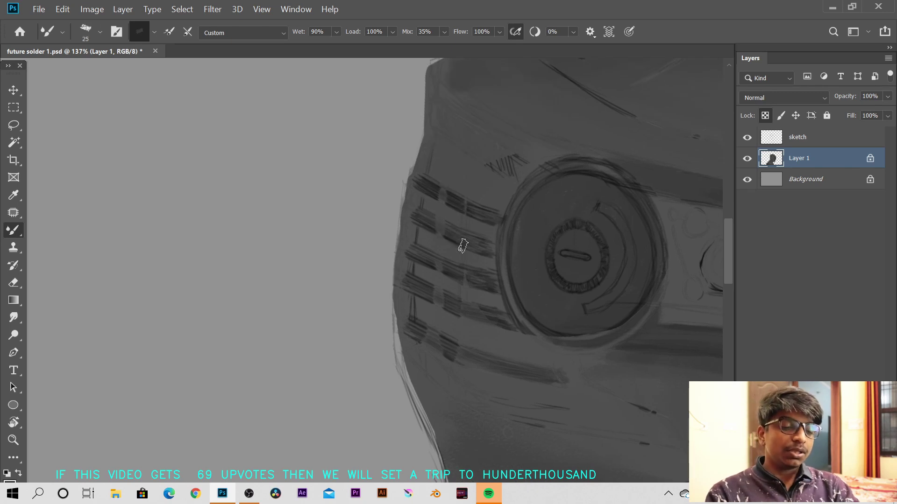
{"action": "left_click_drag", "start_coordinate": [440, 118], "coordinate": [434, 169]}
- Extend the dark shading down the helmet's rear edge alongside the vent lines with a 45 px brush
{"action": "key", "text": "bracketright"}
{"action": "key", "text": "bracketright"}
{"action": "key", "text": "bracketright"}
{"action": "key", "text": "bracketright"}
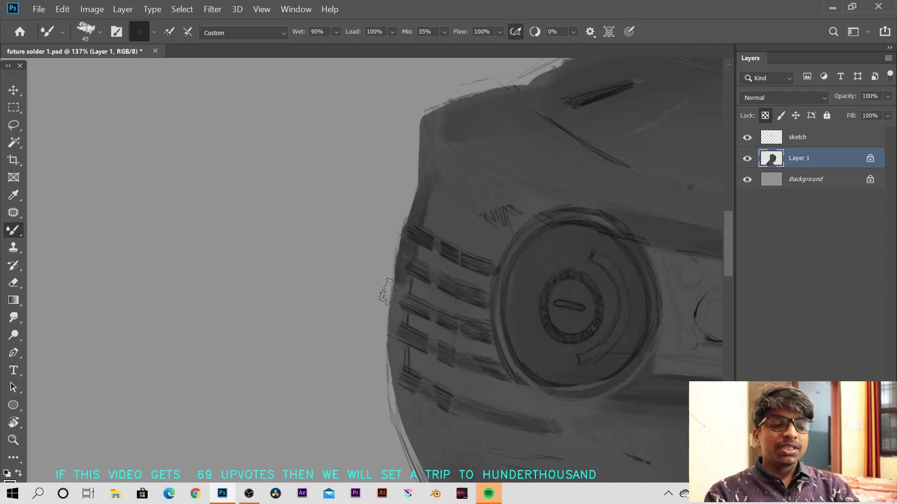
{"action": "scroll", "coordinate": [412, 257], "scroll_direction": "down", "scroll_amount": 3}
{"action": "left_click_drag", "start_coordinate": [421, 304], "coordinate": [418, 355]}
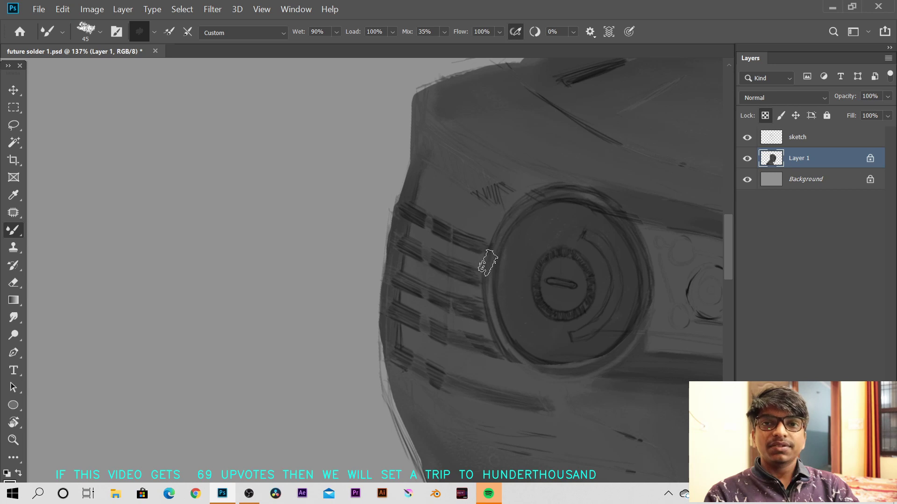
{"action": "left_click_drag", "start_coordinate": [463, 398], "coordinate": [461, 322]}
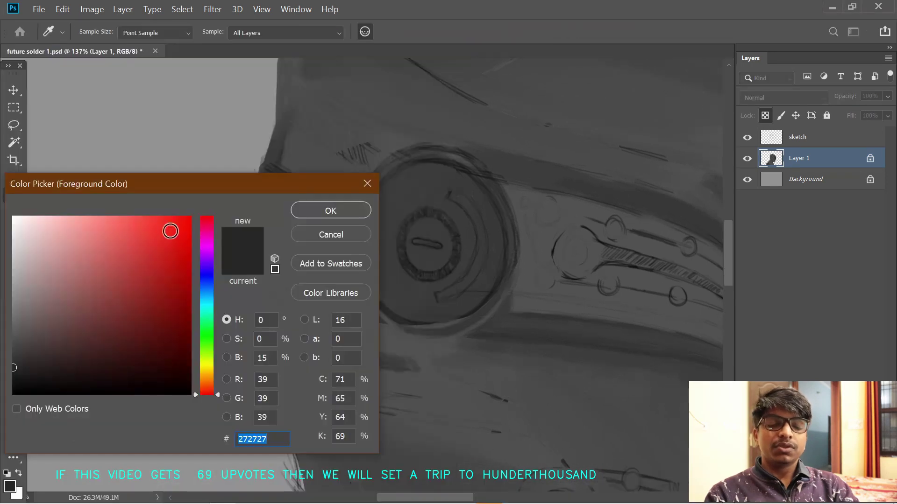
- Choose a dark teal-blue foreground color and fill the vent panel between the helmet's rear edge and the ear disc with a 45 px brush
{"action": "left_click", "coordinate": [181, 324]}
{"action": "left_click", "coordinate": [184, 306]}
{"action": "left_click", "coordinate": [350, 211]}
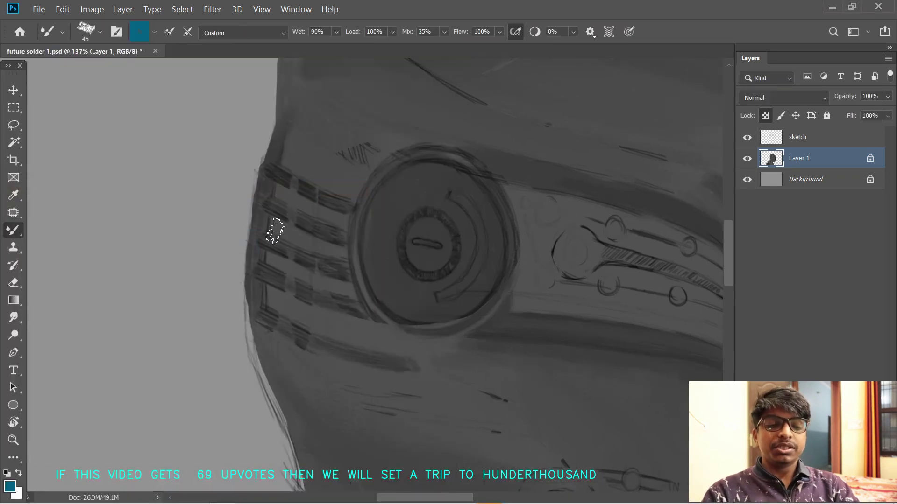
{"action": "mouse_move", "coordinate": [341, 257]}
{"action": "left_mouse_down"}
{"action": "mouse_move", "coordinate": [344, 316]}
{"action": "mouse_move", "coordinate": [364, 332]}
{"action": "left_mouse_up"}
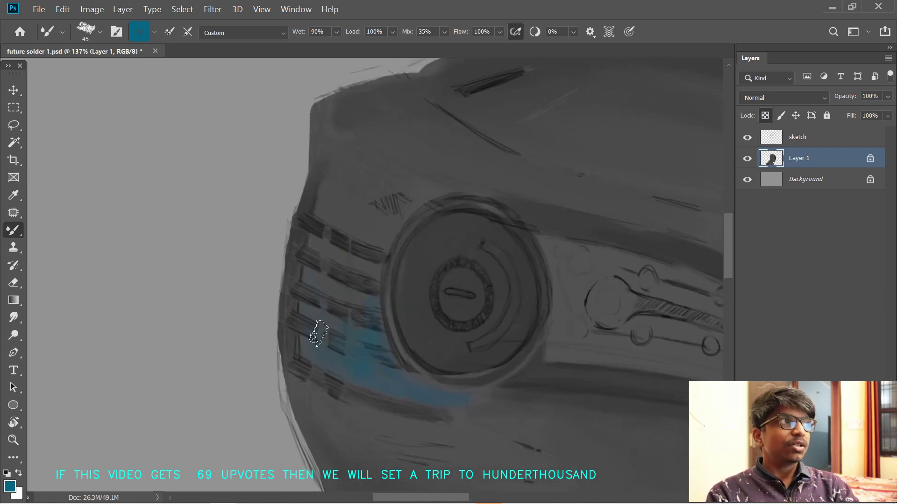
{"action": "mouse_move", "coordinate": [318, 333]}
{"action": "left_mouse_down"}
{"action": "mouse_move", "coordinate": [343, 316]}
{"action": "mouse_move", "coordinate": [341, 253]}
{"action": "mouse_move", "coordinate": [308, 227]}
{"action": "mouse_move", "coordinate": [336, 287]}
{"action": "mouse_move", "coordinate": [318, 280]}
{"action": "mouse_move", "coordinate": [329, 220]}
{"action": "mouse_move", "coordinate": [353, 215]}
{"action": "left_mouse_up"}
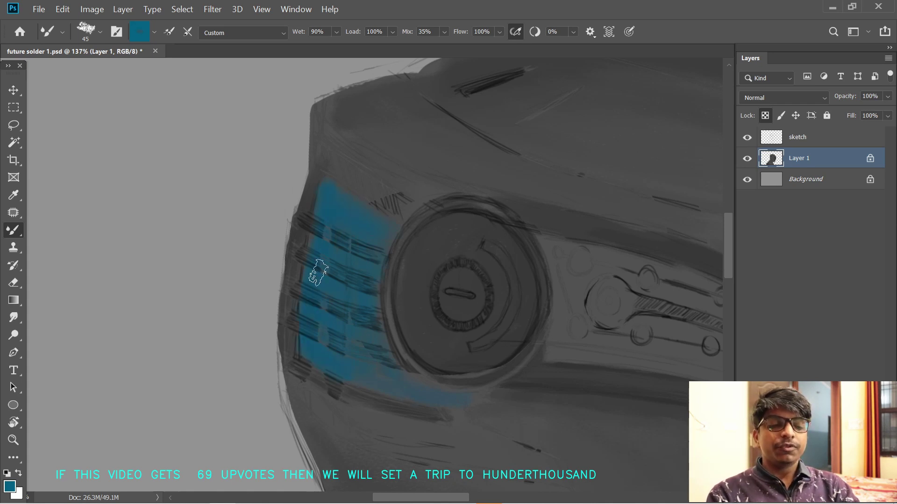
- Refine the teal panel's lower tip beneath the ear disc with a smaller brush and hide the sketch layer
{"action": "key", "text": "bracketleft"}
{"action": "key", "text": "bracketleft"}
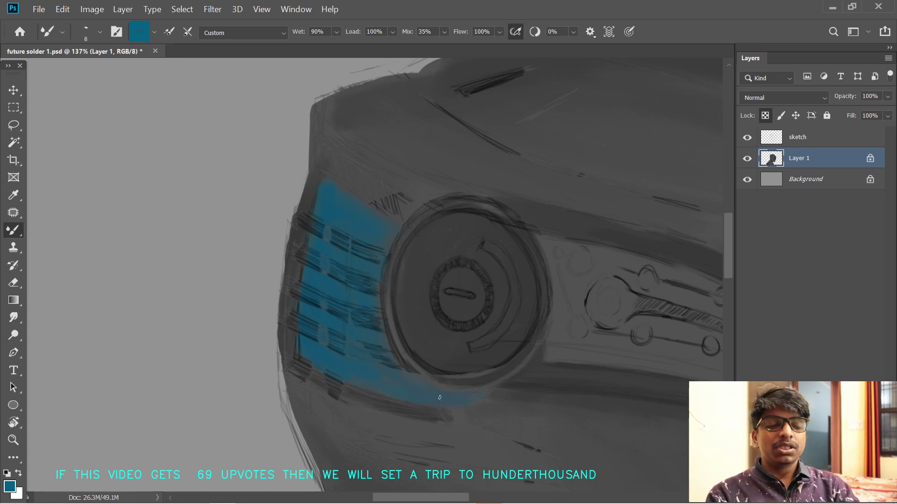
{"action": "left_click", "coordinate": [749, 137]}
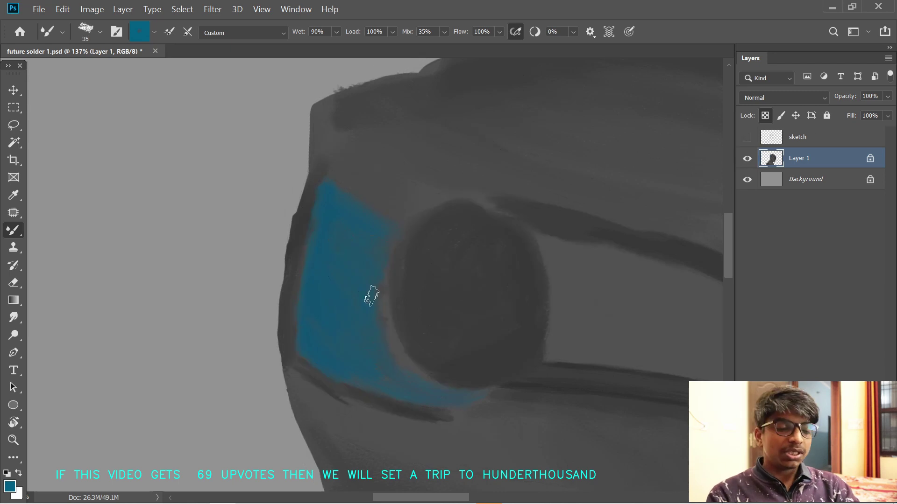
- Enlarge the mixer brush to 50, show the sketch layer over the painting, and keep Layer 1 active for painting
{"action": "key", "text": "bracketright"}
{"action": "key", "text": "bracketright"}
{"action": "key", "text": "bracketright"}
{"action": "left_click", "coordinate": [747, 137]}
{"action": "left_click", "coordinate": [764, 140]}
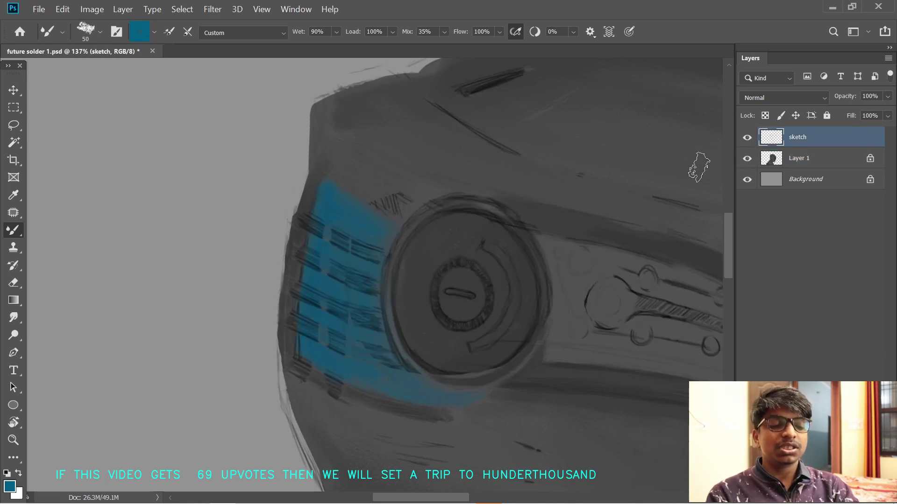
{"action": "key", "text": "alt+bracketleft"}
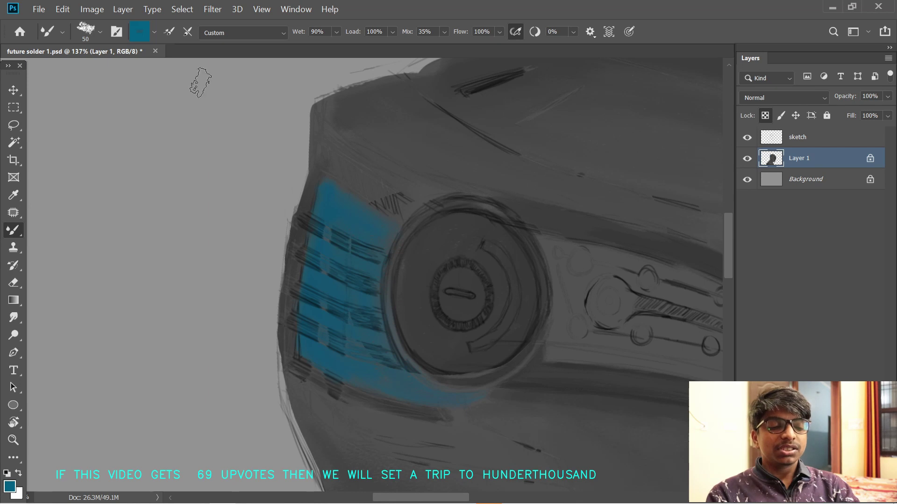
- Replace the blue paint colour with a very dark gray from the recently used swatches
{"action": "left_click", "coordinate": [139, 32]}
{"action": "left_click", "coordinate": [15, 345]}
{"action": "left_click", "coordinate": [354, 216]}
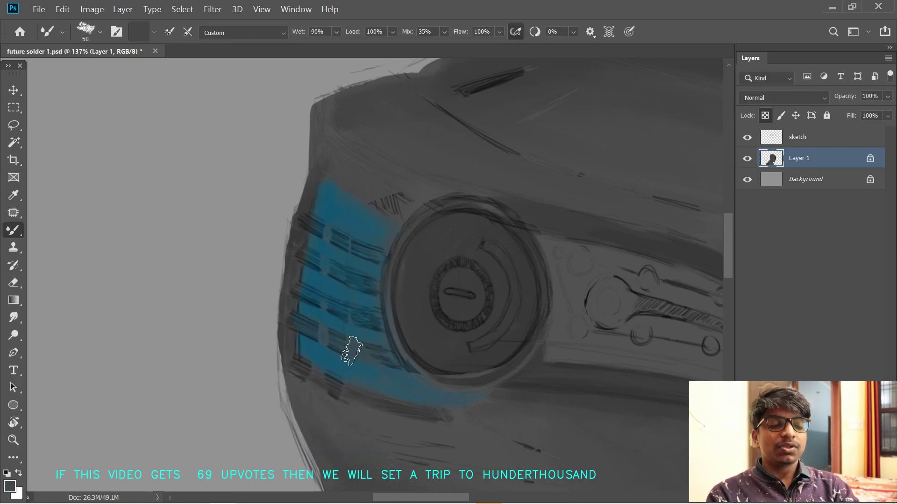
{"action": "left_click", "coordinate": [296, 10]}
{"action": "left_click", "coordinate": [204, 440]}
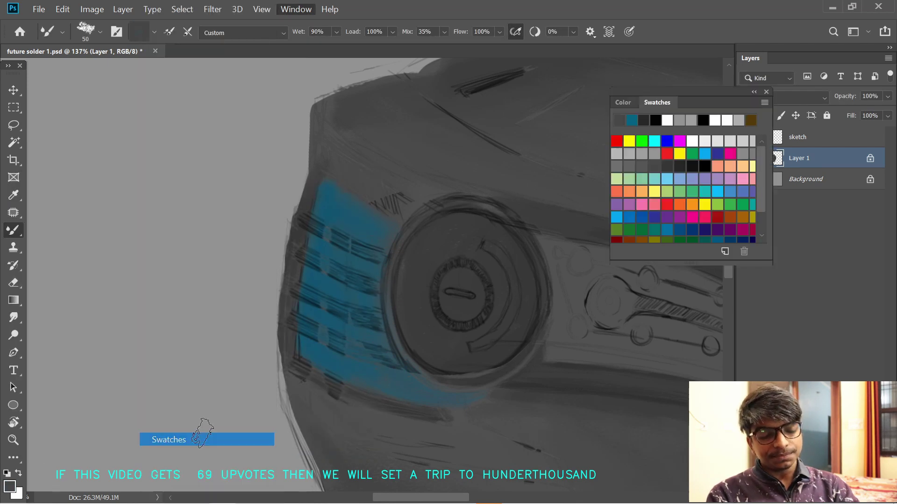
{"action": "left_click", "coordinate": [645, 120]}
{"action": "left_click", "coordinate": [765, 92]}
- Compare the helmet with the sketch, and paint dark gray over the lower tail of the blue panel beneath the ear disc
{"action": "scroll", "coordinate": [362, 299], "scroll_direction": "down", "scroll_amount": 5}
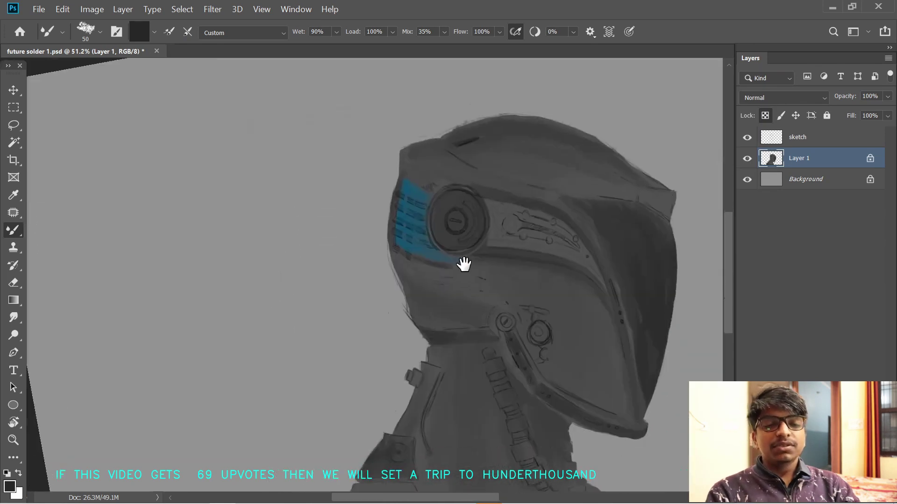
{"action": "left_click_drag", "start_coordinate": [463, 264], "coordinate": [477, 296]}
{"action": "left_click_drag", "start_coordinate": [446, 245], "coordinate": [472, 245]}
{"action": "left_click", "coordinate": [747, 137], "text": "alt"}
{"action": "left_click", "coordinate": [747, 138], "text": "alt"}
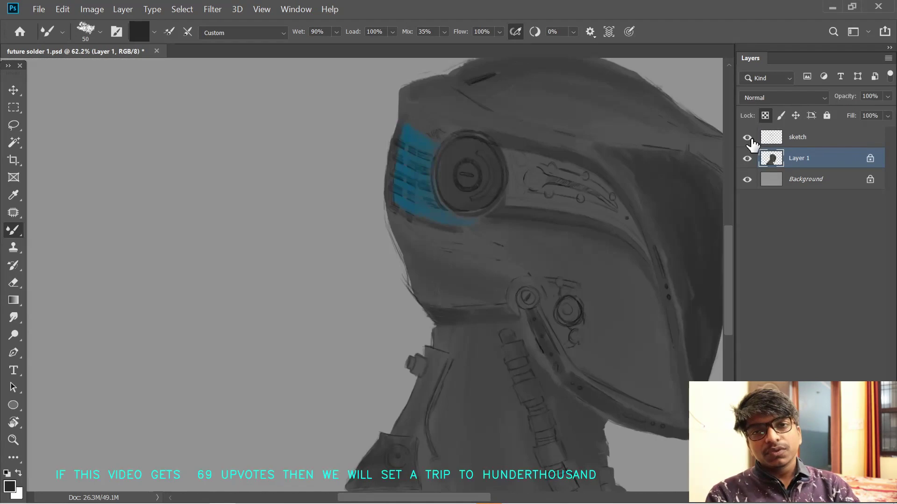
{"action": "scroll", "coordinate": [536, 174], "scroll_direction": "up", "scroll_amount": 5}
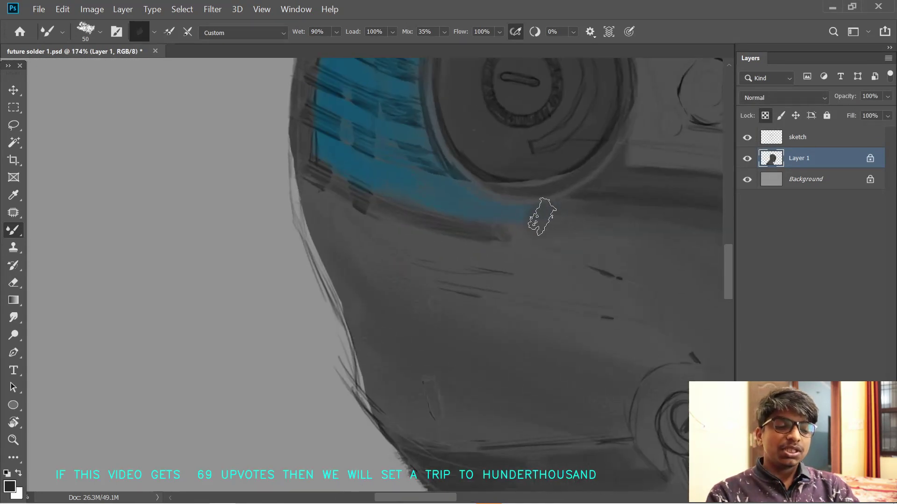
{"action": "mouse_move", "coordinate": [542, 217]}
{"action": "left_mouse_down"}
{"action": "mouse_move", "coordinate": [522, 211]}
{"action": "mouse_move", "coordinate": [526, 220]}
{"action": "mouse_move", "coordinate": [560, 208]}
{"action": "mouse_move", "coordinate": [490, 213]}
{"action": "left_mouse_up"}
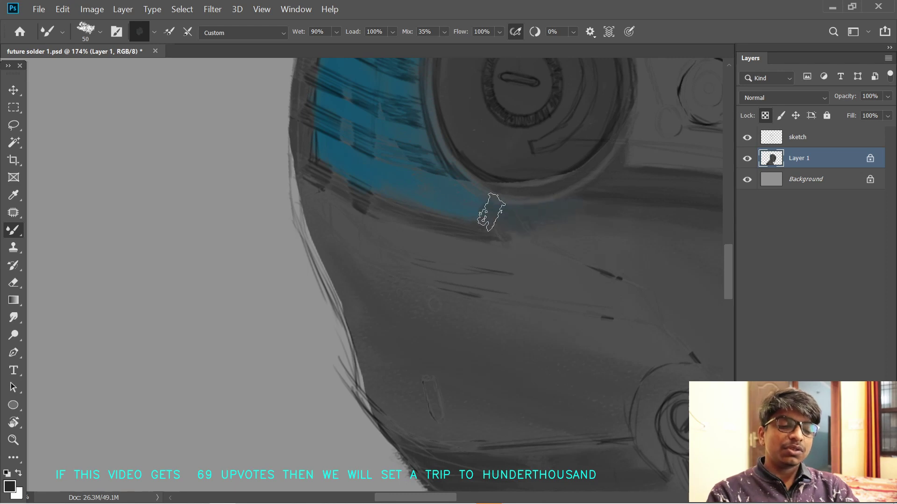
- Reset the paint colour to black and shade the seam below the ear disc, checking it against the isolated sketch
{"action": "mouse_move", "coordinate": [595, 209]}
{"action": "left_mouse_down"}
{"action": "mouse_move", "coordinate": [397, 288]}
{"action": "mouse_move", "coordinate": [387, 307]}
{"action": "mouse_move", "coordinate": [416, 341]}
{"action": "mouse_move", "coordinate": [386, 289]}
{"action": "mouse_move", "coordinate": [403, 290]}
{"action": "mouse_move", "coordinate": [396, 301]}
{"action": "mouse_move", "coordinate": [433, 277]}
{"action": "mouse_move", "coordinate": [384, 293]}
{"action": "mouse_move", "coordinate": [441, 268]}
{"action": "mouse_move", "coordinate": [360, 276]}
{"action": "mouse_move", "coordinate": [362, 294]}
{"action": "mouse_move", "coordinate": [310, 326]}
{"action": "mouse_move", "coordinate": [356, 308]}
{"action": "mouse_move", "coordinate": [362, 284]}
{"action": "mouse_move", "coordinate": [386, 303]}
{"action": "mouse_move", "coordinate": [464, 264]}
{"action": "left_mouse_up"}
{"action": "left_click", "coordinate": [413, 282], "text": "alt"}
{"action": "key", "text": "d"}
{"action": "left_click", "coordinate": [746, 138], "text": "alt"}
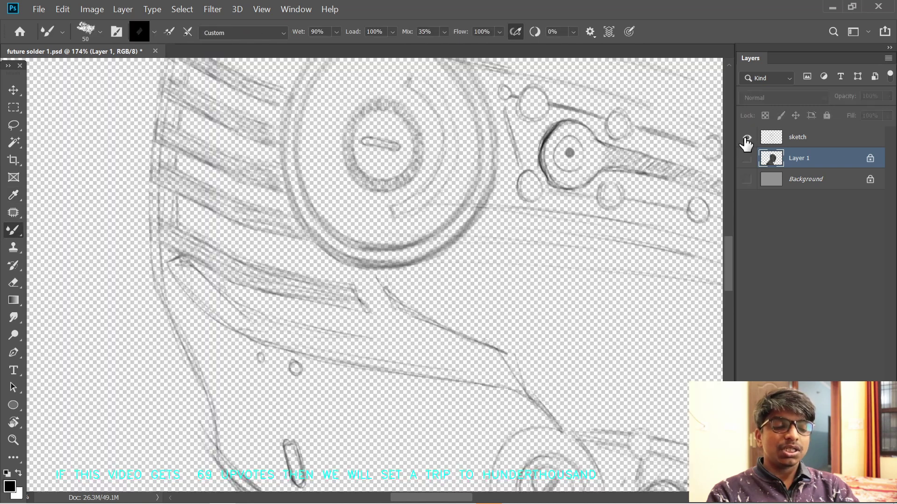
{"action": "left_click", "coordinate": [746, 138], "text": "alt"}
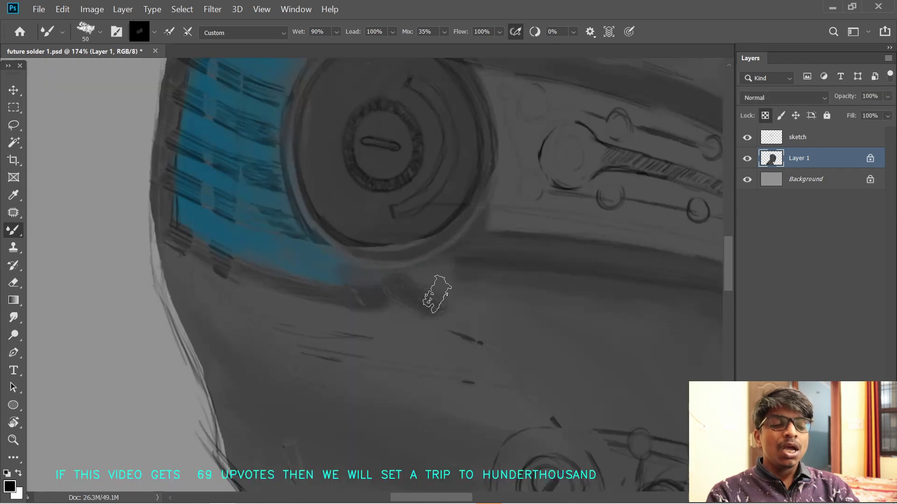
{"action": "key", "text": "ctrl+0"}
{"action": "scroll", "coordinate": [418, 276], "scroll_direction": "up", "scroll_amount": 3}
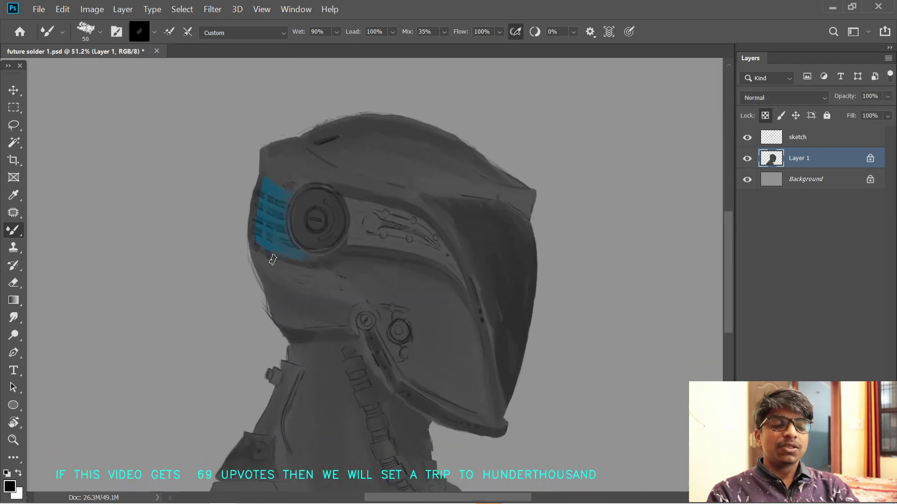
{"action": "left_click_drag", "start_coordinate": [282, 262], "coordinate": [348, 303]}
{"action": "key", "text": "super"}
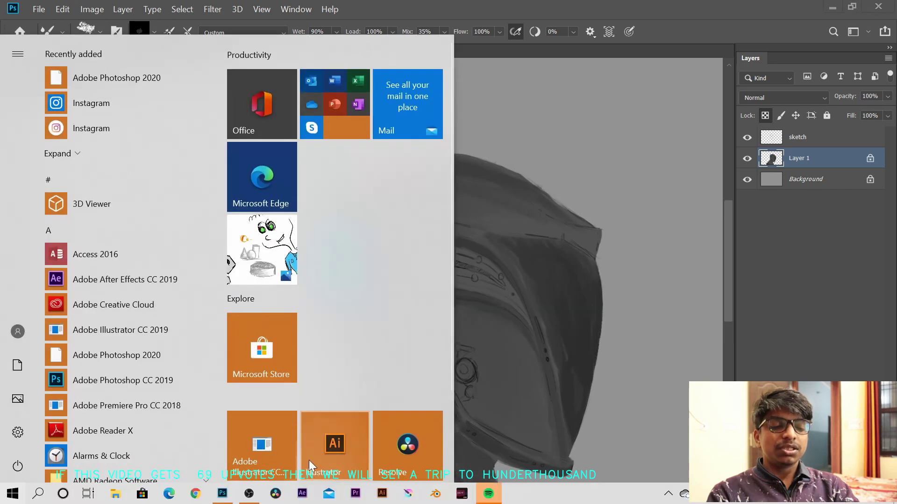
{"action": "left_click", "coordinate": [249, 495]}
{"action": "left_click", "coordinate": [607, 258]}
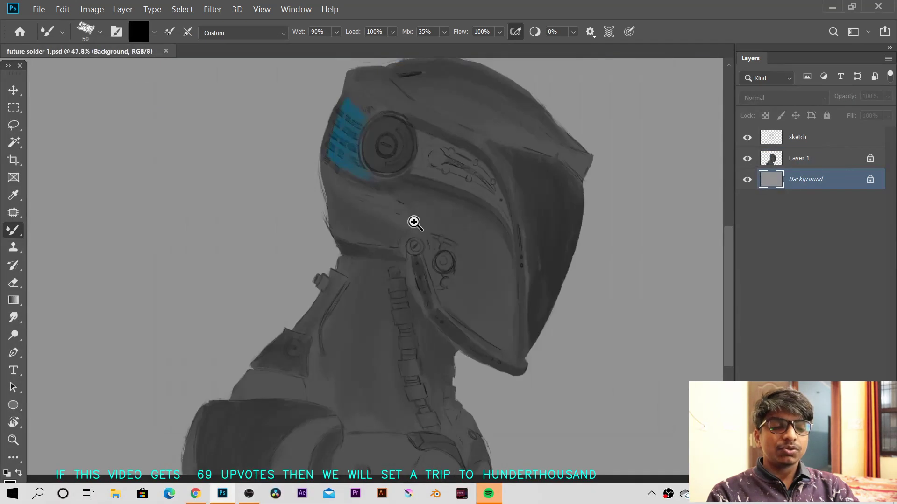
- On Layer 1, lasso a thin strip along the collar's upper edge, fill it with dark brush strokes, and deselect it
{"action": "left_click_drag", "start_coordinate": [412, 223], "coordinate": [379, 189]}
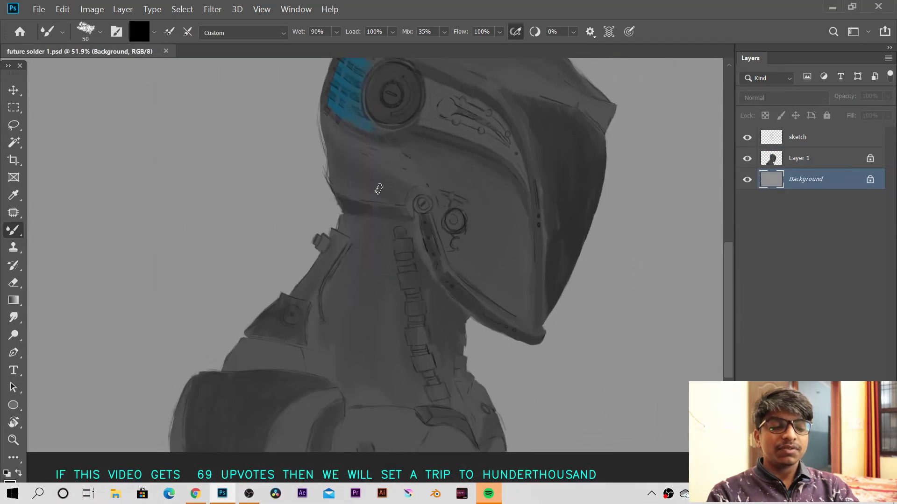
{"action": "left_click", "coordinate": [799, 160]}
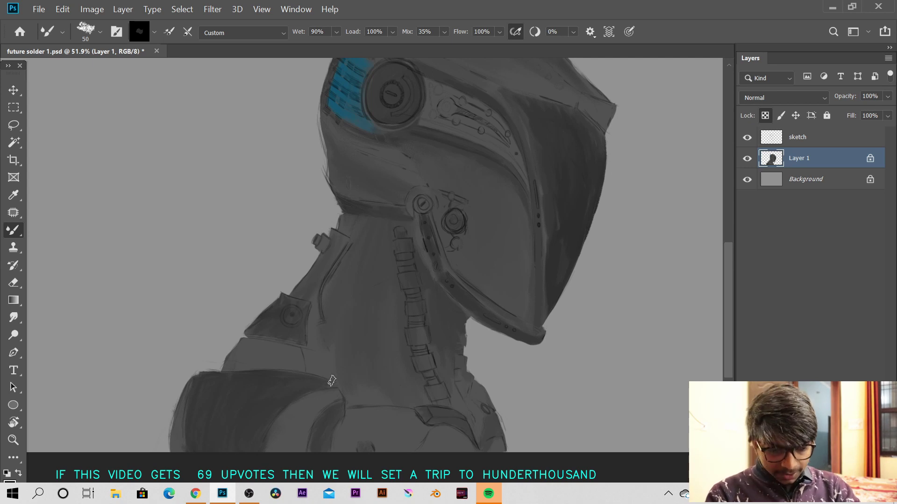
{"action": "scroll", "coordinate": [358, 413], "scroll_direction": "up", "scroll_amount": 3}
{"action": "key", "text": "m"}
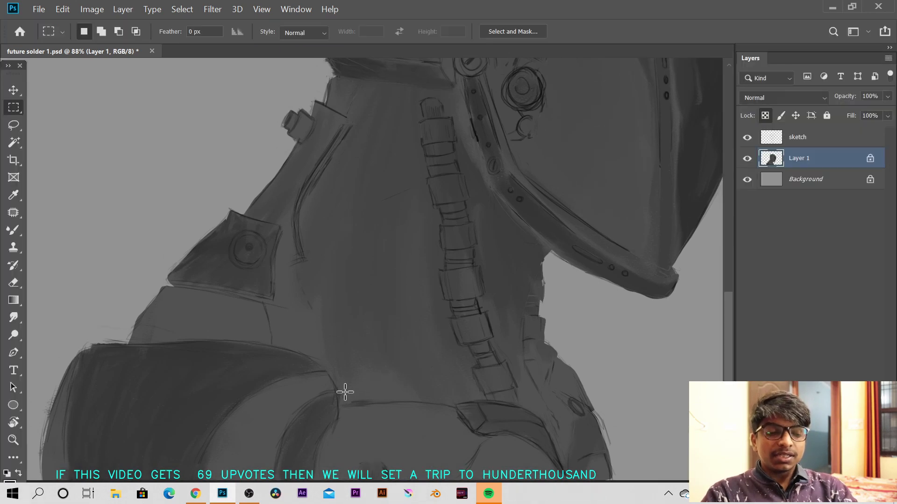
{"action": "left_click", "coordinate": [13, 125]}
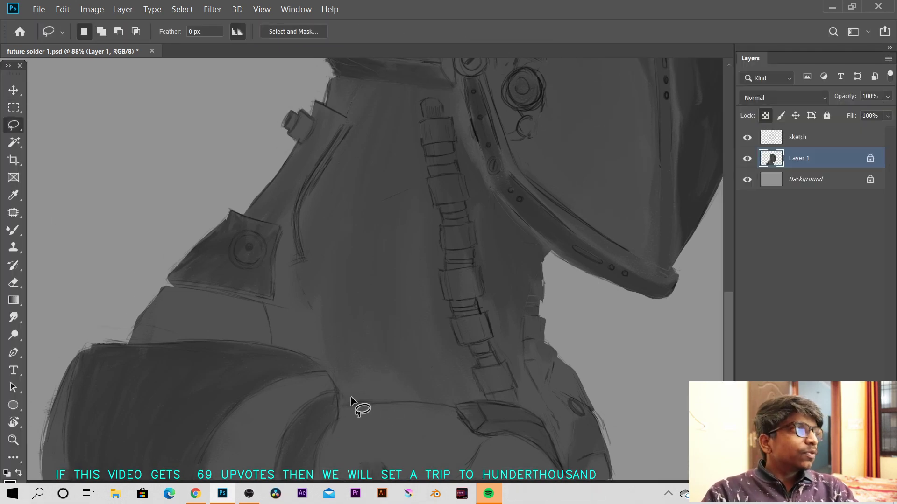
{"action": "left_click_drag", "start_coordinate": [340, 398], "coordinate": [421, 401]}
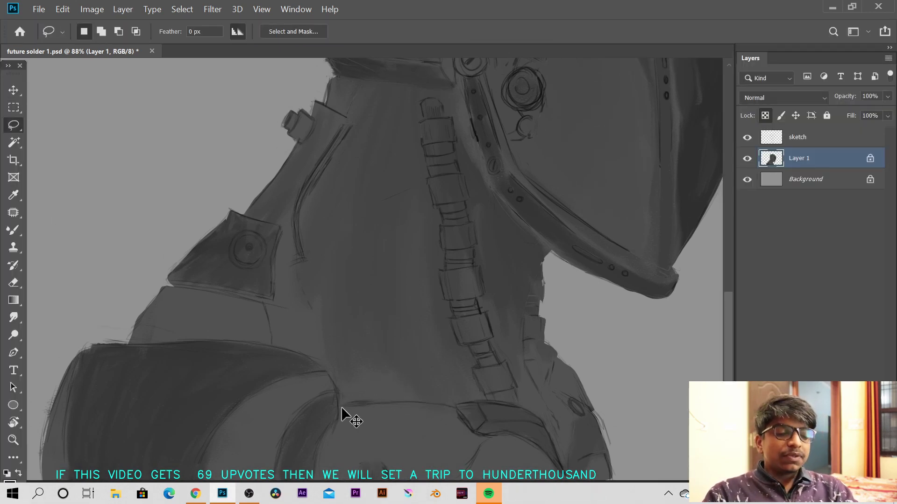
{"action": "scroll", "coordinate": [341, 406], "scroll_direction": "down", "scroll_amount": 3}
{"action": "left_click_drag", "start_coordinate": [416, 296], "coordinate": [435, 304]}
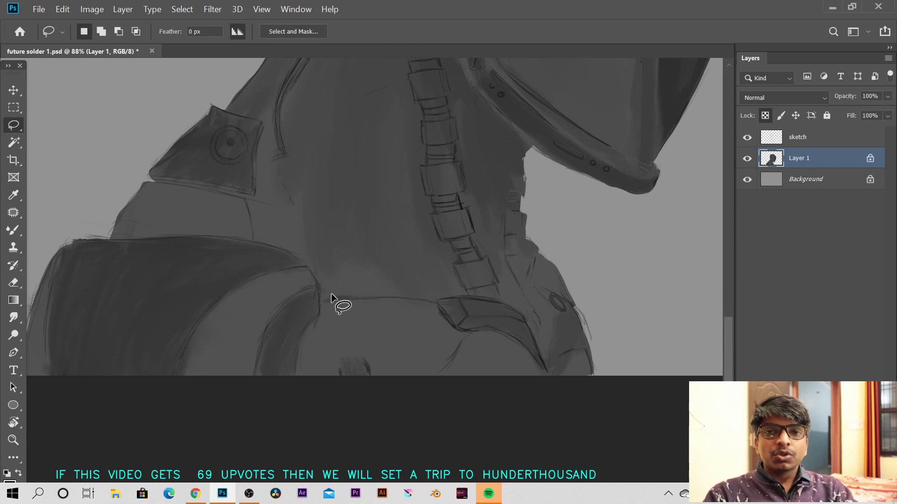
{"action": "left_click_drag", "start_coordinate": [332, 295], "coordinate": [417, 298]}
{"action": "key", "text": "b"}
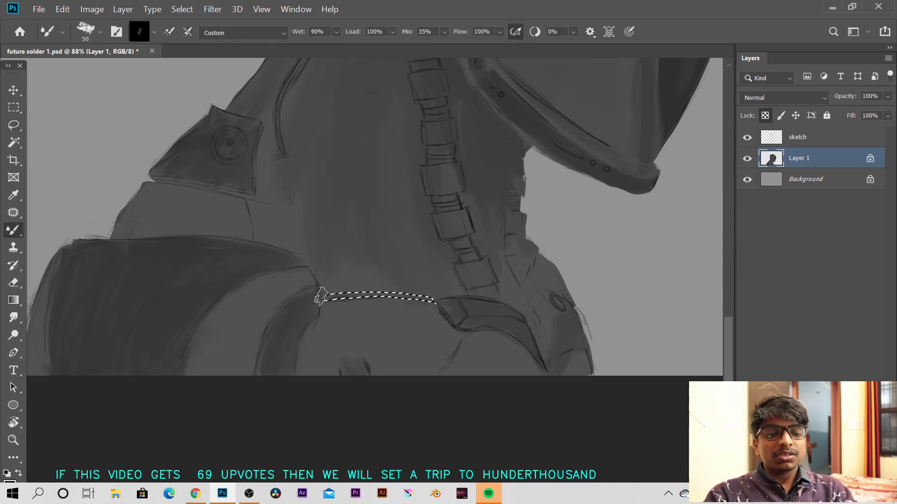
{"action": "left_click_drag", "start_coordinate": [321, 296], "coordinate": [406, 292]}
{"action": "key", "text": "ctrl+d"}
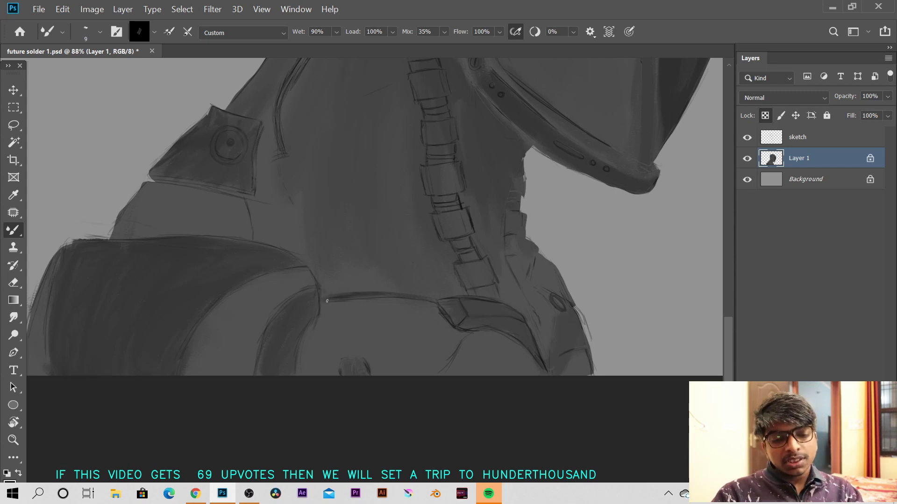
{"action": "mouse_move", "coordinate": [323, 293]}
{"action": "left_mouse_down"}
{"action": "mouse_move", "coordinate": [333, 283]}
{"action": "mouse_move", "coordinate": [422, 280]}
{"action": "left_mouse_up"}
{"action": "key", "text": "ctrl+z"}
{"action": "key", "text": "ctrl+z"}
- Paint two dark horizontal lines just above the collar edge and a diagonal seam running down the neck from the segmented cable
{"action": "left_click_drag", "start_coordinate": [342, 282], "coordinate": [431, 280]}
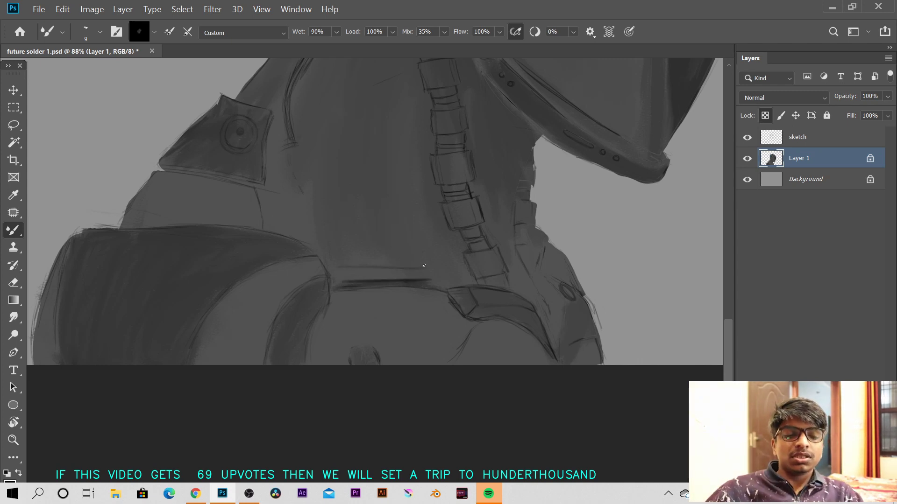
{"action": "left_click_drag", "start_coordinate": [424, 265], "coordinate": [441, 282]}
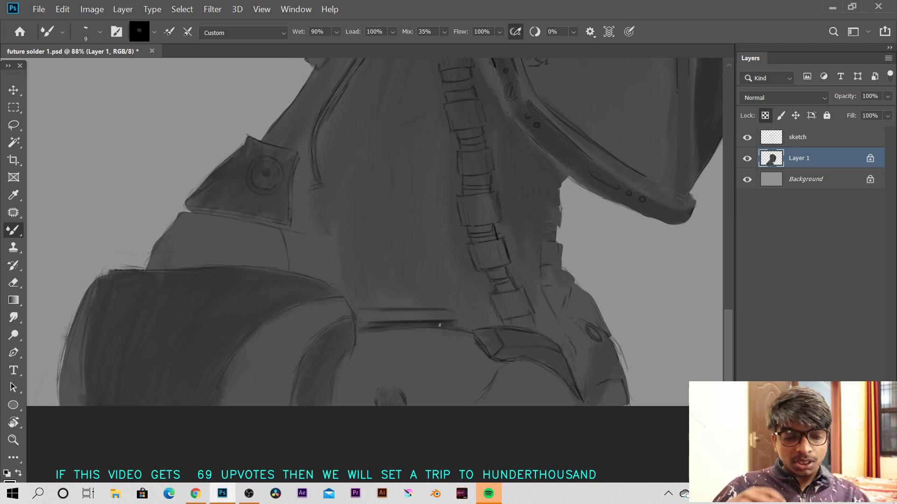
{"action": "scroll", "coordinate": [349, 255], "scroll_direction": "up", "scroll_amount": 3}
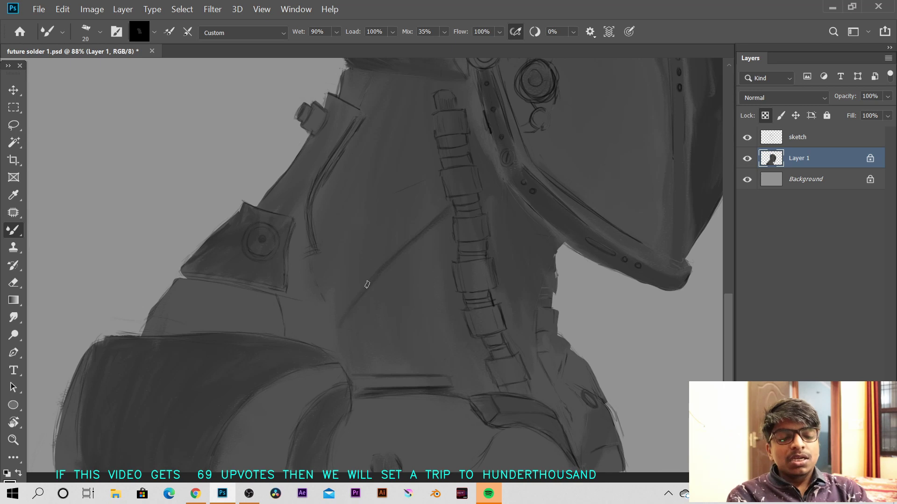
- Darken the front of the neck under the jaw with the brush enlarged to 60
{"action": "mouse_move", "coordinate": [507, 163]}
{"action": "left_mouse_down"}
{"action": "mouse_move", "coordinate": [460, 188]}
{"action": "mouse_move", "coordinate": [452, 160]}
{"action": "left_mouse_up"}
{"action": "key", "text": "bracketright"}
{"action": "key", "text": "bracketright"}
{"action": "key", "text": "bracketright"}
{"action": "key", "text": "bracketright"}
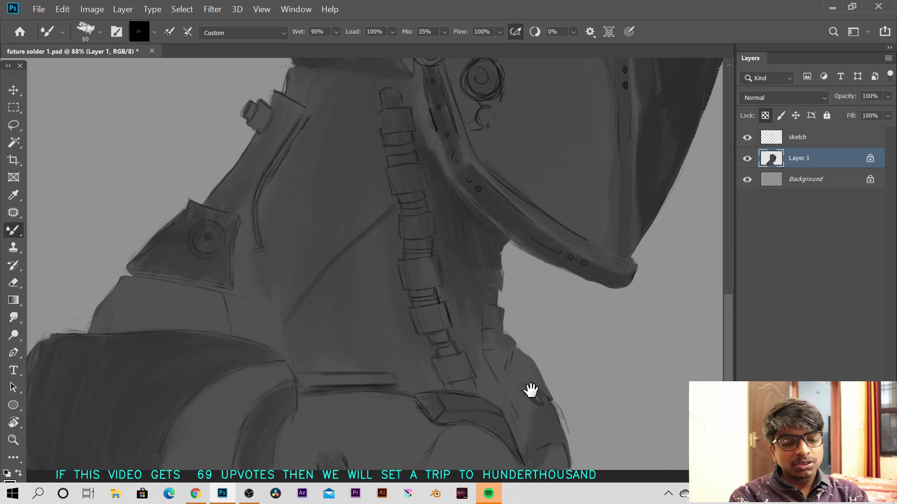
- Paint fine dark shading beside the small cable at the front of the throat with the brush reduced to 8
{"action": "key", "text": "bracketleft"}
{"action": "key", "text": "bracketleft"}
{"action": "key", "text": "bracketleft"}
{"action": "key", "text": "bracketleft"}
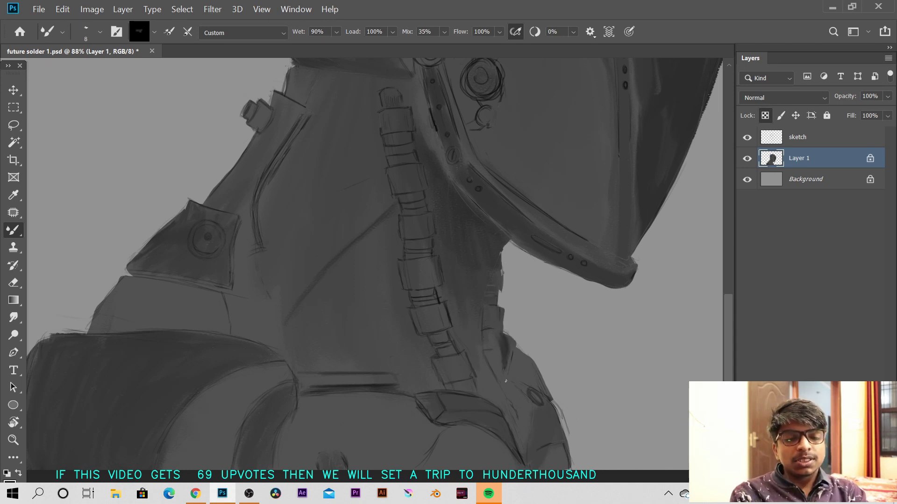
- Outline and darken the raised collar plate at the base of the segmented neck cable, using brush sizes 2 and 30
{"action": "scroll", "coordinate": [505, 381], "scroll_direction": "down", "scroll_amount": 3}
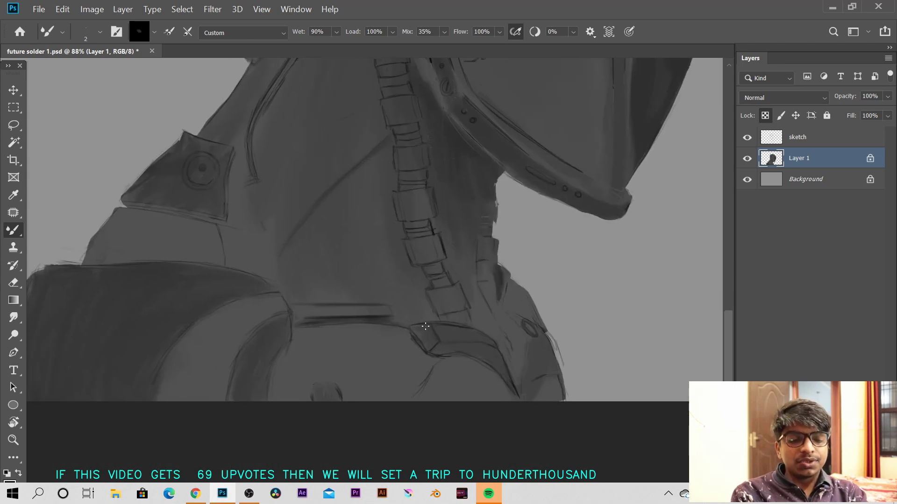
{"action": "left_click_drag", "start_coordinate": [413, 330], "coordinate": [430, 331]}
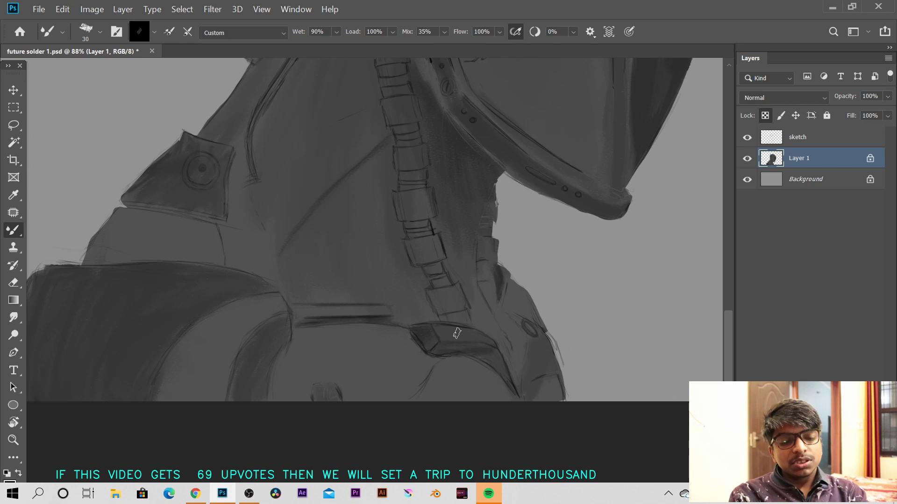
{"action": "scroll", "coordinate": [456, 338], "scroll_direction": "down", "scroll_amount": 1}
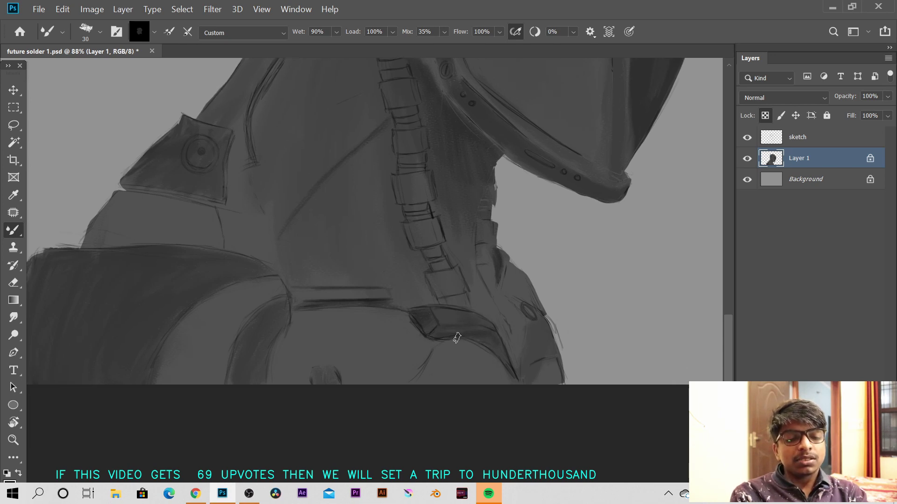
- Shade the chest area below the collar plate with the brush enlarged to 100, and lower its flow to 45%
{"action": "key", "text": "bracketright"}
{"action": "key", "text": "bracketright"}
{"action": "key", "text": "bracketright"}
{"action": "key", "text": "bracketright"}
{"action": "key", "text": "bracketright"}
{"action": "key", "text": "bracketright"}
{"action": "key", "text": "bracketright"}
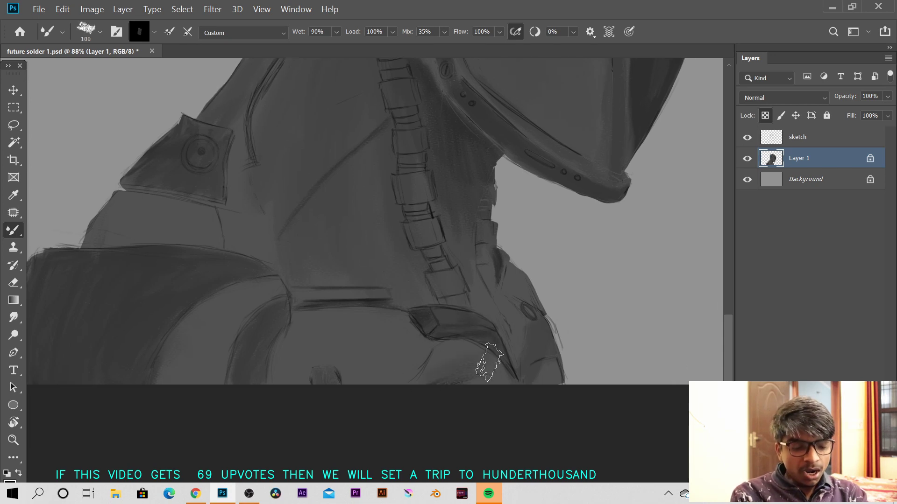
{"action": "left_click_drag", "start_coordinate": [457, 25], "coordinate": [420, 29]}
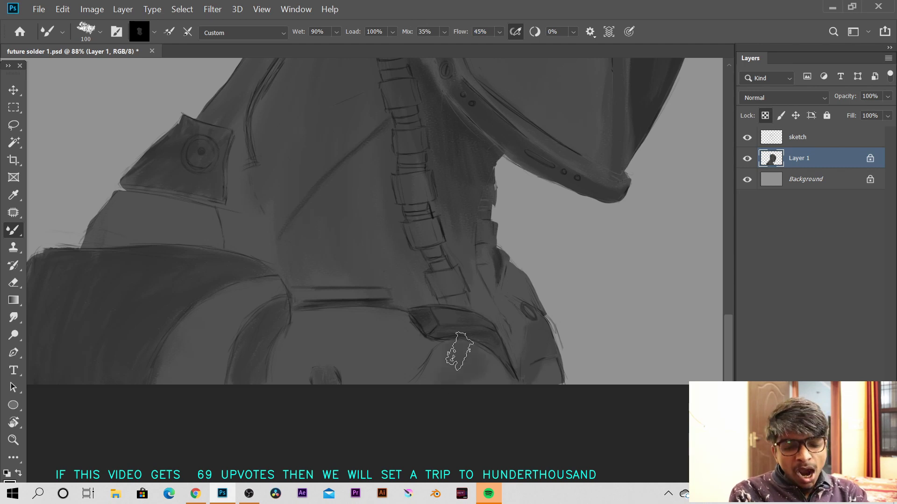
- Shade the chest area beside the inner rim of the shoulder armor with soft dark strokes
{"action": "scroll", "coordinate": [480, 360], "scroll_direction": "up", "scroll_amount": 3}
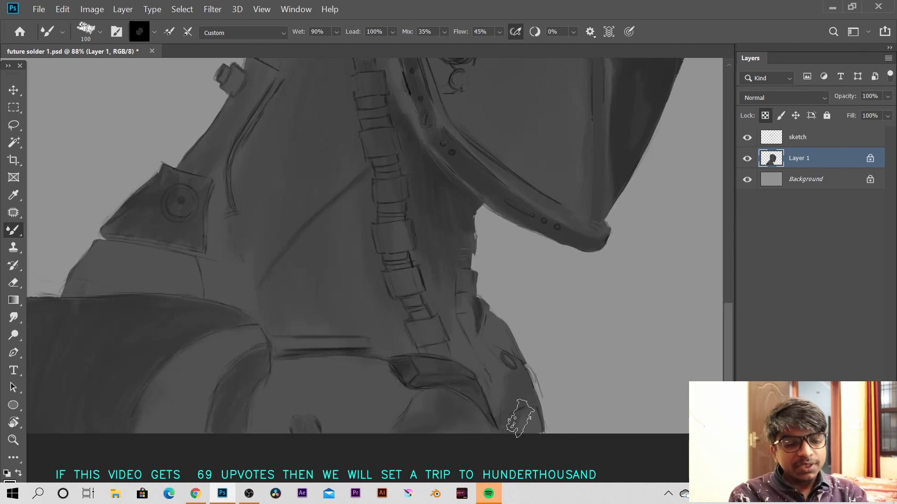
{"action": "scroll", "coordinate": [470, 327], "scroll_direction": "up", "scroll_amount": 3}
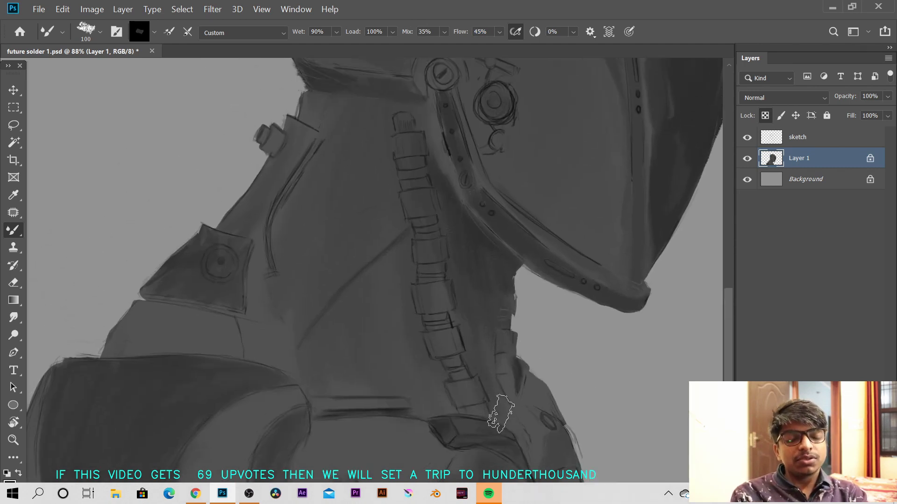
{"action": "left_click_drag", "start_coordinate": [367, 272], "coordinate": [469, 217]}
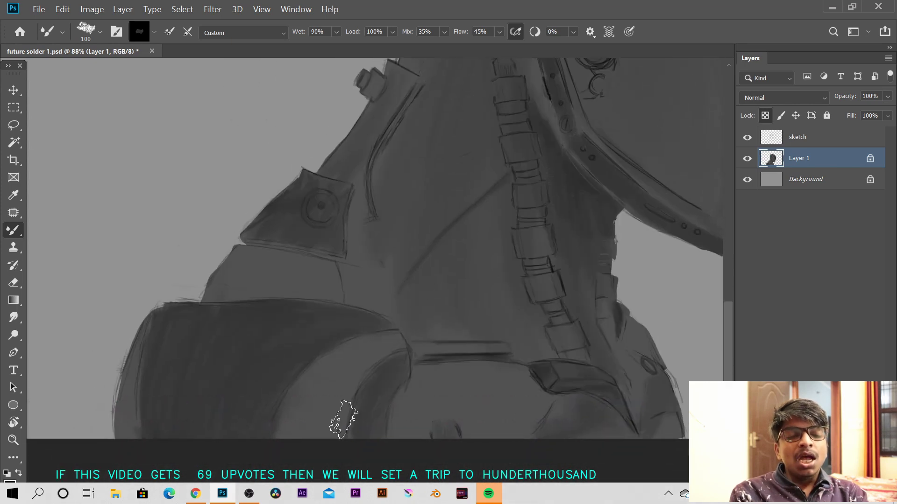
{"action": "left_click_drag", "start_coordinate": [295, 430], "coordinate": [324, 385]}
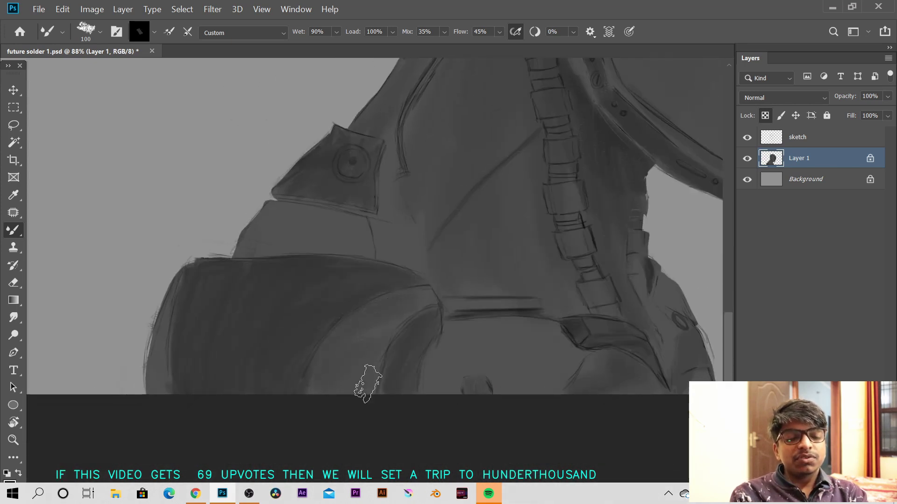
{"action": "scroll", "coordinate": [286, 320], "scroll_direction": "left", "scroll_amount": 2}
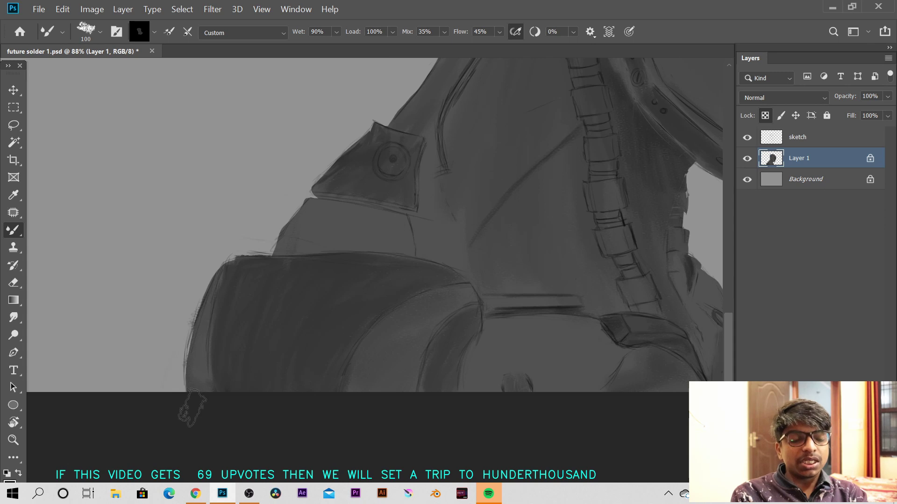
{"action": "left_click_drag", "start_coordinate": [467, 300], "coordinate": [415, 318]}
{"action": "scroll", "coordinate": [444, 373], "scroll_direction": "down", "scroll_amount": 1}
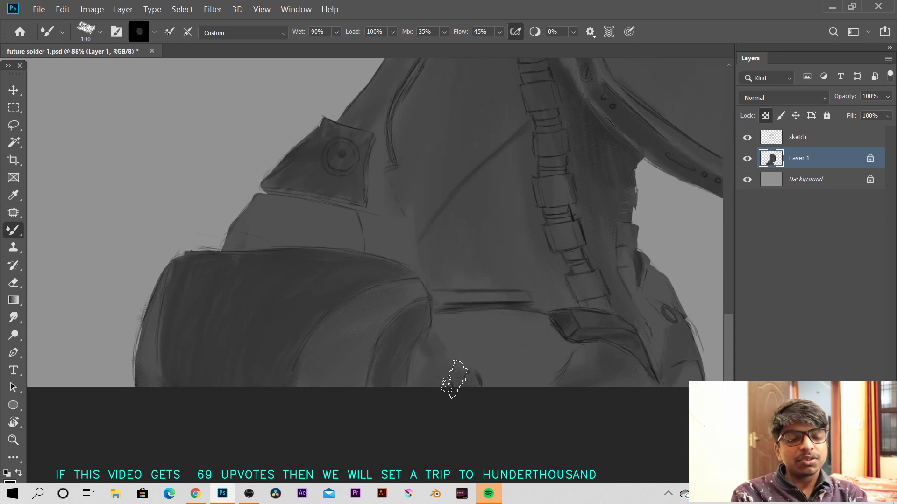
{"action": "left_click_drag", "start_coordinate": [507, 220], "coordinate": [469, 361]}
{"action": "scroll", "coordinate": [467, 371], "scroll_direction": "up", "scroll_amount": 1}
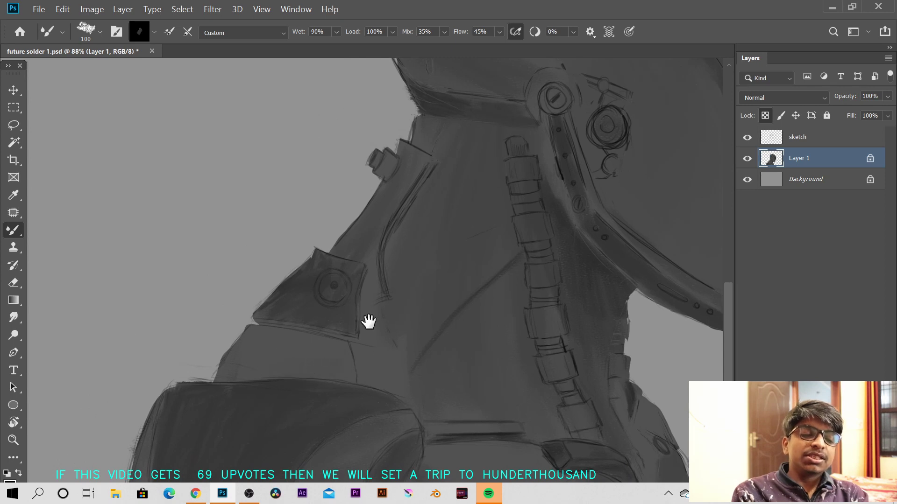
- Darken the jaw strap's pivot disc and the small round fittings beside it on the cheek with the brush reduced to 50
{"action": "scroll", "coordinate": [326, 373], "scroll_direction": "up", "scroll_amount": 5}
{"action": "scroll", "coordinate": [326, 373], "scroll_direction": "right", "scroll_amount": 3}
{"action": "left_click_drag", "start_coordinate": [326, 374], "coordinate": [316, 328]}
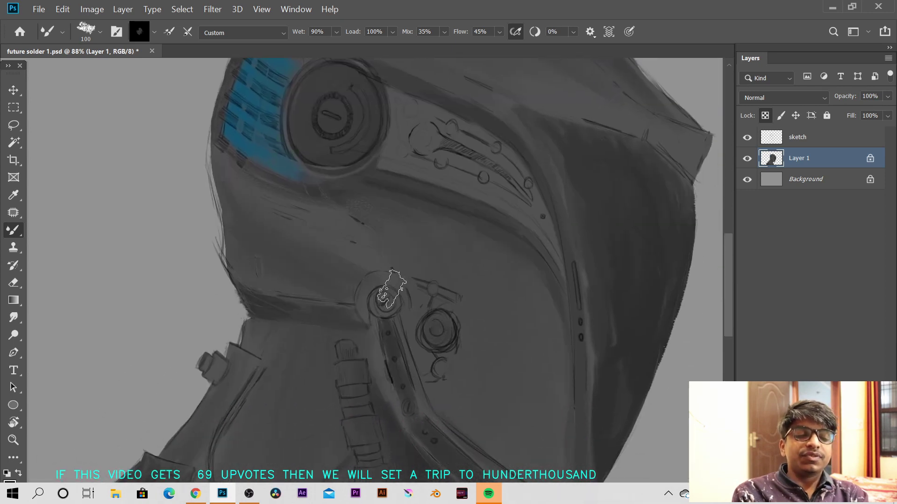
{"action": "key", "text": "bracketleft"}
{"action": "key", "text": "bracketleft"}
{"action": "key", "text": "bracketleft"}
{"action": "key", "text": "bracketleft"}
{"action": "key", "text": "bracketleft"}
{"action": "mouse_move", "coordinate": [388, 299]}
{"action": "left_mouse_down"}
{"action": "mouse_move", "coordinate": [425, 310]}
{"action": "mouse_move", "coordinate": [390, 303]}
{"action": "left_mouse_up"}
{"action": "key", "text": "ctrl+z"}
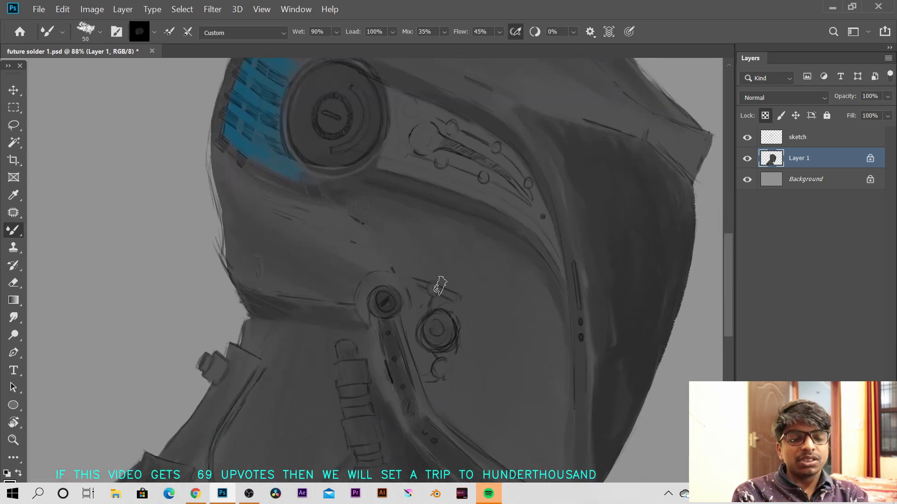
{"action": "mouse_move", "coordinate": [441, 366]}
{"action": "left_mouse_down"}
{"action": "mouse_move", "coordinate": [428, 378]}
{"action": "mouse_move", "coordinate": [441, 328]}
{"action": "mouse_move", "coordinate": [449, 338]}
{"action": "left_mouse_up"}
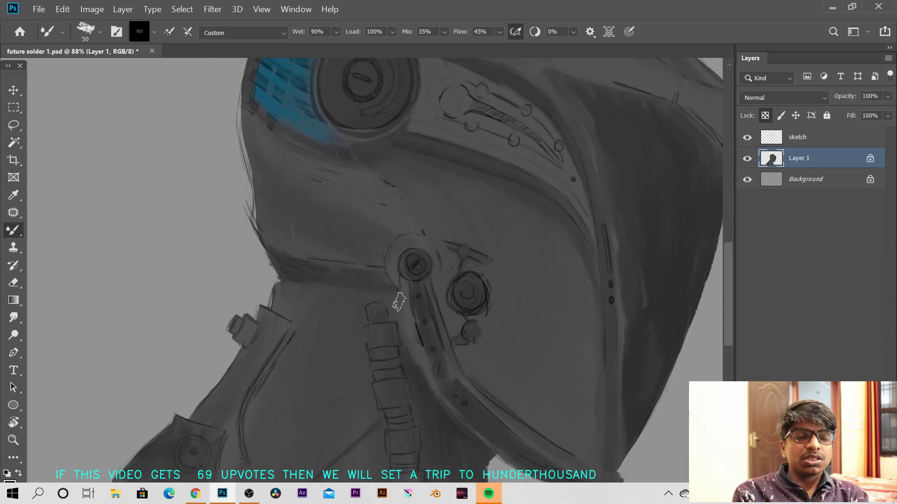
- Shade the round details on the light inset panel beside the ear disc with the brush reduced to 10
{"action": "key", "text": "["}
{"action": "key", "text": "["}
{"action": "key", "text": "["}
{"action": "key", "text": "["}
{"action": "key", "text": "["}
{"action": "key", "text": "["}
{"action": "key", "text": "["}
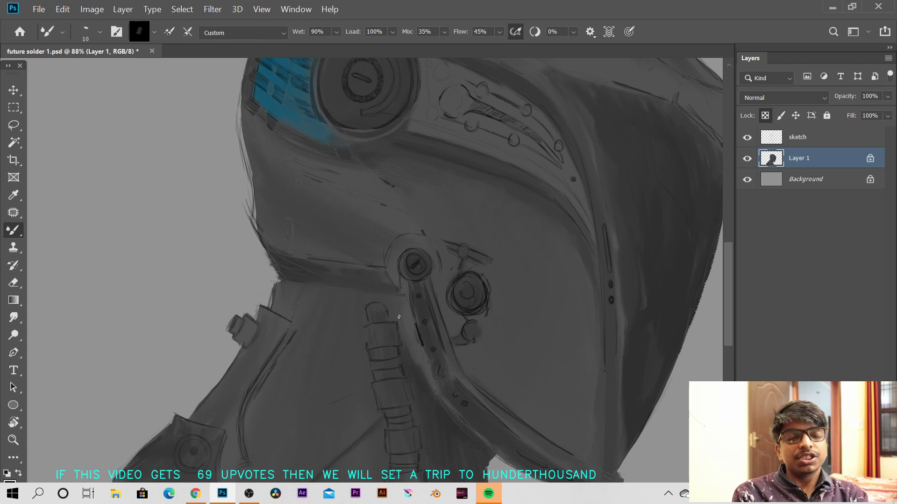
{"action": "scroll", "coordinate": [399, 317], "scroll_direction": "up", "scroll_amount": 5}
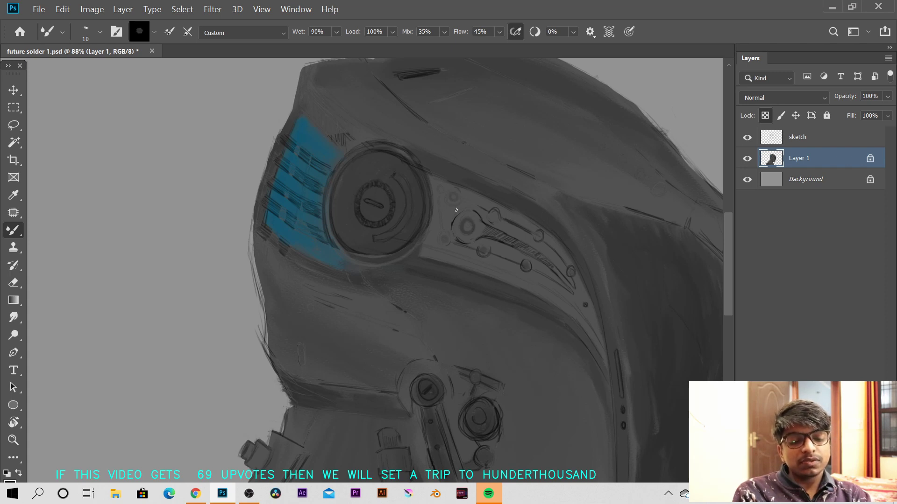
{"action": "left_click_drag", "start_coordinate": [457, 210], "coordinate": [435, 234]}
- Set the foreground color to dark brown 68440b and add a new layer above Layer 1
{"action": "left_click", "coordinate": [10, 486]}
{"action": "left_click", "coordinate": [206, 377]}
{"action": "left_click", "coordinate": [141, 247]}
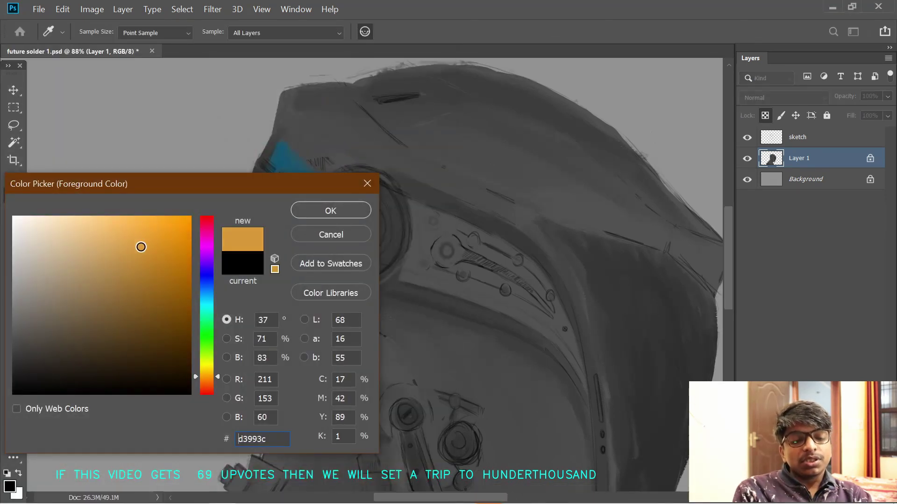
{"action": "mouse_move", "coordinate": [141, 247]}
{"action": "left_mouse_down"}
{"action": "mouse_move", "coordinate": [191, 283]}
{"action": "mouse_move", "coordinate": [191, 310]}
{"action": "mouse_move", "coordinate": [172, 321]}
{"action": "left_mouse_up"}
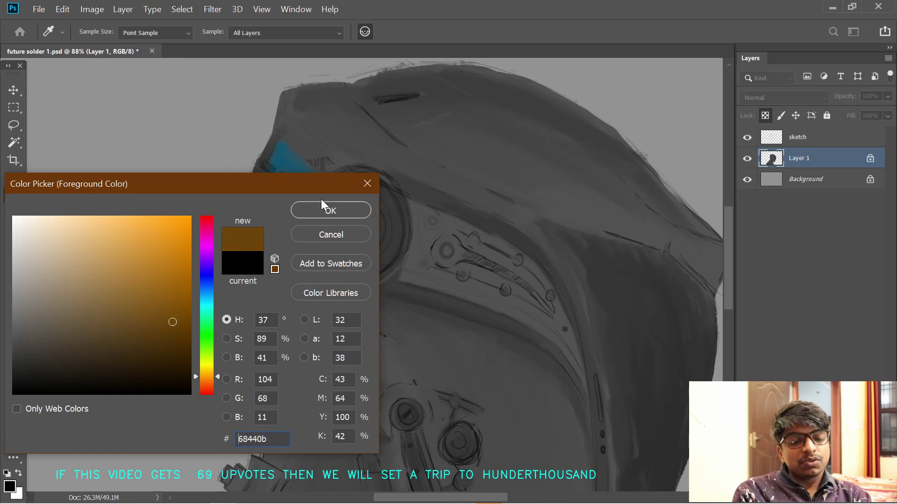
{"action": "left_click", "coordinate": [322, 204]}
{"action": "key", "text": "ctrl+shift+alt+n"}
{"action": "key", "text": "ctrl+z"}
{"action": "key", "text": "alt+]"}
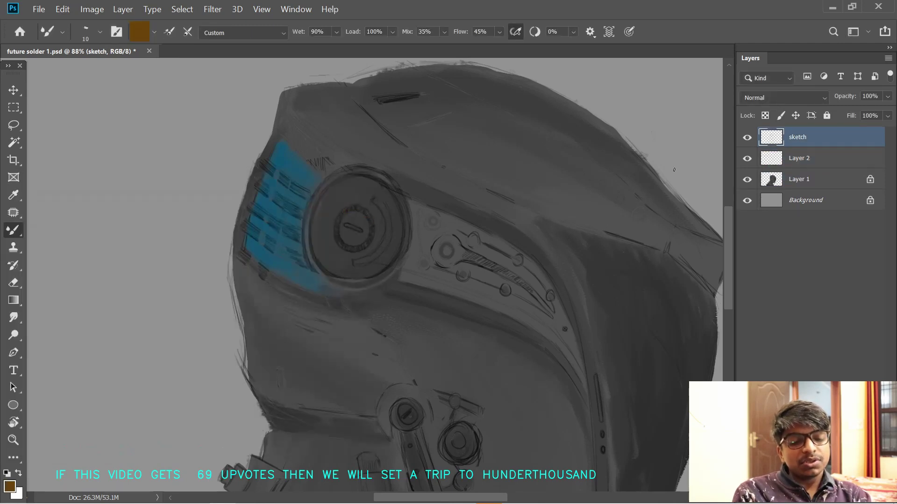
{"action": "key", "text": "ctrl+z"}
- Change the foreground color to a lighter, muted tan brown
{"action": "left_click", "coordinate": [8, 489]}
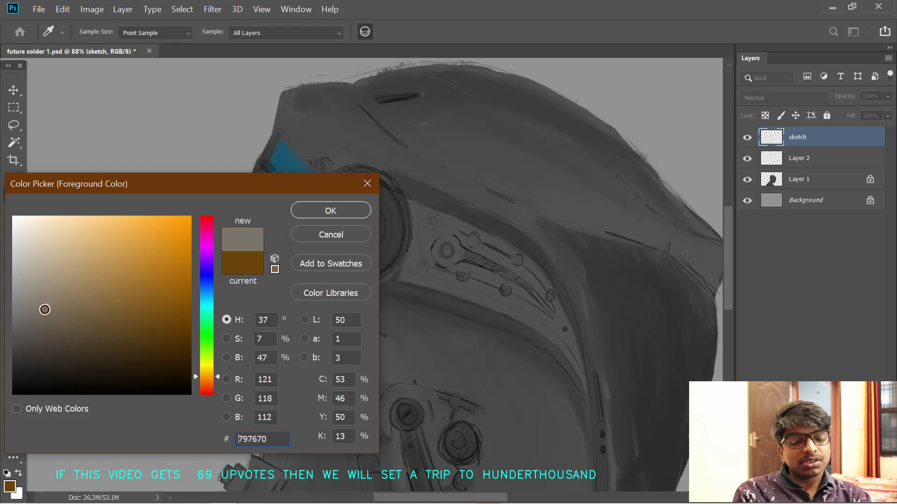
{"action": "left_click", "coordinate": [82, 308]}
{"action": "left_click", "coordinate": [330, 208]}
- Try painting tan dots on the inset panel's round details on the sketch layer, and undo them
{"action": "left_click", "coordinate": [448, 251]}
{"action": "mouse_move", "coordinate": [416, 350]}
{"action": "left_mouse_down"}
{"action": "mouse_move", "coordinate": [393, 254]}
{"action": "mouse_move", "coordinate": [414, 337]}
{"action": "left_mouse_up"}
{"action": "key", "text": "ctrl+z"}
{"action": "left_click", "coordinate": [448, 236]}
{"action": "left_click_drag", "start_coordinate": [366, 243], "coordinate": [373, 290]}
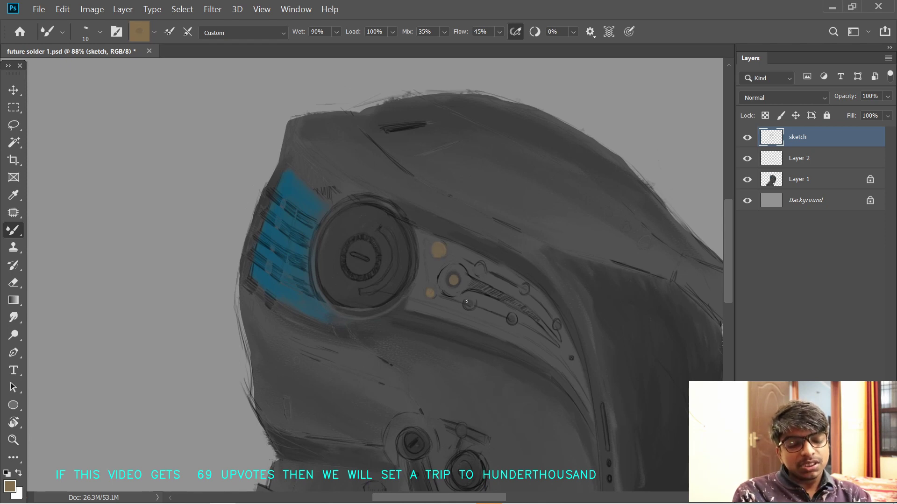
{"action": "key", "text": "ctrl+z"}
{"action": "key", "text": "ctrl+z"}
{"action": "key", "text": "ctrl+z"}
{"action": "key", "text": "ctrl+z"}
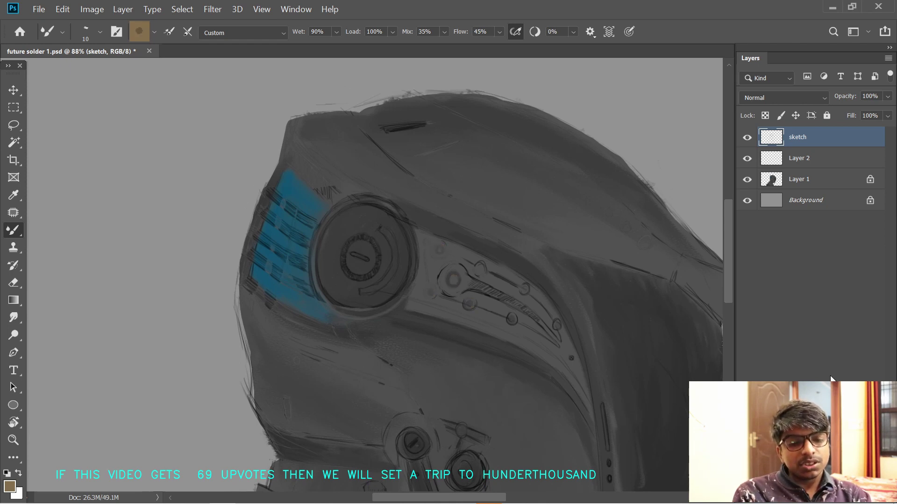
- Paint a tan dot at the center of the panel's large round detail on Layer 2, and move that layer above the sketch
{"action": "left_click", "coordinate": [753, 161]}
{"action": "scroll", "coordinate": [457, 306], "scroll_direction": "up", "scroll_amount": 3}
{"action": "left_click", "coordinate": [470, 262]}
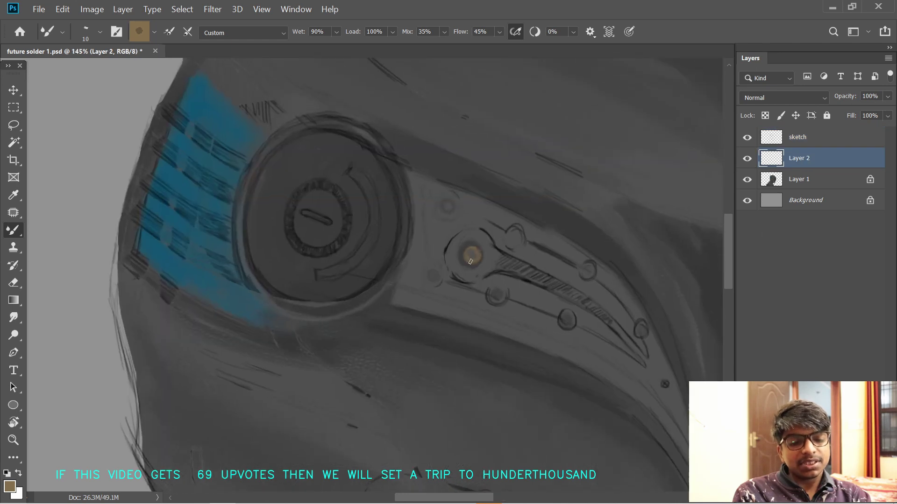
{"action": "left_click_drag", "start_coordinate": [777, 159], "coordinate": [776, 136]}
{"action": "left_click_drag", "start_coordinate": [512, 284], "coordinate": [504, 272]}
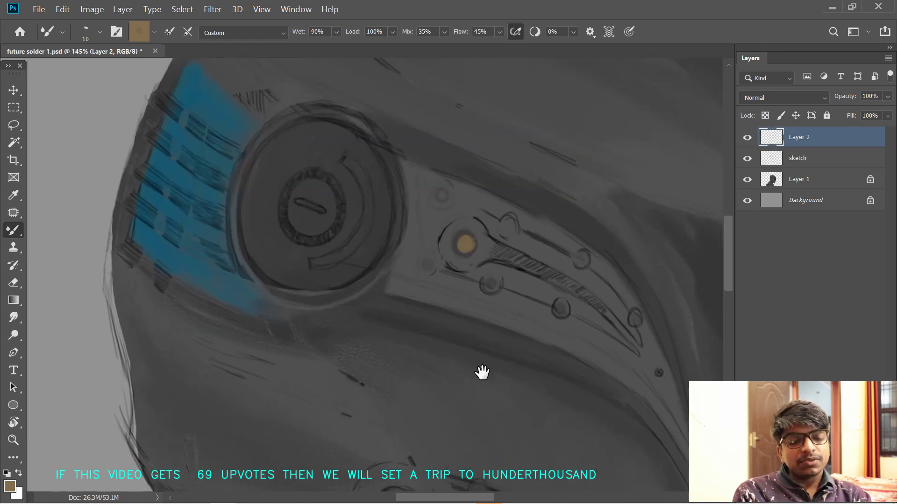
{"action": "left_click_drag", "start_coordinate": [482, 373], "coordinate": [470, 349]}
- Paint tan dots on the two round details above the large one and a tan ring around its outer edge
{"action": "left_click_drag", "start_coordinate": [449, 240], "coordinate": [463, 303]}
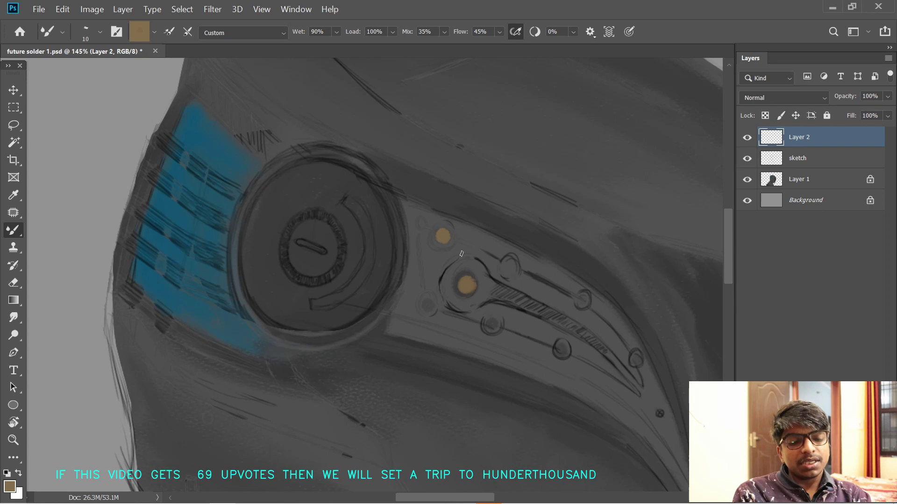
{"action": "left_click_drag", "start_coordinate": [509, 266], "coordinate": [515, 272]}
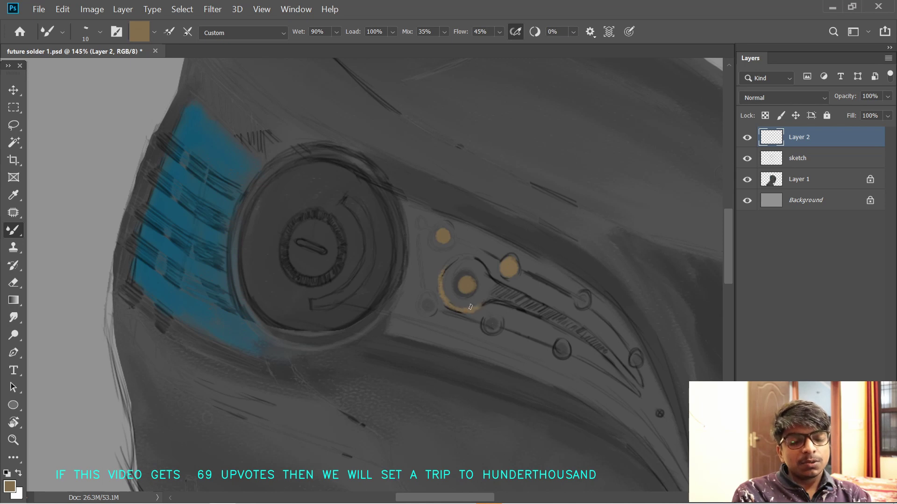
{"action": "left_click_drag", "start_coordinate": [447, 274], "coordinate": [486, 276]}
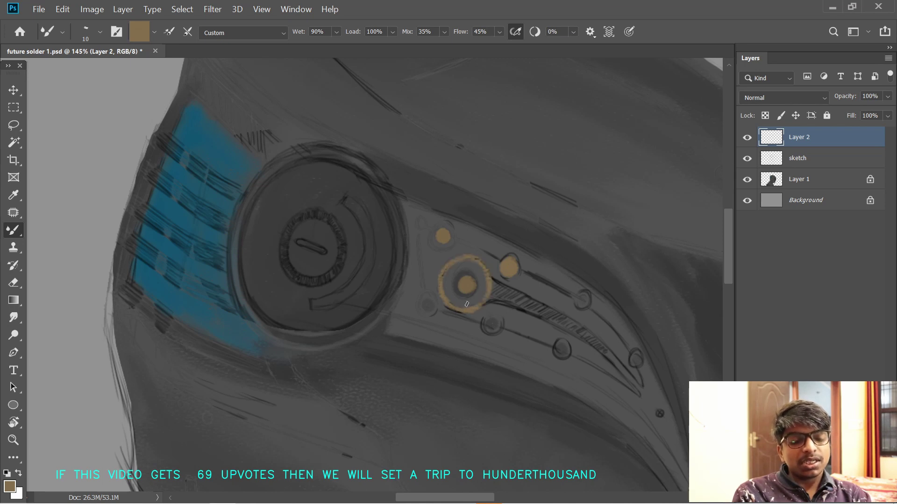
- Try a Hard Round brush and switch back to a rough textured brush at 60 px with 100% flow
{"action": "left_click", "coordinate": [99, 32]}
{"action": "left_click", "coordinate": [27, 164]}
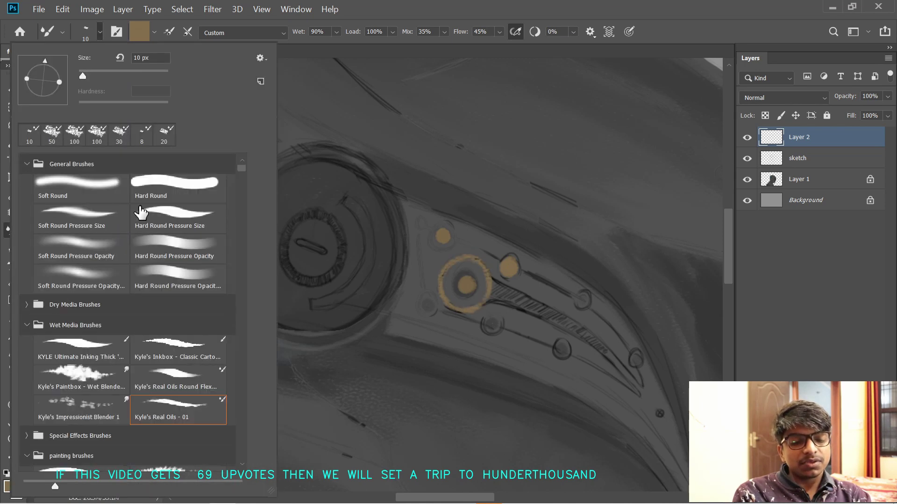
{"action": "double_click", "coordinate": [166, 196]}
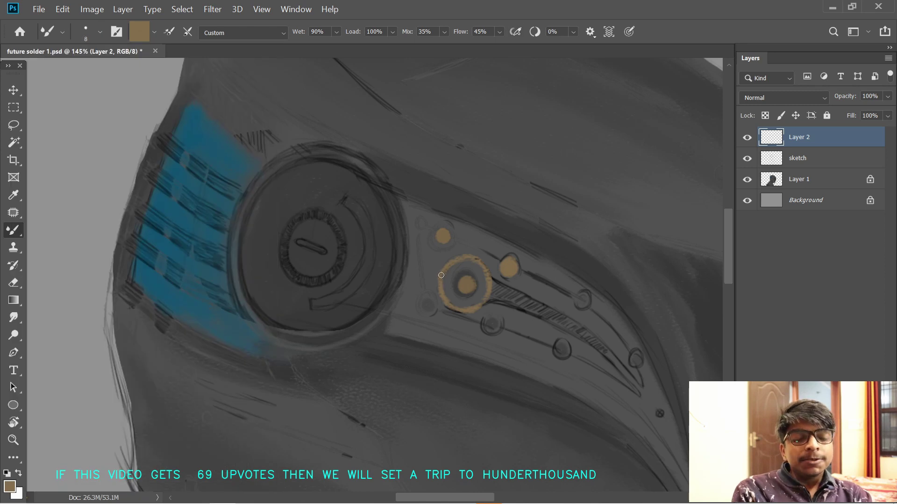
{"action": "left_click", "coordinate": [99, 31]}
{"action": "left_click", "coordinate": [385, 189]}
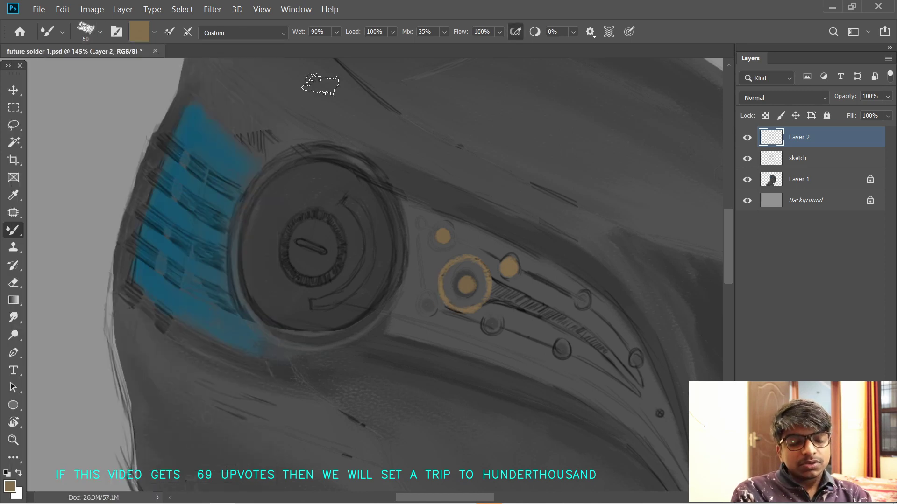
- Examine the brush tip settings of the current brush
{"action": "left_click", "coordinate": [297, 10]}
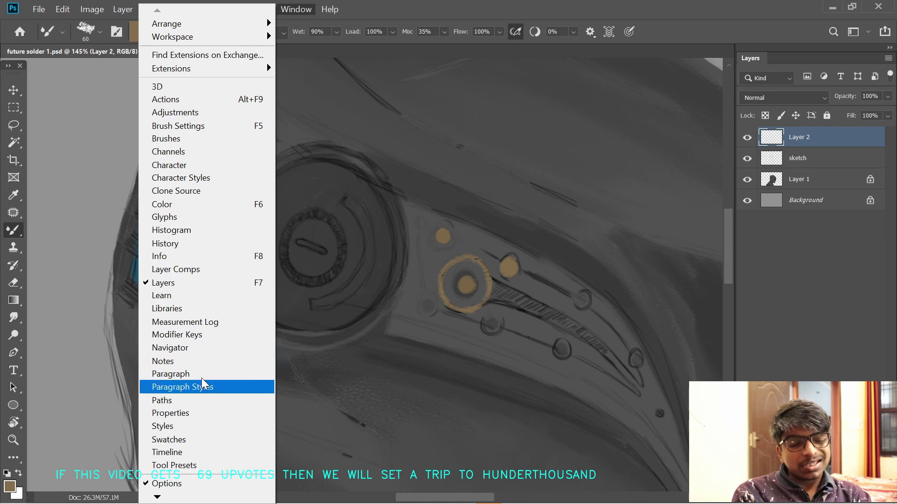
{"action": "left_click", "coordinate": [231, 386]}
{"action": "left_click", "coordinate": [260, 155]}
{"action": "left_click", "coordinate": [296, 9]}
{"action": "left_click", "coordinate": [177, 126]}
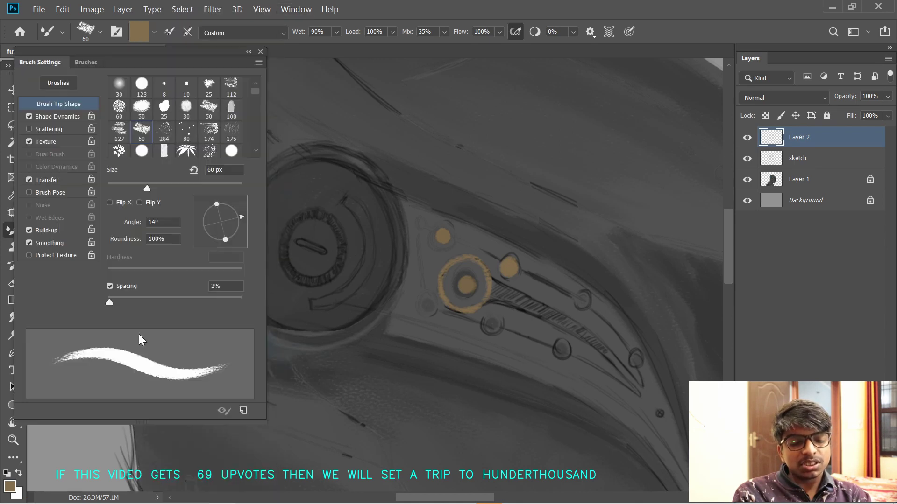
{"action": "left_click", "coordinate": [260, 51]}
- Paint a tan inner ring in the large round detail and a dot on the small one below it, with the brush reduced to 6
{"action": "key", "text": "bracketleft"}
{"action": "key", "text": "bracketleft"}
{"action": "key", "text": "bracketleft"}
{"action": "key", "text": "bracketleft"}
{"action": "key", "text": "bracketleft"}
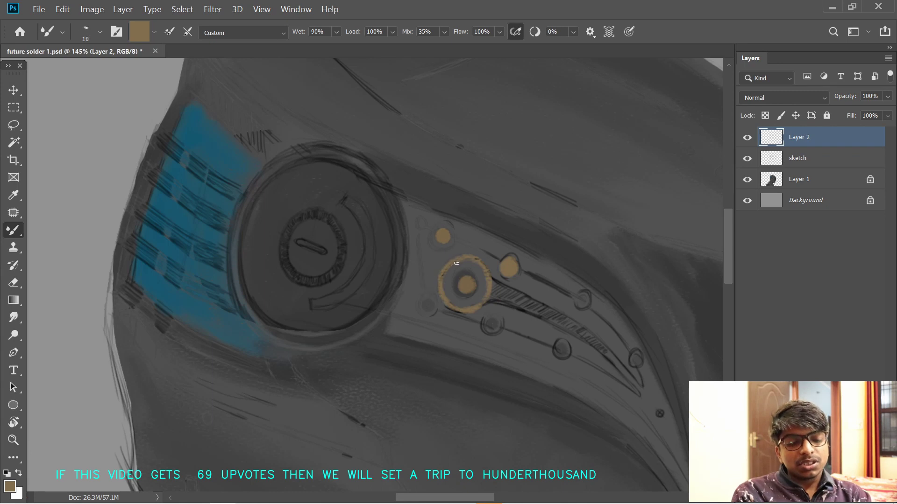
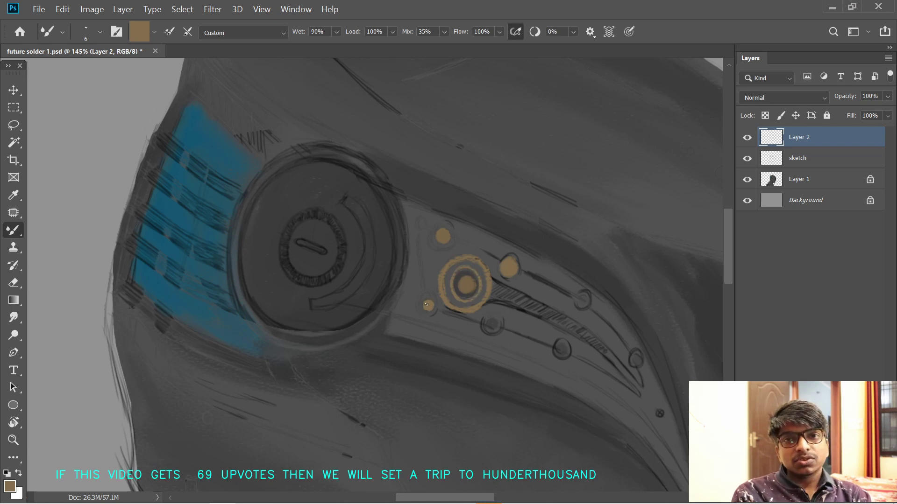
{"action": "mouse_move", "coordinate": [488, 335]}
{"action": "left_mouse_down"}
{"action": "mouse_move", "coordinate": [468, 340]}
{"action": "mouse_move", "coordinate": [481, 340]}
{"action": "left_mouse_up"}
{"action": "left_click_drag", "start_coordinate": [484, 379], "coordinate": [448, 330]}
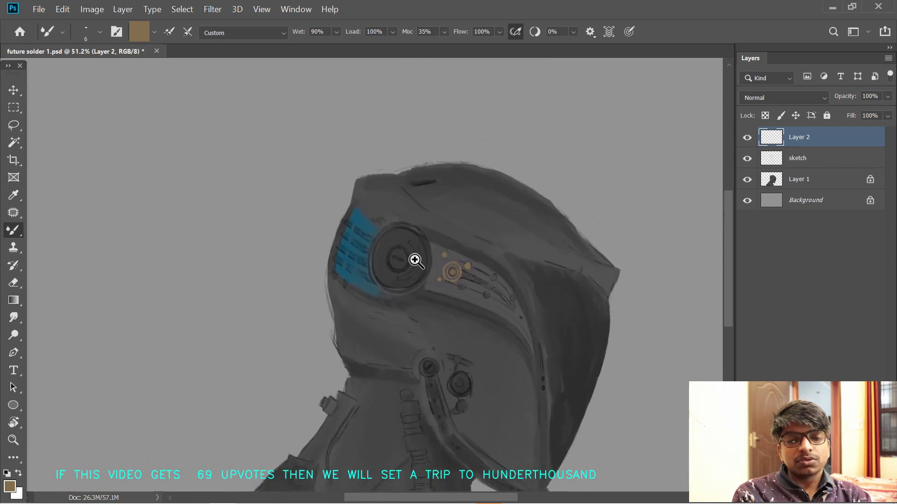
- Paint tan dots and rings on the round details at the inset panel's upper corner and along its upper line
{"action": "left_click_drag", "start_coordinate": [415, 260], "coordinate": [457, 264]}
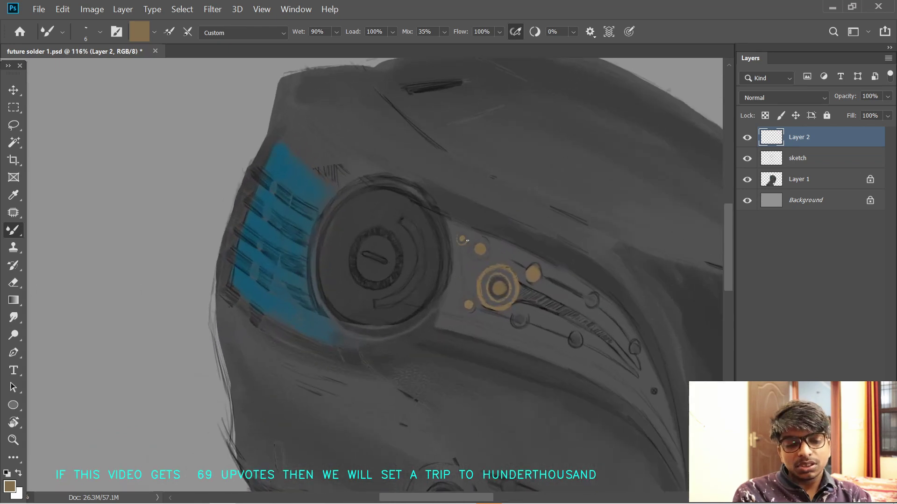
{"action": "left_click_drag", "start_coordinate": [528, 301], "coordinate": [512, 283]}
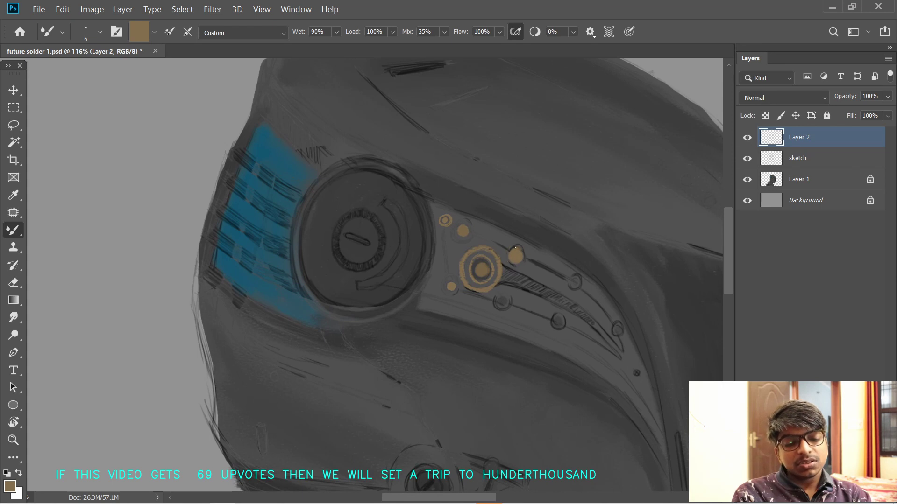
{"action": "key", "text": "ctrl+z"}
{"action": "mouse_move", "coordinate": [511, 250]}
{"action": "left_mouse_down"}
{"action": "mouse_move", "coordinate": [524, 260]}
{"action": "mouse_move", "coordinate": [511, 247]}
{"action": "left_mouse_up"}
{"action": "key", "text": "ctrl+z"}
{"action": "key", "text": "ctrl+z"}
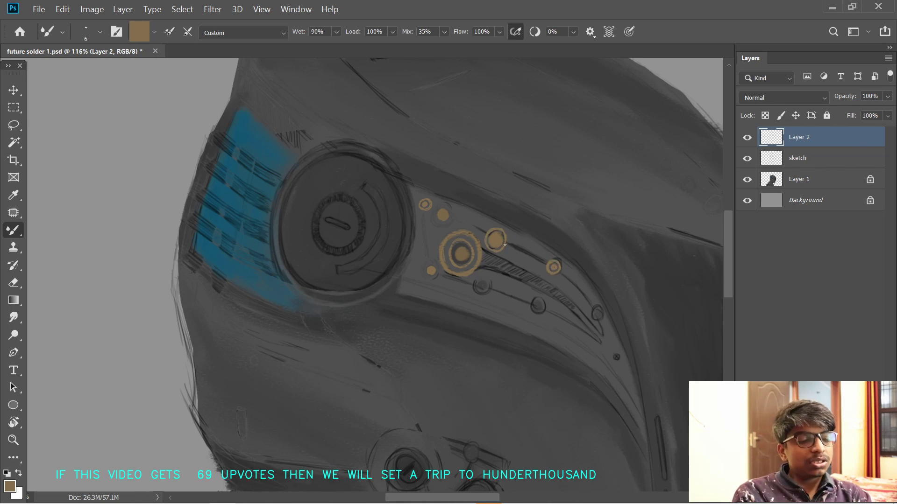
{"action": "mouse_move", "coordinate": [537, 324]}
{"action": "left_mouse_down"}
{"action": "mouse_move", "coordinate": [500, 308]}
{"action": "mouse_move", "coordinate": [507, 324]}
{"action": "mouse_move", "coordinate": [525, 256]}
{"action": "left_mouse_up"}
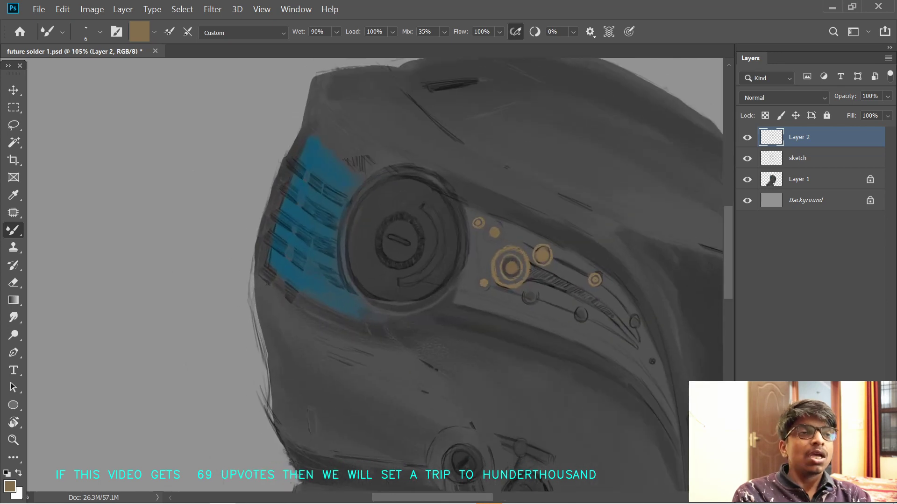
- Recolor all painted dots and rings on Layer 2 from tan to a saturated dark orange, using the layer's contents as the selection
{"action": "left_click_drag", "start_coordinate": [538, 297], "coordinate": [521, 279]}
{"action": "left_click_drag", "start_coordinate": [541, 351], "coordinate": [516, 382]}
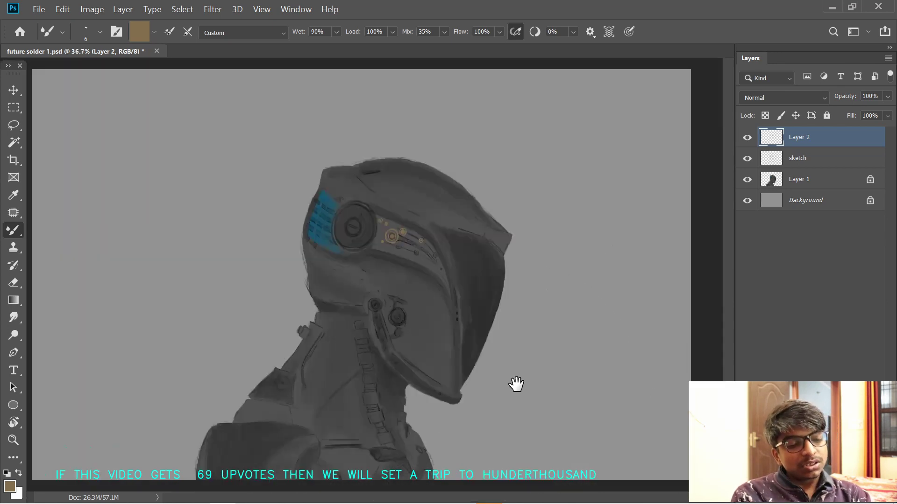
{"action": "left_click_drag", "start_coordinate": [376, 271], "coordinate": [399, 271]}
{"action": "left_click", "coordinate": [771, 138], "text": "ctrl"}
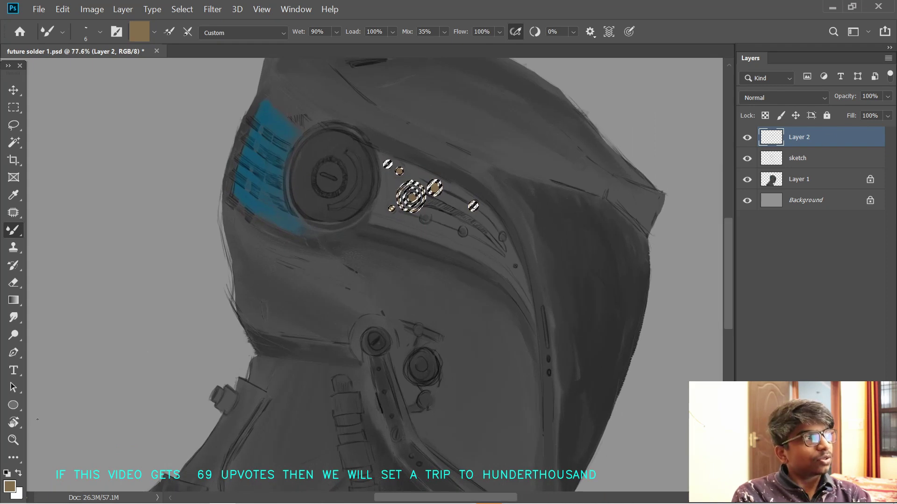
{"action": "left_click", "coordinate": [9, 486]}
{"action": "left_click", "coordinate": [187, 291]}
{"action": "left_click", "coordinate": [351, 206]}
{"action": "key", "text": "alt+BackSpace"}
{"action": "key", "text": "ctrl+d"}
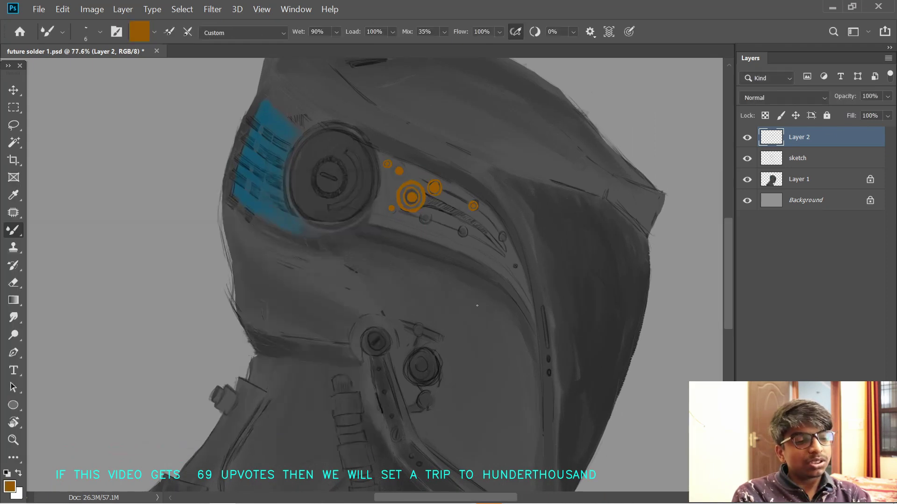
- Try a darker brown-orange for the painted dots and rings on Layer 2
{"action": "left_click", "coordinate": [10, 486]}
{"action": "left_click", "coordinate": [332, 208]}
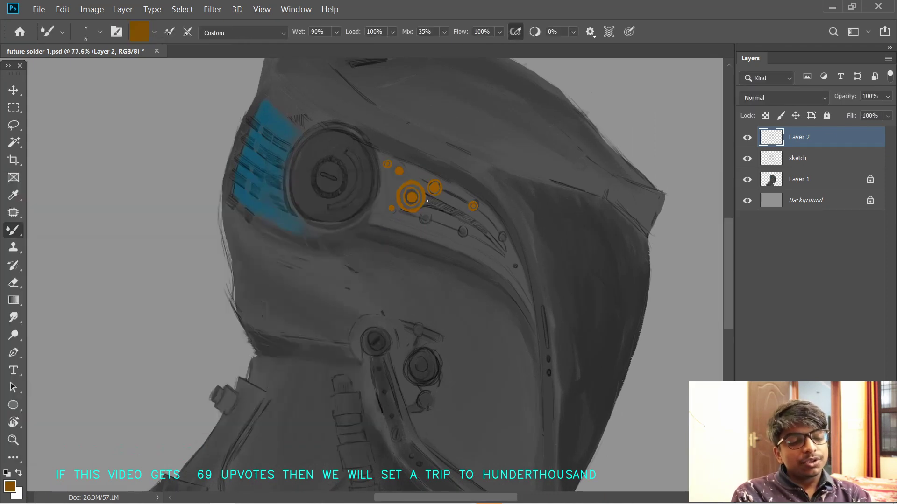
{"action": "left_click", "coordinate": [775, 140], "text": "ctrl"}
{"action": "key", "text": "ctrl+d"}
{"action": "scroll", "coordinate": [504, 336], "scroll_direction": "down", "scroll_amount": 5}
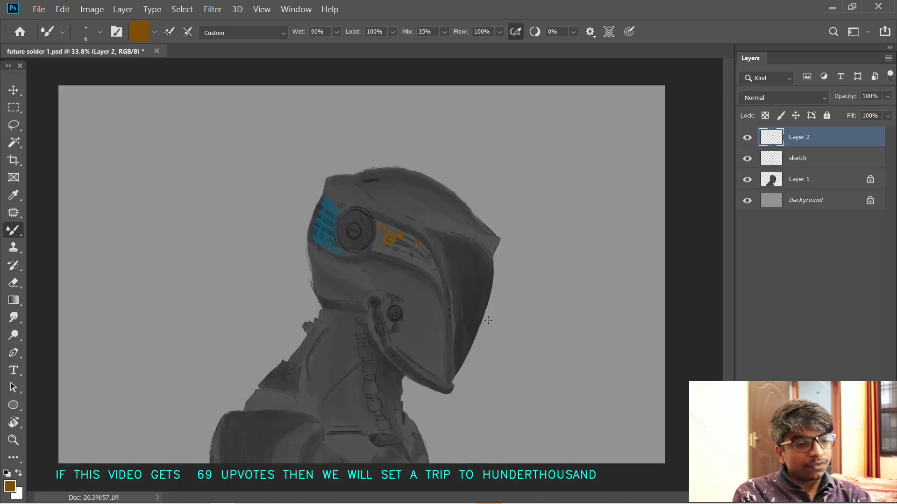
{"action": "scroll", "coordinate": [479, 330], "scroll_direction": "up", "scroll_amount": 1}
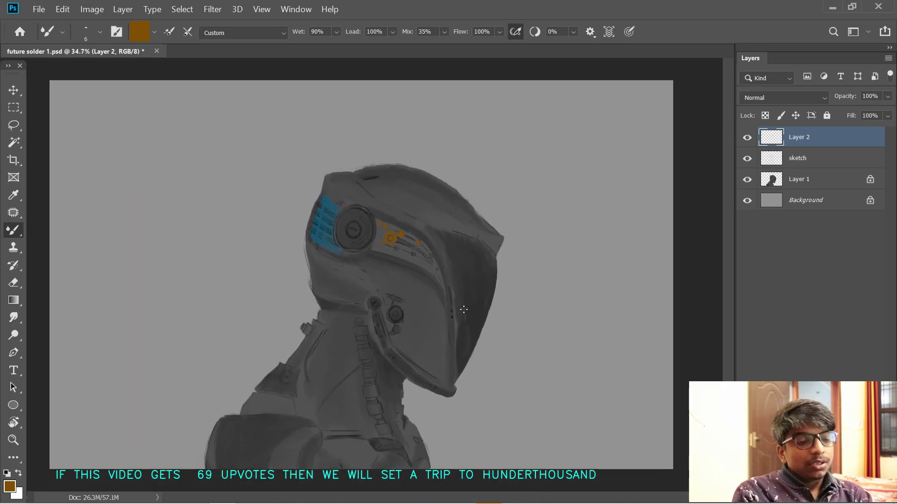
- Try refilling the dots and rings on Layer 2 with a brighter orange foreground color
{"action": "left_click", "coordinate": [9, 487]}
{"action": "left_click", "coordinate": [189, 250]}
{"action": "left_click", "coordinate": [330, 210]}
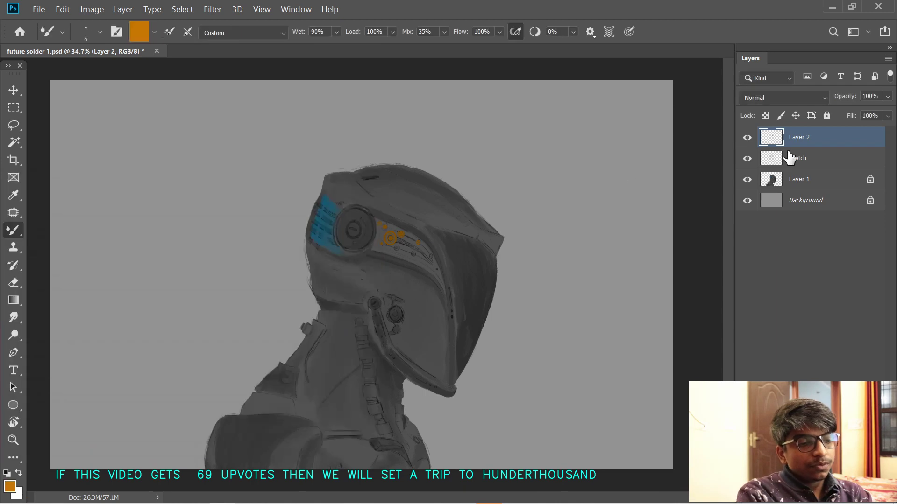
{"action": "left_click", "coordinate": [779, 144], "text": "ctrl"}
{"action": "key", "text": "alt+BackSpace"}
{"action": "key", "text": "ctrl+d"}
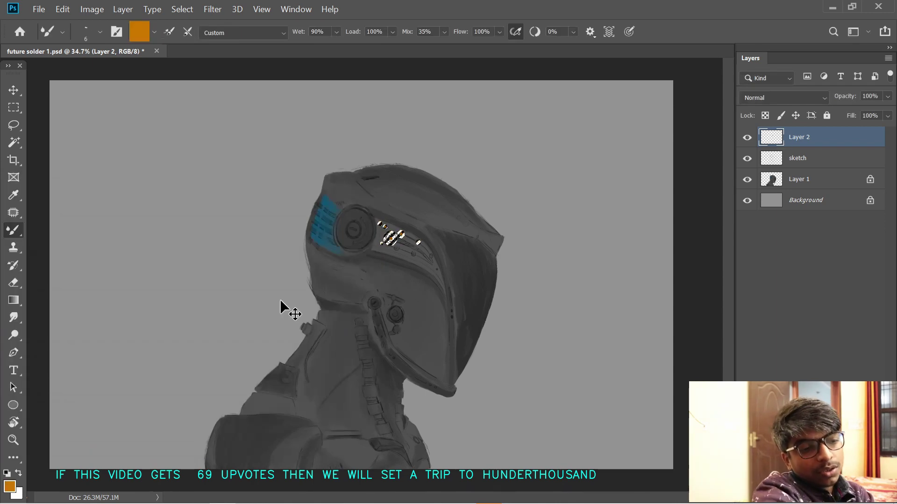
- Paint dots with surrounding rings on the two round details along the inset panel's lower line, using dark orange sampled from the existing rings
{"action": "scroll", "coordinate": [279, 299], "scroll_direction": "up", "scroll_amount": 3}
{"action": "scroll", "coordinate": [466, 212], "scroll_direction": "up", "scroll_amount": 6}
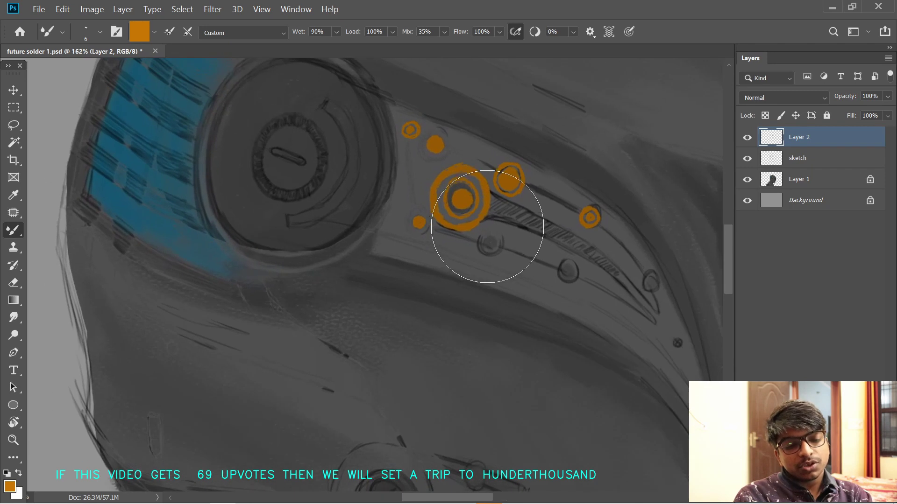
{"action": "left_click_drag", "start_coordinate": [489, 238], "coordinate": [493, 242]}
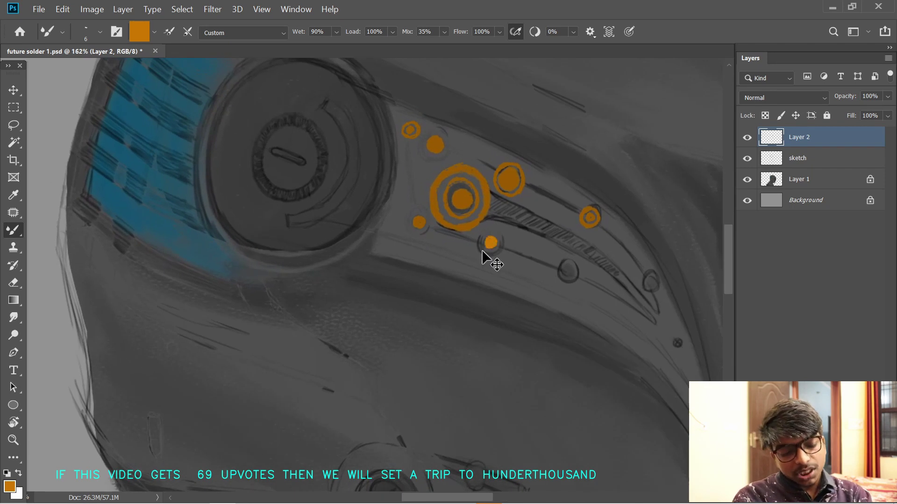
{"action": "key", "text": "ctrl+z"}
{"action": "left_click", "coordinate": [474, 227], "text": "alt"}
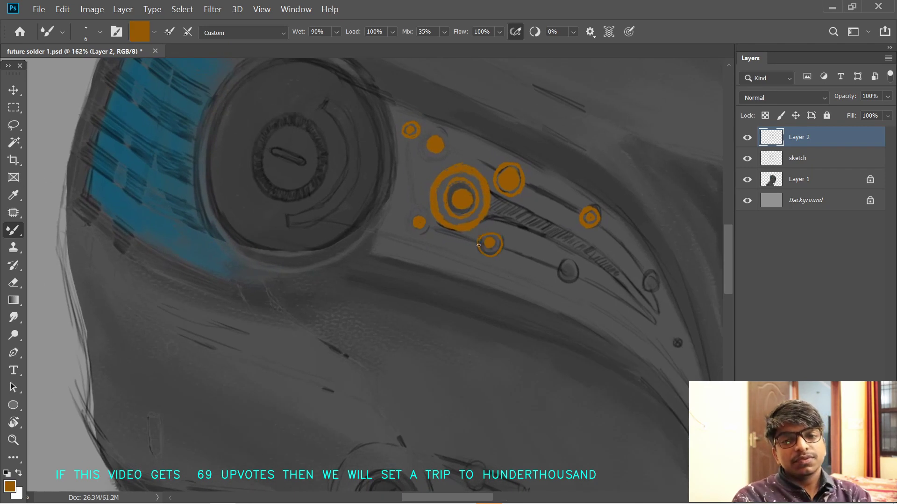
{"action": "mouse_move", "coordinate": [485, 235]}
{"action": "left_mouse_down"}
{"action": "mouse_move", "coordinate": [478, 245]}
{"action": "mouse_move", "coordinate": [498, 250]}
{"action": "left_mouse_up"}
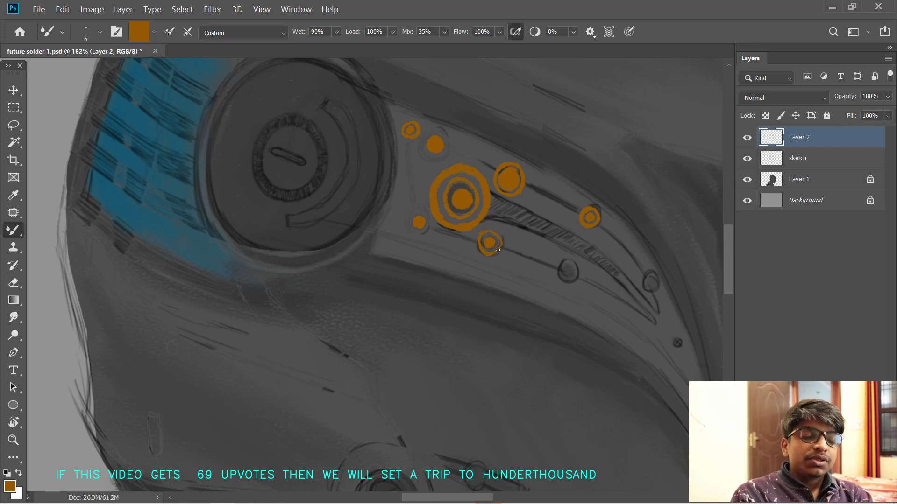
{"action": "key", "text": "ctrl+z"}
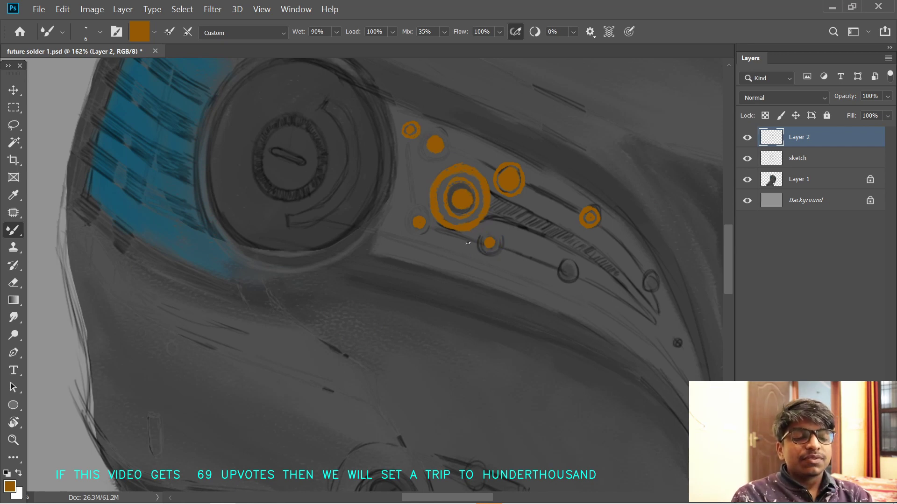
{"action": "left_click_drag", "start_coordinate": [481, 249], "coordinate": [498, 251]}
{"action": "left_click_drag", "start_coordinate": [568, 272], "coordinate": [513, 252]}
{"action": "mouse_move", "coordinate": [513, 247]}
{"action": "left_mouse_down"}
{"action": "mouse_move", "coordinate": [508, 260]}
{"action": "mouse_move", "coordinate": [479, 253]}
{"action": "left_mouse_up"}
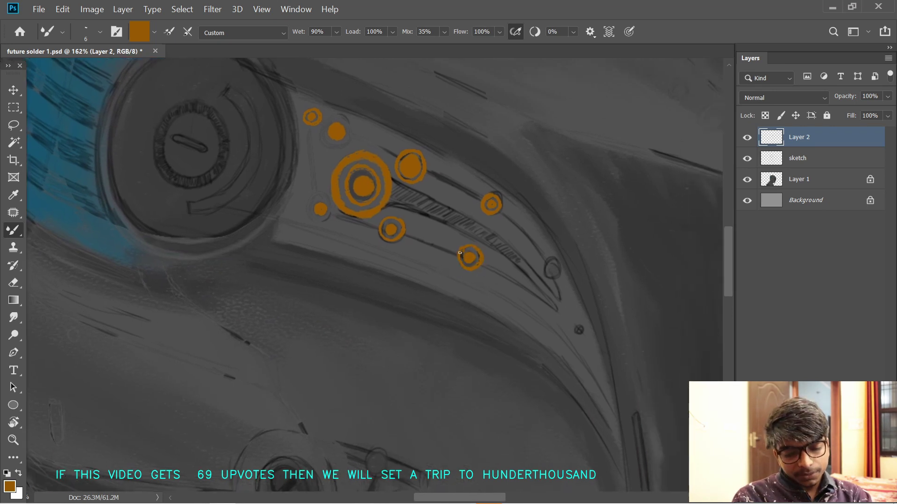
- Paint ringed orange dots on the two details near the inset panel's tip and a ring around the solid dot by its upper corner
{"action": "left_click_drag", "start_coordinate": [551, 270], "coordinate": [544, 271]}
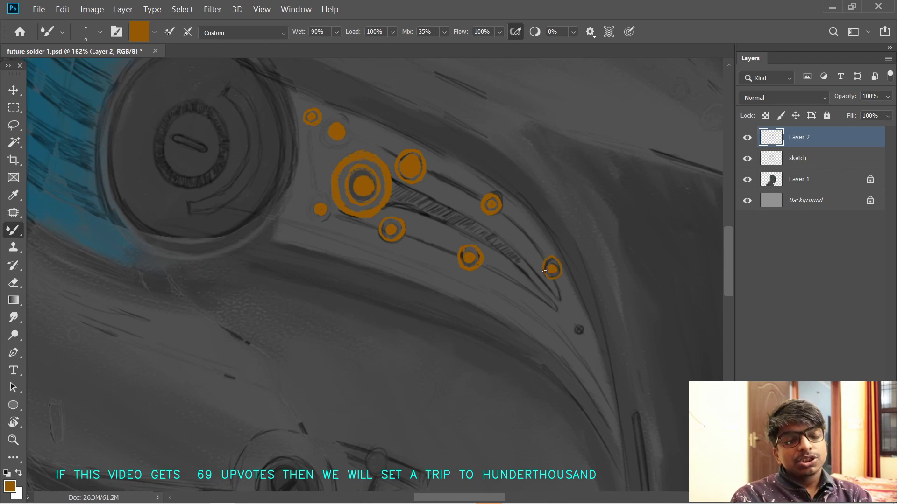
{"action": "left_click_drag", "start_coordinate": [344, 140], "coordinate": [342, 142]}
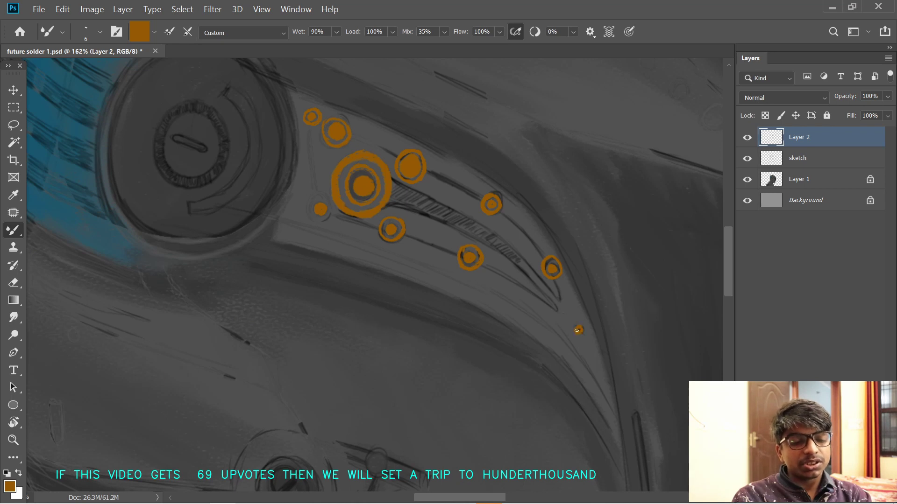
{"action": "left_click_drag", "start_coordinate": [572, 323], "coordinate": [573, 324]}
- Fill the center circle of the helmet's large round disc with dark orange, using the textured brush enlarged to 40
{"action": "mouse_move", "coordinate": [538, 366]}
{"action": "left_mouse_down"}
{"action": "mouse_move", "coordinate": [535, 349]}
{"action": "mouse_move", "coordinate": [558, 385]}
{"action": "left_mouse_up"}
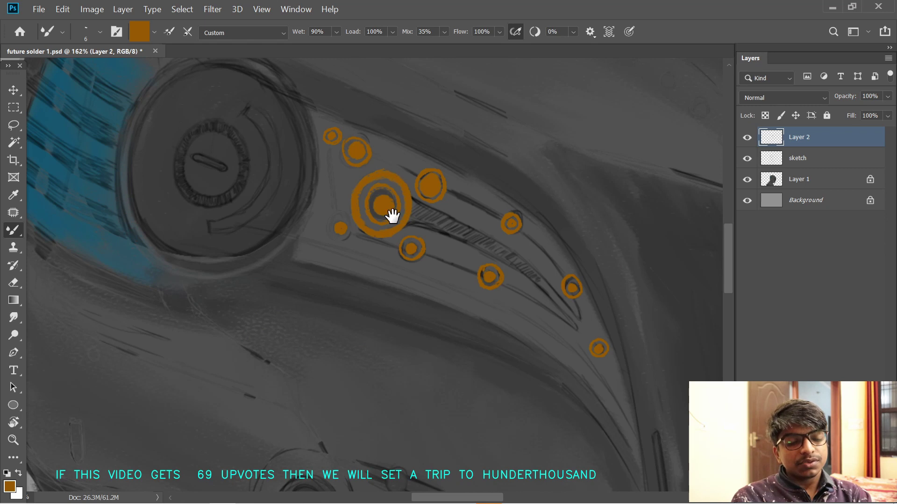
{"action": "left_click_drag", "start_coordinate": [392, 214], "coordinate": [444, 289]}
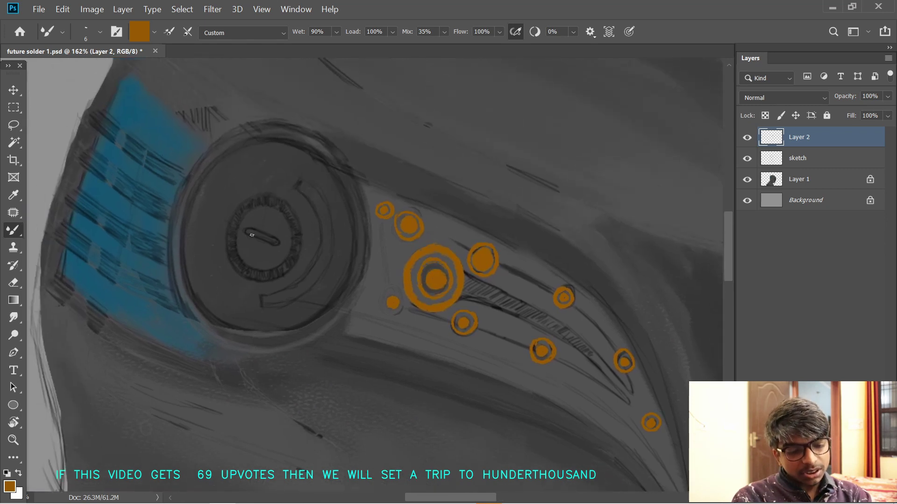
{"action": "key", "text": "bracketright"}
{"action": "key", "text": "bracketright"}
{"action": "key", "text": "bracketright"}
{"action": "left_click_drag", "start_coordinate": [256, 236], "coordinate": [267, 263]}
- Switch to the Brush tool with a hard round tip, touch up the orange center circle, and reduce the brush to 9
{"action": "left_click", "coordinate": [100, 32]}
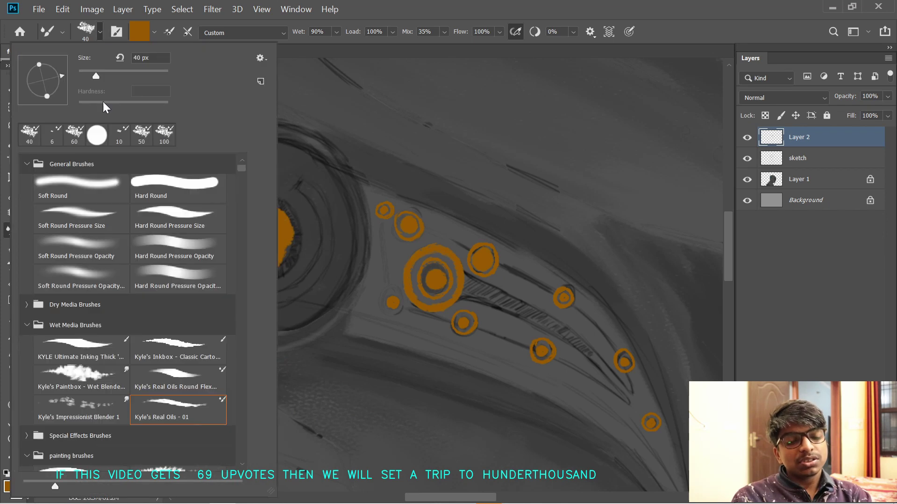
{"action": "left_click", "coordinate": [148, 201]}
{"action": "key", "text": "Return"}
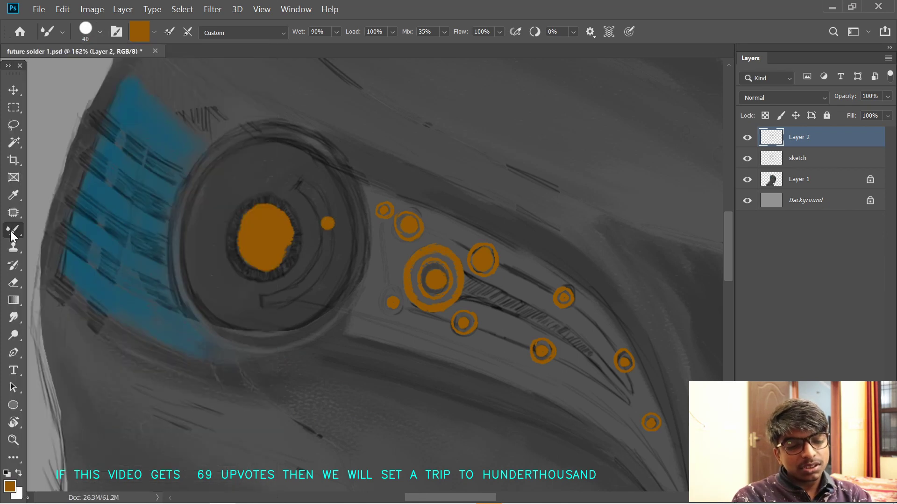
{"action": "right_click", "coordinate": [13, 230]}
{"action": "left_click", "coordinate": [51, 230]}
{"action": "mouse_move", "coordinate": [260, 280]}
{"action": "left_mouse_down"}
{"action": "mouse_move", "coordinate": [280, 327]}
{"action": "mouse_move", "coordinate": [336, 397]}
{"action": "left_mouse_up"}
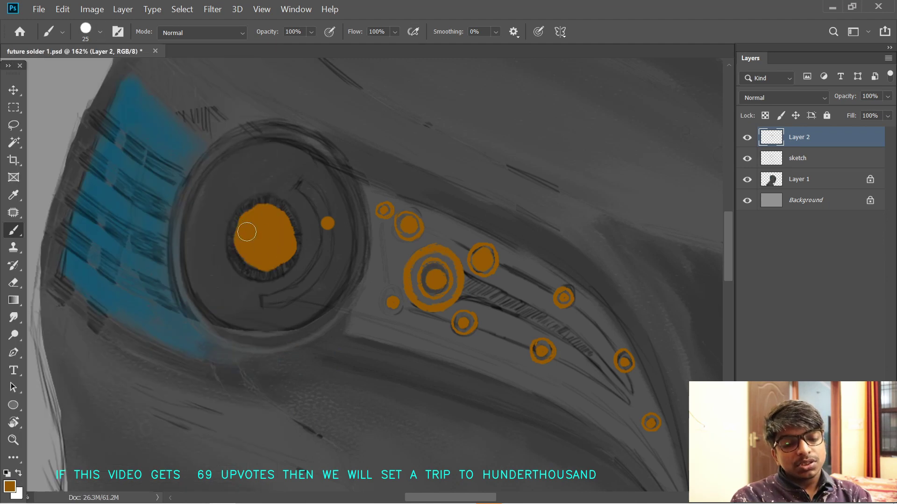
{"action": "key", "text": "bracketleft"}
{"action": "key", "text": "bracketleft"}
{"action": "key", "text": "bracketleft"}
{"action": "key", "text": "bracketleft"}
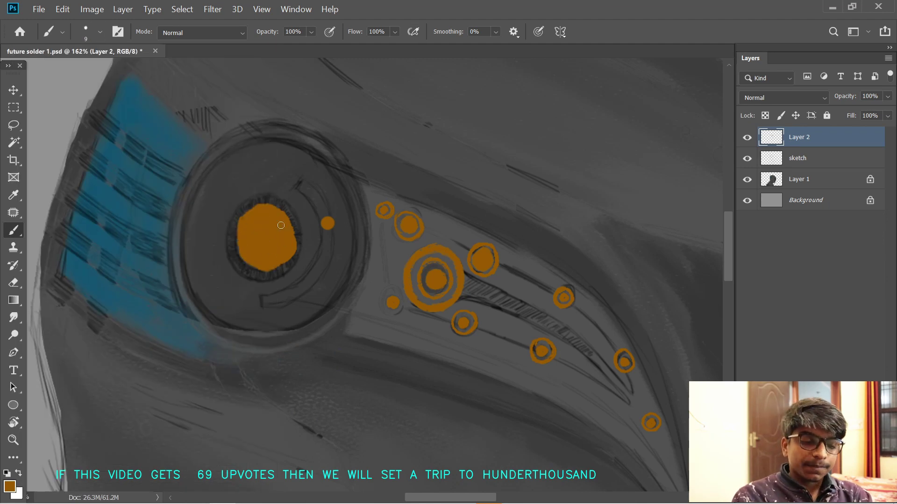
- Trim the edges of the disc's orange center circle with the Eraser at size 20
{"action": "key", "text": "e"}
{"action": "key", "text": "bracketleft"}
{"action": "key", "text": "bracketleft"}
{"action": "key", "text": "bracketleft"}
{"action": "key", "text": "bracketleft"}
{"action": "key", "text": "bracketleft"}
{"action": "key", "text": "bracketleft"}
{"action": "key", "text": "bracketleft"}
{"action": "key", "text": "bracketleft"}
{"action": "key", "text": "bracketleft"}
{"action": "key", "text": "bracketleft"}
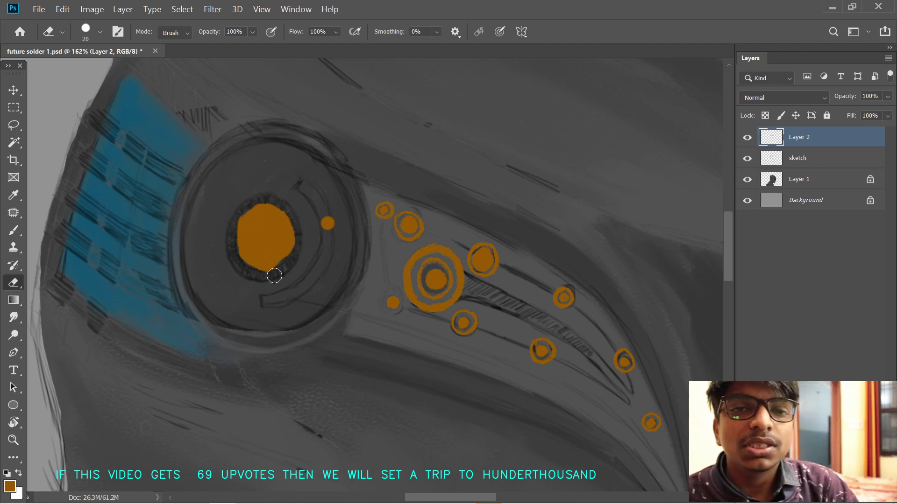
{"action": "mouse_move", "coordinate": [230, 224]}
{"action": "left_mouse_down"}
{"action": "mouse_move", "coordinate": [261, 200]}
{"action": "mouse_move", "coordinate": [292, 218]}
{"action": "mouse_move", "coordinate": [299, 254]}
{"action": "mouse_move", "coordinate": [267, 218]}
{"action": "left_mouse_up"}
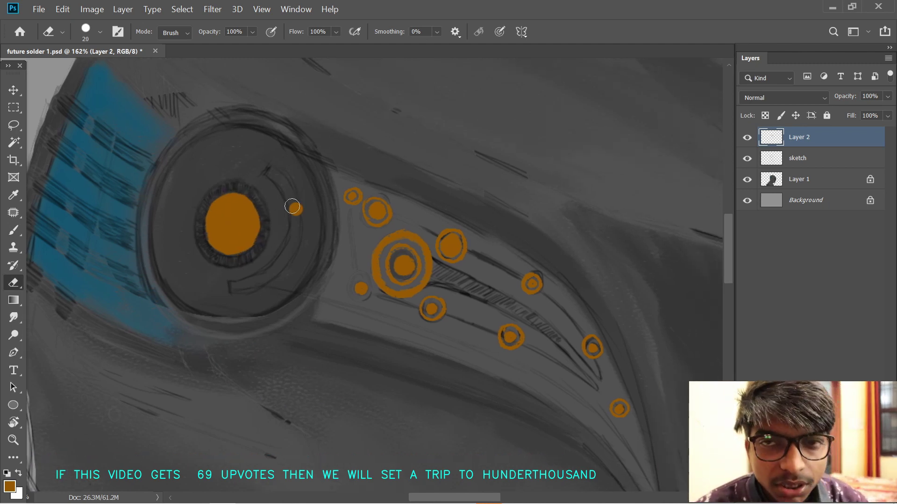
{"action": "scroll", "coordinate": [316, 324], "scroll_direction": "down", "scroll_amount": 6}
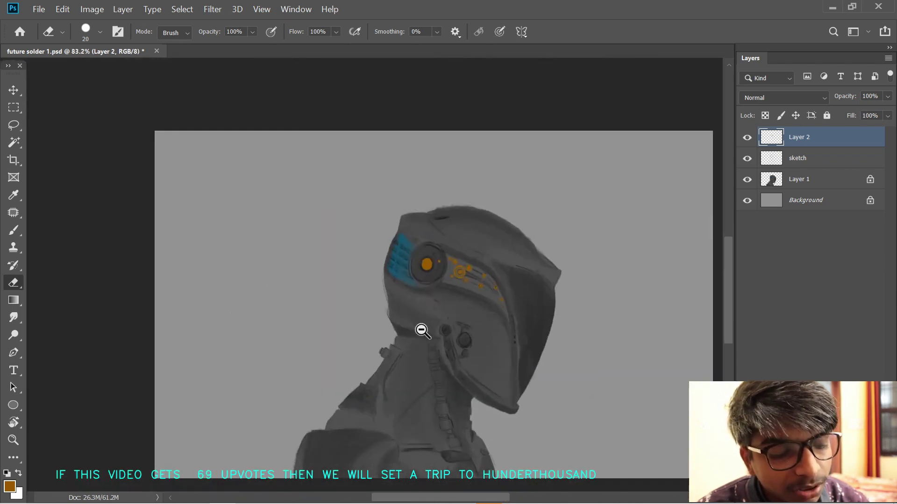
{"action": "scroll", "coordinate": [423, 330], "scroll_direction": "up", "scroll_amount": 5}
{"action": "mouse_move", "coordinate": [433, 282]}
{"action": "left_mouse_down"}
{"action": "mouse_move", "coordinate": [464, 318]}
{"action": "mouse_move", "coordinate": [406, 341]}
{"action": "mouse_move", "coordinate": [419, 313]}
{"action": "left_mouse_up"}
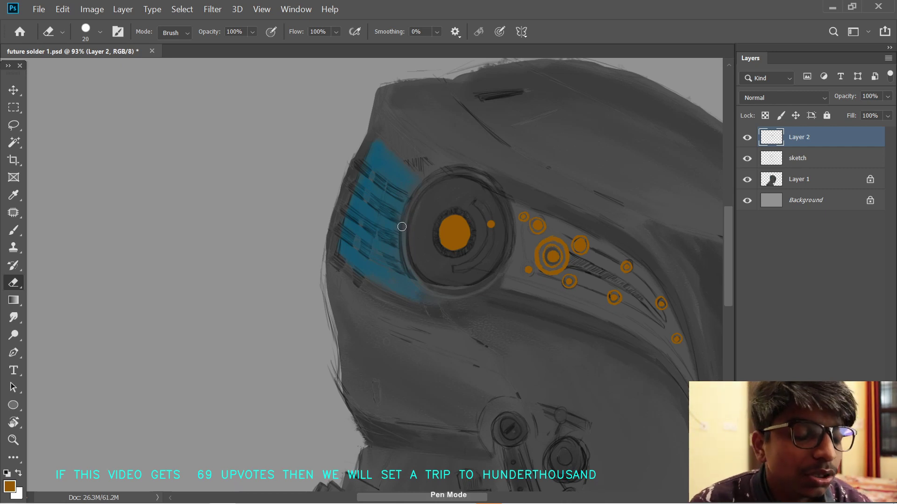
{"action": "key", "text": "b"}
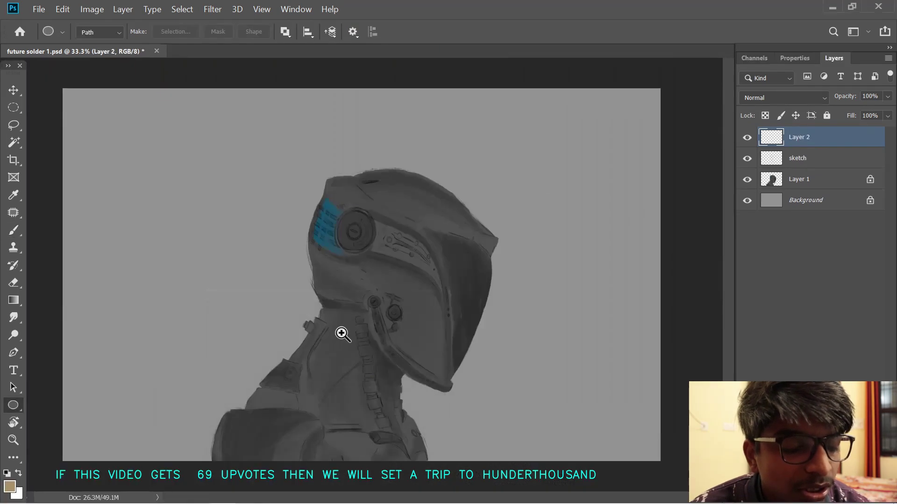
- Draw an elliptical path over the helmet's large round disc and stretch it to about 131% width and 104% height to match the rim
{"action": "left_click_drag", "start_coordinate": [341, 333], "coordinate": [330, 304]}
{"action": "left_click_drag", "start_coordinate": [352, 248], "coordinate": [326, 300]}
{"action": "mouse_move", "coordinate": [313, 197]}
{"action": "left_mouse_down"}
{"action": "mouse_move", "coordinate": [383, 299]}
{"action": "mouse_move", "coordinate": [354, 293]}
{"action": "left_mouse_up"}
{"action": "key", "text": "ctrl+t"}
{"action": "left_click_drag", "start_coordinate": [384, 245], "coordinate": [394, 245]}
{"action": "left_click_drag", "start_coordinate": [353, 196], "coordinate": [353, 190]}
{"action": "left_click_drag", "start_coordinate": [313, 245], "coordinate": [301, 242]}
{"action": "left_click_drag", "start_coordinate": [348, 293], "coordinate": [301, 292]}
{"action": "left_click_drag", "start_coordinate": [302, 190], "coordinate": [303, 190]}
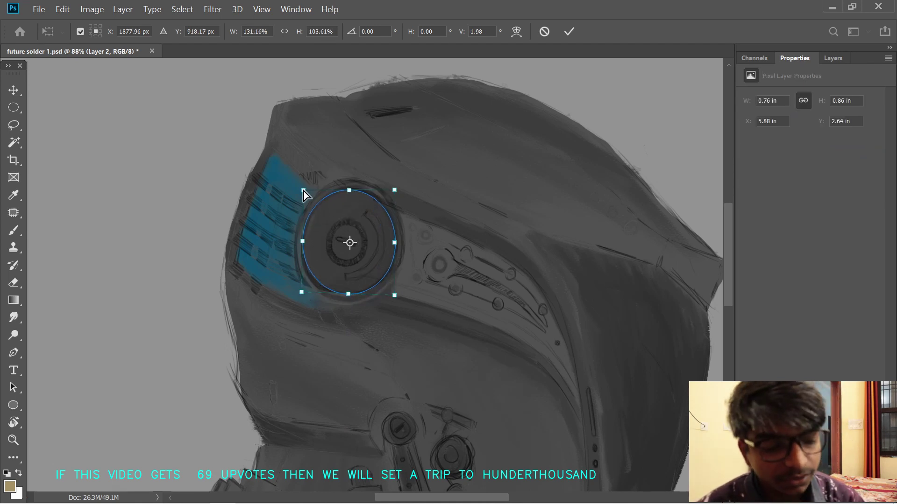
{"action": "key", "text": "Return"}
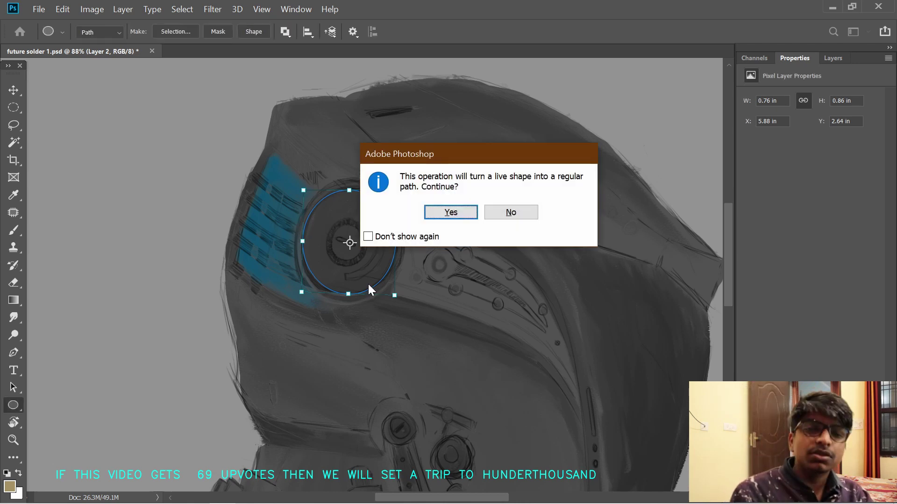
{"action": "left_click", "coordinate": [448, 211]}
- Set the foreground color to a dark golden brown and turn the ellipse path into a selection
{"action": "left_click", "coordinate": [9, 486]}
{"action": "mouse_move", "coordinate": [83, 282]}
{"action": "left_mouse_down"}
{"action": "mouse_move", "coordinate": [176, 262]}
{"action": "mouse_move", "coordinate": [142, 300]}
{"action": "mouse_move", "coordinate": [173, 306]}
{"action": "mouse_move", "coordinate": [118, 309]}
{"action": "left_mouse_up"}
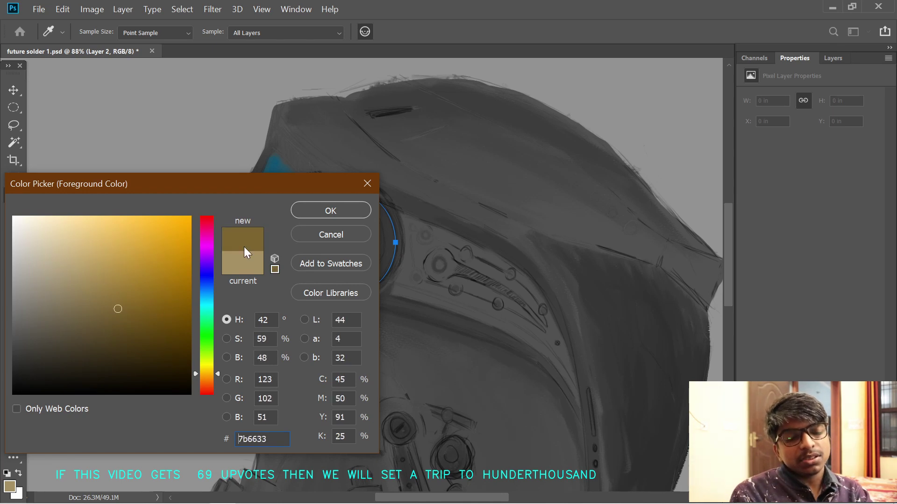
{"action": "left_click", "coordinate": [323, 211]}
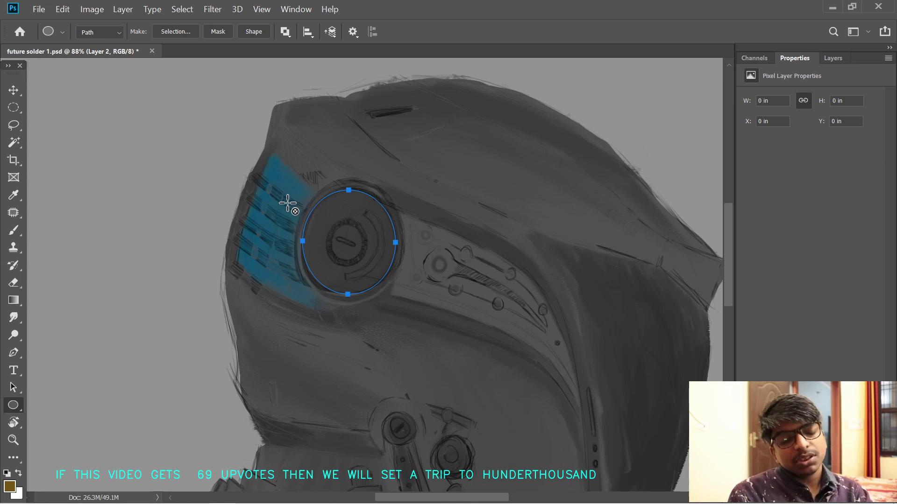
{"action": "key", "text": "ctrl+Return"}
- Trace a closed Pen path around the helmet disc's inner rim, following the elliptical selection, and clear the selection
{"action": "key", "text": "p"}
{"action": "left_click", "coordinate": [303, 233]}
{"action": "left_click_drag", "start_coordinate": [373, 199], "coordinate": [413, 226]}
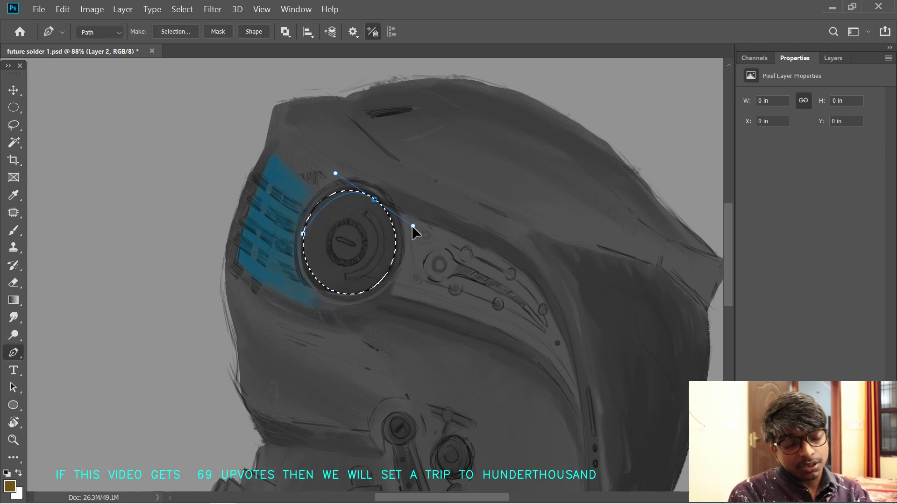
{"action": "key", "text": "ctrl+z"}
{"action": "left_click_drag", "start_coordinate": [355, 190], "coordinate": [398, 195]}
{"action": "key", "text": "alt"}
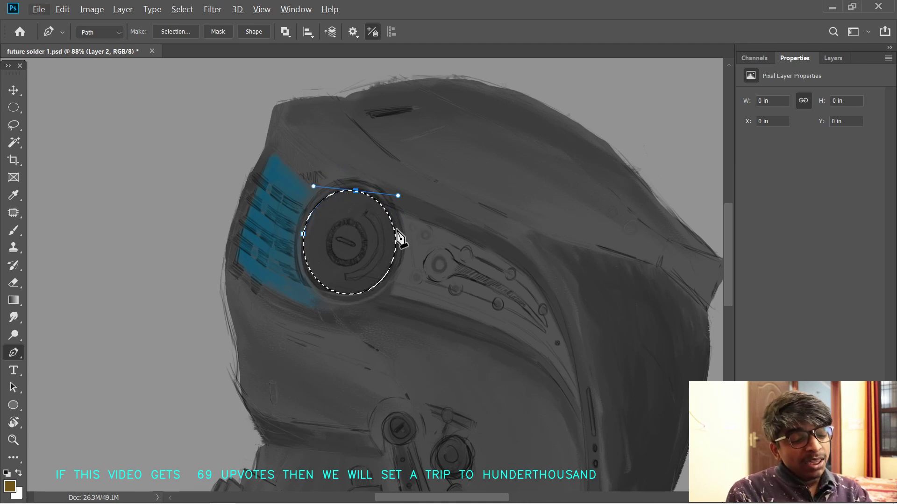
{"action": "left_click_drag", "start_coordinate": [390, 269], "coordinate": [376, 287]}
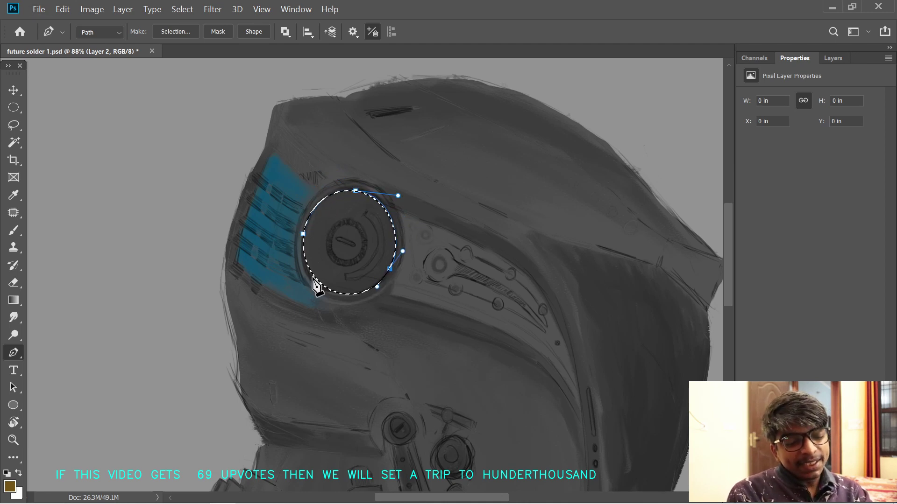
{"action": "left_click_drag", "start_coordinate": [312, 274], "coordinate": [279, 241]}
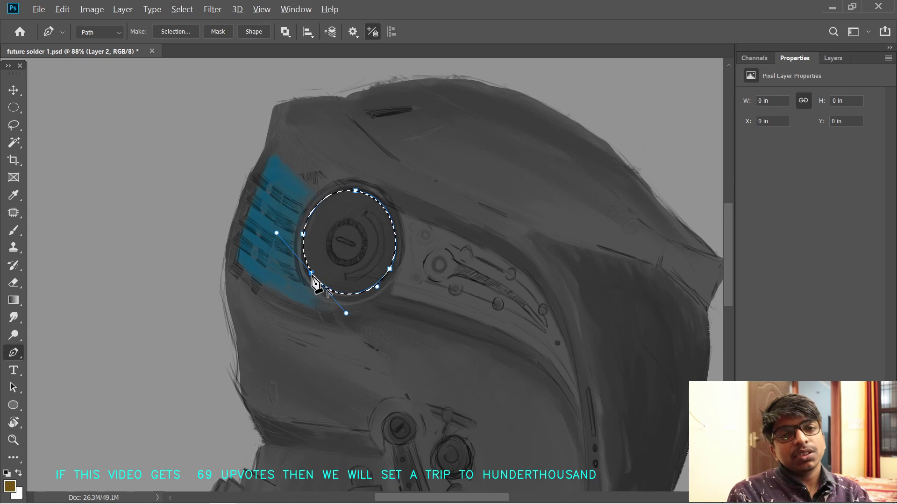
{"action": "left_click", "coordinate": [303, 234]}
{"action": "key", "text": "super"}
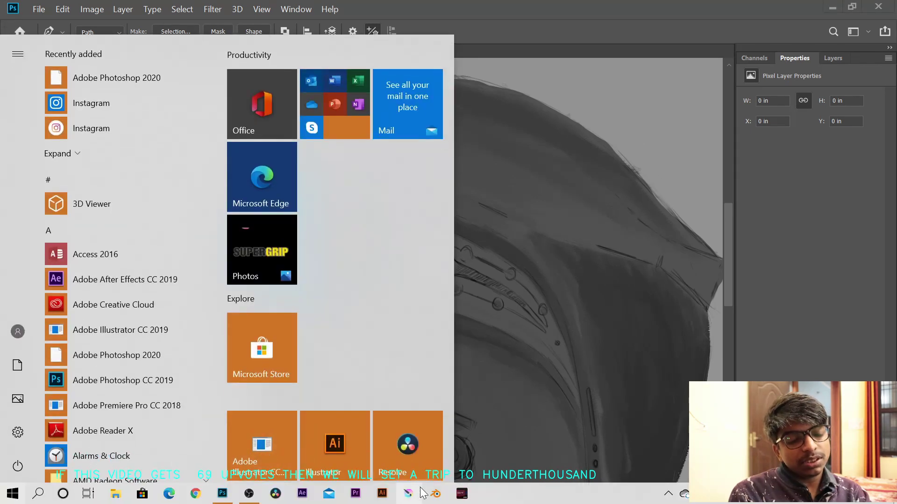
{"action": "key", "text": "super"}
{"action": "key", "text": "ctrl+d"}
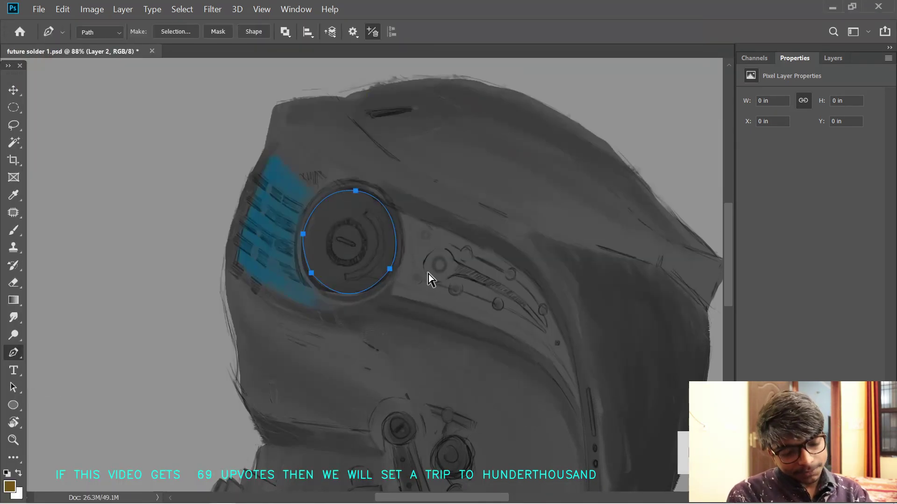
- Undo the path's closing and lower-left point, redraw them along the disc's rim, and clear the selection
{"action": "key", "text": "ctrl+z"}
{"action": "key", "text": "ctrl+z"}
{"action": "key", "text": "ctrl+z"}
{"action": "left_click_drag", "start_coordinate": [325, 286], "coordinate": [297, 266]}
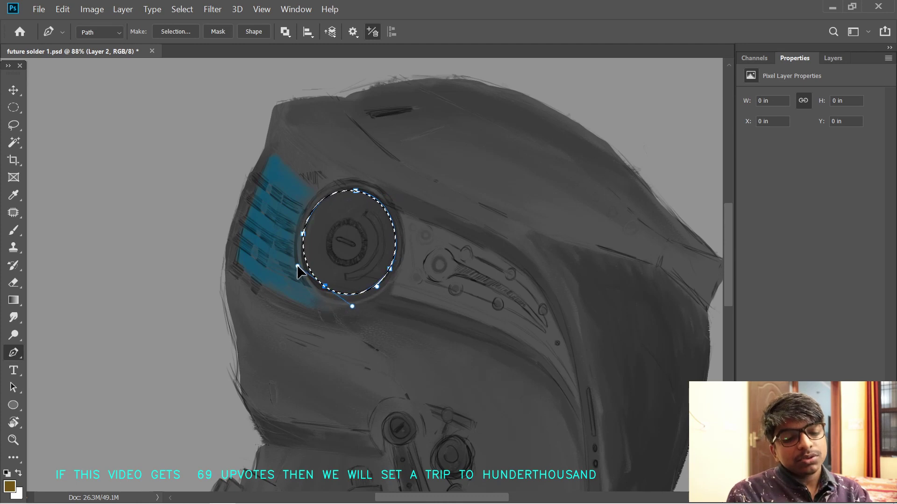
{"action": "left_click_drag", "start_coordinate": [303, 233], "coordinate": [303, 198]}
{"action": "key", "text": "ctrl+z"}
{"action": "key", "text": "ctrl+z"}
{"action": "key", "text": "ctrl+z"}
{"action": "key", "text": "ctrl+d"}
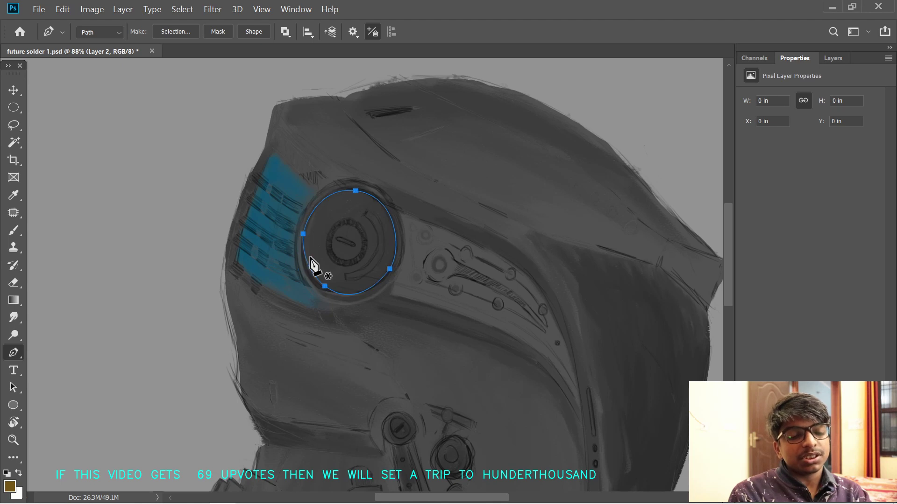
- Test a short brush stroke below the disc and undo it
{"action": "right_click", "coordinate": [353, 240]}
{"action": "key", "text": "Escape"}
{"action": "key", "text": "b"}
{"action": "left_click_drag", "start_coordinate": [376, 311], "coordinate": [390, 341]}
{"action": "key", "text": "ctrl+z"}
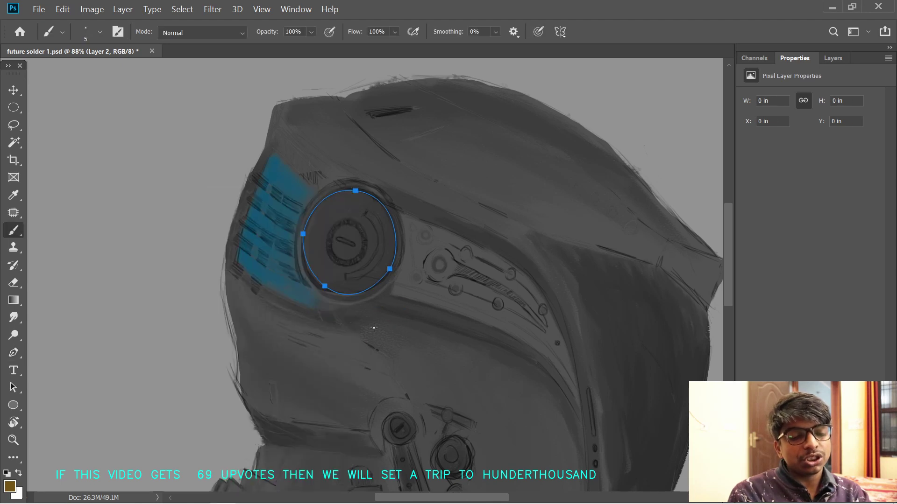
- Set the 5 px brush's Shape Dynamics minimum diameter to 55% and test dabs on the disc
{"action": "key", "text": "bracketright"}
{"action": "left_click", "coordinate": [276, 7]}
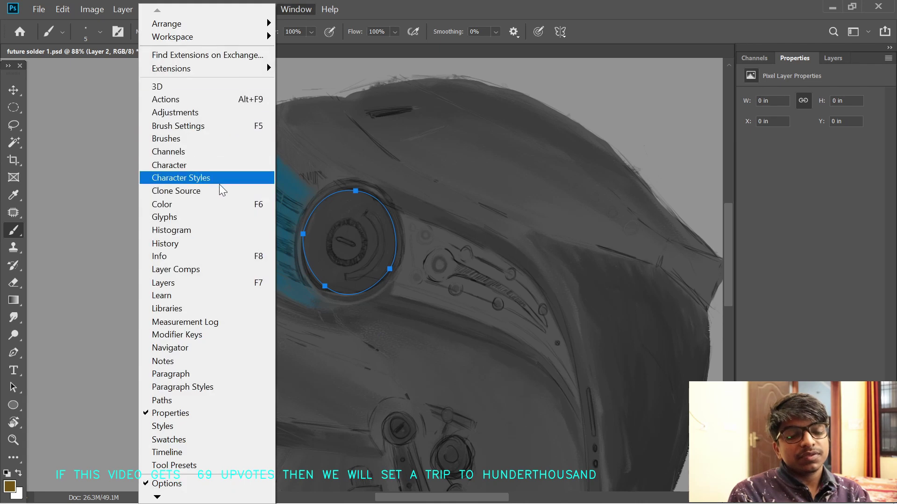
{"action": "left_click", "coordinate": [206, 130]}
{"action": "left_click_drag", "start_coordinate": [111, 190], "coordinate": [113, 184]}
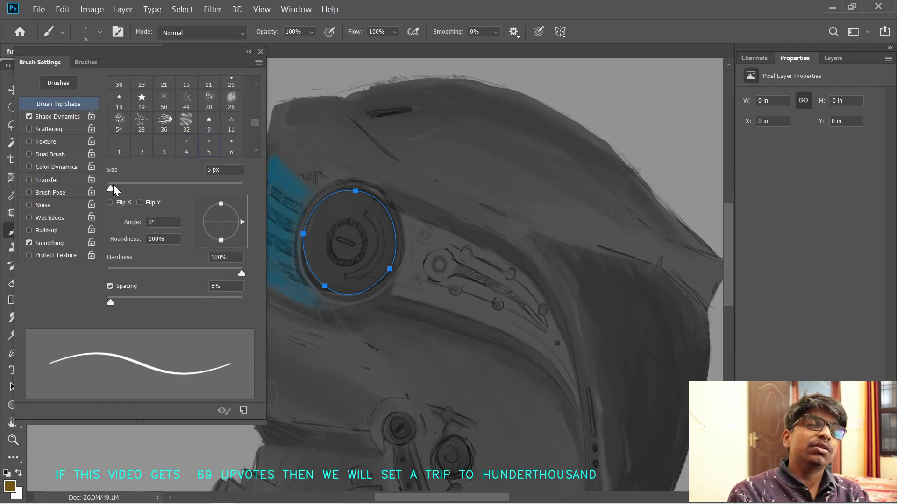
{"action": "left_click", "coordinate": [57, 117]}
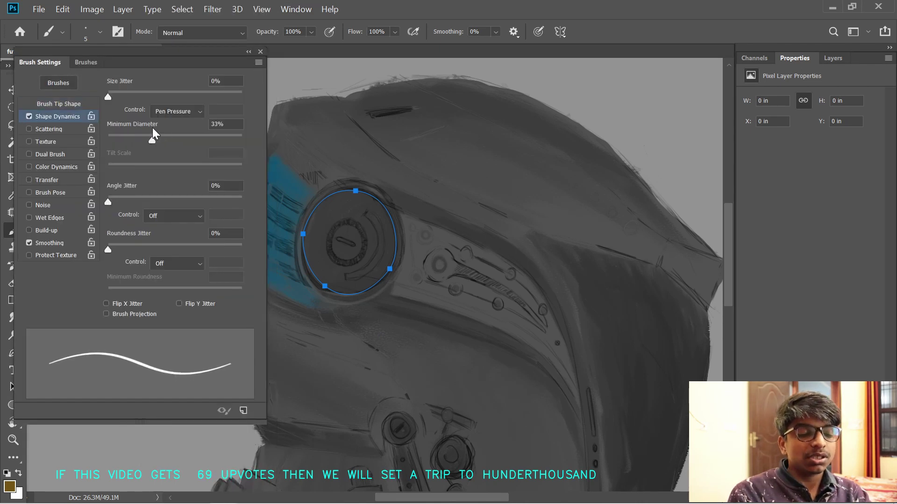
{"action": "left_click", "coordinate": [260, 51]}
{"action": "left_click", "coordinate": [368, 251]}
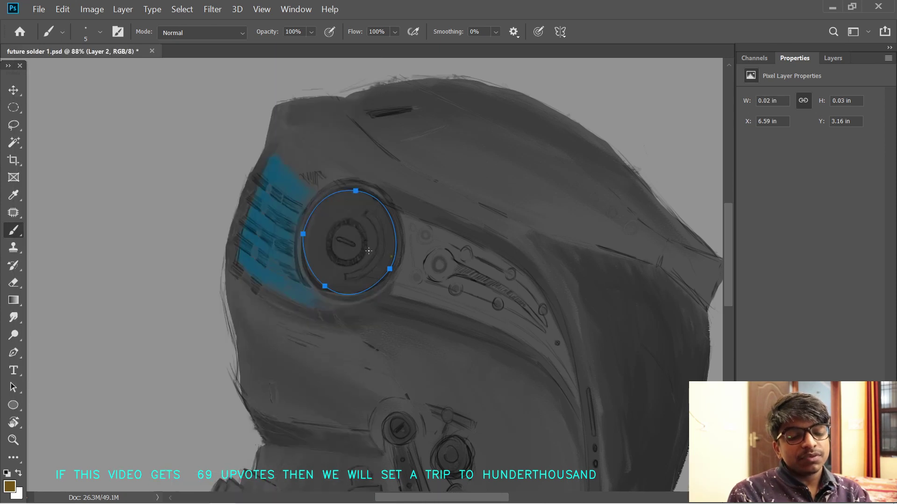
{"action": "left_click", "coordinate": [299, 10]}
{"action": "left_click", "coordinate": [196, 124]}
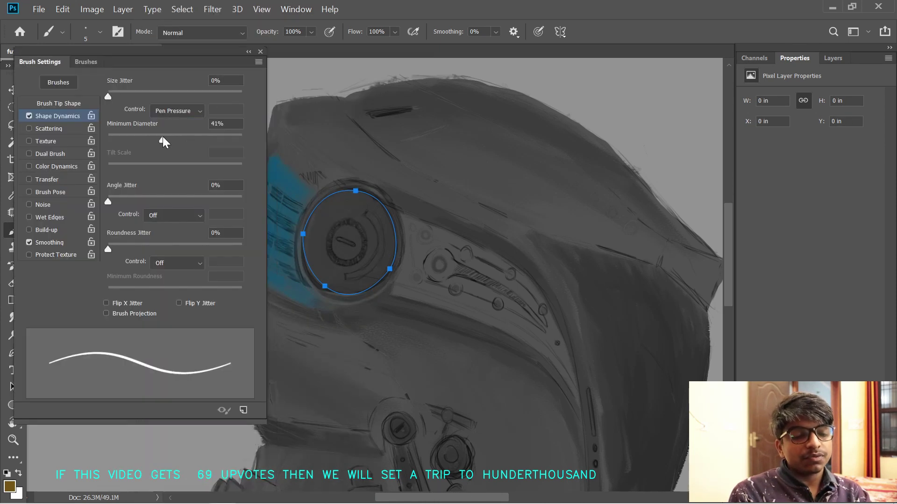
{"action": "left_click_drag", "start_coordinate": [162, 138], "coordinate": [186, 139]}
{"action": "left_click", "coordinate": [260, 52]}
{"action": "right_click", "coordinate": [336, 219]}
{"action": "left_click", "coordinate": [337, 220]}
- Stroke the path around the disc with the golden-brown brush
{"action": "key", "text": "p"}
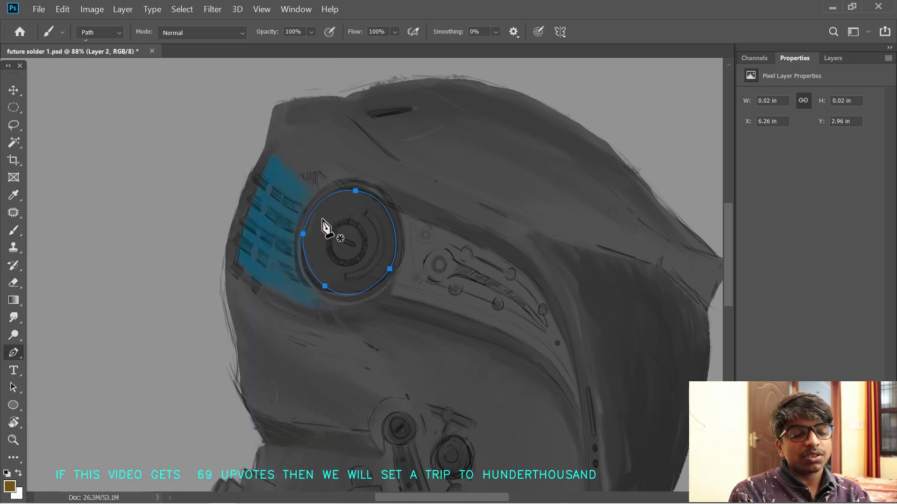
{"action": "right_click", "coordinate": [326, 227]}
{"action": "left_click", "coordinate": [290, 237]}
{"action": "left_click", "coordinate": [532, 158]}
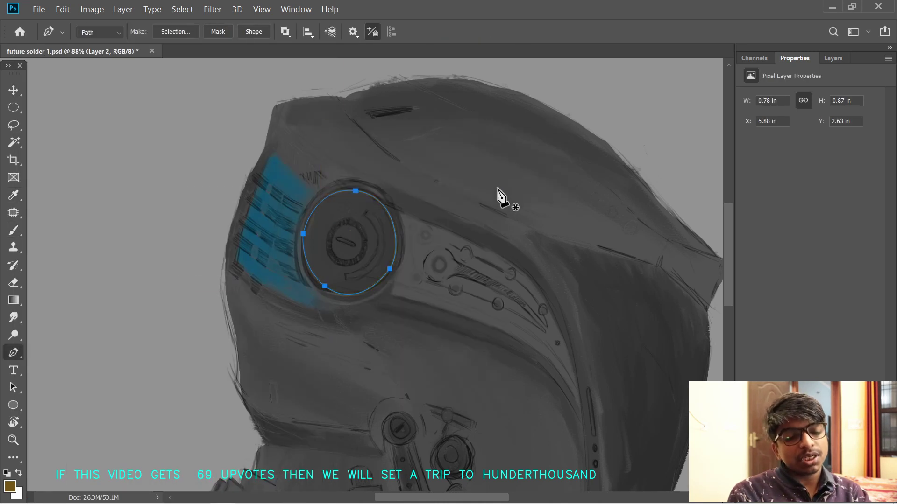
- Show the layer list and the Paths panel, and delete the work path around the disc
{"action": "left_click", "coordinate": [754, 58]}
{"action": "left_click", "coordinate": [832, 58]}
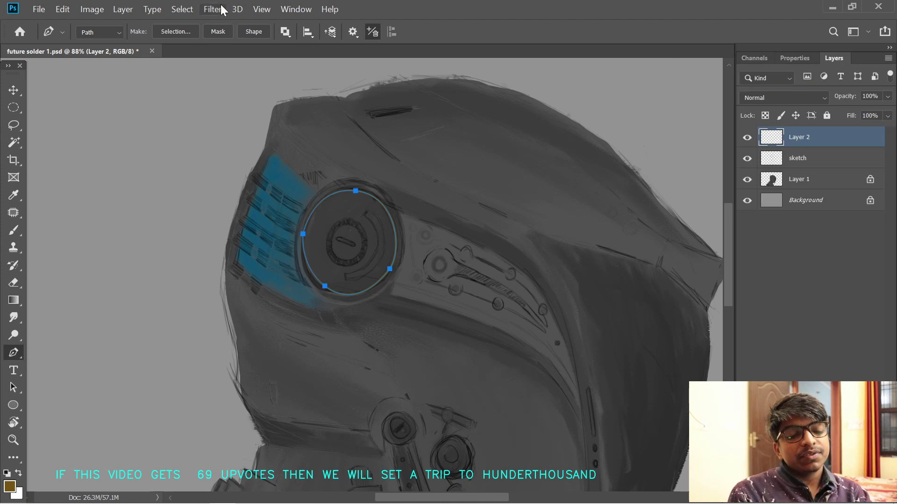
{"action": "left_click", "coordinate": [296, 10]}
{"action": "left_click", "coordinate": [189, 403]}
{"action": "key", "text": "Delete"}
{"action": "key", "text": "Return"}
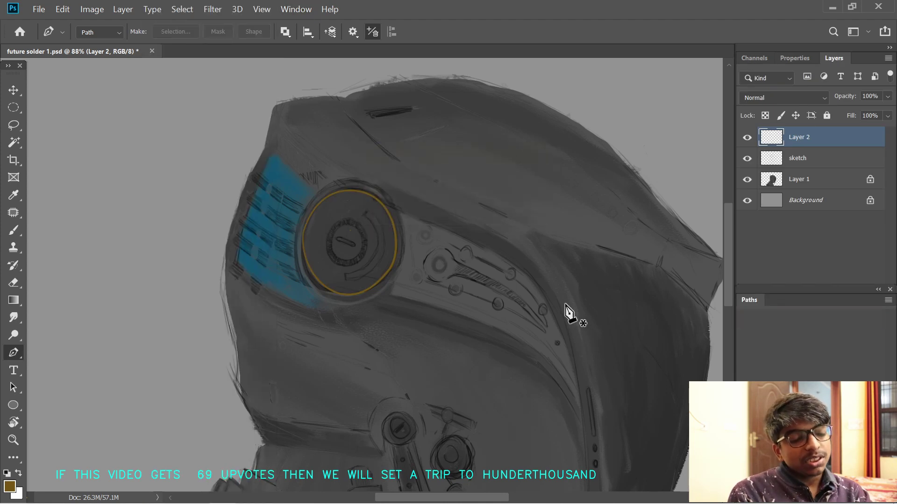
- Undo the path deletion, the golden stroke and the traced path points around the disc
{"action": "left_click_drag", "start_coordinate": [287, 396], "coordinate": [317, 396]}
{"action": "left_click_drag", "start_coordinate": [323, 306], "coordinate": [324, 465]}
{"action": "key", "text": "ctrl+z"}
{"action": "key", "text": "ctrl+z"}
{"action": "key", "text": "ctrl+z"}
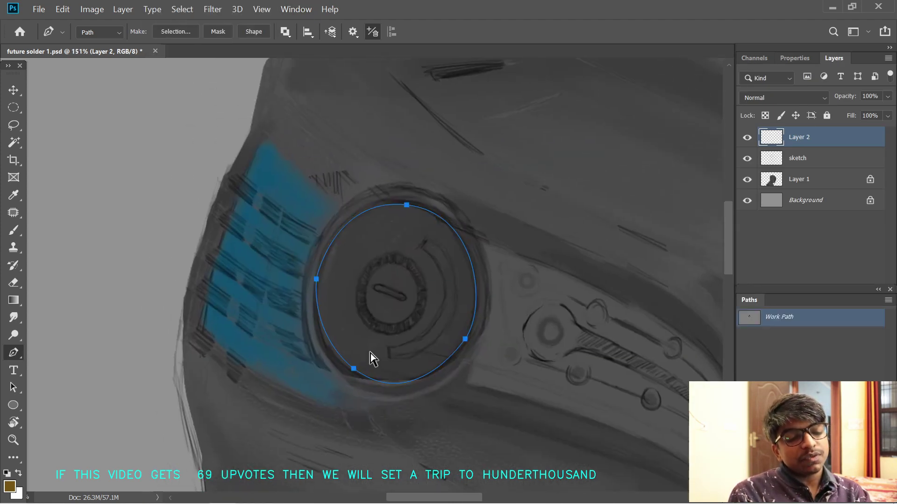
- Retrace the disc's rim as a closed four-point Pen path and clear the elliptical selection
{"action": "left_click_drag", "start_coordinate": [388, 205], "coordinate": [449, 202]}
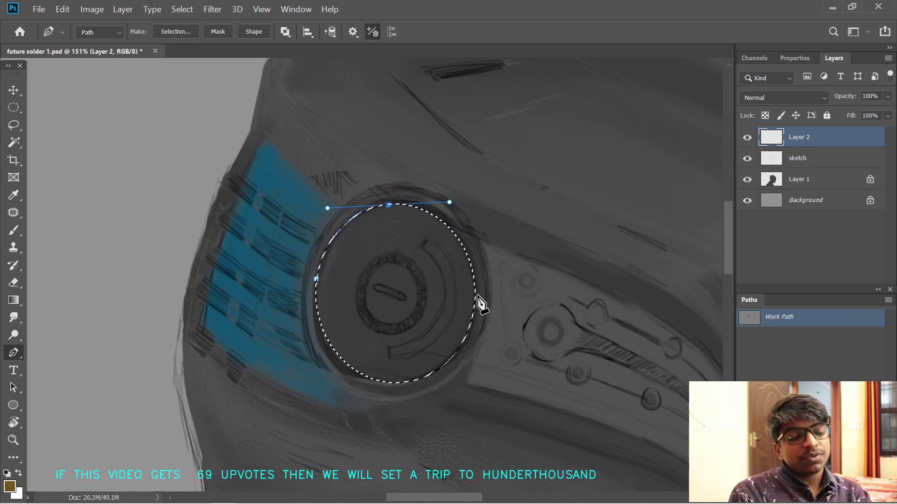
{"action": "left_click_drag", "start_coordinate": [475, 295], "coordinate": [476, 333]}
{"action": "left_click_drag", "start_coordinate": [389, 384], "coordinate": [332, 384]}
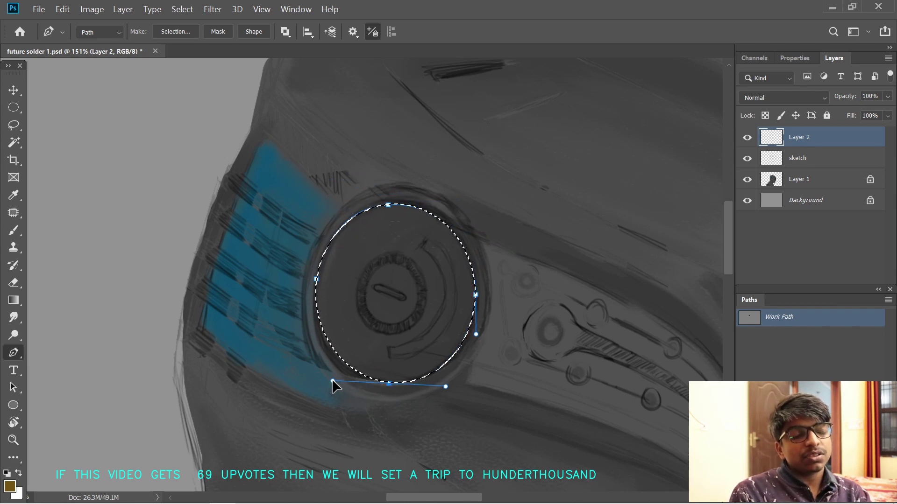
{"action": "left_click_drag", "start_coordinate": [315, 279], "coordinate": [324, 248]}
{"action": "key", "text": "ctrl+z"}
{"action": "key", "text": "ctrl+d"}
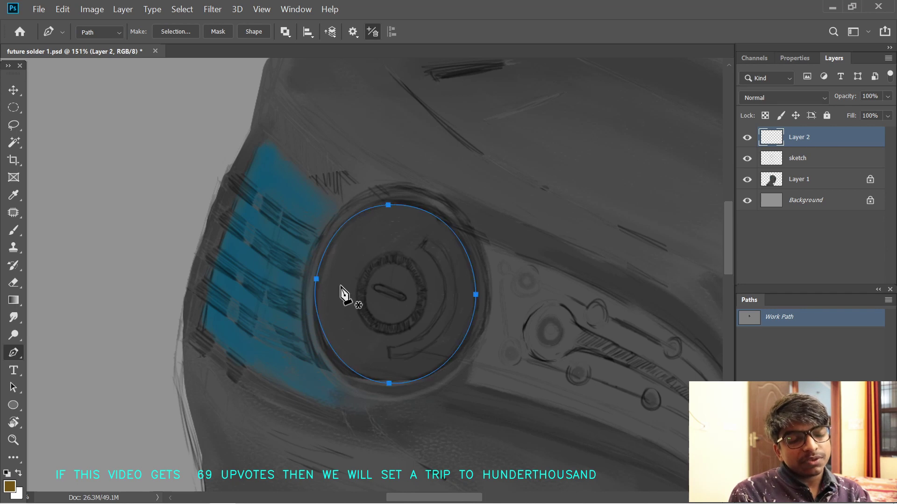
- Stroke the retraced disc path with the golden-brown brush
{"action": "right_click", "coordinate": [400, 304]}
{"action": "left_click", "coordinate": [300, 282]}
{"action": "left_click", "coordinate": [519, 161]}
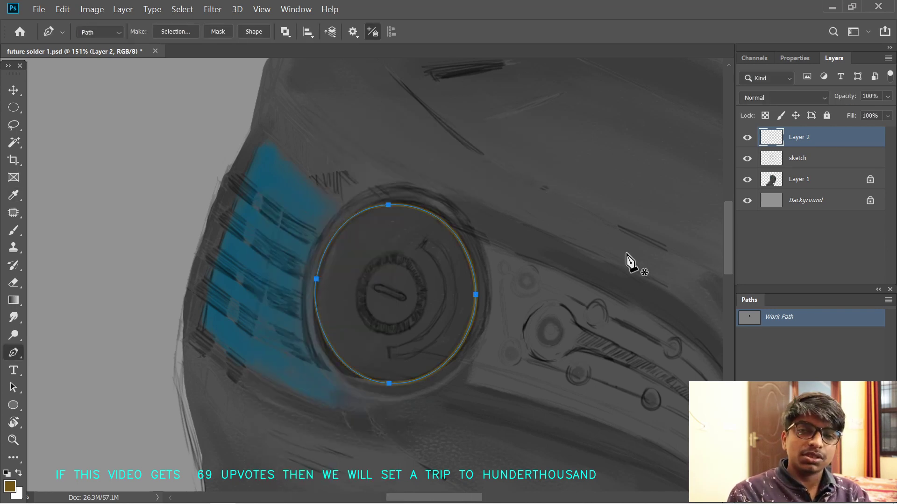
- Check the brush's Shape Dynamics settings and test a dab inside the disc
{"action": "left_click", "coordinate": [301, 10]}
{"action": "left_click", "coordinate": [215, 125]}
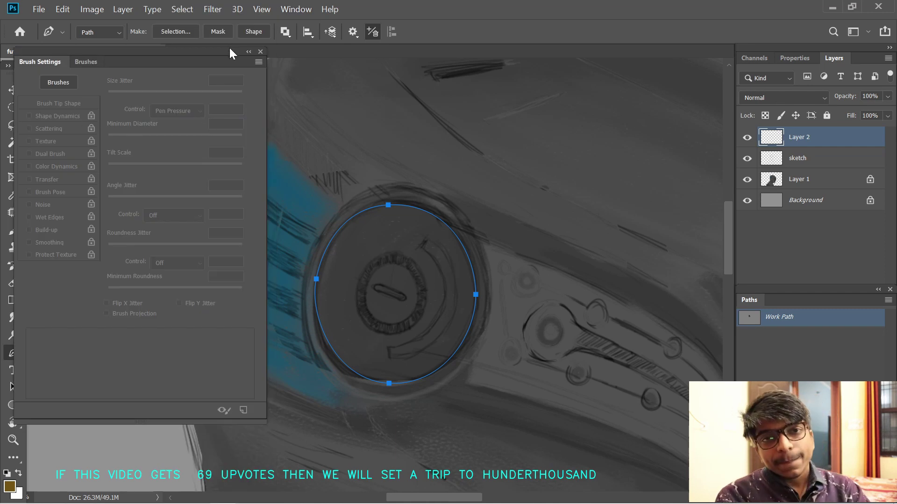
{"action": "left_click", "coordinate": [260, 51]}
{"action": "key", "text": "b"}
{"action": "left_click", "coordinate": [296, 10]}
{"action": "left_click", "coordinate": [215, 124]}
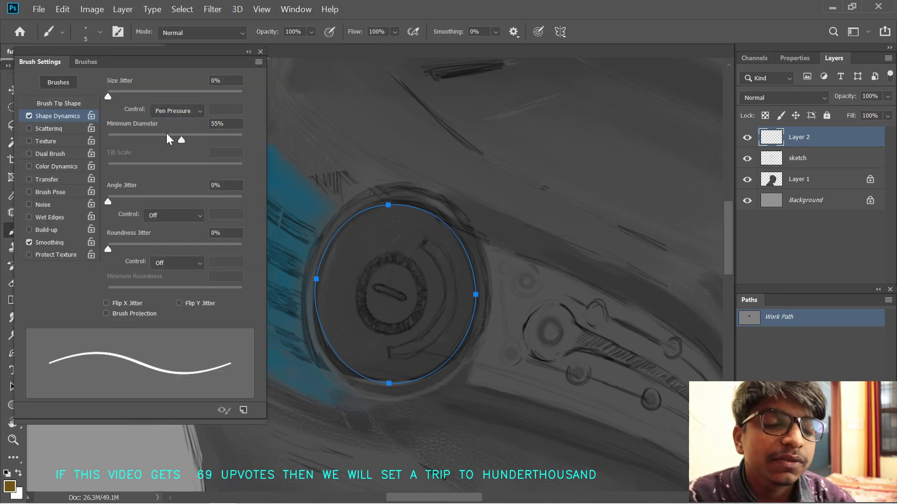
{"action": "left_click", "coordinate": [260, 51]}
{"action": "right_click", "coordinate": [389, 238]}
{"action": "left_click", "coordinate": [405, 224]}
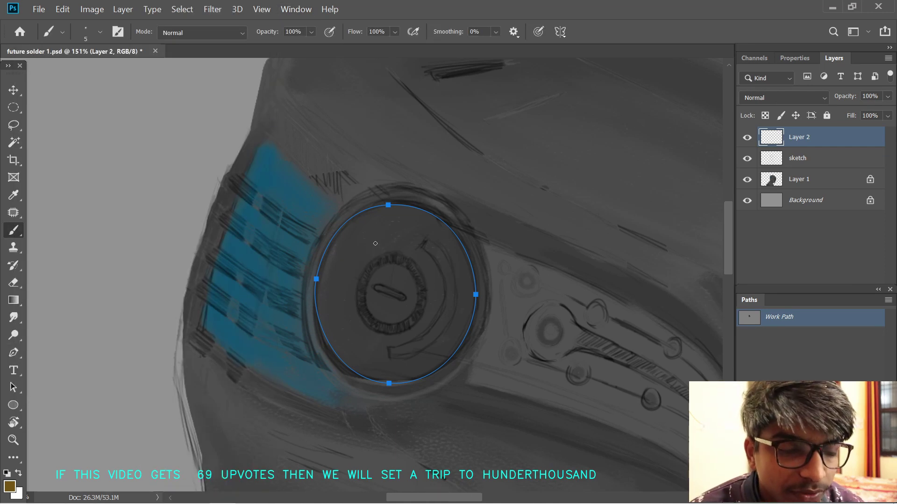
- Stroke the closed path on Layer 2 with the golden-brown brush and deselect the path
{"action": "key", "text": "p"}
{"action": "right_click", "coordinate": [371, 237]}
{"action": "left_click", "coordinate": [271, 282]}
{"action": "left_click", "coordinate": [532, 156]}
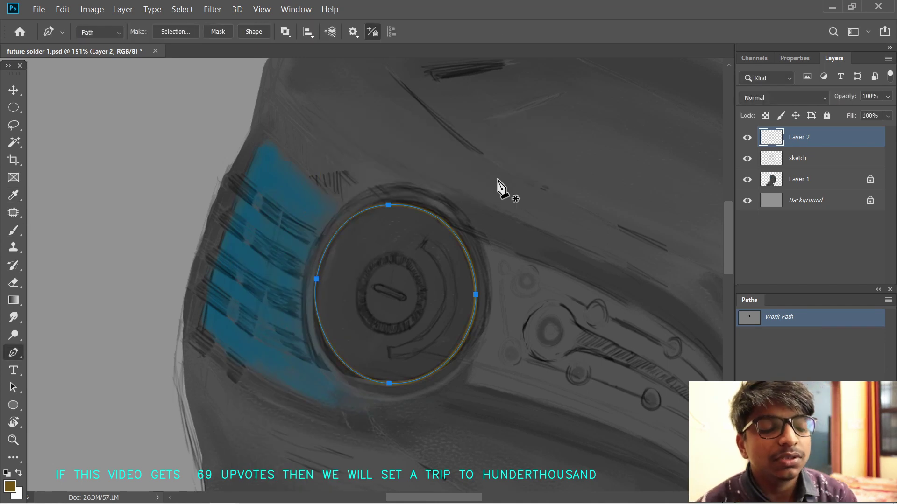
{"action": "key", "text": "Return"}
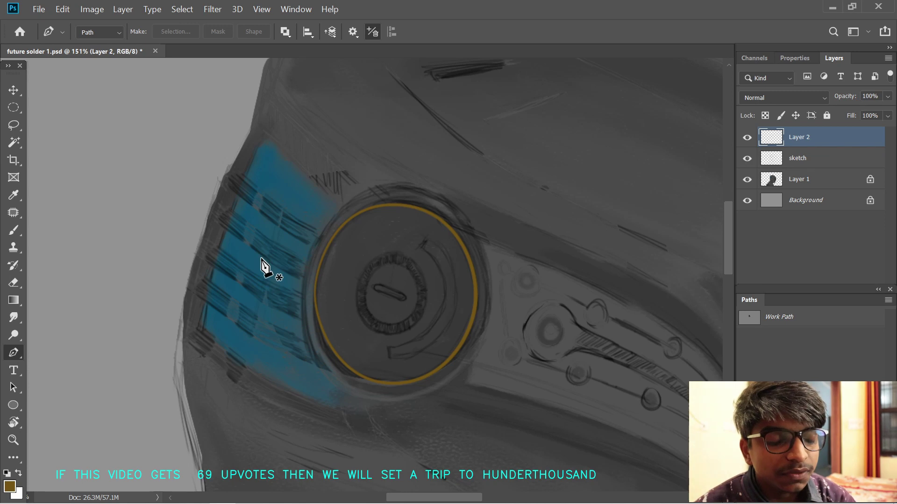
- Duplicate the golden ring layer and scale the copy to 114% as an outer ring around the disc
{"action": "key", "text": "ctrl+j"}
{"action": "key", "text": "ctrl+t"}
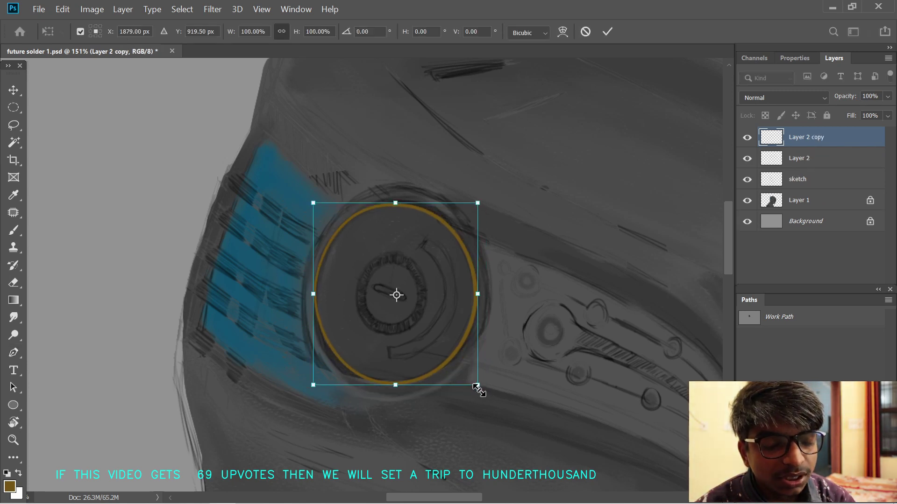
{"action": "left_click_drag", "start_coordinate": [478, 386], "coordinate": [491, 396]}
{"action": "key", "text": "ctrl+z"}
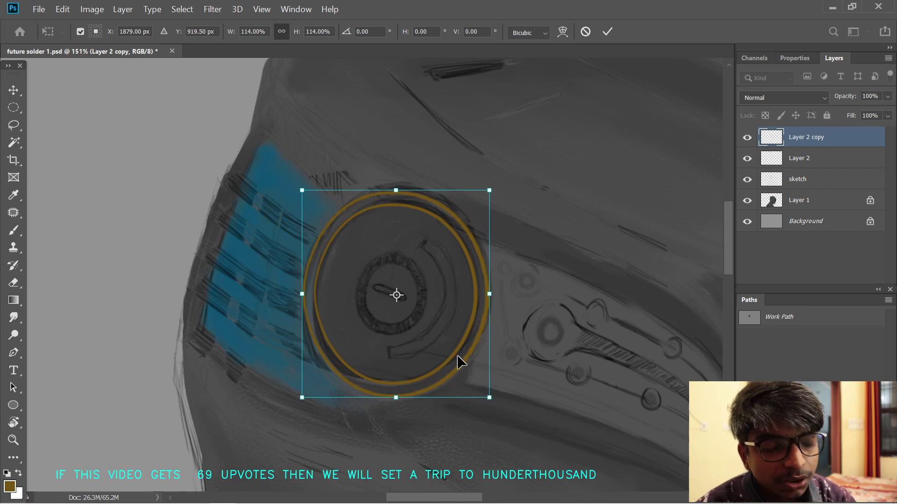
{"action": "key", "text": "Return"}
- Duplicate the outer ring and scale the copy to about 43% around the disc's central knob
{"action": "left_click_drag", "start_coordinate": [419, 332], "coordinate": [369, 331]}
{"action": "left_click_drag", "start_coordinate": [409, 413], "coordinate": [407, 349]}
{"action": "scroll", "coordinate": [407, 350], "scroll_direction": "up", "scroll_amount": 6}
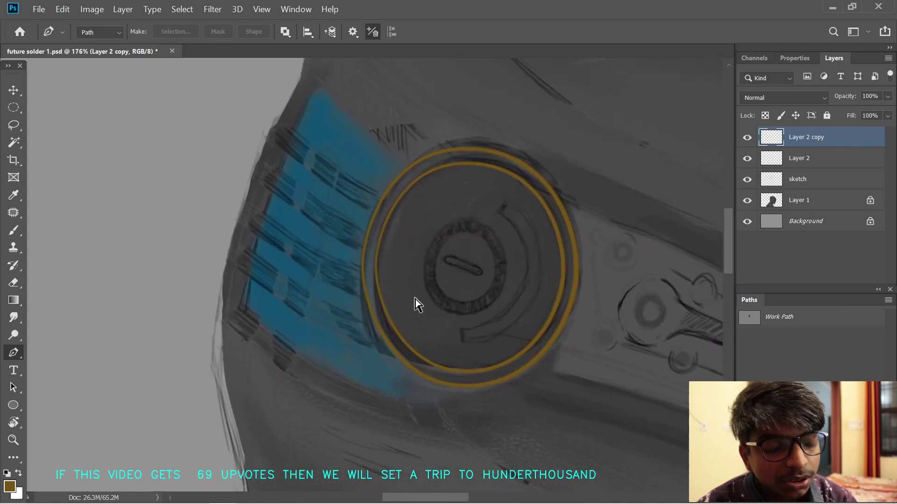
{"action": "key", "text": "ctrl+j"}
{"action": "key", "text": "ctrl+t"}
{"action": "left_click_drag", "start_coordinate": [360, 387], "coordinate": [422, 319]}
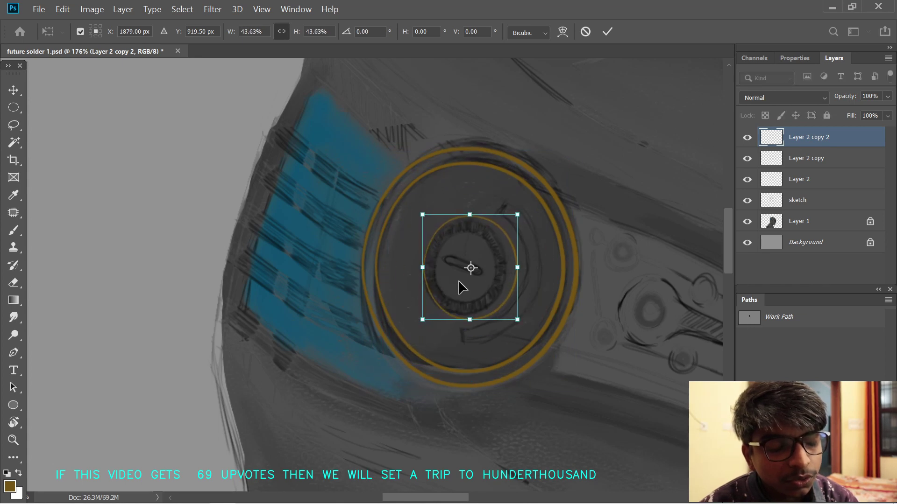
{"action": "left_click_drag", "start_coordinate": [517, 268], "coordinate": [516, 267]}
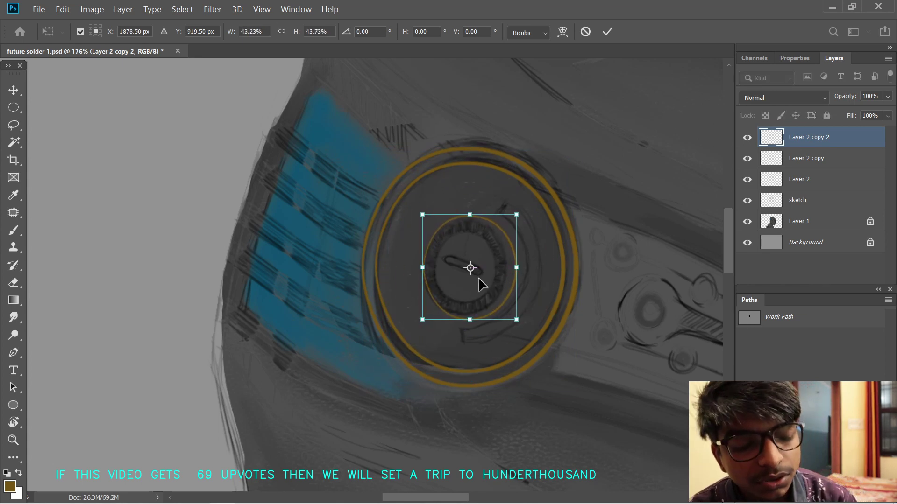
{"action": "key", "text": "alt+space"}
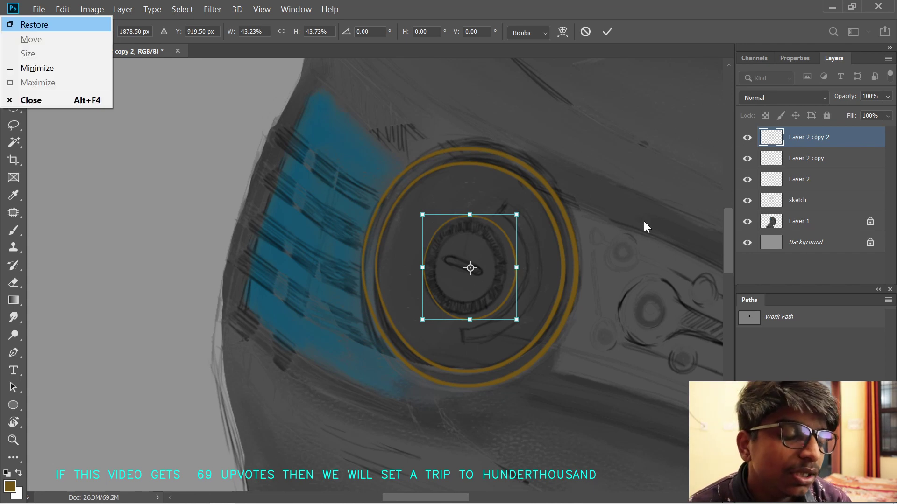
{"action": "left_click", "coordinate": [644, 220]}
- Duplicate the original ring on Layer 2 and scale the copy down to sit just inside it
{"action": "left_click", "coordinate": [806, 182]}
{"action": "key", "text": "ctrl+j"}
{"action": "key", "text": "ctrl+t"}
{"action": "left_click_drag", "start_coordinate": [566, 372], "coordinate": [532, 336]}
{"action": "key", "text": "Return"}
- Duplicate the new ring and shrink the copy to fit between it and the innermost ring
{"action": "key", "text": "ctrl+j"}
{"action": "key", "text": "ctrl+t"}
{"action": "key", "text": "Return"}
{"action": "key", "text": "p"}
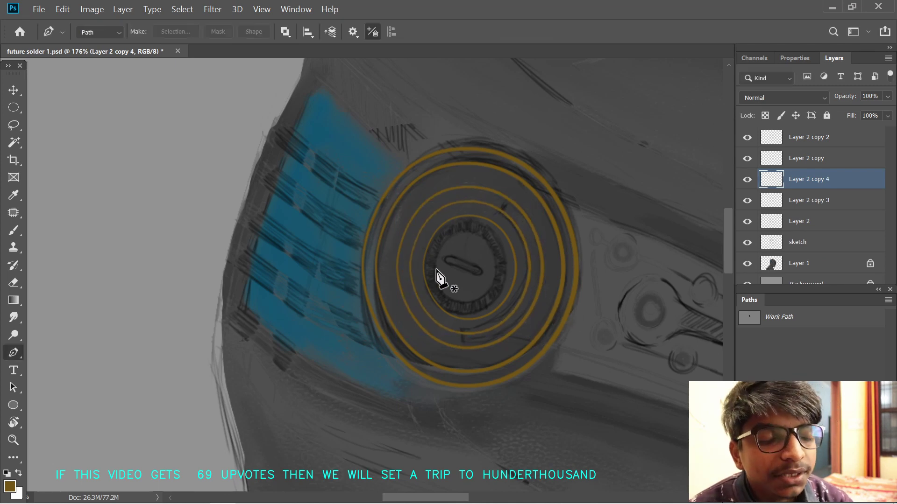
{"action": "key", "text": "b"}
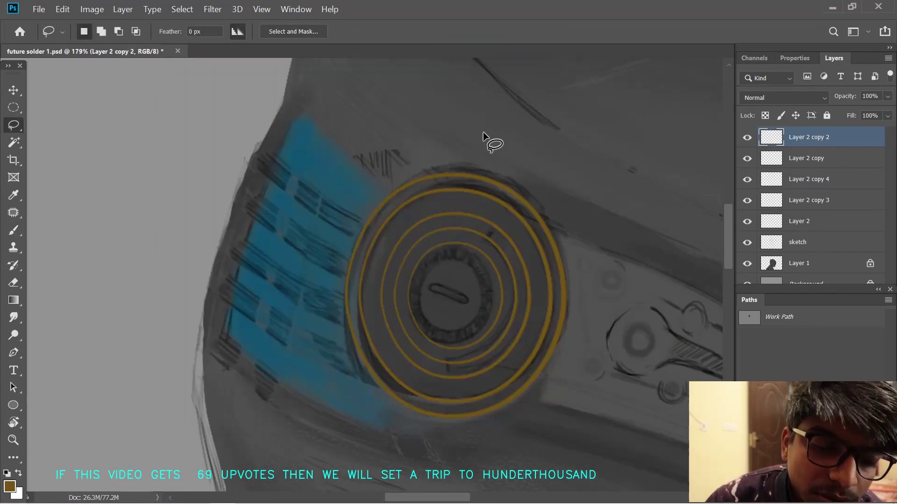
{"action": "key", "text": "b"}
{"action": "left_click_drag", "start_coordinate": [437, 280], "coordinate": [470, 336]}
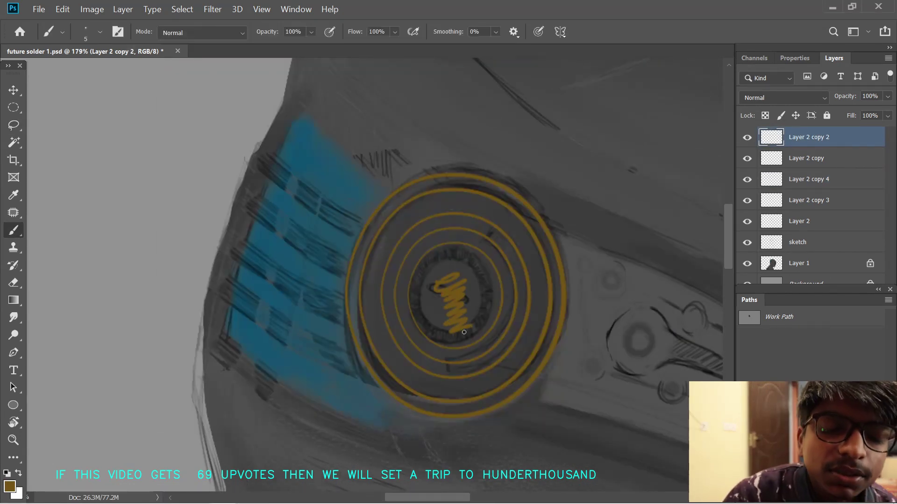
{"action": "left_click_drag", "start_coordinate": [422, 318], "coordinate": [449, 251]}
{"action": "left_click_drag", "start_coordinate": [408, 204], "coordinate": [393, 290]}
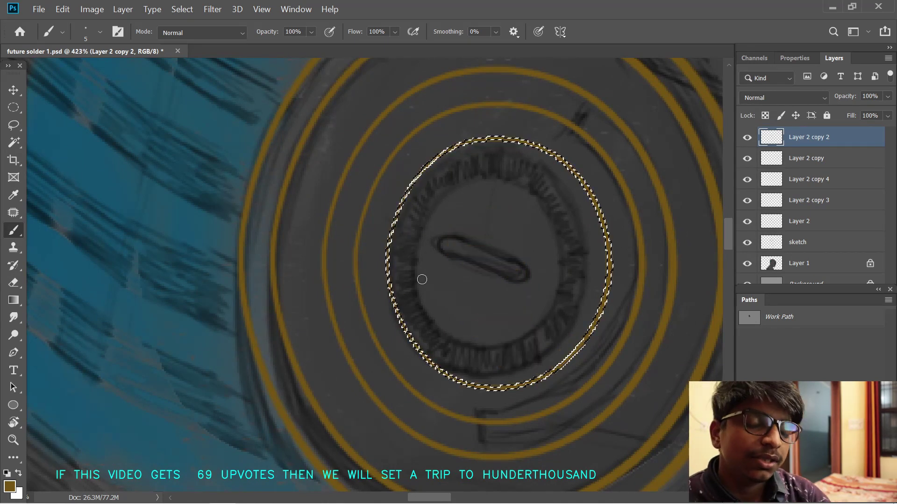
{"action": "left_click_drag", "start_coordinate": [469, 289], "coordinate": [433, 292]}
{"action": "key", "text": "ctrl+d"}
{"action": "left_click_drag", "start_coordinate": [499, 280], "coordinate": [468, 279]}
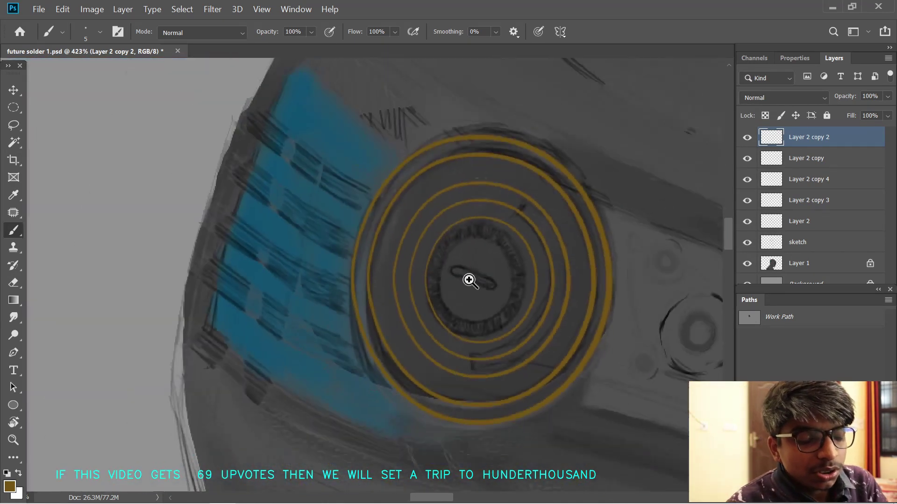
{"action": "left_click_drag", "start_coordinate": [479, 230], "coordinate": [463, 261]}
- Draw an elliptical path over the disc's central knob and stretch its sides out to the innermost golden ring
{"action": "key", "text": "u"}
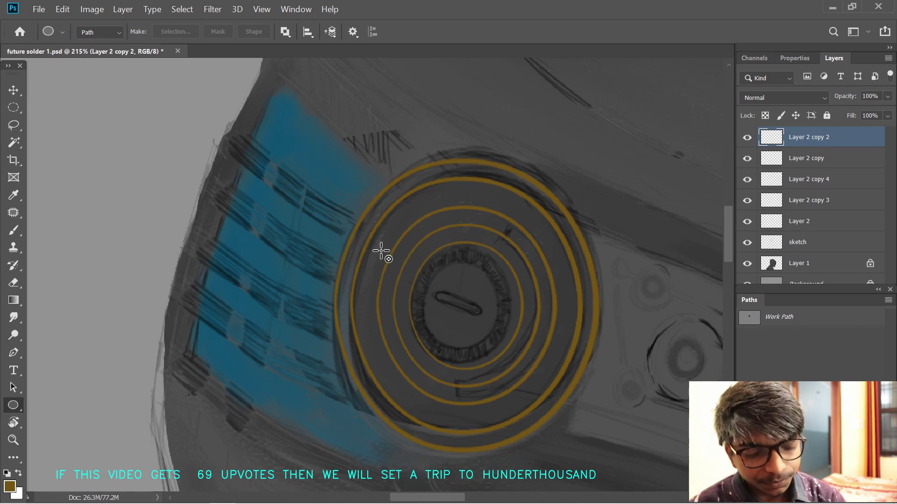
{"action": "left_click_drag", "start_coordinate": [411, 248], "coordinate": [499, 360]}
{"action": "key", "text": "ctrl+t"}
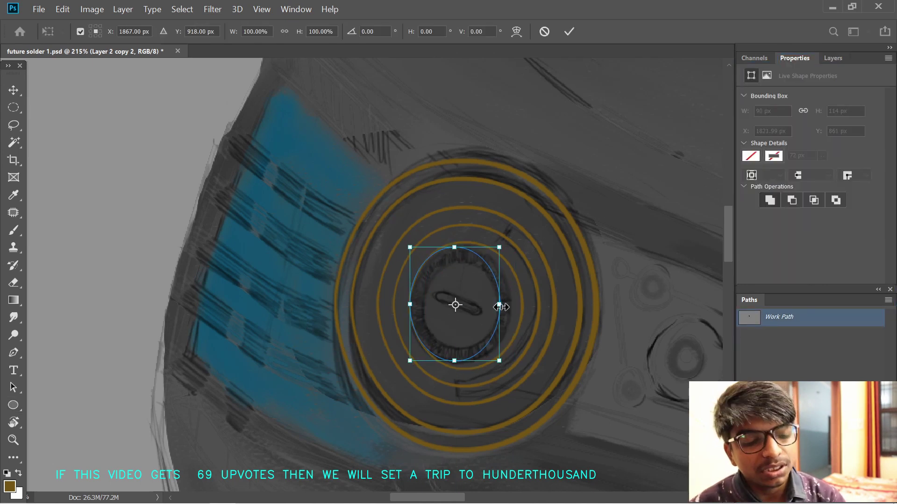
{"action": "left_click_drag", "start_coordinate": [499, 306], "coordinate": [518, 307]}
{"action": "left_click_drag", "start_coordinate": [464, 247], "coordinate": [463, 243]}
{"action": "left_click_drag", "start_coordinate": [518, 304], "coordinate": [521, 304]}
{"action": "left_click_drag", "start_coordinate": [459, 360], "coordinate": [459, 369]}
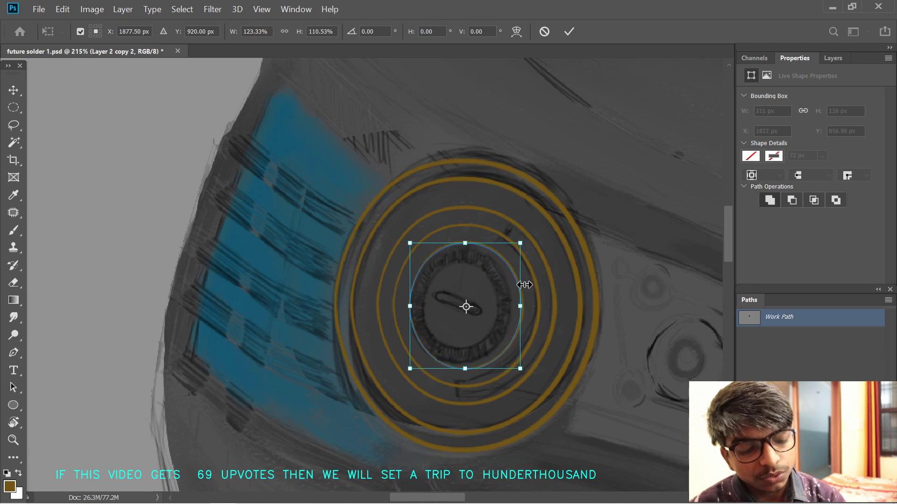
- Refine the ellipse path to 113 by 127 px along the innermost ring and fill it with golden brown
{"action": "left_click_drag", "start_coordinate": [465, 245], "coordinate": [465, 241]}
{"action": "left_click_drag", "start_coordinate": [517, 305], "coordinate": [519, 304]}
{"action": "left_click_drag", "start_coordinate": [411, 304], "coordinate": [410, 305]}
{"action": "left_click_drag", "start_coordinate": [466, 370], "coordinate": [467, 369]}
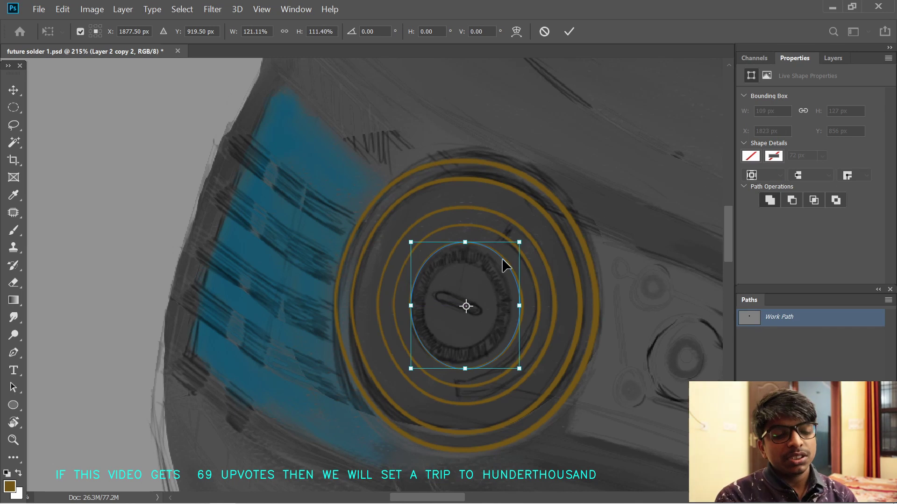
{"action": "left_click_drag", "start_coordinate": [519, 306], "coordinate": [522, 307]}
{"action": "left_click_drag", "start_coordinate": [410, 305], "coordinate": [408, 305]}
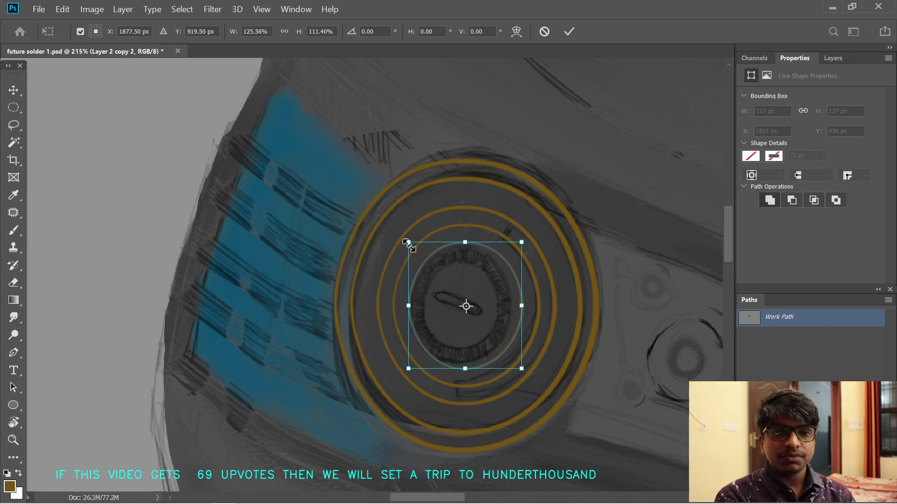
{"action": "key", "text": "Return"}
{"action": "key", "text": "alt+BackSpace"}
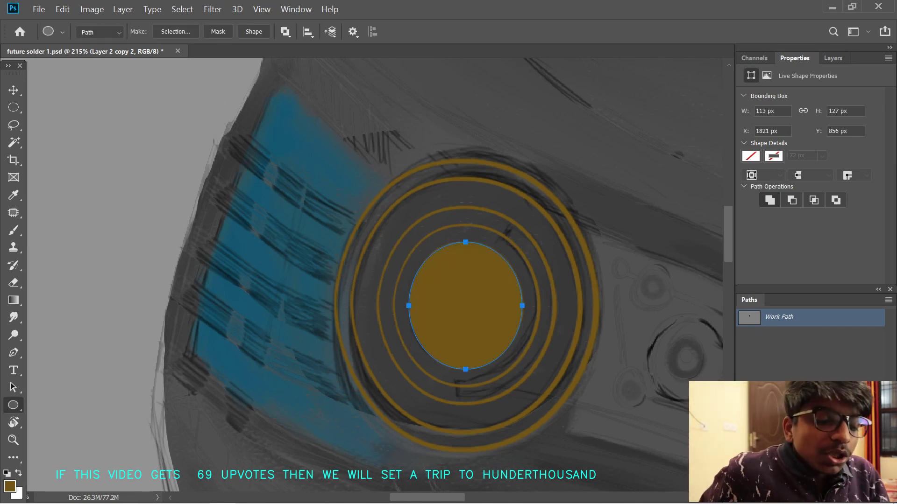
{"action": "key", "text": "Return"}
- Paint short golden divider bars across the gap between the two middle rings, above and below the filled centre
{"action": "scroll", "coordinate": [547, 384], "scroll_direction": "down", "scroll_amount": 2}
{"action": "left_click_drag", "start_coordinate": [567, 387], "coordinate": [593, 392]}
{"action": "left_click_drag", "start_coordinate": [594, 420], "coordinate": [512, 296]}
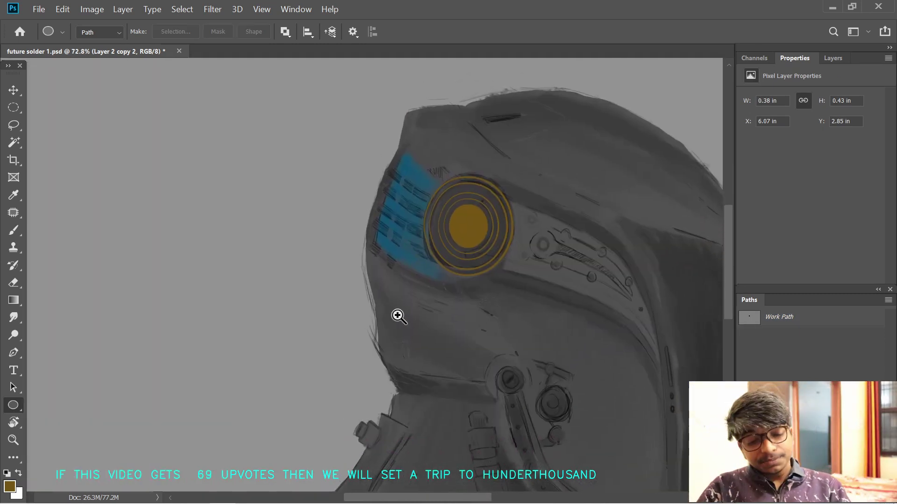
{"action": "scroll", "coordinate": [398, 316], "scroll_direction": "up", "scroll_amount": 3}
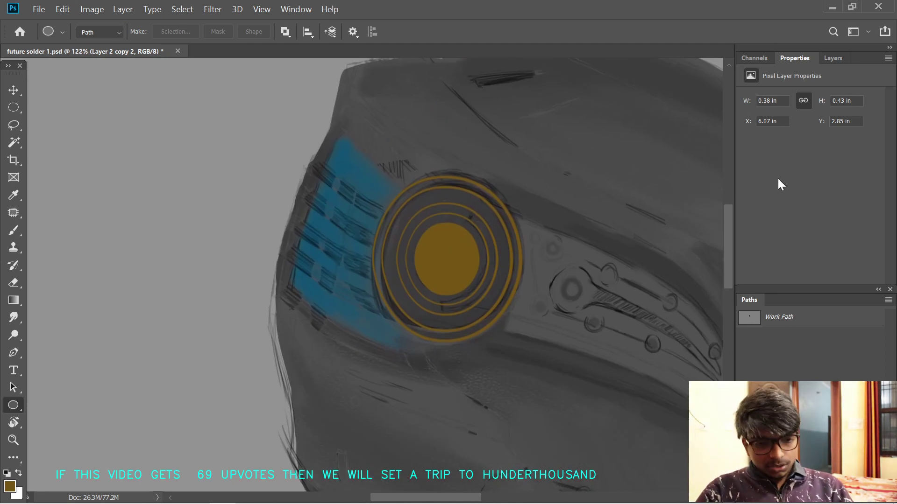
{"action": "key", "text": "b"}
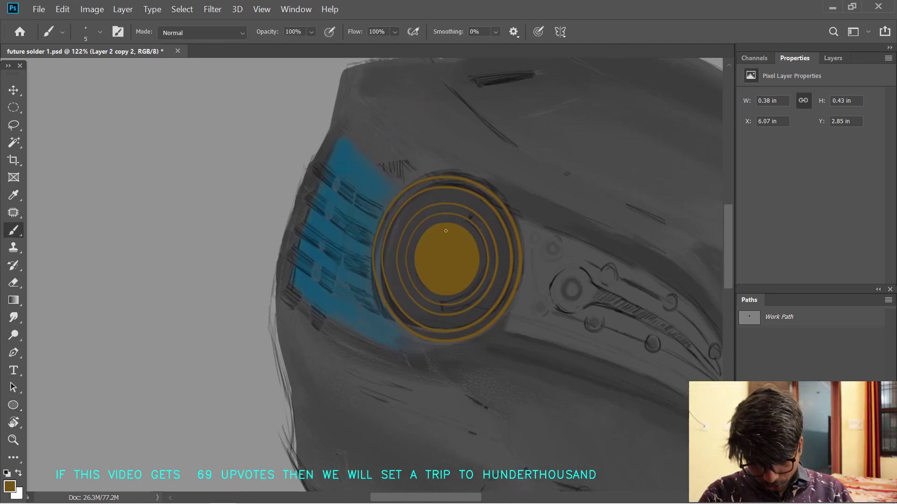
{"action": "scroll", "coordinate": [410, 254], "scroll_direction": "up", "scroll_amount": 3}
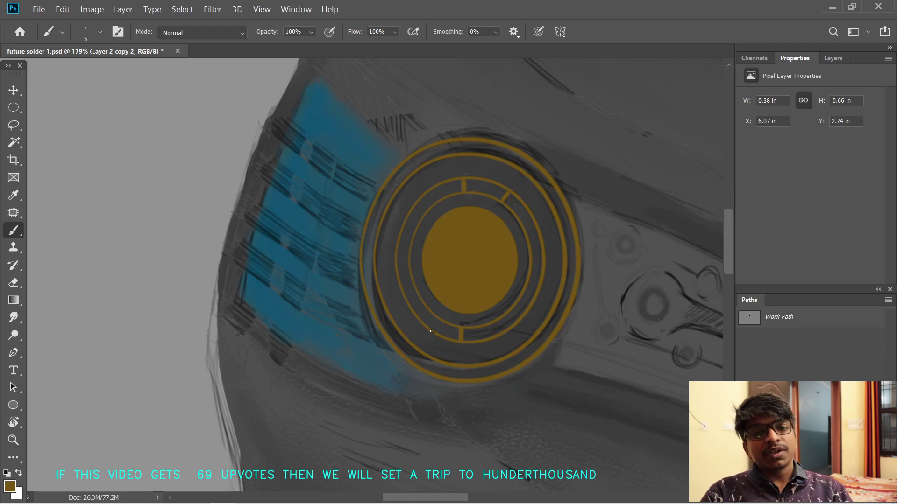
- Merge the two middle ring layers and erase the ring pieces between the divider bars at the top and bottom
{"action": "key", "text": "e"}
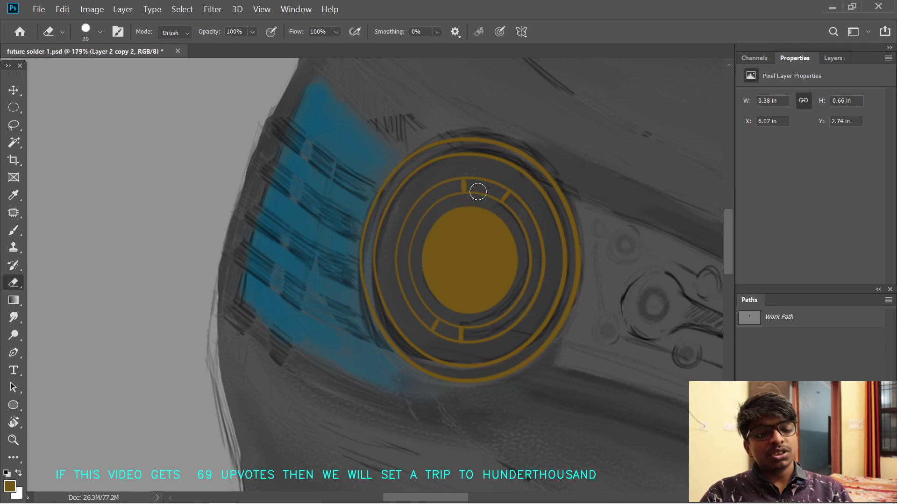
{"action": "left_click", "coordinate": [832, 57]}
{"action": "left_click", "coordinate": [746, 138]}
{"action": "left_click", "coordinate": [747, 137]}
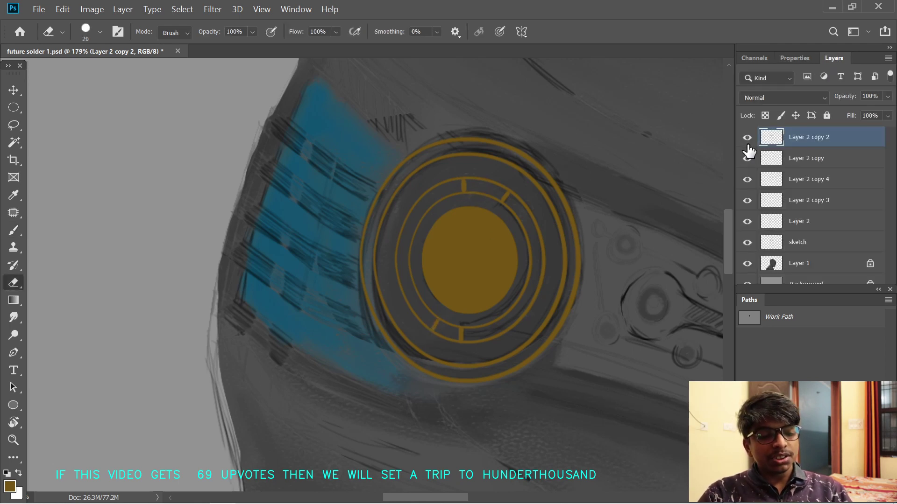
{"action": "left_click", "coordinate": [521, 219], "text": "ctrl"}
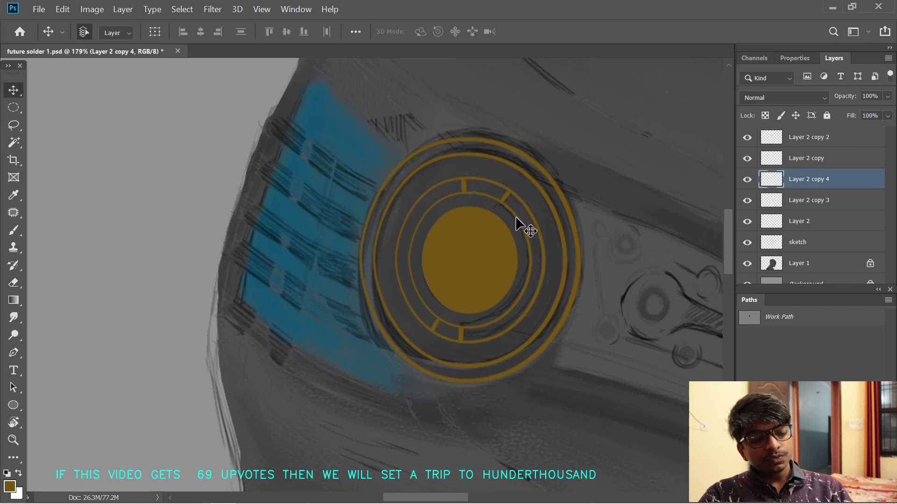
{"action": "left_click", "coordinate": [528, 208], "text": "ctrl+shift"}
{"action": "key", "text": "ctrl+e"}
{"action": "key", "text": "e"}
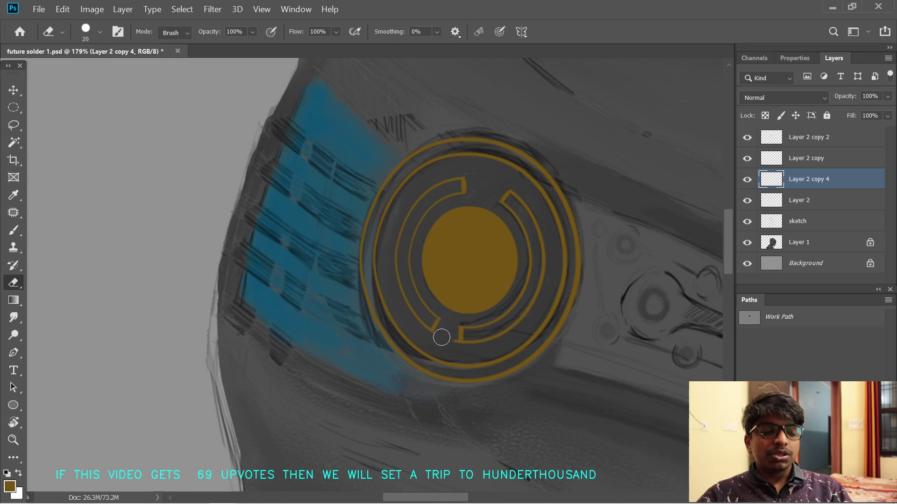
- Fill the left arc segment beside the central ellipse with solid golden brown using the brush
{"action": "key", "text": "b"}
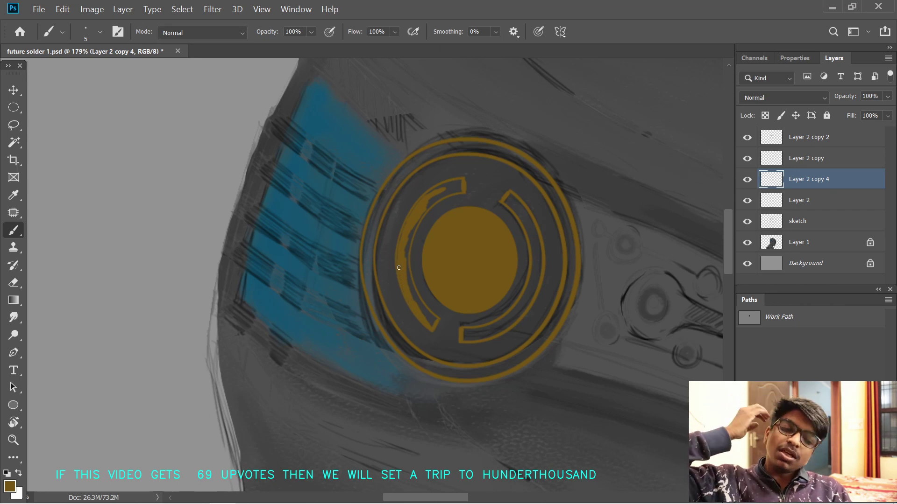
{"action": "left_click_drag", "start_coordinate": [450, 185], "coordinate": [430, 193]}
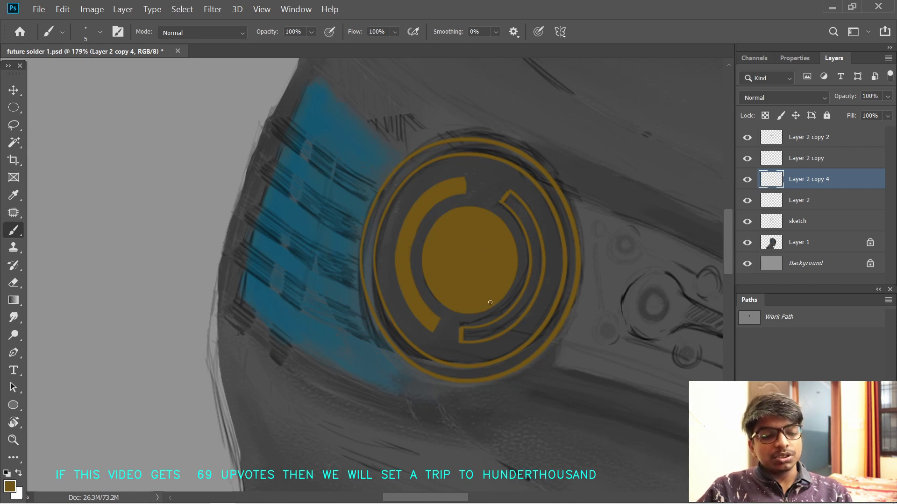
{"action": "left_click", "coordinate": [747, 179]}
{"action": "left_click", "coordinate": [747, 179]}
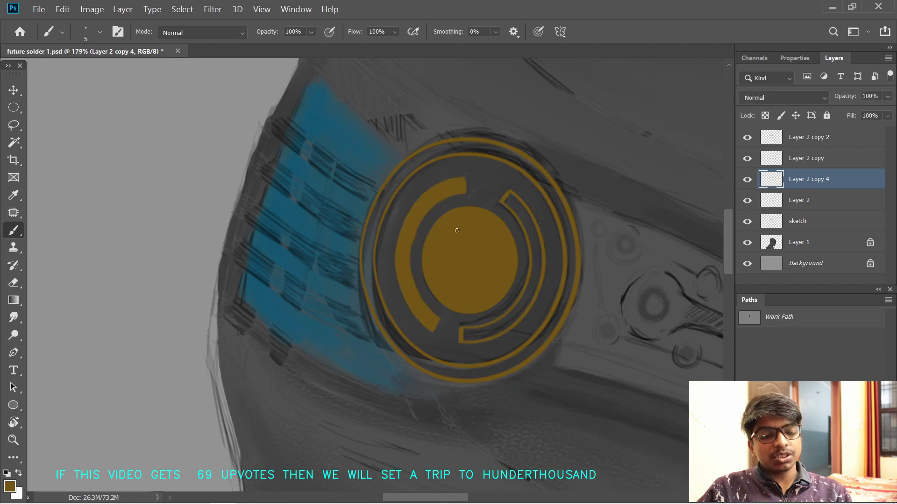
- Lasso the filled left arc, copy it to its own layer and move the copy over the right arc outline
{"action": "key", "text": "l"}
{"action": "left_click_drag", "start_coordinate": [419, 188], "coordinate": [386, 272]}
{"action": "left_click_drag", "start_coordinate": [479, 183], "coordinate": [462, 175]}
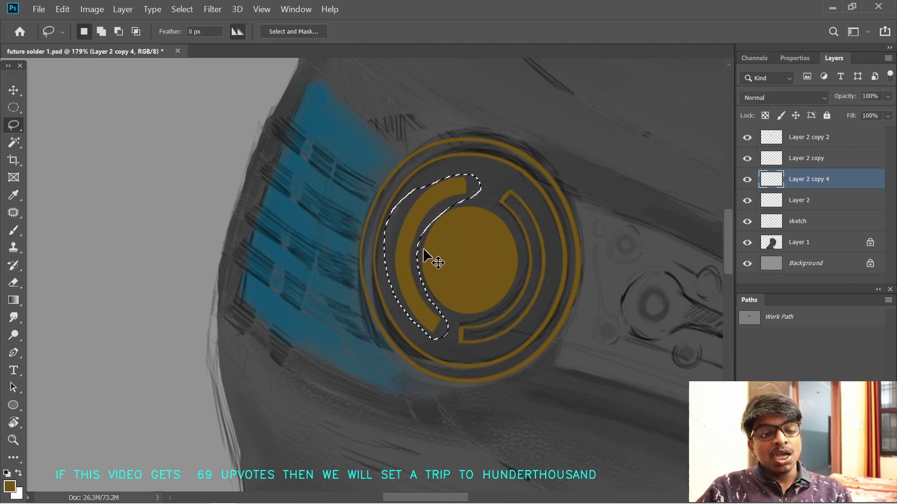
{"action": "key", "text": "ctrl+j"}
{"action": "key", "text": "ctrl+t"}
{"action": "left_click_drag", "start_coordinate": [422, 256], "coordinate": [509, 264]}
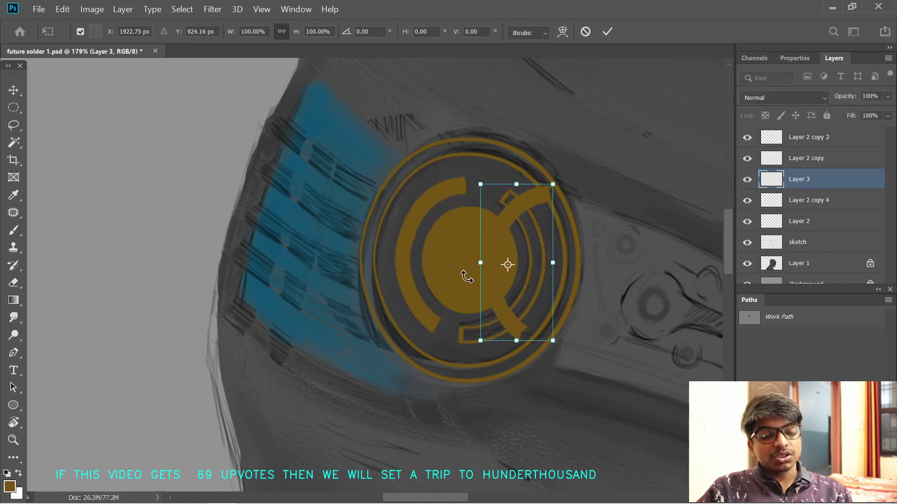
- Flip the arc copy horizontally and vertically, then rotate and stretch it to cover the right arc outline
{"action": "right_click", "coordinate": [514, 303]}
{"action": "left_click", "coordinate": [487, 298]}
{"action": "right_click", "coordinate": [498, 285]}
{"action": "left_click", "coordinate": [470, 293]}
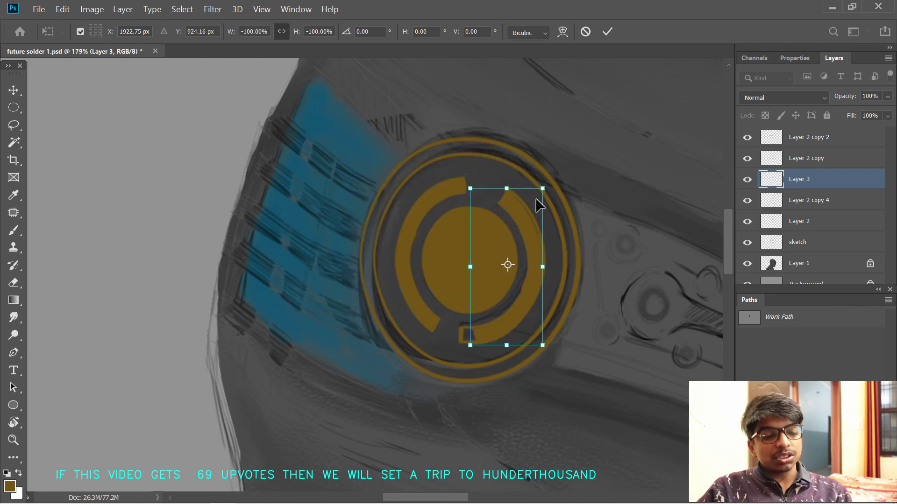
{"action": "left_click_drag", "start_coordinate": [551, 190], "coordinate": [540, 203]}
{"action": "left_click_drag", "start_coordinate": [487, 288], "coordinate": [479, 289]}
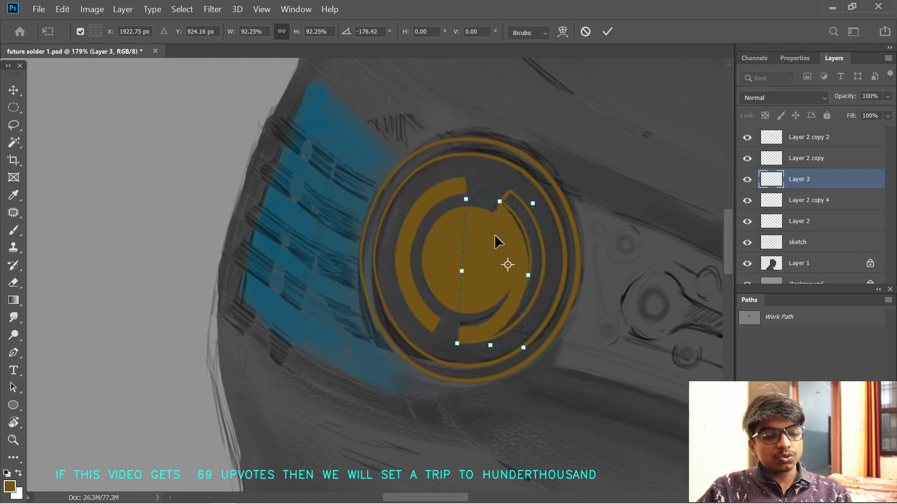
{"action": "left_click_drag", "start_coordinate": [500, 202], "coordinate": [503, 188]}
{"action": "left_click_drag", "start_coordinate": [529, 271], "coordinate": [547, 273]}
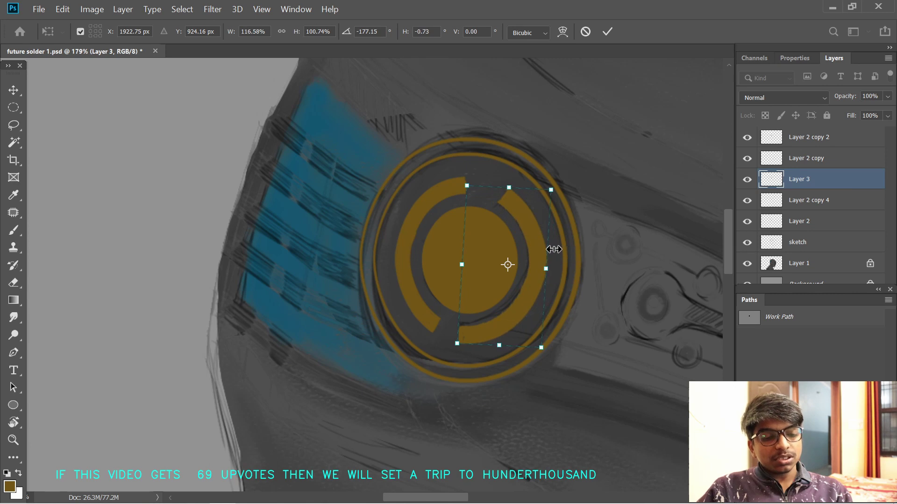
{"action": "key", "text": "Return"}
- Erase the uneven edges of the right golden arc so its curve is clean
{"action": "key", "text": "l"}
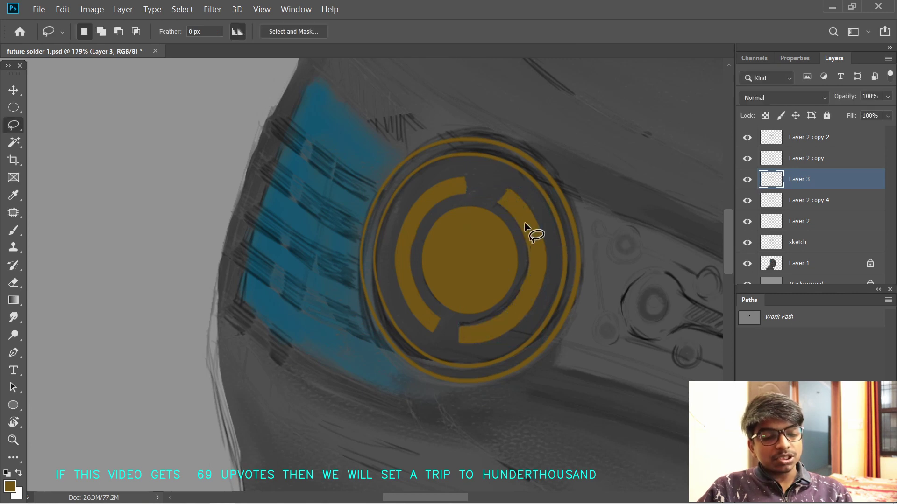
{"action": "key", "text": "e"}
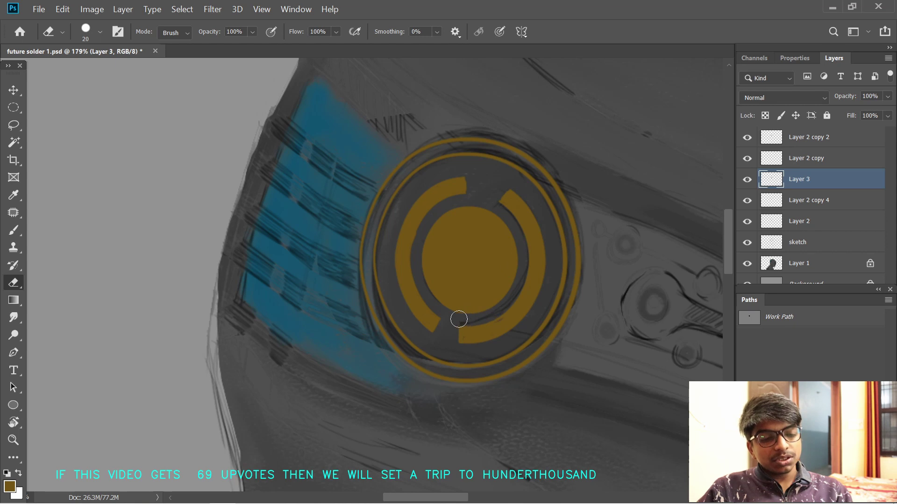
{"action": "left_click_drag", "start_coordinate": [522, 176], "coordinate": [507, 216]}
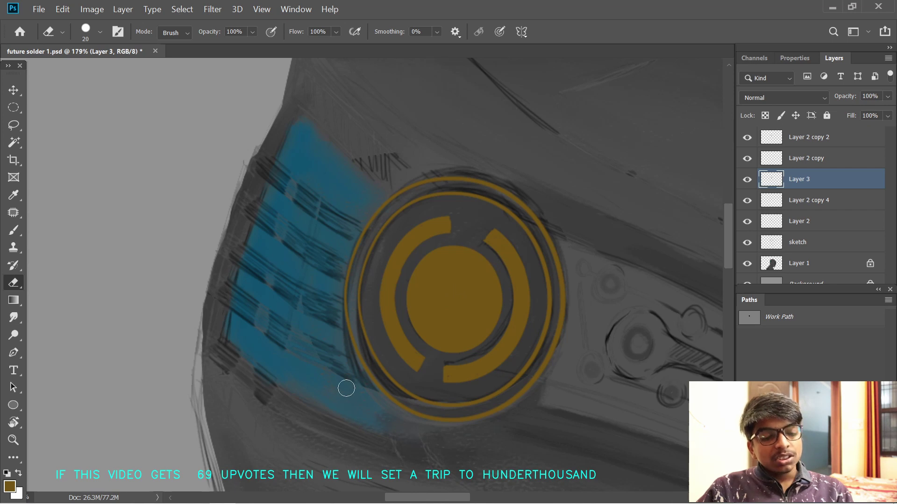
- Duplicate the outermost golden ring and scale the copy down slightly to thicken the ring inward
{"action": "key", "text": "v"}
{"action": "left_click", "coordinate": [473, 410], "text": "ctrl"}
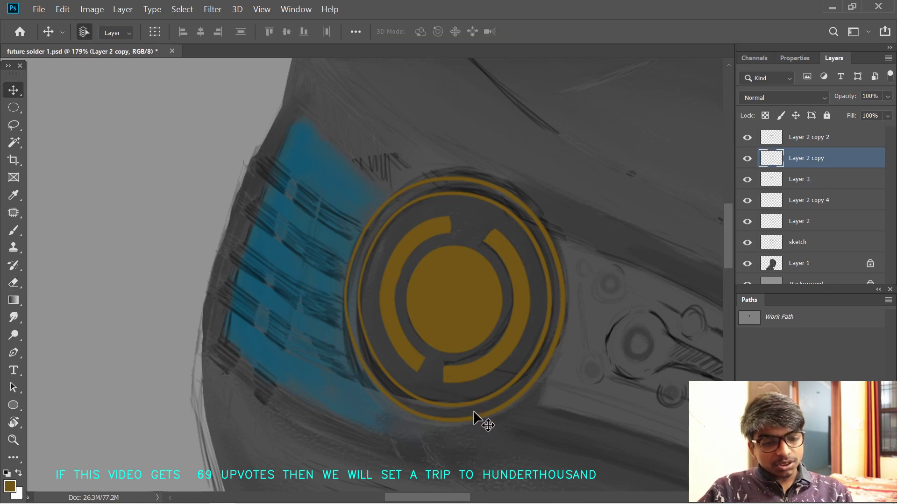
{"action": "key", "text": "ctrl+t"}
{"action": "left_click", "coordinate": [554, 422], "text": "alt"}
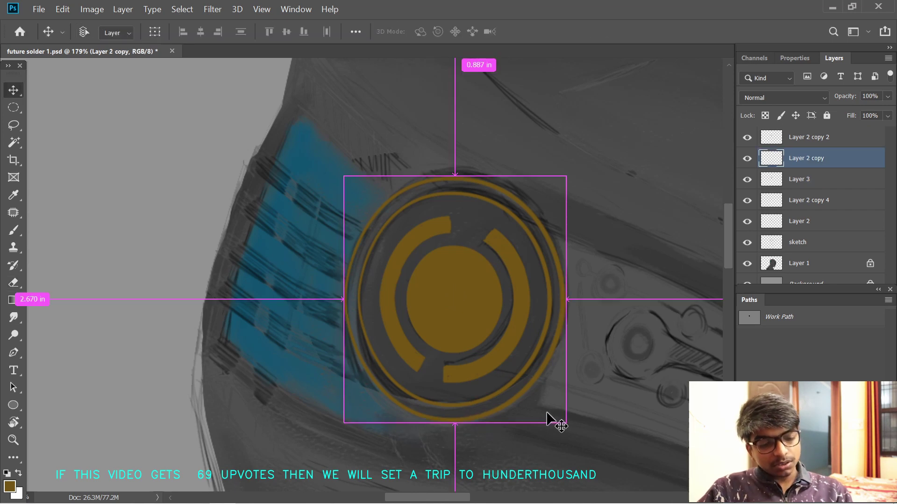
{"action": "left_click_drag", "start_coordinate": [566, 423], "coordinate": [560, 416]}
{"action": "key", "text": "Return"}
- Duplicate the shrunken outer ring twice in succession, scaling each copy to about 98.5% to widen the band further inward
{"action": "left_click", "coordinate": [389, 437], "text": "alt"}
{"action": "key", "text": "ctrl+t"}
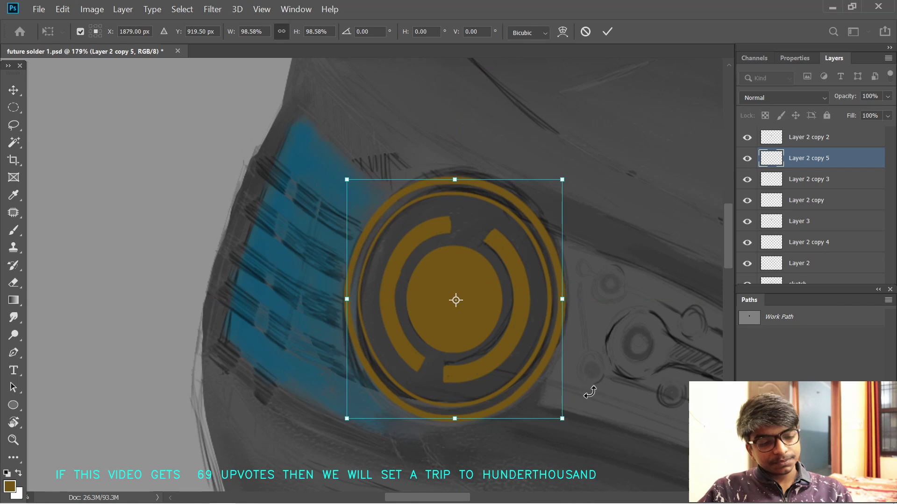
{"action": "key", "text": "Return"}
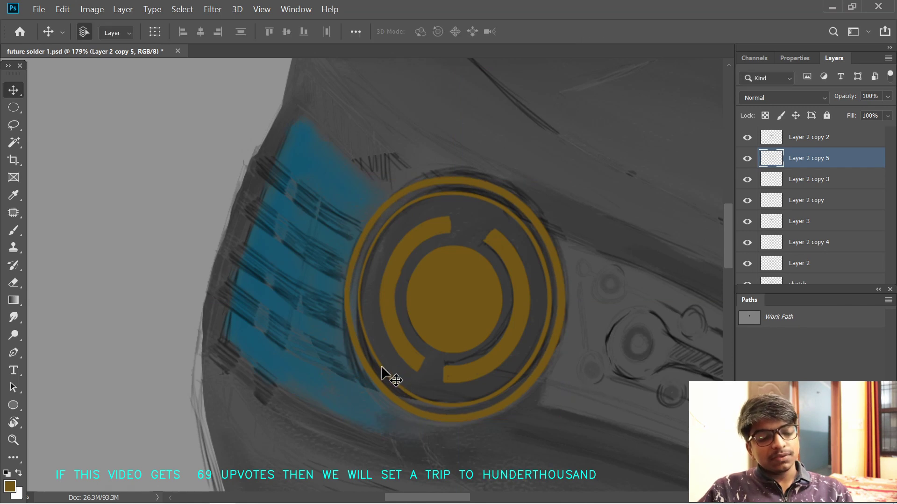
{"action": "left_click", "coordinate": [393, 380], "text": "alt"}
{"action": "key", "text": "ctrl+t"}
{"action": "left_click_drag", "start_coordinate": [565, 418], "coordinate": [562, 415]}
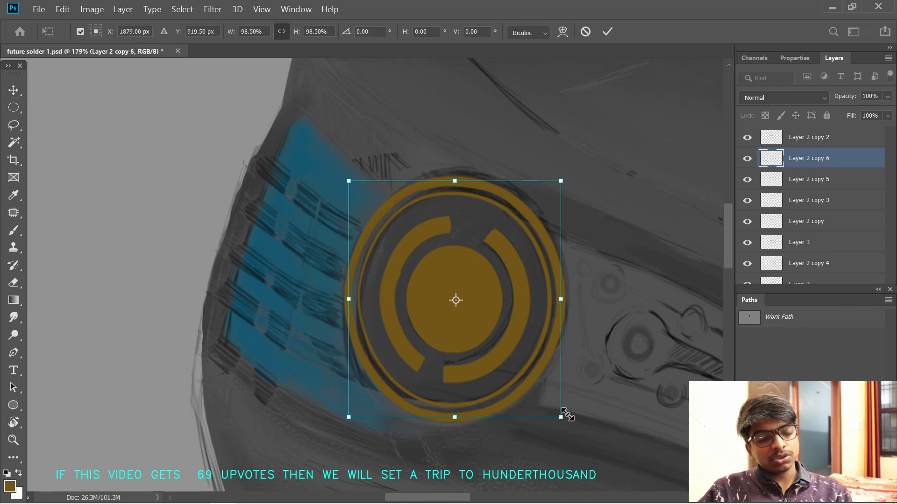
{"action": "key", "text": "Return"}
- Duplicate the thin golden ring just inside the outer band and scale the copy very slightly to thicken it
{"action": "left_click", "coordinate": [394, 369], "text": "alt"}
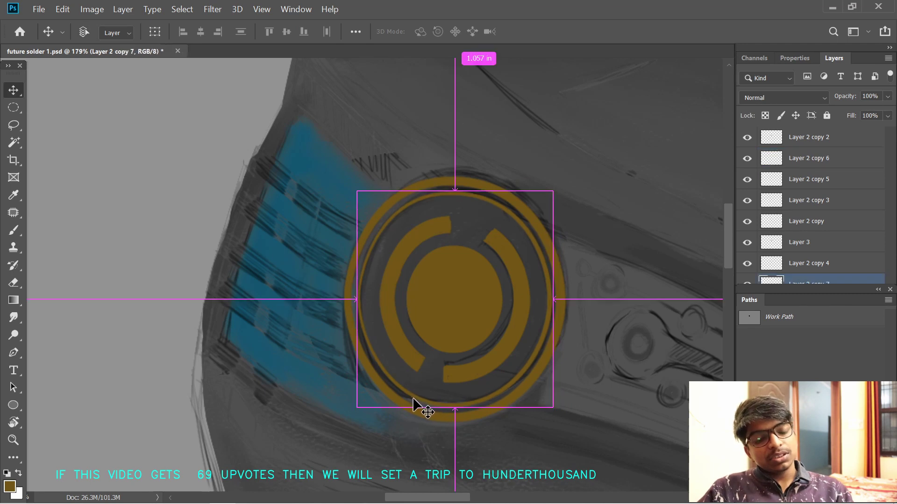
{"action": "key", "text": "ctrl+t"}
{"action": "left_click_drag", "start_coordinate": [551, 406], "coordinate": [551, 406]}
{"action": "key", "text": "Return"}
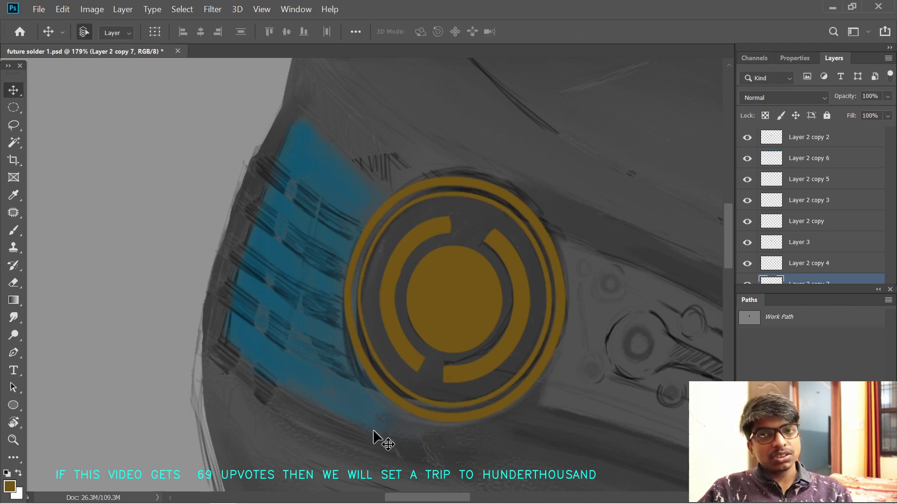
{"action": "key", "text": "b"}
{"action": "left_click_drag", "start_coordinate": [459, 272], "coordinate": [482, 172]}
{"action": "key", "text": "d"}
{"action": "key", "text": "x"}
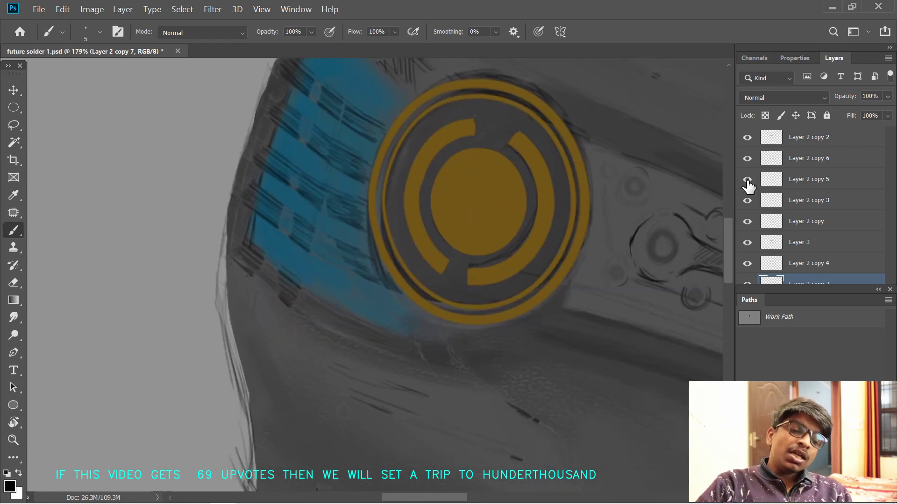
{"action": "scroll", "coordinate": [518, 256], "scroll_direction": "up", "scroll_amount": 2}
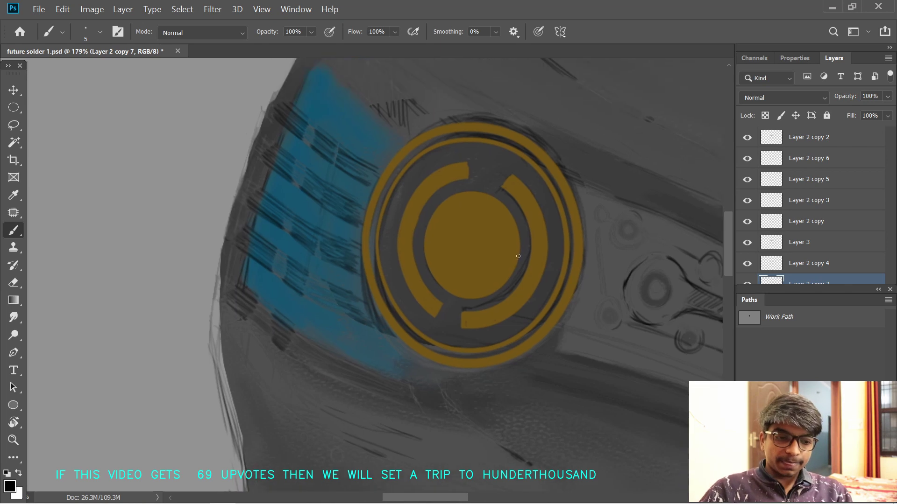
- Duplicate the inner golden ring and scale the copy down so it forms another thin ring around the arcs
{"action": "key", "text": "ctrl+j"}
{"action": "key", "text": "ctrl+t"}
{"action": "left_click_drag", "start_coordinate": [571, 351], "coordinate": [556, 335]}
{"action": "key", "text": "alt+space"}
{"action": "left_click", "coordinate": [86, 283]}
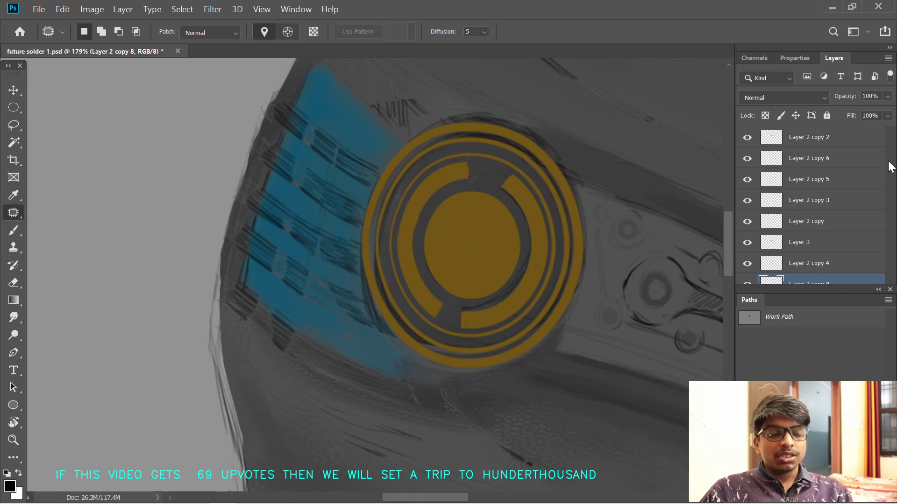
- Detach the Paths panel to make room for the full layer list, and toggle ring layers' visibility to identify them
{"action": "left_click", "coordinate": [887, 115]}
{"action": "left_click", "coordinate": [743, 238]}
{"action": "scroll", "coordinate": [715, 238], "scroll_direction": "down", "scroll_amount": 2}
{"action": "left_click", "coordinate": [887, 116]}
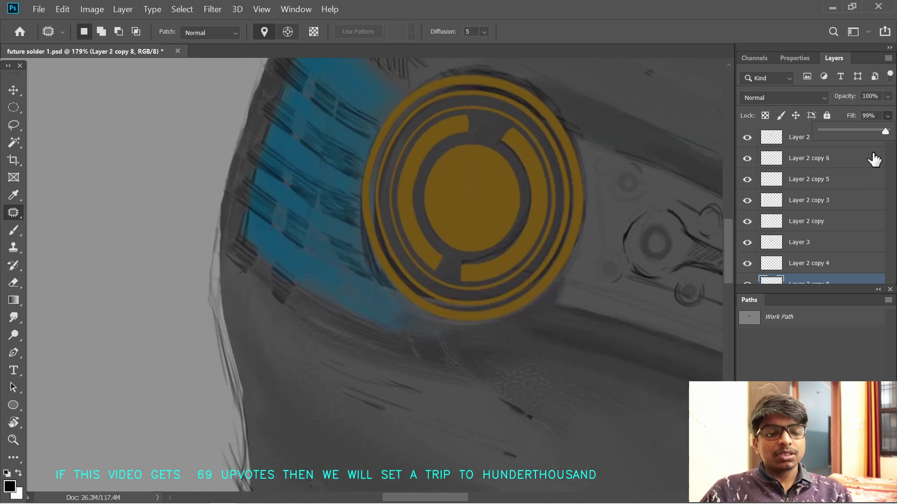
{"action": "left_click", "coordinate": [812, 221]}
{"action": "left_click_drag", "start_coordinate": [870, 293], "coordinate": [163, 307]}
{"action": "left_click", "coordinate": [747, 137]}
{"action": "left_click", "coordinate": [747, 137]}
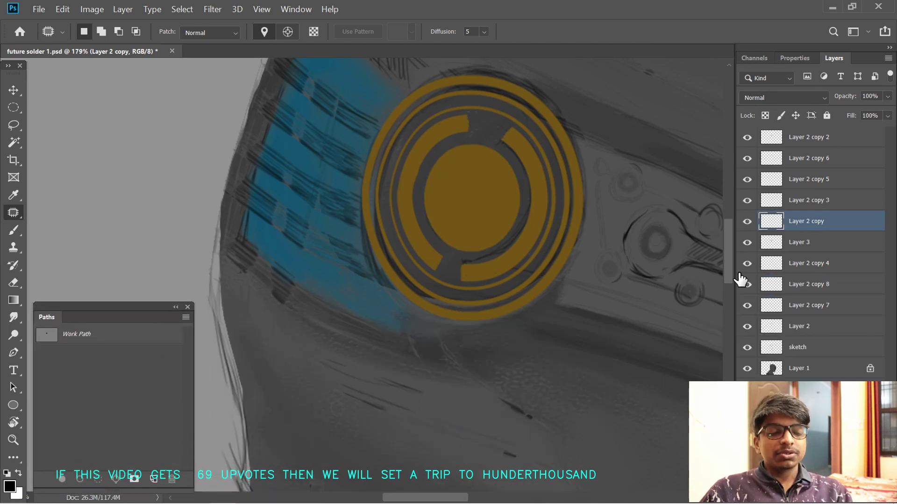
{"action": "left_click", "coordinate": [747, 306]}
{"action": "left_click", "coordinate": [748, 305]}
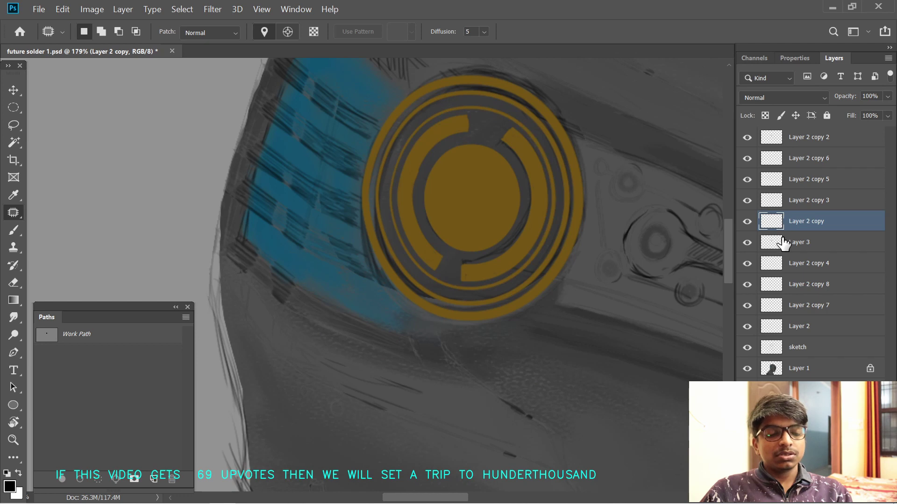
{"action": "key", "text": "super"}
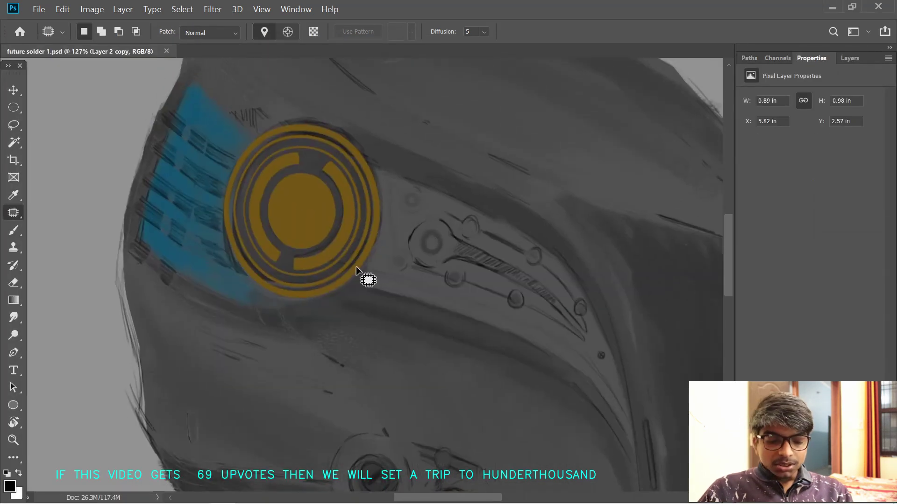
{"action": "left_click_drag", "start_coordinate": [356, 267], "coordinate": [380, 271]}
{"action": "key", "text": "ctrl+d"}
{"action": "left_click", "coordinate": [849, 58]}
{"action": "key", "text": "v"}
{"action": "left_click", "coordinate": [360, 272]}
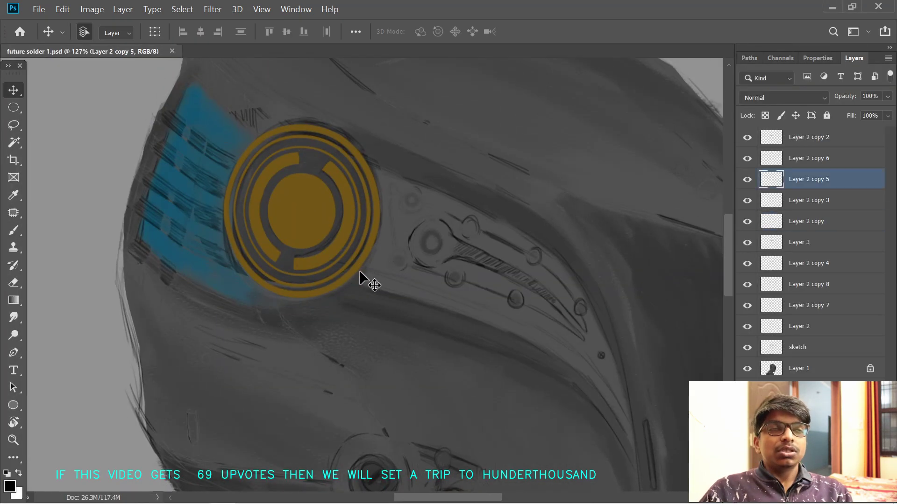
{"action": "key", "text": "ctrl+t"}
{"action": "left_click_drag", "start_coordinate": [340, 242], "coordinate": [455, 232]}
{"action": "left_click_drag", "start_coordinate": [492, 115], "coordinate": [445, 196]}
{"action": "key", "text": "ctrl+z"}
{"action": "left_click_drag", "start_coordinate": [338, 249], "coordinate": [440, 268]}
{"action": "left_click", "coordinate": [469, 232], "text": "alt"}
{"action": "key", "text": "ctrl+z"}
{"action": "key", "text": "Escape"}
{"action": "left_click_drag", "start_coordinate": [500, 288], "coordinate": [479, 288]}
{"action": "left_click_drag", "start_coordinate": [528, 317], "coordinate": [423, 251]}
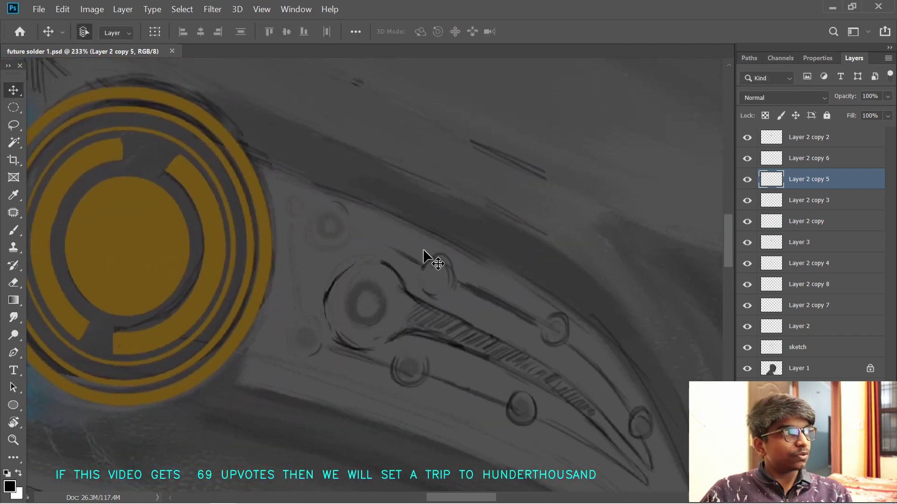
- Draw an elliptical path about 66 × 64 px over the sketched round joint beside the golden disc
{"action": "scroll", "coordinate": [343, 294], "scroll_direction": "down", "scroll_amount": 2}
{"action": "scroll", "coordinate": [343, 294], "scroll_direction": "left", "scroll_amount": 2}
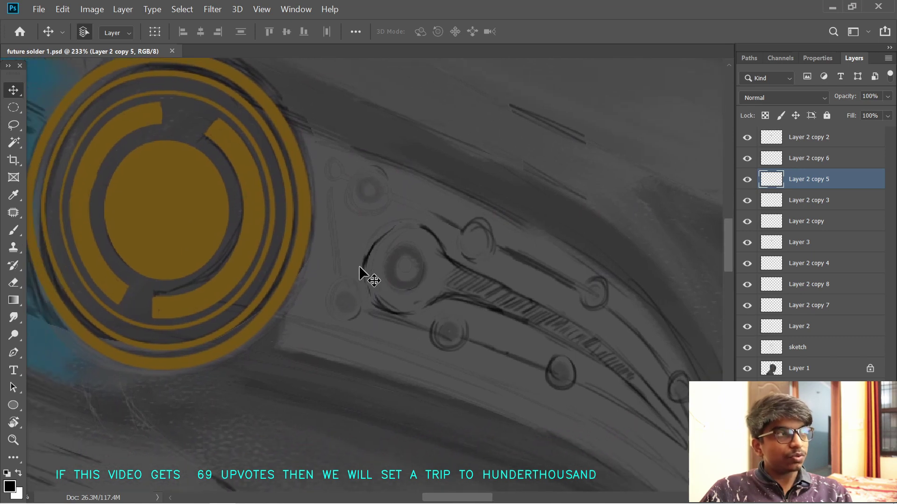
{"action": "scroll", "coordinate": [470, 275], "scroll_direction": "down", "scroll_amount": 1}
{"action": "left_click", "coordinate": [13, 405]}
{"action": "mouse_move", "coordinate": [359, 201]}
{"action": "left_mouse_down"}
{"action": "mouse_move", "coordinate": [466, 302]}
{"action": "mouse_move", "coordinate": [439, 275]}
{"action": "left_mouse_up"}
- Scale and distort the elliptical path to fit the joint's sketched outline, accepting its conversion to a regular path
{"action": "key", "text": "ctrl+t"}
{"action": "left_click_drag", "start_coordinate": [451, 301], "coordinate": [465, 315]}
{"action": "mouse_move", "coordinate": [452, 286]}
{"action": "left_mouse_down"}
{"action": "mouse_move", "coordinate": [445, 279]}
{"action": "mouse_move", "coordinate": [457, 276]}
{"action": "left_mouse_up"}
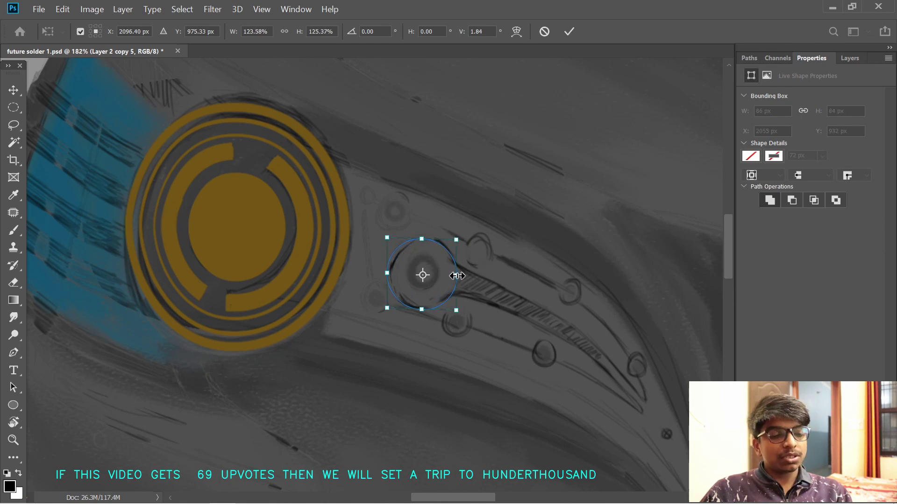
{"action": "left_click_drag", "start_coordinate": [458, 240], "coordinate": [458, 236]}
{"action": "left_click_drag", "start_coordinate": [387, 238], "coordinate": [385, 242]}
{"action": "left_click_drag", "start_coordinate": [388, 310], "coordinate": [388, 305]}
{"action": "key", "text": "Return"}
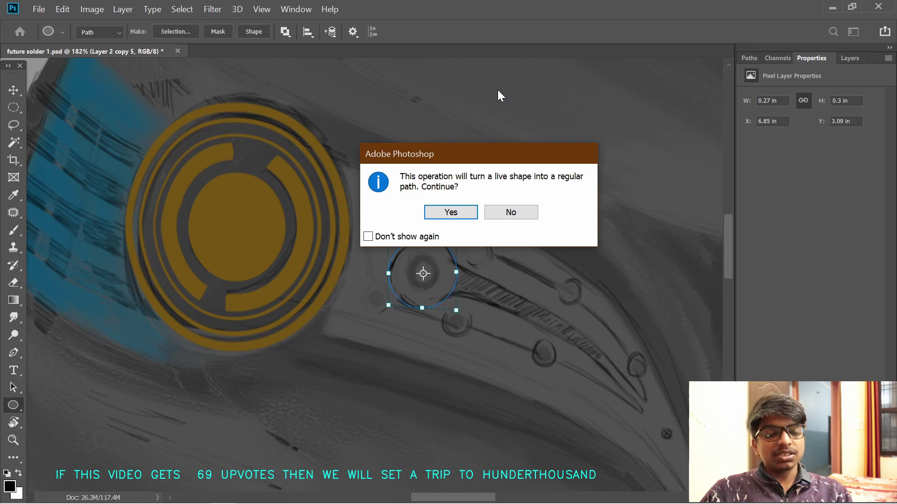
{"action": "key", "text": "Return"}
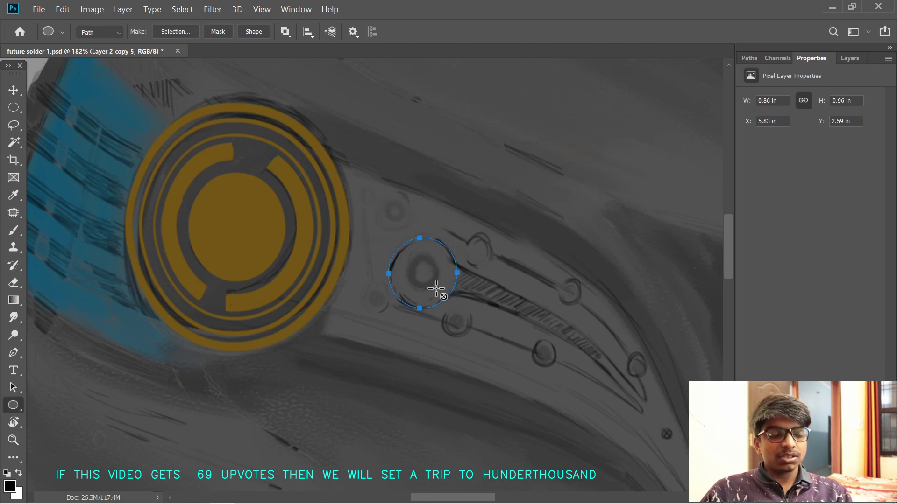
{"action": "right_click", "coordinate": [436, 226]}
{"action": "left_click", "coordinate": [349, 272]}
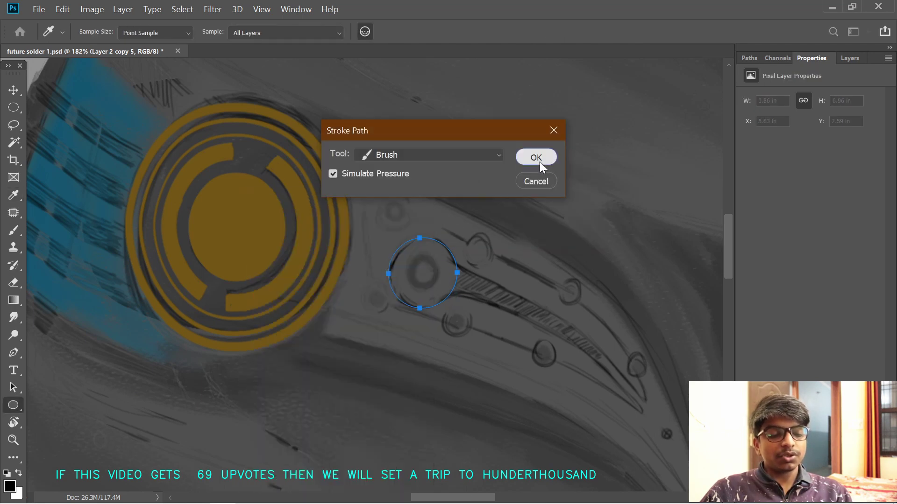
{"action": "left_click", "coordinate": [538, 159]}
{"action": "key", "text": "ctrl+z"}
- Sample the disc's golden-brown as the painting colour and ready the Brush for stroking the path
{"action": "key", "text": "i"}
{"action": "left_click", "coordinate": [269, 244]}
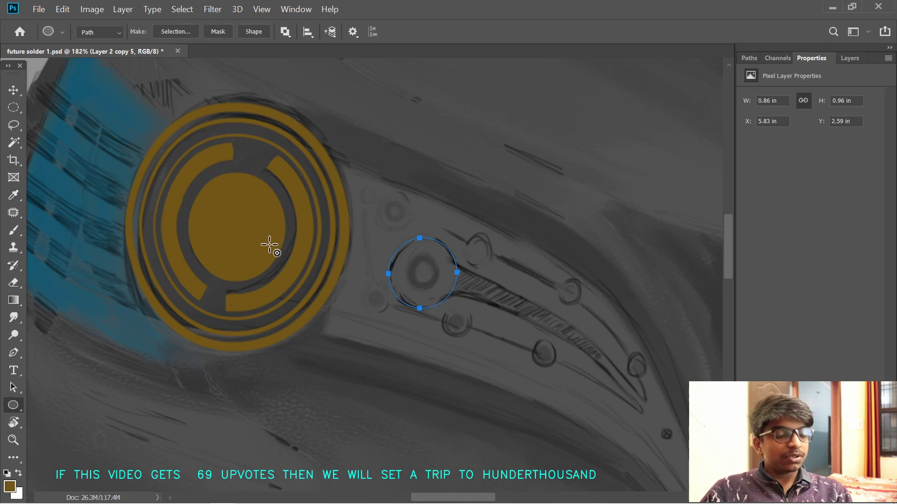
{"action": "key", "text": "b"}
{"action": "left_click_drag", "start_coordinate": [353, 263], "coordinate": [365, 294]}
{"action": "right_click", "coordinate": [420, 261]}
{"action": "left_click", "coordinate": [434, 263]}
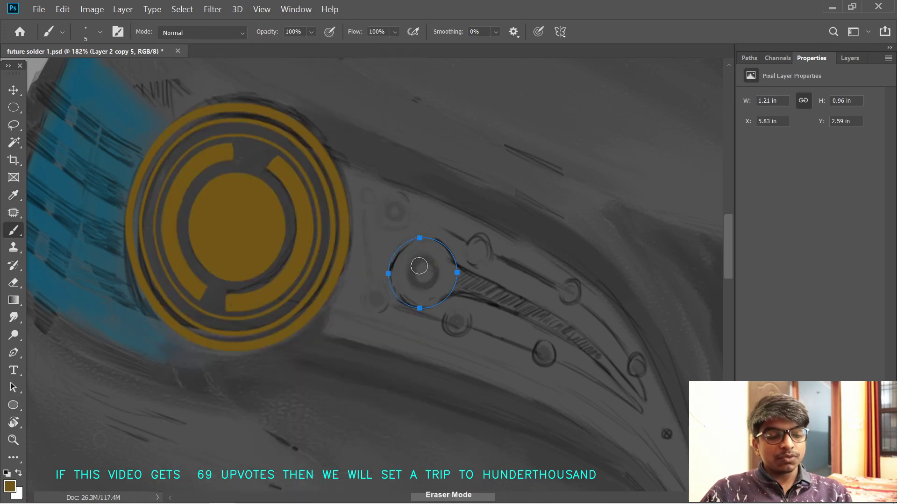
{"action": "right_click", "coordinate": [412, 262]}
{"action": "left_click", "coordinate": [420, 254]}
{"action": "right_click", "coordinate": [434, 254]}
{"action": "left_click", "coordinate": [420, 251]}
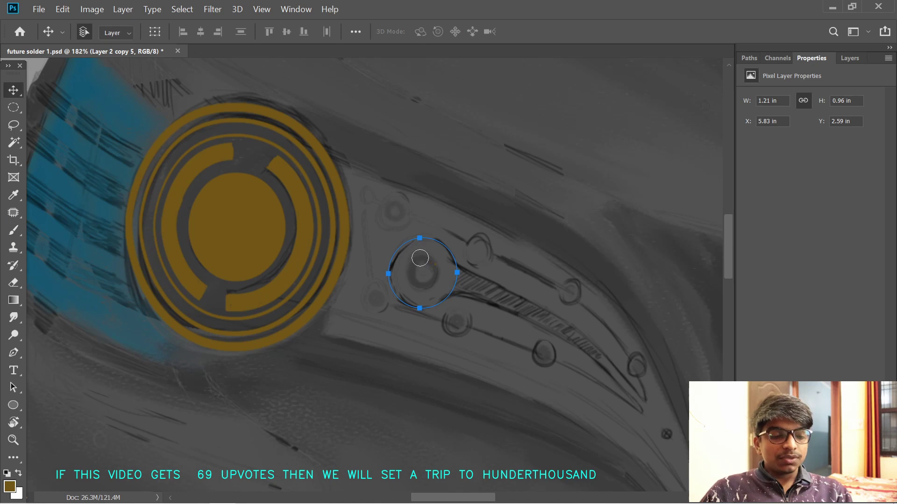
- Stroke the joint's circular path in golden-brown with the Brush, with Simulate Pressure turned off
{"action": "key", "text": "u"}
{"action": "right_click", "coordinate": [421, 261]}
{"action": "left_click", "coordinate": [402, 271]}
{"action": "left_click", "coordinate": [524, 141]}
{"action": "right_click", "coordinate": [421, 259]}
{"action": "left_click", "coordinate": [392, 282]}
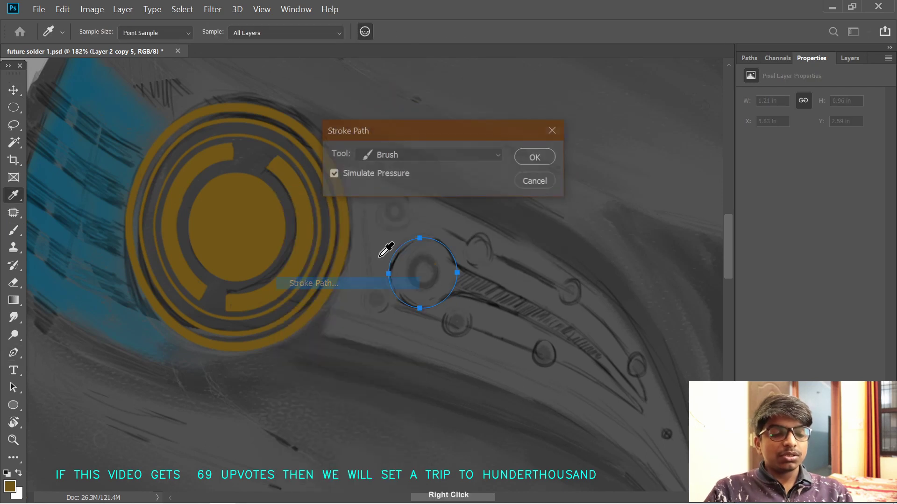
{"action": "left_click", "coordinate": [334, 173]}
{"action": "left_click", "coordinate": [527, 157]}
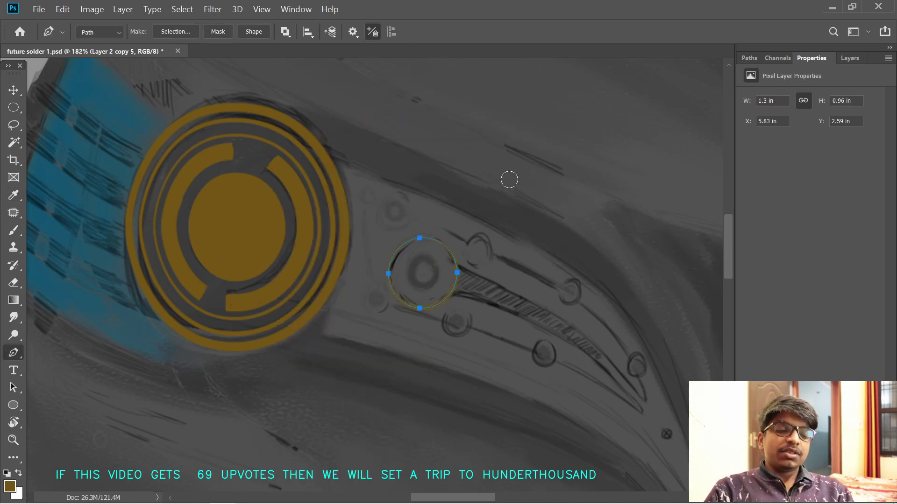
{"action": "key", "text": "Return"}
- Lasso around the small golden ring on the joint and cut it onto its own layer above the disc layers
{"action": "left_click", "coordinate": [776, 58]}
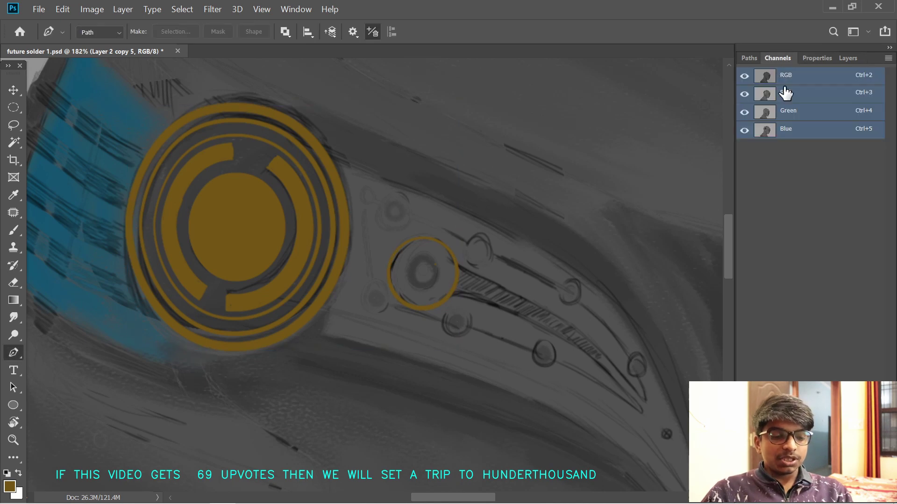
{"action": "left_click", "coordinate": [811, 58]}
{"action": "left_click", "coordinate": [850, 58]}
{"action": "key", "text": "ctrl+t"}
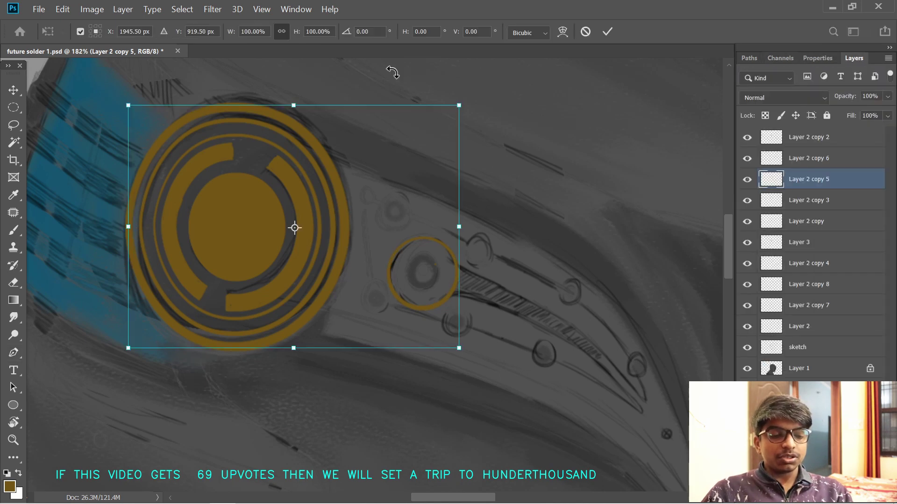
{"action": "key", "text": "Escape"}
{"action": "key", "text": "l"}
{"action": "right_click", "coordinate": [395, 269]}
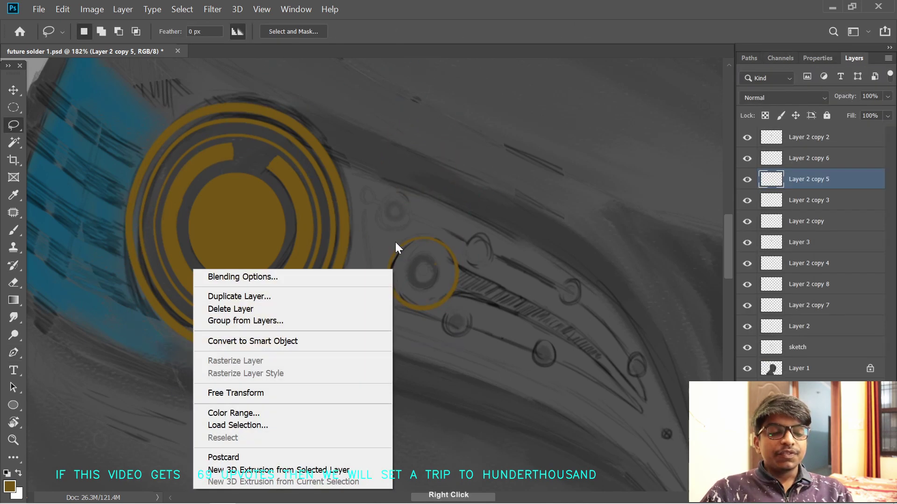
{"action": "left_click", "coordinate": [399, 241]}
{"action": "left_click_drag", "start_coordinate": [401, 231], "coordinate": [405, 285]}
{"action": "right_click", "coordinate": [405, 282]}
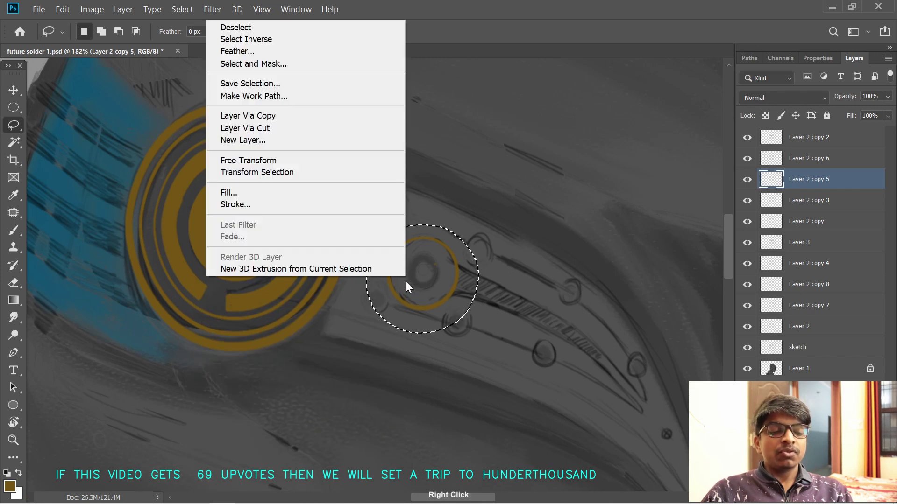
{"action": "left_click", "coordinate": [336, 127]}
{"action": "left_click_drag", "start_coordinate": [798, 180], "coordinate": [799, 137]}
- Group the golden disc's layers from Layer 2 up to Layer 2 copy 2 and name the group "brain m"
{"action": "left_click", "coordinate": [803, 157]}
{"action": "left_click", "coordinate": [747, 159]}
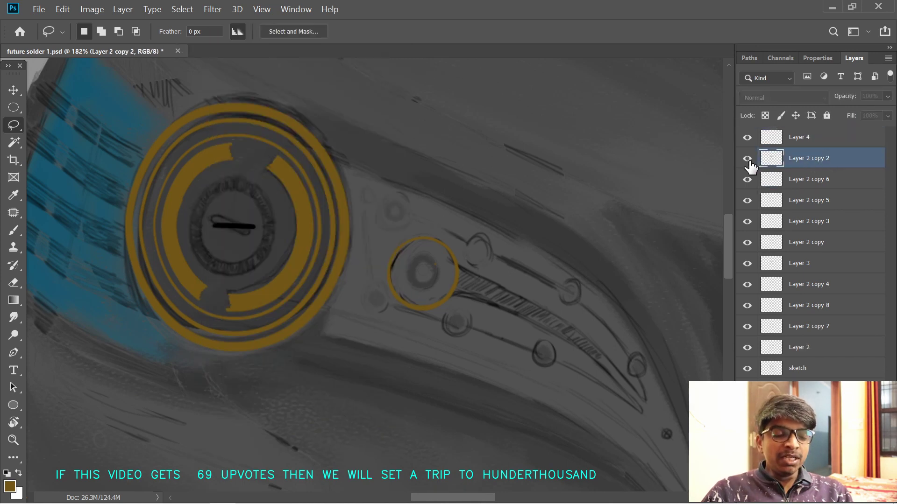
{"action": "left_click", "coordinate": [747, 159]}
{"action": "left_click", "coordinate": [747, 347]}
{"action": "left_click", "coordinate": [747, 348]}
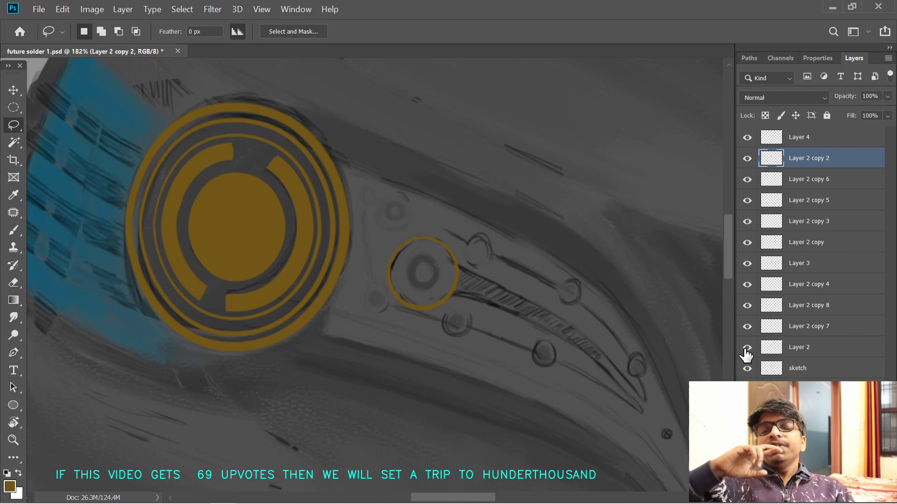
{"action": "left_click", "coordinate": [794, 347]}
{"action": "left_click", "coordinate": [822, 159], "text": "shift"}
{"action": "key", "text": "ctrl+g"}
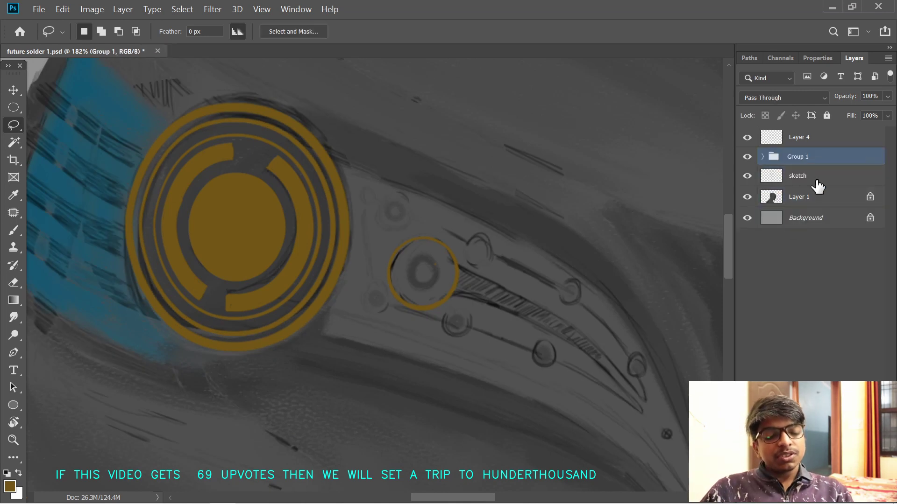
{"action": "double_click", "coordinate": [801, 156]}
{"action": "type", "text": "brain m"}
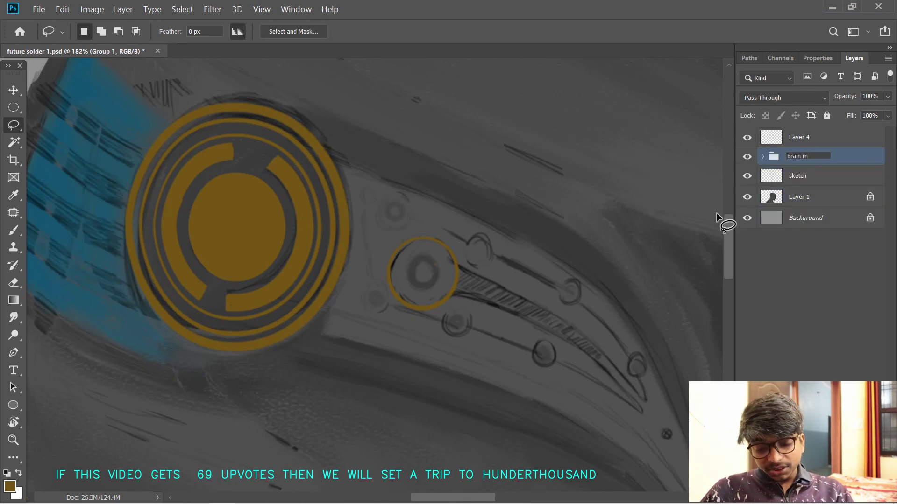
{"action": "key", "text": "Return"}
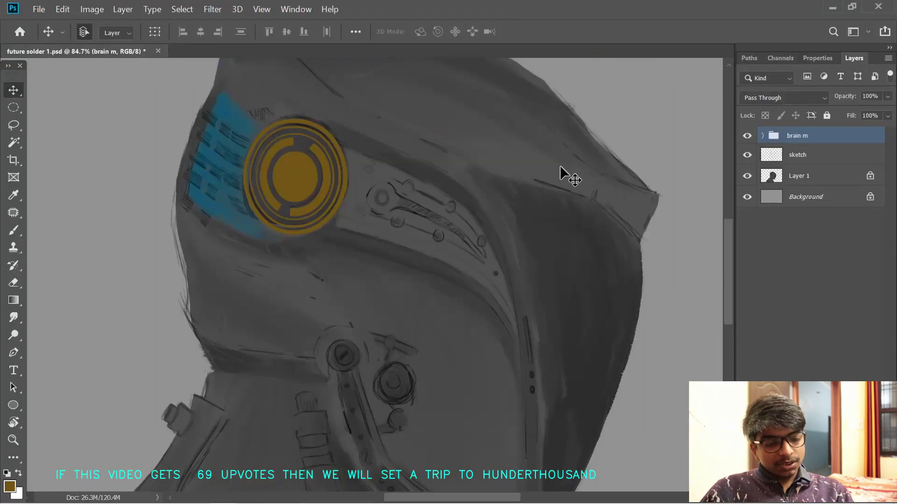
- Draw a circular path about 80 px wide over the sketched round joint and transform it to match the joint's outline
{"action": "left_click_drag", "start_coordinate": [407, 169], "coordinate": [505, 259]}
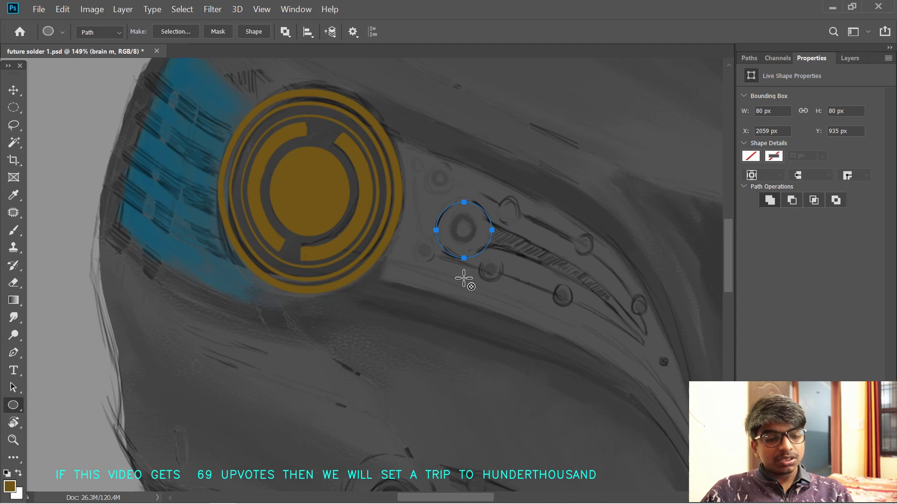
{"action": "key", "text": "ctrl+t"}
{"action": "left_click_drag", "start_coordinate": [492, 257], "coordinate": [488, 260]}
{"action": "left_click_drag", "start_coordinate": [436, 202], "coordinate": [398, 286]}
{"action": "right_click", "coordinate": [438, 310]}
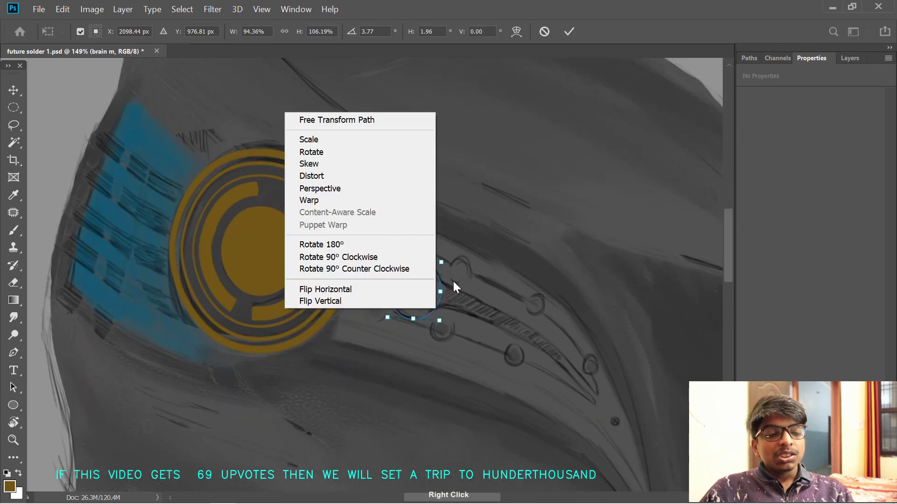
{"action": "left_click", "coordinate": [453, 281]}
{"action": "key", "text": "Return"}
{"action": "key", "text": "Return"}
- Create a new empty layer above the brain m group for the joint's ring
{"action": "key", "text": "p"}
{"action": "right_click", "coordinate": [416, 301]}
{"action": "left_click", "coordinate": [807, 48]}
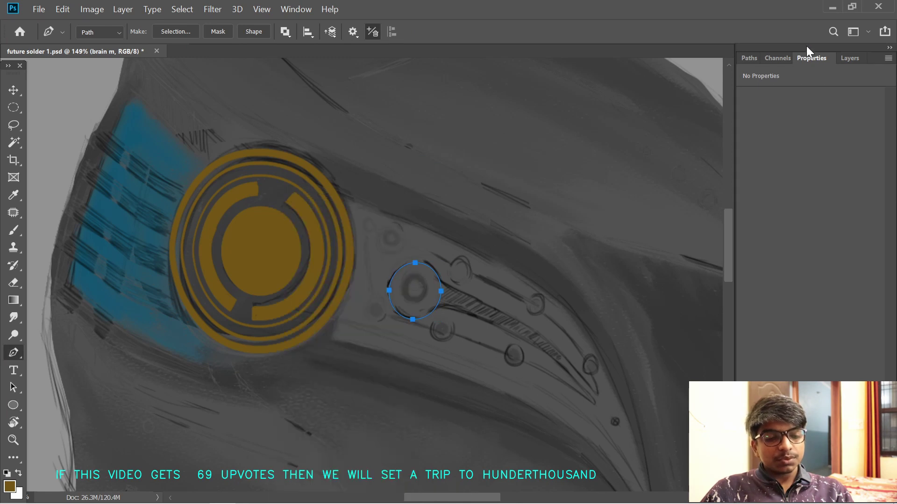
{"action": "left_click", "coordinate": [849, 58]}
{"action": "left_click", "coordinate": [859, 497]}
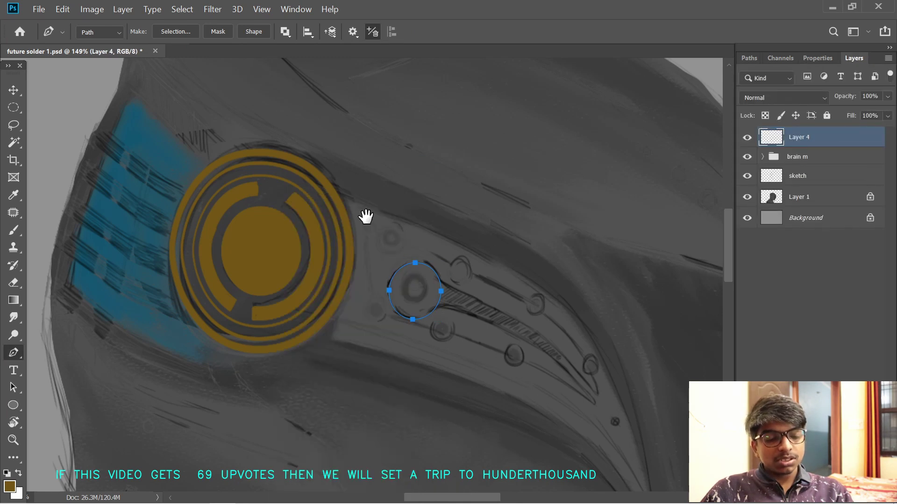
- Set the brush's minimum diameter to 43% with pen pressure controlling its size
{"action": "left_click_drag", "start_coordinate": [366, 217], "coordinate": [383, 223]}
{"action": "right_click", "coordinate": [425, 296]}
{"action": "left_click", "coordinate": [411, 283]}
{"action": "left_click", "coordinate": [296, 9]}
{"action": "left_click", "coordinate": [308, 129]}
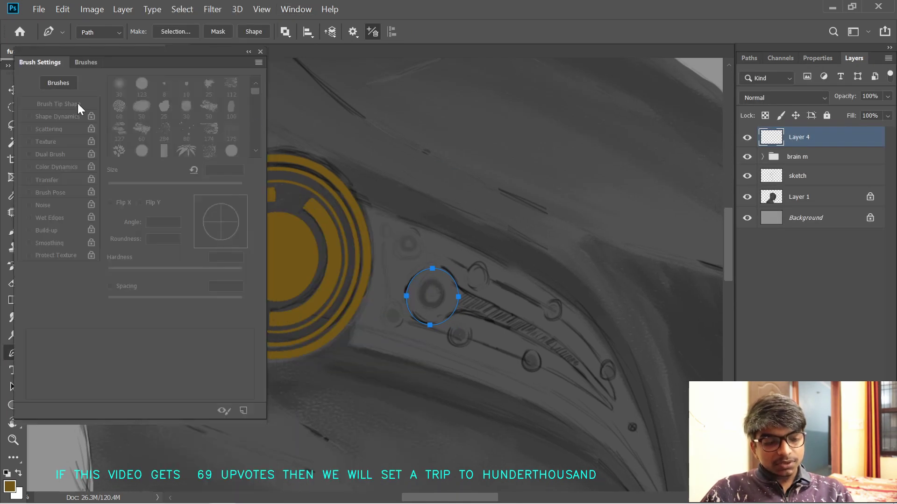
{"action": "key", "text": "b"}
{"action": "left_click_drag", "start_coordinate": [161, 136], "coordinate": [167, 136]}
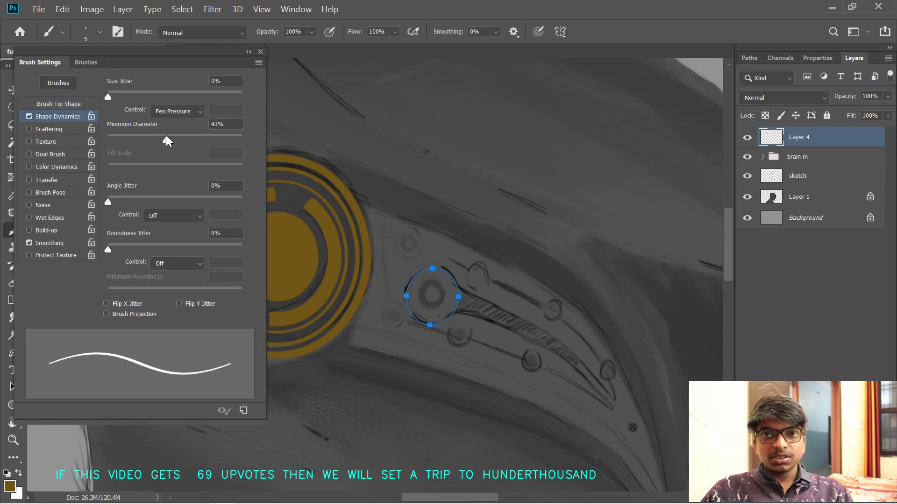
{"action": "left_click", "coordinate": [260, 51]}
- Stroke the circular path around the joint with the golden-brown brush and simulated pressure
{"action": "key", "text": "p"}
{"action": "right_click", "coordinate": [441, 294]}
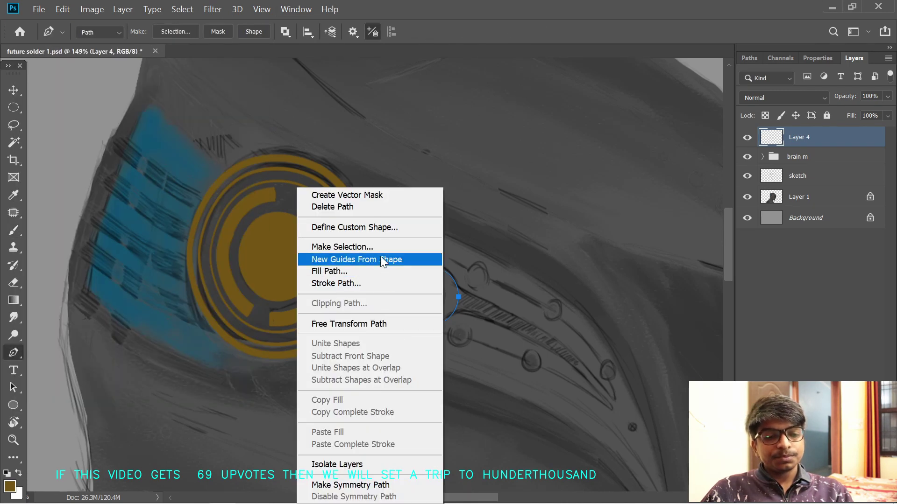
{"action": "left_click", "coordinate": [376, 283]}
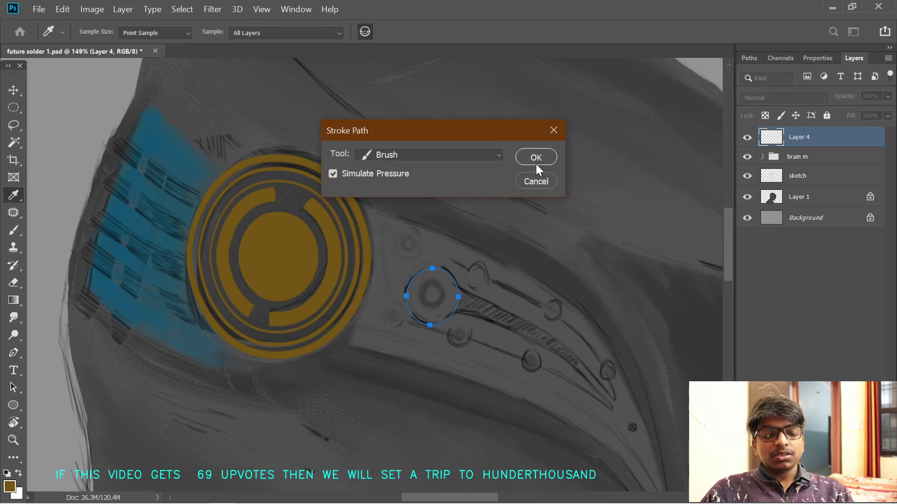
{"action": "left_click", "coordinate": [536, 164]}
- Rotate the golden ring by about -97° and scale it to about 103% by 96% to fit the sketched joint
{"action": "key", "text": "ctrl+t"}
{"action": "left_click_drag", "start_coordinate": [422, 245], "coordinate": [405, 298]}
{"action": "left_click_drag", "start_coordinate": [463, 250], "coordinate": [457, 246]}
{"action": "left_click_drag", "start_coordinate": [447, 305], "coordinate": [446, 301]}
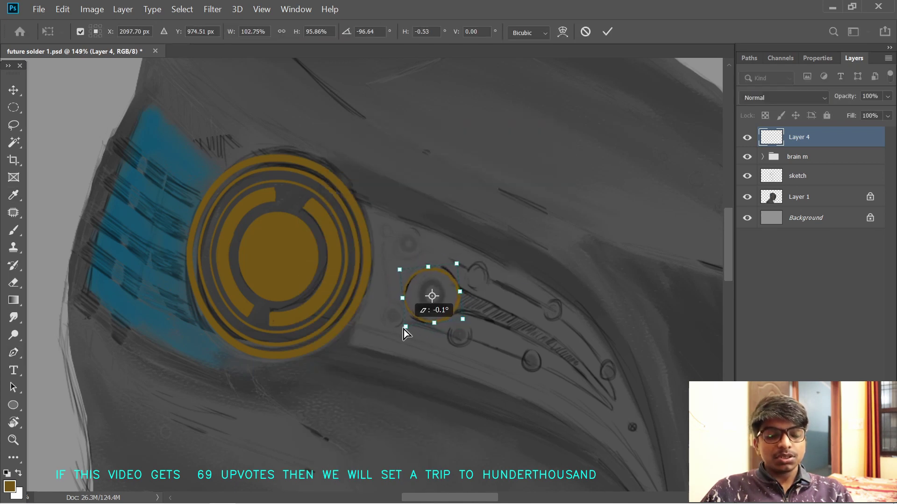
{"action": "key", "text": "Return"}
- Draw a circular path inside the joint's golden ring and scale it to about 56 by 58 px
{"action": "key", "text": "p"}
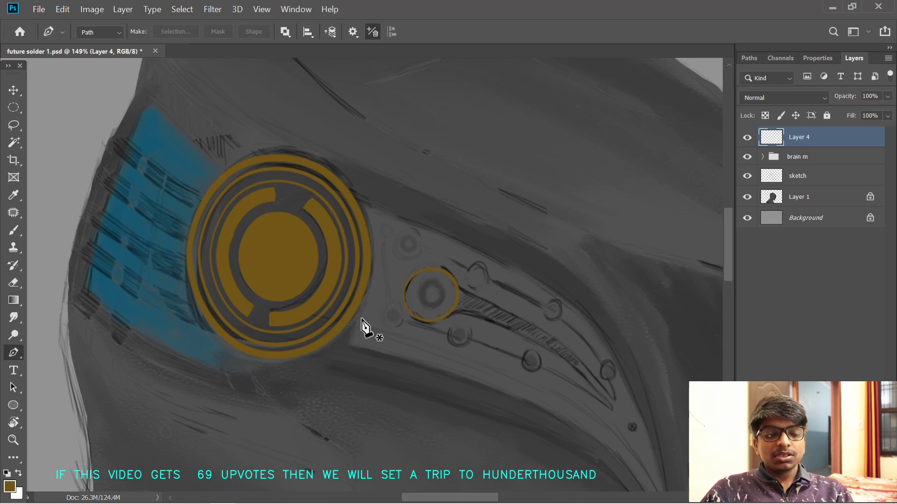
{"action": "left_click", "coordinate": [14, 405]}
{"action": "left_click_drag", "start_coordinate": [420, 284], "coordinate": [442, 305]}
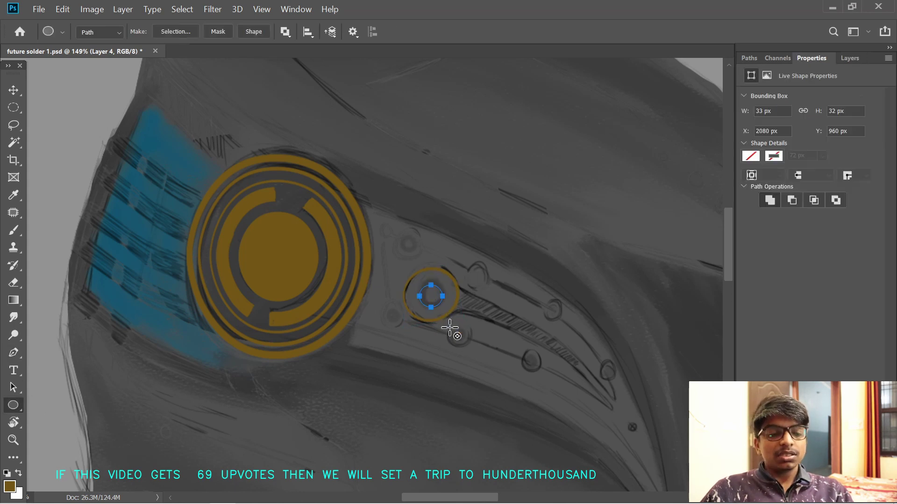
{"action": "key", "text": "ctrl+t"}
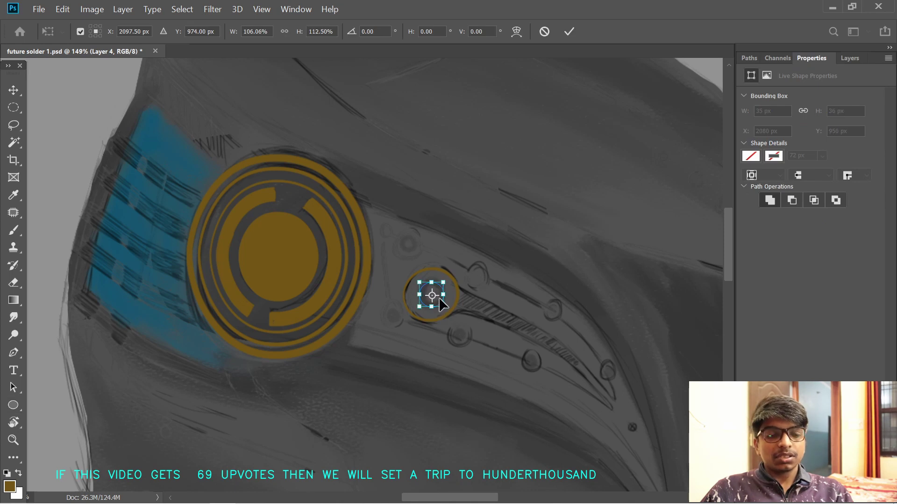
{"action": "key", "text": "Return"}
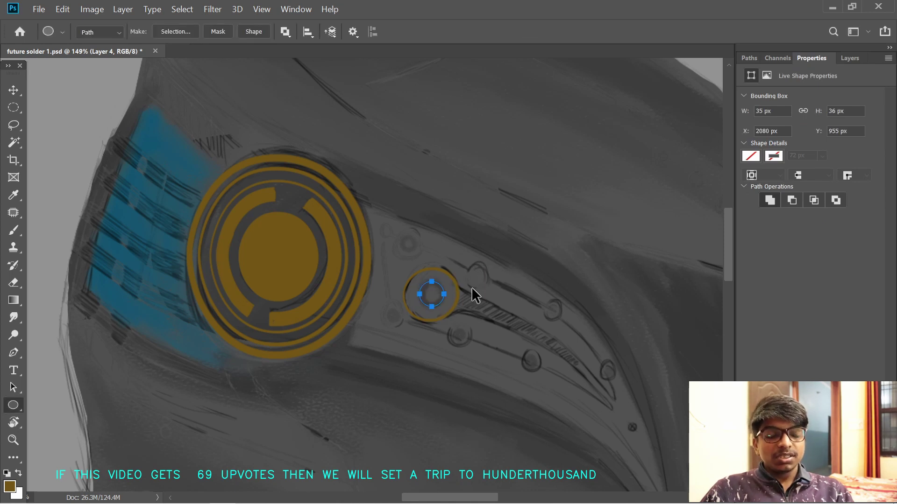
{"action": "right_click", "coordinate": [439, 287]}
{"action": "left_click", "coordinate": [318, 334]}
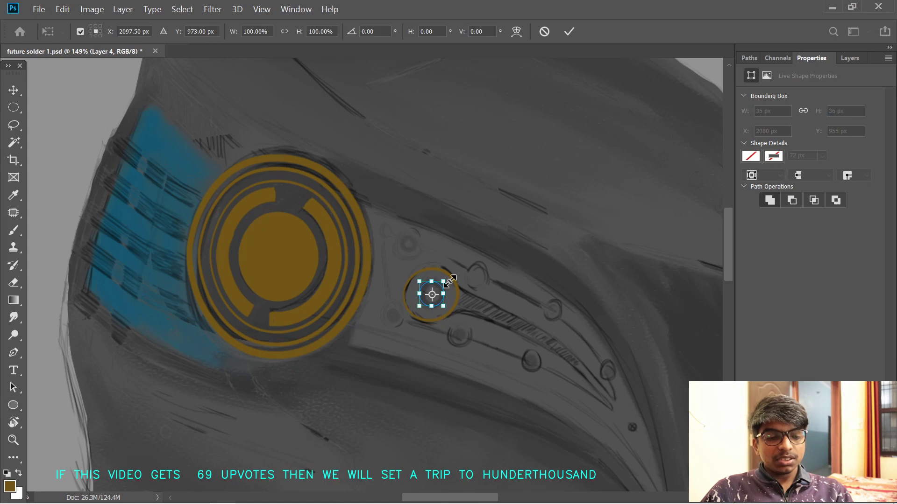
{"action": "left_click_drag", "start_coordinate": [443, 306], "coordinate": [451, 314]}
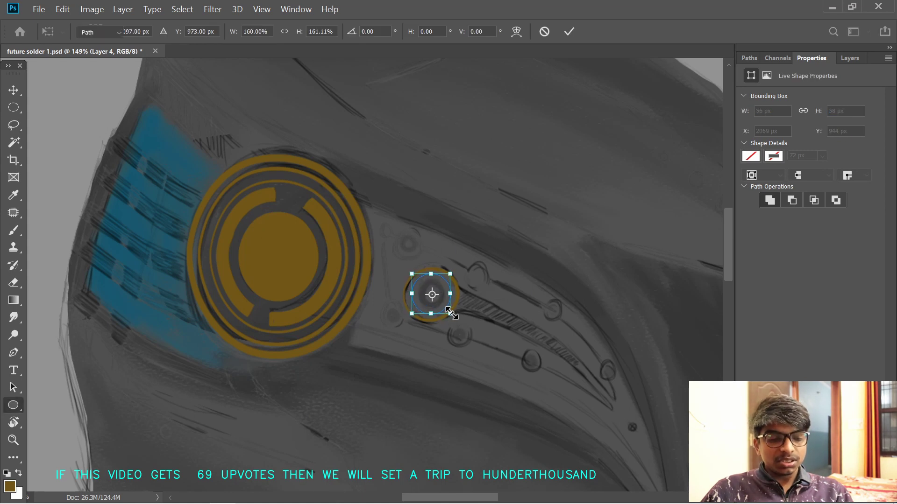
{"action": "key", "text": "Return"}
- Fill the circular path inside the joint's ring with the golden-brown foreground color
{"action": "key", "text": "p"}
{"action": "right_click", "coordinate": [424, 299]}
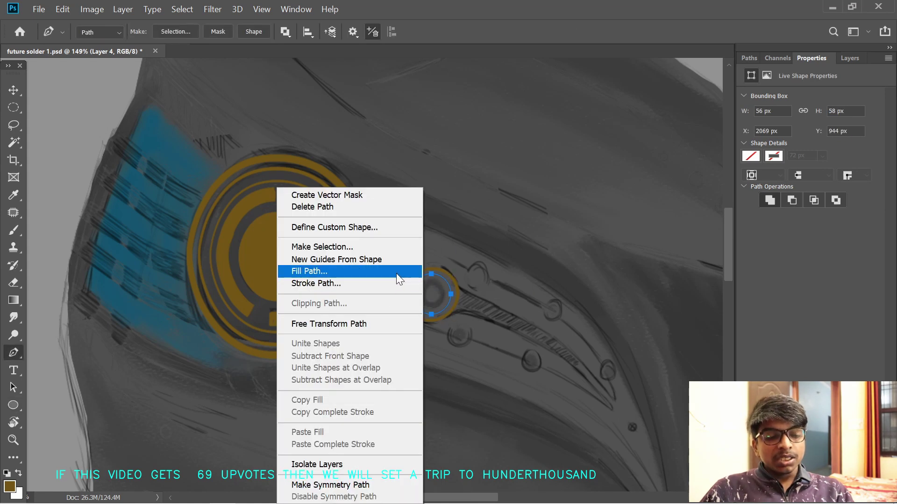
{"action": "left_click", "coordinate": [396, 273]}
{"action": "key", "text": "Return"}
{"action": "scroll", "coordinate": [381, 287], "scroll_direction": "right", "scroll_amount": 1}
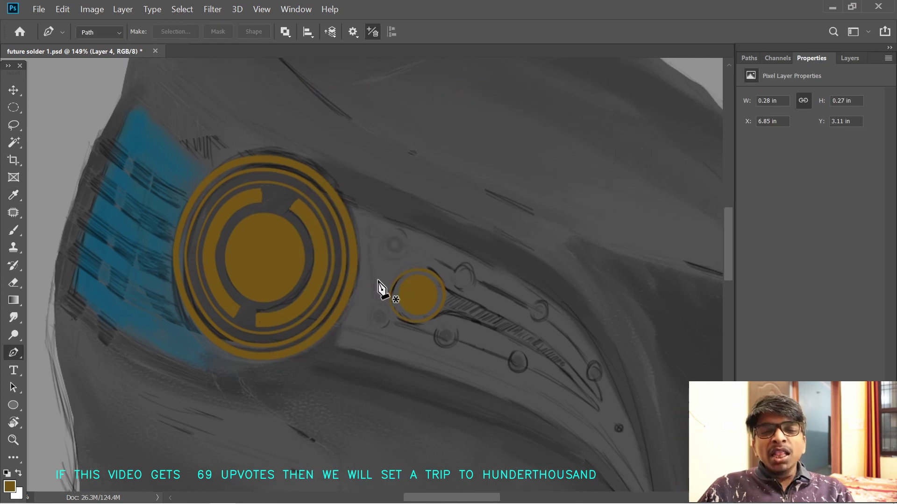
{"action": "scroll", "coordinate": [379, 287], "scroll_direction": "up", "scroll_amount": 1}
{"action": "key", "text": "v"}
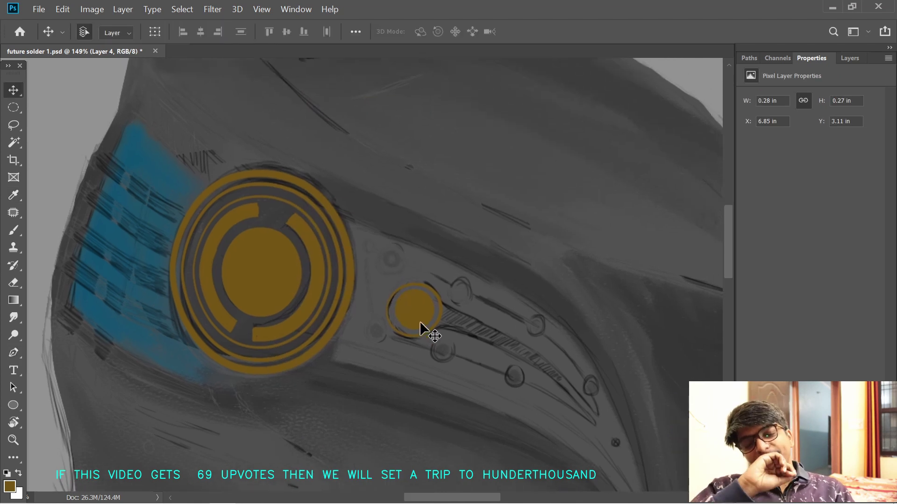
{"action": "left_click_drag", "start_coordinate": [424, 326], "coordinate": [421, 328]}
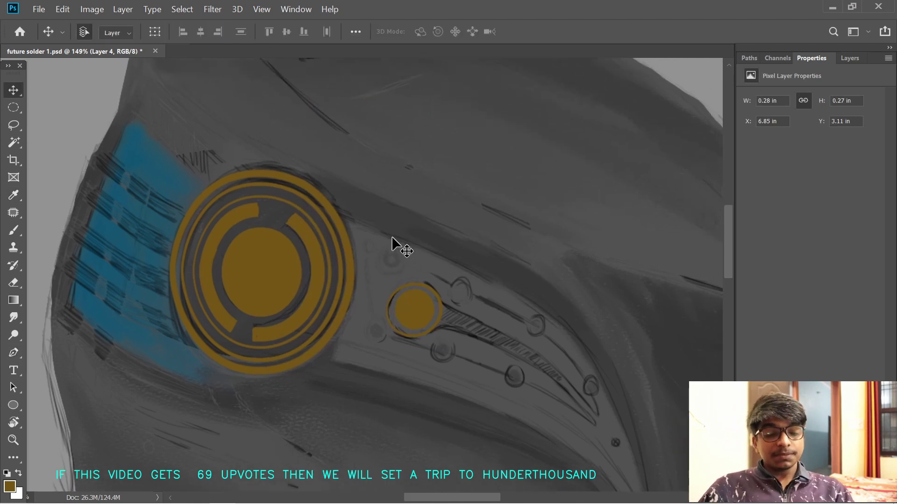
{"action": "left_click", "coordinate": [777, 58]}
{"action": "left_click", "coordinate": [812, 58]}
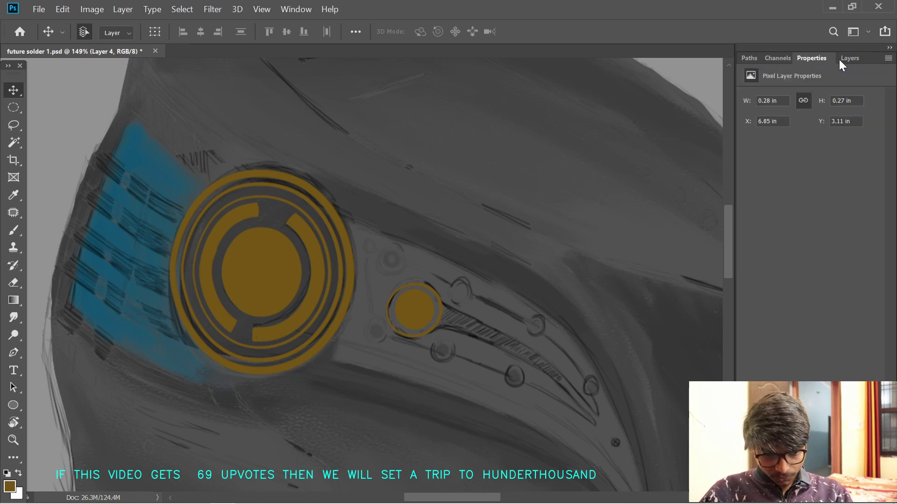
{"action": "left_click", "coordinate": [849, 58]}
{"action": "key", "text": "ctrl+j"}
{"action": "key", "text": "ctrl+t"}
{"action": "left_click_drag", "start_coordinate": [418, 314], "coordinate": [408, 276]}
{"action": "key", "text": "Return"}
{"action": "key", "text": "ctrl+z"}
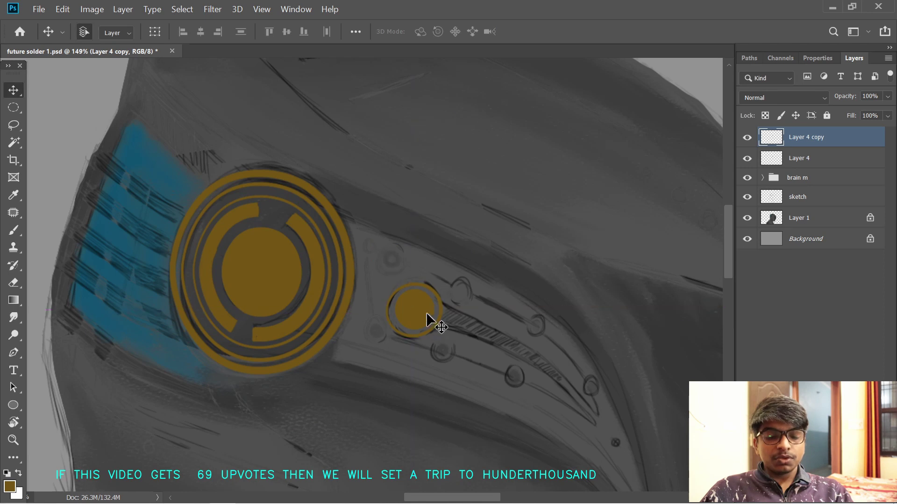
{"action": "key", "text": "ctrl+z"}
- Draw a circular path about 40 px wide over the sketched rivet just above the joint's golden disc
{"action": "key", "text": "u"}
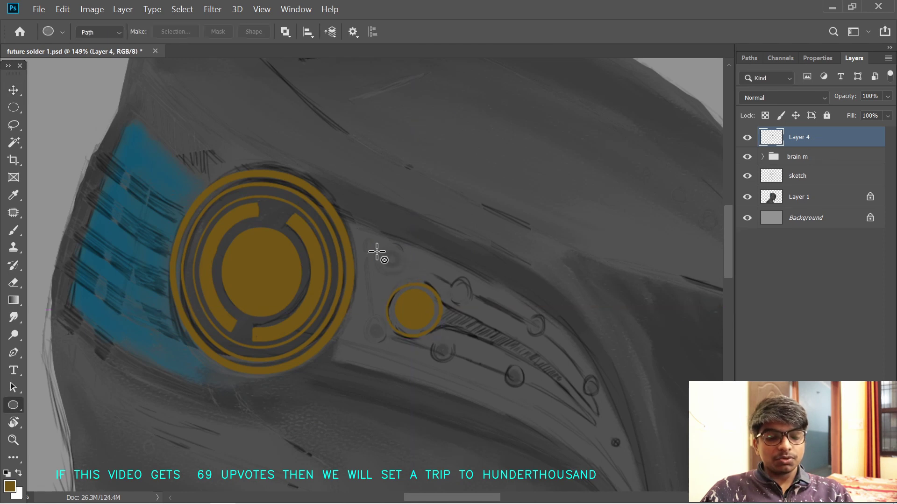
{"action": "key", "text": "ctrl+t"}
{"action": "mouse_move", "coordinate": [393, 265]}
{"action": "left_mouse_down"}
{"action": "mouse_move", "coordinate": [392, 255]}
{"action": "mouse_move", "coordinate": [399, 265]}
{"action": "left_mouse_up"}
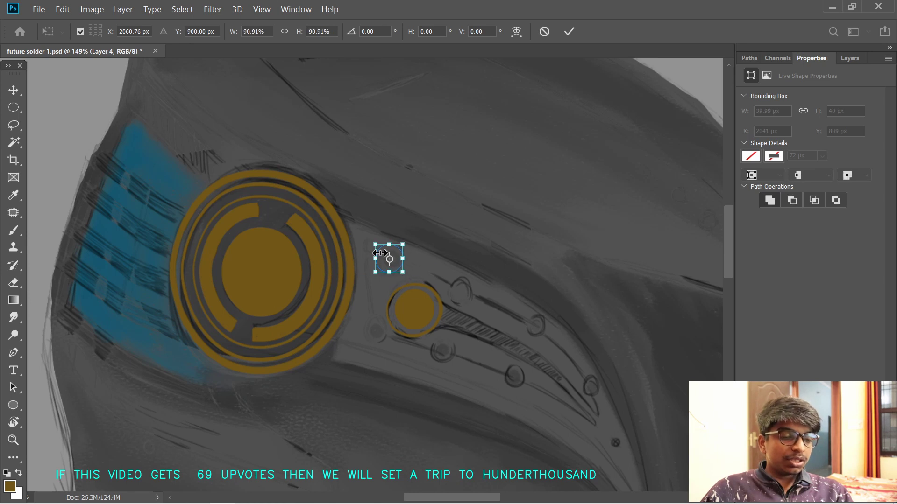
{"action": "key", "text": "Return"}
- Stroke the rivet's circular path with the golden-brown brush
{"action": "key", "text": "p"}
{"action": "right_click", "coordinate": [393, 261]}
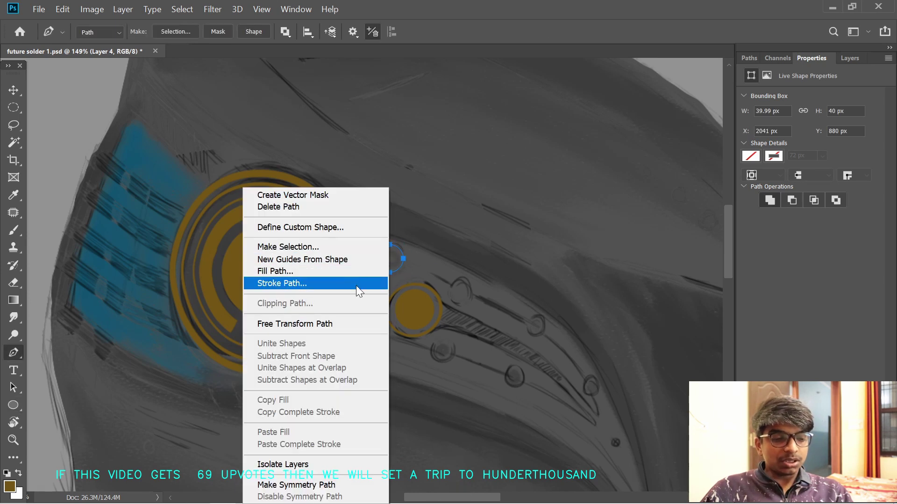
{"action": "left_click", "coordinate": [355, 284]}
{"action": "key", "text": "Return"}
{"action": "key", "text": "ctrl+t"}
{"action": "mouse_move", "coordinate": [410, 211]}
{"action": "left_mouse_down"}
{"action": "mouse_move", "coordinate": [410, 237]}
{"action": "mouse_move", "coordinate": [376, 218]}
{"action": "left_mouse_up"}
{"action": "key", "text": "Escape"}
- Cut the small golden ring onto its own layer, rotate it about -34° and nudge it over the sketched rivet
{"action": "key", "text": "l"}
{"action": "key", "text": "ctrl+shift+j"}
{"action": "key", "text": "ctrl+t"}
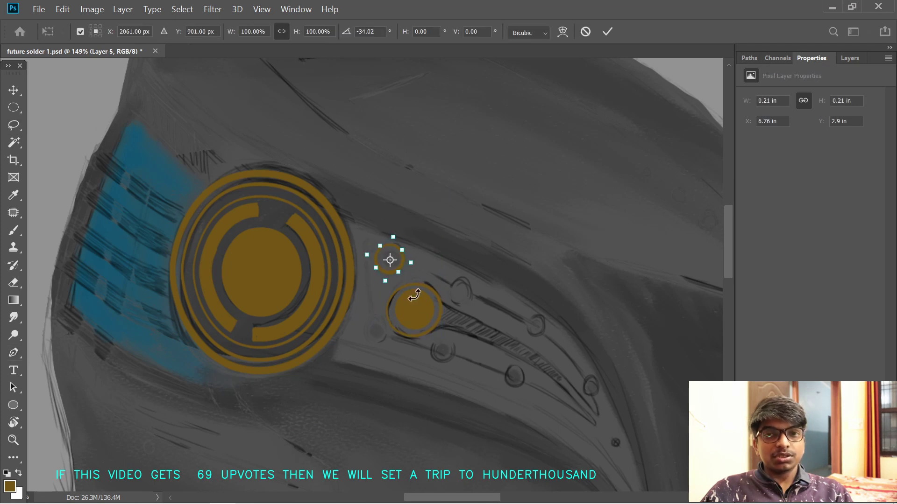
{"action": "key", "text": "Return"}
{"action": "key", "text": "l"}
{"action": "left_click_drag", "start_coordinate": [365, 326], "coordinate": [362, 317]}
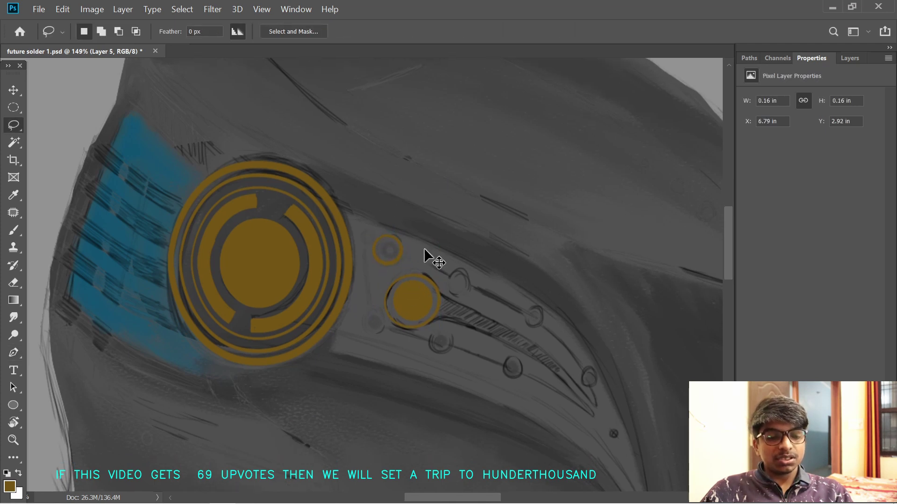
{"action": "key", "text": "ctrl+t"}
{"action": "key", "text": "Return"}
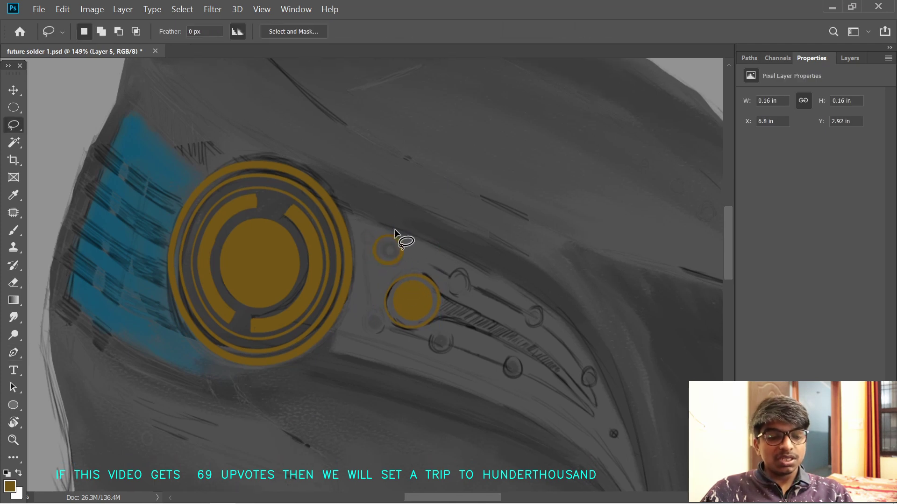
- Draw a circular path at the small ring's center and scale it to about 22 px wide
{"action": "right_click", "coordinate": [16, 410]}
{"action": "left_click_drag", "start_coordinate": [383, 244], "coordinate": [394, 255]}
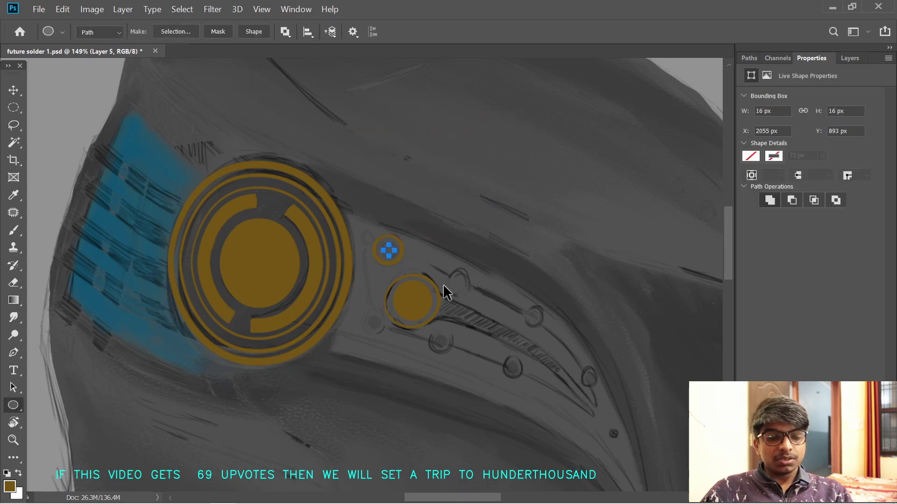
{"action": "key", "text": "ctrl+t"}
{"action": "key", "text": "Return"}
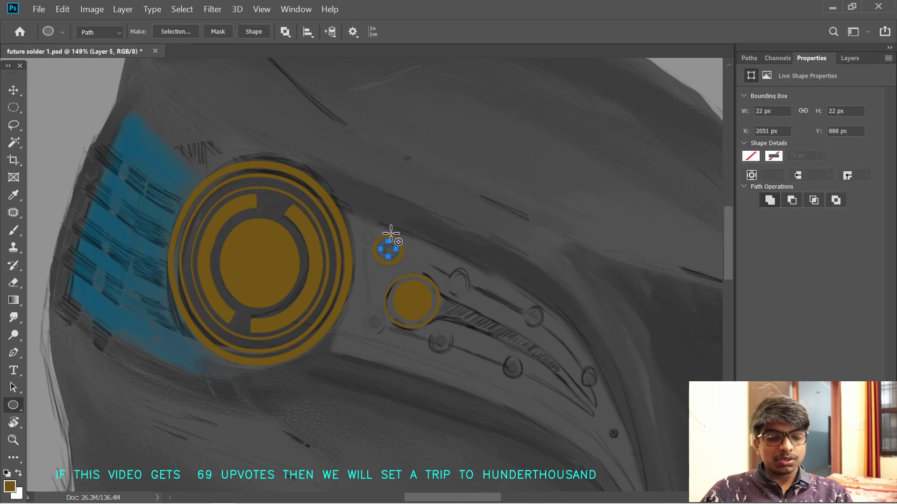
- Fill the small ring's center path with the foreground color at 100% opacity
{"action": "key", "text": "p"}
{"action": "right_click", "coordinate": [391, 244]}
{"action": "left_click", "coordinate": [273, 271]}
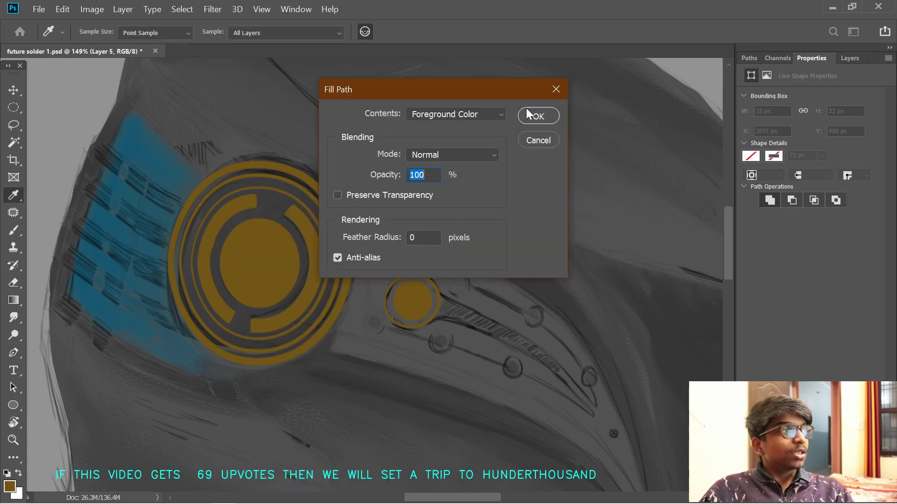
{"action": "left_click", "coordinate": [524, 114]}
{"action": "key", "text": "Escape"}
{"action": "key", "text": "v"}
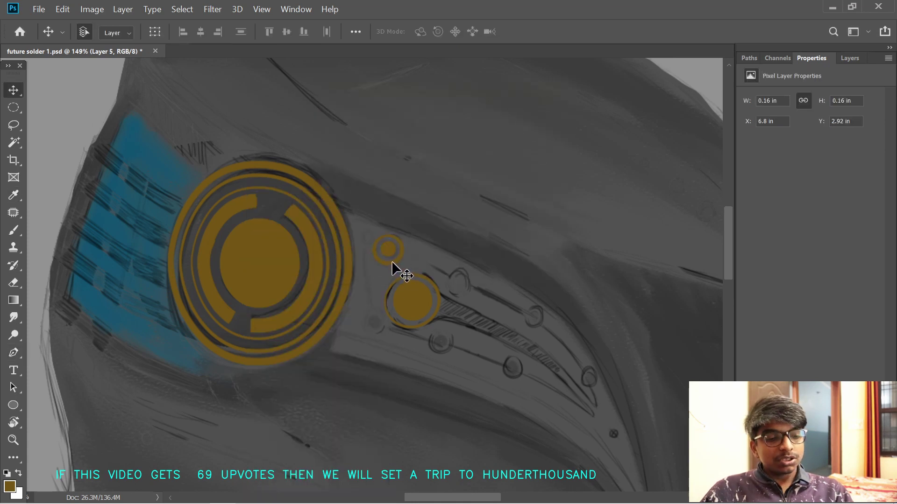
{"action": "left_click", "coordinate": [851, 58]}
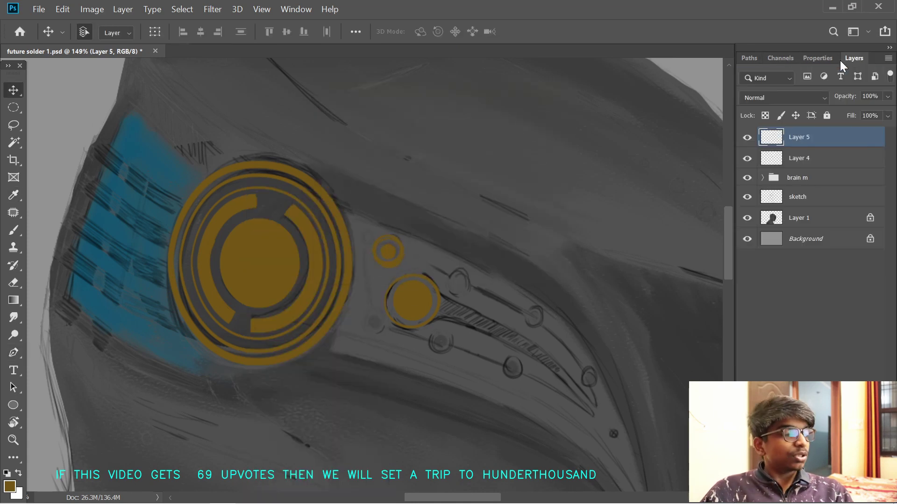
- Duplicate the small ringed dot twice and fit the copies over the two sketched rivets just below the joint's golden disc
{"action": "left_click", "coordinate": [752, 161]}
{"action": "key", "text": "e"}
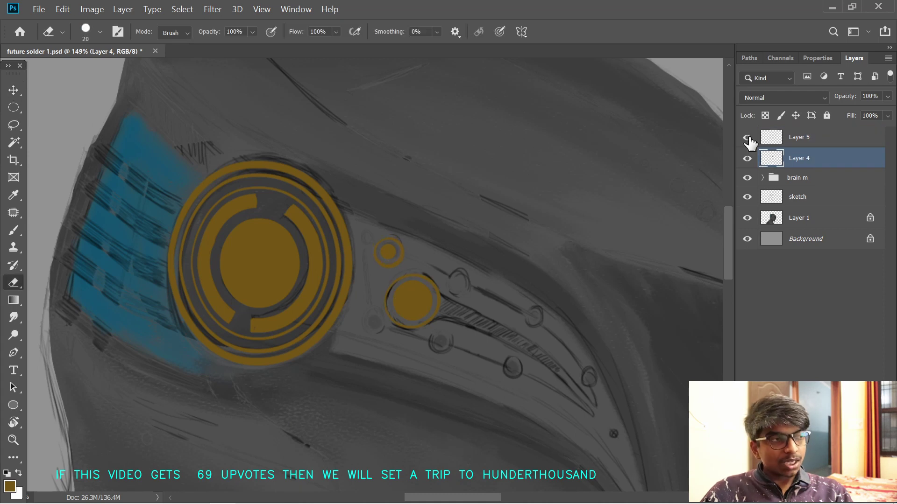
{"action": "left_click", "coordinate": [747, 143]}
{"action": "key", "text": "ctrl+j"}
{"action": "key", "text": "ctrl+t"}
{"action": "mouse_move", "coordinate": [390, 253]}
{"action": "left_mouse_down"}
{"action": "mouse_move", "coordinate": [378, 319]}
{"action": "mouse_move", "coordinate": [384, 337]}
{"action": "mouse_move", "coordinate": [433, 324]}
{"action": "mouse_move", "coordinate": [481, 351]}
{"action": "mouse_move", "coordinate": [445, 349]}
{"action": "mouse_move", "coordinate": [453, 357]}
{"action": "left_mouse_up"}
{"action": "key", "text": "Return"}
{"action": "key", "text": "ctrl+j"}
{"action": "key", "text": "ctrl+t"}
{"action": "key", "text": "Return"}
- Duplicate the ringed dot above the joint, scale the copy to about 66% and place it over the tiny rivet beside the large disc
{"action": "left_click", "coordinate": [392, 255], "text": "ctrl"}
{"action": "key", "text": "ctrl+j"}
{"action": "key", "text": "ctrl+t"}
{"action": "left_click_drag", "start_coordinate": [388, 252], "coordinate": [371, 236]}
{"action": "left_click_drag", "start_coordinate": [405, 269], "coordinate": [377, 246]}
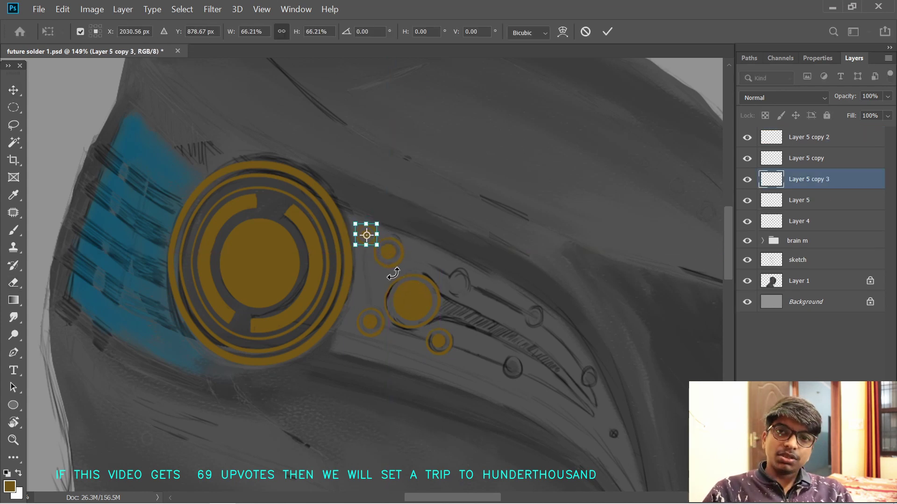
{"action": "key", "text": "Return"}
- Duplicate the ringed dot twice more and fit the copies over the two sketched rivets along the panel's upper edge
{"action": "left_click_drag", "start_coordinate": [448, 249], "coordinate": [597, 448]}
{"action": "left_click", "coordinate": [382, 275]}
{"action": "key", "text": "ctrl+j"}
{"action": "key", "text": "ctrl+t"}
{"action": "key", "text": "Return"}
{"action": "key", "text": "ctrl+j"}
{"action": "key", "text": "ctrl+t"}
{"action": "key", "text": "Return"}
- Add two more ringed-dot copies, one on the outer rivet of the lower line and one on the screw near the panel's tip
{"action": "key", "text": "ctrl+j"}
{"action": "key", "text": "ctrl+t"}
{"action": "key", "text": "Return"}
{"action": "key", "text": "ctrl+j"}
{"action": "key", "text": "ctrl+t"}
{"action": "key", "text": "ctrl+z"}
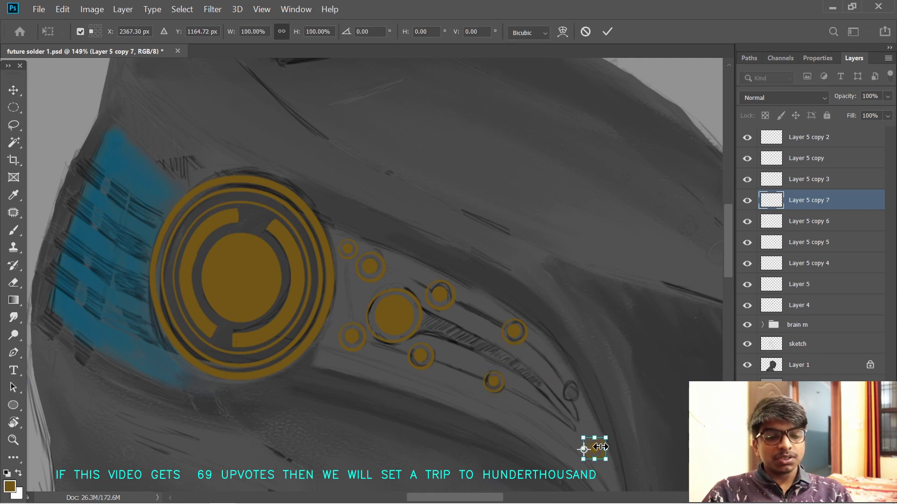
{"action": "key", "text": "Return"}
- Duplicate the first upper-edge ringed dot, scale it to about 91% and place it over the last uncovered rivet near the panel's tip
{"action": "left_click_drag", "start_coordinate": [497, 337], "coordinate": [454, 315]}
{"action": "left_click", "coordinate": [403, 274], "text": "ctrl"}
{"action": "key", "text": "ctrl+j"}
{"action": "key", "text": "ctrl+t"}
{"action": "left_click_drag", "start_coordinate": [407, 269], "coordinate": [533, 371]}
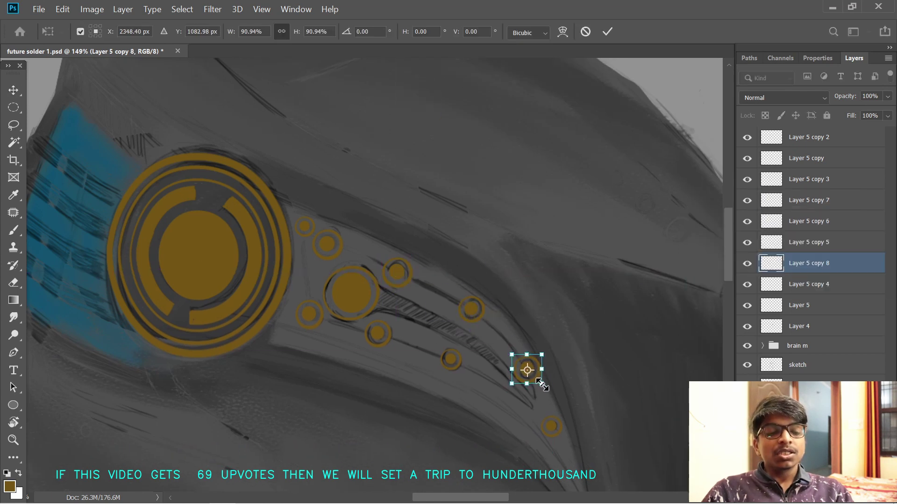
{"action": "key", "text": "Return"}
- Temporarily hide the sketch layer and readjust the newest ringed dot's position near the panel's tip
{"action": "left_click_drag", "start_coordinate": [391, 353], "coordinate": [419, 294]}
{"action": "left_click", "coordinate": [747, 365]}
{"action": "mouse_move", "coordinate": [543, 400]}
{"action": "left_mouse_down"}
{"action": "mouse_move", "coordinate": [509, 222]}
{"action": "mouse_move", "coordinate": [519, 300]}
{"action": "left_mouse_up"}
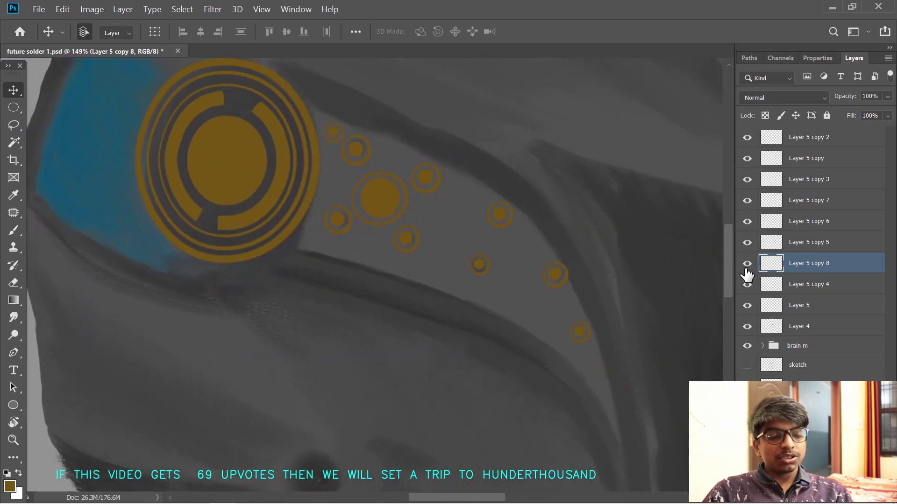
{"action": "key", "text": "ctrl+t"}
{"action": "key", "text": "Return"}
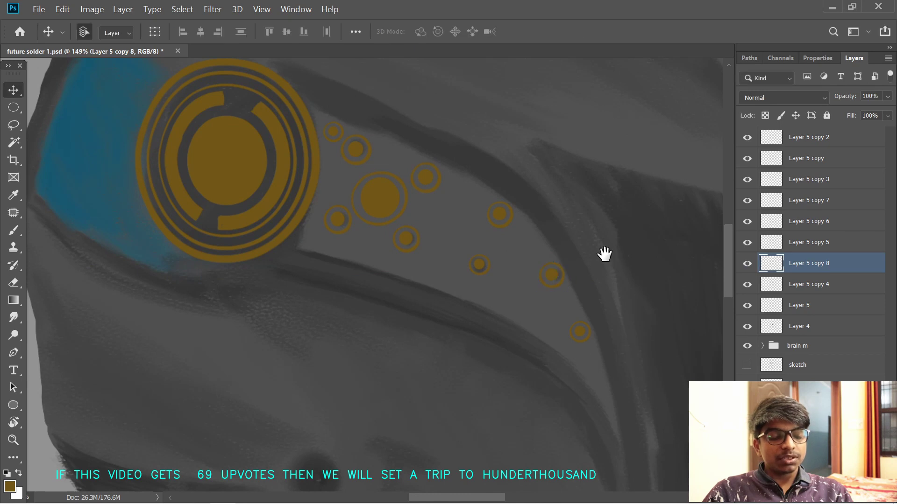
{"action": "left_click_drag", "start_coordinate": [387, 141], "coordinate": [450, 270]}
{"action": "left_click", "coordinate": [747, 365]}
- Draw an elliptical path about 117 × 114 px around the large round fitting beside the jaw hinge
{"action": "left_click_drag", "start_coordinate": [527, 444], "coordinate": [569, 136]}
{"action": "left_click_drag", "start_coordinate": [517, 265], "coordinate": [562, 382]}
{"action": "left_click_drag", "start_coordinate": [630, 330], "coordinate": [630, 255]}
{"action": "mouse_move", "coordinate": [534, 351]}
{"action": "left_mouse_down"}
{"action": "mouse_move", "coordinate": [502, 314]}
{"action": "mouse_move", "coordinate": [559, 390]}
{"action": "mouse_move", "coordinate": [525, 407]}
{"action": "mouse_move", "coordinate": [489, 329]}
{"action": "left_mouse_up"}
{"action": "key", "text": "u"}
{"action": "key", "text": "ctrl+t"}
{"action": "scroll", "coordinate": [567, 310], "scroll_direction": "up", "scroll_amount": 1}
{"action": "scroll", "coordinate": [566, 310], "scroll_direction": "right", "scroll_amount": 2}
{"action": "key", "text": "Return"}
- Set the brush size to 10 and its Shape Dynamics minimum diameter to 43%, and return to the Pen tool
{"action": "right_click", "coordinate": [473, 328]}
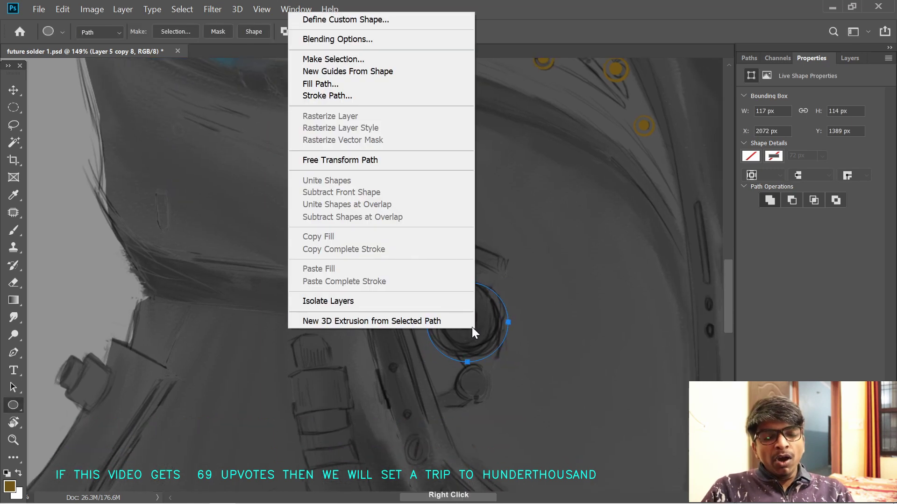
{"action": "left_click", "coordinate": [367, 97]}
{"action": "key", "text": "b"}
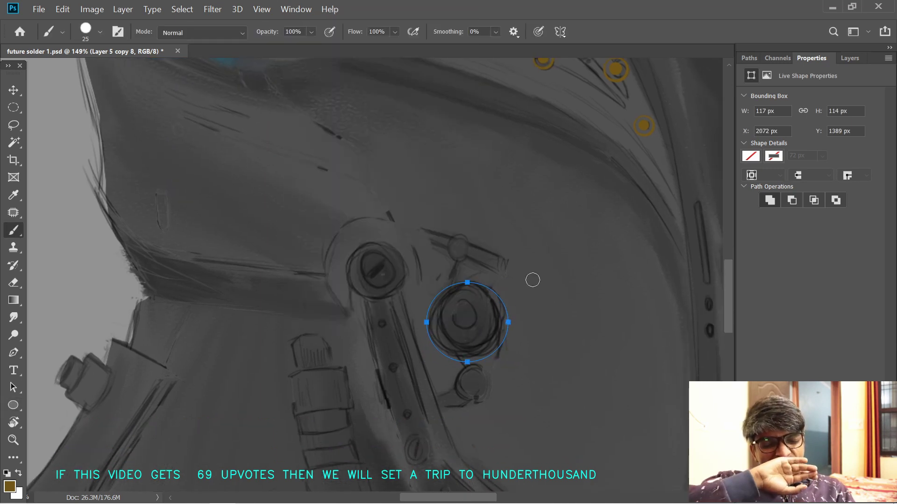
{"action": "right_click", "coordinate": [529, 303]}
{"action": "left_click", "coordinate": [296, 9]}
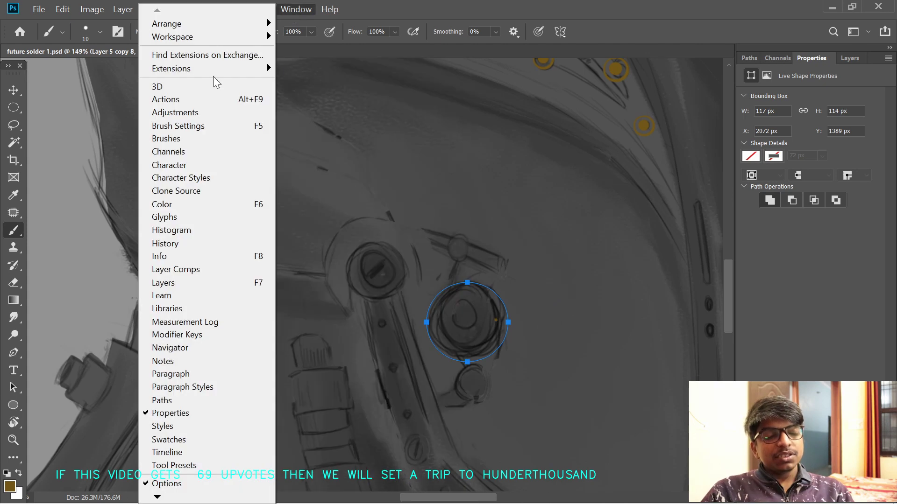
{"action": "left_click", "coordinate": [232, 127]}
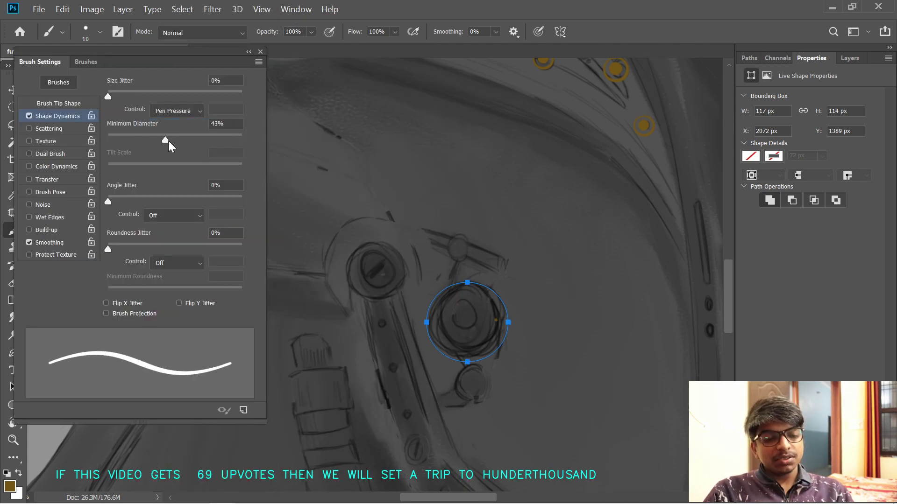
{"action": "key", "text": "F5"}
{"action": "key", "text": "p"}
{"action": "right_click", "coordinate": [472, 334]}
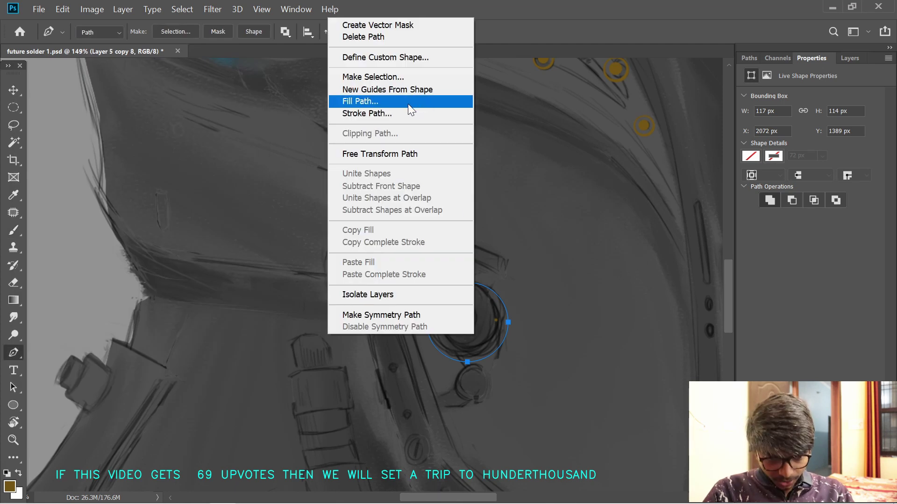
{"action": "left_click", "coordinate": [411, 102]}
{"action": "left_click", "coordinate": [524, 116]}
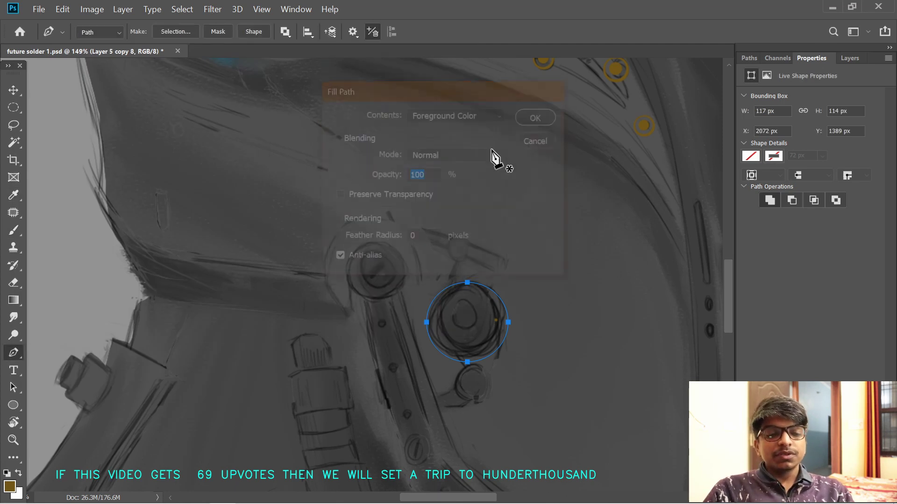
{"action": "left_click", "coordinate": [310, 14]}
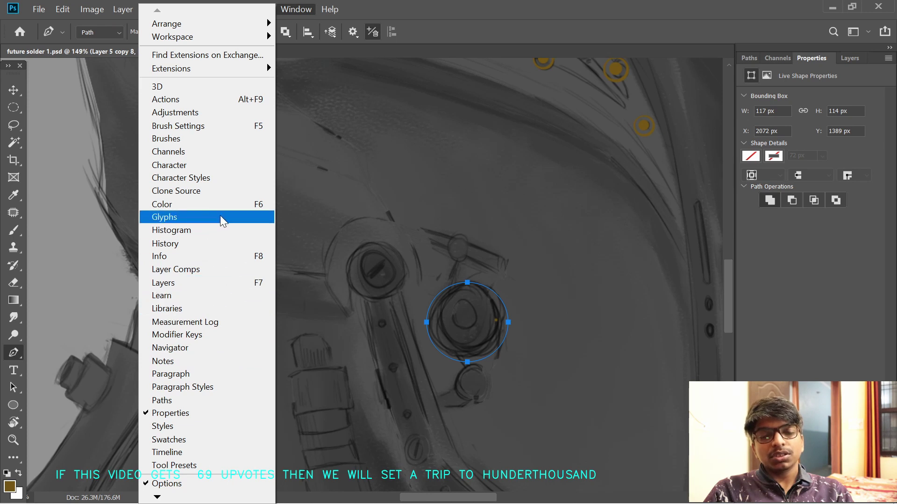
{"action": "left_click", "coordinate": [492, 283]}
- Stroke the elliptical path with the golden-brown brush to form a ring around the large round fitting
{"action": "right_click", "coordinate": [467, 337]}
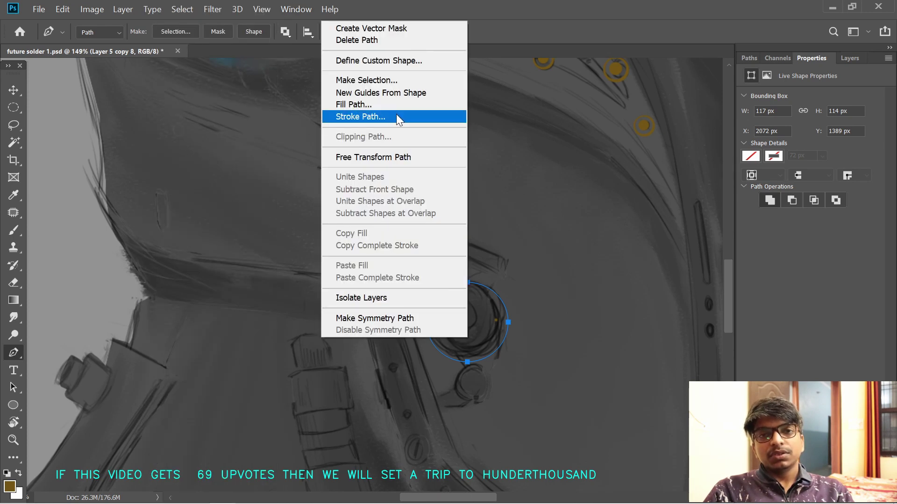
{"action": "left_click", "coordinate": [397, 117]}
{"action": "left_click", "coordinate": [531, 157]}
{"action": "key", "text": "Return"}
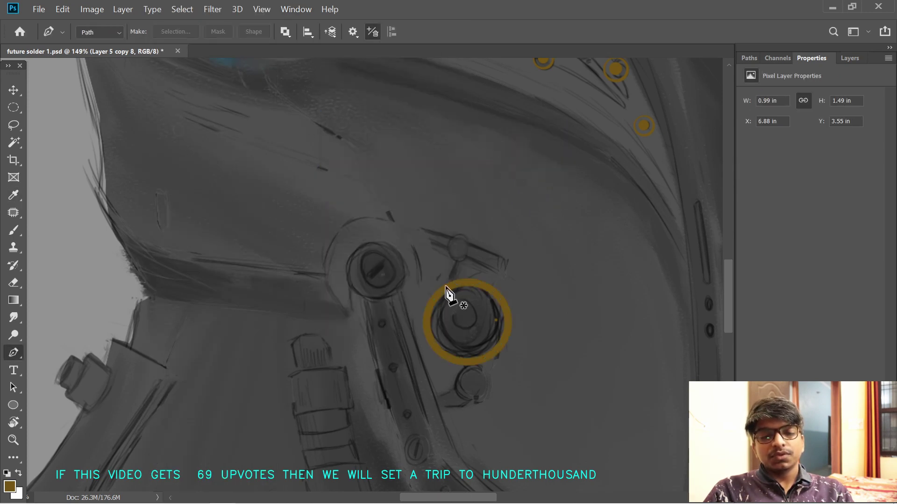
{"action": "key", "text": "v"}
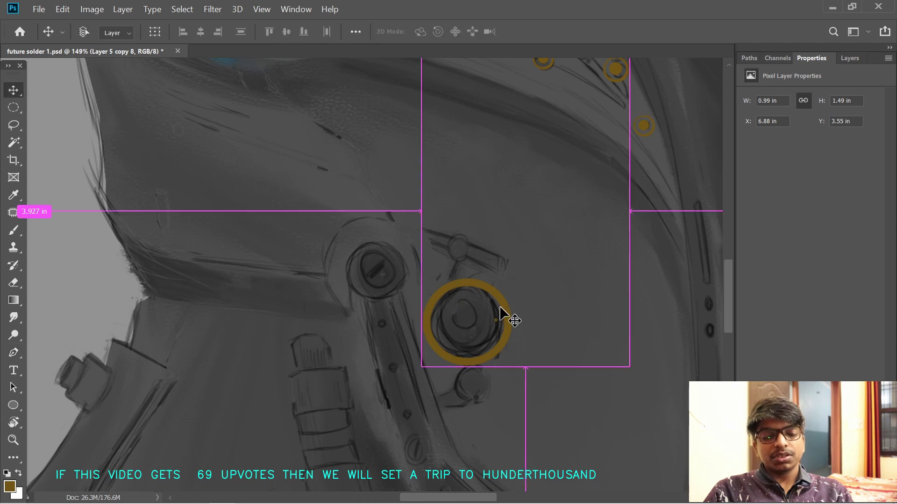
{"action": "left_click_drag", "start_coordinate": [490, 247], "coordinate": [468, 315]}
{"action": "scroll", "coordinate": [564, 382], "scroll_direction": "down", "scroll_amount": 3}
{"action": "scroll", "coordinate": [564, 382], "scroll_direction": "up", "scroll_amount": 3}
{"action": "left_click_drag", "start_coordinate": [591, 421], "coordinate": [587, 323]}
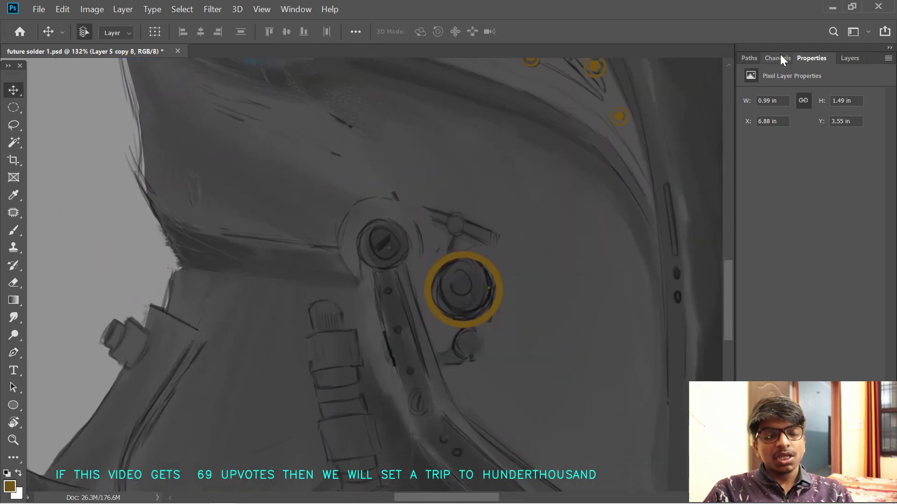
- Lasso the new ring, cut it onto its own layer and place that layer at the top of the stack
{"action": "left_click", "coordinate": [779, 58]}
{"action": "left_click", "coordinate": [811, 58]}
{"action": "left_click", "coordinate": [849, 58]}
{"action": "left_click", "coordinate": [746, 264]}
{"action": "left_click", "coordinate": [747, 264]}
{"action": "key", "text": "l"}
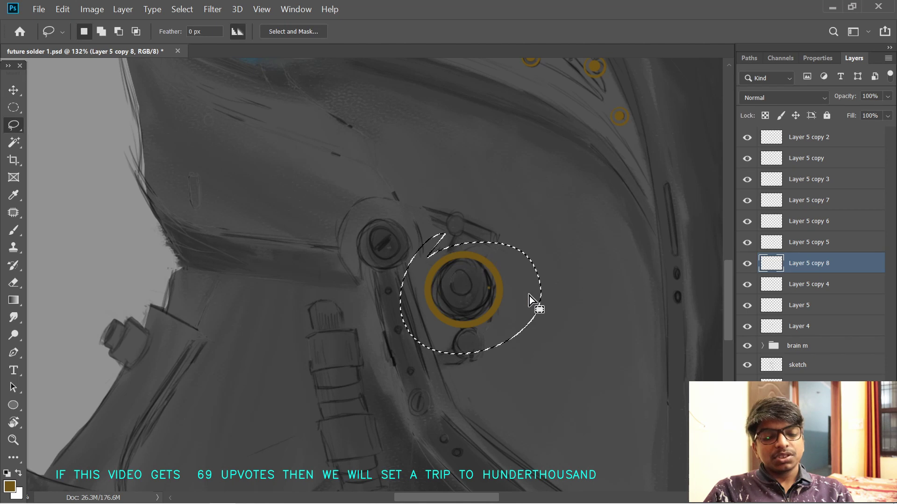
{"action": "right_click", "coordinate": [176, 70]}
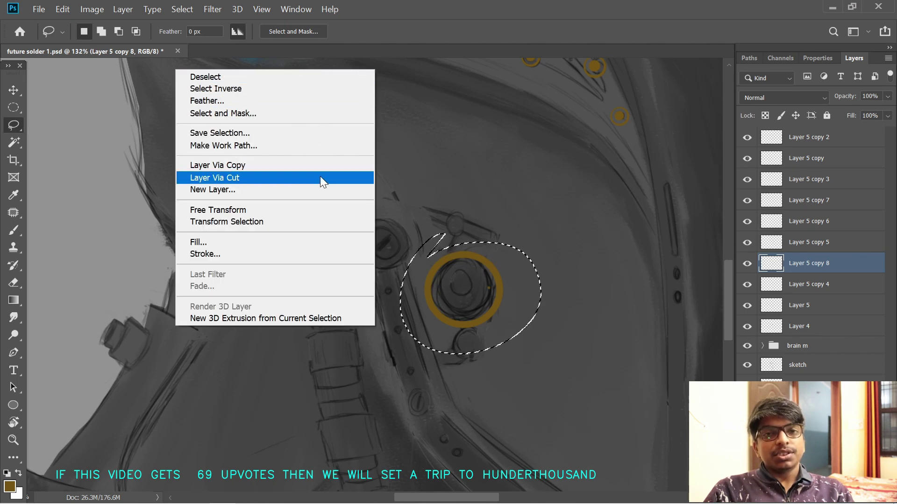
{"action": "left_click", "coordinate": [301, 178]}
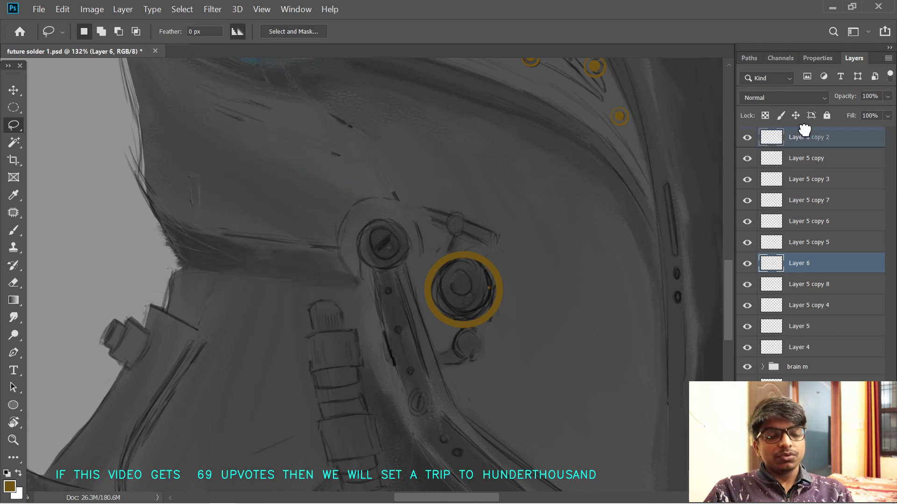
{"action": "left_click_drag", "start_coordinate": [804, 130], "coordinate": [804, 134]}
{"action": "left_click_drag", "start_coordinate": [533, 183], "coordinate": [515, 214]}
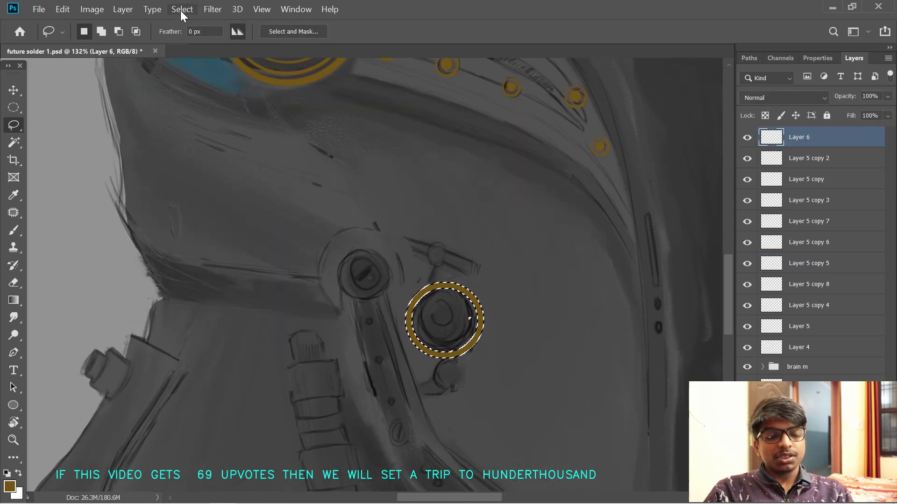
{"action": "left_click", "coordinate": [180, 10]}
{"action": "mouse_move", "coordinate": [206, 194]}
{"action": "left_click", "coordinate": [231, 232]}
{"action": "left_click", "coordinate": [502, 149]}
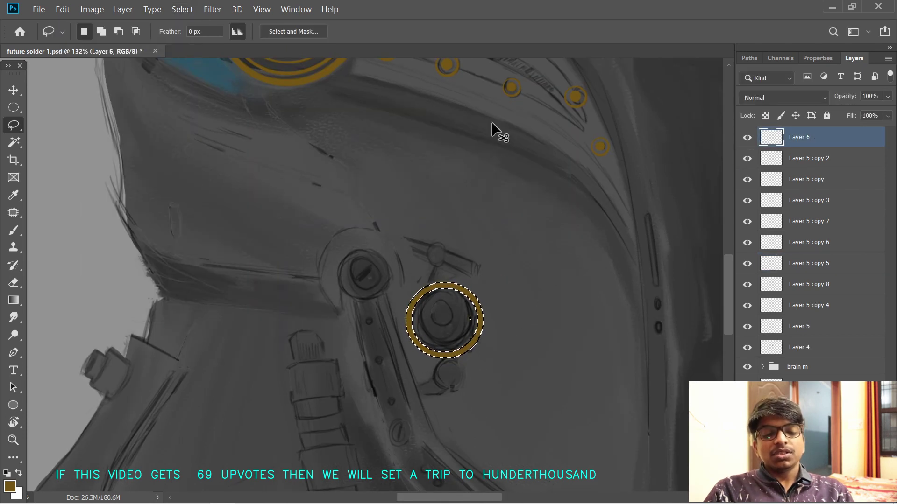
{"action": "left_click_drag", "start_coordinate": [469, 249], "coordinate": [477, 233]}
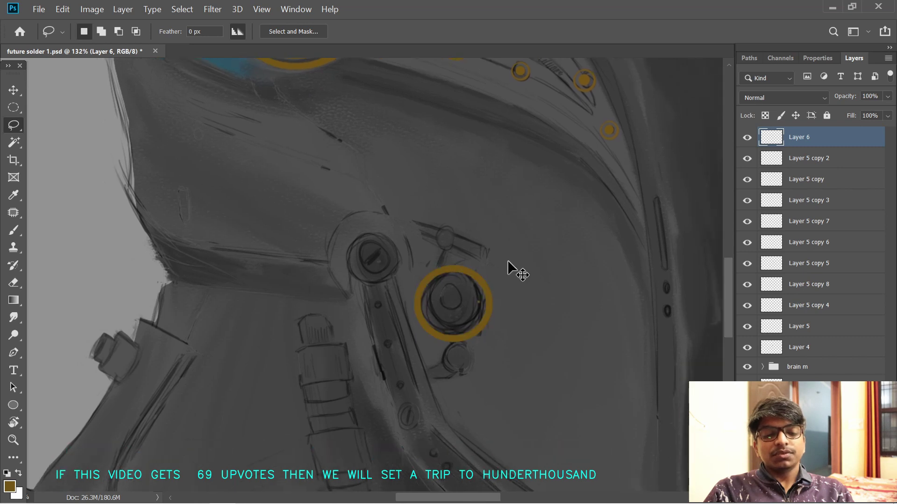
{"action": "key", "text": "super+space"}
{"action": "left_click_drag", "start_coordinate": [509, 270], "coordinate": [508, 260]}
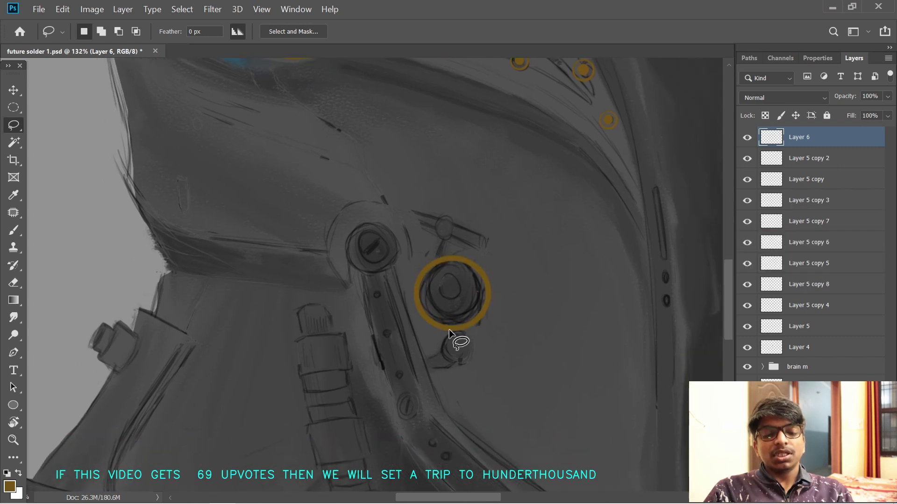
- Duplicate the ring, scale the copy to about 70% and shrink it a little more as a concentric inner ring
{"action": "key", "text": "ctrl+t"}
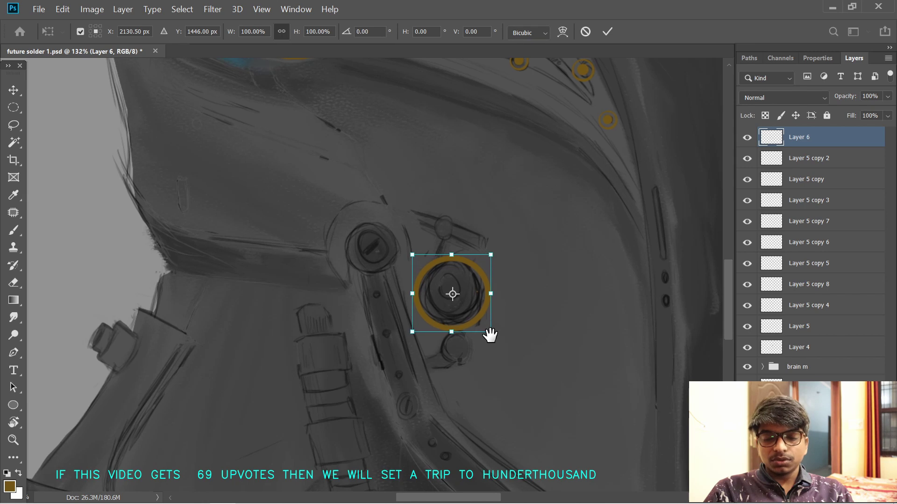
{"action": "key", "text": "Return"}
{"action": "key", "text": "ctrl+j"}
{"action": "key", "text": "ctrl+t"}
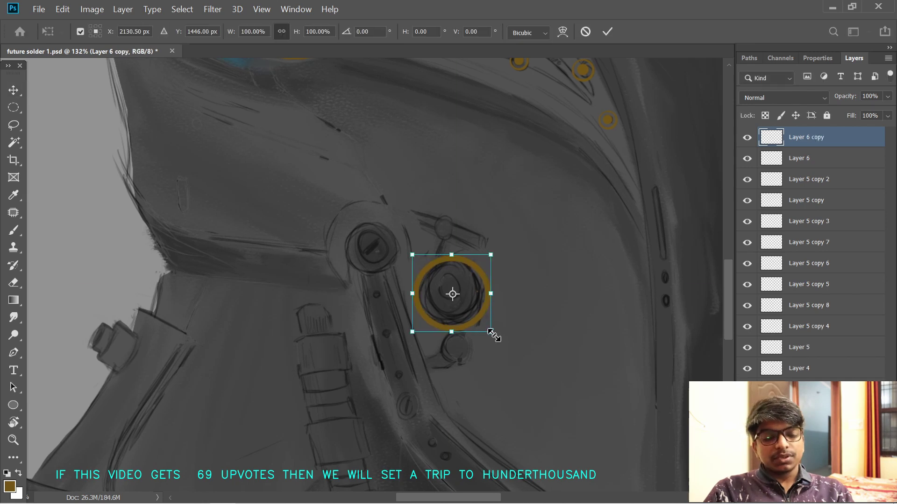
{"action": "left_click_drag", "start_coordinate": [486, 339], "coordinate": [476, 318]}
{"action": "key", "text": "Return"}
{"action": "scroll", "coordinate": [476, 317], "scroll_direction": "up", "scroll_amount": 1}
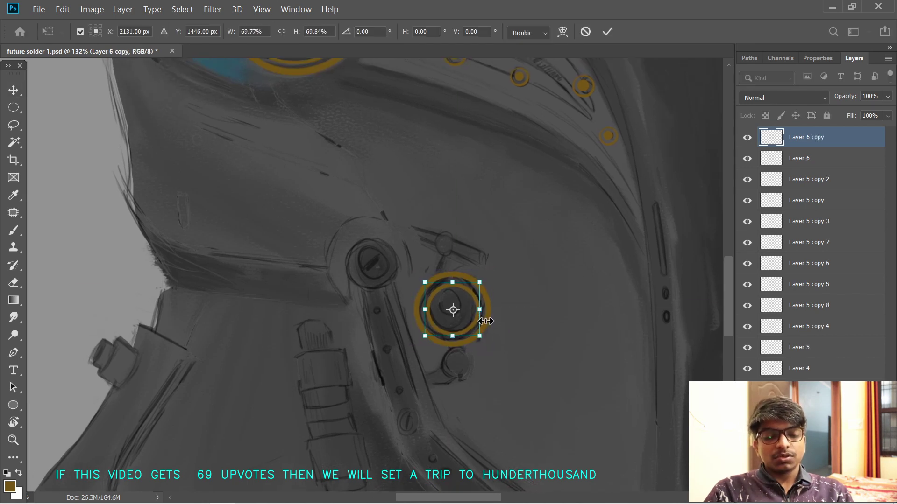
{"action": "scroll", "coordinate": [471, 343], "scroll_direction": "down", "scroll_amount": 1}
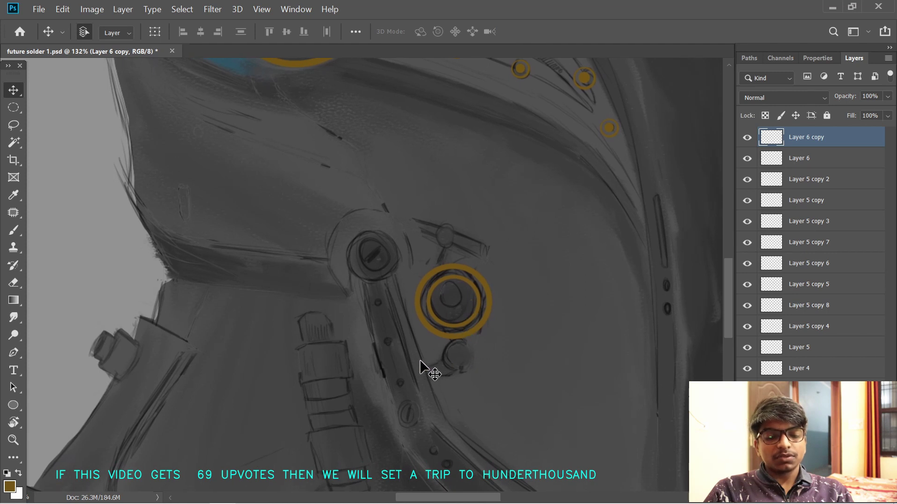
{"action": "key", "text": "ctrl+t"}
{"action": "left_click_drag", "start_coordinate": [480, 329], "coordinate": [472, 321]}
{"action": "key", "text": "Return"}
{"action": "scroll", "coordinate": [462, 332], "scroll_direction": "down", "scroll_amount": 2}
- Duplicate the outer ring and shrink the copy to fit the small round fitting below, with a final 82.1% reduction
{"action": "key", "text": "ctrl+j"}
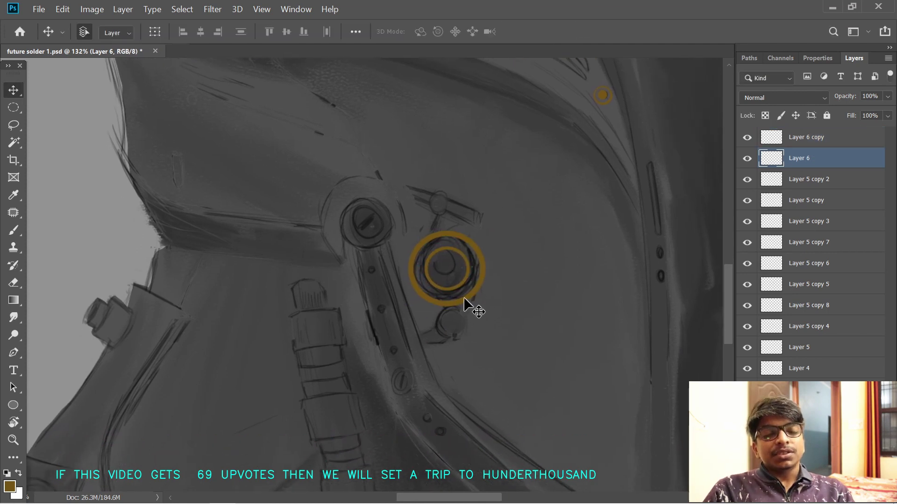
{"action": "key", "text": "ctrl+t"}
{"action": "left_click_drag", "start_coordinate": [463, 284], "coordinate": [468, 318]}
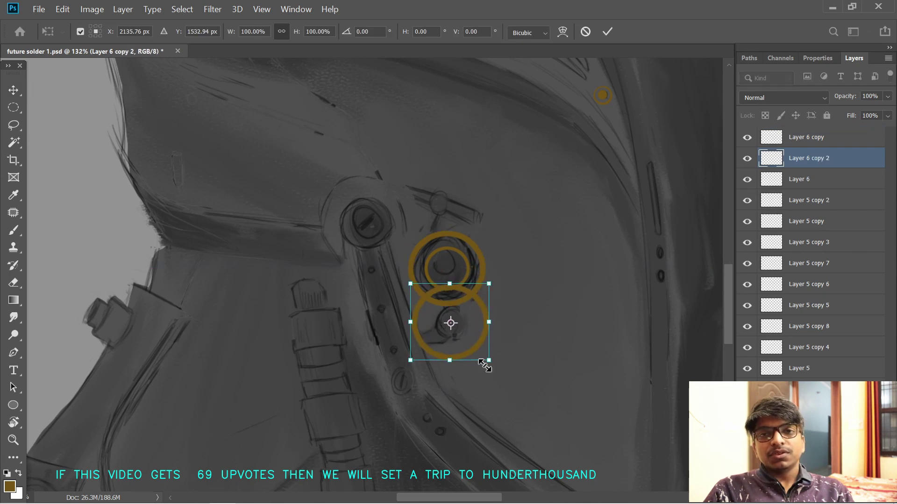
{"action": "left_click_drag", "start_coordinate": [485, 361], "coordinate": [468, 336]}
{"action": "key", "text": "Return"}
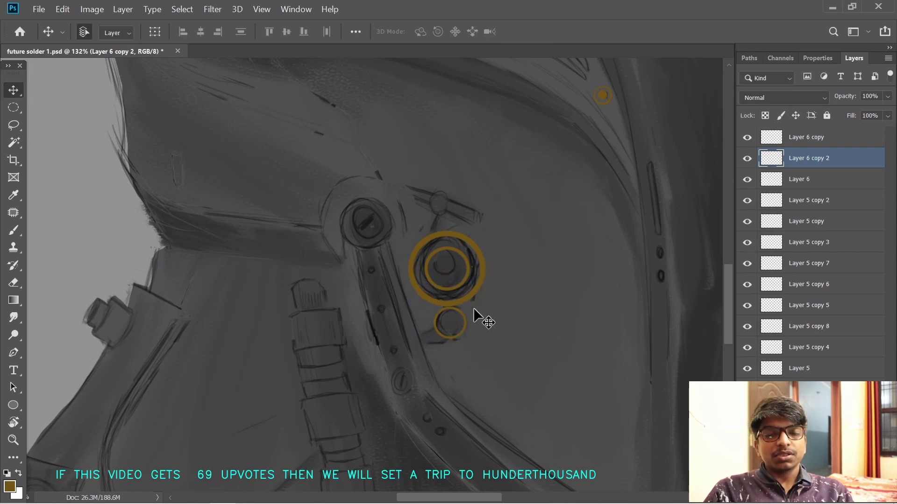
{"action": "key", "text": "ctrl+t"}
{"action": "left_click_drag", "start_coordinate": [467, 341], "coordinate": [463, 336]}
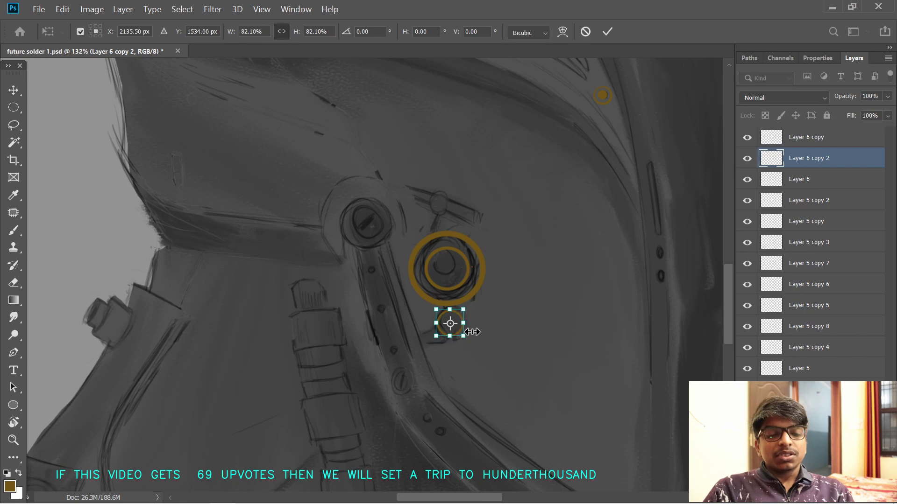
{"action": "key", "text": "Return"}
- Draw a small elliptical path over the round pivot above the large ring and fill it with the golden-brown foreground color
{"action": "scroll", "coordinate": [441, 327], "scroll_direction": "up", "scroll_amount": 3}
{"action": "scroll", "coordinate": [435, 279], "scroll_direction": "up", "scroll_amount": 4}
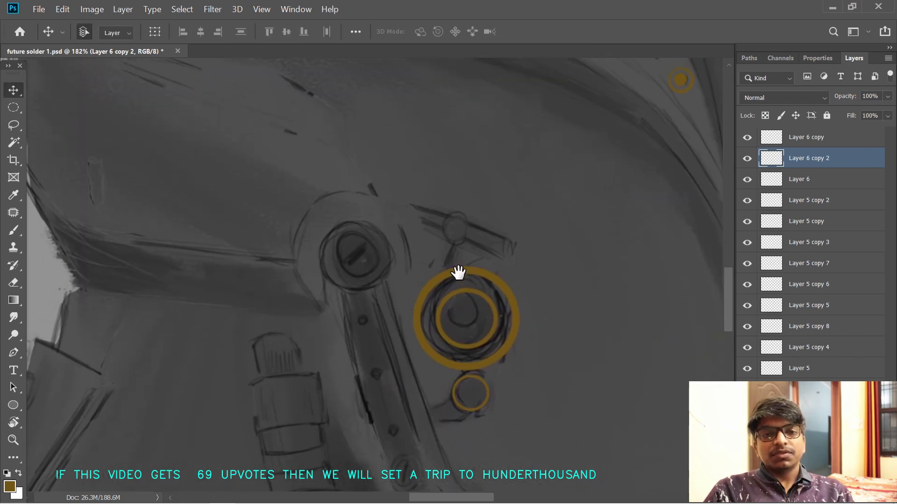
{"action": "right_click", "coordinate": [12, 354]}
{"action": "left_click", "coordinate": [13, 405]}
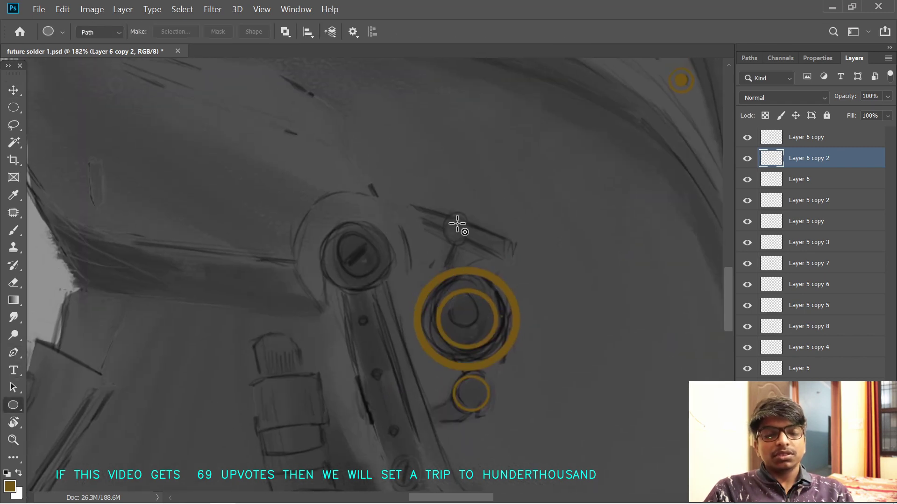
{"action": "mouse_move", "coordinate": [439, 214]}
{"action": "left_mouse_down"}
{"action": "mouse_move", "coordinate": [468, 245]}
{"action": "mouse_move", "coordinate": [458, 217]}
{"action": "left_mouse_up"}
{"action": "key", "text": "ctrl+t"}
{"action": "key", "text": "Return"}
{"action": "left_click", "coordinate": [453, 211]}
{"action": "right_click", "coordinate": [455, 191]}
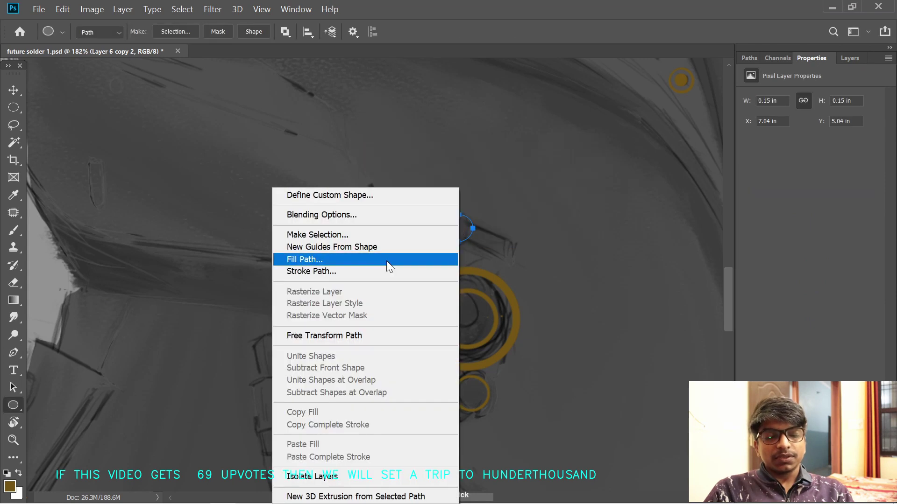
{"action": "left_click", "coordinate": [386, 258]}
{"action": "key", "text": "Return"}
{"action": "mouse_move", "coordinate": [468, 271]}
{"action": "left_mouse_down"}
{"action": "mouse_move", "coordinate": [453, 312]}
{"action": "mouse_move", "coordinate": [477, 264]}
{"action": "left_mouse_up"}
- Duplicate the layer holding the filled pivot dot and the small lower ring
{"action": "key", "text": "v"}
{"action": "key", "text": "ctrl+j"}
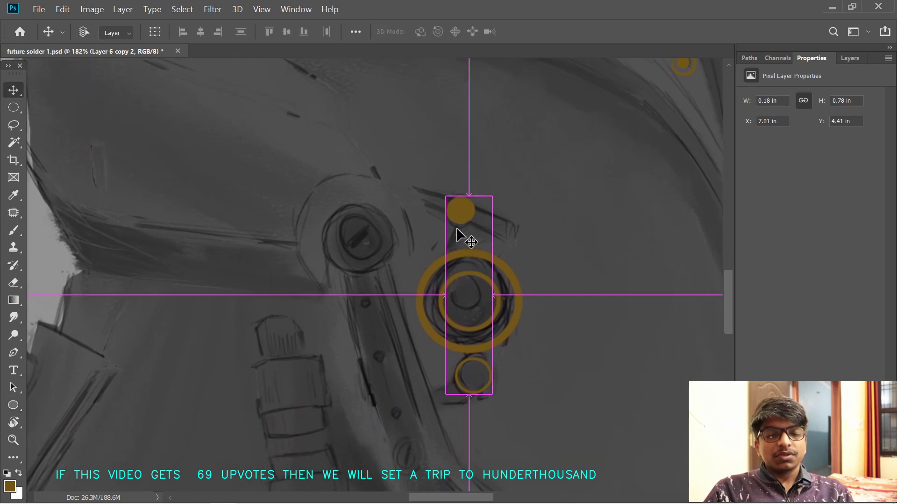
{"action": "key", "text": "ctrl+t"}
{"action": "key", "text": "Return"}
{"action": "left_click", "coordinate": [849, 58]}
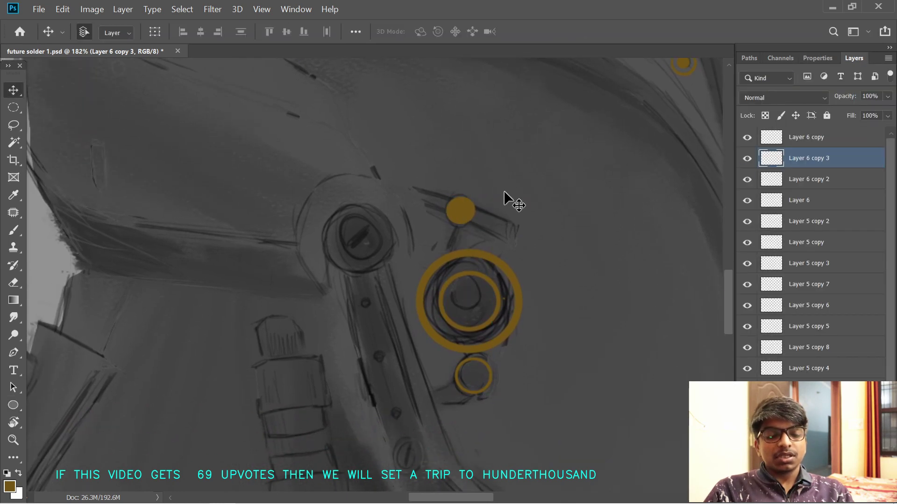
- Copy the filled pivot dot onto its own layer and place it inside the small ring below the large fitting
{"action": "key", "text": "l"}
{"action": "mouse_move", "coordinate": [490, 185]}
{"action": "left_mouse_down"}
{"action": "mouse_move", "coordinate": [441, 184]}
{"action": "mouse_move", "coordinate": [479, 248]}
{"action": "mouse_move", "coordinate": [481, 374]}
{"action": "left_mouse_up"}
{"action": "key", "text": "ctrl+j"}
{"action": "key", "text": "ctrl+t"}
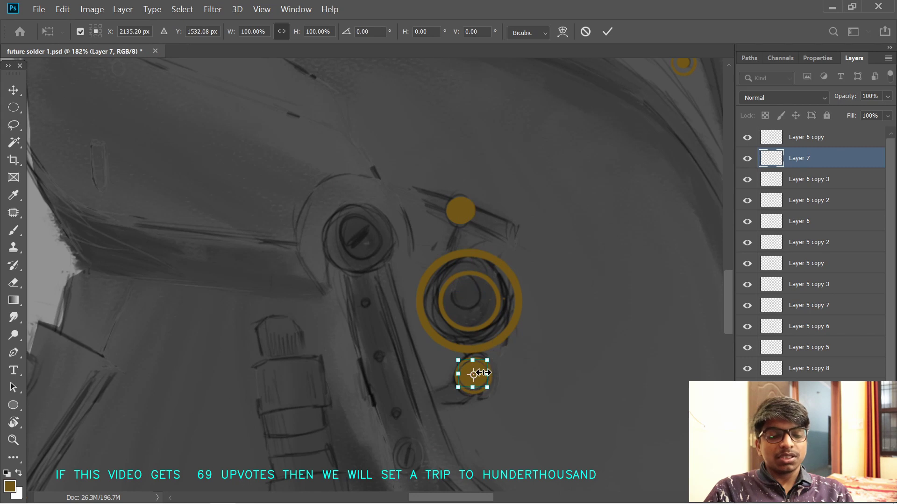
{"action": "key", "text": "Return"}
- Duplicate the small golden-brown dot onto the round hinge beside the large ring and enlarge the copy to about 172%
{"action": "left_click_drag", "start_coordinate": [560, 372], "coordinate": [512, 344]}
{"action": "left_click_drag", "start_coordinate": [525, 412], "coordinate": [504, 353]}
{"action": "scroll", "coordinate": [458, 308], "scroll_direction": "up", "scroll_amount": 4}
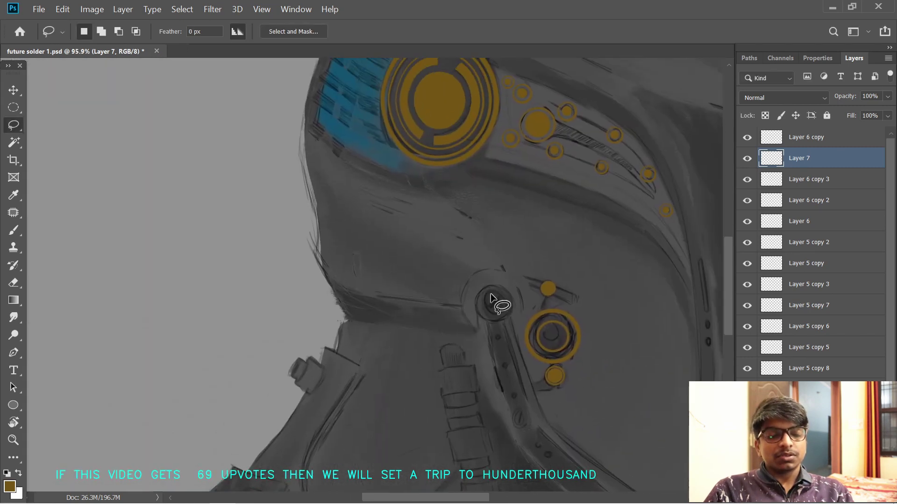
{"action": "key", "text": "v"}
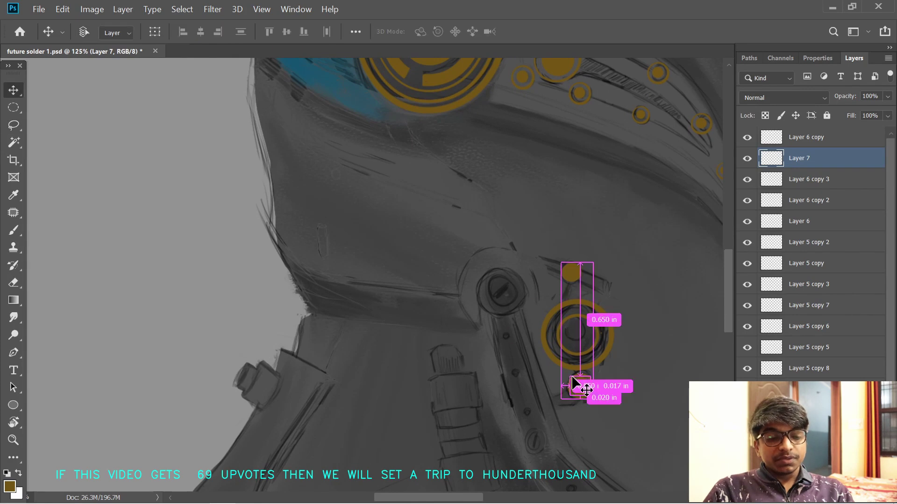
{"action": "key", "text": "ctrl+alt+t"}
{"action": "left_click_drag", "start_coordinate": [580, 386], "coordinate": [529, 351]}
{"action": "left_click_drag", "start_coordinate": [560, 399], "coordinate": [519, 306]}
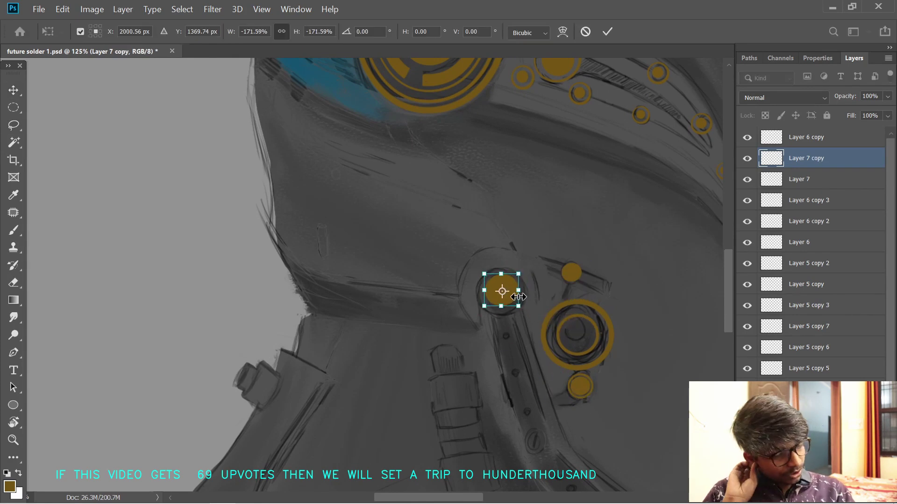
{"action": "key", "text": "Return"}
- Duplicate the golden ring of the large round fitting and place the copy around the hinge dot at 89.22% scale
{"action": "left_click", "coordinate": [553, 357]}
{"action": "key", "text": "ctrl+alt+t"}
{"action": "left_click_drag", "start_coordinate": [597, 344], "coordinate": [533, 312]}
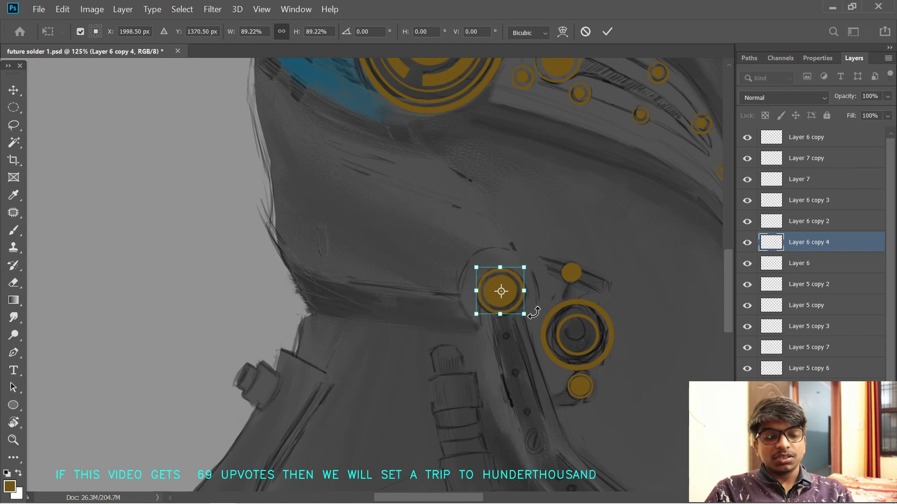
{"action": "key", "text": "Return"}
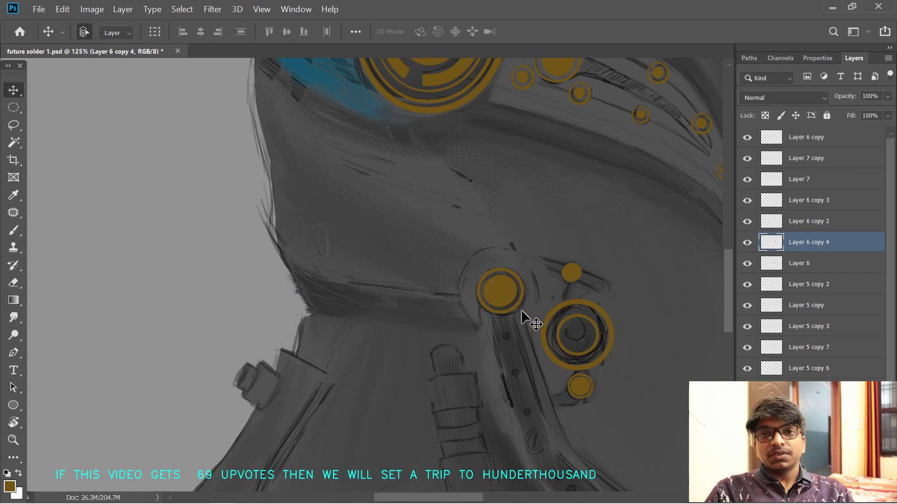
- Try to contract a selection of the hinge ring by 1 pixel
{"action": "left_click", "coordinate": [771, 242], "text": "ctrl"}
{"action": "left_click", "coordinate": [212, 9]}
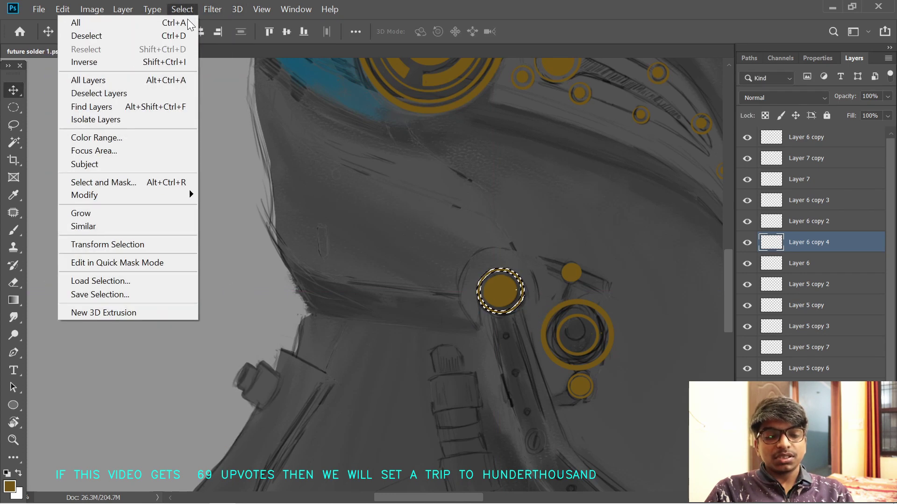
{"action": "mouse_move", "coordinate": [186, 195]}
{"action": "left_click", "coordinate": [230, 234]}
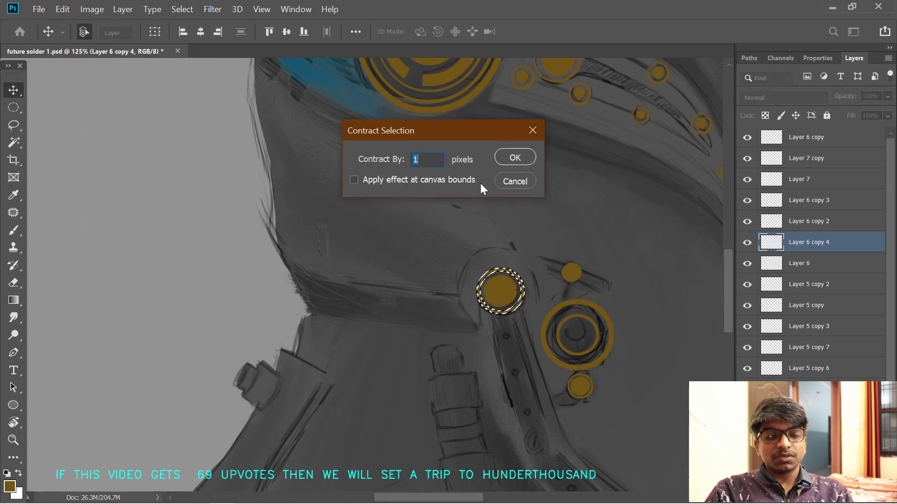
{"action": "key", "text": "Return"}
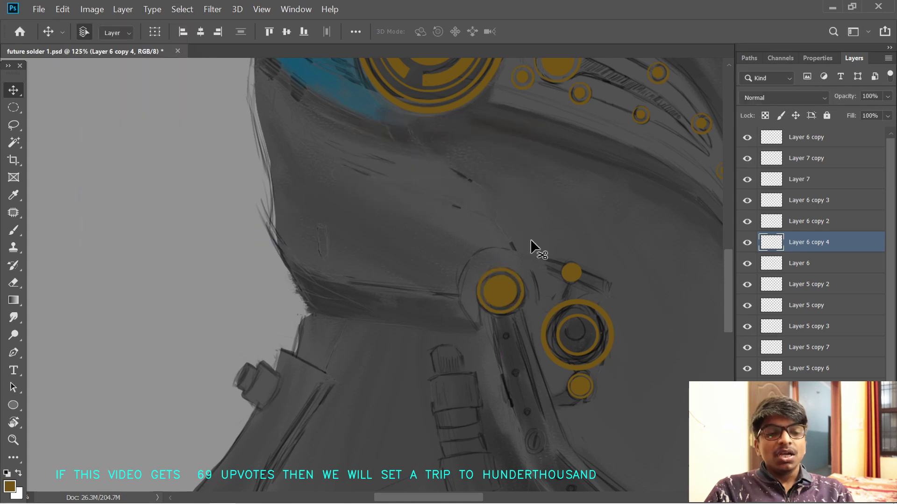
{"action": "key", "text": "e"}
{"action": "key", "text": "ctrl+d"}
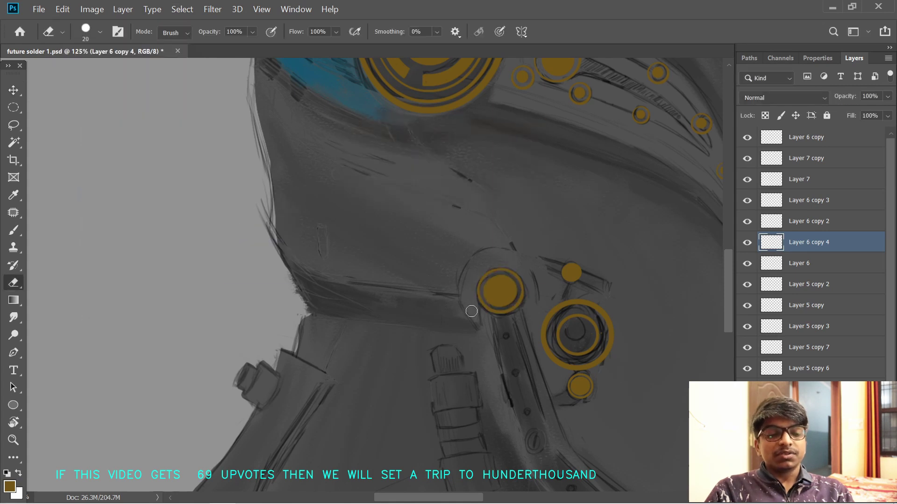
- Try enlarging the hinge ring's contents to 362.28% on a separate layer, and delete that layer
{"action": "key", "text": "ctrl+t"}
{"action": "left_click_drag", "start_coordinate": [523, 313], "coordinate": [586, 375]}
{"action": "key", "text": "Escape"}
{"action": "left_click", "coordinate": [747, 243]}
{"action": "left_click", "coordinate": [747, 242]}
{"action": "key", "text": "ctrl+t"}
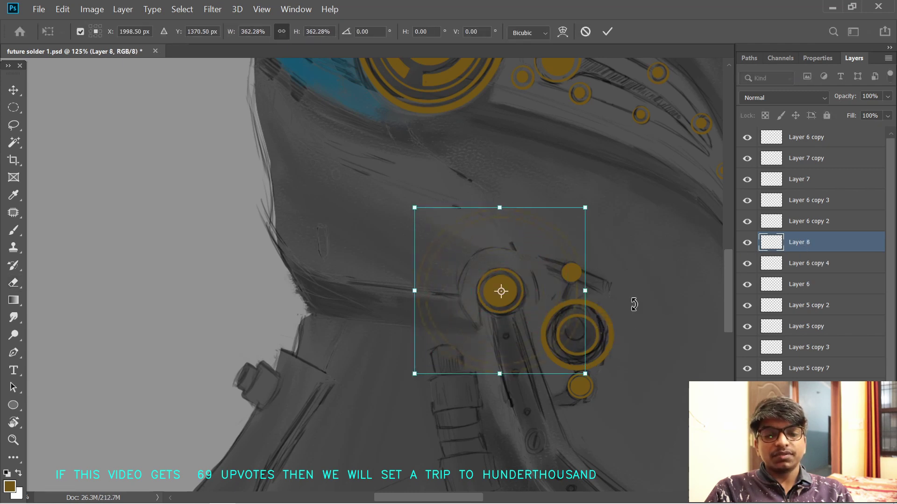
{"action": "key", "text": "Return"}
{"action": "key", "text": "Delete"}
- Duplicate the hinge ring and enlarge the copy slightly to form a second, outer ring
{"action": "left_click", "coordinate": [747, 242]}
{"action": "key", "text": "ctrl+t"}
{"action": "left_click_drag", "start_coordinate": [523, 312], "coordinate": [528, 318]}
{"action": "key", "text": "Return"}
- Select the hinge's golden dot and both of its rings together and duplicate them
{"action": "left_click_drag", "start_coordinate": [607, 321], "coordinate": [573, 336]}
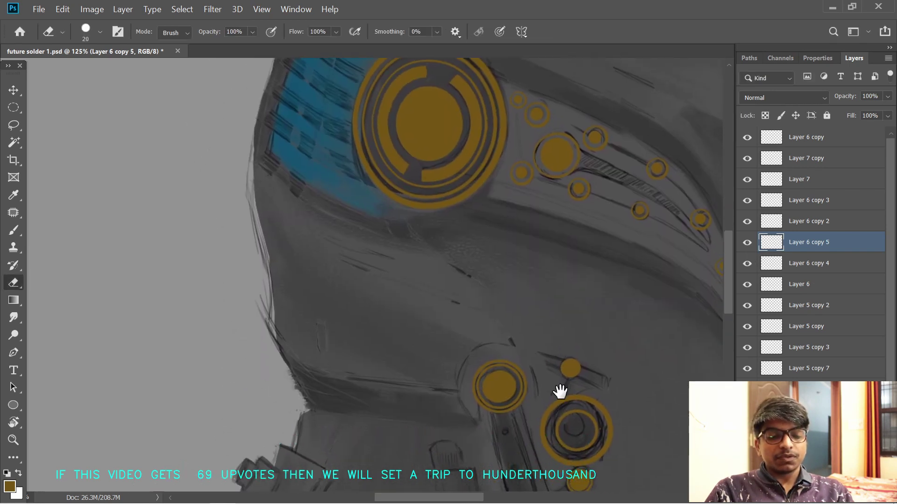
{"action": "left_click_drag", "start_coordinate": [561, 392], "coordinate": [541, 210]}
{"action": "left_click_drag", "start_coordinate": [588, 261], "coordinate": [423, 278]}
{"action": "mouse_move", "coordinate": [479, 309]}
{"action": "left_mouse_down"}
{"action": "mouse_move", "coordinate": [446, 276]}
{"action": "mouse_move", "coordinate": [462, 282]}
{"action": "mouse_move", "coordinate": [506, 346]}
{"action": "mouse_move", "coordinate": [497, 310]}
{"action": "mouse_move", "coordinate": [498, 339]}
{"action": "mouse_move", "coordinate": [555, 306]}
{"action": "left_mouse_up"}
{"action": "left_click_drag", "start_coordinate": [392, 304], "coordinate": [403, 318]}
{"action": "mouse_move", "coordinate": [392, 358]}
{"action": "left_mouse_down"}
{"action": "mouse_move", "coordinate": [418, 296]}
{"action": "mouse_move", "coordinate": [400, 342]}
{"action": "mouse_move", "coordinate": [460, 283]}
{"action": "mouse_move", "coordinate": [402, 254]}
{"action": "mouse_move", "coordinate": [386, 317]}
{"action": "mouse_move", "coordinate": [568, 219]}
{"action": "left_mouse_up"}
{"action": "key", "text": "v"}
{"action": "left_click", "coordinate": [659, 167]}
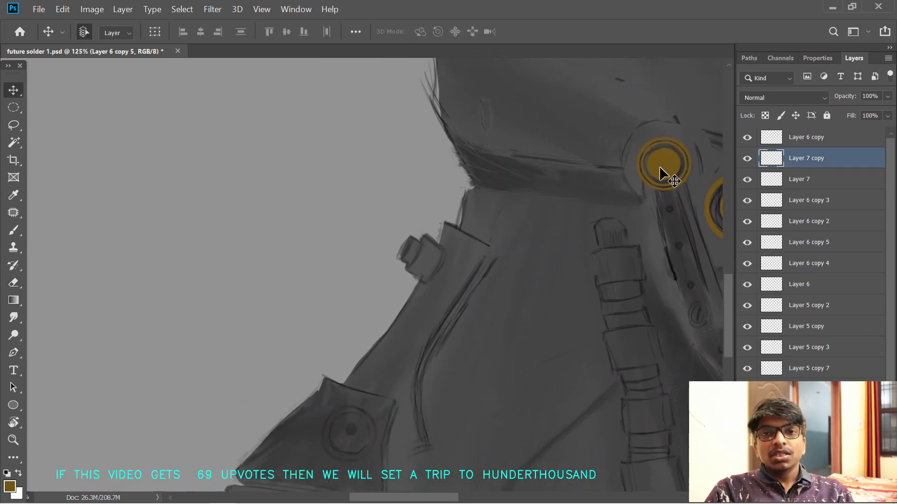
{"action": "left_click", "coordinate": [668, 184], "text": "shift"}
{"action": "left_click", "coordinate": [671, 189], "text": "shift"}
{"action": "key", "text": "ctrl+j"}
- Move the copied dot and rings onto the round fitting of the lower neck plate and distort them to match its perspective
{"action": "key", "text": "ctrl+t"}
{"action": "left_click_drag", "start_coordinate": [667, 180], "coordinate": [405, 351]}
{"action": "left_click_drag", "start_coordinate": [405, 351], "coordinate": [489, 320]}
{"action": "left_click_drag", "start_coordinate": [502, 295], "coordinate": [503, 300]}
{"action": "left_click_drag", "start_coordinate": [449, 296], "coordinate": [462, 299]}
{"action": "left_click_drag", "start_coordinate": [447, 348], "coordinate": [438, 347]}
{"action": "left_click_drag", "start_coordinate": [500, 348], "coordinate": [505, 351]}
{"action": "left_click_drag", "start_coordinate": [480, 299], "coordinate": [503, 295]}
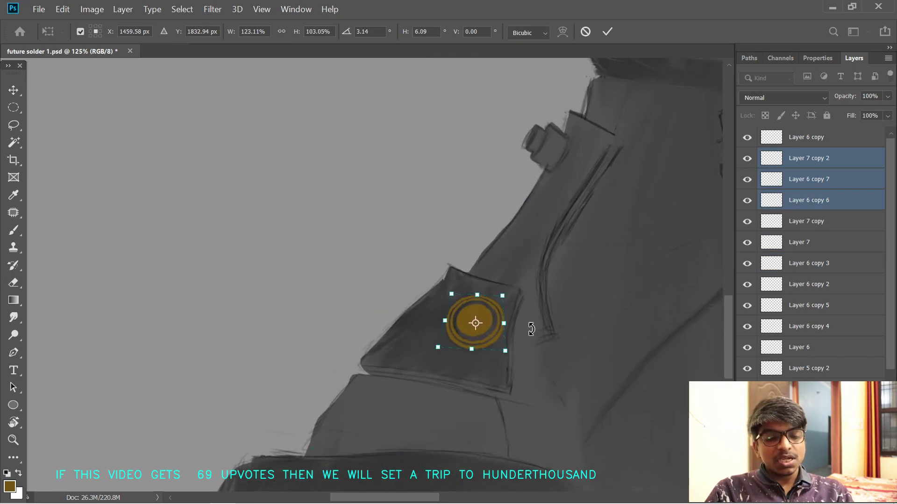
{"action": "key", "text": "Return"}
{"action": "left_click_drag", "start_coordinate": [536, 326], "coordinate": [516, 300]}
{"action": "left_click_drag", "start_coordinate": [555, 254], "coordinate": [540, 347]}
{"action": "scroll", "coordinate": [514, 304], "scroll_direction": "right", "scroll_amount": 2}
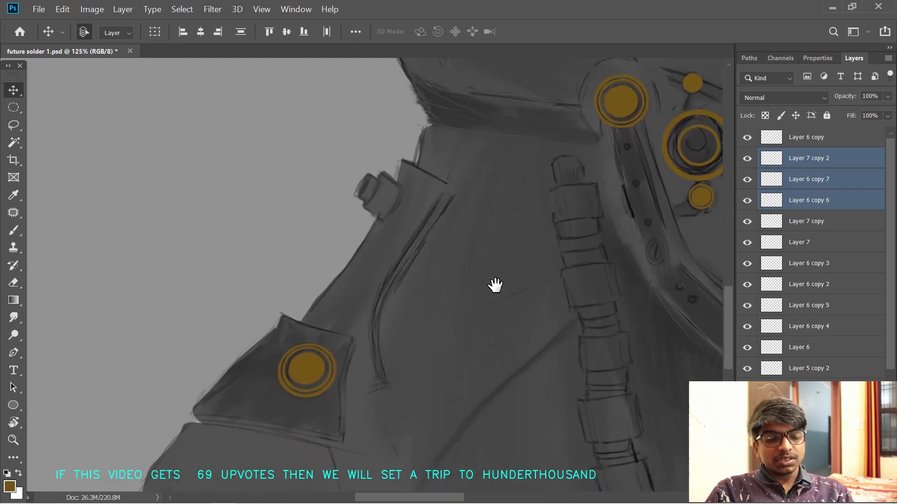
{"action": "key", "text": "b"}
{"action": "left_click", "coordinate": [520, 325]}
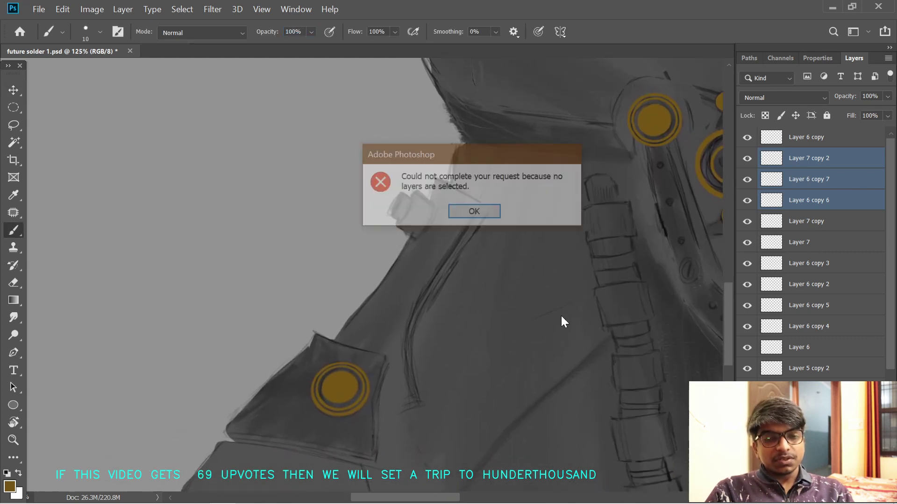
{"action": "key", "text": "Return"}
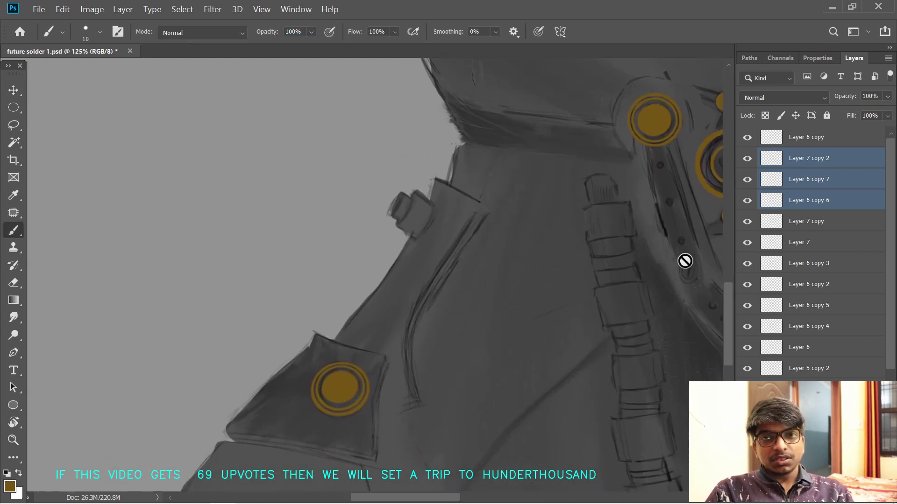
{"action": "left_click", "coordinate": [800, 222]}
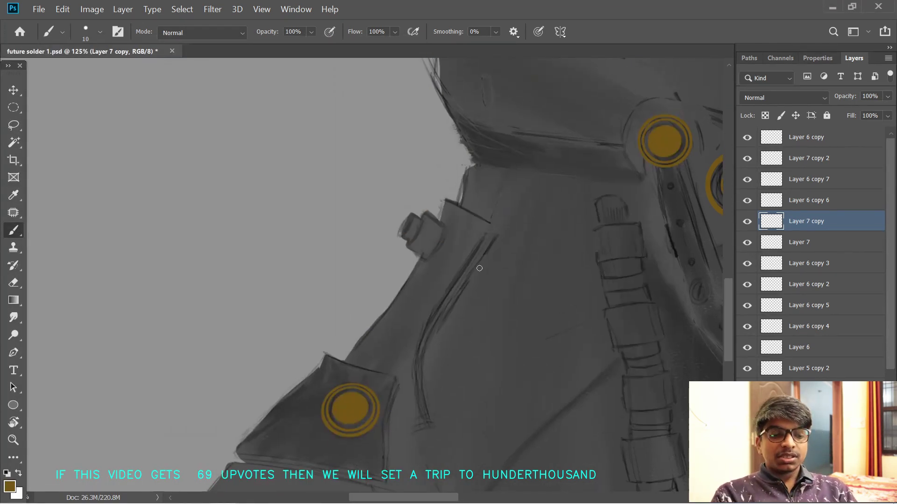
- Try outlining the small two-part knob on the back of the neck with the Lasso tool, and clear the selection
{"action": "left_click", "coordinate": [13, 125]}
{"action": "left_click_drag", "start_coordinate": [435, 263], "coordinate": [420, 263]}
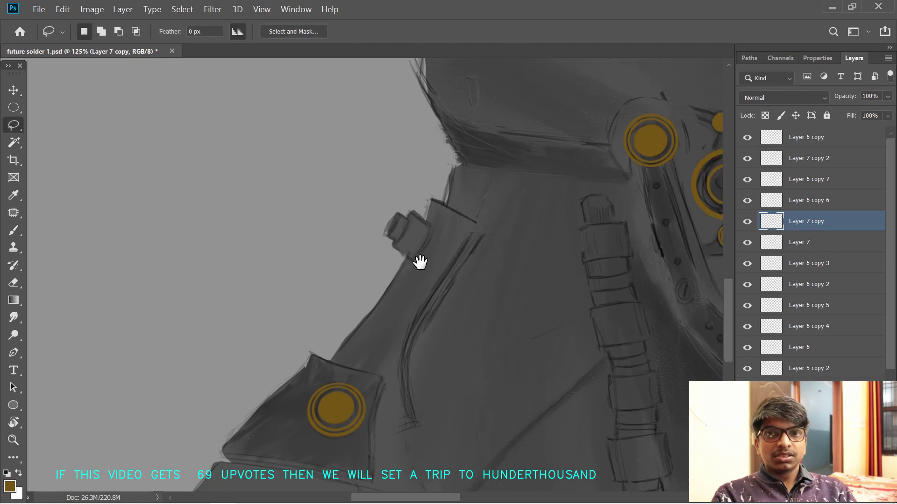
{"action": "scroll", "coordinate": [395, 232], "scroll_direction": "up", "scroll_amount": 3}
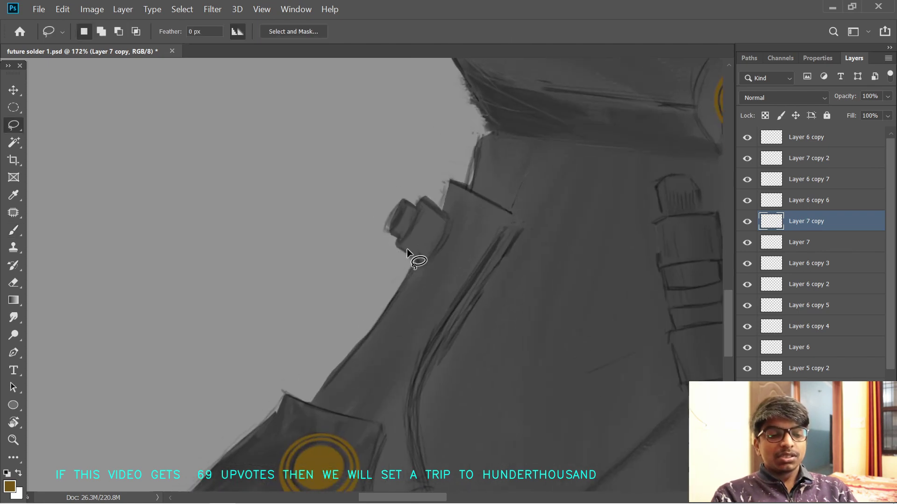
{"action": "left_click_drag", "start_coordinate": [430, 257], "coordinate": [407, 228]}
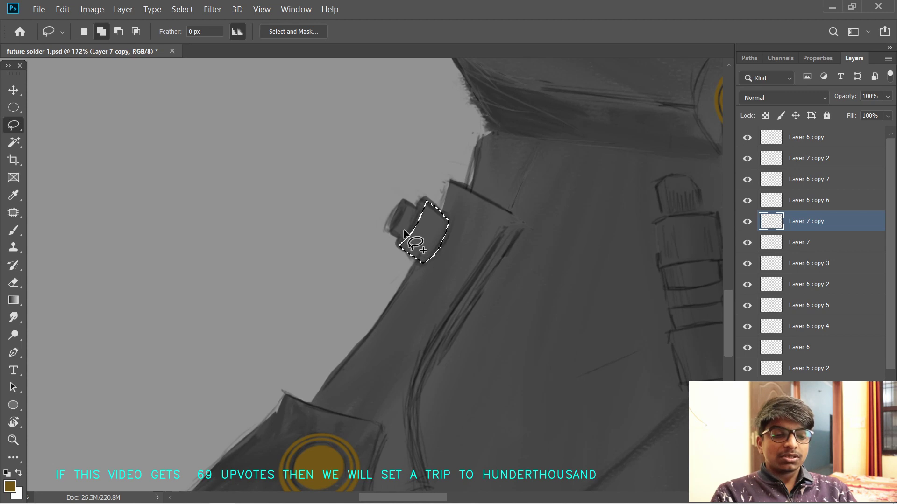
{"action": "key", "text": "ctrl+z"}
{"action": "mouse_move", "coordinate": [401, 198]}
{"action": "left_mouse_down"}
{"action": "mouse_move", "coordinate": [411, 245]}
{"action": "mouse_move", "coordinate": [420, 205]}
{"action": "left_mouse_up"}
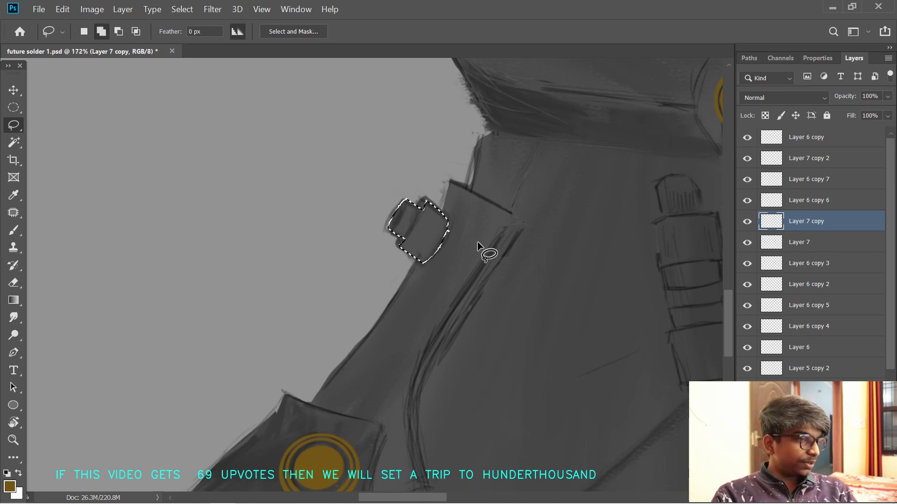
{"action": "key", "text": "r"}
{"action": "left_click_drag", "start_coordinate": [491, 327], "coordinate": [506, 247]}
{"action": "key", "text": "ctrl+d"}
- Select all the golden-brown ring and dot layers up to Layer 6 copy and group them
{"action": "left_click_drag", "start_coordinate": [605, 174], "coordinate": [611, 232]}
{"action": "left_click_drag", "start_coordinate": [611, 231], "coordinate": [537, 388]}
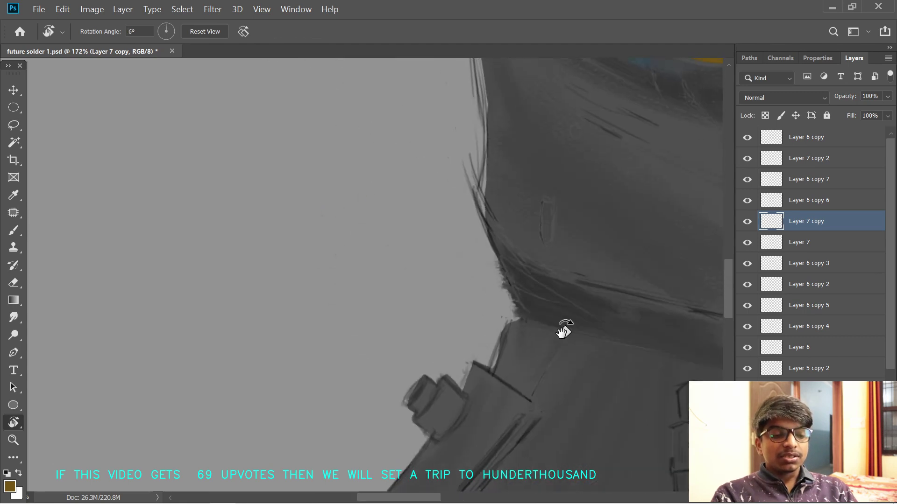
{"action": "left_click_drag", "start_coordinate": [565, 328], "coordinate": [612, 172]}
{"action": "left_click_drag", "start_coordinate": [612, 172], "coordinate": [588, 267]}
{"action": "left_click_drag", "start_coordinate": [586, 359], "coordinate": [537, 359]}
{"action": "left_click_drag", "start_coordinate": [662, 316], "coordinate": [486, 323]}
{"action": "mouse_move", "coordinate": [748, 137]}
{"action": "left_mouse_down"}
{"action": "mouse_move", "coordinate": [747, 176]}
{"action": "mouse_move", "coordinate": [747, 136]}
{"action": "left_mouse_up"}
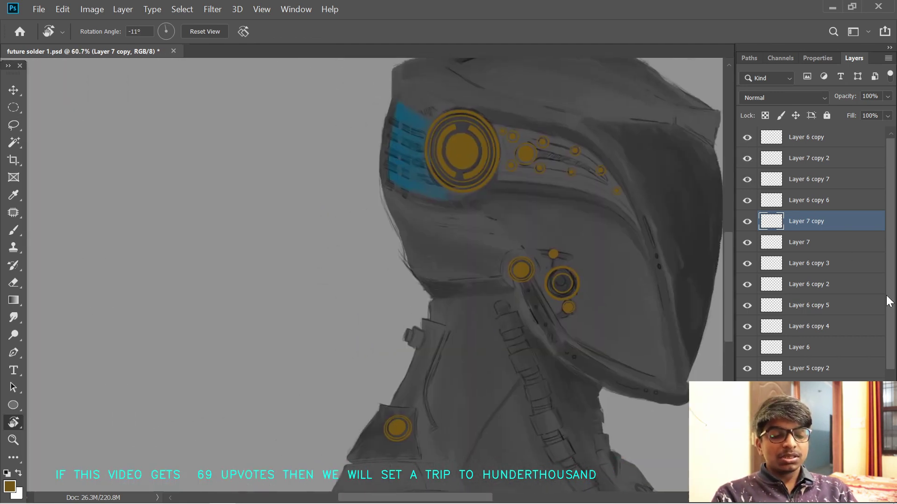
{"action": "left_click", "coordinate": [822, 394]}
{"action": "mouse_move", "coordinate": [889, 299]}
{"action": "left_mouse_down"}
{"action": "mouse_move", "coordinate": [889, 403]}
{"action": "mouse_move", "coordinate": [890, 299]}
{"action": "left_mouse_up"}
{"action": "left_click", "coordinate": [839, 140], "text": "shift"}
{"action": "key", "text": "ctrl+g"}
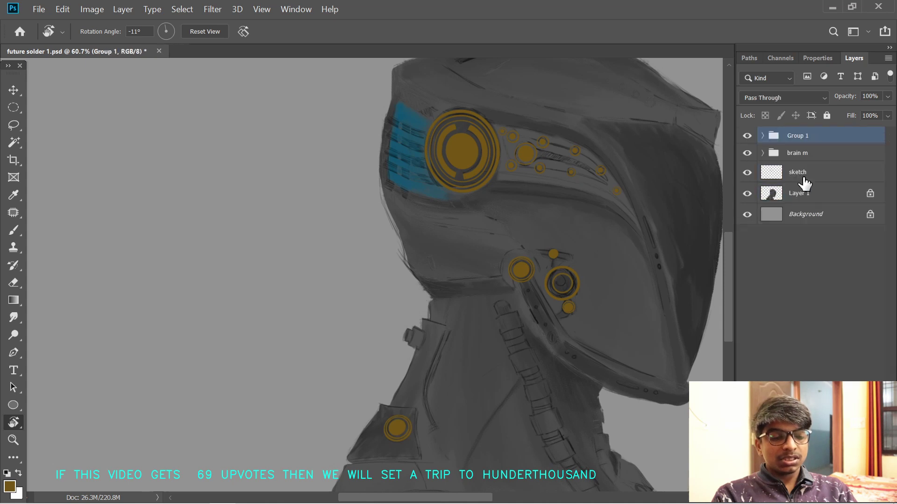
- Rename the new layer group as bolts
{"action": "double_click", "coordinate": [795, 136]}
{"action": "type", "text": "boltss"}
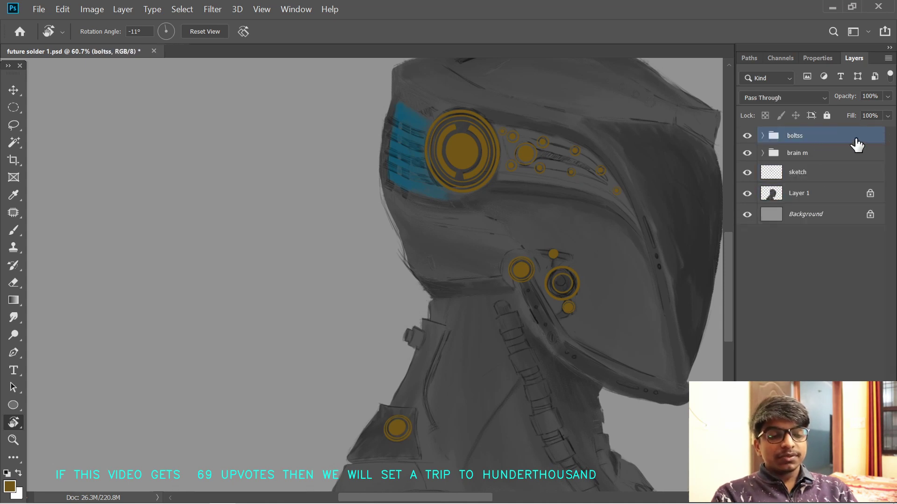
{"action": "key", "text": "Return"}
{"action": "double_click", "coordinate": [810, 139]}
{"action": "key", "text": "Escape"}
{"action": "double_click", "coordinate": [797, 136]}
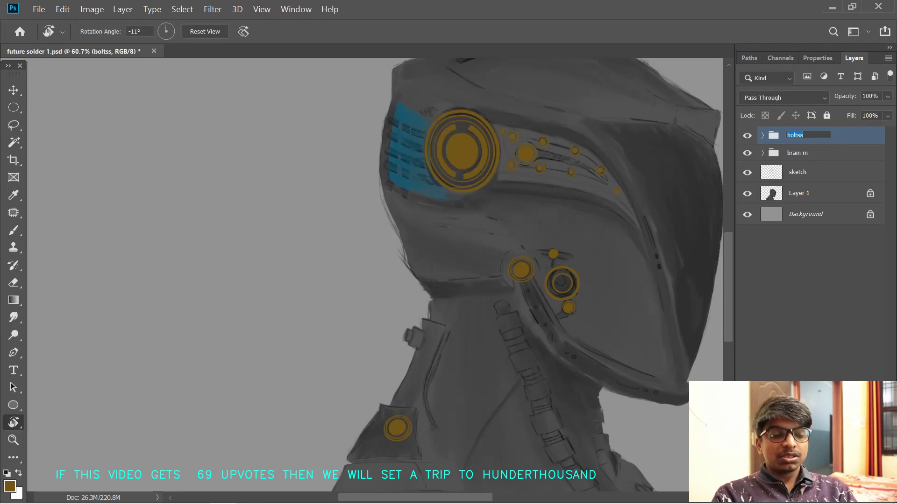
{"action": "key", "text": "Right"}
{"action": "key", "text": "BackSpace"}
{"action": "key", "text": "Return"}
- Create a new empty layer, place it between the sketch layer and Layer 1, and clip it to Layer 1
{"action": "left_click_drag", "start_coordinate": [544, 232], "coordinate": [558, 211]}
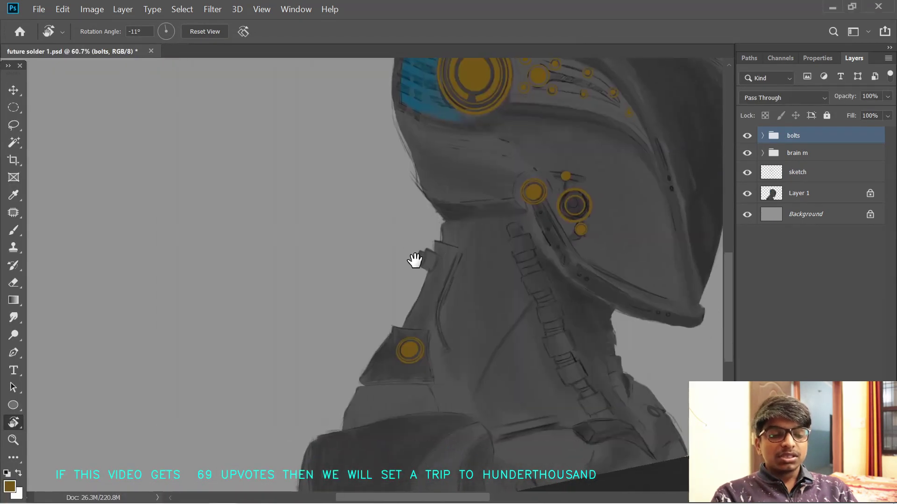
{"action": "left_click_drag", "start_coordinate": [415, 260], "coordinate": [414, 257]}
{"action": "left_click", "coordinate": [807, 186]}
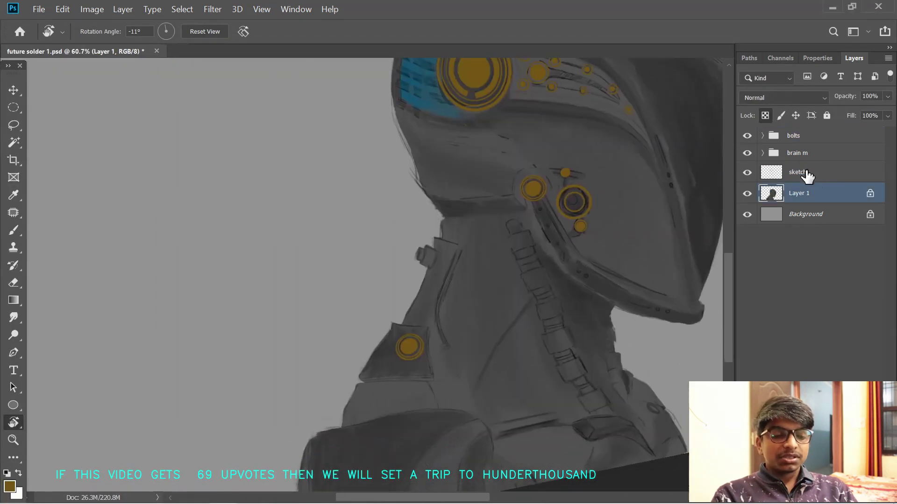
{"action": "left_click", "coordinate": [794, 374]}
{"action": "key", "text": "ctrl+shift+alt+n"}
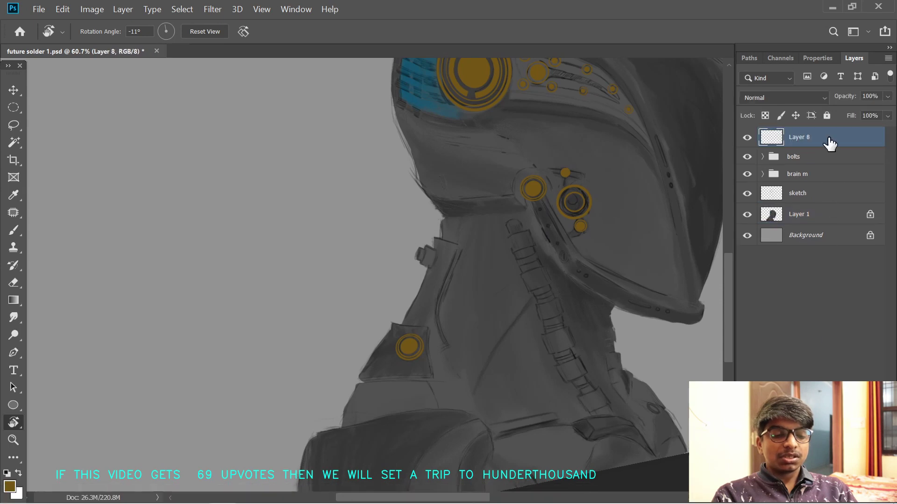
{"action": "left_click_drag", "start_coordinate": [830, 143], "coordinate": [829, 190]}
{"action": "left_click", "coordinate": [834, 202], "text": "alt"}
- Brush golden-brown patches onto both parts of the knob behind the neck and hide the sketch layer
{"action": "key", "text": "b"}
{"action": "scroll", "coordinate": [426, 257], "scroll_direction": "up", "scroll_amount": 3}
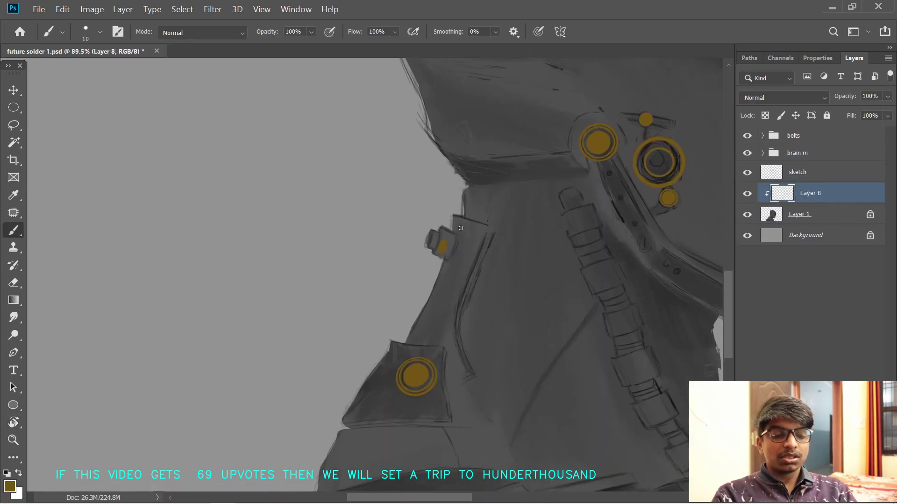
{"action": "left_click_drag", "start_coordinate": [367, 303], "coordinate": [401, 254]}
{"action": "key", "text": "r"}
{"action": "mouse_move", "coordinate": [472, 198]}
{"action": "left_mouse_down"}
{"action": "mouse_move", "coordinate": [458, 285]}
{"action": "mouse_move", "coordinate": [442, 239]}
{"action": "left_mouse_up"}
{"action": "left_click", "coordinate": [747, 172]}
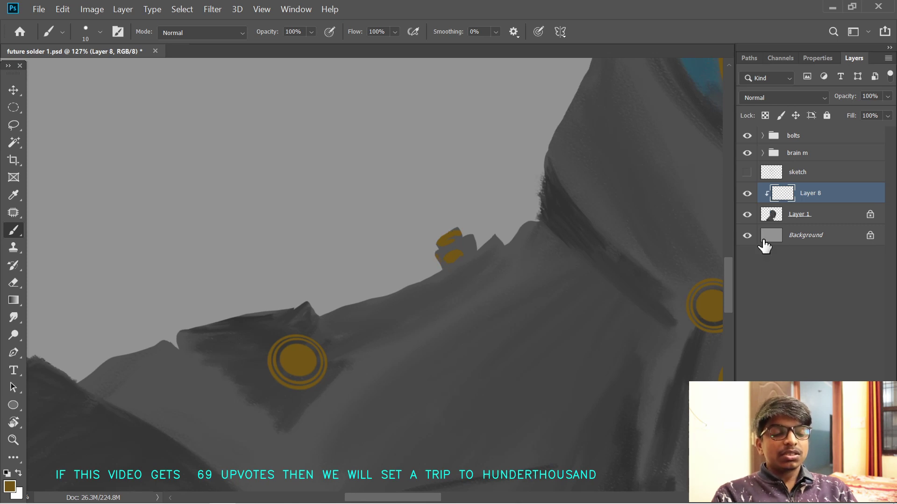
- Undo the hiding of the sketch layer and the golden-brown strokes on the knob
{"action": "key", "text": "ctrl+z"}
{"action": "key", "text": "ctrl+z"}
{"action": "key", "text": "ctrl+z"}
{"action": "key", "text": "ctrl+z"}
{"action": "key", "text": "ctrl+z"}
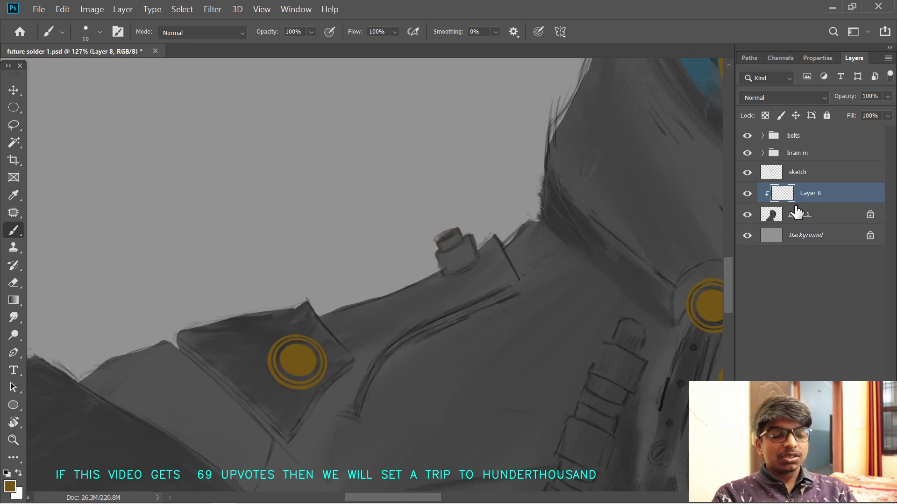
- Move Layer 8 above the sketch layer and paint the whole neck knob golden-brown with a size 5 brush
{"action": "left_click_drag", "start_coordinate": [783, 200], "coordinate": [777, 169]}
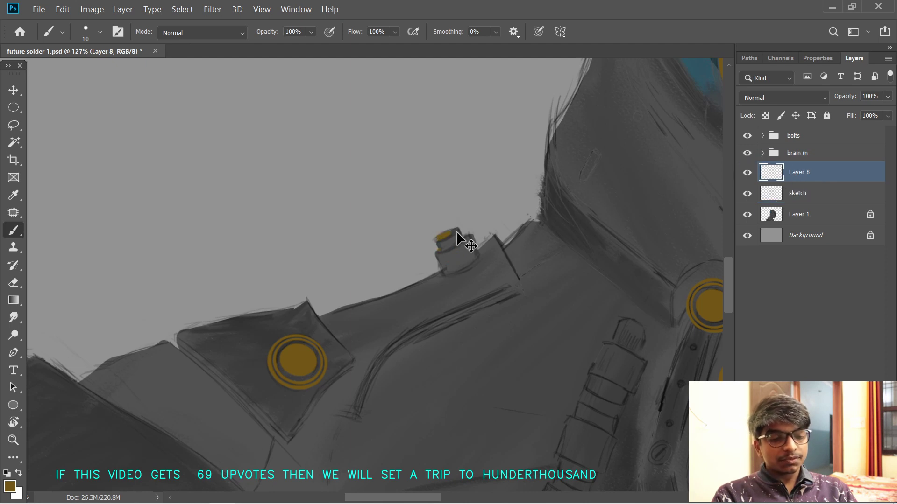
{"action": "key", "text": "bracketleft"}
{"action": "key", "text": "bracketleft"}
{"action": "key", "text": "bracketleft"}
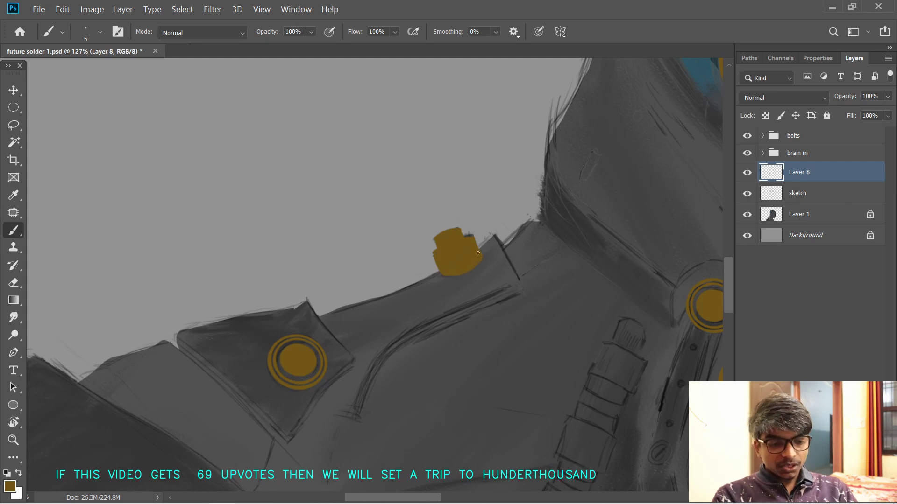
{"action": "mouse_move", "coordinate": [466, 229]}
{"action": "left_mouse_down"}
{"action": "mouse_move", "coordinate": [425, 268]}
{"action": "mouse_move", "coordinate": [527, 248]}
{"action": "left_mouse_up"}
- Move the knob's paint layer beneath the sketch layer and extend the golden-brown paint along the knob's base
{"action": "left_click_drag", "start_coordinate": [813, 171], "coordinate": [812, 200]}
{"action": "mouse_move", "coordinate": [560, 296]}
{"action": "left_mouse_down"}
{"action": "mouse_move", "coordinate": [536, 264]}
{"action": "mouse_move", "coordinate": [541, 288]}
{"action": "left_mouse_up"}
{"action": "left_click_drag", "start_coordinate": [383, 306], "coordinate": [376, 323]}
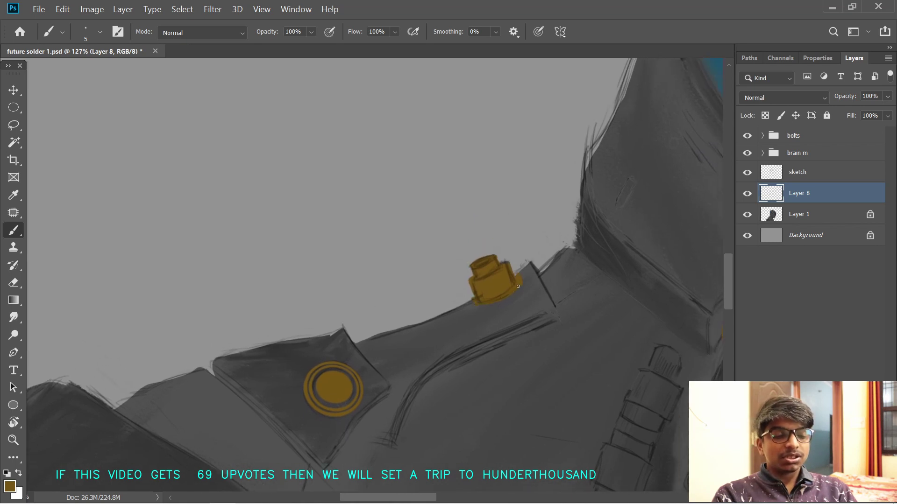
- Paint a golden-brown patch on the small fitting at the torso's lower canvas edge with a size 30 brush and undo the last dab
{"action": "left_click_drag", "start_coordinate": [456, 397], "coordinate": [573, 306]}
{"action": "key", "text": "r"}
{"action": "left_click_drag", "start_coordinate": [505, 366], "coordinate": [524, 222]}
{"action": "left_click_drag", "start_coordinate": [428, 363], "coordinate": [343, 315]}
{"action": "left_click_drag", "start_coordinate": [516, 357], "coordinate": [485, 314]}
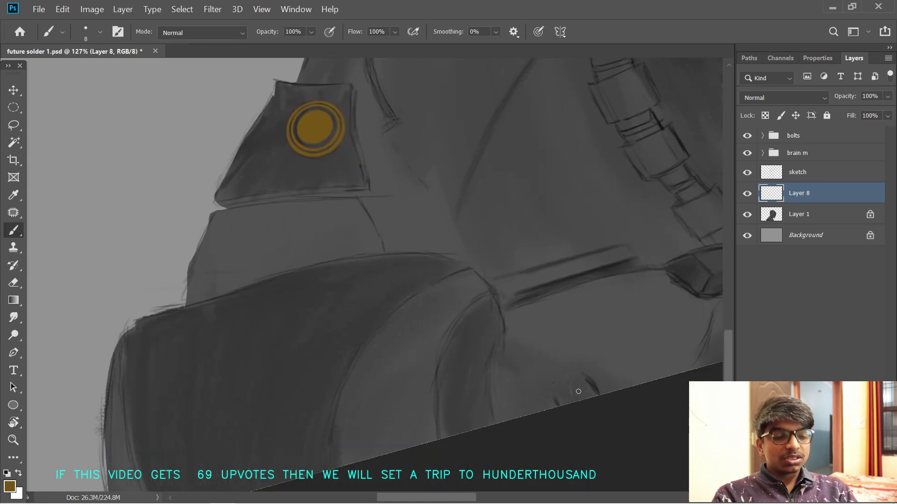
{"action": "key", "text": "bracketright"}
{"action": "key", "text": "bracketright"}
{"action": "key", "text": "bracketright"}
{"action": "key", "text": "bracketright"}
{"action": "mouse_move", "coordinate": [578, 391]}
{"action": "left_mouse_down"}
{"action": "mouse_move", "coordinate": [562, 403]}
{"action": "mouse_move", "coordinate": [579, 414]}
{"action": "left_mouse_up"}
{"action": "left_click", "coordinate": [563, 387]}
{"action": "key", "text": "ctrl+z"}
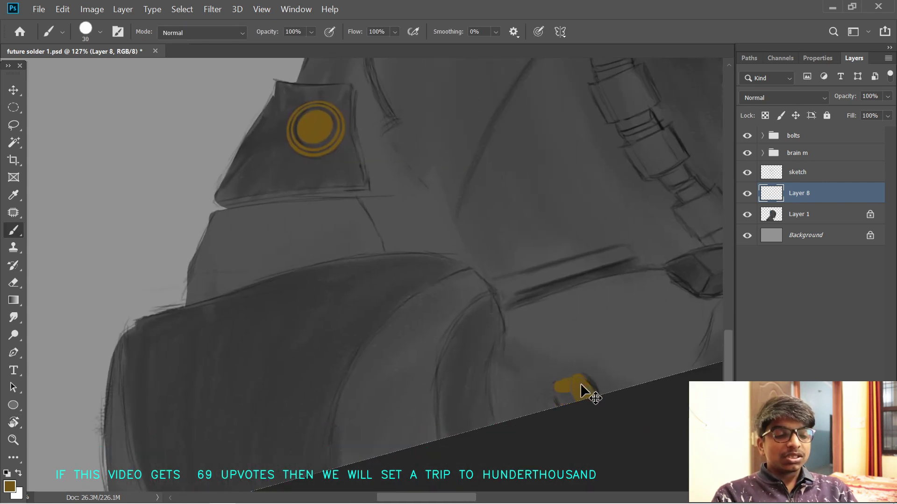
- Move Layer 8 above the sketch layer, fill out the fitting's golden-brown patch at brush size 8 and trim its edges with the eraser
{"action": "left_click_drag", "start_coordinate": [766, 191], "coordinate": [771, 167]}
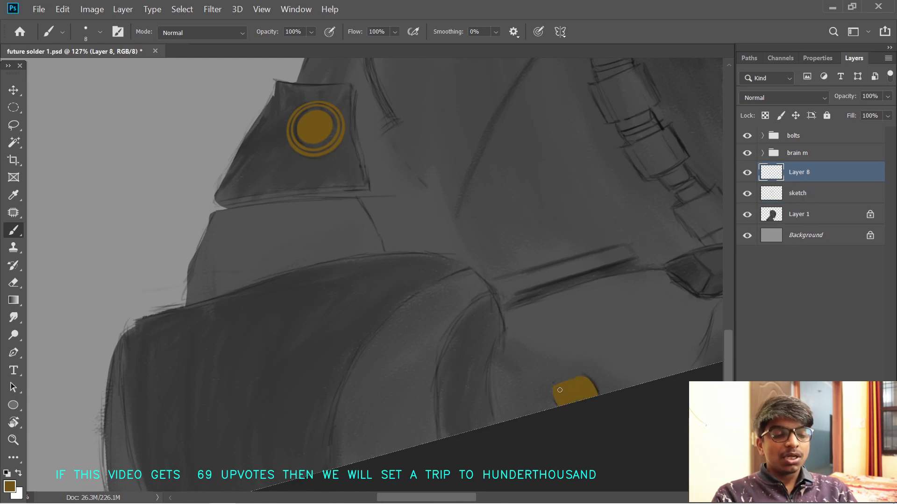
{"action": "mouse_move", "coordinate": [555, 391]}
{"action": "left_mouse_down"}
{"action": "mouse_move", "coordinate": [557, 404]}
{"action": "mouse_move", "coordinate": [491, 424]}
{"action": "mouse_move", "coordinate": [572, 382]}
{"action": "left_mouse_up"}
{"action": "key", "text": "e"}
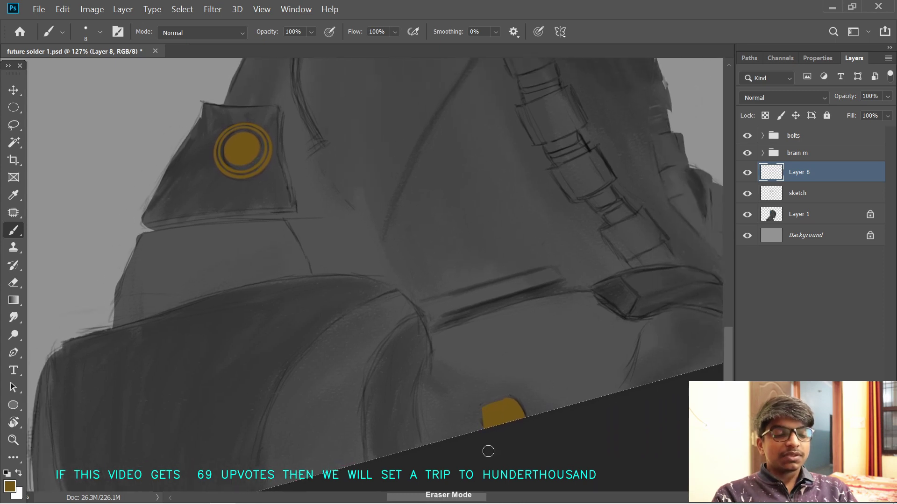
{"action": "left_click_drag", "start_coordinate": [482, 423], "coordinate": [485, 404]}
{"action": "key", "text": "ctrl+z"}
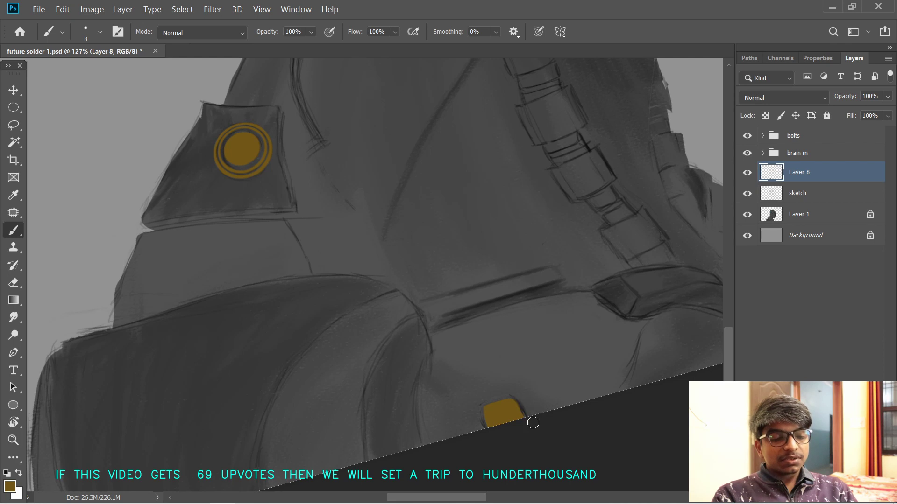
{"action": "left_click_drag", "start_coordinate": [546, 332], "coordinate": [507, 335]}
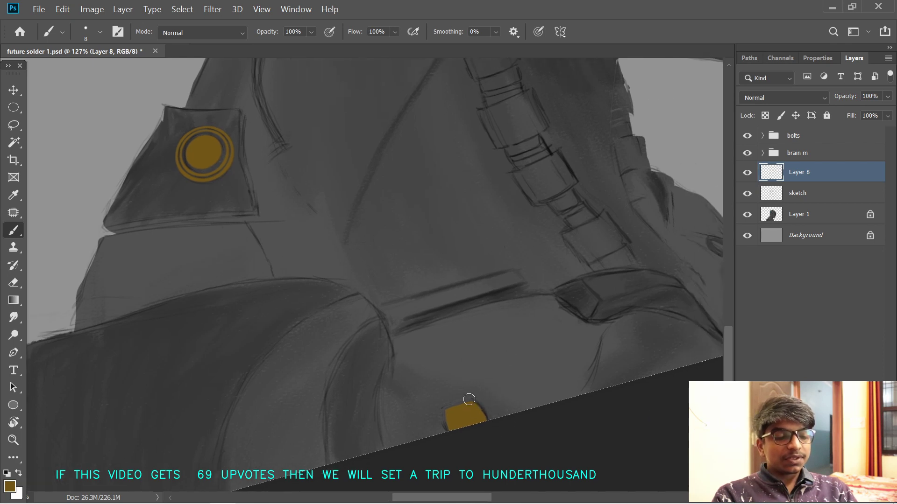
{"action": "left_click_drag", "start_coordinate": [446, 409], "coordinate": [453, 433]}
{"action": "mouse_move", "coordinate": [467, 402]}
{"action": "left_mouse_down"}
{"action": "mouse_move", "coordinate": [473, 422]}
{"action": "mouse_move", "coordinate": [457, 416]}
{"action": "mouse_move", "coordinate": [462, 426]}
{"action": "left_mouse_up"}
- Paint a golden-brown dot on the dark collar piece below the neck tube and fill the small oval fitting on the chest front
{"action": "left_click_drag", "start_coordinate": [489, 368], "coordinate": [395, 378]}
{"action": "left_click_drag", "start_coordinate": [570, 290], "coordinate": [547, 304]}
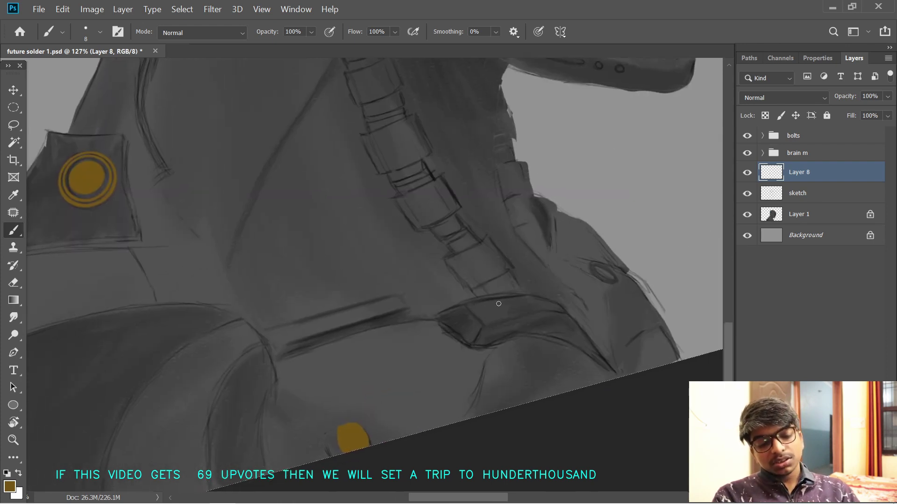
{"action": "left_click_drag", "start_coordinate": [493, 301], "coordinate": [514, 322]}
{"action": "key", "text": "ctrl+z"}
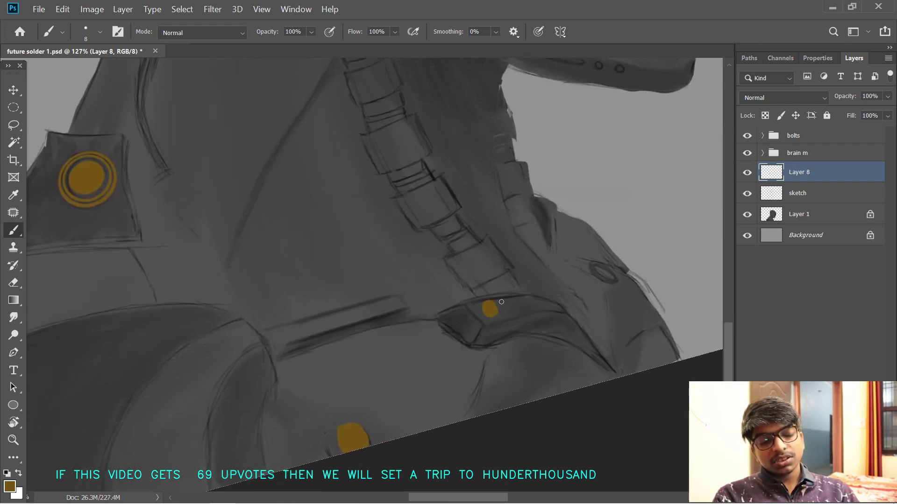
{"action": "scroll", "coordinate": [492, 314], "scroll_direction": "up", "scroll_amount": 3}
{"action": "scroll", "coordinate": [472, 349], "scroll_direction": "right", "scroll_amount": 3}
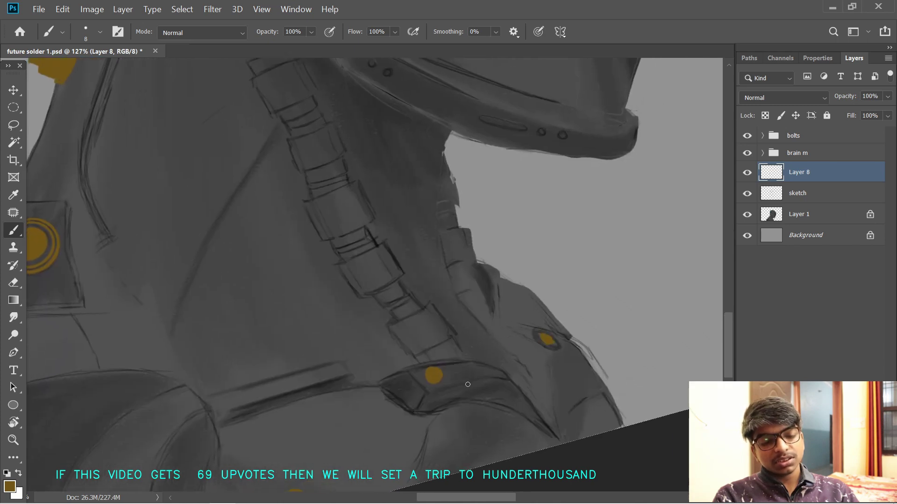
{"action": "left_click_drag", "start_coordinate": [462, 236], "coordinate": [502, 228]}
{"action": "left_click_drag", "start_coordinate": [472, 326], "coordinate": [474, 331]}
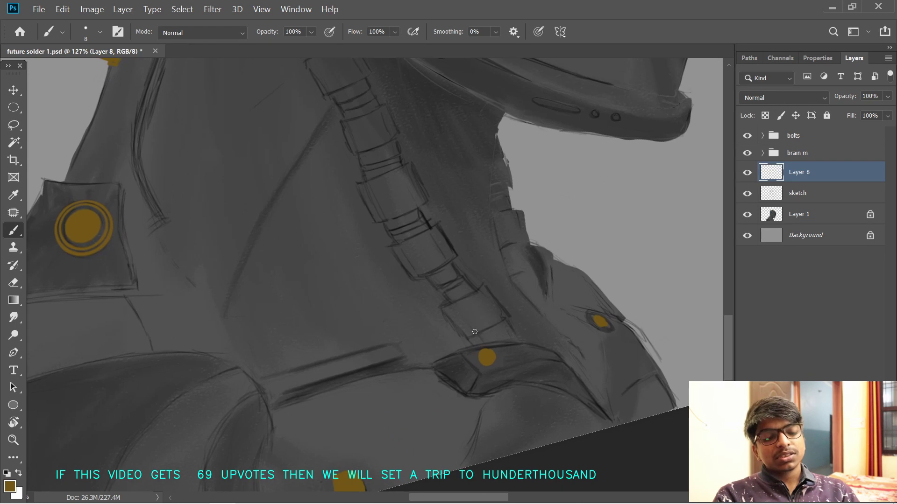
{"action": "scroll", "coordinate": [474, 332], "scroll_direction": "right", "scroll_amount": 3}
- Shade the front chest plate around the golden oval on Layer 1 with a textured black Mixer Brush at size 60
{"action": "key", "text": "i"}
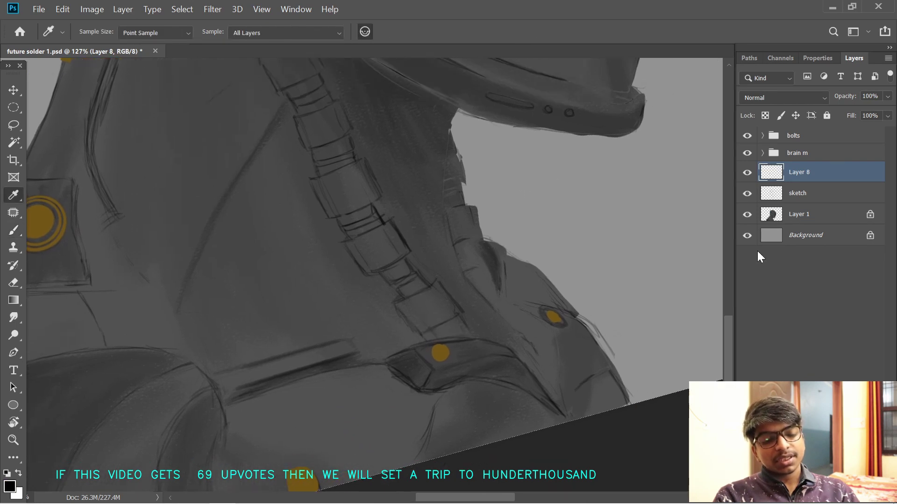
{"action": "left_click", "coordinate": [779, 214]}
{"action": "key", "text": "b"}
{"action": "left_click", "coordinate": [99, 32]}
{"action": "left_click", "coordinate": [80, 372]}
{"action": "left_click_drag", "start_coordinate": [573, 335], "coordinate": [563, 399]}
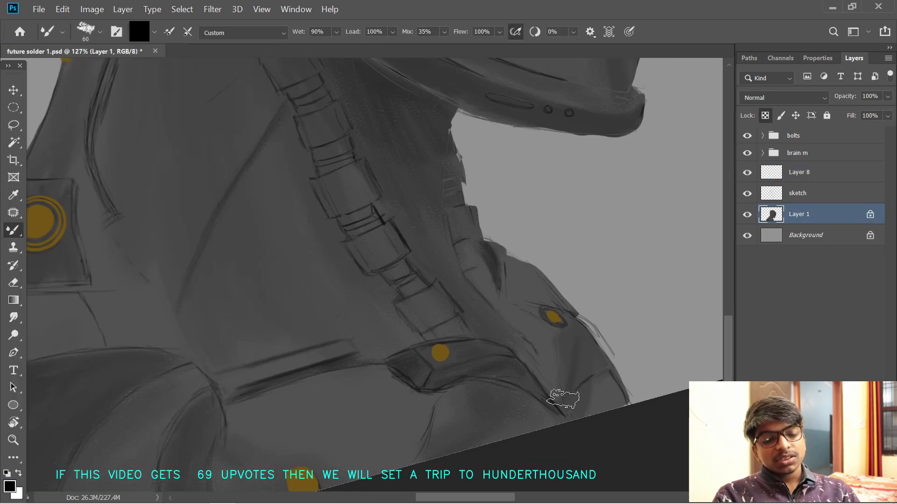
{"action": "left_click_drag", "start_coordinate": [563, 324], "coordinate": [573, 378]}
{"action": "mouse_move", "coordinate": [498, 248]}
{"action": "left_mouse_down"}
{"action": "mouse_move", "coordinate": [510, 282]}
{"action": "mouse_move", "coordinate": [541, 302]}
{"action": "mouse_move", "coordinate": [520, 282]}
{"action": "mouse_move", "coordinate": [570, 340]}
{"action": "left_mouse_up"}
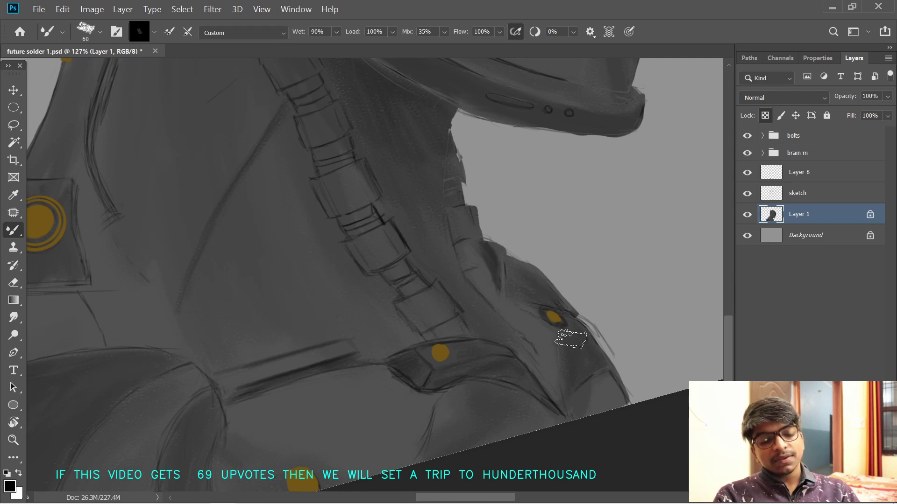
- Brush textured white highlights onto the rounded cap and first segment of the neck tube, starting at size 30
{"action": "left_click_drag", "start_coordinate": [507, 386], "coordinate": [500, 341]}
{"action": "left_click_drag", "start_coordinate": [469, 292], "coordinate": [546, 360]}
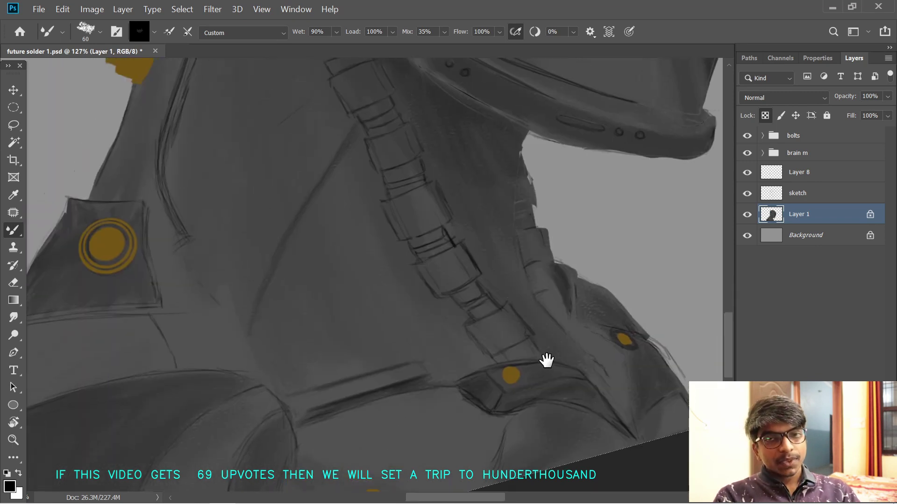
{"action": "left_click_drag", "start_coordinate": [448, 233], "coordinate": [534, 350]}
{"action": "left_click_drag", "start_coordinate": [461, 117], "coordinate": [459, 182]}
{"action": "key", "text": "x"}
{"action": "key", "text": "bracketleft"}
{"action": "key", "text": "bracketleft"}
{"action": "key", "text": "bracketleft"}
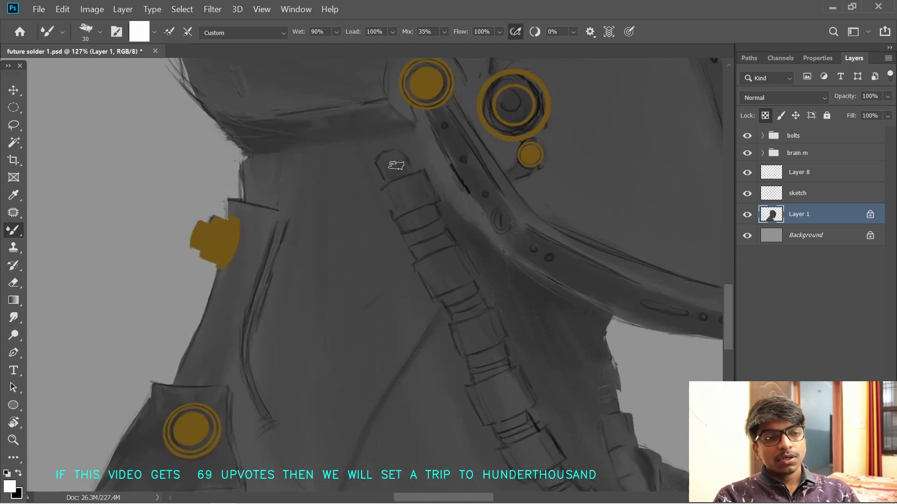
{"action": "mouse_move", "coordinate": [385, 159]}
{"action": "left_mouse_down"}
{"action": "mouse_move", "coordinate": [415, 196]}
{"action": "mouse_move", "coordinate": [427, 196]}
{"action": "mouse_move", "coordinate": [418, 208]}
{"action": "left_mouse_up"}
{"action": "key", "text": "bracketleft"}
{"action": "key", "text": "bracketleft"}
{"action": "key", "text": "bracketright"}
{"action": "key", "text": "bracketright"}
{"action": "key", "text": "bracketright"}
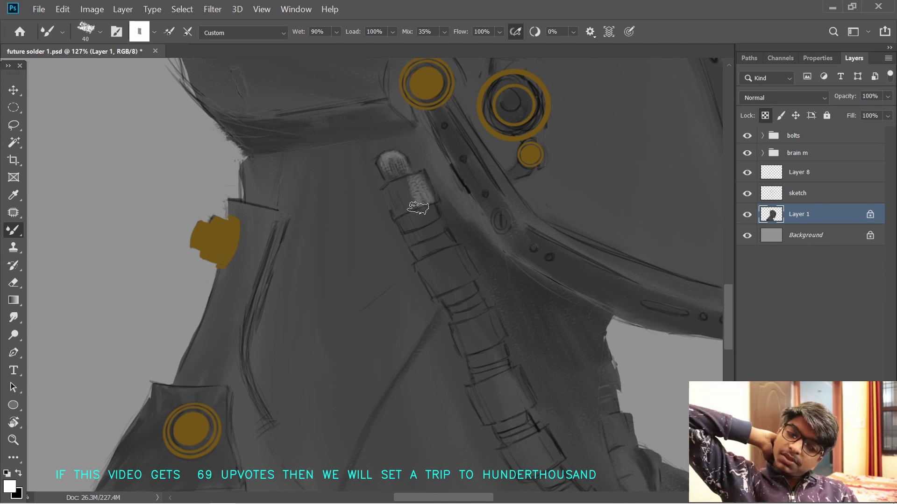
- Brush textured white highlights onto the next segments down the neck tube at size 40, then reduce the brush size
{"action": "mouse_move", "coordinate": [450, 264]}
{"action": "left_mouse_down"}
{"action": "mouse_move", "coordinate": [456, 250]}
{"action": "mouse_move", "coordinate": [460, 264]}
{"action": "left_mouse_up"}
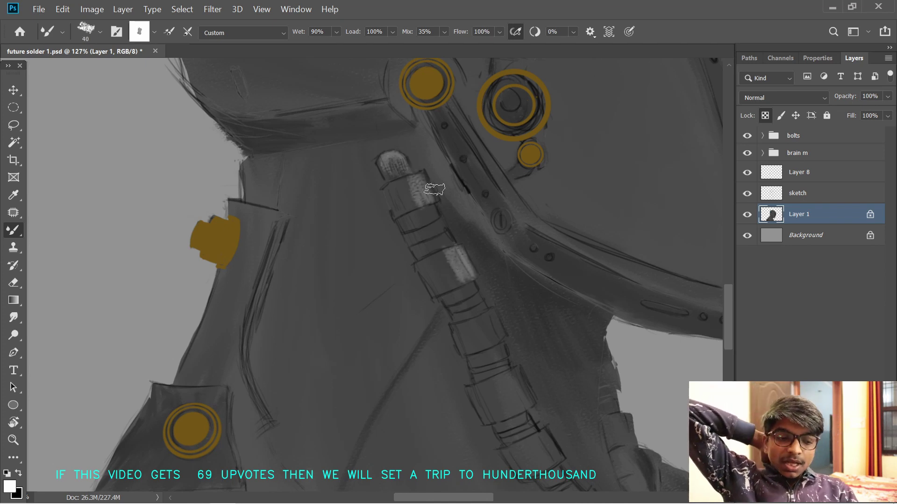
{"action": "left_click_drag", "start_coordinate": [422, 207], "coordinate": [446, 237]}
{"action": "left_click_drag", "start_coordinate": [474, 291], "coordinate": [444, 214]}
{"action": "left_click_drag", "start_coordinate": [459, 257], "coordinate": [461, 263]}
{"action": "key", "text": "bracketleft"}
{"action": "key", "text": "bracketleft"}
{"action": "key", "text": "bracketleft"}
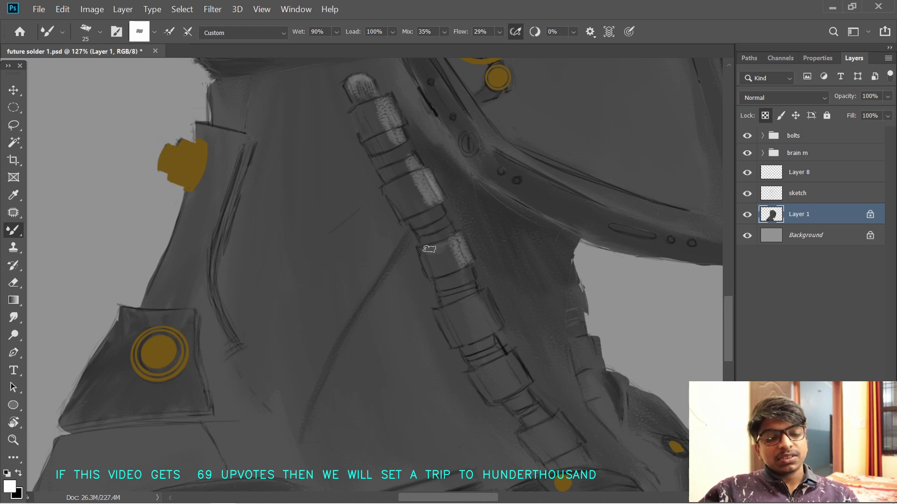
- Highlight the edges of the lower neck tube segments in white with a size 15 Mixer Brush at 29% flow
{"action": "left_click", "coordinate": [100, 31]}
{"action": "left_click_drag", "start_coordinate": [60, 78], "coordinate": [44, 61]}
{"action": "left_click", "coordinate": [487, 318]}
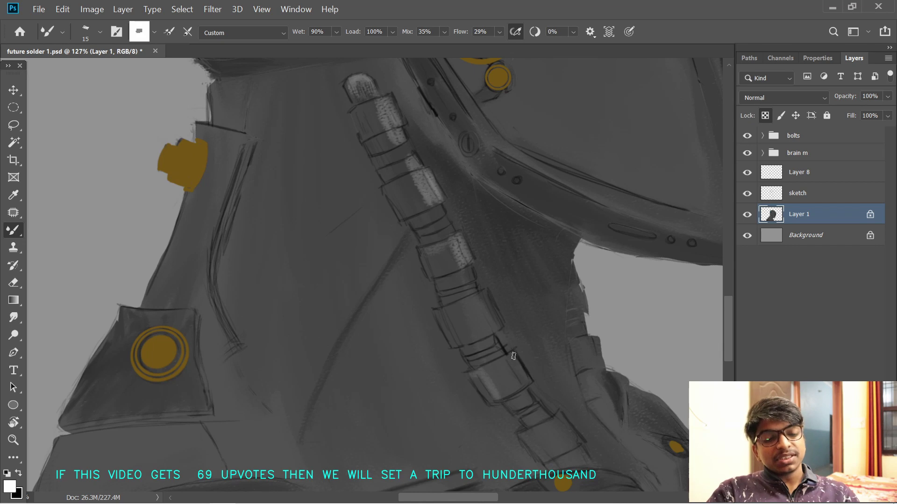
{"action": "left_click_drag", "start_coordinate": [531, 437], "coordinate": [515, 386]}
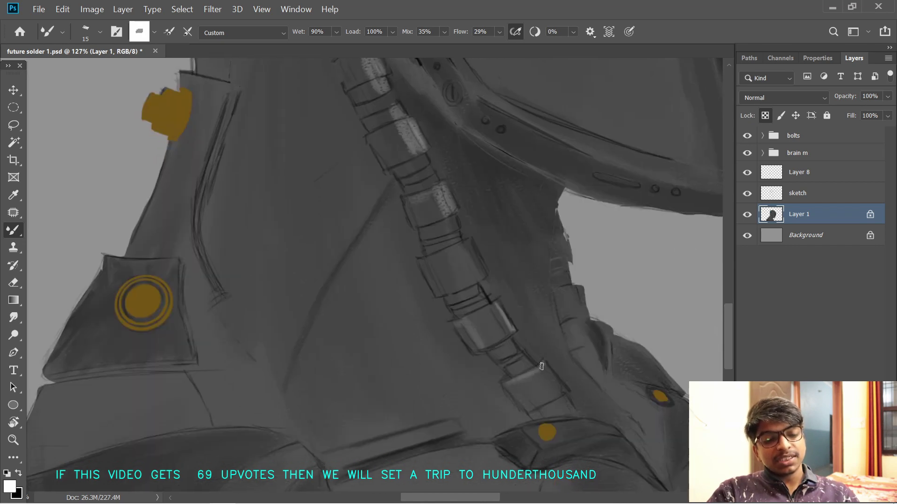
- Darken the recessed gaps between the neck tube segments with a small black Mixer Brush at 100% flow
{"action": "scroll", "coordinate": [545, 374], "scroll_direction": "up", "scroll_amount": 4}
{"action": "key", "text": "x"}
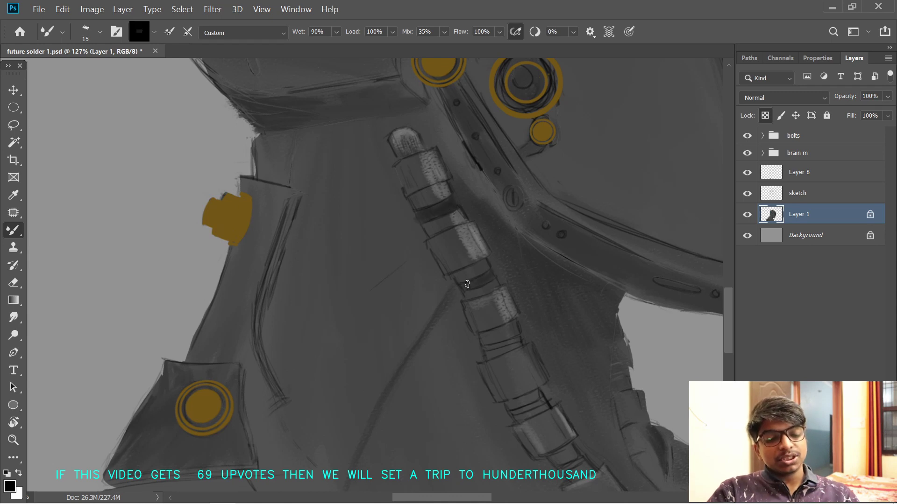
{"action": "scroll", "coordinate": [467, 283], "scroll_direction": "down", "scroll_amount": 2}
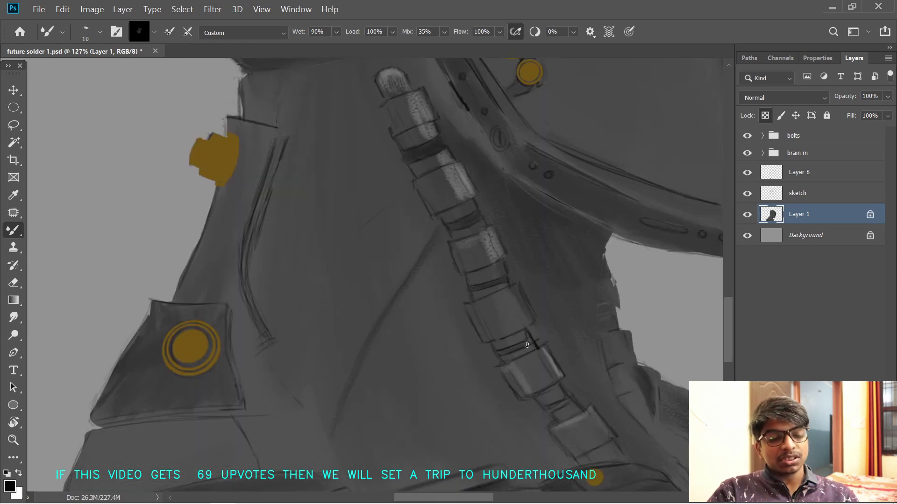
{"action": "left_click_drag", "start_coordinate": [478, 248], "coordinate": [461, 262]}
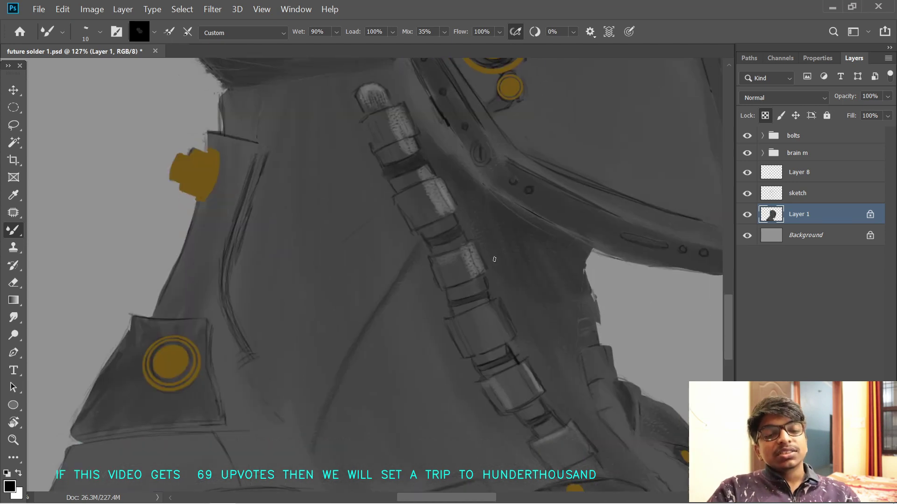
- Add white highlights along the rims and faces of all neck tube segments, varying the brush from size 9 to 35
{"action": "key", "text": "x"}
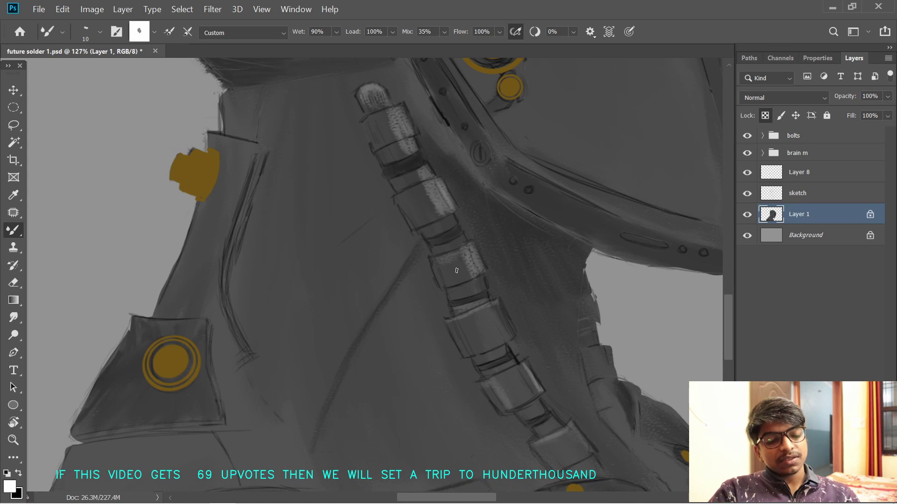
{"action": "scroll", "coordinate": [387, 145], "scroll_direction": "up", "scroll_amount": 1}
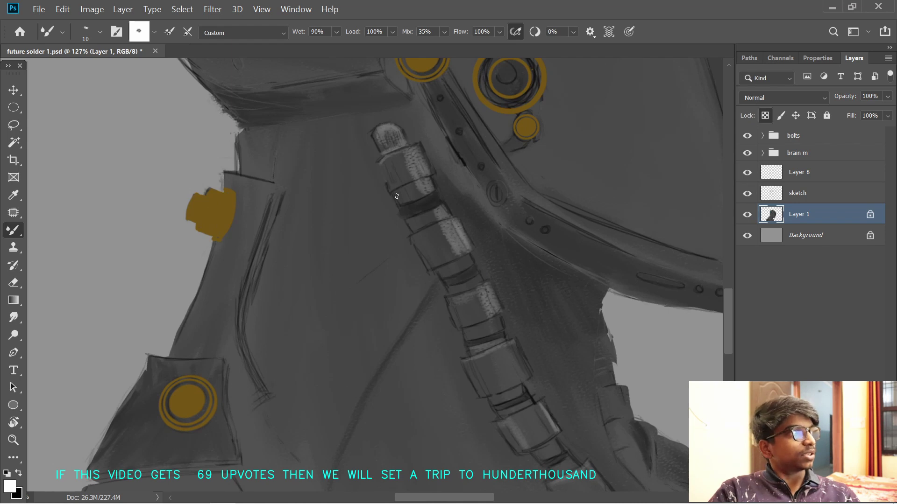
{"action": "left_click_drag", "start_coordinate": [407, 192], "coordinate": [397, 256]}
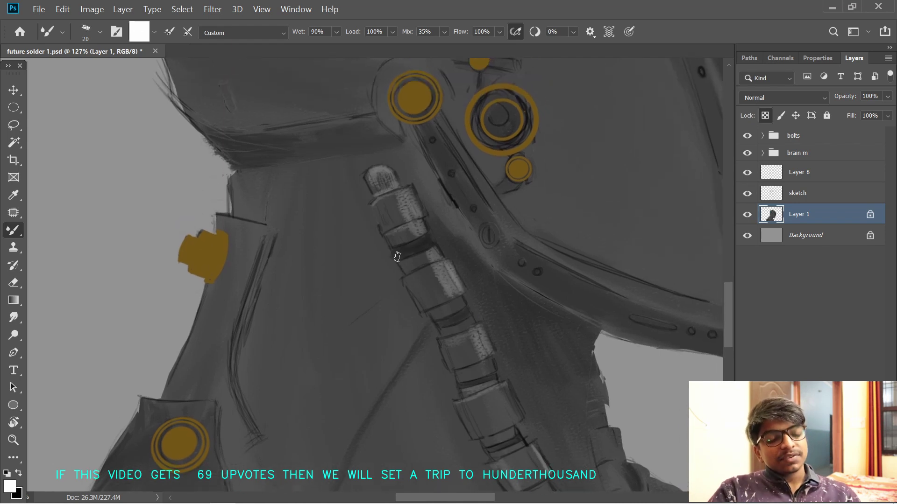
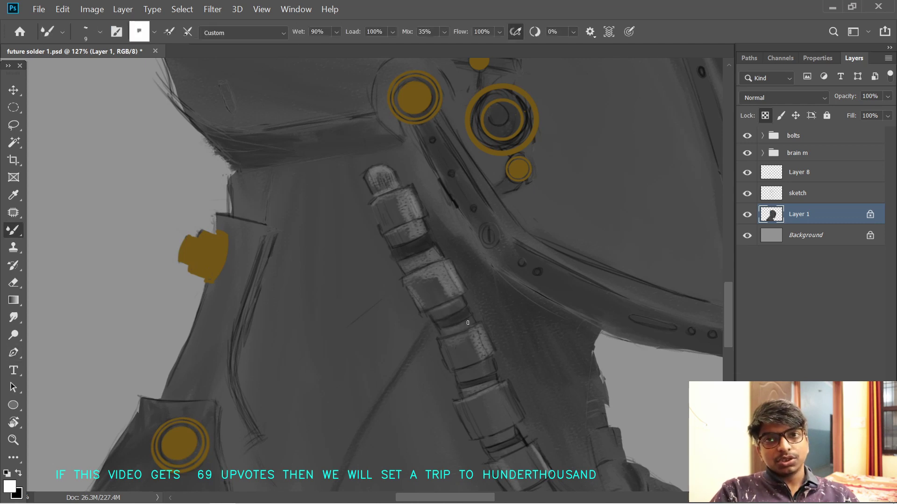
{"action": "key", "text": "bracketright"}
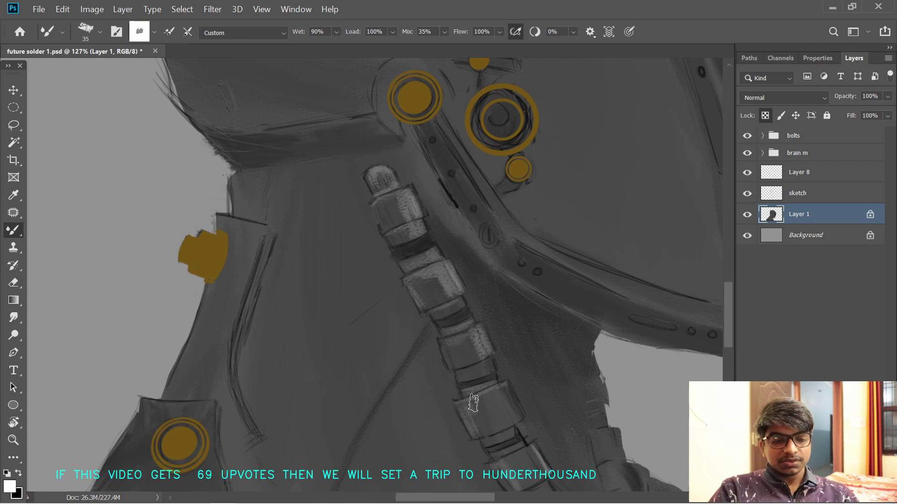
{"action": "left_click_drag", "start_coordinate": [510, 448], "coordinate": [489, 362]}
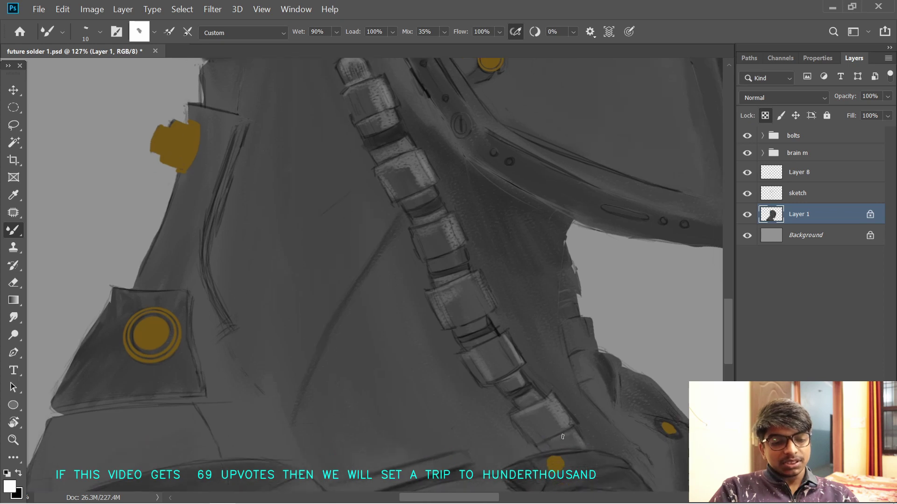
{"action": "left_click_drag", "start_coordinate": [547, 384], "coordinate": [565, 423]}
- Blend the highlights on the neck tube's cap and segments with the Smudge tool at size 15 and 90% strength
{"action": "left_click", "coordinate": [100, 33]}
{"action": "double_click", "coordinate": [110, 384]}
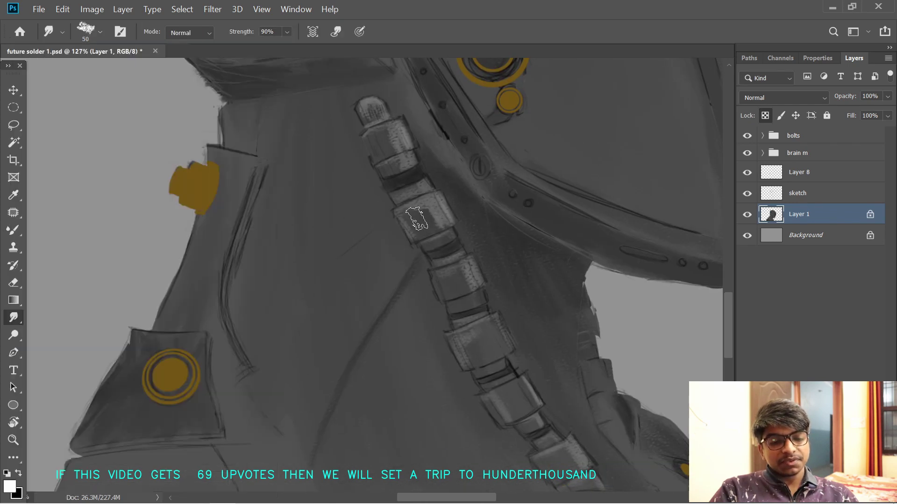
{"action": "key", "text": "["}
{"action": "key", "text": "["}
{"action": "key", "text": "["}
{"action": "key", "text": "["}
{"action": "key", "text": "period"}
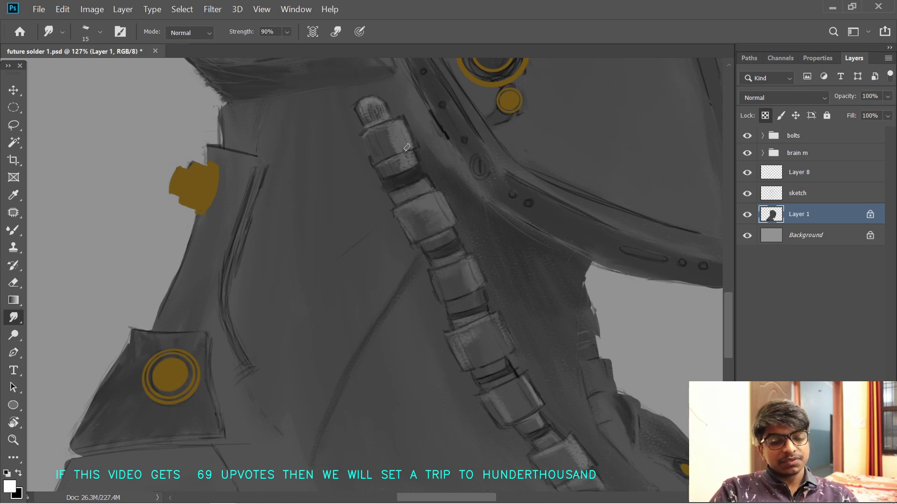
{"action": "left_click_drag", "start_coordinate": [407, 147], "coordinate": [426, 205]}
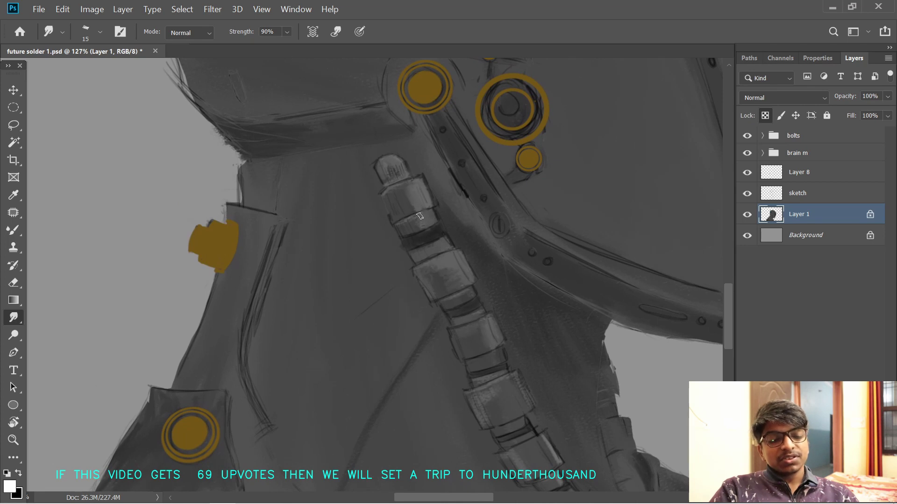
{"action": "scroll", "coordinate": [467, 354], "scroll_direction": "down", "scroll_amount": 3}
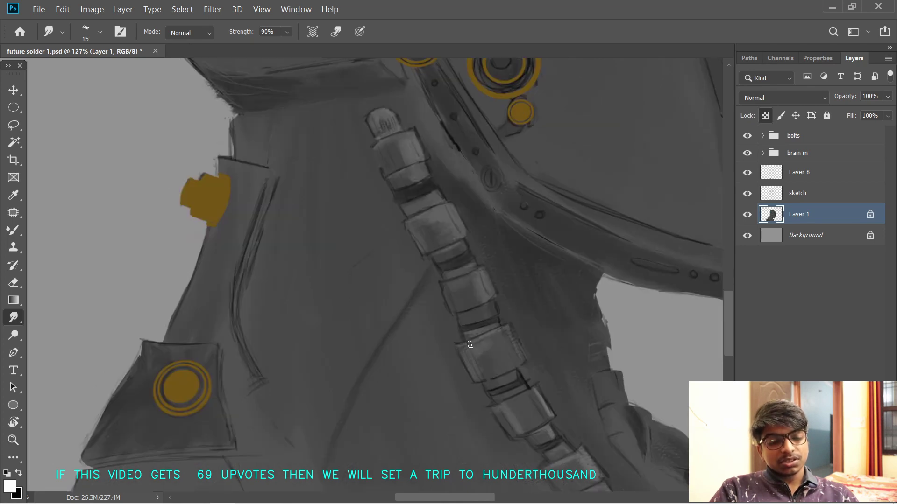
{"action": "left_click_drag", "start_coordinate": [499, 374], "coordinate": [481, 334]}
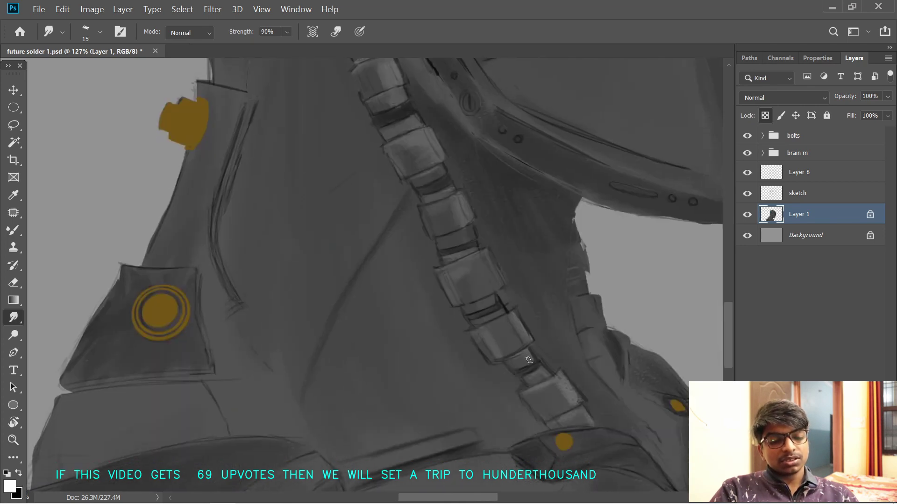
{"action": "scroll", "coordinate": [636, 304], "scroll_direction": "up", "scroll_amount": 3}
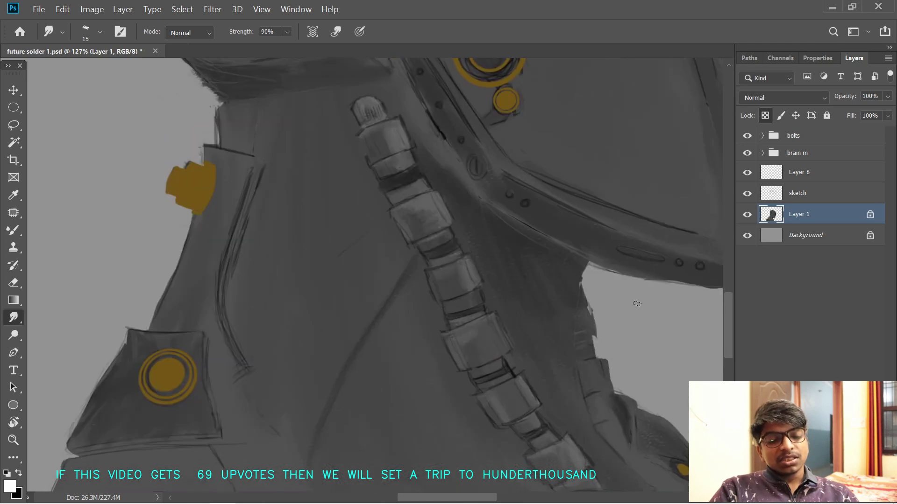
- Switch from smudging to the Kyle's Real Oils Round Flex mixer brush from the Wet Media Brushes
{"action": "left_click", "coordinate": [100, 31]}
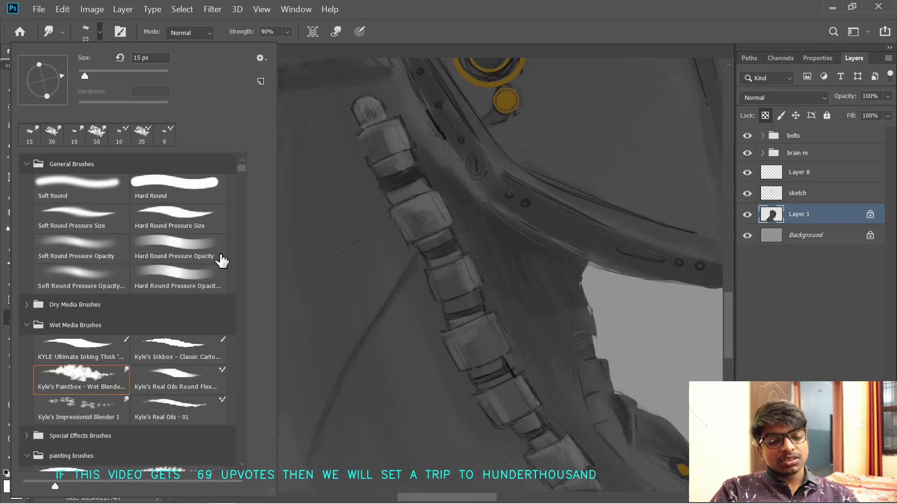
{"action": "left_click", "coordinate": [27, 305]}
{"action": "scroll", "coordinate": [28, 308], "scroll_direction": "down", "scroll_amount": 2}
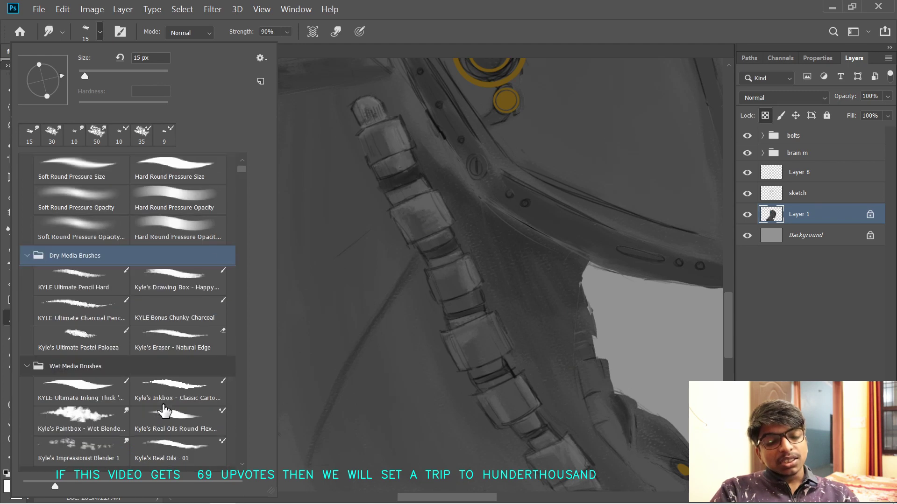
{"action": "left_click", "coordinate": [141, 390]}
{"action": "left_click", "coordinate": [192, 441]}
{"action": "left_click", "coordinate": [112, 421]}
{"action": "left_click", "coordinate": [192, 422]}
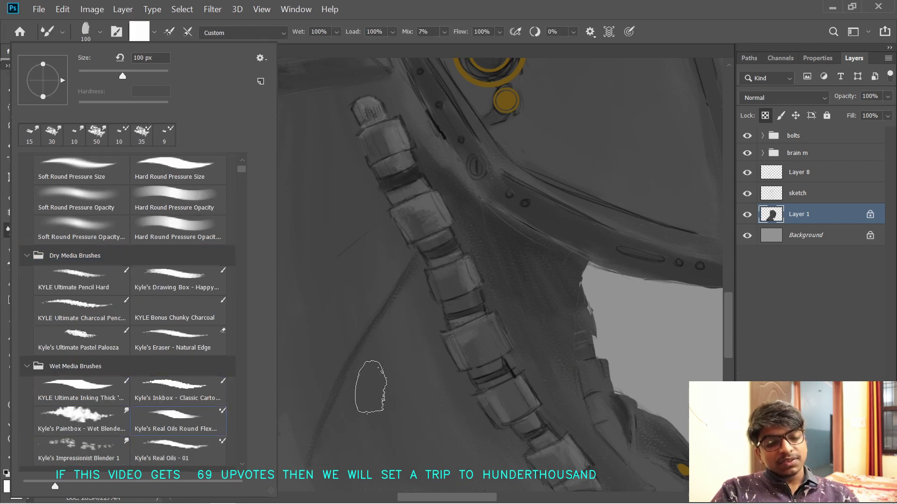
{"action": "left_click", "coordinate": [370, 390]}
- Turn the mixer brush tip sideways, resize it to 60 and highlight the narrow strip along the front of the neck in white
{"action": "key", "text": "bracketleft"}
{"action": "key", "text": "bracketleft"}
{"action": "key", "text": "bracketleft"}
{"action": "key", "text": "bracketleft"}
{"action": "key", "text": "bracketleft"}
{"action": "key", "text": "bracketleft"}
{"action": "key", "text": "bracketleft"}
{"action": "key", "text": "bracketleft"}
{"action": "mouse_move", "coordinate": [215, 191]}
{"action": "left_mouse_down"}
{"action": "mouse_move", "coordinate": [414, 299]}
{"action": "mouse_move", "coordinate": [385, 279]}
{"action": "left_mouse_up"}
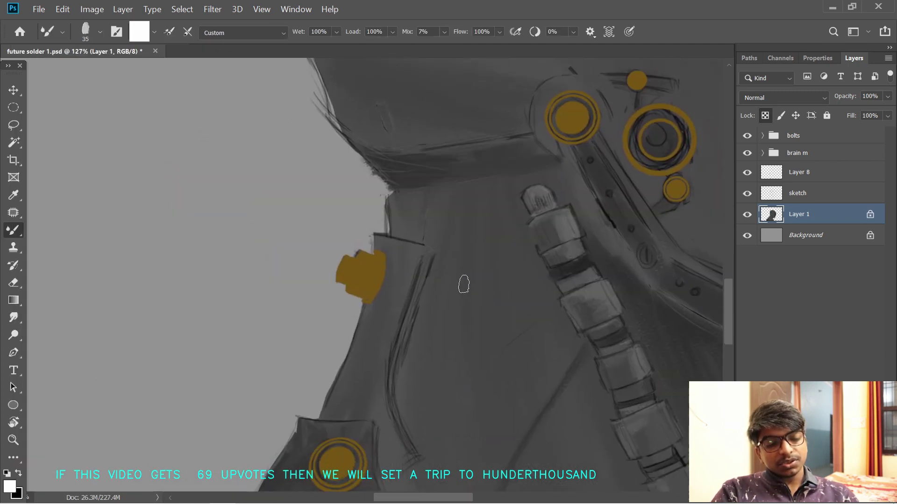
{"action": "left_click_drag", "start_coordinate": [329, 413], "coordinate": [357, 341]}
{"action": "mouse_move", "coordinate": [414, 396]}
{"action": "left_mouse_down"}
{"action": "mouse_move", "coordinate": [402, 411]}
{"action": "mouse_move", "coordinate": [412, 338]}
{"action": "mouse_move", "coordinate": [384, 356]}
{"action": "left_mouse_up"}
{"action": "key", "text": "bracketright"}
{"action": "key", "text": "bracketright"}
{"action": "key", "text": "bracketright"}
{"action": "key", "text": "bracketright"}
{"action": "left_click", "coordinate": [100, 31]}
{"action": "left_click", "coordinate": [62, 77]}
{"action": "left_click", "coordinate": [382, 296]}
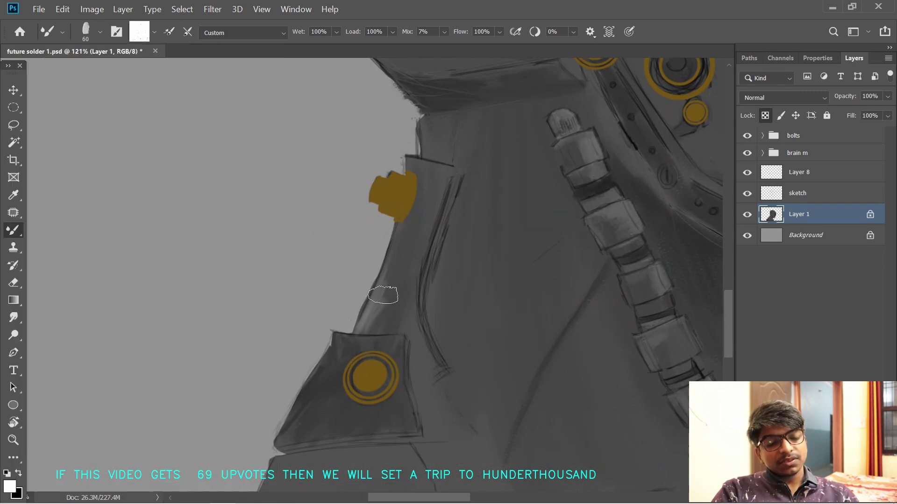
{"action": "mouse_move", "coordinate": [382, 295]}
{"action": "left_mouse_down"}
{"action": "mouse_move", "coordinate": [390, 262]}
{"action": "mouse_move", "coordinate": [391, 278]}
{"action": "left_mouse_up"}
- Highlight the neck below the jaw in white at size 60, and softly lighten the middle of the neck at size 500
{"action": "scroll", "coordinate": [420, 234], "scroll_direction": "up", "scroll_amount": 3}
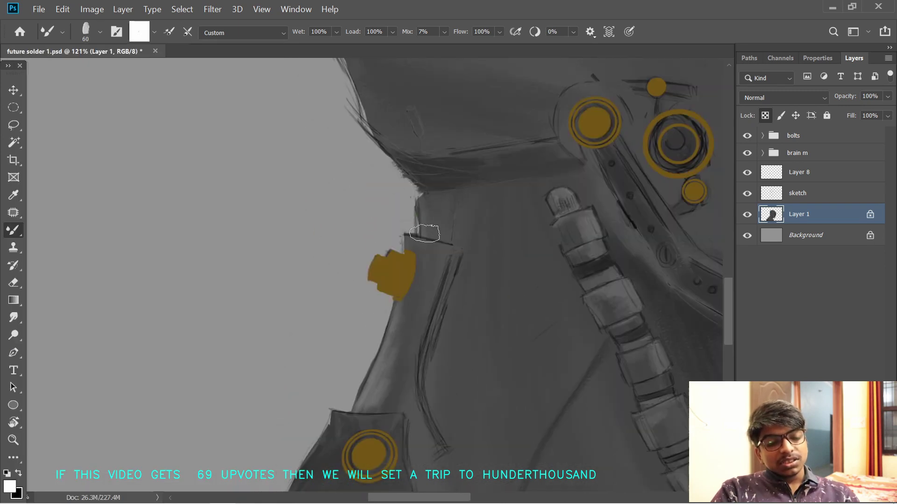
{"action": "key", "text": "bracketright"}
{"action": "key", "text": "bracketright"}
{"action": "key", "text": "bracketright"}
{"action": "key", "text": "bracketright"}
{"action": "key", "text": "bracketright"}
{"action": "key", "text": "bracketright"}
{"action": "key", "text": "bracketright"}
{"action": "key", "text": "bracketright"}
{"action": "key", "text": "bracketright"}
{"action": "key", "text": "bracketright"}
{"action": "key", "text": "bracketright"}
{"action": "key", "text": "bracketright"}
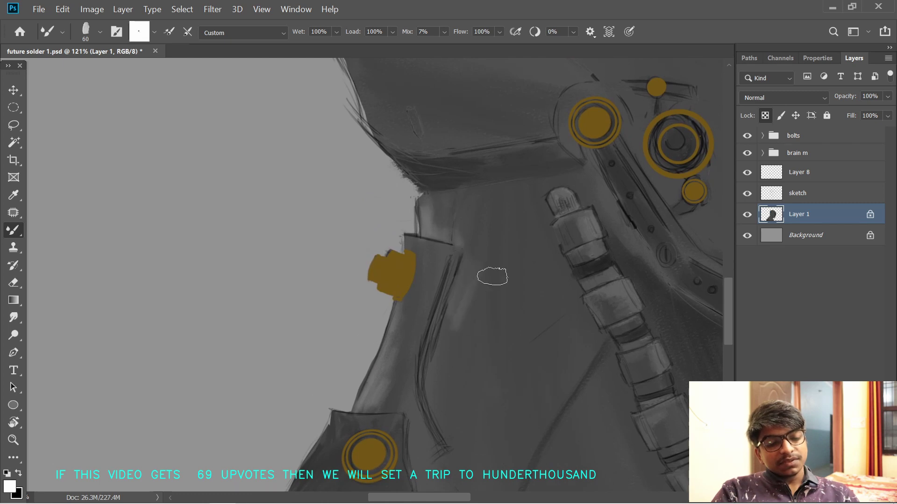
- Highlight the outer edges of the trapezoid neck plate and the collar band below it in white with the size 90 brush
{"action": "key", "text": "bracketleft"}
{"action": "key", "text": "bracketleft"}
{"action": "key", "text": "bracketleft"}
{"action": "key", "text": "bracketleft"}
{"action": "key", "text": "bracketleft"}
{"action": "key", "text": "bracketleft"}
{"action": "key", "text": "bracketleft"}
{"action": "key", "text": "bracketleft"}
{"action": "key", "text": "bracketleft"}
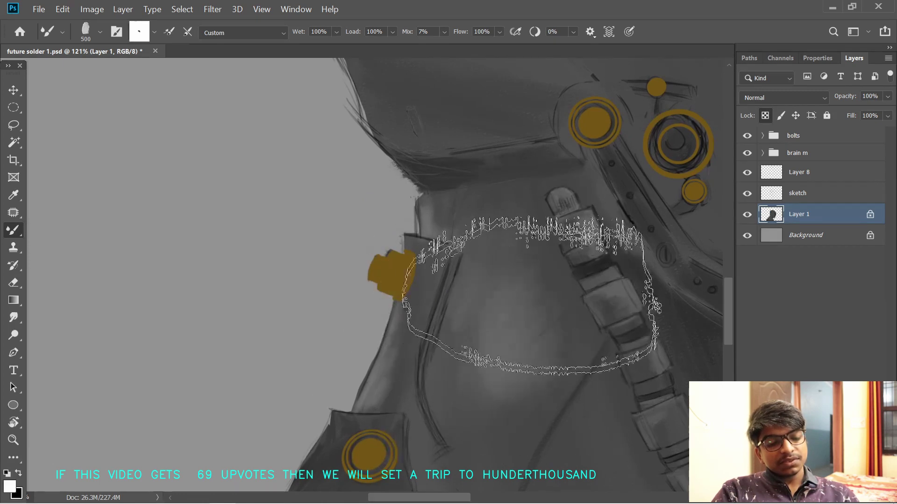
{"action": "mouse_move", "coordinate": [403, 373]}
{"action": "left_mouse_down"}
{"action": "mouse_move", "coordinate": [471, 223]}
{"action": "mouse_move", "coordinate": [453, 293]}
{"action": "mouse_move", "coordinate": [470, 258]}
{"action": "left_mouse_up"}
{"action": "mouse_move", "coordinate": [477, 213]}
{"action": "left_mouse_down"}
{"action": "mouse_move", "coordinate": [435, 273]}
{"action": "mouse_move", "coordinate": [429, 298]}
{"action": "left_mouse_up"}
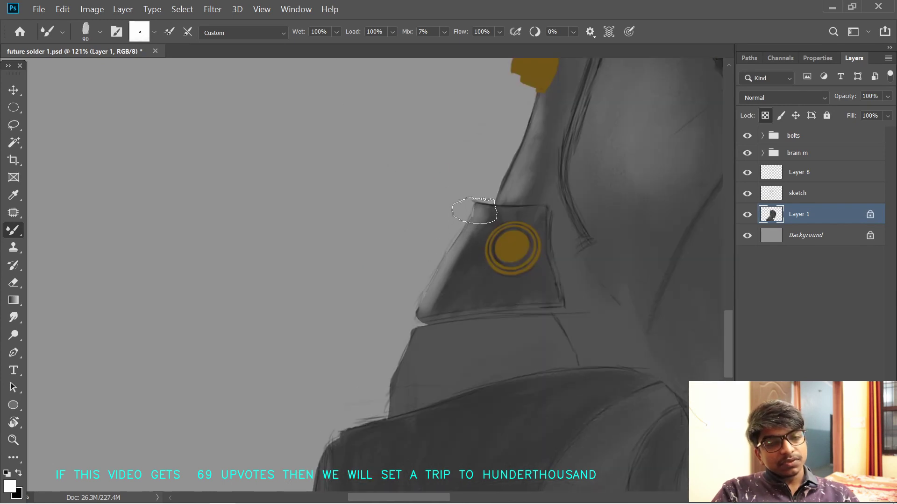
{"action": "scroll", "coordinate": [474, 256], "scroll_direction": "down", "scroll_amount": 3}
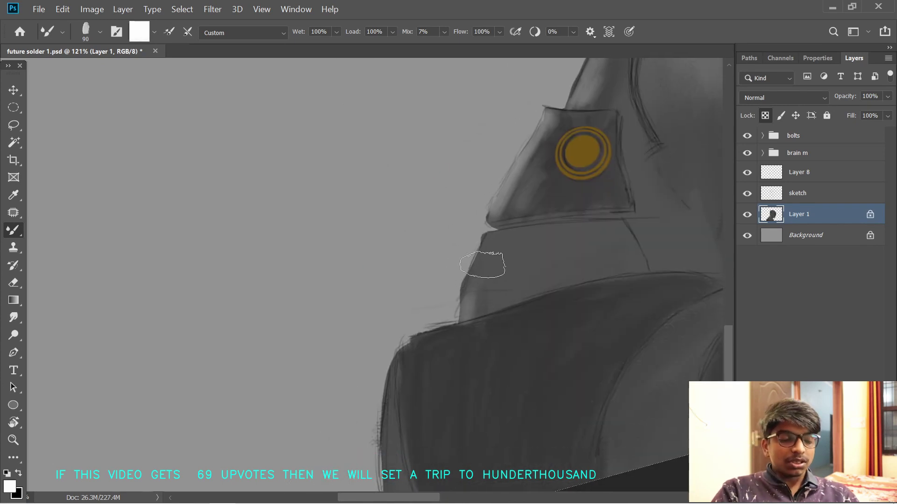
- Try highlighting the front shoulder pad in white with the mixer brush at sizes 250 and 125
{"action": "key", "text": "bracketright"}
{"action": "key", "text": "bracketright"}
{"action": "key", "text": "bracketright"}
{"action": "key", "text": "bracketright"}
{"action": "key", "text": "bracketright"}
{"action": "key", "text": "bracketright"}
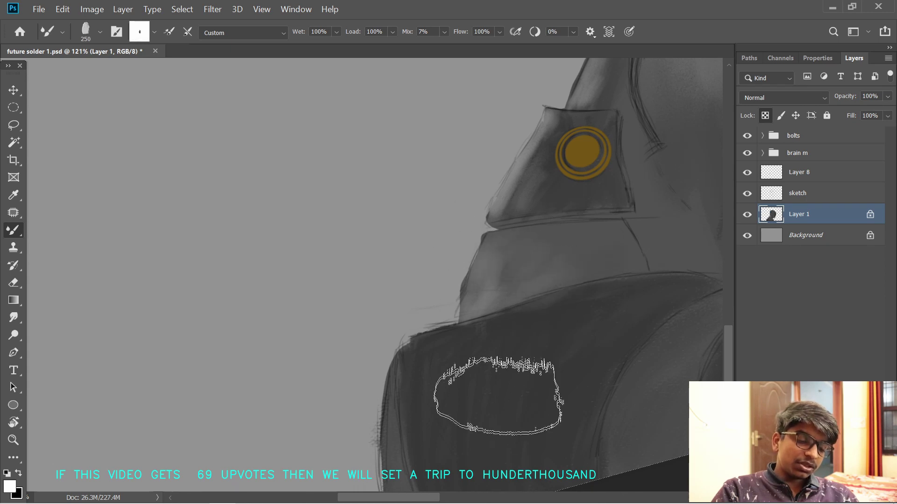
{"action": "scroll", "coordinate": [498, 397], "scroll_direction": "down", "scroll_amount": 3}
{"action": "mouse_move", "coordinate": [439, 269]}
{"action": "left_mouse_down"}
{"action": "mouse_move", "coordinate": [420, 266]}
{"action": "mouse_move", "coordinate": [560, 222]}
{"action": "left_mouse_up"}
{"action": "mouse_move", "coordinate": [486, 267]}
{"action": "left_mouse_down"}
{"action": "mouse_move", "coordinate": [449, 292]}
{"action": "mouse_move", "coordinate": [492, 250]}
{"action": "mouse_move", "coordinate": [469, 267]}
{"action": "mouse_move", "coordinate": [424, 267]}
{"action": "mouse_move", "coordinate": [523, 226]}
{"action": "mouse_move", "coordinate": [425, 320]}
{"action": "mouse_move", "coordinate": [410, 316]}
{"action": "mouse_move", "coordinate": [431, 290]}
{"action": "mouse_move", "coordinate": [457, 297]}
{"action": "mouse_move", "coordinate": [451, 422]}
{"action": "left_mouse_up"}
{"action": "key", "text": "bracketleft"}
{"action": "key", "text": "bracketleft"}
{"action": "key", "text": "bracketleft"}
{"action": "key", "text": "bracketleft"}
{"action": "left_click_drag", "start_coordinate": [537, 355], "coordinate": [473, 300]}
{"action": "left_click_drag", "start_coordinate": [503, 360], "coordinate": [495, 344]}
- Reset the foreground colour to white and turn the mixer brush tip upright at size 250
{"action": "left_click", "coordinate": [509, 326], "text": "alt"}
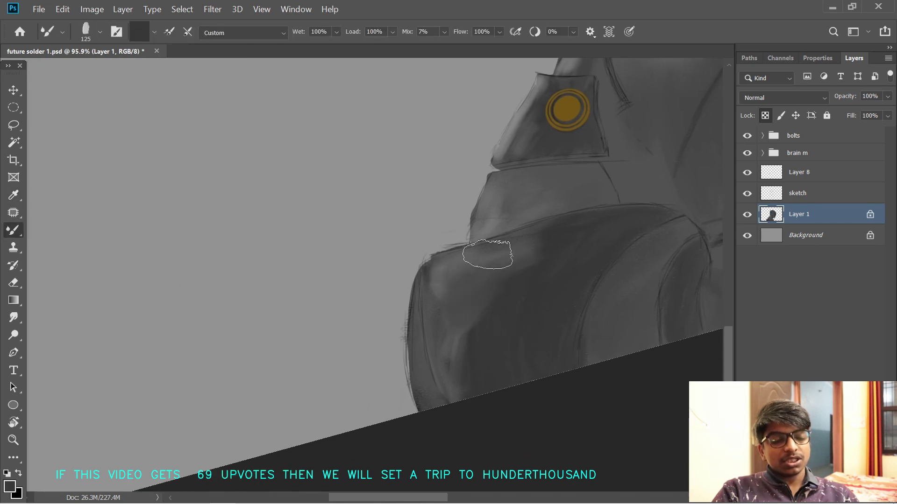
{"action": "key", "text": "d"}
{"action": "key", "text": "x"}
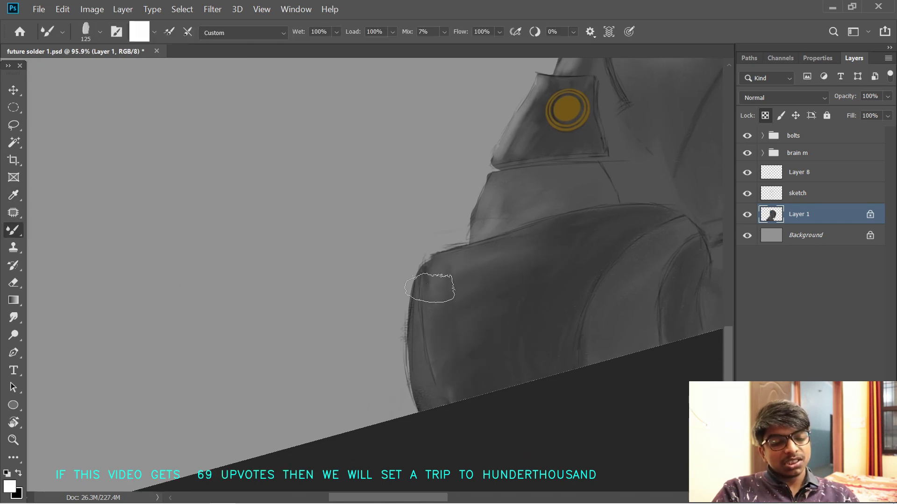
{"action": "left_click", "coordinate": [99, 31]}
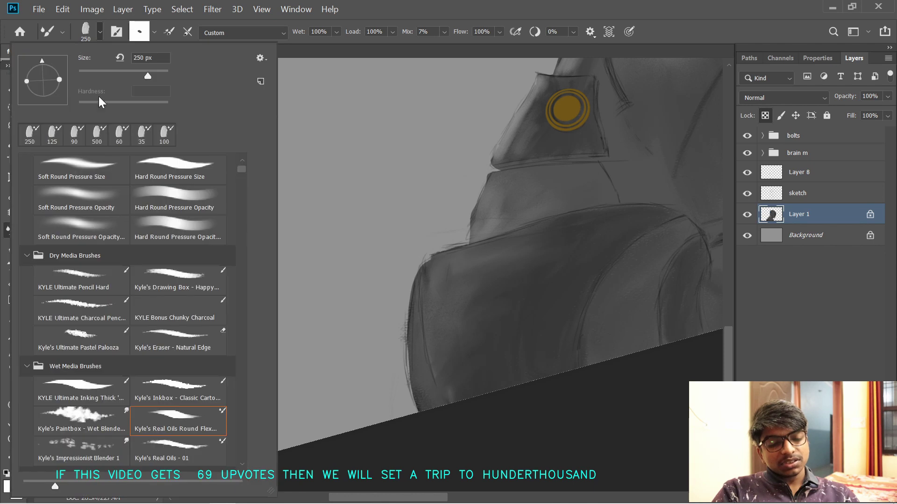
- Try highlighting the front shoulder pad in white and blending the strokes with the Smudge tool at size 45 and 100% strength
{"action": "mouse_move", "coordinate": [458, 378]}
{"action": "left_mouse_down"}
{"action": "mouse_move", "coordinate": [439, 305]}
{"action": "mouse_move", "coordinate": [468, 315]}
{"action": "left_mouse_up"}
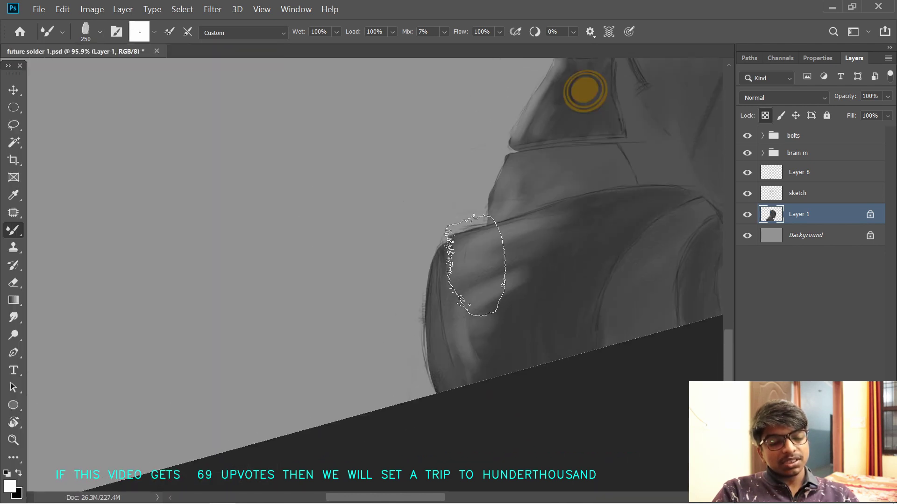
{"action": "key", "text": "r"}
{"action": "key", "text": "["}
{"action": "key", "text": "["}
{"action": "key", "text": "["}
{"action": "key", "text": "["}
{"action": "key", "text": "["}
{"action": "key", "text": "["}
{"action": "key", "text": "["}
{"action": "key", "text": "["}
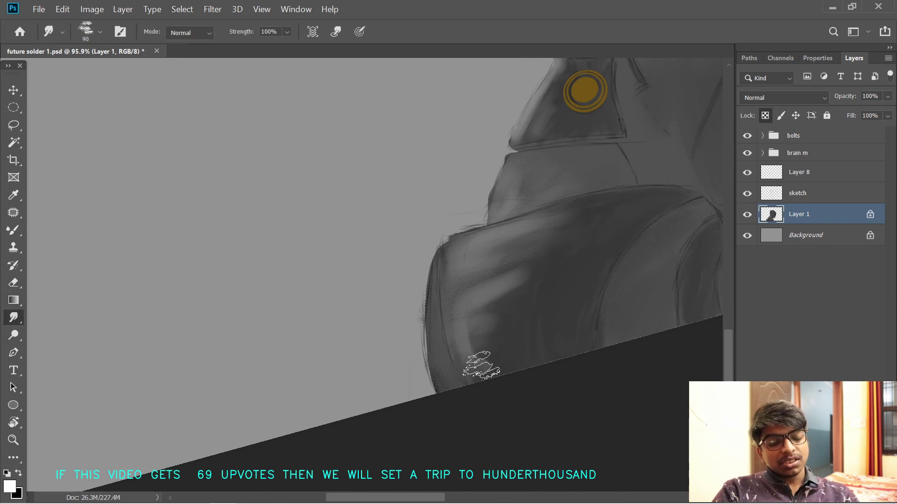
{"action": "mouse_move", "coordinate": [481, 366]}
{"action": "left_mouse_down"}
{"action": "mouse_move", "coordinate": [523, 341]}
{"action": "mouse_move", "coordinate": [497, 346]}
{"action": "mouse_move", "coordinate": [500, 308]}
{"action": "mouse_move", "coordinate": [467, 308]}
{"action": "left_mouse_up"}
{"action": "key", "text": "ctrl+z"}
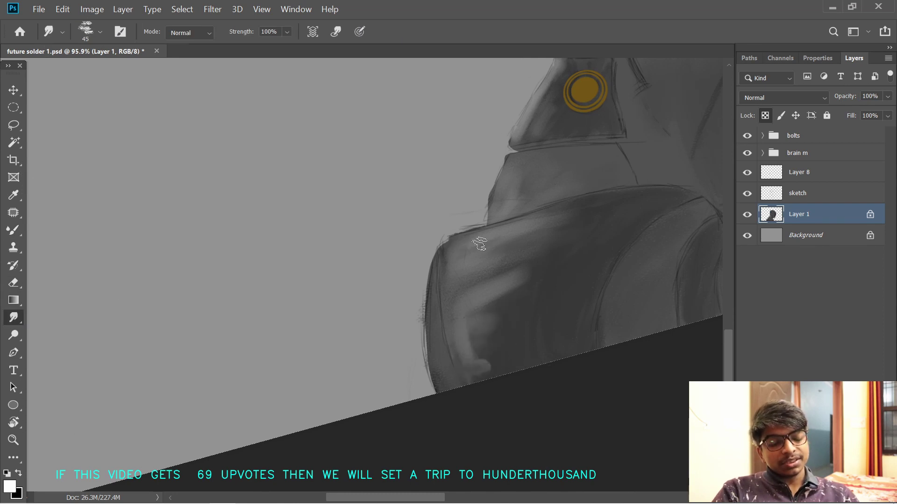
{"action": "mouse_move", "coordinate": [480, 245]}
{"action": "left_mouse_down"}
{"action": "mouse_move", "coordinate": [568, 231]}
{"action": "mouse_move", "coordinate": [486, 312]}
{"action": "left_mouse_up"}
{"action": "key", "text": "ctrl+z"}
- Try blending the shoulder pad highlights with a larger Smudge brush, and undo the highlight strokes on the pad
{"action": "key", "text": "]"}
{"action": "key", "text": "]"}
{"action": "key", "text": "]"}
{"action": "key", "text": "]"}
{"action": "key", "text": "]"}
{"action": "key", "text": "]"}
{"action": "mouse_move", "coordinate": [509, 280]}
{"action": "left_mouse_down"}
{"action": "mouse_move", "coordinate": [469, 317]}
{"action": "mouse_move", "coordinate": [538, 220]}
{"action": "mouse_move", "coordinate": [456, 270]}
{"action": "left_mouse_up"}
{"action": "key", "text": "ctrl+z"}
{"action": "key", "text": "ctrl+z"}
{"action": "key", "text": "ctrl+z"}
{"action": "key", "text": "ctrl+z"}
{"action": "mouse_move", "coordinate": [584, 317]}
{"action": "left_mouse_down"}
{"action": "mouse_move", "coordinate": [530, 300]}
{"action": "mouse_move", "coordinate": [556, 301]}
{"action": "left_mouse_up"}
{"action": "key", "text": "b"}
{"action": "key", "text": "ctrl+z"}
{"action": "scroll", "coordinate": [527, 298], "scroll_direction": "up", "scroll_amount": 3}
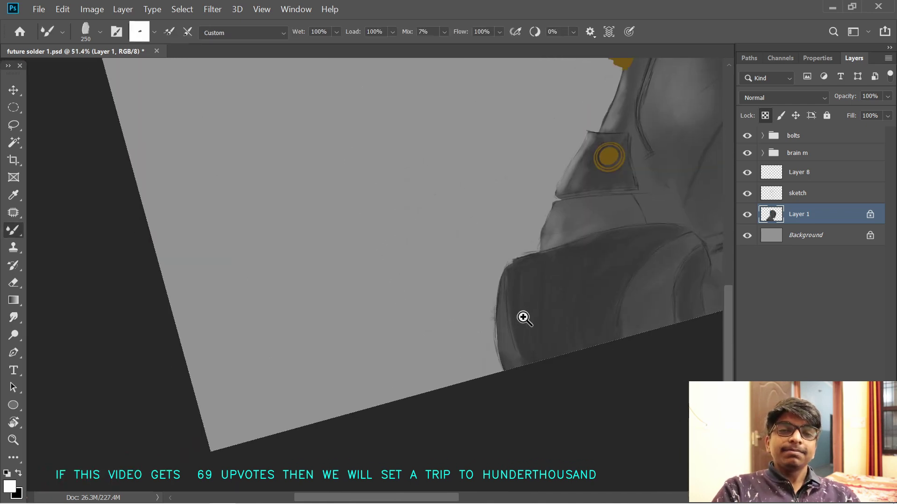
- Add a soft white highlight to the outer side of the front shoulder pad, enlarging the mixer brush up to size 700
{"action": "mouse_move", "coordinate": [533, 238]}
{"action": "left_mouse_down"}
{"action": "mouse_move", "coordinate": [603, 244]}
{"action": "mouse_move", "coordinate": [542, 263]}
{"action": "mouse_move", "coordinate": [526, 287]}
{"action": "mouse_move", "coordinate": [526, 264]}
{"action": "mouse_move", "coordinate": [535, 297]}
{"action": "mouse_move", "coordinate": [552, 255]}
{"action": "mouse_move", "coordinate": [642, 229]}
{"action": "mouse_move", "coordinate": [540, 303]}
{"action": "mouse_move", "coordinate": [527, 290]}
{"action": "mouse_move", "coordinate": [529, 305]}
{"action": "mouse_move", "coordinate": [510, 267]}
{"action": "mouse_move", "coordinate": [512, 293]}
{"action": "mouse_move", "coordinate": [527, 262]}
{"action": "mouse_move", "coordinate": [513, 253]}
{"action": "mouse_move", "coordinate": [539, 243]}
{"action": "mouse_move", "coordinate": [558, 251]}
{"action": "mouse_move", "coordinate": [546, 275]}
{"action": "mouse_move", "coordinate": [602, 220]}
{"action": "mouse_move", "coordinate": [553, 266]}
{"action": "left_mouse_up"}
{"action": "mouse_move", "coordinate": [662, 239]}
{"action": "left_mouse_down"}
{"action": "mouse_move", "coordinate": [637, 250]}
{"action": "mouse_move", "coordinate": [536, 346]}
{"action": "left_mouse_up"}
{"action": "key", "text": "]"}
{"action": "key", "text": "]"}
{"action": "key", "text": "]"}
{"action": "key", "text": "]"}
{"action": "key", "text": "]"}
{"action": "key", "text": "]"}
{"action": "key", "text": "]"}
{"action": "key", "text": "]"}
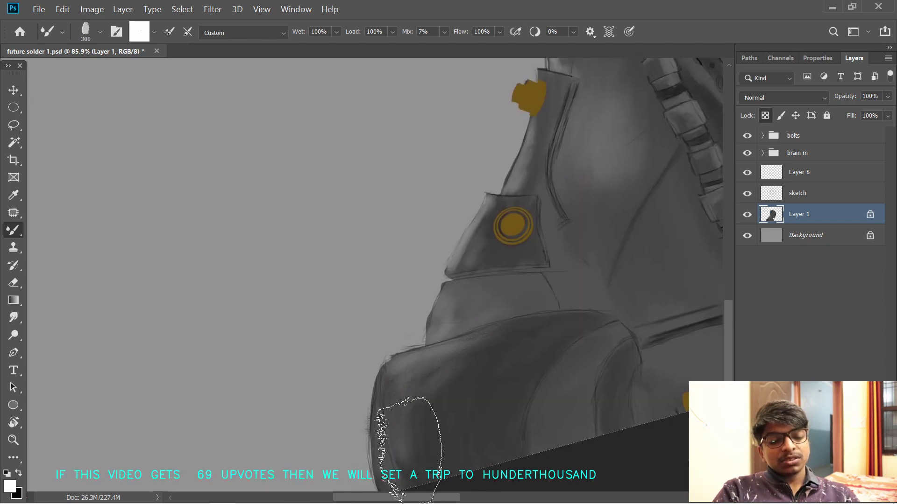
{"action": "left_click_drag", "start_coordinate": [418, 447], "coordinate": [408, 452]}
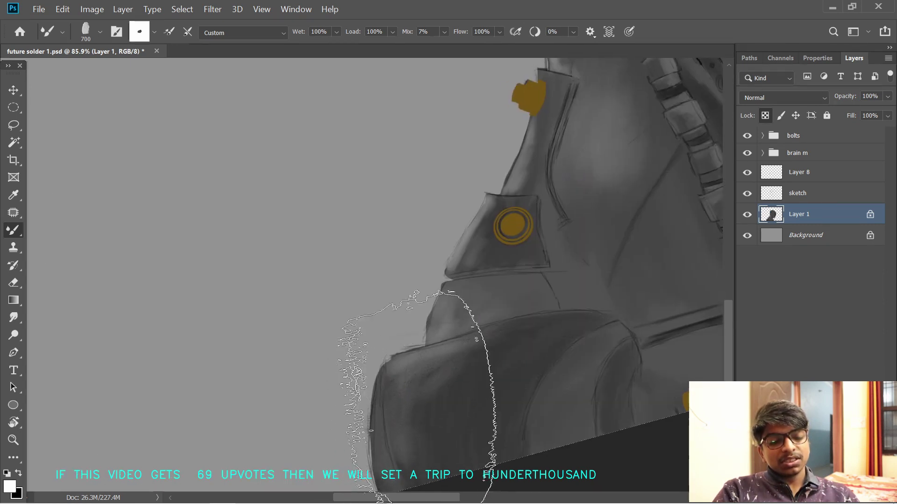
- Refine the white highlights on the trapezoid neck plate and the collar band with the mixer brush at sizes 50 and 125
{"action": "left_click_drag", "start_coordinate": [644, 301], "coordinate": [629, 339]}
{"action": "key", "text": "bracketleft"}
{"action": "key", "text": "bracketleft"}
{"action": "key", "text": "bracketleft"}
{"action": "key", "text": "bracketleft"}
{"action": "key", "text": "bracketleft"}
{"action": "key", "text": "bracketleft"}
{"action": "key", "text": "bracketleft"}
{"action": "key", "text": "bracketleft"}
{"action": "key", "text": "bracketleft"}
{"action": "key", "text": "bracketleft"}
{"action": "key", "text": "bracketleft"}
{"action": "key", "text": "bracketleft"}
{"action": "key", "text": "bracketleft"}
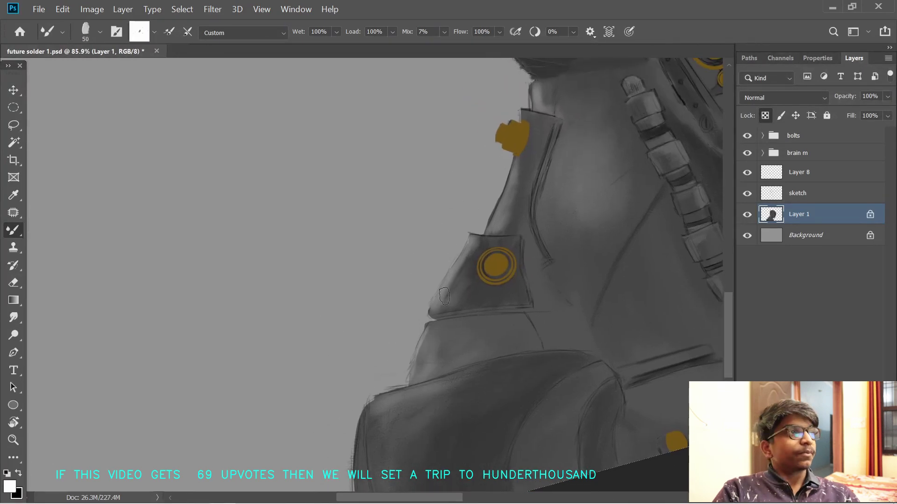
{"action": "key", "text": "bracketright"}
{"action": "key", "text": "bracketright"}
{"action": "left_click_drag", "start_coordinate": [481, 365], "coordinate": [463, 304]}
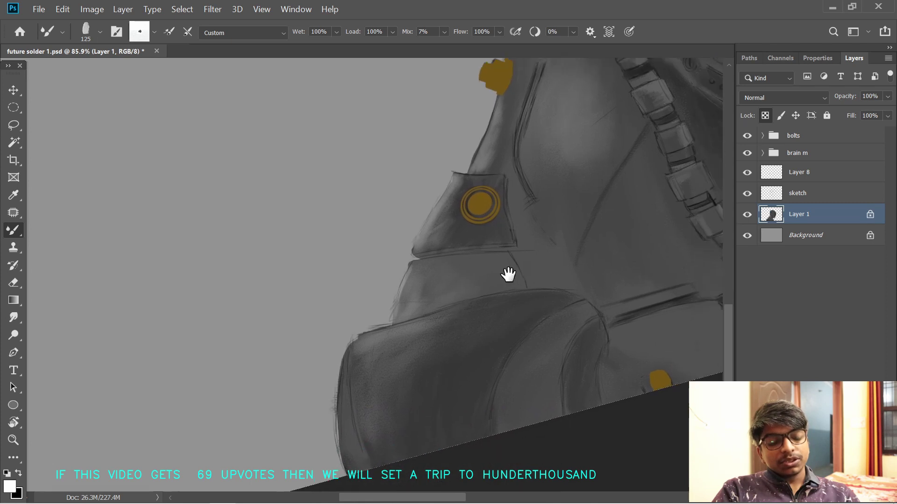
- Brighten the chest panel beside the front shoulder pad with broad white strokes of the size 400 mixer brush
{"action": "scroll", "coordinate": [544, 224], "scroll_direction": "down", "scroll_amount": 6}
{"action": "mouse_move", "coordinate": [602, 191]}
{"action": "left_mouse_down"}
{"action": "mouse_move", "coordinate": [571, 331]}
{"action": "mouse_move", "coordinate": [480, 350]}
{"action": "mouse_move", "coordinate": [480, 368]}
{"action": "mouse_move", "coordinate": [514, 323]}
{"action": "mouse_move", "coordinate": [555, 339]}
{"action": "mouse_move", "coordinate": [533, 337]}
{"action": "left_mouse_up"}
{"action": "scroll", "coordinate": [537, 298], "scroll_direction": "down", "scroll_amount": 5}
{"action": "scroll", "coordinate": [508, 324], "scroll_direction": "up", "scroll_amount": 1, "text": "alt"}
{"action": "key", "text": "bracketright"}
{"action": "key", "text": "bracketright"}
{"action": "key", "text": "bracketright"}
{"action": "key", "text": "bracketright"}
{"action": "key", "text": "bracketright"}
{"action": "key", "text": "bracketright"}
{"action": "mouse_move", "coordinate": [650, 258]}
{"action": "left_mouse_down"}
{"action": "mouse_move", "coordinate": [634, 310]}
{"action": "mouse_move", "coordinate": [640, 282]}
{"action": "left_mouse_up"}
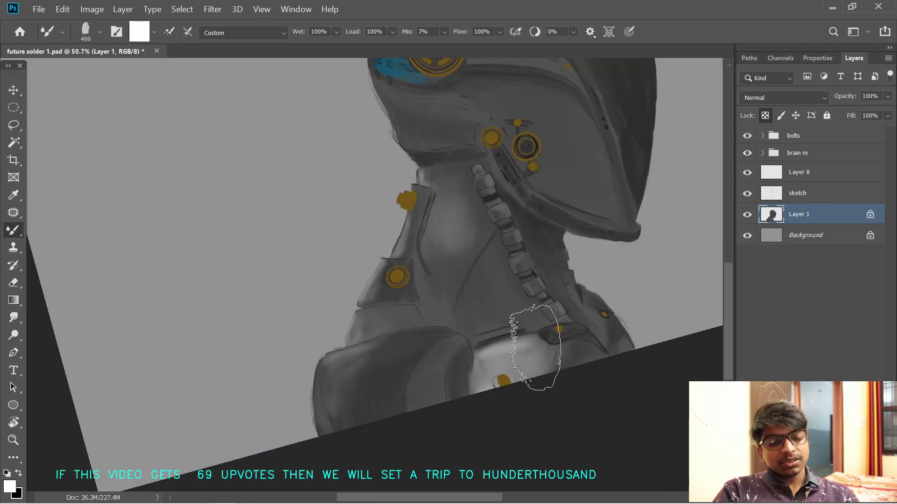
{"action": "mouse_move", "coordinate": [581, 311]}
{"action": "left_mouse_down"}
{"action": "mouse_move", "coordinate": [555, 327]}
{"action": "mouse_move", "coordinate": [547, 317]}
{"action": "left_mouse_up"}
- Highlight the shoulder edge beside the dark collar clasp in white with the size 70 mixer brush
{"action": "left_click_drag", "start_coordinate": [590, 358], "coordinate": [638, 357]}
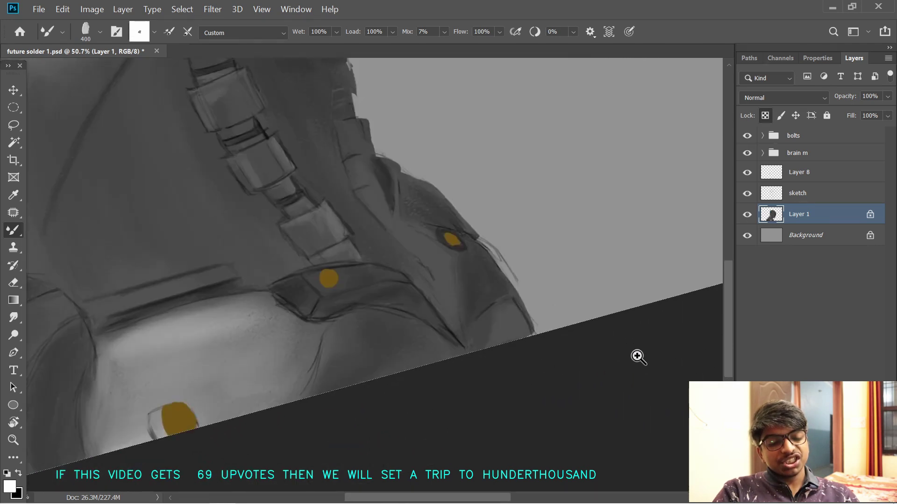
{"action": "key", "text": "bracketleft"}
{"action": "key", "text": "bracketleft"}
{"action": "key", "text": "bracketleft"}
{"action": "key", "text": "bracketleft"}
{"action": "key", "text": "bracketleft"}
{"action": "key", "text": "bracketleft"}
{"action": "key", "text": "bracketleft"}
{"action": "key", "text": "bracketleft"}
{"action": "key", "text": "bracketleft"}
{"action": "key", "text": "bracketleft"}
{"action": "key", "text": "bracketleft"}
{"action": "key", "text": "bracketleft"}
{"action": "key", "text": "bracketleft"}
{"action": "key", "text": "bracketright"}
{"action": "key", "text": "bracketright"}
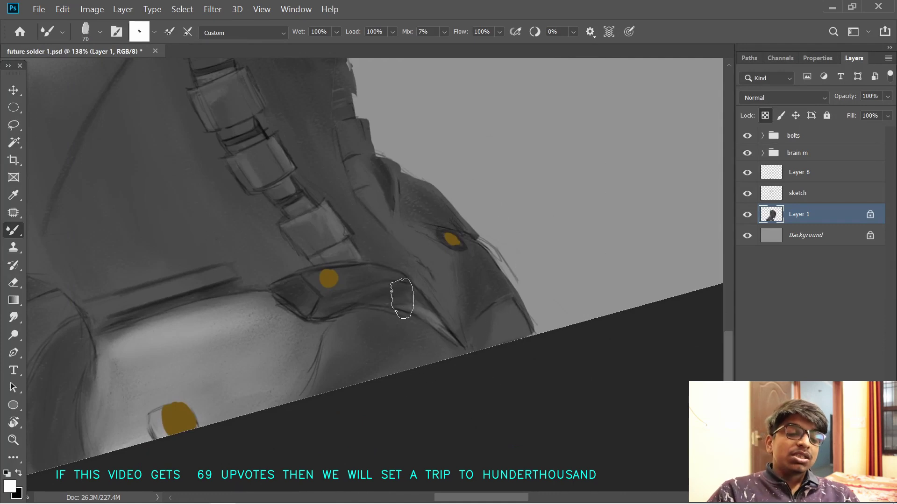
{"action": "mouse_move", "coordinate": [399, 285]}
{"action": "left_mouse_down"}
{"action": "mouse_move", "coordinate": [392, 296]}
{"action": "mouse_move", "coordinate": [493, 250]}
{"action": "mouse_move", "coordinate": [505, 298]}
{"action": "left_mouse_up"}
{"action": "left_click", "coordinate": [9, 486]}
{"action": "left_click", "coordinate": [325, 213]}
{"action": "left_click_drag", "start_coordinate": [472, 189], "coordinate": [528, 250]}
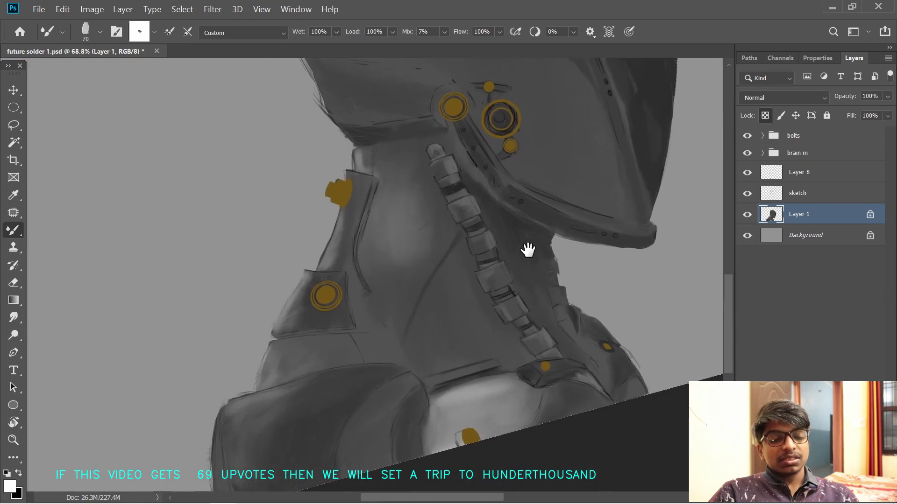
- Tone down the white chest panel beside the front shoulder pad with gray #7a777a, using the mixer brush at size 70
{"action": "left_click_drag", "start_coordinate": [525, 359], "coordinate": [576, 385]}
{"action": "left_click", "coordinate": [577, 384], "text": "alt"}
{"action": "left_click", "coordinate": [9, 486]}
{"action": "left_click", "coordinate": [21, 311]}
{"action": "left_click", "coordinate": [327, 212]}
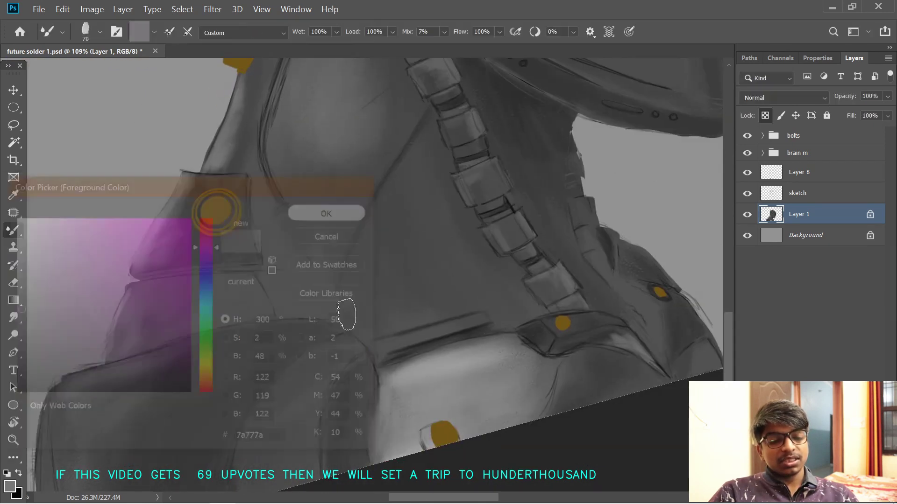
{"action": "mouse_move", "coordinate": [413, 385]}
{"action": "left_mouse_down"}
{"action": "mouse_move", "coordinate": [480, 363]}
{"action": "mouse_move", "coordinate": [408, 378]}
{"action": "mouse_move", "coordinate": [391, 405]}
{"action": "mouse_move", "coordinate": [381, 377]}
{"action": "mouse_move", "coordinate": [375, 412]}
{"action": "mouse_move", "coordinate": [388, 462]}
{"action": "mouse_move", "coordinate": [405, 414]}
{"action": "mouse_move", "coordinate": [471, 389]}
{"action": "mouse_move", "coordinate": [437, 384]}
{"action": "mouse_move", "coordinate": [512, 340]}
{"action": "left_mouse_up"}
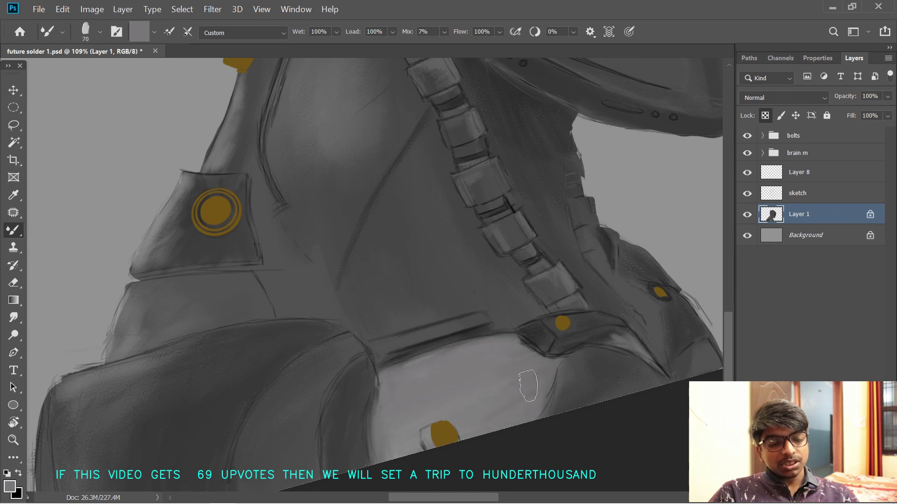
- Choose a darker gray foreground and shade the chest panel's edges with the mixer brush enlarged to size 175
{"action": "left_click", "coordinate": [9, 487]}
{"action": "left_click", "coordinate": [15, 343]}
{"action": "key", "text": "Return"}
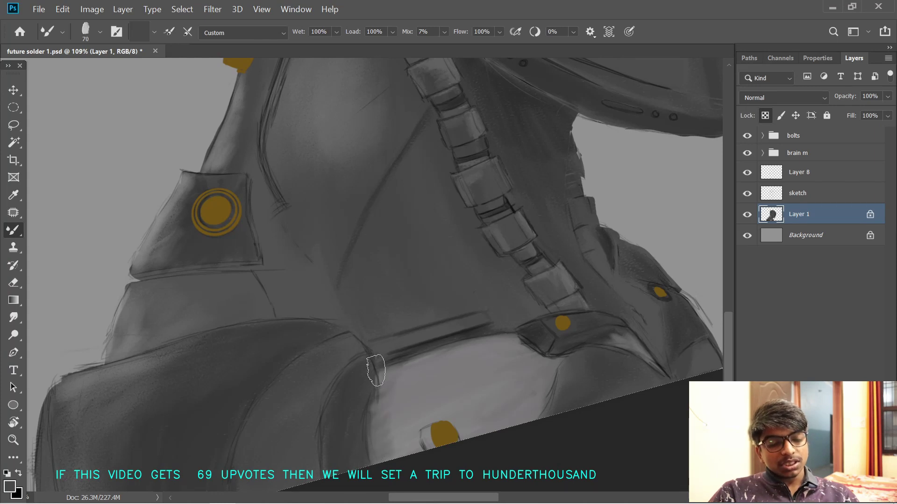
{"action": "key", "text": "bracketright"}
{"action": "key", "text": "bracketright"}
{"action": "key", "text": "bracketright"}
{"action": "key", "text": "bracketright"}
{"action": "key", "text": "bracketright"}
{"action": "key", "text": "bracketright"}
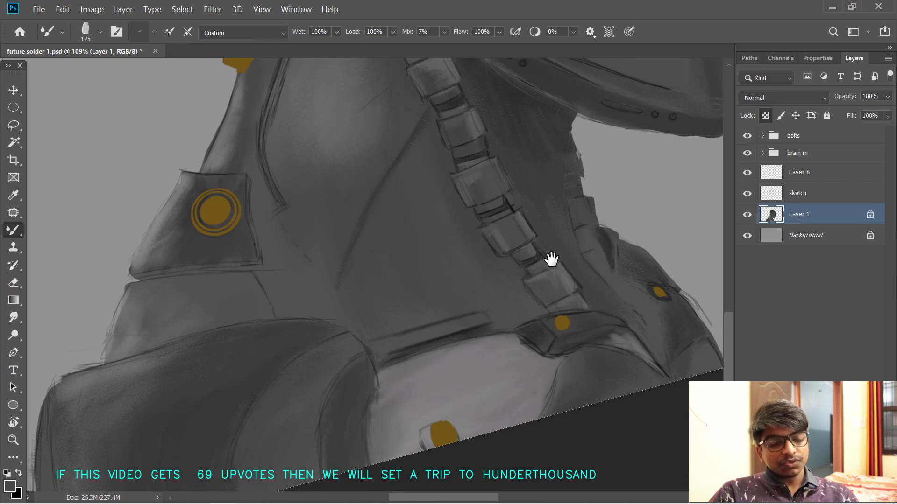
{"action": "left_click_drag", "start_coordinate": [551, 259], "coordinate": [547, 285]}
{"action": "left_click_drag", "start_coordinate": [536, 422], "coordinate": [528, 380]}
{"action": "left_click_drag", "start_coordinate": [513, 329], "coordinate": [481, 336]}
{"action": "left_click_drag", "start_coordinate": [430, 265], "coordinate": [477, 327]}
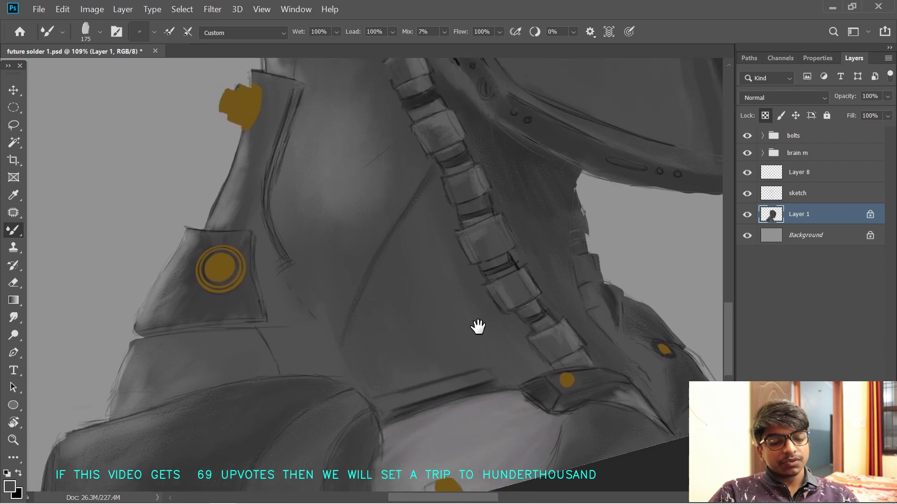
- Paint a white highlight on the lower tip of the neck strip beside the trapezoid plate, using the mixer brush at size 40
{"action": "key", "text": "bracketleft"}
{"action": "key", "text": "bracketleft"}
{"action": "key", "text": "bracketleft"}
{"action": "key", "text": "bracketleft"}
{"action": "key", "text": "bracketleft"}
{"action": "key", "text": "bracketleft"}
{"action": "key", "text": "bracketleft"}
{"action": "key", "text": "bracketleft"}
{"action": "key", "text": "bracketleft"}
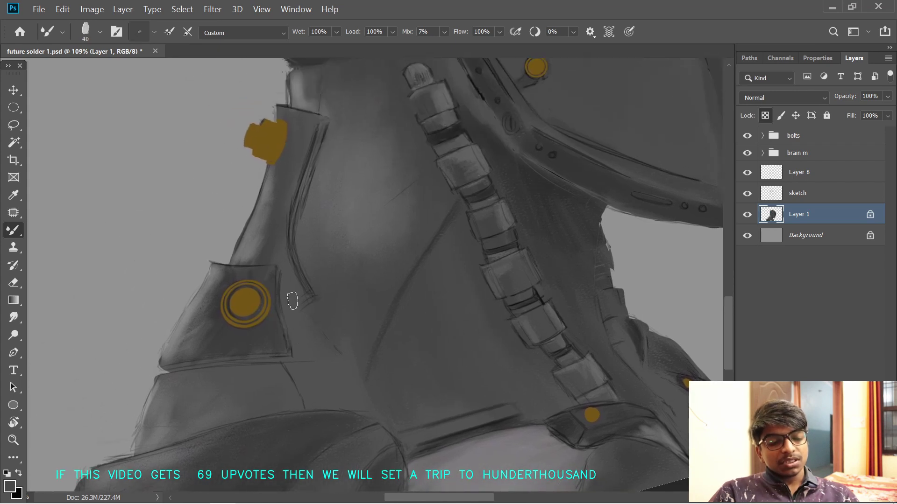
{"action": "key", "text": "d"}
{"action": "key", "text": "x"}
{"action": "left_click_drag", "start_coordinate": [301, 296], "coordinate": [286, 307]}
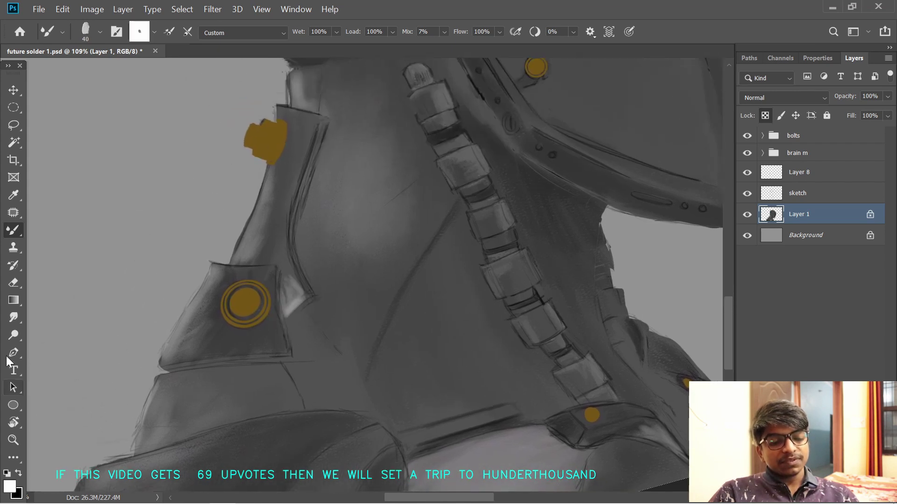
- Smudge the highlight on the neck strip's lower tip with Kyle's Paintbox wet blender brush at size 25
{"action": "left_click", "coordinate": [13, 317]}
{"action": "left_click", "coordinate": [99, 31]}
{"action": "double_click", "coordinate": [116, 419]}
{"action": "left_click", "coordinate": [99, 31]}
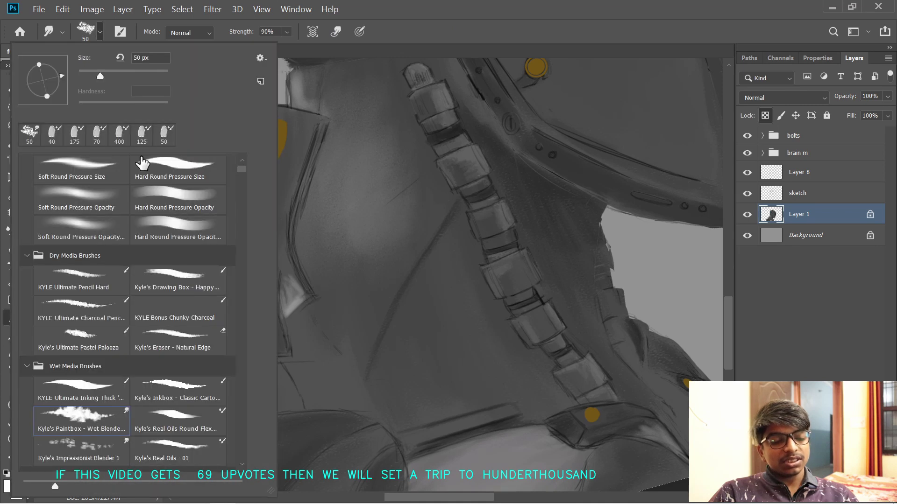
{"action": "left_click", "coordinate": [290, 304]}
{"action": "key", "text": "bracketleft"}
{"action": "key", "text": "bracketleft"}
{"action": "key", "text": "bracketleft"}
{"action": "key", "text": "bracketleft"}
{"action": "key", "text": "bracketleft"}
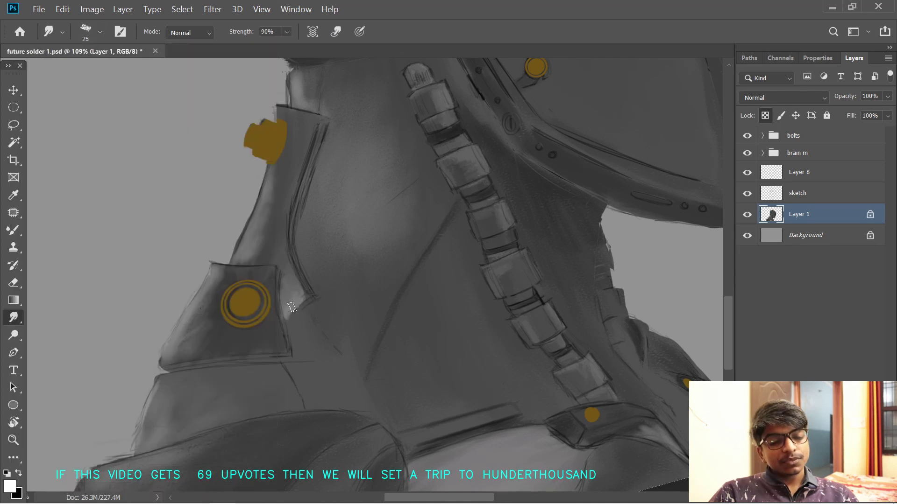
{"action": "left_click_drag", "start_coordinate": [292, 307], "coordinate": [291, 313]}
{"action": "left_click_drag", "start_coordinate": [300, 213], "coordinate": [346, 259]}
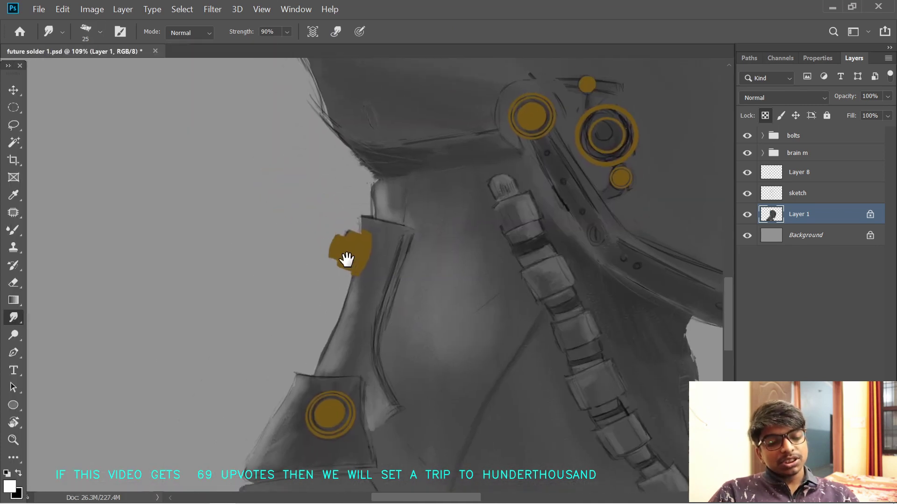
{"action": "key", "text": "b"}
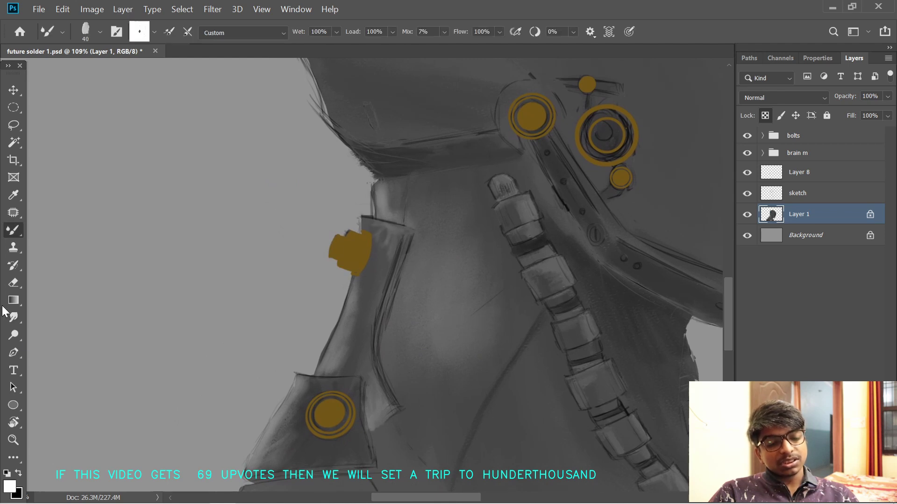
{"action": "right_click", "coordinate": [13, 317]}
{"action": "left_click", "coordinate": [61, 341]}
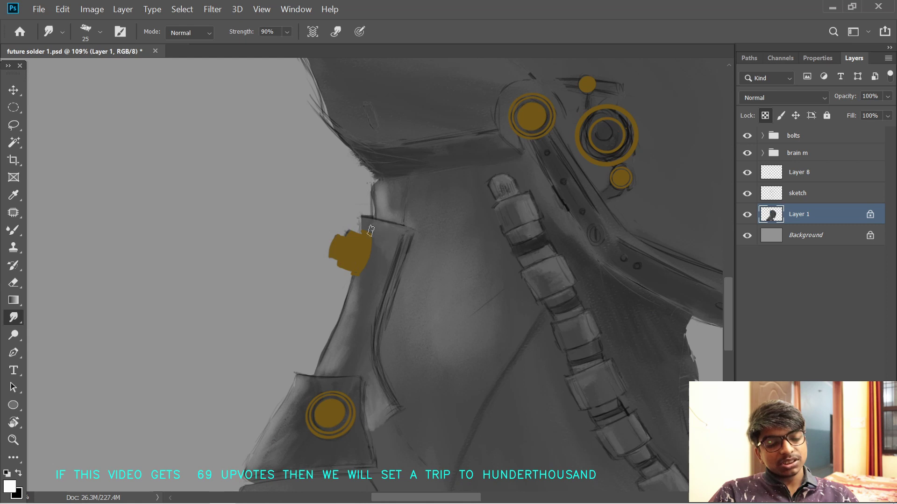
{"action": "key", "text": "super"}
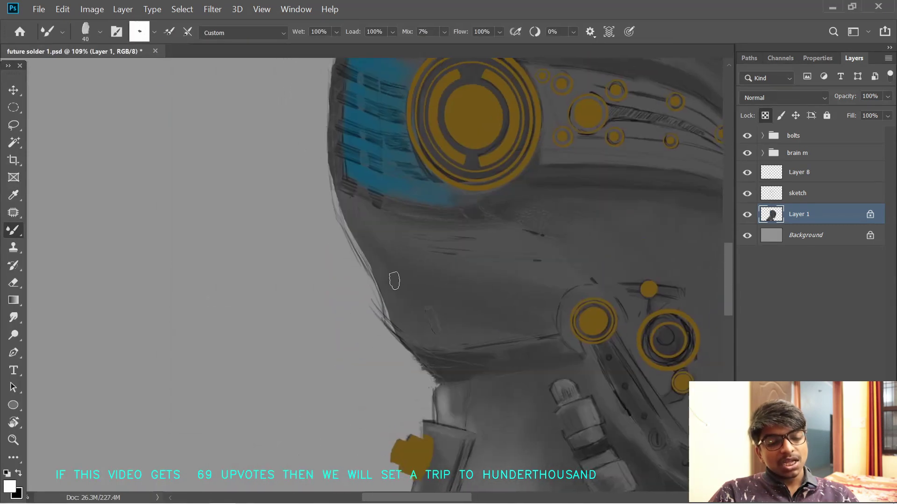
- Paint a white highlight along the helmet's lower edge below the blue panel with the mixer brush at size 100
{"action": "key", "text": "bracketright"}
{"action": "key", "text": "bracketright"}
{"action": "key", "text": "bracketright"}
{"action": "key", "text": "bracketright"}
{"action": "key", "text": "bracketright"}
{"action": "key", "text": "bracketright"}
{"action": "mouse_move", "coordinate": [389, 304]}
{"action": "left_mouse_down"}
{"action": "mouse_move", "coordinate": [373, 266]}
{"action": "mouse_move", "coordinate": [396, 331]}
{"action": "mouse_move", "coordinate": [475, 343]}
{"action": "left_mouse_up"}
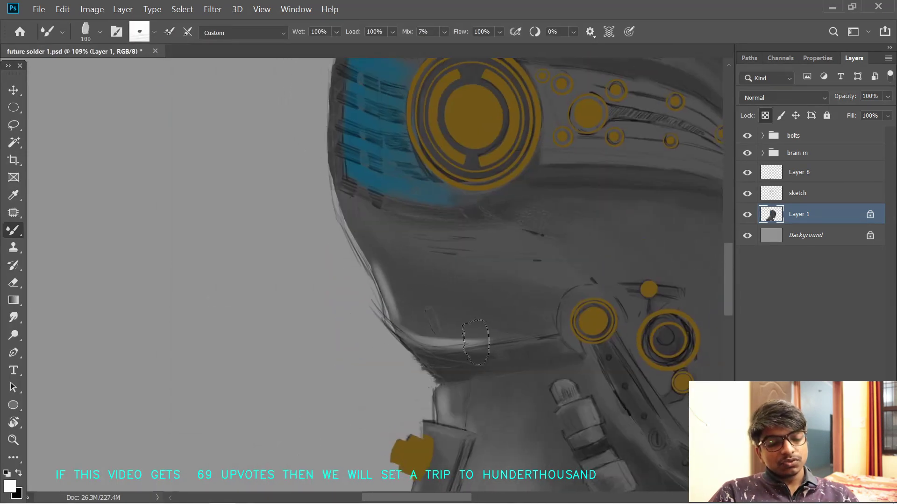
- Spread the lower helmet highlight into a soft glow with the mixer brush at size 300
{"action": "key", "text": "bracketright"}
{"action": "key", "text": "bracketright"}
{"action": "key", "text": "bracketright"}
{"action": "key", "text": "bracketright"}
{"action": "key", "text": "bracketright"}
{"action": "key", "text": "bracketright"}
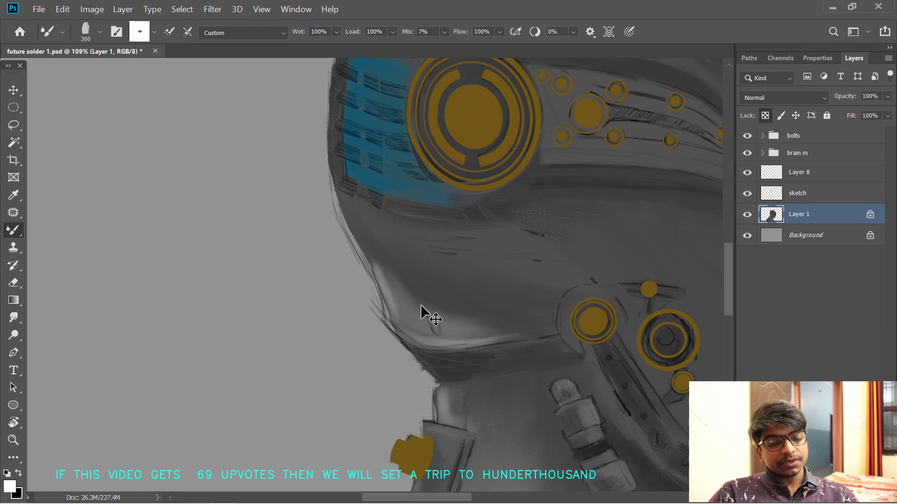
{"action": "mouse_move", "coordinate": [340, 166]}
{"action": "left_mouse_down"}
{"action": "mouse_move", "coordinate": [391, 255]}
{"action": "mouse_move", "coordinate": [407, 354]}
{"action": "mouse_move", "coordinate": [391, 269]}
{"action": "mouse_move", "coordinate": [371, 258]}
{"action": "left_mouse_up"}
{"action": "key", "text": "bracketleft"}
{"action": "key", "text": "bracketleft"}
{"action": "key", "text": "bracketleft"}
{"action": "key", "text": "bracketleft"}
{"action": "key", "text": "bracketleft"}
{"action": "key", "text": "bracketleft"}
- Smudge the white highlight inward across the helmet's lower corner with the blender brush at size 40
{"action": "key", "text": "r"}
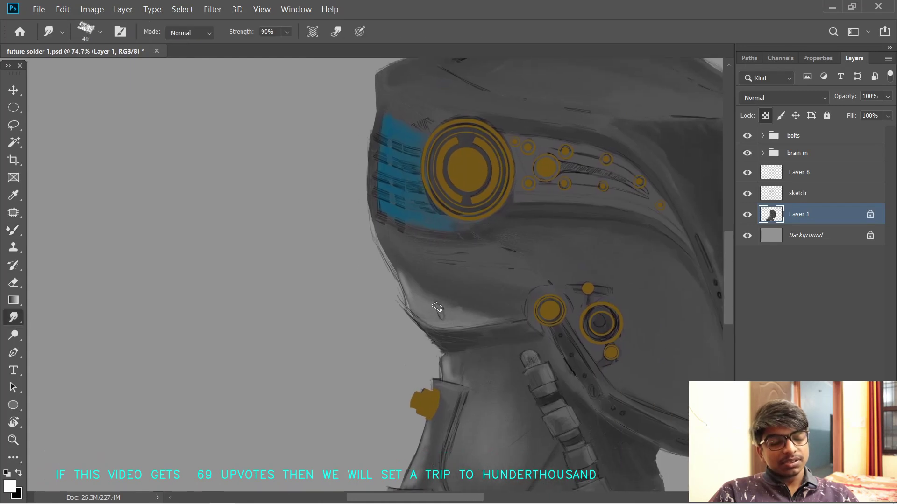
{"action": "left_click_drag", "start_coordinate": [444, 309], "coordinate": [411, 295]}
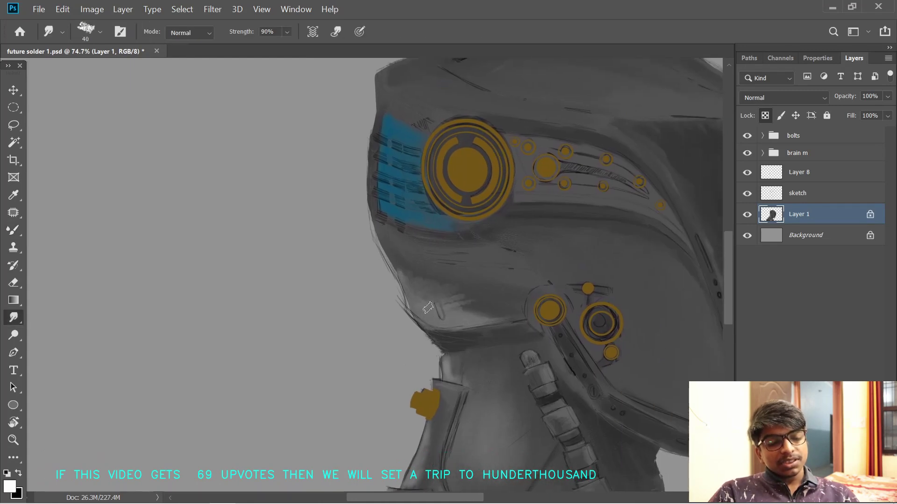
{"action": "left_click_drag", "start_coordinate": [480, 315], "coordinate": [492, 315]}
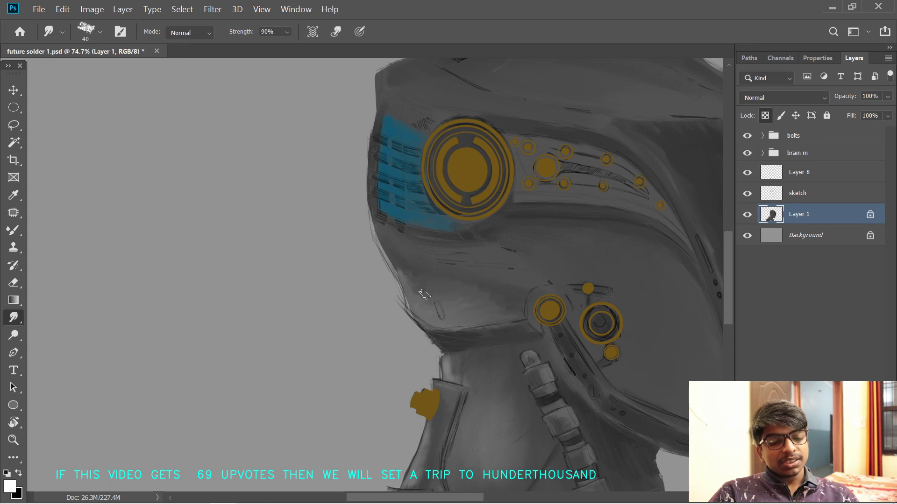
- Blend the shading below the blue helmet panel more broadly with the smudge brush at size 80
{"action": "mouse_move", "coordinate": [439, 306]}
{"action": "left_mouse_down"}
{"action": "mouse_move", "coordinate": [462, 236]}
{"action": "mouse_move", "coordinate": [487, 244]}
{"action": "left_mouse_up"}
{"action": "key", "text": "bracketright"}
{"action": "key", "text": "bracketright"}
{"action": "key", "text": "bracketright"}
{"action": "key", "text": "bracketright"}
{"action": "key", "text": "bracketright"}
{"action": "key", "text": "bracketright"}
{"action": "key", "text": "bracketright"}
{"action": "key", "text": "bracketright"}
{"action": "key", "text": "bracketright"}
{"action": "key", "text": "bracketright"}
{"action": "key", "text": "bracketright"}
{"action": "key", "text": "bracketright"}
{"action": "key", "text": "bracketright"}
{"action": "key", "text": "bracketright"}
{"action": "key", "text": "bracketright"}
{"action": "key", "text": "bracketright"}
{"action": "key", "text": "bracketleft"}
{"action": "key", "text": "bracketleft"}
{"action": "key", "text": "bracketleft"}
{"action": "key", "text": "bracketleft"}
{"action": "key", "text": "bracketleft"}
{"action": "key", "text": "bracketleft"}
{"action": "key", "text": "bracketleft"}
{"action": "key", "text": "bracketleft"}
{"action": "key", "text": "bracketleft"}
{"action": "key", "text": "bracketleft"}
{"action": "key", "text": "bracketleft"}
{"action": "key", "text": "bracketleft"}
{"action": "key", "text": "bracketleft"}
{"action": "key", "text": "bracketleft"}
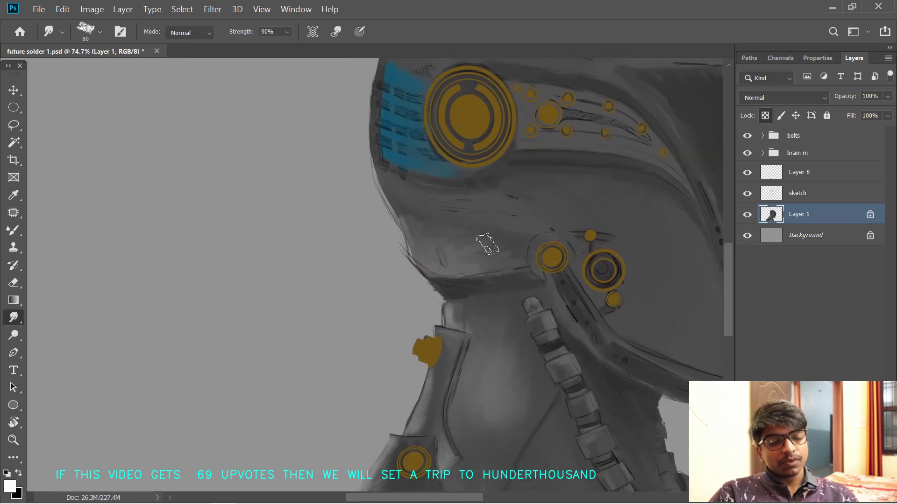
{"action": "mouse_move", "coordinate": [393, 283]}
{"action": "left_mouse_down"}
{"action": "mouse_move", "coordinate": [413, 284]}
{"action": "mouse_move", "coordinate": [391, 283]}
{"action": "left_mouse_up"}
- Sample the helmet's dark gray and soften the lower helmet highlight with the size 100 mixer brush at 64% flow
{"action": "key", "text": "b"}
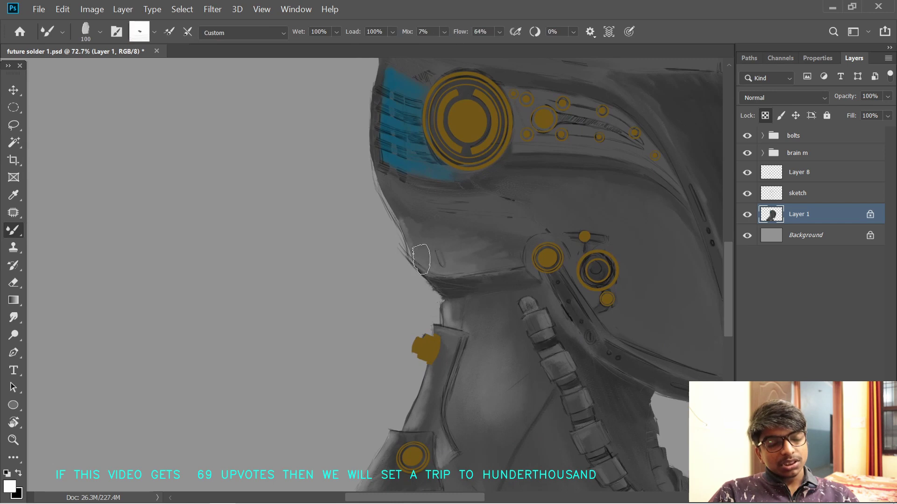
{"action": "left_click", "coordinate": [508, 213], "text": "alt"}
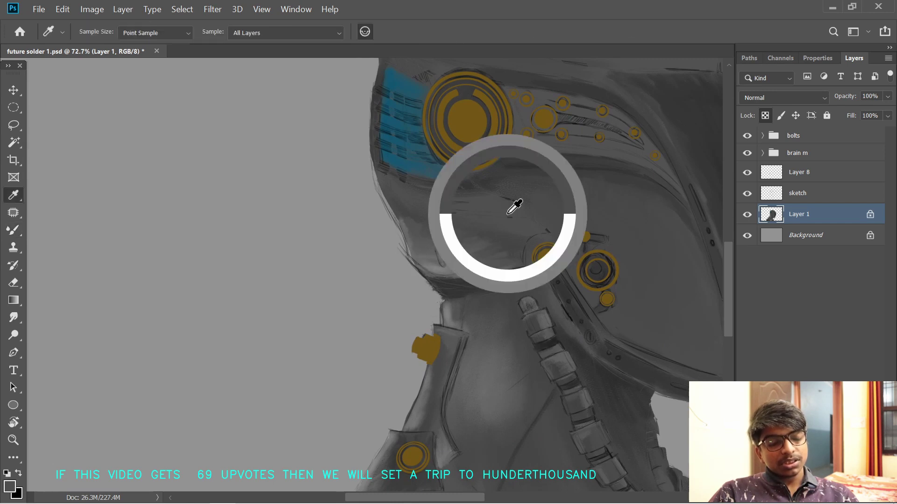
{"action": "left_click_drag", "start_coordinate": [421, 232], "coordinate": [464, 317]}
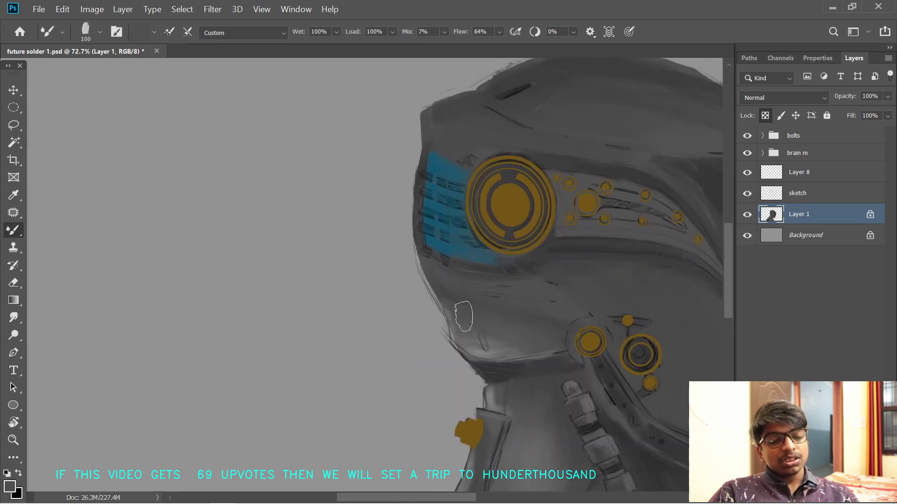
- Reset the colors to white and brighten the helmet's outer rim beside the blue panel with the size 100 mixer brush
{"action": "key", "text": "d"}
{"action": "left_click_drag", "start_coordinate": [451, 248], "coordinate": [425, 288]}
{"action": "key", "text": "x"}
{"action": "left_click_drag", "start_coordinate": [415, 248], "coordinate": [417, 278]}
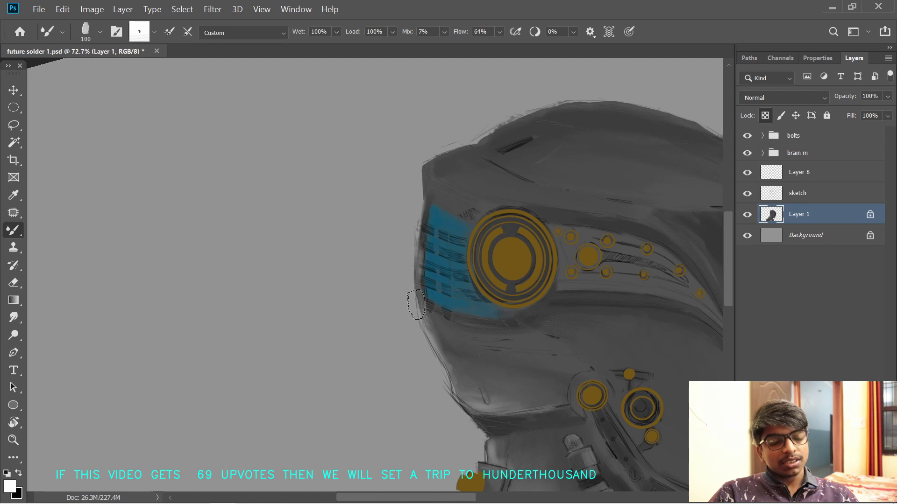
- Lighten the helmet's lower jaw with soft white strokes, using a size 200 Mixer Brush at 47% flow
{"action": "key", "text": "bracketright"}
{"action": "key", "text": "bracketright"}
{"action": "key", "text": "bracketright"}
{"action": "key", "text": "bracketright"}
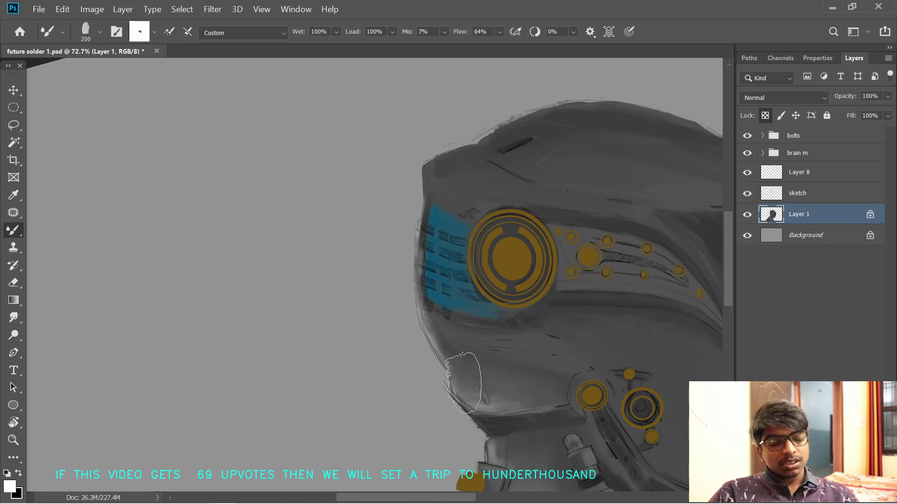
{"action": "left_click_drag", "start_coordinate": [513, 322], "coordinate": [468, 274]}
{"action": "left_click_drag", "start_coordinate": [463, 32], "coordinate": [455, 31]}
{"action": "left_click_drag", "start_coordinate": [465, 211], "coordinate": [438, 234]}
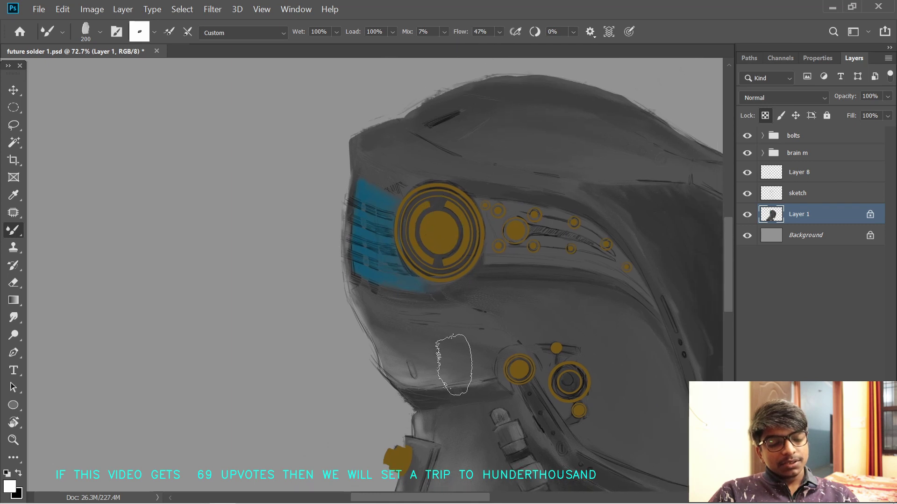
- Paint a light rim around the round bolt at the jaw joint with brush size 50
{"action": "key", "text": "bracketleft"}
{"action": "key", "text": "bracketleft"}
{"action": "key", "text": "bracketleft"}
{"action": "key", "text": "bracketleft"}
{"action": "key", "text": "bracketleft"}
{"action": "key", "text": "bracketleft"}
{"action": "key", "text": "bracketleft"}
{"action": "key", "text": "bracketleft"}
{"action": "key", "text": "bracketleft"}
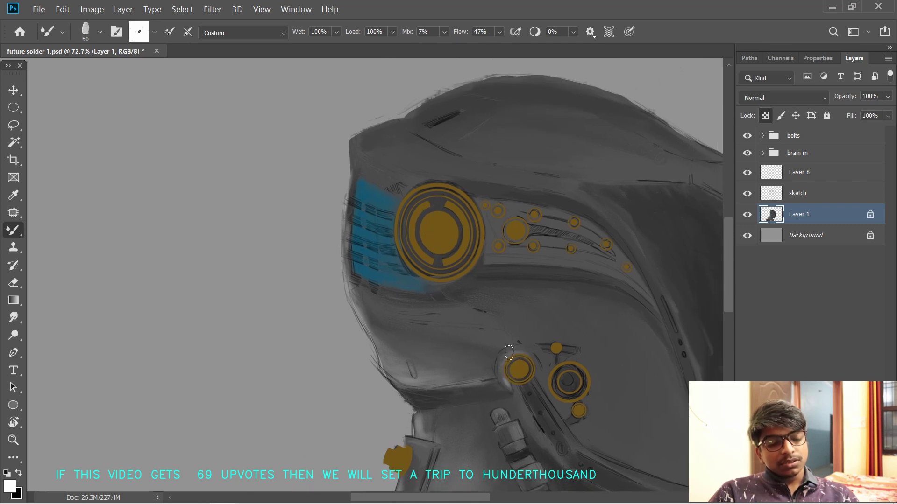
- Paint light highlight strokes along the horizontal slats across the blue visor
{"action": "left_click_drag", "start_coordinate": [553, 301], "coordinate": [611, 350]}
{"action": "mouse_move", "coordinate": [373, 318]}
{"action": "left_mouse_down"}
{"action": "mouse_move", "coordinate": [445, 304]}
{"action": "mouse_move", "coordinate": [414, 313]}
{"action": "left_mouse_up"}
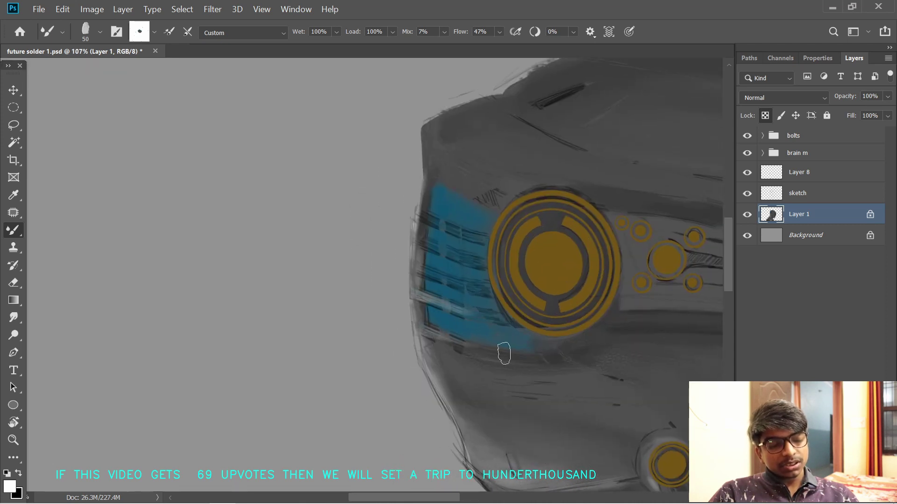
{"action": "mouse_move", "coordinate": [487, 350]}
{"action": "left_mouse_down"}
{"action": "mouse_move", "coordinate": [442, 294]}
{"action": "mouse_move", "coordinate": [447, 317]}
{"action": "mouse_move", "coordinate": [461, 310]}
{"action": "mouse_move", "coordinate": [513, 317]}
{"action": "left_mouse_up"}
{"action": "left_click_drag", "start_coordinate": [413, 261], "coordinate": [465, 283]}
{"action": "mouse_move", "coordinate": [420, 245]}
{"action": "left_mouse_down"}
{"action": "mouse_move", "coordinate": [476, 263]}
{"action": "mouse_move", "coordinate": [441, 220]}
{"action": "mouse_move", "coordinate": [464, 226]}
{"action": "left_mouse_up"}
{"action": "left_click_drag", "start_coordinate": [564, 329], "coordinate": [504, 296]}
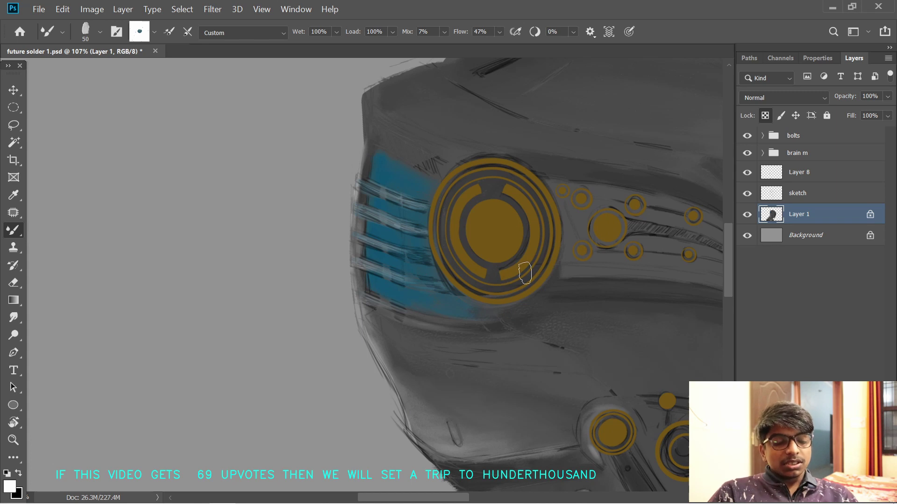
- Lighten the brow band above the blue visor with white strokes at brush size 80
{"action": "left_click_drag", "start_coordinate": [568, 398], "coordinate": [532, 401]}
{"action": "left_click_drag", "start_coordinate": [535, 416], "coordinate": [536, 281]}
{"action": "left_click_drag", "start_coordinate": [491, 288], "coordinate": [516, 288]}
{"action": "left_click_drag", "start_coordinate": [504, 262], "coordinate": [517, 315]}
{"action": "left_click_drag", "start_coordinate": [416, 205], "coordinate": [437, 288]}
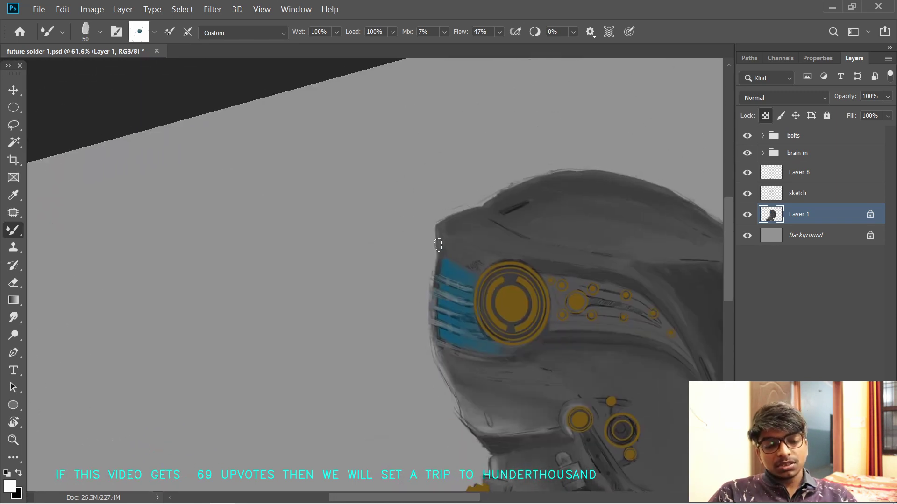
{"action": "key", "text": "r"}
{"action": "left_click_drag", "start_coordinate": [535, 233], "coordinate": [455, 126]}
{"action": "mouse_move", "coordinate": [395, 250]}
{"action": "left_mouse_down"}
{"action": "mouse_move", "coordinate": [448, 304]}
{"action": "mouse_move", "coordinate": [481, 304]}
{"action": "left_mouse_up"}
{"action": "mouse_move", "coordinate": [436, 207]}
{"action": "left_mouse_down"}
{"action": "mouse_move", "coordinate": [461, 244]}
{"action": "mouse_move", "coordinate": [544, 233]}
{"action": "mouse_move", "coordinate": [553, 209]}
{"action": "left_mouse_up"}
{"action": "left_click", "coordinate": [558, 222], "text": "alt"}
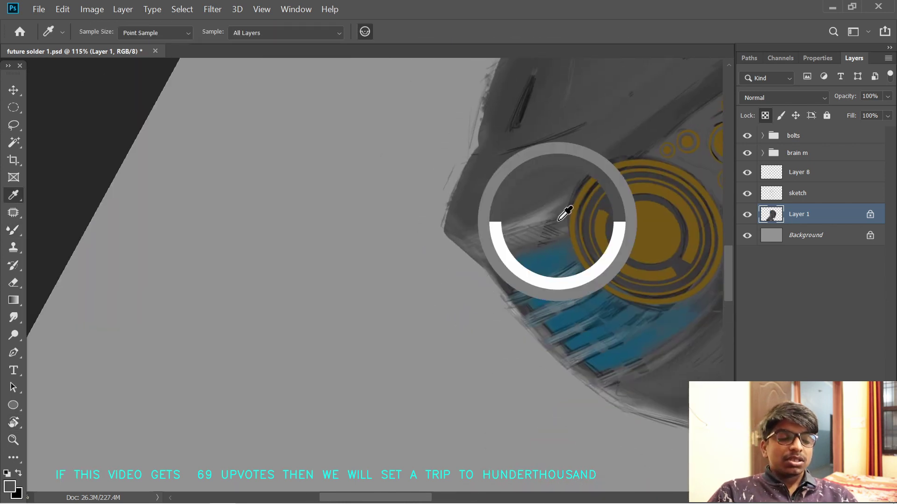
{"action": "key", "text": "d"}
{"action": "key", "text": "x"}
{"action": "left_click_drag", "start_coordinate": [480, 256], "coordinate": [547, 235]}
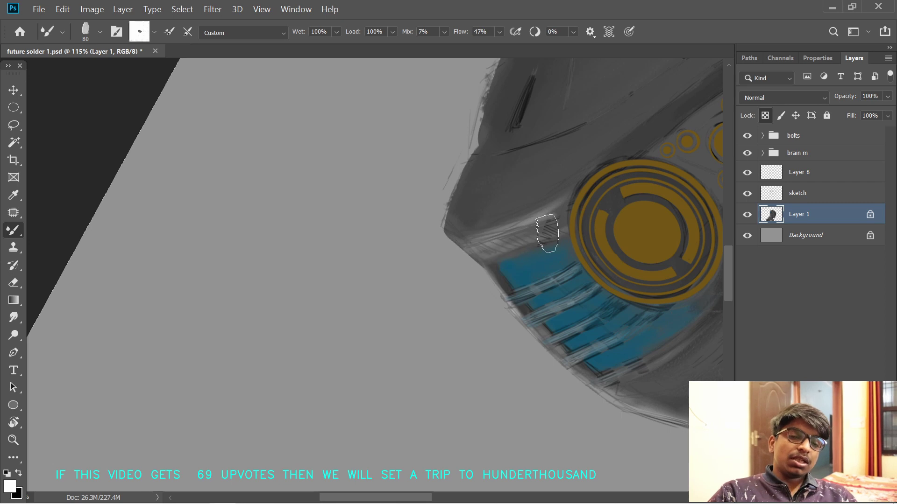
{"action": "mouse_move", "coordinate": [454, 211]}
{"action": "left_mouse_down"}
{"action": "mouse_move", "coordinate": [473, 247]}
{"action": "mouse_move", "coordinate": [486, 192]}
{"action": "mouse_move", "coordinate": [472, 256]}
{"action": "left_mouse_up"}
{"action": "left_click_drag", "start_coordinate": [514, 199], "coordinate": [574, 318]}
- Reduce the Mixer Brush size for fine line work on the helmet's forehead
{"action": "mouse_move", "coordinate": [574, 318]}
{"action": "left_mouse_down"}
{"action": "mouse_move", "coordinate": [574, 327]}
{"action": "mouse_move", "coordinate": [504, 216]}
{"action": "mouse_move", "coordinate": [452, 262]}
{"action": "mouse_move", "coordinate": [376, 284]}
{"action": "mouse_move", "coordinate": [436, 326]}
{"action": "left_mouse_up"}
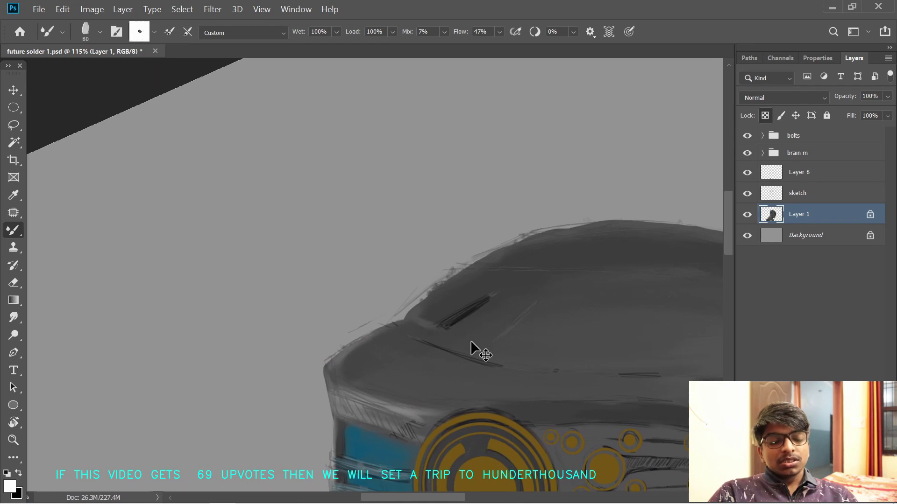
{"action": "key", "text": "bracketleft"}
{"action": "key", "text": "bracketleft"}
{"action": "key", "text": "bracketleft"}
{"action": "key", "text": "t"}
{"action": "left_click", "coordinate": [520, 265]}
{"action": "key", "text": "ctrl+z"}
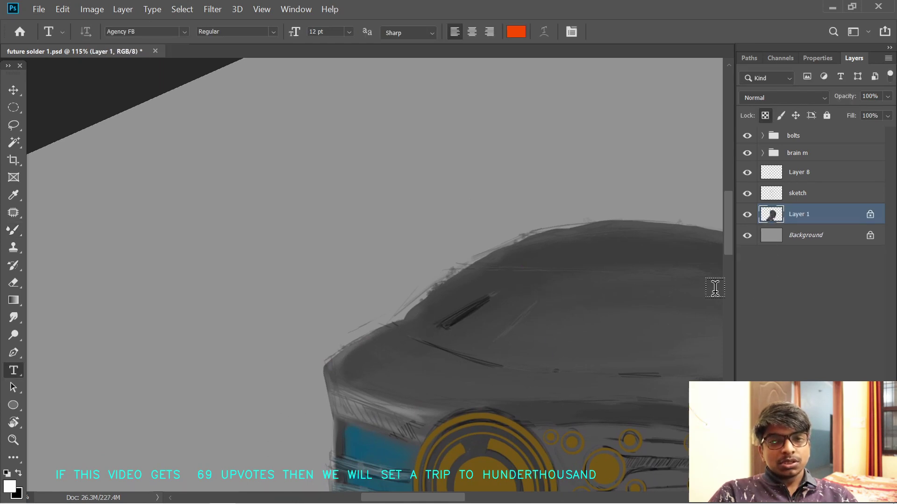
- Paint a thin light seam line across the helmet's forehead, below the dome, with brush size 9
{"action": "key", "text": "r"}
{"action": "mouse_move", "coordinate": [455, 334]}
{"action": "left_mouse_down"}
{"action": "mouse_move", "coordinate": [432, 292]}
{"action": "mouse_move", "coordinate": [469, 257]}
{"action": "left_mouse_up"}
{"action": "key", "text": "b"}
{"action": "left_click_drag", "start_coordinate": [532, 260], "coordinate": [477, 316]}
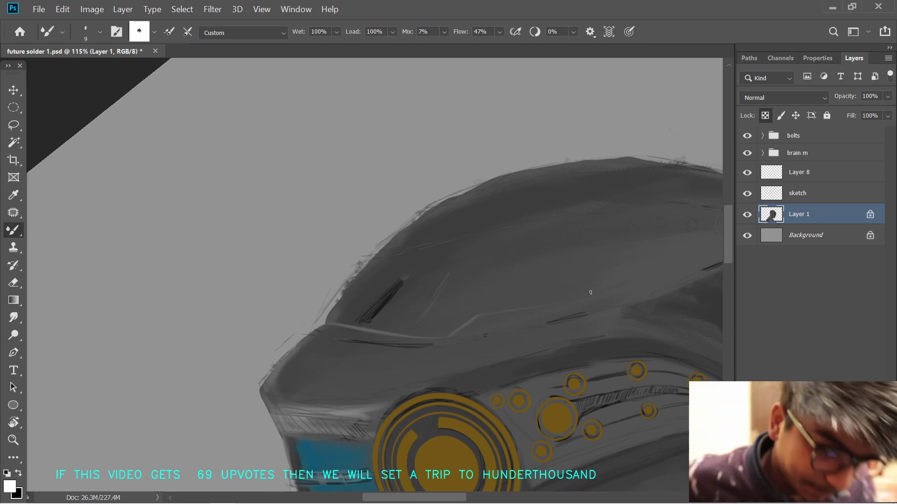
{"action": "left_click", "coordinate": [326, 324], "text": "alt"}
{"action": "scroll", "coordinate": [323, 323], "scroll_direction": "up", "scroll_amount": 2}
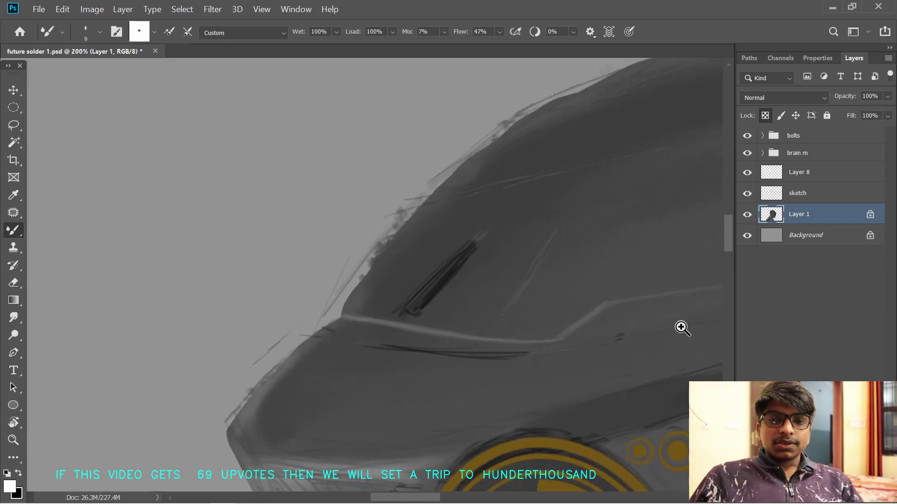
{"action": "left_click_drag", "start_coordinate": [681, 328], "coordinate": [635, 327]}
{"action": "left_click_drag", "start_coordinate": [705, 329], "coordinate": [641, 307]}
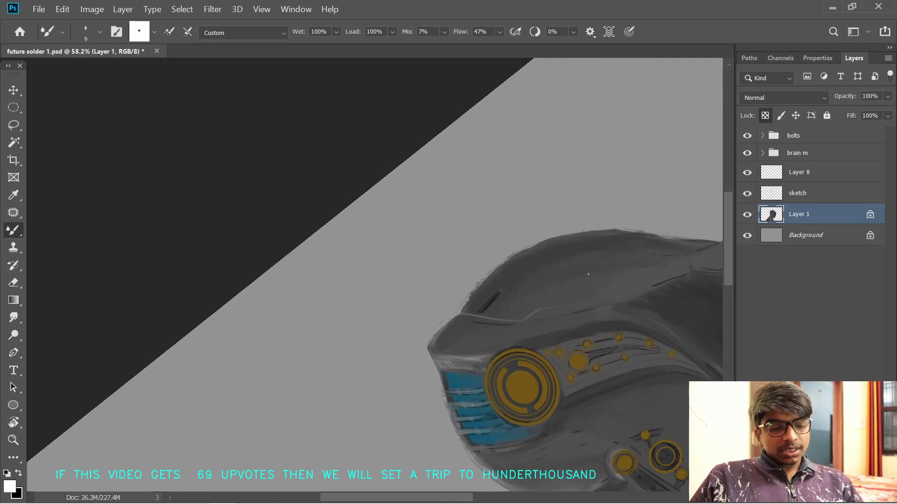
- Shade the visor slats with dark grey at brush size 35 and restore white as the foreground colour
{"action": "scroll", "coordinate": [497, 306], "scroll_direction": "up", "scroll_amount": 2}
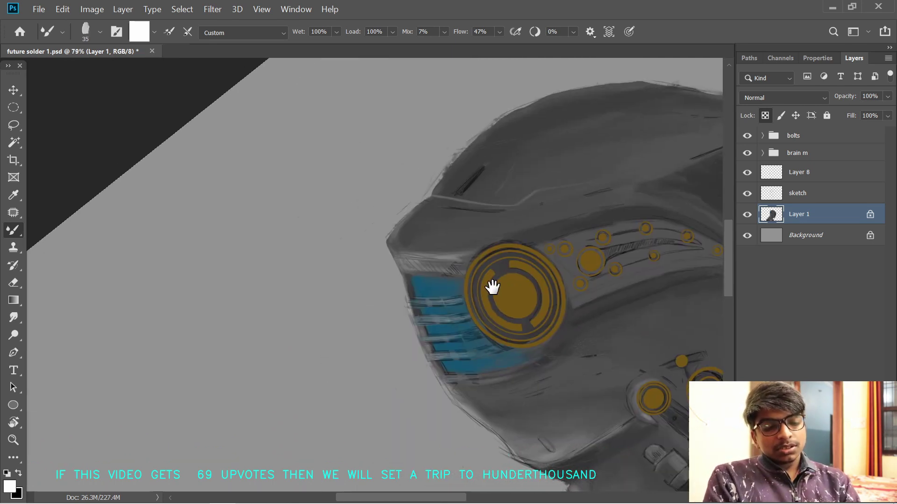
{"action": "key", "text": "bracketright"}
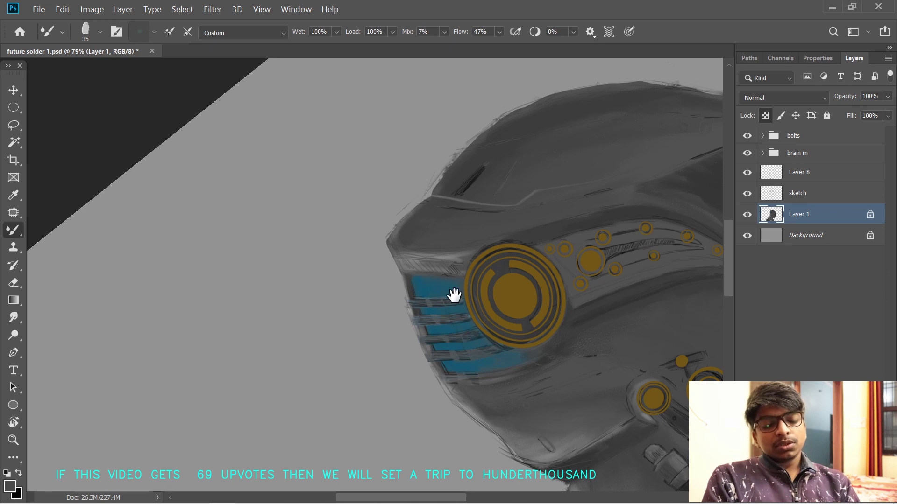
{"action": "left_click_drag", "start_coordinate": [454, 296], "coordinate": [440, 416]}
{"action": "left_click_drag", "start_coordinate": [523, 258], "coordinate": [500, 278]}
{"action": "key", "text": "d"}
{"action": "key", "text": "x"}
- Try a white highlight along the forehead slot with the size 35 brush and compare it without the sketch layer
{"action": "mouse_move", "coordinate": [471, 381]}
{"action": "left_mouse_down"}
{"action": "mouse_move", "coordinate": [452, 264]}
{"action": "mouse_move", "coordinate": [480, 286]}
{"action": "left_mouse_up"}
{"action": "left_click_drag", "start_coordinate": [507, 227], "coordinate": [524, 303]}
{"action": "scroll", "coordinate": [525, 287], "scroll_direction": "up", "scroll_amount": 4}
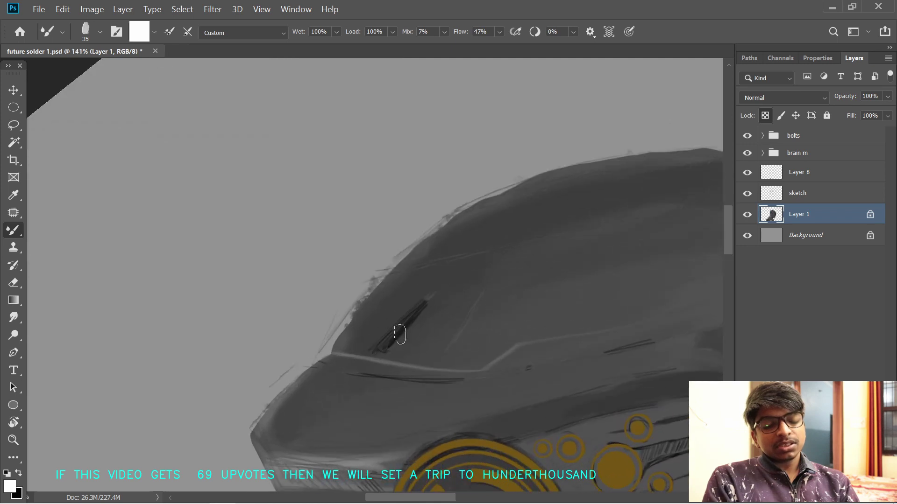
{"action": "left_click_drag", "start_coordinate": [380, 354], "coordinate": [427, 301]}
{"action": "key", "text": "ctrl+z"}
{"action": "key", "text": "ctrl+z"}
{"action": "left_click", "coordinate": [747, 193]}
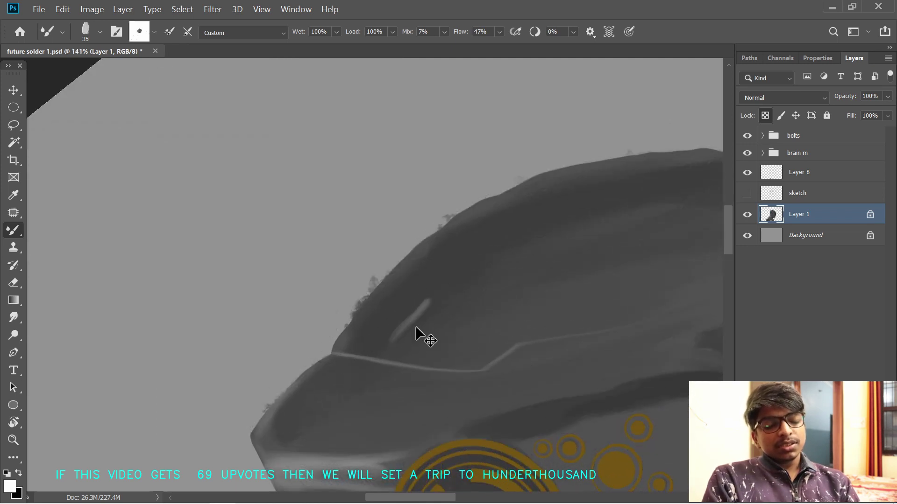
{"action": "key", "text": "ctrl+z"}
- Show the sketch layer and paint thin white highlights along the two forehead slots with brush size 10
{"action": "key", "text": "bracketleft"}
{"action": "key", "text": "bracketleft"}
{"action": "key", "text": "bracketleft"}
{"action": "left_click", "coordinate": [747, 193]}
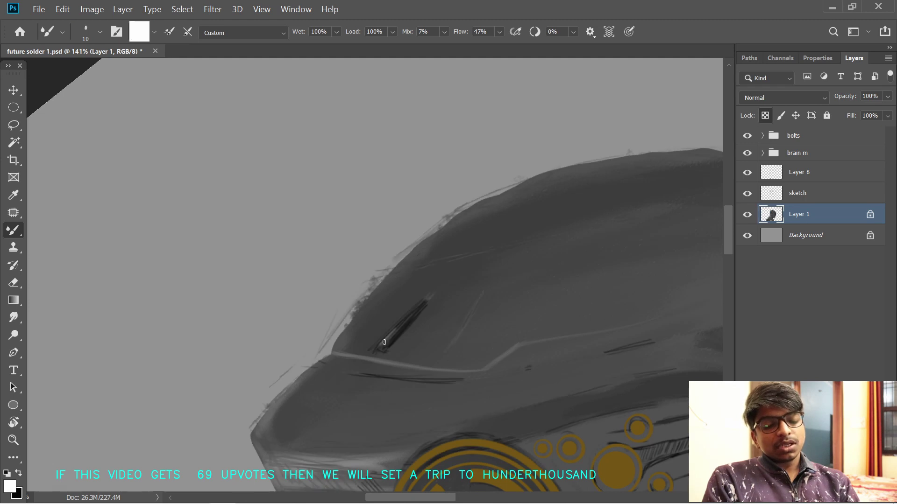
{"action": "key", "text": "r"}
{"action": "left_click_drag", "start_coordinate": [561, 241], "coordinate": [577, 360]}
{"action": "key", "text": "space"}
{"action": "left_click_drag", "start_coordinate": [443, 384], "coordinate": [486, 285]}
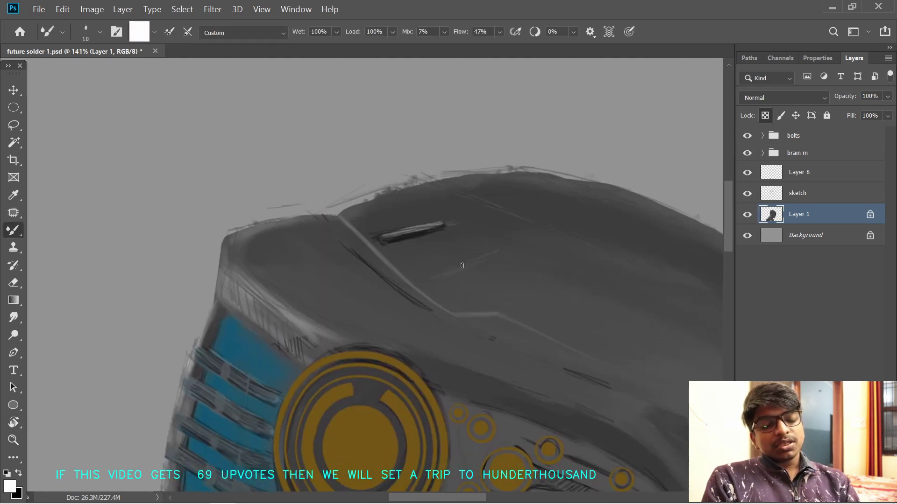
{"action": "scroll", "coordinate": [472, 263], "scroll_direction": "up", "scroll_amount": 2}
- Hide the sketch layer and touch up the two forehead slot highlights with black
{"action": "key", "text": "x"}
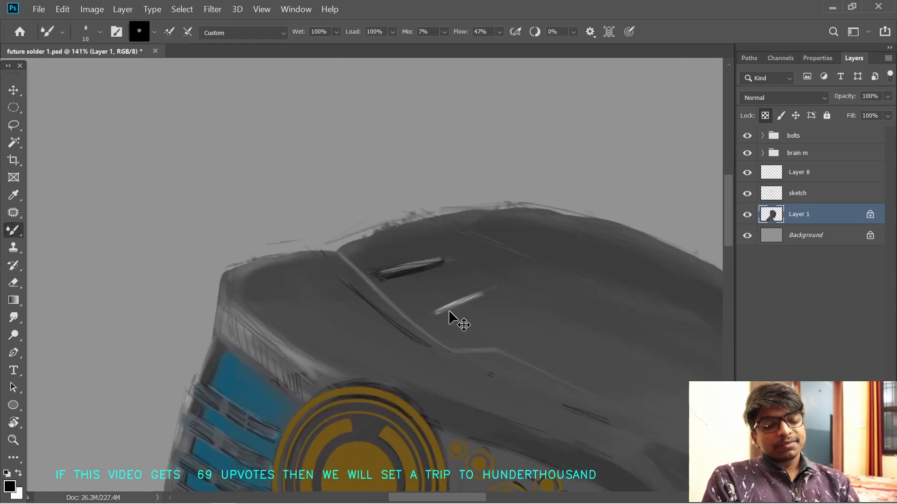
{"action": "left_click", "coordinate": [747, 193]}
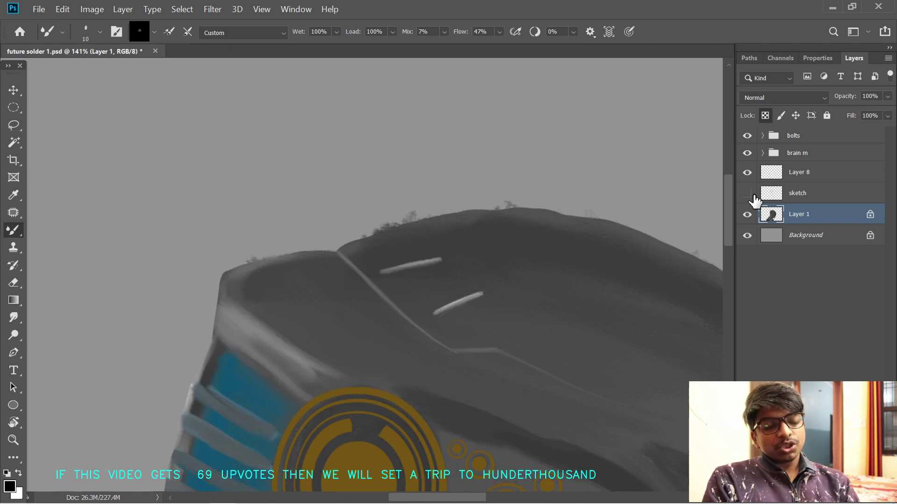
{"action": "left_click", "coordinate": [747, 193]}
{"action": "left_click", "coordinate": [747, 193]}
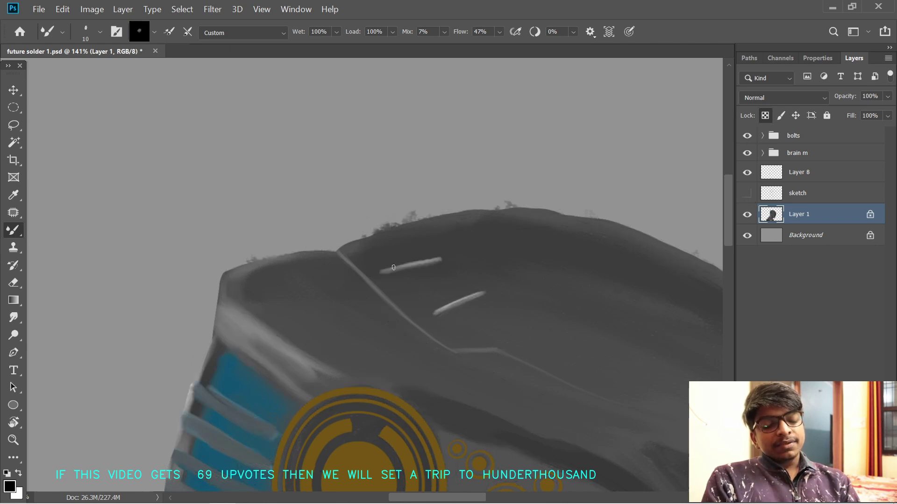
{"action": "mouse_move", "coordinate": [475, 276]}
{"action": "left_mouse_down"}
{"action": "mouse_move", "coordinate": [644, 316]}
{"action": "mouse_move", "coordinate": [532, 261]}
{"action": "mouse_move", "coordinate": [421, 289]}
{"action": "mouse_move", "coordinate": [510, 266]}
{"action": "mouse_move", "coordinate": [527, 304]}
{"action": "left_mouse_up"}
- Show the sketch layer, unlock Layer 1's transparency and extend the dome's upper edge with sampled dark grey at brush size 50
{"action": "key", "text": "x"}
{"action": "key", "text": "bracketright"}
{"action": "key", "text": "bracketright"}
{"action": "key", "text": "bracketright"}
{"action": "key", "text": "bracketright"}
{"action": "left_click", "coordinate": [747, 193]}
{"action": "left_click_drag", "start_coordinate": [449, 238], "coordinate": [449, 276]}
{"action": "left_click", "coordinate": [486, 266], "text": "alt"}
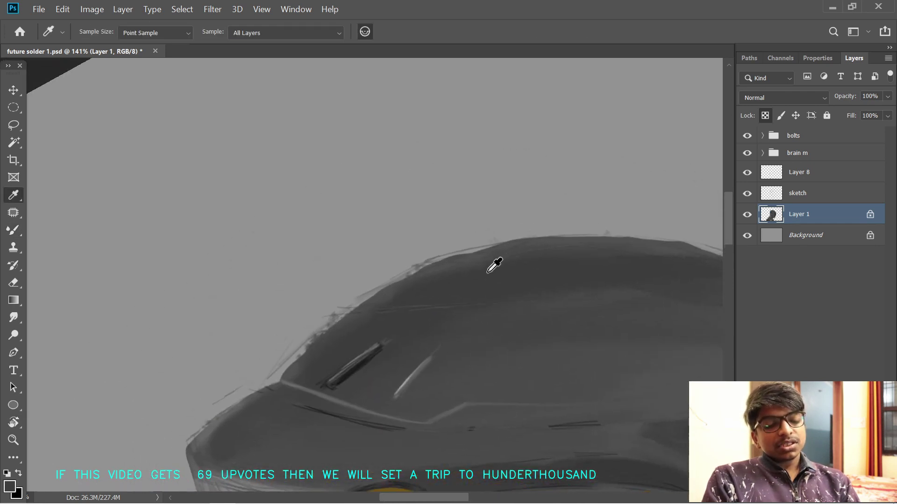
{"action": "key", "text": "slash"}
{"action": "left_click_drag", "start_coordinate": [481, 260], "coordinate": [449, 268]}
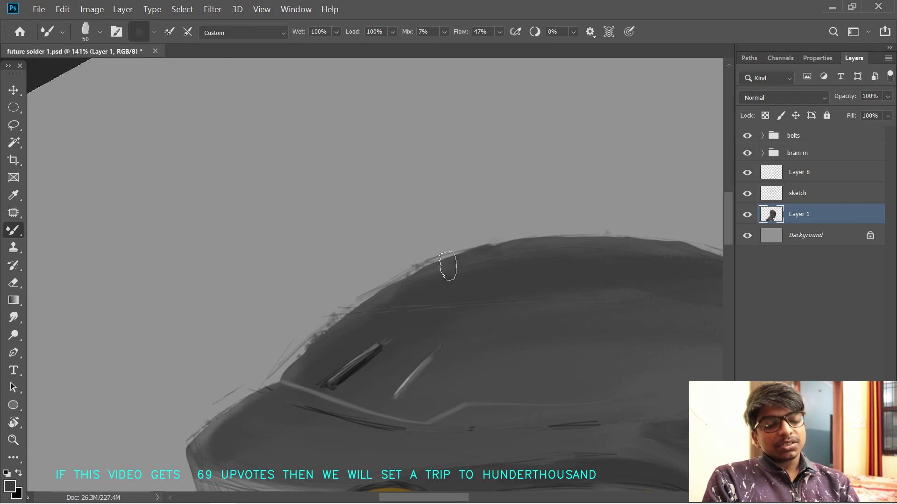
- Clean up the ragged front edge of the dome with the size 20 Eraser and size 10 Mixer Brush
{"action": "key", "text": "bracketleft"}
{"action": "key", "text": "bracketleft"}
{"action": "key", "text": "bracketleft"}
{"action": "key", "text": "e"}
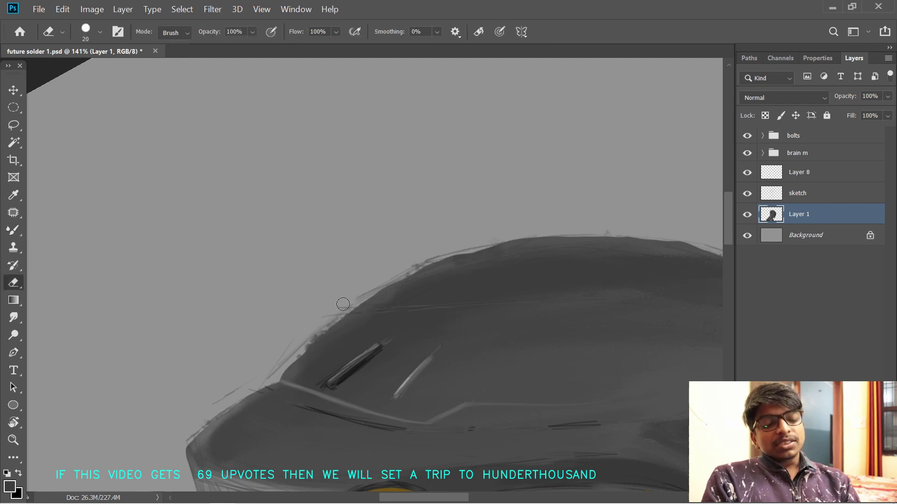
{"action": "key", "text": "b"}
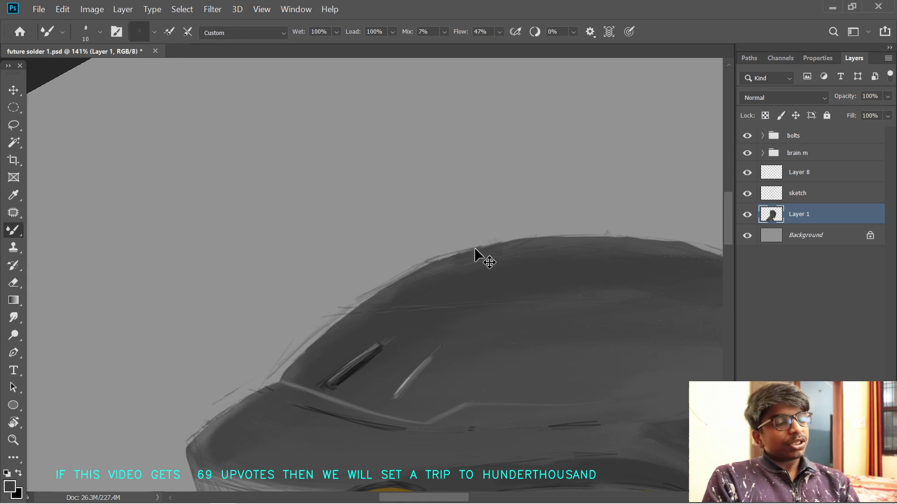
- Erase the uneven paint along the rear part of the dome's upper edge with the size 20 Eraser
{"action": "key", "text": "r"}
{"action": "mouse_move", "coordinate": [593, 220]}
{"action": "left_mouse_down"}
{"action": "mouse_move", "coordinate": [601, 250]}
{"action": "mouse_move", "coordinate": [530, 270]}
{"action": "left_mouse_up"}
{"action": "key", "text": "e"}
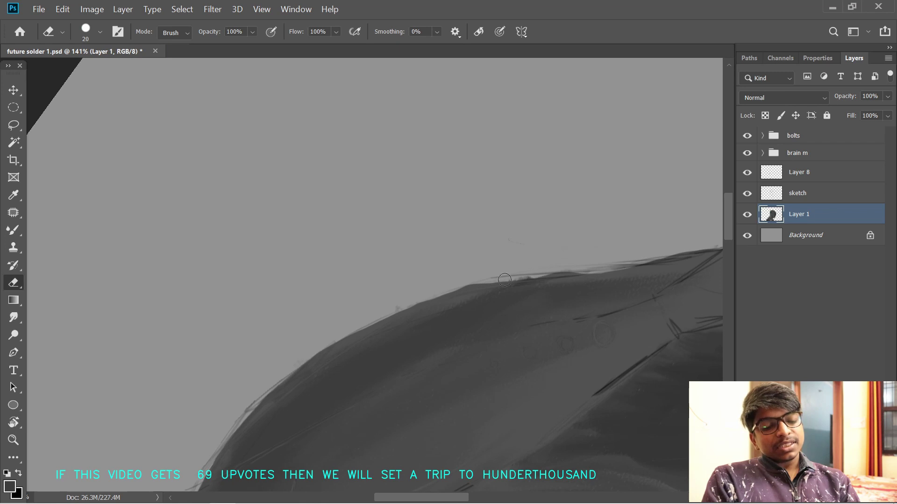
{"action": "left_click", "coordinate": [488, 286]}
- Repaint the dome's upper edge as a smooth dark contour with the size 10 Mixer Brush at 100% flow
{"action": "key", "text": "b"}
{"action": "left_click_drag", "start_coordinate": [484, 285], "coordinate": [536, 278]}
{"action": "key", "text": "ctrl+z"}
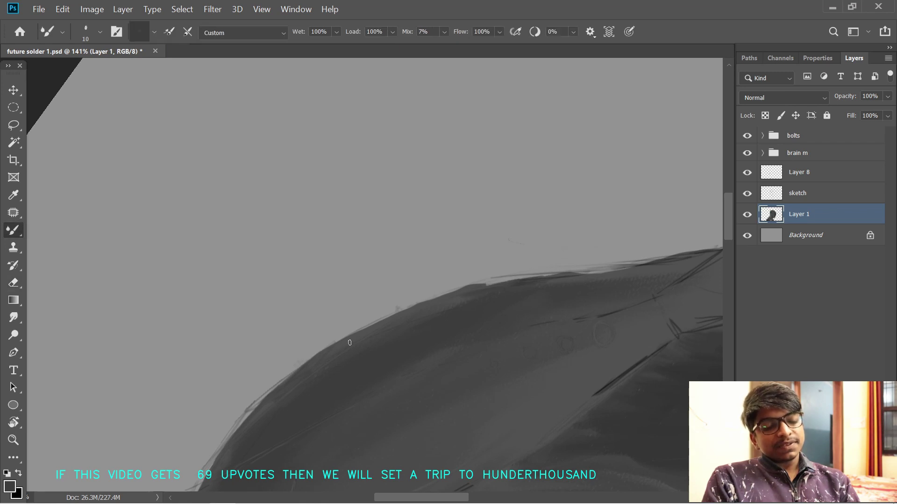
{"action": "mouse_move", "coordinate": [356, 334]}
{"action": "left_mouse_down"}
{"action": "mouse_move", "coordinate": [446, 294]}
{"action": "mouse_move", "coordinate": [517, 280]}
{"action": "left_mouse_up"}
{"action": "mouse_move", "coordinate": [483, 299]}
{"action": "left_mouse_down"}
{"action": "mouse_move", "coordinate": [384, 294]}
{"action": "mouse_move", "coordinate": [516, 262]}
{"action": "mouse_move", "coordinate": [477, 206]}
{"action": "mouse_move", "coordinate": [497, 254]}
{"action": "left_mouse_up"}
{"action": "key", "text": "ctrl+z"}
{"action": "key", "text": "r"}
{"action": "key", "text": "b"}
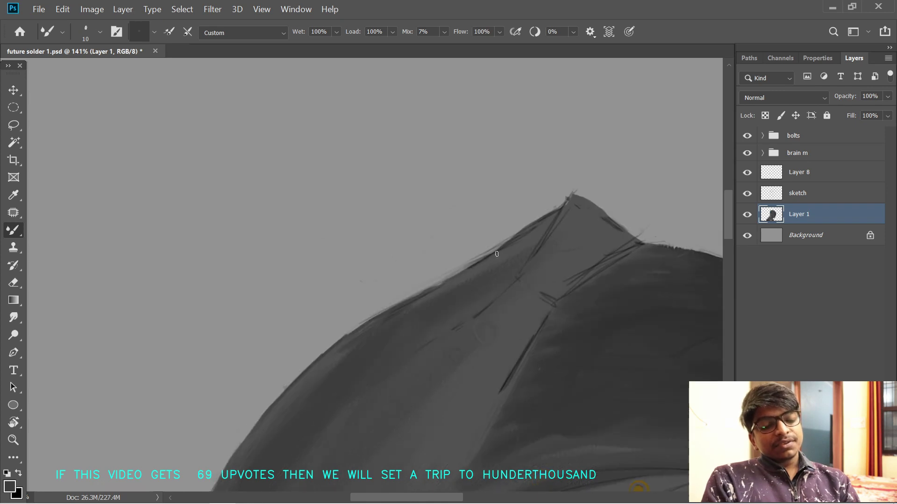
- Sample the dome's dark grey and refine the front part of its outer edge
{"action": "mouse_move", "coordinate": [388, 308]}
{"action": "left_mouse_down"}
{"action": "mouse_move", "coordinate": [512, 218]}
{"action": "mouse_move", "coordinate": [514, 328]}
{"action": "left_mouse_up"}
{"action": "key", "text": "r"}
{"action": "mouse_move", "coordinate": [446, 380]}
{"action": "left_mouse_down"}
{"action": "mouse_move", "coordinate": [533, 256]}
{"action": "mouse_move", "coordinate": [532, 303]}
{"action": "left_mouse_up"}
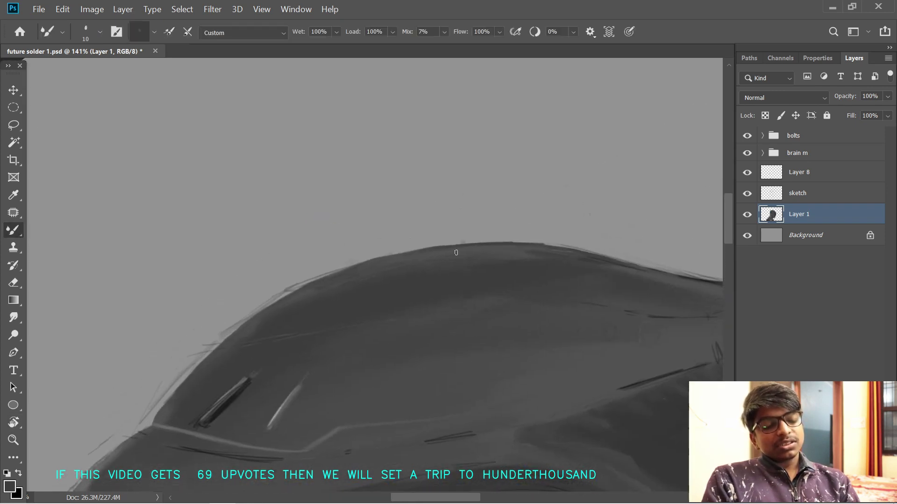
{"action": "left_click", "coordinate": [456, 252], "text": "alt"}
{"action": "left_click_drag", "start_coordinate": [558, 259], "coordinate": [450, 266]}
{"action": "left_click_drag", "start_coordinate": [240, 320], "coordinate": [283, 318]}
- Paint a soft white sheen over the upper front of the dome with brush size 150 at 26% flow
{"action": "key", "text": "bracketright"}
{"action": "key", "text": "bracketright"}
{"action": "key", "text": "bracketright"}
{"action": "key", "text": "bracketright"}
{"action": "key", "text": "bracketright"}
{"action": "key", "text": "bracketright"}
{"action": "key", "text": "bracketright"}
{"action": "key", "text": "bracketright"}
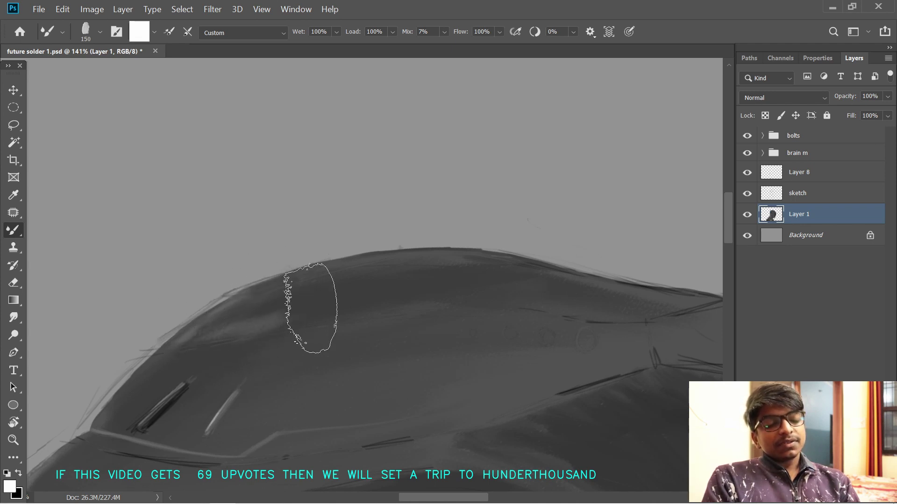
{"action": "left_click_drag", "start_coordinate": [466, 33], "coordinate": [455, 34]}
{"action": "mouse_move", "coordinate": [186, 340]}
{"action": "left_mouse_down"}
{"action": "mouse_move", "coordinate": [272, 323]}
{"action": "mouse_move", "coordinate": [290, 301]}
{"action": "mouse_move", "coordinate": [368, 273]}
{"action": "left_mouse_up"}
{"action": "mouse_move", "coordinate": [287, 294]}
{"action": "left_mouse_down"}
{"action": "mouse_move", "coordinate": [258, 299]}
{"action": "mouse_move", "coordinate": [268, 286]}
{"action": "left_mouse_up"}
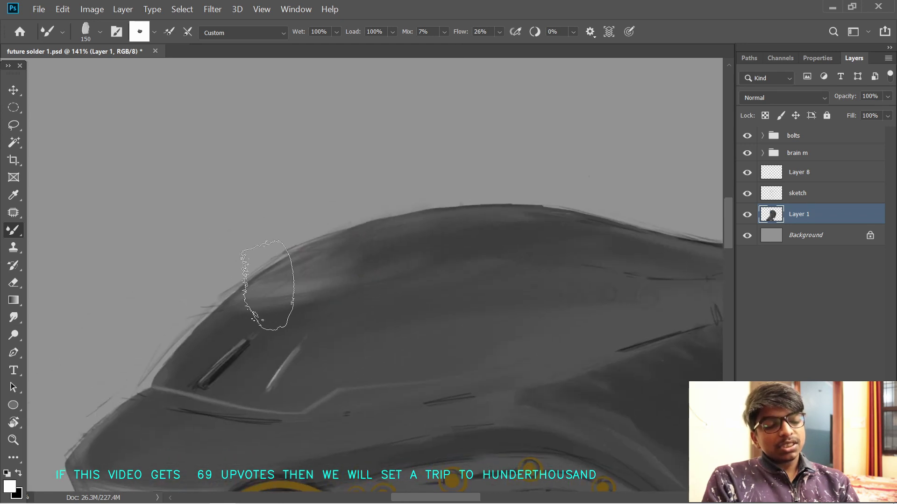
{"action": "mouse_move", "coordinate": [429, 213]}
{"action": "left_mouse_down"}
{"action": "mouse_move", "coordinate": [316, 276]}
{"action": "mouse_move", "coordinate": [328, 275]}
{"action": "left_mouse_up"}
- Paint light edge highlights around the panel joint at the back of the dome on Layer 1 with brush size 40
{"action": "left_click_drag", "start_coordinate": [567, 332], "coordinate": [571, 265]}
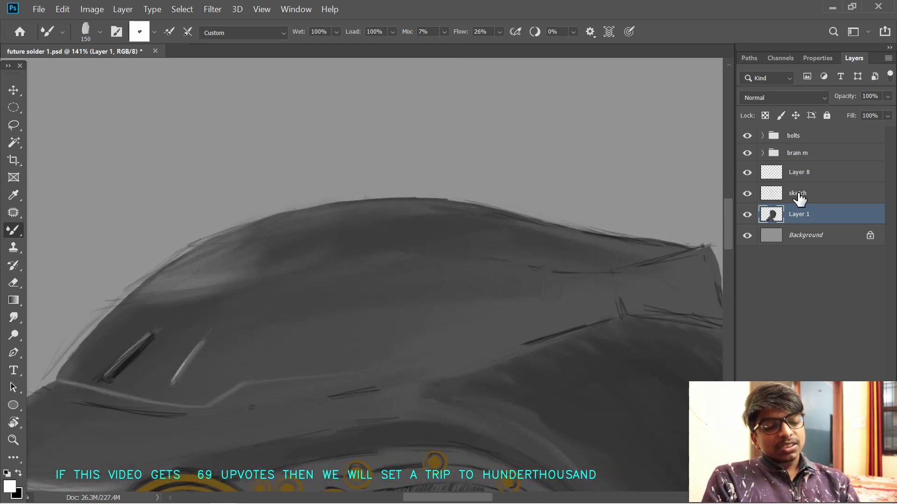
{"action": "left_click", "coordinate": [798, 194]}
{"action": "left_click", "coordinate": [768, 218]}
{"action": "key", "text": "bracketleft"}
{"action": "key", "text": "bracketleft"}
{"action": "key", "text": "bracketleft"}
{"action": "key", "text": "bracketleft"}
{"action": "key", "text": "bracketleft"}
{"action": "key", "text": "bracketleft"}
{"action": "key", "text": "bracketleft"}
{"action": "key", "text": "bracketleft"}
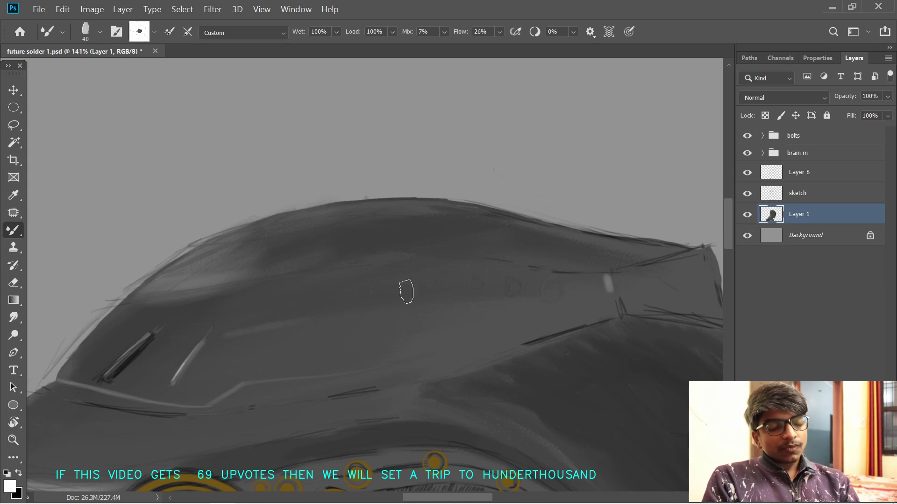
{"action": "scroll", "coordinate": [363, 310], "scroll_direction": "down", "scroll_amount": 2}
{"action": "scroll", "coordinate": [363, 311], "scroll_direction": "right", "scroll_amount": 2}
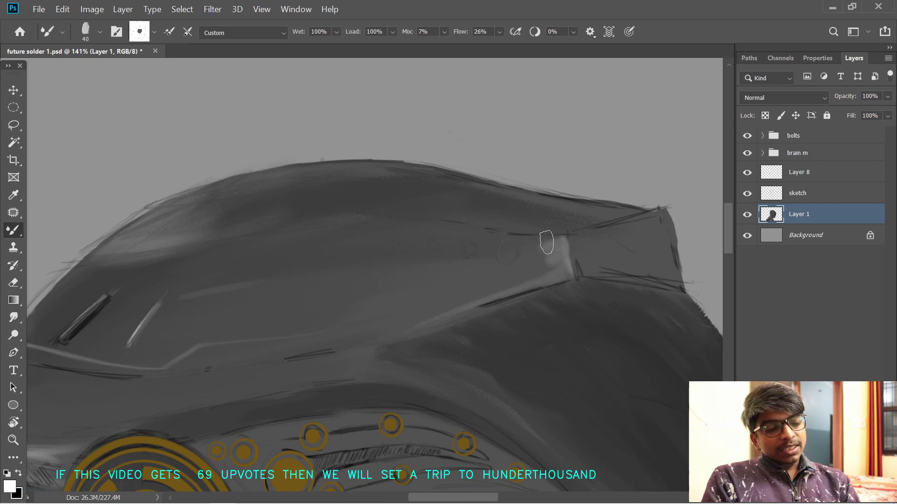
- Paint a soft white highlight along the panel in front of the dome's rear joint with brush size 90
{"action": "key", "text": "r"}
{"action": "mouse_move", "coordinate": [545, 240]}
{"action": "left_mouse_down"}
{"action": "mouse_move", "coordinate": [488, 206]}
{"action": "mouse_move", "coordinate": [554, 218]}
{"action": "mouse_move", "coordinate": [521, 224]}
{"action": "left_mouse_up"}
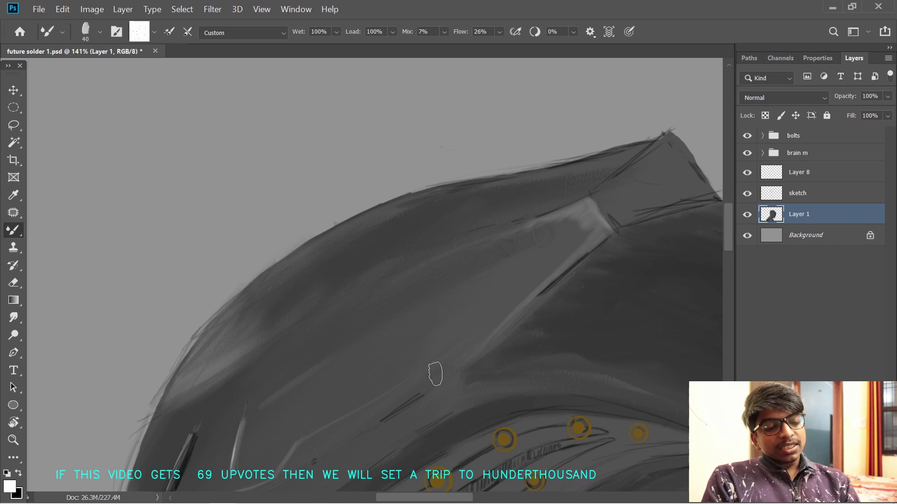
{"action": "key", "text": "bracketright"}
{"action": "key", "text": "bracketright"}
{"action": "mouse_move", "coordinate": [593, 228]}
{"action": "left_mouse_down"}
{"action": "mouse_move", "coordinate": [545, 224]}
{"action": "mouse_move", "coordinate": [593, 229]}
{"action": "mouse_move", "coordinate": [537, 261]}
{"action": "mouse_move", "coordinate": [587, 286]}
{"action": "mouse_move", "coordinate": [436, 384]}
{"action": "left_mouse_up"}
{"action": "key", "text": "r"}
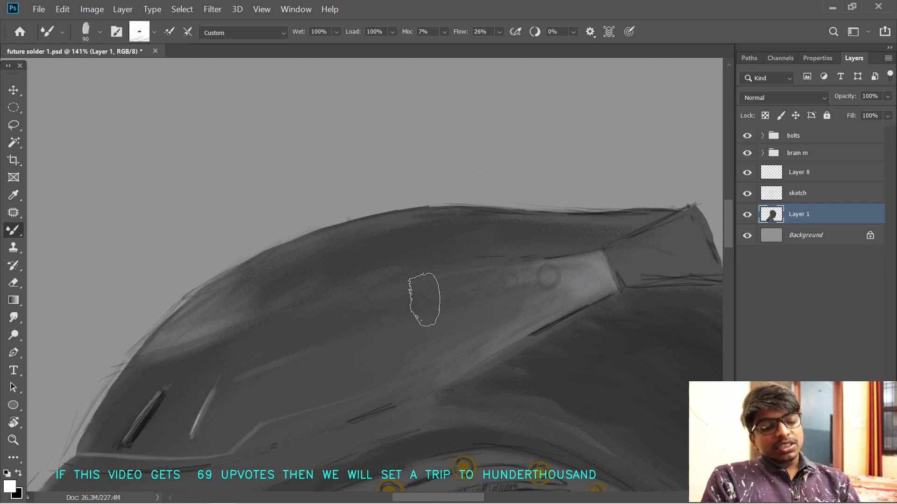
- Spread a broad white sheen across the rear of the dome panel with brush size 250 at 26% flow
{"action": "key", "text": "bracketright"}
{"action": "key", "text": "bracketright"}
{"action": "key", "text": "bracketright"}
{"action": "key", "text": "bracketright"}
{"action": "key", "text": "bracketright"}
{"action": "key", "text": "bracketright"}
{"action": "key", "text": "bracketright"}
{"action": "mouse_move", "coordinate": [566, 278]}
{"action": "left_mouse_down"}
{"action": "mouse_move", "coordinate": [500, 273]}
{"action": "mouse_move", "coordinate": [494, 322]}
{"action": "mouse_move", "coordinate": [522, 279]}
{"action": "left_mouse_up"}
{"action": "key", "text": "space"}
{"action": "scroll", "coordinate": [519, 279], "scroll_direction": "down", "scroll_amount": 2}
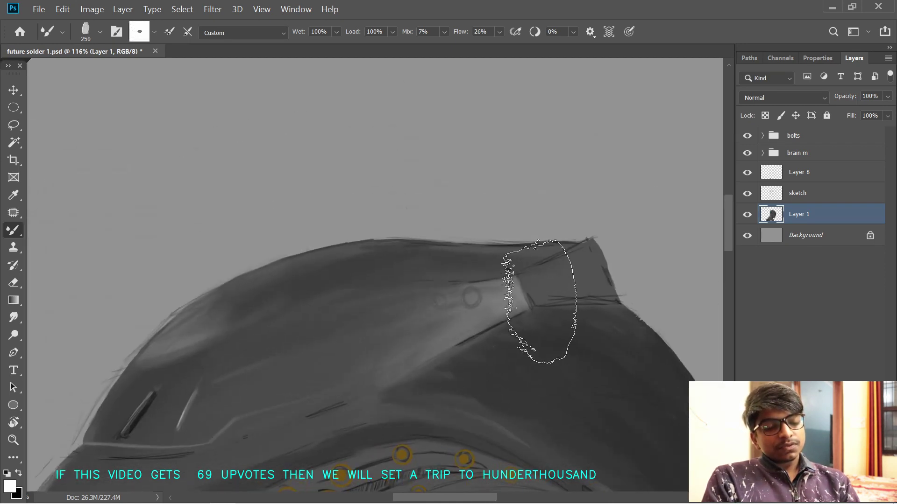
- Highlight the front and upper edges of the connector block behind the dome with smaller brush sizes 40 and 15
{"action": "scroll", "coordinate": [548, 305], "scroll_direction": "up", "scroll_amount": 1}
{"action": "key", "text": "bracketleft"}
{"action": "key", "text": "bracketleft"}
{"action": "key", "text": "bracketleft"}
{"action": "key", "text": "bracketleft"}
{"action": "key", "text": "bracketleft"}
{"action": "key", "text": "bracketleft"}
{"action": "key", "text": "bracketleft"}
{"action": "key", "text": "bracketleft"}
{"action": "key", "text": "bracketleft"}
{"action": "key", "text": "bracketleft"}
{"action": "key", "text": "bracketleft"}
{"action": "key", "text": "bracketleft"}
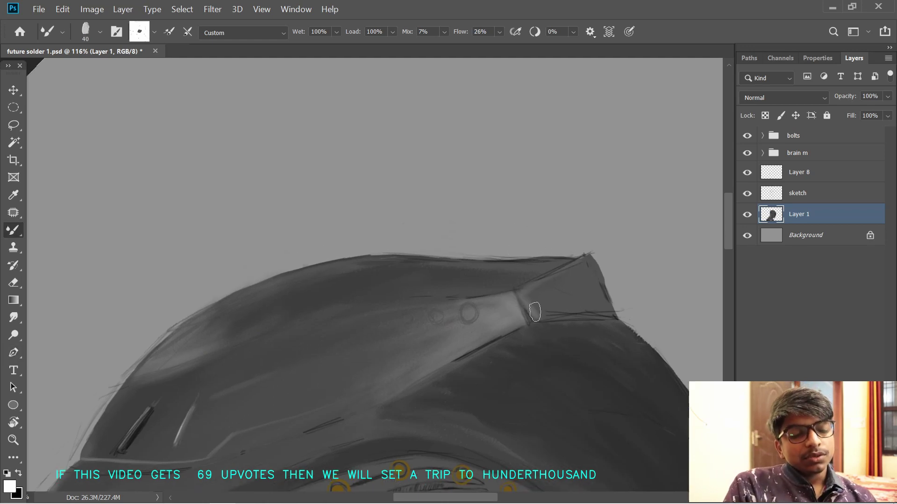
{"action": "mouse_move", "coordinate": [559, 279]}
{"action": "left_mouse_down"}
{"action": "mouse_move", "coordinate": [556, 294]}
{"action": "mouse_move", "coordinate": [518, 302]}
{"action": "left_mouse_up"}
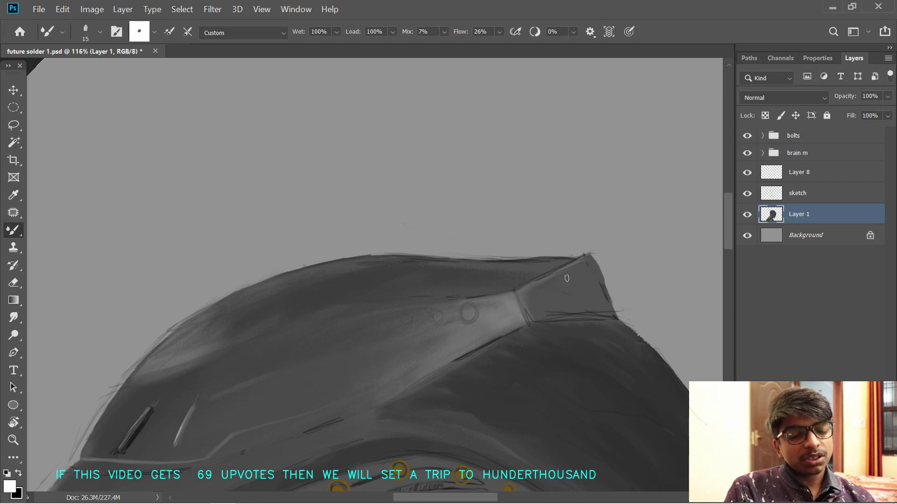
- Lighten the face of the rear connector block with soft white strokes at brush size 60
{"action": "left_click_drag", "start_coordinate": [568, 377], "coordinate": [587, 305]}
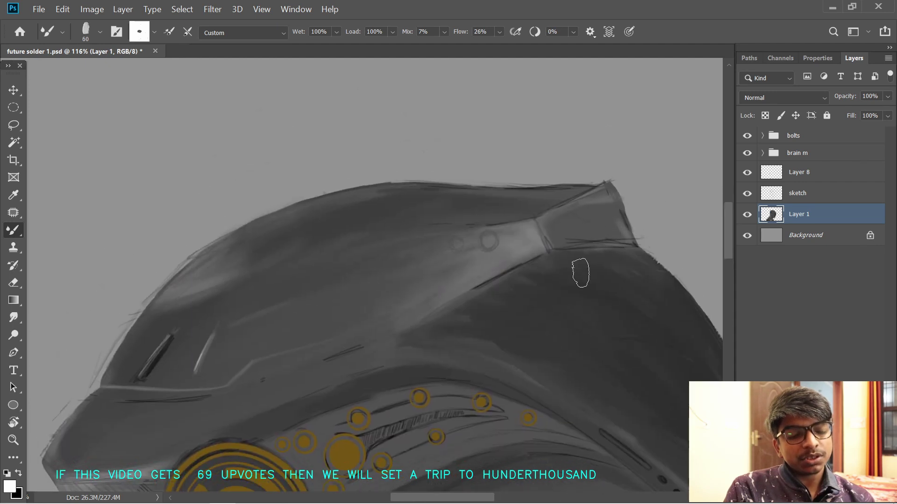
{"action": "left_click_drag", "start_coordinate": [617, 273], "coordinate": [627, 351]}
{"action": "key", "text": "r"}
{"action": "left_click_drag", "start_coordinate": [562, 315], "coordinate": [565, 280]}
{"action": "left_click_drag", "start_coordinate": [556, 246], "coordinate": [490, 268]}
{"action": "mouse_move", "coordinate": [565, 297]}
{"action": "left_mouse_down"}
{"action": "mouse_move", "coordinate": [544, 256]}
{"action": "mouse_move", "coordinate": [566, 286]}
{"action": "left_mouse_up"}
- Smudge the connector block's outer edges with brush size 20 at 90% strength
{"action": "key", "text": "r"}
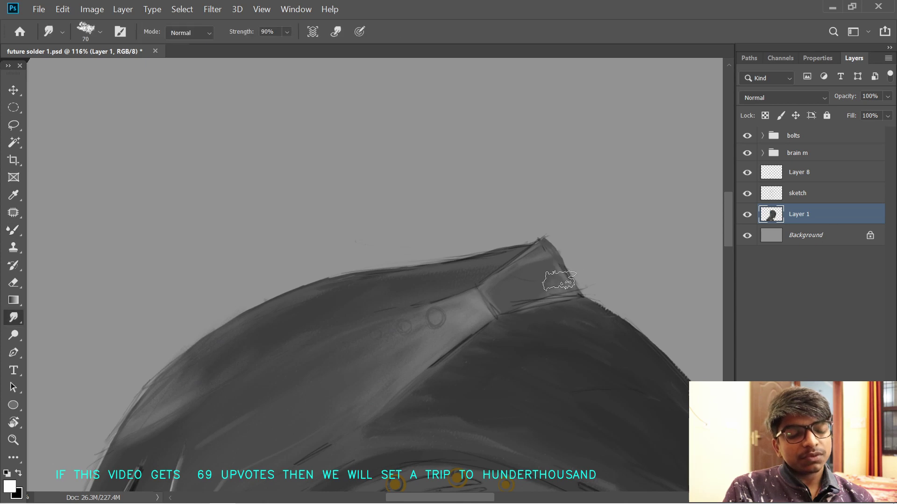
{"action": "key", "text": "bracketleft"}
{"action": "key", "text": "bracketleft"}
{"action": "key", "text": "bracketleft"}
{"action": "key", "text": "bracketleft"}
{"action": "key", "text": "bracketleft"}
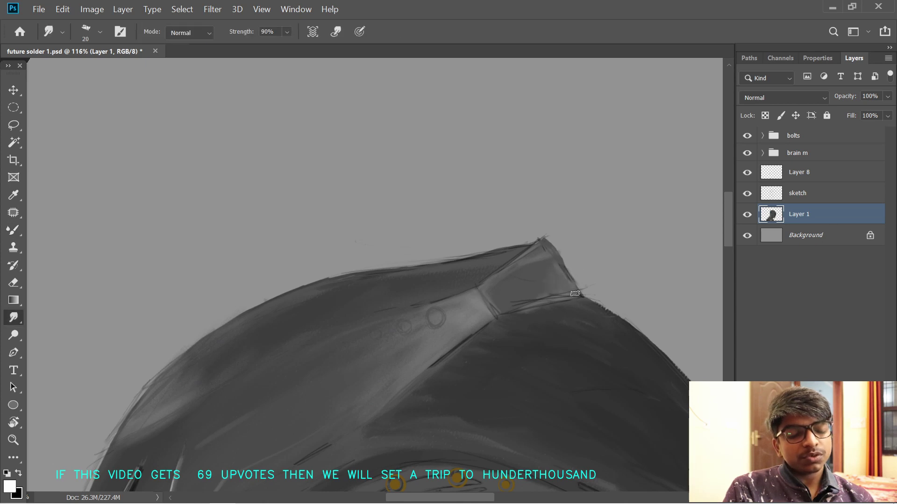
{"action": "left_click_drag", "start_coordinate": [509, 319], "coordinate": [484, 240]}
{"action": "left_click_drag", "start_coordinate": [530, 371], "coordinate": [416, 397]}
{"action": "left_click_drag", "start_coordinate": [489, 460], "coordinate": [536, 260]}
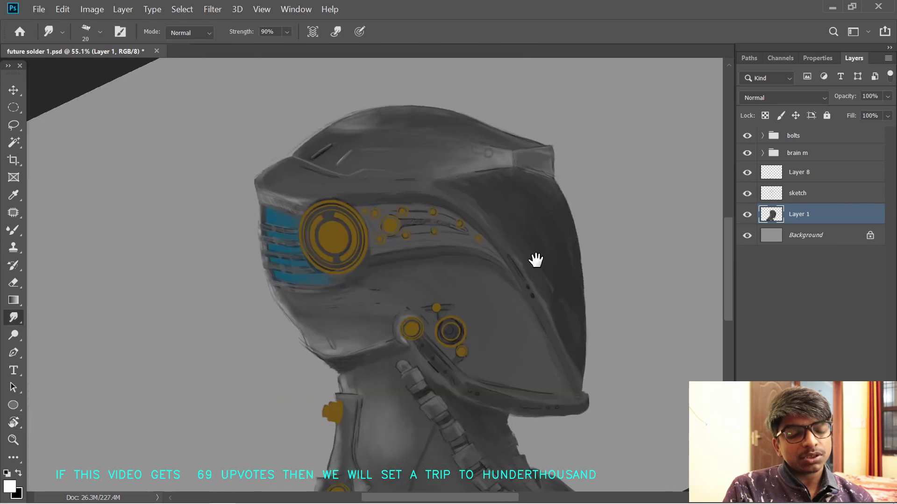
{"action": "left_click_drag", "start_coordinate": [479, 478], "coordinate": [548, 463]}
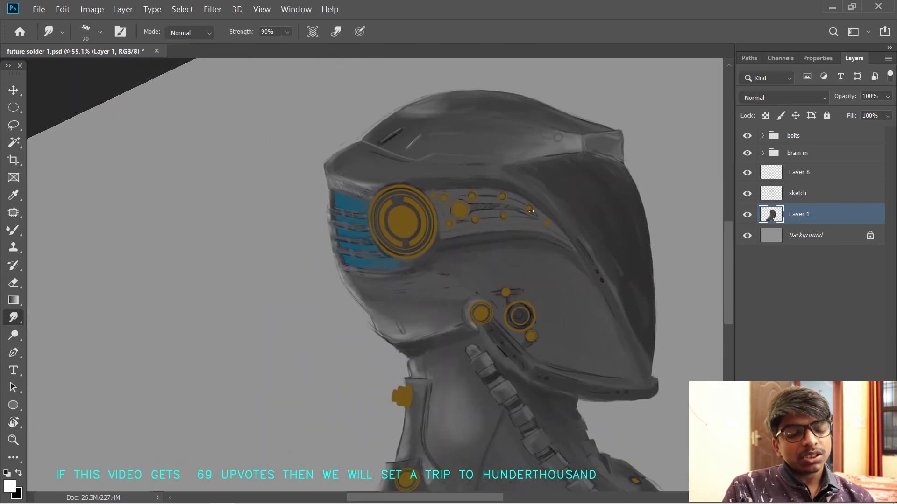
{"action": "mouse_move", "coordinate": [482, 280]}
{"action": "left_mouse_down"}
{"action": "mouse_move", "coordinate": [507, 338]}
{"action": "mouse_move", "coordinate": [477, 300]}
{"action": "mouse_move", "coordinate": [546, 371]}
{"action": "left_mouse_up"}
- Shade the recessed panel around the small gold bolts in black with the size 60 Mixer Brush at 26% flow
{"action": "key", "text": "b"}
{"action": "key", "text": "x"}
{"action": "scroll", "coordinate": [463, 292], "scroll_direction": "up", "scroll_amount": 4}
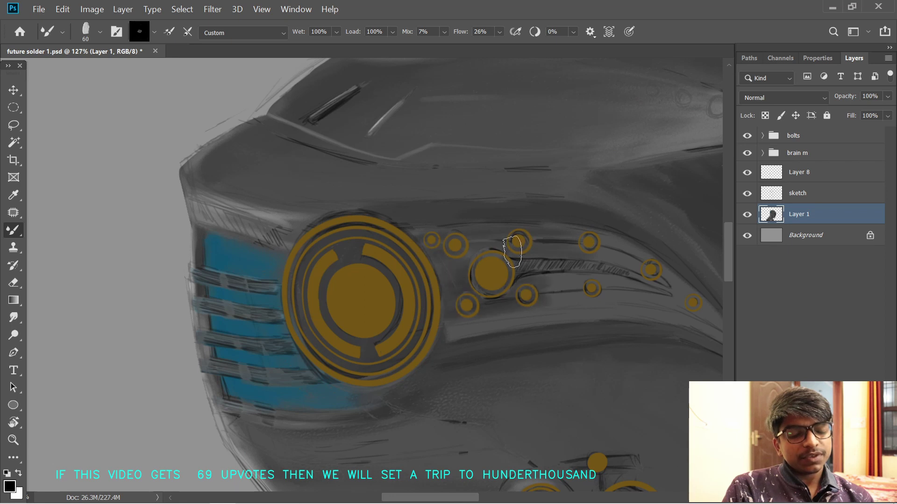
{"action": "key", "text": "r"}
{"action": "left_click_drag", "start_coordinate": [625, 265], "coordinate": [586, 140]}
{"action": "key", "text": "space"}
{"action": "left_click_drag", "start_coordinate": [586, 140], "coordinate": [554, 236]}
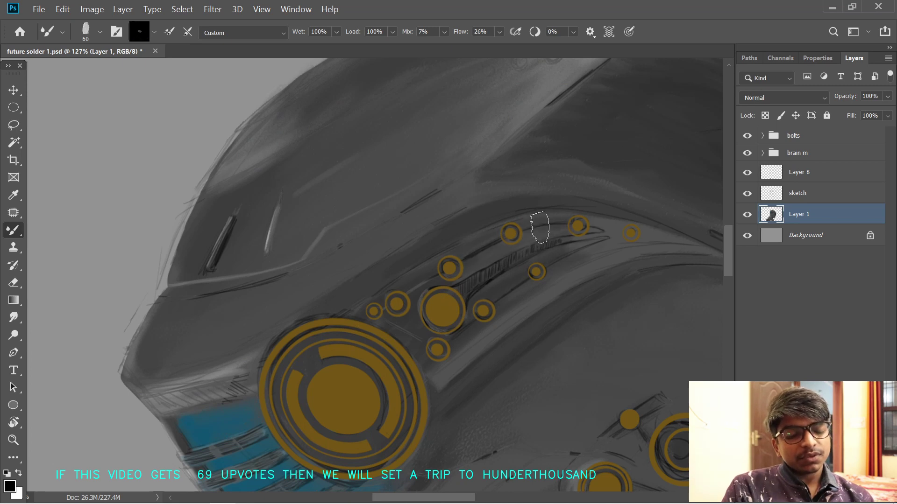
{"action": "key", "text": "r"}
{"action": "mouse_move", "coordinate": [540, 227]}
{"action": "left_mouse_down"}
{"action": "mouse_move", "coordinate": [484, 224]}
{"action": "mouse_move", "coordinate": [560, 291]}
{"action": "mouse_move", "coordinate": [484, 280]}
{"action": "mouse_move", "coordinate": [530, 214]}
{"action": "left_mouse_up"}
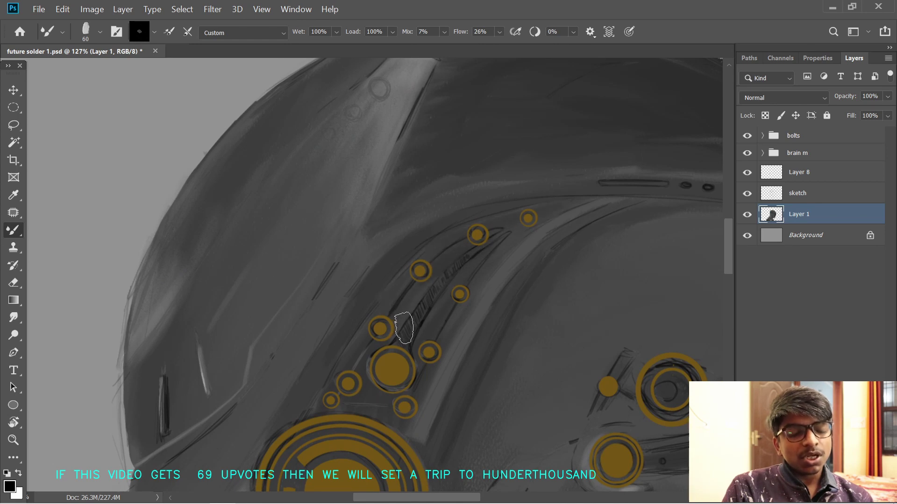
{"action": "left_click_drag", "start_coordinate": [366, 352], "coordinate": [457, 246]}
{"action": "key", "text": "r"}
{"action": "left_click_drag", "start_coordinate": [411, 204], "coordinate": [440, 276]}
{"action": "left_click_drag", "start_coordinate": [335, 298], "coordinate": [444, 277]}
- Fill the rings of the small gold side bolts with black using brush size 15 at 98% flow
{"action": "key", "text": "b"}
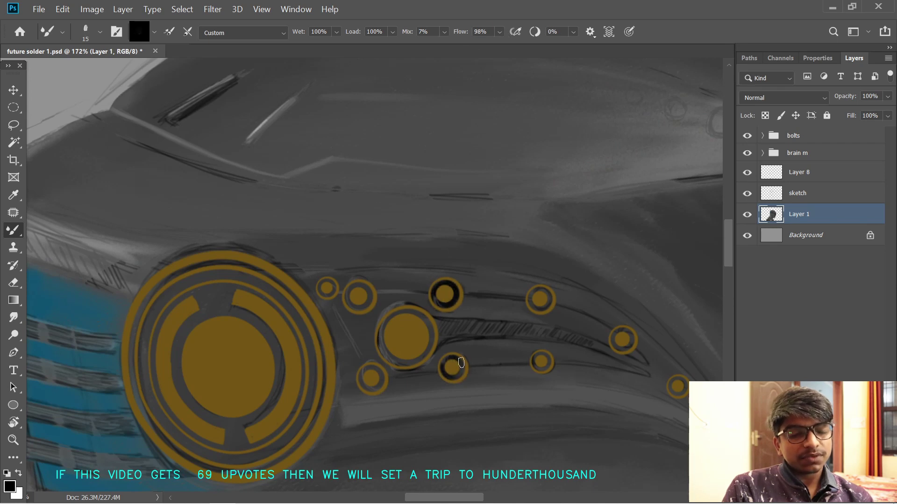
{"action": "mouse_move", "coordinate": [461, 363]}
{"action": "left_mouse_down"}
{"action": "mouse_move", "coordinate": [451, 377]}
{"action": "mouse_move", "coordinate": [459, 364]}
{"action": "mouse_move", "coordinate": [441, 366]}
{"action": "left_mouse_up"}
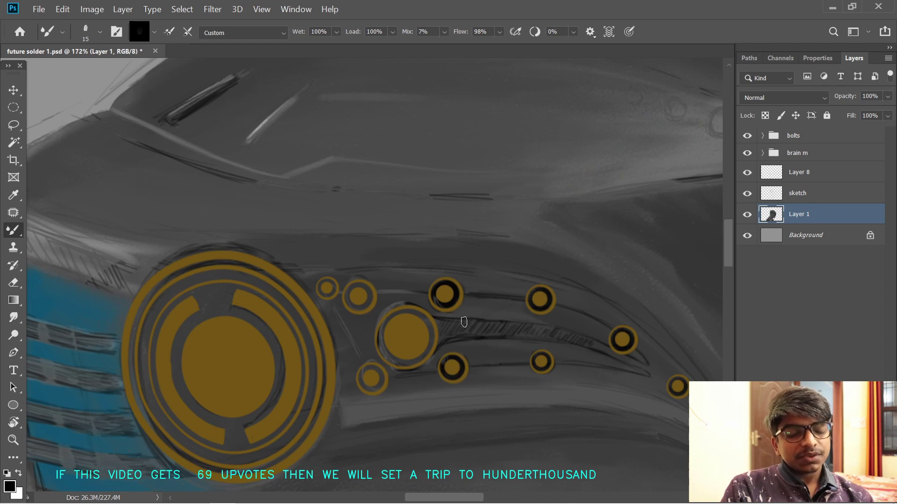
{"action": "left_click_drag", "start_coordinate": [363, 376], "coordinate": [369, 368]}
{"action": "left_click_drag", "start_coordinate": [362, 306], "coordinate": [355, 287]}
{"action": "left_click_drag", "start_coordinate": [273, 294], "coordinate": [366, 299]}
{"action": "left_click_drag", "start_coordinate": [239, 352], "coordinate": [292, 318]}
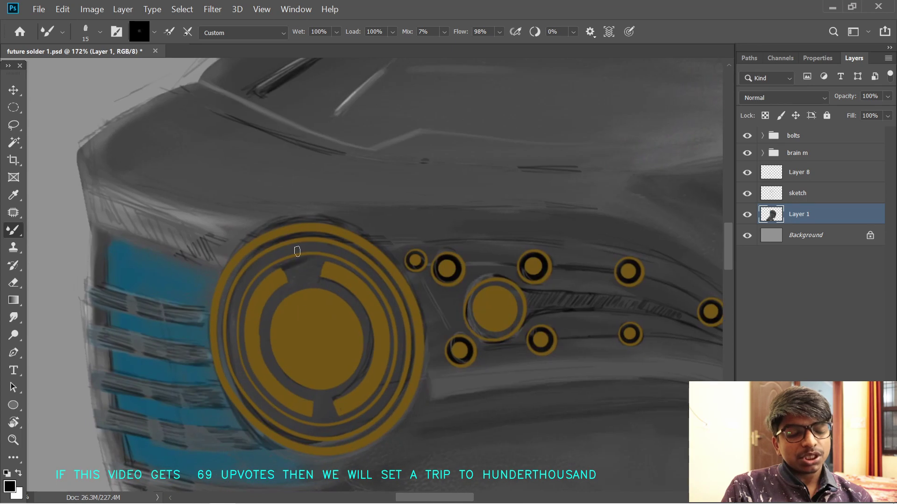
- Blacken the gaps between the rings of the large gold disc with brush size 50
{"action": "key", "text": "bracketright"}
{"action": "key", "text": "bracketright"}
{"action": "key", "text": "bracketright"}
{"action": "key", "text": "bracketright"}
{"action": "mouse_move", "coordinate": [296, 266]}
{"action": "left_mouse_down"}
{"action": "mouse_move", "coordinate": [304, 286]}
{"action": "mouse_move", "coordinate": [267, 266]}
{"action": "mouse_move", "coordinate": [239, 297]}
{"action": "mouse_move", "coordinate": [233, 320]}
{"action": "mouse_move", "coordinate": [255, 388]}
{"action": "mouse_move", "coordinate": [235, 377]}
{"action": "mouse_move", "coordinate": [301, 437]}
{"action": "mouse_move", "coordinate": [350, 431]}
{"action": "mouse_move", "coordinate": [395, 377]}
{"action": "mouse_move", "coordinate": [382, 295]}
{"action": "mouse_move", "coordinate": [342, 267]}
{"action": "mouse_move", "coordinate": [314, 255]}
{"action": "mouse_move", "coordinate": [264, 300]}
{"action": "mouse_move", "coordinate": [348, 387]}
{"action": "mouse_move", "coordinate": [375, 376]}
{"action": "mouse_move", "coordinate": [326, 436]}
{"action": "left_mouse_up"}
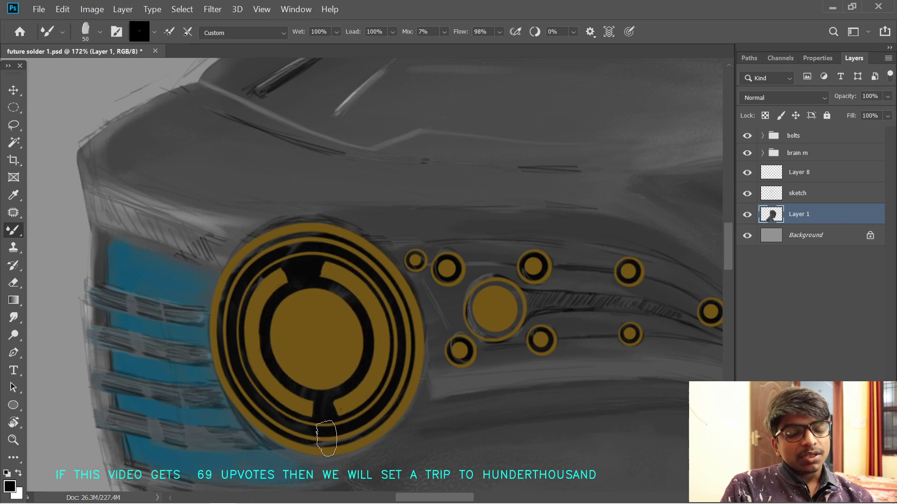
- Paint the ring gaps of the gold bolt at the base of the neck black with brush size 30
{"action": "scroll", "coordinate": [516, 414], "scroll_direction": "down", "scroll_amount": 5}
{"action": "left_click_drag", "start_coordinate": [516, 413], "coordinate": [480, 295]}
{"action": "scroll", "coordinate": [481, 295], "scroll_direction": "down", "scroll_amount": 3}
{"action": "scroll", "coordinate": [474, 326], "scroll_direction": "up", "scroll_amount": 5}
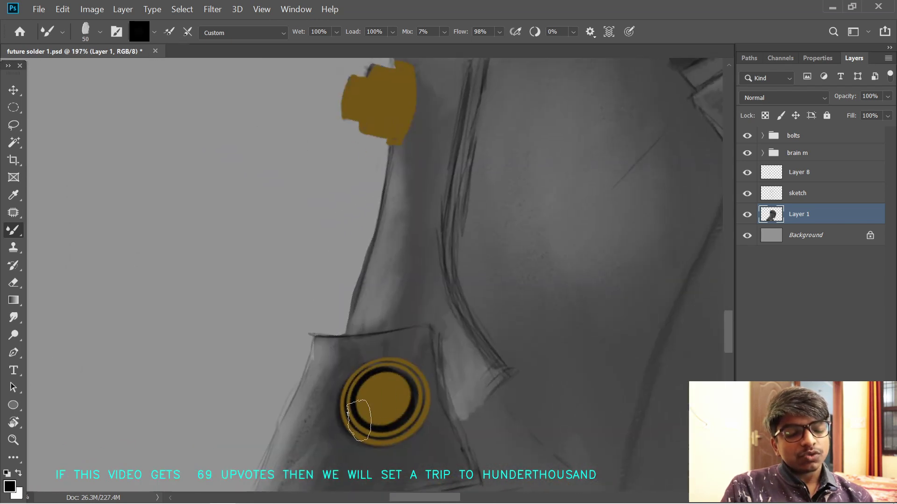
{"action": "mouse_move", "coordinate": [381, 387]}
{"action": "left_mouse_down"}
{"action": "mouse_move", "coordinate": [416, 387]}
{"action": "mouse_move", "coordinate": [393, 427]}
{"action": "mouse_move", "coordinate": [352, 413]}
{"action": "mouse_move", "coordinate": [410, 389]}
{"action": "mouse_move", "coordinate": [348, 398]}
{"action": "mouse_move", "coordinate": [376, 435]}
{"action": "mouse_move", "coordinate": [417, 413]}
{"action": "mouse_move", "coordinate": [400, 374]}
{"action": "mouse_move", "coordinate": [364, 381]}
{"action": "left_mouse_up"}
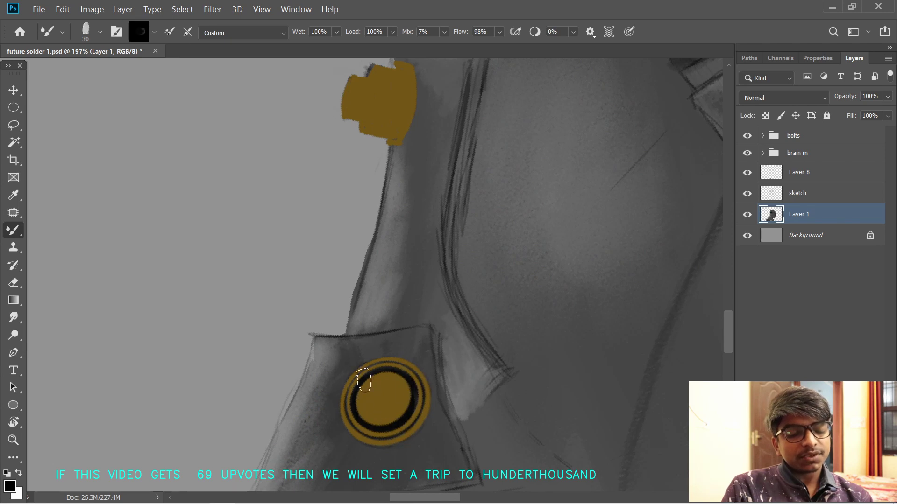
- Paint the ring gaps of the gold bolts at the jaw joint black with brush size 30
{"action": "mouse_move", "coordinate": [468, 162]}
{"action": "left_mouse_down"}
{"action": "mouse_move", "coordinate": [380, 366]}
{"action": "mouse_move", "coordinate": [254, 478]}
{"action": "left_mouse_up"}
{"action": "left_click_drag", "start_coordinate": [604, 188], "coordinate": [609, 229]}
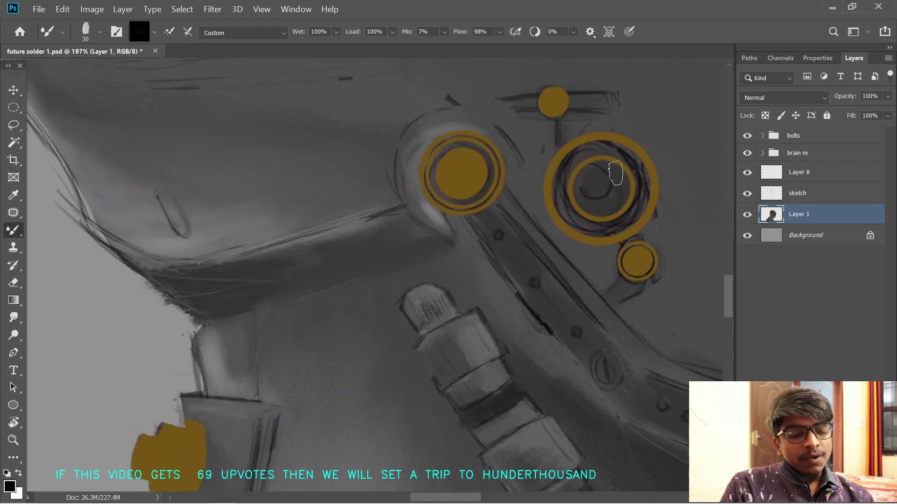
{"action": "left_click_drag", "start_coordinate": [553, 99], "coordinate": [555, 173]}
{"action": "mouse_move", "coordinate": [449, 240]}
{"action": "left_mouse_down"}
{"action": "mouse_move", "coordinate": [492, 247]}
{"action": "mouse_move", "coordinate": [437, 252]}
{"action": "mouse_move", "coordinate": [460, 220]}
{"action": "left_mouse_up"}
{"action": "mouse_move", "coordinate": [537, 394]}
{"action": "left_mouse_down"}
{"action": "mouse_move", "coordinate": [468, 313]}
{"action": "mouse_move", "coordinate": [435, 243]}
{"action": "left_mouse_up"}
{"action": "scroll", "coordinate": [500, 306], "scroll_direction": "down", "scroll_amount": 10}
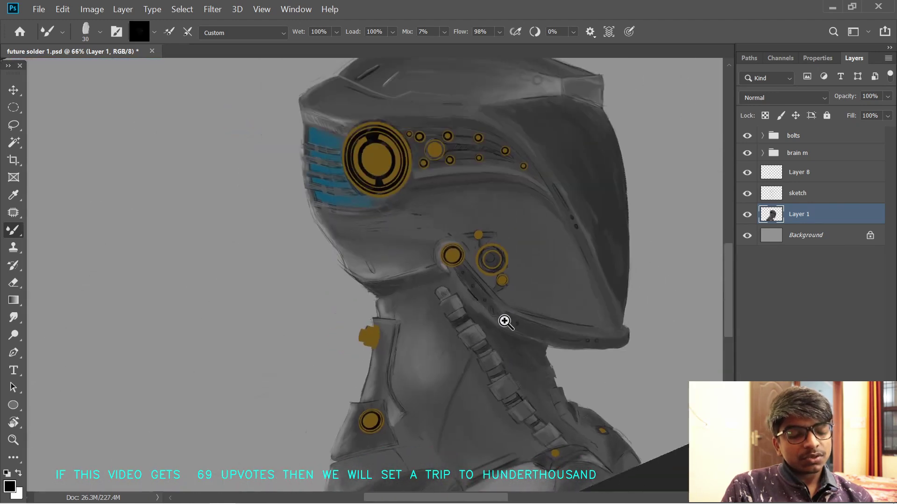
{"action": "scroll", "coordinate": [504, 321], "scroll_direction": "up", "scroll_amount": 4}
{"action": "left_click_drag", "start_coordinate": [389, 340], "coordinate": [418, 331]}
{"action": "left_click_drag", "start_coordinate": [540, 181], "coordinate": [401, 369]}
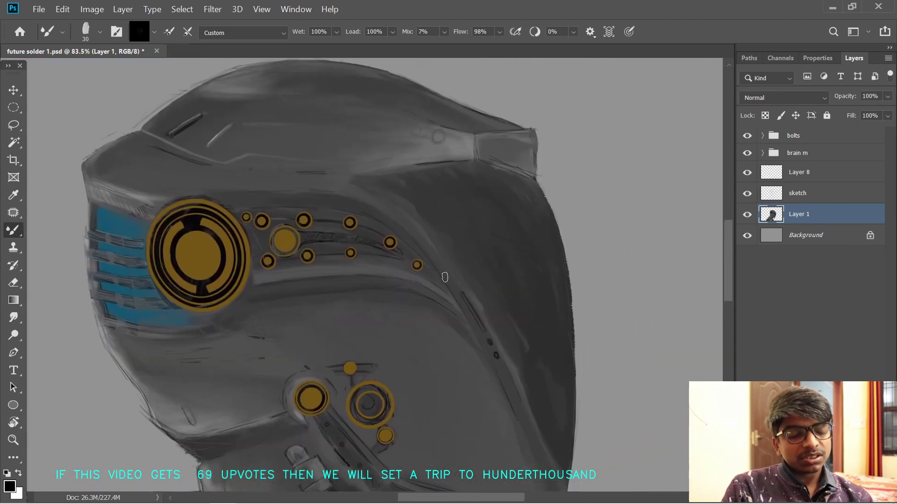
- Paint a soft white highlight along the ridge above the large gold disc and bolts with brush size 90
{"action": "key", "text": "x"}
{"action": "scroll", "coordinate": [420, 261], "scroll_direction": "up", "scroll_amount": 3}
{"action": "scroll", "coordinate": [420, 262], "scroll_direction": "left", "scroll_amount": 4}
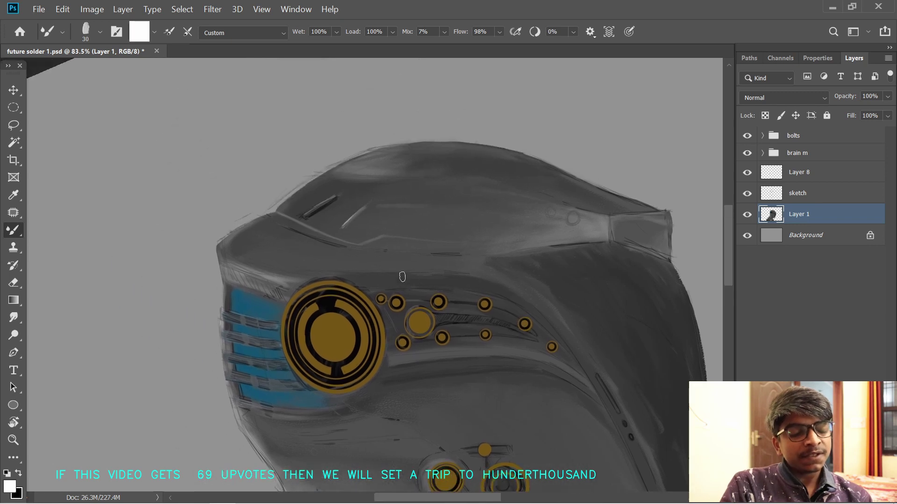
{"action": "scroll", "coordinate": [402, 276], "scroll_direction": "up", "scroll_amount": 3}
{"action": "key", "text": "bracketright"}
{"action": "key", "text": "bracketright"}
{"action": "key", "text": "bracketright"}
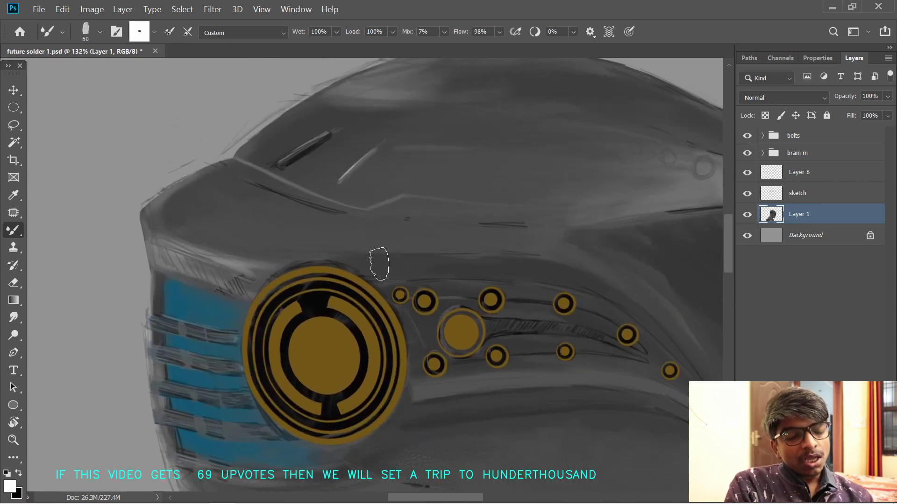
{"action": "key", "text": "bracketright"}
{"action": "key", "text": "bracketright"}
{"action": "key", "text": "bracketright"}
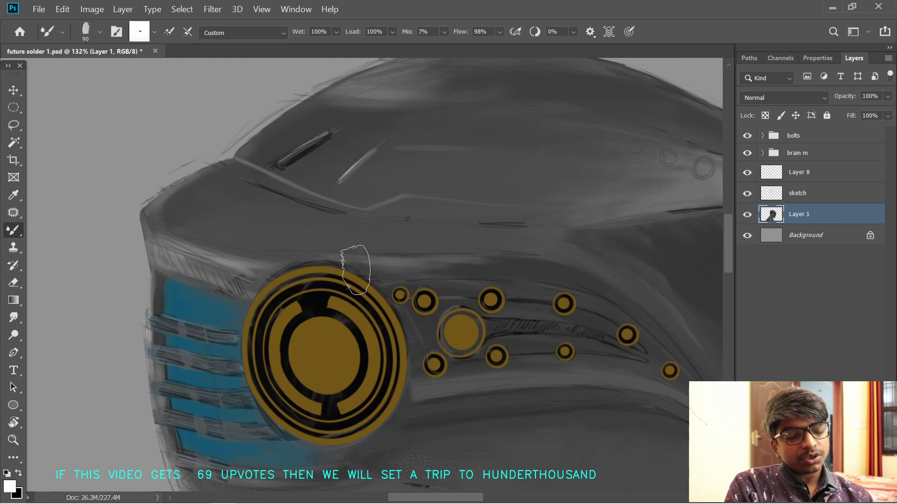
{"action": "mouse_move", "coordinate": [497, 248]}
{"action": "left_mouse_down"}
{"action": "mouse_move", "coordinate": [362, 277]}
{"action": "mouse_move", "coordinate": [381, 243]}
{"action": "mouse_move", "coordinate": [384, 294]}
{"action": "mouse_move", "coordinate": [375, 322]}
{"action": "left_mouse_up"}
- Brighten the front curve of the rim strip above the gold bolts in white with brush size 30 at 59% flow
{"action": "key", "text": "bracketleft"}
{"action": "key", "text": "bracketleft"}
{"action": "key", "text": "bracketleft"}
{"action": "key", "text": "bracketleft"}
{"action": "key", "text": "bracketleft"}
{"action": "key", "text": "bracketleft"}
{"action": "mouse_move", "coordinate": [496, 272]}
{"action": "left_mouse_down"}
{"action": "mouse_move", "coordinate": [456, 285]}
{"action": "mouse_move", "coordinate": [470, 270]}
{"action": "mouse_move", "coordinate": [438, 289]}
{"action": "mouse_move", "coordinate": [426, 275]}
{"action": "left_mouse_up"}
{"action": "mouse_move", "coordinate": [505, 235]}
{"action": "left_mouse_down"}
{"action": "mouse_move", "coordinate": [464, 250]}
{"action": "mouse_move", "coordinate": [529, 227]}
{"action": "mouse_move", "coordinate": [474, 238]}
{"action": "left_mouse_up"}
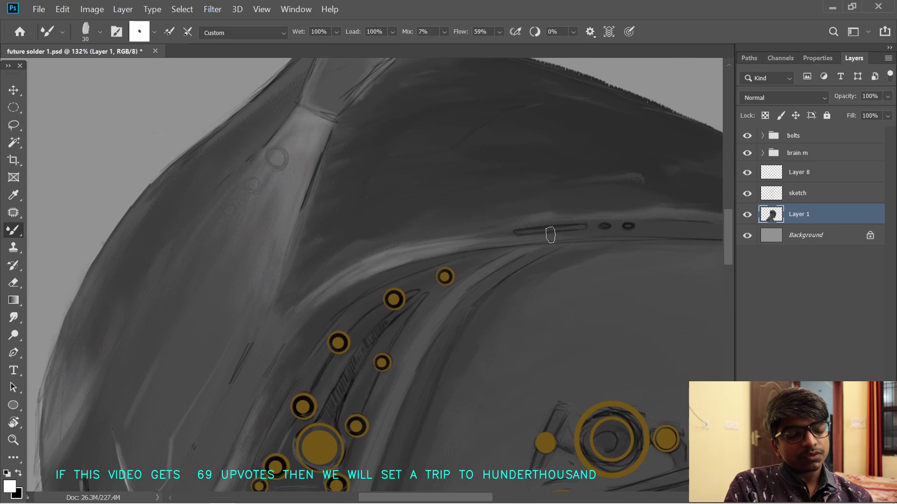
{"action": "left_click_drag", "start_coordinate": [558, 234], "coordinate": [632, 238]}
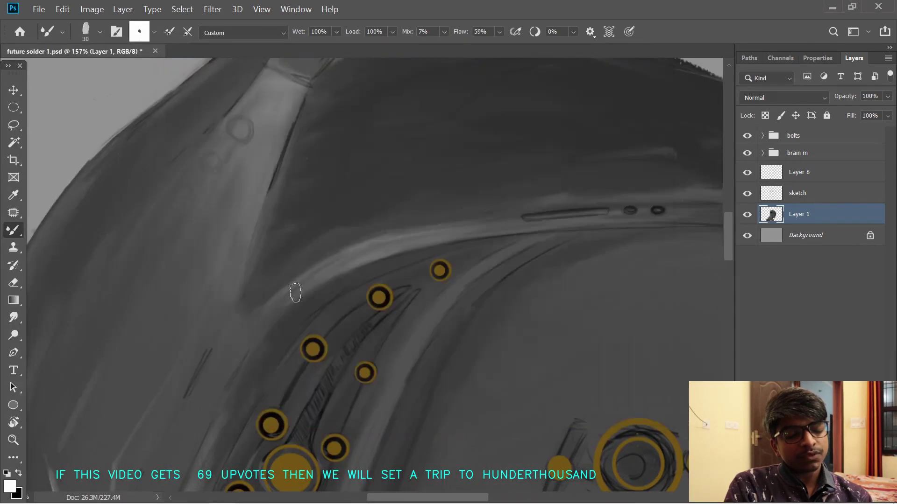
{"action": "left_click_drag", "start_coordinate": [284, 294], "coordinate": [367, 249]}
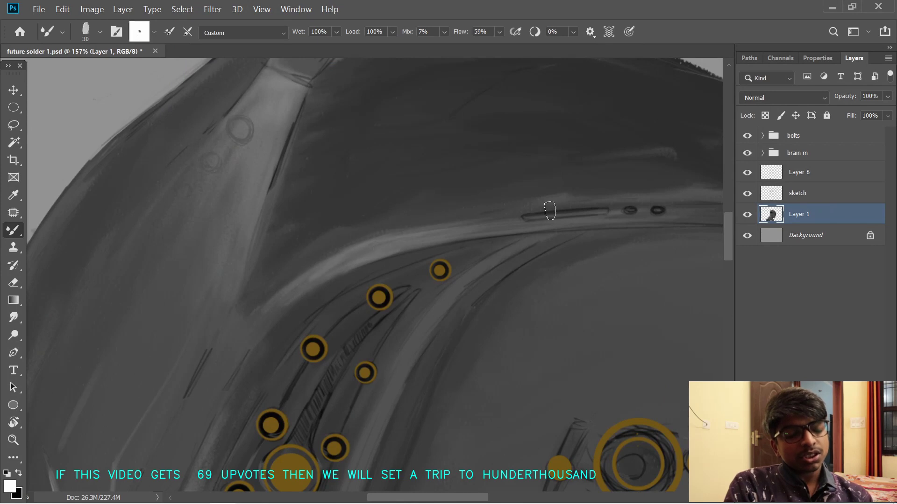
- Extend the white highlight along the slotted rim strip and smudge it at size 20 and 90% strength
{"action": "left_click_drag", "start_coordinate": [549, 211], "coordinate": [480, 218]}
{"action": "key", "text": "r"}
{"action": "left_click_drag", "start_coordinate": [602, 209], "coordinate": [586, 166]}
{"action": "left_click_drag", "start_coordinate": [428, 219], "coordinate": [382, 279]}
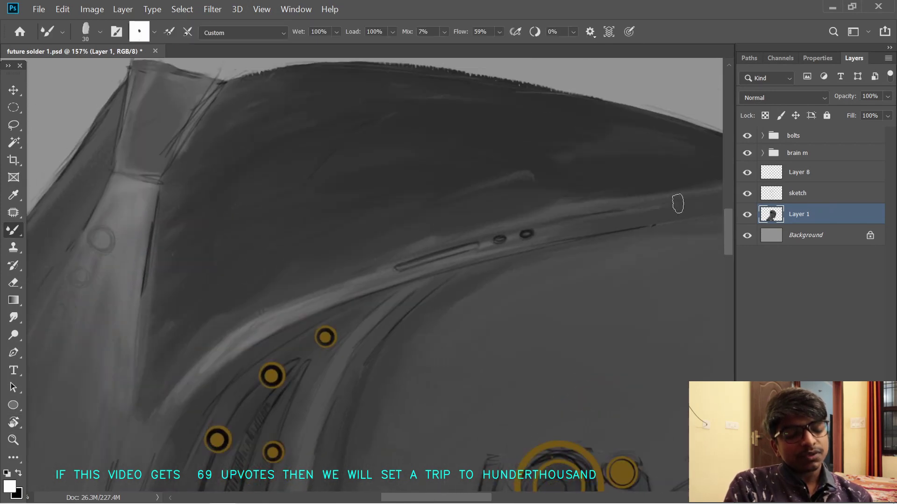
{"action": "key", "text": "s"}
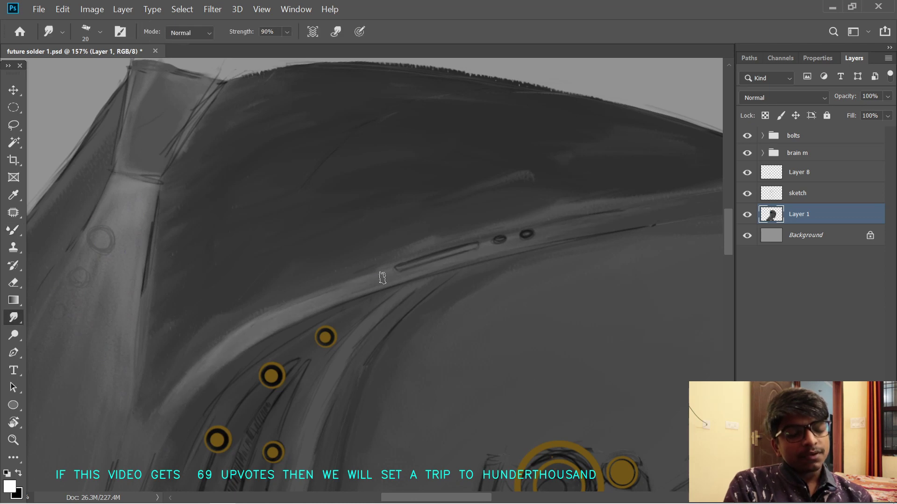
{"action": "scroll", "coordinate": [285, 314], "scroll_direction": "down", "scroll_amount": 5}
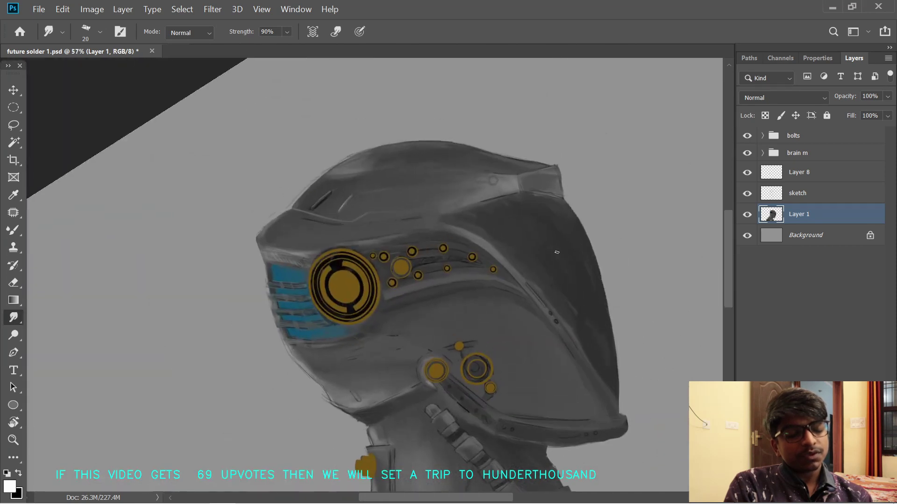
{"action": "left_click_drag", "start_coordinate": [561, 281], "coordinate": [638, 221]}
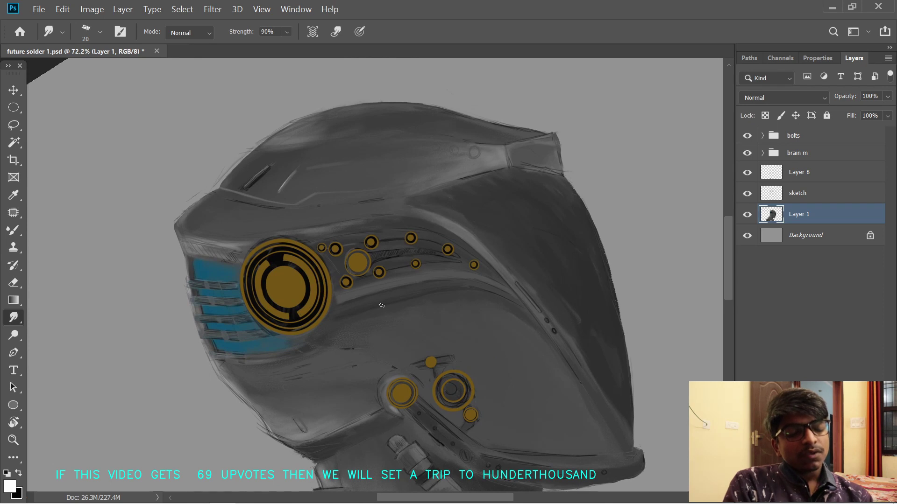
- Shade black beneath the light band under the gold bolts with the size 30 Mixer Brush at 59% flow
{"action": "key", "text": "x"}
{"action": "key", "text": "b"}
{"action": "left_click_drag", "start_coordinate": [368, 299], "coordinate": [436, 285]}
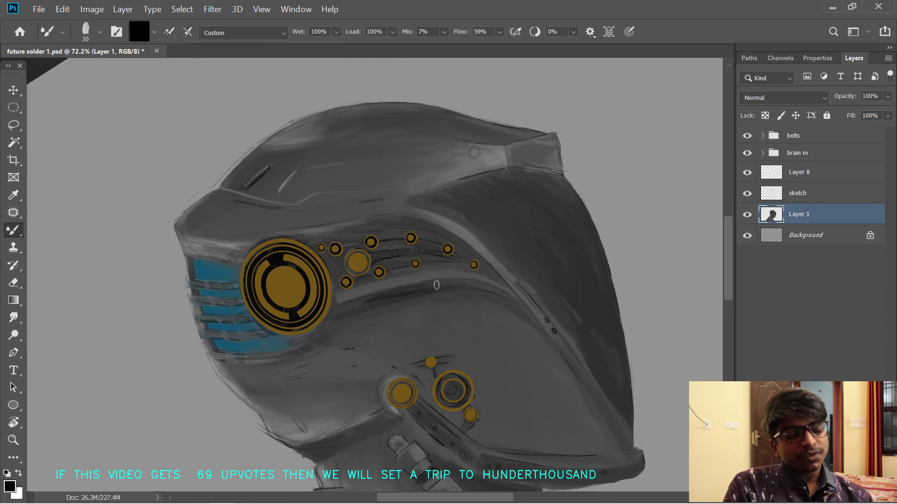
{"action": "key", "text": "r"}
{"action": "left_click_drag", "start_coordinate": [415, 327], "coordinate": [431, 290]}
{"action": "mouse_move", "coordinate": [431, 291]}
{"action": "left_mouse_down"}
{"action": "mouse_move", "coordinate": [470, 272]}
{"action": "mouse_move", "coordinate": [521, 276]}
{"action": "mouse_move", "coordinate": [467, 261]}
{"action": "left_mouse_up"}
{"action": "left_click_drag", "start_coordinate": [467, 261], "coordinate": [461, 234]}
{"action": "key", "text": "b"}
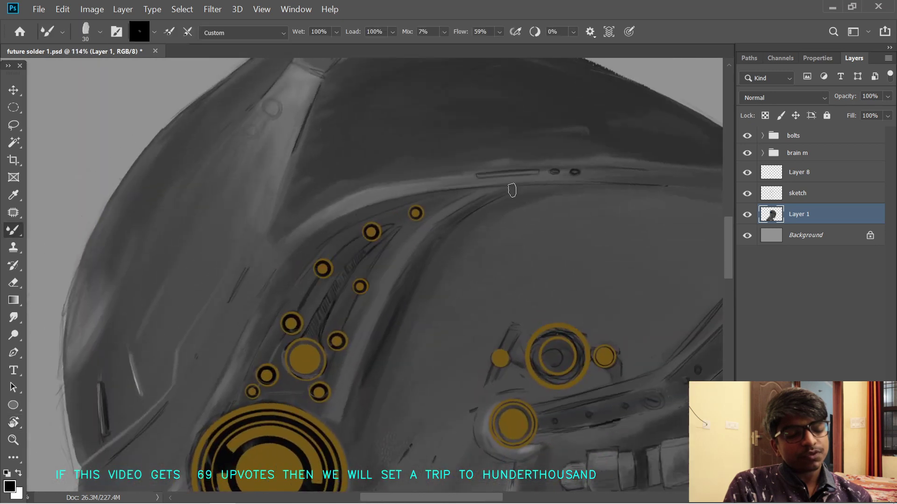
- Shade black just beneath the slotted rim strip with the Mixer Brush enlarged to size 100 at 59% flow
{"action": "left_click_drag", "start_coordinate": [565, 189], "coordinate": [503, 253]}
{"action": "key", "text": "r"}
{"action": "left_click_drag", "start_coordinate": [605, 222], "coordinate": [506, 197]}
{"action": "key", "text": "b"}
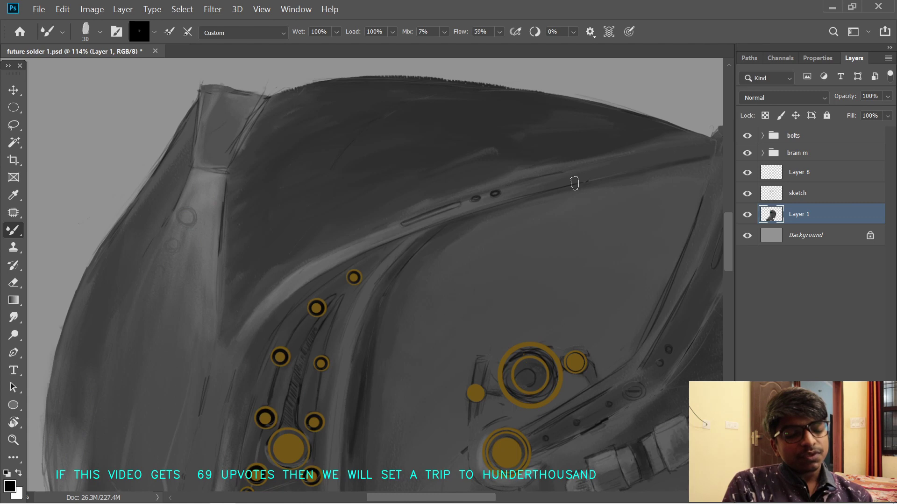
{"action": "key", "text": "bracketright"}
{"action": "key", "text": "bracketright"}
{"action": "key", "text": "bracketright"}
{"action": "key", "text": "bracketright"}
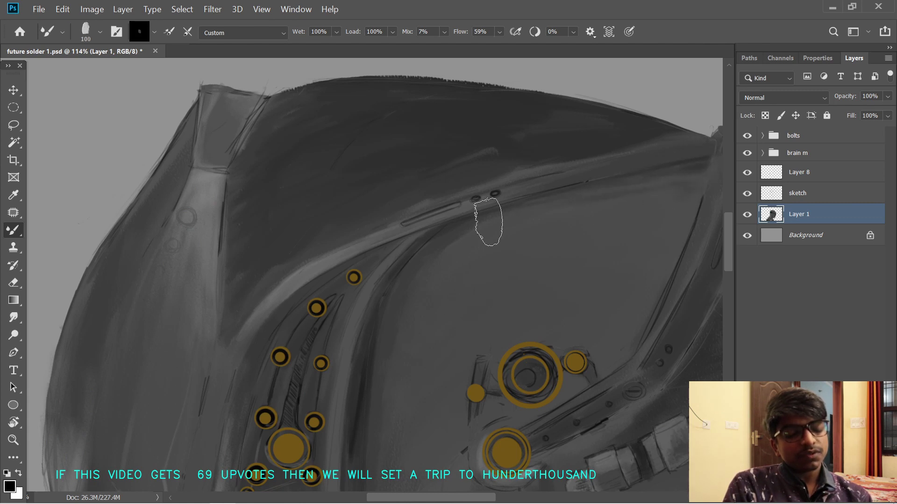
- Darken the large side panel below the slotted rim strip in soft black with brush sizes 300 to 700
{"action": "key", "text": "bracketright"}
{"action": "key", "text": "bracketright"}
{"action": "key", "text": "bracketright"}
{"action": "key", "text": "bracketright"}
{"action": "key", "text": "bracketright"}
{"action": "key", "text": "bracketright"}
{"action": "key", "text": "bracketright"}
{"action": "key", "text": "bracketright"}
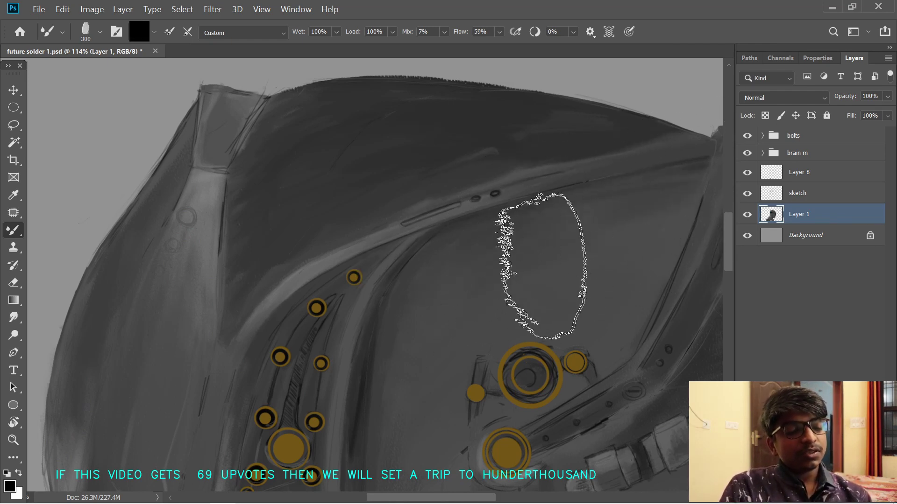
{"action": "key", "text": "bracketright"}
{"action": "key", "text": "bracketright"}
{"action": "key", "text": "bracketright"}
{"action": "key", "text": "bracketright"}
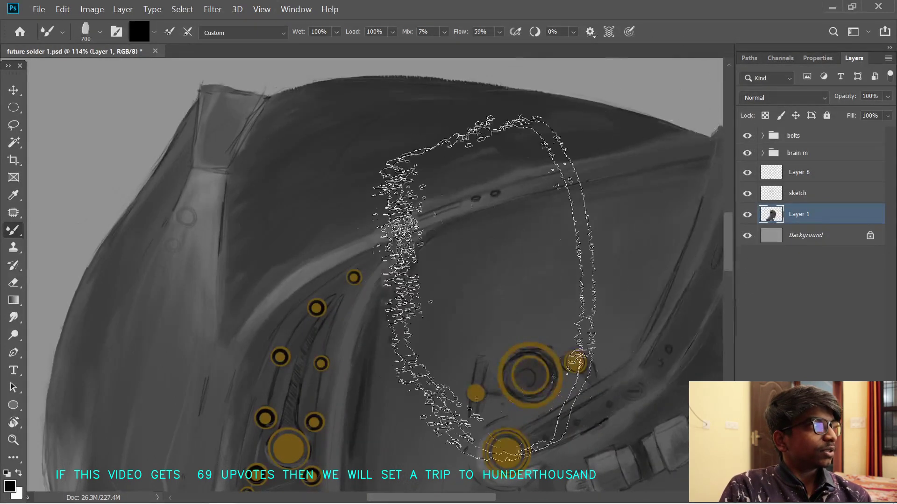
- Examine the whole helmet, neck and shoulder painting upright to judge the shading so far
{"action": "key", "text": "r"}
{"action": "left_click_drag", "start_coordinate": [490, 273], "coordinate": [381, 390]}
{"action": "left_click_drag", "start_coordinate": [602, 380], "coordinate": [533, 397]}
{"action": "left_click_drag", "start_coordinate": [537, 462], "coordinate": [598, 327]}
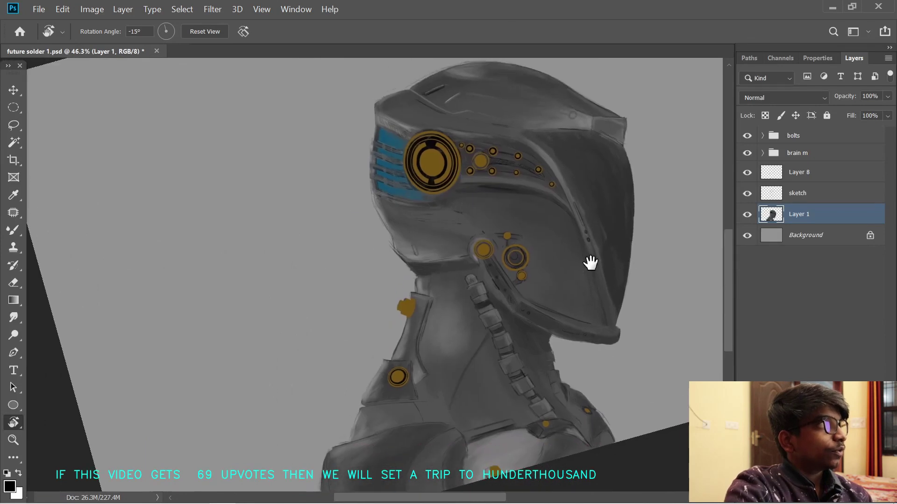
{"action": "left_click_drag", "start_coordinate": [590, 262], "coordinate": [586, 304]}
{"action": "left_click_drag", "start_coordinate": [581, 380], "coordinate": [598, 345]}
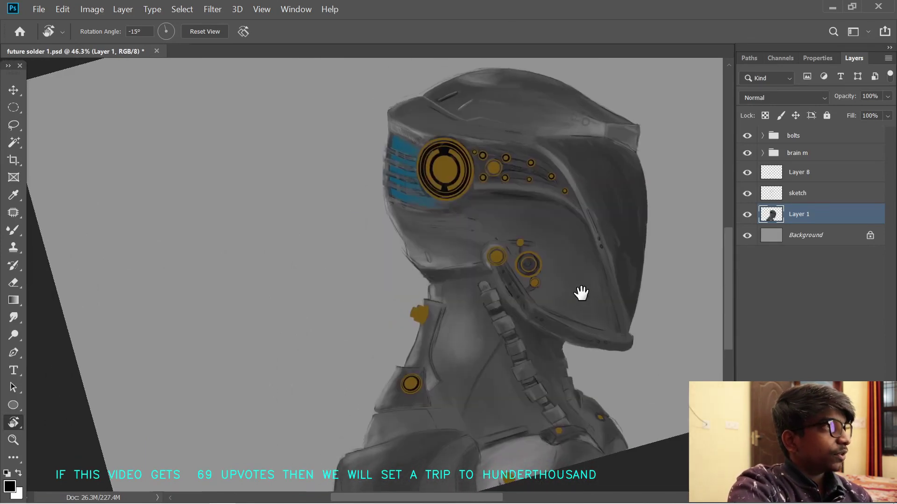
{"action": "scroll", "coordinate": [580, 299], "scroll_direction": "up", "scroll_amount": 2}
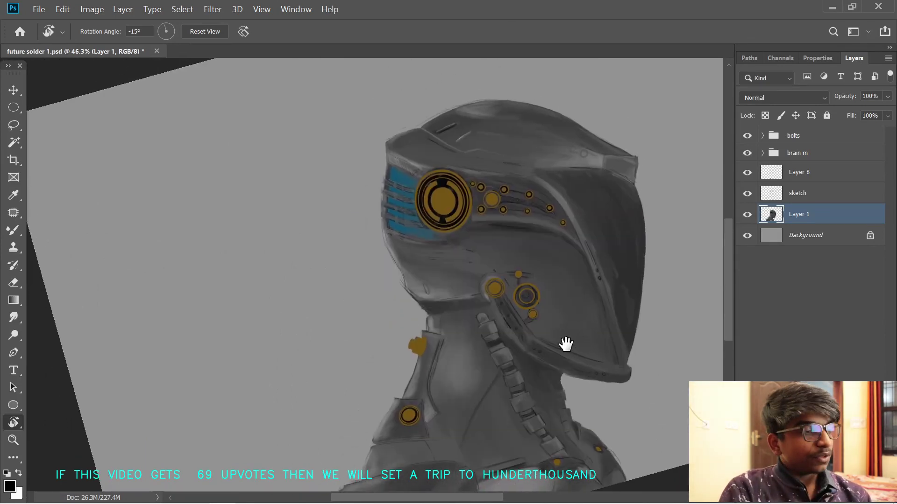
{"action": "left_click_drag", "start_coordinate": [536, 356], "coordinate": [550, 352]}
{"action": "left_click_drag", "start_coordinate": [492, 428], "coordinate": [520, 371]}
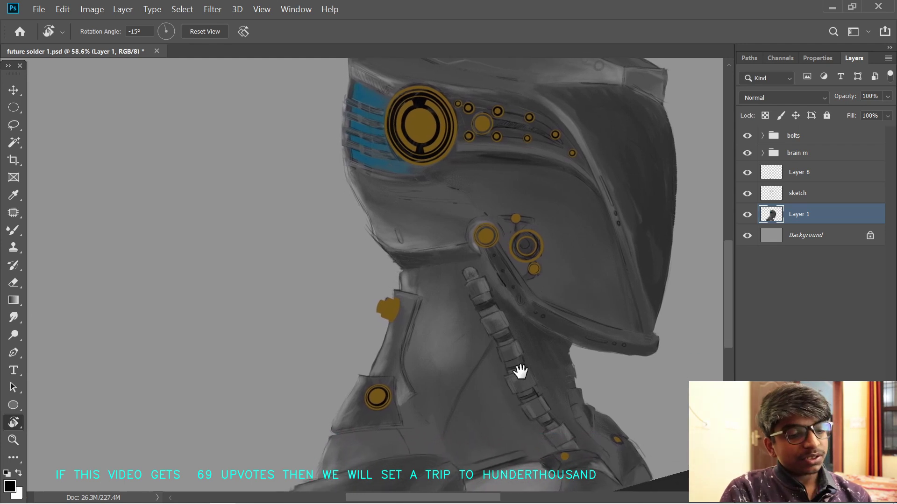
{"action": "scroll", "coordinate": [517, 372], "scroll_direction": "down", "scroll_amount": 1}
{"action": "scroll", "coordinate": [553, 327], "scroll_direction": "up", "scroll_amount": 4}
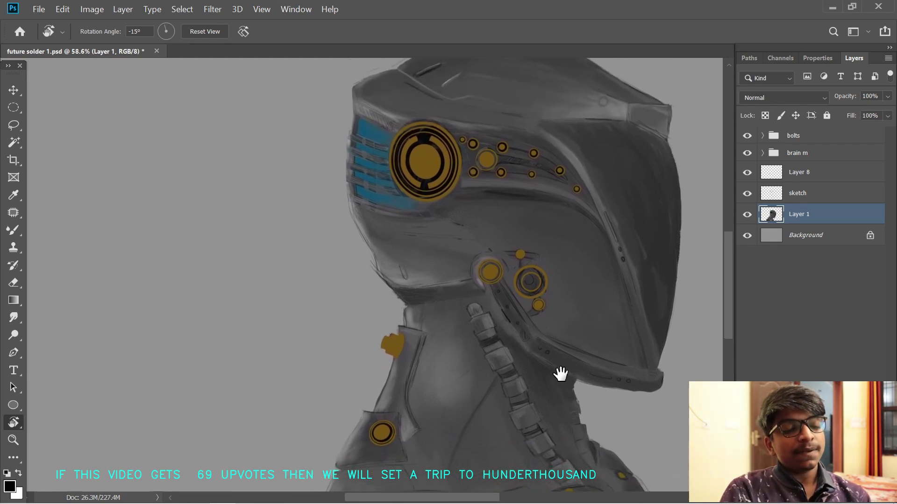
{"action": "scroll", "coordinate": [537, 324], "scroll_direction": "down", "scroll_amount": 5}
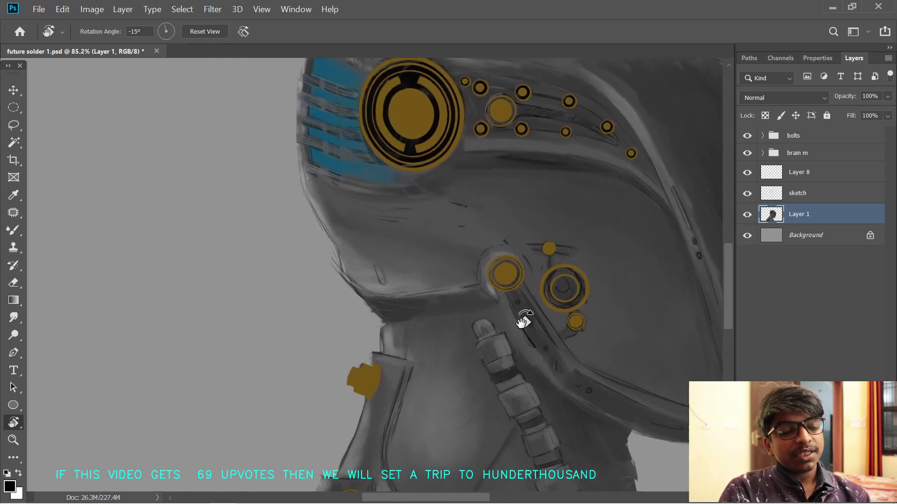
{"action": "scroll", "coordinate": [504, 309], "scroll_direction": "up", "scroll_amount": 3}
{"action": "scroll", "coordinate": [516, 336], "scroll_direction": "up", "scroll_amount": 2}
{"action": "left_click_drag", "start_coordinate": [515, 335], "coordinate": [522, 336]}
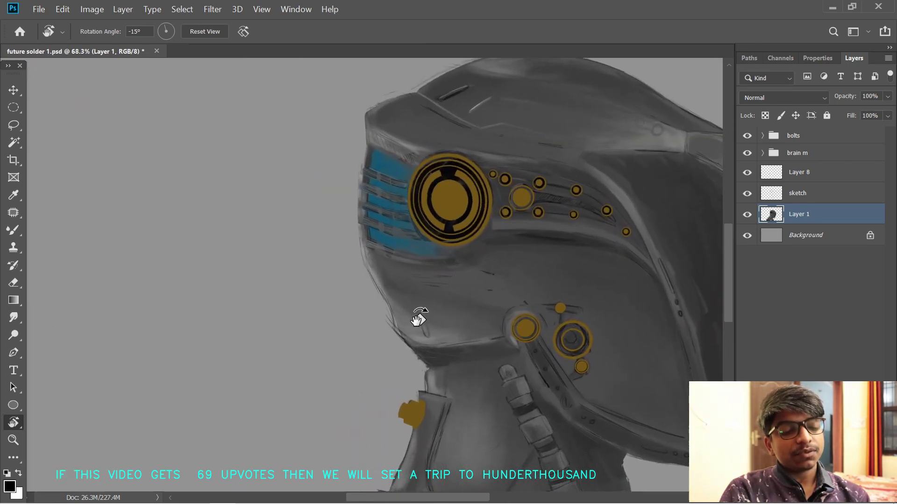
{"action": "mouse_move", "coordinate": [526, 374]}
{"action": "left_mouse_down"}
{"action": "mouse_move", "coordinate": [487, 365]}
{"action": "mouse_move", "coordinate": [504, 308]}
{"action": "mouse_move", "coordinate": [523, 299]}
{"action": "mouse_move", "coordinate": [521, 317]}
{"action": "left_mouse_up"}
- Paint a dark seam from beneath the large gold disc to the lower gold bolt with brush sizes 90 and 35
{"action": "key", "text": "b"}
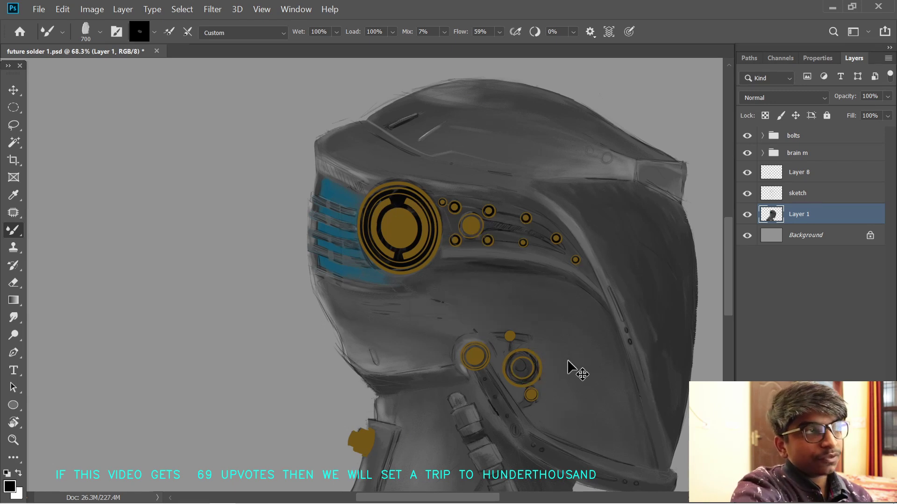
{"action": "key", "text": "bracketleft"}
{"action": "key", "text": "bracketleft"}
{"action": "key", "text": "bracketleft"}
{"action": "key", "text": "bracketleft"}
{"action": "key", "text": "bracketleft"}
{"action": "key", "text": "bracketleft"}
{"action": "key", "text": "bracketleft"}
{"action": "key", "text": "bracketleft"}
{"action": "key", "text": "bracketleft"}
{"action": "key", "text": "bracketleft"}
{"action": "key", "text": "bracketleft"}
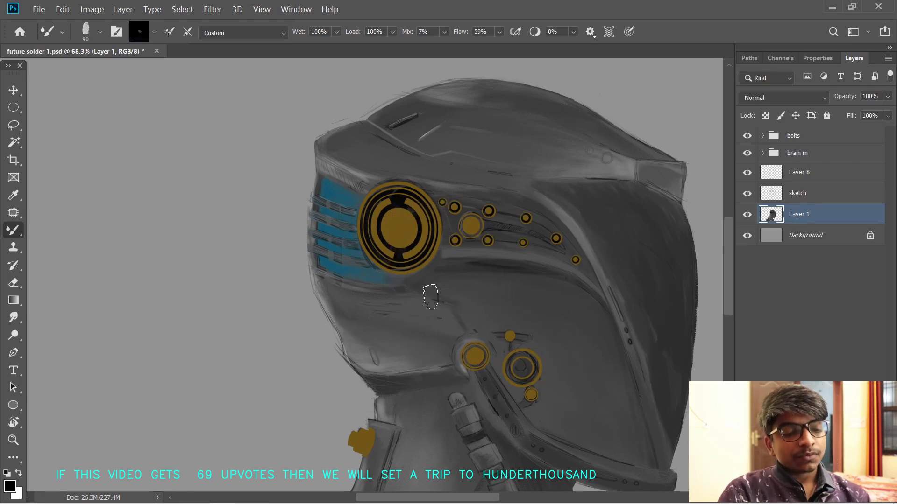
{"action": "left_click_drag", "start_coordinate": [428, 316], "coordinate": [452, 309]}
{"action": "key", "text": "bracketleft"}
{"action": "key", "text": "bracketleft"}
{"action": "key", "text": "bracketleft"}
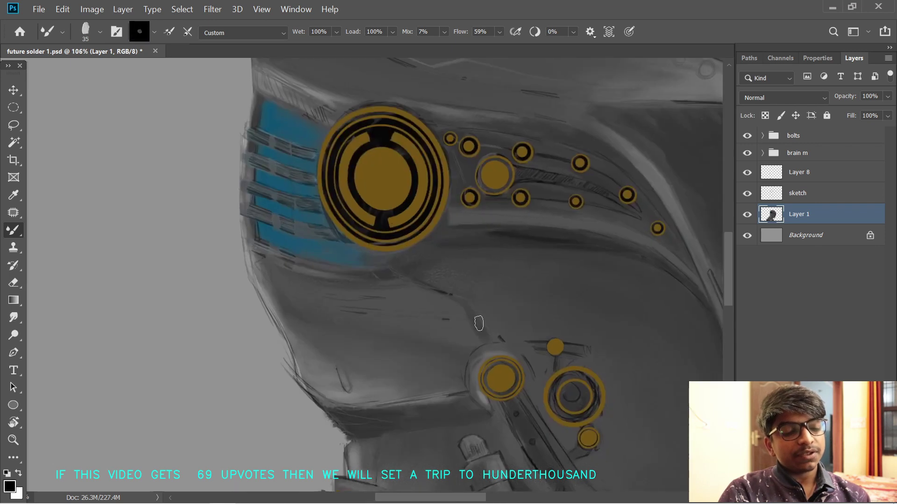
{"action": "left_click_drag", "start_coordinate": [495, 346], "coordinate": [456, 266]}
- Define the small block atop the neck brace with white and black at 87% flow and brush size 25
{"action": "key", "text": "r"}
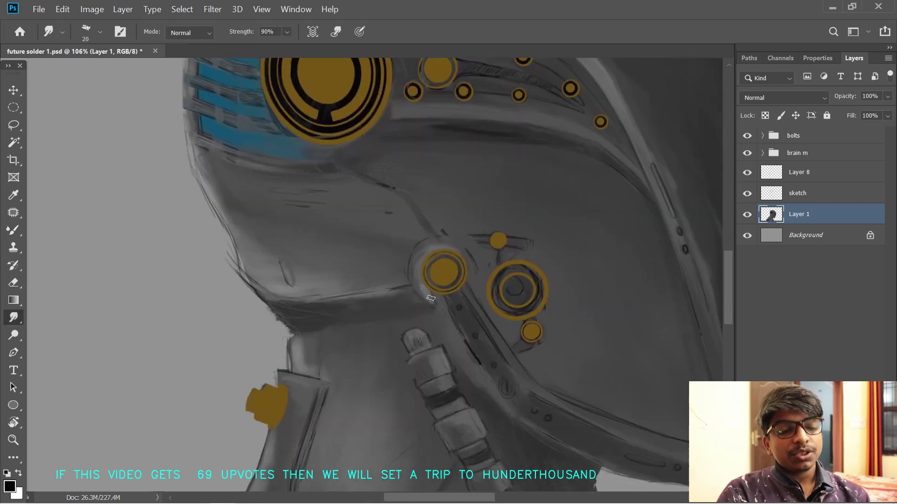
{"action": "scroll", "coordinate": [438, 289], "scroll_direction": "down", "scroll_amount": 5}
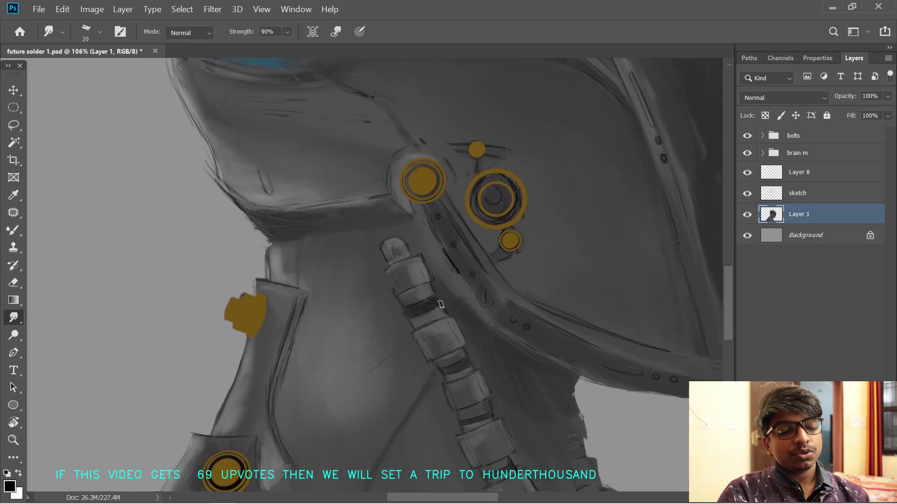
{"action": "scroll", "coordinate": [429, 289], "scroll_direction": "down", "scroll_amount": 3}
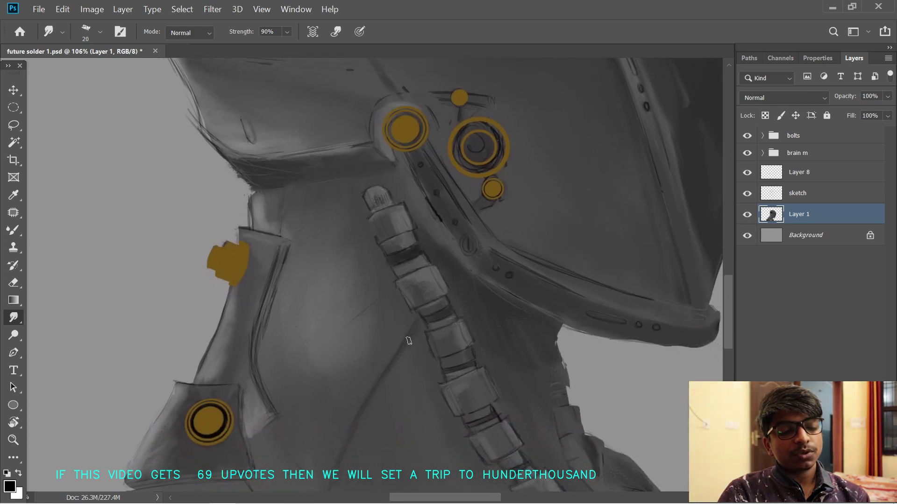
{"action": "scroll", "coordinate": [392, 294], "scroll_direction": "up", "scroll_amount": 1}
{"action": "key", "text": "b"}
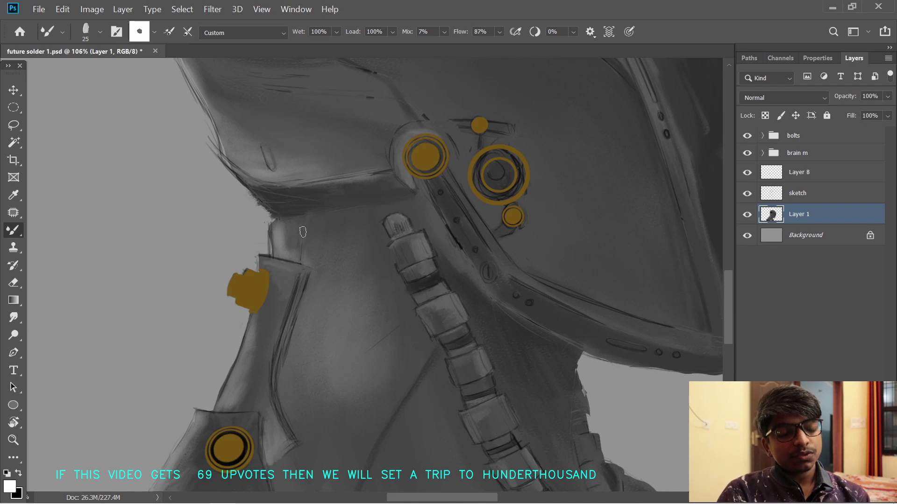
{"action": "key", "text": "x"}
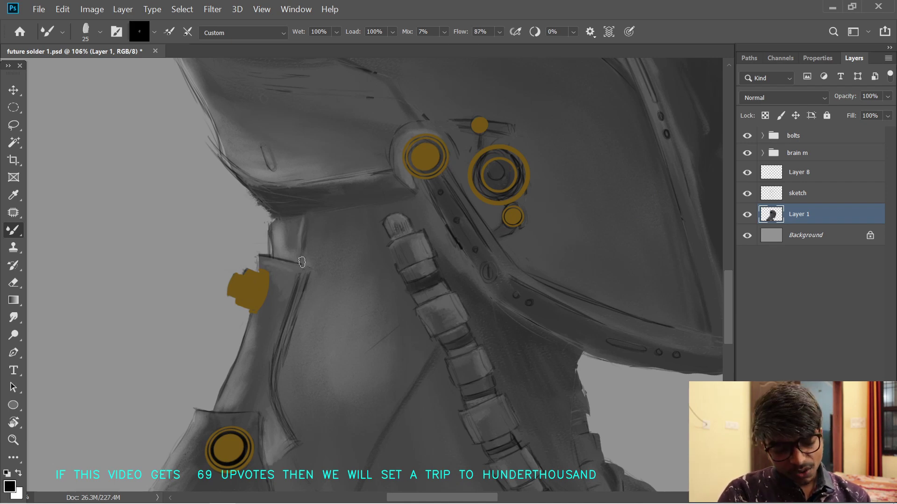
{"action": "key", "text": "x"}
{"action": "mouse_move", "coordinate": [299, 314]}
{"action": "left_mouse_down"}
{"action": "mouse_move", "coordinate": [327, 325]}
{"action": "mouse_move", "coordinate": [326, 280]}
{"action": "mouse_move", "coordinate": [332, 285]}
{"action": "left_mouse_up"}
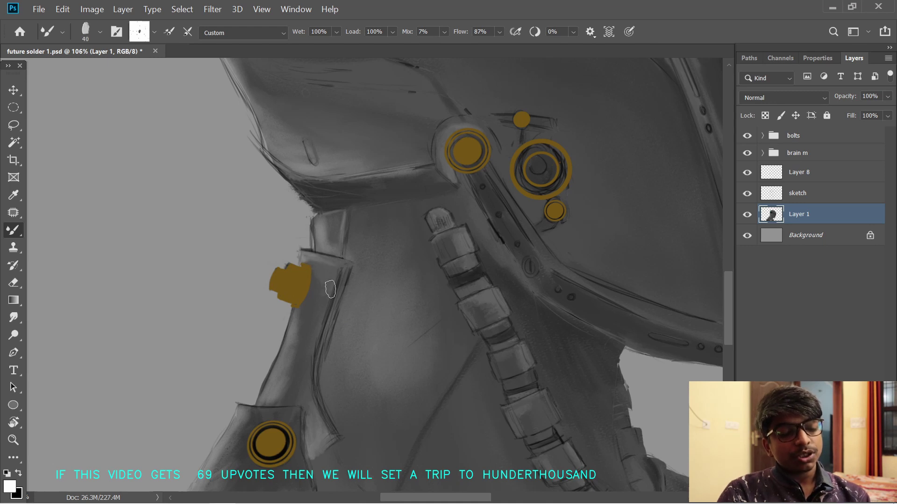
- Highlight the long neck brace strip in white with brush sizes 40 to 80, refining its curved inner edge at size 15
{"action": "scroll", "coordinate": [328, 269], "scroll_direction": "down", "scroll_amount": 2}
{"action": "key", "text": "bracketright"}
{"action": "key", "text": "bracketright"}
{"action": "key", "text": "bracketright"}
{"action": "key", "text": "bracketright"}
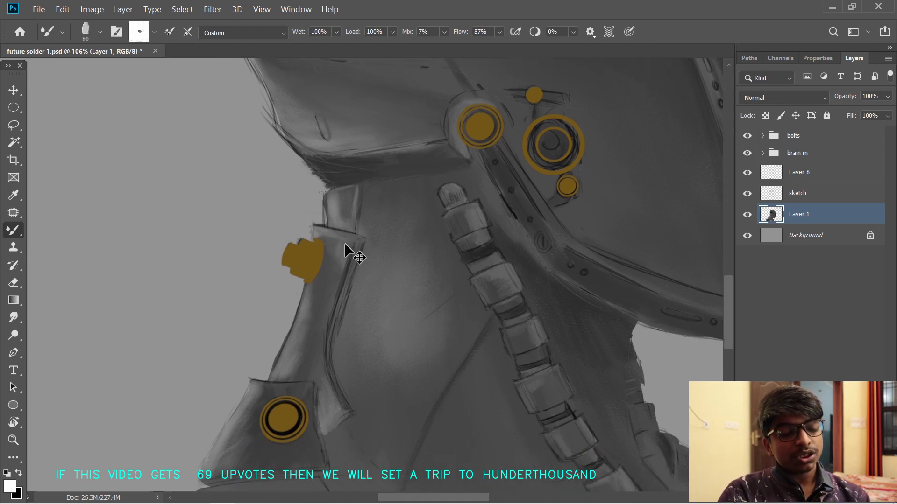
{"action": "scroll", "coordinate": [334, 251], "scroll_direction": "down", "scroll_amount": 2}
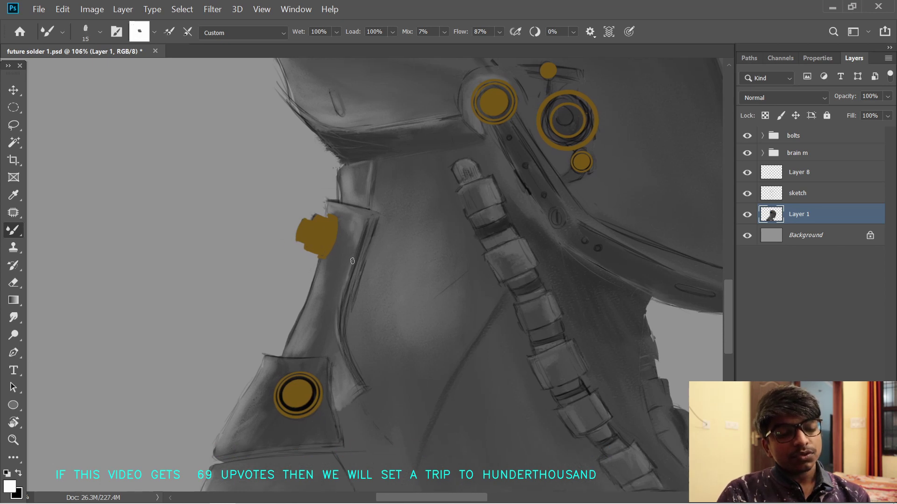
{"action": "scroll", "coordinate": [364, 353], "scroll_direction": "down", "scroll_amount": 1}
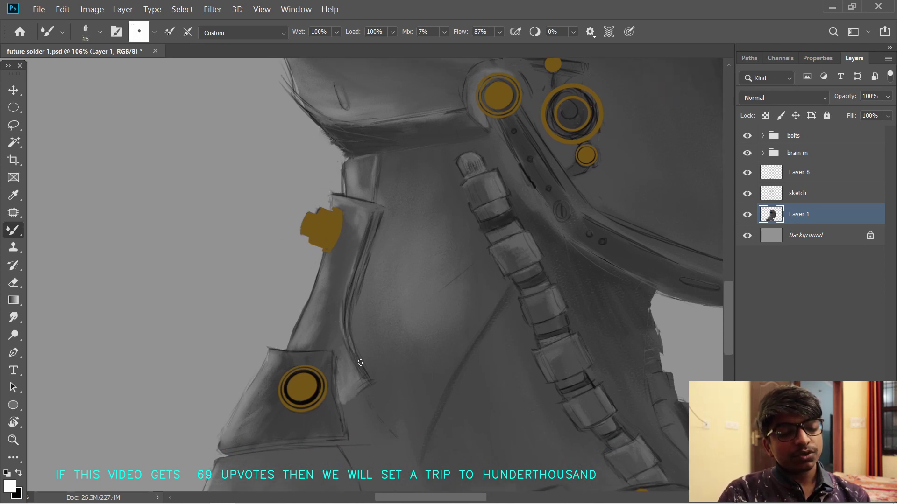
{"action": "scroll", "coordinate": [360, 363], "scroll_direction": "down", "scroll_amount": 4}
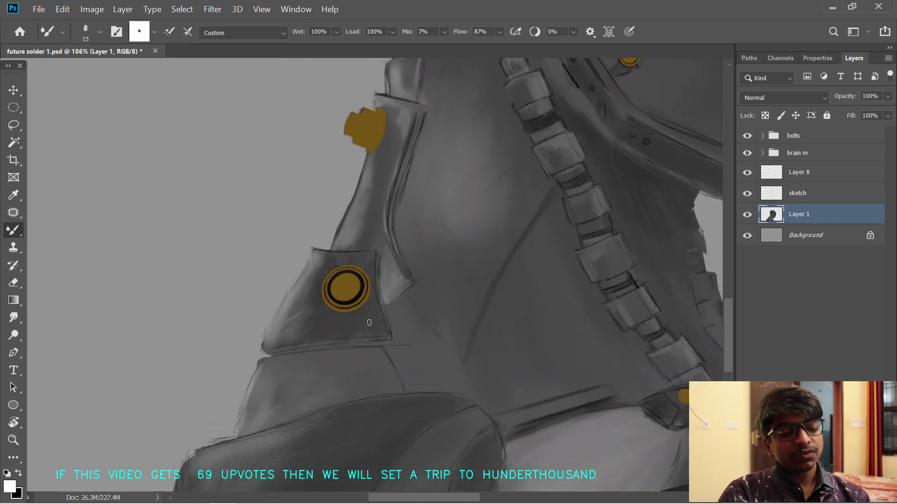
- Brighten the lower inner corner of the collar plate around its gold bolt in white at brush size 175
{"action": "key", "text": "bracketright"}
{"action": "key", "text": "bracketright"}
{"action": "key", "text": "bracketright"}
{"action": "key", "text": "bracketright"}
{"action": "key", "text": "bracketright"}
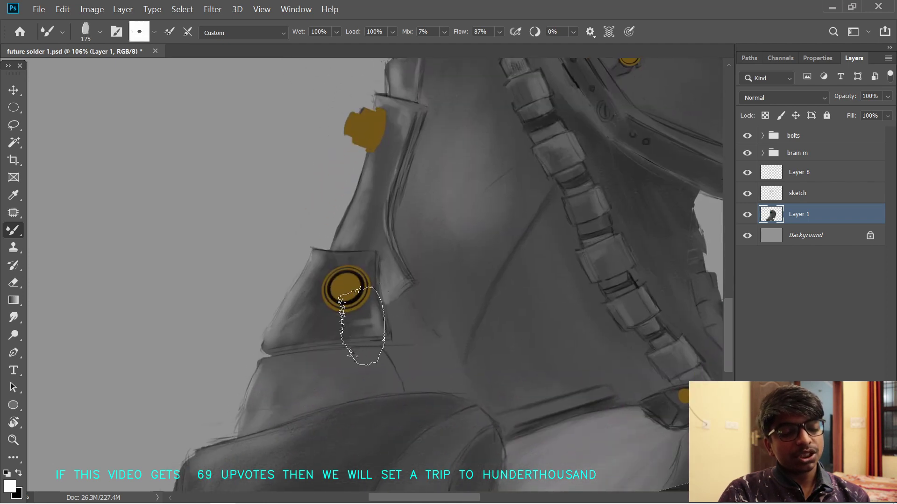
{"action": "mouse_move", "coordinate": [372, 337]}
{"action": "left_mouse_down"}
{"action": "mouse_move", "coordinate": [364, 310]}
{"action": "mouse_move", "coordinate": [365, 320]}
{"action": "mouse_move", "coordinate": [423, 304]}
{"action": "mouse_move", "coordinate": [447, 344]}
{"action": "mouse_move", "coordinate": [419, 366]}
{"action": "mouse_move", "coordinate": [450, 377]}
{"action": "left_mouse_up"}
- Paint white highlights forming a new angular plate between the bolted collar plate and the shoulder with brush size 50
{"action": "key", "text": "bracketleft"}
{"action": "key", "text": "bracketleft"}
{"action": "key", "text": "bracketleft"}
{"action": "key", "text": "bracketleft"}
{"action": "key", "text": "bracketleft"}
{"action": "key", "text": "bracketleft"}
{"action": "key", "text": "bracketleft"}
{"action": "key", "text": "bracketleft"}
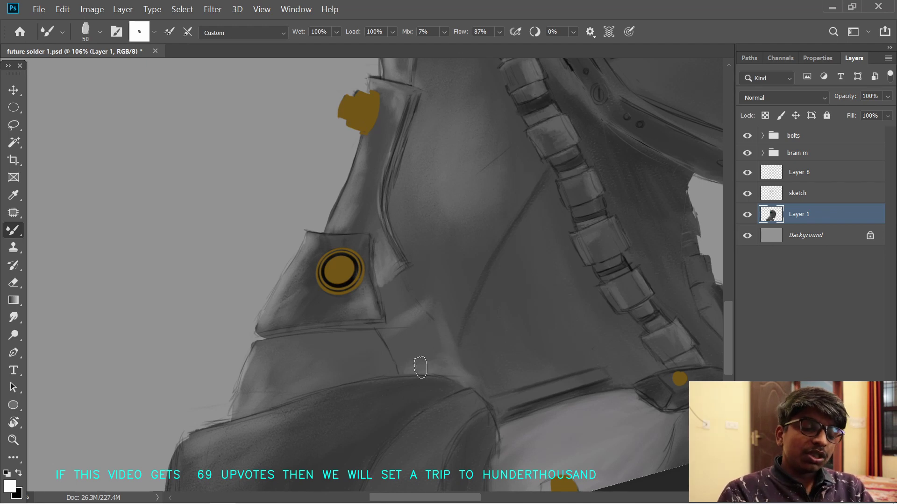
- Shade the new angular plate black at brush sizes 100 to 250 and smudge it at size 20 and 90% strength
{"action": "key", "text": "x"}
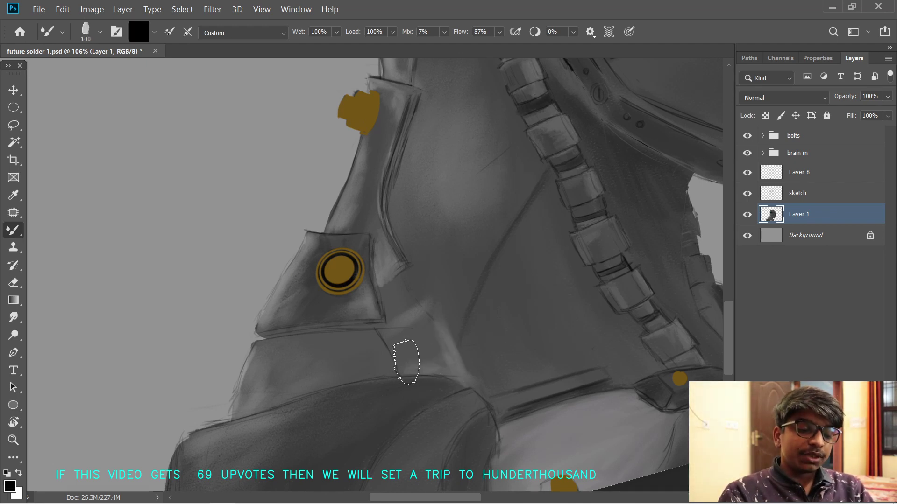
{"action": "key", "text": "bracketright"}
{"action": "key", "text": "bracketright"}
{"action": "key", "text": "bracketright"}
{"action": "key", "text": "bracketright"}
{"action": "key", "text": "bracketright"}
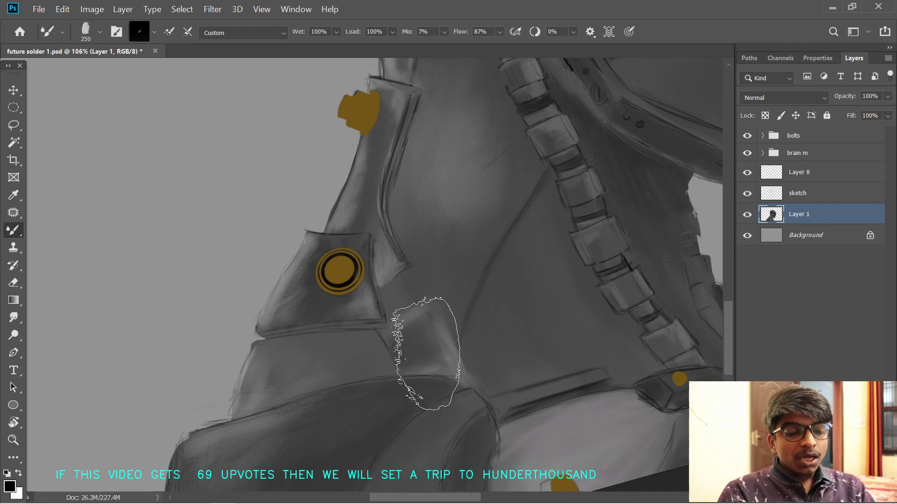
{"action": "key", "text": "r"}
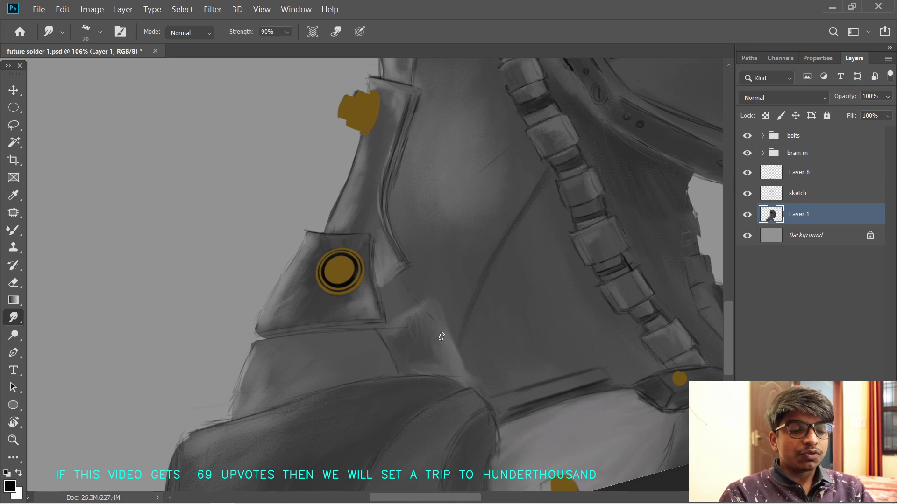
- Paint crisp white highlights along the angular plate's edges with the size 15 Mixer Brush at 87% flow
{"action": "key", "text": "b"}
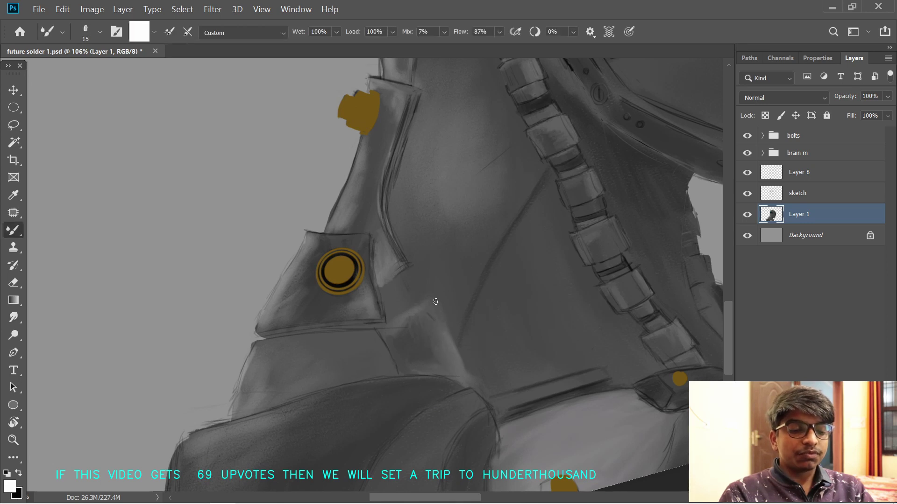
{"action": "key", "text": "r"}
{"action": "mouse_move", "coordinate": [453, 362]}
{"action": "left_mouse_down"}
{"action": "mouse_move", "coordinate": [399, 192]}
{"action": "mouse_move", "coordinate": [466, 267]}
{"action": "left_mouse_up"}
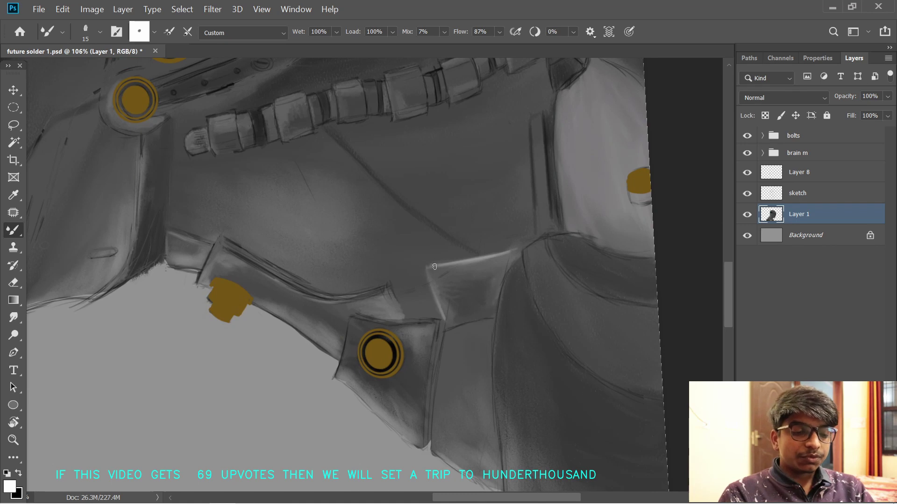
- Darken the neck along the angular plate's highlighted long edge in black with brush sizes 15 and 50
{"action": "key", "text": "x"}
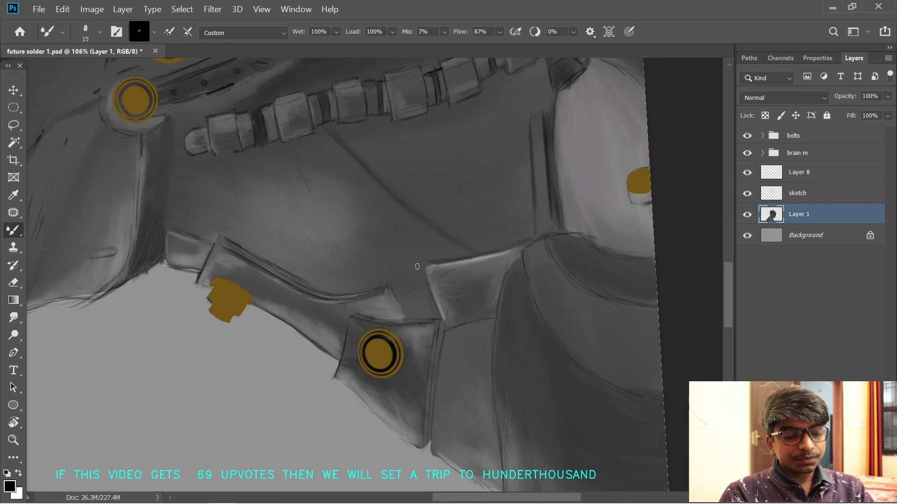
{"action": "key", "text": "bracketright"}
{"action": "key", "text": "bracketright"}
{"action": "key", "text": "bracketright"}
{"action": "key", "text": "bracketright"}
{"action": "key", "text": "bracketright"}
{"action": "key", "text": "bracketright"}
{"action": "key", "text": "bracketright"}
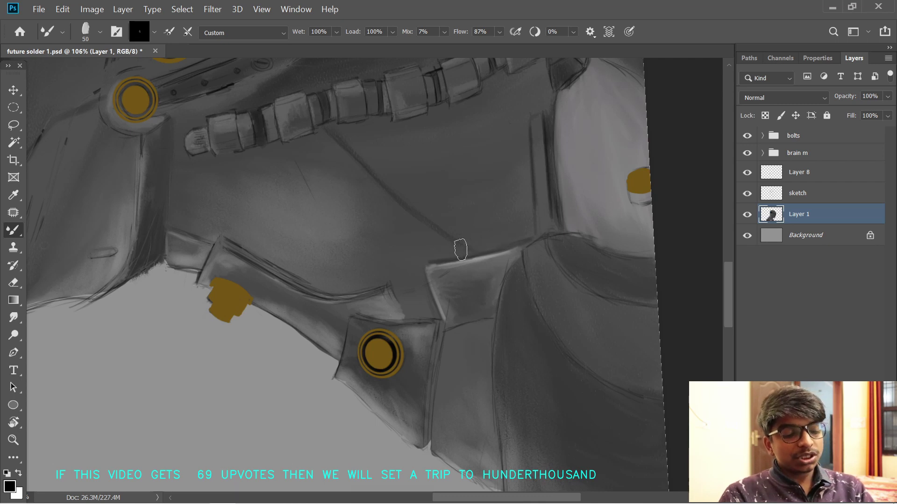
- Darken the neck around the angular plate's raised corner in black with the Mixer Brush at sizes 100 and 15
{"action": "key", "text": "bracketright"}
{"action": "key", "text": "bracketright"}
{"action": "key", "text": "bracketright"}
{"action": "key", "text": "bracketright"}
{"action": "key", "text": "bracketright"}
{"action": "key", "text": "r"}
{"action": "left_click_drag", "start_coordinate": [398, 188], "coordinate": [481, 280]}
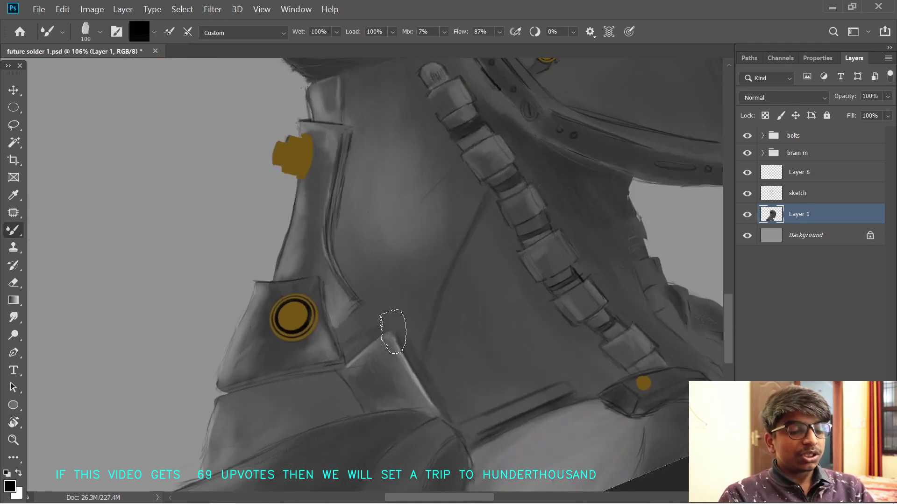
{"action": "key", "text": "s"}
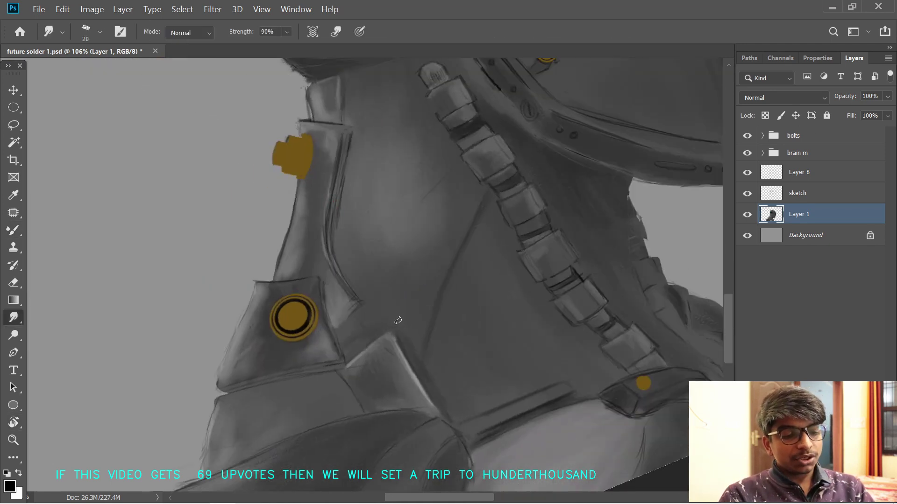
{"action": "key", "text": "x"}
{"action": "key", "text": "b"}
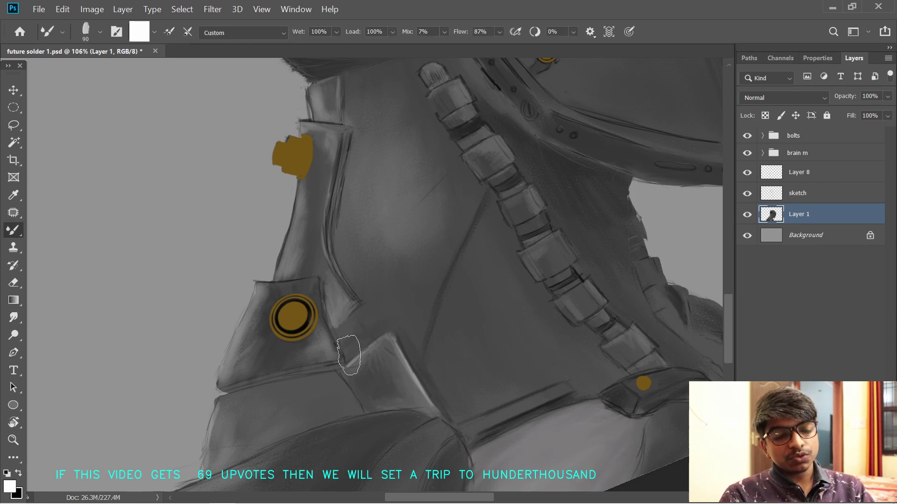
{"action": "key", "text": "x"}
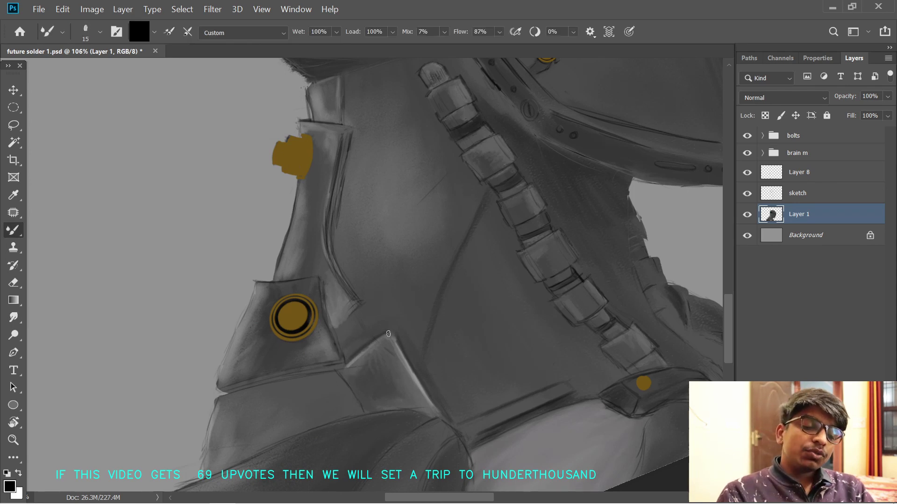
{"action": "left_click_drag", "start_coordinate": [437, 311], "coordinate": [401, 311]}
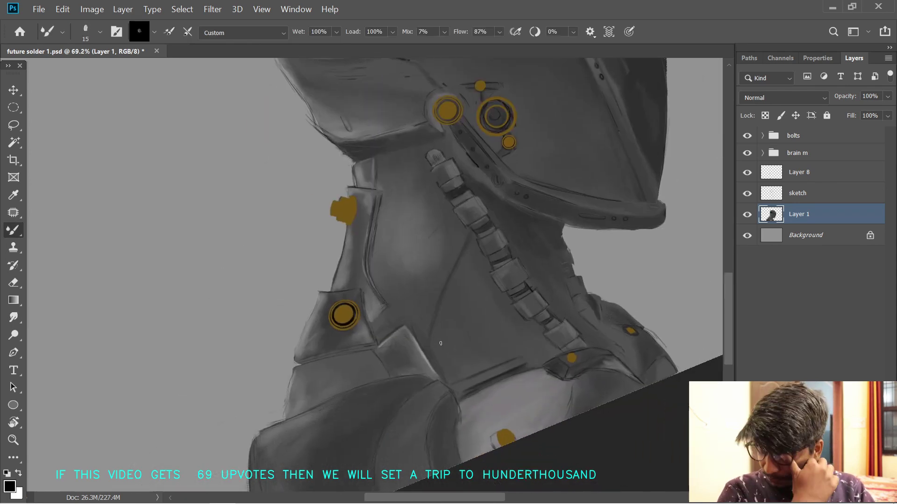
- Soften the white highlight along the angular plate's long edge with the Smudge tool at size 20 and 90% strength
{"action": "scroll", "coordinate": [440, 344], "scroll_direction": "up", "scroll_amount": 3}
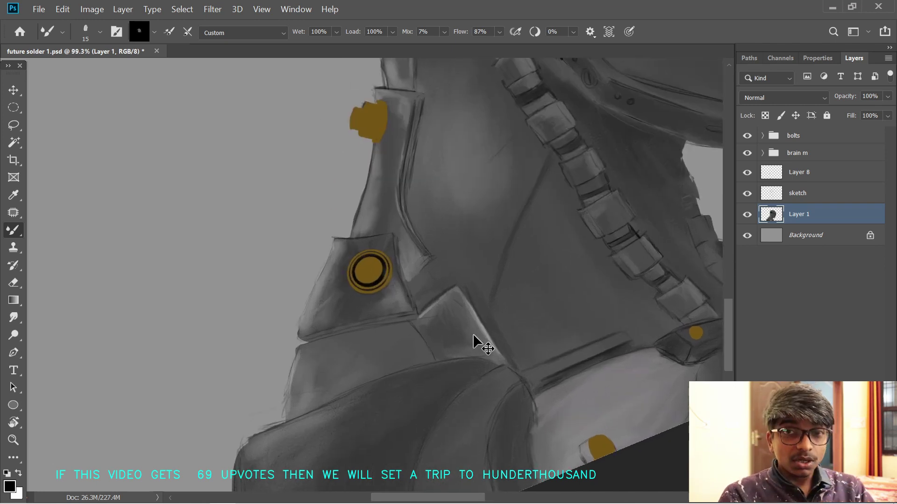
{"action": "key", "text": "r"}
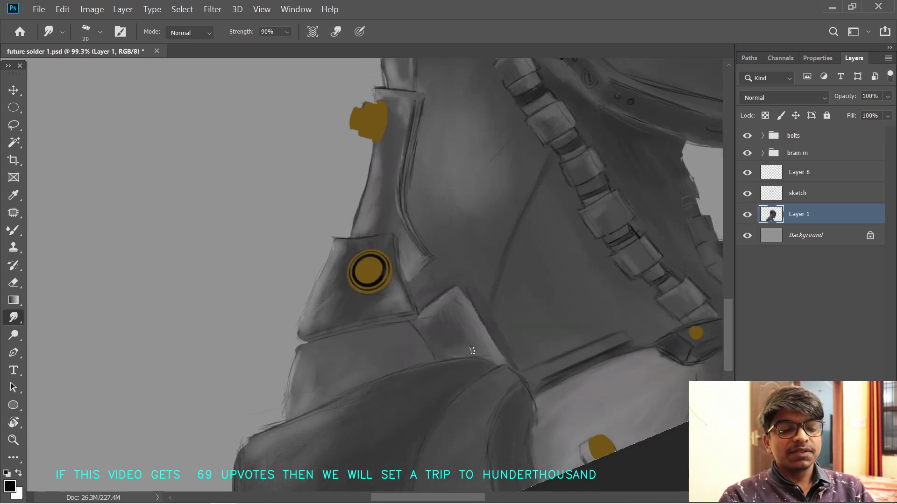
{"action": "scroll", "coordinate": [472, 352], "scroll_direction": "down", "scroll_amount": 5}
{"action": "key", "text": "r"}
{"action": "left_click_drag", "start_coordinate": [542, 320], "coordinate": [482, 262]}
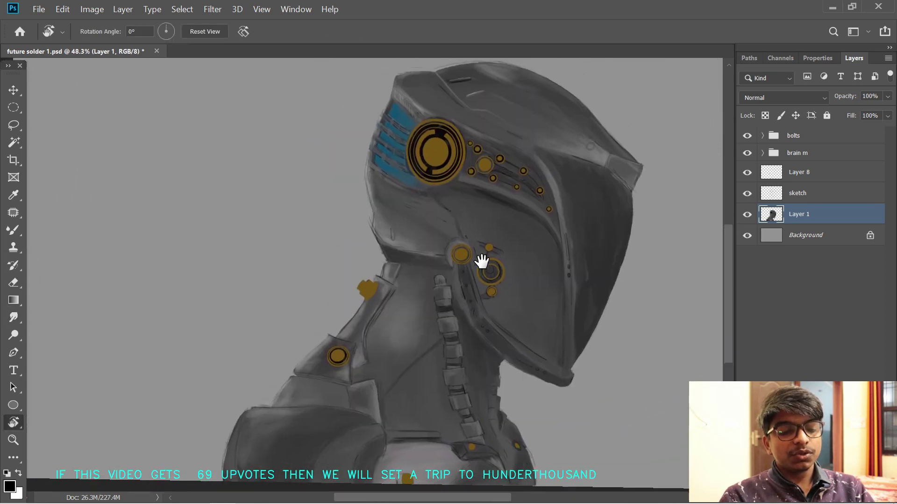
- Paint white highlights on the small segments along the throat's front edge with the Mixer Brush at sizes 15 and 35
{"action": "mouse_move", "coordinate": [437, 343]}
{"action": "left_mouse_down"}
{"action": "mouse_move", "coordinate": [465, 355]}
{"action": "mouse_move", "coordinate": [445, 307]}
{"action": "left_mouse_up"}
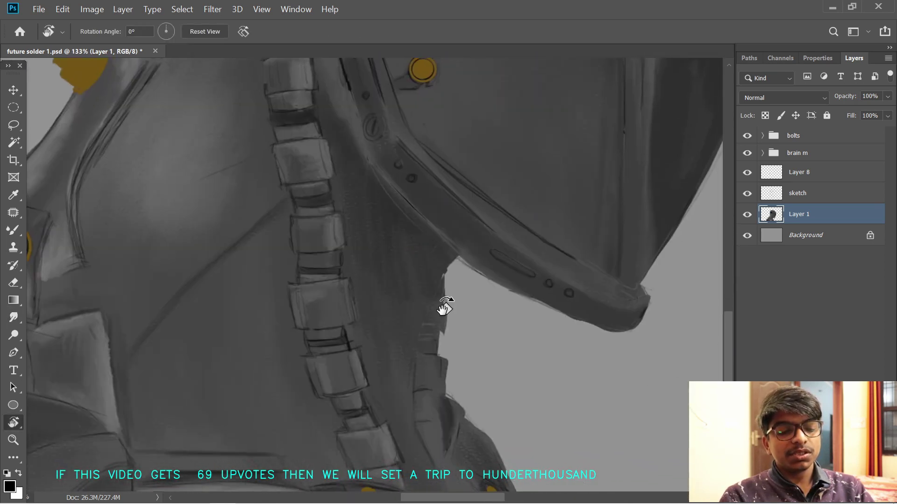
{"action": "key", "text": "b"}
{"action": "key", "text": "x"}
{"action": "left_click_drag", "start_coordinate": [423, 347], "coordinate": [439, 347]}
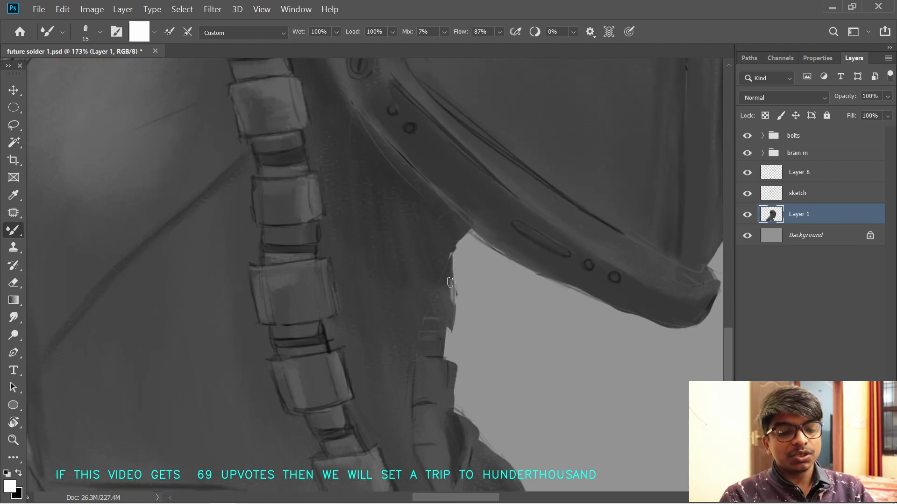
{"action": "key", "text": "r"}
{"action": "mouse_move", "coordinate": [516, 274]}
{"action": "left_mouse_down"}
{"action": "mouse_move", "coordinate": [580, 304]}
{"action": "mouse_move", "coordinate": [376, 220]}
{"action": "mouse_move", "coordinate": [414, 244]}
{"action": "left_mouse_up"}
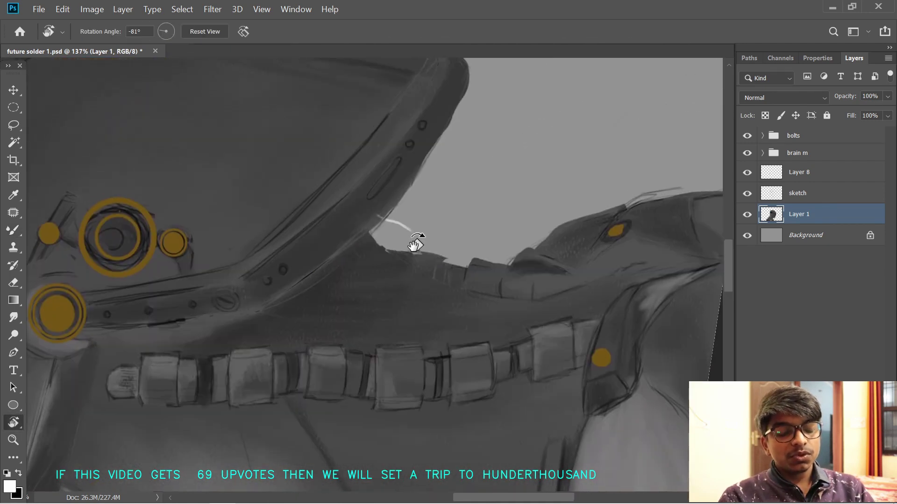
{"action": "mouse_move", "coordinate": [501, 216]}
{"action": "left_mouse_down"}
{"action": "mouse_move", "coordinate": [405, 241]}
{"action": "mouse_move", "coordinate": [404, 279]}
{"action": "mouse_move", "coordinate": [491, 248]}
{"action": "mouse_move", "coordinate": [455, 257]}
{"action": "mouse_move", "coordinate": [486, 265]}
{"action": "mouse_move", "coordinate": [462, 260]}
{"action": "left_mouse_up"}
{"action": "key", "text": "b"}
{"action": "key", "text": "bracketright"}
{"action": "mouse_move", "coordinate": [519, 246]}
{"action": "left_mouse_down"}
{"action": "mouse_move", "coordinate": [493, 249]}
{"action": "mouse_move", "coordinate": [524, 239]}
{"action": "mouse_move", "coordinate": [470, 257]}
{"action": "mouse_move", "coordinate": [516, 234]}
{"action": "mouse_move", "coordinate": [518, 250]}
{"action": "mouse_move", "coordinate": [525, 236]}
{"action": "mouse_move", "coordinate": [504, 234]}
{"action": "mouse_move", "coordinate": [539, 227]}
{"action": "mouse_move", "coordinate": [492, 237]}
{"action": "mouse_move", "coordinate": [517, 269]}
{"action": "mouse_move", "coordinate": [555, 252]}
{"action": "mouse_move", "coordinate": [533, 254]}
{"action": "mouse_move", "coordinate": [556, 260]}
{"action": "left_mouse_up"}
{"action": "key", "text": "bracketleft"}
{"action": "key", "text": "bracketleft"}
{"action": "key", "text": "bracketleft"}
{"action": "key", "text": "bracketleft"}
{"action": "key", "text": "bracketleft"}
{"action": "key", "text": "bracketleft"}
{"action": "key", "text": "bracketright"}
{"action": "key", "text": "bracketright"}
{"action": "key", "text": "bracketright"}
{"action": "key", "text": "bracketright"}
{"action": "key", "text": "bracketright"}
{"action": "key", "text": "bracketright"}
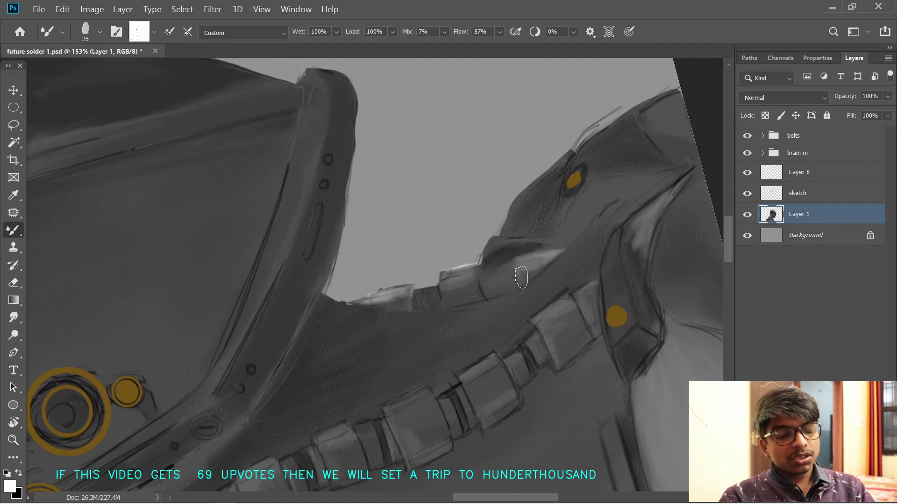
{"action": "left_click_drag", "start_coordinate": [442, 288], "coordinate": [438, 290]}
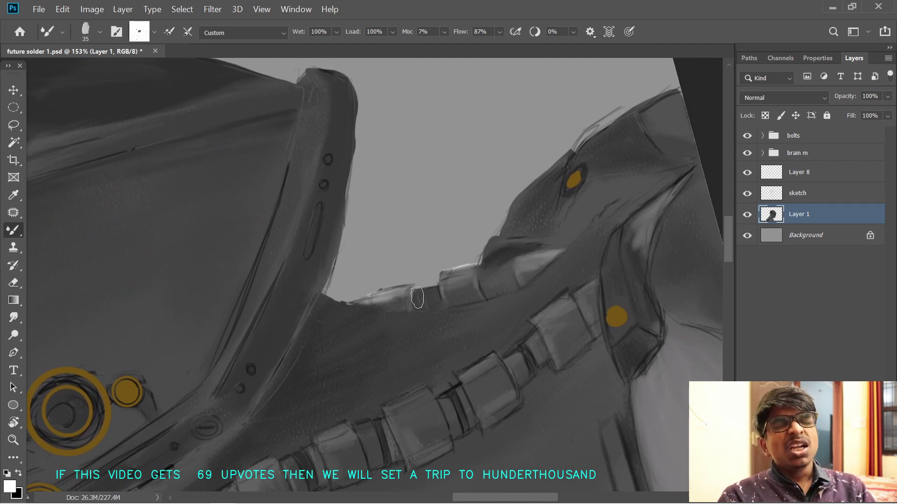
- Detail the gaps and edges between the throat-front segments in alternating white and black with brush size 7
{"action": "key", "text": "bracketleft"}
{"action": "key", "text": "bracketleft"}
{"action": "key", "text": "bracketleft"}
{"action": "key", "text": "bracketleft"}
{"action": "key", "text": "bracketleft"}
{"action": "key", "text": "bracketleft"}
{"action": "key", "text": "bracketleft"}
{"action": "key", "text": "bracketleft"}
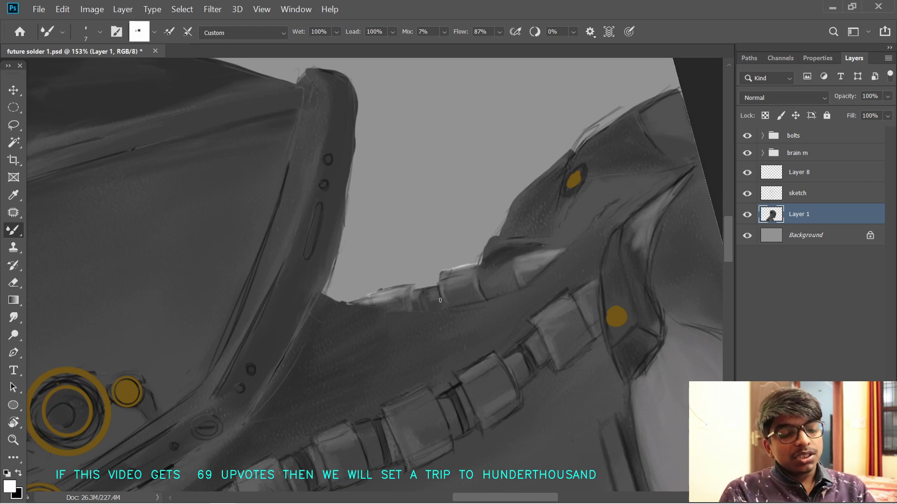
{"action": "key", "text": "x"}
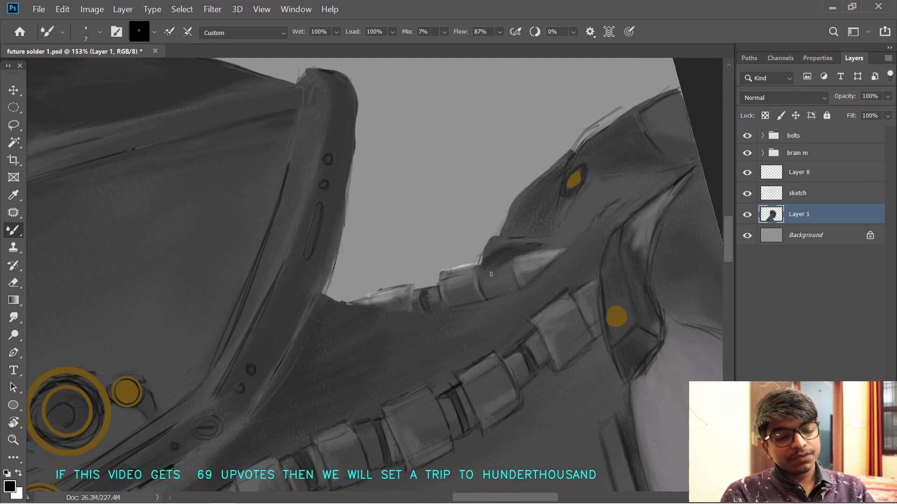
{"action": "key", "text": "x"}
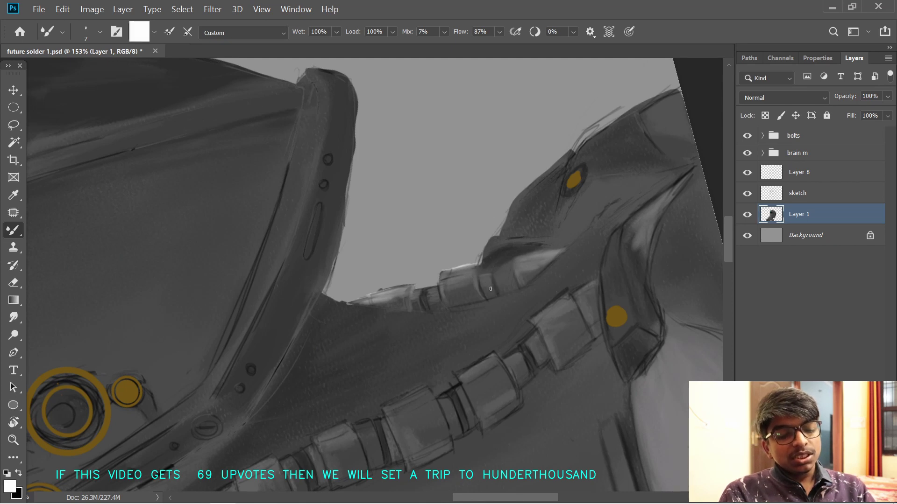
{"action": "key", "text": "x"}
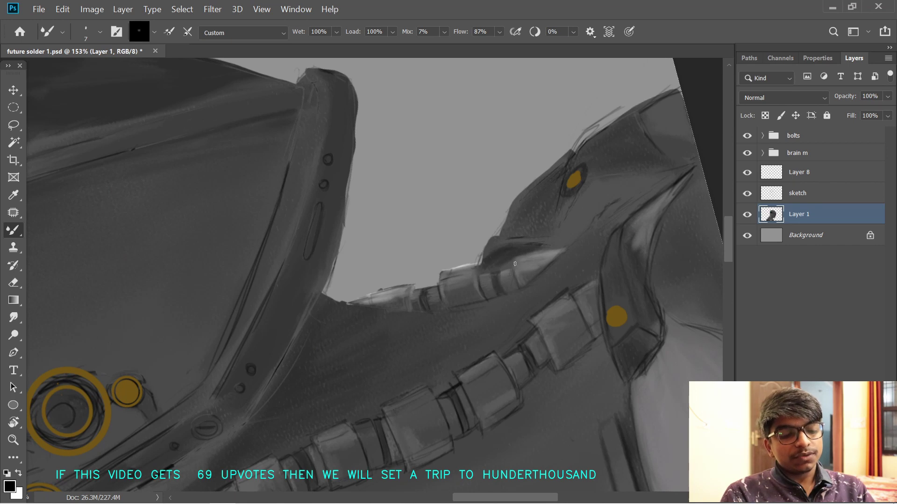
{"action": "key", "text": "x"}
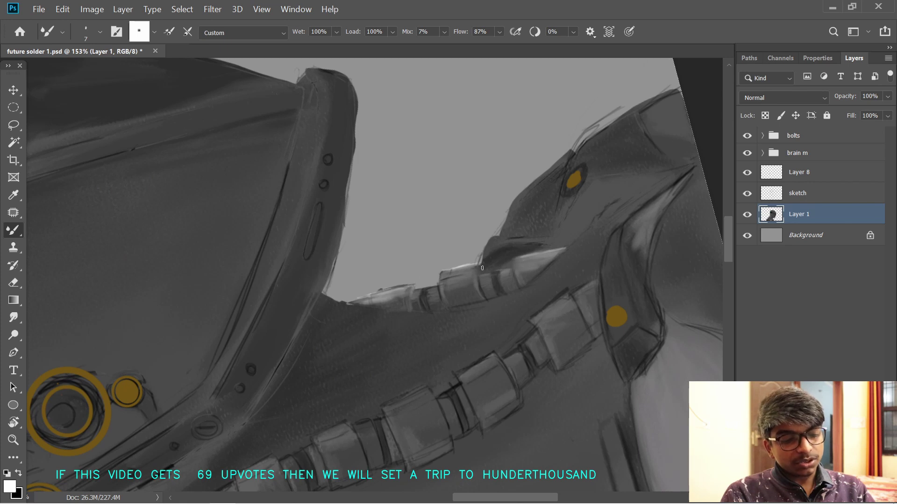
- Set the foreground color to a pale cream yellow for tinting the segmented tube along the neck
{"action": "left_click_drag", "start_coordinate": [247, 391], "coordinate": [372, 241]}
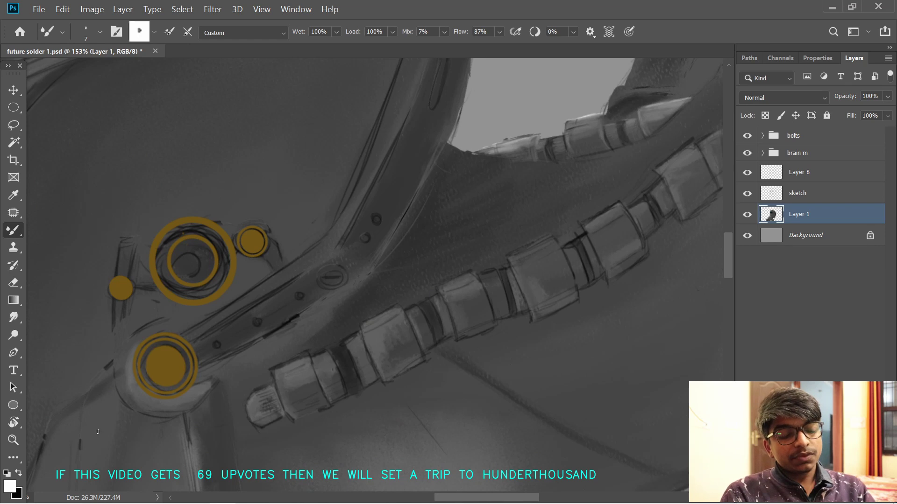
{"action": "left_click", "coordinate": [10, 486]}
{"action": "left_click", "coordinate": [207, 375]}
{"action": "left_click_drag", "start_coordinate": [191, 363], "coordinate": [88, 323]}
{"action": "left_click", "coordinate": [322, 210]}
{"action": "left_click", "coordinate": [9, 486]}
{"action": "left_click", "coordinate": [75, 299]}
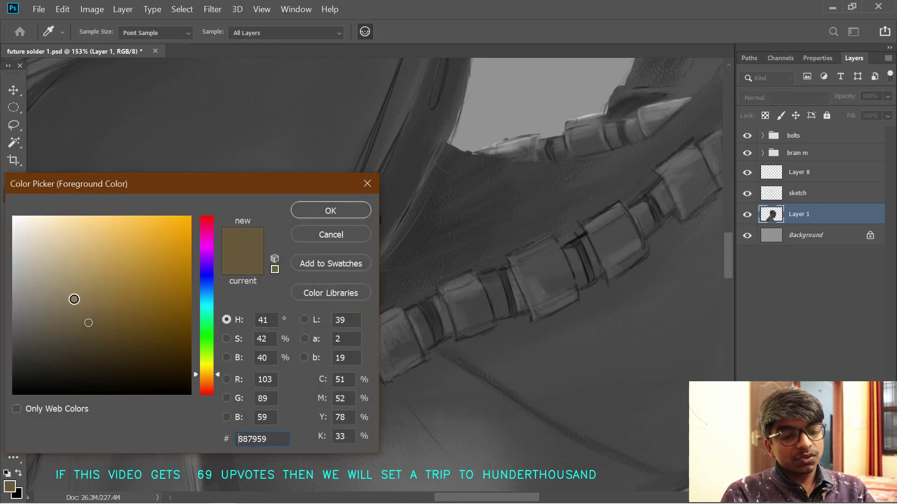
{"action": "left_click", "coordinate": [61, 220]}
{"action": "left_click", "coordinate": [330, 211]}
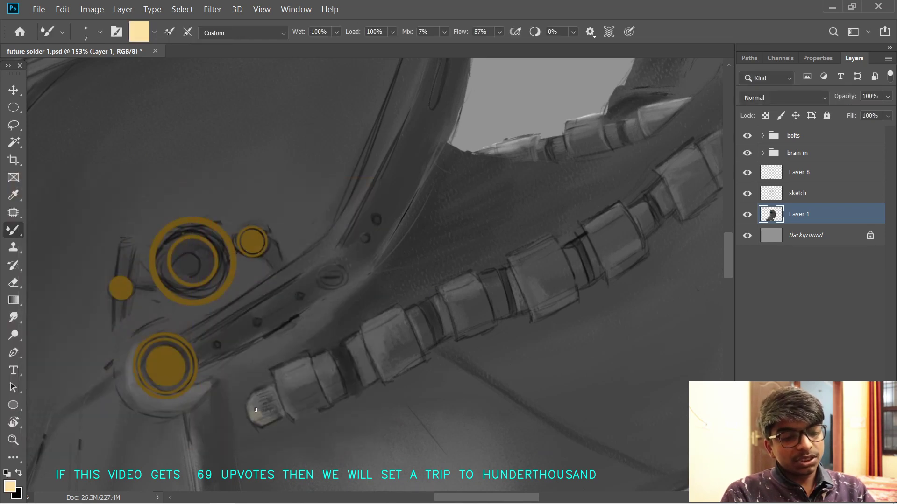
- Undo the thin test stroke and paint cream highlights on the neck tube's end cap and first large segments at brush size 30
{"action": "key", "text": "ctrl+z"}
{"action": "key", "text": "]"}
{"action": "key", "text": "]"}
{"action": "key", "text": "]"}
{"action": "key", "text": "]"}
{"action": "key", "text": "]"}
{"action": "key", "text": "]"}
{"action": "key", "text": "]"}
{"action": "mouse_move", "coordinate": [257, 418]}
{"action": "left_mouse_down"}
{"action": "mouse_move", "coordinate": [265, 394]}
{"action": "mouse_move", "coordinate": [256, 416]}
{"action": "mouse_move", "coordinate": [268, 423]}
{"action": "mouse_move", "coordinate": [264, 403]}
{"action": "mouse_move", "coordinate": [290, 368]}
{"action": "mouse_move", "coordinate": [281, 388]}
{"action": "mouse_move", "coordinate": [304, 364]}
{"action": "mouse_move", "coordinate": [280, 377]}
{"action": "mouse_move", "coordinate": [303, 379]}
{"action": "mouse_move", "coordinate": [283, 381]}
{"action": "mouse_move", "coordinate": [306, 364]}
{"action": "mouse_move", "coordinate": [299, 392]}
{"action": "mouse_move", "coordinate": [308, 380]}
{"action": "mouse_move", "coordinate": [290, 399]}
{"action": "mouse_move", "coordinate": [388, 335]}
{"action": "mouse_move", "coordinate": [373, 322]}
{"action": "mouse_move", "coordinate": [368, 343]}
{"action": "mouse_move", "coordinate": [381, 357]}
{"action": "left_mouse_up"}
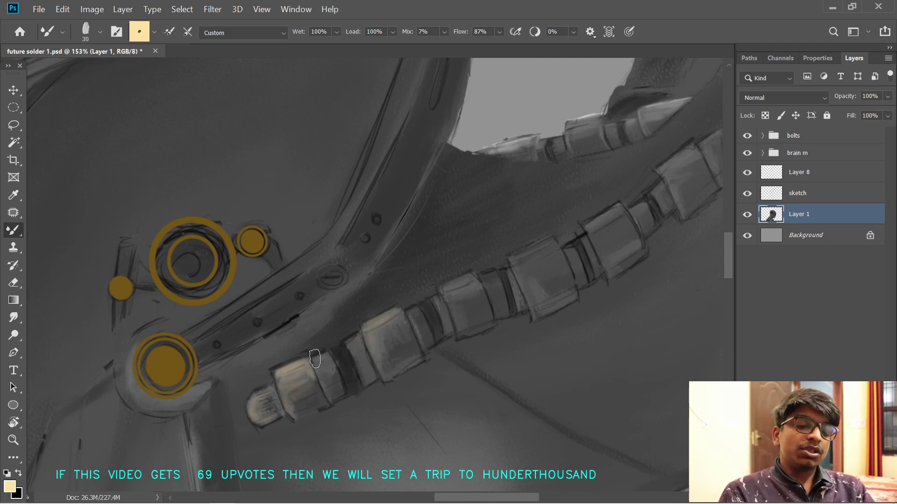
- Extend the cream highlights along the neck tube's remaining segments at brush sizes 30 and 15, and smudge them at 90% strength
{"action": "scroll", "coordinate": [326, 368], "scroll_direction": "up", "scroll_amount": 1}
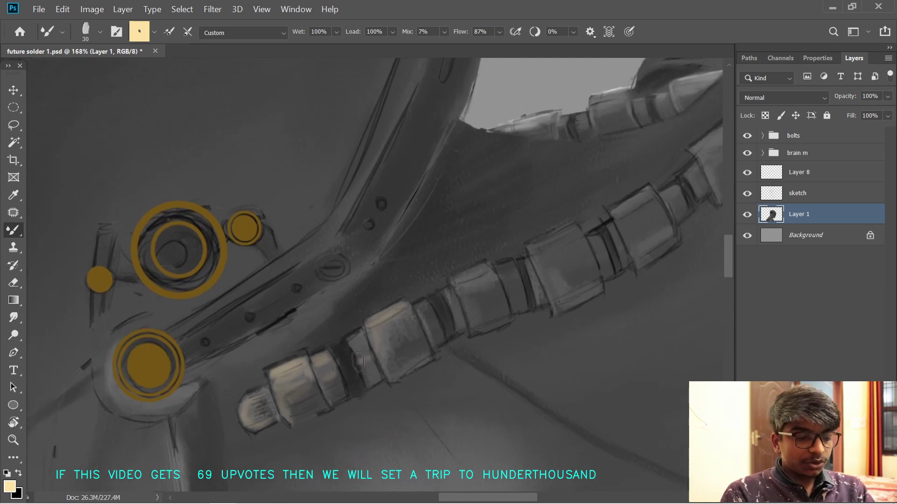
{"action": "mouse_move", "coordinate": [391, 289]}
{"action": "left_mouse_down"}
{"action": "mouse_move", "coordinate": [346, 313]}
{"action": "mouse_move", "coordinate": [342, 339]}
{"action": "left_mouse_up"}
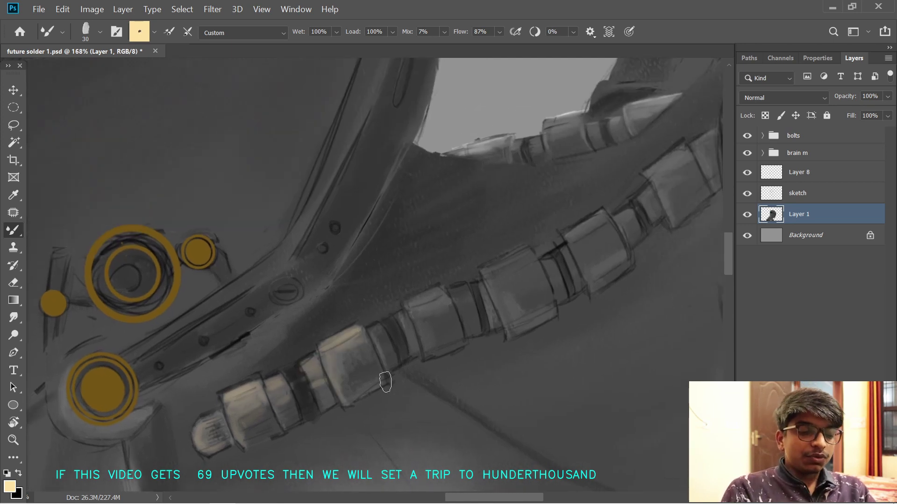
{"action": "scroll", "coordinate": [376, 360], "scroll_direction": "right", "scroll_amount": 2}
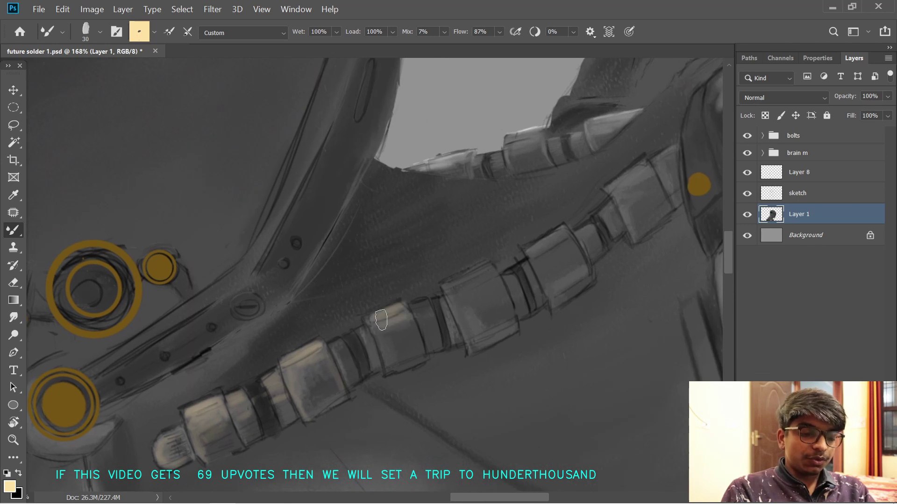
{"action": "scroll", "coordinate": [416, 353], "scroll_direction": "right", "scroll_amount": 2}
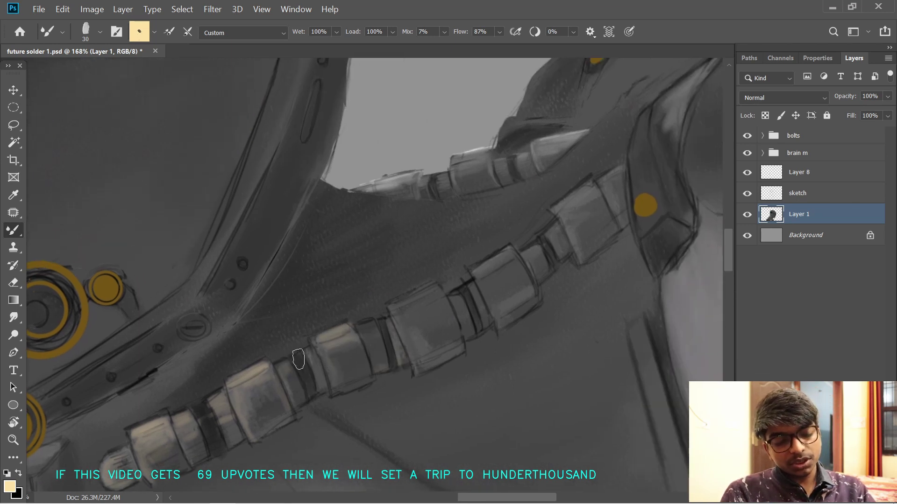
{"action": "key", "text": "bracketleft"}
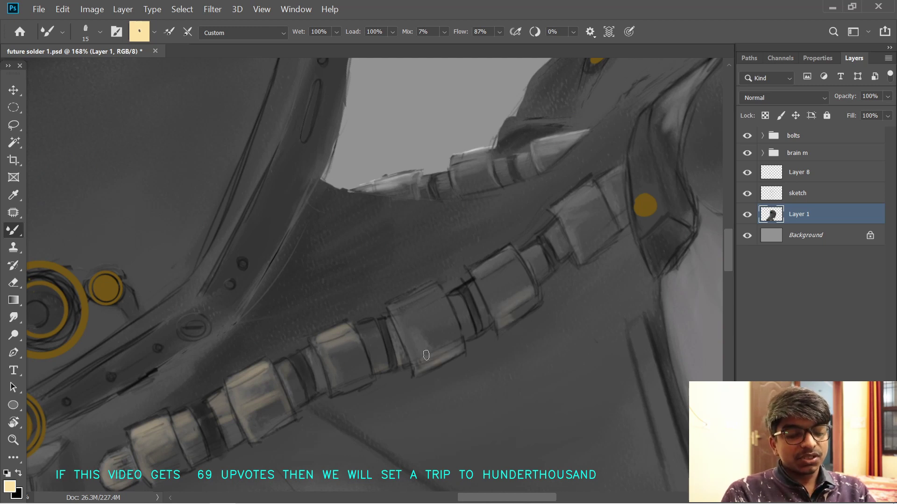
{"action": "mouse_move", "coordinate": [549, 210]}
{"action": "left_mouse_down"}
{"action": "mouse_move", "coordinate": [593, 185]}
{"action": "mouse_move", "coordinate": [562, 215]}
{"action": "mouse_move", "coordinate": [572, 267]}
{"action": "mouse_move", "coordinate": [580, 245]}
{"action": "mouse_move", "coordinate": [553, 208]}
{"action": "mouse_move", "coordinate": [576, 191]}
{"action": "left_mouse_up"}
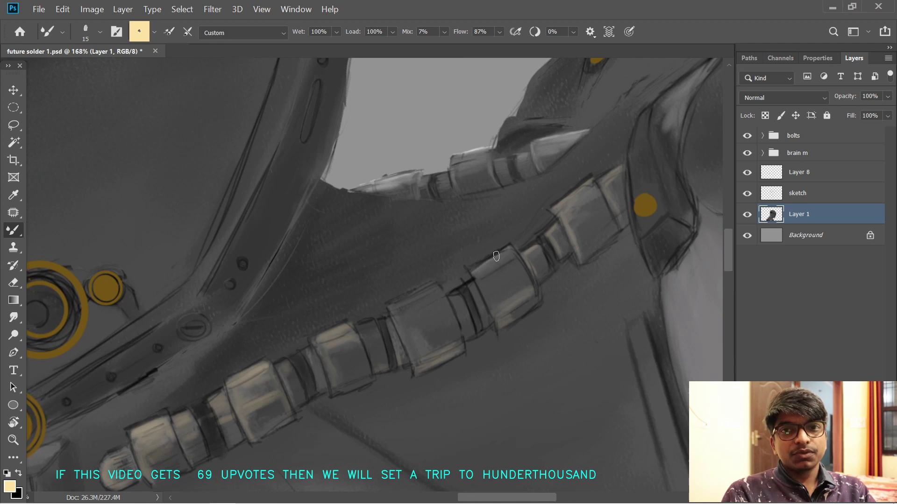
{"action": "mouse_move", "coordinate": [418, 295]}
{"action": "left_mouse_down"}
{"action": "mouse_move", "coordinate": [393, 307]}
{"action": "mouse_move", "coordinate": [415, 310]}
{"action": "mouse_move", "coordinate": [435, 297]}
{"action": "left_mouse_up"}
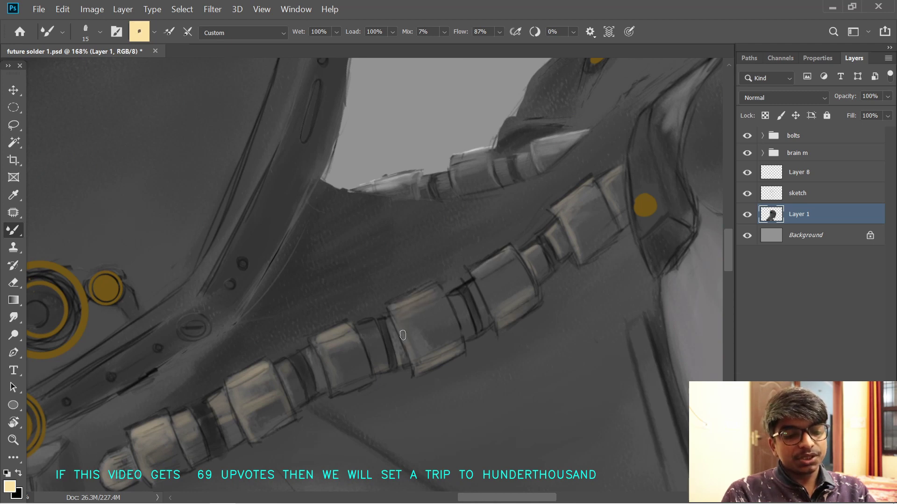
{"action": "key", "text": "r"}
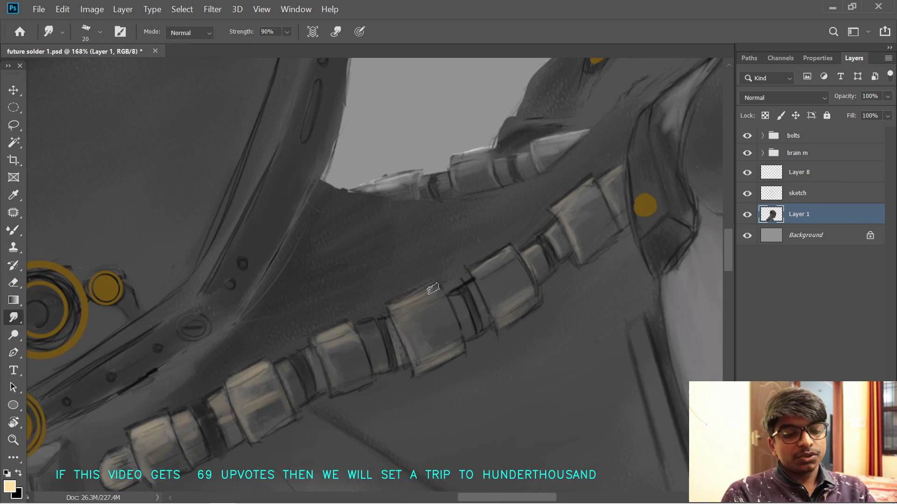
{"action": "mouse_move", "coordinate": [477, 347]}
{"action": "left_mouse_down"}
{"action": "mouse_move", "coordinate": [442, 345]}
{"action": "mouse_move", "coordinate": [474, 344]}
{"action": "left_mouse_up"}
- Shade the cream-tinted segments near the neck tube's end cap in black with the Mixer Brush at size 15
{"action": "key", "text": "x"}
{"action": "key", "text": "b"}
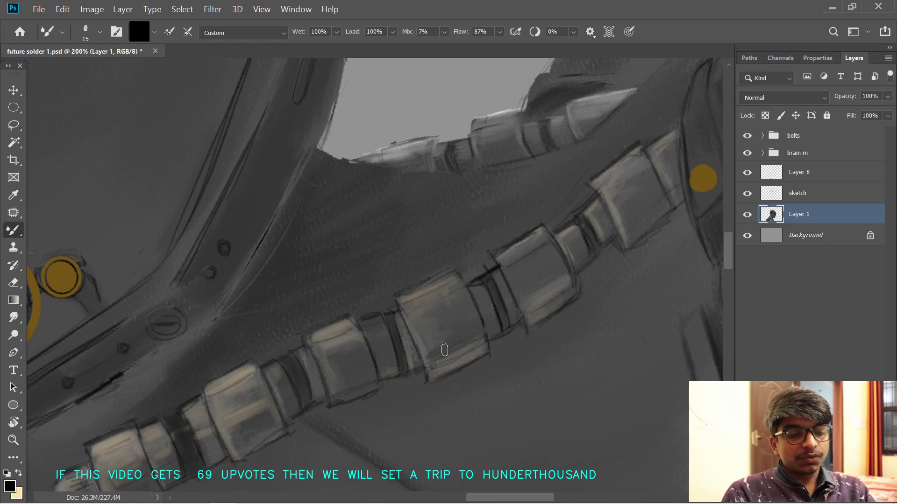
{"action": "mouse_move", "coordinate": [364, 330]}
{"action": "left_mouse_down"}
{"action": "mouse_move", "coordinate": [479, 204]}
{"action": "mouse_move", "coordinate": [579, 153]}
{"action": "left_mouse_up"}
{"action": "left_click_drag", "start_coordinate": [306, 303], "coordinate": [302, 316]}
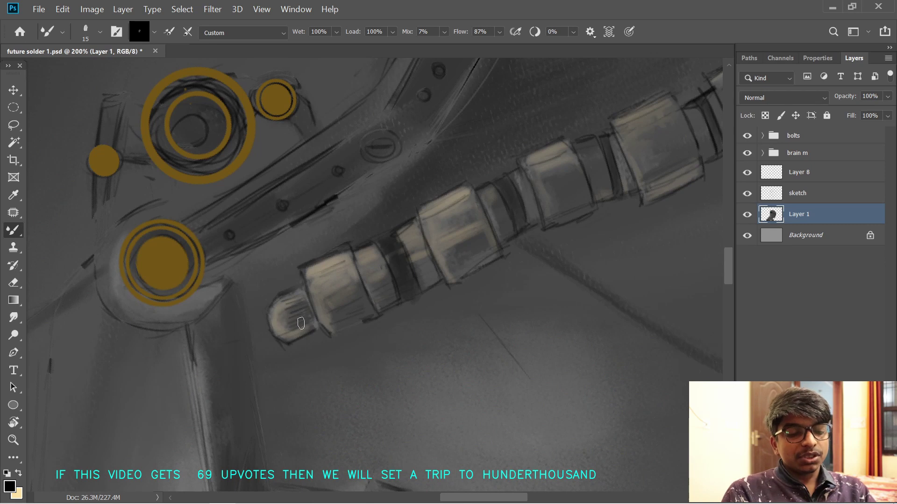
{"action": "mouse_move", "coordinate": [356, 321]}
{"action": "left_mouse_down"}
{"action": "mouse_move", "coordinate": [372, 314]}
{"action": "mouse_move", "coordinate": [330, 308]}
{"action": "mouse_move", "coordinate": [348, 287]}
{"action": "left_mouse_up"}
{"action": "left_click_drag", "start_coordinate": [390, 232], "coordinate": [362, 237]}
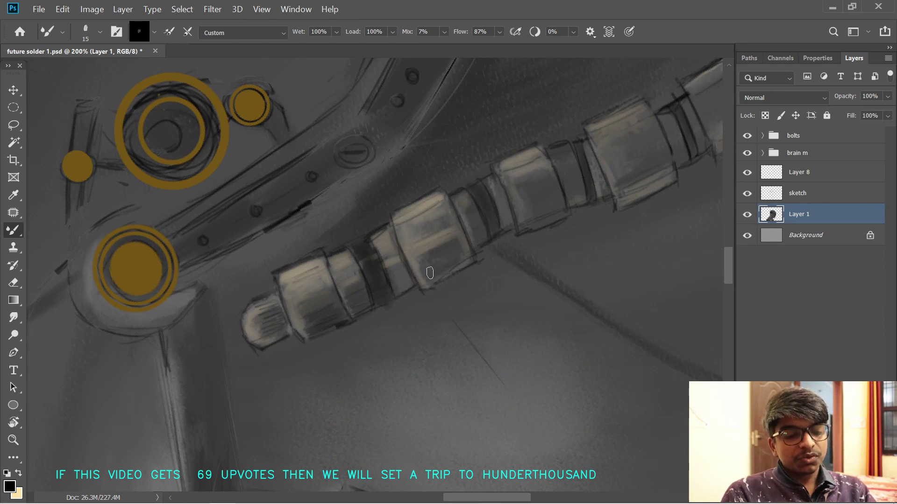
{"action": "left_click_drag", "start_coordinate": [453, 200], "coordinate": [336, 284]}
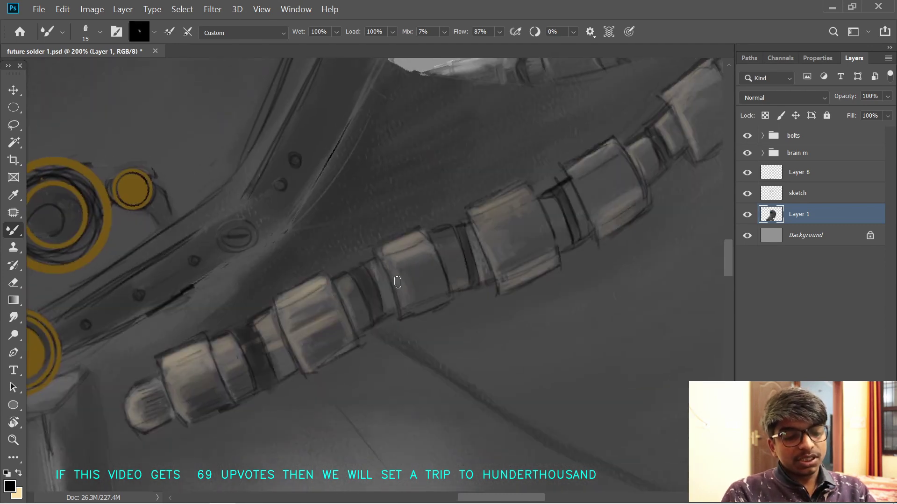
- Shade the middles of the neck tube's central segments in black with the Mixer Brush at size 60
{"action": "key", "text": "]"}
{"action": "key", "text": "]"}
{"action": "key", "text": "]"}
{"action": "key", "text": "]"}
{"action": "key", "text": "]"}
{"action": "key", "text": "]"}
{"action": "key", "text": "]"}
{"action": "key", "text": "]"}
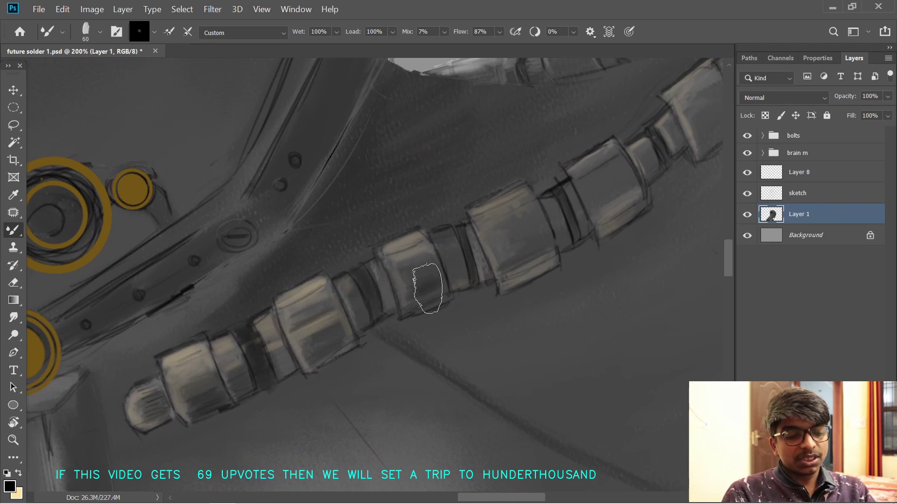
{"action": "left_click_drag", "start_coordinate": [426, 288], "coordinate": [422, 266]}
{"action": "mouse_move", "coordinate": [509, 261]}
{"action": "left_mouse_down"}
{"action": "mouse_move", "coordinate": [529, 253]}
{"action": "mouse_move", "coordinate": [537, 227]}
{"action": "mouse_move", "coordinate": [507, 214]}
{"action": "mouse_move", "coordinate": [529, 278]}
{"action": "mouse_move", "coordinate": [506, 249]}
{"action": "left_mouse_up"}
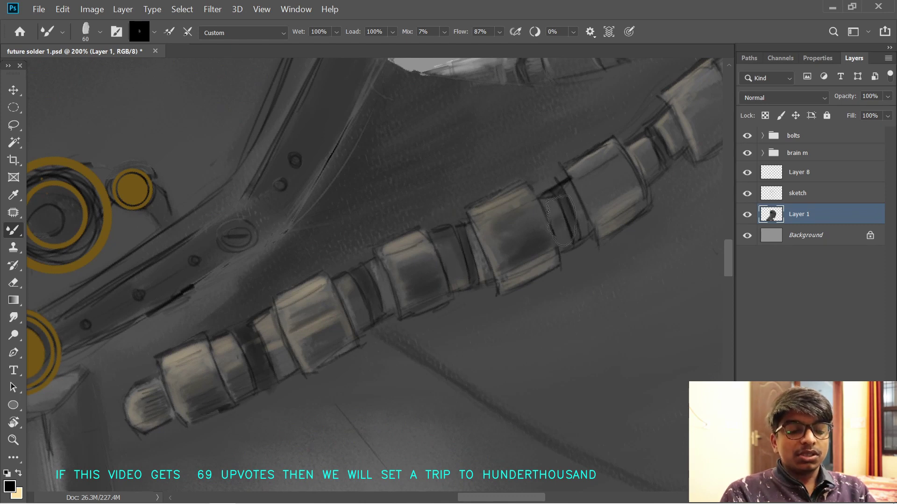
- Continue the black shading along the neck tube's segments toward the collar end at brush sizes 15 and 35
{"action": "key", "text": "bracketleft"}
{"action": "key", "text": "bracketleft"}
{"action": "key", "text": "bracketleft"}
{"action": "key", "text": "bracketleft"}
{"action": "key", "text": "bracketleft"}
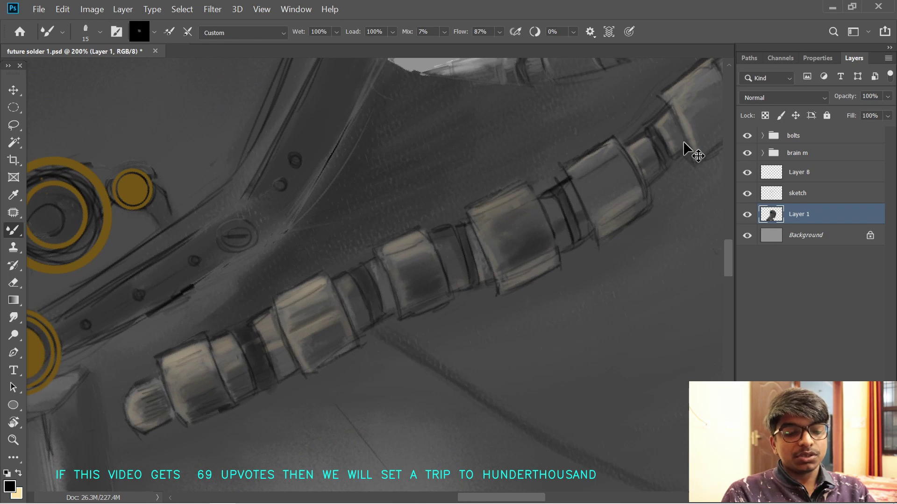
{"action": "left_click_drag", "start_coordinate": [682, 141], "coordinate": [595, 181]}
{"action": "key", "text": "bracketright"}
{"action": "key", "text": "bracketright"}
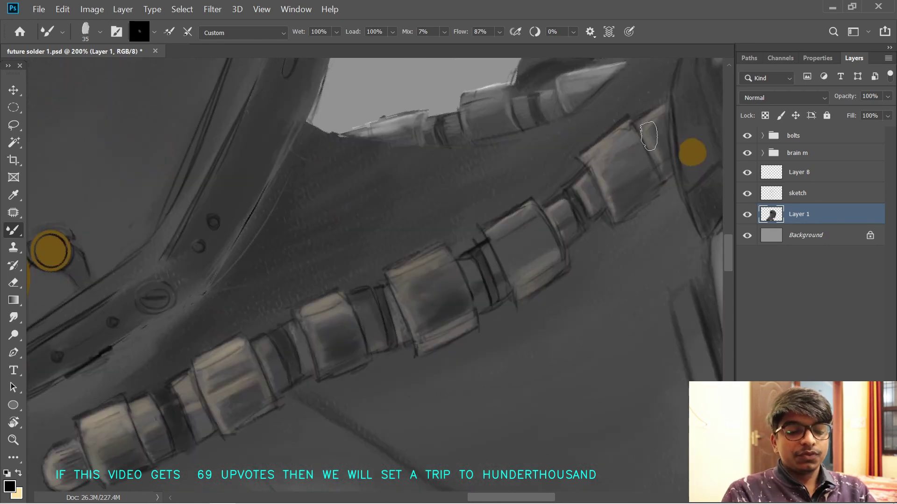
- Blend the shading and cream highlights along the neck tube's segments with the Smudge tool at size 20 and 11% strength
{"action": "key", "text": "r"}
{"action": "left_click_drag", "start_coordinate": [136, 399], "coordinate": [285, 243]}
{"action": "mouse_move", "coordinate": [222, 311]}
{"action": "left_mouse_down"}
{"action": "mouse_move", "coordinate": [208, 300]}
{"action": "mouse_move", "coordinate": [224, 319]}
{"action": "mouse_move", "coordinate": [260, 315]}
{"action": "mouse_move", "coordinate": [264, 278]}
{"action": "mouse_move", "coordinate": [243, 304]}
{"action": "mouse_move", "coordinate": [307, 260]}
{"action": "left_mouse_up"}
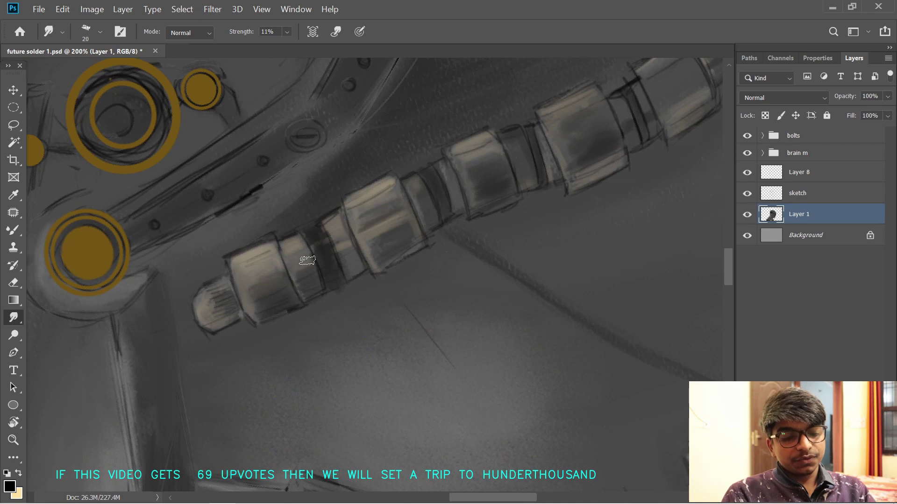
{"action": "left_click_drag", "start_coordinate": [391, 205], "coordinate": [371, 266]}
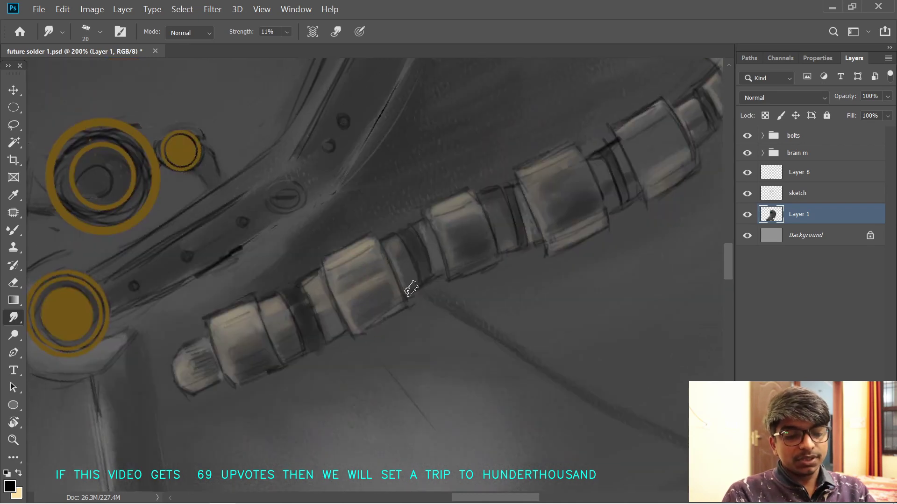
{"action": "left_click_drag", "start_coordinate": [565, 151], "coordinate": [442, 246]}
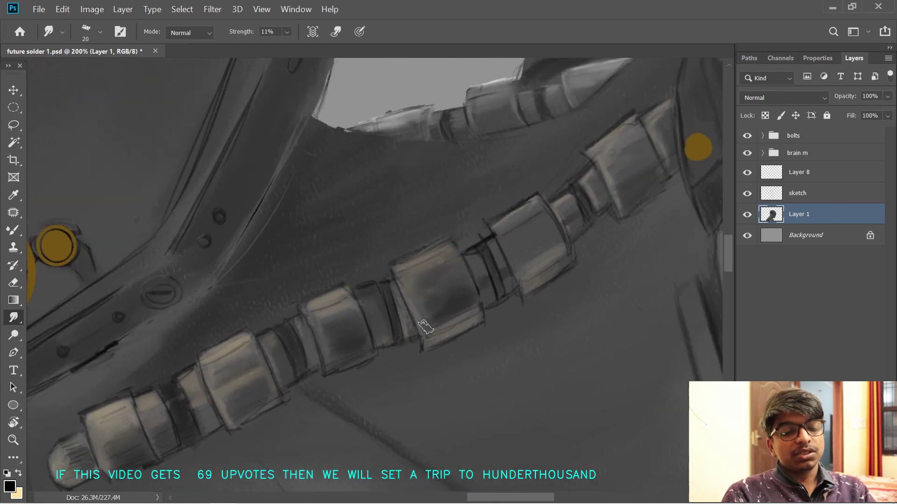
{"action": "scroll", "coordinate": [502, 280], "scroll_direction": "up", "scroll_amount": 2}
{"action": "scroll", "coordinate": [502, 280], "scroll_direction": "right", "scroll_amount": 2}
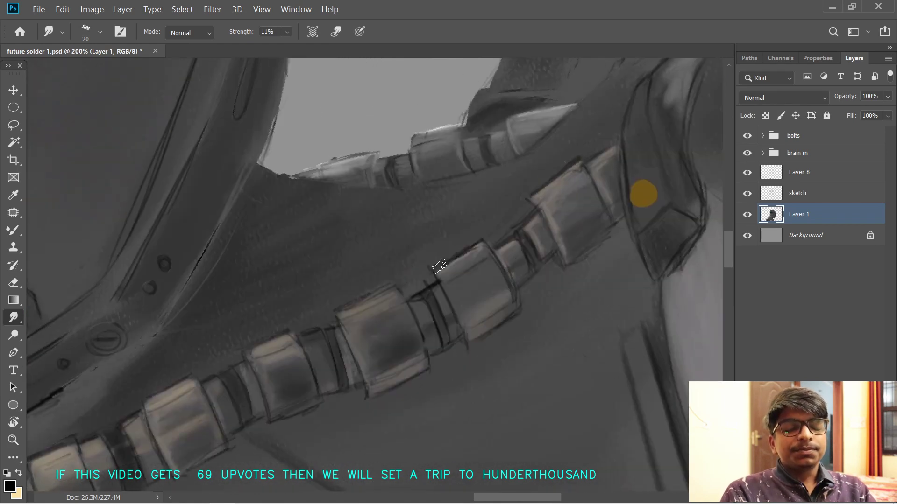
{"action": "key", "text": "b"}
{"action": "left_click_drag", "start_coordinate": [488, 252], "coordinate": [442, 307]}
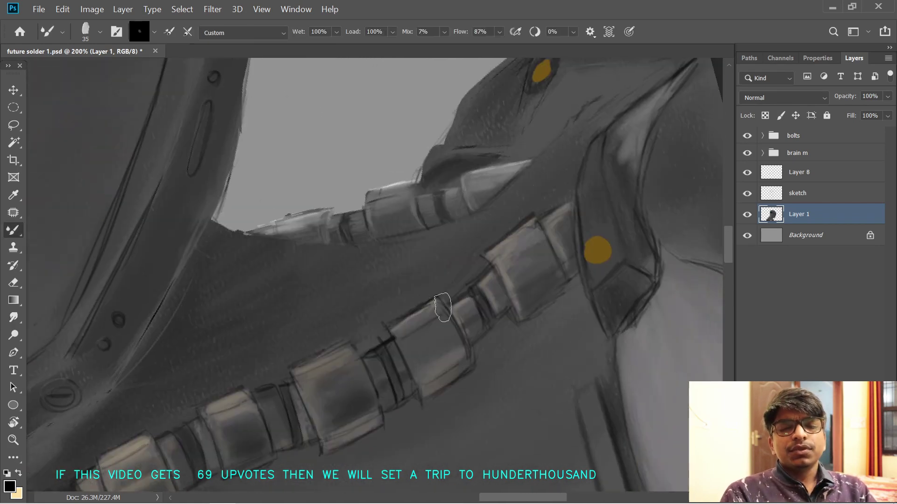
{"action": "key", "text": "r"}
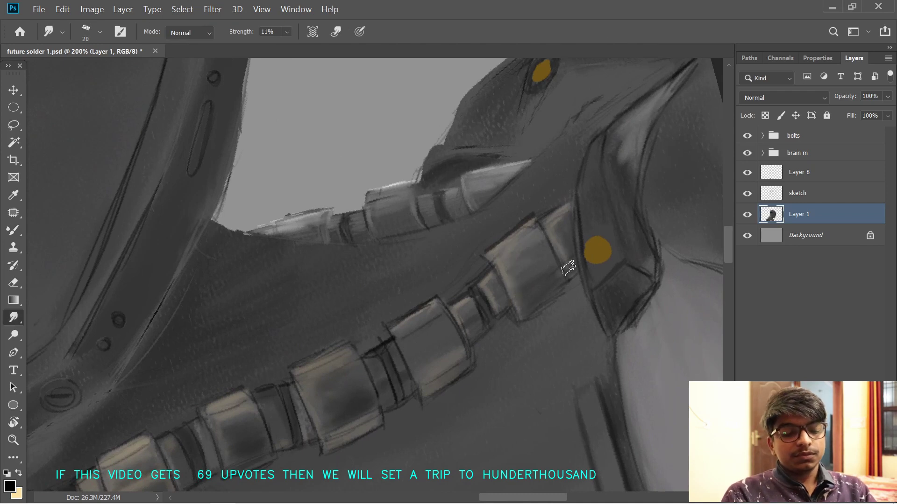
- Try a black Mixer Brush stroke on the pointed tip of the rear neck tube, and undo it
{"action": "key", "text": "r"}
{"action": "left_click_drag", "start_coordinate": [472, 152], "coordinate": [467, 407]}
{"action": "left_click_drag", "start_coordinate": [567, 374], "coordinate": [467, 346]}
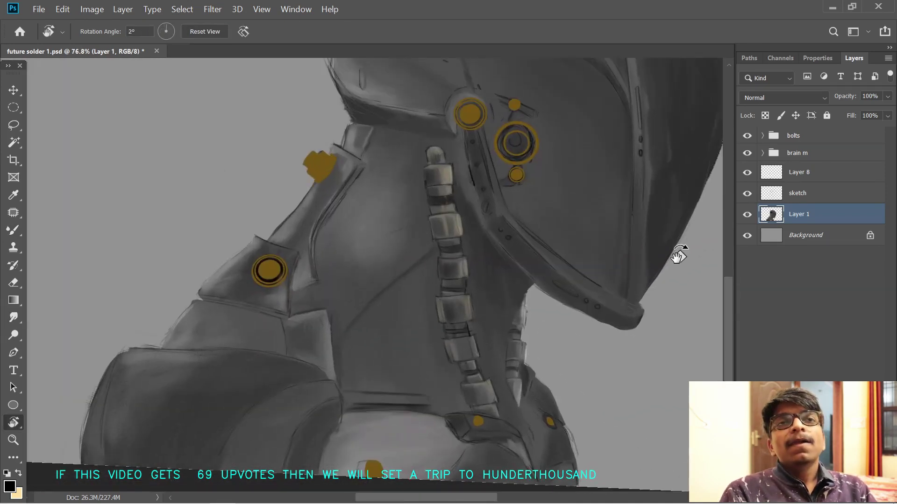
{"action": "key", "text": "b"}
{"action": "scroll", "coordinate": [519, 341], "scroll_direction": "up", "scroll_amount": 4}
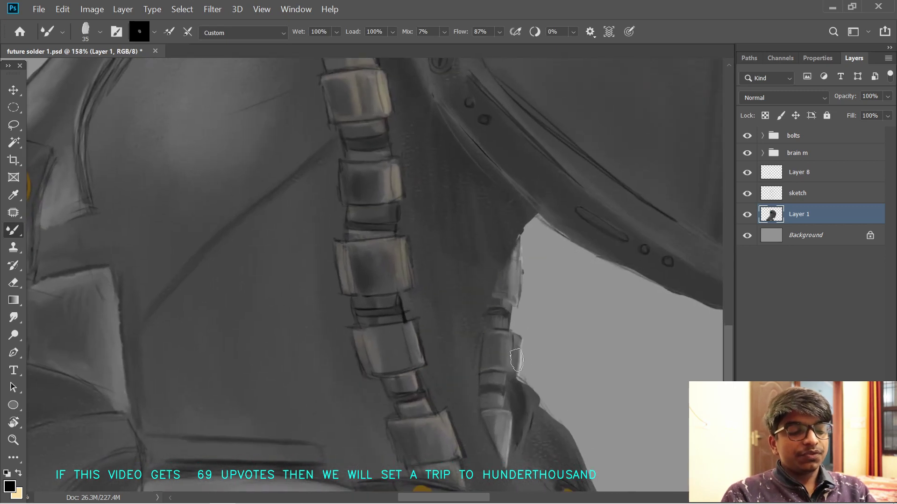
{"action": "left_click_drag", "start_coordinate": [505, 428], "coordinate": [502, 455]}
{"action": "key", "text": "ctrl+z"}
{"action": "key", "text": "ctrl+z"}
{"action": "key", "text": "ctrl+z"}
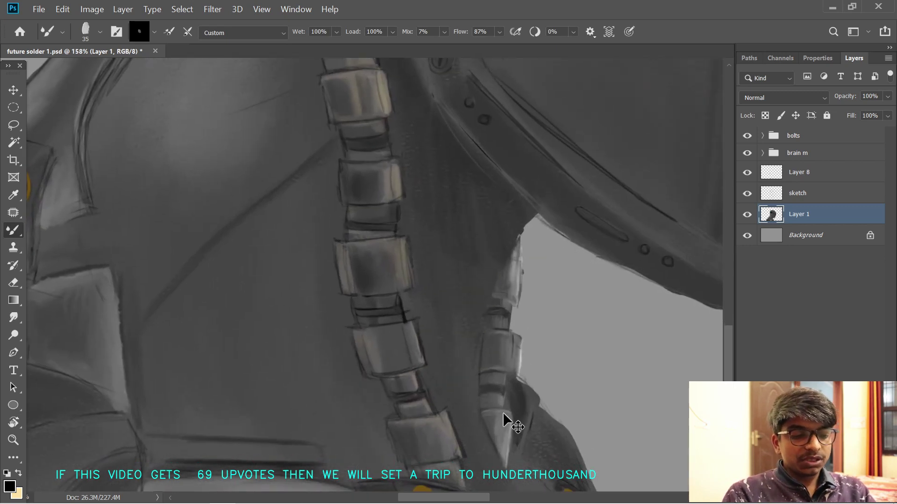
- Paint cream highlights along the outer edge and tip of the rear neck tube at brush size 35
{"action": "key", "text": "x"}
{"action": "mouse_move", "coordinate": [519, 238]}
{"action": "left_mouse_down"}
{"action": "mouse_move", "coordinate": [512, 292]}
{"action": "mouse_move", "coordinate": [495, 296]}
{"action": "mouse_move", "coordinate": [508, 305]}
{"action": "mouse_move", "coordinate": [497, 326]}
{"action": "mouse_move", "coordinate": [505, 371]}
{"action": "left_mouse_up"}
{"action": "mouse_move", "coordinate": [504, 448]}
{"action": "left_mouse_down"}
{"action": "mouse_move", "coordinate": [501, 426]}
{"action": "mouse_move", "coordinate": [502, 445]}
{"action": "left_mouse_up"}
{"action": "left_click_drag", "start_coordinate": [552, 377], "coordinate": [526, 378]}
{"action": "left_click_drag", "start_coordinate": [565, 296], "coordinate": [519, 282]}
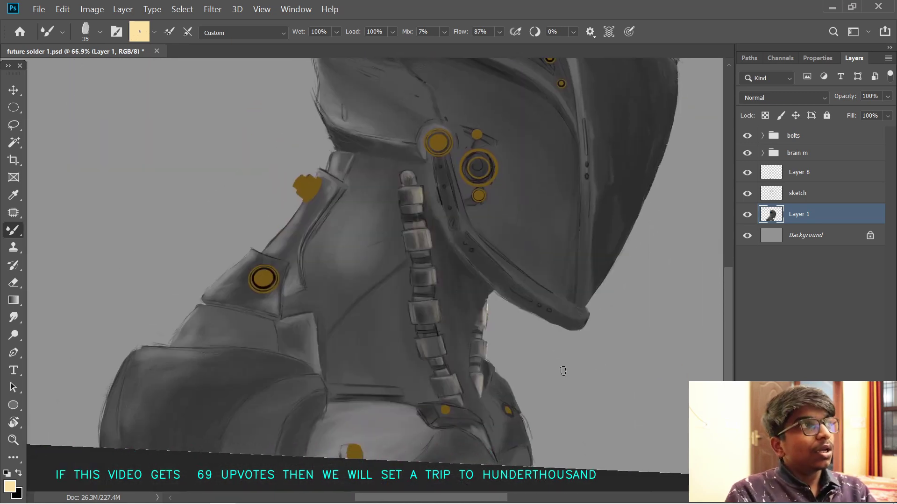
- Set the foreground color to dark gray and shade the neck below the helmet and around the diagonal crease at brush size 125
{"action": "left_click_drag", "start_coordinate": [356, 321], "coordinate": [355, 354]}
{"action": "key", "text": "d"}
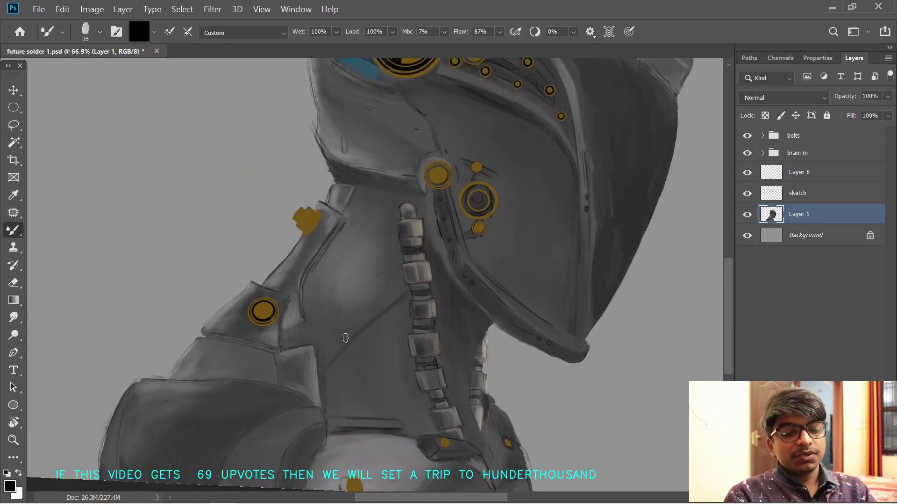
{"action": "left_click", "coordinate": [10, 486]}
{"action": "left_click_drag", "start_coordinate": [14, 335], "coordinate": [19, 361]}
{"action": "left_click", "coordinate": [330, 210]}
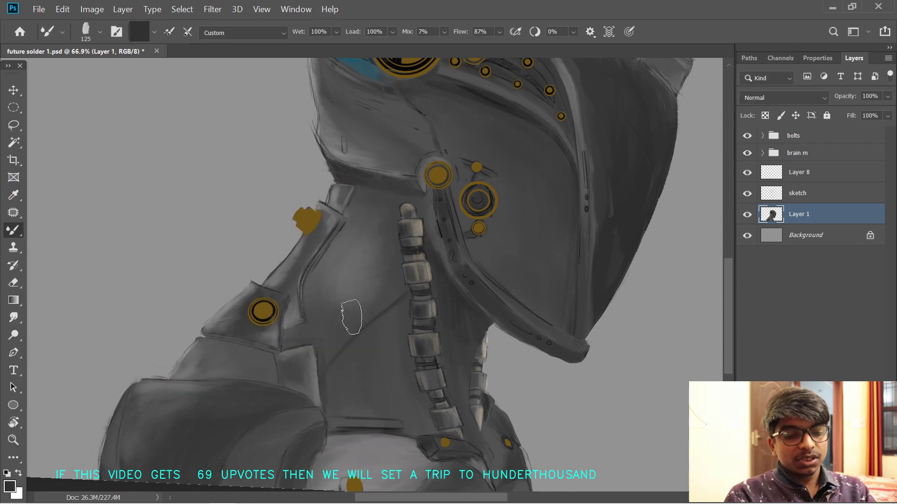
{"action": "key", "text": "bracketright"}
{"action": "key", "text": "bracketright"}
{"action": "mouse_move", "coordinate": [338, 343]}
{"action": "left_mouse_down"}
{"action": "mouse_move", "coordinate": [372, 316]}
{"action": "mouse_move", "coordinate": [326, 365]}
{"action": "mouse_move", "coordinate": [342, 312]}
{"action": "mouse_move", "coordinate": [355, 312]}
{"action": "left_mouse_up"}
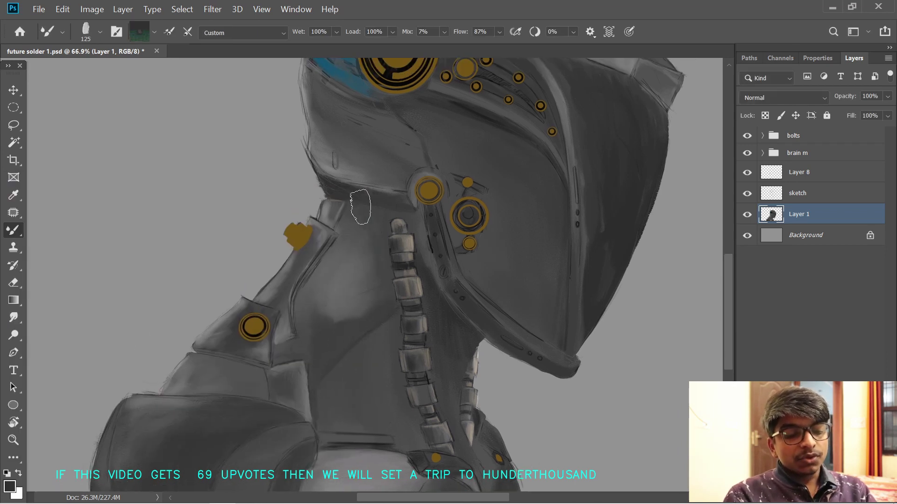
{"action": "left_click_drag", "start_coordinate": [365, 205], "coordinate": [390, 304]}
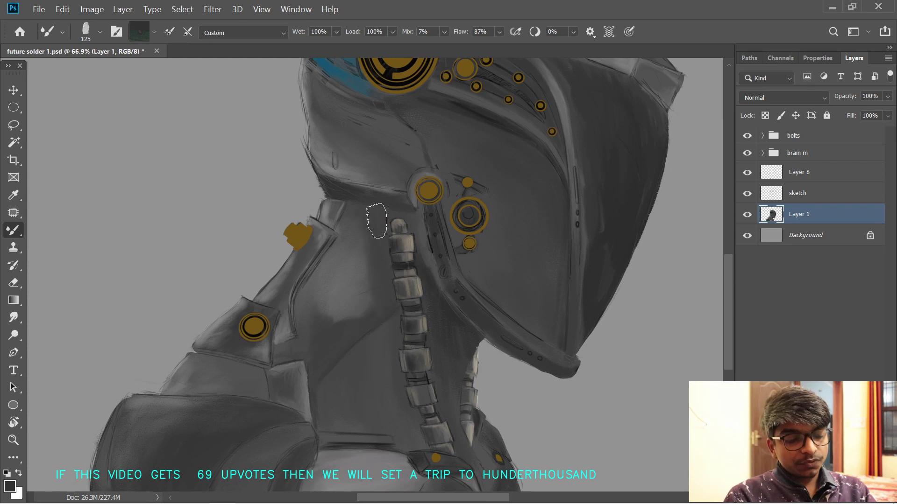
- Shade the neck around the front tube's end cap in dark gray at brush size 50
{"action": "key", "text": "bracketleft"}
{"action": "key", "text": "bracketleft"}
{"action": "key", "text": "bracketleft"}
{"action": "key", "text": "bracketleft"}
{"action": "key", "text": "bracketleft"}
{"action": "key", "text": "bracketleft"}
{"action": "key", "text": "bracketleft"}
{"action": "key", "text": "bracketright"}
{"action": "key", "text": "bracketright"}
{"action": "key", "text": "bracketright"}
{"action": "key", "text": "bracketright"}
{"action": "key", "text": "bracketright"}
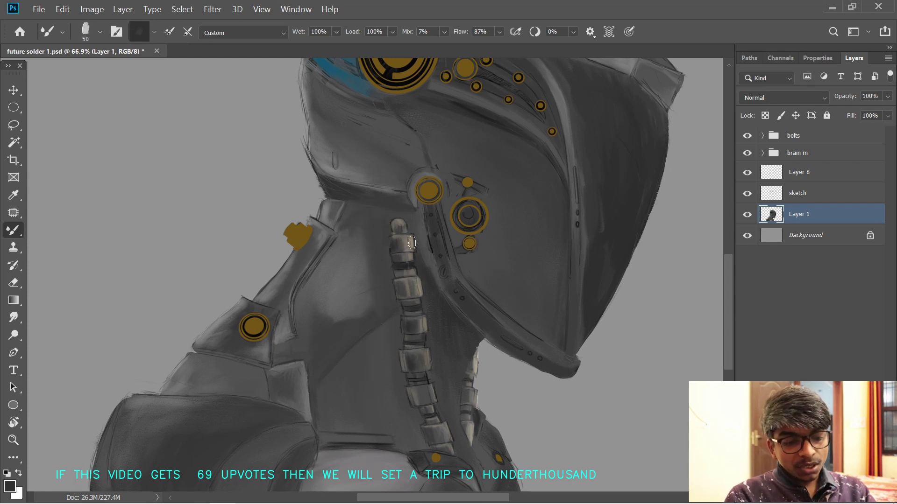
{"action": "mouse_move", "coordinate": [410, 242]}
{"action": "left_mouse_down"}
{"action": "mouse_move", "coordinate": [480, 248]}
{"action": "mouse_move", "coordinate": [397, 232]}
{"action": "left_mouse_up"}
{"action": "key", "text": "r"}
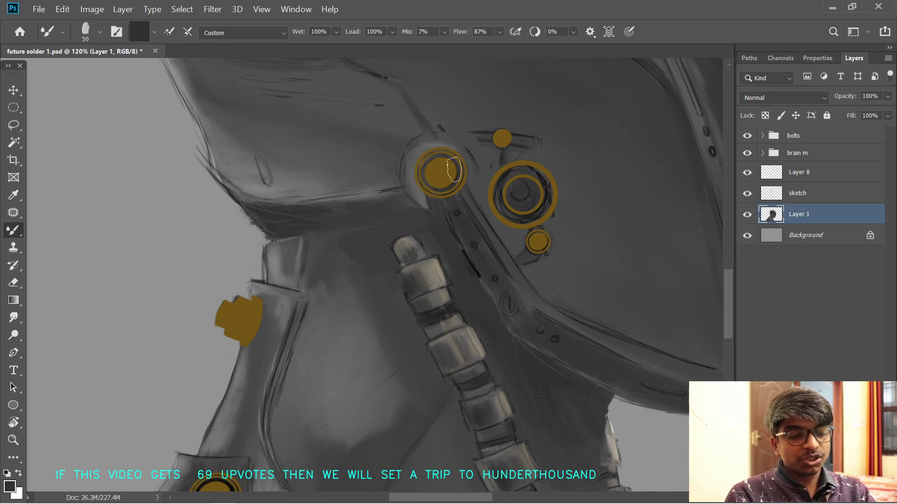
{"action": "left_click_drag", "start_coordinate": [454, 248], "coordinate": [418, 204]}
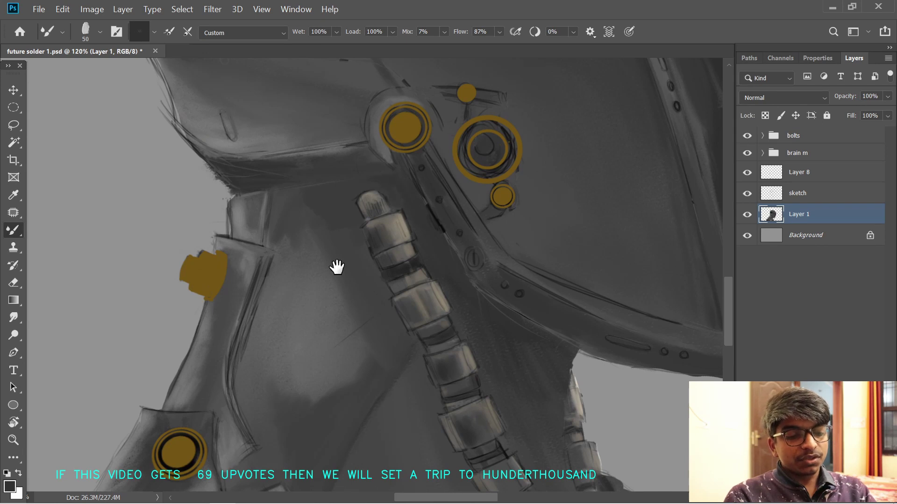
- Darken the neck surface beside the front tube's upper segments at brush size 90
{"action": "key", "text": "bracketright"}
{"action": "key", "text": "bracketright"}
{"action": "key", "text": "bracketright"}
{"action": "key", "text": "bracketright"}
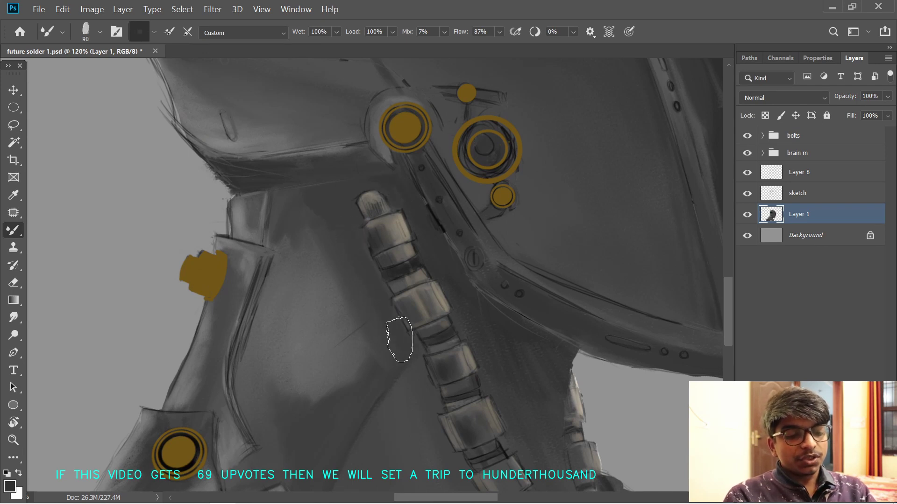
{"action": "left_click_drag", "start_coordinate": [378, 343], "coordinate": [354, 294]}
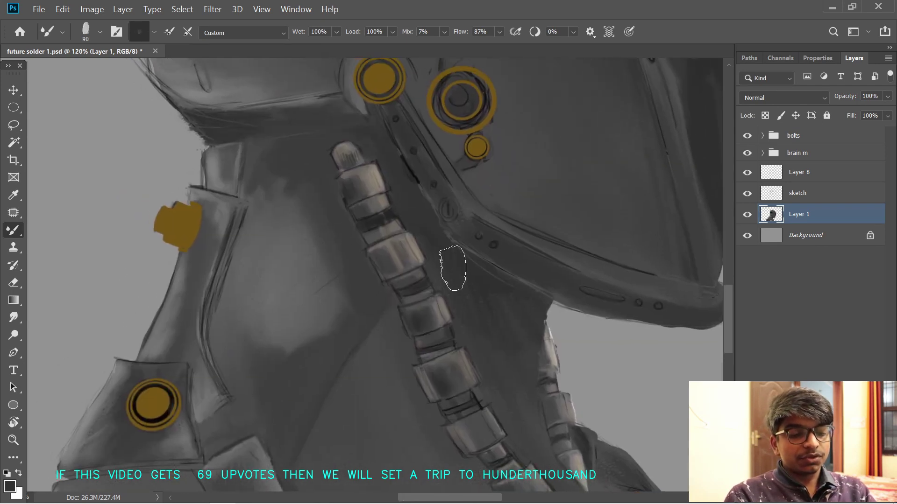
- Set the foreground color to near-black and paint the shadow between the front tube and the helmet's lower band at brush size 100
{"action": "key", "text": "bracketleft"}
{"action": "key", "text": "bracketleft"}
{"action": "key", "text": "bracketleft"}
{"action": "key", "text": "bracketleft"}
{"action": "key", "text": "bracketleft"}
{"action": "key", "text": "bracketleft"}
{"action": "key", "text": "bracketleft"}
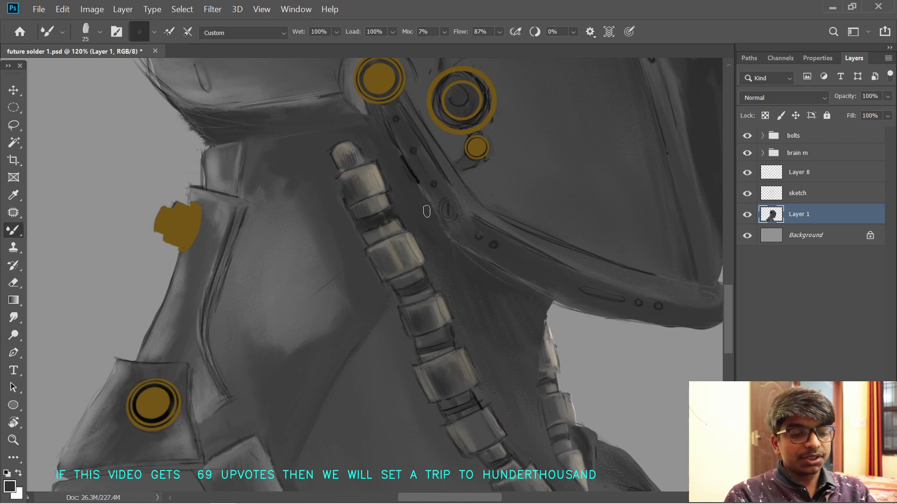
{"action": "left_click", "coordinate": [17, 485]}
{"action": "left_click", "coordinate": [12, 379]}
{"action": "left_click", "coordinate": [347, 200]}
{"action": "key", "text": "bracketright"}
{"action": "key", "text": "bracketright"}
{"action": "key", "text": "bracketright"}
{"action": "key", "text": "bracketright"}
{"action": "key", "text": "bracketright"}
{"action": "key", "text": "bracketright"}
{"action": "key", "text": "bracketright"}
{"action": "key", "text": "bracketright"}
{"action": "key", "text": "bracketright"}
{"action": "key", "text": "bracketright"}
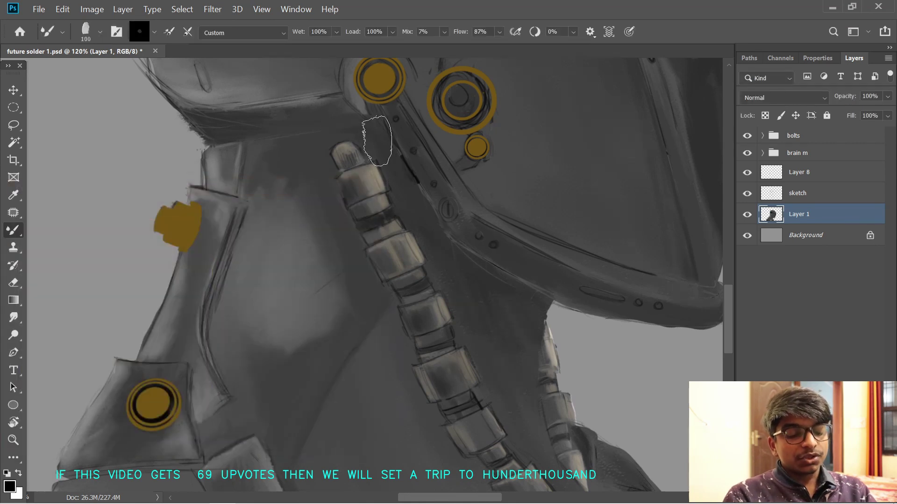
{"action": "mouse_move", "coordinate": [378, 140]}
{"action": "left_mouse_down"}
{"action": "mouse_move", "coordinate": [451, 255]}
{"action": "mouse_move", "coordinate": [497, 280]}
{"action": "mouse_move", "coordinate": [528, 311]}
{"action": "left_mouse_up"}
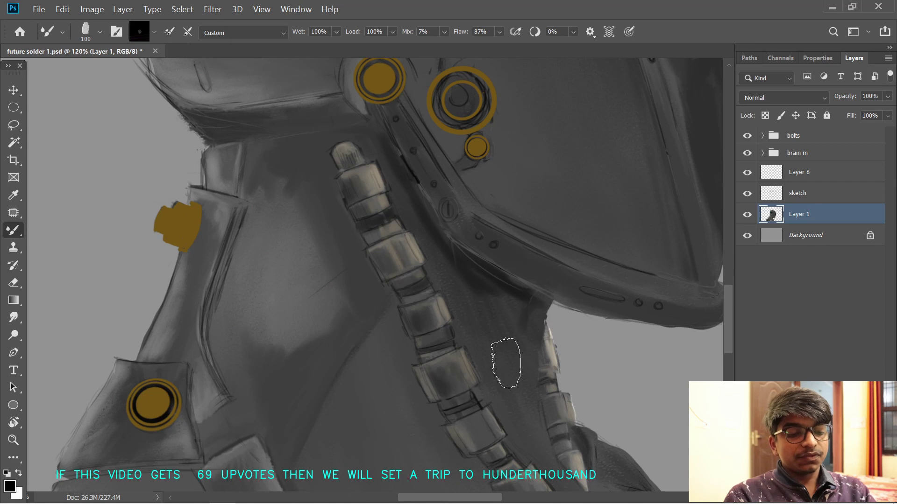
- Smooth the neck shading and the shadow under the helmet with the Smudge tool at sizes 60 and 25, 11% strength
{"action": "key", "text": "r"}
{"action": "key", "text": "bracketright"}
{"action": "key", "text": "bracketright"}
{"action": "key", "text": "bracketright"}
{"action": "key", "text": "bracketright"}
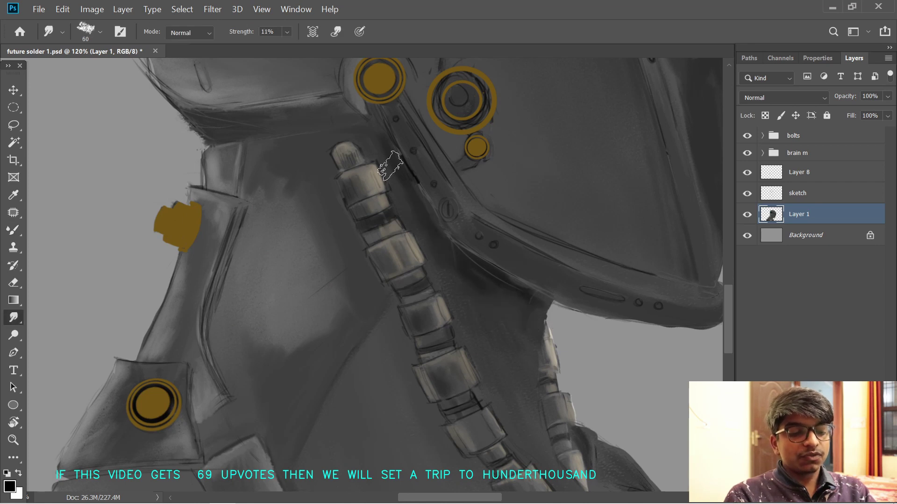
{"action": "scroll", "coordinate": [331, 150], "scroll_direction": "down", "scroll_amount": 2}
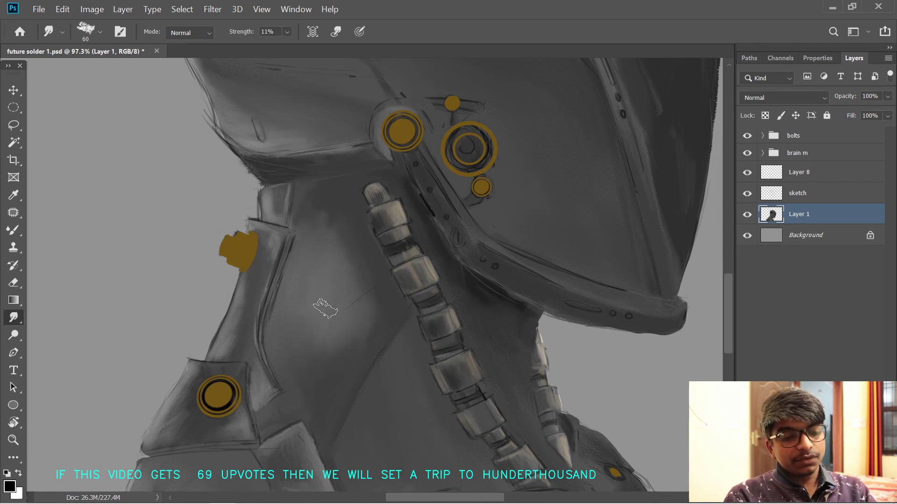
{"action": "key", "text": "bracketleft"}
{"action": "key", "text": "bracketleft"}
{"action": "key", "text": "bracketleft"}
{"action": "key", "text": "bracketleft"}
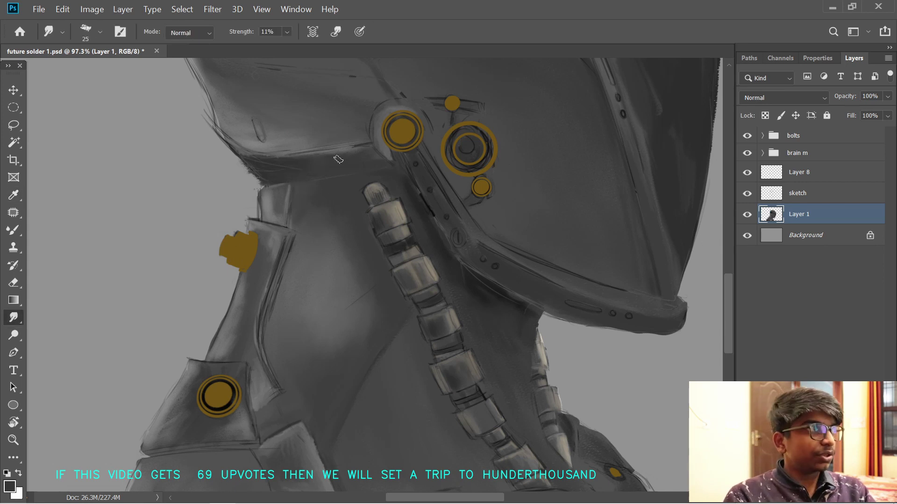
{"action": "left_click_drag", "start_coordinate": [339, 159], "coordinate": [367, 229]}
- Lighten the helmet's lower rear edge in white with the Mixer Brush at size 50, and smudge it at 11% strength
{"action": "key", "text": "x"}
{"action": "key", "text": "b"}
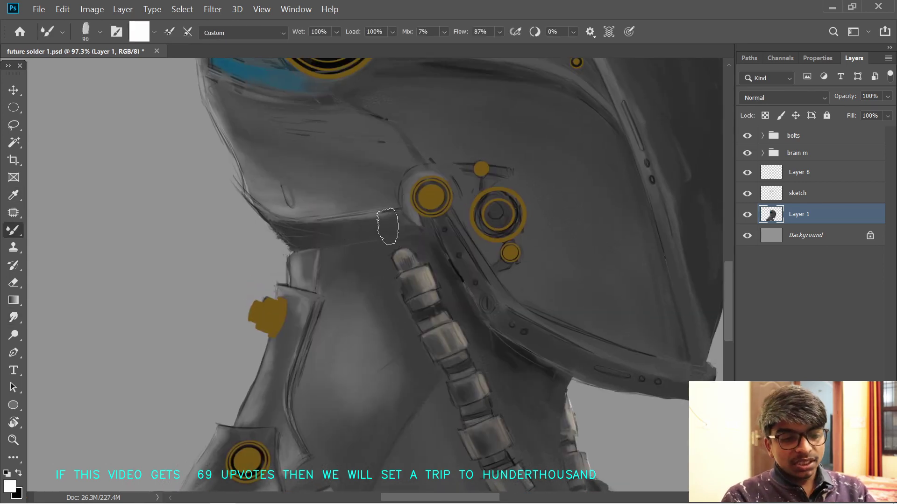
{"action": "key", "text": "bracketleft"}
{"action": "key", "text": "bracketleft"}
{"action": "key", "text": "bracketleft"}
{"action": "key", "text": "bracketleft"}
{"action": "key", "text": "r"}
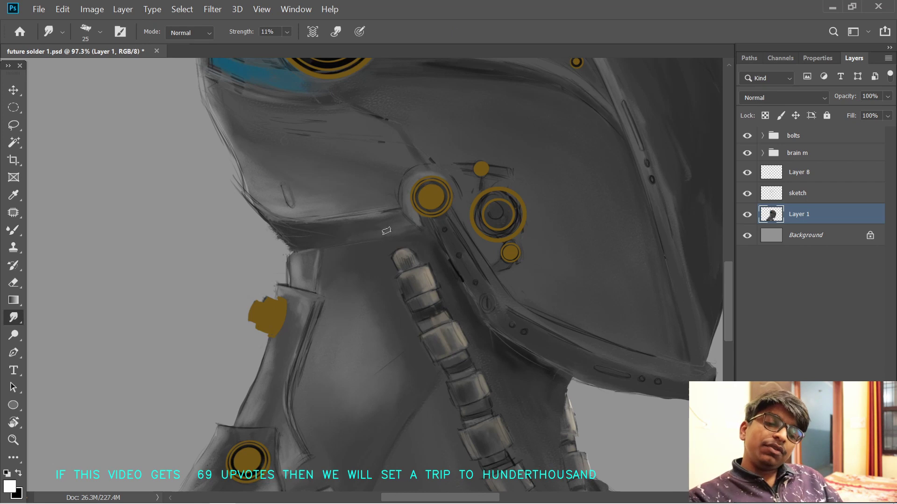
{"action": "left_click_drag", "start_coordinate": [377, 228], "coordinate": [369, 266]}
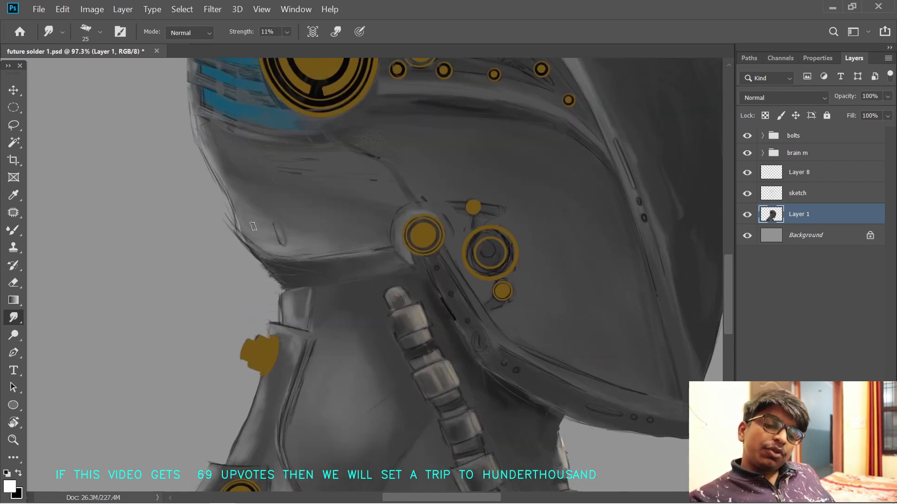
{"action": "left_click_drag", "start_coordinate": [242, 196], "coordinate": [304, 238]}
{"action": "left_click_drag", "start_coordinate": [416, 302], "coordinate": [322, 338]}
- Add a white-filled layer directly above the Background layer, beneath the painted soldier
{"action": "key", "text": "ctrl+minus"}
{"action": "key", "text": "ctrl+minus"}
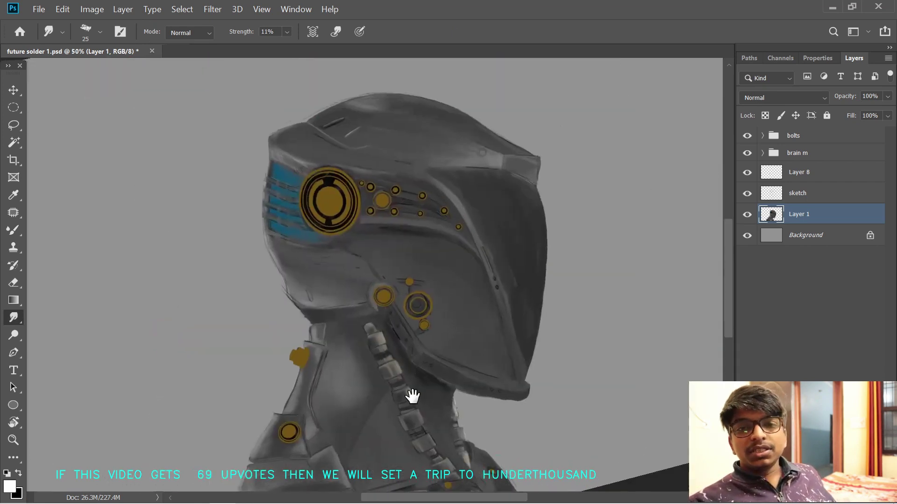
{"action": "mouse_move", "coordinate": [412, 396]}
{"action": "left_mouse_down"}
{"action": "mouse_move", "coordinate": [445, 304]}
{"action": "mouse_move", "coordinate": [452, 360]}
{"action": "left_mouse_up"}
{"action": "key", "text": "super"}
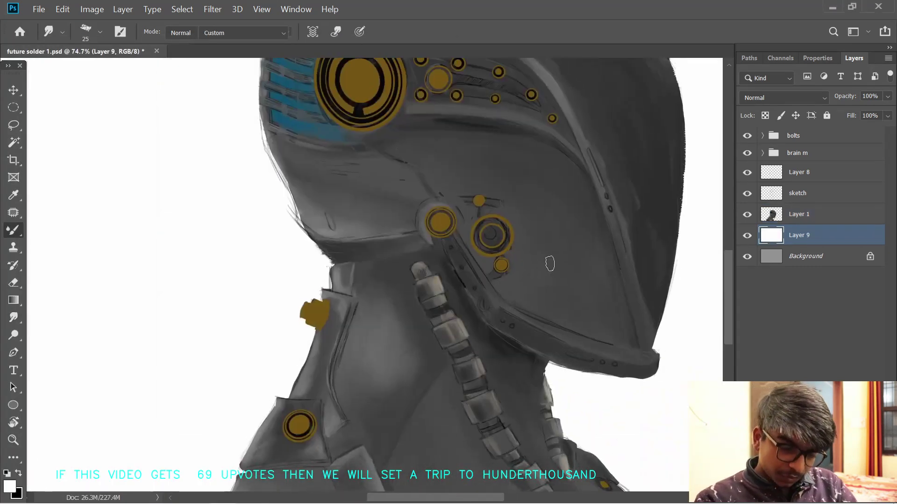
- Hide the white backdrop layer and make the painted soldier's layer, Layer 1, the active one
{"action": "key", "text": "r"}
{"action": "mouse_move", "coordinate": [549, 263]}
{"action": "left_mouse_down"}
{"action": "mouse_move", "coordinate": [555, 232]}
{"action": "mouse_move", "coordinate": [460, 119]}
{"action": "left_mouse_up"}
{"action": "left_click_drag", "start_coordinate": [482, 294], "coordinate": [512, 244]}
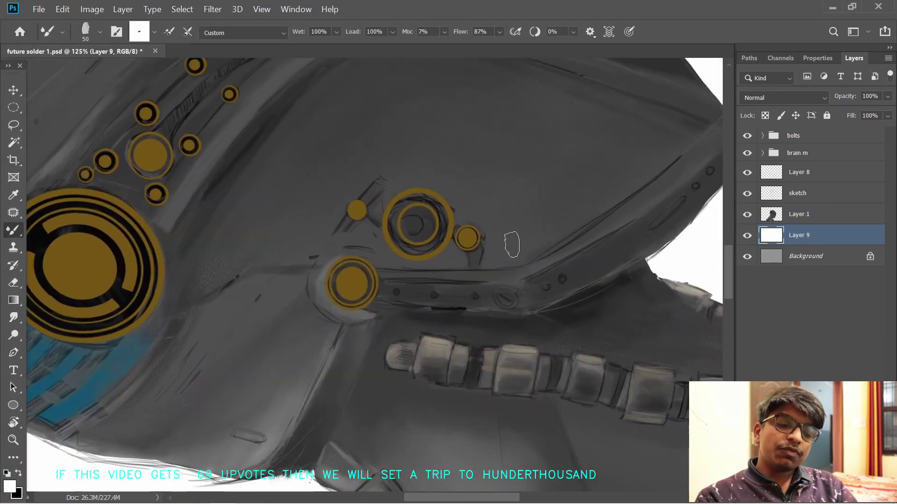
{"action": "left_click", "coordinate": [770, 221]}
{"action": "left_click", "coordinate": [746, 237]}
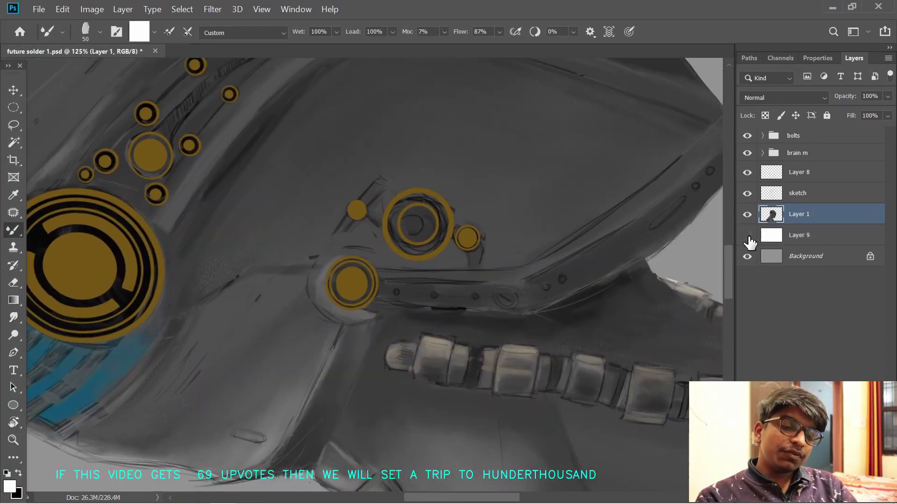
{"action": "left_click", "coordinate": [747, 238]}
{"action": "left_click", "coordinate": [747, 238]}
{"action": "scroll", "coordinate": [462, 271], "scroll_direction": "up", "scroll_amount": 1}
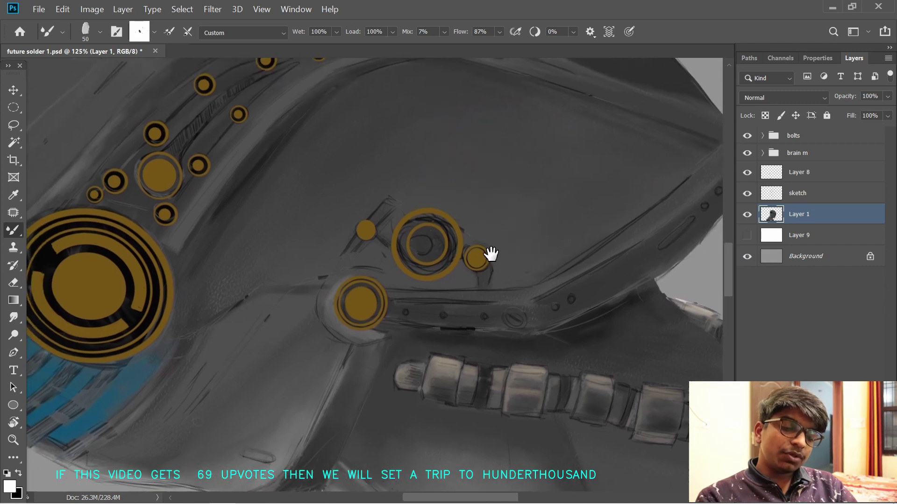
- Paint a white highlight along the upper edge of the helmet's lower band, out to its rear tip, with the Mixer Brush at size 50
{"action": "left_click_drag", "start_coordinate": [387, 295], "coordinate": [556, 282]}
{"action": "left_click_drag", "start_coordinate": [613, 244], "coordinate": [489, 327]}
{"action": "key", "text": "r"}
{"action": "left_click_drag", "start_coordinate": [519, 225], "coordinate": [528, 276]}
{"action": "mouse_move", "coordinate": [407, 336]}
{"action": "left_mouse_down"}
{"action": "mouse_move", "coordinate": [476, 269]}
{"action": "mouse_move", "coordinate": [485, 216]}
{"action": "left_mouse_up"}
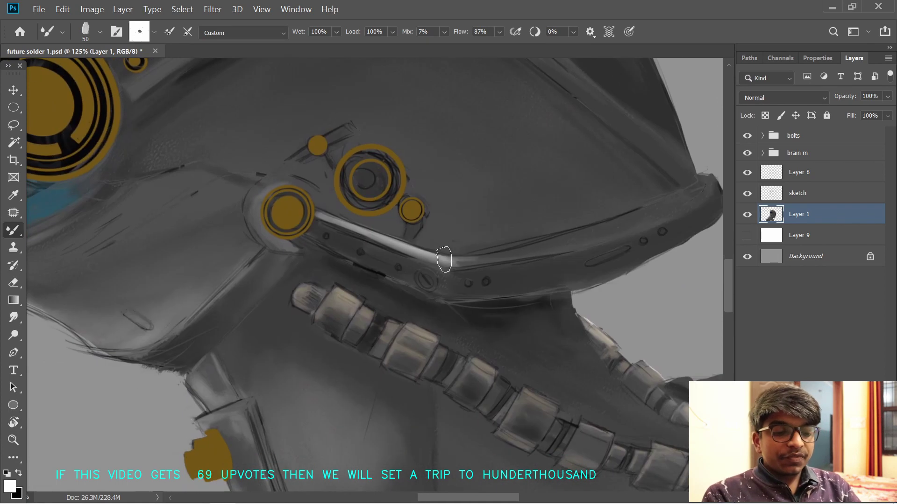
{"action": "left_click_drag", "start_coordinate": [444, 262], "coordinate": [529, 251]}
{"action": "left_click_drag", "start_coordinate": [592, 212], "coordinate": [540, 232]}
{"action": "left_click_drag", "start_coordinate": [469, 270], "coordinate": [568, 250]}
{"action": "left_click_drag", "start_coordinate": [594, 220], "coordinate": [510, 246]}
{"action": "mouse_move", "coordinate": [479, 273]}
{"action": "left_mouse_down"}
{"action": "mouse_move", "coordinate": [542, 255]}
{"action": "mouse_move", "coordinate": [563, 228]}
{"action": "left_mouse_up"}
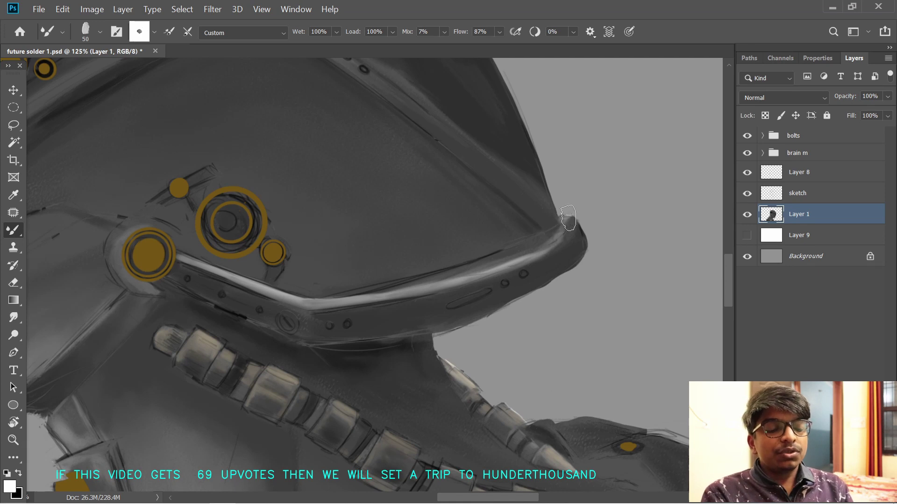
- Blend the lower band's white highlight with the Smudge tool at size 25 and 11% strength
{"action": "key", "text": "e"}
{"action": "key", "text": "r"}
{"action": "left_click_drag", "start_coordinate": [415, 286], "coordinate": [494, 265]}
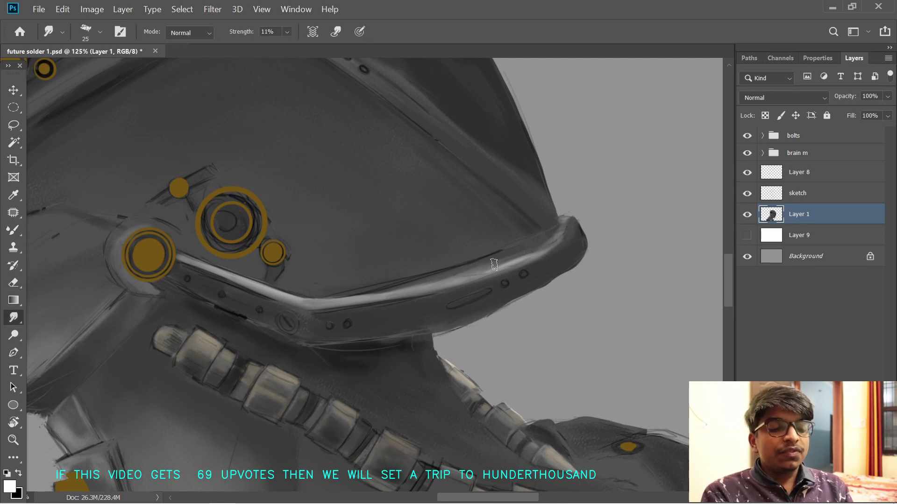
- Darken the edges beside the lower band's highlight in black with the Mixer Brush at sizes 9 and 30
{"action": "key", "text": "b"}
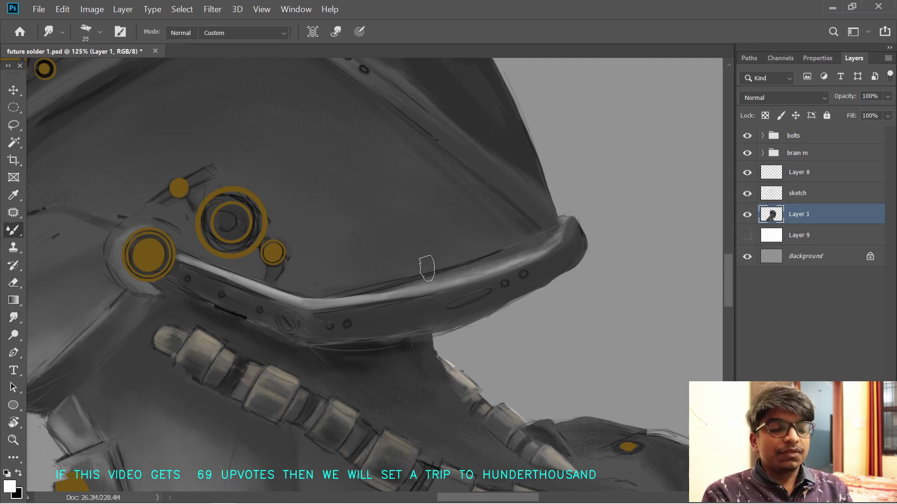
{"action": "key", "text": "x"}
{"action": "left_click_drag", "start_coordinate": [405, 286], "coordinate": [452, 272]}
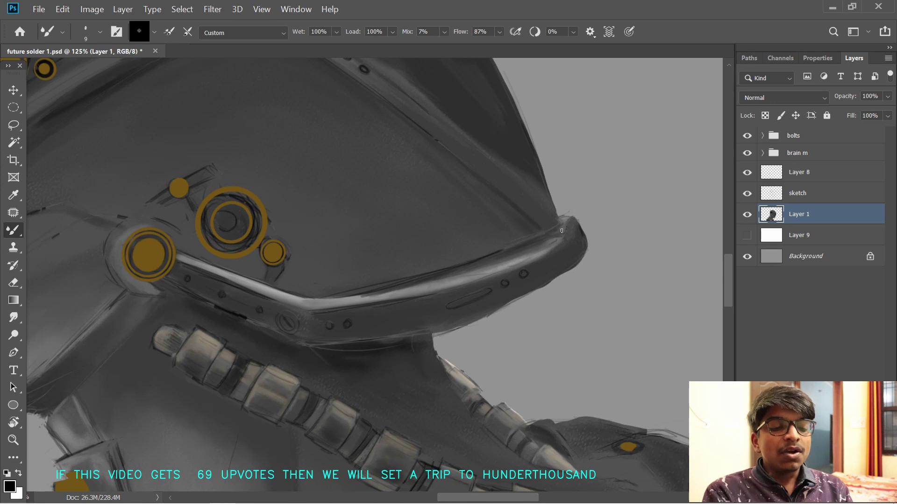
{"action": "mouse_move", "coordinate": [481, 266]}
{"action": "left_mouse_down"}
{"action": "mouse_move", "coordinate": [366, 292]}
{"action": "mouse_move", "coordinate": [499, 260]}
{"action": "mouse_move", "coordinate": [373, 296]}
{"action": "mouse_move", "coordinate": [473, 269]}
{"action": "mouse_move", "coordinate": [519, 241]}
{"action": "mouse_move", "coordinate": [509, 262]}
{"action": "mouse_move", "coordinate": [448, 283]}
{"action": "left_mouse_up"}
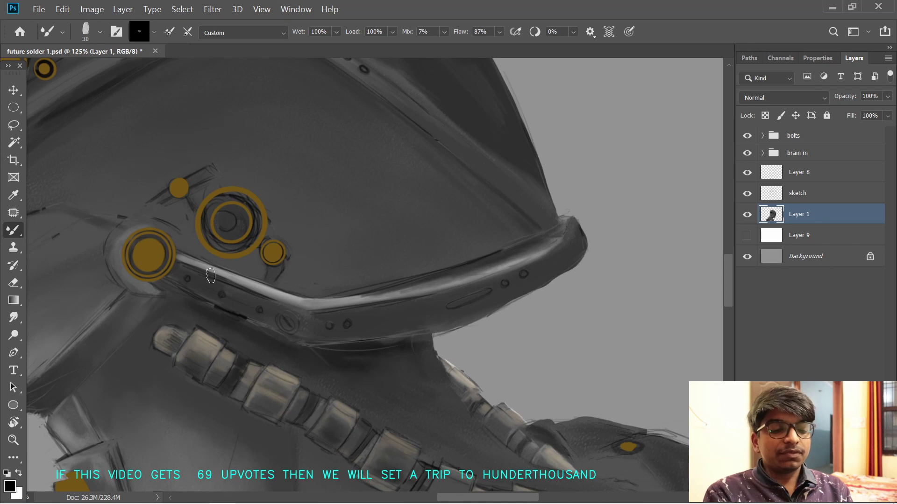
{"action": "scroll", "coordinate": [335, 230], "scroll_direction": "up", "scroll_amount": 3}
{"action": "scroll", "coordinate": [280, 294], "scroll_direction": "down", "scroll_amount": 2}
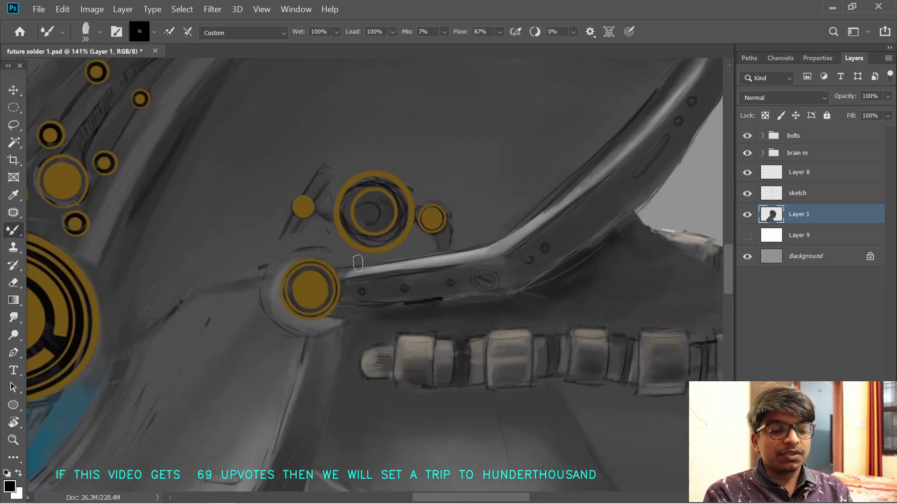
{"action": "mouse_move", "coordinate": [356, 262]}
{"action": "left_mouse_down"}
{"action": "mouse_move", "coordinate": [436, 258]}
{"action": "mouse_move", "coordinate": [386, 262]}
{"action": "mouse_move", "coordinate": [467, 246]}
{"action": "mouse_move", "coordinate": [345, 277]}
{"action": "mouse_move", "coordinate": [378, 269]}
{"action": "left_mouse_up"}
{"action": "mouse_move", "coordinate": [474, 244]}
{"action": "left_mouse_down"}
{"action": "mouse_move", "coordinate": [457, 253]}
{"action": "mouse_move", "coordinate": [488, 264]}
{"action": "mouse_move", "coordinate": [462, 257]}
{"action": "left_mouse_up"}
- Review the shading across the whole helmet, from the crest down to the lower band
{"action": "key", "text": "r"}
{"action": "left_click_drag", "start_coordinate": [515, 168], "coordinate": [522, 224]}
{"action": "mouse_move", "coordinate": [480, 315]}
{"action": "left_mouse_down"}
{"action": "mouse_move", "coordinate": [496, 244]}
{"action": "mouse_move", "coordinate": [567, 233]}
{"action": "mouse_move", "coordinate": [469, 236]}
{"action": "mouse_move", "coordinate": [421, 310]}
{"action": "left_mouse_up"}
{"action": "left_click_drag", "start_coordinate": [584, 286], "coordinate": [594, 300]}
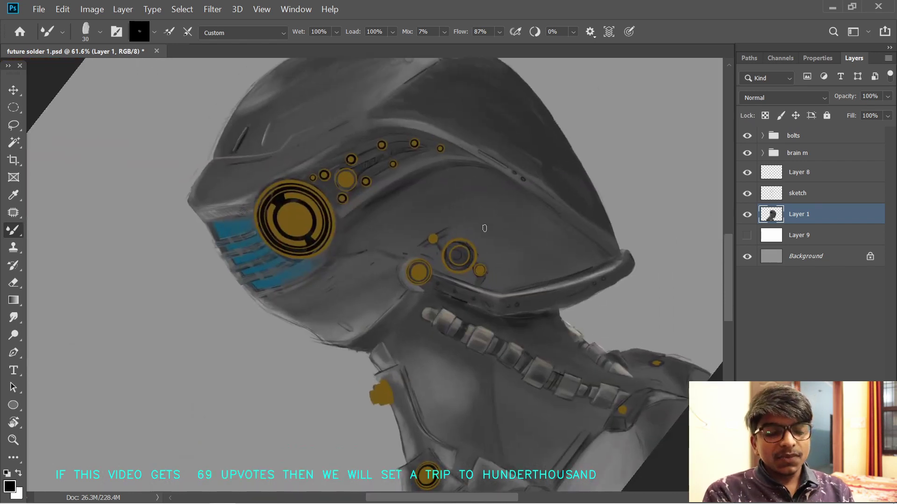
{"action": "scroll", "coordinate": [502, 217], "scroll_direction": "up", "scroll_amount": 4}
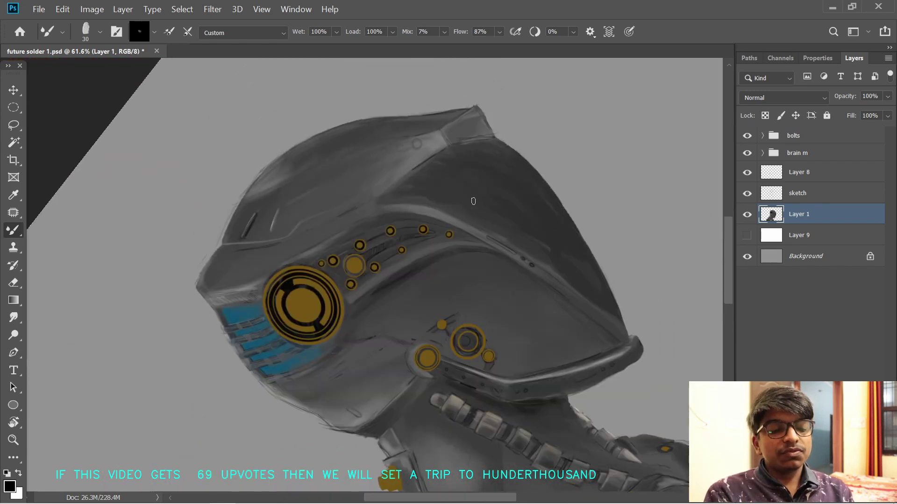
{"action": "left_click_drag", "start_coordinate": [467, 191], "coordinate": [462, 234]}
{"action": "mouse_move", "coordinate": [492, 294]}
{"action": "left_mouse_down"}
{"action": "mouse_move", "coordinate": [492, 254]}
{"action": "mouse_move", "coordinate": [513, 210]}
{"action": "mouse_move", "coordinate": [499, 334]}
{"action": "mouse_move", "coordinate": [445, 322]}
{"action": "left_mouse_up"}
{"action": "scroll", "coordinate": [416, 297], "scroll_direction": "up", "scroll_amount": 2}
- Darken the panel seam running down to the round jaw bolt in black with the Mixer Brush at size 30
{"action": "key", "text": "r"}
{"action": "left_click_drag", "start_coordinate": [292, 428], "coordinate": [320, 369]}
{"action": "left_click_drag", "start_coordinate": [320, 369], "coordinate": [359, 366]}
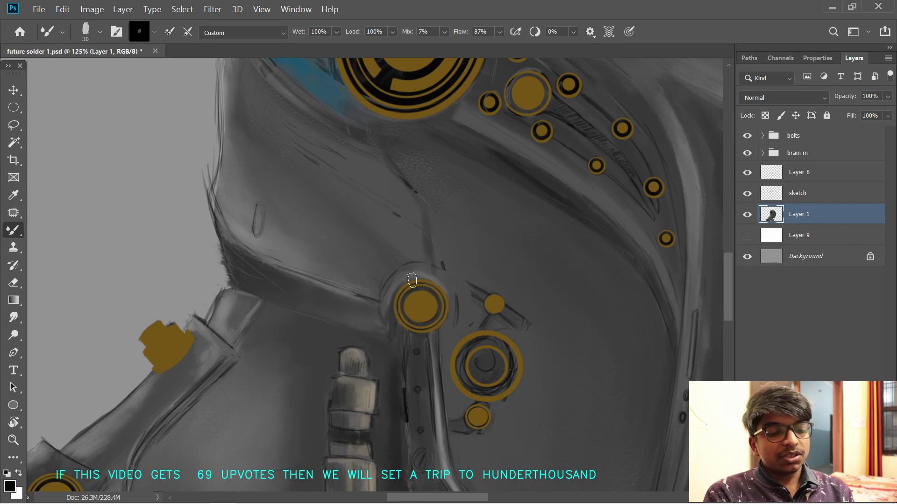
{"action": "mouse_move", "coordinate": [469, 320]}
{"action": "left_mouse_down"}
{"action": "mouse_move", "coordinate": [450, 296]}
{"action": "mouse_move", "coordinate": [458, 332]}
{"action": "left_mouse_up"}
{"action": "left_click_drag", "start_coordinate": [456, 265], "coordinate": [447, 268]}
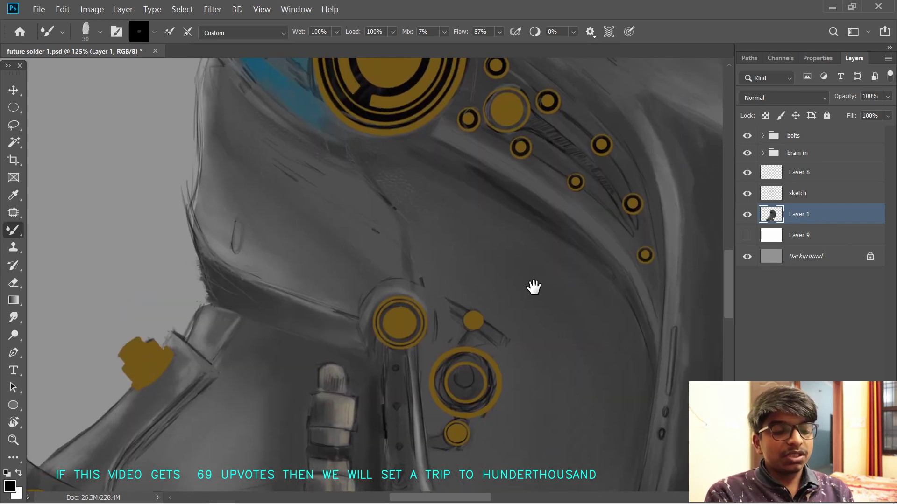
{"action": "mouse_move", "coordinate": [496, 198]}
{"action": "left_mouse_down"}
{"action": "mouse_move", "coordinate": [495, 275]}
{"action": "mouse_move", "coordinate": [486, 285]}
{"action": "left_mouse_up"}
{"action": "left_click_drag", "start_coordinate": [402, 314], "coordinate": [545, 256]}
{"action": "key", "text": "r"}
{"action": "left_click_drag", "start_coordinate": [590, 296], "coordinate": [572, 211]}
- Paint two short black slots with white highlights on the jaw's lower strip beside the round bolt, at brush size 8
{"action": "key", "text": "bracketleft"}
{"action": "key", "text": "bracketleft"}
{"action": "key", "text": "bracketleft"}
{"action": "mouse_move", "coordinate": [466, 298]}
{"action": "left_mouse_down"}
{"action": "mouse_move", "coordinate": [468, 212]}
{"action": "mouse_move", "coordinate": [490, 210]}
{"action": "mouse_move", "coordinate": [508, 250]}
{"action": "left_mouse_up"}
{"action": "key", "text": "x"}
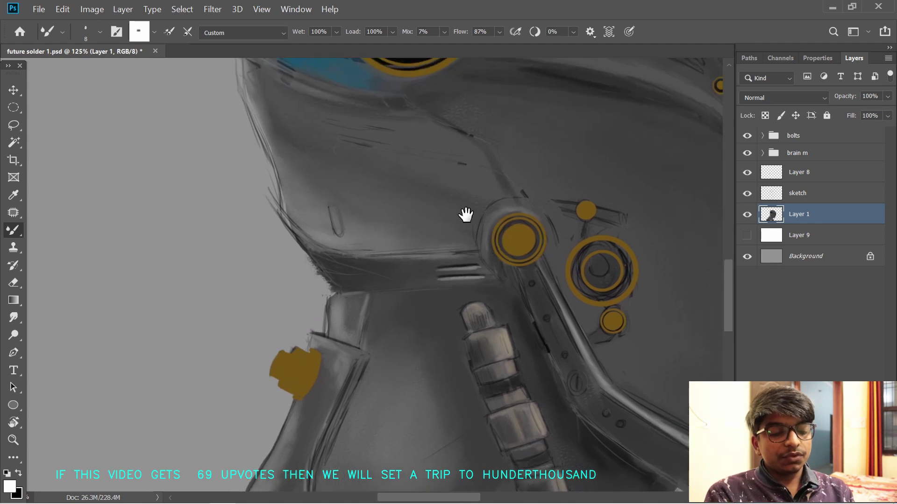
{"action": "left_click_drag", "start_coordinate": [466, 215], "coordinate": [473, 233]}
- Paint a small black rivet with a white glint on the jaw just in front of the round bolt, at brush size 8
{"action": "key", "text": "x"}
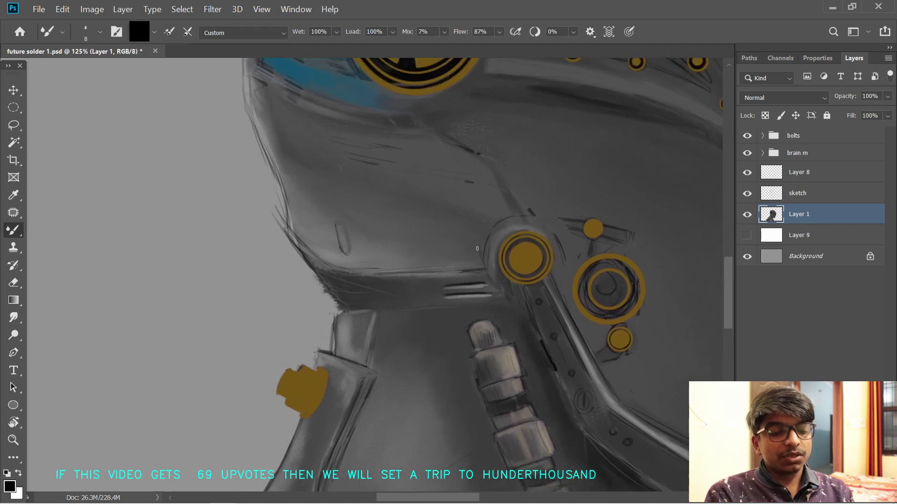
{"action": "key", "text": "x"}
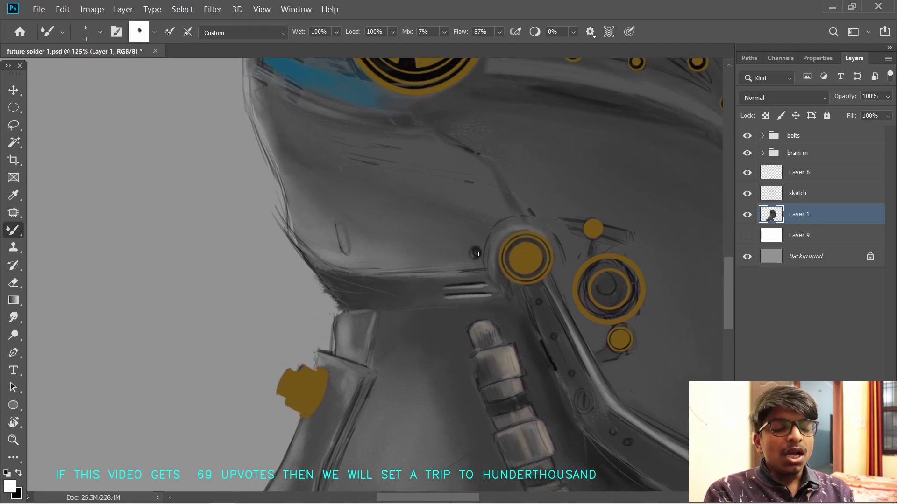
{"action": "key", "text": "ctrl+z"}
{"action": "left_click_drag", "start_coordinate": [449, 246], "coordinate": [479, 265]}
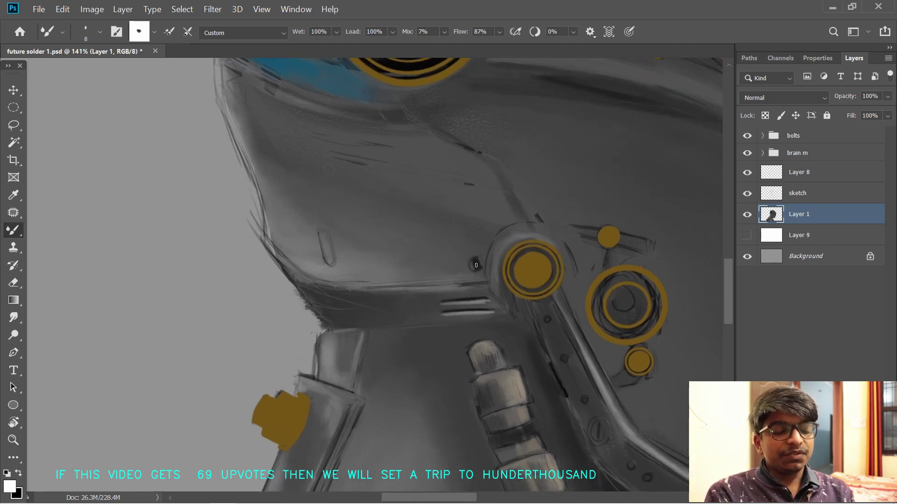
{"action": "left_click_drag", "start_coordinate": [466, 320], "coordinate": [462, 342]}
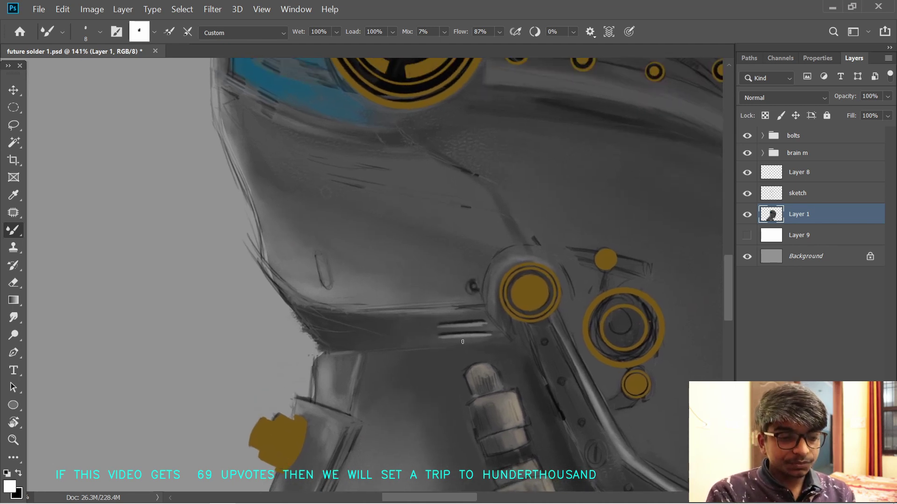
{"action": "left_click_drag", "start_coordinate": [424, 247], "coordinate": [508, 312]}
- Add a new layer above Layer 1 and paint two small black rivets with white glints on the helmet's cheek, at sizes 8 and 6
{"action": "key", "text": "x"}
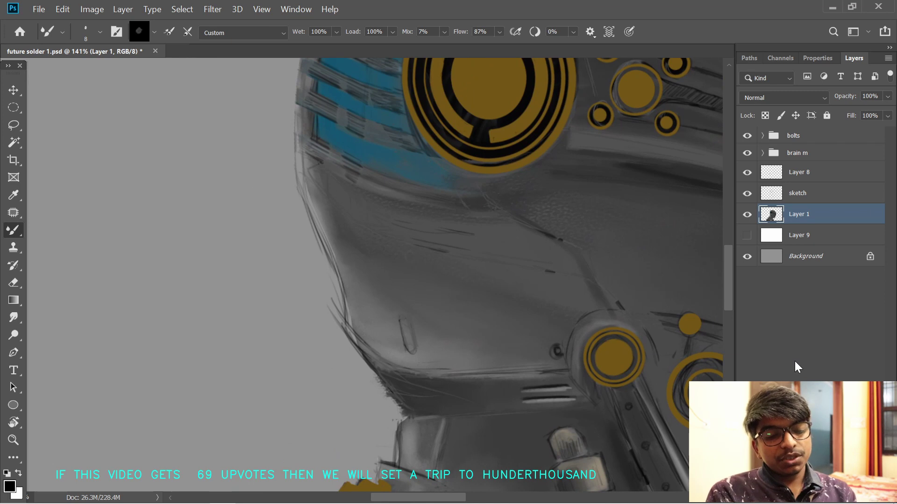
{"action": "key", "text": "ctrl+shift+alt+n"}
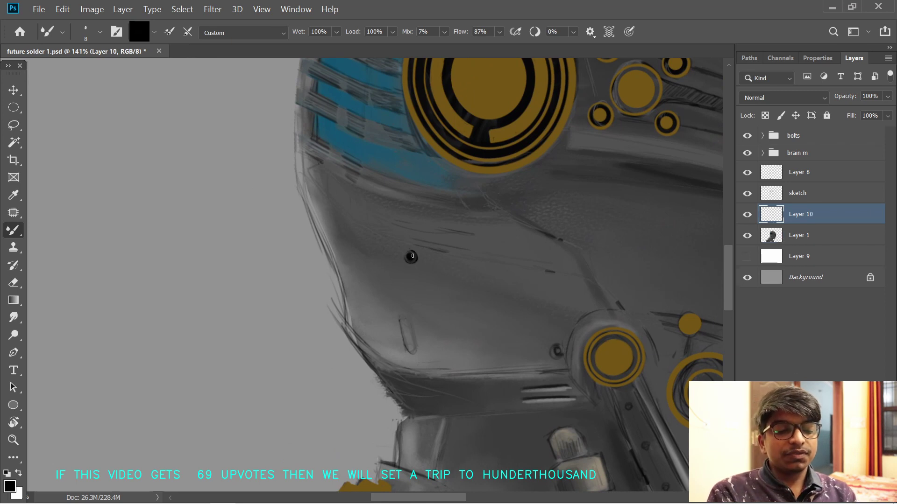
{"action": "key", "text": "x"}
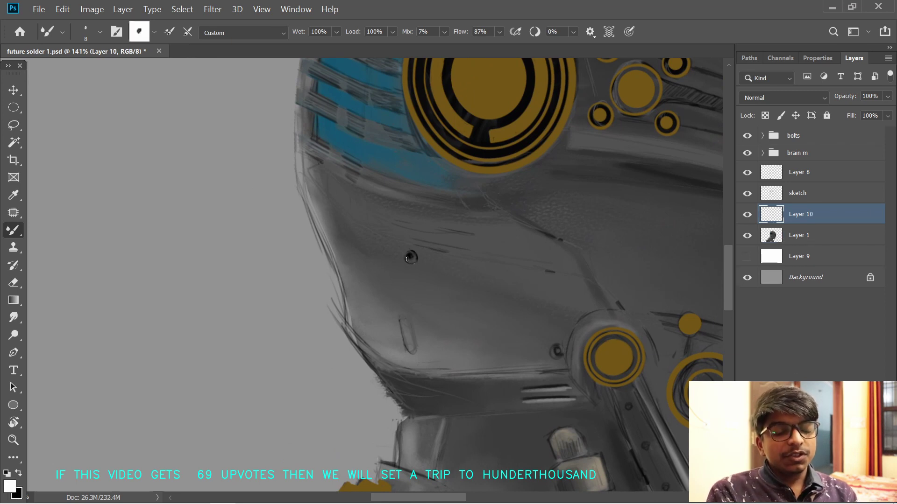
{"action": "left_click_drag", "start_coordinate": [354, 267], "coordinate": [412, 337]}
{"action": "key", "text": "x"}
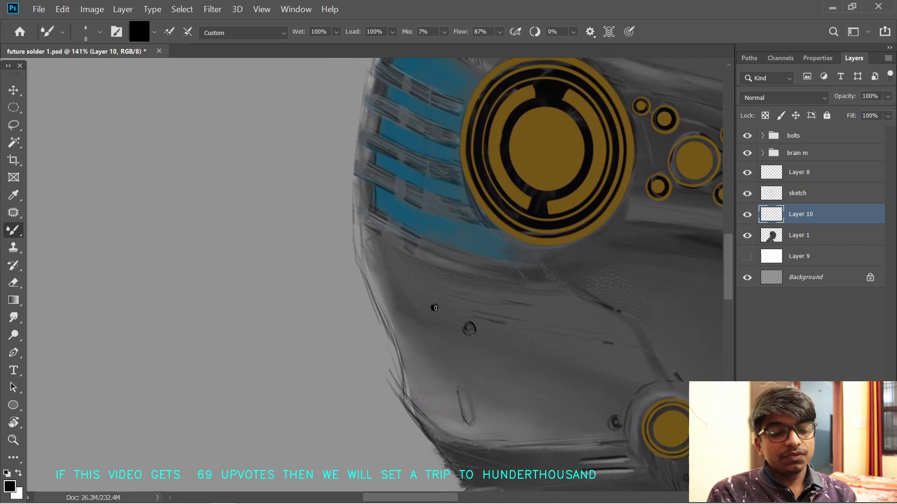
{"action": "key", "text": "x"}
{"action": "scroll", "coordinate": [435, 308], "scroll_direction": "up", "scroll_amount": 1}
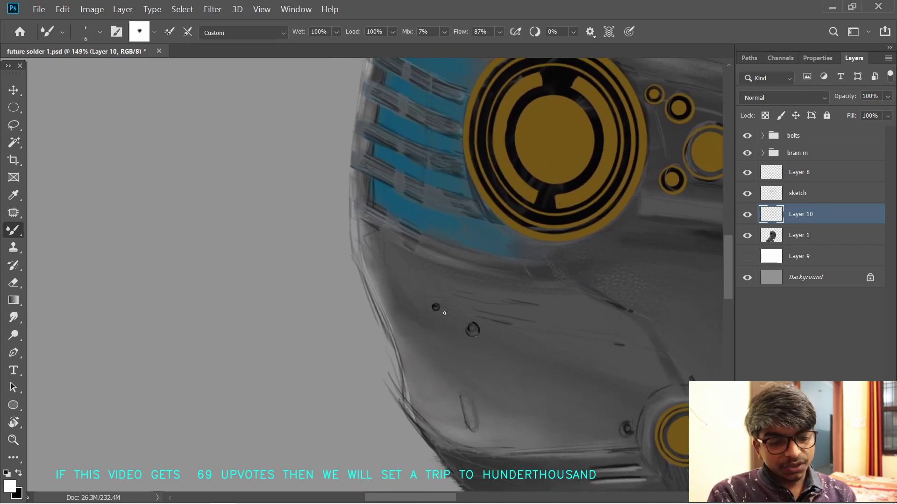
- Paint a black rivet with a white glint on the helmet's side above the large gold ring, at brush size 6
{"action": "left_click_drag", "start_coordinate": [481, 355], "coordinate": [398, 240]}
{"action": "left_click_drag", "start_coordinate": [434, 211], "coordinate": [465, 279]}
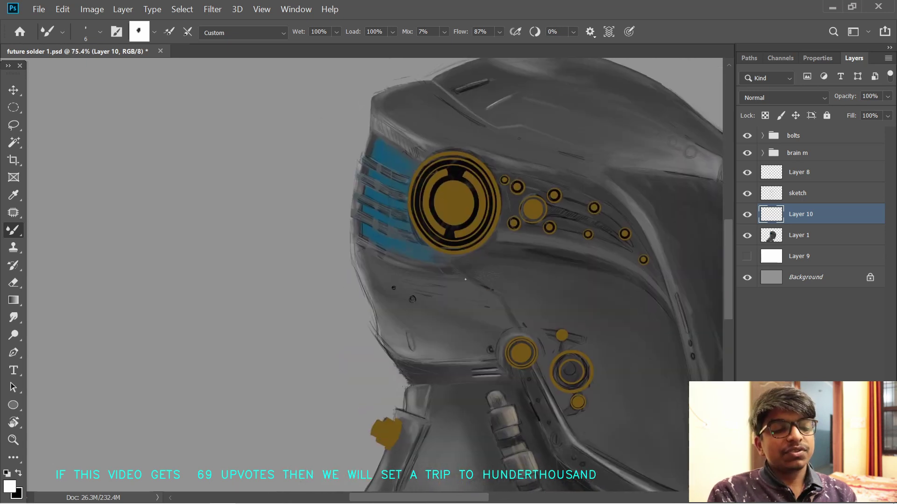
{"action": "scroll", "coordinate": [465, 280], "scroll_direction": "up", "scroll_amount": 8}
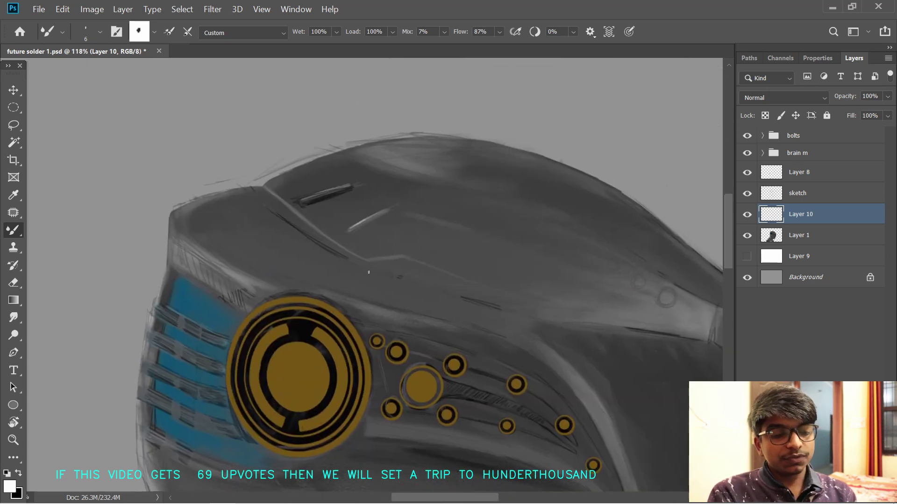
{"action": "key", "text": "x"}
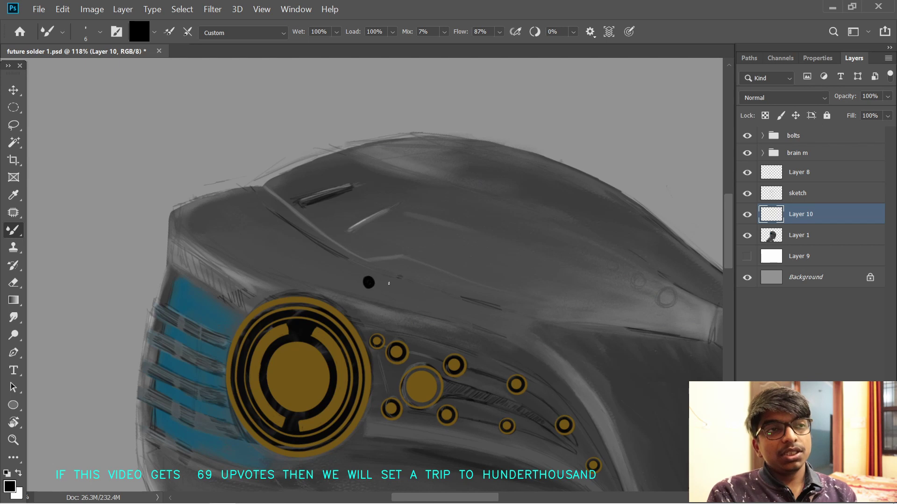
{"action": "key", "text": "x"}
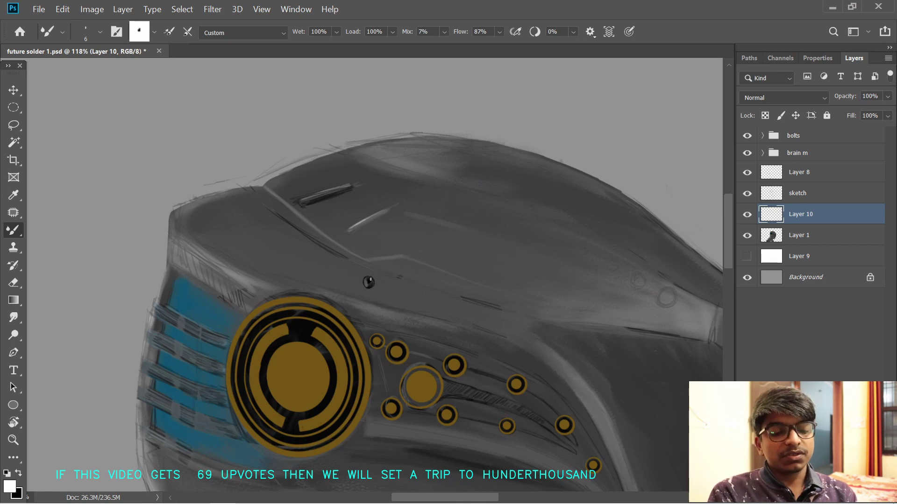
- Select the new rivet with the Patch tool, copy it to its own layer and place the copy beside the original
{"action": "key", "text": "j"}
{"action": "mouse_move", "coordinate": [372, 297]}
{"action": "left_mouse_down"}
{"action": "mouse_move", "coordinate": [375, 287]}
{"action": "mouse_move", "coordinate": [388, 301]}
{"action": "mouse_move", "coordinate": [408, 300]}
{"action": "mouse_move", "coordinate": [369, 280]}
{"action": "left_mouse_up"}
{"action": "key", "text": "ctrl+j"}
{"action": "key", "text": "ctrl+t"}
{"action": "key", "text": "Return"}
{"action": "key", "text": "ctrl+t"}
{"action": "key", "text": "Return"}
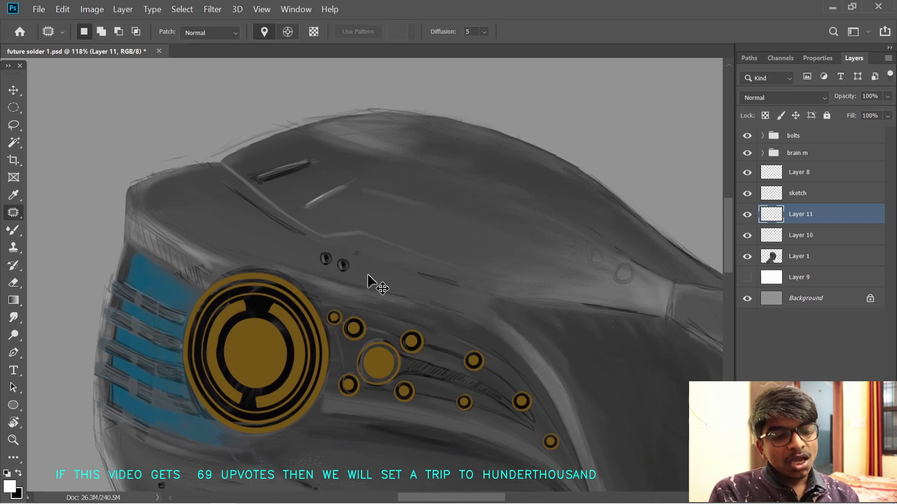
- Fine-tune the copied rivet with Free Transform, nudging it slightly up and to the right
{"action": "key", "text": "ctrl+t"}
{"action": "key", "text": "Return"}
{"action": "key", "text": "ctrl+t"}
{"action": "key", "text": "Up"}
{"action": "key", "text": "Up"}
{"action": "key", "text": "Up"}
{"action": "key", "text": "Right"}
{"action": "key", "text": "Right"}
{"action": "key", "text": "Return"}
- Paint a row of three black rivets near the helmet's rear crest with the Mixer Brush at size 6, using 72% and 43% flow
{"action": "left_click_drag", "start_coordinate": [498, 321], "coordinate": [490, 320]}
{"action": "left_click_drag", "start_coordinate": [531, 363], "coordinate": [465, 324]}
{"action": "left_click_drag", "start_coordinate": [454, 293], "coordinate": [470, 292]}
{"action": "mouse_move", "coordinate": [470, 263]}
{"action": "left_mouse_down"}
{"action": "mouse_move", "coordinate": [458, 264]}
{"action": "mouse_move", "coordinate": [457, 293]}
{"action": "left_mouse_up"}
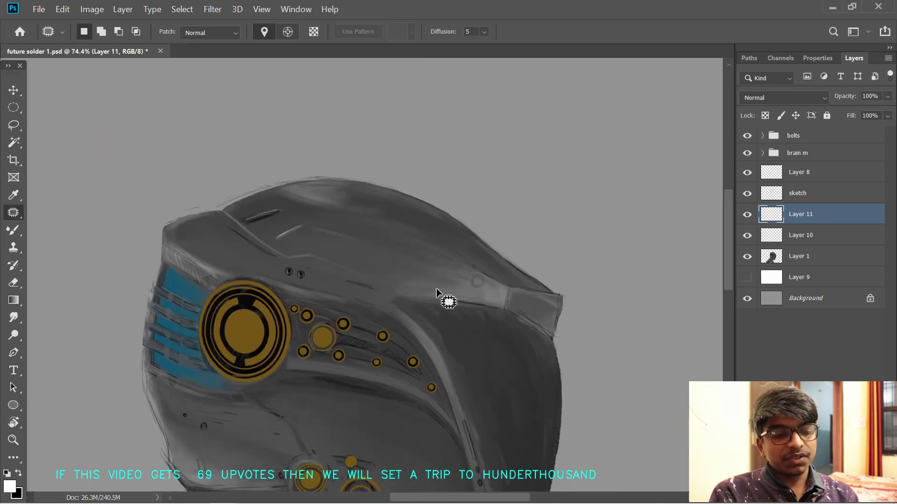
{"action": "key", "text": "b"}
{"action": "key", "text": "x"}
{"action": "left_click_drag", "start_coordinate": [447, 33], "coordinate": [455, 33]}
{"action": "left_click_drag", "start_coordinate": [452, 285], "coordinate": [464, 292]}
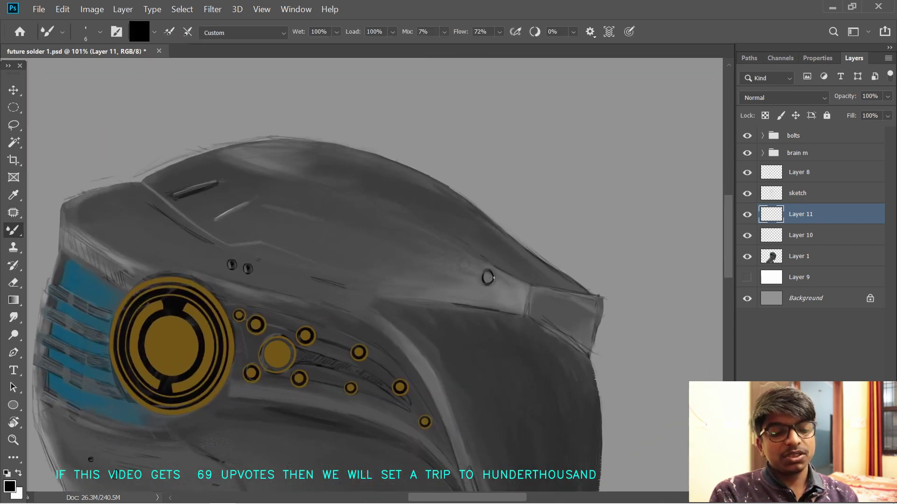
{"action": "left_click_drag", "start_coordinate": [460, 32], "coordinate": [447, 33]}
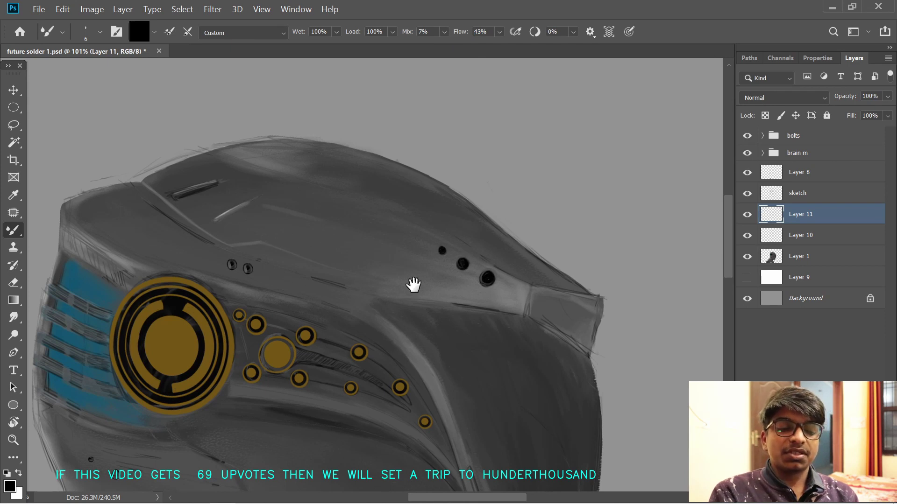
- Lock Layer 11's transparent pixels, paint white highlights over the three crest rivets with the Mixer Brush at 97% flow, and unlock the layer
{"action": "key", "text": "x"}
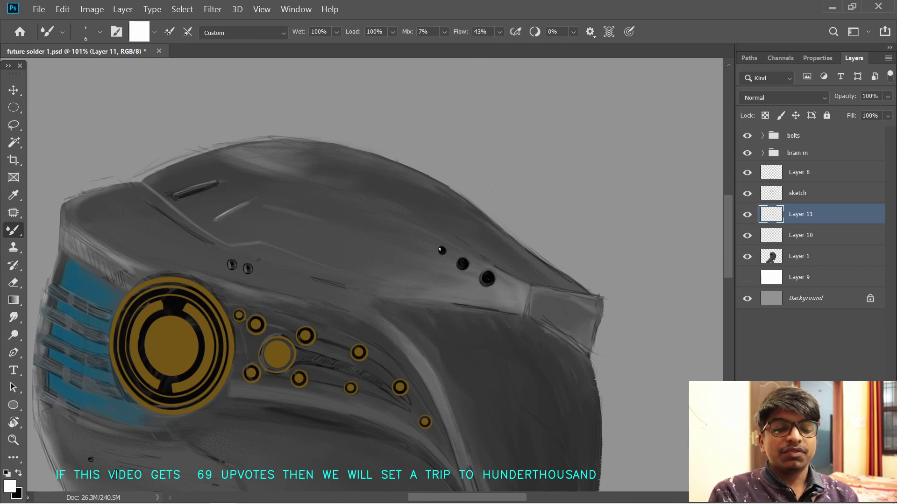
{"action": "left_click", "coordinate": [439, 249]}
{"action": "key", "text": "ctrl+z"}
{"action": "left_click", "coordinate": [765, 115]}
{"action": "left_click_drag", "start_coordinate": [437, 260], "coordinate": [443, 261]}
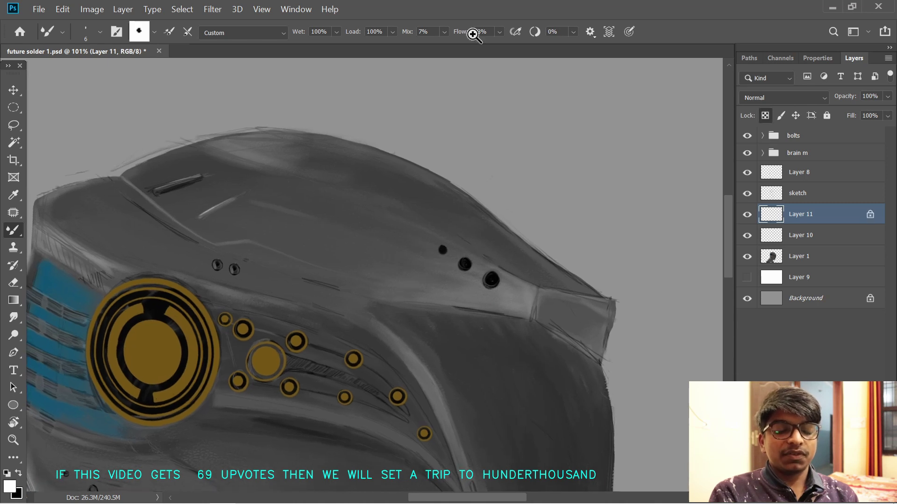
{"action": "left_click_drag", "start_coordinate": [472, 35], "coordinate": [486, 35]}
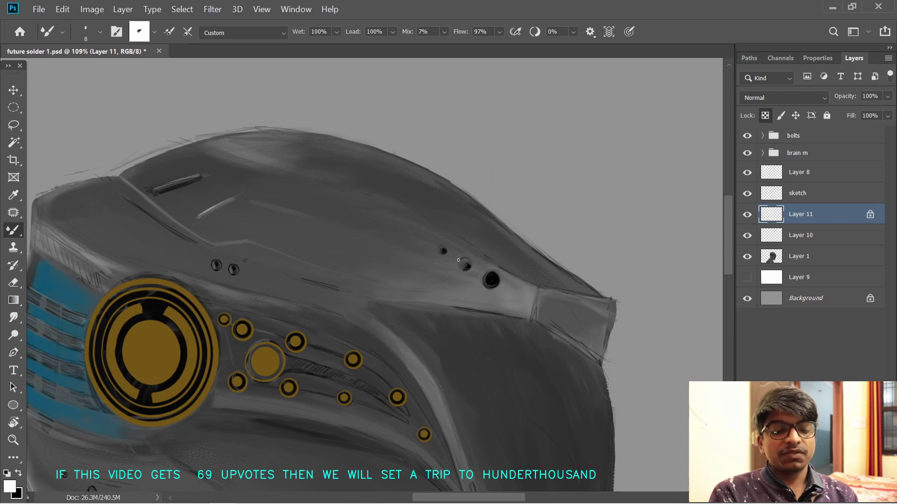
{"action": "mouse_move", "coordinate": [483, 282]}
{"action": "left_mouse_down"}
{"action": "mouse_move", "coordinate": [494, 276]}
{"action": "mouse_move", "coordinate": [486, 282]}
{"action": "left_mouse_up"}
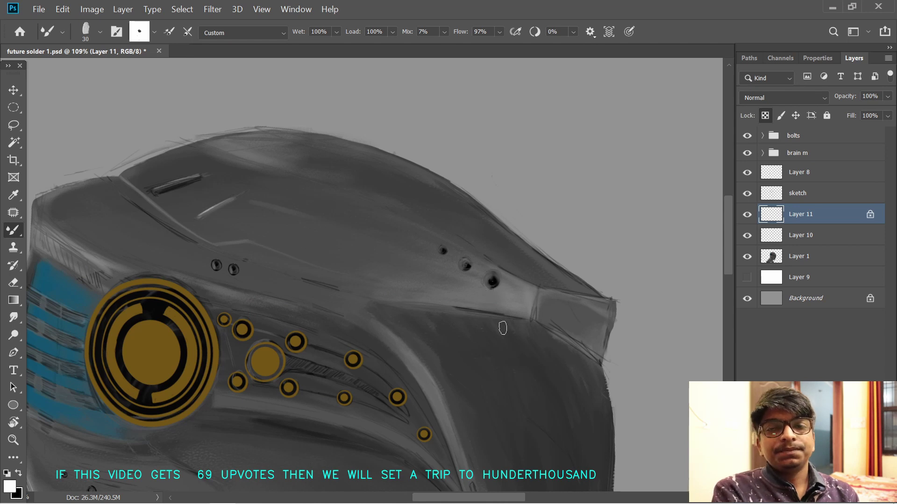
{"action": "scroll", "coordinate": [498, 348], "scroll_direction": "down", "scroll_amount": 2}
{"action": "key", "text": "slash"}
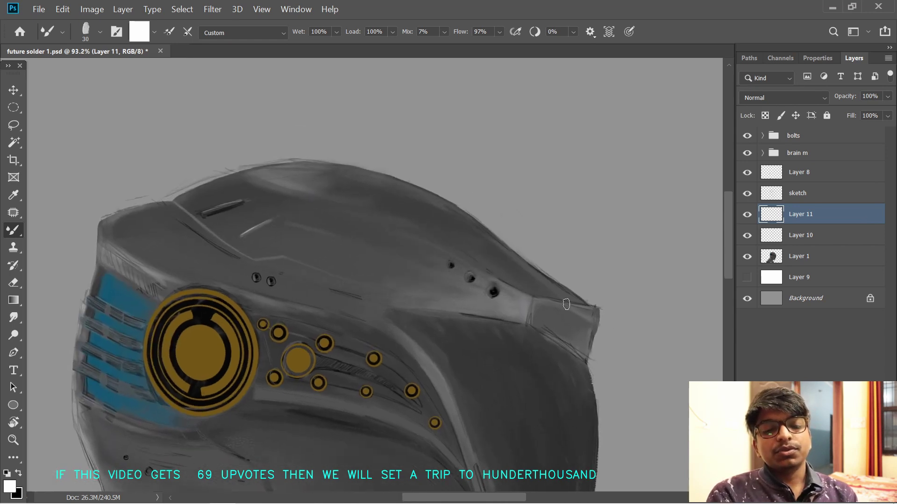
- Try to paint the end block of the helmet's crest black with the Mixer Brush at size 30
{"action": "key", "text": "x"}
{"action": "left_click_drag", "start_coordinate": [599, 327], "coordinate": [590, 315]}
{"action": "left_click_drag", "start_coordinate": [578, 341], "coordinate": [542, 329]}
{"action": "left_click_drag", "start_coordinate": [514, 390], "coordinate": [541, 276]}
{"action": "left_click_drag", "start_coordinate": [576, 248], "coordinate": [638, 212]}
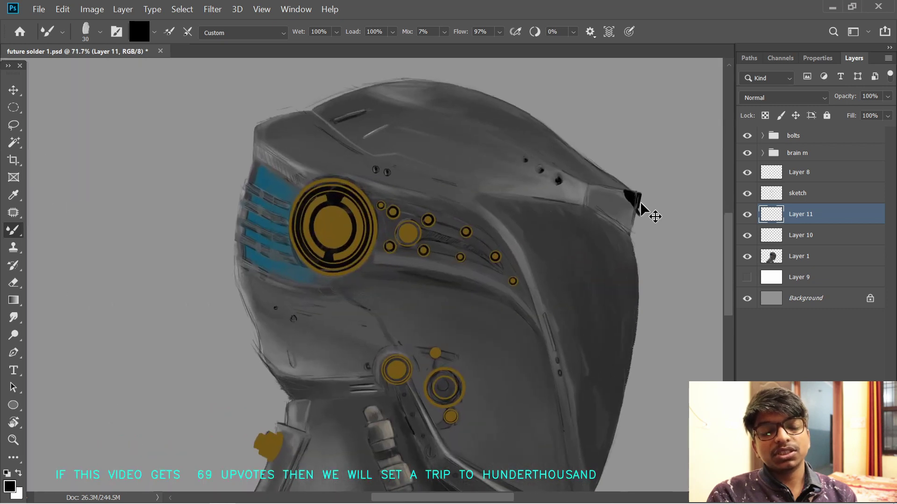
{"action": "key", "text": "slash"}
{"action": "key", "text": "ctrl+z"}
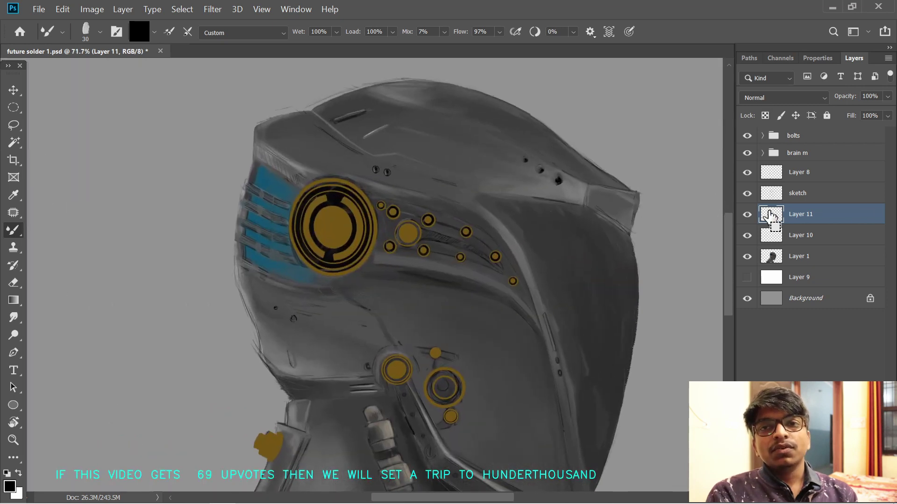
{"action": "key", "text": "slash"}
{"action": "key", "text": "slash"}
- Paint a white line highlight and small glints on the two adjacent rivets along the visor's rim at brush size 9
{"action": "scroll", "coordinate": [573, 362], "scroll_direction": "down", "scroll_amount": 1}
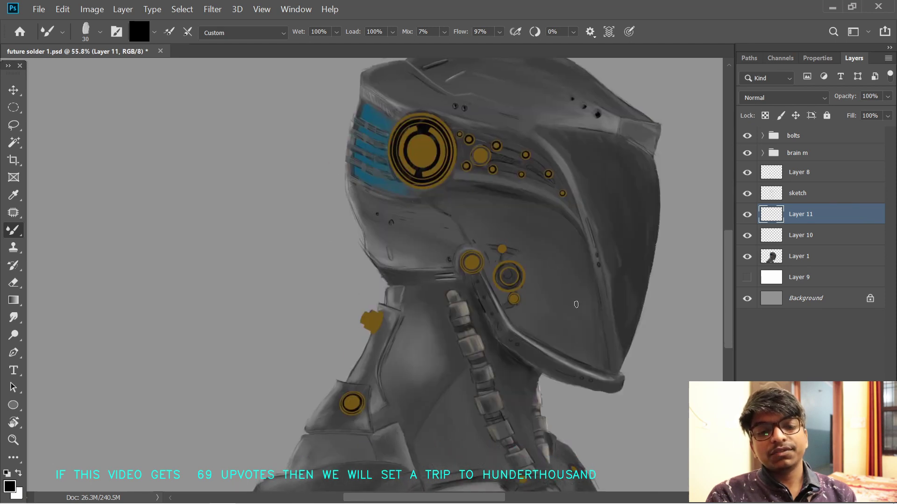
{"action": "scroll", "coordinate": [396, 314], "scroll_direction": "down", "scroll_amount": 3}
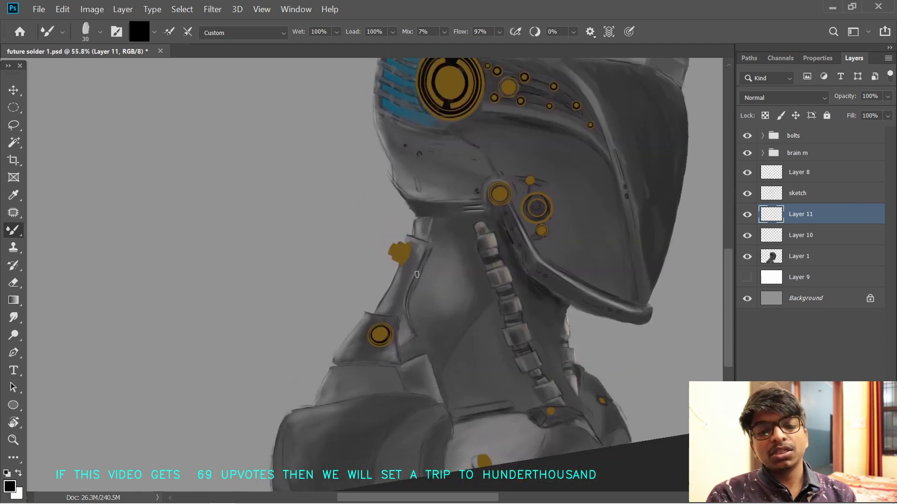
{"action": "left_click_drag", "start_coordinate": [519, 244], "coordinate": [376, 259]}
{"action": "key", "text": "x"}
{"action": "key", "text": "r"}
{"action": "left_click_drag", "start_coordinate": [350, 191], "coordinate": [387, 191]}
{"action": "key", "text": "r"}
{"action": "left_click_drag", "start_coordinate": [380, 212], "coordinate": [344, 220]}
{"action": "left_click_drag", "start_coordinate": [387, 144], "coordinate": [379, 243]}
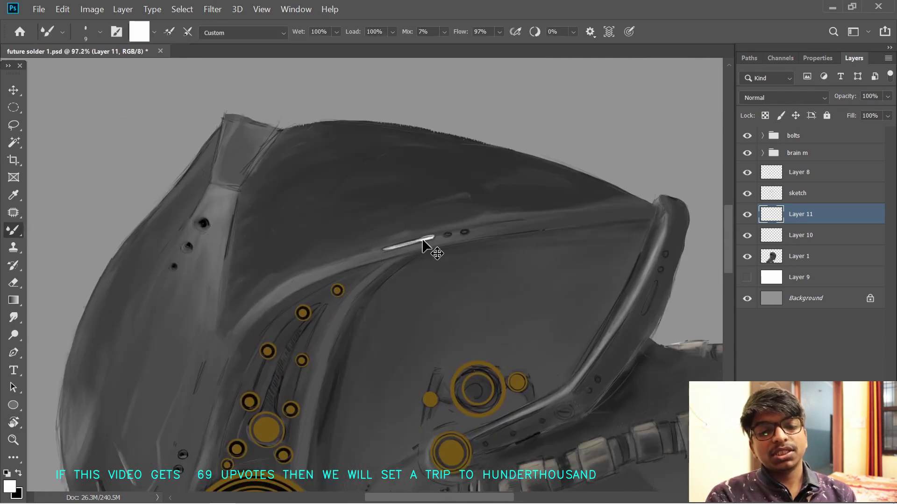
{"action": "key", "text": "ctrl+z"}
{"action": "left_click_drag", "start_coordinate": [429, 238], "coordinate": [414, 242]}
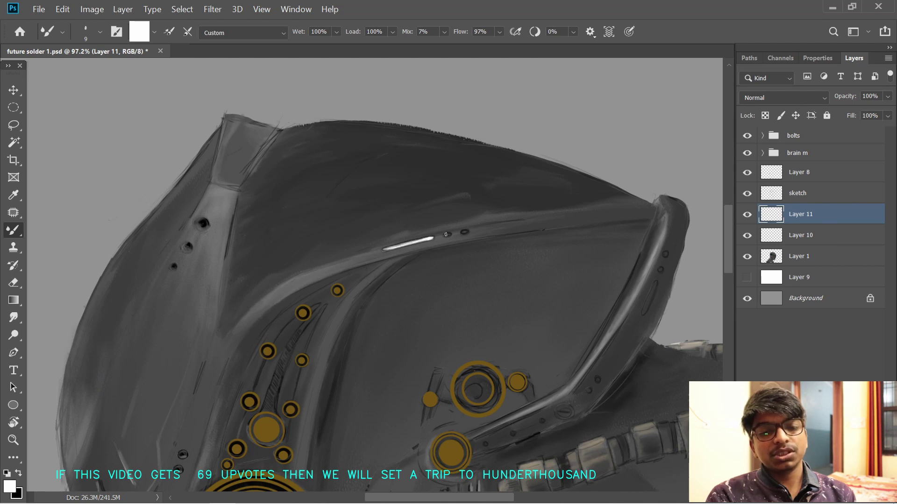
{"action": "left_click_drag", "start_coordinate": [444, 269], "coordinate": [470, 274]}
{"action": "left_click_drag", "start_coordinate": [473, 342], "coordinate": [489, 400]}
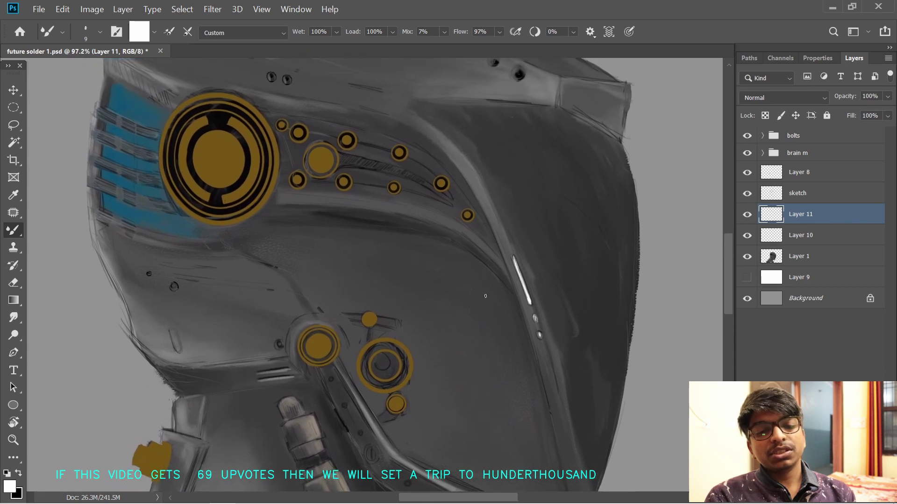
- Add a Levels adjustment layer above Layer 1, setting the black input to 17 and lowering the white input to brighten the figure
{"action": "left_click_drag", "start_coordinate": [485, 323], "coordinate": [491, 237]}
{"action": "left_click", "coordinate": [775, 256]}
{"action": "left_click", "coordinate": [815, 486]}
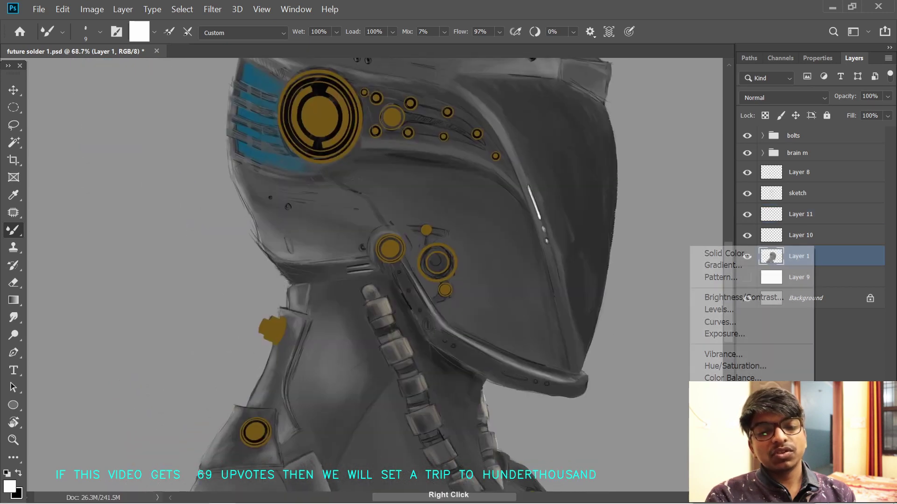
{"action": "left_click", "coordinate": [730, 309]}
{"action": "left_click_drag", "start_coordinate": [876, 197], "coordinate": [828, 198]}
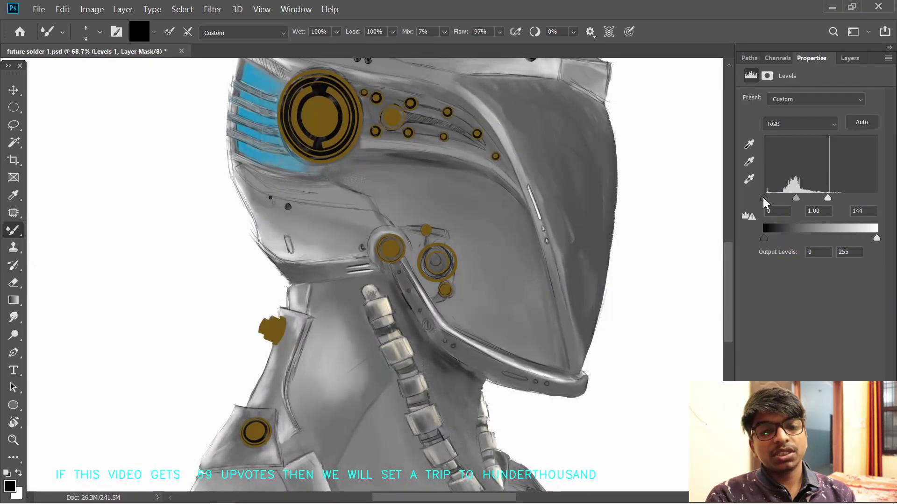
{"action": "left_click_drag", "start_coordinate": [764, 198], "coordinate": [772, 199]}
{"action": "left_click_drag", "start_coordinate": [623, 317], "coordinate": [608, 296]}
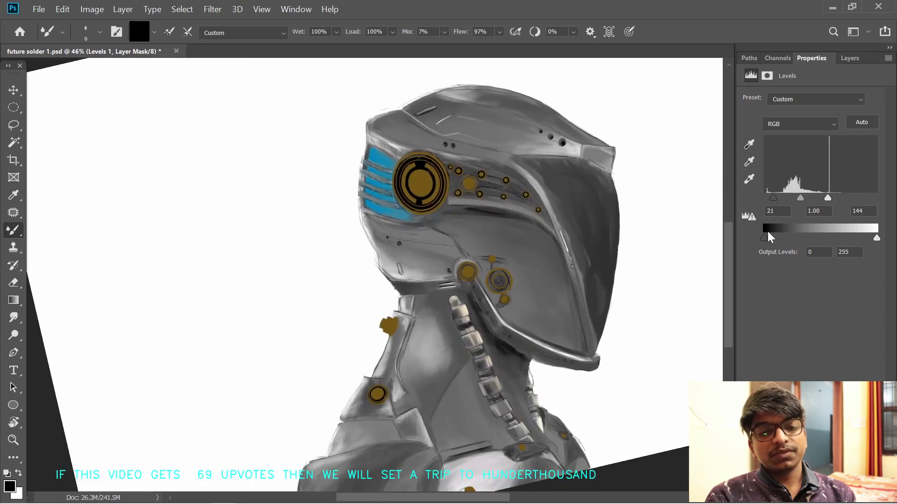
{"action": "mouse_move", "coordinate": [773, 198]}
{"action": "left_mouse_down"}
{"action": "mouse_move", "coordinate": [791, 199]}
{"action": "mouse_move", "coordinate": [771, 200]}
{"action": "left_mouse_up"}
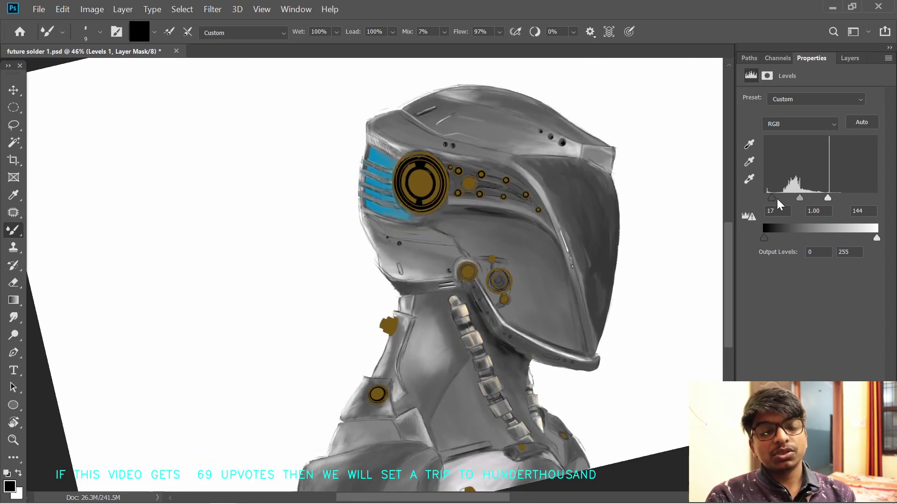
{"action": "left_click_drag", "start_coordinate": [828, 197], "coordinate": [832, 199]}
- Clip the Levels 1 adjustment to Layer 1 so it leaves the background out
{"action": "left_click", "coordinate": [849, 60]}
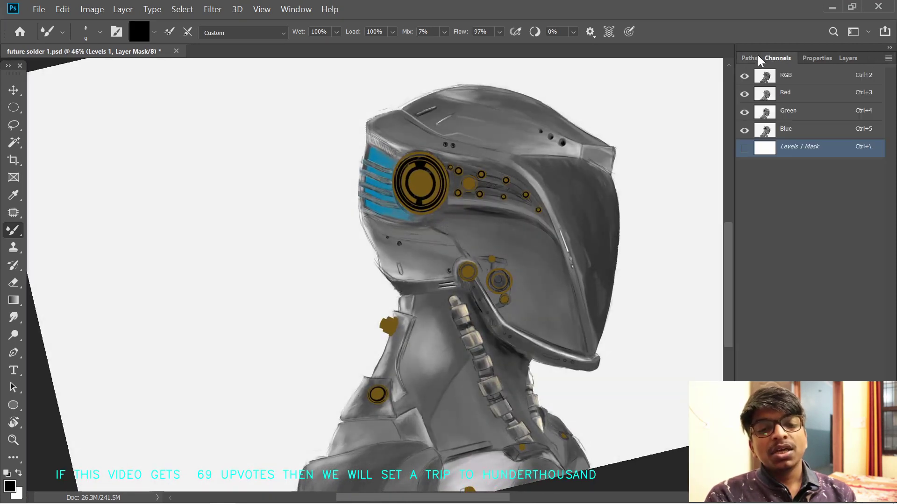
{"action": "left_click", "coordinate": [846, 60]}
{"action": "left_click", "coordinate": [823, 265], "text": "alt"}
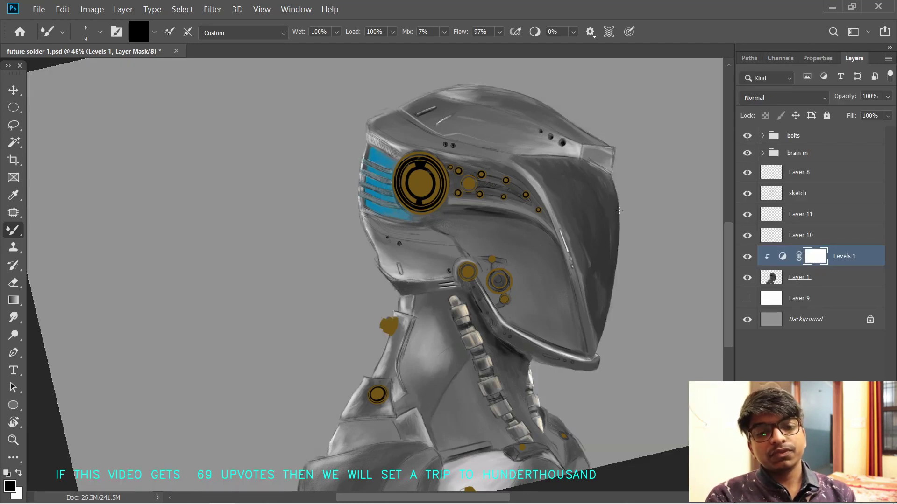
{"action": "left_click_drag", "start_coordinate": [619, 210], "coordinate": [601, 210]}
{"action": "left_click_drag", "start_coordinate": [433, 344], "coordinate": [444, 334]}
{"action": "key", "text": "super"}
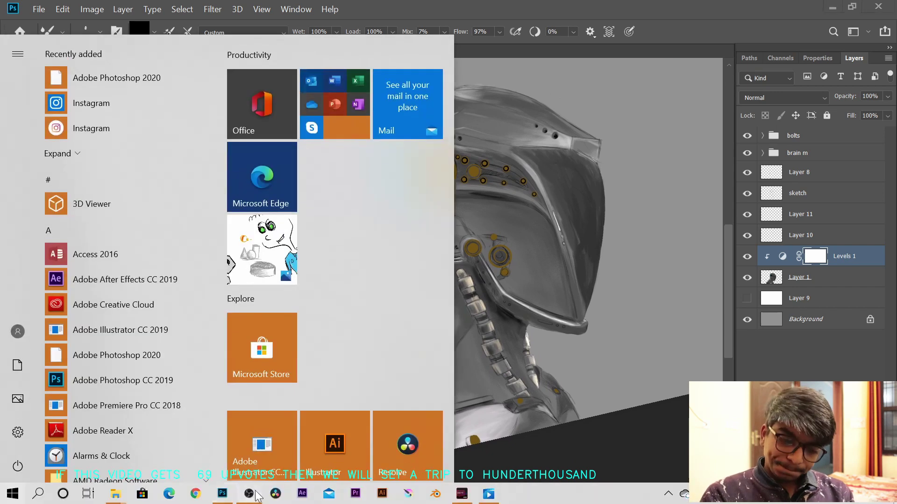
{"action": "left_click", "coordinate": [587, 80]}
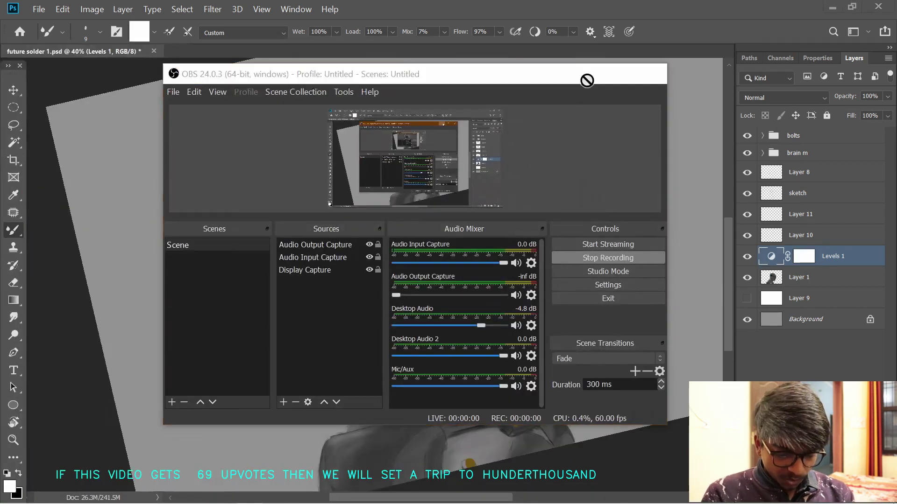
{"action": "key", "text": "alt+Tab"}
- On Layer 1, paint a white edge highlight and two white rivet dots on the thin strip at the neck's base, at size 9
{"action": "scroll", "coordinate": [499, 118], "scroll_direction": "up", "scroll_amount": 3}
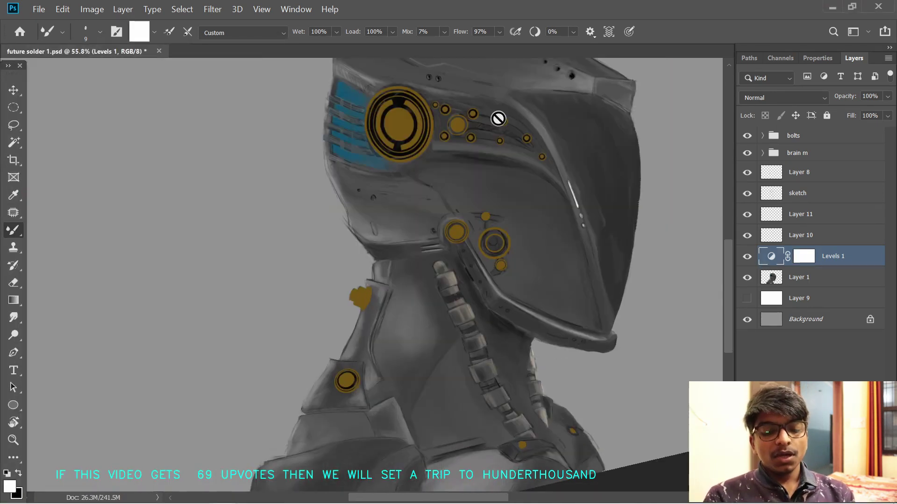
{"action": "left_click_drag", "start_coordinate": [425, 451], "coordinate": [446, 354]}
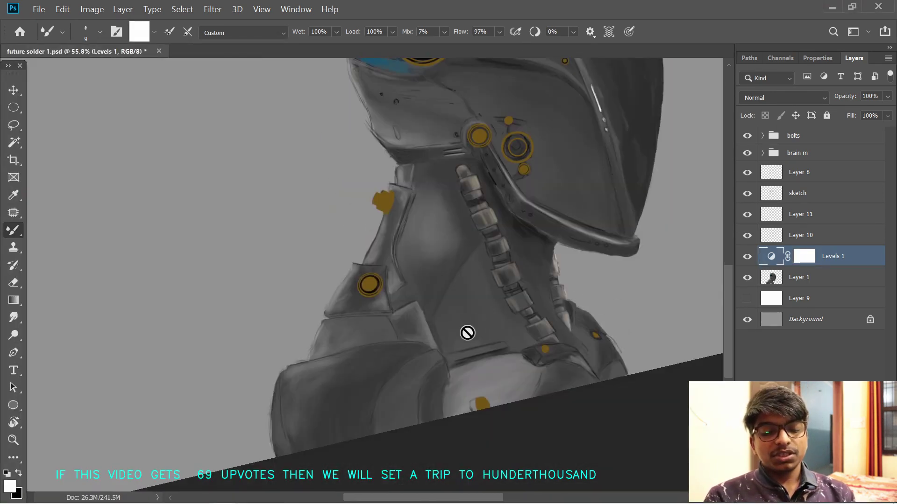
{"action": "left_click", "coordinate": [780, 276]}
{"action": "scroll", "coordinate": [462, 323], "scroll_direction": "up", "scroll_amount": 6}
{"action": "left_click_drag", "start_coordinate": [462, 324], "coordinate": [482, 250]}
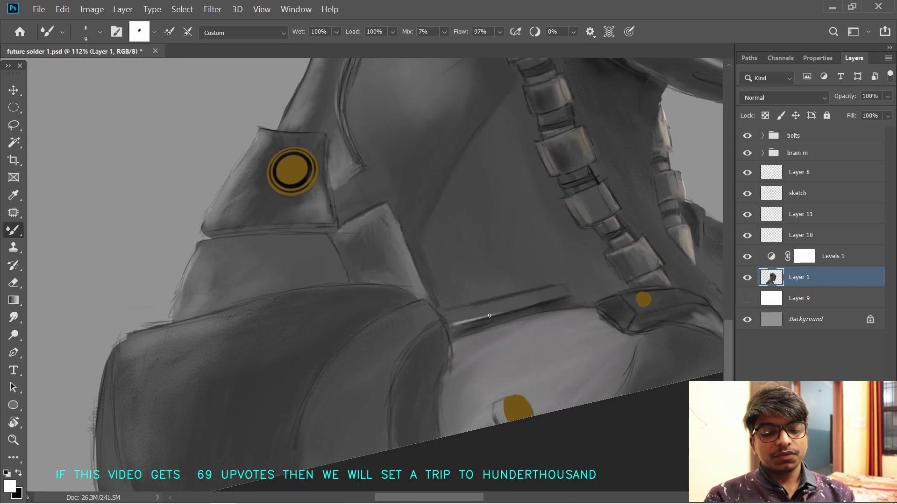
{"action": "left_click_drag", "start_coordinate": [489, 316], "coordinate": [483, 256]}
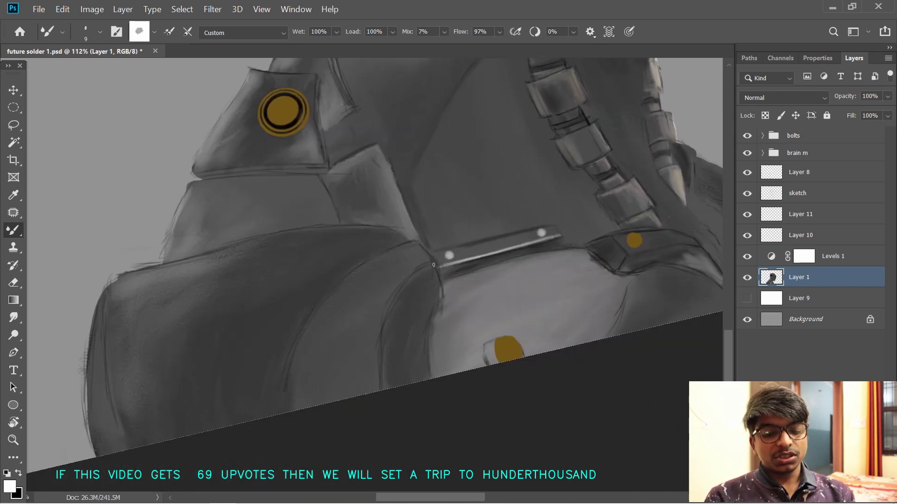
- Shade around the neck-base strip and its two rivets in black with the Mixer Brush at size 9
{"action": "key", "text": "x"}
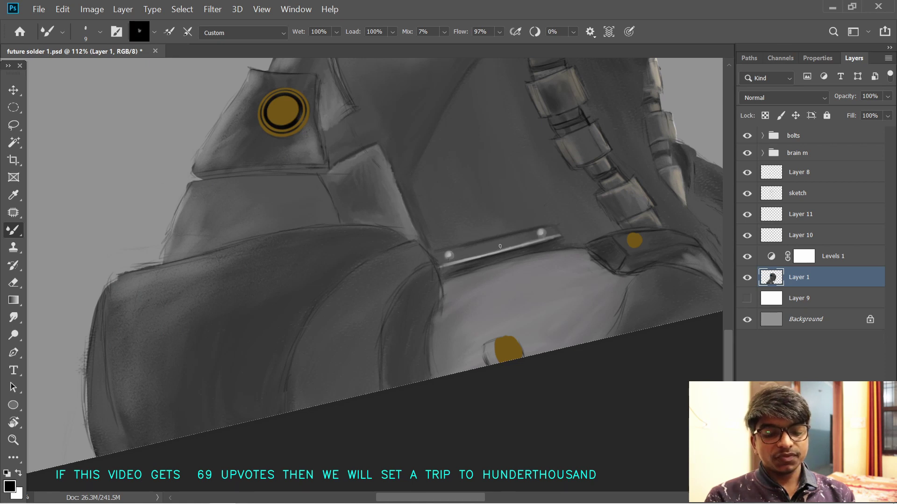
{"action": "left_click_drag", "start_coordinate": [583, 210], "coordinate": [550, 240]}
{"action": "left_click_drag", "start_coordinate": [439, 374], "coordinate": [460, 333]}
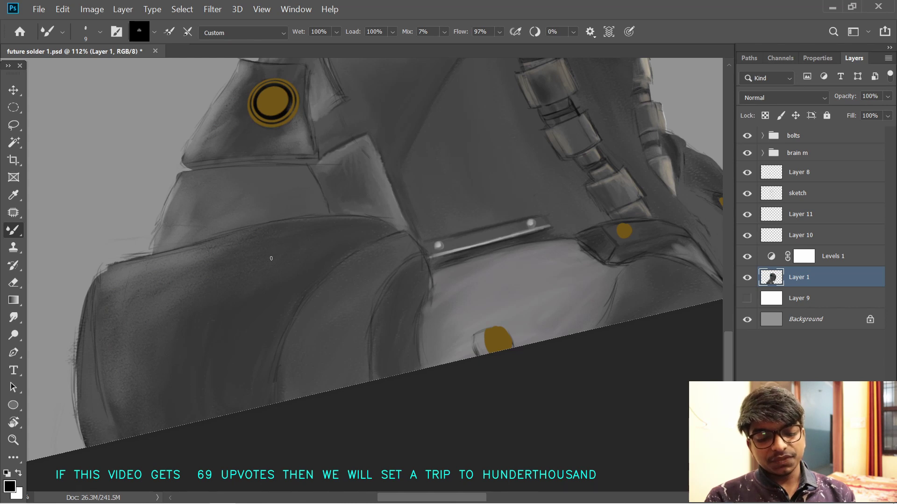
{"action": "mouse_move", "coordinate": [197, 490]}
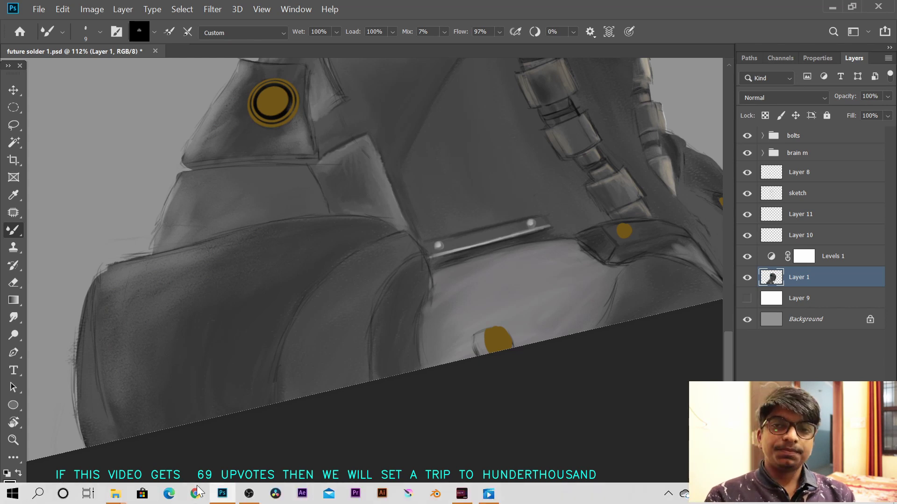
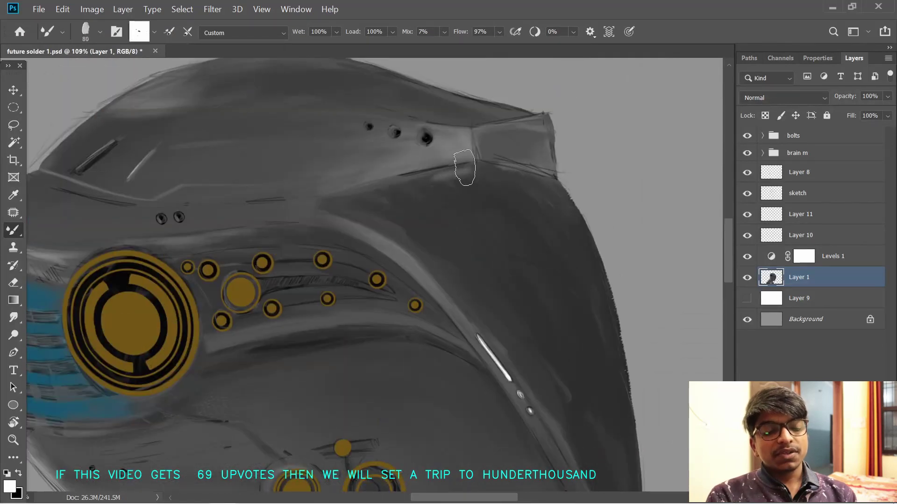
- Paint a white reflection on the visor below the crest at size 80 and blend it with Smudge at 11% strength
{"action": "mouse_move", "coordinate": [464, 167]}
{"action": "left_mouse_down"}
{"action": "mouse_move", "coordinate": [448, 189]}
{"action": "mouse_move", "coordinate": [499, 216]}
{"action": "mouse_move", "coordinate": [425, 241]}
{"action": "mouse_move", "coordinate": [503, 237]}
{"action": "mouse_move", "coordinate": [459, 196]}
{"action": "mouse_move", "coordinate": [468, 167]}
{"action": "mouse_move", "coordinate": [415, 183]}
{"action": "mouse_move", "coordinate": [497, 197]}
{"action": "mouse_move", "coordinate": [477, 219]}
{"action": "left_mouse_up"}
{"action": "key", "text": "ctrl+z"}
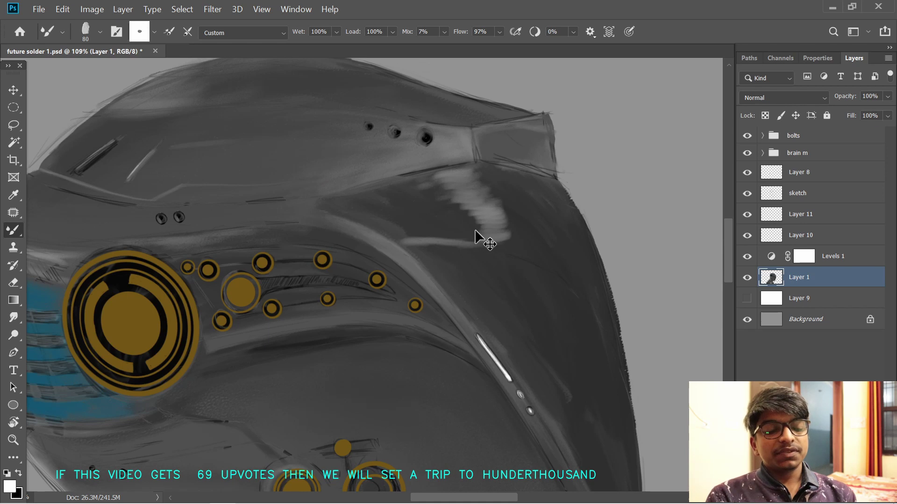
{"action": "key", "text": "r"}
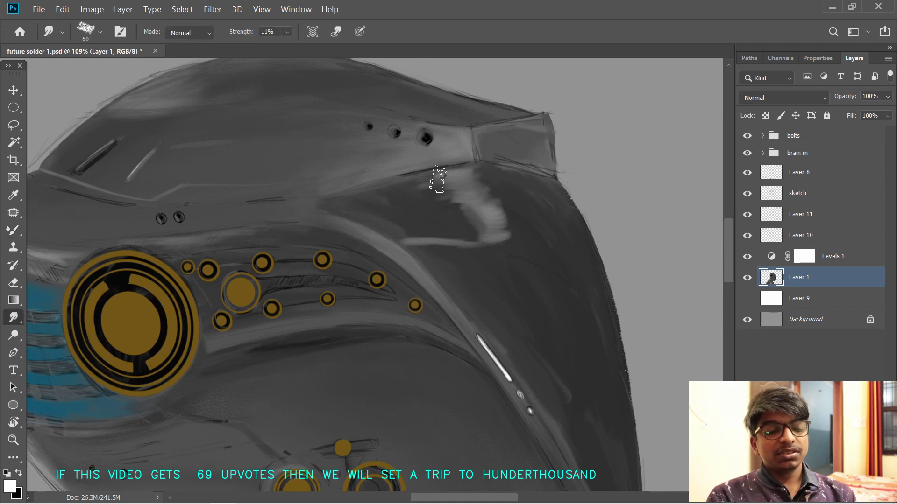
{"action": "mouse_move", "coordinate": [438, 179]}
{"action": "left_mouse_down"}
{"action": "mouse_move", "coordinate": [495, 210]}
{"action": "mouse_move", "coordinate": [507, 246]}
{"action": "mouse_move", "coordinate": [477, 200]}
{"action": "mouse_move", "coordinate": [431, 239]}
{"action": "mouse_move", "coordinate": [442, 240]}
{"action": "mouse_move", "coordinate": [426, 200]}
{"action": "mouse_move", "coordinate": [466, 176]}
{"action": "left_mouse_up"}
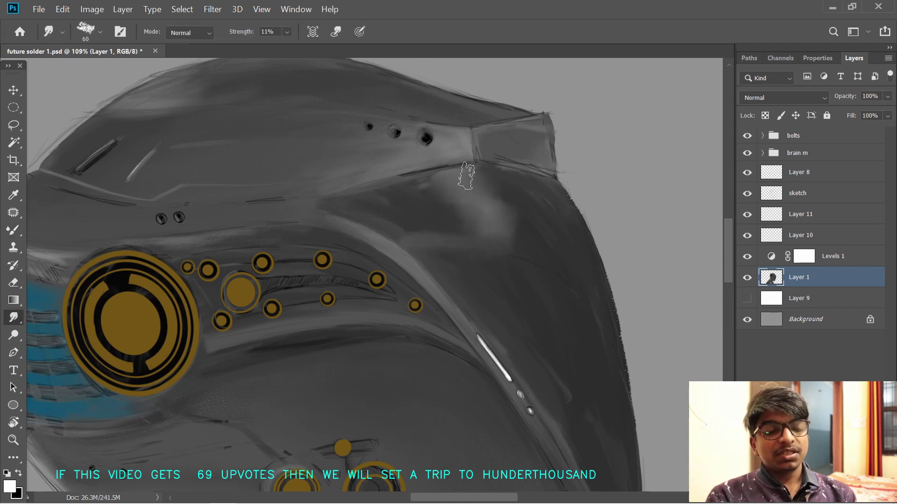
{"action": "mouse_move", "coordinate": [509, 235]}
{"action": "left_mouse_down"}
{"action": "mouse_move", "coordinate": [464, 260]}
{"action": "mouse_move", "coordinate": [466, 240]}
{"action": "left_mouse_up"}
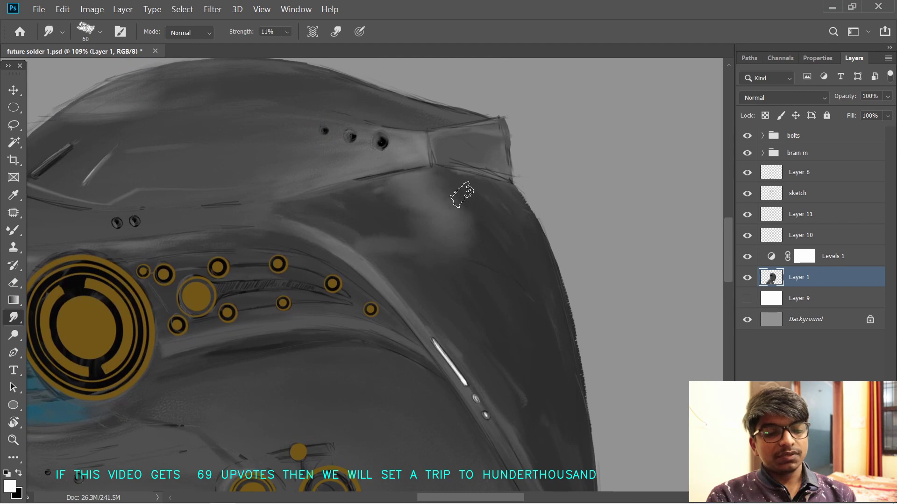
- Strengthen the visor reflection and its lower edge with white Mixer Brush strokes at size 20
{"action": "key", "text": "b"}
{"action": "mouse_move", "coordinate": [437, 196]}
{"action": "left_mouse_down"}
{"action": "mouse_move", "coordinate": [423, 176]}
{"action": "mouse_move", "coordinate": [443, 200]}
{"action": "mouse_move", "coordinate": [426, 197]}
{"action": "mouse_move", "coordinate": [455, 233]}
{"action": "mouse_move", "coordinate": [430, 239]}
{"action": "mouse_move", "coordinate": [422, 187]}
{"action": "left_mouse_up"}
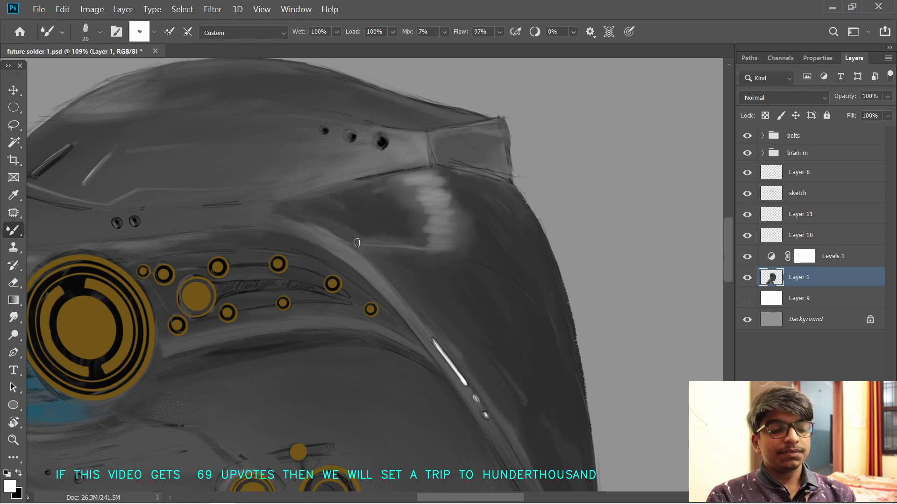
{"action": "left_click_drag", "start_coordinate": [357, 242], "coordinate": [302, 220]}
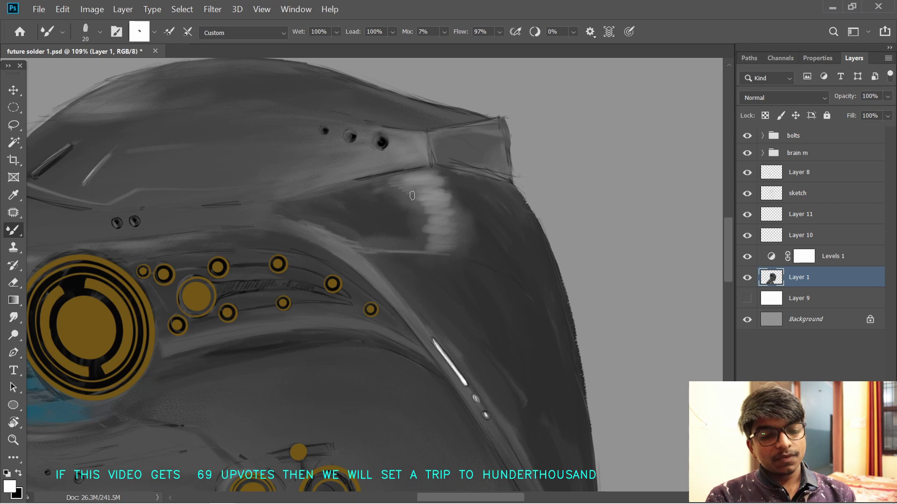
{"action": "mouse_move", "coordinate": [413, 191]}
{"action": "left_mouse_down"}
{"action": "mouse_move", "coordinate": [385, 225]}
{"action": "mouse_move", "coordinate": [379, 255]}
{"action": "mouse_move", "coordinate": [401, 254]}
{"action": "mouse_move", "coordinate": [378, 240]}
{"action": "mouse_move", "coordinate": [424, 242]}
{"action": "mouse_move", "coordinate": [438, 272]}
{"action": "mouse_move", "coordinate": [375, 300]}
{"action": "left_mouse_up"}
- Undo the last two strokes and soften the white visor reflection with Smudge at 2% strength
{"action": "left_click", "coordinate": [13, 318]}
{"action": "key", "text": "ctrl+z"}
{"action": "key", "text": "ctrl+z"}
{"action": "key", "text": "0"}
{"action": "key", "text": "2"}
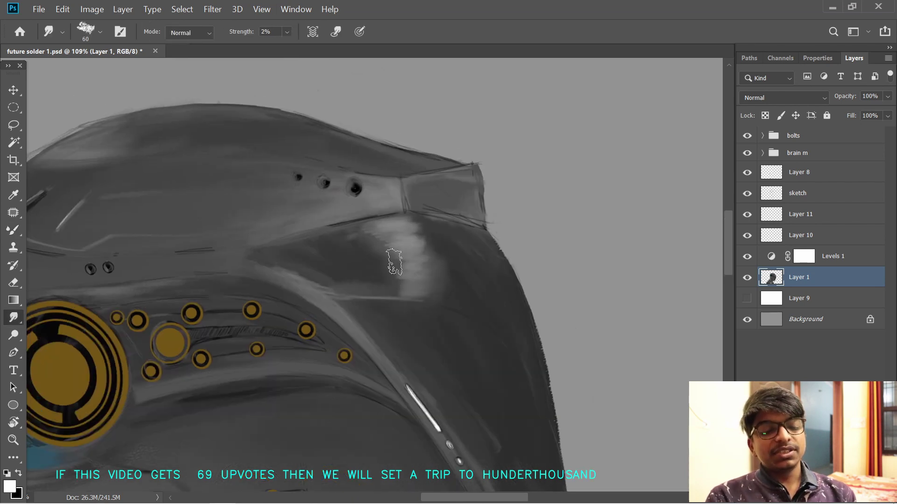
{"action": "left_click_drag", "start_coordinate": [288, 286], "coordinate": [302, 308]}
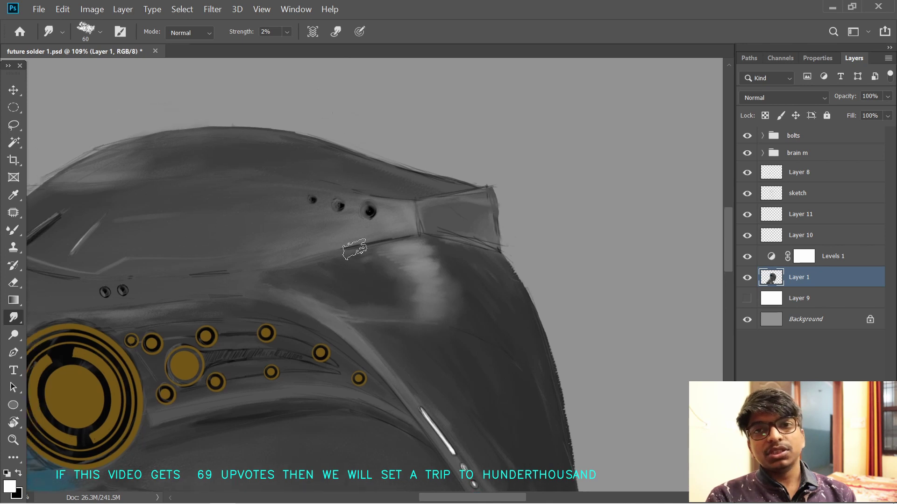
{"action": "key", "text": "t"}
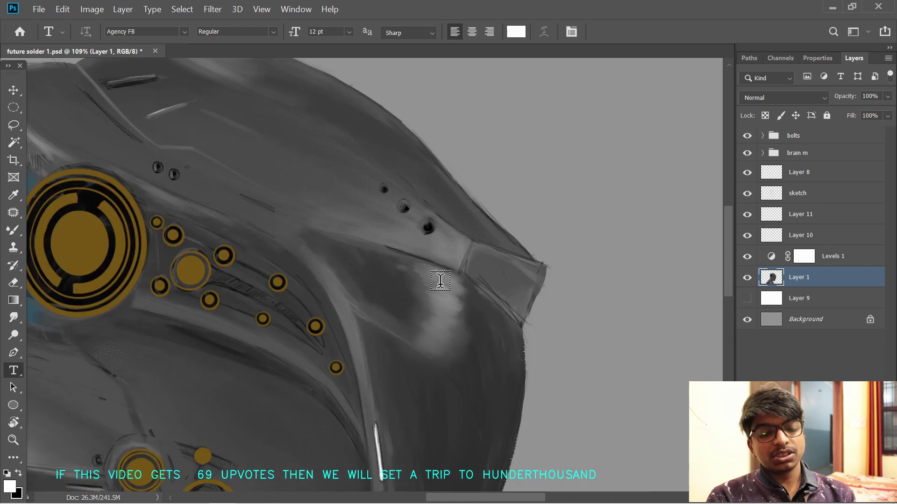
{"action": "key", "text": "r"}
{"action": "mouse_move", "coordinate": [66, 126]}
{"action": "left_mouse_down"}
{"action": "mouse_move", "coordinate": [476, 190]}
{"action": "mouse_move", "coordinate": [436, 270]}
{"action": "mouse_move", "coordinate": [474, 217]}
{"action": "mouse_move", "coordinate": [299, 268]}
{"action": "left_mouse_up"}
- Brighten the visor reflection and its lower edge with white Mixer Brush strokes, going from size 20 to 90
{"action": "key", "text": "b"}
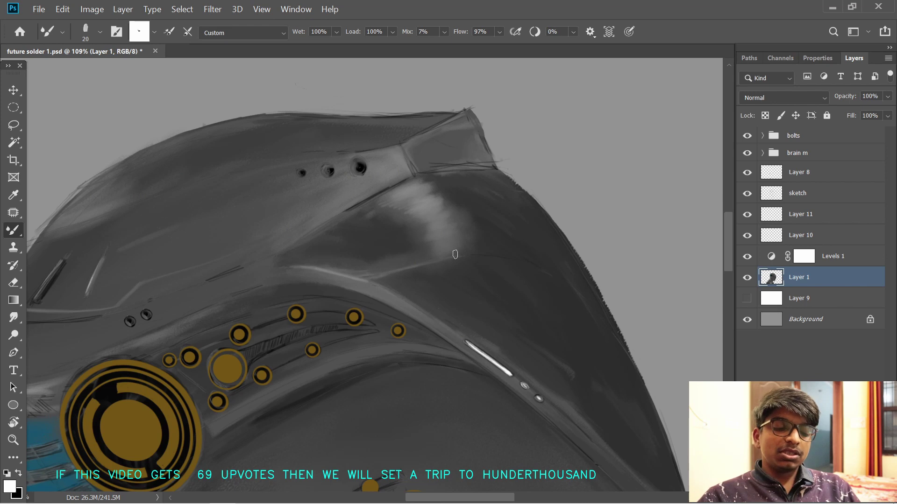
{"action": "key", "text": "r"}
{"action": "left_click_drag", "start_coordinate": [452, 215], "coordinate": [493, 178]}
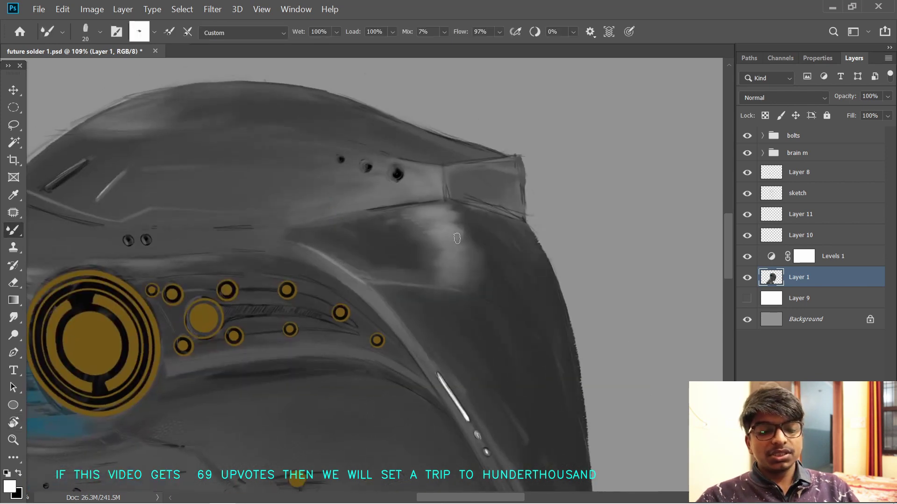
{"action": "mouse_move", "coordinate": [436, 276]}
{"action": "left_mouse_down"}
{"action": "mouse_move", "coordinate": [463, 271]}
{"action": "mouse_move", "coordinate": [460, 247]}
{"action": "mouse_move", "coordinate": [400, 213]}
{"action": "mouse_move", "coordinate": [437, 263]}
{"action": "mouse_move", "coordinate": [435, 276]}
{"action": "mouse_move", "coordinate": [468, 287]}
{"action": "mouse_move", "coordinate": [446, 276]}
{"action": "mouse_move", "coordinate": [446, 248]}
{"action": "mouse_move", "coordinate": [394, 212]}
{"action": "left_mouse_up"}
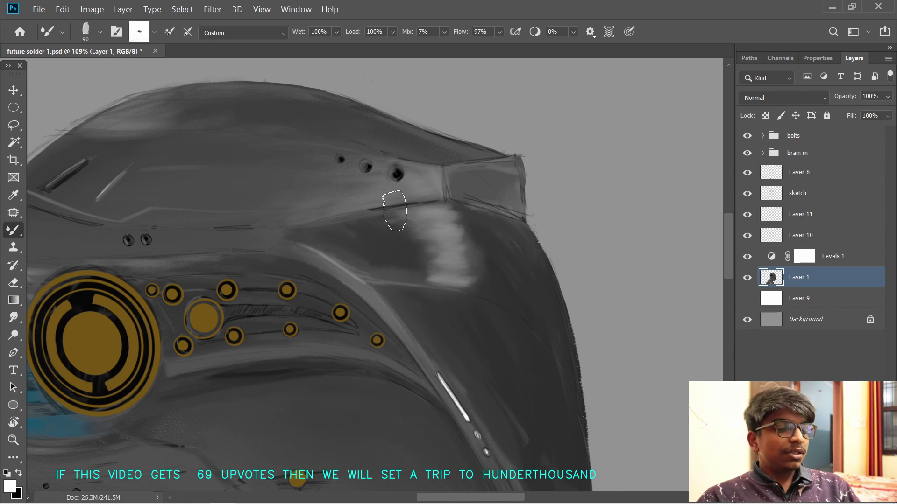
{"action": "left_click_drag", "start_coordinate": [475, 321], "coordinate": [450, 289]}
{"action": "left_click_drag", "start_coordinate": [512, 311], "coordinate": [434, 286]}
{"action": "mouse_move", "coordinate": [388, 205]}
{"action": "left_mouse_down"}
{"action": "mouse_move", "coordinate": [360, 218]}
{"action": "mouse_move", "coordinate": [455, 262]}
{"action": "mouse_move", "coordinate": [344, 234]}
{"action": "left_mouse_up"}
- Blend the brightened visor reflection into the dark surface with Smudge at 2% strength
{"action": "key", "text": "r"}
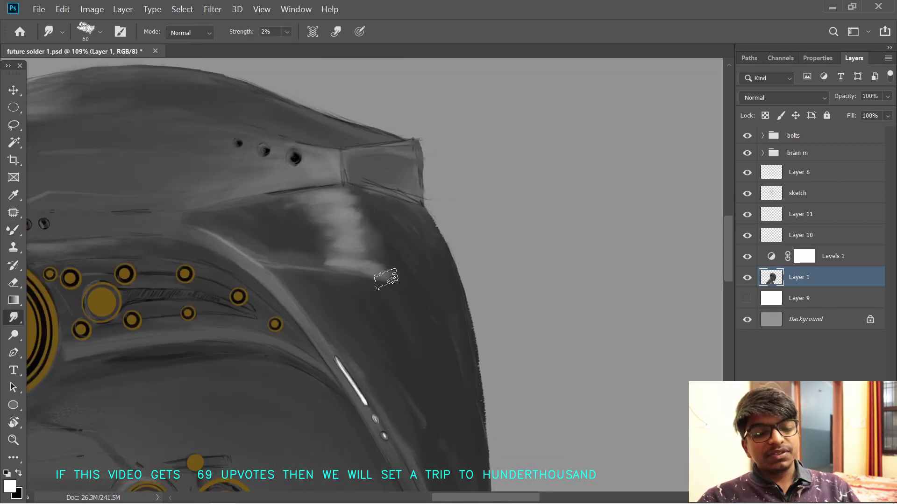
{"action": "mouse_move", "coordinate": [327, 264]}
{"action": "left_mouse_down"}
{"action": "mouse_move", "coordinate": [348, 256]}
{"action": "mouse_move", "coordinate": [355, 231]}
{"action": "mouse_move", "coordinate": [343, 207]}
{"action": "mouse_move", "coordinate": [321, 214]}
{"action": "left_mouse_up"}
{"action": "left_click_drag", "start_coordinate": [406, 301], "coordinate": [384, 312]}
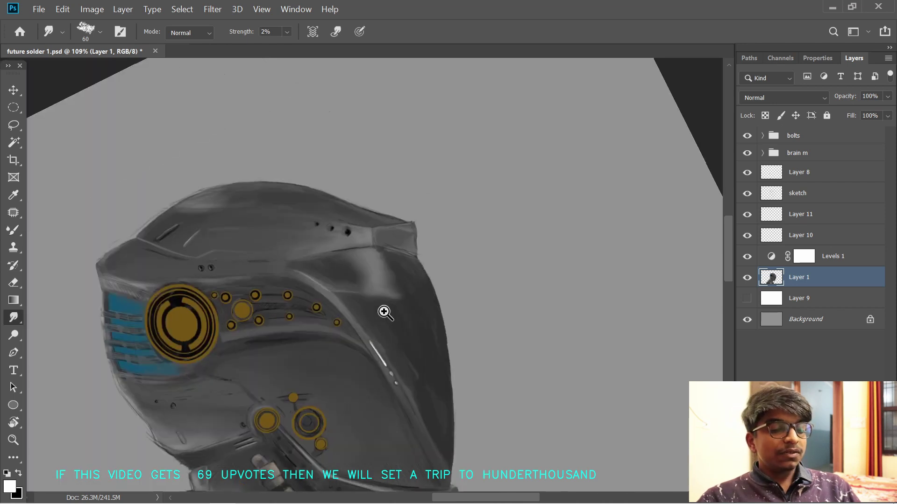
{"action": "left_click_drag", "start_coordinate": [351, 359], "coordinate": [359, 295]}
{"action": "left_click_drag", "start_coordinate": [365, 252], "coordinate": [387, 252]}
{"action": "left_click_drag", "start_coordinate": [331, 232], "coordinate": [293, 330]}
- Choose a dark teal foreground colour and paint a curved stripe beside the visor reflection with the Mixer Brush at size 90
{"action": "left_click", "coordinate": [10, 486]}
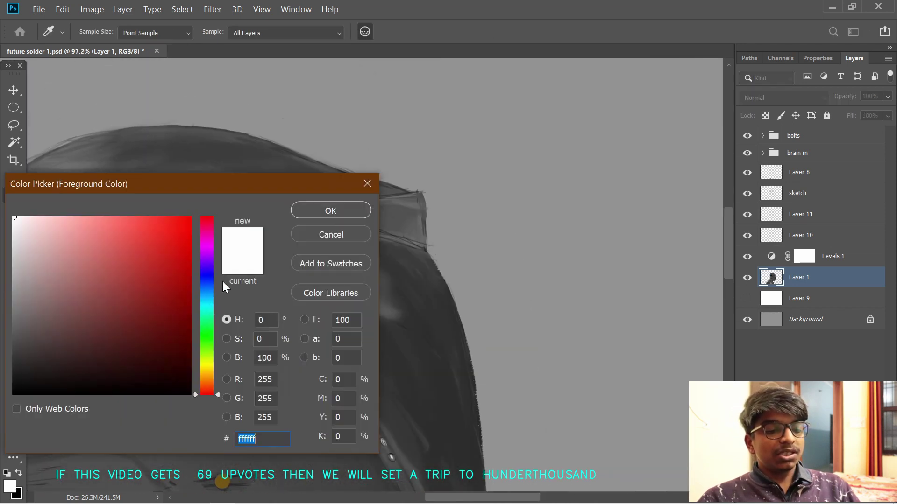
{"action": "left_click", "coordinate": [206, 304]}
{"action": "left_click", "coordinate": [156, 333]}
{"action": "left_click", "coordinate": [331, 210]}
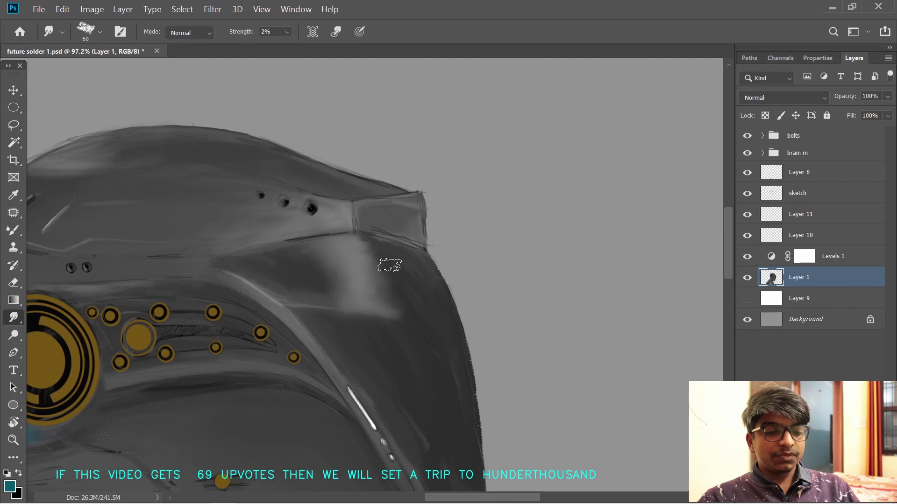
{"action": "key", "text": "b"}
{"action": "mouse_move", "coordinate": [407, 282]}
{"action": "left_mouse_down"}
{"action": "mouse_move", "coordinate": [415, 298]}
{"action": "mouse_move", "coordinate": [406, 252]}
{"action": "mouse_move", "coordinate": [421, 301]}
{"action": "mouse_move", "coordinate": [405, 317]}
{"action": "mouse_move", "coordinate": [416, 290]}
{"action": "mouse_move", "coordinate": [380, 244]}
{"action": "mouse_move", "coordinate": [421, 304]}
{"action": "mouse_move", "coordinate": [419, 329]}
{"action": "left_mouse_up"}
- Sample grey from the visor reflection and paint a soft band along the teal stripe's outer edge at size 90
{"action": "left_click", "coordinate": [367, 284], "text": "alt"}
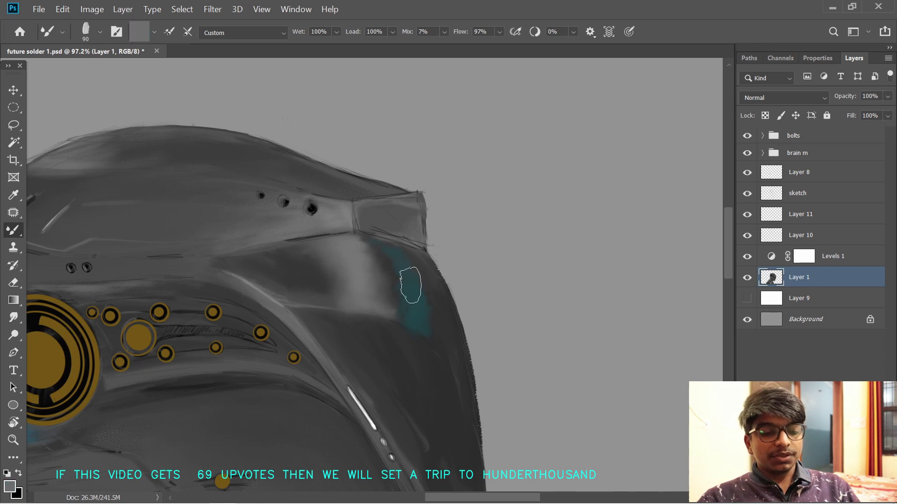
{"action": "left_click_drag", "start_coordinate": [416, 256], "coordinate": [426, 330]}
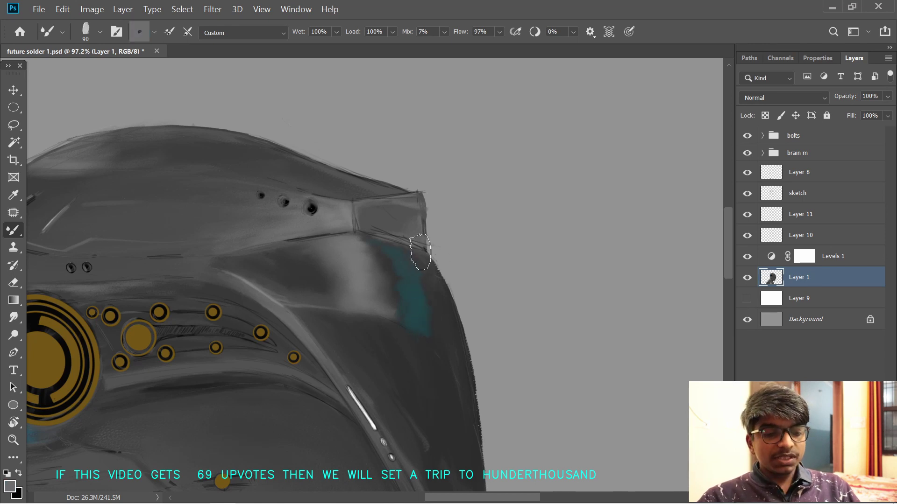
{"action": "mouse_move", "coordinate": [337, 388]}
{"action": "left_mouse_down"}
{"action": "mouse_move", "coordinate": [284, 289]}
{"action": "mouse_move", "coordinate": [302, 350]}
{"action": "left_mouse_up"}
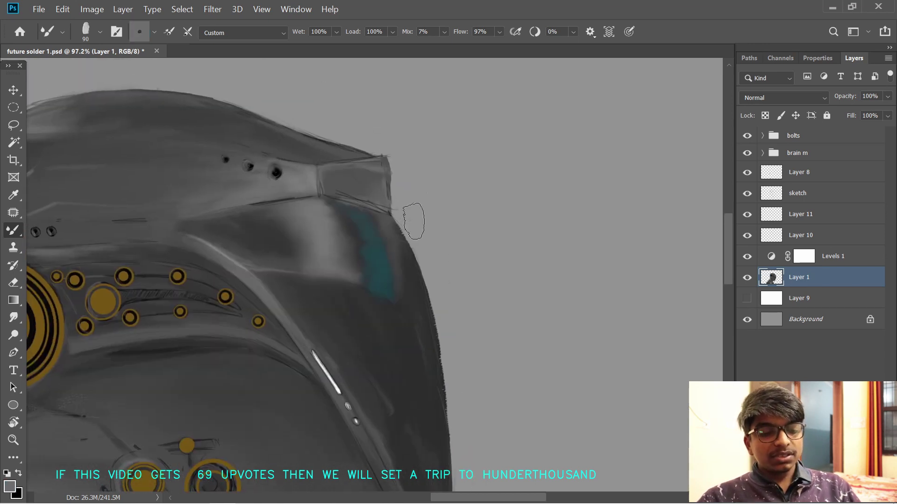
{"action": "left_click_drag", "start_coordinate": [334, 233], "coordinate": [337, 257]}
{"action": "mouse_move", "coordinate": [394, 296]}
{"action": "left_mouse_down"}
{"action": "mouse_move", "coordinate": [399, 332]}
{"action": "mouse_move", "coordinate": [398, 290]}
{"action": "mouse_move", "coordinate": [405, 320]}
{"action": "left_mouse_up"}
{"action": "left_click_drag", "start_coordinate": [352, 243], "coordinate": [374, 282]}
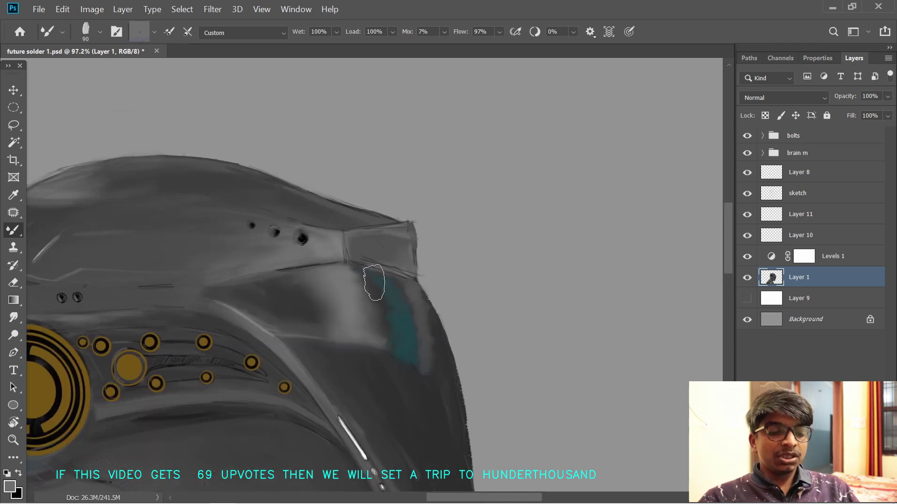
{"action": "left_click_drag", "start_coordinate": [333, 324], "coordinate": [344, 318]}
{"action": "mouse_move", "coordinate": [364, 280]}
{"action": "left_mouse_down"}
{"action": "mouse_move", "coordinate": [356, 240]}
{"action": "mouse_move", "coordinate": [362, 270]}
{"action": "mouse_move", "coordinate": [382, 283]}
{"action": "mouse_move", "coordinate": [384, 327]}
{"action": "mouse_move", "coordinate": [383, 284]}
{"action": "mouse_move", "coordinate": [369, 318]}
{"action": "mouse_move", "coordinate": [371, 298]}
{"action": "mouse_move", "coordinate": [385, 336]}
{"action": "mouse_move", "coordinate": [380, 314]}
{"action": "left_mouse_up"}
- Darken the visor on both sides of the white reflection with black Mixer Brush strokes and blend them with Smudge
{"action": "key", "text": "x"}
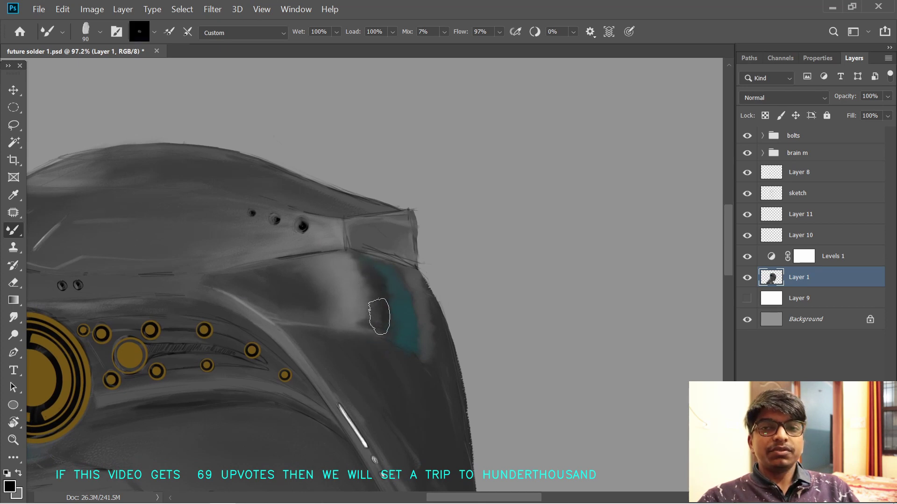
{"action": "mouse_move", "coordinate": [253, 277]}
{"action": "left_mouse_down"}
{"action": "mouse_move", "coordinate": [234, 291]}
{"action": "mouse_move", "coordinate": [256, 298]}
{"action": "mouse_move", "coordinate": [222, 283]}
{"action": "mouse_move", "coordinate": [232, 279]}
{"action": "mouse_move", "coordinate": [257, 300]}
{"action": "mouse_move", "coordinate": [324, 314]}
{"action": "mouse_move", "coordinate": [313, 299]}
{"action": "mouse_move", "coordinate": [258, 282]}
{"action": "mouse_move", "coordinate": [297, 264]}
{"action": "mouse_move", "coordinate": [328, 308]}
{"action": "left_mouse_up"}
{"action": "key", "text": "r"}
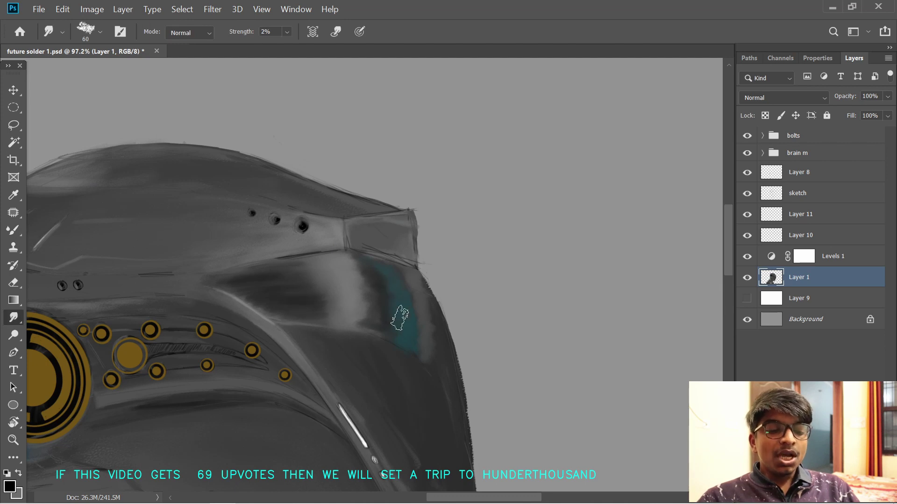
{"action": "left_click_drag", "start_coordinate": [360, 272], "coordinate": [341, 282]}
{"action": "scroll", "coordinate": [340, 280], "scroll_direction": "up", "scroll_amount": 4}
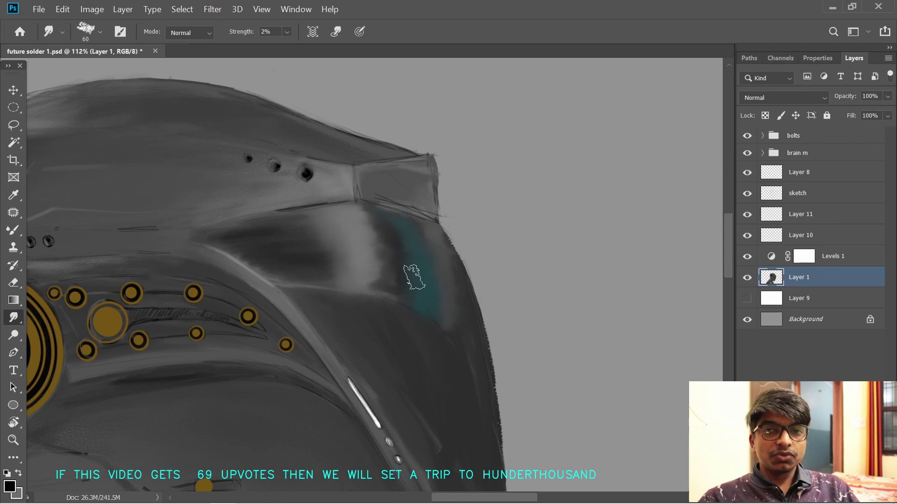
- Set the foreground colour to #1b8ab3 and repaint the teal visor stripe with the Mixer Brush at size 90
{"action": "left_click", "coordinate": [8, 486]}
{"action": "left_click", "coordinate": [206, 296]}
{"action": "left_click", "coordinate": [154, 280]}
{"action": "mouse_move", "coordinate": [198, 297]}
{"action": "left_mouse_down"}
{"action": "mouse_move", "coordinate": [196, 316]}
{"action": "mouse_move", "coordinate": [197, 298]}
{"action": "left_mouse_up"}
{"action": "left_click", "coordinate": [164, 270]}
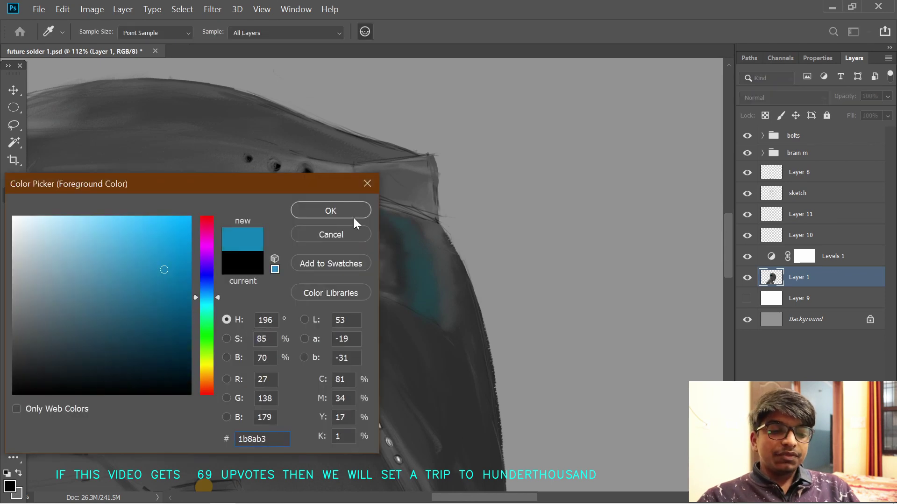
{"action": "left_click", "coordinate": [351, 214]}
{"action": "key", "text": "b"}
{"action": "mouse_move", "coordinate": [407, 229]}
{"action": "left_mouse_down"}
{"action": "mouse_move", "coordinate": [414, 279]}
{"action": "mouse_move", "coordinate": [400, 223]}
{"action": "mouse_move", "coordinate": [417, 308]}
{"action": "mouse_move", "coordinate": [401, 219]}
{"action": "mouse_move", "coordinate": [434, 317]}
{"action": "left_mouse_up"}
{"action": "key", "text": "space"}
{"action": "mouse_move", "coordinate": [270, 234]}
{"action": "left_mouse_down"}
{"action": "mouse_move", "coordinate": [290, 195]}
{"action": "mouse_move", "coordinate": [334, 266]}
{"action": "left_mouse_up"}
{"action": "key", "text": "r"}
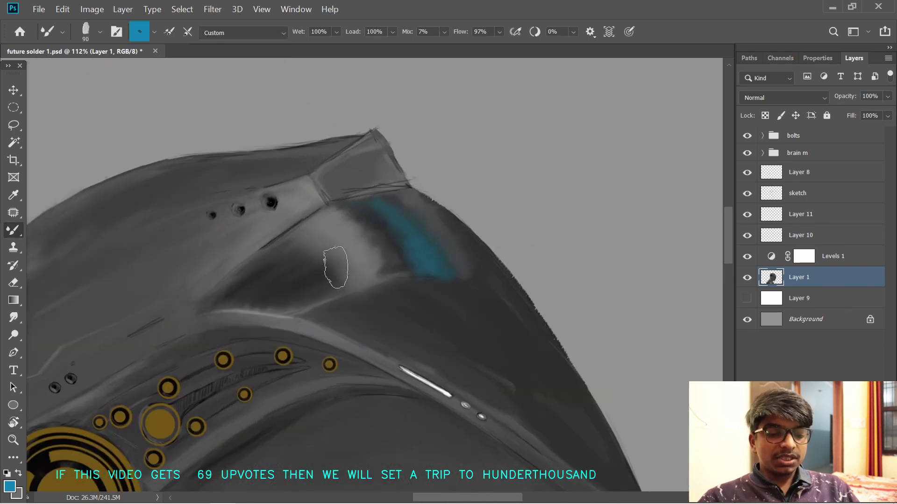
- Refine the lower edges of the grey reflection and blue stripe with sampled grey and dark teal at size 20
{"action": "left_click", "coordinate": [327, 285], "text": "alt"}
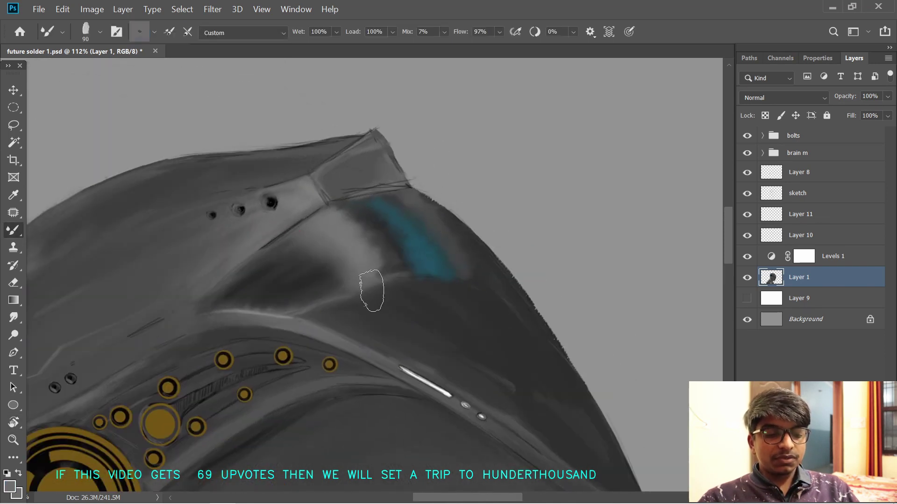
{"action": "key", "text": "p"}
{"action": "key", "text": "b"}
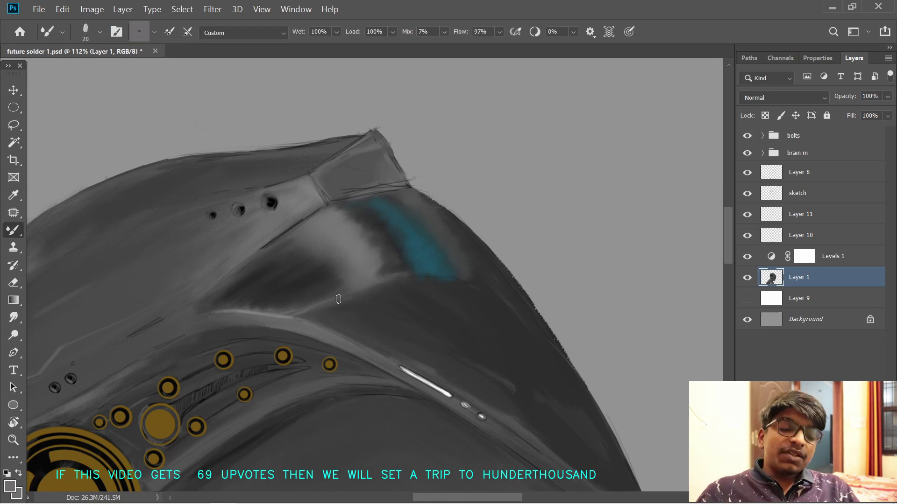
{"action": "scroll", "coordinate": [467, 261], "scroll_direction": "up", "scroll_amount": 3}
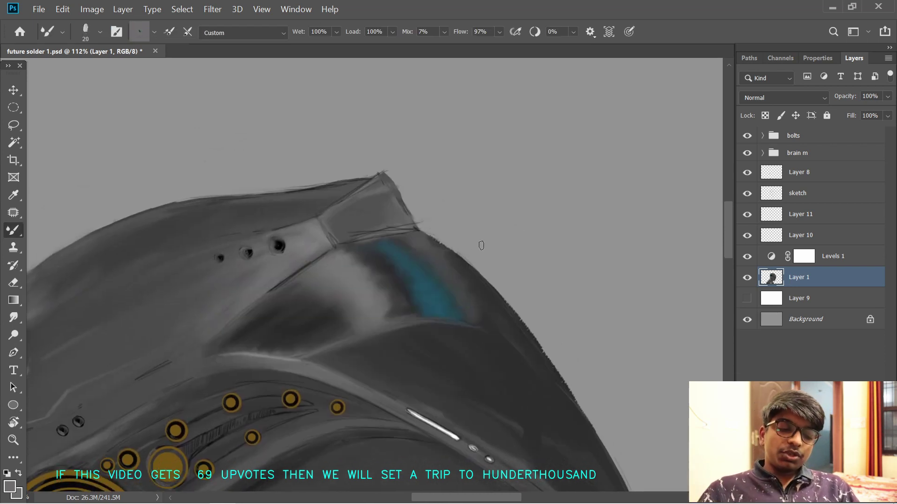
{"action": "left_click_drag", "start_coordinate": [523, 237], "coordinate": [496, 251]}
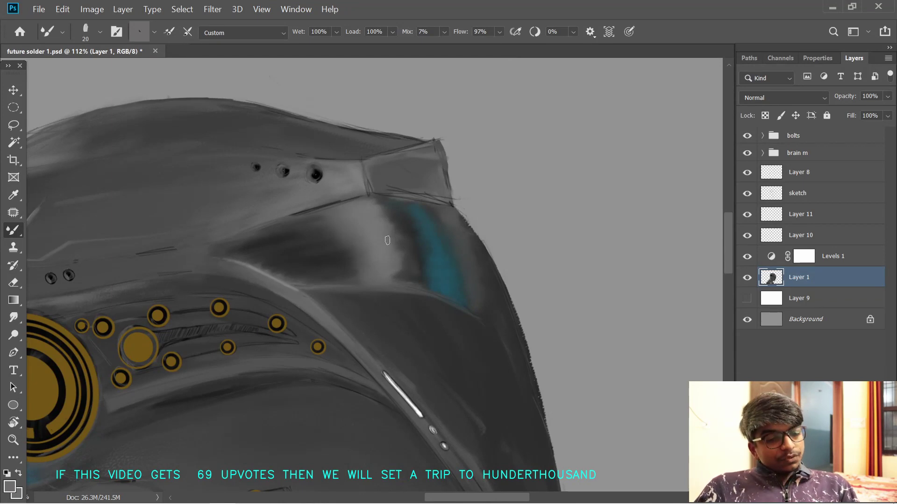
{"action": "left_click", "coordinate": [413, 218], "text": "alt"}
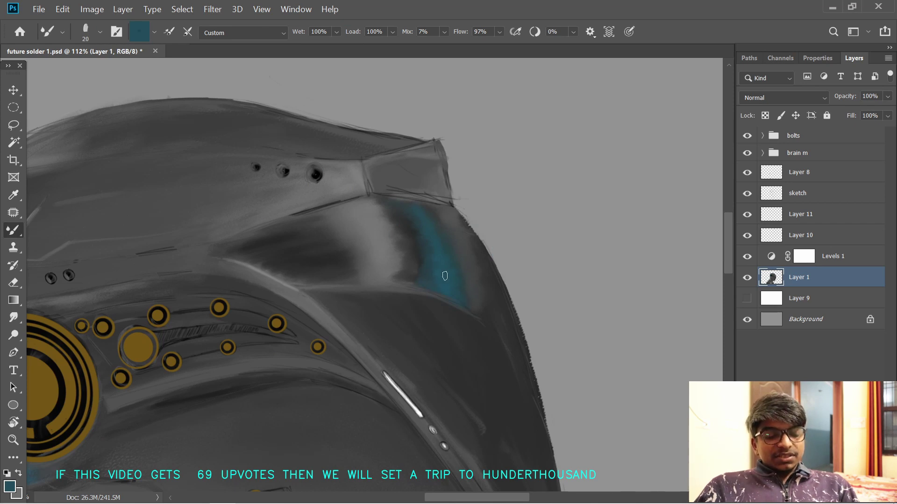
{"action": "key", "text": "r"}
{"action": "left_click_drag", "start_coordinate": [364, 311], "coordinate": [379, 319]}
- Paint sampled grey below the visor reflection at size 45 and blend it with Smudge at 2% strength
{"action": "left_click", "coordinate": [401, 253], "text": "alt"}
{"action": "key", "text": "b"}
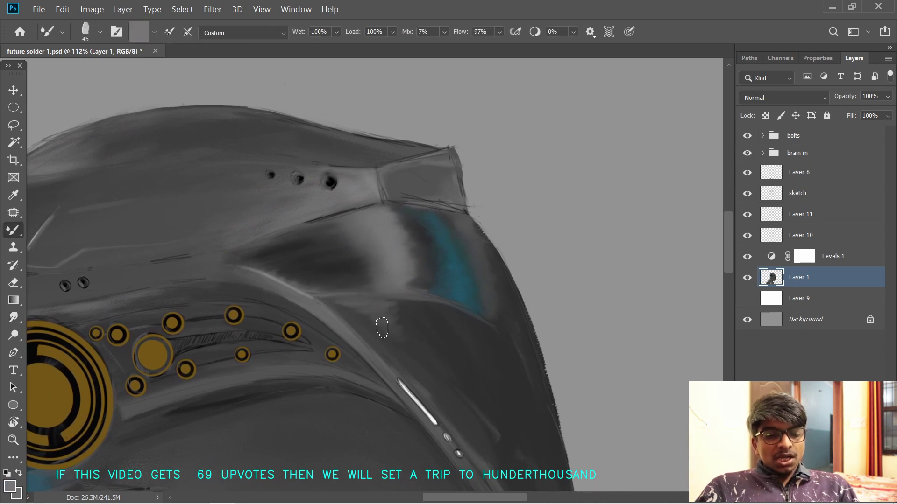
{"action": "key", "text": "r"}
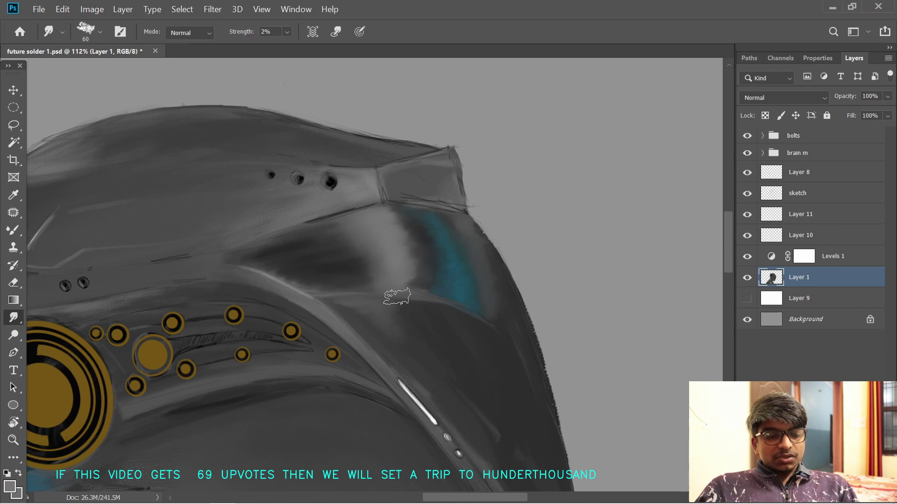
{"action": "left_click_drag", "start_coordinate": [403, 343], "coordinate": [370, 286]}
{"action": "scroll", "coordinate": [459, 304], "scroll_direction": "down", "scroll_amount": 4}
{"action": "left_click_drag", "start_coordinate": [472, 347], "coordinate": [475, 309]}
{"action": "left_click_drag", "start_coordinate": [429, 255], "coordinate": [420, 320]}
{"action": "scroll", "coordinate": [420, 320], "scroll_direction": "up", "scroll_amount": 3}
- Set the foreground colour to #0f6b79 and tint the blue visor stripe with the Mixer Brush at size 200
{"action": "left_click", "coordinate": [9, 486]}
{"action": "left_click", "coordinate": [446, 264]}
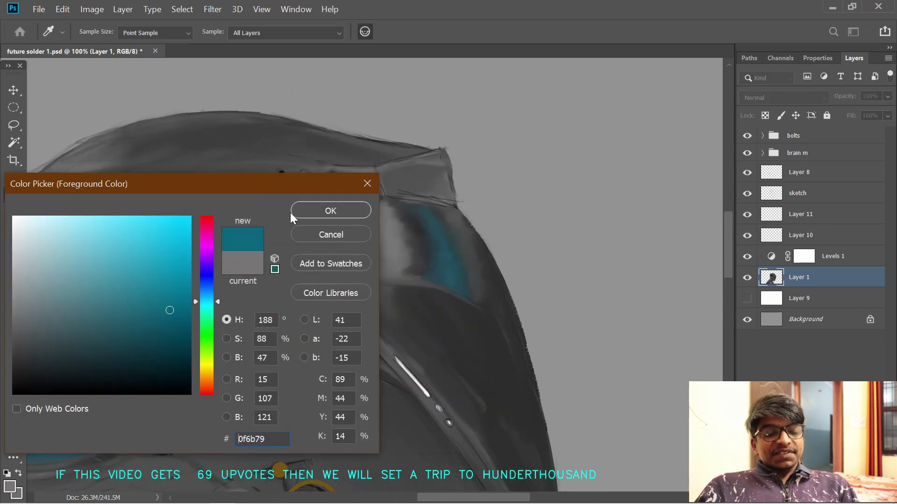
{"action": "left_click", "coordinate": [298, 212]}
{"action": "key", "text": "b"}
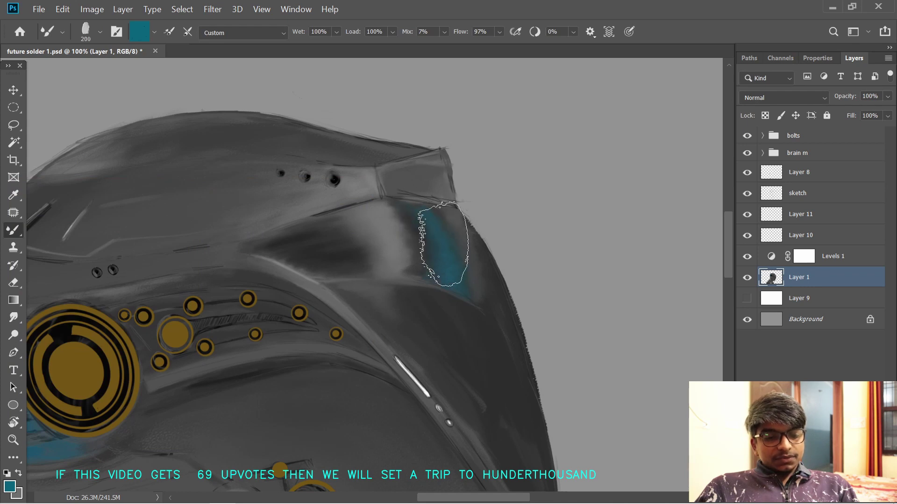
{"action": "left_click_drag", "start_coordinate": [443, 263], "coordinate": [430, 226]}
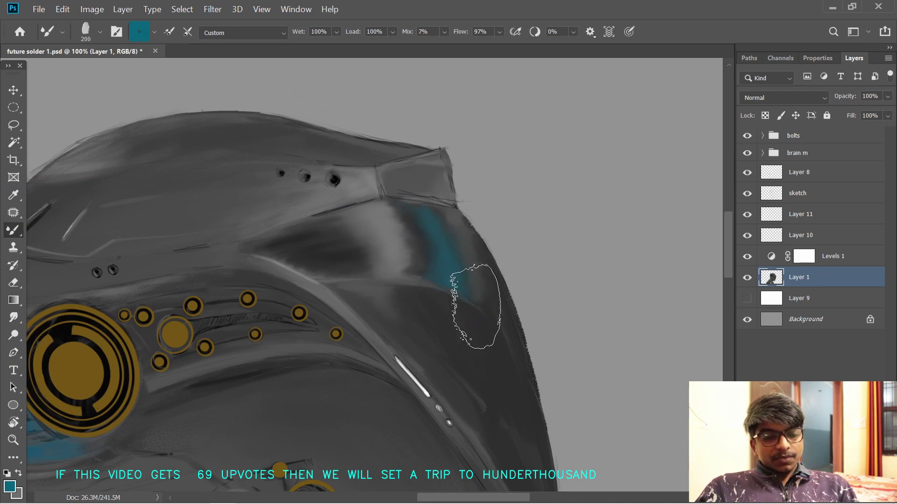
{"action": "left_click_drag", "start_coordinate": [454, 278], "coordinate": [434, 301]}
- Lock Layer 1's transparent pixels and shade the visor's outer edge with sampled dark grey at size 100
{"action": "left_click", "coordinate": [476, 332], "text": "alt"}
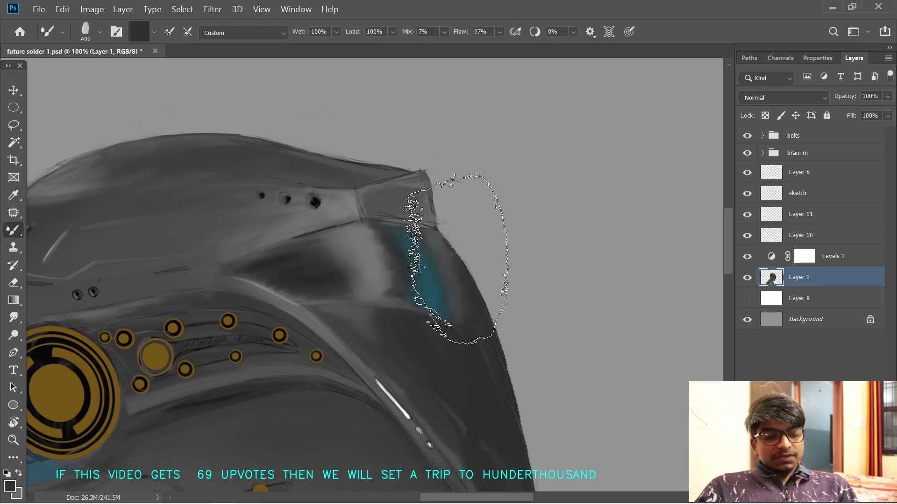
{"action": "key", "text": "slash"}
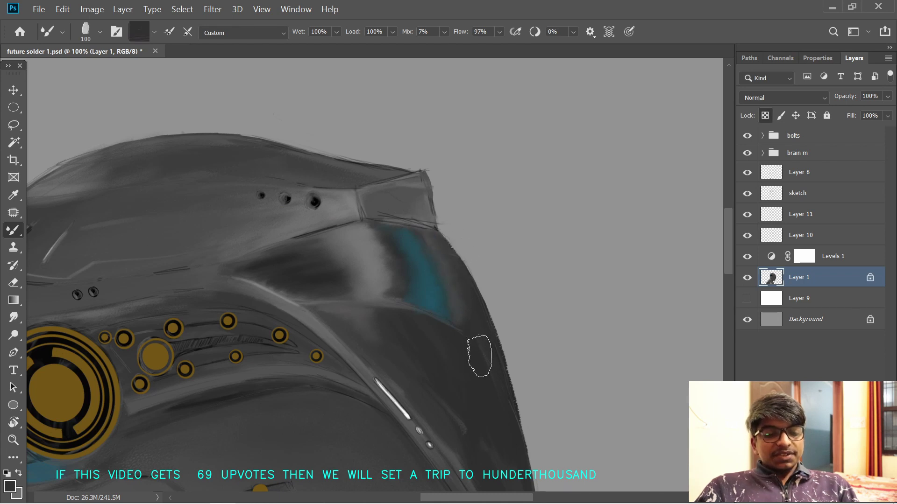
{"action": "left_click_drag", "start_coordinate": [479, 356], "coordinate": [489, 297]}
- Paint a grey reflected-light band along the outer side of the blue visor stripe with a sampled grey, ending at size 50
{"action": "left_click", "coordinate": [436, 186], "text": "alt"}
{"action": "key", "text": "bracketleft"}
{"action": "key", "text": "bracketleft"}
{"action": "key", "text": "bracketleft"}
{"action": "key", "text": "bracketleft"}
{"action": "key", "text": "bracketleft"}
{"action": "key", "text": "bracketleft"}
{"action": "key", "text": "bracketleft"}
{"action": "key", "text": "bracketleft"}
{"action": "left_click_drag", "start_coordinate": [433, 177], "coordinate": [468, 234]}
{"action": "key", "text": "bracketright"}
{"action": "key", "text": "bracketright"}
{"action": "key", "text": "bracketright"}
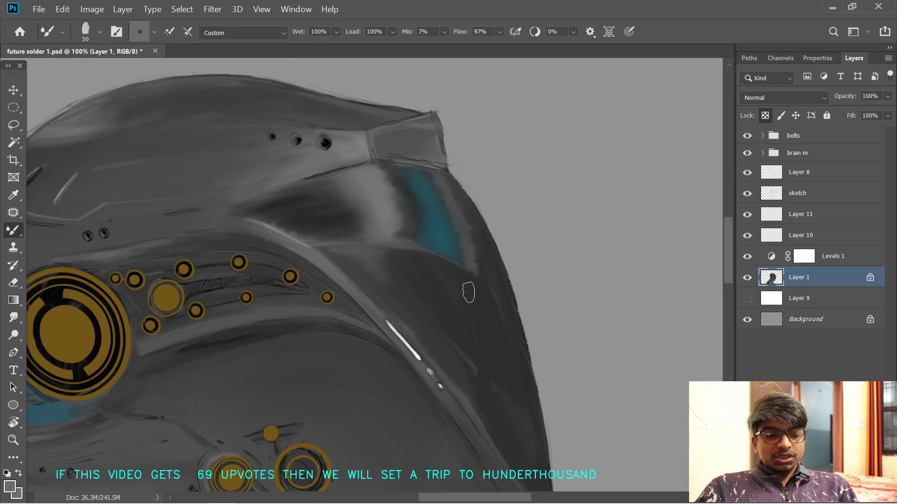
{"action": "left_click_drag", "start_coordinate": [334, 262], "coordinate": [291, 217]}
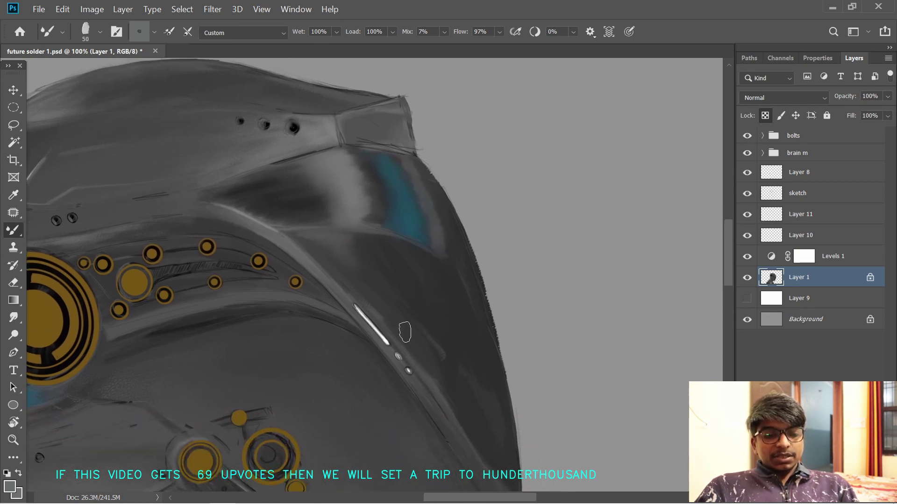
{"action": "left_click_drag", "start_coordinate": [229, 198], "coordinate": [352, 296]}
- Paint a thin highlight along the rim edge below the visor reflection with white, then sampled grey at size 9, and hide the sketch layer
{"action": "key", "text": "d"}
{"action": "key", "text": "x"}
{"action": "key", "text": "r"}
{"action": "left_click_drag", "start_coordinate": [377, 208], "coordinate": [330, 216]}
{"action": "key", "text": "bracketleft"}
{"action": "key", "text": "bracketleft"}
{"action": "key", "text": "bracketleft"}
{"action": "key", "text": "bracketleft"}
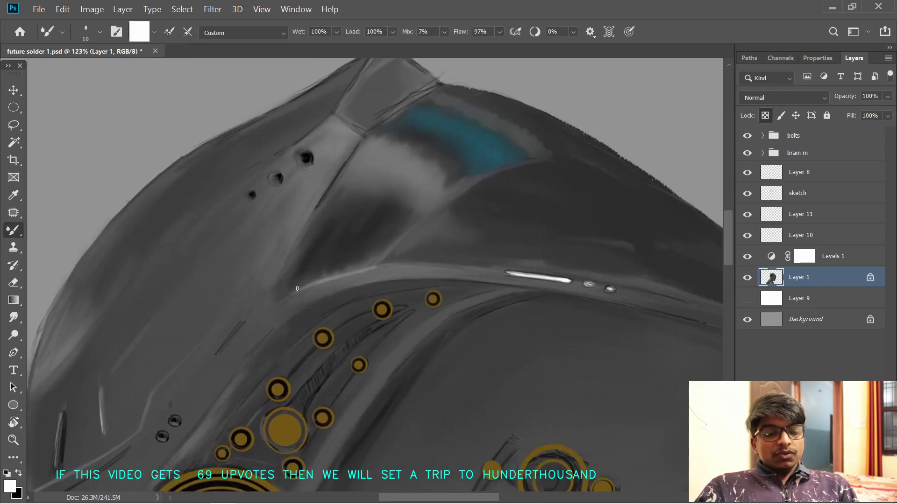
{"action": "left_click", "coordinate": [337, 284], "text": "alt"}
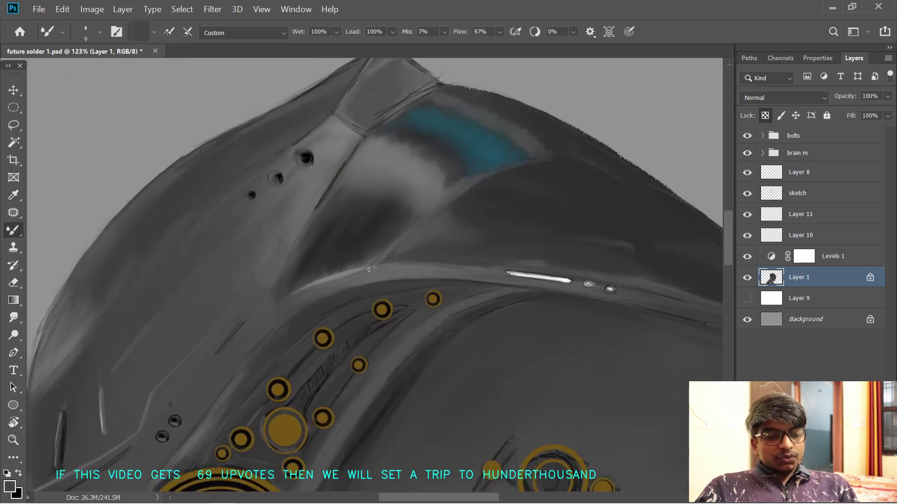
{"action": "left_click_drag", "start_coordinate": [451, 243], "coordinate": [461, 266]}
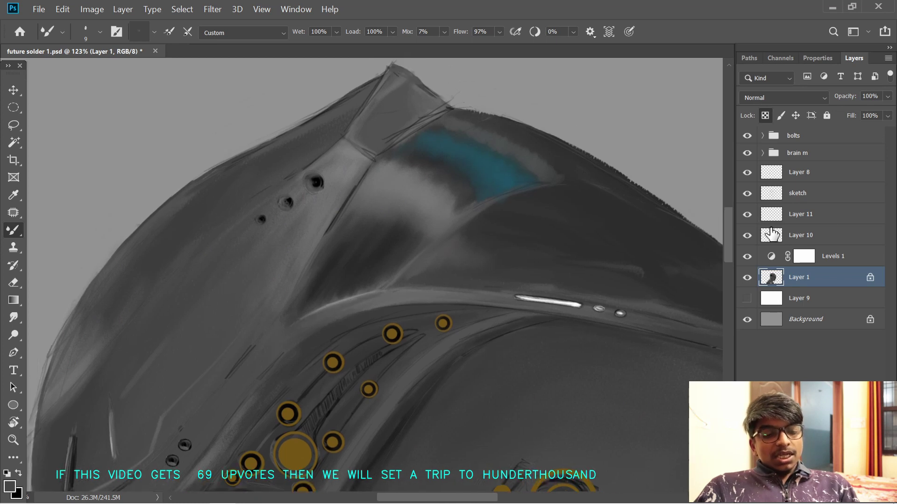
{"action": "left_click", "coordinate": [746, 193]}
{"action": "mouse_move", "coordinate": [441, 229]}
{"action": "left_mouse_down"}
{"action": "mouse_move", "coordinate": [444, 250]}
{"action": "mouse_move", "coordinate": [481, 267]}
{"action": "left_mouse_up"}
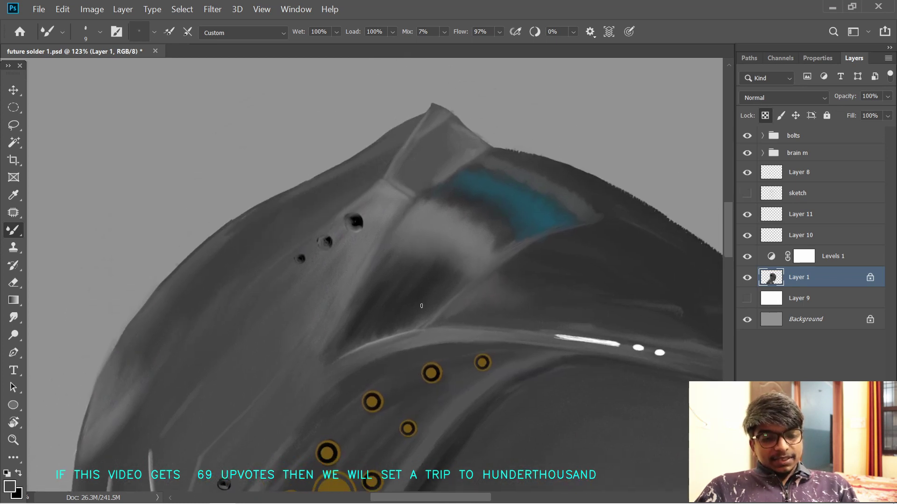
- Brighten the grey visor reflection with white using the Mixer Brush at 100% flow, ending at size 90
{"action": "key", "text": "r"}
{"action": "mouse_move", "coordinate": [421, 306]}
{"action": "left_mouse_down"}
{"action": "mouse_move", "coordinate": [576, 237]}
{"action": "mouse_move", "coordinate": [496, 218]}
{"action": "left_mouse_up"}
{"action": "key", "text": "bracketright"}
{"action": "key", "text": "bracketright"}
{"action": "key", "text": "bracketright"}
{"action": "key", "text": "bracketright"}
{"action": "key", "text": "bracketright"}
{"action": "key", "text": "bracketright"}
{"action": "key", "text": "bracketright"}
{"action": "key", "text": "bracketright"}
{"action": "key", "text": "bracketright"}
{"action": "key", "text": "bracketright"}
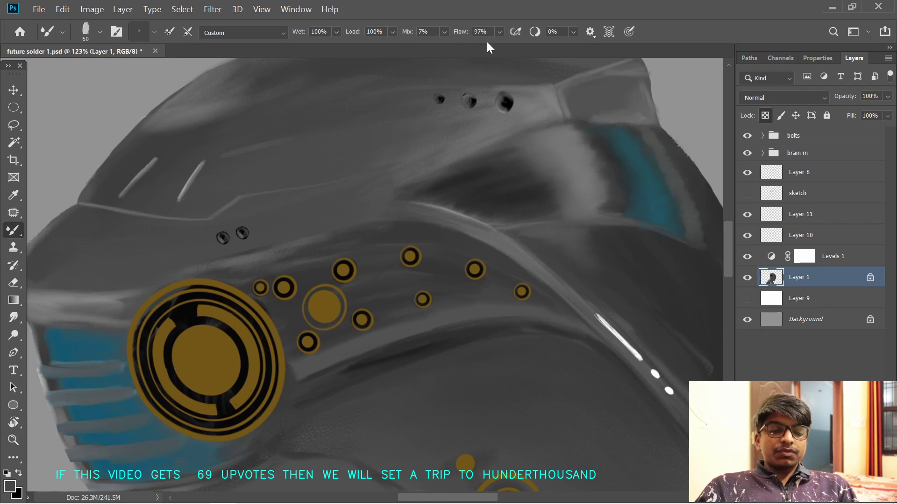
{"action": "key", "text": "shift+0"}
{"action": "key", "text": "d"}
{"action": "key", "text": "x"}
{"action": "mouse_move", "coordinate": [568, 134]}
{"action": "left_mouse_down"}
{"action": "mouse_move", "coordinate": [544, 140]}
{"action": "mouse_move", "coordinate": [577, 156]}
{"action": "mouse_move", "coordinate": [600, 205]}
{"action": "mouse_move", "coordinate": [562, 162]}
{"action": "mouse_move", "coordinate": [571, 146]}
{"action": "mouse_move", "coordinate": [574, 200]}
{"action": "mouse_move", "coordinate": [590, 160]}
{"action": "mouse_move", "coordinate": [530, 121]}
{"action": "mouse_move", "coordinate": [582, 160]}
{"action": "mouse_move", "coordinate": [542, 189]}
{"action": "left_mouse_up"}
{"action": "key", "text": "s"}
{"action": "key", "text": "b"}
{"action": "key", "text": "bracketright"}
{"action": "key", "text": "bracketright"}
{"action": "key", "text": "bracketright"}
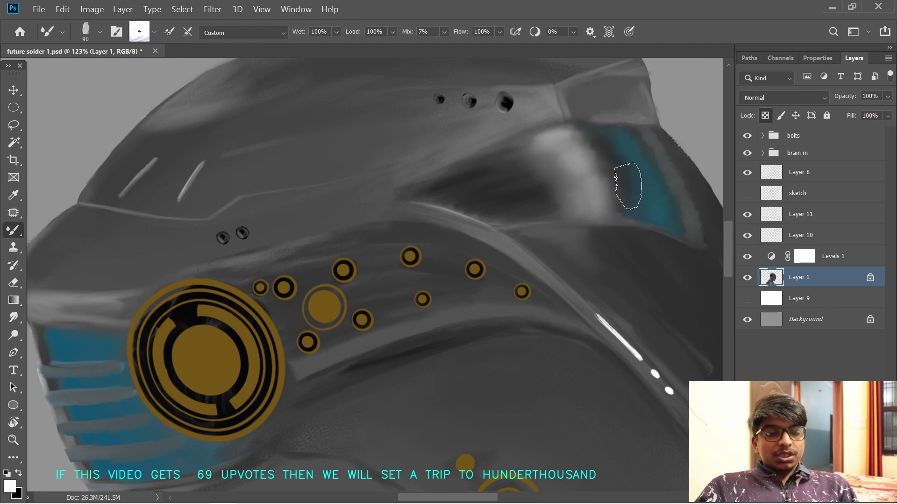
- Darken the area between the grey reflection and the blue visor stripe with black and blend it with Smudge at 2% strength
{"action": "key", "text": "x"}
{"action": "mouse_move", "coordinate": [627, 214]}
{"action": "left_mouse_down"}
{"action": "mouse_move", "coordinate": [626, 195]}
{"action": "mouse_move", "coordinate": [589, 135]}
{"action": "mouse_move", "coordinate": [613, 150]}
{"action": "mouse_move", "coordinate": [597, 129]}
{"action": "mouse_move", "coordinate": [623, 185]}
{"action": "left_mouse_up"}
{"action": "mouse_move", "coordinate": [502, 318]}
{"action": "left_mouse_down"}
{"action": "mouse_move", "coordinate": [432, 292]}
{"action": "mouse_move", "coordinate": [470, 286]}
{"action": "left_mouse_up"}
{"action": "mouse_move", "coordinate": [532, 327]}
{"action": "left_mouse_down"}
{"action": "mouse_move", "coordinate": [533, 296]}
{"action": "mouse_move", "coordinate": [507, 315]}
{"action": "left_mouse_up"}
{"action": "key", "text": "r"}
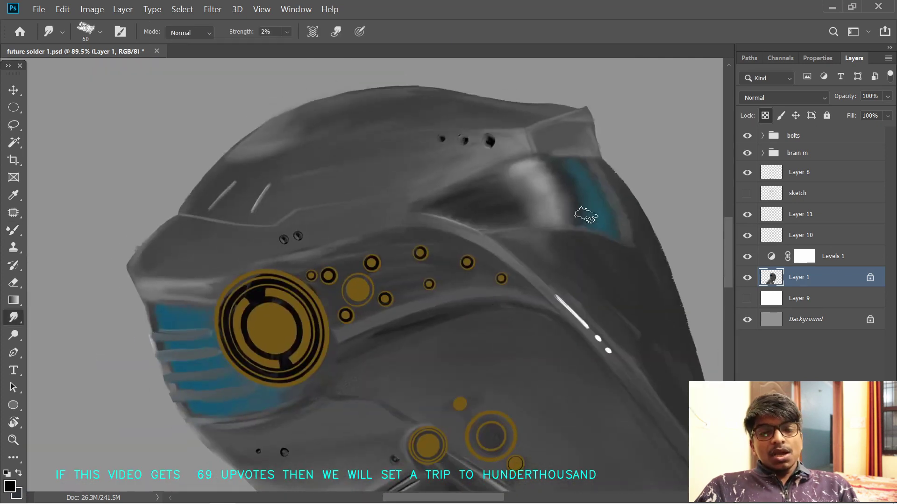
{"action": "left_click_drag", "start_coordinate": [590, 210], "coordinate": [573, 242]}
{"action": "mouse_move", "coordinate": [552, 296]}
{"action": "left_mouse_down"}
{"action": "mouse_move", "coordinate": [454, 252]}
{"action": "mouse_move", "coordinate": [495, 330]}
{"action": "left_mouse_up"}
{"action": "left_click_drag", "start_coordinate": [468, 254], "coordinate": [475, 284]}
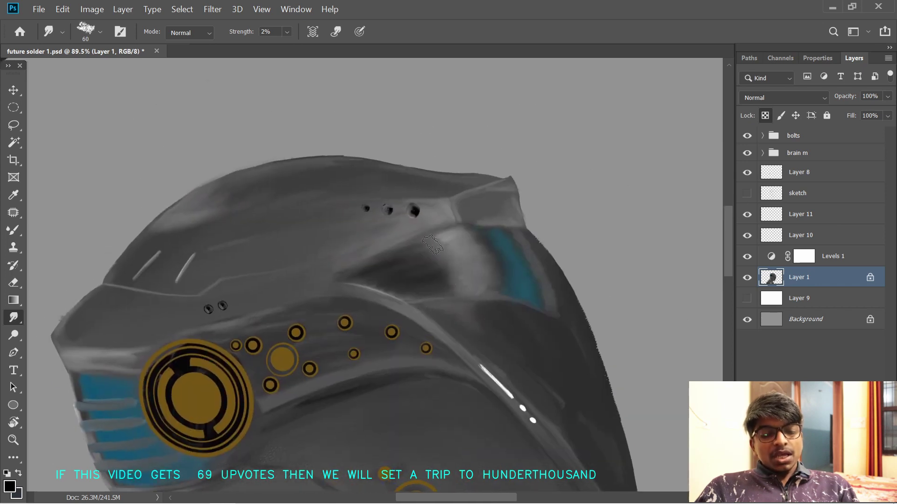
{"action": "mouse_move", "coordinate": [429, 369]}
{"action": "left_mouse_down"}
{"action": "mouse_move", "coordinate": [407, 308]}
{"action": "mouse_move", "coordinate": [421, 340]}
{"action": "left_mouse_up"}
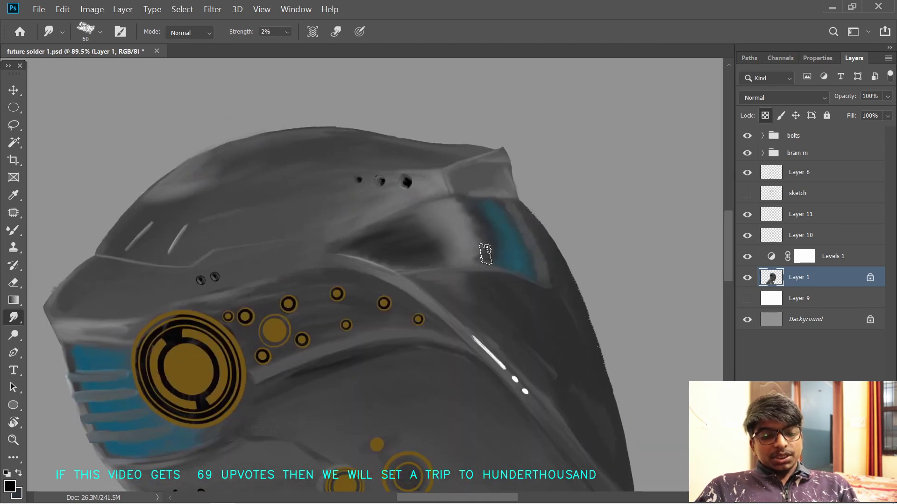
- Shade beside the grey visor reflection with a sampled dark blue-grey using the Mixer Brush at size 90
{"action": "key", "text": "b"}
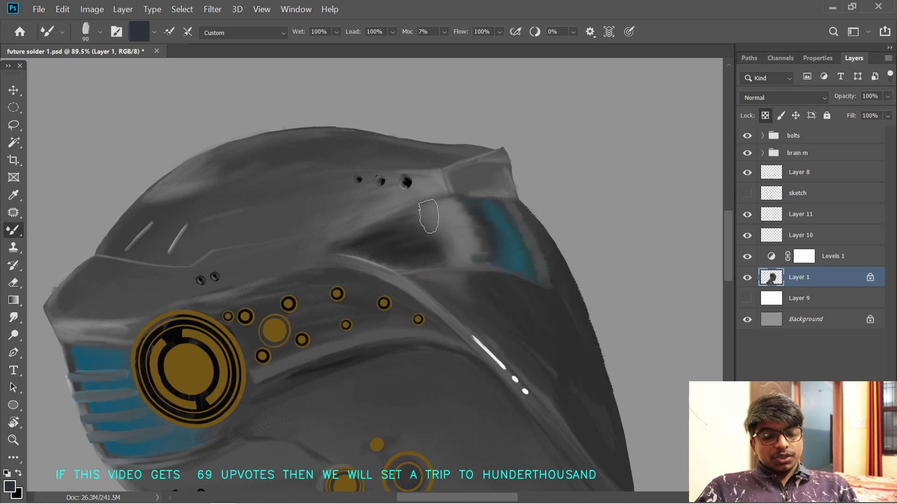
{"action": "left_click_drag", "start_coordinate": [392, 252], "coordinate": [410, 275]}
{"action": "left_click_drag", "start_coordinate": [466, 329], "coordinate": [437, 308]}
- Paint a thin white highlight along the seam beneath the visor reflections at size 20 and refine its outer end with sampled dark grey
{"action": "key", "text": "x"}
{"action": "key", "text": "bracketleft"}
{"action": "key", "text": "bracketleft"}
{"action": "key", "text": "bracketleft"}
{"action": "key", "text": "bracketleft"}
{"action": "key", "text": "bracketleft"}
{"action": "key", "text": "bracketleft"}
{"action": "key", "text": "bracketleft"}
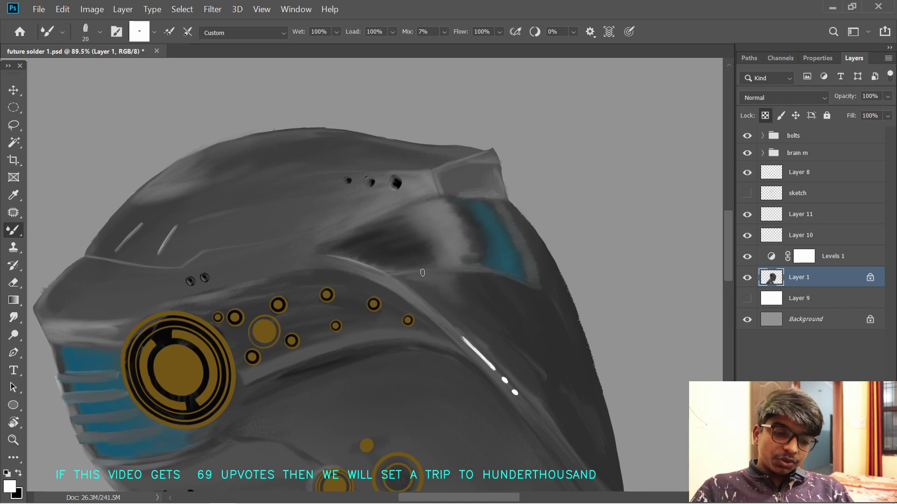
{"action": "mouse_move", "coordinate": [422, 273]}
{"action": "left_mouse_down"}
{"action": "mouse_move", "coordinate": [424, 294]}
{"action": "mouse_move", "coordinate": [527, 297]}
{"action": "mouse_move", "coordinate": [583, 286]}
{"action": "mouse_move", "coordinate": [570, 224]}
{"action": "left_mouse_up"}
{"action": "key", "text": "ctrl+z"}
{"action": "left_click_drag", "start_coordinate": [511, 223], "coordinate": [428, 216]}
{"action": "mouse_move", "coordinate": [320, 284]}
{"action": "left_mouse_down"}
{"action": "mouse_move", "coordinate": [411, 250]}
{"action": "mouse_move", "coordinate": [522, 229]}
{"action": "left_mouse_up"}
{"action": "left_click", "coordinate": [527, 233], "text": "alt"}
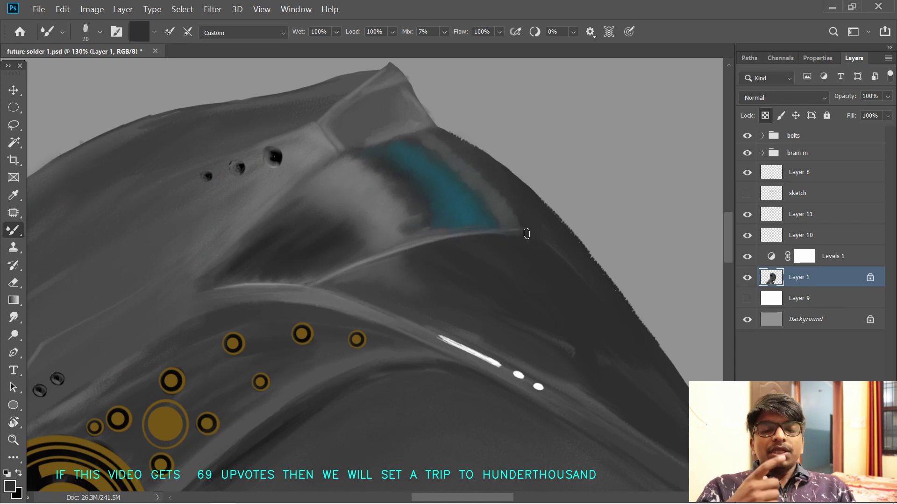
{"action": "scroll", "coordinate": [474, 310], "scroll_direction": "down", "scroll_amount": 4}
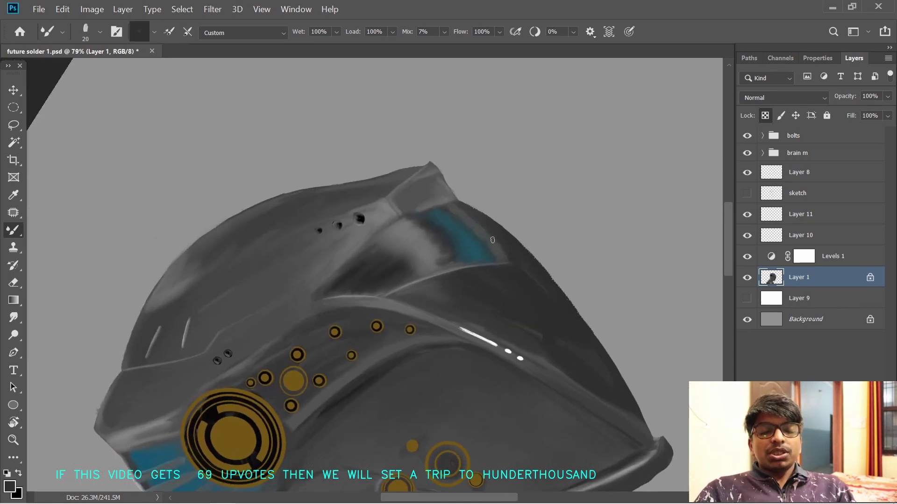
{"action": "mouse_move", "coordinate": [458, 427]}
{"action": "left_mouse_down"}
{"action": "mouse_move", "coordinate": [441, 380]}
{"action": "mouse_move", "coordinate": [450, 396]}
{"action": "left_mouse_up"}
{"action": "left_click_drag", "start_coordinate": [464, 344], "coordinate": [495, 344]}
- Soften the grey reflection and blue stripe on the visor with Smudge at 2% strength, and sample the stripe's teal
{"action": "key", "text": "r"}
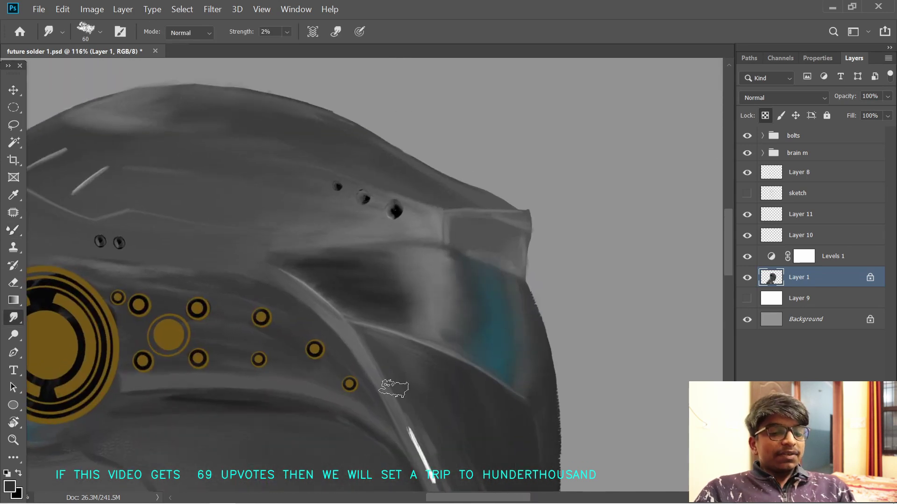
{"action": "scroll", "coordinate": [474, 379], "scroll_direction": "down", "scroll_amount": 4}
{"action": "left_click_drag", "start_coordinate": [405, 293], "coordinate": [421, 347]}
{"action": "scroll", "coordinate": [420, 347], "scroll_direction": "down", "scroll_amount": 3}
{"action": "left_click_drag", "start_coordinate": [435, 404], "coordinate": [453, 383]}
{"action": "left_click_drag", "start_coordinate": [468, 285], "coordinate": [458, 340]}
{"action": "scroll", "coordinate": [458, 340], "scroll_direction": "up", "scroll_amount": 5}
{"action": "key", "text": "b"}
{"action": "left_click", "coordinate": [511, 311], "text": "alt"}
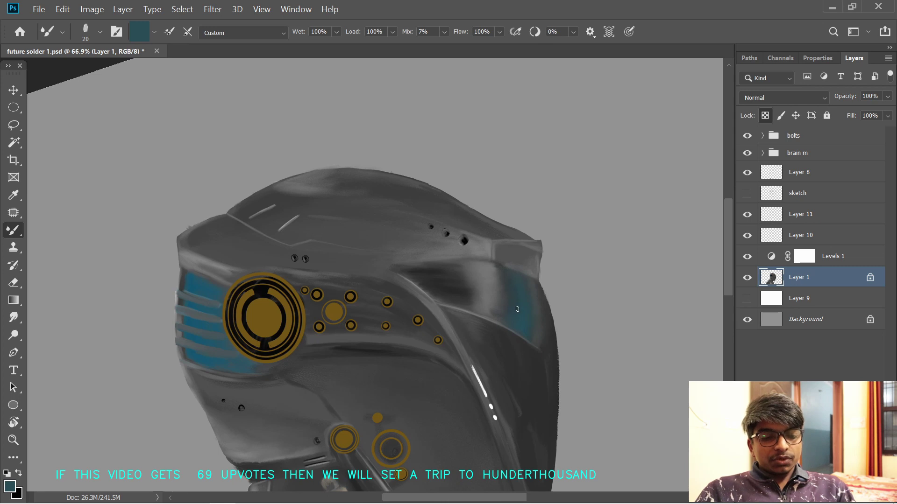
{"action": "left_click_drag", "start_coordinate": [483, 367], "coordinate": [516, 257]}
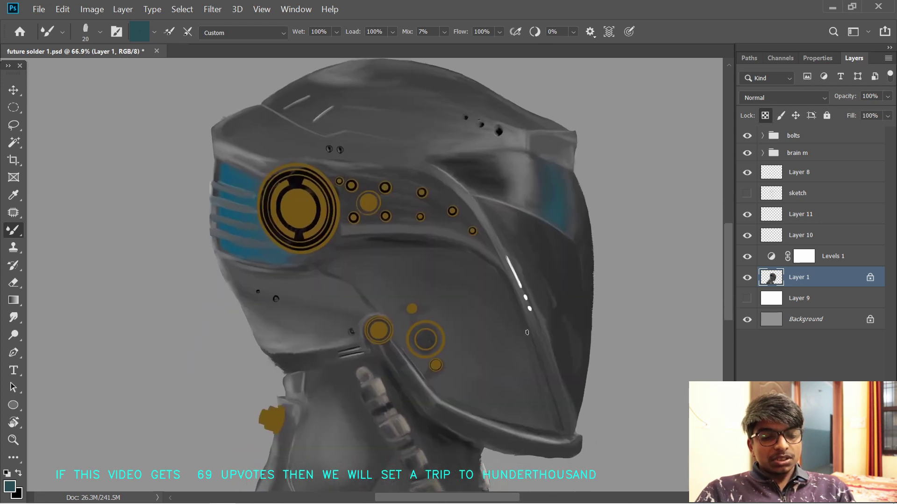
{"action": "left_click_drag", "start_coordinate": [402, 289], "coordinate": [412, 301]}
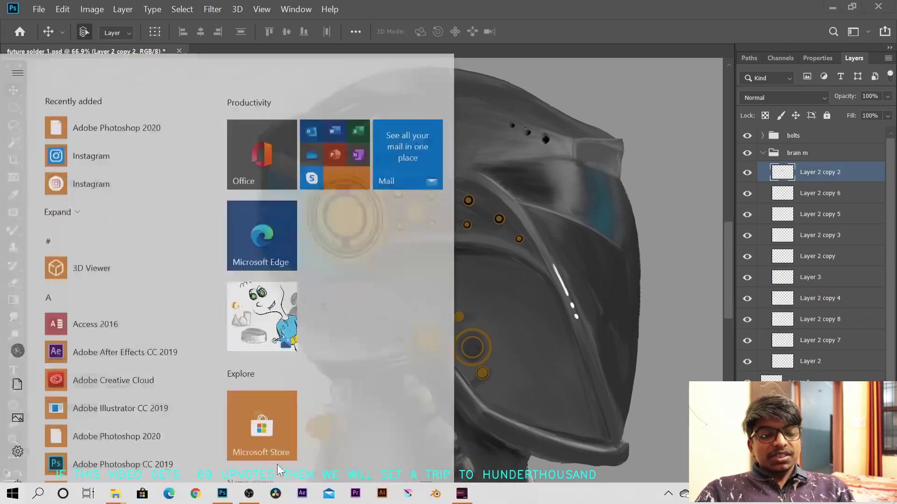
- Reshape and reposition the gold circles of the brain m group on the helmet with Free Transform
{"action": "key", "text": "ctrl+t"}
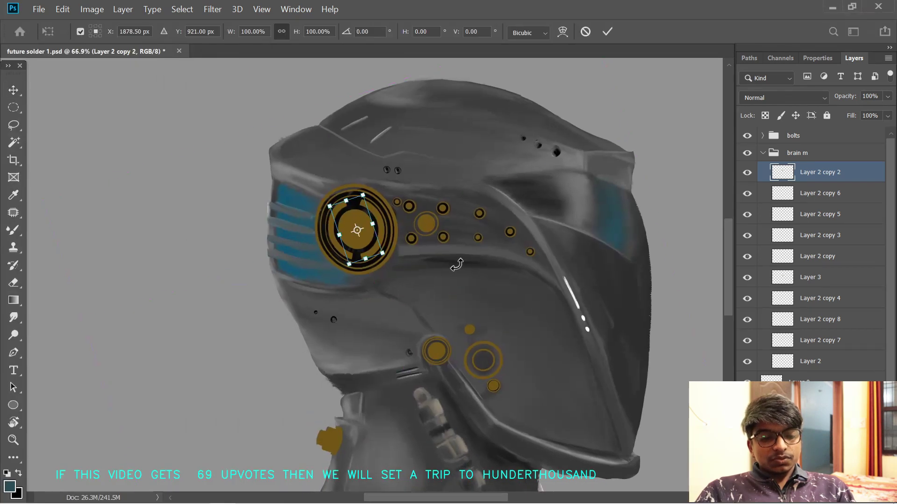
{"action": "key", "text": "Escape"}
{"action": "left_click", "coordinate": [763, 154]}
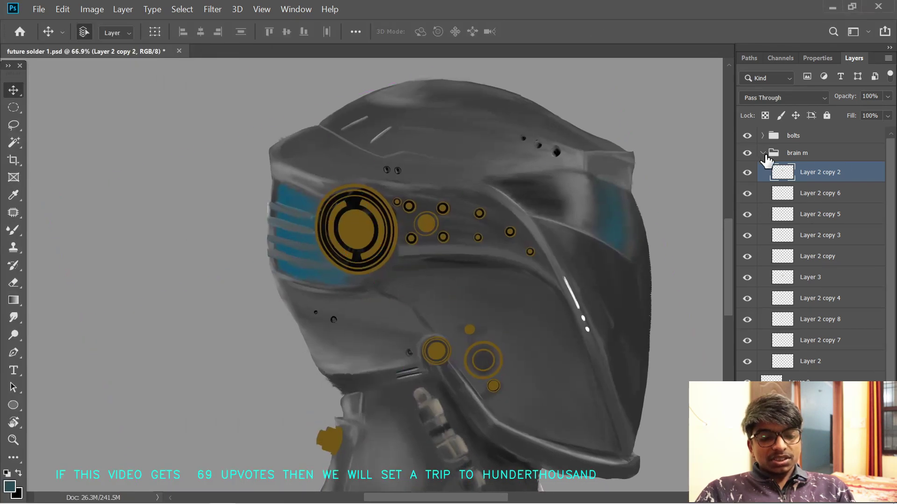
{"action": "key", "text": "ctrl+t"}
{"action": "left_click_drag", "start_coordinate": [347, 246], "coordinate": [374, 244]}
{"action": "left_click_drag", "start_coordinate": [275, 168], "coordinate": [286, 166]}
{"action": "left_click_drag", "start_coordinate": [321, 309], "coordinate": [310, 309]}
{"action": "left_click_drag", "start_coordinate": [401, 126], "coordinate": [406, 140]}
{"action": "left_click_drag", "start_coordinate": [286, 167], "coordinate": [282, 164]}
{"action": "left_click_drag", "start_coordinate": [315, 311], "coordinate": [313, 315]}
{"action": "key", "text": "Return"}
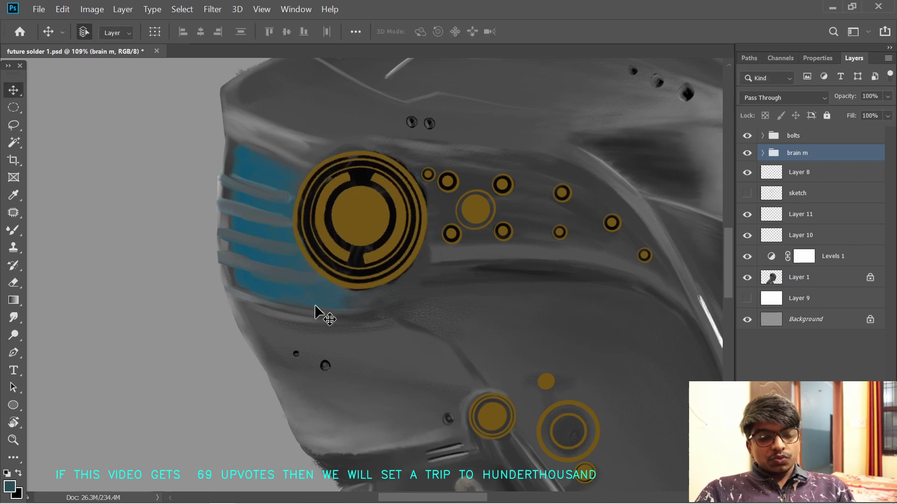
- Duplicate all layers inside the brain m group and merge the copies into a single layer
{"action": "left_click_drag", "start_coordinate": [499, 289], "coordinate": [518, 355]}
{"action": "left_click", "coordinate": [770, 153]}
{"action": "left_click", "coordinate": [781, 172]}
{"action": "left_click", "coordinate": [817, 365], "text": "shift"}
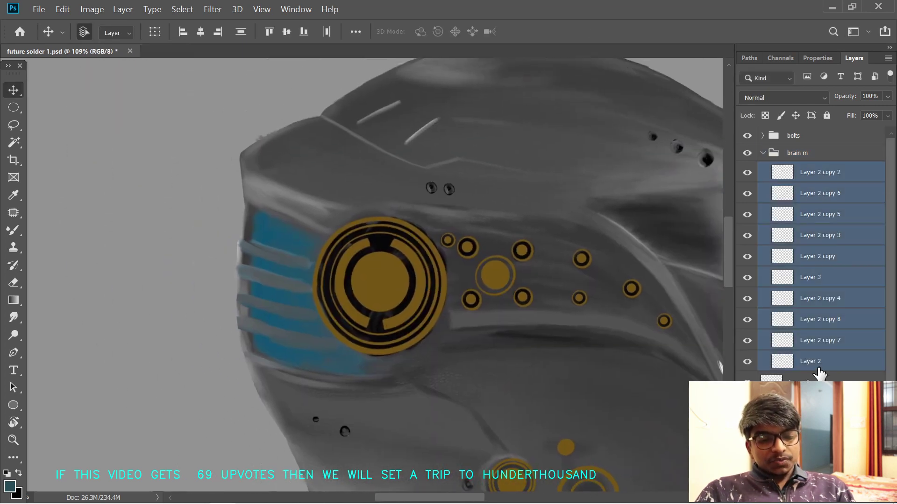
{"action": "key", "text": "ctrl+j"}
{"action": "key", "text": "ctrl+e"}
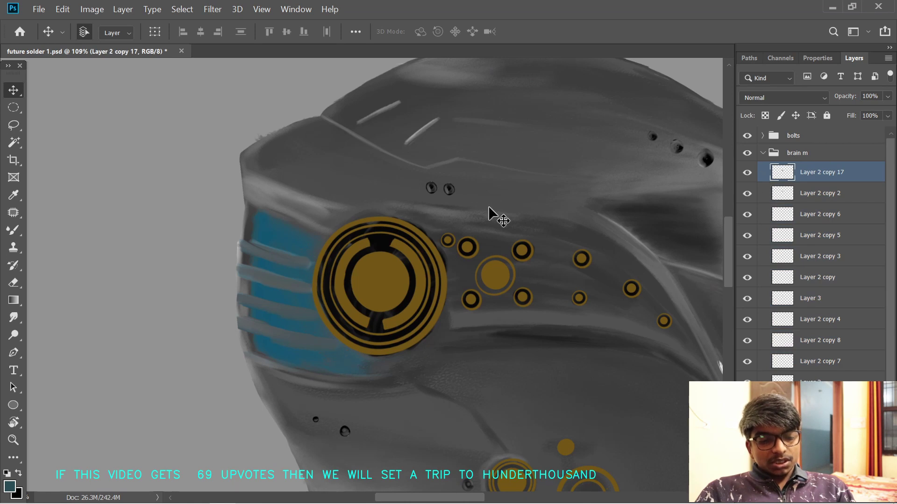
- Lock the merged layer's transparent pixels and paint white highlights along the large gold disc's outer rim at size 20
{"action": "key", "text": "b"}
{"action": "key", "text": "d"}
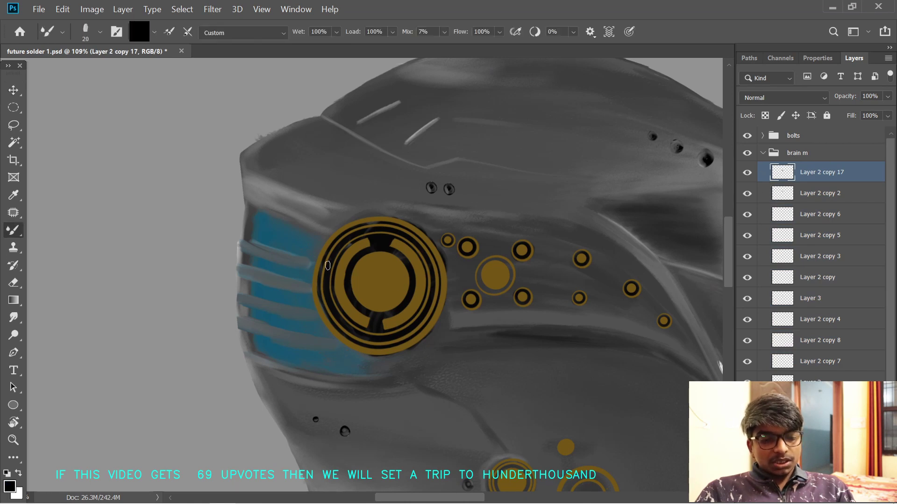
{"action": "key", "text": "x"}
{"action": "key", "text": "slash"}
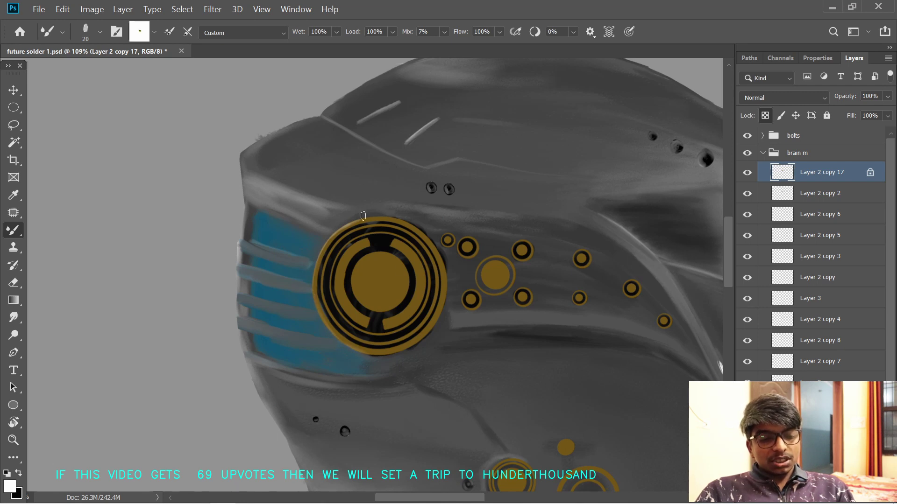
{"action": "scroll", "coordinate": [327, 254], "scroll_direction": "up", "scroll_amount": 3}
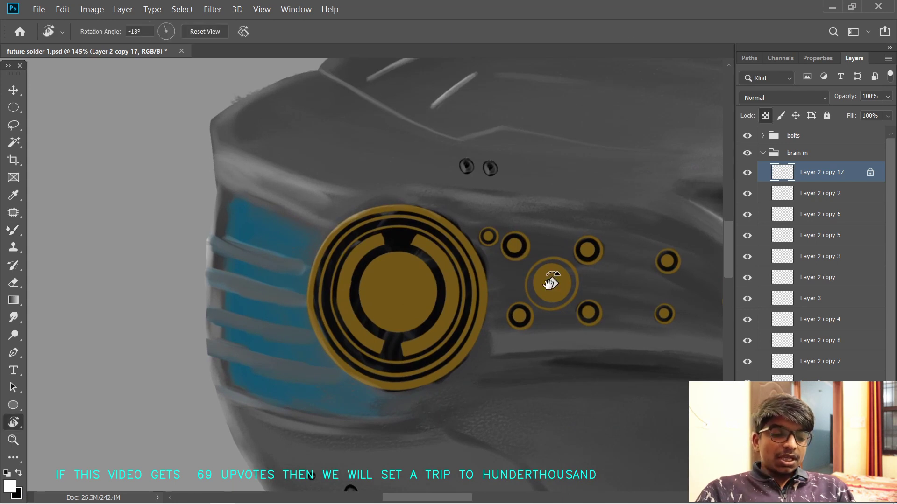
{"action": "left_click_drag", "start_coordinate": [545, 286], "coordinate": [350, 270]}
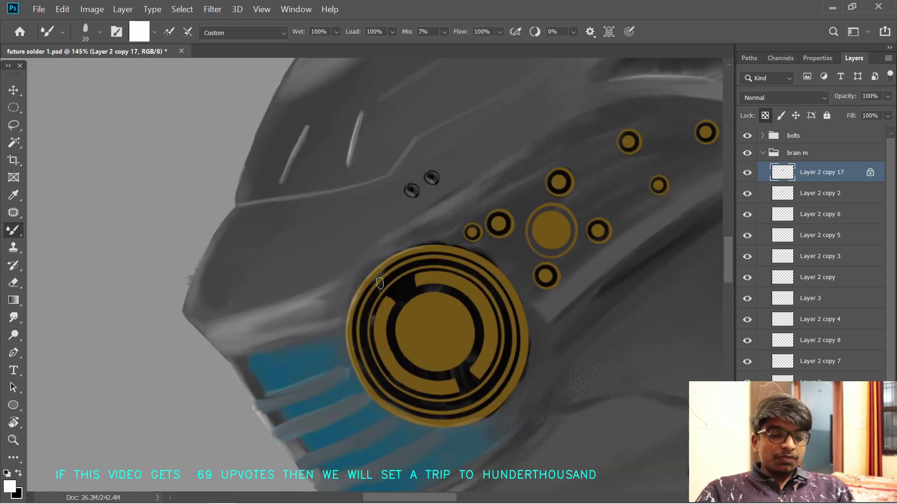
{"action": "mouse_move", "coordinate": [397, 255]}
{"action": "left_mouse_down"}
{"action": "mouse_move", "coordinate": [509, 252]}
{"action": "mouse_move", "coordinate": [435, 215]}
{"action": "left_mouse_up"}
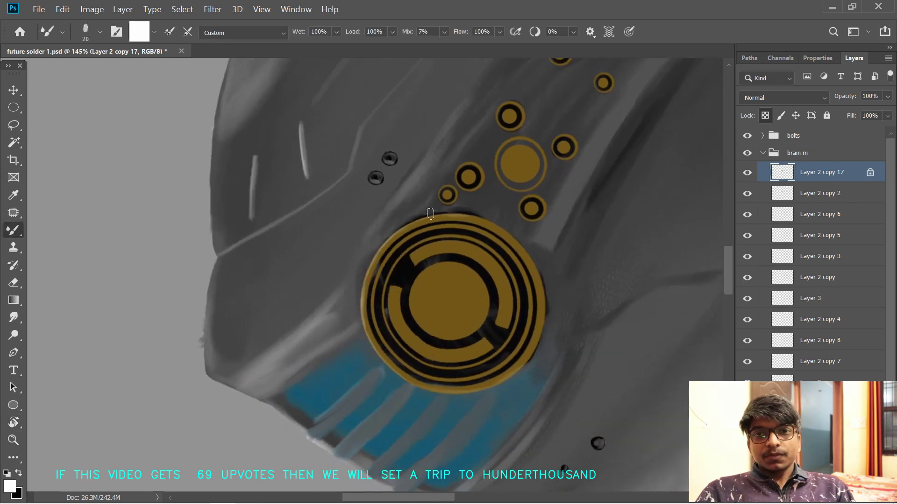
{"action": "mouse_move", "coordinate": [514, 215]}
{"action": "left_mouse_down"}
{"action": "mouse_move", "coordinate": [510, 238]}
{"action": "mouse_move", "coordinate": [438, 198]}
{"action": "left_mouse_up"}
{"action": "mouse_move", "coordinate": [499, 202]}
{"action": "left_mouse_down"}
{"action": "mouse_move", "coordinate": [462, 265]}
{"action": "mouse_move", "coordinate": [500, 201]}
{"action": "mouse_move", "coordinate": [384, 224]}
{"action": "left_mouse_up"}
- Add finer white highlights around the large gold disc's outer edge with the Mixer Brush at size 8
{"action": "key", "text": "bracketleft"}
{"action": "key", "text": "bracketleft"}
{"action": "key", "text": "bracketleft"}
{"action": "key", "text": "bracketleft"}
{"action": "key", "text": "r"}
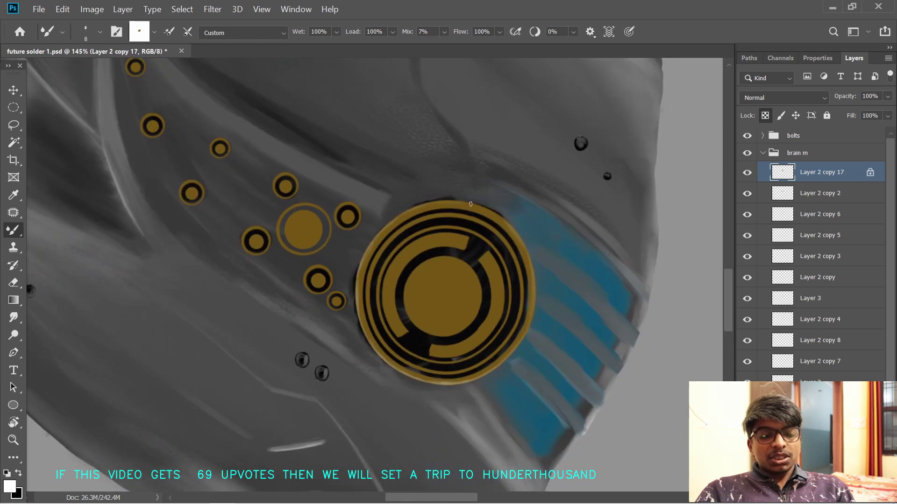
{"action": "mouse_move", "coordinate": [471, 204]}
{"action": "left_mouse_down"}
{"action": "mouse_move", "coordinate": [419, 164]}
{"action": "mouse_move", "coordinate": [310, 190]}
{"action": "mouse_move", "coordinate": [284, 237]}
{"action": "mouse_move", "coordinate": [345, 189]}
{"action": "left_mouse_up"}
{"action": "key", "text": "r"}
{"action": "key", "text": "r"}
- Shade around the large gold disc's outer ring with black using the Mixer Brush at size 8
{"action": "key", "text": "x"}
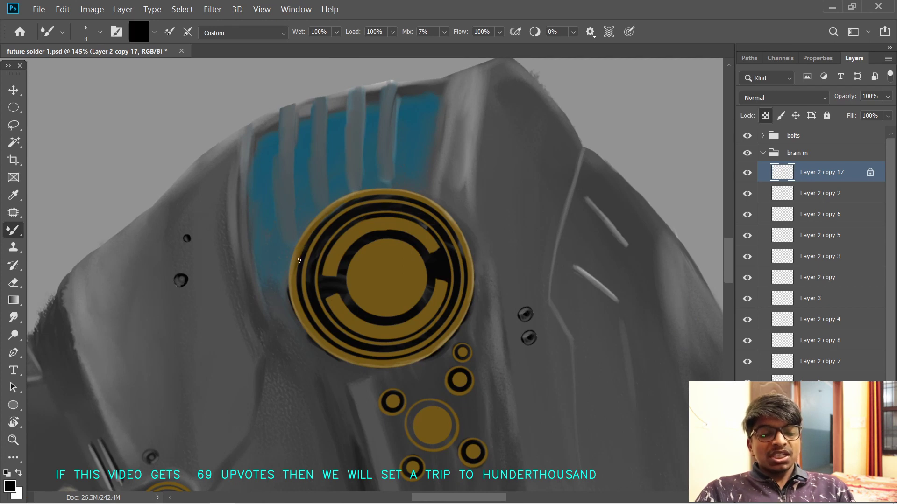
{"action": "key", "text": "r"}
{"action": "mouse_move", "coordinate": [361, 200]}
{"action": "left_mouse_down"}
{"action": "mouse_move", "coordinate": [309, 219]}
{"action": "mouse_move", "coordinate": [304, 205]}
{"action": "left_mouse_up"}
{"action": "mouse_move", "coordinate": [362, 154]}
{"action": "left_mouse_down"}
{"action": "mouse_move", "coordinate": [400, 170]}
{"action": "mouse_move", "coordinate": [326, 232]}
{"action": "mouse_move", "coordinate": [420, 160]}
{"action": "mouse_move", "coordinate": [346, 203]}
{"action": "left_mouse_up"}
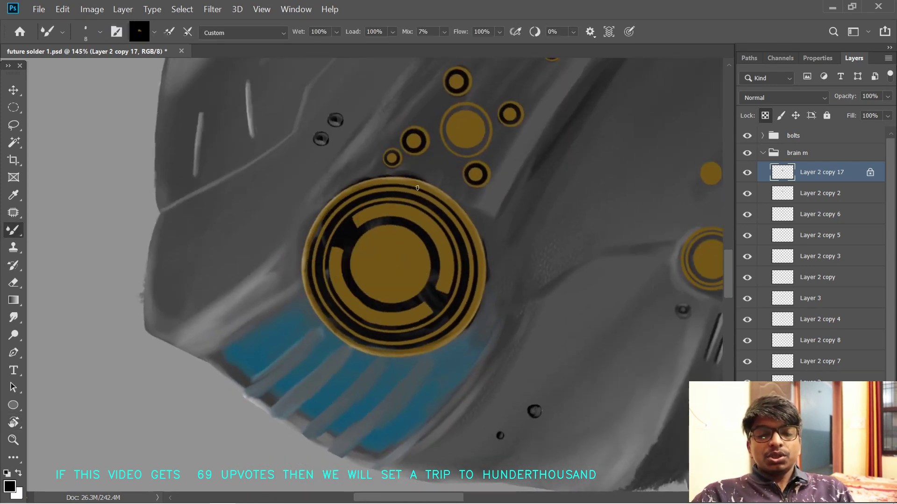
{"action": "scroll", "coordinate": [417, 188], "scroll_direction": "up", "scroll_amount": 1}
{"action": "left_click_drag", "start_coordinate": [446, 190], "coordinate": [352, 162]}
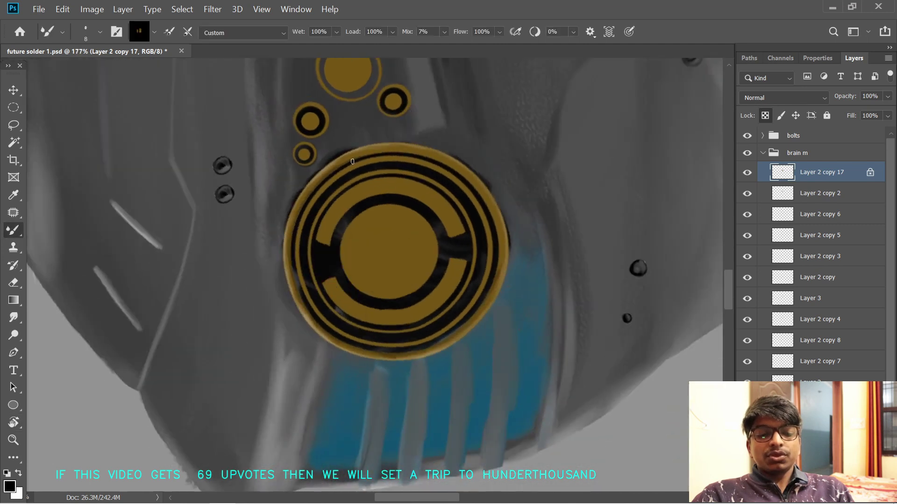
{"action": "mouse_move", "coordinate": [421, 149]}
{"action": "left_mouse_down"}
{"action": "mouse_move", "coordinate": [386, 104]}
{"action": "mouse_move", "coordinate": [281, 189]}
{"action": "left_mouse_up"}
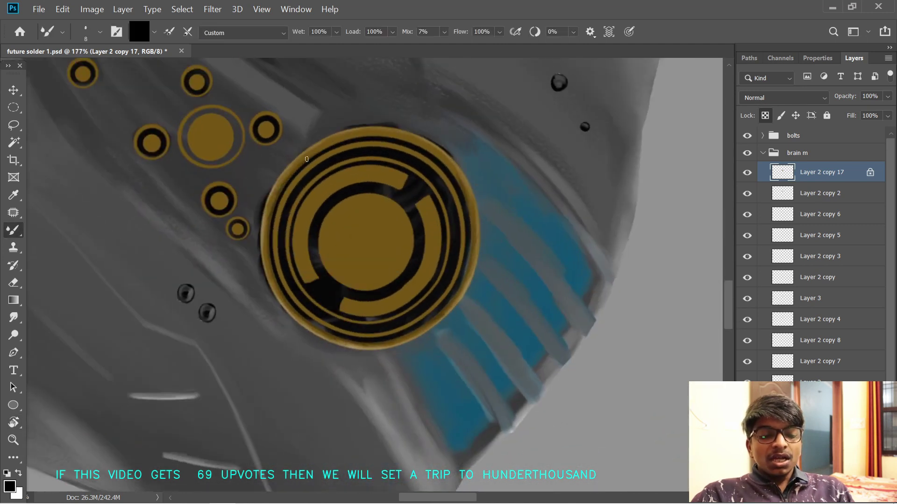
{"action": "left_click_drag", "start_coordinate": [360, 138], "coordinate": [278, 165]}
{"action": "left_click_drag", "start_coordinate": [360, 161], "coordinate": [276, 200]}
{"action": "left_click_drag", "start_coordinate": [385, 153], "coordinate": [245, 232]}
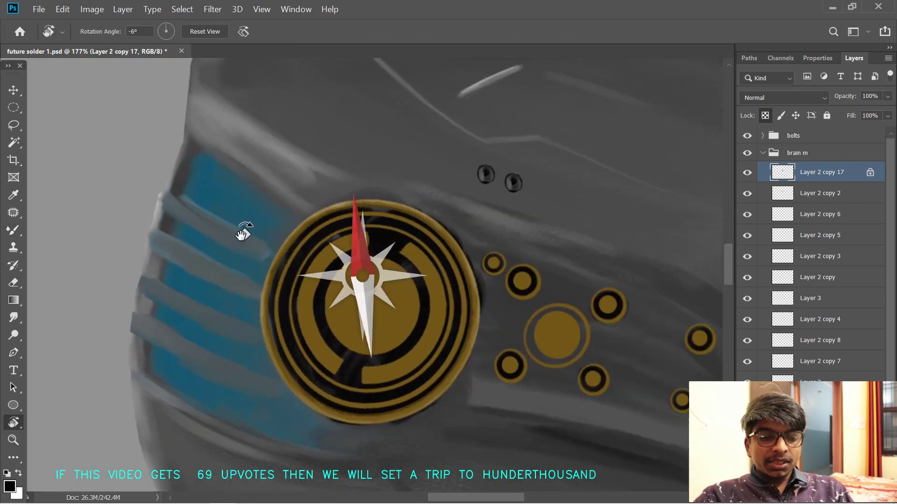
- Set the foreground colour to a dark reddish grey for shading the large gold disc
{"action": "left_click_drag", "start_coordinate": [400, 278], "coordinate": [417, 218]}
{"action": "left_click_drag", "start_coordinate": [470, 334], "coordinate": [416, 313]}
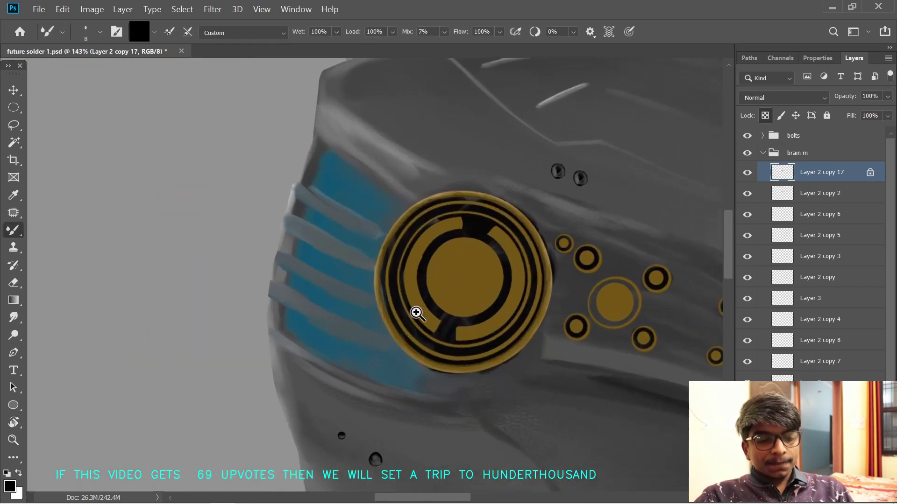
{"action": "left_click_drag", "start_coordinate": [384, 223], "coordinate": [376, 251]}
{"action": "left_click", "coordinate": [10, 488]}
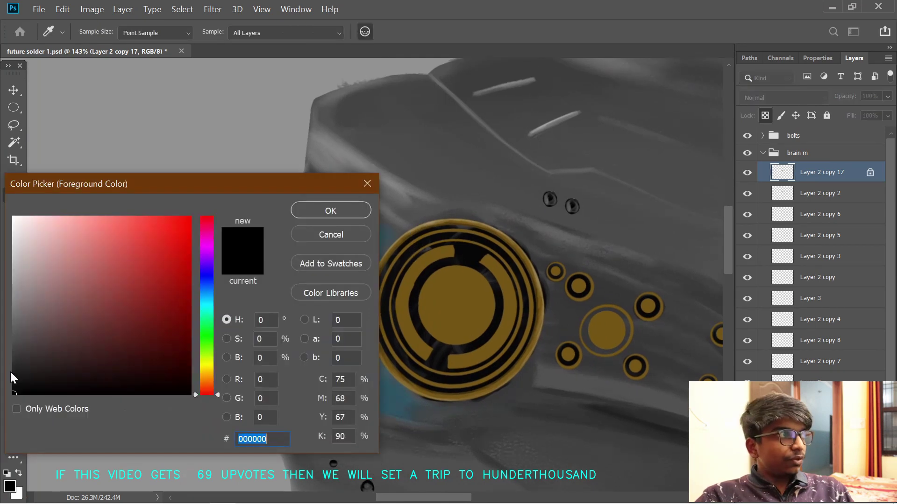
{"action": "mouse_move", "coordinate": [14, 378]}
{"action": "left_mouse_down"}
{"action": "mouse_move", "coordinate": [28, 350]}
{"action": "mouse_move", "coordinate": [25, 366]}
{"action": "left_mouse_up"}
{"action": "left_click", "coordinate": [330, 211]}
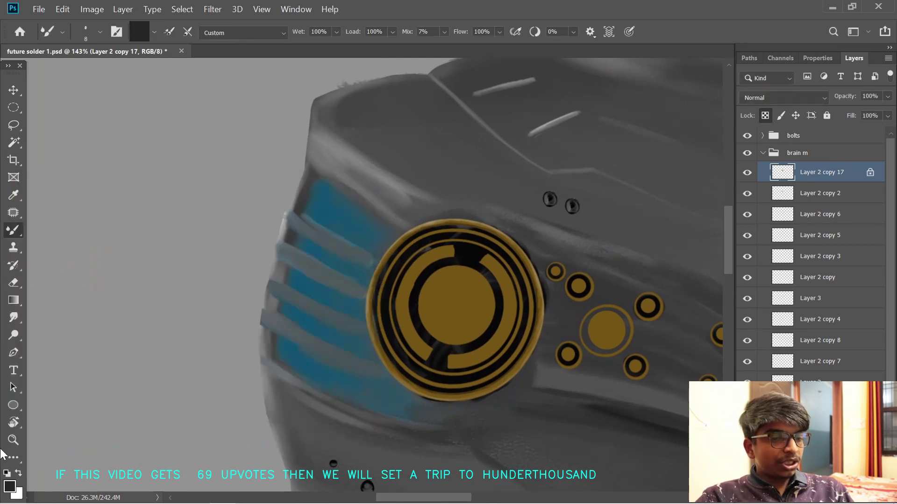
{"action": "left_click", "coordinate": [10, 486]}
{"action": "left_click", "coordinate": [46, 326]}
{"action": "left_click", "coordinate": [39, 345]}
{"action": "left_click", "coordinate": [330, 210]}
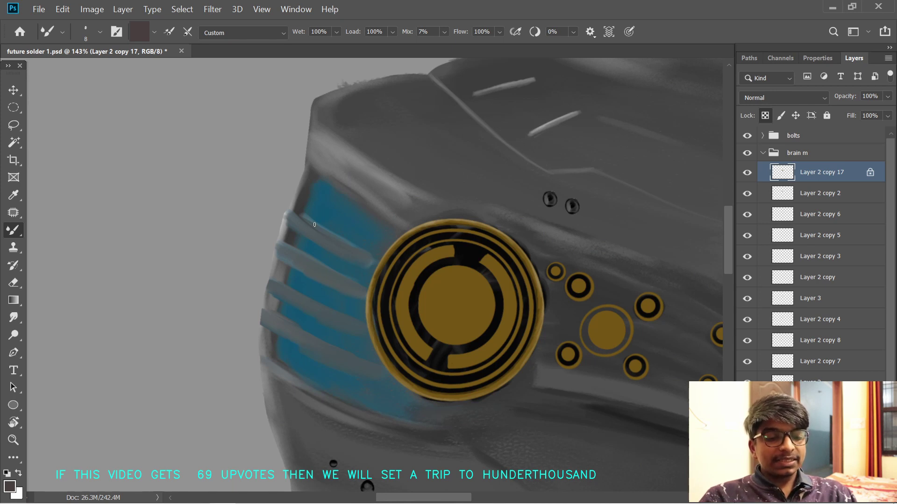
- Open the available networks list and turn Wi-Fi off and on again
{"action": "key", "text": "super"}
{"action": "left_click", "coordinate": [704, 493]}
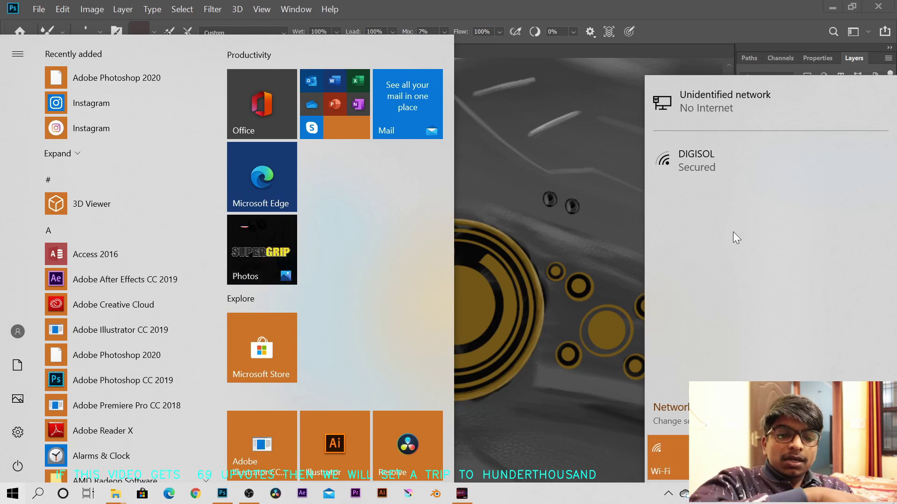
{"action": "left_click", "coordinate": [668, 457]}
{"action": "left_click", "coordinate": [668, 457]}
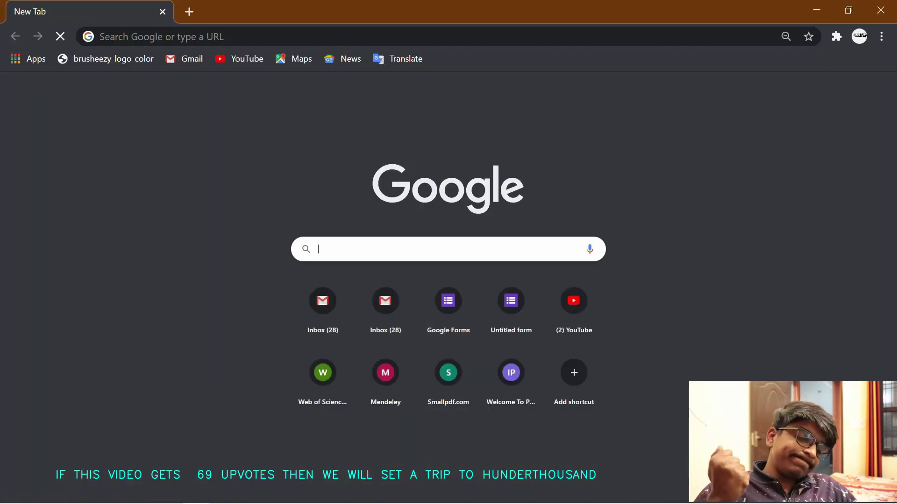
- Switch to Chrome, search for "any desk", open the AnyDesk website and start the free Windows download
{"action": "type", "text": "any desk"}
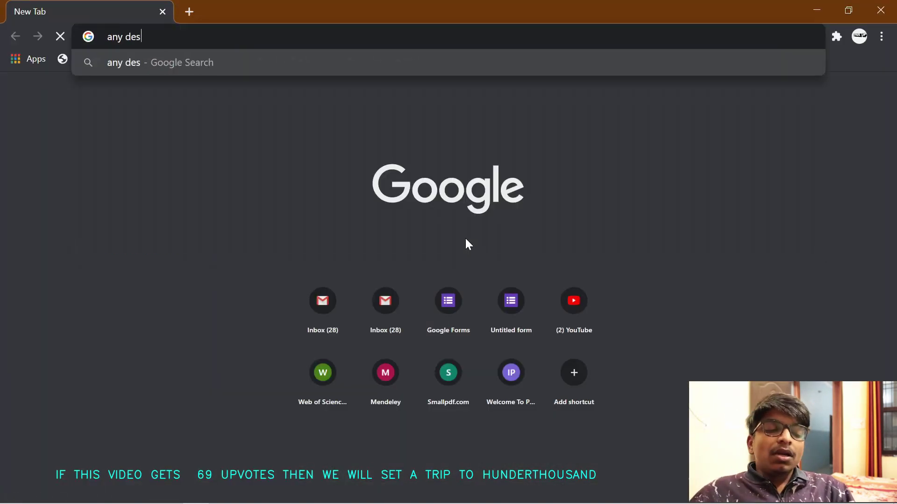
{"action": "key", "text": "Return"}
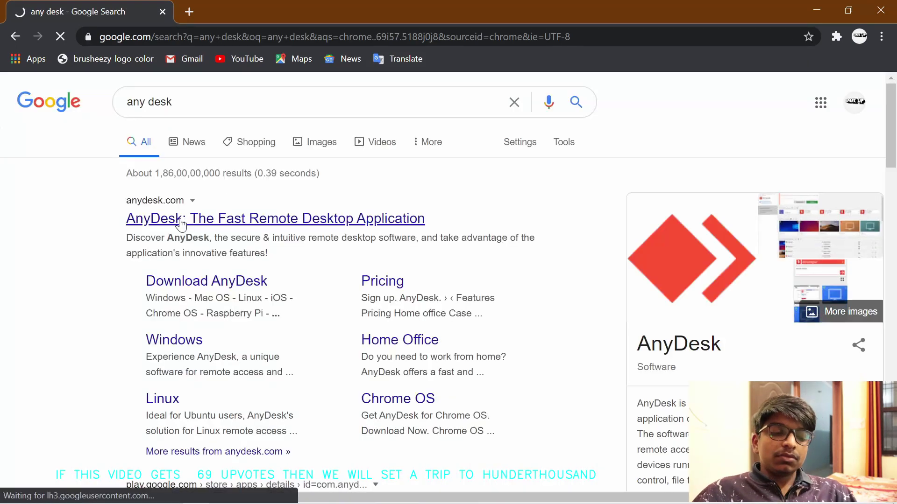
{"action": "left_click", "coordinate": [181, 222]}
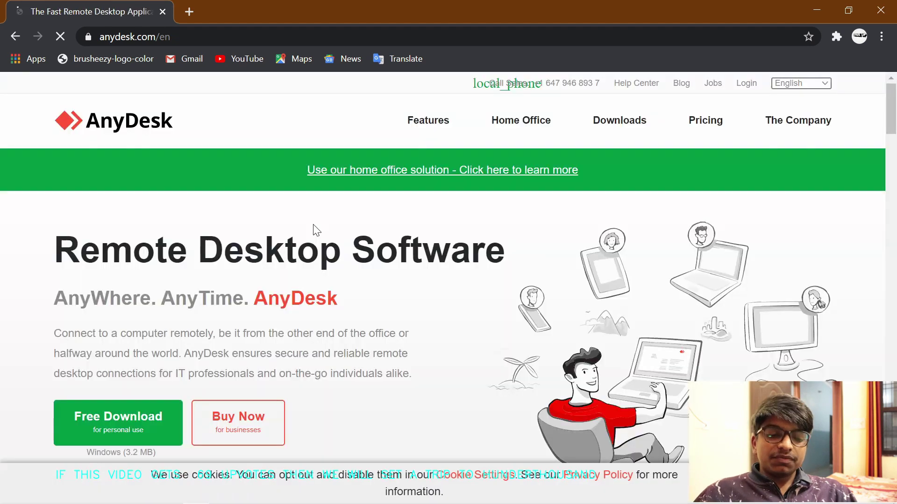
{"action": "left_click", "coordinate": [79, 432]}
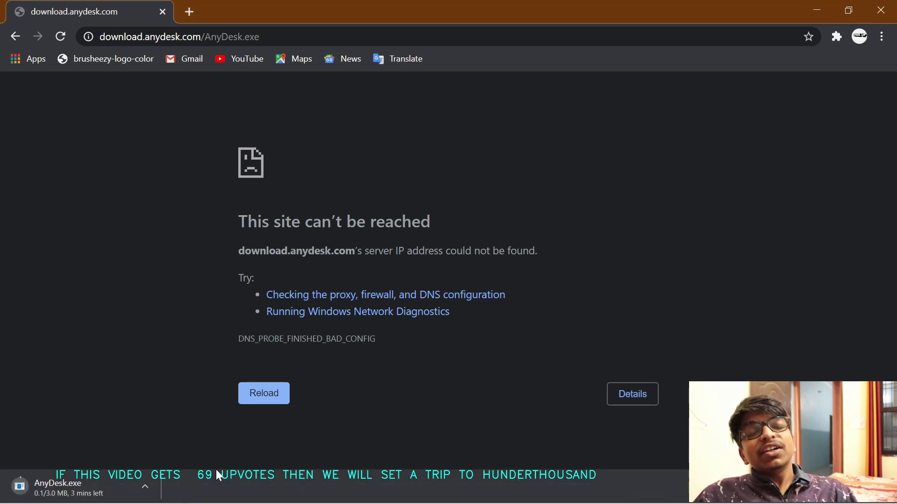
- Examine the unidentified Ethernet network's settings and check the network connection status
{"action": "left_click", "coordinate": [684, 494]}
{"action": "left_click", "coordinate": [700, 98]}
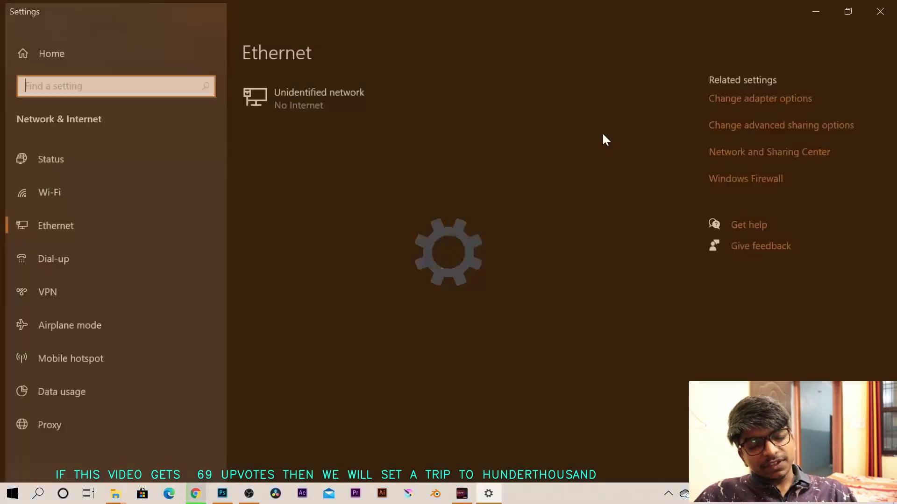
{"action": "left_click", "coordinate": [319, 96]}
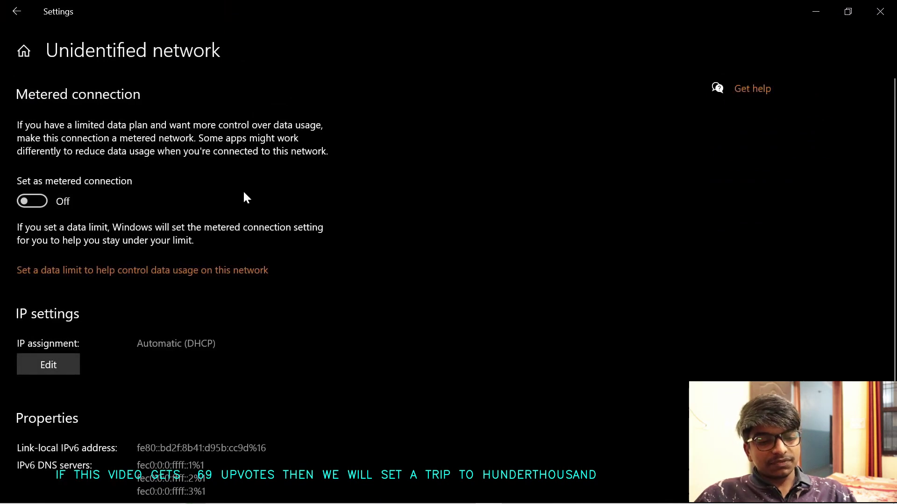
{"action": "left_click", "coordinate": [856, 10]}
{"action": "left_click", "coordinate": [684, 493]}
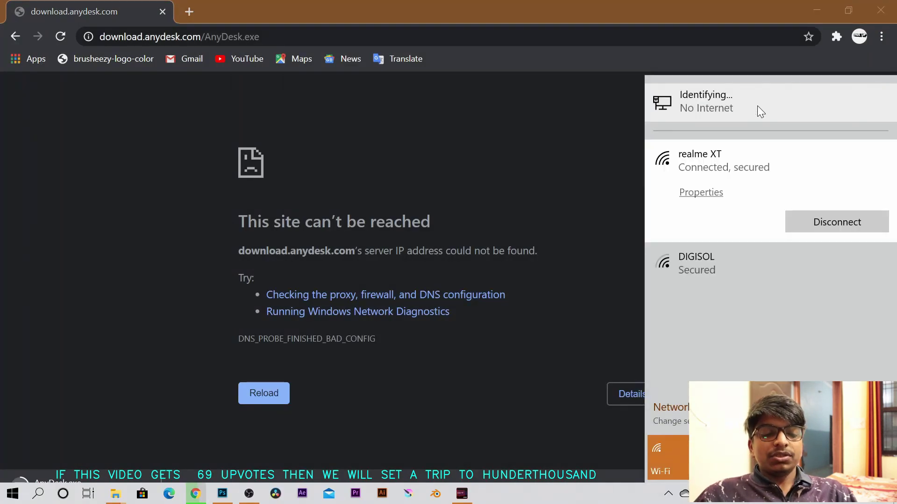
- Keep the downloaded AnyDesk.exe file and return to Photoshop
{"action": "left_click", "coordinate": [476, 441]}
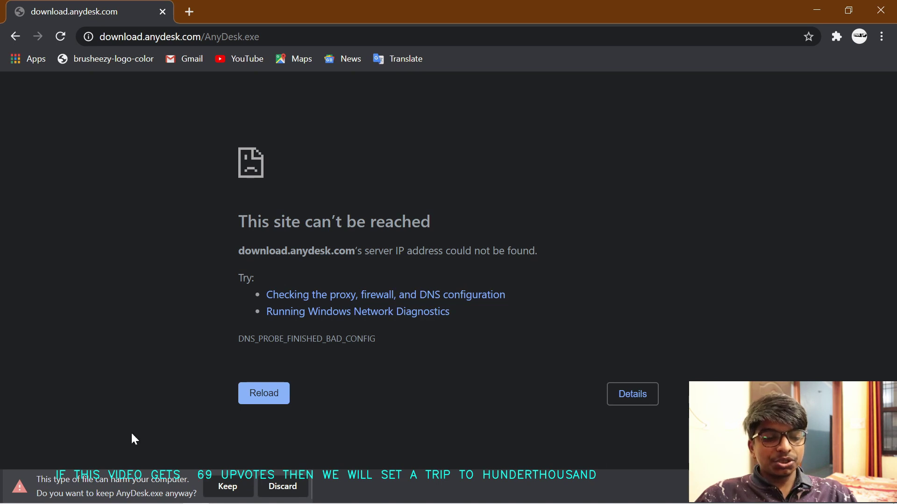
{"action": "left_click", "coordinate": [228, 487]}
{"action": "left_click", "coordinate": [816, 10]}
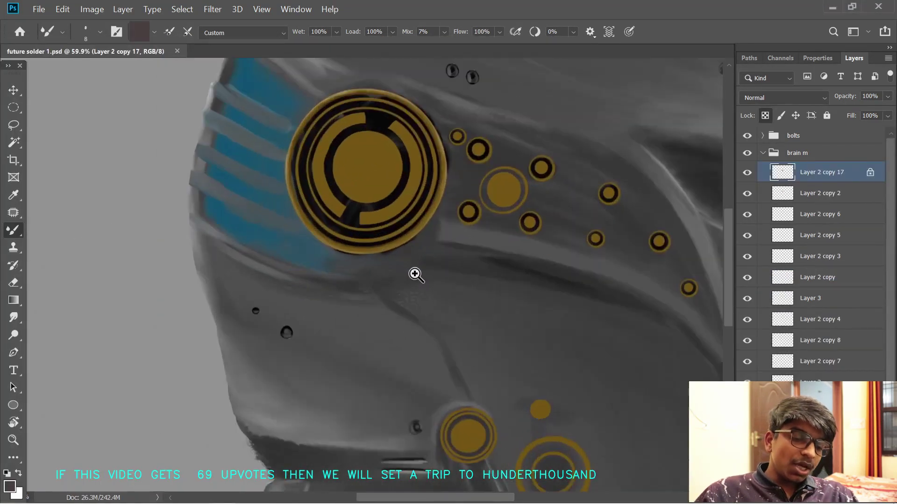
- Touch up the large gold disc with dark grey and paint white highlights along its outer rim with the Mixer Brush at size 8
{"action": "mouse_move", "coordinate": [414, 274]}
{"action": "left_mouse_down"}
{"action": "mouse_move", "coordinate": [435, 276]}
{"action": "mouse_move", "coordinate": [402, 304]}
{"action": "mouse_move", "coordinate": [411, 304]}
{"action": "left_mouse_up"}
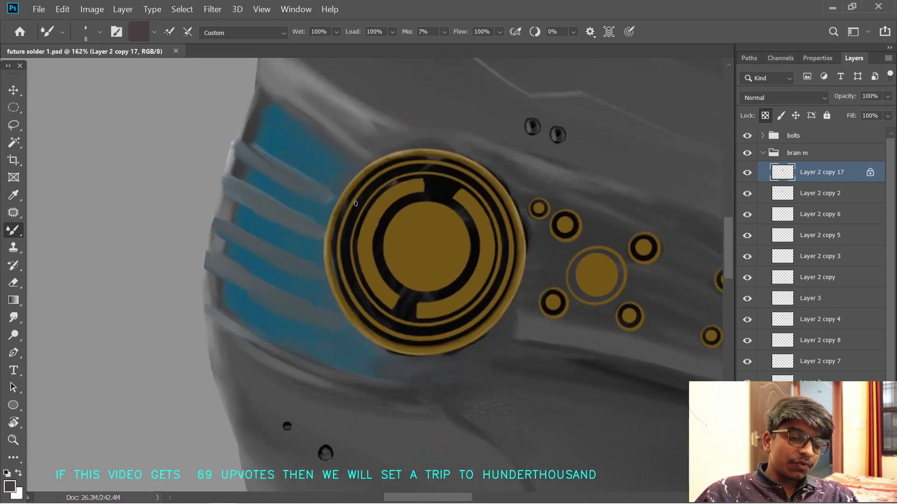
{"action": "left_click_drag", "start_coordinate": [355, 203], "coordinate": [375, 178]}
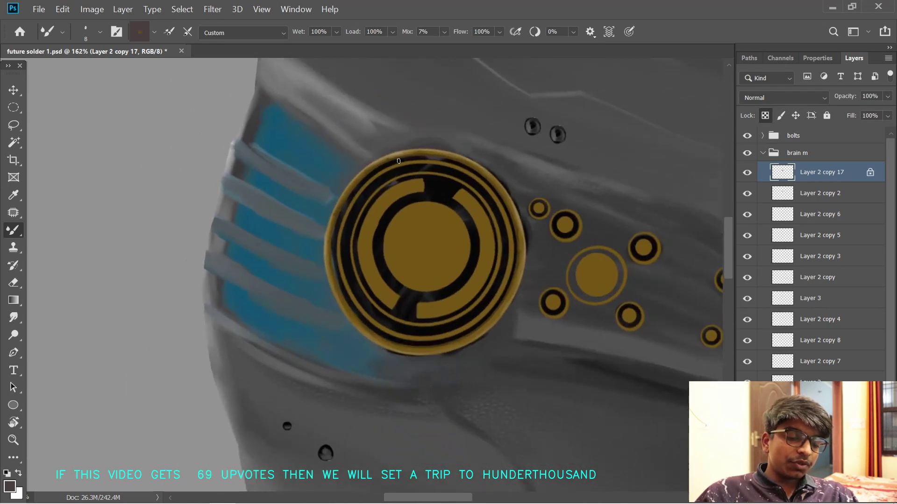
{"action": "key", "text": "d"}
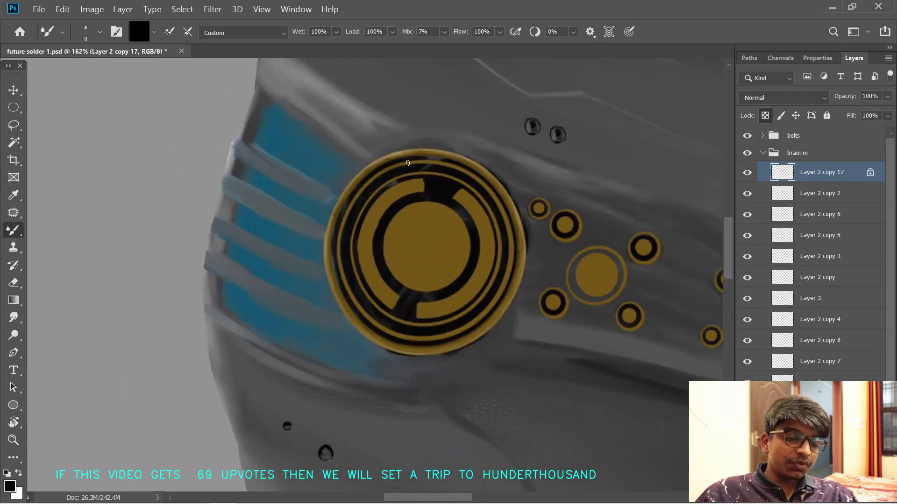
{"action": "key", "text": "x"}
{"action": "mouse_move", "coordinate": [356, 176]}
{"action": "left_mouse_down"}
{"action": "mouse_move", "coordinate": [335, 209]}
{"action": "mouse_move", "coordinate": [323, 258]}
{"action": "mouse_move", "coordinate": [348, 325]}
{"action": "mouse_move", "coordinate": [376, 349]}
{"action": "mouse_move", "coordinate": [366, 335]}
{"action": "left_mouse_up"}
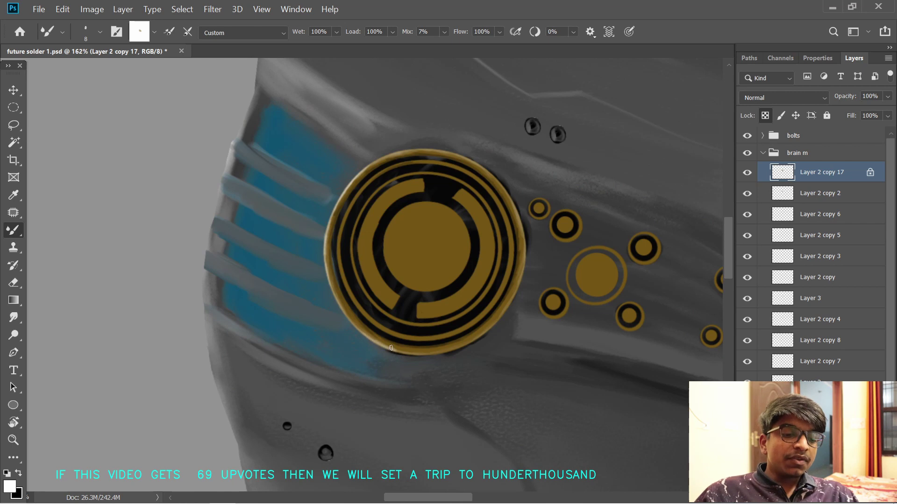
{"action": "mouse_move", "coordinate": [365, 168]}
{"action": "left_mouse_down"}
{"action": "mouse_move", "coordinate": [417, 147]}
{"action": "mouse_move", "coordinate": [490, 161]}
{"action": "left_mouse_up"}
- Add further white highlight strokes to the large gold disc's outer rings, undoing the misplaced stroke
{"action": "key", "text": "e"}
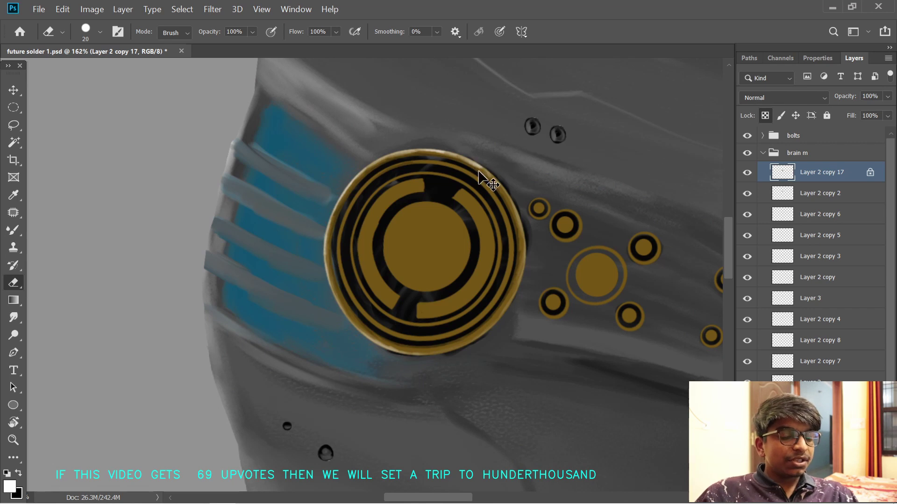
{"action": "key", "text": "b"}
{"action": "left_click_drag", "start_coordinate": [392, 156], "coordinate": [457, 154]}
{"action": "mouse_move", "coordinate": [345, 216]}
{"action": "left_mouse_down"}
{"action": "mouse_move", "coordinate": [374, 208]}
{"action": "mouse_move", "coordinate": [368, 201]}
{"action": "mouse_move", "coordinate": [393, 206]}
{"action": "mouse_move", "coordinate": [382, 210]}
{"action": "left_mouse_up"}
{"action": "mouse_move", "coordinate": [371, 177]}
{"action": "left_mouse_down"}
{"action": "mouse_move", "coordinate": [428, 153]}
{"action": "mouse_move", "coordinate": [378, 172]}
{"action": "mouse_move", "coordinate": [404, 156]}
{"action": "mouse_move", "coordinate": [407, 181]}
{"action": "mouse_move", "coordinate": [429, 150]}
{"action": "mouse_move", "coordinate": [475, 156]}
{"action": "left_mouse_up"}
{"action": "key", "text": "ctrl+z"}
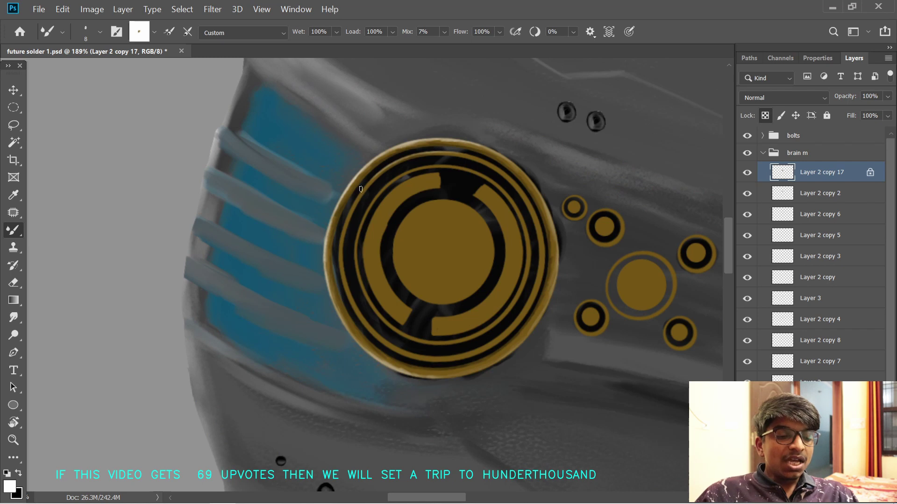
{"action": "mouse_move", "coordinate": [374, 174]}
{"action": "left_mouse_down"}
{"action": "mouse_move", "coordinate": [339, 243]}
{"action": "mouse_move", "coordinate": [355, 319]}
{"action": "mouse_move", "coordinate": [390, 353]}
{"action": "mouse_move", "coordinate": [451, 361]}
{"action": "left_mouse_up"}
- Paint white highlights along the thin gold ring just inside the large disc's outer rim
{"action": "key", "text": "r"}
{"action": "mouse_move", "coordinate": [498, 191]}
{"action": "left_mouse_down"}
{"action": "mouse_move", "coordinate": [455, 149]}
{"action": "mouse_move", "coordinate": [380, 226]}
{"action": "mouse_move", "coordinate": [467, 194]}
{"action": "mouse_move", "coordinate": [441, 180]}
{"action": "mouse_move", "coordinate": [380, 186]}
{"action": "mouse_move", "coordinate": [397, 163]}
{"action": "mouse_move", "coordinate": [449, 140]}
{"action": "left_mouse_up"}
{"action": "key", "text": "r"}
{"action": "key", "text": "space"}
{"action": "mouse_move", "coordinate": [405, 165]}
{"action": "left_mouse_down"}
{"action": "mouse_move", "coordinate": [391, 265]}
{"action": "mouse_move", "coordinate": [402, 238]}
{"action": "mouse_move", "coordinate": [378, 215]}
{"action": "left_mouse_up"}
{"action": "key", "text": "r"}
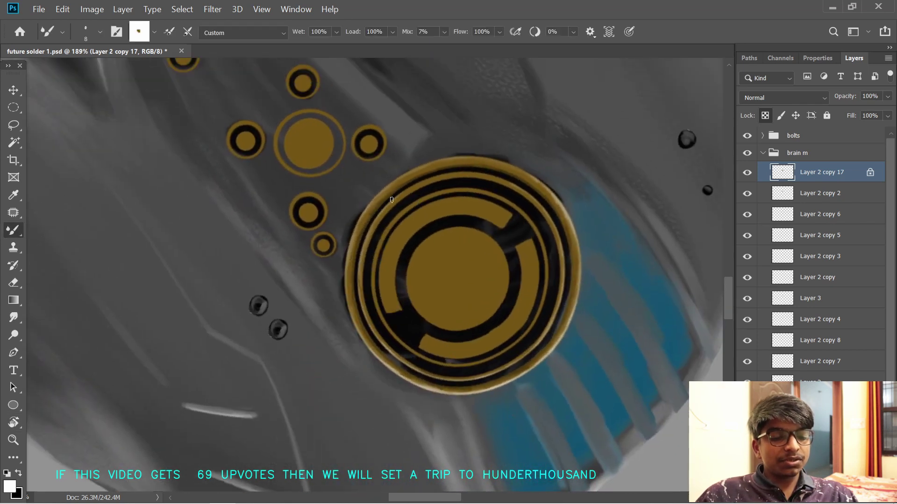
{"action": "mouse_move", "coordinate": [441, 176]}
{"action": "left_mouse_down"}
{"action": "mouse_move", "coordinate": [381, 206]}
{"action": "mouse_move", "coordinate": [434, 179]}
{"action": "left_mouse_up"}
{"action": "key", "text": "space"}
{"action": "mouse_move", "coordinate": [482, 156]}
{"action": "left_mouse_down"}
{"action": "mouse_move", "coordinate": [452, 208]}
{"action": "mouse_move", "coordinate": [359, 218]}
{"action": "left_mouse_up"}
{"action": "key", "text": "r"}
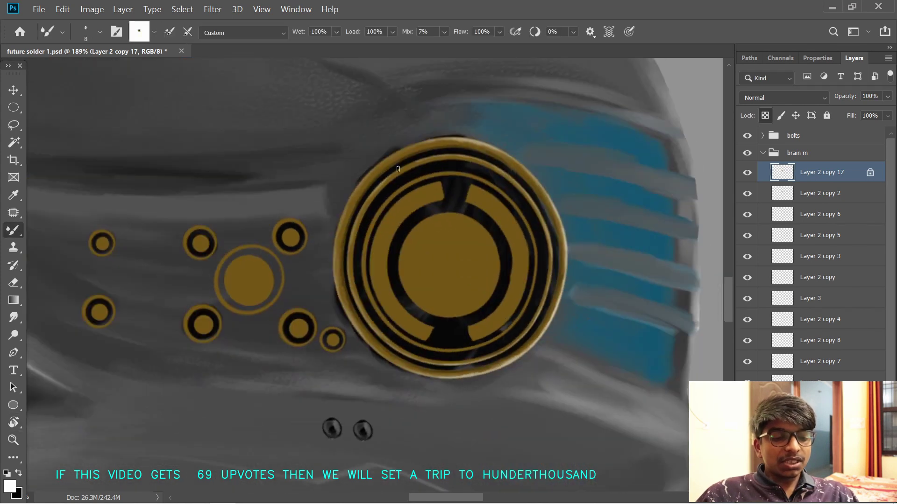
- Shade around the large disc's thin inner gold ring with black using the Mixer Brush at size 8
{"action": "key", "text": "x"}
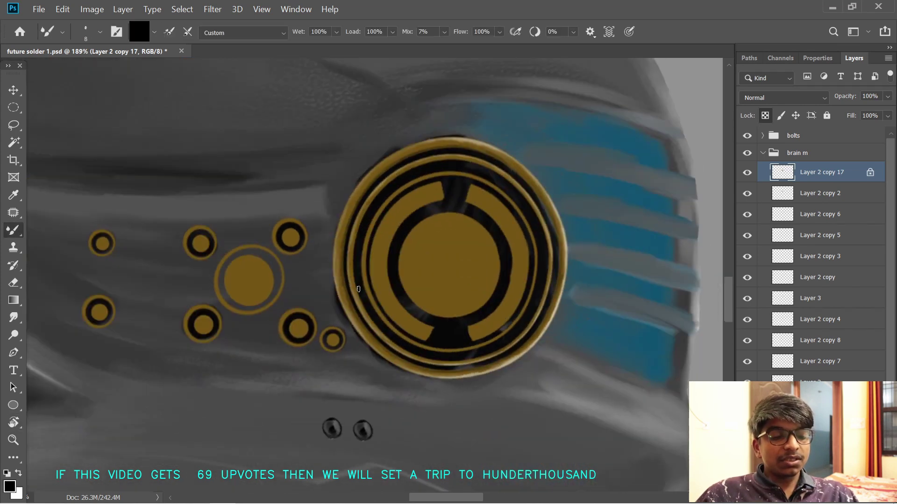
{"action": "key", "text": "r"}
{"action": "mouse_move", "coordinate": [367, 220]}
{"action": "left_mouse_down"}
{"action": "mouse_move", "coordinate": [420, 181]}
{"action": "mouse_move", "coordinate": [364, 216]}
{"action": "left_mouse_up"}
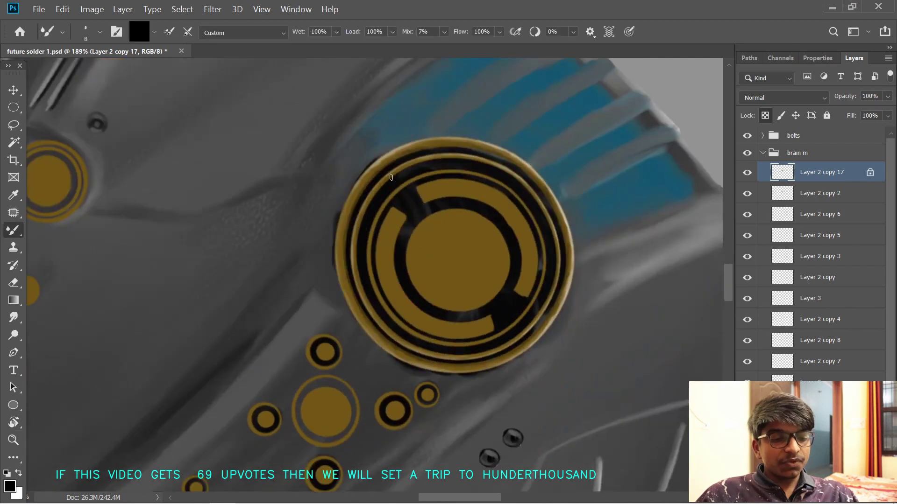
{"action": "key", "text": "r"}
{"action": "left_click_drag", "start_coordinate": [447, 158], "coordinate": [369, 187]}
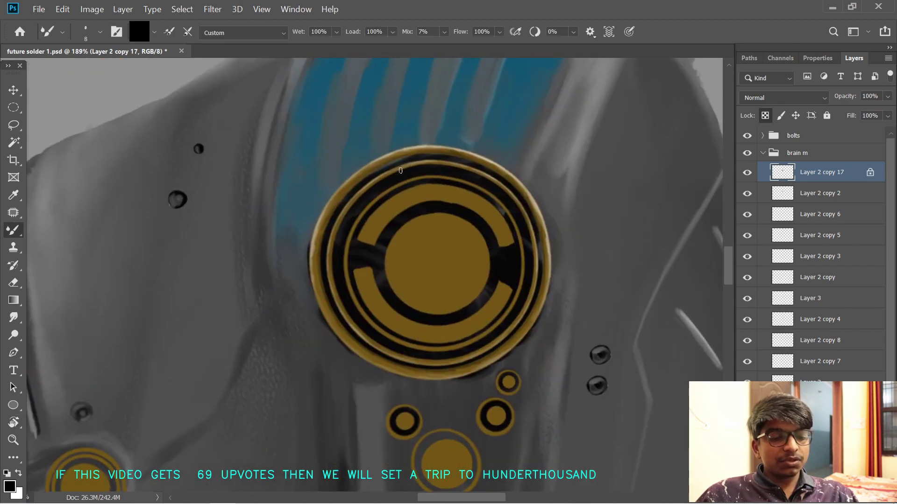
{"action": "left_click_drag", "start_coordinate": [487, 222], "coordinate": [350, 220]}
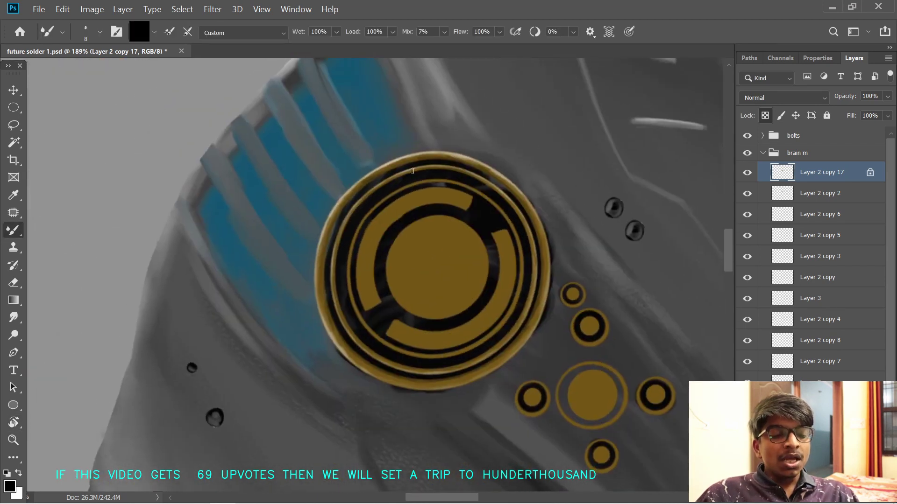
{"action": "key", "text": "space"}
{"action": "left_click_drag", "start_coordinate": [380, 190], "coordinate": [375, 282]}
{"action": "key", "text": "r"}
{"action": "left_click_drag", "start_coordinate": [466, 271], "coordinate": [421, 186]}
{"action": "left_click_drag", "start_coordinate": [522, 281], "coordinate": [472, 283]}
{"action": "key", "text": "space"}
{"action": "left_click_drag", "start_coordinate": [574, 355], "coordinate": [480, 293]}
- Review the whole helmet and show the sketch lines over it as a guide
{"action": "key", "text": "ctrl+space"}
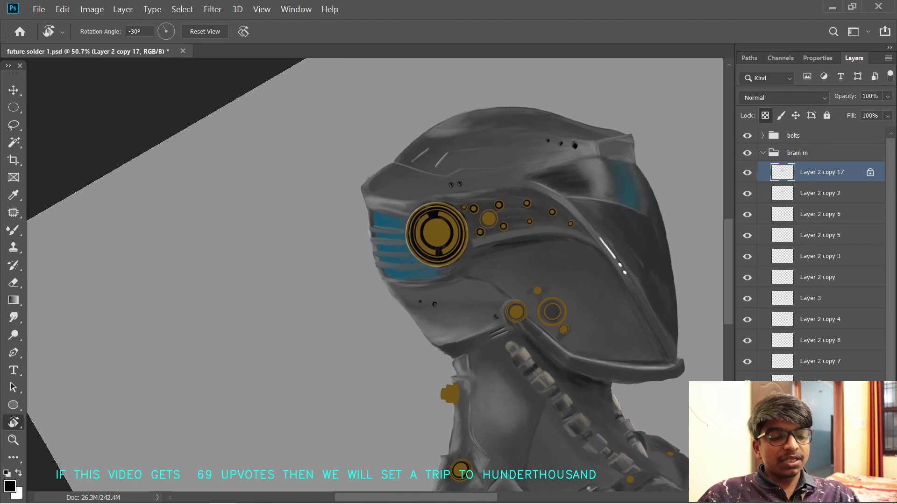
{"action": "key", "text": "space"}
{"action": "left_click_drag", "start_coordinate": [670, 427], "coordinate": [694, 468]}
{"action": "key", "text": "ctrl+space"}
{"action": "left_click_drag", "start_coordinate": [456, 279], "coordinate": [507, 289]}
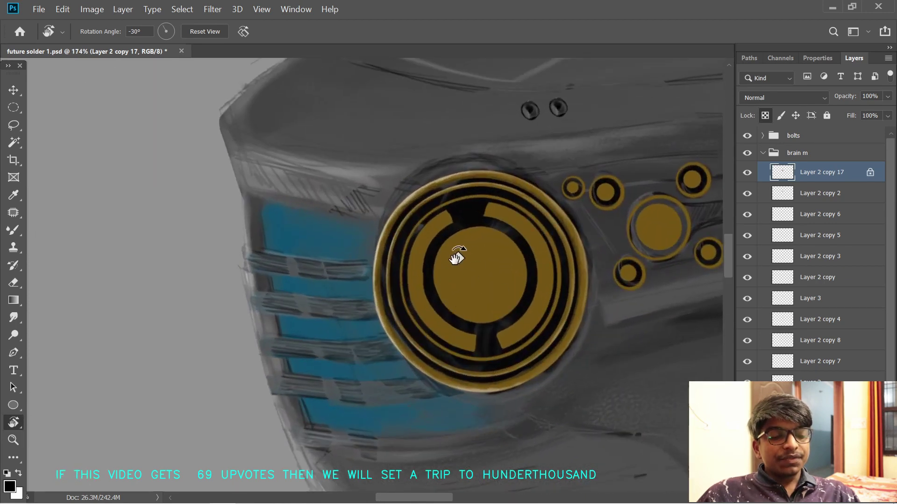
- Draw a short black line across the centre of the large gold disc with the Mixer Brush
{"action": "key", "text": "b"}
{"action": "scroll", "coordinate": [490, 275], "scroll_direction": "down", "scroll_amount": 1}
{"action": "left_click_drag", "start_coordinate": [503, 247], "coordinate": [472, 253]}
{"action": "mouse_move", "coordinate": [455, 286]}
{"action": "left_mouse_down"}
{"action": "mouse_move", "coordinate": [412, 260]}
{"action": "mouse_move", "coordinate": [439, 271]}
{"action": "left_mouse_up"}
{"action": "key", "text": "ctrl+z"}
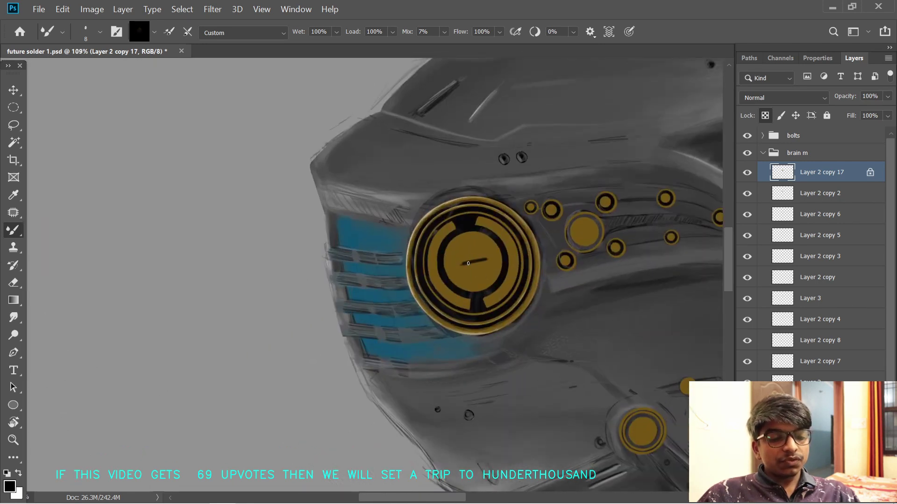
{"action": "scroll", "coordinate": [467, 264], "scroll_direction": "up", "scroll_amount": 3}
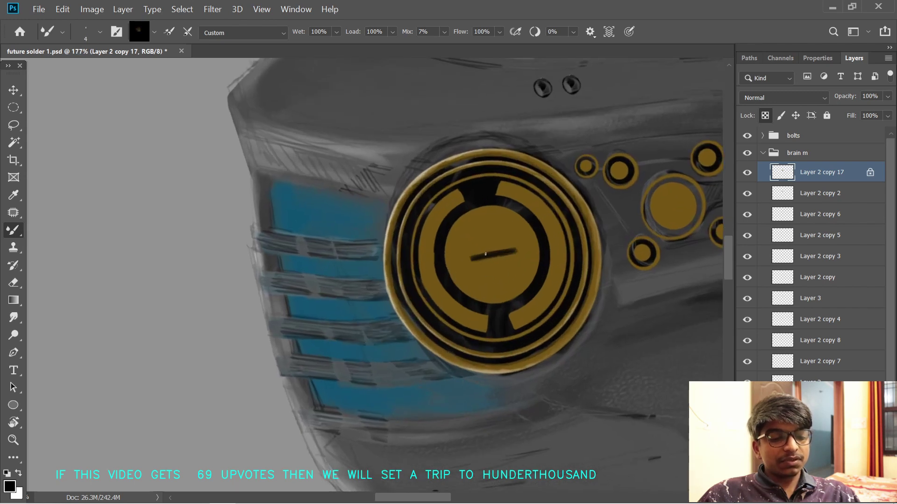
{"action": "scroll", "coordinate": [493, 255], "scroll_direction": "down", "scroll_amount": 3}
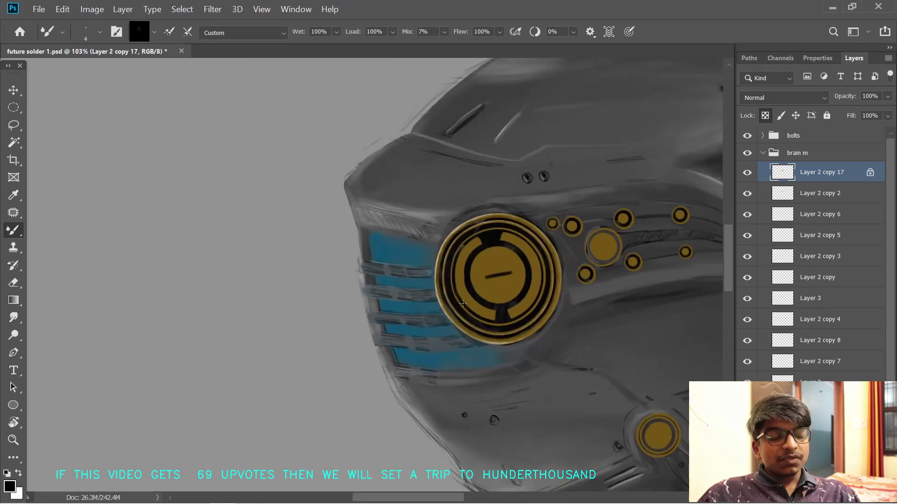
{"action": "scroll", "coordinate": [463, 304], "scroll_direction": "up", "scroll_amount": 3}
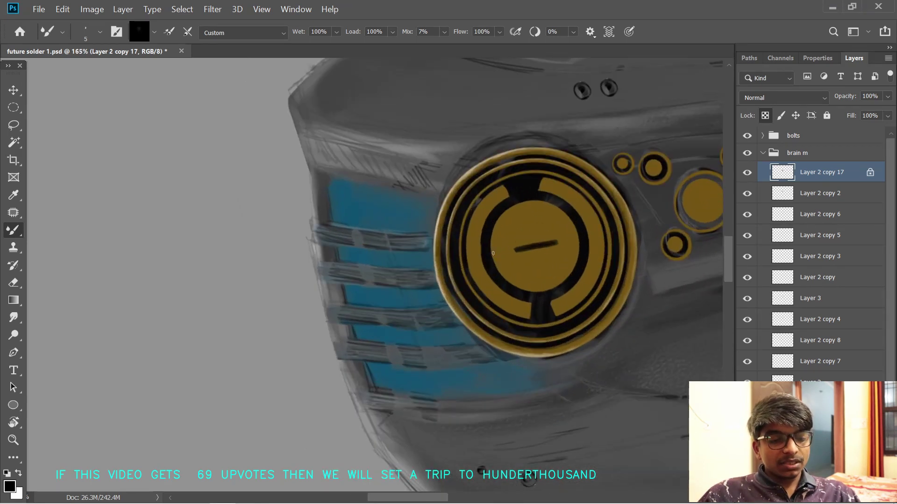
- Paint white highlights along the two inner gold arcs of the large disc with the Mixer Brush at size 25
{"action": "key", "text": "x"}
{"action": "key", "text": "r"}
{"action": "mouse_move", "coordinate": [495, 262]}
{"action": "left_mouse_down"}
{"action": "mouse_move", "coordinate": [468, 376]}
{"action": "mouse_move", "coordinate": [444, 392]}
{"action": "left_mouse_up"}
{"action": "key", "text": "]"}
{"action": "key", "text": "]"}
{"action": "key", "text": "]"}
{"action": "key", "text": "alt+Tab"}
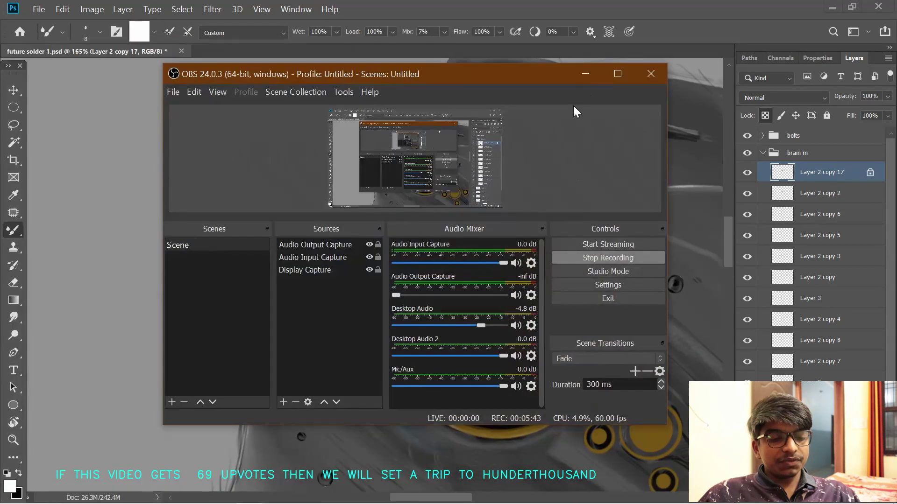
{"action": "key", "text": "alt+Tab"}
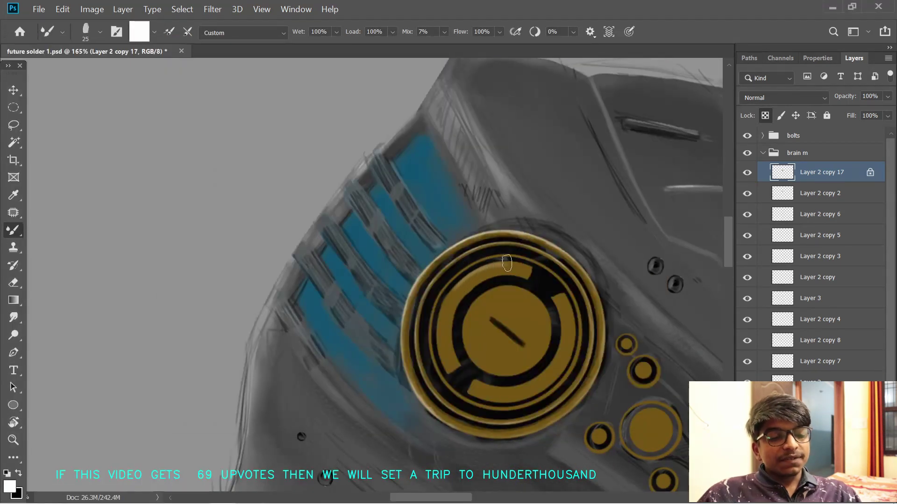
{"action": "mouse_move", "coordinate": [457, 287]}
{"action": "left_mouse_down"}
{"action": "mouse_move", "coordinate": [442, 307]}
{"action": "mouse_move", "coordinate": [443, 361]}
{"action": "mouse_move", "coordinate": [443, 315]}
{"action": "mouse_move", "coordinate": [480, 274]}
{"action": "left_mouse_up"}
{"action": "left_click_drag", "start_coordinate": [510, 339], "coordinate": [475, 296]}
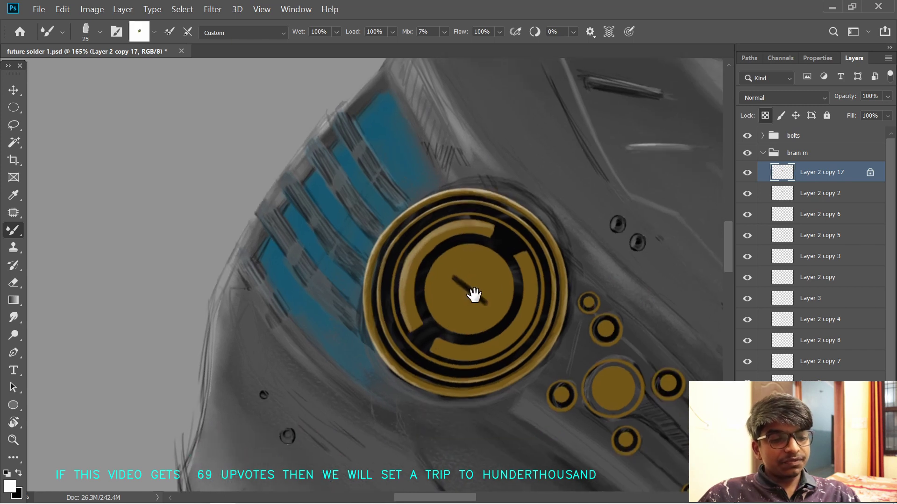
{"action": "mouse_move", "coordinate": [434, 350]}
{"action": "left_mouse_down"}
{"action": "mouse_move", "coordinate": [456, 349]}
{"action": "mouse_move", "coordinate": [438, 345]}
{"action": "mouse_move", "coordinate": [490, 344]}
{"action": "mouse_move", "coordinate": [494, 314]}
{"action": "mouse_move", "coordinate": [509, 332]}
{"action": "mouse_move", "coordinate": [520, 314]}
{"action": "mouse_move", "coordinate": [520, 259]}
{"action": "mouse_move", "coordinate": [523, 302]}
{"action": "left_mouse_up"}
{"action": "mouse_move", "coordinate": [477, 346]}
{"action": "left_mouse_down"}
{"action": "mouse_move", "coordinate": [455, 346]}
{"action": "mouse_move", "coordinate": [520, 310]}
{"action": "mouse_move", "coordinate": [521, 261]}
{"action": "left_mouse_up"}
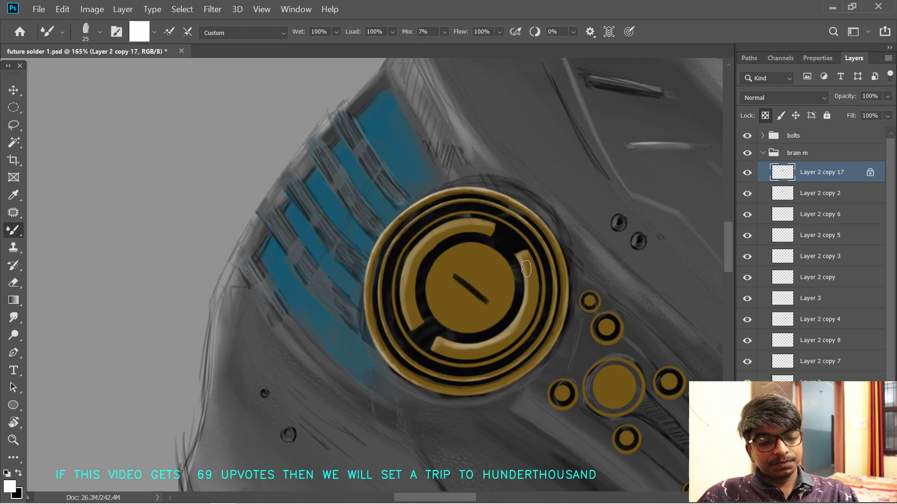
- Shade the inner edges of the large disc's two gold arcs with black
{"action": "key", "text": "x"}
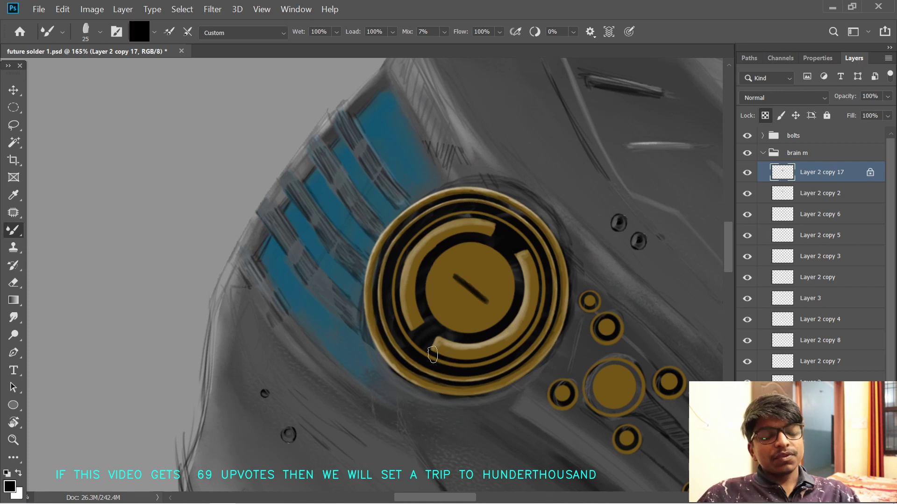
{"action": "mouse_move", "coordinate": [441, 347]}
{"action": "left_mouse_down"}
{"action": "mouse_move", "coordinate": [487, 353]}
{"action": "mouse_move", "coordinate": [451, 360]}
{"action": "mouse_move", "coordinate": [440, 350]}
{"action": "mouse_move", "coordinate": [456, 360]}
{"action": "mouse_move", "coordinate": [525, 331]}
{"action": "left_mouse_up"}
{"action": "key", "text": "ctrl+z"}
{"action": "key", "text": "space"}
{"action": "mouse_move", "coordinate": [564, 251]}
{"action": "left_mouse_down"}
{"action": "mouse_move", "coordinate": [533, 284]}
{"action": "mouse_move", "coordinate": [502, 201]}
{"action": "left_mouse_up"}
{"action": "key", "text": "r"}
{"action": "left_click_drag", "start_coordinate": [480, 301], "coordinate": [456, 352]}
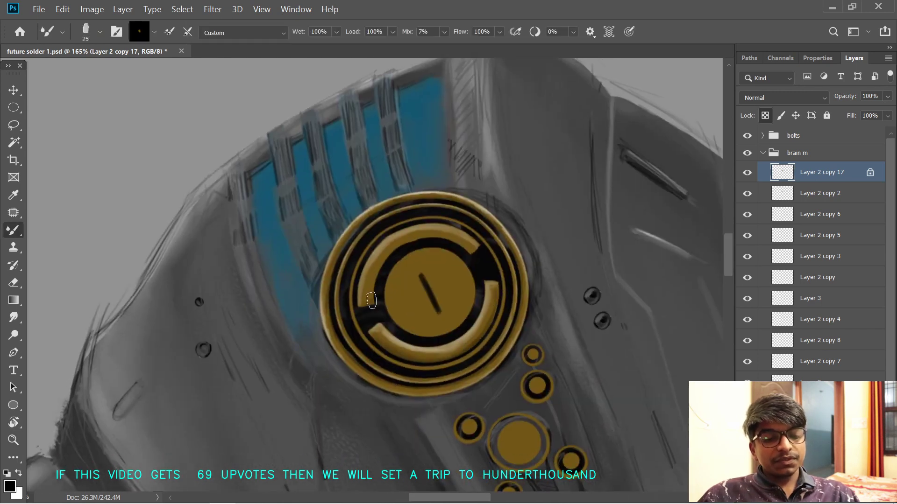
{"action": "left_click_drag", "start_coordinate": [371, 300], "coordinate": [368, 300]}
{"action": "mouse_move", "coordinate": [379, 270]}
{"action": "left_mouse_down"}
{"action": "mouse_move", "coordinate": [400, 241]}
{"action": "mouse_move", "coordinate": [448, 239]}
{"action": "mouse_move", "coordinate": [439, 241]}
{"action": "left_mouse_up"}
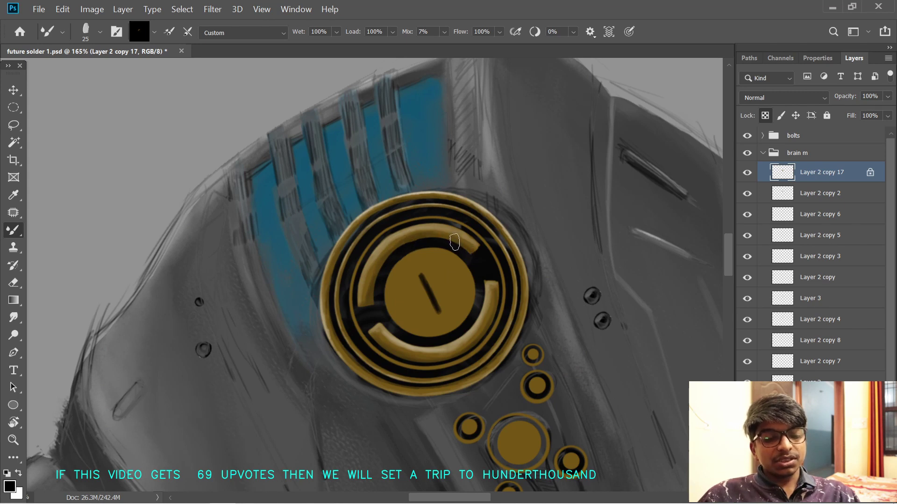
{"action": "left_click_drag", "start_coordinate": [409, 335], "coordinate": [421, 394]}
- Try painting a white highlight ring around the short black line in the large disc's centre
{"action": "key", "text": "x"}
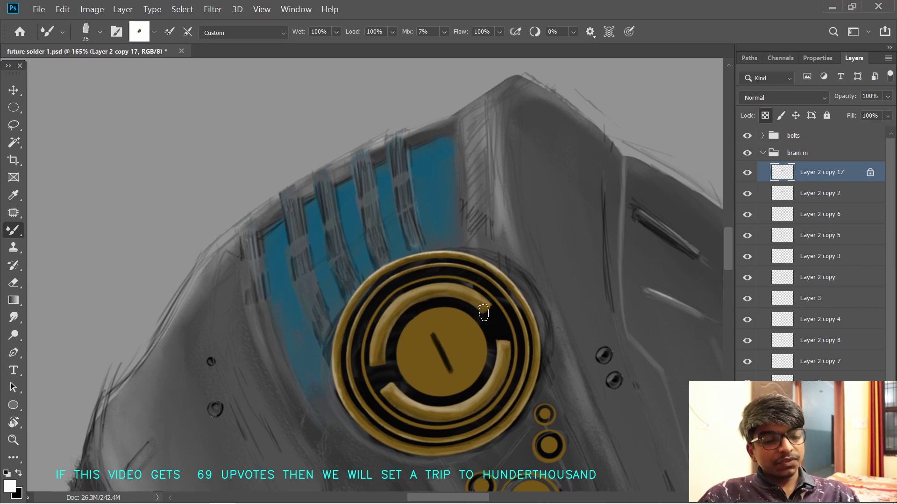
{"action": "mouse_move", "coordinate": [472, 330]}
{"action": "left_mouse_down"}
{"action": "mouse_move", "coordinate": [466, 355]}
{"action": "mouse_move", "coordinate": [462, 236]}
{"action": "left_mouse_up"}
{"action": "key", "text": "r"}
{"action": "left_click_drag", "start_coordinate": [467, 329], "coordinate": [423, 330]}
{"action": "left_click_drag", "start_coordinate": [536, 416], "coordinate": [490, 391]}
{"action": "left_click_drag", "start_coordinate": [429, 337], "coordinate": [469, 337]}
{"action": "left_click_drag", "start_coordinate": [420, 217], "coordinate": [461, 291]}
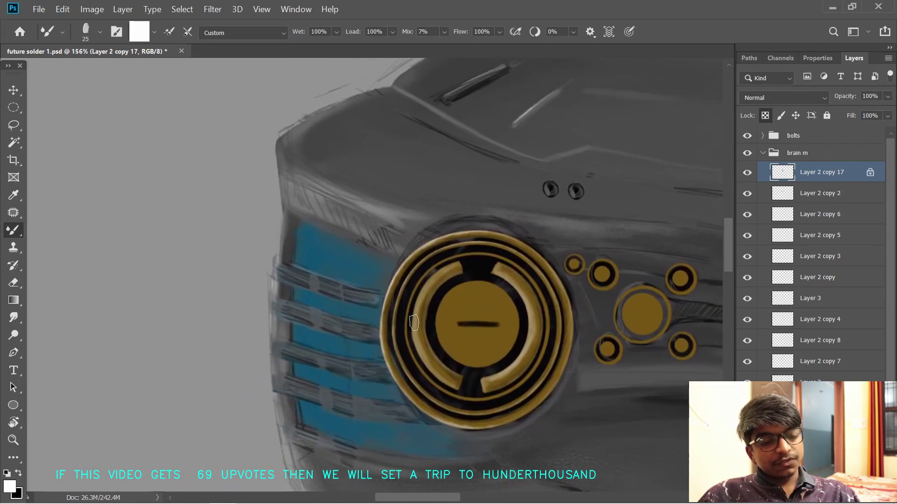
{"action": "left_click_drag", "start_coordinate": [537, 402], "coordinate": [479, 320]}
{"action": "left_click_drag", "start_coordinate": [504, 360], "coordinate": [477, 359]}
{"action": "left_click_drag", "start_coordinate": [509, 368], "coordinate": [495, 243]}
{"action": "left_click_drag", "start_coordinate": [457, 183], "coordinate": [480, 300]}
{"action": "scroll", "coordinate": [481, 299], "scroll_direction": "up", "scroll_amount": 4}
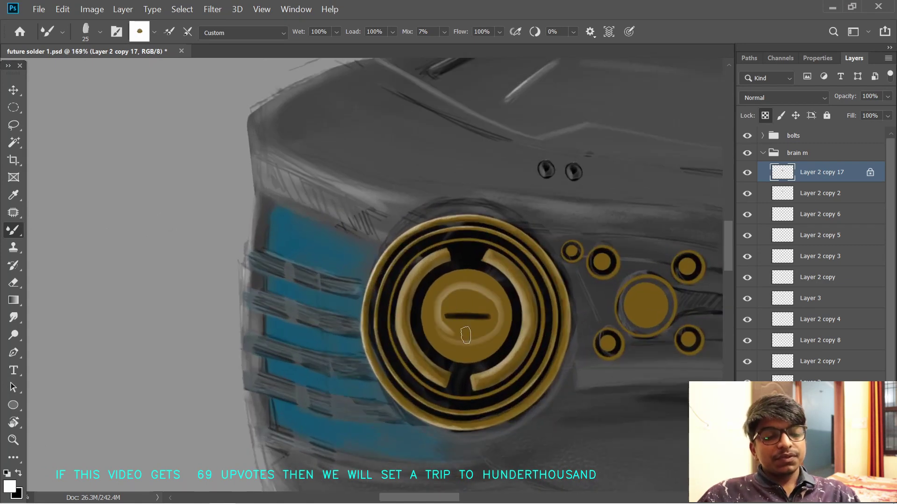
{"action": "key", "text": "ctrl+z"}
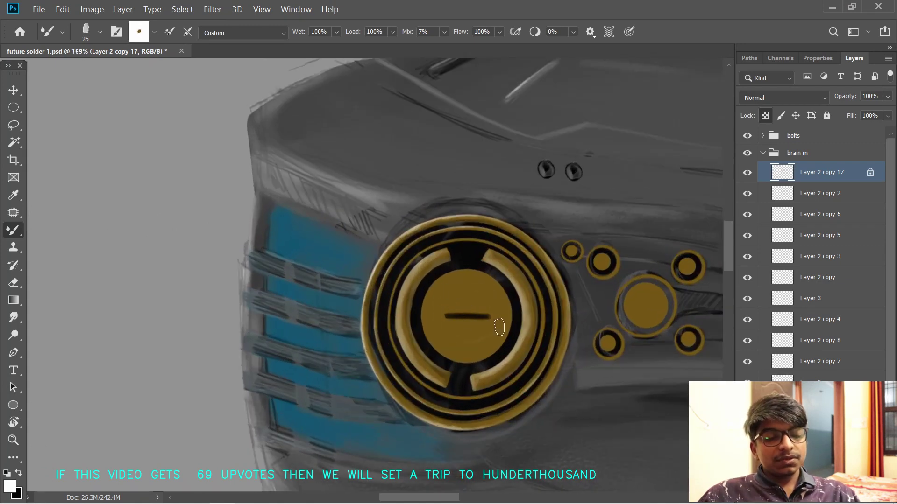
{"action": "mouse_move", "coordinate": [460, 342]}
{"action": "left_mouse_down"}
{"action": "mouse_move", "coordinate": [443, 306]}
{"action": "mouse_move", "coordinate": [441, 333]}
{"action": "mouse_move", "coordinate": [493, 300]}
{"action": "mouse_move", "coordinate": [436, 314]}
{"action": "left_mouse_up"}
{"action": "key", "text": "ctrl+z"}
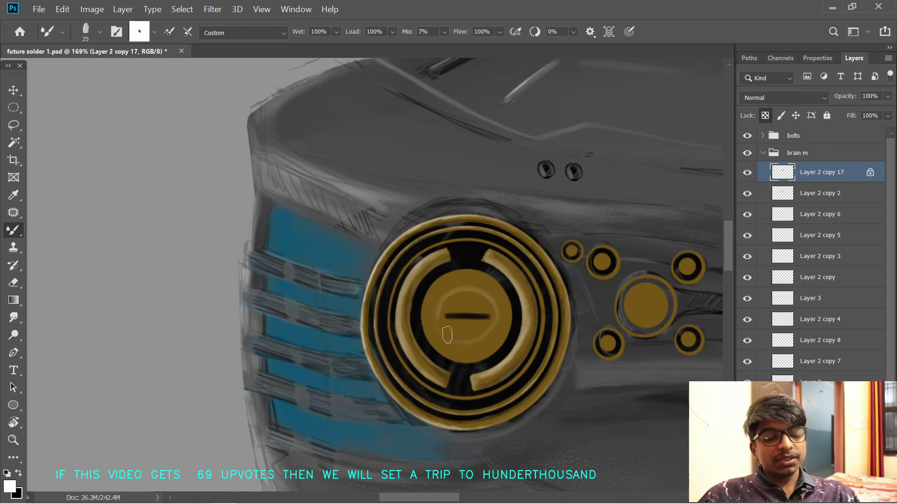
- Try shading the large disc's centre circle with a broad white ring and black strokes around it
{"action": "mouse_move", "coordinate": [459, 354]}
{"action": "left_mouse_down"}
{"action": "mouse_move", "coordinate": [476, 345]}
{"action": "mouse_move", "coordinate": [485, 352]}
{"action": "mouse_move", "coordinate": [506, 326]}
{"action": "mouse_move", "coordinate": [509, 306]}
{"action": "mouse_move", "coordinate": [486, 279]}
{"action": "mouse_move", "coordinate": [434, 296]}
{"action": "mouse_move", "coordinate": [435, 334]}
{"action": "mouse_move", "coordinate": [461, 348]}
{"action": "mouse_move", "coordinate": [432, 339]}
{"action": "mouse_move", "coordinate": [440, 303]}
{"action": "mouse_move", "coordinate": [435, 315]}
{"action": "mouse_move", "coordinate": [454, 339]}
{"action": "mouse_move", "coordinate": [485, 334]}
{"action": "mouse_move", "coordinate": [486, 295]}
{"action": "mouse_move", "coordinate": [439, 305]}
{"action": "mouse_move", "coordinate": [494, 300]}
{"action": "mouse_move", "coordinate": [490, 331]}
{"action": "mouse_move", "coordinate": [460, 343]}
{"action": "left_mouse_up"}
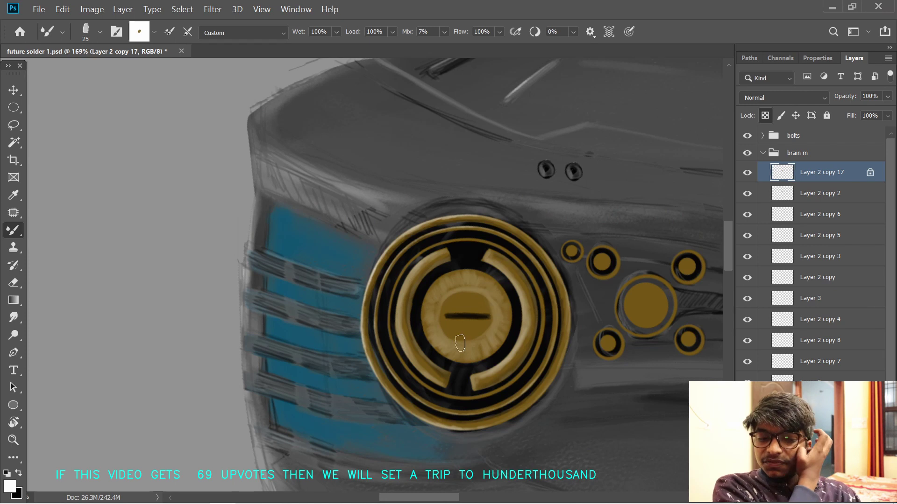
{"action": "key", "text": "x"}
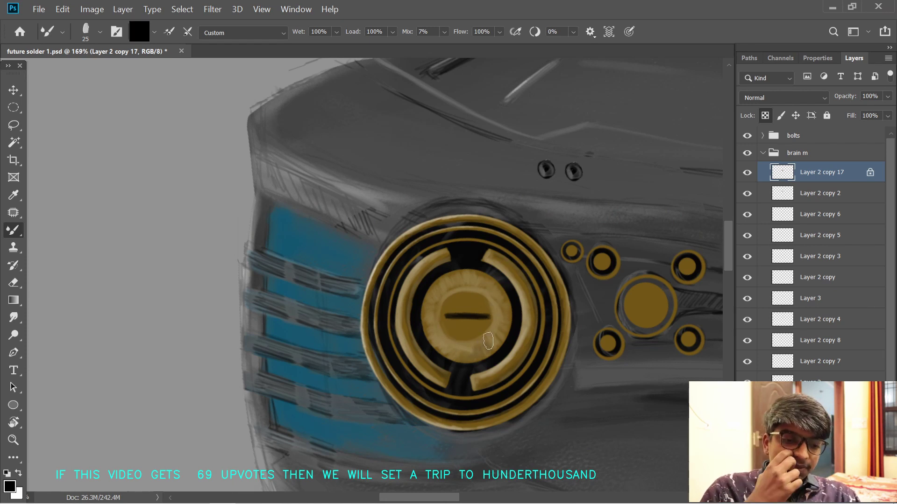
{"action": "mouse_move", "coordinate": [498, 293]}
{"action": "left_mouse_down"}
{"action": "mouse_move", "coordinate": [436, 292]}
{"action": "mouse_move", "coordinate": [447, 265]}
{"action": "mouse_move", "coordinate": [490, 288]}
{"action": "left_mouse_up"}
{"action": "key", "text": "ctrl+z"}
{"action": "mouse_move", "coordinate": [461, 355]}
{"action": "left_mouse_down"}
{"action": "mouse_move", "coordinate": [499, 341]}
{"action": "mouse_move", "coordinate": [496, 293]}
{"action": "left_mouse_up"}
{"action": "mouse_move", "coordinate": [432, 286]}
{"action": "left_mouse_down"}
{"action": "mouse_move", "coordinate": [445, 279]}
{"action": "mouse_move", "coordinate": [427, 296]}
{"action": "mouse_move", "coordinate": [429, 329]}
{"action": "mouse_move", "coordinate": [457, 355]}
{"action": "left_mouse_up"}
- Paint over the short black line in the large disc's centre with the sampled gold
{"action": "scroll", "coordinate": [457, 362], "scroll_direction": "down", "scroll_amount": 4}
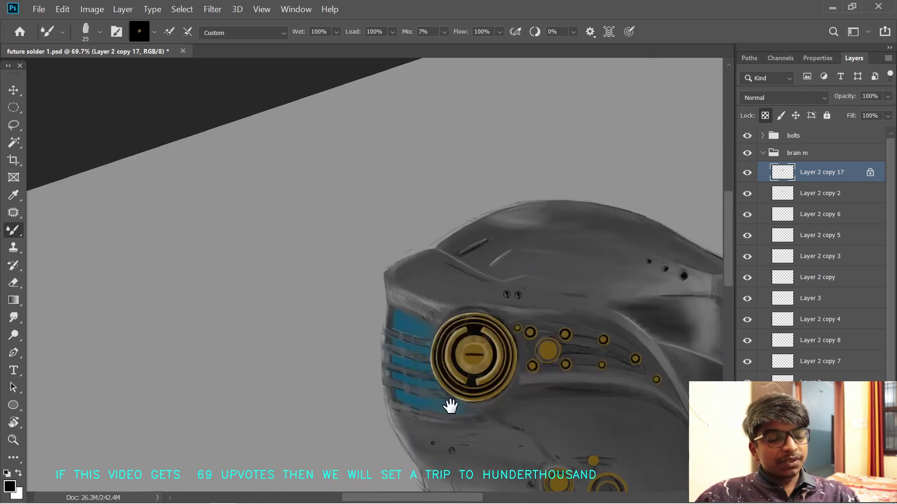
{"action": "left_click_drag", "start_coordinate": [450, 407], "coordinate": [443, 372]}
{"action": "scroll", "coordinate": [442, 373], "scroll_direction": "up", "scroll_amount": 2}
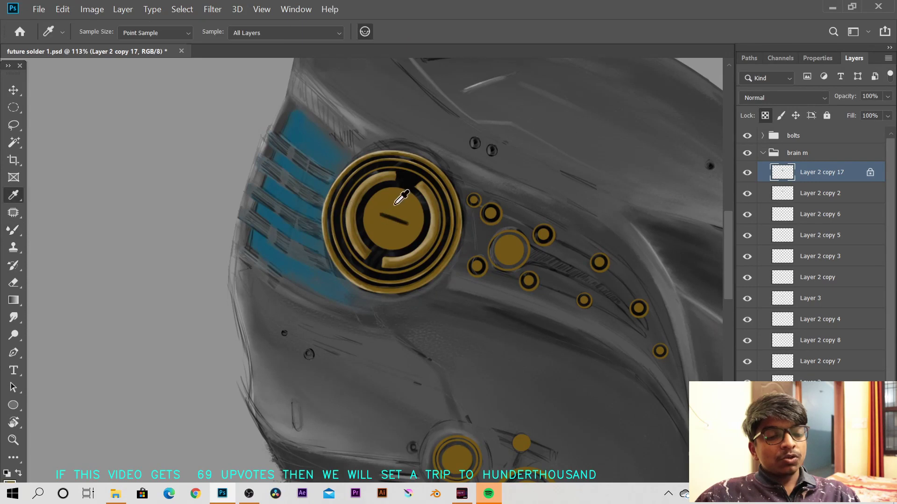
{"action": "left_click", "coordinate": [400, 199], "text": "alt"}
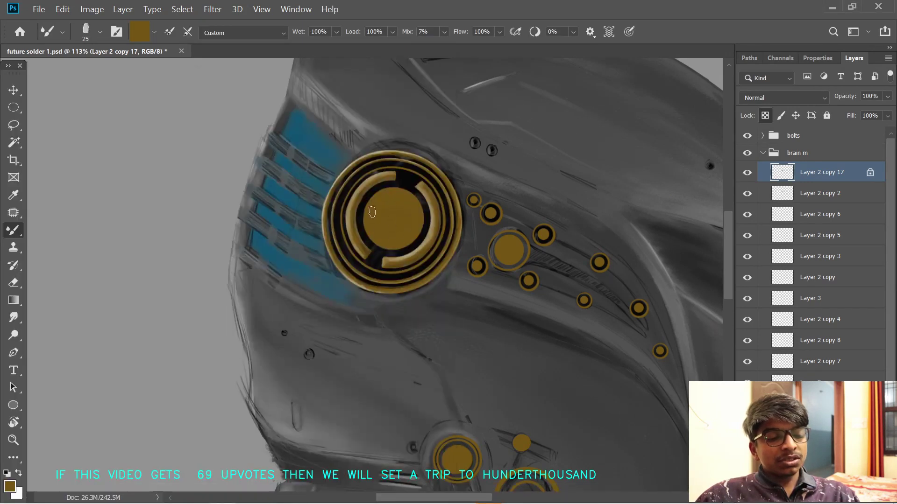
- Try small black strokes on the plain gold centre of the large disc with the Mixer Brush at size 9
{"action": "key", "text": "d"}
{"action": "left_click", "coordinate": [482, 31]}
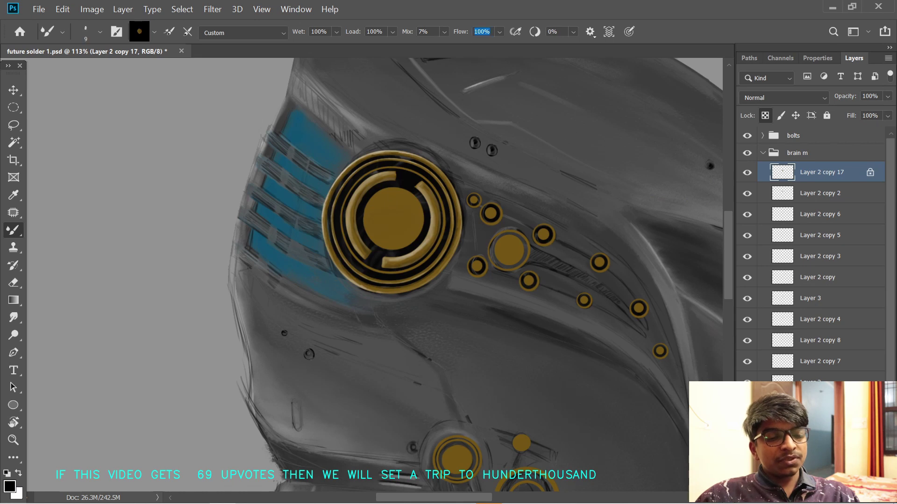
{"action": "left_click_drag", "start_coordinate": [359, 237], "coordinate": [372, 239]}
{"action": "mouse_move", "coordinate": [398, 191]}
{"action": "left_mouse_down"}
{"action": "mouse_move", "coordinate": [388, 220]}
{"action": "mouse_move", "coordinate": [413, 253]}
{"action": "left_mouse_up"}
{"action": "key", "text": "ctrl+z"}
{"action": "key", "text": "ctrl+z"}
{"action": "mouse_move", "coordinate": [392, 218]}
{"action": "left_mouse_down"}
{"action": "mouse_move", "coordinate": [382, 244]}
{"action": "mouse_move", "coordinate": [398, 253]}
{"action": "mouse_move", "coordinate": [373, 231]}
{"action": "mouse_move", "coordinate": [412, 239]}
{"action": "mouse_move", "coordinate": [373, 225]}
{"action": "mouse_move", "coordinate": [404, 244]}
{"action": "mouse_move", "coordinate": [372, 240]}
{"action": "mouse_move", "coordinate": [375, 266]}
{"action": "mouse_move", "coordinate": [386, 235]}
{"action": "left_mouse_up"}
{"action": "key", "text": "ctrl+z"}
{"action": "key", "text": "ctrl+z"}
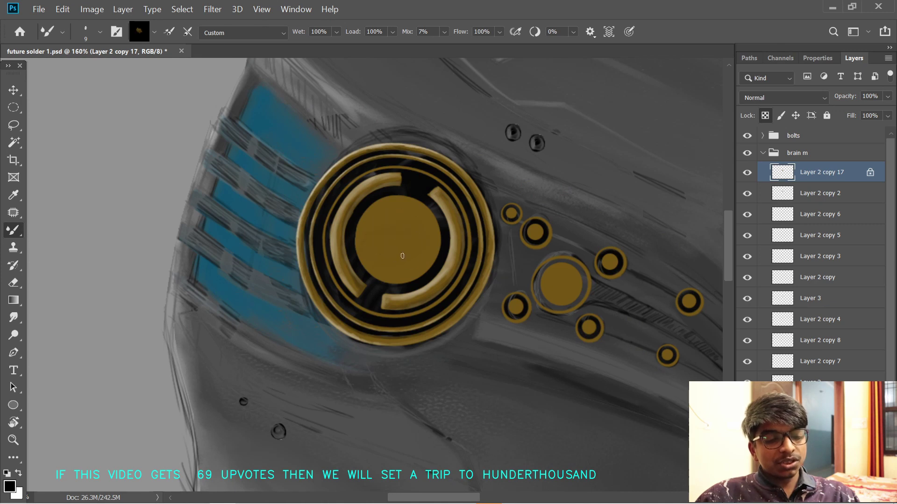
- Lasso the large disc's gold centre, copy it to a new layer and scale the copy to 67.07%
{"action": "key", "text": "v"}
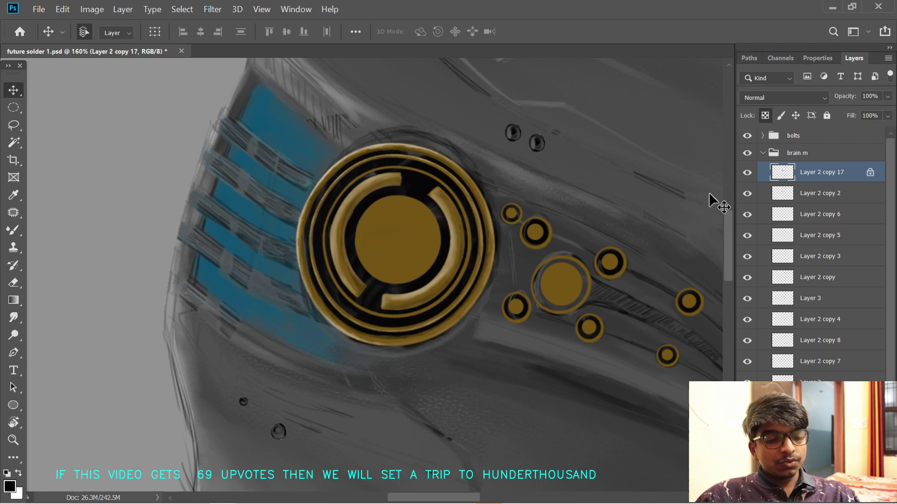
{"action": "key", "text": "l"}
{"action": "mouse_move", "coordinate": [356, 219]}
{"action": "left_mouse_down"}
{"action": "mouse_move", "coordinate": [345, 235]}
{"action": "mouse_move", "coordinate": [373, 285]}
{"action": "mouse_move", "coordinate": [425, 281]}
{"action": "mouse_move", "coordinate": [448, 242]}
{"action": "mouse_move", "coordinate": [437, 209]}
{"action": "mouse_move", "coordinate": [406, 190]}
{"action": "mouse_move", "coordinate": [369, 198]}
{"action": "mouse_move", "coordinate": [352, 216]}
{"action": "left_mouse_up"}
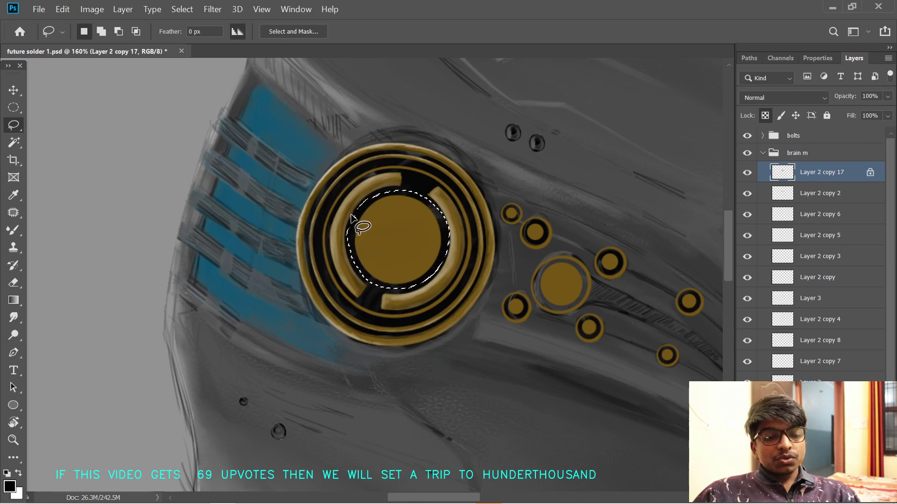
{"action": "key", "text": "ctrl+j"}
{"action": "key", "text": "ctrl+t"}
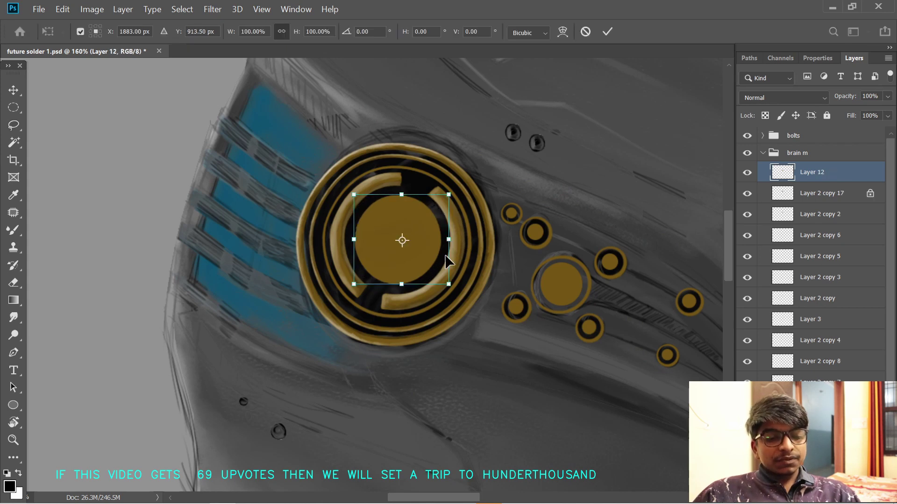
{"action": "left_click_drag", "start_coordinate": [448, 284], "coordinate": [433, 269]}
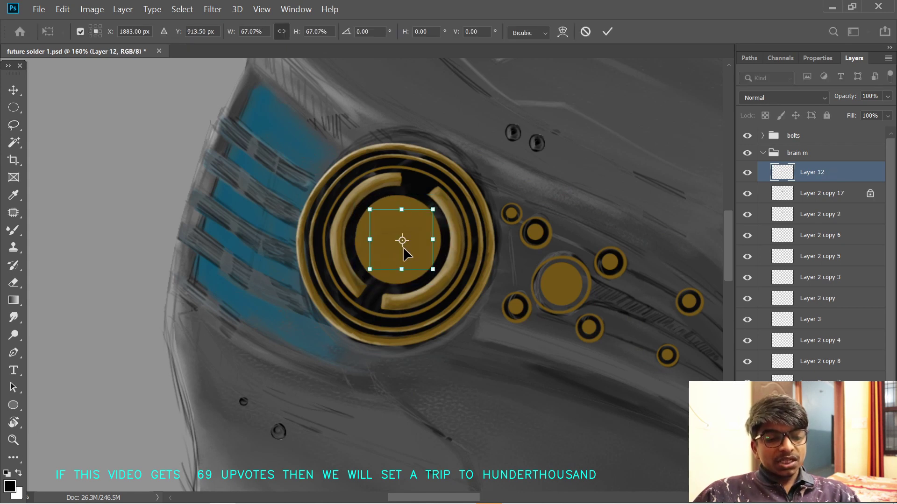
{"action": "key", "text": "Return"}
- Fill the scaled-down centre circle on Layer 12 with a lighter shade of the sampled gold
{"action": "key", "text": "i"}
{"action": "left_click", "coordinate": [413, 249]}
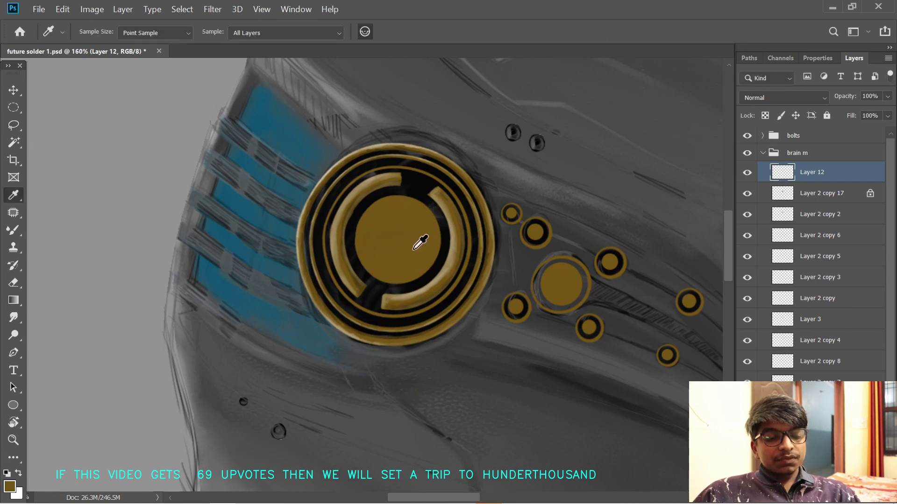
{"action": "left_click", "coordinate": [8, 484]}
{"action": "left_click", "coordinate": [156, 296]}
{"action": "left_click", "coordinate": [326, 211]}
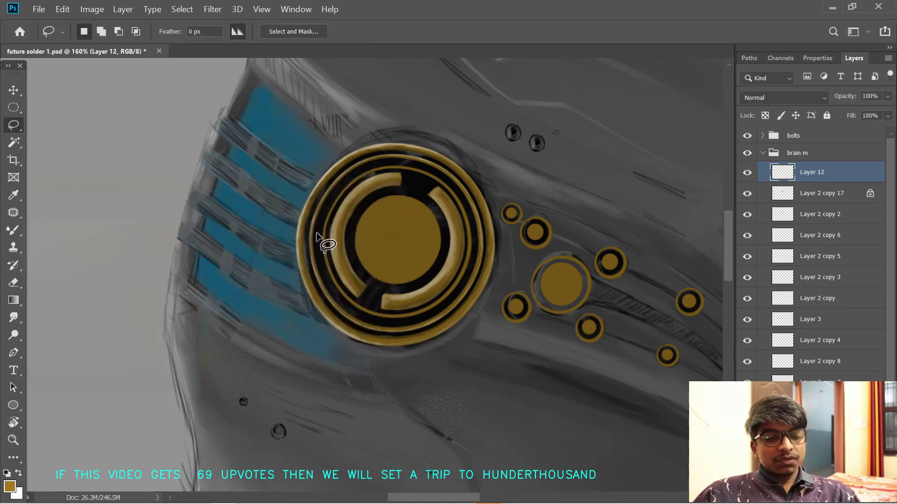
{"action": "left_click", "coordinate": [781, 173], "text": "ctrl"}
{"action": "key", "text": "alt+BackSpace"}
{"action": "key", "text": "ctrl+d"}
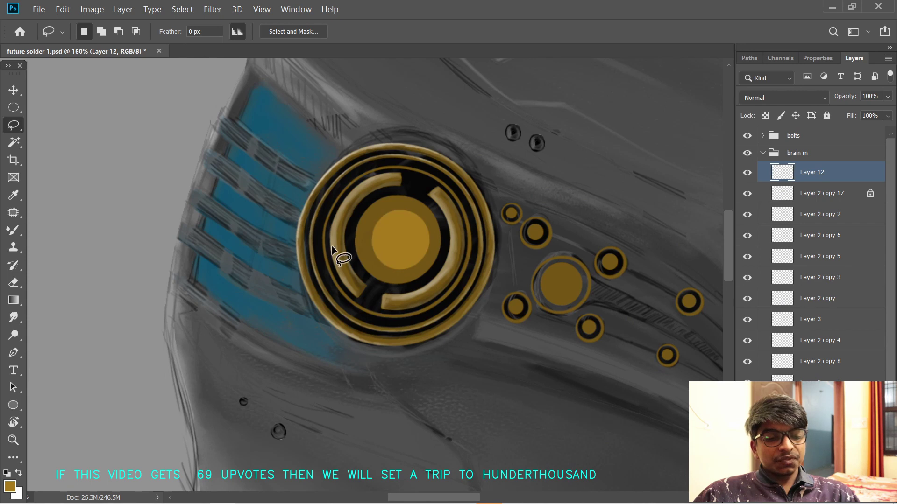
- Nudge the lighter gold circle slightly left to X 1876 px
{"action": "key", "text": "ctrl+t"}
{"action": "key", "text": "Left"}
{"action": "key", "text": "Left"}
{"action": "key", "text": "Left"}
{"action": "key", "text": "Left"}
{"action": "key", "text": "Left"}
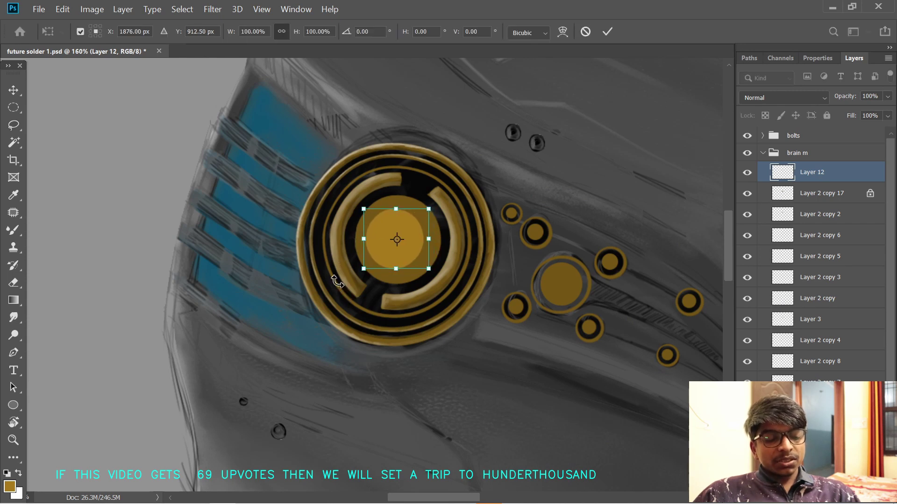
{"action": "key", "text": "Return"}
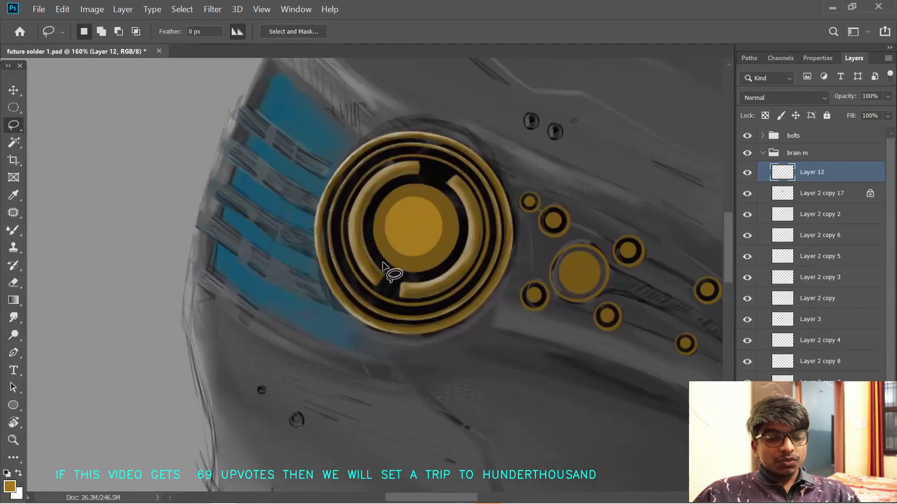
- Draw a short black line across the lighter gold circle with the Mixer Brush at size 9
{"action": "key", "text": "b"}
{"action": "left_click_drag", "start_coordinate": [376, 234], "coordinate": [404, 284]}
{"action": "key", "text": "d"}
{"action": "key", "text": "x"}
{"action": "key", "text": "x"}
{"action": "key", "text": "r"}
{"action": "left_click_drag", "start_coordinate": [481, 268], "coordinate": [483, 278]}
{"action": "scroll", "coordinate": [481, 277], "scroll_direction": "down", "scroll_amount": 5}
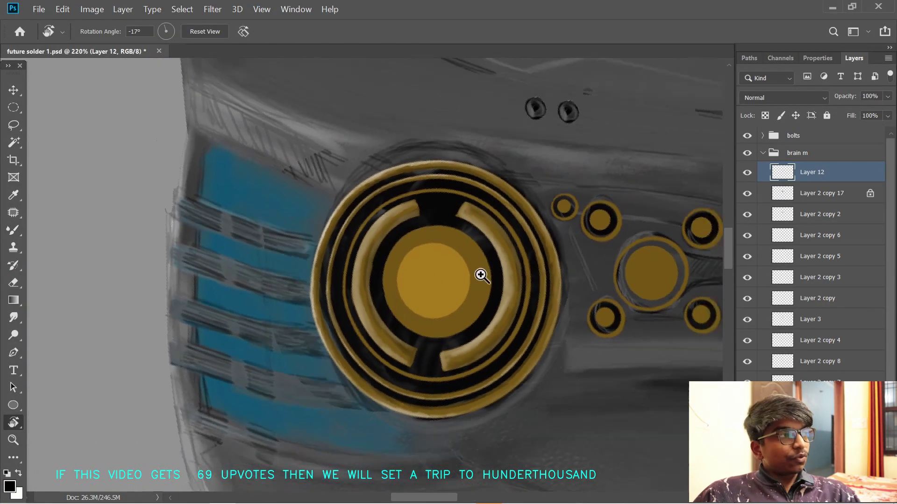
{"action": "key", "text": "b"}
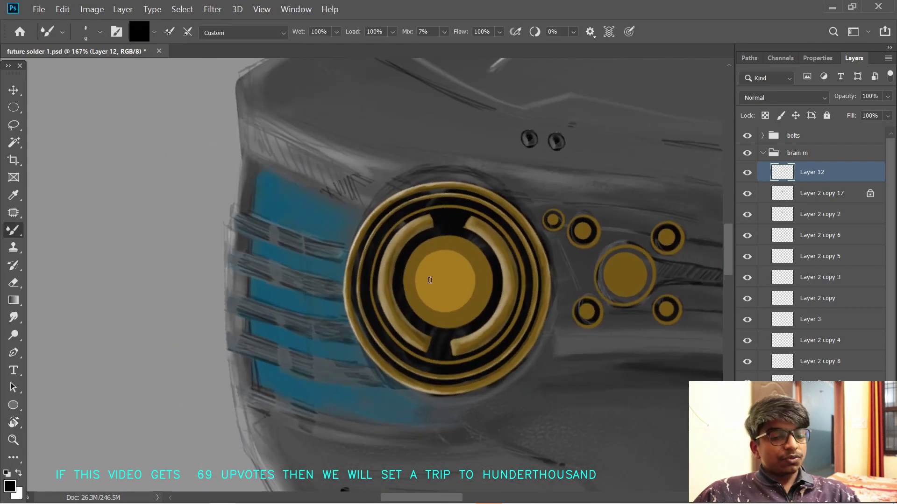
{"action": "mouse_move", "coordinate": [437, 282]}
{"action": "left_mouse_down"}
{"action": "mouse_move", "coordinate": [454, 281]}
{"action": "mouse_move", "coordinate": [435, 281]}
{"action": "left_mouse_up"}
{"action": "key", "text": "ctrl+z"}
- Paint a black shadow around the edge of the lighter gold circle on Layer 2 copy 17
{"action": "left_click", "coordinate": [814, 193]}
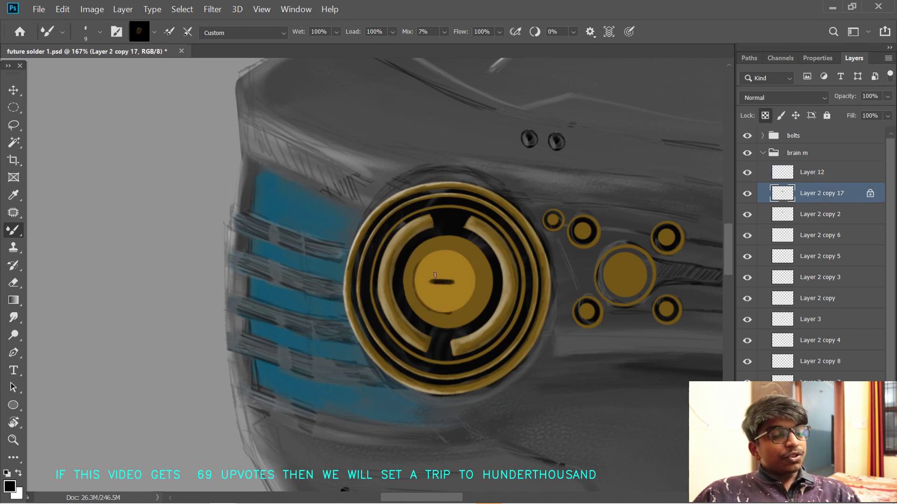
{"action": "scroll", "coordinate": [435, 276], "scroll_direction": "down", "scroll_amount": 1}
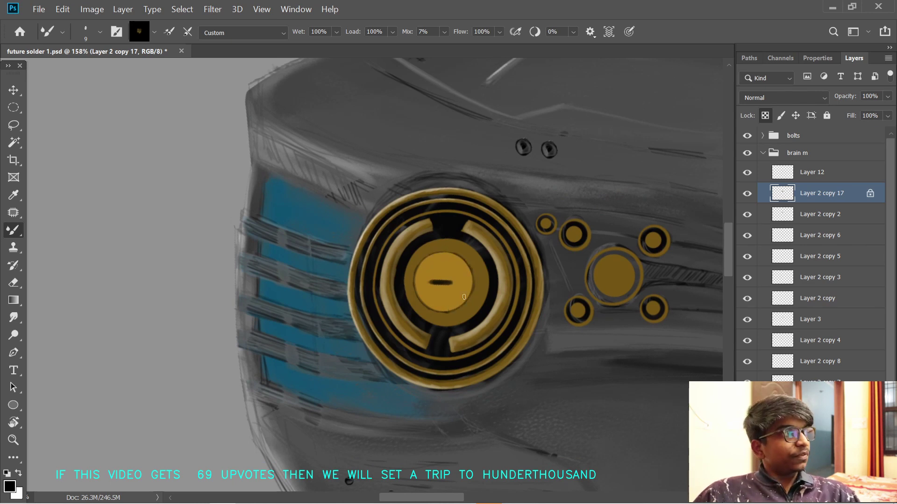
{"action": "scroll", "coordinate": [411, 290], "scroll_direction": "up", "scroll_amount": 1}
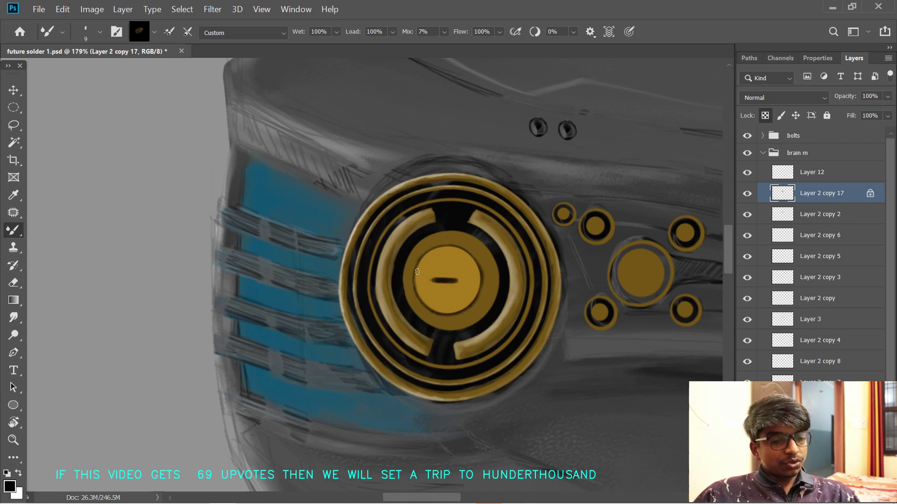
- Paint a thin white highlight around the lighter gold circle on Layer 2 copy 17
{"action": "key", "text": "x"}
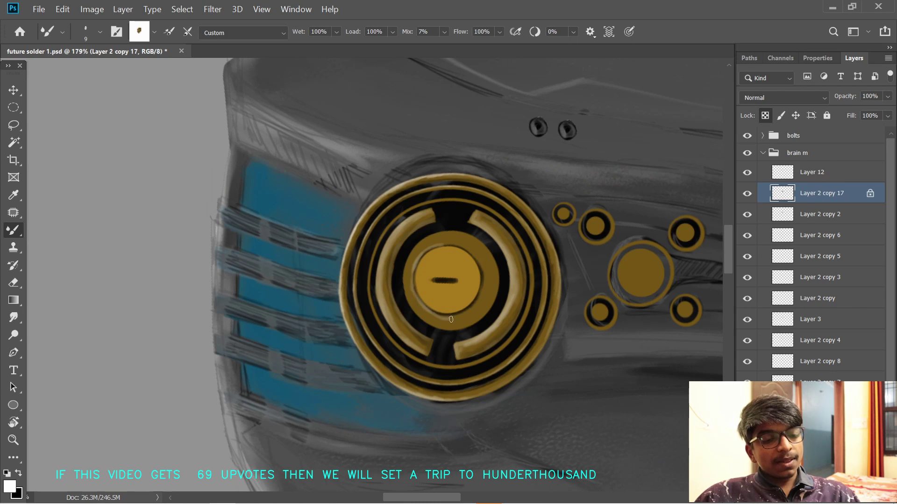
{"action": "scroll", "coordinate": [453, 234], "scroll_direction": "up", "scroll_amount": 2}
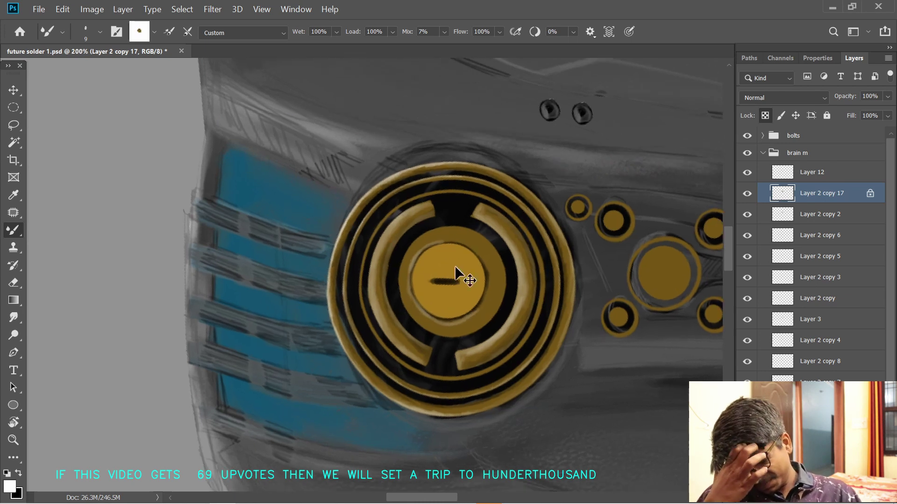
- Undo the black shadow and white highlight around the lighter gold circle and switch to the Move tool
{"action": "mouse_move", "coordinate": [457, 244]}
{"action": "left_mouse_down"}
{"action": "mouse_move", "coordinate": [484, 271]}
{"action": "mouse_move", "coordinate": [478, 305]}
{"action": "left_mouse_up"}
{"action": "scroll", "coordinate": [404, 280], "scroll_direction": "down", "scroll_amount": 5}
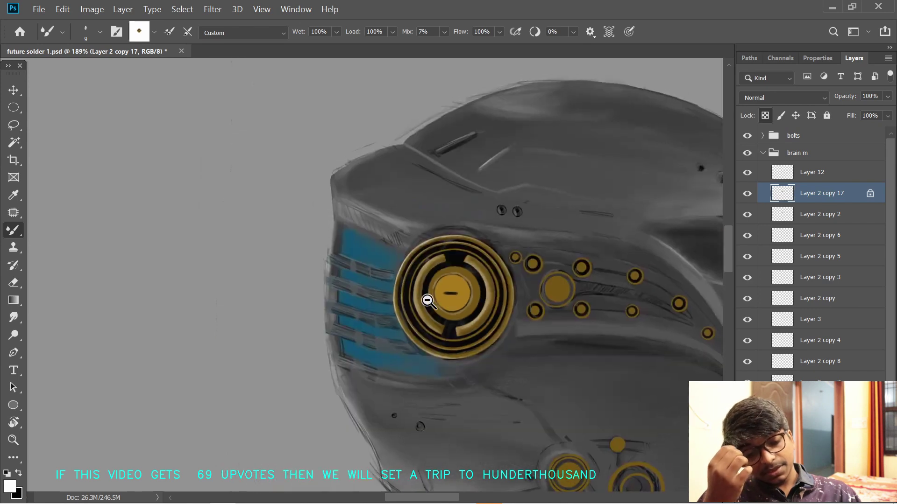
{"action": "scroll", "coordinate": [428, 298], "scroll_direction": "up", "scroll_amount": 3}
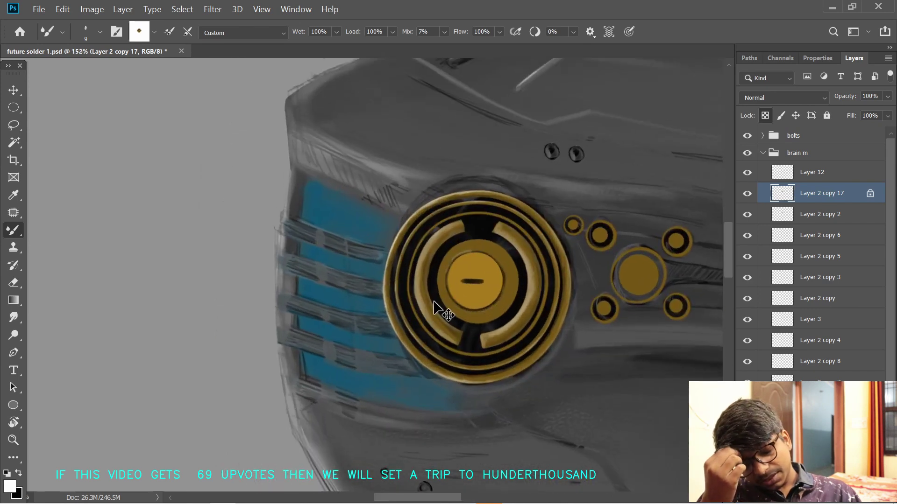
{"action": "left_click", "coordinate": [432, 306], "text": "ctrl"}
{"action": "key", "text": "v"}
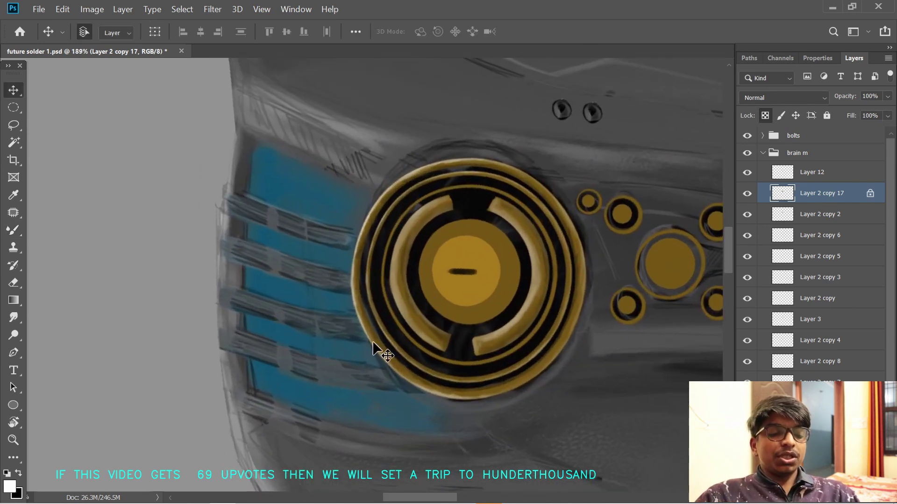
{"action": "key", "text": "super"}
{"action": "left_click", "coordinate": [225, 495]}
{"action": "left_click", "coordinate": [586, 74]}
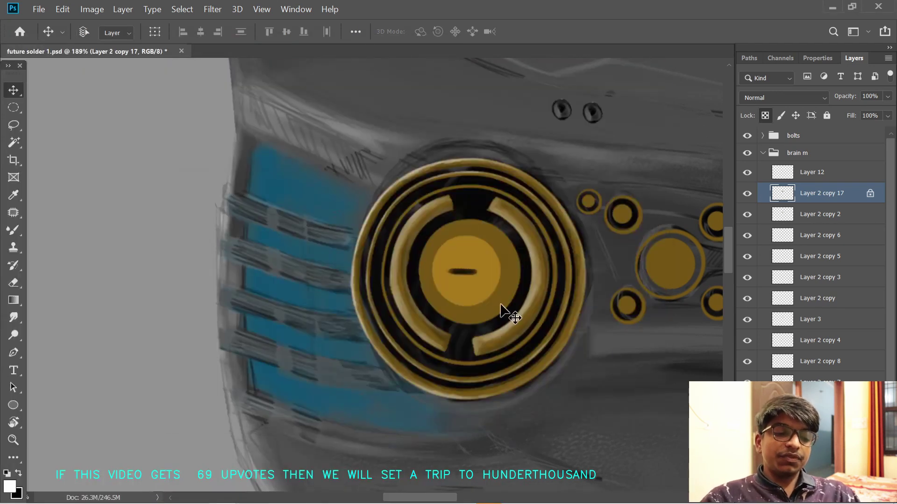
- Duplicate Layer 2 copy 17 and scale the duplicate down slightly
{"action": "key", "text": "ctrl+j"}
{"action": "key", "text": "ctrl+t"}
{"action": "left_click_drag", "start_coordinate": [617, 359], "coordinate": [613, 355]}
{"action": "key", "text": "Return"}
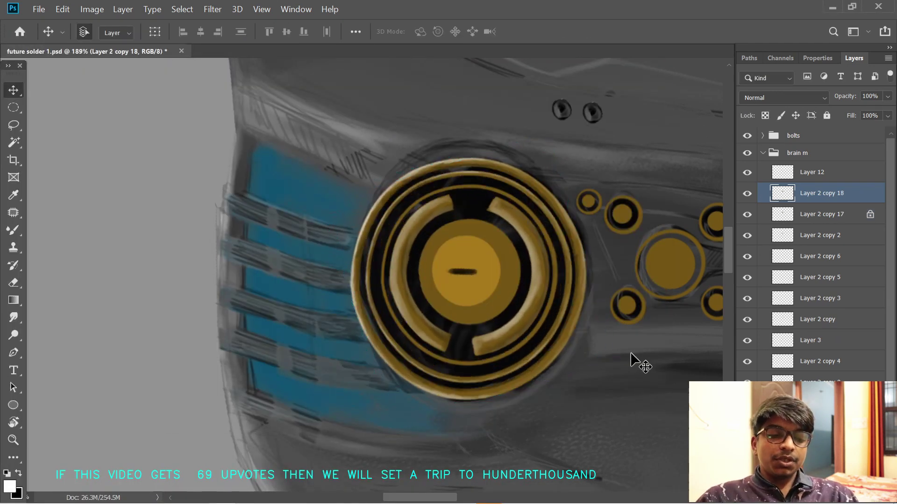
- Duplicate Layer 12, place the copy beneath the original, and enlarge it proportionally to about 109%
{"action": "left_click", "coordinate": [777, 180]}
{"action": "key", "text": "ctrl+j"}
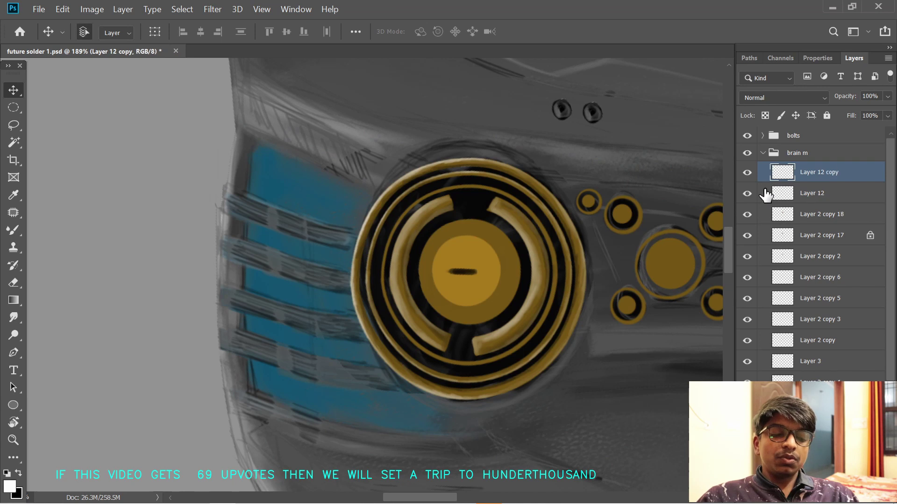
{"action": "key", "text": "ctrl+["}
{"action": "key", "text": "ctrl+t"}
{"action": "left_click_drag", "start_coordinate": [516, 293], "coordinate": [522, 296]}
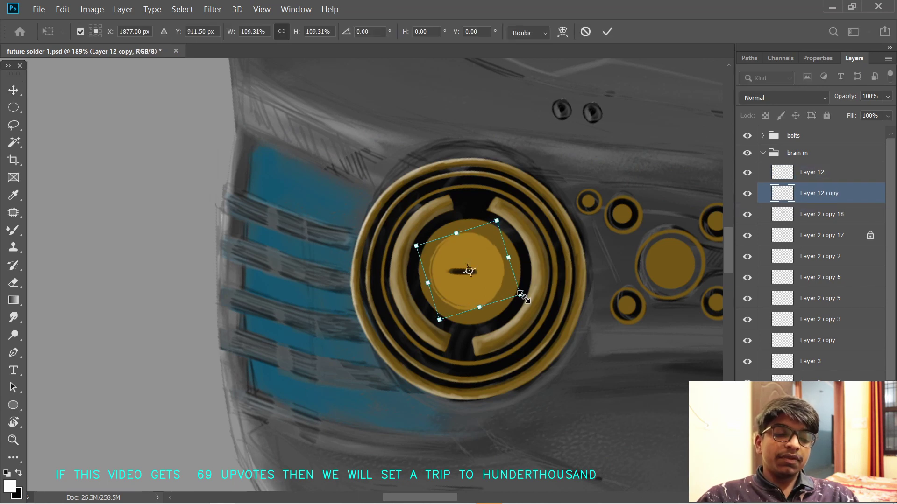
{"action": "key", "text": "Return"}
- Fill the enlarged circle on Layer 12 copy with black to form a dark rim around the lighter gold circle
{"action": "left_click", "coordinate": [784, 191], "text": "ctrl"}
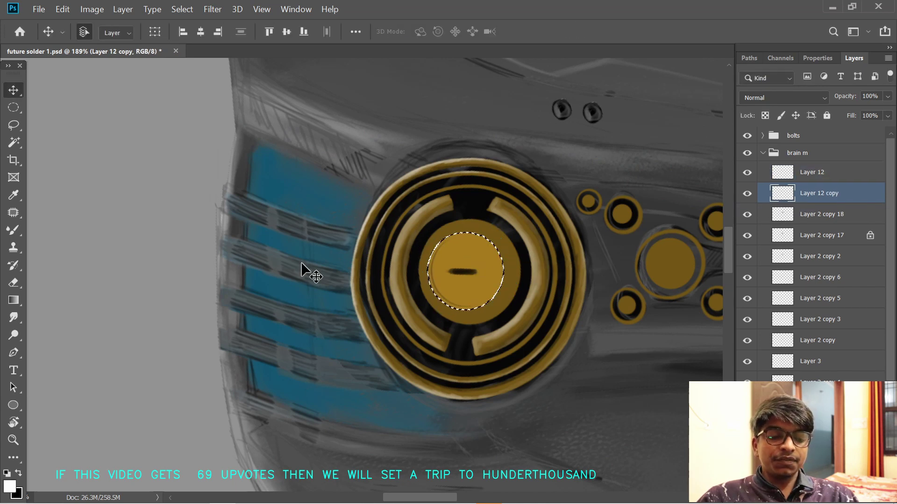
{"action": "key", "text": "x"}
{"action": "key", "text": "alt+BackSpace"}
{"action": "key", "text": "ctrl+d"}
{"action": "scroll", "coordinate": [435, 336], "scroll_direction": "down", "scroll_amount": 3}
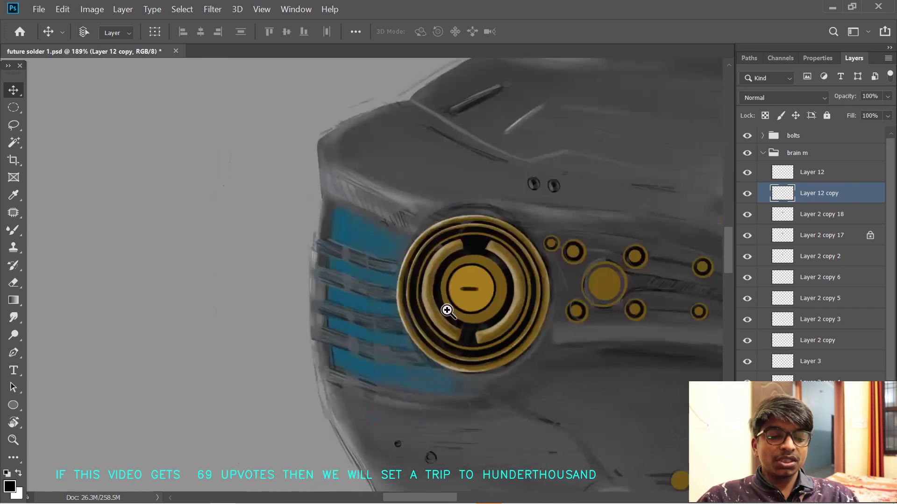
- Scale the black circle on Layer 12 copy down slightly to thin the dark rim around the gold circle
{"action": "key", "text": "ctrl+t"}
{"action": "scroll", "coordinate": [449, 352], "scroll_direction": "up", "scroll_amount": 3}
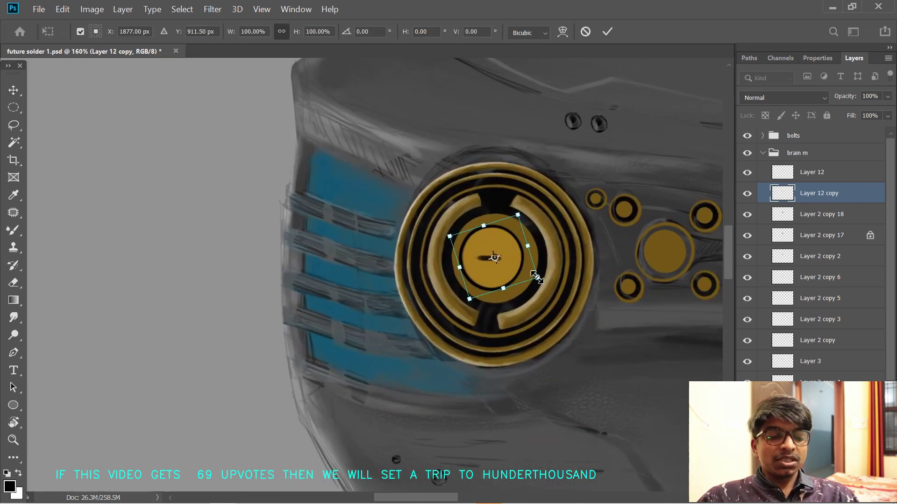
{"action": "key", "text": "Return"}
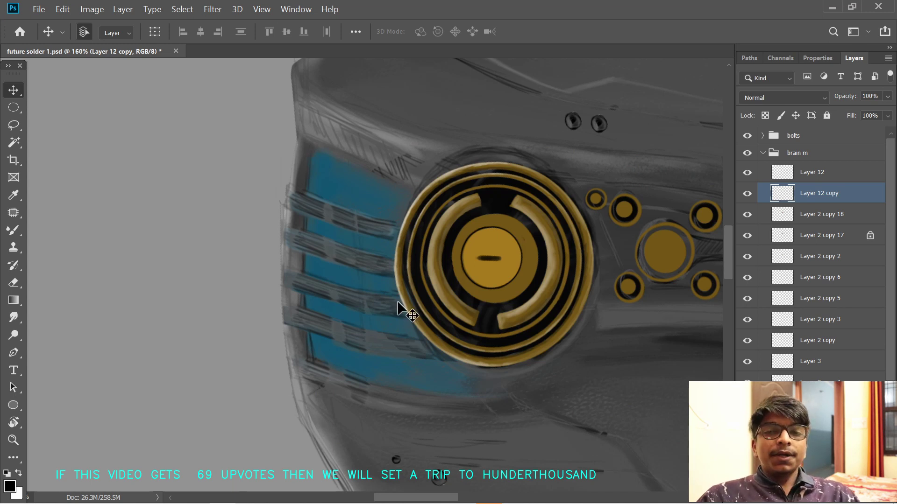
- Select Layer 2 copy 18 for painting with the Mixer Brush, toggling its visibility off and on to check it
{"action": "scroll", "coordinate": [400, 308], "scroll_direction": "up", "scroll_amount": 1}
{"action": "left_click", "coordinate": [747, 214]}
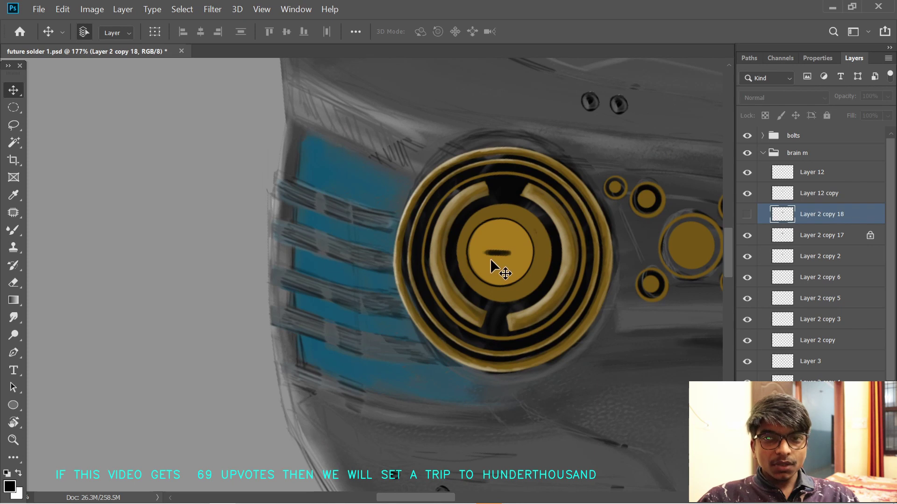
{"action": "key", "text": "b"}
{"action": "left_click", "coordinate": [747, 214]}
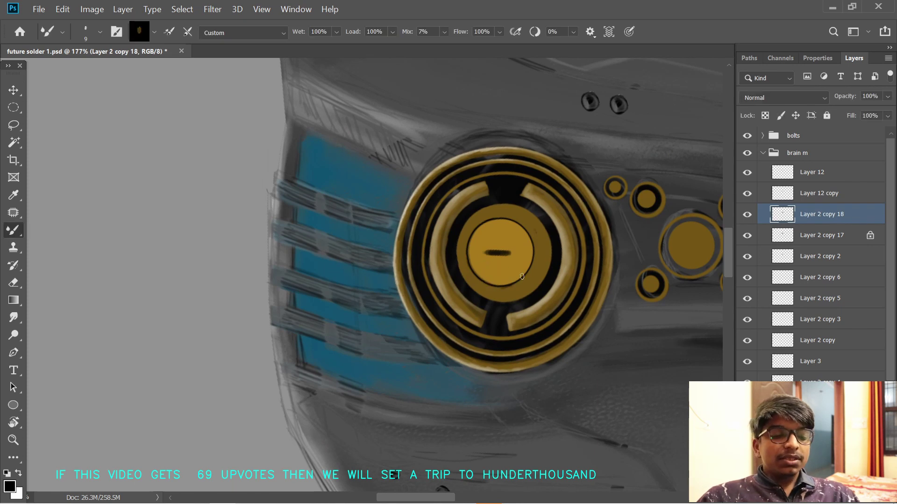
- Paint a thin white highlight around the outside of the black rim on Layer 2 copy 18 with the Mixer Brush
{"action": "key", "text": "x"}
{"action": "left_click", "coordinate": [532, 262], "text": "alt"}
{"action": "scroll", "coordinate": [509, 250], "scroll_direction": "down", "scroll_amount": 1}
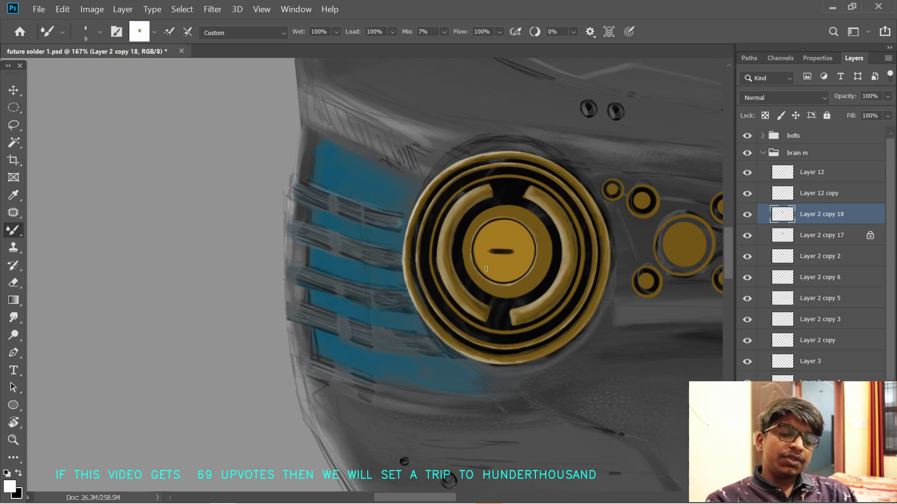
{"action": "scroll", "coordinate": [486, 269], "scroll_direction": "up", "scroll_amount": 3}
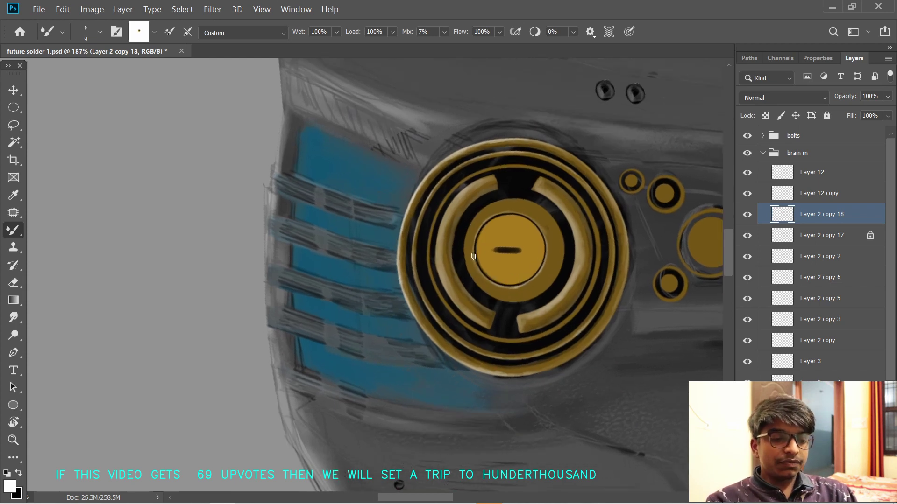
- Reduce the Smudge tool's brush size to 4 pixels for the rim of the gold centre disc
{"action": "key", "text": "r"}
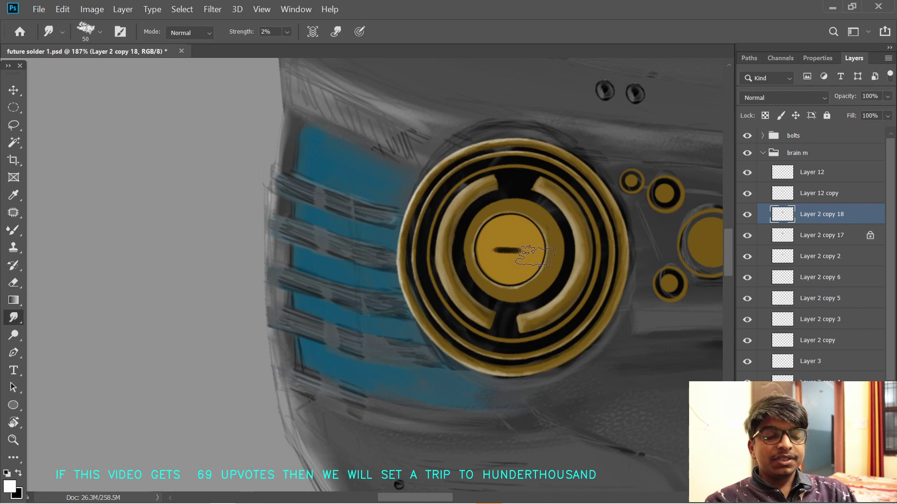
{"action": "key", "text": "bracketleft"}
{"action": "key", "text": "bracketleft"}
{"action": "key", "text": "bracketleft"}
{"action": "key", "text": "bracketleft"}
{"action": "key", "text": "bracketleft"}
{"action": "key", "text": "bracketleft"}
{"action": "key", "text": "bracketleft"}
{"action": "key", "text": "bracketleft"}
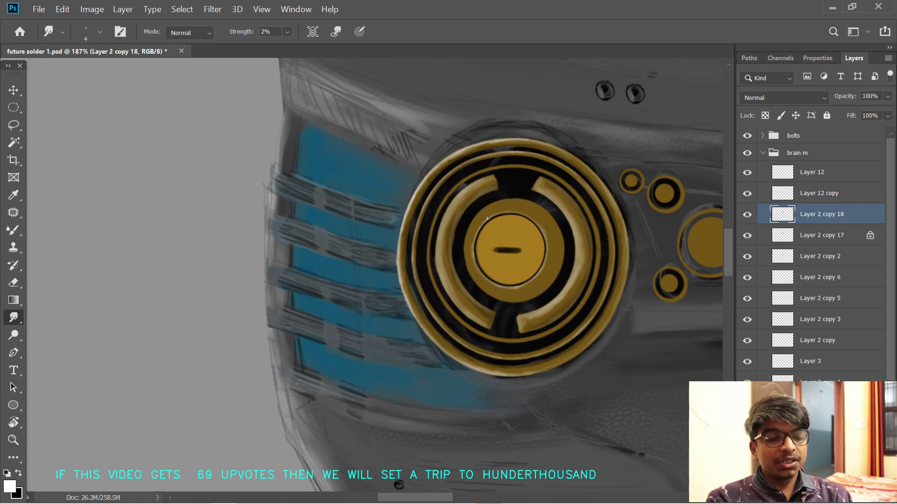
- Paint a soft white highlight on the gold ring around the centre disc with the Mixer Brush at 19% flow
{"action": "key", "text": "b"}
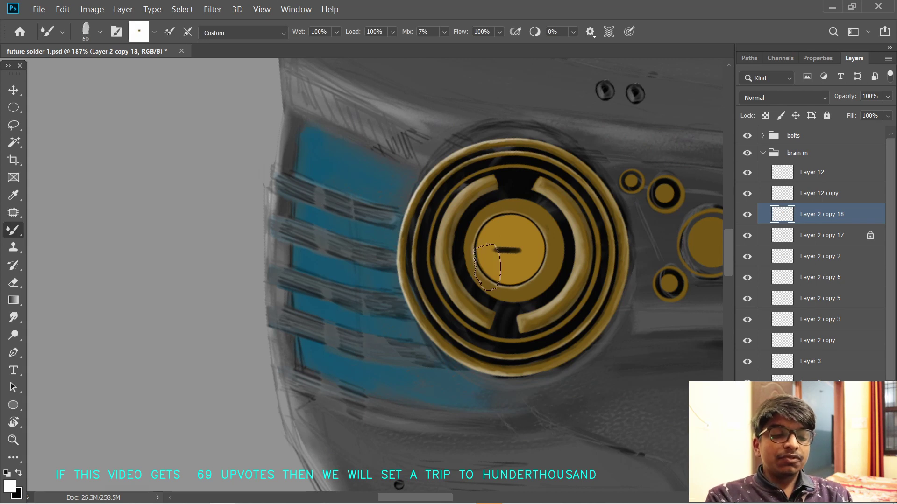
{"action": "mouse_move", "coordinate": [487, 267]}
{"action": "left_mouse_down"}
{"action": "mouse_move", "coordinate": [521, 281]}
{"action": "mouse_move", "coordinate": [536, 245]}
{"action": "left_mouse_up"}
{"action": "key", "text": "ctrl+z"}
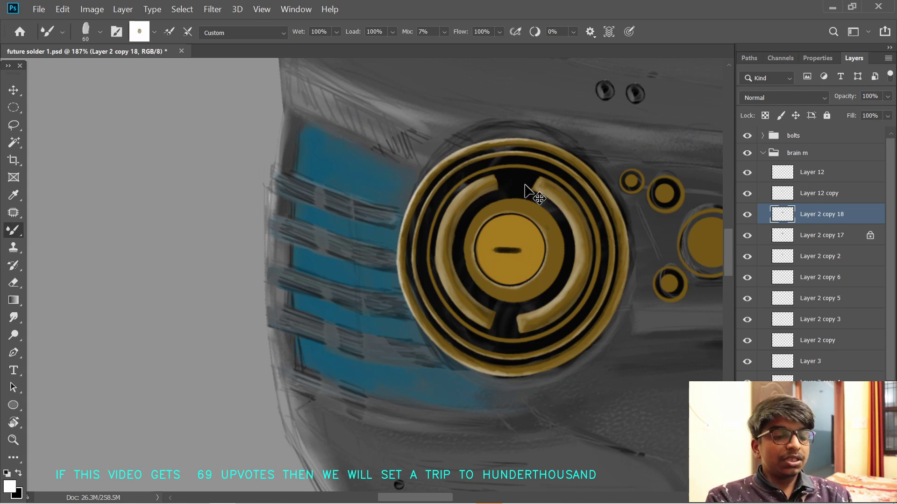
{"action": "left_click_drag", "start_coordinate": [460, 31], "coordinate": [400, 31]}
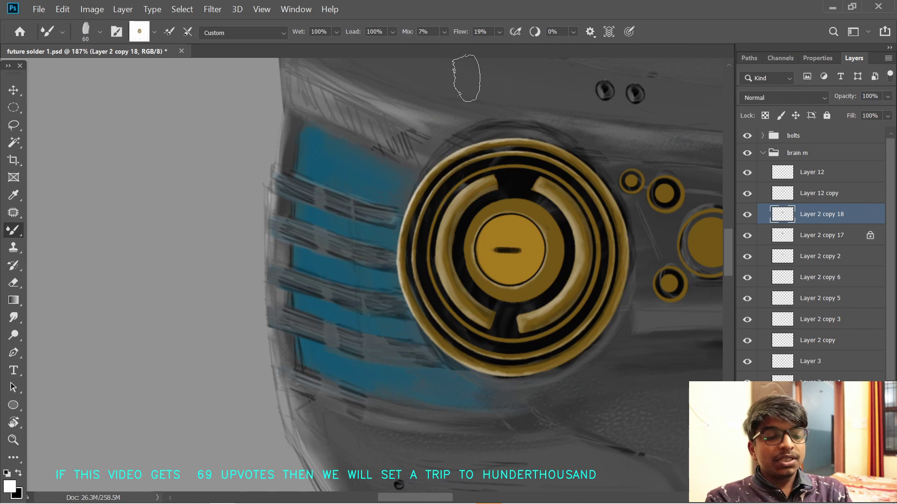
{"action": "mouse_move", "coordinate": [548, 225]}
{"action": "left_mouse_down"}
{"action": "mouse_move", "coordinate": [554, 247]}
{"action": "mouse_move", "coordinate": [559, 240]}
{"action": "left_mouse_up"}
- Lock the transparent pixels of Layer 2 copy 18 and brush more soft white highlights onto the dial's gold rings
{"action": "left_click", "coordinate": [764, 115]}
{"action": "mouse_move", "coordinate": [469, 261]}
{"action": "left_mouse_down"}
{"action": "mouse_move", "coordinate": [477, 260]}
{"action": "mouse_move", "coordinate": [470, 259]}
{"action": "left_mouse_up"}
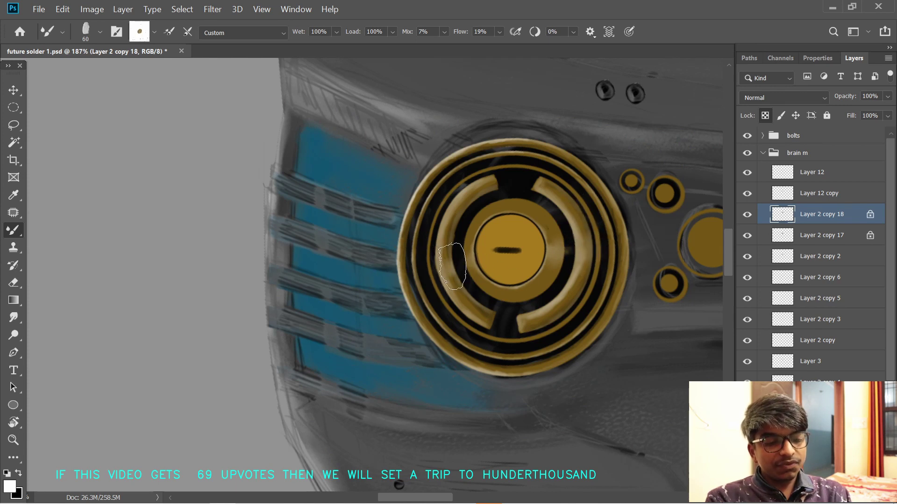
{"action": "left_click_drag", "start_coordinate": [452, 266], "coordinate": [451, 250]}
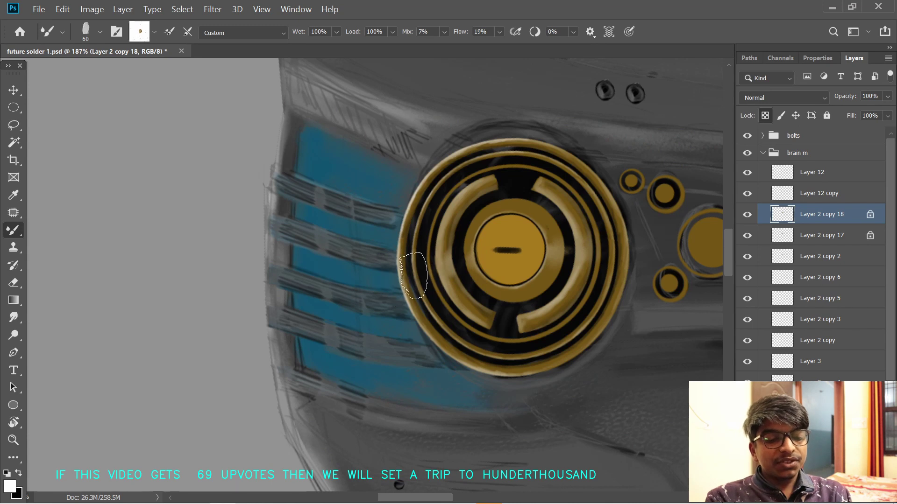
{"action": "left_click_drag", "start_coordinate": [609, 249], "coordinate": [610, 241]}
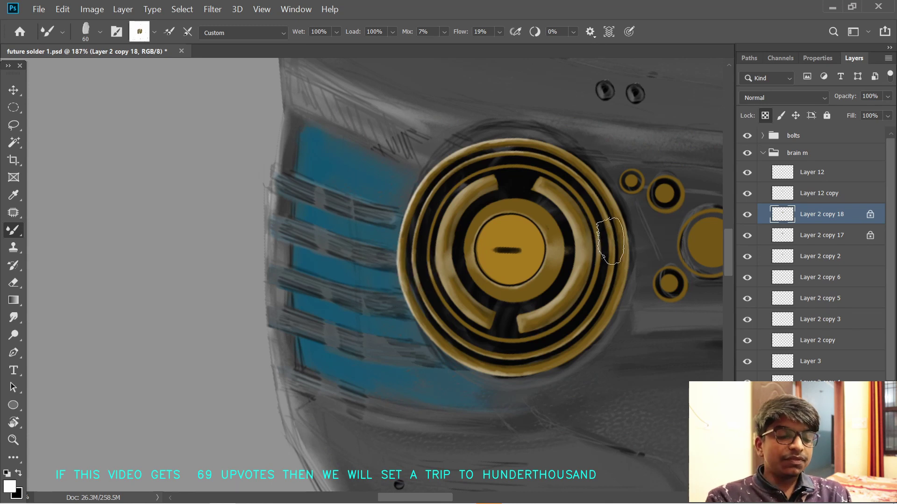
{"action": "left_click_drag", "start_coordinate": [510, 328], "coordinate": [481, 321]}
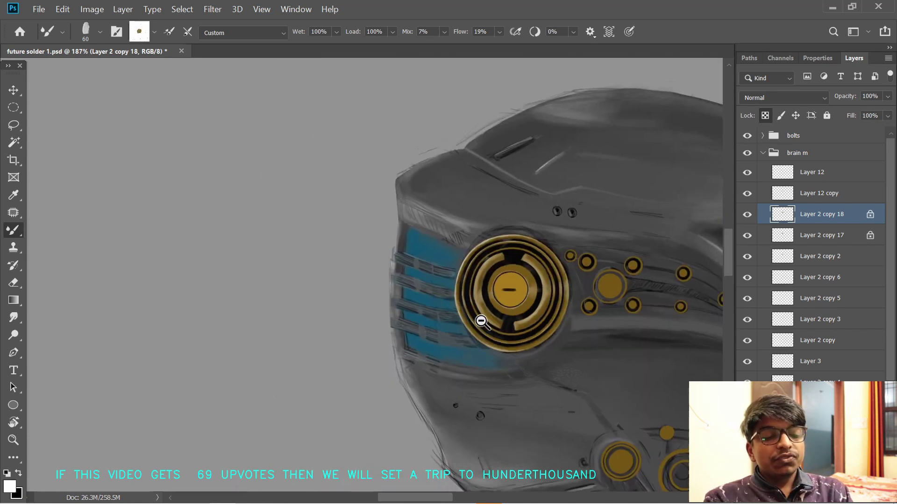
- Reduce the Mixer Brush size to 10 pixels for finer work on the dial
{"action": "left_click_drag", "start_coordinate": [522, 380], "coordinate": [519, 349]}
{"action": "left_click_drag", "start_coordinate": [567, 223], "coordinate": [558, 270]}
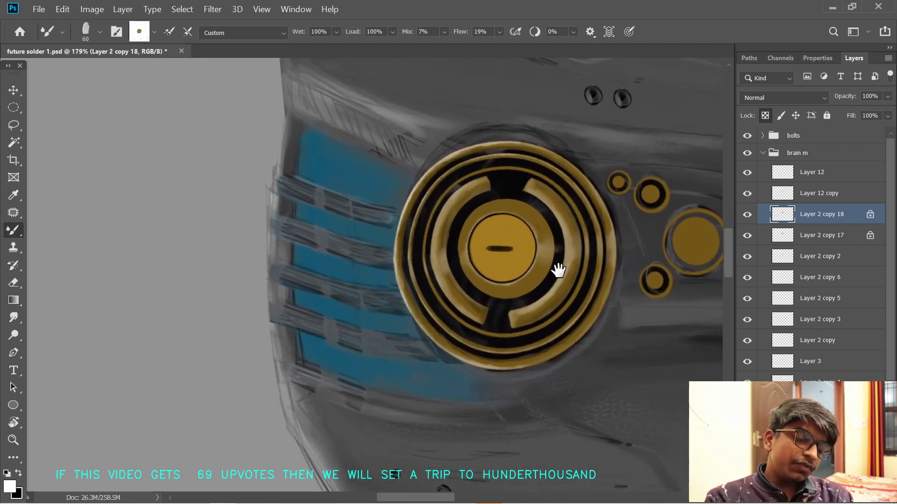
{"action": "mouse_move", "coordinate": [617, 240]}
{"action": "left_mouse_down"}
{"action": "mouse_move", "coordinate": [618, 252]}
{"action": "mouse_move", "coordinate": [617, 240]}
{"action": "mouse_move", "coordinate": [602, 246]}
{"action": "mouse_move", "coordinate": [596, 235]}
{"action": "left_mouse_up"}
{"action": "key", "text": "["}
{"action": "key", "text": "["}
{"action": "key", "text": "["}
{"action": "key", "text": "["}
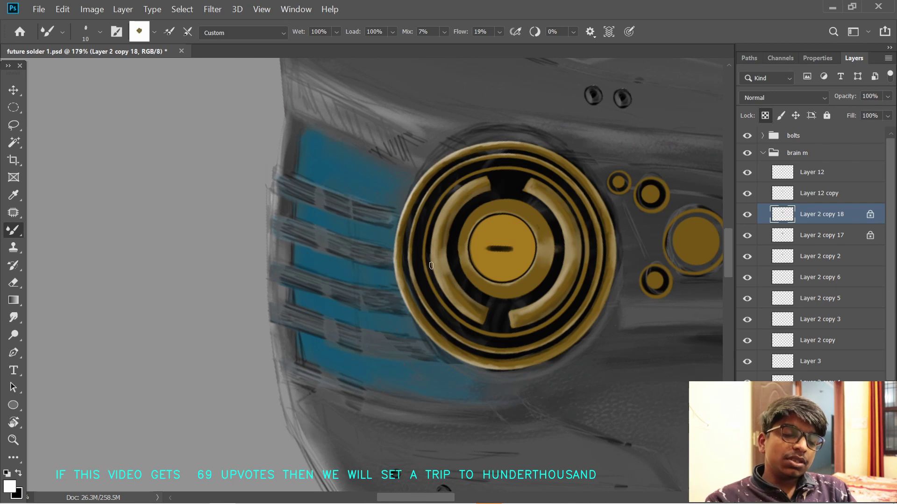
{"action": "key", "text": "u"}
{"action": "left_click", "coordinate": [453, 291]}
{"action": "key", "text": "Return"}
{"action": "left_click", "coordinate": [488, 223]}
{"action": "key", "text": "Escape"}
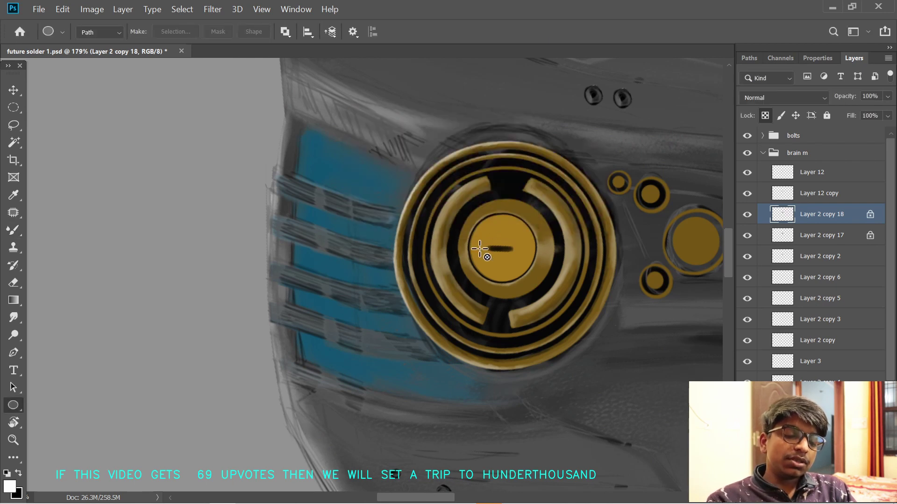
- Sample the dark gold at the edge of the inner ring as the Mixer Brush colour
{"action": "key", "text": "i"}
{"action": "left_click", "coordinate": [458, 266]}
{"action": "key", "text": "b"}
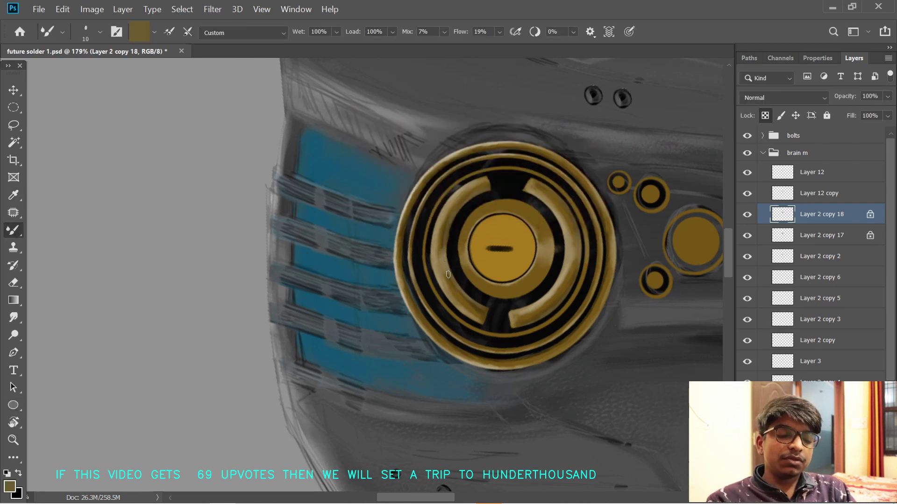
- Restore the default black and white colours and make white the painting colour
{"action": "key", "text": "x"}
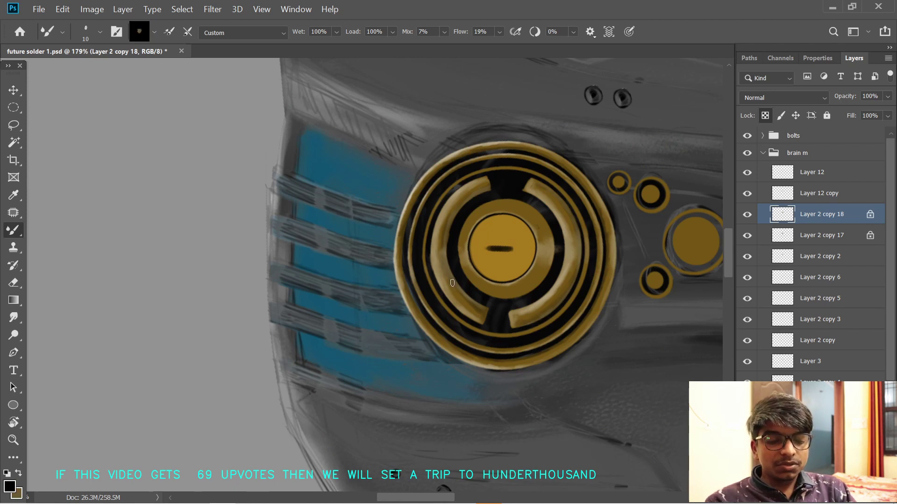
{"action": "key", "text": "x"}
{"action": "key", "text": "d"}
{"action": "key", "text": "z"}
{"action": "key", "text": "b"}
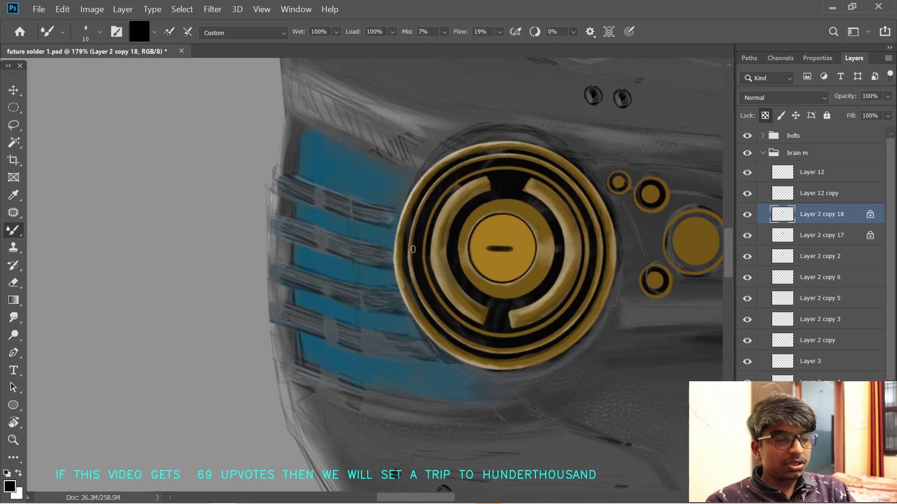
{"action": "key", "text": "x"}
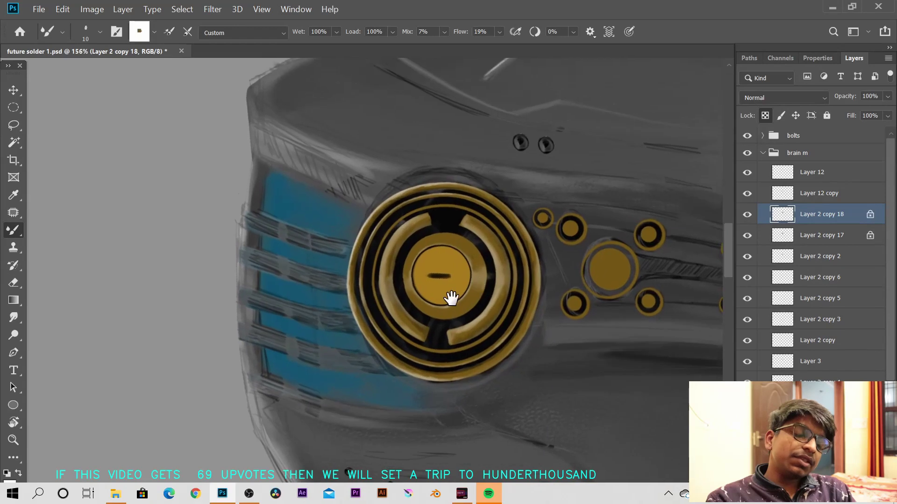
- Shade the gold ring around the centre disc with soft black strokes, using a 45-pixel Mixer Brush at 19% flow
{"action": "left_click_drag", "start_coordinate": [450, 298], "coordinate": [476, 317]}
{"action": "key", "text": "p"}
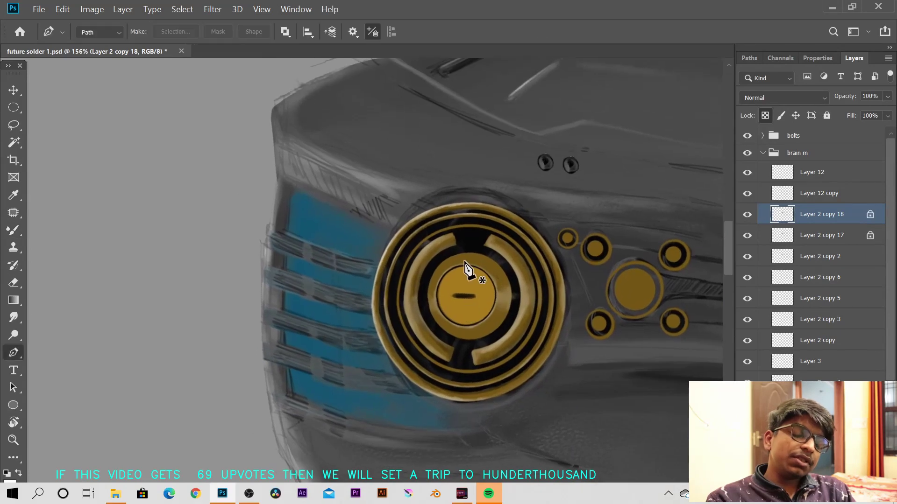
{"action": "key", "text": "b"}
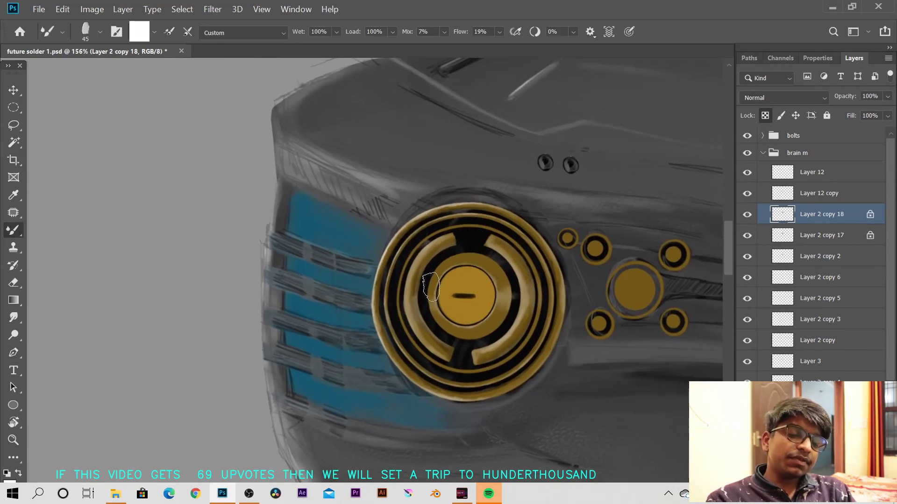
{"action": "key", "text": "x"}
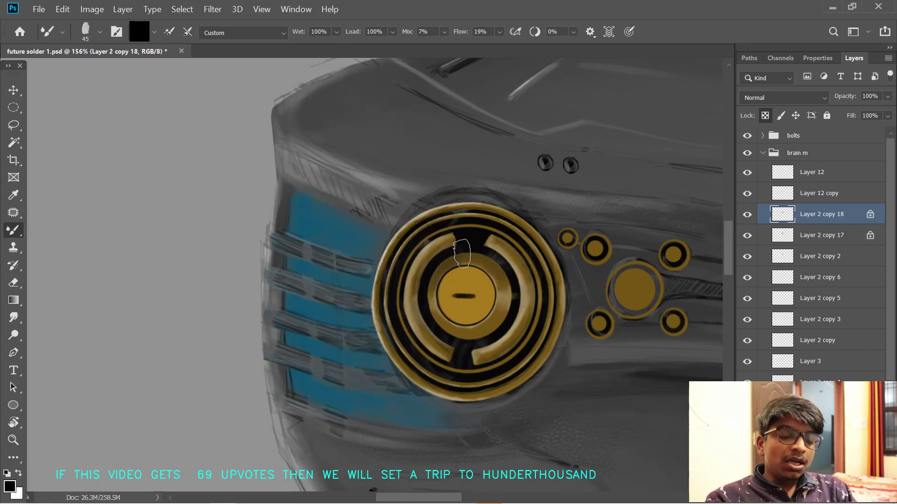
{"action": "key", "text": "ctrl+z"}
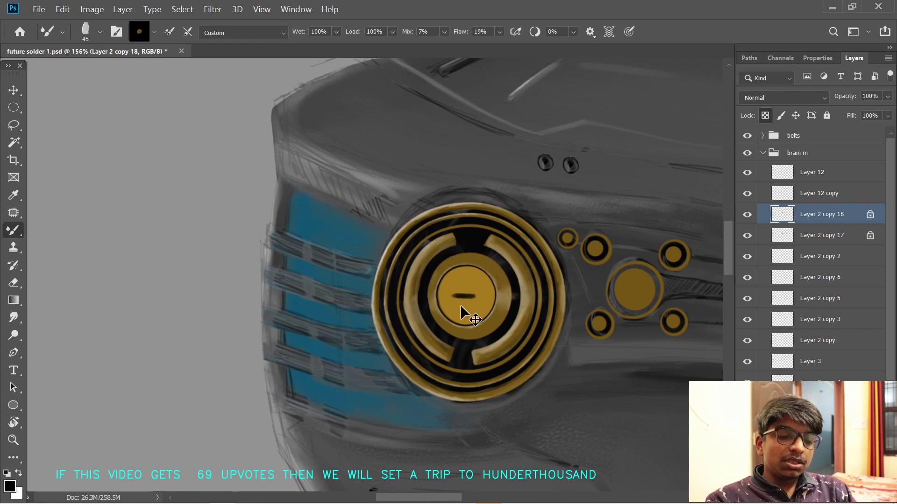
{"action": "mouse_move", "coordinate": [446, 266]}
{"action": "left_mouse_down"}
{"action": "mouse_move", "coordinate": [464, 254]}
{"action": "mouse_move", "coordinate": [445, 265]}
{"action": "left_mouse_up"}
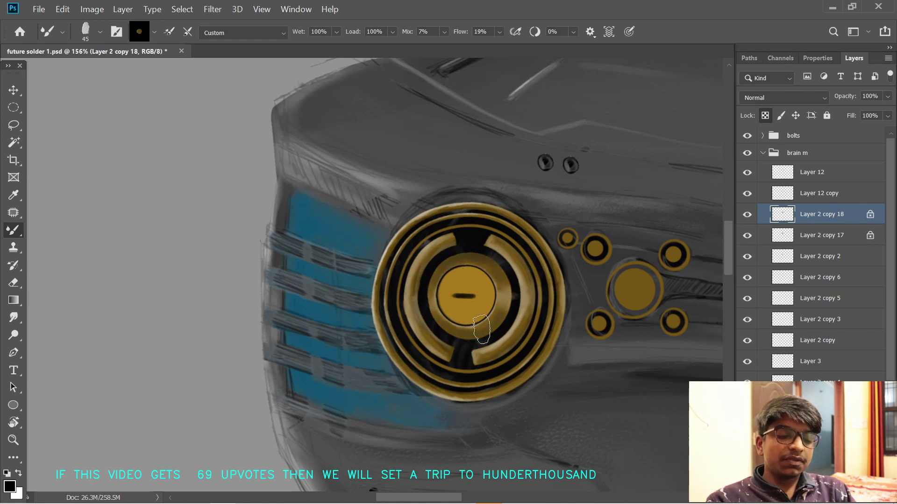
{"action": "scroll", "coordinate": [464, 336], "scroll_direction": "down", "scroll_amount": 2}
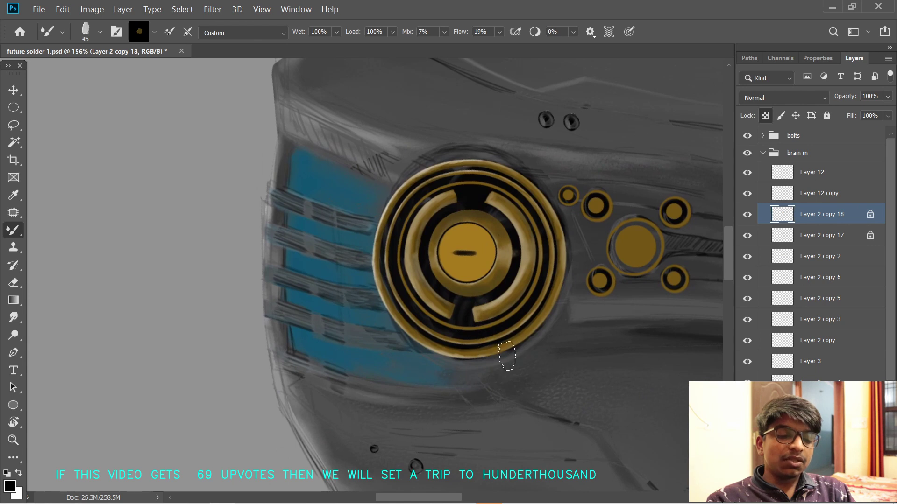
{"action": "scroll", "coordinate": [462, 327], "scroll_direction": "up", "scroll_amount": 2}
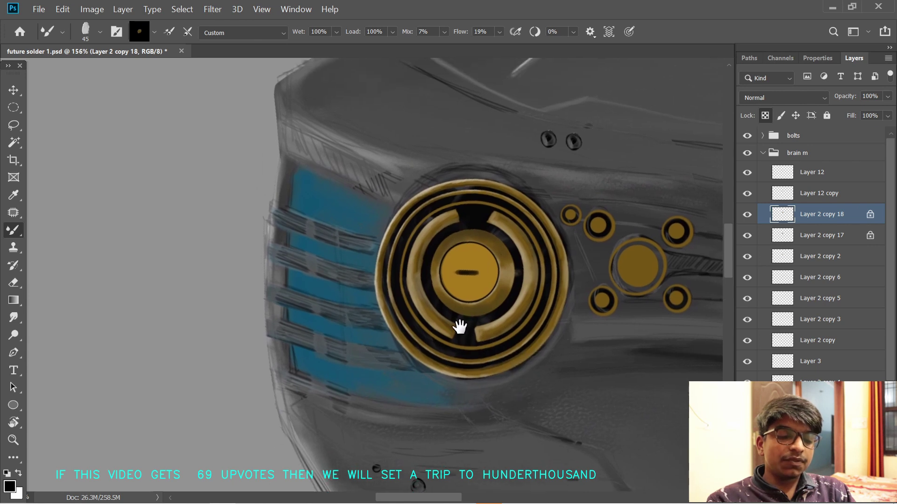
- Reduce the Mixer Brush size to 8 pixels for the dial's thin rings
{"action": "mouse_move", "coordinate": [563, 301]}
{"action": "left_mouse_down"}
{"action": "mouse_move", "coordinate": [535, 307]}
{"action": "mouse_move", "coordinate": [549, 300]}
{"action": "left_mouse_up"}
{"action": "left_click_drag", "start_coordinate": [444, 356], "coordinate": [459, 355]}
{"action": "key", "text": "bracketleft"}
{"action": "key", "text": "bracketleft"}
{"action": "key", "text": "bracketleft"}
{"action": "key", "text": "bracketleft"}
{"action": "key", "text": "bracketleft"}
{"action": "key", "text": "bracketleft"}
{"action": "key", "text": "bracketleft"}
{"action": "key", "text": "bracketleft"}
{"action": "key", "text": "bracketleft"}
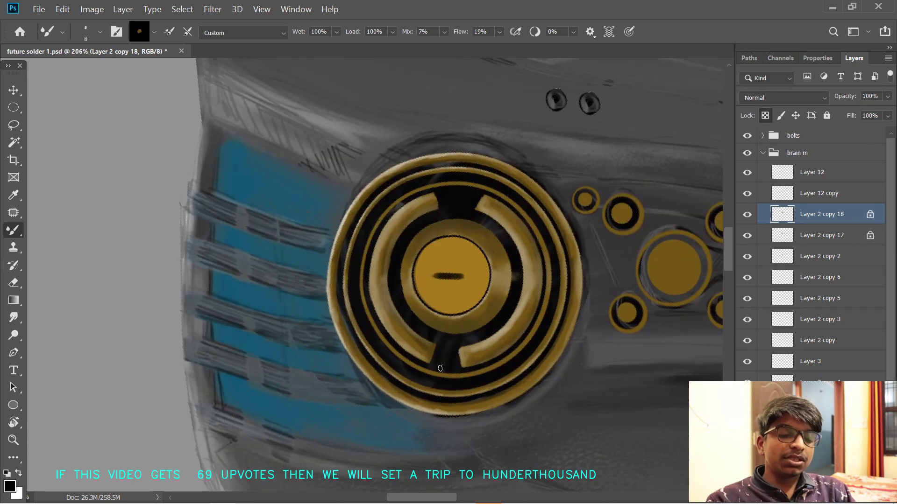
- Paint fine white highlights along the dial's thin gold rings with the Mixer Brush at 100% flow
{"action": "key", "text": "x"}
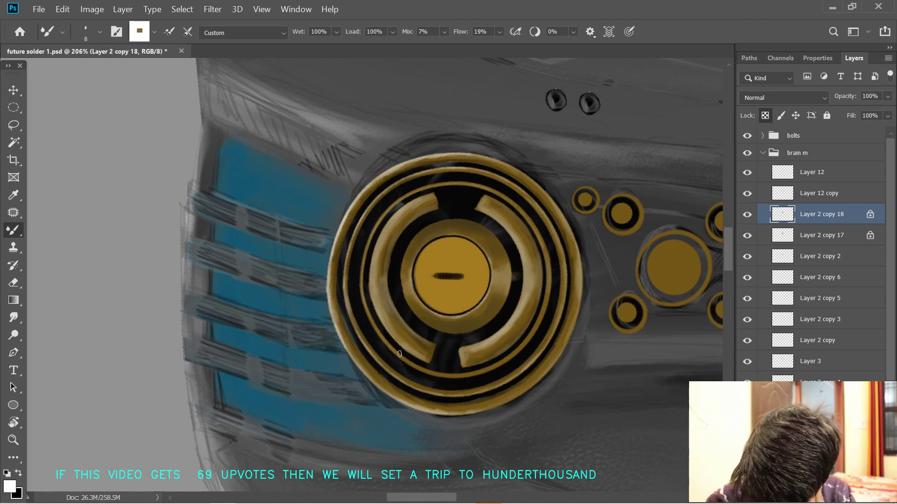
{"action": "key", "text": "shift+0"}
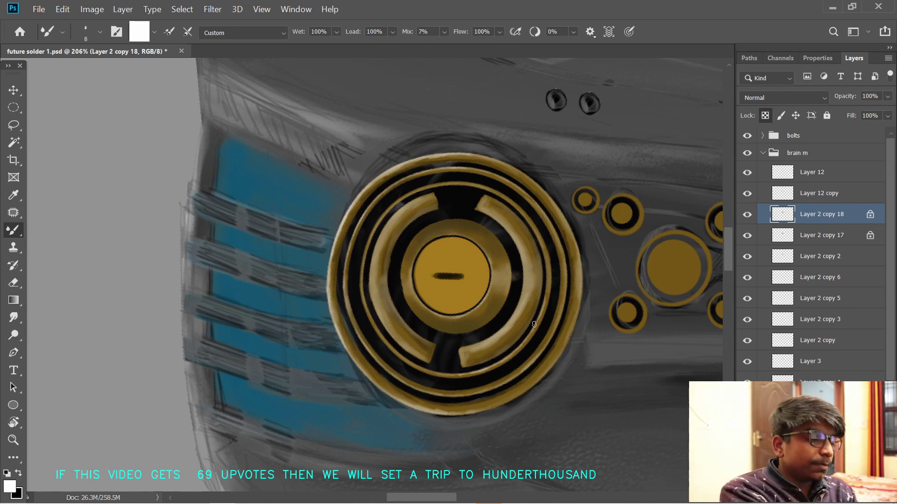
{"action": "scroll", "coordinate": [548, 281], "scroll_direction": "down", "scroll_amount": 1}
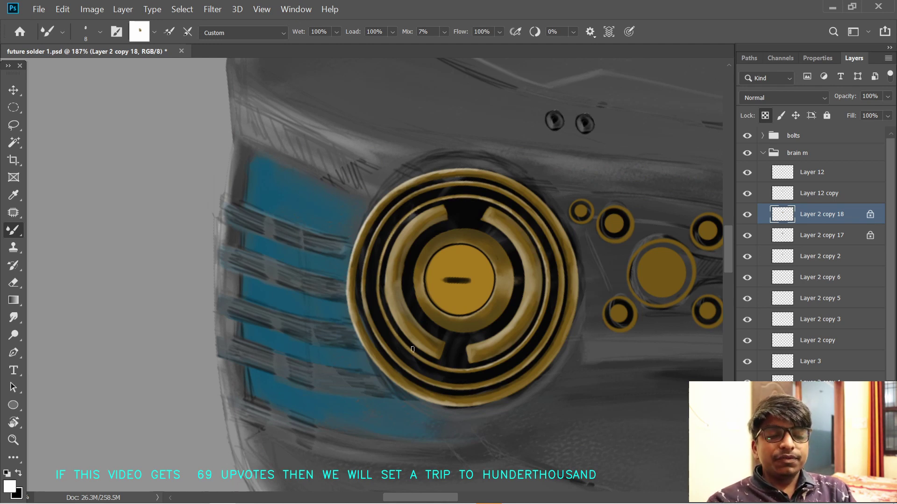
{"action": "left_click_drag", "start_coordinate": [435, 371], "coordinate": [493, 367]}
{"action": "scroll", "coordinate": [493, 367], "scroll_direction": "up", "scroll_amount": 3}
- Add fine black shading strokes to the dial's gold rings with the 8-pixel Mixer Brush
{"action": "key", "text": "x"}
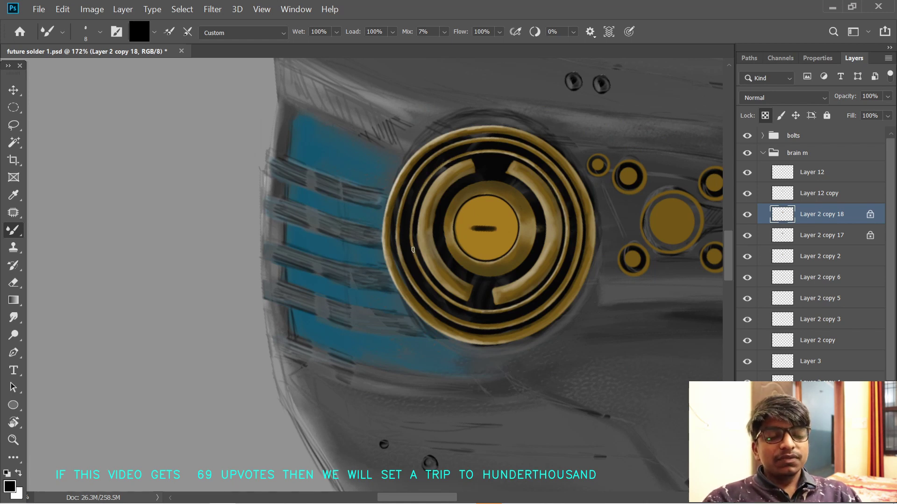
{"action": "left_click_drag", "start_coordinate": [573, 332], "coordinate": [540, 305]}
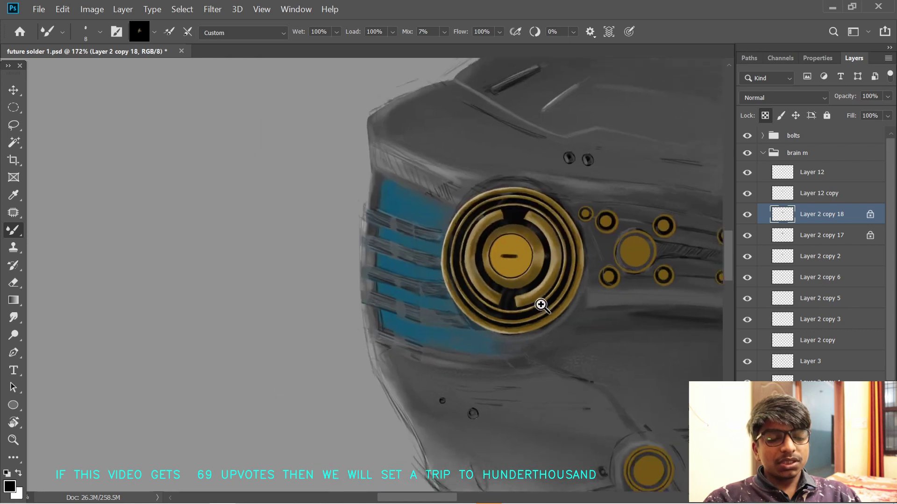
{"action": "left_click_drag", "start_coordinate": [437, 305], "coordinate": [360, 316]}
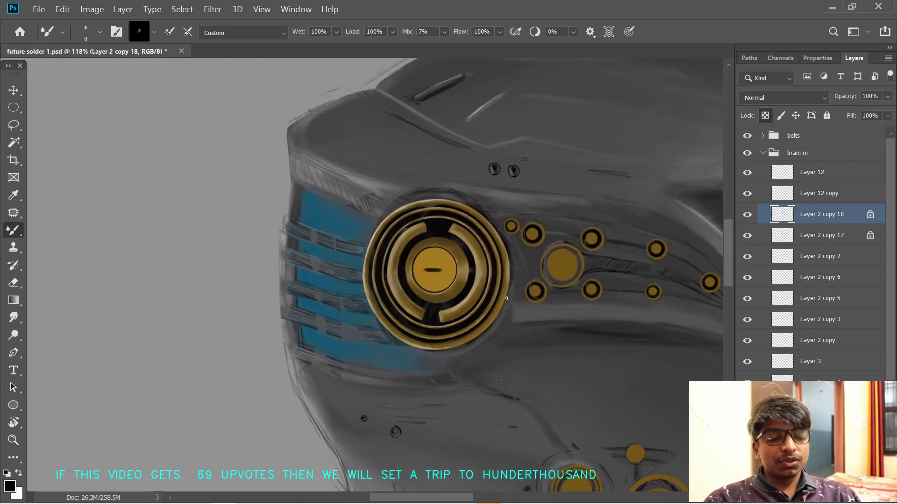
- Copy the inner disc of the largest button beside the dial to its own layer and scale the copy down slightly
{"action": "scroll", "coordinate": [539, 338], "scroll_direction": "up", "scroll_amount": 5}
{"action": "key", "text": "x"}
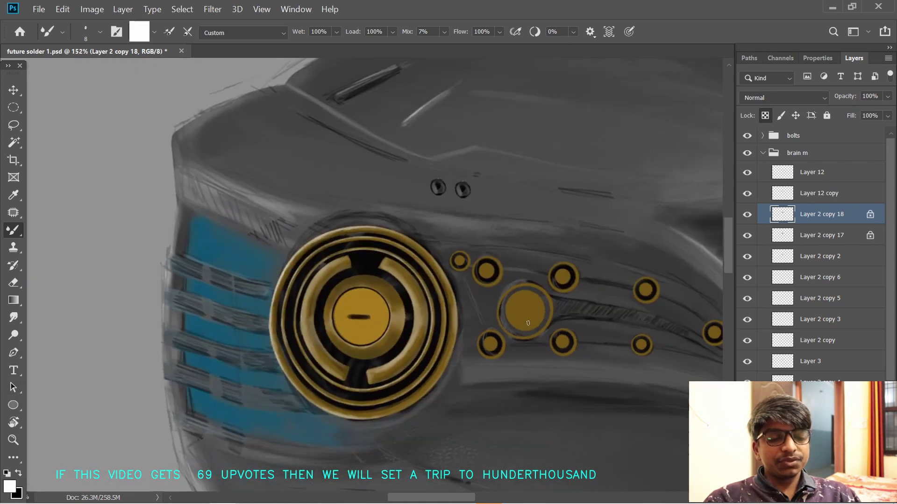
{"action": "scroll", "coordinate": [545, 345], "scroll_direction": "down", "scroll_amount": 2}
{"action": "key", "text": "x"}
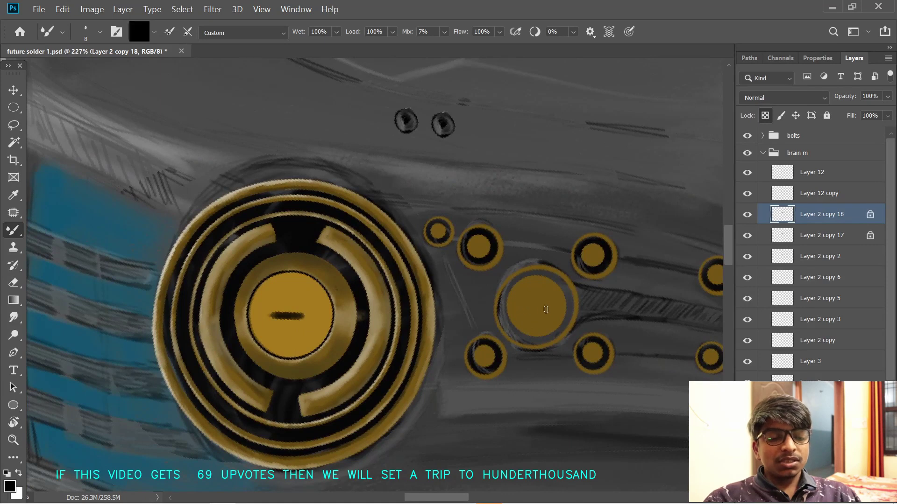
{"action": "scroll", "coordinate": [564, 345], "scroll_direction": "down", "scroll_amount": 1}
{"action": "left_click_drag", "start_coordinate": [542, 327], "coordinate": [460, 292]}
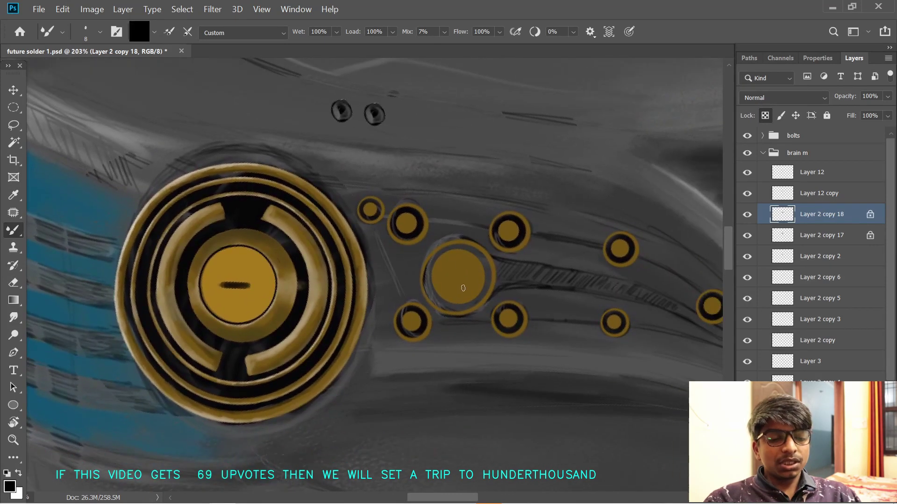
{"action": "left_click", "coordinate": [462, 285], "text": "ctrl"}
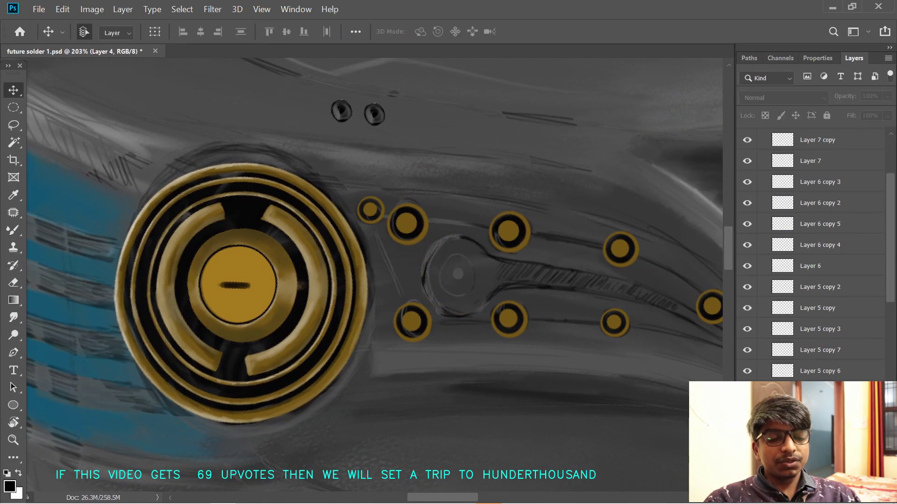
{"action": "key", "text": "l"}
{"action": "mouse_move", "coordinate": [427, 283]}
{"action": "left_mouse_down"}
{"action": "mouse_move", "coordinate": [471, 305]}
{"action": "mouse_move", "coordinate": [486, 287]}
{"action": "mouse_move", "coordinate": [485, 260]}
{"action": "mouse_move", "coordinate": [462, 246]}
{"action": "mouse_move", "coordinate": [428, 281]}
{"action": "left_mouse_up"}
{"action": "key", "text": "ctrl+j"}
{"action": "key", "text": "ctrl+t"}
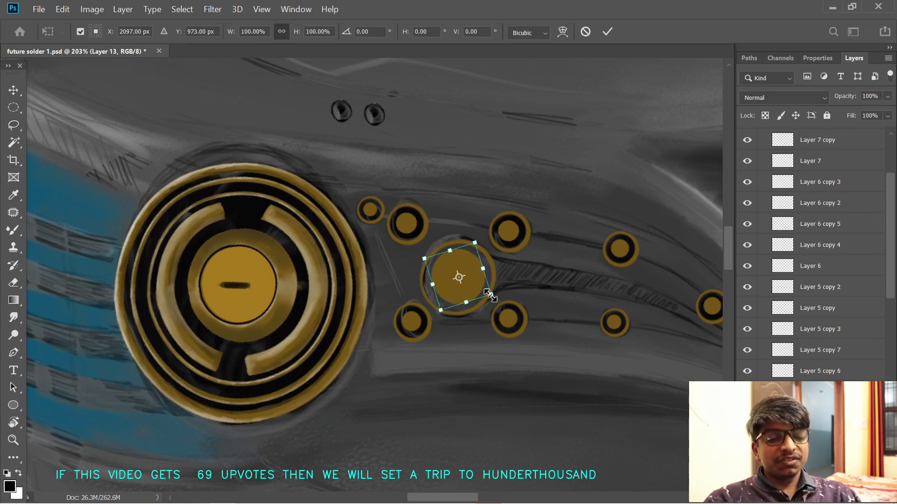
{"action": "left_click_drag", "start_coordinate": [488, 308], "coordinate": [481, 292]}
{"action": "key", "text": "Return"}
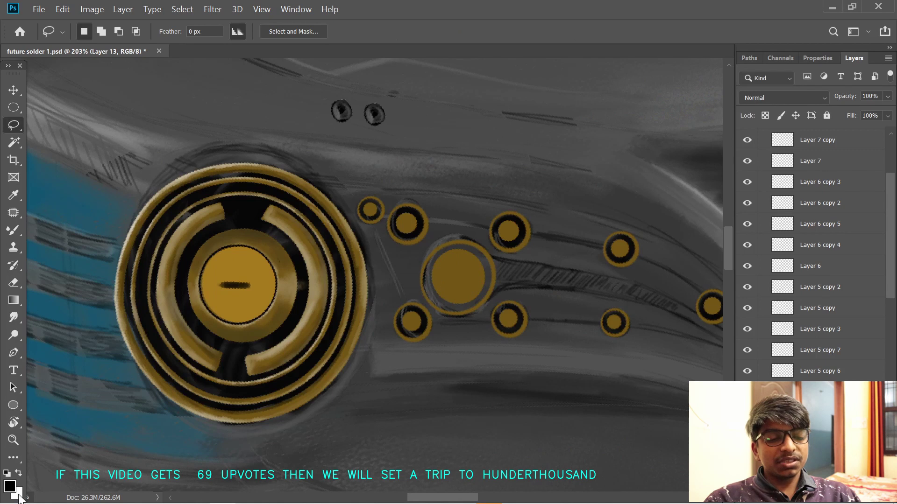
- Fill the copied disc with the lighter gold sampled from the dial's centre and clear the selection
{"action": "key", "text": "i"}
{"action": "left_click", "coordinate": [274, 285]}
{"action": "key", "text": "l"}
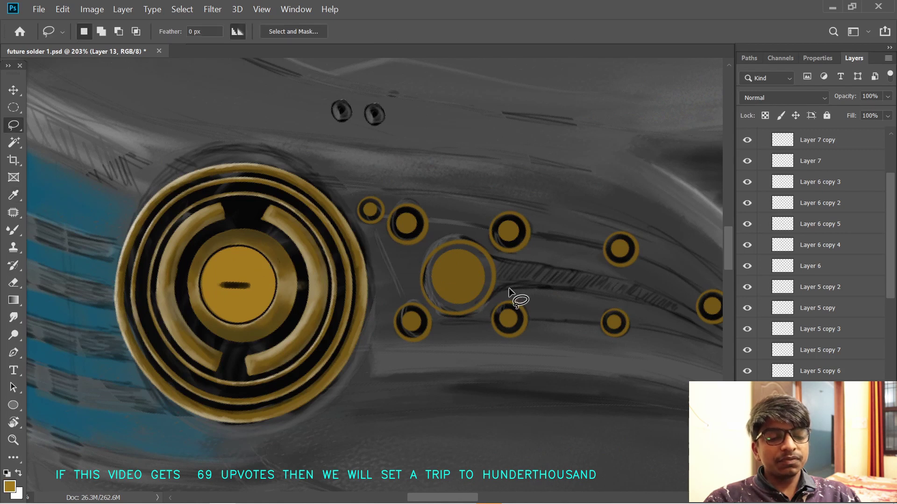
{"action": "key", "text": "ctrl+d"}
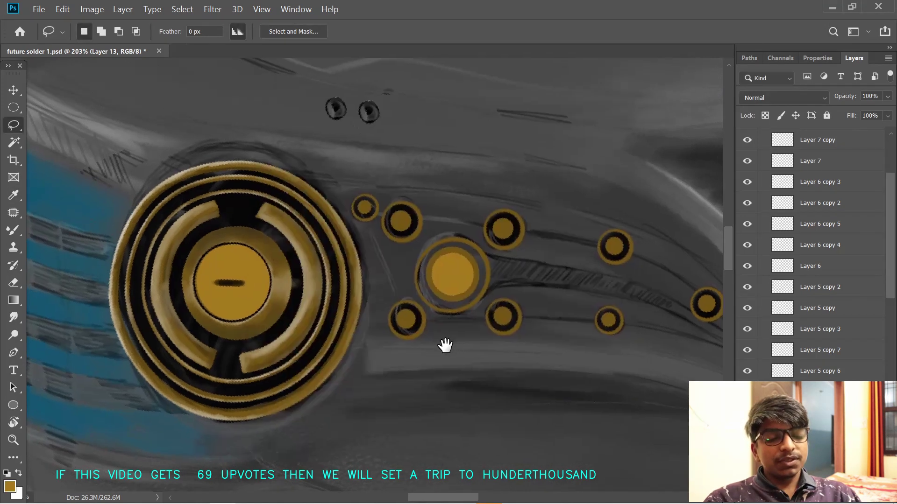
- Select the layer of the dial's centre disc and set up a 50-pixel Mixer Brush loaded with black
{"action": "scroll", "coordinate": [295, 329], "scroll_direction": "down", "scroll_amount": 2}
{"action": "key", "text": "v"}
{"action": "left_click", "coordinate": [460, 307], "text": "ctrl"}
{"action": "key", "text": "b"}
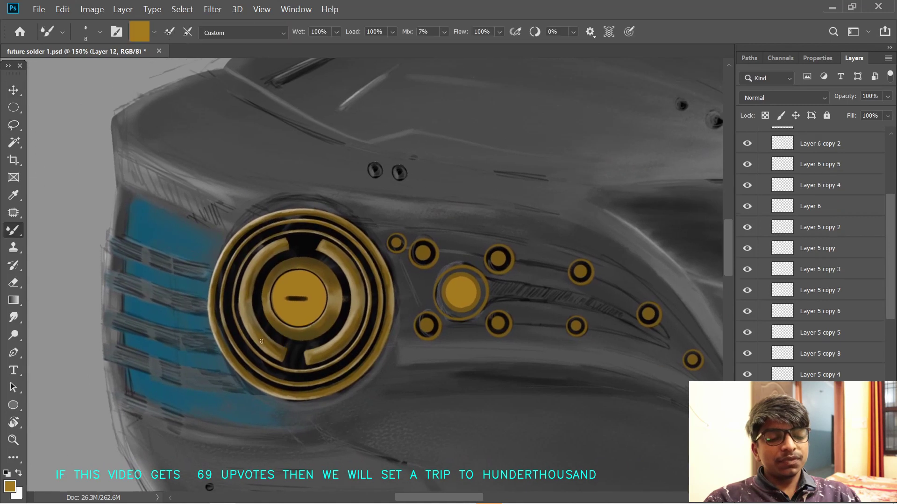
{"action": "key", "text": "d"}
{"action": "key", "text": "x"}
{"action": "left_click_drag", "start_coordinate": [274, 318], "coordinate": [313, 321]}
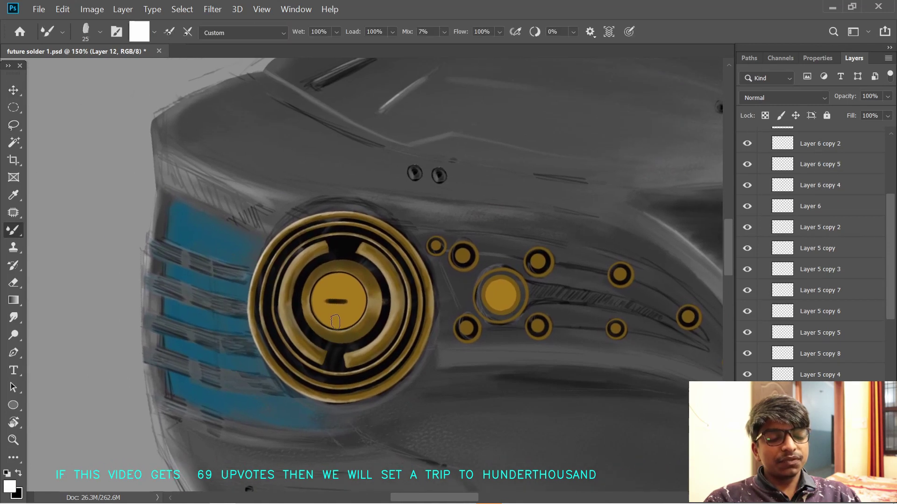
{"action": "key", "text": "x"}
{"action": "left_click", "coordinate": [335, 322]}
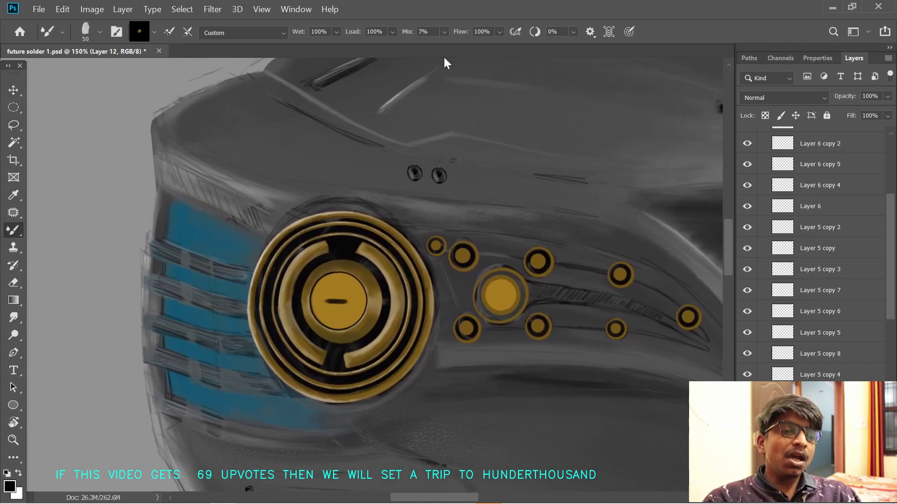
- Try shading the dial's centre disc in black with a 300-pixel Mixer Brush
{"action": "key", "text": "bracketright"}
{"action": "key", "text": "bracketright"}
{"action": "key", "text": "bracketright"}
{"action": "key", "text": "bracketright"}
{"action": "key", "text": "bracketright"}
{"action": "key", "text": "bracketright"}
{"action": "key", "text": "bracketright"}
{"action": "key", "text": "bracketright"}
{"action": "key", "text": "bracketright"}
{"action": "key", "text": "bracketright"}
{"action": "key", "text": "bracketright"}
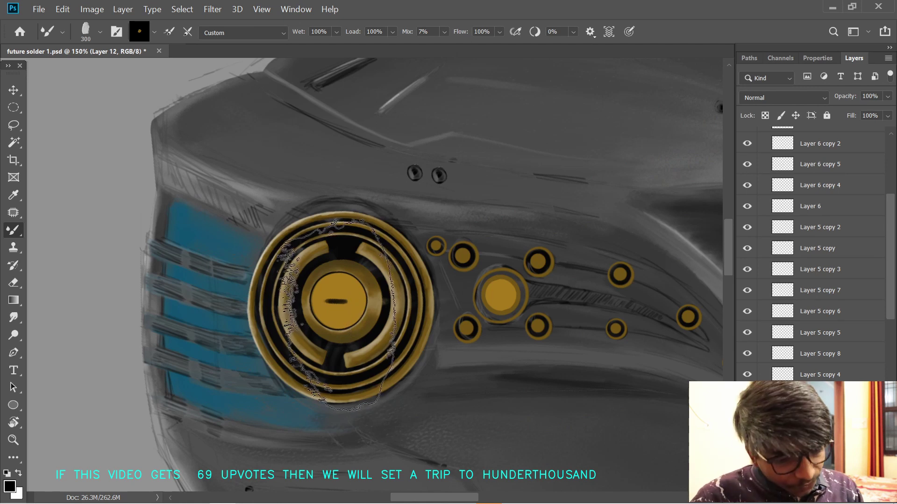
{"action": "left_click", "coordinate": [337, 314]}
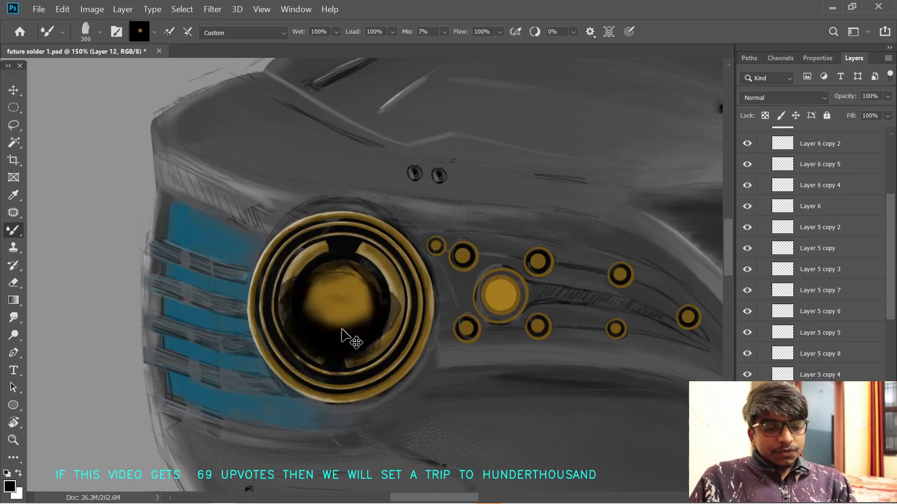
{"action": "key", "text": "ctrl+z"}
- Paint soft black shading and white highlights on the dial's centre disc with a 70 to 90 pixel Mixer Brush
{"action": "key", "text": "bracketleft"}
{"action": "key", "text": "bracketleft"}
{"action": "key", "text": "bracketleft"}
{"action": "key", "text": "bracketleft"}
{"action": "key", "text": "bracketleft"}
{"action": "key", "text": "bracketleft"}
{"action": "key", "text": "bracketleft"}
{"action": "key", "text": "bracketleft"}
{"action": "key", "text": "bracketleft"}
{"action": "key", "text": "bracketleft"}
{"action": "key", "text": "bracketleft"}
{"action": "key", "text": "bracketleft"}
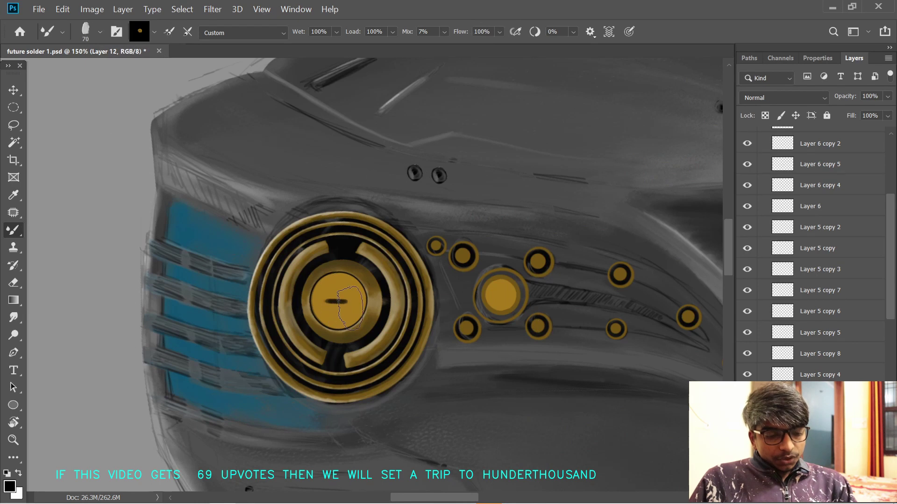
{"action": "key", "text": "bracketright"}
{"action": "key", "text": "bracketright"}
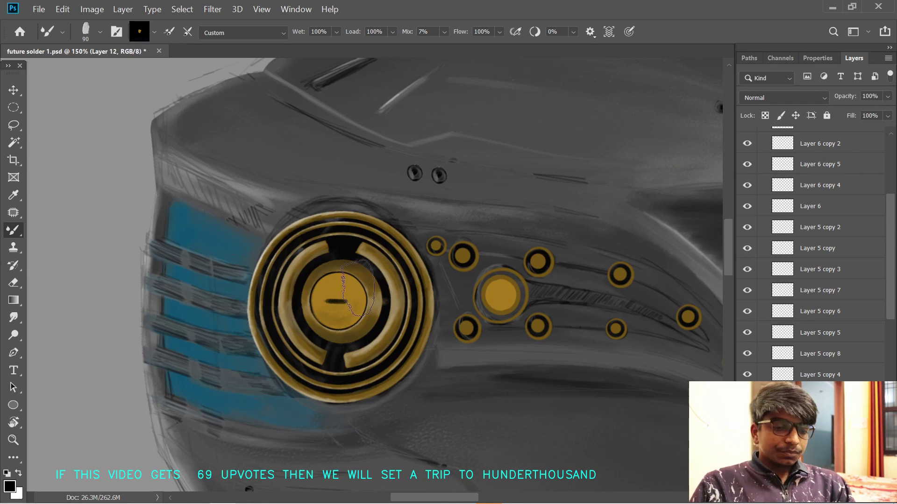
{"action": "key", "text": "bracketleft"}
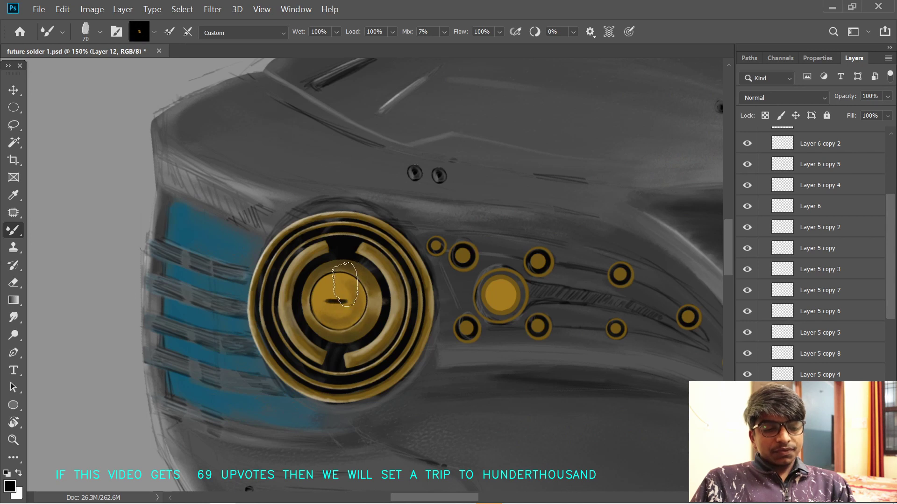
{"action": "key", "text": "x"}
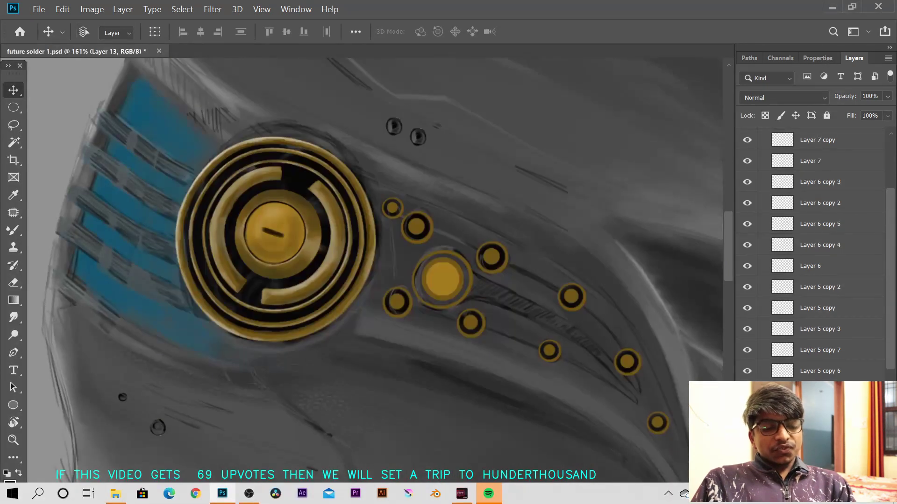
- Fill the copied inner disc of the largest button with black and clear the selection
{"action": "left_click", "coordinate": [782, 387], "text": "ctrl"}
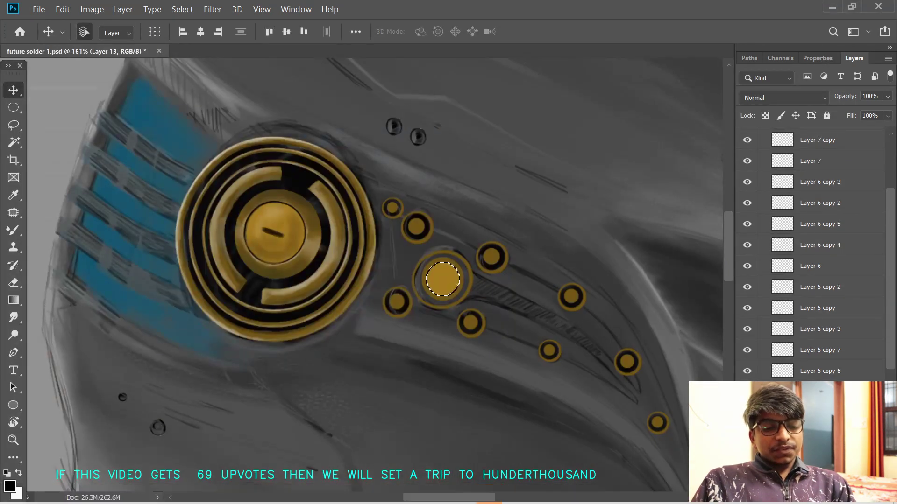
{"action": "key", "text": "alt+BackSpace"}
{"action": "key", "text": "ctrl+f"}
{"action": "left_click", "coordinate": [651, 123]}
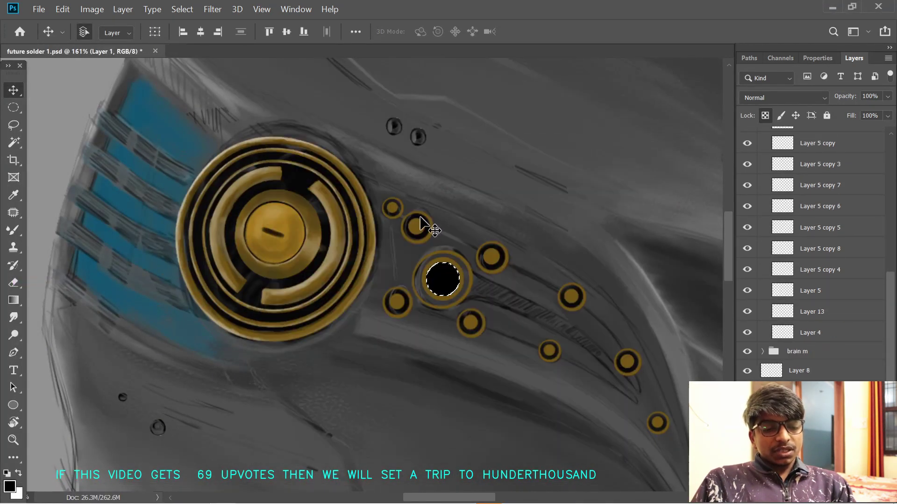
{"action": "key", "text": "ctrl+d"}
- Duplicate the black disc on the largest button and scale the copy down
{"action": "left_click_drag", "start_coordinate": [454, 284], "coordinate": [459, 294]}
{"action": "key", "text": "ctrl+j"}
{"action": "key", "text": "ctrl+t"}
{"action": "key", "text": "Return"}
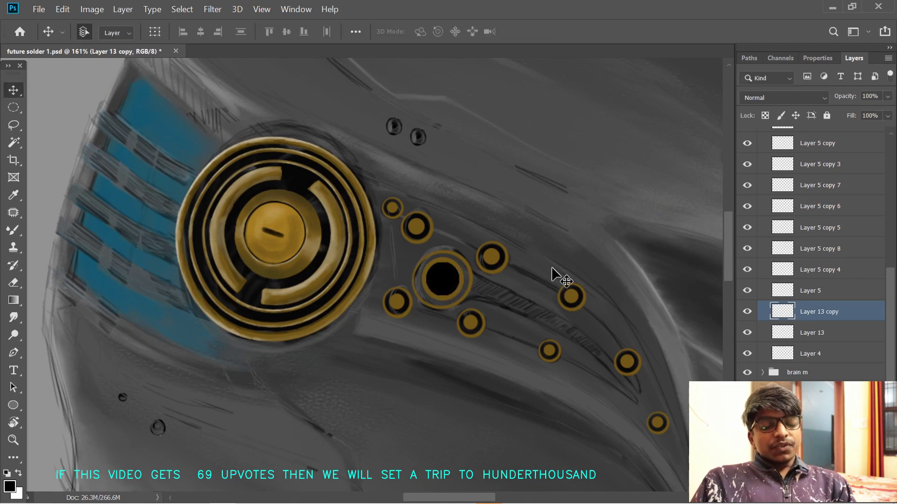
- Sample a gold tone from the artwork as the foreground colour, then reselect the smaller black disc without an active selection
{"action": "key", "text": "i"}
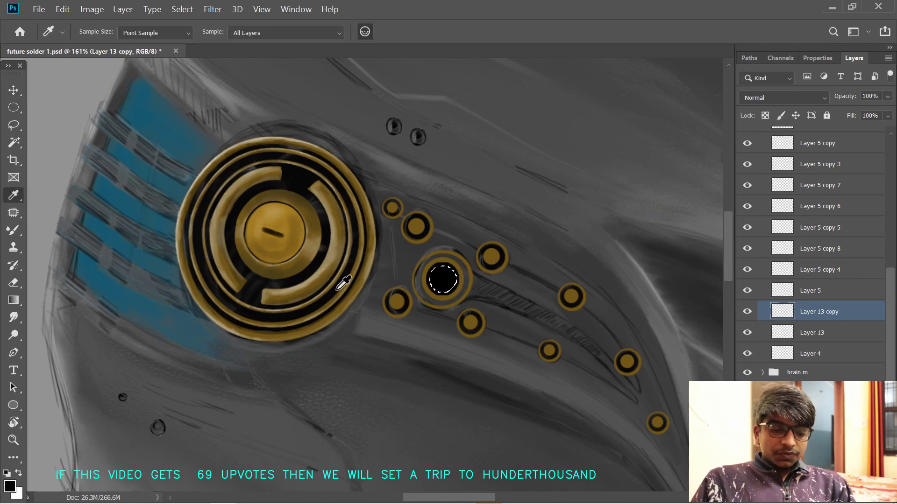
{"action": "left_click", "coordinate": [441, 299]}
{"action": "key", "text": "v"}
{"action": "left_click", "coordinate": [144, 334]}
{"action": "left_click", "coordinate": [10, 487]}
{"action": "left_click", "coordinate": [360, 206]}
{"action": "key", "text": "v"}
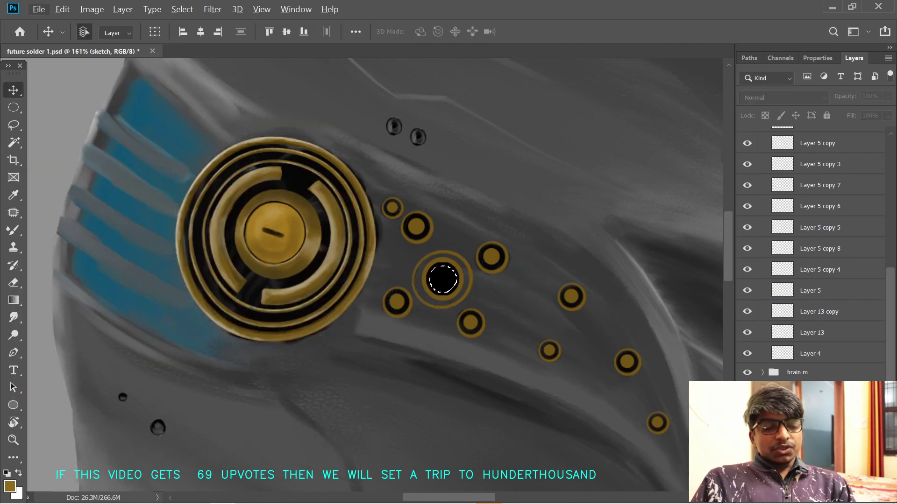
{"action": "key", "text": "ctrl+d"}
{"action": "left_click", "coordinate": [437, 283]}
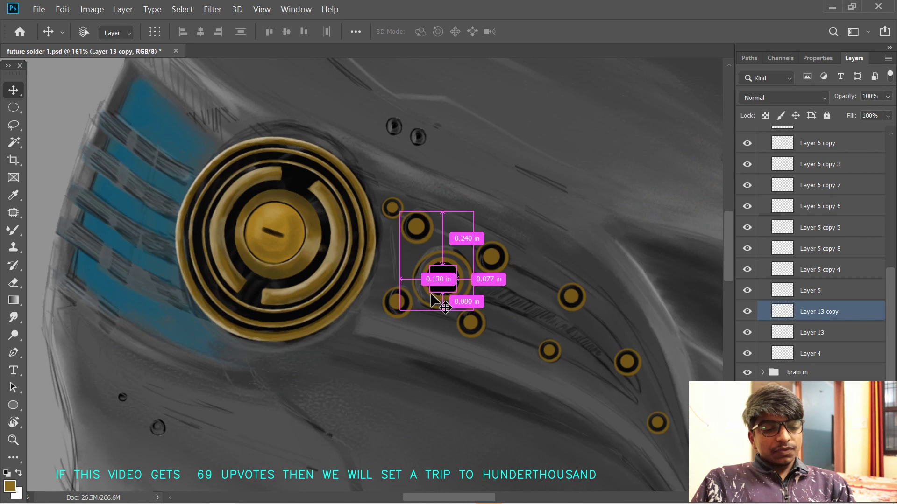
- Duplicate the smaller black disc and fill the copy with the sampled gold
{"action": "key", "text": "ctrl+j"}
{"action": "key", "text": "ctrl+t"}
{"action": "left_click_drag", "start_coordinate": [456, 293], "coordinate": [458, 293]}
{"action": "key", "text": "Return"}
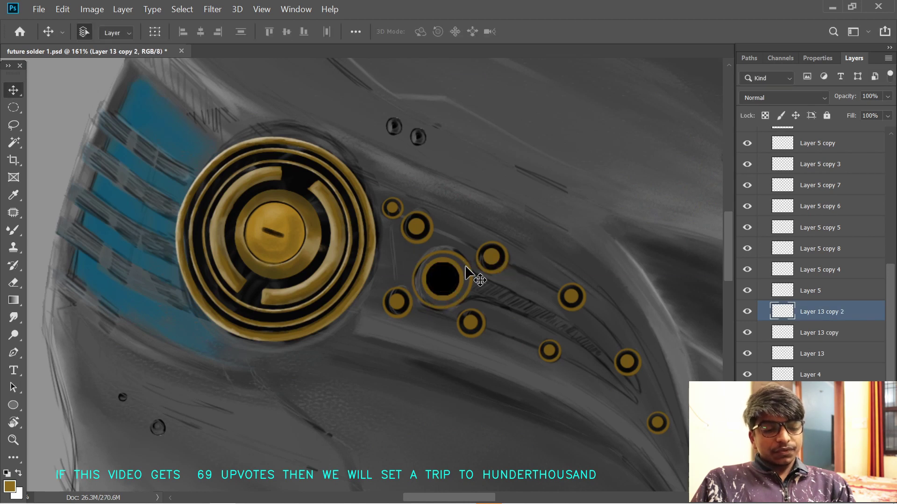
{"action": "left_click", "coordinate": [779, 315], "text": "ctrl"}
{"action": "key", "text": "alt+BackSpace"}
{"action": "key", "text": "ctrl+d"}
- Enlarge the gold disc copy slightly and rotate it by about 29 degrees
{"action": "key", "text": "ctrl+t"}
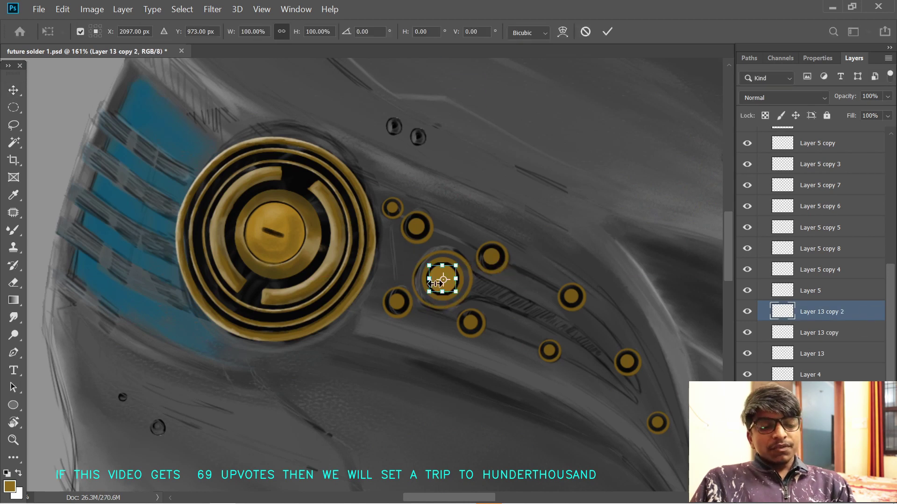
{"action": "left_click_drag", "start_coordinate": [469, 298], "coordinate": [458, 293]}
{"action": "key", "text": "Return"}
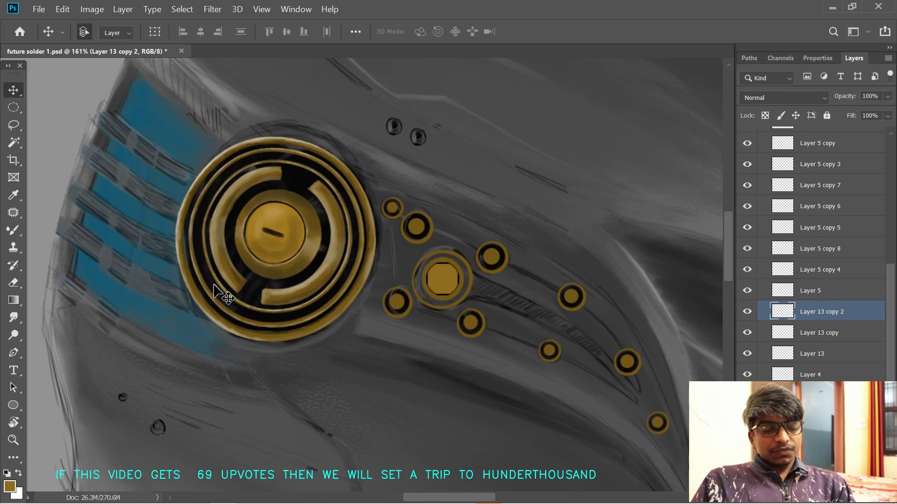
{"action": "key", "text": "c"}
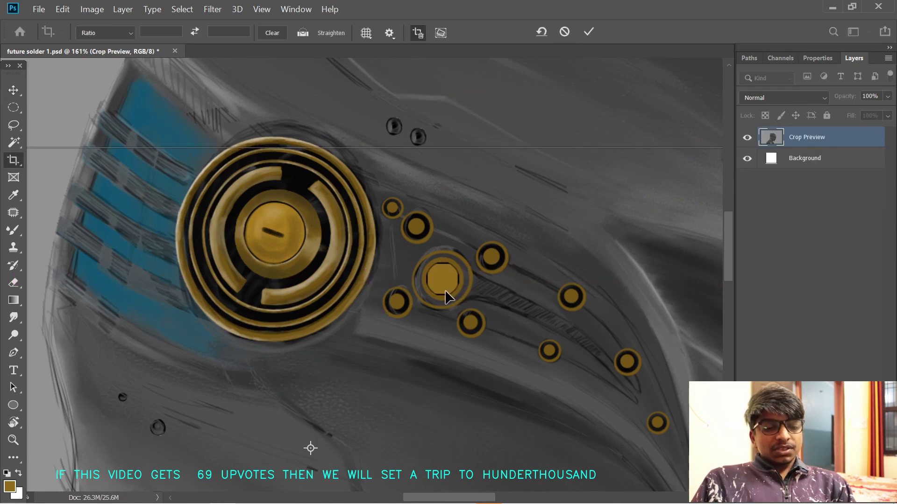
{"action": "key", "text": "Escape"}
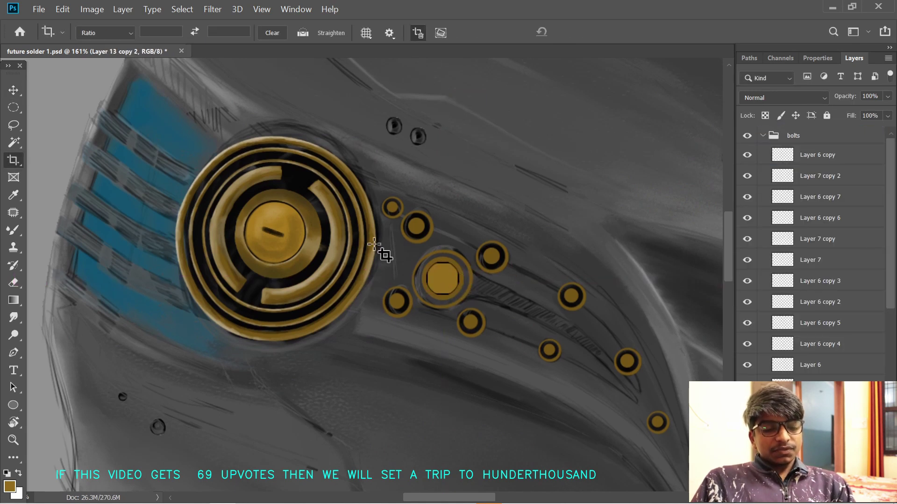
{"action": "key", "text": "ctrl+t"}
{"action": "left_click_drag", "start_coordinate": [441, 246], "coordinate": [458, 252]}
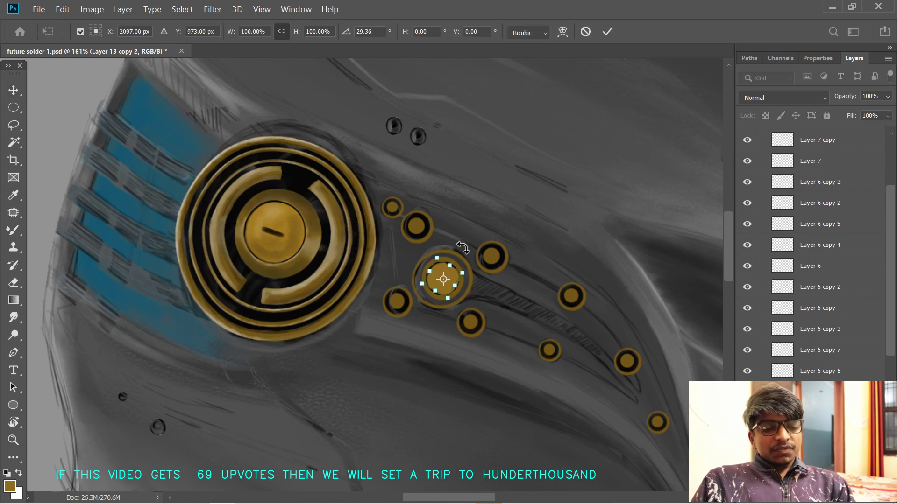
{"action": "key", "text": "Return"}
- Delete the gold and black disc copies from the largest button
{"action": "key", "text": "c"}
{"action": "mouse_move", "coordinate": [439, 340]}
{"action": "left_mouse_down"}
{"action": "mouse_move", "coordinate": [438, 352]}
{"action": "mouse_move", "coordinate": [428, 316]}
{"action": "mouse_move", "coordinate": [456, 335]}
{"action": "left_mouse_up"}
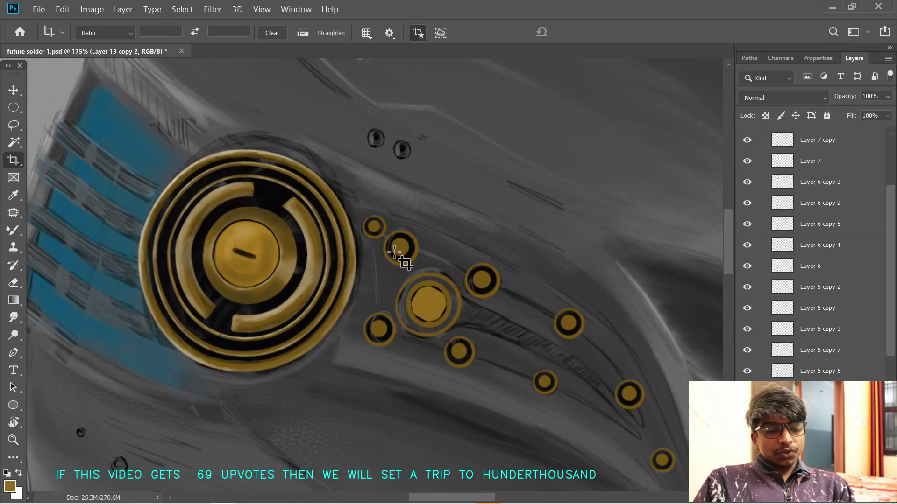
{"action": "key", "text": "v"}
{"action": "key", "text": "Delete"}
{"action": "key", "text": "Delete"}
{"action": "key", "text": "Delete"}
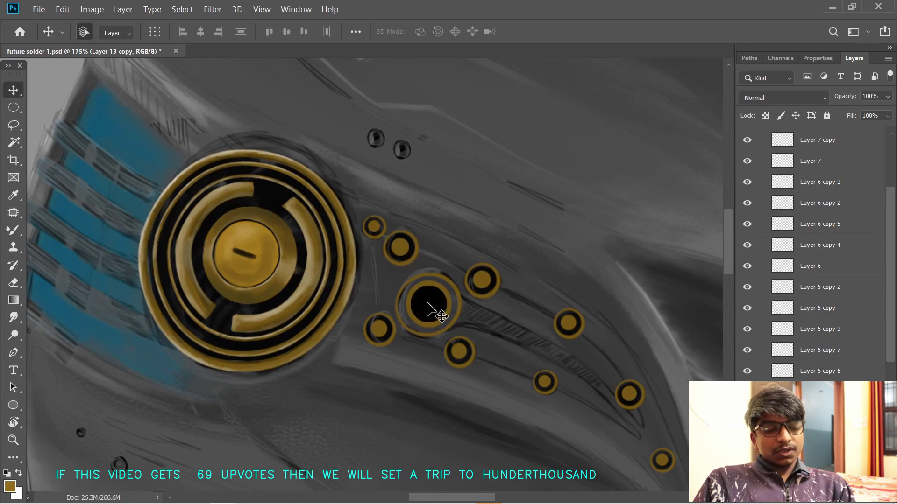
- Copy the largest button's inner disc from Layer 4 to a new layer and scale the copy to 86.56%
{"action": "left_click_drag", "start_coordinate": [432, 308], "coordinate": [431, 309]}
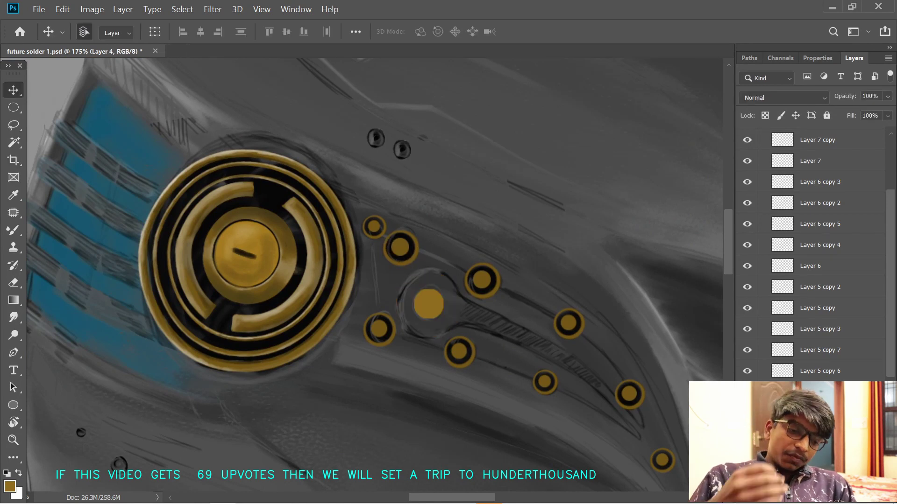
{"action": "key", "text": "l"}
{"action": "mouse_move", "coordinate": [399, 314]}
{"action": "left_mouse_down"}
{"action": "mouse_move", "coordinate": [434, 329]}
{"action": "mouse_move", "coordinate": [451, 315]}
{"action": "mouse_move", "coordinate": [447, 287]}
{"action": "mouse_move", "coordinate": [418, 280]}
{"action": "mouse_move", "coordinate": [400, 301]}
{"action": "left_mouse_up"}
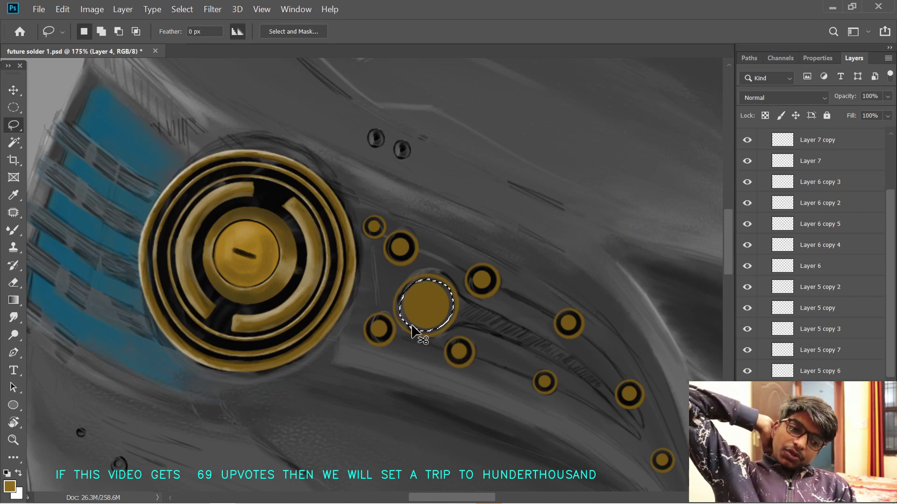
{"action": "key", "text": "ctrl+j"}
{"action": "key", "text": "ctrl+t"}
{"action": "left_click_drag", "start_coordinate": [450, 327], "coordinate": [444, 324]}
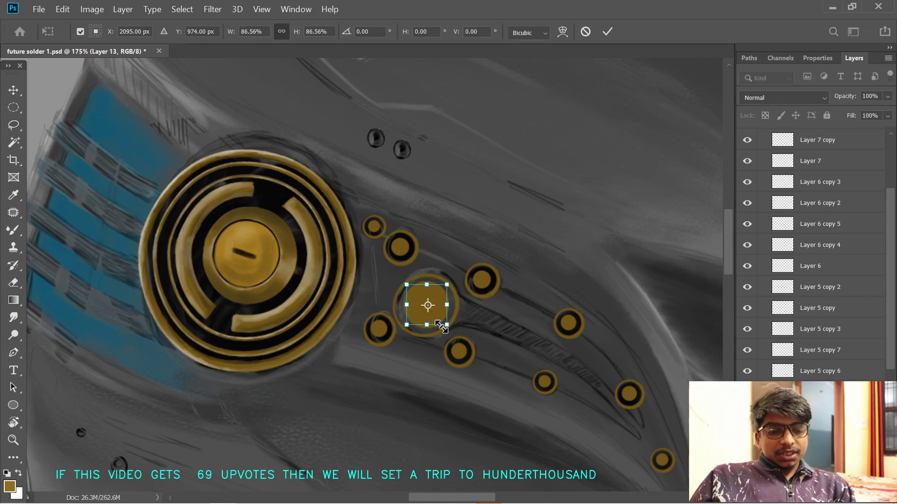
{"action": "key", "text": "Return"}
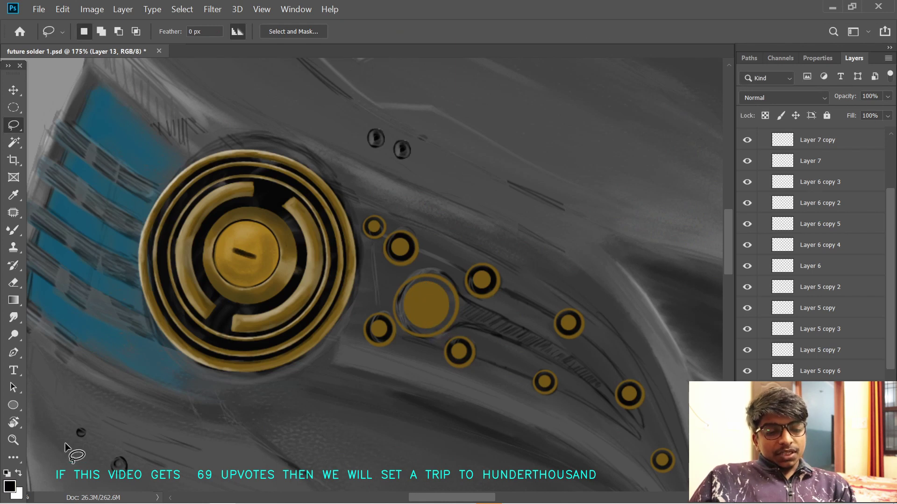
- Fill the largest button's inner disc copy with black, and duplicate it as a slightly smaller disc
{"action": "key", "text": "ctrl+shift+d"}
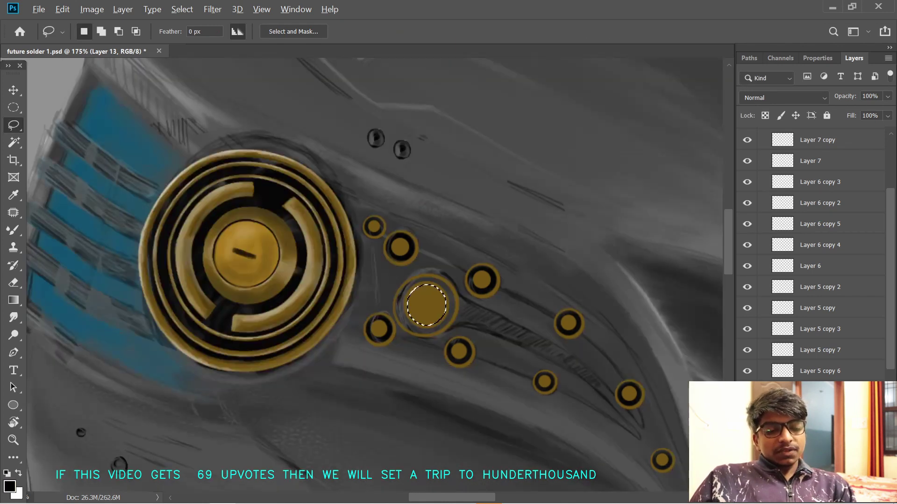
{"action": "key", "text": "alt+BackSpace"}
{"action": "key", "text": "ctrl+d"}
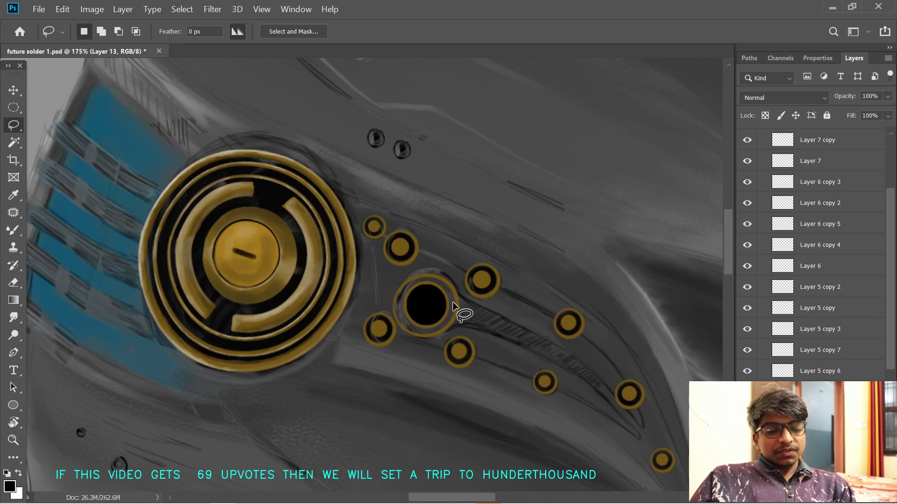
{"action": "key", "text": "ctrl+j"}
{"action": "key", "text": "ctrl+t"}
{"action": "left_click_drag", "start_coordinate": [450, 327], "coordinate": [441, 337]}
{"action": "key", "text": "Return"}
- Fill the smaller duplicate disc with a lighter version of the gold sampled from the neighbouring small button
{"action": "key", "text": "ctrl+shift+d"}
{"action": "key", "text": "i"}
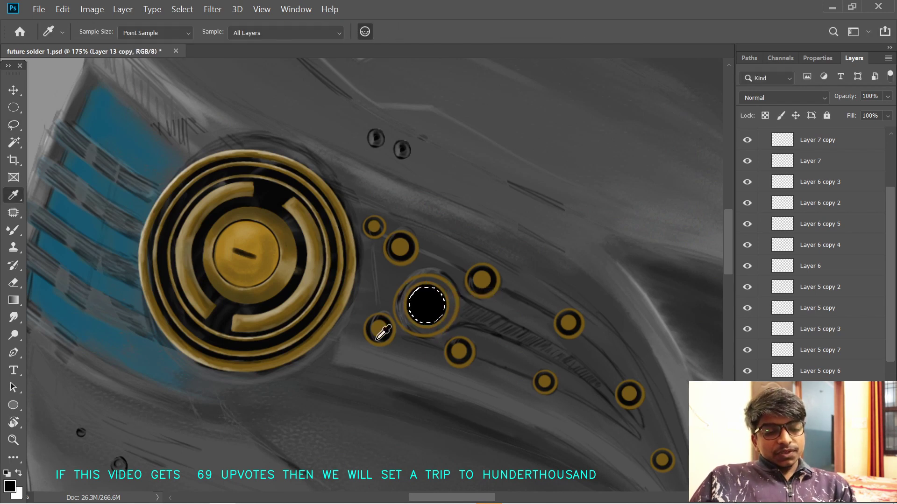
{"action": "left_click", "coordinate": [378, 329]}
{"action": "key", "text": "l"}
{"action": "left_click", "coordinate": [9, 486]}
{"action": "left_click", "coordinate": [156, 271]}
{"action": "key", "text": "Return"}
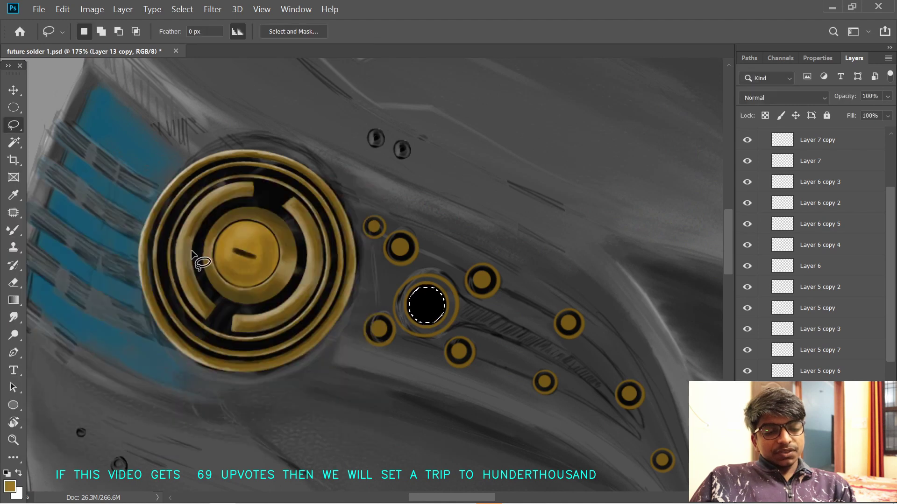
{"action": "key", "text": "alt+BackSpace"}
{"action": "key", "text": "ctrl+d"}
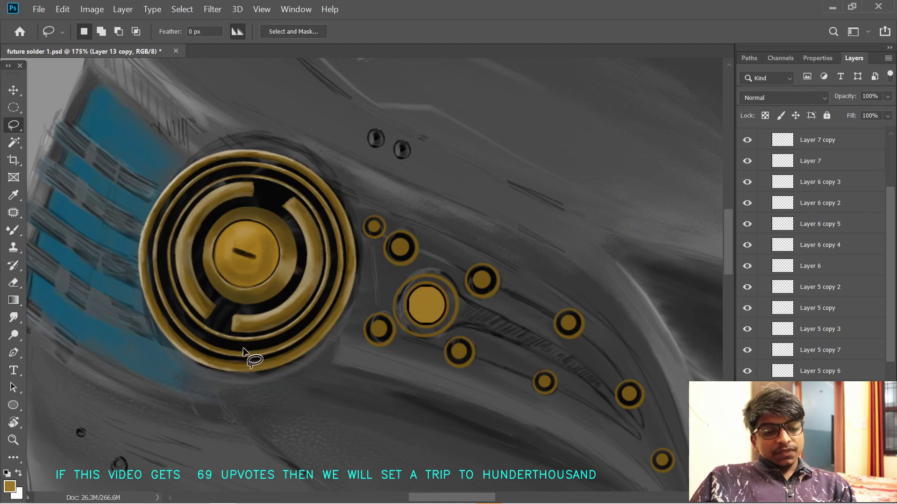
- Paint the gap between the largest button's ring and disc black on Layer 1 with a size 15 brush
{"action": "key", "text": "v"}
{"action": "left_click", "coordinate": [411, 324]}
{"action": "key", "text": "Delete"}
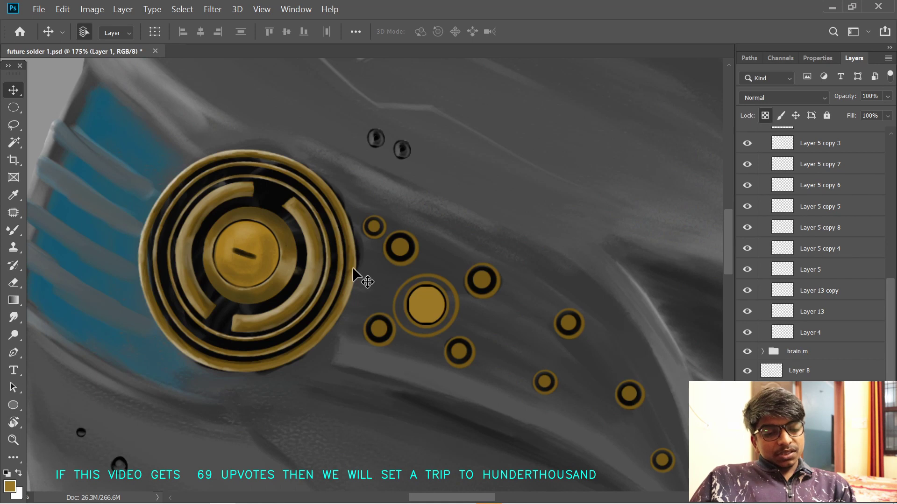
{"action": "key", "text": "b"}
{"action": "key", "text": "d"}
{"action": "key", "text": "bracketleft"}
{"action": "key", "text": "bracketleft"}
{"action": "key", "text": "bracketleft"}
{"action": "key", "text": "bracketleft"}
{"action": "key", "text": "bracketleft"}
{"action": "key", "text": "bracketleft"}
{"action": "key", "text": "bracketleft"}
{"action": "key", "text": "bracketleft"}
{"action": "key", "text": "bracketleft"}
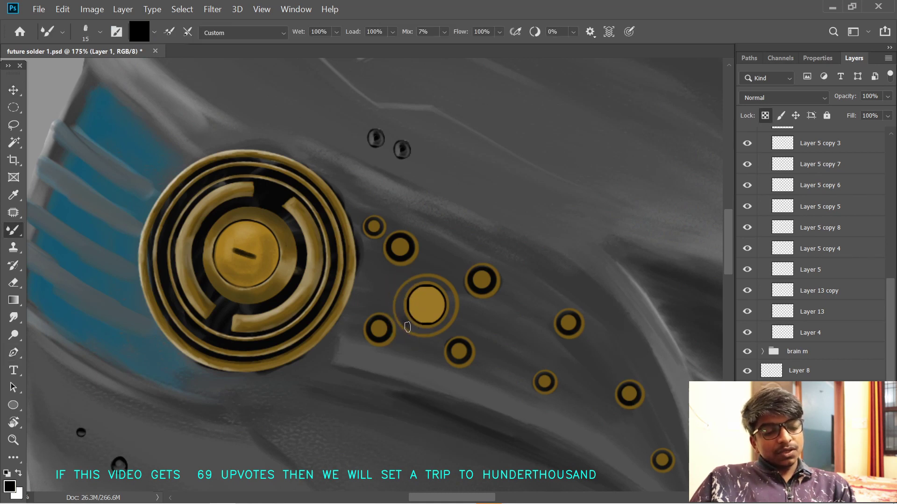
{"action": "mouse_move", "coordinate": [408, 327]}
{"action": "left_mouse_down"}
{"action": "mouse_move", "coordinate": [440, 326]}
{"action": "mouse_move", "coordinate": [452, 309]}
{"action": "mouse_move", "coordinate": [438, 282]}
{"action": "mouse_move", "coordinate": [396, 300]}
{"action": "mouse_move", "coordinate": [419, 331]}
{"action": "left_mouse_up"}
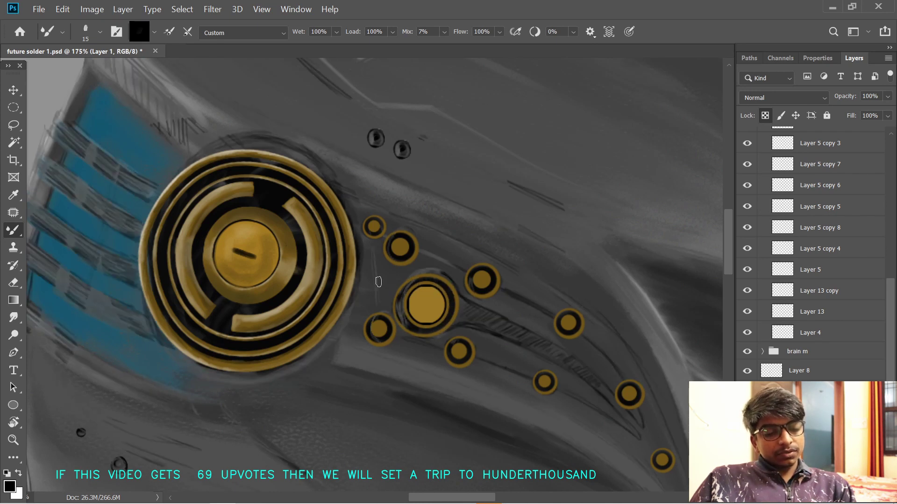
- Paint shading and a soft highlight on the largest button's gold disc in Layer 13 copy
{"action": "key", "text": "v"}
{"action": "left_click", "coordinate": [427, 313]}
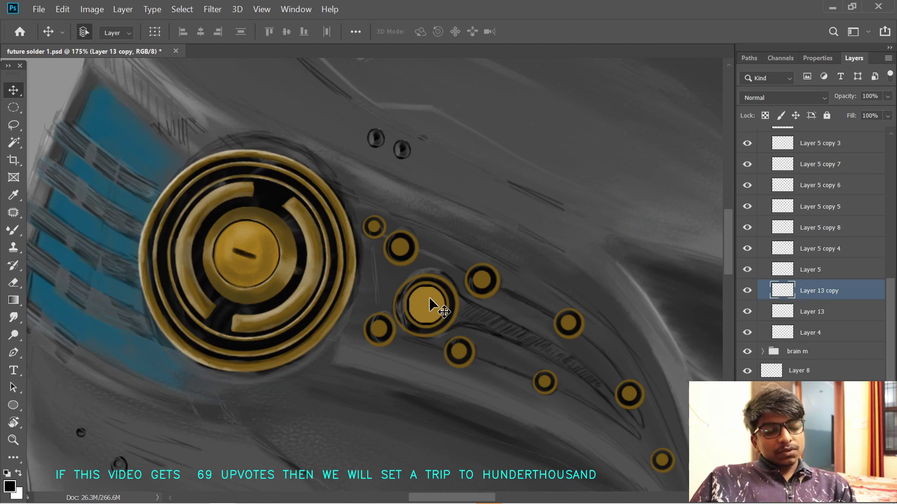
{"action": "key", "text": "b"}
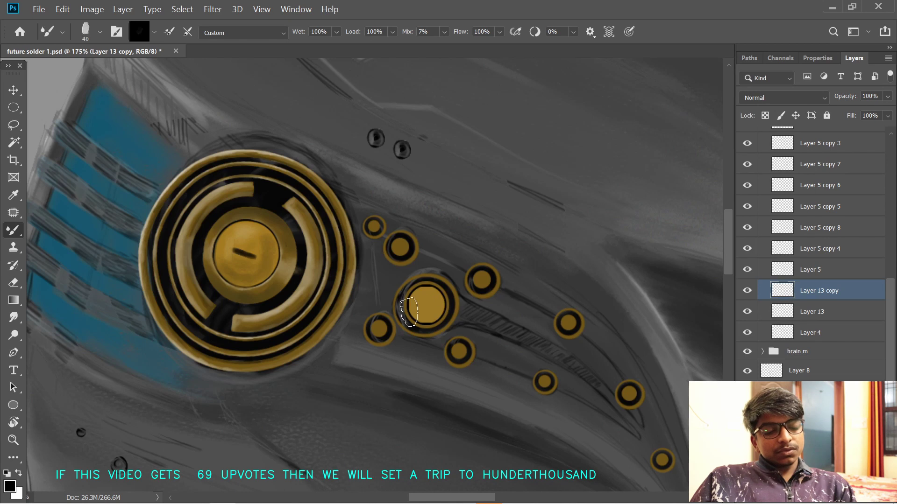
{"action": "mouse_move", "coordinate": [419, 317]}
{"action": "left_mouse_down"}
{"action": "mouse_move", "coordinate": [435, 296]}
{"action": "mouse_move", "coordinate": [429, 306]}
{"action": "mouse_move", "coordinate": [421, 289]}
{"action": "mouse_move", "coordinate": [406, 328]}
{"action": "left_mouse_up"}
{"action": "key", "text": "x"}
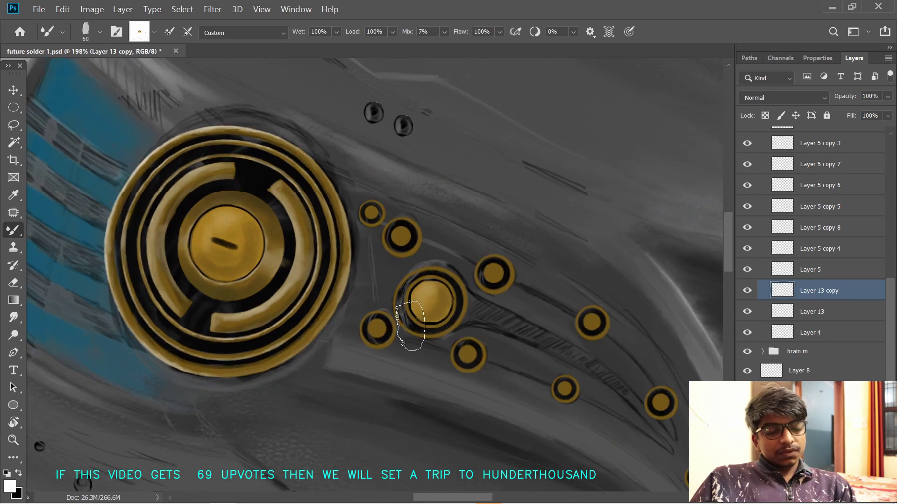
- Try painting a white highlight along the largest button's outer ring with a size 8 brush
{"action": "key", "text": "bracketleft"}
{"action": "key", "text": "bracketleft"}
{"action": "key", "text": "bracketleft"}
{"action": "key", "text": "bracketleft"}
{"action": "key", "text": "bracketleft"}
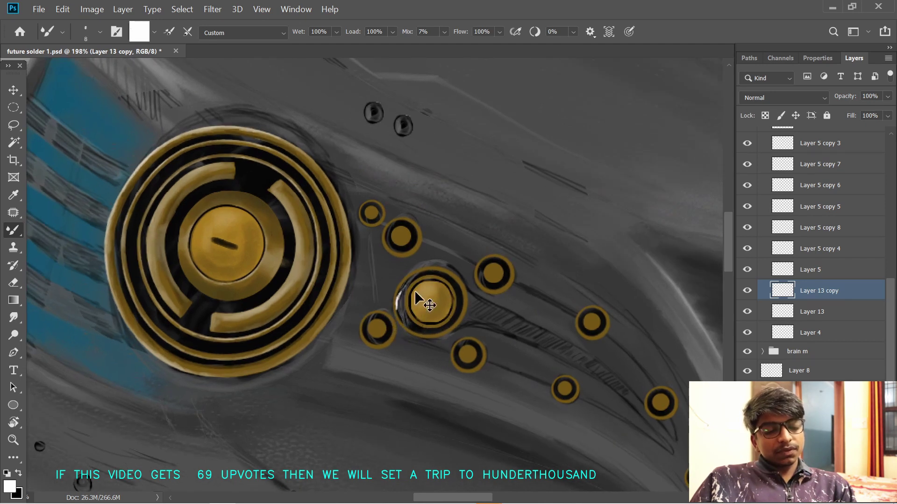
- Toggle Layer 4's visibility to examine which parts of the largest button it holds
{"action": "key", "text": "v"}
{"action": "left_click", "coordinate": [422, 336]}
{"action": "left_click", "coordinate": [747, 332]}
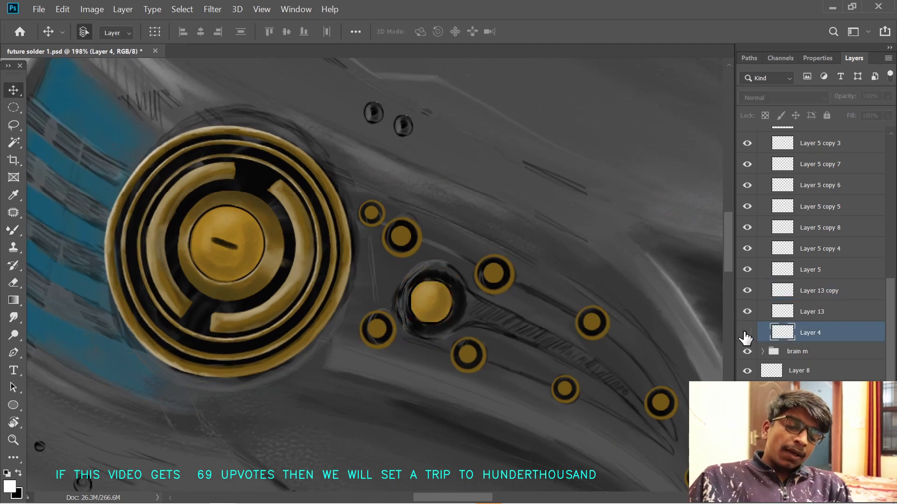
{"action": "left_click", "coordinate": [746, 332]}
{"action": "key", "text": "b"}
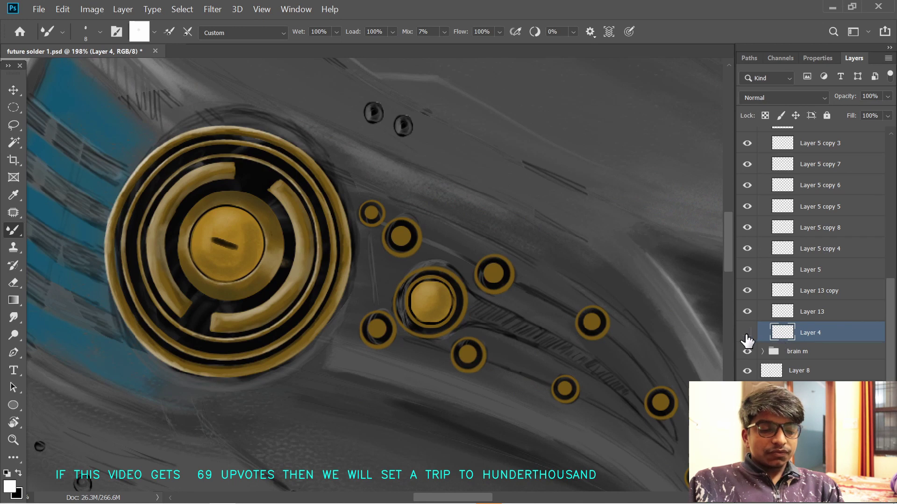
- Merge duplicates of the bolts group's layers from Layer 4 up to Layer 6 copy, and lock the merged layer's transparent pixels
{"action": "scroll", "coordinate": [812, 337], "scroll_direction": "up", "scroll_amount": 2}
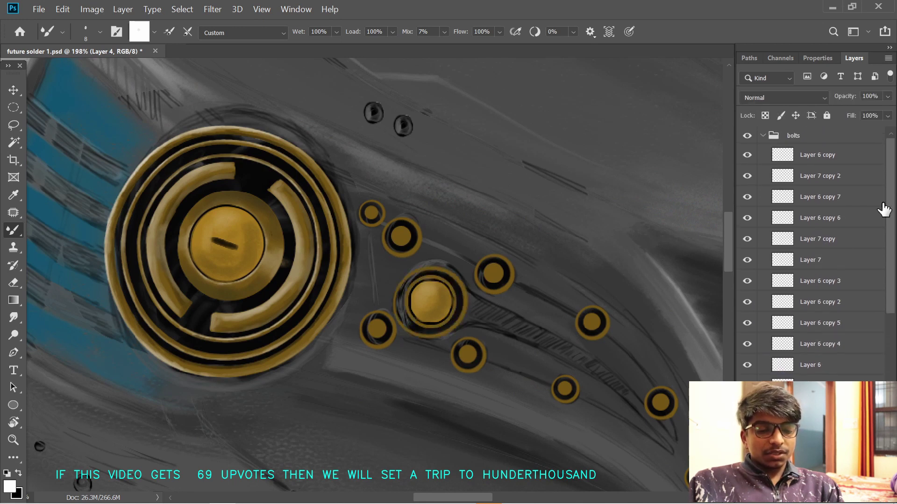
{"action": "scroll", "coordinate": [841, 327], "scroll_direction": "up", "scroll_amount": 6}
{"action": "left_click", "coordinate": [805, 155], "text": "shift"}
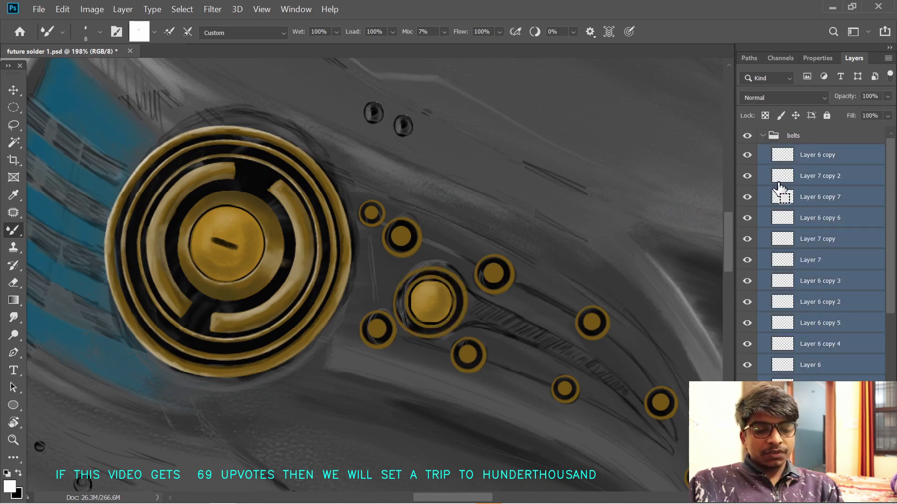
{"action": "key", "text": "ctrl+e"}
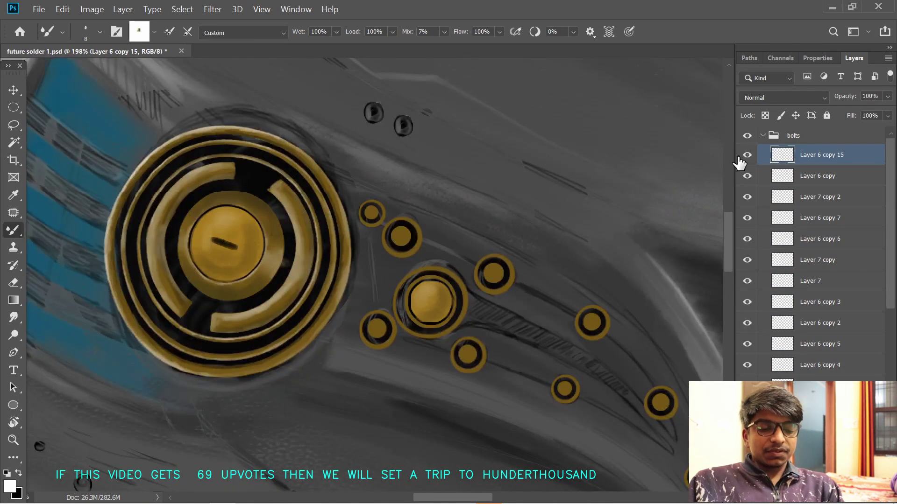
{"action": "left_click", "coordinate": [766, 117]}
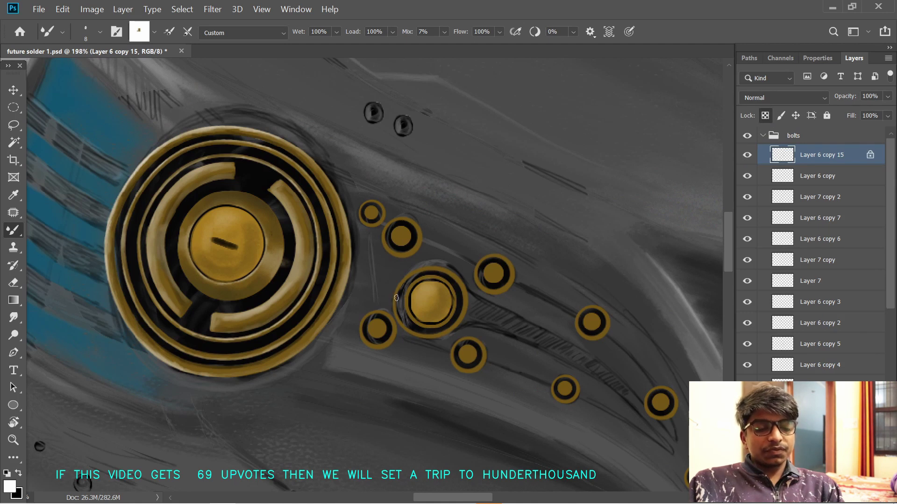
- Paint white highlights and black shading along the largest button's gold rings with the size 8 brush
{"action": "left_click_drag", "start_coordinate": [409, 278], "coordinate": [437, 271]}
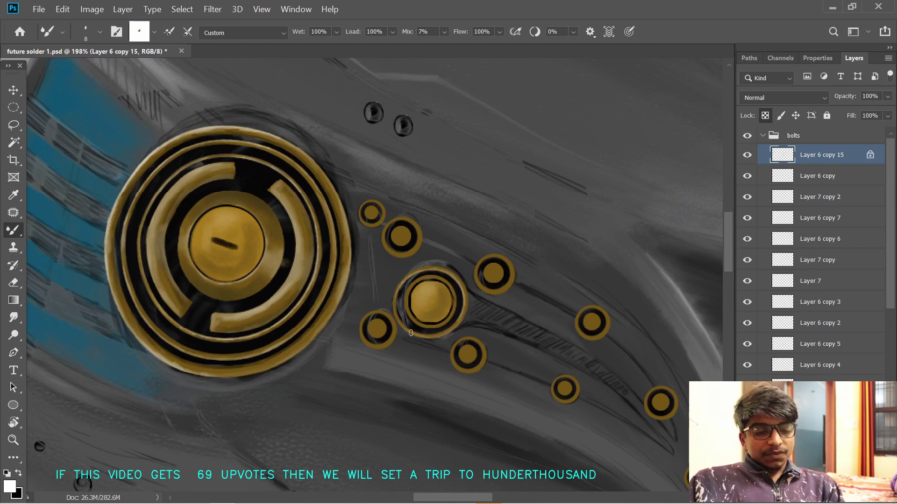
{"action": "key", "text": "x"}
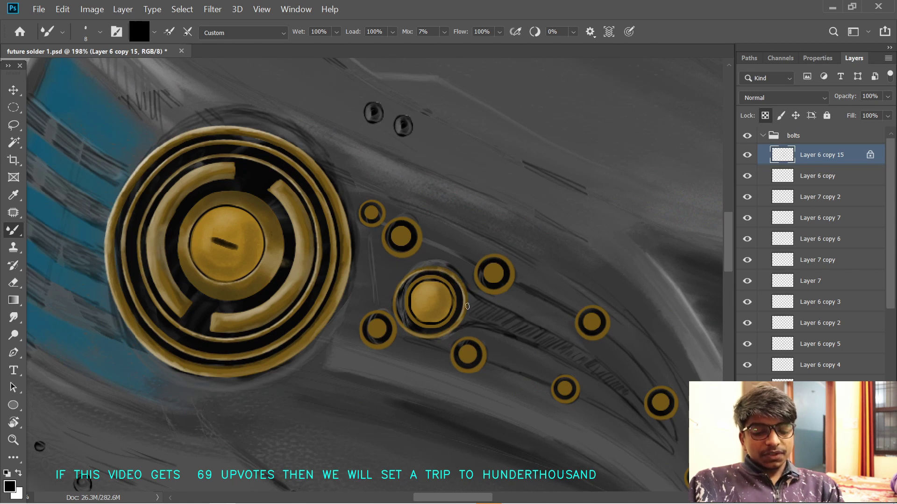
{"action": "mouse_move", "coordinate": [440, 338]}
{"action": "left_mouse_down"}
{"action": "mouse_move", "coordinate": [414, 335]}
{"action": "mouse_move", "coordinate": [444, 336]}
{"action": "mouse_move", "coordinate": [466, 312]}
{"action": "left_mouse_up"}
{"action": "key", "text": "ctrl+z"}
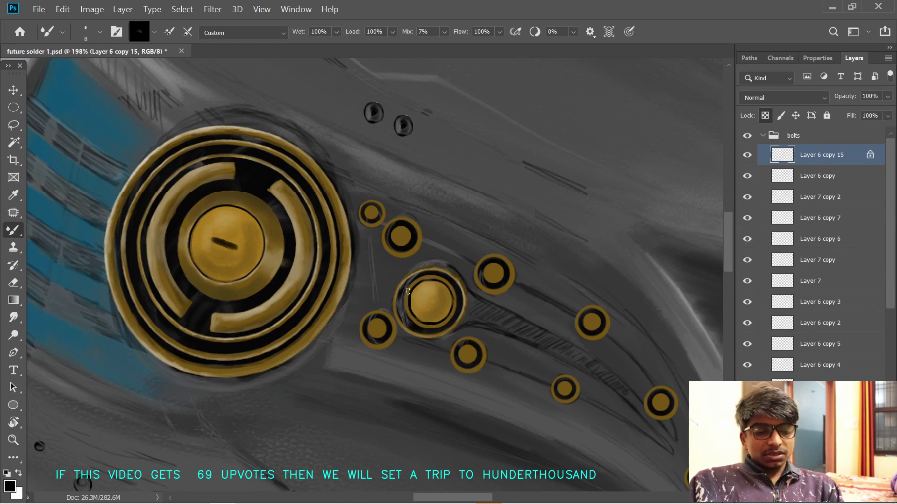
{"action": "scroll", "coordinate": [415, 297], "scroll_direction": "up", "scroll_amount": 1}
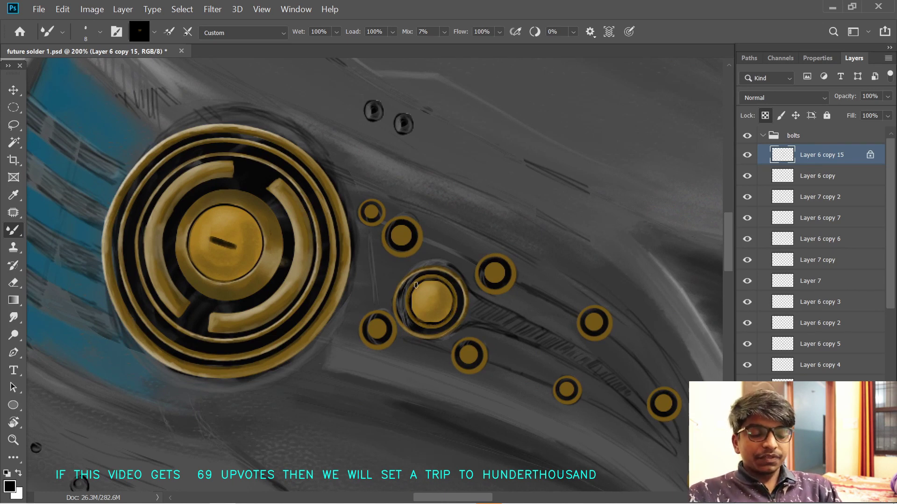
{"action": "key", "text": "x"}
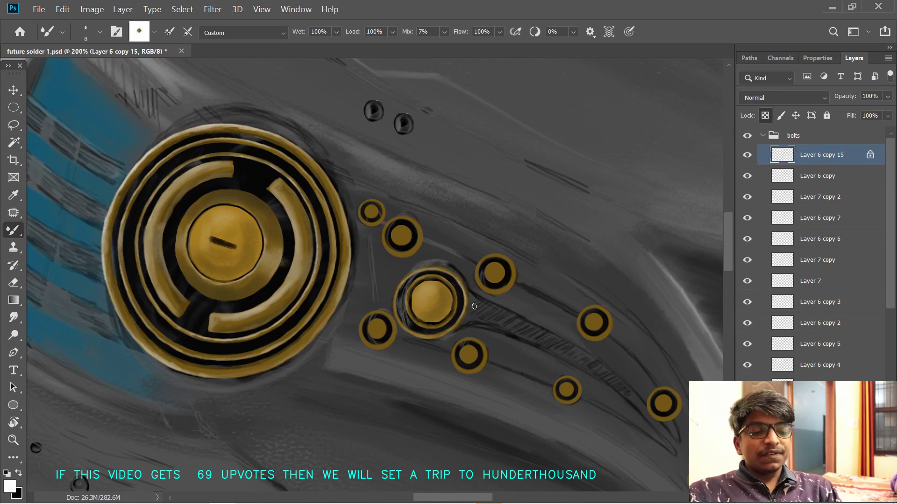
{"action": "key", "text": "x"}
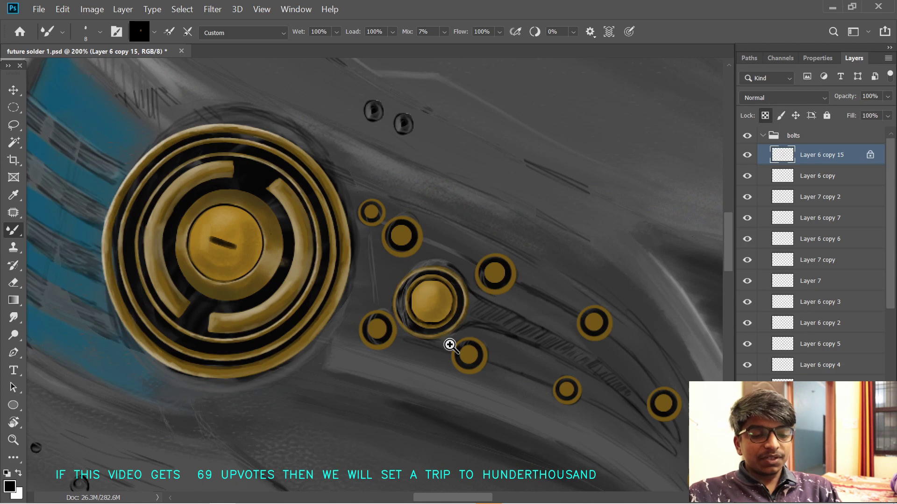
- Paint white highlights on the small gold buttons around the largest one, enlarging the brush to size 25
{"action": "mouse_move", "coordinate": [451, 346]}
{"action": "left_mouse_down"}
{"action": "mouse_move", "coordinate": [427, 341]}
{"action": "mouse_move", "coordinate": [442, 344]}
{"action": "left_mouse_up"}
{"action": "left_click", "coordinate": [396, 325]}
{"action": "key", "text": "x"}
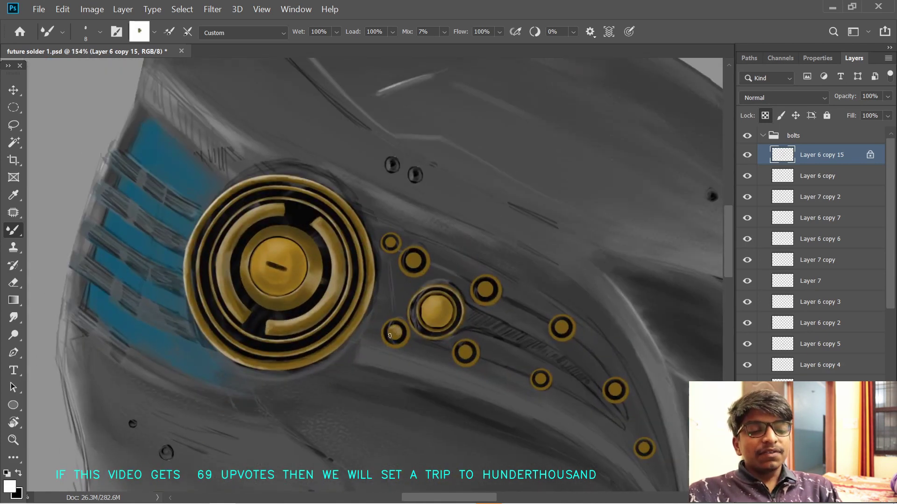
{"action": "left_click", "coordinate": [464, 356]}
{"action": "key", "text": "bracketright"}
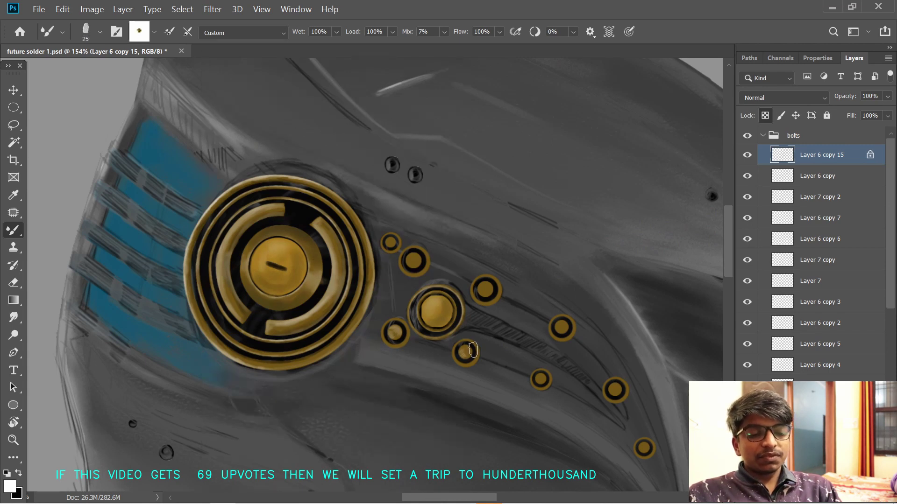
{"action": "left_click", "coordinate": [467, 351]}
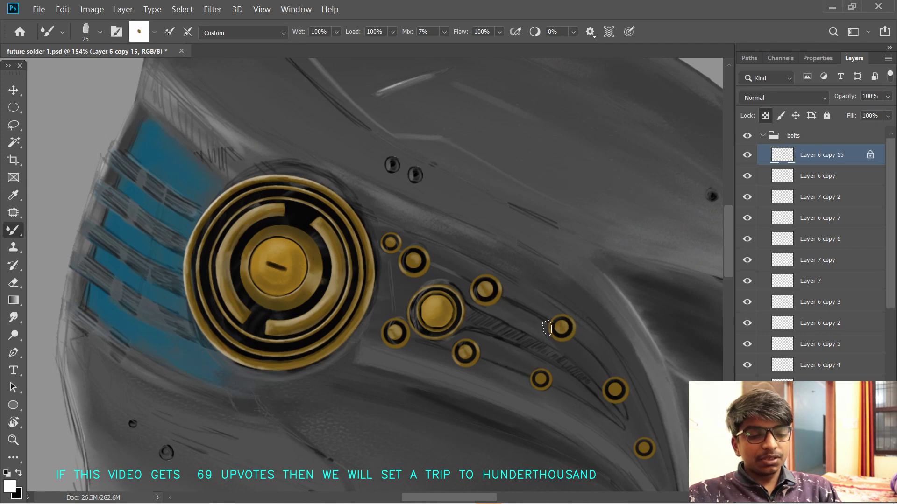
{"action": "left_click_drag", "start_coordinate": [619, 376], "coordinate": [536, 322]}
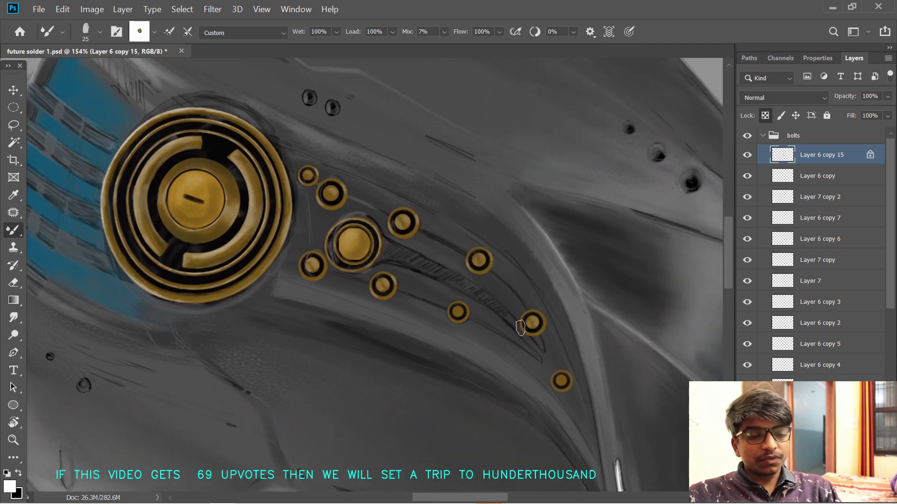
{"action": "mouse_move", "coordinate": [552, 366]}
{"action": "left_mouse_down"}
{"action": "mouse_move", "coordinate": [520, 320]}
{"action": "mouse_move", "coordinate": [525, 336]}
{"action": "left_mouse_up"}
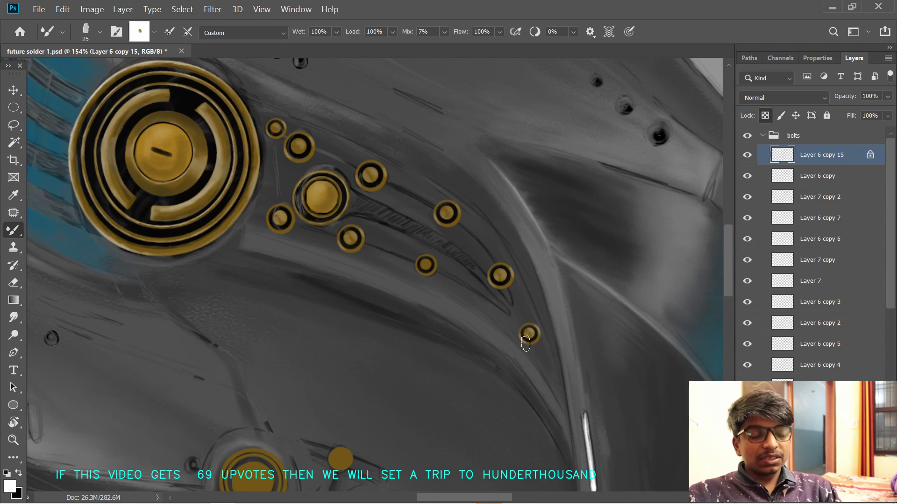
{"action": "left_click_drag", "start_coordinate": [427, 265], "coordinate": [444, 285]}
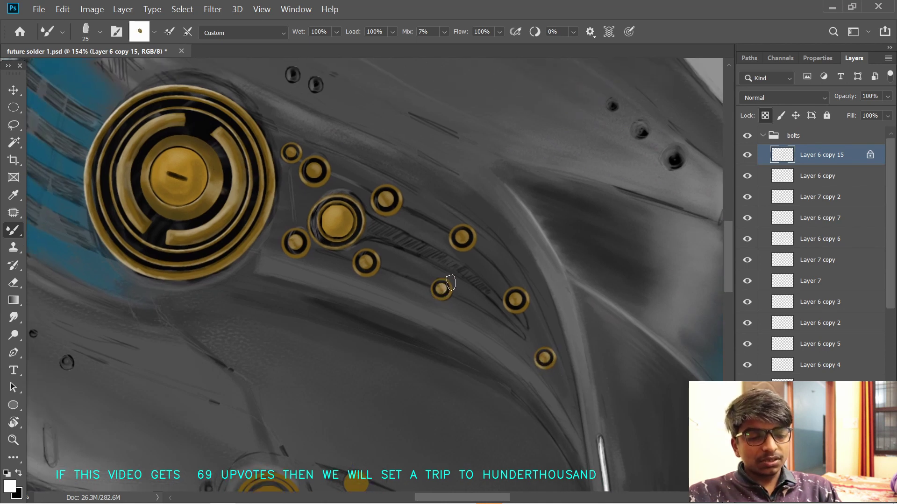
{"action": "left_click_drag", "start_coordinate": [367, 391], "coordinate": [450, 276]}
{"action": "left_click_drag", "start_coordinate": [427, 311], "coordinate": [423, 301]}
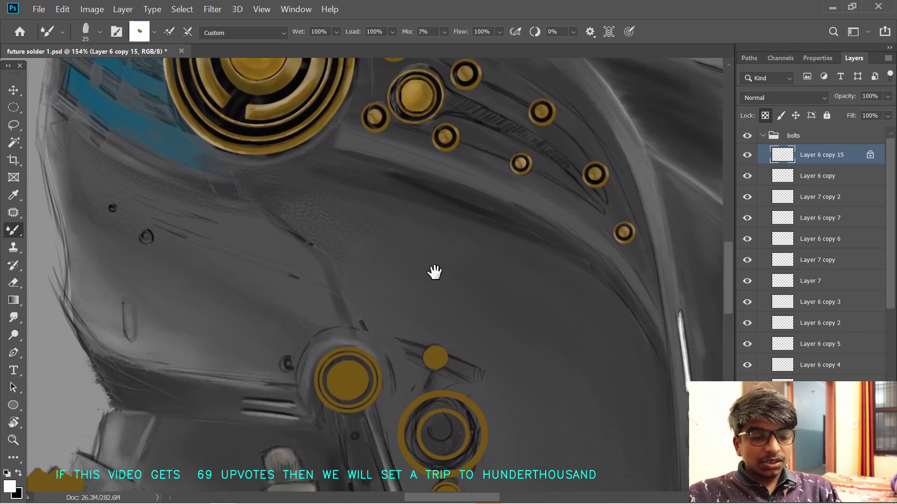
{"action": "left_click_drag", "start_coordinate": [470, 77], "coordinate": [443, 264]}
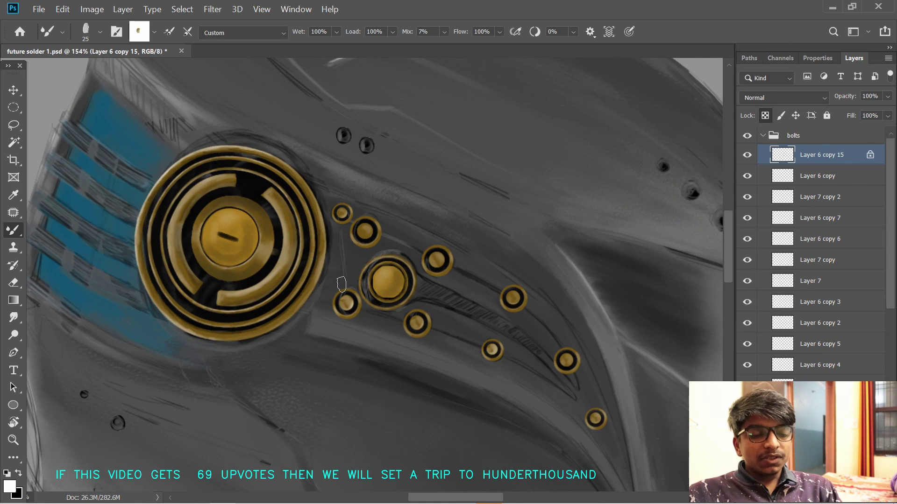
- Paint black shading on the small gold buttons around the largest one, including the lowest button of the outer curve
{"action": "key", "text": "x"}
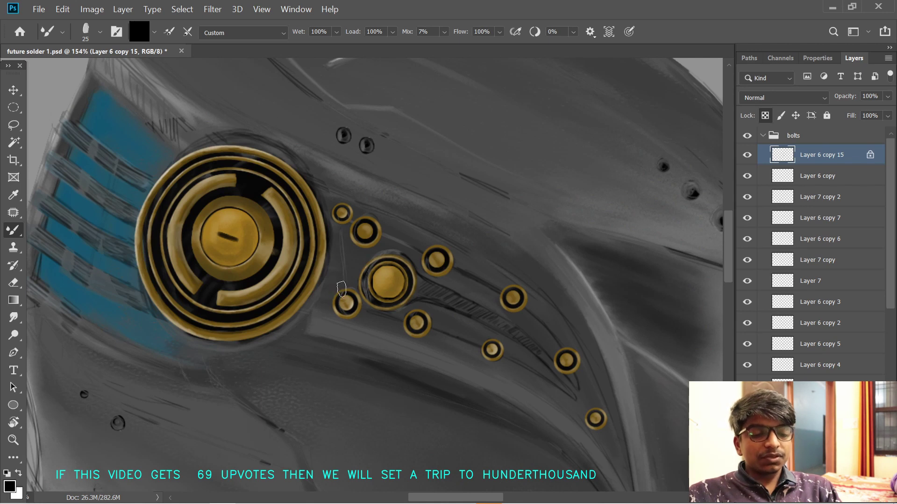
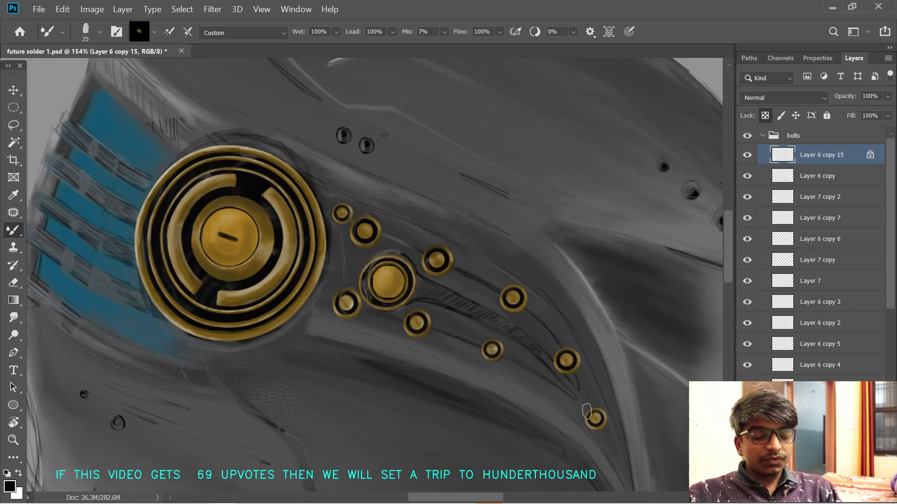
{"action": "left_click_drag", "start_coordinate": [594, 413], "coordinate": [596, 428]}
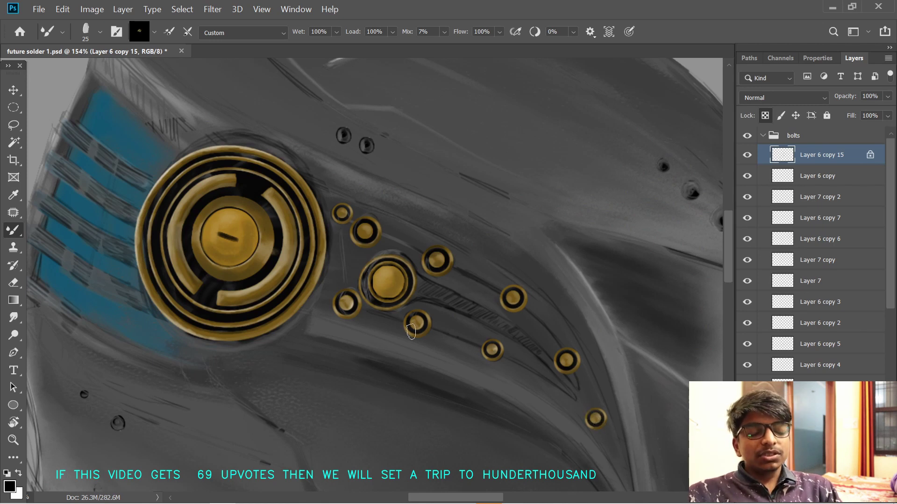
- Activate the gold dial's Layer 2 copy 18 and paint black shading along its outer rings and around its central disc
{"action": "left_click_drag", "start_coordinate": [460, 283], "coordinate": [436, 299]}
{"action": "left_click_drag", "start_coordinate": [436, 360], "coordinate": [439, 298]}
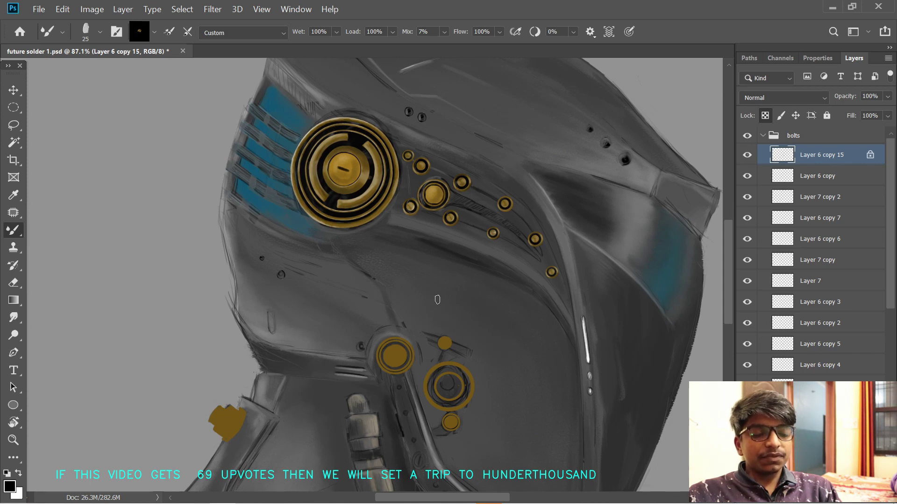
{"action": "left_click_drag", "start_coordinate": [342, 249], "coordinate": [356, 300]}
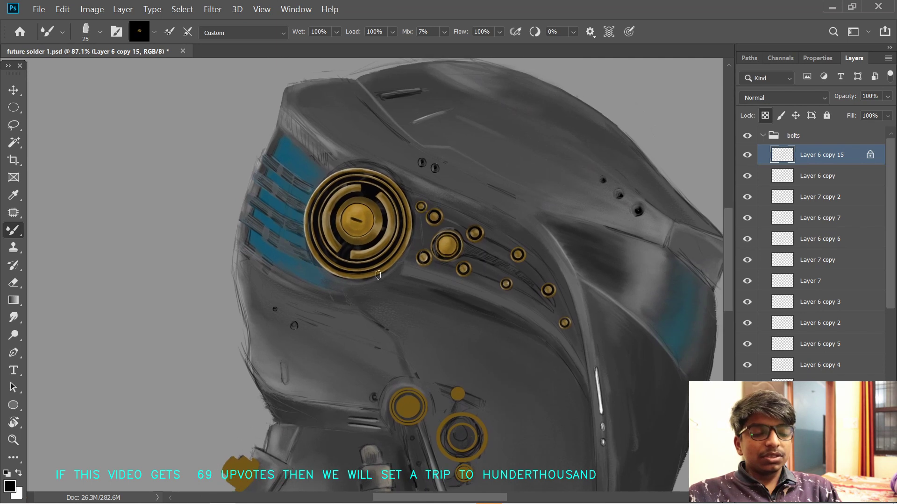
{"action": "left_click", "coordinate": [362, 281], "text": "ctrl"}
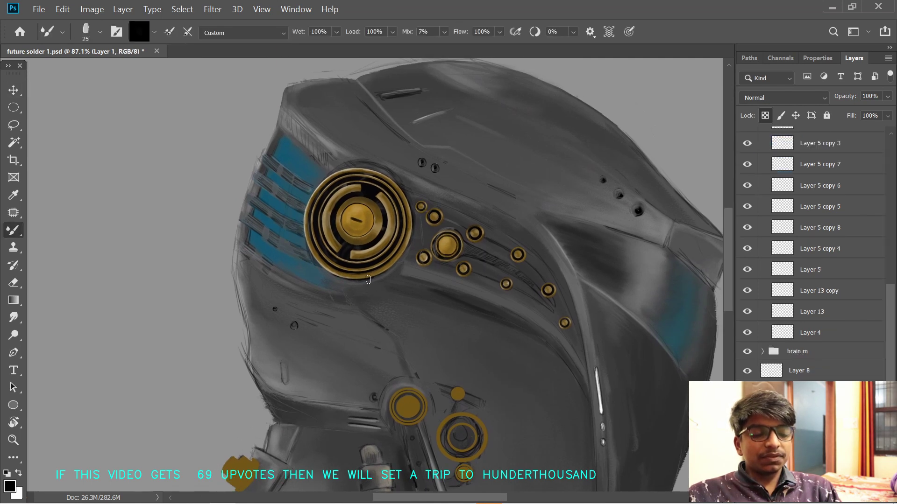
{"action": "left_click", "coordinate": [371, 282], "text": "ctrl"}
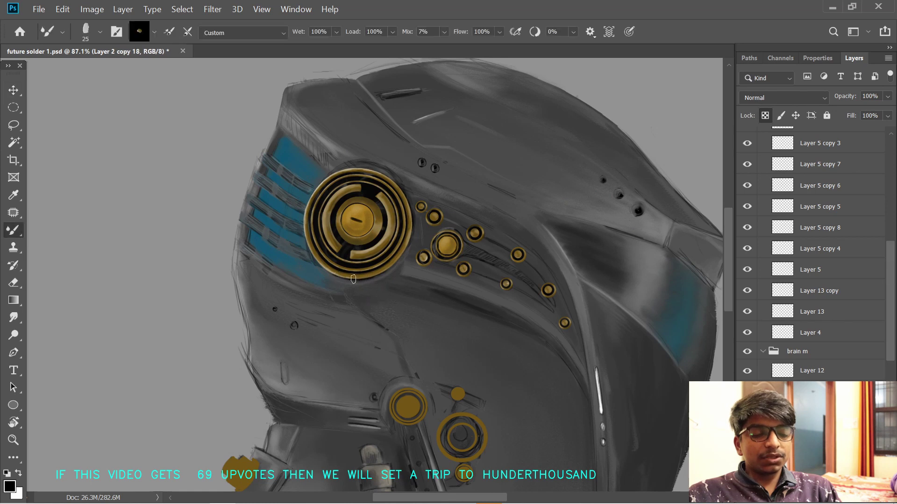
{"action": "mouse_move", "coordinate": [366, 270]}
{"action": "left_mouse_down"}
{"action": "mouse_move", "coordinate": [383, 263]}
{"action": "mouse_move", "coordinate": [384, 247]}
{"action": "left_mouse_up"}
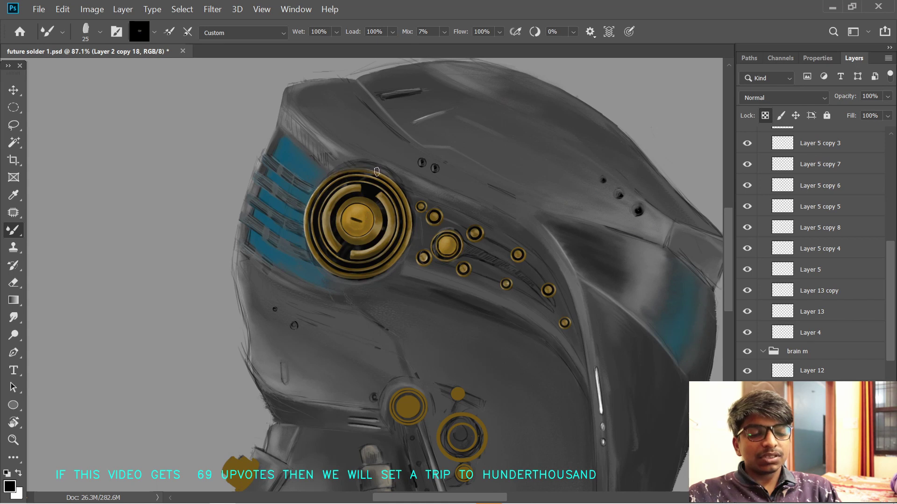
{"action": "left_click_drag", "start_coordinate": [367, 172], "coordinate": [393, 185]}
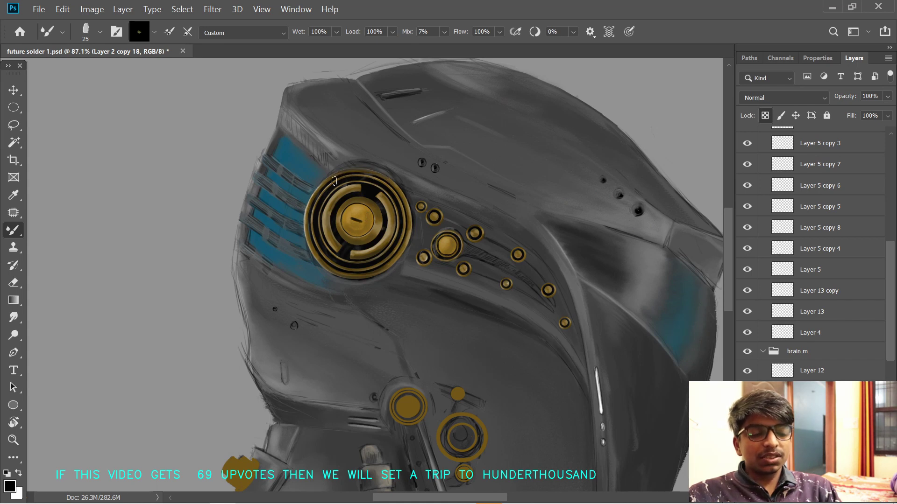
{"action": "left_click_drag", "start_coordinate": [347, 200], "coordinate": [368, 203]}
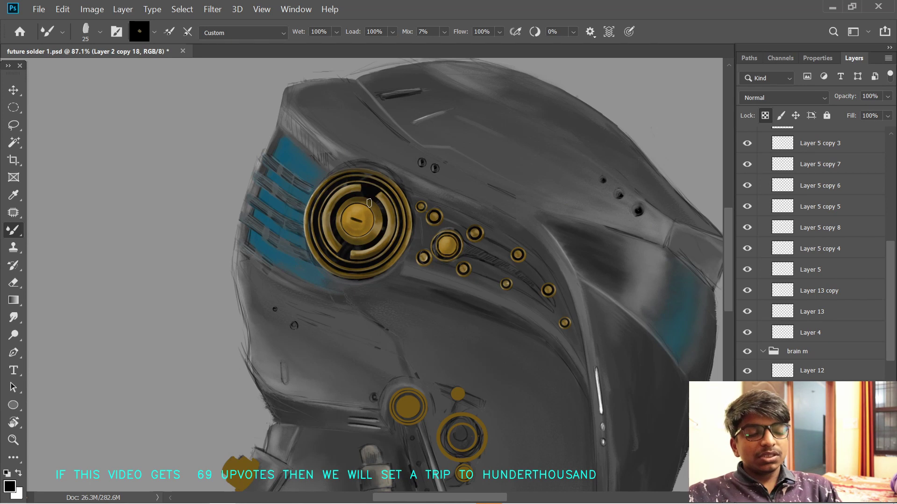
{"action": "mouse_move", "coordinate": [377, 234]}
{"action": "left_mouse_down"}
{"action": "mouse_move", "coordinate": [349, 252]}
{"action": "mouse_move", "coordinate": [371, 248]}
{"action": "left_mouse_up"}
{"action": "left_click_drag", "start_coordinate": [349, 194], "coordinate": [351, 186]}
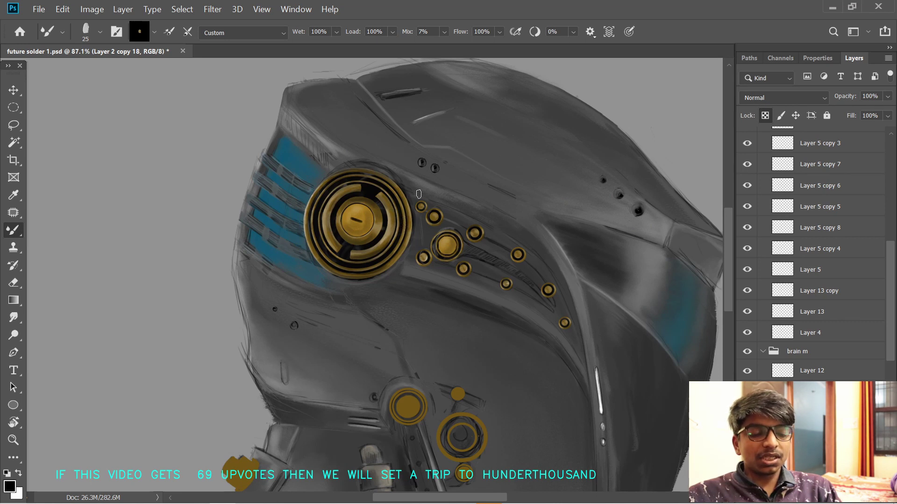
- Make the gold buttons' Layer 6 copy 15 the active layer and save the document
{"action": "left_click_drag", "start_coordinate": [281, 377], "coordinate": [384, 322]}
{"action": "key", "text": "v"}
{"action": "left_click", "coordinate": [479, 258]}
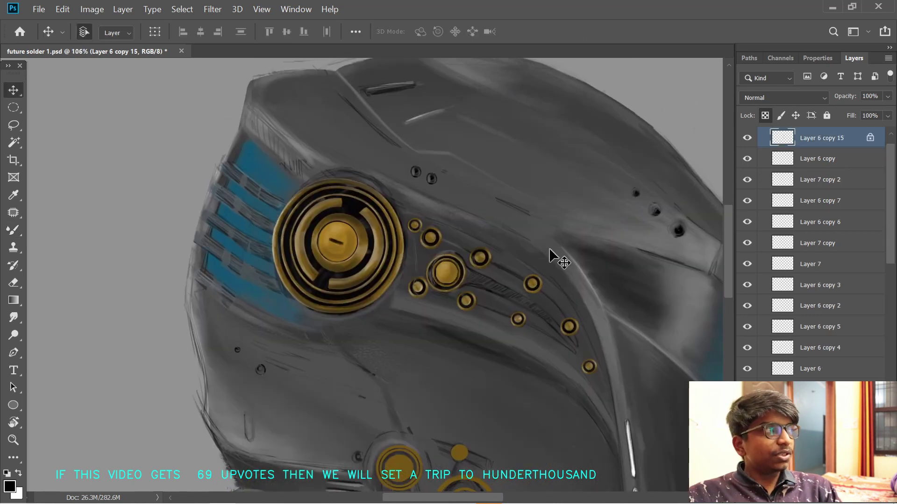
{"action": "key", "text": "b"}
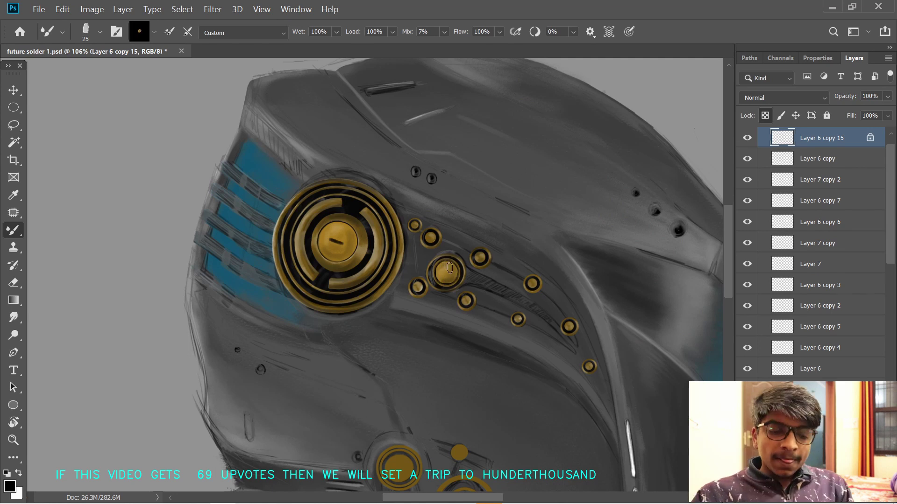
{"action": "left_click_drag", "start_coordinate": [441, 322], "coordinate": [429, 320]}
{"action": "left_click_drag", "start_coordinate": [453, 363], "coordinate": [404, 355]}
{"action": "key", "text": "ctrl+s"}
{"action": "left_click_drag", "start_coordinate": [382, 294], "coordinate": [396, 277]}
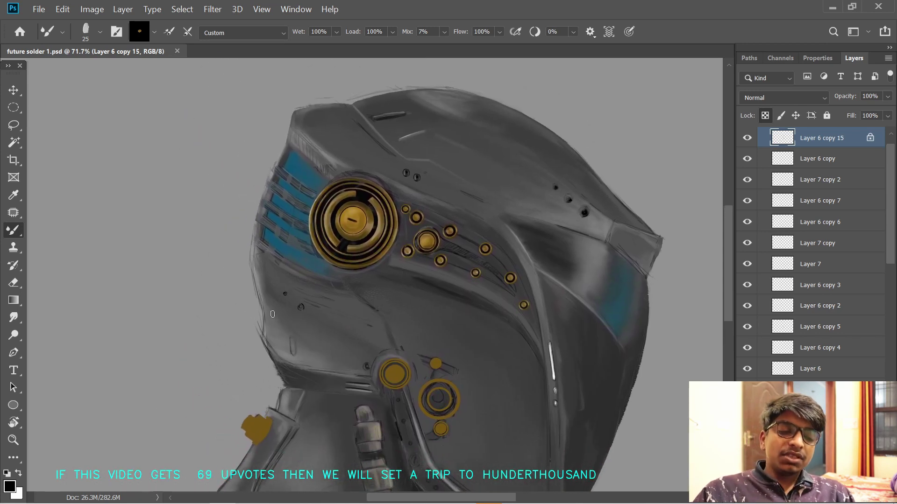
{"action": "scroll", "coordinate": [286, 340], "scroll_direction": "down", "scroll_amount": 5}
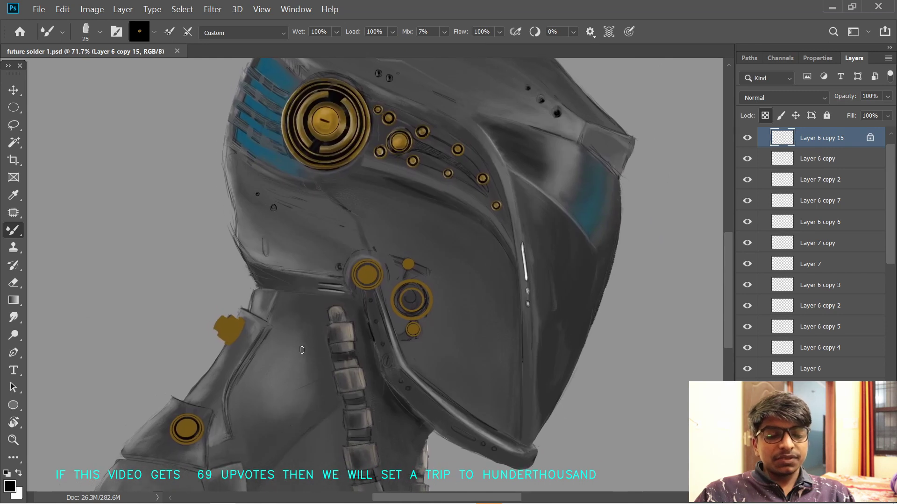
{"action": "scroll", "coordinate": [345, 335], "scroll_direction": "up", "scroll_amount": 1}
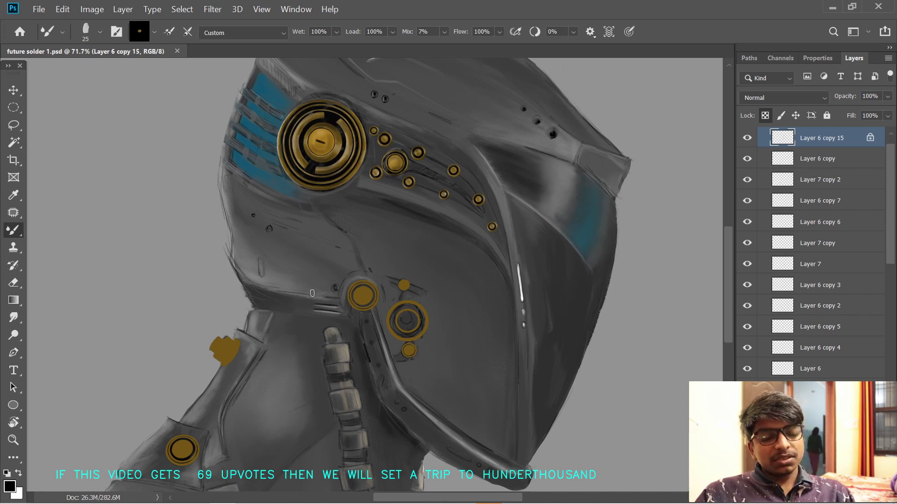
{"action": "key", "text": "super"}
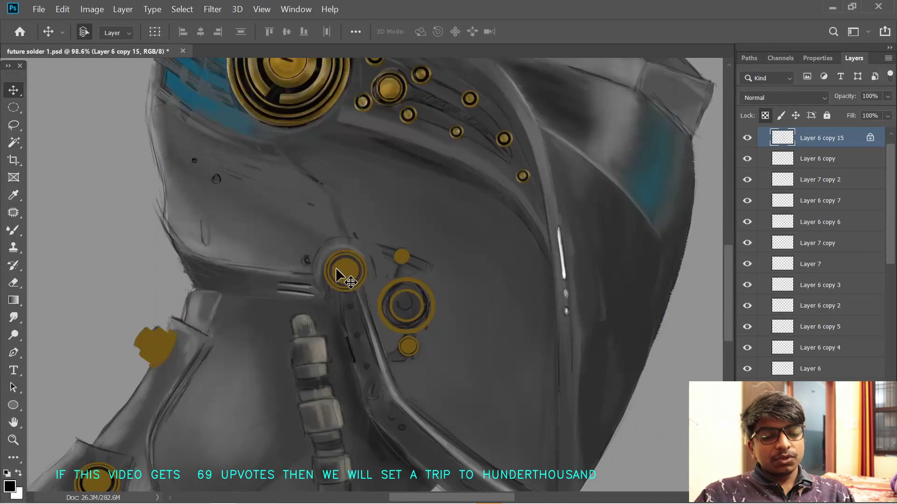
{"action": "key", "text": "ctrl+j"}
{"action": "key", "text": "ctrl+t"}
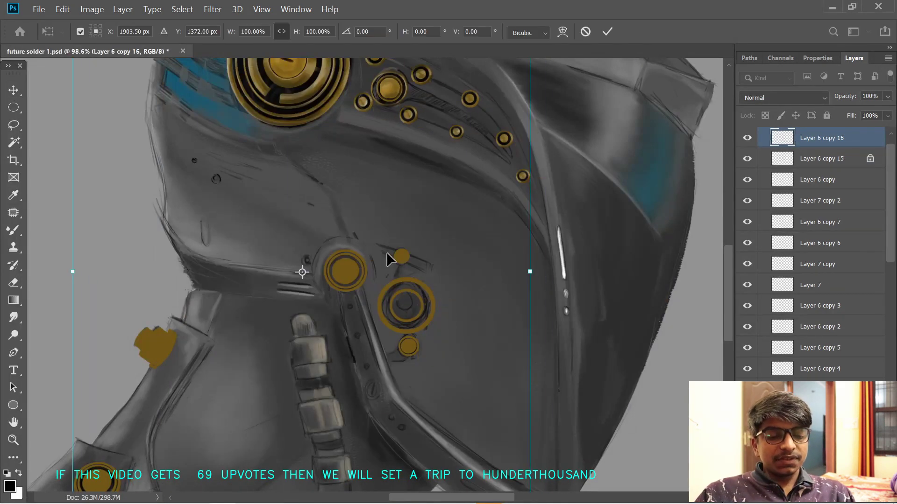
{"action": "key", "text": "Escape"}
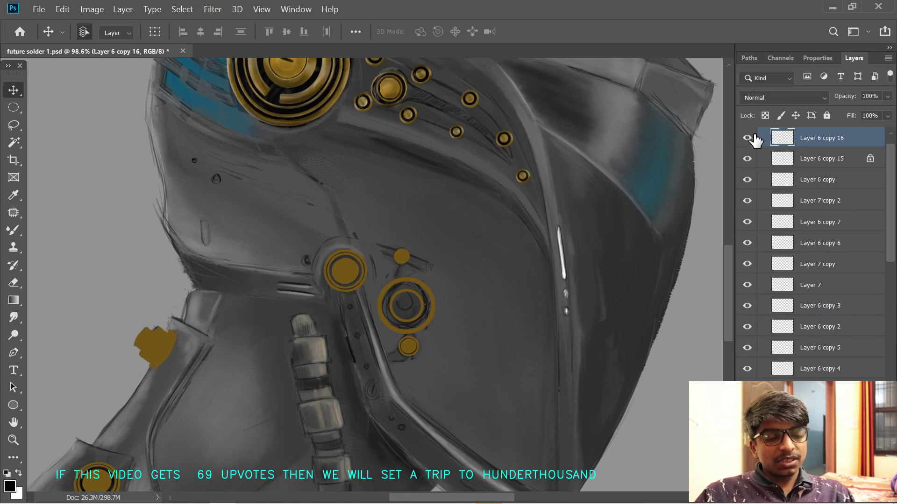
{"action": "key", "text": "Delete"}
- Copy the jaw-joint button's central disc to a new layer, enlarge it and place it inside the large gold ring beside that button
{"action": "scroll", "coordinate": [340, 320], "scroll_direction": "up", "scroll_amount": 2}
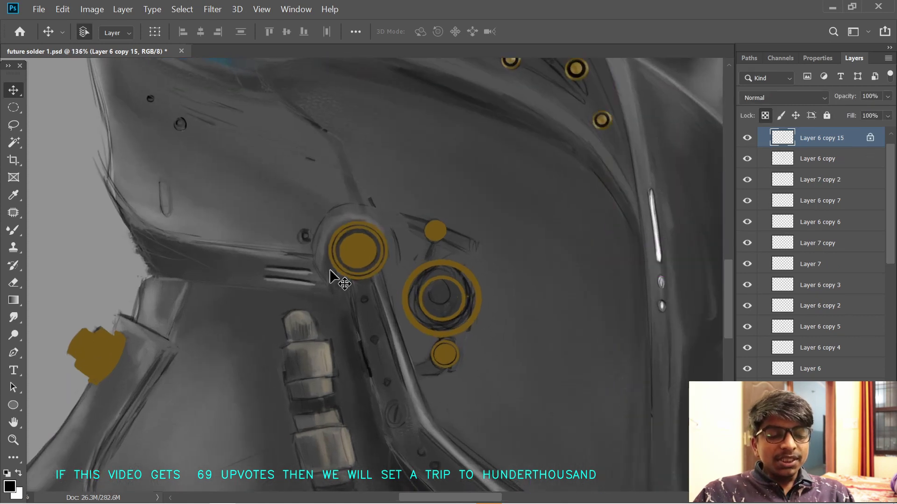
{"action": "key", "text": "l"}
{"action": "mouse_move", "coordinate": [339, 243]}
{"action": "left_mouse_down"}
{"action": "mouse_move", "coordinate": [358, 269]}
{"action": "mouse_move", "coordinate": [375, 259]}
{"action": "mouse_move", "coordinate": [375, 238]}
{"action": "mouse_move", "coordinate": [340, 246]}
{"action": "left_mouse_up"}
{"action": "right_click", "coordinate": [336, 297]}
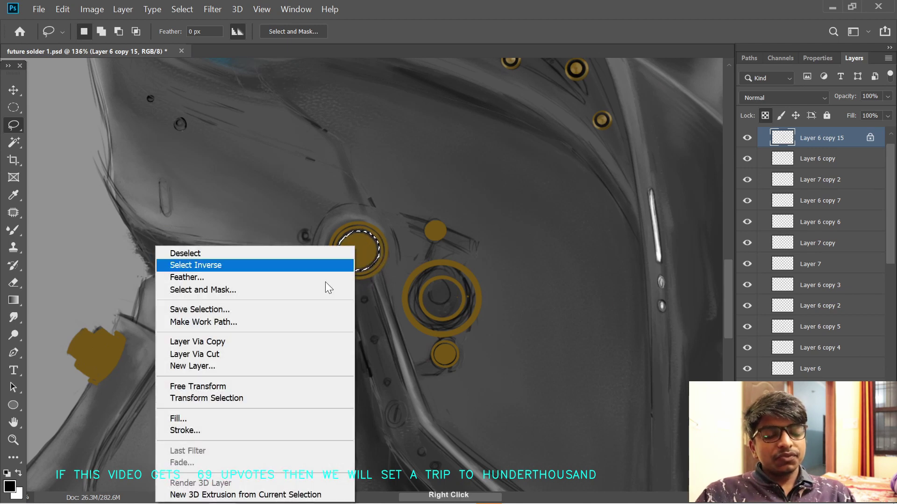
{"action": "left_click", "coordinate": [322, 352]}
{"action": "key", "text": "ctrl+t"}
{"action": "left_click_drag", "start_coordinate": [366, 255], "coordinate": [467, 321]}
{"action": "key", "text": "Return"}
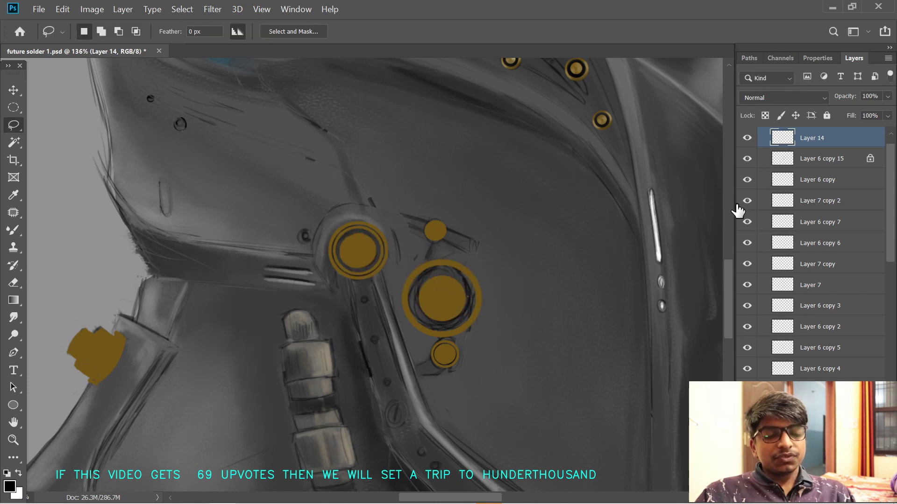
- Check which parts Layer 14 and Layer 6 copy 15 hold by toggling their visibility, and merge the two layers
{"action": "left_click", "coordinate": [748, 139]}
{"action": "scroll", "coordinate": [571, 227], "scroll_direction": "up", "scroll_amount": 1}
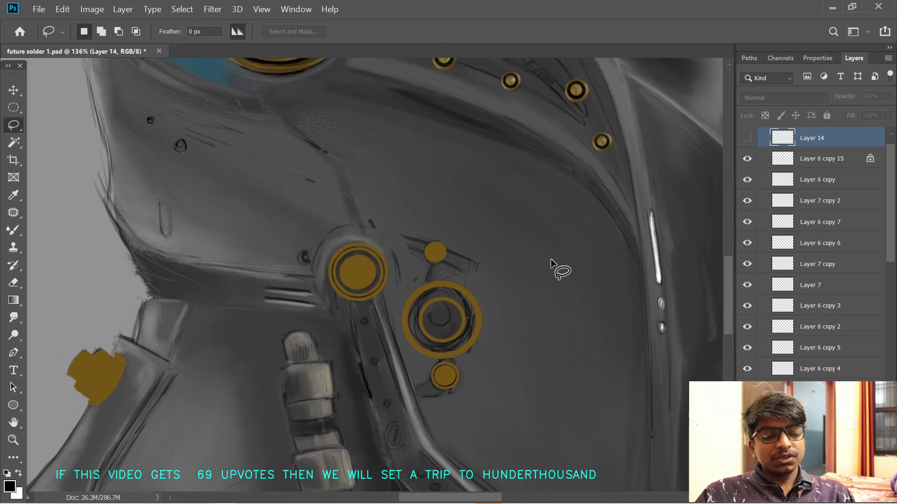
{"action": "key", "text": "v"}
{"action": "left_click", "coordinate": [472, 340]}
{"action": "left_click", "coordinate": [746, 159]}
{"action": "left_click", "coordinate": [746, 159]}
{"action": "left_click", "coordinate": [747, 138]}
{"action": "left_click", "coordinate": [787, 140], "text": "shift"}
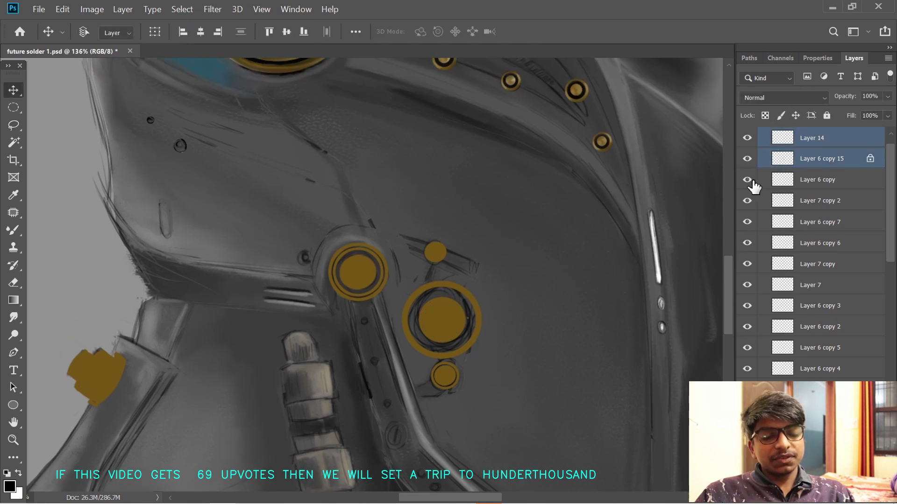
{"action": "key", "text": "ctrl+e"}
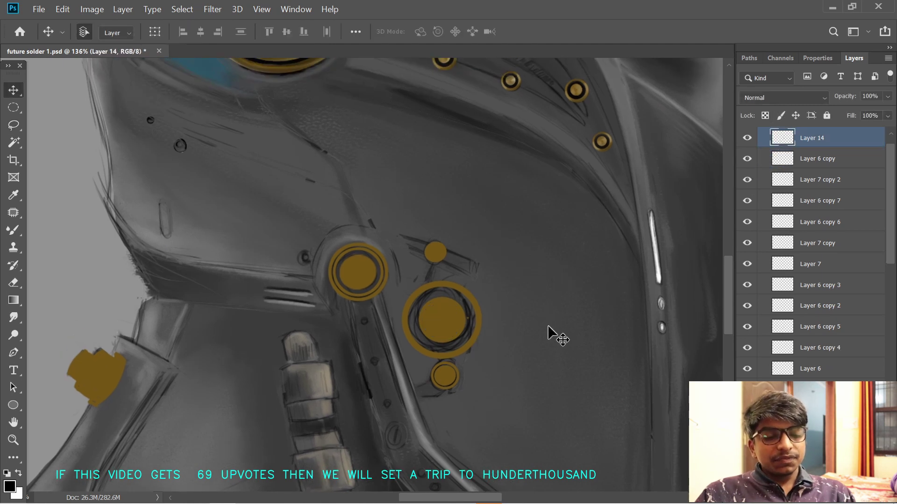
- Sample the flat gold from the small upper jaw button and set up the Hard Round Pressure Opacity brush at size 10
{"action": "key", "text": "i"}
{"action": "left_click", "coordinate": [435, 254]}
{"action": "key", "text": "v"}
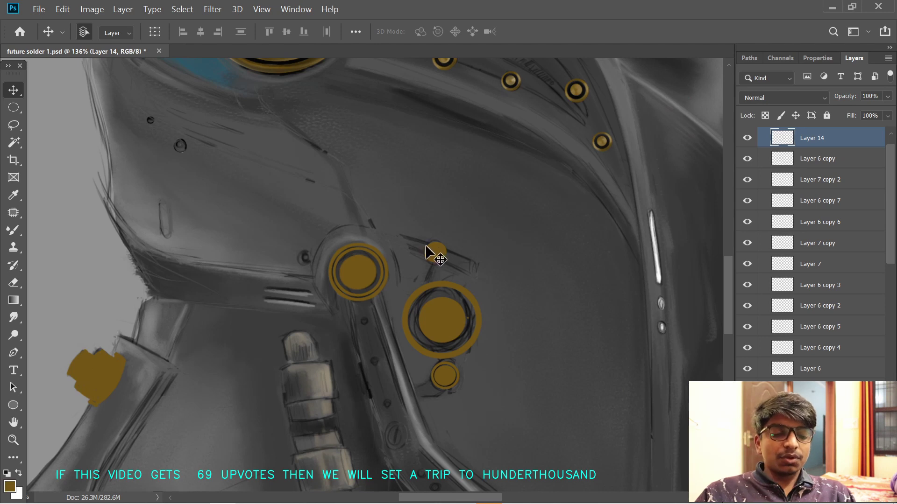
{"action": "key", "text": "b"}
{"action": "left_click", "coordinate": [100, 32]}
{"action": "left_click", "coordinate": [206, 230]}
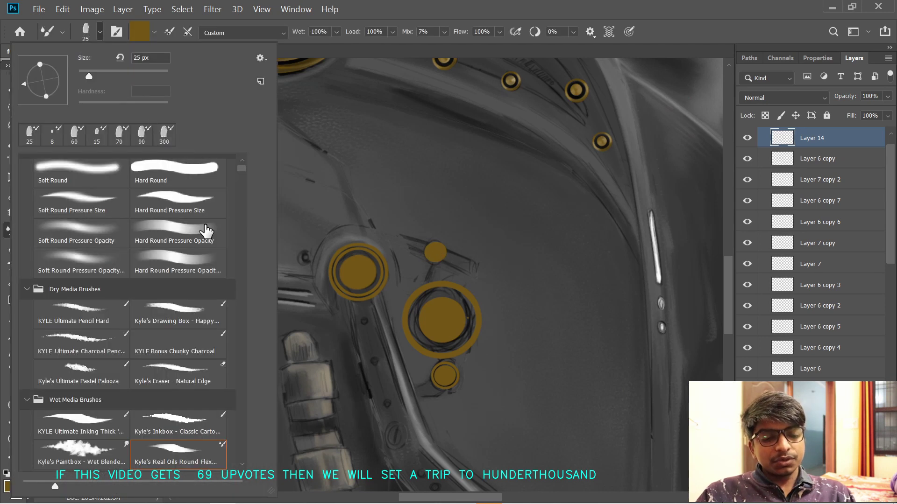
{"action": "left_click_drag", "start_coordinate": [497, 266], "coordinate": [520, 268]}
{"action": "key", "text": "ctrl+z"}
{"action": "key", "text": "bracketleft"}
{"action": "key", "text": "bracketleft"}
{"action": "key", "text": "bracketleft"}
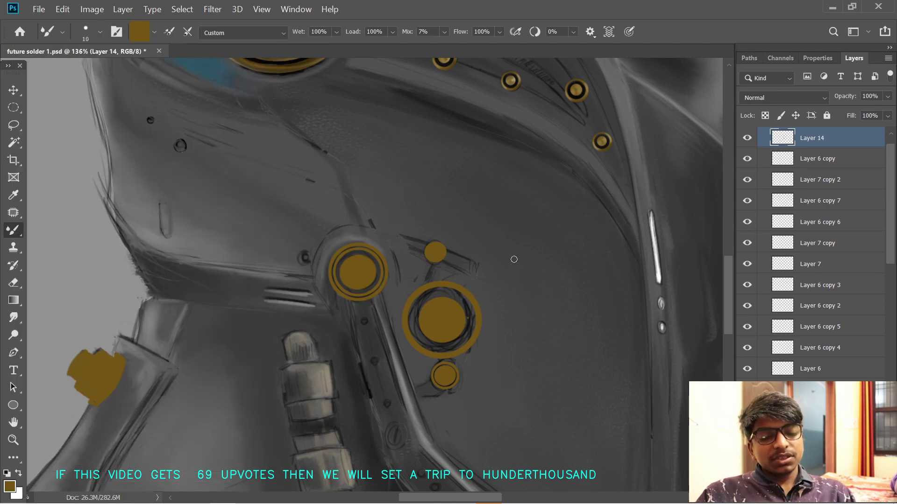
{"action": "key", "text": "v"}
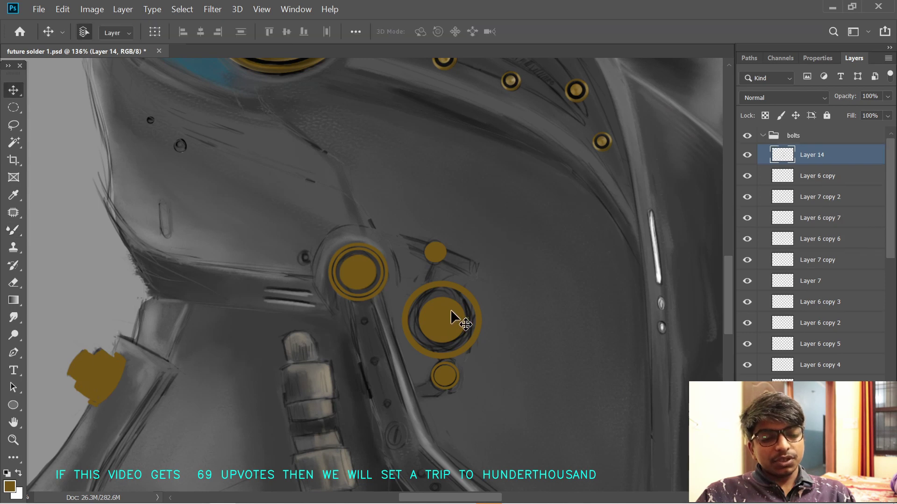
{"action": "key", "text": "b"}
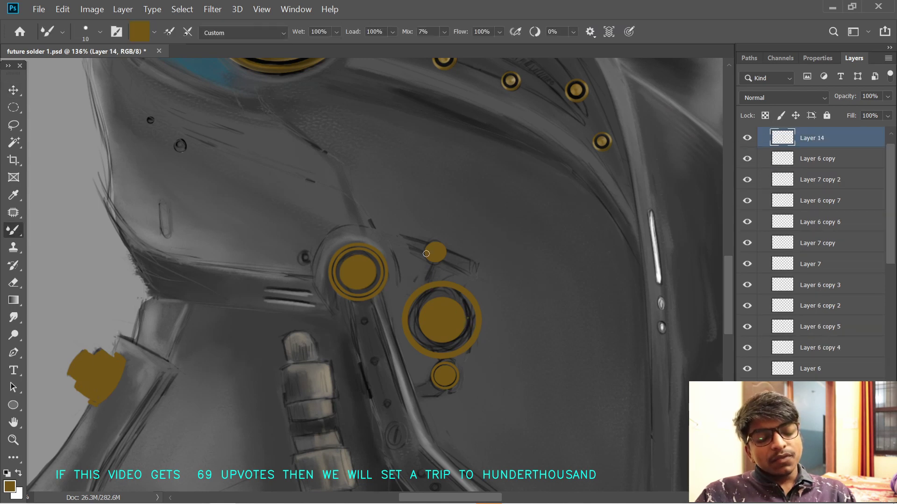
{"action": "key", "text": "super"}
{"action": "left_click", "coordinate": [248, 493]}
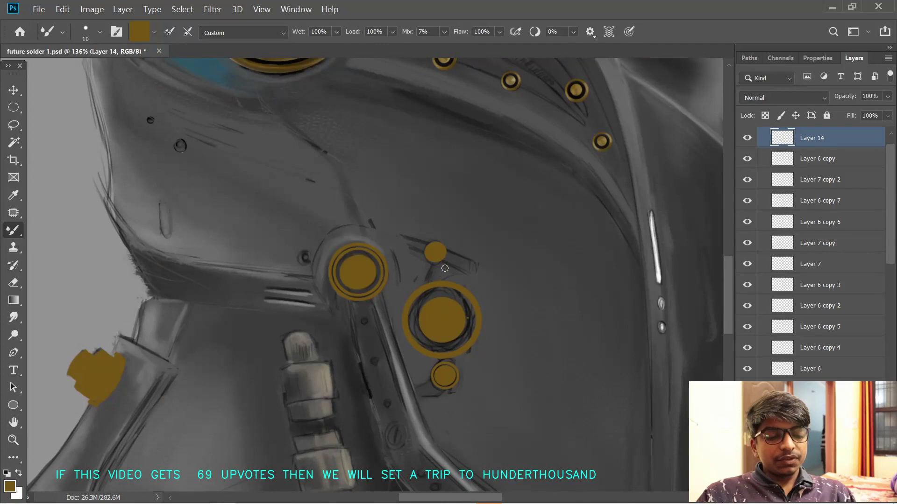
{"action": "left_click_drag", "start_coordinate": [442, 269], "coordinate": [439, 265]}
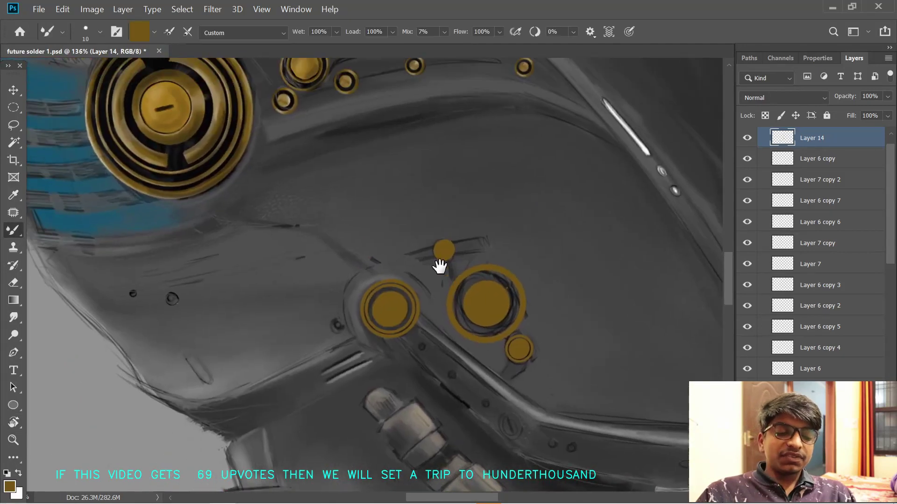
{"action": "key", "text": "v"}
{"action": "left_click", "coordinate": [411, 327], "text": "ctrl"}
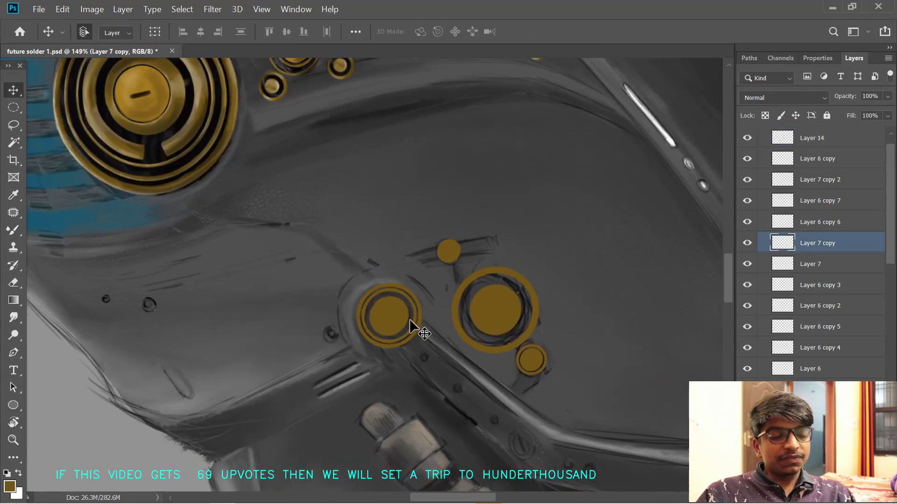
{"action": "left_click", "coordinate": [394, 310], "text": "shift"}
{"action": "left_click", "coordinate": [394, 312]}
{"action": "left_click", "coordinate": [414, 321], "text": "shift"}
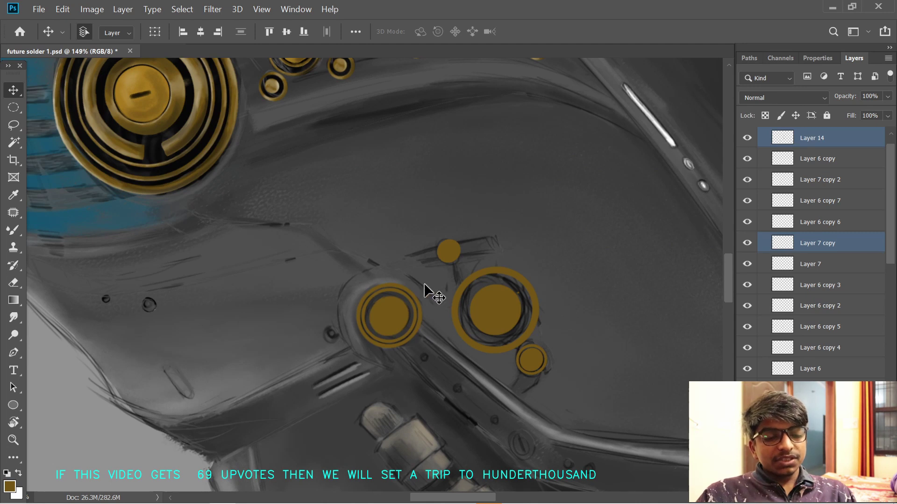
{"action": "key", "text": "l"}
{"action": "left_click_drag", "start_coordinate": [374, 269], "coordinate": [369, 270]}
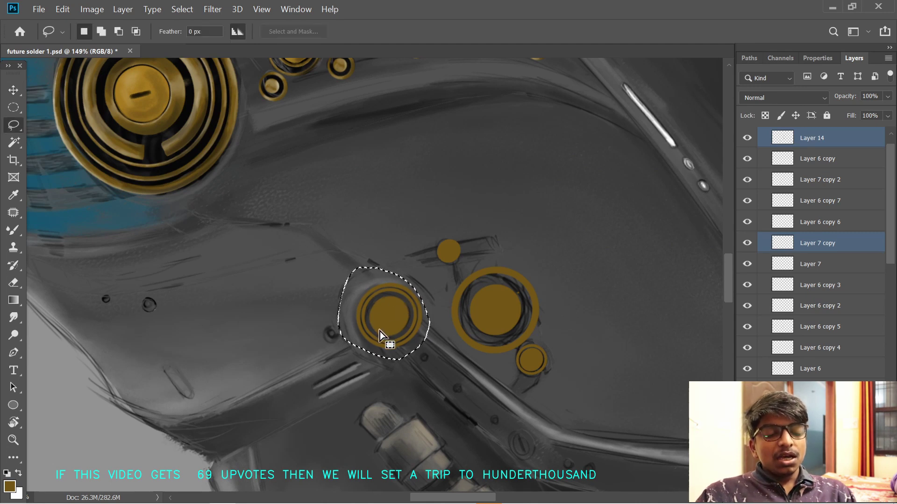
{"action": "right_click", "coordinate": [376, 327]}
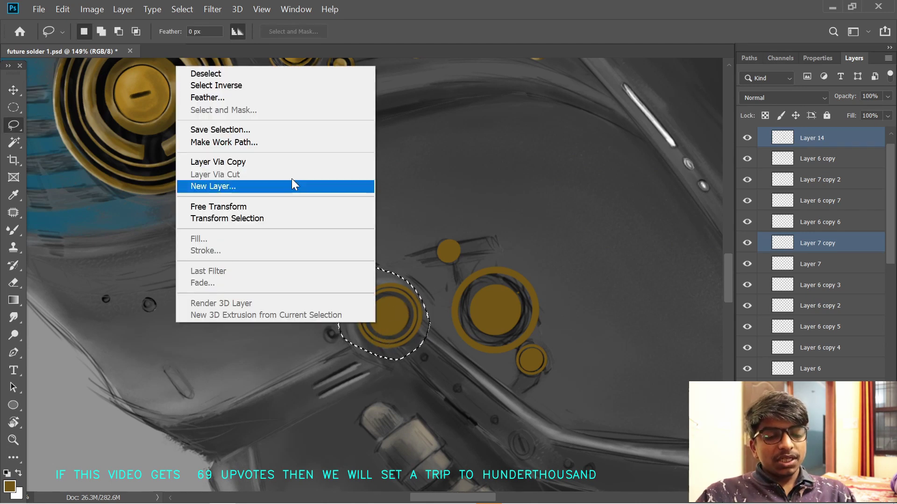
{"action": "left_click", "coordinate": [553, 220]}
{"action": "left_click_drag", "start_coordinate": [888, 188], "coordinate": [888, 182]}
{"action": "left_click", "coordinate": [747, 155]}
{"action": "left_click", "coordinate": [747, 155]}
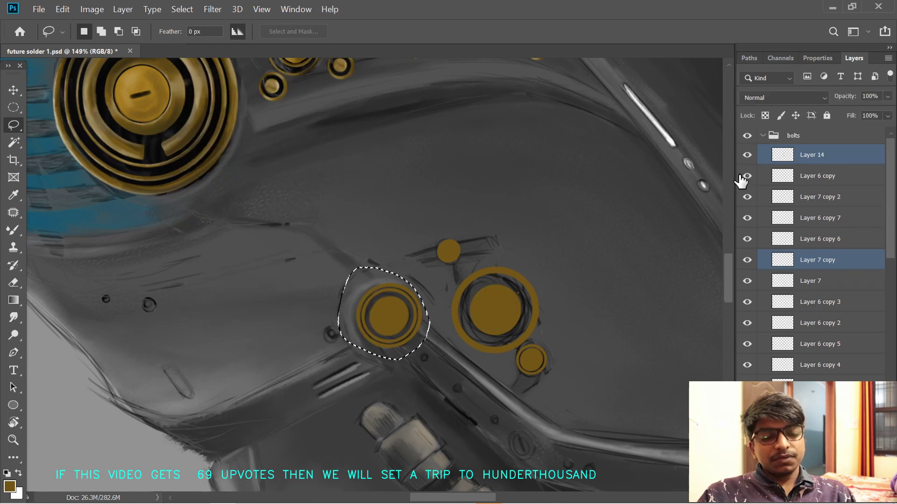
{"action": "left_click", "coordinate": [684, 181]}
{"action": "left_click_drag", "start_coordinate": [404, 269], "coordinate": [489, 247]}
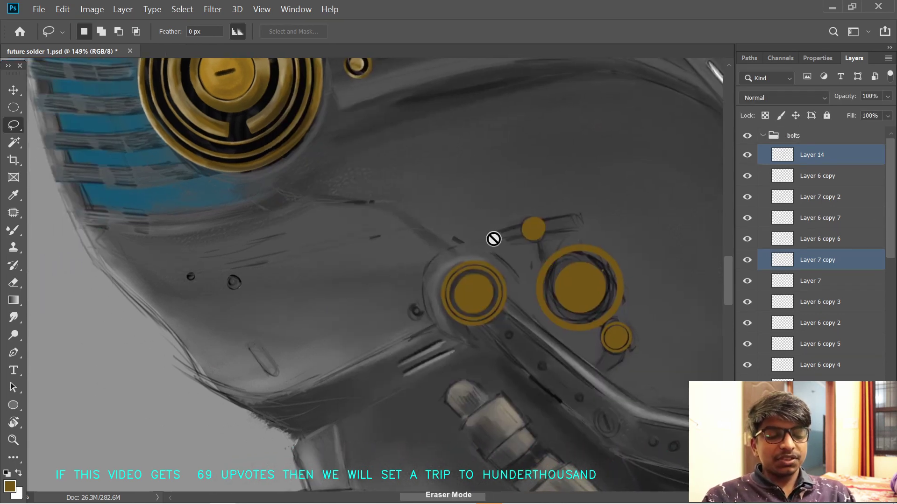
- Paint a flat gold bent arm on Layer 14 from the jaw-joint button through the small upper button along the sketch lines
{"action": "key", "text": "b"}
{"action": "left_click", "coordinate": [794, 159]}
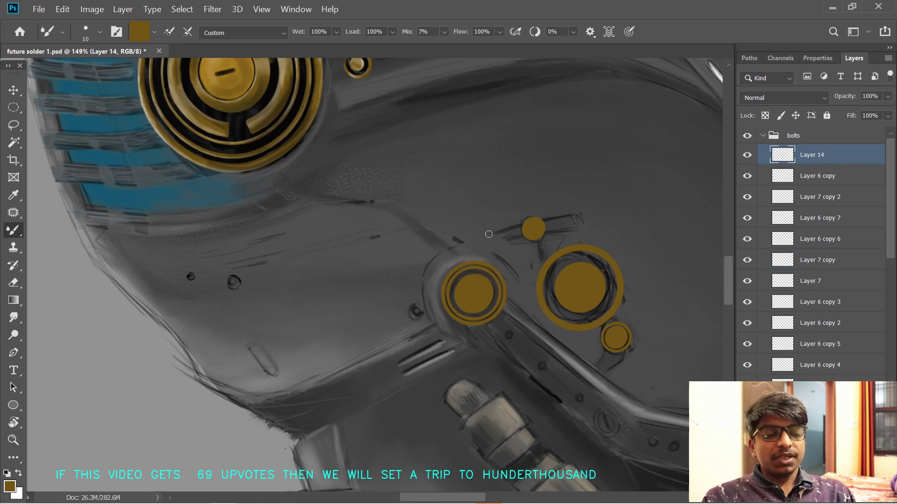
{"action": "mouse_move", "coordinate": [486, 265]}
{"action": "left_mouse_down"}
{"action": "mouse_move", "coordinate": [514, 225]}
{"action": "mouse_move", "coordinate": [491, 235]}
{"action": "mouse_move", "coordinate": [493, 249]}
{"action": "mouse_move", "coordinate": [514, 234]}
{"action": "mouse_move", "coordinate": [496, 233]}
{"action": "mouse_move", "coordinate": [545, 219]}
{"action": "left_mouse_up"}
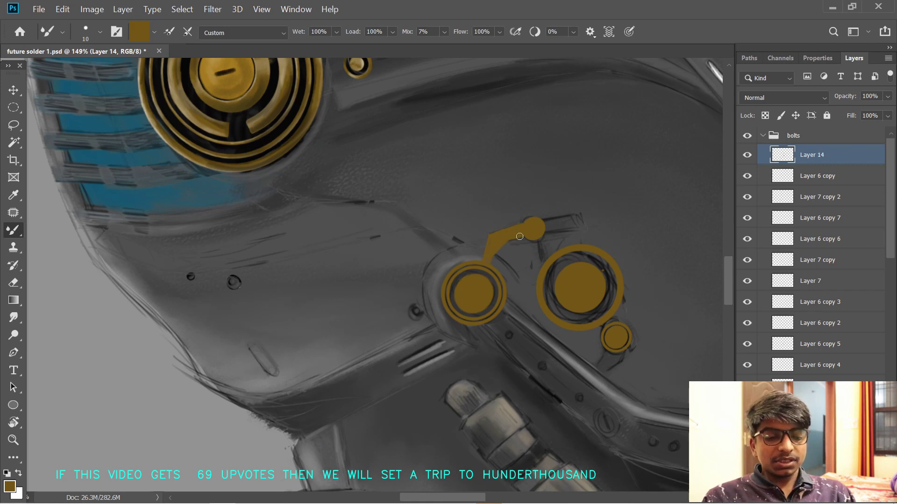
{"action": "mouse_move", "coordinate": [516, 234]}
{"action": "left_mouse_down"}
{"action": "mouse_move", "coordinate": [572, 224]}
{"action": "mouse_move", "coordinate": [502, 243]}
{"action": "mouse_move", "coordinate": [576, 220]}
{"action": "mouse_move", "coordinate": [582, 226]}
{"action": "mouse_move", "coordinate": [550, 224]}
{"action": "mouse_move", "coordinate": [574, 221]}
{"action": "mouse_move", "coordinate": [554, 230]}
{"action": "left_mouse_up"}
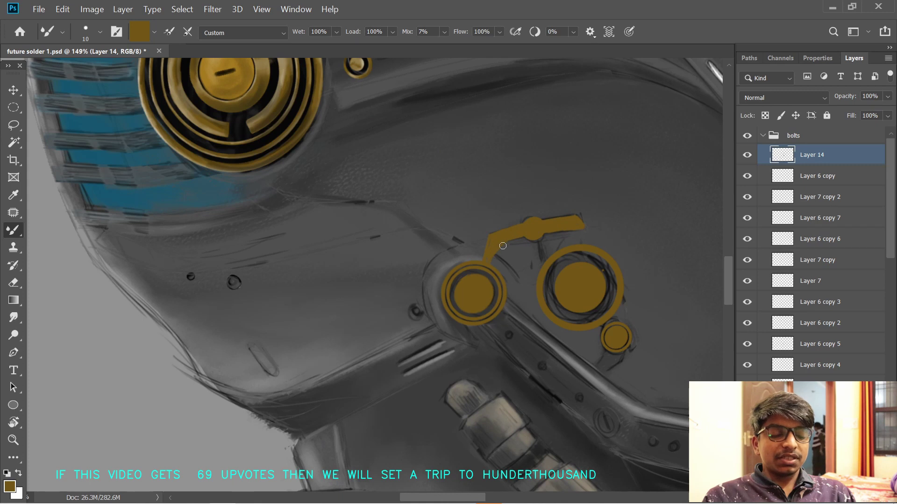
{"action": "scroll", "coordinate": [500, 259], "scroll_direction": "up", "scroll_amount": 3}
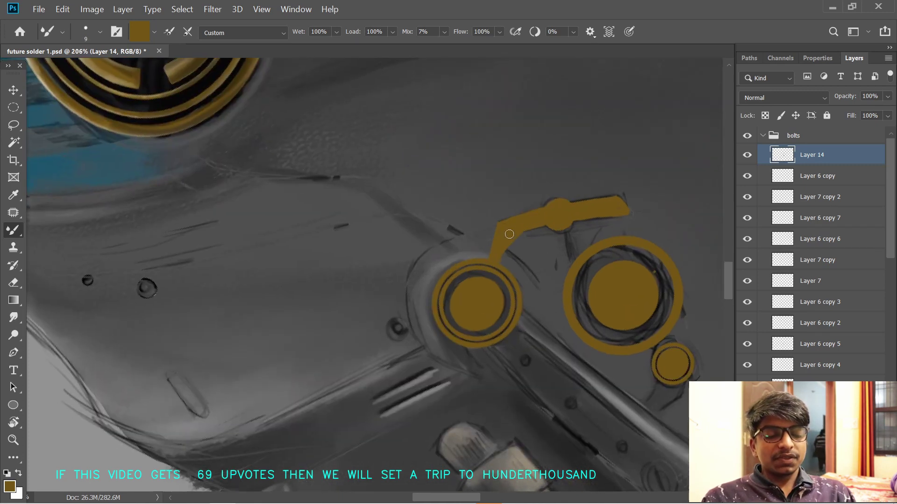
{"action": "mouse_move", "coordinate": [509, 234]}
{"action": "left_mouse_down"}
{"action": "mouse_move", "coordinate": [512, 242]}
{"action": "mouse_move", "coordinate": [525, 238]}
{"action": "left_mouse_up"}
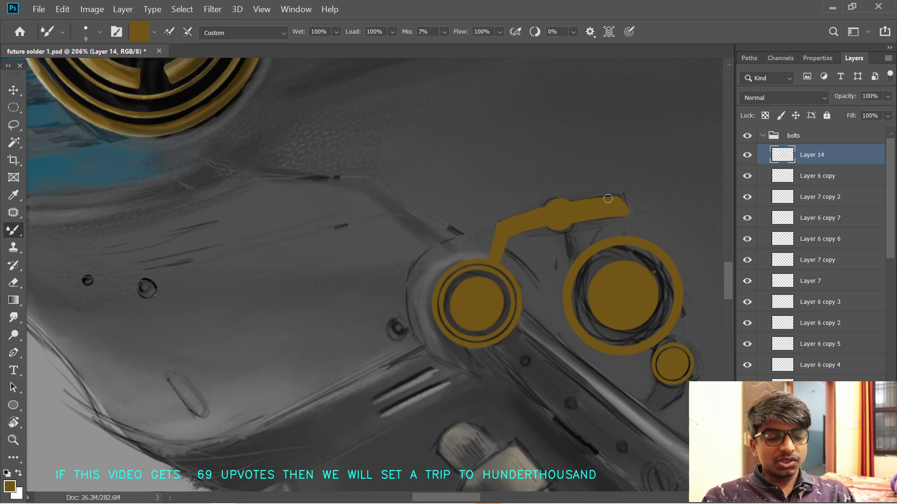
- Paint a solid gold connector filling the gap between the small upper button and the large ring
{"action": "mouse_move", "coordinate": [573, 251]}
{"action": "left_mouse_down"}
{"action": "mouse_move", "coordinate": [563, 256]}
{"action": "mouse_move", "coordinate": [551, 232]}
{"action": "mouse_move", "coordinate": [559, 273]}
{"action": "left_mouse_up"}
{"action": "mouse_move", "coordinate": [559, 229]}
{"action": "left_mouse_down"}
{"action": "mouse_move", "coordinate": [598, 229]}
{"action": "mouse_move", "coordinate": [625, 242]}
{"action": "mouse_move", "coordinate": [555, 242]}
{"action": "mouse_move", "coordinate": [574, 249]}
{"action": "mouse_move", "coordinate": [606, 223]}
{"action": "left_mouse_up"}
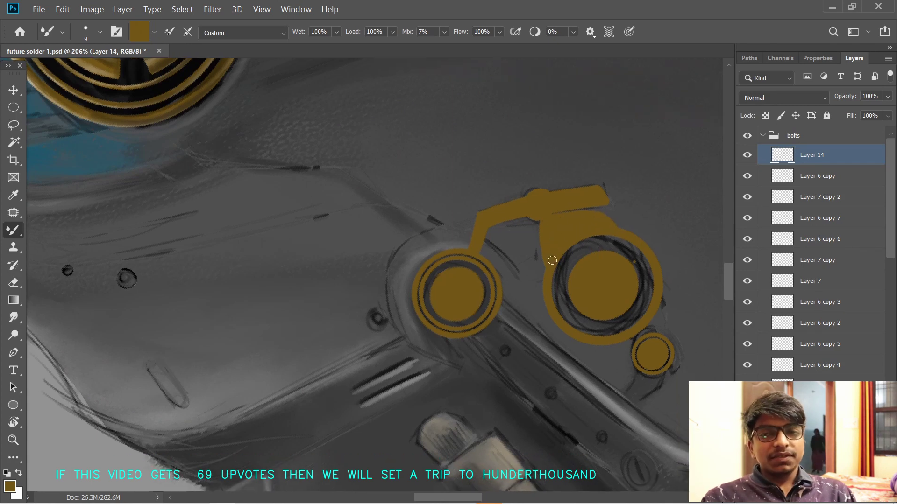
{"action": "left_click_drag", "start_coordinate": [544, 231], "coordinate": [549, 262]}
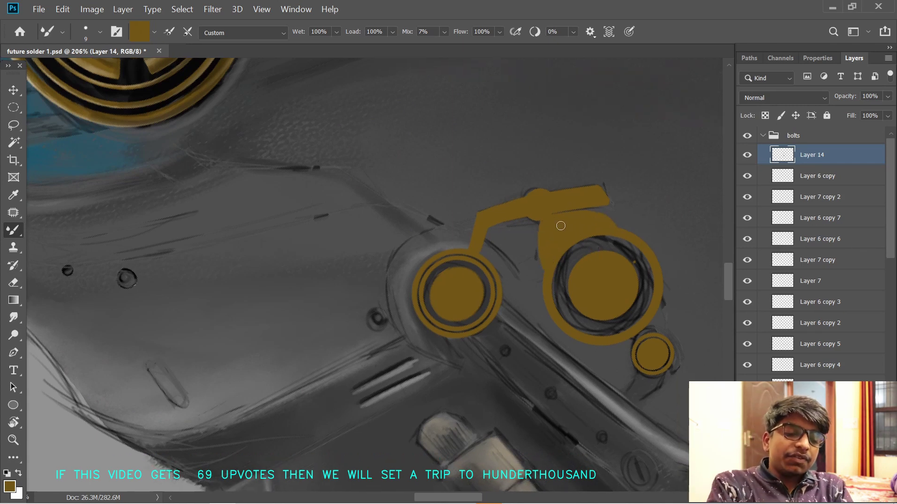
{"action": "left_click_drag", "start_coordinate": [615, 287], "coordinate": [588, 224]}
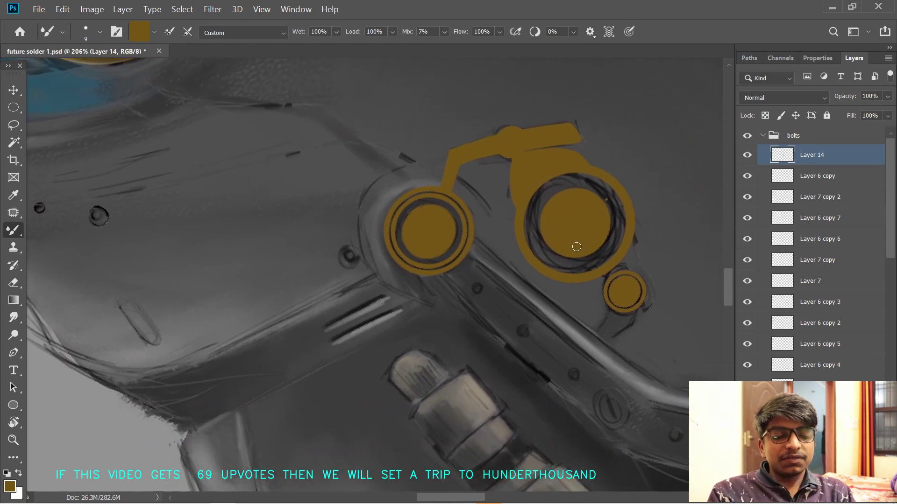
- Rework the gold connector above the large ring into a narrower wedge and bridge the ring to the small lower button
{"action": "scroll", "coordinate": [576, 246], "scroll_direction": "up", "scroll_amount": 3}
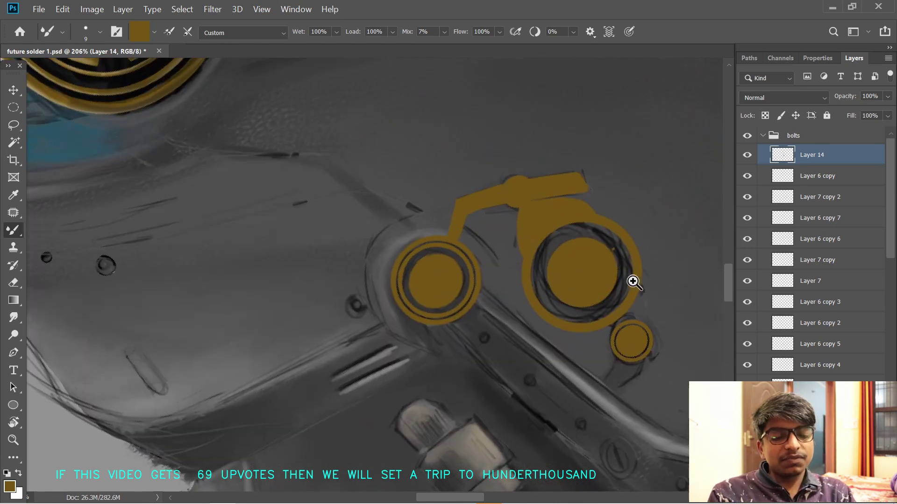
{"action": "scroll", "coordinate": [604, 248], "scroll_direction": "down", "scroll_amount": 3}
{"action": "scroll", "coordinate": [591, 227], "scroll_direction": "up", "scroll_amount": 2}
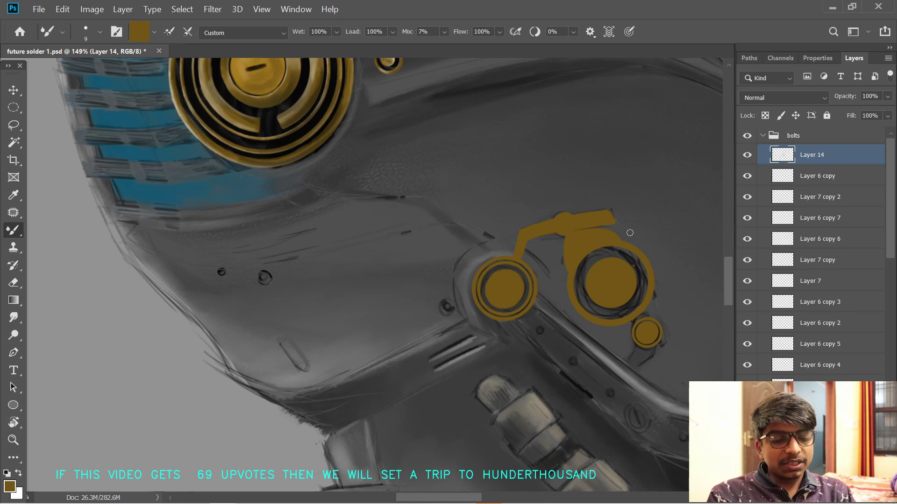
{"action": "key", "text": "r"}
{"action": "mouse_move", "coordinate": [629, 233]}
{"action": "left_mouse_down"}
{"action": "mouse_move", "coordinate": [537, 178]}
{"action": "mouse_move", "coordinate": [410, 239]}
{"action": "mouse_move", "coordinate": [514, 362]}
{"action": "mouse_move", "coordinate": [394, 237]}
{"action": "mouse_move", "coordinate": [389, 255]}
{"action": "mouse_move", "coordinate": [397, 243]}
{"action": "mouse_move", "coordinate": [422, 246]}
{"action": "mouse_move", "coordinate": [317, 309]}
{"action": "left_mouse_up"}
{"action": "key", "text": "b"}
{"action": "key", "text": "ctrl+z"}
{"action": "key", "text": "r"}
{"action": "left_click_drag", "start_coordinate": [381, 290], "coordinate": [384, 276]}
{"action": "left_click_drag", "start_coordinate": [392, 376], "coordinate": [392, 292]}
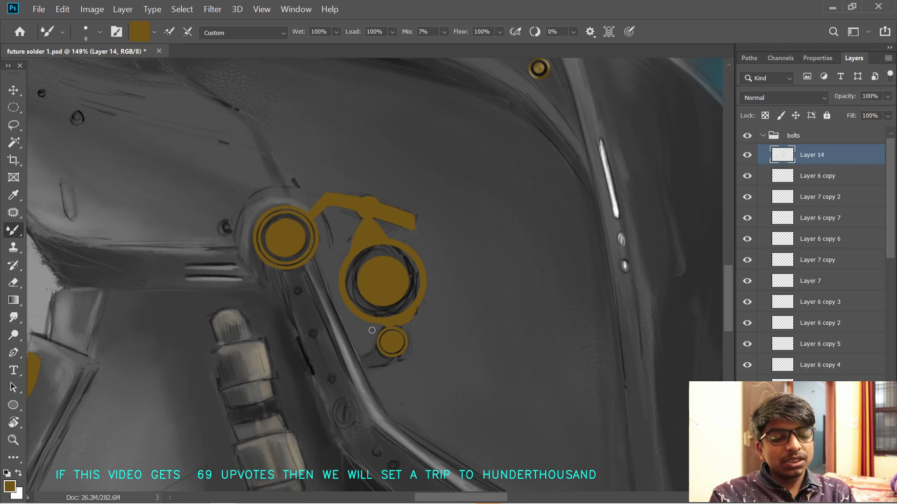
- Check the recording status in OBS and return to the jaw buttons in Photoshop
{"action": "left_click", "coordinate": [265, 494]}
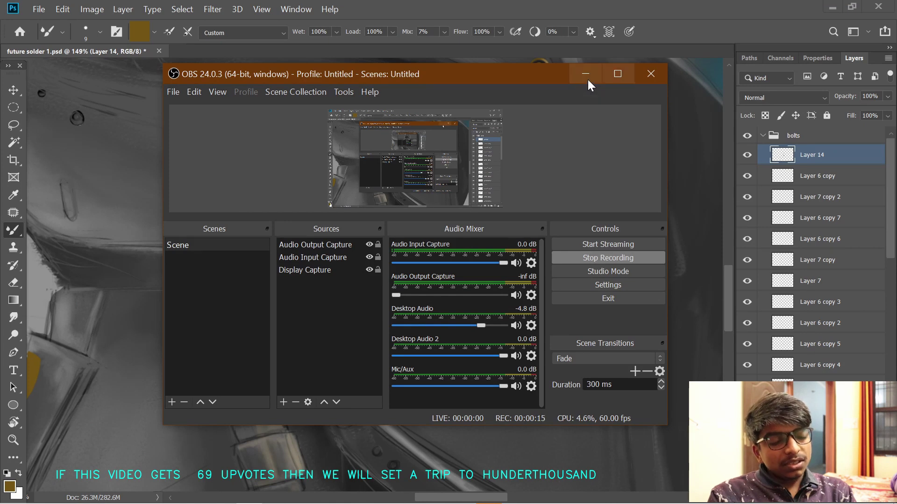
{"action": "left_click", "coordinate": [585, 73]}
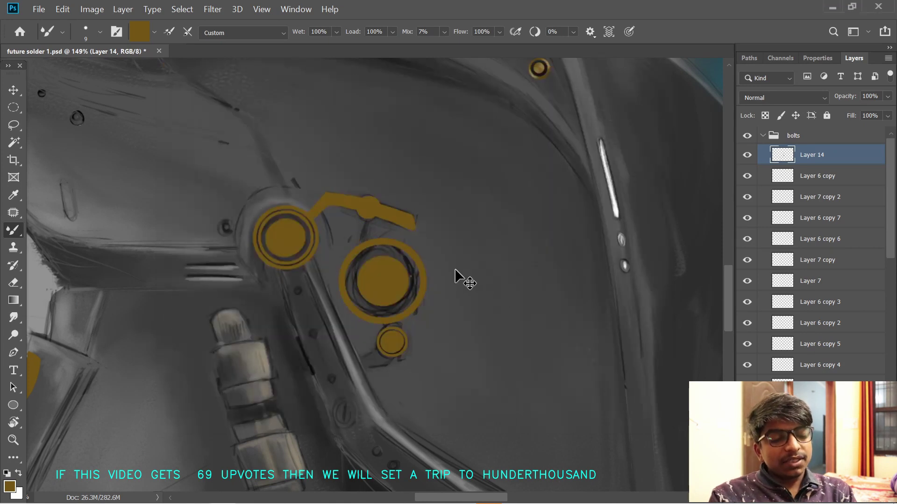
{"action": "left_click_drag", "start_coordinate": [455, 270], "coordinate": [479, 303]}
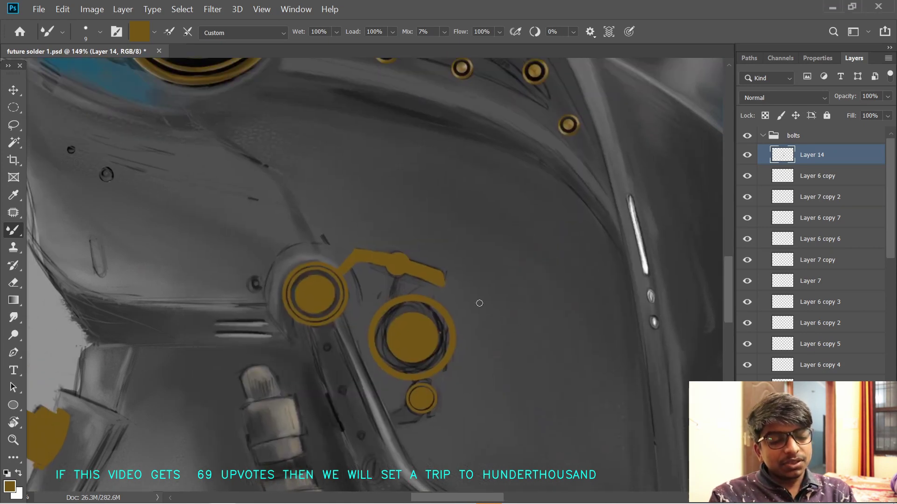
{"action": "left_click_drag", "start_coordinate": [484, 249], "coordinate": [490, 280]}
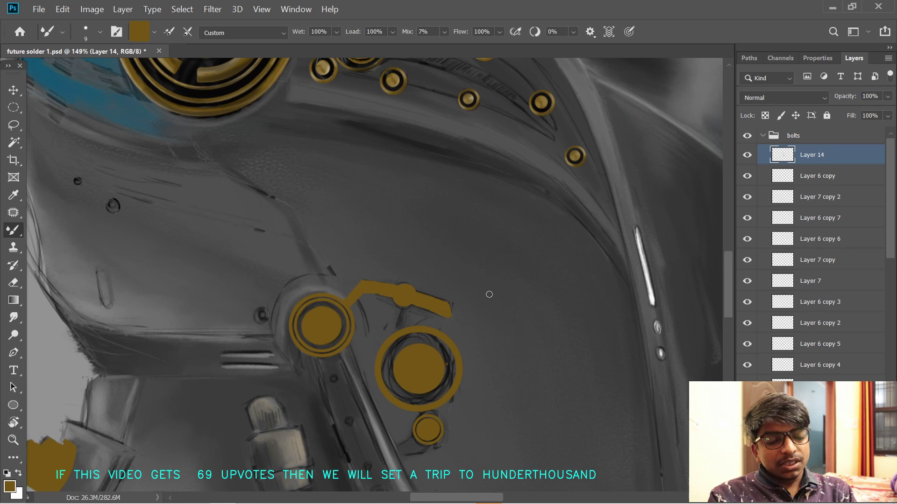
- Toggle the visibility of Layer 14 to check which gold jaw parts it holds
{"action": "left_click", "coordinate": [748, 155]}
{"action": "left_click", "coordinate": [747, 155]}
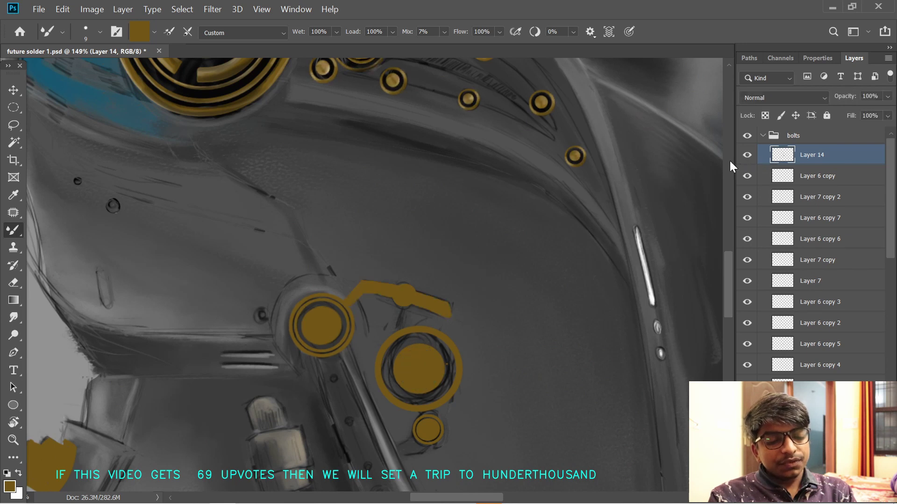
{"action": "left_click", "coordinate": [748, 156]}
{"action": "left_click", "coordinate": [747, 156]}
{"action": "left_click", "coordinate": [747, 155]}
{"action": "left_click", "coordinate": [759, 176]}
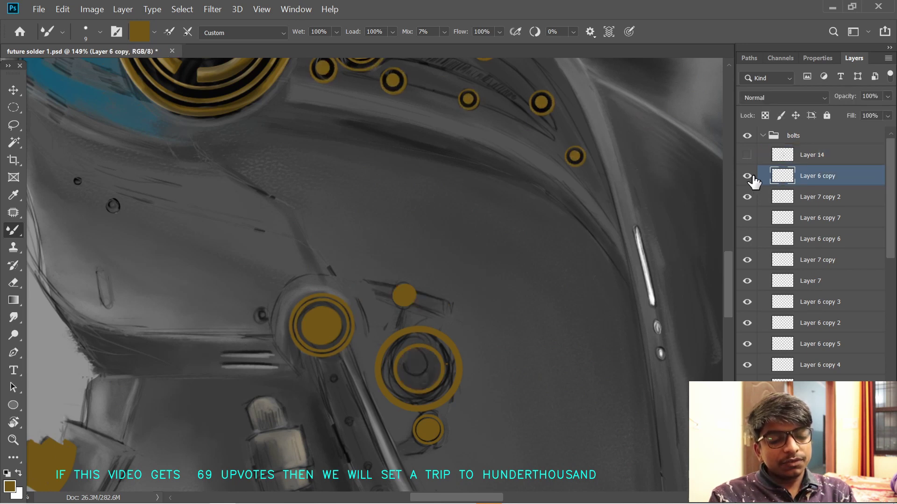
{"action": "left_click", "coordinate": [747, 155]}
{"action": "left_click", "coordinate": [747, 155]}
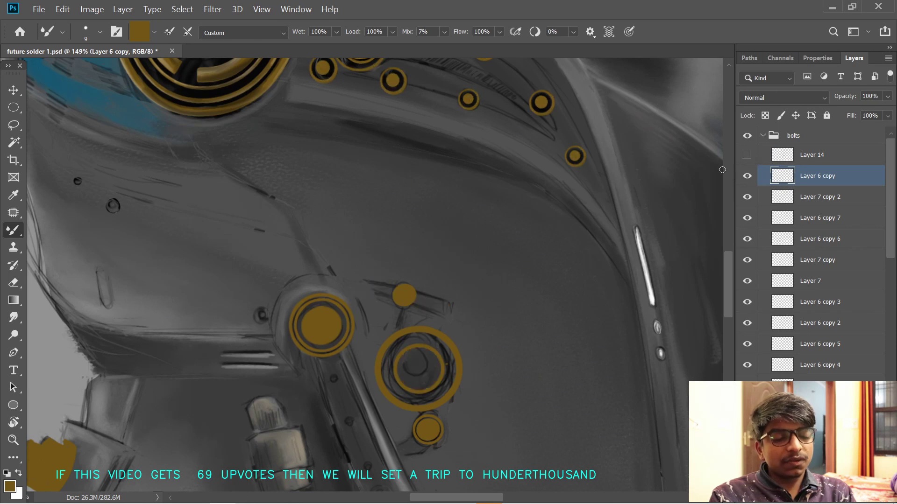
{"action": "left_click", "coordinate": [747, 155]}
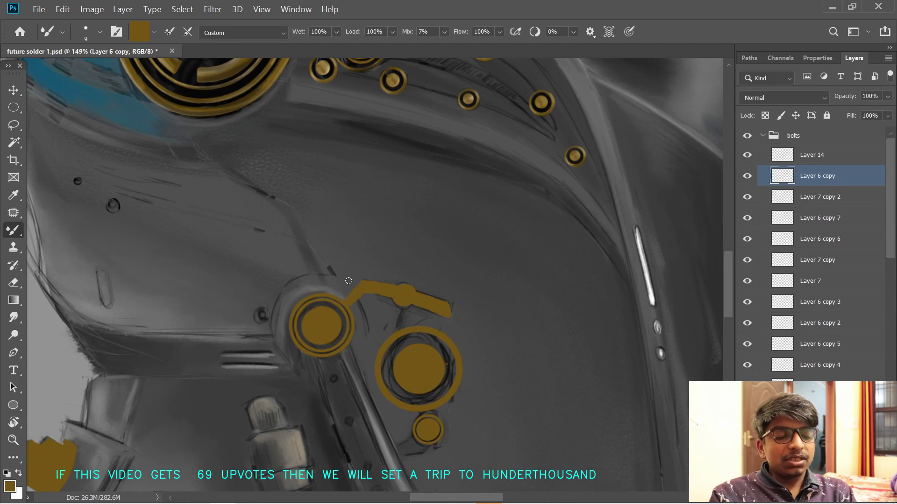
- Erase the painted gold arm beside the small upper button from Layer 14 with a size 20 eraser
{"action": "key", "text": "e"}
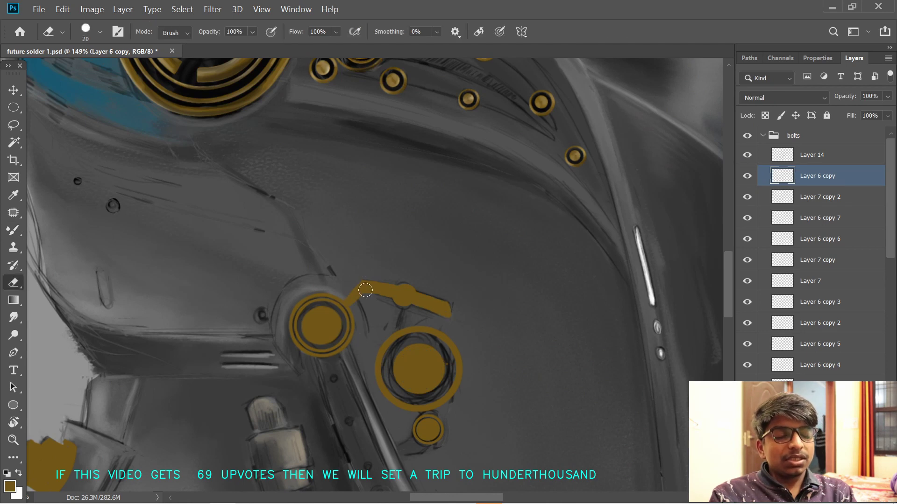
{"action": "left_click", "coordinate": [812, 154]}
{"action": "mouse_move", "coordinate": [351, 291]}
{"action": "left_mouse_down"}
{"action": "mouse_move", "coordinate": [373, 311]}
{"action": "mouse_move", "coordinate": [377, 288]}
{"action": "mouse_move", "coordinate": [392, 280]}
{"action": "mouse_move", "coordinate": [372, 325]}
{"action": "mouse_move", "coordinate": [442, 306]}
{"action": "mouse_move", "coordinate": [424, 296]}
{"action": "left_mouse_up"}
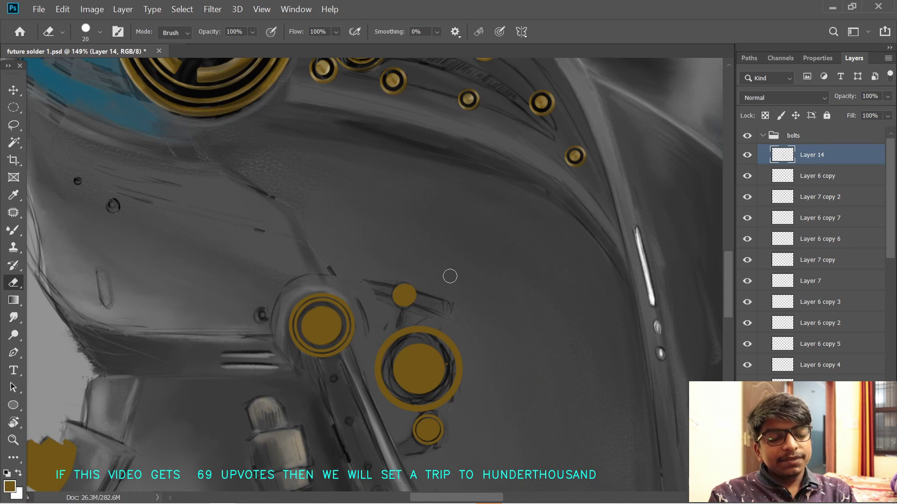
- Isolate Layer 14 to inspect its remaining gold parts and show all layers again
{"action": "left_click", "coordinate": [747, 155], "text": "alt"}
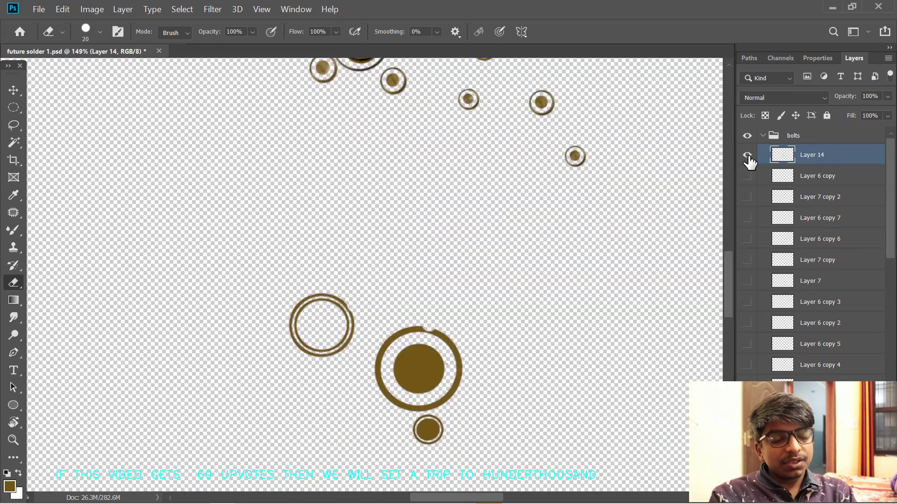
{"action": "left_click", "coordinate": [747, 155], "text": "alt"}
{"action": "left_click", "coordinate": [748, 155], "text": "alt"}
{"action": "left_click", "coordinate": [748, 155], "text": "alt"}
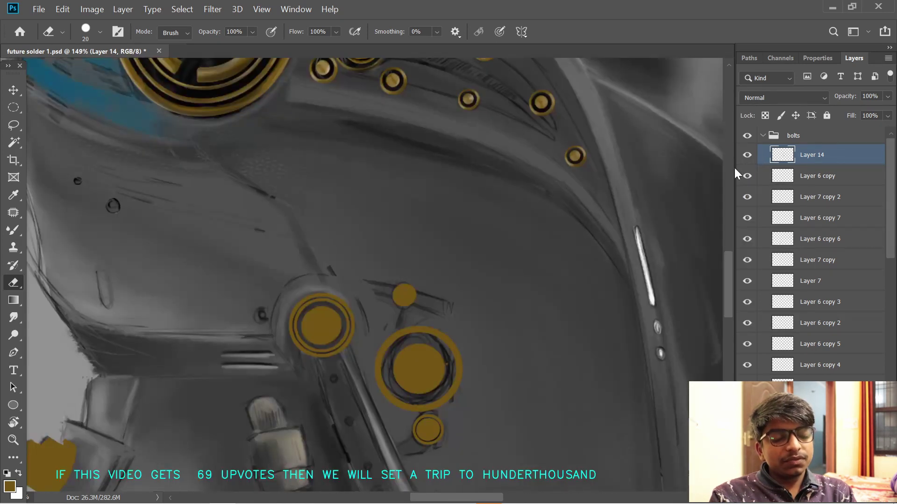
- Duplicate Layer 14 together with the small upper button's Layer 6 copy 3 and merge the two duplicates into one layer
{"action": "key", "text": "b"}
{"action": "key", "text": "v"}
{"action": "left_click", "coordinate": [405, 299]}
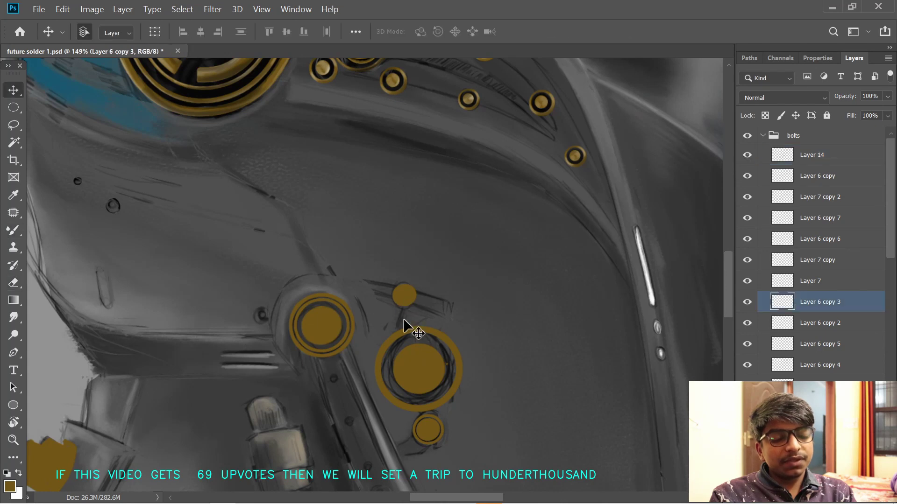
{"action": "left_click", "coordinate": [348, 309], "text": "shift"}
{"action": "left_click", "coordinate": [351, 315], "text": "shift"}
{"action": "left_click", "coordinate": [343, 313], "text": "shift"}
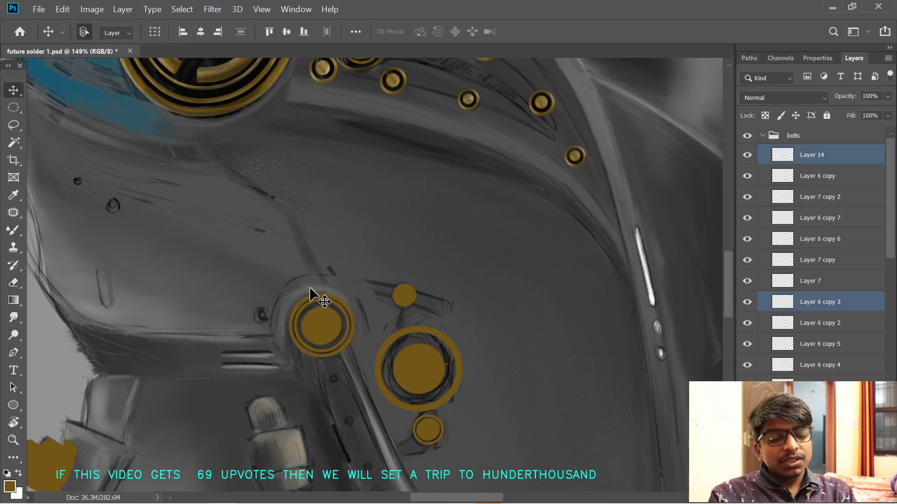
{"action": "key", "text": "ctrl+j"}
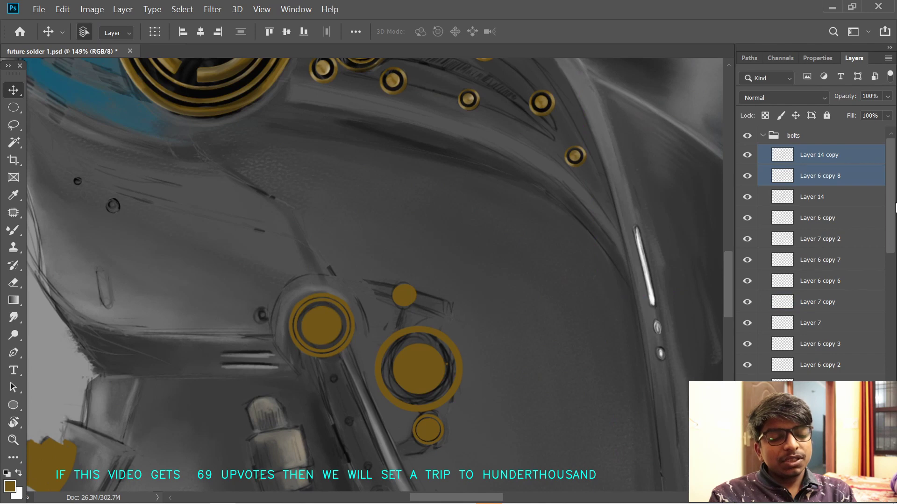
{"action": "key", "text": "ctrl+e"}
- Isolate the merged Layer 14 copy to inspect which gold buttons and rings it contains
{"action": "left_click", "coordinate": [747, 156], "text": "alt"}
{"action": "left_click", "coordinate": [747, 157], "text": "alt"}
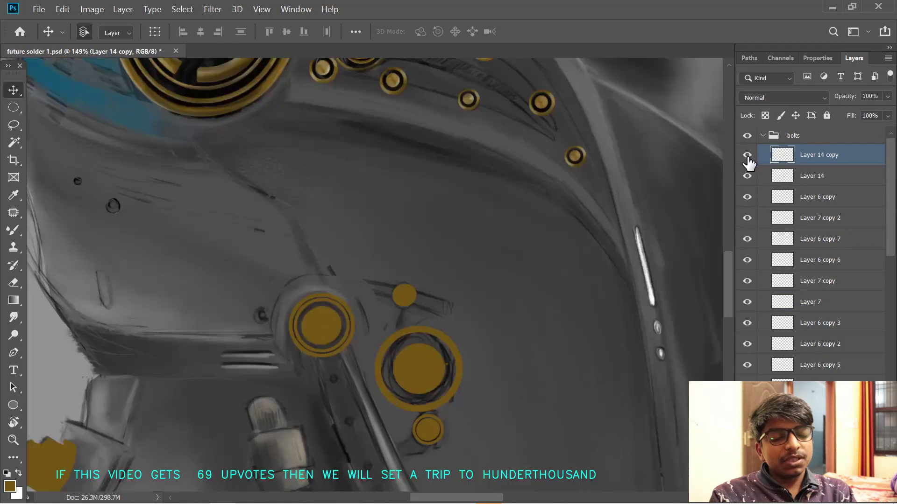
{"action": "left_click", "coordinate": [747, 157], "text": "alt"}
{"action": "left_click", "coordinate": [748, 157], "text": "alt"}
{"action": "left_click", "coordinate": [747, 158], "text": "alt"}
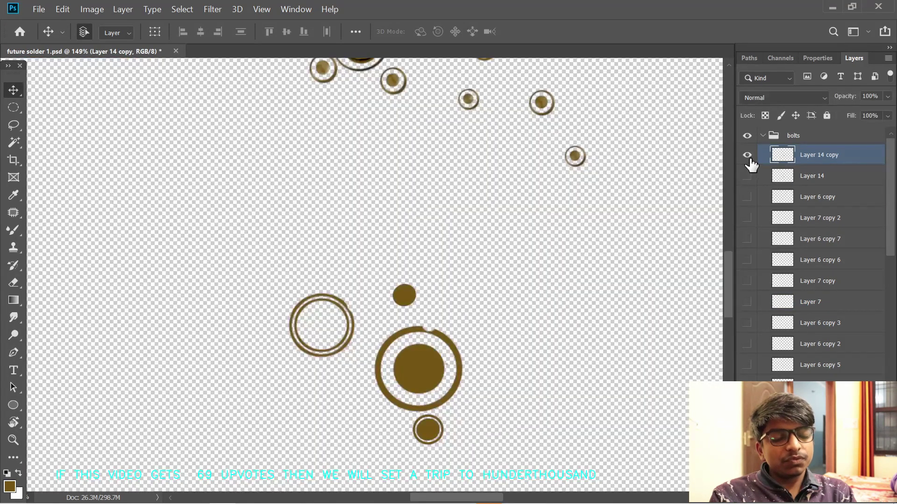
- Compare Layer 14 copy with Layer 14 and merge the two into Layer 14 copy
{"action": "left_click", "coordinate": [747, 158], "text": "alt"}
{"action": "left_click", "coordinate": [747, 158], "text": "alt"}
{"action": "left_click", "coordinate": [747, 176], "text": "alt"}
{"action": "left_click", "coordinate": [747, 175], "text": "alt"}
{"action": "left_click", "coordinate": [830, 179], "text": "ctrl"}
{"action": "key", "text": "ctrl+e"}
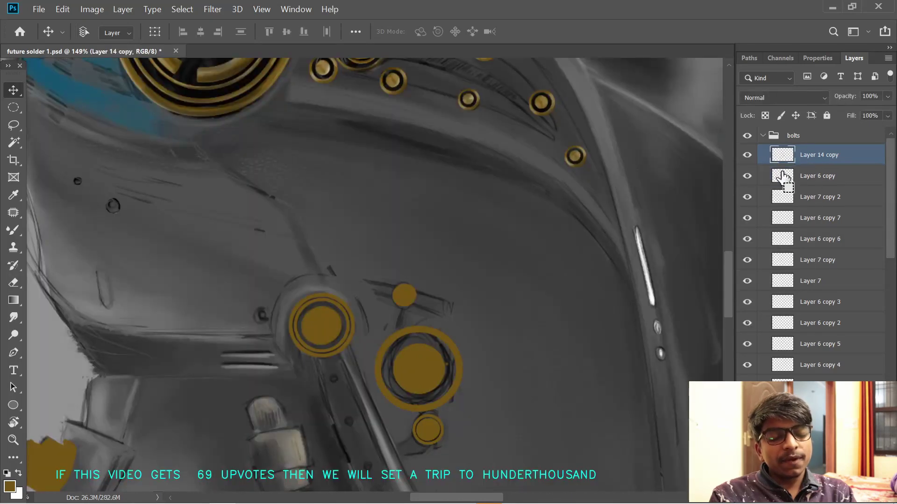
- Isolate and toggle the merged Layer 14 copy to examine which jaw button parts it contains
{"action": "left_click", "coordinate": [747, 157], "text": "alt"}
{"action": "left_click", "coordinate": [748, 157], "text": "alt"}
{"action": "left_click", "coordinate": [435, 336]}
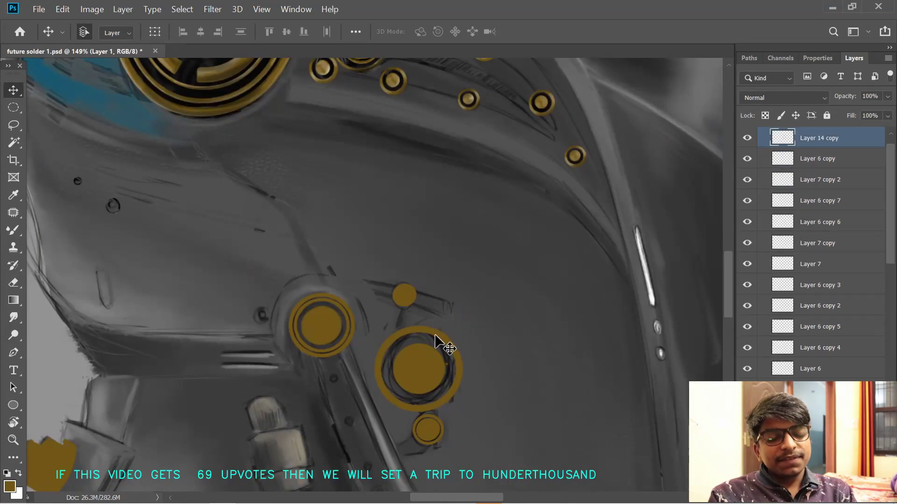
{"action": "left_click", "coordinate": [746, 140]}
{"action": "left_click", "coordinate": [747, 141]}
{"action": "left_click", "coordinate": [747, 140]}
{"action": "left_click", "coordinate": [746, 140]}
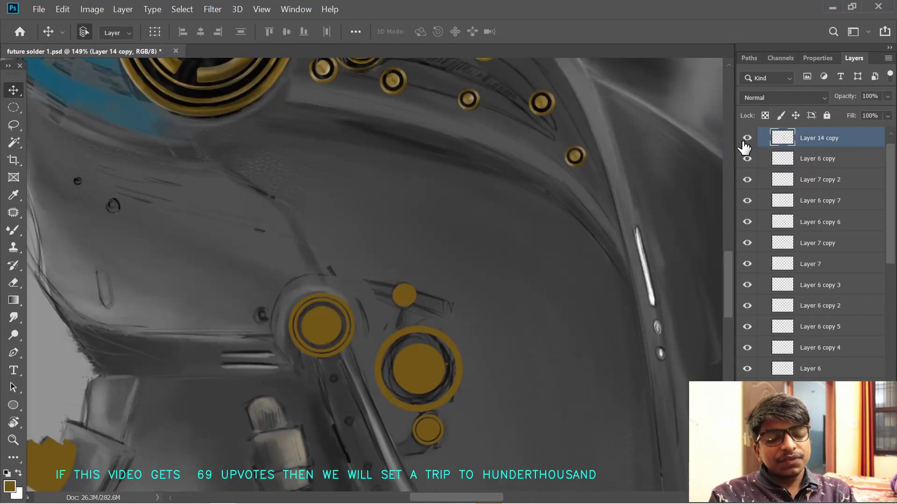
{"action": "left_click", "coordinate": [746, 138]}
{"action": "left_click", "coordinate": [746, 139]}
{"action": "left_click", "coordinate": [747, 138]}
- Duplicate the large jaw ring's Layer 6, move the duplicate above Layer 14 copy, and merge it with that layer
{"action": "left_click", "coordinate": [435, 336], "text": "ctrl"}
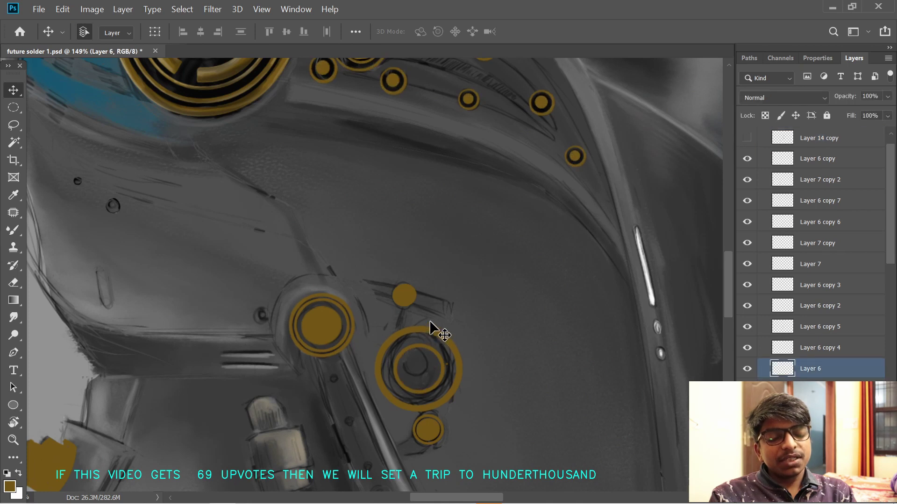
{"action": "key", "text": "ctrl+j"}
{"action": "left_click_drag", "start_coordinate": [836, 369], "coordinate": [833, 159]}
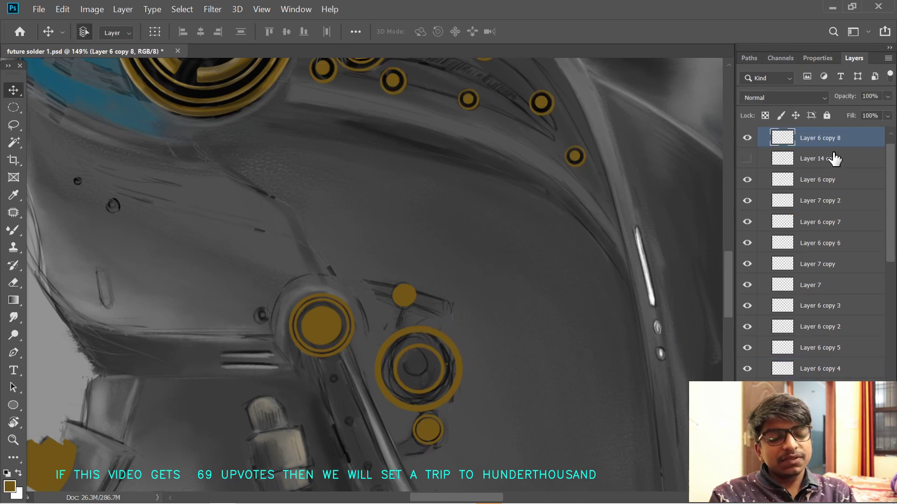
{"action": "left_click", "coordinate": [833, 156], "text": "shift"}
{"action": "left_click", "coordinate": [747, 158]}
{"action": "key", "text": "ctrl+e"}
{"action": "left_click", "coordinate": [747, 138], "text": "alt"}
{"action": "left_click", "coordinate": [747, 138], "text": "alt"}
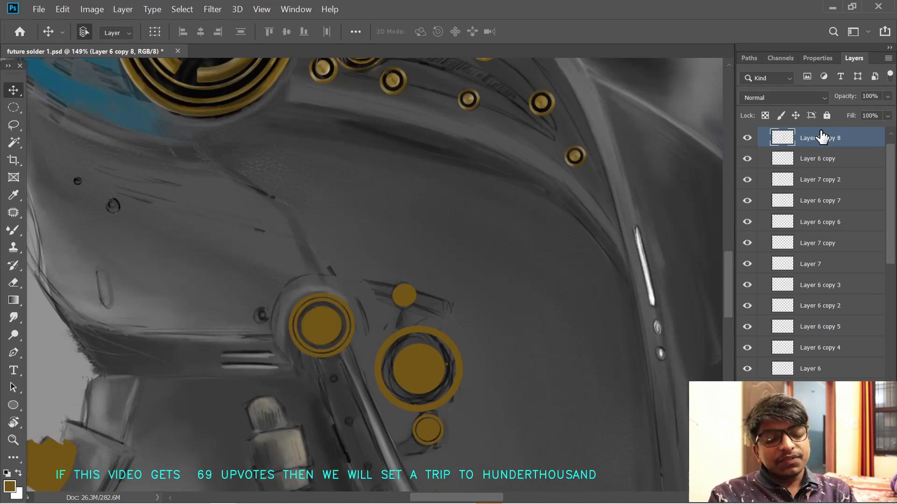
- Set the Mixer Brush colour to white and lock the transparent pixels of Layer 6 copy 8
{"action": "mouse_move", "coordinate": [220, 268]}
{"action": "left_mouse_down"}
{"action": "mouse_move", "coordinate": [253, 268]}
{"action": "mouse_move", "coordinate": [215, 268]}
{"action": "left_mouse_up"}
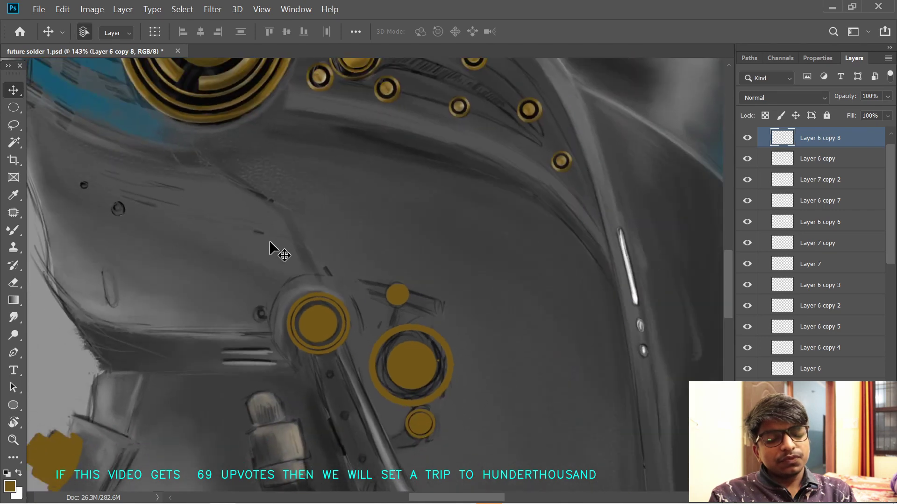
{"action": "key", "text": "b"}
{"action": "key", "text": "d"}
{"action": "key", "text": "x"}
{"action": "left_click_drag", "start_coordinate": [337, 325], "coordinate": [337, 255]}
{"action": "left_click", "coordinate": [399, 284], "text": "alt"}
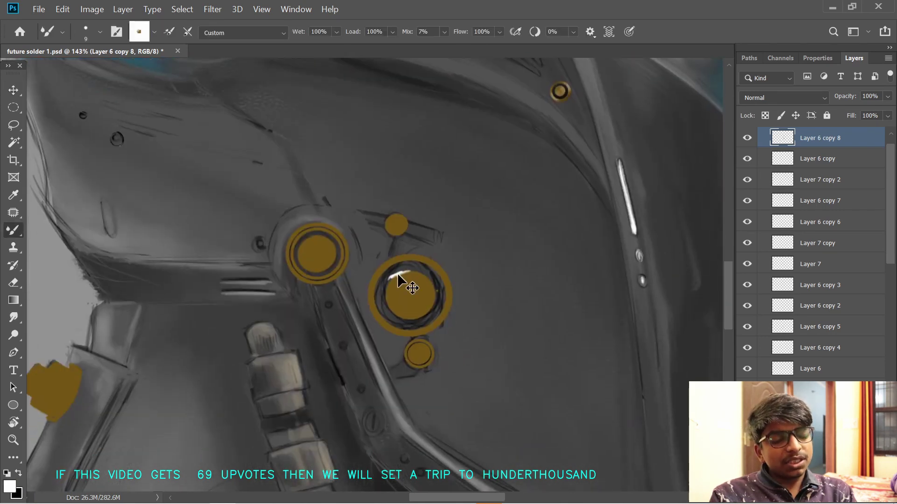
{"action": "left_click", "coordinate": [765, 115]}
- Choose the Kyle's Real Oils Round Flex brush and reduce its size to 20 px
{"action": "right_click", "coordinate": [293, 236]}
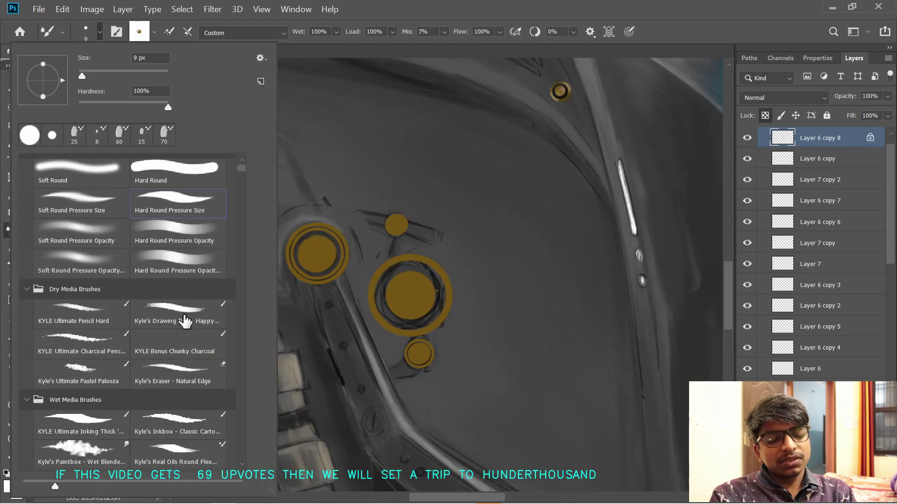
{"action": "left_click", "coordinate": [182, 372]}
{"action": "left_click", "coordinate": [210, 344]}
{"action": "left_click", "coordinate": [159, 425]}
{"action": "key", "text": "shift+b"}
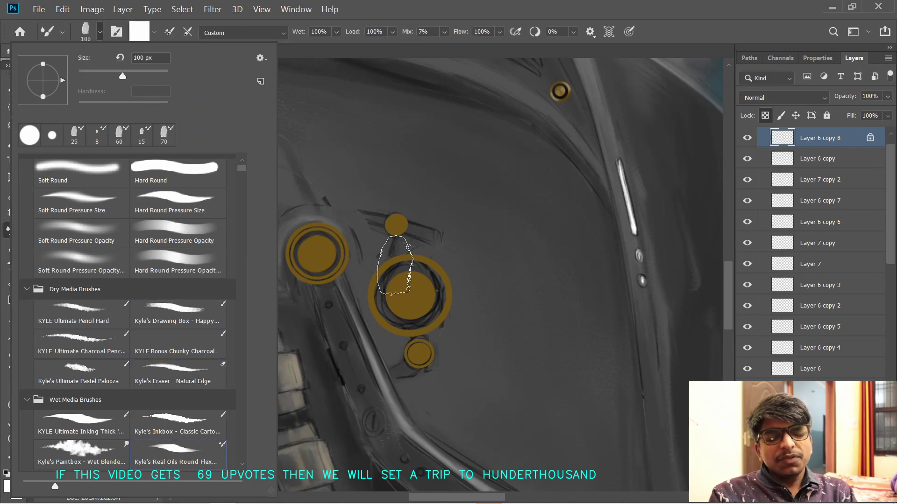
{"action": "key", "text": "Escape"}
{"action": "key", "text": "bracketleft"}
{"action": "key", "text": "bracketleft"}
{"action": "key", "text": "bracketleft"}
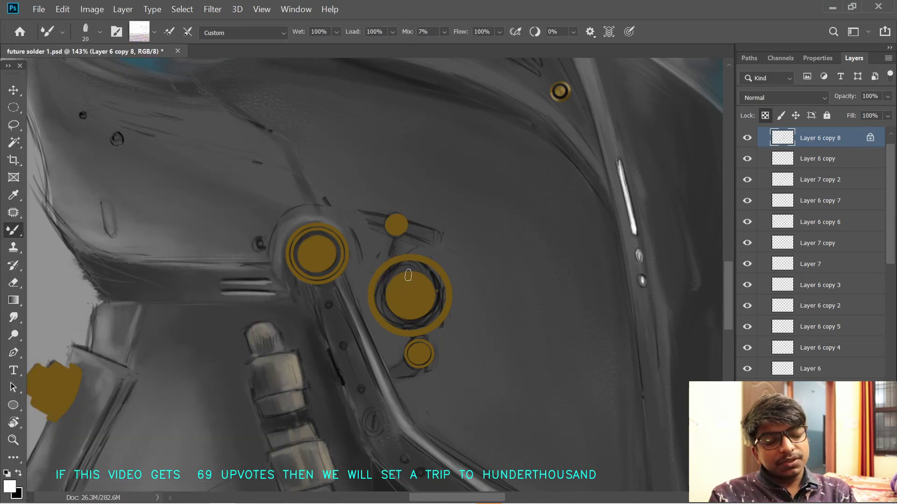
- Paint a thin white highlight along the upper rim of the large jaw button's centre with a size 8 brush
{"action": "left_click", "coordinate": [394, 268]}
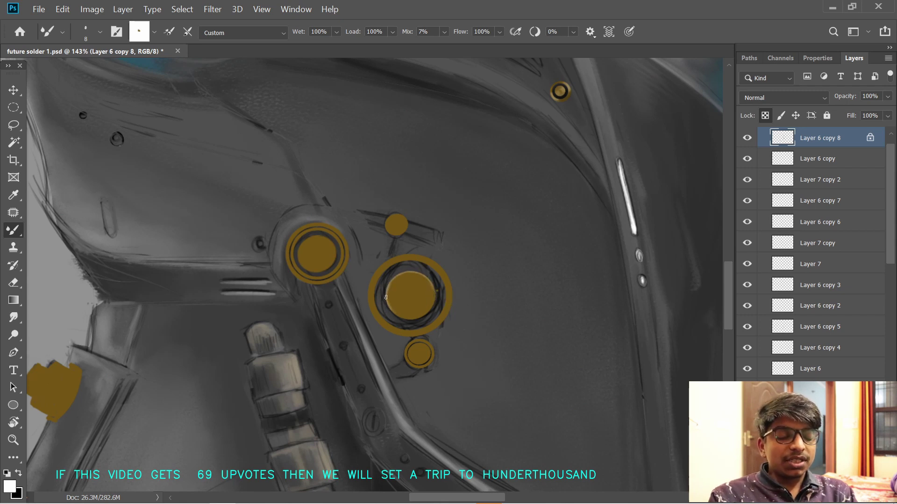
{"action": "key", "text": "u"}
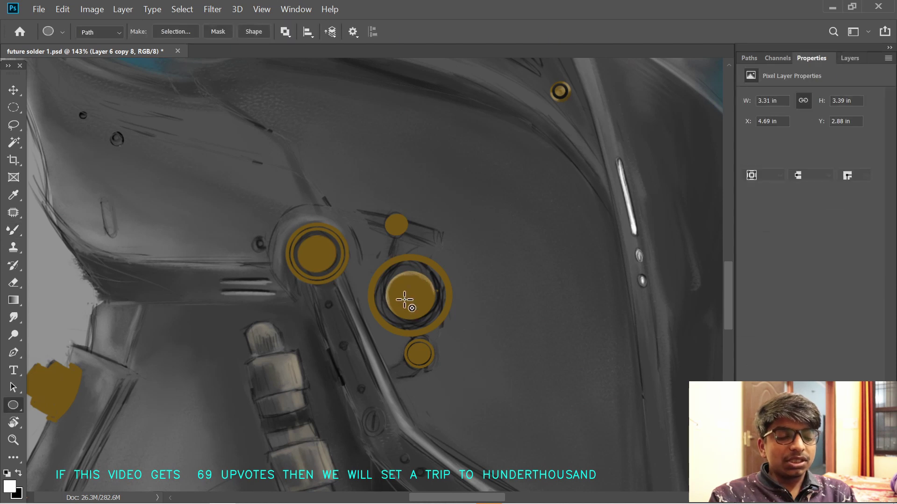
{"action": "left_click_drag", "start_coordinate": [404, 300], "coordinate": [406, 303]}
{"action": "key", "text": "r"}
{"action": "left_click_drag", "start_coordinate": [406, 303], "coordinate": [407, 312]}
{"action": "key", "text": "Delete"}
{"action": "left_click", "coordinate": [451, 212]}
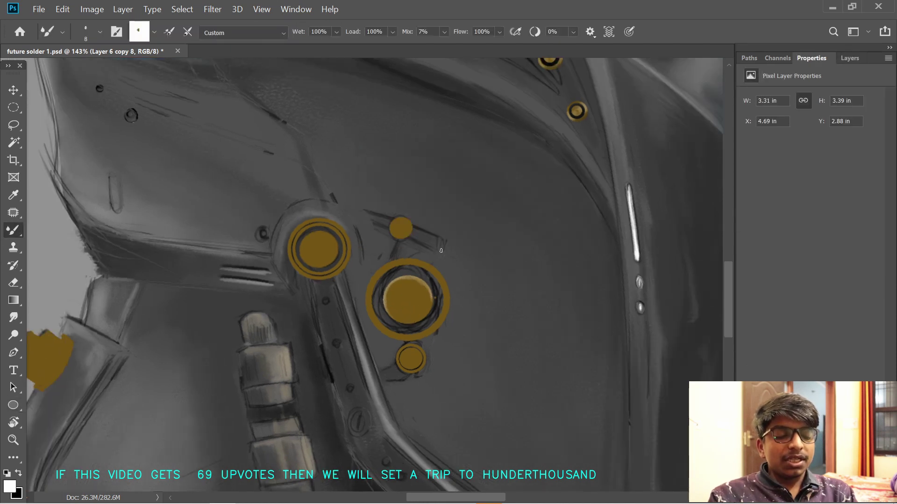
{"action": "left_click", "coordinate": [856, 59]}
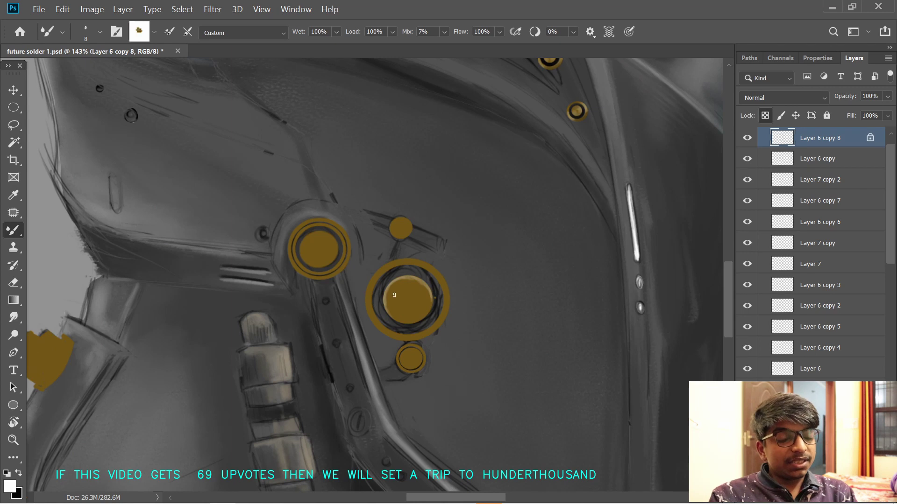
- Sample the button's gold and shade the large jaw button's centre with black, enlarging the brush from size 35 to 150
{"action": "left_click", "coordinate": [401, 299], "text": "alt"}
{"action": "key", "text": "bracketright"}
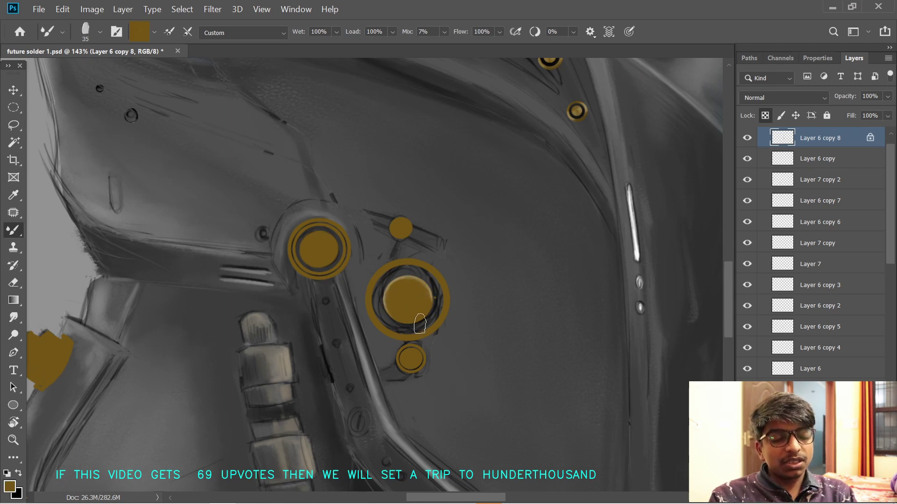
{"action": "key", "text": "x"}
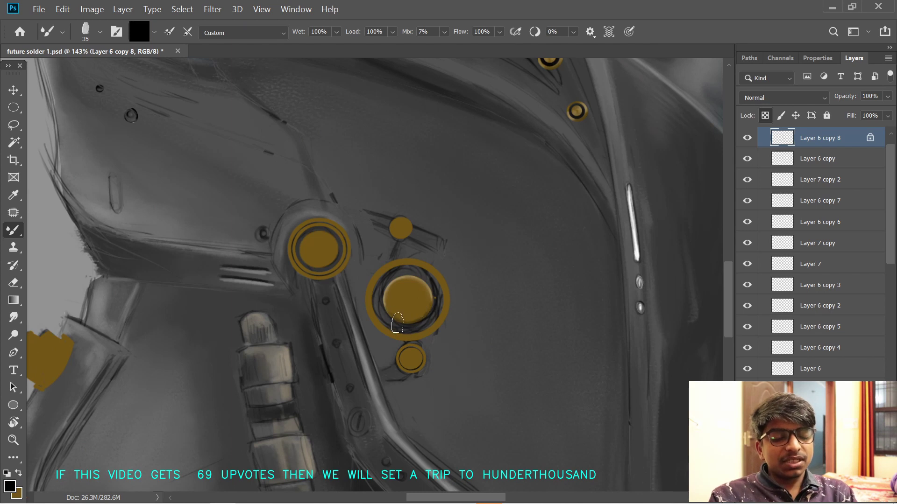
{"action": "left_click_drag", "start_coordinate": [414, 300], "coordinate": [397, 301]}
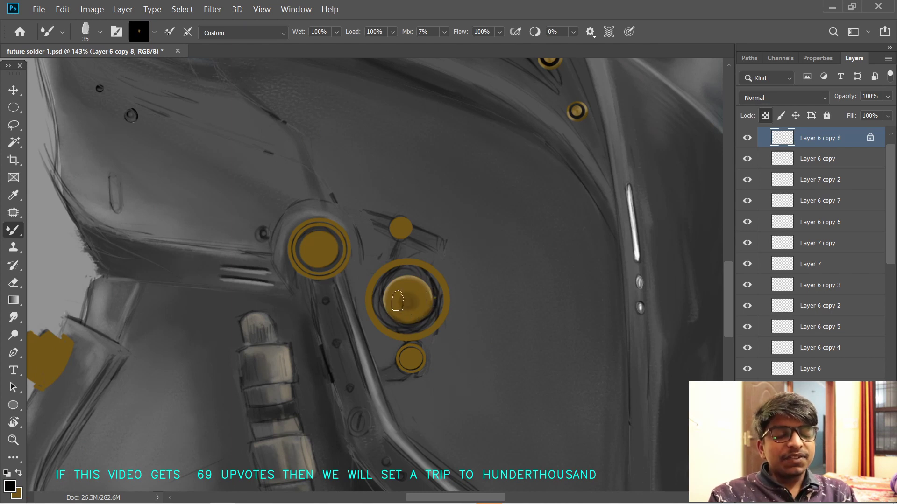
{"action": "left_click_drag", "start_coordinate": [399, 333], "coordinate": [405, 305]}
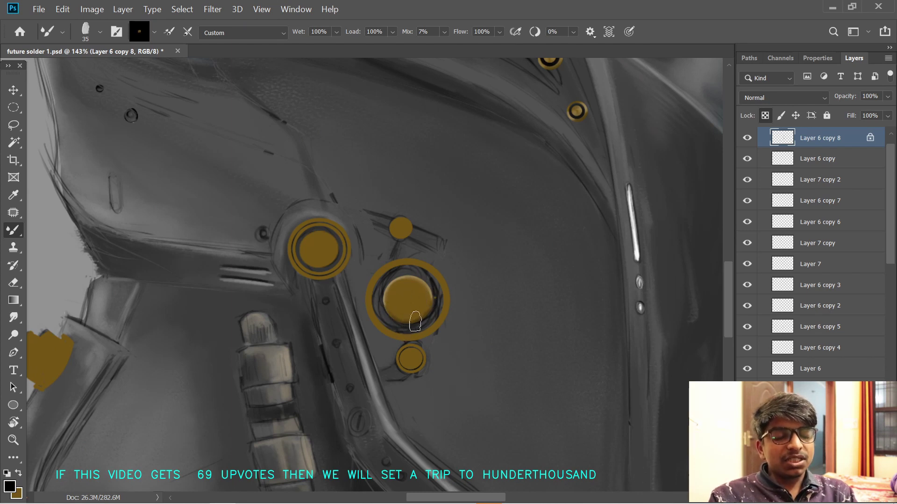
{"action": "key", "text": "bracketright"}
{"action": "key", "text": "bracketright"}
{"action": "key", "text": "bracketright"}
{"action": "key", "text": "bracketright"}
{"action": "key", "text": "bracketright"}
{"action": "key", "text": "bracketright"}
{"action": "key", "text": "bracketright"}
{"action": "key", "text": "bracketright"}
{"action": "key", "text": "bracketright"}
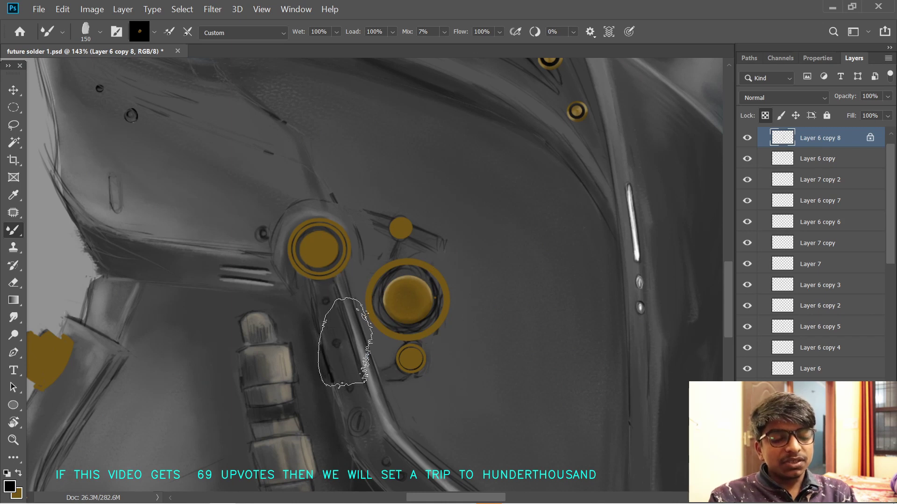
- Reduce the Mixer Brush to size 7
{"action": "key", "text": "bracketleft"}
{"action": "key", "text": "bracketleft"}
{"action": "key", "text": "bracketleft"}
{"action": "key", "text": "bracketleft"}
{"action": "key", "text": "bracketleft"}
{"action": "key", "text": "bracketleft"}
{"action": "key", "text": "bracketleft"}
{"action": "key", "text": "bracketleft"}
{"action": "key", "text": "bracketleft"}
{"action": "key", "text": "bracketleft"}
{"action": "key", "text": "bracketleft"}
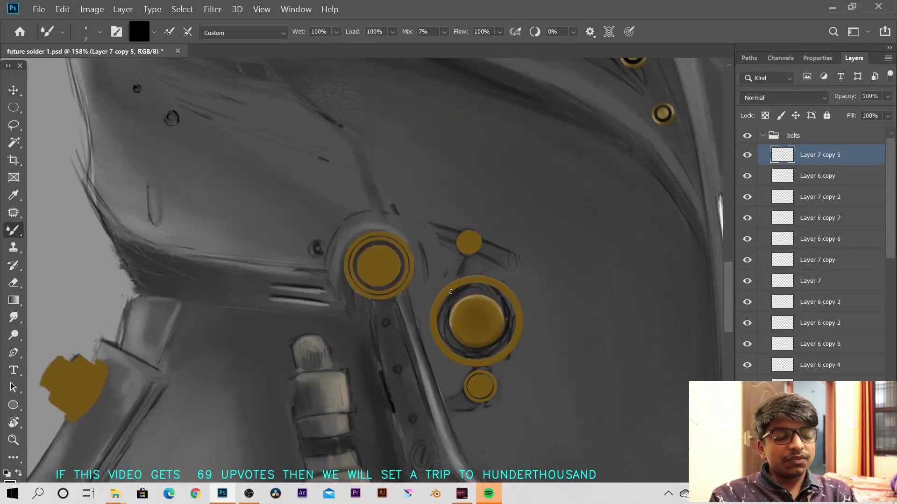
- Lock the transparent pixels of Layer 7 copy 5 and set the Mixer Brush to white at size 45
{"action": "key", "text": "bracketright"}
{"action": "key", "text": "bracketright"}
{"action": "key", "text": "bracketright"}
{"action": "key", "text": "bracketright"}
{"action": "key", "text": "bracketright"}
{"action": "key", "text": "bracketright"}
{"action": "key", "text": "bracketright"}
{"action": "key", "text": "bracketright"}
{"action": "key", "text": "bracketright"}
{"action": "key", "text": "bracketright"}
{"action": "key", "text": "bracketright"}
{"action": "key", "text": "bracketright"}
{"action": "key", "text": "bracketright"}
{"action": "key", "text": "bracketright"}
{"action": "key", "text": "bracketright"}
{"action": "key", "text": "bracketright"}
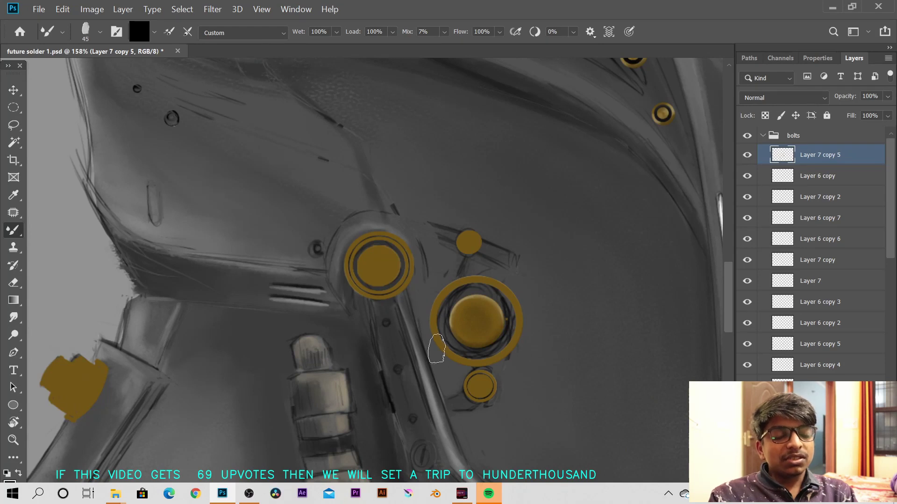
{"action": "left_click", "coordinate": [765, 115]}
{"action": "key", "text": "x"}
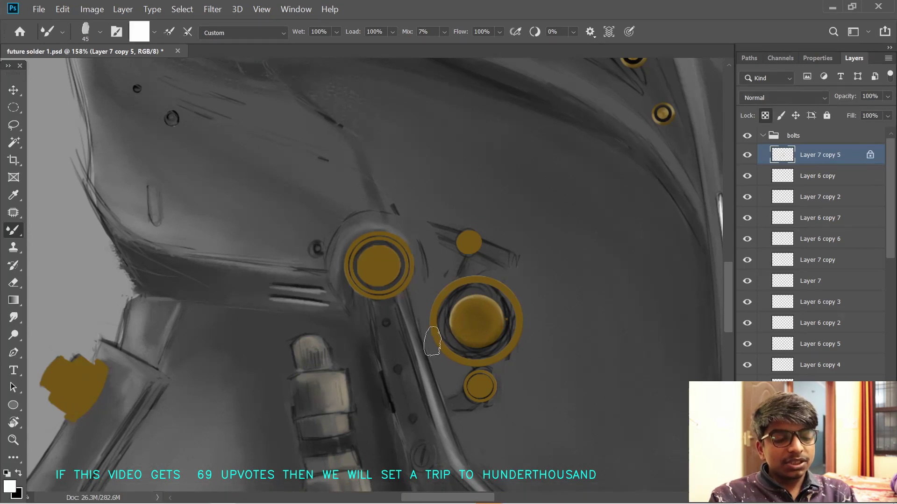
- Brush white highlights around the outer gold ring of the large jaw button, redoing the first stroke
{"action": "mouse_move", "coordinate": [433, 344]}
{"action": "left_mouse_down"}
{"action": "mouse_move", "coordinate": [430, 304]}
{"action": "mouse_move", "coordinate": [452, 274]}
{"action": "mouse_move", "coordinate": [440, 291]}
{"action": "mouse_move", "coordinate": [475, 273]}
{"action": "mouse_move", "coordinate": [507, 285]}
{"action": "mouse_move", "coordinate": [524, 332]}
{"action": "mouse_move", "coordinate": [485, 372]}
{"action": "left_mouse_up"}
{"action": "key", "text": "ctrl+z"}
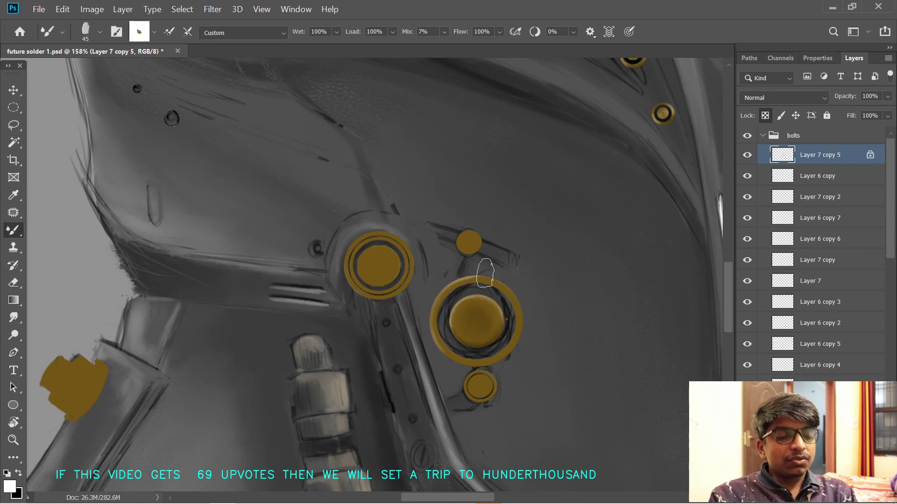
{"action": "mouse_move", "coordinate": [485, 274]}
{"action": "left_mouse_down"}
{"action": "mouse_move", "coordinate": [518, 299]}
{"action": "mouse_move", "coordinate": [515, 352]}
{"action": "left_mouse_up"}
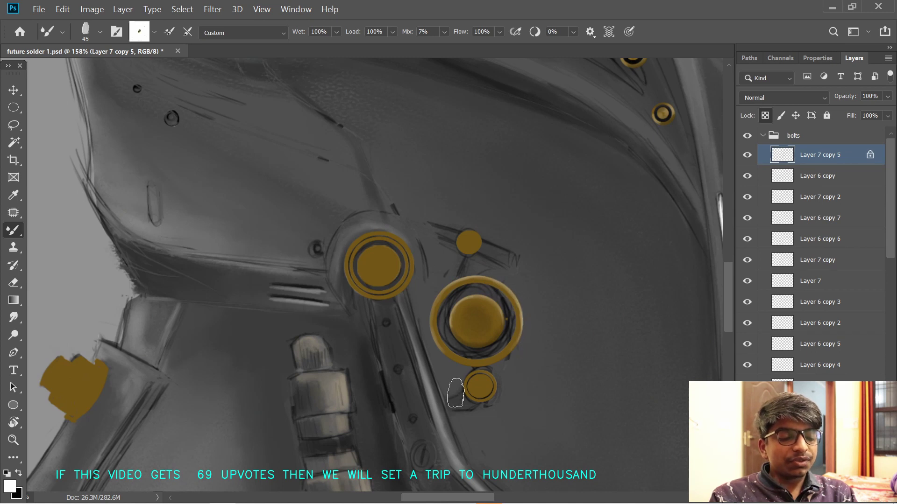
{"action": "mouse_move", "coordinate": [452, 346]}
{"action": "left_mouse_down"}
{"action": "mouse_move", "coordinate": [470, 356]}
{"action": "mouse_move", "coordinate": [445, 345]}
{"action": "left_mouse_up"}
{"action": "mouse_move", "coordinate": [510, 339]}
{"action": "left_mouse_down"}
{"action": "mouse_move", "coordinate": [491, 356]}
{"action": "mouse_move", "coordinate": [509, 328]}
{"action": "mouse_move", "coordinate": [505, 347]}
{"action": "mouse_move", "coordinate": [508, 337]}
{"action": "mouse_move", "coordinate": [483, 355]}
{"action": "left_mouse_up"}
- Shade the lower part of the large jaw button's outer ring and its centre with black
{"action": "key", "text": "x"}
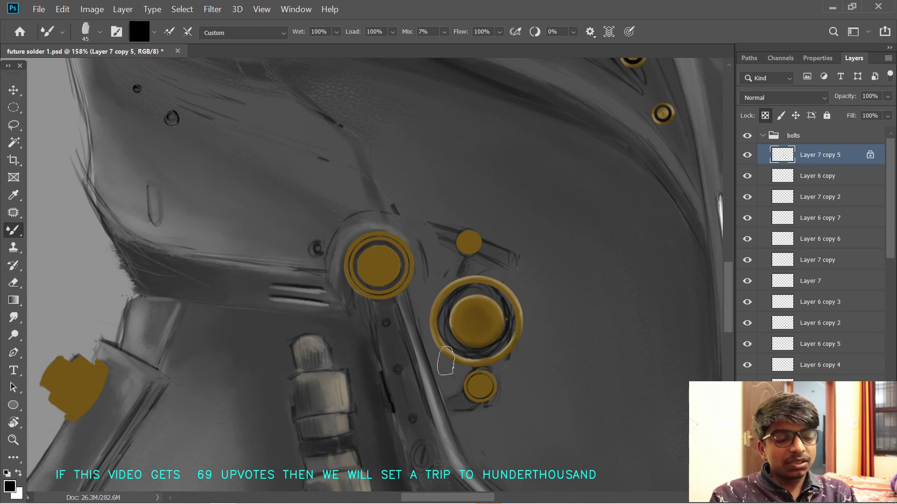
{"action": "mouse_move", "coordinate": [469, 366]}
{"action": "left_mouse_down"}
{"action": "mouse_move", "coordinate": [443, 349]}
{"action": "mouse_move", "coordinate": [506, 353]}
{"action": "mouse_move", "coordinate": [519, 341]}
{"action": "left_mouse_up"}
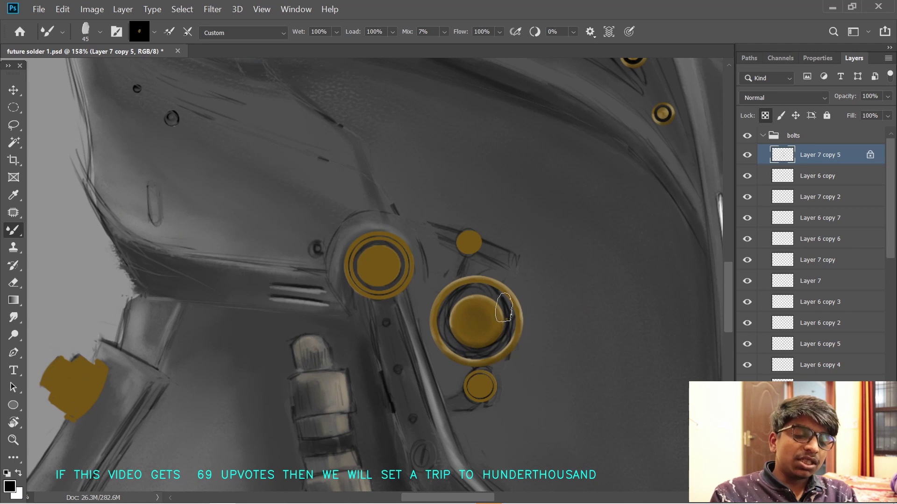
{"action": "mouse_move", "coordinate": [474, 324]}
{"action": "left_mouse_down"}
{"action": "mouse_move", "coordinate": [486, 316]}
{"action": "mouse_move", "coordinate": [477, 329]}
{"action": "left_mouse_up"}
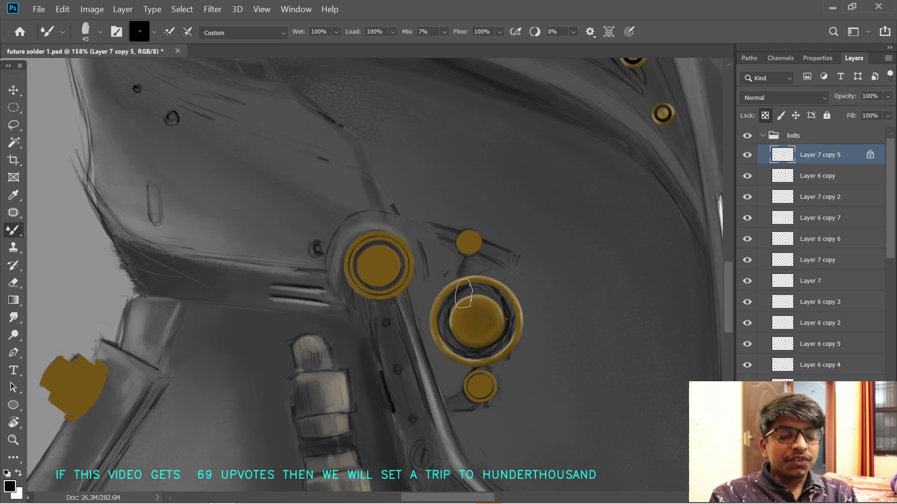
- Add white highlights to the large jaw button's centre and the small button below it with brush sizes 8 and 30
{"action": "key", "text": "x"}
{"action": "key", "text": "p"}
{"action": "key", "text": "b"}
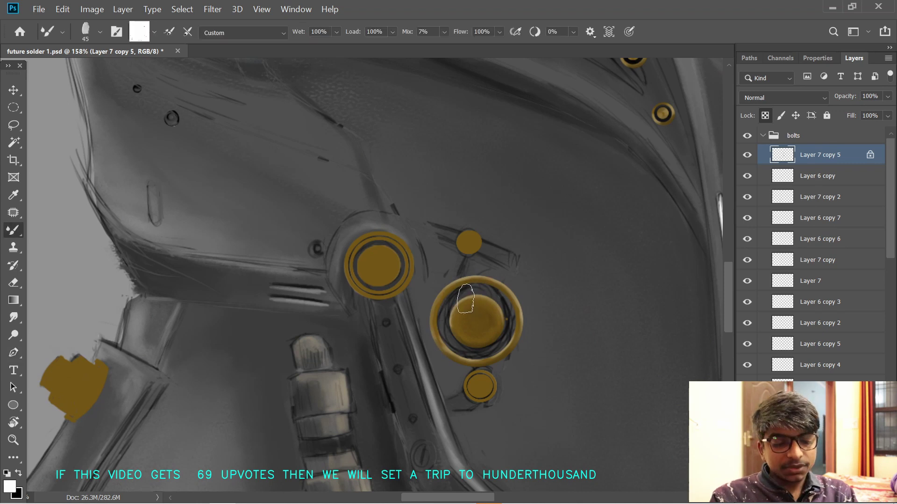
{"action": "key", "text": "["}
{"action": "key", "text": "bracketleft"}
{"action": "key", "text": "bracketleft"}
{"action": "key", "text": "bracketleft"}
{"action": "key", "text": "bracketleft"}
{"action": "key", "text": "bracketleft"}
{"action": "key", "text": "bracketleft"}
{"action": "key", "text": "bracketleft"}
{"action": "key", "text": "bracketleft"}
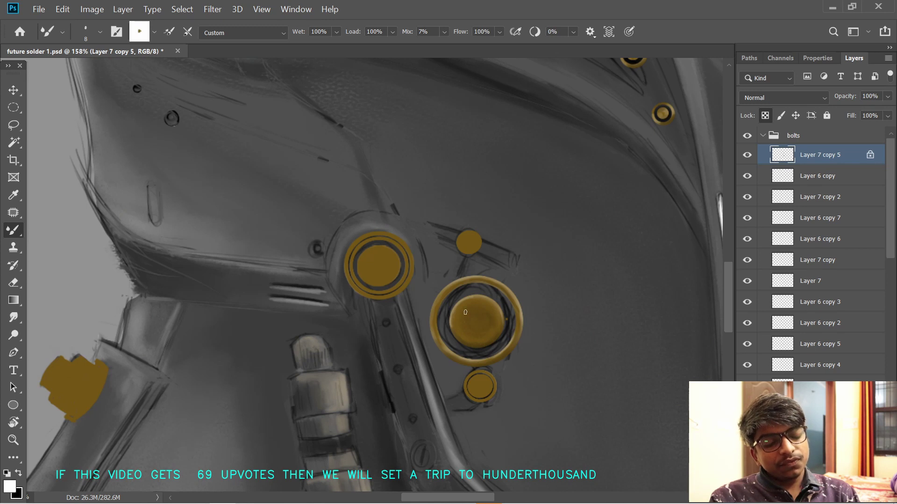
{"action": "key", "text": "bracketright"}
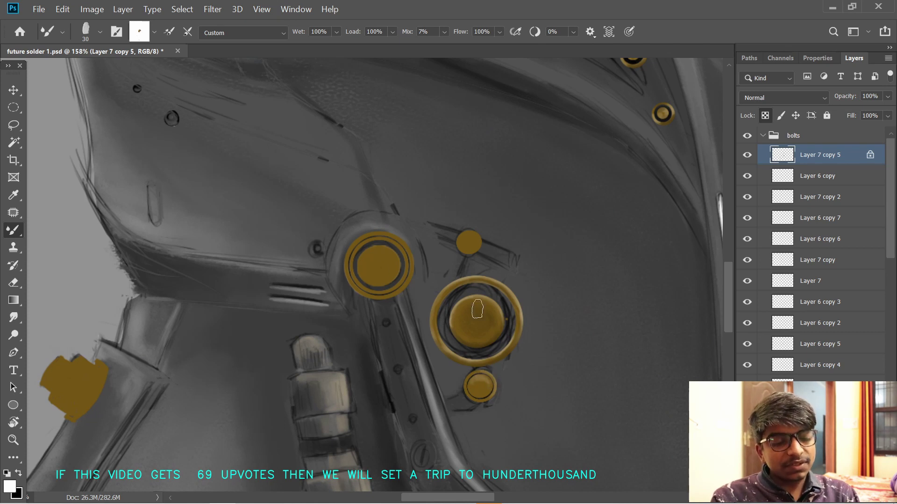
- Brush broad white reflections across the centre of the gold jaw hinge button, enlarging the brush to size 80
{"action": "scroll", "coordinate": [430, 276], "scroll_direction": "up", "scroll_amount": 2}
{"action": "scroll", "coordinate": [430, 276], "scroll_direction": "left", "scroll_amount": 2}
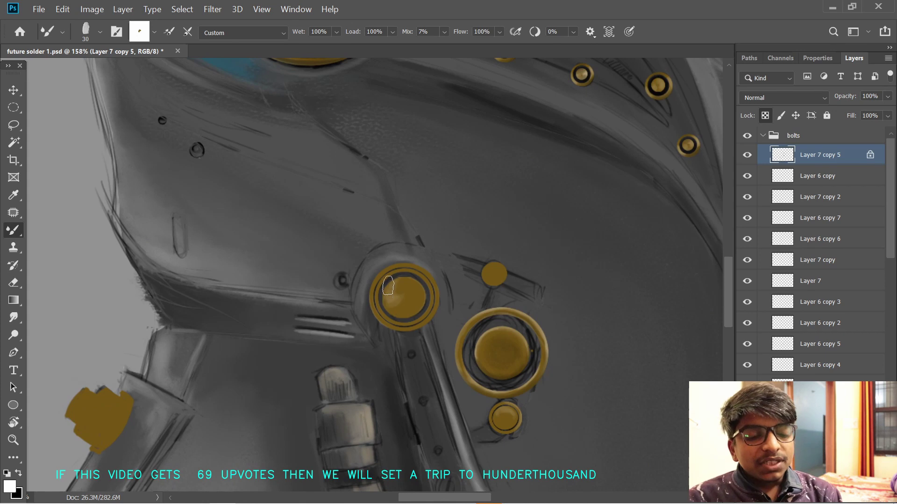
{"action": "key", "text": "bracketright"}
{"action": "key", "text": "bracketright"}
{"action": "key", "text": "bracketright"}
{"action": "key", "text": "bracketright"}
{"action": "key", "text": "bracketright"}
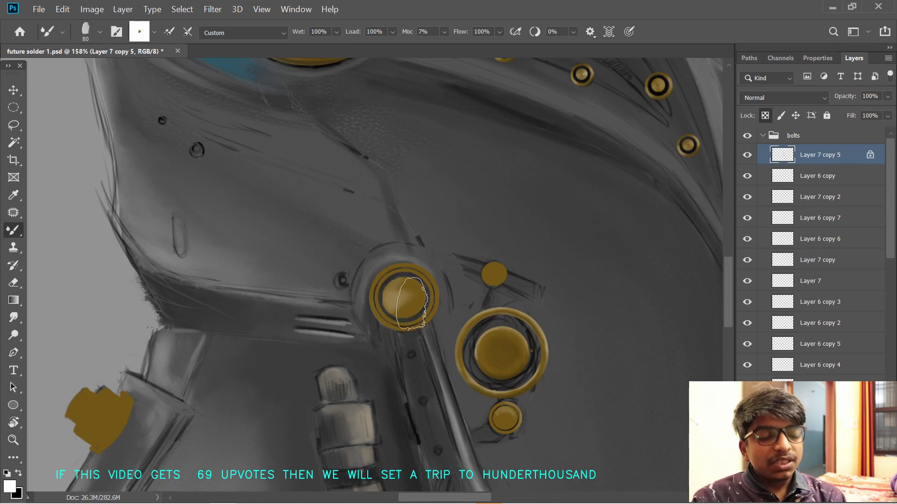
- Paint a black diagonal slot across the centre of the gold jaw hinge button with brush size 10, redoing the first strokes
{"action": "key", "text": "x"}
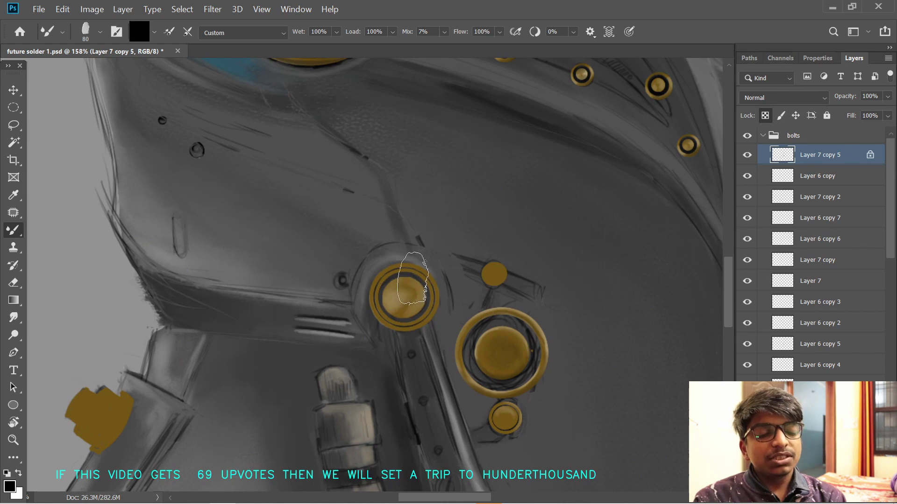
{"action": "key", "text": "bracketleft"}
{"action": "key", "text": "bracketleft"}
{"action": "key", "text": "bracketleft"}
{"action": "key", "text": "bracketleft"}
{"action": "key", "text": "bracketleft"}
{"action": "key", "text": "bracketleft"}
{"action": "key", "text": "bracketleft"}
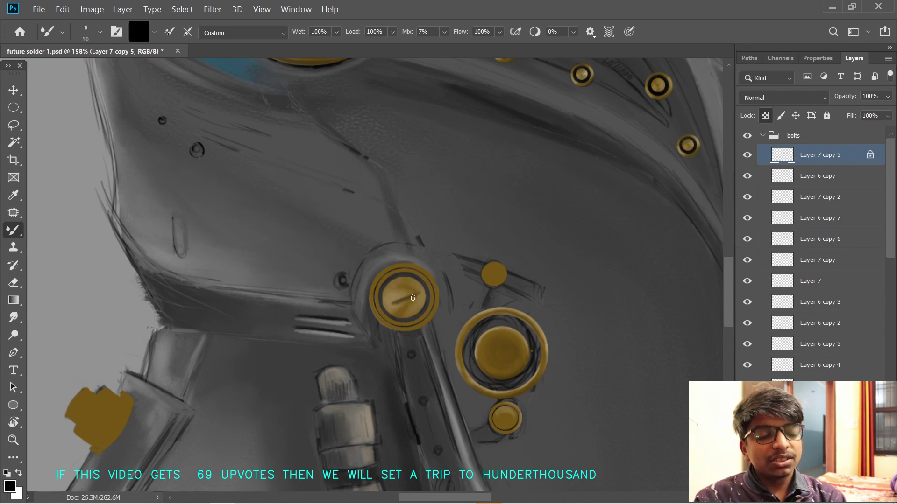
{"action": "key", "text": "ctrl+z"}
{"action": "mouse_move", "coordinate": [394, 303]}
{"action": "left_mouse_down"}
{"action": "mouse_move", "coordinate": [418, 293]}
{"action": "mouse_move", "coordinate": [410, 278]}
{"action": "left_mouse_up"}
{"action": "key", "text": "ctrl+z"}
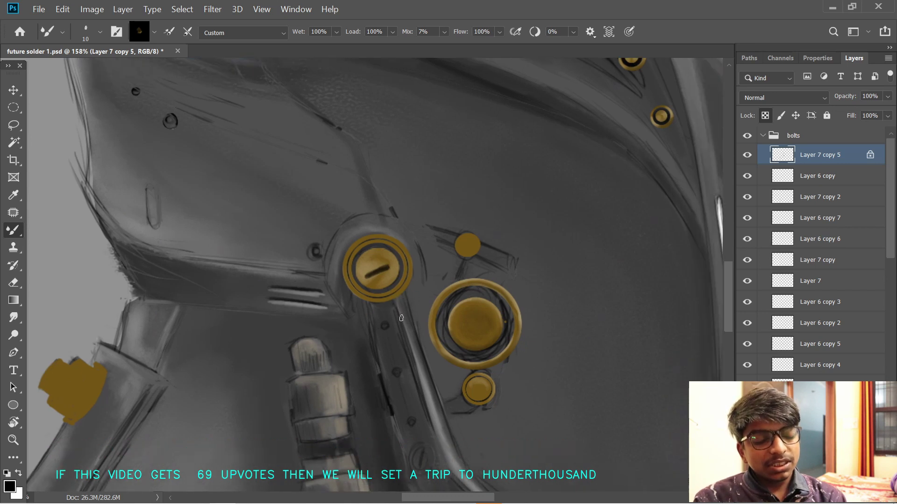
{"action": "left_click_drag", "start_coordinate": [451, 329], "coordinate": [427, 325]}
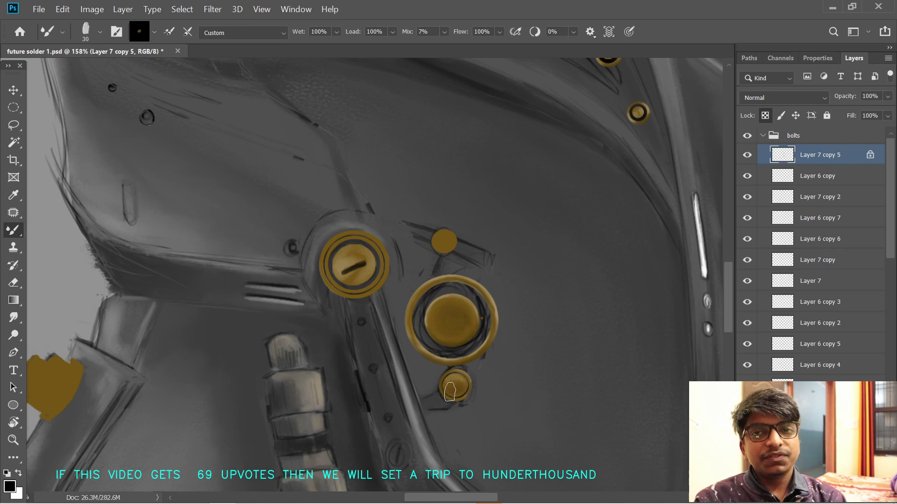
- Brush white highlights on the small button below the large jaw button and on the hinge button's outer ring at size 30
{"action": "key", "text": "x"}
{"action": "left_click_drag", "start_coordinate": [462, 384], "coordinate": [457, 374]}
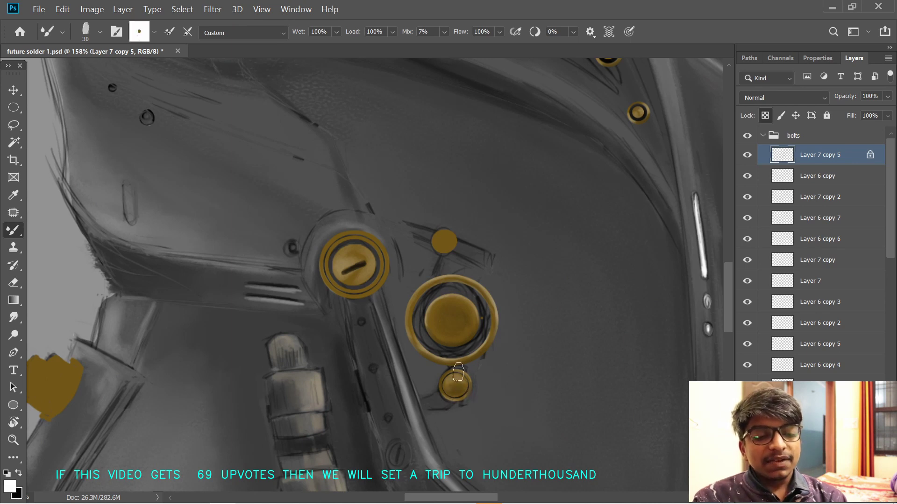
{"action": "mouse_move", "coordinate": [350, 281]}
{"action": "left_mouse_down"}
{"action": "mouse_move", "coordinate": [372, 303]}
{"action": "mouse_move", "coordinate": [354, 311]}
{"action": "left_mouse_up"}
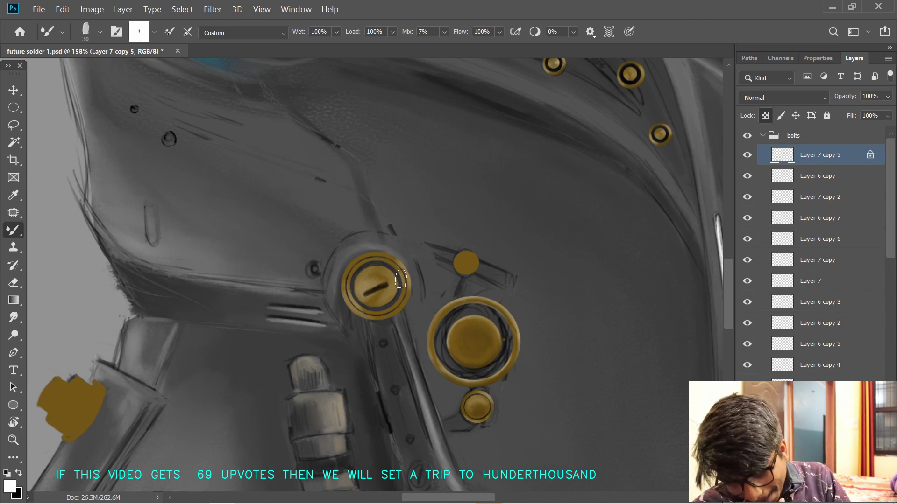
- Shade the upper part of the hinge button's ring with black and brighten its centre with white
{"action": "key", "text": "x"}
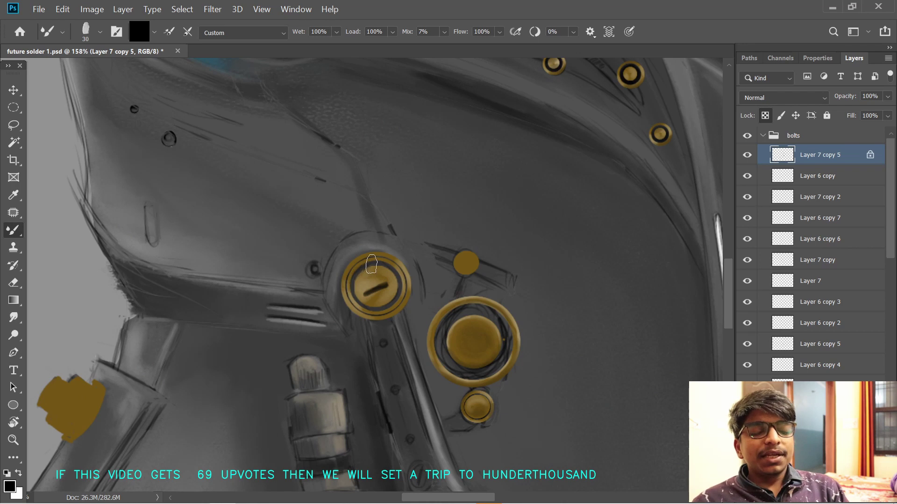
{"action": "left_click_drag", "start_coordinate": [385, 255], "coordinate": [398, 267]}
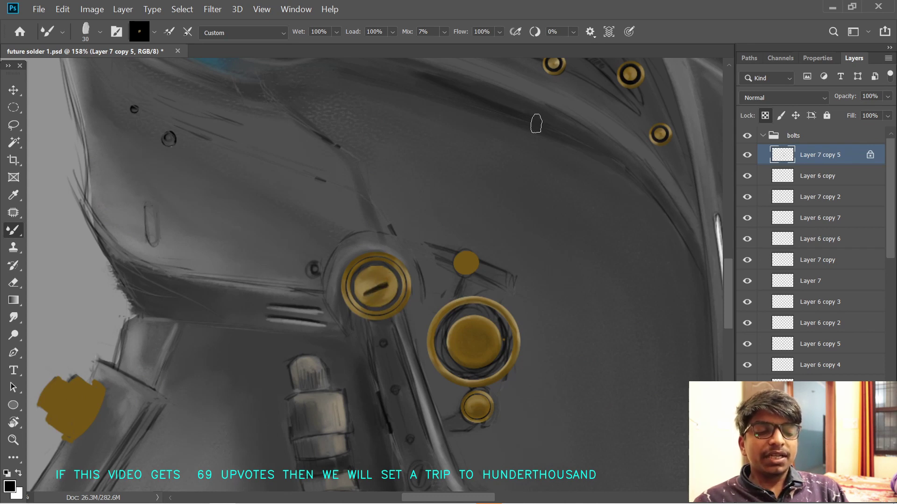
{"action": "key", "text": "x"}
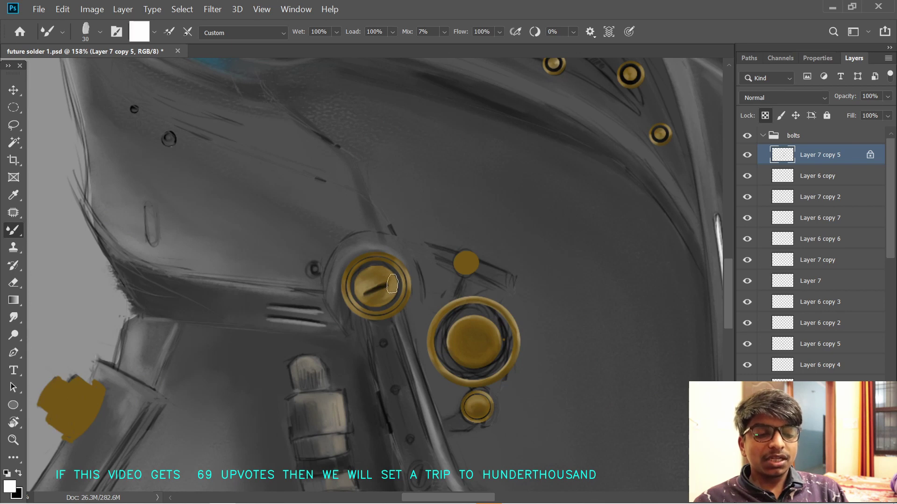
{"action": "mouse_move", "coordinate": [379, 271]}
{"action": "left_mouse_down"}
{"action": "mouse_move", "coordinate": [392, 281]}
{"action": "mouse_move", "coordinate": [393, 274]}
{"action": "left_mouse_up"}
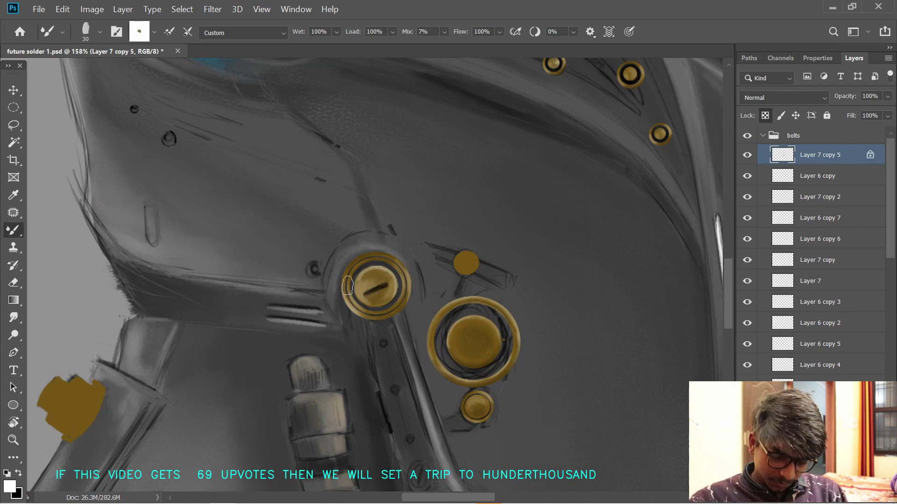
- Add a new layer beneath Layer 7 copy 5 and sample the flat gold from the patch on the neck
{"action": "left_click_drag", "start_coordinate": [418, 389], "coordinate": [390, 351]}
{"action": "left_click_drag", "start_coordinate": [395, 414], "coordinate": [407, 380]}
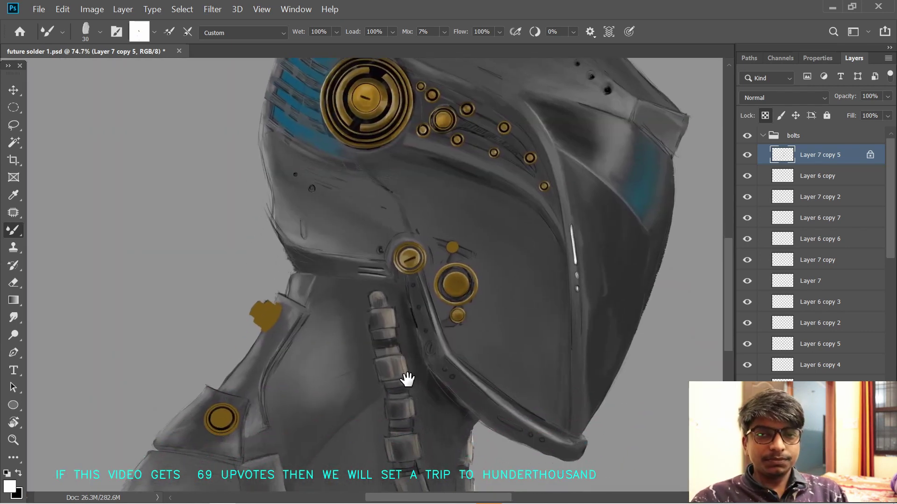
{"action": "left_click_drag", "start_coordinate": [386, 283], "coordinate": [446, 311]}
{"action": "key", "text": "ctrl+shift+alt+n"}
{"action": "left_click_drag", "start_coordinate": [804, 155], "coordinate": [808, 179]}
{"action": "left_click", "coordinate": [242, 359], "text": "alt"}
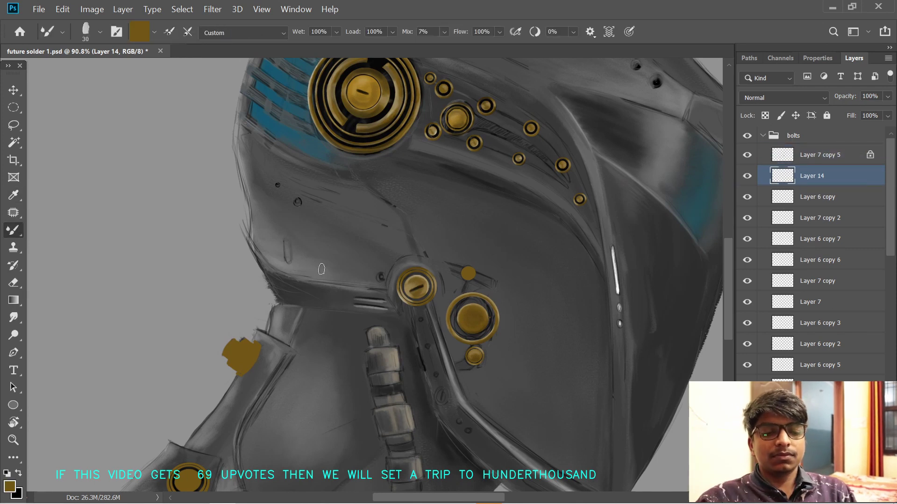
- Switch the brush tip to a hard round brush at size 30
{"action": "left_click", "coordinate": [99, 32]}
{"action": "double_click", "coordinate": [178, 203]}
{"action": "left_click_drag", "start_coordinate": [439, 287], "coordinate": [447, 306]}
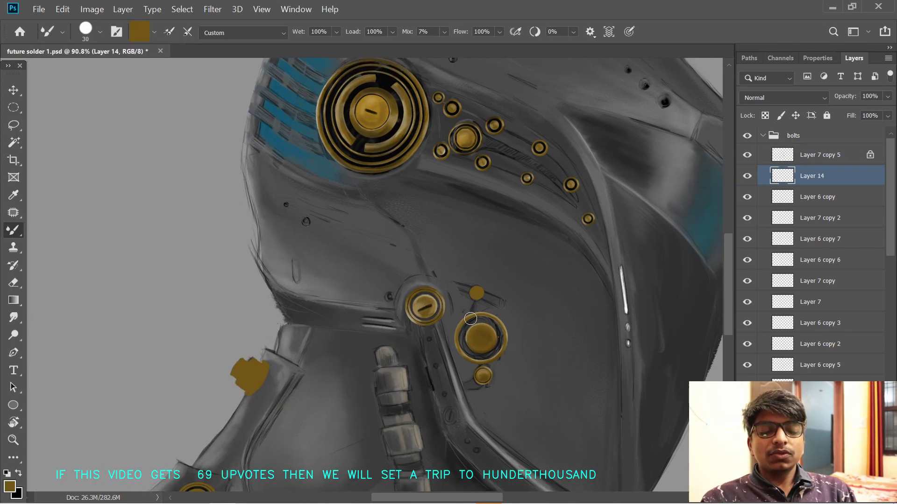
{"action": "key", "text": "t"}
{"action": "left_click", "coordinate": [492, 295]}
{"action": "type", "text": "tt"}
{"action": "key", "text": "Escape"}
{"action": "key", "text": "b"}
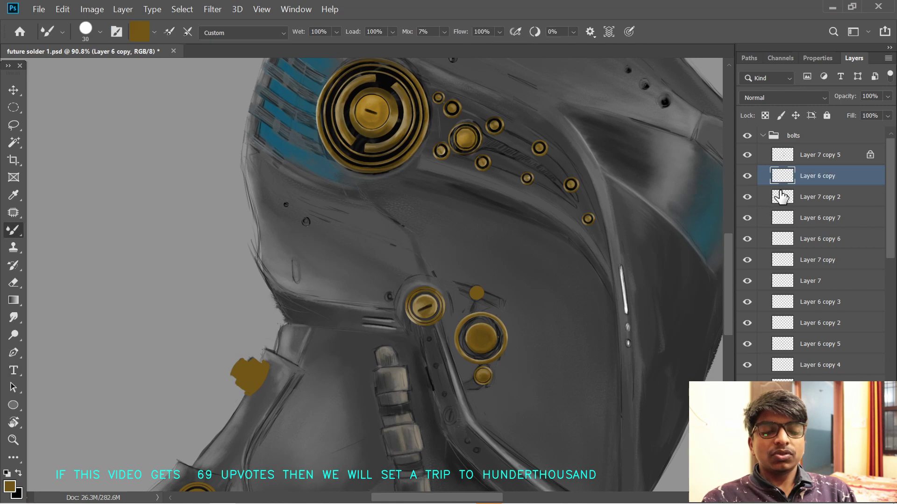
- Paint a curved gold bracket on Layer 6 copy from the jaw hinge button through the small upper button and past it
{"action": "key", "text": "r"}
{"action": "mouse_move", "coordinate": [488, 269]}
{"action": "left_mouse_down"}
{"action": "mouse_move", "coordinate": [497, 278]}
{"action": "mouse_move", "coordinate": [405, 286]}
{"action": "mouse_move", "coordinate": [439, 282]}
{"action": "mouse_move", "coordinate": [441, 268]}
{"action": "mouse_move", "coordinate": [458, 266]}
{"action": "left_mouse_up"}
{"action": "key", "text": "b"}
{"action": "key", "text": "r"}
{"action": "mouse_move", "coordinate": [514, 260]}
{"action": "left_mouse_down"}
{"action": "mouse_move", "coordinate": [550, 234]}
{"action": "mouse_move", "coordinate": [541, 211]}
{"action": "left_mouse_up"}
{"action": "key", "text": "b"}
{"action": "left_click_drag", "start_coordinate": [448, 242], "coordinate": [522, 220]}
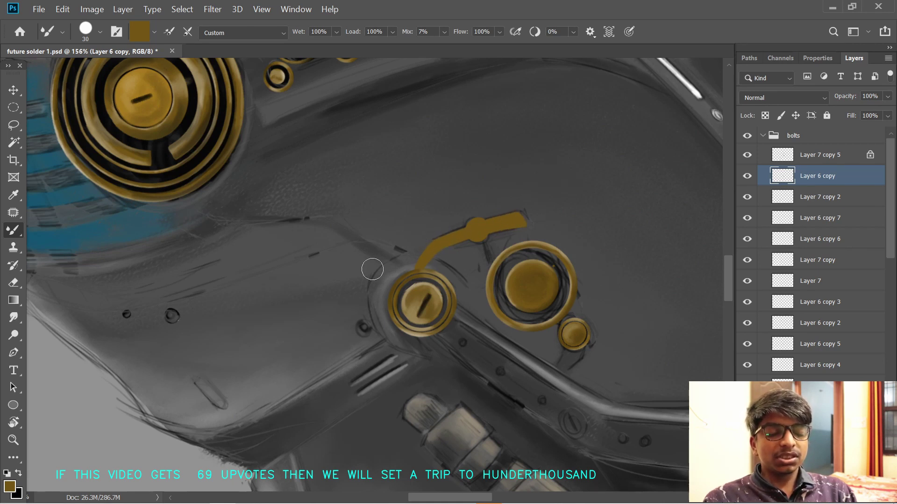
- Refine the gold bracket's edges and outline a triangular connector from the small upper button to the large ring with brush size 3
{"action": "key", "text": "bracketleft"}
{"action": "key", "text": "bracketleft"}
{"action": "key", "text": "bracketleft"}
{"action": "key", "text": "bracketleft"}
{"action": "key", "text": "bracketleft"}
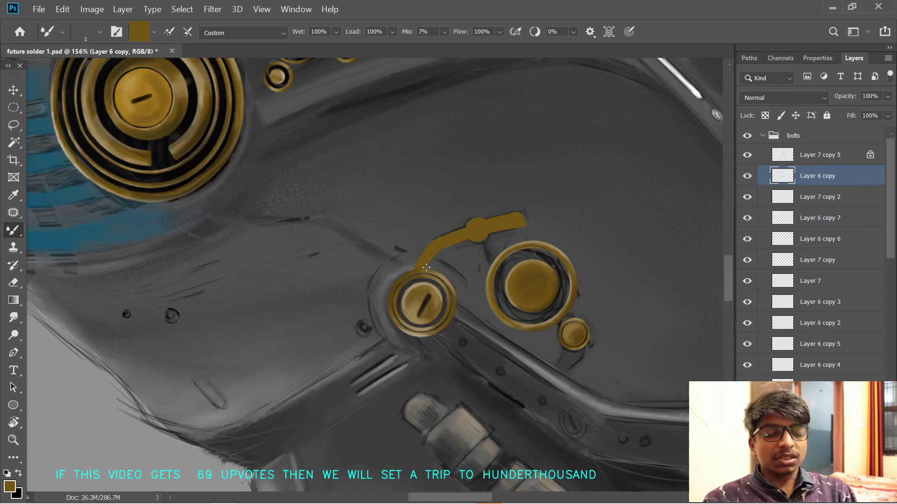
{"action": "key", "text": "r"}
{"action": "mouse_move", "coordinate": [438, 247]}
{"action": "left_mouse_down"}
{"action": "mouse_move", "coordinate": [448, 266]}
{"action": "mouse_move", "coordinate": [527, 215]}
{"action": "left_mouse_up"}
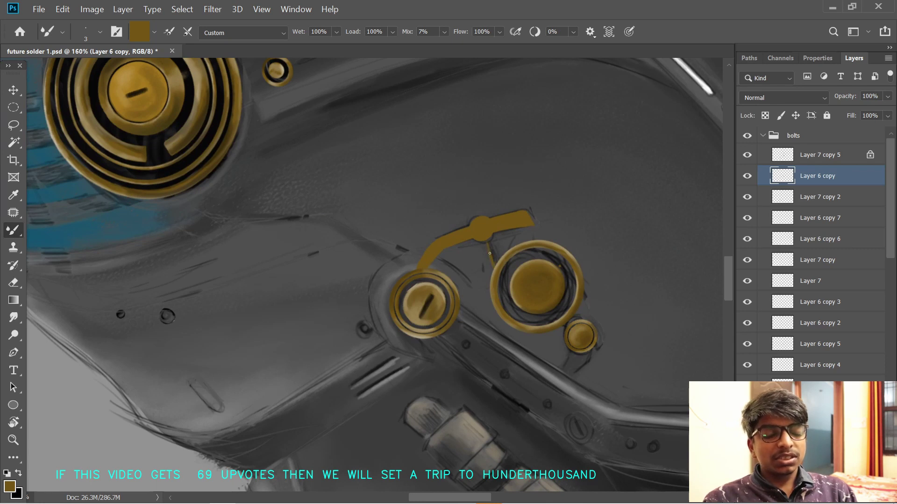
{"action": "left_click_drag", "start_coordinate": [531, 256], "coordinate": [461, 267]}
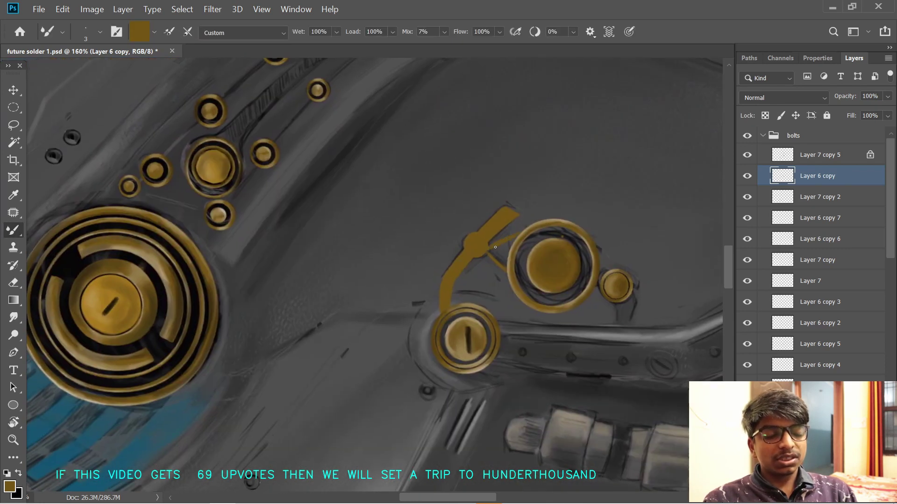
- Fill the triangular connector between the small upper button and the large ring with gold using brush size 9
{"action": "key", "text": "p"}
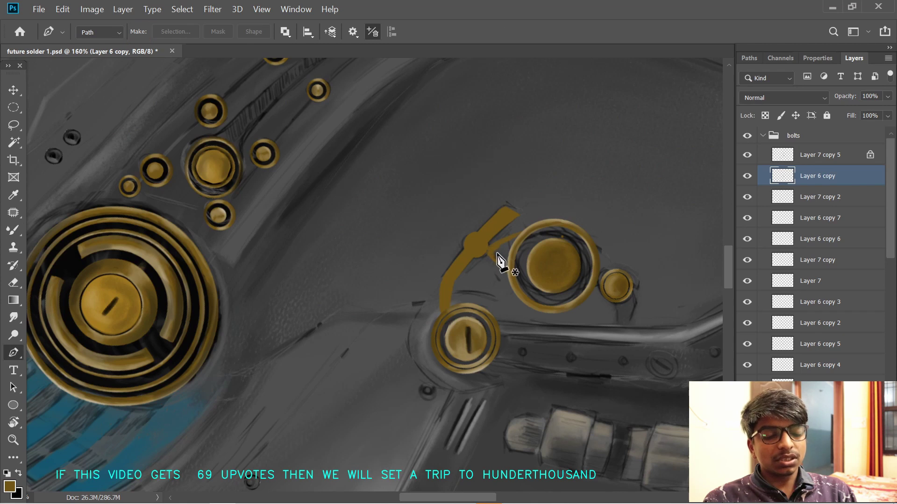
{"action": "key", "text": "b"}
{"action": "key", "text": "]"}
{"action": "key", "text": "]"}
{"action": "key", "text": "]"}
{"action": "key", "text": "]"}
{"action": "key", "text": "]"}
{"action": "key", "text": "]"}
{"action": "key", "text": "]"}
{"action": "key", "text": "]"}
{"action": "left_click_drag", "start_coordinate": [499, 248], "coordinate": [509, 240]}
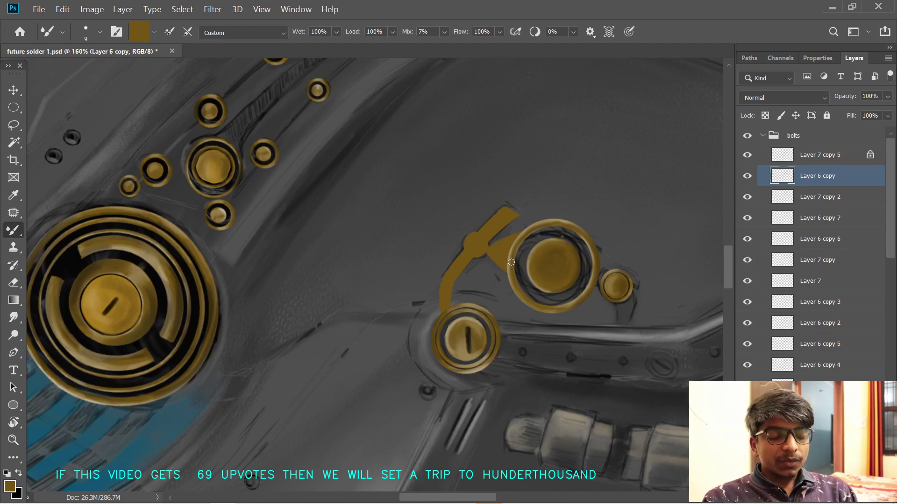
- Paint the gold connector between the large ring and the small lower button, plus the arm reaching down to the jaw strap
{"action": "key", "text": "r"}
{"action": "left_click_drag", "start_coordinate": [482, 206], "coordinate": [491, 294]}
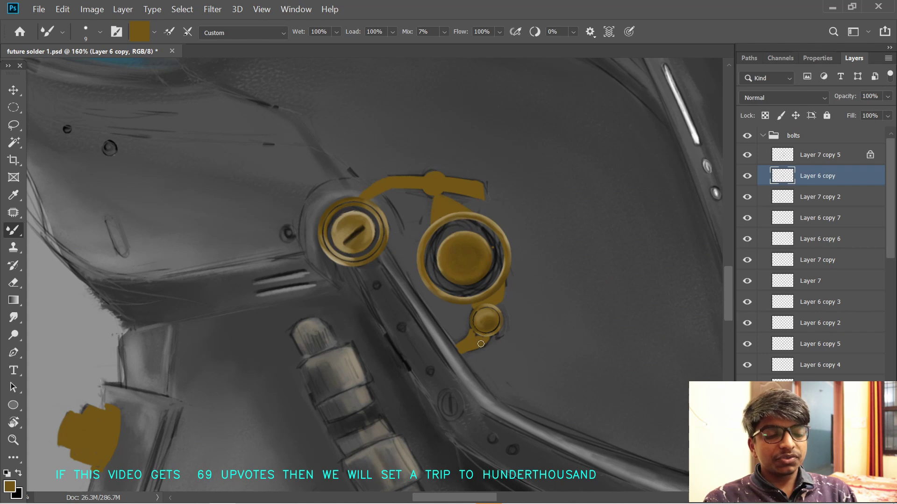
{"action": "left_click_drag", "start_coordinate": [465, 351], "coordinate": [500, 346]}
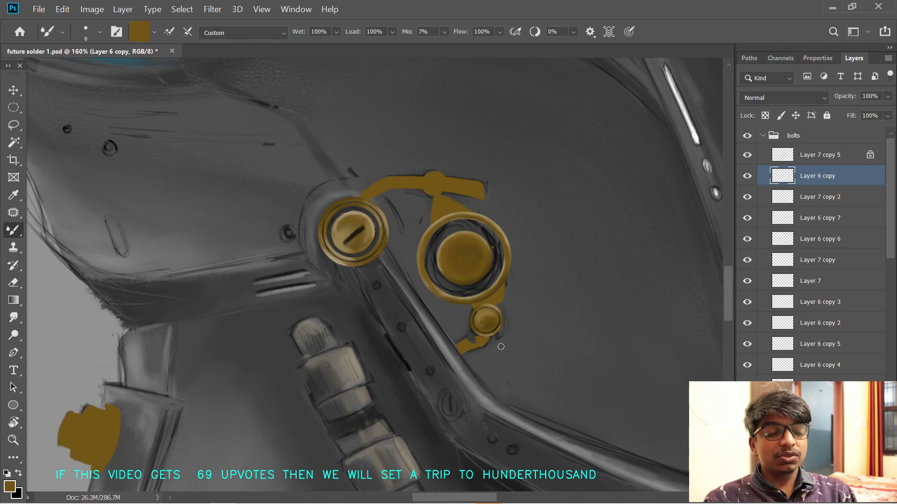
{"action": "left_click_drag", "start_coordinate": [470, 299], "coordinate": [478, 300]}
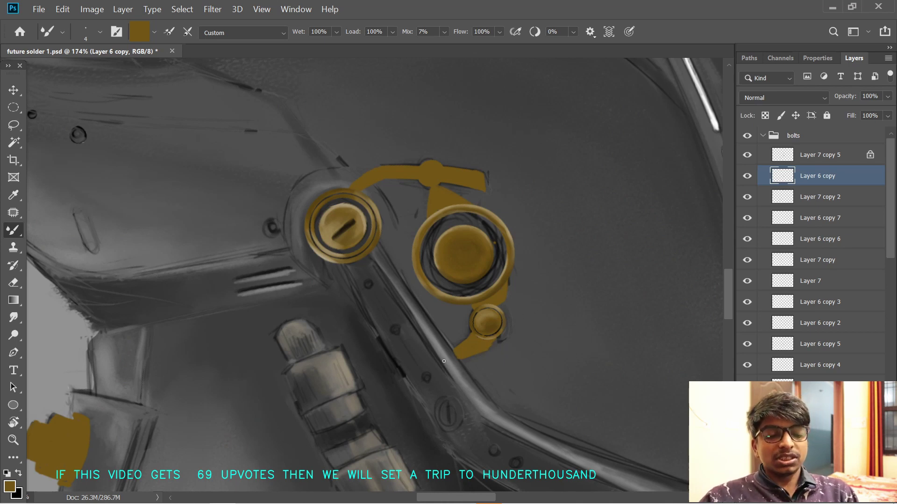
{"action": "left_click_drag", "start_coordinate": [404, 242], "coordinate": [410, 288]}
{"action": "left_click_drag", "start_coordinate": [396, 257], "coordinate": [410, 292]}
- Paint a black ring inside the small upper button on Layer 7 copy 5 with brush size 4
{"action": "key", "text": "x"}
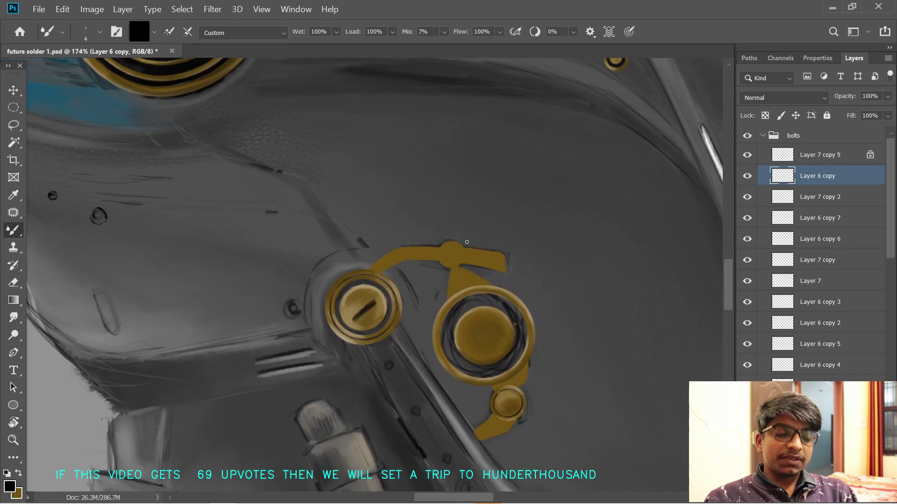
{"action": "left_click", "coordinate": [774, 156]}
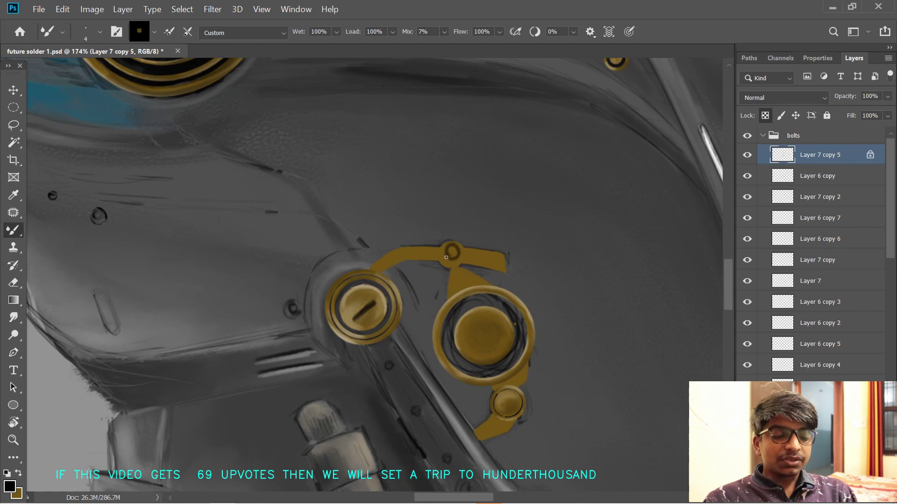
{"action": "mouse_move", "coordinate": [445, 258]}
{"action": "left_mouse_down"}
{"action": "mouse_move", "coordinate": [422, 315]}
{"action": "mouse_move", "coordinate": [401, 253]}
{"action": "left_mouse_up"}
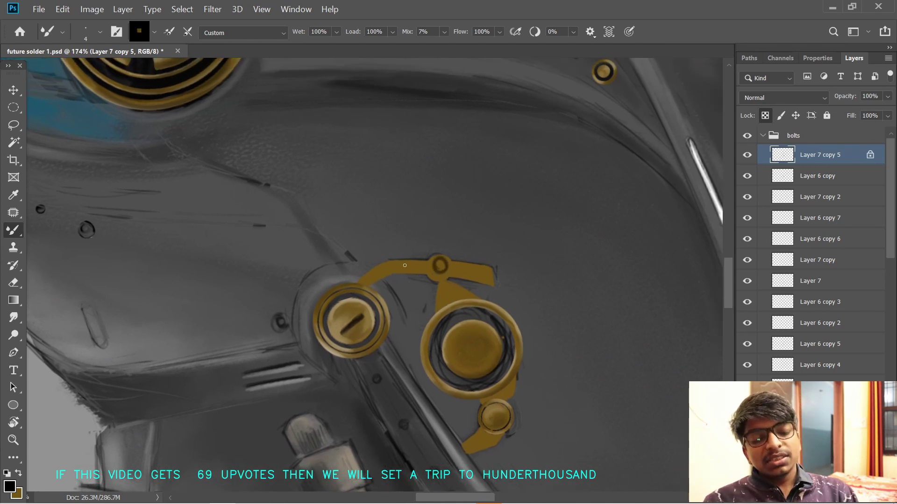
- Switch the brush to the Kyle's Real Oils Round Flex preset from the Wet Media Brushes
{"action": "left_click", "coordinate": [101, 29]}
{"action": "left_click", "coordinate": [209, 320]}
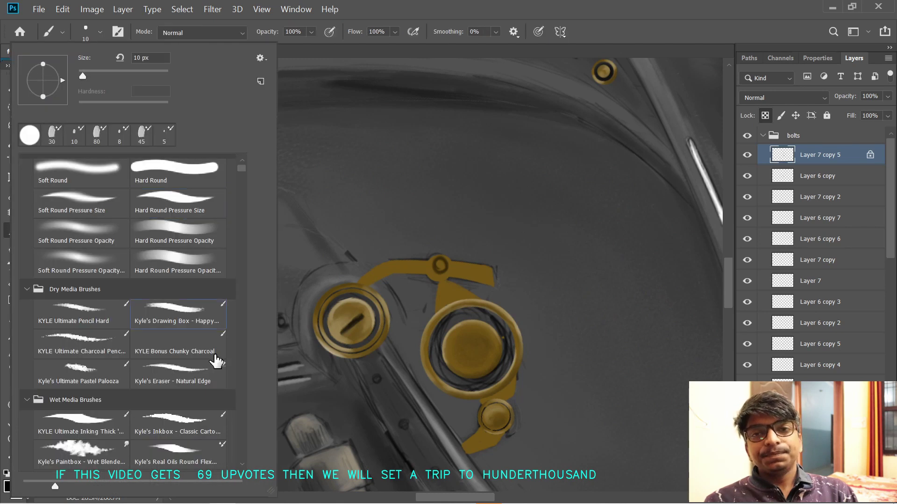
{"action": "left_click", "coordinate": [185, 435]}
{"action": "double_click", "coordinate": [187, 451]}
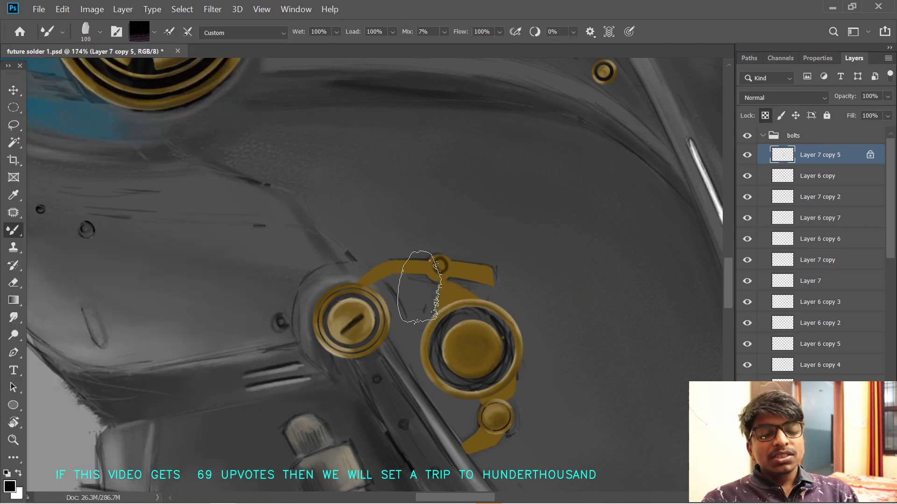
- Brush white highlights around the rim of the small upper button with brush size 10
{"action": "key", "text": "x"}
{"action": "key", "text": "p"}
{"action": "key", "text": "b"}
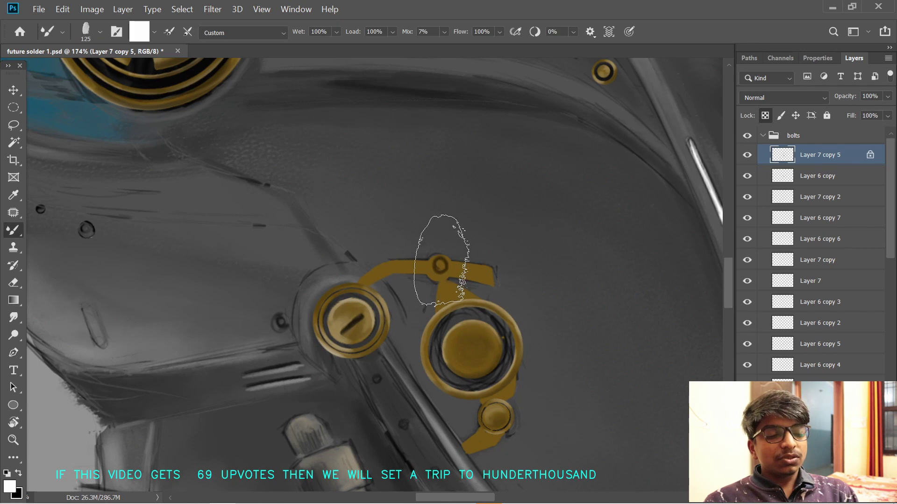
{"action": "left_click_drag", "start_coordinate": [446, 259], "coordinate": [458, 297]}
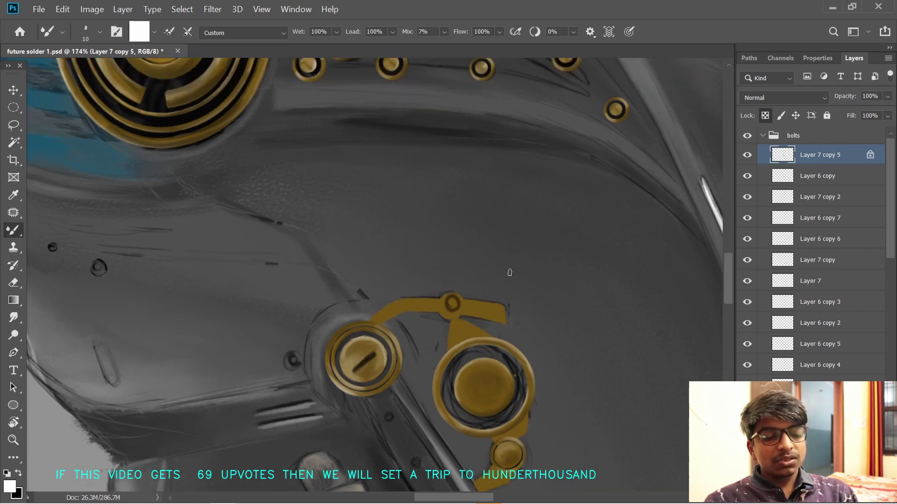
{"action": "key", "text": "r"}
{"action": "left_click_drag", "start_coordinate": [510, 272], "coordinate": [503, 231]}
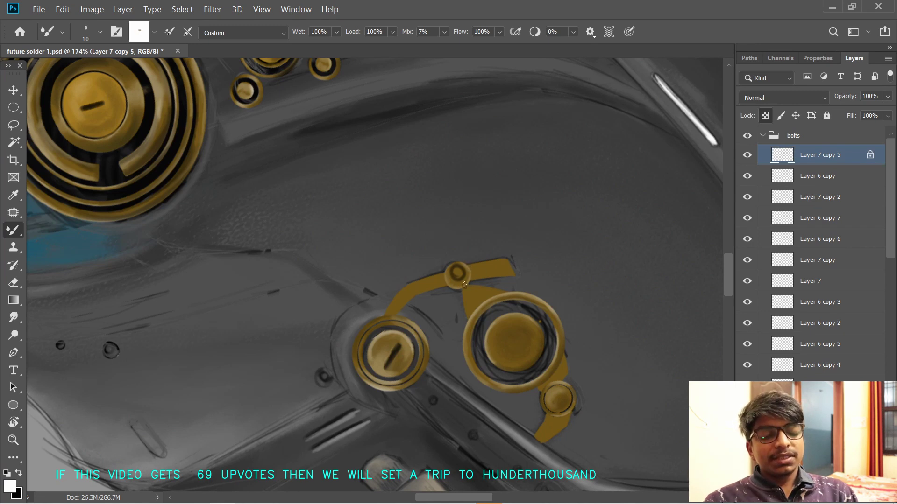
- Shade the small upper button with black, undoing the stroke in its centre and enlarging the brush to size 35
{"action": "key", "text": "x"}
{"action": "left_click_drag", "start_coordinate": [457, 277], "coordinate": [458, 273]}
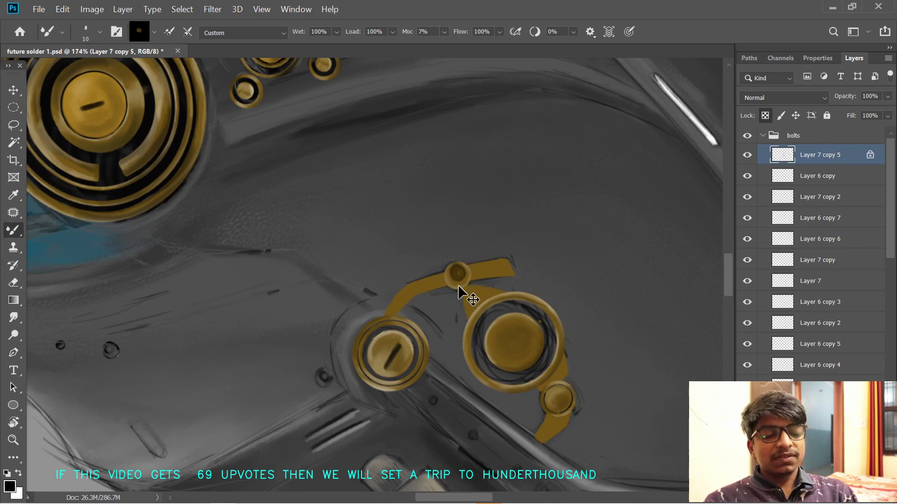
{"action": "key", "text": "ctrl+z"}
{"action": "key", "text": "bracketright"}
{"action": "key", "text": "bracketright"}
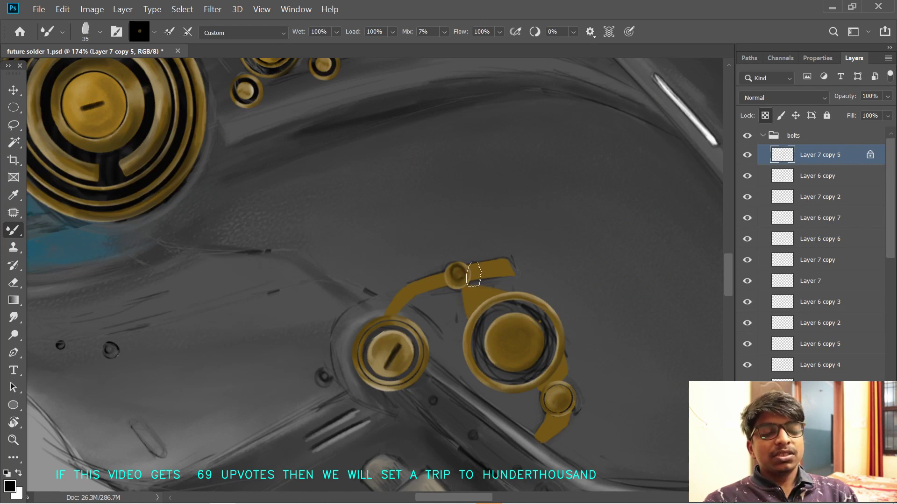
- Select the bracket's layer (Layer 6 copy), lock its transparent pixels, and brush white highlights along the upper arm
{"action": "key", "text": "x"}
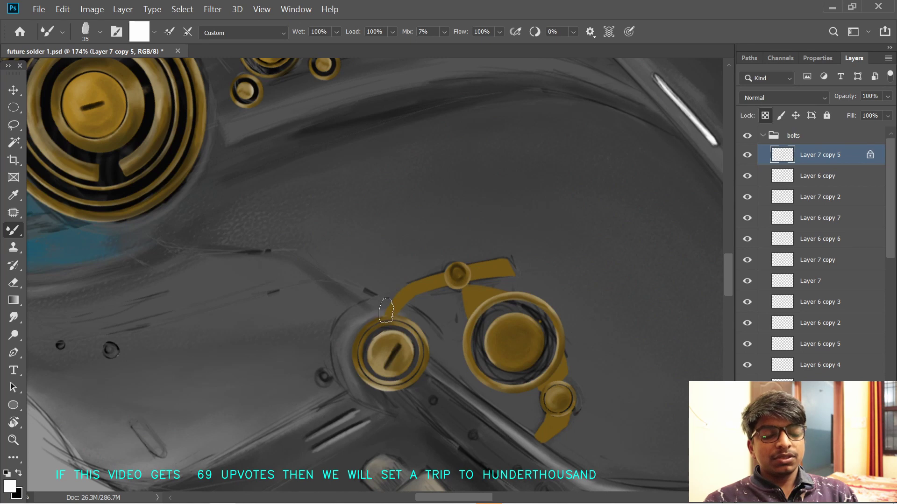
{"action": "left_click", "coordinate": [382, 311], "text": "ctrl"}
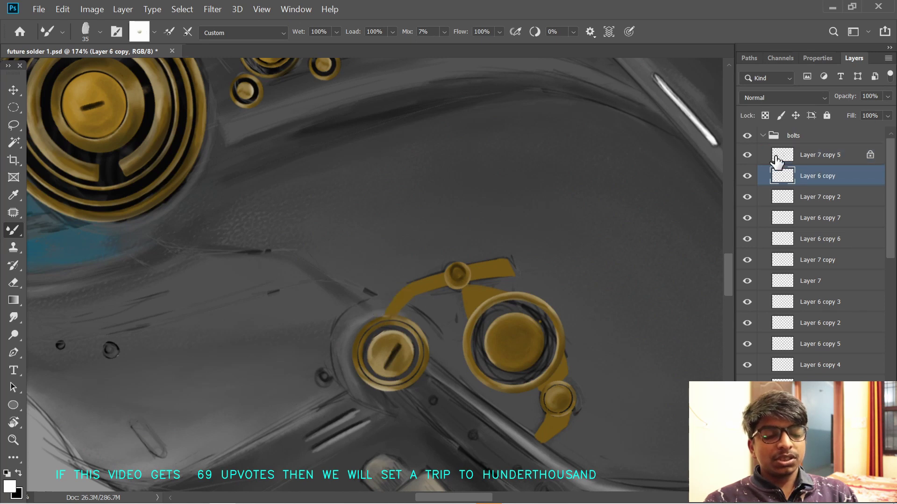
{"action": "left_click", "coordinate": [764, 115]}
{"action": "mouse_move", "coordinate": [391, 305]}
{"action": "left_mouse_down"}
{"action": "mouse_move", "coordinate": [498, 262]}
{"action": "mouse_move", "coordinate": [481, 272]}
{"action": "mouse_move", "coordinate": [514, 270]}
{"action": "left_mouse_up"}
{"action": "left_click_drag", "start_coordinate": [415, 288], "coordinate": [407, 278]}
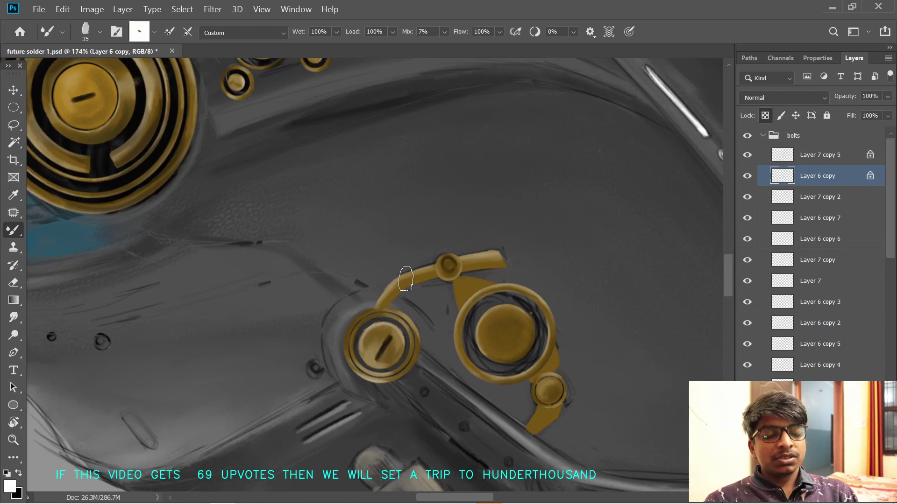
- Shade the upper bracket arm with black where it meets the slotted button and the small upper button
{"action": "key", "text": "x"}
{"action": "mouse_move", "coordinate": [384, 309]}
{"action": "left_mouse_down"}
{"action": "mouse_move", "coordinate": [416, 279]}
{"action": "mouse_move", "coordinate": [392, 289]}
{"action": "mouse_move", "coordinate": [374, 313]}
{"action": "left_mouse_up"}
{"action": "left_click_drag", "start_coordinate": [459, 272], "coordinate": [472, 265]}
{"action": "left_click_drag", "start_coordinate": [560, 282], "coordinate": [551, 255]}
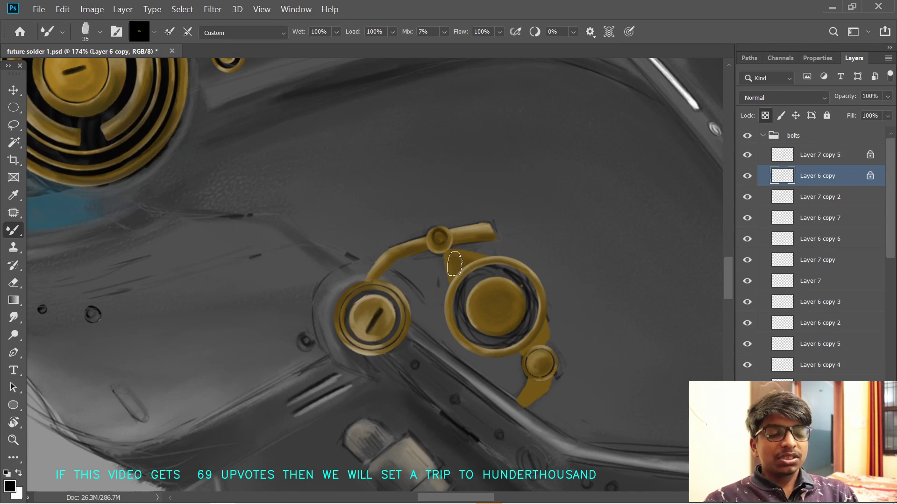
- Brush white highlights on the triangular bracket piece beside the large button and on the bracket's lower parts
{"action": "key", "text": "x"}
{"action": "mouse_move", "coordinate": [442, 264]}
{"action": "left_mouse_down"}
{"action": "mouse_move", "coordinate": [453, 250]}
{"action": "mouse_move", "coordinate": [481, 251]}
{"action": "mouse_move", "coordinate": [472, 257]}
{"action": "left_mouse_up"}
{"action": "left_click_drag", "start_coordinate": [493, 332], "coordinate": [483, 322]}
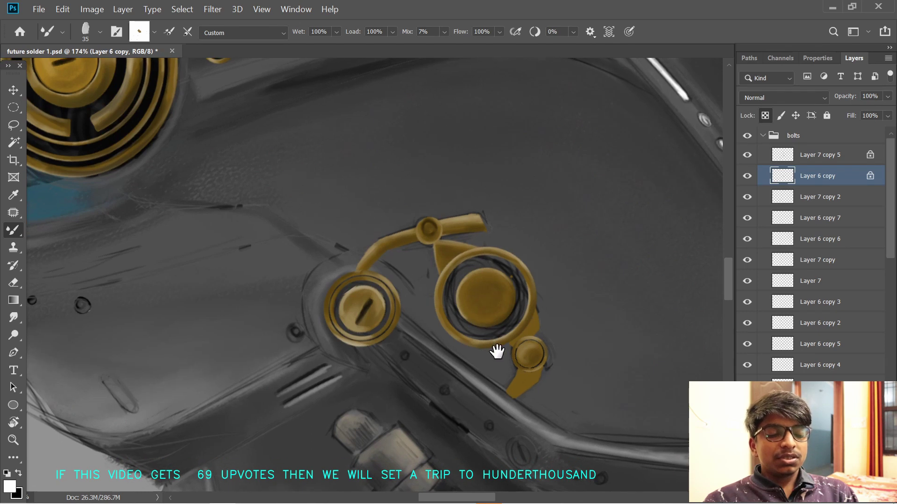
{"action": "left_click_drag", "start_coordinate": [496, 352], "coordinate": [451, 298]}
{"action": "left_click_drag", "start_coordinate": [492, 259], "coordinate": [481, 287]}
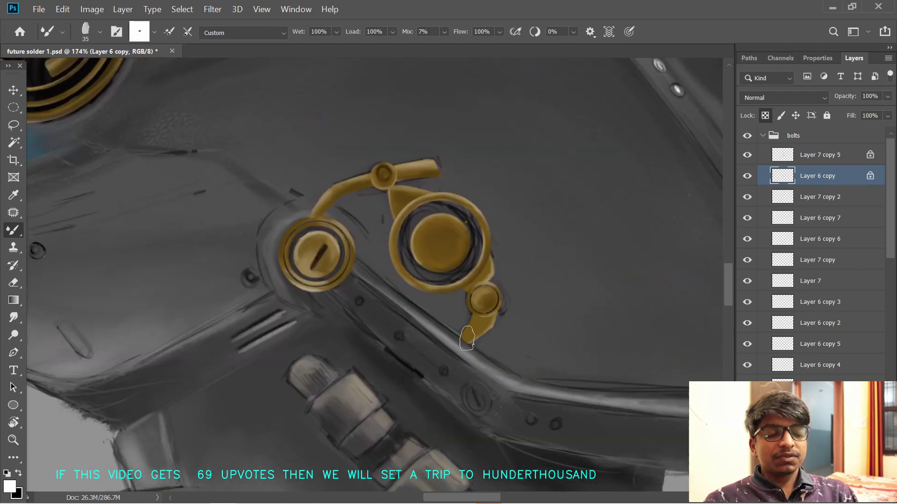
- Shade the lower bracket arm with black up to the large button
{"action": "key", "text": "x"}
{"action": "mouse_move", "coordinate": [469, 339]}
{"action": "left_mouse_down"}
{"action": "mouse_move", "coordinate": [484, 321]}
{"action": "mouse_move", "coordinate": [469, 289]}
{"action": "mouse_move", "coordinate": [484, 272]}
{"action": "mouse_move", "coordinate": [467, 281]}
{"action": "mouse_move", "coordinate": [483, 270]}
{"action": "left_mouse_up"}
{"action": "mouse_move", "coordinate": [555, 340]}
{"action": "left_mouse_down"}
{"action": "mouse_move", "coordinate": [541, 328]}
{"action": "mouse_move", "coordinate": [550, 325]}
{"action": "left_mouse_up"}
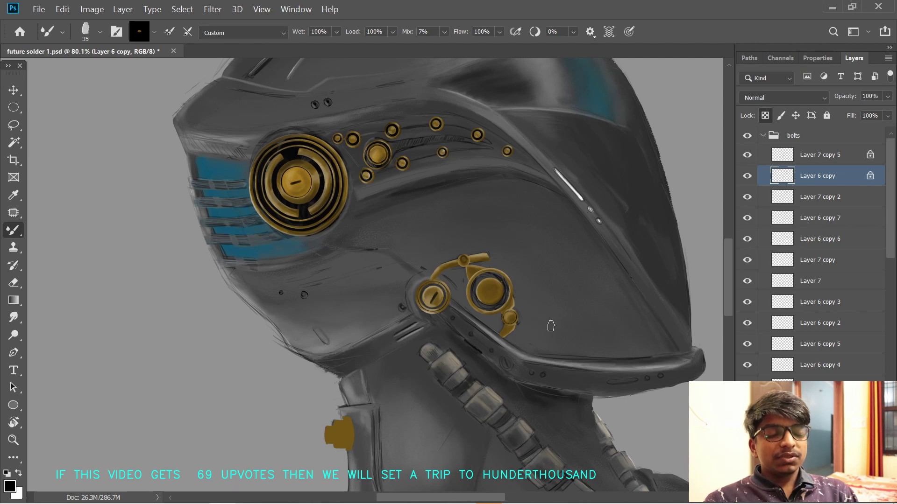
{"action": "left_click_drag", "start_coordinate": [366, 332], "coordinate": [391, 320]}
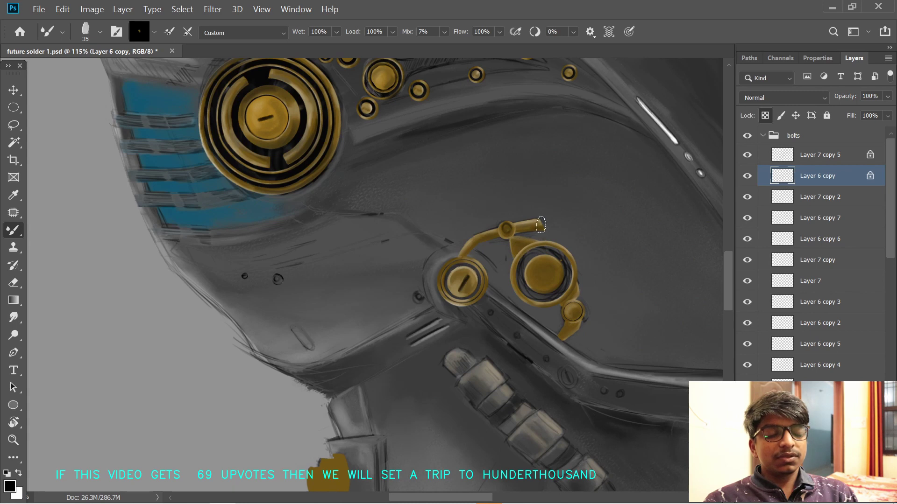
{"action": "key", "text": "x"}
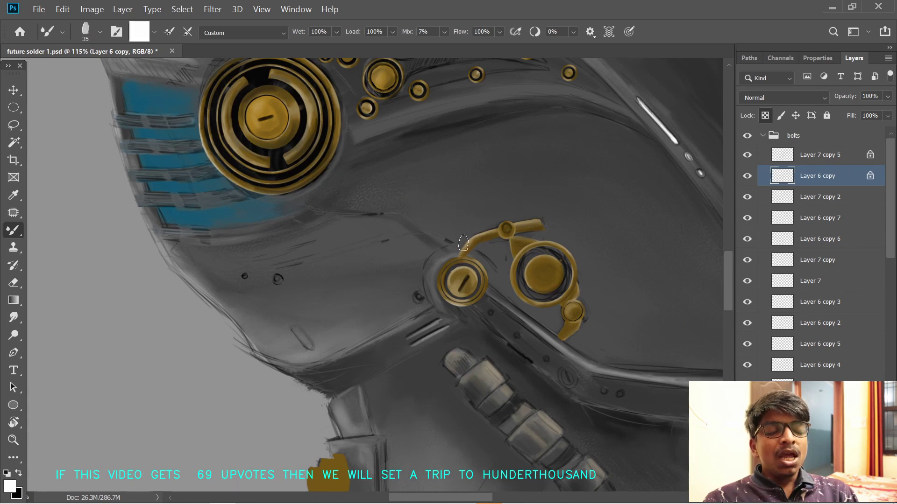
{"action": "key", "text": "x"}
{"action": "left_click_drag", "start_coordinate": [504, 298], "coordinate": [457, 321]}
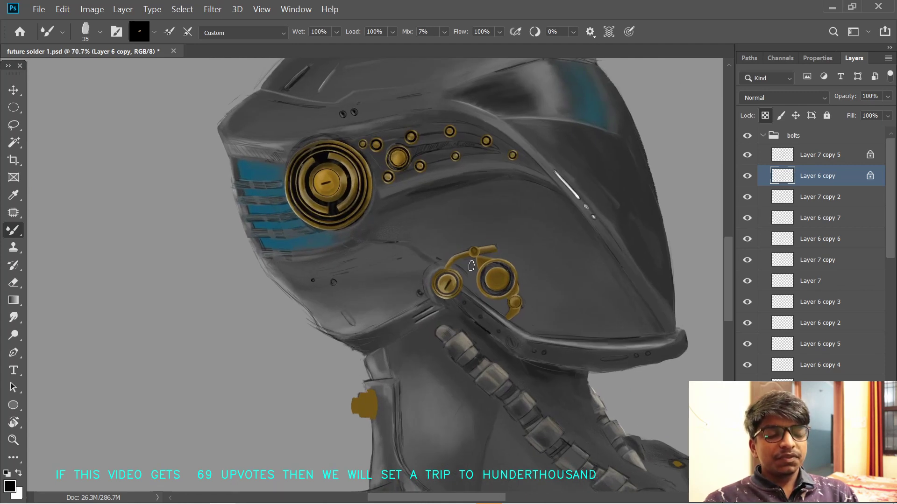
{"action": "left_click_drag", "start_coordinate": [420, 391], "coordinate": [583, 267]}
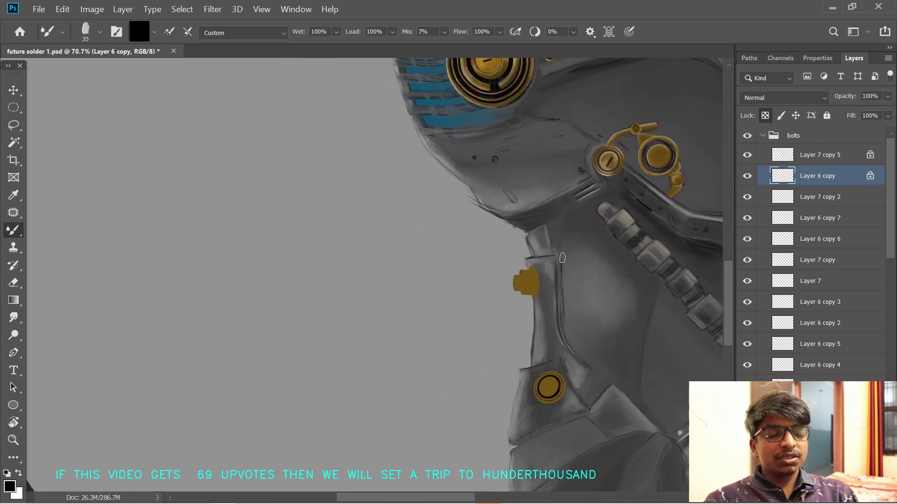
{"action": "key", "text": "super"}
{"action": "left_click", "coordinate": [250, 498]}
{"action": "left_click", "coordinate": [584, 73]}
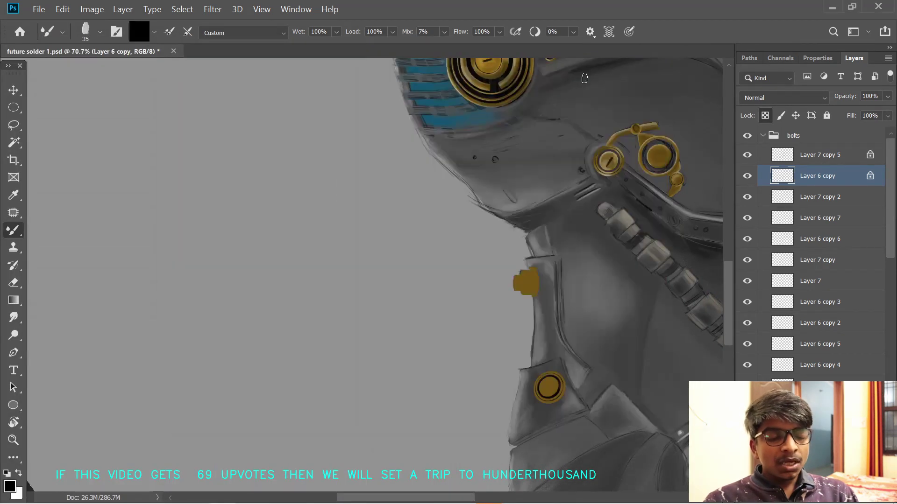
{"action": "left_click_drag", "start_coordinate": [505, 295], "coordinate": [590, 261]}
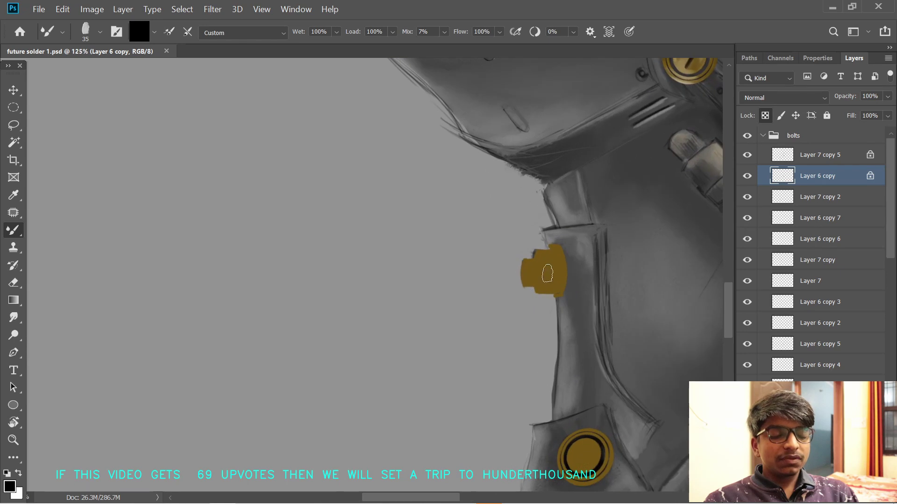
{"action": "key", "text": "v"}
{"action": "left_click", "coordinate": [577, 282]}
{"action": "left_click", "coordinate": [860, 497]}
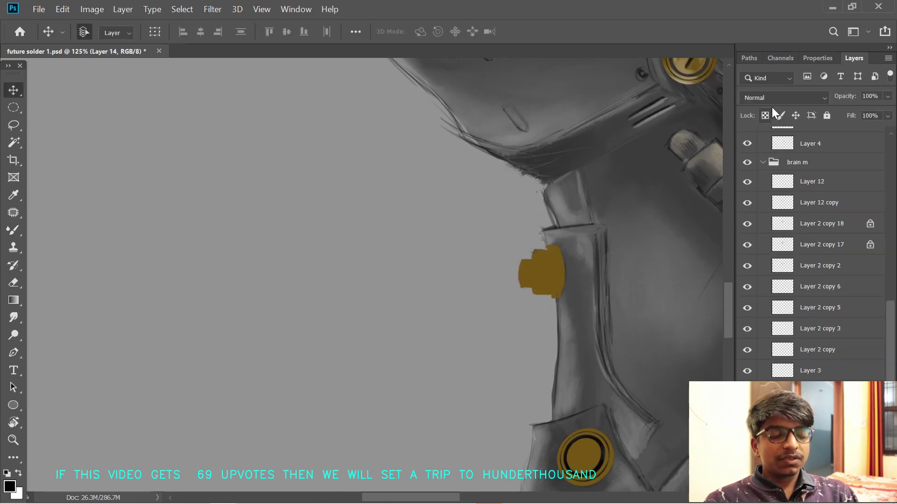
{"action": "left_click", "coordinate": [766, 114]}
{"action": "key", "text": "b"}
{"action": "key", "text": "x"}
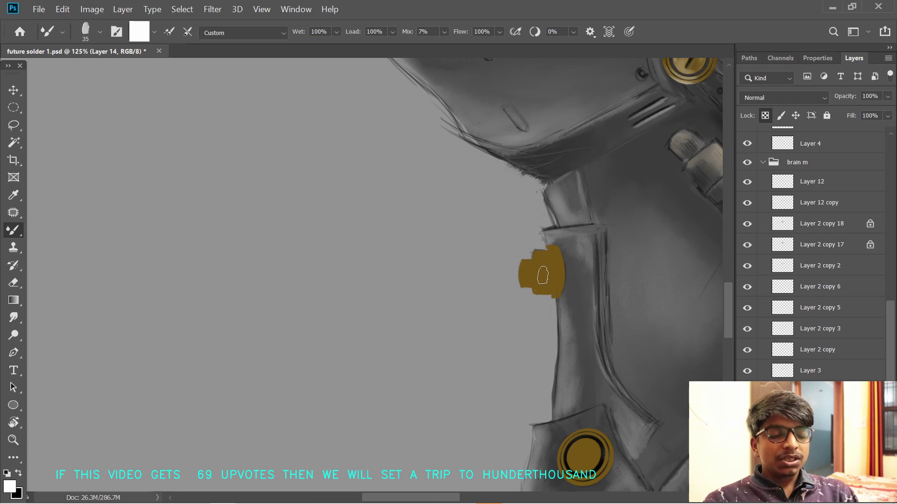
{"action": "left_click", "coordinate": [764, 116]}
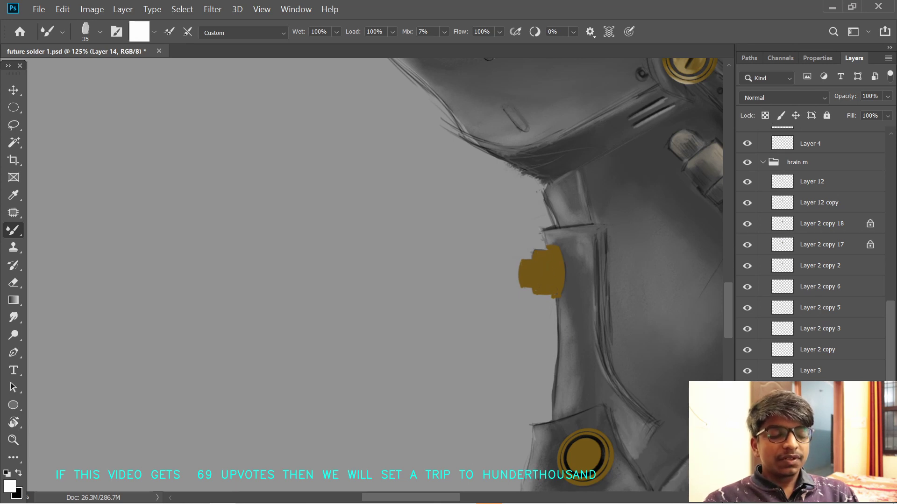
- Select the gold neck bolt's layer (Layer 8) and brush a white highlight on the bolt's middle section
{"action": "key", "text": "v"}
{"action": "left_click", "coordinate": [572, 304]}
{"action": "key", "text": "ctrl+z"}
{"action": "key", "text": "ctrl+shift+z"}
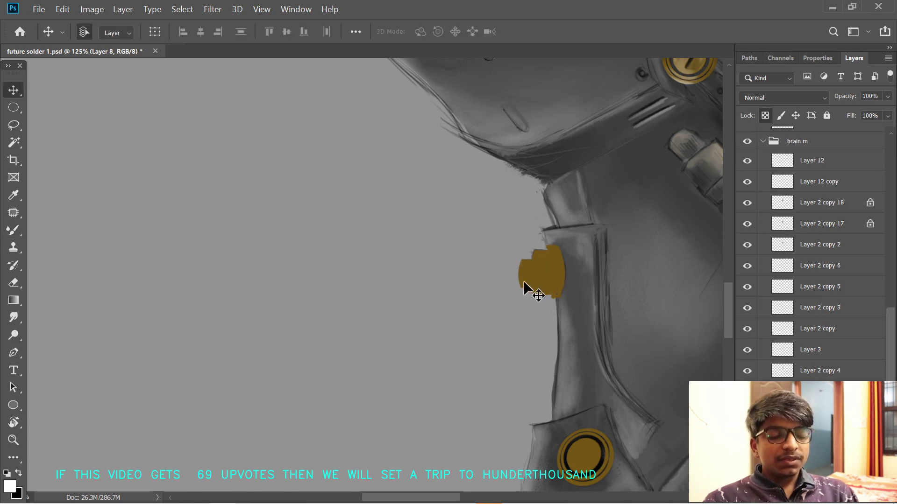
{"action": "key", "text": "b"}
{"action": "left_click_drag", "start_coordinate": [551, 267], "coordinate": [542, 272]}
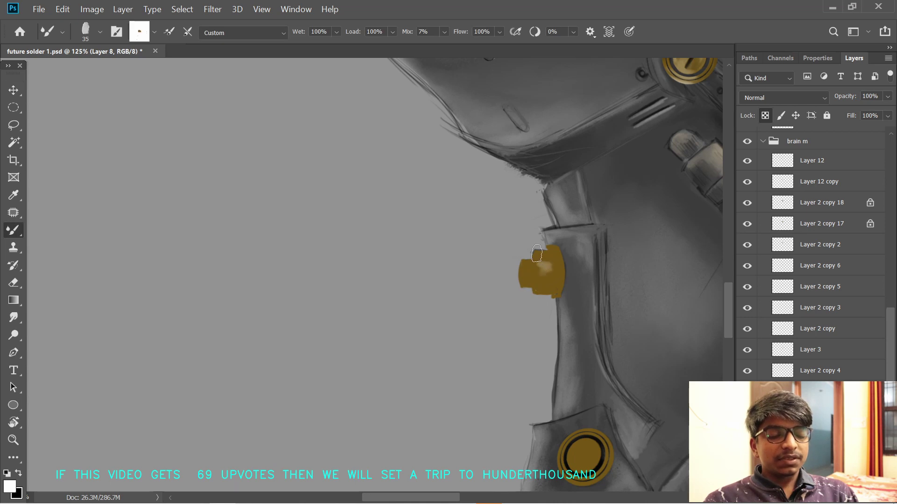
- Brush a white highlight along the neck bolt's tip and reduce the brush size to 9
{"action": "scroll", "coordinate": [537, 254], "scroll_direction": "up", "scroll_amount": 1}
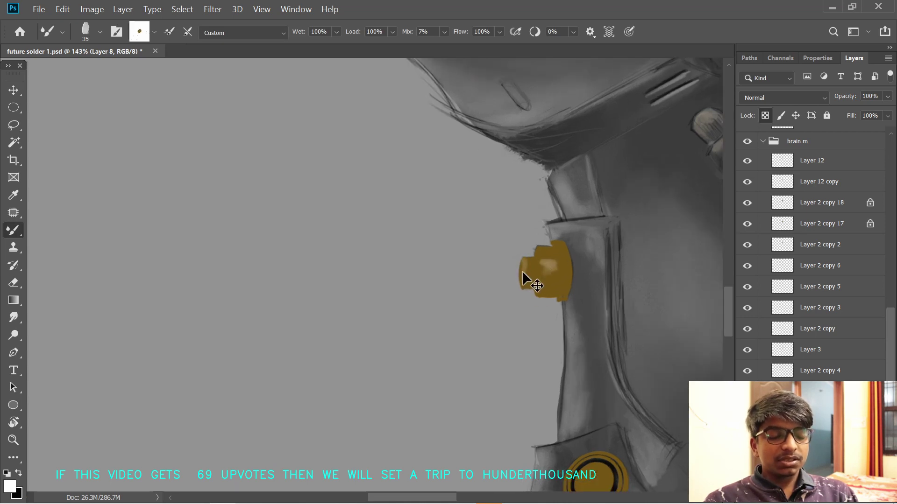
{"action": "key", "text": "bracketleft"}
{"action": "key", "text": "bracketleft"}
{"action": "key", "text": "bracketleft"}
{"action": "key", "text": "bracketleft"}
{"action": "key", "text": "bracketleft"}
{"action": "key", "text": "bracketleft"}
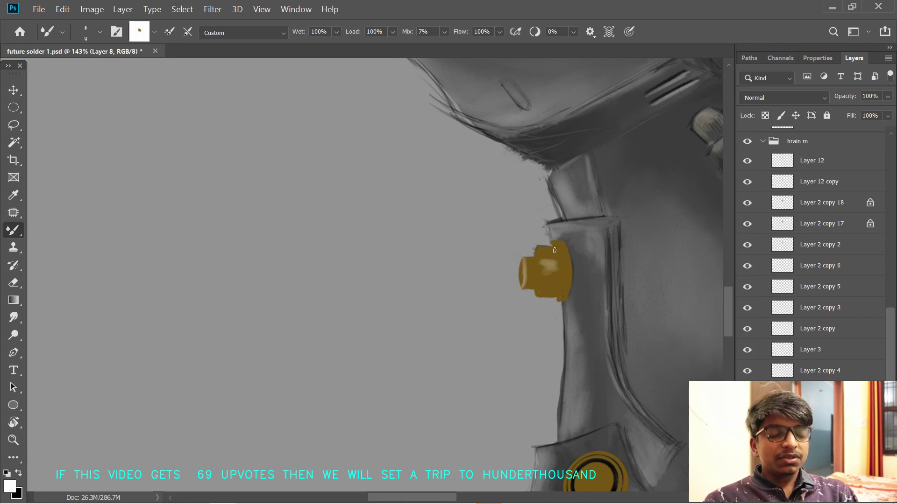
- Lock Layer 8's transparent pixels and draw black lines separating the bolt's sections, undoing one stroke and reducing the brush to size 4
{"action": "key", "text": "x"}
{"action": "left_click", "coordinate": [765, 115]}
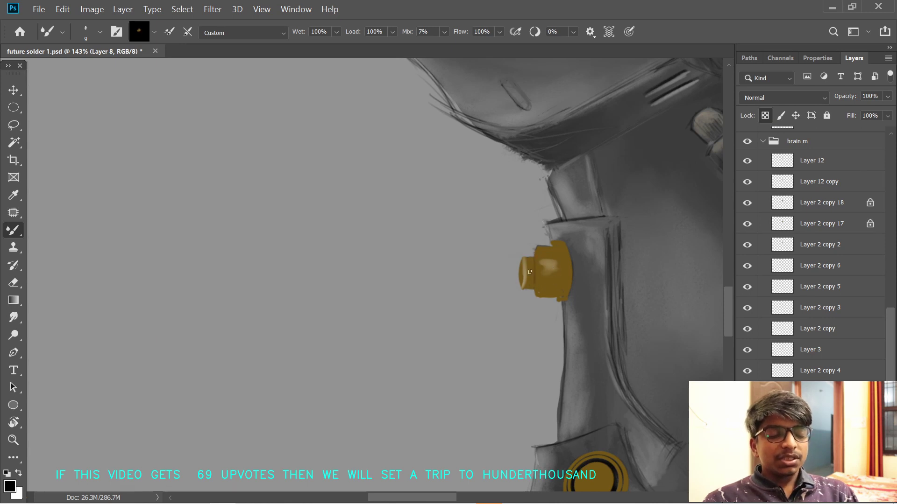
{"action": "key", "text": "ctrl+z"}
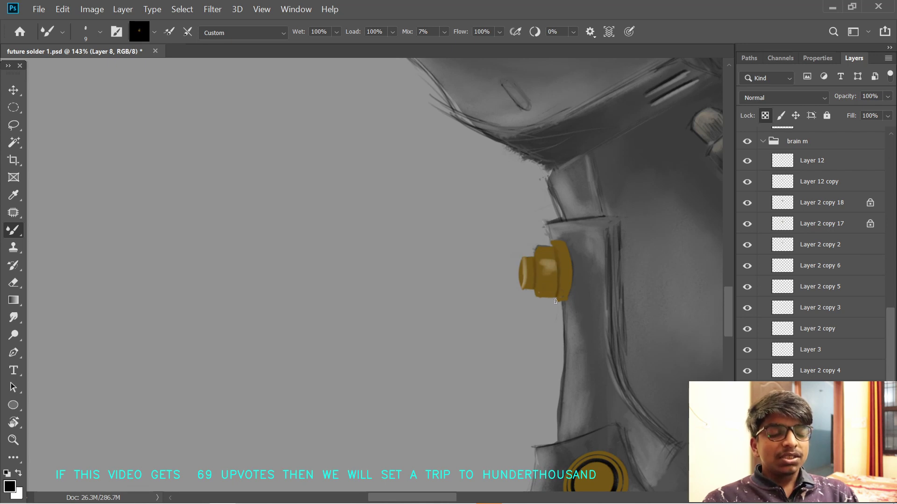
{"action": "key", "text": "bracketleft"}
{"action": "key", "text": "bracketleft"}
{"action": "key", "text": "bracketleft"}
{"action": "key", "text": "bracketleft"}
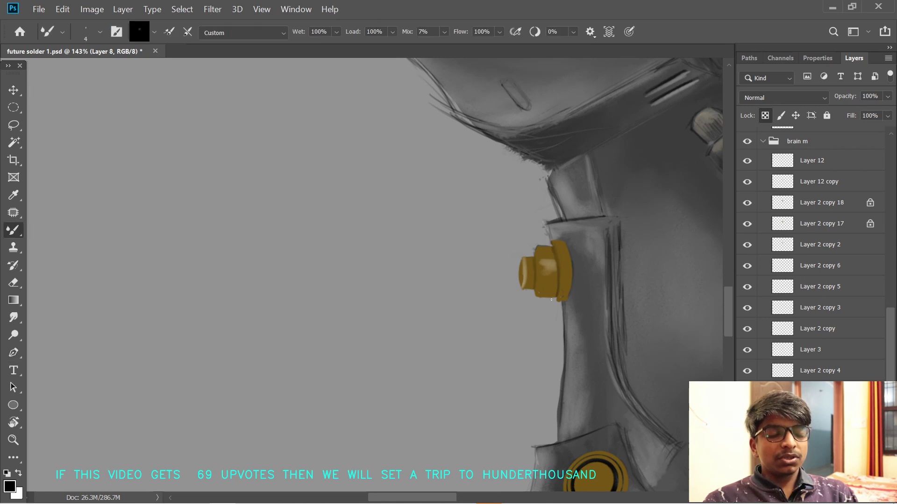
- Shade the neck bolt's tip, middle section and flange with black at brush size 30
{"action": "key", "text": "bracketright"}
{"action": "key", "text": "bracketright"}
{"action": "key", "text": "bracketright"}
{"action": "key", "text": "bracketright"}
{"action": "key", "text": "bracketright"}
{"action": "key", "text": "bracketright"}
{"action": "key", "text": "bracketright"}
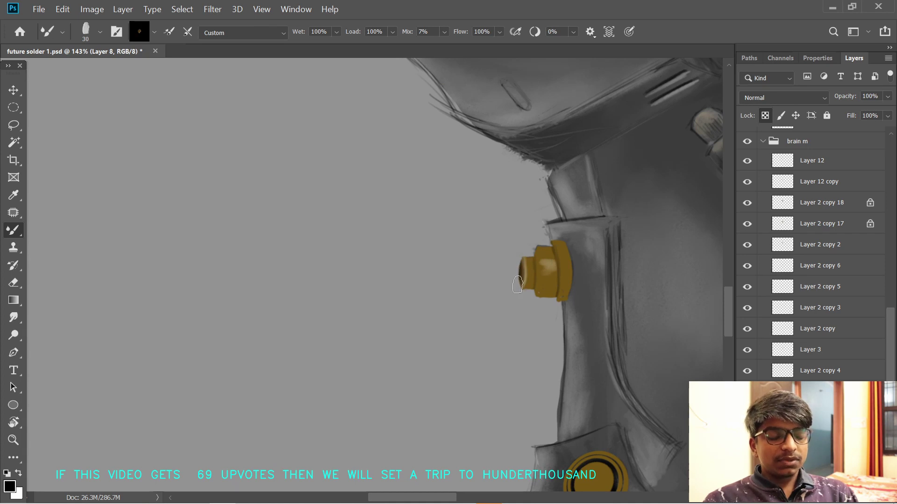
{"action": "left_click_drag", "start_coordinate": [530, 287], "coordinate": [529, 265]}
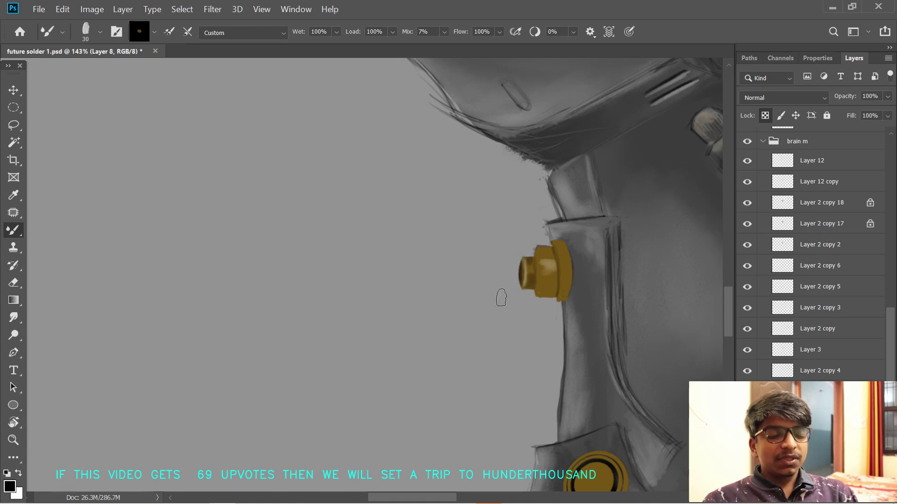
{"action": "mouse_move", "coordinate": [539, 295]}
{"action": "left_mouse_down"}
{"action": "mouse_move", "coordinate": [539, 282]}
{"action": "mouse_move", "coordinate": [547, 274]}
{"action": "mouse_move", "coordinate": [534, 280]}
{"action": "mouse_move", "coordinate": [546, 278]}
{"action": "mouse_move", "coordinate": [536, 261]}
{"action": "left_mouse_up"}
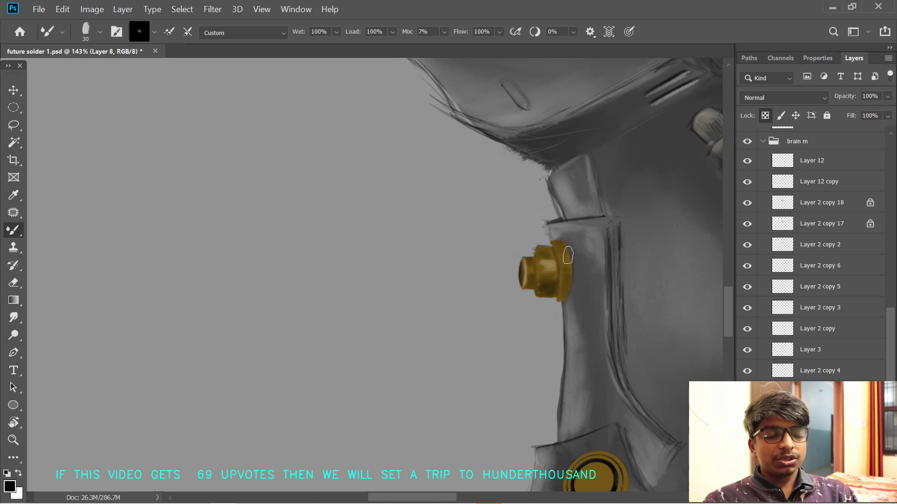
- Brush white highlights onto the neck bolt's flange and soften the shading on its tip
{"action": "left_click_drag", "start_coordinate": [598, 346], "coordinate": [488, 306]}
{"action": "scroll", "coordinate": [524, 292], "scroll_direction": "up", "scroll_amount": 2}
{"action": "left_click_drag", "start_coordinate": [521, 221], "coordinate": [643, 281]}
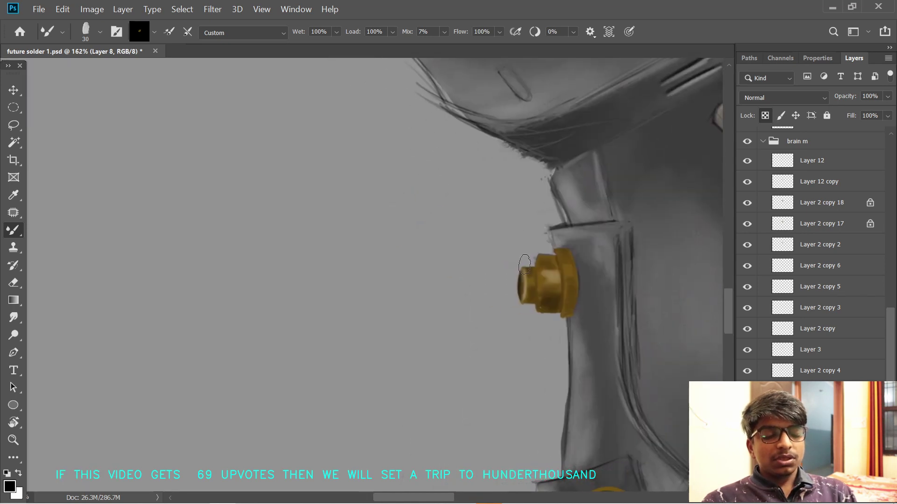
{"action": "key", "text": "x"}
{"action": "mouse_move", "coordinate": [562, 284]}
{"action": "left_mouse_down"}
{"action": "mouse_move", "coordinate": [573, 286]}
{"action": "mouse_move", "coordinate": [570, 267]}
{"action": "mouse_move", "coordinate": [575, 294]}
{"action": "mouse_move", "coordinate": [566, 270]}
{"action": "left_mouse_up"}
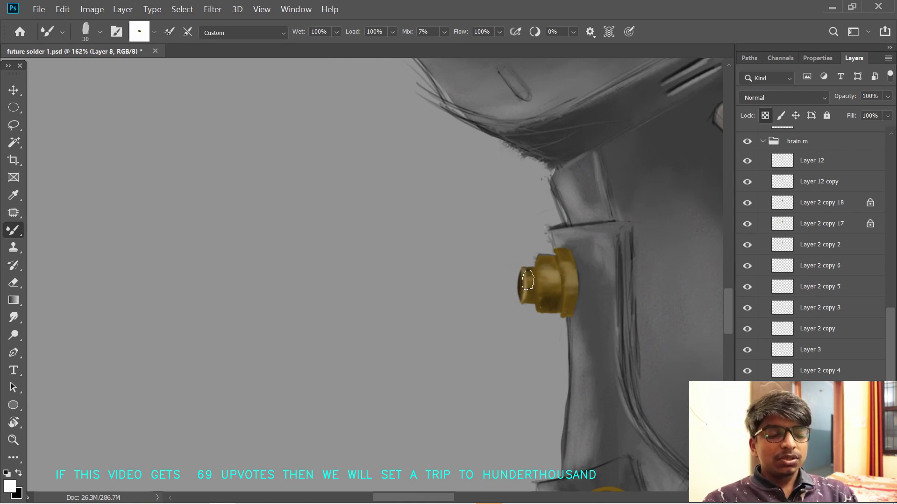
{"action": "scroll", "coordinate": [537, 324], "scroll_direction": "down", "scroll_amount": 3}
{"action": "scroll", "coordinate": [537, 324], "scroll_direction": "up", "scroll_amount": 3}
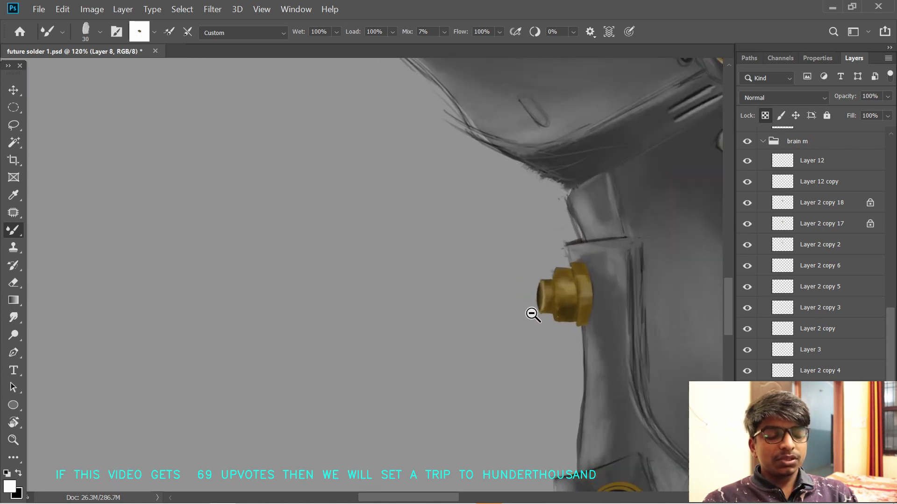
- Outline the neck bolt's upper, lower and flange edges in black with brush size 8
{"action": "key", "text": "x"}
{"action": "key", "text": "bracketleft"}
{"action": "key", "text": "bracketleft"}
{"action": "key", "text": "bracketleft"}
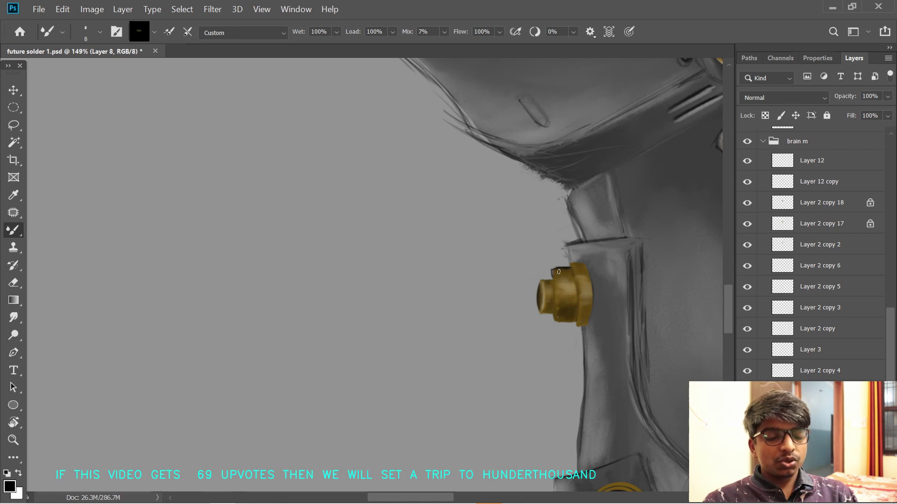
{"action": "left_click", "coordinate": [566, 323], "text": "alt"}
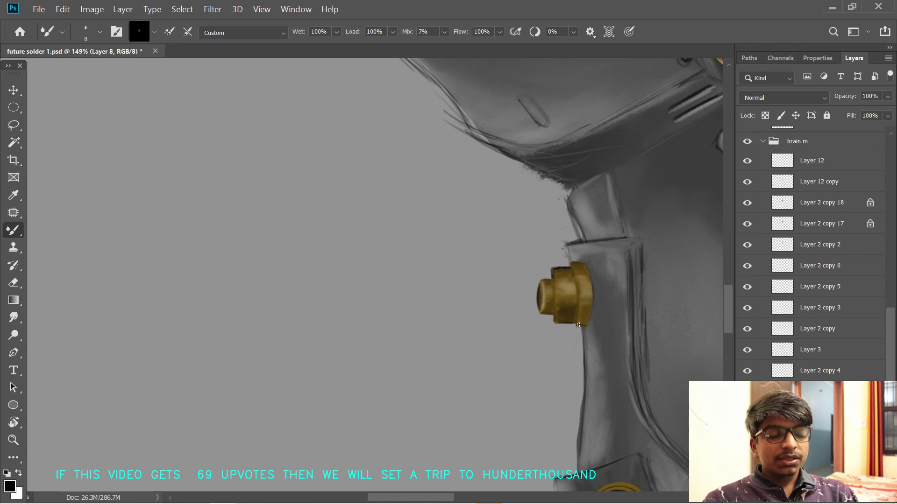
{"action": "left_click_drag", "start_coordinate": [578, 325], "coordinate": [587, 327]}
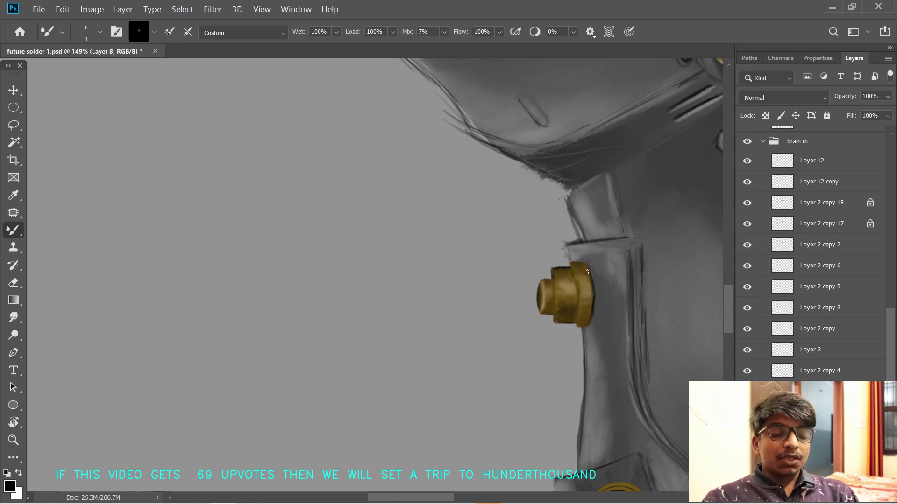
- Touch up the gold neck bolt with white highlights and black shading at brush size 8
{"action": "key", "text": "x"}
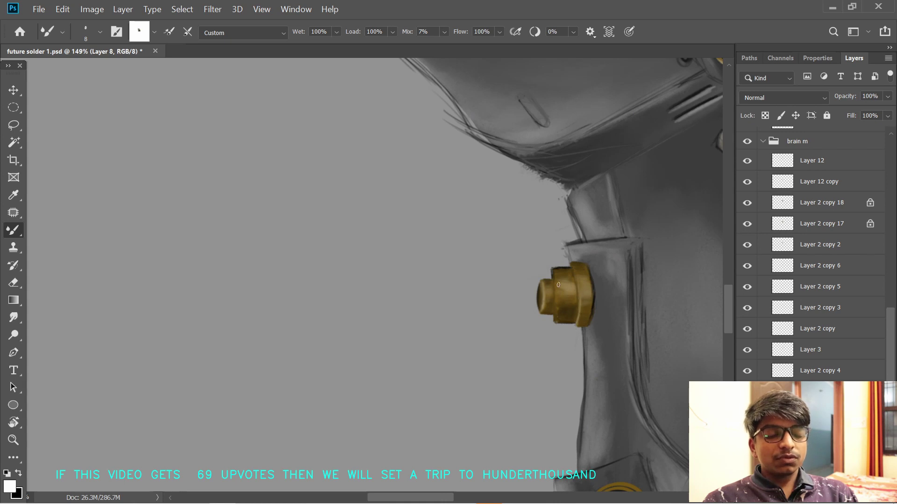
{"action": "left_click_drag", "start_coordinate": [543, 345], "coordinate": [520, 278]}
{"action": "key", "text": "x"}
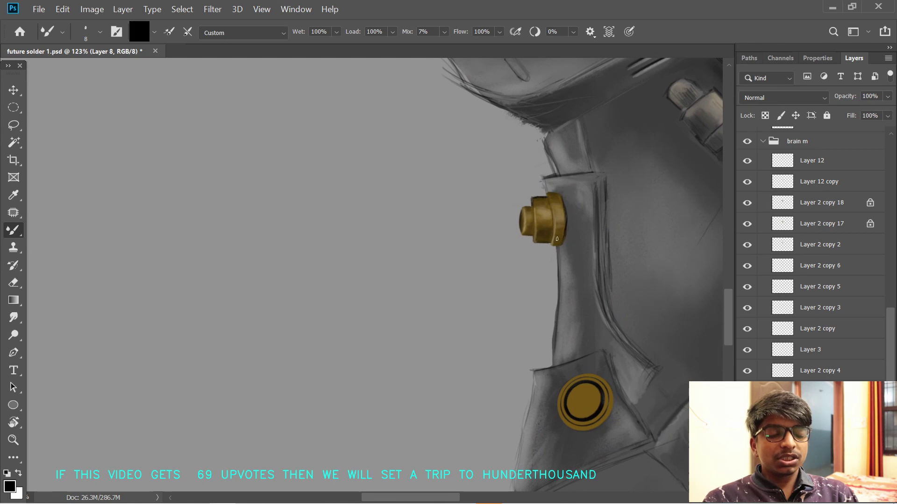
{"action": "scroll", "coordinate": [536, 250], "scroll_direction": "up", "scroll_amount": 3}
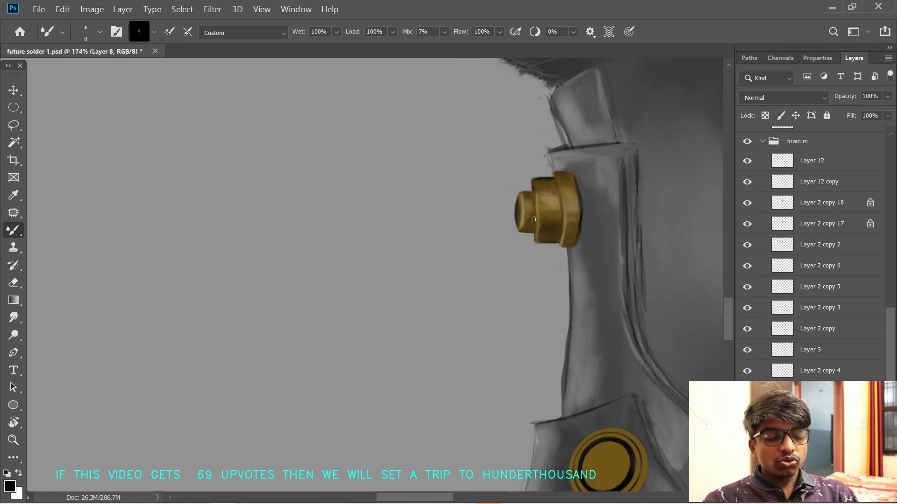
{"action": "scroll", "coordinate": [526, 270], "scroll_direction": "down", "scroll_amount": 5}
{"action": "scroll", "coordinate": [536, 264], "scroll_direction": "up", "scroll_amount": 3}
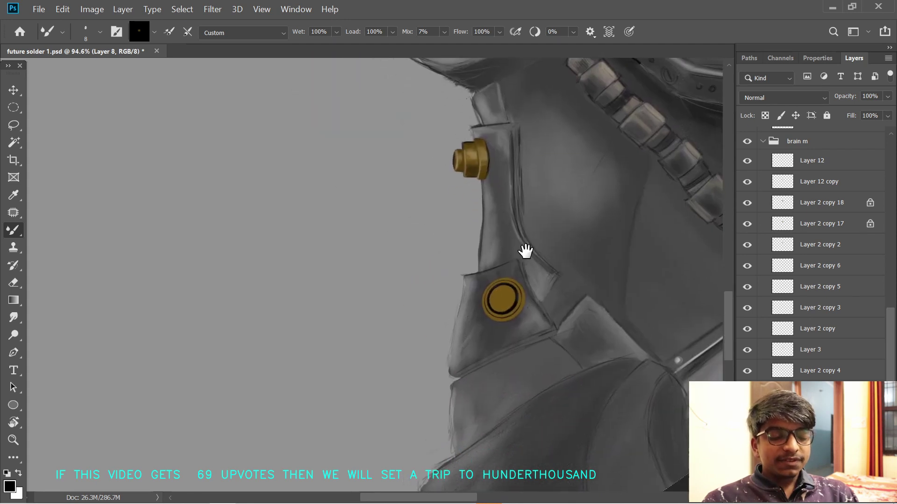
- Select Layer 7 copy 5, the round gold button below the neck bolt, for painting with brush size 35
{"action": "scroll", "coordinate": [513, 303], "scroll_direction": "up", "scroll_amount": 2}
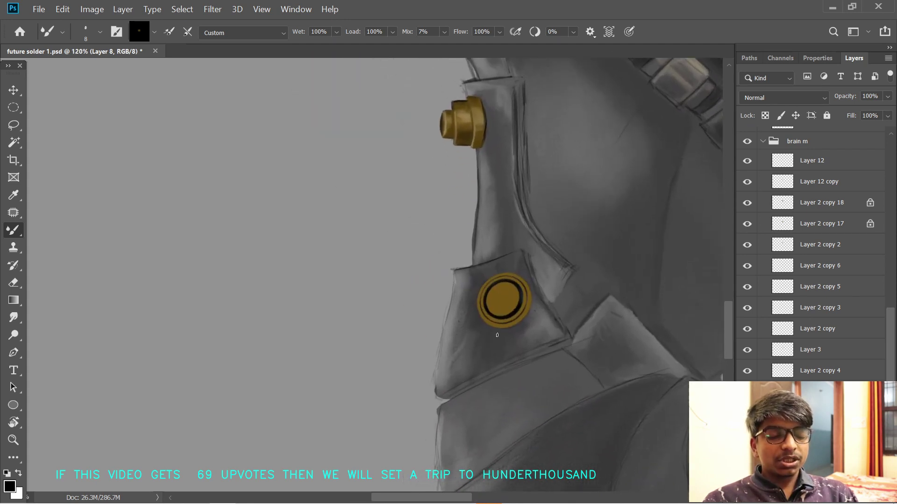
{"action": "key", "text": "bracketright"}
{"action": "key", "text": "bracketright"}
{"action": "key", "text": "bracketright"}
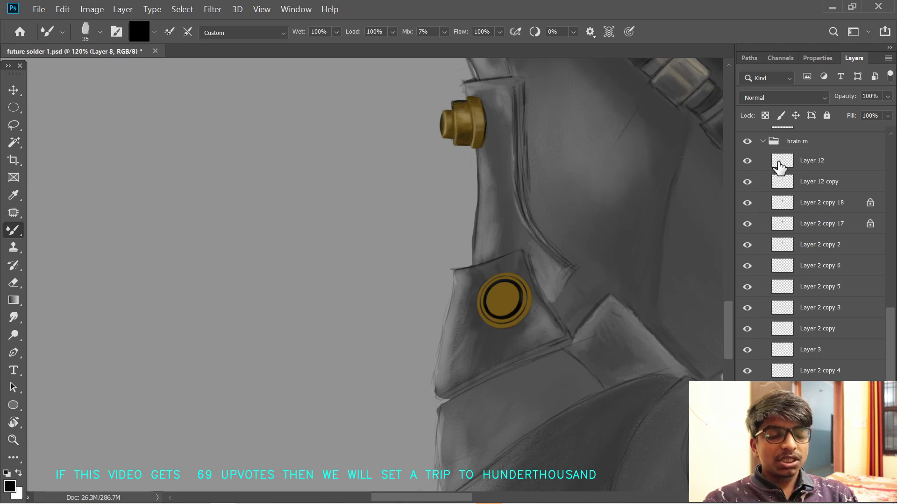
{"action": "key", "text": "ctrl+comma"}
{"action": "key", "text": "ctrl+comma"}
{"action": "key", "text": "v"}
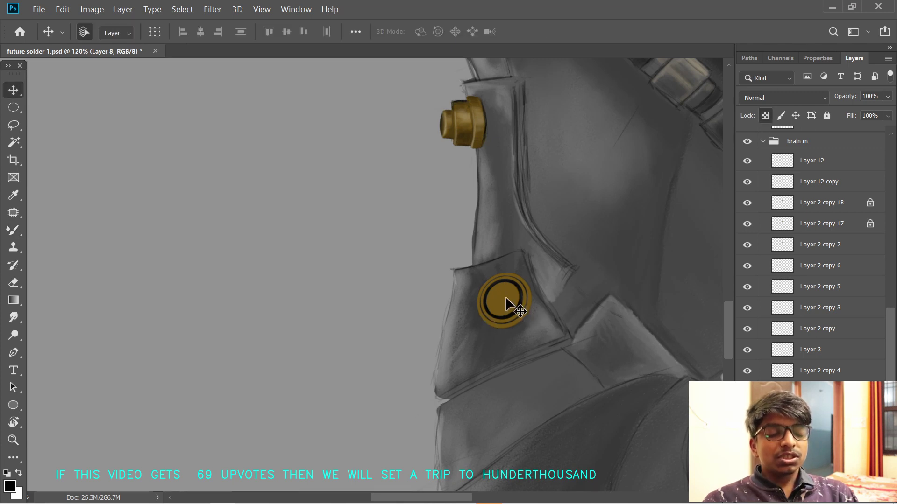
{"action": "left_click", "coordinate": [507, 300]}
{"action": "left_click", "coordinate": [747, 137]}
{"action": "left_click", "coordinate": [746, 139]}
{"action": "key", "text": "b"}
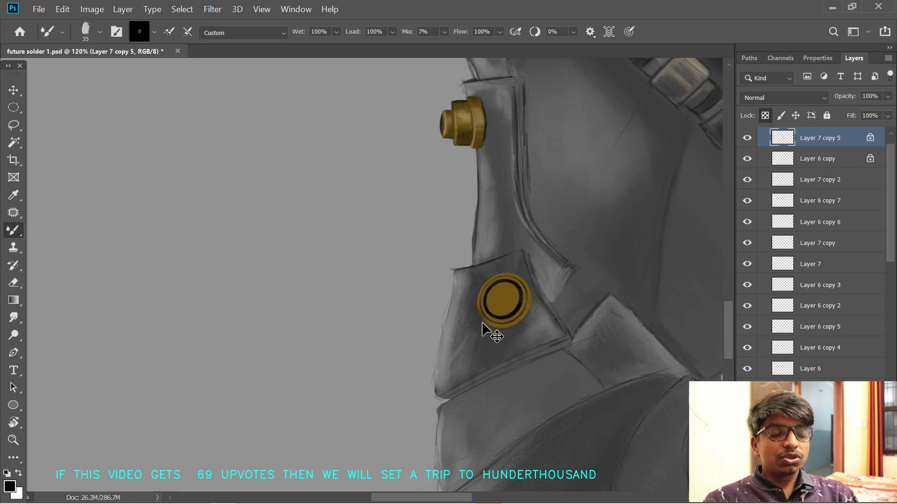
- Brush white highlights onto the round gold button's outer rim and around its raised centre
{"action": "key", "text": "x"}
{"action": "mouse_move", "coordinate": [504, 332]}
{"action": "left_mouse_down"}
{"action": "mouse_move", "coordinate": [487, 328]}
{"action": "mouse_move", "coordinate": [523, 328]}
{"action": "left_mouse_up"}
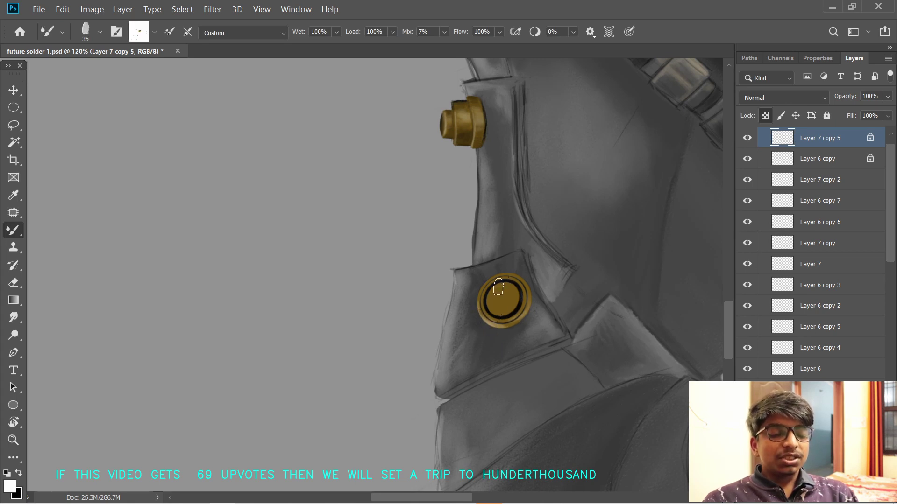
{"action": "left_click_drag", "start_coordinate": [487, 306], "coordinate": [518, 295]}
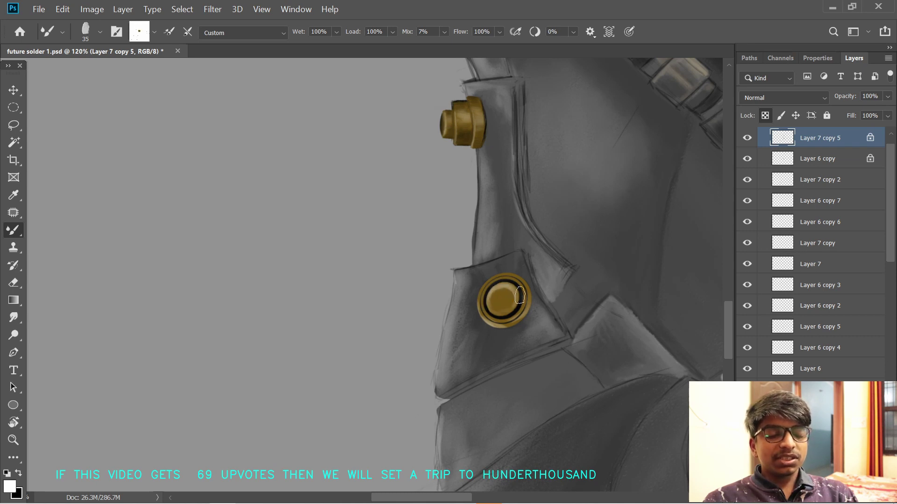
- Shade the round button's centre and lower rim with black, adding white touches to its upper rim
{"action": "key", "text": "x"}
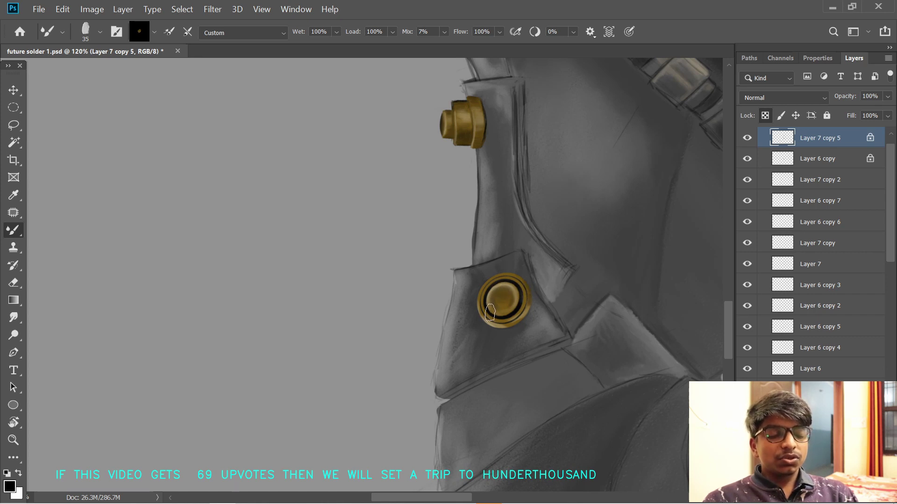
{"action": "mouse_move", "coordinate": [498, 316]}
{"action": "left_mouse_down"}
{"action": "mouse_move", "coordinate": [518, 305]}
{"action": "mouse_move", "coordinate": [495, 322]}
{"action": "left_mouse_up"}
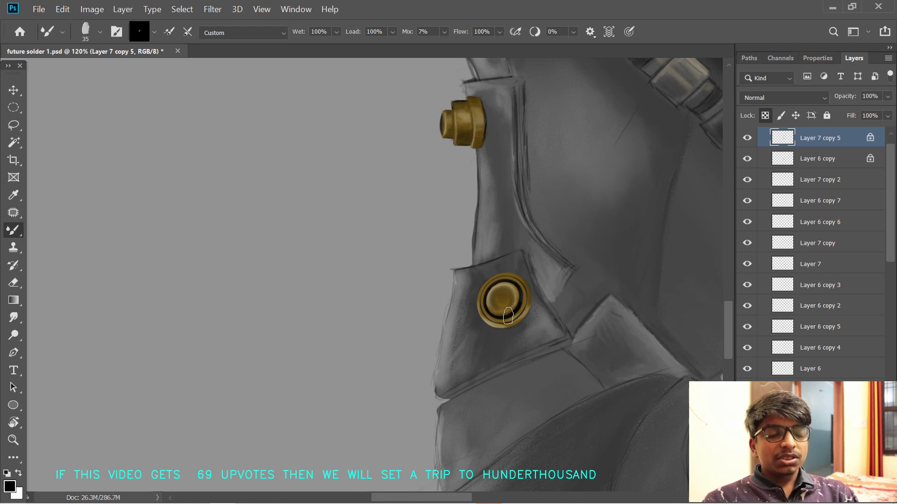
{"action": "key", "text": "x"}
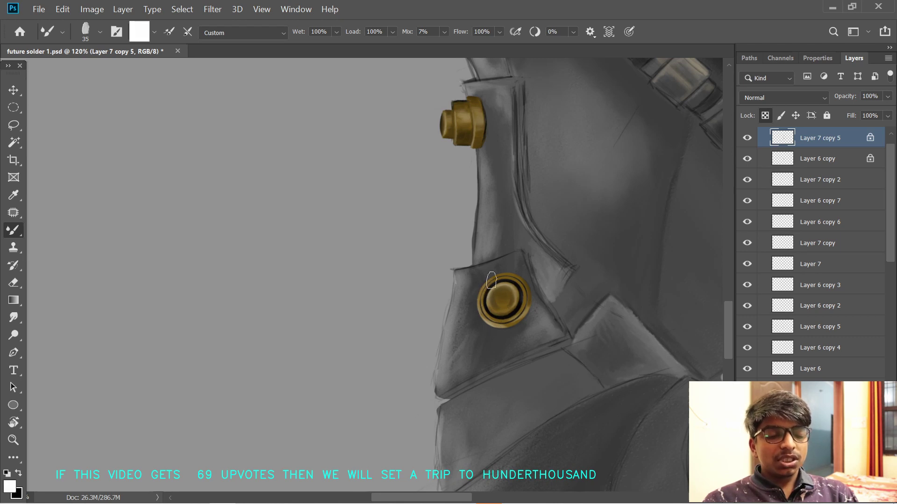
{"action": "key", "text": "x"}
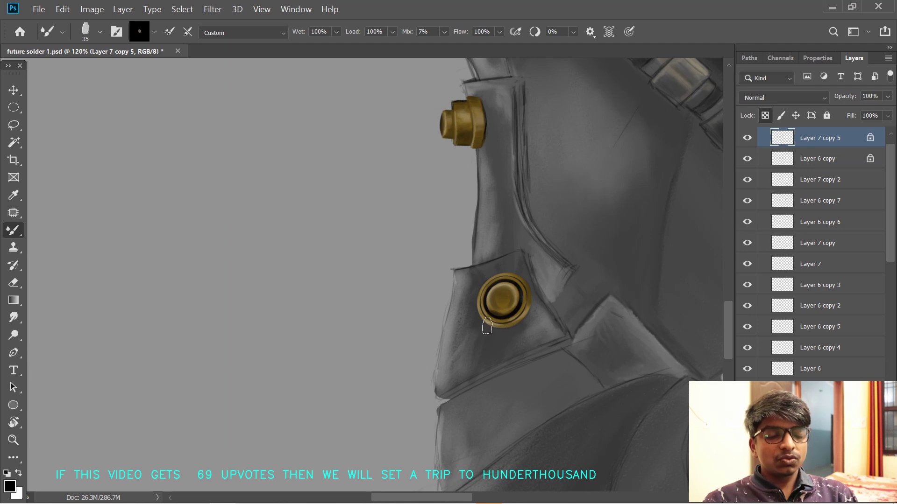
{"action": "mouse_move", "coordinate": [497, 314]}
{"action": "left_mouse_down"}
{"action": "mouse_move", "coordinate": [547, 304]}
{"action": "mouse_move", "coordinate": [457, 410]}
{"action": "left_mouse_up"}
{"action": "scroll", "coordinate": [522, 344], "scroll_direction": "down", "scroll_amount": 2}
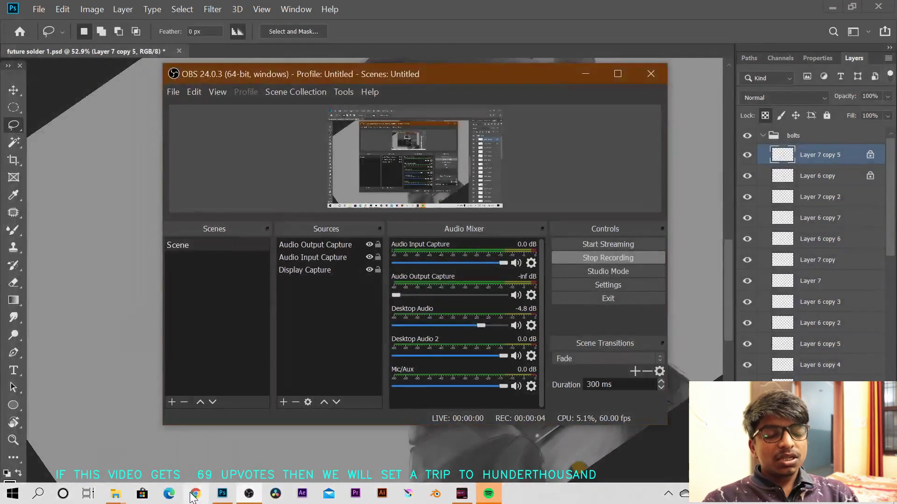
- Switch to Chrome and search Google for "carbon fibe sheet texture 4k"
{"action": "left_click", "coordinate": [194, 495]}
{"action": "type", "text": "car"}
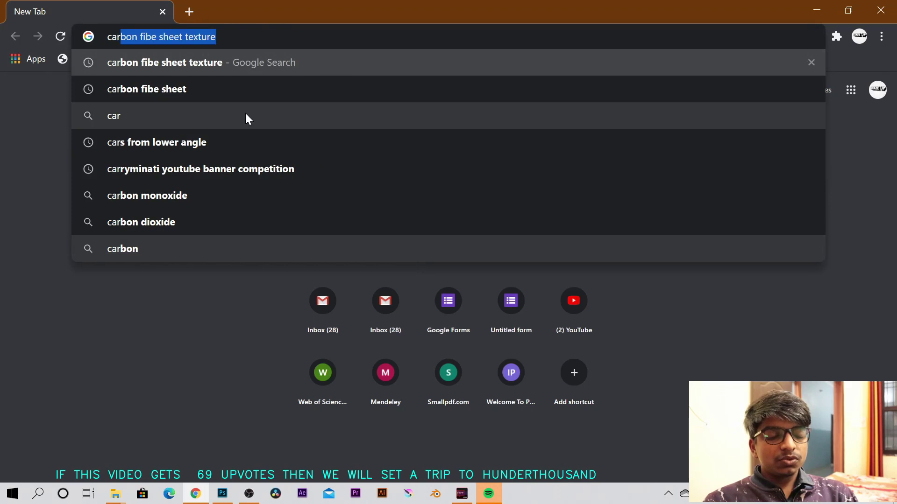
{"action": "key", "text": "Return"}
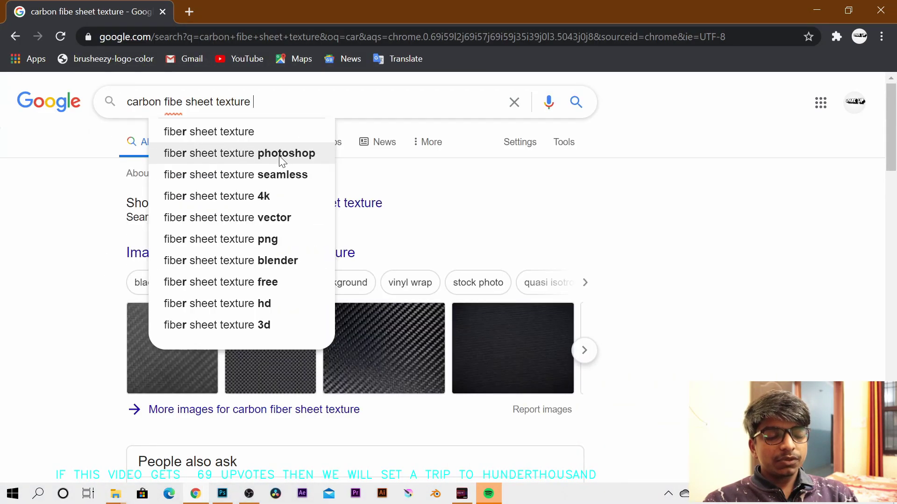
{"action": "type", "text": "4k"}
{"action": "key", "text": "Return"}
- Show the image results for the carbon fiber search and limit them to the Large size
{"action": "left_click", "coordinate": [560, 142]}
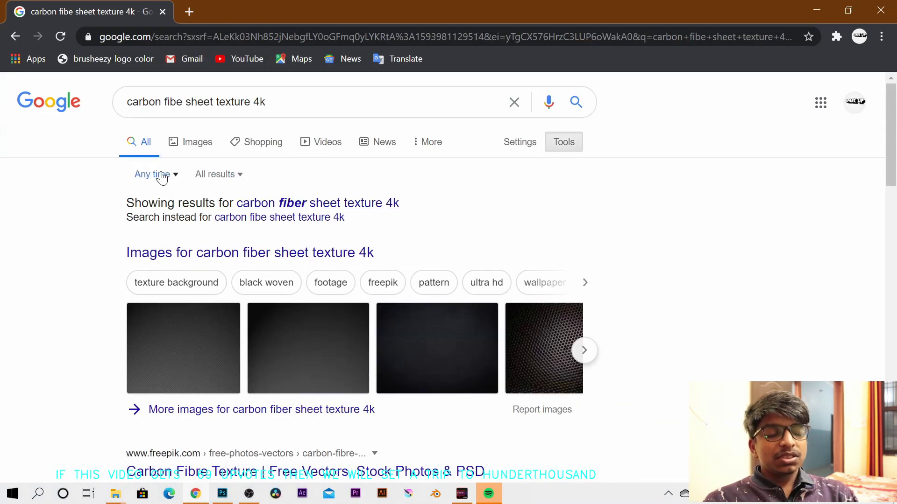
{"action": "left_click", "coordinate": [192, 141]}
{"action": "left_click", "coordinate": [124, 159]}
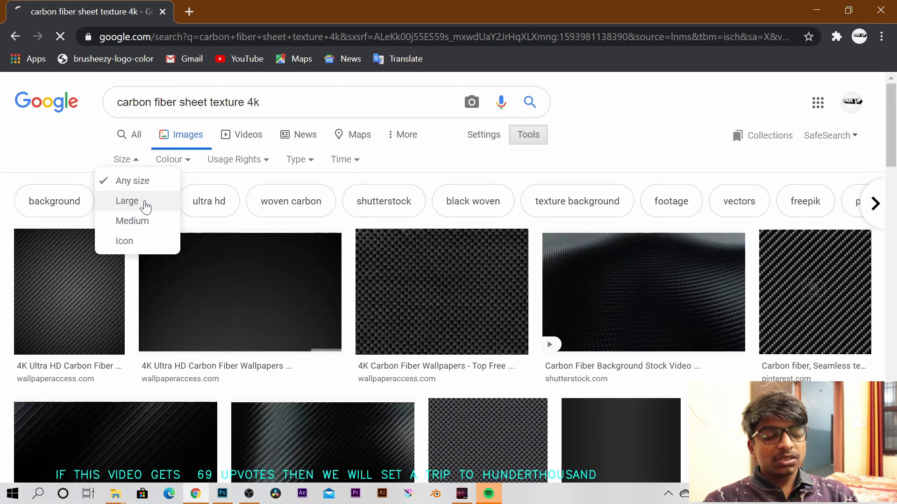
{"action": "left_click", "coordinate": [145, 206]}
- Preview several carbon fiber textures and save the black honeycomb mesh image to Documents as 252172.jpg
{"action": "left_click", "coordinate": [251, 177]}
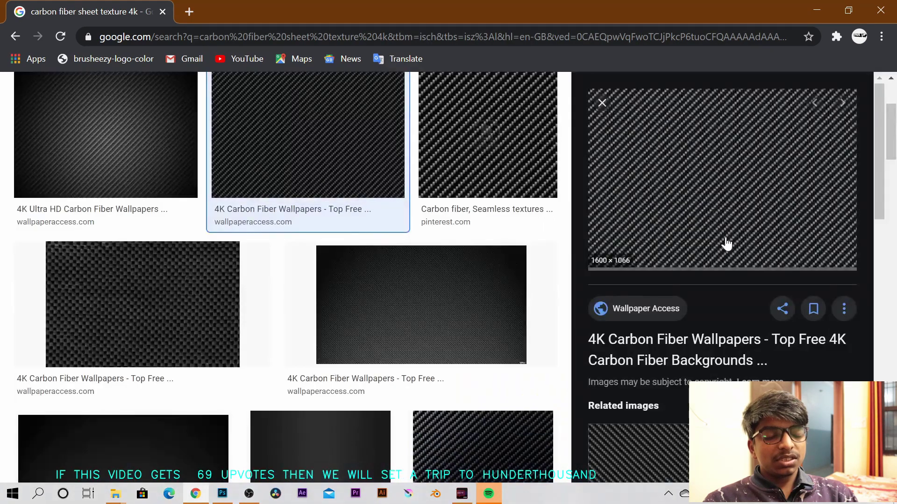
{"action": "left_click", "coordinate": [117, 188]}
{"action": "scroll", "coordinate": [347, 359], "scroll_direction": "down", "scroll_amount": 7}
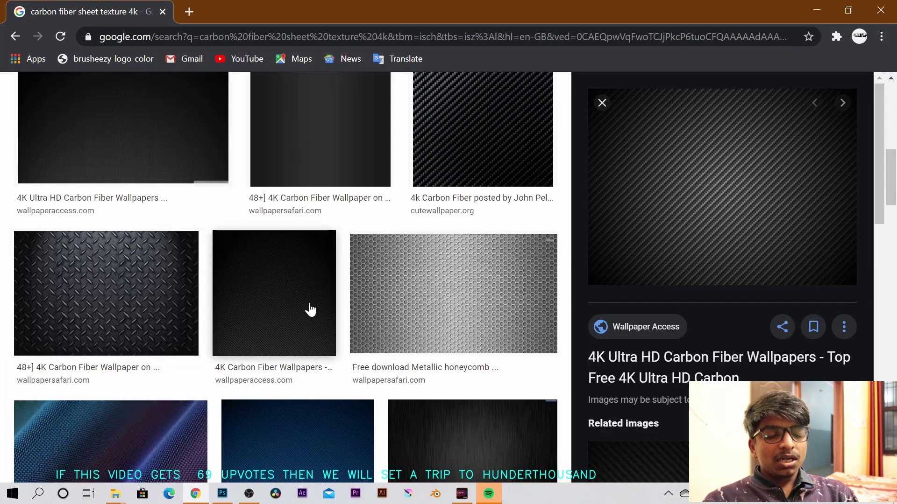
{"action": "scroll", "coordinate": [310, 310], "scroll_direction": "down", "scroll_amount": 5}
{"action": "left_click", "coordinate": [269, 227]}
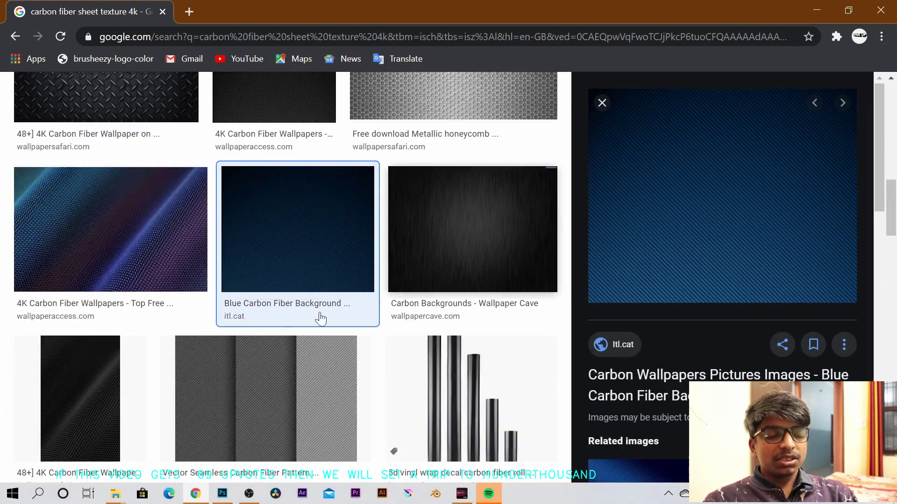
{"action": "scroll", "coordinate": [215, 280], "scroll_direction": "down", "scroll_amount": 10}
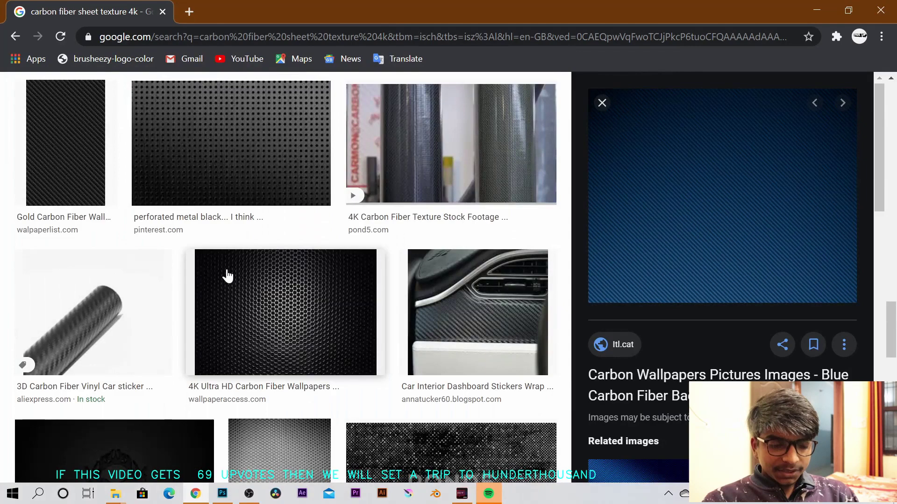
{"action": "left_click", "coordinate": [227, 275]}
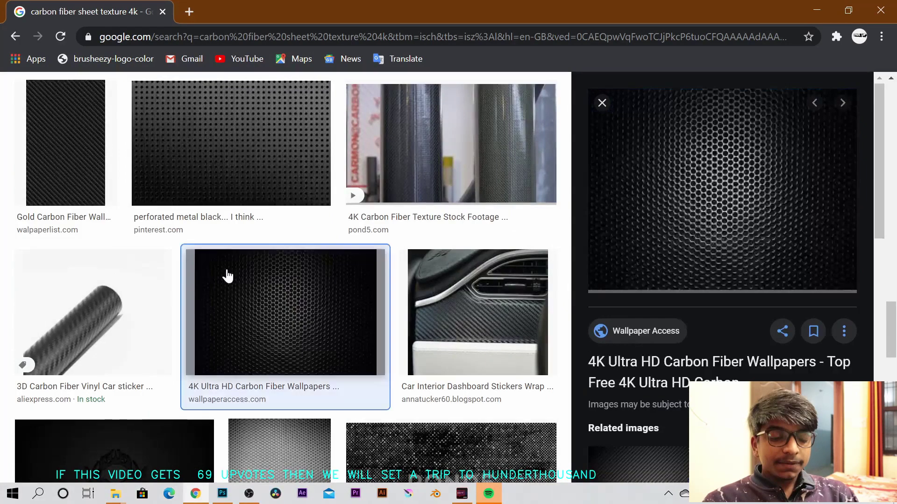
{"action": "scroll", "coordinate": [227, 275], "scroll_direction": "down", "scroll_amount": 2}
{"action": "right_click", "coordinate": [686, 220]}
{"action": "left_click", "coordinate": [735, 366]}
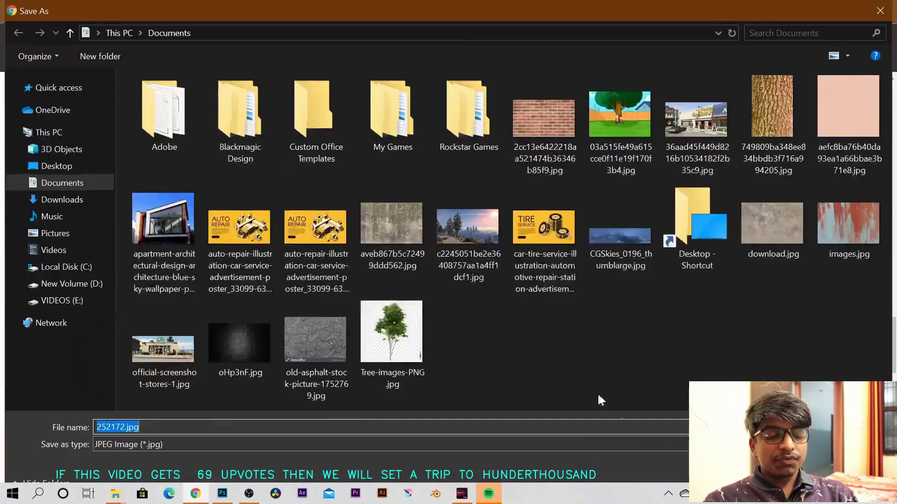
{"action": "key", "text": "Return"}
- Save the dark diagonal-weave 4K Ultra HD carbon fiber wallpaper from Wallpaper Access to Documents as 660456.jpg
{"action": "scroll", "coordinate": [697, 338], "scroll_direction": "down", "scroll_amount": 5}
{"action": "left_click", "coordinate": [766, 350]}
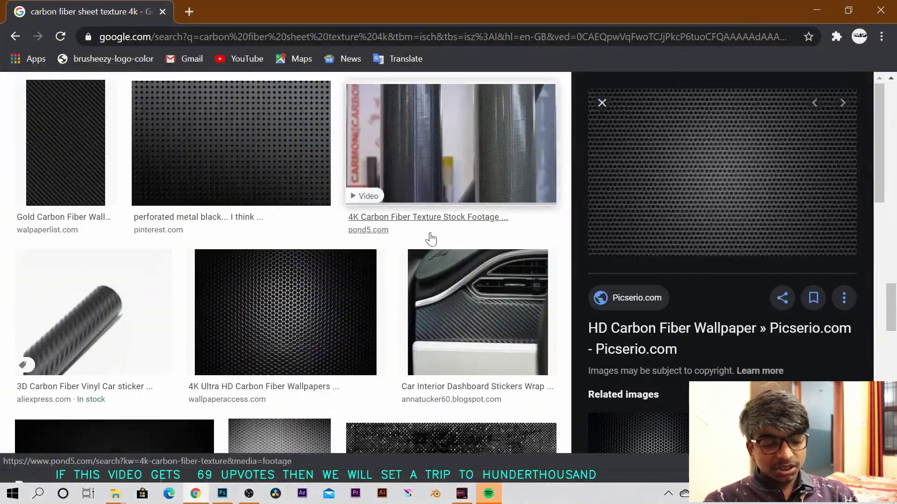
{"action": "scroll", "coordinate": [411, 238], "scroll_direction": "down", "scroll_amount": 15}
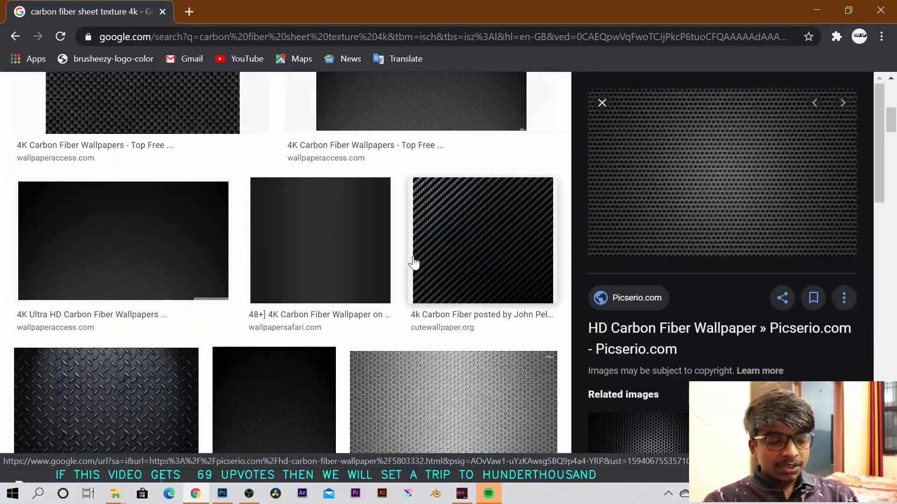
{"action": "scroll", "coordinate": [411, 260], "scroll_direction": "up", "scroll_amount": 4}
{"action": "left_click", "coordinate": [50, 195]}
{"action": "right_click", "coordinate": [674, 170]}
{"action": "left_click", "coordinate": [741, 306]}
{"action": "key", "text": "Return"}
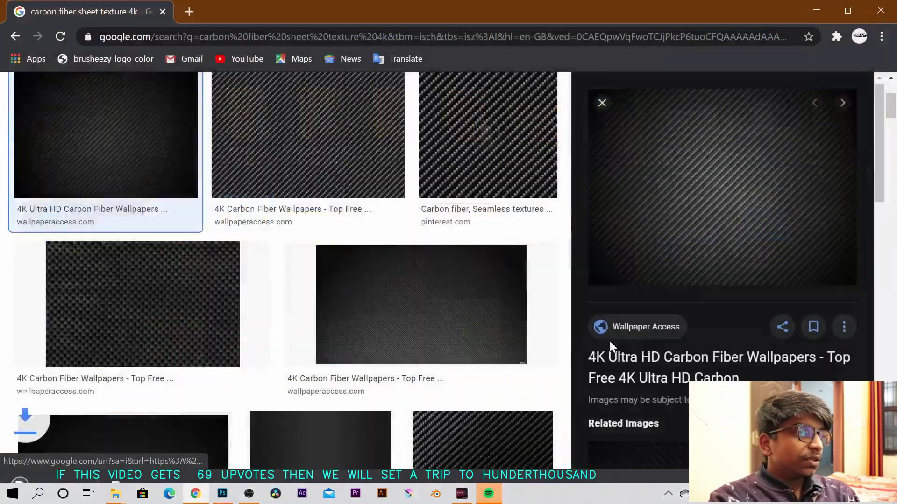
- Preview the Wallpaper Cave carbon background and open the full page of its related images
{"action": "scroll", "coordinate": [384, 340], "scroll_direction": "down", "scroll_amount": 10}
{"action": "scroll", "coordinate": [371, 345], "scroll_direction": "up", "scroll_amount": 10}
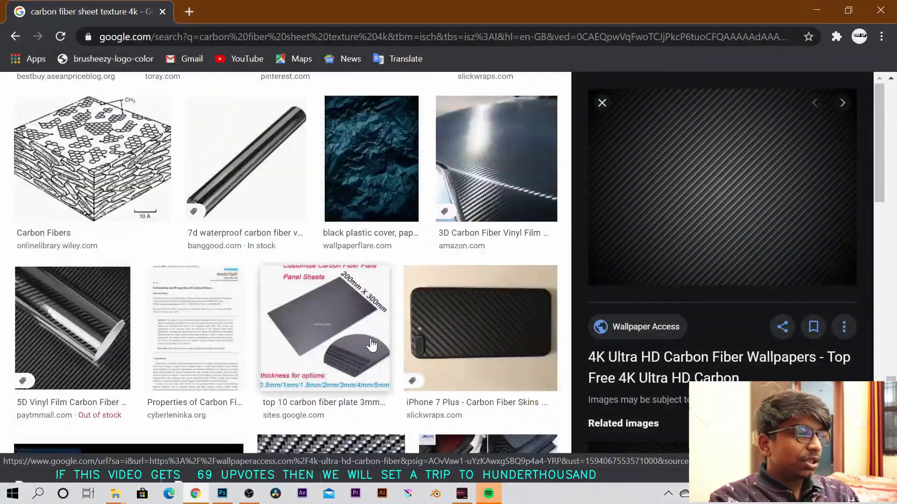
{"action": "left_click", "coordinate": [146, 196]}
{"action": "scroll", "coordinate": [694, 251], "scroll_direction": "down", "scroll_amount": 5}
{"action": "scroll", "coordinate": [695, 252], "scroll_direction": "down", "scroll_amount": 5}
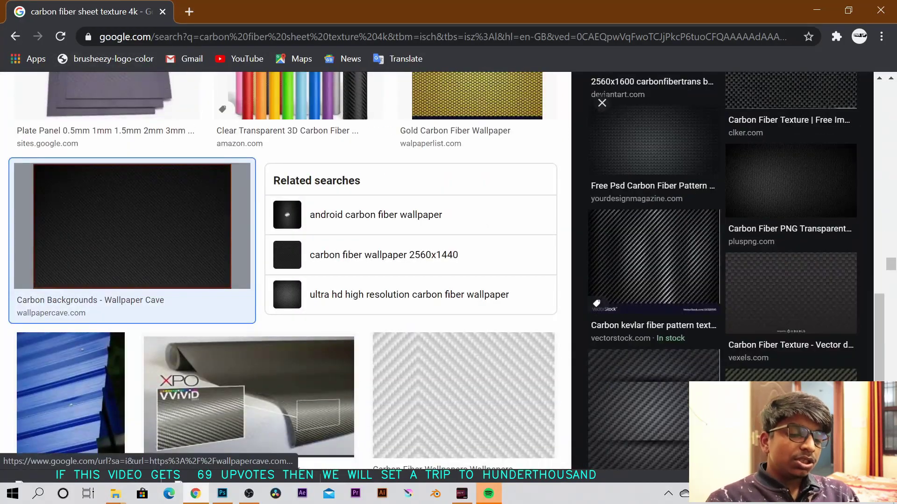
{"action": "left_click", "coordinate": [674, 430]}
- Find a plain grey carbon fiber texture among the related images and save it to Documents as images (1).jpg
{"action": "scroll", "coordinate": [480, 396], "scroll_direction": "down", "scroll_amount": 7}
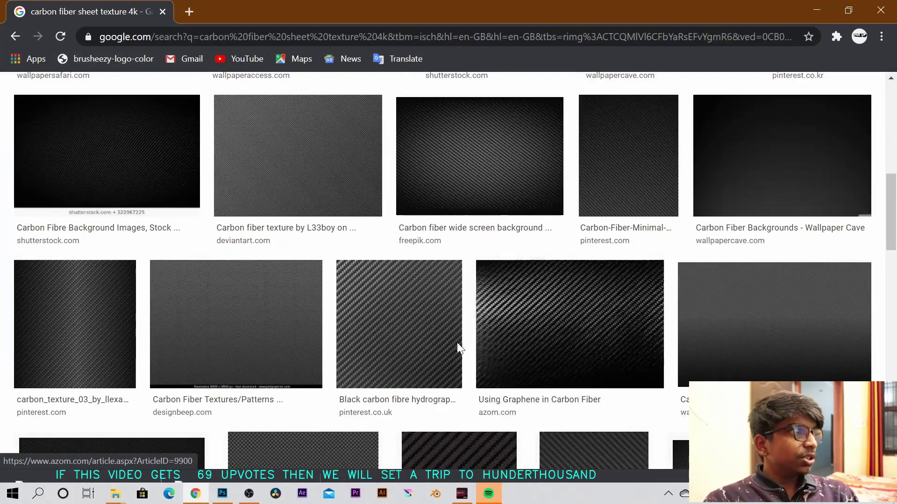
{"action": "scroll", "coordinate": [393, 201], "scroll_direction": "down", "scroll_amount": 10}
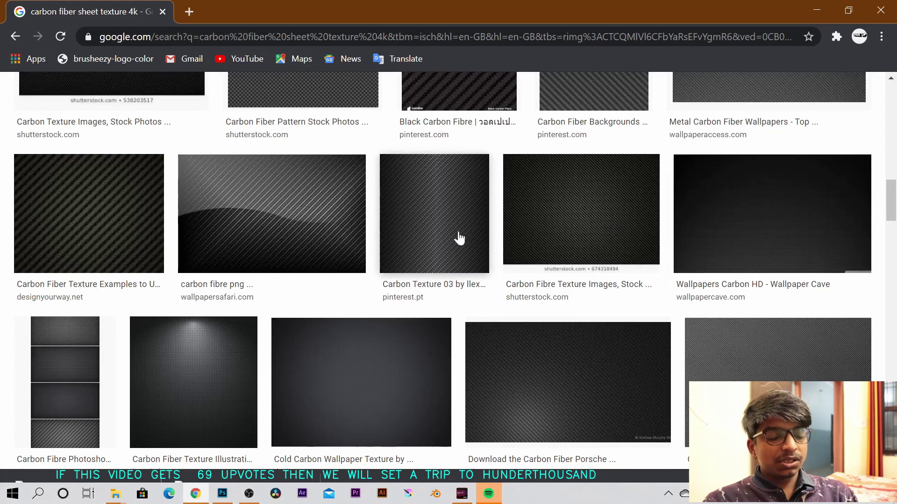
{"action": "left_click", "coordinate": [724, 360]}
{"action": "right_click", "coordinate": [685, 200]}
{"action": "left_click", "coordinate": [735, 347]}
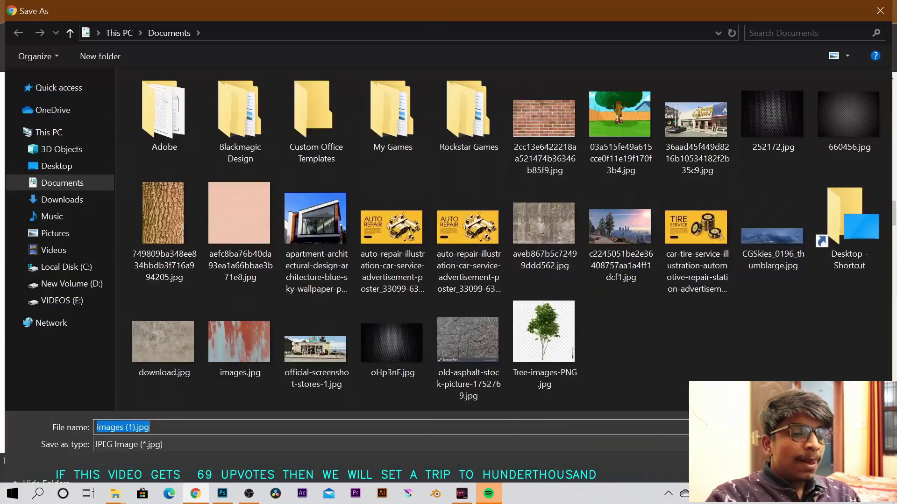
{"action": "key", "text": "Return"}
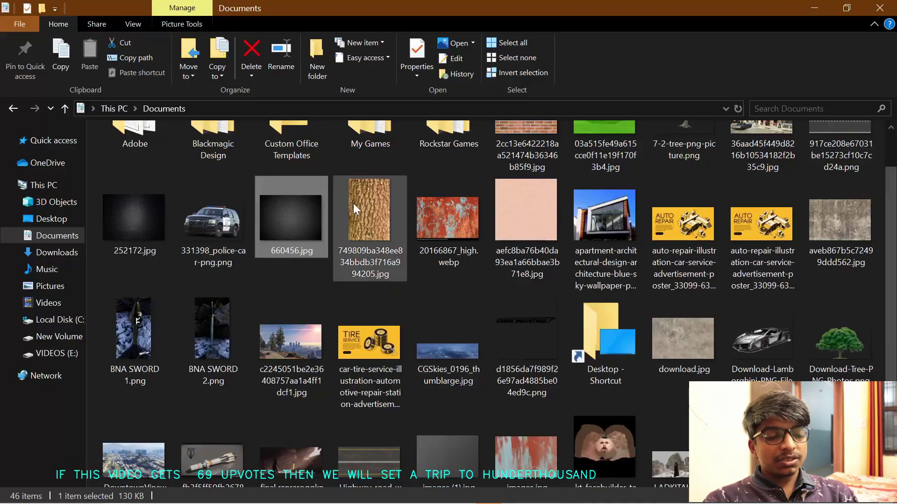
- Return to Photoshop, create a new layer and outline the curved band on the shoulder armor with the Lasso
{"action": "right_click", "coordinate": [222, 494]}
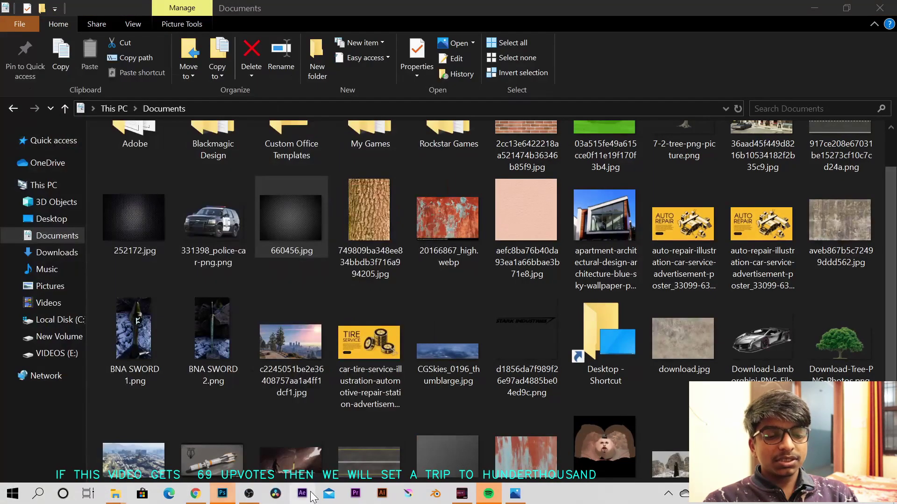
{"action": "left_click_drag", "start_coordinate": [252, 189], "coordinate": [313, 165]}
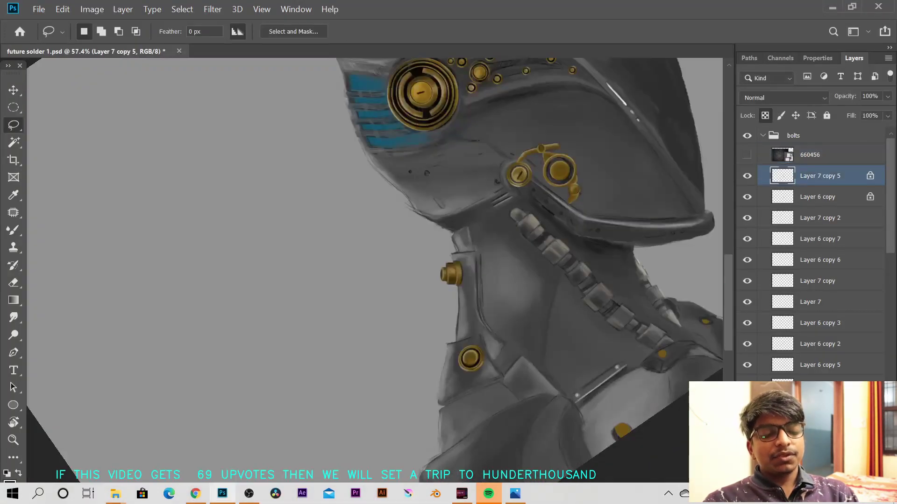
{"action": "key", "text": "ctrl+shift+alt+n"}
{"action": "left_click_drag", "start_coordinate": [500, 393], "coordinate": [478, 277]}
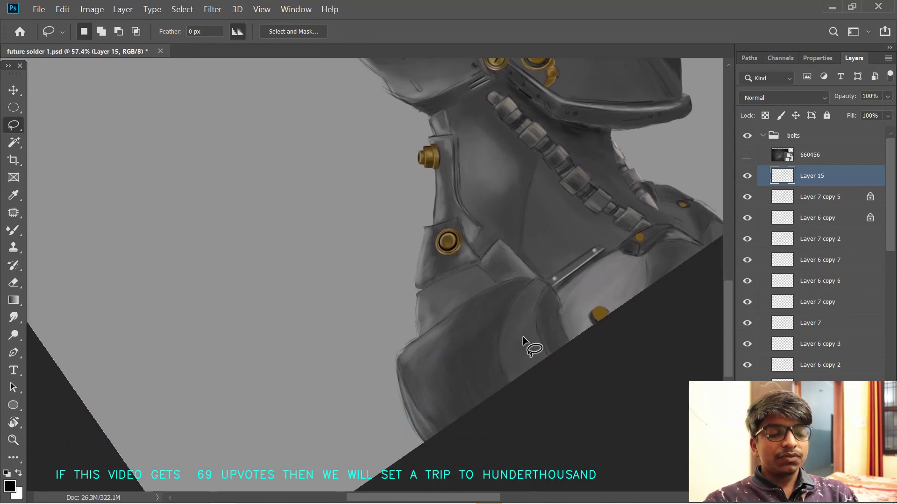
{"action": "mouse_move", "coordinate": [488, 345]}
{"action": "left_mouse_down"}
{"action": "mouse_move", "coordinate": [499, 338]}
{"action": "mouse_move", "coordinate": [494, 348]}
{"action": "left_mouse_up"}
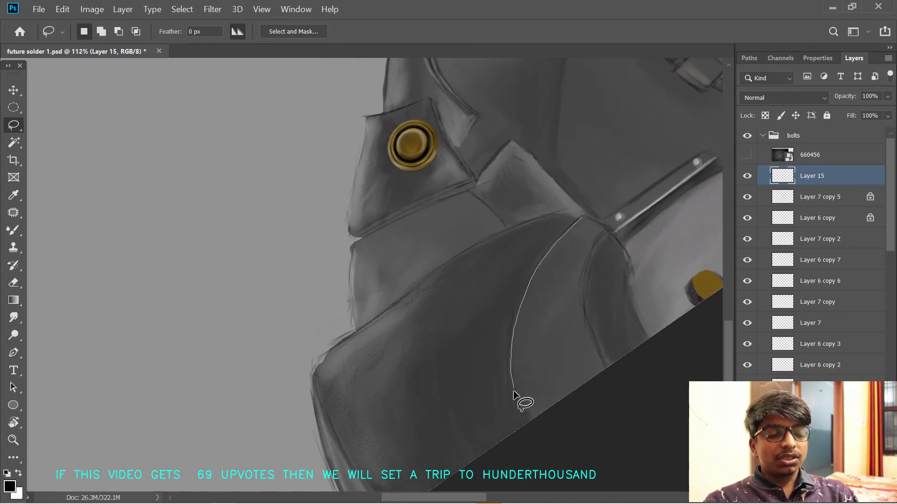
{"action": "left_click_drag", "start_coordinate": [513, 391], "coordinate": [574, 339]}
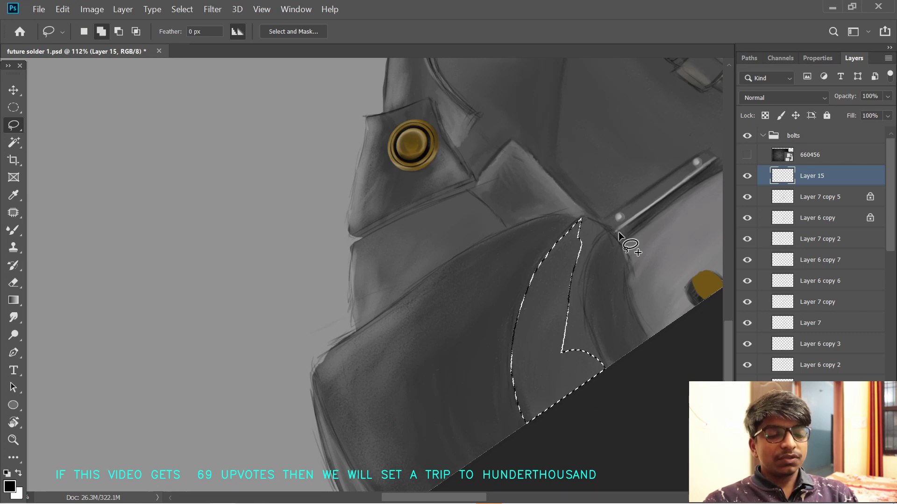
{"action": "left_click_drag", "start_coordinate": [606, 232], "coordinate": [587, 263]}
{"action": "key", "text": "Escape"}
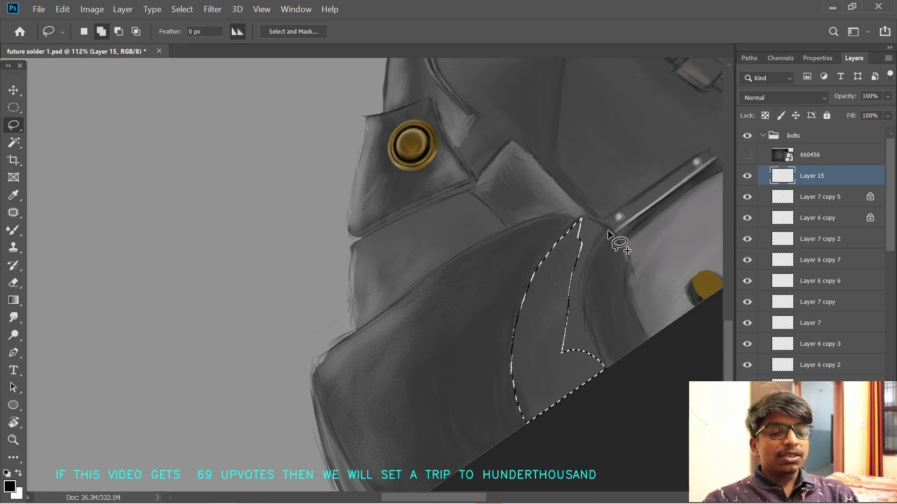
{"action": "mouse_move", "coordinate": [609, 231]}
{"action": "left_mouse_down"}
{"action": "mouse_move", "coordinate": [588, 265]}
{"action": "mouse_move", "coordinate": [587, 302]}
{"action": "left_mouse_up"}
{"action": "mouse_move", "coordinate": [597, 382]}
{"action": "left_mouse_down"}
{"action": "mouse_move", "coordinate": [553, 297]}
{"action": "mouse_move", "coordinate": [574, 230]}
{"action": "mouse_move", "coordinate": [590, 222]}
{"action": "mouse_move", "coordinate": [606, 232]}
{"action": "left_mouse_up"}
{"action": "scroll", "coordinate": [561, 262], "scroll_direction": "up", "scroll_amount": 1}
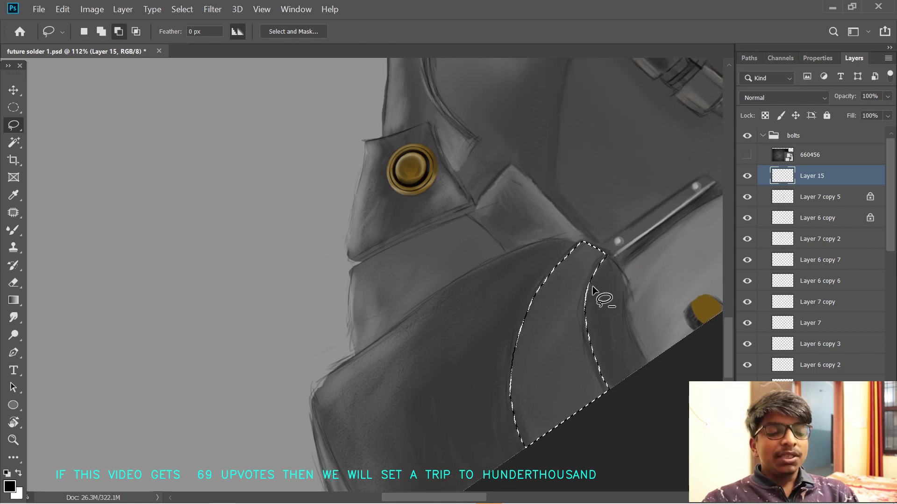
- Add the grey collar panel below the round gold bolt to the selection, including its outer edge
{"action": "key", "text": "shift"}
{"action": "mouse_move", "coordinate": [354, 267]}
{"action": "left_mouse_down"}
{"action": "mouse_move", "coordinate": [436, 225]}
{"action": "mouse_move", "coordinate": [361, 353]}
{"action": "left_mouse_up"}
{"action": "mouse_move", "coordinate": [362, 351]}
{"action": "left_mouse_down"}
{"action": "mouse_move", "coordinate": [488, 264]}
{"action": "mouse_move", "coordinate": [499, 247]}
{"action": "mouse_move", "coordinate": [467, 218]}
{"action": "left_mouse_up"}
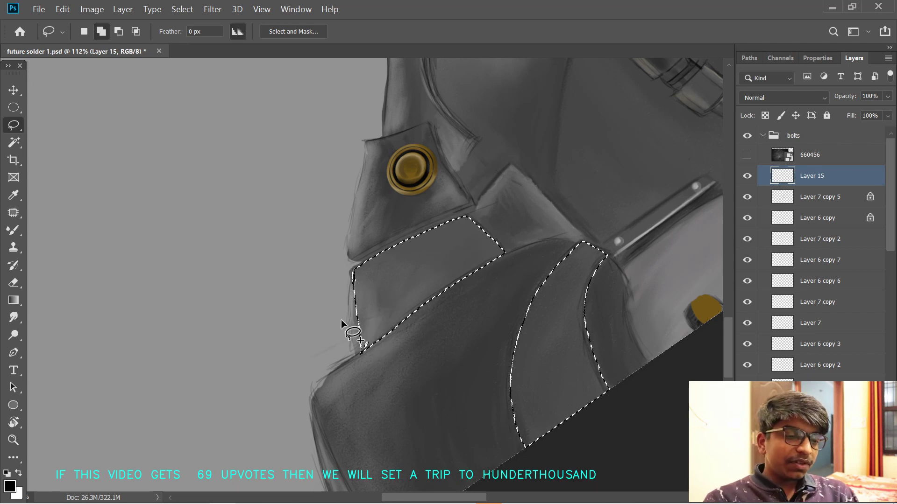
{"action": "left_click_drag", "start_coordinate": [353, 272], "coordinate": [361, 352]}
{"action": "left_click_drag", "start_coordinate": [353, 272], "coordinate": [355, 354]}
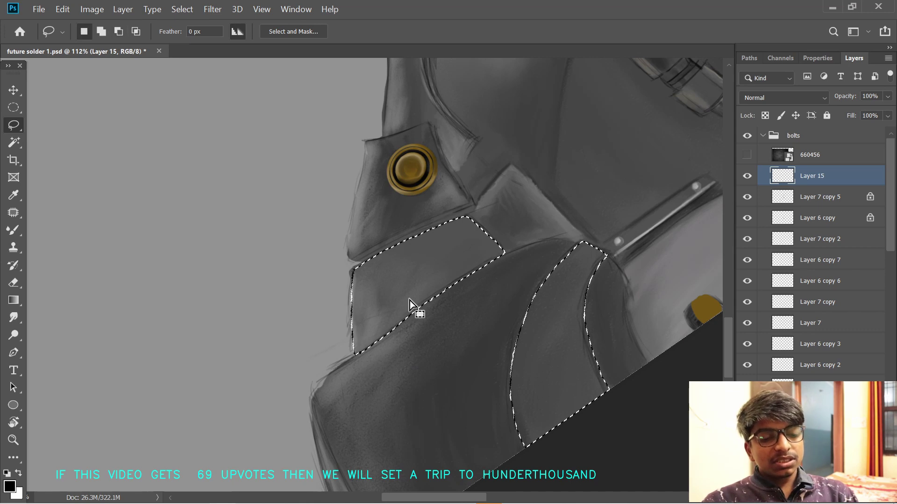
- Add the light grey chest panel around the gold button at the canvas edge to the selection
{"action": "mouse_move", "coordinate": [410, 301]}
{"action": "left_mouse_down"}
{"action": "mouse_move", "coordinate": [327, 362]}
{"action": "mouse_move", "coordinate": [369, 337]}
{"action": "mouse_move", "coordinate": [373, 300]}
{"action": "mouse_move", "coordinate": [548, 230]}
{"action": "mouse_move", "coordinate": [474, 280]}
{"action": "mouse_move", "coordinate": [575, 217]}
{"action": "mouse_move", "coordinate": [622, 225]}
{"action": "left_mouse_up"}
{"action": "scroll", "coordinate": [437, 322], "scroll_direction": "up", "scroll_amount": 2}
{"action": "left_click_drag", "start_coordinate": [542, 271], "coordinate": [543, 280]}
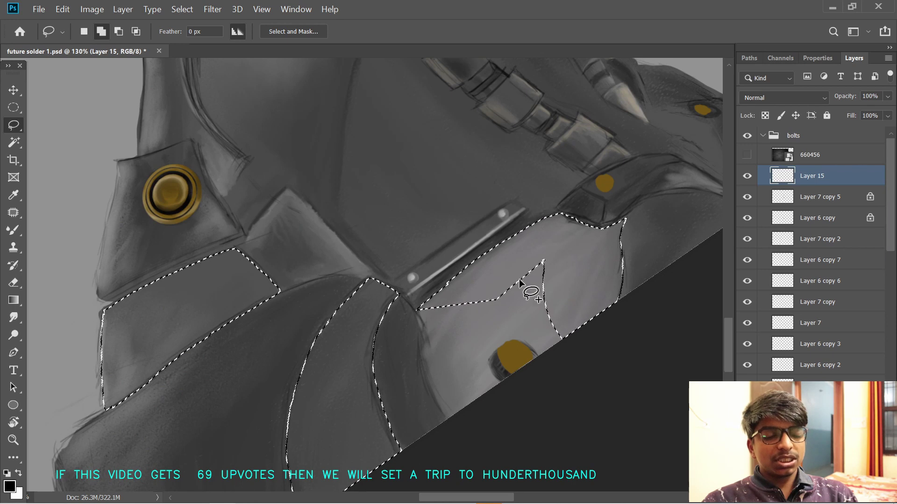
{"action": "key", "text": "alt+shift"}
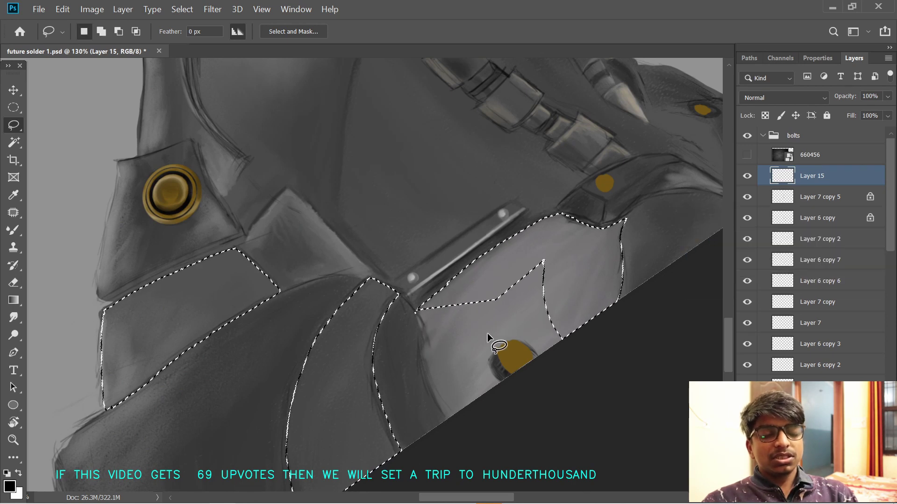
{"action": "mouse_move", "coordinate": [530, 365]}
{"action": "left_mouse_down"}
{"action": "mouse_move", "coordinate": [546, 322]}
{"action": "mouse_move", "coordinate": [487, 328]}
{"action": "left_mouse_up"}
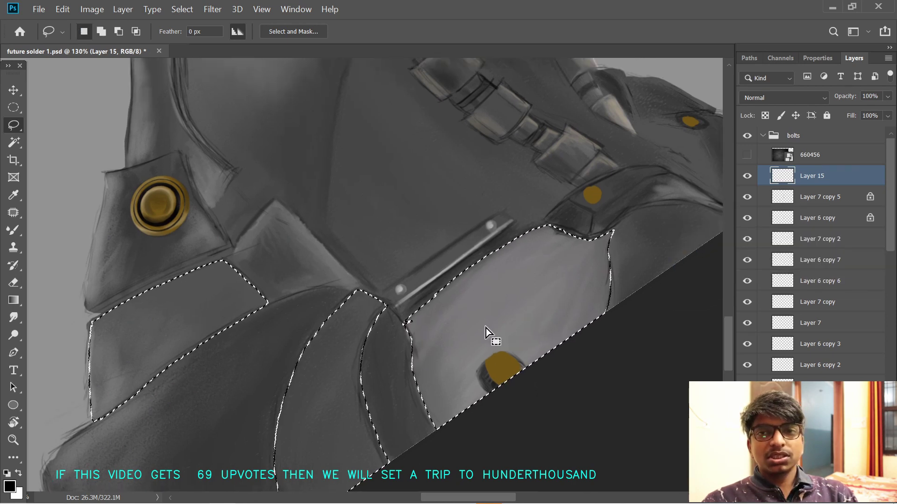
- Refine the chest panel selection along its upper edge beside the metal bar
{"action": "left_click_drag", "start_coordinate": [616, 278], "coordinate": [549, 327]}
{"action": "left_click_drag", "start_coordinate": [539, 366], "coordinate": [526, 322]}
{"action": "left_click_drag", "start_coordinate": [522, 293], "coordinate": [514, 329]}
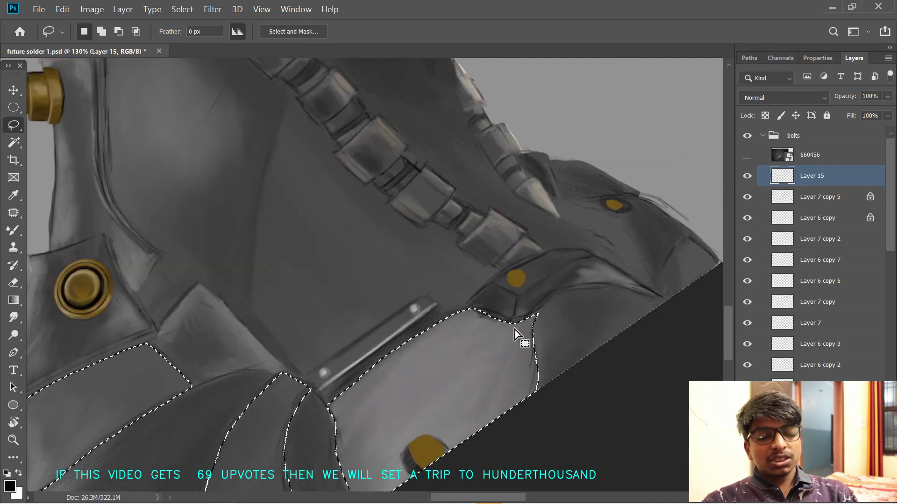
{"action": "left_click_drag", "start_coordinate": [560, 296], "coordinate": [549, 320]}
{"action": "scroll", "coordinate": [552, 316], "scroll_direction": "up", "scroll_amount": 1}
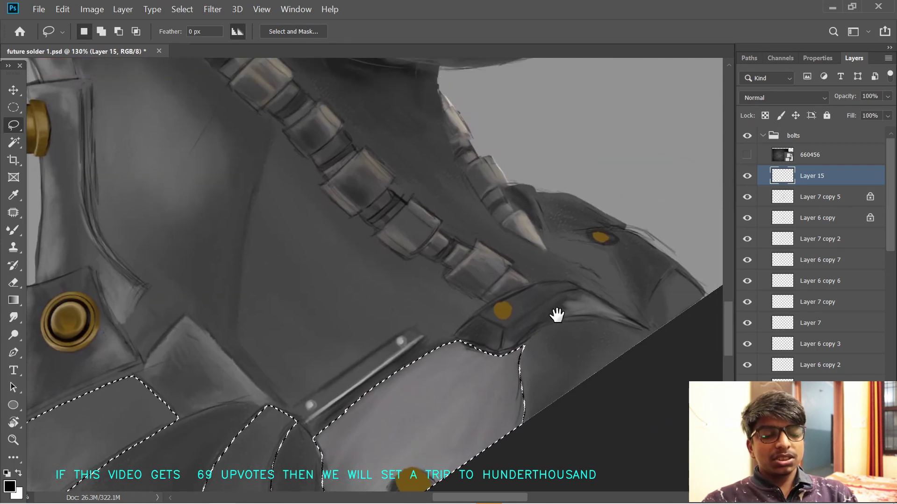
{"action": "scroll", "coordinate": [562, 307], "scroll_direction": "right", "scroll_amount": 1}
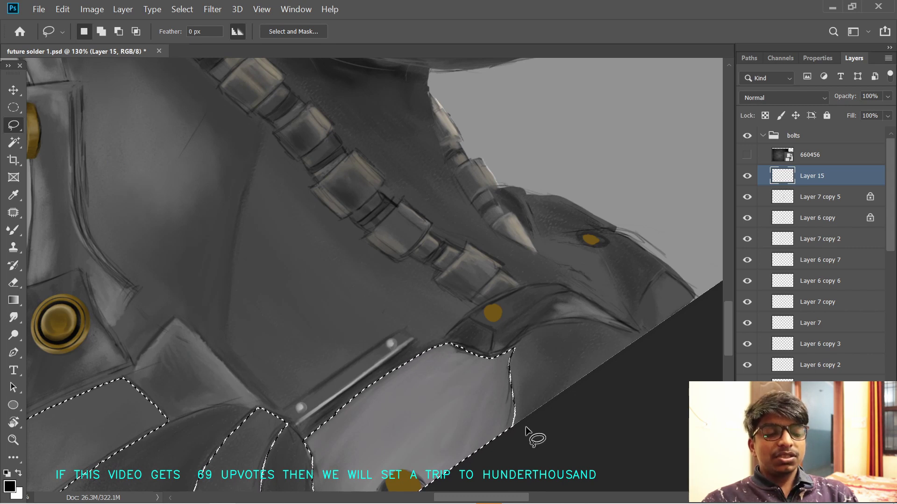
{"action": "scroll", "coordinate": [329, 320], "scroll_direction": "down", "scroll_amount": 5}
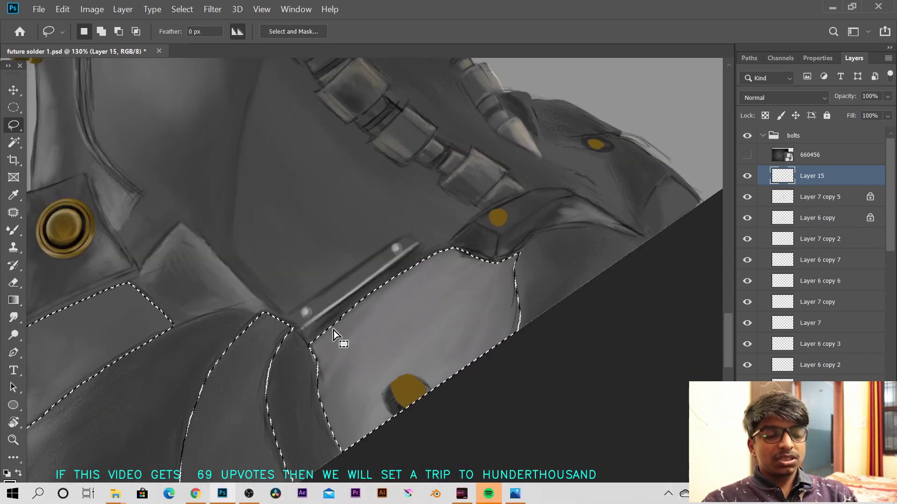
{"action": "mouse_move", "coordinate": [398, 277]}
{"action": "left_mouse_down"}
{"action": "mouse_move", "coordinate": [371, 296]}
{"action": "mouse_move", "coordinate": [392, 301]}
{"action": "left_mouse_up"}
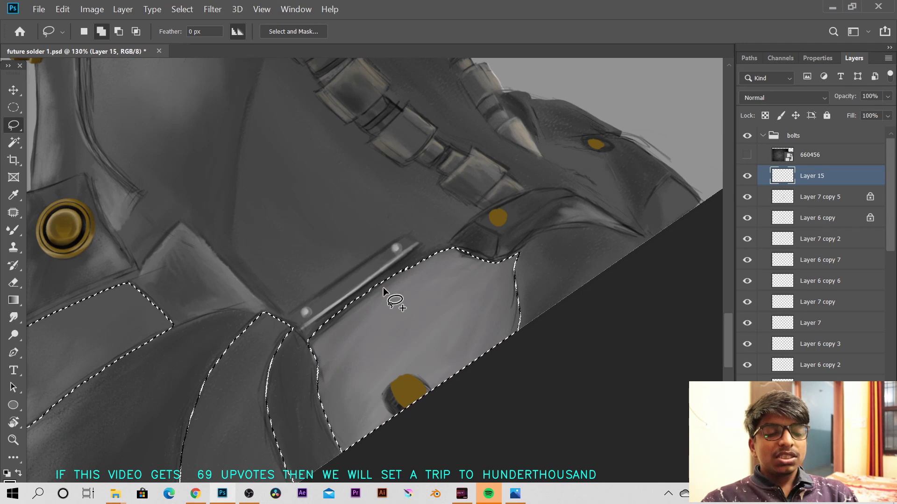
{"action": "left_click_drag", "start_coordinate": [352, 75], "coordinate": [434, 360]}
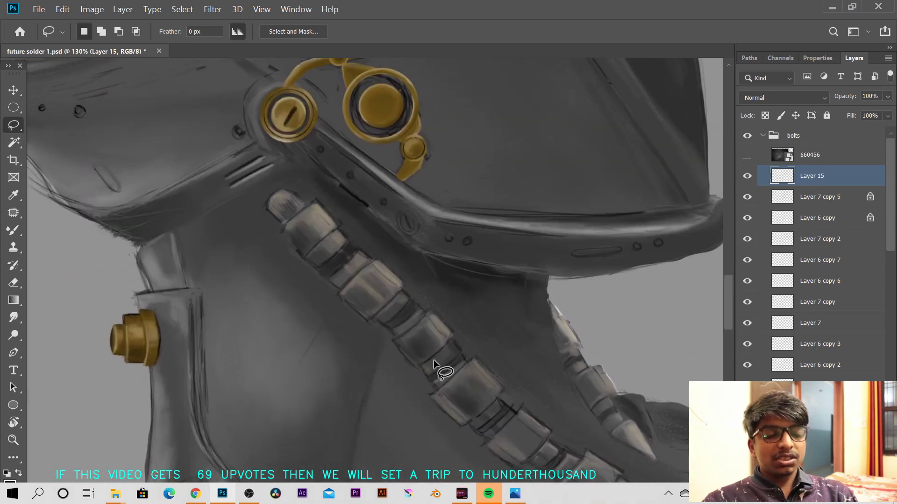
{"action": "mouse_move", "coordinate": [332, 184]}
{"action": "left_mouse_down"}
{"action": "mouse_move", "coordinate": [374, 328]}
{"action": "mouse_move", "coordinate": [421, 384]}
{"action": "left_mouse_up"}
{"action": "left_click_drag", "start_coordinate": [267, 247], "coordinate": [313, 262]}
{"action": "scroll", "coordinate": [260, 278], "scroll_direction": "up", "scroll_amount": 1}
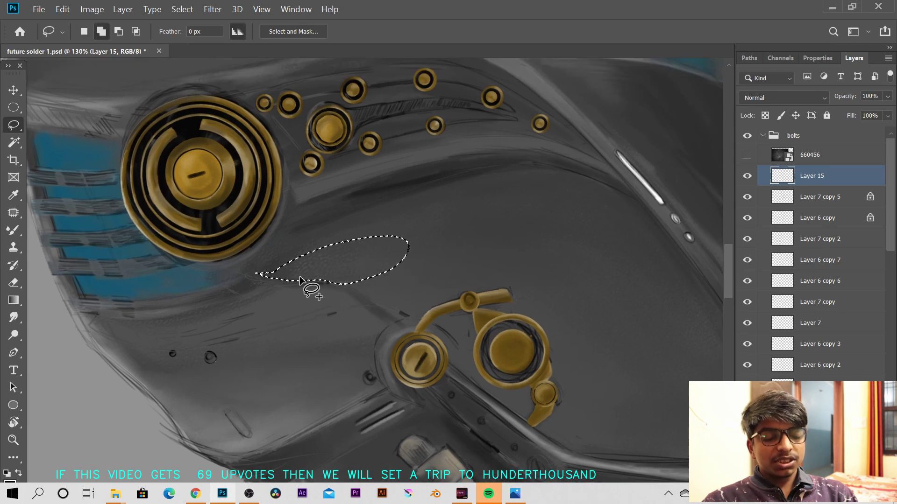
{"action": "mouse_move", "coordinate": [435, 322]}
{"action": "left_mouse_down"}
{"action": "mouse_move", "coordinate": [383, 275]}
{"action": "mouse_move", "coordinate": [390, 244]}
{"action": "left_mouse_up"}
{"action": "left_click_drag", "start_coordinate": [414, 300], "coordinate": [379, 257]}
{"action": "left_click_drag", "start_coordinate": [316, 248], "coordinate": [323, 266]}
{"action": "key", "text": "ctrl+z"}
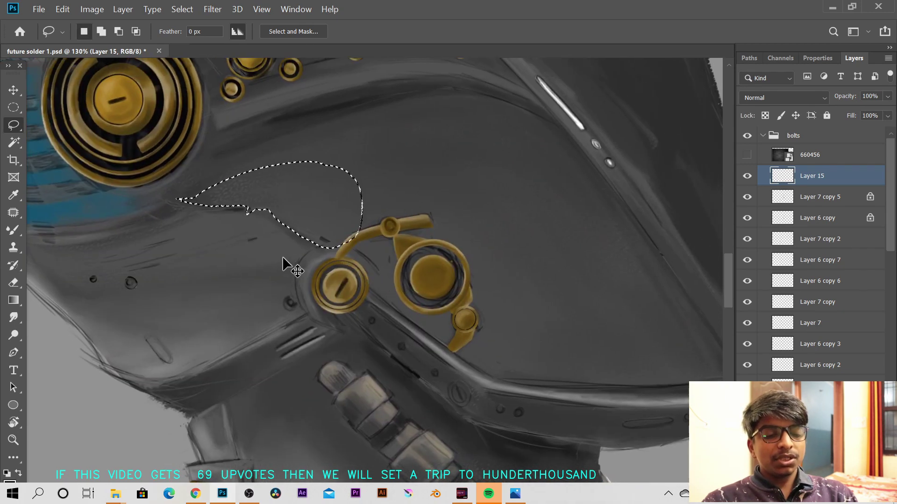
{"action": "key", "text": "ctrl+z"}
- Add the rear part of the helmet's dark cheek panel to the selection, following its curved edge up to the visor rim
{"action": "left_click_drag", "start_coordinate": [221, 206], "coordinate": [309, 255]}
{"action": "left_click_drag", "start_coordinate": [329, 204], "coordinate": [282, 262]}
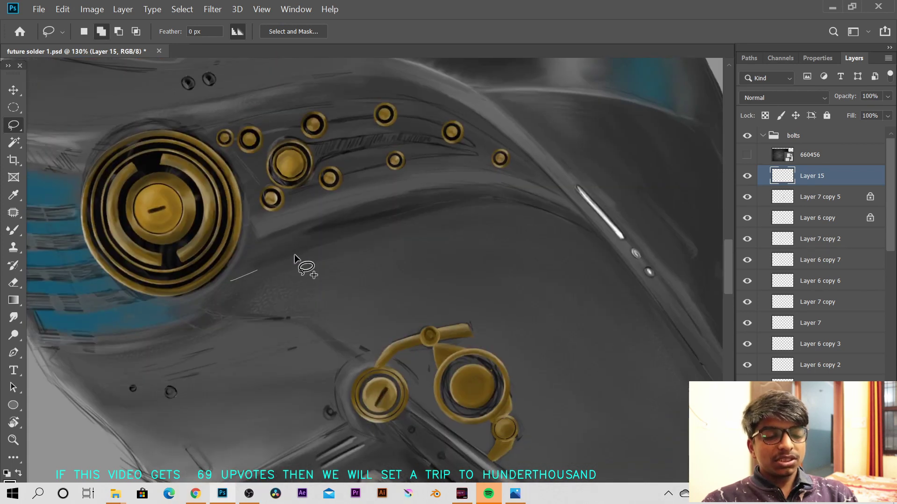
{"action": "left_click_drag", "start_coordinate": [226, 299], "coordinate": [230, 281]}
{"action": "left_click_drag", "start_coordinate": [530, 316], "coordinate": [372, 274]}
{"action": "key", "text": "r"}
{"action": "mouse_move", "coordinate": [447, 258]}
{"action": "left_mouse_down"}
{"action": "mouse_move", "coordinate": [462, 244]}
{"action": "mouse_move", "coordinate": [411, 204]}
{"action": "left_mouse_up"}
{"action": "key", "text": "v"}
{"action": "key", "text": "l"}
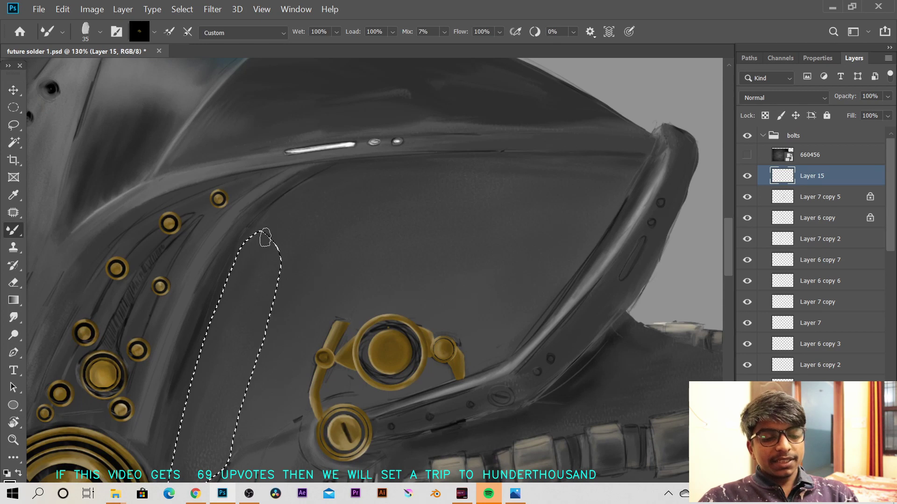
{"action": "mouse_move", "coordinate": [237, 257]}
{"action": "left_mouse_down"}
{"action": "mouse_move", "coordinate": [296, 202]}
{"action": "mouse_move", "coordinate": [344, 190]}
{"action": "mouse_move", "coordinate": [235, 272]}
{"action": "left_mouse_up"}
{"action": "left_click_drag", "start_coordinate": [375, 155], "coordinate": [288, 281]}
{"action": "key", "text": "r"}
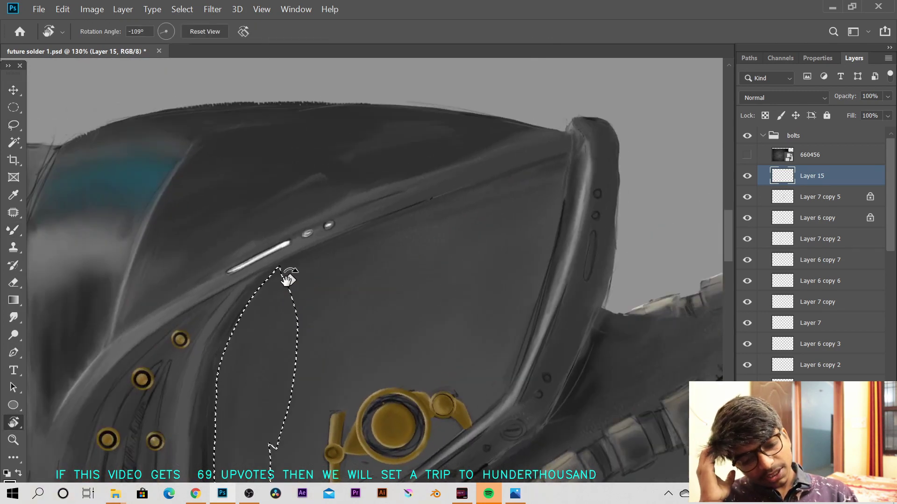
{"action": "key", "text": "l"}
{"action": "mouse_move", "coordinate": [479, 264]}
{"action": "left_mouse_down"}
{"action": "mouse_move", "coordinate": [343, 231]}
{"action": "mouse_move", "coordinate": [489, 254]}
{"action": "left_mouse_up"}
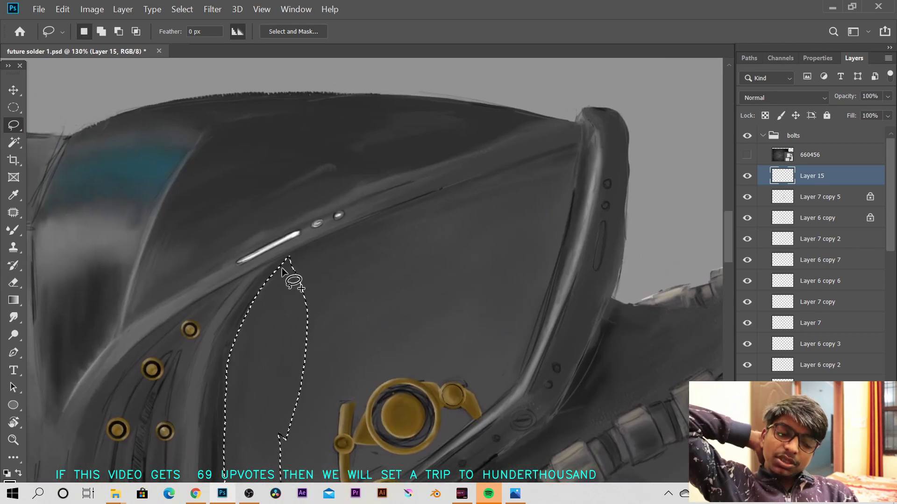
- Extend the selection over the whole cheek panel, from the visor rim down along the jaw edge past the gold fittings
{"action": "mouse_move", "coordinate": [276, 276]}
{"action": "left_mouse_down"}
{"action": "mouse_move", "coordinate": [507, 170]}
{"action": "mouse_move", "coordinate": [306, 339]}
{"action": "left_mouse_up"}
{"action": "left_click_drag", "start_coordinate": [364, 263], "coordinate": [277, 294]}
{"action": "mouse_move", "coordinate": [461, 186]}
{"action": "left_mouse_down"}
{"action": "mouse_move", "coordinate": [492, 178]}
{"action": "mouse_move", "coordinate": [340, 338]}
{"action": "left_mouse_up"}
{"action": "left_click_drag", "start_coordinate": [478, 236], "coordinate": [467, 148]}
{"action": "mouse_move", "coordinate": [448, 241]}
{"action": "left_mouse_down"}
{"action": "mouse_move", "coordinate": [376, 220]}
{"action": "mouse_move", "coordinate": [433, 177]}
{"action": "left_mouse_up"}
{"action": "left_click_drag", "start_coordinate": [461, 227], "coordinate": [459, 243]}
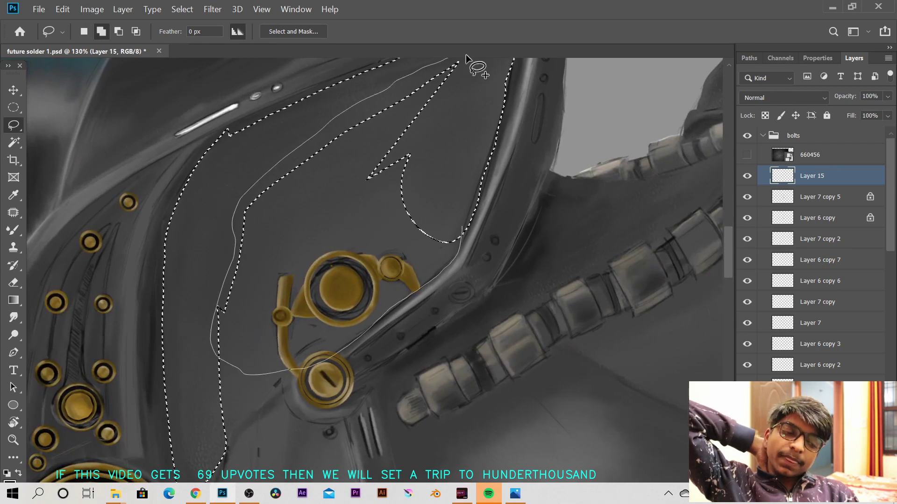
{"action": "left_click_drag", "start_coordinate": [466, 55], "coordinate": [486, 60]}
{"action": "left_click_drag", "start_coordinate": [255, 407], "coordinate": [306, 329]}
{"action": "mouse_move", "coordinate": [275, 373]}
{"action": "left_mouse_down"}
{"action": "mouse_move", "coordinate": [250, 355]}
{"action": "mouse_move", "coordinate": [239, 307]}
{"action": "mouse_move", "coordinate": [365, 292]}
{"action": "left_mouse_up"}
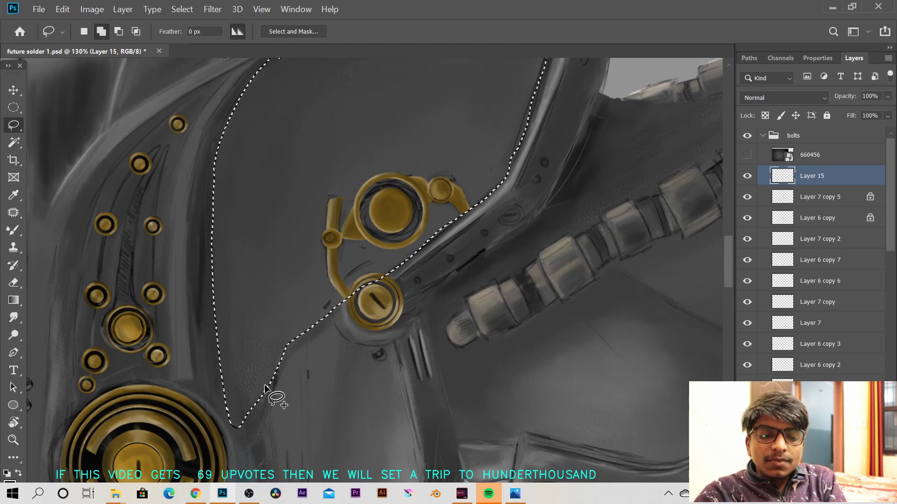
{"action": "key", "text": "space"}
{"action": "left_click_drag", "start_coordinate": [391, 216], "coordinate": [341, 327]}
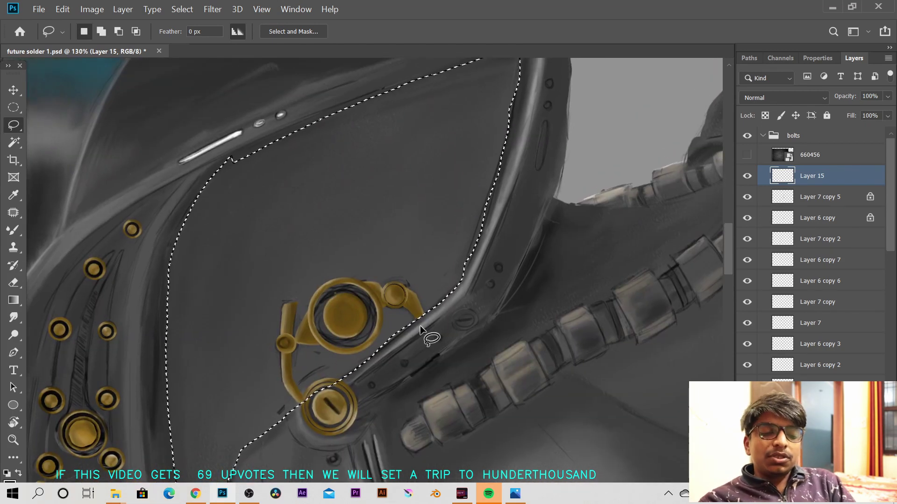
- Fill the selected panels on Layer 15 with dark grey sampled from the cheek panel and clear the selection
{"action": "key", "text": "super"}
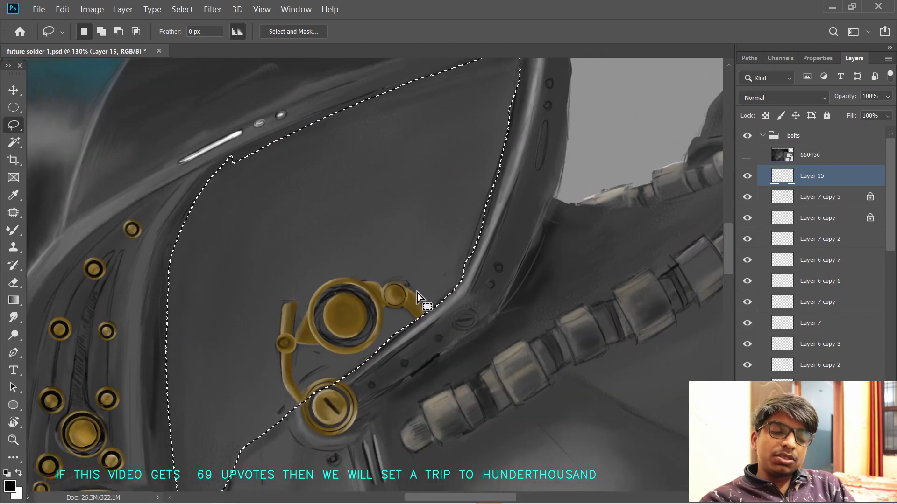
{"action": "key", "text": "i"}
{"action": "left_click", "coordinate": [404, 235]}
{"action": "key", "text": "l"}
{"action": "key", "text": "alt+BackSpace"}
{"action": "key", "text": "r"}
{"action": "left_click_drag", "start_coordinate": [285, 304], "coordinate": [338, 192]}
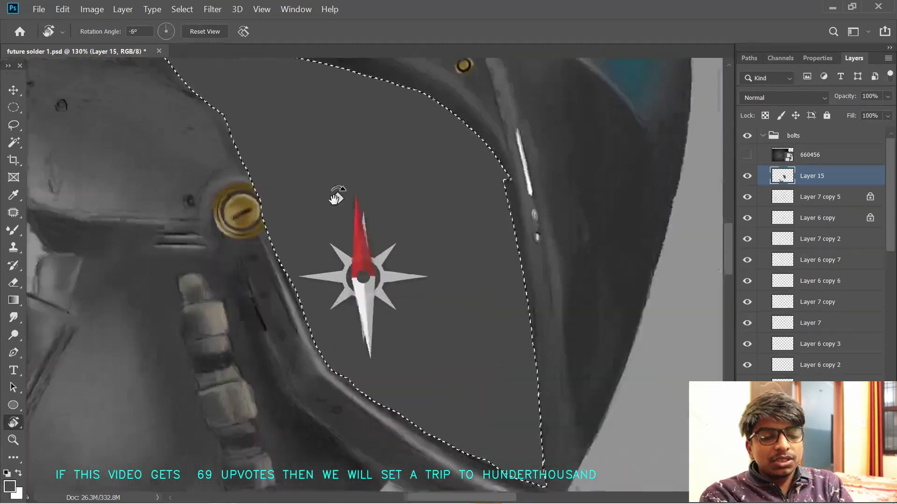
{"action": "key", "text": "space"}
{"action": "left_click_drag", "start_coordinate": [485, 444], "coordinate": [503, 290]}
{"action": "key", "text": "ctrl+space"}
{"action": "key", "text": "space"}
{"action": "key", "text": "ctrl+d"}
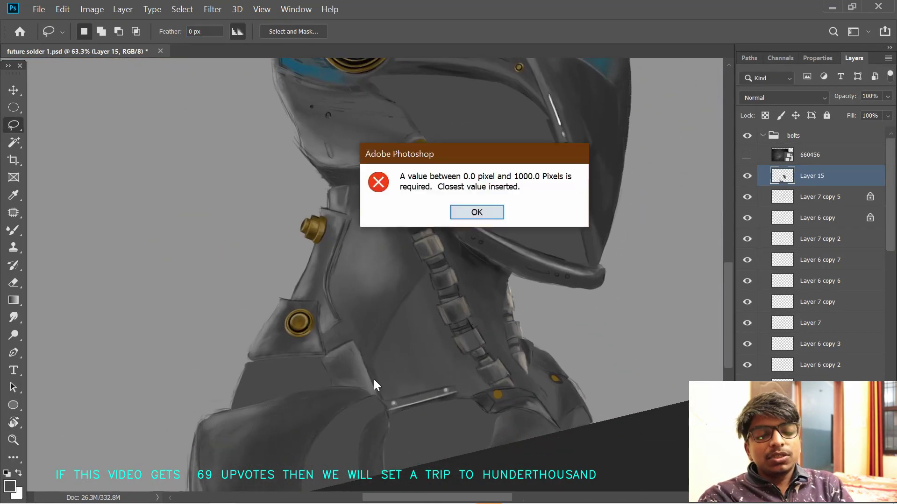
{"action": "left_click", "coordinate": [476, 211]}
- Show the 660456 carbon fiber layer and clip it to Layer 15
{"action": "left_click", "coordinate": [746, 155]}
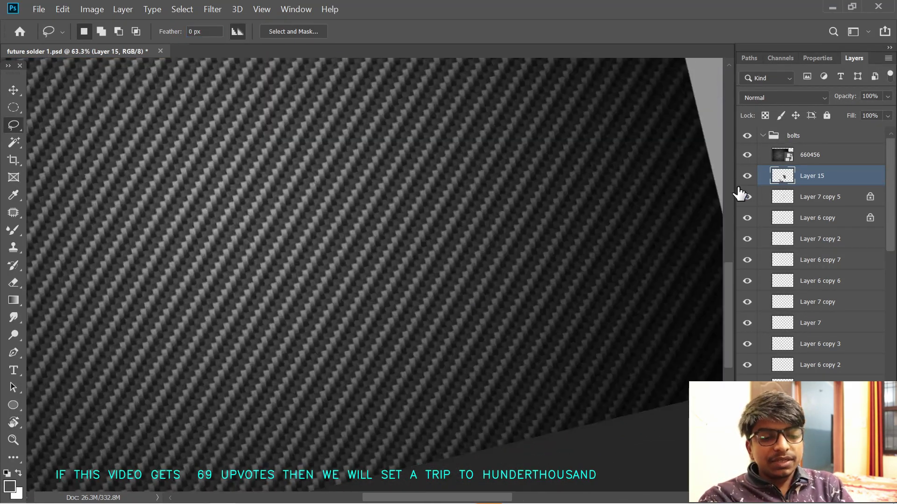
{"action": "left_click", "coordinate": [814, 163], "text": "alt"}
{"action": "key", "text": "ctrl+t"}
{"action": "left_click_drag", "start_coordinate": [342, 205], "coordinate": [352, 406]}
{"action": "left_click_drag", "start_coordinate": [225, 260], "coordinate": [496, 439]}
{"action": "left_click_drag", "start_coordinate": [615, 390], "coordinate": [538, 206]}
{"action": "key", "text": "ctrl+z"}
{"action": "left_click_drag", "start_coordinate": [712, 176], "coordinate": [735, 251]}
{"action": "key", "text": "Escape"}
{"action": "left_click", "coordinate": [671, 218], "text": "ctrl"}
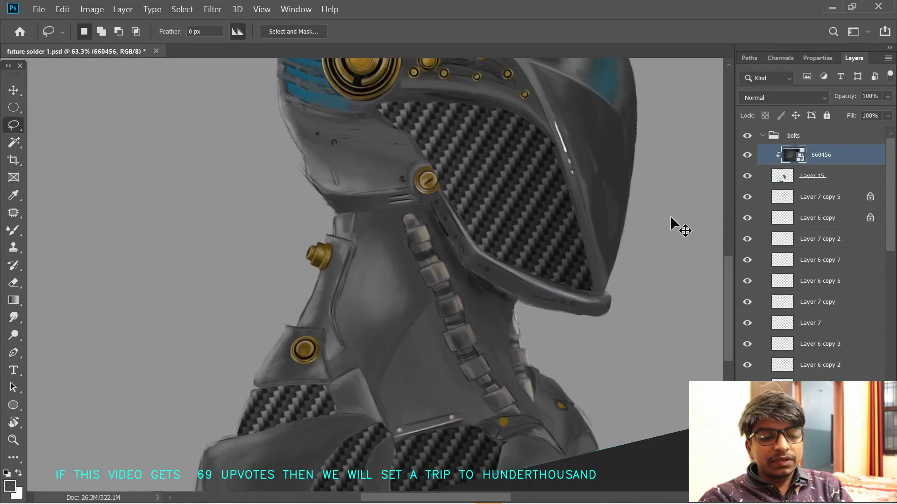
- Duplicate the 660456 texture as a hidden spare and scale the clipped original down to about 17%
{"action": "key", "text": "ctrl+j"}
{"action": "left_click", "coordinate": [818, 183]}
{"action": "key", "text": "ctrl+t"}
{"action": "key", "text": "ctrl+0"}
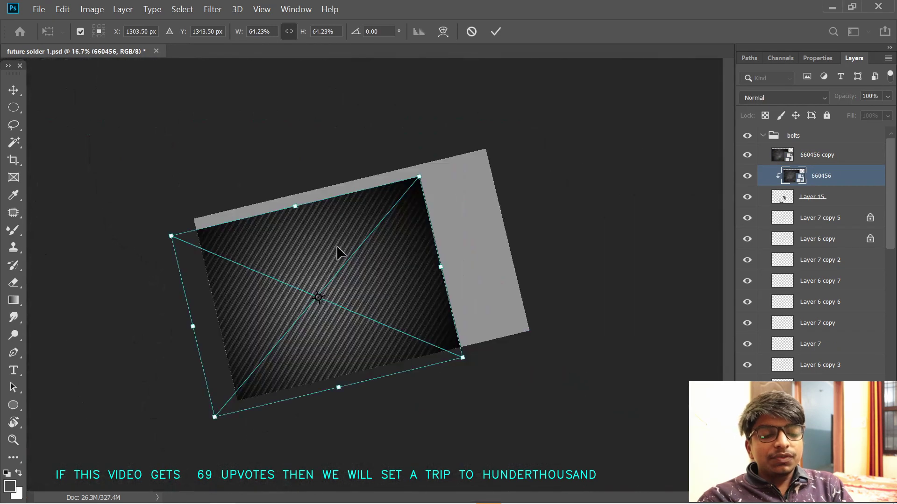
{"action": "left_click_drag", "start_coordinate": [168, 236], "coordinate": [382, 315]}
{"action": "key", "text": "Return"}
{"action": "left_click", "coordinate": [747, 154]}
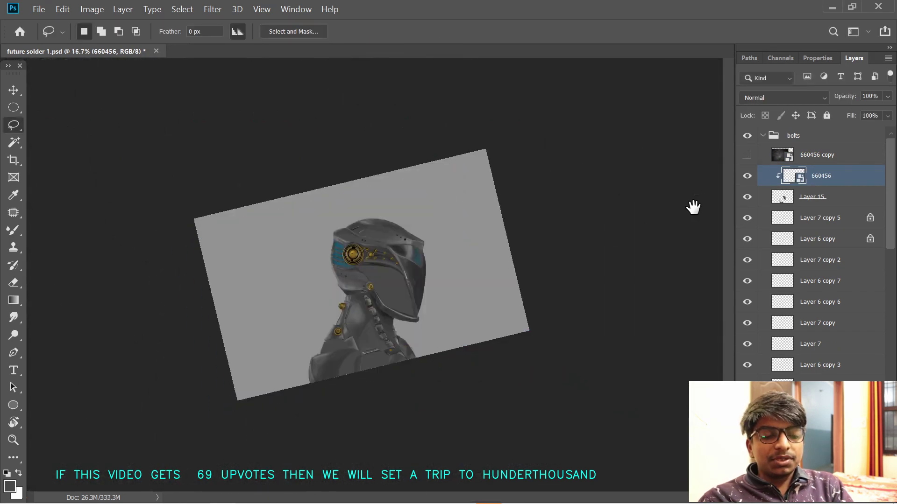
- Move the clipped carbon fiber texture down over the shoulder and chest panels and rotate it to about -73°
{"action": "key", "text": "ctrl+t"}
{"action": "left_click_drag", "start_coordinate": [382, 369], "coordinate": [433, 357]}
{"action": "left_click_drag", "start_coordinate": [564, 274], "coordinate": [385, 327]}
{"action": "left_click_drag", "start_coordinate": [374, 324], "coordinate": [415, 332]}
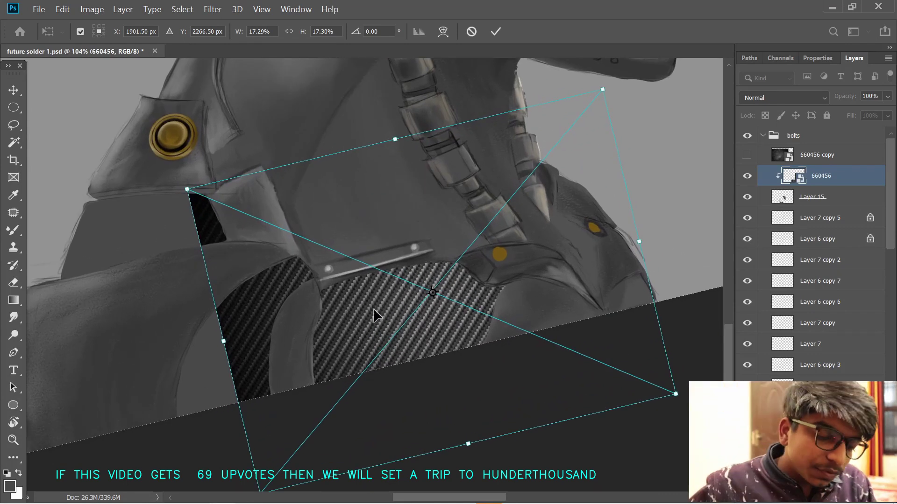
{"action": "left_click_drag", "start_coordinate": [357, 313], "coordinate": [398, 326]}
{"action": "left_click_drag", "start_coordinate": [469, 297], "coordinate": [342, 335]}
{"action": "left_click_drag", "start_coordinate": [166, 204], "coordinate": [228, 425]}
{"action": "left_click_drag", "start_coordinate": [252, 332], "coordinate": [224, 345]}
{"action": "left_click_drag", "start_coordinate": [158, 332], "coordinate": [178, 322]}
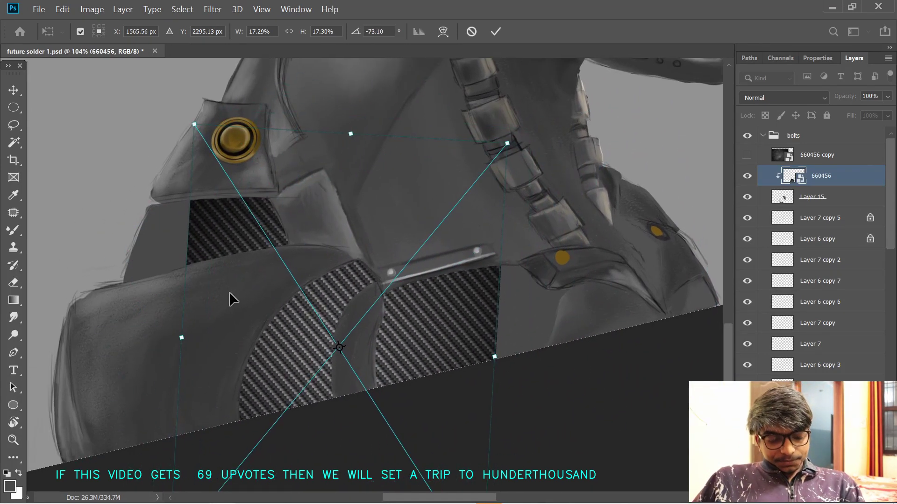
- Scale the 660456 texture down to 12.84% over the curved shoulder strip and rotate it to about -76.8°
{"action": "left_click_drag", "start_coordinate": [439, 263], "coordinate": [450, 225]}
{"action": "left_click_drag", "start_coordinate": [525, 99], "coordinate": [420, 219]}
{"action": "left_click_drag", "start_coordinate": [348, 314], "coordinate": [344, 277]}
{"action": "mouse_move", "coordinate": [374, 223]}
{"action": "left_mouse_down"}
{"action": "mouse_move", "coordinate": [376, 236]}
{"action": "mouse_move", "coordinate": [375, 227]}
{"action": "left_mouse_up"}
{"action": "left_click_drag", "start_coordinate": [435, 181], "coordinate": [425, 169]}
{"action": "key", "text": "Return"}
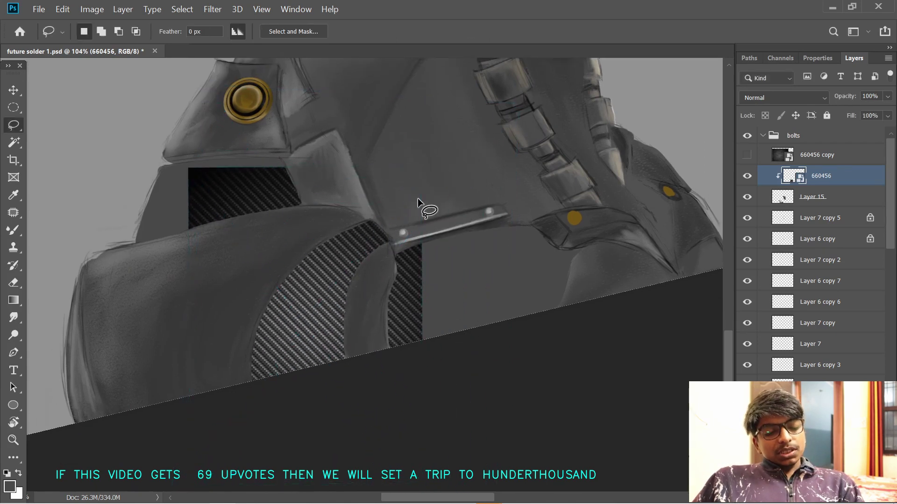
- Warp the 660456 texture so its weave bends along the curved shoulder strip
{"action": "key", "text": "ctrl+t"}
{"action": "right_click", "coordinate": [315, 304]}
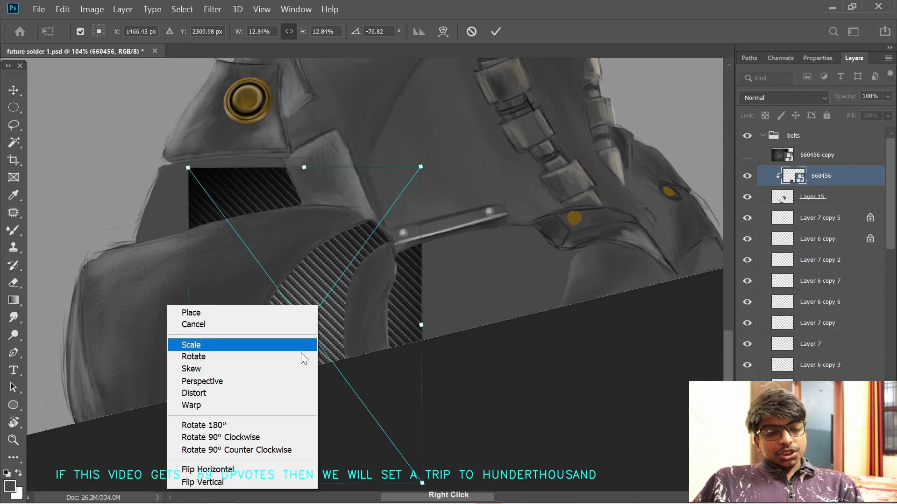
{"action": "left_click", "coordinate": [299, 405]}
{"action": "left_click_drag", "start_coordinate": [299, 324], "coordinate": [340, 286]}
{"action": "key", "text": "Return"}
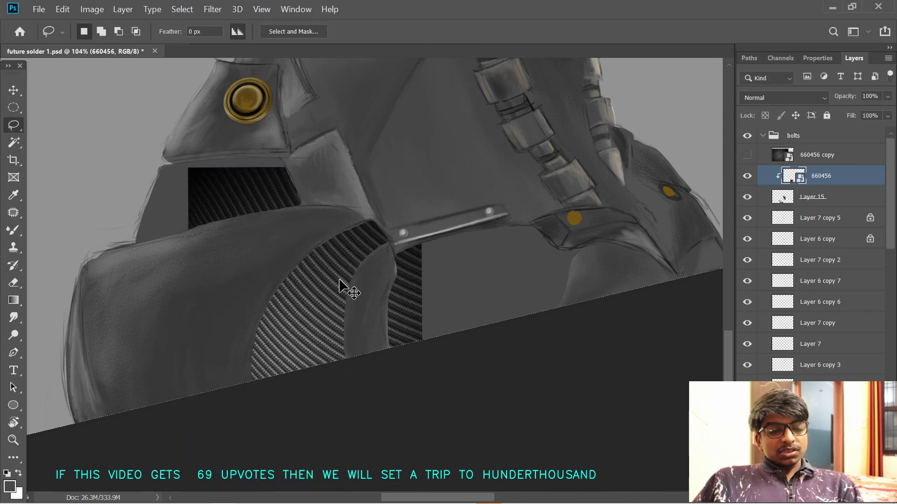
- Nudge the warped texture 17 px right and 16 px up over the shoulder strip
{"action": "key", "text": "ctrl+t"}
{"action": "key", "text": "Right"}
{"action": "key", "text": "Right"}
{"action": "key", "text": "Right"}
{"action": "key", "text": "Right"}
{"action": "key", "text": "Right"}
{"action": "key", "text": "Right"}
{"action": "key", "text": "Right"}
{"action": "key", "text": "Right"}
{"action": "key", "text": "Right"}
{"action": "key", "text": "Right"}
{"action": "key", "text": "Right"}
{"action": "key", "text": "Right"}
{"action": "key", "text": "Right"}
{"action": "key", "text": "Right"}
{"action": "key", "text": "Right"}
{"action": "key", "text": "Right"}
{"action": "key", "text": "Right"}
{"action": "key", "text": "Up"}
{"action": "key", "text": "Up"}
{"action": "key", "text": "Up"}
{"action": "key", "text": "Up"}
{"action": "key", "text": "Up"}
{"action": "key", "text": "Up"}
{"action": "key", "text": "Up"}
{"action": "key", "text": "Up"}
{"action": "key", "text": "Up"}
{"action": "key", "text": "Up"}
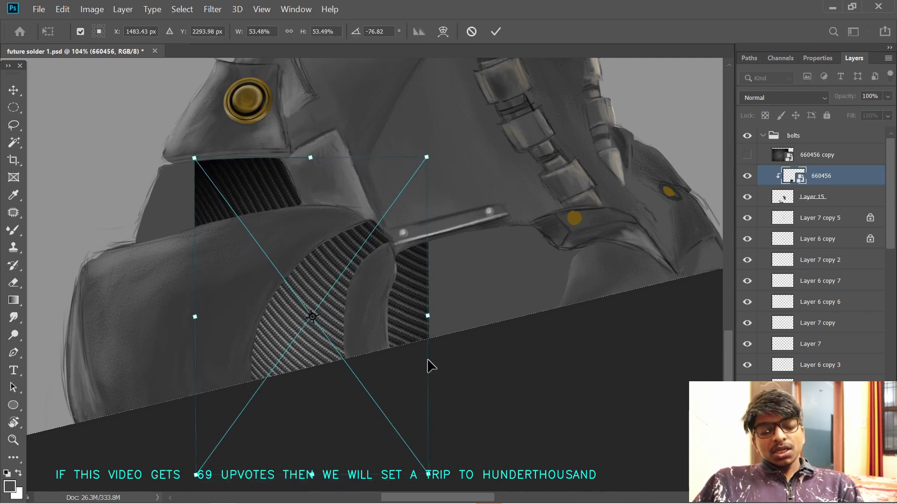
- Distort the texture's corners so it narrows at the collar and flares towards the canvas edge, and reposition it over the shoulder strip
{"action": "left_click_drag", "start_coordinate": [426, 157], "coordinate": [394, 219]}
{"action": "left_click_drag", "start_coordinate": [389, 304], "coordinate": [369, 257]}
{"action": "left_click_drag", "start_coordinate": [409, 428], "coordinate": [488, 450]}
{"action": "left_click_drag", "start_coordinate": [176, 428], "coordinate": [115, 496]}
{"action": "left_click_drag", "start_coordinate": [374, 172], "coordinate": [378, 169]}
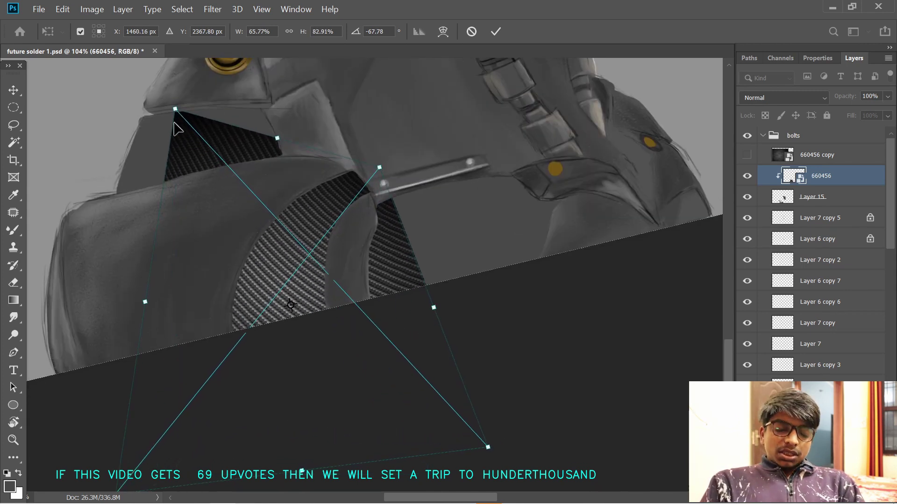
{"action": "left_click_drag", "start_coordinate": [174, 109], "coordinate": [164, 110]}
{"action": "left_click_drag", "start_coordinate": [344, 287], "coordinate": [335, 178]}
{"action": "left_click_drag", "start_coordinate": [107, 386], "coordinate": [83, 404]}
{"action": "left_click_drag", "start_coordinate": [477, 340], "coordinate": [475, 355]}
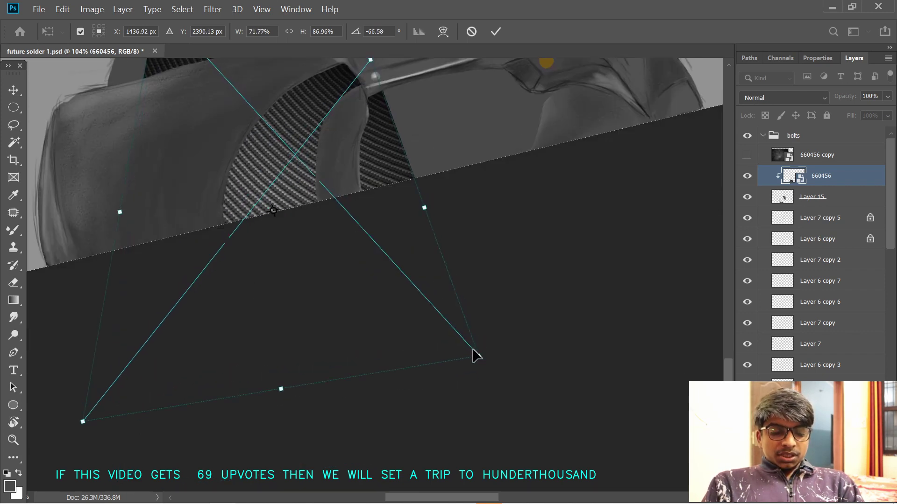
{"action": "left_click_drag", "start_coordinate": [381, 221], "coordinate": [392, 221]}
{"action": "left_click_drag", "start_coordinate": [392, 222], "coordinate": [416, 386]}
{"action": "left_click_drag", "start_coordinate": [398, 302], "coordinate": [417, 261]}
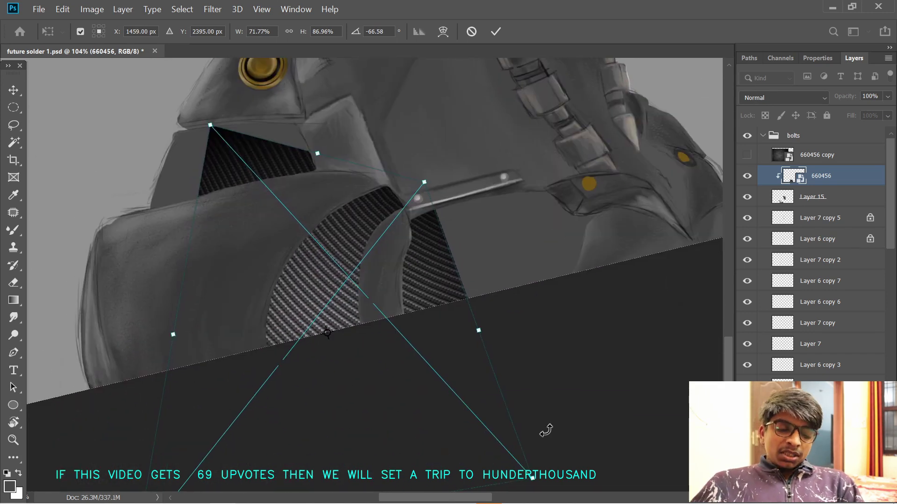
- Warp the texture's mesh slightly to refine the weave's curve within the shoulder strip and apply the transform
{"action": "right_click", "coordinate": [365, 343]}
{"action": "left_click", "coordinate": [322, 257]}
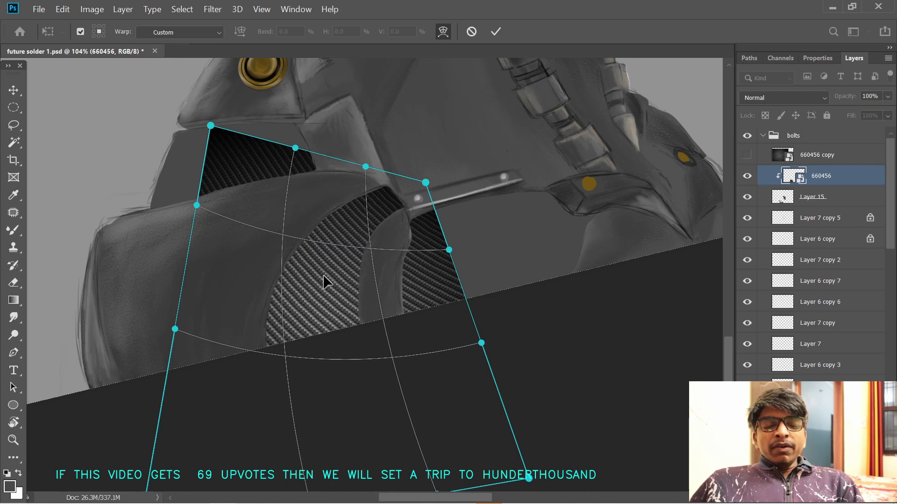
{"action": "left_click_drag", "start_coordinate": [324, 281], "coordinate": [331, 269]}
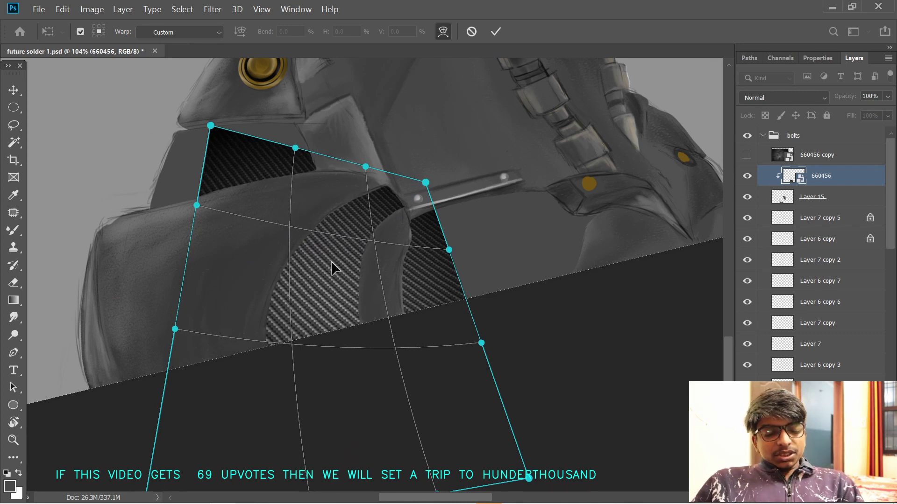
{"action": "left_click_drag", "start_coordinate": [308, 312], "coordinate": [399, 188]}
{"action": "left_click_drag", "start_coordinate": [226, 426], "coordinate": [115, 503]}
{"action": "left_click_drag", "start_coordinate": [335, 219], "coordinate": [308, 323]}
{"action": "key", "text": "Return"}
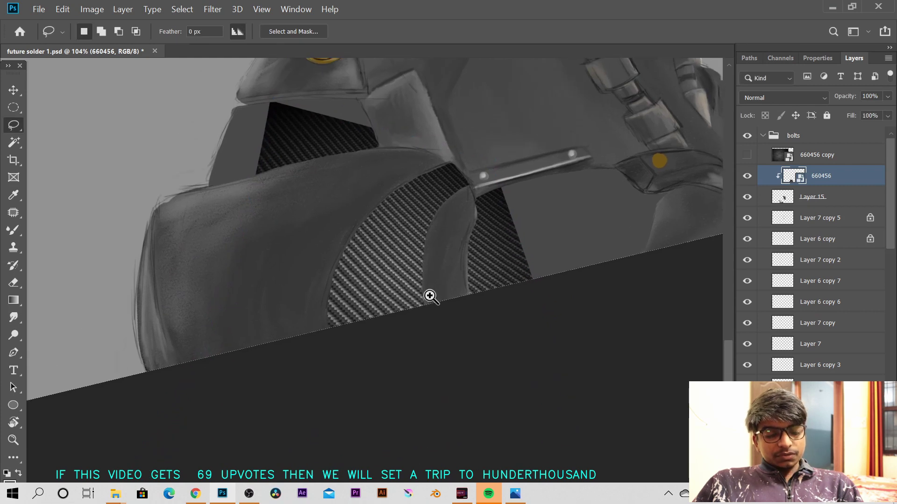
- Add a layer mask to 660456 and paint it black to hide the texture on the panel beneath the collar
{"action": "left_click_drag", "start_coordinate": [430, 296], "coordinate": [421, 296]}
{"action": "left_click_drag", "start_coordinate": [430, 255], "coordinate": [434, 338]}
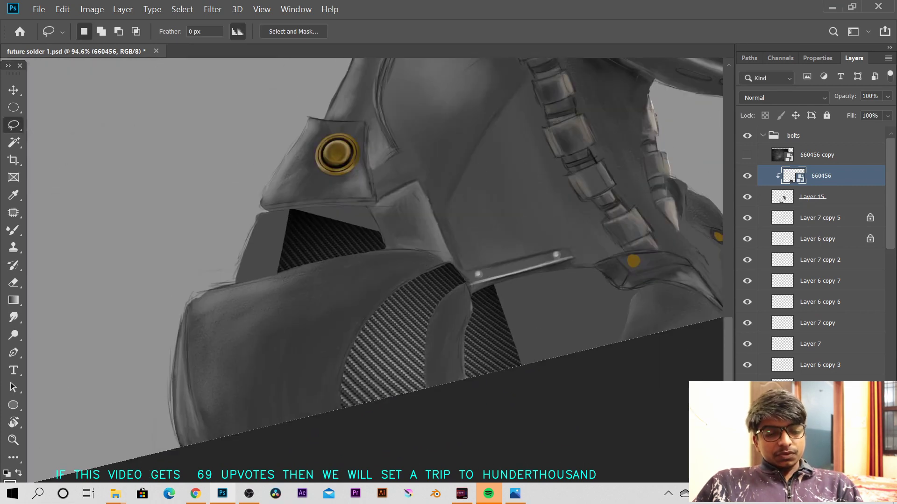
{"action": "left_click", "coordinate": [801, 497]}
{"action": "key", "text": "b"}
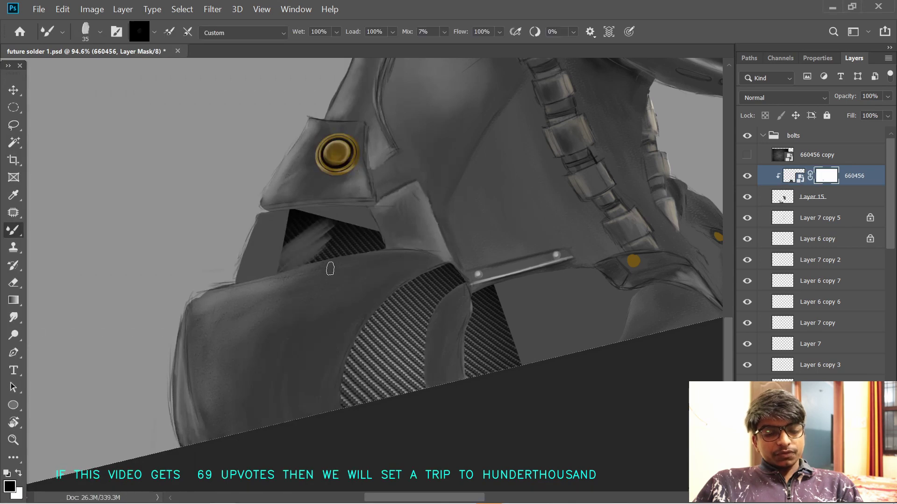
{"action": "left_click_drag", "start_coordinate": [283, 228], "coordinate": [313, 268]}
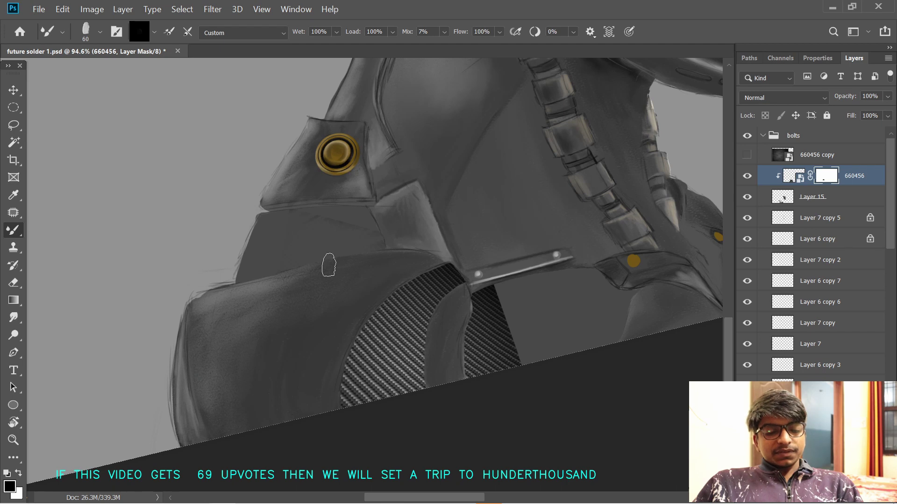
- Hide the texture on the chest panel by erasing it in the mask with a 50 px Hard Round eraser
{"action": "key", "text": "e"}
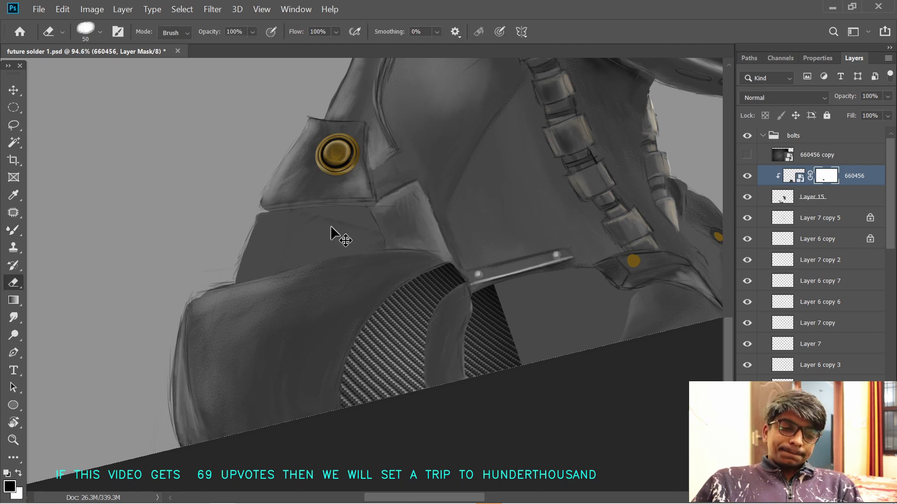
{"action": "left_click", "coordinate": [100, 32]}
{"action": "left_click", "coordinate": [196, 169]}
{"action": "left_click_drag", "start_coordinate": [336, 229], "coordinate": [299, 248]}
{"action": "key", "text": "ctrl+z"}
{"action": "key", "text": "x"}
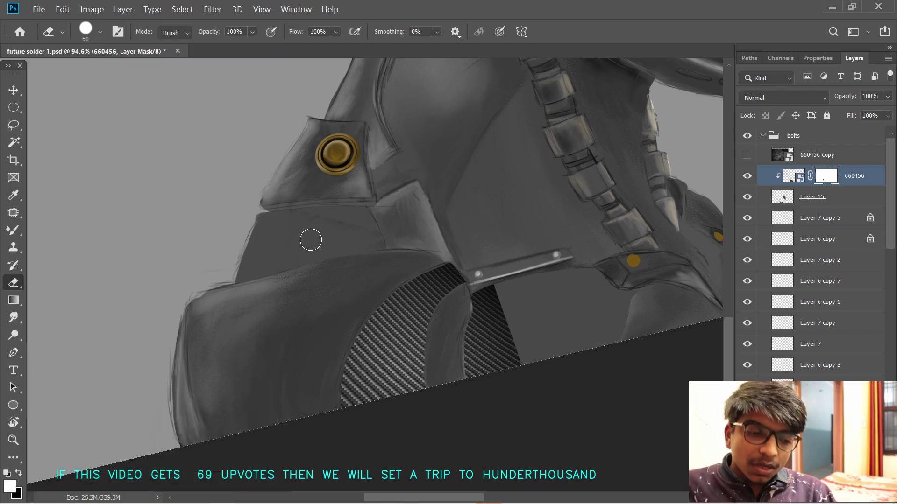
{"action": "left_click_drag", "start_coordinate": [516, 314], "coordinate": [489, 370]}
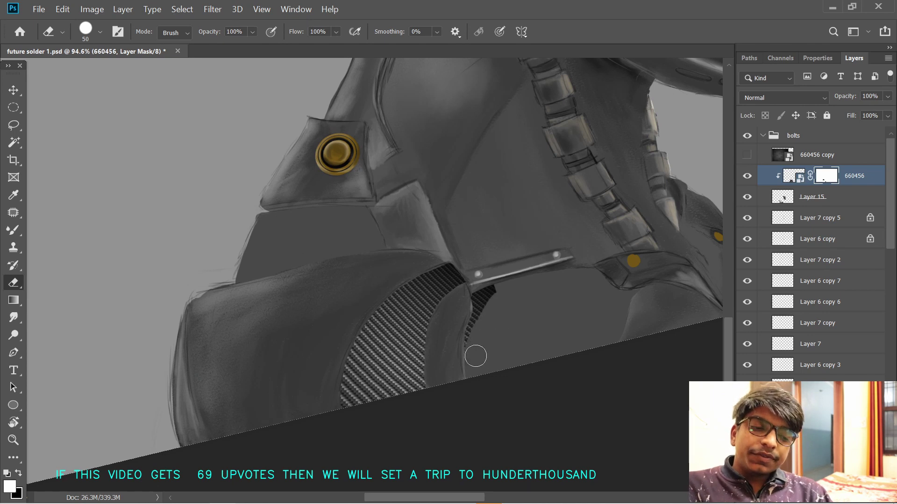
{"action": "left_click_drag", "start_coordinate": [637, 241], "coordinate": [614, 249]}
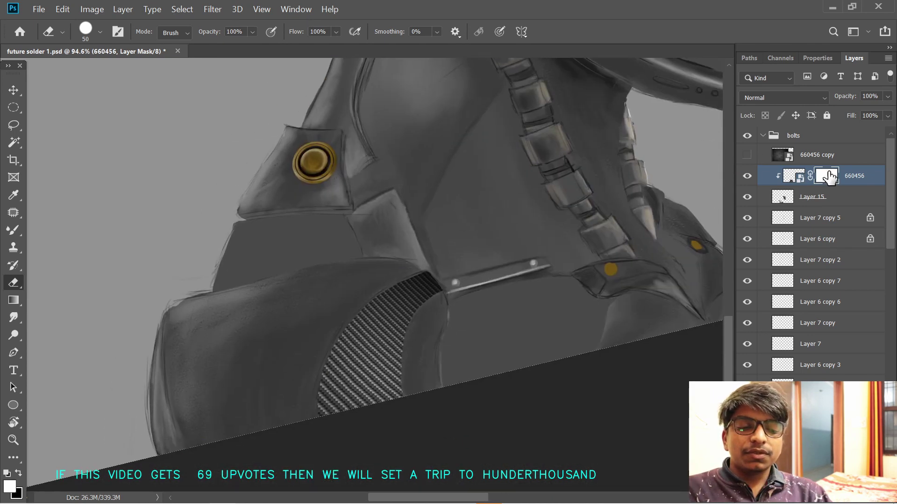
- Switch the eraser to a soft tip at 5% flow and lightly fade the texture on the shoulder strip in the mask
{"action": "right_click", "coordinate": [424, 306], "text": "alt"}
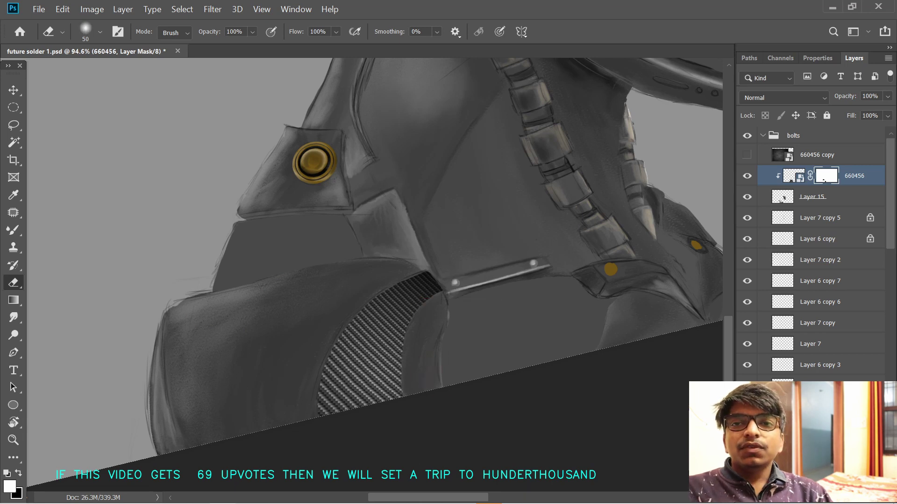
{"action": "type", "text": "5"}
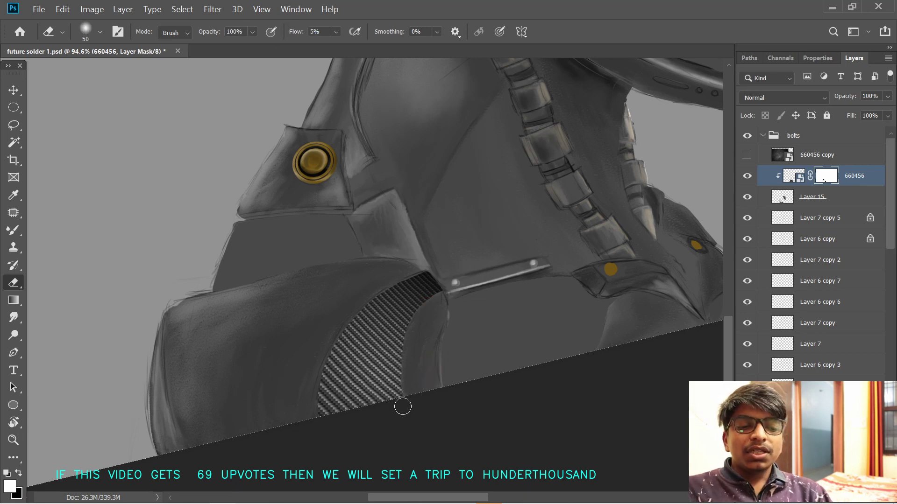
{"action": "mouse_move", "coordinate": [419, 318]}
{"action": "left_mouse_down"}
{"action": "mouse_move", "coordinate": [430, 288]}
{"action": "mouse_move", "coordinate": [436, 300]}
{"action": "mouse_move", "coordinate": [394, 284]}
{"action": "mouse_move", "coordinate": [317, 425]}
{"action": "mouse_move", "coordinate": [330, 386]}
{"action": "mouse_move", "coordinate": [344, 391]}
{"action": "mouse_move", "coordinate": [369, 343]}
{"action": "left_mouse_up"}
- Try Luminosity blending on the 660456 layer and return it to Normal
{"action": "left_click", "coordinate": [785, 97]}
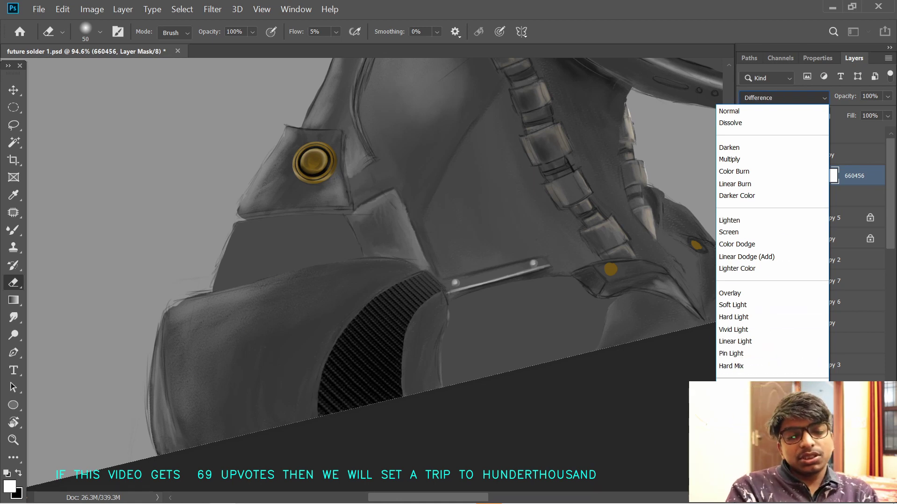
{"action": "left_click", "coordinate": [759, 487]}
{"action": "left_click_drag", "start_coordinate": [455, 264], "coordinate": [443, 265]}
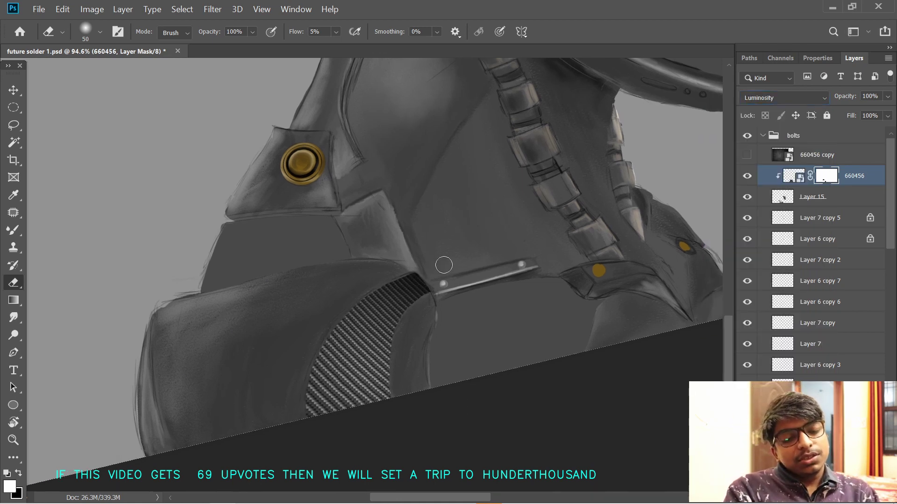
{"action": "left_click", "coordinate": [793, 187]}
{"action": "left_click", "coordinate": [785, 98]}
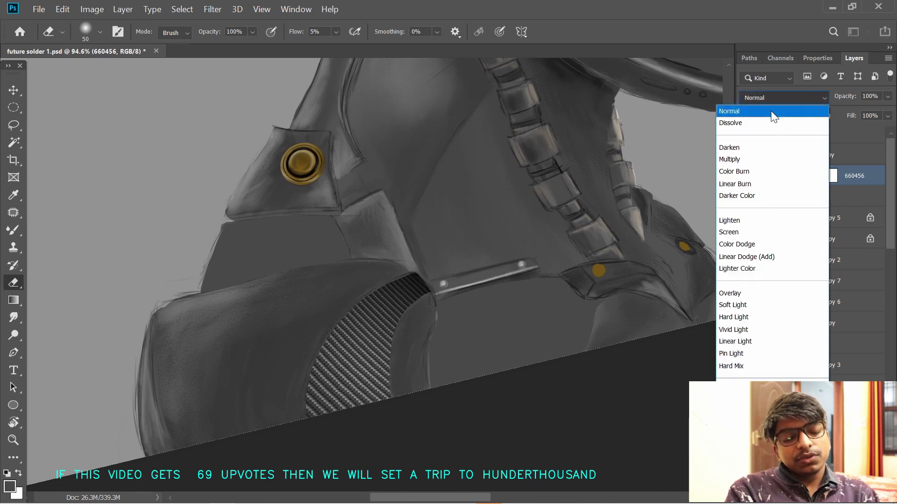
{"action": "left_click", "coordinate": [775, 111]}
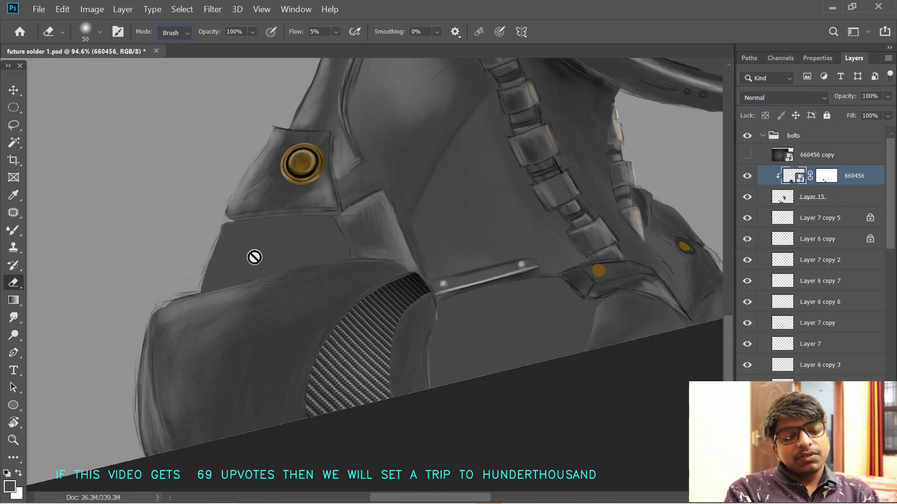
- Try the Hard Round eraser tip and return to Soft Round at 50 px with 0% hardness
{"action": "left_click", "coordinate": [100, 31]}
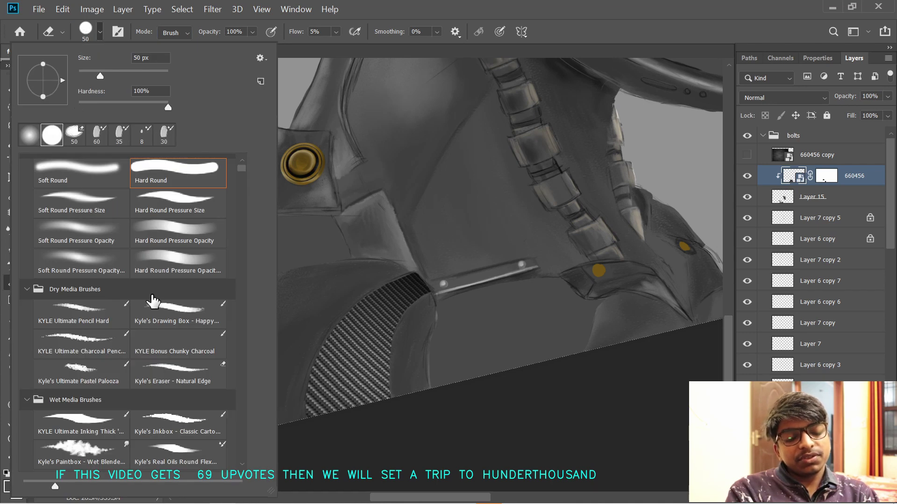
{"action": "left_click", "coordinate": [94, 198]}
{"action": "left_click", "coordinate": [148, 177]}
{"action": "left_click", "coordinate": [422, 273]}
{"action": "left_click", "coordinate": [535, 222]}
{"action": "left_click", "coordinate": [100, 32]}
{"action": "left_click", "coordinate": [82, 173]}
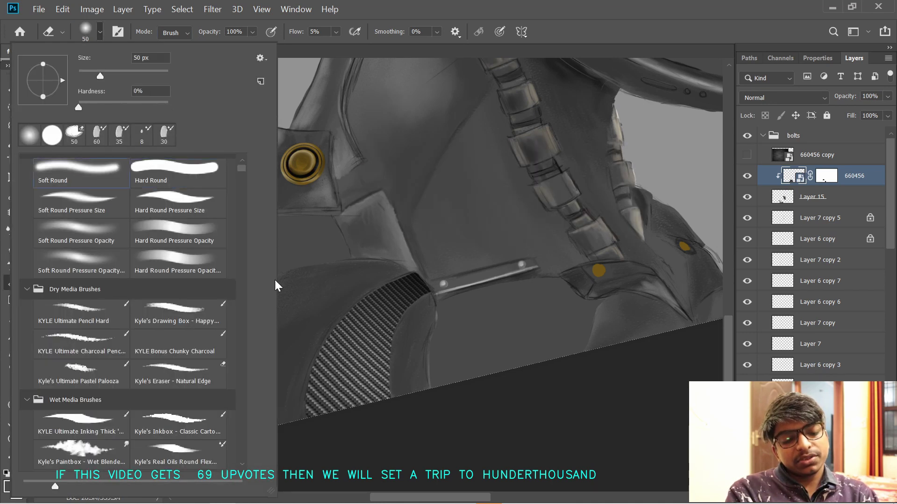
{"action": "left_click", "coordinate": [364, 267]}
{"action": "left_click", "coordinate": [519, 223]}
- Add a new layer above 660456, clip it to the texture stack and set its blend mode to Overlay
{"action": "left_click", "coordinate": [865, 496]}
{"action": "left_click", "coordinate": [800, 185], "text": "alt"}
{"action": "left_click", "coordinate": [791, 98]}
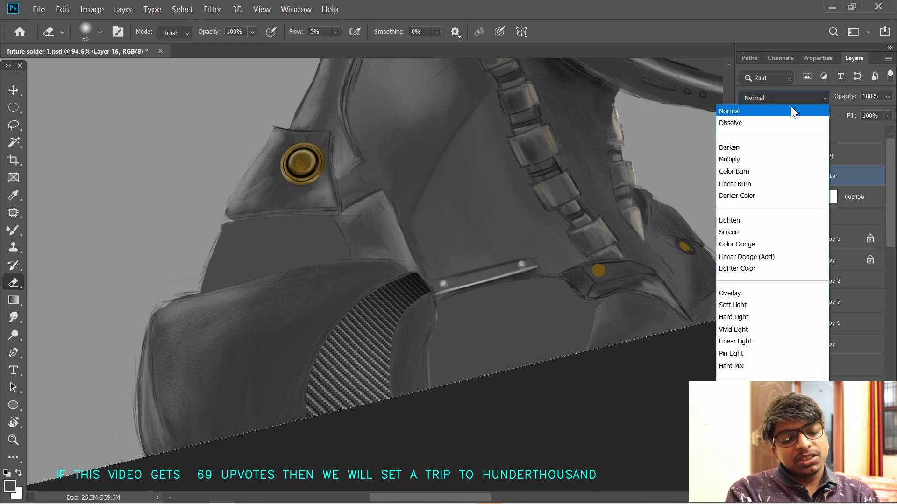
{"action": "left_click", "coordinate": [729, 293]}
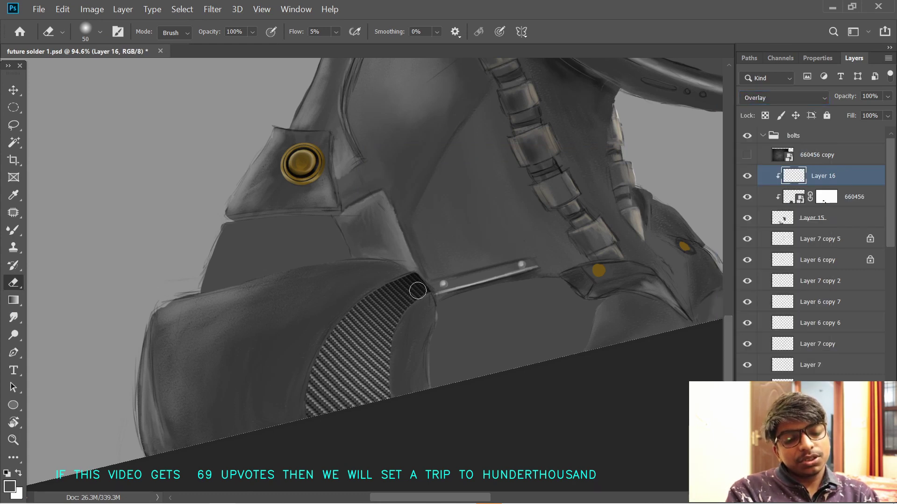
- Isolate Layer 16 to examine its contents and restore the visibility of the other layers
{"action": "left_click", "coordinate": [747, 176], "text": "alt"}
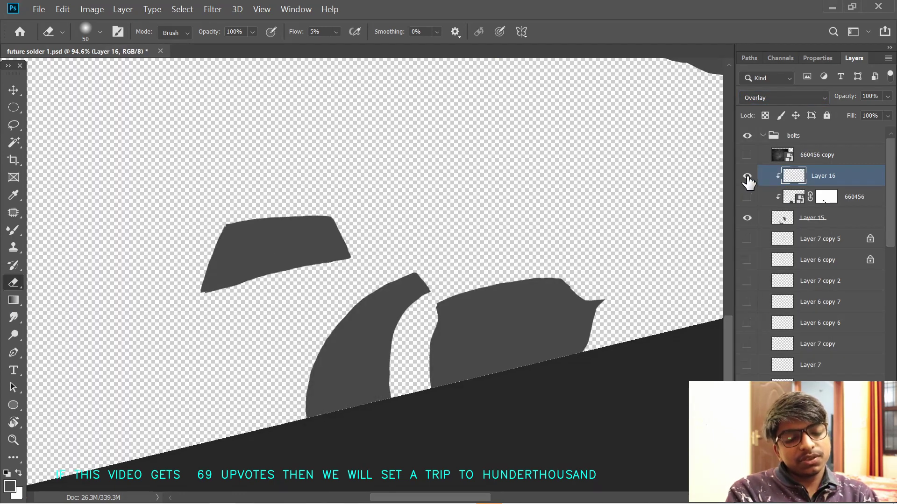
{"action": "left_click", "coordinate": [748, 177], "text": "alt"}
{"action": "left_click", "coordinate": [759, 204]}
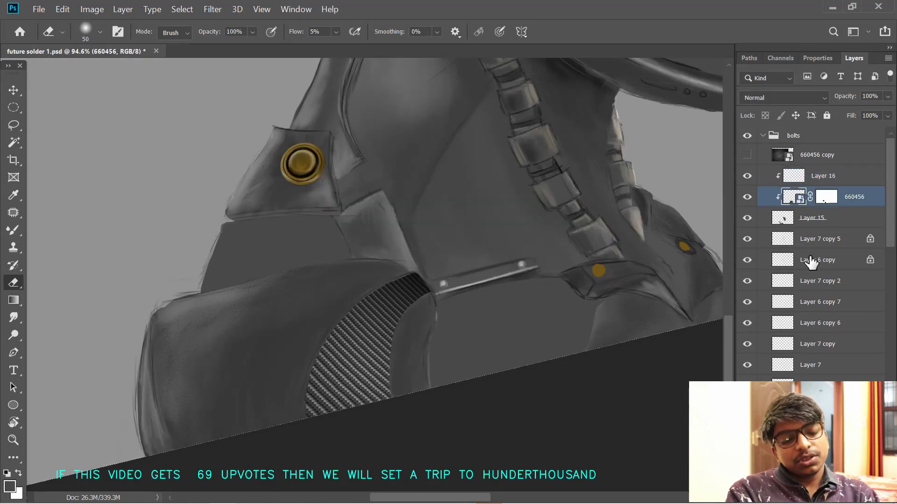
{"action": "left_click", "coordinate": [747, 177], "text": "alt"}
{"action": "left_click", "coordinate": [747, 179], "text": "alt"}
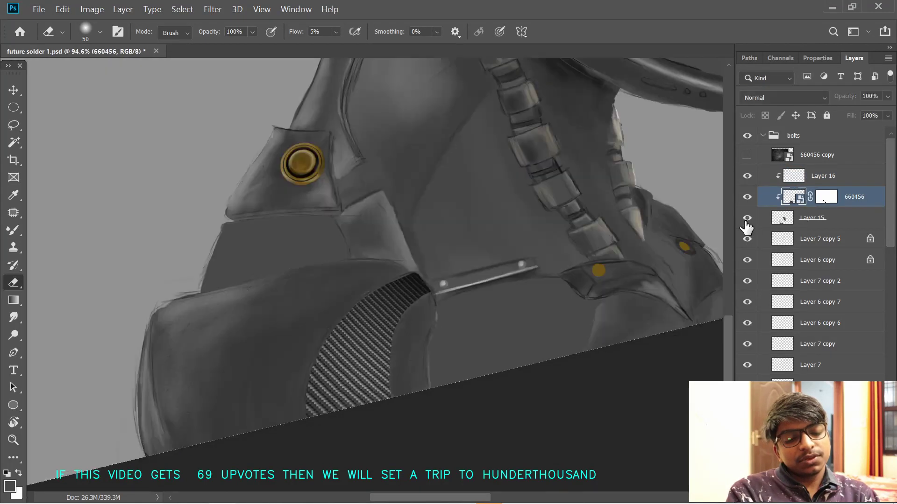
- Replace the Overlay layer with an empty Layer 16 in Normal mode, clipped above the 660456 texture
{"action": "left_click", "coordinate": [807, 179]}
{"action": "key", "text": "Delete"}
{"action": "left_click_drag", "start_coordinate": [458, 231], "coordinate": [532, 275]}
{"action": "left_click_drag", "start_coordinate": [546, 230], "coordinate": [532, 197]}
{"action": "key", "text": "ctrl+z"}
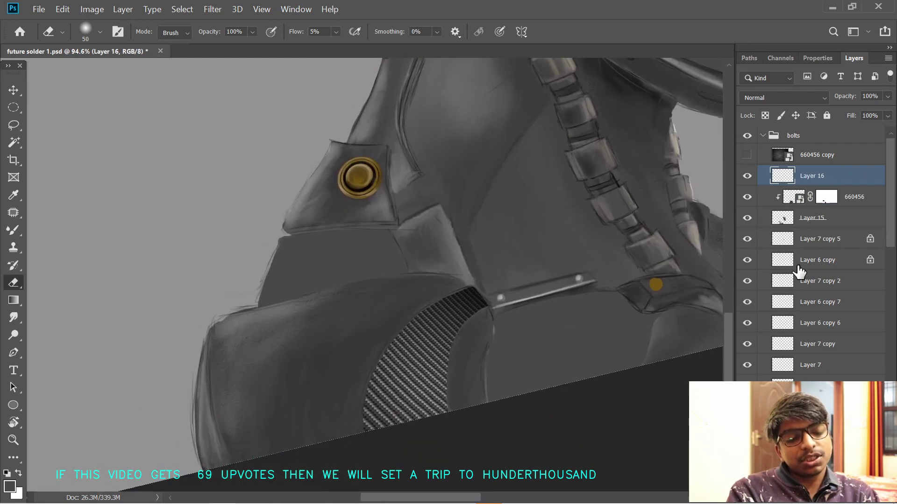
{"action": "left_click", "coordinate": [785, 98]}
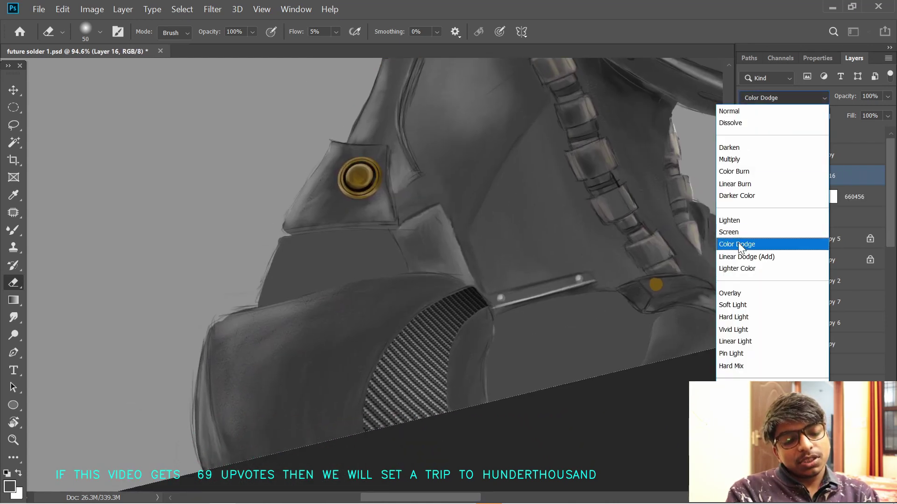
{"action": "left_click", "coordinate": [743, 110]}
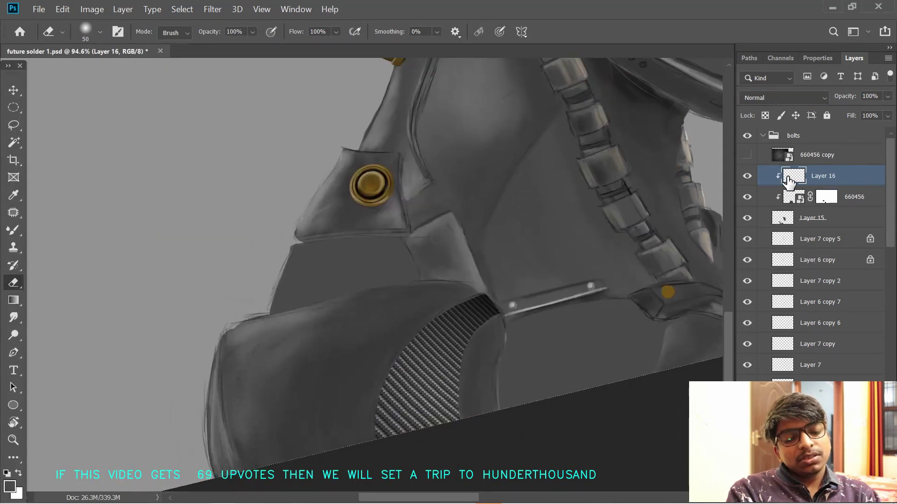
- Isolate Layer 16 again, toggle the 660456 copy layer, and restore the full layer stack's visibility
{"action": "left_click", "coordinate": [747, 176], "text": "alt"}
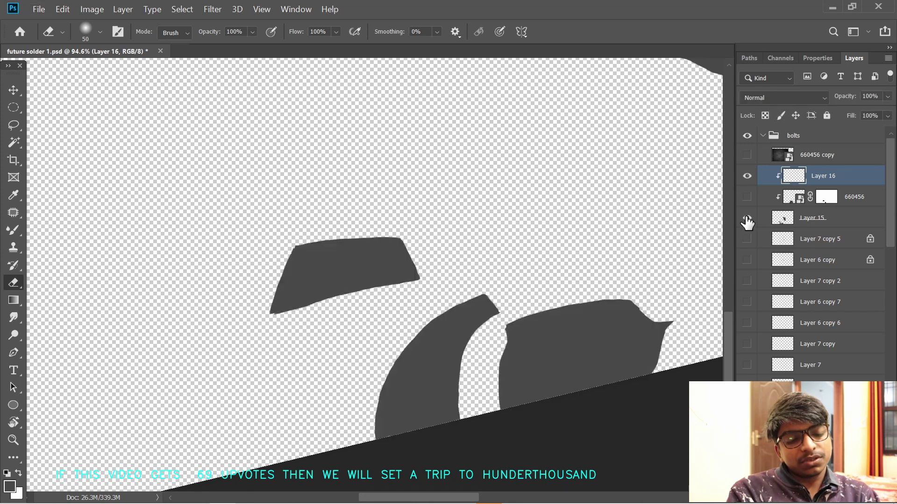
{"action": "left_click", "coordinate": [747, 155]}
{"action": "left_click", "coordinate": [747, 155]}
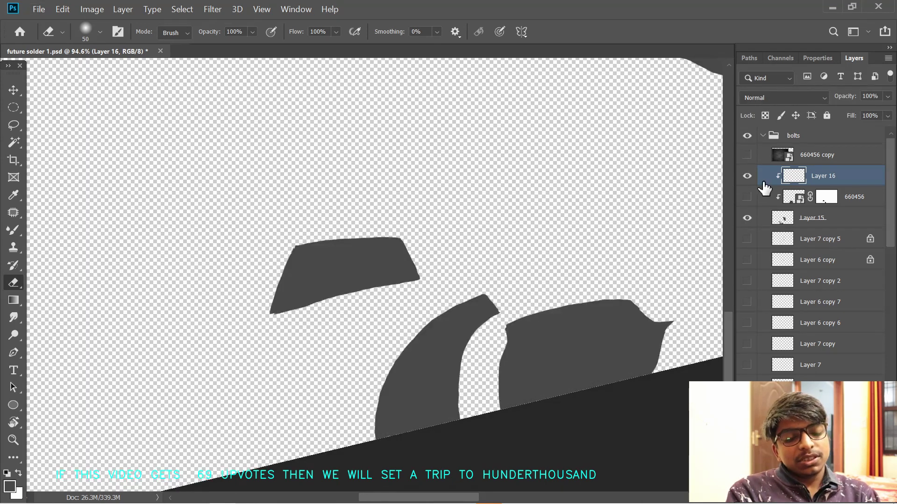
{"action": "key", "text": "ctrl+z"}
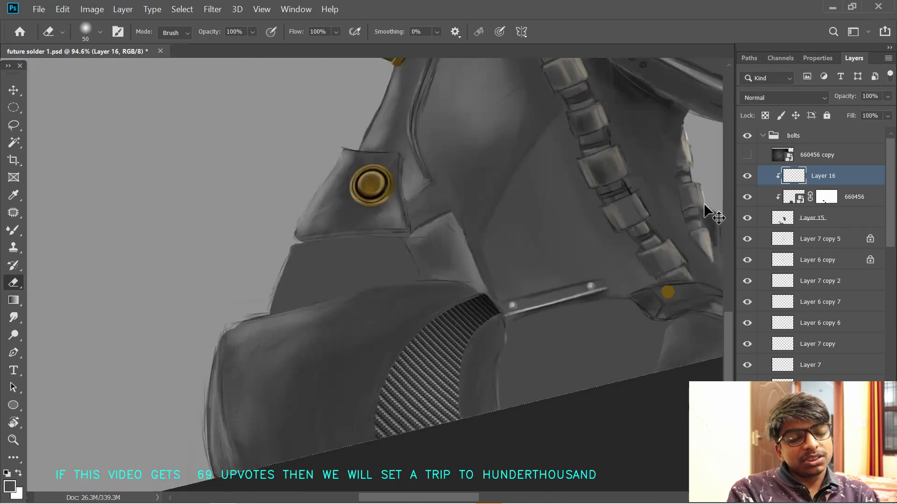
- Rasterize the 660456 smart object so the carbon fiber texture's pixels can be edited directly
{"action": "left_click", "coordinate": [825, 197]}
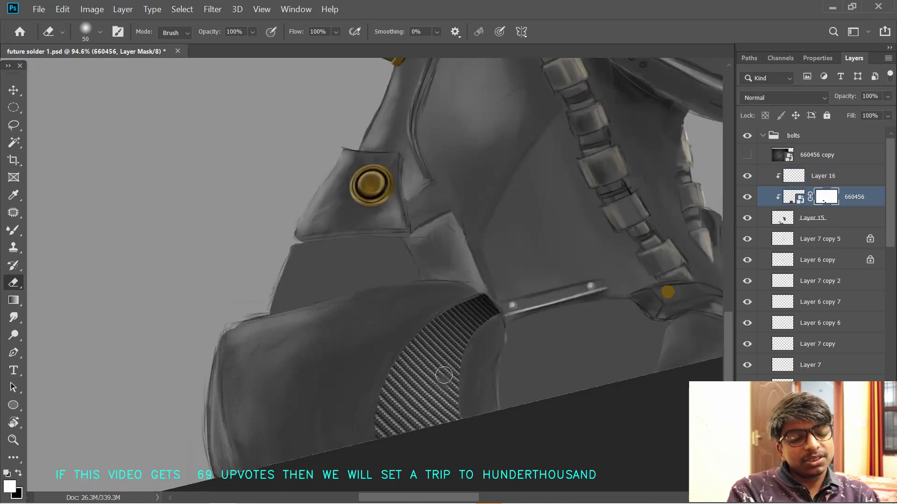
{"action": "left_click", "coordinate": [793, 197]}
{"action": "left_click", "coordinate": [442, 367]}
{"action": "key", "text": "Return"}
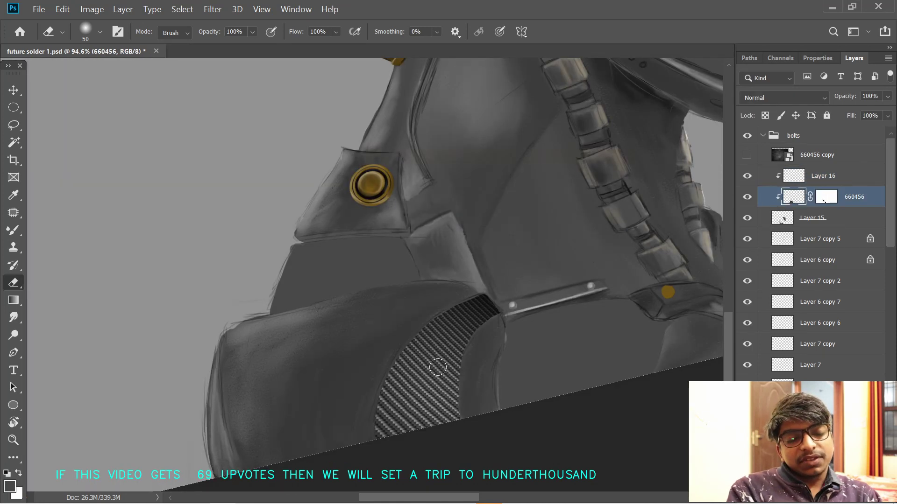
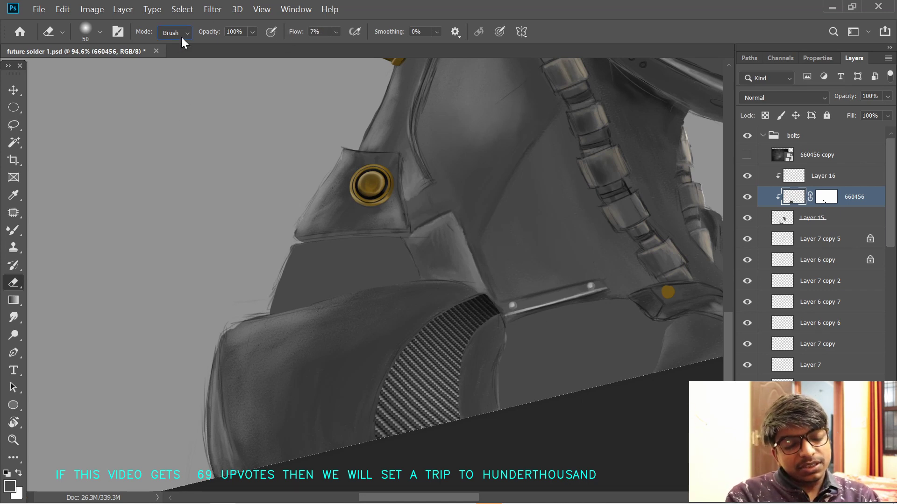
- Try a Lighten-mode brush stroke on the shoulder's carbon fiber strip and undo it
{"action": "left_click", "coordinate": [13, 230]}
{"action": "left_click", "coordinate": [201, 32]}
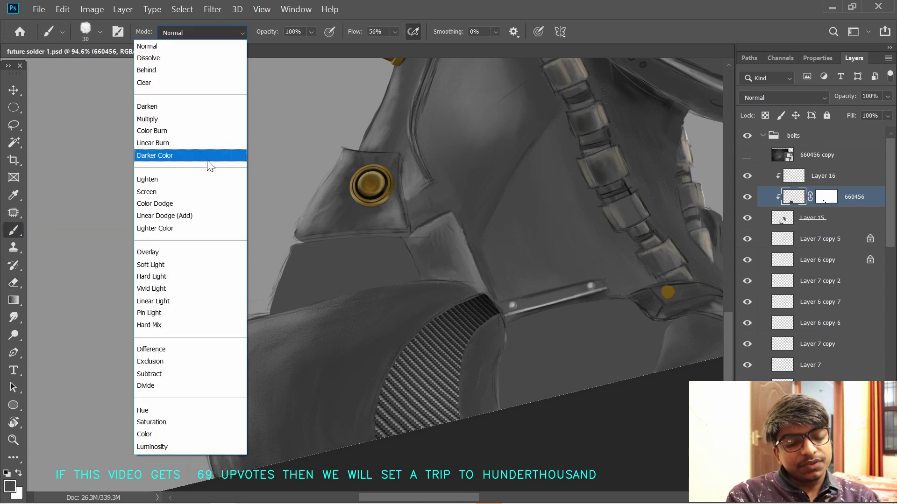
{"action": "left_click", "coordinate": [204, 179]}
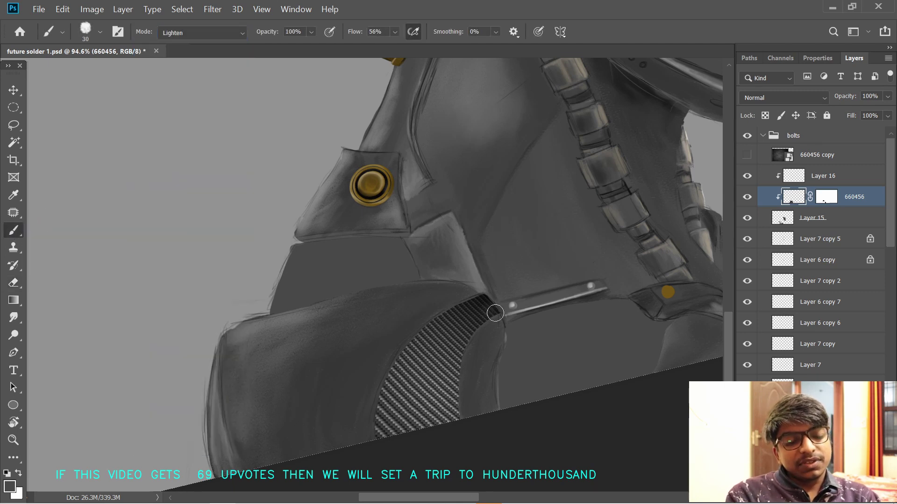
{"action": "key", "text": "ctrl+z"}
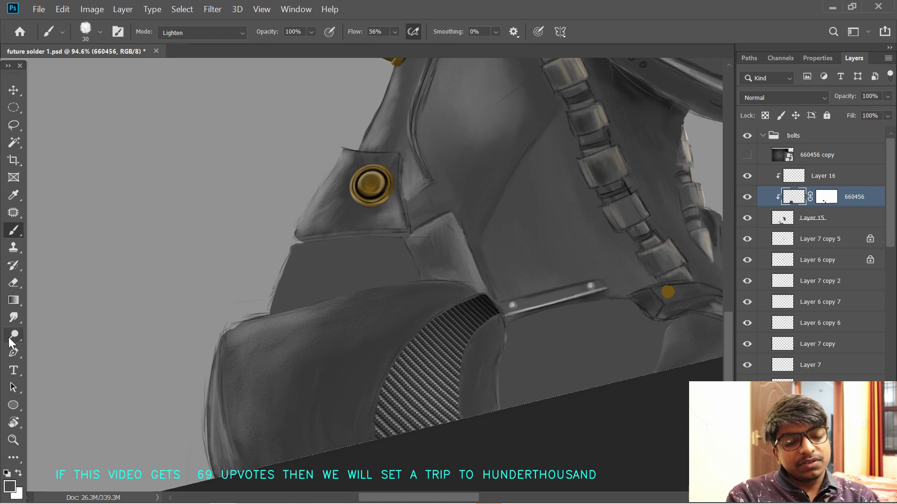
- Lighten the upper end and edges of the shoulder's carbon fiber strip with the Dodge tool, range Shadows, exposure 5%
{"action": "right_click", "coordinate": [13, 317]}
{"action": "right_click", "coordinate": [13, 334]}
{"action": "left_click", "coordinate": [65, 335]}
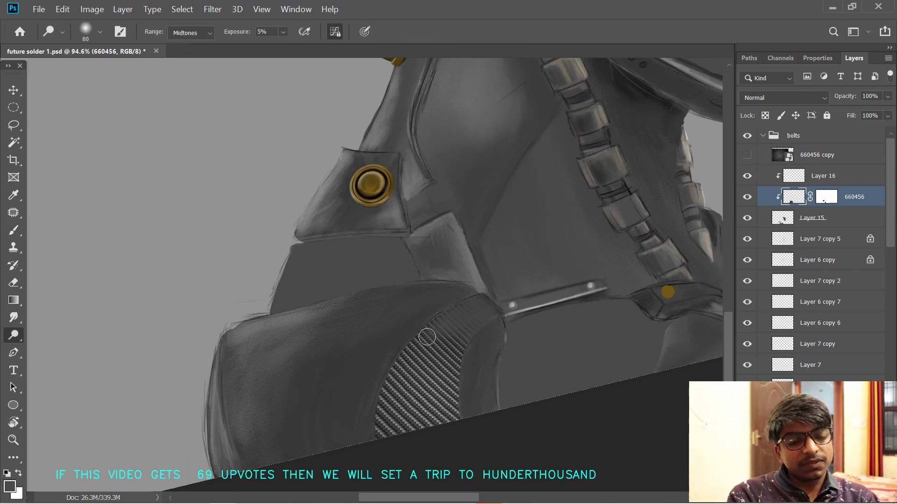
{"action": "key", "text": "ctrl+z"}
{"action": "key", "text": "ctrl+z"}
{"action": "left_click", "coordinate": [191, 32]}
{"action": "left_click", "coordinate": [186, 45]}
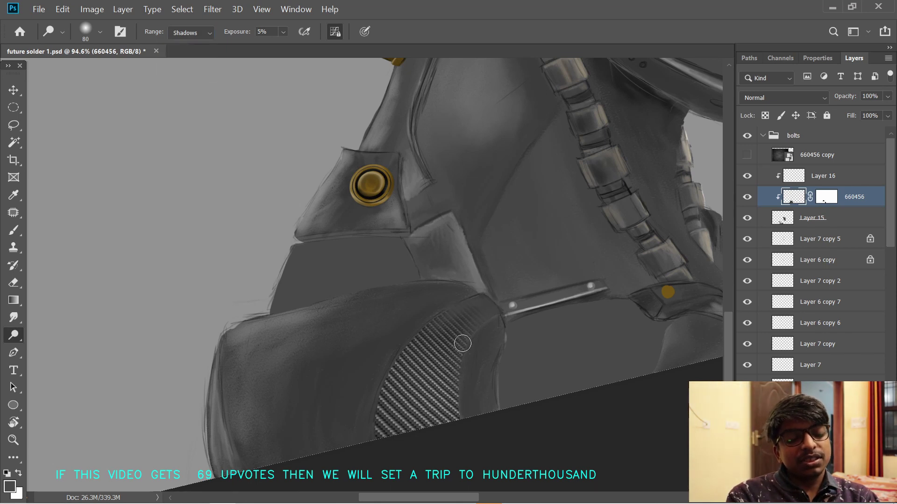
{"action": "left_click_drag", "start_coordinate": [375, 410], "coordinate": [415, 345]}
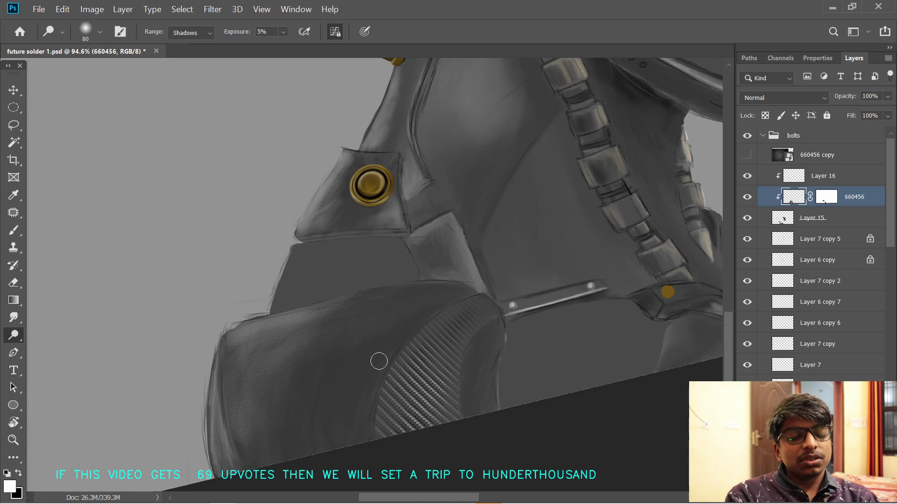
- Try the Burn tool at 50% exposure with its range set to Highlights, and return to the Dodge tool
{"action": "right_click", "coordinate": [14, 336]}
{"action": "left_click", "coordinate": [55, 348]}
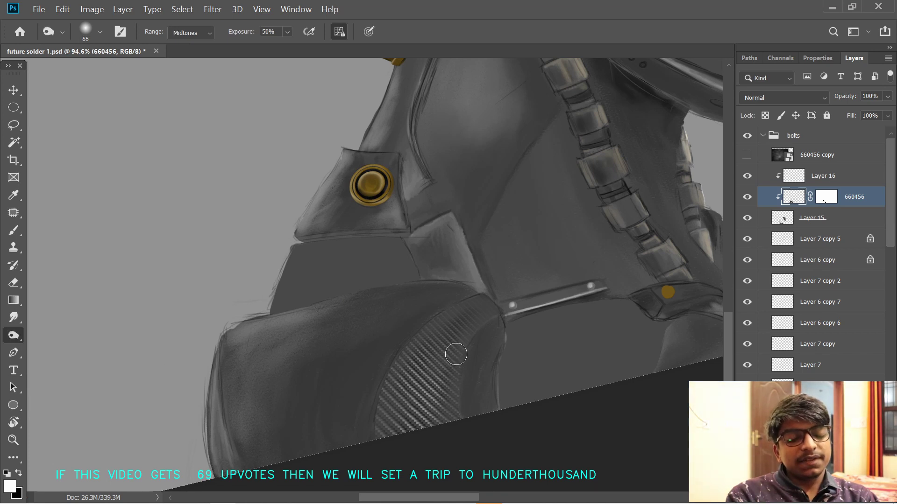
{"action": "key", "text": "x"}
{"action": "mouse_move", "coordinate": [482, 309]}
{"action": "left_mouse_down"}
{"action": "mouse_move", "coordinate": [472, 314]}
{"action": "mouse_move", "coordinate": [508, 292]}
{"action": "left_mouse_up"}
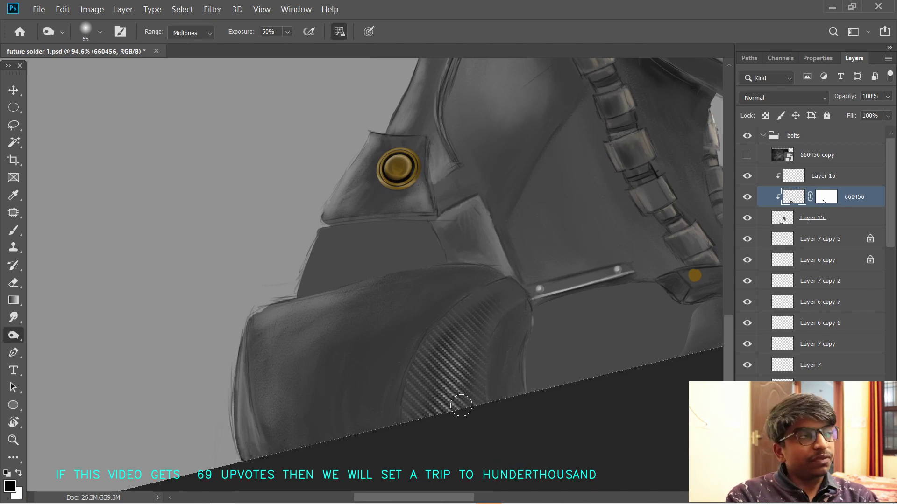
{"action": "key", "text": "x"}
{"action": "left_click", "coordinate": [191, 32]}
{"action": "left_click", "coordinate": [198, 70]}
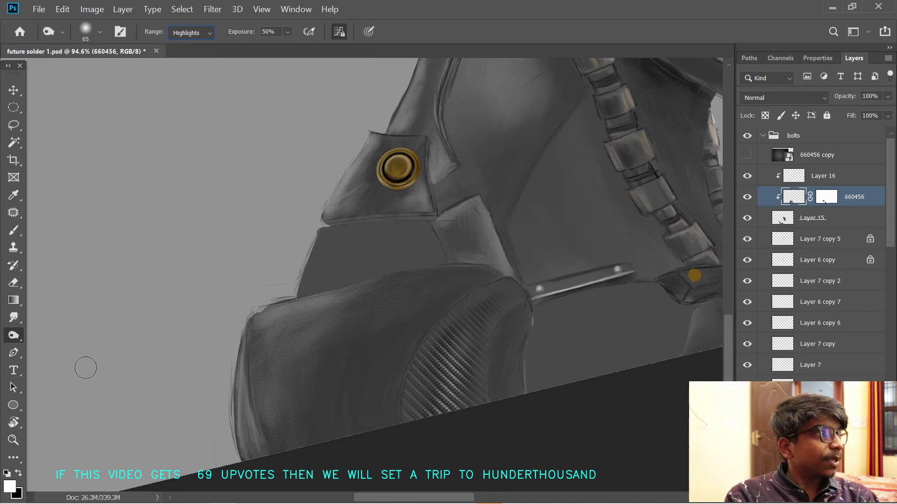
{"action": "right_click", "coordinate": [16, 335]}
{"action": "left_click", "coordinate": [51, 348]}
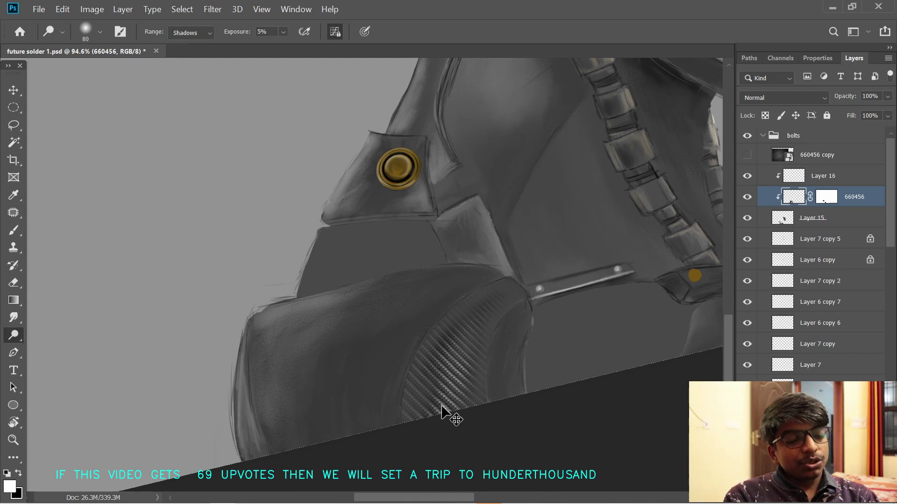
{"action": "left_click_drag", "start_coordinate": [549, 357], "coordinate": [530, 345]}
{"action": "scroll", "coordinate": [530, 346], "scroll_direction": "up", "scroll_amount": 2}
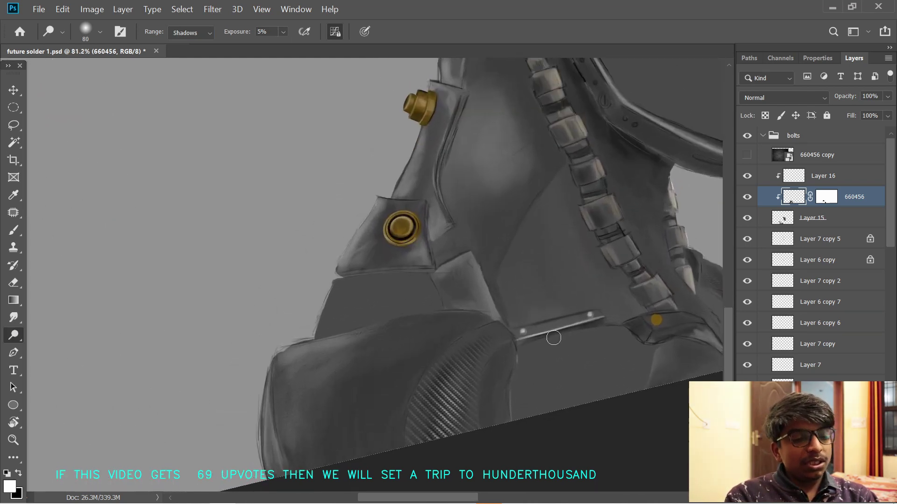
- Switch to the Brush tool with its painting mode set to Normal, and hide Layer 16
{"action": "key", "text": "b"}
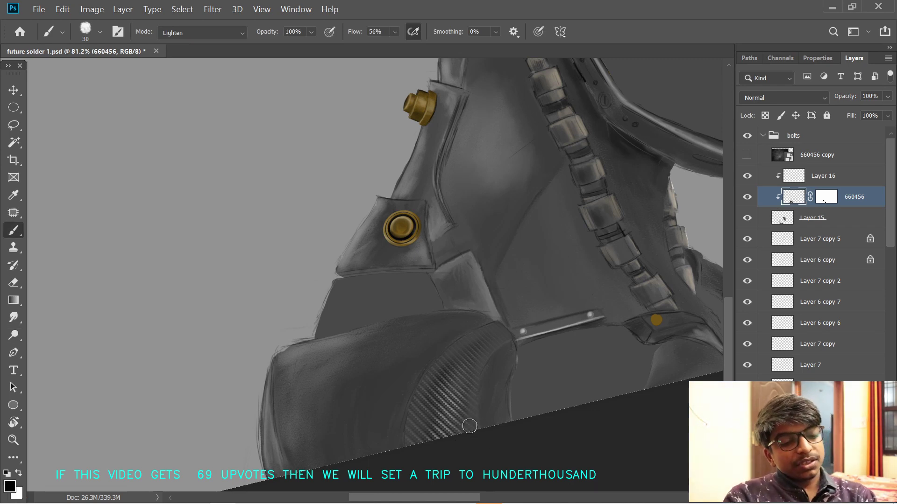
{"action": "left_click", "coordinate": [202, 32]}
{"action": "left_click", "coordinate": [182, 44]}
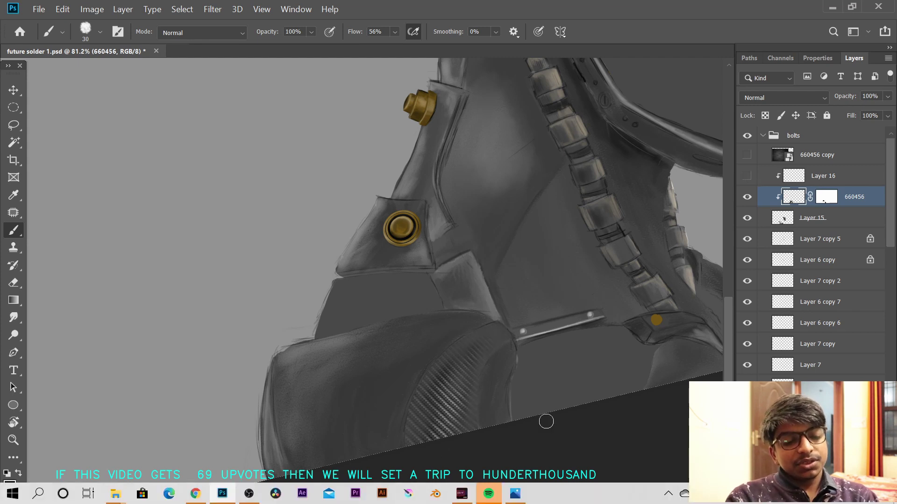
- Open the brush presets to choose a tip for the Brush tool
{"action": "key", "text": "super"}
{"action": "key", "text": "super"}
{"action": "left_click", "coordinate": [96, 31]}
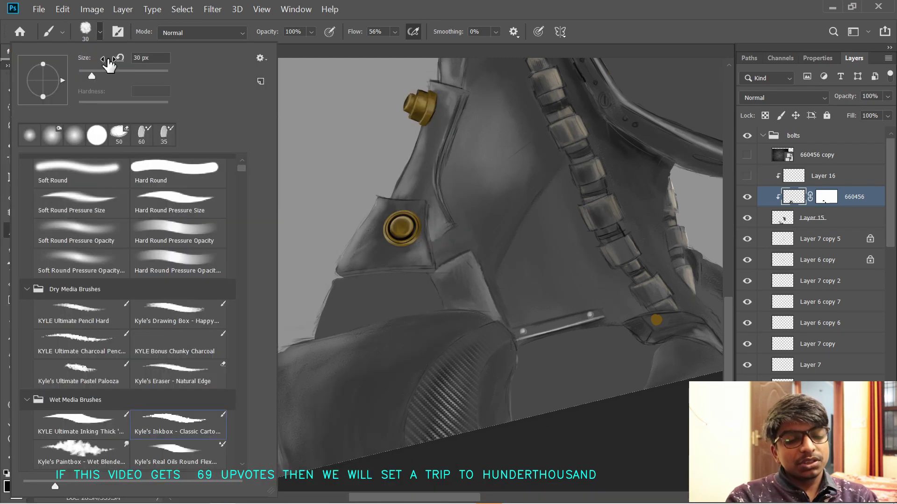
- Choose the Soft Round brush, and switch to the Burn tool with its range set to Shadows
{"action": "left_click", "coordinate": [93, 183]}
{"action": "left_click", "coordinate": [478, 422]}
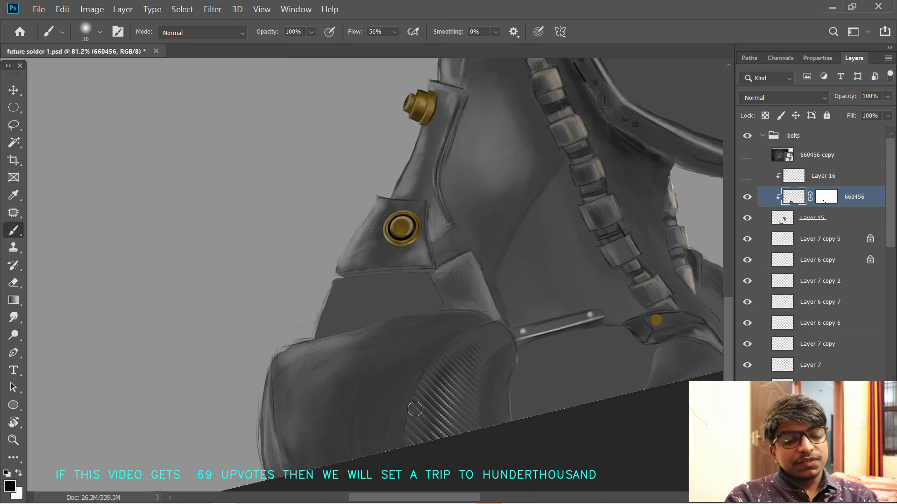
{"action": "right_click", "coordinate": [14, 335]}
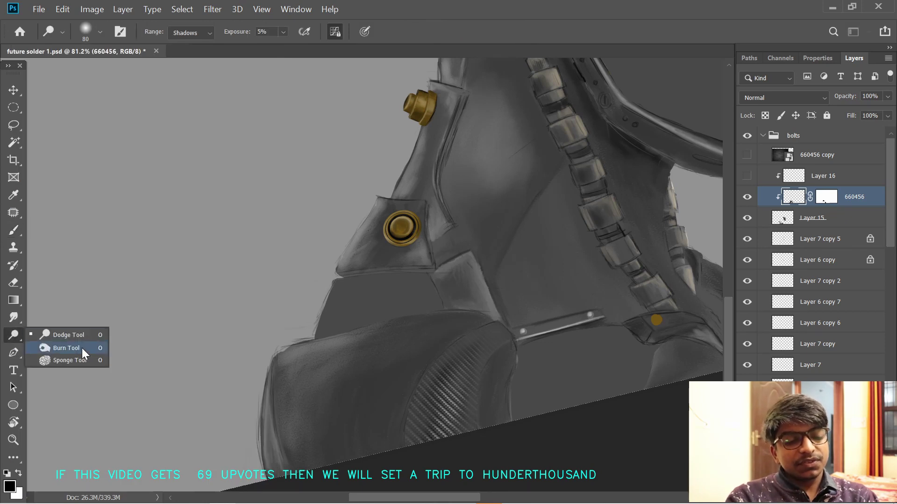
{"action": "left_click", "coordinate": [74, 346]}
{"action": "left_click", "coordinate": [208, 58]}
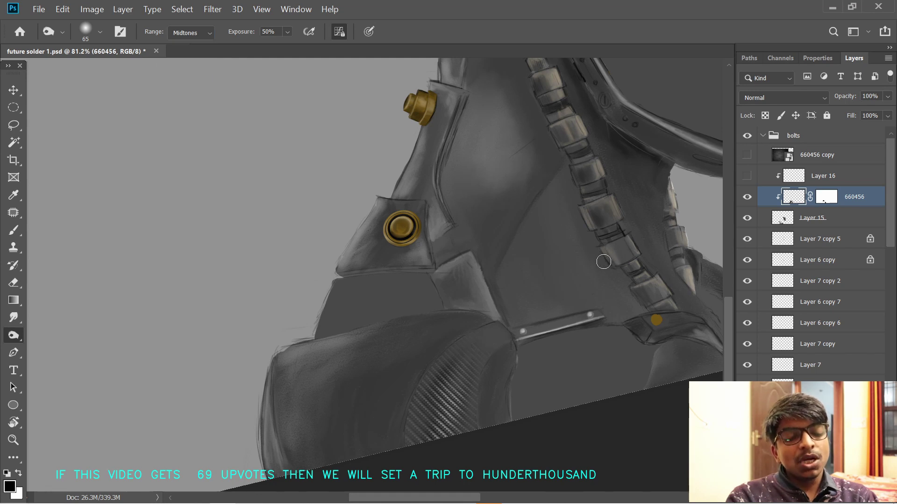
{"action": "left_click", "coordinate": [191, 33]}
{"action": "left_click", "coordinate": [198, 68]}
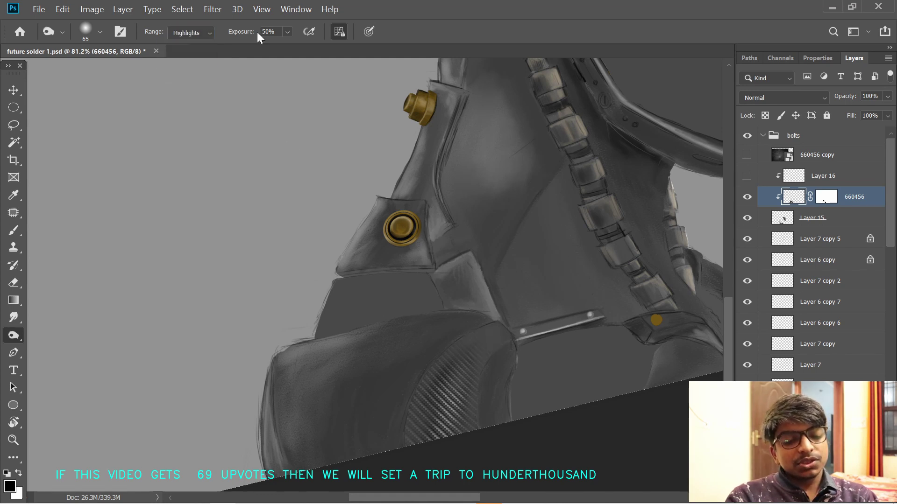
{"action": "left_click", "coordinate": [202, 32]}
{"action": "left_click", "coordinate": [201, 46]}
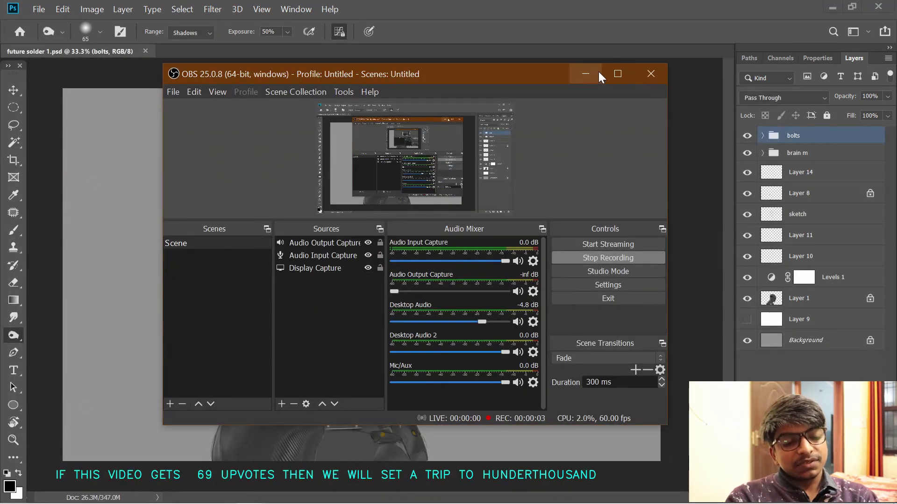
- Minimize the OBS window, and try to use the eraser on the bolts and brain m groups
{"action": "left_click", "coordinate": [585, 74]}
{"action": "left_click_drag", "start_coordinate": [381, 266], "coordinate": [427, 215]}
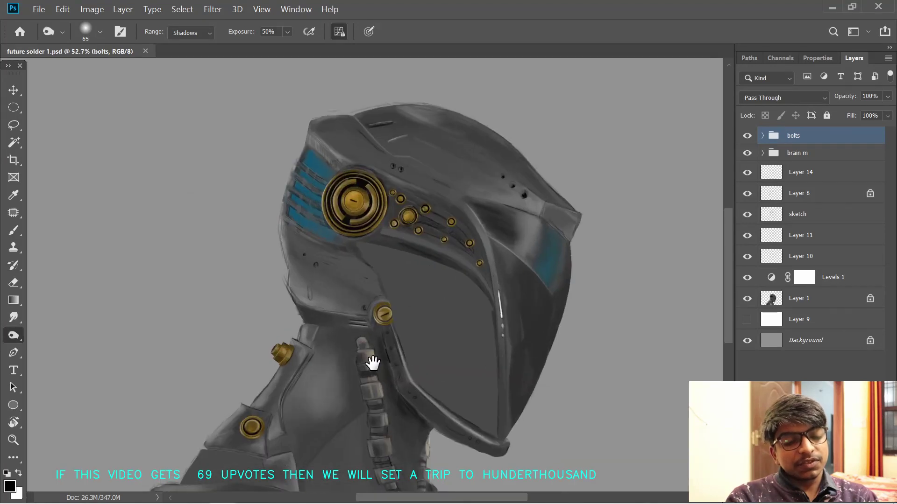
{"action": "left_click_drag", "start_coordinate": [373, 362], "coordinate": [486, 220]}
{"action": "key", "text": "v"}
{"action": "left_click", "coordinate": [360, 403]}
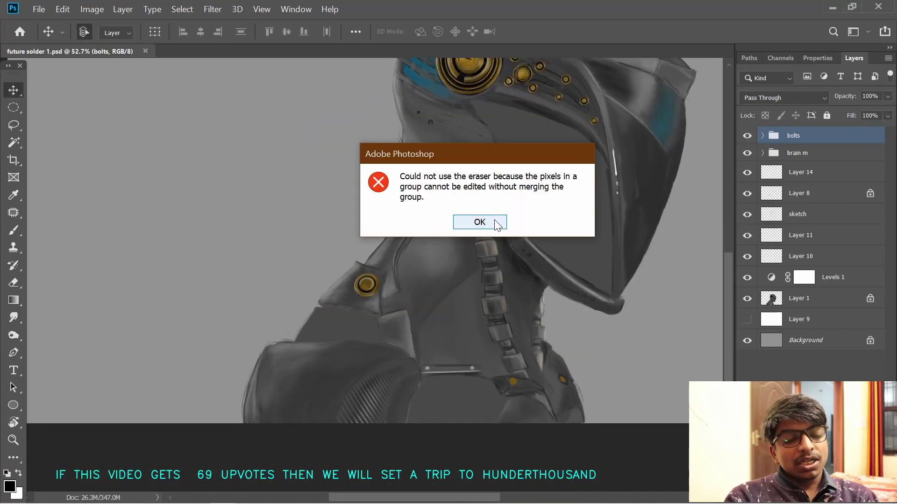
{"action": "left_click", "coordinate": [498, 224]}
{"action": "left_click", "coordinate": [841, 153]}
{"action": "left_click", "coordinate": [313, 389]}
{"action": "left_click", "coordinate": [488, 221]}
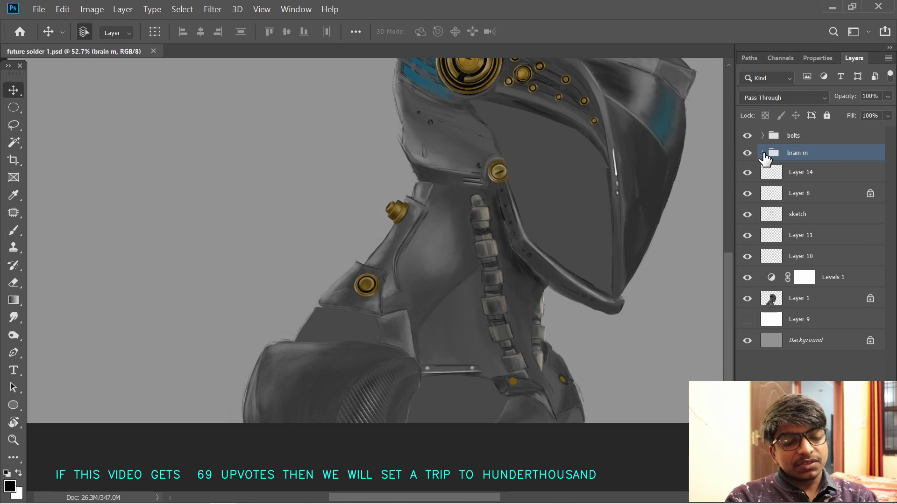
- Show the carbon-fibre layer 660456 copy inside the bolts group and duplicate it
{"action": "left_click", "coordinate": [762, 153]}
{"action": "left_click", "coordinate": [774, 179]}
{"action": "left_click", "coordinate": [762, 152]}
{"action": "left_click", "coordinate": [763, 136]}
{"action": "left_click", "coordinate": [747, 154]}
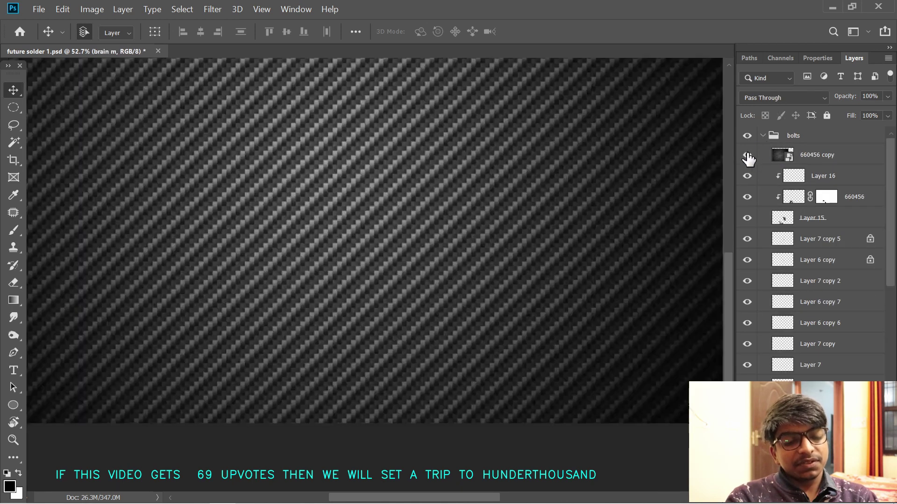
{"action": "left_click", "coordinate": [747, 155]}
{"action": "mouse_move", "coordinate": [759, 169]}
{"action": "left_mouse_down"}
{"action": "mouse_move", "coordinate": [758, 179]}
{"action": "mouse_move", "coordinate": [760, 172]}
{"action": "left_mouse_up"}
{"action": "left_click", "coordinate": [747, 154]}
{"action": "left_click", "coordinate": [760, 158]}
{"action": "key", "text": "ctrl+j"}
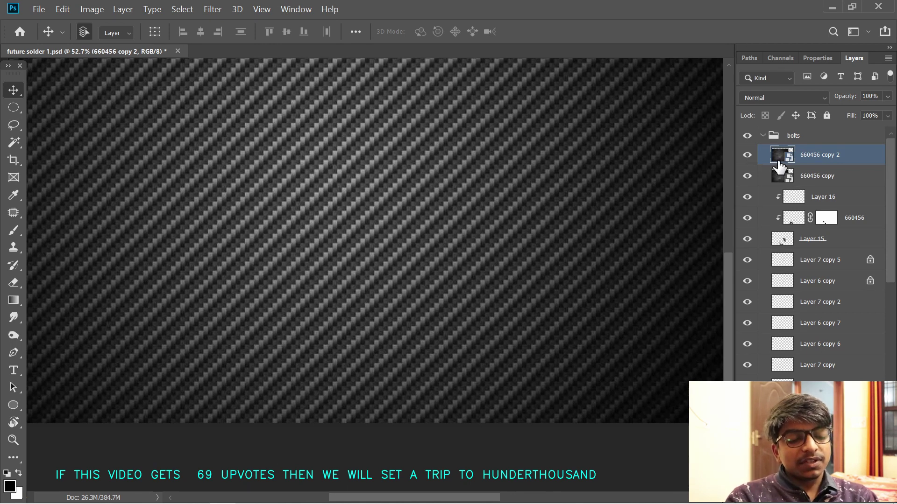
- Clip the 660456 copy layer to the layers below it and scale it down to about 39%
{"action": "left_click", "coordinate": [766, 177]}
{"action": "left_click", "coordinate": [810, 186], "text": "alt"}
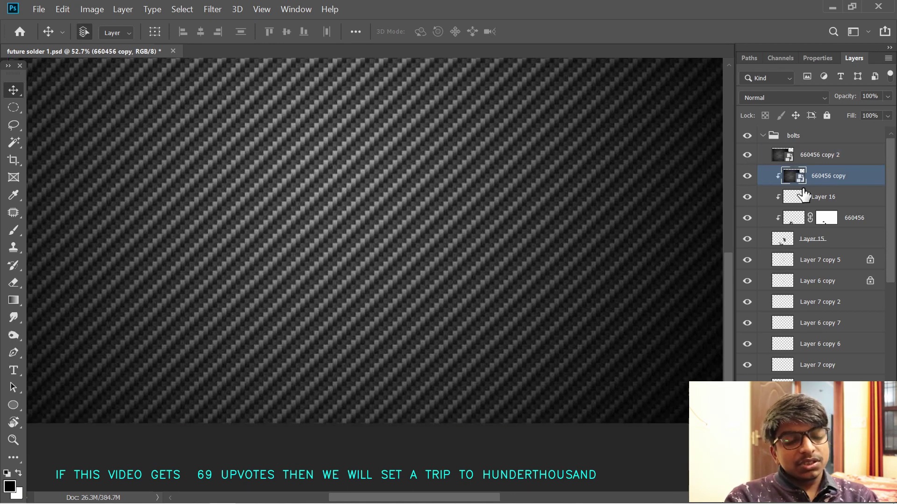
{"action": "left_click_drag", "start_coordinate": [688, 229], "coordinate": [650, 224]}
{"action": "key", "text": "ctrl+t"}
{"action": "left_click_drag", "start_coordinate": [507, 127], "coordinate": [323, 256]}
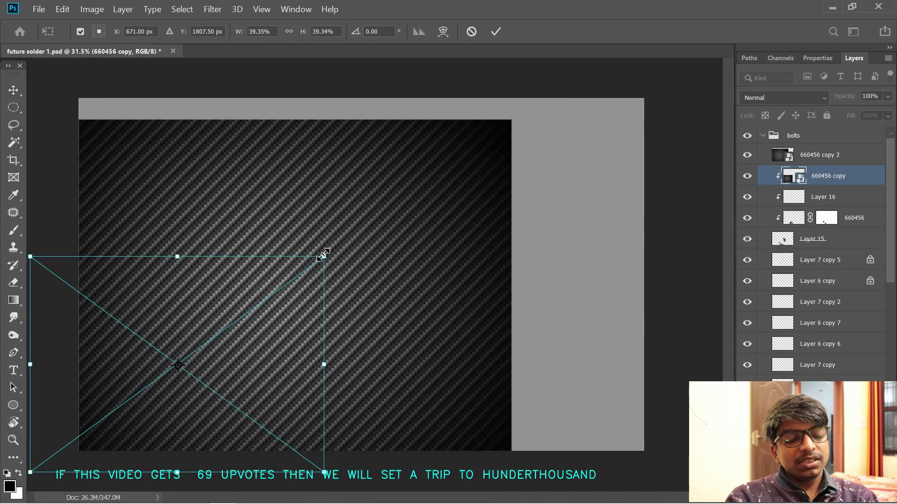
{"action": "key", "text": "Return"}
- Hide the 660456 copy 2 layer and scale the clipped texture to about 7% over the panel below the shoulder bolt
{"action": "left_click", "coordinate": [747, 154]}
{"action": "left_click_drag", "start_coordinate": [367, 327], "coordinate": [426, 287]}
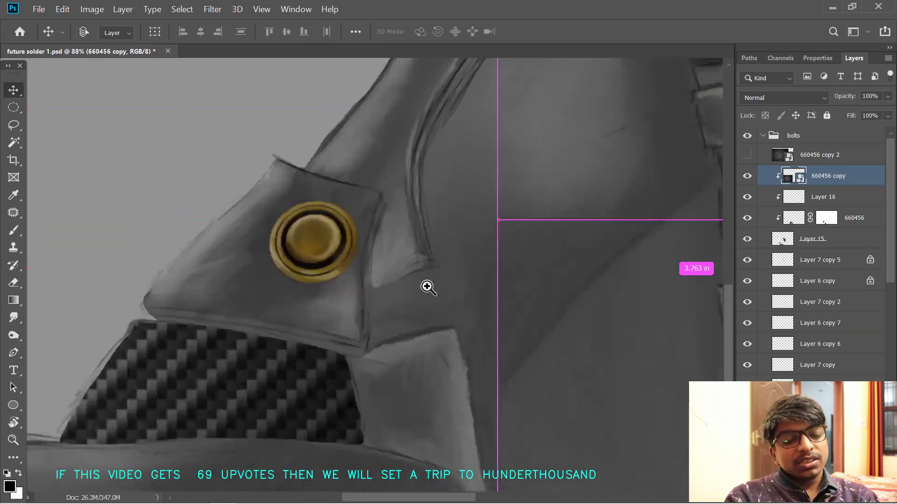
{"action": "mouse_move", "coordinate": [390, 312]}
{"action": "left_mouse_down"}
{"action": "mouse_move", "coordinate": [327, 305]}
{"action": "mouse_move", "coordinate": [382, 299]}
{"action": "left_mouse_up"}
{"action": "key", "text": "ctrl+t"}
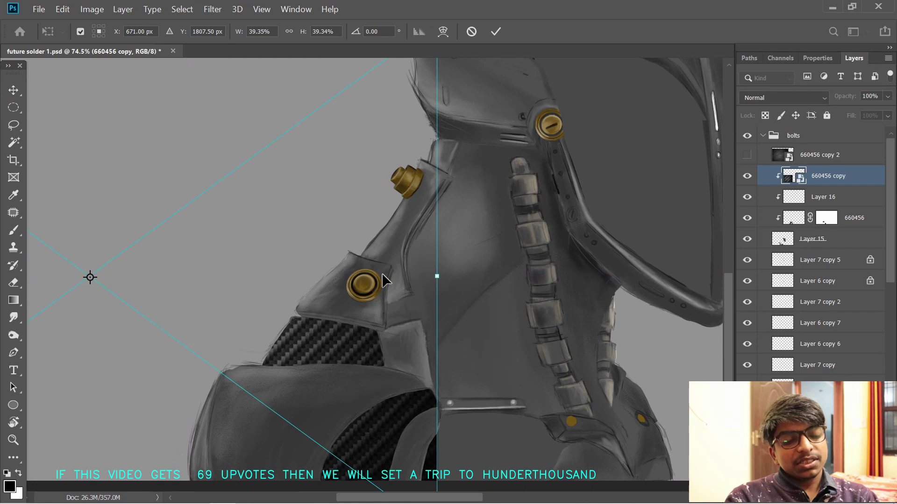
{"action": "left_click_drag", "start_coordinate": [322, 239], "coordinate": [266, 238]}
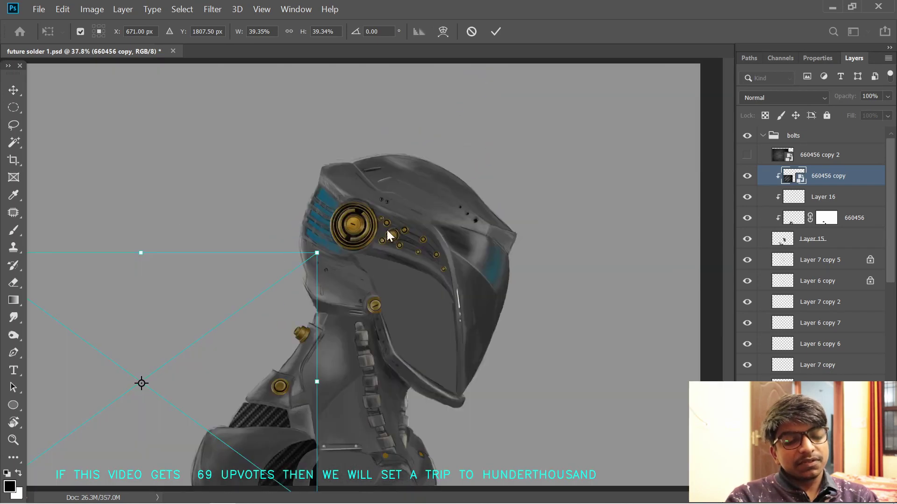
{"action": "left_click_drag", "start_coordinate": [276, 273], "coordinate": [298, 273]}
{"action": "left_click_drag", "start_coordinate": [299, 308], "coordinate": [355, 196]}
{"action": "left_click_drag", "start_coordinate": [260, 252], "coordinate": [318, 245]}
{"action": "left_click_drag", "start_coordinate": [280, 420], "coordinate": [580, 335]}
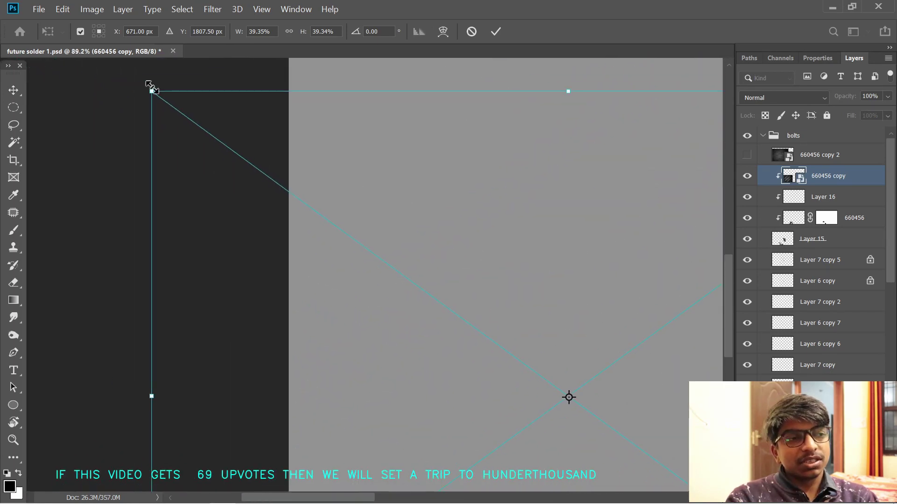
{"action": "left_click_drag", "start_coordinate": [150, 89], "coordinate": [579, 310]}
{"action": "left_click_drag", "start_coordinate": [584, 310], "coordinate": [298, 71]}
{"action": "left_click_drag", "start_coordinate": [283, 163], "coordinate": [544, 350]}
{"action": "left_click_drag", "start_coordinate": [638, 412], "coordinate": [582, 257]}
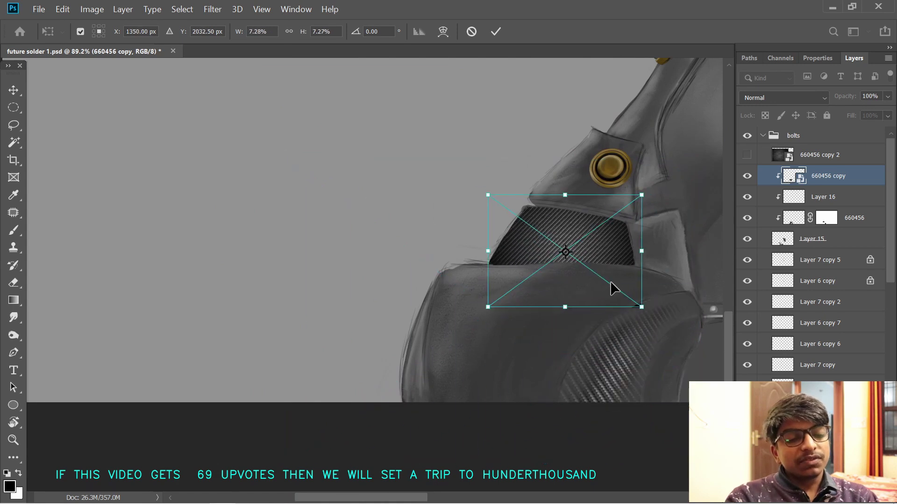
- Rotate the carbon-fibre texture to about -25° and enlarge it to about 16% wide by 12% high
{"action": "left_click_drag", "start_coordinate": [611, 286], "coordinate": [606, 326]}
{"action": "left_click_drag", "start_coordinate": [605, 180], "coordinate": [560, 168]}
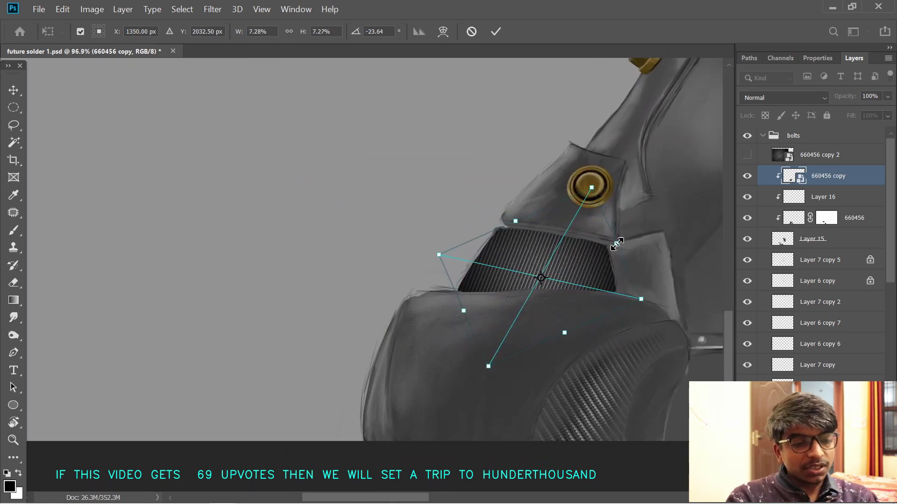
{"action": "left_click_drag", "start_coordinate": [617, 244], "coordinate": [673, 219]}
{"action": "left_click_drag", "start_coordinate": [621, 236], "coordinate": [599, 239]}
{"action": "left_click_drag", "start_coordinate": [611, 226], "coordinate": [740, 171]}
{"action": "left_click_drag", "start_coordinate": [593, 248], "coordinate": [496, 286]}
{"action": "left_click_drag", "start_coordinate": [296, 173], "coordinate": [295, 180]}
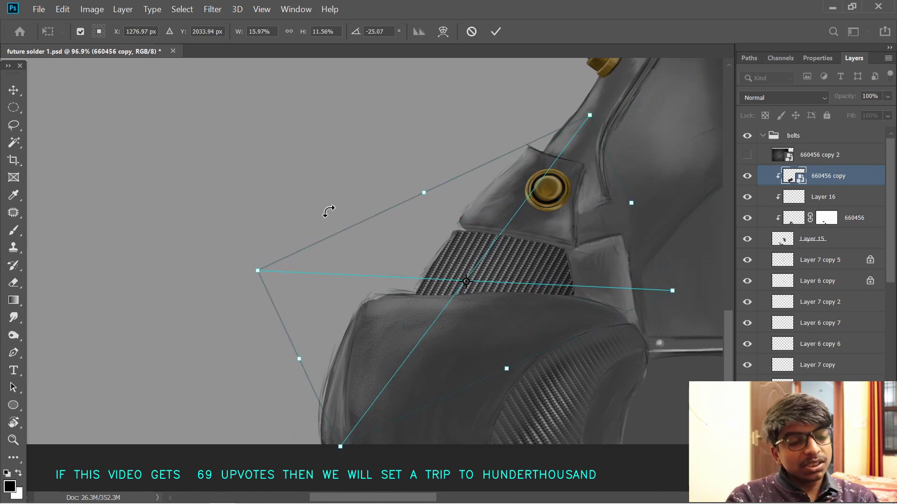
- Skew the texture's corners so the weave follows the slant of the shoulder panel, and apply the transformation
{"action": "left_click_drag", "start_coordinate": [672, 291], "coordinate": [655, 266]}
{"action": "left_click_drag", "start_coordinate": [257, 270], "coordinate": [291, 226]}
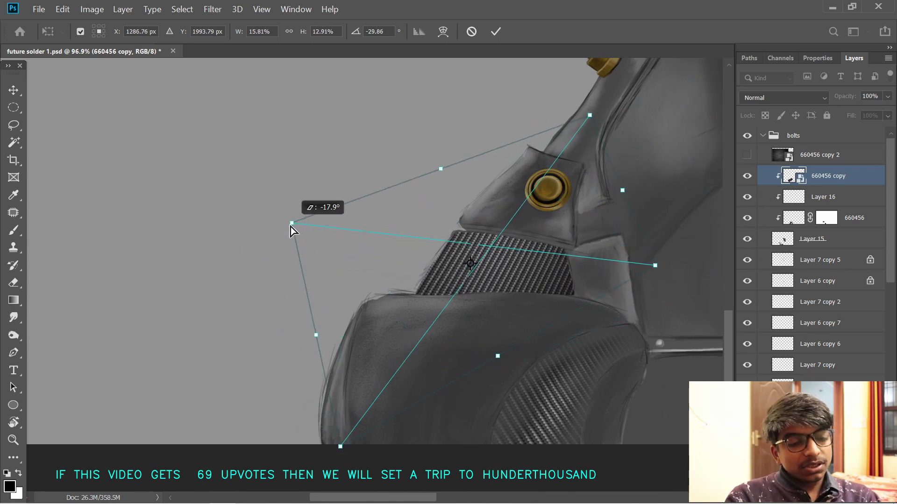
{"action": "left_click_drag", "start_coordinate": [341, 447], "coordinate": [343, 390]}
{"action": "left_click_drag", "start_coordinate": [395, 296], "coordinate": [326, 364]}
{"action": "key", "text": "Return"}
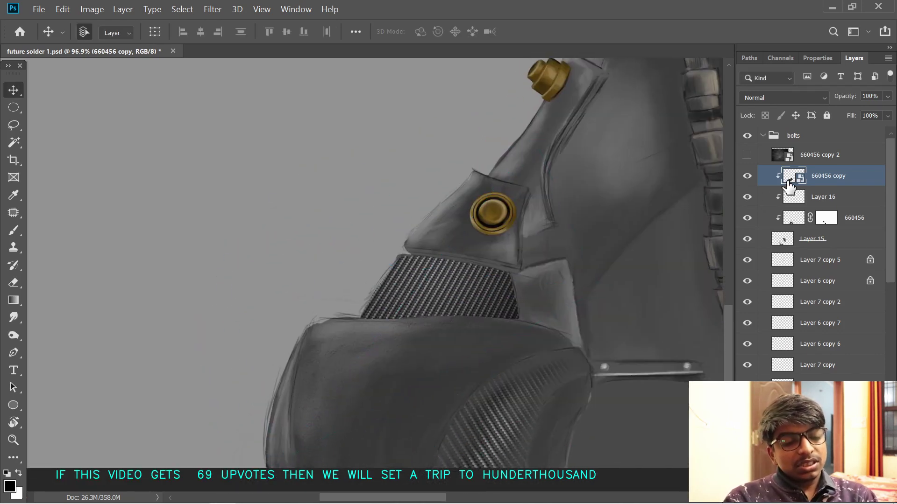
- Rasterize the 660456 copy layer and burn the shadows along the textured panel's edge near the neck with an enlarged brush
{"action": "left_click", "coordinate": [333, 273]}
{"action": "left_click", "coordinate": [460, 222]}
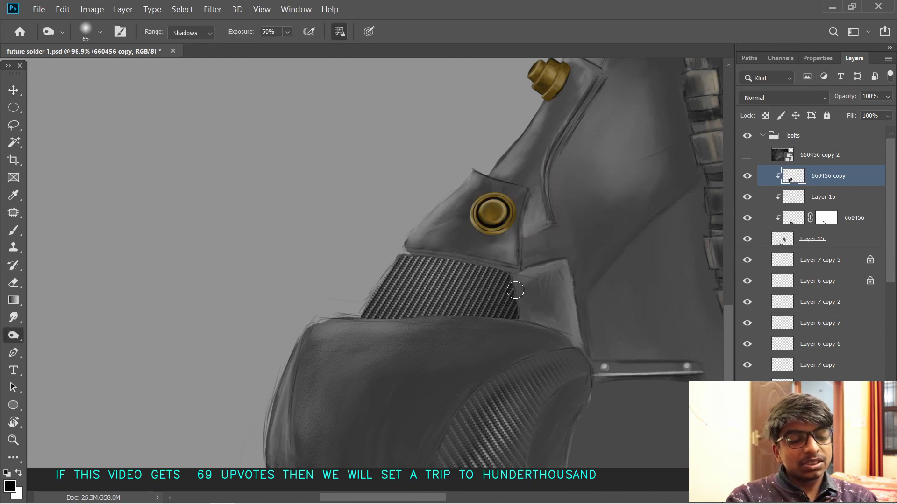
{"action": "mouse_move", "coordinate": [507, 307]}
{"action": "left_mouse_down"}
{"action": "mouse_move", "coordinate": [503, 297]}
{"action": "mouse_move", "coordinate": [468, 284]}
{"action": "mouse_move", "coordinate": [509, 278]}
{"action": "left_mouse_up"}
{"action": "key", "text": "]"}
{"action": "key", "text": "]"}
{"action": "key", "text": "]"}
{"action": "key", "text": "]"}
{"action": "key", "text": "]"}
{"action": "key", "text": "]"}
{"action": "key", "text": "]"}
{"action": "key", "text": "]"}
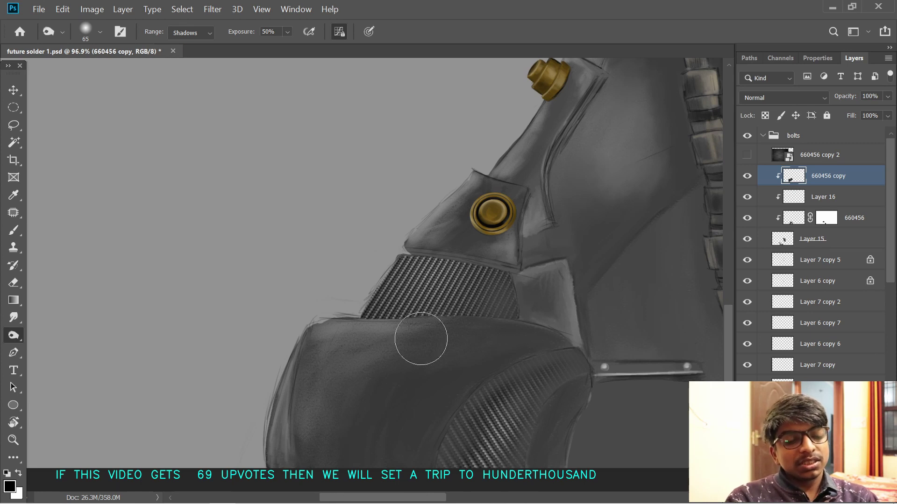
- Dodge the outer side of the textured panel with the range set to Highlights at 5% exposure
{"action": "right_click", "coordinate": [13, 334]}
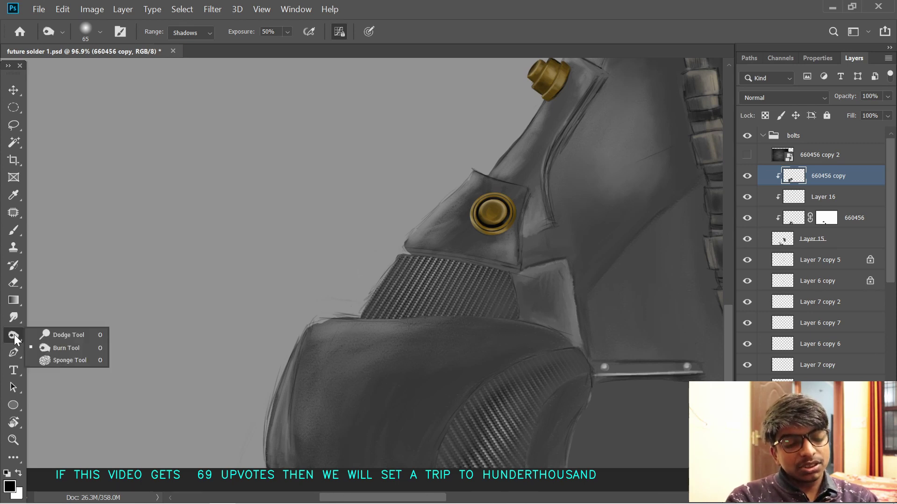
{"action": "left_click", "coordinate": [56, 334]}
{"action": "key", "text": "x"}
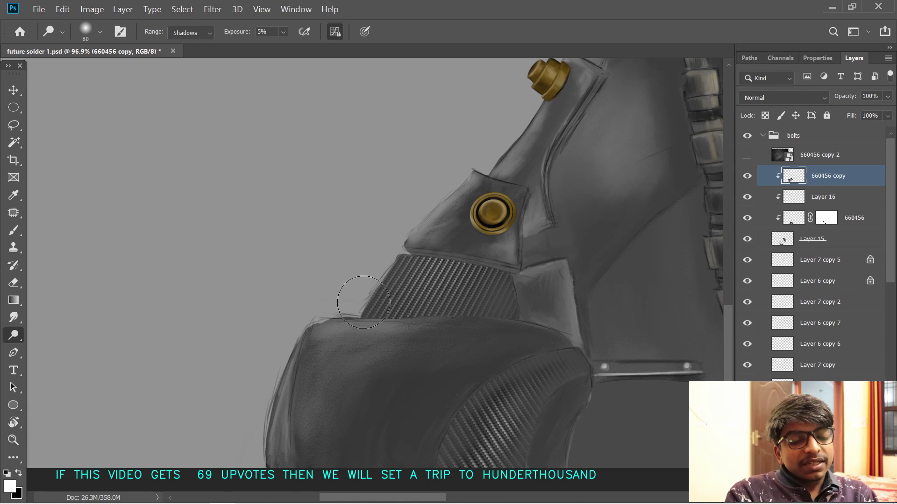
{"action": "left_click", "coordinate": [191, 33]}
{"action": "left_click", "coordinate": [186, 71]}
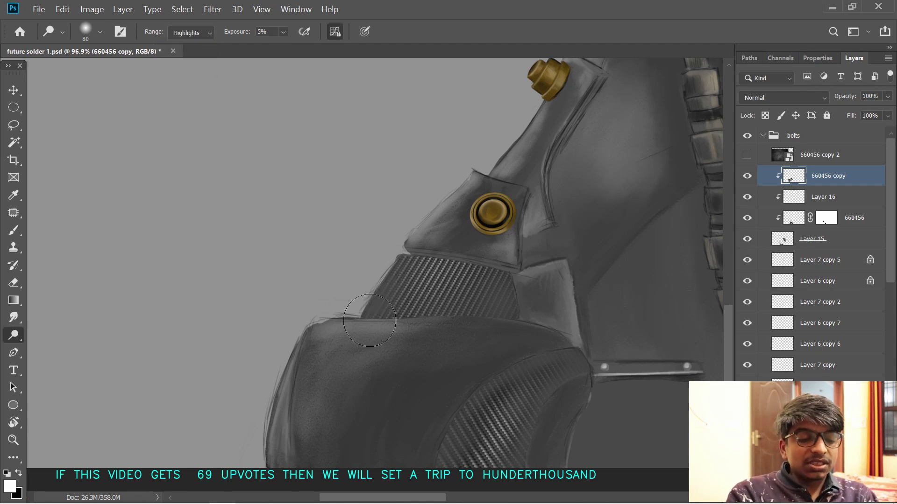
{"action": "key", "text": "bracketright"}
{"action": "key", "text": "bracketright"}
{"action": "key", "text": "bracketright"}
{"action": "key", "text": "bracketright"}
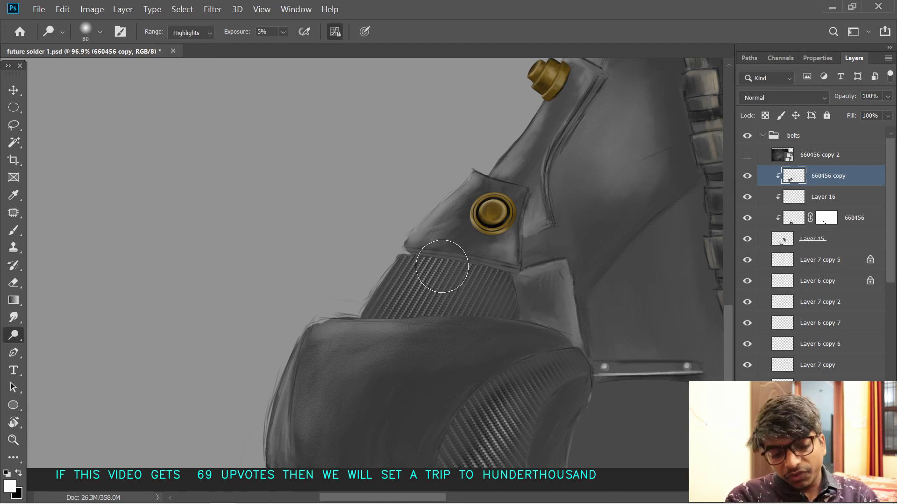
{"action": "left_click_drag", "start_coordinate": [378, 331], "coordinate": [384, 250]}
- Isolate the 660456 copy layer and load Layer 15's outline as a selection to check the clipped areas
{"action": "left_click", "coordinate": [747, 176], "text": "alt"}
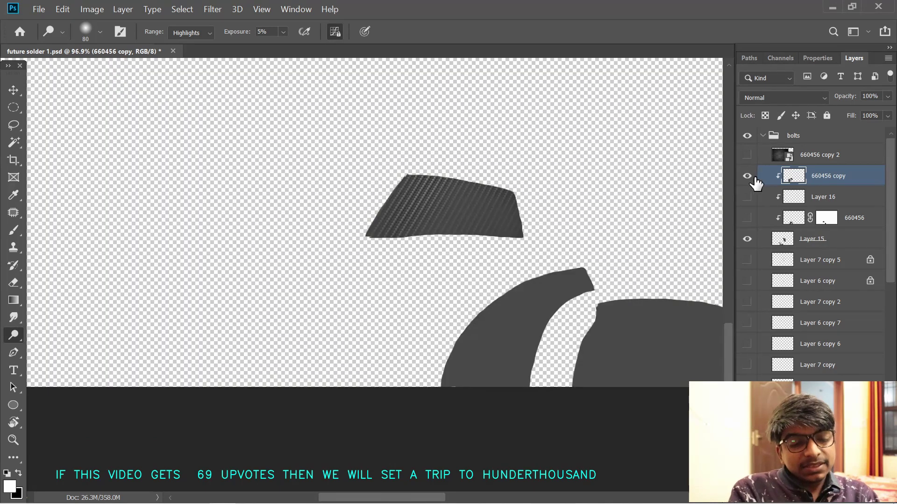
{"action": "left_click", "coordinate": [747, 176], "text": "alt"}
{"action": "left_click", "coordinate": [779, 247]}
{"action": "left_click", "coordinate": [782, 240], "text": "ctrl"}
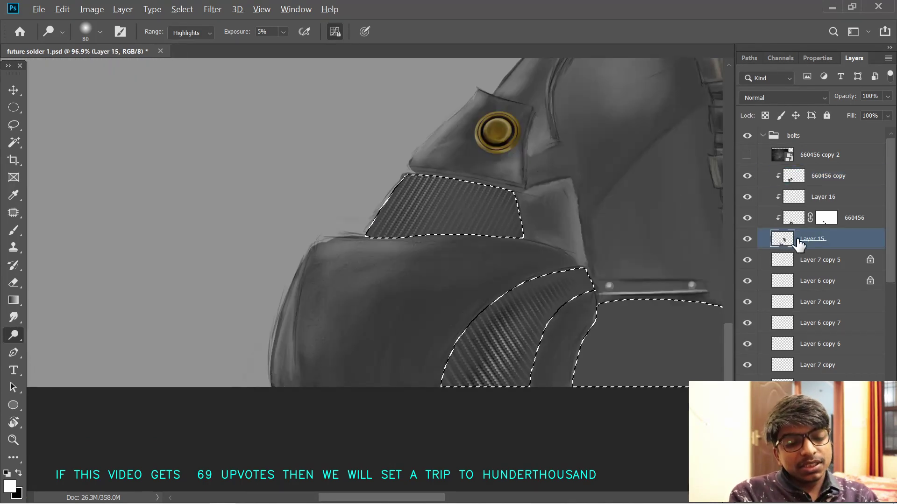
{"action": "key", "text": "ctrl+d"}
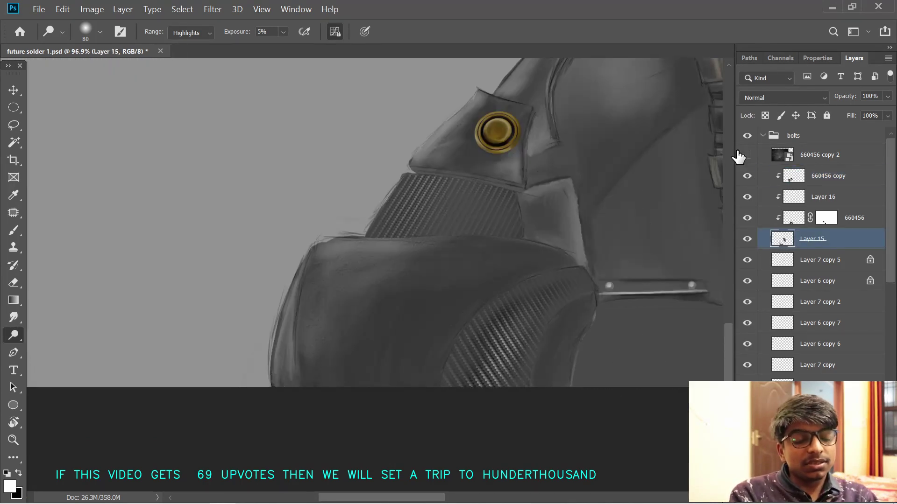
- Dodge the 660456 copy layer's texture on the panel again and check the layer in isolation
{"action": "left_click", "coordinate": [760, 182]}
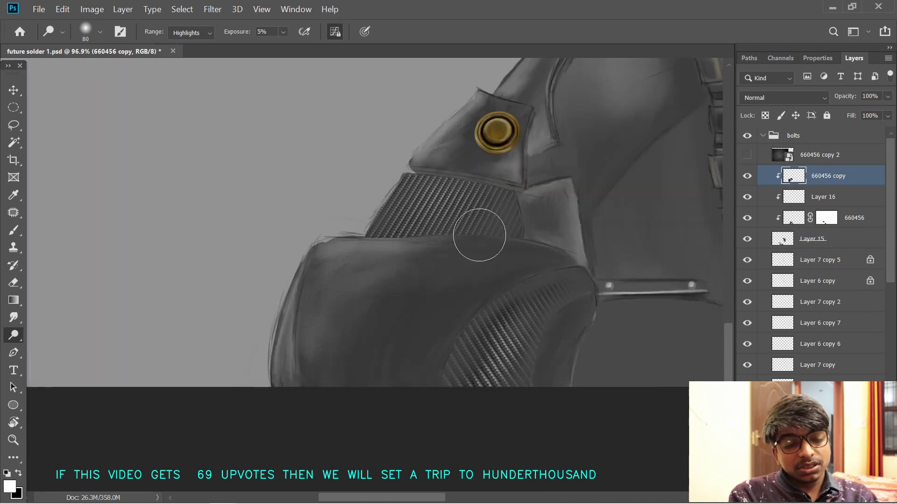
{"action": "left_click_drag", "start_coordinate": [463, 203], "coordinate": [447, 280]}
{"action": "mouse_move", "coordinate": [440, 386]}
{"action": "left_mouse_down"}
{"action": "mouse_move", "coordinate": [400, 375]}
{"action": "mouse_move", "coordinate": [428, 380]}
{"action": "left_mouse_up"}
{"action": "scroll", "coordinate": [603, 349], "scroll_direction": "up", "scroll_amount": 2}
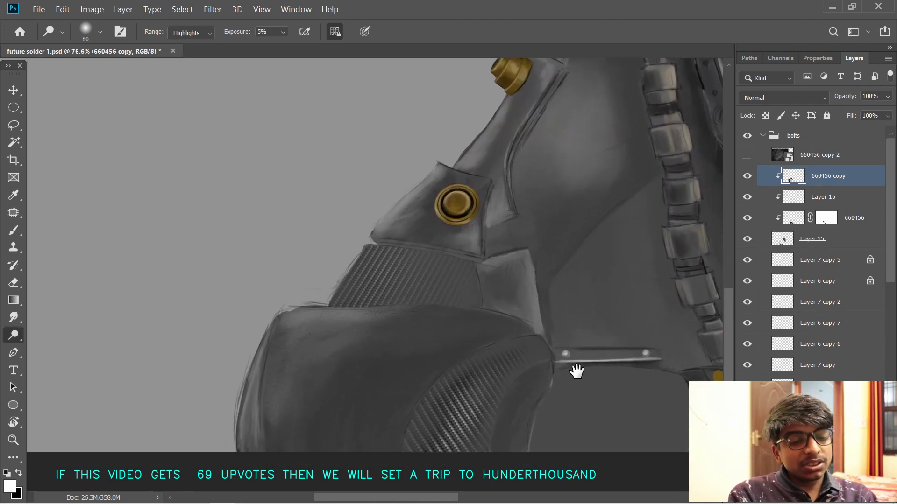
{"action": "left_click", "coordinate": [747, 177], "text": "alt"}
{"action": "left_click", "coordinate": [747, 177], "text": "alt"}
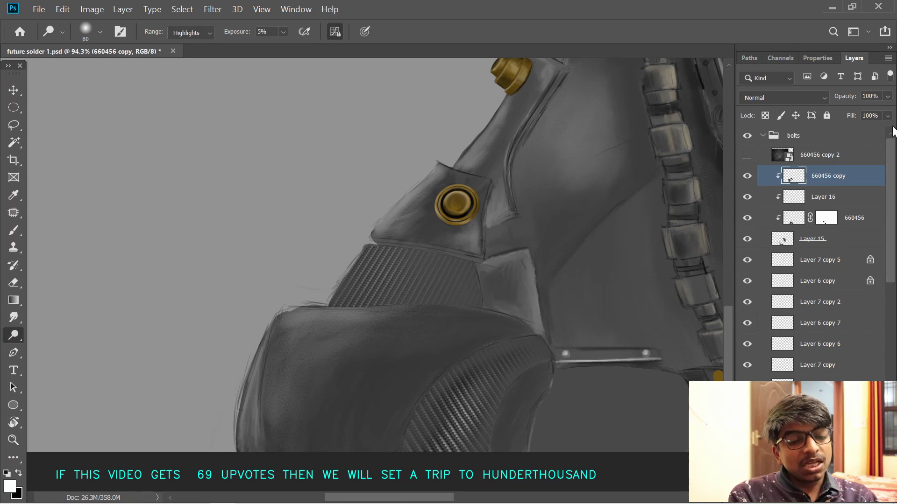
- Try dodging the panel area on Layer 15, and make 660456 copy the active layer again
{"action": "left_click", "coordinate": [813, 238]}
{"action": "mouse_move", "coordinate": [348, 285]}
{"action": "left_mouse_down"}
{"action": "mouse_move", "coordinate": [379, 286]}
{"action": "mouse_move", "coordinate": [402, 263]}
{"action": "mouse_move", "coordinate": [409, 272]}
{"action": "mouse_move", "coordinate": [397, 256]}
{"action": "mouse_move", "coordinate": [396, 286]}
{"action": "mouse_move", "coordinate": [363, 315]}
{"action": "mouse_move", "coordinate": [445, 276]}
{"action": "mouse_move", "coordinate": [476, 305]}
{"action": "mouse_move", "coordinate": [461, 309]}
{"action": "mouse_move", "coordinate": [469, 278]}
{"action": "mouse_move", "coordinate": [390, 308]}
{"action": "mouse_move", "coordinate": [426, 240]}
{"action": "mouse_move", "coordinate": [337, 245]}
{"action": "mouse_move", "coordinate": [351, 311]}
{"action": "mouse_move", "coordinate": [323, 322]}
{"action": "left_mouse_up"}
{"action": "left_click_drag", "start_coordinate": [474, 347], "coordinate": [453, 354]}
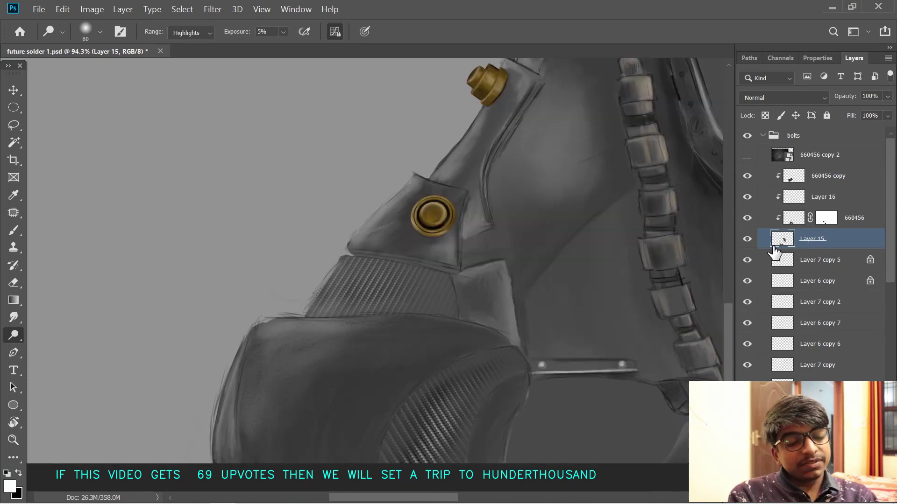
{"action": "left_click", "coordinate": [788, 177]}
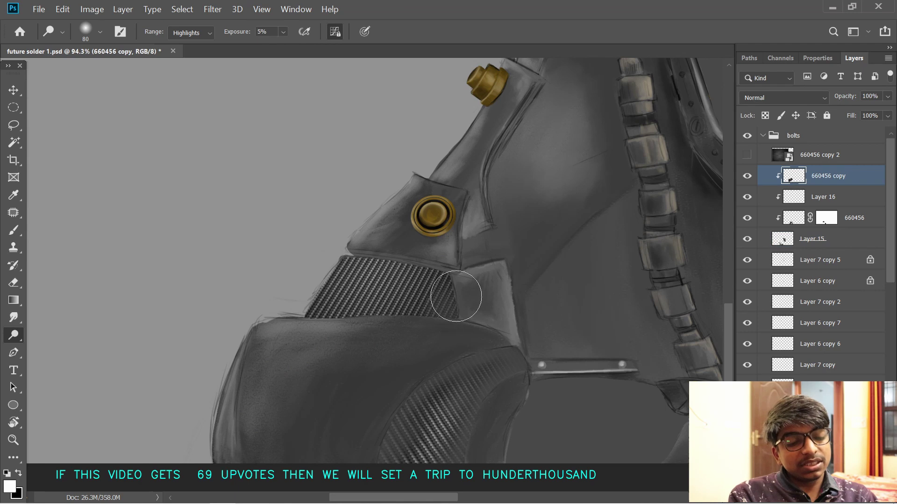
- Add a new layer above 660456 copy, and burn the shoulder panel's texture on 660456 copy with Shadows range at 50% exposure
{"action": "key", "text": "ctrl+shift+alt+n"}
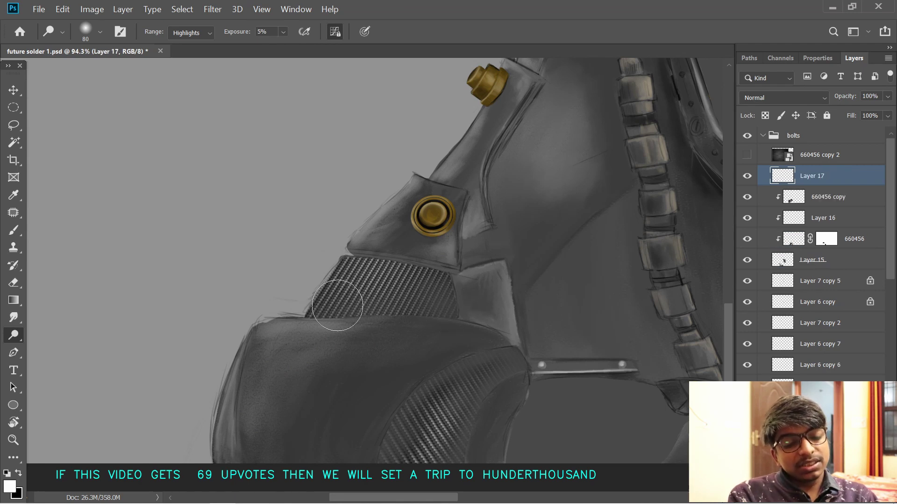
{"action": "left_click", "coordinate": [191, 33]}
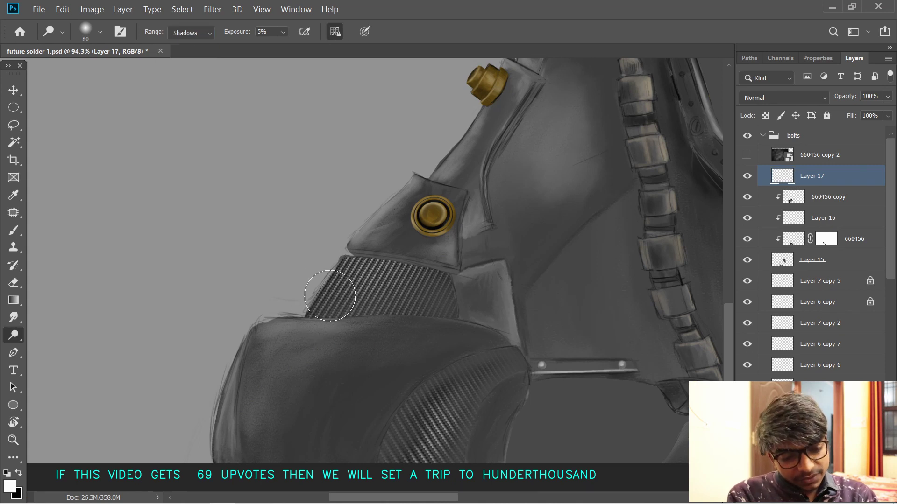
{"action": "key", "text": "x"}
{"action": "right_click", "coordinate": [13, 335]}
{"action": "left_click", "coordinate": [55, 349]}
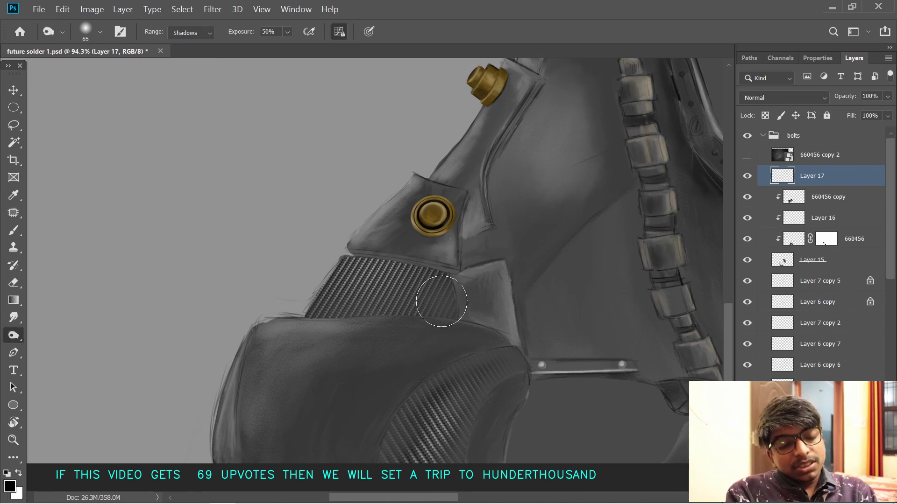
{"action": "key", "text": "alt+bracketleft"}
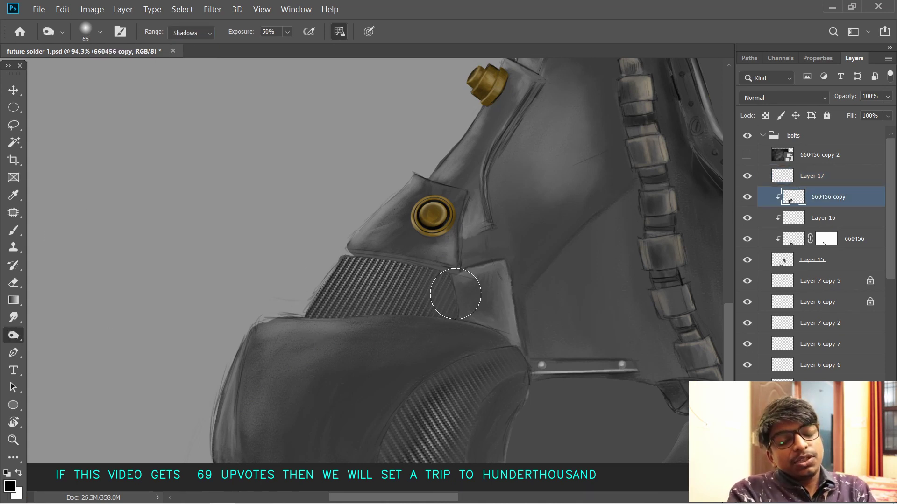
{"action": "mouse_move", "coordinate": [397, 377]}
{"action": "left_mouse_down"}
{"action": "mouse_move", "coordinate": [357, 367]}
{"action": "mouse_move", "coordinate": [391, 363]}
{"action": "left_mouse_up"}
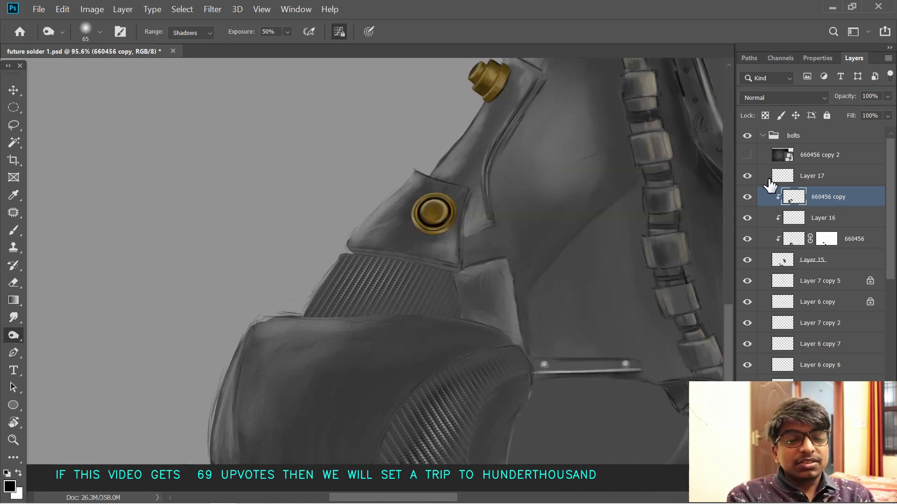
- Make Layer 17 active and set the Dodge tool to the Highlights range at 100% exposure
{"action": "key", "text": "alt+bracketright"}
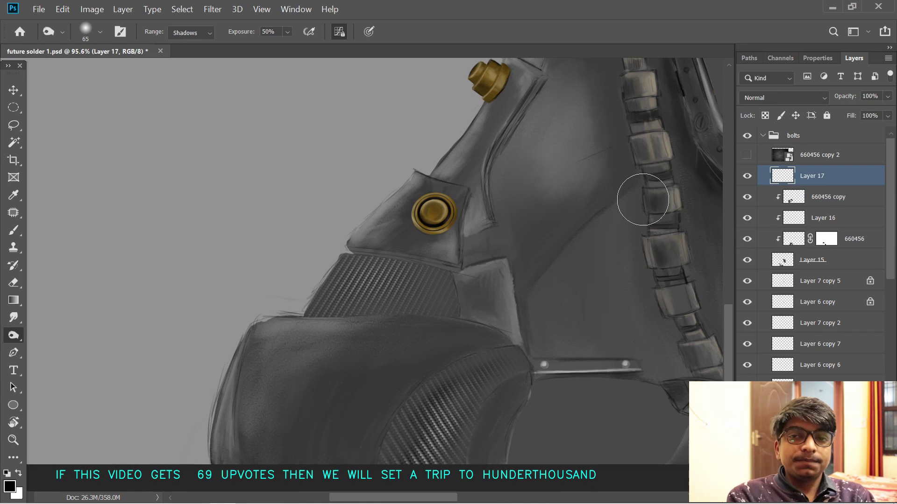
{"action": "right_click", "coordinate": [15, 337]}
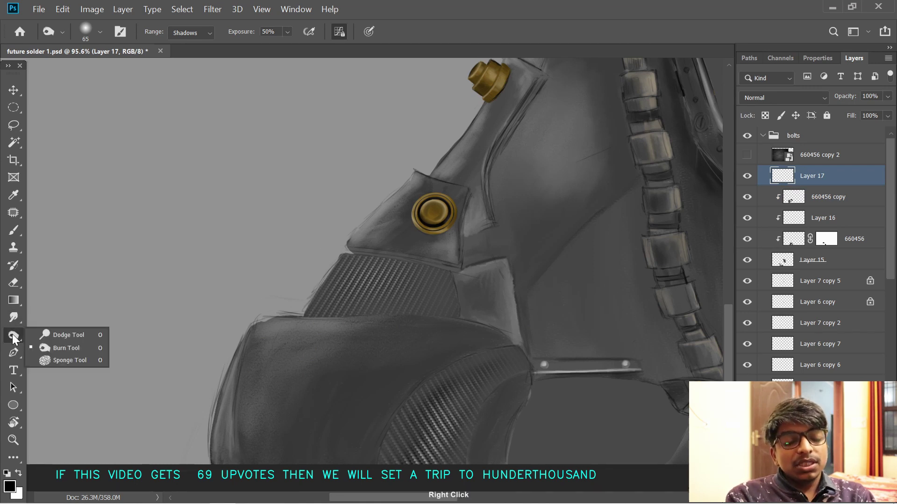
{"action": "left_click", "coordinate": [56, 335]}
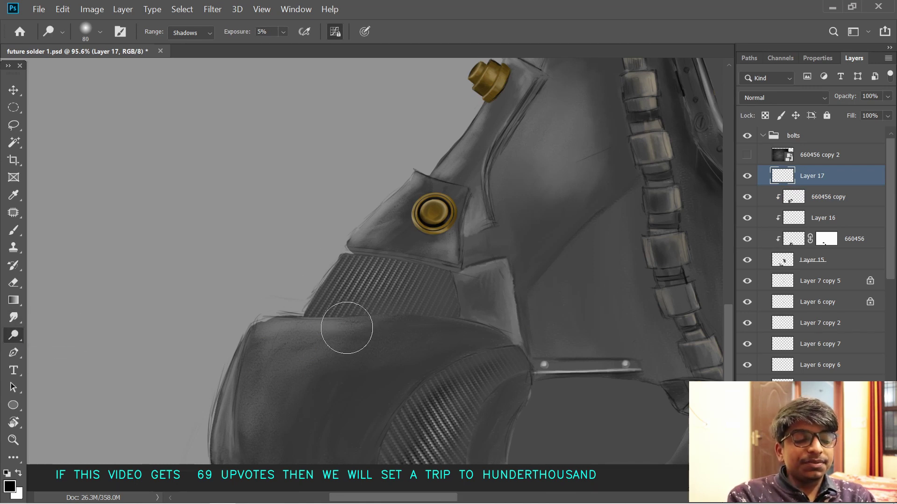
{"action": "key", "text": "x"}
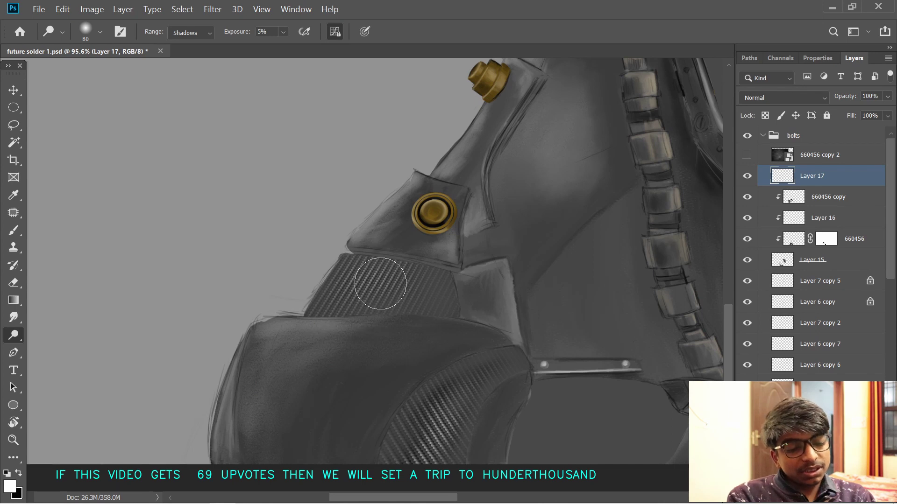
{"action": "left_click_drag", "start_coordinate": [284, 386], "coordinate": [279, 329]}
{"action": "left_click_drag", "start_coordinate": [345, 354], "coordinate": [305, 346]}
{"action": "scroll", "coordinate": [305, 347], "scroll_direction": "up", "scroll_amount": 5}
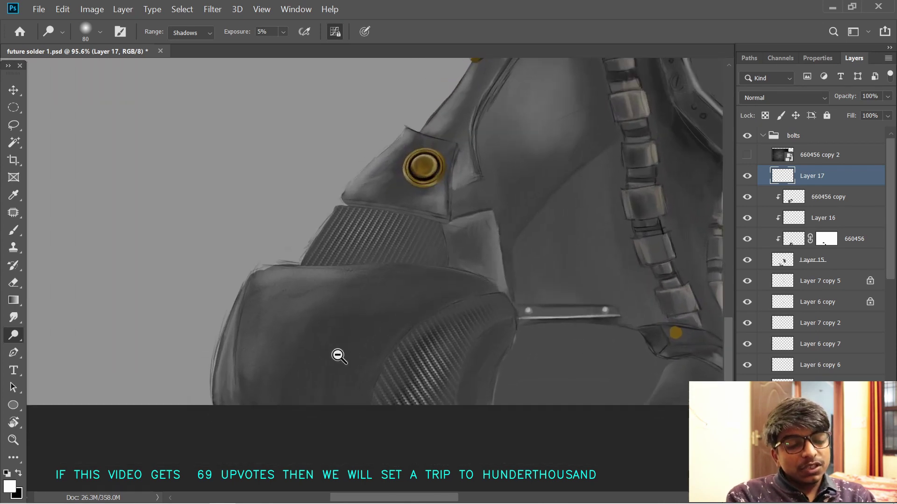
{"action": "right_click", "coordinate": [19, 337]}
{"action": "left_click", "coordinate": [51, 351]}
{"action": "left_click", "coordinate": [192, 32]}
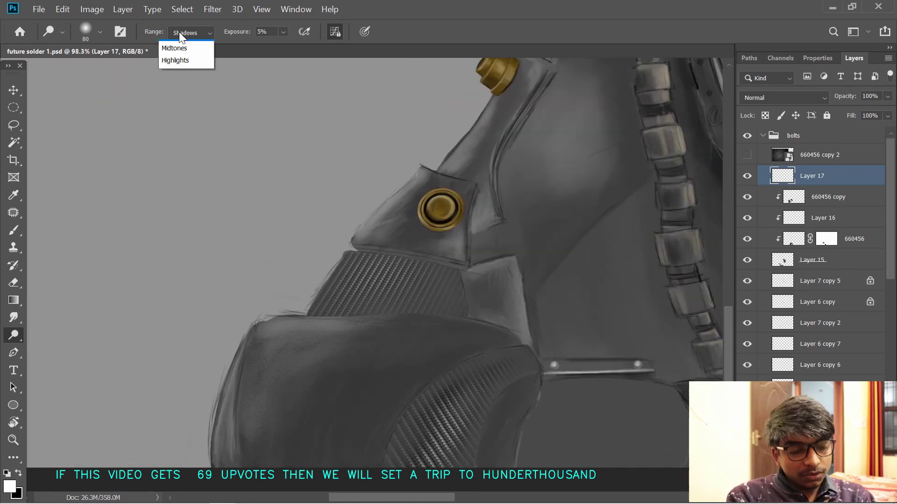
{"action": "left_click", "coordinate": [187, 58]}
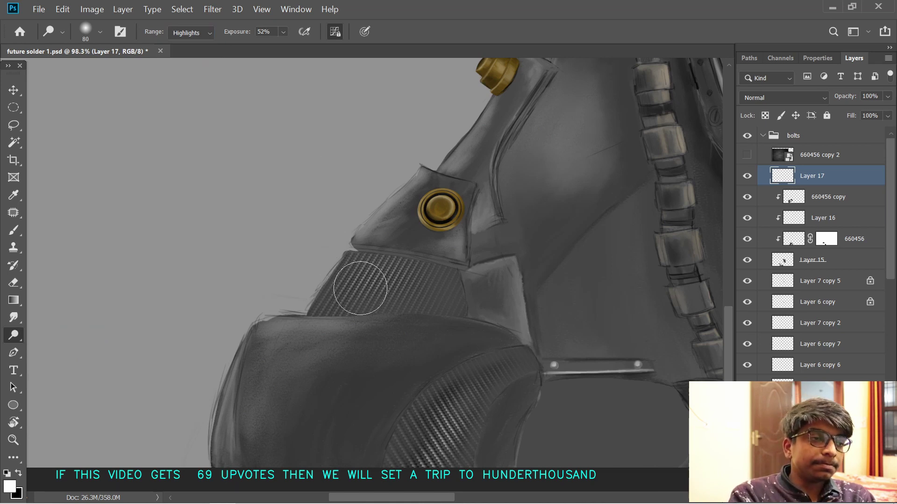
{"action": "left_click_drag", "start_coordinate": [237, 31], "coordinate": [327, 52]}
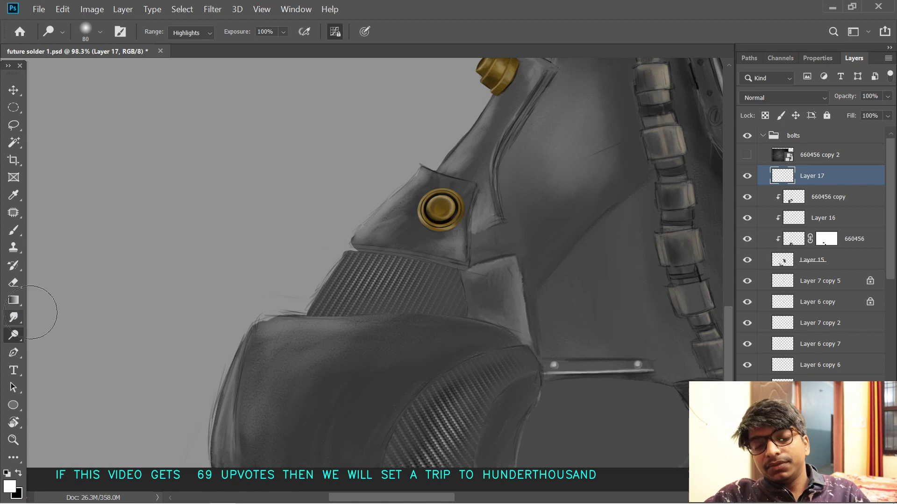
- Switch to File Explorer and place 252172.jpg from the Documents folder into the painting above the 660456 copy 2 layer
{"action": "scroll", "coordinate": [275, 300], "scroll_direction": "down", "scroll_amount": 5}
{"action": "left_click_drag", "start_coordinate": [415, 198], "coordinate": [442, 237]}
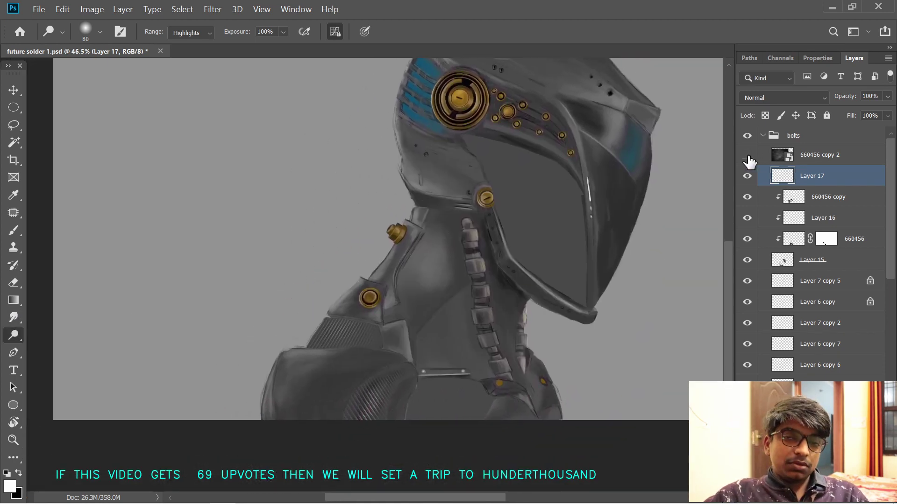
{"action": "left_click", "coordinate": [800, 161]}
{"action": "left_click", "coordinate": [833, 7]}
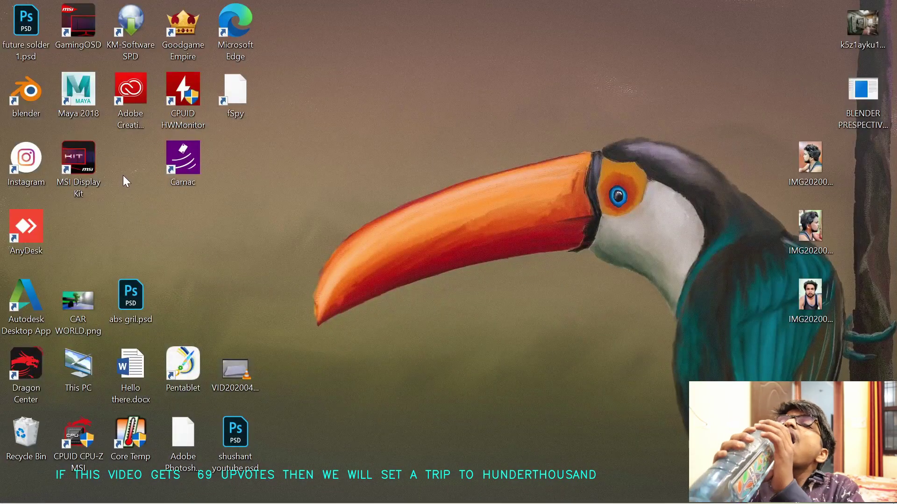
{"action": "key", "text": "super+e"}
{"action": "left_click", "coordinate": [780, 116]}
{"action": "left_click", "coordinate": [60, 253]}
{"action": "left_click", "coordinate": [56, 235]}
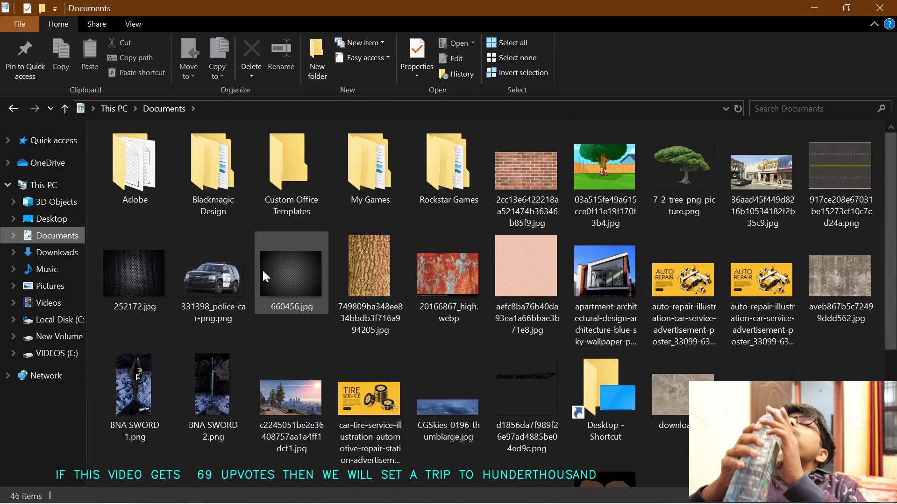
{"action": "left_click_drag", "start_coordinate": [133, 273], "coordinate": [502, 230]}
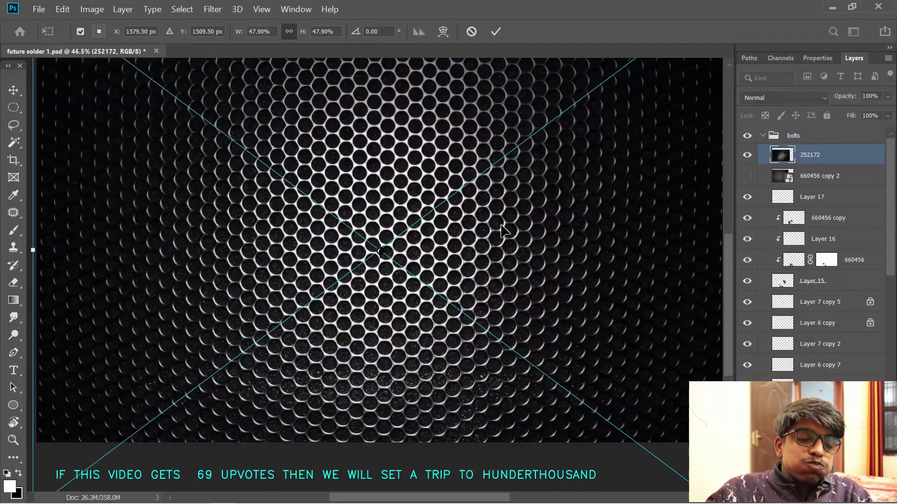
{"action": "key", "text": "Return"}
- Clip the 252172 mesh layer directly above 660456 copy and keep a hidden duplicate of it above Layer 17
{"action": "left_click_drag", "start_coordinate": [823, 159], "coordinate": [800, 226]}
{"action": "key", "text": "ctrl+j"}
{"action": "left_click", "coordinate": [746, 175]}
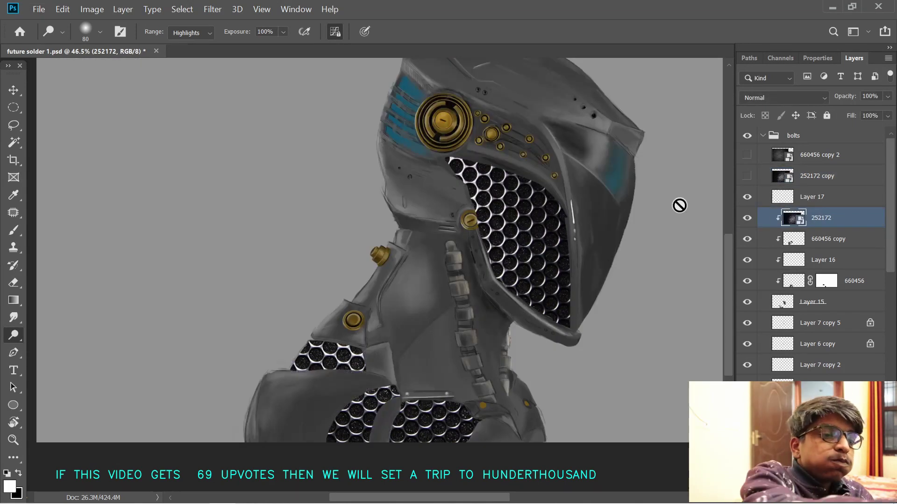
- Try scaling the 252172 mesh image down to about 10.6% over the helmet's visor opening
{"action": "key", "text": "ctrl+t"}
{"action": "key", "text": "ctrl+0"}
{"action": "left_click_drag", "start_coordinate": [155, 182], "coordinate": [420, 379]}
{"action": "left_click_drag", "start_coordinate": [426, 410], "coordinate": [385, 306]}
{"action": "left_click_drag", "start_coordinate": [377, 319], "coordinate": [418, 320]}
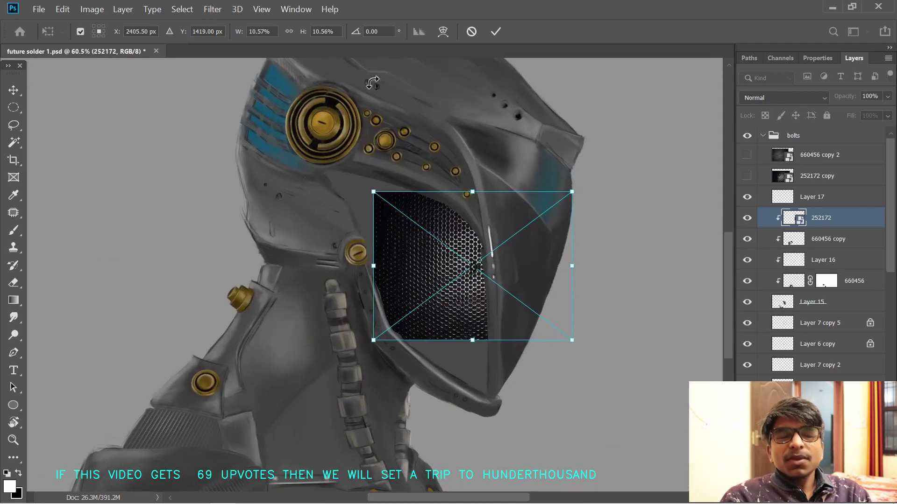
- Try enlarging the mesh to about 13.1% and rotating it about 20.5° to cover the whole visor opening
{"action": "left_click_drag", "start_coordinate": [373, 192], "coordinate": [313, 146]}
{"action": "left_click_drag", "start_coordinate": [397, 210], "coordinate": [386, 237]}
{"action": "left_click_drag", "start_coordinate": [506, 162], "coordinate": [553, 236]}
{"action": "left_click_drag", "start_coordinate": [486, 238], "coordinate": [500, 233]}
{"action": "left_click_drag", "start_coordinate": [431, 231], "coordinate": [447, 238]}
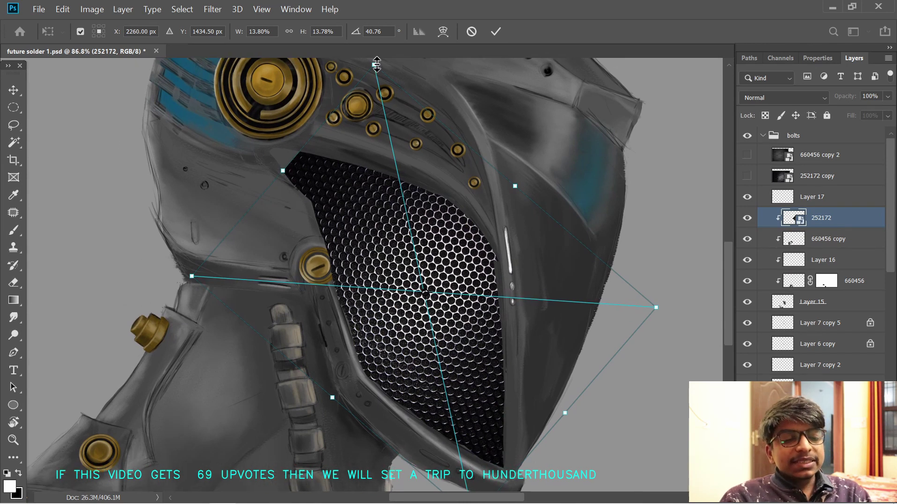
{"action": "left_click_drag", "start_coordinate": [376, 64], "coordinate": [381, 86]}
{"action": "left_click_drag", "start_coordinate": [437, 75], "coordinate": [325, 102]}
{"action": "left_click_drag", "start_coordinate": [395, 194], "coordinate": [375, 204]}
{"action": "left_click_drag", "start_coordinate": [537, 180], "coordinate": [550, 215]}
{"action": "left_click_drag", "start_coordinate": [493, 234], "coordinate": [478, 236]}
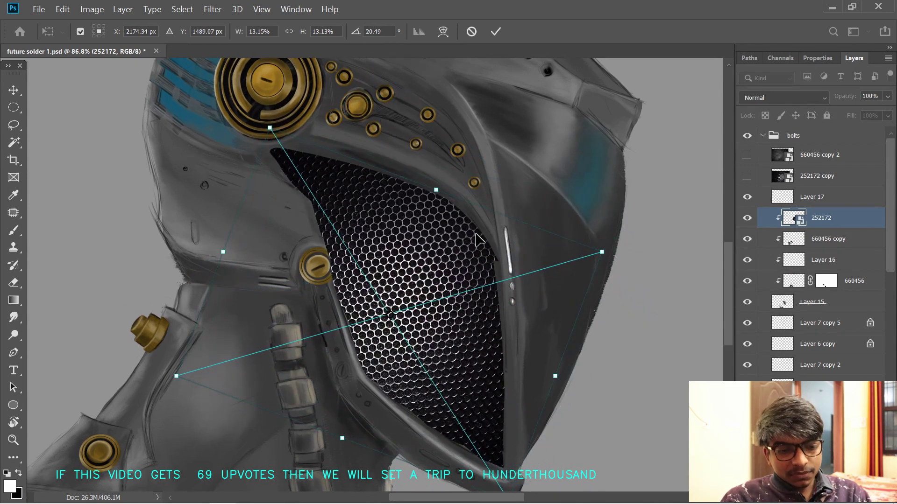
- Try adjusting the mesh's edges over the visor to about 13.6% scale with a slight skew
{"action": "left_click_drag", "start_coordinate": [602, 252], "coordinate": [600, 252]}
{"action": "left_click_drag", "start_coordinate": [176, 376], "coordinate": [188, 359]}
{"action": "mouse_move", "coordinate": [486, 348]}
{"action": "left_mouse_down"}
{"action": "mouse_move", "coordinate": [451, 326]}
{"action": "mouse_move", "coordinate": [471, 340]}
{"action": "left_mouse_up"}
{"action": "left_click_drag", "start_coordinate": [581, 268], "coordinate": [556, 264]}
{"action": "left_click_drag", "start_coordinate": [431, 214], "coordinate": [431, 203]}
{"action": "left_click_drag", "start_coordinate": [237, 357], "coordinate": [216, 366]}
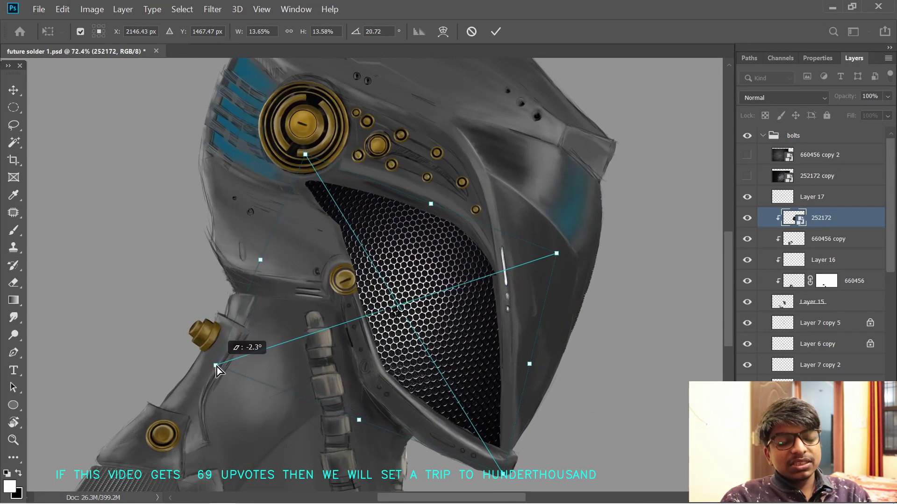
- Try warping the mesh outward so its hexagons curve with the visor, and apply the transform
{"action": "right_click", "coordinate": [243, 359]}
{"action": "left_click_drag", "start_coordinate": [428, 308], "coordinate": [391, 252]}
{"action": "left_click_drag", "start_coordinate": [351, 219], "coordinate": [356, 216]}
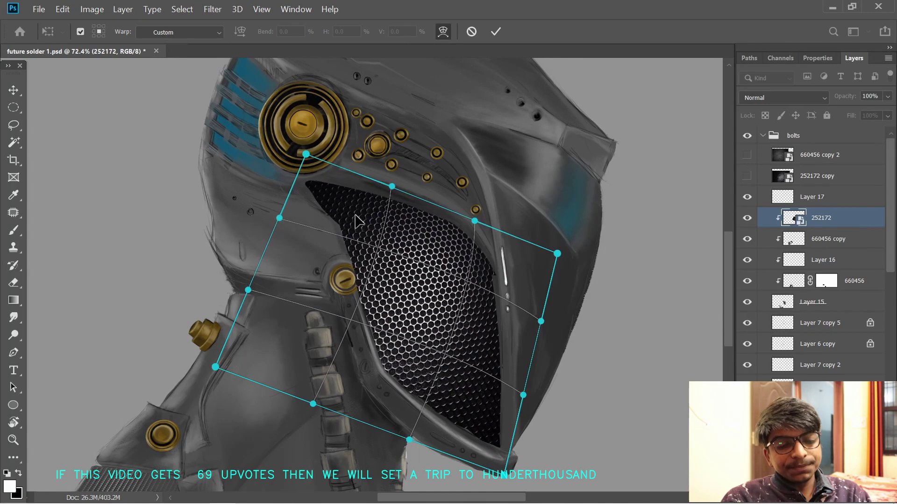
{"action": "left_click_drag", "start_coordinate": [450, 394], "coordinate": [458, 392]}
{"action": "left_click_drag", "start_coordinate": [438, 345], "coordinate": [451, 335]}
{"action": "left_click_drag", "start_coordinate": [467, 264], "coordinate": [409, 392]}
{"action": "left_click_drag", "start_coordinate": [356, 280], "coordinate": [338, 275]}
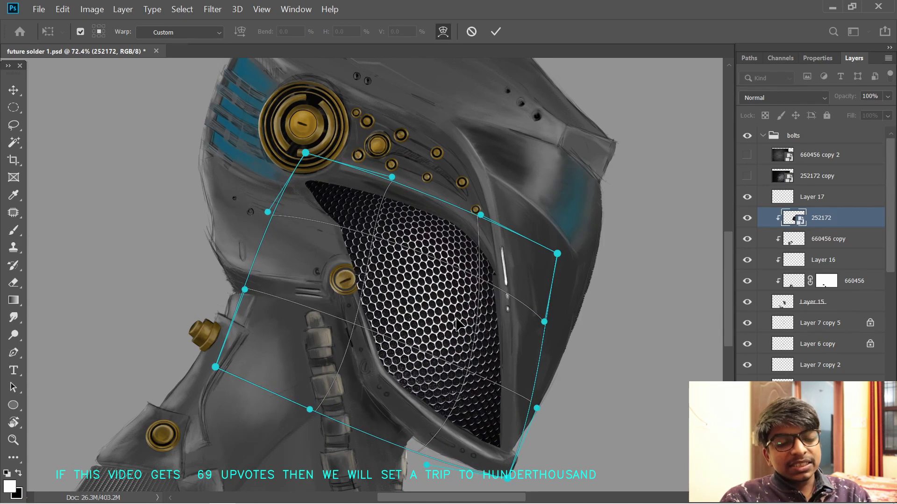
{"action": "key", "text": "Return"}
- Undo the mesh's transform and decline rasterizing the smart object
{"action": "mouse_move", "coordinate": [461, 329]}
{"action": "left_mouse_down"}
{"action": "mouse_move", "coordinate": [430, 328]}
{"action": "mouse_move", "coordinate": [438, 326]}
{"action": "left_mouse_up"}
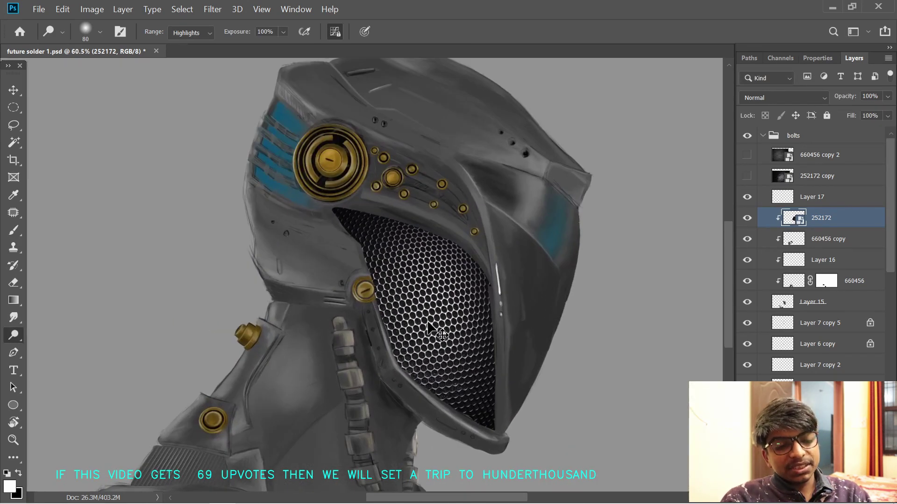
{"action": "key", "text": "ctrl+t"}
{"action": "key", "text": "Escape"}
{"action": "key", "text": "ctrl+z"}
{"action": "left_click", "coordinate": [434, 283]}
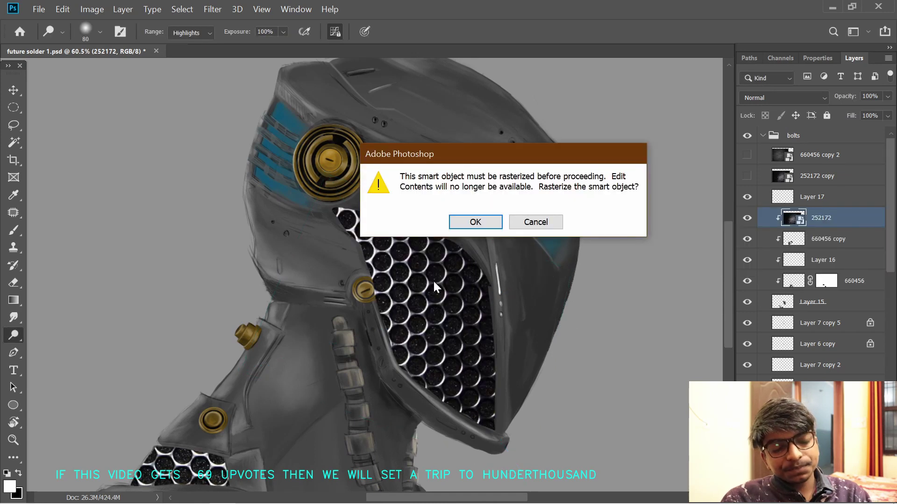
{"action": "left_click", "coordinate": [536, 222]}
- Scale the 252172 mesh down proportionally to about 14.6% over the helmet's visor opening
{"action": "key", "text": "ctrl+t"}
{"action": "left_click_drag", "start_coordinate": [555, 304], "coordinate": [495, 297]}
{"action": "left_click_drag", "start_coordinate": [192, 197], "coordinate": [382, 340]}
{"action": "left_click_drag", "start_coordinate": [432, 382], "coordinate": [404, 315]}
{"action": "left_click_drag", "start_coordinate": [318, 313], "coordinate": [367, 317]}
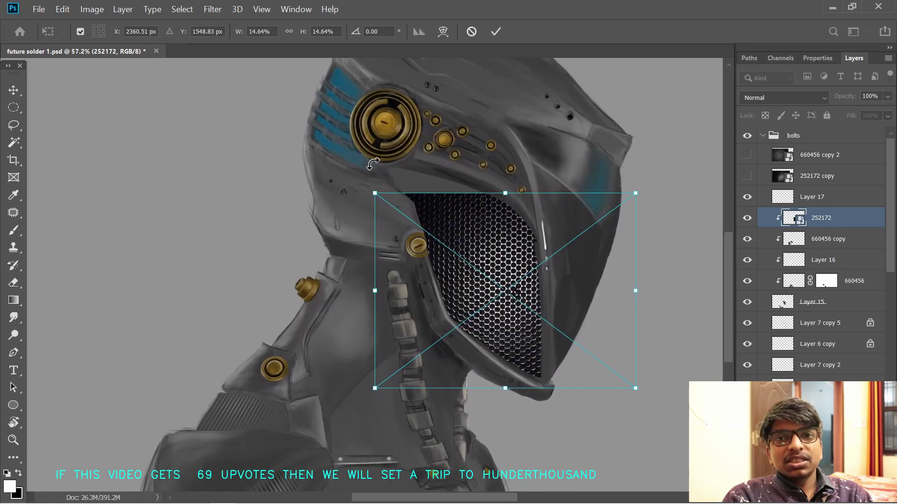
- Rotate the mesh clockwise to follow the visor's slant, position it over the opening and apply the transform
{"action": "left_click_drag", "start_coordinate": [372, 164], "coordinate": [482, 110]}
{"action": "left_click_drag", "start_coordinate": [487, 265], "coordinate": [450, 255]}
{"action": "left_click_drag", "start_coordinate": [546, 171], "coordinate": [530, 162]}
{"action": "left_click_drag", "start_coordinate": [524, 434], "coordinate": [527, 457]}
{"action": "left_click_drag", "start_coordinate": [302, 292], "coordinate": [288, 305]}
{"action": "key", "text": "Return"}
- Transform the mesh again to refine its size and position within the visor opening
{"action": "left_click_drag", "start_coordinate": [434, 339], "coordinate": [420, 362]}
{"action": "key", "text": "ctrl+t"}
{"action": "left_click_drag", "start_coordinate": [475, 304], "coordinate": [480, 254]}
{"action": "left_click_drag", "start_coordinate": [375, 61], "coordinate": [377, 103]}
{"action": "key", "text": "Return"}
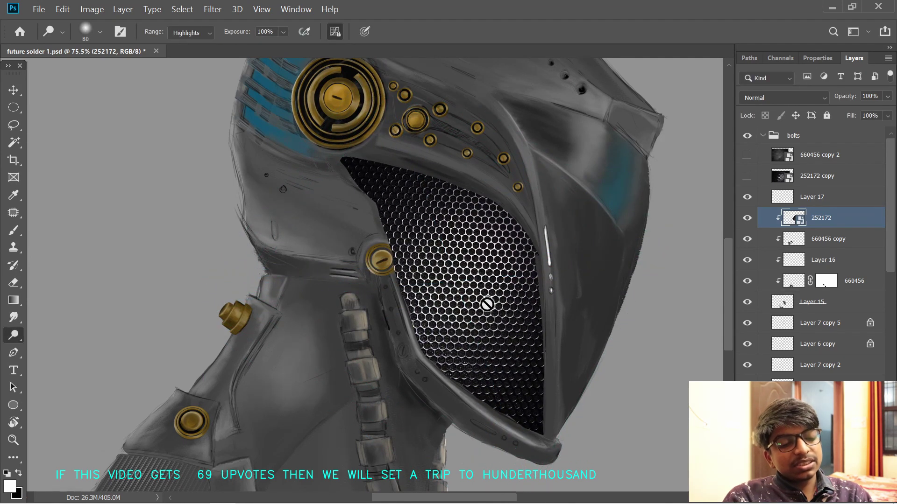
- Warp the mesh's lower part toward the front edge of the visor and apply the transform
{"action": "key", "text": "ctrl+t"}
{"action": "right_click", "coordinate": [336, 309]}
{"action": "left_click", "coordinate": [369, 407]}
{"action": "left_click_drag", "start_coordinate": [483, 303], "coordinate": [524, 340]}
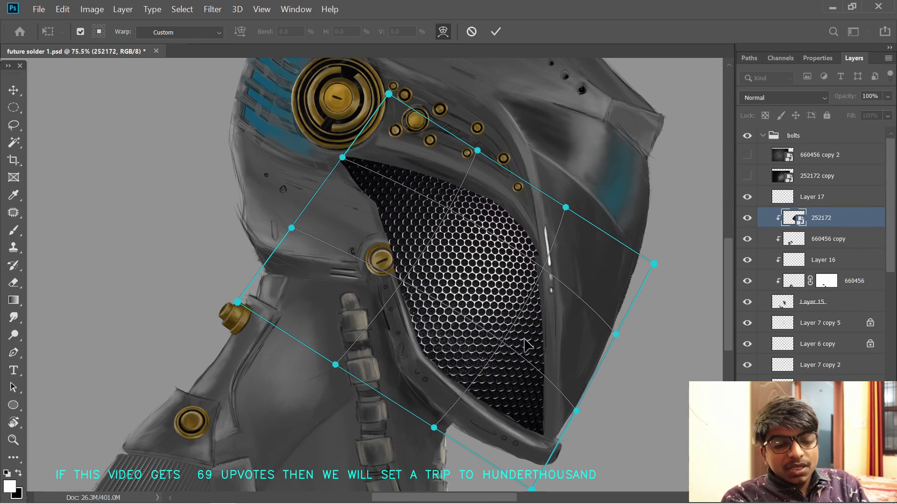
{"action": "key", "text": "Return"}
{"action": "key", "text": "o"}
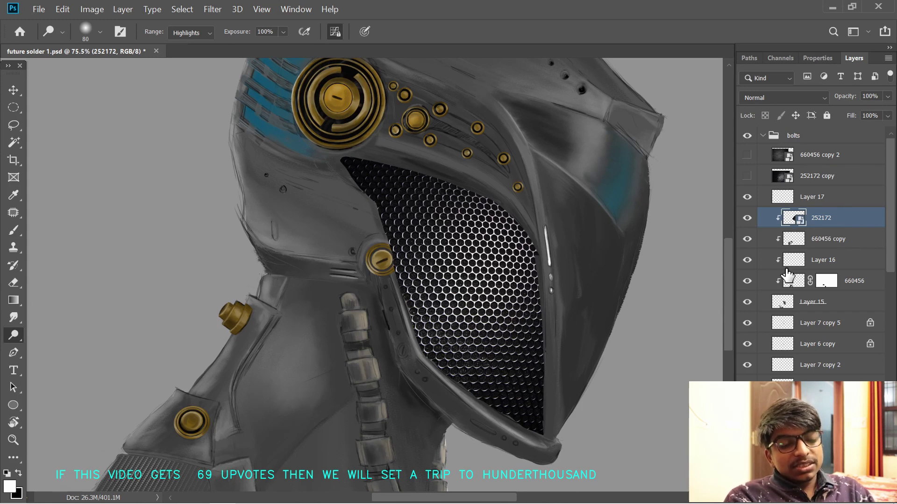
- Toggle the visibility of Layer 15 and the 252172 mesh to compare the visor with and without them
{"action": "left_click", "coordinate": [747, 302]}
{"action": "scroll", "coordinate": [565, 339], "scroll_direction": "down", "scroll_amount": 4}
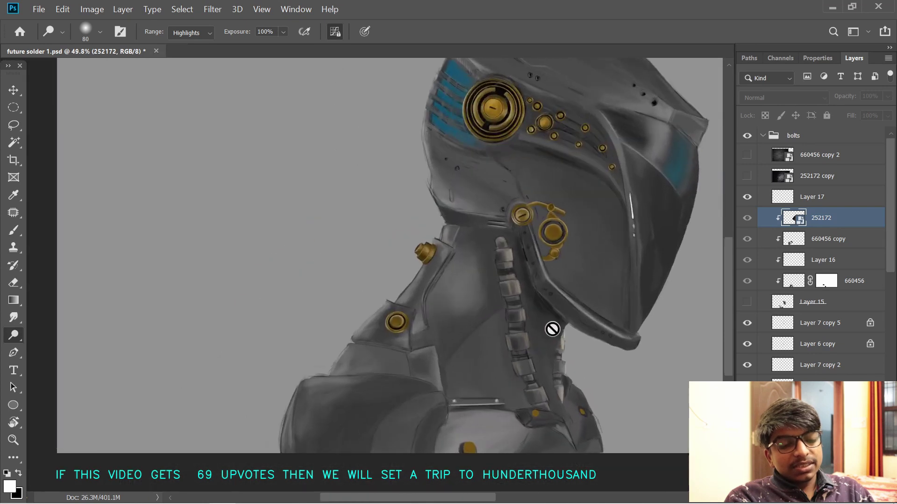
{"action": "scroll", "coordinate": [510, 321], "scroll_direction": "up", "scroll_amount": 1}
{"action": "left_click_drag", "start_coordinate": [615, 299], "coordinate": [603, 308]}
{"action": "left_click", "coordinate": [747, 218]}
{"action": "left_click", "coordinate": [748, 219]}
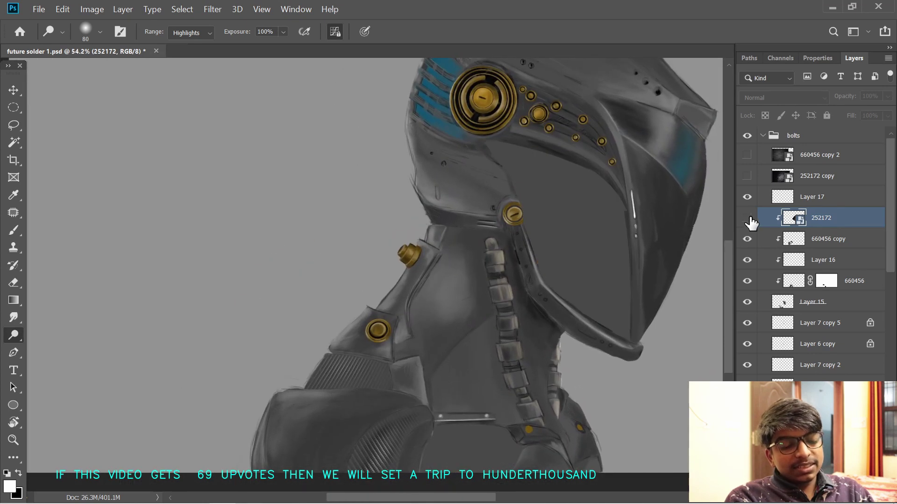
{"action": "left_click", "coordinate": [748, 218]}
- Copy the area of Layer 15's outline from Layer 1 to a new layer, clip it directly above Layer 15 and check it in isolation
{"action": "left_click", "coordinate": [783, 301], "text": "ctrl"}
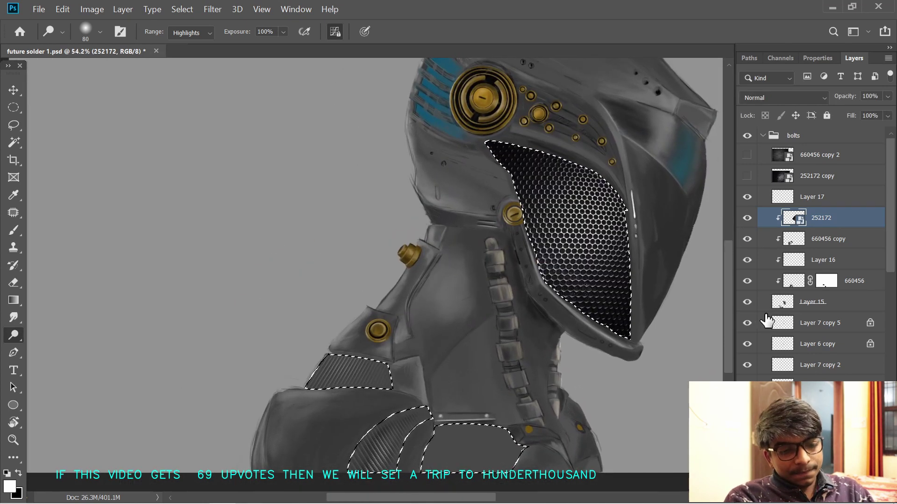
{"action": "scroll", "coordinate": [766, 314], "scroll_direction": "down", "scroll_amount": 8}
{"action": "left_click", "coordinate": [800, 392]}
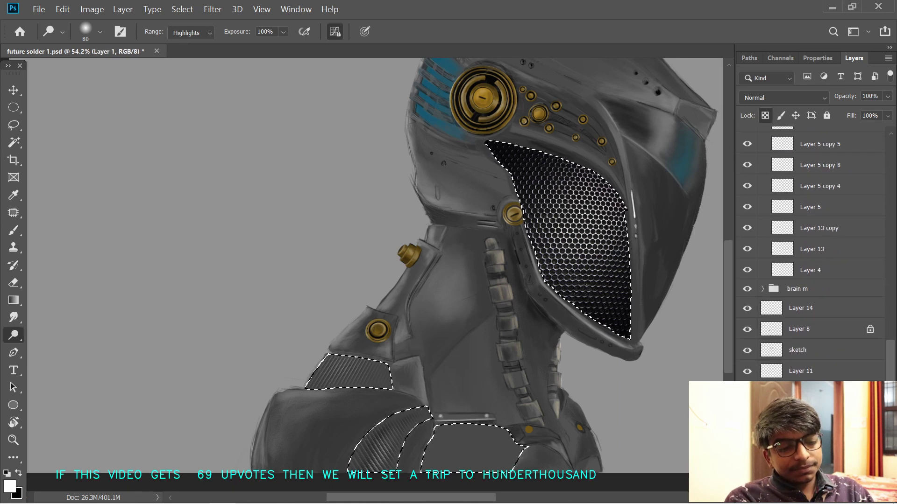
{"action": "key", "text": "ctrl+j"}
{"action": "left_click_drag", "start_coordinate": [801, 390], "coordinate": [759, 309]}
{"action": "left_click", "coordinate": [747, 303], "text": "alt"}
{"action": "left_click", "coordinate": [748, 303], "text": "alt"}
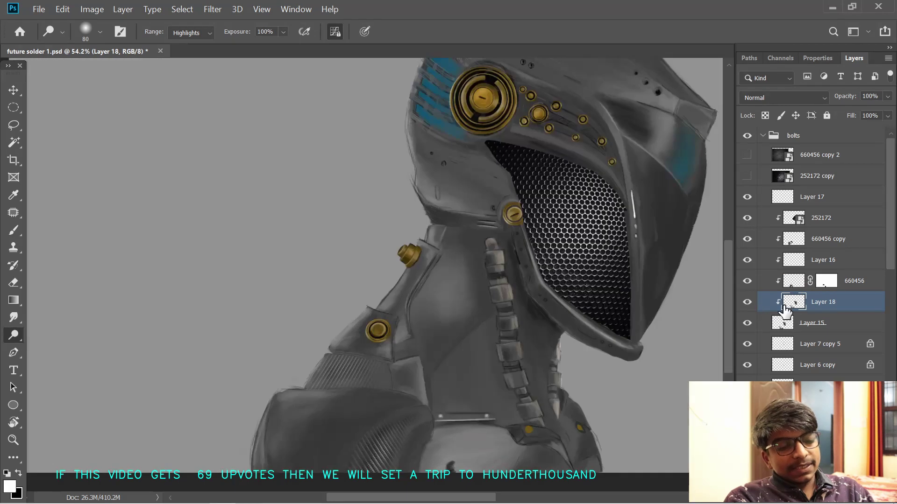
- Toggle Layer 15 to compare, release Layer 18 from it, and clip the layers from 660456 through 252172 copy onto Layer 18
{"action": "left_click", "coordinate": [747, 324]}
{"action": "left_click", "coordinate": [747, 323]}
{"action": "left_click", "coordinate": [748, 324]}
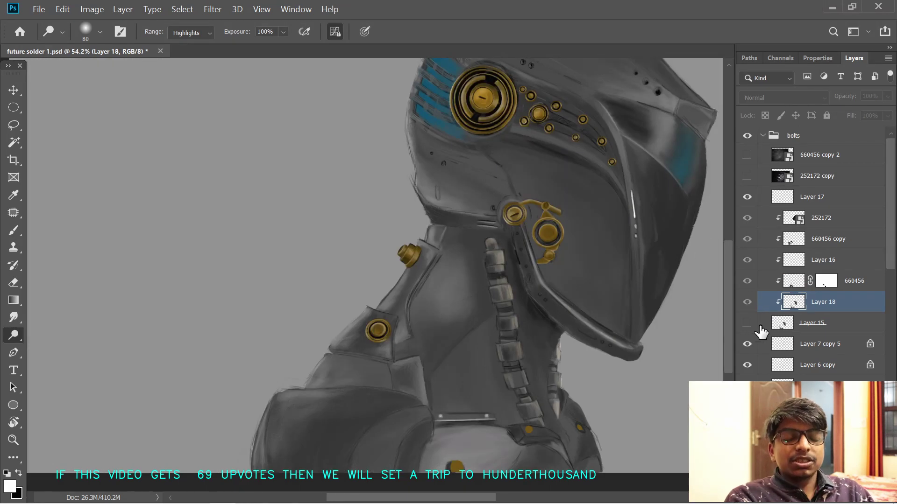
{"action": "left_click", "coordinate": [748, 324]}
{"action": "left_click_drag", "start_coordinate": [803, 306], "coordinate": [794, 303]}
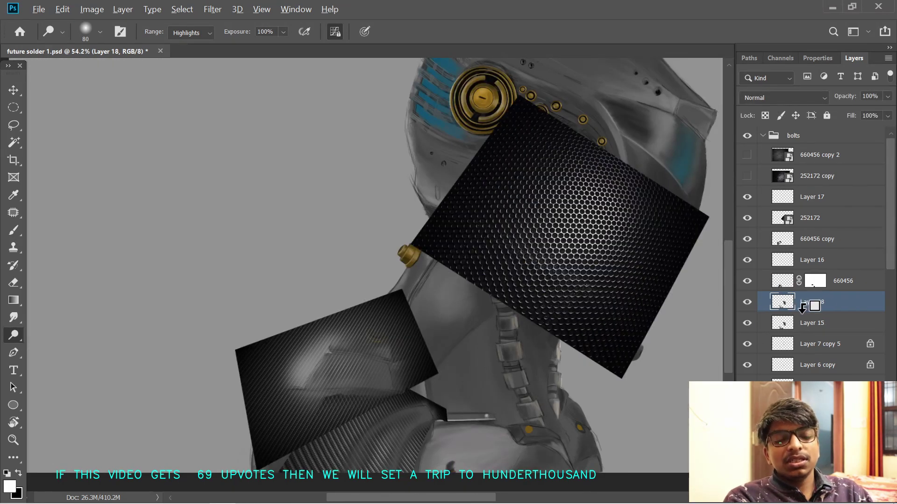
{"action": "left_click", "coordinate": [808, 249], "text": "alt"}
{"action": "left_click", "coordinate": [810, 228], "text": "alt"}
{"action": "left_click", "coordinate": [812, 207], "text": "alt"}
{"action": "left_click", "coordinate": [813, 186], "text": "alt"}
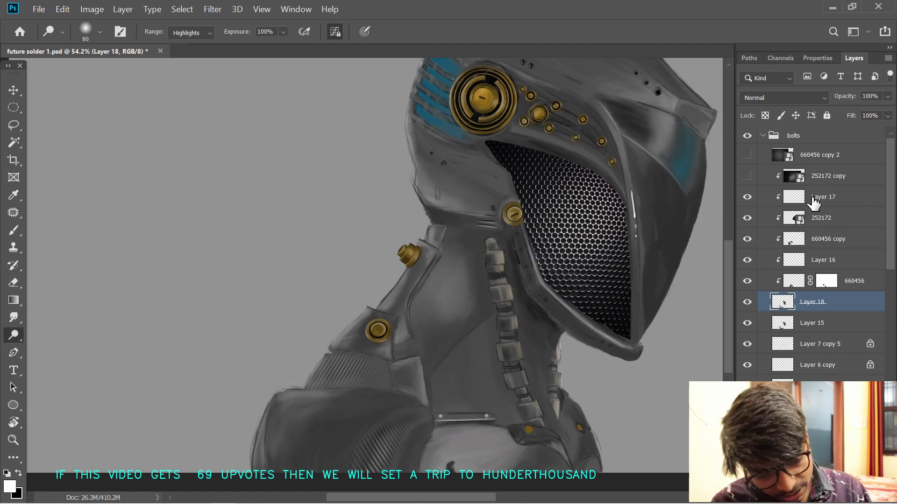
- Briefly show the 252172 copy mesh and toggle the visibility of Layer 17 to check the clipped textures
{"action": "left_click", "coordinate": [824, 174]}
{"action": "left_click", "coordinate": [746, 176]}
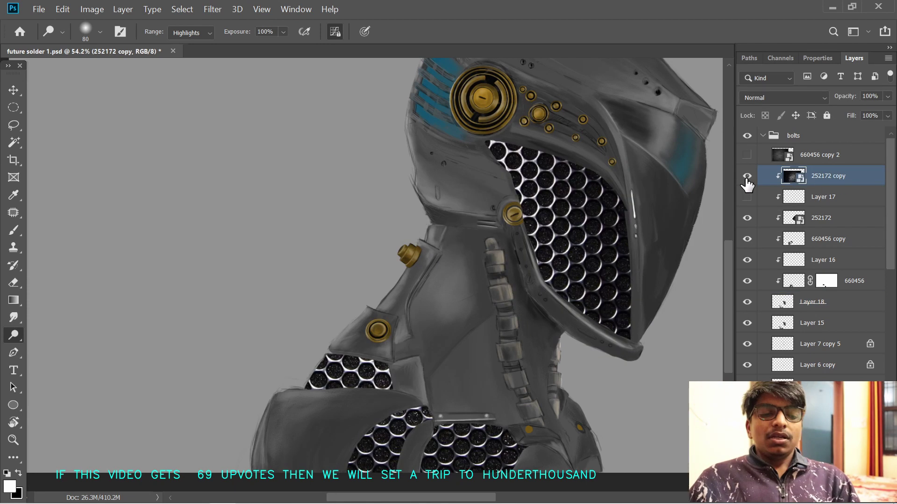
{"action": "left_click", "coordinate": [747, 176]}
{"action": "left_click", "coordinate": [748, 198], "text": "alt"}
{"action": "left_click", "coordinate": [748, 198], "text": "alt"}
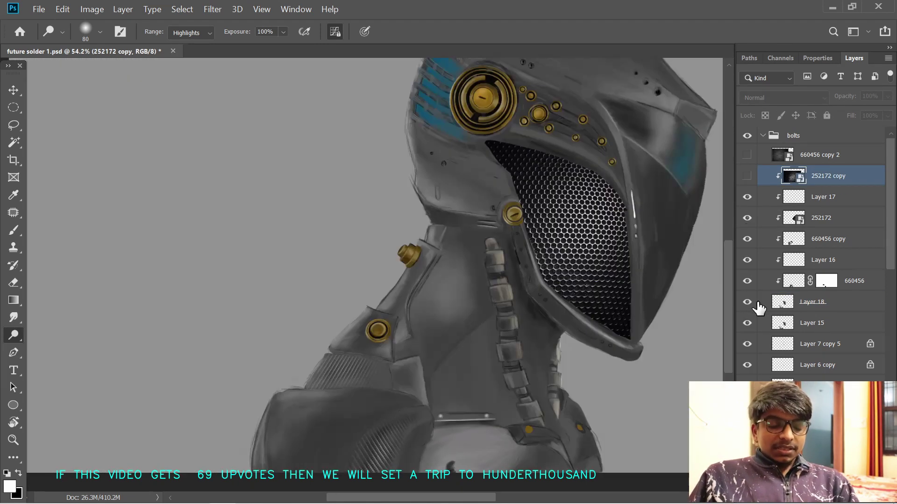
- Hide and delete the redundant Layer 15
{"action": "left_click", "coordinate": [747, 323]}
{"action": "left_click", "coordinate": [798, 331]}
{"action": "key", "text": "Delete"}
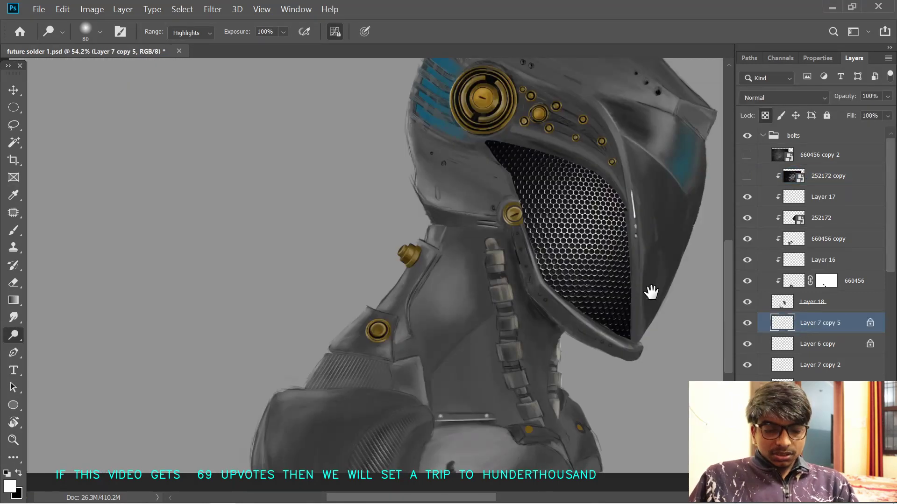
- Toggle the 660456 copy layer to identify its texture and convert the layer to a smart object
{"action": "left_click_drag", "start_coordinate": [652, 292], "coordinate": [684, 276]}
{"action": "left_click_drag", "start_coordinate": [657, 326], "coordinate": [688, 326]}
{"action": "left_click_drag", "start_coordinate": [618, 260], "coordinate": [546, 330]}
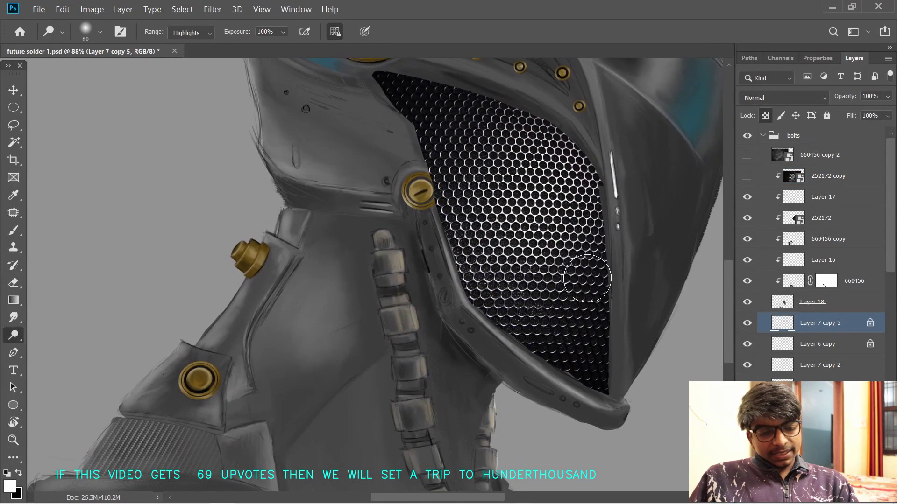
{"action": "left_click_drag", "start_coordinate": [594, 369], "coordinate": [551, 307]}
{"action": "left_click_drag", "start_coordinate": [526, 340], "coordinate": [579, 300]}
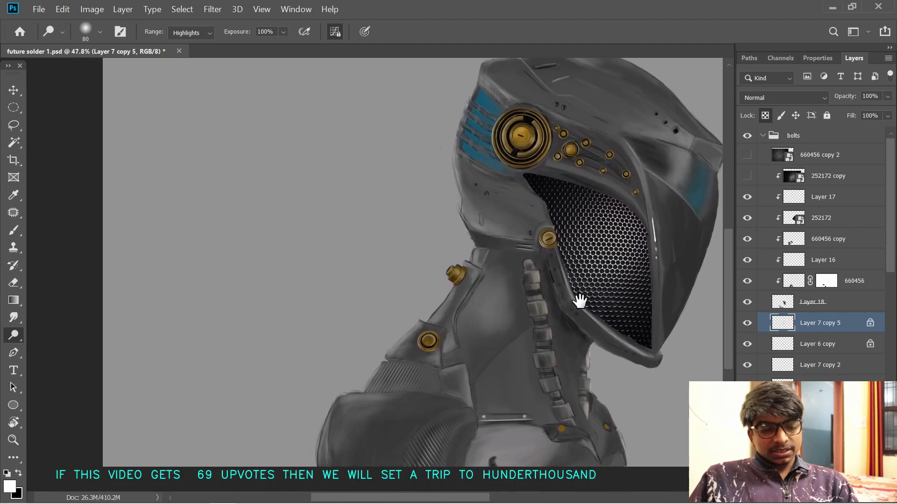
{"action": "left_click", "coordinate": [746, 239]}
{"action": "left_click", "coordinate": [746, 239]}
{"action": "left_click", "coordinate": [812, 240]}
{"action": "right_click", "coordinate": [822, 240]}
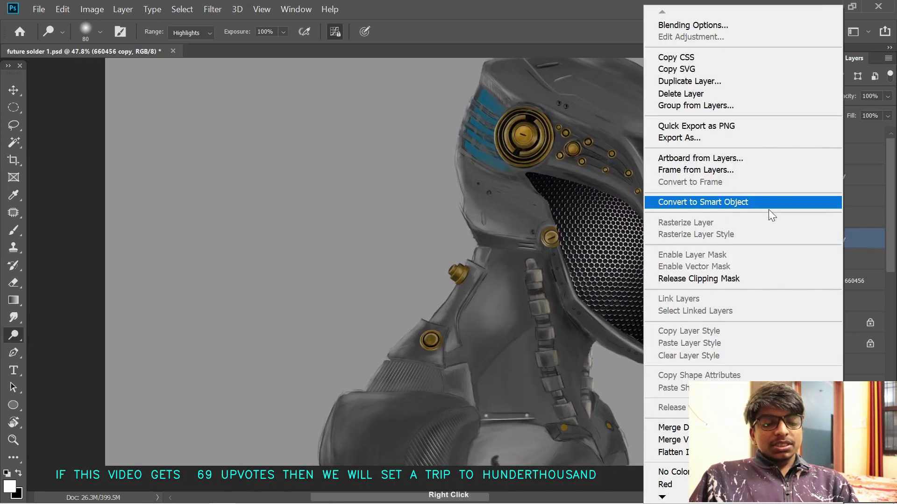
{"action": "left_click", "coordinate": [706, 200]}
- Show the 252172 copy layer, scale its mesh down to 12.66% and move it over the chest opening
{"action": "left_click_drag", "start_coordinate": [630, 321], "coordinate": [627, 341]}
{"action": "scroll", "coordinate": [626, 335], "scroll_direction": "up", "scroll_amount": 1}
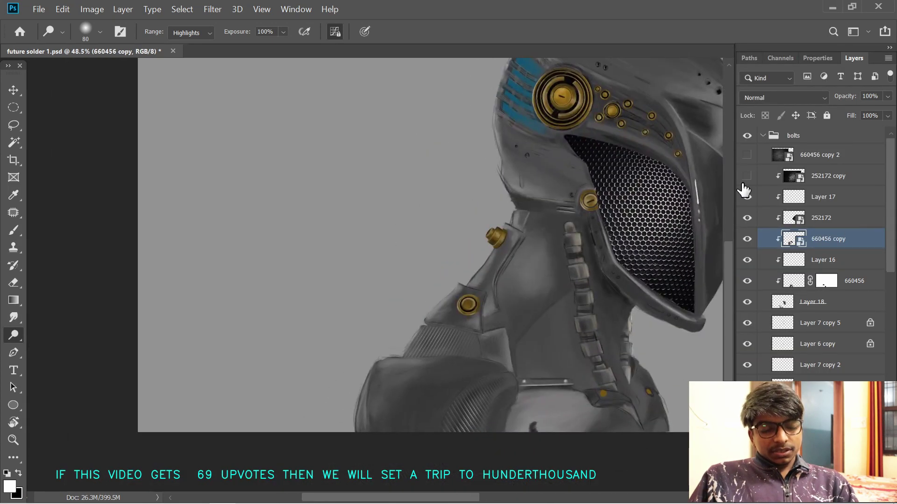
{"action": "left_click", "coordinate": [829, 176]}
{"action": "left_click", "coordinate": [747, 176]}
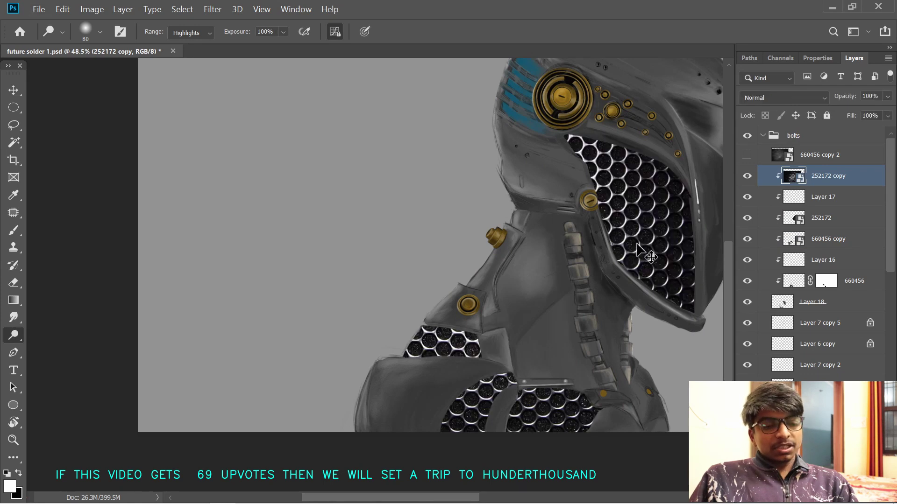
{"action": "key", "text": "ctrl+t"}
{"action": "left_click_drag", "start_coordinate": [545, 310], "coordinate": [316, 326]}
{"action": "left_click_drag", "start_coordinate": [168, 187], "coordinate": [404, 363]}
{"action": "scroll", "coordinate": [422, 320], "scroll_direction": "up", "scroll_amount": 1}
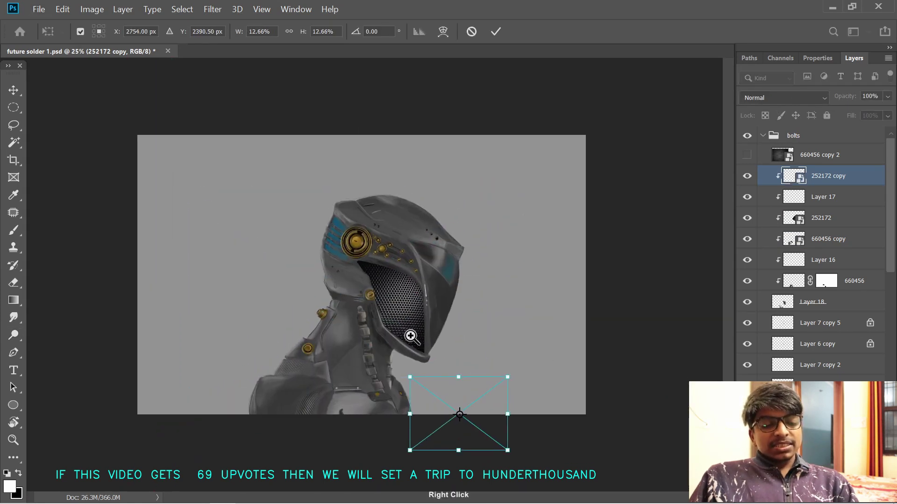
{"action": "scroll", "coordinate": [408, 343], "scroll_direction": "up", "scroll_amount": 3}
{"action": "left_click_drag", "start_coordinate": [514, 469], "coordinate": [563, 349]}
{"action": "left_click_drag", "start_coordinate": [565, 351], "coordinate": [408, 343]}
{"action": "scroll", "coordinate": [397, 327], "scroll_direction": "up", "scroll_amount": 4}
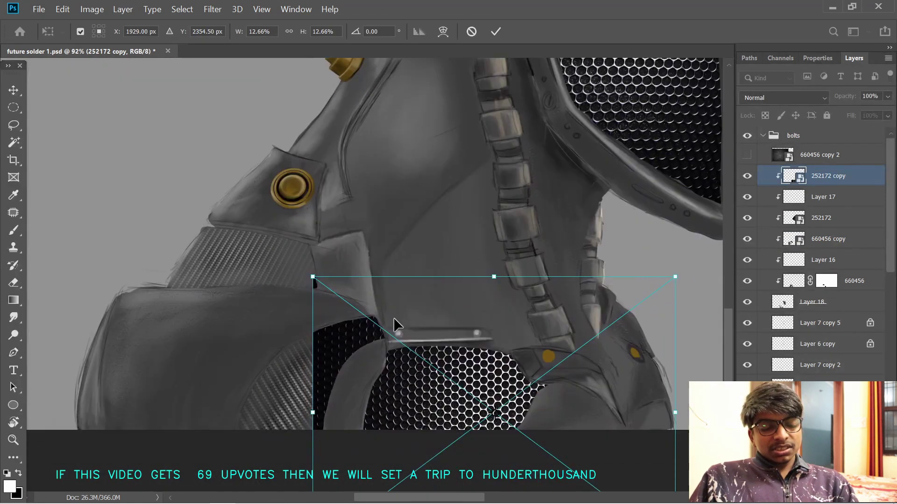
- Resize the mesh to 8.46% wide by 7.34% high, position it over the chest opening and apply the transform
{"action": "left_click_drag", "start_coordinate": [493, 277], "coordinate": [500, 442]}
{"action": "left_click_drag", "start_coordinate": [511, 464], "coordinate": [444, 371]}
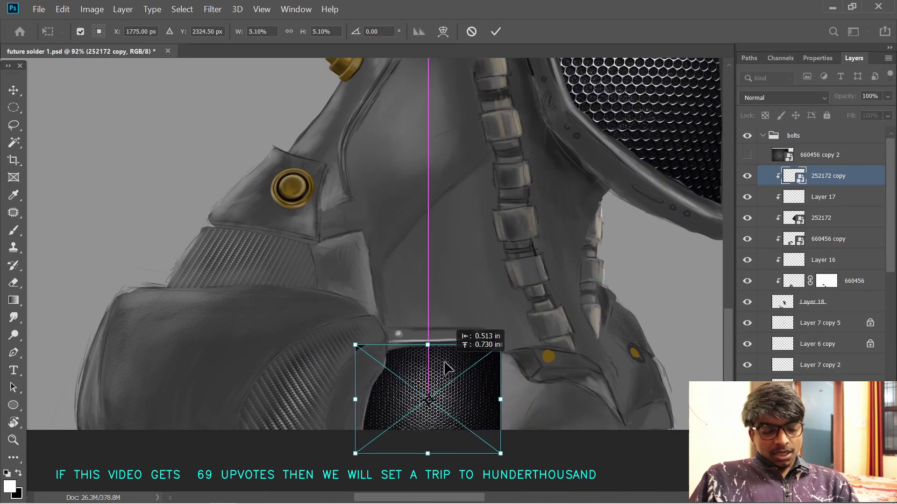
{"action": "mouse_move", "coordinate": [502, 388]}
{"action": "left_mouse_down"}
{"action": "mouse_move", "coordinate": [559, 384]}
{"action": "mouse_move", "coordinate": [499, 386]}
{"action": "mouse_move", "coordinate": [508, 384]}
{"action": "left_mouse_up"}
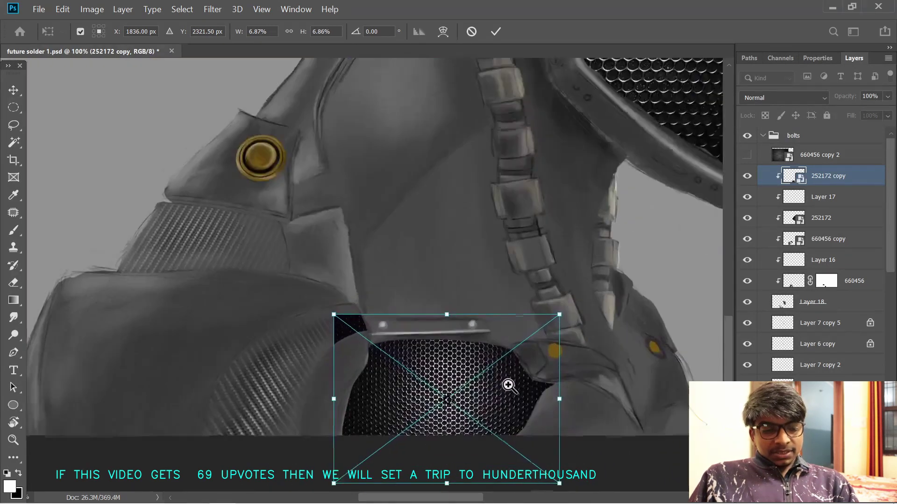
{"action": "left_click_drag", "start_coordinate": [450, 443], "coordinate": [491, 342]}
{"action": "left_click_drag", "start_coordinate": [493, 386], "coordinate": [494, 366]}
{"action": "left_click_drag", "start_coordinate": [601, 211], "coordinate": [655, 177]}
{"action": "left_click_drag", "start_coordinate": [557, 285], "coordinate": [522, 311]}
{"action": "key", "text": "Return"}
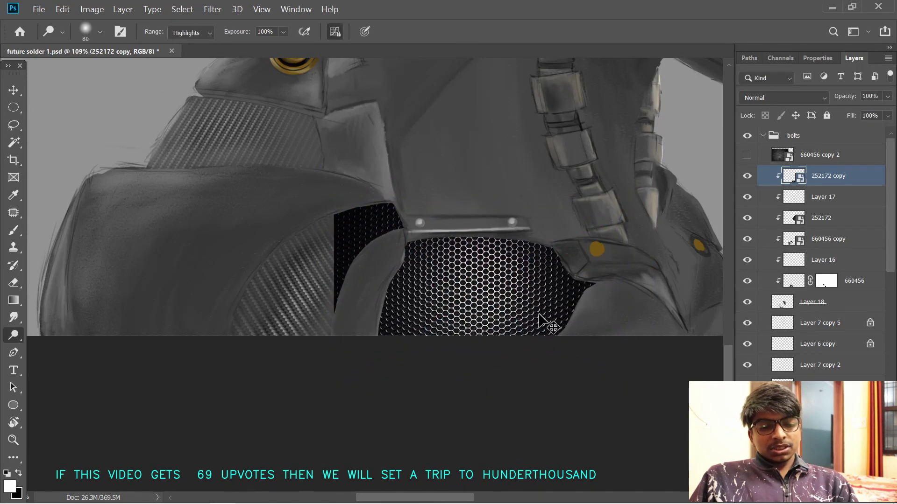
- Distort the chest mesh corner by corner, stretching its lower-left corner outward to follow the curve of the chest
{"action": "left_click_drag", "start_coordinate": [538, 343], "coordinate": [520, 342]}
{"action": "scroll", "coordinate": [494, 341], "scroll_direction": "down", "scroll_amount": 3}
{"action": "scroll", "coordinate": [490, 344], "scroll_direction": "up", "scroll_amount": 3}
{"action": "key", "text": "ctrl+t"}
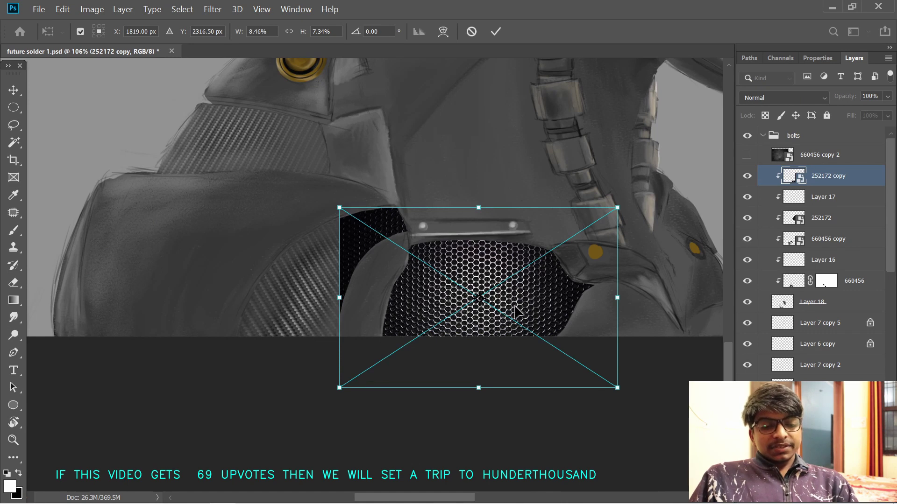
{"action": "mouse_move", "coordinate": [339, 208]}
{"action": "left_mouse_down"}
{"action": "mouse_move", "coordinate": [318, 198]}
{"action": "mouse_move", "coordinate": [331, 193]}
{"action": "left_mouse_up"}
{"action": "left_click_drag", "start_coordinate": [339, 388], "coordinate": [332, 423]}
{"action": "left_click_drag", "start_coordinate": [617, 388], "coordinate": [612, 375]}
{"action": "left_click_drag", "start_coordinate": [616, 208], "coordinate": [604, 217]}
{"action": "left_click_drag", "start_coordinate": [364, 418], "coordinate": [365, 437]}
{"action": "left_click_drag", "start_coordinate": [331, 443], "coordinate": [301, 491]}
{"action": "left_click_drag", "start_coordinate": [342, 185], "coordinate": [332, 209]}
{"action": "left_click_drag", "start_coordinate": [593, 230], "coordinate": [588, 215]}
{"action": "left_click_drag", "start_coordinate": [321, 208], "coordinate": [310, 219]}
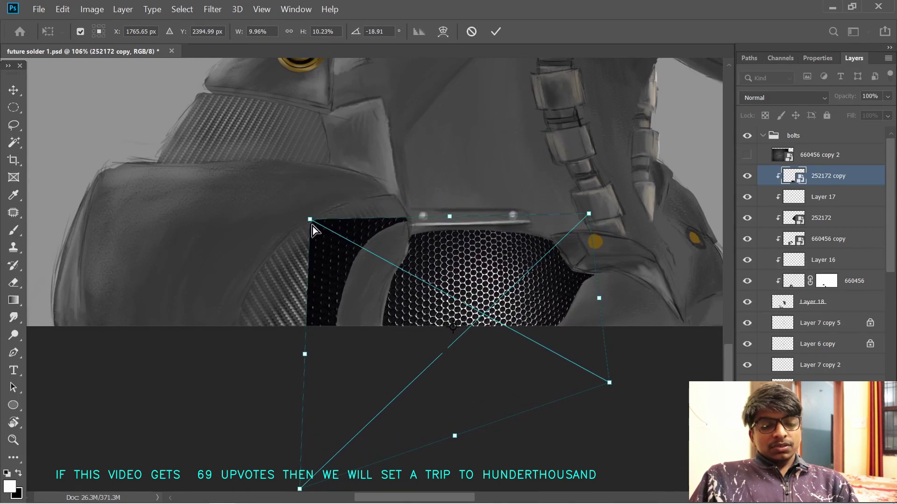
{"action": "left_click", "coordinate": [563, 340], "text": "ctrl"}
{"action": "left_click_drag", "start_coordinate": [555, 338], "coordinate": [493, 336]}
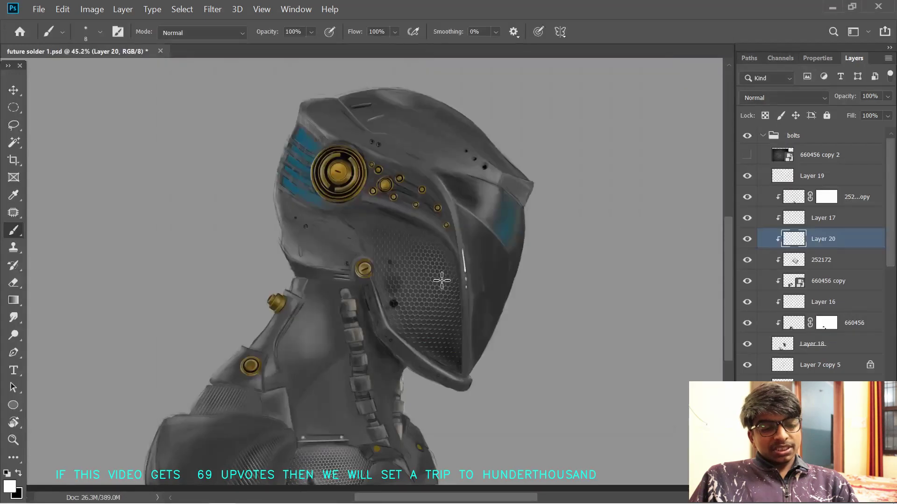
- Select the visor mesh layer 252172 and toggle its visibility to check what it contributes
{"action": "key", "text": "v"}
{"action": "left_click", "coordinate": [425, 280]}
{"action": "left_click", "coordinate": [745, 260]}
{"action": "left_click", "coordinate": [745, 260]}
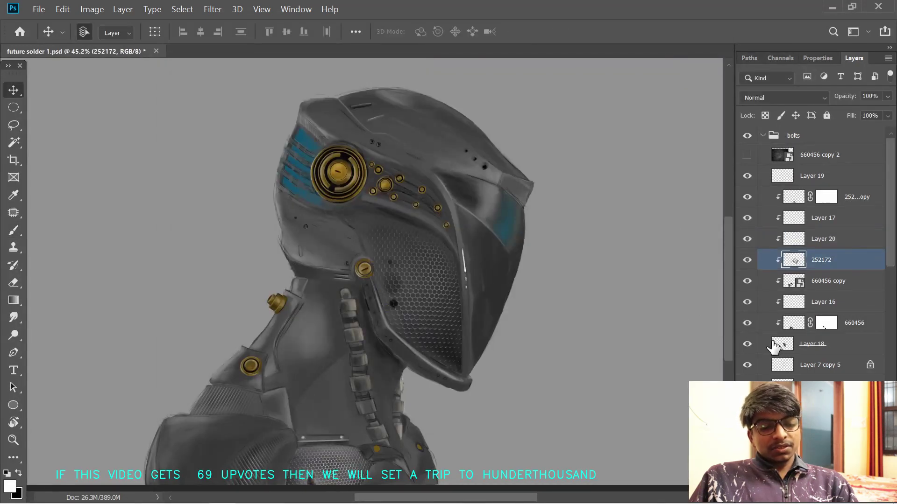
- Add a layer mask to Layer 18, set black as the painting colour and lower the layer's opacity to 54%
{"action": "left_click", "coordinate": [773, 344]}
{"action": "left_click_drag", "start_coordinate": [396, 319], "coordinate": [536, 303]}
{"action": "left_click", "coordinate": [806, 497]}
{"action": "key", "text": "x"}
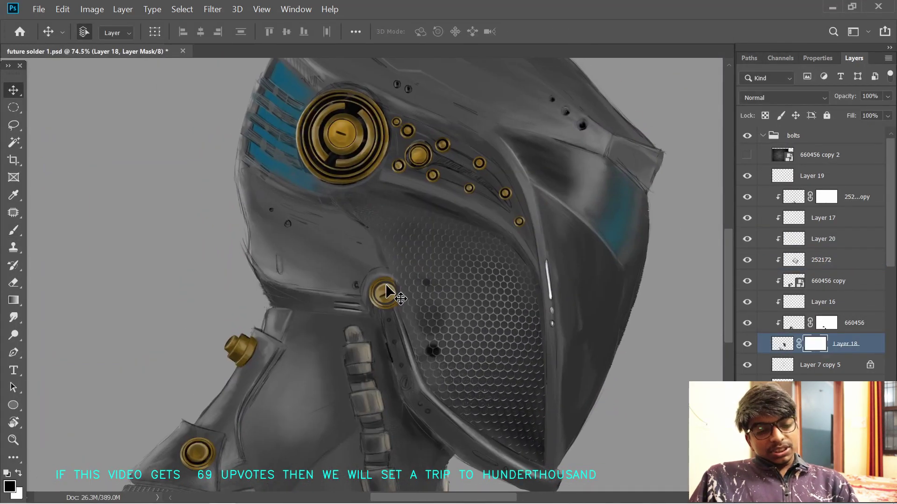
{"action": "key", "text": "b"}
{"action": "left_click_drag", "start_coordinate": [426, 297], "coordinate": [428, 321]}
{"action": "left_click_drag", "start_coordinate": [854, 96], "coordinate": [839, 96]}
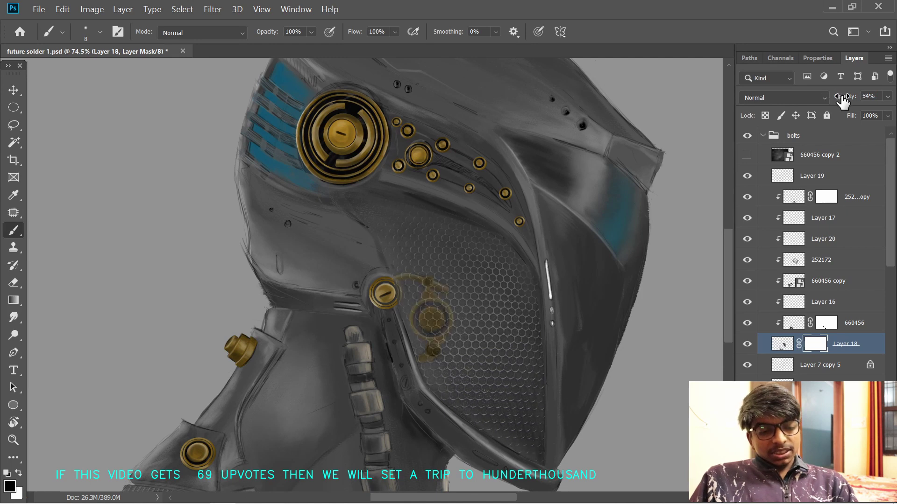
- Paint black on Layer 18's mask over the gold ornament beside the visor hinge, using a size 30 brush for its round centre
{"action": "left_click_drag", "start_coordinate": [389, 309], "coordinate": [439, 306]}
{"action": "left_click_drag", "start_coordinate": [411, 253], "coordinate": [372, 247]}
{"action": "scroll", "coordinate": [390, 241], "scroll_direction": "up", "scroll_amount": 3}
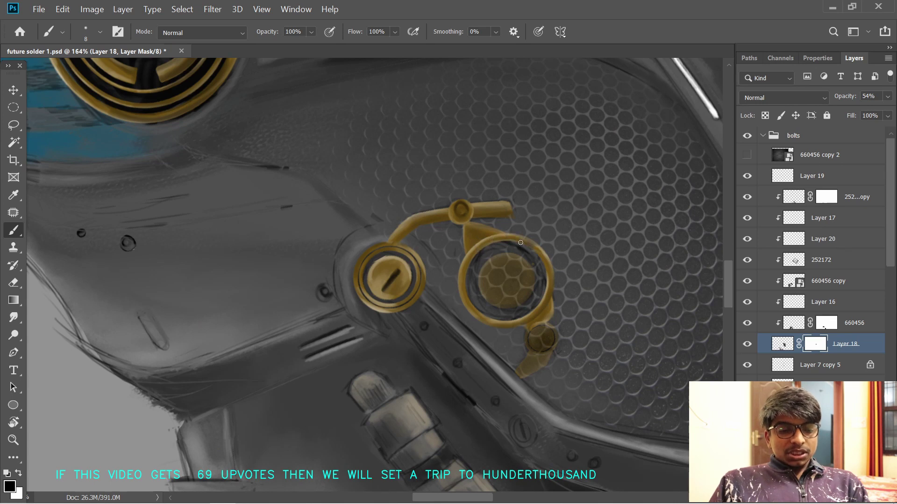
{"action": "key", "text": "bracketright"}
{"action": "key", "text": "bracketright"}
{"action": "key", "text": "bracketright"}
{"action": "left_click_drag", "start_coordinate": [501, 279], "coordinate": [526, 285]}
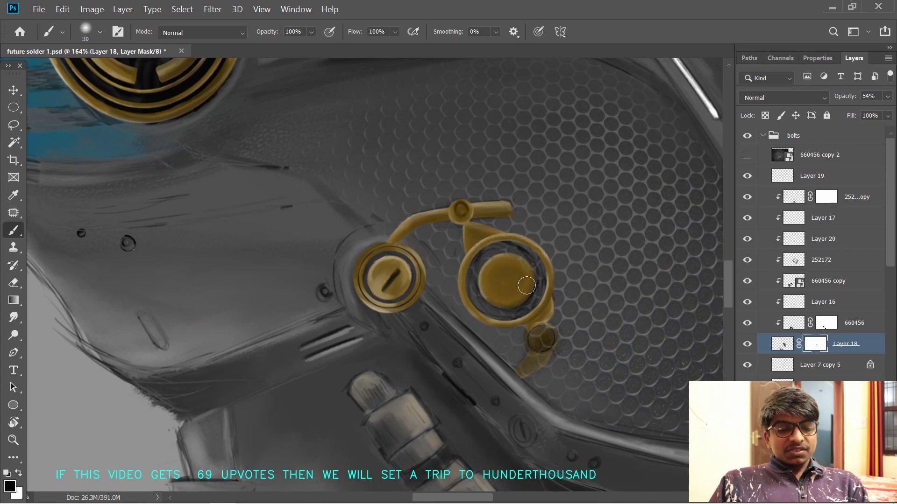
{"action": "left_click_drag", "start_coordinate": [537, 351], "coordinate": [538, 345]}
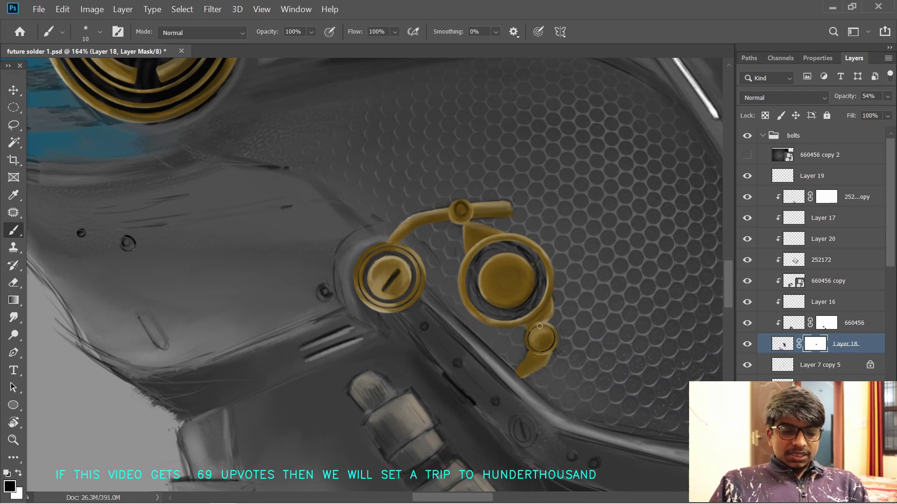
- Select Layer 1 from the helmet's jaw and set up the Smudge tool with a size 70 textured brush
{"action": "scroll", "coordinate": [411, 222], "scroll_direction": "down", "scroll_amount": 6}
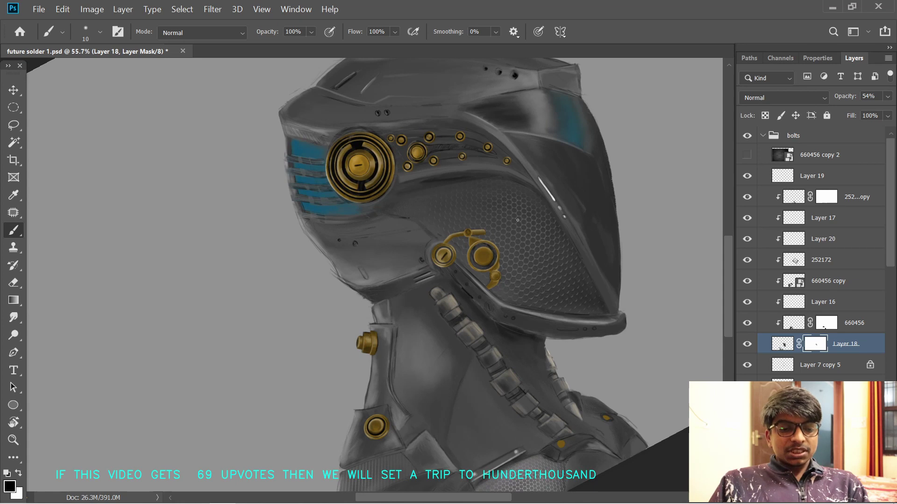
{"action": "mouse_move", "coordinate": [446, 326]}
{"action": "left_mouse_down"}
{"action": "mouse_move", "coordinate": [433, 328]}
{"action": "mouse_move", "coordinate": [456, 324]}
{"action": "left_mouse_up"}
{"action": "left_click_drag", "start_coordinate": [457, 366], "coordinate": [467, 343]}
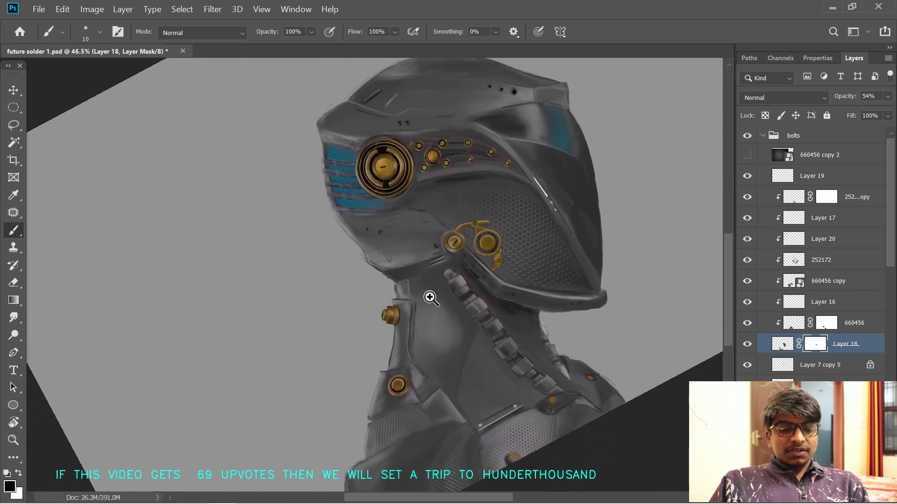
{"action": "left_click_drag", "start_coordinate": [453, 289], "coordinate": [481, 289]}
{"action": "left_click_drag", "start_coordinate": [407, 197], "coordinate": [453, 274]}
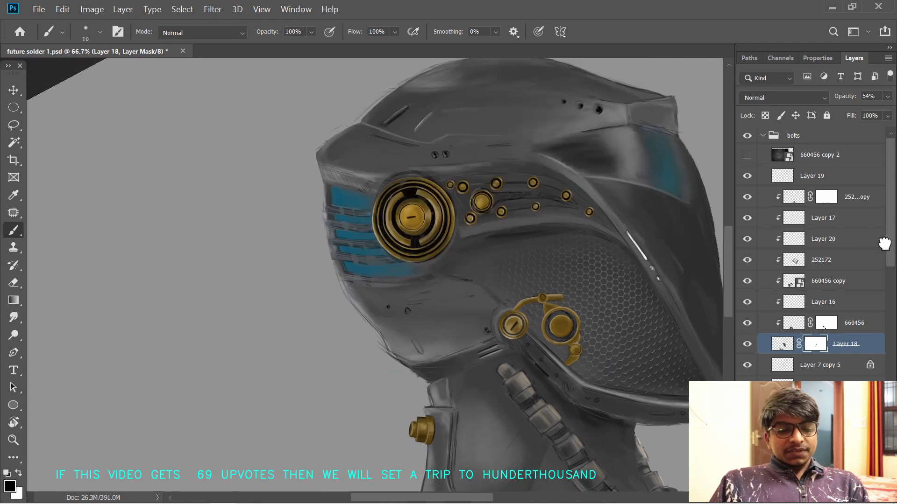
{"action": "left_click", "coordinate": [873, 240]}
{"action": "left_click", "coordinate": [433, 306], "text": "ctrl"}
{"action": "key", "text": "r"}
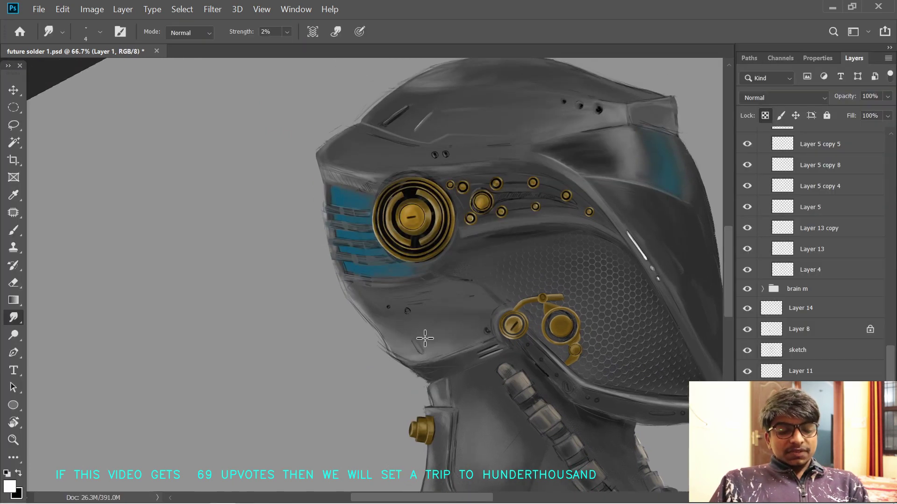
{"action": "scroll", "coordinate": [425, 338], "scroll_direction": "up", "scroll_amount": 1}
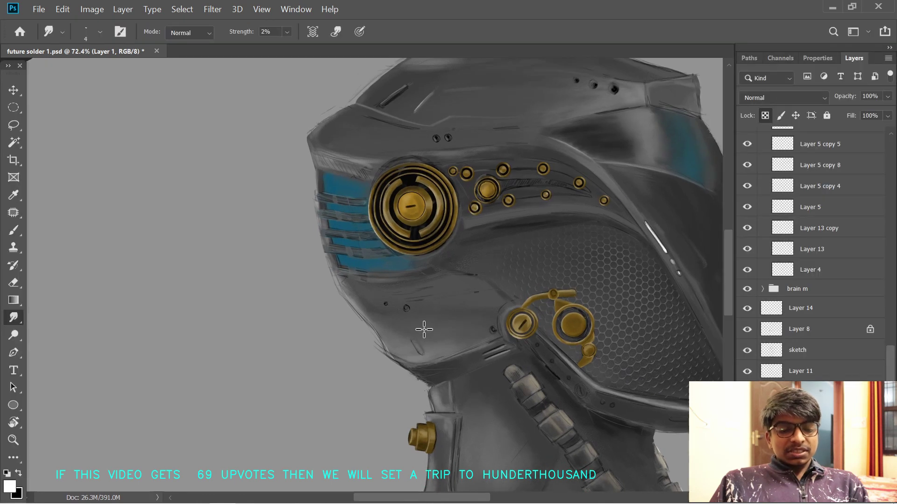
{"action": "scroll", "coordinate": [442, 338], "scroll_direction": "up", "scroll_amount": 3}
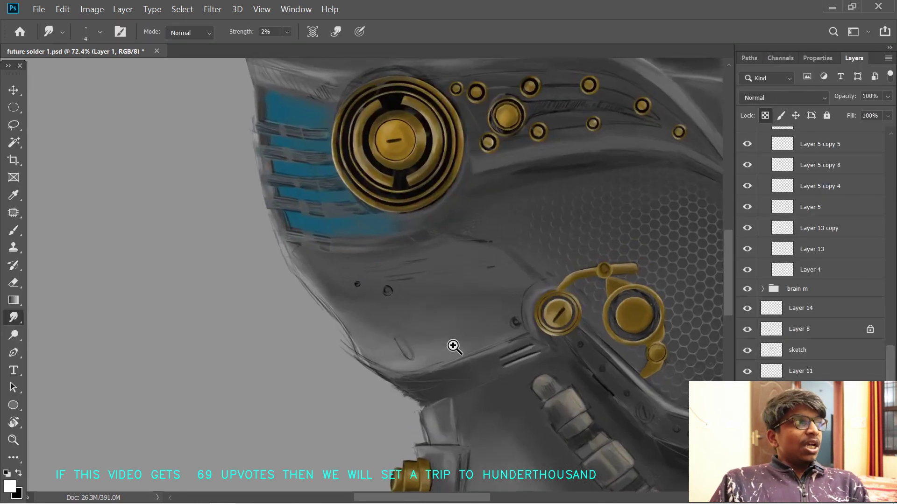
{"action": "key", "text": "bracketright"}
{"action": "key", "text": "bracketright"}
{"action": "key", "text": "bracketright"}
{"action": "key", "text": "bracketright"}
{"action": "key", "text": "bracketright"}
{"action": "key", "text": "bracketright"}
{"action": "key", "text": "bracketright"}
{"action": "key", "text": "bracketright"}
{"action": "key", "text": "bracketright"}
{"action": "key", "text": "bracketright"}
{"action": "key", "text": "bracketright"}
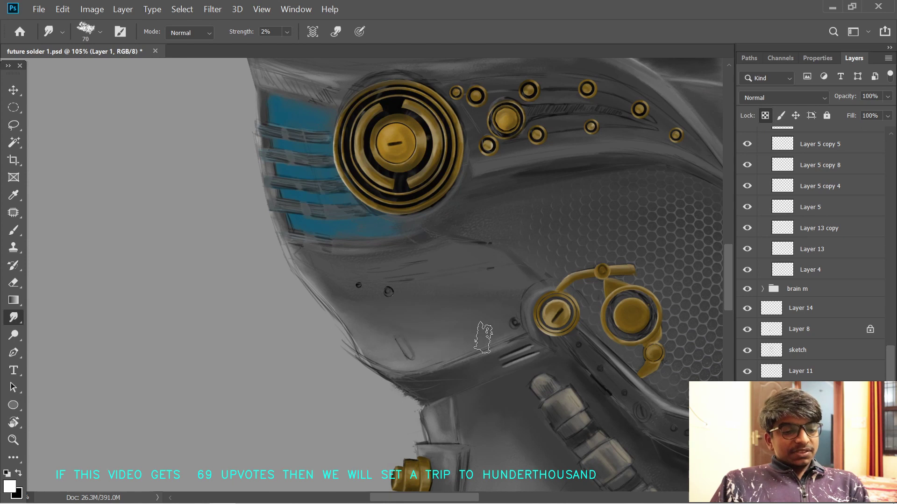
- Examine the neck armour, helmet and collar for areas whose painting still needs refining
{"action": "mouse_move", "coordinate": [494, 481]}
{"action": "left_mouse_down"}
{"action": "mouse_move", "coordinate": [418, 332]}
{"action": "mouse_move", "coordinate": [499, 200]}
{"action": "left_mouse_up"}
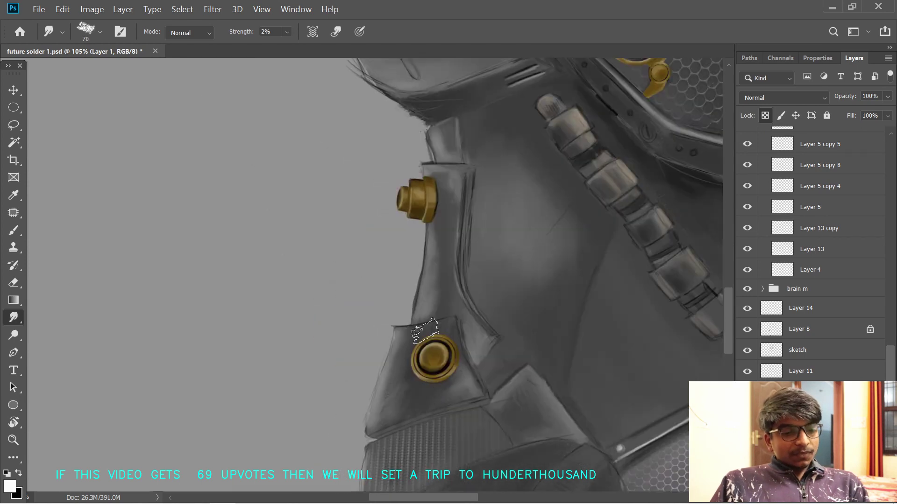
{"action": "left_click_drag", "start_coordinate": [571, 417], "coordinate": [559, 411]}
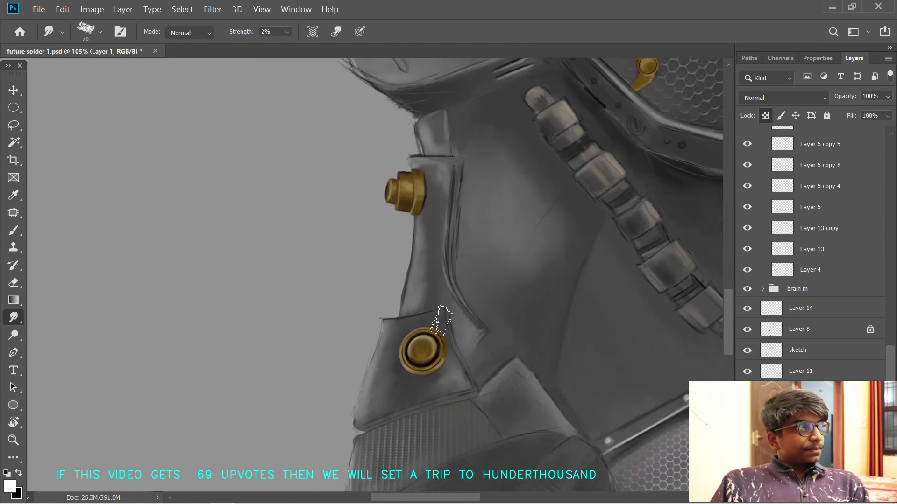
{"action": "left_click_drag", "start_coordinate": [405, 186], "coordinate": [444, 252]}
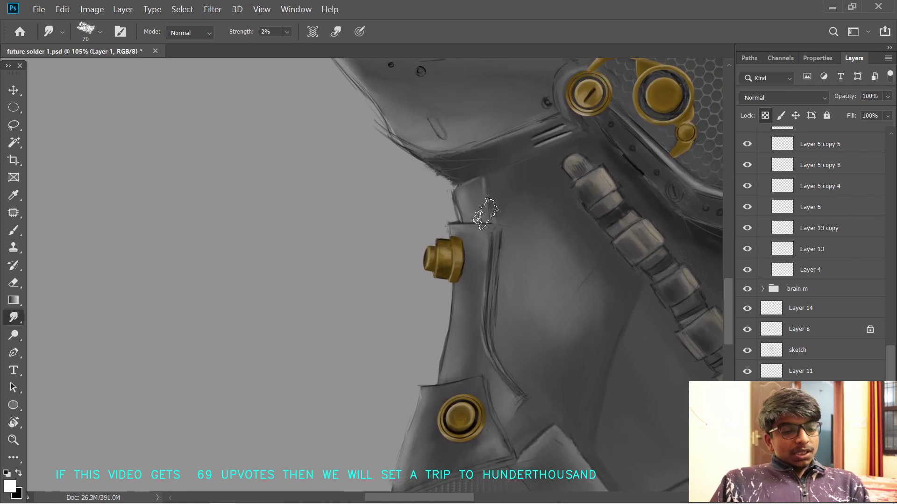
{"action": "left_click_drag", "start_coordinate": [471, 162], "coordinate": [590, 439]}
{"action": "left_click_drag", "start_coordinate": [471, 194], "coordinate": [325, 182]}
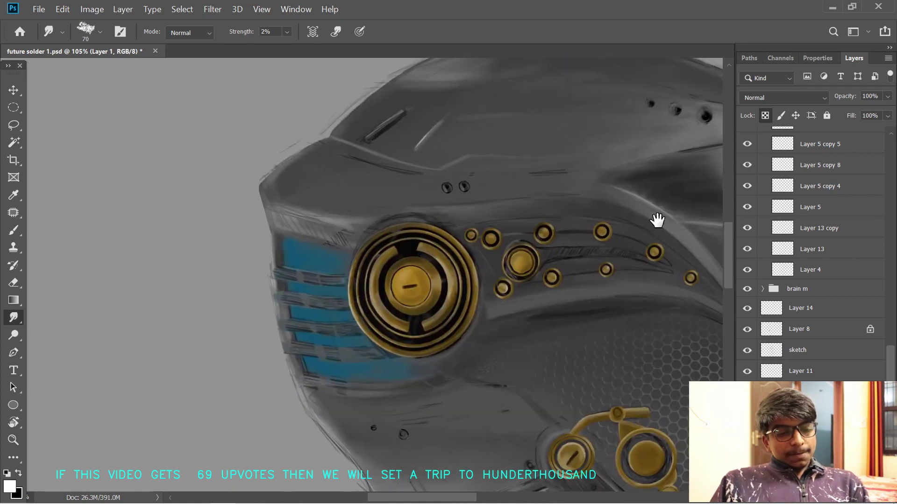
{"action": "left_click_drag", "start_coordinate": [657, 219], "coordinate": [479, 278]}
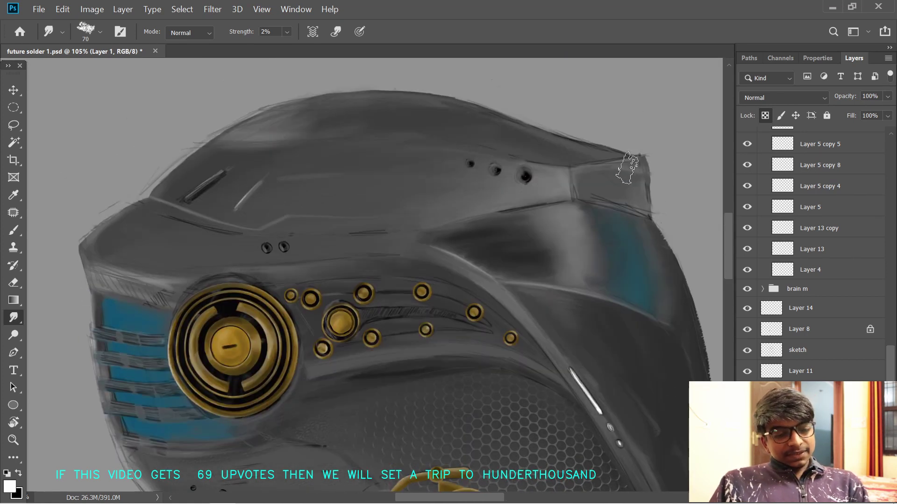
{"action": "scroll", "coordinate": [489, 127], "scroll_direction": "down", "scroll_amount": 10}
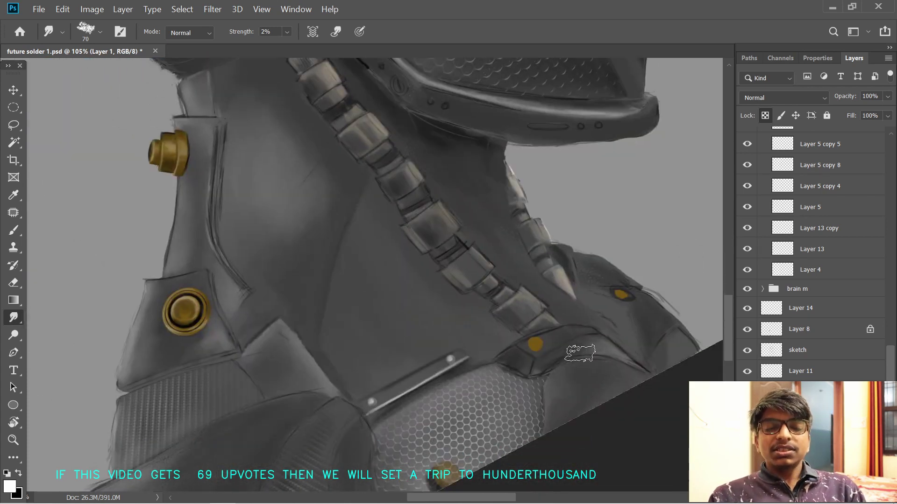
{"action": "left_click_drag", "start_coordinate": [600, 370], "coordinate": [579, 368]}
{"action": "scroll", "coordinate": [580, 369], "scroll_direction": "down", "scroll_amount": 2}
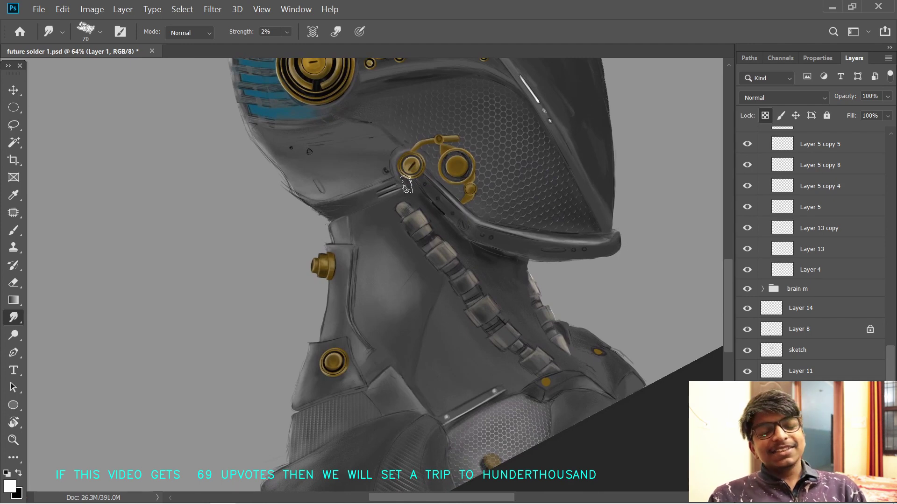
- Paint a white highlight down the front of the neck with the Mixer Brush, and shade around it in black at size 45
{"action": "key", "text": "b"}
{"action": "left_click", "coordinate": [93, 32]}
{"action": "left_click", "coordinate": [221, 395]}
{"action": "mouse_move", "coordinate": [527, 363]}
{"action": "left_mouse_down"}
{"action": "mouse_move", "coordinate": [555, 335]}
{"action": "mouse_move", "coordinate": [535, 301]}
{"action": "left_mouse_up"}
{"action": "mouse_move", "coordinate": [564, 362]}
{"action": "left_mouse_down"}
{"action": "mouse_move", "coordinate": [560, 350]}
{"action": "mouse_move", "coordinate": [591, 365]}
{"action": "left_mouse_up"}
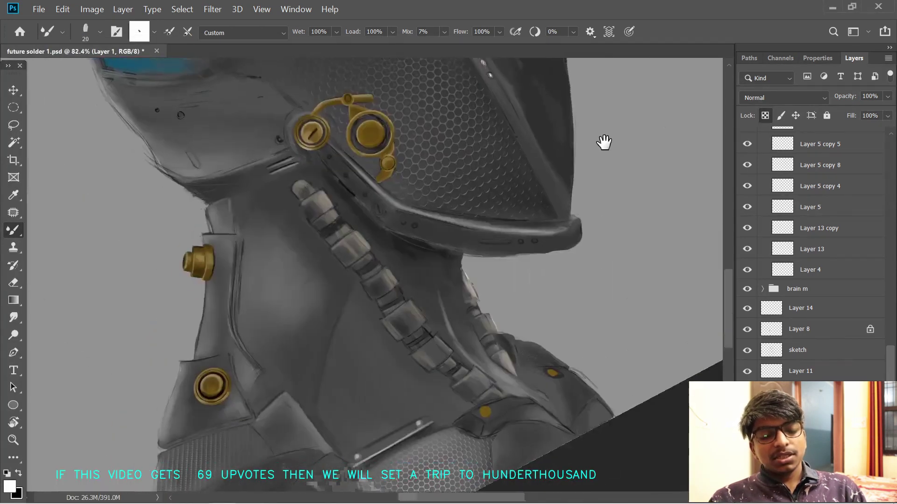
{"action": "left_click_drag", "start_coordinate": [513, 326], "coordinate": [487, 274]}
{"action": "key", "text": "x"}
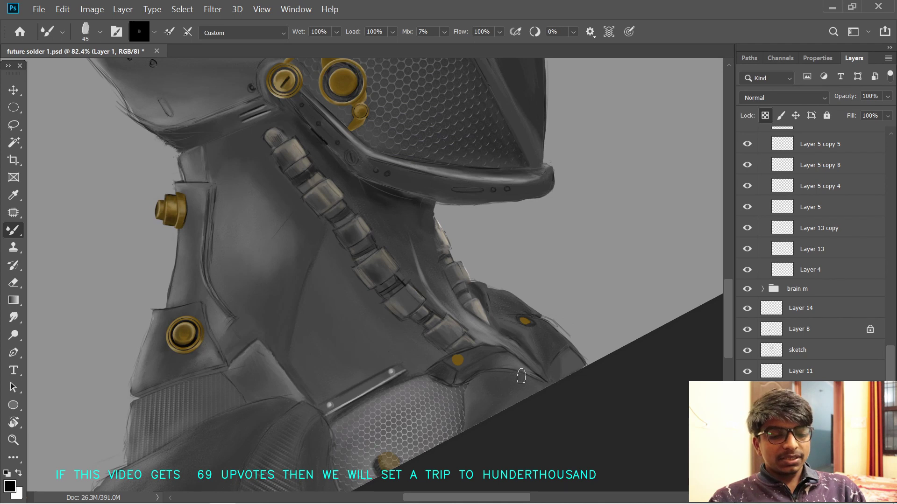
{"action": "left_click_drag", "start_coordinate": [560, 335], "coordinate": [563, 268]}
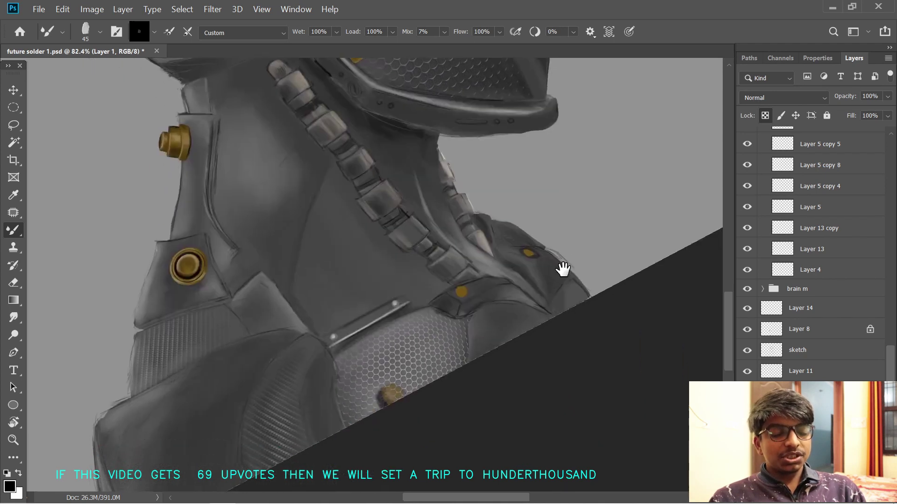
{"action": "left_click_drag", "start_coordinate": [554, 307], "coordinate": [585, 314]}
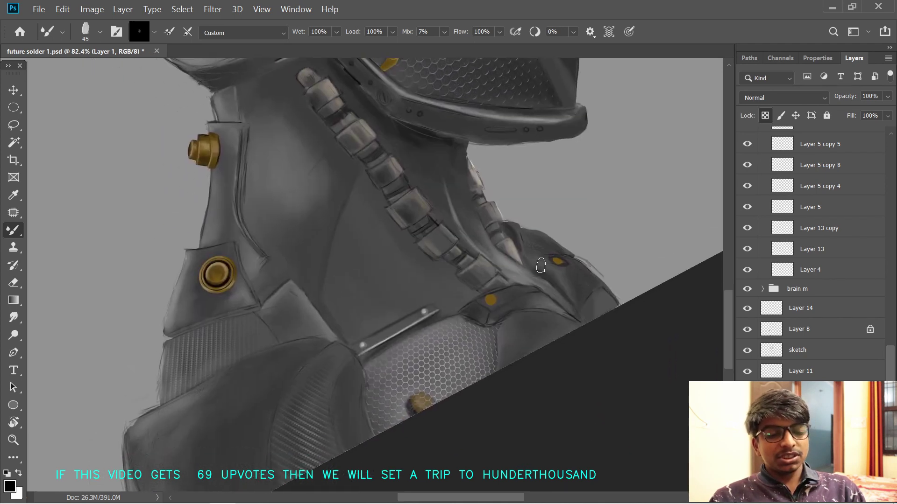
- Select Layer 18's mask and paint black on it over the round stud in the chest mesh to reveal its gold
{"action": "key", "text": "v"}
{"action": "left_click", "coordinate": [442, 400]}
{"action": "left_click", "coordinate": [476, 385]}
{"action": "left_click", "coordinate": [815, 284]}
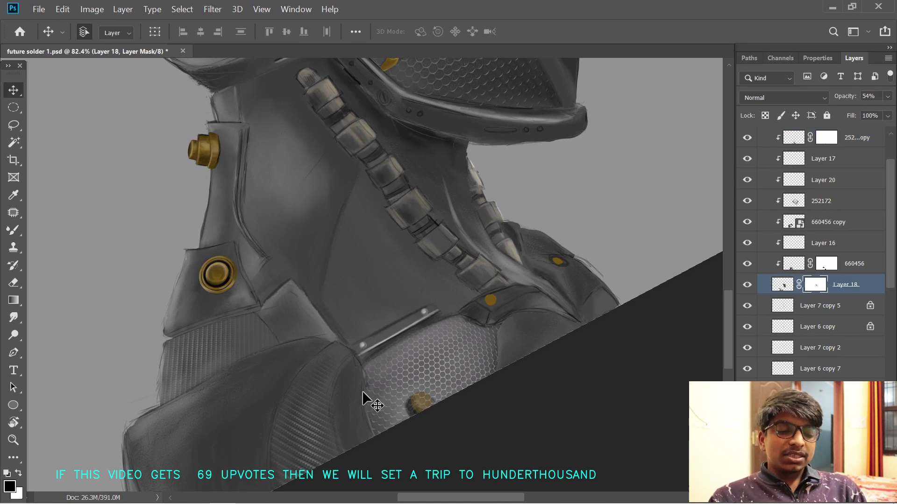
{"action": "key", "text": "b"}
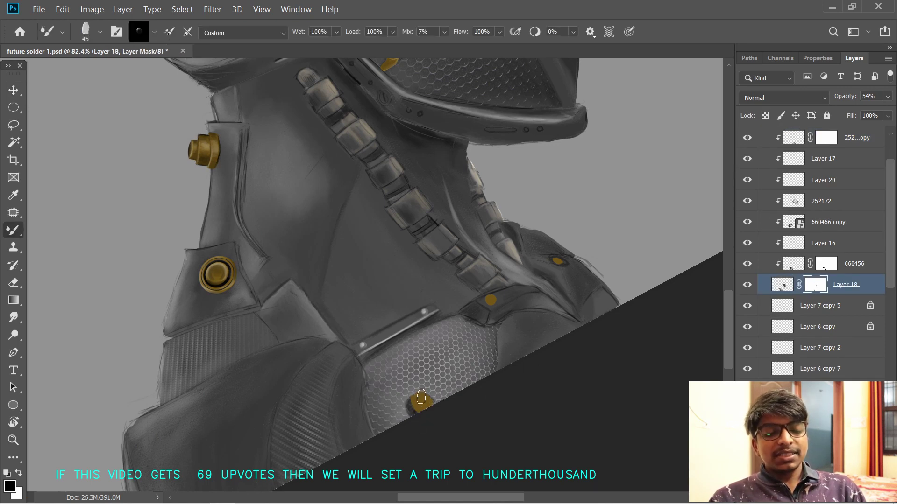
{"action": "left_click_drag", "start_coordinate": [421, 396], "coordinate": [417, 412]}
{"action": "scroll", "coordinate": [419, 326], "scroll_direction": "up", "scroll_amount": 2}
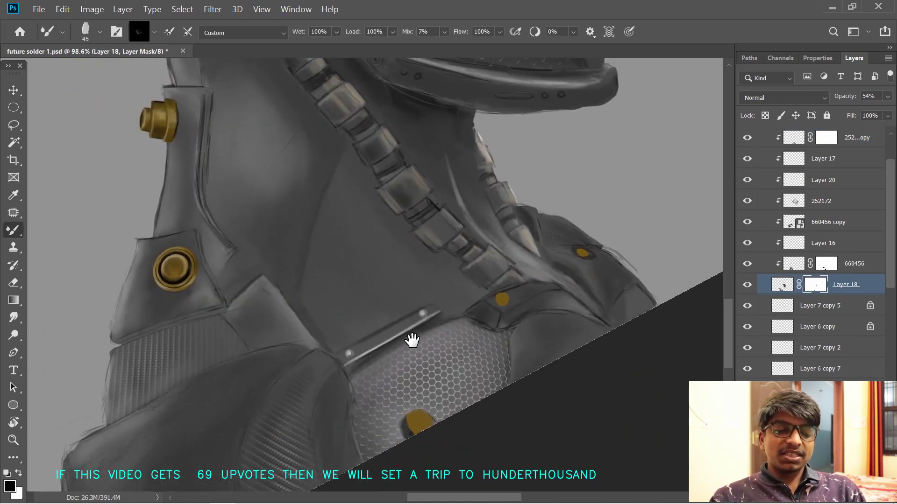
- Select Layer 8 and shade the gold chest stud with white highlights and black shadows using the size 45 Mixer Brush
{"action": "left_click_drag", "start_coordinate": [412, 341], "coordinate": [474, 277]}
{"action": "key", "text": "v"}
{"action": "left_click", "coordinate": [475, 353]}
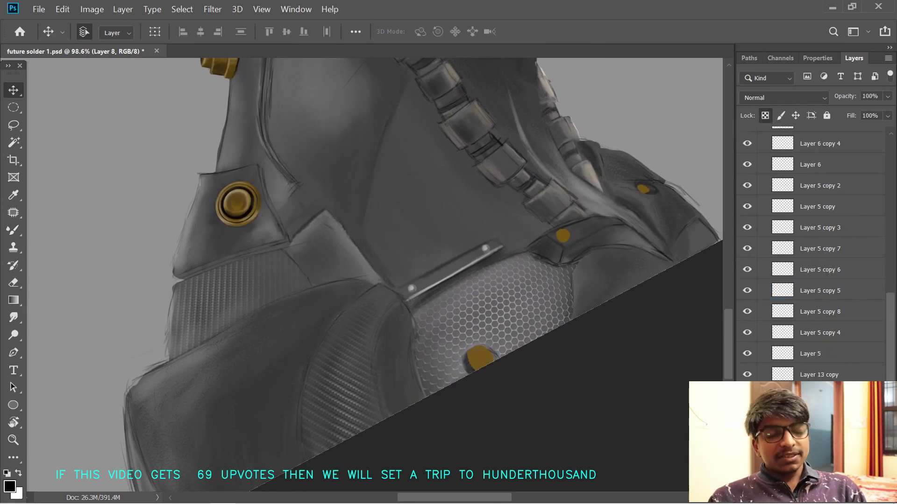
{"action": "key", "text": "b"}
{"action": "key", "text": "x"}
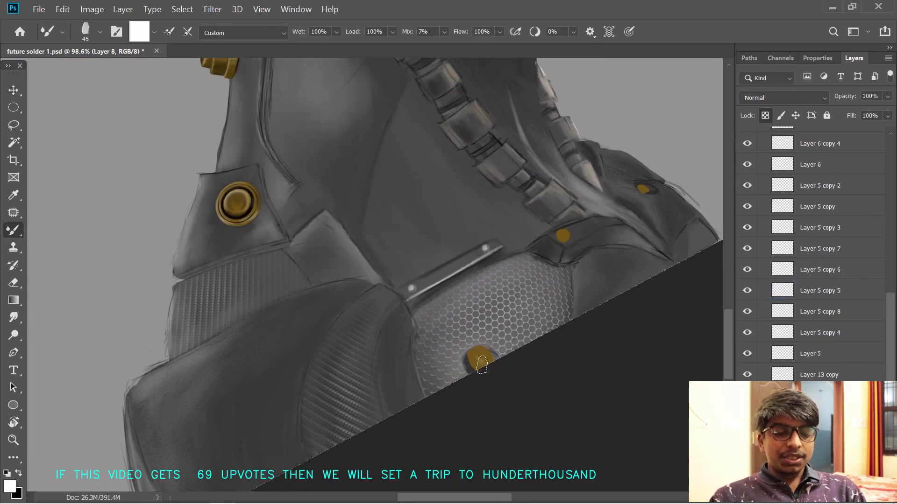
{"action": "left_click_drag", "start_coordinate": [482, 365], "coordinate": [476, 353]}
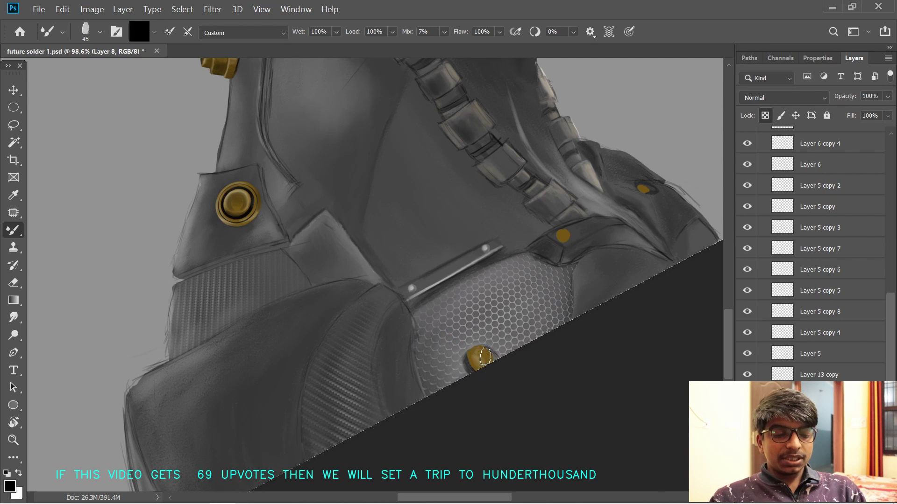
{"action": "key", "text": "x"}
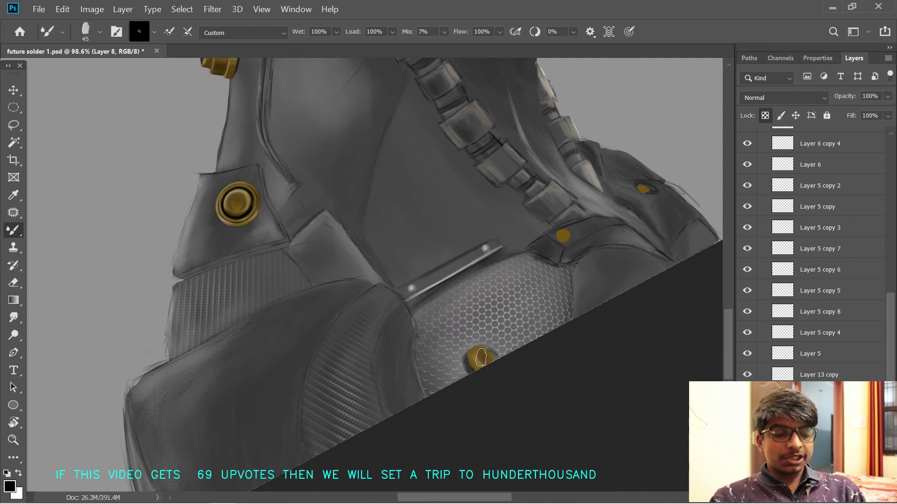
- Shade the two small gold collar studs below the neck, alternating between white and black paint
{"action": "key", "text": "x"}
{"action": "mouse_move", "coordinate": [579, 251]}
{"action": "left_mouse_down"}
{"action": "mouse_move", "coordinate": [534, 307]}
{"action": "mouse_move", "coordinate": [521, 309]}
{"action": "left_mouse_up"}
{"action": "key", "text": "x"}
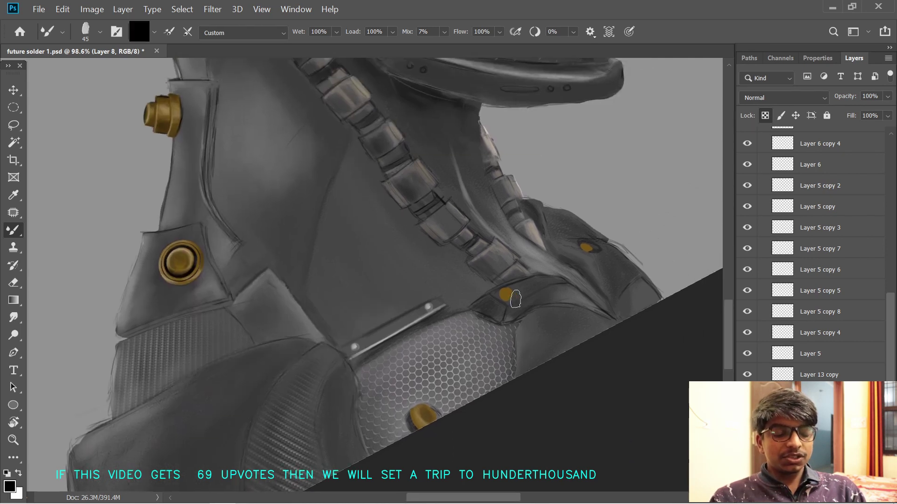
{"action": "key", "text": "x"}
{"action": "key", "text": "x"}
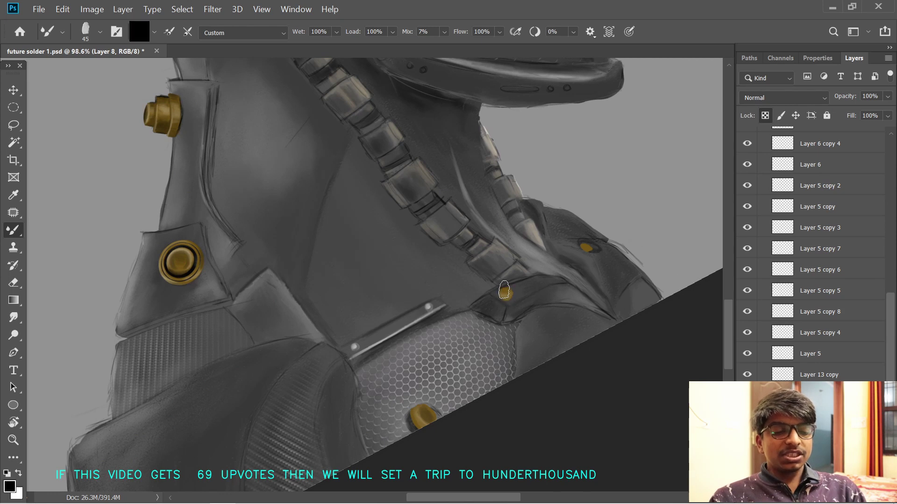
{"action": "left_click_drag", "start_coordinate": [550, 298], "coordinate": [545, 308]}
{"action": "key", "text": "x"}
{"action": "left_click_drag", "start_coordinate": [581, 263], "coordinate": [586, 260]}
{"action": "key", "text": "x"}
{"action": "left_click_drag", "start_coordinate": [596, 332], "coordinate": [572, 331]}
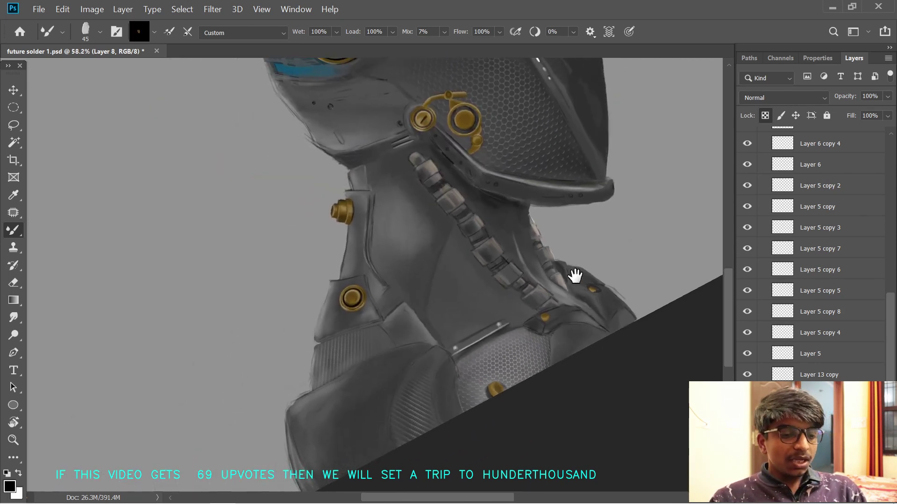
- Hide the sketch layer so only the painted armour shows around the neck and chest
{"action": "left_click_drag", "start_coordinate": [575, 276], "coordinate": [625, 297]}
{"action": "left_click_drag", "start_coordinate": [567, 246], "coordinate": [582, 268]}
{"action": "left_click_drag", "start_coordinate": [573, 355], "coordinate": [628, 305]}
{"action": "left_click_drag", "start_coordinate": [891, 372], "coordinate": [891, 425]}
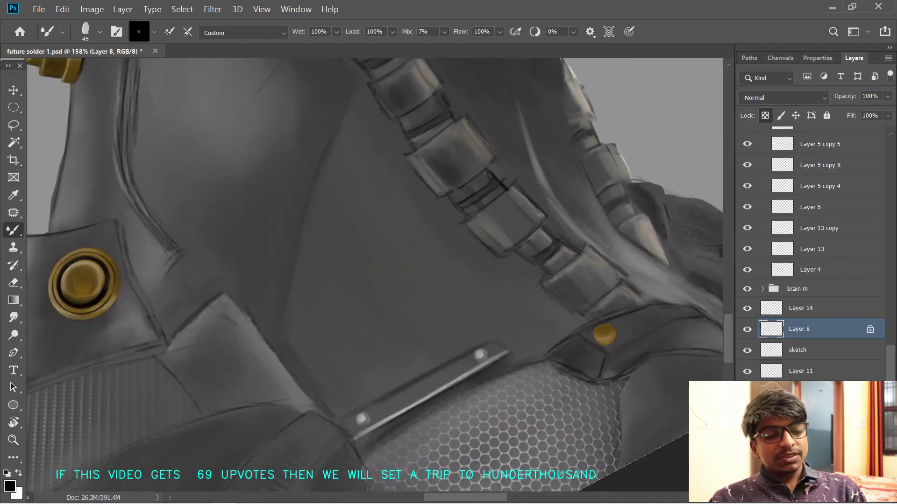
{"action": "left_click", "coordinate": [747, 350]}
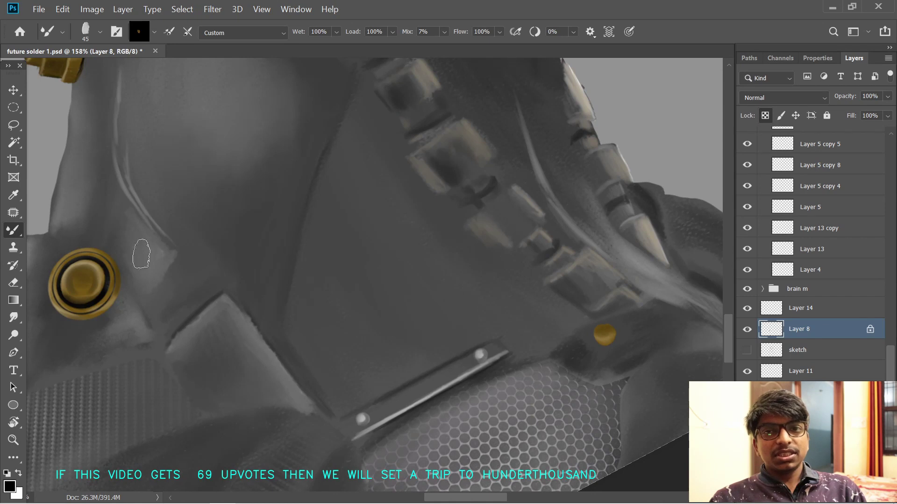
- Switch the Mixer Brush to a round tip, shrink it to size 3 and select Layer 1 from the collar plate
{"action": "left_click", "coordinate": [85, 32]}
{"action": "double_click", "coordinate": [91, 206]}
{"action": "key", "text": "bracketleft"}
{"action": "key", "text": "bracketleft"}
{"action": "key", "text": "bracketleft"}
{"action": "key", "text": "bracketleft"}
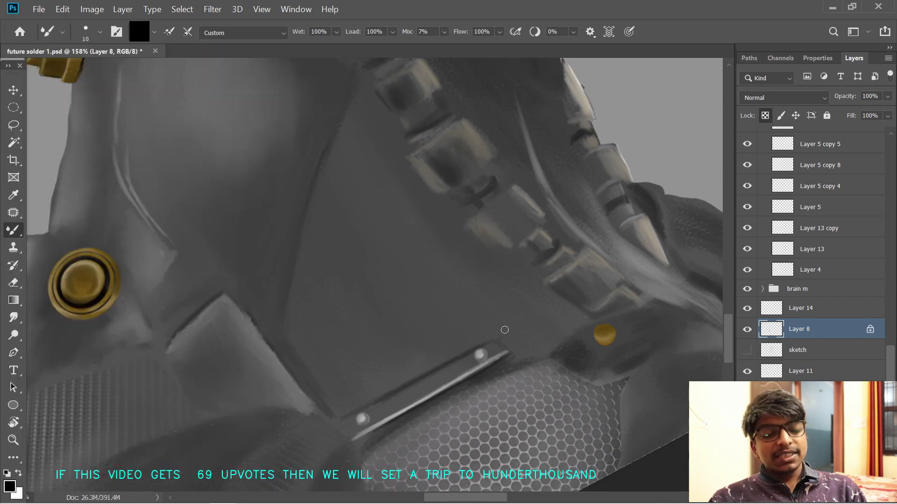
{"action": "left_click", "coordinate": [613, 361], "text": "ctrl"}
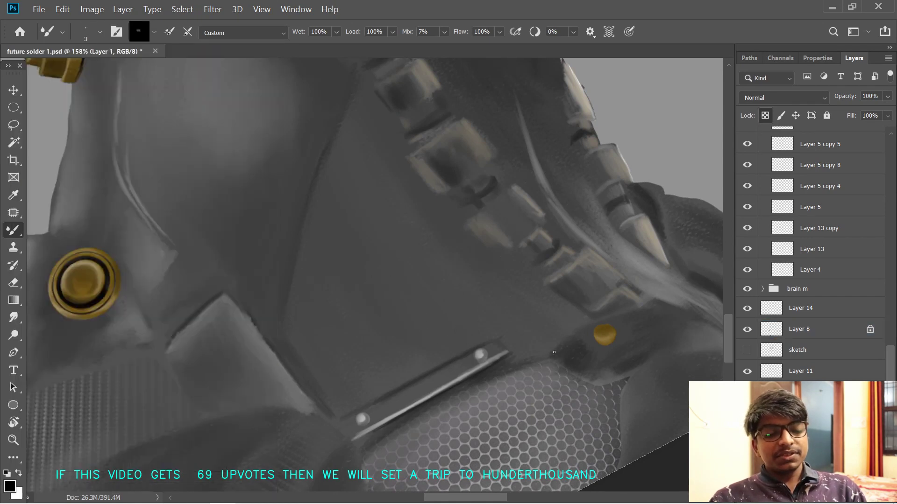
- Add a new layer and outline the end of the collar plate beside the mesh with thin black lines
{"action": "key", "text": "r"}
{"action": "left_click_drag", "start_coordinate": [573, 348], "coordinate": [552, 231]}
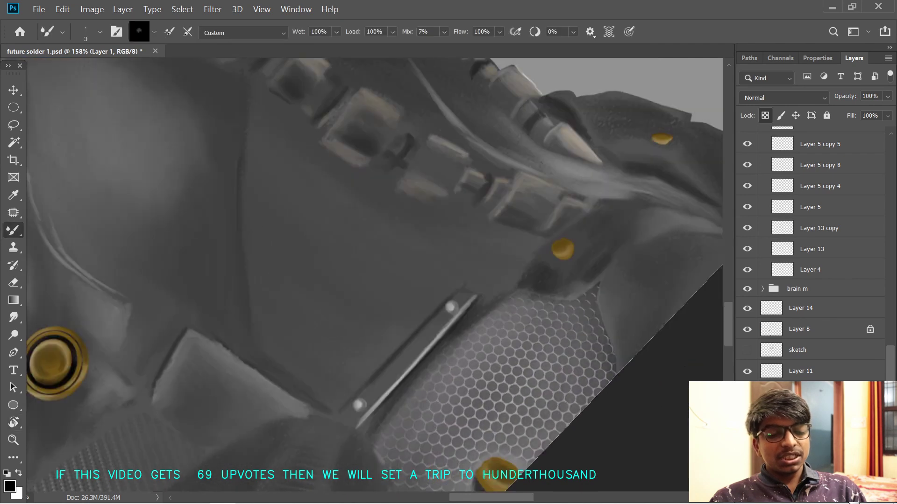
{"action": "left_click", "coordinate": [854, 498]}
{"action": "key", "text": "r"}
{"action": "left_click_drag", "start_coordinate": [503, 202], "coordinate": [518, 275]}
{"action": "mouse_move", "coordinate": [457, 266]}
{"action": "left_mouse_down"}
{"action": "mouse_move", "coordinate": [477, 246]}
{"action": "mouse_move", "coordinate": [460, 262]}
{"action": "left_mouse_up"}
{"action": "key", "text": "ctrl+z"}
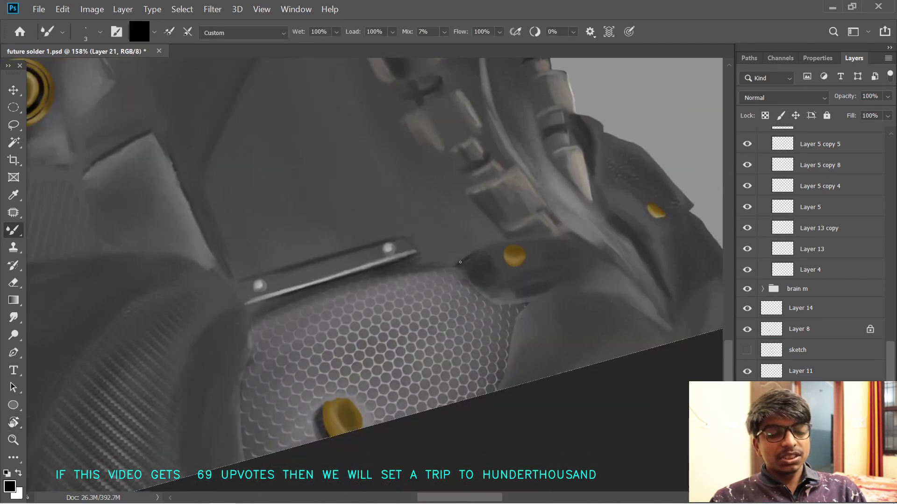
{"action": "left_click_drag", "start_coordinate": [509, 284], "coordinate": [442, 234]}
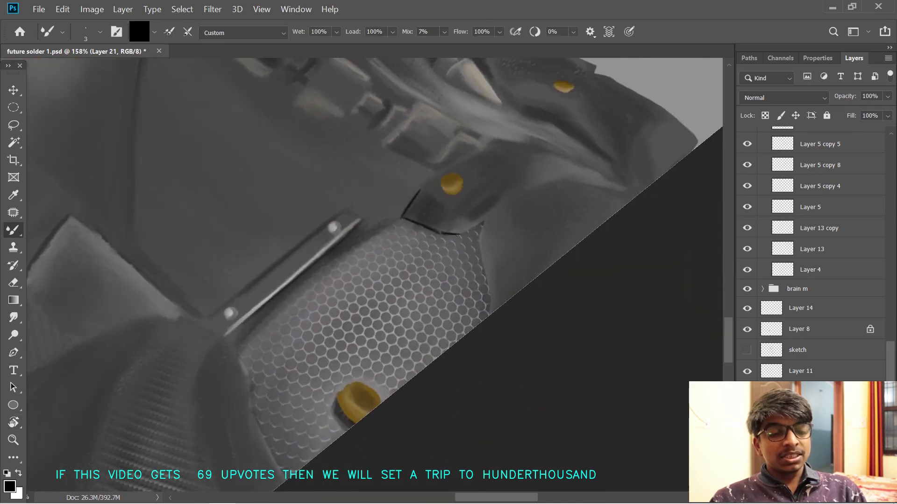
{"action": "key", "text": "ctrl+z"}
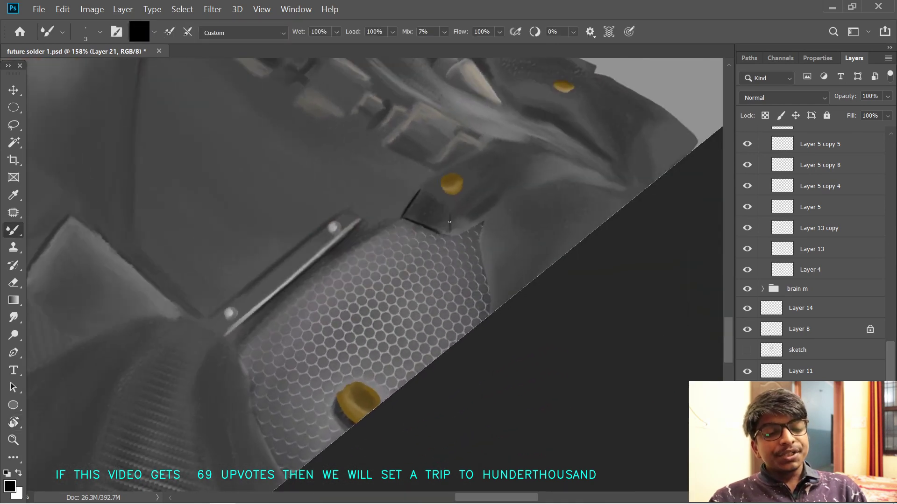
{"action": "mouse_move", "coordinate": [447, 231]}
{"action": "left_mouse_down"}
{"action": "mouse_move", "coordinate": [449, 214]}
{"action": "mouse_move", "coordinate": [437, 320]}
{"action": "mouse_move", "coordinate": [413, 314]}
{"action": "left_mouse_up"}
- Paint thin white edge lines along the collar plate's front corner and the ridge beneath the small gold stud
{"action": "key", "text": "x"}
{"action": "key", "text": "r"}
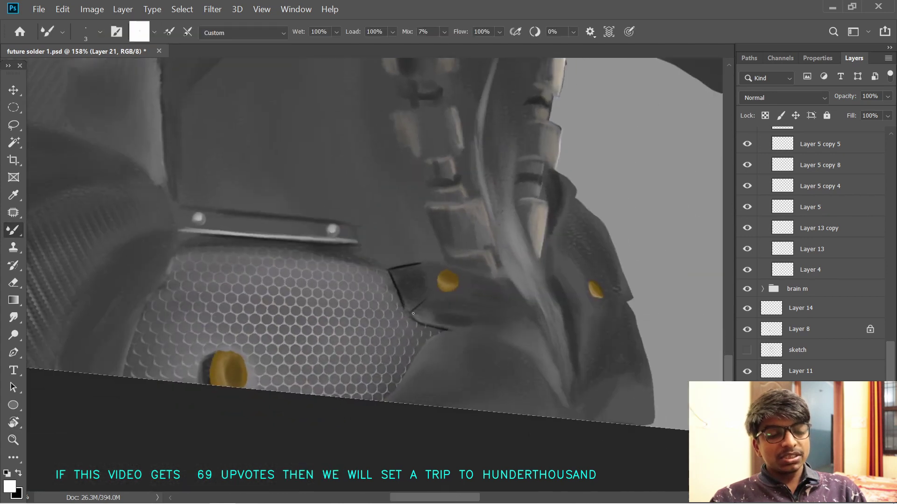
{"action": "left_click_drag", "start_coordinate": [459, 290], "coordinate": [457, 281]}
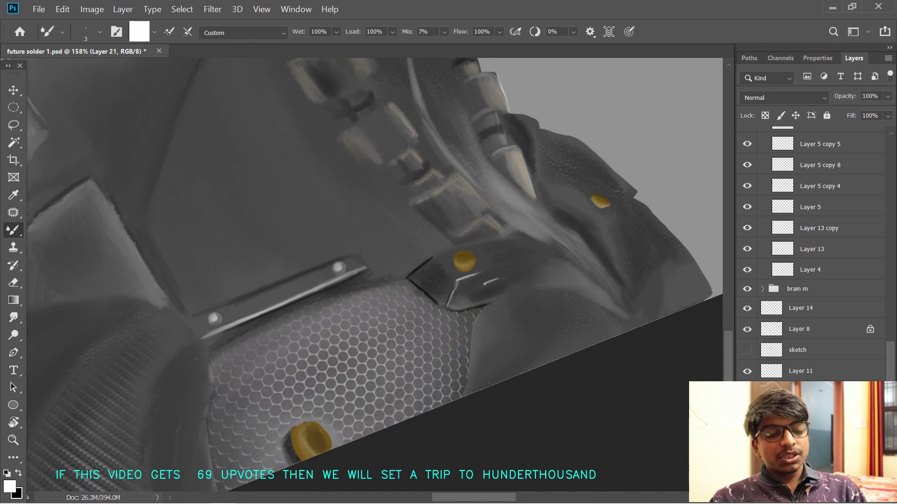
- Draw a small metal clasp on the ridge line beside the gold stud, alternating black and white paint
{"action": "key", "text": "x"}
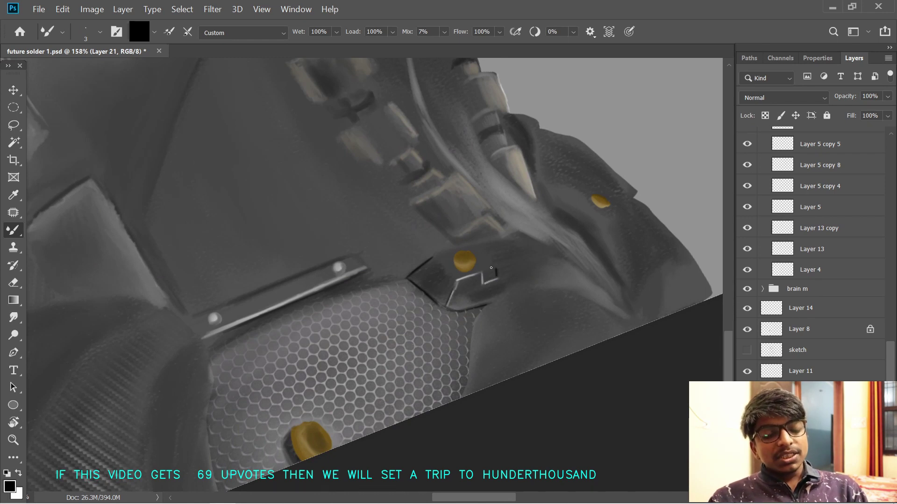
{"action": "key", "text": "x"}
{"action": "mouse_move", "coordinate": [479, 265]}
{"action": "left_mouse_down"}
{"action": "mouse_move", "coordinate": [488, 263]}
{"action": "mouse_move", "coordinate": [483, 273]}
{"action": "left_mouse_up"}
{"action": "key", "text": "x"}
{"action": "key", "text": "x"}
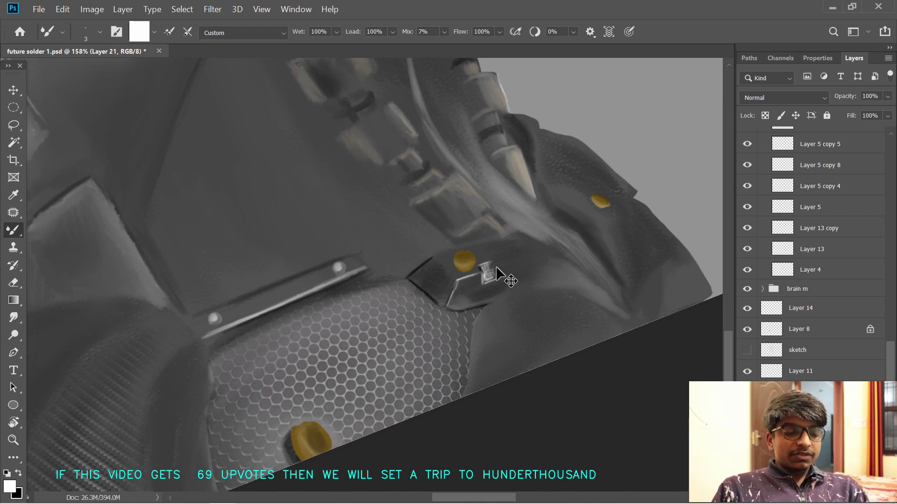
{"action": "key", "text": "x"}
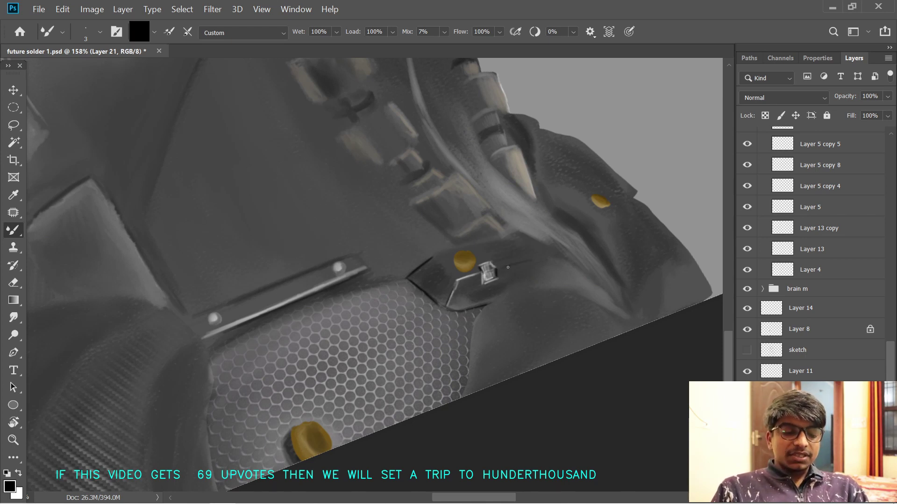
- Extend the white ridge line and the black lower edge line along the collar plate to its pointed tip
{"action": "key", "text": "x"}
{"action": "key", "text": "r"}
{"action": "mouse_move", "coordinate": [519, 264]}
{"action": "left_mouse_down"}
{"action": "mouse_move", "coordinate": [504, 267]}
{"action": "mouse_move", "coordinate": [511, 201]}
{"action": "left_mouse_up"}
{"action": "key", "text": "x"}
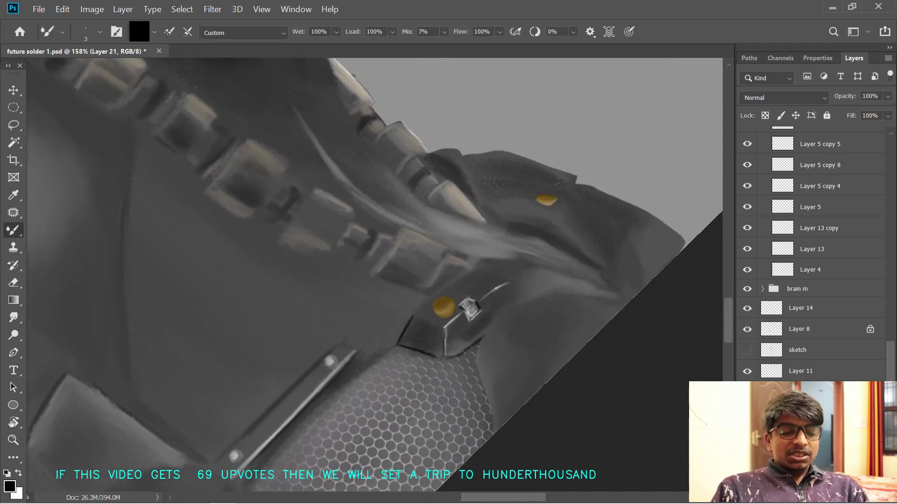
{"action": "key", "text": "x"}
{"action": "key", "text": "r"}
{"action": "mouse_move", "coordinate": [551, 233]}
{"action": "left_mouse_down"}
{"action": "mouse_move", "coordinate": [517, 224]}
{"action": "mouse_move", "coordinate": [537, 251]}
{"action": "mouse_move", "coordinate": [614, 237]}
{"action": "left_mouse_up"}
{"action": "key", "text": "space"}
{"action": "left_click_drag", "start_coordinate": [580, 237], "coordinate": [561, 268]}
{"action": "key", "text": "x"}
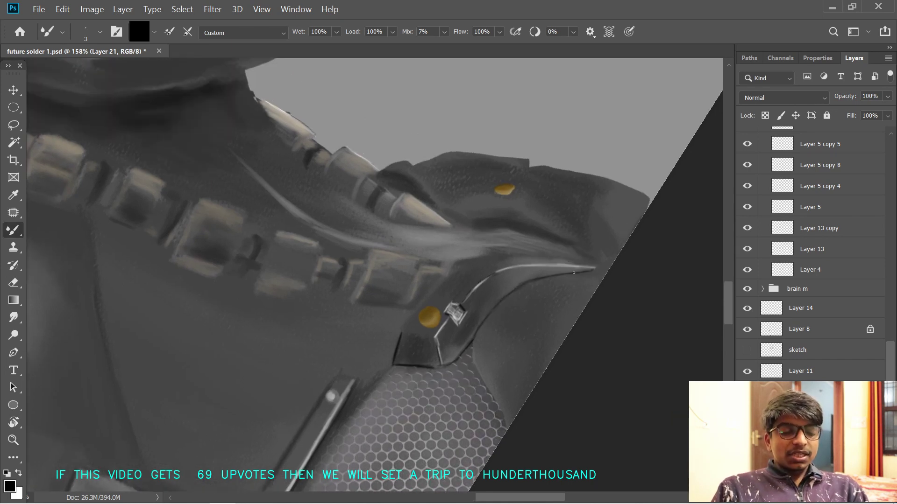
{"action": "scroll", "coordinate": [498, 264], "scroll_direction": "up", "scroll_amount": 2}
- Paint a thin white line along the collar plate's upper edge, from its end past the gold stud toward the tip
{"action": "key", "text": "x"}
{"action": "key", "text": "r"}
{"action": "left_click_drag", "start_coordinate": [537, 196], "coordinate": [556, 298]}
{"action": "key", "text": "space"}
{"action": "left_click_drag", "start_coordinate": [418, 381], "coordinate": [504, 301]}
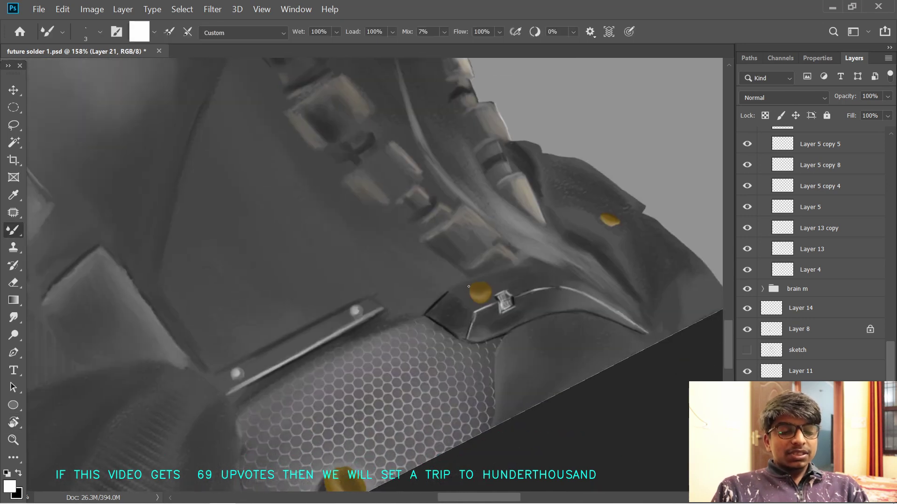
{"action": "left_click_drag", "start_coordinate": [453, 289], "coordinate": [518, 268]}
{"action": "left_click_drag", "start_coordinate": [573, 257], "coordinate": [504, 174]}
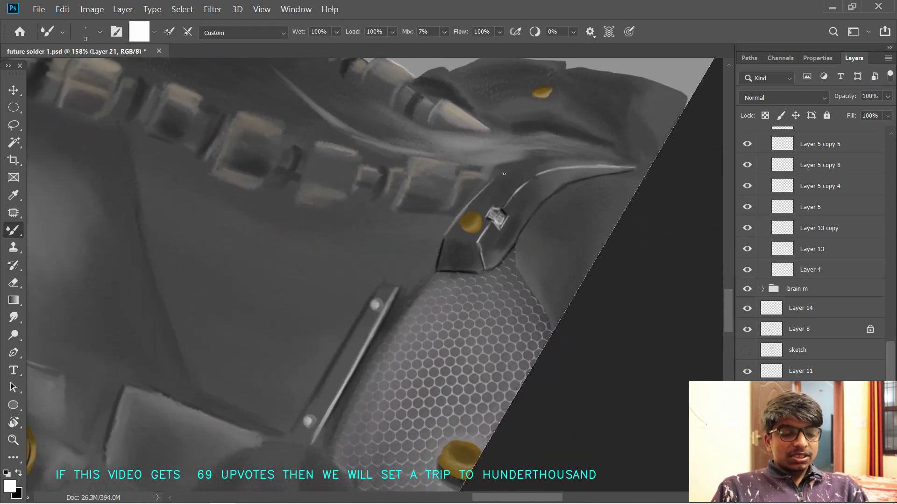
{"action": "left_click_drag", "start_coordinate": [564, 161], "coordinate": [630, 168]}
{"action": "key", "text": "space"}
{"action": "left_click_drag", "start_coordinate": [520, 97], "coordinate": [517, 149]}
{"action": "key", "text": "r"}
{"action": "mouse_move", "coordinate": [517, 150]}
{"action": "left_mouse_down"}
{"action": "mouse_move", "coordinate": [528, 164]}
{"action": "mouse_move", "coordinate": [552, 339]}
{"action": "left_mouse_up"}
{"action": "mouse_move", "coordinate": [552, 340]}
{"action": "left_mouse_down"}
{"action": "mouse_move", "coordinate": [543, 285]}
{"action": "mouse_move", "coordinate": [513, 268]}
{"action": "mouse_move", "coordinate": [586, 280]}
{"action": "left_mouse_up"}
- Lower the opacity of the edge line layer, Layer 21, to 62%
{"action": "left_click_drag", "start_coordinate": [858, 96], "coordinate": [839, 97]}
{"action": "left_click_drag", "start_coordinate": [652, 237], "coordinate": [626, 257]}
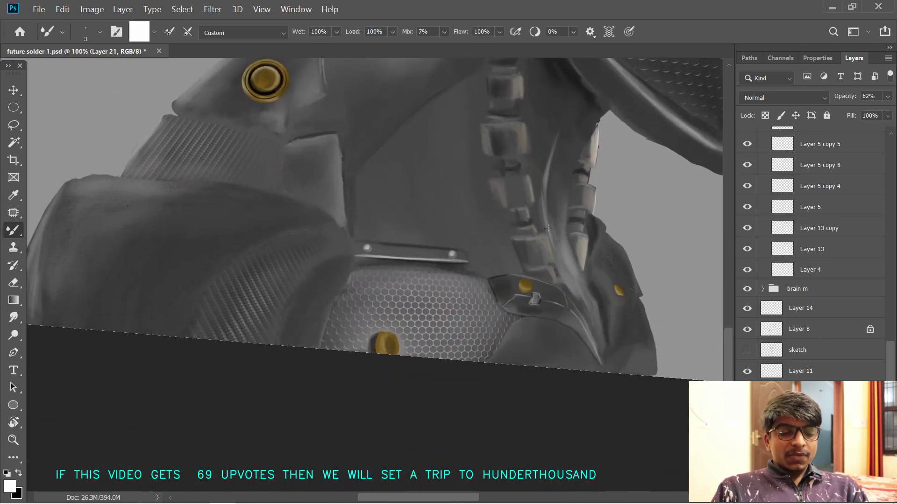
{"action": "key", "text": "x"}
{"action": "left_click_drag", "start_coordinate": [541, 319], "coordinate": [555, 314]}
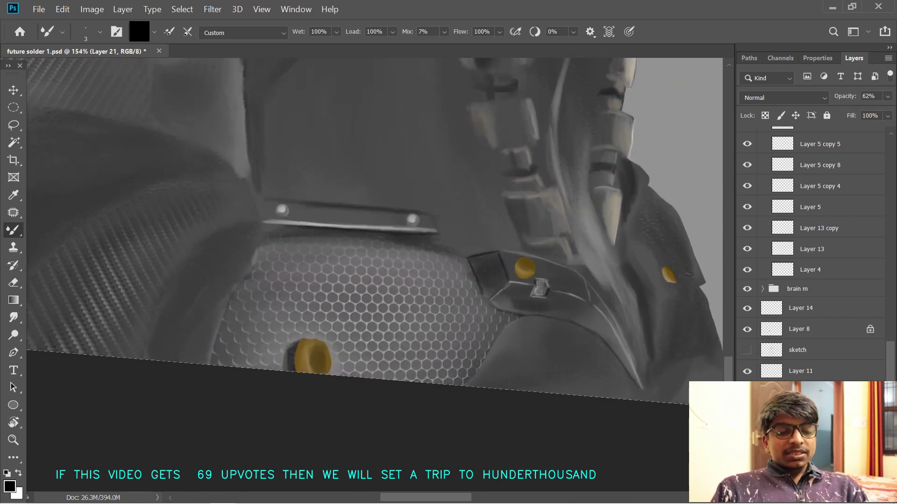
- Select Layer 1 from the armour and switch the Mixer Brush to a bristle tip at size 15
{"action": "left_click", "coordinate": [459, 290], "text": "ctrl"}
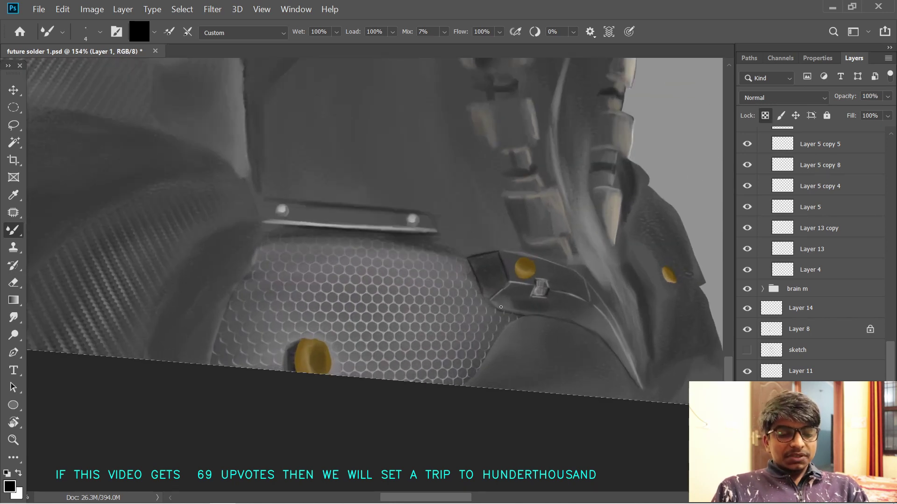
{"action": "left_click", "coordinate": [99, 32]}
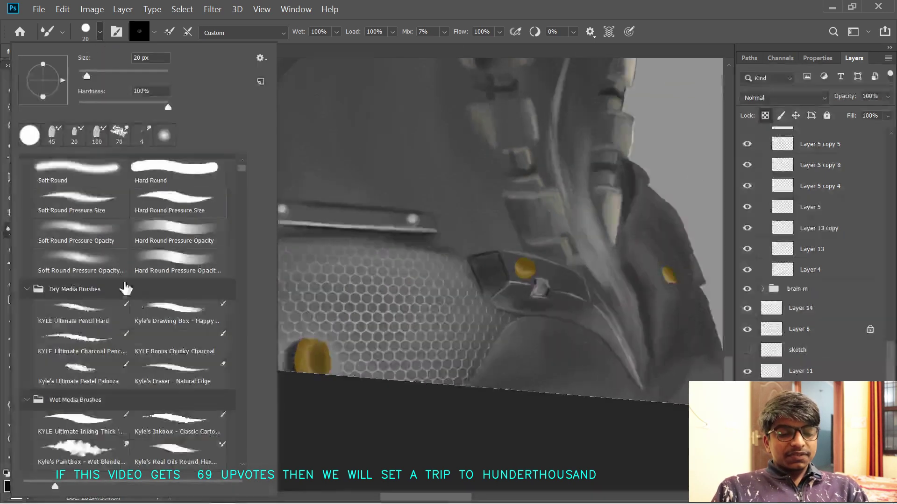
{"action": "double_click", "coordinate": [124, 287]}
{"action": "key", "text": "bracketleft"}
{"action": "key", "text": "bracketleft"}
{"action": "key", "text": "bracketleft"}
{"action": "key", "text": "bracketleft"}
{"action": "key", "text": "bracketleft"}
{"action": "key", "text": "bracketleft"}
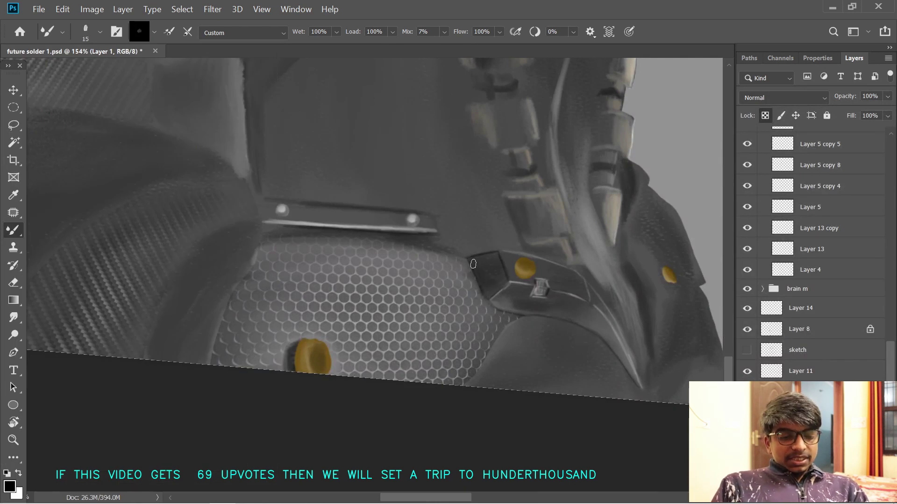
- Darken the collar plate's end face and the side below the ridge and clasp with black paint
{"action": "left_click_drag", "start_coordinate": [511, 234], "coordinate": [502, 234]}
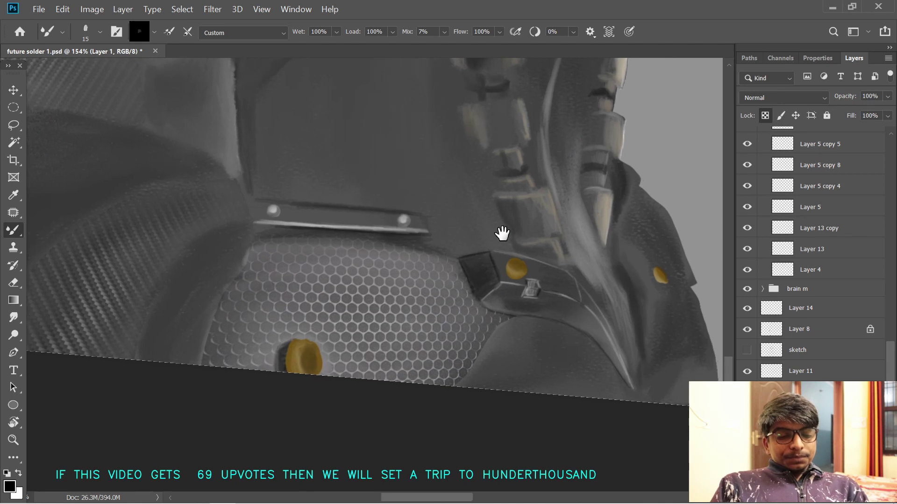
{"action": "left_click_drag", "start_coordinate": [408, 299], "coordinate": [519, 300]}
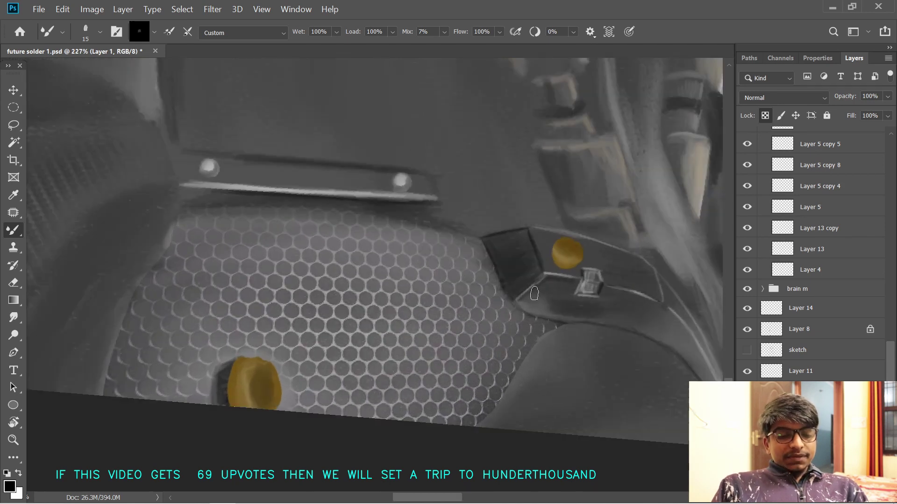
{"action": "left_click_drag", "start_coordinate": [519, 303], "coordinate": [572, 319]}
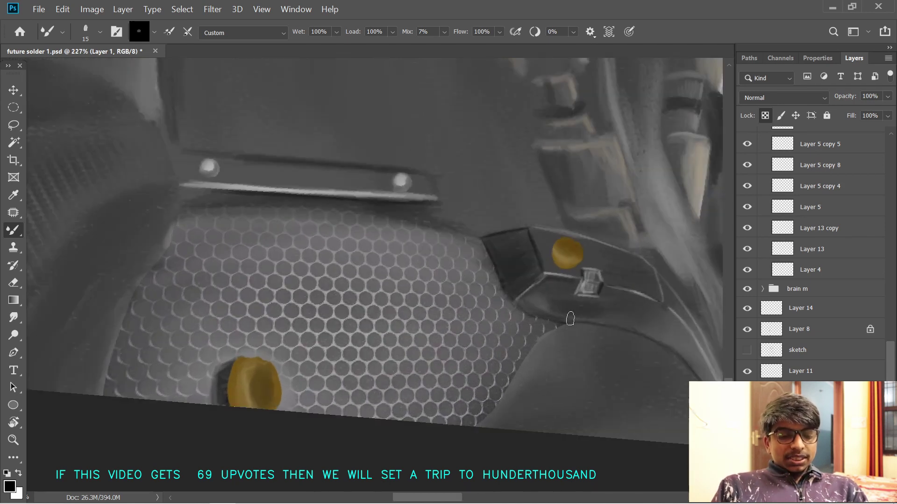
{"action": "mouse_move", "coordinate": [575, 284]}
{"action": "left_mouse_down"}
{"action": "mouse_move", "coordinate": [504, 272]}
{"action": "mouse_move", "coordinate": [448, 286]}
{"action": "left_mouse_up"}
{"action": "left_click_drag", "start_coordinate": [492, 303], "coordinate": [488, 291]}
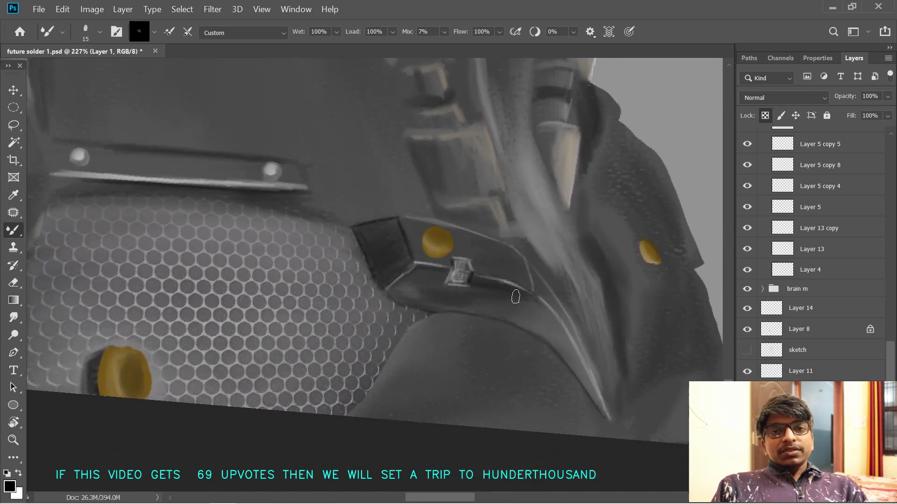
{"action": "key", "text": "r"}
{"action": "mouse_move", "coordinate": [522, 306]}
{"action": "left_mouse_down"}
{"action": "mouse_move", "coordinate": [556, 254]}
{"action": "mouse_move", "coordinate": [461, 215]}
{"action": "left_mouse_up"}
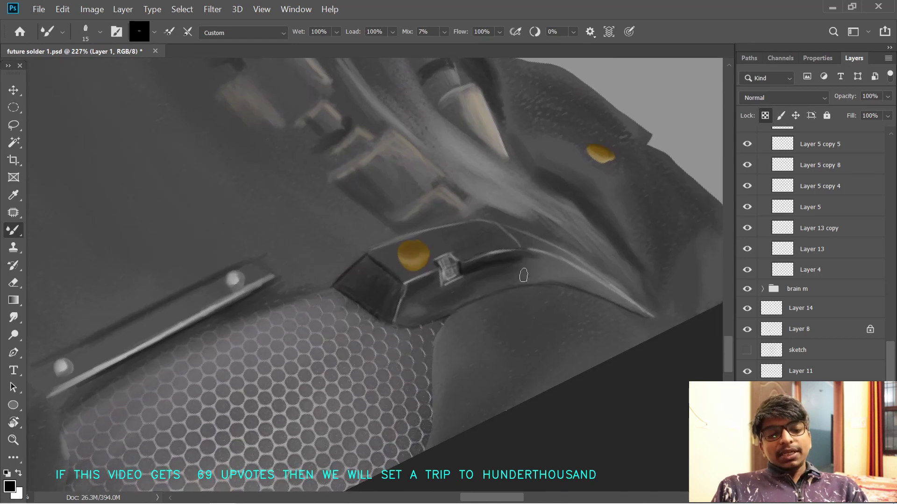
- Brush white highlights along the collar plate's lower side toward its tapering tip
{"action": "key", "text": "x"}
{"action": "mouse_move", "coordinate": [502, 238]}
{"action": "left_mouse_down"}
{"action": "mouse_move", "coordinate": [506, 292]}
{"action": "mouse_move", "coordinate": [538, 250]}
{"action": "mouse_move", "coordinate": [620, 246]}
{"action": "mouse_move", "coordinate": [525, 240]}
{"action": "mouse_move", "coordinate": [579, 248]}
{"action": "mouse_move", "coordinate": [511, 249]}
{"action": "mouse_move", "coordinate": [579, 243]}
{"action": "mouse_move", "coordinate": [557, 240]}
{"action": "mouse_move", "coordinate": [528, 260]}
{"action": "mouse_move", "coordinate": [548, 260]}
{"action": "left_mouse_up"}
{"action": "key", "text": "r"}
{"action": "key", "text": "alt+space"}
{"action": "key", "text": "r"}
{"action": "left_click_drag", "start_coordinate": [396, 243], "coordinate": [551, 248]}
{"action": "key", "text": "space"}
{"action": "left_click_drag", "start_coordinate": [559, 211], "coordinate": [531, 264]}
{"action": "key", "text": "alt+space"}
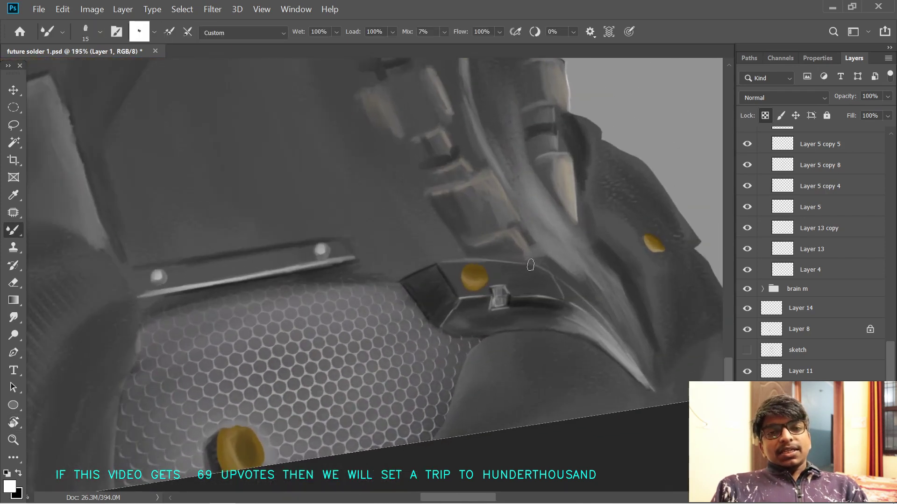
- Brush white highlight streaks across the far end of the collar plate's upper face, beyond the gold stud
{"action": "key", "text": "r"}
{"action": "left_click_drag", "start_coordinate": [659, 220], "coordinate": [545, 188]}
{"action": "mouse_move", "coordinate": [514, 222]}
{"action": "left_mouse_down"}
{"action": "mouse_move", "coordinate": [539, 222]}
{"action": "mouse_move", "coordinate": [556, 237]}
{"action": "mouse_move", "coordinate": [497, 227]}
{"action": "mouse_move", "coordinate": [535, 229]}
{"action": "mouse_move", "coordinate": [510, 230]}
{"action": "mouse_move", "coordinate": [525, 222]}
{"action": "mouse_move", "coordinate": [554, 239]}
{"action": "mouse_move", "coordinate": [529, 244]}
{"action": "mouse_move", "coordinate": [558, 244]}
{"action": "mouse_move", "coordinate": [514, 225]}
{"action": "mouse_move", "coordinate": [531, 233]}
{"action": "left_mouse_up"}
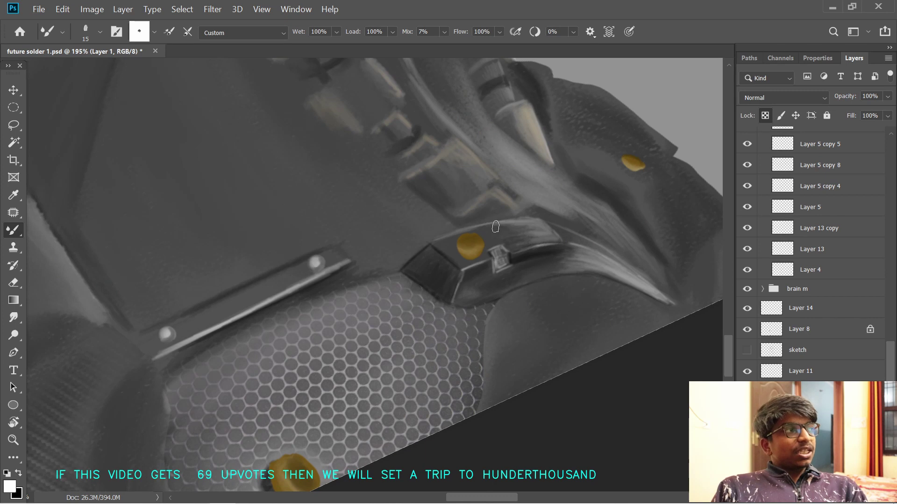
{"action": "mouse_move", "coordinate": [646, 212]}
{"action": "left_mouse_down"}
{"action": "mouse_move", "coordinate": [609, 238]}
{"action": "mouse_move", "coordinate": [551, 140]}
{"action": "left_mouse_up"}
{"action": "key", "text": "r"}
{"action": "left_click_drag", "start_coordinate": [523, 184], "coordinate": [516, 240]}
- Set the Mixer Brush to size 6 for fine work around the collar plate's highlighted tip
{"action": "key", "text": "bracketright"}
{"action": "key", "text": "bracketright"}
{"action": "key", "text": "bracketright"}
{"action": "key", "text": "bracketright"}
{"action": "key", "text": "bracketright"}
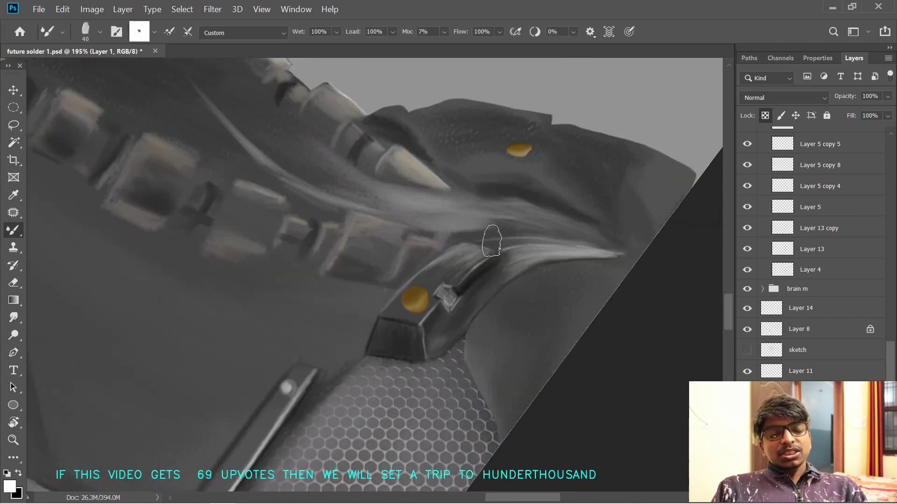
{"action": "key", "text": "bracketleft"}
{"action": "key", "text": "bracketleft"}
{"action": "key", "text": "bracketleft"}
{"action": "key", "text": "bracketleft"}
{"action": "key", "text": "bracketleft"}
{"action": "key", "text": "bracketleft"}
{"action": "key", "text": "bracketleft"}
{"action": "key", "text": "bracketleft"}
{"action": "key", "text": "bracketleft"}
{"action": "key", "text": "bracketleft"}
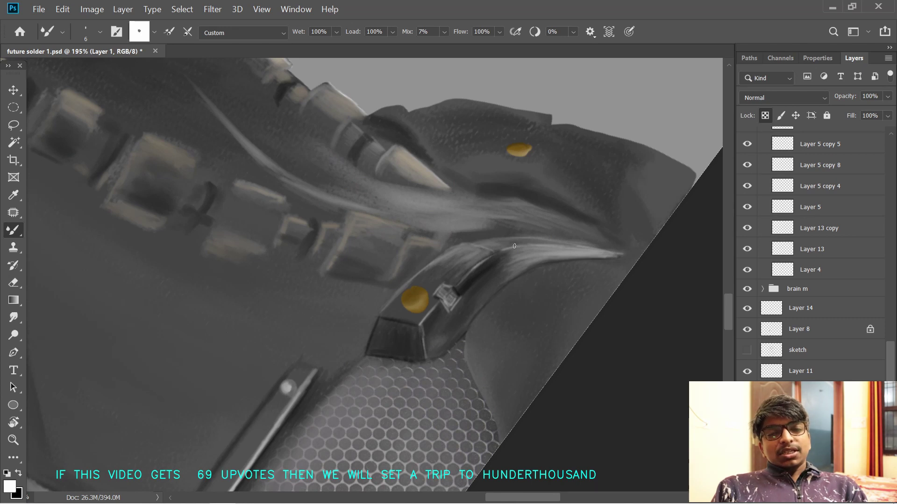
- Darken the rounded panel's border along the mesh with black, and enlarge the Mixer Brush to size 30
{"action": "left_click_drag", "start_coordinate": [606, 277], "coordinate": [590, 257]}
{"action": "key", "text": "r"}
{"action": "left_click_drag", "start_coordinate": [579, 197], "coordinate": [565, 343]}
{"action": "mouse_move", "coordinate": [630, 330]}
{"action": "left_mouse_down"}
{"action": "mouse_move", "coordinate": [585, 279]}
{"action": "mouse_move", "coordinate": [629, 315]}
{"action": "left_mouse_up"}
{"action": "left_click_drag", "start_coordinate": [522, 319], "coordinate": [628, 266]}
{"action": "left_click_drag", "start_coordinate": [484, 346], "coordinate": [503, 322]}
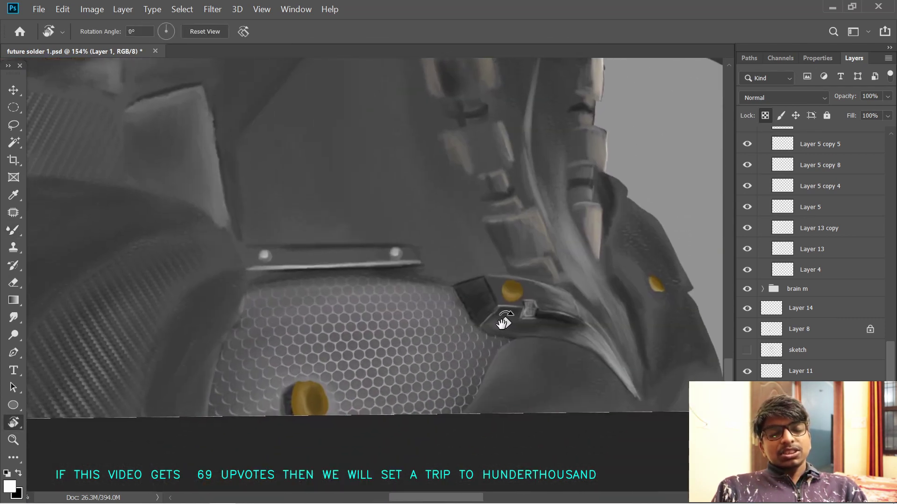
{"action": "key", "text": "b"}
{"action": "key", "text": "x"}
{"action": "mouse_move", "coordinate": [482, 394]}
{"action": "left_mouse_down"}
{"action": "mouse_move", "coordinate": [472, 356]}
{"action": "mouse_move", "coordinate": [465, 367]}
{"action": "mouse_move", "coordinate": [507, 304]}
{"action": "left_mouse_up"}
{"action": "key", "text": "]"}
{"action": "key", "text": "]"}
{"action": "key", "text": "]"}
{"action": "key", "text": "]"}
{"action": "key", "text": "]"}
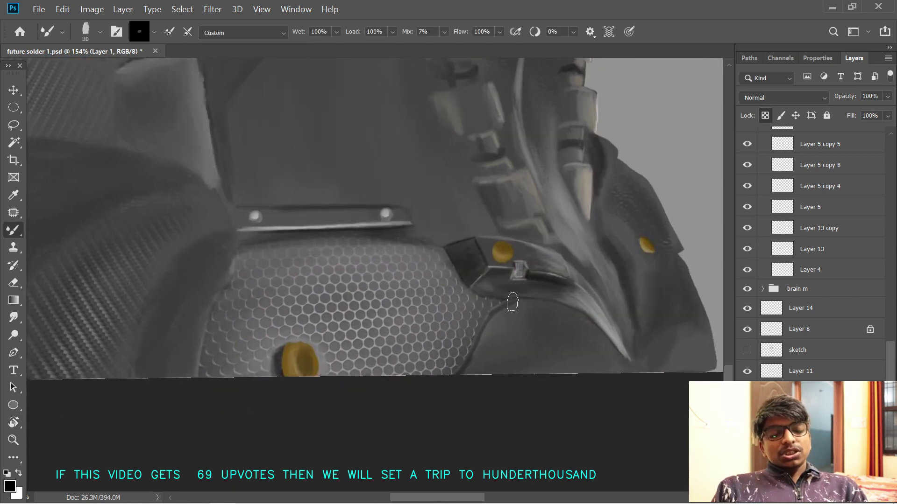
- Shrink the Mixer Brush to size 7 and paint a white rim line along the rounded panel's edge beside the mesh
{"action": "key", "text": "x"}
{"action": "key", "text": "bracketleft"}
{"action": "key", "text": "bracketleft"}
{"action": "key", "text": "bracketleft"}
{"action": "key", "text": "bracketleft"}
{"action": "key", "text": "bracketleft"}
{"action": "key", "text": "bracketleft"}
{"action": "key", "text": "bracketleft"}
{"action": "key", "text": "r"}
{"action": "left_click_drag", "start_coordinate": [442, 188], "coordinate": [470, 226]}
{"action": "key", "text": "b"}
{"action": "mouse_move", "coordinate": [410, 401]}
{"action": "left_mouse_down"}
{"action": "mouse_move", "coordinate": [466, 258]}
{"action": "mouse_move", "coordinate": [464, 270]}
{"action": "left_mouse_up"}
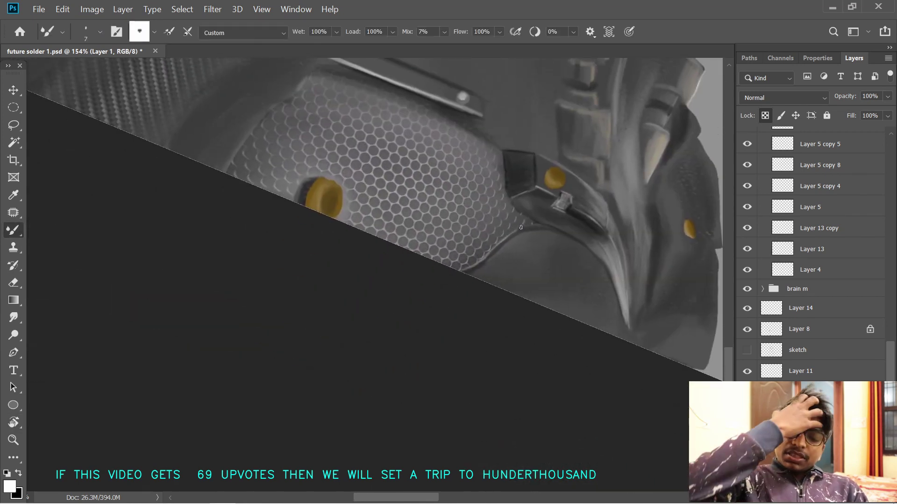
{"action": "left_click_drag", "start_coordinate": [504, 192], "coordinate": [467, 272]}
- Darken the rounded panel beside the mesh with black using the Mixer Brush at size 70, and undo the last two strokes
{"action": "key", "text": "x"}
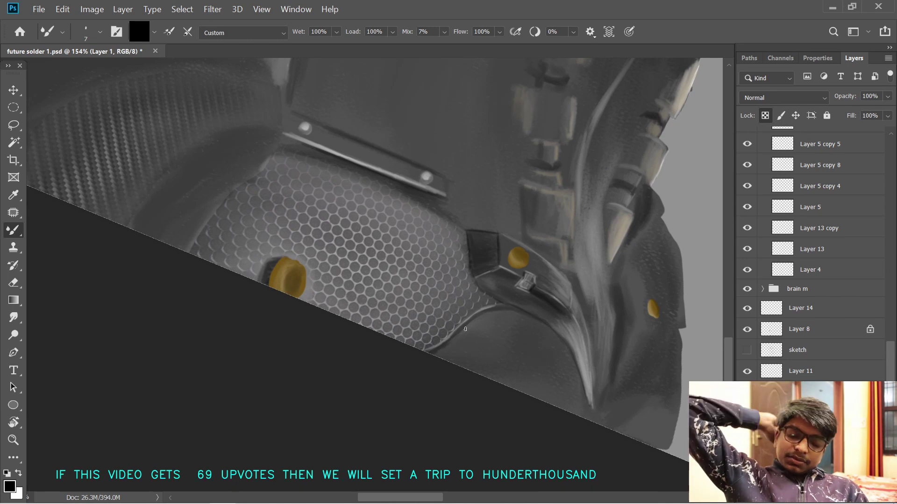
{"action": "left_click_drag", "start_coordinate": [611, 272], "coordinate": [567, 305]}
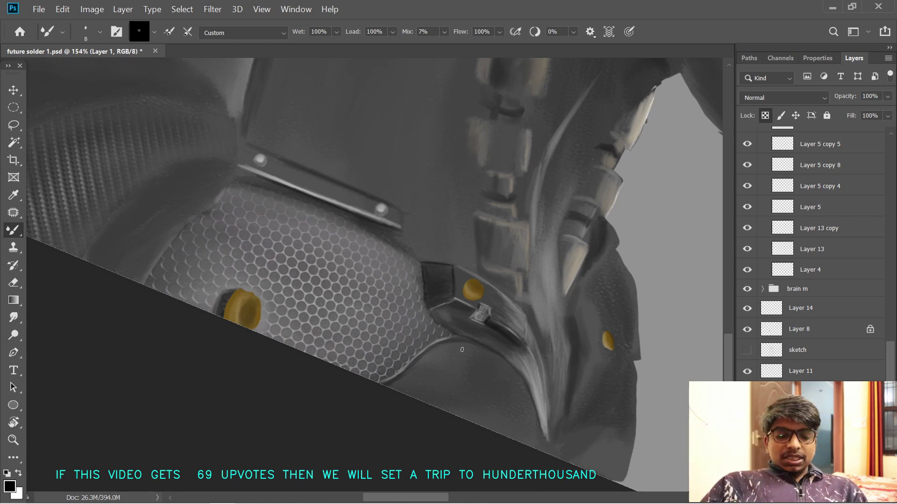
{"action": "key", "text": "]"}
{"action": "key", "text": "]"}
{"action": "key", "text": "]"}
{"action": "key", "text": "]"}
{"action": "key", "text": "]"}
{"action": "key", "text": "]"}
{"action": "key", "text": "]"}
{"action": "key", "text": "]"}
{"action": "key", "text": "r"}
{"action": "left_click_drag", "start_coordinate": [427, 211], "coordinate": [397, 160]}
{"action": "key", "text": "b"}
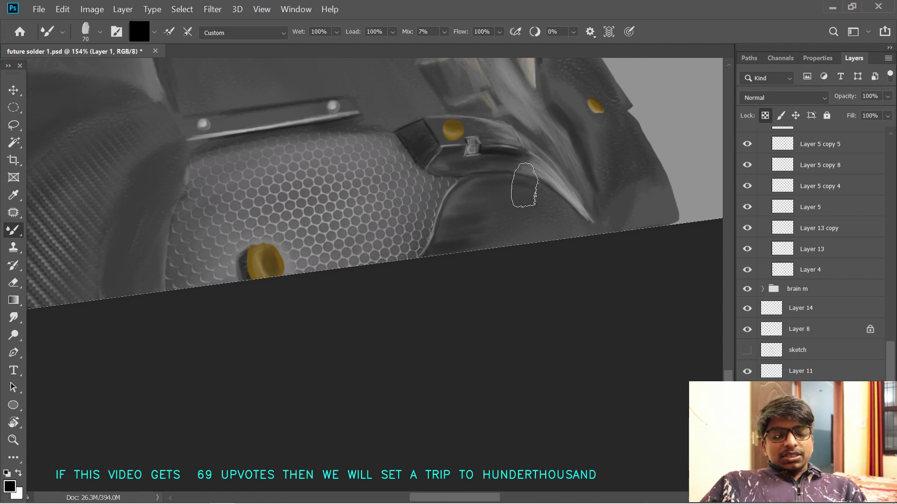
{"action": "key", "text": "ctrl+z"}
{"action": "key", "text": "ctrl+z"}
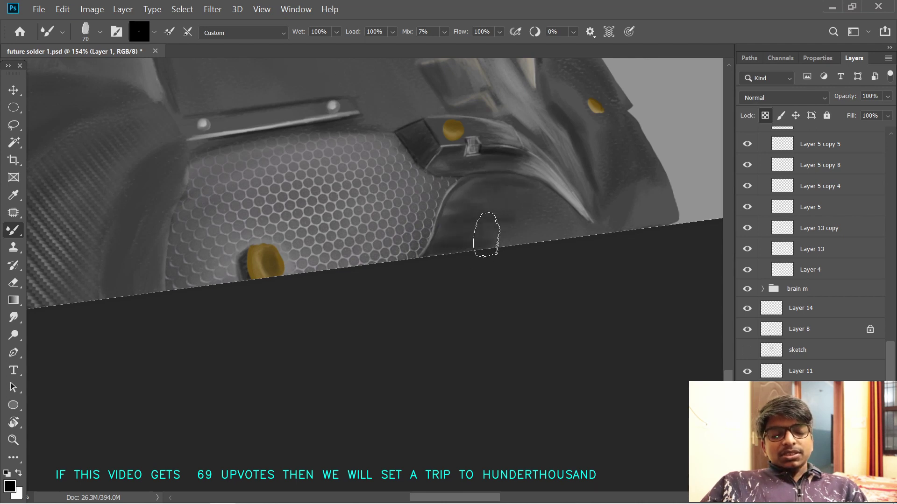
- Brush soft white highlights across the rounded panel below the collar plate
{"action": "scroll", "coordinate": [439, 241], "scroll_direction": "up", "scroll_amount": 2}
{"action": "key", "text": "x"}
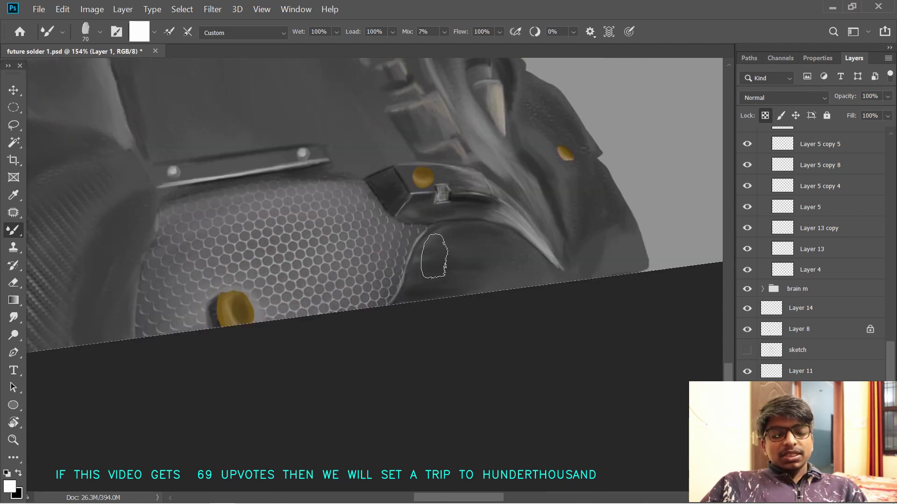
{"action": "mouse_move", "coordinate": [421, 266]}
{"action": "left_mouse_down"}
{"action": "mouse_move", "coordinate": [465, 250]}
{"action": "mouse_move", "coordinate": [410, 272]}
{"action": "left_mouse_up"}
{"action": "left_click_drag", "start_coordinate": [510, 239], "coordinate": [505, 260]}
{"action": "scroll", "coordinate": [453, 295], "scroll_direction": "up", "scroll_amount": 2}
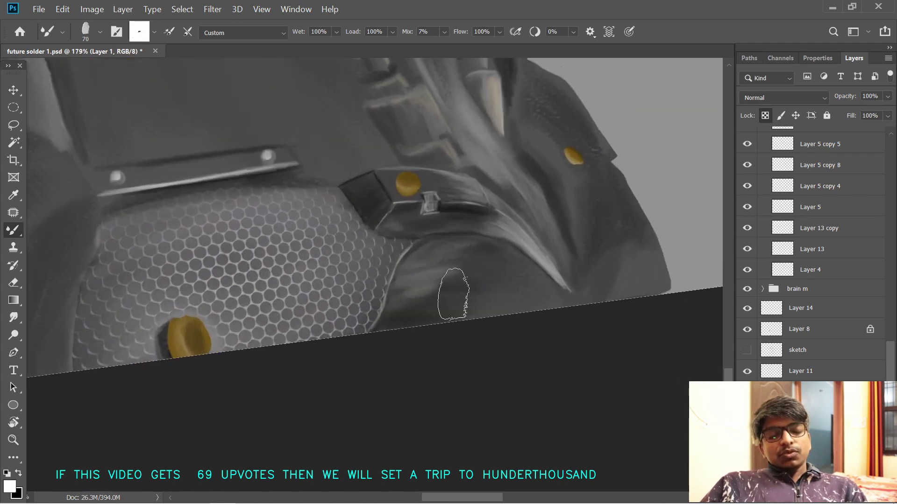
{"action": "key", "text": "r"}
{"action": "mouse_move", "coordinate": [412, 297]}
{"action": "left_mouse_down"}
{"action": "mouse_move", "coordinate": [455, 286]}
{"action": "mouse_move", "coordinate": [409, 291]}
{"action": "mouse_move", "coordinate": [449, 261]}
{"action": "left_mouse_up"}
{"action": "left_click_drag", "start_coordinate": [561, 307], "coordinate": [548, 312]}
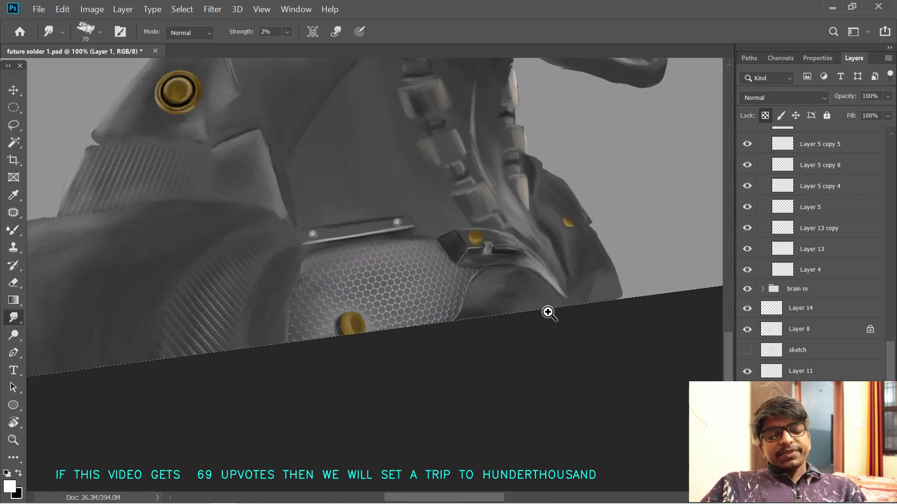
{"action": "left_click", "coordinate": [548, 313]}
{"action": "left_click_drag", "start_coordinate": [512, 265], "coordinate": [509, 325]}
{"action": "right_click", "coordinate": [524, 244], "text": "alt"}
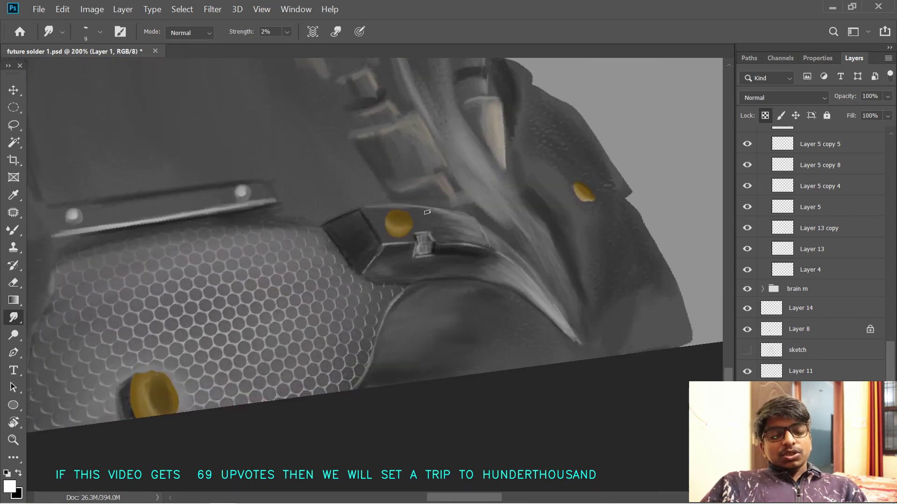
{"action": "left_click", "coordinate": [439, 247], "text": "ctrl"}
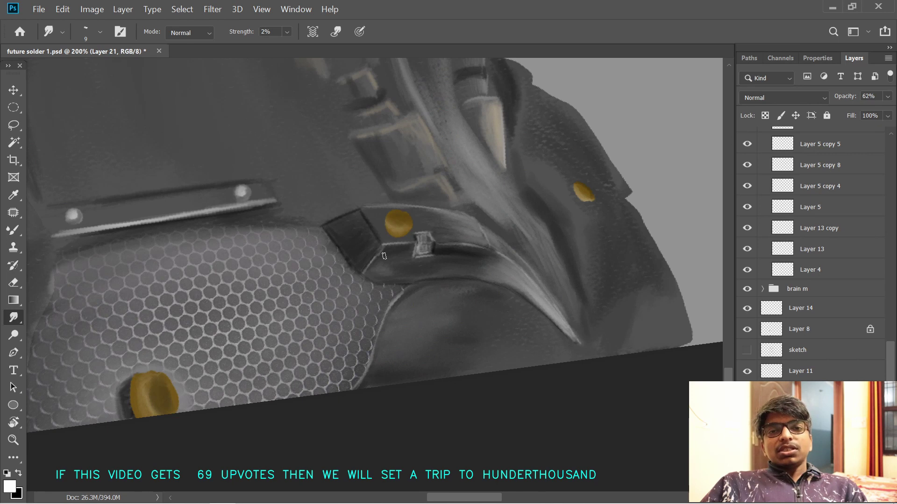
{"action": "scroll", "coordinate": [556, 355], "scroll_direction": "down", "scroll_amount": 5}
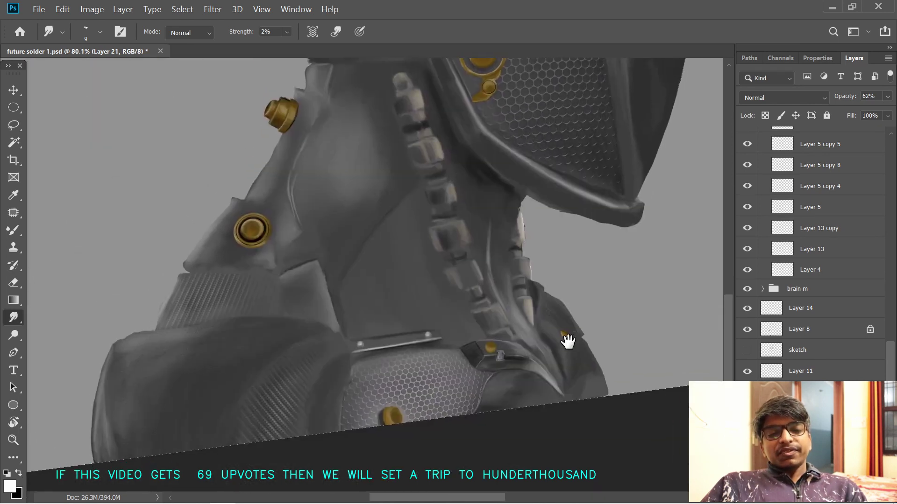
{"action": "scroll", "coordinate": [587, 321], "scroll_direction": "up", "scroll_amount": 3}
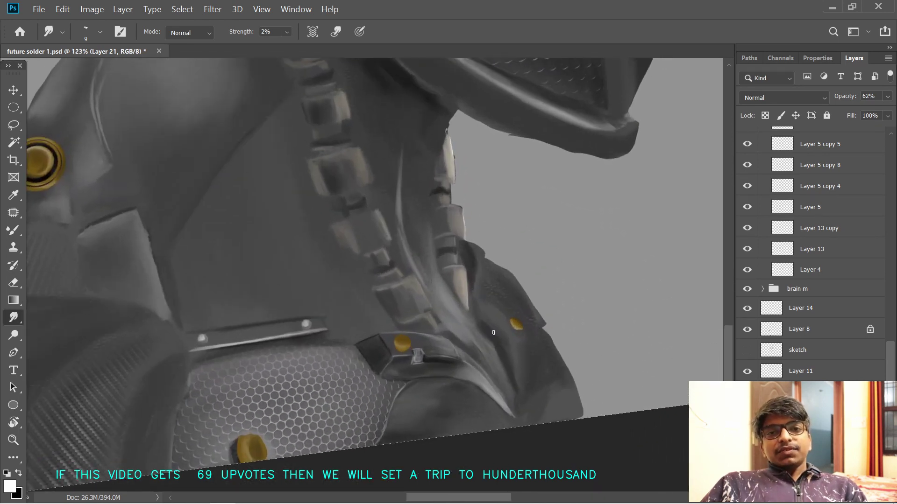
{"action": "left_click_drag", "start_coordinate": [494, 343], "coordinate": [452, 311]}
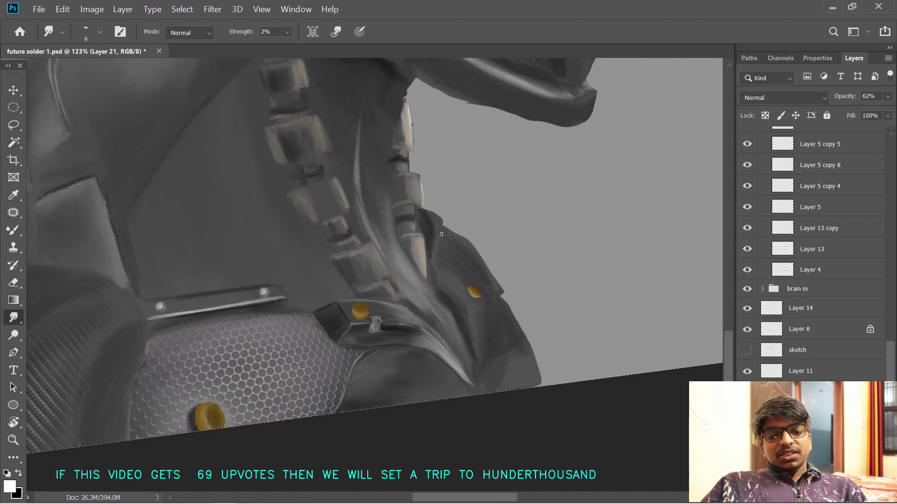
- Paint a white rim line along the far collar flap's inner edge on Layer 1 with the size 10 Mixer Brush
{"action": "left_click", "coordinate": [578, 337], "text": "ctrl"}
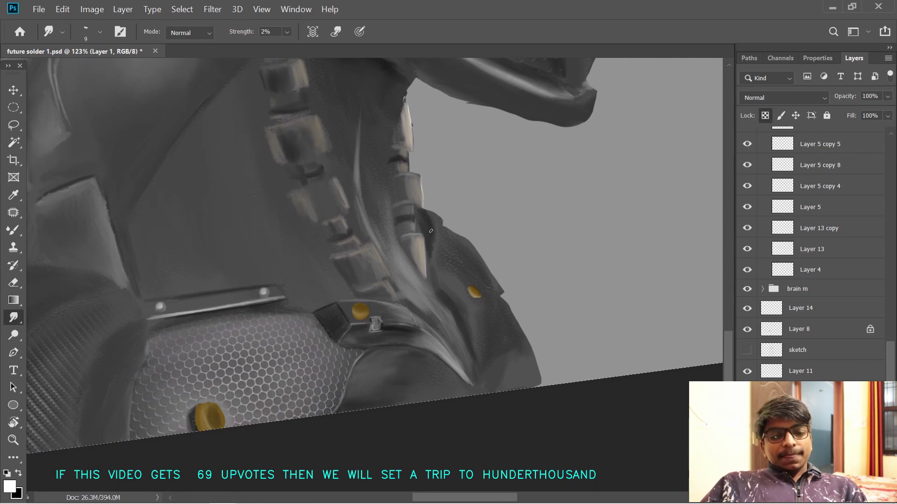
{"action": "key", "text": "b"}
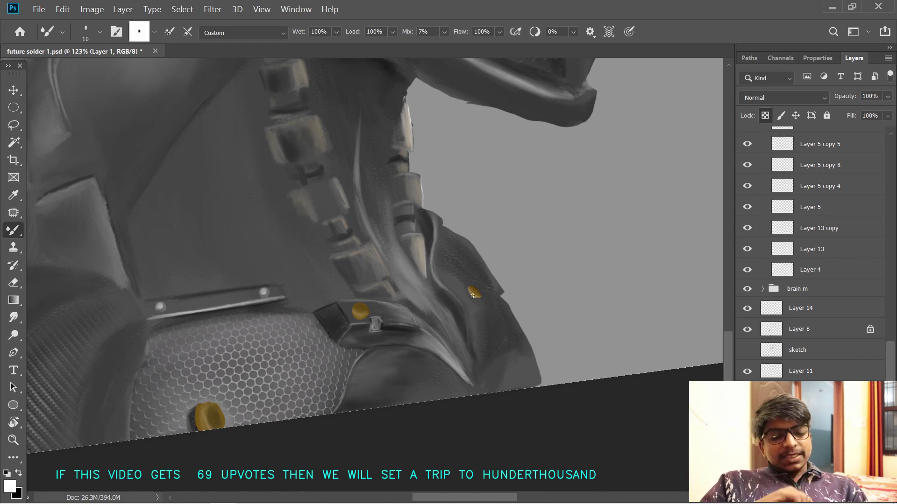
{"action": "left_click_drag", "start_coordinate": [467, 222], "coordinate": [459, 248]}
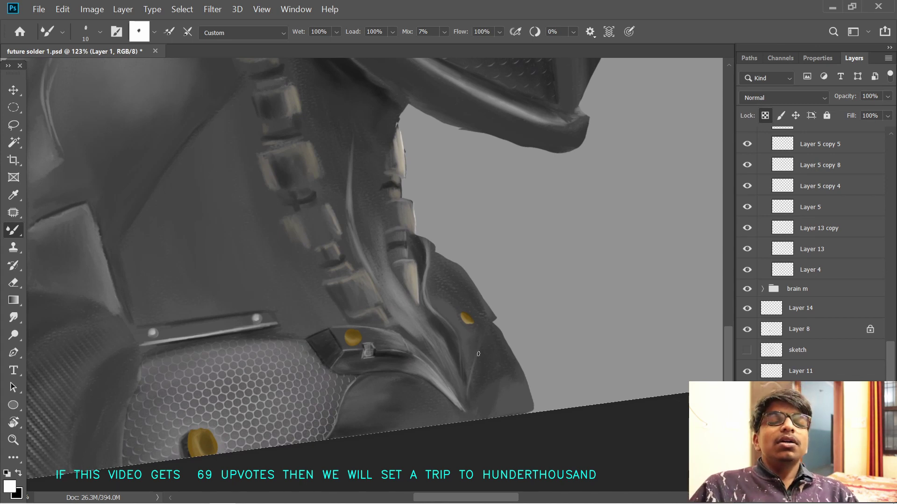
- Undo the last stroke and paint a thin white seam line from the flap's small gold stud down to the collar's pointed tip
{"action": "key", "text": "ctrl+z"}
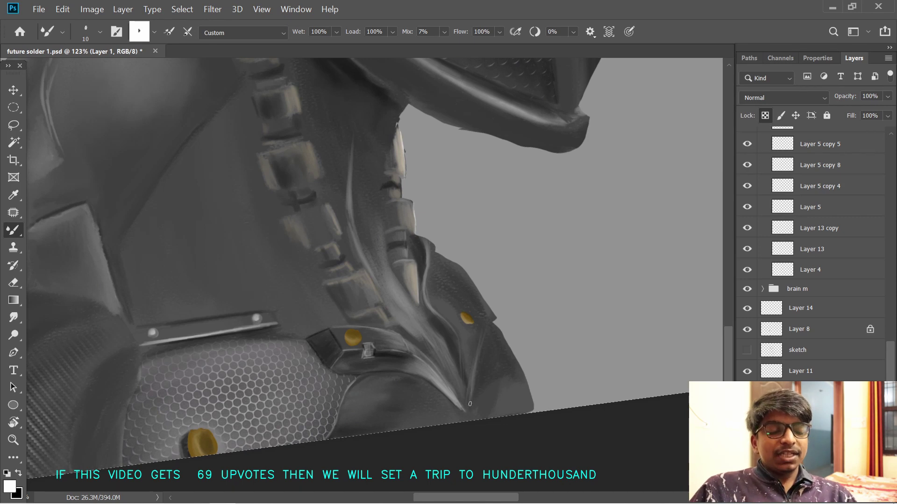
{"action": "left_click_drag", "start_coordinate": [487, 326], "coordinate": [461, 403]}
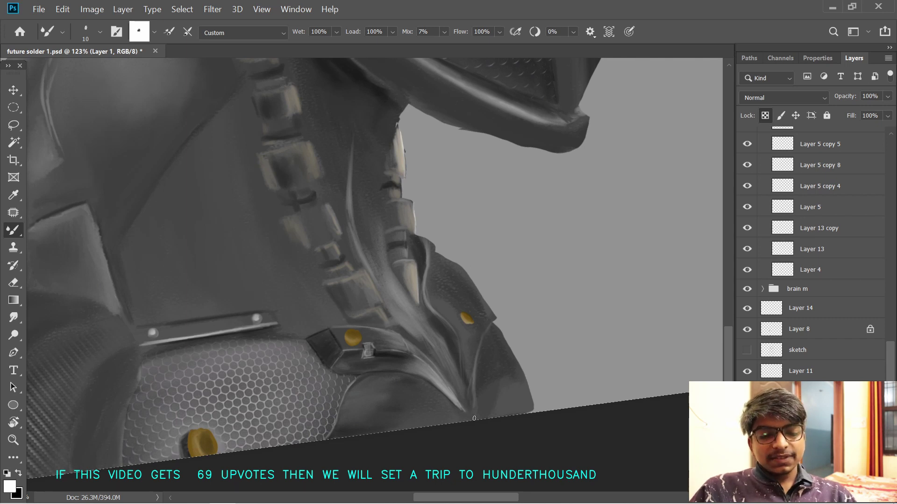
{"action": "left_click", "coordinate": [473, 370], "text": "alt"}
{"action": "key", "text": "ctrl+space"}
{"action": "mouse_move", "coordinate": [469, 393]}
{"action": "left_mouse_down"}
{"action": "mouse_move", "coordinate": [439, 396]}
{"action": "mouse_move", "coordinate": [458, 404]}
{"action": "left_mouse_up"}
{"action": "left_click_drag", "start_coordinate": [462, 365], "coordinate": [446, 366]}
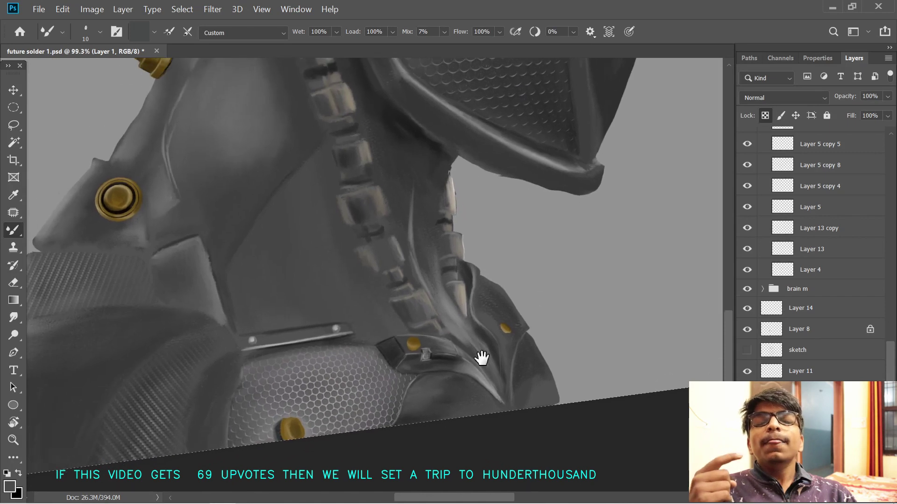
{"action": "left_click_drag", "start_coordinate": [490, 294], "coordinate": [496, 342]}
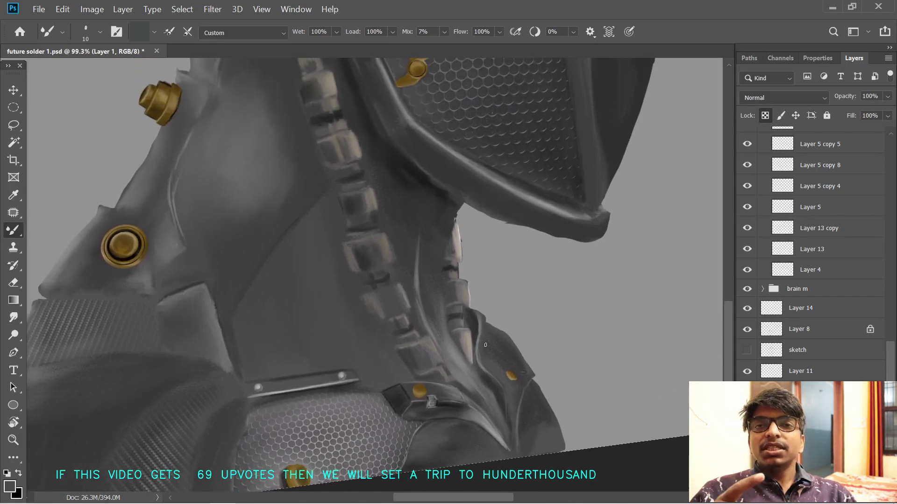
- Reset the paint colour to white, enlarge the Mixer Brush to size 100, and softly shade the far flap's lower section
{"action": "left_click_drag", "start_coordinate": [558, 392], "coordinate": [540, 373]}
{"action": "key", "text": "d"}
{"action": "key", "text": "x"}
{"action": "key", "text": "]"}
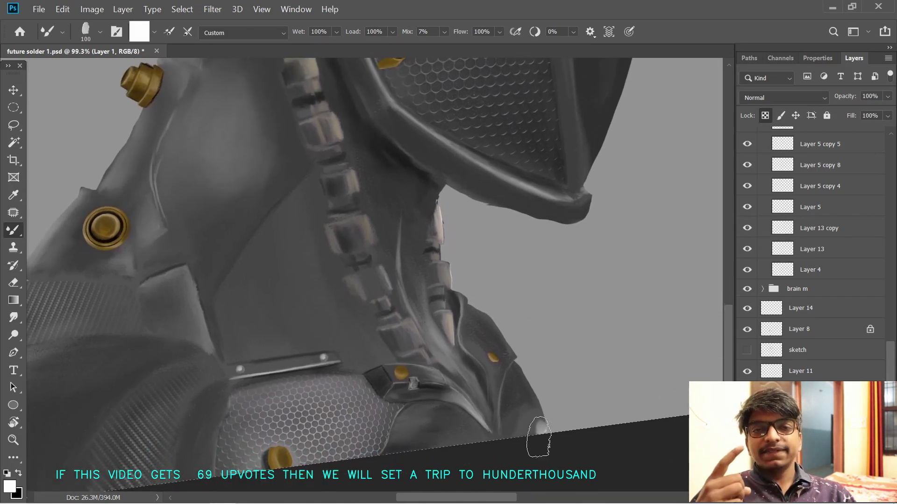
{"action": "left_click_drag", "start_coordinate": [539, 437], "coordinate": [536, 425]}
{"action": "key", "text": "ctrl+z"}
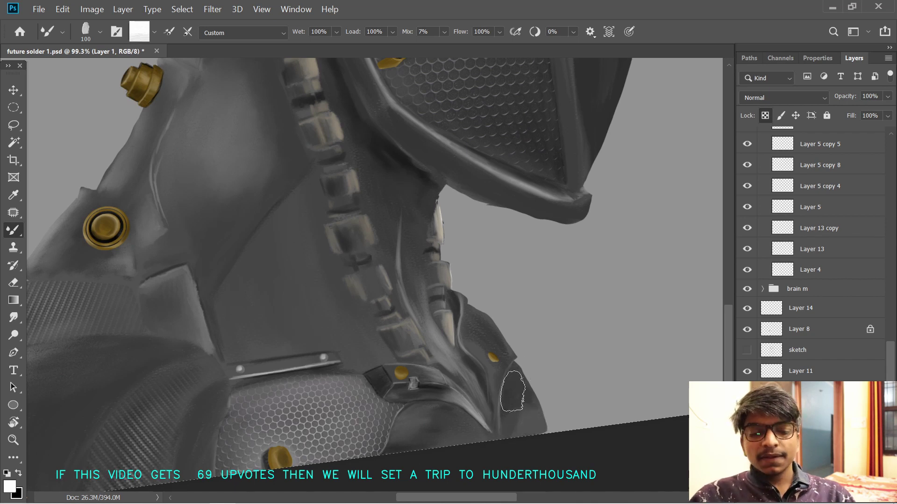
{"action": "mouse_move", "coordinate": [516, 367]}
{"action": "left_mouse_down"}
{"action": "mouse_move", "coordinate": [503, 395]}
{"action": "mouse_move", "coordinate": [509, 368]}
{"action": "mouse_move", "coordinate": [534, 423]}
{"action": "left_mouse_up"}
{"action": "scroll", "coordinate": [570, 406], "scroll_direction": "down", "scroll_amount": 3}
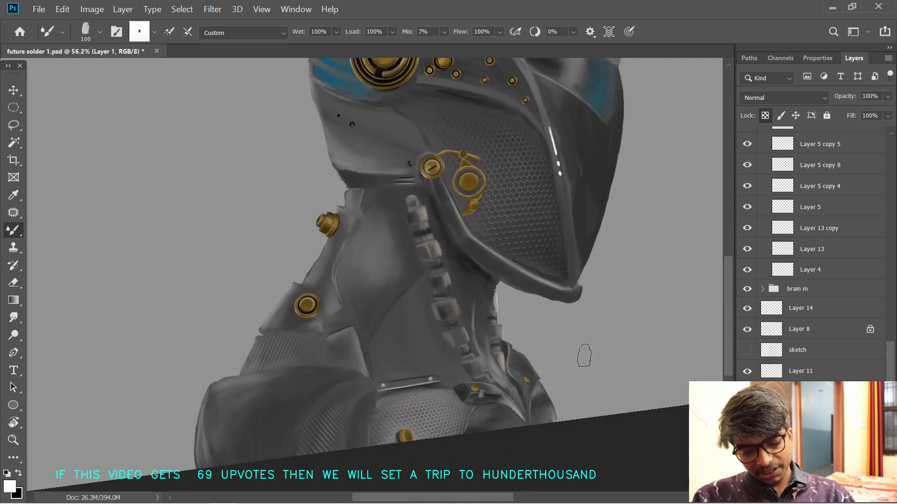
- Set the Mixer Brush to black at size 20 and deepen the shadow around the riveted metal strip above the mesh
{"action": "left_click_drag", "start_coordinate": [371, 329], "coordinate": [389, 329]}
{"action": "left_click_drag", "start_coordinate": [456, 309], "coordinate": [579, 175]}
{"action": "key", "text": "x"}
{"action": "key", "text": "bracketleft"}
{"action": "key", "text": "bracketleft"}
{"action": "key", "text": "bracketleft"}
{"action": "key", "text": "bracketleft"}
{"action": "key", "text": "bracketleft"}
{"action": "key", "text": "bracketleft"}
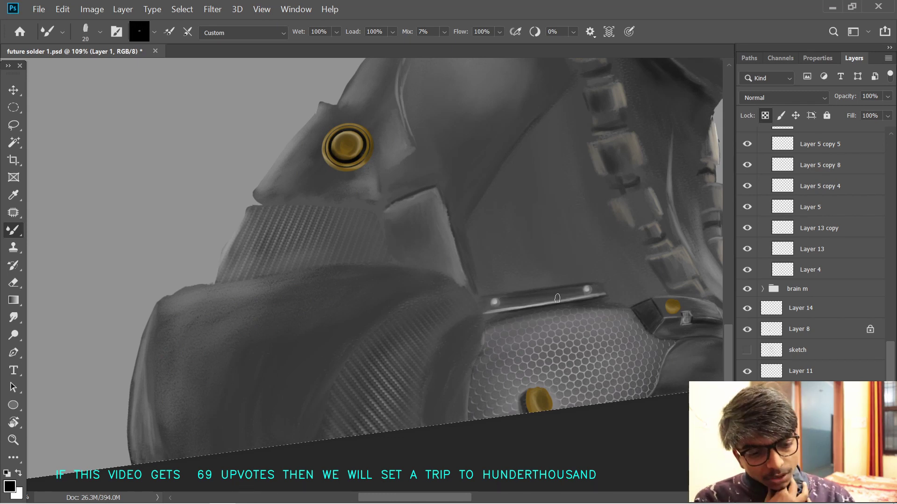
{"action": "left_click_drag", "start_coordinate": [552, 314], "coordinate": [550, 314]}
{"action": "left_click_drag", "start_coordinate": [568, 270], "coordinate": [551, 297]}
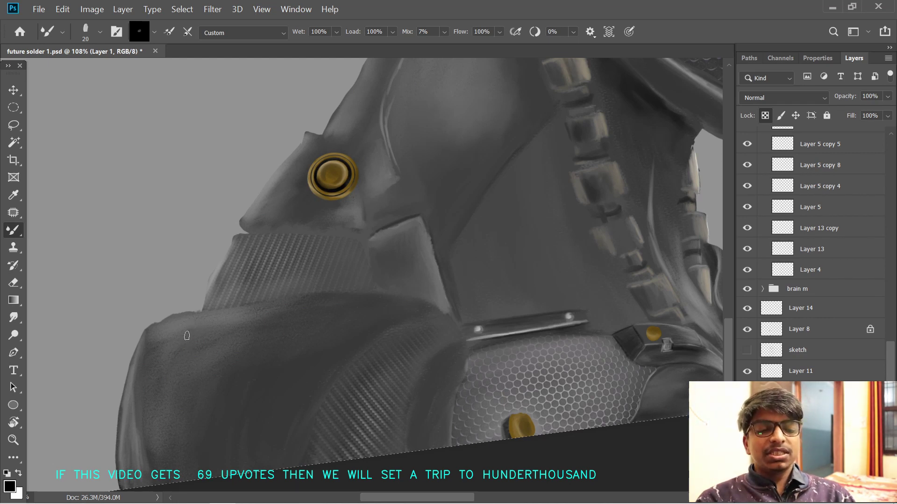
- Switch to white, try a highlight stroke along the riveted strip and mesh border, then undo it with Layer 21 active
{"action": "key", "text": "x"}
{"action": "left_click_drag", "start_coordinate": [492, 336], "coordinate": [476, 280]}
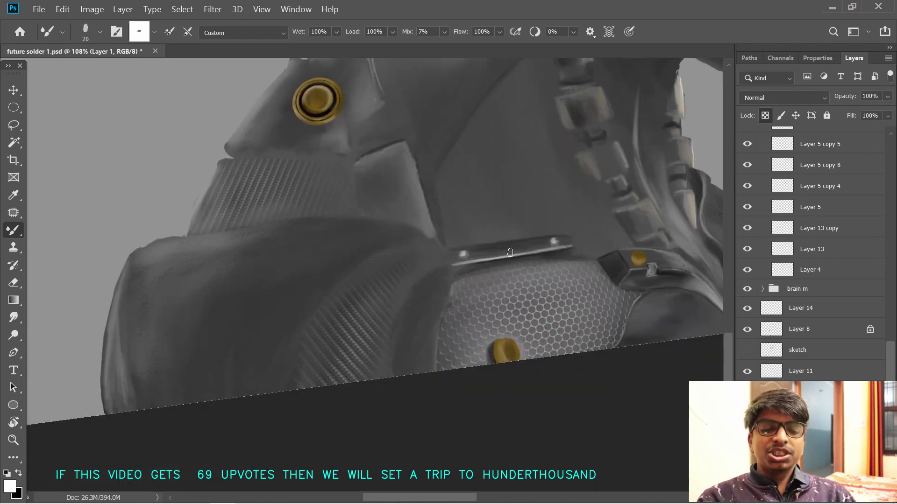
{"action": "left_click_drag", "start_coordinate": [460, 279], "coordinate": [598, 259]}
{"action": "mouse_move", "coordinate": [553, 327]}
{"action": "left_mouse_down"}
{"action": "mouse_move", "coordinate": [509, 315]}
{"action": "mouse_move", "coordinate": [547, 322]}
{"action": "left_mouse_up"}
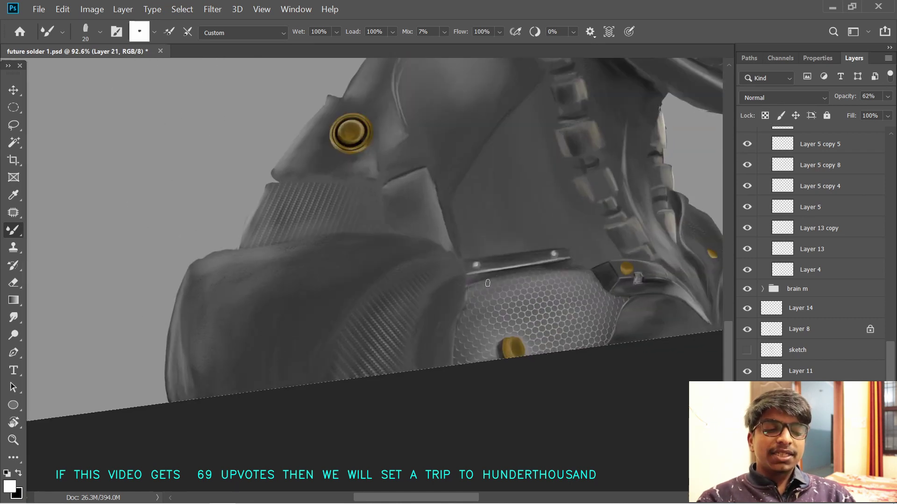
{"action": "key", "text": "ctrl+z"}
{"action": "left_click_drag", "start_coordinate": [531, 284], "coordinate": [547, 283]}
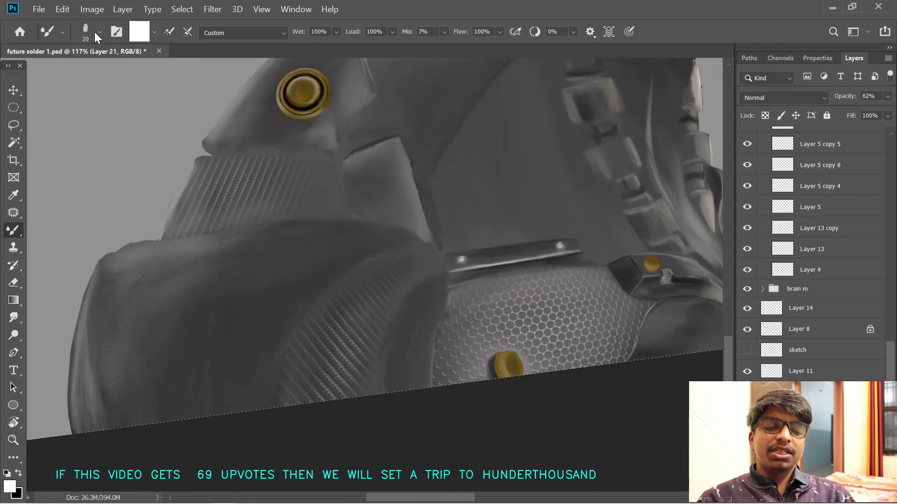
- Paint a white rim line along the mesh panel's upper edge on Layer 21 with a flatter size 20 brush tip
{"action": "left_click", "coordinate": [99, 33]}
{"action": "left_click", "coordinate": [437, 288]}
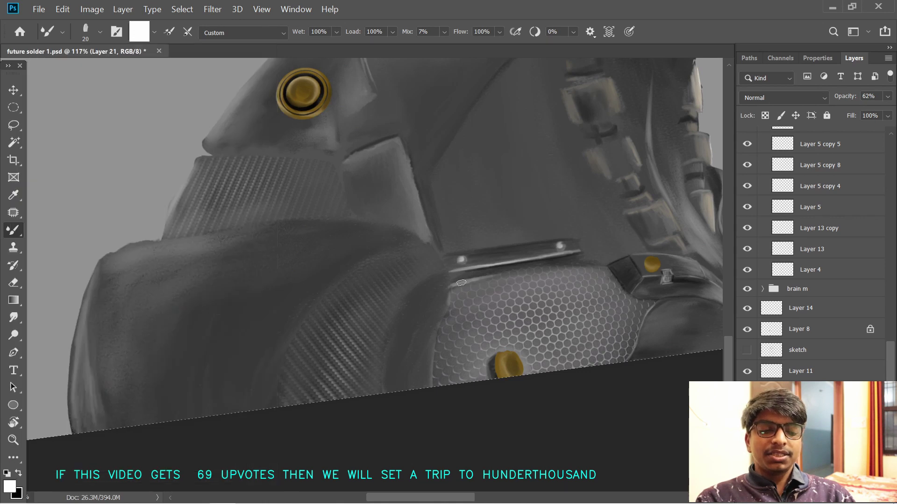
{"action": "scroll", "coordinate": [524, 293], "scroll_direction": "up", "scroll_amount": 2}
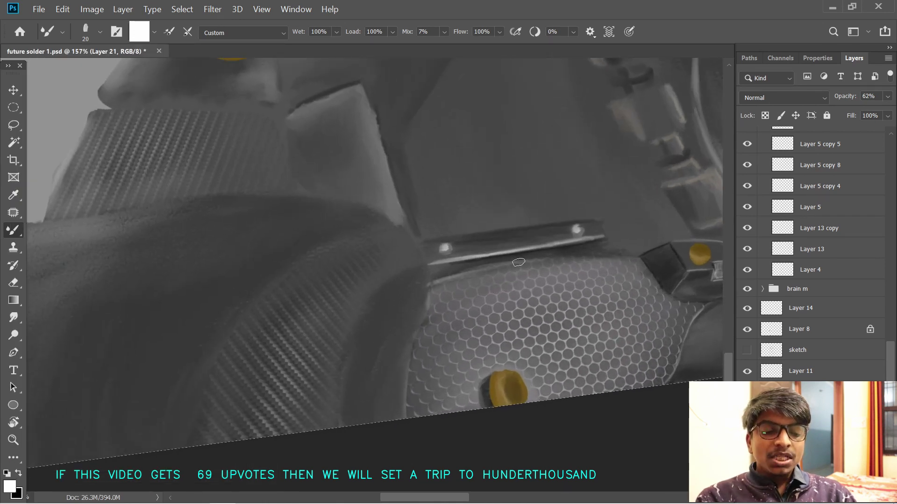
{"action": "left_click_drag", "start_coordinate": [524, 259], "coordinate": [638, 256]}
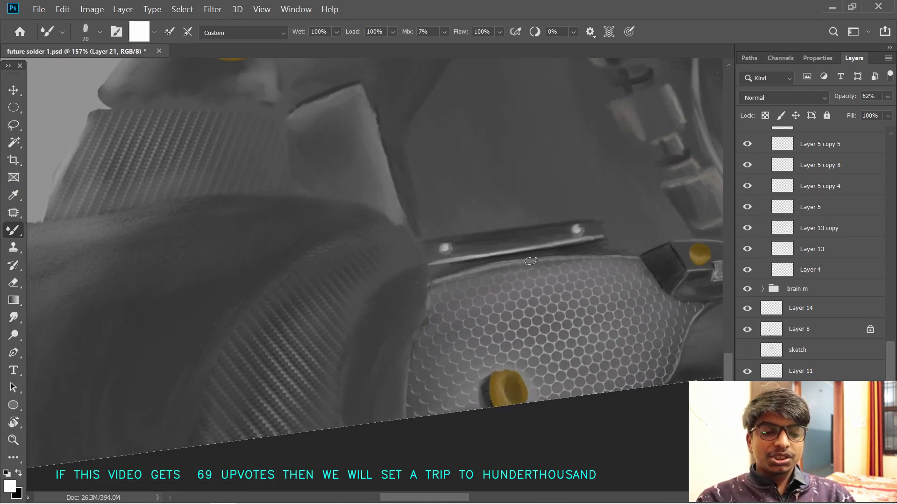
{"action": "mouse_move", "coordinate": [492, 342]}
{"action": "left_mouse_down"}
{"action": "mouse_move", "coordinate": [489, 313]}
{"action": "mouse_move", "coordinate": [514, 299]}
{"action": "left_mouse_up"}
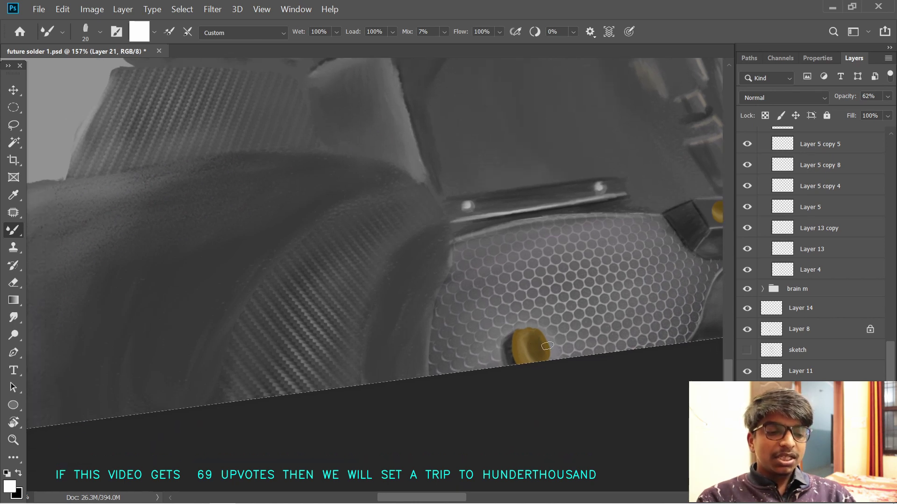
{"action": "left_click_drag", "start_coordinate": [554, 322], "coordinate": [584, 391]}
{"action": "scroll", "coordinate": [542, 306], "scroll_direction": "down", "scroll_amount": 4}
{"action": "scroll", "coordinate": [569, 316], "scroll_direction": "up", "scroll_amount": 4}
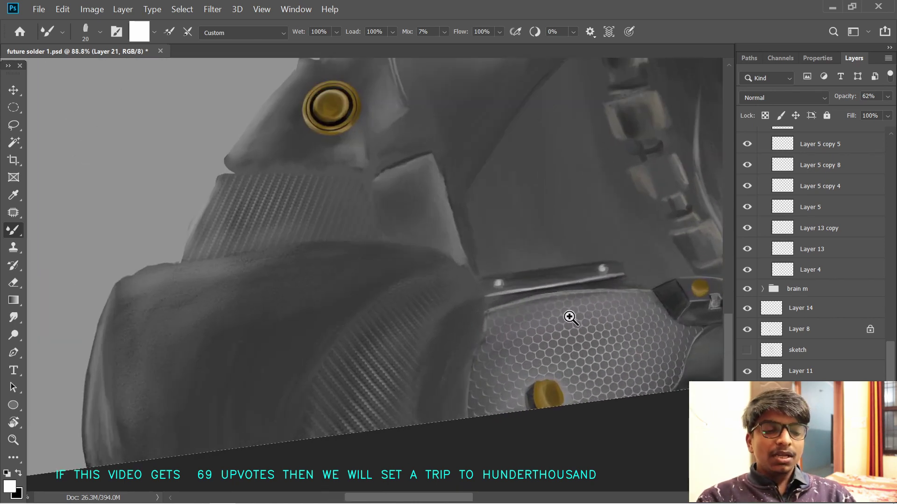
- Reduce the white Mixer Brush to size 8 and touch up the rim line at the mesh panel's corner beside the clasp
{"action": "key", "text": "["}
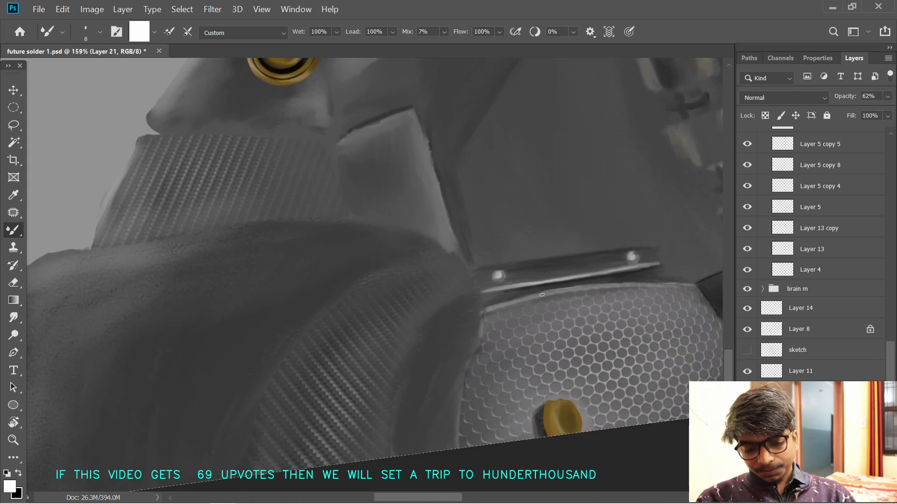
{"action": "scroll", "coordinate": [659, 312], "scroll_direction": "down", "scroll_amount": 4}
{"action": "scroll", "coordinate": [665, 314], "scroll_direction": "up", "scroll_amount": 4}
{"action": "left_click_drag", "start_coordinate": [664, 314], "coordinate": [613, 296]}
{"action": "key", "text": "r"}
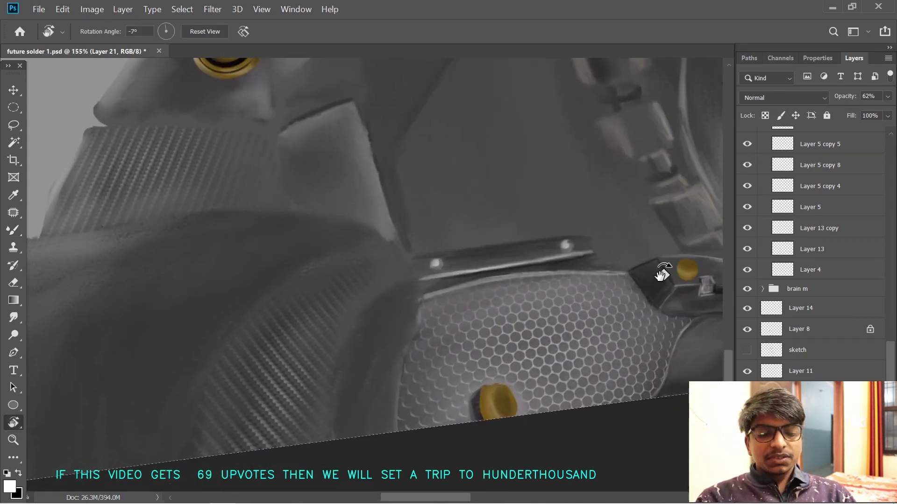
{"action": "left_click_drag", "start_coordinate": [661, 270], "coordinate": [460, 70]}
{"action": "mouse_move", "coordinate": [491, 65]}
{"action": "left_mouse_down"}
{"action": "mouse_move", "coordinate": [511, 289]}
{"action": "mouse_move", "coordinate": [502, 267]}
{"action": "mouse_move", "coordinate": [491, 270]}
{"action": "left_mouse_up"}
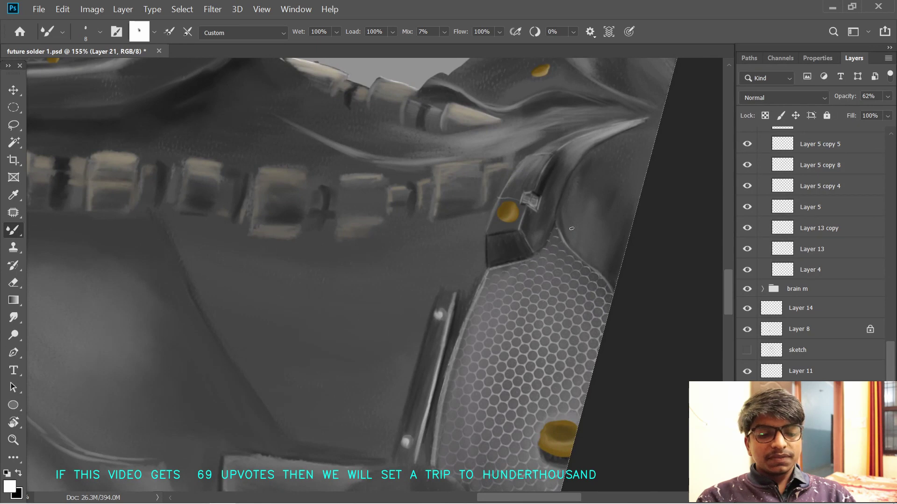
{"action": "left_click_drag", "start_coordinate": [570, 262], "coordinate": [557, 256]}
{"action": "key", "text": "r"}
{"action": "mouse_move", "coordinate": [522, 170]}
{"action": "left_mouse_down"}
{"action": "mouse_move", "coordinate": [516, 347]}
{"action": "mouse_move", "coordinate": [522, 335]}
{"action": "left_mouse_up"}
{"action": "left_click_drag", "start_coordinate": [471, 320], "coordinate": [525, 284]}
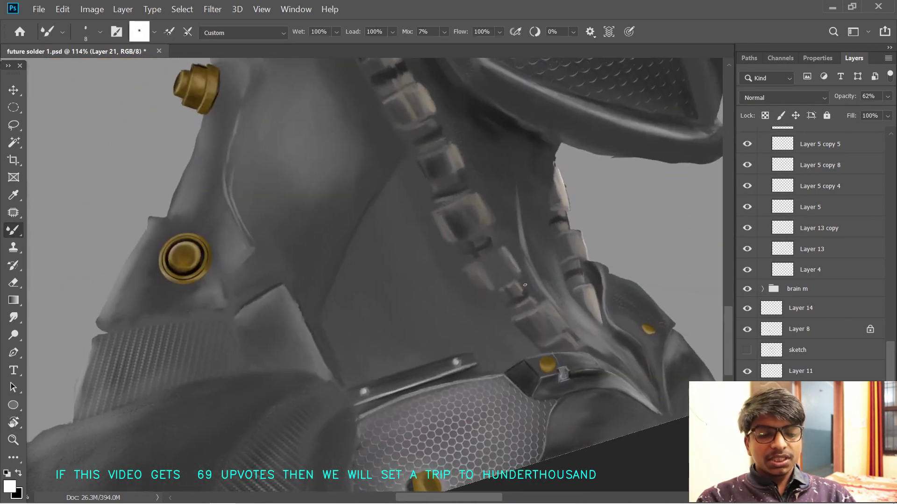
- Select Layer 1 and set the Mixer Brush to black at size 35 for shading the far flap near its gold stud
{"action": "left_click_drag", "start_coordinate": [362, 335], "coordinate": [393, 346]}
{"action": "mouse_move", "coordinate": [399, 345]}
{"action": "left_mouse_down"}
{"action": "mouse_move", "coordinate": [380, 336]}
{"action": "mouse_move", "coordinate": [404, 343]}
{"action": "left_mouse_up"}
{"action": "left_click_drag", "start_coordinate": [462, 281], "coordinate": [422, 252]}
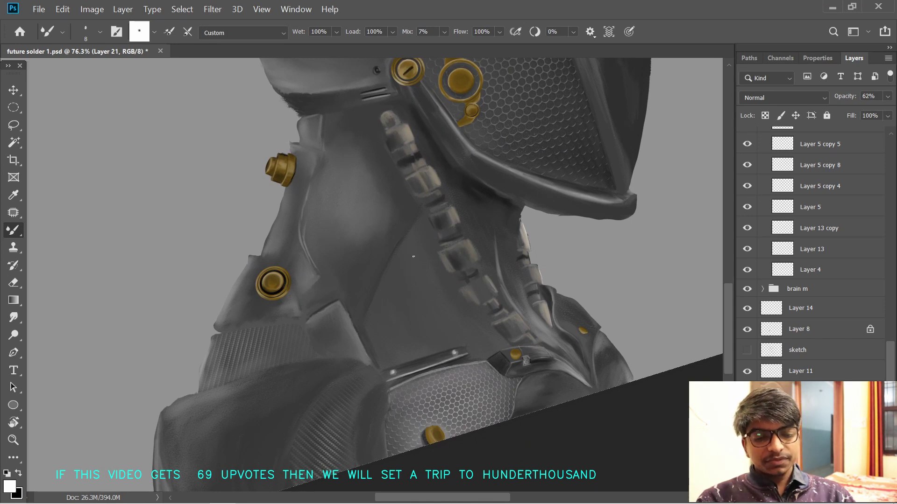
{"action": "scroll", "coordinate": [415, 187], "scroll_direction": "up", "scroll_amount": 3}
{"action": "scroll", "coordinate": [478, 244], "scroll_direction": "down", "scroll_amount": 4}
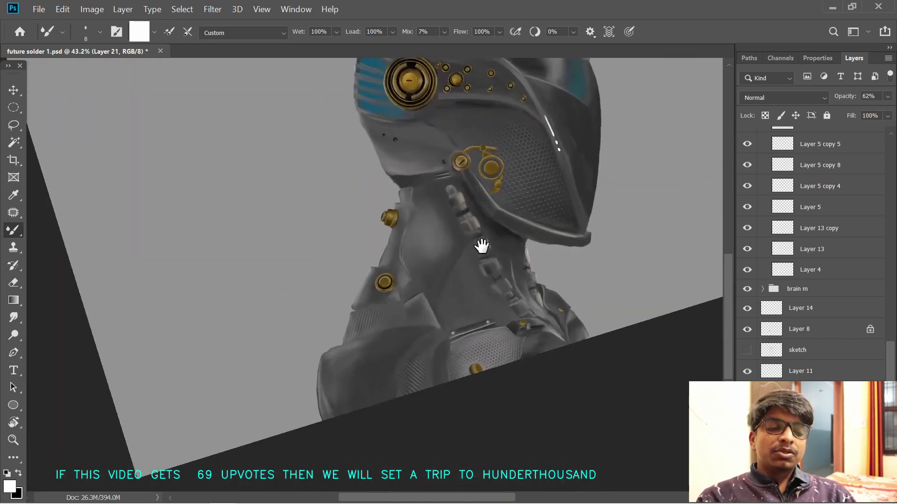
{"action": "scroll", "coordinate": [469, 241], "scroll_direction": "up", "scroll_amount": 3}
{"action": "key", "text": "x"}
{"action": "left_click", "coordinate": [445, 367], "text": "ctrl"}
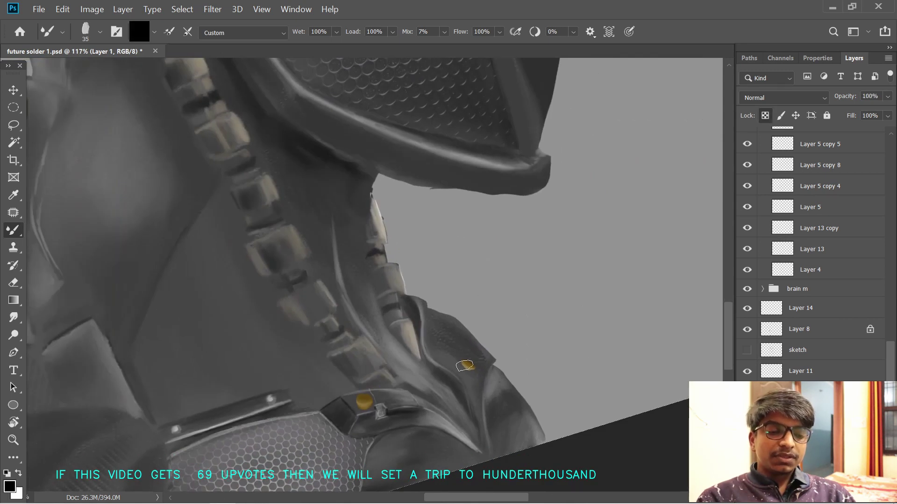
{"action": "left_click", "coordinate": [100, 31]}
{"action": "left_click", "coordinate": [471, 407]}
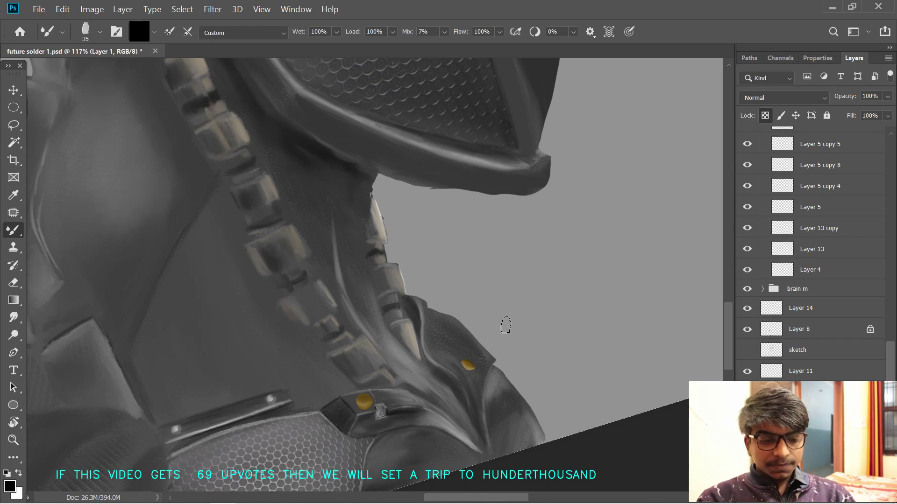
{"action": "key", "text": "super"}
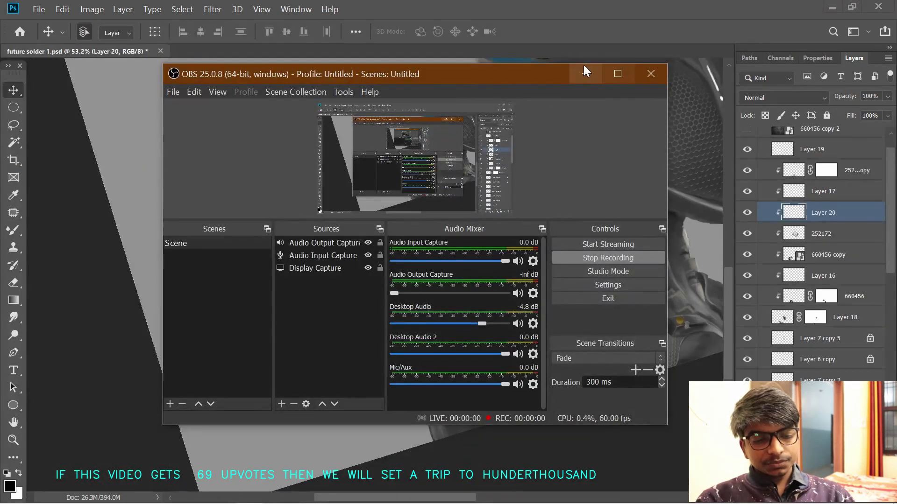
{"action": "left_click", "coordinate": [584, 65]}
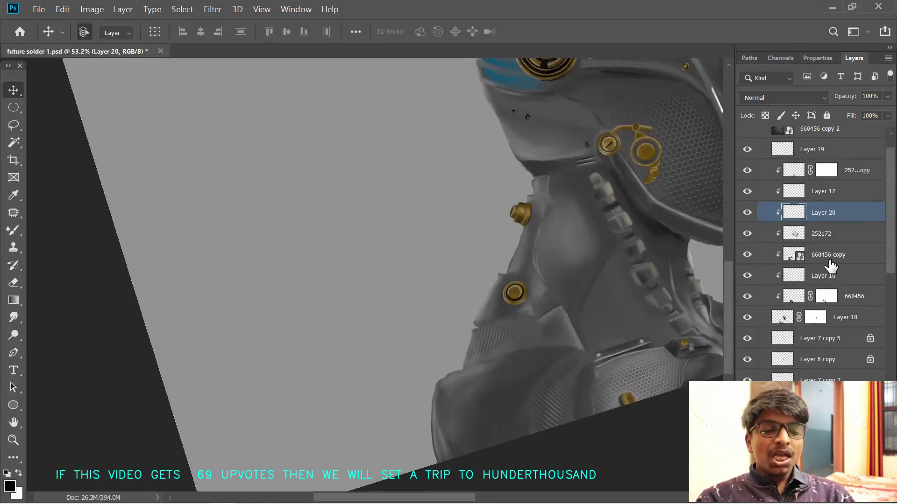
- Duplicate the clipped 660456 texture layer with its mask and add an empty clipped layer between the two
{"action": "left_click", "coordinate": [827, 261]}
{"action": "left_click", "coordinate": [564, 397]}
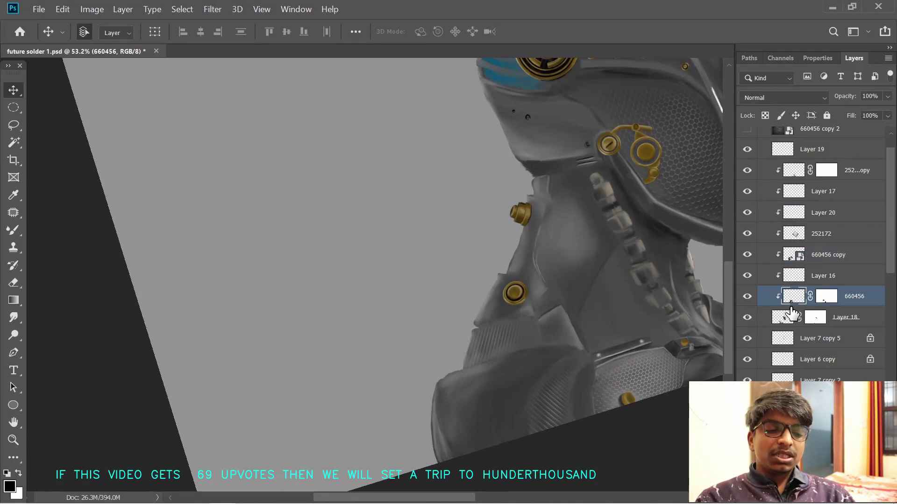
{"action": "key", "text": "ctrl+j"}
{"action": "left_click", "coordinate": [790, 305], "text": "alt"}
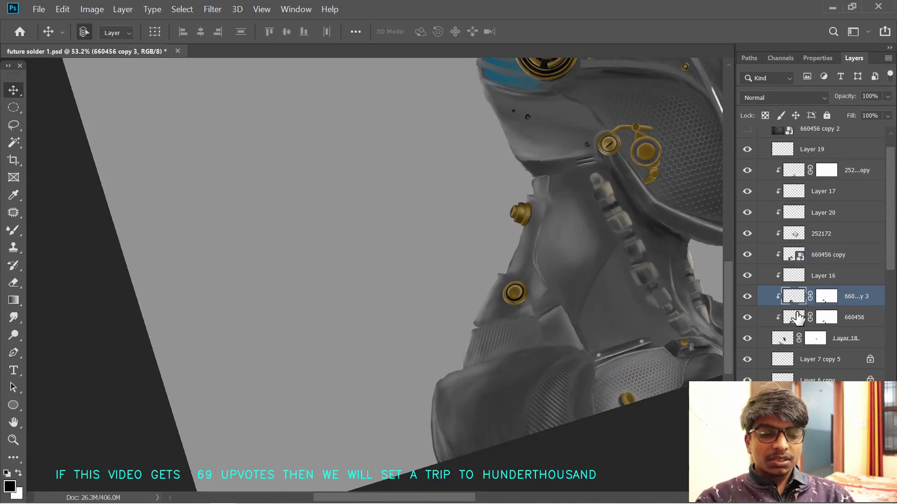
{"action": "left_click", "coordinate": [795, 316]}
{"action": "key", "text": "ctrl+shift+alt+n"}
{"action": "left_click_drag", "start_coordinate": [363, 344], "coordinate": [399, 344]}
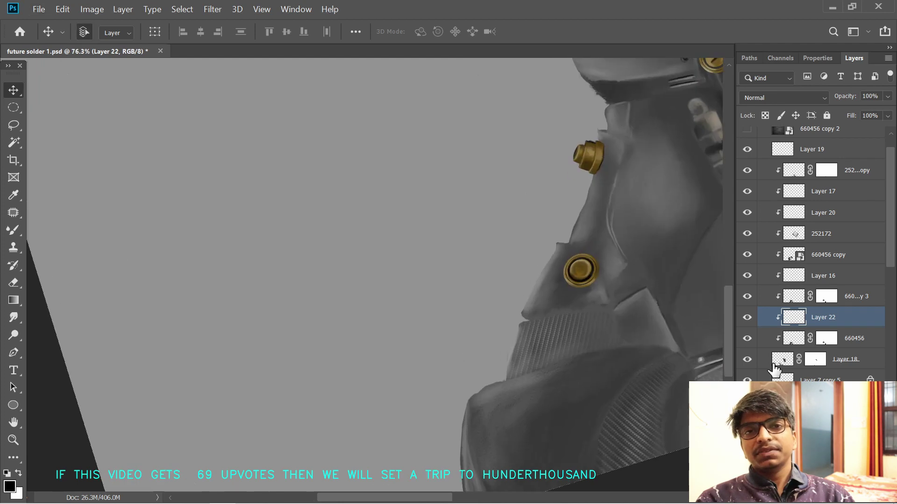
- Lasso the narrow curved strip along the shoulder piece's outer lower edge, refining the selection's inner boundary
{"action": "left_click", "coordinate": [774, 365]}
{"action": "left_click_drag", "start_coordinate": [508, 369], "coordinate": [504, 300]}
{"action": "left_click_drag", "start_coordinate": [464, 374], "coordinate": [493, 334]}
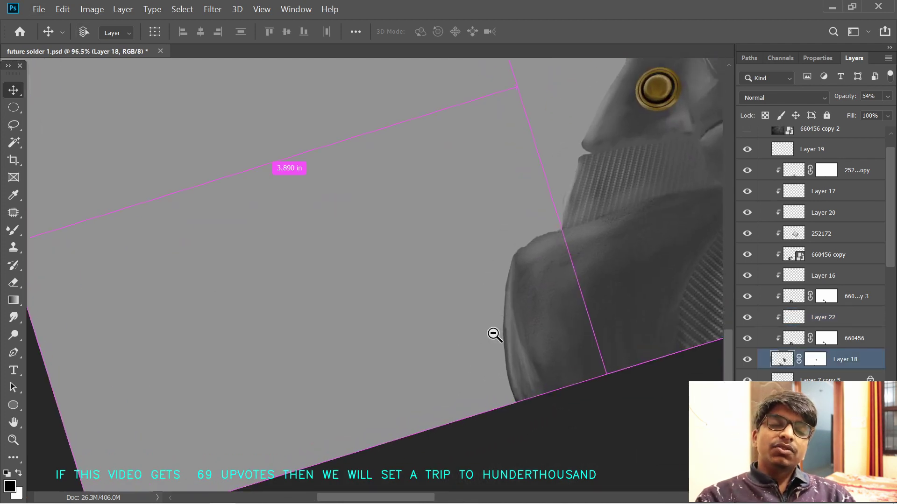
{"action": "scroll", "coordinate": [467, 346], "scroll_direction": "up", "scroll_amount": 1}
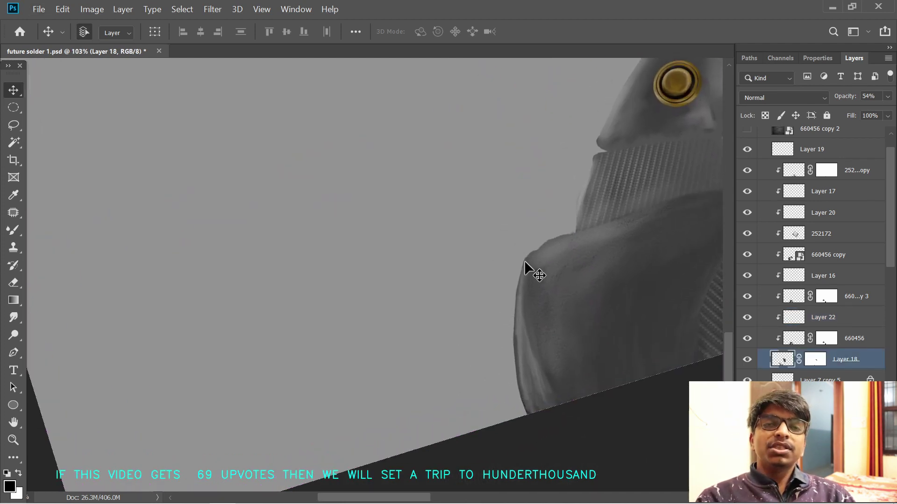
{"action": "key", "text": "l"}
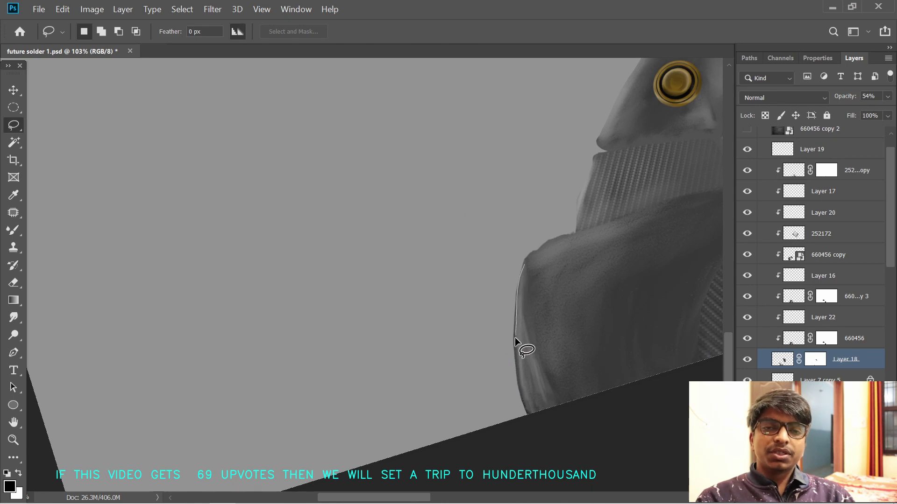
{"action": "mouse_move", "coordinate": [534, 416]}
{"action": "left_mouse_down"}
{"action": "mouse_move", "coordinate": [534, 290]}
{"action": "mouse_move", "coordinate": [547, 404]}
{"action": "left_mouse_up"}
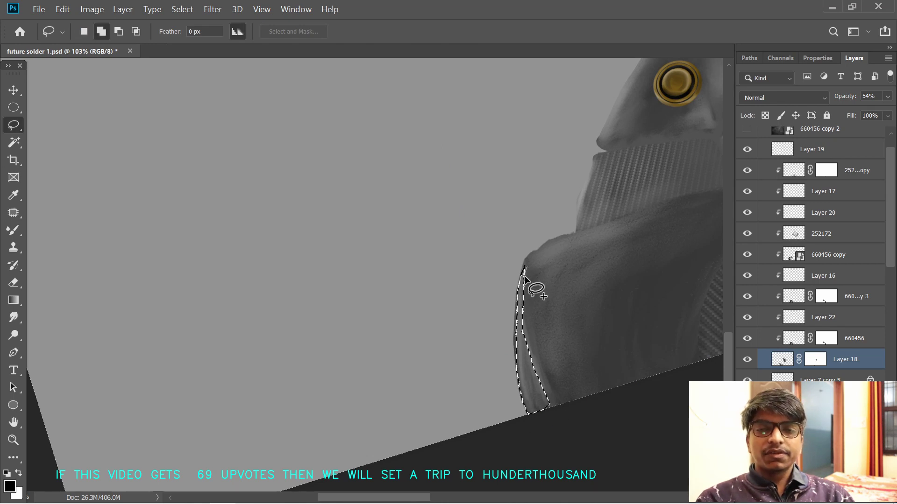
{"action": "mouse_move", "coordinate": [526, 269]}
{"action": "left_mouse_down"}
{"action": "mouse_move", "coordinate": [531, 335]}
{"action": "mouse_move", "coordinate": [553, 407]}
{"action": "left_mouse_up"}
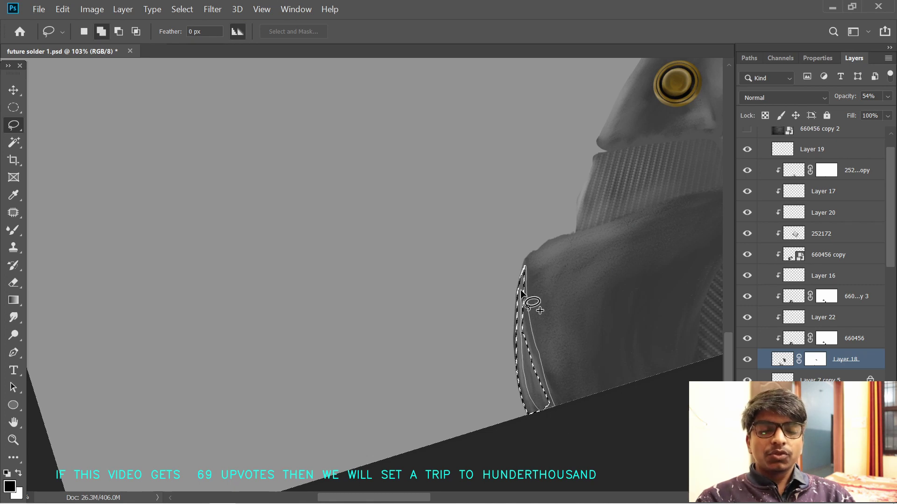
{"action": "left_click_drag", "start_coordinate": [611, 301], "coordinate": [567, 281]}
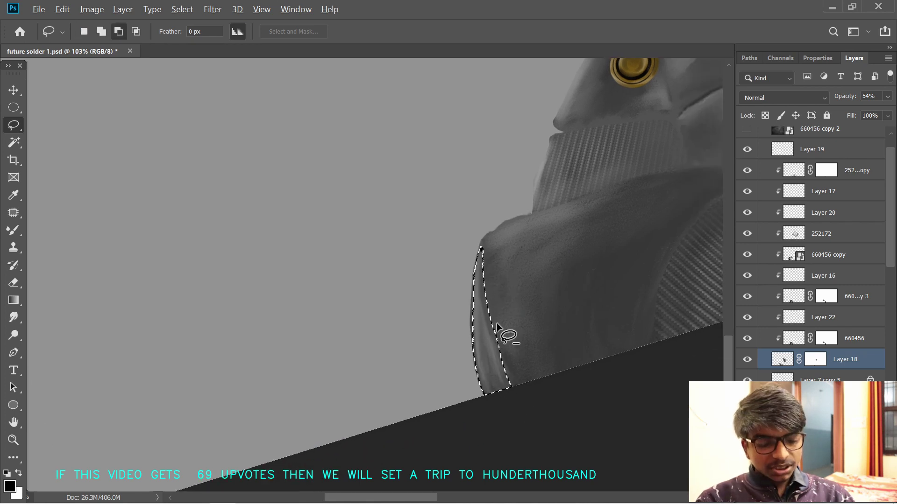
{"action": "left_click_drag", "start_coordinate": [493, 308], "coordinate": [515, 387]}
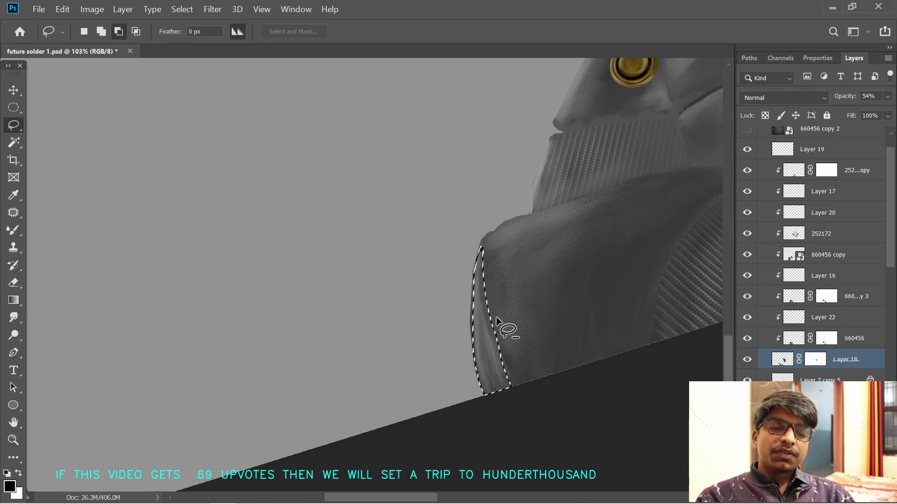
{"action": "left_click", "coordinate": [795, 301]}
{"action": "key", "text": "ctrl+t"}
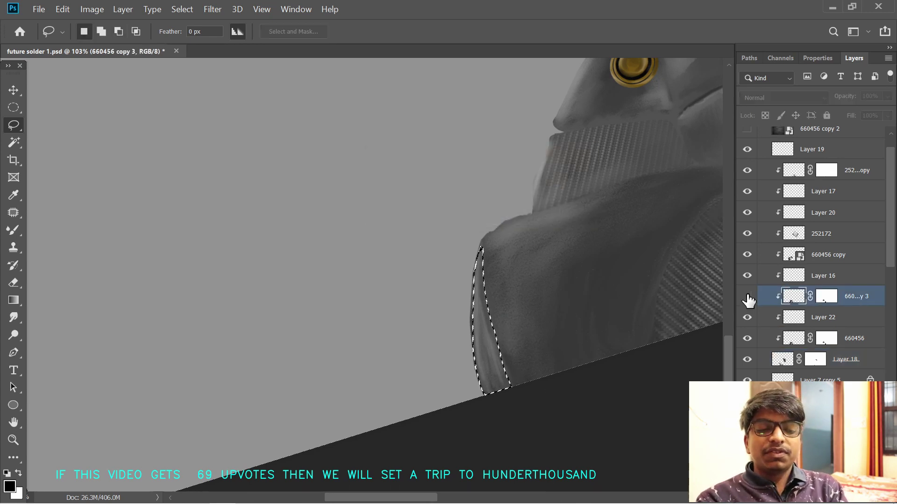
{"action": "key", "text": "ctrl+t"}
{"action": "key", "text": "Return"}
{"action": "left_click", "coordinate": [766, 359]}
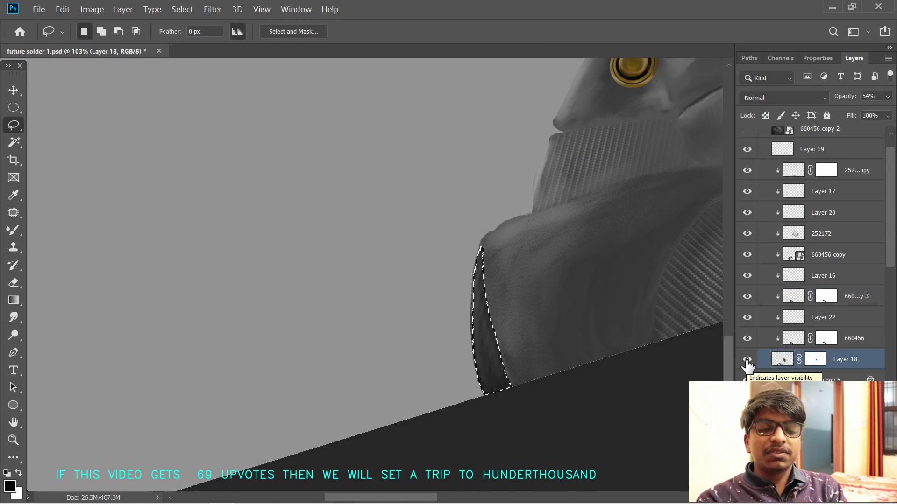
- Copy the selected shoulder strip from Layer 1 to a new layer and place it directly beneath Layer 18
{"action": "scroll", "coordinate": [798, 376], "scroll_direction": "down", "scroll_amount": 10}
{"action": "left_click", "coordinate": [798, 376]}
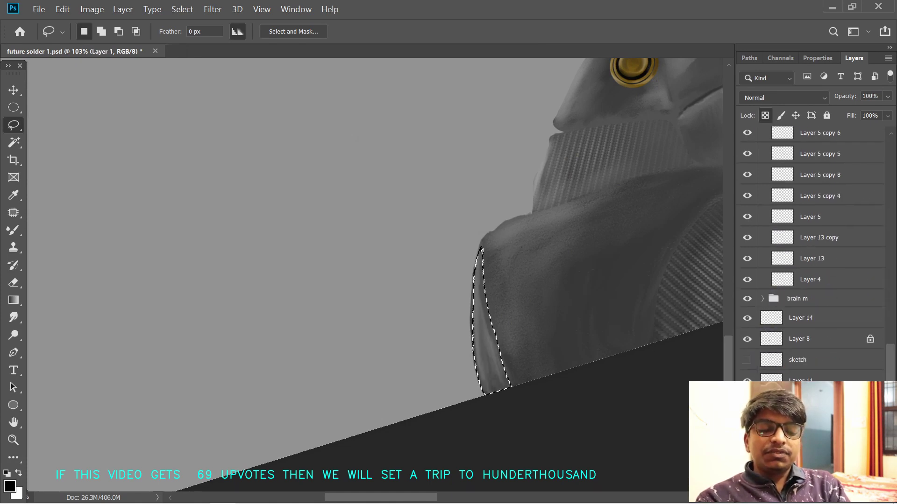
{"action": "key", "text": "ctrl+j"}
{"action": "left_click_drag", "start_coordinate": [798, 376], "coordinate": [784, 202]}
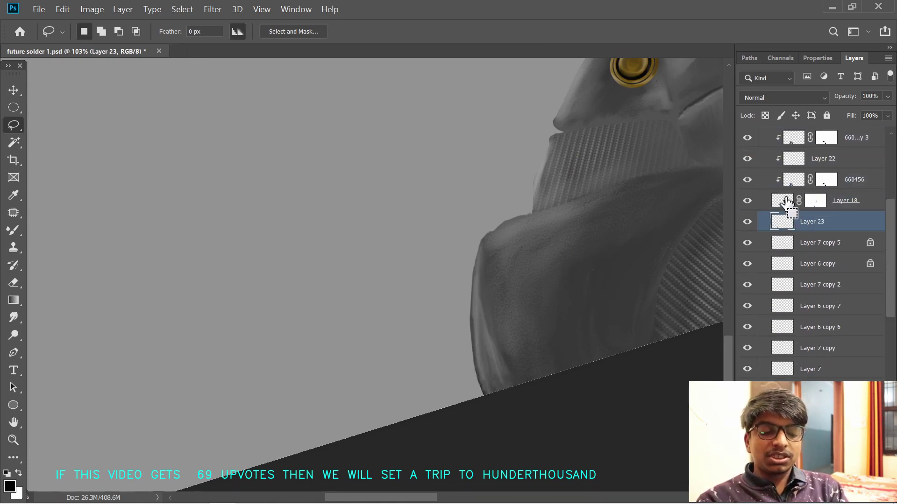
- Examine the copied shoulder strip by isolating its layer and comparing it with Layer 18 across the figure
{"action": "left_click", "coordinate": [846, 201], "text": "shift"}
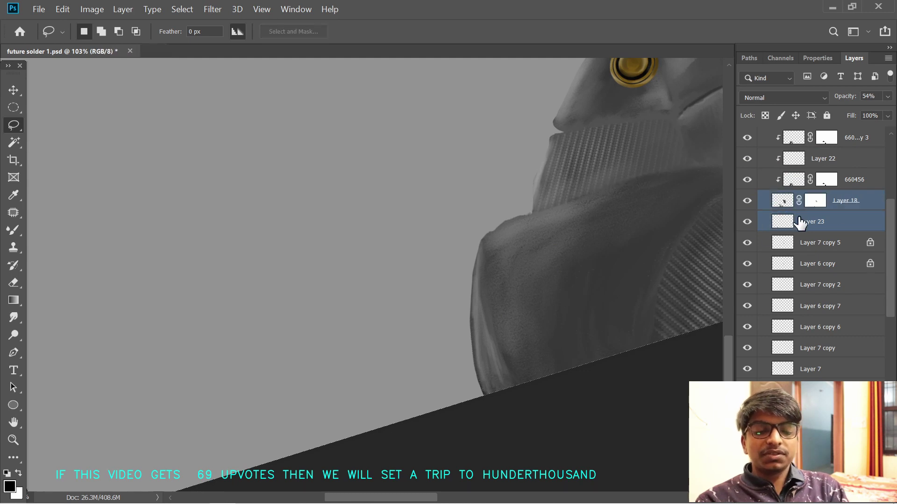
{"action": "left_click_drag", "start_coordinate": [678, 200], "coordinate": [632, 290]}
{"action": "left_click_drag", "start_coordinate": [683, 215], "coordinate": [652, 234]}
{"action": "left_click_drag", "start_coordinate": [722, 237], "coordinate": [621, 276]}
{"action": "left_click", "coordinate": [747, 222], "text": "alt"}
{"action": "left_click", "coordinate": [747, 222], "text": "alt"}
{"action": "left_click", "coordinate": [761, 216]}
{"action": "mouse_move", "coordinate": [748, 204]}
{"action": "left_mouse_down"}
{"action": "mouse_move", "coordinate": [747, 221]}
{"action": "mouse_move", "coordinate": [747, 203]}
{"action": "left_mouse_up"}
{"action": "left_click_drag", "start_coordinate": [735, 208], "coordinate": [725, 208]}
{"action": "left_click_drag", "start_coordinate": [720, 368], "coordinate": [725, 308]}
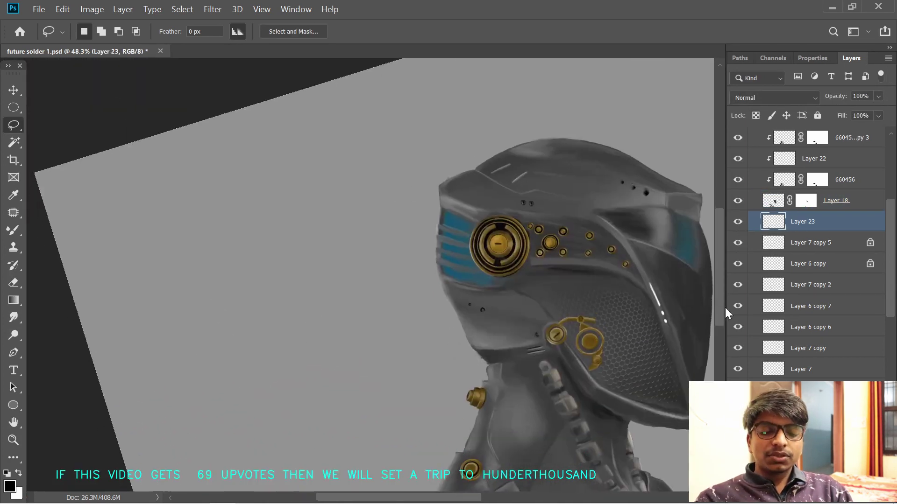
{"action": "left_click", "coordinate": [758, 201], "text": "ctrl"}
{"action": "key", "text": "v"}
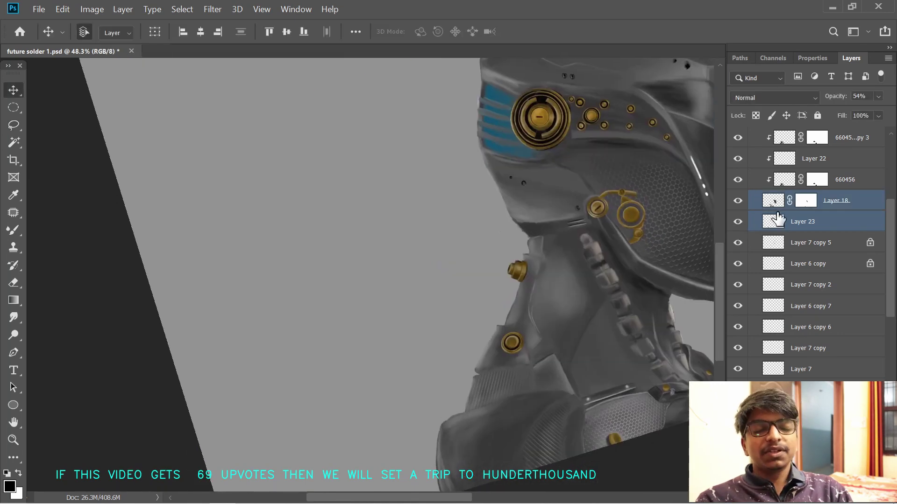
{"action": "left_click", "coordinate": [812, 221]}
{"action": "left_click", "coordinate": [794, 201]}
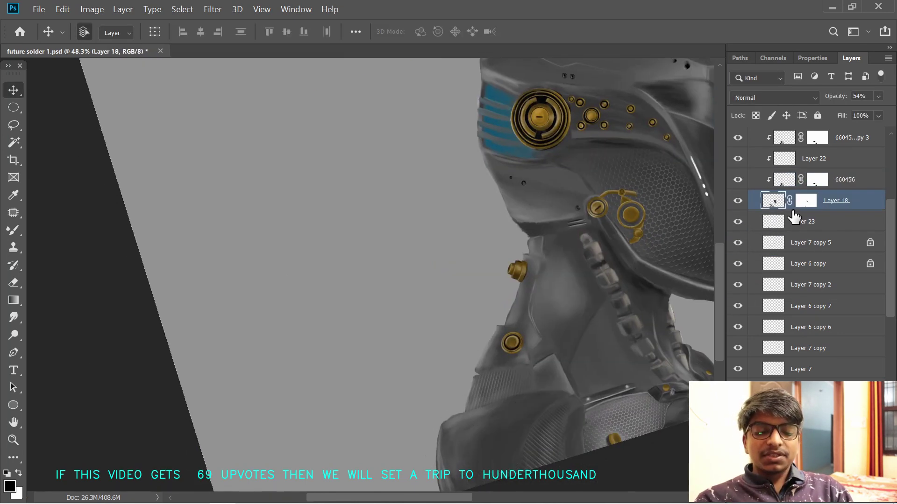
- Identify the 660456 copy 3 texture by toggling its visibility and move it between Layer 18 and Layer 23
{"action": "scroll", "coordinate": [884, 306], "scroll_direction": "up", "scroll_amount": 5}
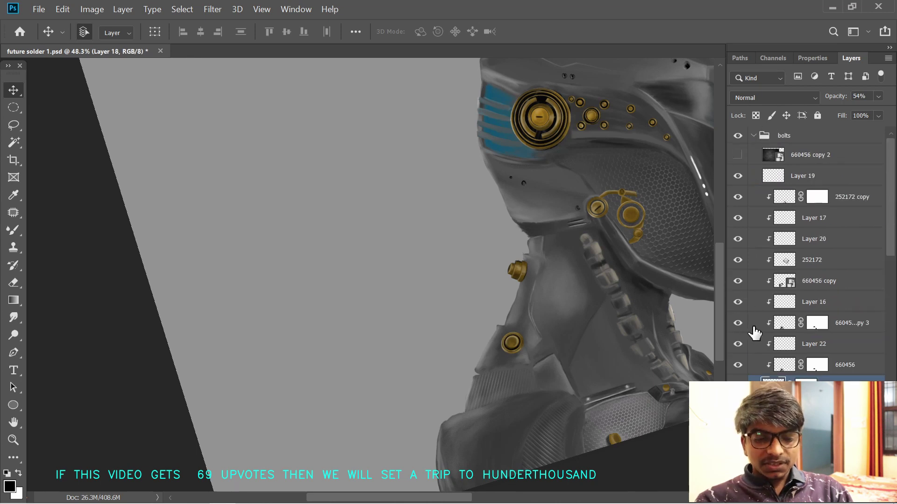
{"action": "left_click", "coordinate": [738, 322]}
{"action": "left_click", "coordinate": [738, 323]}
{"action": "left_click_drag", "start_coordinate": [787, 323], "coordinate": [787, 395]}
- Move the 660456 copy 3 weave texture over the shoulder's outer strip and clip it to Layer 23
{"action": "key", "text": "ctrl+t"}
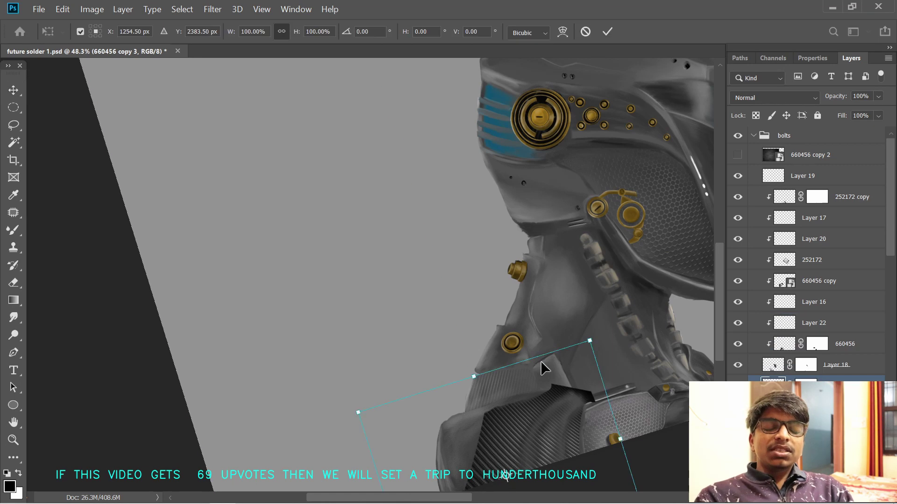
{"action": "left_click_drag", "start_coordinate": [543, 367], "coordinate": [452, 368]}
{"action": "key", "text": "alt+space"}
{"action": "left_click_drag", "start_coordinate": [390, 338], "coordinate": [407, 212]}
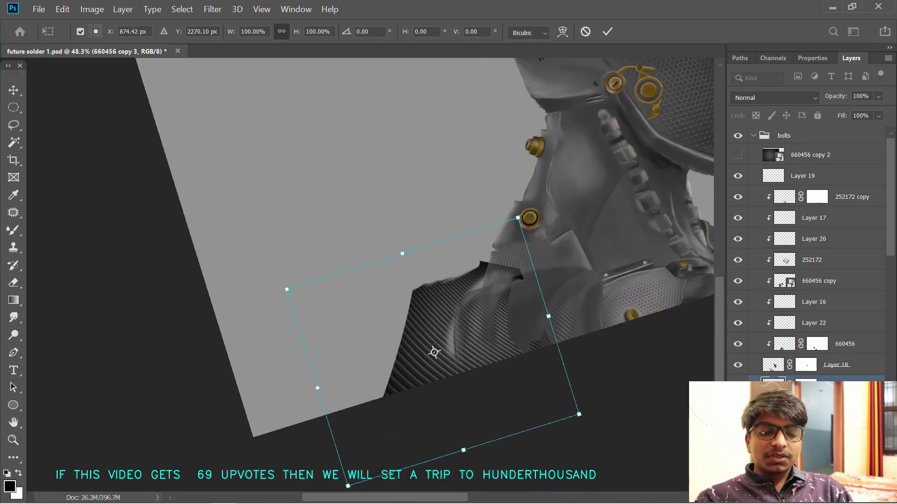
{"action": "key", "text": "Return"}
{"action": "key", "text": "ctrl+alt+g"}
- Free-transform the clipped weave texture again, repositioning and reshaping it to fit the narrow shoulder strip
{"action": "left_click_drag", "start_coordinate": [446, 325], "coordinate": [507, 266]}
{"action": "key", "text": "ctrl+t"}
{"action": "left_click_drag", "start_coordinate": [440, 164], "coordinate": [382, 170]}
{"action": "left_click_drag", "start_coordinate": [496, 274], "coordinate": [510, 305]}
{"action": "left_click_drag", "start_coordinate": [293, 213], "coordinate": [357, 202]}
{"action": "left_click_drag", "start_coordinate": [387, 307], "coordinate": [382, 299]}
{"action": "left_click_drag", "start_coordinate": [521, 150], "coordinate": [602, 161]}
{"action": "left_click_drag", "start_coordinate": [470, 340], "coordinate": [455, 278]}
{"action": "key", "text": "Return"}
- Lighten the 660456 copy 3 weave along the shoulder's outer strip with the Dodge tool set to Highlights at 25% exposure
{"action": "left_click", "coordinate": [817, 384]}
{"action": "key", "text": "b"}
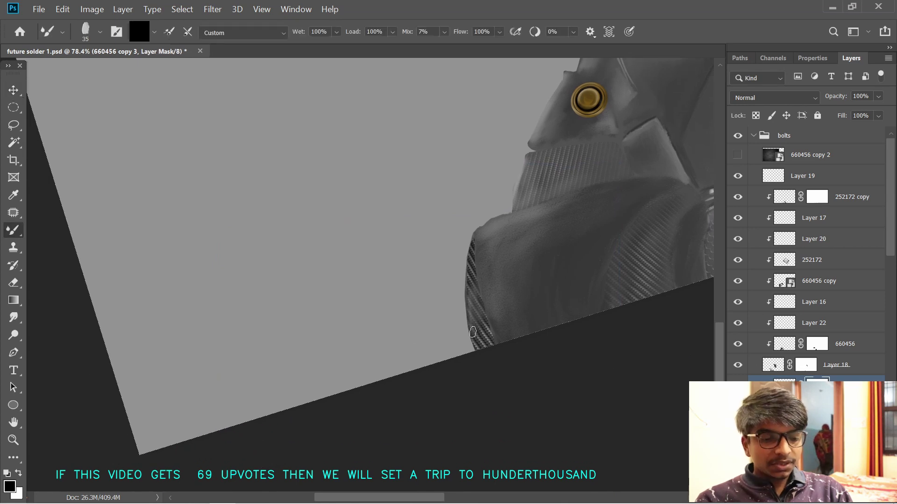
{"action": "key", "text": "x"}
{"action": "left_click", "coordinate": [784, 384]}
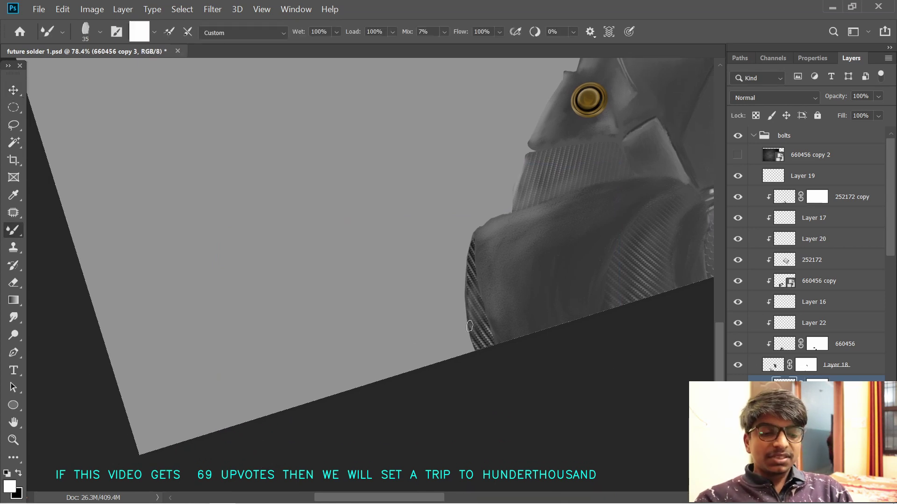
{"action": "left_click", "coordinate": [13, 336]}
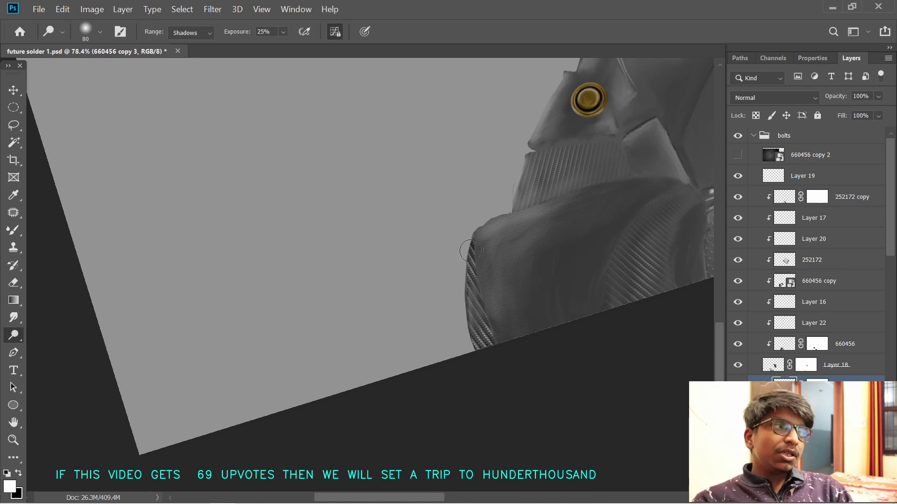
{"action": "key", "text": "alt+shift+m"}
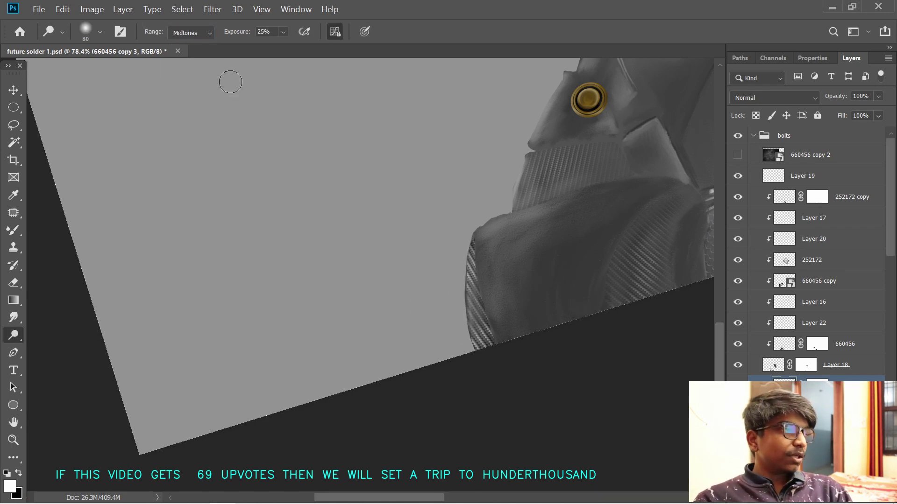
{"action": "key", "text": "alt+shift+s"}
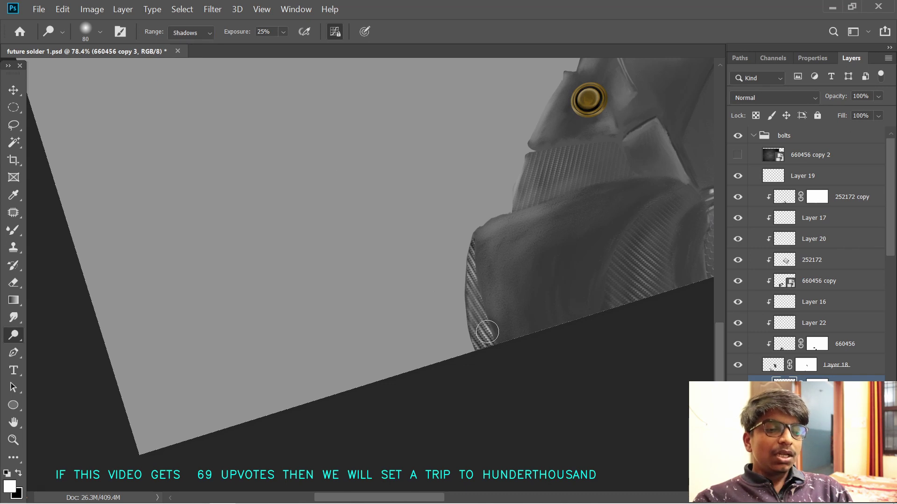
{"action": "left_click", "coordinate": [187, 33]}
{"action": "left_click", "coordinate": [186, 76]}
{"action": "left_click_drag", "start_coordinate": [492, 328], "coordinate": [480, 270]}
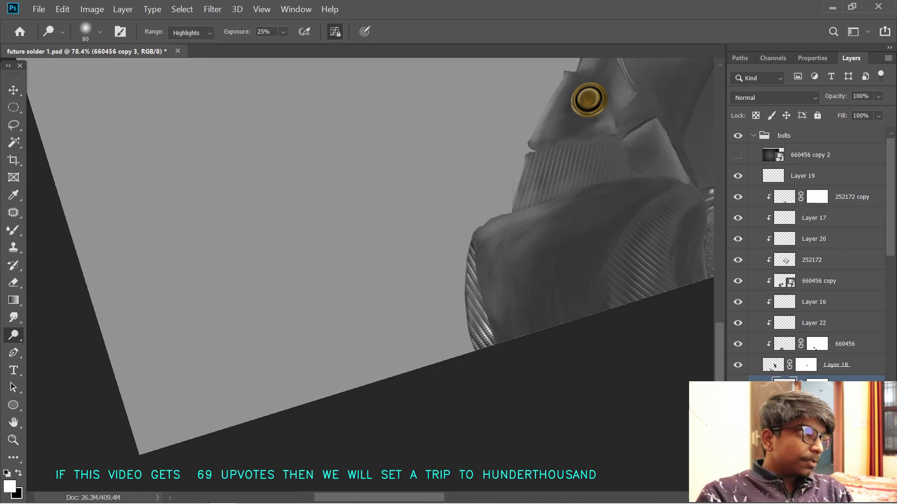
- Fade the strip's weave by painting black on the 660456 copy 3 layer mask with a soft brush at reduced opacity
{"action": "left_click", "coordinate": [817, 384]}
{"action": "key", "text": "x"}
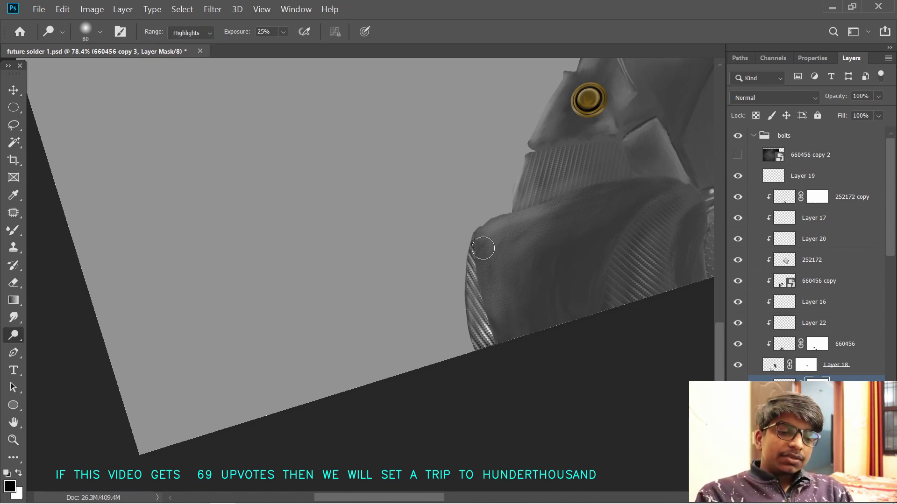
{"action": "key", "text": "b"}
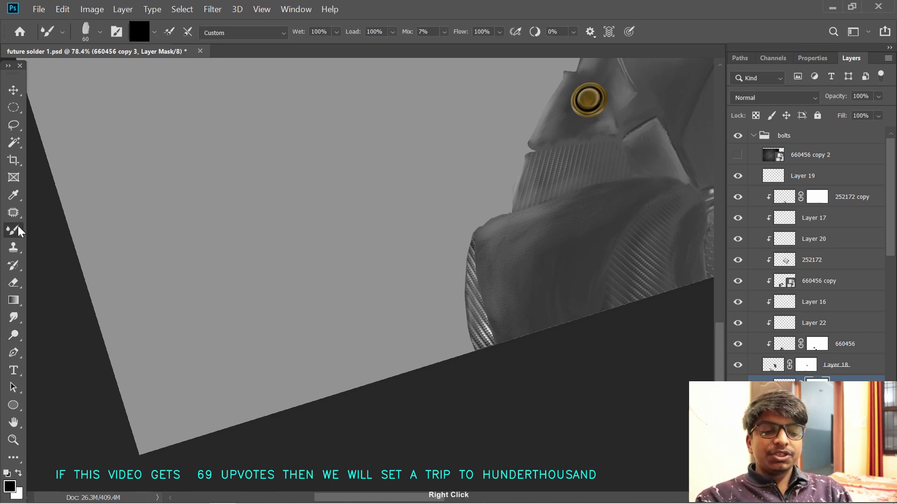
{"action": "right_click", "coordinate": [500, 276], "text": "alt"}
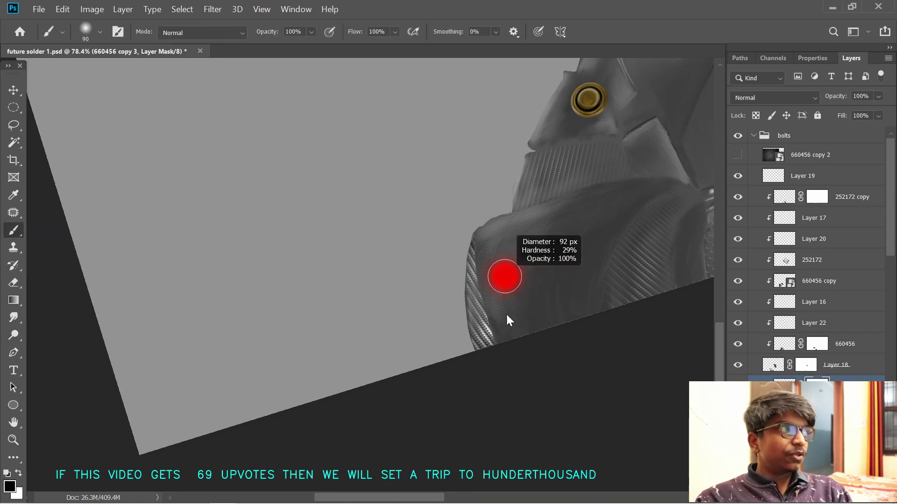
{"action": "left_click_drag", "start_coordinate": [253, 38], "coordinate": [245, 38]}
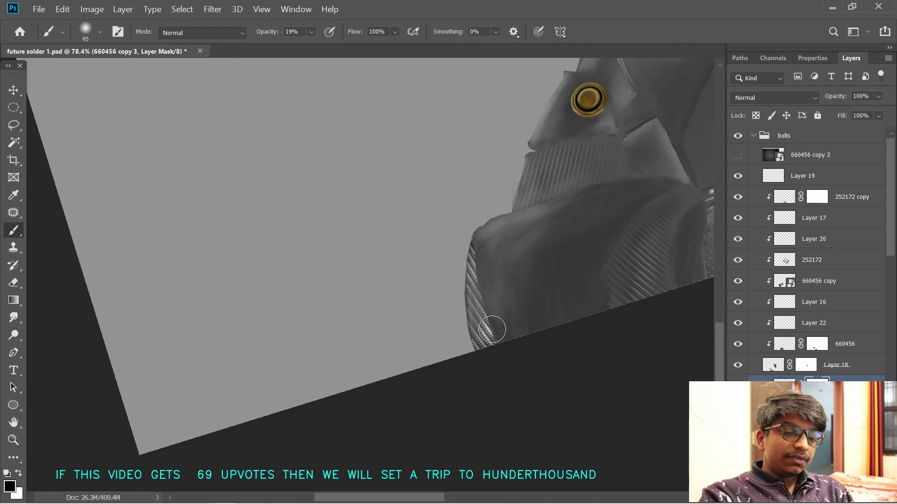
{"action": "mouse_move", "coordinate": [476, 310]}
{"action": "left_mouse_down"}
{"action": "mouse_move", "coordinate": [493, 331]}
{"action": "mouse_move", "coordinate": [489, 301]}
{"action": "mouse_move", "coordinate": [478, 329]}
{"action": "mouse_move", "coordinate": [495, 324]}
{"action": "left_mouse_up"}
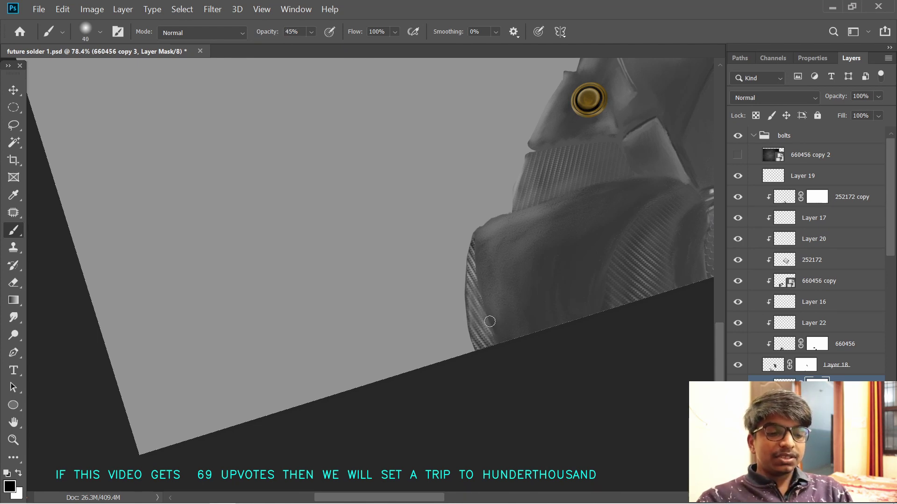
{"action": "left_click_drag", "start_coordinate": [584, 314], "coordinate": [568, 296]}
{"action": "left_click_drag", "start_coordinate": [490, 296], "coordinate": [499, 274]}
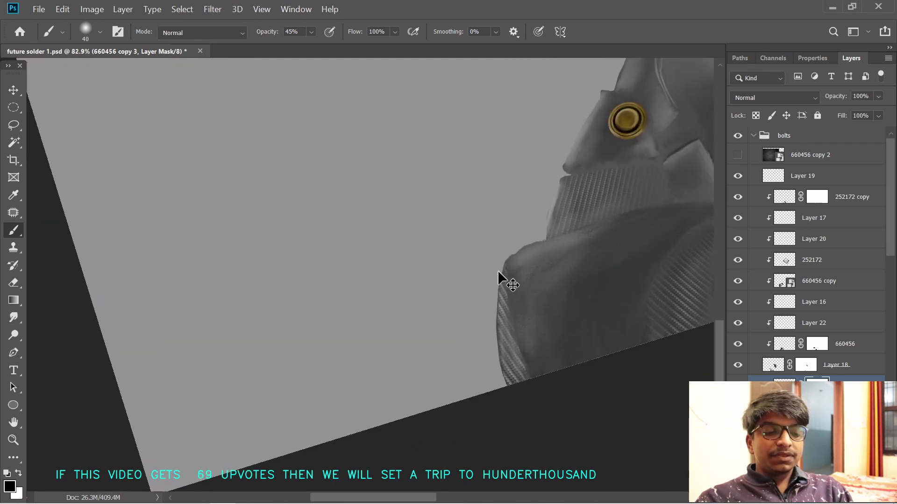
- Free-transform the 660456 copy 3 weave so its ribs run lengthwise along the curved outer strip
{"action": "key", "text": "ctrl+r"}
{"action": "left_click", "coordinate": [784, 384]}
{"action": "key", "text": "ctrl+t"}
{"action": "mouse_move", "coordinate": [434, 175]}
{"action": "left_mouse_down"}
{"action": "mouse_move", "coordinate": [467, 173]}
{"action": "mouse_move", "coordinate": [450, 173]}
{"action": "left_mouse_up"}
{"action": "left_click_drag", "start_coordinate": [626, 177], "coordinate": [574, 243]}
{"action": "left_click_drag", "start_coordinate": [551, 275], "coordinate": [576, 219]}
{"action": "left_click_drag", "start_coordinate": [580, 170], "coordinate": [602, 170]}
{"action": "left_click_drag", "start_coordinate": [227, 259], "coordinate": [495, 295]}
{"action": "left_click_drag", "start_coordinate": [547, 224], "coordinate": [474, 201]}
{"action": "mouse_move", "coordinate": [545, 317]}
{"action": "left_mouse_down"}
{"action": "mouse_move", "coordinate": [525, 371]}
{"action": "mouse_move", "coordinate": [530, 310]}
{"action": "left_mouse_up"}
{"action": "left_click_drag", "start_coordinate": [446, 171], "coordinate": [462, 167]}
{"action": "mouse_move", "coordinate": [517, 292]}
{"action": "left_mouse_down"}
{"action": "mouse_move", "coordinate": [544, 330]}
{"action": "mouse_move", "coordinate": [354, 262]}
{"action": "mouse_move", "coordinate": [371, 278]}
{"action": "left_mouse_up"}
{"action": "key", "text": "Return"}
- Try to paint a white highlight over the lower end of the strip's weave with the Brush at 45% opacity
{"action": "mouse_move", "coordinate": [512, 315]}
{"action": "left_mouse_down"}
{"action": "mouse_move", "coordinate": [481, 300]}
{"action": "mouse_move", "coordinate": [512, 307]}
{"action": "left_mouse_up"}
{"action": "mouse_move", "coordinate": [384, 306]}
{"action": "left_mouse_down"}
{"action": "mouse_move", "coordinate": [458, 311]}
{"action": "mouse_move", "coordinate": [450, 365]}
{"action": "left_mouse_up"}
{"action": "right_click", "coordinate": [13, 232]}
{"action": "left_click", "coordinate": [14, 232]}
{"action": "right_click", "coordinate": [14, 232]}
{"action": "left_click", "coordinate": [49, 233]}
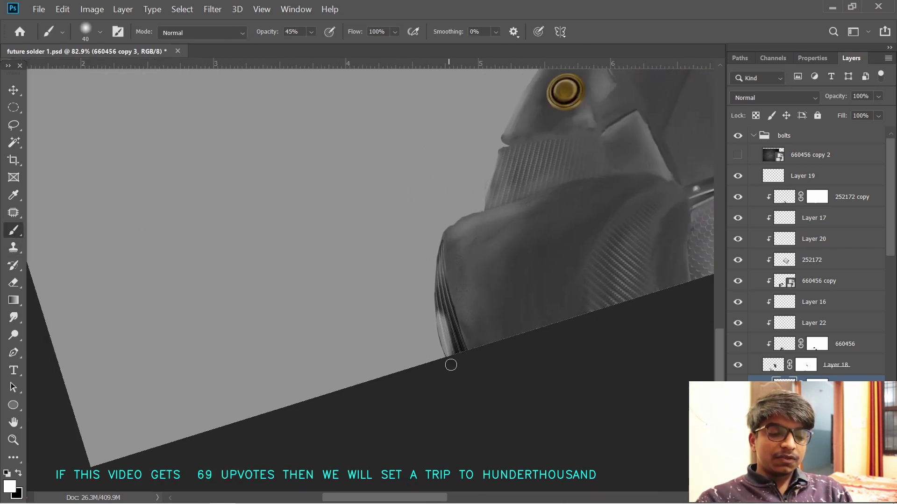
{"action": "key", "text": "ctrl+z"}
- Clean up the outer edge of the shoulder strip on Layer 23 with a small hard black brush at 100% opacity
{"action": "key", "text": "ctrl+shift+alt+n"}
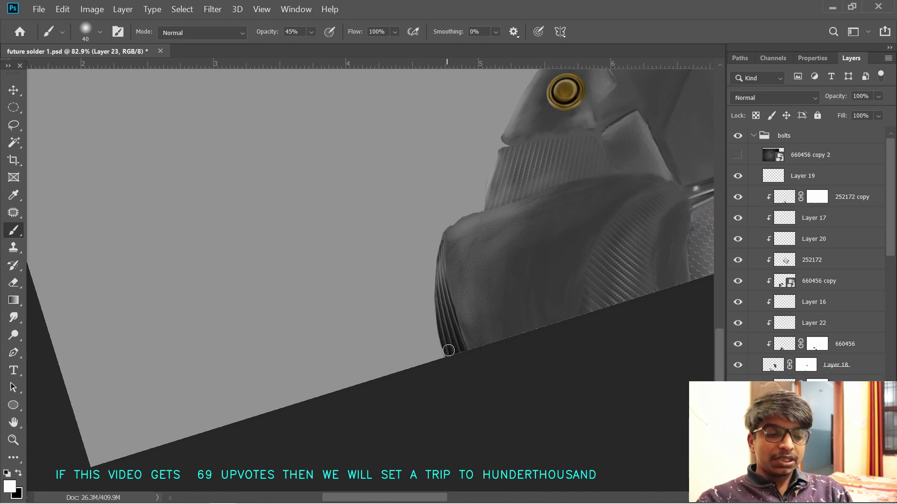
{"action": "scroll", "coordinate": [457, 358], "scroll_direction": "up", "scroll_amount": 2}
{"action": "right_click", "coordinate": [480, 345], "text": "alt"}
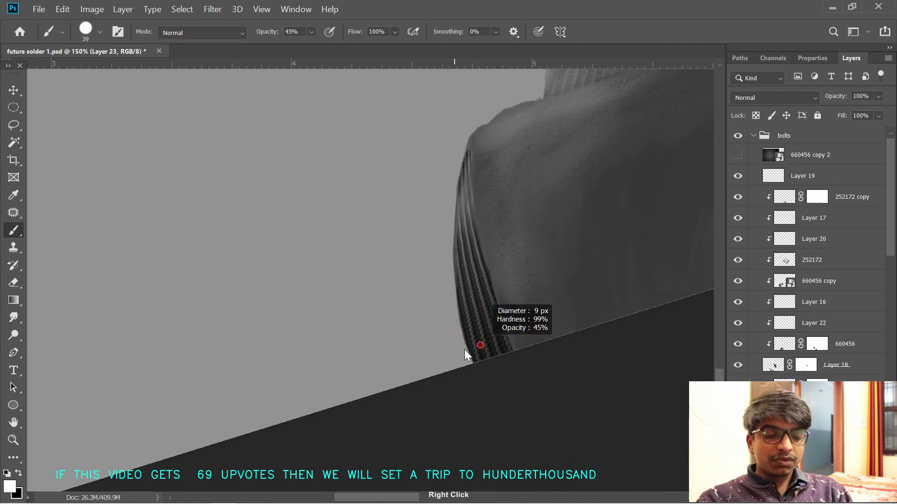
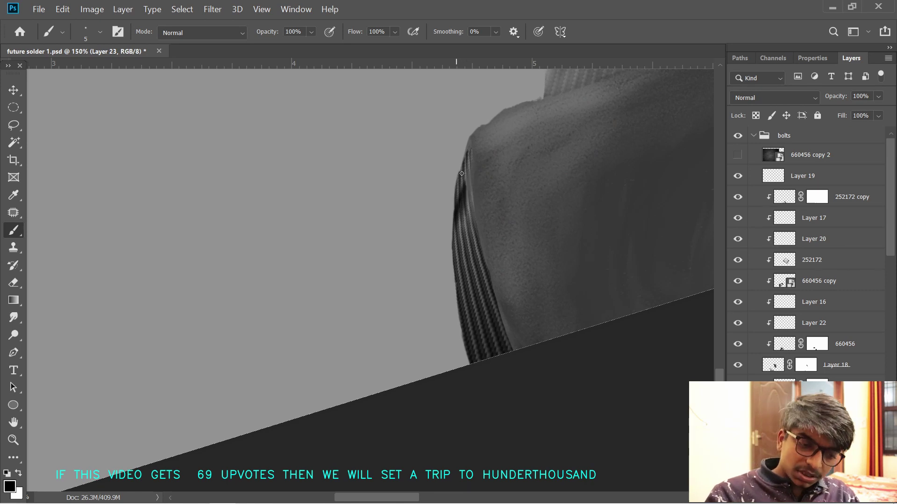
{"action": "key", "text": "r"}
{"action": "left_click_drag", "start_coordinate": [461, 173], "coordinate": [376, 283]}
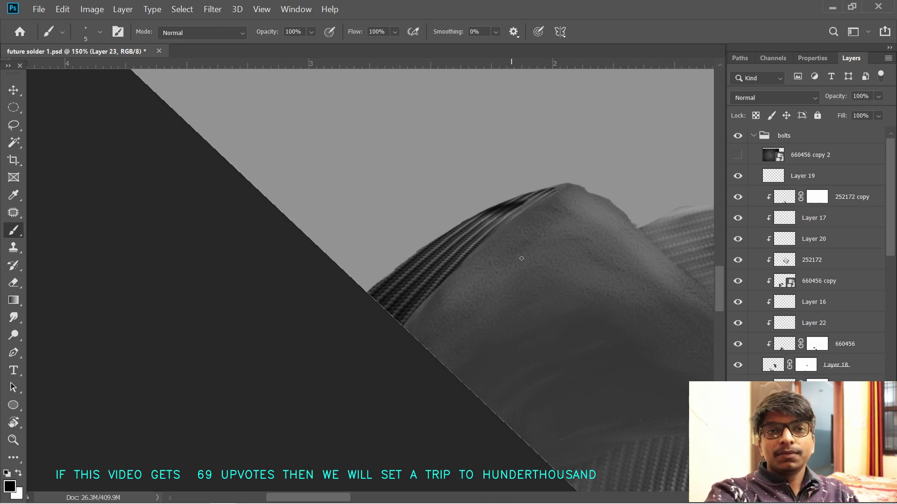
{"action": "key", "text": "r"}
{"action": "left_click_drag", "start_coordinate": [521, 258], "coordinate": [465, 186]}
{"action": "left_click_drag", "start_coordinate": [464, 186], "coordinate": [453, 285]}
- Try to paint white along the strip's outer edge on Layer 23 with a 45 px hard brush
{"action": "key", "text": "x"}
{"action": "key", "text": "b"}
{"action": "key", "text": "bracketright"}
{"action": "key", "text": "bracketright"}
{"action": "key", "text": "bracketright"}
{"action": "key", "text": "bracketright"}
{"action": "key", "text": "bracketright"}
{"action": "key", "text": "bracketright"}
{"action": "key", "text": "bracketright"}
{"action": "key", "text": "bracketright"}
{"action": "key", "text": "bracketright"}
{"action": "key", "text": "bracketright"}
{"action": "key", "text": "bracketright"}
{"action": "key", "text": "bracketright"}
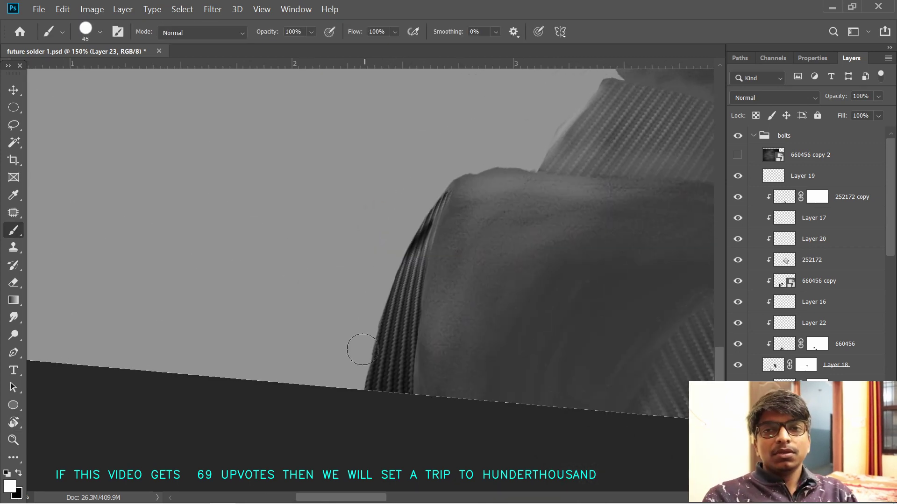
{"action": "key", "text": "ctrl+z"}
{"action": "mouse_move", "coordinate": [362, 358]}
{"action": "left_mouse_down"}
{"action": "mouse_move", "coordinate": [377, 388]}
{"action": "mouse_move", "coordinate": [365, 406]}
{"action": "left_mouse_up"}
{"action": "left_click", "coordinate": [402, 380], "text": "ctrl"}
{"action": "key", "text": "ctrl+z"}
- Brush a faint white highlight over the strip's weave on 660456 copy 3 with a soft brush at 11% opacity
{"action": "right_click", "coordinate": [364, 388], "text": "alt"}
{"action": "left_click_drag", "start_coordinate": [276, 31], "coordinate": [260, 31]}
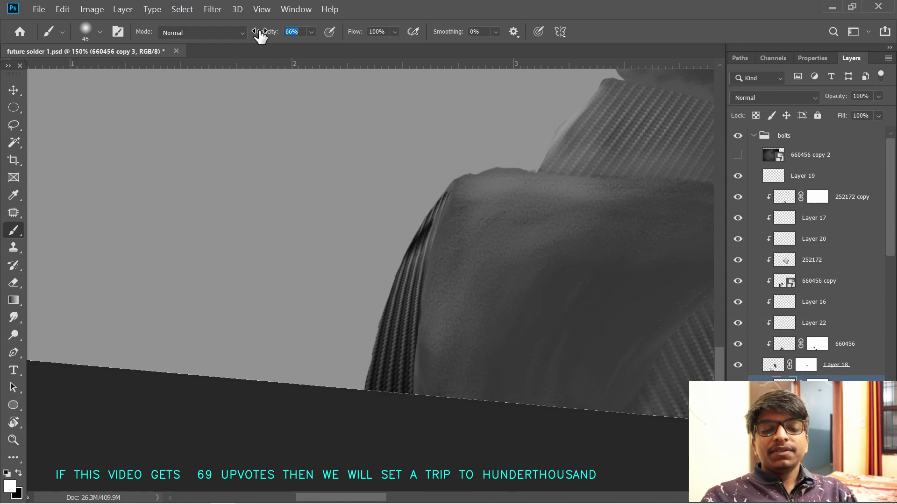
{"action": "mouse_move", "coordinate": [387, 355]}
{"action": "left_mouse_down"}
{"action": "mouse_move", "coordinate": [400, 296]}
{"action": "mouse_move", "coordinate": [431, 240]}
{"action": "left_mouse_up"}
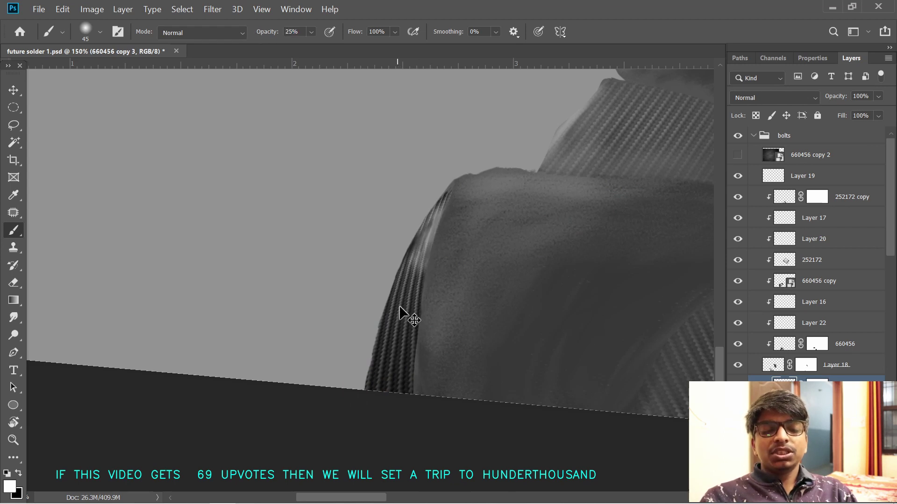
{"action": "key", "text": "ctrl+z"}
{"action": "left_click_drag", "start_coordinate": [267, 32], "coordinate": [256, 33]}
{"action": "mouse_move", "coordinate": [416, 278]}
{"action": "left_mouse_down"}
{"action": "mouse_move", "coordinate": [407, 366]}
{"action": "mouse_move", "coordinate": [401, 284]}
{"action": "left_mouse_up"}
{"action": "left_click_drag", "start_coordinate": [480, 310], "coordinate": [452, 319]}
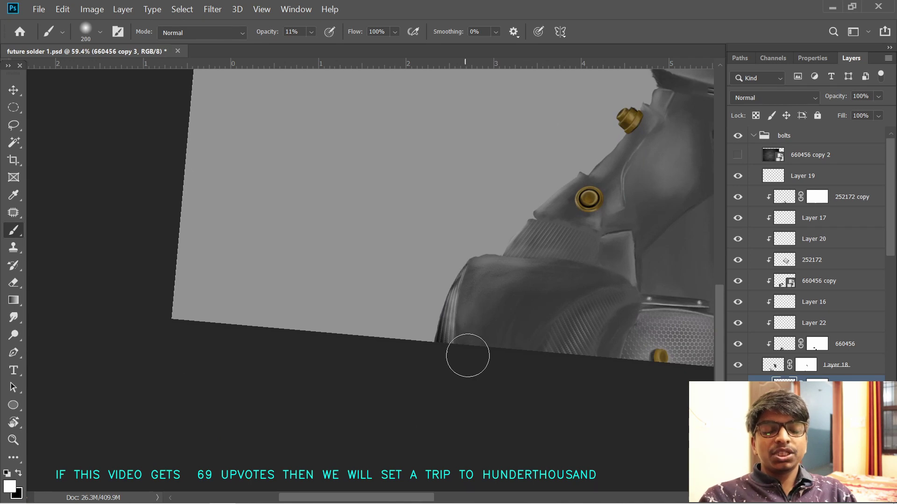
{"action": "key", "text": "ctrl+z"}
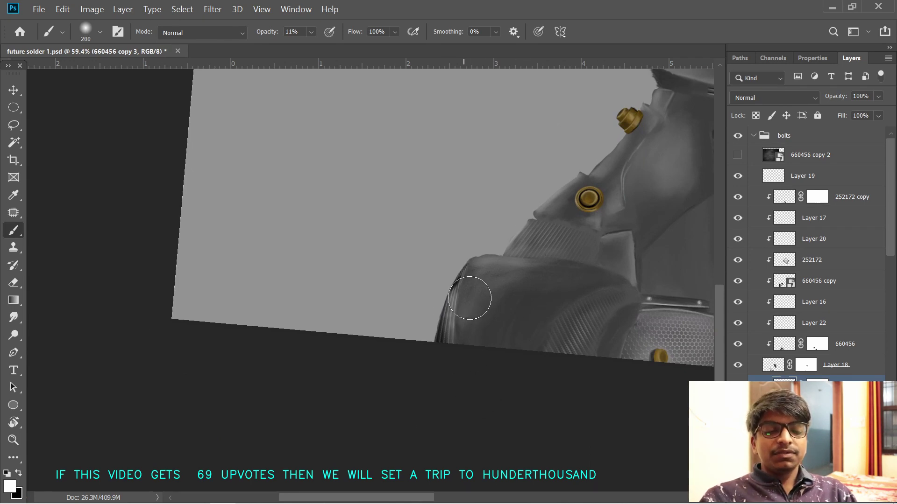
{"action": "scroll", "coordinate": [551, 271], "scroll_direction": "down", "scroll_amount": 5}
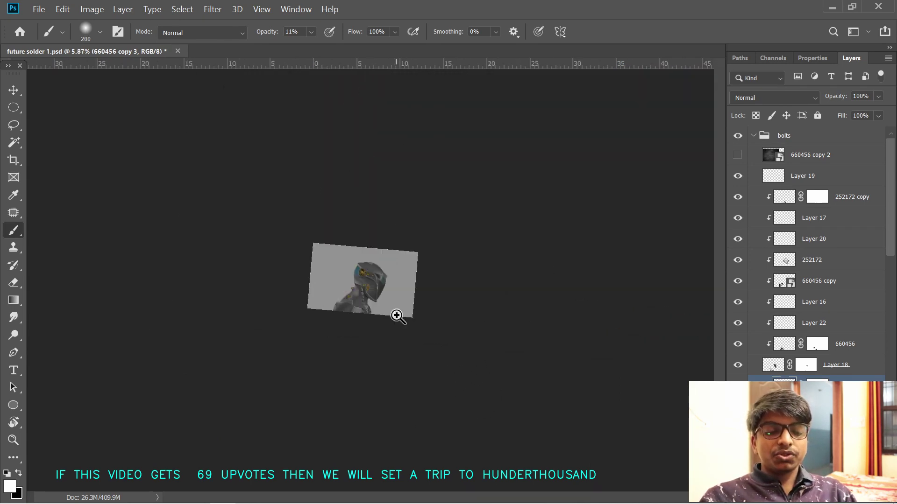
{"action": "scroll", "coordinate": [394, 314], "scroll_direction": "up", "scroll_amount": 4}
{"action": "key", "text": "x"}
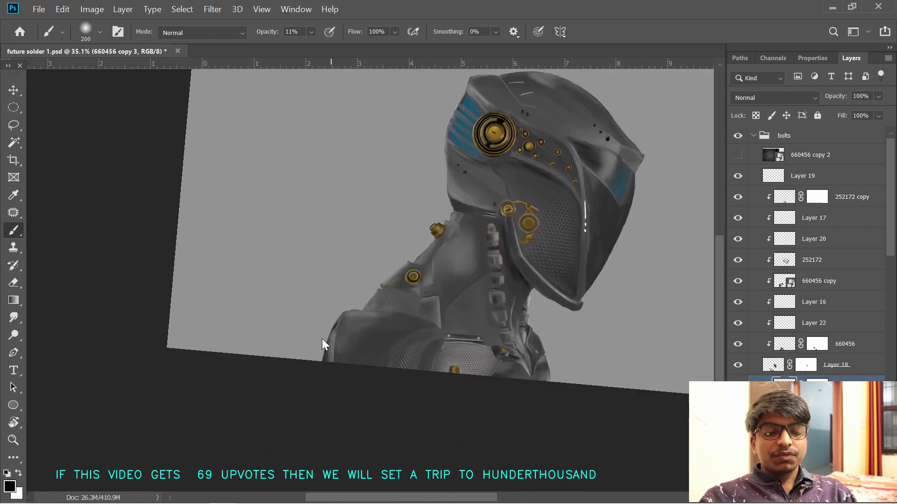
- Brighten the lower shoulder's weave on the 660456 layer with an 80 px white brush in Overlay mode at 11% opacity
{"action": "scroll", "coordinate": [425, 287], "scroll_direction": "up", "scroll_amount": 2}
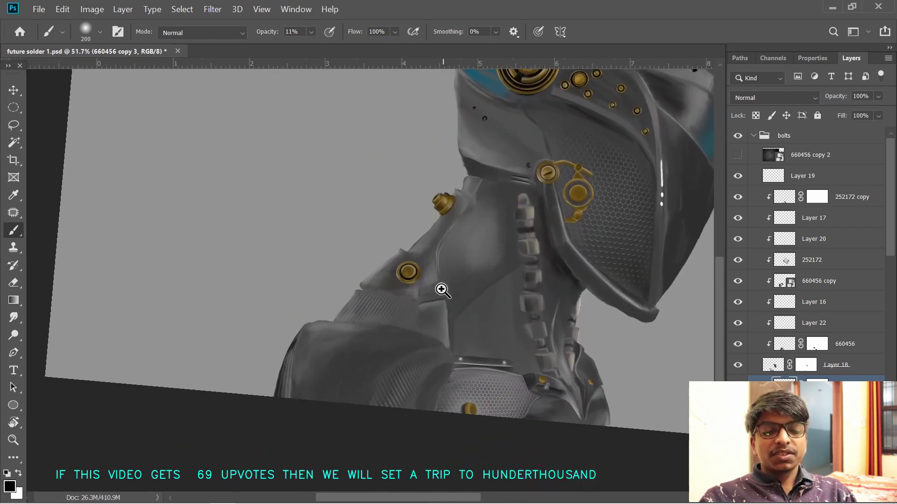
{"action": "key", "text": "v"}
{"action": "left_click", "coordinate": [446, 357], "text": "ctrl"}
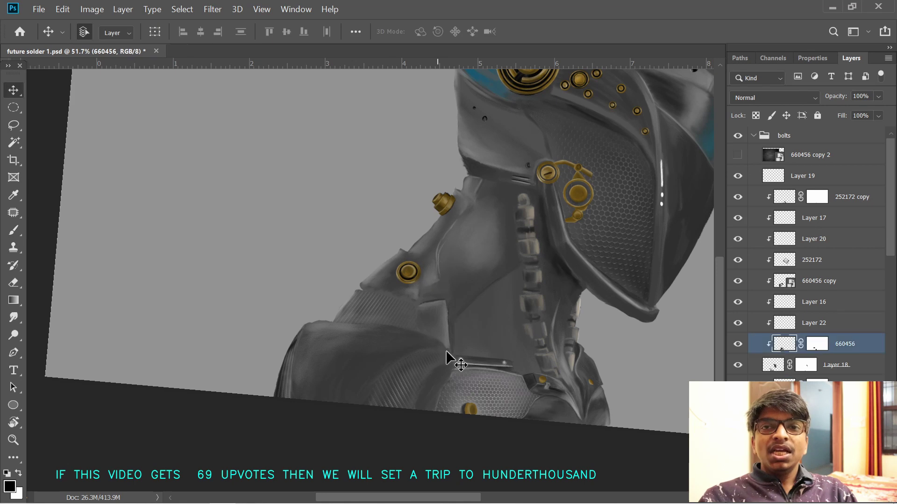
{"action": "key", "text": "b"}
{"action": "key", "text": "x"}
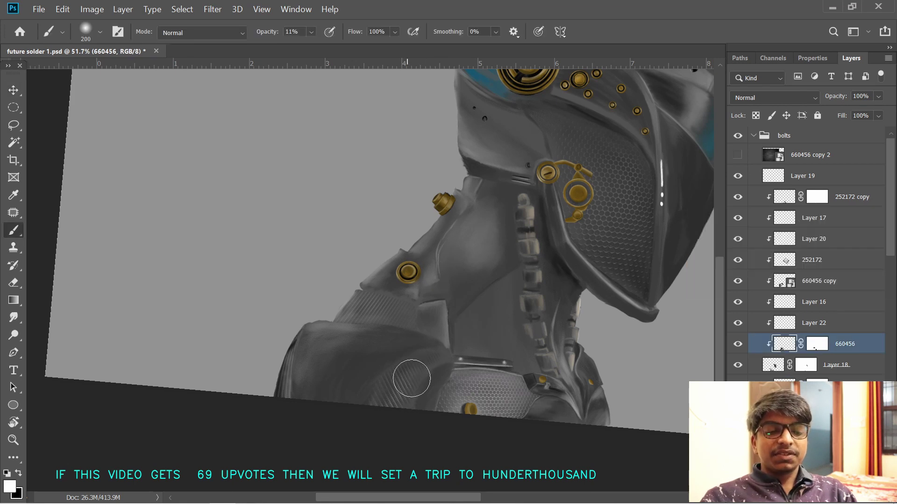
{"action": "left_click", "coordinate": [201, 32]}
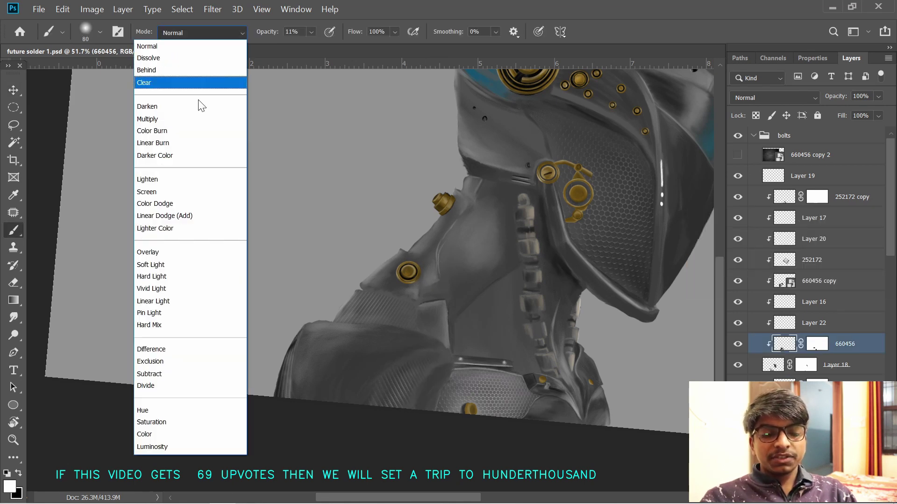
{"action": "left_click", "coordinate": [155, 252]}
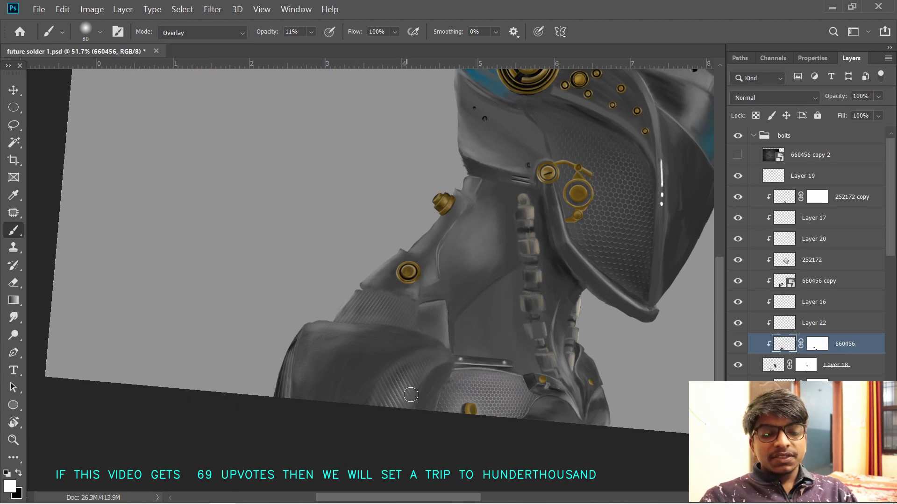
- Rasterize the 660456 copy smart object and brighten its ribbed weave above the shoulder with the white Overlay brush
{"action": "left_click", "coordinate": [417, 305], "text": "ctrl"}
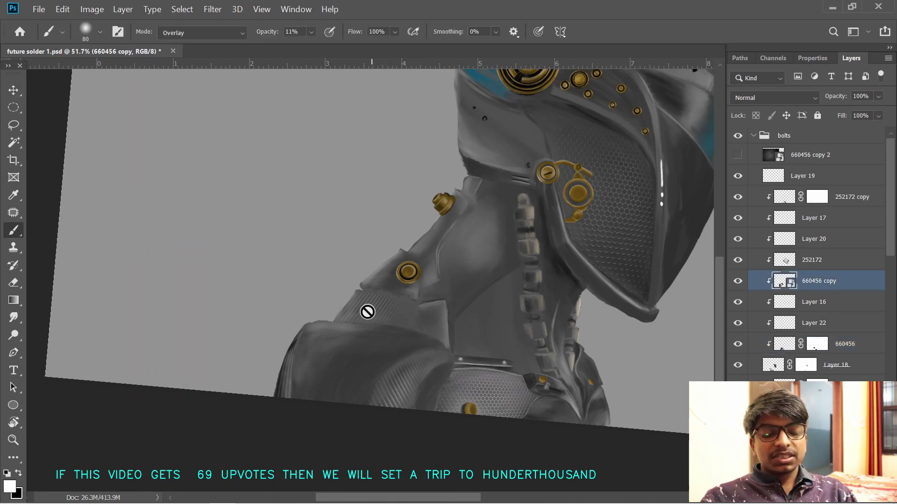
{"action": "left_click", "coordinate": [376, 297]}
{"action": "key", "text": "Return"}
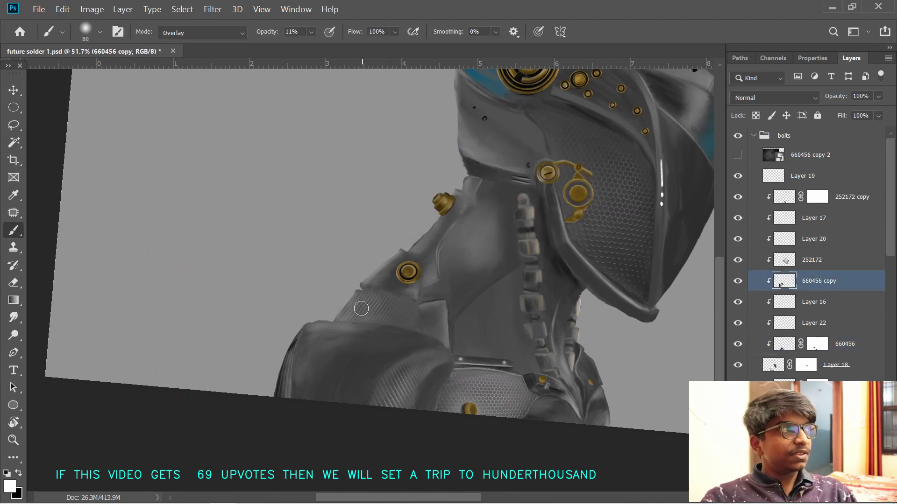
{"action": "mouse_move", "coordinate": [437, 331]}
{"action": "left_mouse_down"}
{"action": "mouse_move", "coordinate": [430, 321]}
{"action": "mouse_move", "coordinate": [439, 314]}
{"action": "left_mouse_up"}
{"action": "left_click_drag", "start_coordinate": [466, 276], "coordinate": [398, 308]}
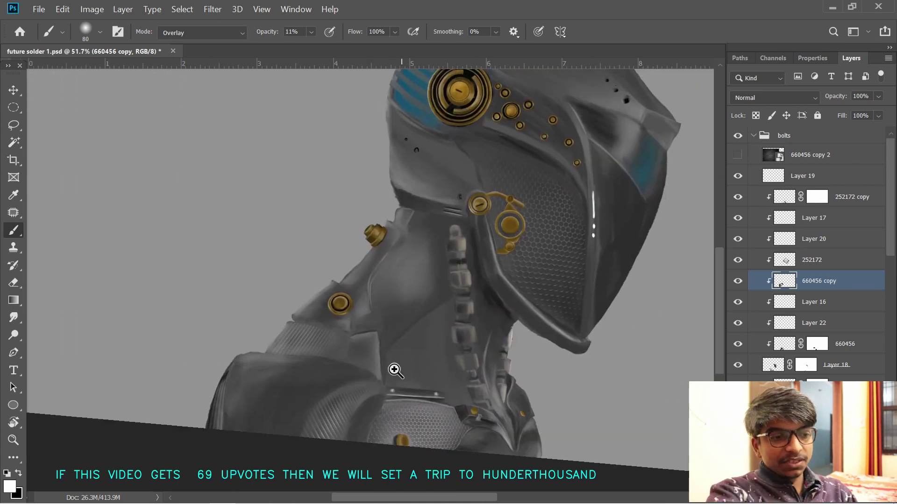
{"action": "left_click_drag", "start_coordinate": [394, 370], "coordinate": [407, 370]}
{"action": "left_click_drag", "start_coordinate": [331, 279], "coordinate": [360, 301]}
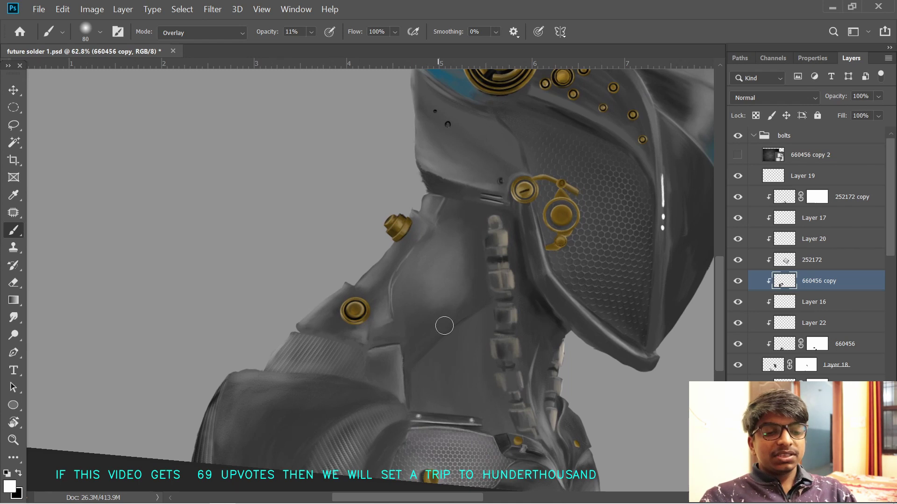
- Add a clipped Levels adjustment above 660456 copy with input black at 63 and input white at 224
{"action": "left_click_drag", "start_coordinate": [444, 325], "coordinate": [397, 276]}
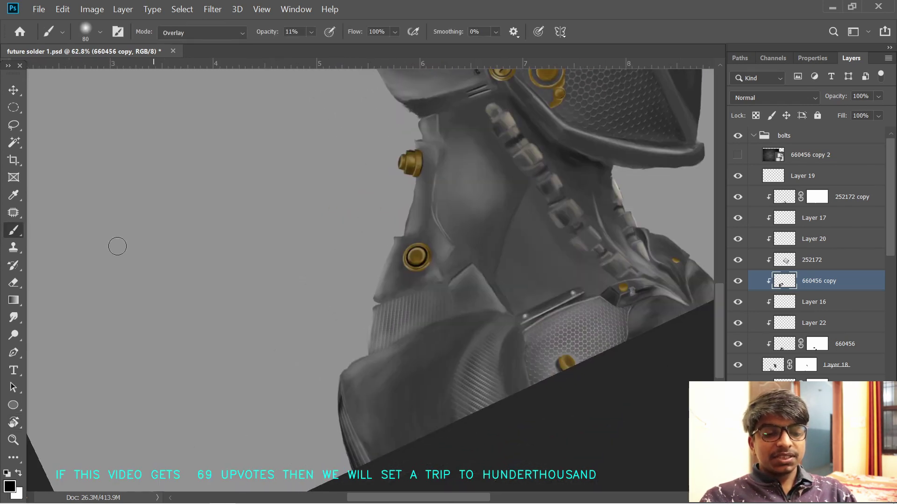
{"action": "right_click", "coordinate": [13, 229]}
{"action": "left_click", "coordinate": [52, 267]}
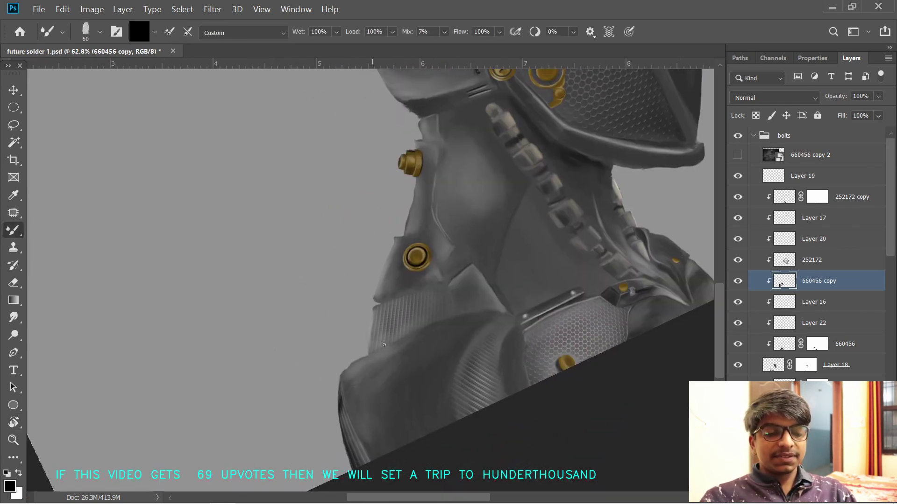
{"action": "right_click", "coordinate": [811, 496]}
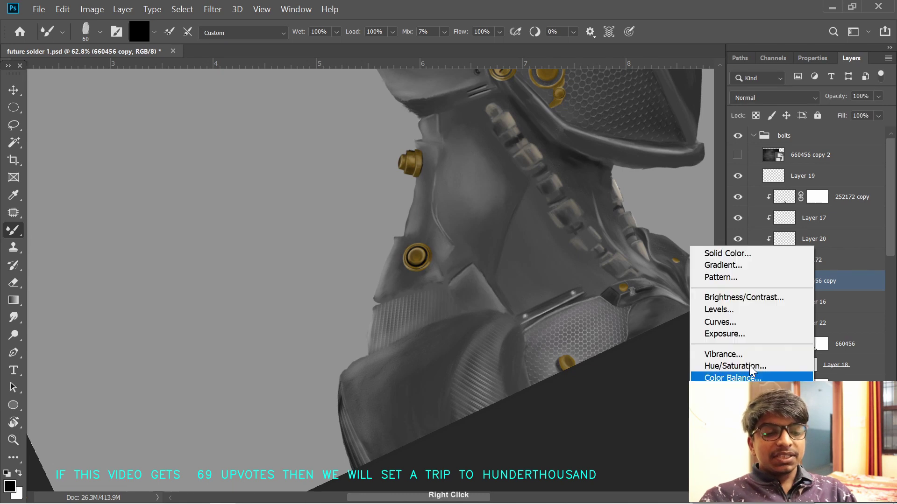
{"action": "left_click", "coordinate": [730, 309]}
{"action": "left_click_drag", "start_coordinate": [760, 199], "coordinate": [785, 200]}
{"action": "left_click_drag", "start_coordinate": [657, 221], "coordinate": [642, 290]}
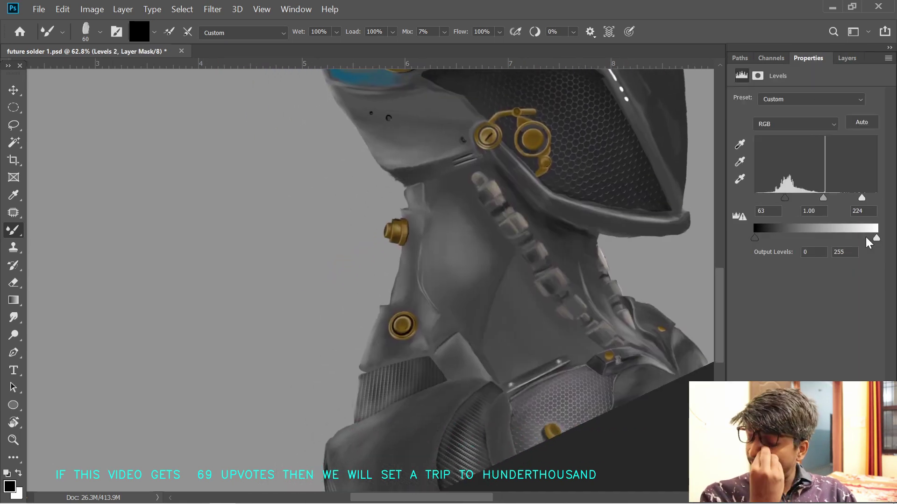
{"action": "left_click_drag", "start_coordinate": [759, 237], "coordinate": [757, 237]}
{"action": "mouse_move", "coordinate": [609, 311]}
{"action": "left_mouse_down"}
{"action": "mouse_move", "coordinate": [647, 251]}
{"action": "mouse_move", "coordinate": [626, 253]}
{"action": "mouse_move", "coordinate": [619, 310]}
{"action": "left_mouse_up"}
{"action": "left_click", "coordinate": [847, 58]}
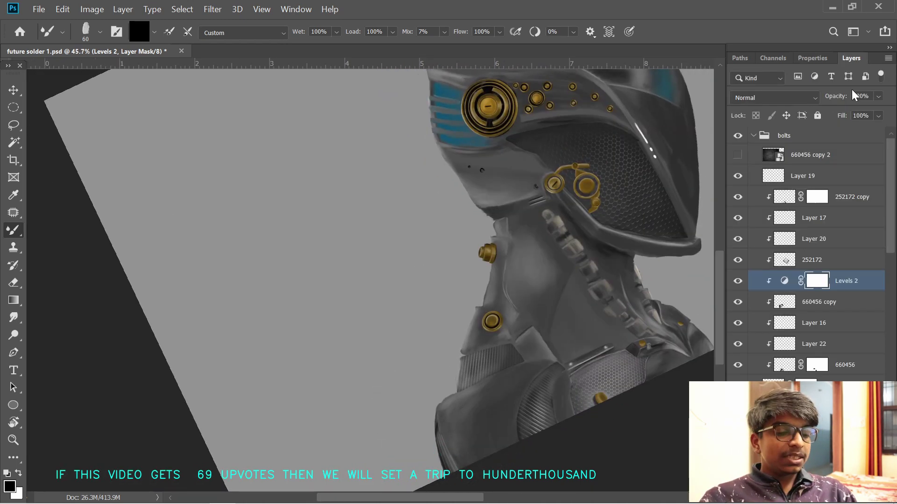
- Mask the Levels 2 adjustment off the helmet's mesh by painting black with the 80 px brush in Normal mode
{"action": "key", "text": "ctrl+i"}
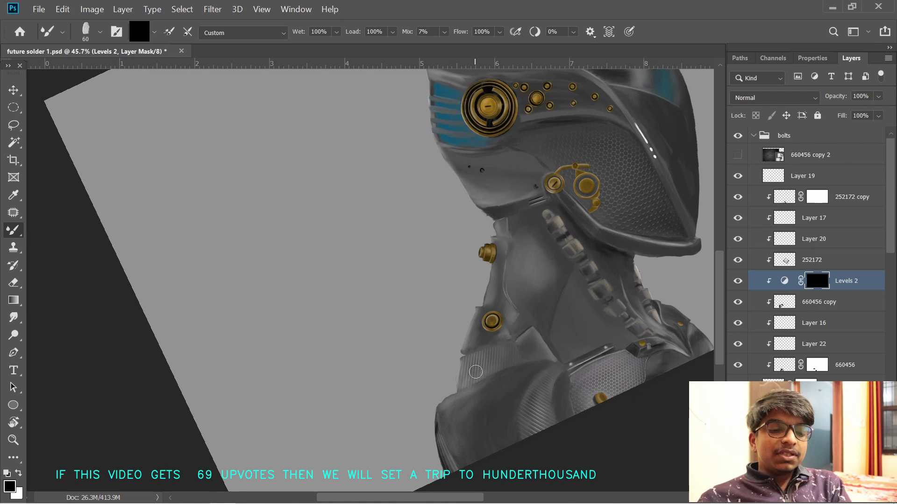
{"action": "key", "text": "x"}
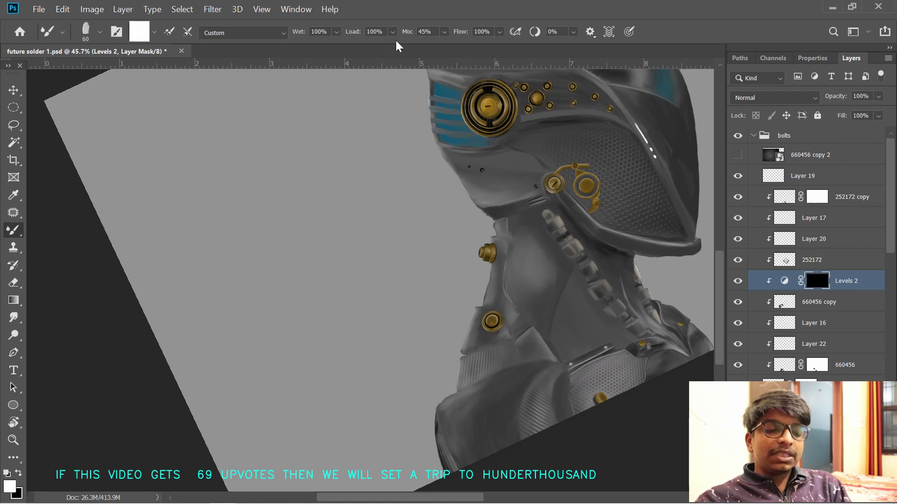
{"action": "left_click", "coordinate": [7, 232]}
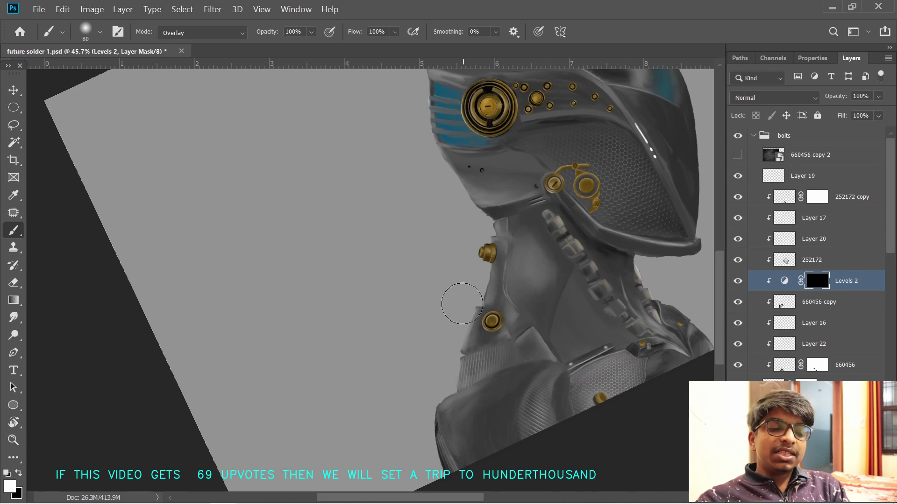
{"action": "key", "text": "ctrl+i"}
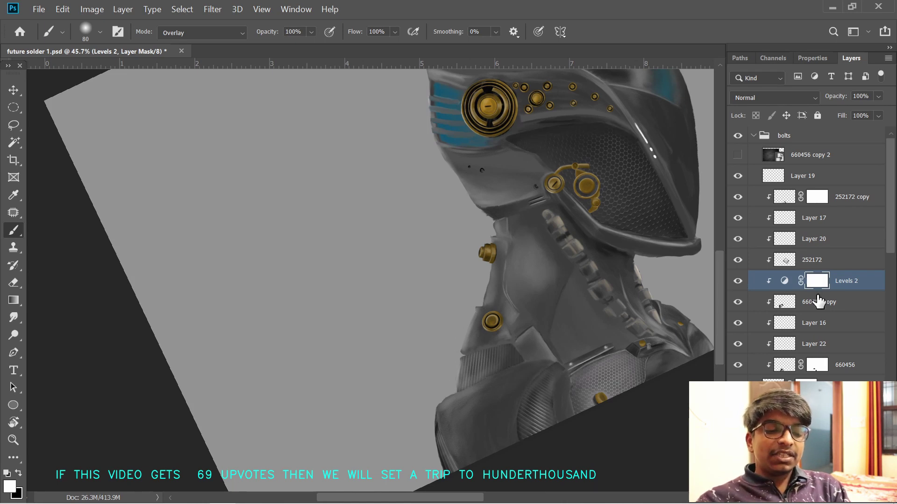
{"action": "left_click_drag", "start_coordinate": [593, 202], "coordinate": [571, 247]}
{"action": "key", "text": "x"}
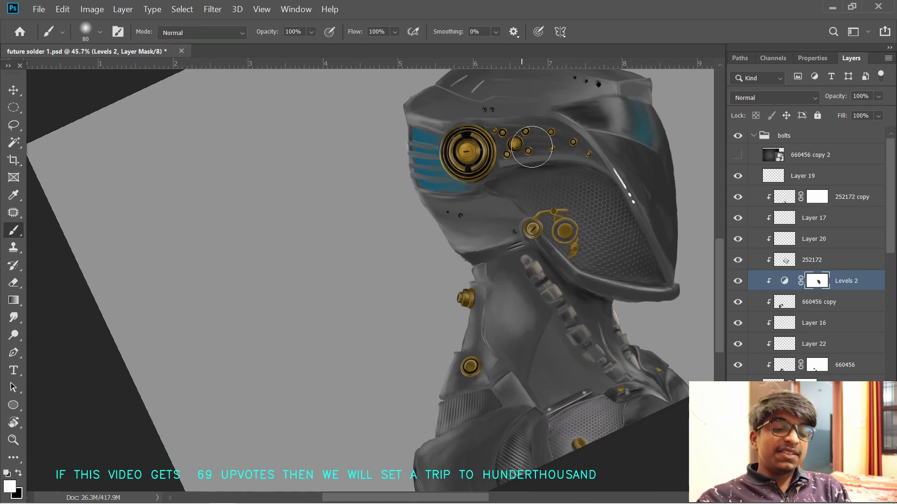
{"action": "mouse_move", "coordinate": [607, 335]}
{"action": "left_mouse_down"}
{"action": "mouse_move", "coordinate": [592, 334]}
{"action": "mouse_move", "coordinate": [605, 334]}
{"action": "left_mouse_up"}
{"action": "left_click_drag", "start_coordinate": [563, 351], "coordinate": [586, 314]}
{"action": "left_click_drag", "start_coordinate": [587, 299], "coordinate": [596, 299]}
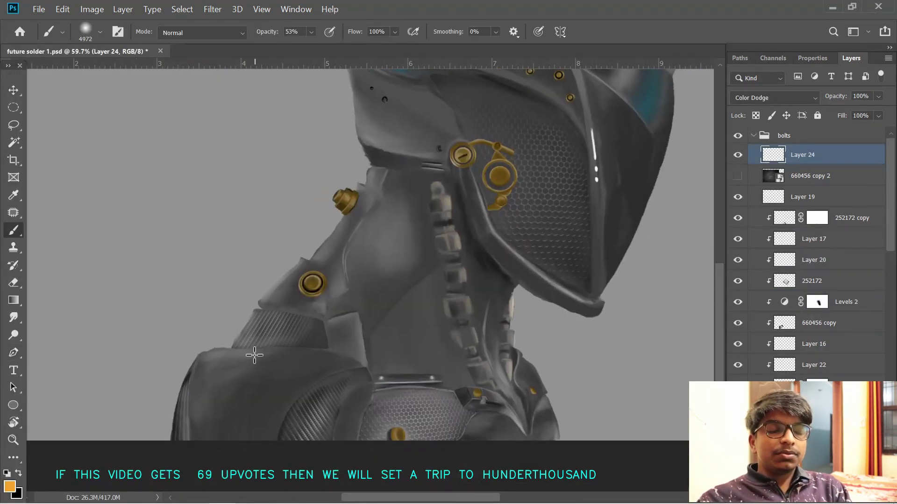
- Try to blend a white highlight along the shoulder's upper edge on Layer 21 with a 300 px Mixer Brush
{"action": "left_click", "coordinate": [85, 29]}
{"action": "left_click", "coordinate": [240, 432]}
{"action": "left_click", "coordinate": [318, 347]}
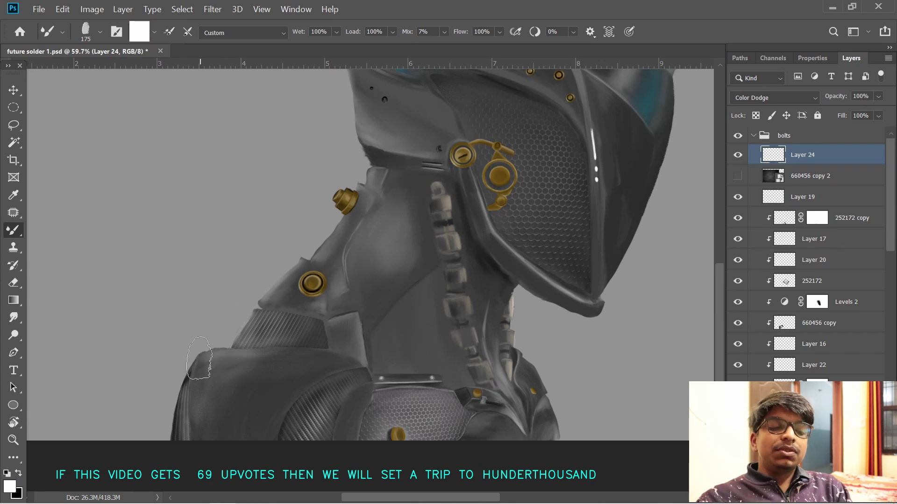
{"action": "left_click_drag", "start_coordinate": [183, 336], "coordinate": [196, 336]}
{"action": "left_click_drag", "start_coordinate": [197, 335], "coordinate": [222, 274]}
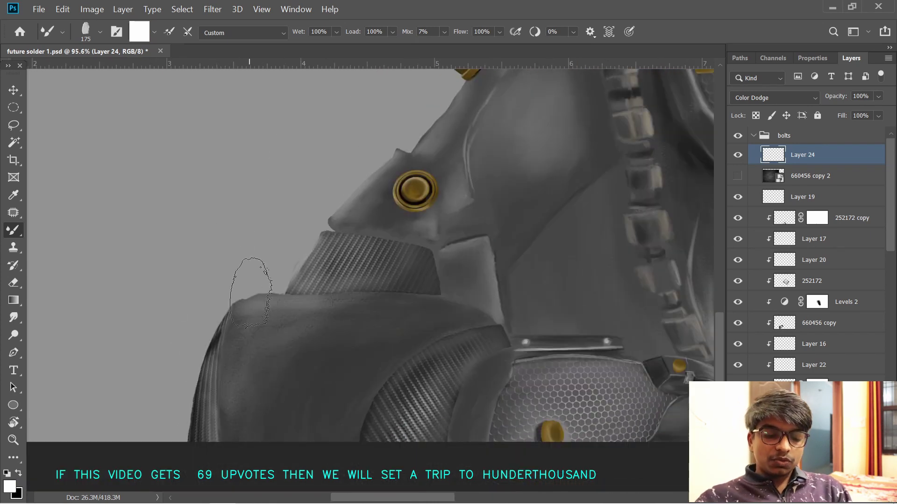
{"action": "left_click", "coordinate": [878, 218]}
{"action": "left_click_drag", "start_coordinate": [891, 221], "coordinate": [891, 443]}
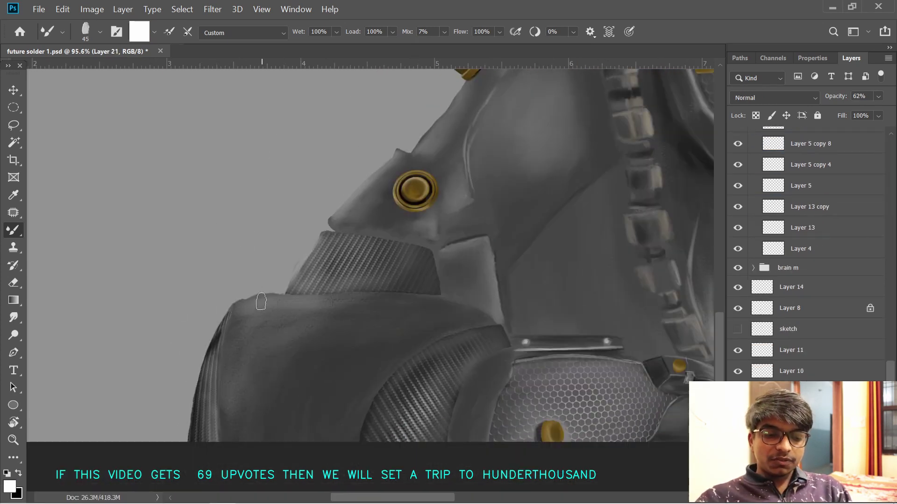
{"action": "key", "text": "]"}
{"action": "key", "text": "]"}
{"action": "key", "text": "]"}
{"action": "key", "text": "]"}
{"action": "key", "text": "]"}
{"action": "key", "text": "]"}
{"action": "key", "text": "]"}
{"action": "key", "text": "]"}
{"action": "key", "text": "]"}
{"action": "key", "text": "]"}
{"action": "key", "text": "]"}
{"action": "key", "text": "]"}
{"action": "key", "text": "]"}
{"action": "key", "text": "]"}
{"action": "mouse_move", "coordinate": [262, 320]}
{"action": "left_mouse_down"}
{"action": "mouse_move", "coordinate": [338, 323]}
{"action": "mouse_move", "coordinate": [388, 310]}
{"action": "left_mouse_up"}
{"action": "mouse_move", "coordinate": [404, 343]}
{"action": "left_mouse_down"}
{"action": "mouse_move", "coordinate": [359, 331]}
{"action": "mouse_move", "coordinate": [389, 336]}
{"action": "left_mouse_up"}
{"action": "key", "text": "ctrl+z"}
{"action": "key", "text": "ctrl+z"}
{"action": "mouse_move", "coordinate": [301, 331]}
{"action": "left_mouse_down"}
{"action": "mouse_move", "coordinate": [325, 315]}
{"action": "mouse_move", "coordinate": [316, 327]}
{"action": "left_mouse_up"}
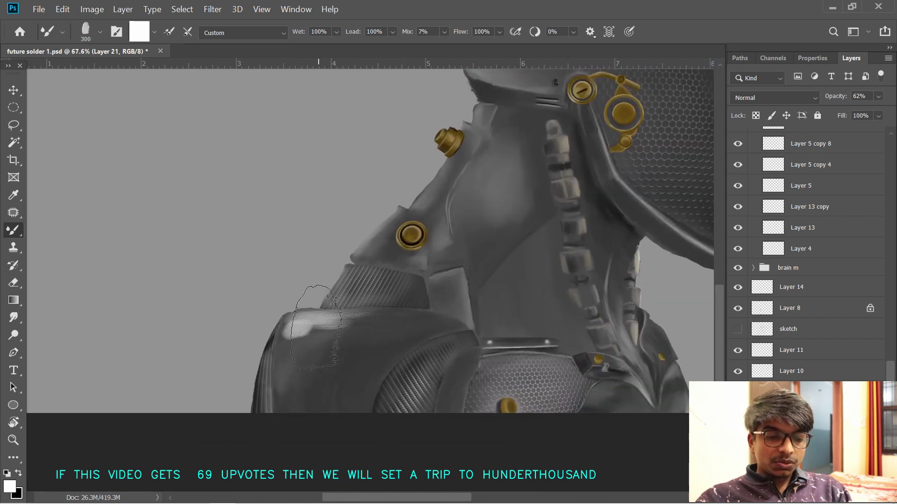
{"action": "mouse_move", "coordinate": [537, 323]}
{"action": "left_mouse_down"}
{"action": "mouse_move", "coordinate": [503, 307]}
{"action": "mouse_move", "coordinate": [536, 321]}
{"action": "left_mouse_up"}
{"action": "key", "text": "ctrl+z"}
{"action": "key", "text": "ctrl+z"}
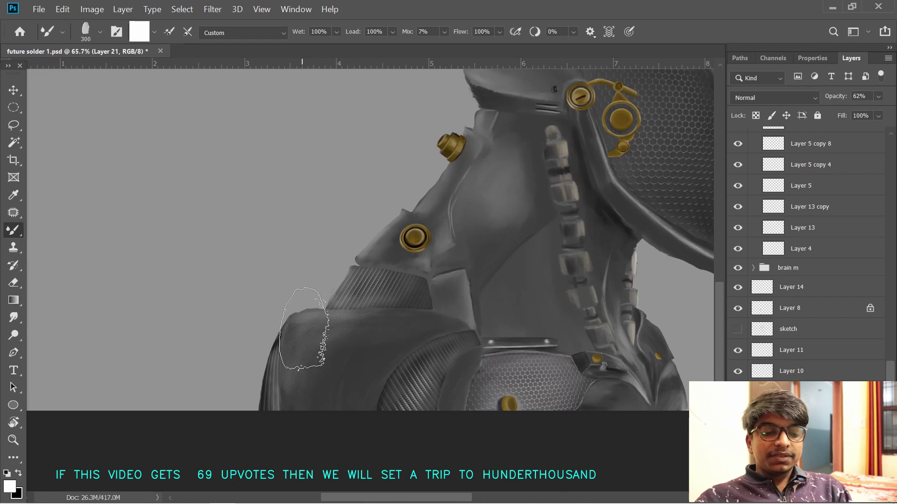
- Try white Mixer Brush highlights on top of the shoulder on Layer 21 and on the lower collar plate on Layer 1
{"action": "mouse_move", "coordinate": [304, 329]}
{"action": "left_mouse_down"}
{"action": "mouse_move", "coordinate": [383, 315]}
{"action": "mouse_move", "coordinate": [321, 318]}
{"action": "mouse_move", "coordinate": [367, 327]}
{"action": "mouse_move", "coordinate": [308, 342]}
{"action": "left_mouse_up"}
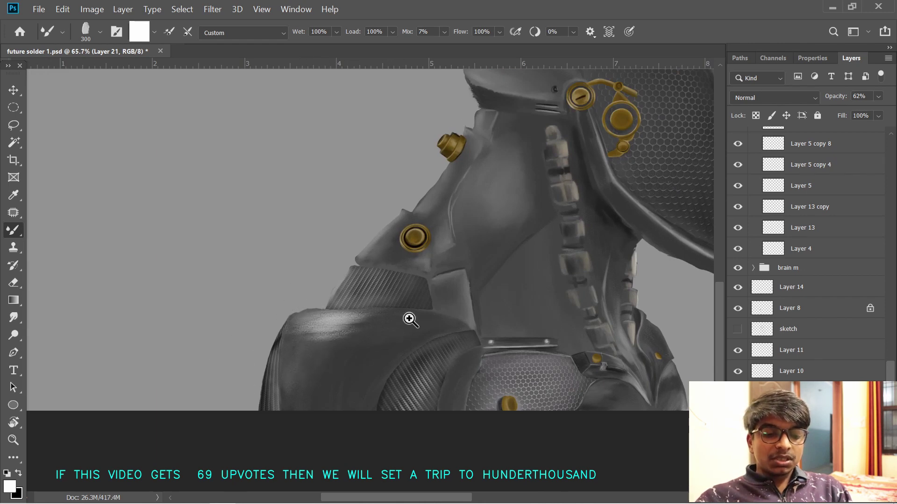
{"action": "left_click_drag", "start_coordinate": [513, 304], "coordinate": [453, 290]}
{"action": "left_click_drag", "start_coordinate": [313, 319], "coordinate": [409, 244]}
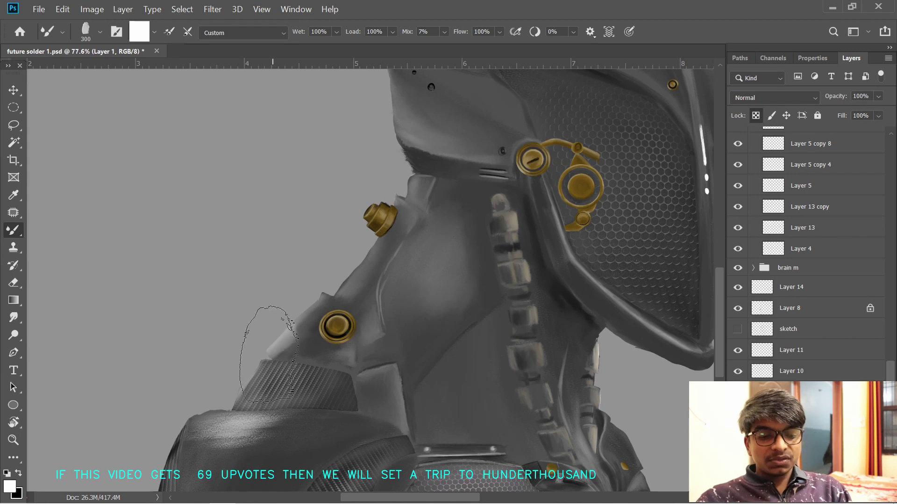
{"action": "mouse_move", "coordinate": [269, 355]}
{"action": "left_mouse_down"}
{"action": "mouse_move", "coordinate": [298, 321]}
{"action": "mouse_move", "coordinate": [355, 334]}
{"action": "left_mouse_up"}
{"action": "key", "text": "ctrl+z"}
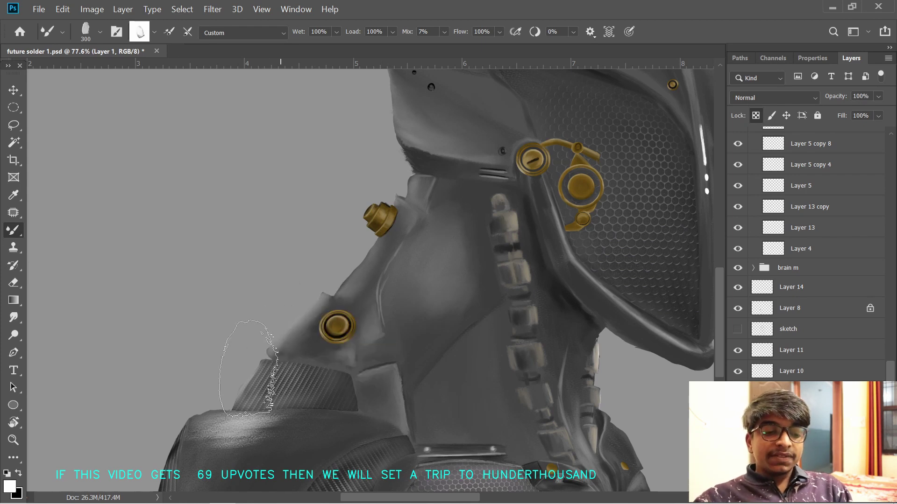
{"action": "scroll", "coordinate": [378, 280], "scroll_direction": "down", "scroll_amount": 3}
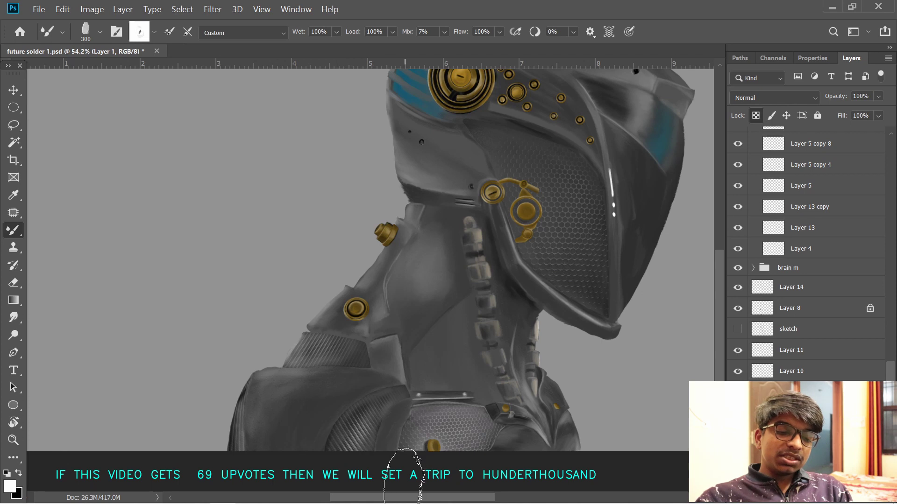
- Switch to Google Chrome and browse Google Images results for "mechanical nuts"
{"action": "key", "text": "super"}
{"action": "left_click", "coordinate": [766, 494]}
{"action": "left_click", "coordinate": [723, 142]}
{"action": "left_click", "coordinate": [835, 209]}
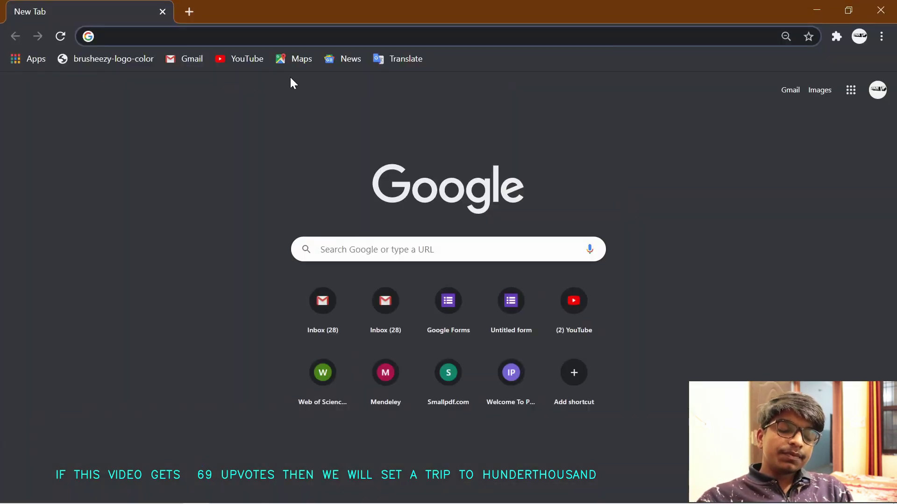
{"action": "type", "text": "mechanical nuts"}
{"action": "key", "text": "Return"}
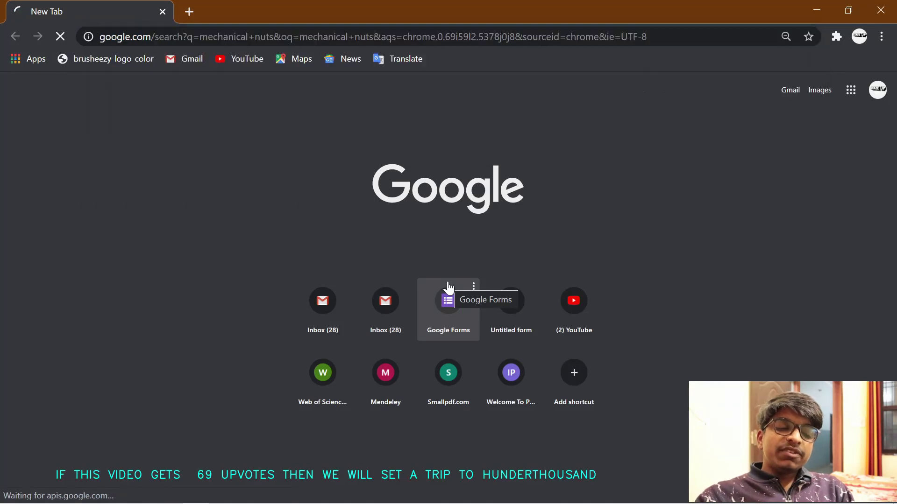
{"action": "left_click", "coordinate": [192, 141]}
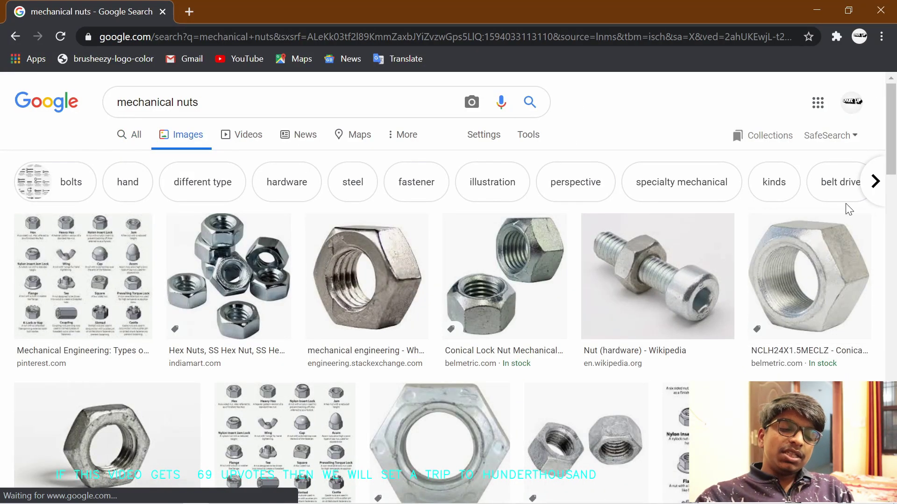
{"action": "scroll", "coordinate": [864, 252], "scroll_direction": "down", "scroll_amount": 10}
{"action": "scroll", "coordinate": [858, 252], "scroll_direction": "down", "scroll_amount": 15}
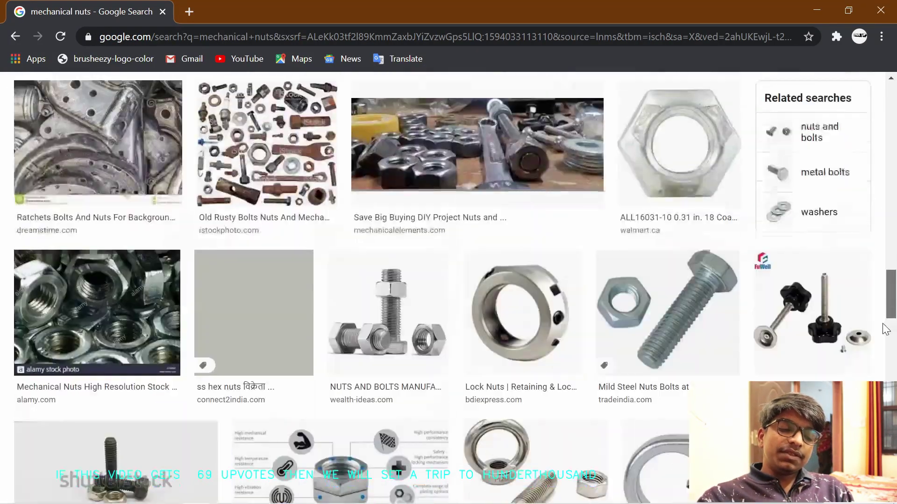
{"action": "scroll", "coordinate": [870, 298], "scroll_direction": "up", "scroll_amount": 15}
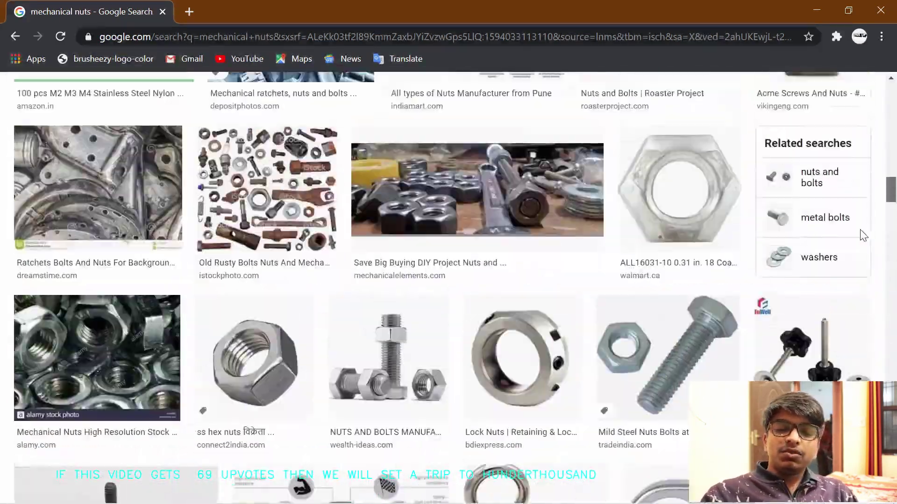
{"action": "scroll", "coordinate": [852, 164], "scroll_direction": "up", "scroll_amount": 5}
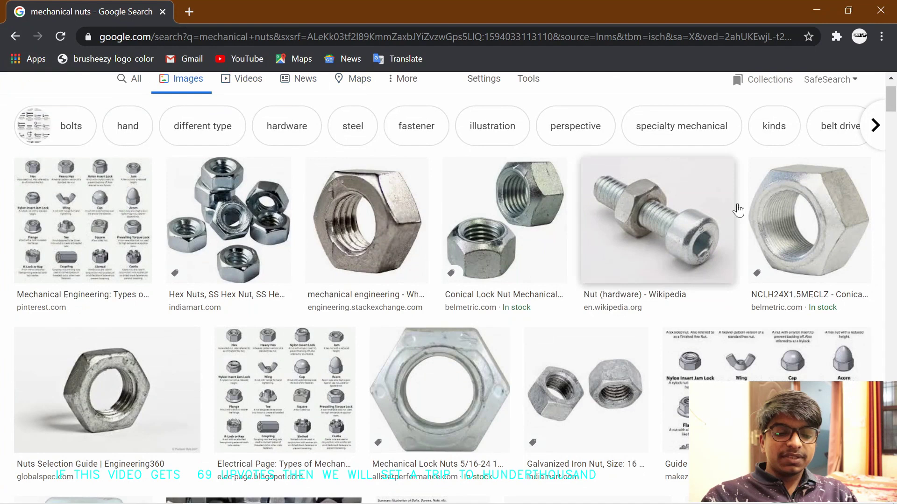
{"action": "scroll", "coordinate": [738, 210], "scroll_direction": "up", "scroll_amount": 1}
- Search Google Images for "mechanical nuts side view" and preview the picture of three large nuts on white
{"action": "left_click", "coordinate": [200, 102]}
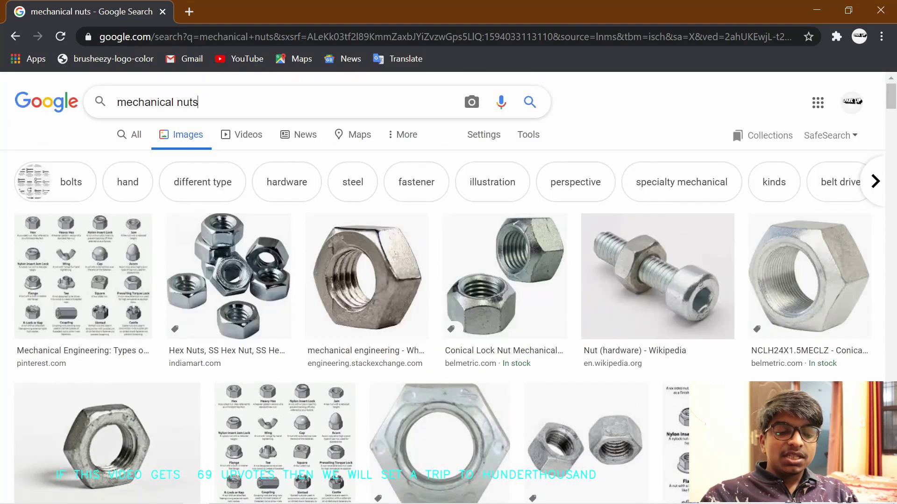
{"action": "type", "text": "side view"}
{"action": "key", "text": "Return"}
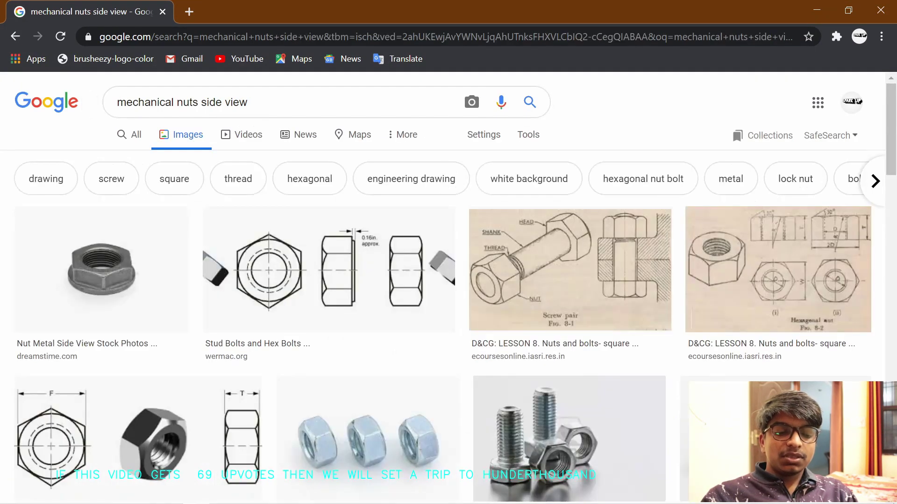
{"action": "left_click_drag", "start_coordinate": [367, 439], "coordinate": [408, 152]}
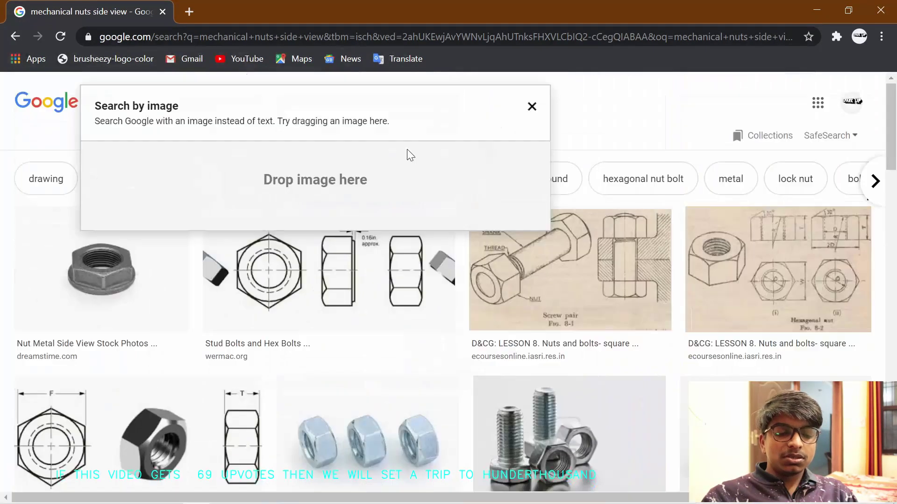
{"action": "left_click", "coordinate": [367, 439]}
- Look through the side-view image results for a usable nut reference
{"action": "scroll", "coordinate": [811, 219], "scroll_direction": "down", "scroll_amount": 6}
{"action": "left_click_drag", "start_coordinate": [874, 226], "coordinate": [850, 366]}
{"action": "scroll", "coordinate": [851, 365], "scroll_direction": "down", "scroll_amount": 6}
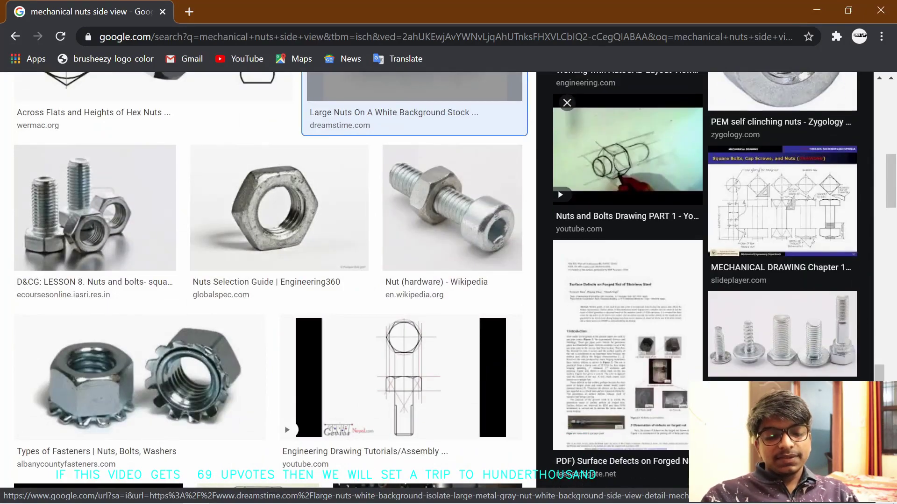
{"action": "scroll", "coordinate": [287, 265], "scroll_direction": "down", "scroll_amount": 15}
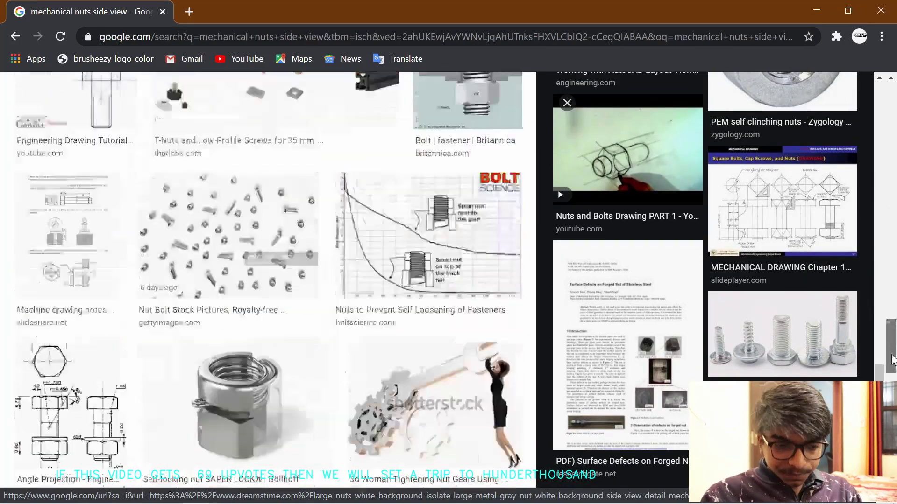
{"action": "scroll", "coordinate": [879, 344], "scroll_direction": "up", "scroll_amount": 6}
{"action": "left_click_drag", "start_coordinate": [890, 355], "coordinate": [691, 70]}
{"action": "left_click_drag", "start_coordinate": [879, 308], "coordinate": [880, 128]}
{"action": "left_click_drag", "start_coordinate": [890, 152], "coordinate": [889, 87]}
- Search images for "mechanical nuts and bolts", open the stud bolts source page in a new tab and keep browsing the results
{"action": "type", "text": "and"}
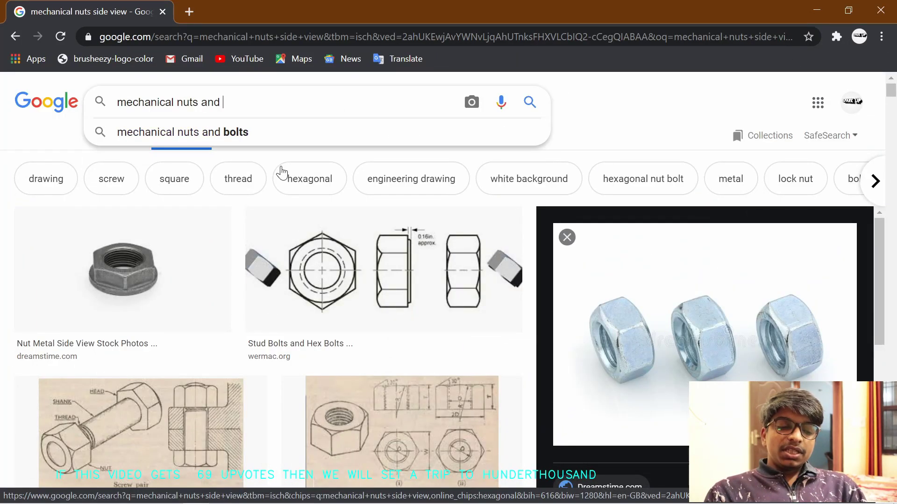
{"action": "left_click", "coordinate": [242, 134]}
{"action": "left_click_drag", "start_coordinate": [892, 163], "coordinate": [892, 495]}
{"action": "left_click", "coordinate": [848, 494]}
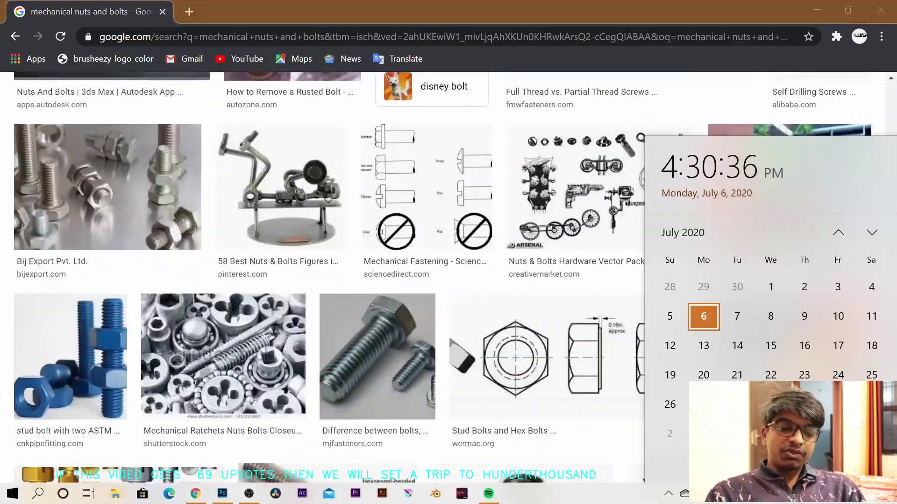
{"action": "left_click", "coordinate": [608, 430]}
{"action": "key", "text": "ctrl+shift+Tab"}
{"action": "left_click_drag", "start_coordinate": [891, 411], "coordinate": [891, 467]}
{"action": "scroll", "coordinate": [892, 304], "scroll_direction": "down", "scroll_amount": 20}
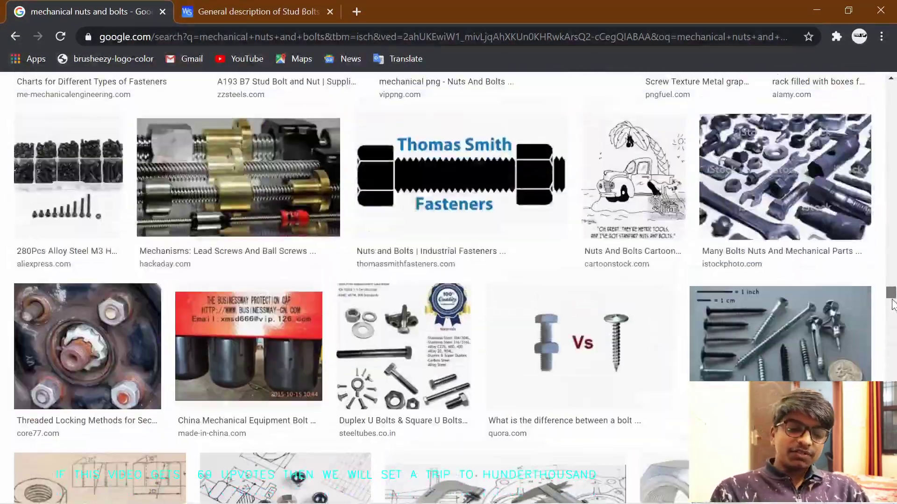
- Shorten the image search to "nuts and bolts"
{"action": "key", "text": "Home"}
{"action": "left_click_drag", "start_coordinate": [174, 100], "coordinate": [74, 138]}
{"action": "key", "text": "BackSpace"}
{"action": "key", "text": "Return"}
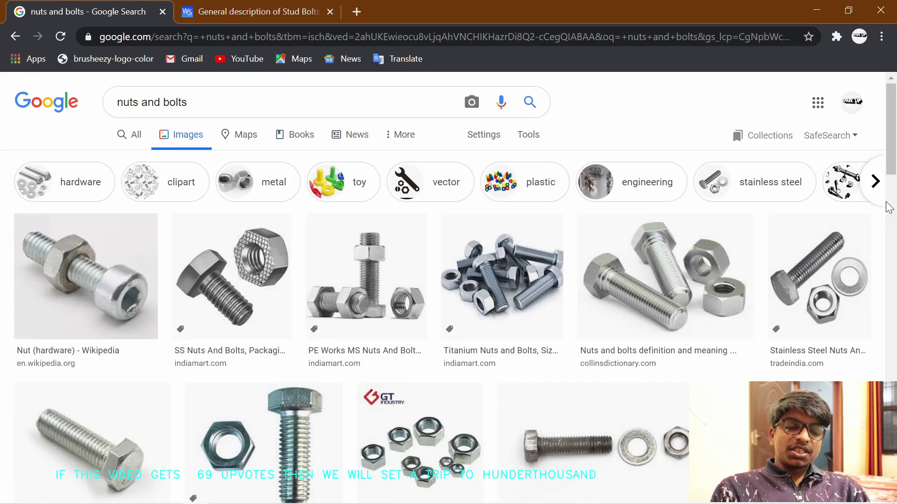
- Preview the hex steel high tension nut and bolt picture from the results and open its full set of related images
{"action": "scroll", "coordinate": [882, 220], "scroll_direction": "down", "scroll_amount": 5}
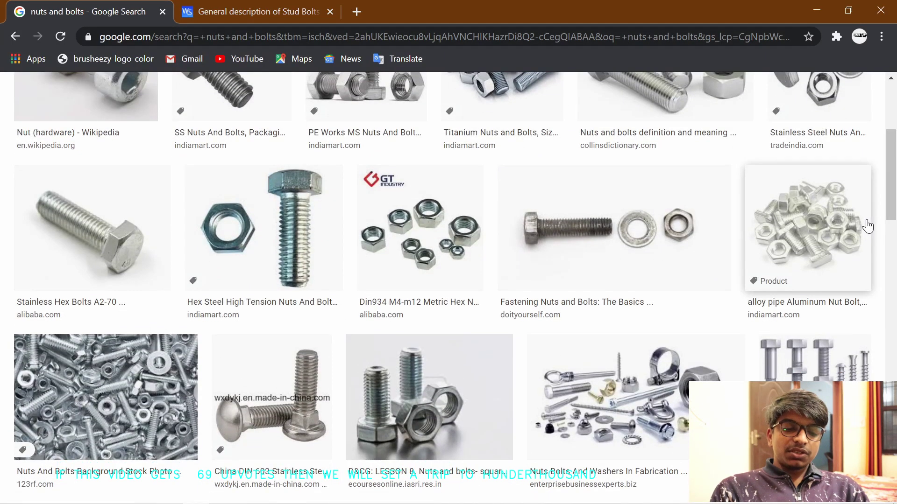
{"action": "left_click", "coordinate": [261, 229]}
{"action": "scroll", "coordinate": [724, 280], "scroll_direction": "down", "scroll_amount": 5}
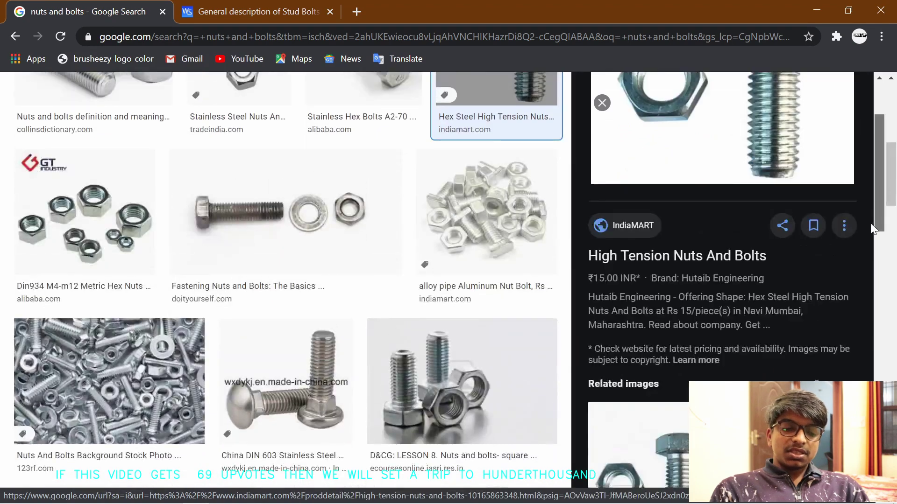
{"action": "left_click_drag", "start_coordinate": [879, 392], "coordinate": [879, 446]}
{"action": "left_click", "coordinate": [722, 463]}
- Look through the related nut and bolt images for a usable bolt reference
{"action": "left_click_drag", "start_coordinate": [887, 174], "coordinate": [867, 236]}
{"action": "scroll", "coordinate": [870, 241], "scroll_direction": "down", "scroll_amount": 8}
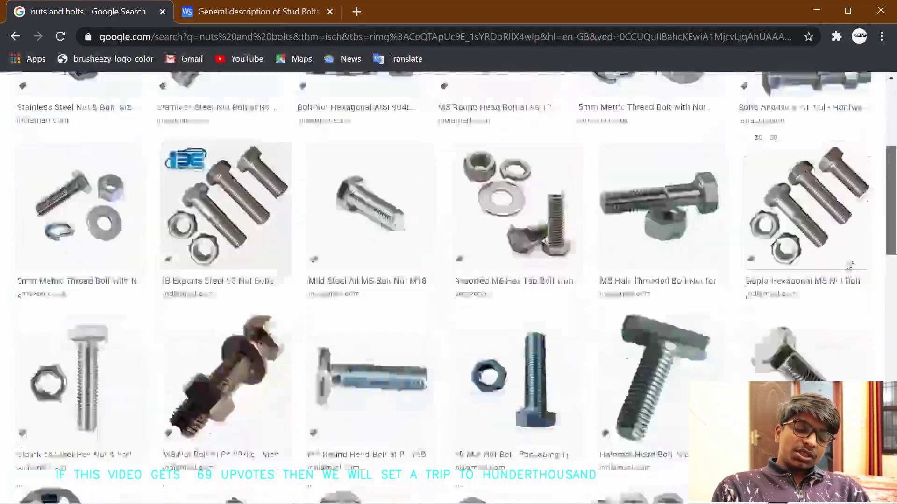
{"action": "scroll", "coordinate": [827, 355], "scroll_direction": "down", "scroll_amount": 15}
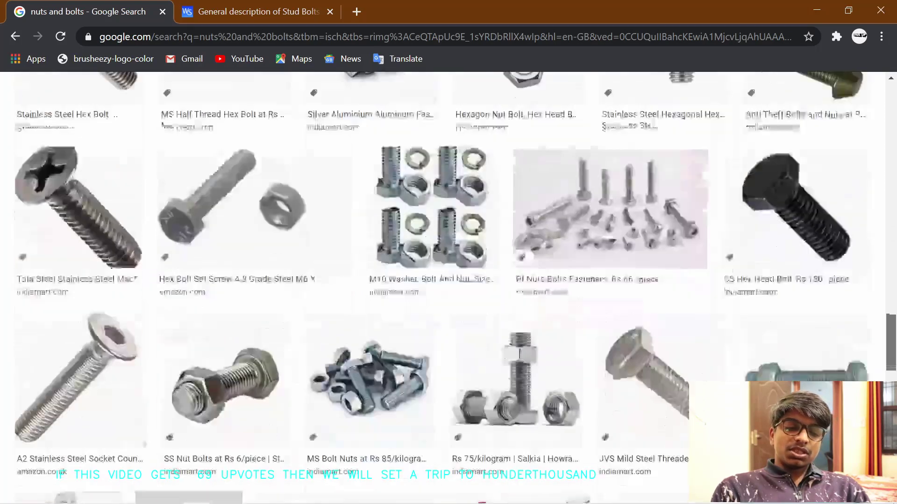
{"action": "scroll", "coordinate": [543, 332], "scroll_direction": "down", "scroll_amount": 12}
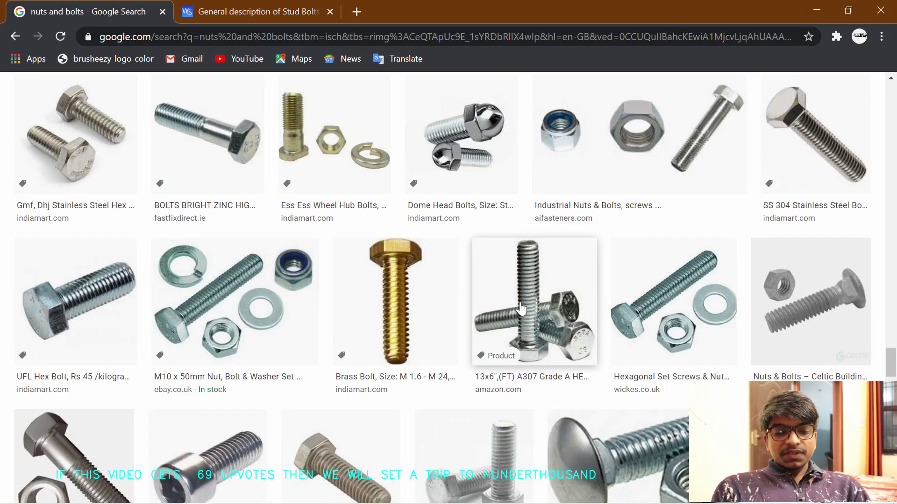
{"action": "left_click_drag", "start_coordinate": [891, 369], "coordinate": [889, 101]}
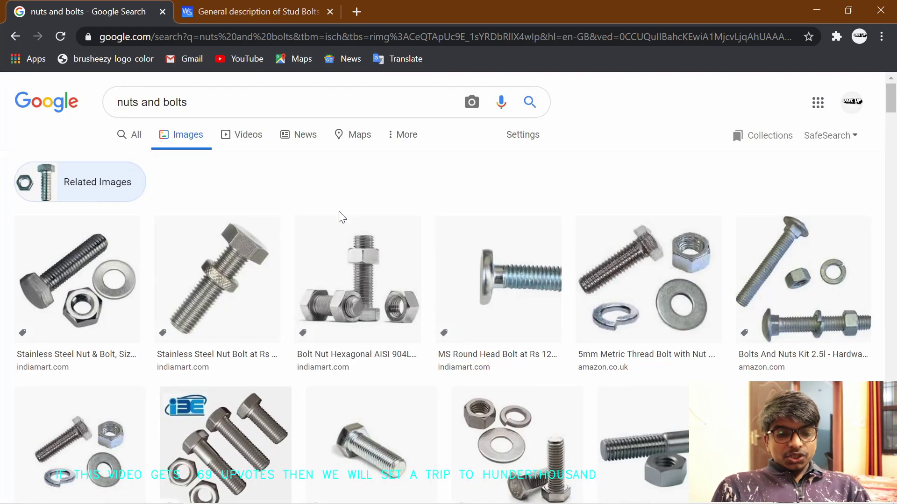
{"action": "scroll", "coordinate": [801, 250], "scroll_direction": "down", "scroll_amount": 10}
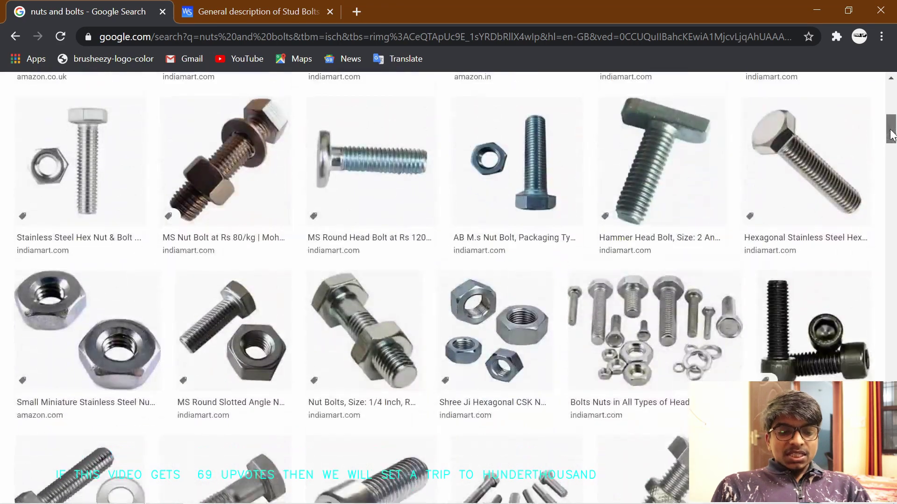
- Preview the picture of the hex bolt with a knurled nut and save it to the computer
{"action": "left_click", "coordinate": [657, 386]}
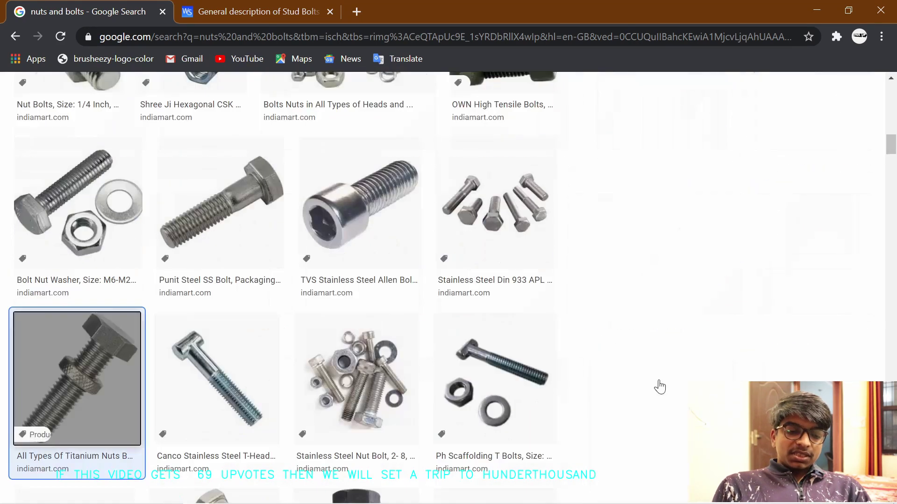
{"action": "right_click", "coordinate": [656, 235]}
{"action": "left_click", "coordinate": [682, 377]}
{"action": "key", "text": "Return"}
- Preview the AISI 904L hex bolts image, open the related M10X1 stainless steel nut and bolt picture and save it
{"action": "left_click_drag", "start_coordinate": [891, 145], "coordinate": [891, 103]}
{"action": "left_click", "coordinate": [356, 126]}
{"action": "scroll", "coordinate": [871, 178], "scroll_direction": "down", "scroll_amount": 3}
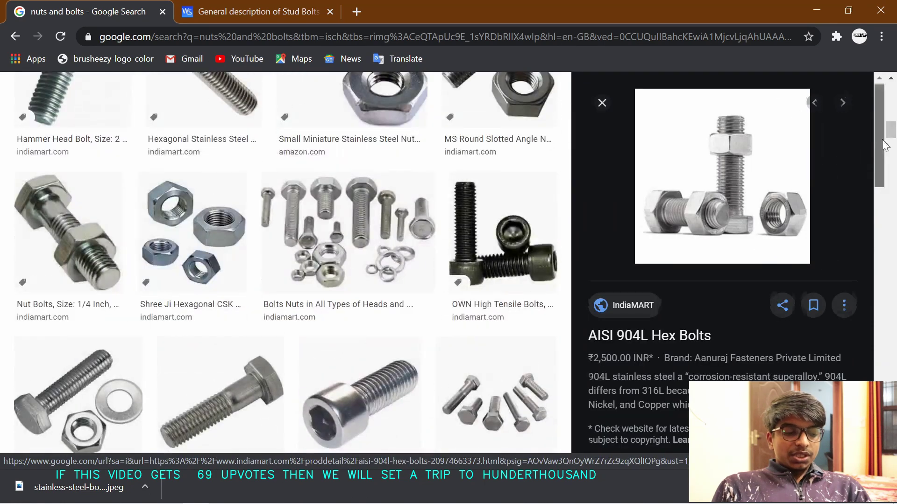
{"action": "scroll", "coordinate": [727, 189], "scroll_direction": "down", "scroll_amount": 8}
{"action": "left_click", "coordinate": [705, 182]}
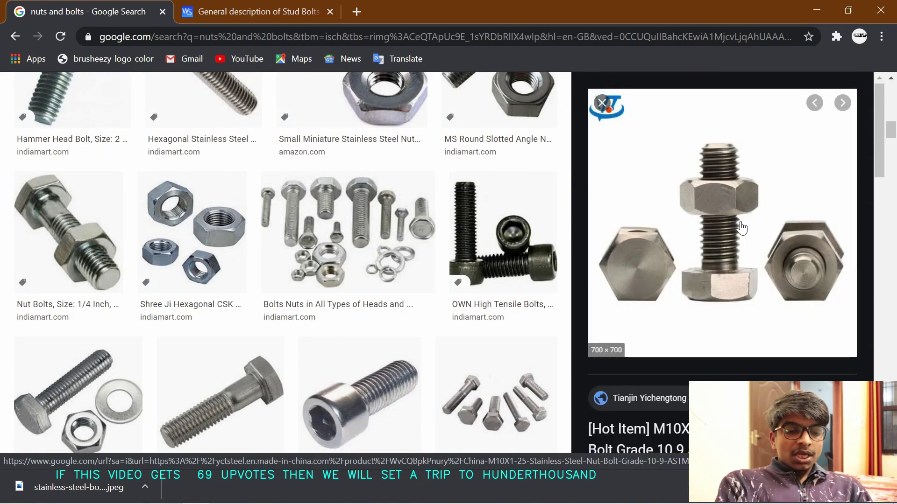
{"action": "right_click", "coordinate": [741, 229]}
{"action": "left_click", "coordinate": [723, 374]}
{"action": "key", "text": "Return"}
- Search images for "steel tubes" and skim the results
{"action": "scroll", "coordinate": [867, 243], "scroll_direction": "down", "scroll_amount": 5}
{"action": "scroll", "coordinate": [874, 255], "scroll_direction": "down", "scroll_amount": 5}
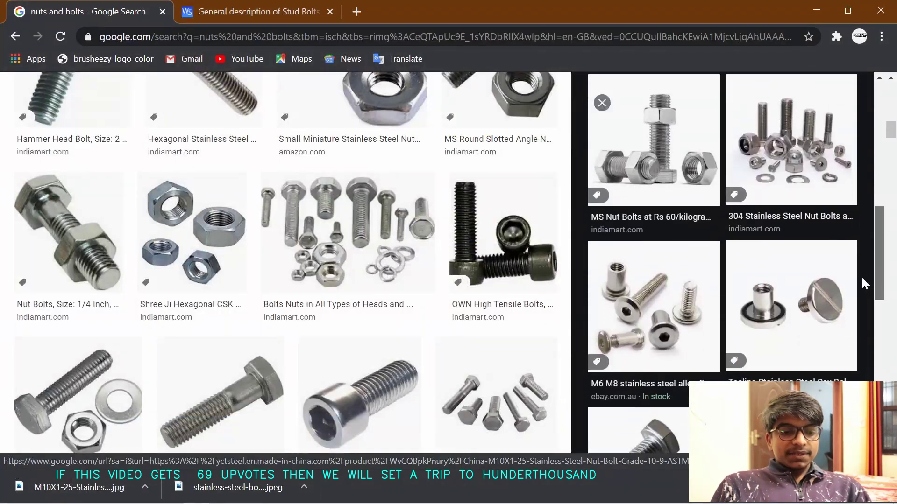
{"action": "scroll", "coordinate": [874, 255], "scroll_direction": "up", "scroll_amount": 15}
{"action": "type", "text": "/"}
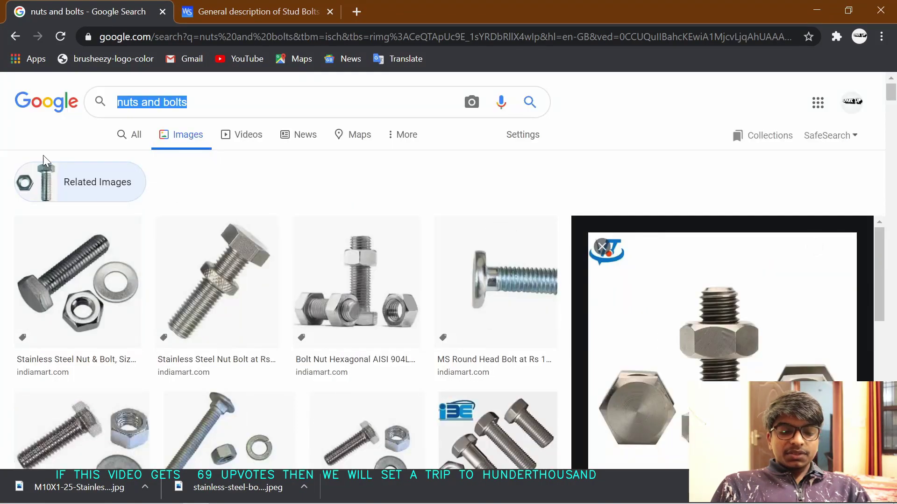
{"action": "type", "text": "steel tubes"}
{"action": "key", "text": "Return"}
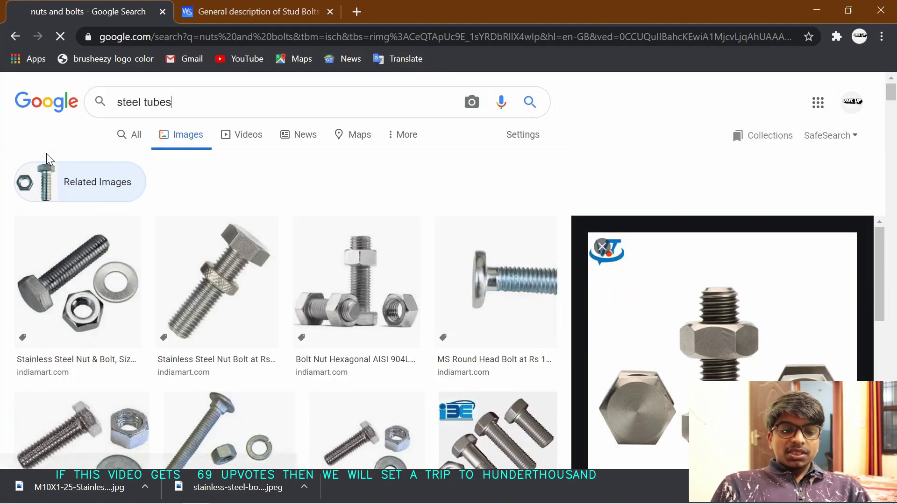
{"action": "left_click_drag", "start_coordinate": [889, 153], "coordinate": [889, 205]}
{"action": "left_click_drag", "start_coordinate": [888, 346], "coordinate": [887, 94]}
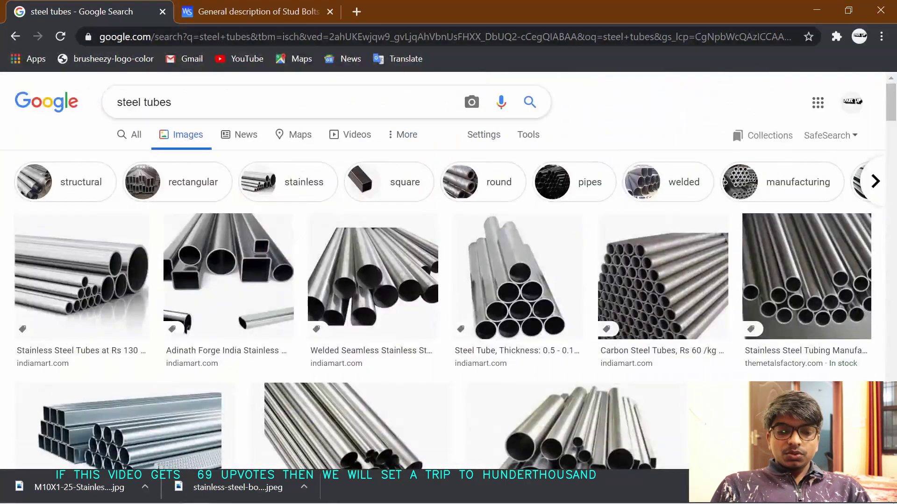
- Extend the image search to "steel tubes horizontal veiw" and glance over the results
{"action": "left_click", "coordinate": [289, 102]}
{"action": "type", "text": "horizontal veiw"}
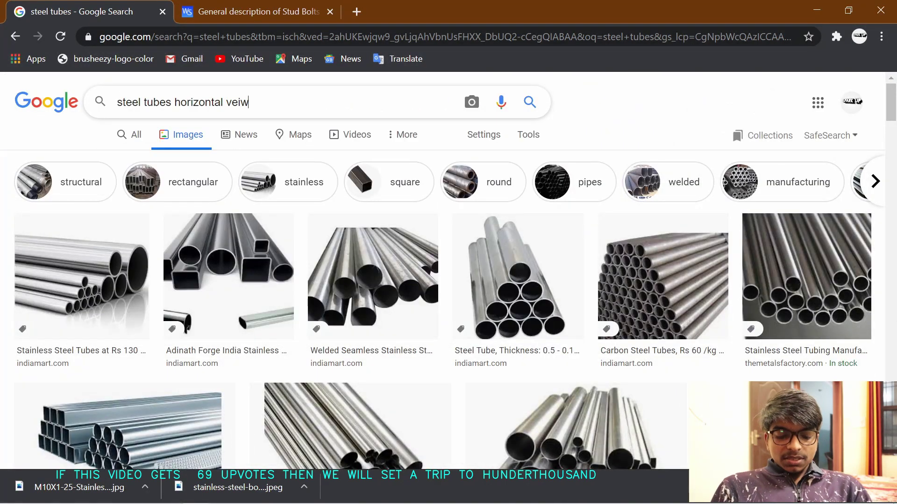
{"action": "key", "text": "Return"}
{"action": "left_click_drag", "start_coordinate": [890, 140], "coordinate": [890, 118]}
- Search images for "metalic pipe" and look through the results for a single straight pipe
{"action": "key", "text": "slash"}
{"action": "type", "text": "metali"}
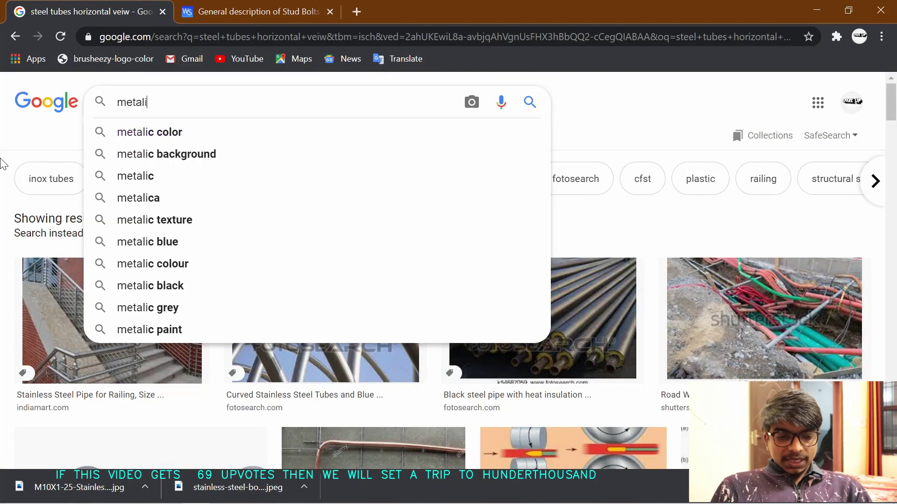
{"action": "type", "text": "c pipes"}
{"action": "key", "text": "Return"}
{"action": "scroll", "coordinate": [882, 257], "scroll_direction": "down", "scroll_amount": 10}
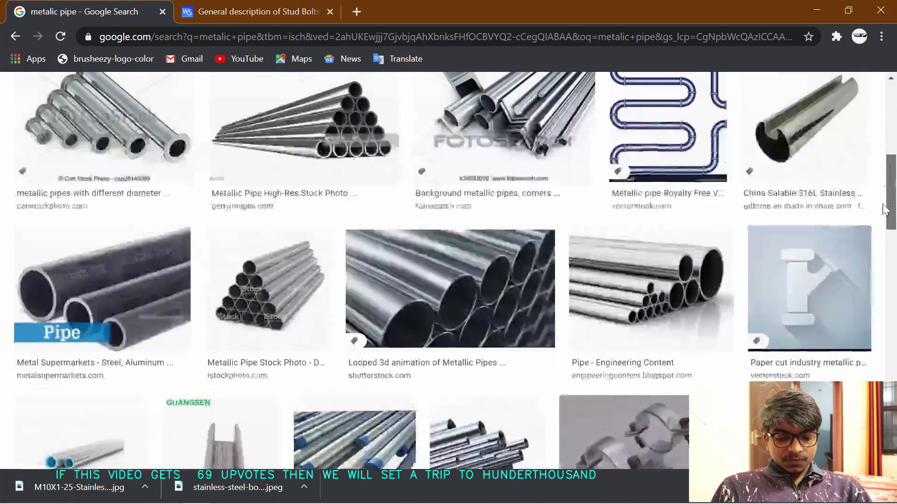
{"action": "scroll", "coordinate": [868, 281], "scroll_direction": "down", "scroll_amount": 10}
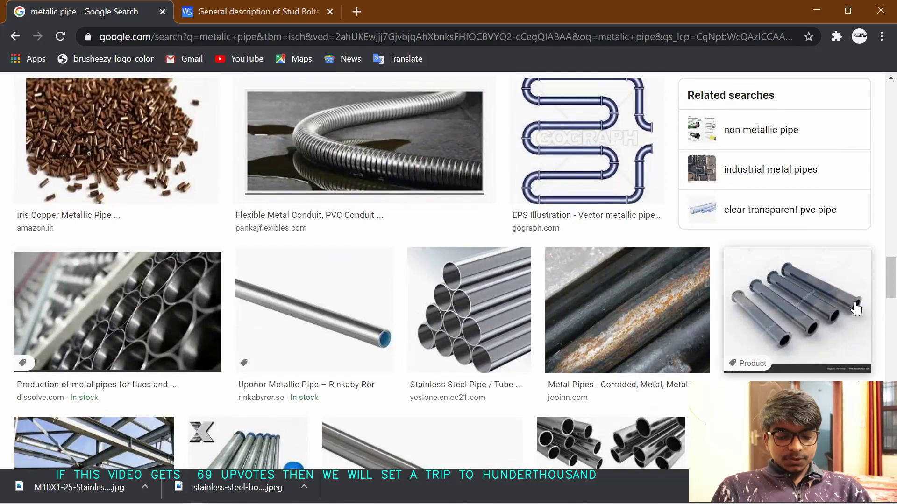
- Refine the image search to "metalic pipe png"
{"action": "left_click", "coordinate": [314, 310]}
{"action": "left_click_drag", "start_coordinate": [888, 266], "coordinate": [881, 112]}
{"action": "type", "text": "png"}
{"action": "key", "text": "Return"}
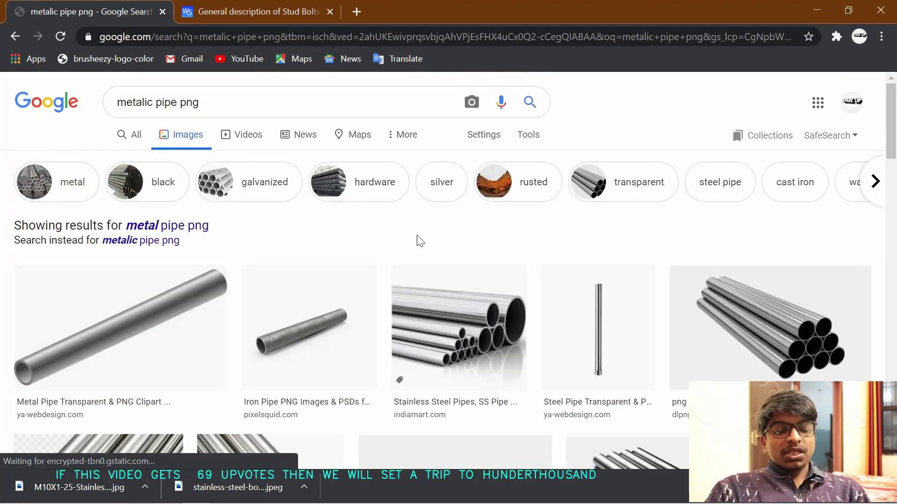
- Preview the transparent steel pipe image and two of its related pictures of single upright pipes
{"action": "left_click", "coordinate": [527, 135]}
{"action": "left_click", "coordinate": [125, 159]}
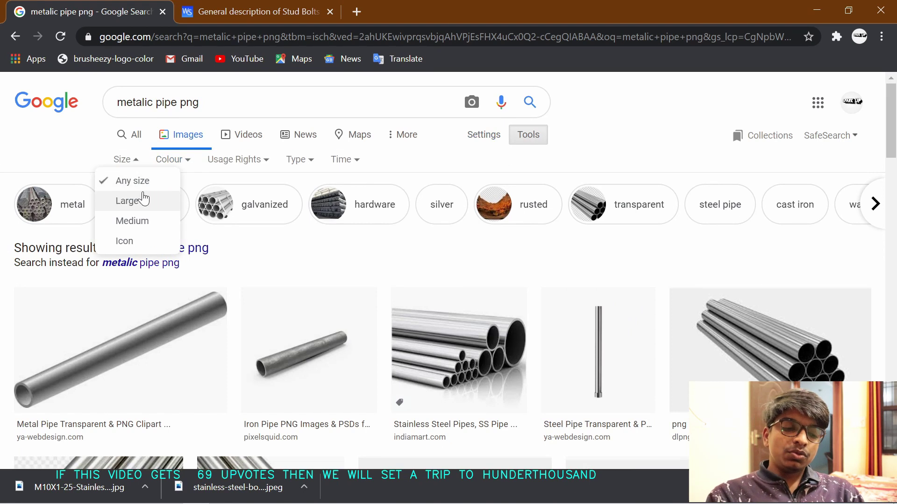
{"action": "left_click", "coordinate": [590, 344]}
{"action": "right_click", "coordinate": [678, 262]}
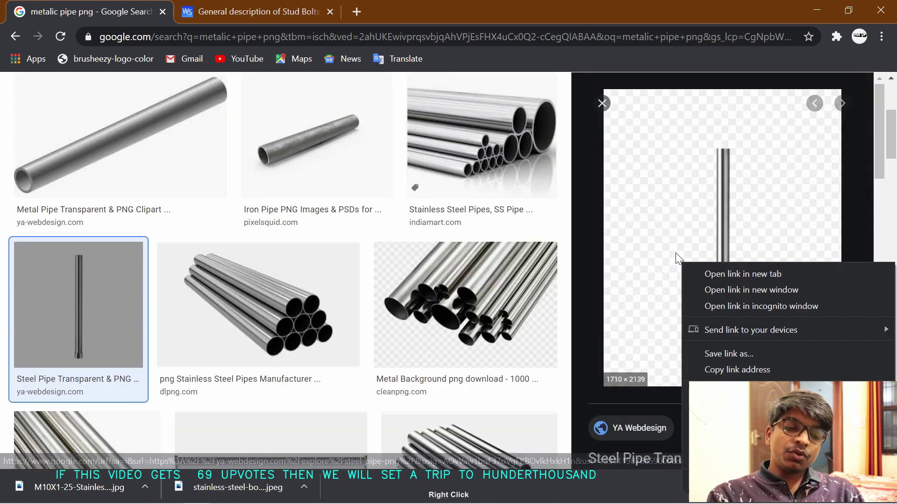
{"action": "left_click", "coordinate": [583, 254]}
{"action": "scroll", "coordinate": [376, 254], "scroll_direction": "down", "scroll_amount": 3}
{"action": "scroll", "coordinate": [705, 264], "scroll_direction": "down", "scroll_amount": 5}
{"action": "left_click", "coordinate": [710, 263]}
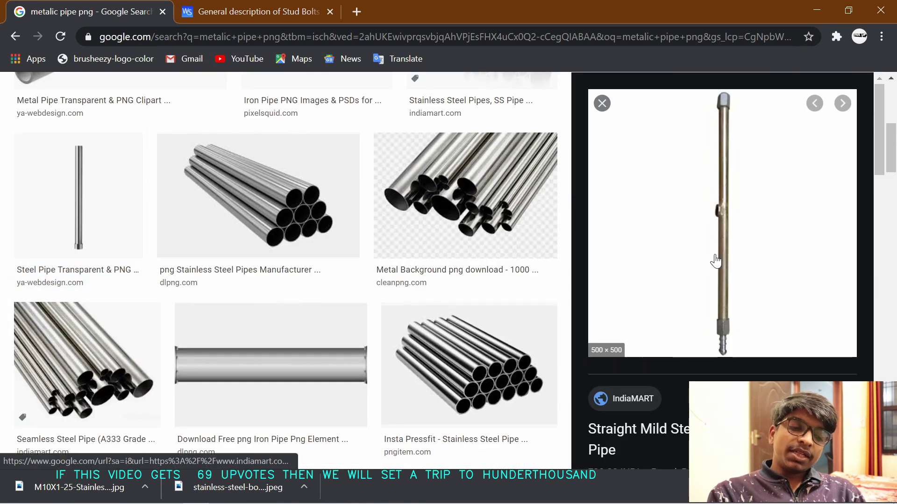
{"action": "scroll", "coordinate": [857, 291], "scroll_direction": "down", "scroll_amount": 5}
{"action": "left_click", "coordinate": [658, 112]}
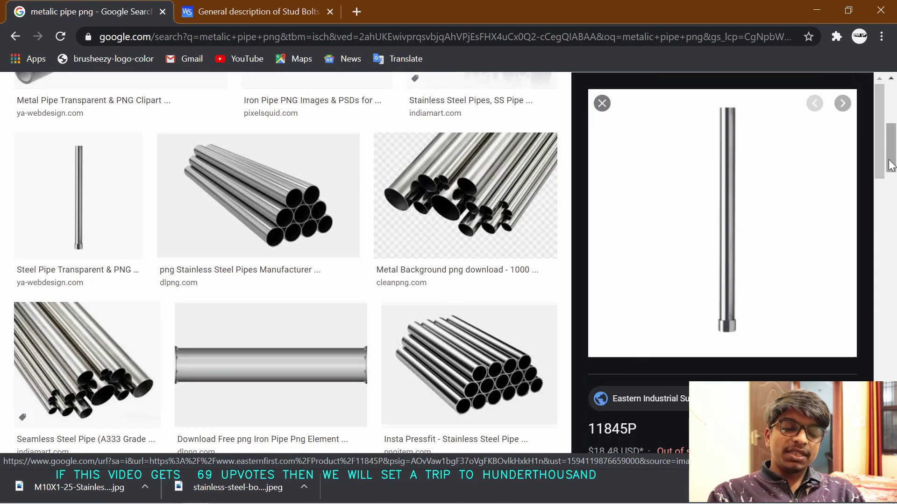
- Browse further down the pipe results, preview the picture of three upright metal pipes and try to save it
{"action": "scroll", "coordinate": [859, 312], "scroll_direction": "down", "scroll_amount": 5}
{"action": "scroll", "coordinate": [860, 312], "scroll_direction": "down", "scroll_amount": 5}
{"action": "scroll", "coordinate": [537, 303], "scroll_direction": "down", "scroll_amount": 10}
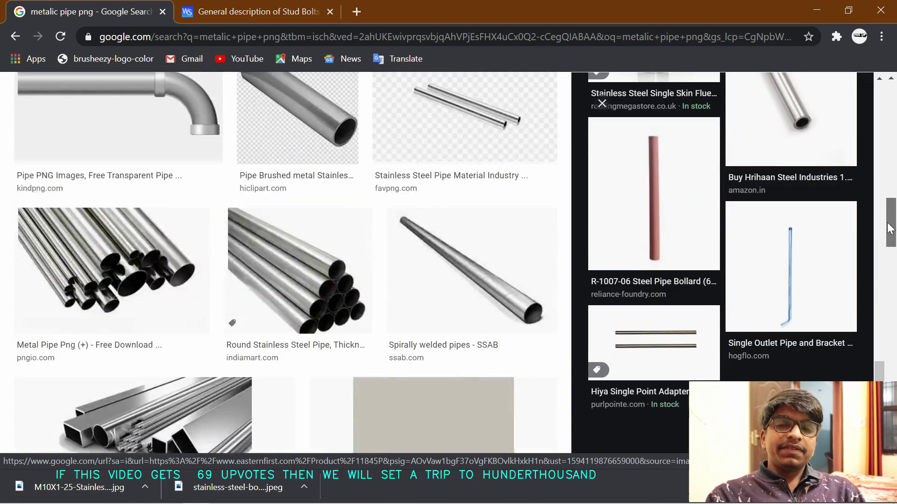
{"action": "left_click", "coordinate": [523, 289]}
{"action": "right_click", "coordinate": [684, 212]}
{"action": "left_click", "coordinate": [714, 356]}
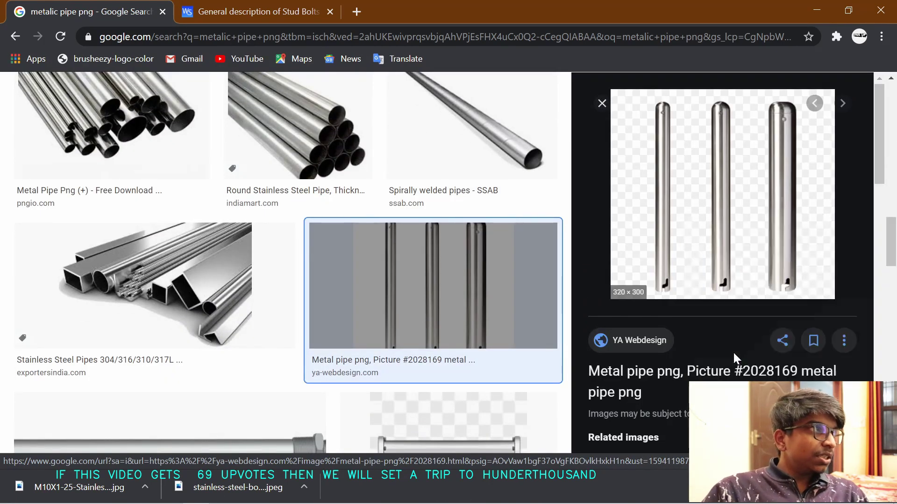
- Leave the browser, minimise Photoshop and open the Documents folder in File Explorer
{"action": "left_click", "coordinate": [816, 10]}
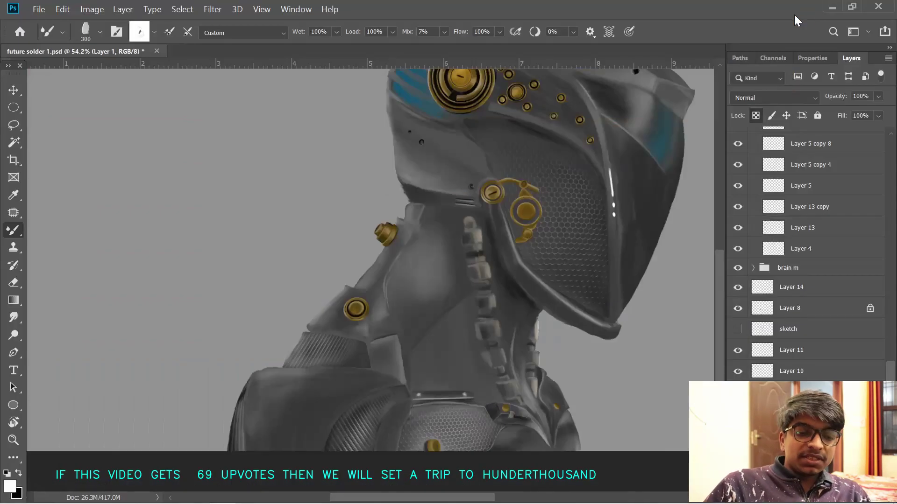
{"action": "left_click", "coordinate": [831, 8]}
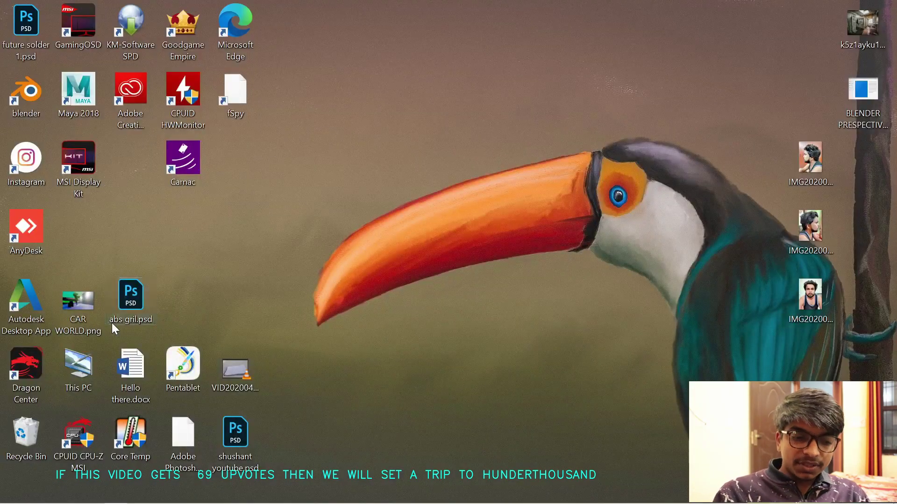
{"action": "double_click", "coordinate": [111, 323]}
{"action": "left_click", "coordinate": [45, 285]}
{"action": "left_click", "coordinate": [54, 253]}
{"action": "left_click", "coordinate": [54, 236]}
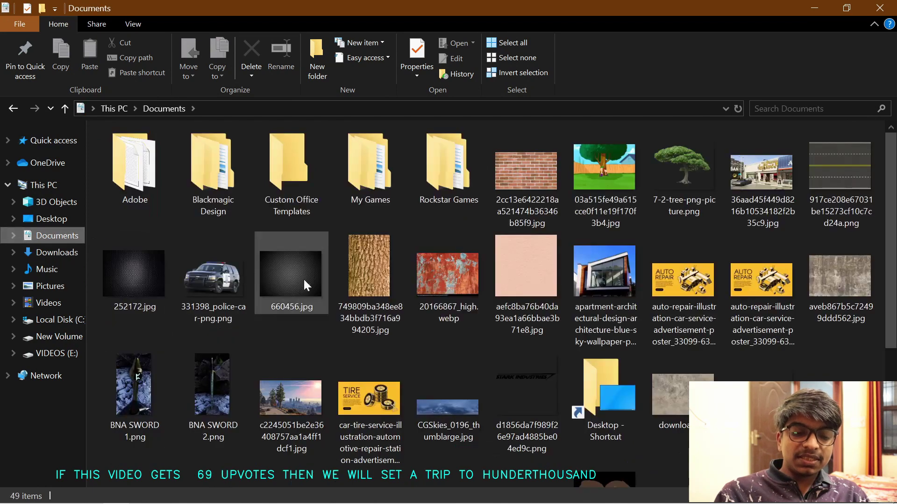
- Place the saved stainless-steel-bolt-500x500 image from the Documents folder into future solder 1.psd in Photoshop
{"action": "scroll", "coordinate": [394, 199], "scroll_direction": "down", "scroll_amount": 3}
{"action": "left_click_drag", "start_coordinate": [526, 415], "coordinate": [284, 366]}
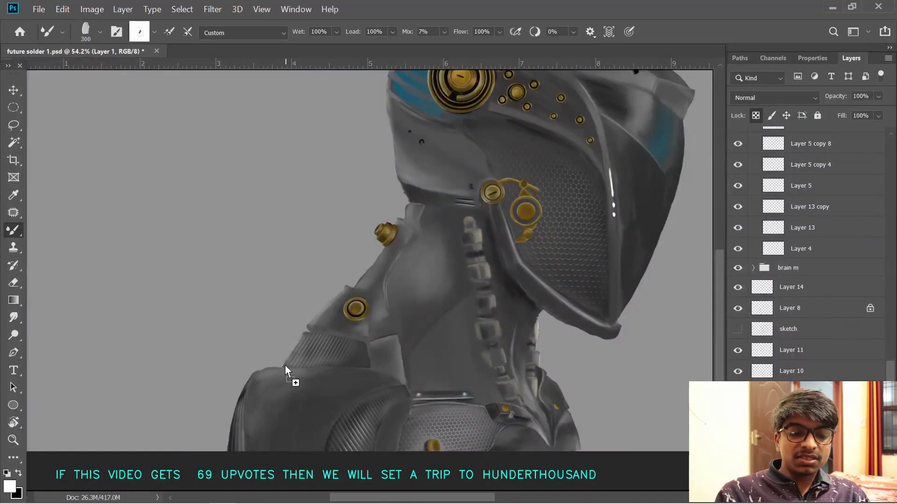
{"action": "left_click_drag", "start_coordinate": [336, 281], "coordinate": [347, 274]}
{"action": "scroll", "coordinate": [350, 270], "scroll_direction": "up", "scroll_amount": 2}
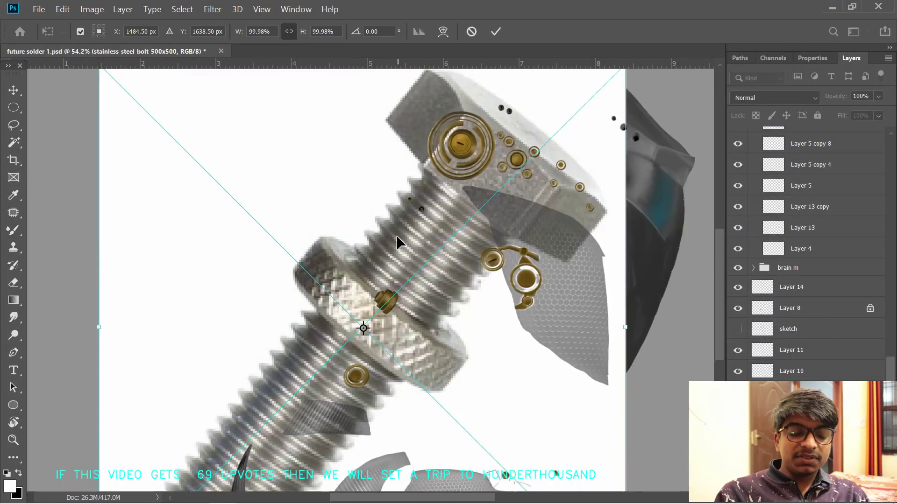
- Scale the placed bolt image down, position it beside the helmet on the empty background and commit the placement
{"action": "scroll", "coordinate": [448, 326], "scroll_direction": "down", "scroll_amount": 4}
{"action": "left_click_drag", "start_coordinate": [462, 181], "coordinate": [239, 406]}
{"action": "left_click_drag", "start_coordinate": [172, 448], "coordinate": [259, 231]}
{"action": "left_click_drag", "start_coordinate": [205, 301], "coordinate": [248, 298]}
{"action": "left_click_drag", "start_coordinate": [331, 196], "coordinate": [346, 260]}
{"action": "key", "text": "Return"}
{"action": "left_click_drag", "start_coordinate": [293, 215], "coordinate": [304, 237]}
{"action": "scroll", "coordinate": [428, 293], "scroll_direction": "down", "scroll_amount": 3}
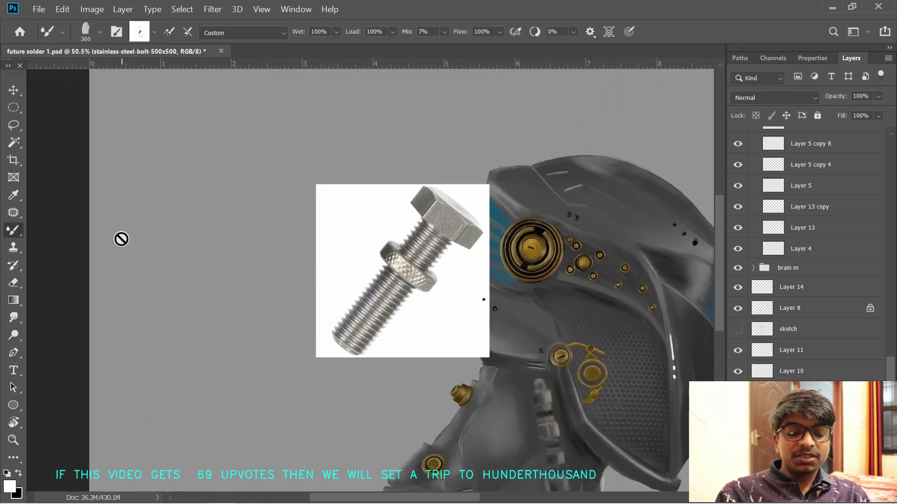
- Select the white background around the bolt with the Magic Wand at tolerance 32
{"action": "left_click", "coordinate": [13, 143]}
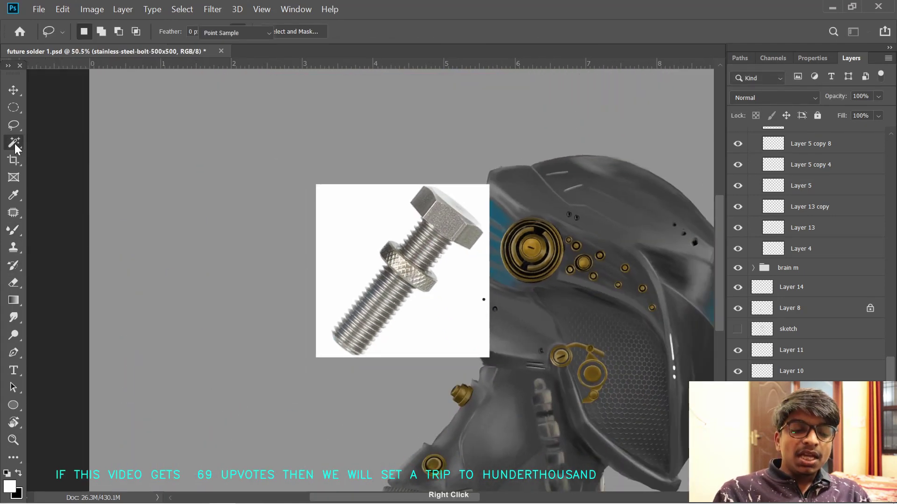
{"action": "left_click", "coordinate": [344, 206]}
{"action": "scroll", "coordinate": [497, 229], "scroll_direction": "up", "scroll_amount": 2}
- Subtract the wrongly selected top face of the bolt head from the background selection with the Lasso tool
{"action": "right_click", "coordinate": [13, 124]}
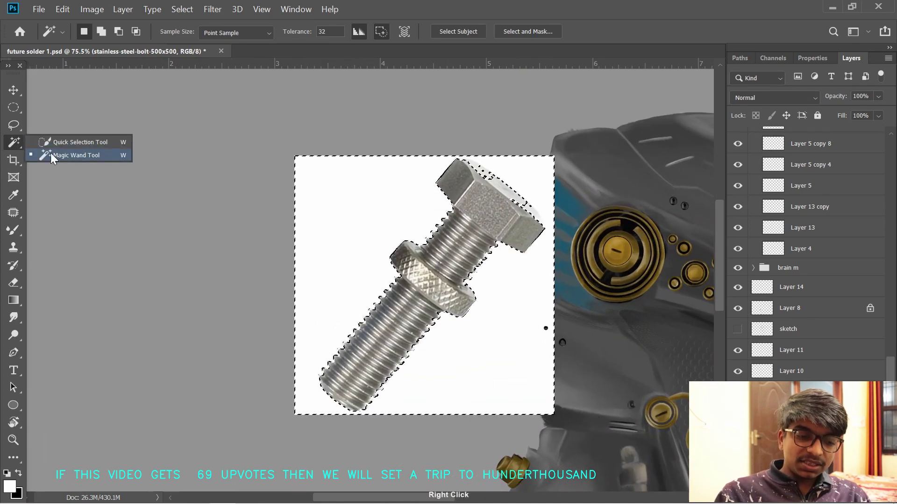
{"action": "left_click", "coordinate": [51, 140]}
{"action": "mouse_move", "coordinate": [482, 171]}
{"action": "left_mouse_down"}
{"action": "mouse_move", "coordinate": [465, 163]}
{"action": "mouse_move", "coordinate": [496, 185]}
{"action": "left_mouse_up"}
{"action": "key", "text": "alt"}
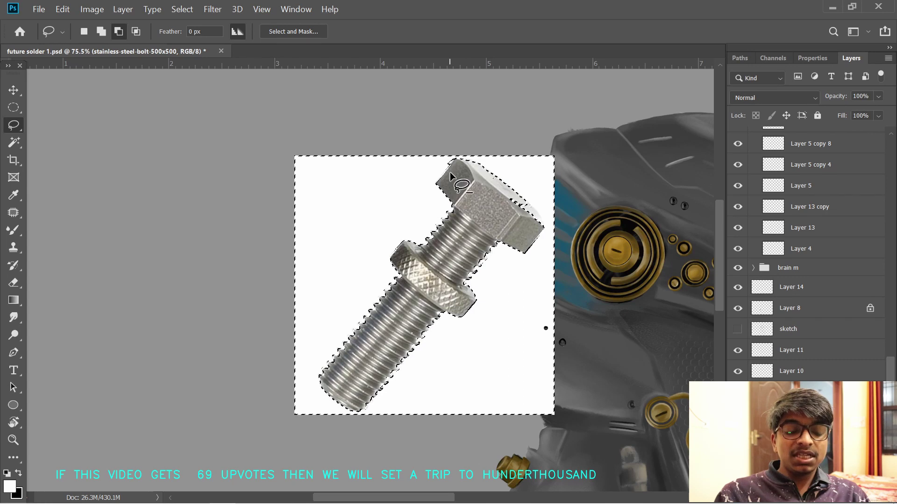
{"action": "key", "text": "ctrl+space"}
{"action": "left_click_drag", "start_coordinate": [410, 198], "coordinate": [439, 198]}
{"action": "key", "text": "r"}
{"action": "left_click_drag", "start_coordinate": [480, 146], "coordinate": [445, 156]}
{"action": "key", "text": "b"}
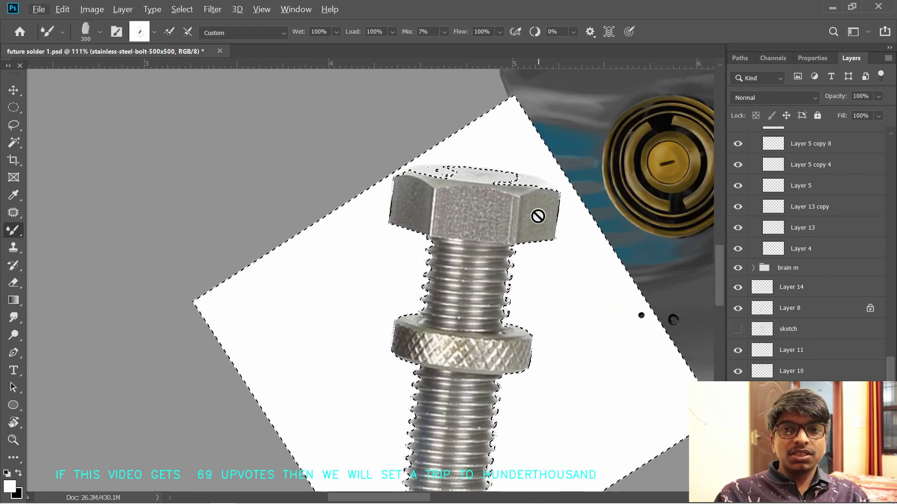
{"action": "key", "text": "l"}
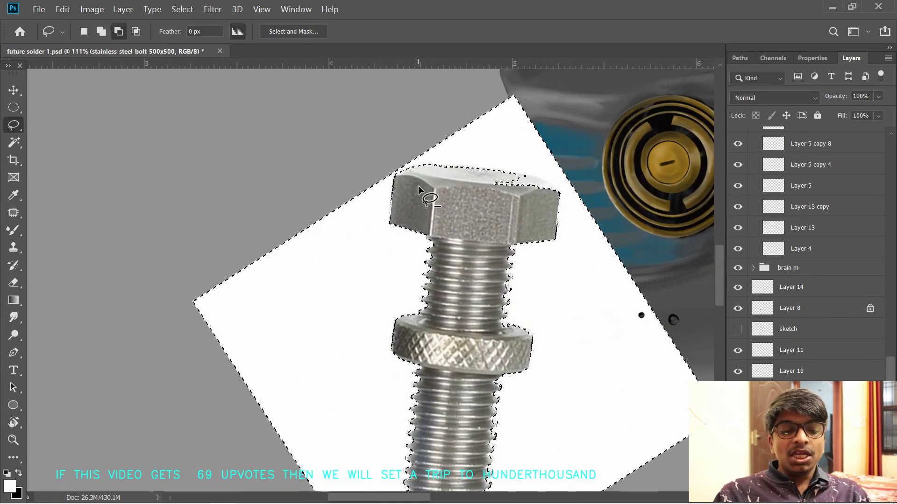
{"action": "key", "text": "space"}
{"action": "left_click_drag", "start_coordinate": [472, 267], "coordinate": [477, 256]}
{"action": "key", "text": "b"}
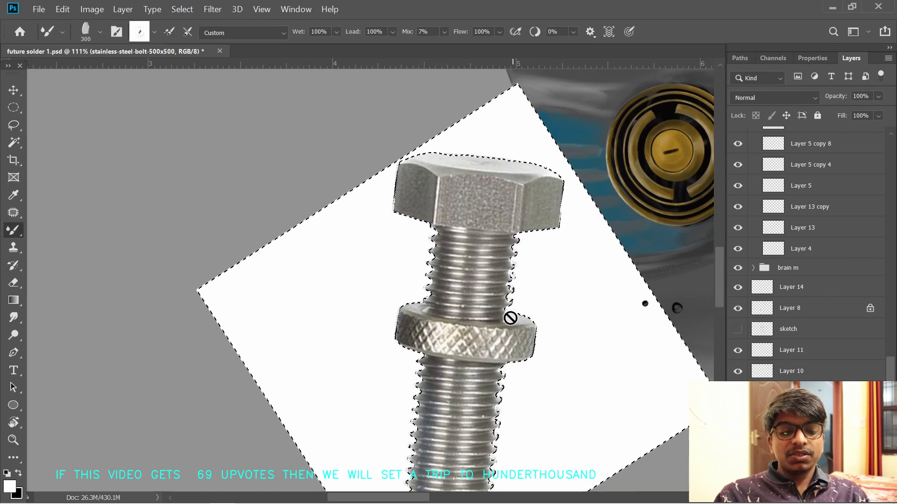
{"action": "key", "text": "l"}
{"action": "left_click_drag", "start_coordinate": [492, 328], "coordinate": [468, 329]}
- Rasterize the bolt's smart object layer, delete the selected white background and deselect
{"action": "key", "text": "Delete"}
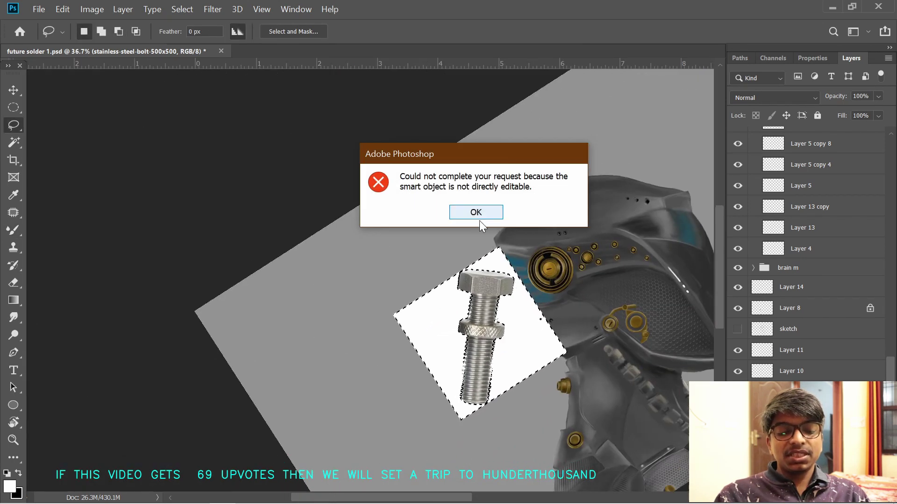
{"action": "left_click", "coordinate": [477, 214]}
{"action": "key", "text": "Delete"}
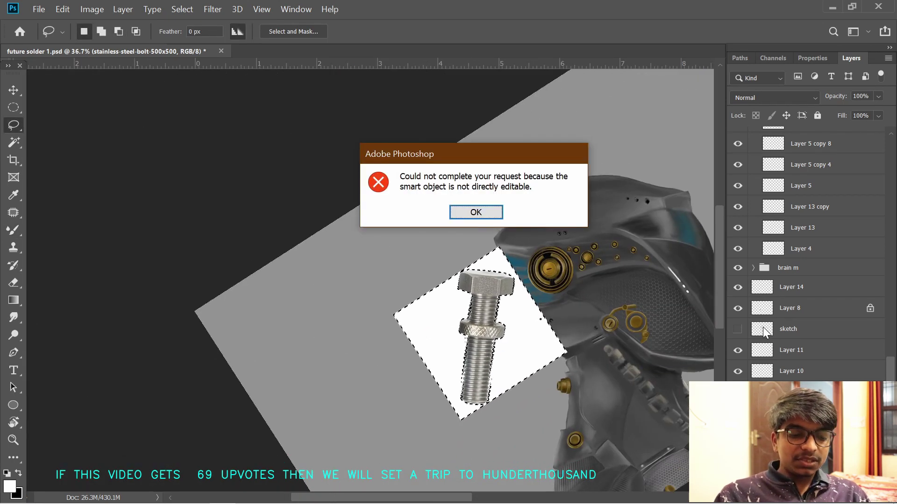
{"action": "key", "text": "Return"}
{"action": "right_click", "coordinate": [813, 391]}
{"action": "left_click", "coordinate": [646, 255]}
{"action": "key", "text": "Delete"}
{"action": "key", "text": "ctrl+d"}
- Rotate the cut-out bolt by about -31° and commit the transformation
{"action": "key", "text": "space"}
{"action": "left_click_drag", "start_coordinate": [509, 290], "coordinate": [420, 228]}
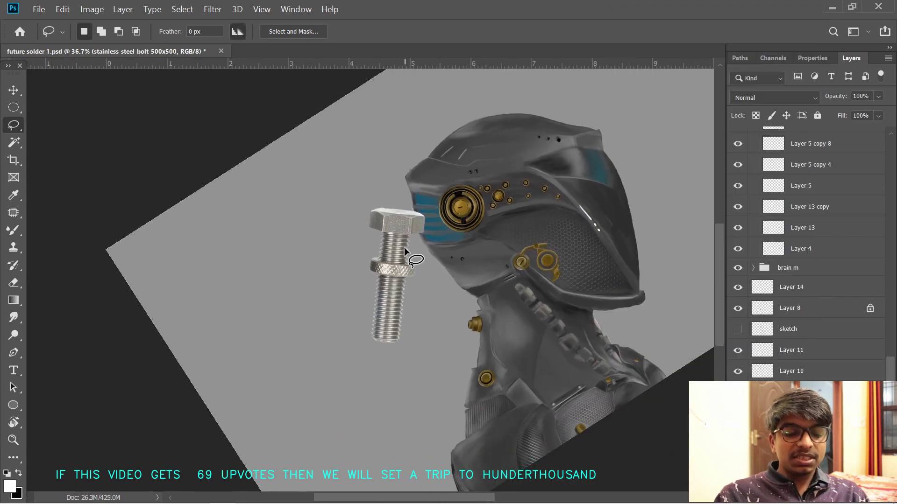
{"action": "key", "text": "ctrl+t"}
{"action": "left_click_drag", "start_coordinate": [430, 166], "coordinate": [366, 191]}
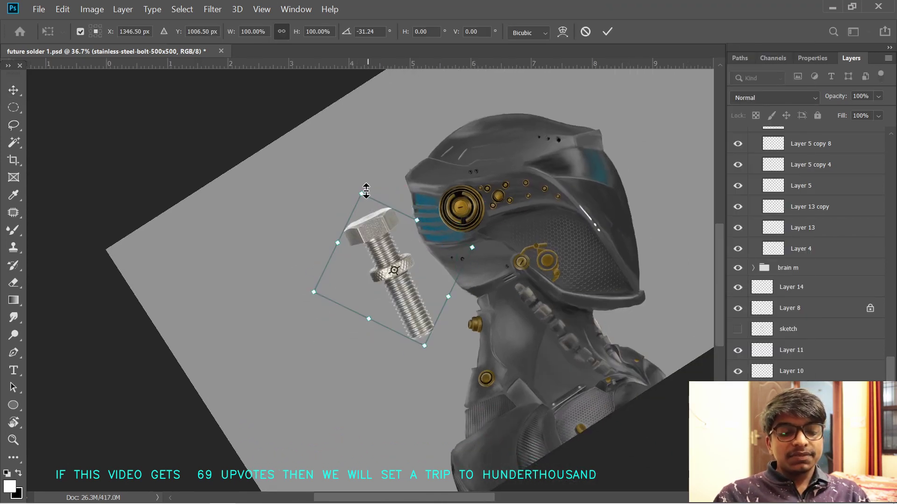
{"action": "key", "text": "Return"}
- Outline the bolt's hexagonal head with the Lasso tool and copy it to a new layer
{"action": "scroll", "coordinate": [333, 228], "scroll_direction": "up", "scroll_amount": 2}
{"action": "key", "text": "l"}
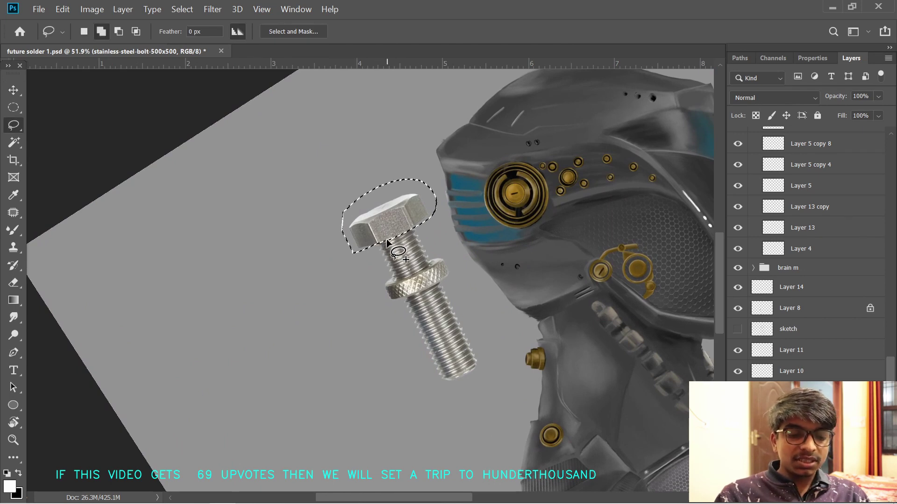
{"action": "key", "text": "ctrl+j"}
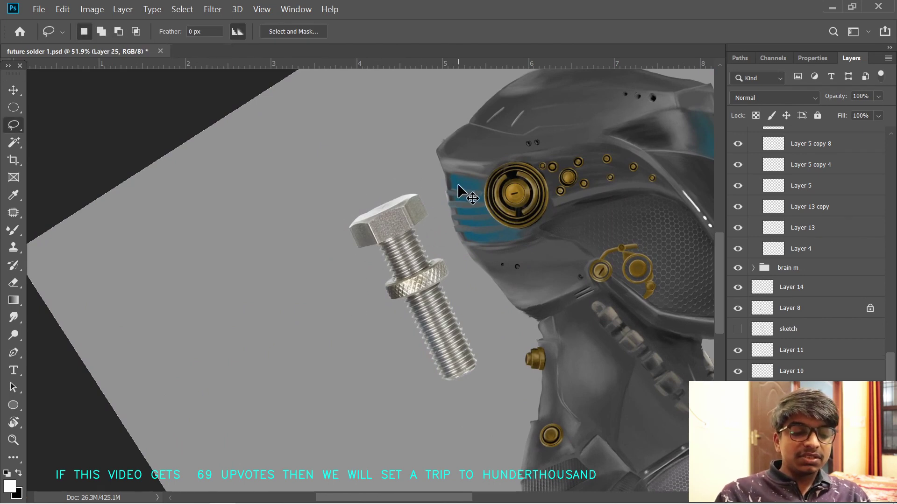
- Move the copied bolt head onto the neck's top mechanical segment, scaled to 36.95% and rotated to -12.56°
{"action": "key", "text": "ctrl+t"}
{"action": "left_click_drag", "start_coordinate": [403, 203], "coordinate": [587, 280]}
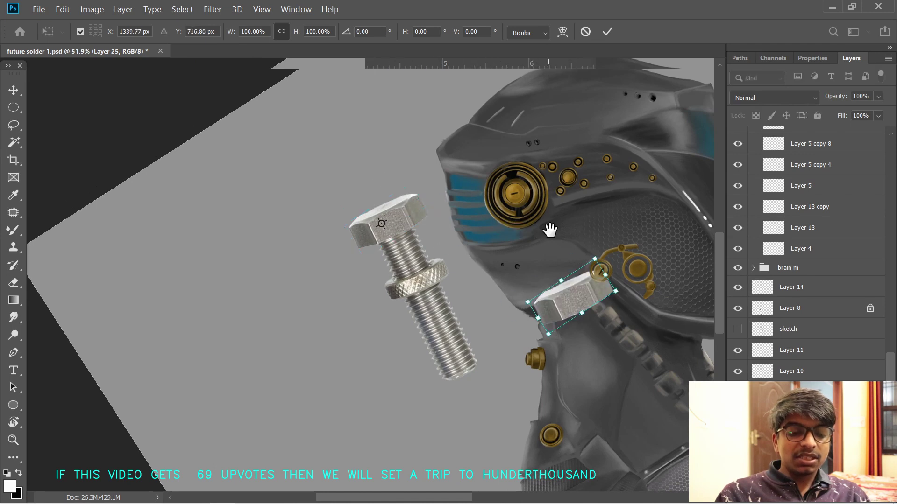
{"action": "left_click_drag", "start_coordinate": [550, 228], "coordinate": [459, 211]}
{"action": "left_click_drag", "start_coordinate": [500, 271], "coordinate": [535, 305]}
{"action": "left_click_drag", "start_coordinate": [437, 273], "coordinate": [441, 261]}
{"action": "left_click_drag", "start_coordinate": [291, 206], "coordinate": [519, 294]}
{"action": "left_click_drag", "start_coordinate": [535, 286], "coordinate": [520, 261]}
{"action": "scroll", "coordinate": [588, 303], "scroll_direction": "up", "scroll_amount": 3}
{"action": "left_click_drag", "start_coordinate": [486, 189], "coordinate": [487, 293]}
{"action": "mouse_move", "coordinate": [500, 250]}
{"action": "left_mouse_down"}
{"action": "mouse_move", "coordinate": [474, 244]}
{"action": "mouse_move", "coordinate": [490, 247]}
{"action": "left_mouse_up"}
{"action": "scroll", "coordinate": [448, 294], "scroll_direction": "up", "scroll_amount": 3}
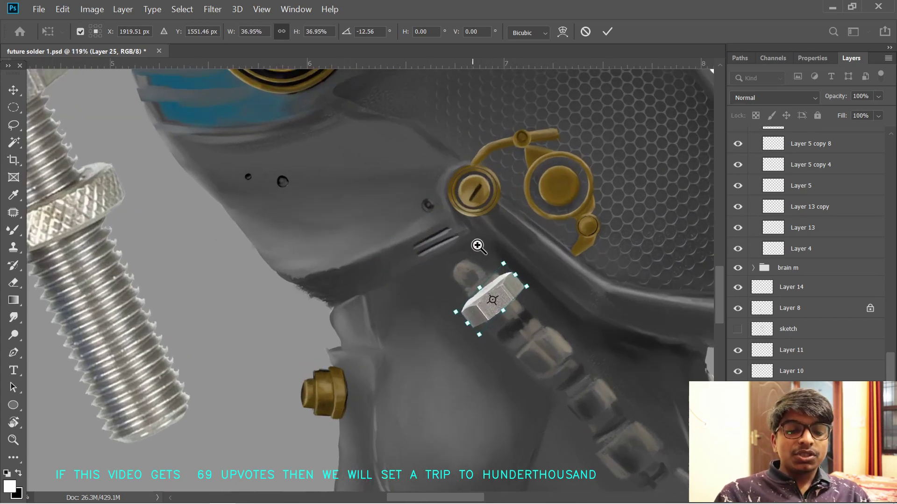
- Lower the bolt head layer's opacity to 40% and reshape it to the segment at 27.68% width and 49.05% height
{"action": "key", "text": "4"}
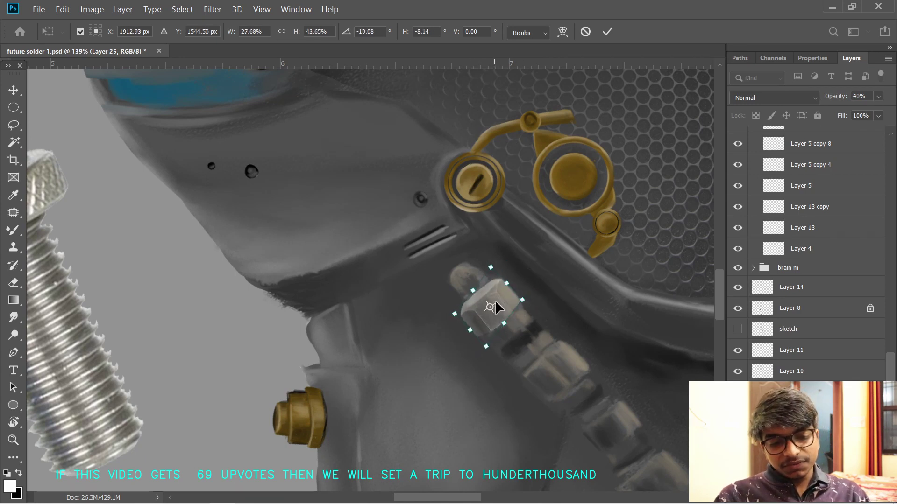
{"action": "left_click_drag", "start_coordinate": [472, 290], "coordinate": [471, 291]}
{"action": "left_click_drag", "start_coordinate": [485, 347], "coordinate": [490, 348]}
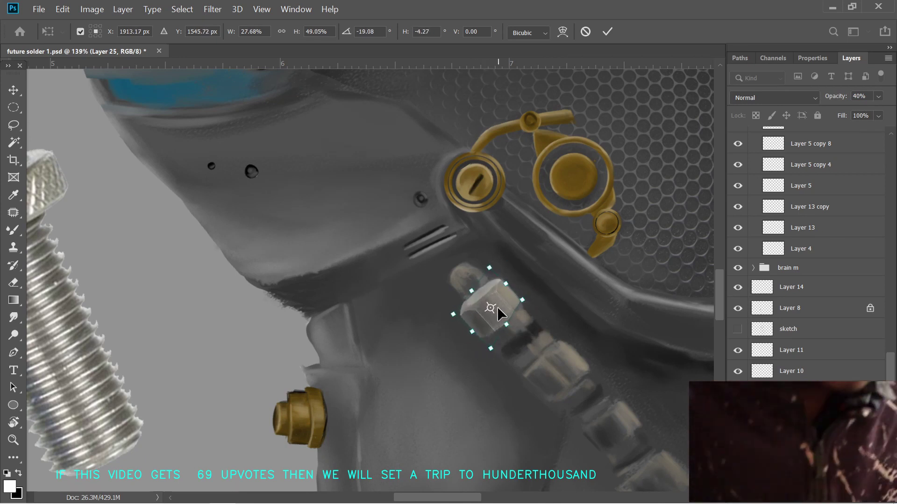
{"action": "key", "text": "Return"}
{"action": "key", "text": "super"}
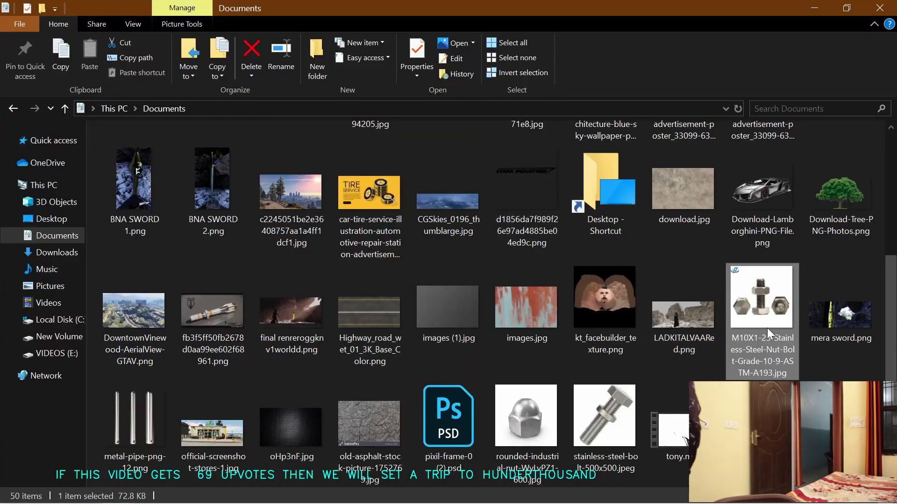
{"action": "left_click_drag", "start_coordinate": [768, 334], "coordinate": [446, 217]}
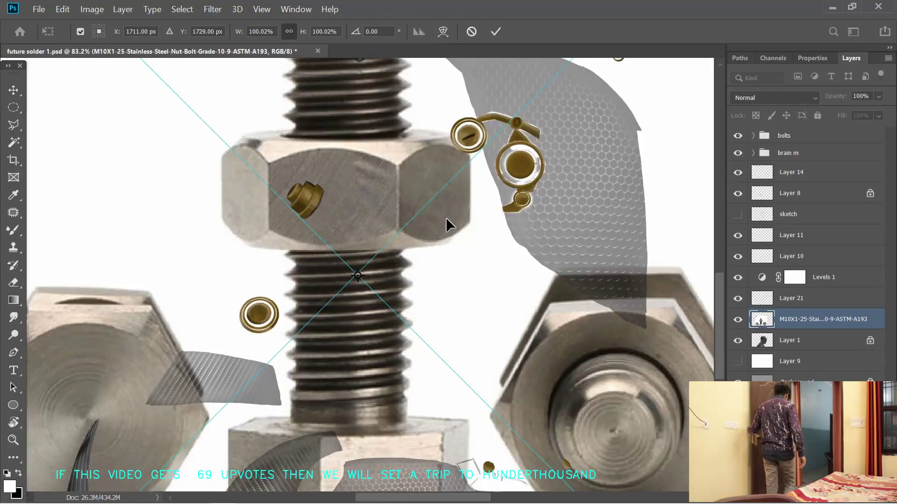
{"action": "key", "text": "Escape"}
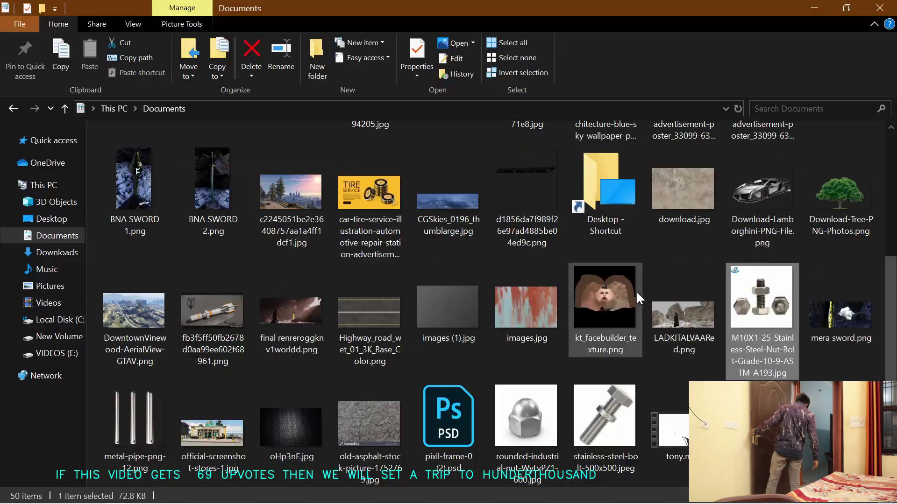
- Open the M10X1-25 nut-and-bolt image as its own document and isolate the central hex nut on a new layer with the Pen tool
{"action": "left_click_drag", "start_coordinate": [731, 392], "coordinate": [236, 47]}
{"action": "scroll", "coordinate": [350, 210], "scroll_direction": "up", "scroll_amount": 4}
{"action": "key", "text": "p"}
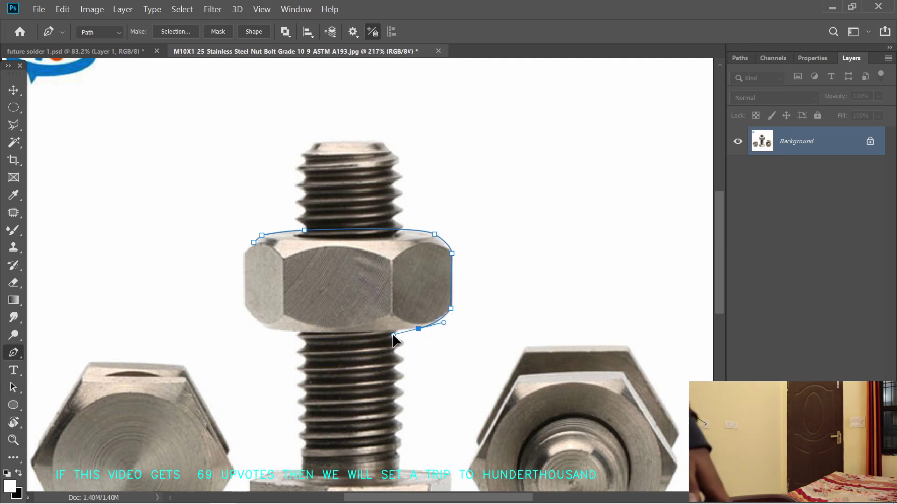
{"action": "left_click_drag", "start_coordinate": [270, 328], "coordinate": [211, 321]}
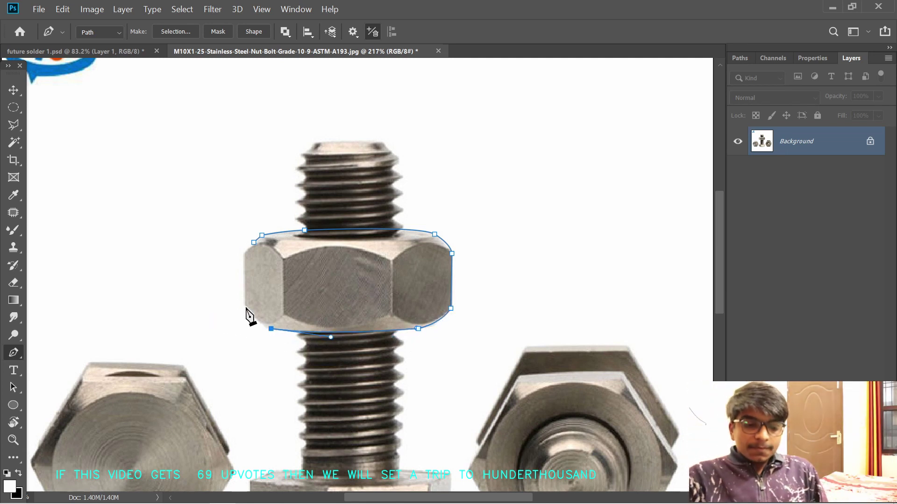
{"action": "key", "text": "ctrl+Return"}
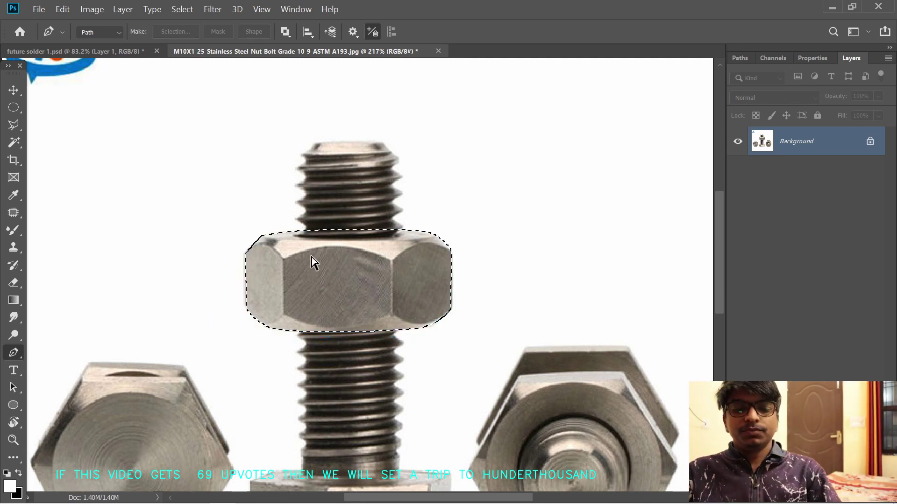
{"action": "key", "text": "ctrl+j"}
{"action": "left_click", "coordinate": [737, 142], "text": "alt"}
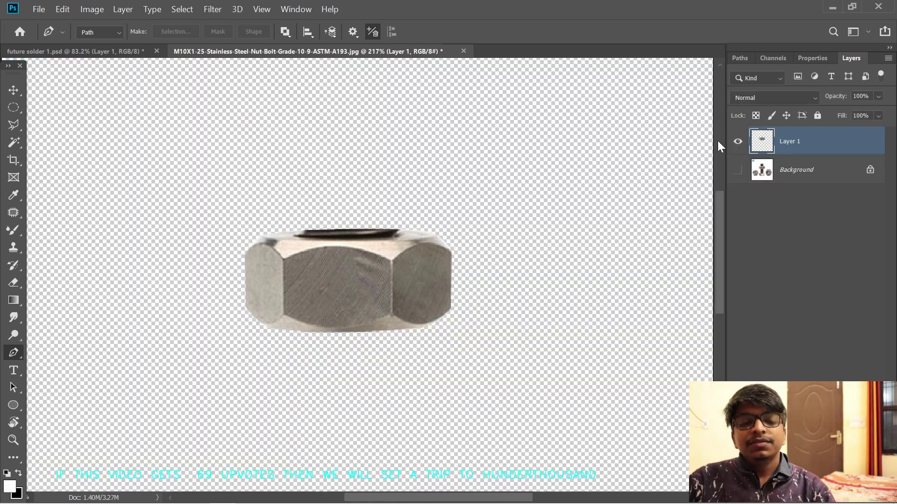
- Select the isolated nut's outline and cover the dark thread opening along its upper edge with the Clone Stamp
{"action": "key", "text": "ctrl+Return"}
{"action": "key", "text": "s"}
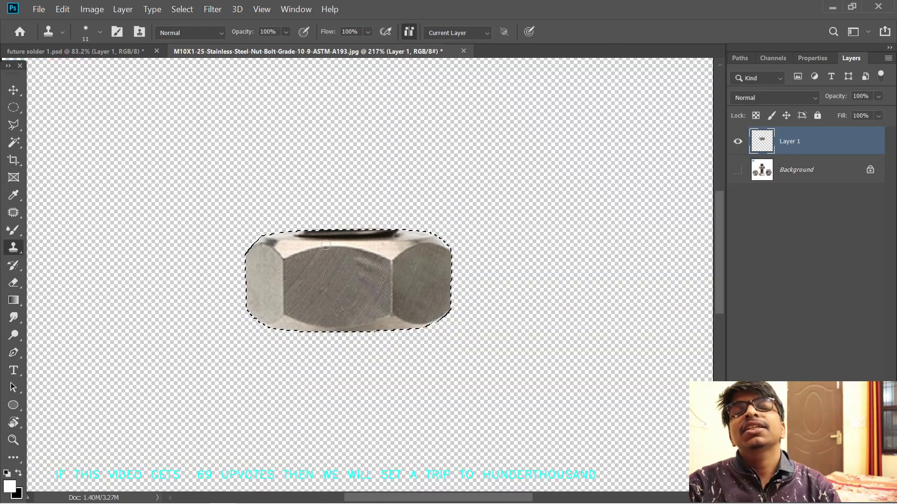
{"action": "left_click_drag", "start_coordinate": [308, 234], "coordinate": [318, 233]}
{"action": "right_click", "coordinate": [296, 236], "text": "alt"}
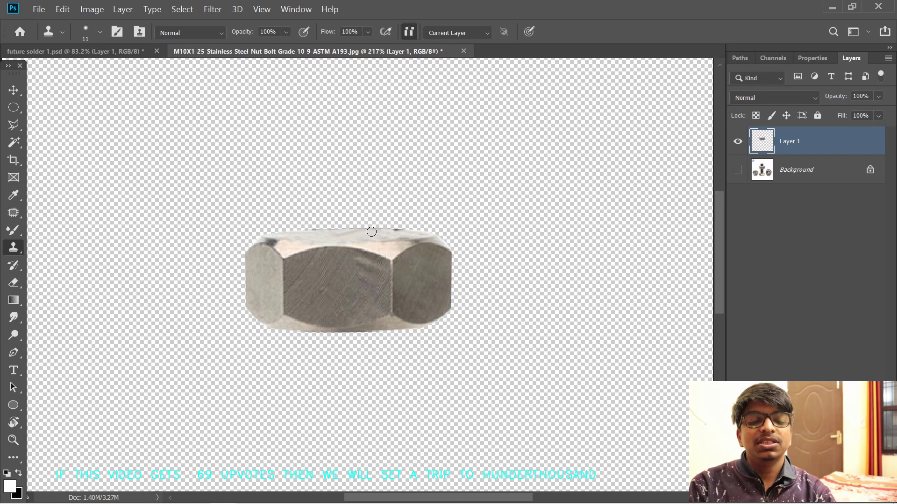
- Add the cleaned nut to future solder 1.psd and place a duplicate over the upper part of the neck's segmented column
{"action": "left_click_drag", "start_coordinate": [856, 141], "coordinate": [211, 226]}
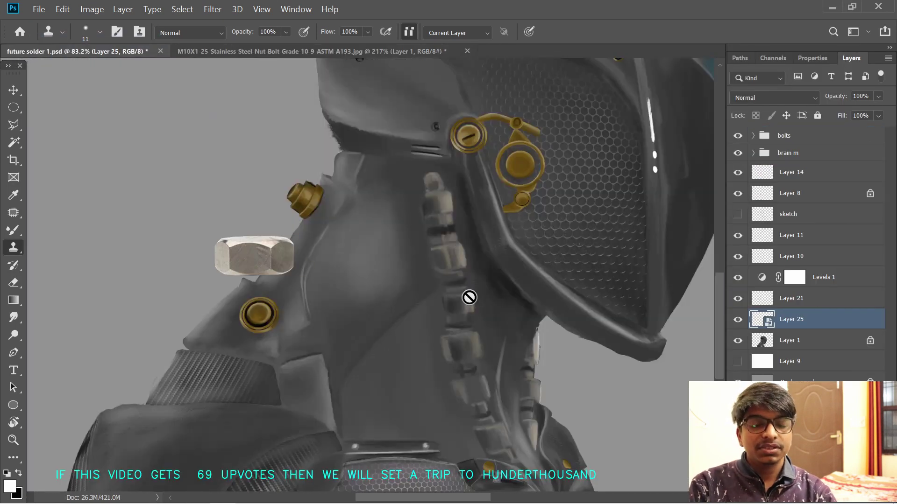
{"action": "key", "text": "v"}
{"action": "left_click", "coordinate": [292, 274]}
{"action": "left_click_drag", "start_coordinate": [251, 263], "coordinate": [416, 212]}
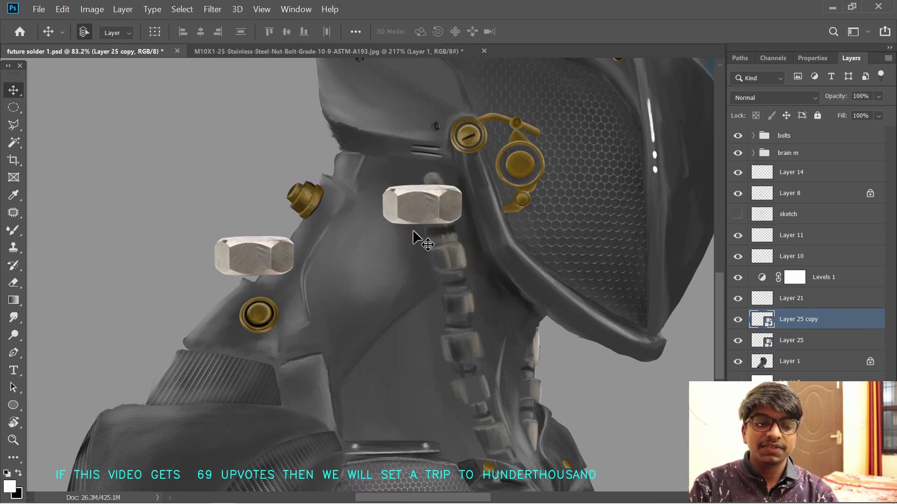
- Scale down the nut copy on the neck and the original nut beside the shoulder
{"action": "key", "text": "ctrl+t"}
{"action": "left_click_drag", "start_coordinate": [460, 184], "coordinate": [427, 200]}
{"action": "key", "text": "Return"}
{"action": "left_click", "coordinate": [264, 259]}
{"action": "key", "text": "ctrl+t"}
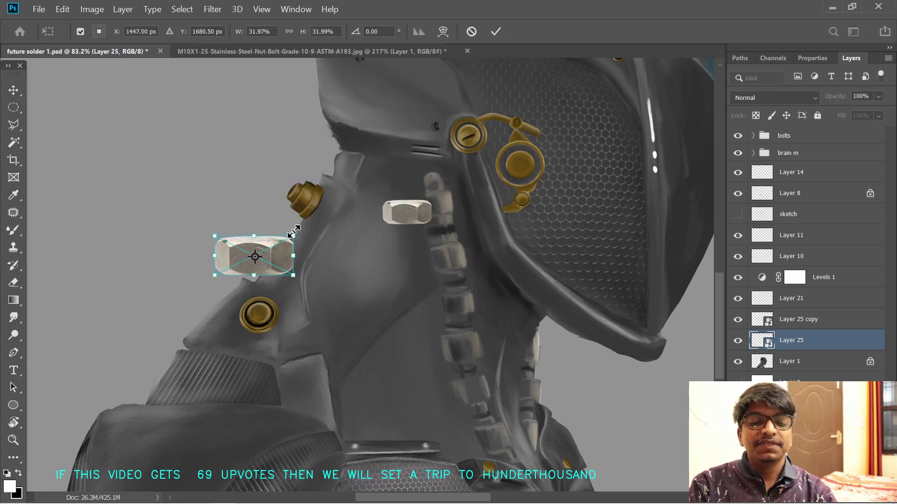
{"action": "left_click_drag", "start_coordinate": [296, 235], "coordinate": [269, 246]}
{"action": "key", "text": "Return"}
- Show the sketch layer and fit the nut copy over the neck's top wide segment, scaled to 13.95% and rotated to -6.02°
{"action": "scroll", "coordinate": [404, 260], "scroll_direction": "up", "scroll_amount": 3, "text": "alt"}
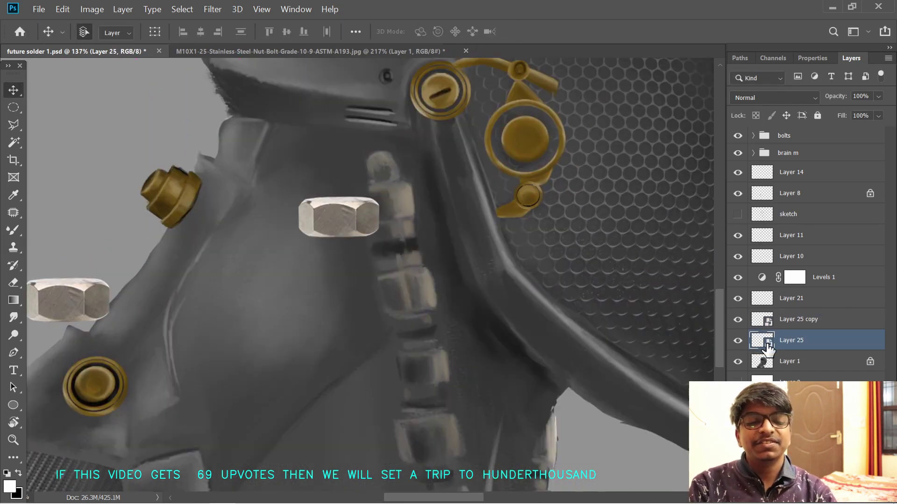
{"action": "left_click", "coordinate": [737, 214]}
{"action": "mouse_move", "coordinate": [345, 233]}
{"action": "left_mouse_down"}
{"action": "mouse_move", "coordinate": [379, 211]}
{"action": "mouse_move", "coordinate": [396, 218]}
{"action": "left_mouse_up"}
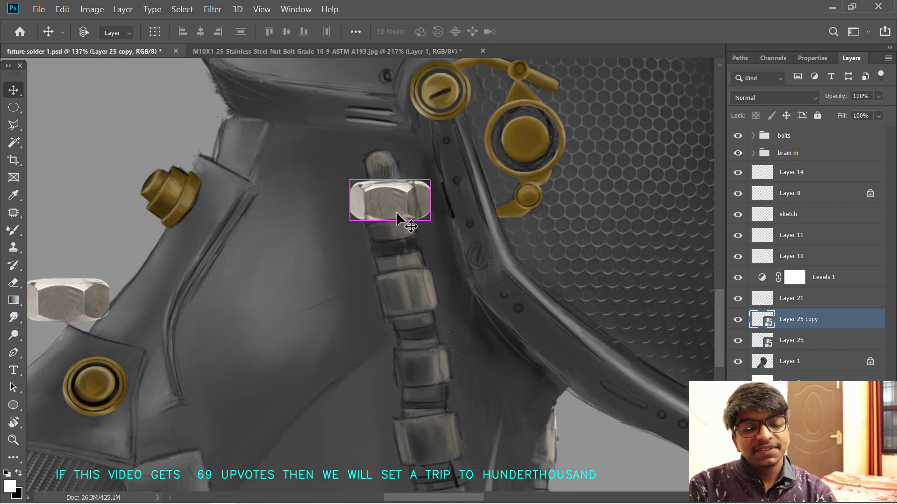
{"action": "key", "text": "ctrl+t"}
{"action": "left_click_drag", "start_coordinate": [430, 180], "coordinate": [411, 200]}
{"action": "left_click_drag", "start_coordinate": [304, 230], "coordinate": [316, 330]}
{"action": "left_click_drag", "start_coordinate": [356, 290], "coordinate": [372, 286]}
{"action": "left_click_drag", "start_coordinate": [426, 240], "coordinate": [430, 246]}
{"action": "left_click_drag", "start_coordinate": [369, 281], "coordinate": [380, 281]}
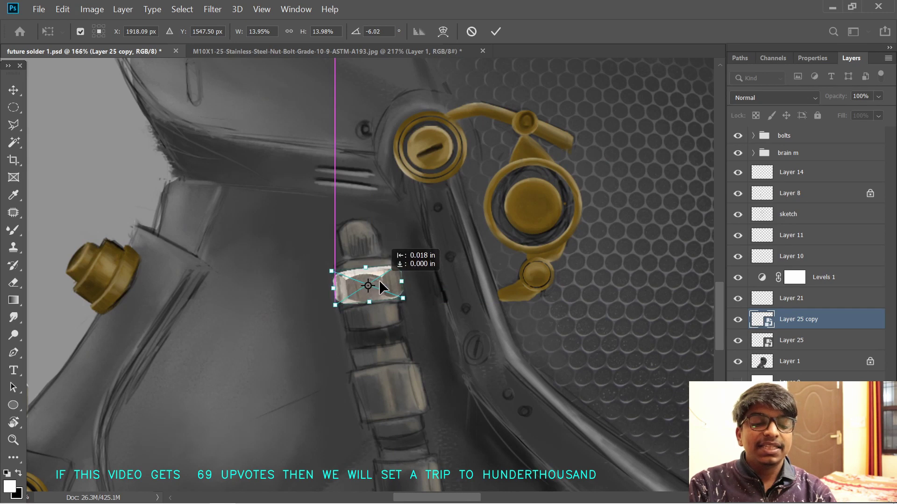
- Flip the nut copy vertically, stretch it to the height of the sketched segment and commit the transformation
{"action": "right_click", "coordinate": [380, 288]}
{"action": "left_click", "coordinate": [304, 468]}
{"action": "left_click_drag", "start_coordinate": [364, 218], "coordinate": [363, 217]}
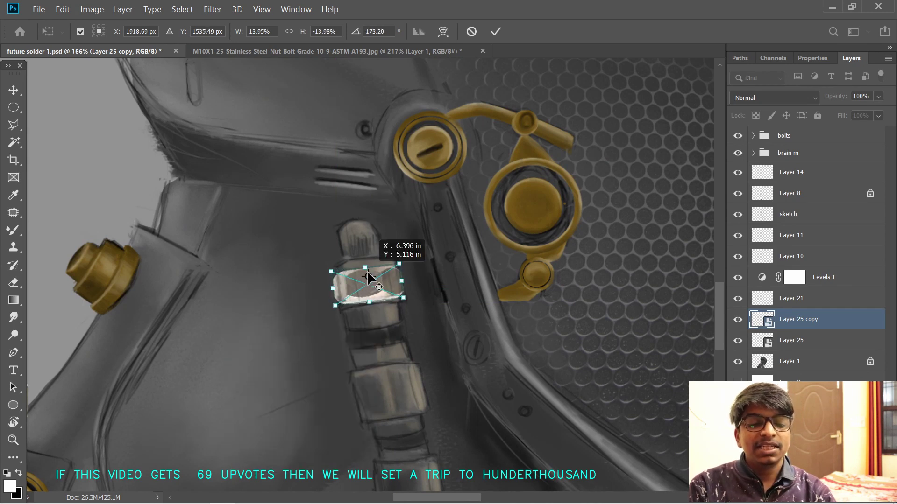
{"action": "left_click_drag", "start_coordinate": [368, 272], "coordinate": [367, 273]}
{"action": "mouse_move", "coordinate": [370, 291]}
{"action": "left_mouse_down"}
{"action": "mouse_move", "coordinate": [370, 281]}
{"action": "mouse_move", "coordinate": [371, 307]}
{"action": "left_mouse_up"}
{"action": "key", "text": "Return"}
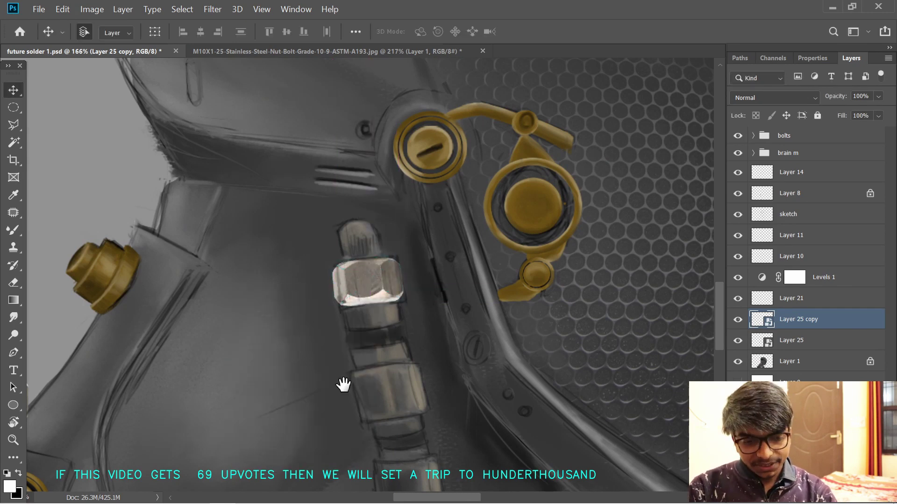
- Duplicate the original nut onto the neck's second wide segment and rotate the copy to 172.91°
{"action": "left_click_drag", "start_coordinate": [363, 385], "coordinate": [341, 386]}
{"action": "left_click_drag", "start_coordinate": [268, 424], "coordinate": [322, 342]}
{"action": "left_click_drag", "start_coordinate": [198, 312], "coordinate": [445, 299]}
{"action": "key", "text": "ctrl+t"}
{"action": "left_click_drag", "start_coordinate": [393, 349], "coordinate": [419, 348]}
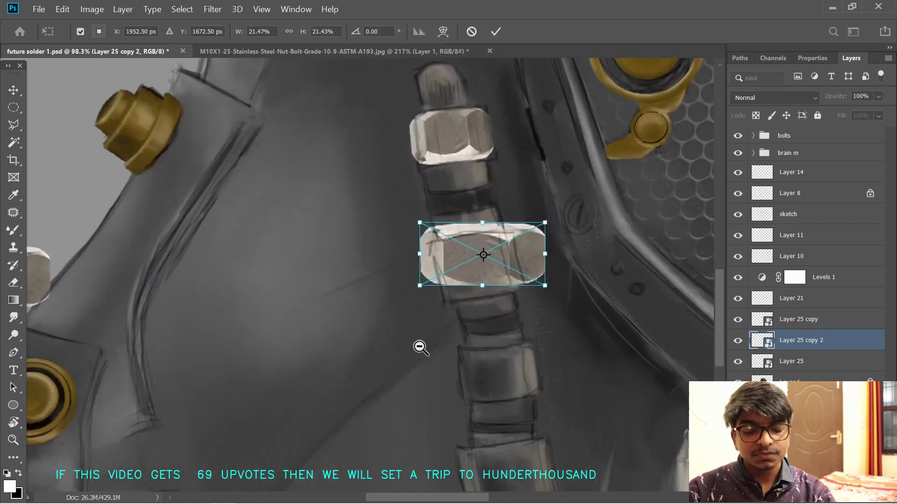
{"action": "left_click_drag", "start_coordinate": [436, 319], "coordinate": [374, 379]}
{"action": "left_click_drag", "start_coordinate": [467, 250], "coordinate": [373, 398]}
- Scale the second neck nut to 14.26% width and 22.72% height to fill its sketched segment, and commit the transformation
{"action": "left_click_drag", "start_coordinate": [416, 280], "coordinate": [417, 290]}
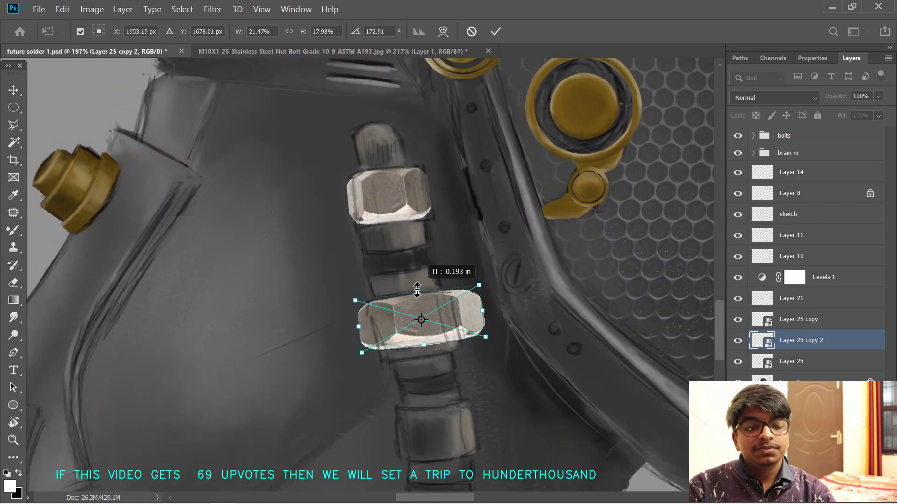
{"action": "left_click_drag", "start_coordinate": [482, 314], "coordinate": [455, 318]}
{"action": "left_click_drag", "start_coordinate": [358, 330], "coordinate": [371, 329]}
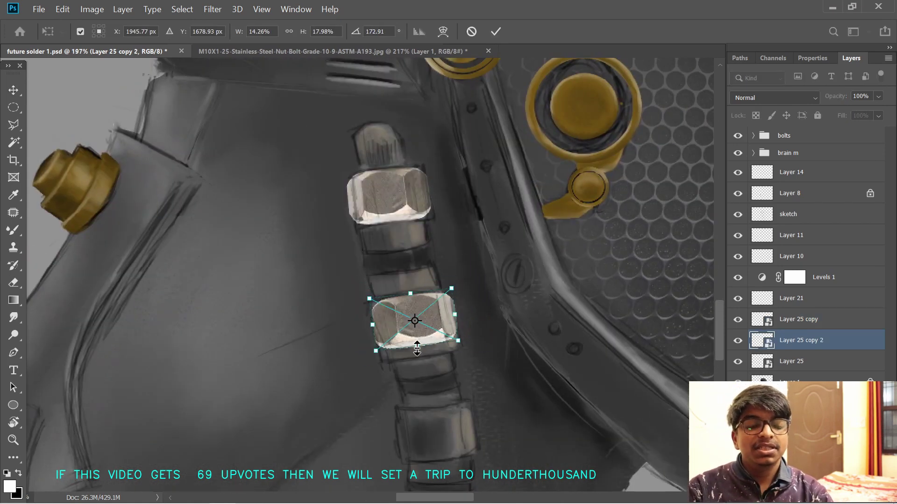
{"action": "left_click_drag", "start_coordinate": [417, 349], "coordinate": [419, 357]}
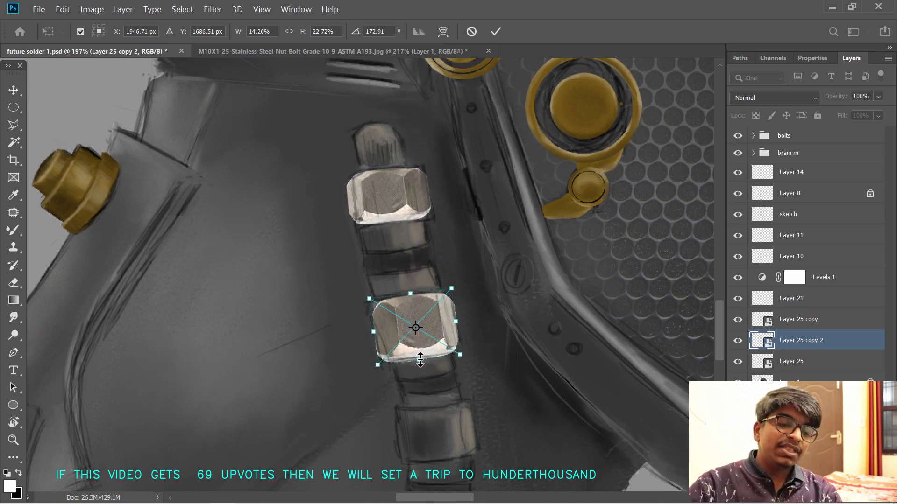
{"action": "left_click_drag", "start_coordinate": [410, 265], "coordinate": [412, 266]}
{"action": "key", "text": "Return"}
{"action": "scroll", "coordinate": [370, 340], "scroll_direction": "down", "scroll_amount": 3}
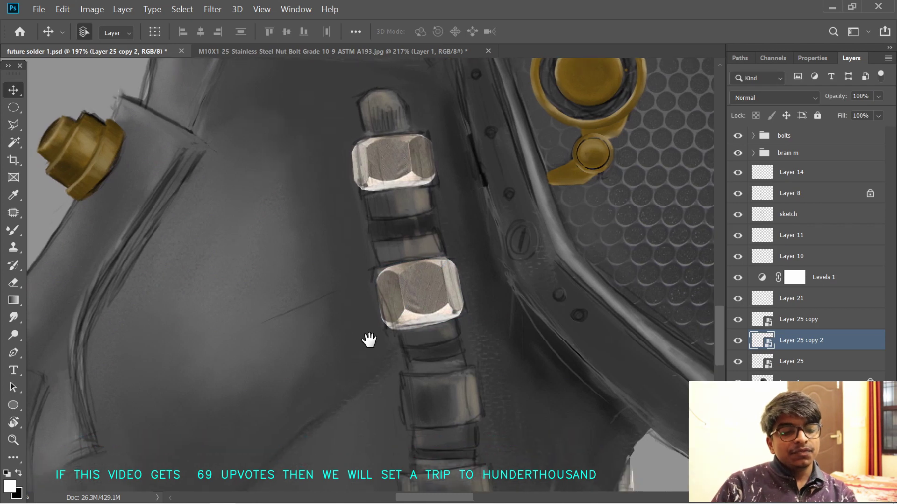
- Rasterize the second neck nut's layer, Layer 25 copy 2, with the Eraser tool active
{"action": "key", "text": "e"}
{"action": "right_click", "coordinate": [860, 341]}
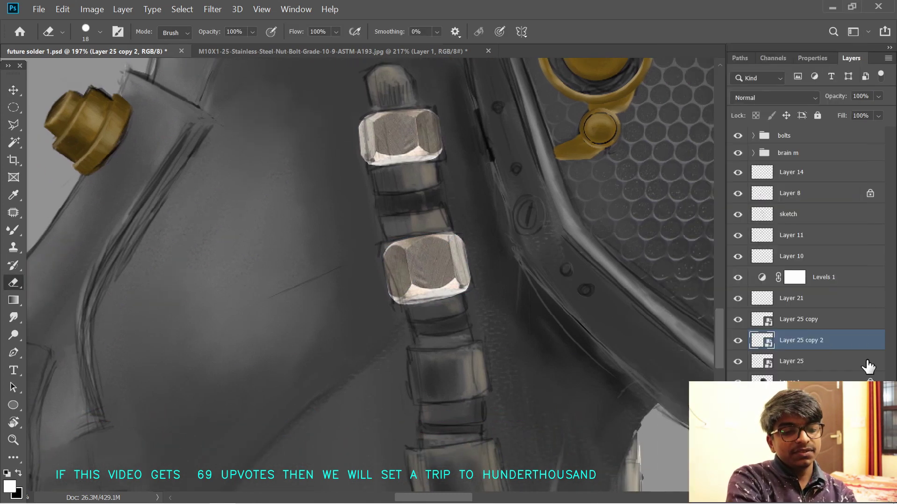
{"action": "right_click", "coordinate": [865, 364]}
{"action": "left_click", "coordinate": [727, 255]}
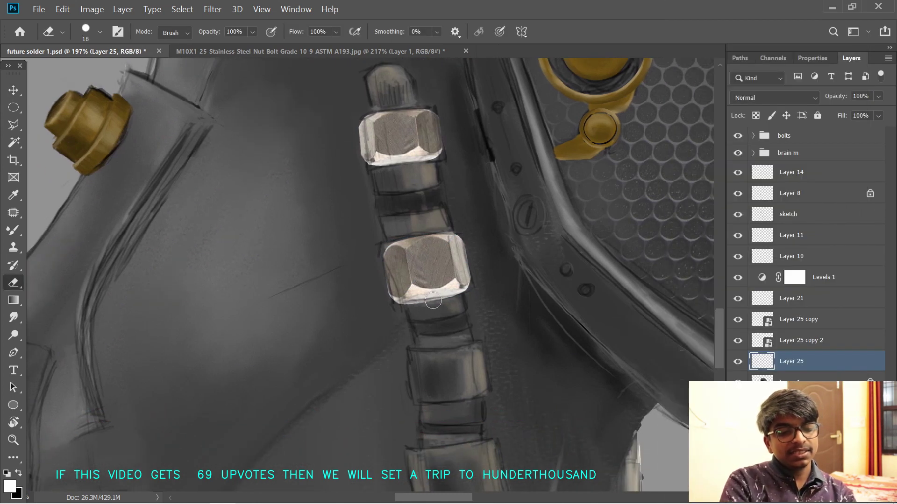
{"action": "right_click", "coordinate": [784, 346]}
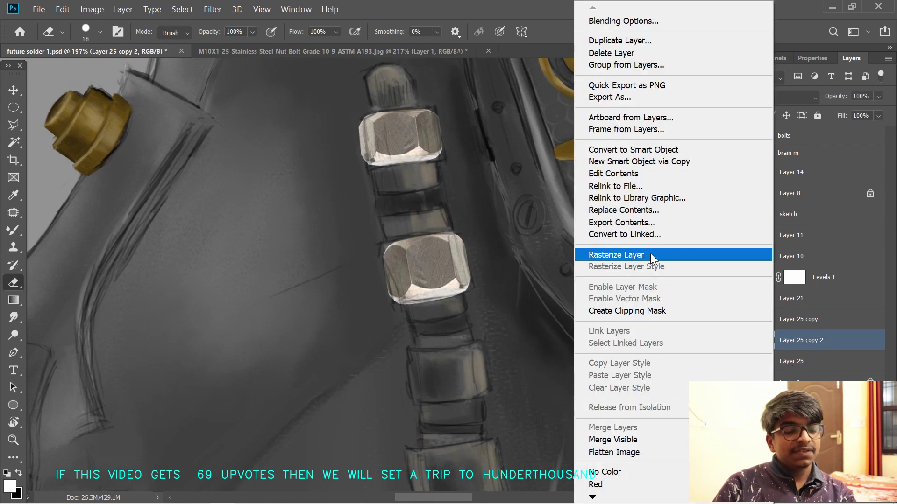
{"action": "left_click", "coordinate": [625, 254]}
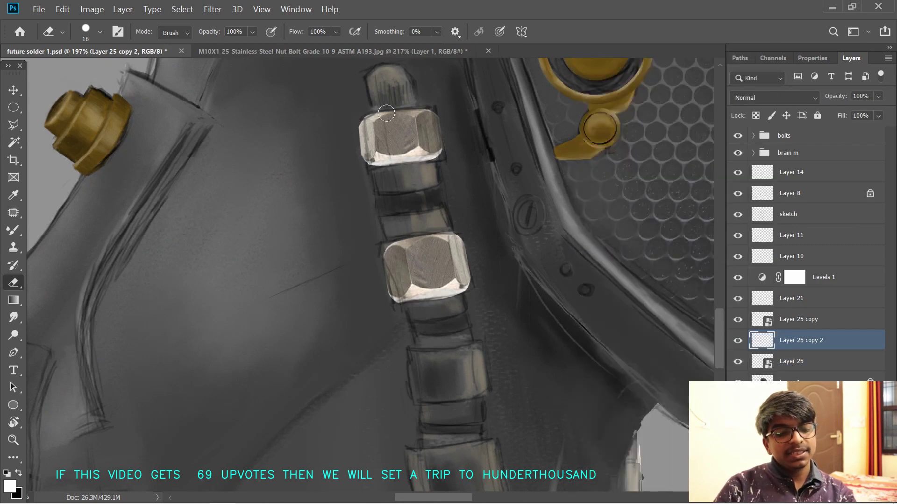
- Review the eraser's Shape Dynamics and Brush Tip Shape settings, and close them
{"action": "key", "text": "F5"}
{"action": "key", "text": "F6"}
{"action": "key", "text": "F6"}
{"action": "left_click", "coordinate": [57, 116]}
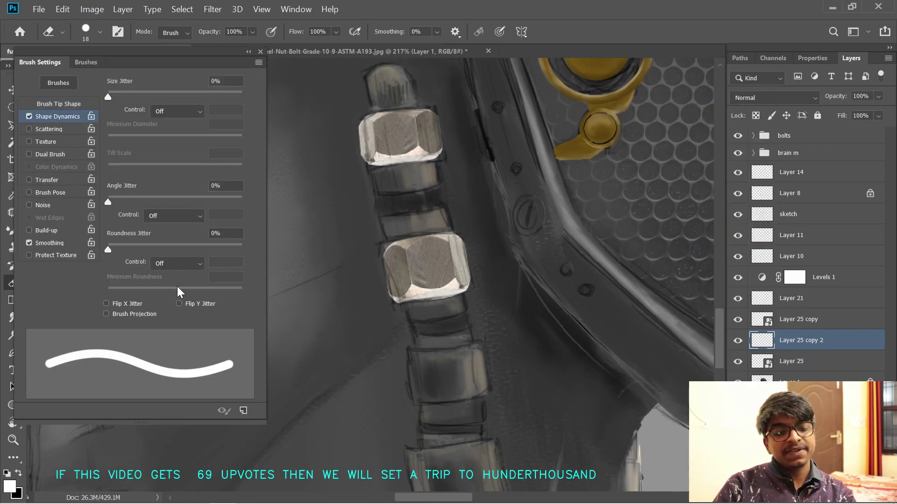
{"action": "left_click", "coordinate": [58, 104]}
{"action": "left_click", "coordinate": [260, 51]}
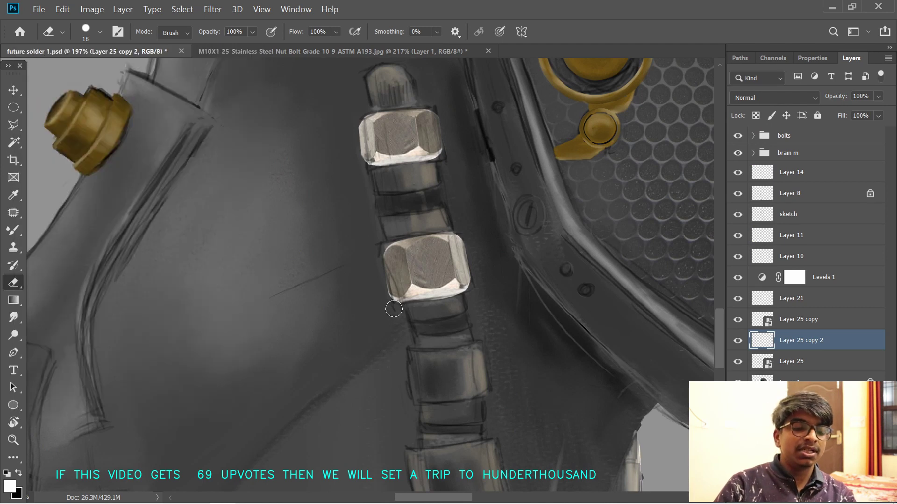
- Duplicate the original nut onto the neck's third wide segment, scaled to about 15.5% and rotated to 177.76°
{"action": "scroll", "coordinate": [426, 356], "scroll_direction": "down", "scroll_amount": 5}
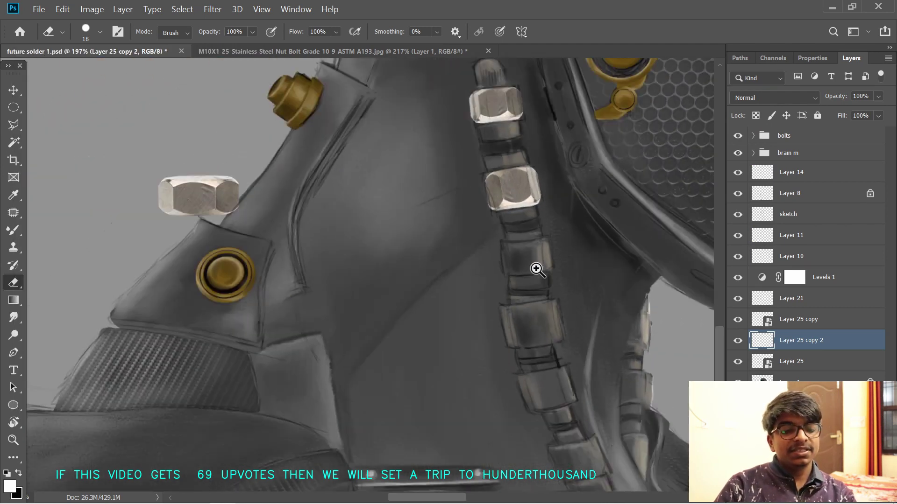
{"action": "key", "text": "v"}
{"action": "left_click_drag", "start_coordinate": [200, 196], "coordinate": [544, 263]}
{"action": "key", "text": "ctrl+t"}
{"action": "left_click_drag", "start_coordinate": [568, 232], "coordinate": [544, 244]}
{"action": "left_click_drag", "start_coordinate": [438, 306], "coordinate": [354, 400]}
{"action": "left_click_drag", "start_coordinate": [495, 234], "coordinate": [556, 369]}
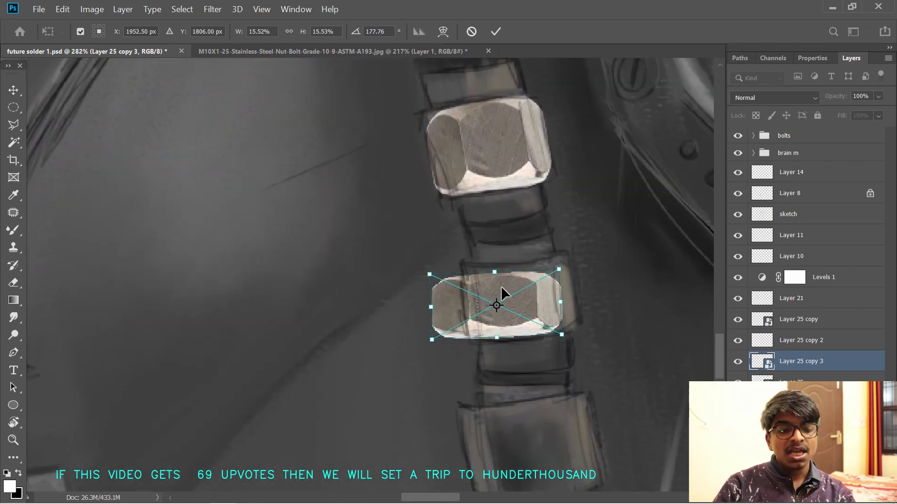
- Fit the third neck nut to its sketched segment at about 13.52% width and 19.53% height, rotated to about 178.29°, and commit
{"action": "left_click_drag", "start_coordinate": [501, 289], "coordinate": [579, 256]}
{"action": "key", "text": "ctrl+z"}
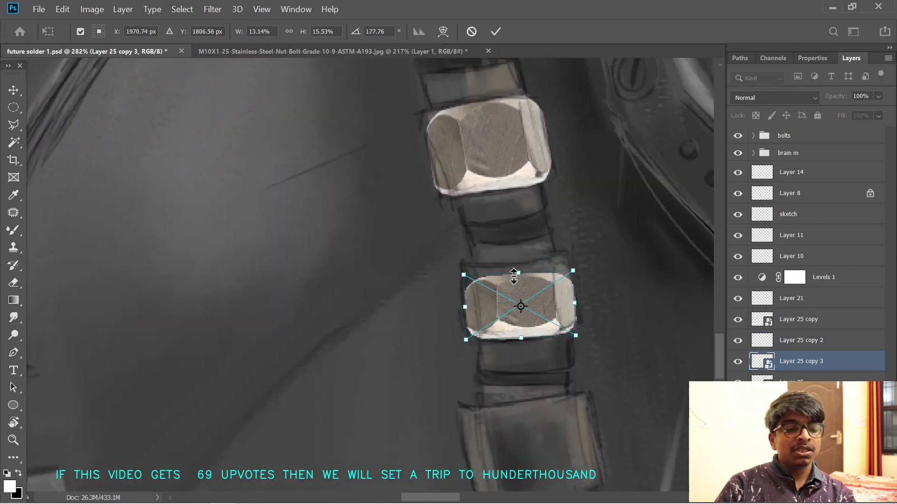
{"action": "key", "text": "alt+shift"}
{"action": "left_click_drag", "start_coordinate": [518, 273], "coordinate": [518, 256]}
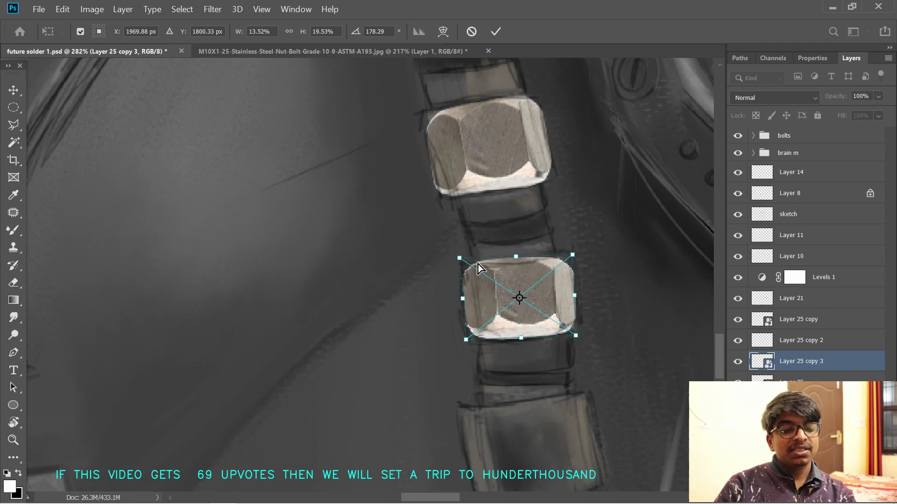
{"action": "left_click_drag", "start_coordinate": [578, 254], "coordinate": [575, 250]}
{"action": "key", "text": "Return"}
{"action": "left_click_drag", "start_coordinate": [540, 352], "coordinate": [563, 348]}
{"action": "scroll", "coordinate": [549, 374], "scroll_direction": "down", "scroll_amount": 2}
{"action": "key", "text": "ctrl+t"}
{"action": "key", "text": "Return"}
- Rasterize the third neck nut's layer, Layer 25 copy 3, and switch to the Eraser tool
{"action": "right_click", "coordinate": [694, 360]}
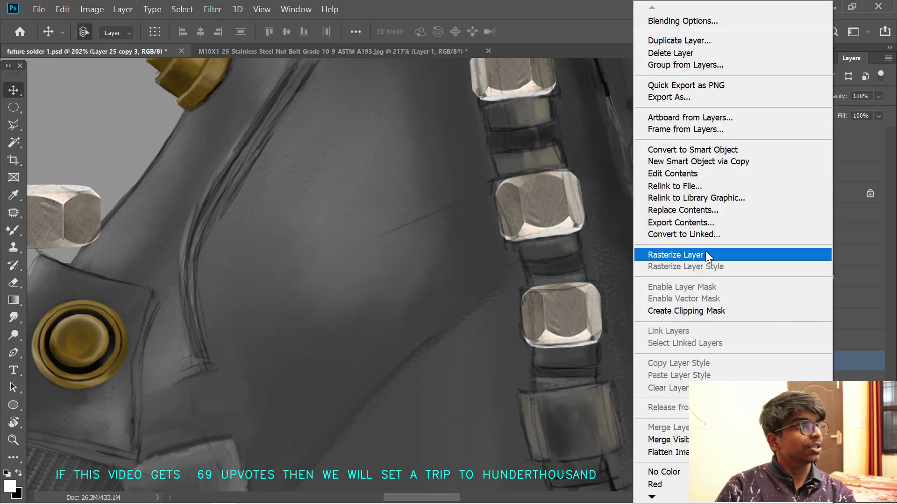
{"action": "left_click", "coordinate": [680, 254]}
{"action": "key", "text": "e"}
{"action": "scroll", "coordinate": [530, 357], "scroll_direction": "up", "scroll_amount": 3}
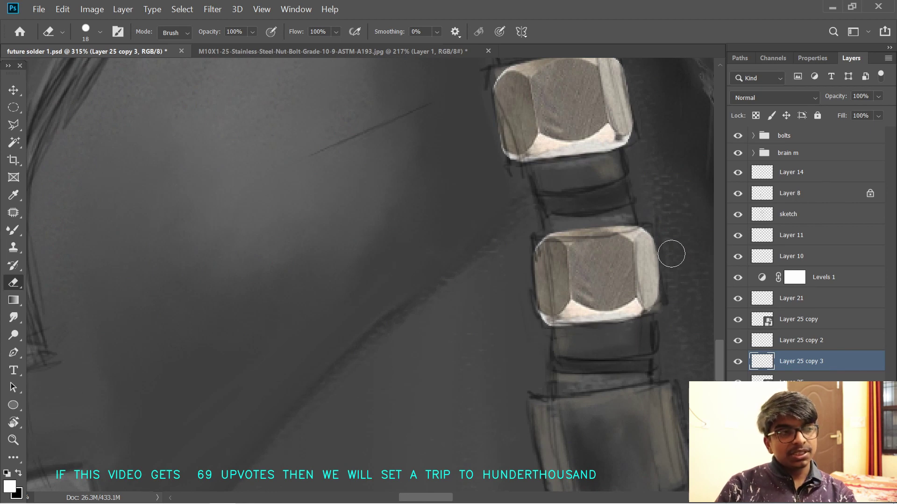
{"action": "scroll", "coordinate": [671, 254], "scroll_direction": "down", "scroll_amount": 5}
{"action": "scroll", "coordinate": [598, 393], "scroll_direction": "up", "scroll_amount": 4}
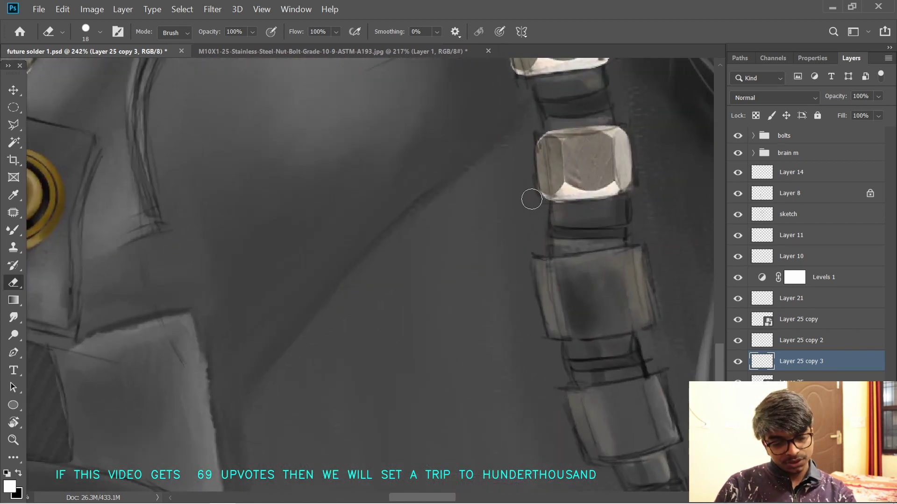
- Duplicate the original nut onto the neck's fourth wide segment and scale the copy to 15.67% width and 21.74% height
{"action": "left_click_drag", "start_coordinate": [526, 321], "coordinate": [469, 321]}
{"action": "key", "text": "v"}
{"action": "left_click_drag", "start_coordinate": [257, 198], "coordinate": [545, 320]}
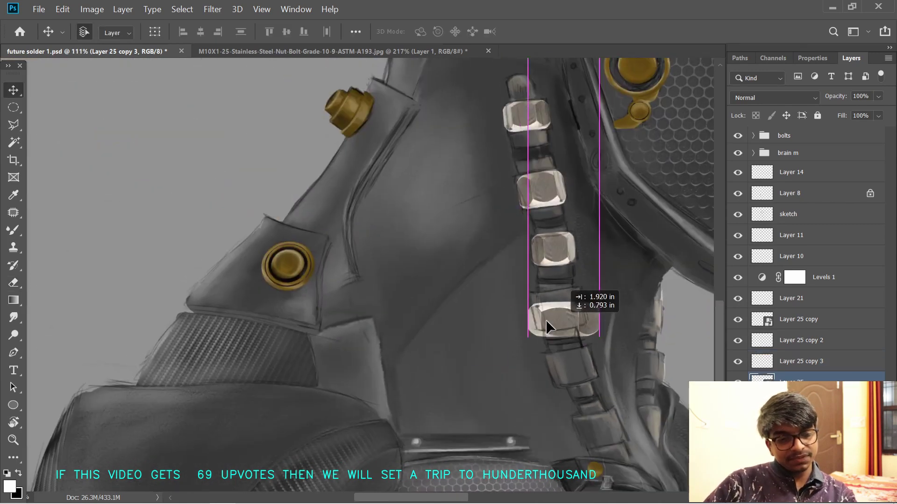
{"action": "key", "text": "ctrl+z"}
{"action": "left_click_drag", "start_coordinate": [265, 206], "coordinate": [553, 317]}
{"action": "scroll", "coordinate": [566, 358], "scroll_direction": "up", "scroll_amount": 3}
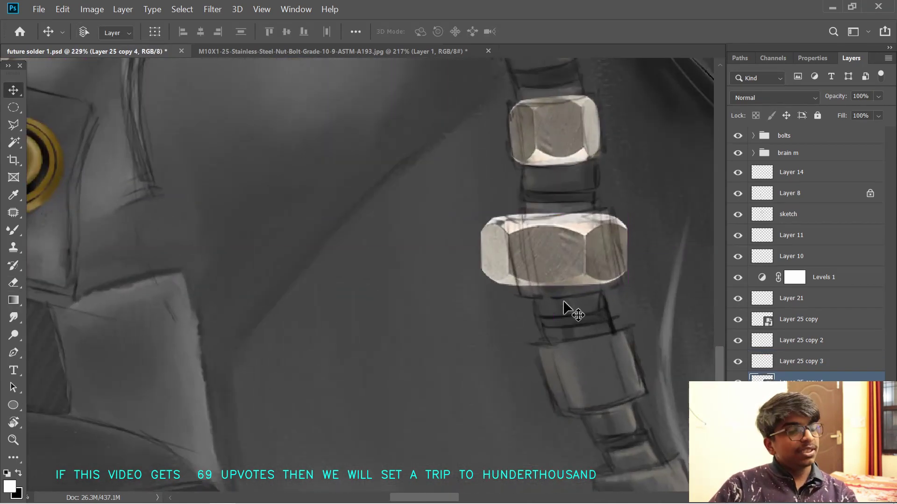
{"action": "key", "text": "ctrl+t"}
{"action": "left_click_drag", "start_coordinate": [627, 250], "coordinate": [616, 250]}
{"action": "left_click_drag", "start_coordinate": [481, 253], "coordinate": [510, 252]}
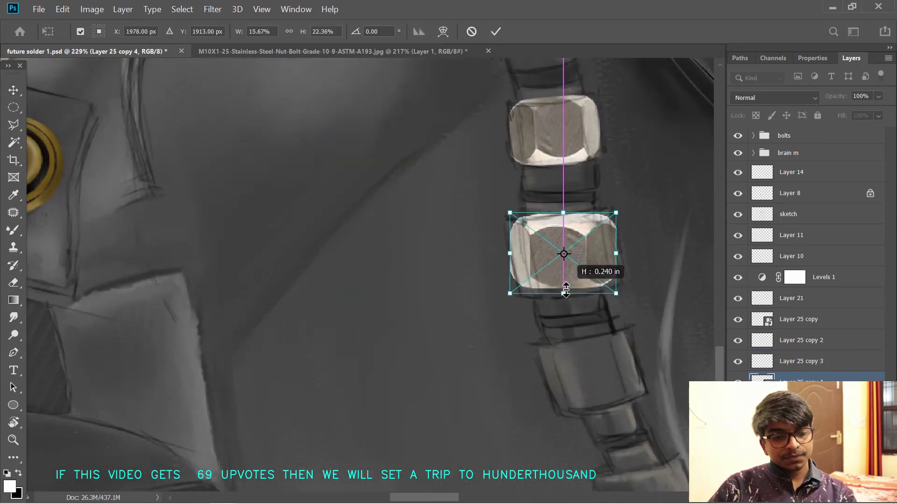
{"action": "right_click", "coordinate": [557, 232]}
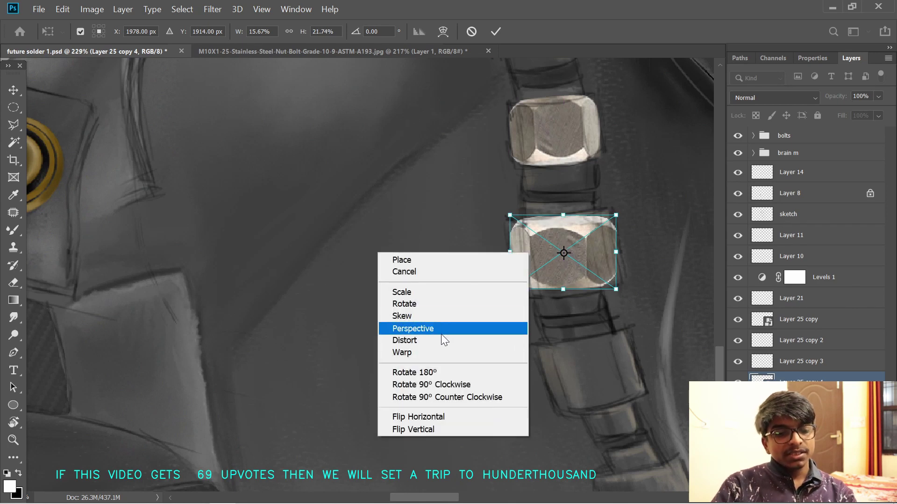
{"action": "left_click", "coordinate": [441, 316]}
{"action": "left_click_drag", "start_coordinate": [509, 215], "coordinate": [501, 218]}
{"action": "key", "text": "ctrl+z"}
- Skew the fourth neck nut to follow its segment's slant, stretch it to the segment's height and commit the transformation
{"action": "right_click", "coordinate": [520, 230]}
{"action": "left_click", "coordinate": [450, 316]}
{"action": "key", "text": "ctrl+z"}
{"action": "left_click_drag", "start_coordinate": [555, 220], "coordinate": [547, 219]}
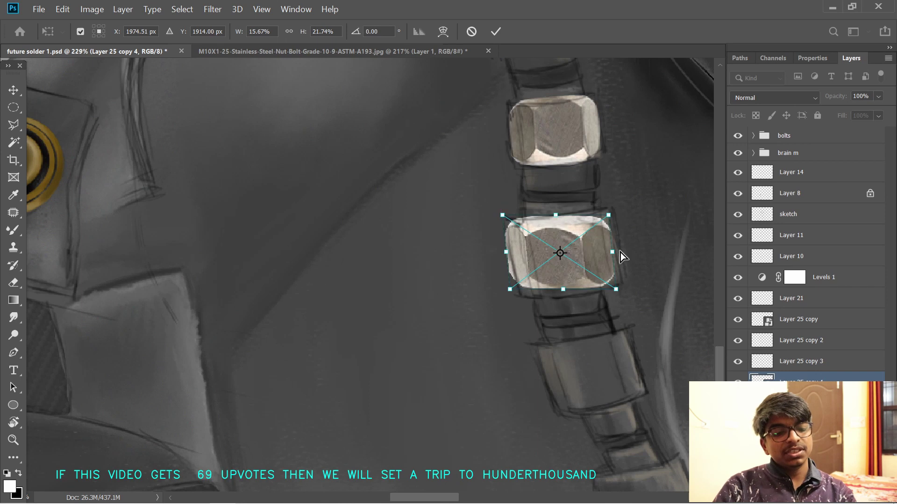
{"action": "left_click_drag", "start_coordinate": [564, 291], "coordinate": [570, 295]}
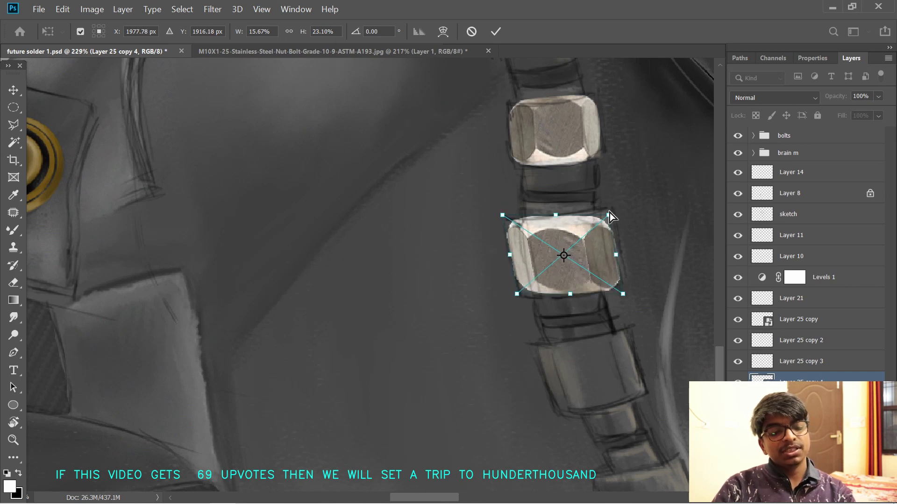
{"action": "left_click_drag", "start_coordinate": [609, 212], "coordinate": [611, 211]}
{"action": "left_click_drag", "start_coordinate": [555, 212], "coordinate": [608, 206]}
{"action": "key", "text": "Return"}
{"action": "key", "text": "e"}
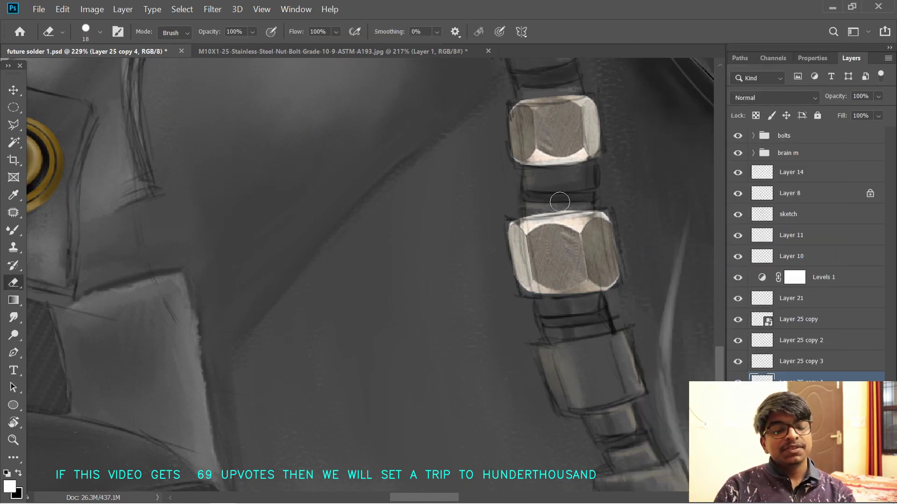
- Refine the fourth neck nut's fit by rotating it 3.17°, and commit the transformation
{"action": "scroll", "coordinate": [574, 374], "scroll_direction": "down", "scroll_amount": 6}
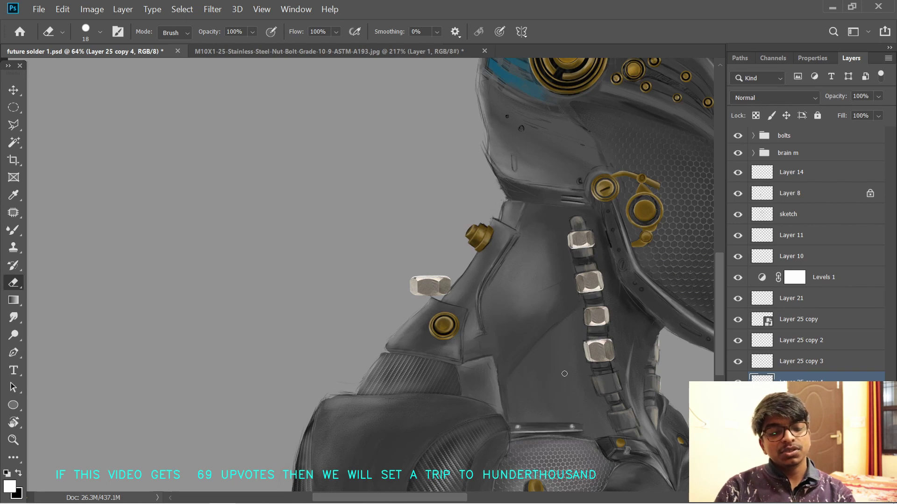
{"action": "scroll", "coordinate": [457, 402], "scroll_direction": "up", "scroll_amount": 5}
{"action": "key", "text": "ctrl+t"}
{"action": "left_click_drag", "start_coordinate": [555, 338], "coordinate": [564, 342]}
{"action": "left_click_drag", "start_coordinate": [556, 365], "coordinate": [558, 361]}
{"action": "left_click_drag", "start_coordinate": [497, 317], "coordinate": [500, 315]}
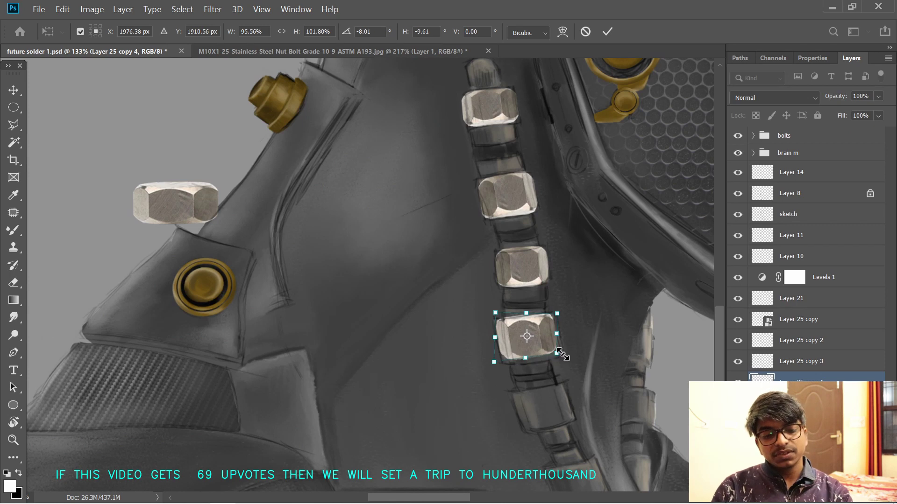
{"action": "key", "text": "Return"}
{"action": "key", "text": "ctrl+t"}
{"action": "key", "text": "Return"}
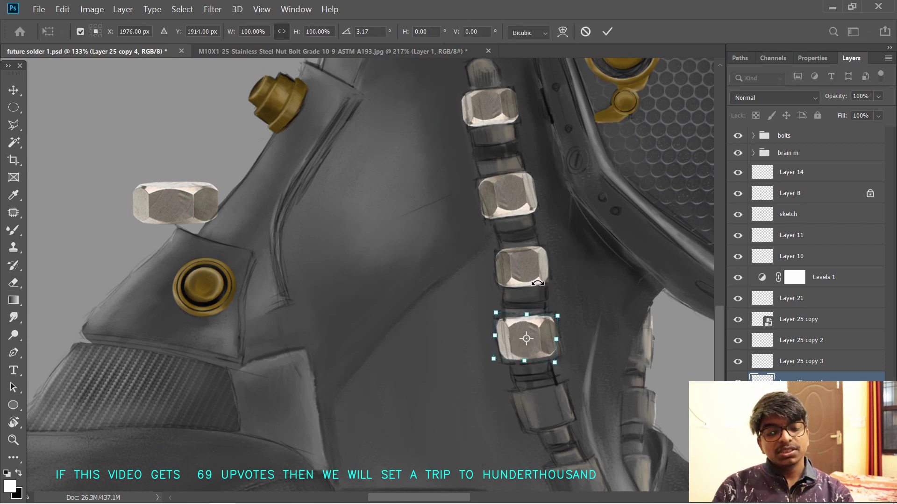
{"action": "key", "text": "e"}
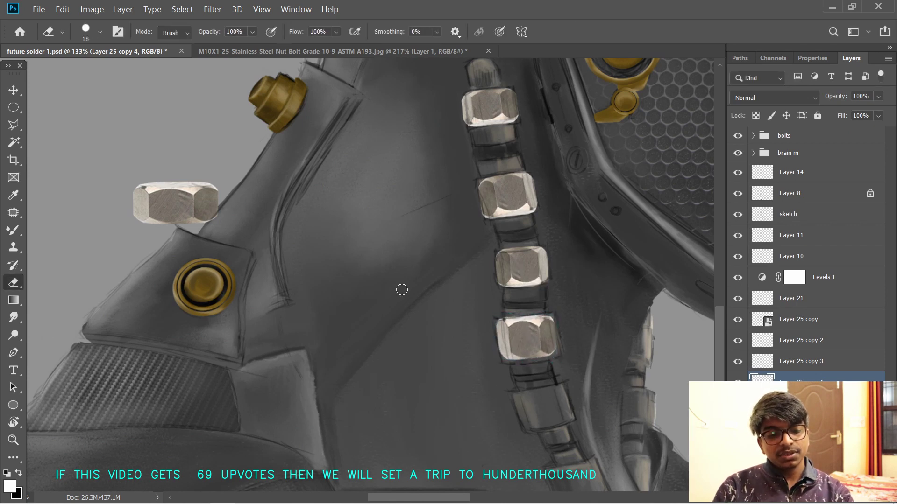
- Duplicate the original nut and place the copy over the neck's fifth wide segment
{"action": "scroll", "coordinate": [402, 290], "scroll_direction": "up", "scroll_amount": 4}
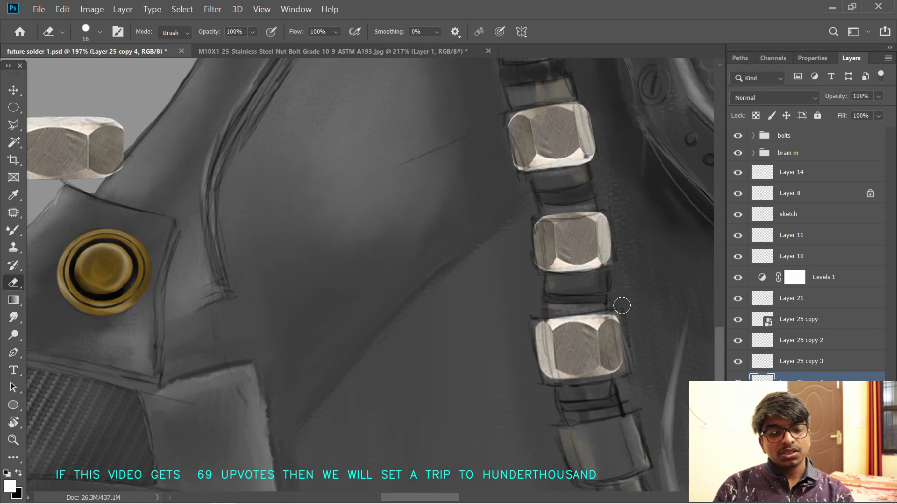
{"action": "key", "text": "v"}
{"action": "left_click_drag", "start_coordinate": [76, 156], "coordinate": [537, 483]}
{"action": "left_click_drag", "start_coordinate": [491, 355], "coordinate": [308, 218]}
{"action": "left_click_drag", "start_coordinate": [357, 352], "coordinate": [432, 299]}
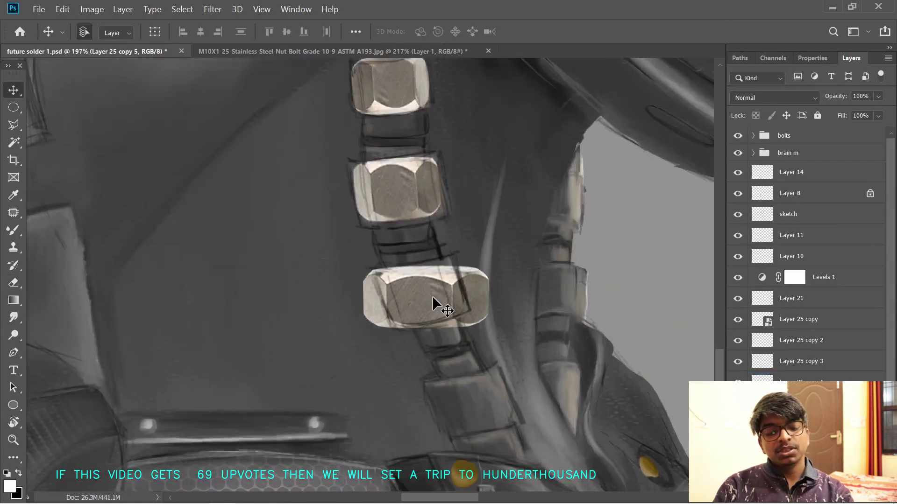
- Rotate the fifth neck nut to -13.85° and narrow it to 14.18% width over its sketched segment
{"action": "key", "text": "ctrl+t"}
{"action": "left_click_drag", "start_coordinate": [459, 237], "coordinate": [442, 230]}
{"action": "left_click_drag", "start_coordinate": [487, 282], "coordinate": [463, 286]}
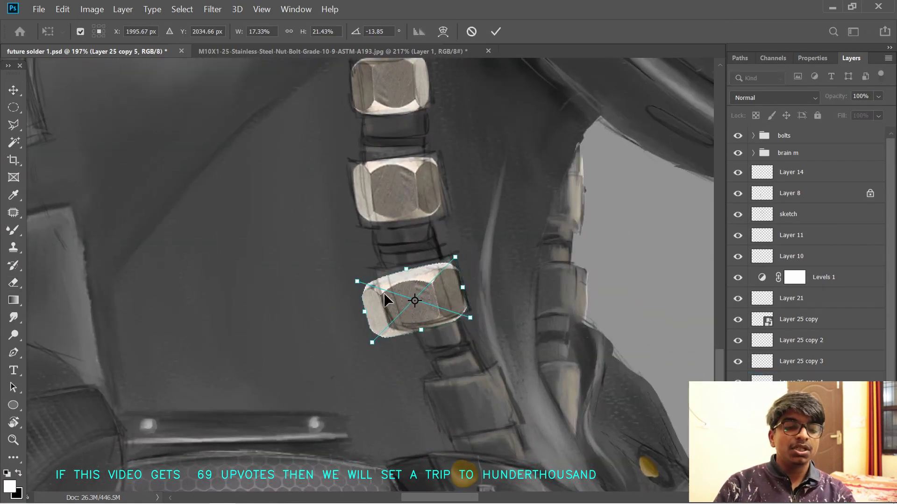
{"action": "left_click_drag", "start_coordinate": [421, 309], "coordinate": [424, 302]}
{"action": "left_click_drag", "start_coordinate": [369, 304], "coordinate": [380, 303]}
{"action": "left_click_drag", "start_coordinate": [467, 280], "coordinate": [461, 281]}
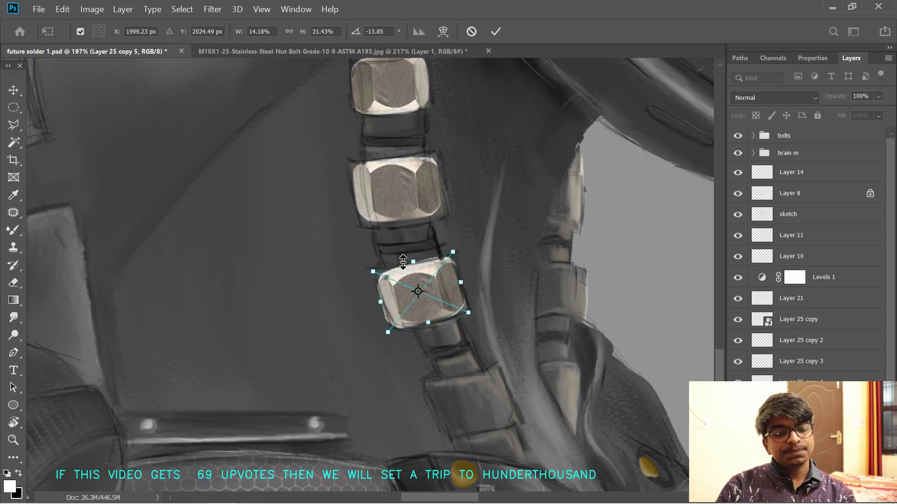
- Adjust the edges and corners of the fifth nut to fit its sketched neck vertebra and apply the transform
{"action": "left_click_drag", "start_coordinate": [412, 261], "coordinate": [413, 257]}
{"action": "left_click_drag", "start_coordinate": [391, 330], "coordinate": [391, 329]}
{"action": "left_click_drag", "start_coordinate": [372, 268], "coordinate": [372, 267]}
{"action": "left_click_drag", "start_coordinate": [452, 248], "coordinate": [455, 250]}
{"action": "key", "text": "Return"}
{"action": "left_click_drag", "start_coordinate": [466, 337], "coordinate": [429, 327]}
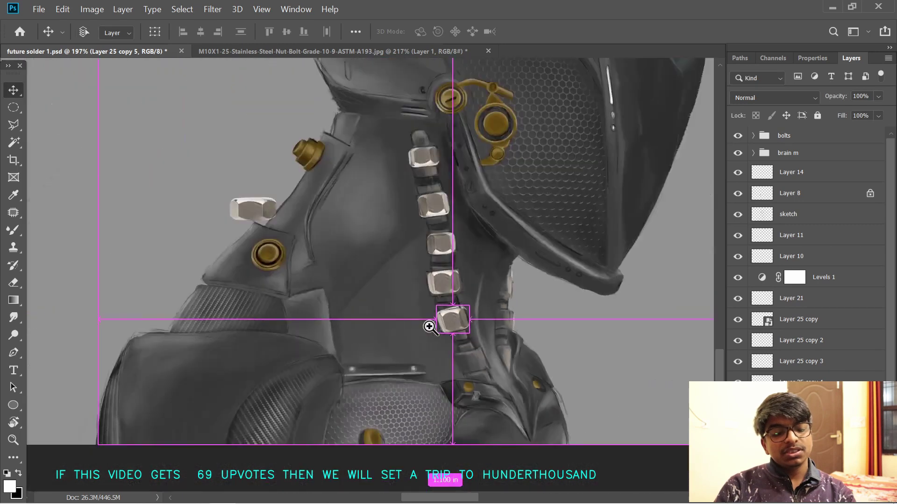
{"action": "mouse_move", "coordinate": [335, 332]}
{"action": "left_mouse_down"}
{"action": "mouse_move", "coordinate": [353, 331]}
{"action": "mouse_move", "coordinate": [343, 331]}
{"action": "left_mouse_up"}
{"action": "left_click_drag", "start_coordinate": [343, 331], "coordinate": [303, 328]}
{"action": "left_click_drag", "start_coordinate": [168, 156], "coordinate": [255, 234]}
{"action": "key", "text": "ctrl+z"}
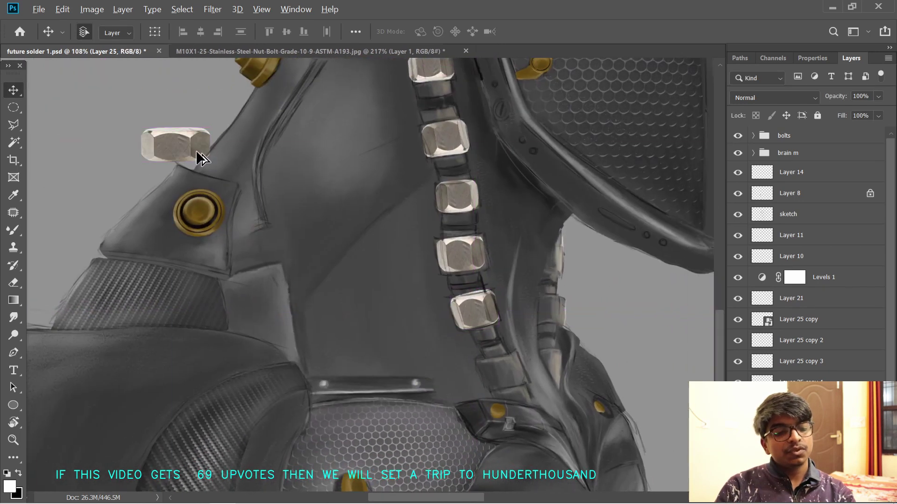
- Duplicate the spare nut from the shoulder onto the sixth vertebra and scale it toward the sketched size
{"action": "left_click_drag", "start_coordinate": [196, 156], "coordinate": [516, 380]}
{"action": "left_click_drag", "start_coordinate": [567, 355], "coordinate": [595, 346]}
{"action": "key", "text": "ctrl+t"}
{"action": "left_click_drag", "start_coordinate": [493, 309], "coordinate": [469, 297]}
{"action": "left_click_drag", "start_coordinate": [428, 371], "coordinate": [436, 377]}
{"action": "left_click_drag", "start_coordinate": [498, 370], "coordinate": [486, 374]}
- Distort and tilt the sixth nut to follow the lean of the neck column and apply the transform
{"action": "left_click_drag", "start_coordinate": [396, 399], "coordinate": [420, 393]}
{"action": "left_click_drag", "start_coordinate": [411, 368], "coordinate": [408, 366]}
{"action": "left_click_drag", "start_coordinate": [426, 419], "coordinate": [431, 419]}
{"action": "left_click_drag", "start_coordinate": [478, 349], "coordinate": [476, 349]}
{"action": "left_click_drag", "start_coordinate": [409, 366], "coordinate": [440, 350]}
{"action": "left_click_drag", "start_coordinate": [464, 410], "coordinate": [458, 403]}
{"action": "left_click_drag", "start_coordinate": [450, 365], "coordinate": [474, 350]}
{"action": "left_click_drag", "start_coordinate": [441, 357], "coordinate": [435, 343]}
{"action": "key", "text": "ctrl+z"}
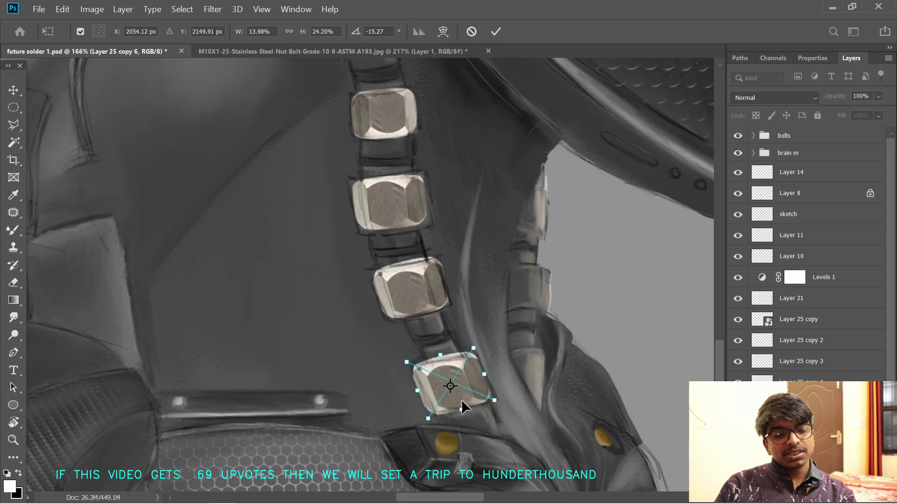
{"action": "left_click_drag", "start_coordinate": [495, 400], "coordinate": [495, 408]}
{"action": "double_click", "coordinate": [459, 393]}
- Refine the corners of the sixth nut so it matches the sketched vertebra and apply the transform
{"action": "scroll", "coordinate": [560, 405], "scroll_direction": "down", "scroll_amount": 6}
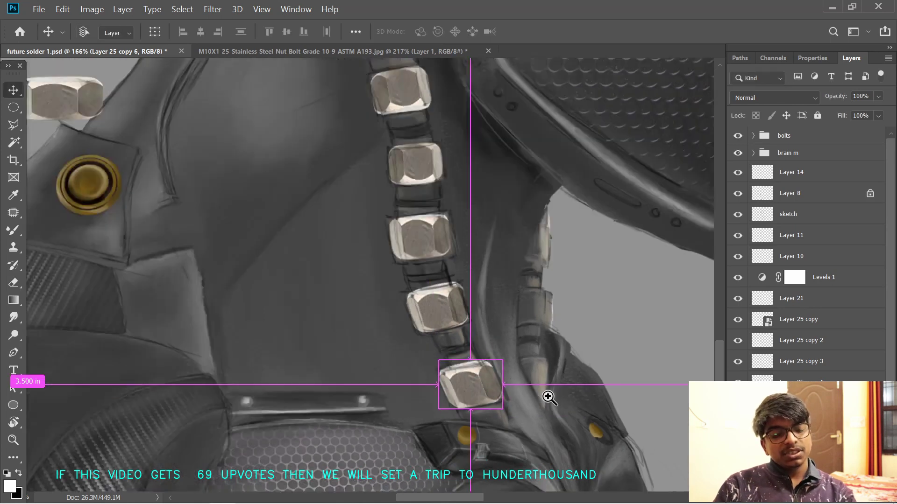
{"action": "scroll", "coordinate": [568, 410], "scroll_direction": "up", "scroll_amount": 6}
{"action": "key", "text": "ctrl+t"}
{"action": "left_click_drag", "start_coordinate": [398, 344], "coordinate": [405, 345]}
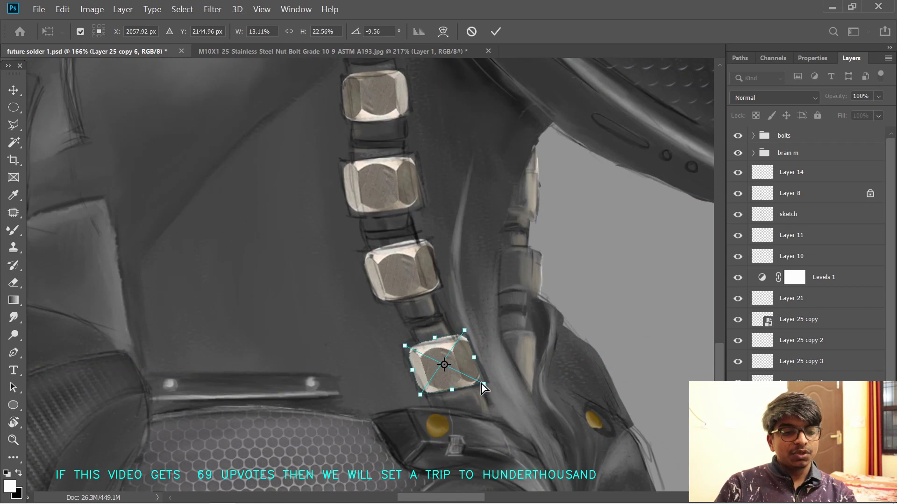
{"action": "left_click_drag", "start_coordinate": [420, 395], "coordinate": [420, 395]}
{"action": "left_click_drag", "start_coordinate": [484, 383], "coordinate": [486, 384]}
{"action": "key", "text": "Return"}
{"action": "scroll", "coordinate": [483, 383], "scroll_direction": "down", "scroll_amount": 5}
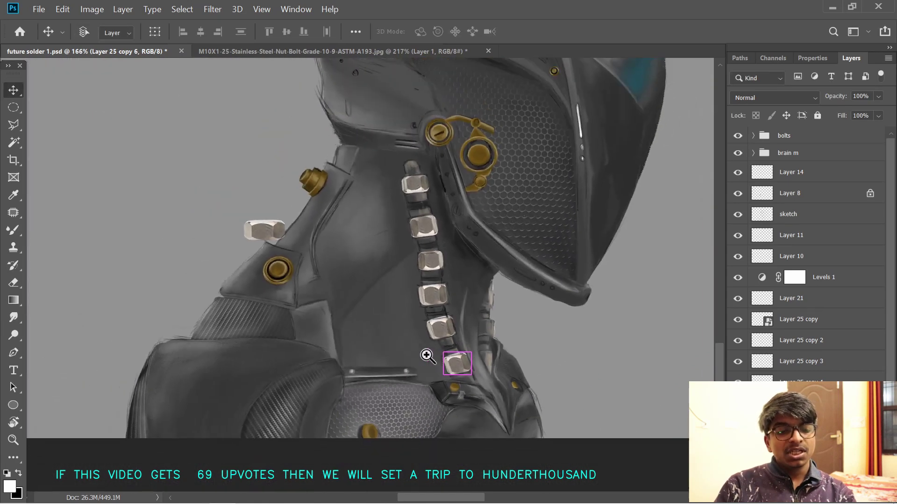
{"action": "scroll", "coordinate": [516, 356], "scroll_direction": "up", "scroll_amount": 5}
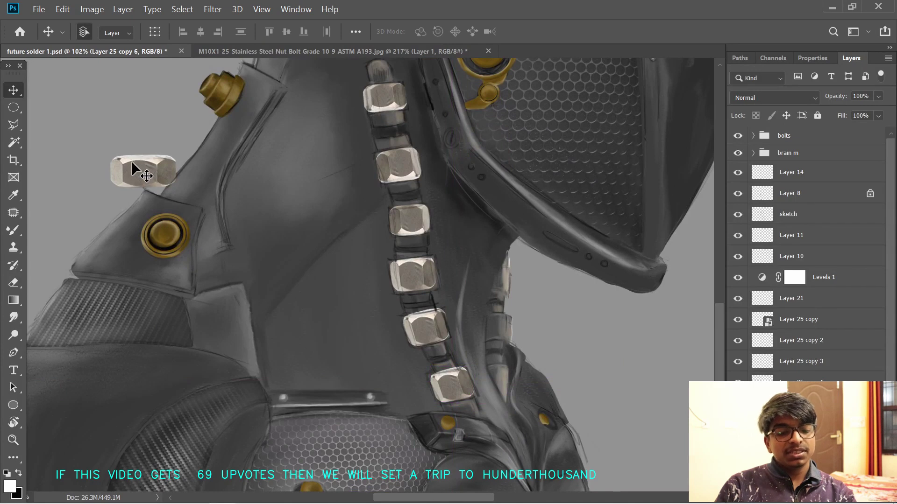
- Duplicate the spare nut onto the upper vertebra of the right-hand column, rotated about 179.4° and scaled to about 11.64% by 17.84%
{"action": "left_click_drag", "start_coordinate": [138, 175], "coordinate": [494, 283]}
{"action": "key", "text": "ctrl+t"}
{"action": "left_click_drag", "start_coordinate": [460, 244], "coordinate": [550, 326]}
{"action": "scroll", "coordinate": [448, 327], "scroll_direction": "up", "scroll_amount": 6}
{"action": "left_click_drag", "start_coordinate": [477, 312], "coordinate": [450, 301]}
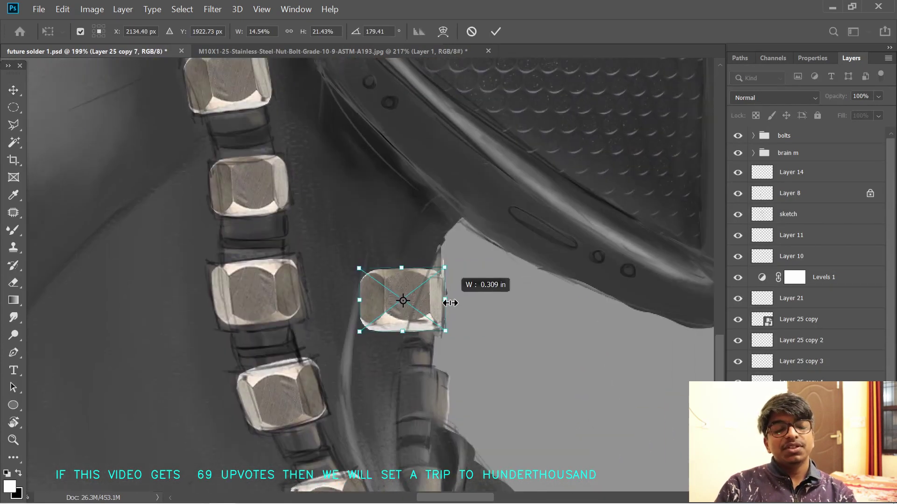
{"action": "left_click_drag", "start_coordinate": [360, 298], "coordinate": [374, 298]}
{"action": "left_click_drag", "start_coordinate": [411, 267], "coordinate": [412, 312]}
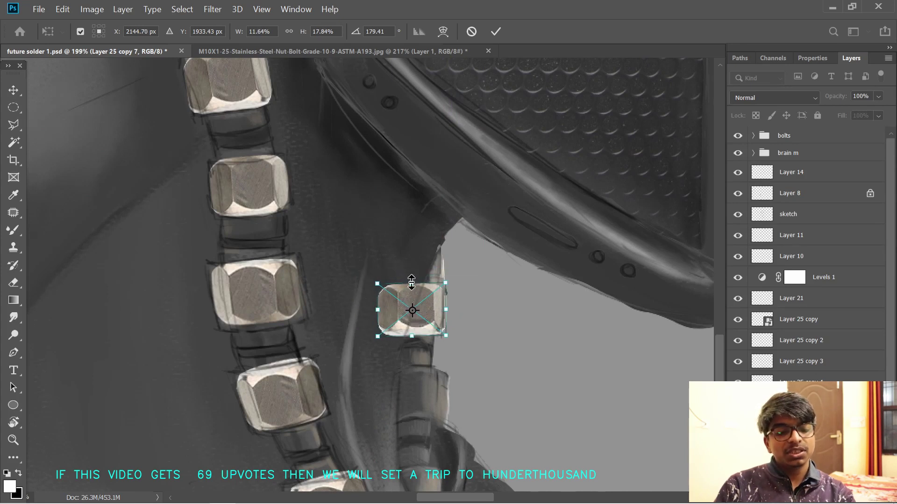
{"action": "key", "text": "Return"}
- Rasterize the upper right-hand nut's layer and erase the part overlapping the neck
{"action": "left_click_drag", "start_coordinate": [366, 378], "coordinate": [372, 340]}
{"action": "right_click", "coordinate": [839, 443]}
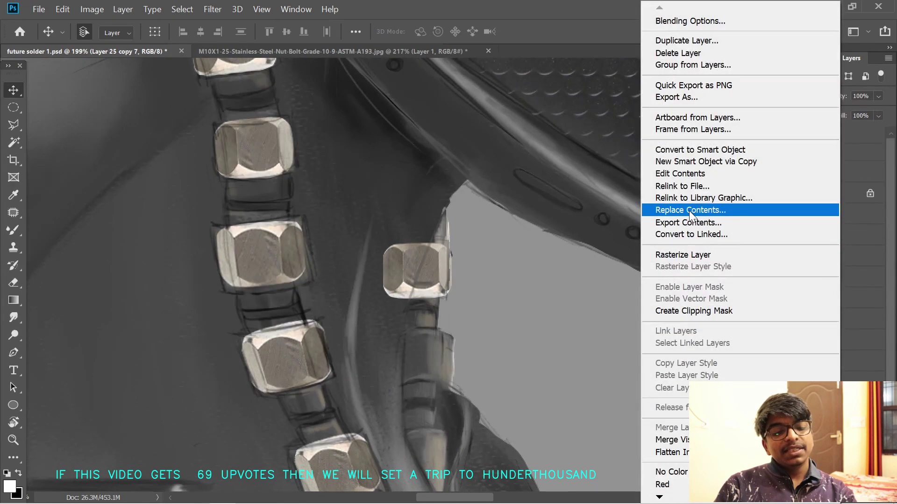
{"action": "left_click", "coordinate": [702, 259]}
{"action": "key", "text": "e"}
{"action": "mouse_move", "coordinate": [375, 299]}
{"action": "left_mouse_down"}
{"action": "mouse_move", "coordinate": [423, 233]}
{"action": "mouse_move", "coordinate": [380, 325]}
{"action": "left_mouse_up"}
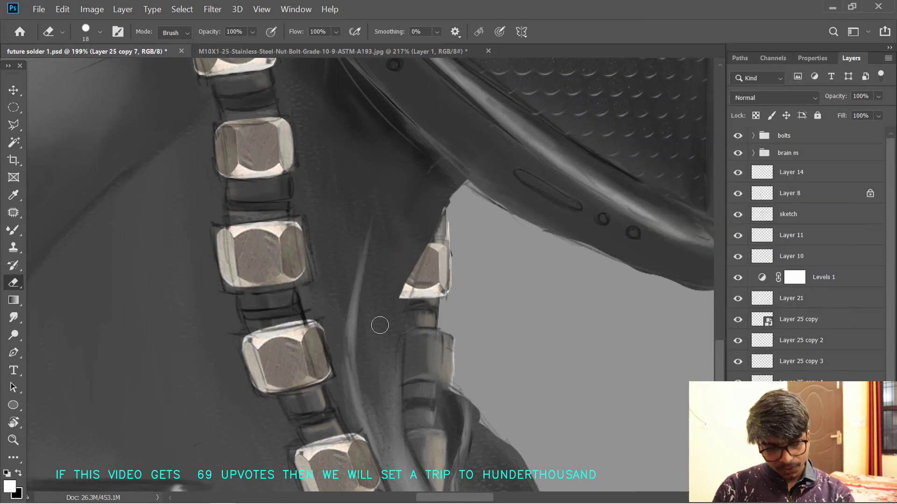
- Duplicate the spare nut onto the middle vertebra of the right-hand column and flip it vertically
{"action": "left_click_drag", "start_coordinate": [416, 398], "coordinate": [444, 409]}
{"action": "left_click_drag", "start_coordinate": [318, 394], "coordinate": [280, 394]}
{"action": "key", "text": "v"}
{"action": "left_click_drag", "start_coordinate": [167, 292], "coordinate": [404, 404]}
{"action": "left_click_drag", "start_coordinate": [489, 340], "coordinate": [538, 340]}
{"action": "left_click_drag", "start_coordinate": [296, 383], "coordinate": [475, 276]}
{"action": "key", "text": "ctrl+t"}
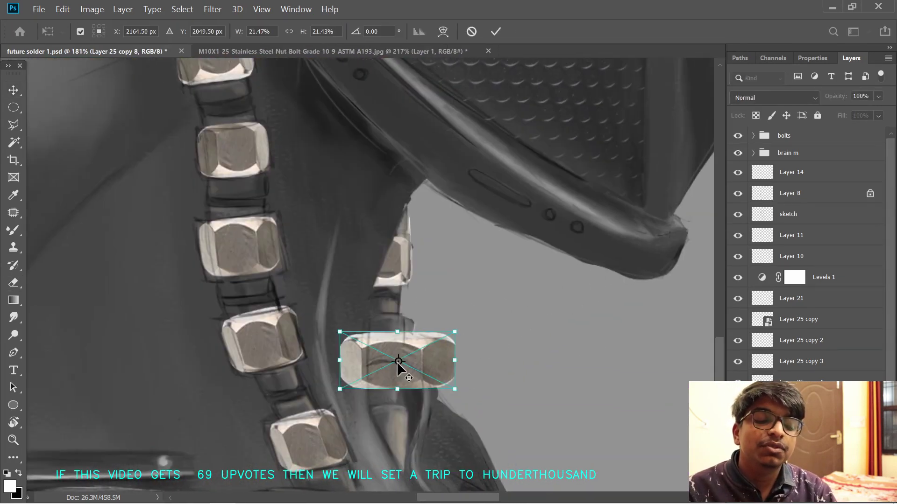
{"action": "left_click_drag", "start_coordinate": [404, 348], "coordinate": [404, 326]}
{"action": "right_click", "coordinate": [406, 326]}
{"action": "left_click", "coordinate": [355, 317]}
{"action": "key", "text": "Return"}
{"action": "left_click", "coordinate": [362, 237]}
{"action": "key", "text": "Escape"}
{"action": "left_click", "coordinate": [423, 362], "text": "ctrl"}
{"action": "key", "text": "ctrl+t"}
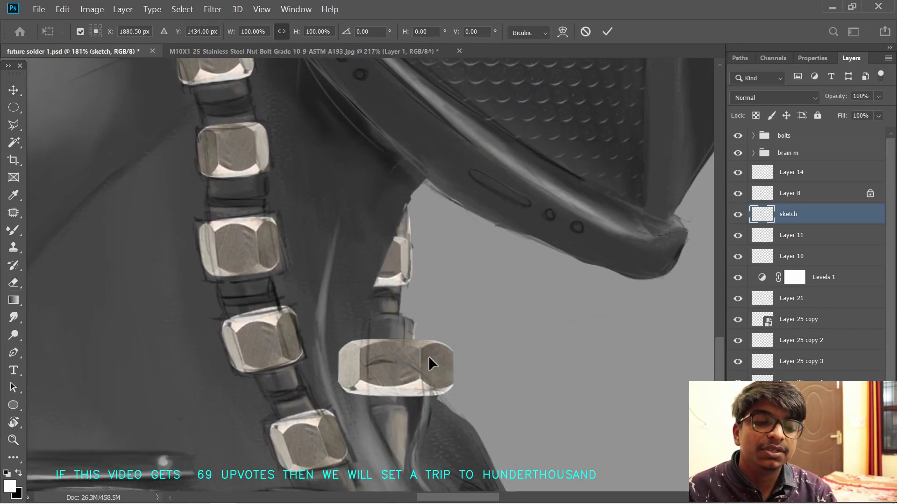
{"action": "key", "text": "Escape"}
- Position the flipped nut over the middle right-hand vertebra and narrow it to about 10.19% width
{"action": "left_click", "coordinate": [431, 344], "text": "ctrl"}
{"action": "key", "text": "ctrl+t"}
{"action": "left_click_drag", "start_coordinate": [404, 378], "coordinate": [401, 351]}
{"action": "mouse_move", "coordinate": [466, 349]}
{"action": "left_mouse_down"}
{"action": "mouse_move", "coordinate": [474, 348]}
{"action": "mouse_move", "coordinate": [397, 334]}
{"action": "left_mouse_up"}
{"action": "left_click_drag", "start_coordinate": [295, 335], "coordinate": [314, 334]}
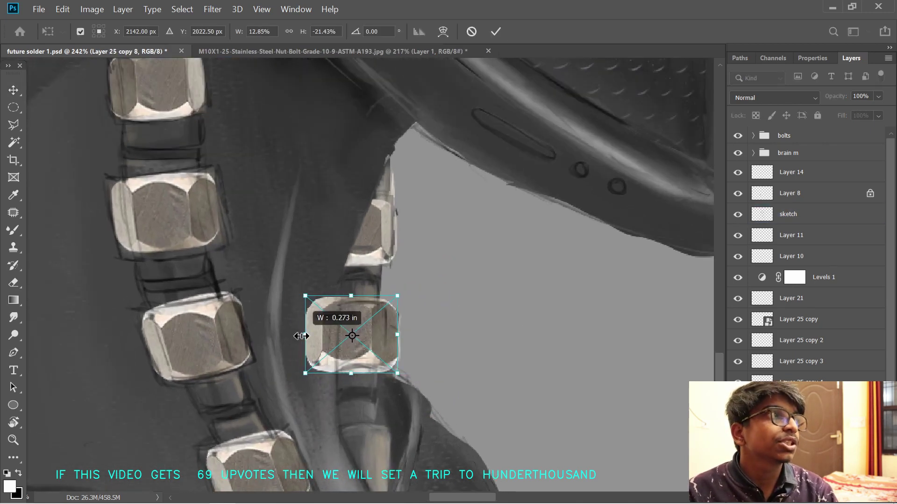
{"action": "left_click_drag", "start_coordinate": [373, 346], "coordinate": [374, 350]}
{"action": "left_click_drag", "start_coordinate": [322, 340], "coordinate": [322, 342]}
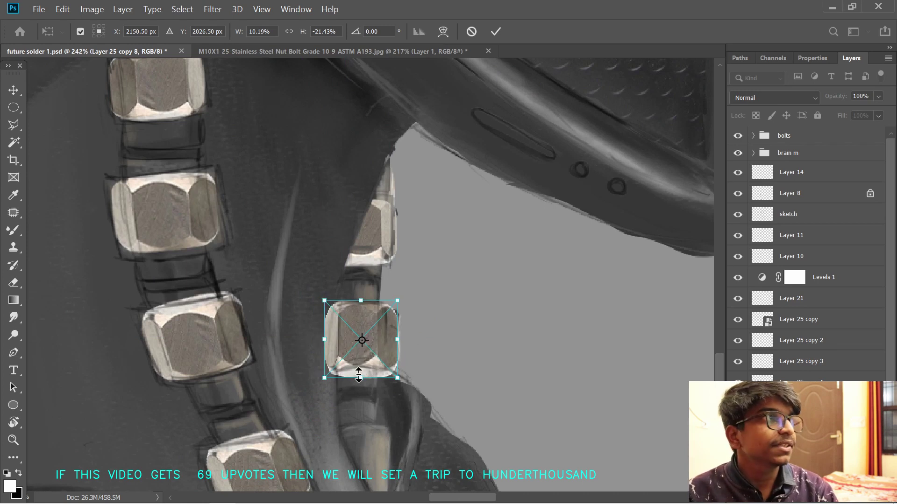
- Shorten the middle right-hand nut to about 19.25% height and apply the transform
{"action": "mouse_move", "coordinate": [359, 375]}
{"action": "left_mouse_down"}
{"action": "mouse_move", "coordinate": [362, 360]}
{"action": "mouse_move", "coordinate": [364, 374]}
{"action": "left_mouse_up"}
{"action": "key", "text": "ctrl+space"}
{"action": "mouse_move", "coordinate": [456, 363]}
{"action": "left_mouse_down"}
{"action": "mouse_move", "coordinate": [436, 367]}
{"action": "mouse_move", "coordinate": [447, 367]}
{"action": "left_mouse_up"}
{"action": "key", "text": "space"}
{"action": "left_click_drag", "start_coordinate": [410, 394], "coordinate": [441, 331]}
{"action": "left_click_drag", "start_coordinate": [408, 273], "coordinate": [406, 274]}
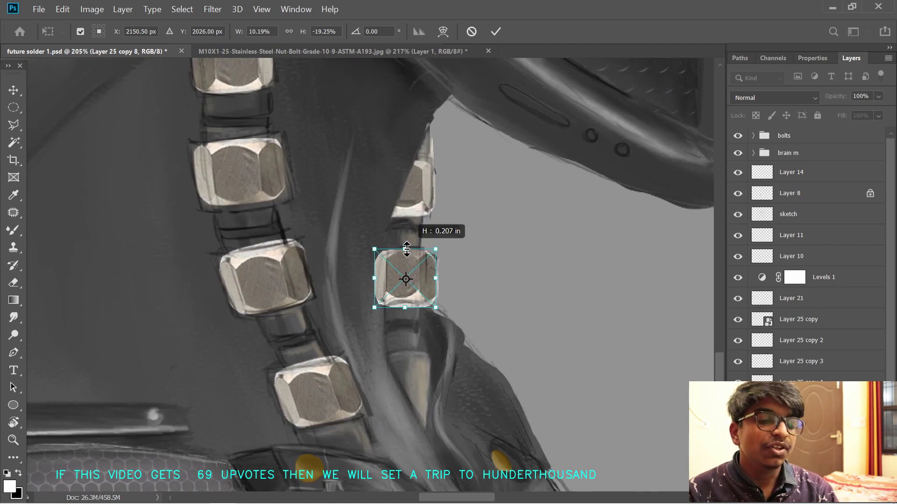
{"action": "key", "text": "Return"}
{"action": "key", "text": "ctrl+t"}
{"action": "left_click_drag", "start_coordinate": [405, 307], "coordinate": [403, 312]}
{"action": "key", "text": "Return"}
- Rasterize the middle right-hand nut's layer, trim its left side with the Eraser and shorten it slightly
{"action": "right_click", "coordinate": [816, 466]}
{"action": "left_click", "coordinate": [654, 255]}
{"action": "key", "text": "e"}
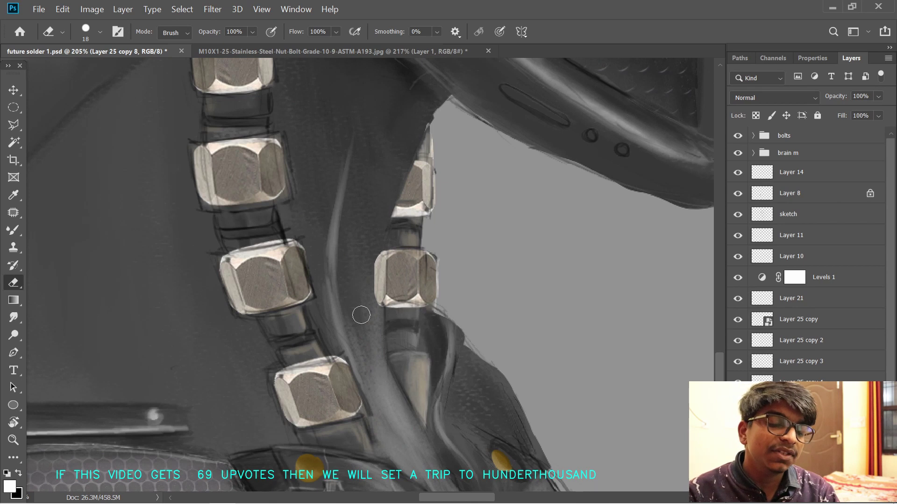
{"action": "key", "text": "ctrl+t"}
{"action": "left_click_drag", "start_coordinate": [406, 308], "coordinate": [406, 303]}
{"action": "key", "text": "Return"}
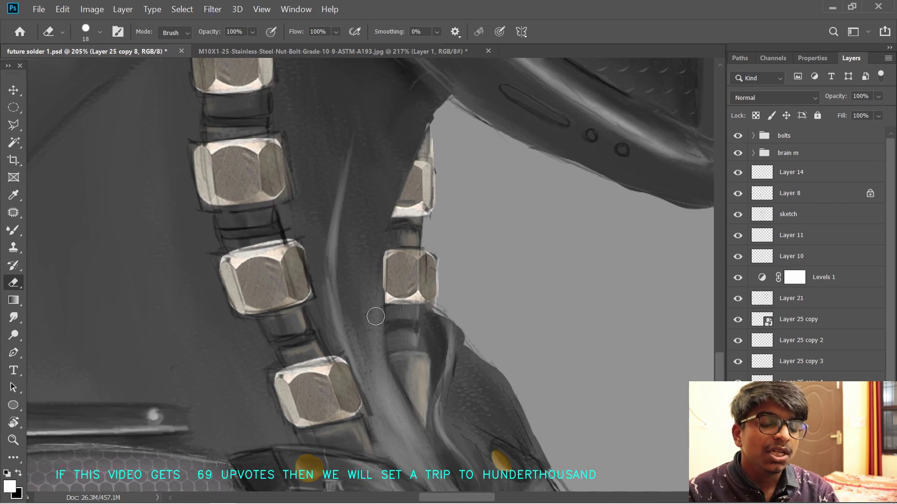
- Duplicate the spare nut onto the lowest vertebra of the right-hand column and reduce its width to about 13.17%
{"action": "mouse_move", "coordinate": [393, 377]}
{"action": "left_mouse_down"}
{"action": "mouse_move", "coordinate": [351, 357]}
{"action": "mouse_move", "coordinate": [384, 374]}
{"action": "left_mouse_up"}
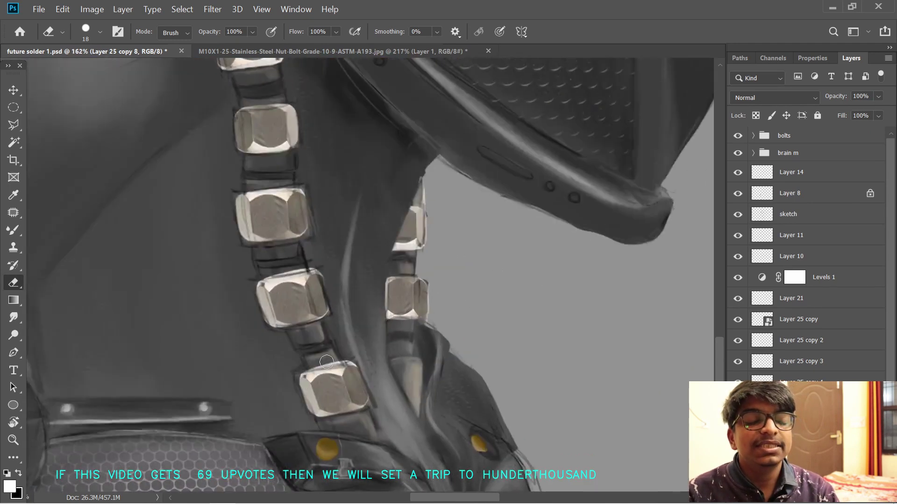
{"action": "left_click_drag", "start_coordinate": [288, 372], "coordinate": [248, 355]}
{"action": "key", "text": "v"}
{"action": "left_click_drag", "start_coordinate": [123, 253], "coordinate": [341, 360]}
{"action": "left_click_drag", "start_coordinate": [185, 337], "coordinate": [228, 336]}
{"action": "mouse_move", "coordinate": [641, 402]}
{"action": "left_mouse_down"}
{"action": "mouse_move", "coordinate": [412, 334]}
{"action": "mouse_move", "coordinate": [418, 390]}
{"action": "mouse_move", "coordinate": [376, 374]}
{"action": "mouse_move", "coordinate": [446, 389]}
{"action": "mouse_move", "coordinate": [353, 383]}
{"action": "left_mouse_up"}
{"action": "left_click", "coordinate": [424, 335]}
{"action": "key", "text": "ctrl+t"}
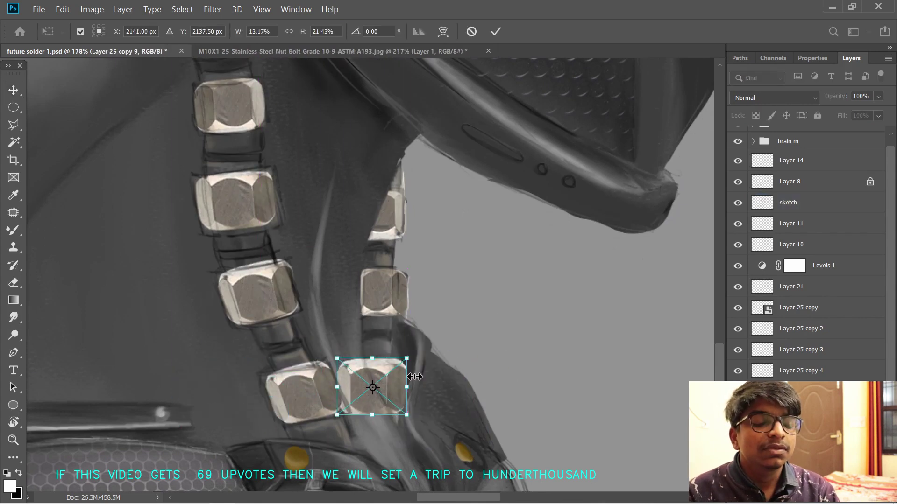
{"action": "mouse_move", "coordinate": [433, 364]}
{"action": "left_mouse_down"}
{"action": "mouse_move", "coordinate": [590, 371]}
{"action": "mouse_move", "coordinate": [695, 327]}
{"action": "mouse_move", "coordinate": [436, 354]}
{"action": "left_mouse_up"}
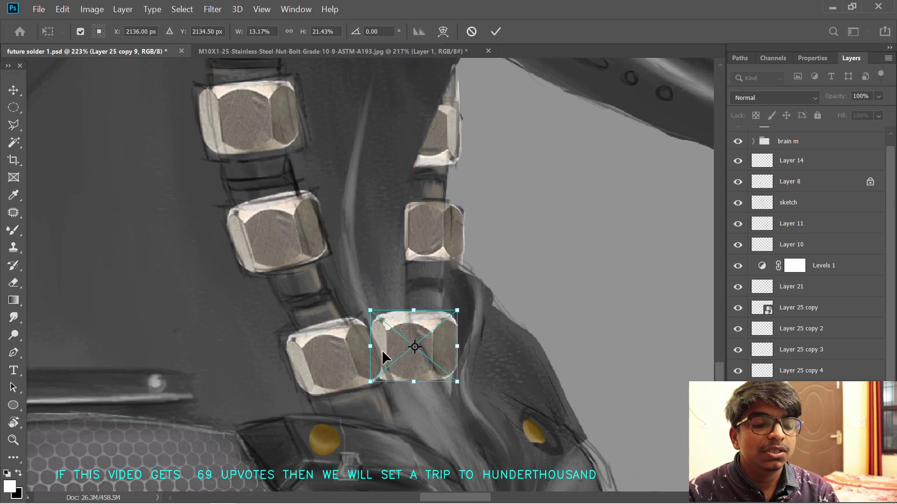
- Narrow and shorten the lowest right-hand nut, adjust its corners to the vertebra and apply the transform
{"action": "mouse_move", "coordinate": [370, 345]}
{"action": "left_mouse_down"}
{"action": "mouse_move", "coordinate": [396, 343]}
{"action": "mouse_move", "coordinate": [385, 342]}
{"action": "left_mouse_up"}
{"action": "left_click_drag", "start_coordinate": [457, 382], "coordinate": [460, 383]}
{"action": "left_click_drag", "start_coordinate": [390, 382], "coordinate": [396, 385]}
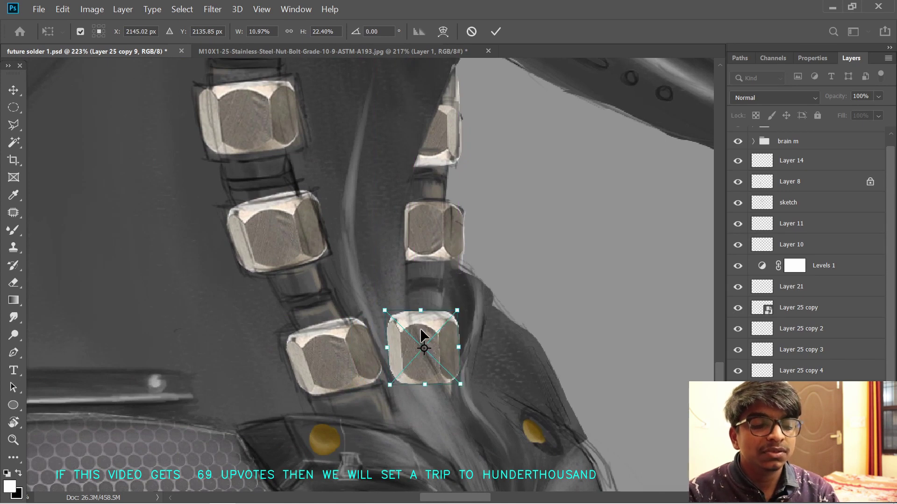
{"action": "left_click_drag", "start_coordinate": [424, 342], "coordinate": [429, 335]}
{"action": "left_click_drag", "start_coordinate": [420, 304], "coordinate": [421, 311]}
{"action": "left_click_drag", "start_coordinate": [425, 376], "coordinate": [424, 370]}
{"action": "key", "text": "Return"}
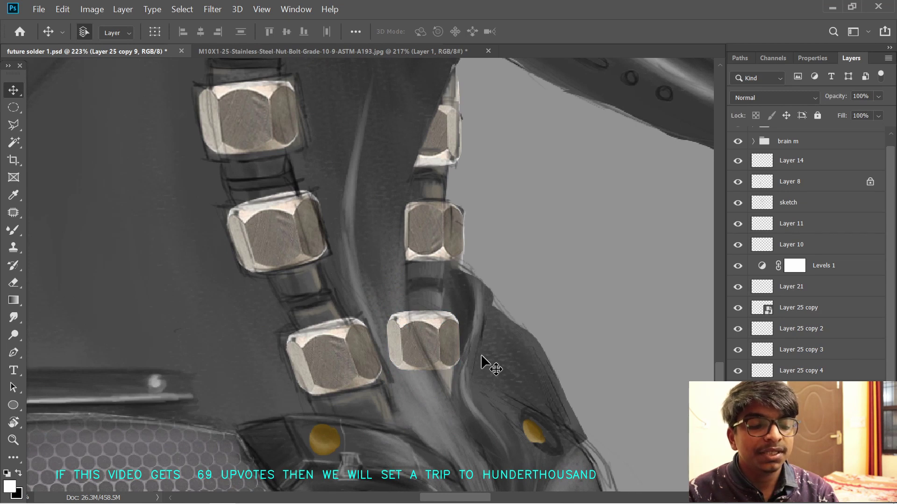
- Rasterize the lowest right-hand nut's layer and erase the part covering the neck tendon
{"action": "left_click", "coordinate": [433, 374]}
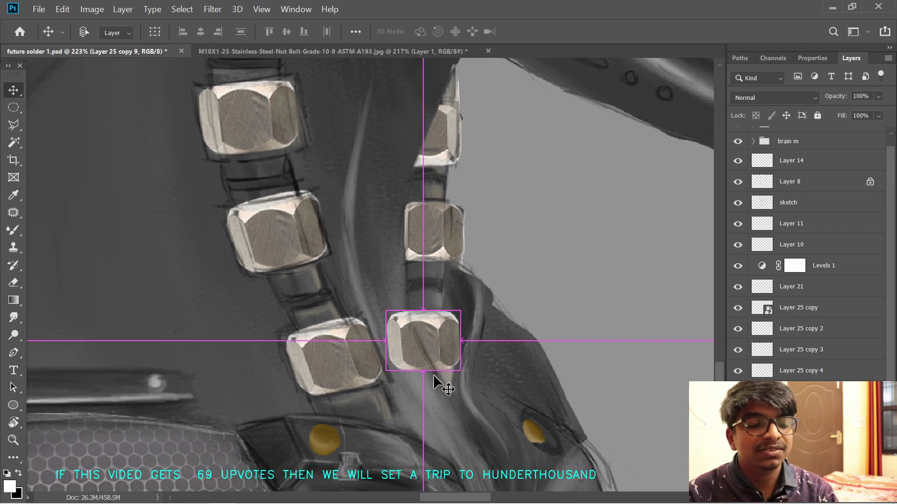
{"action": "key", "text": "ctrl+t"}
{"action": "mouse_move", "coordinate": [385, 312]}
{"action": "left_mouse_down"}
{"action": "mouse_move", "coordinate": [395, 343]}
{"action": "mouse_move", "coordinate": [411, 356]}
{"action": "left_mouse_up"}
{"action": "key", "text": "Return"}
{"action": "key", "text": "e"}
{"action": "right_click", "coordinate": [848, 476]}
{"action": "left_click", "coordinate": [715, 254]}
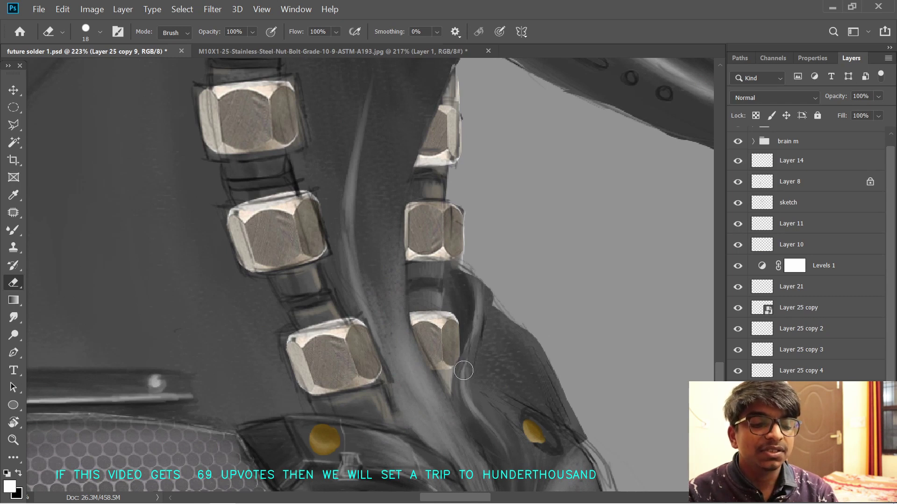
- Group all the neck nut layers and name the group bolts
{"action": "left_click_drag", "start_coordinate": [527, 374], "coordinate": [460, 374]}
{"action": "left_click_drag", "start_coordinate": [585, 293], "coordinate": [547, 315]}
{"action": "key", "text": "super"}
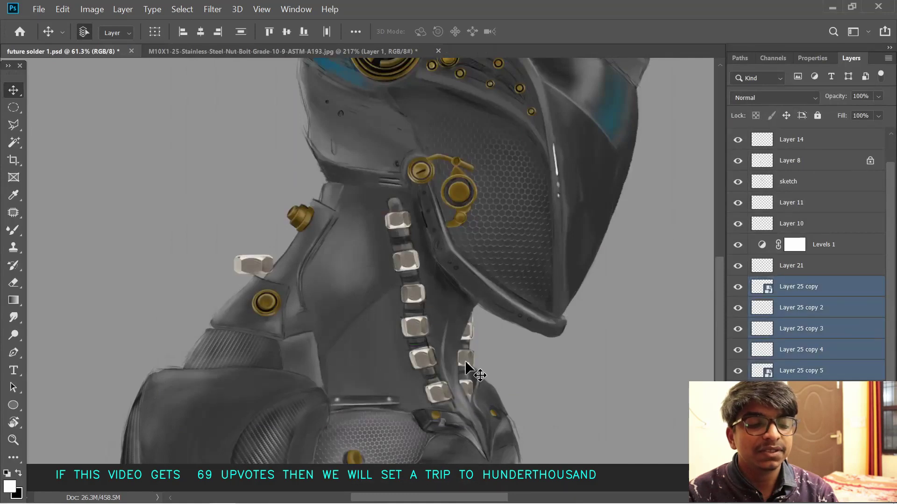
{"action": "key", "text": "ctrl+g"}
{"action": "double_click", "coordinate": [799, 317]}
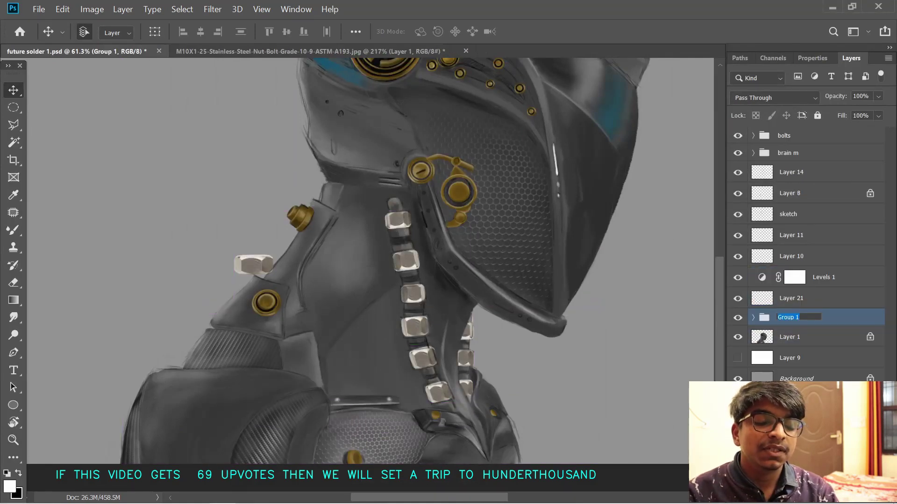
{"action": "key", "text": "Return"}
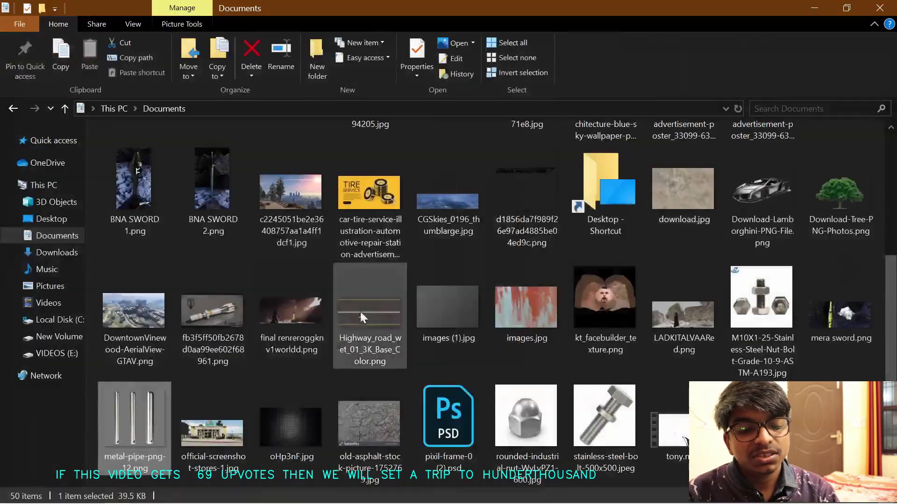
- Place the rounded-industrial-nut-WyLvPZ1-600 image in the artwork and select its white background using the Magic Wand at tolerance 63
{"action": "left_click_drag", "start_coordinate": [537, 403], "coordinate": [347, 216]}
{"action": "key", "text": "Return"}
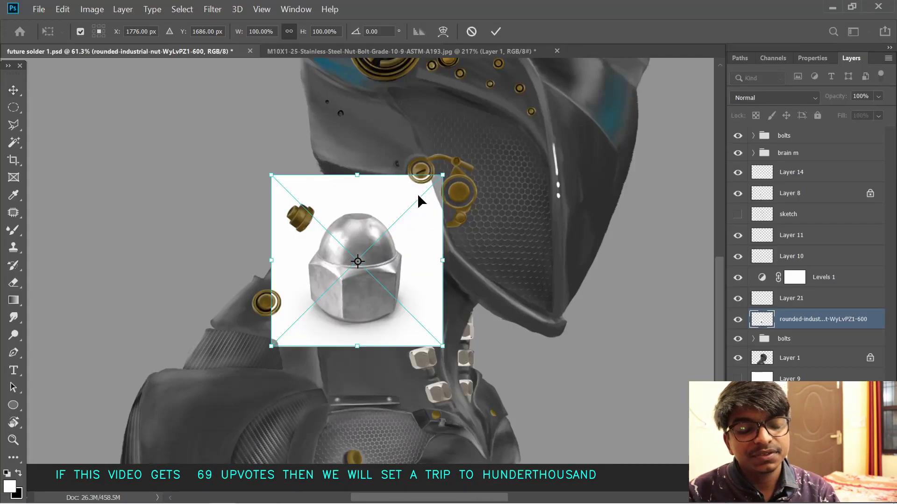
{"action": "right_click", "coordinate": [14, 112]}
{"action": "right_click", "coordinate": [14, 125]}
{"action": "left_click", "coordinate": [13, 142]}
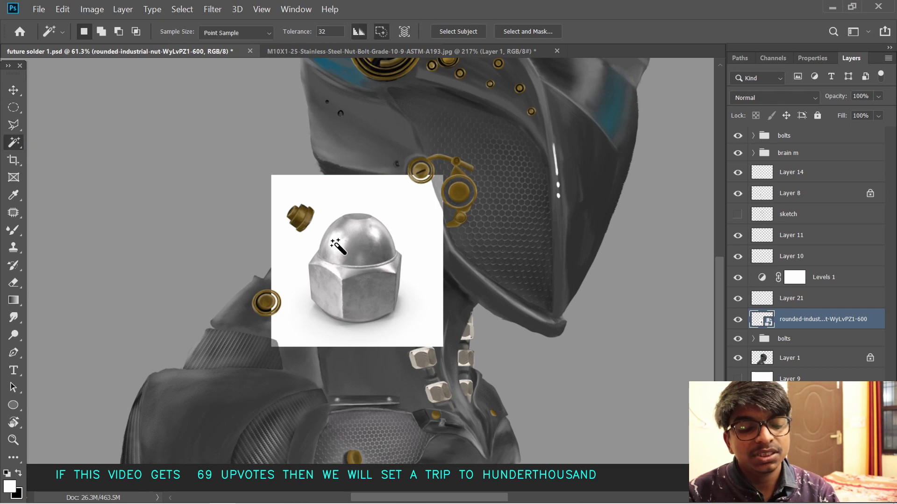
{"action": "left_click", "coordinate": [350, 208]}
{"action": "key", "text": "ctrl+d"}
{"action": "left_click_drag", "start_coordinate": [288, 33], "coordinate": [303, 32]}
{"action": "left_click", "coordinate": [393, 200]}
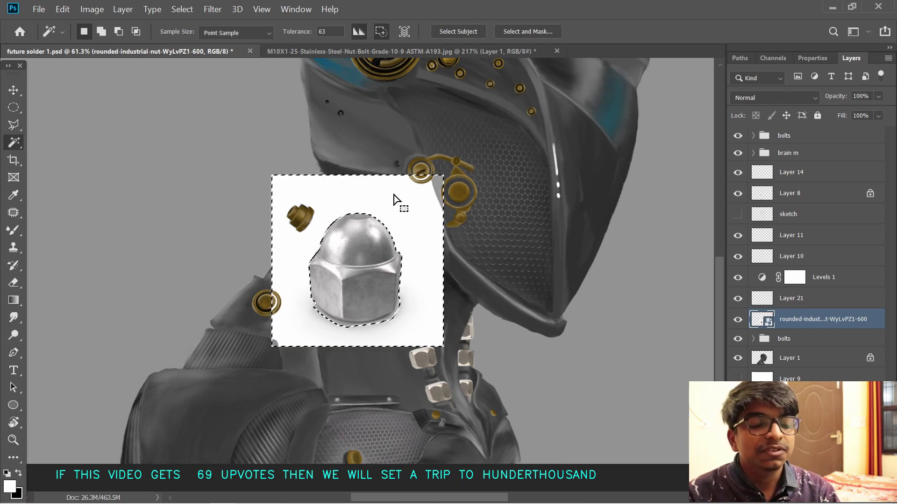
- Try to clear the selected background, then deselect and delete the placed rounded nut layer
{"action": "key", "text": "Delete"}
{"action": "left_click", "coordinate": [476, 212]}
{"action": "key", "text": "ctrl+d"}
{"action": "key", "text": "Delete"}
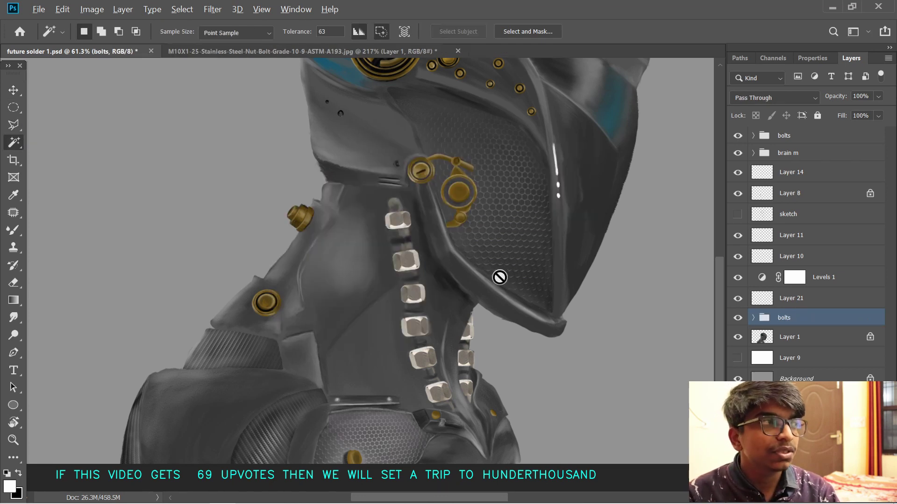
- Open rounded-industrial-nut-WyLvPZ1-600.jpg as a separate document and activate the Pen tool for cutting out the nut
{"action": "key", "text": "alt+Tab"}
{"action": "left_click_drag", "start_coordinate": [524, 427], "coordinate": [523, 47]}
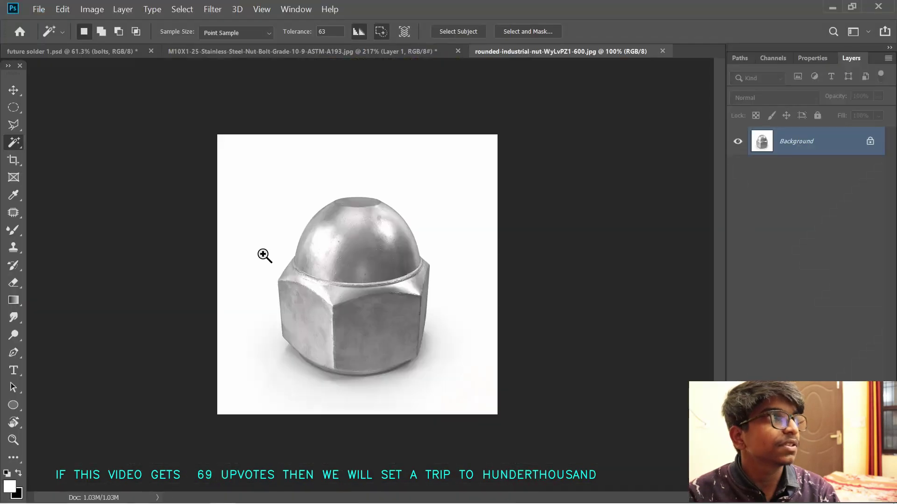
{"action": "left_click_drag", "start_coordinate": [262, 254], "coordinate": [268, 236]}
{"action": "key", "text": "p"}
{"action": "left_click", "coordinate": [101, 50]}
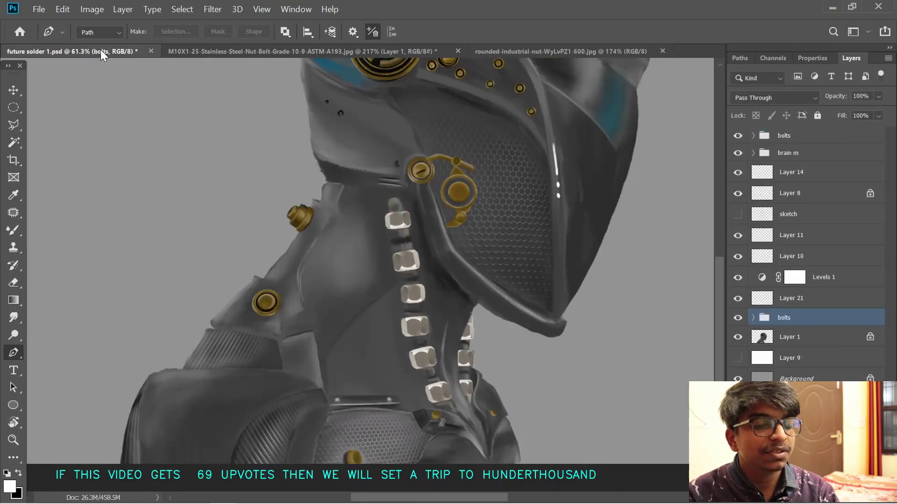
{"action": "left_click", "coordinate": [583, 51]}
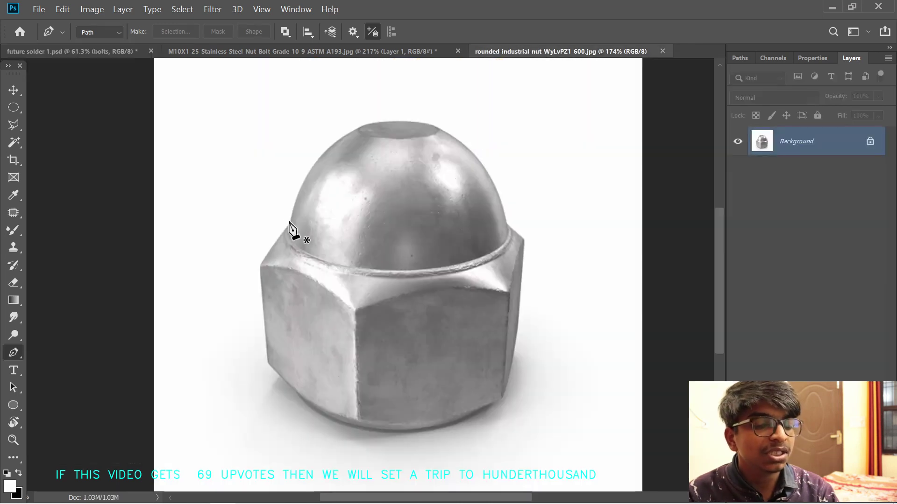
- Trace a closed Pen path around the outline of the rounded nut, from the dome around the hex base
{"action": "left_click", "coordinate": [289, 223]}
{"action": "left_click_drag", "start_coordinate": [366, 124], "coordinate": [457, 138]}
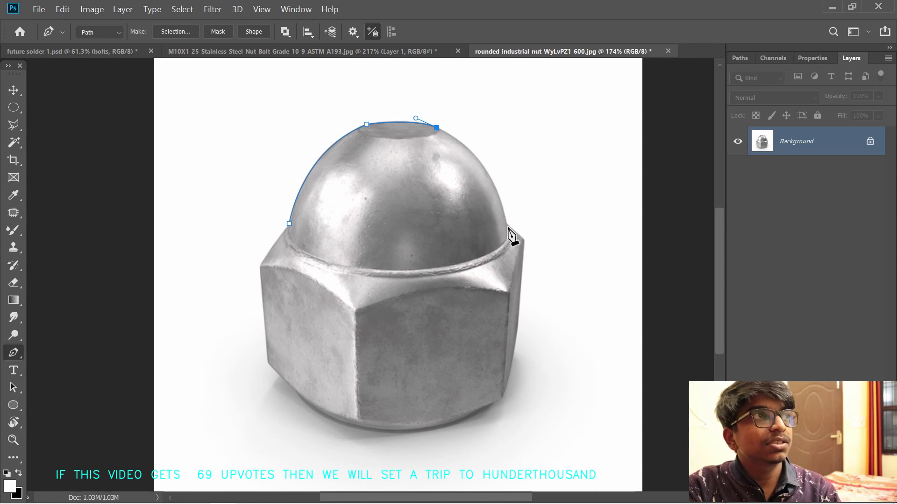
{"action": "left_click_drag", "start_coordinate": [509, 227], "coordinate": [524, 311]}
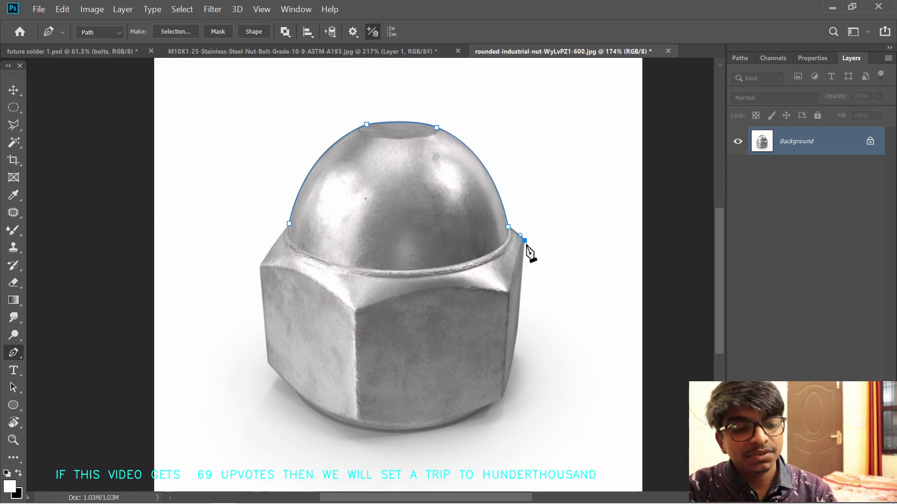
{"action": "left_click_drag", "start_coordinate": [514, 347], "coordinate": [512, 361]}
{"action": "left_click", "coordinate": [501, 398]}
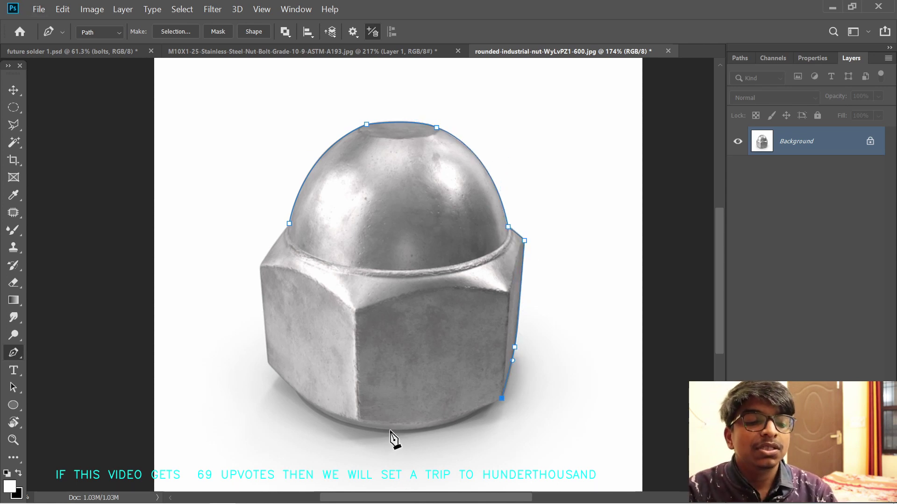
{"action": "left_click_drag", "start_coordinate": [338, 428], "coordinate": [330, 427]}
{"action": "left_click_drag", "start_coordinate": [295, 390], "coordinate": [258, 355]}
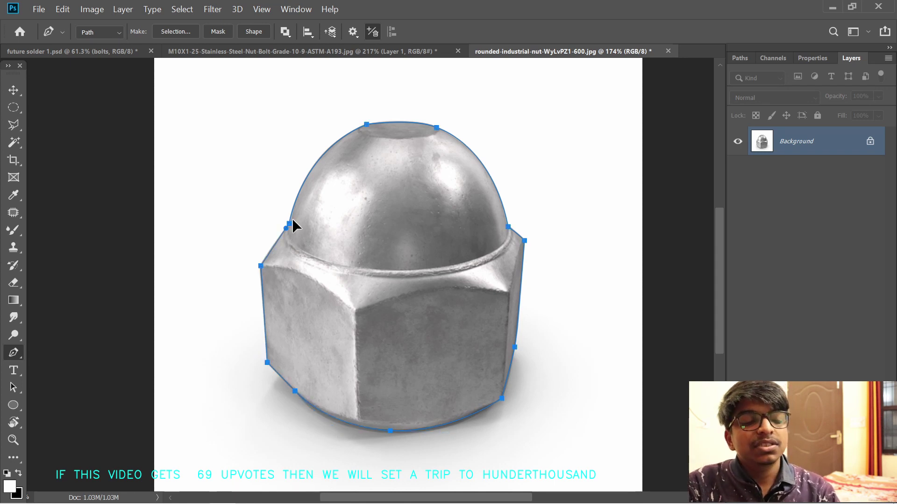
- Copy the traced nut to its own layer, convert it to a smart object and transfer it to future solder 1.psd
{"action": "key", "text": "ctrl+Return"}
{"action": "key", "text": "ctrl+j"}
{"action": "right_click", "coordinate": [788, 143]}
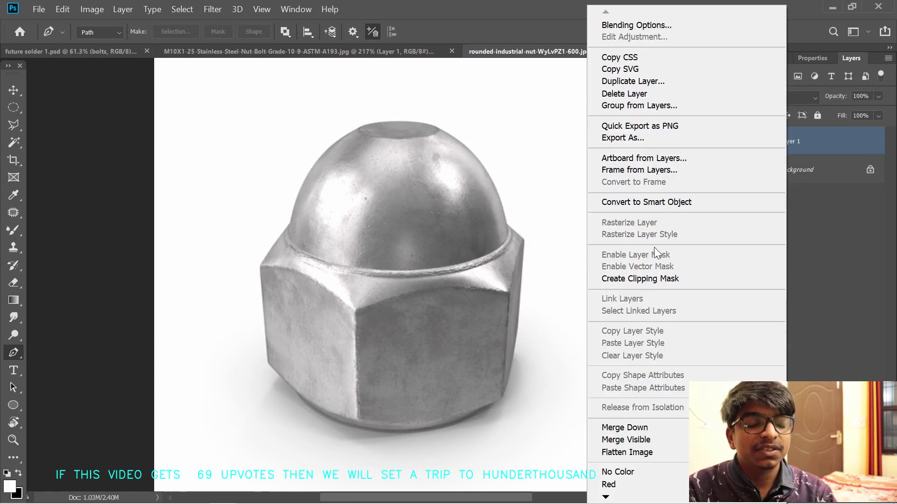
{"action": "left_click", "coordinate": [653, 203]}
{"action": "left_click_drag", "start_coordinate": [800, 141], "coordinate": [451, 212]}
- Scale the rounded nut down and fit it on top of the uppermost neck nut
{"action": "key", "text": "ctrl+t"}
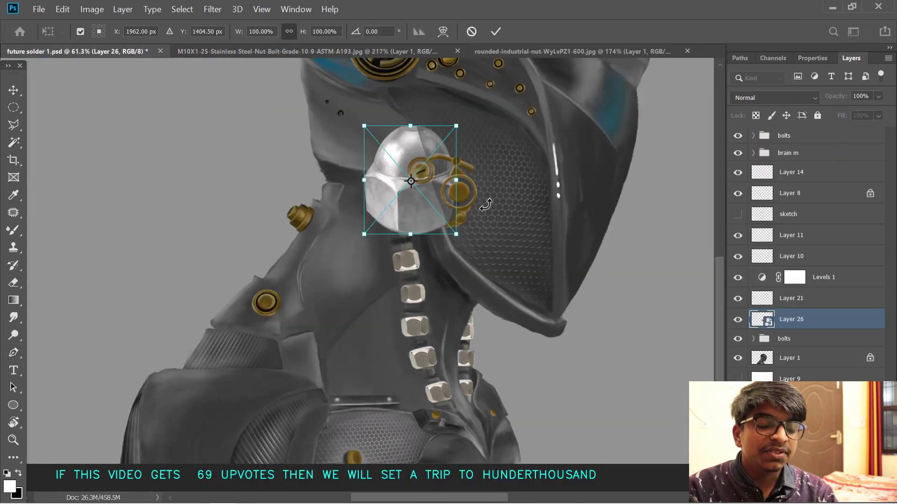
{"action": "left_click_drag", "start_coordinate": [290, 228], "coordinate": [282, 296]}
{"action": "left_click_drag", "start_coordinate": [528, 99], "coordinate": [414, 228]}
{"action": "left_click_drag", "start_coordinate": [394, 247], "coordinate": [438, 211]}
{"action": "left_click_drag", "start_coordinate": [441, 258], "coordinate": [441, 249]}
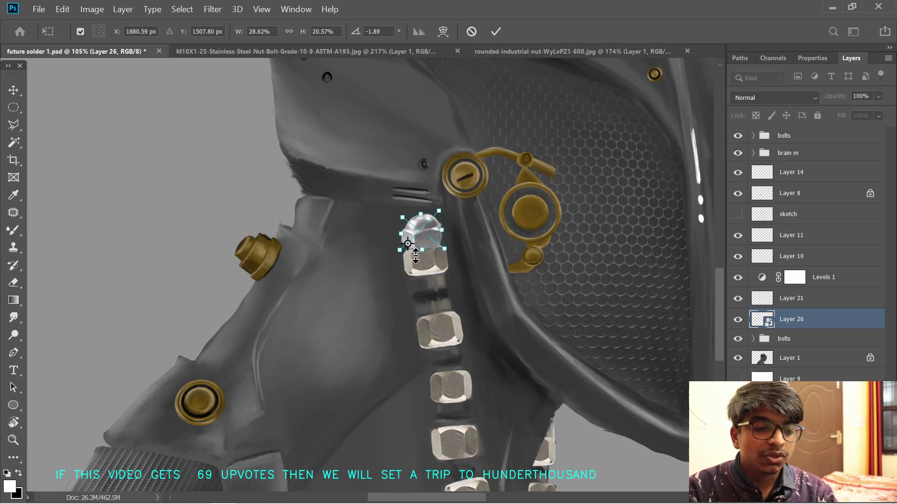
{"action": "key", "text": "Return"}
- Lasso the rounded nut's hex base, rasterize the nut layer and cut the selected base onto its own layer
{"action": "scroll", "coordinate": [407, 247], "scroll_direction": "up", "scroll_amount": 2}
{"action": "key", "text": "l"}
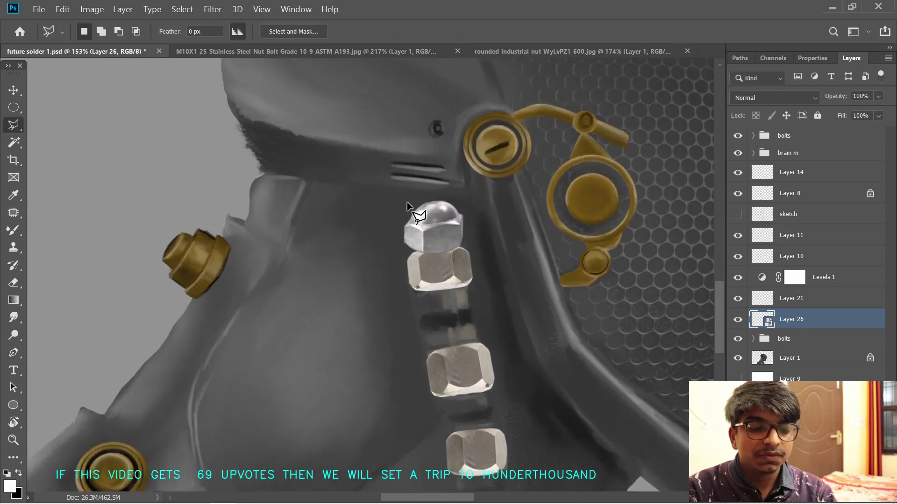
{"action": "left_click_drag", "start_coordinate": [469, 215], "coordinate": [351, 234]}
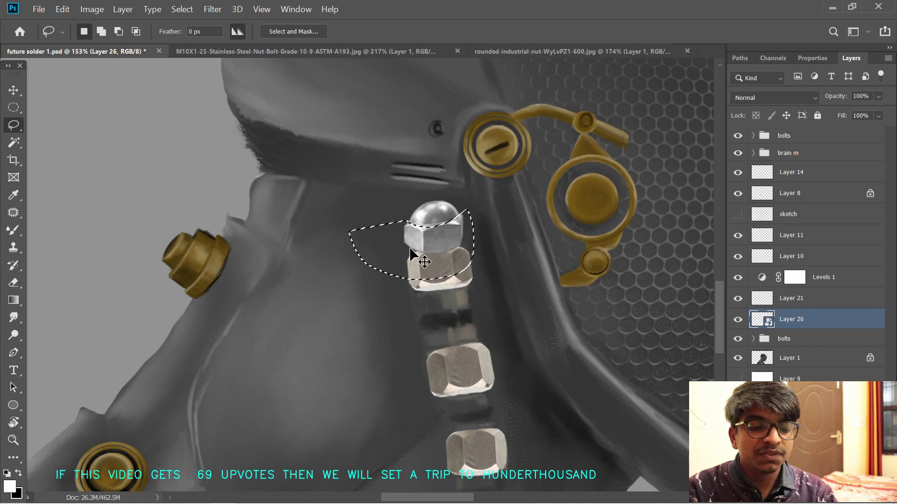
{"action": "right_click", "coordinate": [257, 299]}
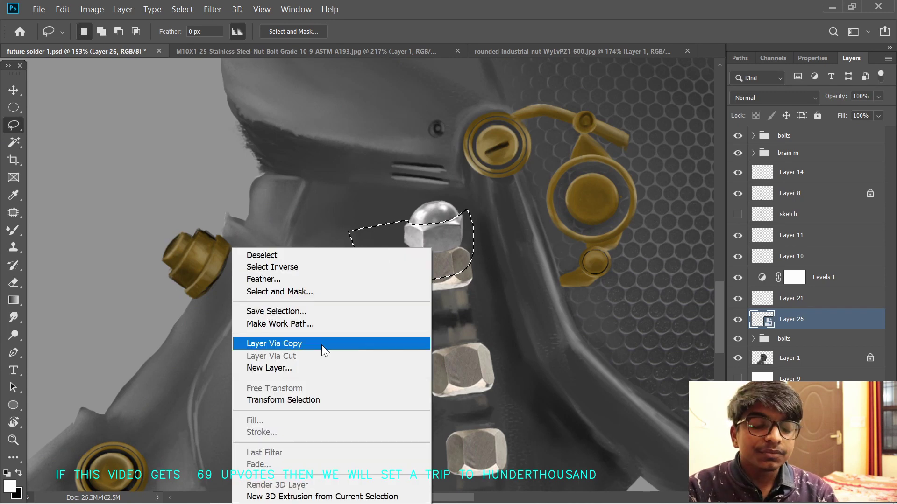
{"action": "right_click", "coordinate": [816, 322]}
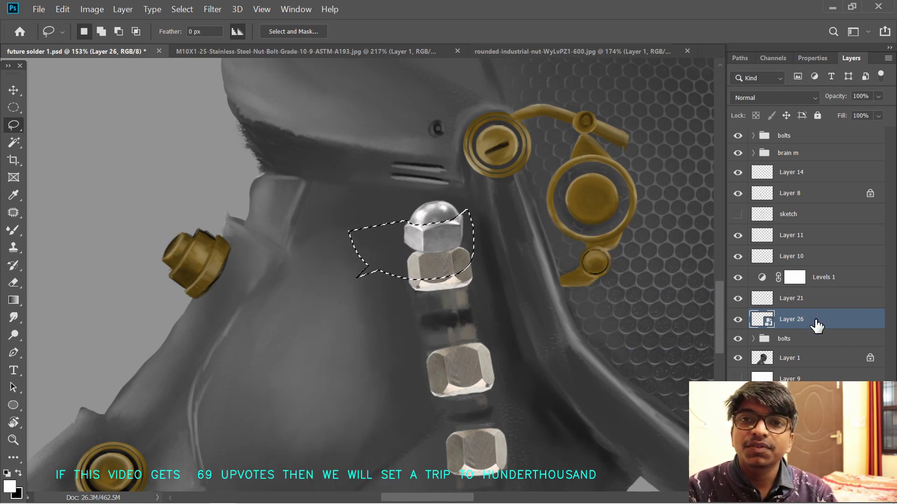
{"action": "left_click", "coordinate": [700, 275]}
{"action": "right_click", "coordinate": [270, 256]}
{"action": "left_click", "coordinate": [299, 109]}
- Rotate the separated hex base by about 176.5° beneath the dome
{"action": "key", "text": "ctrl+t"}
{"action": "left_click_drag", "start_coordinate": [448, 168], "coordinate": [443, 352]}
{"action": "left_click_drag", "start_coordinate": [469, 186], "coordinate": [470, 185]}
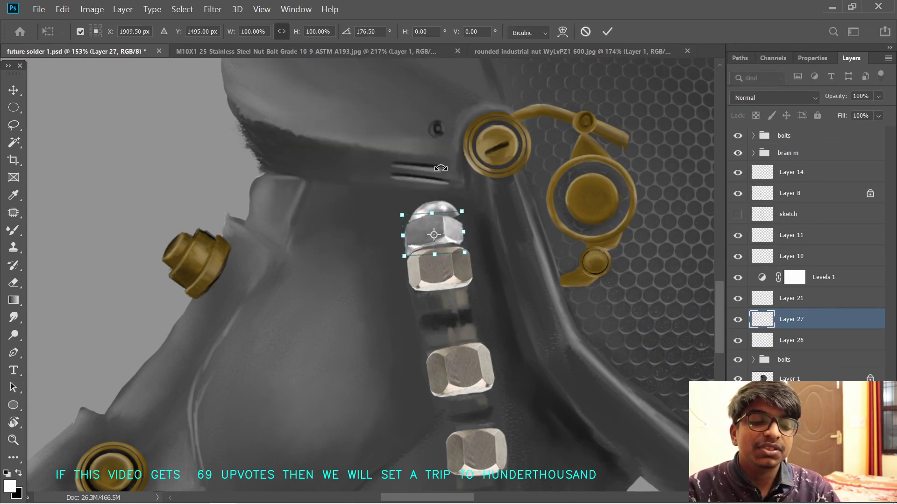
{"action": "key", "text": "Return"}
- Try to skew and narrow the dome piece on Layer 26 to fit the hex base
{"action": "key", "text": "c"}
{"action": "key", "text": "v"}
{"action": "left_click", "coordinate": [432, 209], "text": "ctrl"}
{"action": "key", "text": "ctrl+t"}
{"action": "left_click_drag", "start_coordinate": [400, 215], "coordinate": [407, 226]}
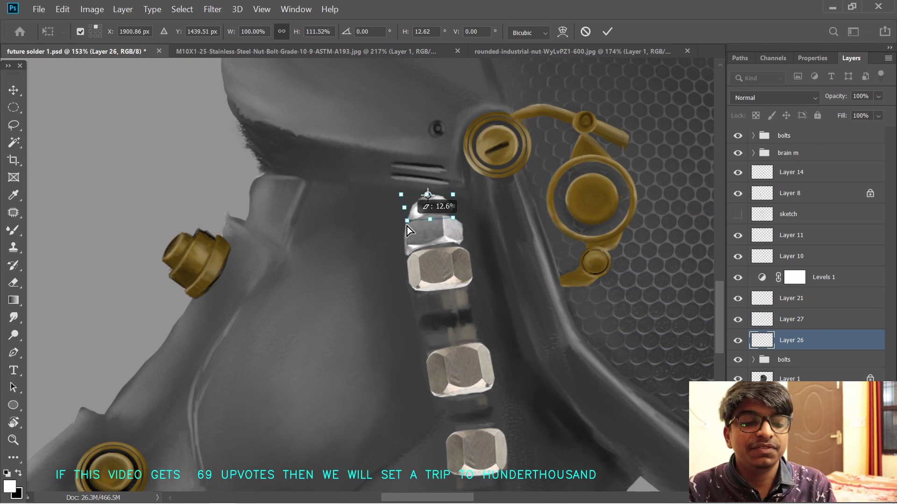
{"action": "left_click_drag", "start_coordinate": [453, 194], "coordinate": [457, 194]}
{"action": "left_click_drag", "start_coordinate": [401, 194], "coordinate": [408, 195]}
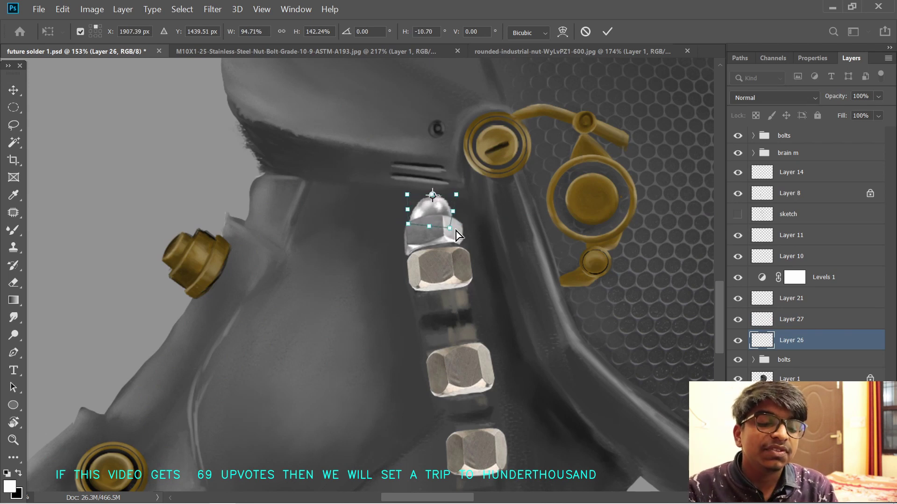
{"action": "key", "text": "Return"}
{"action": "key", "text": "ctrl+t"}
{"action": "key", "text": "Return"}
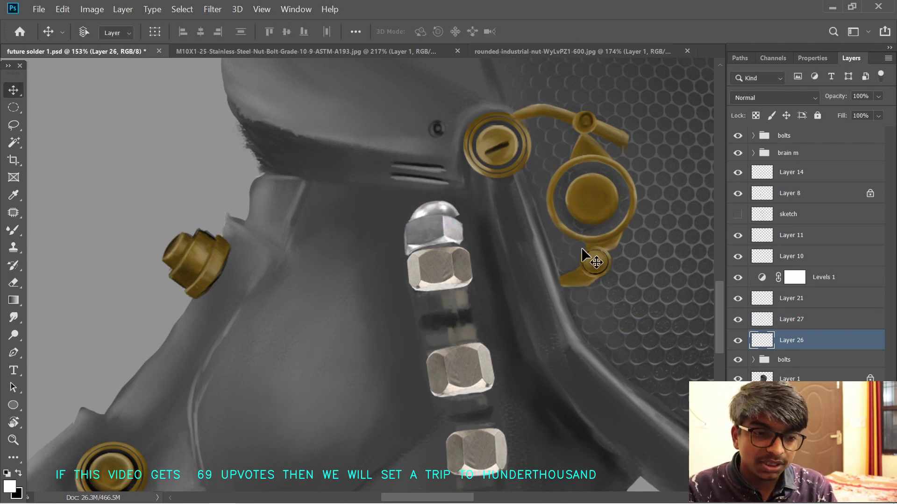
- Convert the dome layer to a smart object, rotate it 5.47° and stretch it to sit on the hex base
{"action": "right_click", "coordinate": [769, 347]}
{"action": "left_click", "coordinate": [631, 201]}
{"action": "key", "text": "ctrl+t"}
{"action": "left_click_drag", "start_coordinate": [519, 172], "coordinate": [527, 179]}
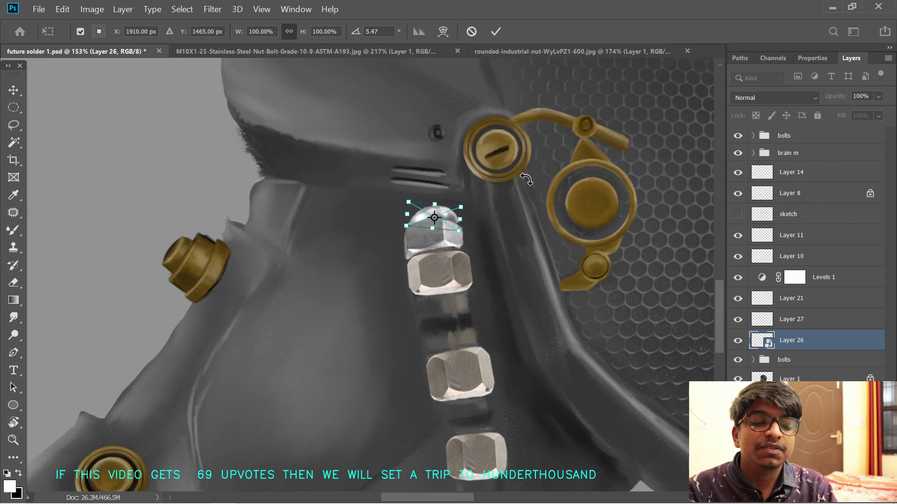
{"action": "left_click_drag", "start_coordinate": [371, 253], "coordinate": [399, 274]}
{"action": "left_click_drag", "start_coordinate": [428, 236], "coordinate": [423, 227]}
{"action": "left_click_drag", "start_coordinate": [382, 249], "coordinate": [388, 262]}
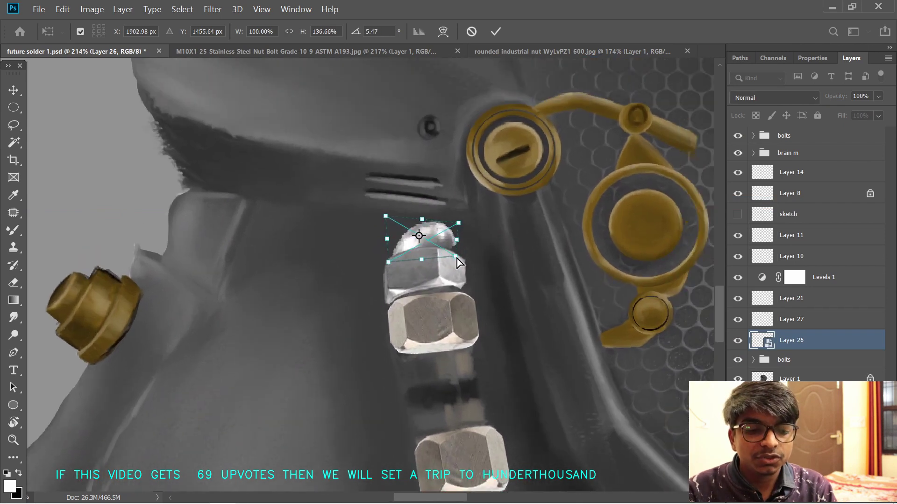
{"action": "left_click_drag", "start_coordinate": [458, 263], "coordinate": [476, 318]}
{"action": "key", "text": "Return"}
- Try to distort and enlarge the hex base on Layer 27 to match the nut below it
{"action": "left_click", "coordinate": [436, 279], "text": "ctrl"}
{"action": "key", "text": "ctrl+t"}
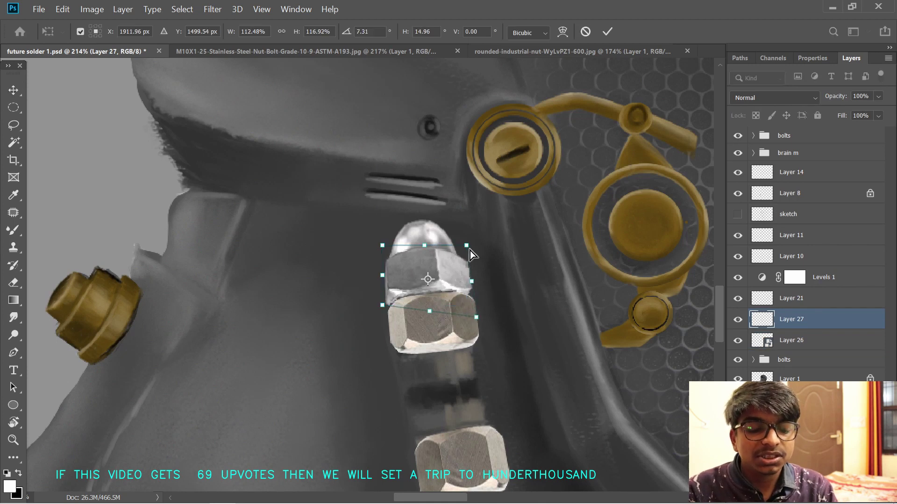
{"action": "left_click_drag", "start_coordinate": [467, 245], "coordinate": [468, 239]}
{"action": "left_click_drag", "start_coordinate": [383, 305], "coordinate": [384, 309]}
{"action": "left_click_drag", "start_coordinate": [476, 318], "coordinate": [483, 328]}
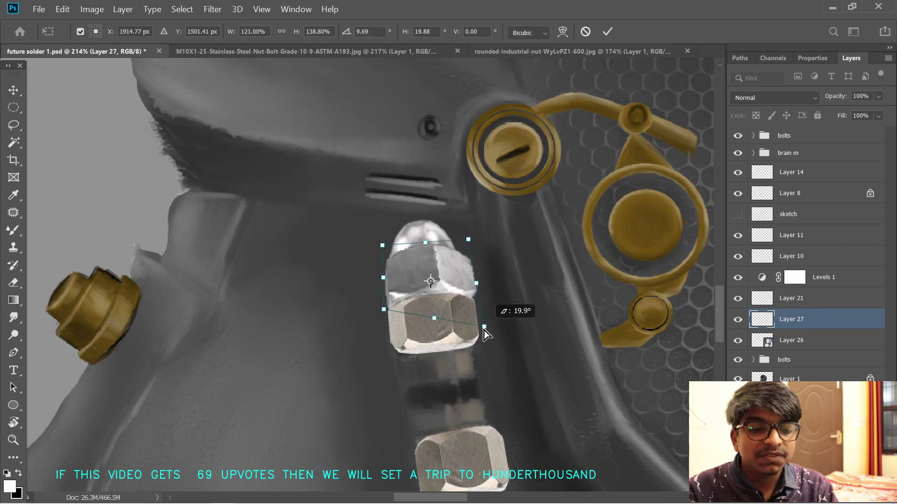
{"action": "left_click_drag", "start_coordinate": [468, 237], "coordinate": [467, 239]}
{"action": "left_click_drag", "start_coordinate": [475, 283], "coordinate": [465, 282]}
{"action": "key", "text": "ctrl+z"}
{"action": "key", "text": "Return"}
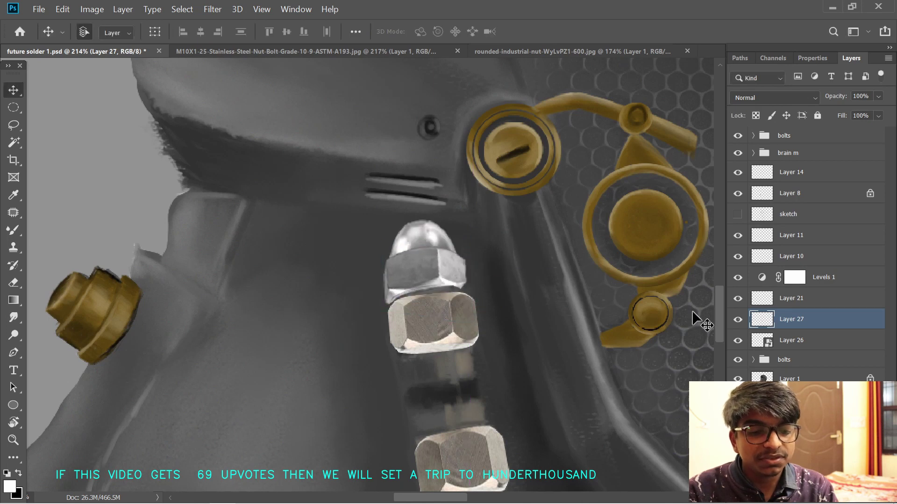
- Convert Layer 21 to a smart object and hide it
{"action": "right_click", "coordinate": [813, 298]}
{"action": "left_click", "coordinate": [699, 207]}
{"action": "left_click", "coordinate": [739, 319]}
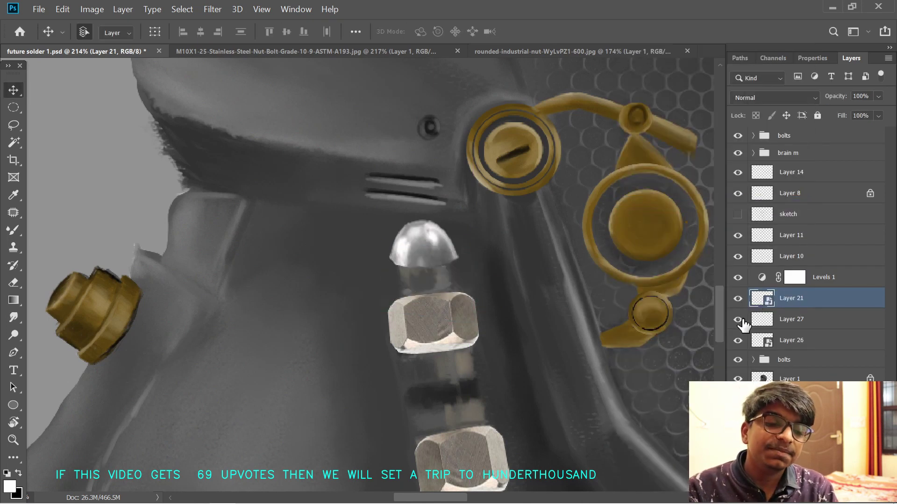
{"action": "left_click", "coordinate": [739, 320]}
- Convert the hex base on Layer 27 to a smart object, then distort and narrow it to fit the top neck nut
{"action": "right_click", "coordinate": [785, 319]}
{"action": "left_click", "coordinate": [643, 202]}
{"action": "key", "text": "ctrl+t"}
{"action": "left_click_drag", "start_coordinate": [468, 304], "coordinate": [479, 320]}
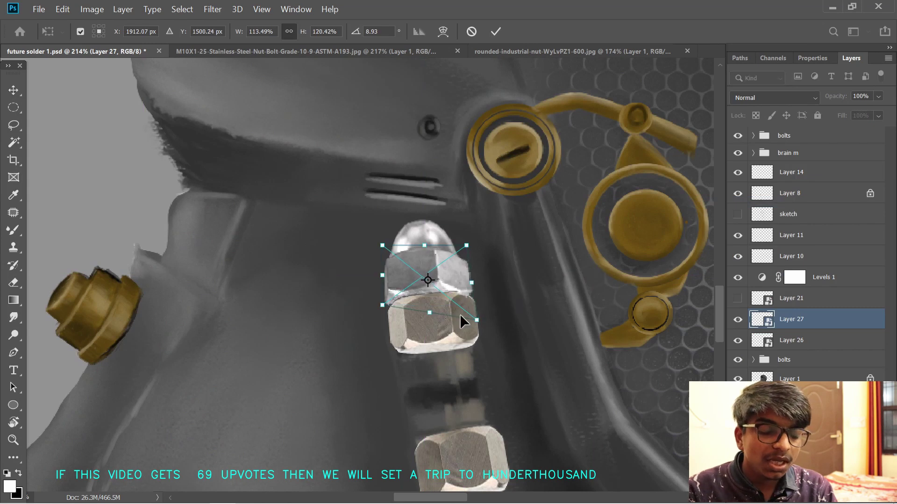
{"action": "left_click_drag", "start_coordinate": [382, 245], "coordinate": [379, 249]}
{"action": "key", "text": "Return"}
{"action": "key", "text": "ctrl+t"}
{"action": "left_click_drag", "start_coordinate": [471, 279], "coordinate": [450, 274]}
{"action": "key", "text": "Return"}
- Reshape the dome on Layer 26 so its lower edge matches the narrowed hex base
{"action": "left_click", "coordinate": [414, 243]}
{"action": "key", "text": "ctrl+t"}
{"action": "left_click_drag", "start_coordinate": [388, 266], "coordinate": [392, 268]}
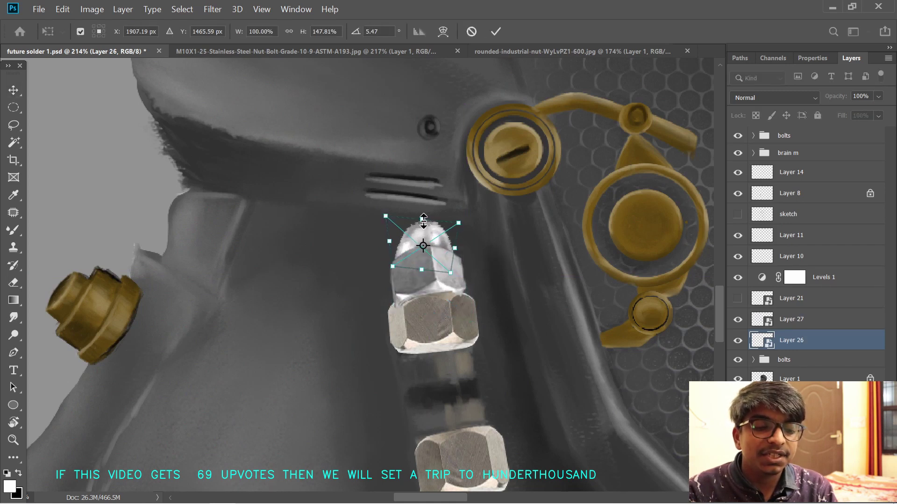
{"action": "left_click_drag", "start_coordinate": [424, 221], "coordinate": [415, 221]}
{"action": "key", "text": "Return"}
- Rasterize the hex base on Layer 27 and erase its lower edge where it meets the top neck nut
{"action": "left_click_drag", "start_coordinate": [572, 355], "coordinate": [527, 356]}
{"action": "left_click_drag", "start_coordinate": [622, 420], "coordinate": [611, 360]}
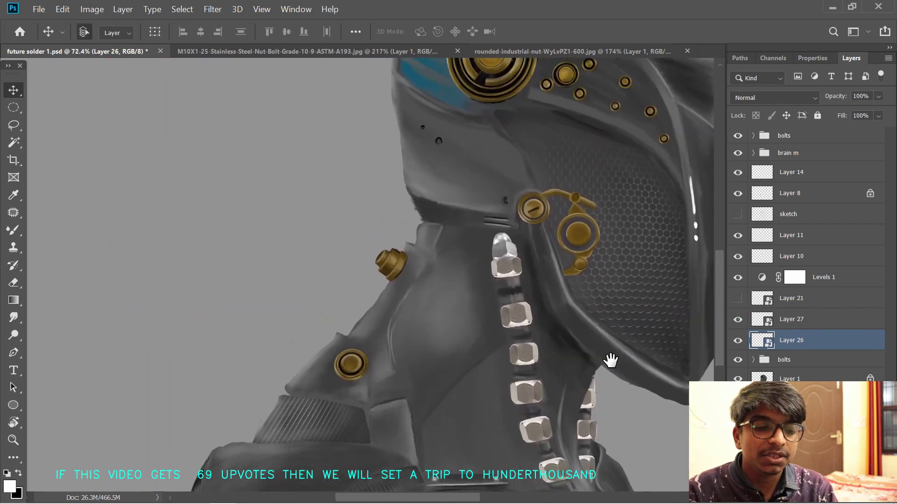
{"action": "left_click_drag", "start_coordinate": [556, 266], "coordinate": [602, 265]}
{"action": "left_click_drag", "start_coordinate": [458, 295], "coordinate": [498, 323]}
{"action": "left_click", "coordinate": [737, 340]}
{"action": "left_click", "coordinate": [738, 340]}
{"action": "left_click", "coordinate": [737, 320]}
{"action": "left_click", "coordinate": [737, 320]}
{"action": "right_click", "coordinate": [764, 324]}
{"action": "right_click", "coordinate": [829, 320]}
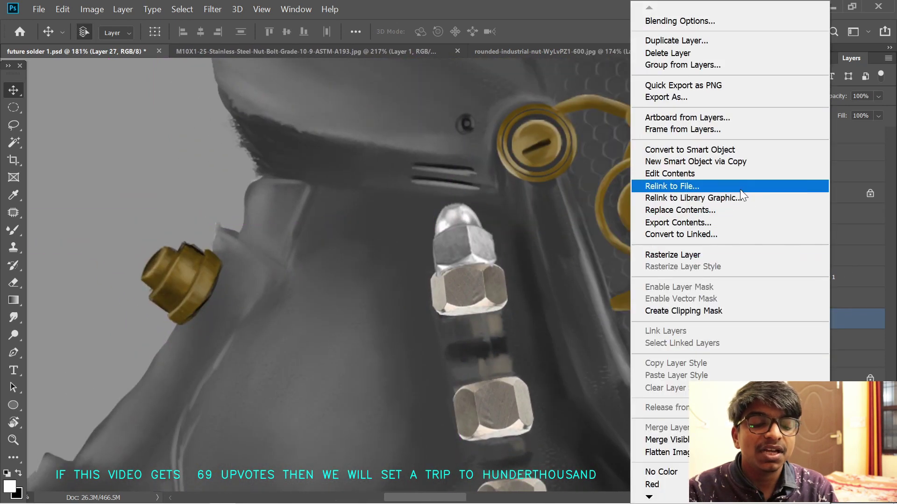
{"action": "left_click", "coordinate": [700, 256]}
{"action": "key", "text": "e"}
{"action": "left_click_drag", "start_coordinate": [446, 276], "coordinate": [436, 281]}
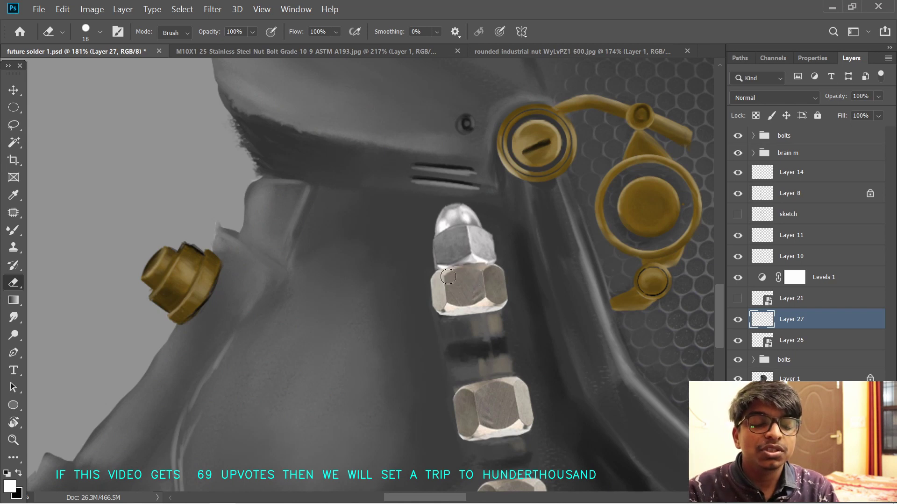
- Convert the hex base layer to a smart object and merge it with the dome layer
{"action": "scroll", "coordinate": [448, 276], "scroll_direction": "down", "scroll_amount": 6}
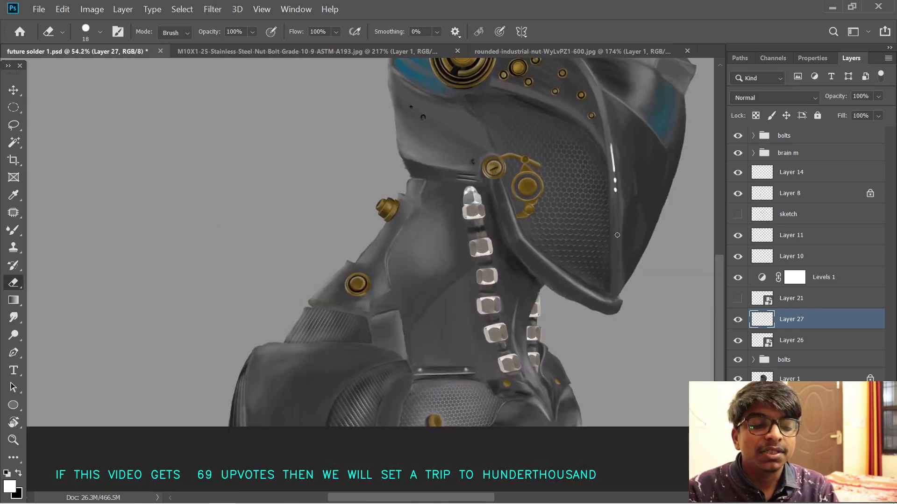
{"action": "right_click", "coordinate": [798, 324]}
{"action": "left_click", "coordinate": [686, 204]}
{"action": "left_click", "coordinate": [816, 300], "text": "shift"}
{"action": "left_click", "coordinate": [738, 299]}
{"action": "left_click", "coordinate": [776, 340]}
{"action": "left_click", "coordinate": [770, 322], "text": "shift"}
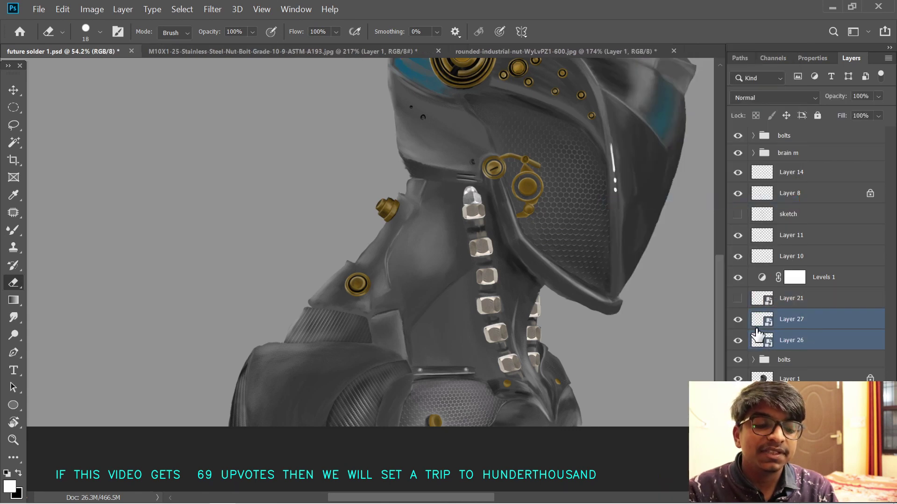
{"action": "key", "text": "ctrl+e"}
- Convert the merged rounded nut to a smart object and adjust its fit above the top neck nut with Free Transform
{"action": "left_click", "coordinate": [738, 321]}
{"action": "left_click", "coordinate": [738, 321]}
{"action": "right_click", "coordinate": [796, 320]}
{"action": "left_click", "coordinate": [677, 203]}
{"action": "left_click_drag", "start_coordinate": [473, 251], "coordinate": [523, 252]}
{"action": "key", "text": "ctrl+t"}
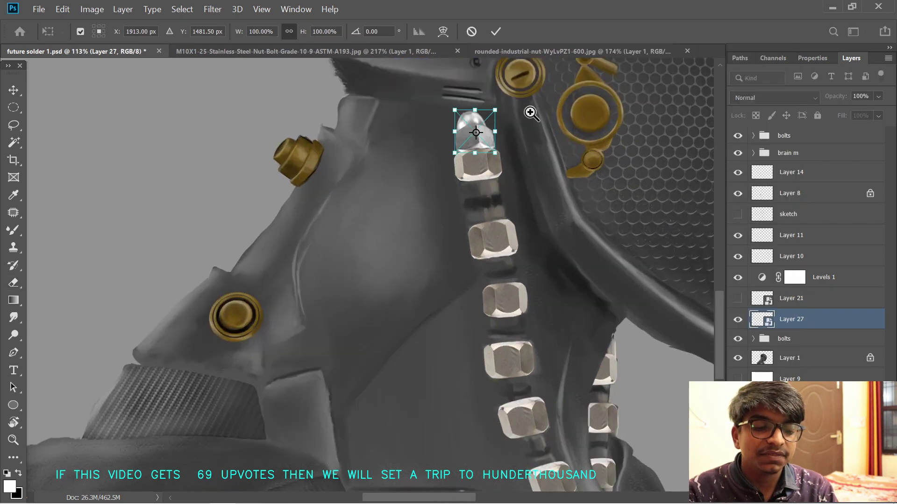
{"action": "mouse_move", "coordinate": [529, 112]}
{"action": "left_mouse_down"}
{"action": "mouse_move", "coordinate": [535, 112]}
{"action": "mouse_move", "coordinate": [477, 107]}
{"action": "mouse_move", "coordinate": [499, 112]}
{"action": "left_mouse_up"}
{"action": "key", "text": "Return"}
{"action": "left_click_drag", "start_coordinate": [514, 164], "coordinate": [515, 258]}
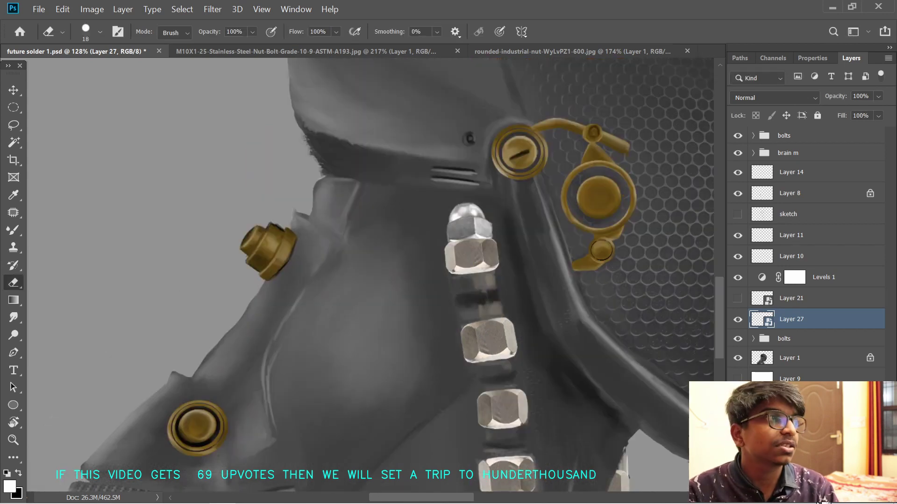
- Add a Brightness/Contrast adjustment with contrast 100 above the rounded nut and clip it to Layer 27
{"action": "left_click", "coordinate": [214, 11]}
{"action": "left_click", "coordinate": [813, 500]}
{"action": "left_click", "coordinate": [813, 498]}
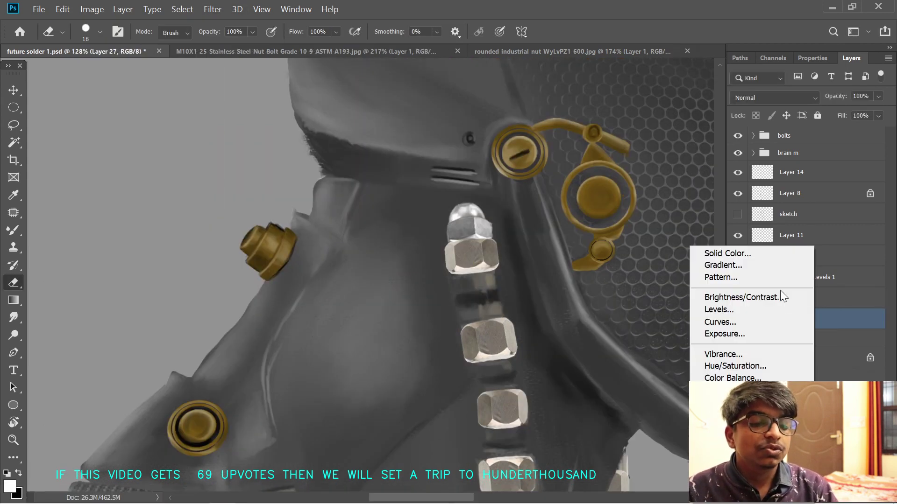
{"action": "left_click", "coordinate": [765, 296]}
{"action": "left_click_drag", "start_coordinate": [805, 161], "coordinate": [875, 160]}
{"action": "left_click", "coordinate": [850, 59]}
{"action": "left_click", "coordinate": [785, 328], "text": "alt"}
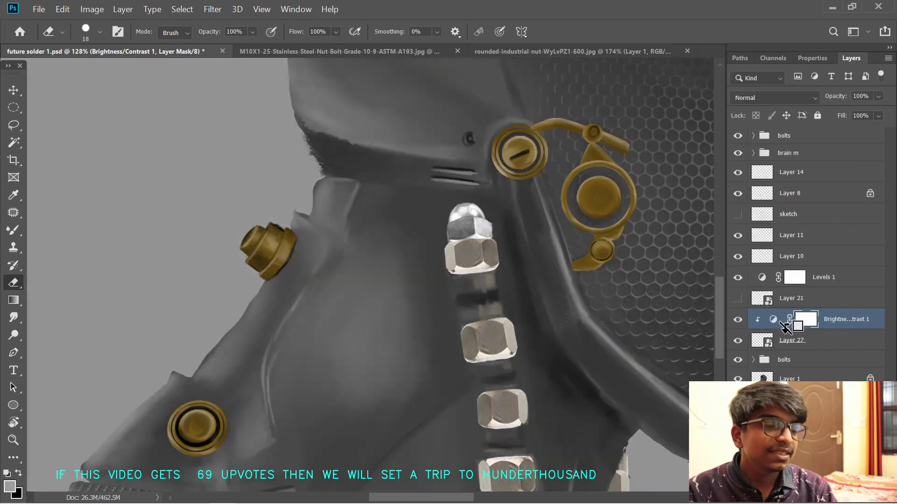
- Set the rounded nut's clipped Brightness/Contrast adjustment to brightness -22 and contrast 91
{"action": "double_click", "coordinate": [780, 321]}
{"action": "left_click_drag", "start_coordinate": [832, 141], "coordinate": [800, 137]}
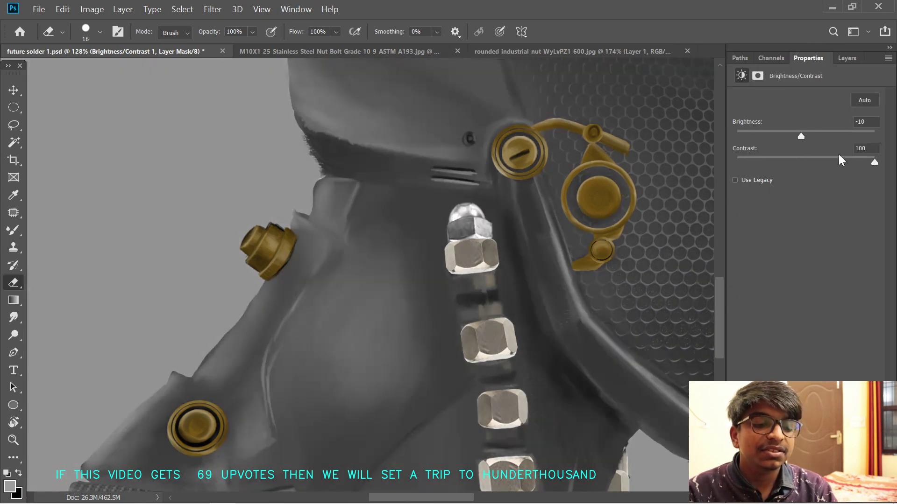
{"action": "left_click_drag", "start_coordinate": [843, 159], "coordinate": [868, 160]}
{"action": "left_click_drag", "start_coordinate": [801, 135], "coordinate": [791, 133]}
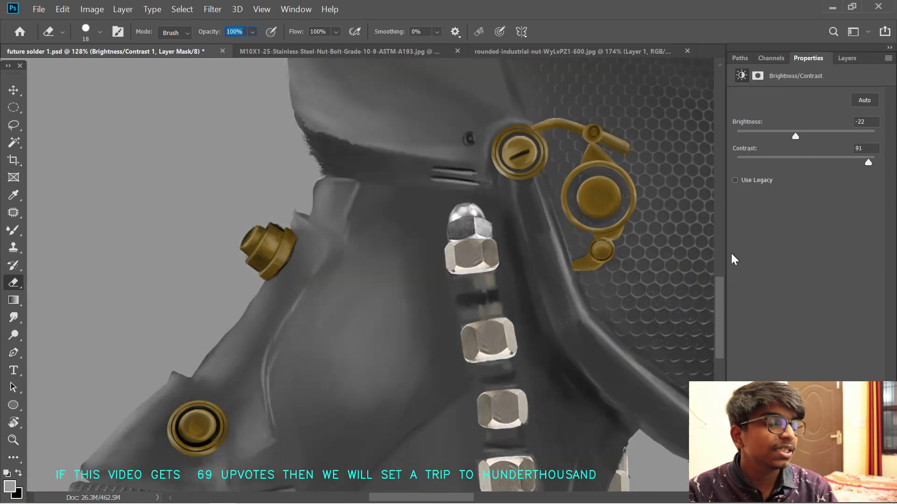
{"action": "left_click", "coordinate": [776, 60]}
{"action": "left_click", "coordinate": [846, 59]}
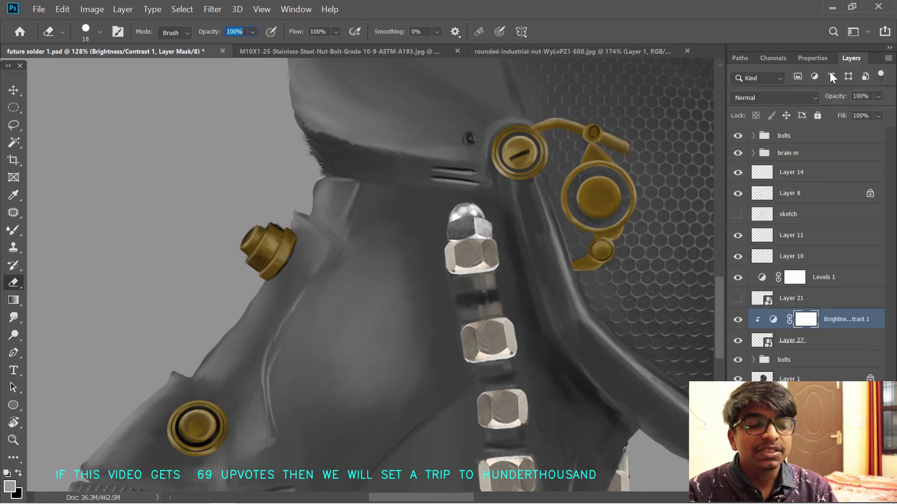
{"action": "left_click", "coordinate": [814, 491]}
{"action": "left_click", "coordinate": [750, 321]}
{"action": "left_click", "coordinate": [793, 99]}
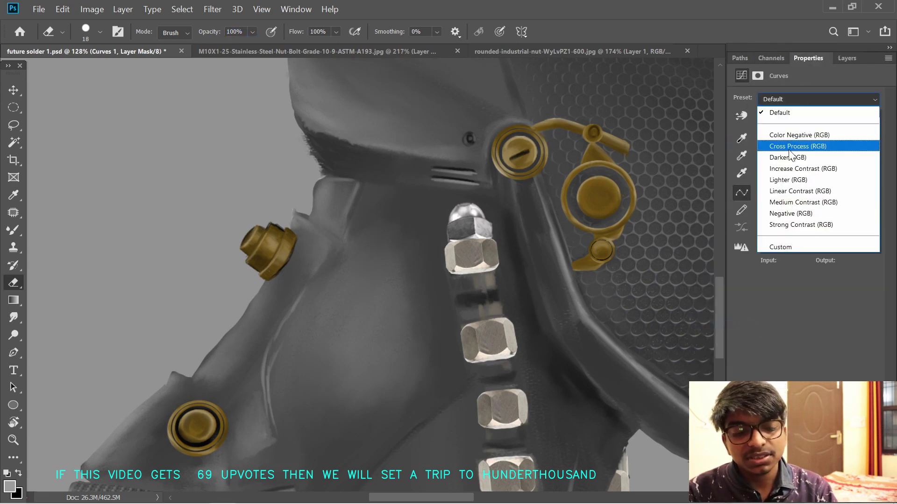
{"action": "left_click", "coordinate": [793, 112]}
{"action": "left_click", "coordinate": [793, 116]}
{"action": "left_click", "coordinate": [796, 142]}
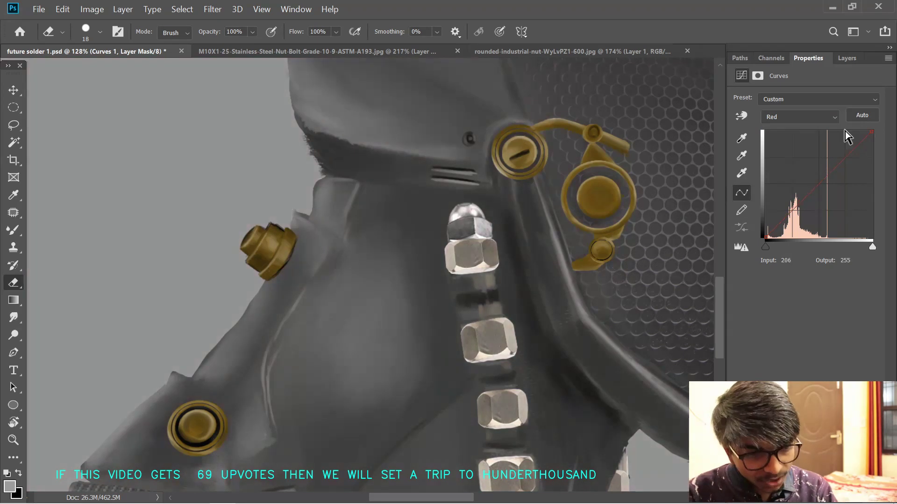
{"action": "left_click", "coordinate": [850, 58]}
{"action": "left_click", "coordinate": [812, 58]}
{"action": "mouse_move", "coordinate": [872, 132]}
{"action": "left_mouse_down"}
{"action": "mouse_move", "coordinate": [848, 132]}
{"action": "mouse_move", "coordinate": [892, 140]}
{"action": "mouse_move", "coordinate": [872, 149]}
{"action": "mouse_move", "coordinate": [871, 132]}
{"action": "left_mouse_up"}
{"action": "left_click", "coordinate": [793, 99]}
{"action": "left_click", "coordinate": [791, 120]}
{"action": "left_click", "coordinate": [834, 117]}
{"action": "left_click", "coordinate": [821, 155]}
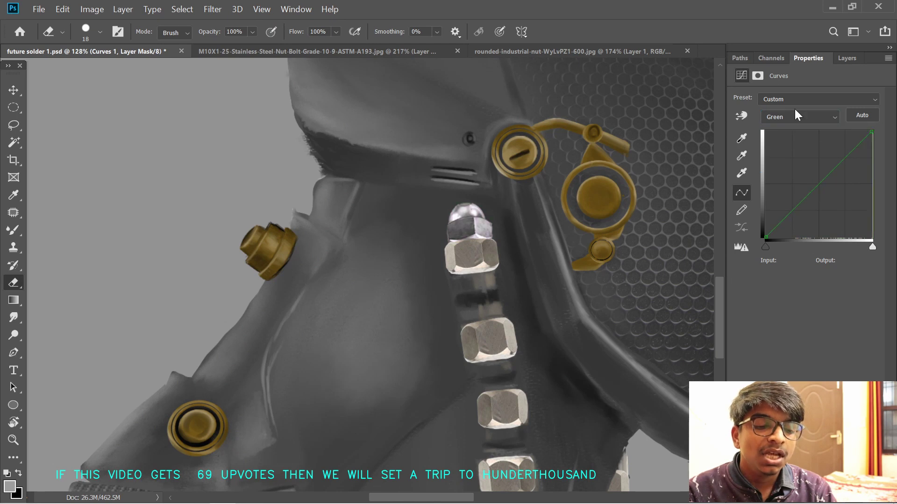
{"action": "left_click", "coordinate": [797, 117]}
{"action": "left_click", "coordinate": [799, 139]}
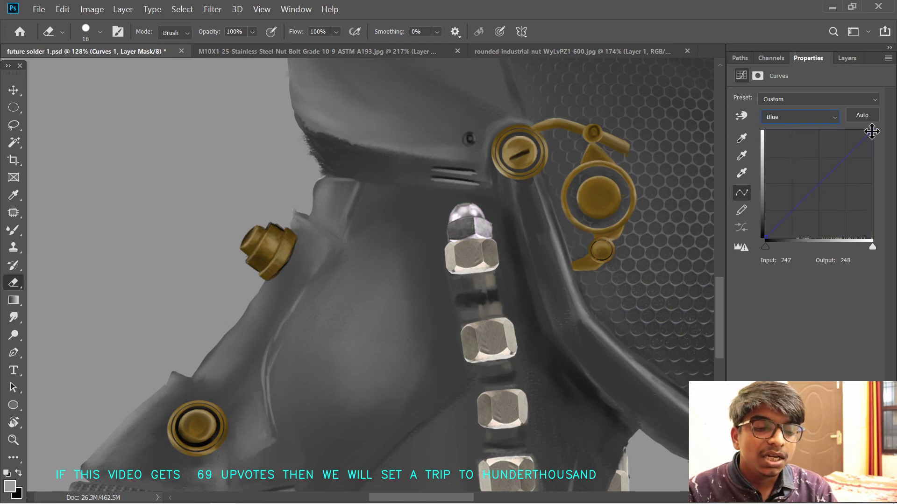
{"action": "left_click", "coordinate": [888, 58]}
{"action": "left_click", "coordinate": [738, 199]}
{"action": "left_click", "coordinate": [807, 58]}
{"action": "key", "text": "Delete"}
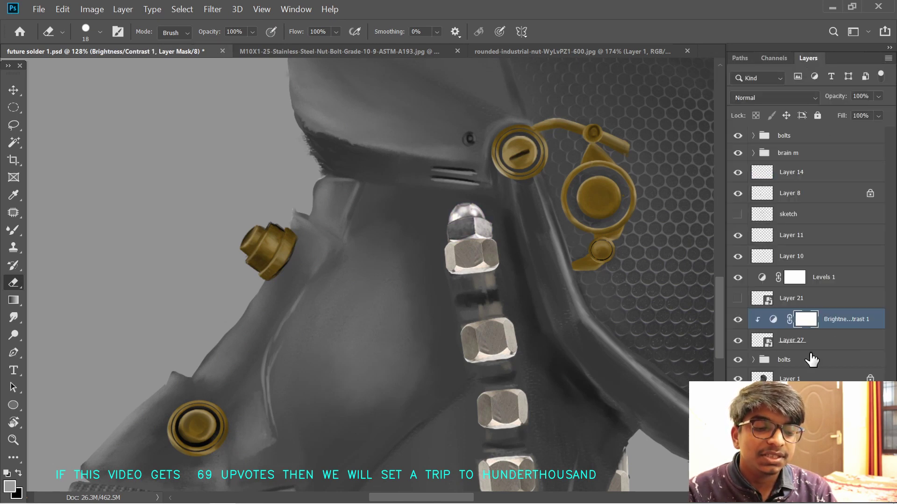
- Add a Selective Color adjustment to the rounded nut on Layer 27 and warm its Whites by lowering cyan and raising yellow
{"action": "left_click", "coordinate": [791, 340]}
{"action": "left_click", "coordinate": [815, 491]}
{"action": "left_click", "coordinate": [728, 494]}
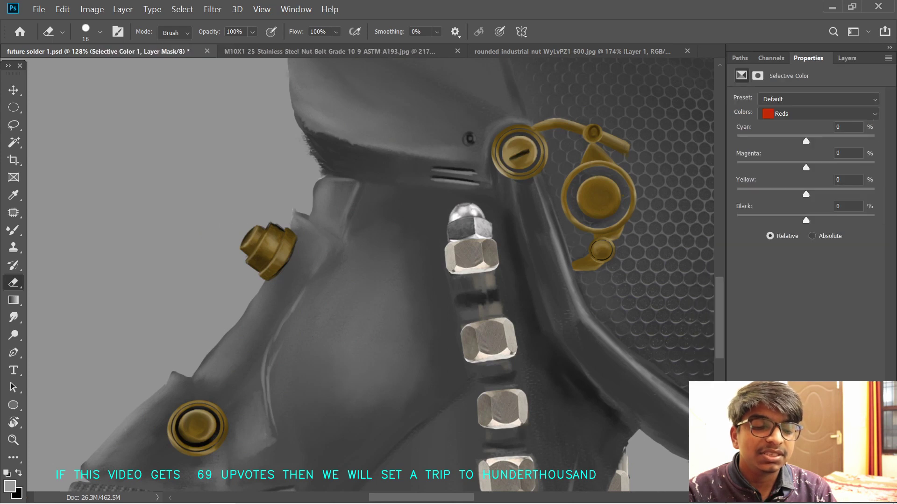
{"action": "left_click", "coordinate": [800, 114]}
{"action": "left_click", "coordinate": [794, 192]}
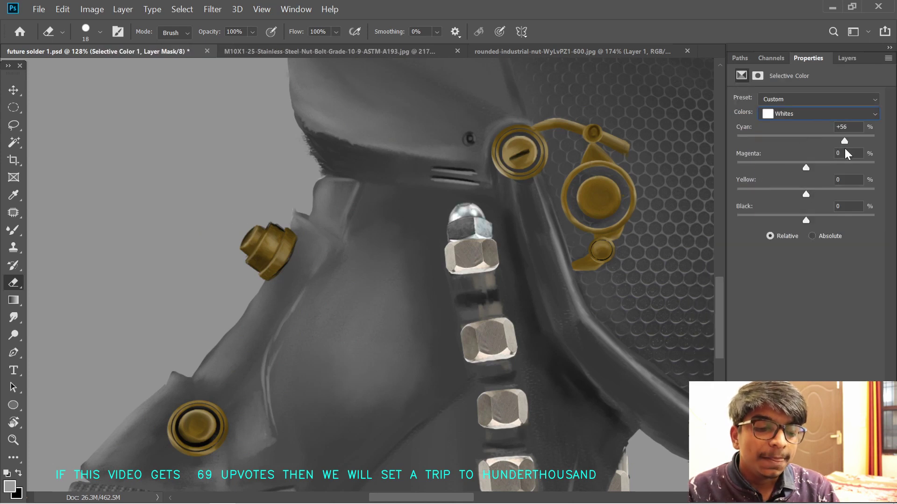
{"action": "left_click_drag", "start_coordinate": [844, 149], "coordinate": [786, 148]}
{"action": "left_click_drag", "start_coordinate": [805, 192], "coordinate": [856, 194]}
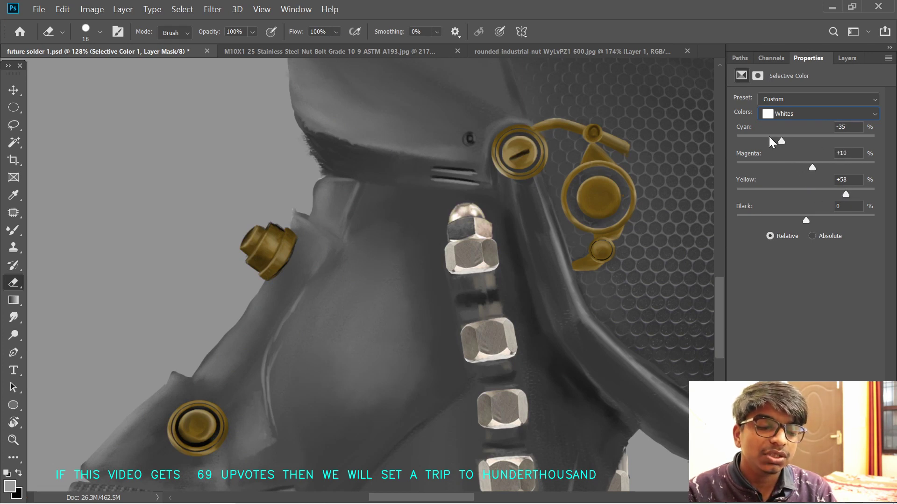
- Set the Selective Color Neutrals to cyan -8, magenta -8, yellow -3 and black +3, and compare the rounded nut with its neighbours
{"action": "left_click", "coordinate": [800, 115]}
{"action": "left_click", "coordinate": [797, 202]}
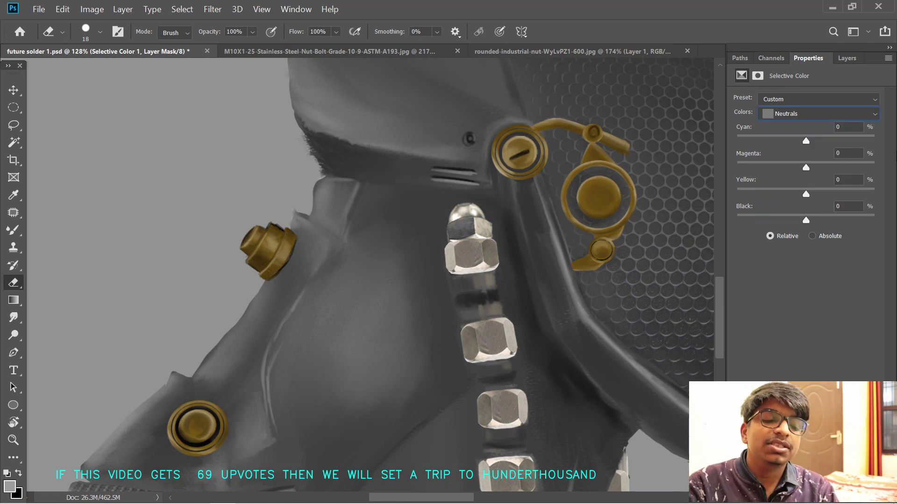
{"action": "left_click_drag", "start_coordinate": [798, 148], "coordinate": [801, 172]}
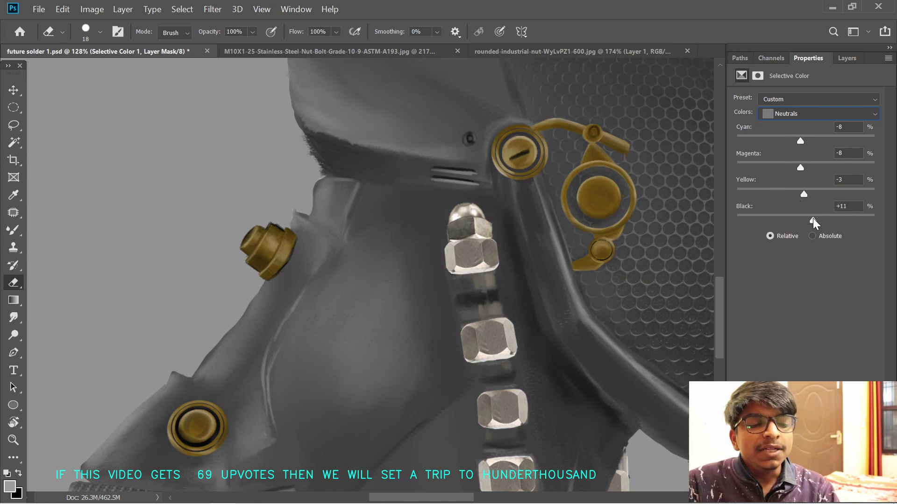
{"action": "left_click_drag", "start_coordinate": [813, 218], "coordinate": [817, 221]}
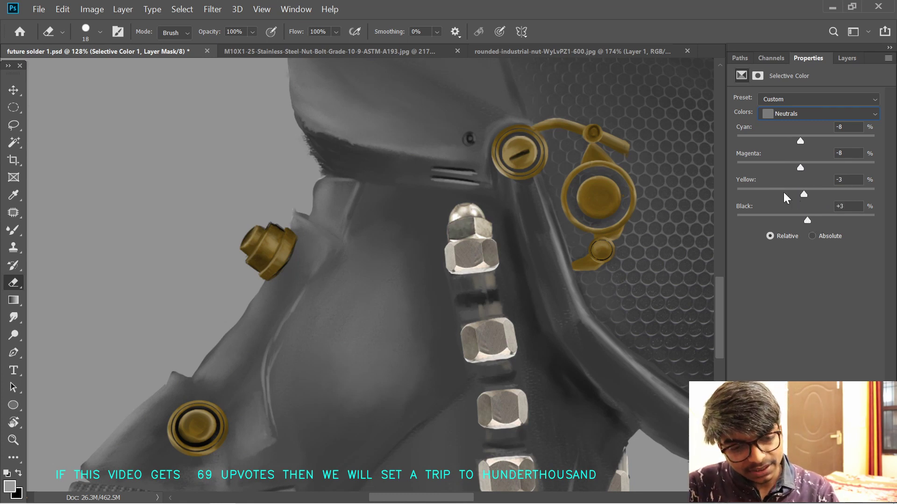
{"action": "left_click", "coordinate": [846, 58]}
{"action": "mouse_move", "coordinate": [737, 319]}
{"action": "left_mouse_down"}
{"action": "mouse_move", "coordinate": [737, 358]}
{"action": "mouse_move", "coordinate": [737, 319]}
{"action": "left_mouse_up"}
{"action": "left_click_drag", "start_coordinate": [575, 341], "coordinate": [537, 342]}
{"action": "left_click_drag", "start_coordinate": [593, 433], "coordinate": [538, 293]}
{"action": "mouse_move", "coordinate": [560, 248]}
{"action": "left_mouse_down"}
{"action": "mouse_move", "coordinate": [545, 249]}
{"action": "mouse_move", "coordinate": [567, 249]}
{"action": "left_mouse_up"}
{"action": "left_click_drag", "start_coordinate": [465, 175], "coordinate": [480, 216]}
{"action": "key", "text": "alt+Tab"}
{"action": "key", "text": "super"}
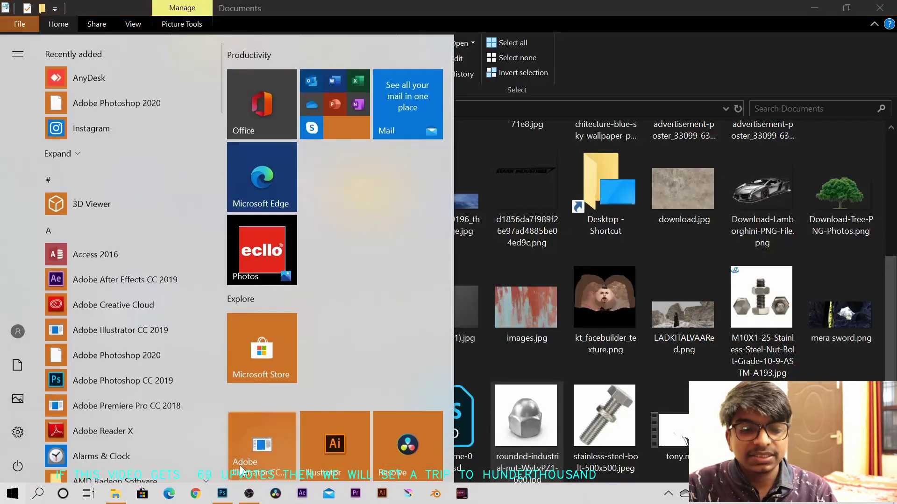
{"action": "left_click", "coordinate": [467, 496]}
{"action": "left_click", "coordinate": [588, 75]}
{"action": "left_click_drag", "start_coordinate": [134, 416], "coordinate": [381, 289]}
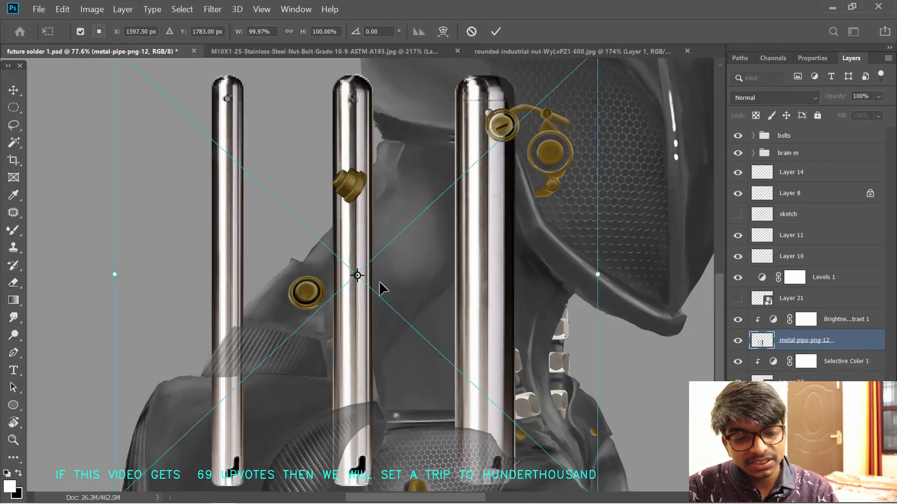
{"action": "key", "text": "Escape"}
- Open metal-pipe-png-12.png as a separate document and close it along with the rounded nut image
{"action": "key", "text": "super"}
{"action": "left_click", "coordinate": [249, 494]}
{"action": "left_click", "coordinate": [588, 74]}
{"action": "key", "text": "alt+Tab"}
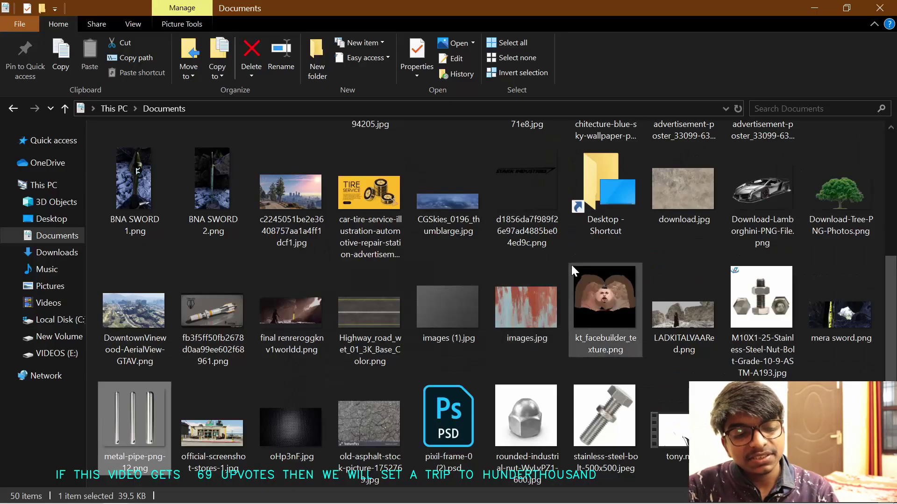
{"action": "left_click_drag", "start_coordinate": [165, 402], "coordinate": [701, 52]}
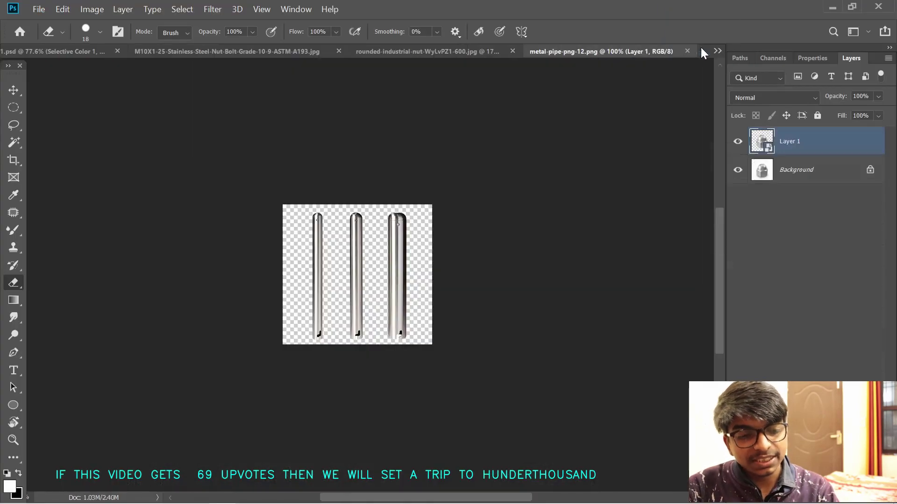
{"action": "left_click_drag", "start_coordinate": [187, 292], "coordinate": [304, 280]}
{"action": "key", "text": "ctrl+minus"}
{"action": "key", "text": "ctrl+minus"}
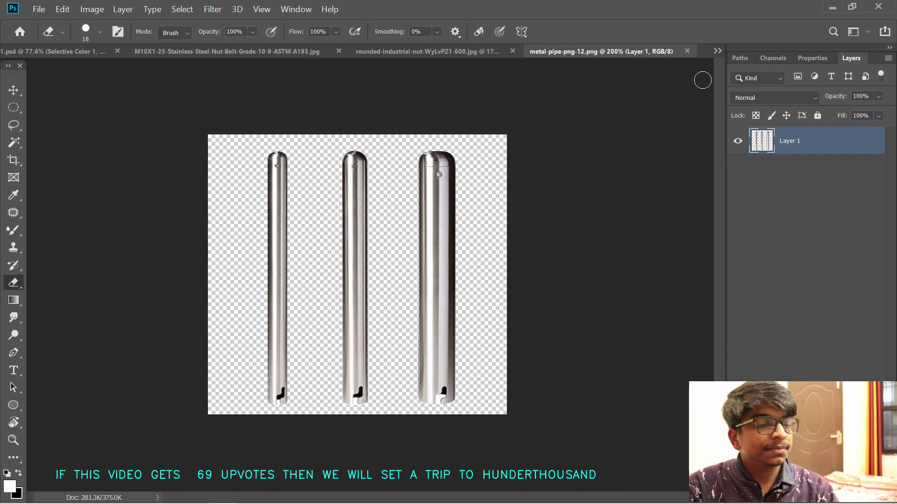
{"action": "left_click", "coordinate": [687, 50]}
{"action": "left_click", "coordinate": [687, 51]}
- Open seamless-ss-pipe-500x500.jpg from the Documents folder as a separate Photoshop document
{"action": "left_click", "coordinate": [502, 212]}
{"action": "left_click", "coordinate": [249, 494]}
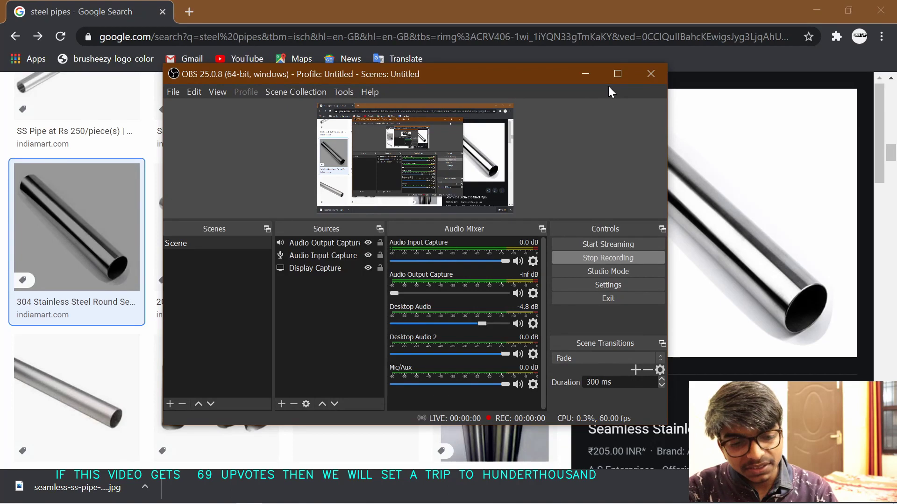
{"action": "key", "text": "alt+Tab"}
{"action": "key", "text": "alt+Tab"}
{"action": "key", "text": "alt+Tab"}
{"action": "key", "text": "alt+Tab"}
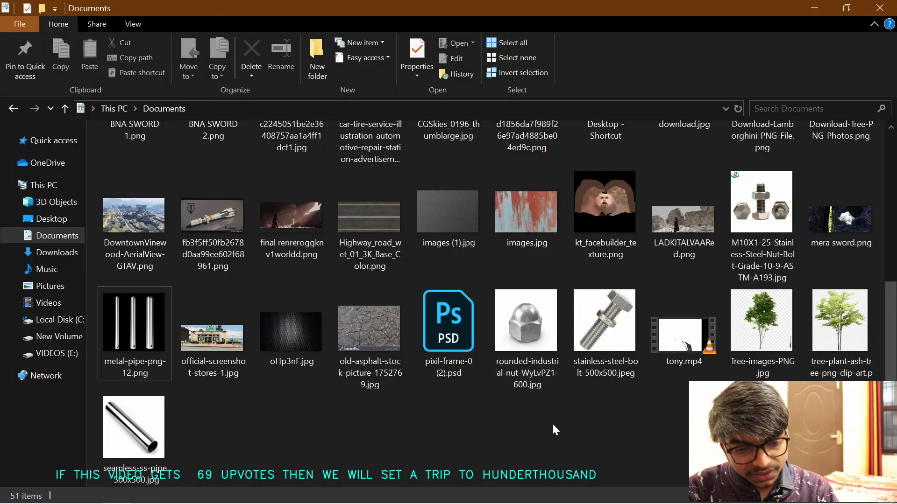
{"action": "left_click_drag", "start_coordinate": [135, 425], "coordinate": [496, 43]}
{"action": "scroll", "coordinate": [361, 334], "scroll_direction": "up", "scroll_amount": 3}
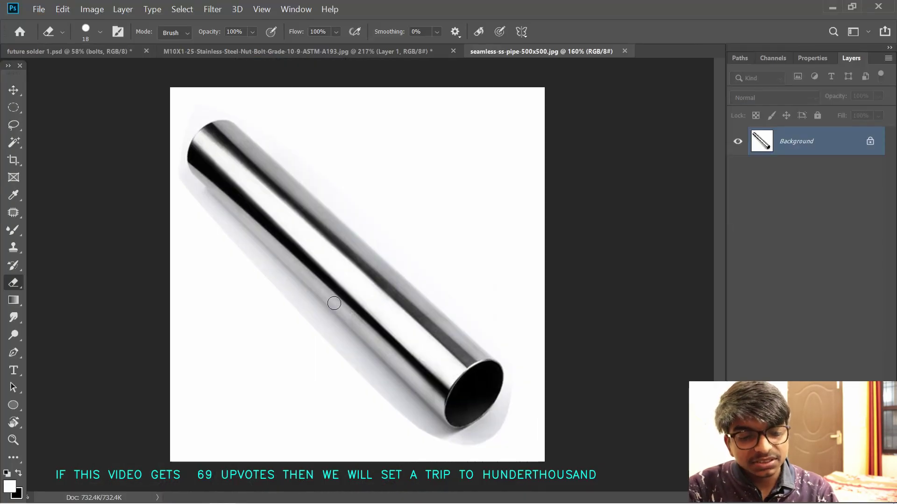
- Trace the steel pipe with the Pen tool, turn the path into a selection and copy it to a new layer
{"action": "key", "text": "p"}
{"action": "left_click", "coordinate": [235, 124]}
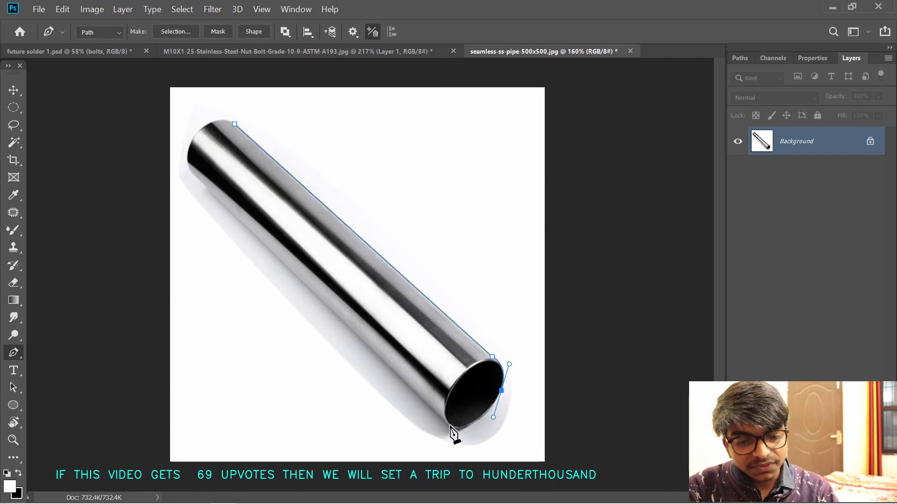
{"action": "left_click", "coordinate": [191, 172]}
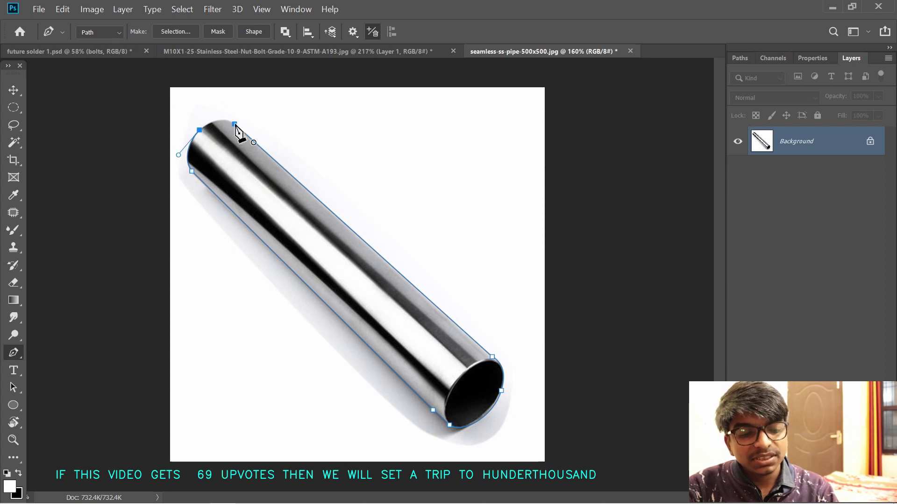
{"action": "key", "text": "ctrl+Return"}
{"action": "key", "text": "ctrl+j"}
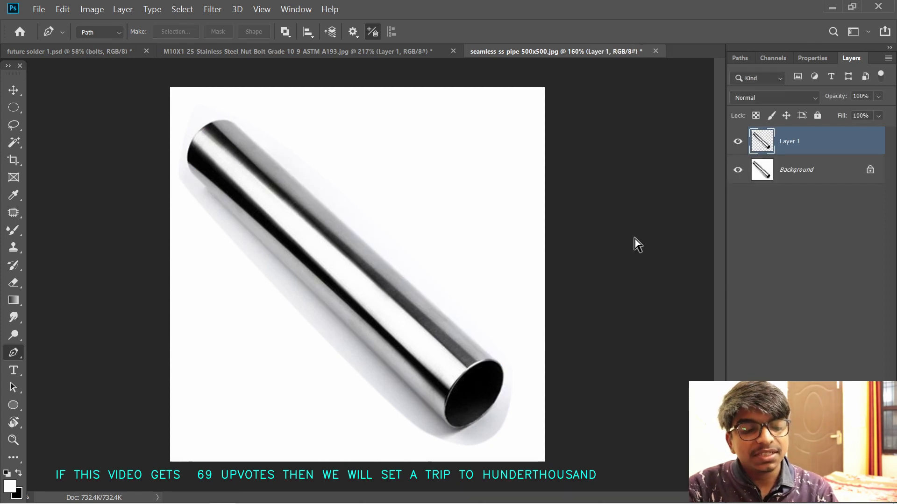
- Bring the cut-out pipe into future solder 1.psd and convert its layer to a smart object
{"action": "left_click_drag", "start_coordinate": [771, 148], "coordinate": [379, 341]}
{"action": "key", "text": "v"}
{"action": "right_click", "coordinate": [234, 246]}
{"action": "right_click", "coordinate": [862, 345]}
{"action": "left_click", "coordinate": [691, 202]}
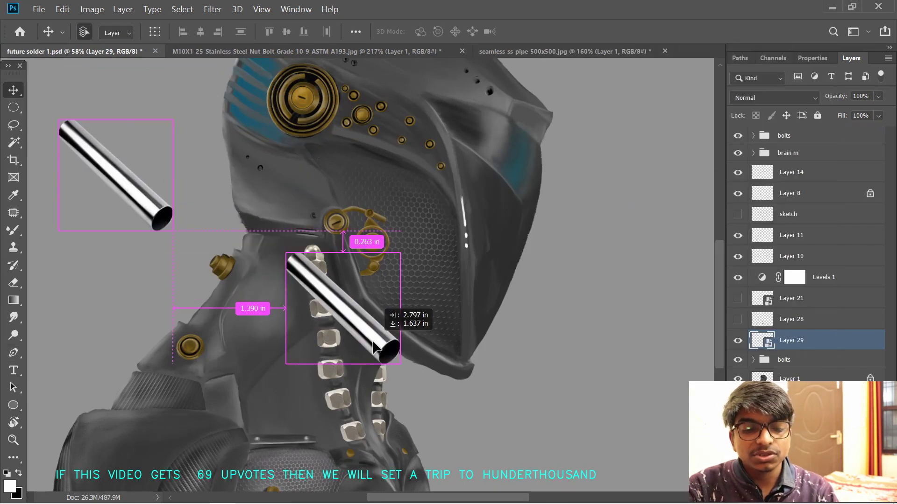
- Place a rotated, resized copy of the pipe along the front neck nuts and move its layer below the lower bolts group
{"action": "mouse_move", "coordinate": [254, 333]}
{"action": "left_mouse_down"}
{"action": "mouse_move", "coordinate": [282, 325]}
{"action": "mouse_move", "coordinate": [261, 325]}
{"action": "left_mouse_up"}
{"action": "key", "text": "ctrl+t"}
{"action": "key", "text": "Return"}
{"action": "key", "text": "ctrl+t"}
{"action": "left_click_drag", "start_coordinate": [329, 208], "coordinate": [391, 212]}
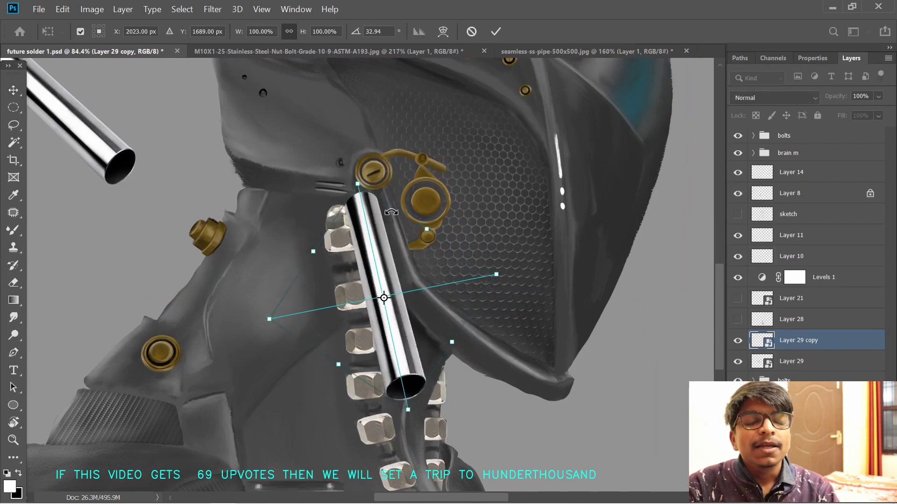
{"action": "left_click_drag", "start_coordinate": [389, 285], "coordinate": [368, 307]}
{"action": "left_click_drag", "start_coordinate": [248, 341], "coordinate": [275, 343]}
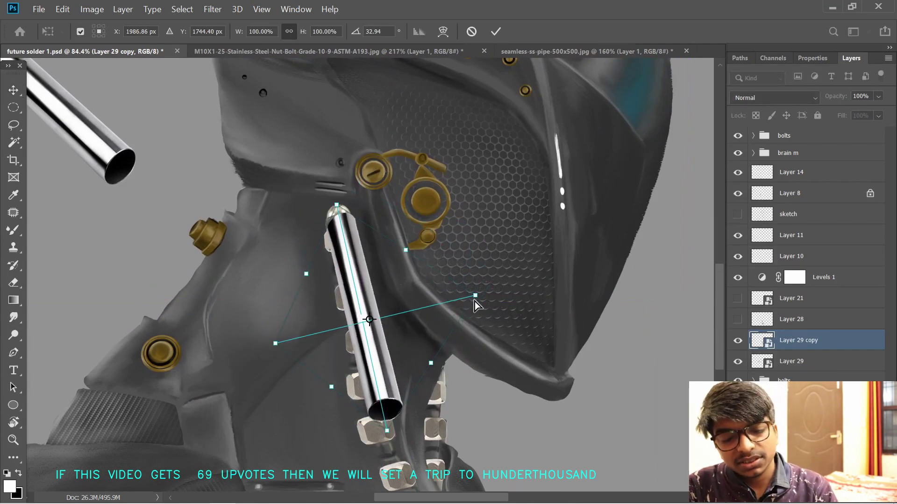
{"action": "left_click_drag", "start_coordinate": [475, 296], "coordinate": [395, 348]}
{"action": "key", "text": "Return"}
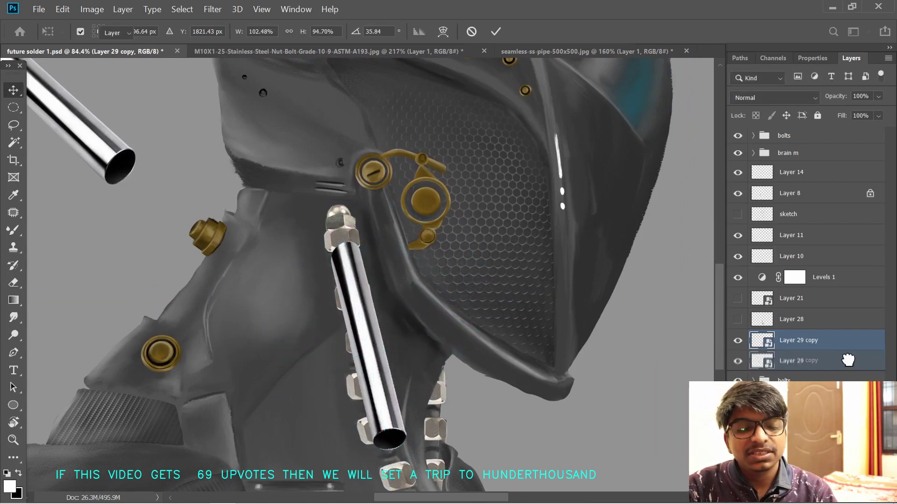
{"action": "left_click_drag", "start_coordinate": [845, 377], "coordinate": [846, 384]}
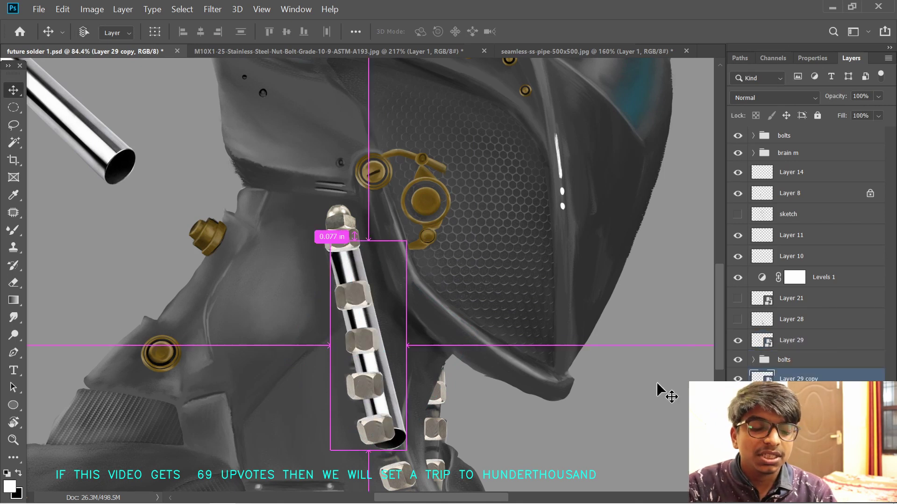
- Show the sketch layer and skew and warp the pipe copy so it follows the curve of the neck nuts
{"action": "left_click", "coordinate": [737, 215]}
{"action": "key", "text": "ctrl+t"}
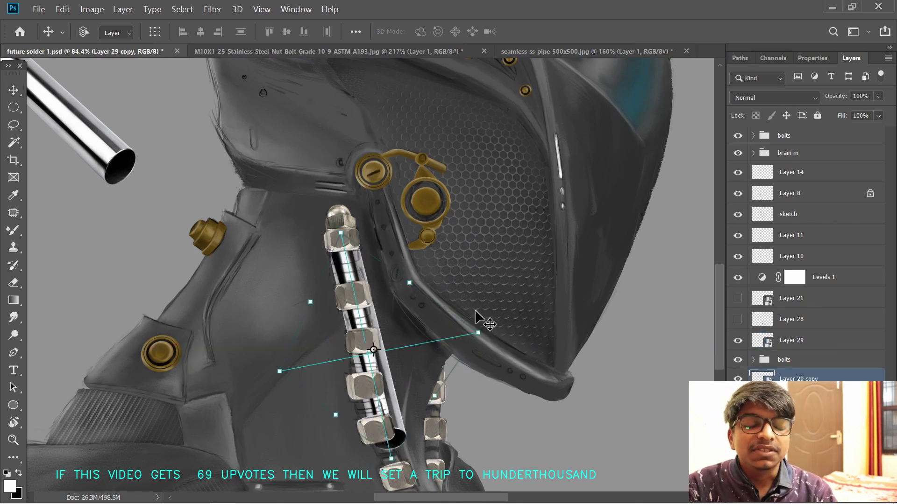
{"action": "scroll", "coordinate": [261, 320], "scroll_direction": "up", "scroll_amount": 3}
{"action": "left_click_drag", "start_coordinate": [579, 288], "coordinate": [532, 326]}
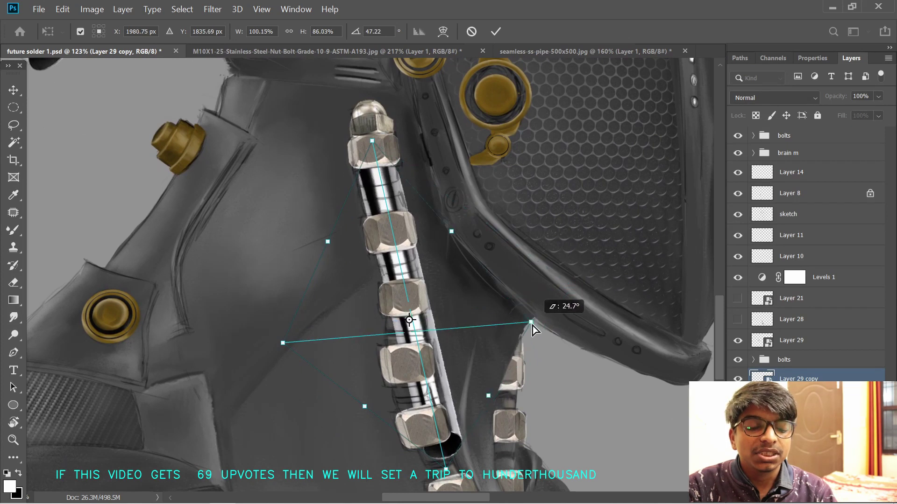
{"action": "right_click", "coordinate": [241, 269]}
{"action": "left_click", "coordinate": [283, 365]}
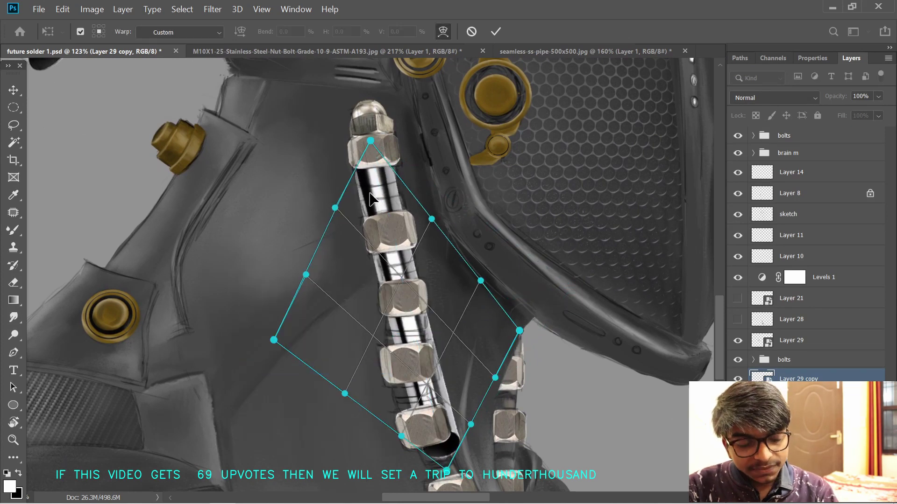
{"action": "left_click_drag", "start_coordinate": [446, 450], "coordinate": [439, 472]}
{"action": "left_click_drag", "start_coordinate": [370, 141], "coordinate": [370, 129]}
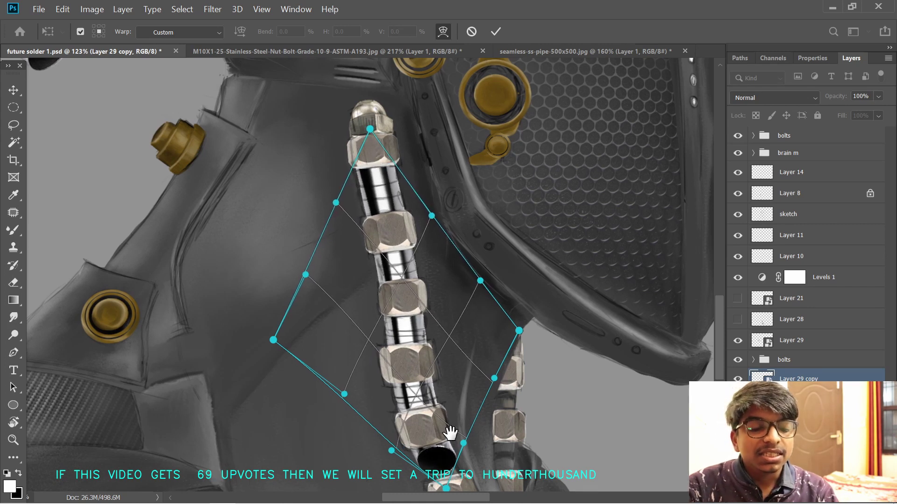
{"action": "left_click_drag", "start_coordinate": [452, 433], "coordinate": [441, 322]}
{"action": "key", "text": "Return"}
- Place a second pipe copy below the warped one and rotate it 18.85° to run down from the lower neck nut
{"action": "scroll", "coordinate": [462, 355], "scroll_direction": "down", "scroll_amount": 7}
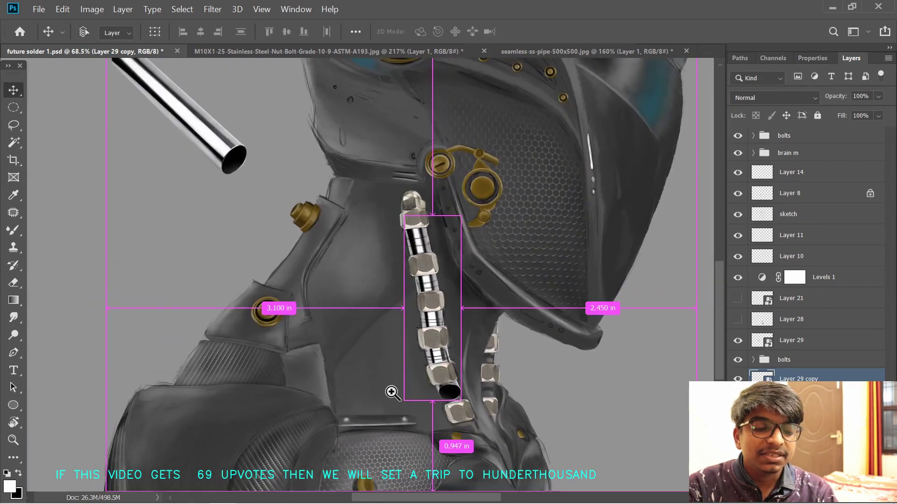
{"action": "left_click_drag", "start_coordinate": [225, 111], "coordinate": [513, 411]}
{"action": "key", "text": "ctrl+t"}
{"action": "scroll", "coordinate": [390, 376], "scroll_direction": "up", "scroll_amount": 6}
{"action": "left_click_drag", "start_coordinate": [391, 376], "coordinate": [357, 270]}
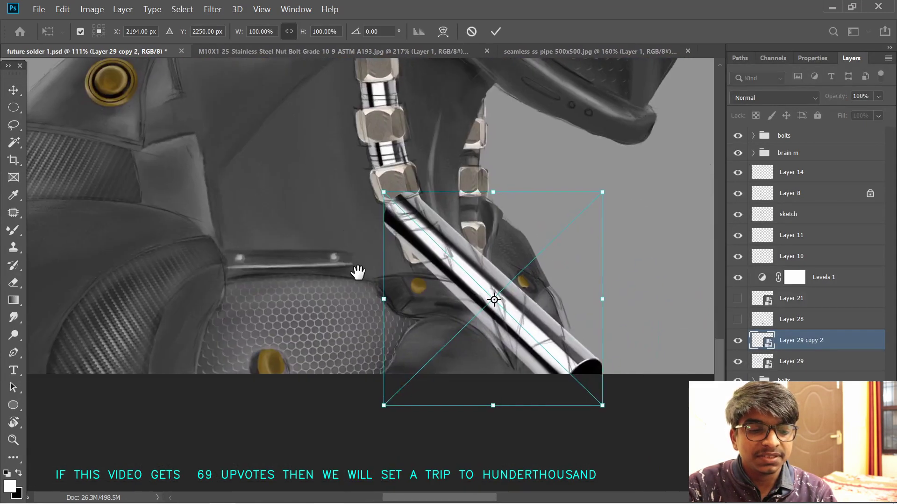
{"action": "left_click_drag", "start_coordinate": [602, 192], "coordinate": [589, 214]}
{"action": "mouse_move", "coordinate": [518, 276]}
{"action": "left_mouse_down"}
{"action": "mouse_move", "coordinate": [540, 325]}
{"action": "mouse_move", "coordinate": [516, 267]}
{"action": "left_mouse_up"}
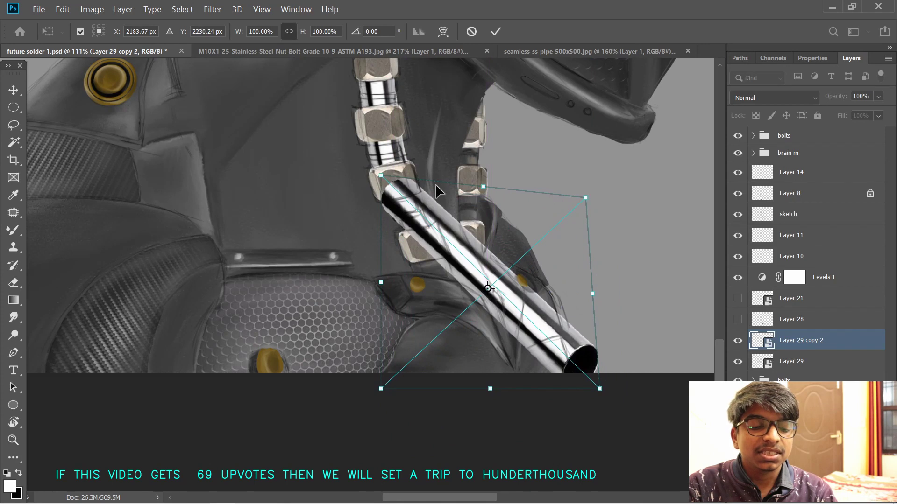
{"action": "left_click", "coordinate": [395, 187], "text": "alt"}
{"action": "left_click_drag", "start_coordinate": [611, 169], "coordinate": [580, 234]}
{"action": "key", "text": "Return"}
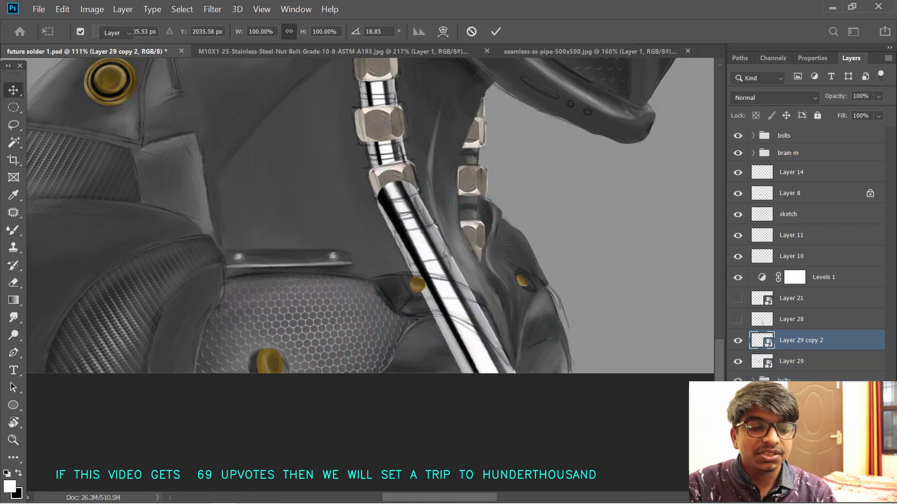
- Move Layer 29 copy 2 below the lower bolts group and rotate, skew and position the pipe behind the lower neck nuts
{"action": "left_click_drag", "start_coordinate": [801, 340], "coordinate": [800, 388]}
{"action": "key", "text": "ctrl+t"}
{"action": "left_click_drag", "start_coordinate": [570, 258], "coordinate": [548, 278]}
{"action": "left_click_drag", "start_coordinate": [385, 171], "coordinate": [389, 173]}
{"action": "left_click_drag", "start_coordinate": [548, 278], "coordinate": [536, 280]}
{"action": "mouse_move", "coordinate": [523, 444]}
{"action": "left_mouse_down"}
{"action": "mouse_move", "coordinate": [511, 449]}
{"action": "mouse_move", "coordinate": [523, 445]}
{"action": "left_mouse_up"}
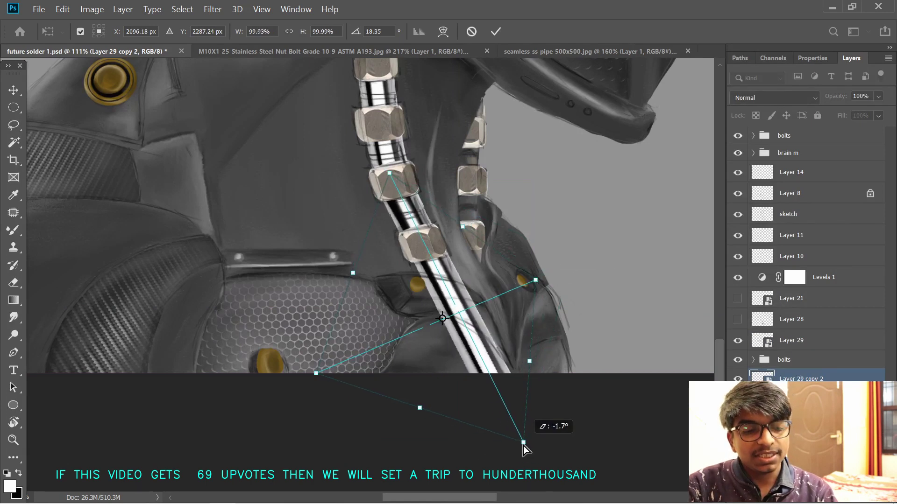
{"action": "left_click_drag", "start_coordinate": [440, 224], "coordinate": [445, 301]}
{"action": "key", "text": "Return"}
- Rotate the lower pipe copy to 15.13° and scale its height to 107.55% to fit between the two lowest front nuts
{"action": "left_click_drag", "start_coordinate": [522, 383], "coordinate": [581, 297]}
{"action": "key", "text": "ctrl+t"}
{"action": "left_click_drag", "start_coordinate": [541, 470], "coordinate": [532, 472]}
{"action": "left_click_drag", "start_coordinate": [359, 108], "coordinate": [361, 108]}
{"action": "left_click_drag", "start_coordinate": [486, 143], "coordinate": [494, 300]}
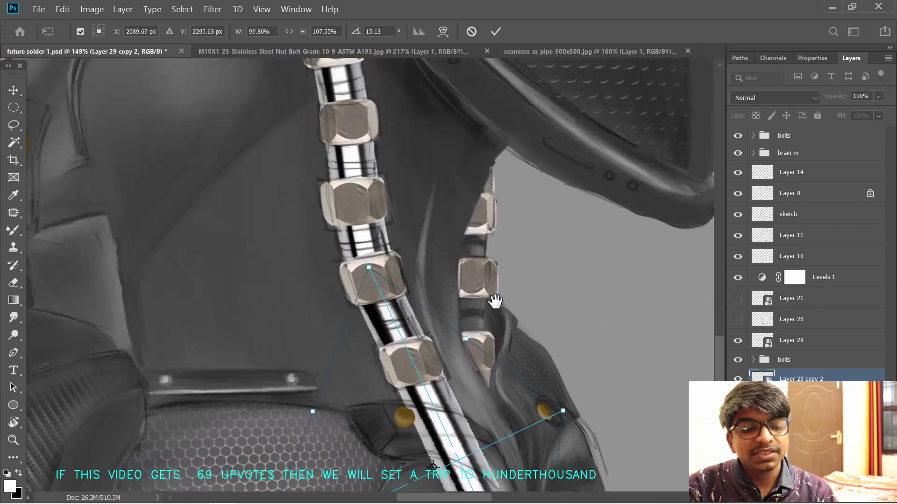
{"action": "left_click_drag", "start_coordinate": [522, 426], "coordinate": [516, 322]}
{"action": "key", "text": "Return"}
- Rasterize Layer 29 copy 2 and erase the excess pipe overlapping the collar below the lowest front nut
{"action": "right_click", "coordinate": [804, 378]}
{"action": "left_click", "coordinate": [663, 255]}
{"action": "key", "text": "e"}
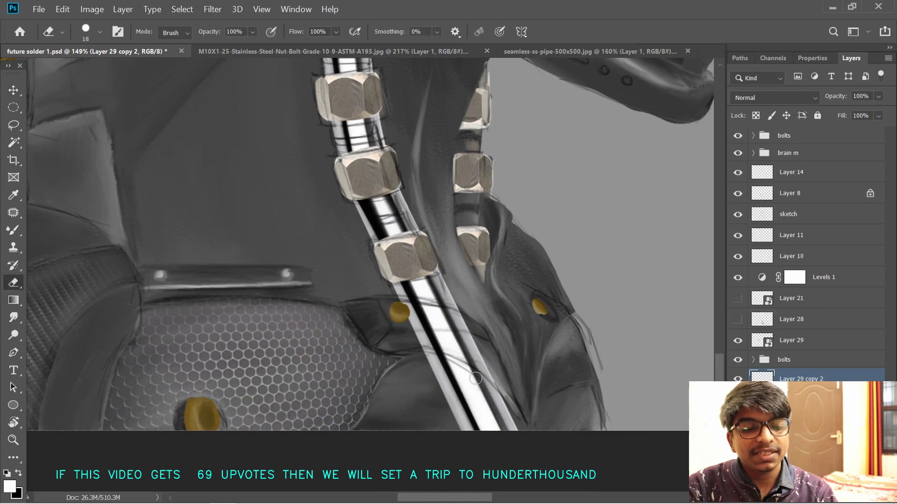
{"action": "mouse_move", "coordinate": [439, 421]}
{"action": "left_mouse_down"}
{"action": "mouse_move", "coordinate": [444, 403]}
{"action": "mouse_move", "coordinate": [399, 363]}
{"action": "mouse_move", "coordinate": [450, 376]}
{"action": "left_mouse_up"}
{"action": "right_click", "coordinate": [412, 381]}
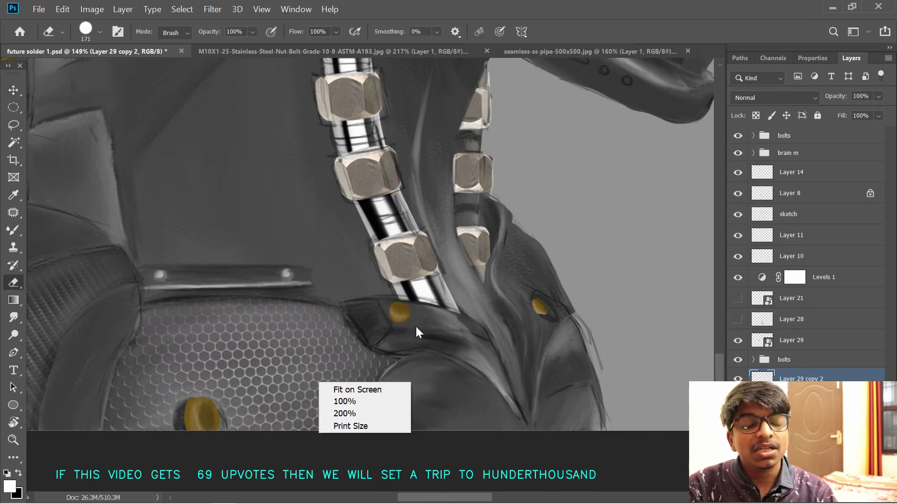
{"action": "left_click", "coordinate": [427, 329]}
{"action": "right_click", "coordinate": [457, 342], "text": "alt"}
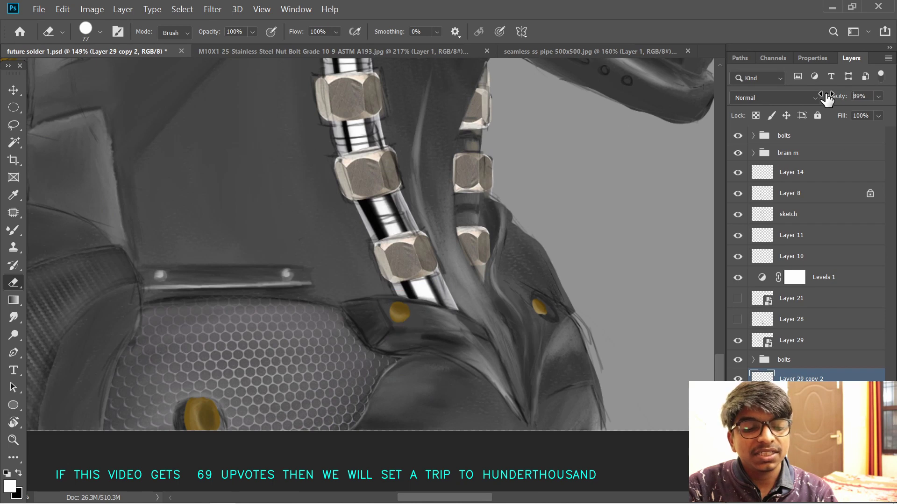
- Return Layer 29 copy 2 to 100% opacity and warp the lower pipe piece, narrowing it slightly to 99% width
{"action": "left_click_drag", "start_coordinate": [826, 98], "coordinate": [890, 96]}
{"action": "key", "text": "ctrl+t"}
{"action": "right_click", "coordinate": [253, 256]}
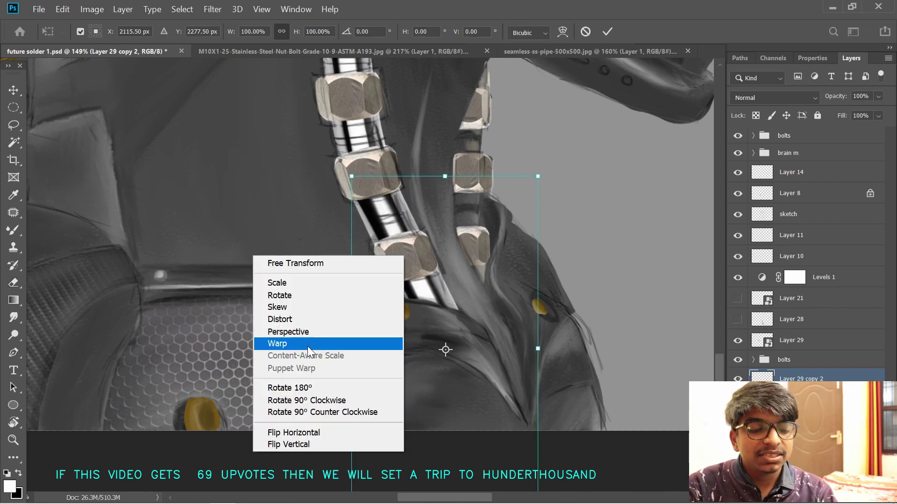
{"action": "left_click", "coordinate": [308, 346]}
{"action": "left_click_drag", "start_coordinate": [410, 263], "coordinate": [395, 198]}
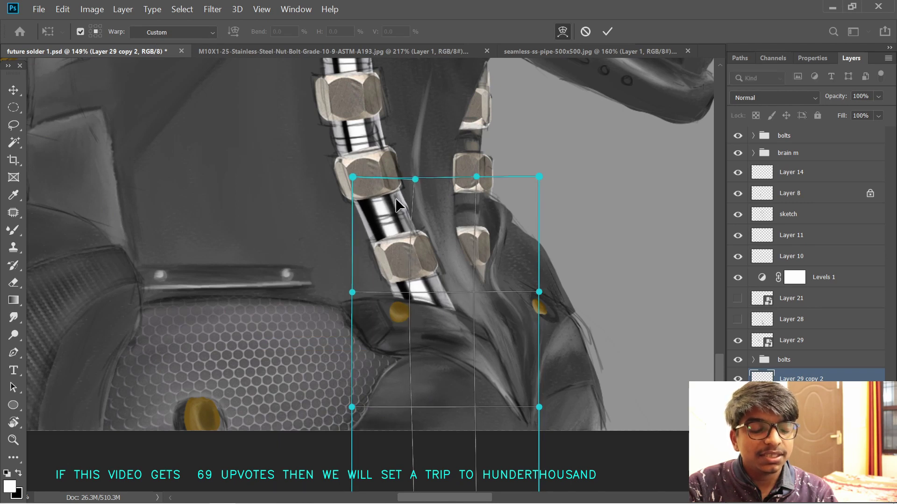
{"action": "key", "text": "Return"}
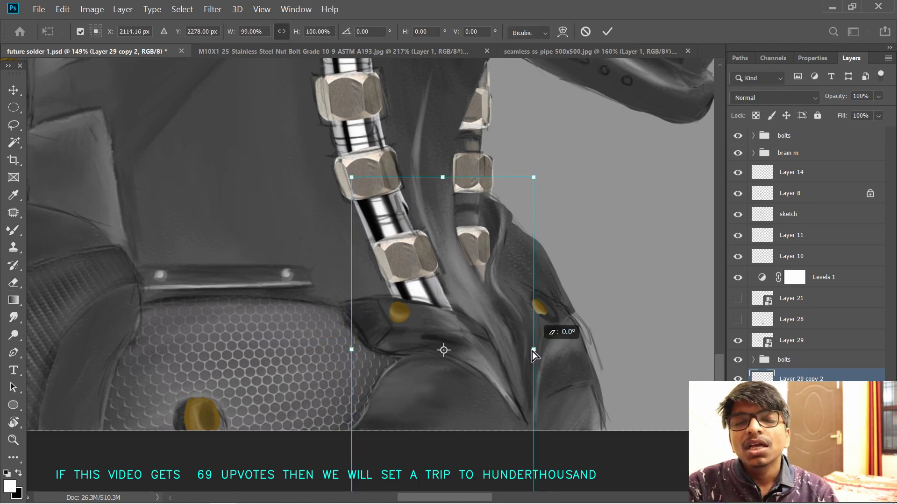
- Rasterize Layer 29 copy and hide the sketch layer
{"action": "key", "text": "e"}
{"action": "left_click", "coordinate": [799, 400]}
{"action": "right_click", "coordinate": [800, 400]}
{"action": "left_click", "coordinate": [681, 254]}
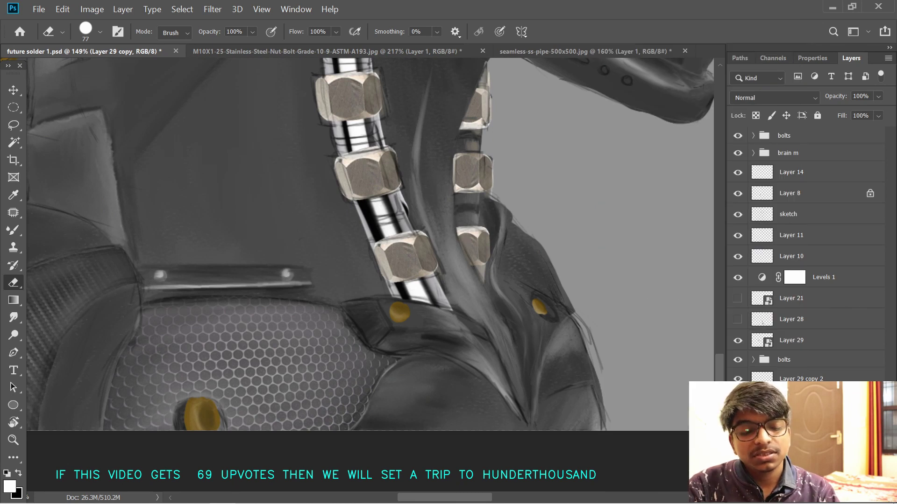
{"action": "left_click_drag", "start_coordinate": [565, 291], "coordinate": [532, 285]}
{"action": "left_click_drag", "start_coordinate": [554, 153], "coordinate": [528, 253]}
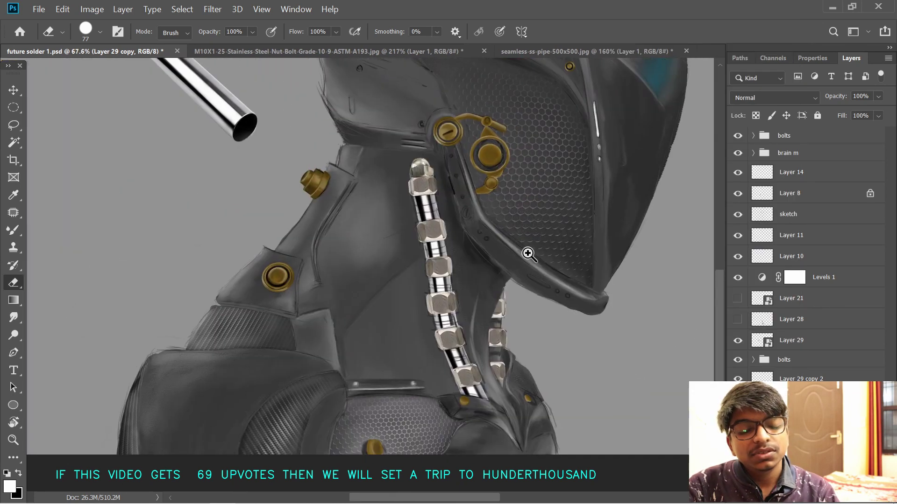
{"action": "left_click", "coordinate": [738, 215]}
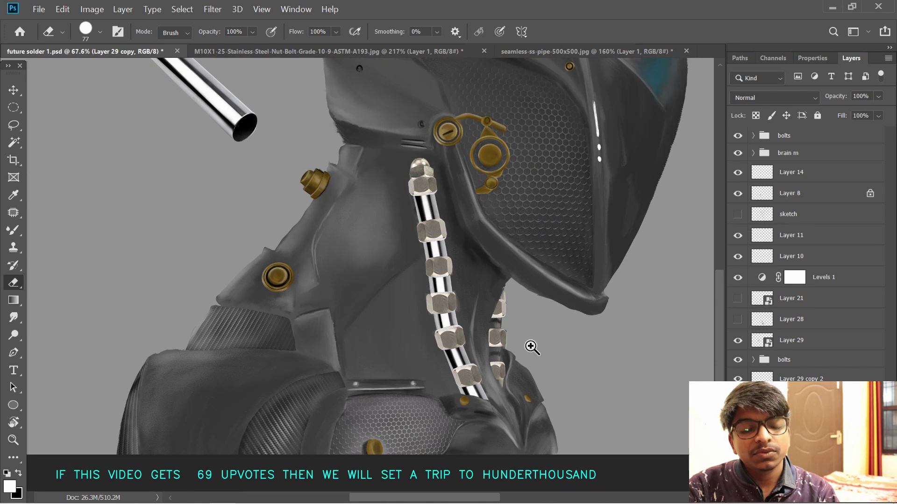
- Merge Layer 29 copy and Layer 29 copy 2 into a single pipe layer
{"action": "scroll", "coordinate": [531, 344], "scroll_direction": "up", "scroll_amount": 5}
{"action": "left_click_drag", "start_coordinate": [535, 246], "coordinate": [586, 153]}
{"action": "mouse_move", "coordinate": [472, 347]}
{"action": "left_mouse_down"}
{"action": "mouse_move", "coordinate": [511, 354]}
{"action": "mouse_move", "coordinate": [506, 343]}
{"action": "left_mouse_up"}
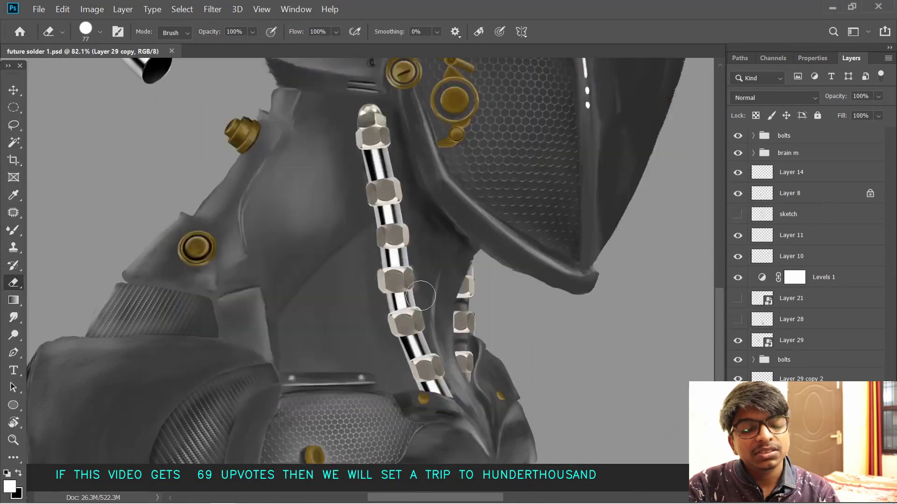
{"action": "key", "text": "v"}
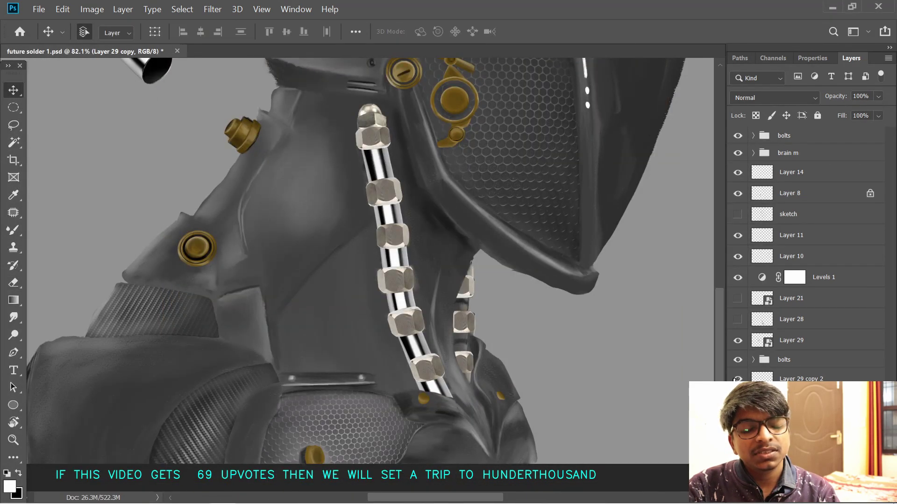
{"action": "left_click", "coordinate": [779, 379]}
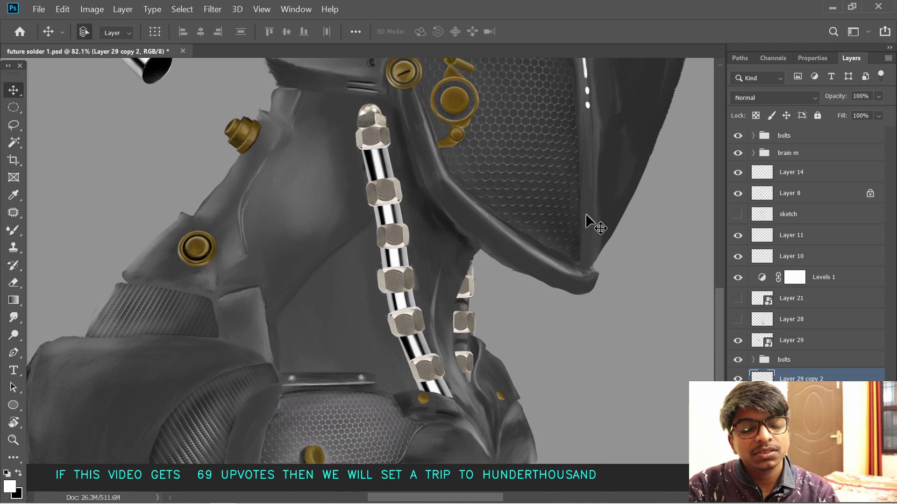
- Try blend modes on the merged pipe layer, choosing Pin Light, and compare it with the nuts hidden
{"action": "left_click", "coordinate": [773, 97]}
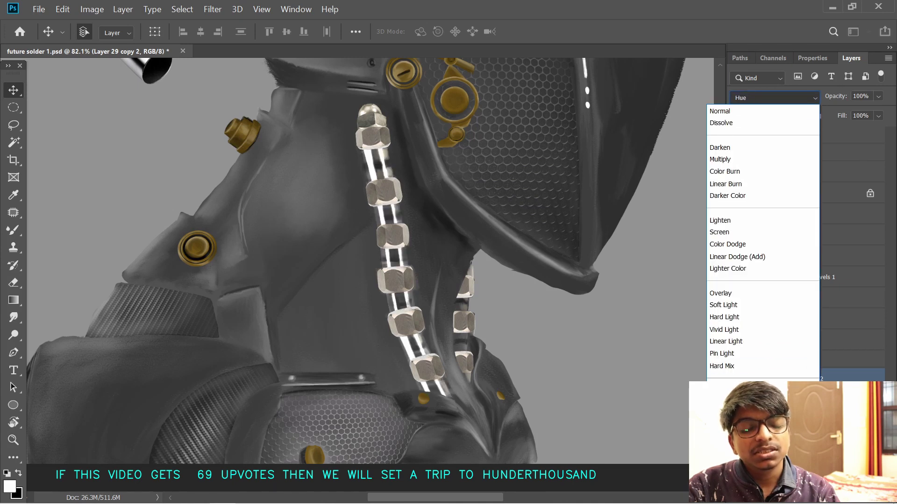
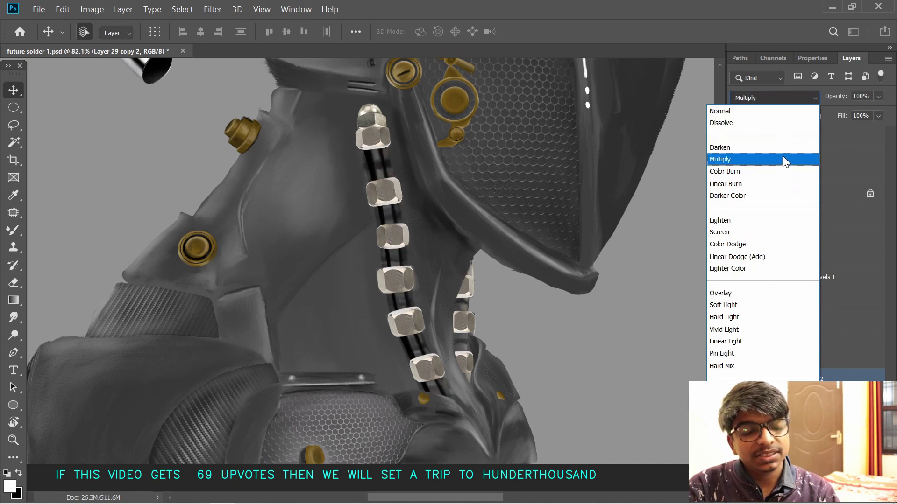
{"action": "left_click", "coordinate": [760, 352]}
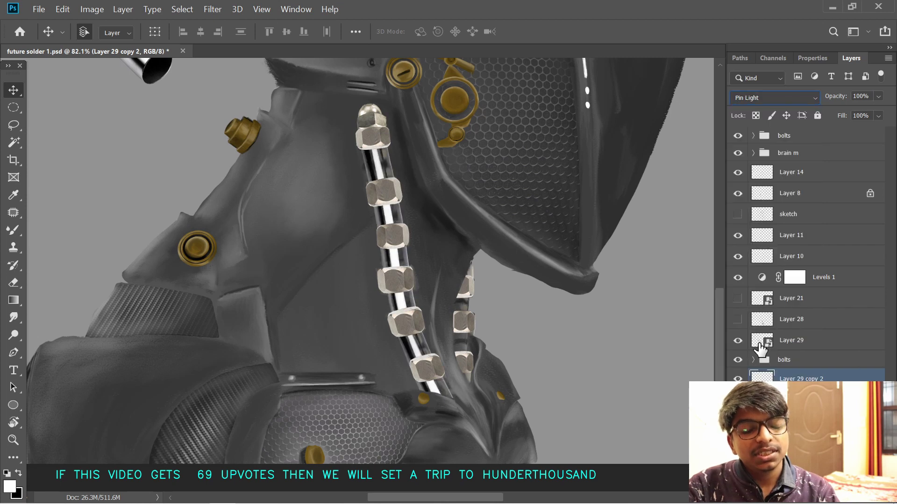
{"action": "mouse_move", "coordinate": [509, 311]}
{"action": "left_mouse_down"}
{"action": "mouse_move", "coordinate": [534, 316]}
{"action": "mouse_move", "coordinate": [518, 310]}
{"action": "left_mouse_up"}
{"action": "left_click_drag", "start_coordinate": [387, 270], "coordinate": [414, 303]}
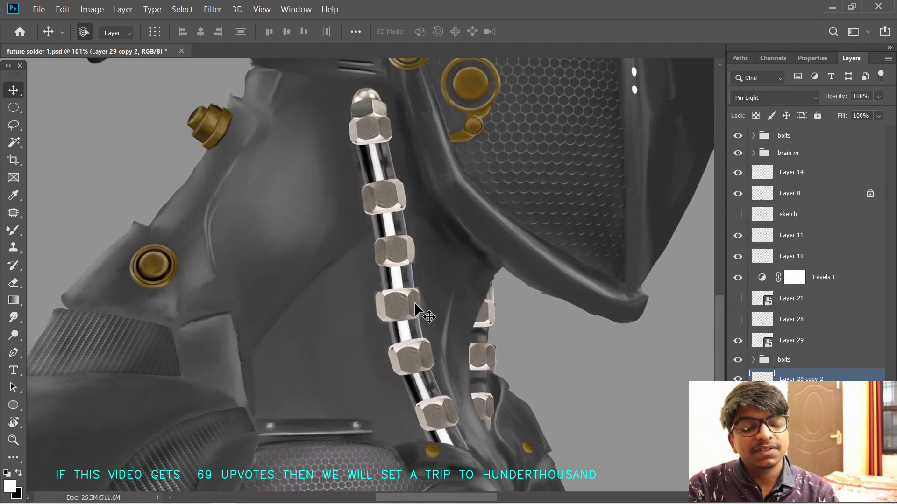
{"action": "left_click", "coordinate": [737, 360]}
{"action": "left_click", "coordinate": [737, 360]}
{"action": "left_click", "coordinate": [773, 98]}
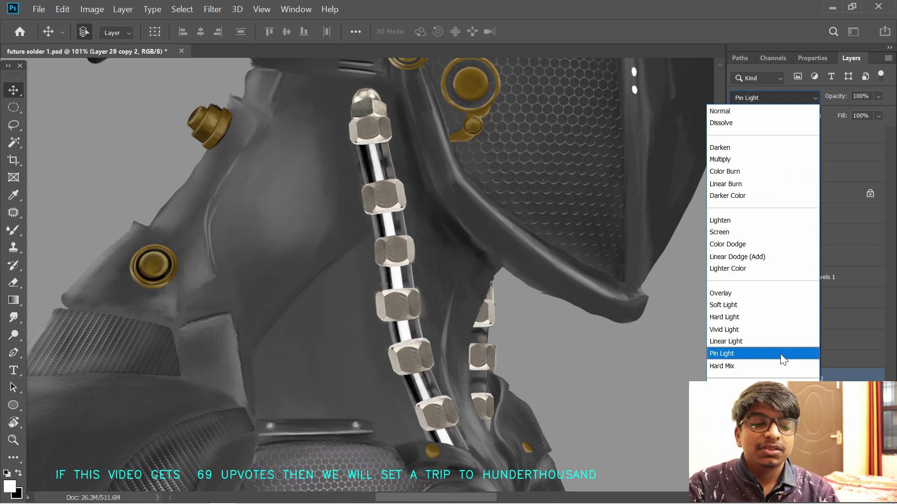
{"action": "left_click", "coordinate": [783, 359]}
- Try the Vivid Light blend mode on the lower bolts group and compare with the pipe layer hidden
{"action": "left_click", "coordinate": [759, 361]}
{"action": "left_click", "coordinate": [773, 98]}
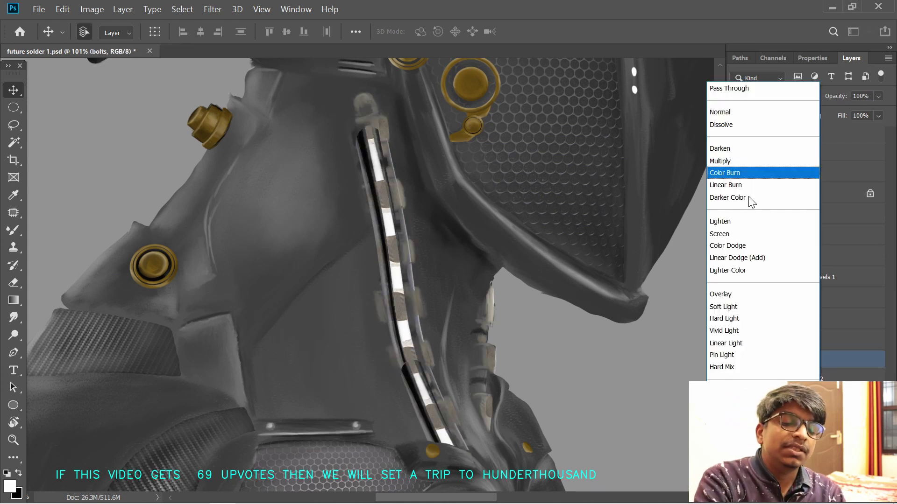
{"action": "left_click", "coordinate": [747, 331]}
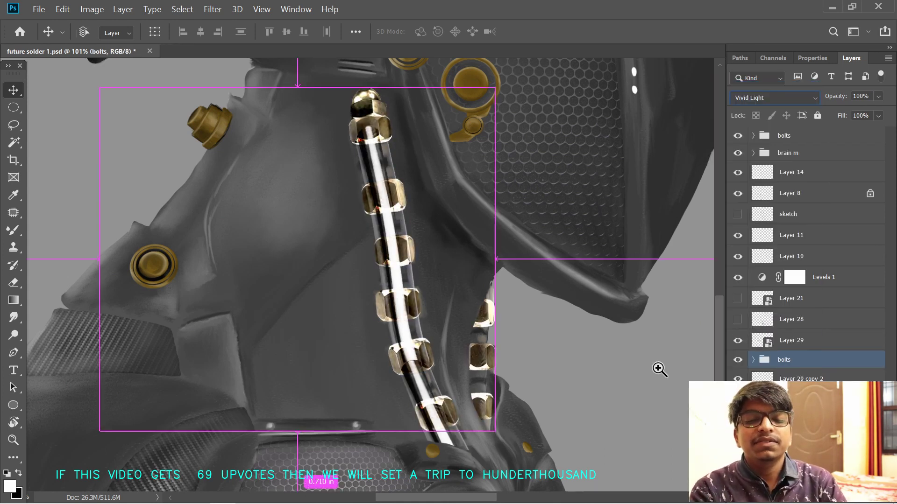
{"action": "mouse_move", "coordinate": [659, 370]}
{"action": "left_mouse_down"}
{"action": "mouse_move", "coordinate": [641, 357]}
{"action": "mouse_move", "coordinate": [651, 356]}
{"action": "left_mouse_up"}
{"action": "left_click", "coordinate": [738, 379]}
{"action": "left_click", "coordinate": [738, 378]}
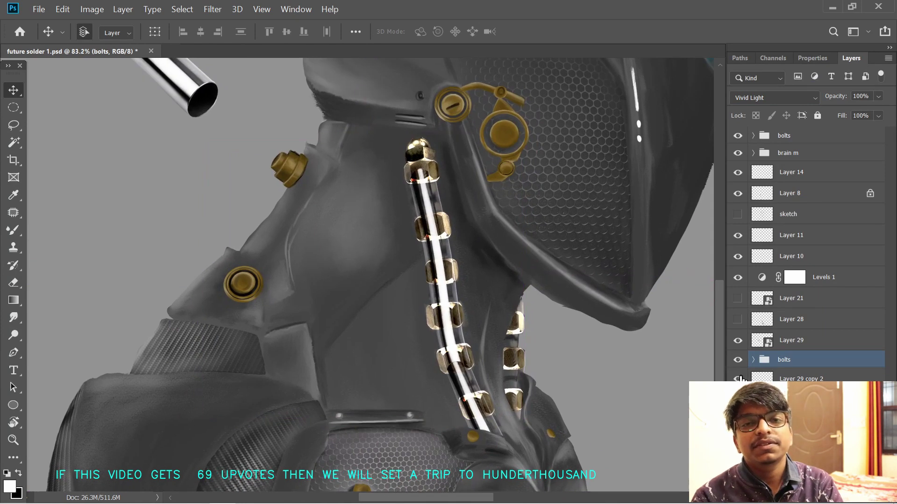
- Hide the spare Layer 29 pipe and compare the neck with Layer 29 copy 2 off and on
{"action": "left_click", "coordinate": [738, 340]}
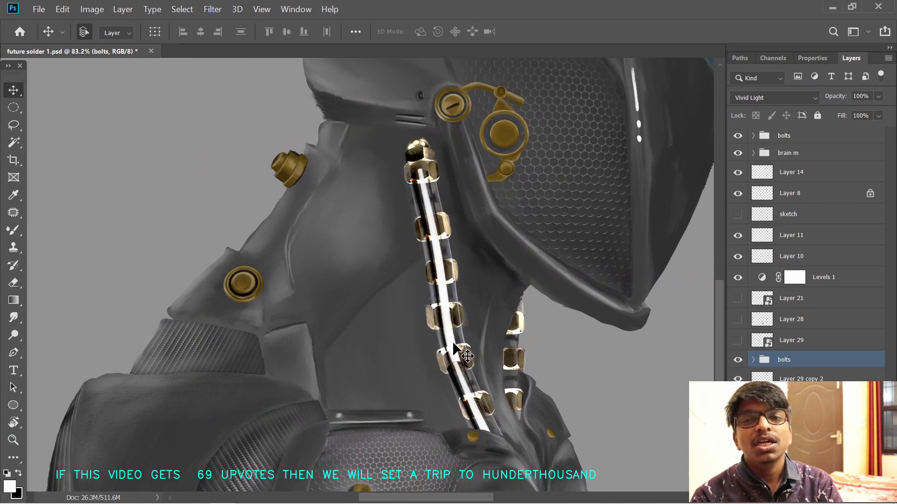
{"action": "left_click", "coordinate": [794, 378]}
{"action": "left_click", "coordinate": [737, 379]}
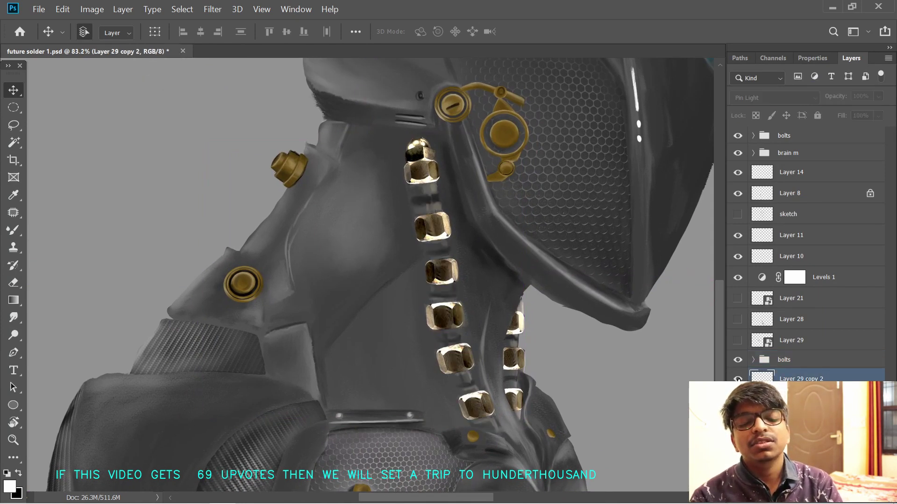
{"action": "left_click", "coordinate": [738, 379]}
- Try Layer 29 copy 2 in a different stacking position around the lower bolts group, toggling layer visibility to compare
{"action": "left_click_drag", "start_coordinate": [763, 374], "coordinate": [785, 376]}
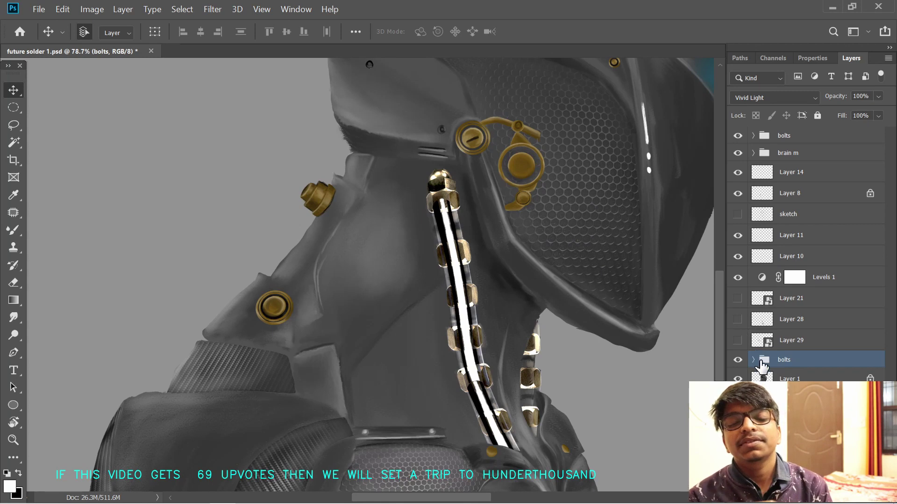
{"action": "left_click", "coordinate": [737, 340]}
{"action": "left_click", "coordinate": [736, 340]}
{"action": "left_click", "coordinate": [736, 378]}
{"action": "left_click", "coordinate": [737, 377]}
{"action": "key", "text": "ctrl+z"}
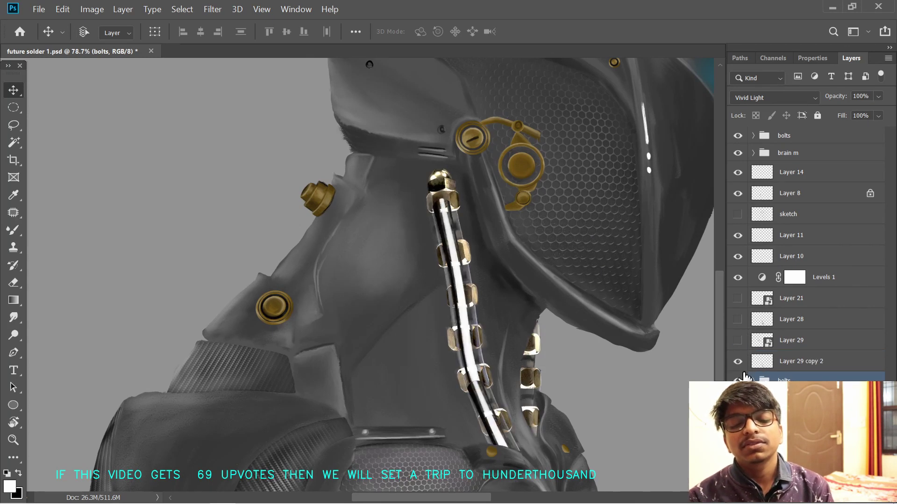
- Set both Layer 29 copy 2 and the lower bolts group to Normal, keeping the pipe layer below the group
{"action": "left_click", "coordinate": [747, 362]}
{"action": "left_click", "coordinate": [748, 97]}
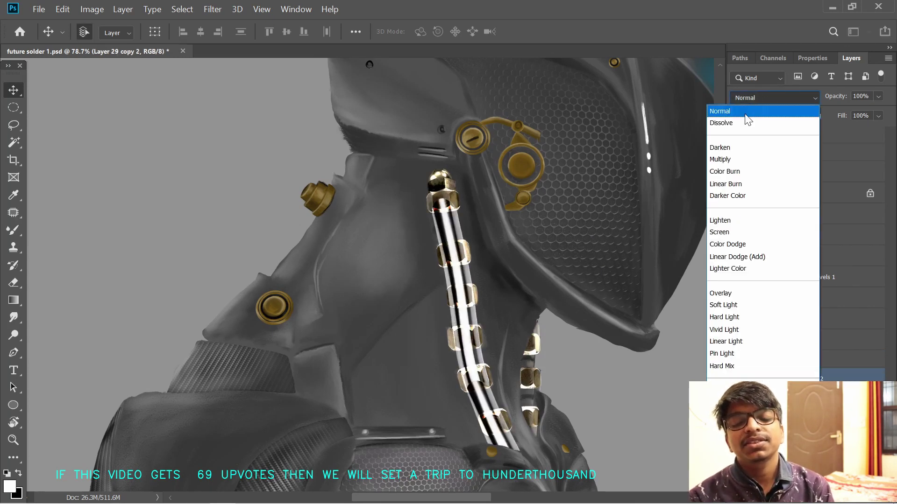
{"action": "left_click", "coordinate": [745, 113]}
{"action": "left_click", "coordinate": [778, 362]}
{"action": "left_click", "coordinate": [756, 98]}
{"action": "left_click", "coordinate": [756, 113]}
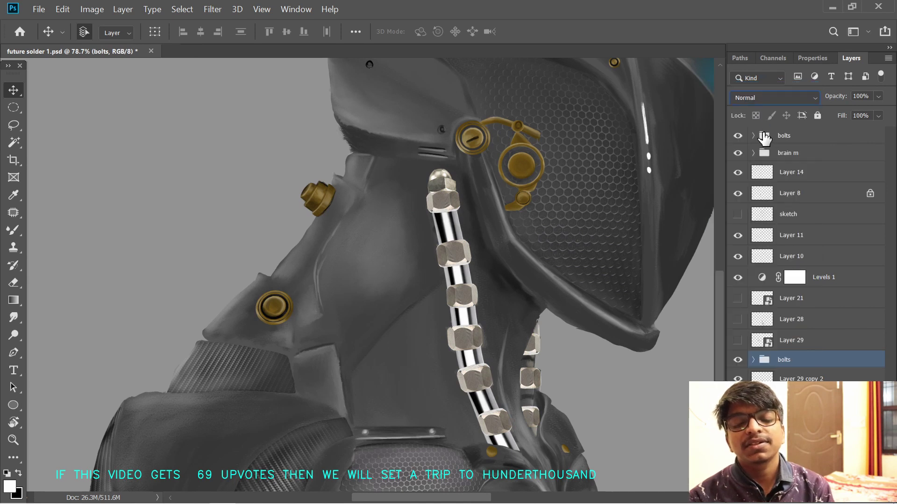
- Add a layer clipped to Layer 29 copy 2 and try a black Mixer Brush stroke over the upper pipe
{"action": "left_click", "coordinate": [738, 379]}
{"action": "left_click", "coordinate": [738, 379]}
{"action": "left_click", "coordinate": [776, 379]}
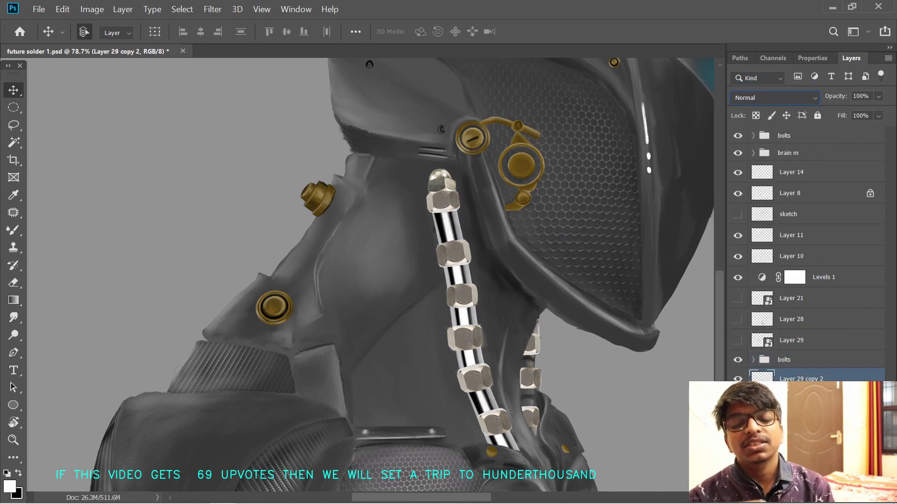
{"action": "key", "text": "b"}
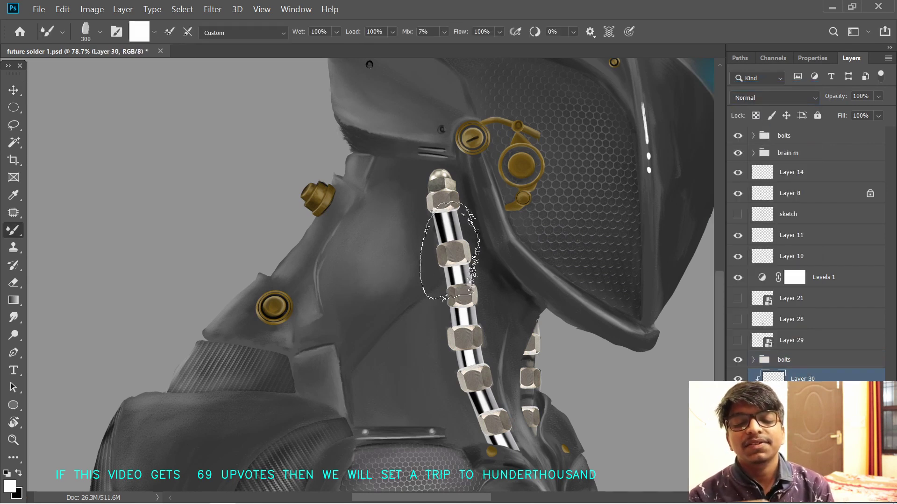
{"action": "key", "text": "x"}
{"action": "mouse_move", "coordinate": [432, 229]}
{"action": "left_mouse_down"}
{"action": "mouse_move", "coordinate": [454, 225]}
{"action": "mouse_move", "coordinate": [421, 232]}
{"action": "mouse_move", "coordinate": [469, 213]}
{"action": "left_mouse_up"}
{"action": "key", "text": "ctrl+z"}
- Try Layer 29 copy 2 at 15% opacity, and undo that change along with the clipped layer
{"action": "left_click", "coordinate": [791, 397]}
{"action": "left_click_drag", "start_coordinate": [836, 96], "coordinate": [839, 96]}
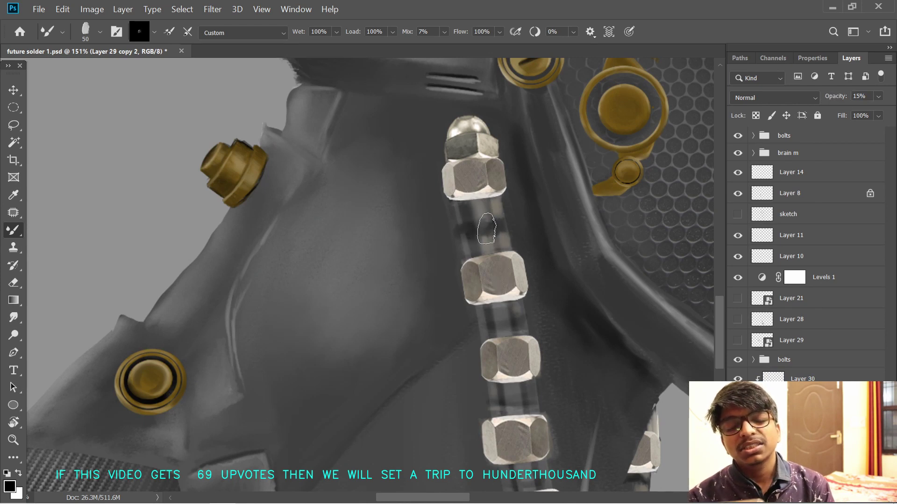
{"action": "scroll", "coordinate": [486, 228], "scroll_direction": "down", "scroll_amount": 3}
{"action": "scroll", "coordinate": [519, 268], "scroll_direction": "down", "scroll_amount": 3}
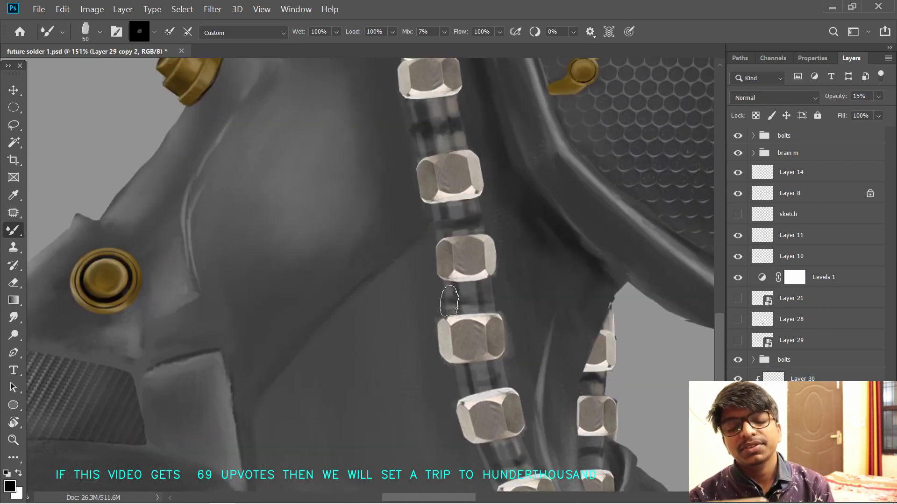
{"action": "key", "text": "ctrl+z"}
{"action": "key", "text": "ctrl+z"}
{"action": "key", "text": "ctrl+z"}
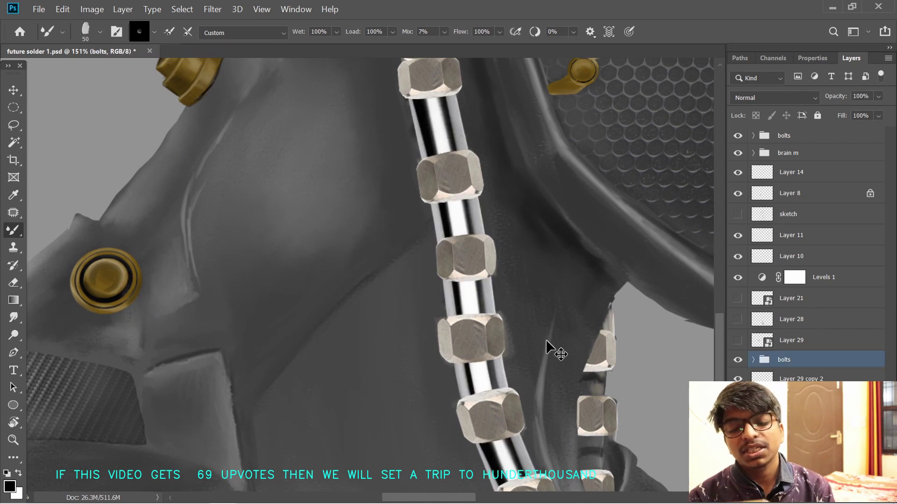
- Try a Mixer Brush stroke on Layer 29 copy 2, undo it, and hide that pipe layer
{"action": "left_click", "coordinate": [760, 376]}
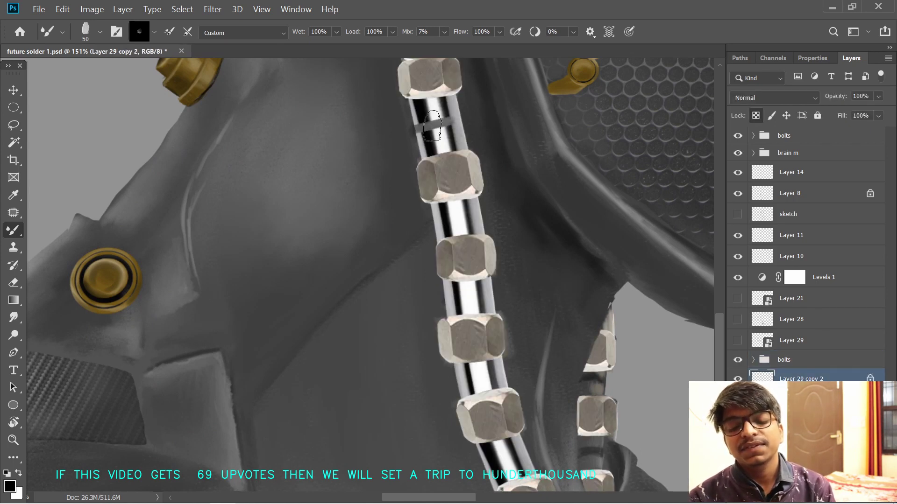
{"action": "key", "text": "ctrl+z"}
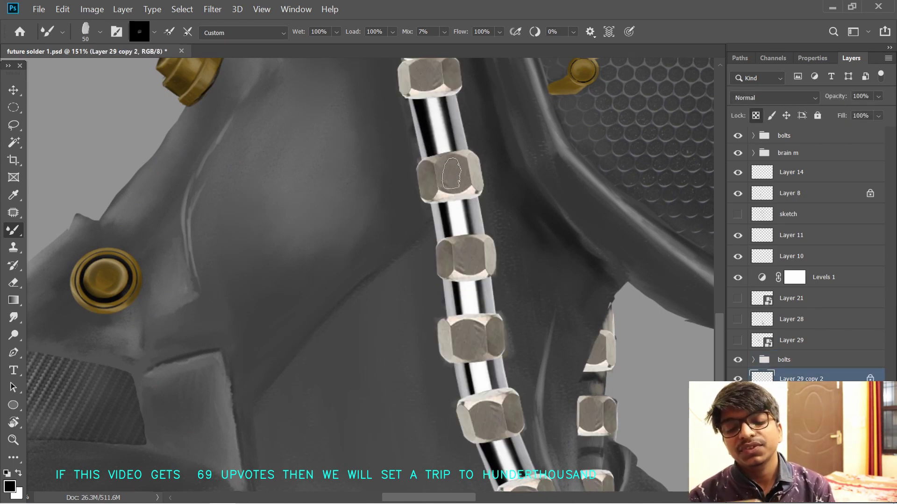
{"action": "left_click", "coordinate": [737, 378]}
{"action": "left_click_drag", "start_coordinate": [658, 353], "coordinate": [624, 312]}
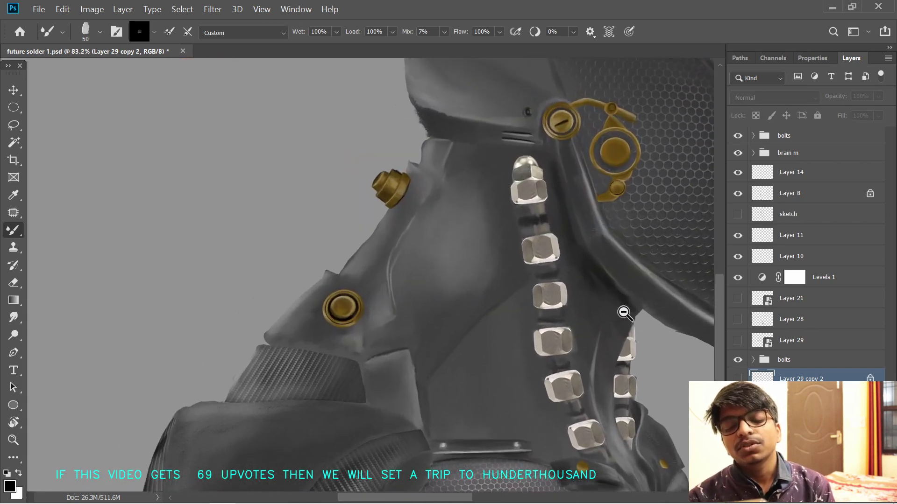
{"action": "scroll", "coordinate": [612, 305], "scroll_direction": "down", "scroll_amount": 2}
{"action": "scroll", "coordinate": [621, 310], "scroll_direction": "up", "scroll_amount": 2}
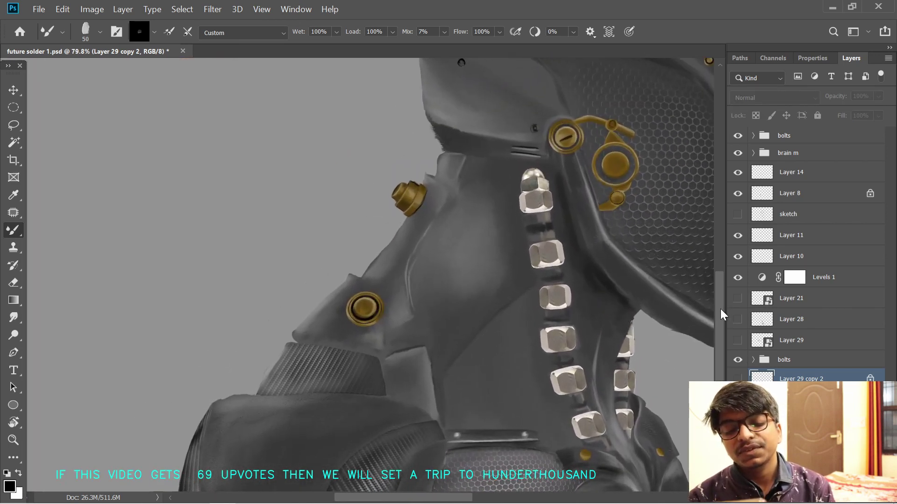
- Try the Soft Light blend mode on the lower bolts group
{"action": "left_click", "coordinate": [789, 359]}
{"action": "left_click", "coordinate": [772, 98]}
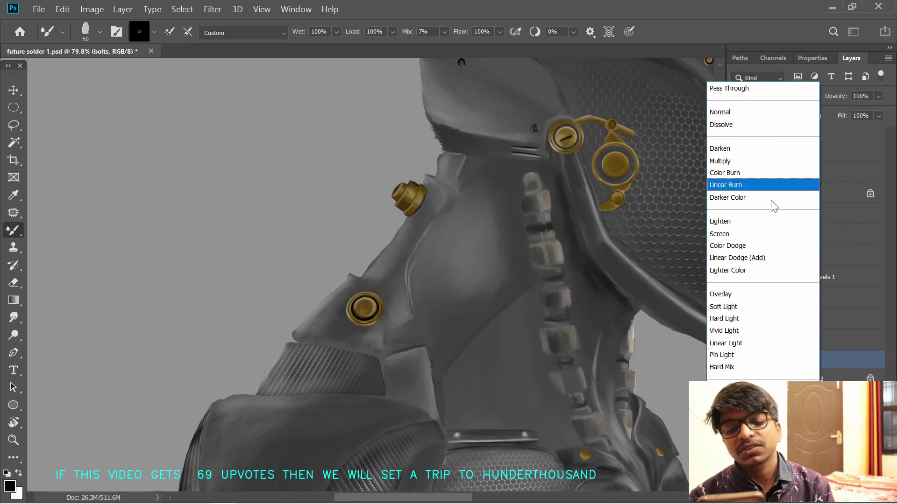
{"action": "left_click", "coordinate": [759, 310]}
{"action": "scroll", "coordinate": [677, 340], "scroll_direction": "down", "scroll_amount": 2}
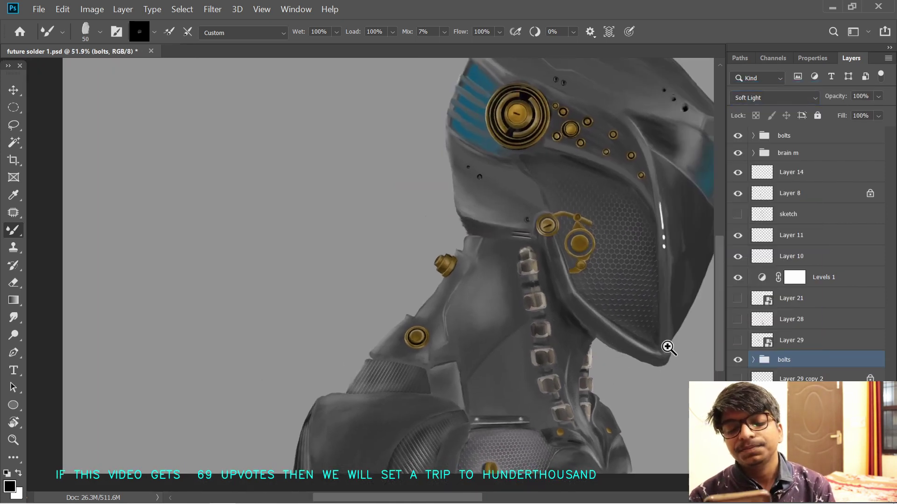
{"action": "scroll", "coordinate": [669, 348], "scroll_direction": "up", "scroll_amount": 1}
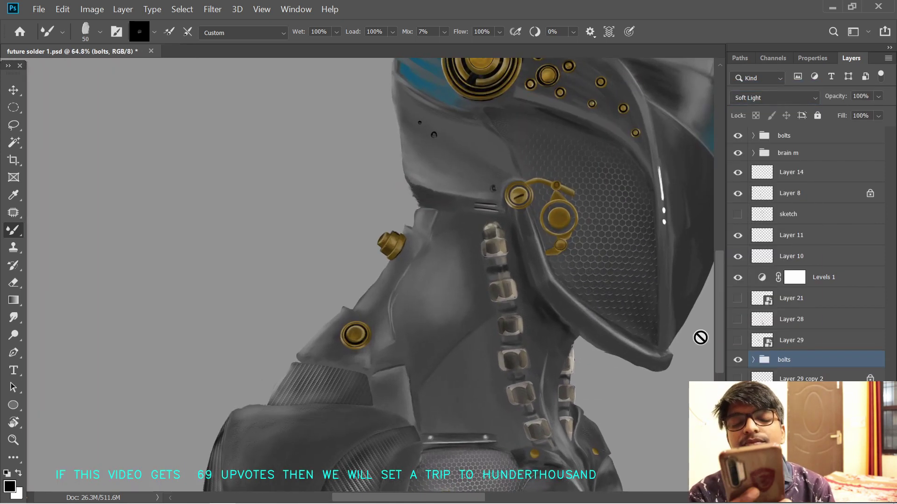
- Show the sketch layer and toggle Layer 29 copy 2 on and off to compare the neck with and without pipes
{"action": "left_click", "coordinate": [737, 214]}
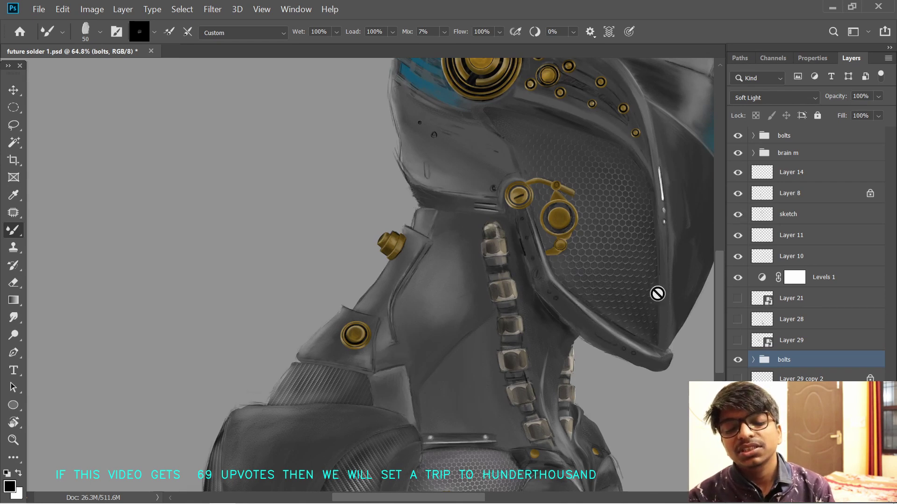
{"action": "left_click", "coordinate": [735, 376]}
{"action": "left_click", "coordinate": [735, 377]}
{"action": "left_click", "coordinate": [735, 376]}
{"action": "left_click", "coordinate": [735, 377]}
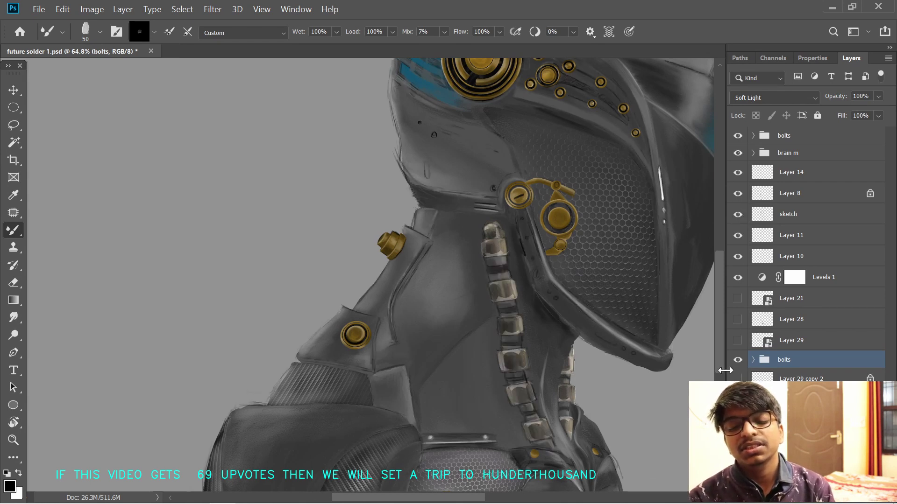
{"action": "left_click", "coordinate": [736, 378]}
{"action": "left_click", "coordinate": [800, 379]}
{"action": "left_click", "coordinate": [736, 378]}
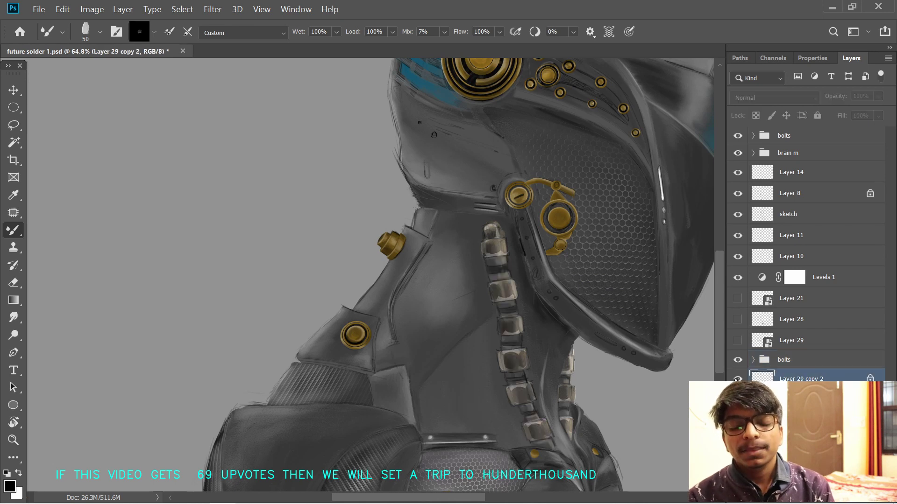
{"action": "left_click", "coordinate": [736, 379]}
- Add a layer mask to Layer 29 copy 2 and mask the pipe off the top two nuts in black with the Hard Round brush
{"action": "scroll", "coordinate": [479, 344], "scroll_direction": "up", "scroll_amount": 6}
{"action": "left_click", "coordinate": [794, 496]}
{"action": "key", "text": "x"}
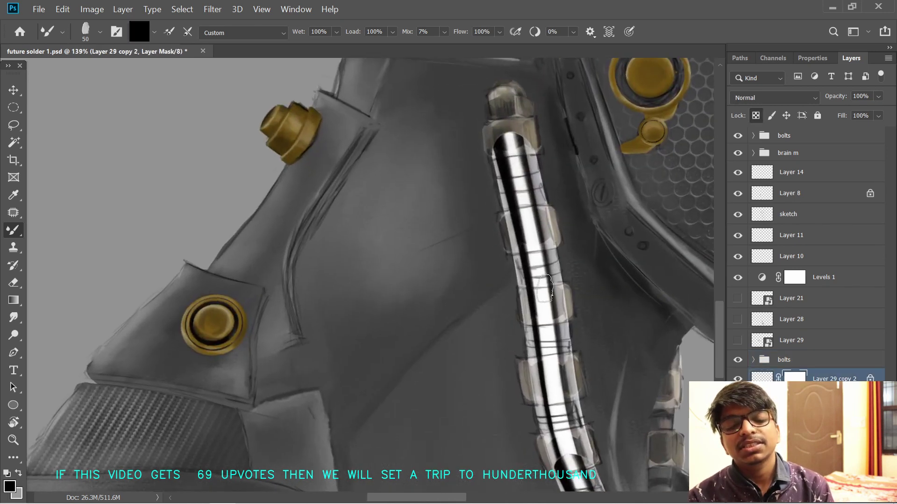
{"action": "scroll", "coordinate": [518, 149], "scroll_direction": "up", "scroll_amount": 2}
{"action": "left_click", "coordinate": [87, 29]}
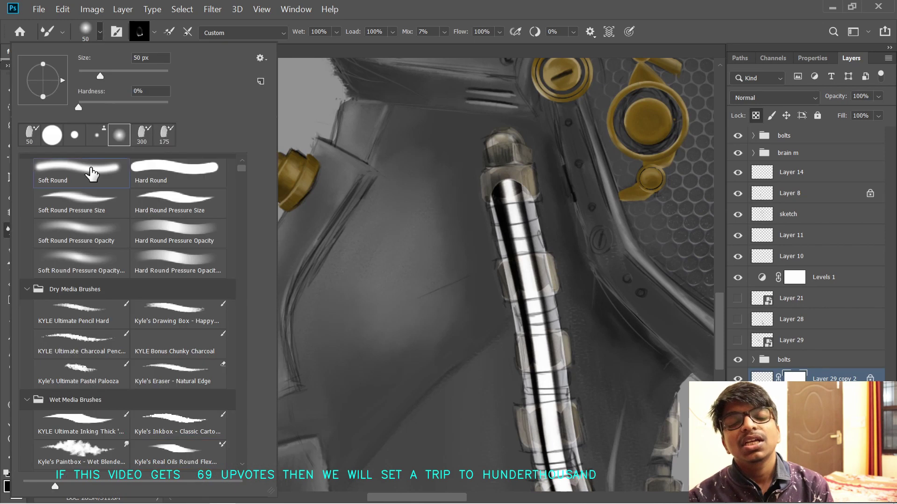
{"action": "double_click", "coordinate": [175, 172]}
{"action": "left_click_drag", "start_coordinate": [516, 191], "coordinate": [505, 186]}
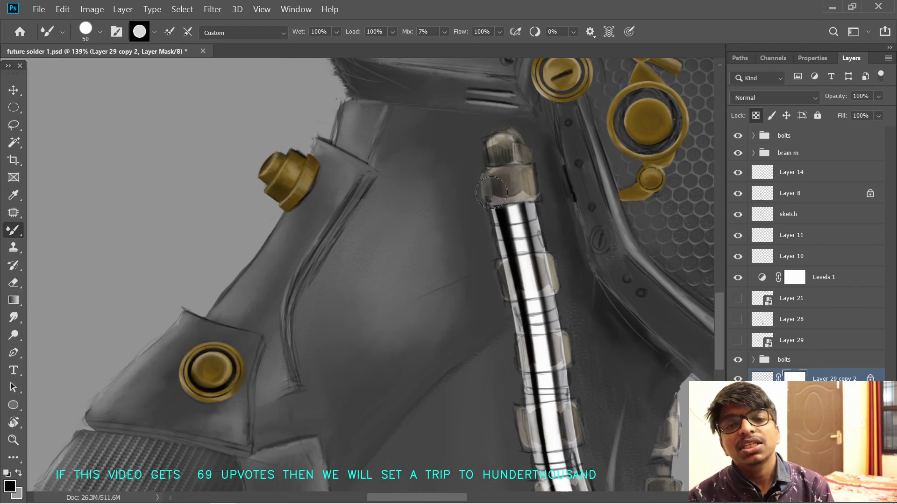
{"action": "left_click_drag", "start_coordinate": [520, 272], "coordinate": [531, 283]}
- Switch to the Brush tool at 20 px and 100% opacity and mask the pipe off the next nuts down the neck
{"action": "right_click", "coordinate": [14, 230]}
{"action": "left_click", "coordinate": [51, 229]}
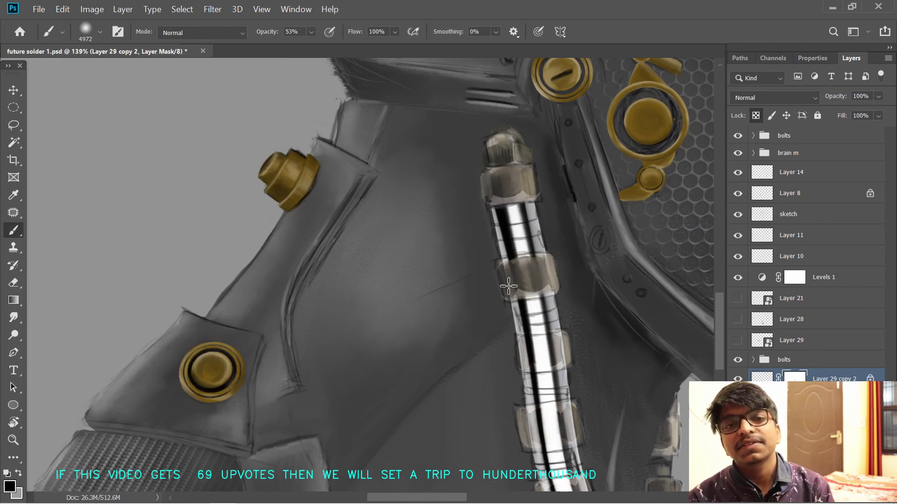
{"action": "left_click", "coordinate": [530, 290]}
{"action": "key", "text": "ctrl+z"}
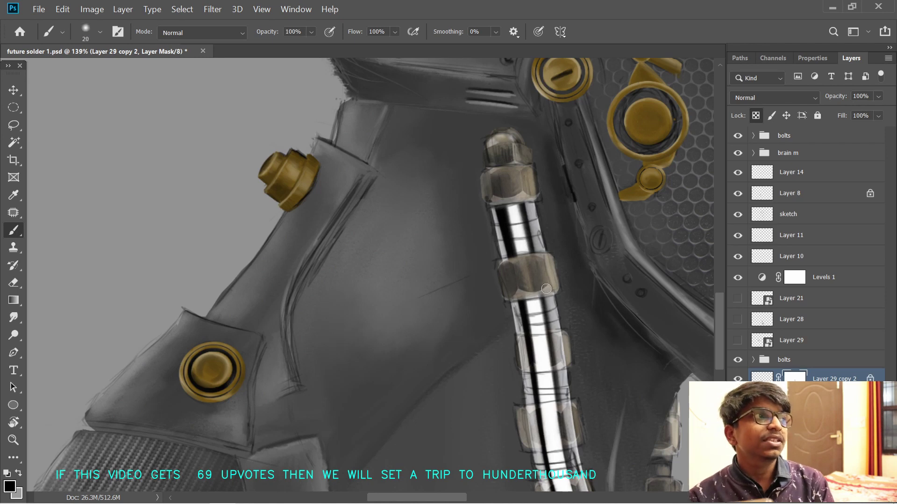
{"action": "mouse_move", "coordinate": [510, 283]}
{"action": "left_mouse_down"}
{"action": "mouse_move", "coordinate": [481, 223]}
{"action": "mouse_move", "coordinate": [483, 290]}
{"action": "left_mouse_up"}
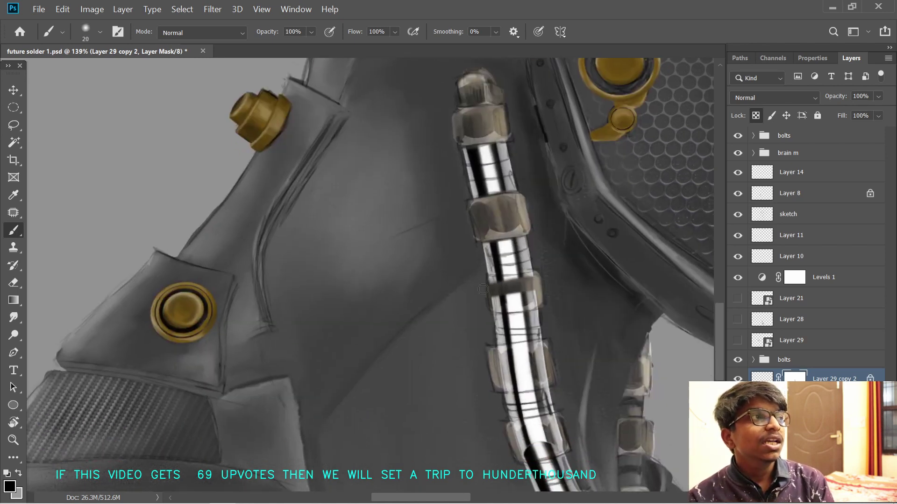
{"action": "left_click_drag", "start_coordinate": [533, 310], "coordinate": [525, 227]}
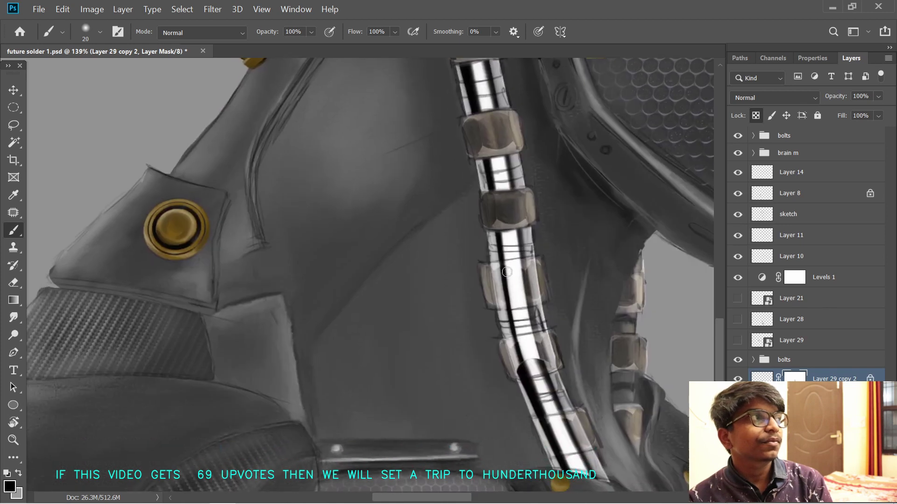
{"action": "mouse_move", "coordinate": [532, 276]}
{"action": "left_mouse_down"}
{"action": "mouse_move", "coordinate": [503, 304]}
{"action": "mouse_move", "coordinate": [533, 301]}
{"action": "mouse_move", "coordinate": [535, 289]}
{"action": "mouse_move", "coordinate": [509, 308]}
{"action": "left_mouse_up"}
- Mask the pipe off the lowest nut with a 22 px brush, refining its edges at 11 px
{"action": "scroll", "coordinate": [535, 290], "scroll_direction": "down", "scroll_amount": 3}
{"action": "right_click", "coordinate": [460, 282], "text": "alt"}
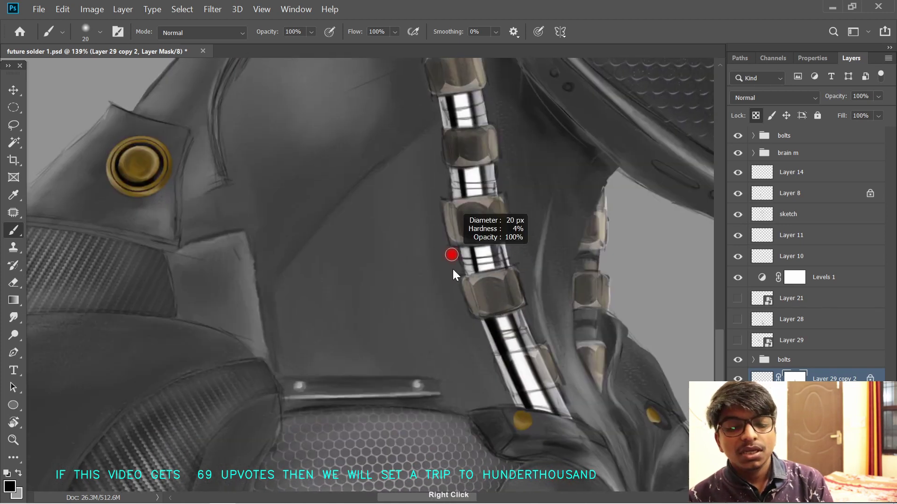
{"action": "left_click_drag", "start_coordinate": [512, 352], "coordinate": [533, 369]}
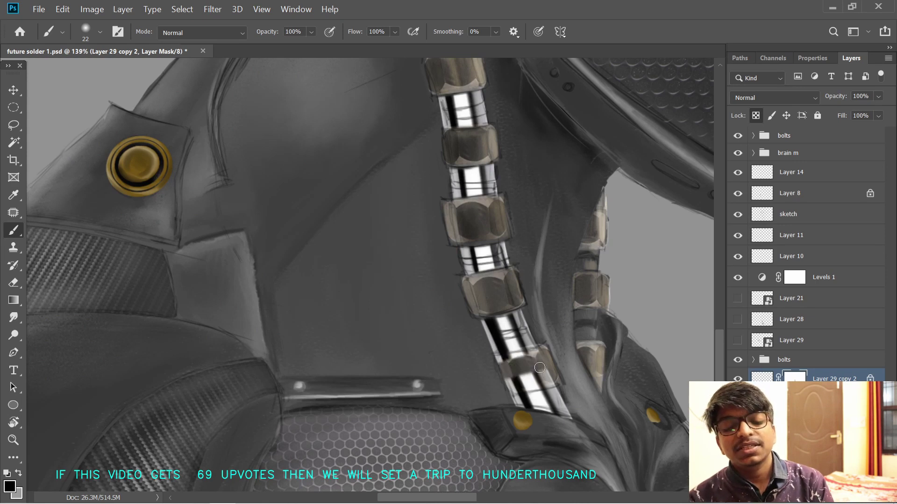
{"action": "right_click", "coordinate": [517, 360], "text": "alt"}
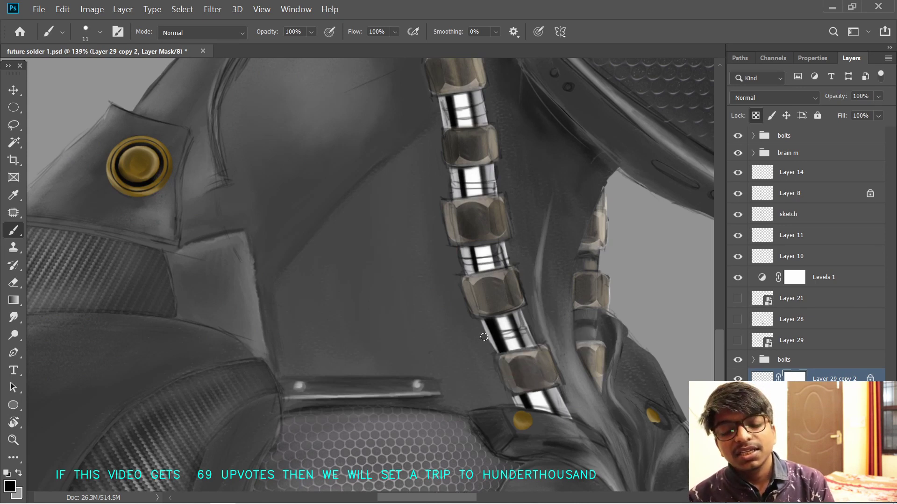
{"action": "left_click_drag", "start_coordinate": [503, 380], "coordinate": [467, 321]}
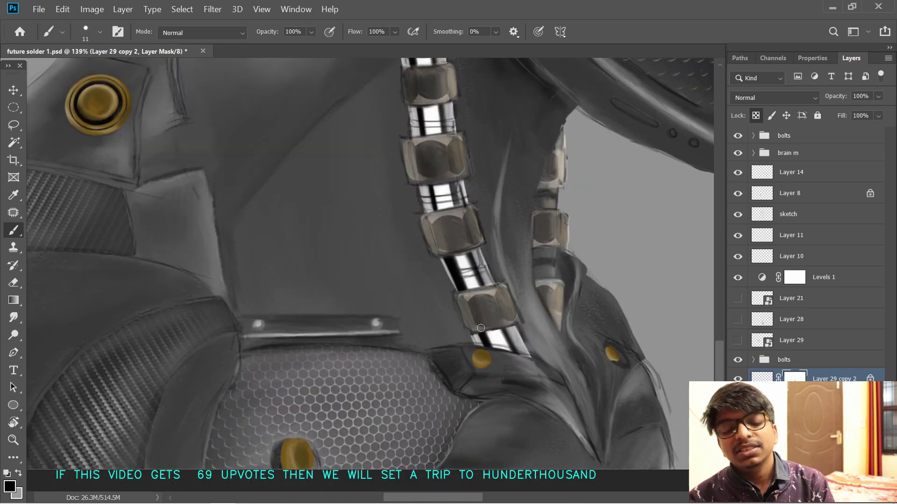
- Try Layer 29 copy 2 in Overlay with the sketch hidden, previewing Linear Light and other blend modes
{"action": "left_click_drag", "start_coordinate": [424, 68], "coordinate": [447, 257]}
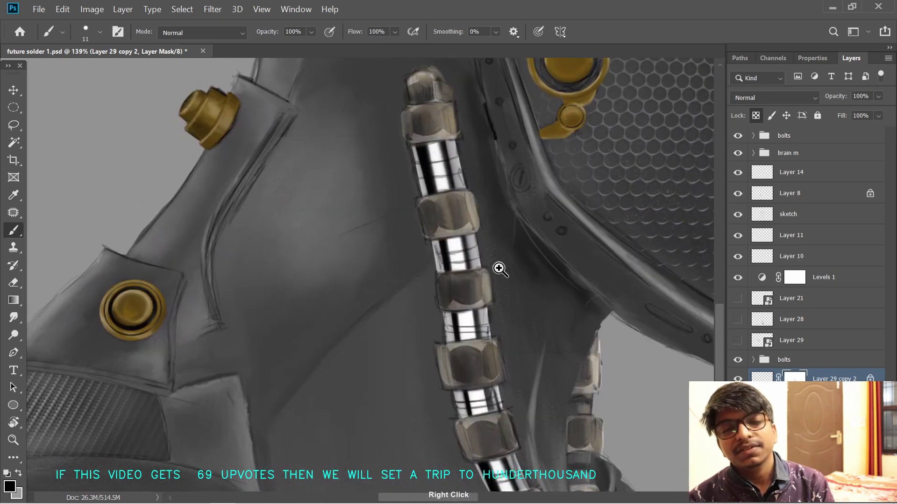
{"action": "left_click_drag", "start_coordinate": [498, 268], "coordinate": [444, 266]}
{"action": "left_click", "coordinate": [761, 378]}
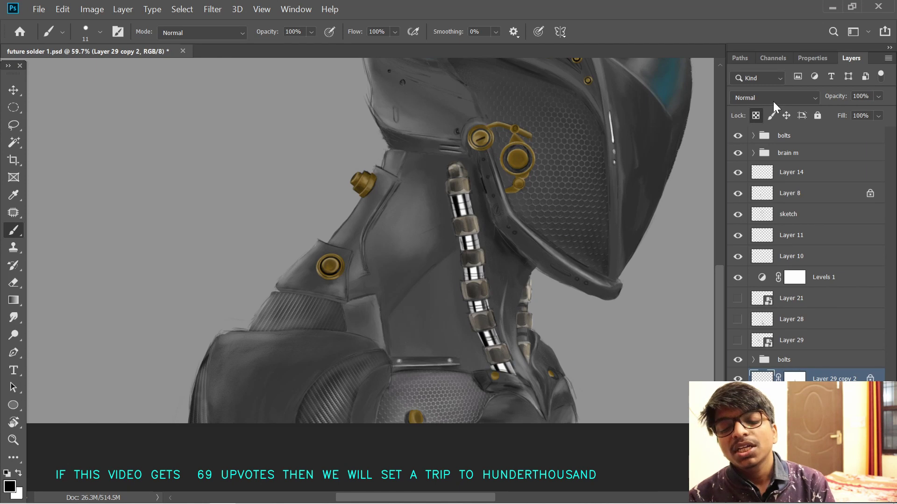
{"action": "left_click", "coordinate": [773, 98]}
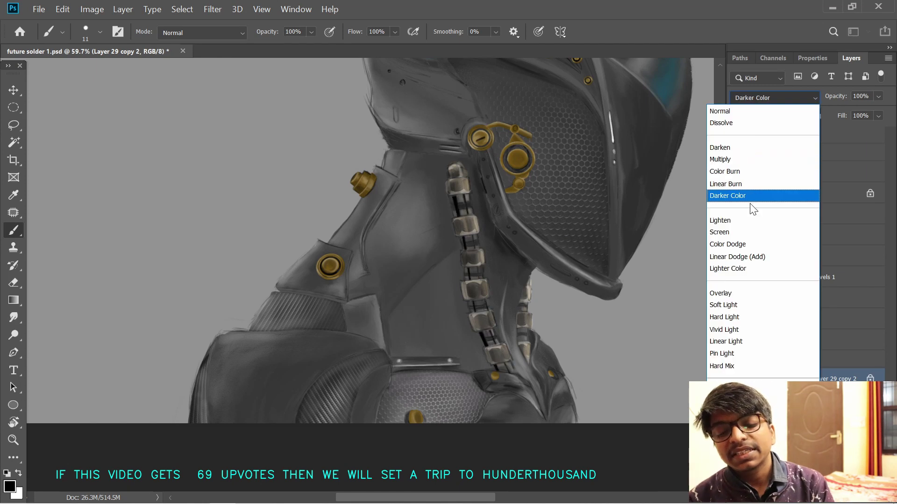
{"action": "left_click", "coordinate": [744, 292]}
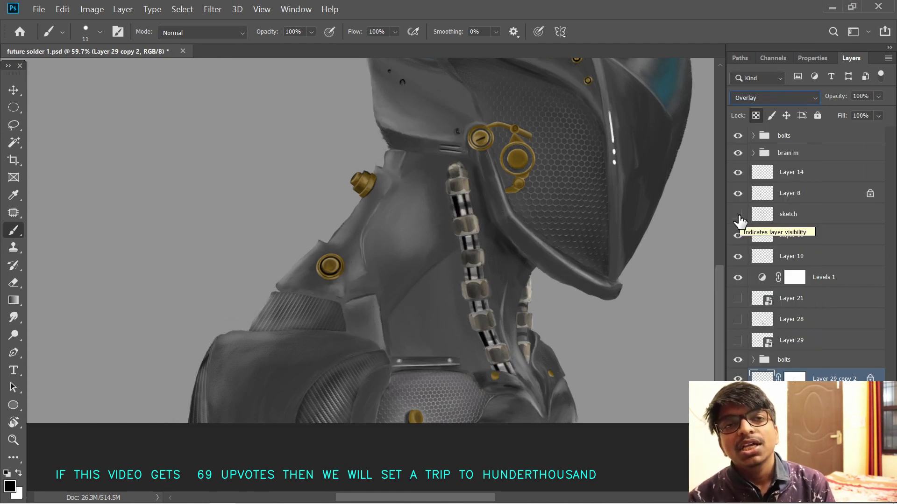
{"action": "left_click", "coordinate": [813, 98]}
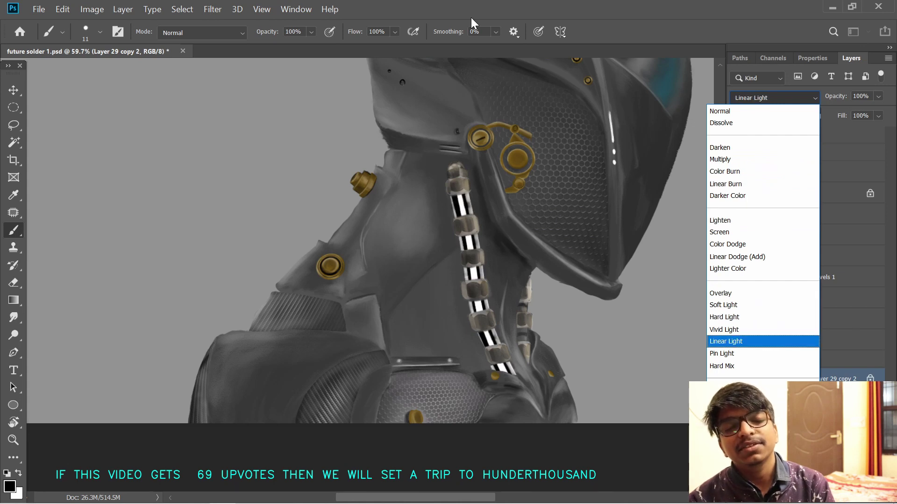
{"action": "left_click", "coordinate": [650, 310]}
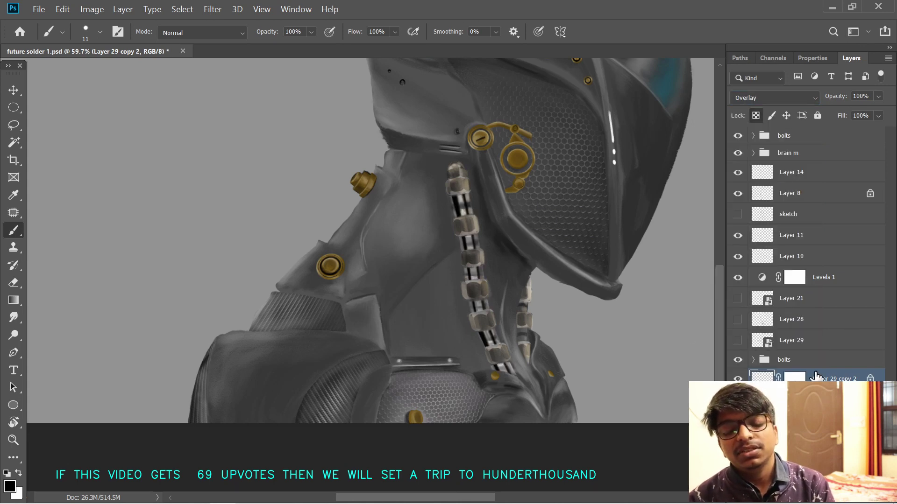
- Delete Layer 29 copy 2 and set the lower bolts group's blend mode to Vivid Light
{"action": "key", "text": "Delete"}
{"action": "scroll", "coordinate": [424, 250], "scroll_direction": "up", "scroll_amount": 3}
{"action": "left_click", "coordinate": [784, 359]}
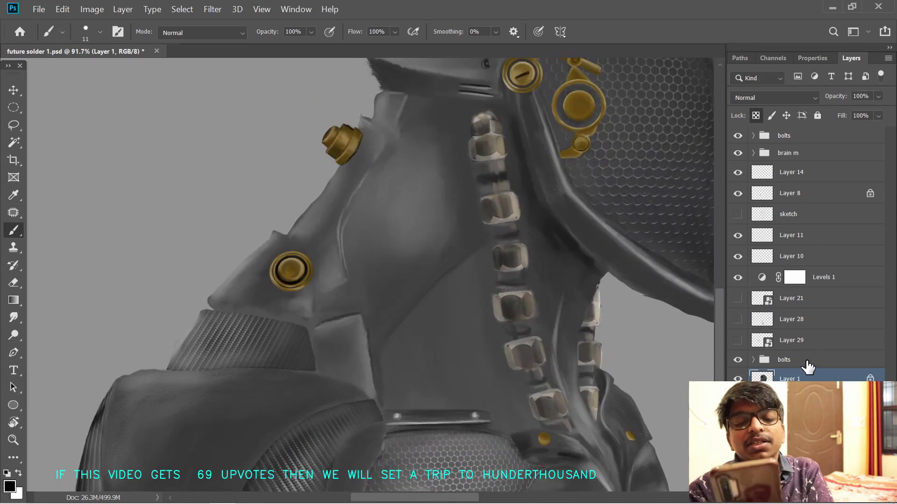
{"action": "left_click", "coordinate": [775, 97]}
{"action": "left_click", "coordinate": [761, 332]}
{"action": "scroll", "coordinate": [649, 312], "scroll_direction": "down", "scroll_amount": 1}
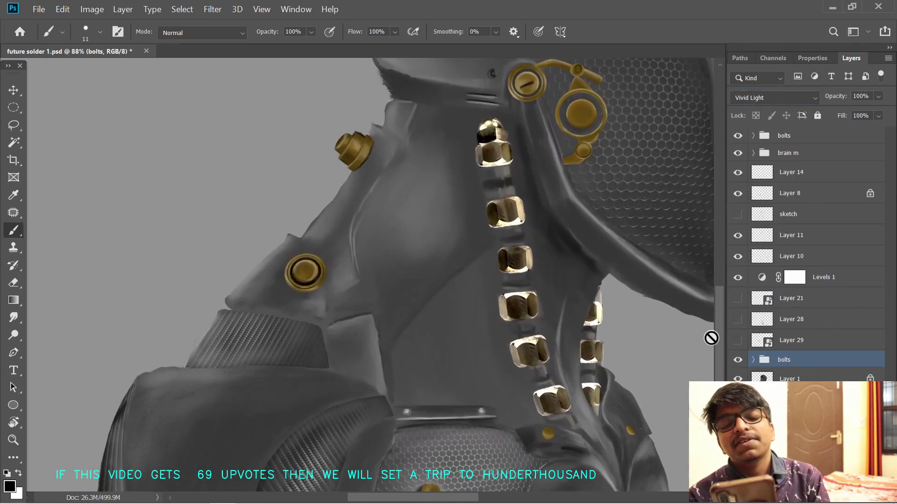
- Add a new layer in the lower bolts group and a merged duplicate of its bolt layers, clipped to the layer below
{"action": "key", "text": "ctrl+shift+alt+n"}
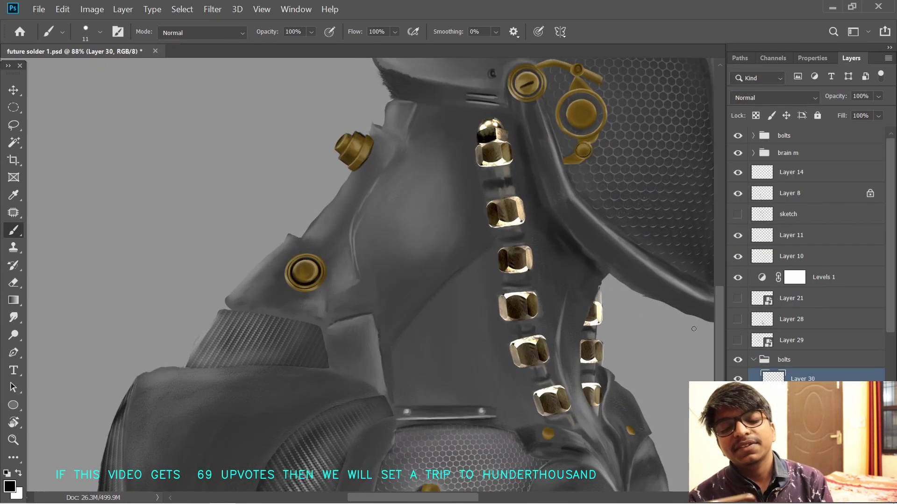
{"action": "scroll", "coordinate": [849, 271], "scroll_direction": "down", "scroll_amount": 3}
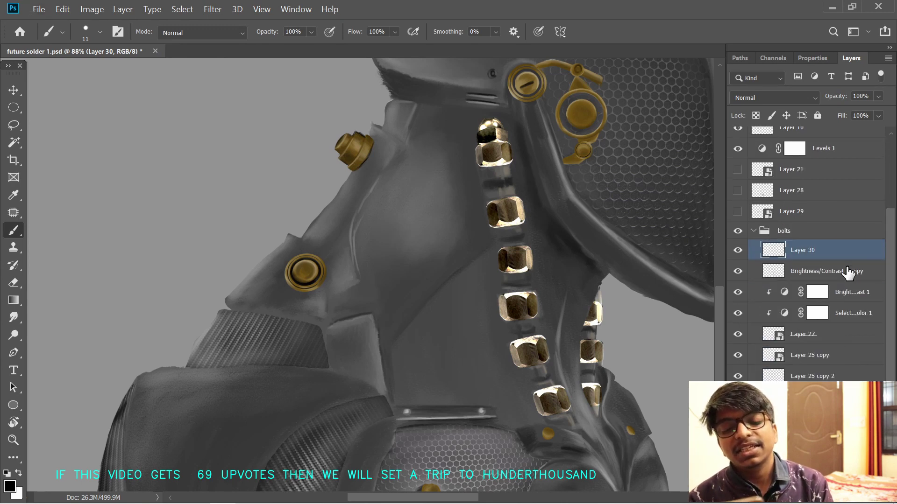
{"action": "left_click", "coordinate": [849, 271]}
{"action": "scroll", "coordinate": [848, 270], "scroll_direction": "down", "scroll_amount": 3}
{"action": "left_click", "coordinate": [849, 372], "text": "shift"}
{"action": "scroll", "coordinate": [858, 310], "scroll_direction": "up", "scroll_amount": 3}
{"action": "key", "text": "ctrl+j"}
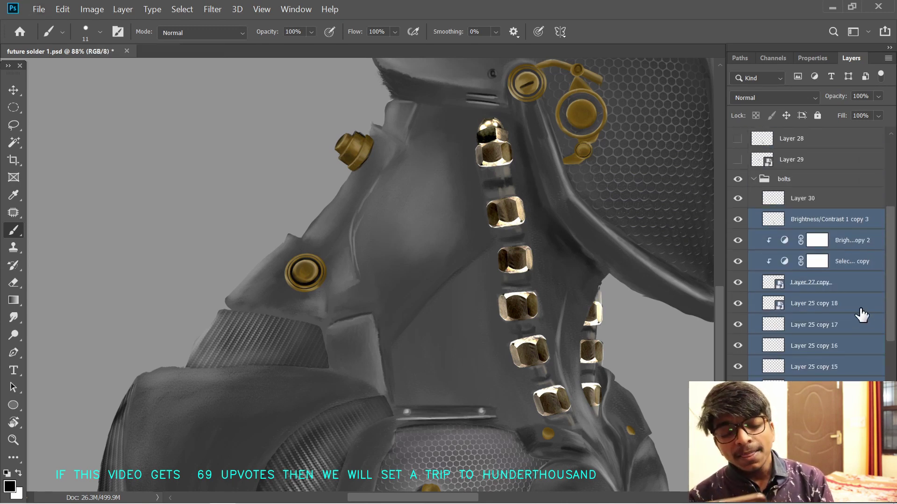
{"action": "key", "text": "ctrl+e"}
{"action": "left_click", "coordinate": [768, 229], "text": "alt"}
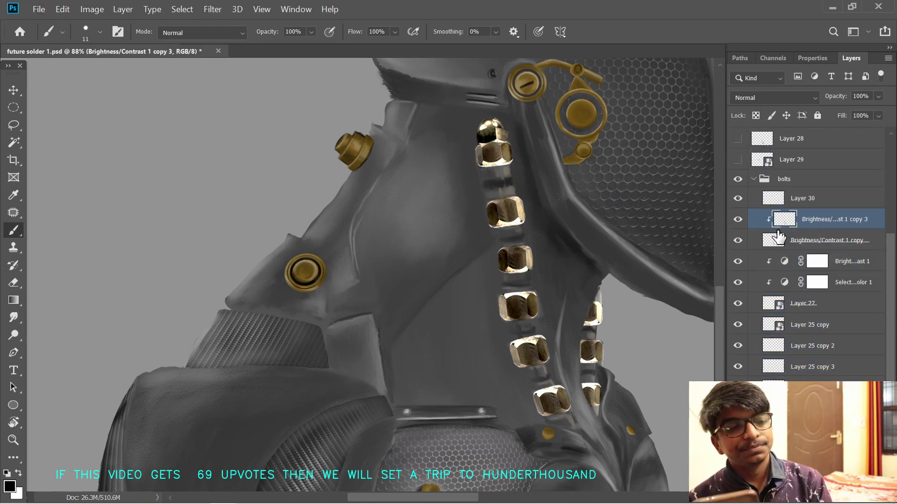
- Sample the armour's dark grey and try soft-brush shading below the topmost nut at 47 and 65 px, undoing the last stroke
{"action": "left_click_drag", "start_coordinate": [490, 172], "coordinate": [445, 184]}
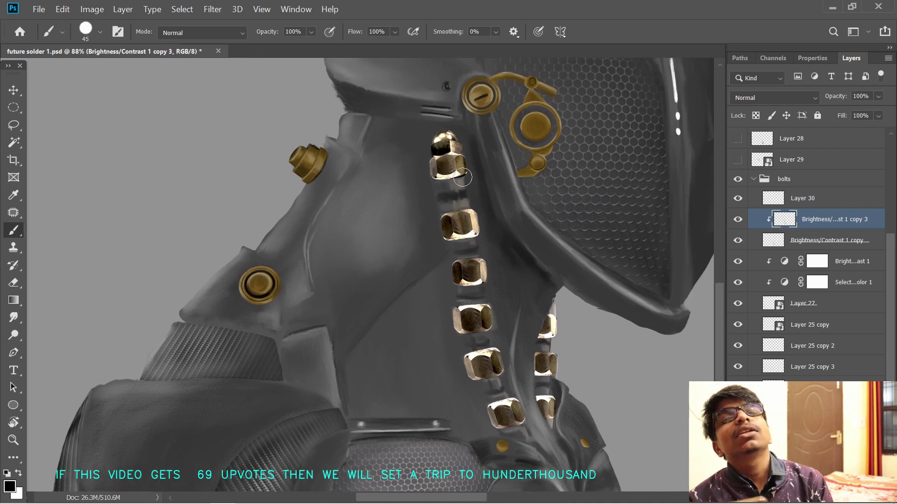
{"action": "right_click", "coordinate": [417, 190], "text": "alt"}
{"action": "left_click", "coordinate": [386, 191], "text": "alt"}
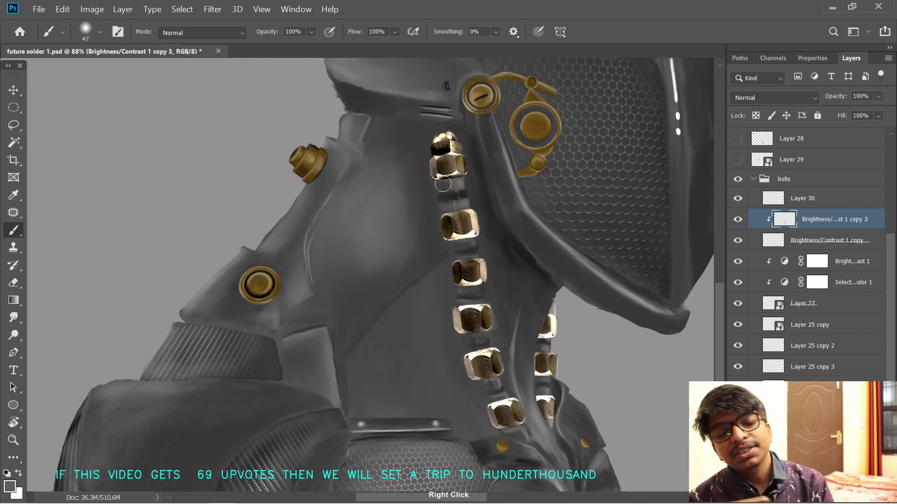
{"action": "mouse_move", "coordinate": [431, 175]}
{"action": "left_mouse_down"}
{"action": "mouse_move", "coordinate": [416, 200]}
{"action": "mouse_move", "coordinate": [413, 191]}
{"action": "left_mouse_up"}
{"action": "right_click", "coordinate": [412, 192]}
{"action": "left_click", "coordinate": [104, 174]}
{"action": "left_click", "coordinate": [447, 185]}
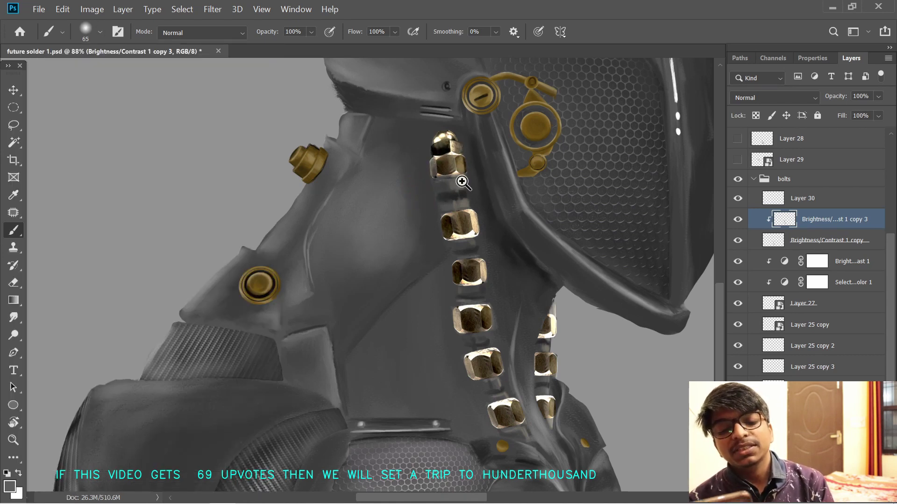
{"action": "scroll", "coordinate": [440, 214], "scroll_direction": "up", "scroll_amount": 2}
{"action": "mouse_move", "coordinate": [495, 259]}
{"action": "left_mouse_down"}
{"action": "mouse_move", "coordinate": [428, 219]}
{"action": "mouse_move", "coordinate": [438, 214]}
{"action": "left_mouse_up"}
{"action": "key", "text": "ctrl+z"}
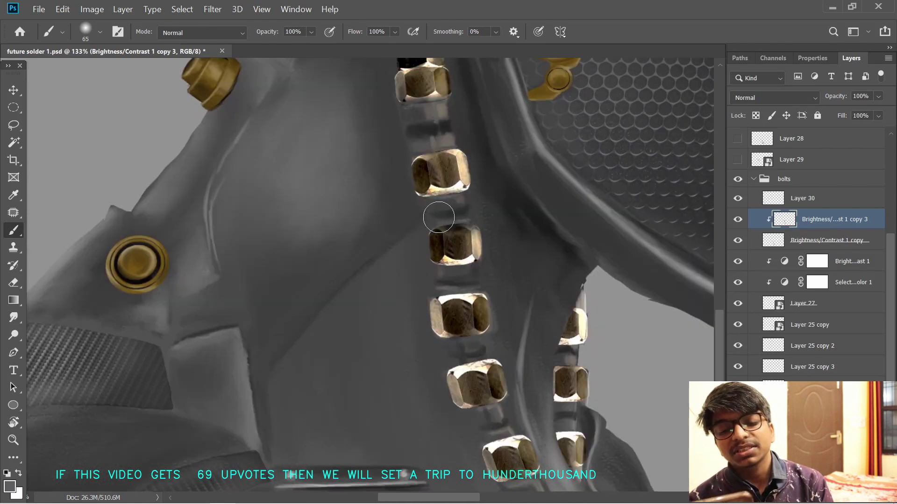
- Paint grey shading over the edges of the neck nuts with a soft 35 px brush at 46% opacity
{"action": "mouse_move", "coordinate": [395, 147]}
{"action": "left_mouse_down"}
{"action": "mouse_move", "coordinate": [406, 182]}
{"action": "mouse_move", "coordinate": [463, 175]}
{"action": "mouse_move", "coordinate": [461, 194]}
{"action": "left_mouse_up"}
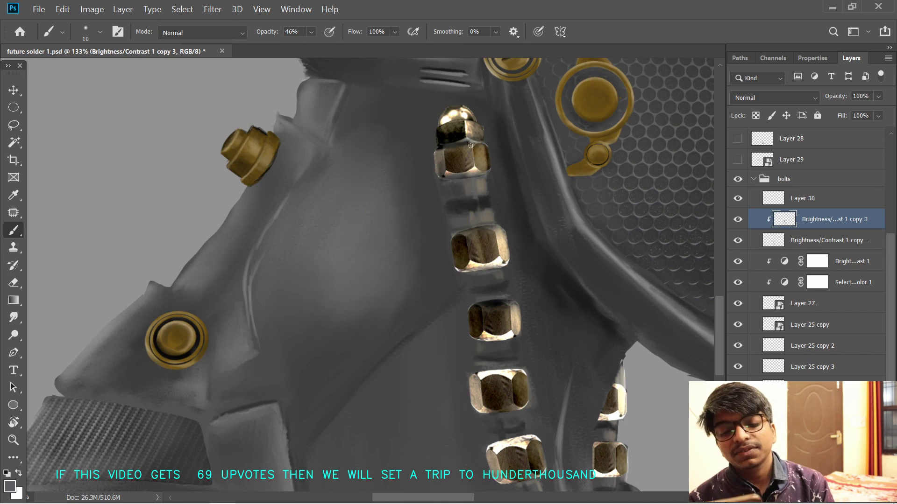
{"action": "left_click_drag", "start_coordinate": [541, 365], "coordinate": [515, 181]}
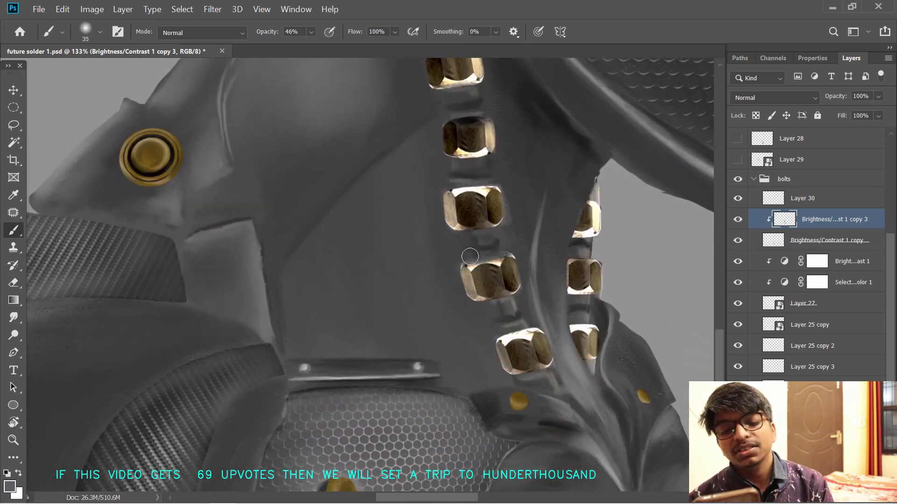
{"action": "mouse_move", "coordinate": [470, 257]}
{"action": "left_mouse_down"}
{"action": "mouse_move", "coordinate": [456, 184]}
{"action": "mouse_move", "coordinate": [476, 136]}
{"action": "mouse_move", "coordinate": [462, 215]}
{"action": "mouse_move", "coordinate": [454, 187]}
{"action": "left_mouse_up"}
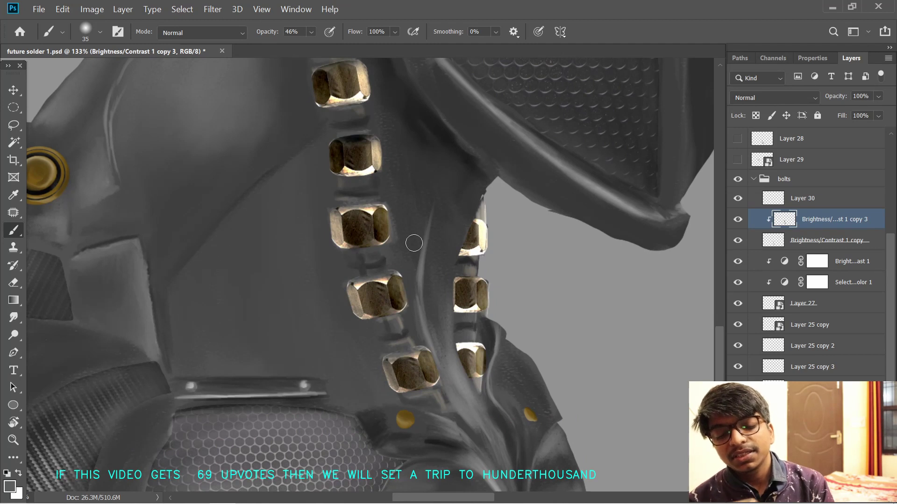
{"action": "left_click_drag", "start_coordinate": [386, 276], "coordinate": [391, 274]}
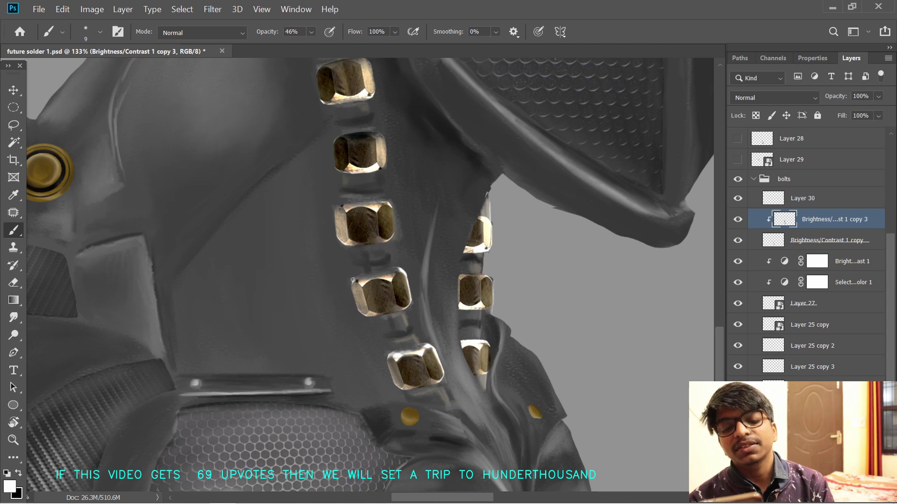
- Paint white edge highlights on the nuts and cap nut with a 9 px brush at 46% and 30% opacity
{"action": "left_click_drag", "start_coordinate": [392, 209], "coordinate": [418, 261]}
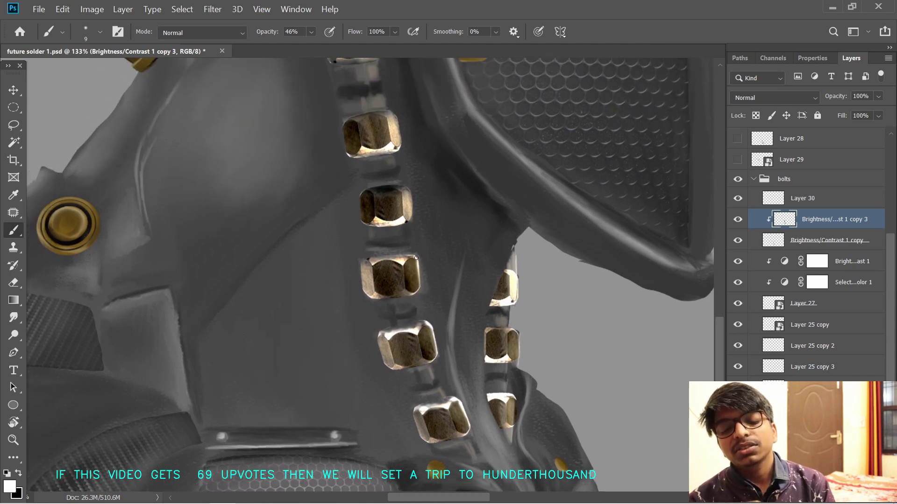
{"action": "scroll", "coordinate": [387, 259], "scroll_direction": "up", "scroll_amount": 3}
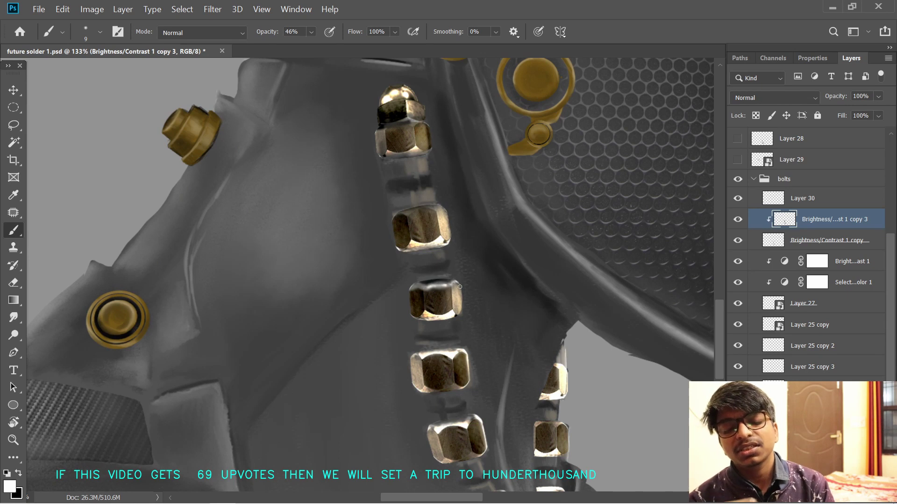
{"action": "scroll", "coordinate": [460, 287], "scroll_direction": "up", "scroll_amount": 3}
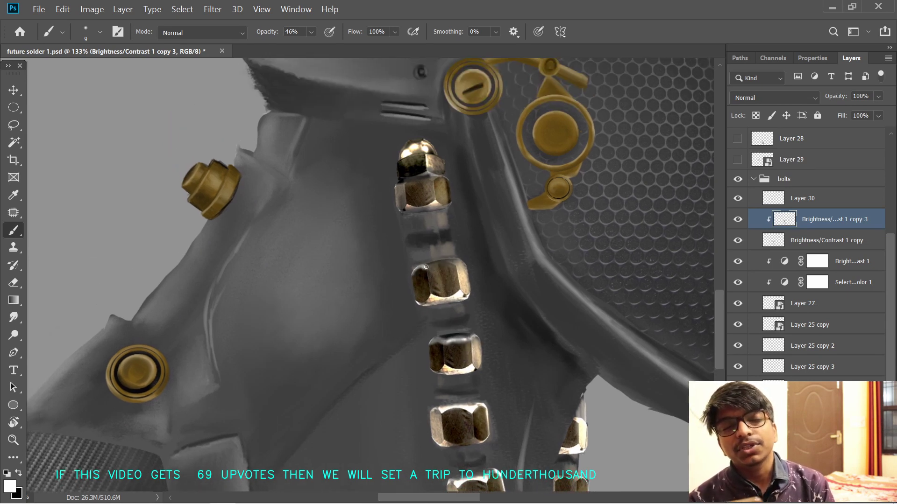
{"action": "scroll", "coordinate": [411, 275], "scroll_direction": "up", "scroll_amount": 1}
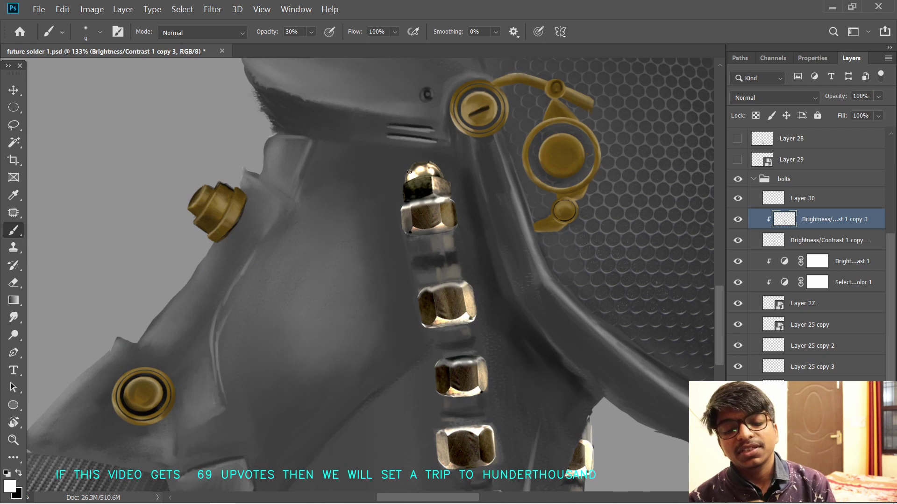
{"action": "left_click_drag", "start_coordinate": [442, 178], "coordinate": [448, 182]}
{"action": "mouse_move", "coordinate": [535, 310]}
{"action": "left_mouse_down"}
{"action": "mouse_move", "coordinate": [503, 315]}
{"action": "mouse_move", "coordinate": [543, 283]}
{"action": "left_mouse_up"}
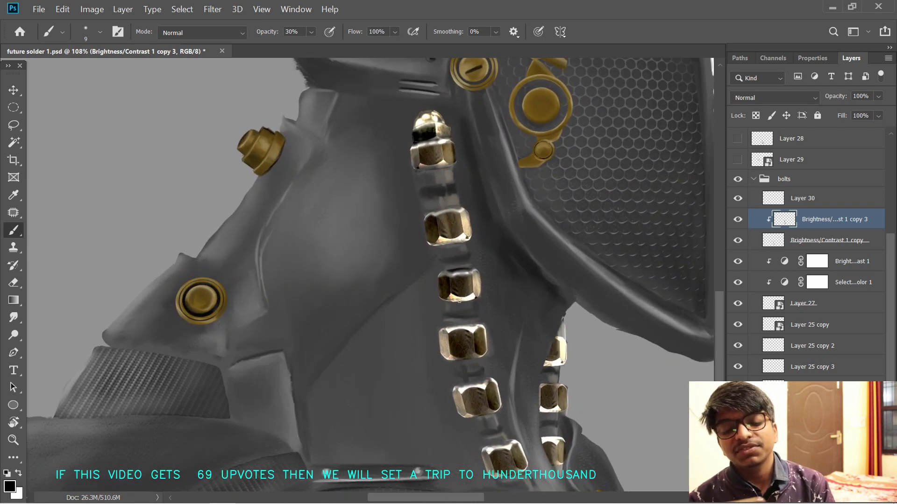
- Darken the neck nuts with black, using a soft 70 px brush at 7% opacity
{"action": "key", "text": "bracketright"}
{"action": "key", "text": "bracketright"}
{"action": "key", "text": "bracketright"}
{"action": "key", "text": "bracketright"}
{"action": "key", "text": "bracketright"}
{"action": "left_click_drag", "start_coordinate": [458, 306], "coordinate": [467, 315]}
{"action": "key", "text": "ctrl+z"}
{"action": "left_click_drag", "start_coordinate": [276, 35], "coordinate": [245, 35]}
{"action": "mouse_move", "coordinate": [456, 299]}
{"action": "left_mouse_down"}
{"action": "mouse_move", "coordinate": [469, 297]}
{"action": "mouse_move", "coordinate": [457, 305]}
{"action": "left_mouse_up"}
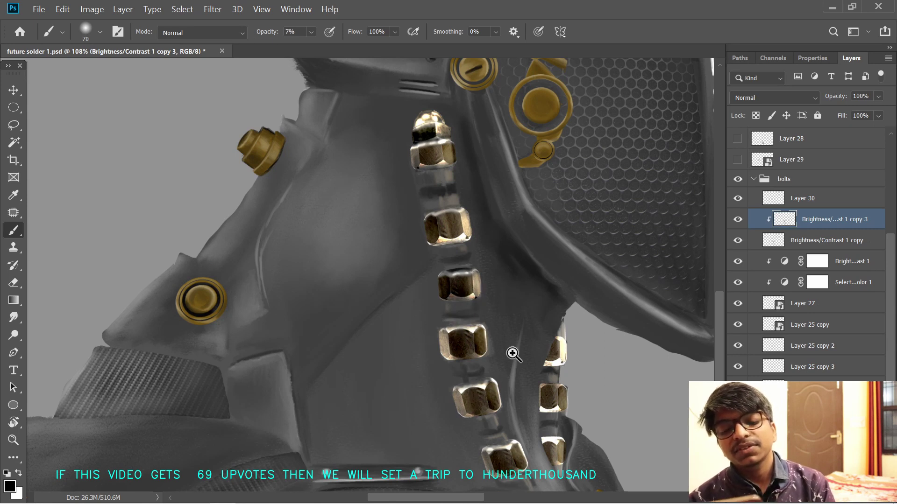
- Compare the nuts with the clipped shading layer's opacity lowered to 17% and restored to 100%, and with Layer 30 hidden
{"action": "scroll", "coordinate": [513, 354], "scroll_direction": "down", "scroll_amount": 4}
{"action": "scroll", "coordinate": [500, 334], "scroll_direction": "up", "scroll_amount": 2}
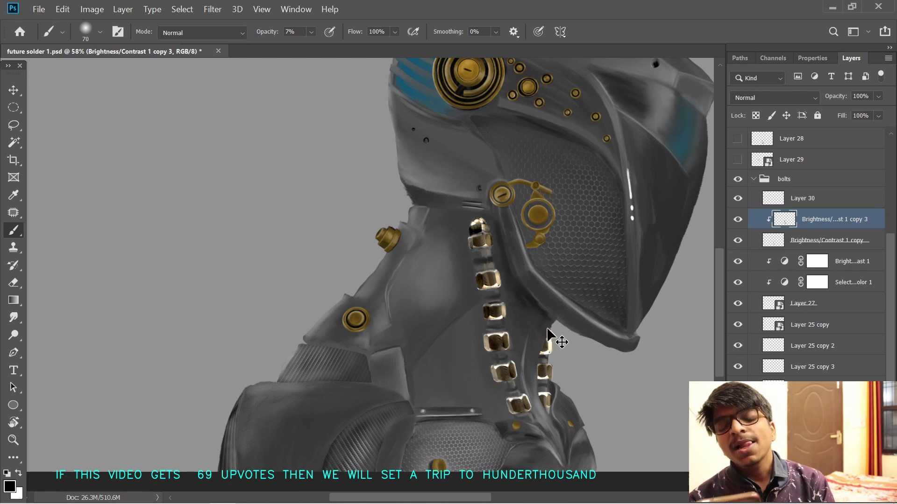
{"action": "left_click_drag", "start_coordinate": [542, 332], "coordinate": [541, 313]}
{"action": "mouse_move", "coordinate": [838, 96]}
{"action": "left_mouse_down"}
{"action": "mouse_move", "coordinate": [793, 96]}
{"action": "mouse_move", "coordinate": [841, 96]}
{"action": "left_mouse_up"}
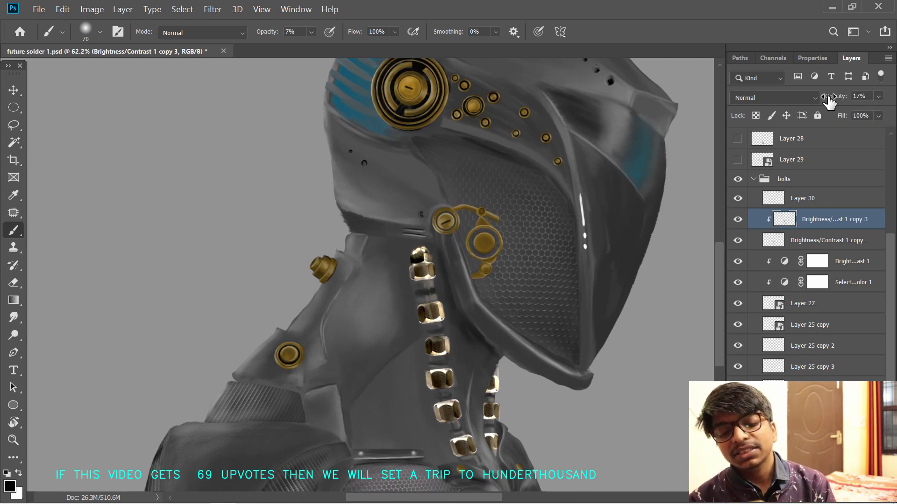
{"action": "left_click", "coordinate": [768, 239]}
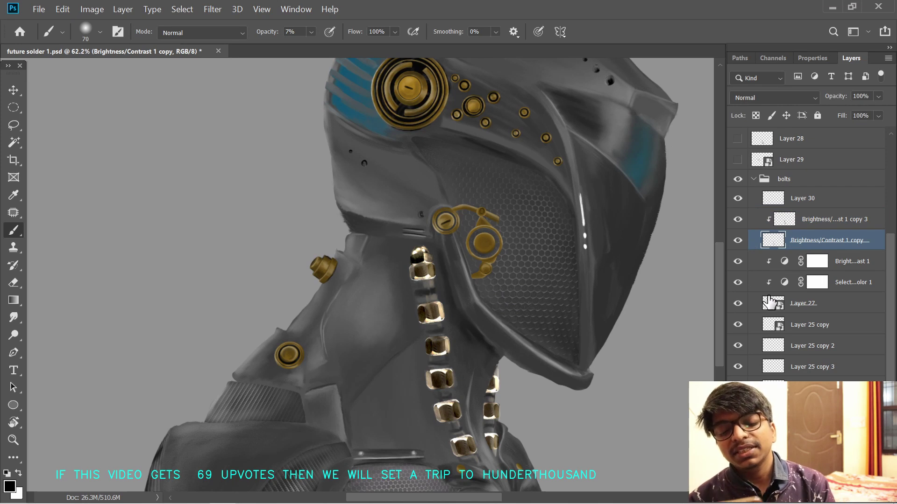
{"action": "left_click", "coordinate": [737, 198]}
{"action": "left_click", "coordinate": [738, 198]}
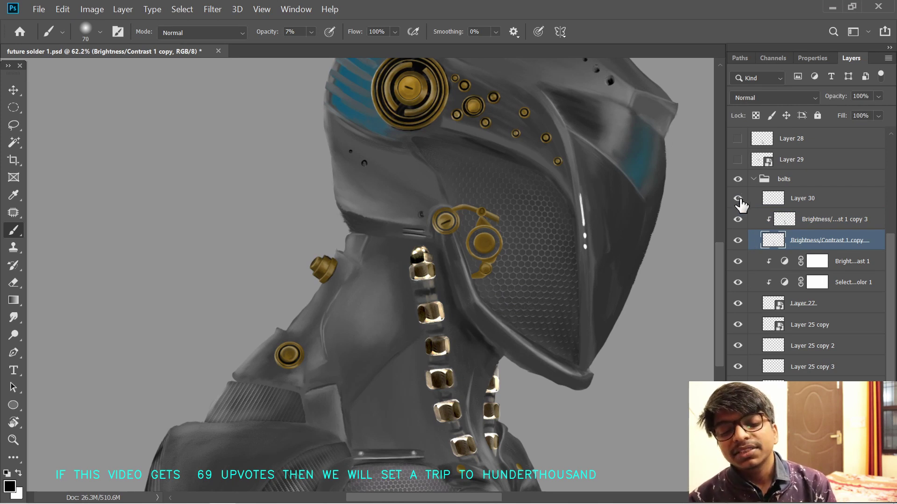
{"action": "left_click", "coordinate": [813, 220]}
{"action": "left_click_drag", "start_coordinate": [840, 96], "coordinate": [863, 96]}
- Compare the vertebrae by toggling the visibility of the merged bolts copy and the adjustment and nut layers beneath it
{"action": "left_click", "coordinate": [738, 241]}
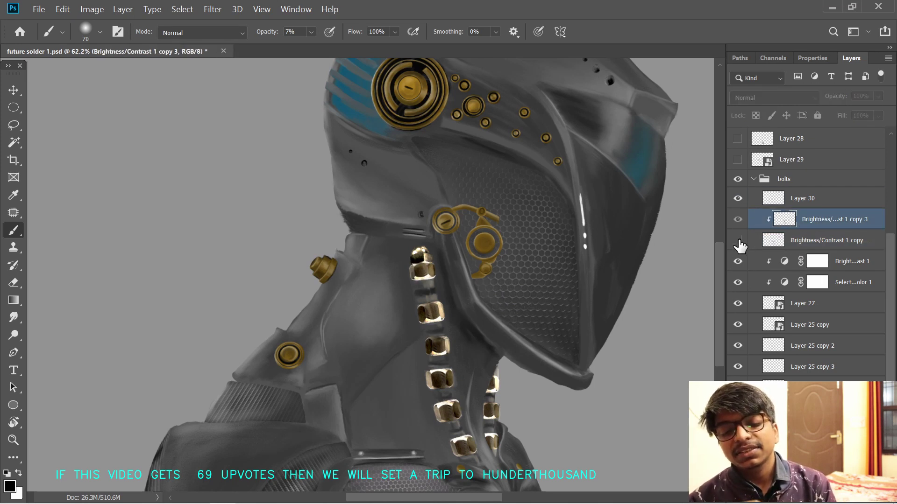
{"action": "left_click", "coordinate": [738, 240]}
{"action": "left_click_drag", "start_coordinate": [738, 261], "coordinate": [736, 368]}
{"action": "scroll", "coordinate": [742, 353], "scroll_direction": "up", "scroll_amount": 3}
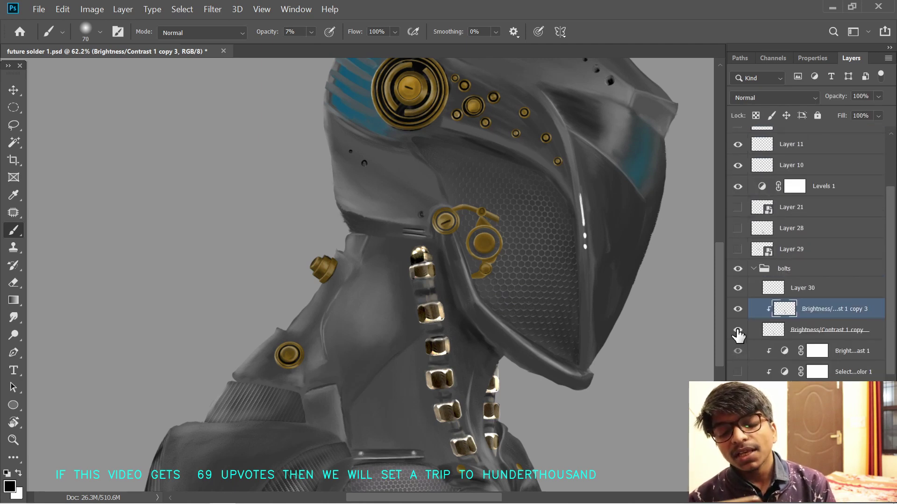
{"action": "left_click", "coordinate": [738, 330]}
{"action": "left_click", "coordinate": [738, 331]}
{"action": "left_click", "coordinate": [817, 330]}
{"action": "key", "text": "ctrl+z"}
{"action": "left_click", "coordinate": [850, 58]}
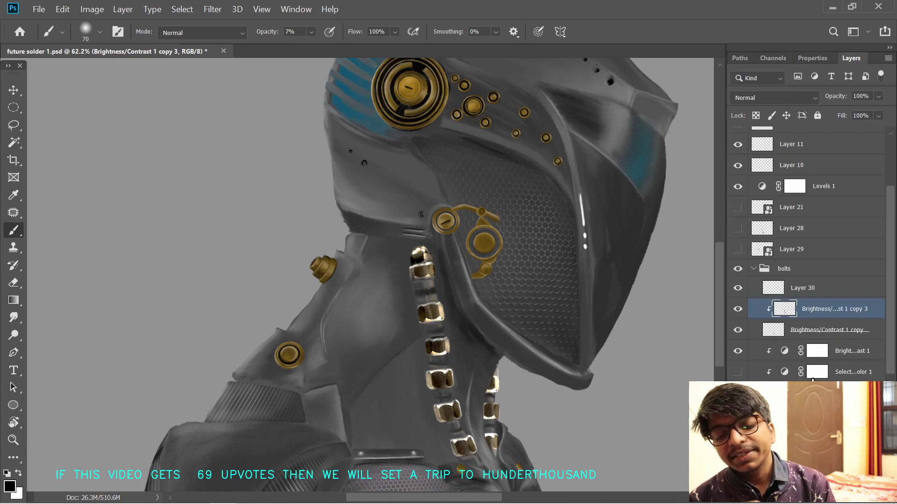
- Add a clipped Curves adjustment above the merged bolts copy and shape its curve, placing a point at input 196, output 188
{"action": "left_click", "coordinate": [829, 333]}
{"action": "left_click", "coordinate": [812, 496]}
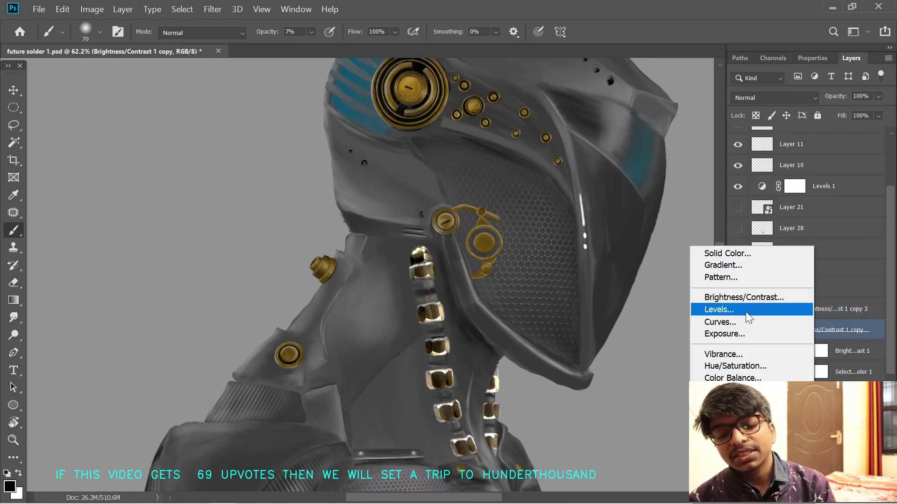
{"action": "left_click", "coordinate": [746, 321]}
{"action": "left_click_drag", "start_coordinate": [872, 131], "coordinate": [808, 194]}
{"action": "left_click_drag", "start_coordinate": [826, 185], "coordinate": [834, 211]}
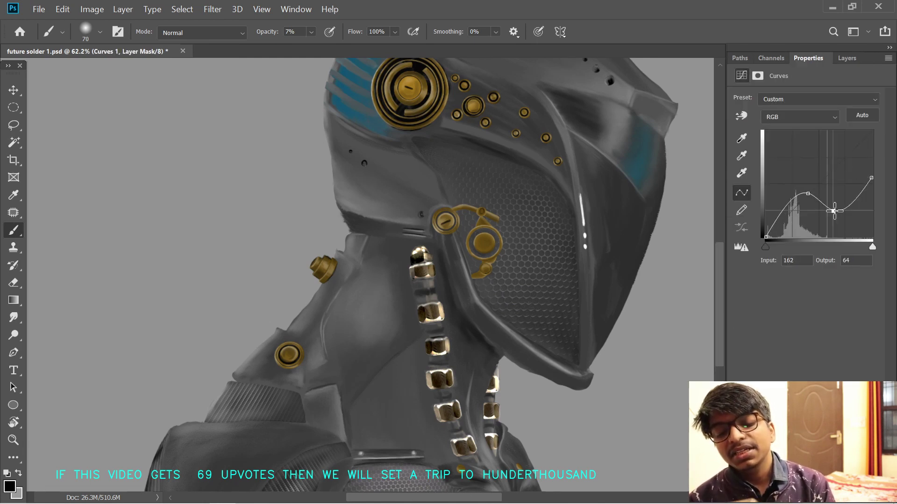
{"action": "left_click_drag", "start_coordinate": [871, 178], "coordinate": [871, 131]}
{"action": "left_click_drag", "start_coordinate": [833, 211], "coordinate": [848, 157]}
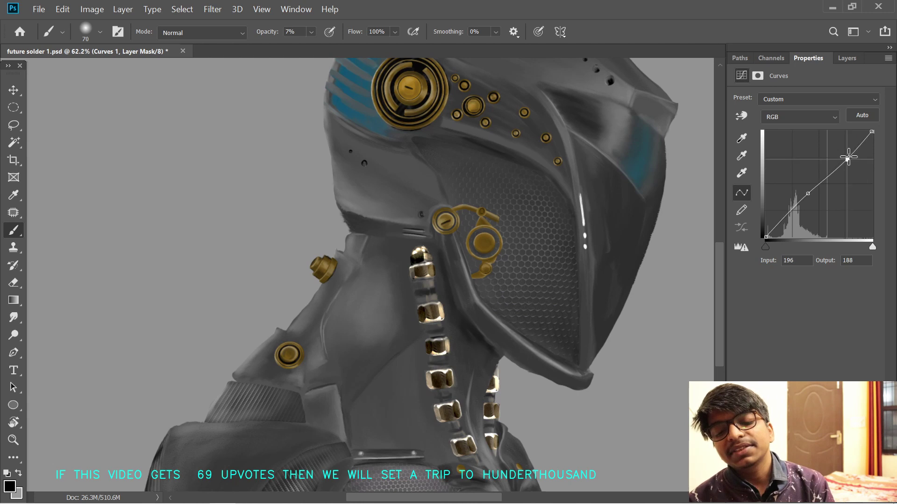
{"action": "left_click", "coordinate": [849, 60]}
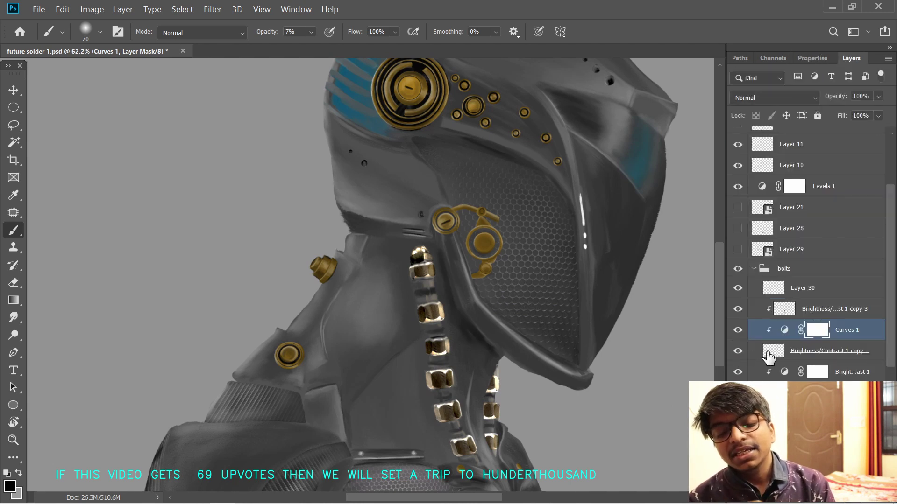
- Check the merged bolts copy by toggling its visibility with the clipped shading layer hidden
{"action": "left_click", "coordinate": [738, 351], "text": "alt"}
{"action": "left_click", "coordinate": [738, 351], "text": "alt"}
{"action": "left_click", "coordinate": [769, 351]}
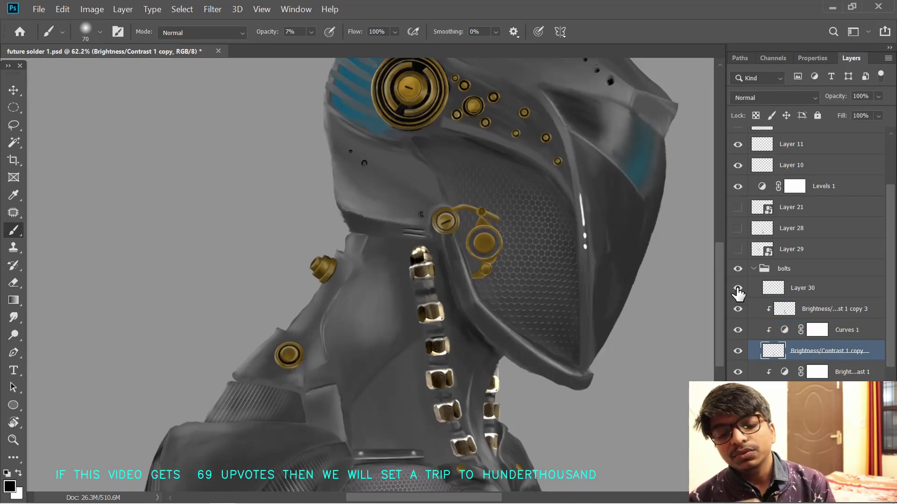
{"action": "left_click", "coordinate": [738, 309]}
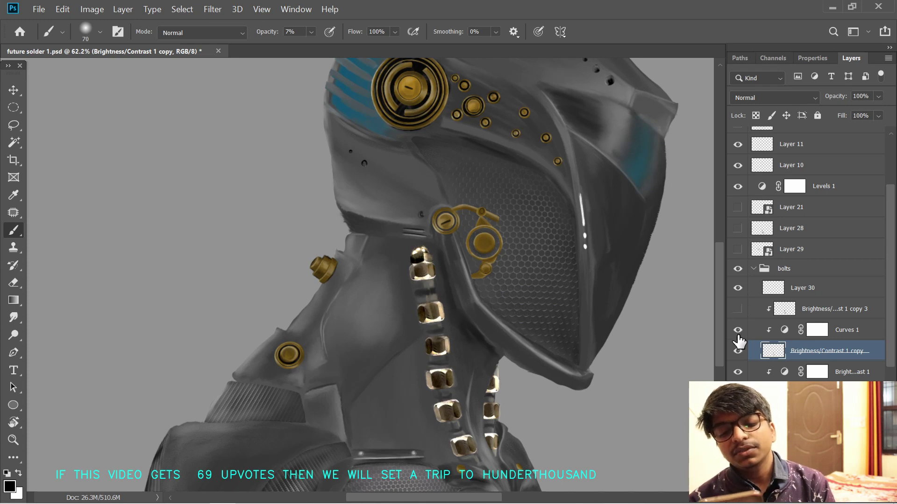
{"action": "left_click", "coordinate": [738, 350], "text": "alt"}
{"action": "left_click", "coordinate": [738, 350], "text": "alt"}
{"action": "left_click", "coordinate": [738, 351]}
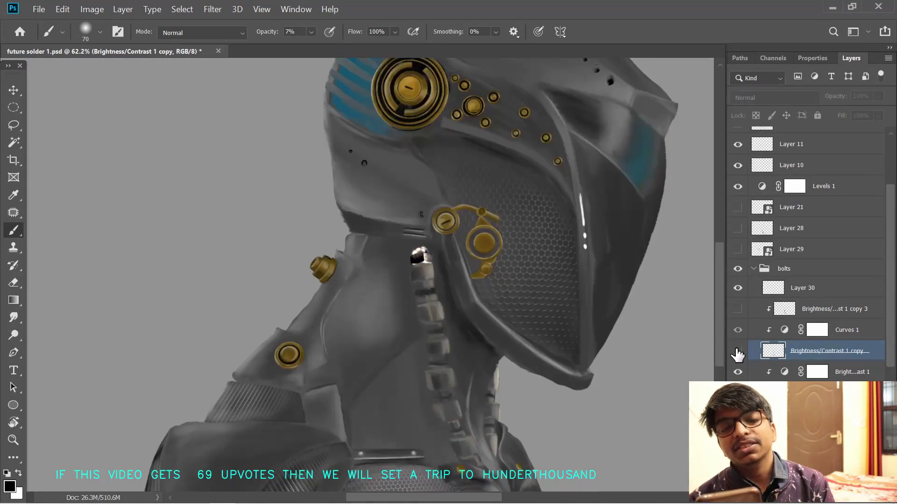
{"action": "left_click", "coordinate": [737, 351]}
- Try to rasterize the Curves adjustment clipped to the merged bolts copy
{"action": "double_click", "coordinate": [781, 331]}
{"action": "left_click", "coordinate": [491, 213]}
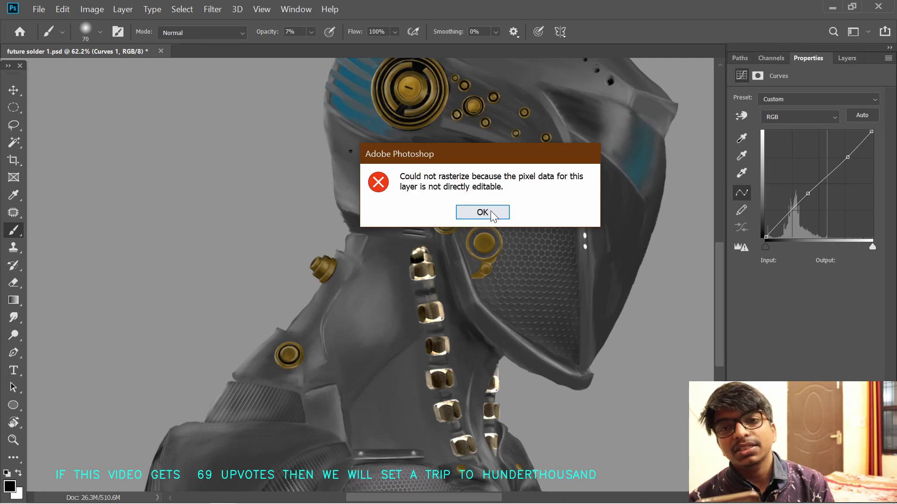
{"action": "left_click", "coordinate": [482, 213]}
{"action": "key", "text": "super"}
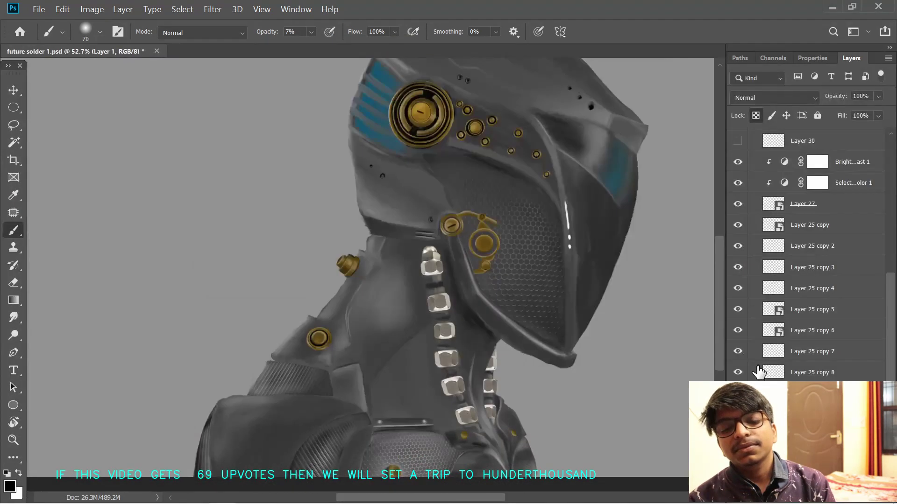
- Set the lower bolts group's blend mode to Vivid Light
{"action": "scroll", "coordinate": [752, 280], "scroll_direction": "down", "scroll_amount": 10}
{"action": "left_click", "coordinate": [790, 359]}
{"action": "left_click", "coordinate": [773, 97]}
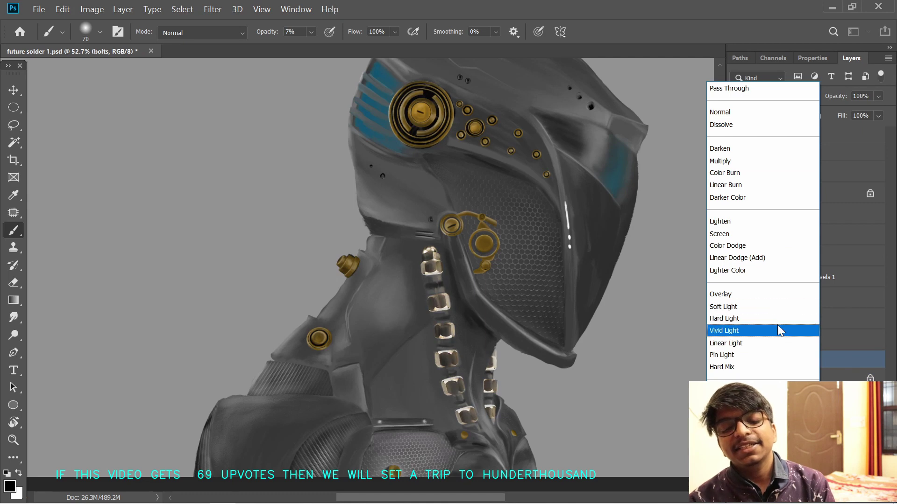
{"action": "left_click", "coordinate": [775, 330]}
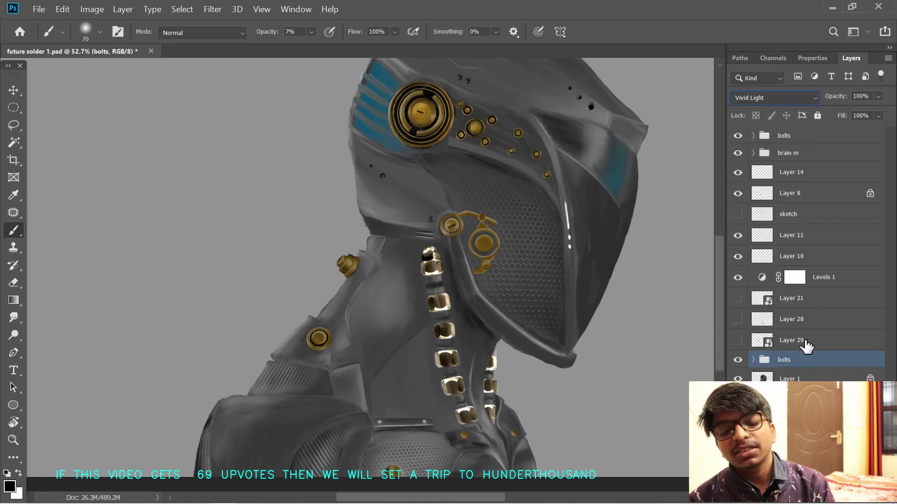
- Add a Curves adjustment layer above the lower bolts group and clip it to the group
{"action": "left_click", "coordinate": [826, 502]}
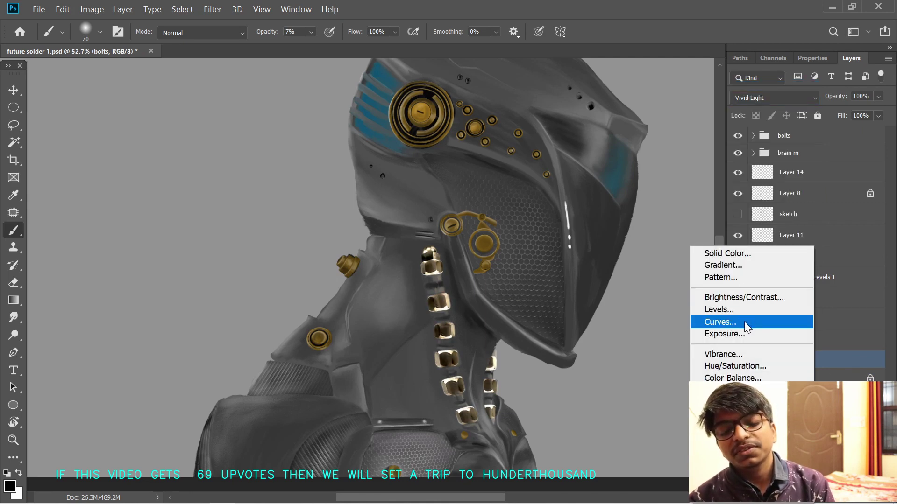
{"action": "left_click", "coordinate": [744, 322]}
{"action": "mouse_move", "coordinate": [817, 185]}
{"action": "left_mouse_down"}
{"action": "mouse_move", "coordinate": [835, 208]}
{"action": "mouse_move", "coordinate": [827, 190]}
{"action": "left_mouse_up"}
{"action": "left_click", "coordinate": [846, 58]}
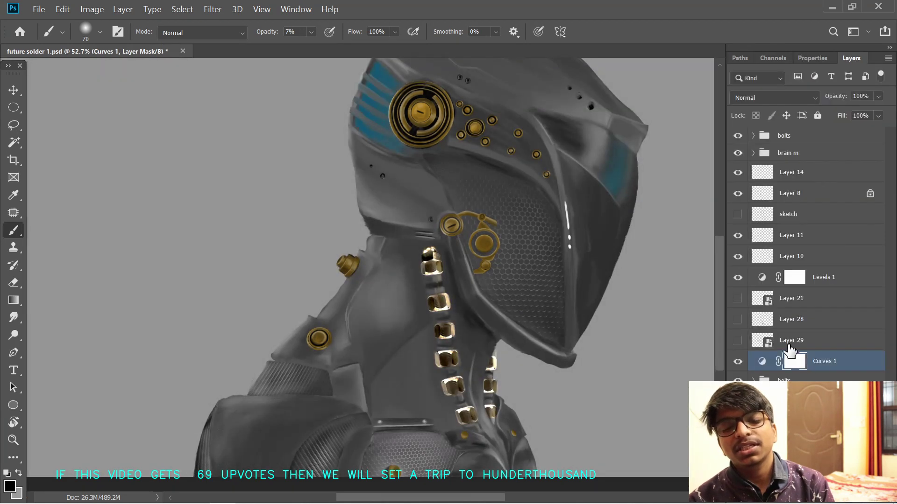
{"action": "left_click", "coordinate": [821, 370], "text": "alt"}
- In Curves, set the white point's output to 235, lift the black point, and clip the adjustment to the lower bolts group
{"action": "left_click", "coordinate": [807, 58]}
{"action": "mouse_move", "coordinate": [872, 132]}
{"action": "left_mouse_down"}
{"action": "mouse_move", "coordinate": [879, 151]}
{"action": "mouse_move", "coordinate": [883, 126]}
{"action": "mouse_move", "coordinate": [877, 147]}
{"action": "mouse_move", "coordinate": [872, 140]}
{"action": "left_mouse_up"}
{"action": "left_click", "coordinate": [816, 187]}
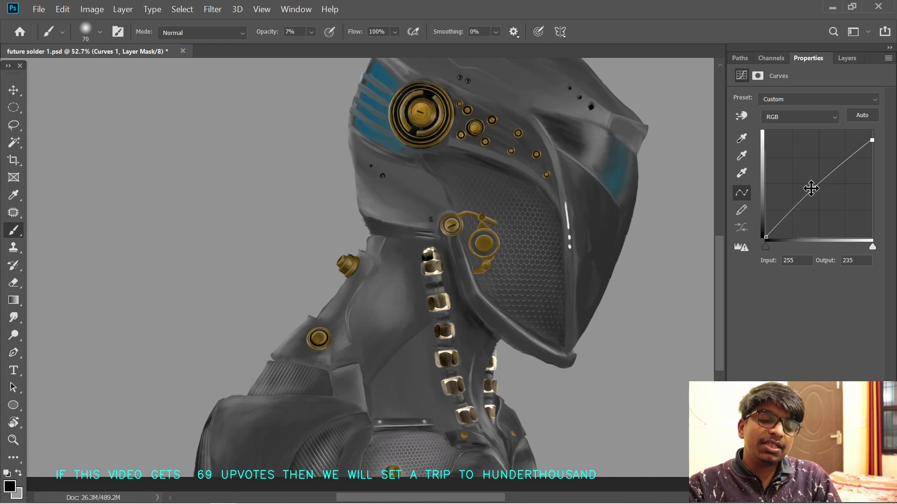
{"action": "mouse_move", "coordinate": [766, 237]}
{"action": "left_mouse_down"}
{"action": "mouse_move", "coordinate": [760, 185]}
{"action": "mouse_move", "coordinate": [765, 225]}
{"action": "left_mouse_up"}
{"action": "left_click_drag", "start_coordinate": [815, 184], "coordinate": [816, 186]}
{"action": "key", "text": "Return"}
- Compare the toned neck vertebrae with the line drawing by toggling the sketch layer's visibility
{"action": "left_click_drag", "start_coordinate": [456, 297], "coordinate": [469, 300], "text": "ctrl"}
{"action": "left_click_drag", "start_coordinate": [468, 299], "coordinate": [524, 243]}
{"action": "left_click", "coordinate": [771, 57]}
{"action": "left_click", "coordinate": [847, 58]}
{"action": "left_click", "coordinate": [737, 214]}
{"action": "scroll", "coordinate": [645, 290], "scroll_direction": "down", "scroll_amount": 2}
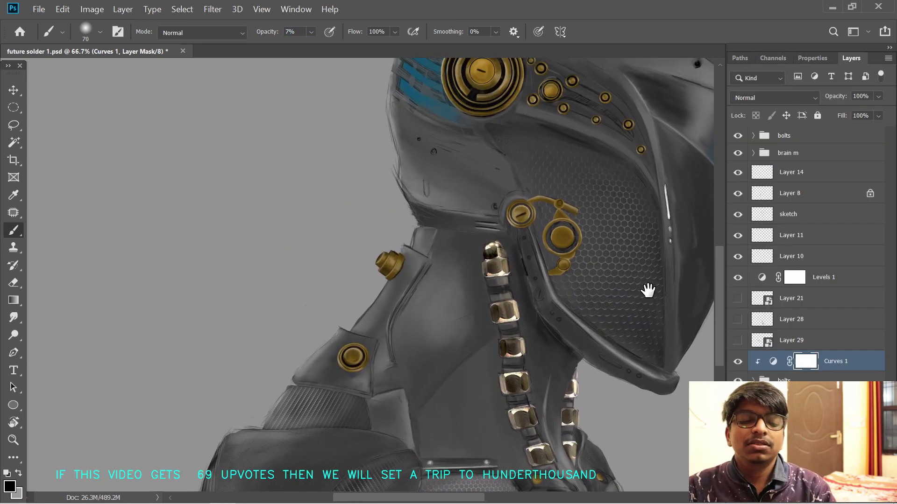
{"action": "scroll", "coordinate": [636, 269], "scroll_direction": "up", "scroll_amount": 2}
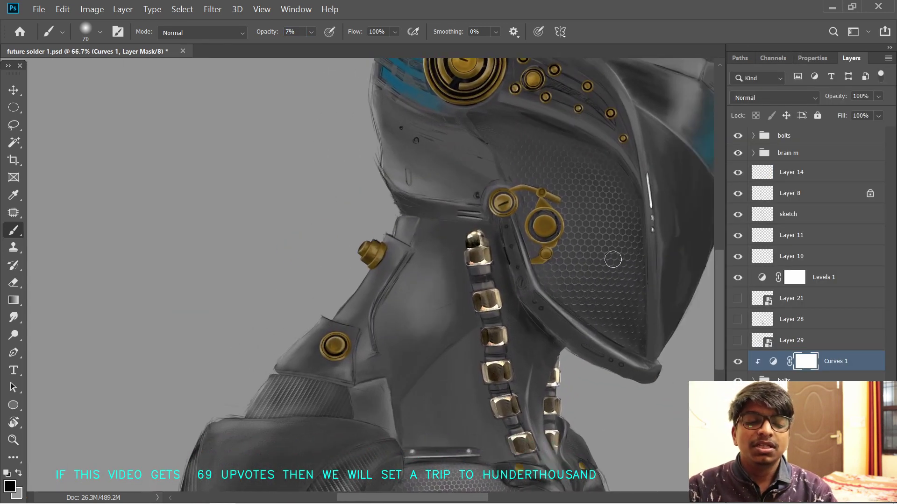
{"action": "left_click", "coordinate": [737, 214]}
{"action": "left_click", "coordinate": [737, 214]}
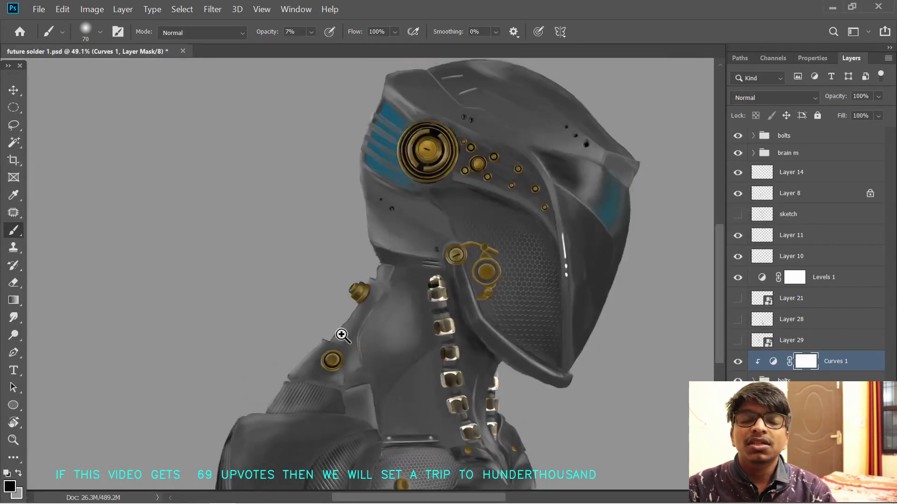
- Set up a 7 px Hard Round Pressure Size brush with 100% opacity and 59% flow on a new layer
{"action": "left_click_drag", "start_coordinate": [373, 343], "coordinate": [398, 342]}
{"action": "scroll", "coordinate": [395, 297], "scroll_direction": "down", "scroll_amount": 3}
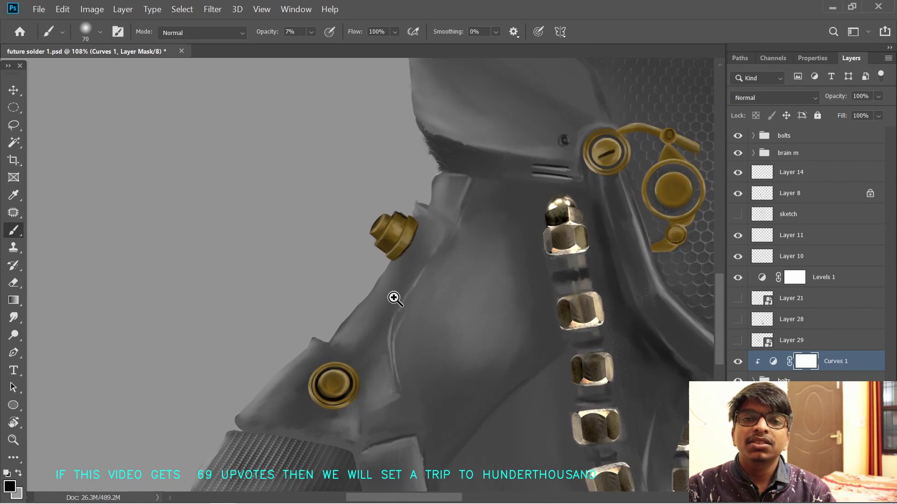
{"action": "left_click", "coordinate": [100, 31]}
{"action": "left_click", "coordinate": [181, 216]}
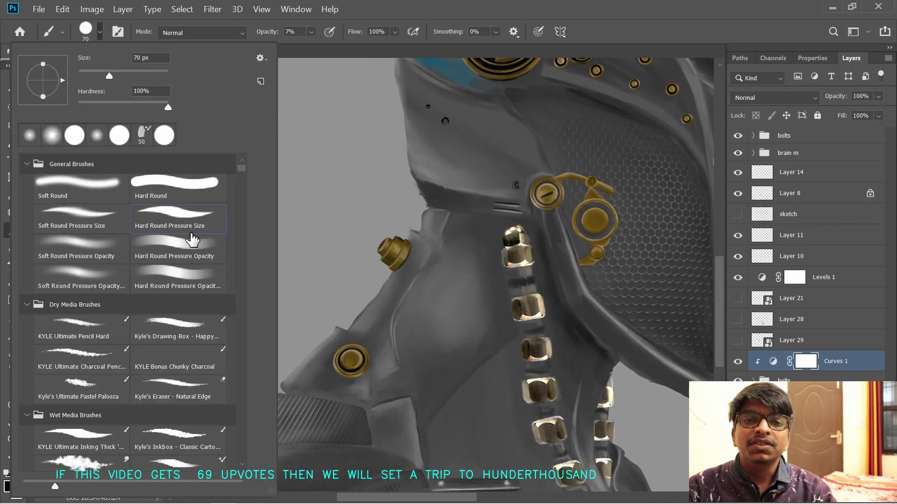
{"action": "mouse_move", "coordinate": [331, 351]}
{"action": "left_mouse_down"}
{"action": "mouse_move", "coordinate": [318, 348]}
{"action": "mouse_move", "coordinate": [333, 350]}
{"action": "left_mouse_up"}
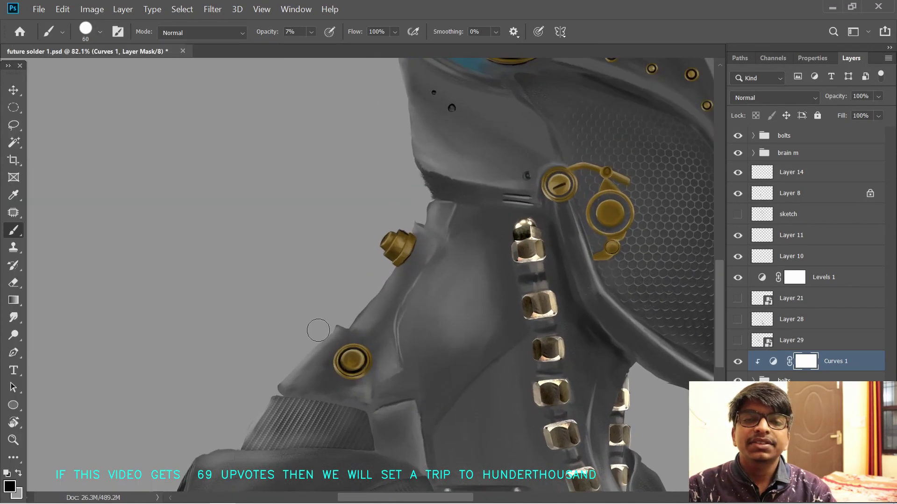
{"action": "left_click", "coordinate": [467, 297], "text": "ctrl"}
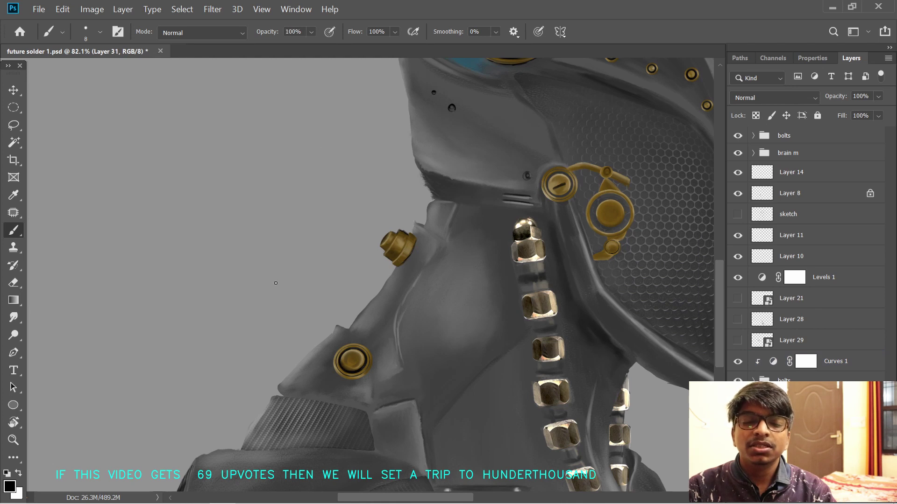
{"action": "left_click_drag", "start_coordinate": [240, 337], "coordinate": [262, 324]}
{"action": "left_click_drag", "start_coordinate": [353, 32], "coordinate": [326, 36]}
{"action": "key", "text": "bracketleft"}
{"action": "left_click_drag", "start_coordinate": [337, 379], "coordinate": [379, 336]}
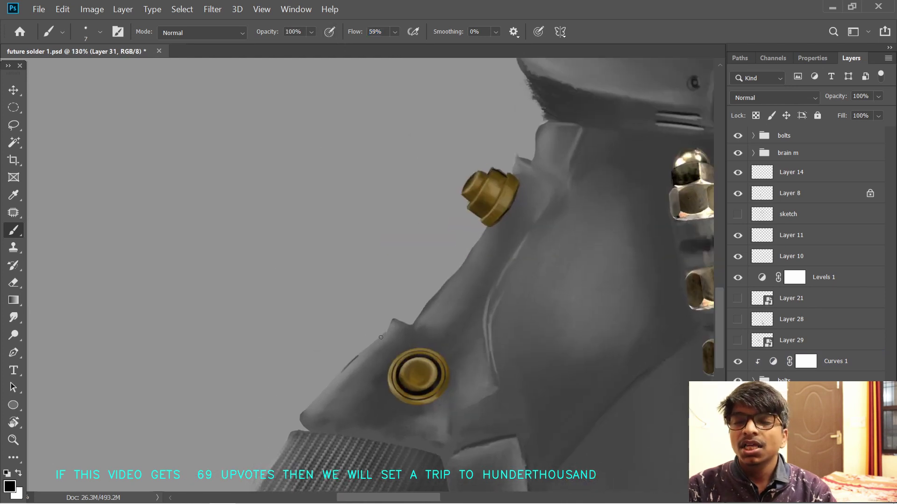
- Try painting a white highlight along the shoulder armour's upper edge, including directly on Layer 1
{"action": "key", "text": "r"}
{"action": "left_click_drag", "start_coordinate": [323, 303], "coordinate": [333, 303]}
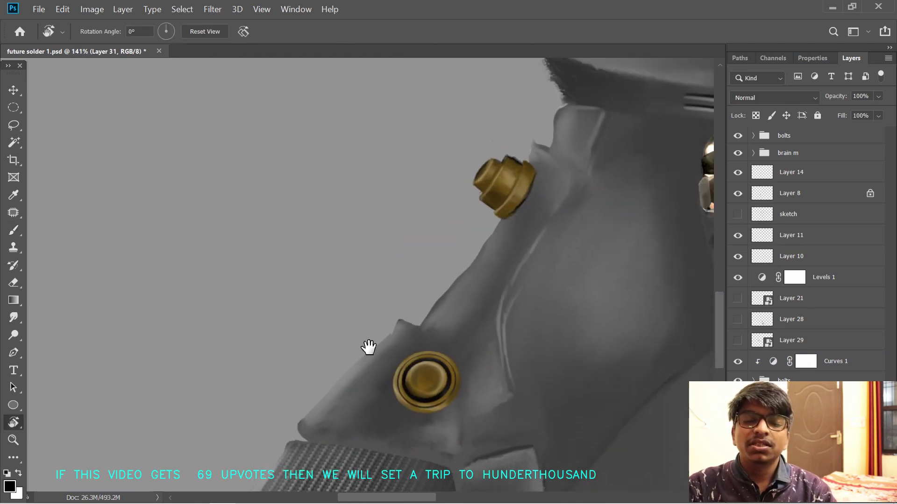
{"action": "mouse_move", "coordinate": [369, 346]}
{"action": "left_mouse_down"}
{"action": "mouse_move", "coordinate": [419, 256]}
{"action": "mouse_move", "coordinate": [456, 220]}
{"action": "mouse_move", "coordinate": [451, 232]}
{"action": "left_mouse_up"}
{"action": "key", "text": "x"}
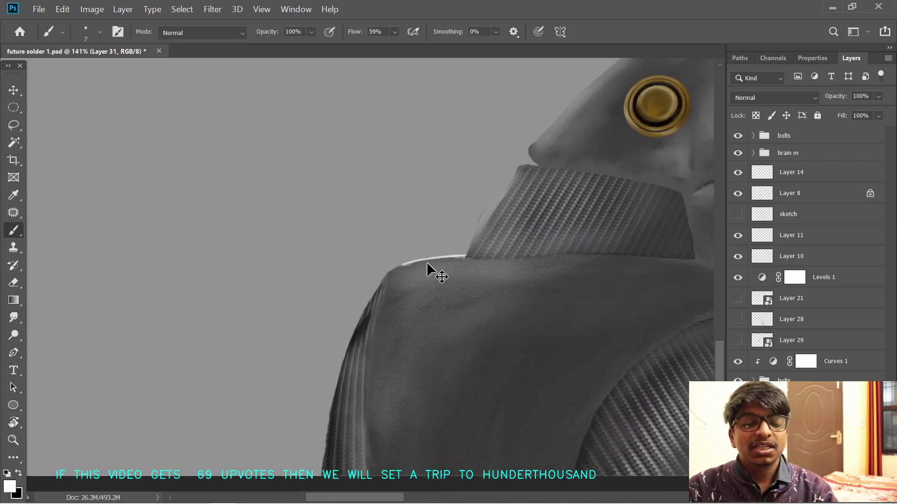
{"action": "left_click", "coordinate": [522, 307], "text": "ctrl"}
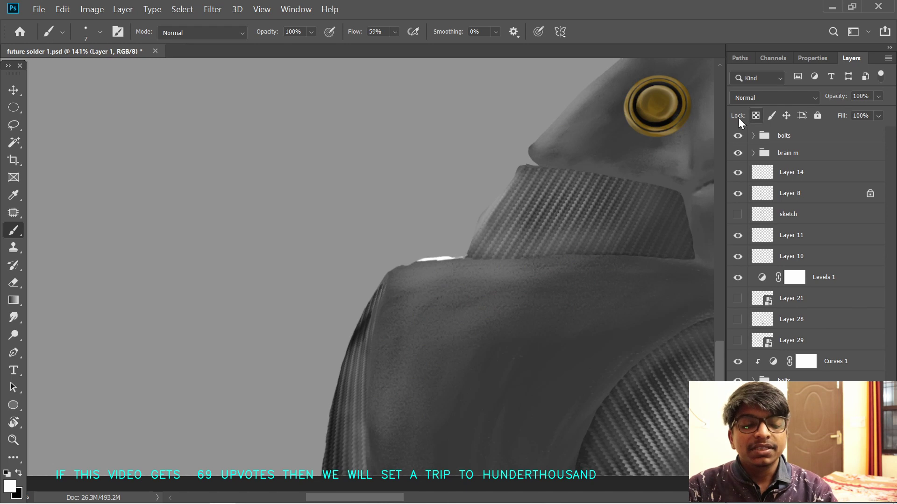
{"action": "key", "text": "ctrl+z"}
{"action": "key", "text": "ctrl+z"}
{"action": "key", "text": "ctrl+z"}
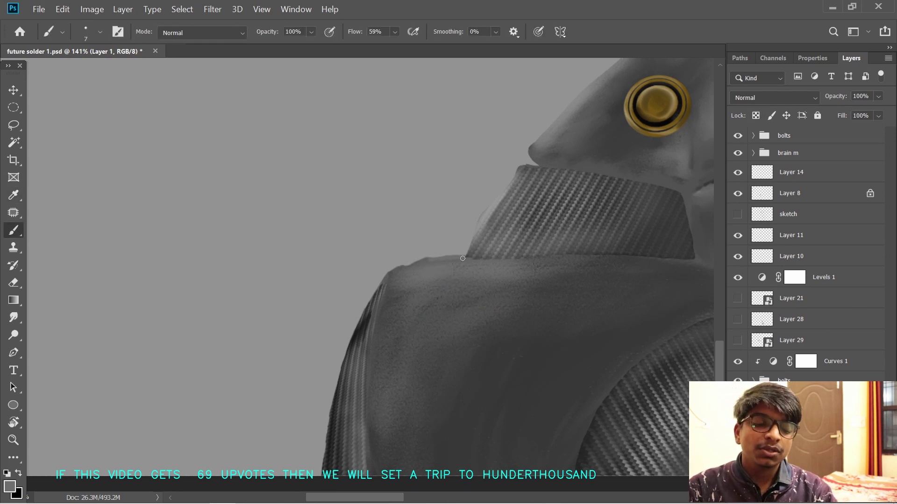
{"action": "key", "text": "ctrl+z"}
{"action": "key", "text": "ctrl+z"}
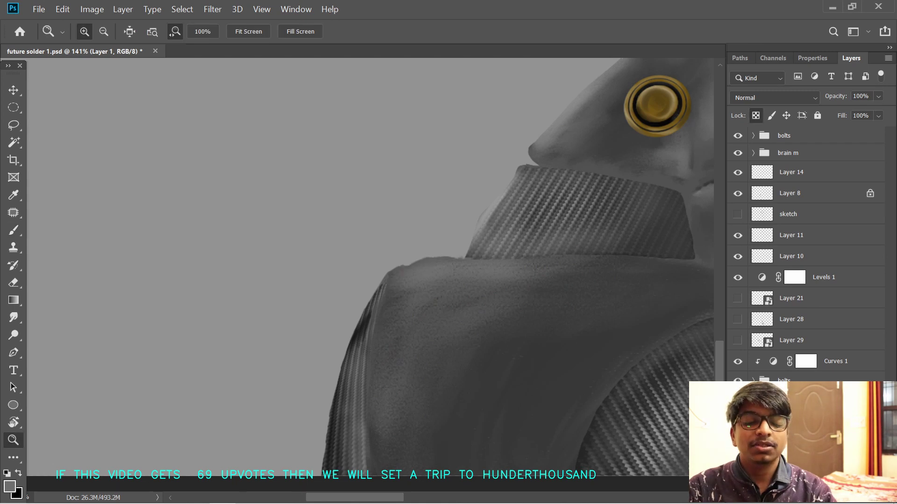
- Rotate the canvas and retry the white shoulder-edge highlight on Layer 31
{"action": "key", "text": "r"}
{"action": "mouse_move", "coordinate": [459, 258]}
{"action": "left_mouse_down"}
{"action": "mouse_move", "coordinate": [512, 196]}
{"action": "mouse_move", "coordinate": [525, 146]}
{"action": "mouse_move", "coordinate": [549, 192]}
{"action": "left_mouse_up"}
{"action": "left_click_drag", "start_coordinate": [429, 294], "coordinate": [497, 274]}
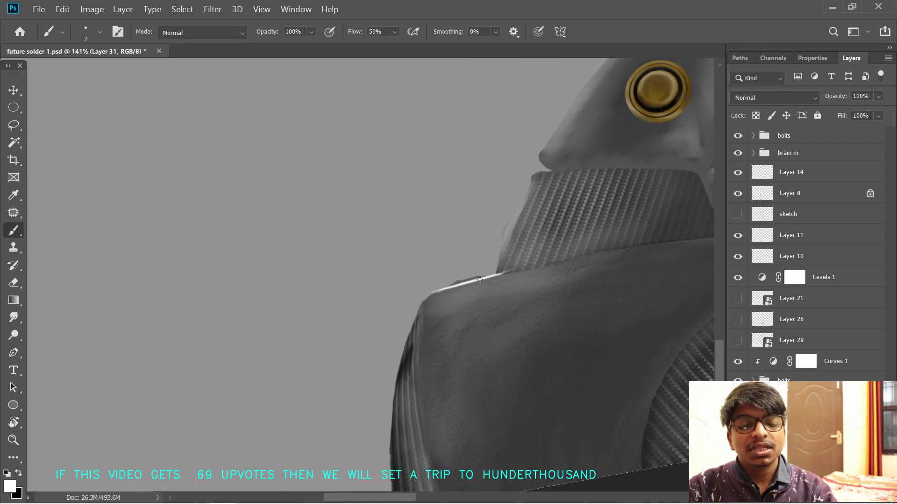
{"action": "key", "text": "ctrl+z"}
{"action": "left_click_drag", "start_coordinate": [428, 297], "coordinate": [566, 262]}
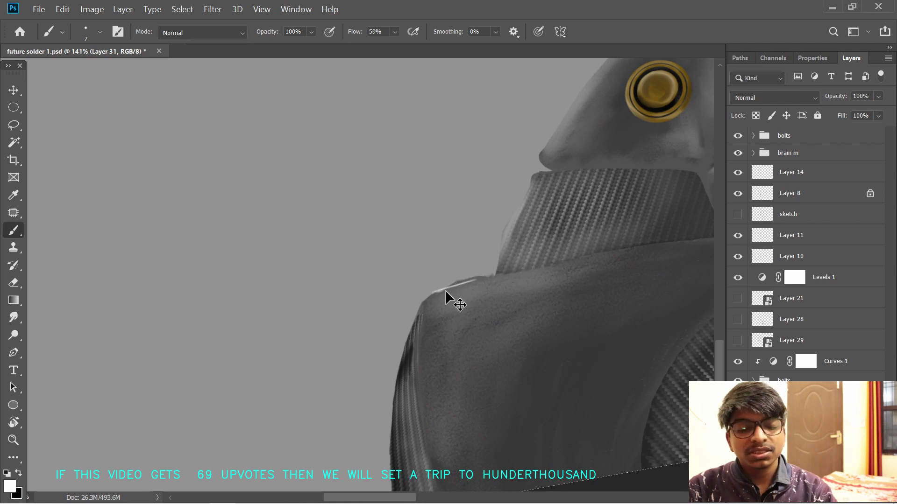
- Smooth the uneven upper edge of the shoulder armour on Layer 1 with a 7 px eraser
{"action": "left_click", "coordinate": [451, 321], "text": "ctrl"}
{"action": "key", "text": "e"}
{"action": "key", "text": "bracketleft"}
{"action": "key", "text": "bracketleft"}
{"action": "key", "text": "bracketleft"}
{"action": "key", "text": "bracketleft"}
{"action": "key", "text": "bracketleft"}
{"action": "key", "text": "bracketleft"}
{"action": "key", "text": "bracketleft"}
{"action": "key", "text": "bracketleft"}
{"action": "key", "text": "bracketleft"}
{"action": "key", "text": "bracketleft"}
{"action": "key", "text": "bracketleft"}
{"action": "key", "text": "bracketleft"}
{"action": "key", "text": "bracketleft"}
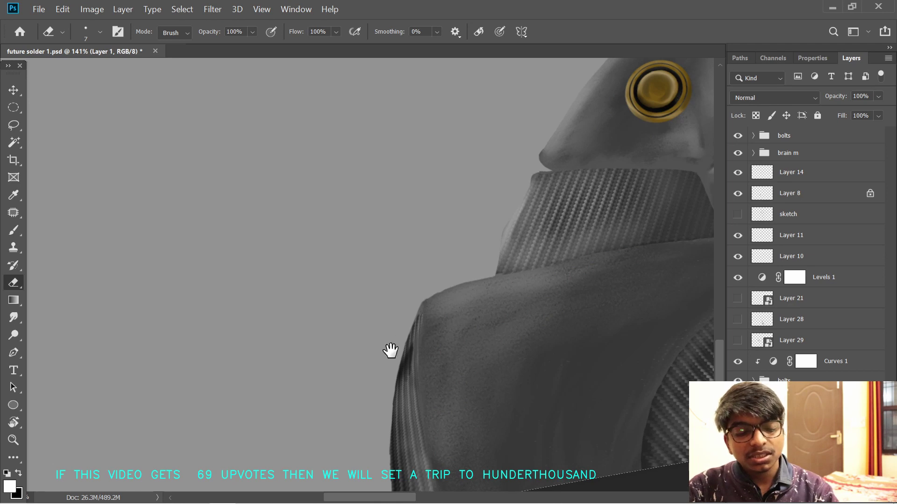
{"action": "left_click_drag", "start_coordinate": [391, 351], "coordinate": [396, 332]}
{"action": "mouse_move", "coordinate": [499, 257]}
{"action": "left_mouse_down"}
{"action": "mouse_move", "coordinate": [424, 282]}
{"action": "mouse_move", "coordinate": [453, 300]}
{"action": "left_mouse_up"}
- Refine the shoulder armour's corner and outer outline on Layer 1 with the eraser
{"action": "key", "text": "r"}
{"action": "left_click_drag", "start_coordinate": [443, 164], "coordinate": [496, 212]}
{"action": "left_click_drag", "start_coordinate": [402, 298], "coordinate": [434, 233]}
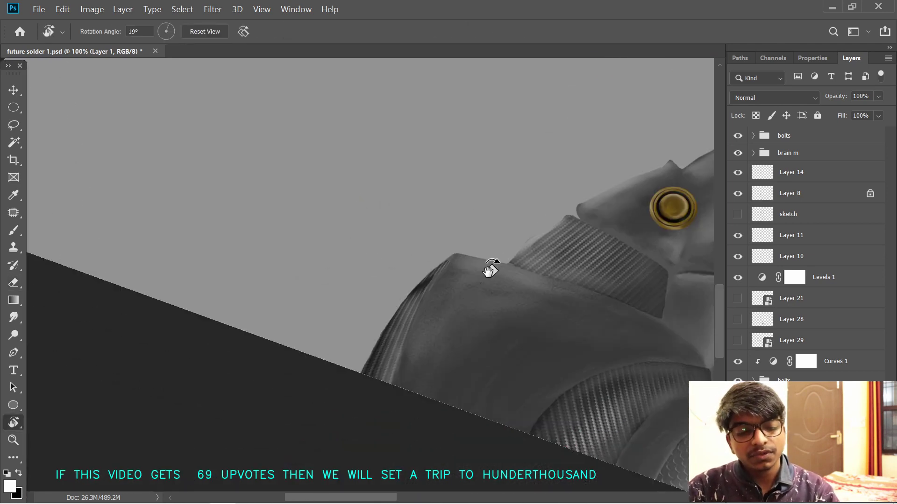
{"action": "left_click_drag", "start_coordinate": [489, 269], "coordinate": [486, 243]}
{"action": "key", "text": "b"}
{"action": "mouse_move", "coordinate": [398, 319]}
{"action": "left_mouse_down"}
{"action": "mouse_move", "coordinate": [394, 356]}
{"action": "mouse_move", "coordinate": [392, 308]}
{"action": "left_mouse_up"}
{"action": "key", "text": "ctrl+z"}
{"action": "key", "text": "r"}
{"action": "key", "text": "e"}
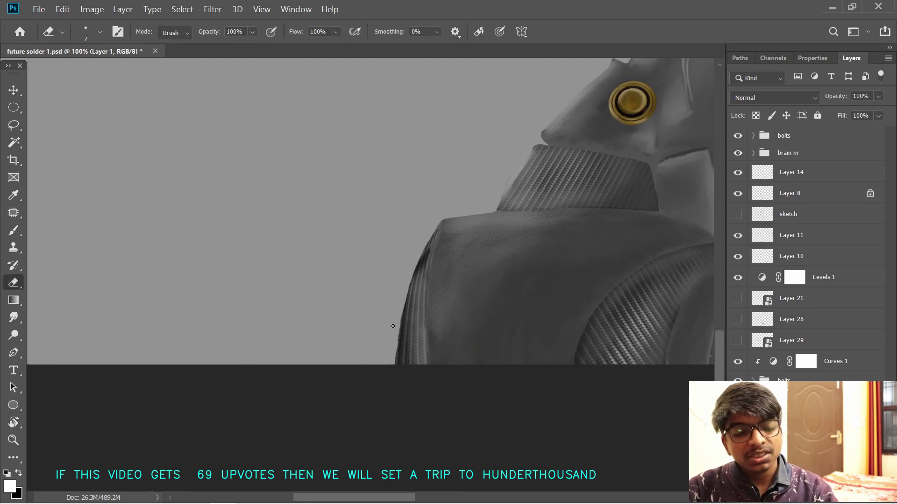
{"action": "left_click_drag", "start_coordinate": [451, 248], "coordinate": [522, 330]}
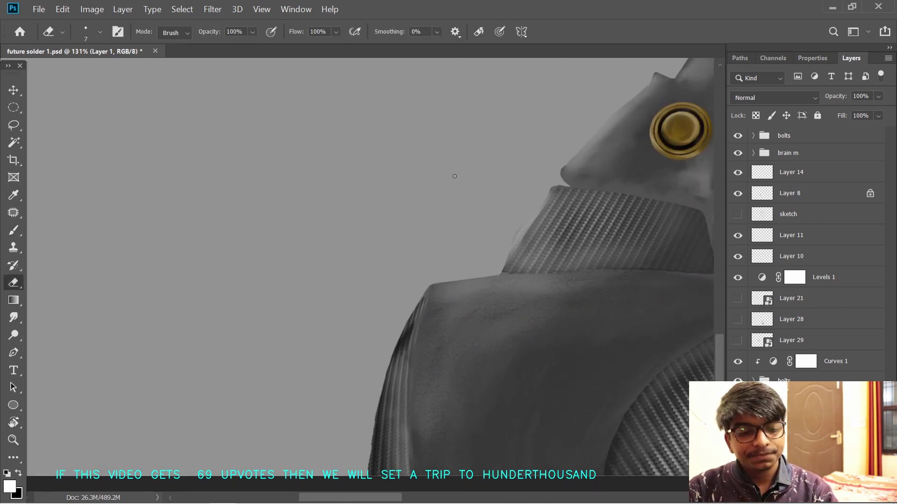
- Try painting full-opacity white highlights on Layer 31 along and just below the shoulder's upper edge
{"action": "left_click", "coordinate": [809, 379]}
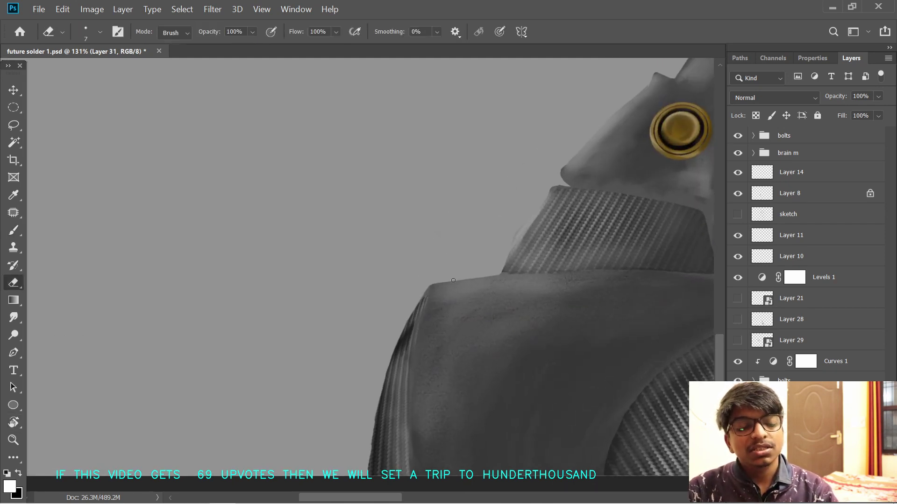
{"action": "key", "text": "b"}
{"action": "left_click_drag", "start_coordinate": [485, 276], "coordinate": [455, 280]}
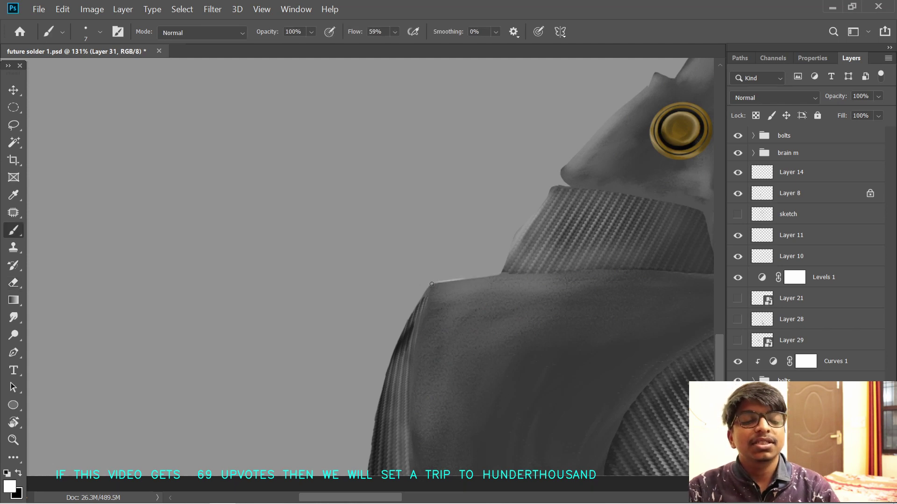
{"action": "key", "text": "ctrl+z"}
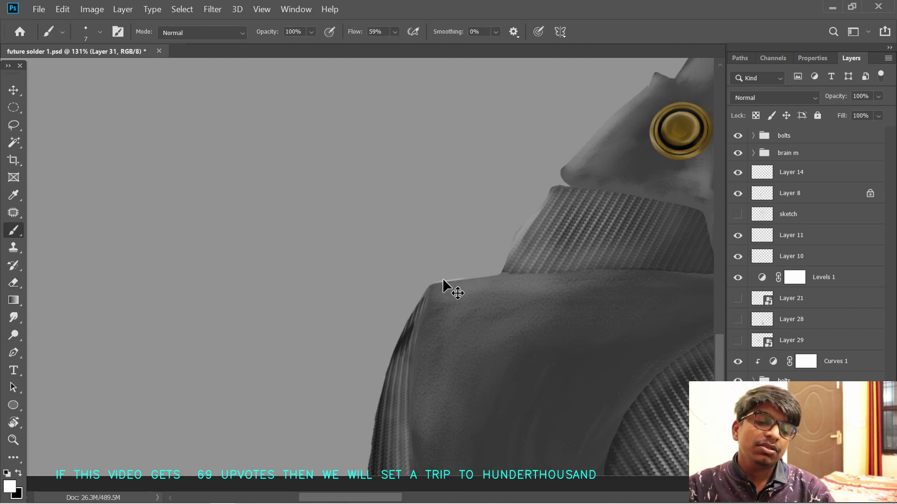
{"action": "left_click_drag", "start_coordinate": [433, 283], "coordinate": [518, 274]}
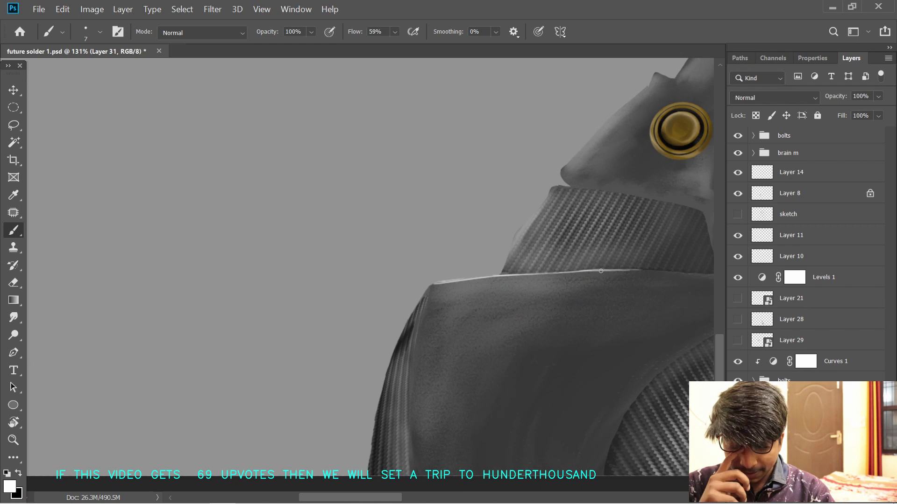
{"action": "left_click_drag", "start_coordinate": [601, 271], "coordinate": [673, 273]}
{"action": "left_click_drag", "start_coordinate": [439, 292], "coordinate": [500, 288]}
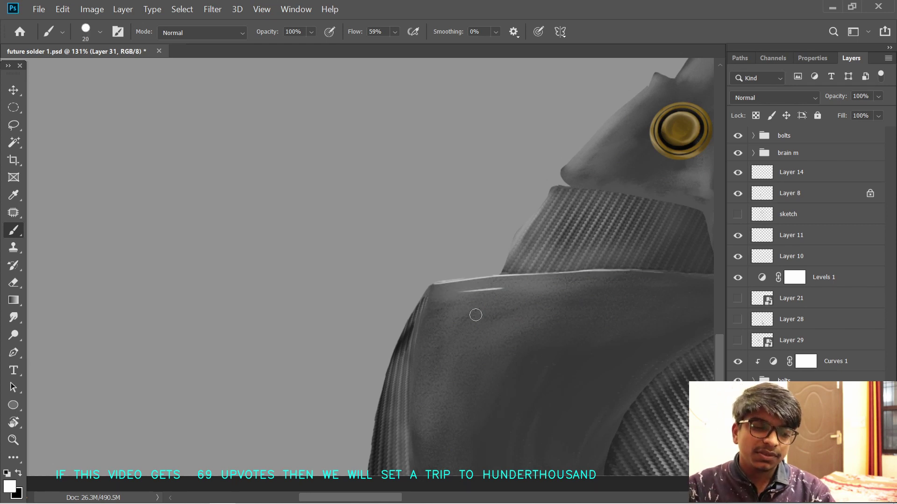
{"action": "key", "text": "ctrl+z"}
{"action": "mouse_move", "coordinate": [599, 321]}
{"action": "left_mouse_down"}
{"action": "mouse_move", "coordinate": [545, 308]}
{"action": "mouse_move", "coordinate": [593, 309]}
{"action": "left_mouse_up"}
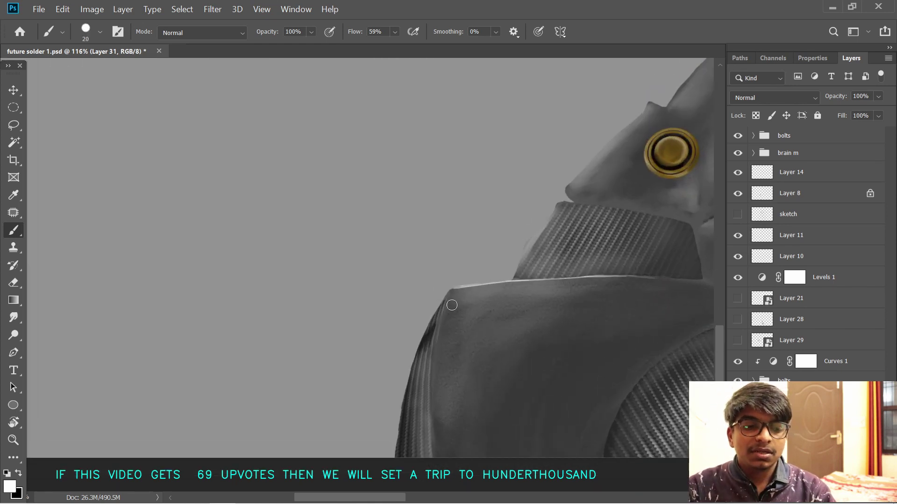
{"action": "key", "text": "ctrl+z"}
{"action": "key", "text": "ctrl+z"}
- Paint a thin white highlight along the shoulder's upper edge with an 8 px brush at 46% opacity
{"action": "left_click_drag", "start_coordinate": [257, 32], "coordinate": [231, 35]}
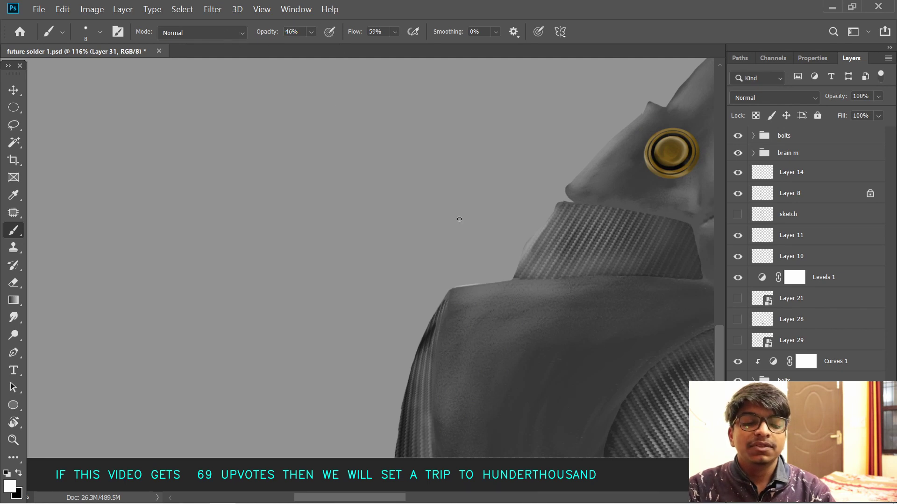
{"action": "key", "text": "r"}
{"action": "left_click_drag", "start_coordinate": [458, 218], "coordinate": [446, 200]}
{"action": "left_click_drag", "start_coordinate": [452, 267], "coordinate": [504, 248]}
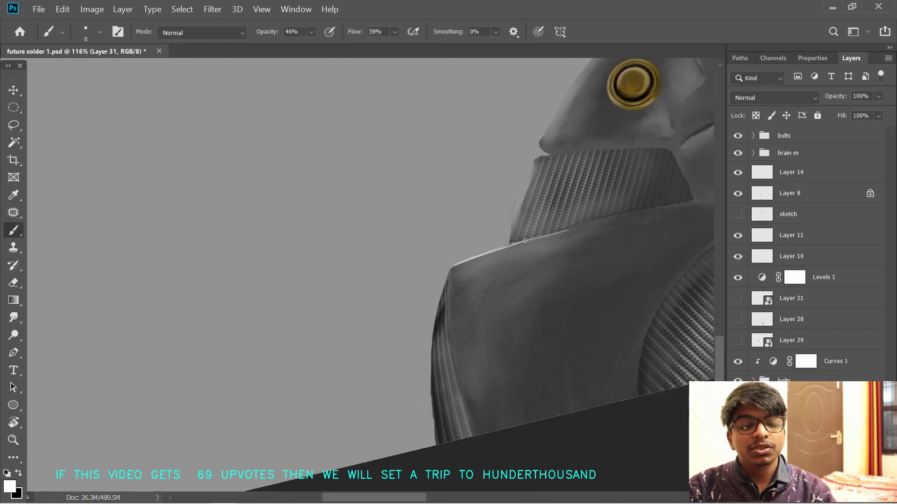
{"action": "scroll", "coordinate": [655, 208], "scroll_direction": "down", "scroll_amount": 3}
{"action": "scroll", "coordinate": [583, 251], "scroll_direction": "up", "scroll_amount": 2}
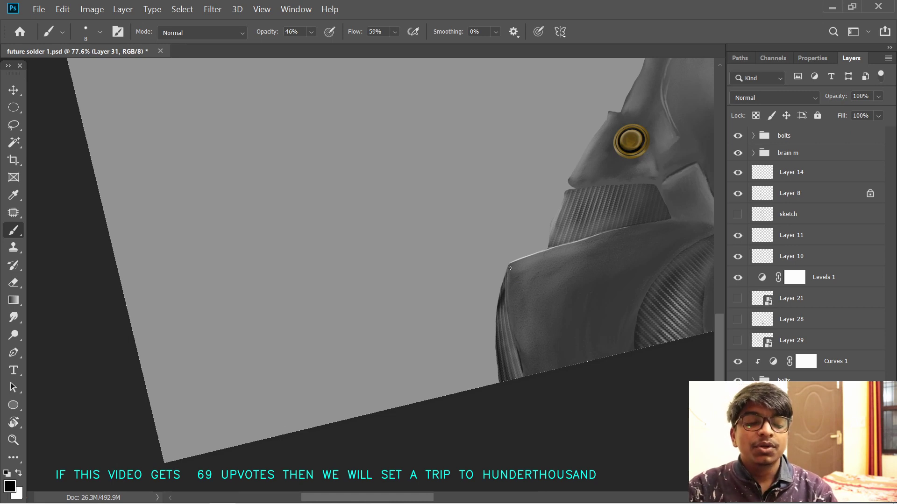
{"action": "left_click_drag", "start_coordinate": [538, 279], "coordinate": [493, 308]}
{"action": "left_click_drag", "start_coordinate": [493, 309], "coordinate": [540, 266]}
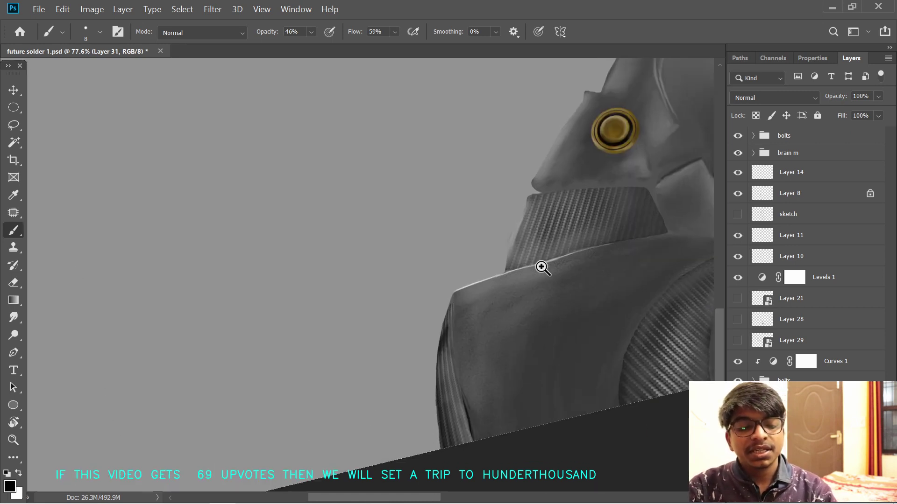
- Paint a white rim highlight along the outer edge of the ribbed collar piece above the shoulder
{"action": "key", "text": "x"}
{"action": "key", "text": "r"}
{"action": "mouse_move", "coordinate": [552, 108]}
{"action": "left_mouse_down"}
{"action": "mouse_move", "coordinate": [578, 142]}
{"action": "mouse_move", "coordinate": [511, 278]}
{"action": "left_mouse_up"}
{"action": "left_click_drag", "start_coordinate": [492, 340], "coordinate": [410, 289]}
{"action": "key", "text": "b"}
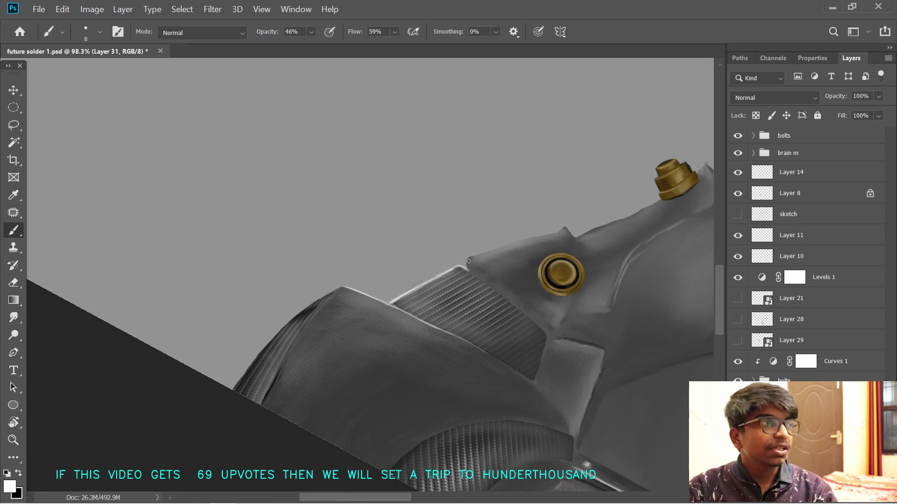
- Paint a white rim highlight along the outer edge of the armour plate holding the round gold bolt
{"action": "scroll", "coordinate": [469, 269], "scroll_direction": "up", "scroll_amount": 4}
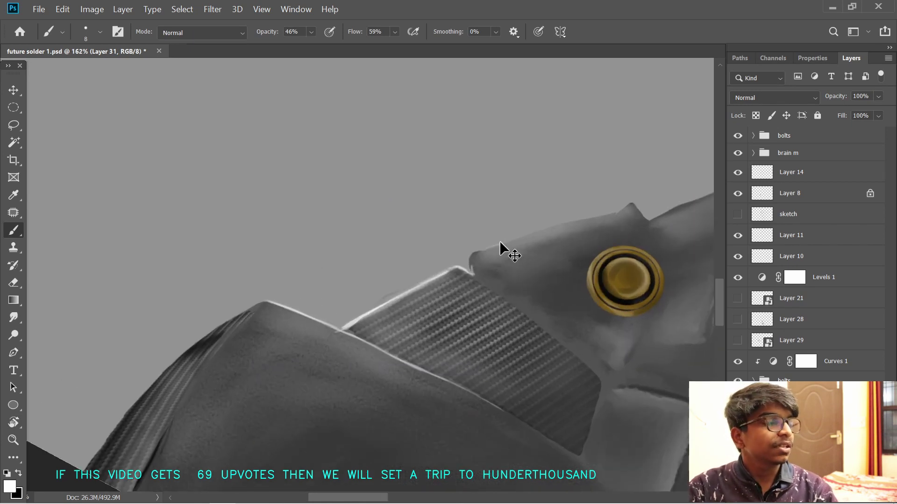
{"action": "left_click_drag", "start_coordinate": [523, 240], "coordinate": [468, 257]}
{"action": "left_click_drag", "start_coordinate": [417, 278], "coordinate": [378, 299]}
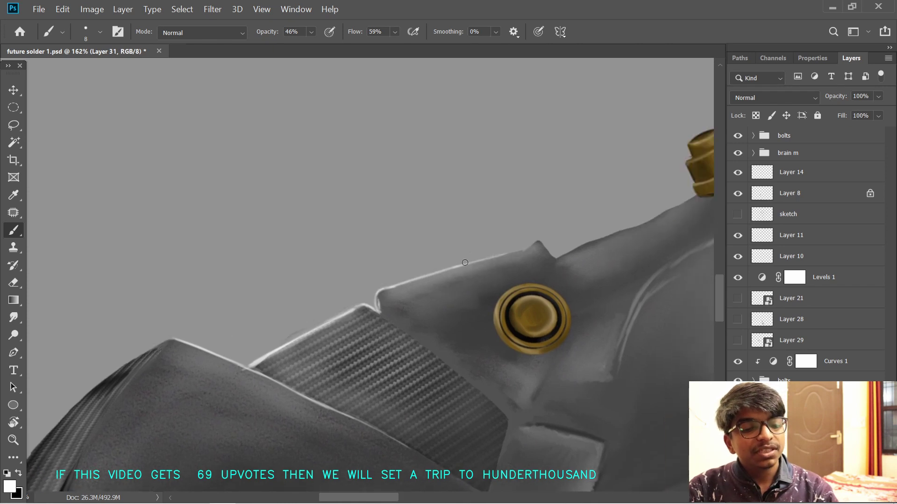
- Continue the white rim highlight around the armour plate's tip and along the edge to the upright gold bolt at 34% opacity
{"action": "left_click_drag", "start_coordinate": [276, 33], "coordinate": [263, 38]}
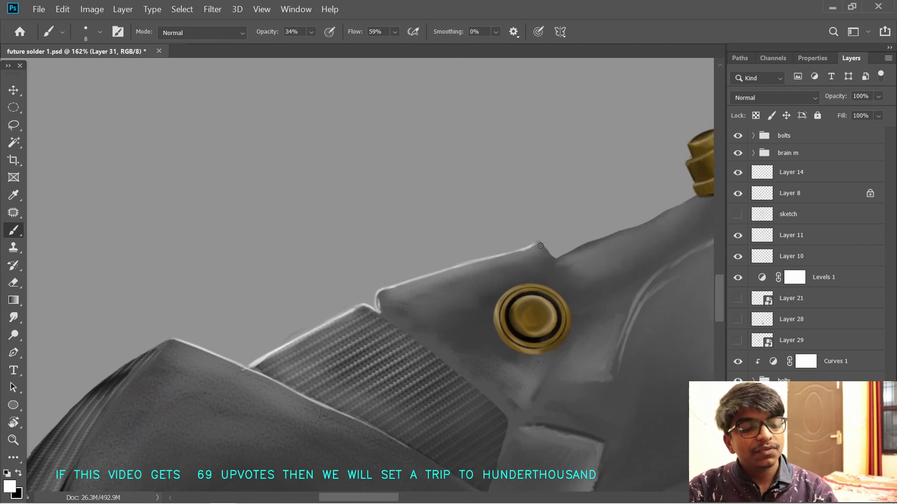
{"action": "left_click_drag", "start_coordinate": [553, 265], "coordinate": [556, 258]}
{"action": "left_click_drag", "start_coordinate": [587, 208], "coordinate": [482, 214]}
{"action": "key", "text": "r"}
{"action": "left_click_drag", "start_coordinate": [487, 208], "coordinate": [496, 229]}
{"action": "key", "text": "b"}
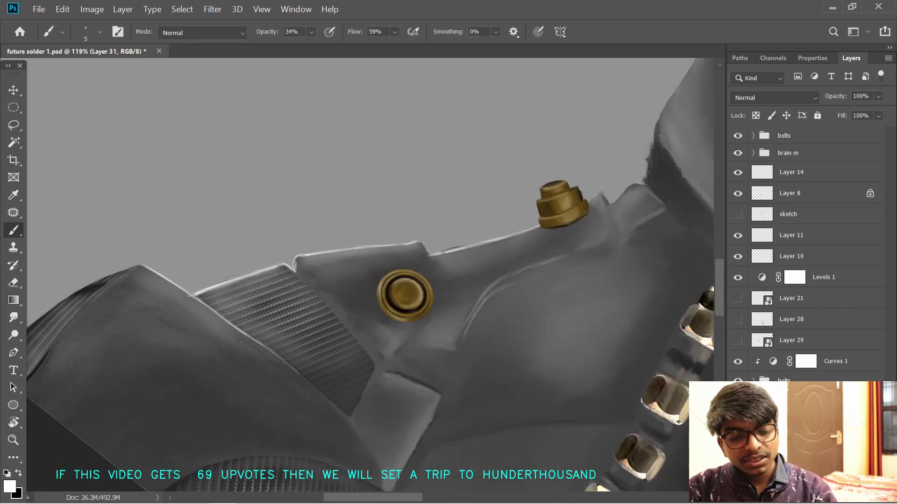
- Trim the armour's outer edge on Layer 1 between the plate's tip and the upright gold bolt using the 7 px eraser
{"action": "key", "text": "e"}
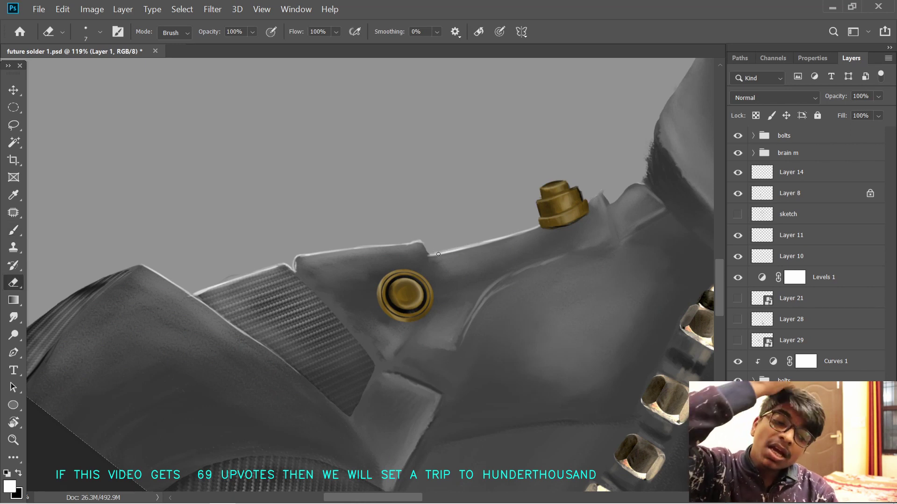
{"action": "left_click_drag", "start_coordinate": [552, 208], "coordinate": [480, 255]}
{"action": "left_click", "coordinate": [457, 260], "text": "ctrl"}
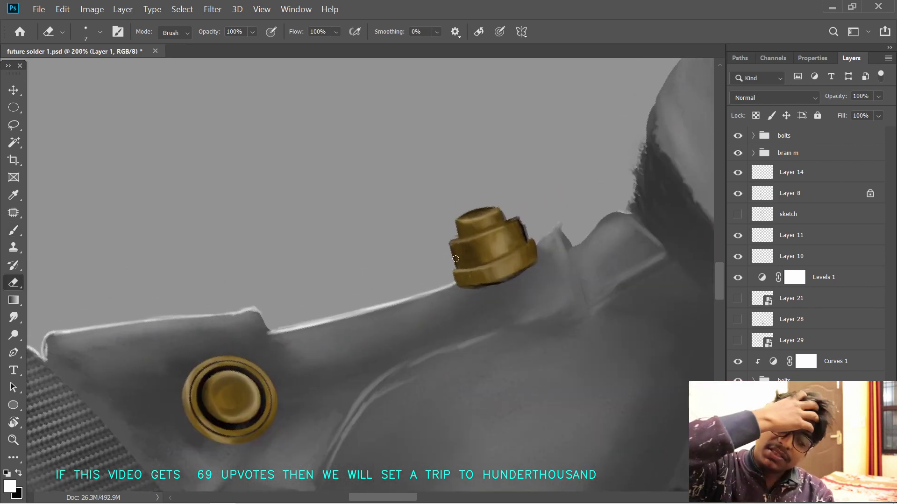
- Move Layer 31 to the top of the layer stack, above the bolts group, and keep it active for painting
{"action": "left_click", "coordinate": [498, 286], "text": "ctrl"}
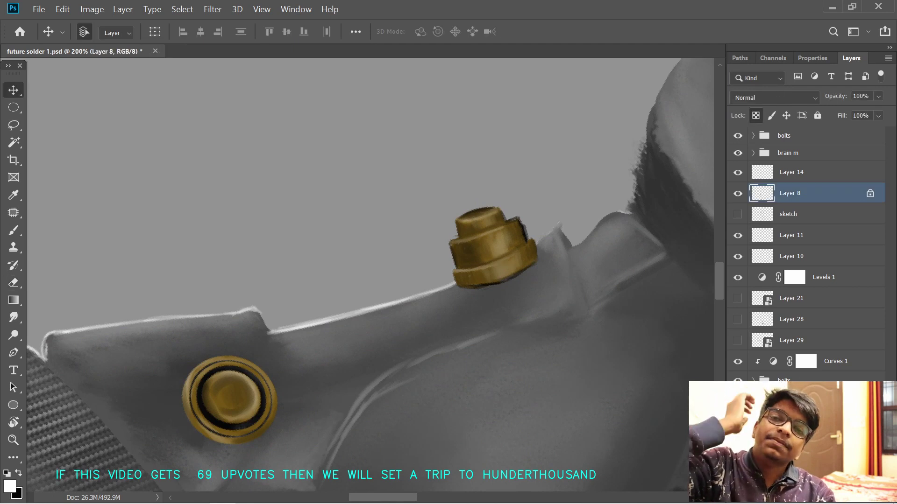
{"action": "left_click", "coordinate": [839, 140]}
{"action": "key", "text": "ctrl+shift+alt+n"}
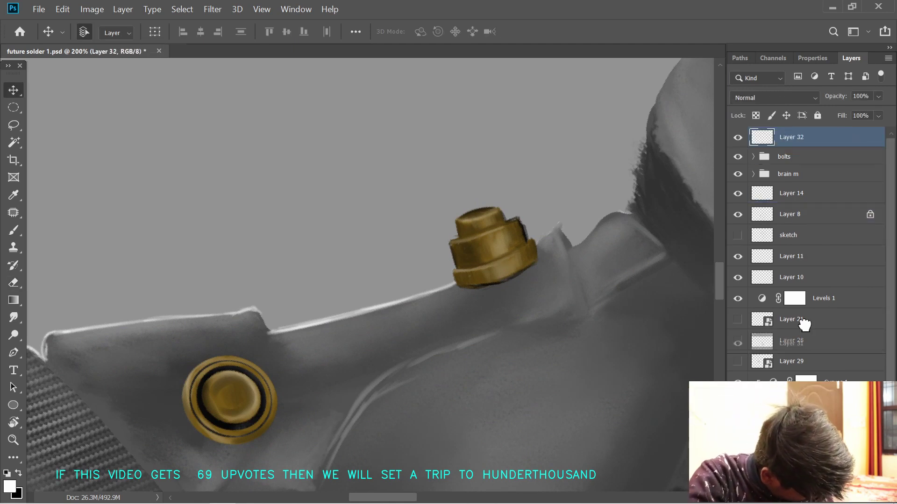
{"action": "key", "text": "ctrl+shift+alt+n"}
{"action": "left_click", "coordinate": [817, 152]}
{"action": "key", "text": "ctrl+z"}
{"action": "key", "text": "b"}
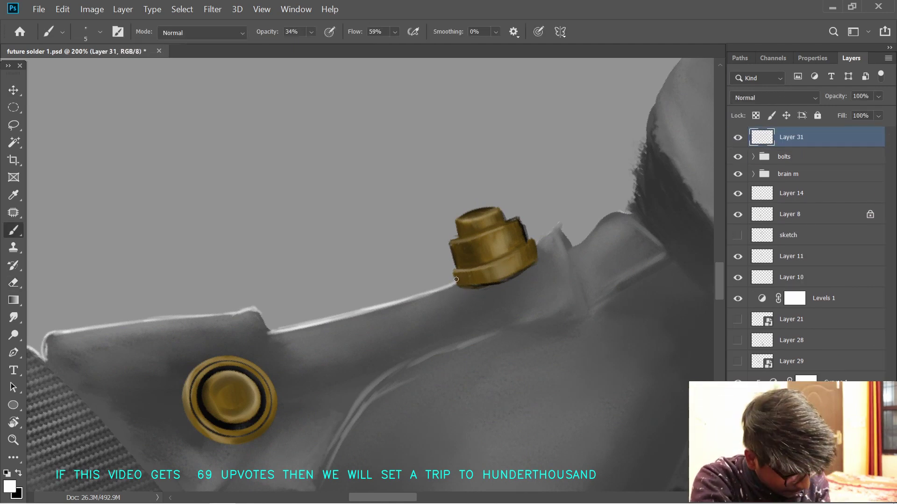
- Paint thin white highlights with the 5 px brush on the upright gold bolt's edges and the short armour edge beyond it
{"action": "scroll", "coordinate": [444, 246], "scroll_direction": "down", "scroll_amount": 3}
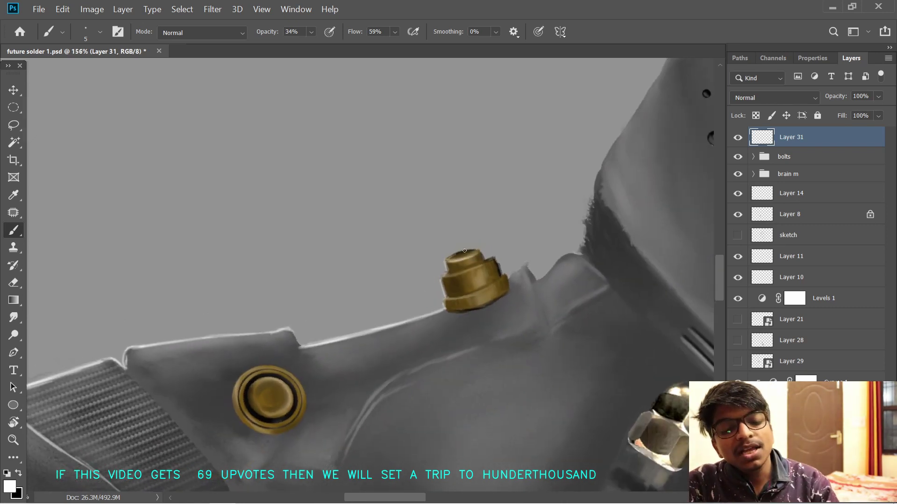
{"action": "scroll", "coordinate": [460, 278], "scroll_direction": "up", "scroll_amount": 1}
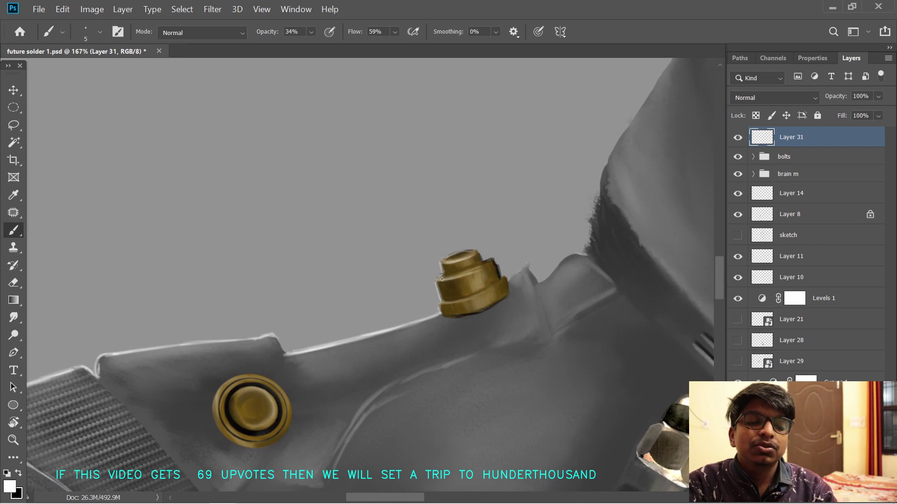
{"action": "scroll", "coordinate": [472, 275], "scroll_direction": "down", "scroll_amount": 3}
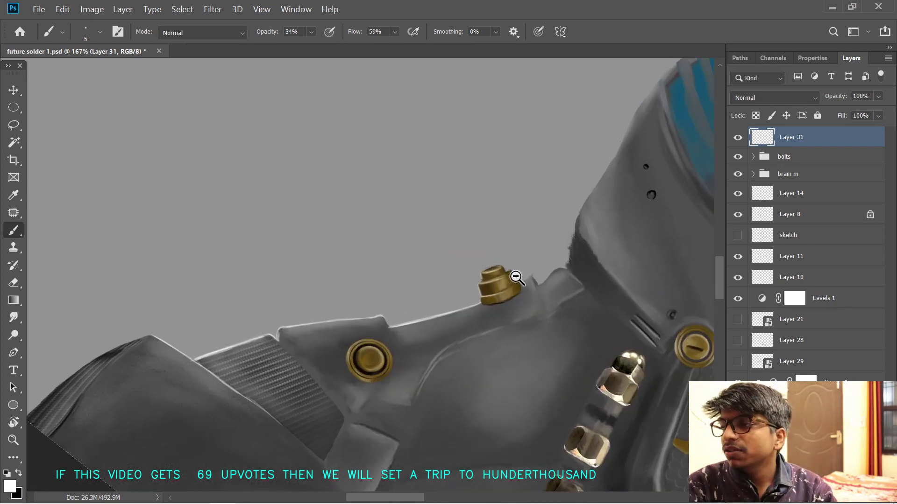
{"action": "scroll", "coordinate": [474, 279], "scroll_direction": "up", "scroll_amount": 2}
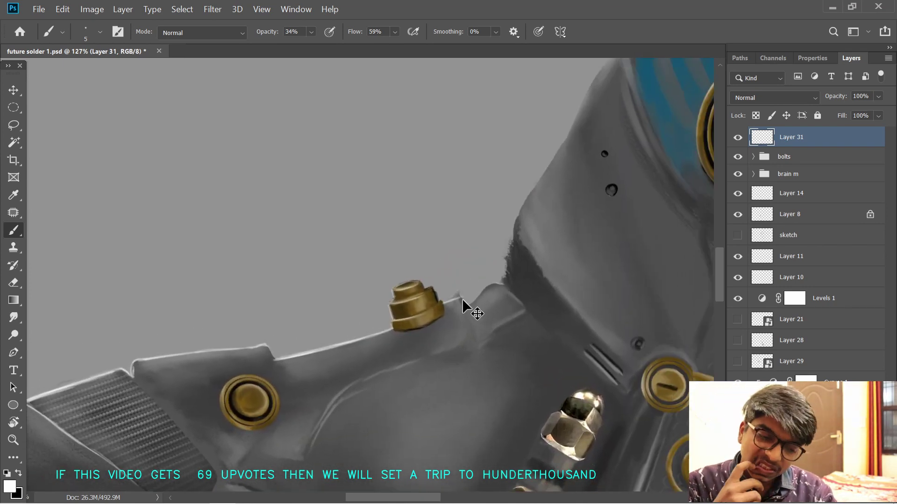
- Erase the spiky armour tip beside the upright bolt on Layer 1, and paint a white rim highlight there on Layer 31
{"action": "left_click", "coordinate": [463, 304], "text": "ctrl"}
{"action": "key", "text": "e"}
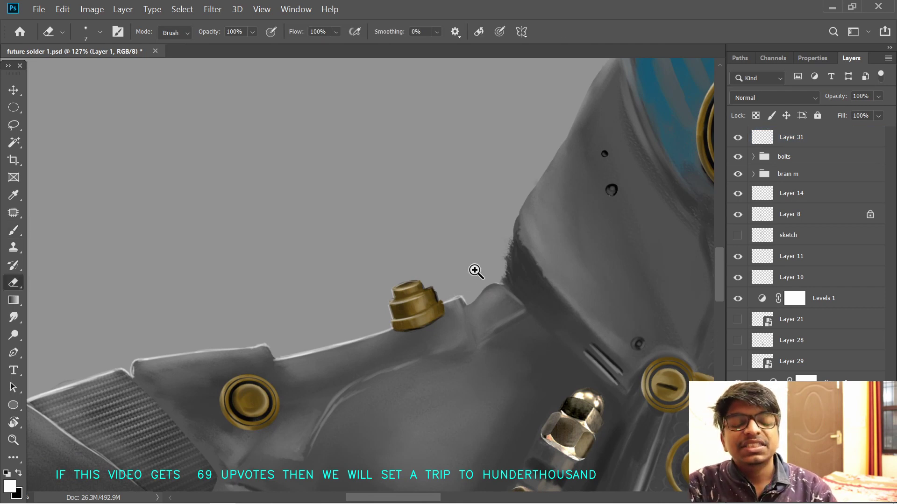
{"action": "scroll", "coordinate": [474, 271], "scroll_direction": "up", "scroll_amount": 1}
{"action": "left_click", "coordinate": [462, 300], "text": "ctrl"}
{"action": "key", "text": "b"}
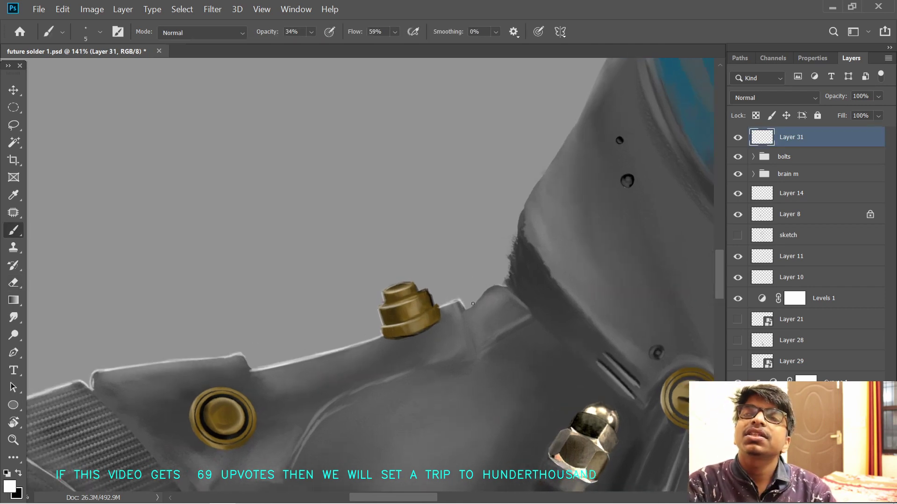
- Trim the rounded bump of the neck strap on Layer 1 into a straight edge meeting the helmet
{"action": "key", "text": "e"}
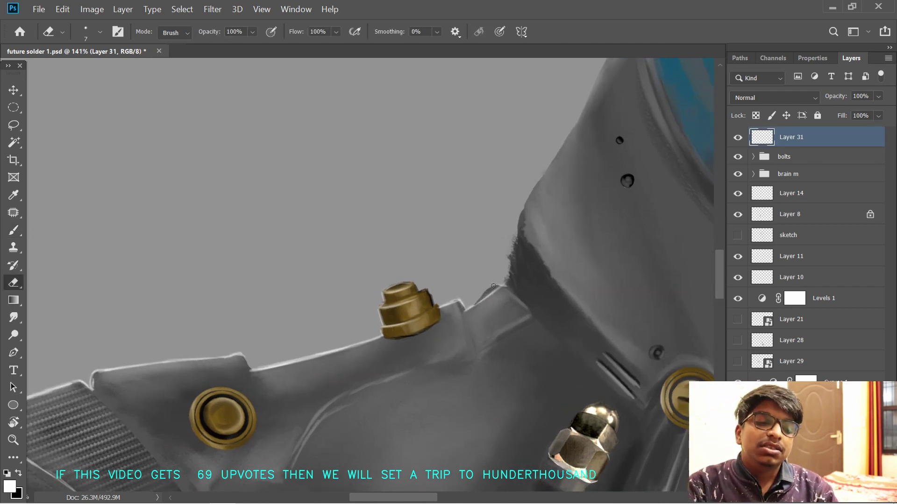
{"action": "left_click", "coordinate": [471, 293], "text": "ctrl"}
{"action": "key", "text": "b"}
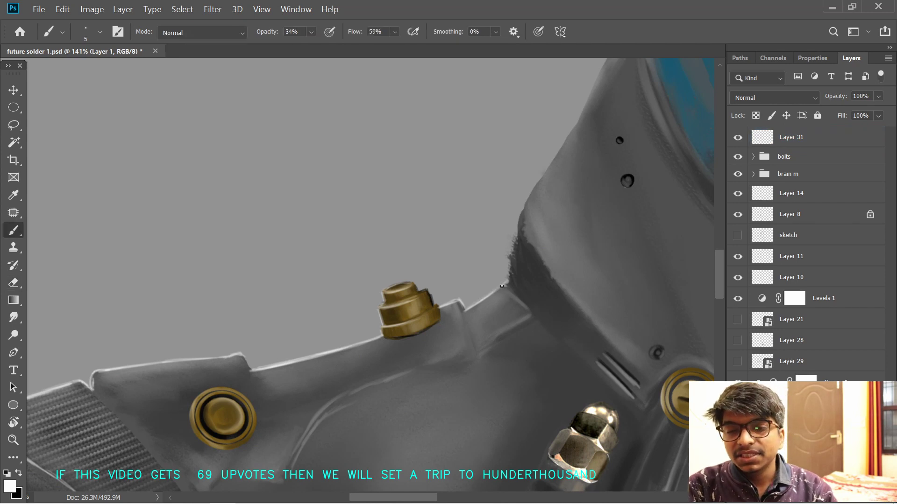
{"action": "left_click_drag", "start_coordinate": [504, 289], "coordinate": [462, 354]}
- Erase the rough outer edge of the dark band at the helmet's base on Layer 1
{"action": "key", "text": "e"}
{"action": "key", "text": "r"}
{"action": "left_click_drag", "start_coordinate": [499, 205], "coordinate": [513, 301]}
{"action": "left_click_drag", "start_coordinate": [409, 385], "coordinate": [383, 295]}
{"action": "left_click_drag", "start_coordinate": [403, 233], "coordinate": [373, 304]}
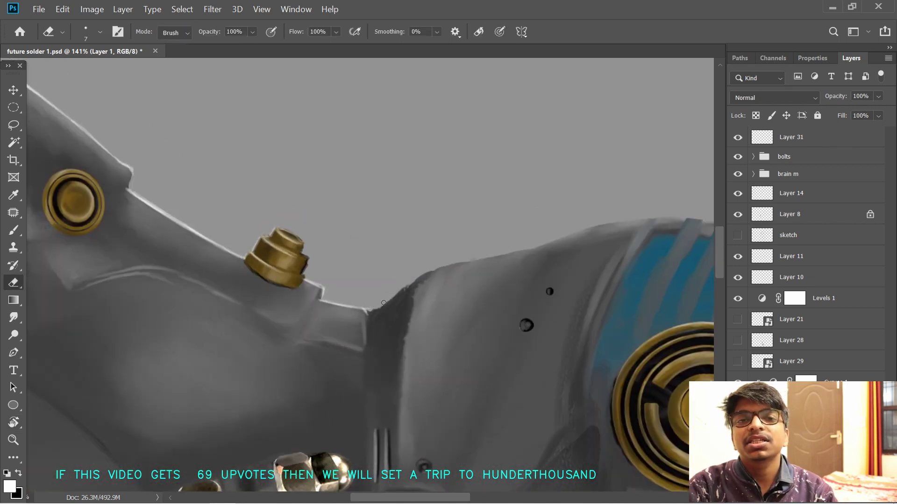
{"action": "mouse_move", "coordinate": [429, 254]}
{"action": "left_mouse_down"}
{"action": "mouse_move", "coordinate": [422, 286]}
{"action": "mouse_move", "coordinate": [375, 339]}
{"action": "mouse_move", "coordinate": [448, 222]}
{"action": "left_mouse_up"}
- Paint a thin white rim highlight on Layer 31 along the helmet's outer edge, from the neck towards the blue vent
{"action": "key", "text": "r"}
{"action": "left_click", "coordinate": [789, 144]}
{"action": "key", "text": "b"}
{"action": "left_click_drag", "start_coordinate": [381, 336], "coordinate": [364, 306]}
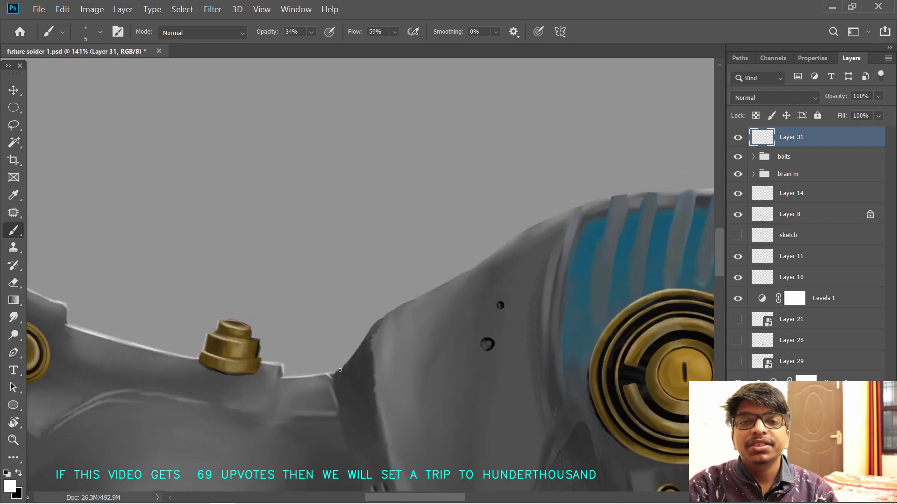
{"action": "left_click_drag", "start_coordinate": [372, 328], "coordinate": [448, 281]}
{"action": "mouse_move", "coordinate": [461, 256]}
{"action": "left_mouse_down"}
{"action": "mouse_move", "coordinate": [410, 278]}
{"action": "mouse_move", "coordinate": [379, 311]}
{"action": "mouse_move", "coordinate": [393, 319]}
{"action": "mouse_move", "coordinate": [477, 265]}
{"action": "left_mouse_up"}
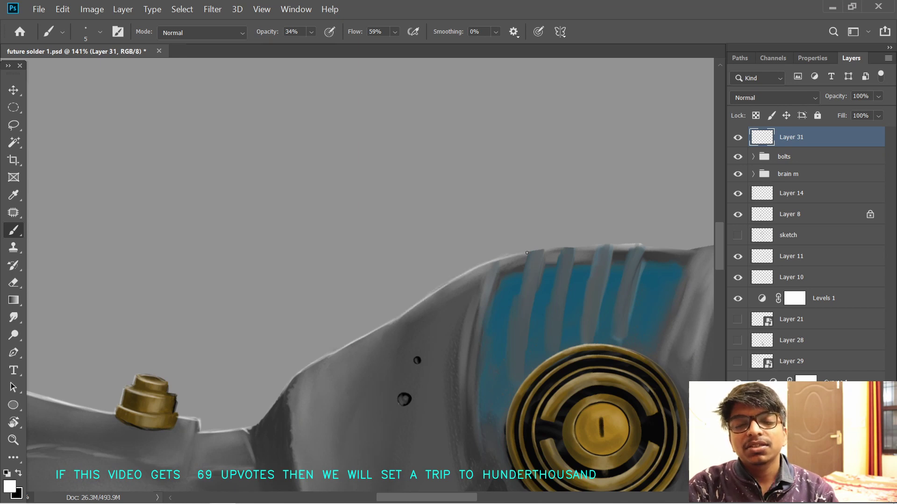
- Strengthen and extend the white rim highlight along the helmet's outer edge across the ribs of the blue vent
{"action": "left_click_drag", "start_coordinate": [527, 252], "coordinate": [504, 257]}
{"action": "left_click_drag", "start_coordinate": [549, 234], "coordinate": [451, 271]}
{"action": "left_click_drag", "start_coordinate": [516, 279], "coordinate": [533, 279]}
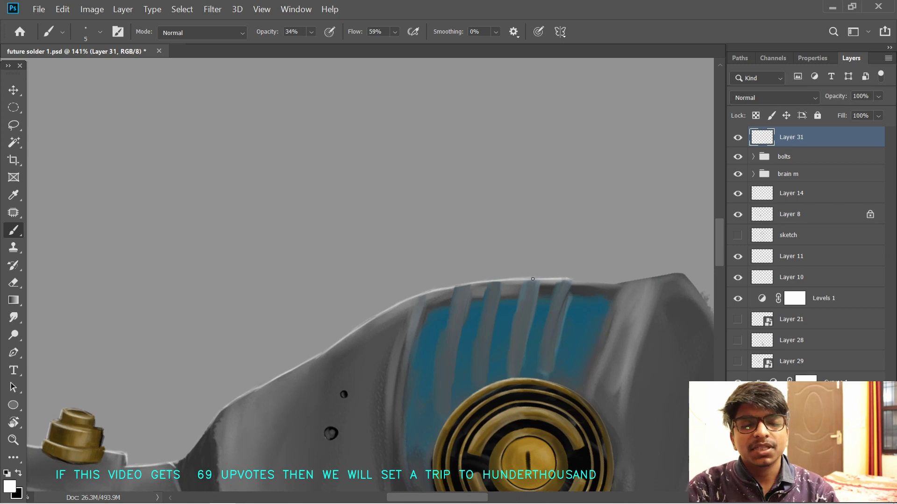
{"action": "mouse_move", "coordinate": [352, 334]}
{"action": "left_mouse_down"}
{"action": "mouse_move", "coordinate": [415, 298]}
{"action": "mouse_move", "coordinate": [504, 280]}
{"action": "left_mouse_up"}
{"action": "scroll", "coordinate": [485, 269], "scroll_direction": "right", "scroll_amount": 8}
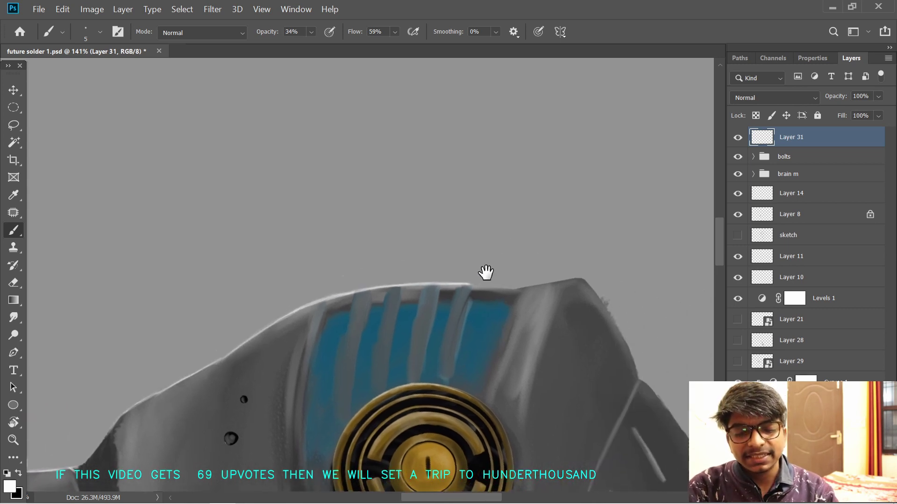
- Paint thin white highlights along the edges of the four grey ribs crossing the blue vent
{"action": "key", "text": "e"}
{"action": "key", "text": "b"}
{"action": "scroll", "coordinate": [399, 250], "scroll_direction": "right", "scroll_amount": 4}
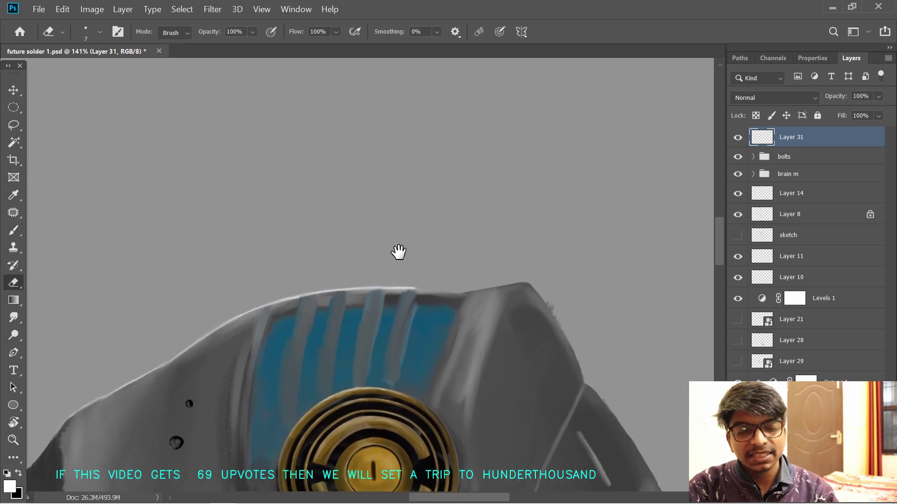
{"action": "mouse_move", "coordinate": [577, 266]}
{"action": "left_mouse_down"}
{"action": "mouse_move", "coordinate": [310, 140]}
{"action": "mouse_move", "coordinate": [280, 156]}
{"action": "left_mouse_up"}
{"action": "left_click_drag", "start_coordinate": [394, 302], "coordinate": [469, 284]}
{"action": "left_click_drag", "start_coordinate": [376, 279], "coordinate": [453, 256]}
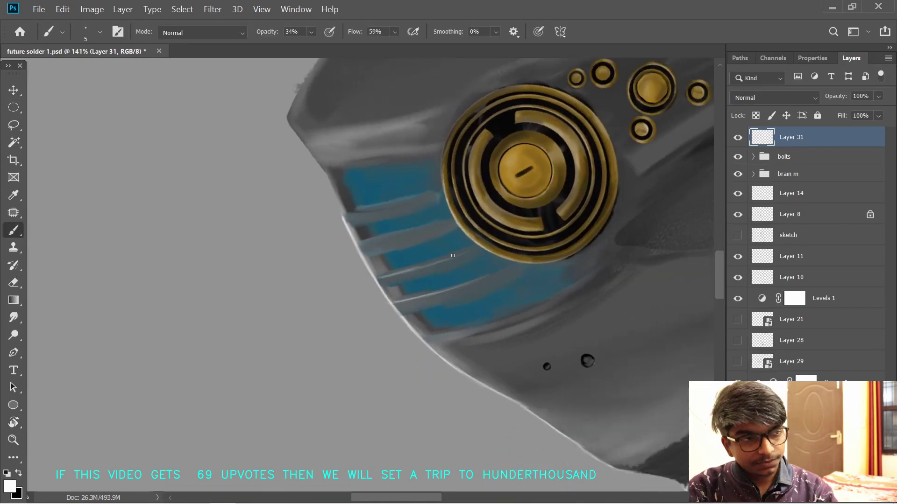
{"action": "left_click_drag", "start_coordinate": [360, 244], "coordinate": [421, 221]}
{"action": "left_click_drag", "start_coordinate": [344, 216], "coordinate": [406, 201]}
{"action": "key", "text": "e"}
{"action": "key", "text": "b"}
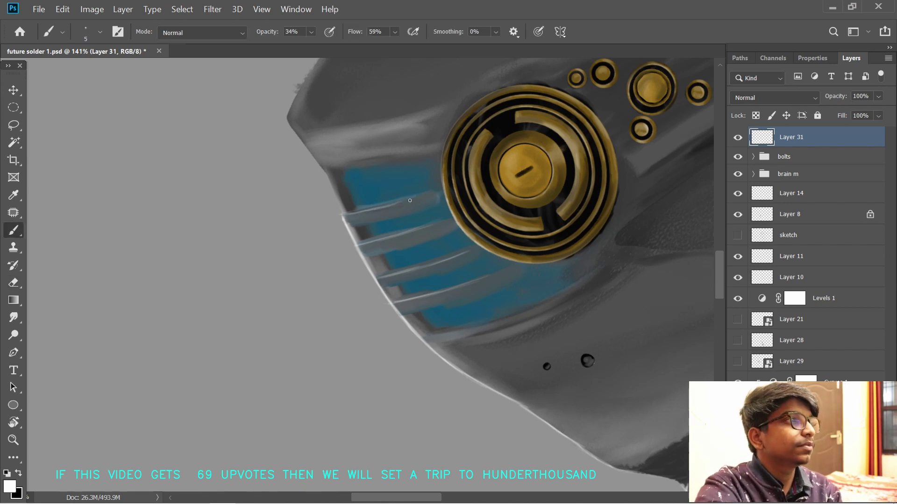
{"action": "mouse_move", "coordinate": [344, 216]}
{"action": "left_mouse_down"}
{"action": "mouse_move", "coordinate": [423, 197]}
{"action": "mouse_move", "coordinate": [367, 282]}
{"action": "left_mouse_up"}
- Paint a thin white highlight along the curved seam bordering the blue vent, undoing and reworking its far end
{"action": "key", "text": "r"}
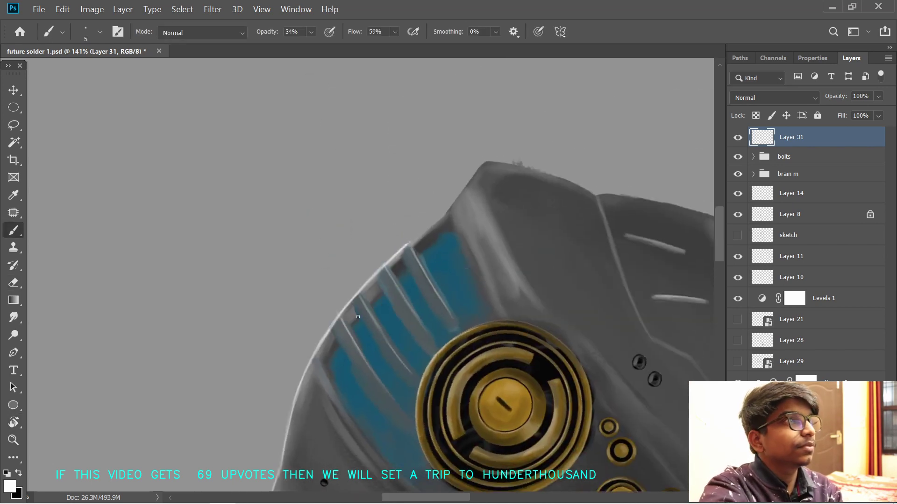
{"action": "key", "text": "r"}
{"action": "mouse_move", "coordinate": [554, 303]}
{"action": "left_mouse_down"}
{"action": "mouse_move", "coordinate": [527, 176]}
{"action": "mouse_move", "coordinate": [502, 156]}
{"action": "left_mouse_up"}
{"action": "key", "text": "space"}
{"action": "left_click_drag", "start_coordinate": [486, 275], "coordinate": [484, 195]}
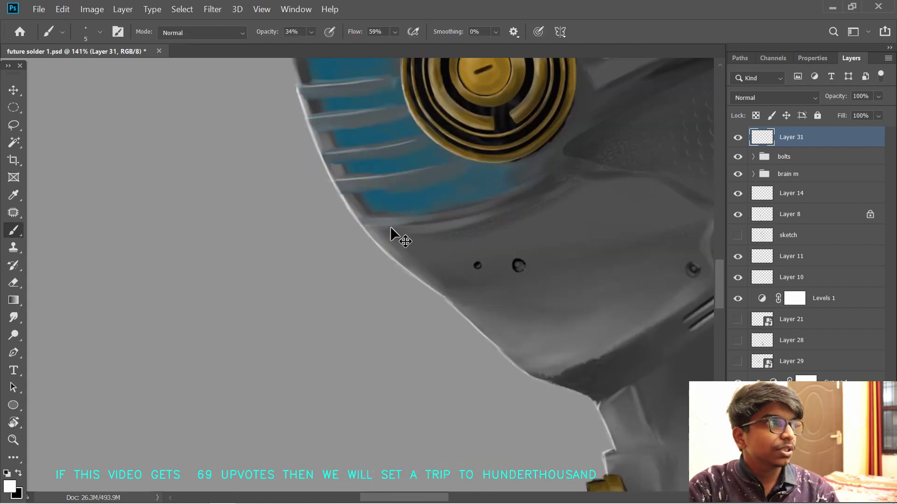
{"action": "left_click_drag", "start_coordinate": [379, 228], "coordinate": [446, 223]}
{"action": "left_click_drag", "start_coordinate": [506, 157], "coordinate": [490, 225]}
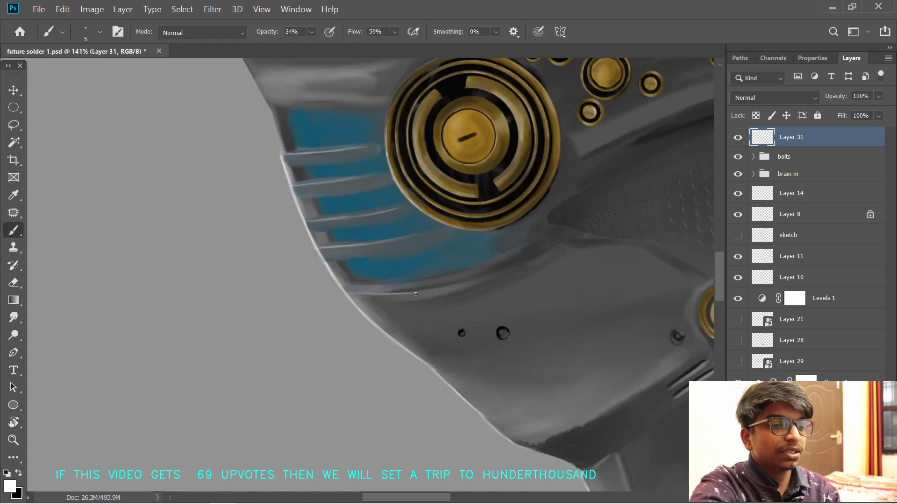
{"action": "mouse_move", "coordinate": [414, 293]}
{"action": "left_mouse_down"}
{"action": "mouse_move", "coordinate": [485, 278]}
{"action": "mouse_move", "coordinate": [530, 257]}
{"action": "left_mouse_up"}
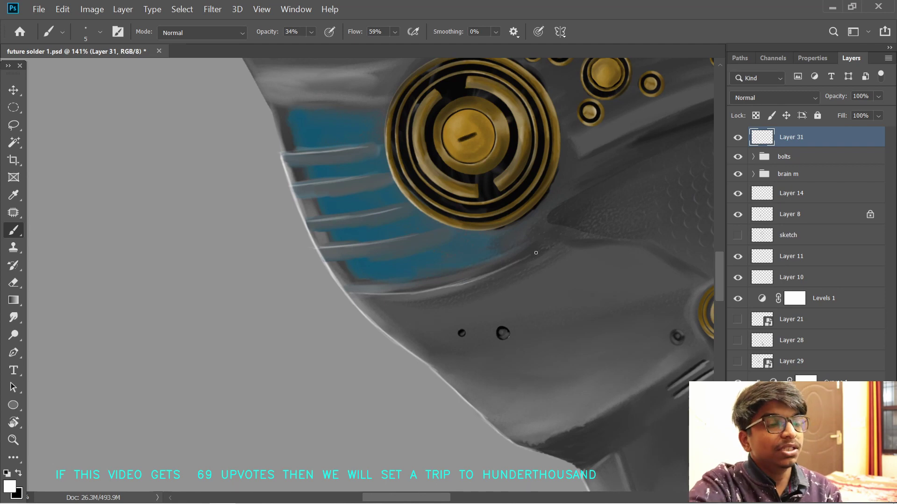
{"action": "key", "text": "ctrl+z"}
{"action": "key", "text": "ctrl+z"}
{"action": "key", "text": "ctrl+z"}
{"action": "key", "text": "ctrl+z"}
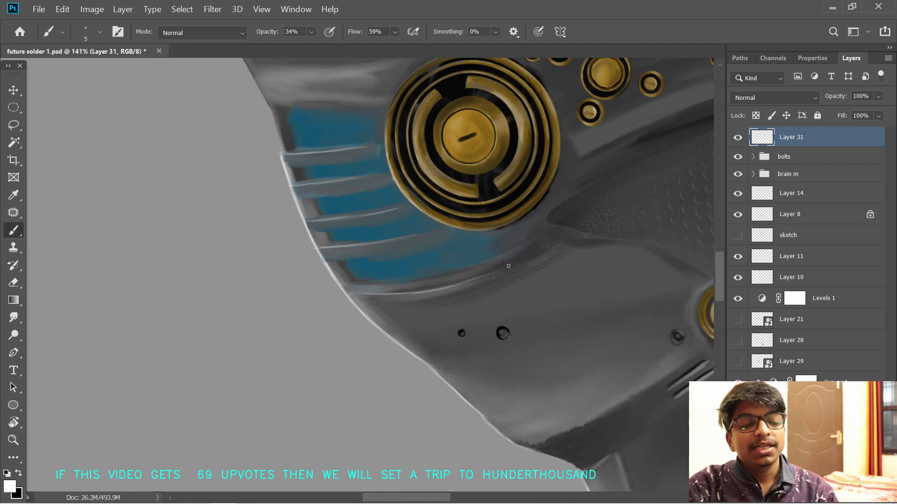
{"action": "mouse_move", "coordinate": [537, 283]}
{"action": "left_mouse_down"}
{"action": "mouse_move", "coordinate": [504, 282]}
{"action": "mouse_move", "coordinate": [526, 282]}
{"action": "left_mouse_up"}
- Extend the white rim highlight along the helmet's outer edge from the blue vent to the pointed corner
{"action": "left_click_drag", "start_coordinate": [467, 196], "coordinate": [513, 322]}
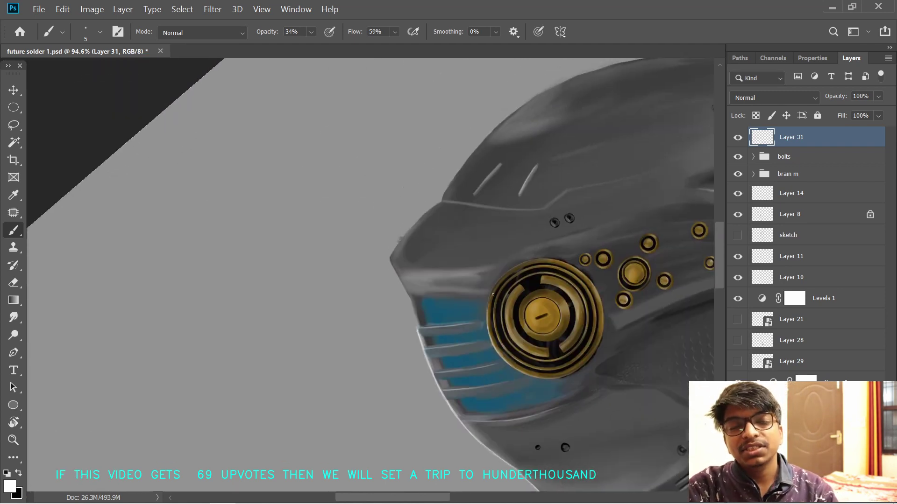
{"action": "left_click_drag", "start_coordinate": [490, 230], "coordinate": [468, 301]}
{"action": "left_click_drag", "start_coordinate": [370, 346], "coordinate": [415, 345]}
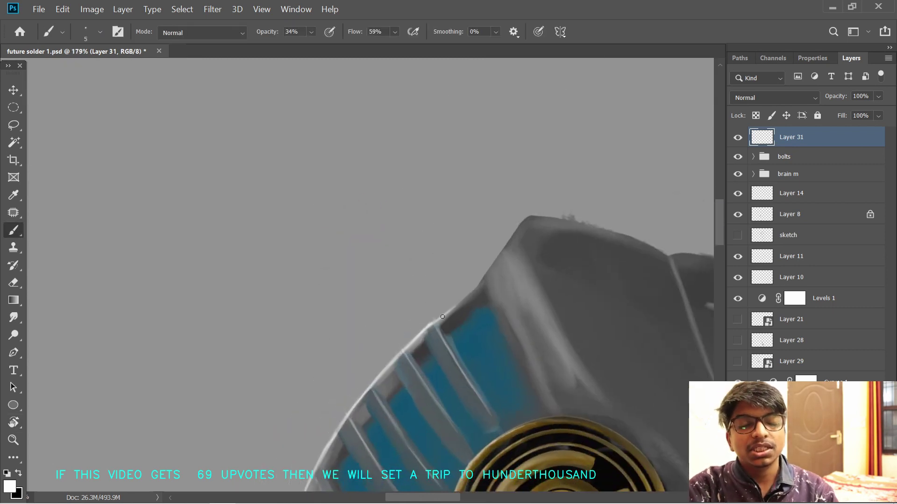
{"action": "left_click_drag", "start_coordinate": [509, 226], "coordinate": [452, 300]}
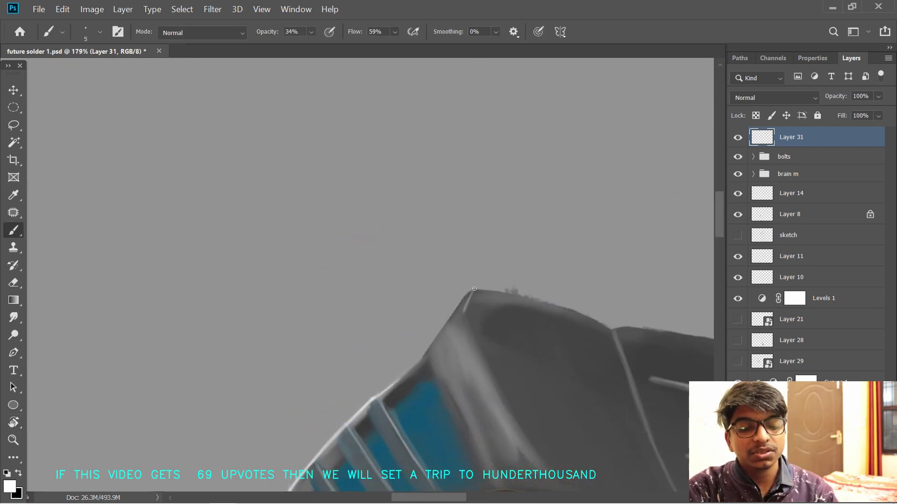
{"action": "scroll", "coordinate": [455, 309], "scroll_direction": "down", "scroll_amount": 3}
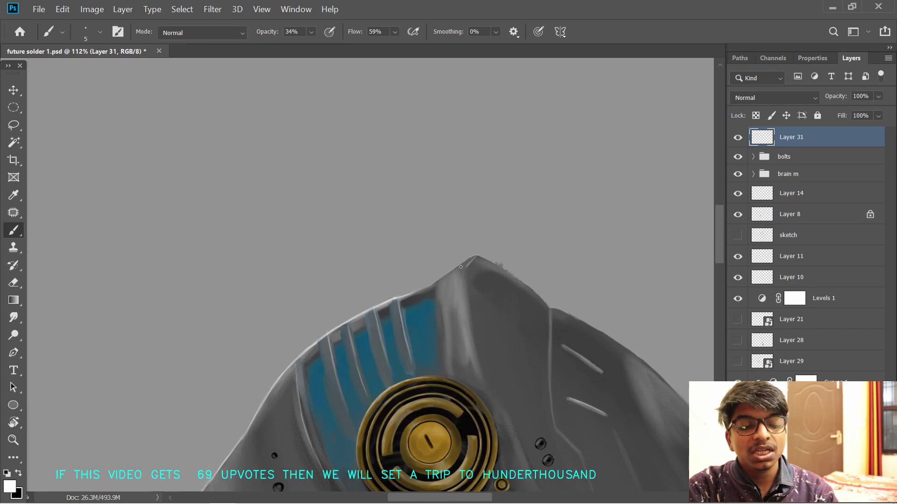
{"action": "scroll", "coordinate": [462, 264], "scroll_direction": "up", "scroll_amount": 1}
- Paint a thin white highlight along the ridge running from the helmet's pointed corner towards the large gold disc
{"action": "key", "text": "r"}
{"action": "left_click_drag", "start_coordinate": [553, 300], "coordinate": [397, 196]}
{"action": "mouse_move", "coordinate": [365, 179]}
{"action": "left_mouse_down"}
{"action": "mouse_move", "coordinate": [356, 220]}
{"action": "mouse_move", "coordinate": [398, 266]}
{"action": "left_mouse_up"}
{"action": "key", "text": "r"}
{"action": "left_click_drag", "start_coordinate": [478, 258], "coordinate": [449, 224]}
{"action": "mouse_move", "coordinate": [436, 252]}
{"action": "left_mouse_down"}
{"action": "mouse_move", "coordinate": [352, 236]}
{"action": "mouse_move", "coordinate": [365, 253]}
{"action": "mouse_move", "coordinate": [454, 230]}
{"action": "left_mouse_up"}
{"action": "left_click_drag", "start_coordinate": [381, 252], "coordinate": [452, 230]}
{"action": "mouse_move", "coordinate": [556, 205]}
{"action": "left_mouse_down"}
{"action": "mouse_move", "coordinate": [531, 196]}
{"action": "mouse_move", "coordinate": [544, 195]}
{"action": "left_mouse_up"}
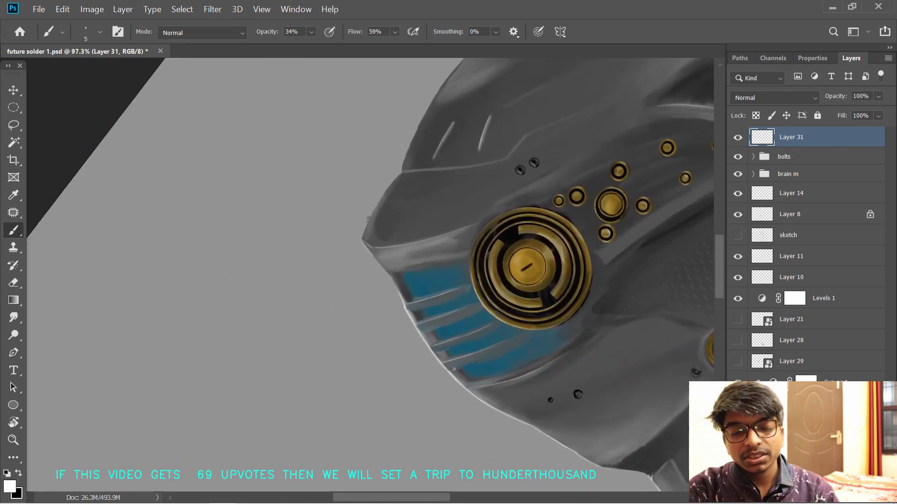
- Erase the rough pixels outside the helmet's upper outline between the pointed corner and the front seam on Layer 1
{"action": "scroll", "coordinate": [433, 306], "scroll_direction": "down", "scroll_amount": 1}
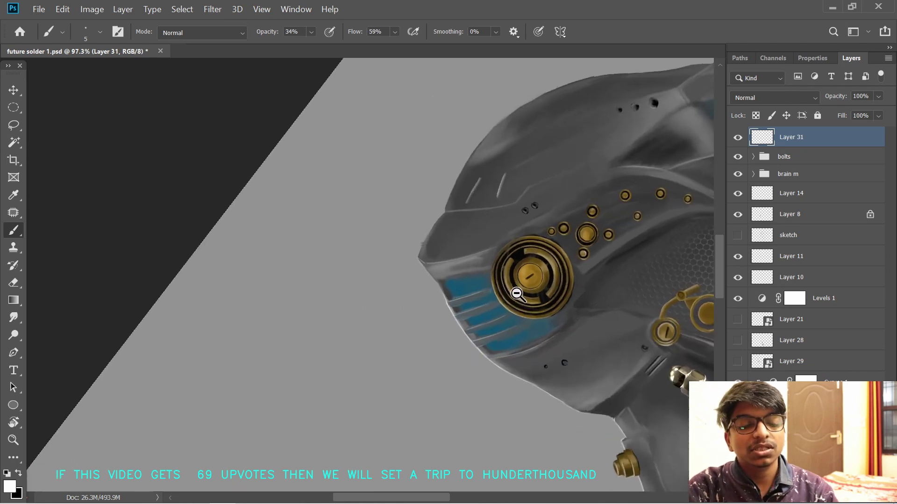
{"action": "key", "text": "x"}
{"action": "scroll", "coordinate": [460, 264], "scroll_direction": "up", "scroll_amount": 3}
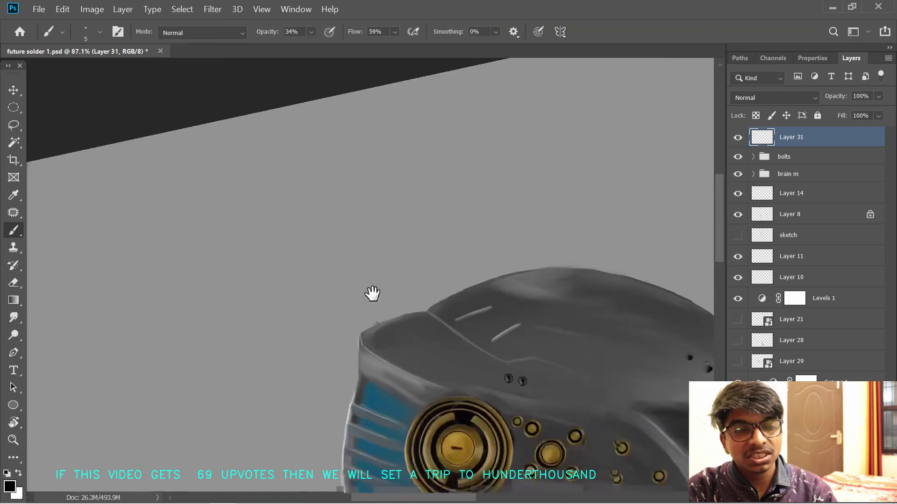
{"action": "left_click", "coordinate": [438, 319], "text": "ctrl"}
{"action": "key", "text": "e"}
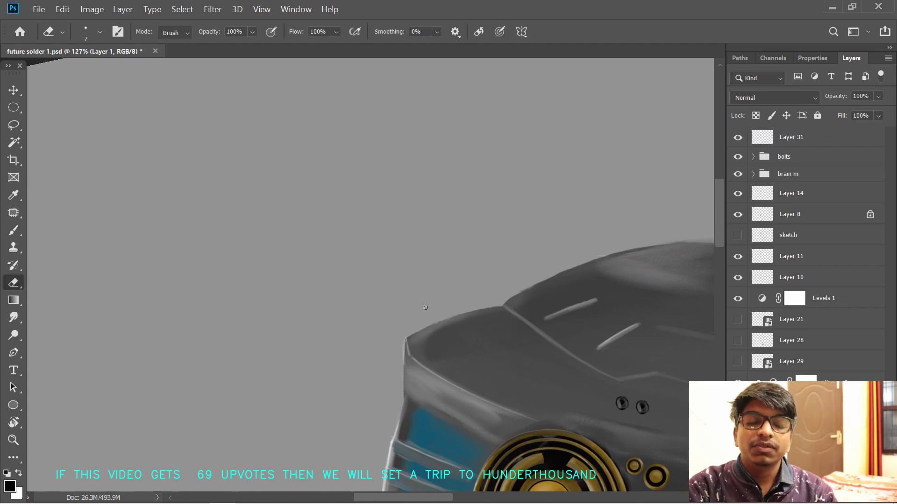
- Rename Layer 31 as "s edges"
{"action": "double_click", "coordinate": [804, 138]}
{"action": "type", "text": "s ed"}
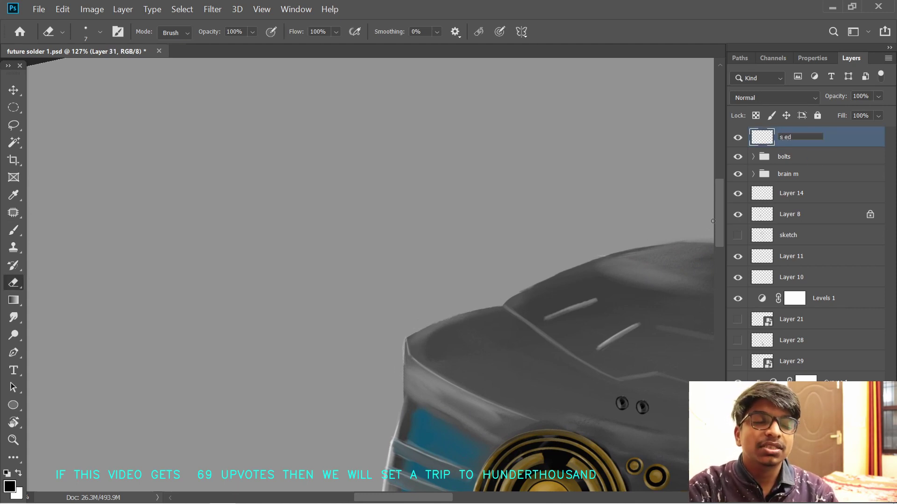
{"action": "type", "text": "gw\\"}
{"action": "key", "text": "BackSpace"}
{"action": "key", "text": "BackSpace"}
{"action": "type", "text": "es"}
{"action": "key", "text": "Return"}
- Paint a thin black outline along the helmet's outer edge from the pointed corner to the front seam
{"action": "key", "text": "r"}
{"action": "left_click_drag", "start_coordinate": [571, 274], "coordinate": [567, 231]}
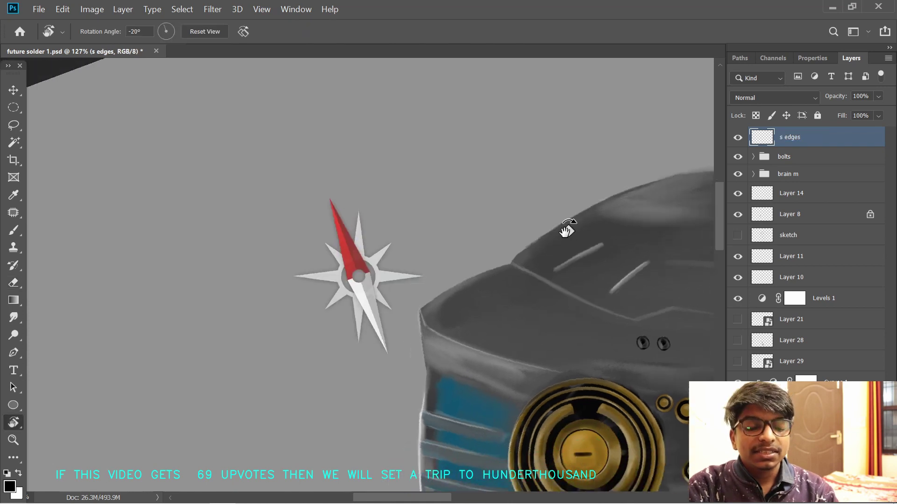
{"action": "key", "text": "space"}
{"action": "mouse_move", "coordinate": [448, 308]}
{"action": "left_mouse_down"}
{"action": "mouse_move", "coordinate": [416, 301]}
{"action": "mouse_move", "coordinate": [383, 324]}
{"action": "left_mouse_up"}
{"action": "key", "text": "b"}
{"action": "key", "text": "r"}
{"action": "left_click_drag", "start_coordinate": [464, 221], "coordinate": [473, 242]}
{"action": "scroll", "coordinate": [378, 321], "scroll_direction": "up", "scroll_amount": 1}
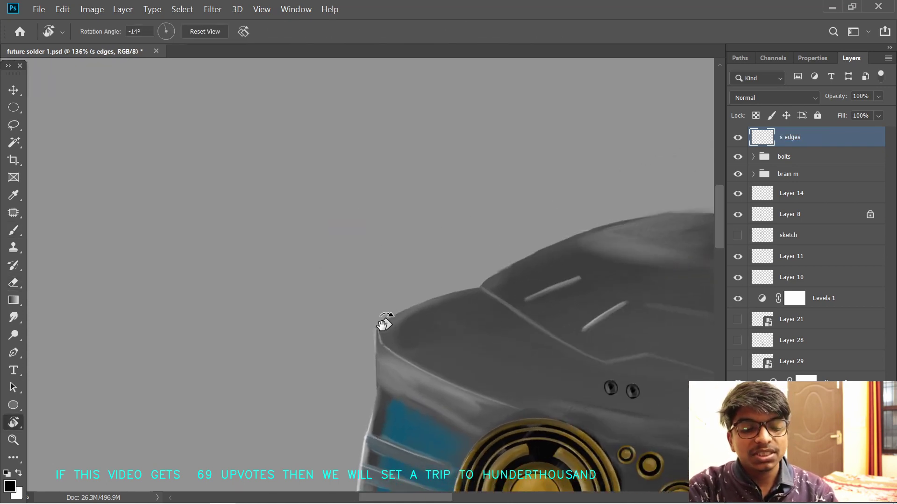
{"action": "mouse_move", "coordinate": [397, 313]}
{"action": "left_mouse_down"}
{"action": "mouse_move", "coordinate": [378, 326]}
{"action": "mouse_move", "coordinate": [479, 286]}
{"action": "mouse_move", "coordinate": [319, 342]}
{"action": "left_mouse_up"}
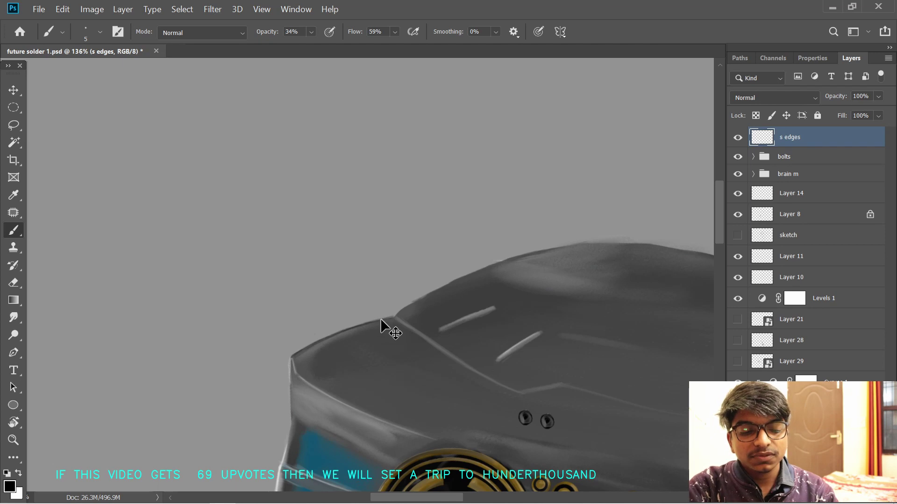
- Continue the thin black outline from the front seam up the dome's front curve
{"action": "mouse_move", "coordinate": [448, 261]}
{"action": "left_mouse_down"}
{"action": "mouse_move", "coordinate": [442, 287]}
{"action": "mouse_move", "coordinate": [391, 293]}
{"action": "left_mouse_up"}
{"action": "key", "text": "r"}
{"action": "left_click_drag", "start_coordinate": [384, 162], "coordinate": [408, 170]}
{"action": "mouse_move", "coordinate": [336, 338]}
{"action": "left_mouse_down"}
{"action": "mouse_move", "coordinate": [350, 217]}
{"action": "mouse_move", "coordinate": [472, 189]}
{"action": "mouse_move", "coordinate": [486, 106]}
{"action": "mouse_move", "coordinate": [424, 206]}
{"action": "left_mouse_up"}
{"action": "key", "text": "r"}
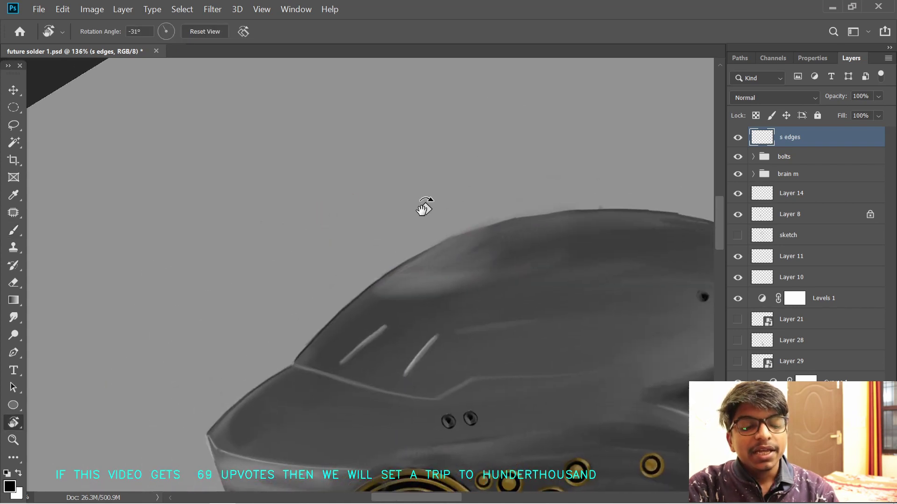
{"action": "key", "text": "b"}
{"action": "left_click_drag", "start_coordinate": [444, 243], "coordinate": [410, 259]}
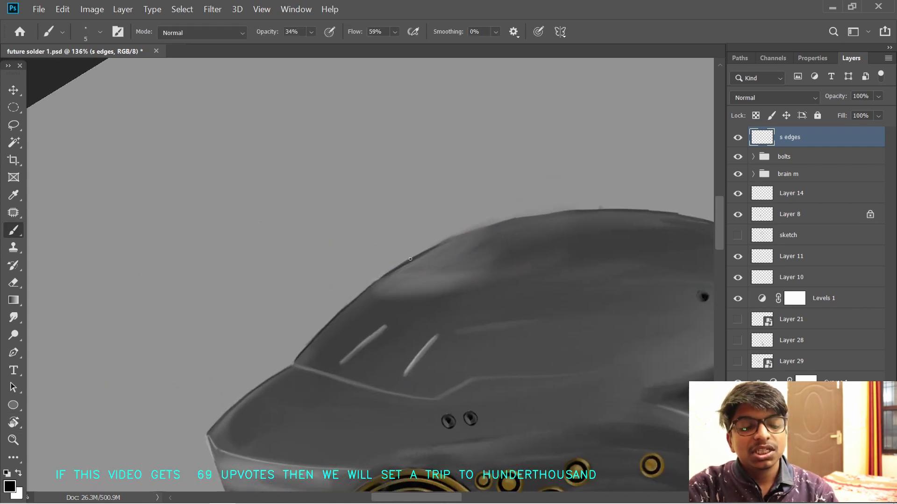
{"action": "mouse_move", "coordinate": [553, 209]}
{"action": "left_mouse_down"}
{"action": "mouse_move", "coordinate": [516, 256]}
{"action": "mouse_move", "coordinate": [503, 211]}
{"action": "left_mouse_up"}
- Extend the thin black outline over the dome's crown to the tip of the raised fin, reworking one stroke
{"action": "key", "text": "r"}
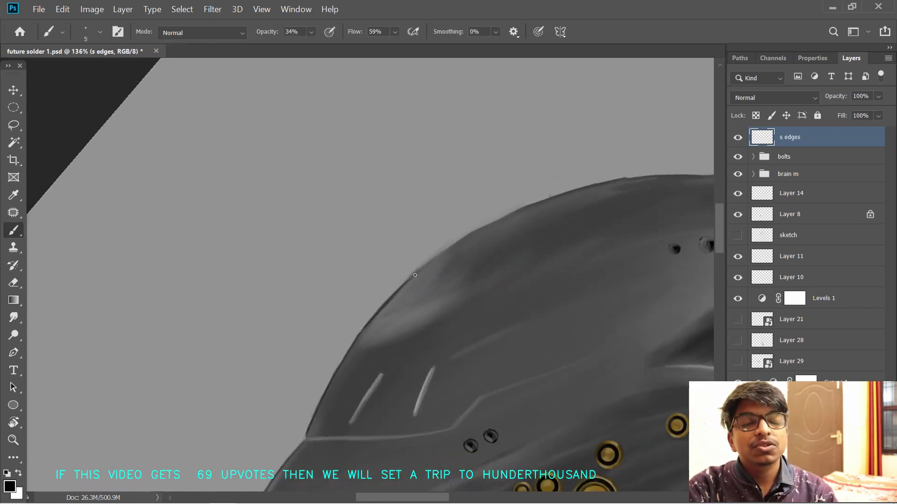
{"action": "key", "text": "ctrl+z"}
{"action": "mouse_move", "coordinate": [407, 279]}
{"action": "left_mouse_down"}
{"action": "mouse_move", "coordinate": [523, 212]}
{"action": "mouse_move", "coordinate": [496, 252]}
{"action": "mouse_move", "coordinate": [448, 234]}
{"action": "mouse_move", "coordinate": [454, 294]}
{"action": "mouse_move", "coordinate": [431, 301]}
{"action": "left_mouse_up"}
{"action": "key", "text": "r"}
{"action": "left_click_drag", "start_coordinate": [509, 270], "coordinate": [564, 249]}
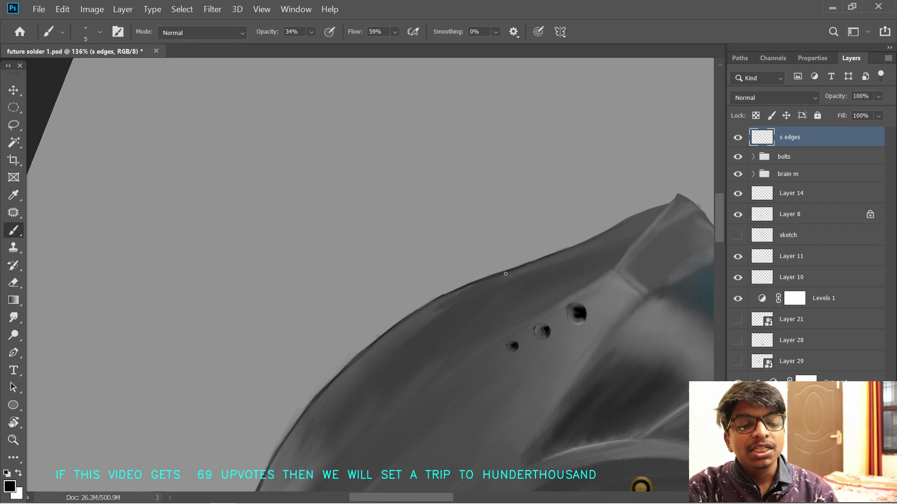
{"action": "left_click_drag", "start_coordinate": [585, 219], "coordinate": [488, 267]}
{"action": "mouse_move", "coordinate": [463, 299]}
{"action": "left_mouse_down"}
{"action": "mouse_move", "coordinate": [510, 277]}
{"action": "mouse_move", "coordinate": [485, 290]}
{"action": "left_mouse_up"}
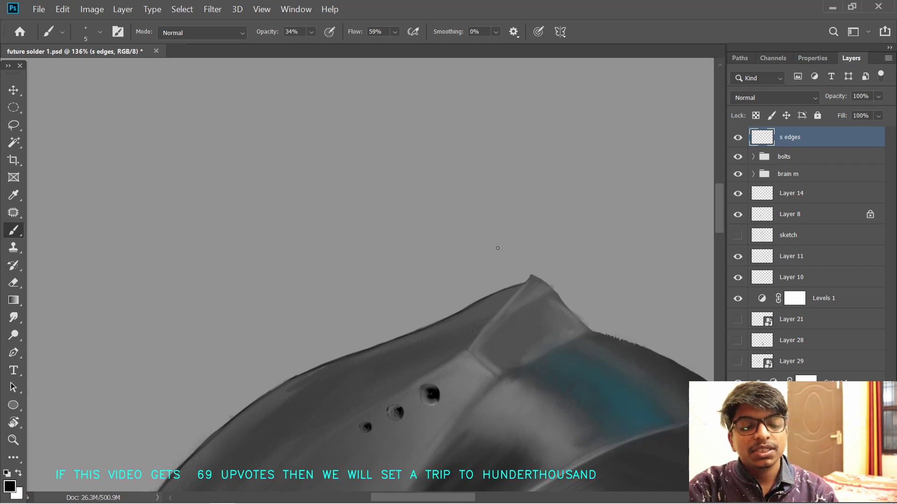
- Paint a thin black outline along the outer end of the raised fin from its tip towards the back shell
{"action": "key", "text": "r"}
{"action": "mouse_move", "coordinate": [498, 248]}
{"action": "left_mouse_down"}
{"action": "mouse_move", "coordinate": [526, 274]}
{"action": "mouse_move", "coordinate": [475, 278]}
{"action": "mouse_move", "coordinate": [510, 324]}
{"action": "mouse_move", "coordinate": [536, 251]}
{"action": "mouse_move", "coordinate": [519, 262]}
{"action": "left_mouse_up"}
{"action": "key", "text": "r"}
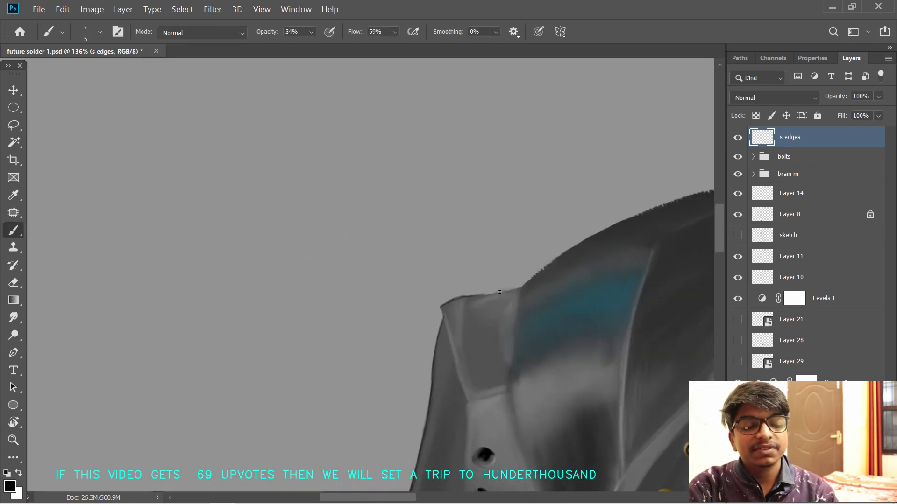
{"action": "key", "text": "r"}
{"action": "left_click_drag", "start_coordinate": [573, 254], "coordinate": [444, 311]}
- Erase the stray pixels outside the black outline along the fin and dome on Layer 1
{"action": "key", "text": "e"}
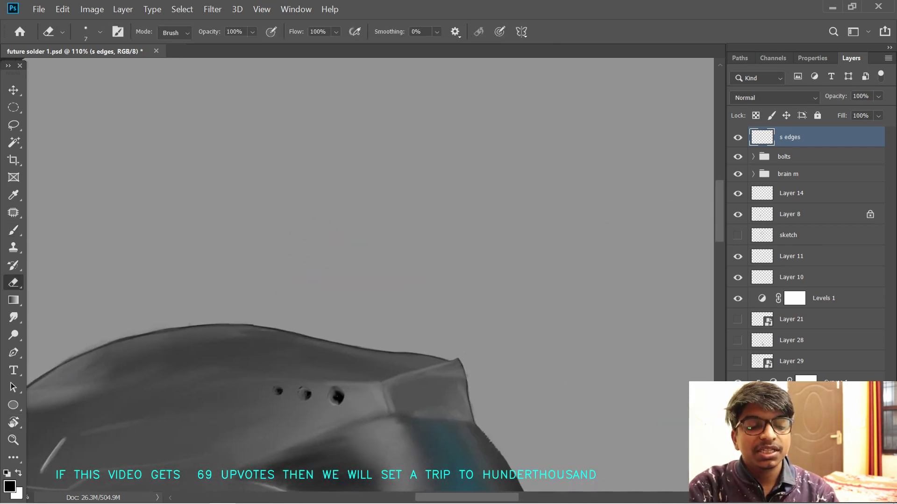
{"action": "left_click", "coordinate": [472, 384], "text": "ctrl"}
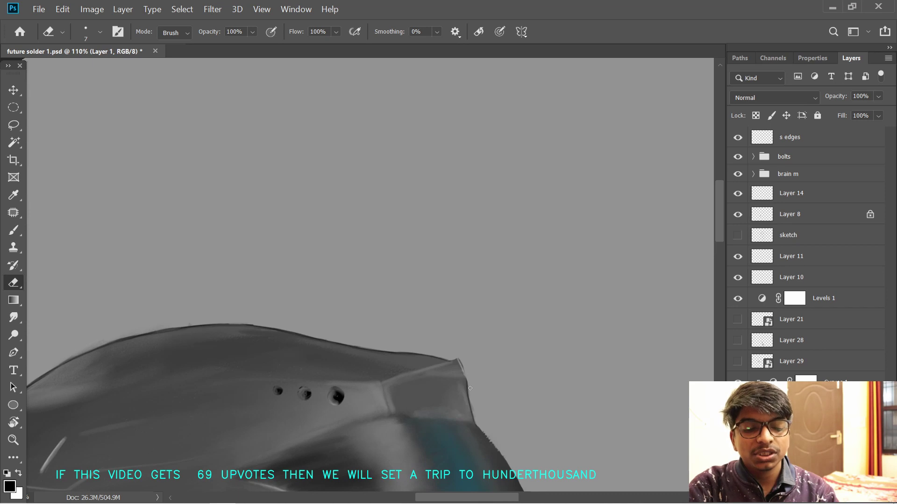
{"action": "mouse_move", "coordinate": [211, 308]}
{"action": "left_mouse_down"}
{"action": "mouse_move", "coordinate": [448, 289]}
{"action": "mouse_move", "coordinate": [360, 322]}
{"action": "left_mouse_up"}
{"action": "key", "text": "ctrl+z"}
{"action": "left_click_drag", "start_coordinate": [428, 309], "coordinate": [388, 318]}
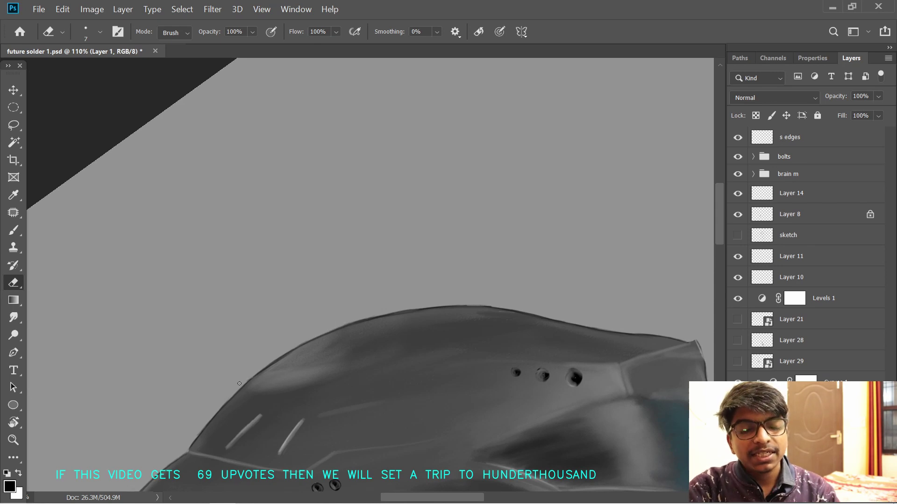
{"action": "left_click_drag", "start_coordinate": [261, 350], "coordinate": [336, 263]}
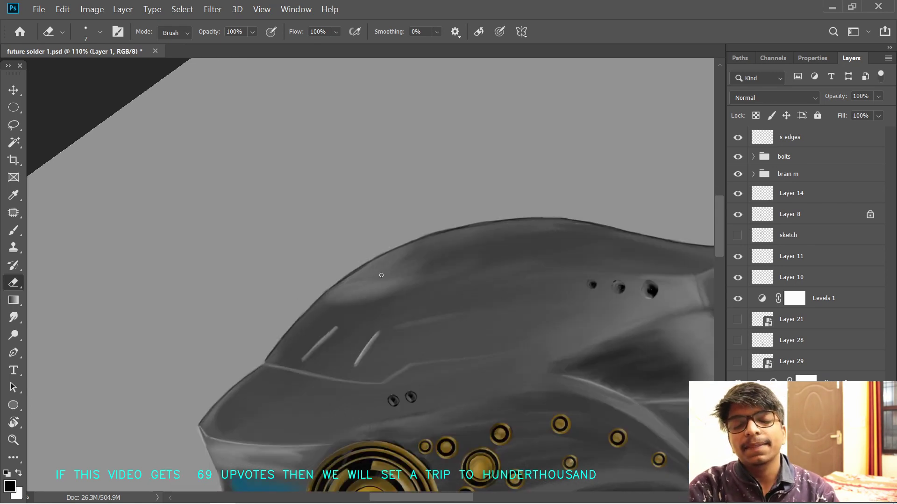
{"action": "mouse_move", "coordinate": [502, 278]}
{"action": "left_mouse_down"}
{"action": "mouse_move", "coordinate": [479, 276]}
{"action": "mouse_move", "coordinate": [500, 280]}
{"action": "left_mouse_up"}
{"action": "left_click_drag", "start_coordinate": [569, 231], "coordinate": [441, 295]}
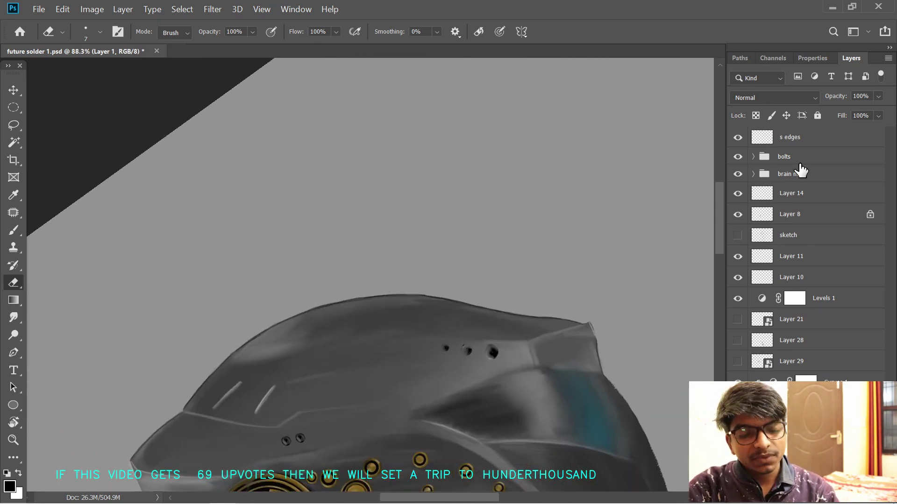
- Strengthen the black outline around the fin's outer end on the s edges layer
{"action": "left_click", "coordinate": [794, 136]}
{"action": "key", "text": "b"}
{"action": "mouse_move", "coordinate": [580, 304]}
{"action": "left_mouse_down"}
{"action": "mouse_move", "coordinate": [444, 152]}
{"action": "mouse_move", "coordinate": [438, 270]}
{"action": "mouse_move", "coordinate": [460, 268]}
{"action": "left_mouse_up"}
{"action": "left_click_drag", "start_coordinate": [519, 176], "coordinate": [500, 179]}
{"action": "left_click_drag", "start_coordinate": [463, 155], "coordinate": [455, 191]}
- Paint a thin white highlight along the fin's long edge from its inner corner to the tip
{"action": "key", "text": "x"}
{"action": "key", "text": "e"}
{"action": "key", "text": "r"}
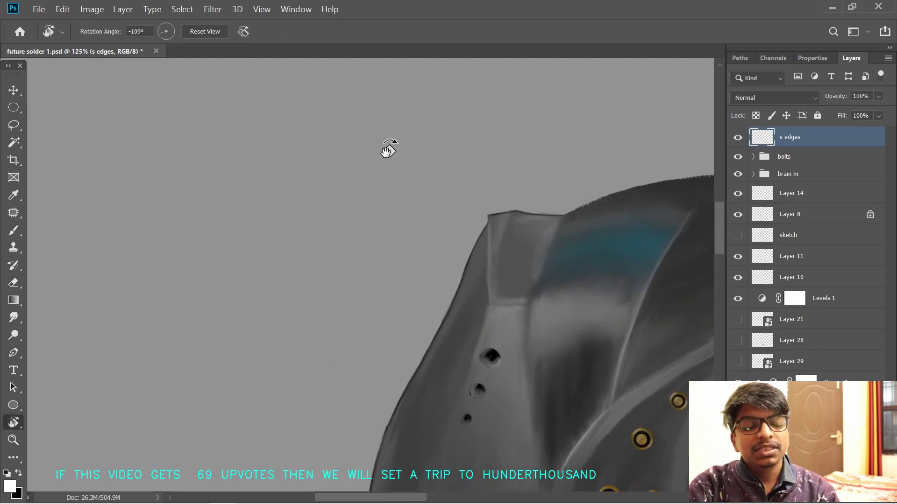
{"action": "left_click_drag", "start_coordinate": [388, 150], "coordinate": [408, 274]}
{"action": "key", "text": "b"}
{"action": "left_click_drag", "start_coordinate": [386, 348], "coordinate": [442, 311]}
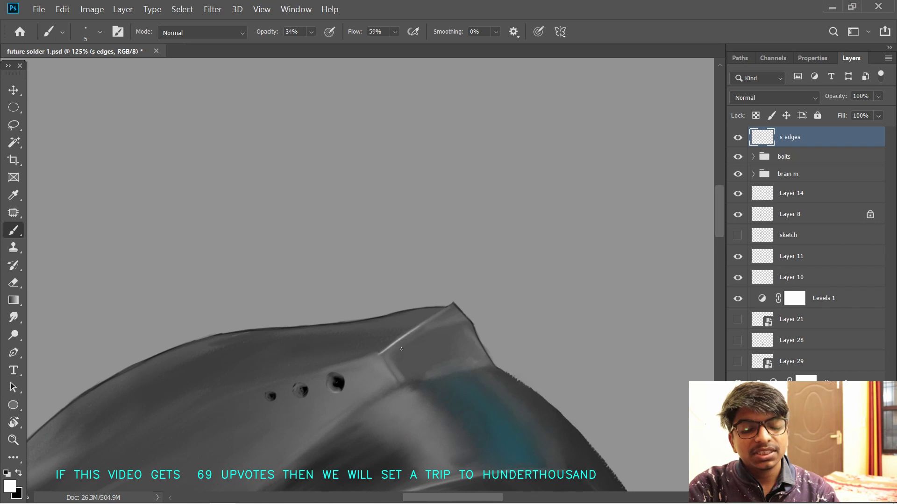
{"action": "left_click_drag", "start_coordinate": [402, 349], "coordinate": [425, 314]}
- Paint a thin white highlight along the fin's short inner edge beside the three holes
{"action": "key", "text": "r"}
{"action": "left_click_drag", "start_coordinate": [425, 224], "coordinate": [457, 244]}
{"action": "key", "text": "b"}
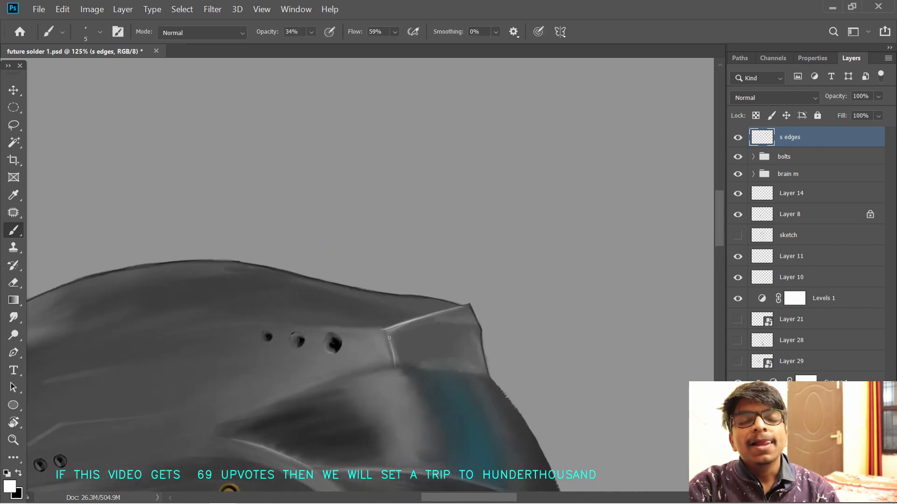
{"action": "left_click_drag", "start_coordinate": [385, 333], "coordinate": [395, 367]}
- Paint thin black lines beside the fin's inner edge highlight and along its base above the blue area
{"action": "key", "text": "x"}
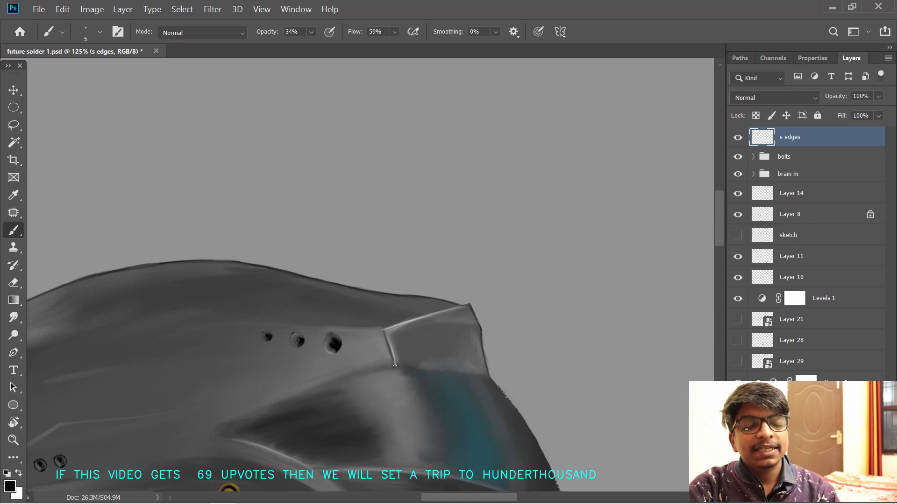
{"action": "left_click_drag", "start_coordinate": [543, 306], "coordinate": [533, 245]}
{"action": "key", "text": "r"}
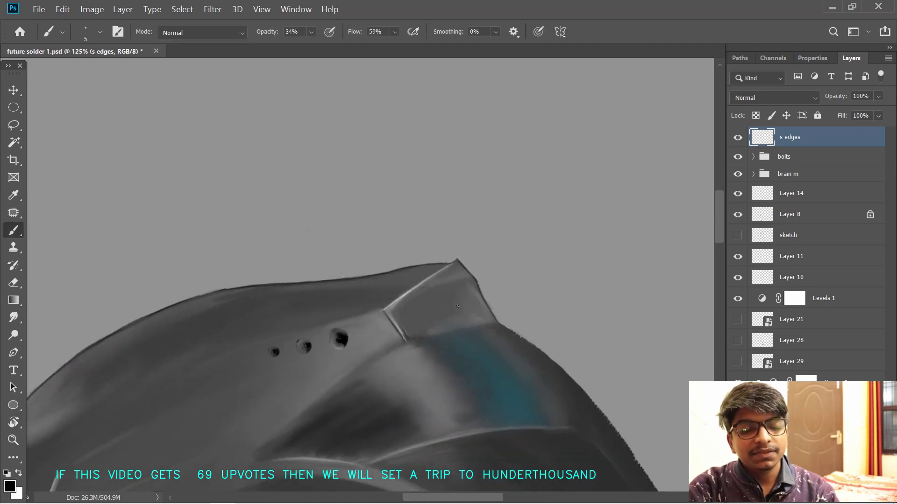
{"action": "mouse_move", "coordinate": [418, 336]}
{"action": "left_mouse_down"}
{"action": "mouse_move", "coordinate": [400, 248]}
{"action": "mouse_move", "coordinate": [439, 241]}
{"action": "left_mouse_up"}
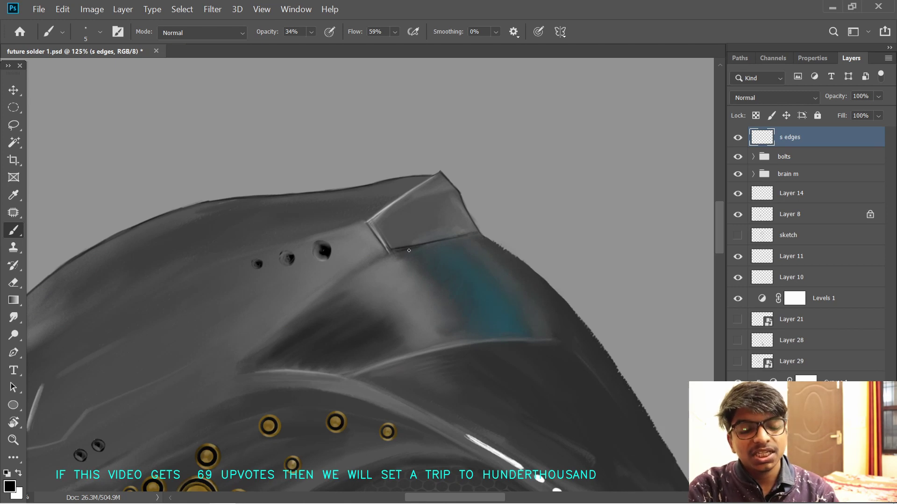
{"action": "left_click_drag", "start_coordinate": [435, 242], "coordinate": [440, 279]}
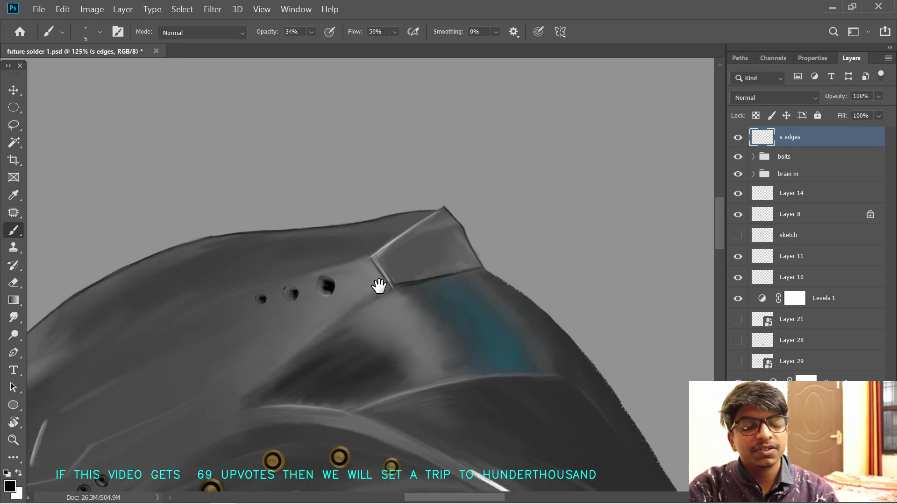
{"action": "left_click_drag", "start_coordinate": [376, 286], "coordinate": [416, 296]}
- Paint a thin white crease highlight across the fin's face just below its tip
{"action": "key", "text": "r"}
{"action": "left_click_drag", "start_coordinate": [336, 205], "coordinate": [382, 198]}
{"action": "left_click_drag", "start_coordinate": [411, 250], "coordinate": [502, 217]}
{"action": "mouse_move", "coordinate": [662, 229]}
{"action": "left_mouse_down"}
{"action": "mouse_move", "coordinate": [619, 245]}
{"action": "mouse_move", "coordinate": [614, 212]}
{"action": "mouse_move", "coordinate": [466, 195]}
{"action": "left_mouse_up"}
{"action": "key", "text": "x"}
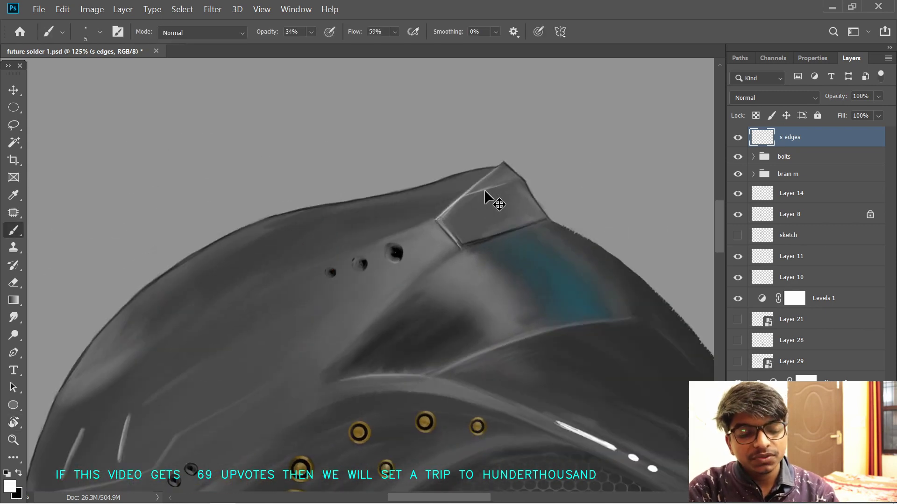
{"action": "mouse_move", "coordinate": [407, 271]}
{"action": "left_mouse_down"}
{"action": "mouse_move", "coordinate": [426, 258]}
{"action": "mouse_move", "coordinate": [444, 270]}
{"action": "mouse_move", "coordinate": [454, 214]}
{"action": "left_mouse_up"}
{"action": "key", "text": "r"}
- Paint a black line with a thin white highlight beside it along the dark recess's upper edge up to the fin
{"action": "key", "text": "x"}
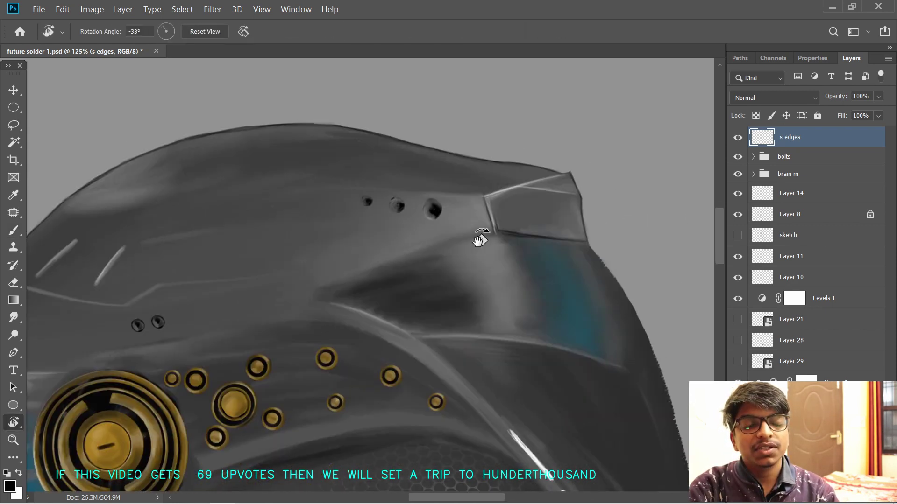
{"action": "mouse_move", "coordinate": [434, 244]}
{"action": "left_mouse_down"}
{"action": "mouse_move", "coordinate": [492, 231]}
{"action": "mouse_move", "coordinate": [469, 248]}
{"action": "left_mouse_up"}
{"action": "key", "text": "x"}
{"action": "left_click_drag", "start_coordinate": [349, 298], "coordinate": [448, 259]}
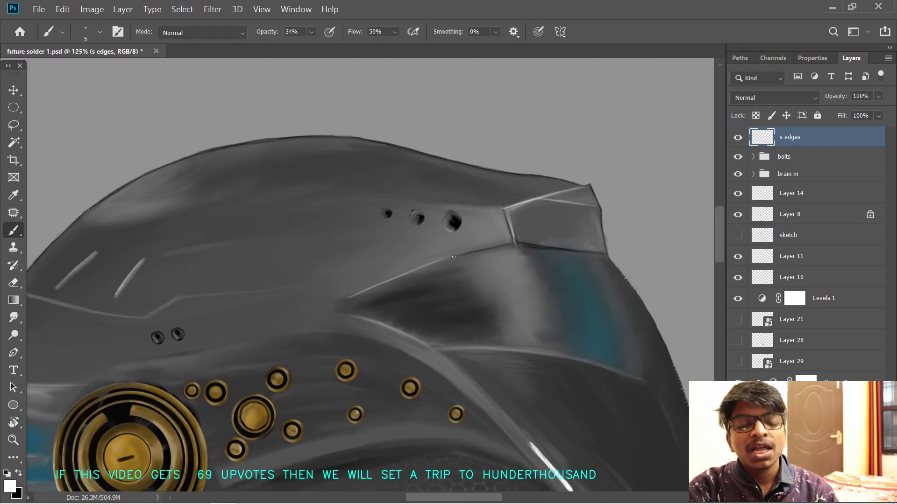
{"action": "left_click", "coordinate": [341, 281]}
{"action": "key", "text": "x"}
{"action": "left_click_drag", "start_coordinate": [351, 299], "coordinate": [499, 246]}
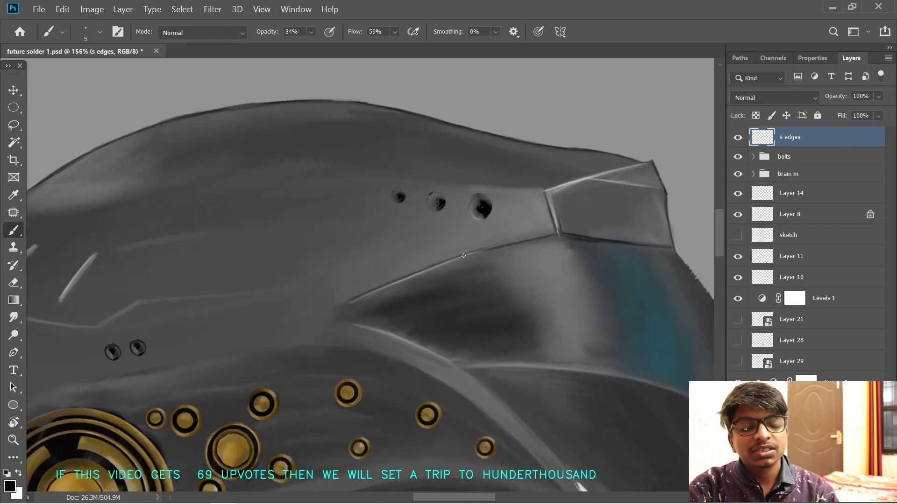
{"action": "key", "text": "x"}
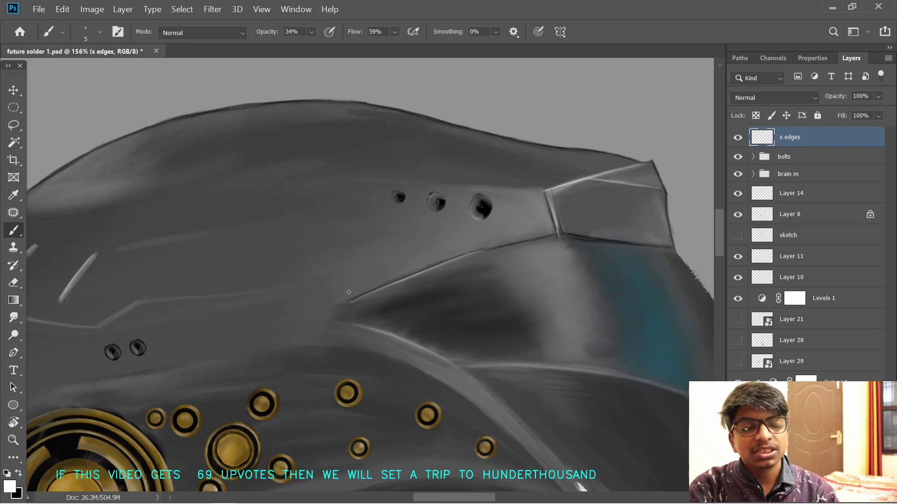
{"action": "left_click_drag", "start_coordinate": [350, 299], "coordinate": [499, 248]}
- Paint a thin white highlight along the ridge running from the fin's inner corner past the three holes
{"action": "left_click_drag", "start_coordinate": [542, 295], "coordinate": [520, 294]}
{"action": "mouse_move", "coordinate": [420, 241]}
{"action": "left_mouse_down"}
{"action": "mouse_move", "coordinate": [450, 306]}
{"action": "mouse_move", "coordinate": [444, 236]}
{"action": "mouse_move", "coordinate": [390, 236]}
{"action": "left_mouse_up"}
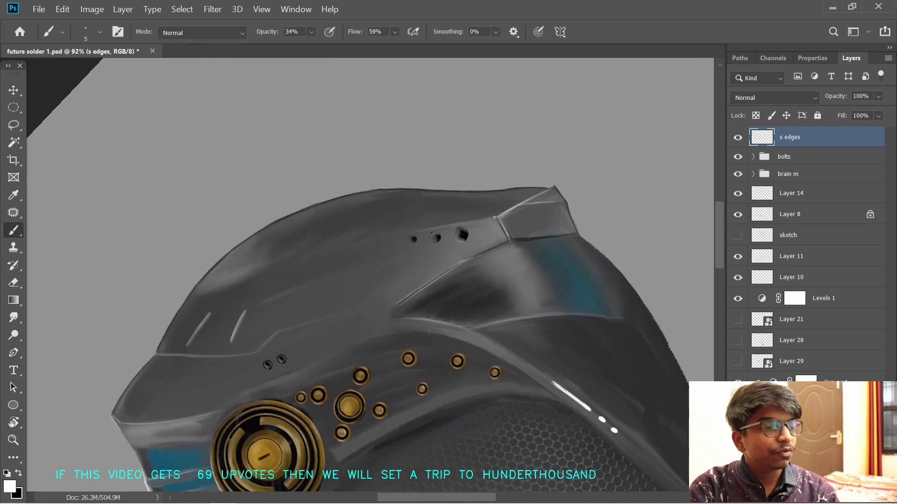
{"action": "left_click_drag", "start_coordinate": [325, 245], "coordinate": [352, 258]}
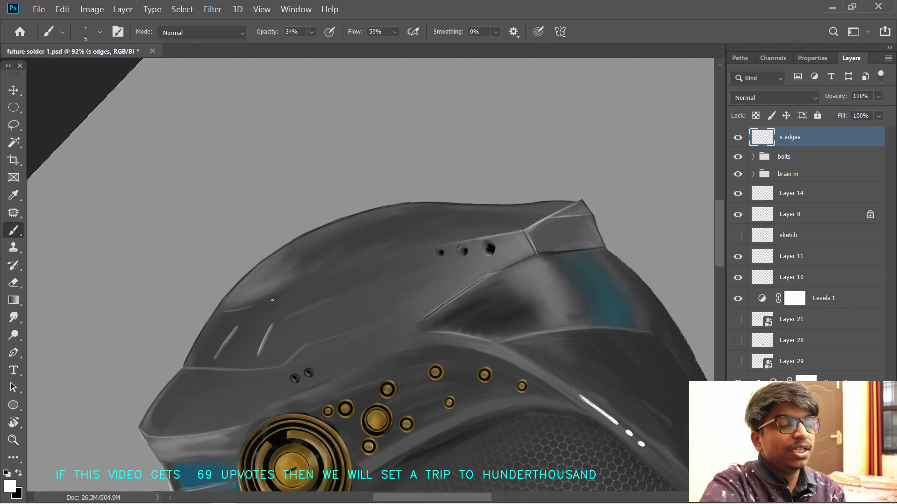
- Paint a thin white crease line on the dome above the two slanted slits, undoing the last stroke
{"action": "mouse_move", "coordinate": [418, 258]}
{"action": "left_mouse_down"}
{"action": "mouse_move", "coordinate": [388, 259]}
{"action": "mouse_move", "coordinate": [406, 259]}
{"action": "left_mouse_up"}
{"action": "left_click_drag", "start_coordinate": [274, 299], "coordinate": [295, 297]}
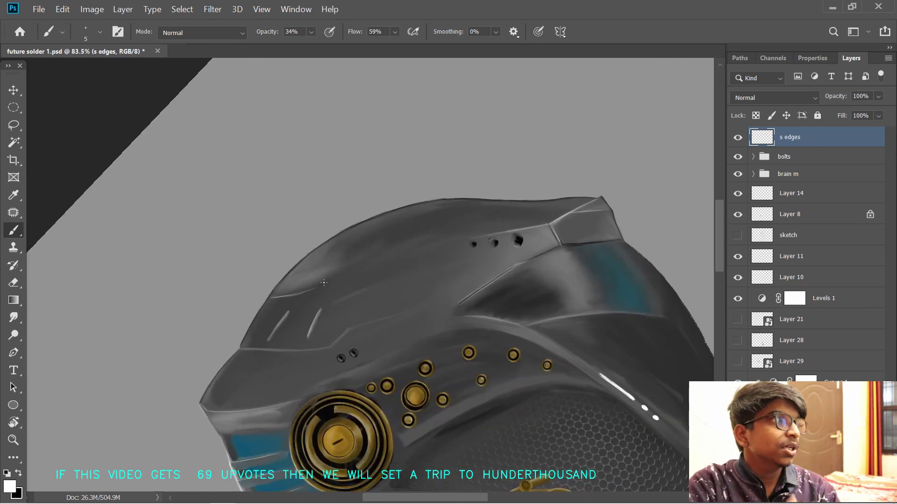
{"action": "left_click_drag", "start_coordinate": [440, 262], "coordinate": [443, 262]}
{"action": "left_click_drag", "start_coordinate": [350, 284], "coordinate": [450, 274]}
{"action": "key", "text": "ctrl+z"}
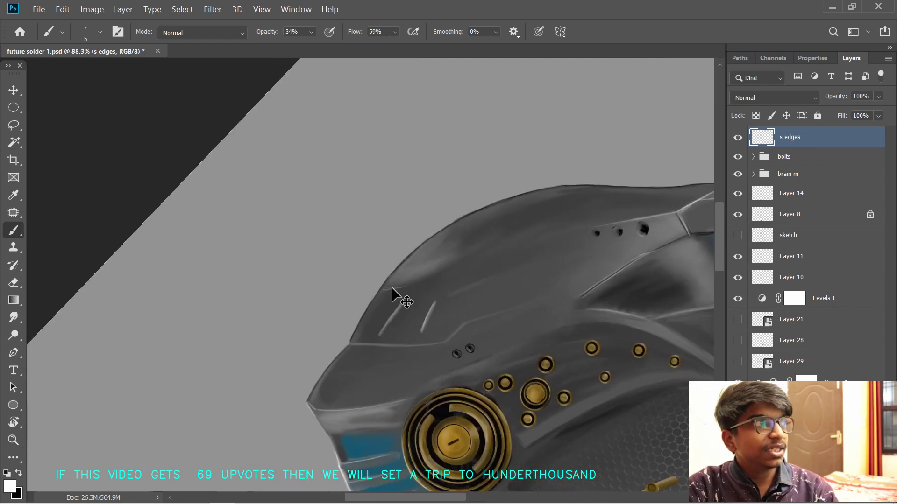
{"action": "scroll", "coordinate": [560, 284], "scroll_direction": "down", "scroll_amount": 3}
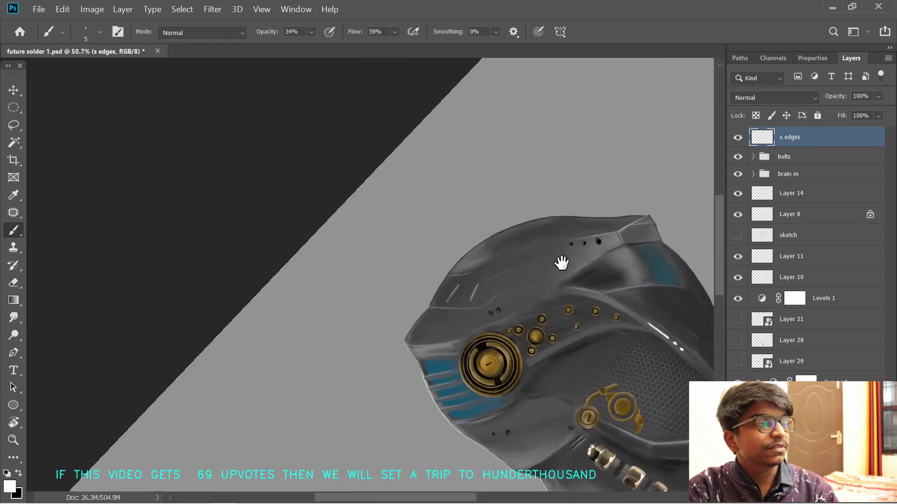
- Paint a thin white highlight along the curved lower edge of the dark recess below the three holes
{"action": "scroll", "coordinate": [527, 261], "scroll_direction": "up", "scroll_amount": 3}
{"action": "scroll", "coordinate": [468, 275], "scroll_direction": "up", "scroll_amount": 2}
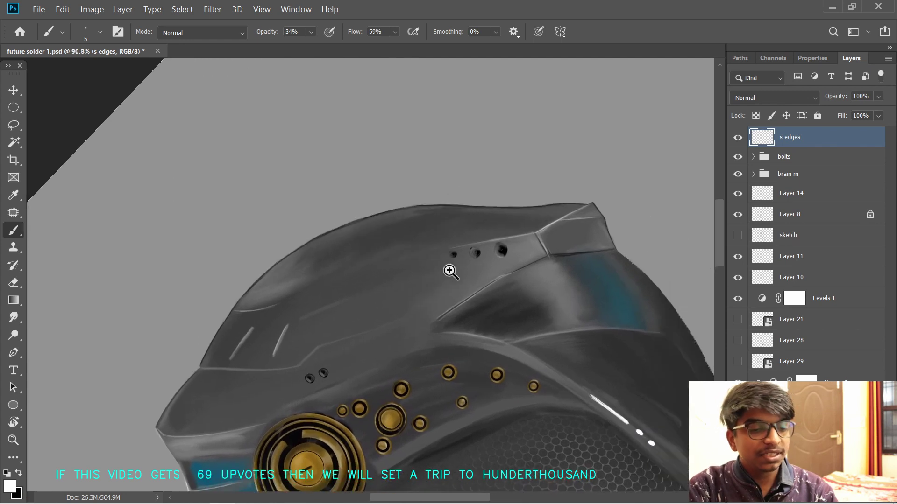
{"action": "key", "text": "r"}
{"action": "mouse_move", "coordinate": [449, 268]}
{"action": "left_mouse_down"}
{"action": "mouse_move", "coordinate": [400, 320]}
{"action": "mouse_move", "coordinate": [464, 324]}
{"action": "mouse_move", "coordinate": [411, 273]}
{"action": "mouse_move", "coordinate": [434, 280]}
{"action": "mouse_move", "coordinate": [456, 272]}
{"action": "left_mouse_up"}
{"action": "key", "text": "b"}
{"action": "key", "text": "r"}
{"action": "left_click_drag", "start_coordinate": [509, 248], "coordinate": [530, 252]}
{"action": "key", "text": "r"}
{"action": "left_click_drag", "start_coordinate": [460, 255], "coordinate": [564, 240]}
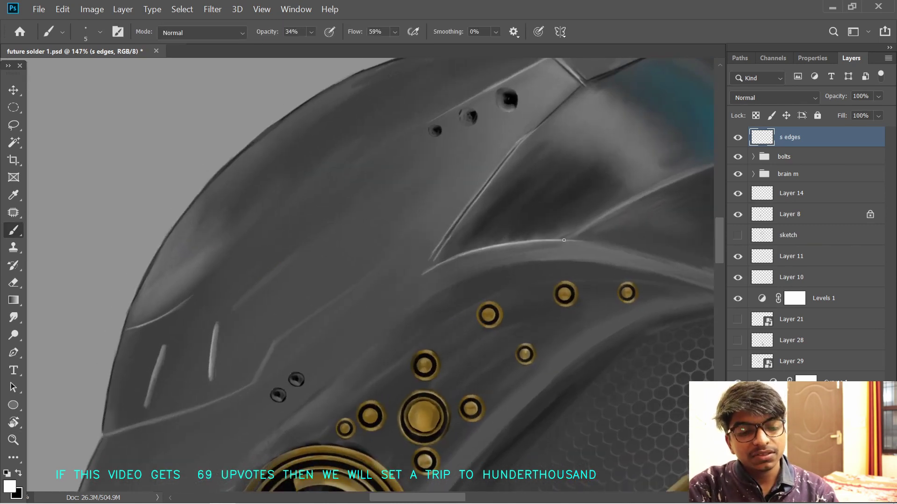
- Refine the black line and its white highlight at the recess's pointed inner tip and along its upper edge
{"action": "key", "text": "x"}
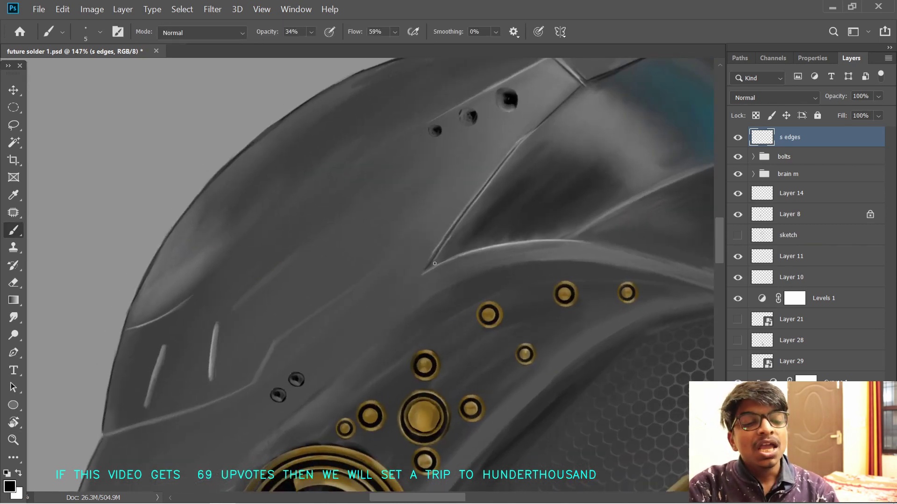
{"action": "key", "text": "x"}
{"action": "key", "text": "x"}
{"action": "key", "text": "x"}
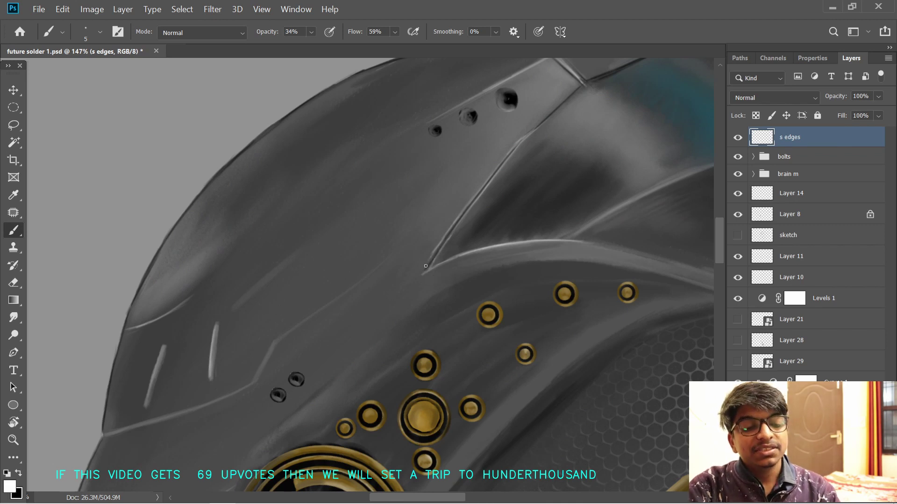
{"action": "key", "text": "r"}
{"action": "left_click_drag", "start_coordinate": [422, 276], "coordinate": [405, 311]}
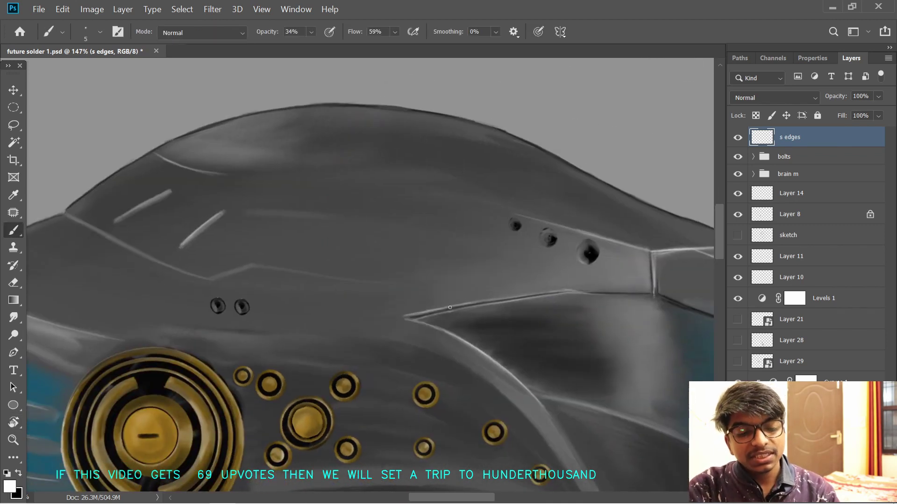
{"action": "key", "text": "x"}
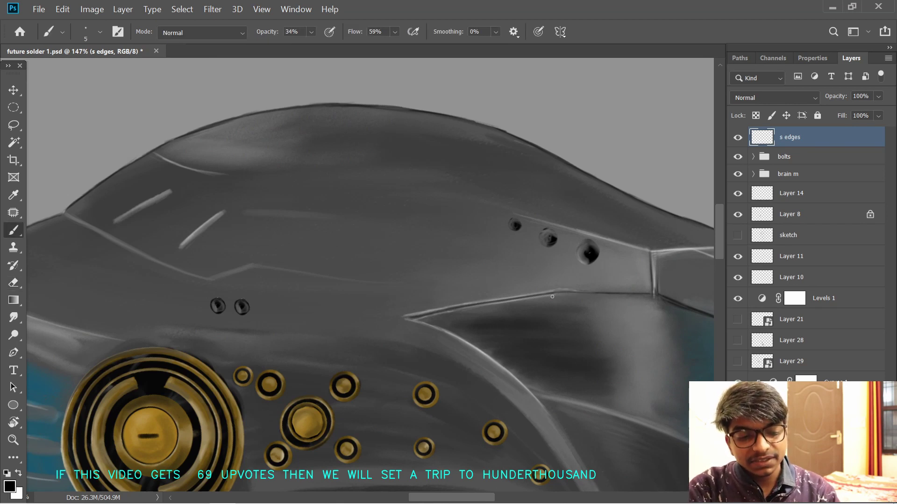
{"action": "key", "text": "x"}
{"action": "mouse_move", "coordinate": [552, 294]}
{"action": "left_mouse_down"}
{"action": "mouse_move", "coordinate": [602, 293]}
{"action": "mouse_move", "coordinate": [595, 308]}
{"action": "left_mouse_up"}
{"action": "key", "text": "ctrl+space"}
{"action": "mouse_move", "coordinate": [640, 380]}
{"action": "left_mouse_down"}
{"action": "mouse_move", "coordinate": [545, 338]}
{"action": "mouse_move", "coordinate": [533, 303]}
{"action": "left_mouse_up"}
{"action": "mouse_move", "coordinate": [561, 317]}
{"action": "left_mouse_down"}
{"action": "mouse_move", "coordinate": [515, 305]}
{"action": "mouse_move", "coordinate": [545, 309]}
{"action": "left_mouse_up"}
{"action": "key", "text": "space"}
{"action": "left_click_drag", "start_coordinate": [447, 254], "coordinate": [525, 377]}
{"action": "key", "text": "r"}
{"action": "mouse_move", "coordinate": [494, 263]}
{"action": "left_mouse_down"}
{"action": "mouse_move", "coordinate": [533, 203]}
{"action": "mouse_move", "coordinate": [527, 244]}
{"action": "left_mouse_up"}
{"action": "key", "text": "t"}
{"action": "left_click", "coordinate": [516, 201]}
{"action": "type", "text": "t"}
{"action": "key", "text": "ctrl+Return"}
{"action": "key", "text": "v"}
{"action": "key", "text": "b"}
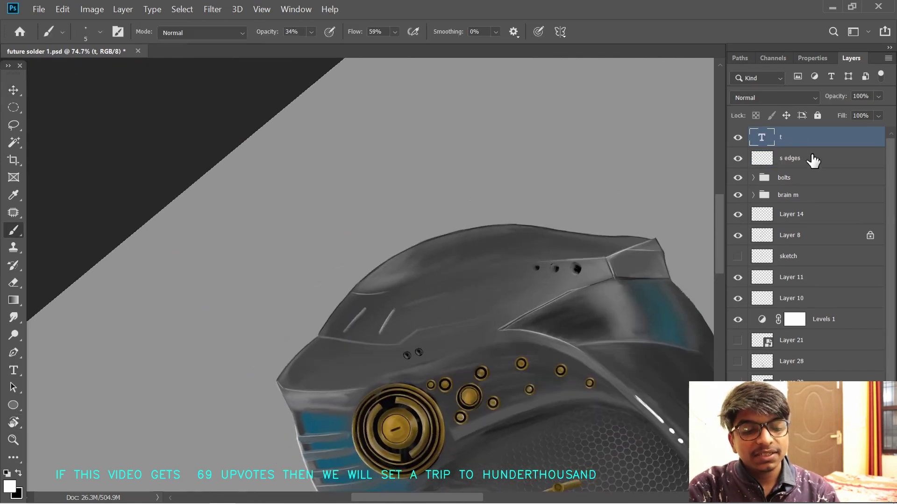
{"action": "key", "text": "Delete"}
- Paint a thin white crease line from the bend in the recess's upper edge onto the dome below the three holes
{"action": "key", "text": "ctrl+space"}
{"action": "mouse_move", "coordinate": [485, 279]}
{"action": "left_mouse_down"}
{"action": "mouse_move", "coordinate": [571, 231]}
{"action": "mouse_move", "coordinate": [433, 236]}
{"action": "left_mouse_up"}
{"action": "key", "text": "space"}
{"action": "key", "text": "r"}
{"action": "left_click_drag", "start_coordinate": [559, 224], "coordinate": [549, 197]}
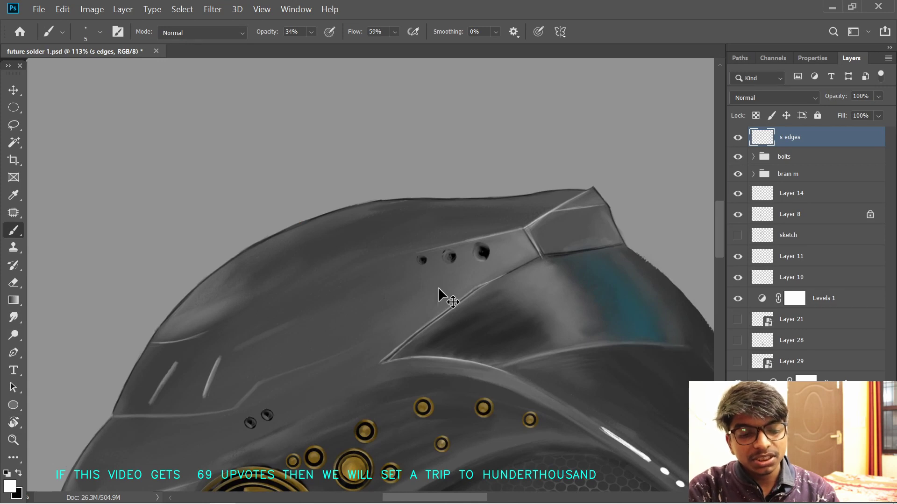
{"action": "key", "text": "r"}
{"action": "mouse_move", "coordinate": [435, 301]}
{"action": "left_mouse_down"}
{"action": "mouse_move", "coordinate": [508, 333]}
{"action": "mouse_move", "coordinate": [299, 372]}
{"action": "left_mouse_up"}
{"action": "key", "text": "space"}
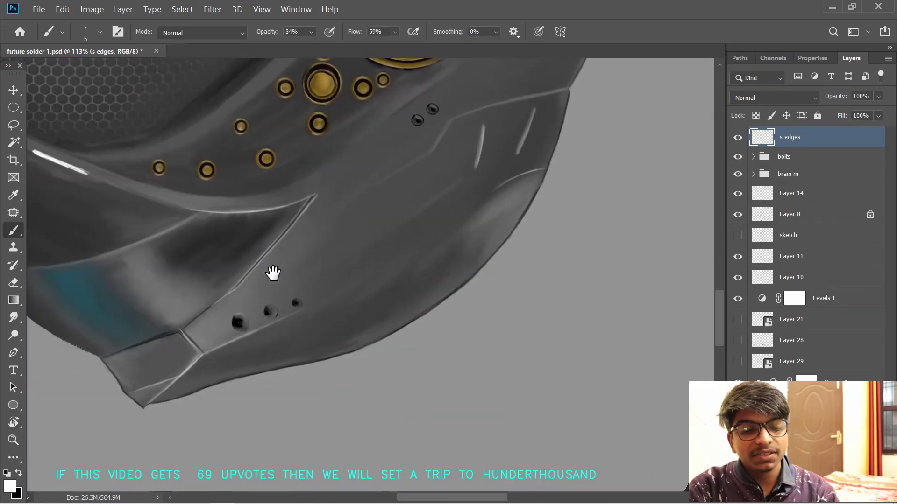
{"action": "left_click_drag", "start_coordinate": [272, 274], "coordinate": [355, 264]}
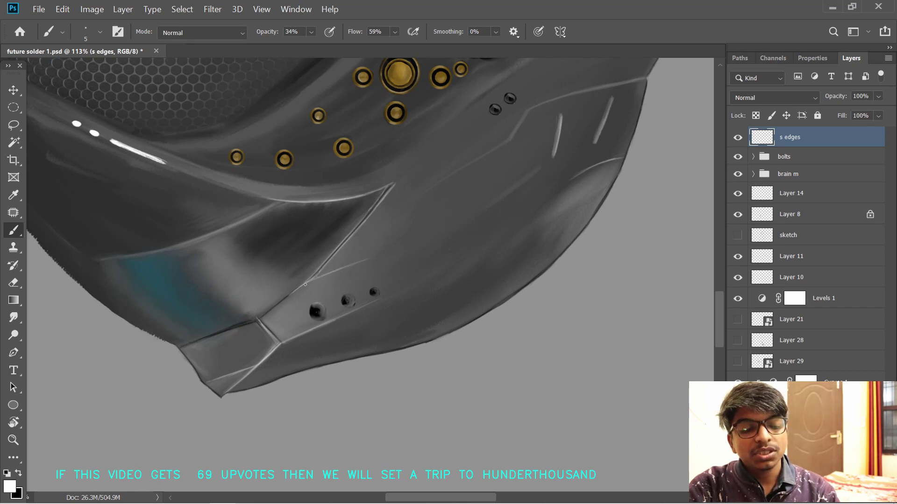
{"action": "scroll", "coordinate": [405, 300], "scroll_direction": "up", "scroll_amount": 2}
{"action": "key", "text": "r"}
{"action": "left_click_drag", "start_coordinate": [407, 271], "coordinate": [427, 343]}
{"action": "mouse_move", "coordinate": [509, 329]}
{"action": "left_mouse_down"}
{"action": "mouse_move", "coordinate": [456, 327]}
{"action": "mouse_move", "coordinate": [507, 327]}
{"action": "left_mouse_up"}
{"action": "left_click_drag", "start_coordinate": [444, 296], "coordinate": [467, 313]}
{"action": "key", "text": "r"}
{"action": "left_click_drag", "start_coordinate": [537, 301], "coordinate": [538, 253]}
{"action": "left_click_drag", "start_coordinate": [533, 293], "coordinate": [453, 296]}
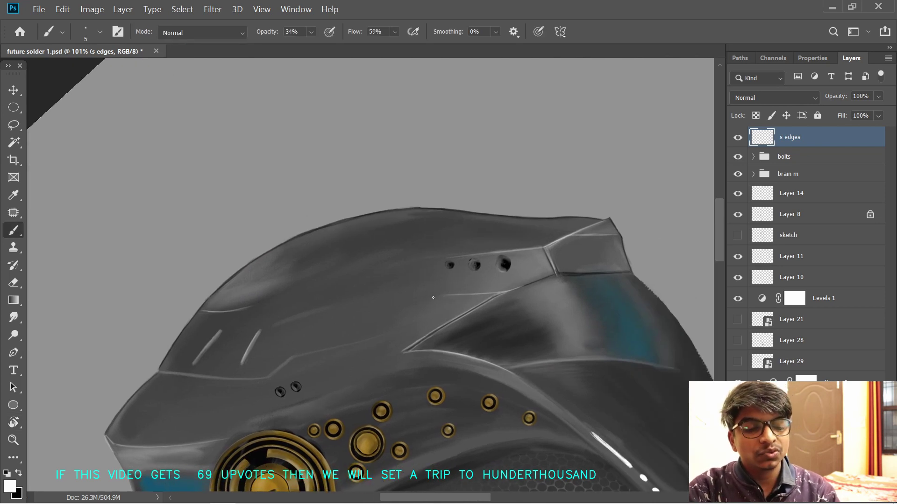
{"action": "left_click_drag", "start_coordinate": [433, 298], "coordinate": [464, 243]}
{"action": "left_click_drag", "start_coordinate": [461, 283], "coordinate": [464, 262]}
{"action": "left_click_drag", "start_coordinate": [415, 286], "coordinate": [432, 258]}
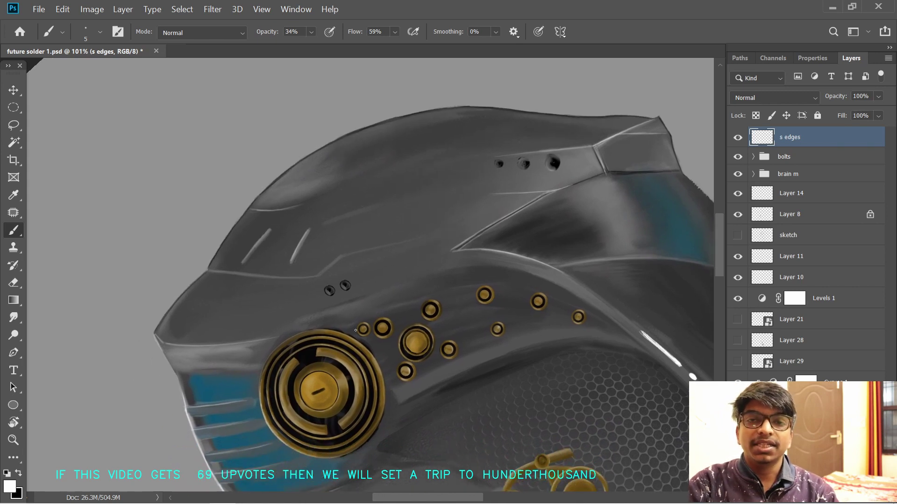
- Check the sketch layer, hide it again, and paint a thin black seam line past the outermost gold bolts on the curved band
{"action": "key", "text": "x"}
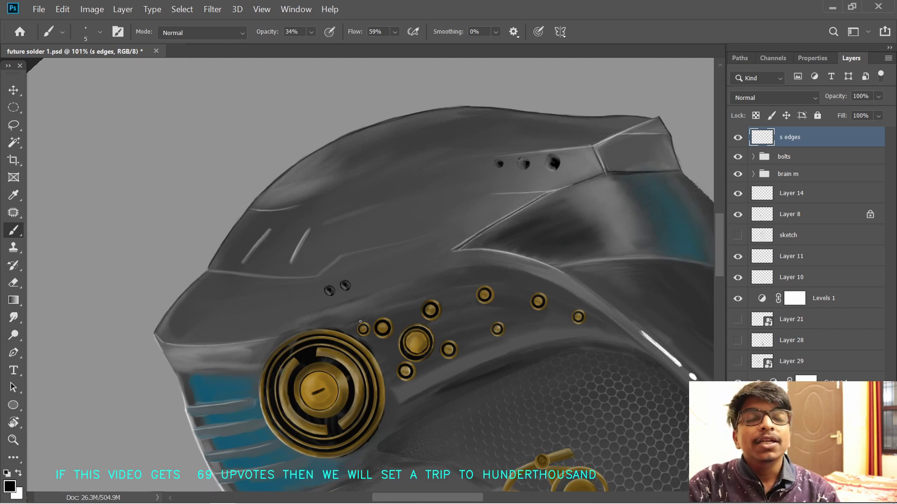
{"action": "scroll", "coordinate": [360, 321], "scroll_direction": "up", "scroll_amount": 3}
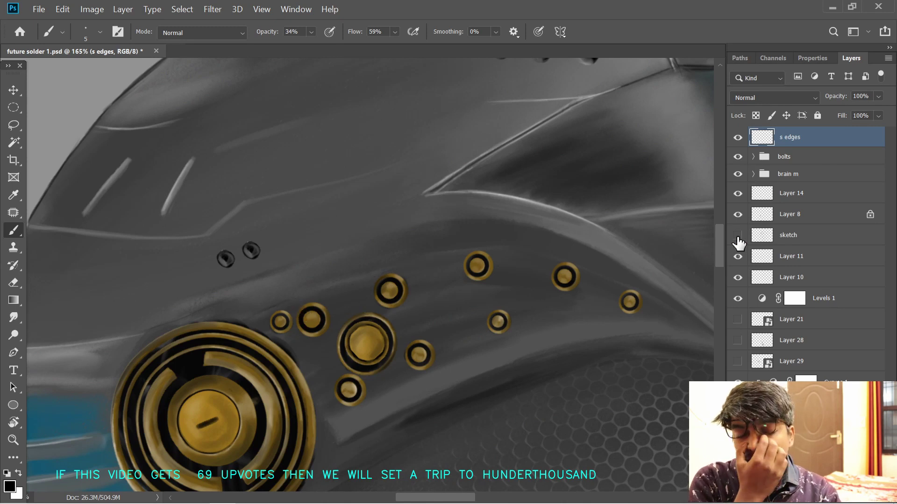
{"action": "left_click", "coordinate": [738, 235]}
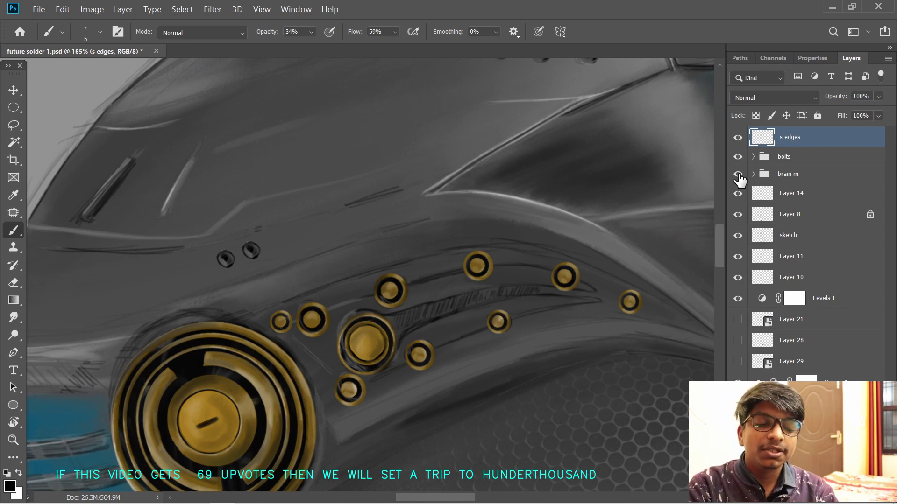
{"action": "left_click", "coordinate": [737, 235]}
{"action": "key", "text": "ctrl+minus"}
{"action": "left_click_drag", "start_coordinate": [512, 241], "coordinate": [551, 242]}
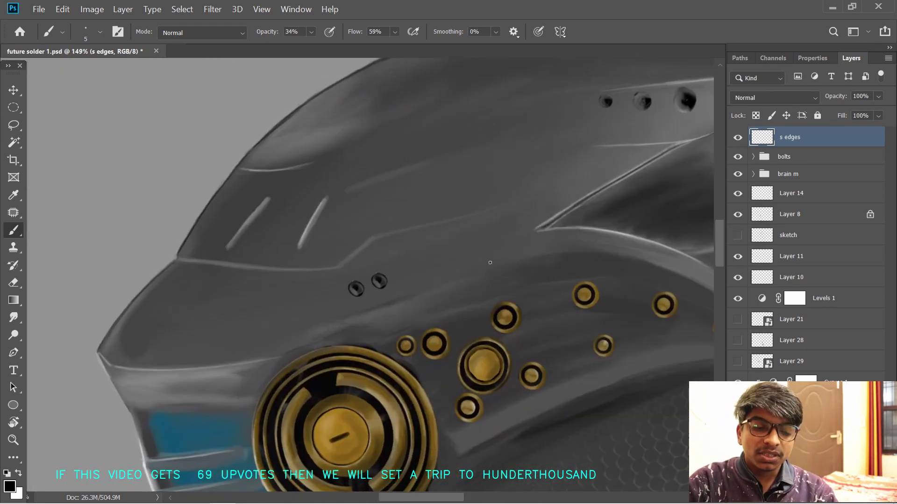
{"action": "left_click_drag", "start_coordinate": [490, 261], "coordinate": [366, 272]}
{"action": "key", "text": "r"}
{"action": "left_click_drag", "start_coordinate": [519, 301], "coordinate": [509, 215]}
{"action": "key", "text": "b"}
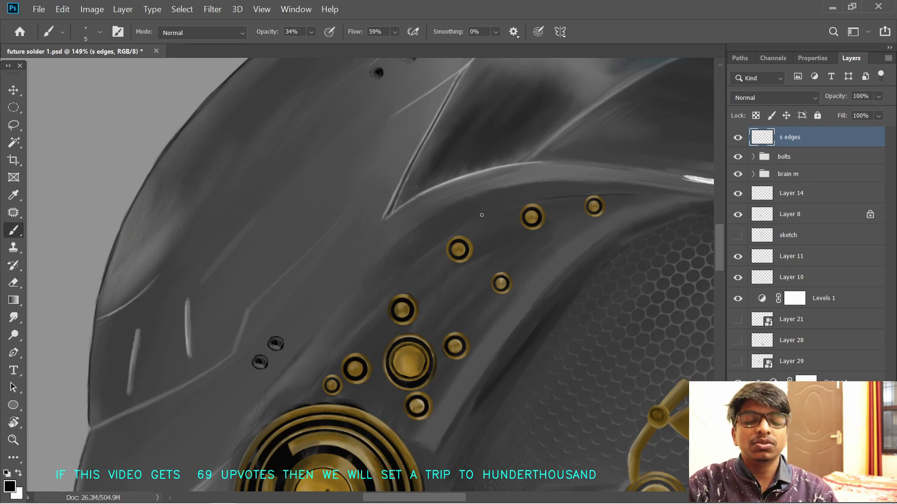
- Extend the thin black seam line along the outer side of the gold bolts toward the large gold disc
{"action": "key", "text": "r"}
{"action": "left_click_drag", "start_coordinate": [417, 159], "coordinate": [452, 180]}
{"action": "key", "text": "b"}
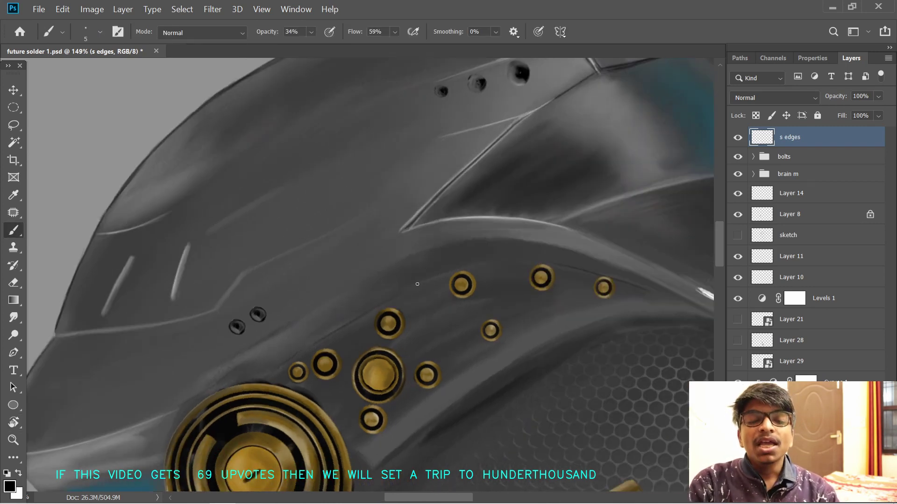
{"action": "left_click_drag", "start_coordinate": [532, 234], "coordinate": [528, 256]}
{"action": "key", "text": "r"}
{"action": "left_click_drag", "start_coordinate": [528, 256], "coordinate": [481, 246]}
{"action": "key", "text": "b"}
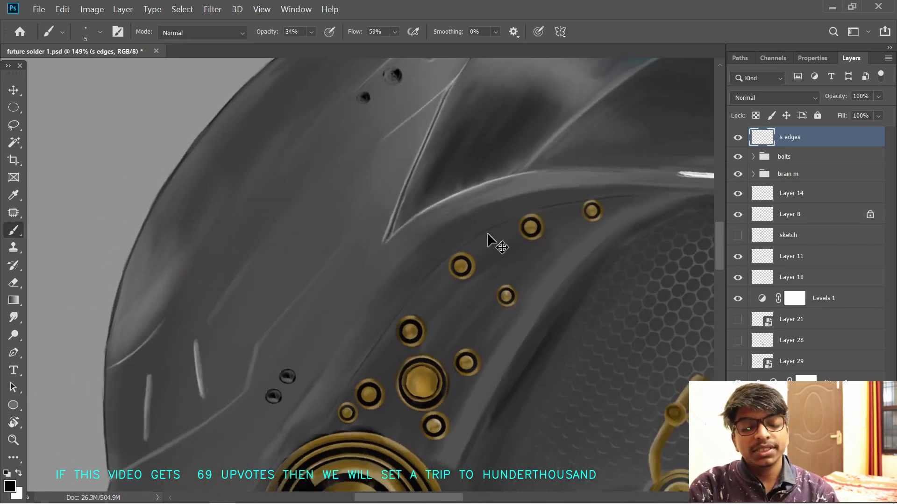
{"action": "left_click_drag", "start_coordinate": [338, 312], "coordinate": [310, 309]}
{"action": "key", "text": "r"}
{"action": "mouse_move", "coordinate": [355, 327]}
{"action": "left_mouse_down"}
{"action": "mouse_move", "coordinate": [350, 284]}
{"action": "mouse_move", "coordinate": [537, 246]}
{"action": "left_mouse_up"}
{"action": "key", "text": "b"}
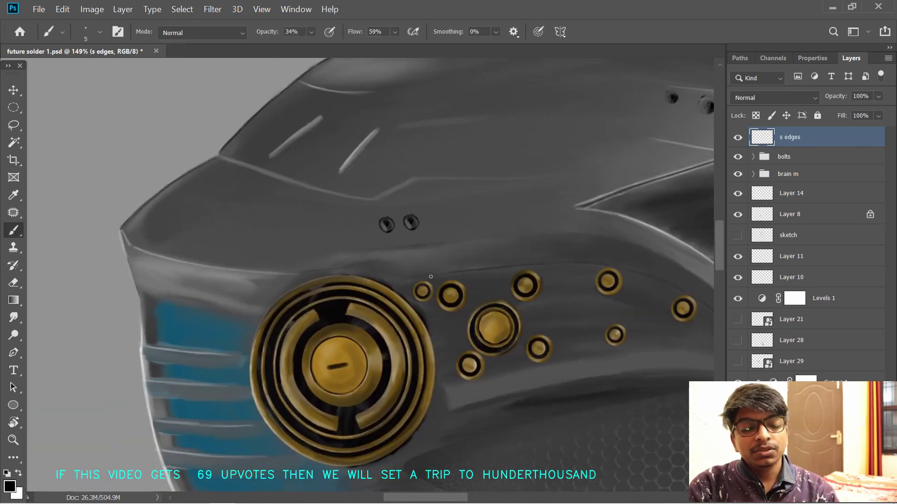
- Erase the excess end of the black seam line near the smallest gold bolt beside the large disc
{"action": "key", "text": "e"}
{"action": "left_click_drag", "start_coordinate": [427, 276], "coordinate": [398, 281]}
{"action": "mouse_move", "coordinate": [567, 264]}
{"action": "left_mouse_down"}
{"action": "mouse_move", "coordinate": [528, 262]}
{"action": "mouse_move", "coordinate": [558, 262]}
{"action": "left_mouse_up"}
{"action": "mouse_move", "coordinate": [489, 238]}
{"action": "left_mouse_down"}
{"action": "mouse_move", "coordinate": [467, 284]}
{"action": "mouse_move", "coordinate": [506, 283]}
{"action": "left_mouse_up"}
{"action": "scroll", "coordinate": [404, 241], "scroll_direction": "down", "scroll_amount": 3}
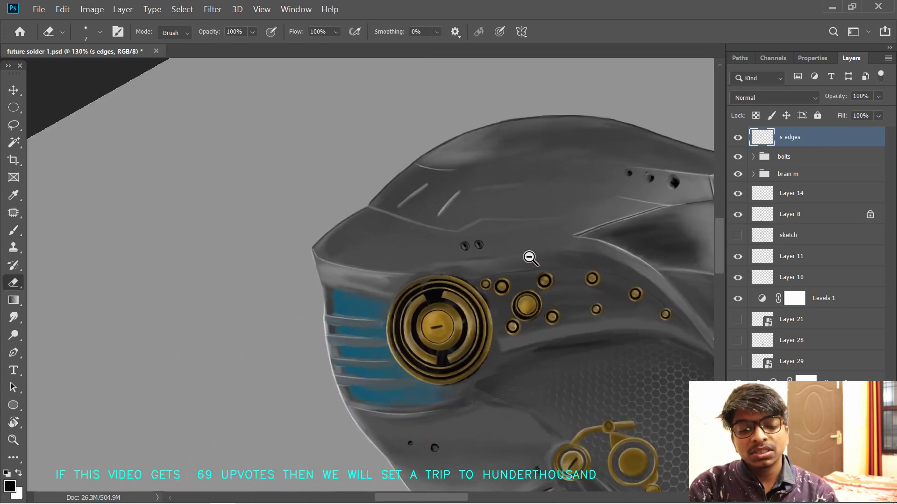
- Paint a second thin black line along the curved band's outer edge, from above the large gold disc to beneath the recess
{"action": "key", "text": "r"}
{"action": "left_click_drag", "start_coordinate": [529, 255], "coordinate": [454, 347]}
{"action": "key", "text": "b"}
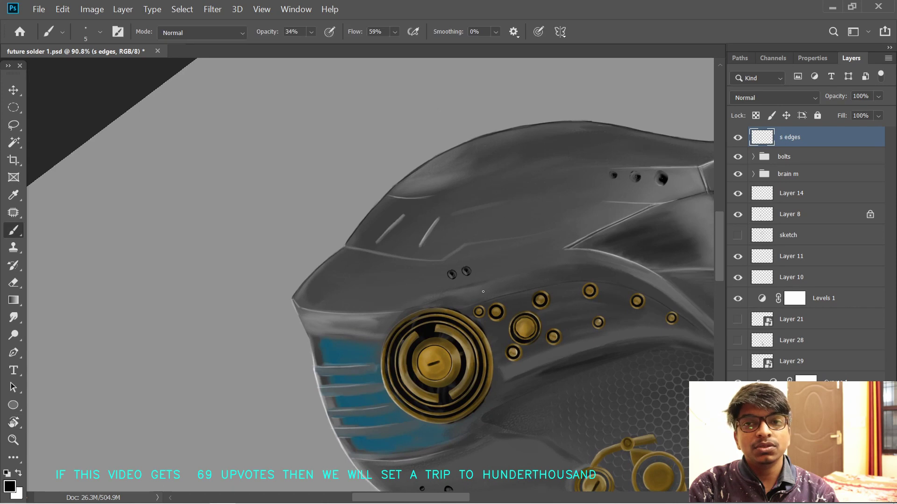
{"action": "scroll", "coordinate": [410, 294], "scroll_direction": "up", "scroll_amount": 3}
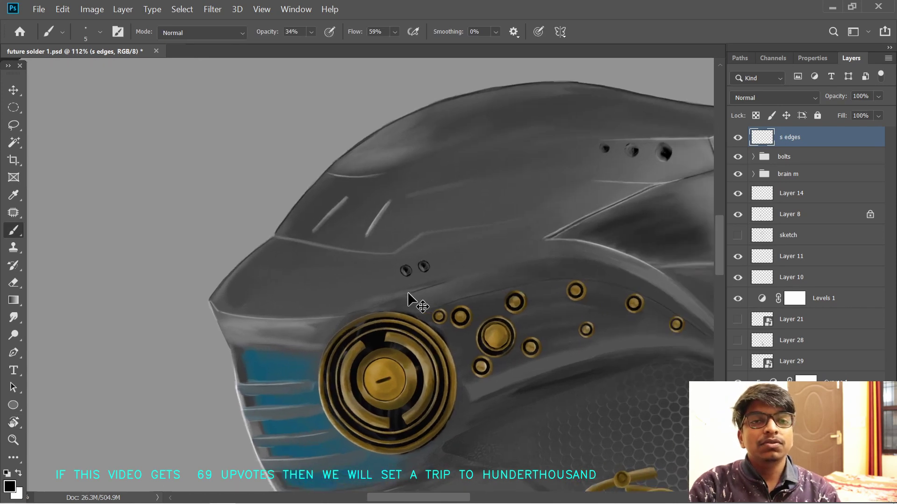
{"action": "left_click_drag", "start_coordinate": [460, 278], "coordinate": [516, 264]}
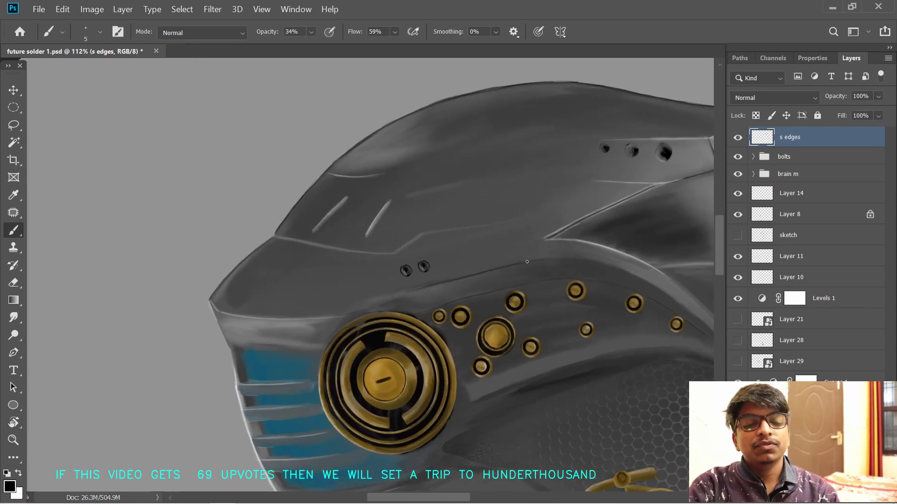
{"action": "mouse_move", "coordinate": [622, 257]}
{"action": "left_mouse_down"}
{"action": "mouse_move", "coordinate": [611, 280]}
{"action": "mouse_move", "coordinate": [494, 215]}
{"action": "mouse_move", "coordinate": [570, 200]}
{"action": "left_mouse_up"}
{"action": "mouse_move", "coordinate": [646, 146]}
{"action": "left_mouse_down"}
{"action": "mouse_move", "coordinate": [577, 239]}
{"action": "mouse_move", "coordinate": [488, 266]}
{"action": "left_mouse_up"}
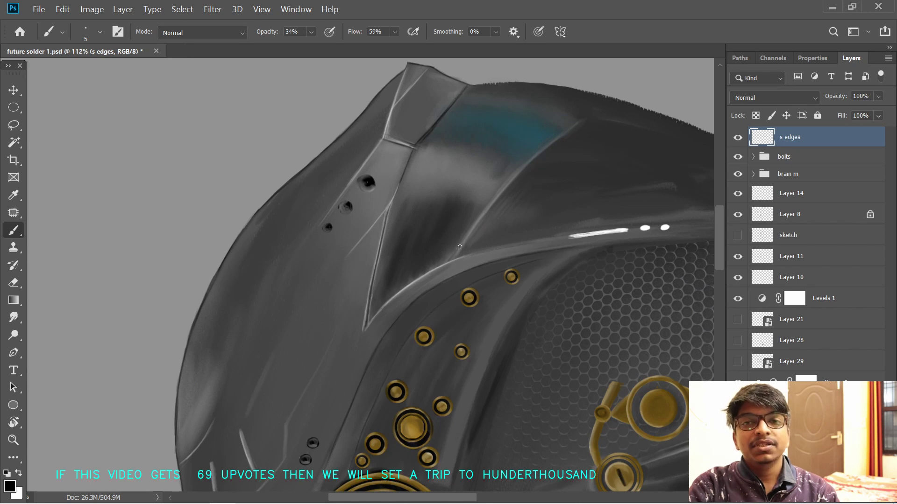
- Paint a thin white highlight along the long rim above the honeycomb mesh, touching up its edge with the eraser
{"action": "key", "text": "x"}
{"action": "left_click_drag", "start_coordinate": [436, 272], "coordinate": [527, 246]}
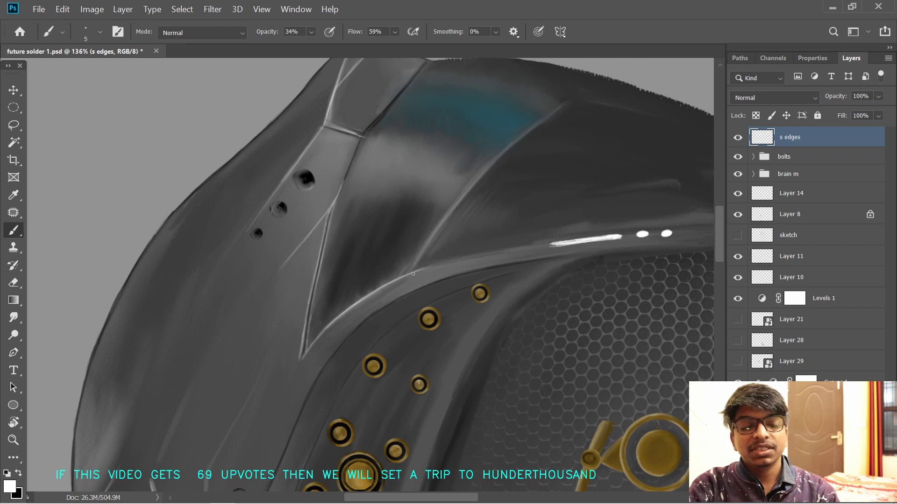
{"action": "left_click_drag", "start_coordinate": [556, 241], "coordinate": [512, 230]}
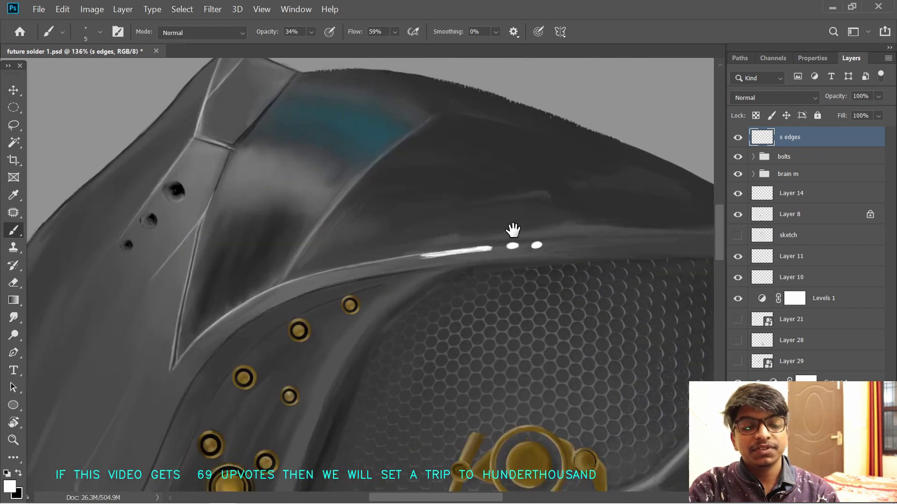
{"action": "mouse_move", "coordinate": [603, 236]}
{"action": "left_mouse_down"}
{"action": "mouse_move", "coordinate": [564, 264]}
{"action": "mouse_move", "coordinate": [522, 264]}
{"action": "left_mouse_up"}
{"action": "mouse_move", "coordinate": [653, 258]}
{"action": "left_mouse_down"}
{"action": "mouse_move", "coordinate": [464, 246]}
{"action": "mouse_move", "coordinate": [490, 263]}
{"action": "left_mouse_up"}
{"action": "mouse_move", "coordinate": [440, 258]}
{"action": "left_mouse_down"}
{"action": "mouse_move", "coordinate": [496, 253]}
{"action": "mouse_move", "coordinate": [570, 226]}
{"action": "mouse_move", "coordinate": [411, 244]}
{"action": "left_mouse_up"}
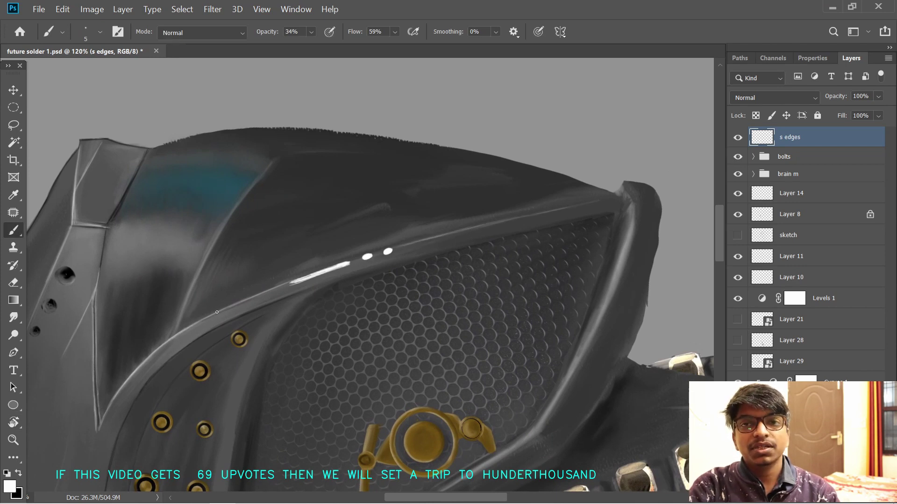
{"action": "left_click_drag", "start_coordinate": [216, 312], "coordinate": [266, 290]}
{"action": "key", "text": "e"}
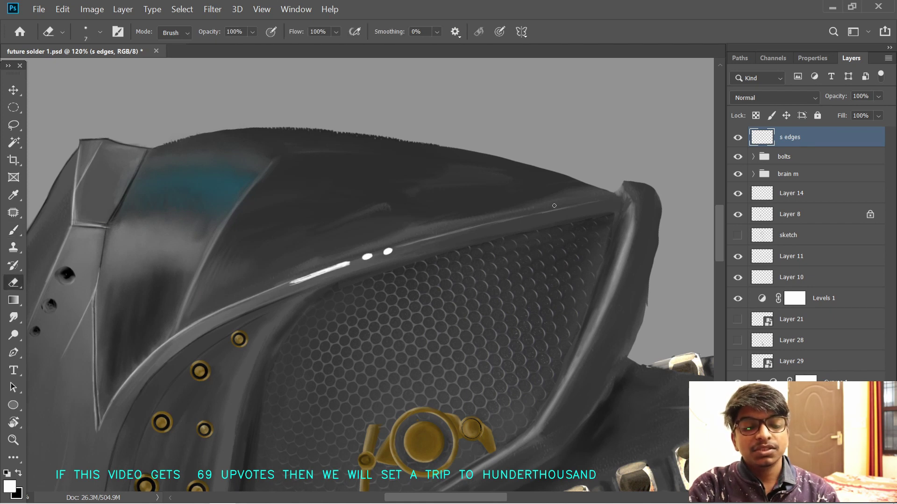
{"action": "key", "text": "b"}
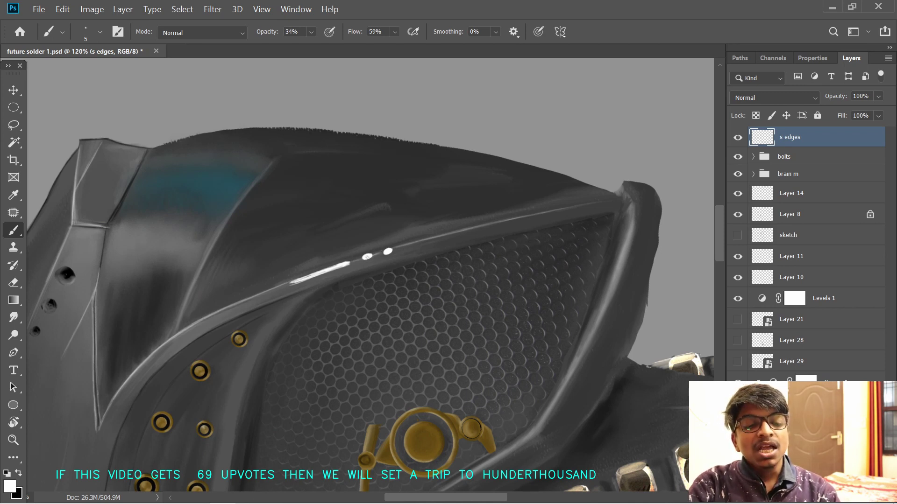
{"action": "left_click_drag", "start_coordinate": [220, 326], "coordinate": [260, 279]}
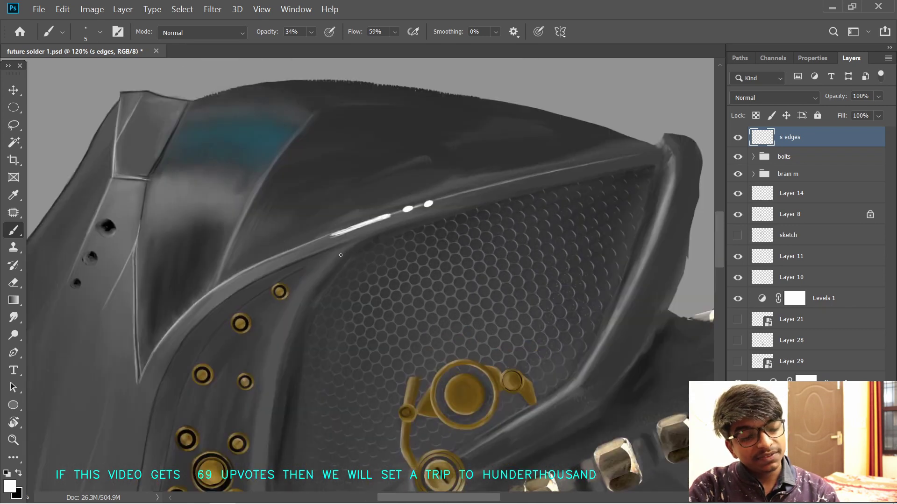
- Paint a thin black line along the lower edge of the rim where it meets the honeycomb mesh
{"action": "scroll", "coordinate": [353, 260], "scroll_direction": "up", "scroll_amount": 2}
{"action": "key", "text": "x"}
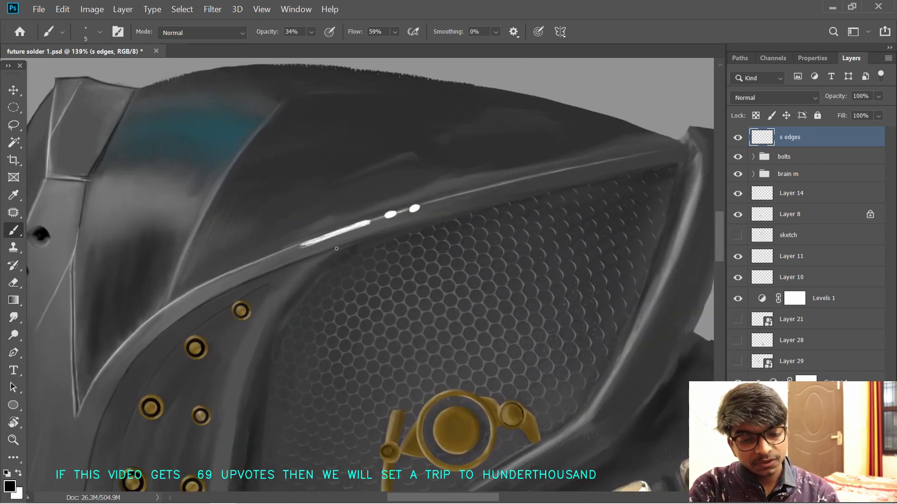
{"action": "left_click_drag", "start_coordinate": [474, 202], "coordinate": [359, 228]}
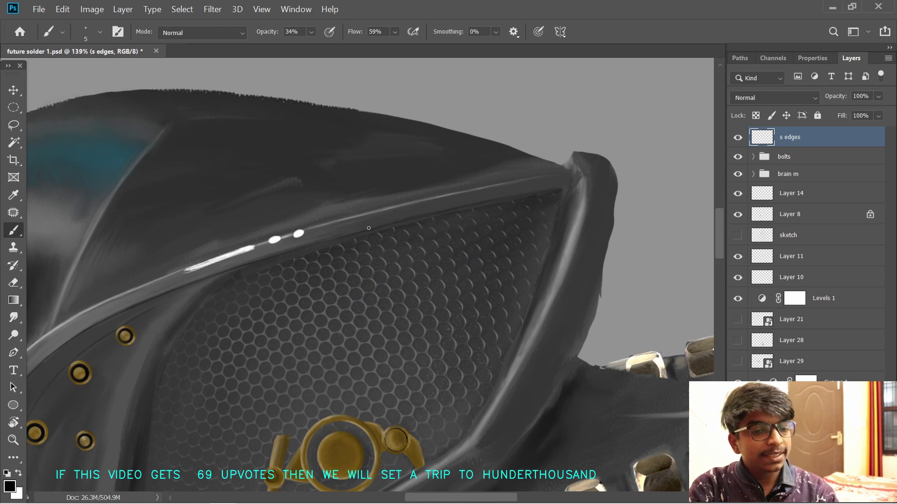
{"action": "key", "text": "e"}
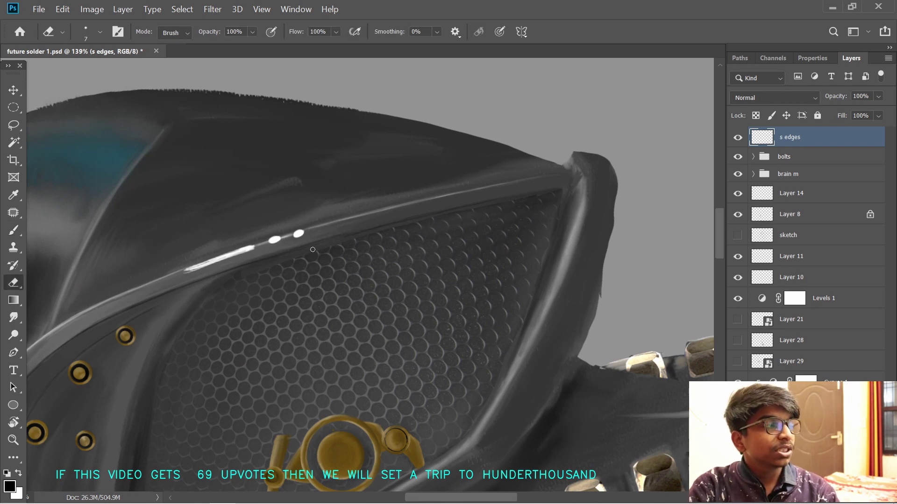
{"action": "key", "text": "b"}
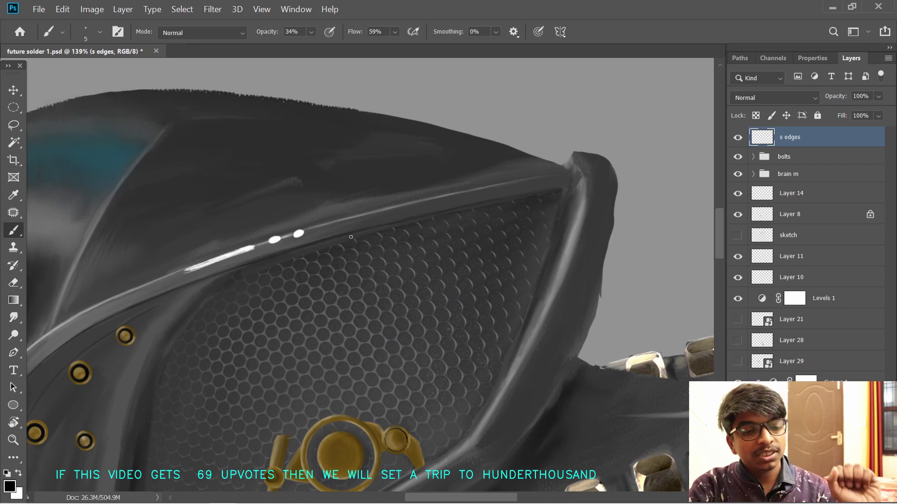
- Touch up the thin black line along the rim's lower edge towards the far corner of the honeycomb mesh
{"action": "mouse_move", "coordinate": [248, 325]}
{"action": "left_mouse_down"}
{"action": "mouse_move", "coordinate": [468, 236]}
{"action": "mouse_move", "coordinate": [257, 311]}
{"action": "left_mouse_up"}
{"action": "mouse_move", "coordinate": [500, 207]}
{"action": "left_mouse_down"}
{"action": "mouse_move", "coordinate": [452, 225]}
{"action": "mouse_move", "coordinate": [418, 258]}
{"action": "mouse_move", "coordinate": [516, 215]}
{"action": "mouse_move", "coordinate": [457, 227]}
{"action": "left_mouse_up"}
{"action": "key", "text": "x"}
{"action": "mouse_move", "coordinate": [511, 217]}
{"action": "left_mouse_down"}
{"action": "mouse_move", "coordinate": [478, 222]}
{"action": "mouse_move", "coordinate": [500, 218]}
{"action": "left_mouse_up"}
{"action": "key", "text": "ctrl+z"}
{"action": "key", "text": "ctrl+z"}
{"action": "left_click_drag", "start_coordinate": [519, 214], "coordinate": [492, 219]}
{"action": "left_click_drag", "start_coordinate": [236, 287], "coordinate": [303, 258]}
{"action": "key", "text": "x"}
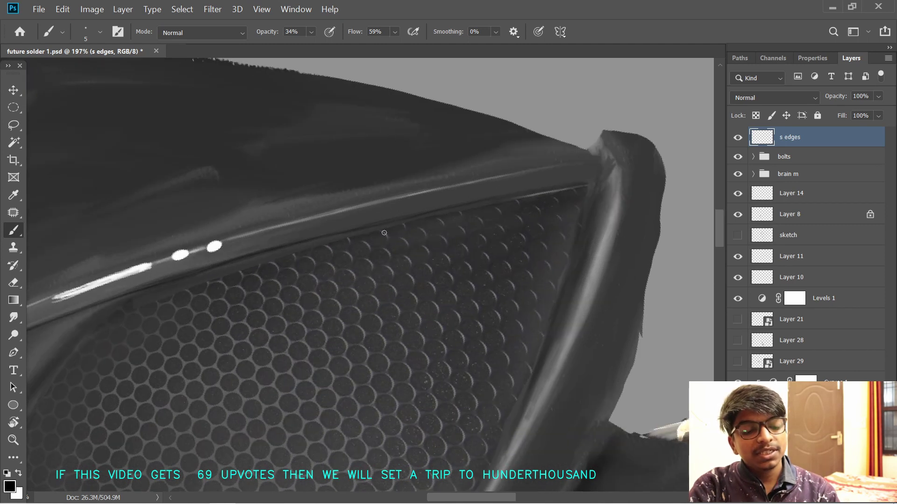
- Paint a thin black line around the upper curve of the honeycomb mesh, starting where it leaves the rim
{"action": "left_click_drag", "start_coordinate": [222, 273], "coordinate": [331, 227]}
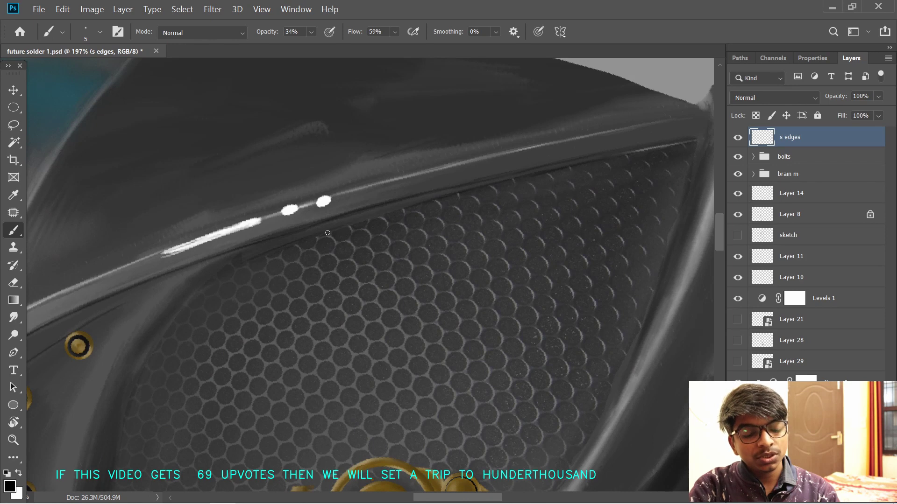
{"action": "key", "text": "r"}
{"action": "mouse_move", "coordinate": [170, 287]}
{"action": "left_mouse_down"}
{"action": "mouse_move", "coordinate": [406, 131]}
{"action": "mouse_move", "coordinate": [471, 236]}
{"action": "mouse_move", "coordinate": [528, 191]}
{"action": "mouse_move", "coordinate": [494, 147]}
{"action": "left_mouse_up"}
{"action": "left_click_drag", "start_coordinate": [107, 255], "coordinate": [229, 272]}
{"action": "left_click_drag", "start_coordinate": [370, 194], "coordinate": [361, 254]}
{"action": "key", "text": "r"}
{"action": "left_click_drag", "start_coordinate": [308, 292], "coordinate": [310, 309]}
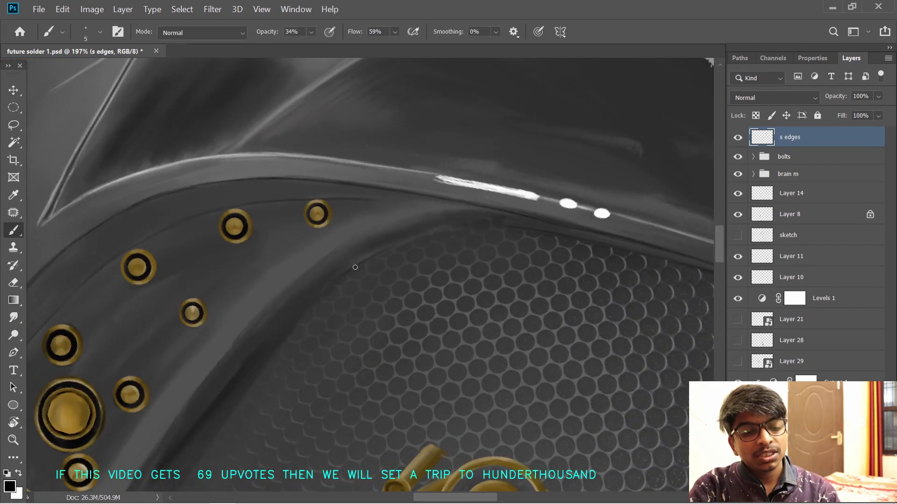
{"action": "key", "text": "r"}
{"action": "mouse_move", "coordinate": [449, 227]}
{"action": "left_mouse_down"}
{"action": "mouse_move", "coordinate": [397, 240]}
{"action": "mouse_move", "coordinate": [402, 245]}
{"action": "left_mouse_up"}
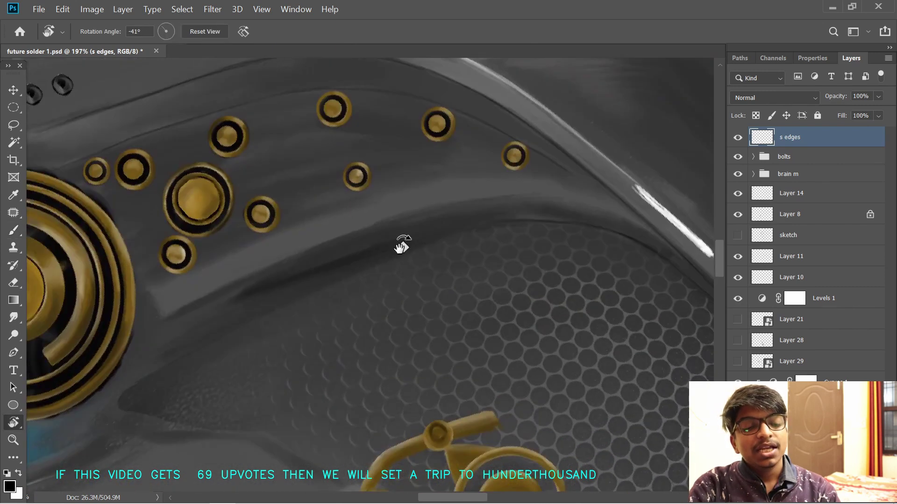
{"action": "key", "text": "b"}
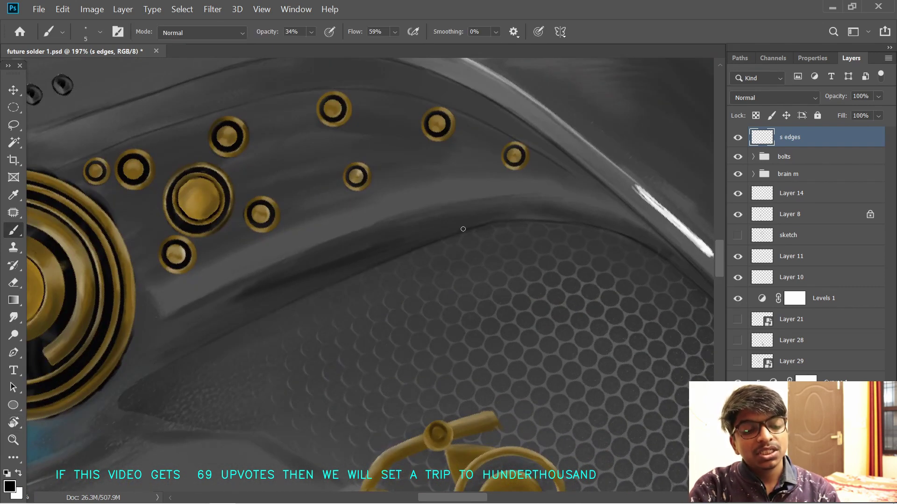
- Continue the thin black line down the mesh's edge, beneath the curved band, towards the large gold disc
{"action": "key", "text": "r"}
{"action": "mouse_move", "coordinate": [531, 217]}
{"action": "left_mouse_down"}
{"action": "mouse_move", "coordinate": [564, 200]}
{"action": "mouse_move", "coordinate": [477, 250]}
{"action": "mouse_move", "coordinate": [445, 281]}
{"action": "left_mouse_up"}
{"action": "key", "text": "b"}
{"action": "key", "text": "e"}
{"action": "key", "text": "b"}
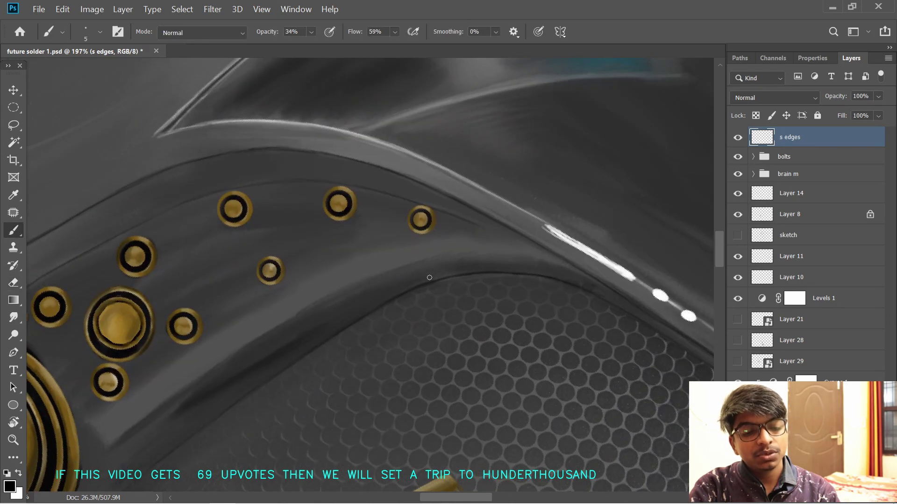
{"action": "left_click_drag", "start_coordinate": [229, 360], "coordinate": [418, 228]}
{"action": "mouse_move", "coordinate": [460, 311]}
{"action": "left_mouse_down"}
{"action": "mouse_move", "coordinate": [416, 288]}
{"action": "mouse_move", "coordinate": [455, 299]}
{"action": "left_mouse_up"}
{"action": "left_click_drag", "start_coordinate": [379, 305], "coordinate": [369, 306]}
{"action": "left_click_drag", "start_coordinate": [523, 244], "coordinate": [350, 289]}
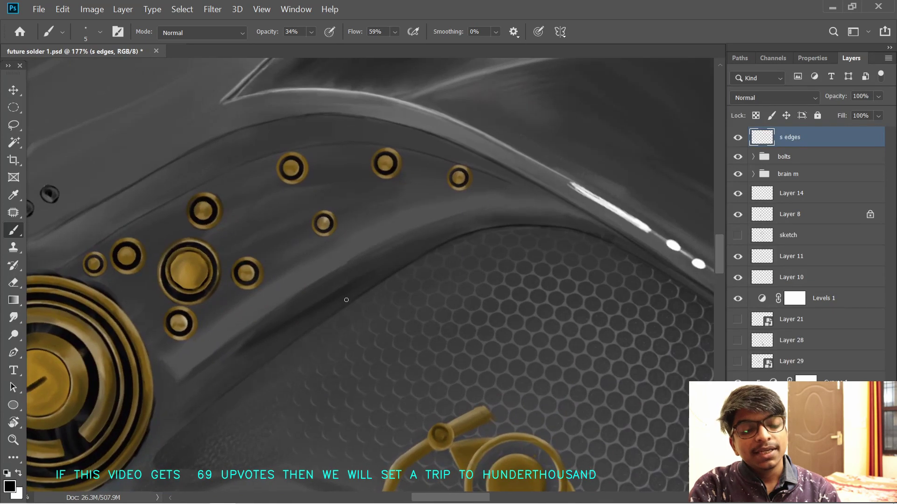
- Paint a thin black line along the curved band's inner edge, from beside the large gold disc up to the rim
{"action": "key", "text": "r"}
{"action": "left_click_drag", "start_coordinate": [358, 220], "coordinate": [386, 228]}
{"action": "mouse_move", "coordinate": [248, 279]}
{"action": "left_mouse_down"}
{"action": "mouse_move", "coordinate": [360, 316]}
{"action": "mouse_move", "coordinate": [427, 229]}
{"action": "left_mouse_up"}
{"action": "key", "text": "b"}
{"action": "key", "text": "r"}
{"action": "left_click_drag", "start_coordinate": [541, 233], "coordinate": [526, 194]}
{"action": "mouse_move", "coordinate": [439, 227]}
{"action": "left_mouse_down"}
{"action": "mouse_move", "coordinate": [340, 182]}
{"action": "mouse_move", "coordinate": [347, 216]}
{"action": "mouse_move", "coordinate": [322, 223]}
{"action": "left_mouse_up"}
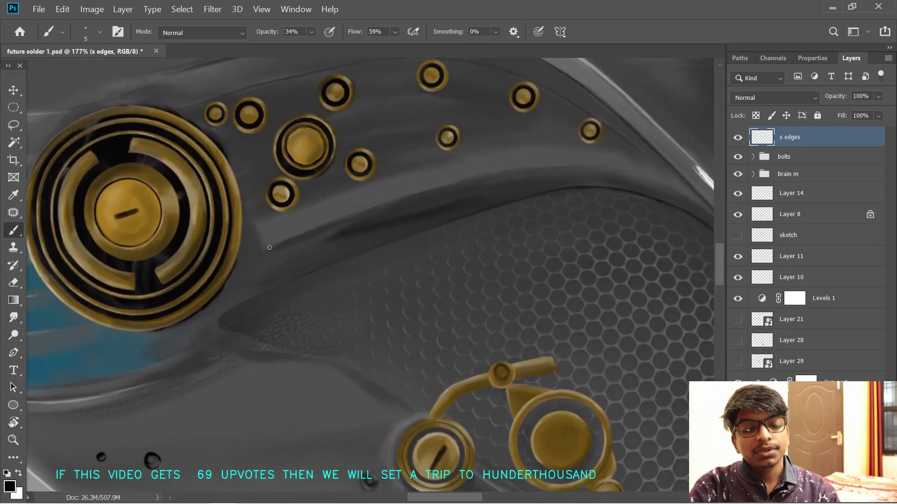
{"action": "left_click_drag", "start_coordinate": [267, 248], "coordinate": [472, 183]}
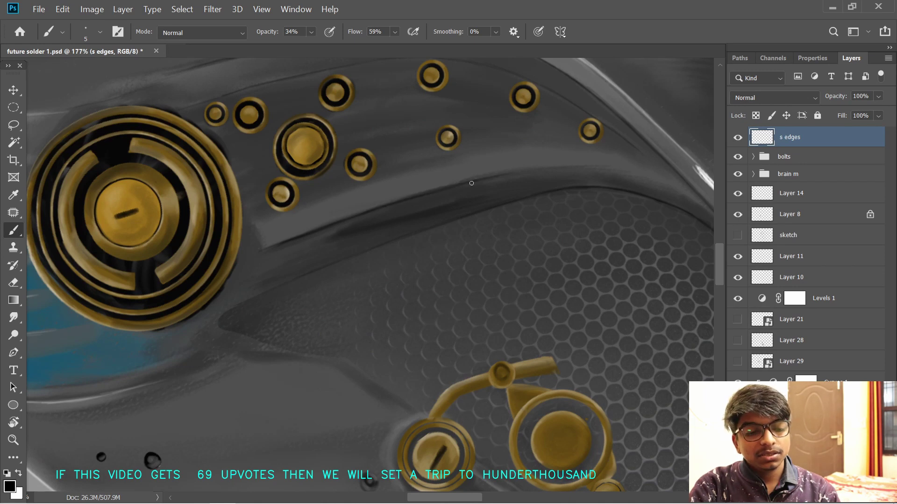
{"action": "mouse_move", "coordinate": [573, 165]}
{"action": "left_mouse_down"}
{"action": "mouse_move", "coordinate": [354, 236]}
{"action": "mouse_move", "coordinate": [611, 248]}
{"action": "mouse_move", "coordinate": [486, 208]}
{"action": "left_mouse_up"}
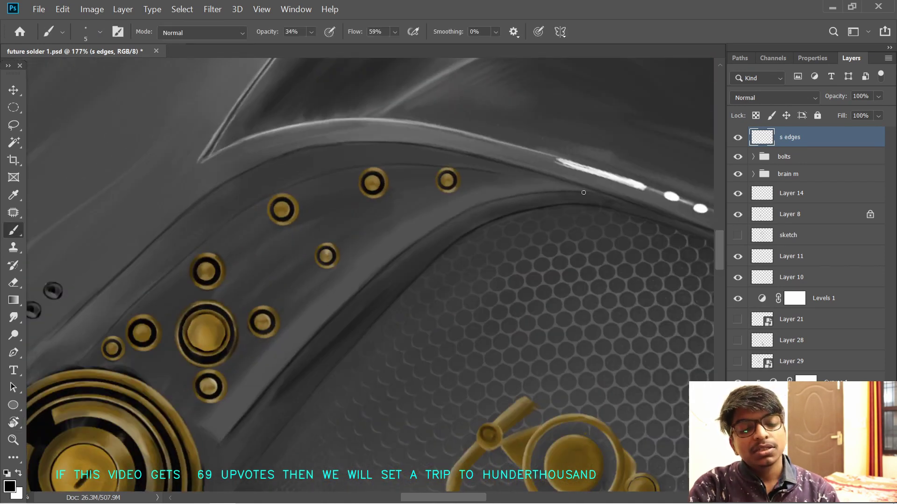
{"action": "mouse_move", "coordinate": [583, 193]}
{"action": "left_mouse_down"}
{"action": "mouse_move", "coordinate": [413, 216]}
{"action": "mouse_move", "coordinate": [437, 248]}
{"action": "left_mouse_up"}
{"action": "mouse_move", "coordinate": [215, 325]}
{"action": "left_mouse_down"}
{"action": "mouse_move", "coordinate": [398, 278]}
{"action": "mouse_move", "coordinate": [441, 312]}
{"action": "mouse_move", "coordinate": [482, 258]}
{"action": "mouse_move", "coordinate": [478, 310]}
{"action": "mouse_move", "coordinate": [461, 308]}
{"action": "left_mouse_up"}
- Paint a faint white highlight along the curved band's inner edge with the brush at 12% opacity
{"action": "key", "text": "r"}
{"action": "left_click_drag", "start_coordinate": [419, 261], "coordinate": [423, 330]}
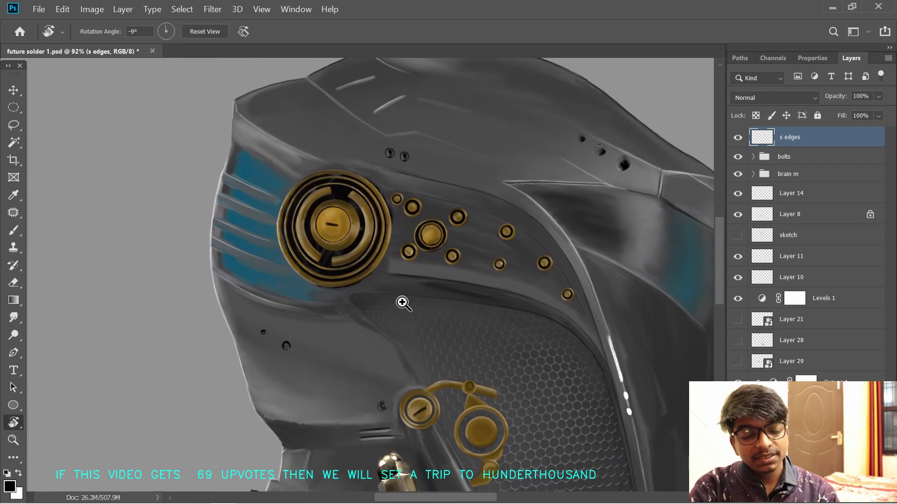
{"action": "scroll", "coordinate": [402, 303], "scroll_direction": "up", "scroll_amount": 4}
{"action": "key", "text": "b"}
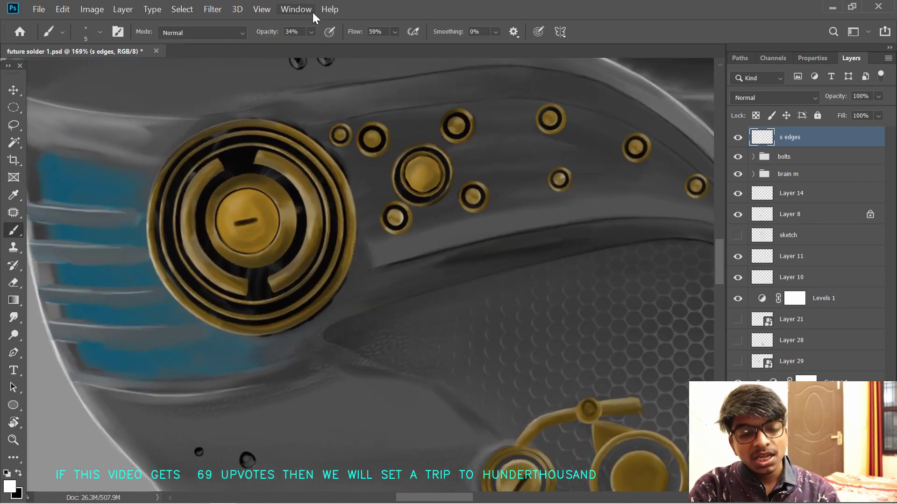
{"action": "left_click_drag", "start_coordinate": [275, 32], "coordinate": [265, 32]}
{"action": "mouse_move", "coordinate": [371, 269]}
{"action": "left_mouse_down"}
{"action": "mouse_move", "coordinate": [570, 222]}
{"action": "mouse_move", "coordinate": [509, 248]}
{"action": "mouse_move", "coordinate": [594, 241]}
{"action": "left_mouse_up"}
{"action": "left_click_drag", "start_coordinate": [636, 225], "coordinate": [556, 272]}
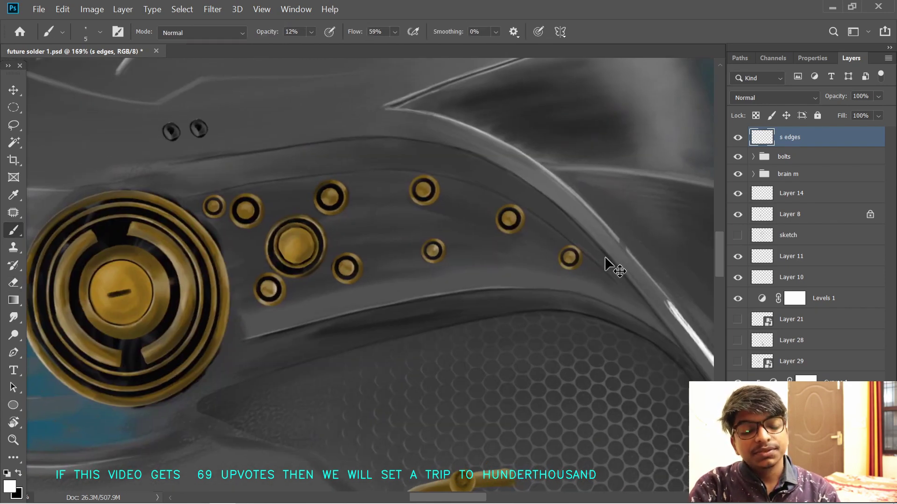
{"action": "key", "text": "r"}
{"action": "mouse_move", "coordinate": [614, 266]}
{"action": "left_mouse_down"}
{"action": "mouse_move", "coordinate": [549, 184]}
{"action": "mouse_move", "coordinate": [514, 223]}
{"action": "mouse_move", "coordinate": [530, 224]}
{"action": "left_mouse_up"}
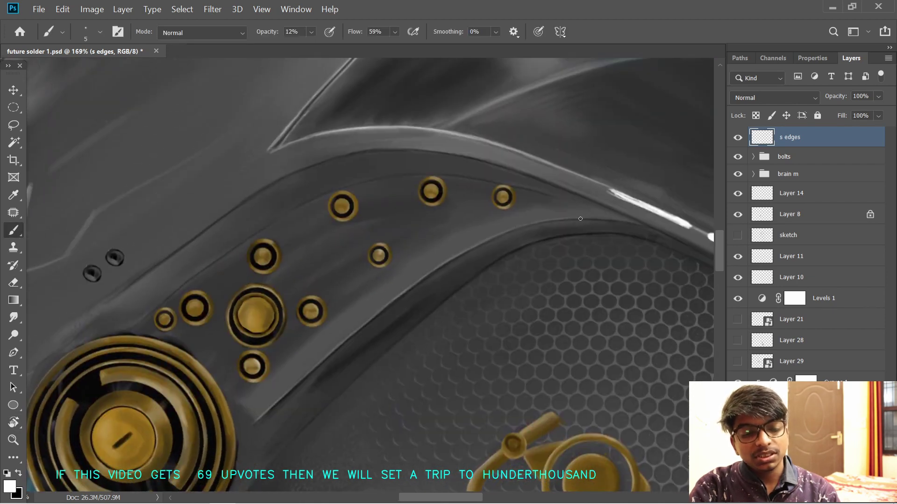
{"action": "key", "text": "r"}
{"action": "mouse_move", "coordinate": [259, 419]}
{"action": "left_mouse_down"}
{"action": "mouse_move", "coordinate": [304, 299]}
{"action": "mouse_move", "coordinate": [425, 190]}
{"action": "mouse_move", "coordinate": [515, 298]}
{"action": "mouse_move", "coordinate": [503, 299]}
{"action": "left_mouse_up"}
- Examine the painted edges of the curved band between the large gold disc, the mesh and the rim
{"action": "key", "text": "x"}
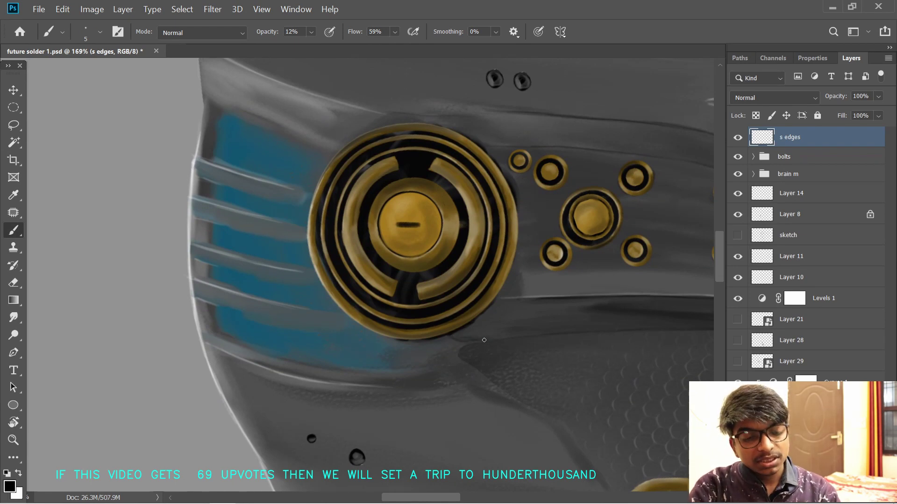
{"action": "key", "text": "x"}
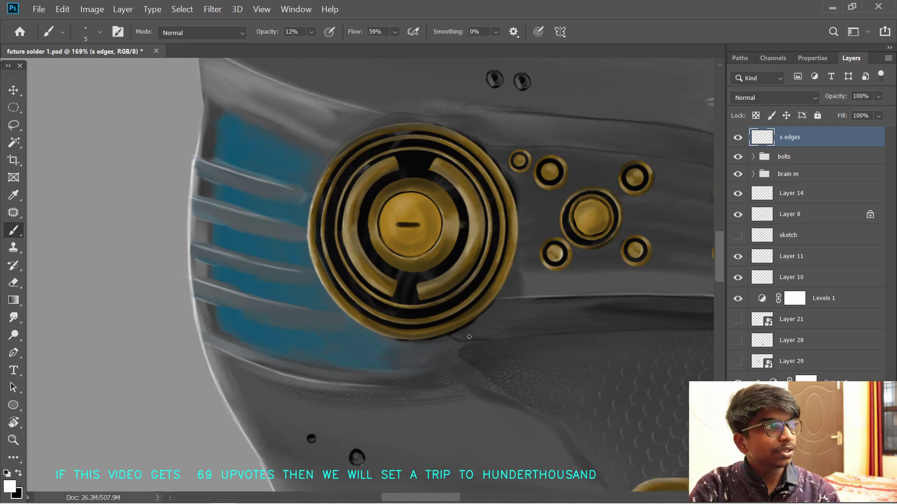
{"action": "scroll", "coordinate": [468, 339], "scroll_direction": "right", "scroll_amount": 3}
{"action": "key", "text": "x"}
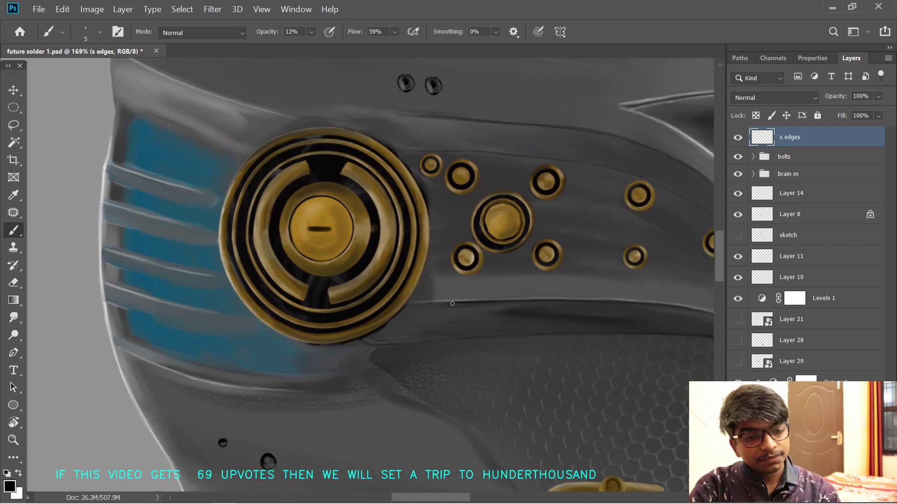
{"action": "left_click_drag", "start_coordinate": [609, 237], "coordinate": [481, 235]}
{"action": "key", "text": "x"}
{"action": "key", "text": "x"}
{"action": "key", "text": "r"}
{"action": "left_click_drag", "start_coordinate": [520, 252], "coordinate": [505, 205]}
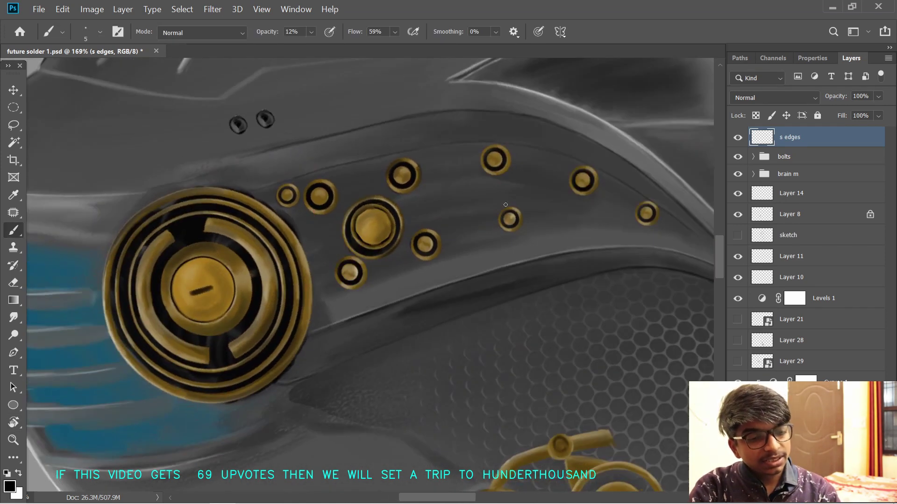
{"action": "scroll", "coordinate": [359, 278], "scroll_direction": "down", "scroll_amount": 2}
{"action": "scroll", "coordinate": [242, 211], "scroll_direction": "right", "scroll_amount": 2}
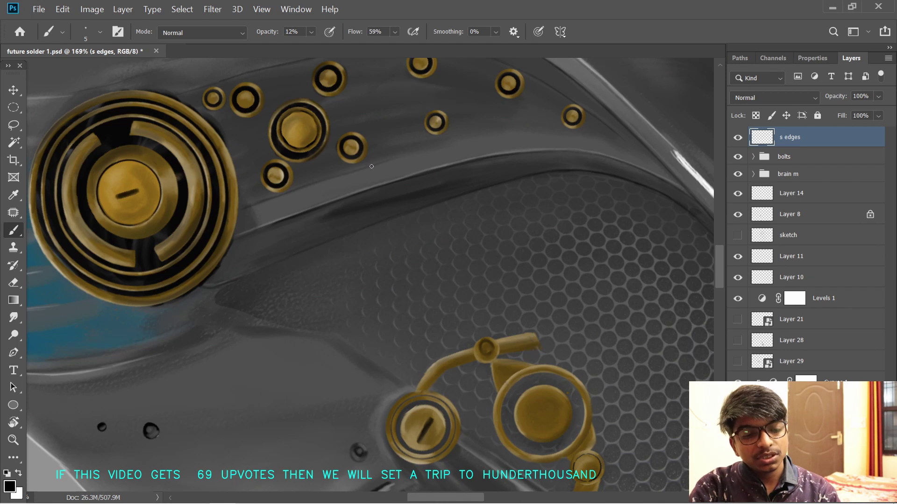
{"action": "scroll", "coordinate": [444, 187], "scroll_direction": "up", "scroll_amount": 5}
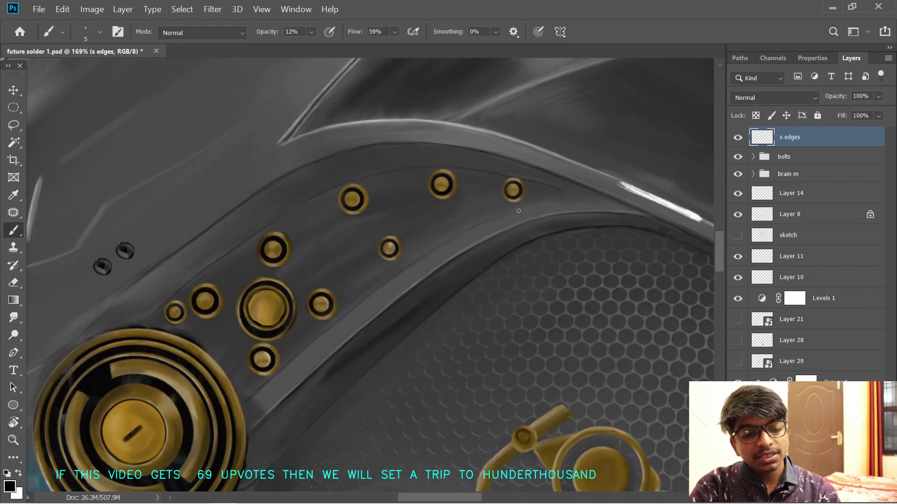
{"action": "key", "text": "r"}
{"action": "mouse_move", "coordinate": [590, 201]}
{"action": "left_mouse_down"}
{"action": "mouse_move", "coordinate": [647, 173]}
{"action": "mouse_move", "coordinate": [521, 263]}
{"action": "left_mouse_up"}
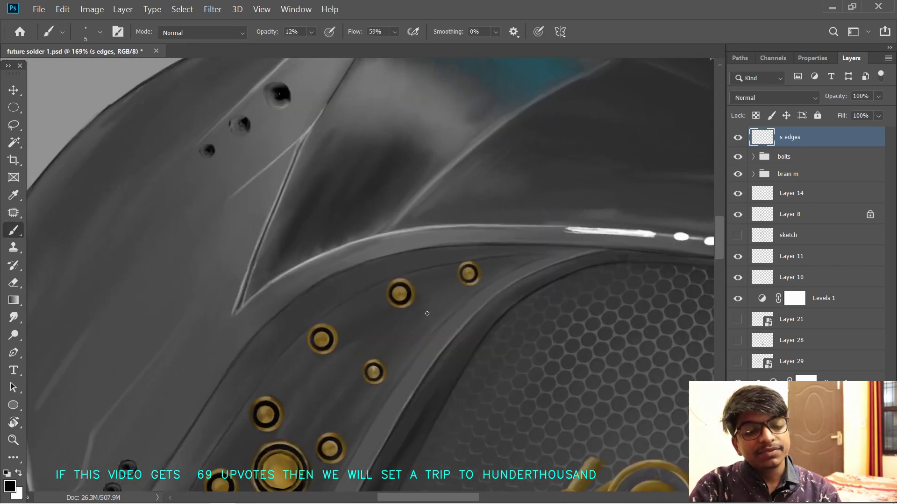
{"action": "scroll", "coordinate": [523, 311], "scroll_direction": "down", "scroll_amount": 5}
{"action": "left_click_drag", "start_coordinate": [468, 402], "coordinate": [493, 312]}
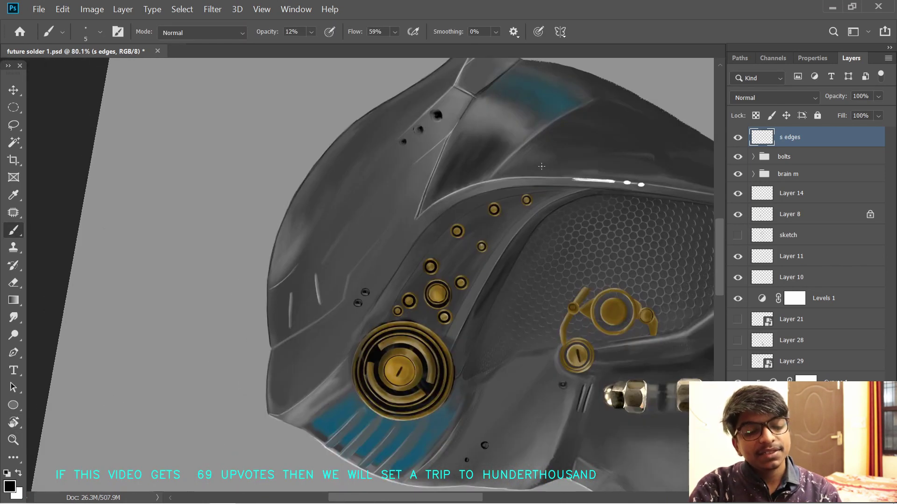
{"action": "scroll", "coordinate": [349, 236], "scroll_direction": "up", "scroll_amount": 2}
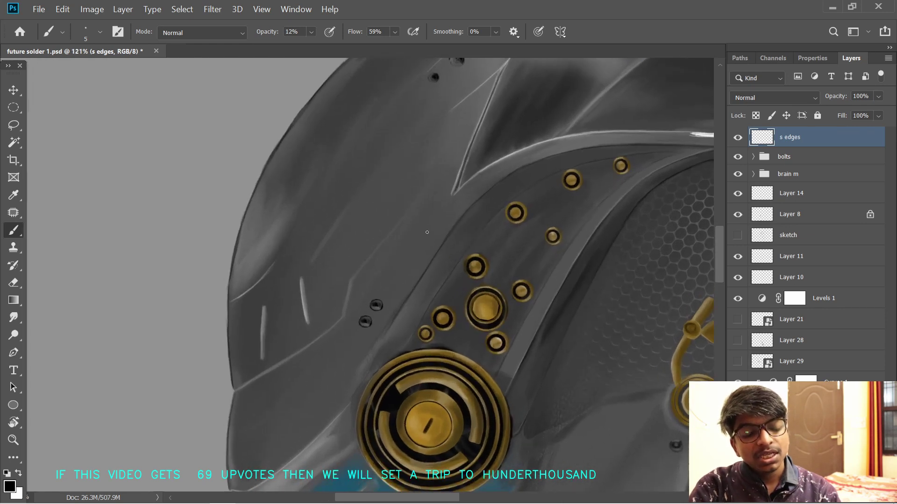
- Paint a thin white highlight along the curved band's outer edge, above the large gold disc and the bolts
{"action": "left_click_drag", "start_coordinate": [427, 232], "coordinate": [461, 265]}
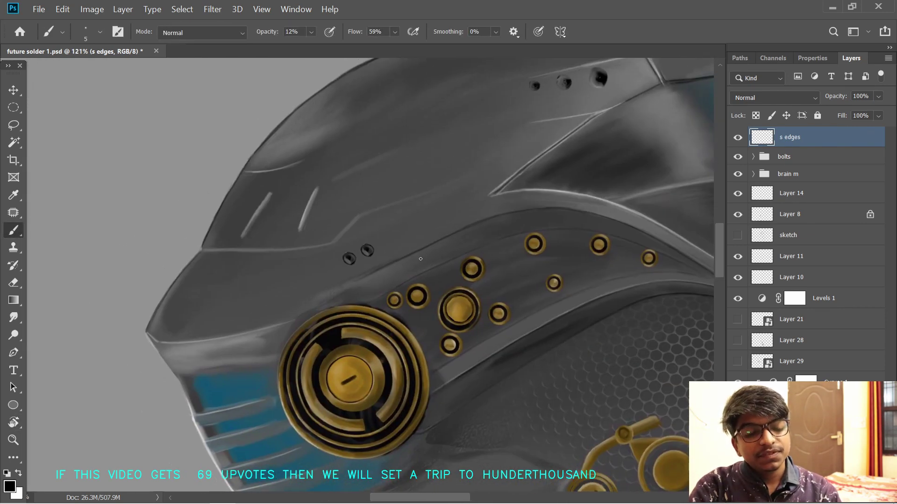
{"action": "key", "text": "x"}
{"action": "key", "text": "x"}
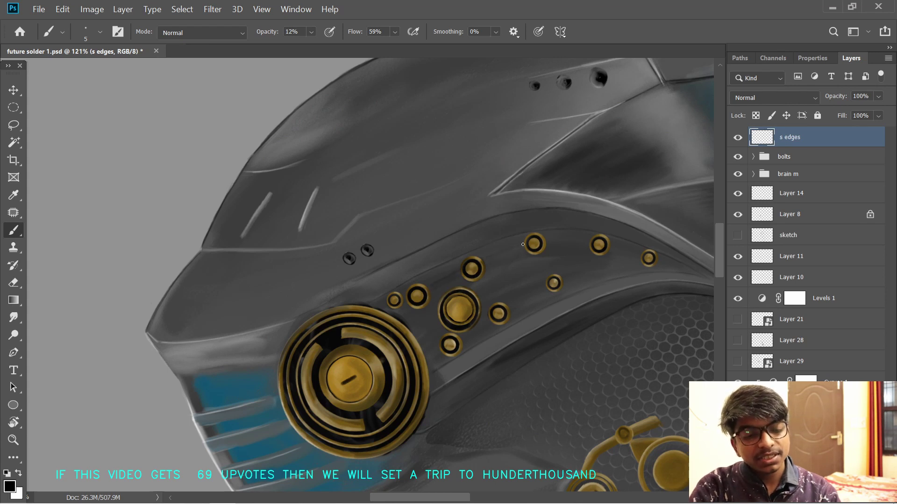
{"action": "scroll", "coordinate": [467, 299], "scroll_direction": "up", "scroll_amount": 2}
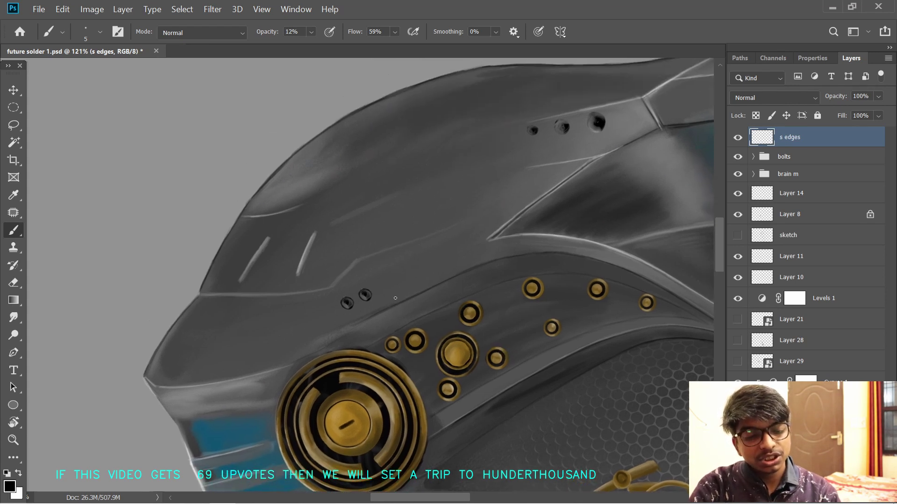
{"action": "key", "text": "r"}
{"action": "left_click_drag", "start_coordinate": [414, 226], "coordinate": [394, 260]}
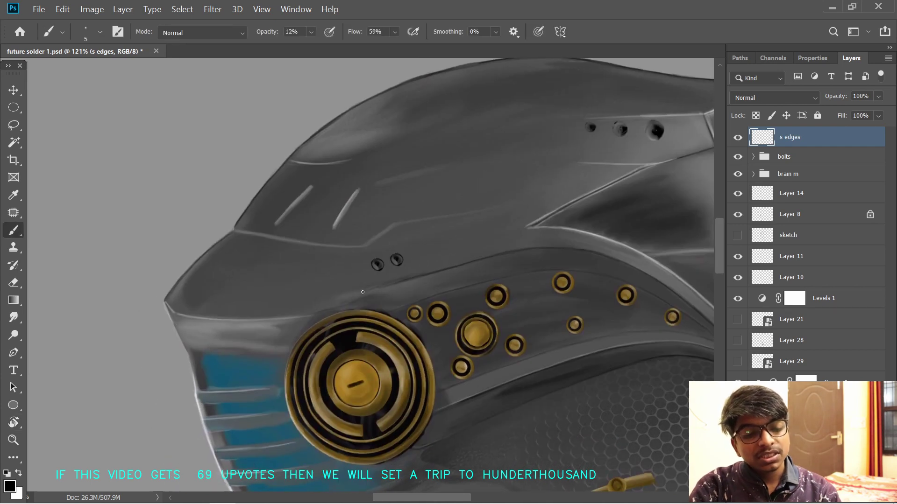
{"action": "key", "text": "x"}
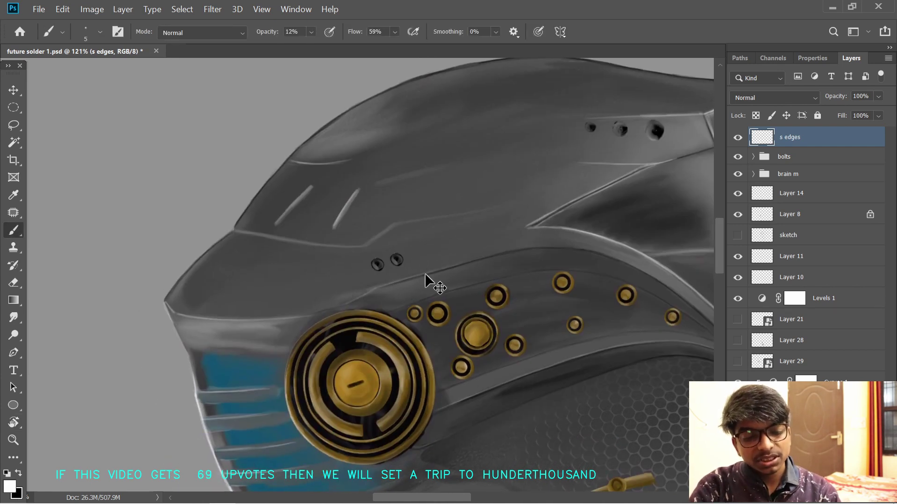
{"action": "left_click_drag", "start_coordinate": [467, 260], "coordinate": [513, 250]}
{"action": "left_click_drag", "start_coordinate": [454, 262], "coordinate": [339, 303]}
{"action": "left_click_drag", "start_coordinate": [338, 302], "coordinate": [392, 302]}
{"action": "left_click_drag", "start_coordinate": [416, 294], "coordinate": [428, 270]}
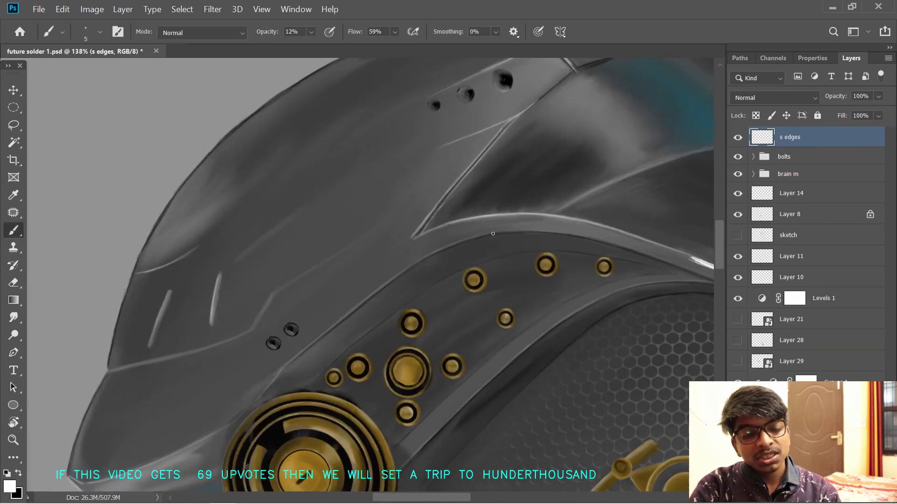
- Extend the white highlight along the band's outer edge up to where the band joins the rim
{"action": "key", "text": "r"}
{"action": "mouse_move", "coordinate": [493, 234]}
{"action": "left_mouse_down"}
{"action": "mouse_move", "coordinate": [416, 257]}
{"action": "mouse_move", "coordinate": [403, 291]}
{"action": "left_mouse_up"}
{"action": "left_click_drag", "start_coordinate": [482, 257], "coordinate": [566, 201]}
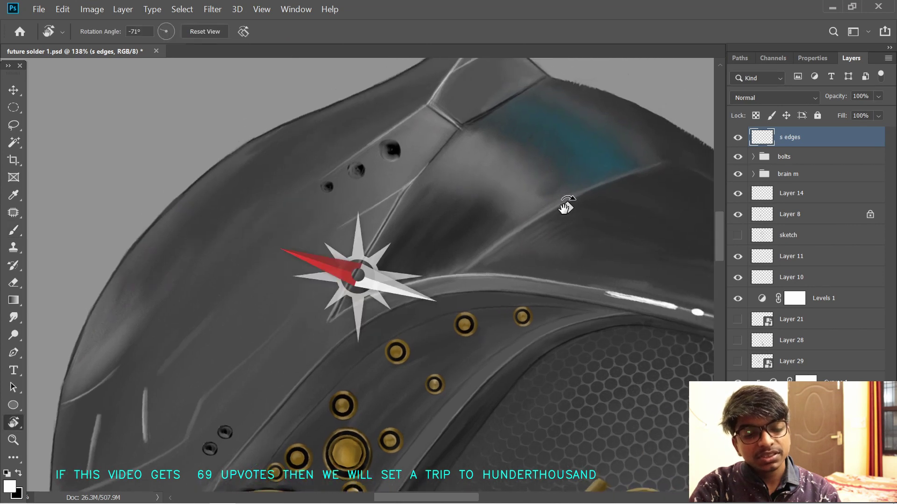
{"action": "mouse_move", "coordinate": [429, 287]}
{"action": "left_mouse_down"}
{"action": "mouse_move", "coordinate": [481, 254]}
{"action": "mouse_move", "coordinate": [410, 282]}
{"action": "left_mouse_up"}
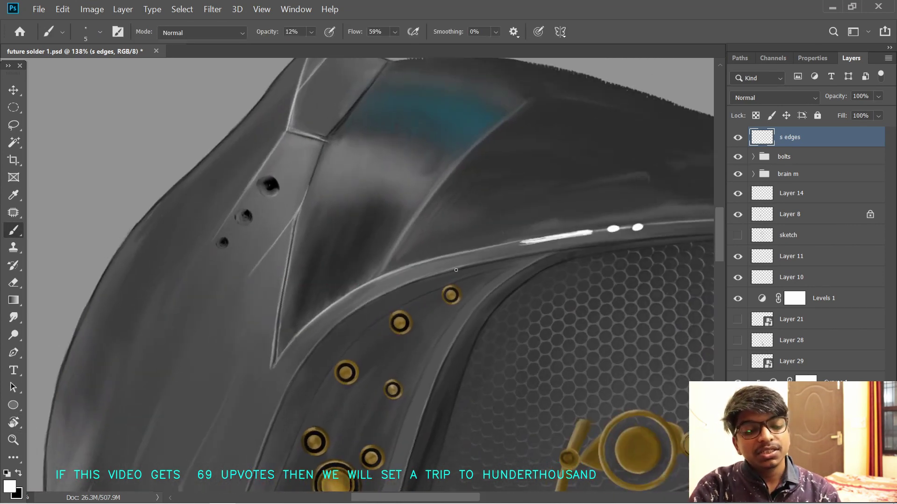
{"action": "mouse_move", "coordinate": [653, 217]}
{"action": "left_mouse_down"}
{"action": "mouse_move", "coordinate": [494, 242]}
{"action": "mouse_move", "coordinate": [491, 232]}
{"action": "left_mouse_up"}
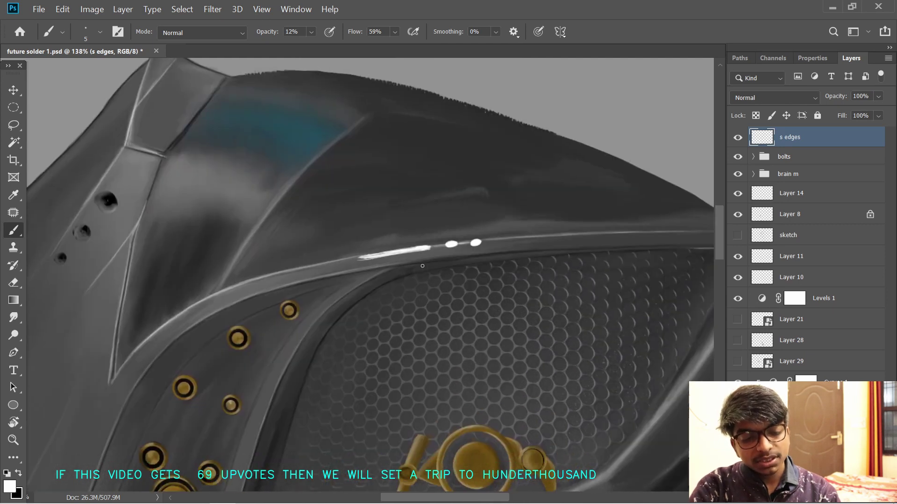
{"action": "key", "text": "t"}
{"action": "left_click", "coordinate": [538, 223]}
{"action": "key", "text": "ctrl+z"}
{"action": "key", "text": "b"}
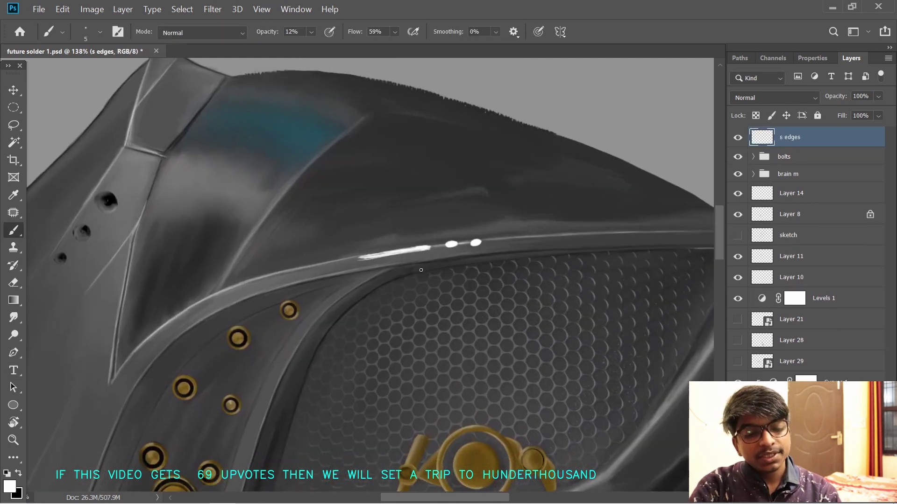
- Paint a faint white highlight along the curved band's edge above the mesh, toward the pointed end of the helmet's front
{"action": "left_click_drag", "start_coordinate": [409, 269], "coordinate": [423, 274]}
{"action": "left_click_drag", "start_coordinate": [321, 279], "coordinate": [354, 300]}
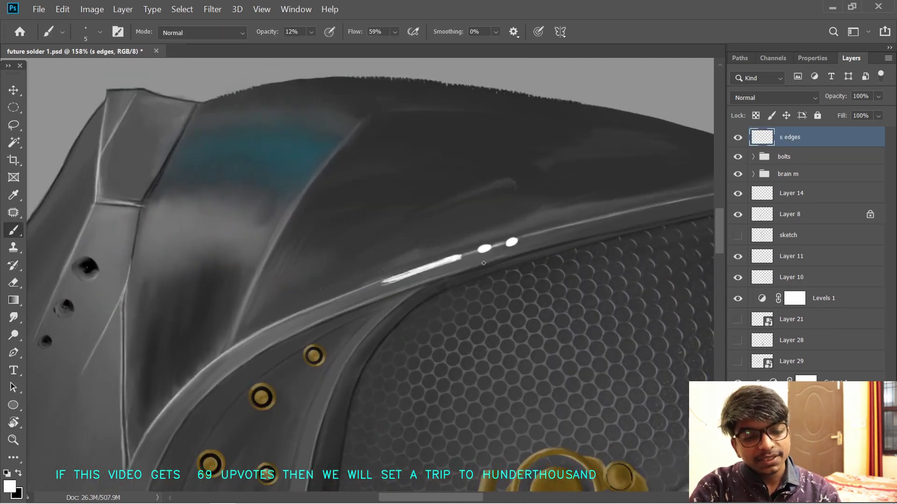
{"action": "scroll", "coordinate": [484, 263], "scroll_direction": "right", "scroll_amount": 3}
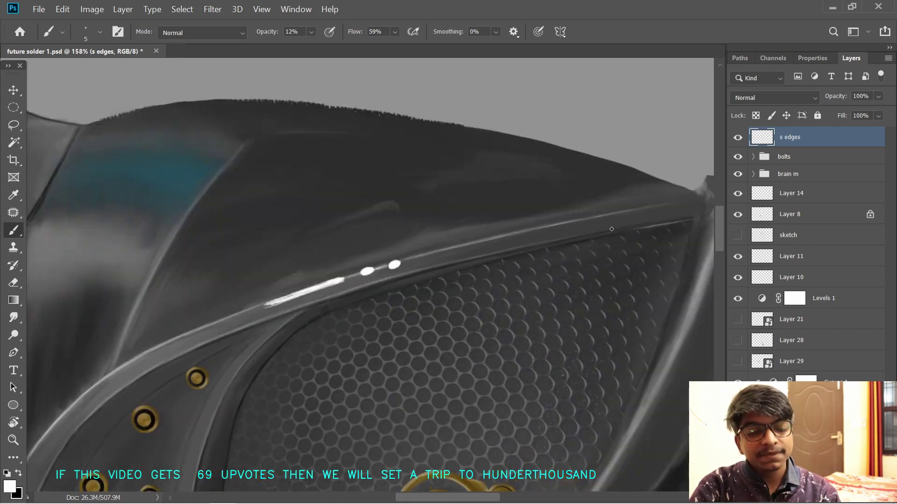
{"action": "mouse_move", "coordinate": [535, 298]}
{"action": "left_mouse_down"}
{"action": "mouse_move", "coordinate": [478, 308]}
{"action": "mouse_move", "coordinate": [490, 308]}
{"action": "left_mouse_up"}
{"action": "key", "text": "e"}
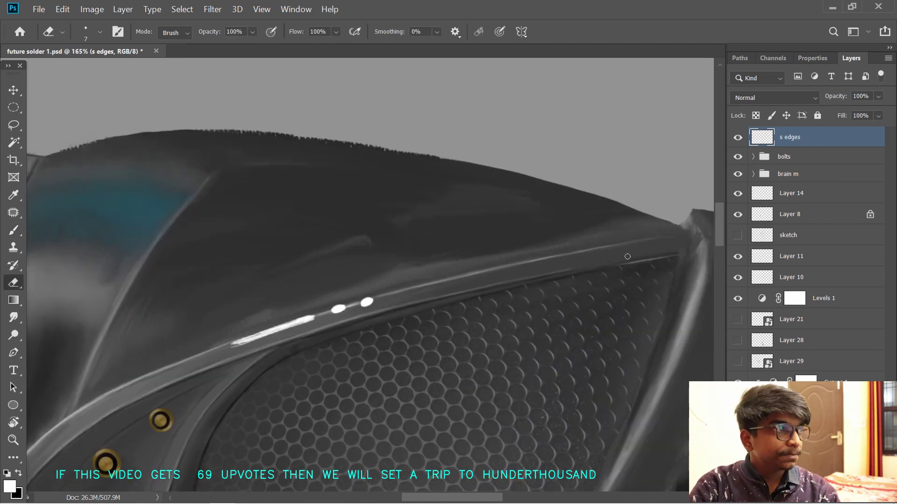
{"action": "scroll", "coordinate": [486, 275], "scroll_direction": "right", "scroll_amount": 1}
{"action": "key", "text": "b"}
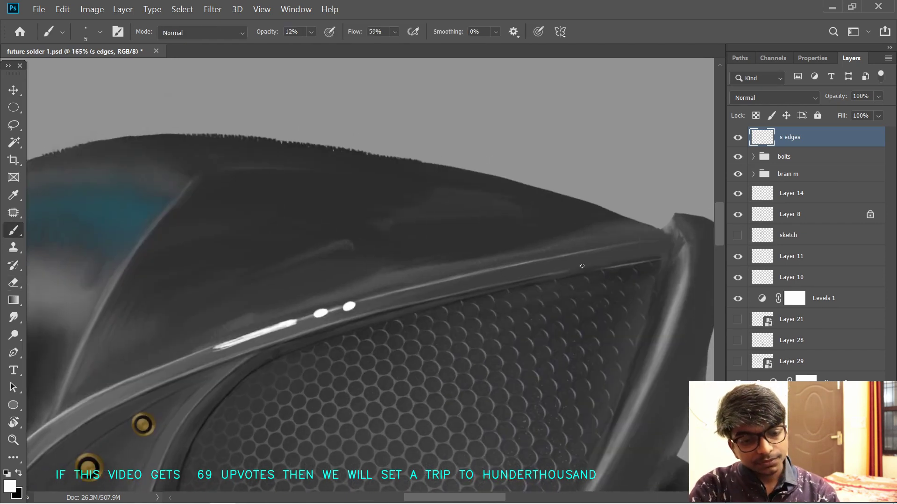
- Paint a thin black line at 12% opacity along the jaw panel's lower crease, from the back edge to the two slots
{"action": "left_click_drag", "start_coordinate": [550, 298], "coordinate": [495, 217]}
{"action": "key", "text": "r"}
{"action": "left_click_drag", "start_coordinate": [424, 345], "coordinate": [542, 316]}
{"action": "left_click_drag", "start_coordinate": [376, 260], "coordinate": [400, 278]}
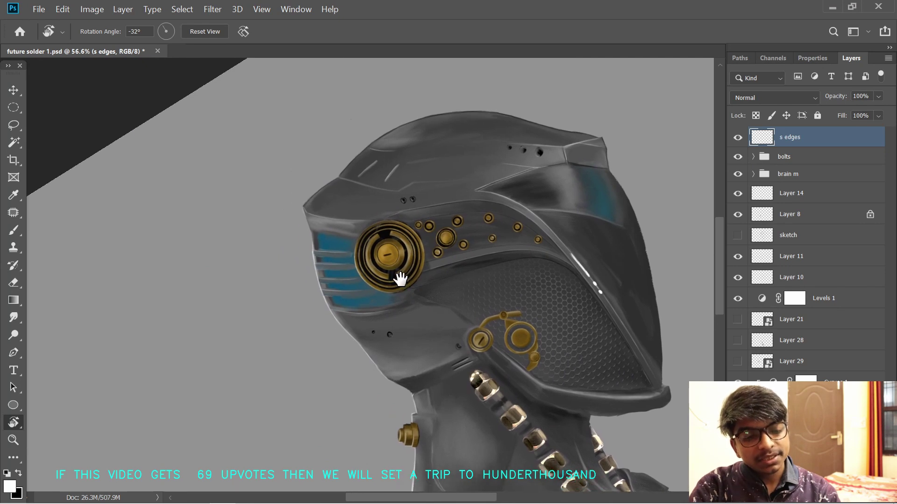
{"action": "scroll", "coordinate": [400, 279], "scroll_direction": "up", "scroll_amount": 4}
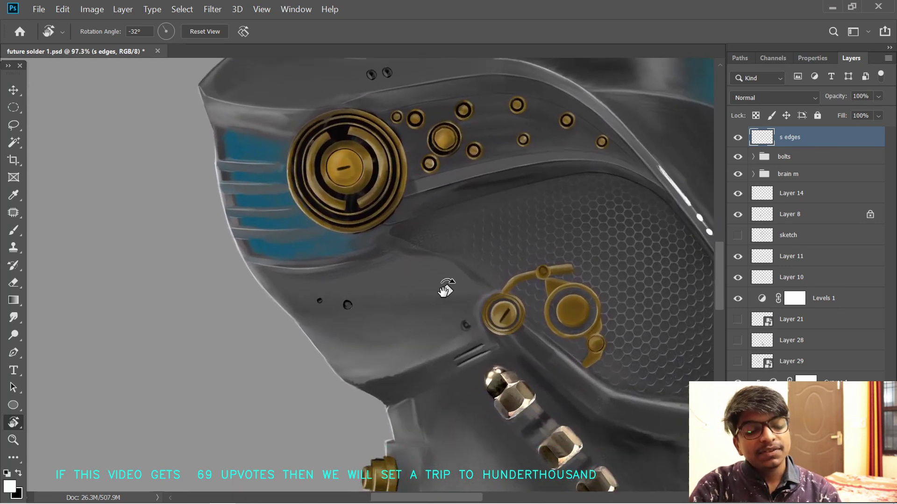
{"action": "left_click_drag", "start_coordinate": [369, 278], "coordinate": [556, 302]}
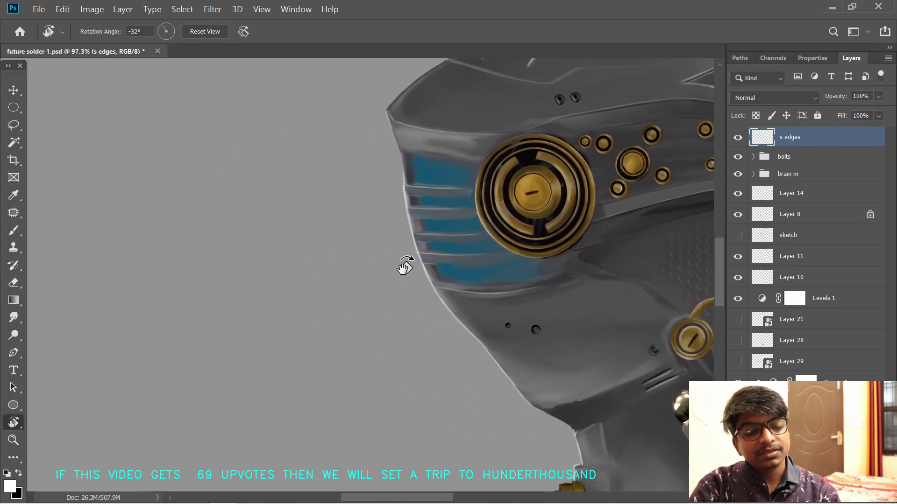
{"action": "left_click_drag", "start_coordinate": [636, 288], "coordinate": [509, 156]}
{"action": "scroll", "coordinate": [350, 294], "scroll_direction": "up", "scroll_amount": 2}
{"action": "key", "text": "b"}
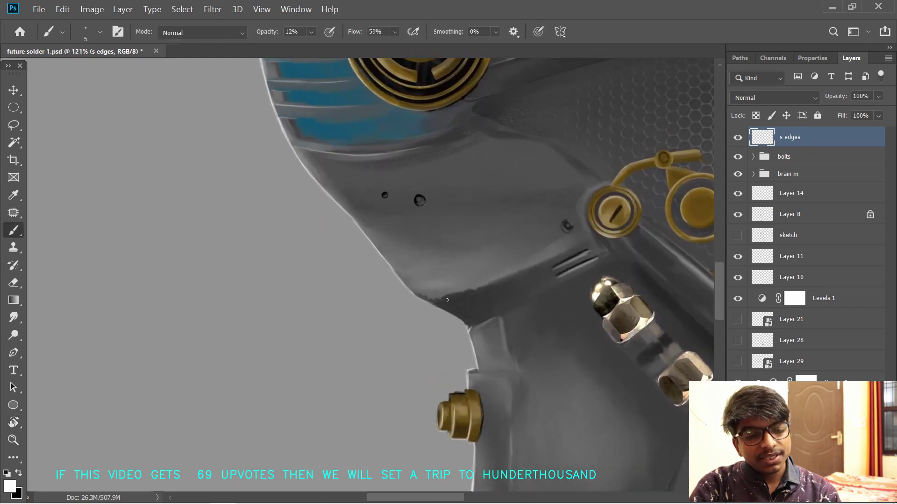
{"action": "key", "text": "x"}
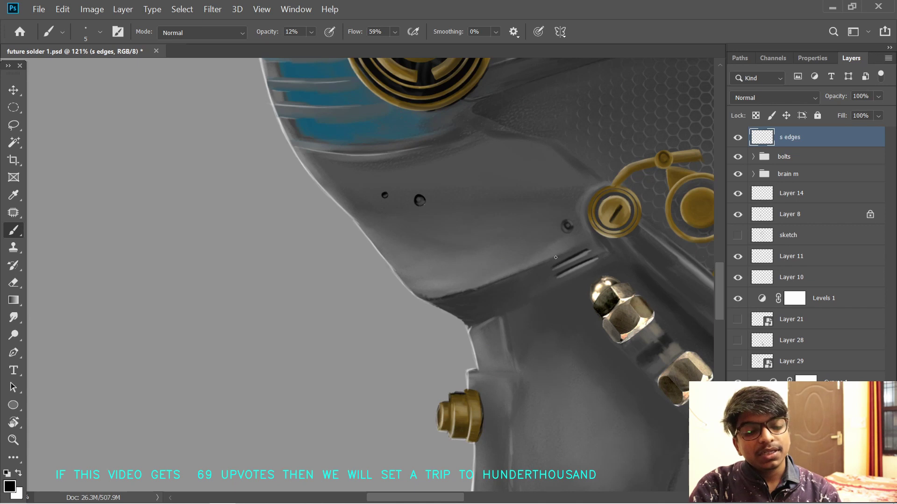
- Paint a faint white highlight along the jaw panel's lower edge, starting at the back corner above the neck
{"action": "key", "text": "x"}
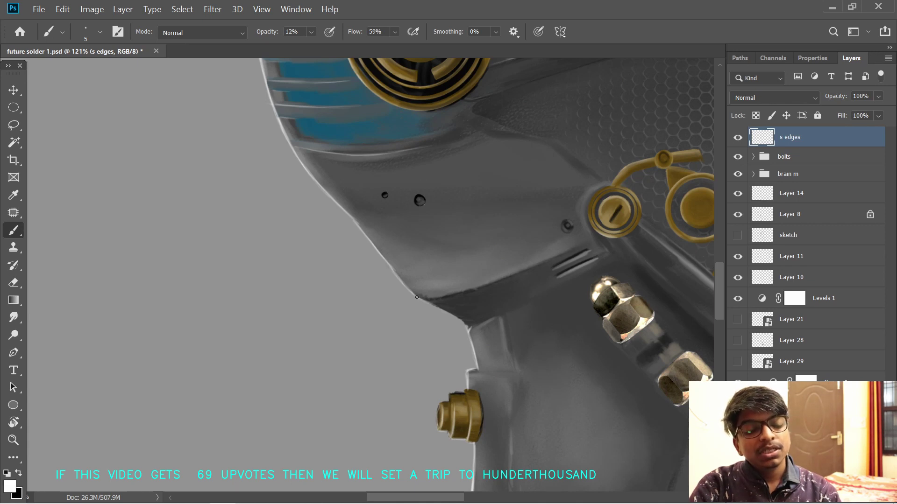
{"action": "key", "text": "r"}
{"action": "mouse_move", "coordinate": [569, 255]}
{"action": "left_mouse_down"}
{"action": "mouse_move", "coordinate": [541, 162]}
{"action": "mouse_move", "coordinate": [513, 146]}
{"action": "left_mouse_up"}
{"action": "key", "text": "b"}
{"action": "left_click_drag", "start_coordinate": [377, 267], "coordinate": [410, 256]}
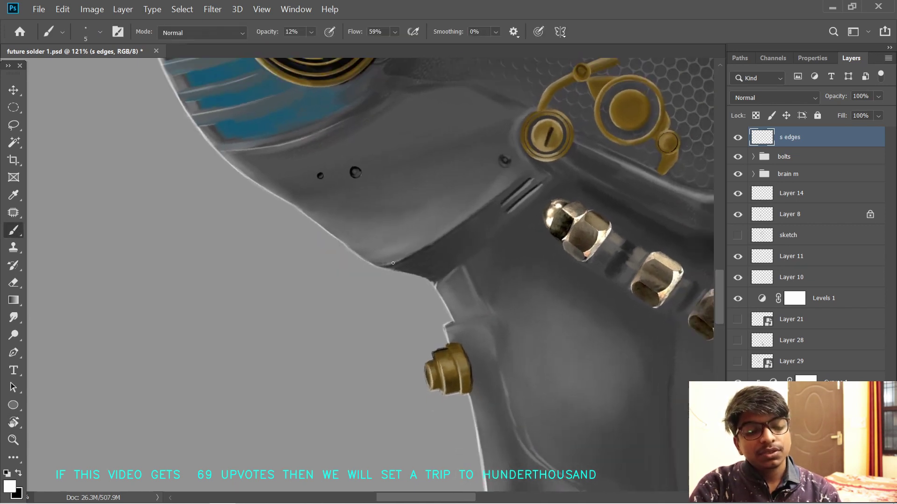
- Darken the lower edge of the jaw strip above the neck with thin black brush strokes on the s edges layer
{"action": "key", "text": "r"}
{"action": "mouse_move", "coordinate": [401, 149]}
{"action": "left_mouse_down"}
{"action": "mouse_move", "coordinate": [342, 184]}
{"action": "mouse_move", "coordinate": [420, 256]}
{"action": "mouse_move", "coordinate": [482, 241]}
{"action": "left_mouse_up"}
{"action": "key", "text": "b"}
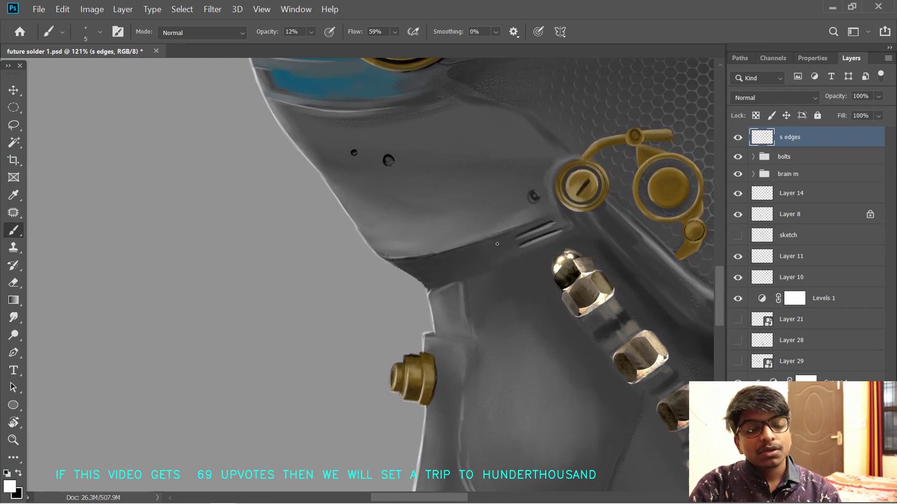
{"action": "key", "text": "x"}
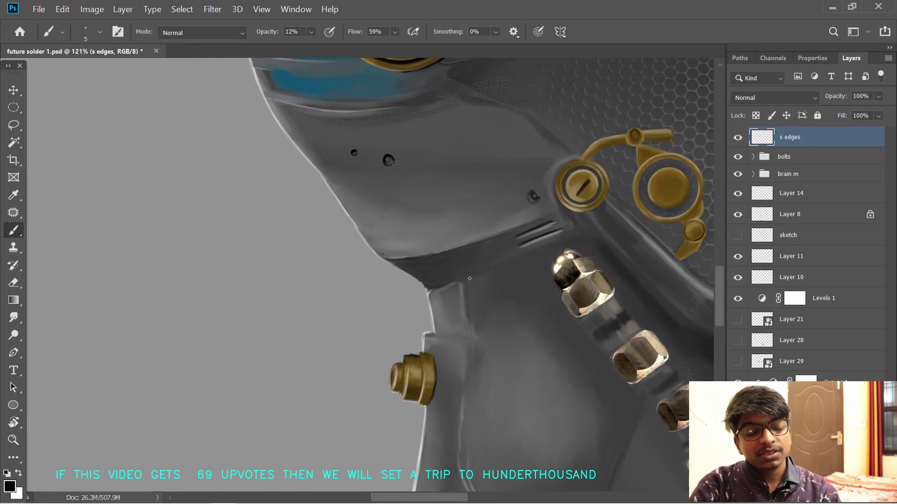
{"action": "left_click_drag", "start_coordinate": [470, 278], "coordinate": [439, 287]}
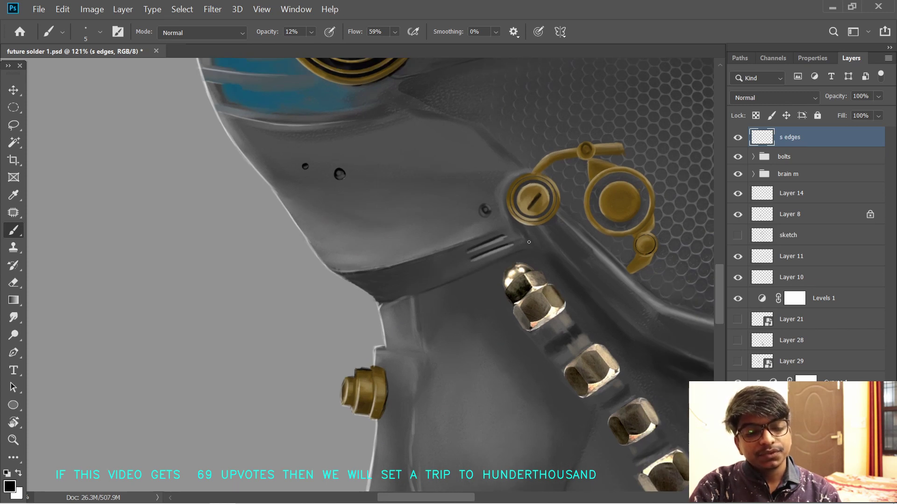
- Paint a thin white highlight along the lower rim of the blue vent area, below the large gold dial
{"action": "left_click_drag", "start_coordinate": [469, 280], "coordinate": [447, 438]}
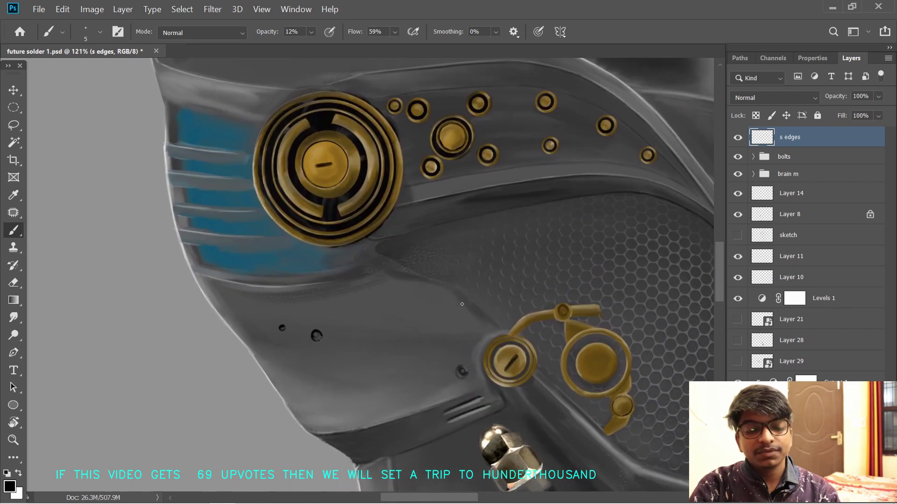
{"action": "mouse_move", "coordinate": [342, 313]}
{"action": "left_mouse_down"}
{"action": "mouse_move", "coordinate": [549, 329]}
{"action": "mouse_move", "coordinate": [522, 333]}
{"action": "left_mouse_up"}
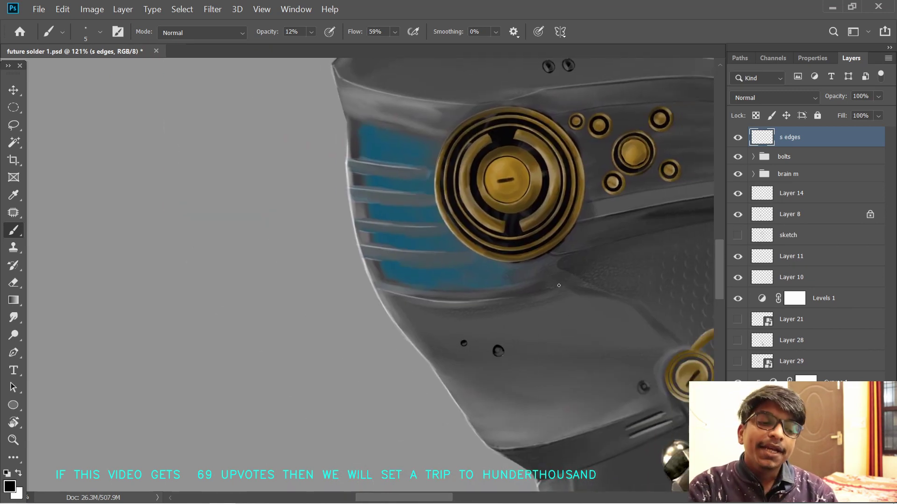
{"action": "key", "text": "x"}
{"action": "left_click_drag", "start_coordinate": [515, 296], "coordinate": [536, 290]}
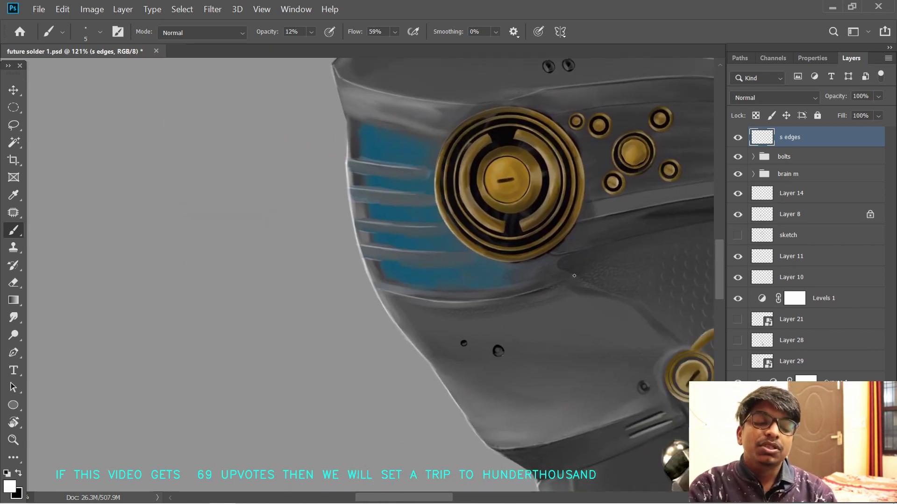
- Shade the edges of the slats across the blue vent area with thin black brush strokes
{"action": "left_click_drag", "start_coordinate": [436, 299], "coordinate": [513, 329]}
{"action": "key", "text": "x"}
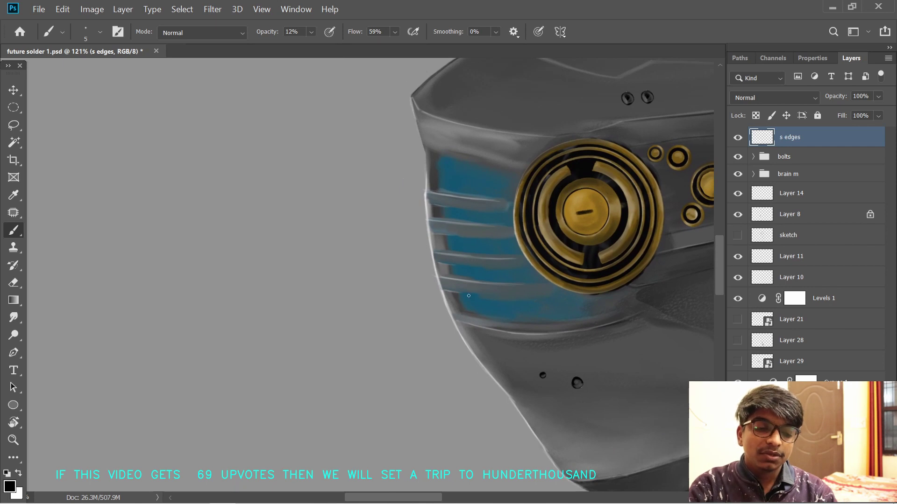
{"action": "key", "text": "r"}
{"action": "left_click_drag", "start_coordinate": [468, 296], "coordinate": [397, 268]}
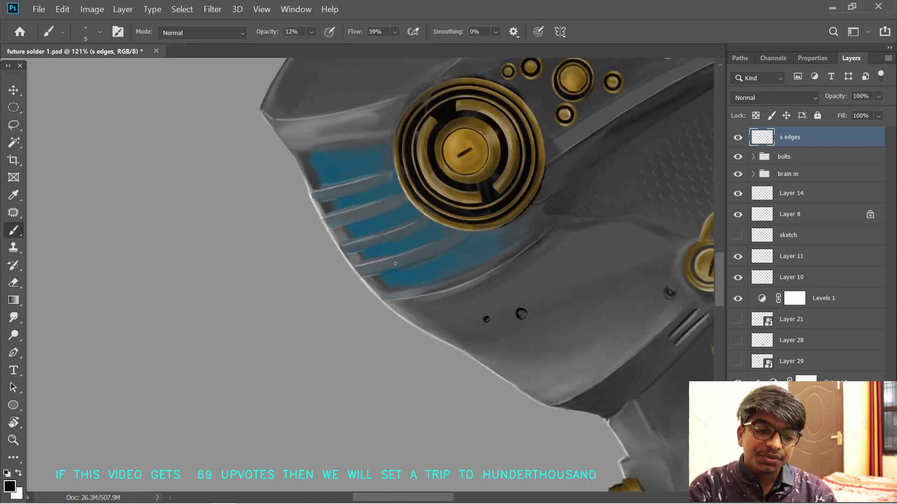
{"action": "key", "text": "ctrl+space"}
{"action": "mouse_move", "coordinate": [554, 260]}
{"action": "left_mouse_down"}
{"action": "mouse_move", "coordinate": [532, 260]}
{"action": "mouse_move", "coordinate": [547, 260]}
{"action": "left_mouse_up"}
{"action": "left_click_drag", "start_coordinate": [419, 252], "coordinate": [412, 265]}
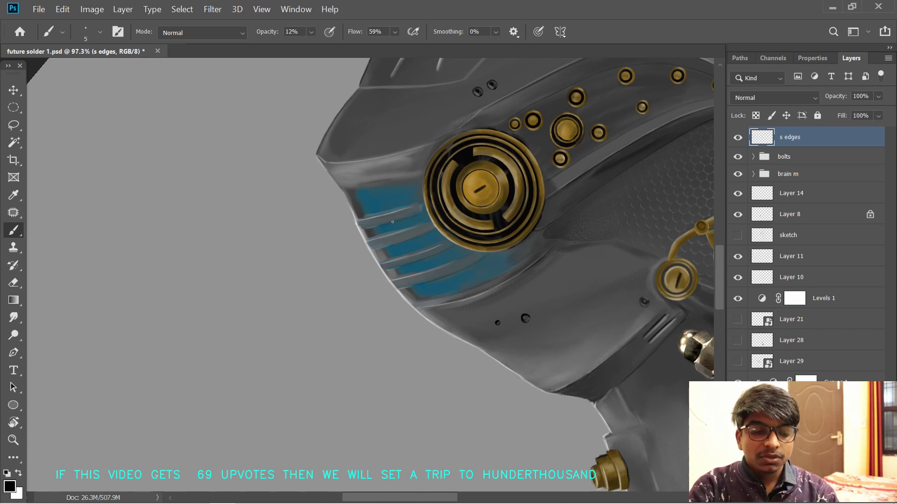
- Sample the vent blue, touch up the slat edges with blue and white, and reset the colours with white as foreground
{"action": "scroll", "coordinate": [360, 265], "scroll_direction": "up", "scroll_amount": 3}
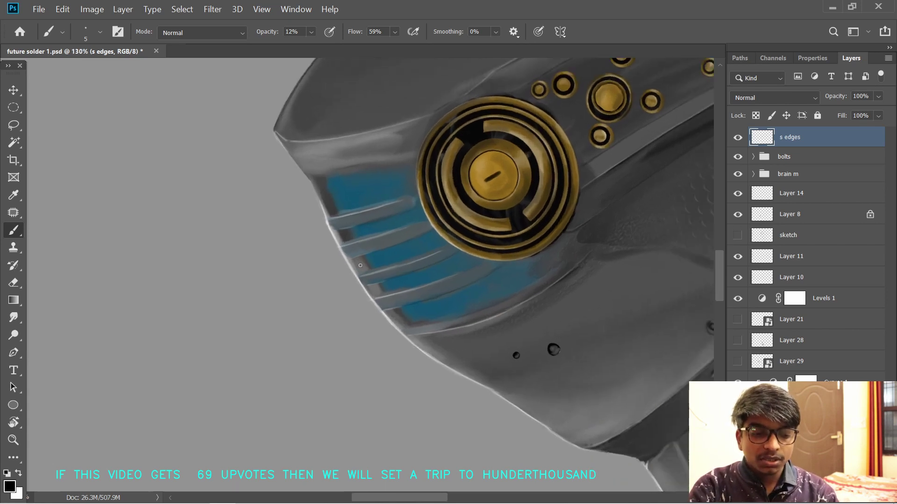
{"action": "left_click", "coordinate": [400, 240], "text": "alt"}
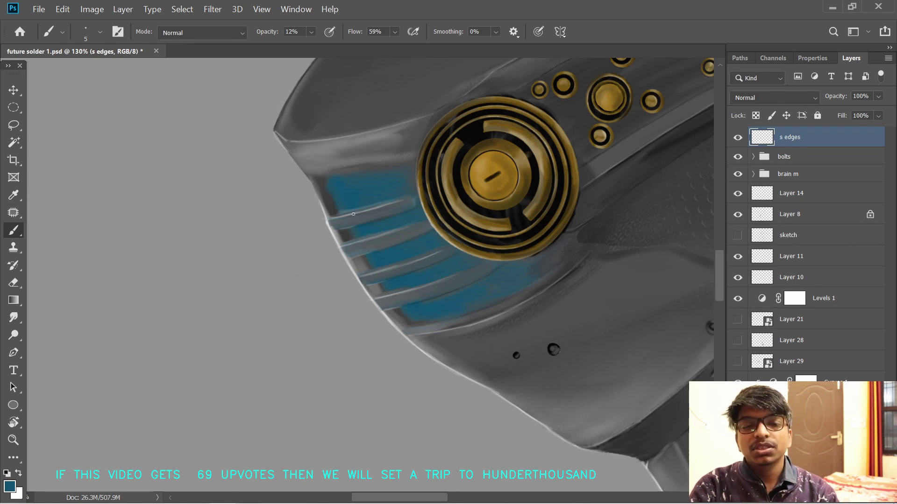
{"action": "key", "text": "x"}
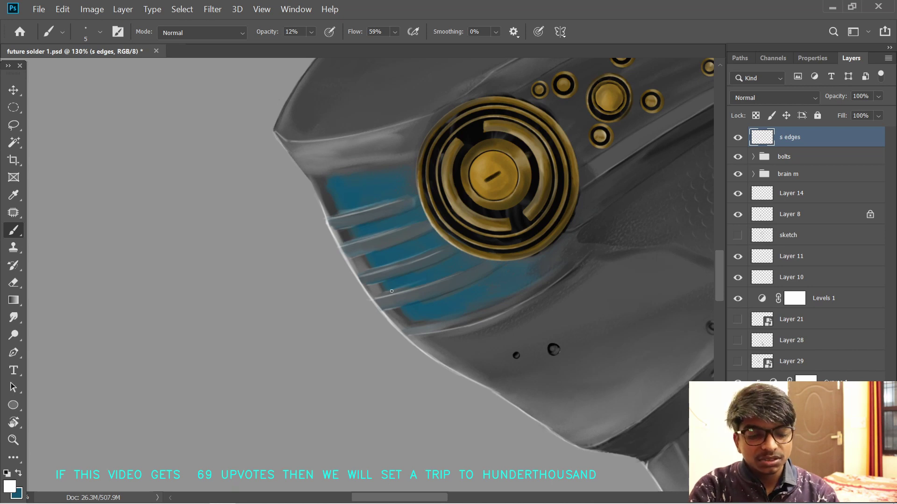
{"action": "scroll", "coordinate": [491, 285], "scroll_direction": "down", "scroll_amount": 3}
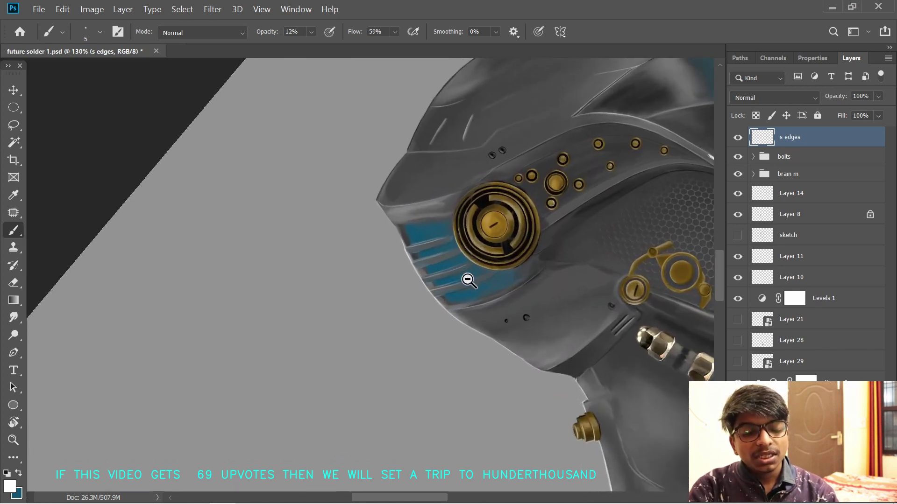
{"action": "key", "text": "x"}
{"action": "key", "text": "d"}
{"action": "key", "text": "x"}
- Select the blue vent area on its own layer with the Magic Wand and copy it to a new layer, leaving Levels unapplied
{"action": "left_click_drag", "start_coordinate": [486, 303], "coordinate": [457, 304]}
{"action": "left_click", "coordinate": [457, 305], "text": "ctrl"}
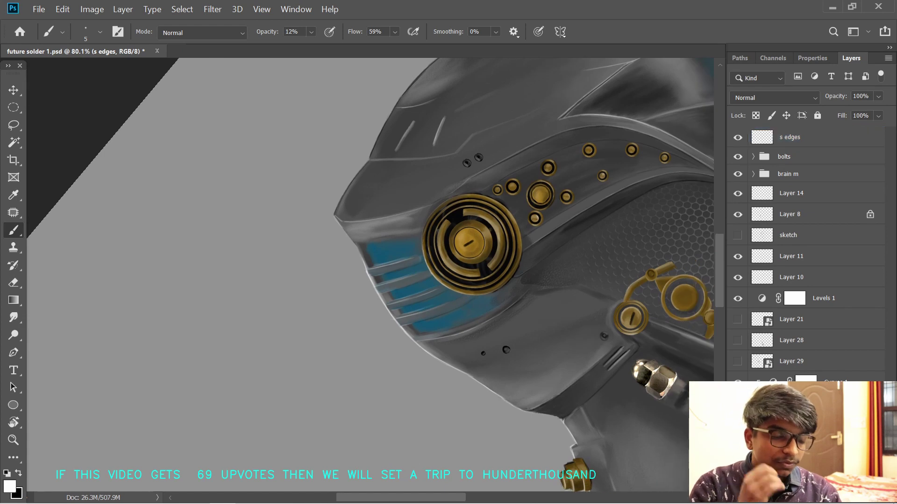
{"action": "left_click", "coordinate": [13, 142]}
{"action": "left_click", "coordinate": [396, 256]}
{"action": "key", "text": "ctrl+j"}
{"action": "key", "text": "ctrl+l"}
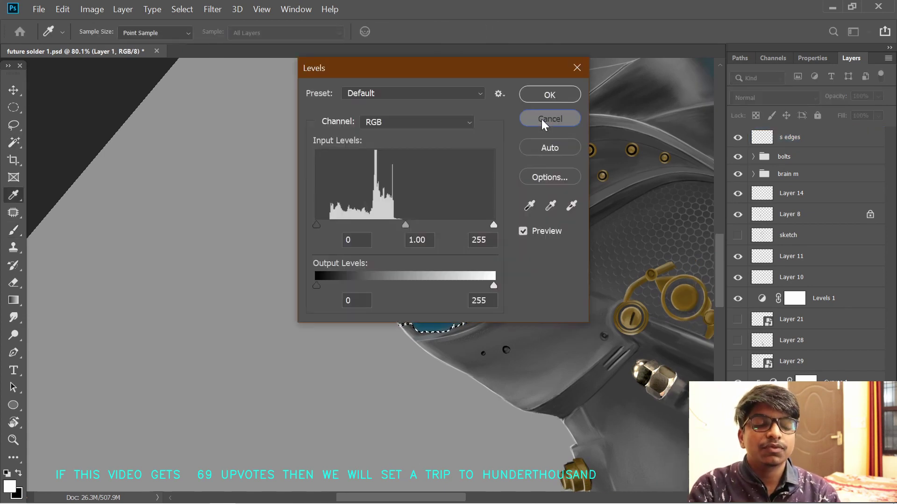
{"action": "left_click", "coordinate": [542, 119]}
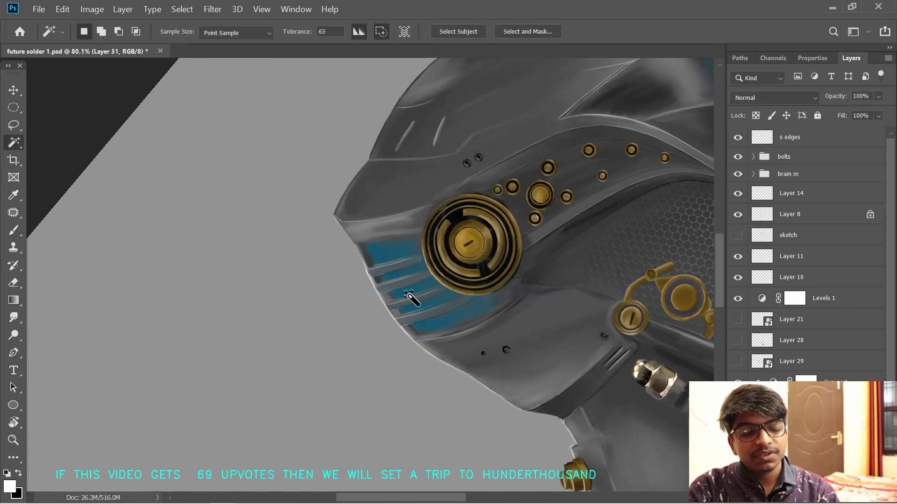
- Return to the s edges layer and brush a thin white highlight along the seam between the cheek plate and honeycomb, undoing one stroke
{"action": "left_click_drag", "start_coordinate": [527, 356], "coordinate": [511, 348]}
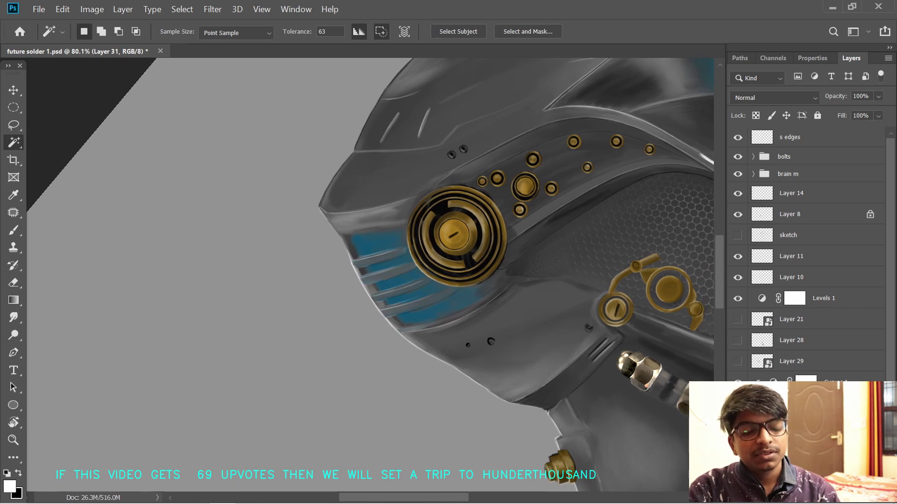
{"action": "left_click_drag", "start_coordinate": [613, 369], "coordinate": [593, 356]}
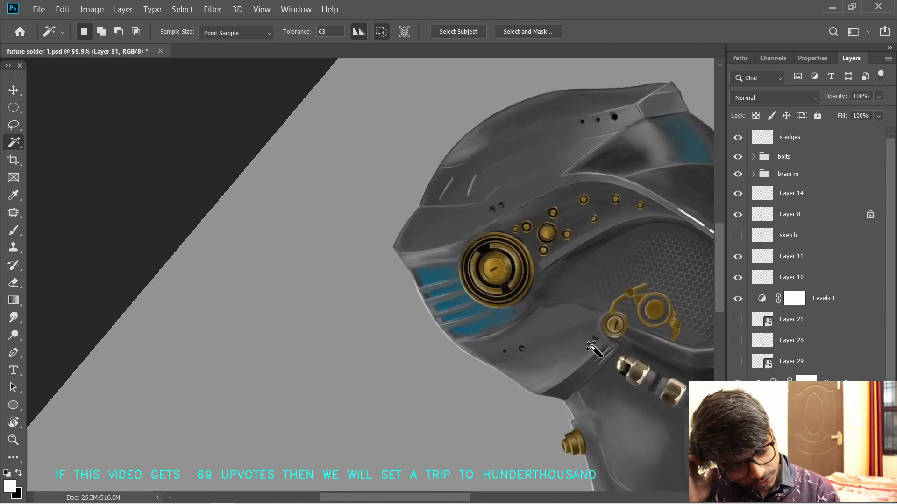
{"action": "scroll", "coordinate": [364, 351], "scroll_direction": "down", "scroll_amount": 2}
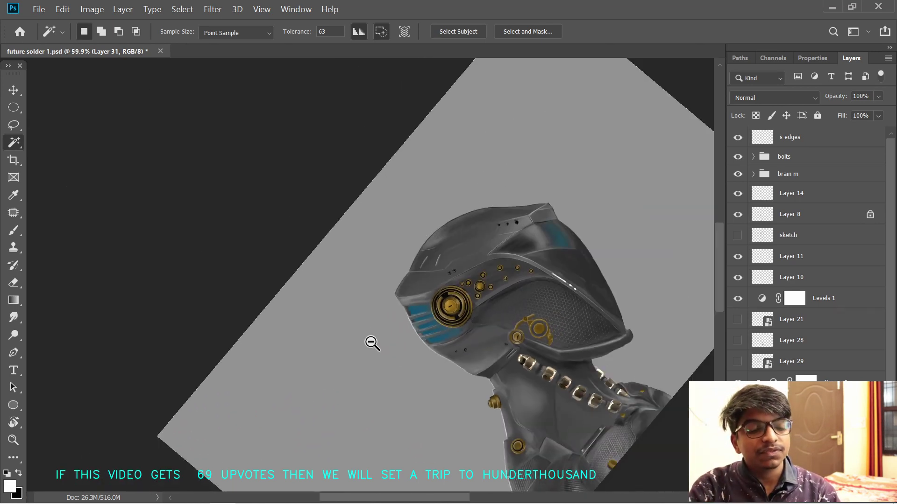
{"action": "scroll", "coordinate": [375, 341], "scroll_direction": "up", "scroll_amount": 3}
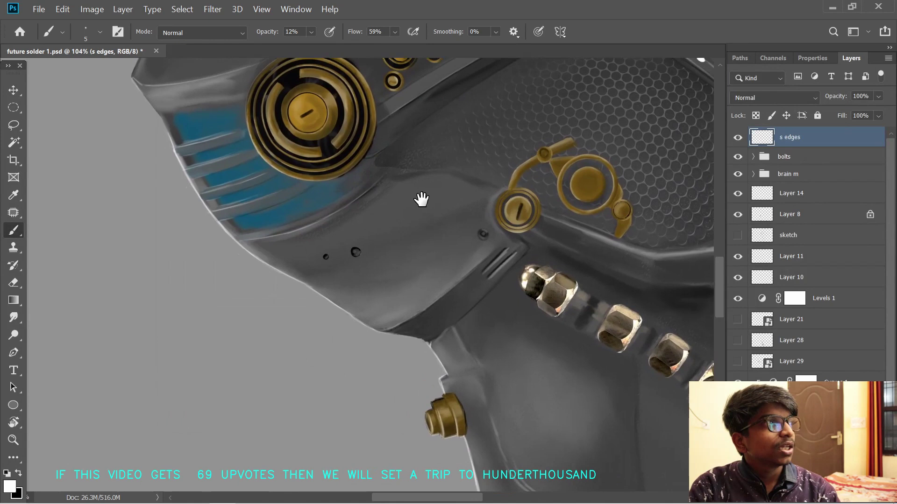
{"action": "mouse_move", "coordinate": [421, 199]}
{"action": "left_mouse_down"}
{"action": "mouse_move", "coordinate": [516, 182]}
{"action": "mouse_move", "coordinate": [372, 255]}
{"action": "mouse_move", "coordinate": [497, 191]}
{"action": "mouse_move", "coordinate": [397, 247]}
{"action": "left_mouse_up"}
{"action": "key", "text": "x"}
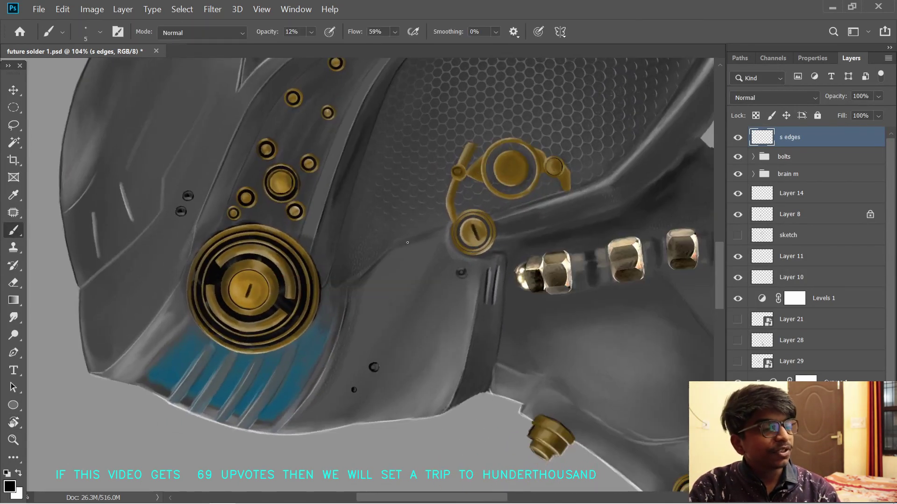
{"action": "key", "text": "x"}
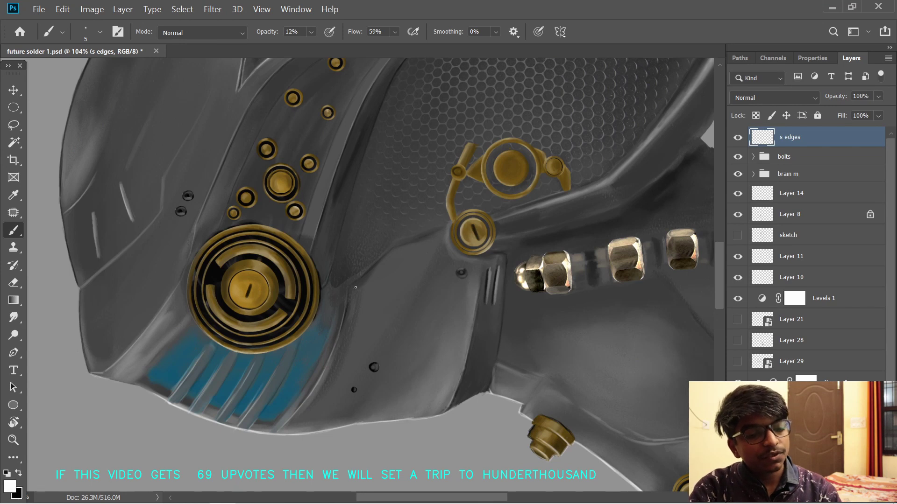
{"action": "mouse_move", "coordinate": [359, 272]}
{"action": "left_mouse_down"}
{"action": "mouse_move", "coordinate": [380, 275]}
{"action": "mouse_move", "coordinate": [423, 255]}
{"action": "left_mouse_up"}
{"action": "key", "text": "ctrl+z"}
{"action": "left_click_drag", "start_coordinate": [471, 227], "coordinate": [458, 252]}
{"action": "left_click_drag", "start_coordinate": [411, 279], "coordinate": [457, 274]}
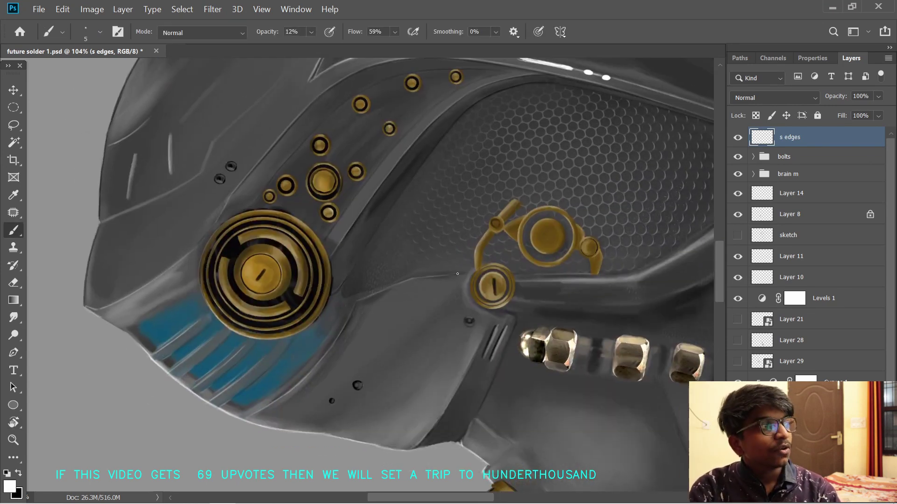
- Darken the seam between the cheek plate and the honeycomb mesh with thin black strokes up to the gold screw
{"action": "key", "text": "x"}
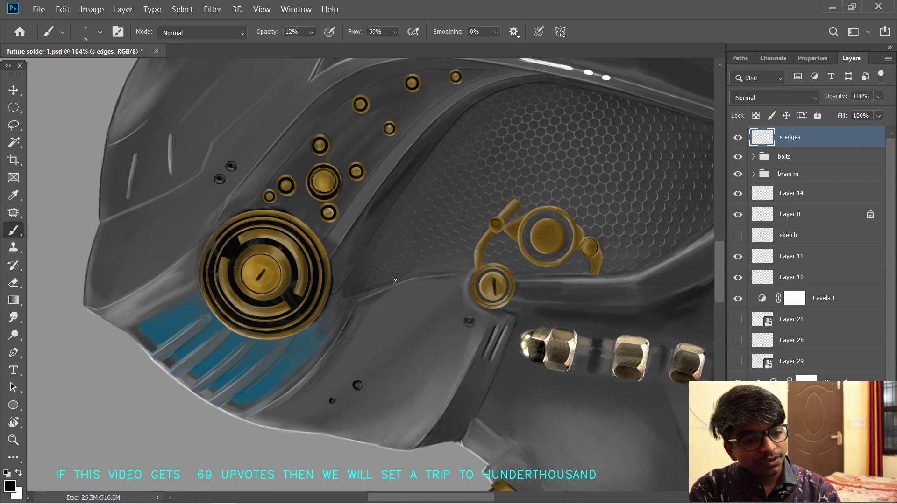
{"action": "left_click_drag", "start_coordinate": [386, 282], "coordinate": [423, 271]}
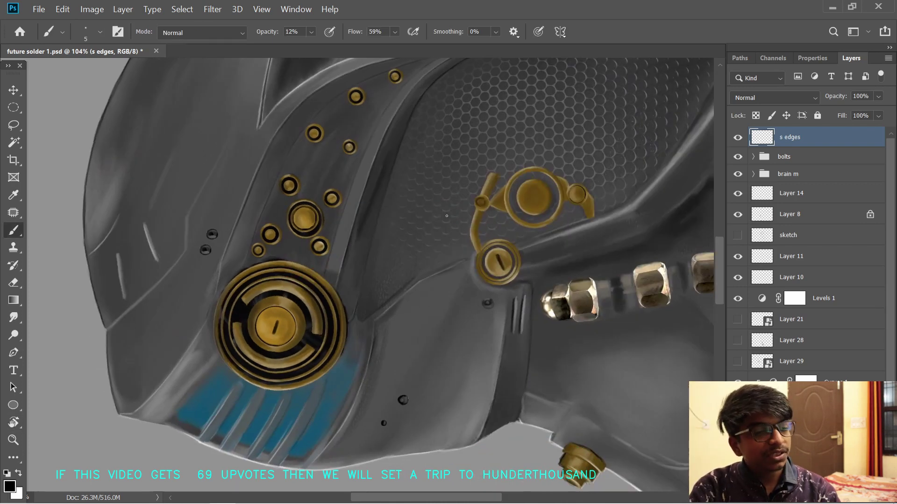
{"action": "key", "text": "r"}
{"action": "left_click_drag", "start_coordinate": [446, 216], "coordinate": [410, 237]}
{"action": "key", "text": "x"}
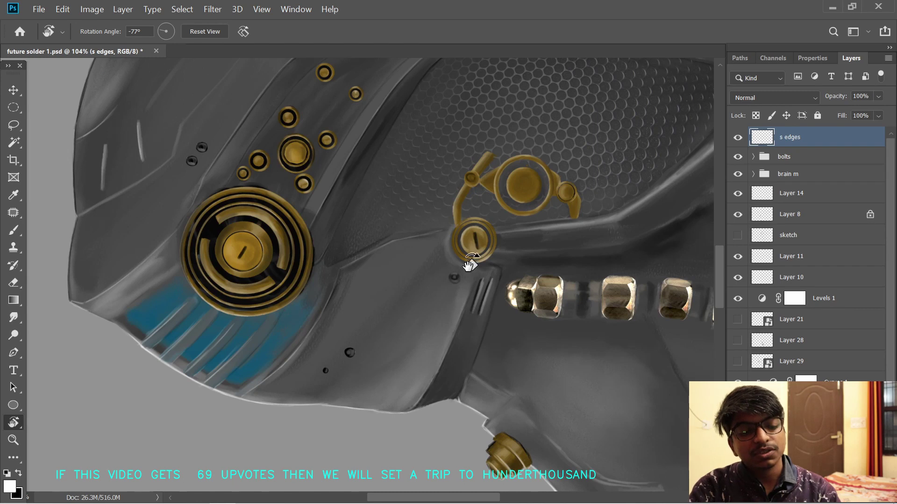
{"action": "key", "text": "x"}
{"action": "key", "text": "b"}
{"action": "key", "text": "r"}
{"action": "left_click_drag", "start_coordinate": [427, 235], "coordinate": [416, 223]}
{"action": "key", "text": "b"}
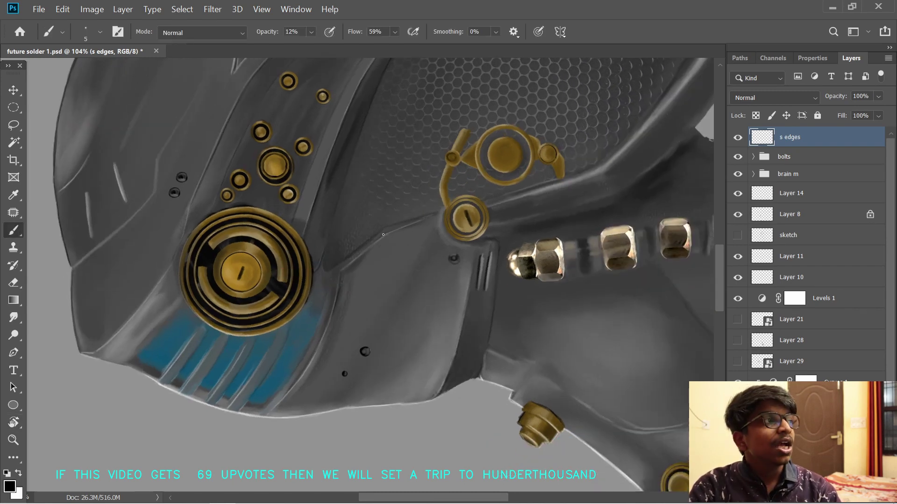
{"action": "scroll", "coordinate": [365, 275], "scroll_direction": "up", "scroll_amount": 2}
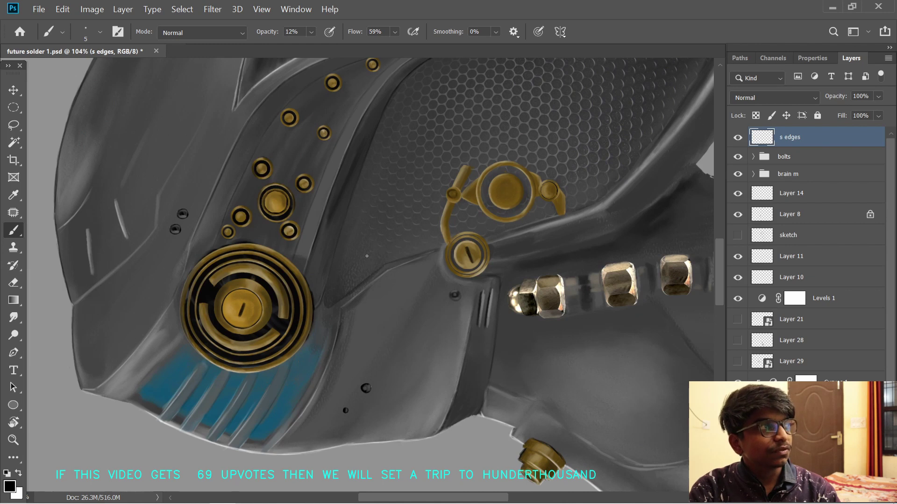
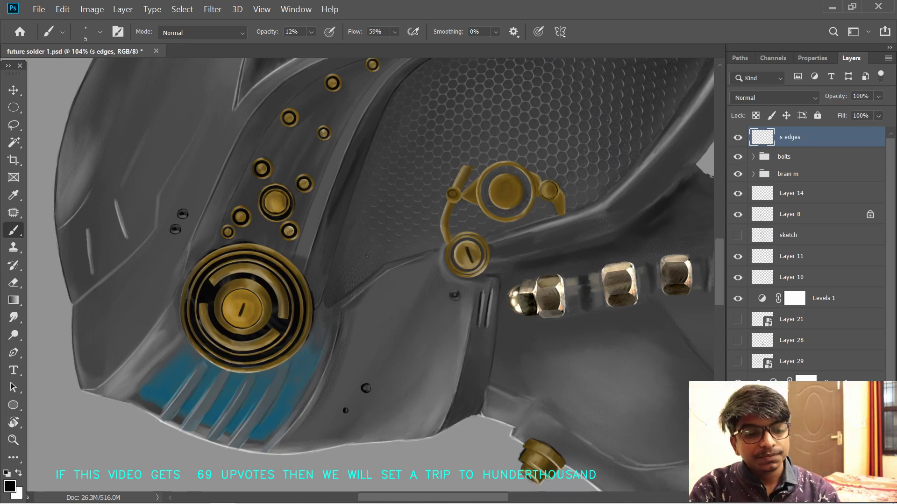
{"action": "key", "text": "alt+Tab"}
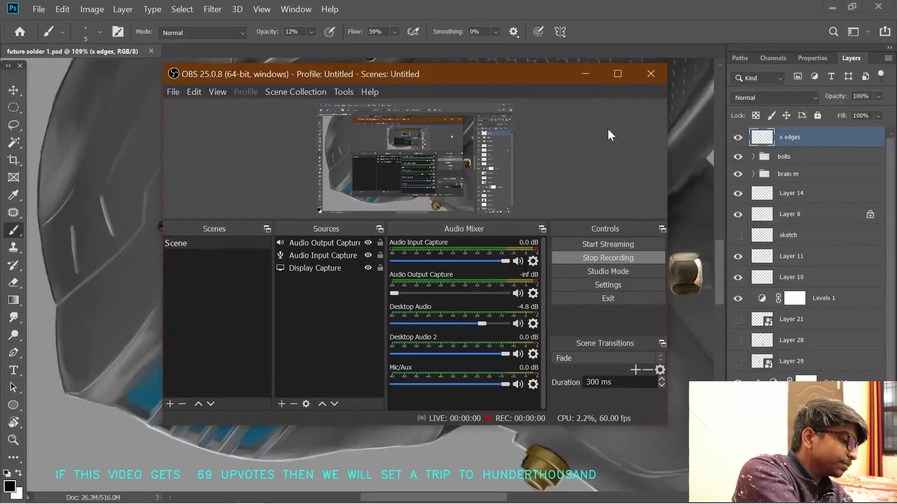
{"action": "left_click", "coordinate": [589, 75]}
- Paint a thin white highlight along the end of the jaw strip, beside its two slots near the gold screw
{"action": "left_click_drag", "start_coordinate": [389, 294], "coordinate": [433, 280]}
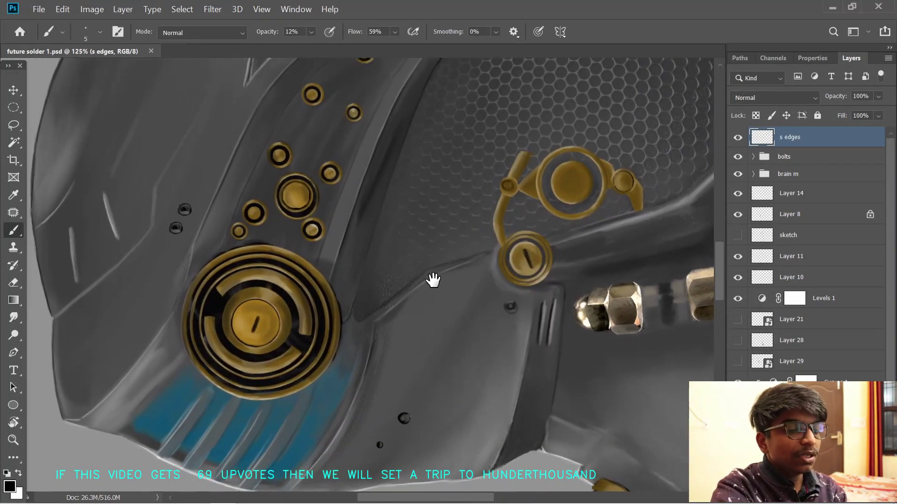
{"action": "key", "text": "r"}
{"action": "left_click_drag", "start_coordinate": [449, 124], "coordinate": [467, 327]}
{"action": "left_click_drag", "start_coordinate": [333, 329], "coordinate": [472, 241]}
{"action": "key", "text": "x"}
{"action": "key", "text": "r"}
{"action": "mouse_move", "coordinate": [487, 192]}
{"action": "left_mouse_down"}
{"action": "mouse_move", "coordinate": [501, 220]}
{"action": "mouse_move", "coordinate": [437, 304]}
{"action": "left_mouse_up"}
{"action": "key", "text": "b"}
{"action": "left_click_drag", "start_coordinate": [395, 346], "coordinate": [434, 279]}
{"action": "left_click", "coordinate": [433, 280]}
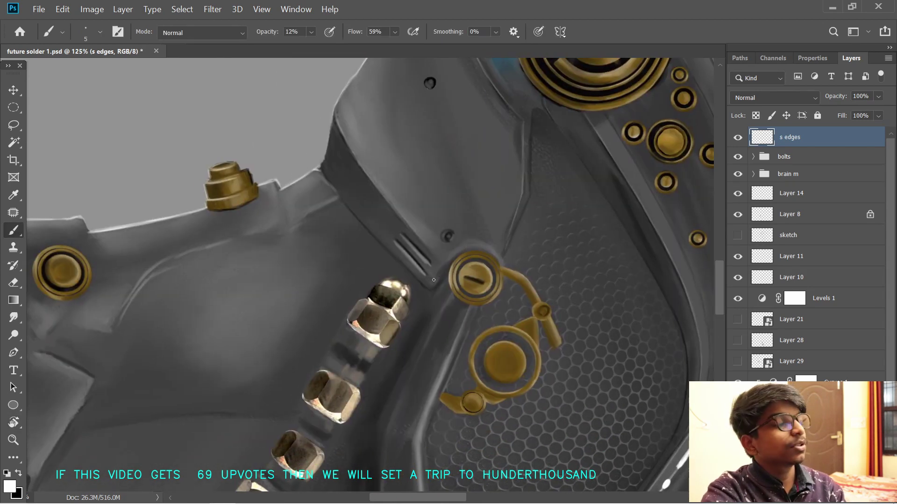
- Brush a white edge highlight around the rim beside the gold screw down to the jaw strip's corner, and switch to black
{"action": "key", "text": "r"}
{"action": "mouse_move", "coordinate": [482, 248]}
{"action": "left_mouse_down"}
{"action": "mouse_move", "coordinate": [511, 114]}
{"action": "mouse_move", "coordinate": [505, 256]}
{"action": "left_mouse_up"}
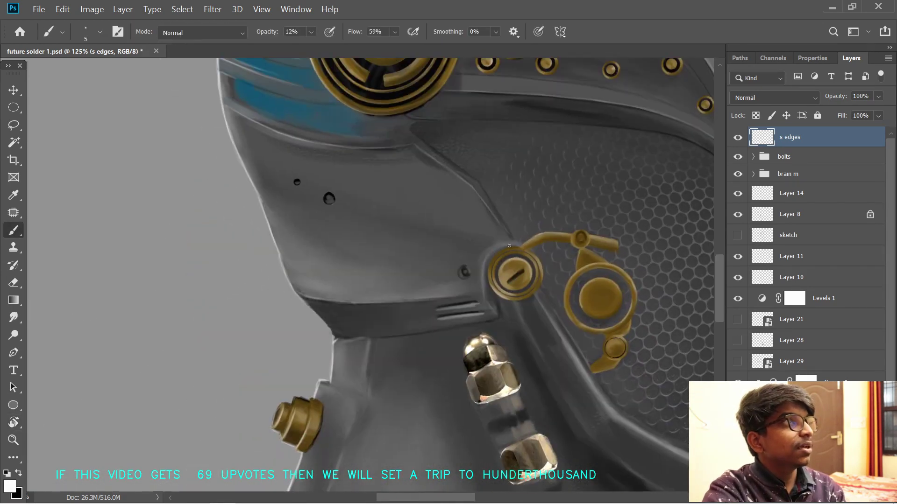
{"action": "left_click_drag", "start_coordinate": [483, 276], "coordinate": [482, 295]}
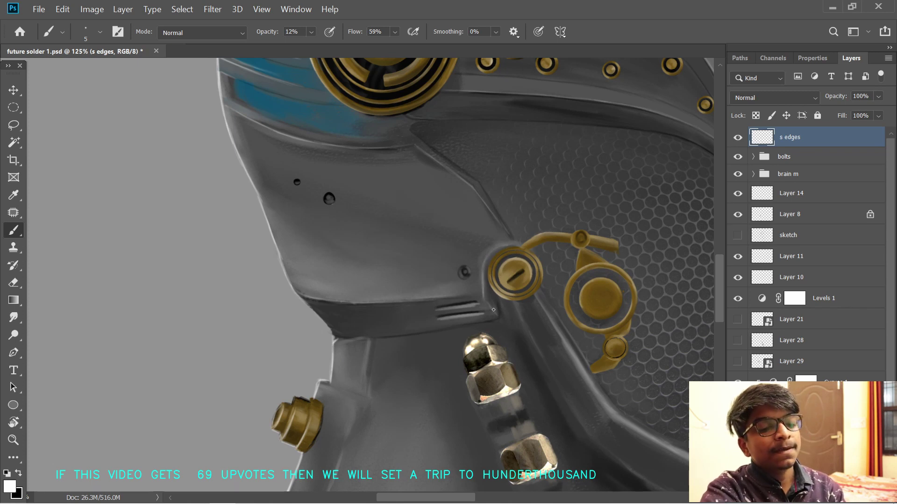
{"action": "key", "text": "x"}
{"action": "scroll", "coordinate": [488, 289], "scroll_direction": "up", "scroll_amount": 2}
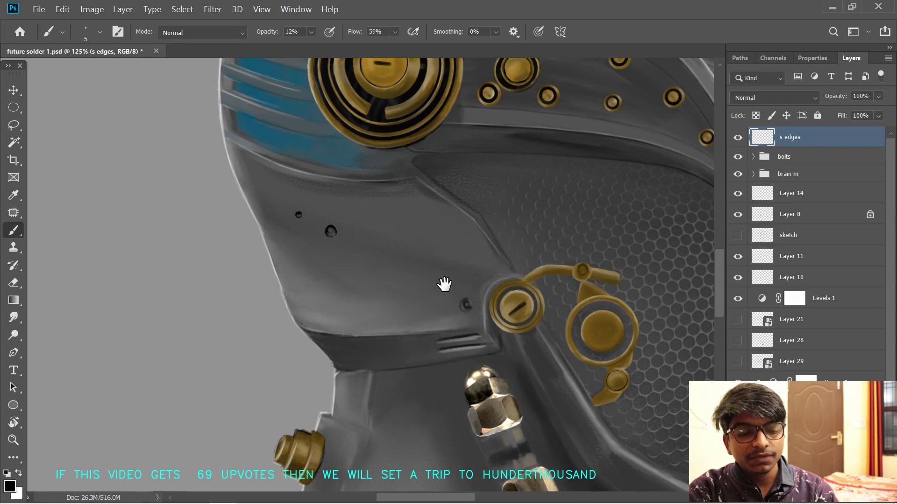
{"action": "left_click_drag", "start_coordinate": [444, 284], "coordinate": [456, 380]}
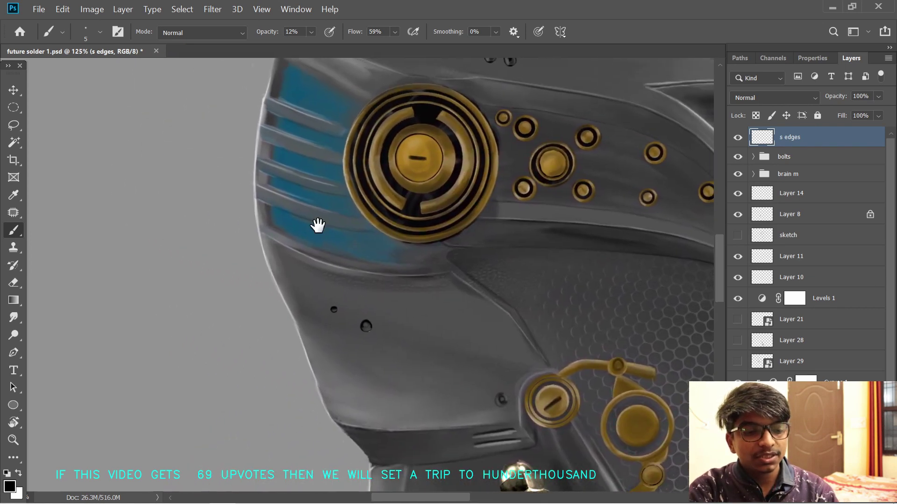
{"action": "key", "text": "r"}
{"action": "left_click_drag", "start_coordinate": [431, 233], "coordinate": [404, 209]}
{"action": "left_click_drag", "start_coordinate": [405, 209], "coordinate": [496, 164]}
{"action": "key", "text": "r"}
{"action": "left_click_drag", "start_coordinate": [495, 219], "coordinate": [484, 196]}
{"action": "mouse_move", "coordinate": [517, 150]}
{"action": "left_mouse_down"}
{"action": "mouse_move", "coordinate": [579, 153]}
{"action": "mouse_move", "coordinate": [453, 197]}
{"action": "left_mouse_up"}
{"action": "key", "text": "b"}
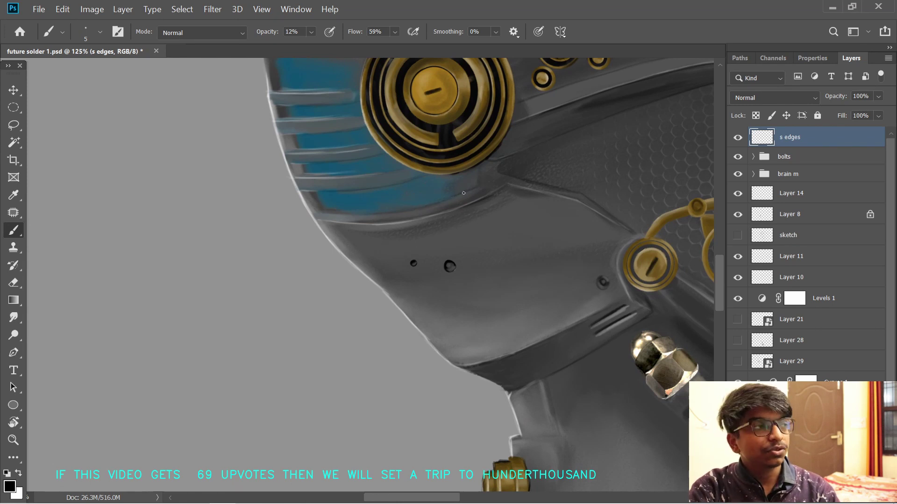
- Switch to white and brush thin edge highlights along the rail that runs from the gold screw beneath the honeycomb mesh
{"action": "left_click_drag", "start_coordinate": [463, 193], "coordinate": [530, 150]}
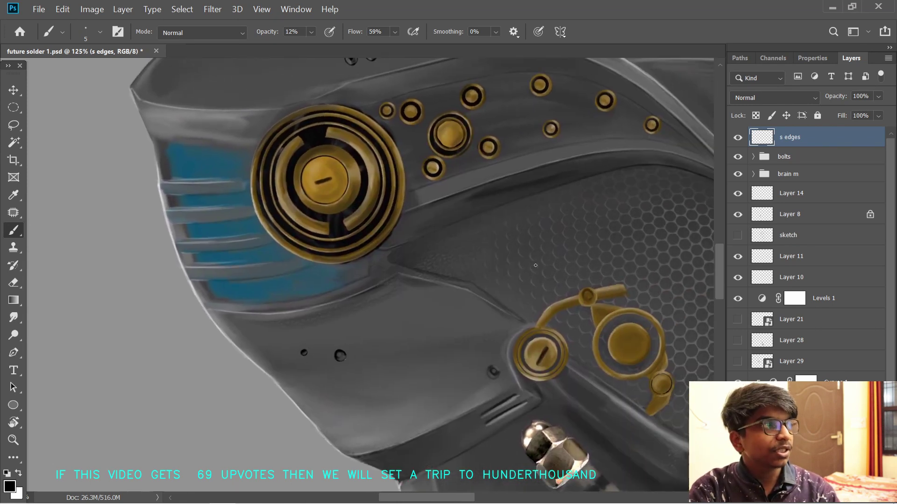
{"action": "key", "text": "r"}
{"action": "mouse_move", "coordinate": [460, 282]}
{"action": "left_mouse_down"}
{"action": "mouse_move", "coordinate": [624, 216]}
{"action": "mouse_move", "coordinate": [491, 202]}
{"action": "mouse_move", "coordinate": [400, 250]}
{"action": "left_mouse_up"}
{"action": "key", "text": "b"}
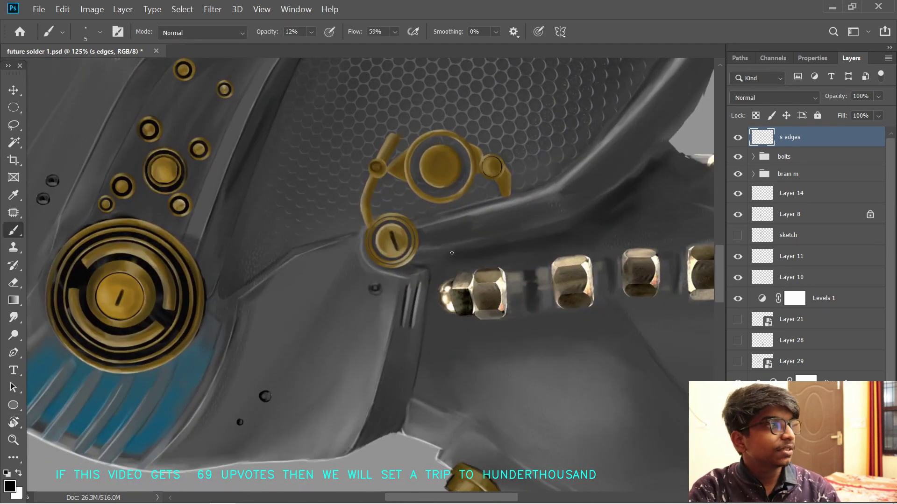
{"action": "key", "text": "x"}
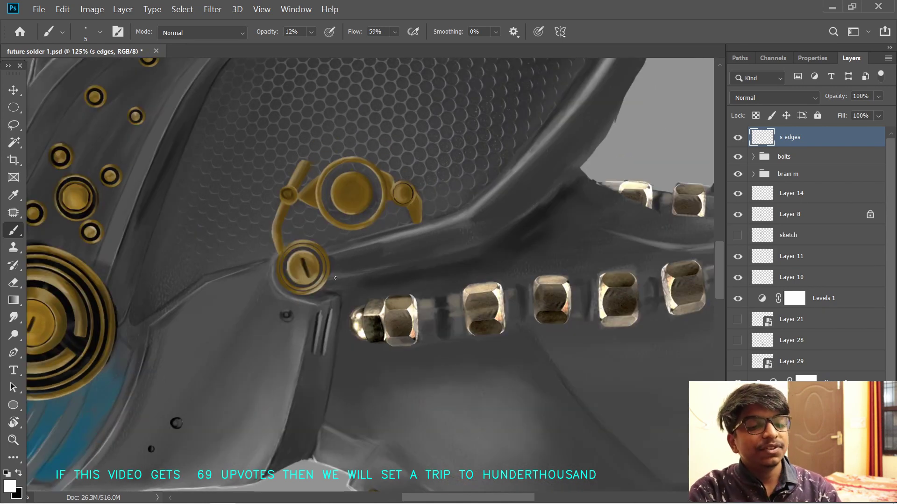
{"action": "left_click_drag", "start_coordinate": [388, 256], "coordinate": [428, 256]}
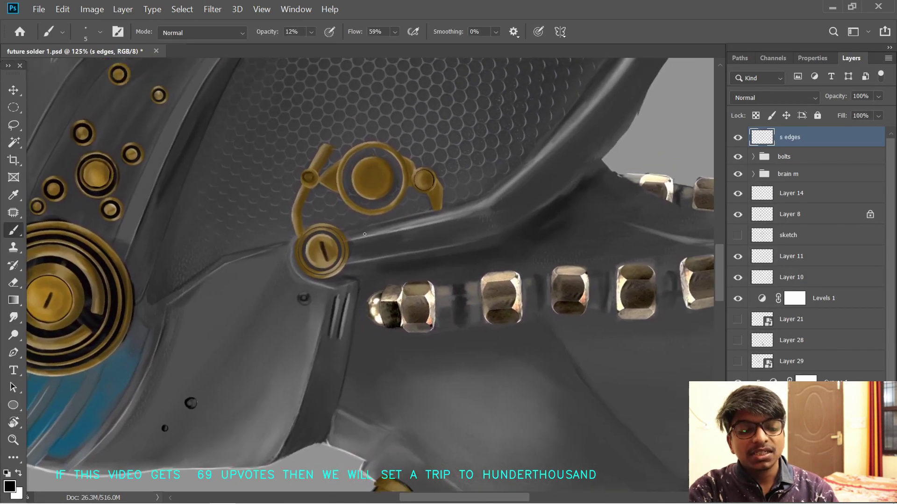
- Darken the shadow lines along the rail's edges beside the gold screw with thin black strokes
{"action": "key", "text": "space"}
{"action": "left_click_drag", "start_coordinate": [365, 243], "coordinate": [433, 213]}
{"action": "key", "text": "r"}
{"action": "mouse_move", "coordinate": [434, 212]}
{"action": "left_mouse_down"}
{"action": "mouse_move", "coordinate": [441, 226]}
{"action": "mouse_move", "coordinate": [497, 213]}
{"action": "mouse_move", "coordinate": [513, 248]}
{"action": "left_mouse_up"}
{"action": "key", "text": "space"}
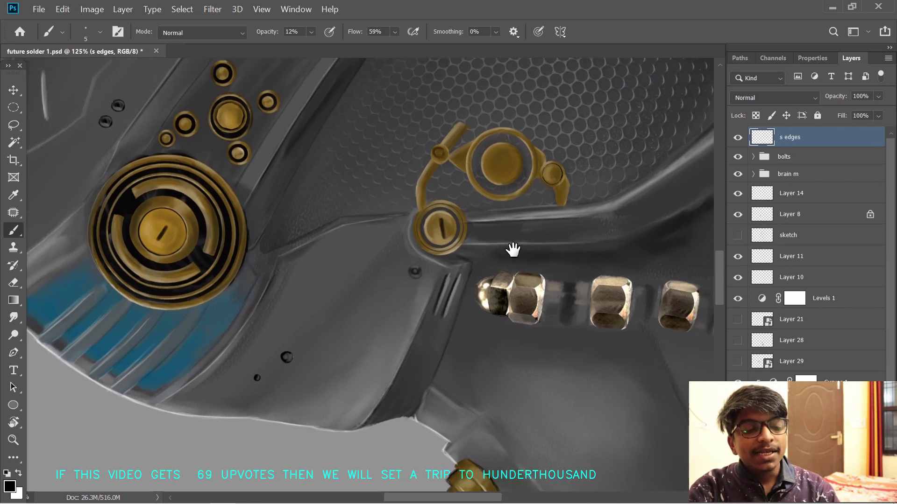
{"action": "key", "text": "r"}
{"action": "left_click_drag", "start_coordinate": [574, 224], "coordinate": [385, 177]}
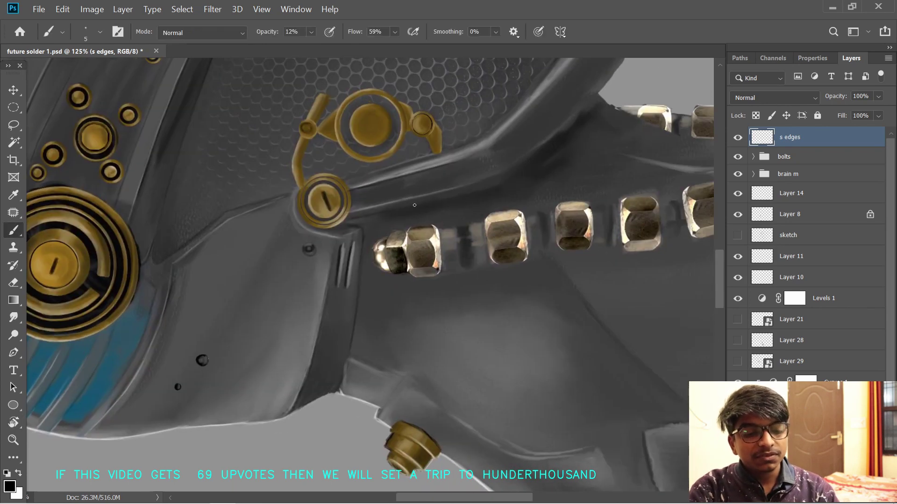
{"action": "key", "text": "space"}
{"action": "left_click_drag", "start_coordinate": [468, 190], "coordinate": [401, 235]}
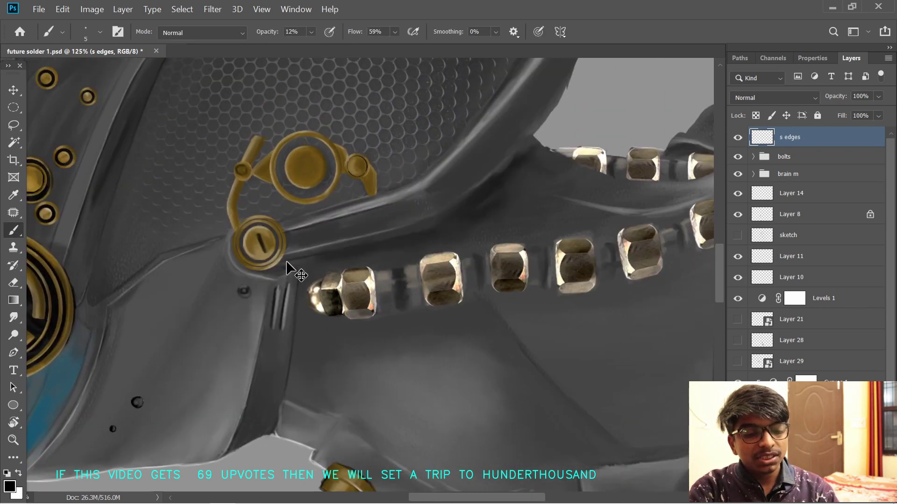
{"action": "key", "text": "space"}
{"action": "mouse_move", "coordinate": [340, 207]}
{"action": "left_mouse_down"}
{"action": "mouse_move", "coordinate": [333, 246]}
{"action": "mouse_move", "coordinate": [314, 252]}
{"action": "mouse_move", "coordinate": [335, 265]}
{"action": "mouse_move", "coordinate": [347, 225]}
{"action": "mouse_move", "coordinate": [361, 216]}
{"action": "mouse_move", "coordinate": [311, 232]}
{"action": "left_mouse_up"}
{"action": "key", "text": "space"}
{"action": "key", "text": "space"}
- Switch back to white and brush a thin highlight along the rail's upper edge where it meets the honeycomb mesh
{"action": "key", "text": "x"}
{"action": "key", "text": "space"}
{"action": "key", "text": "space"}
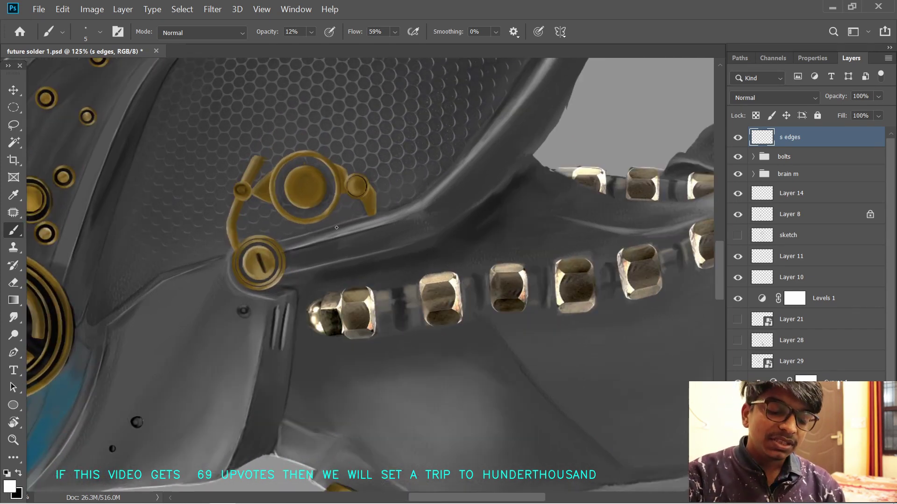
{"action": "left_click_drag", "start_coordinate": [418, 200], "coordinate": [352, 296]}
{"action": "key", "text": "r"}
{"action": "mouse_move", "coordinate": [373, 164]}
{"action": "left_mouse_down"}
{"action": "mouse_move", "coordinate": [469, 237]}
{"action": "mouse_move", "coordinate": [411, 206]}
{"action": "left_mouse_up"}
{"action": "key", "text": "space"}
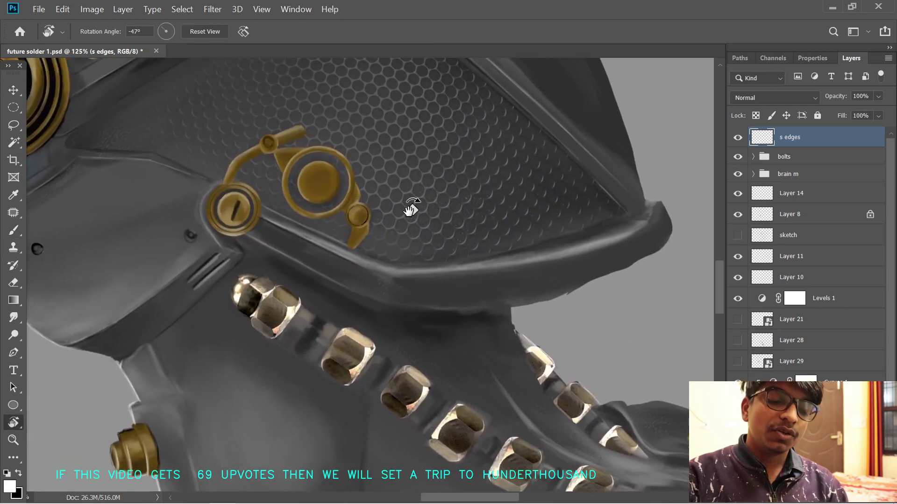
{"action": "key", "text": "b"}
{"action": "key", "text": "r"}
{"action": "left_click_drag", "start_coordinate": [472, 233], "coordinate": [452, 170]}
{"action": "key", "text": "b"}
{"action": "left_click_drag", "start_coordinate": [348, 254], "coordinate": [366, 253]}
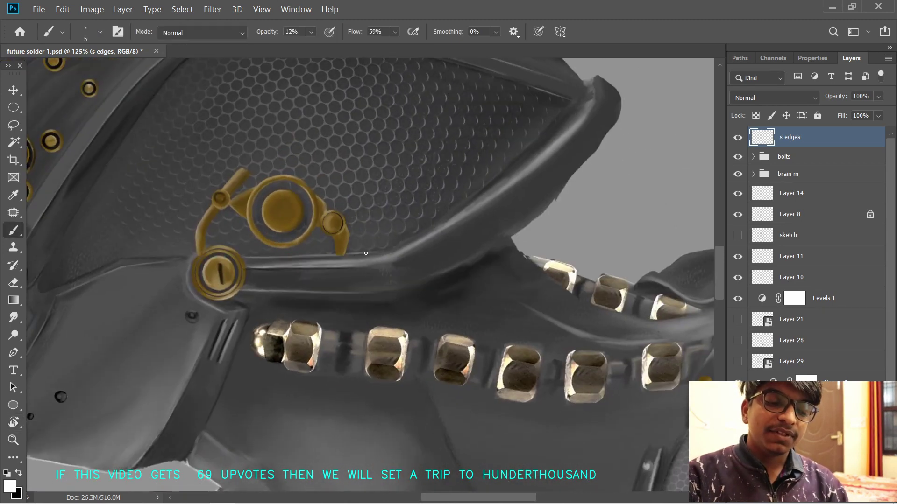
- Continue the white highlight past the bend of the rail, along the lower border of the honeycomb mesh
{"action": "key", "text": "r"}
{"action": "mouse_move", "coordinate": [403, 217]}
{"action": "left_mouse_down"}
{"action": "mouse_move", "coordinate": [366, 174]}
{"action": "mouse_move", "coordinate": [514, 182]}
{"action": "mouse_move", "coordinate": [417, 186]}
{"action": "mouse_move", "coordinate": [523, 103]}
{"action": "mouse_move", "coordinate": [507, 88]}
{"action": "left_mouse_up"}
{"action": "mouse_move", "coordinate": [317, 261]}
{"action": "left_mouse_down"}
{"action": "mouse_move", "coordinate": [436, 220]}
{"action": "mouse_move", "coordinate": [451, 175]}
{"action": "left_mouse_up"}
{"action": "key", "text": "b"}
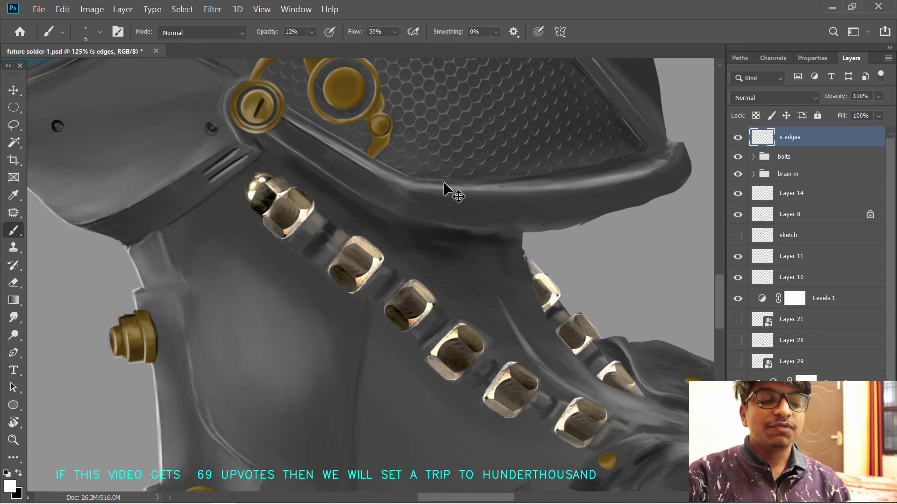
{"action": "scroll", "coordinate": [405, 184], "scroll_direction": "right", "scroll_amount": 5}
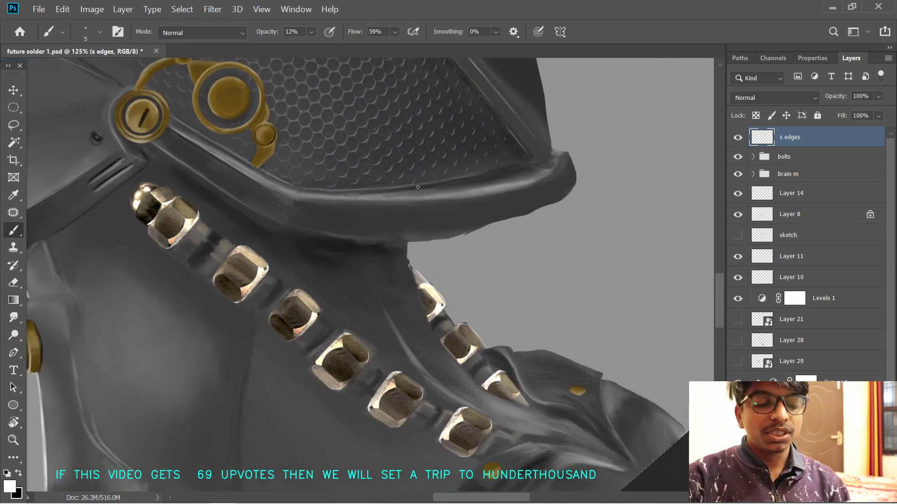
{"action": "scroll", "coordinate": [424, 177], "scroll_direction": "right", "scroll_amount": 3}
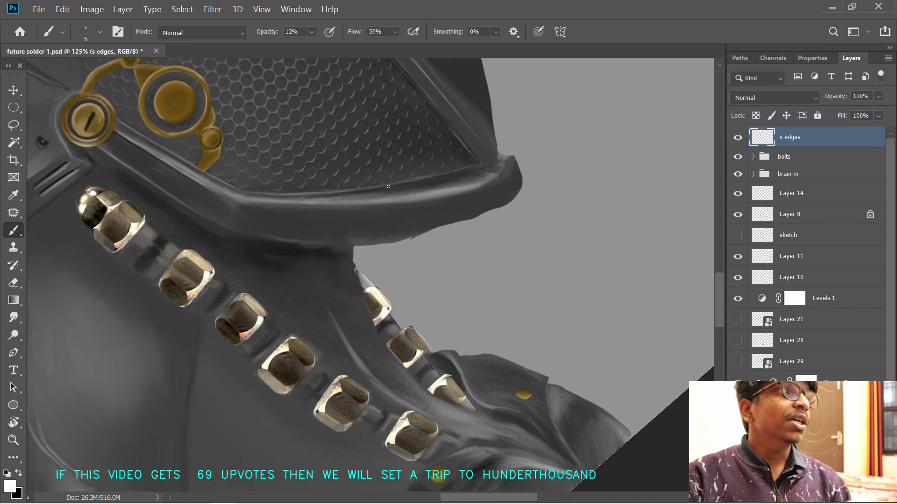
- Carry the white highlight along the rail to its pointed front tip and brighten the tip's inner corner
{"action": "left_click_drag", "start_coordinate": [388, 187], "coordinate": [296, 183]}
{"action": "mouse_move", "coordinate": [307, 219]}
{"action": "left_mouse_down"}
{"action": "mouse_move", "coordinate": [350, 210]}
{"action": "mouse_move", "coordinate": [244, 216]}
{"action": "mouse_move", "coordinate": [320, 198]}
{"action": "left_mouse_up"}
{"action": "mouse_move", "coordinate": [353, 144]}
{"action": "left_mouse_down"}
{"action": "mouse_move", "coordinate": [275, 173]}
{"action": "mouse_move", "coordinate": [327, 188]}
{"action": "mouse_move", "coordinate": [378, 173]}
{"action": "left_mouse_up"}
{"action": "key", "text": "r"}
{"action": "mouse_move", "coordinate": [308, 135]}
{"action": "left_mouse_down"}
{"action": "mouse_move", "coordinate": [360, 257]}
{"action": "mouse_move", "coordinate": [421, 168]}
{"action": "left_mouse_up"}
{"action": "mouse_move", "coordinate": [521, 189]}
{"action": "left_mouse_down"}
{"action": "mouse_move", "coordinate": [503, 163]}
{"action": "mouse_move", "coordinate": [462, 171]}
{"action": "left_mouse_up"}
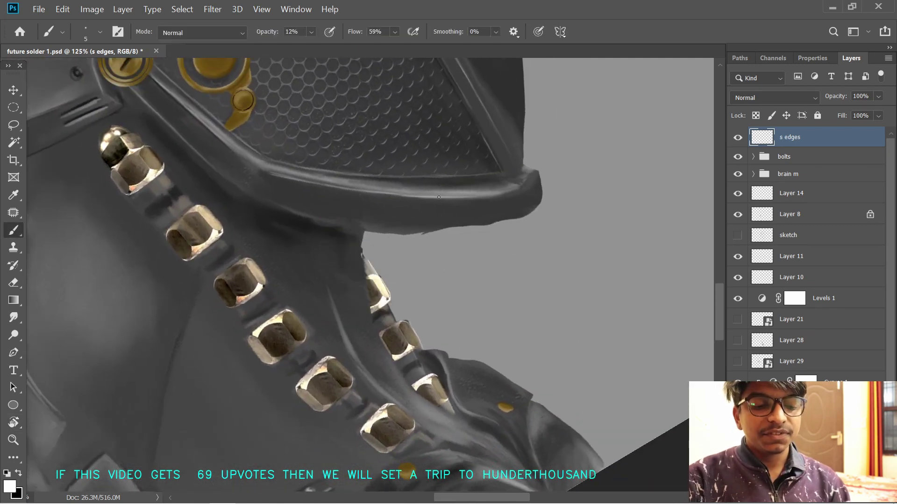
{"action": "mouse_move", "coordinate": [471, 184]}
{"action": "left_mouse_down"}
{"action": "mouse_move", "coordinate": [405, 191]}
{"action": "mouse_move", "coordinate": [416, 283]}
{"action": "mouse_move", "coordinate": [287, 250]}
{"action": "left_mouse_up"}
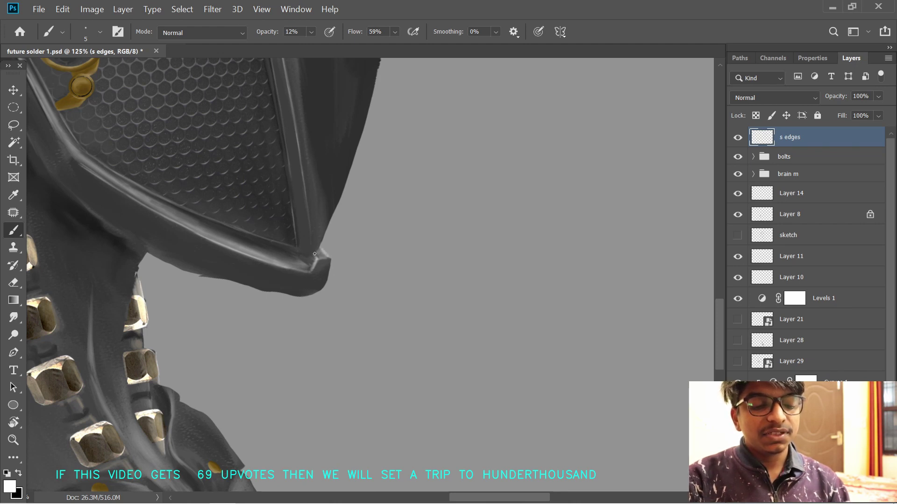
- Select Layer 1 and erase the rough pixels along the rail's underside between the neck and the front tip
{"action": "mouse_move", "coordinate": [355, 214]}
{"action": "left_mouse_down"}
{"action": "mouse_move", "coordinate": [552, 281]}
{"action": "mouse_move", "coordinate": [553, 326]}
{"action": "left_mouse_up"}
{"action": "left_click", "coordinate": [416, 332], "text": "ctrl"}
{"action": "key", "text": "e"}
{"action": "key", "text": "r"}
{"action": "left_click_drag", "start_coordinate": [542, 290], "coordinate": [532, 217]}
{"action": "left_click_drag", "start_coordinate": [421, 293], "coordinate": [433, 136]}
{"action": "key", "text": "b"}
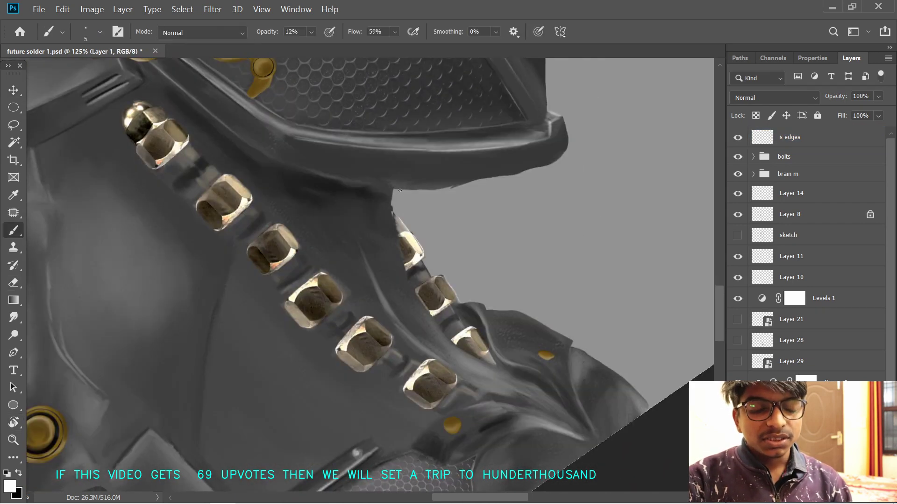
{"action": "key", "text": "e"}
{"action": "key", "text": "ctrl+z"}
{"action": "left_click_drag", "start_coordinate": [397, 191], "coordinate": [460, 187]}
{"action": "left_click_drag", "start_coordinate": [489, 169], "coordinate": [480, 199]}
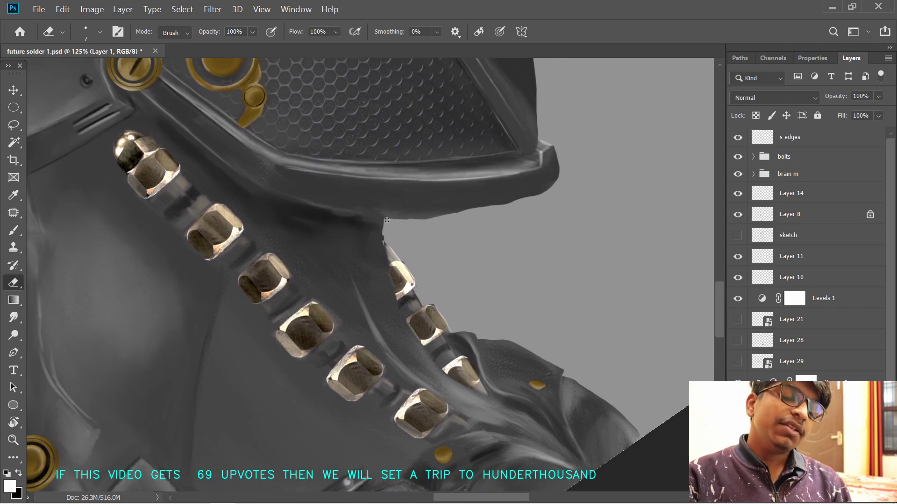
- Clean up the rail's underside outline toward the front tip with the eraser, undoing unwanted strokes
{"action": "key", "text": "ctrl+z"}
{"action": "mouse_move", "coordinate": [397, 223]}
{"action": "left_mouse_down"}
{"action": "mouse_move", "coordinate": [449, 217]}
{"action": "mouse_move", "coordinate": [387, 221]}
{"action": "mouse_move", "coordinate": [456, 215]}
{"action": "left_mouse_up"}
{"action": "key", "text": "ctrl+z"}
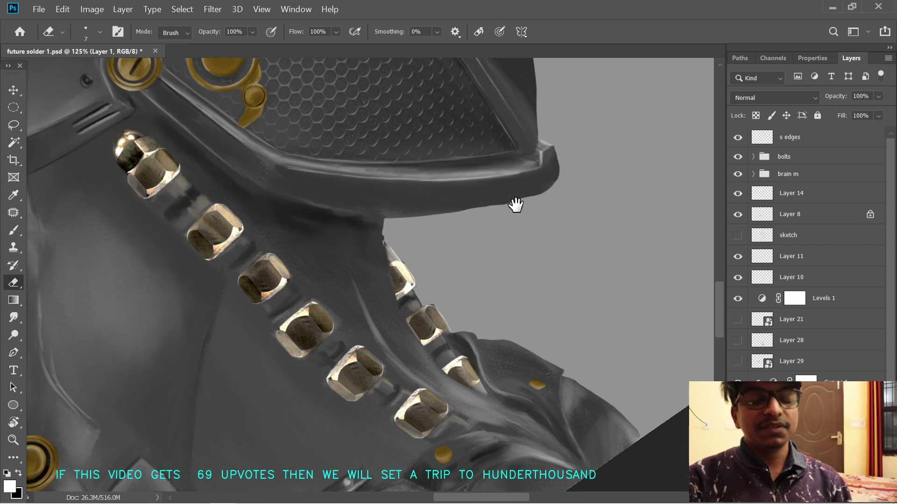
{"action": "key", "text": "r"}
{"action": "left_click_drag", "start_coordinate": [512, 202], "coordinate": [465, 233]}
{"action": "key", "text": "b"}
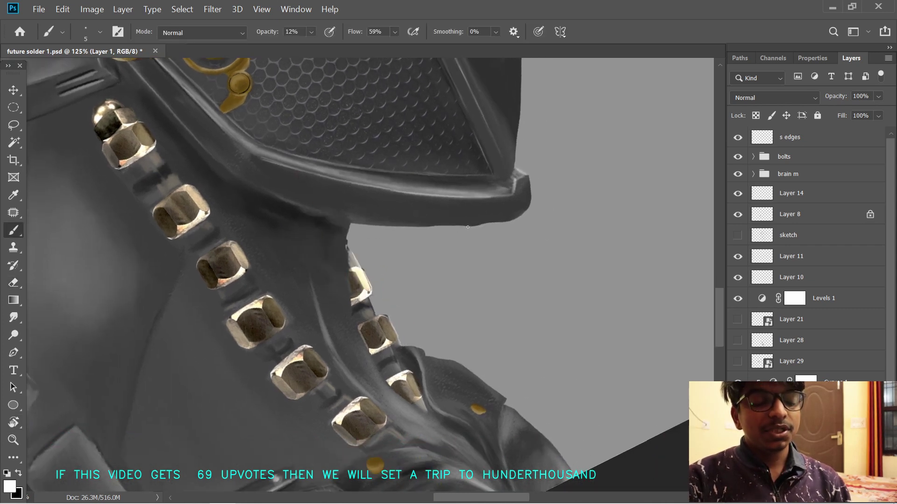
{"action": "key", "text": "e"}
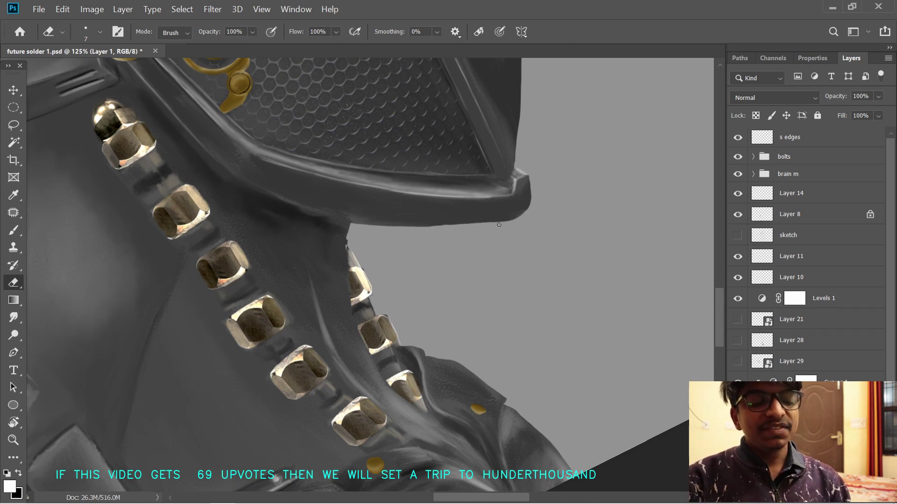
{"action": "left_click_drag", "start_coordinate": [484, 222], "coordinate": [513, 220]}
{"action": "key", "text": "ctrl+z"}
{"action": "left_click_drag", "start_coordinate": [519, 183], "coordinate": [524, 314]}
{"action": "mouse_move", "coordinate": [317, 219]}
{"action": "left_mouse_down"}
{"action": "mouse_move", "coordinate": [380, 215]}
{"action": "mouse_move", "coordinate": [404, 227]}
{"action": "left_mouse_up"}
- Switch to black and brush a thin dark line along the rail's outer edge from the front tip to the neck
{"action": "key", "text": "x"}
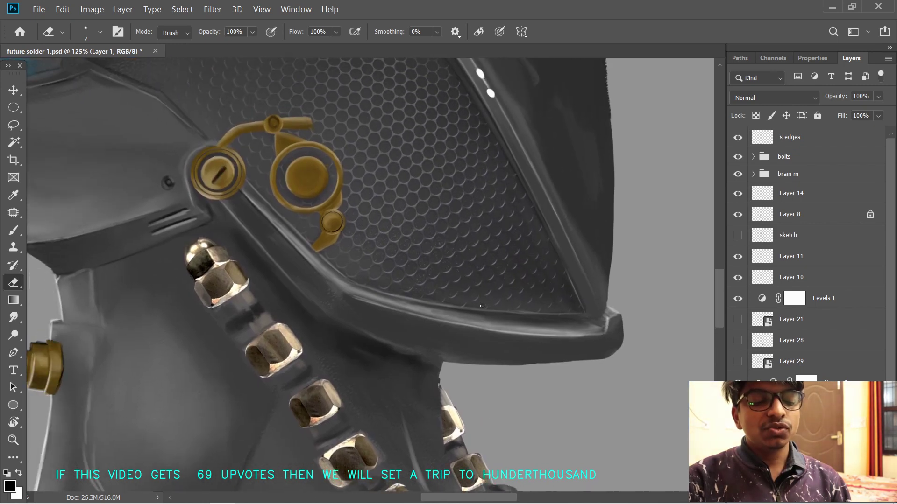
{"action": "key", "text": "r"}
{"action": "mouse_move", "coordinate": [482, 306]}
{"action": "left_mouse_down"}
{"action": "mouse_move", "coordinate": [436, 190]}
{"action": "mouse_move", "coordinate": [372, 222]}
{"action": "mouse_move", "coordinate": [388, 327]}
{"action": "left_mouse_up"}
{"action": "key", "text": "b"}
{"action": "key", "text": "r"}
{"action": "left_click_drag", "start_coordinate": [250, 295], "coordinate": [380, 159]}
{"action": "key", "text": "r"}
{"action": "left_click_drag", "start_coordinate": [380, 158], "coordinate": [393, 158]}
{"action": "left_click_drag", "start_coordinate": [254, 334], "coordinate": [286, 308]}
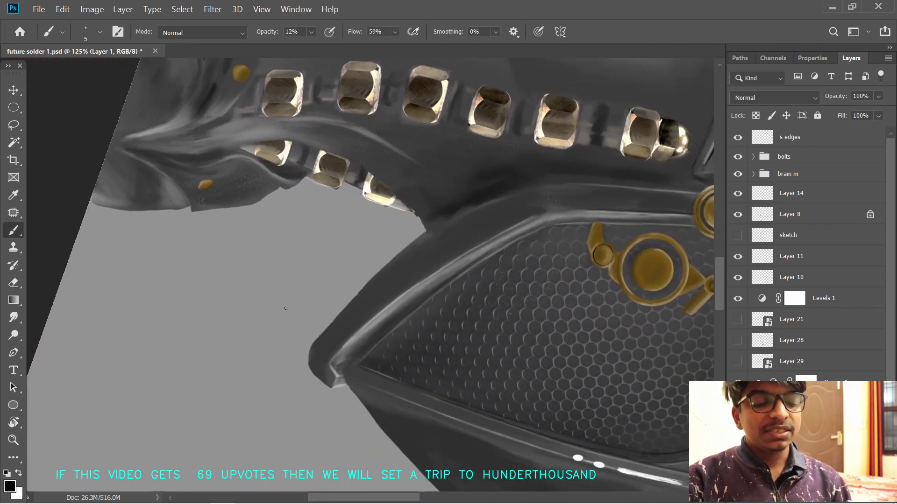
{"action": "mouse_move", "coordinate": [385, 259]}
{"action": "left_mouse_down"}
{"action": "mouse_move", "coordinate": [309, 253]}
{"action": "mouse_move", "coordinate": [257, 173]}
{"action": "left_mouse_up"}
{"action": "key", "text": "r"}
{"action": "left_click_drag", "start_coordinate": [258, 173], "coordinate": [276, 182]}
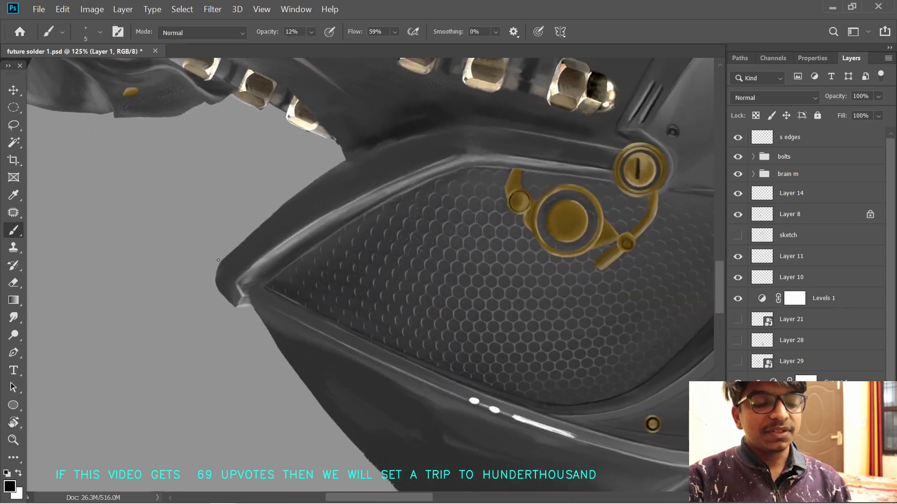
{"action": "key", "text": "r"}
{"action": "mouse_move", "coordinate": [280, 214]}
{"action": "left_mouse_down"}
{"action": "mouse_move", "coordinate": [366, 140]}
{"action": "mouse_move", "coordinate": [367, 226]}
{"action": "left_mouse_up"}
{"action": "key", "text": "b"}
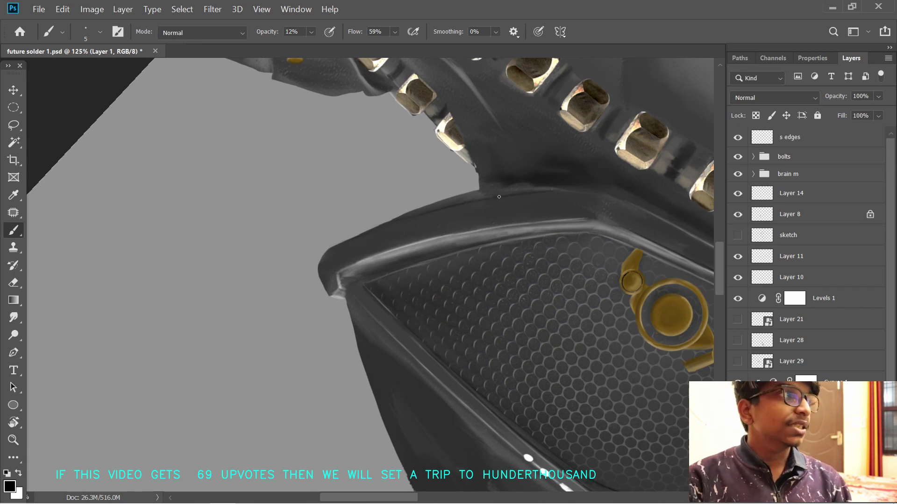
- Darken the seam between the rail and the neck with thin black strokes toward the gold screw
{"action": "key", "text": "space"}
{"action": "mouse_move", "coordinate": [623, 196]}
{"action": "left_mouse_down"}
{"action": "mouse_move", "coordinate": [522, 266]}
{"action": "mouse_move", "coordinate": [433, 225]}
{"action": "mouse_move", "coordinate": [452, 215]}
{"action": "mouse_move", "coordinate": [431, 266]}
{"action": "left_mouse_up"}
{"action": "key", "text": "r"}
{"action": "key", "text": "r"}
{"action": "left_click_drag", "start_coordinate": [552, 256], "coordinate": [541, 210]}
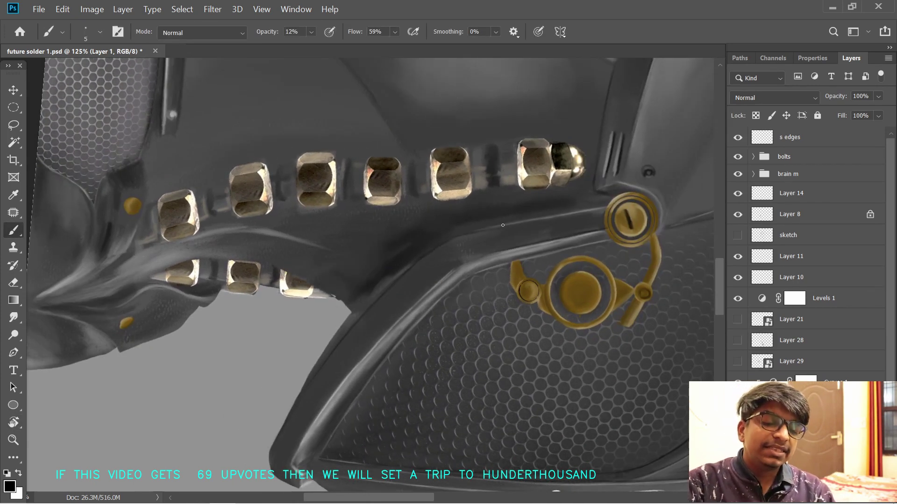
{"action": "mouse_move", "coordinate": [326, 290]}
{"action": "left_mouse_down"}
{"action": "mouse_move", "coordinate": [364, 248]}
{"action": "mouse_move", "coordinate": [462, 210]}
{"action": "left_mouse_up"}
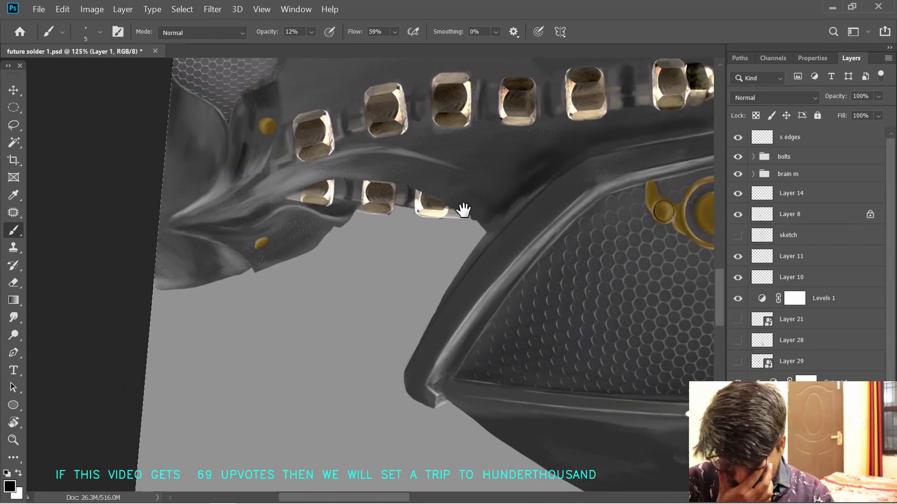
{"action": "left_click_drag", "start_coordinate": [467, 264], "coordinate": [370, 294]}
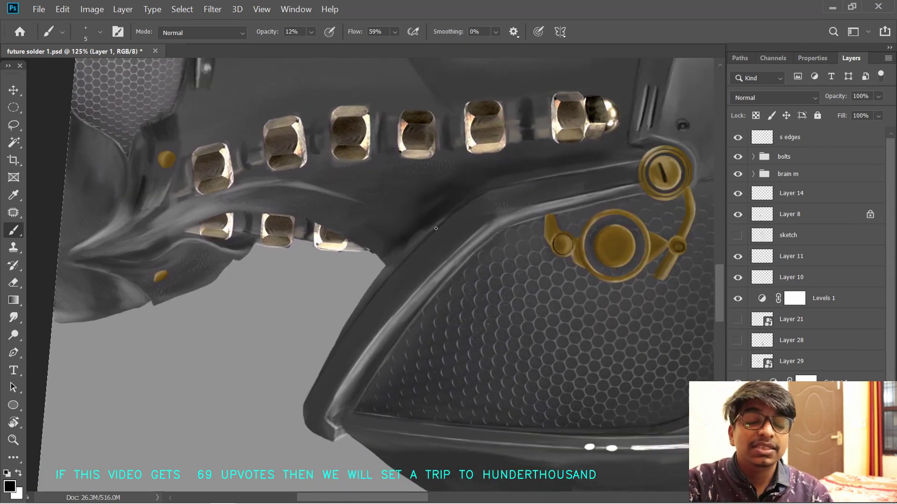
- Reinforce the black outline along the rail's outer edge between the neck corner and the front tip
{"action": "key", "text": "r"}
{"action": "mouse_move", "coordinate": [323, 321]}
{"action": "left_mouse_down"}
{"action": "mouse_move", "coordinate": [387, 150]}
{"action": "mouse_move", "coordinate": [376, 278]}
{"action": "left_mouse_up"}
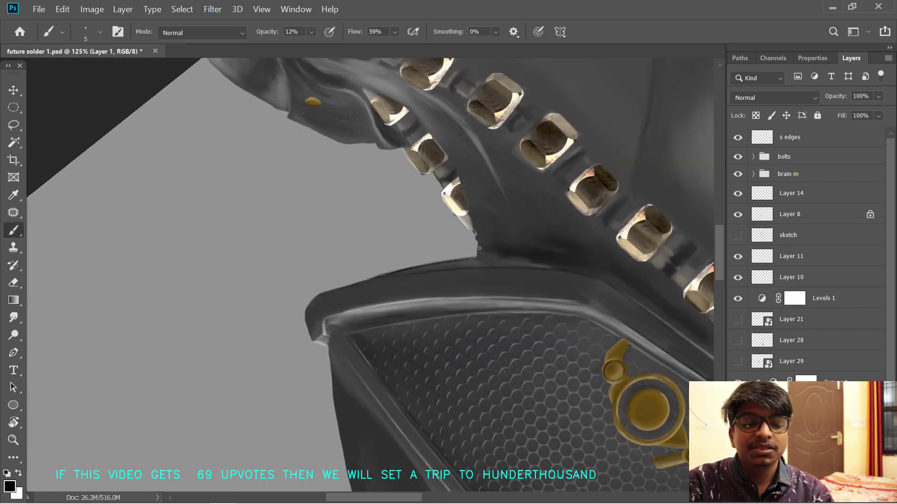
{"action": "key", "text": "e"}
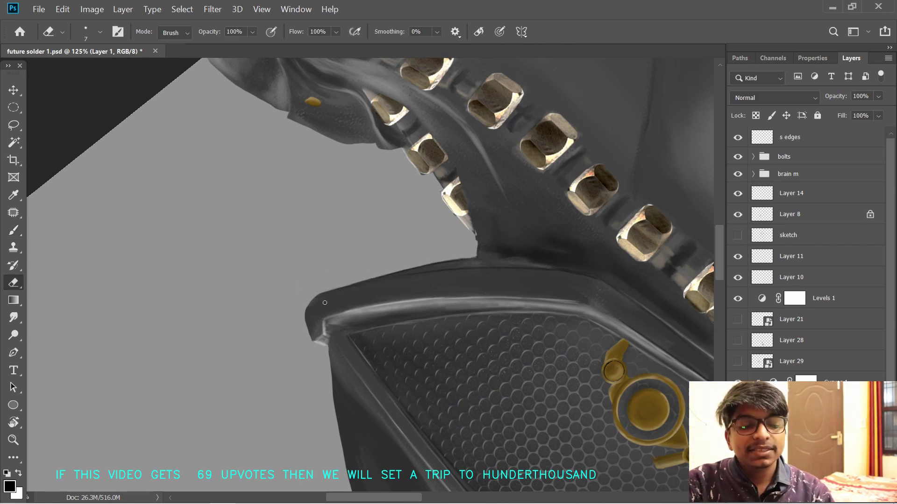
{"action": "key", "text": "b"}
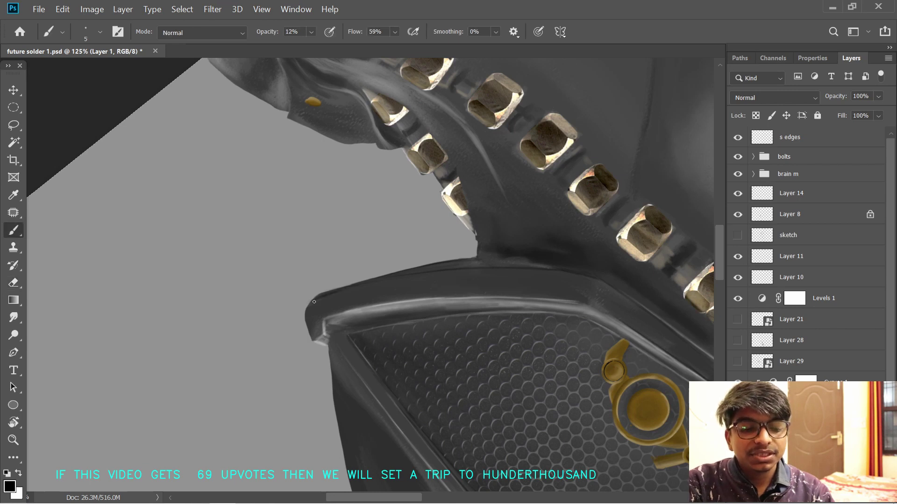
- Extend the black outline around the rail's front tip and reselect the s edges layer
{"action": "scroll", "coordinate": [314, 301], "scroll_direction": "left", "scroll_amount": 3}
{"action": "key", "text": "r"}
{"action": "mouse_move", "coordinate": [369, 289]}
{"action": "left_mouse_down"}
{"action": "mouse_move", "coordinate": [296, 299]}
{"action": "mouse_move", "coordinate": [301, 252]}
{"action": "left_mouse_up"}
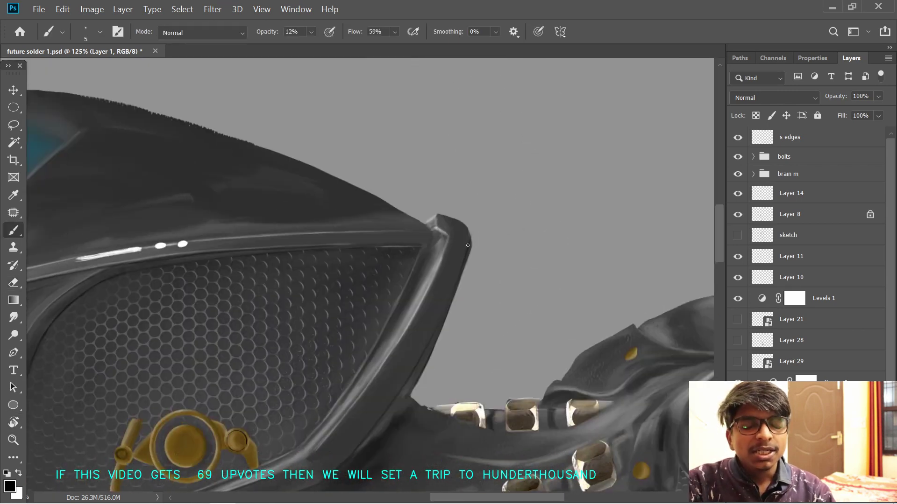
{"action": "key", "text": "r"}
{"action": "mouse_move", "coordinate": [561, 276]}
{"action": "left_mouse_down"}
{"action": "mouse_move", "coordinate": [543, 160]}
{"action": "mouse_move", "coordinate": [414, 206]}
{"action": "left_mouse_up"}
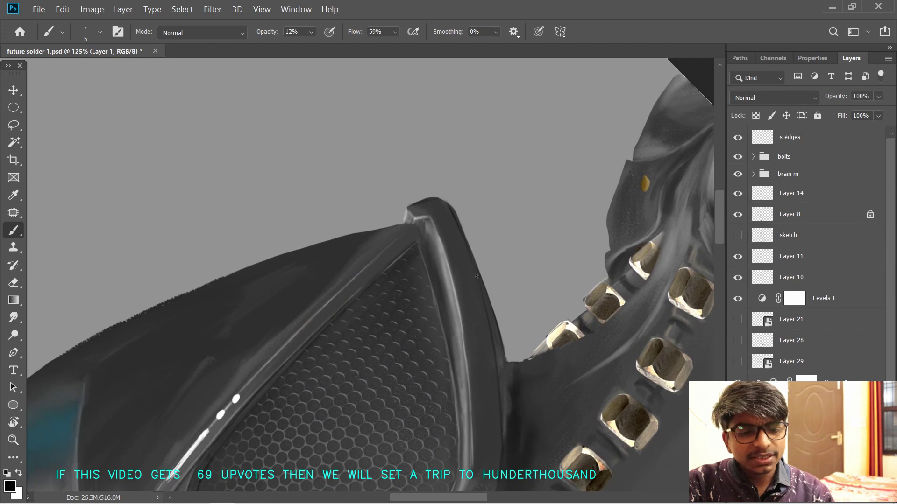
{"action": "left_click", "coordinate": [789, 137]}
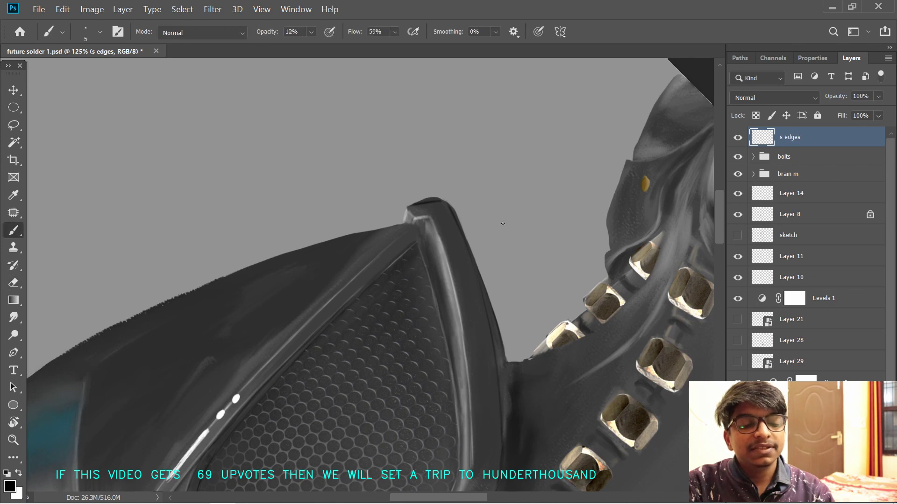
- Erase the stray paint around the rail's front tip and along its outer underside on Layer 1
{"action": "key", "text": "r"}
{"action": "mouse_move", "coordinate": [420, 170]}
{"action": "left_mouse_down"}
{"action": "mouse_move", "coordinate": [473, 376]}
{"action": "mouse_move", "coordinate": [465, 382]}
{"action": "left_mouse_up"}
{"action": "key", "text": "space"}
{"action": "mouse_move", "coordinate": [395, 319]}
{"action": "left_mouse_down"}
{"action": "mouse_move", "coordinate": [428, 298]}
{"action": "mouse_move", "coordinate": [413, 272]}
{"action": "left_mouse_up"}
{"action": "left_click", "coordinate": [421, 318], "text": "ctrl"}
{"action": "key", "text": "e"}
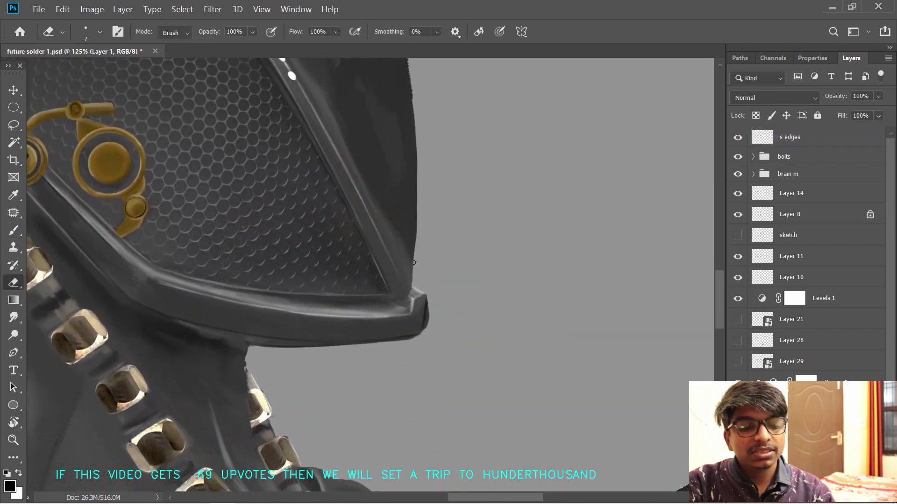
{"action": "key", "text": "space"}
{"action": "left_click_drag", "start_coordinate": [429, 307], "coordinate": [433, 294]}
{"action": "mouse_move", "coordinate": [435, 294]}
{"action": "left_mouse_down"}
{"action": "mouse_move", "coordinate": [430, 314]}
{"action": "mouse_move", "coordinate": [433, 288]}
{"action": "left_mouse_up"}
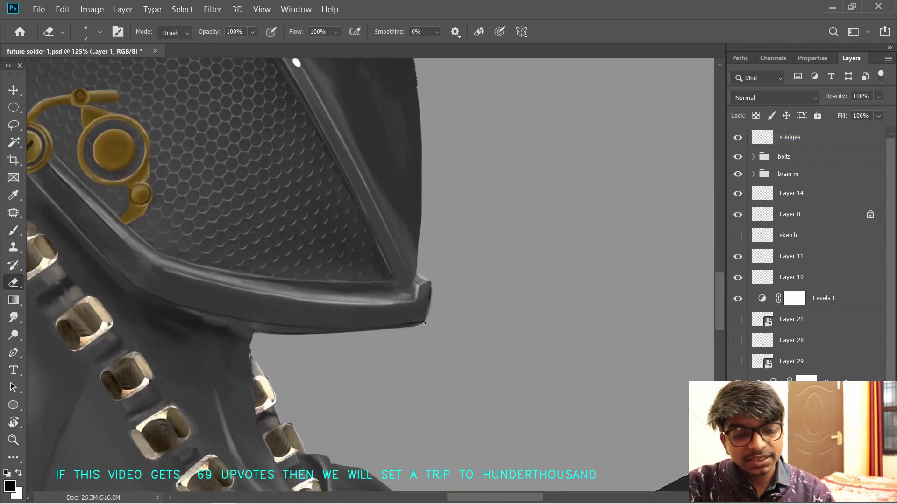
{"action": "key", "text": "space"}
{"action": "left_click_drag", "start_coordinate": [390, 331], "coordinate": [407, 306]}
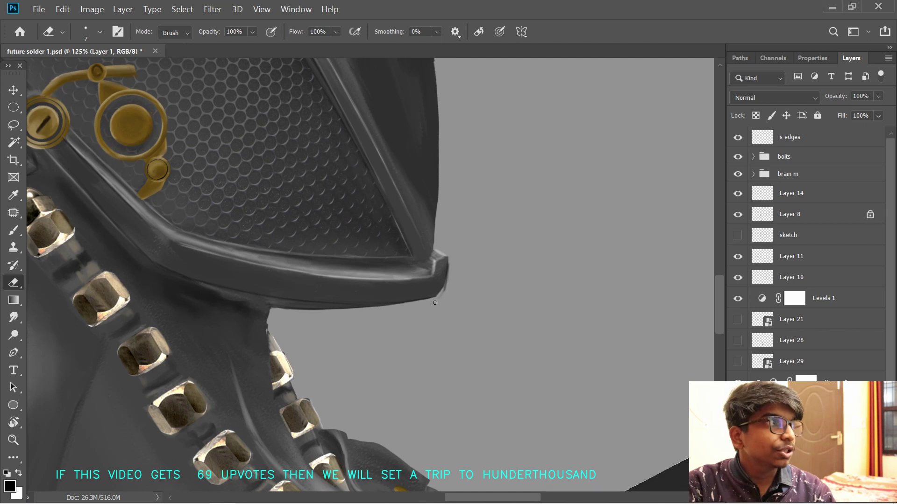
- Reselect the s edges layer and brush a thin white highlight along the corner of the rail's front tip
{"action": "left_click", "coordinate": [451, 286], "text": "ctrl"}
{"action": "key", "text": "space"}
{"action": "left_click_drag", "start_coordinate": [394, 278], "coordinate": [402, 322]}
{"action": "key", "text": "b"}
{"action": "key", "text": "space"}
{"action": "key", "text": "r"}
{"action": "mouse_move", "coordinate": [523, 281]}
{"action": "left_mouse_down"}
{"action": "mouse_move", "coordinate": [540, 312]}
{"action": "mouse_move", "coordinate": [336, 193]}
{"action": "left_mouse_up"}
{"action": "key", "text": "space"}
{"action": "mouse_move", "coordinate": [561, 140]}
{"action": "left_mouse_down"}
{"action": "mouse_move", "coordinate": [605, 256]}
{"action": "mouse_move", "coordinate": [582, 195]}
{"action": "left_mouse_up"}
{"action": "key", "text": "space"}
{"action": "key", "text": "r"}
{"action": "left_click_drag", "start_coordinate": [439, 201], "coordinate": [424, 190]}
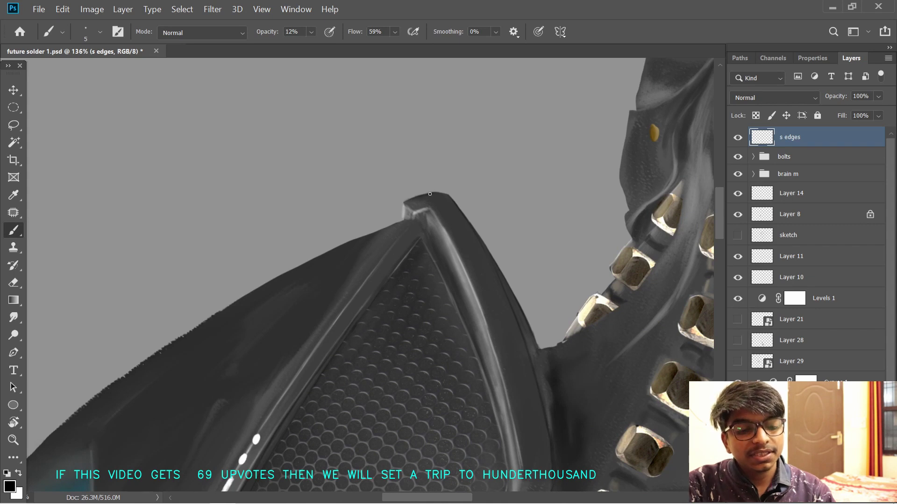
{"action": "left_click_drag", "start_coordinate": [406, 203], "coordinate": [417, 231]}
{"action": "key", "text": "x"}
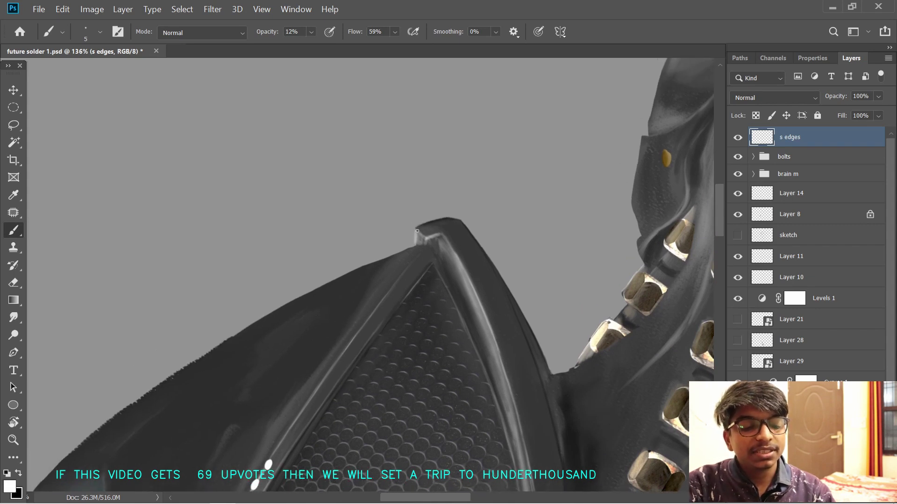
{"action": "key", "text": "x"}
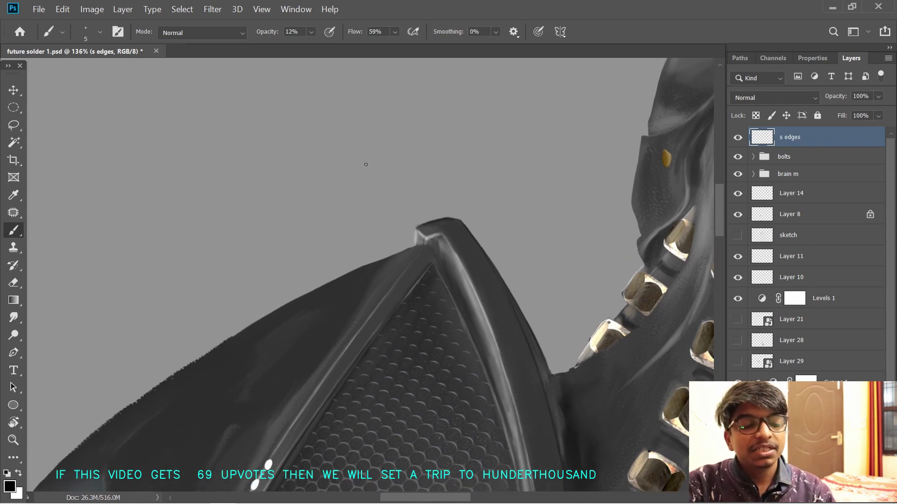
- Refine the inner corner of the rail's front tip with thin black strokes
{"action": "key", "text": "r"}
{"action": "mouse_move", "coordinate": [364, 164]}
{"action": "left_mouse_down"}
{"action": "mouse_move", "coordinate": [366, 341]}
{"action": "mouse_move", "coordinate": [441, 224]}
{"action": "mouse_move", "coordinate": [366, 225]}
{"action": "mouse_move", "coordinate": [351, 237]}
{"action": "left_mouse_up"}
{"action": "key", "text": "b"}
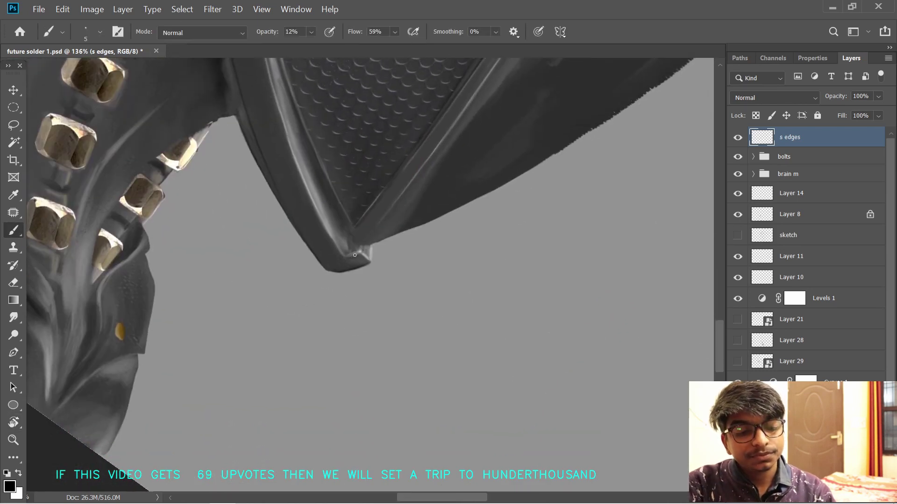
{"action": "key", "text": "r"}
{"action": "mouse_move", "coordinate": [361, 258]}
{"action": "left_mouse_down"}
{"action": "mouse_move", "coordinate": [452, 226]}
{"action": "mouse_move", "coordinate": [288, 257]}
{"action": "mouse_move", "coordinate": [380, 260]}
{"action": "mouse_move", "coordinate": [478, 229]}
{"action": "mouse_move", "coordinate": [371, 330]}
{"action": "mouse_move", "coordinate": [438, 287]}
{"action": "left_mouse_up"}
{"action": "key", "text": "b"}
{"action": "key", "text": "r"}
{"action": "key", "text": "b"}
{"action": "key", "text": "r"}
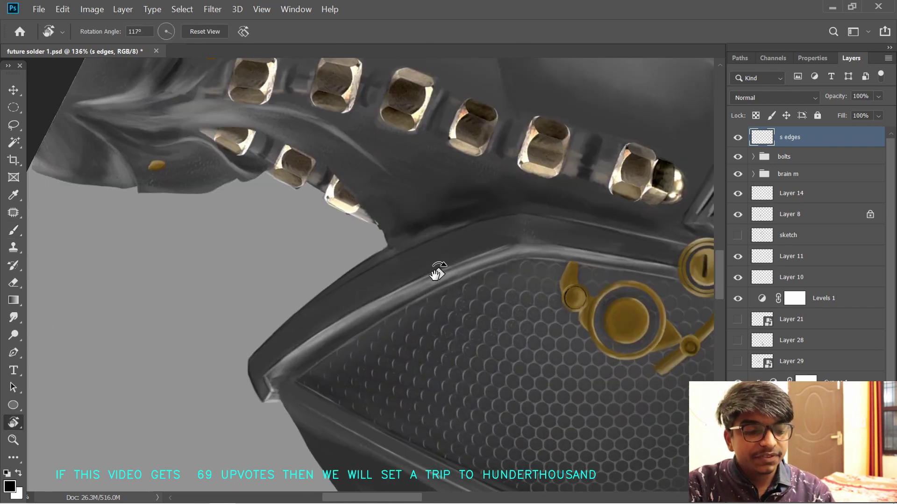
- Brush thin white highlights along the rail's inner ridge around its bend, then return to black
{"action": "key", "text": "b"}
{"action": "key", "text": "e"}
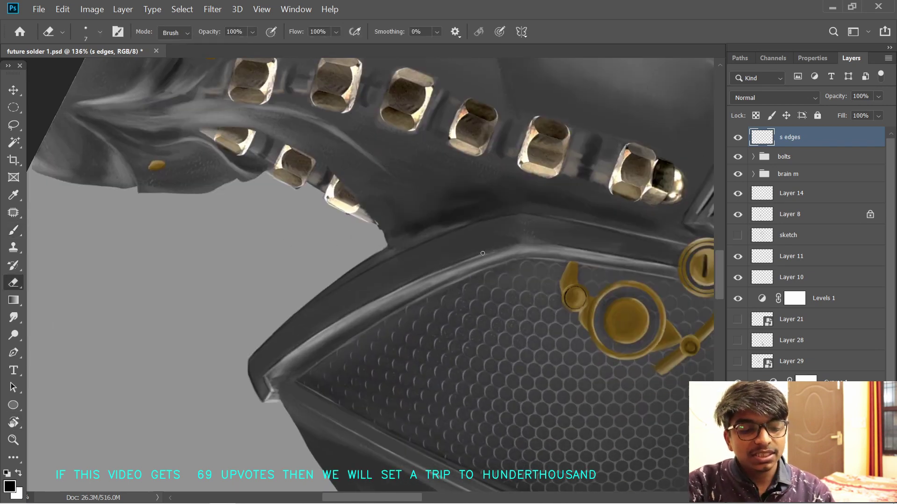
{"action": "key", "text": "x"}
{"action": "key", "text": "b"}
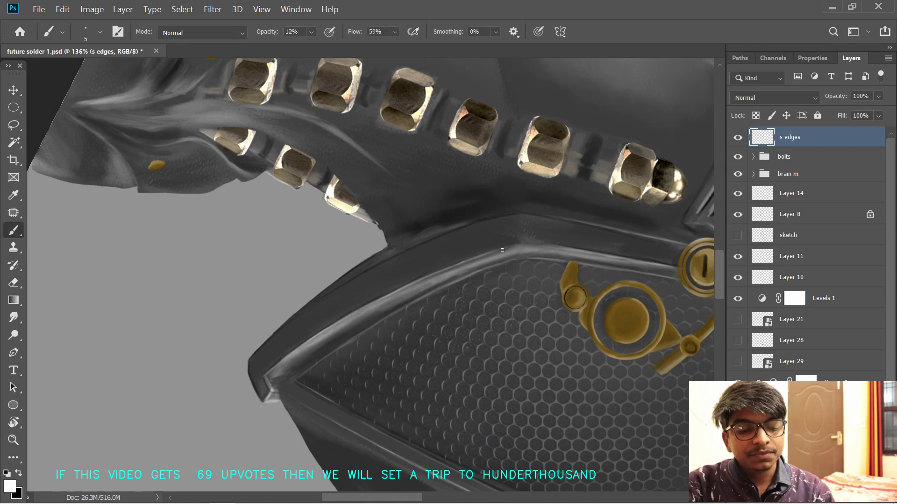
{"action": "mouse_move", "coordinate": [489, 254]}
{"action": "left_mouse_down"}
{"action": "mouse_move", "coordinate": [472, 200]}
{"action": "mouse_move", "coordinate": [447, 247]}
{"action": "left_mouse_up"}
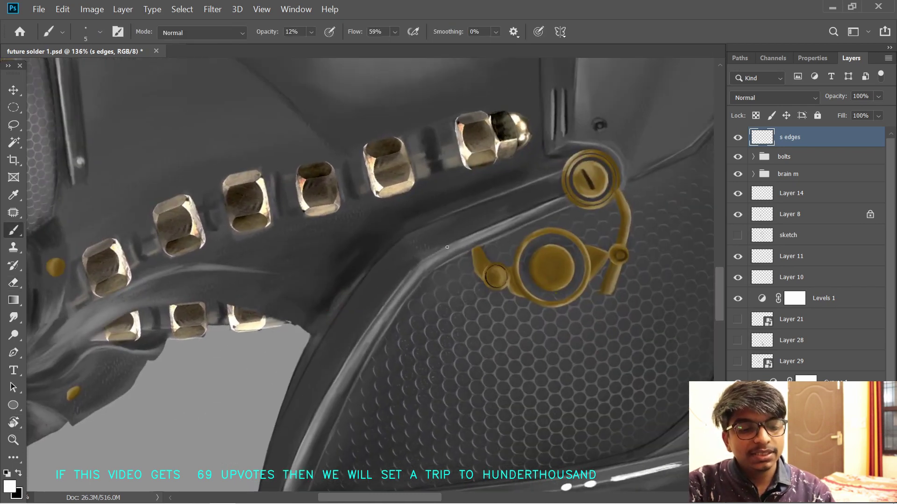
{"action": "key", "text": "x"}
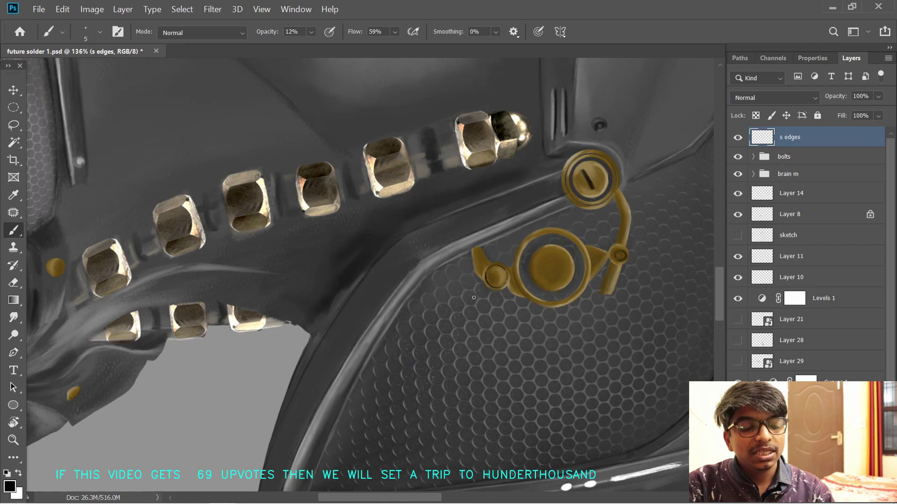
- Examine the whole helmet and the outer edge of the dark visor panel for rough outlines
{"action": "key", "text": "r"}
{"action": "left_click_drag", "start_coordinate": [570, 309], "coordinate": [411, 144]}
{"action": "left_click_drag", "start_coordinate": [551, 371], "coordinate": [521, 344]}
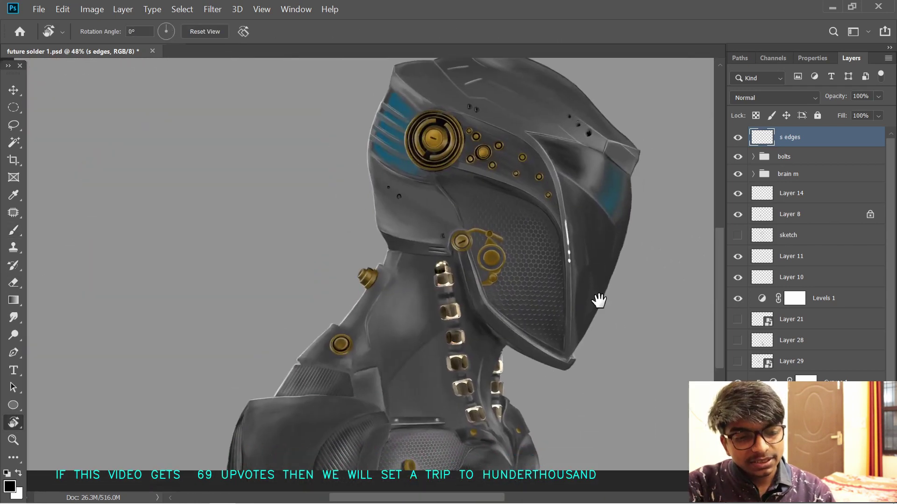
{"action": "left_click_drag", "start_coordinate": [600, 301], "coordinate": [610, 331]}
{"action": "mouse_move", "coordinate": [440, 333]}
{"action": "left_mouse_down"}
{"action": "mouse_move", "coordinate": [488, 315]}
{"action": "mouse_move", "coordinate": [463, 339]}
{"action": "mouse_move", "coordinate": [446, 425]}
{"action": "left_mouse_up"}
{"action": "key", "text": "e"}
{"action": "key", "text": "r"}
{"action": "left_click_drag", "start_coordinate": [636, 338], "coordinate": [393, 93]}
{"action": "left_click_drag", "start_coordinate": [364, 79], "coordinate": [441, 208]}
{"action": "left_click_drag", "start_coordinate": [365, 280], "coordinate": [382, 274]}
{"action": "left_click_drag", "start_coordinate": [464, 141], "coordinate": [443, 270]}
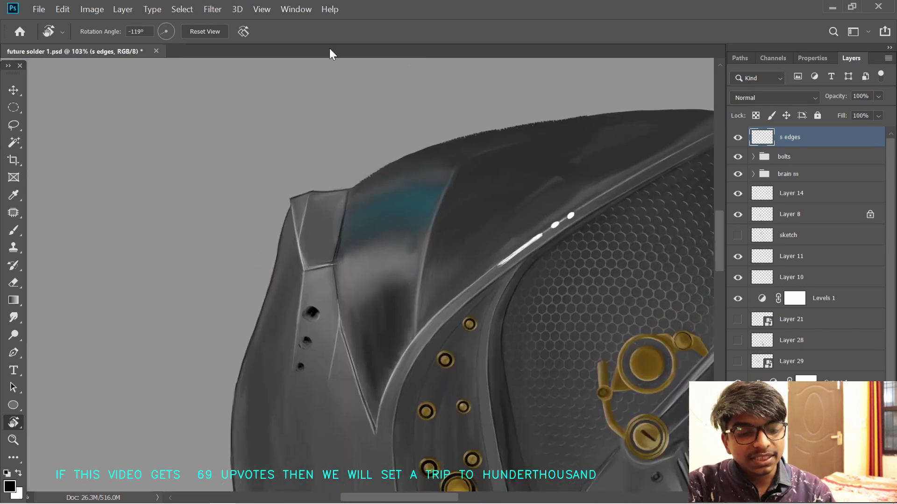
{"action": "key", "text": "x"}
{"action": "left_click_drag", "start_coordinate": [388, 194], "coordinate": [297, 223]}
{"action": "key", "text": "x"}
{"action": "key", "text": "b"}
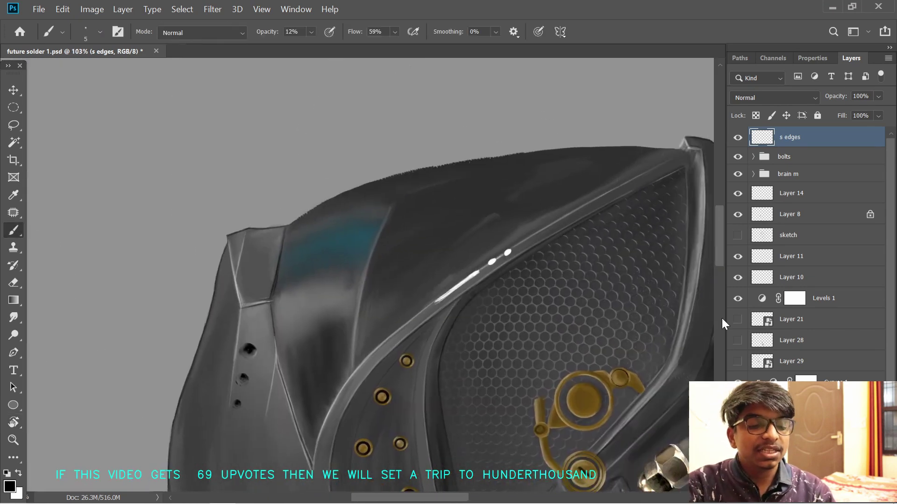
- Select Layer 1, undo the eraser's test stroke on the visor, and set the eraser size to 29
{"action": "left_click", "coordinate": [325, 270], "text": "ctrl"}
{"action": "key", "text": "e"}
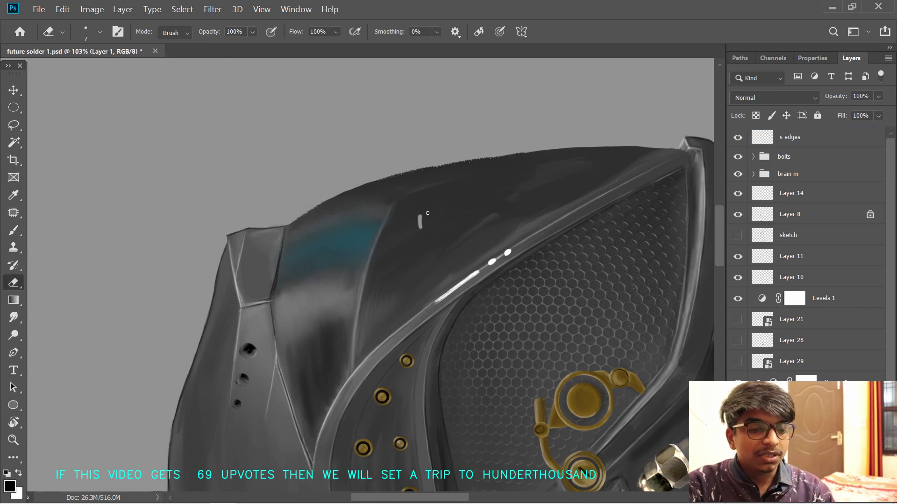
{"action": "key", "text": "ctrl+z"}
{"action": "key", "text": "r"}
{"action": "mouse_move", "coordinate": [308, 203]}
{"action": "left_mouse_down"}
{"action": "mouse_move", "coordinate": [294, 218]}
{"action": "mouse_move", "coordinate": [339, 223]}
{"action": "left_mouse_up"}
{"action": "right_click", "coordinate": [342, 218], "text": "alt"}
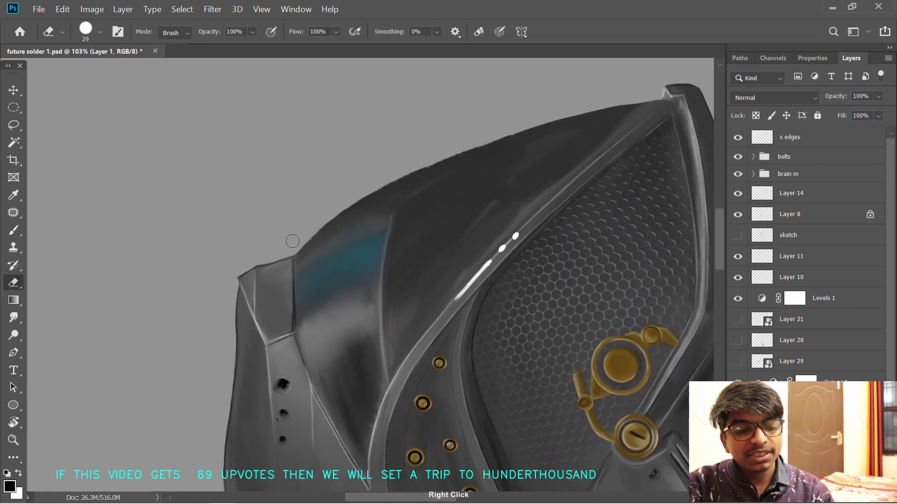
- Erase the jagged pixels along the visor's outer edge from the blue panel to the rail's front tip, undoing uneven strokes
{"action": "mouse_move", "coordinate": [294, 243]}
{"action": "left_mouse_down"}
{"action": "mouse_move", "coordinate": [370, 184]}
{"action": "mouse_move", "coordinate": [326, 223]}
{"action": "mouse_move", "coordinate": [484, 134]}
{"action": "mouse_move", "coordinate": [370, 190]}
{"action": "mouse_move", "coordinate": [456, 146]}
{"action": "left_mouse_up"}
{"action": "key", "text": "ctrl+z"}
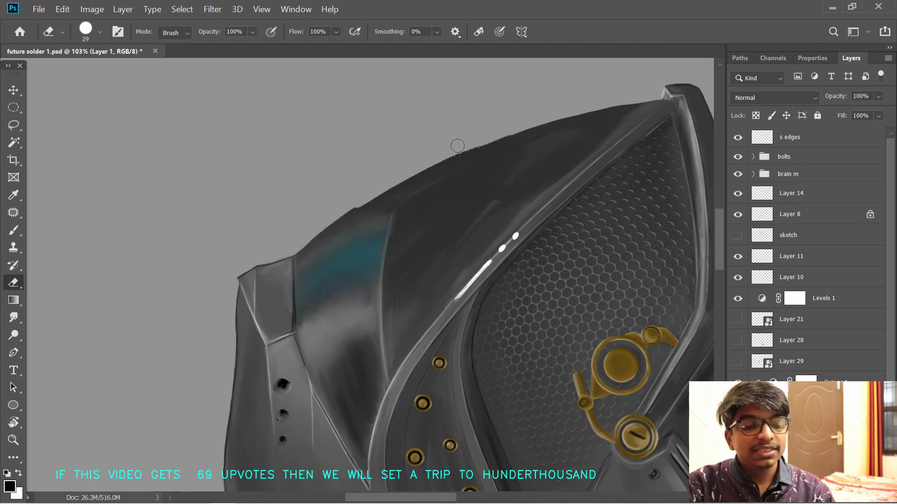
{"action": "key", "text": "ctrl+z"}
{"action": "mouse_move", "coordinate": [399, 172]}
{"action": "left_mouse_down"}
{"action": "mouse_move", "coordinate": [551, 112]}
{"action": "mouse_move", "coordinate": [626, 97]}
{"action": "mouse_move", "coordinate": [431, 153]}
{"action": "mouse_move", "coordinate": [441, 216]}
{"action": "left_mouse_up"}
{"action": "mouse_move", "coordinate": [279, 302]}
{"action": "left_mouse_down"}
{"action": "mouse_move", "coordinate": [328, 267]}
{"action": "mouse_move", "coordinate": [372, 253]}
{"action": "left_mouse_up"}
{"action": "left_click_drag", "start_coordinate": [299, 286], "coordinate": [485, 208]}
{"action": "key", "text": "ctrl+z"}
{"action": "mouse_move", "coordinate": [356, 252]}
{"action": "left_mouse_down"}
{"action": "mouse_move", "coordinate": [479, 196]}
{"action": "mouse_move", "coordinate": [494, 193]}
{"action": "mouse_move", "coordinate": [454, 206]}
{"action": "mouse_move", "coordinate": [613, 164]}
{"action": "left_mouse_up"}
{"action": "key", "text": "ctrl+z"}
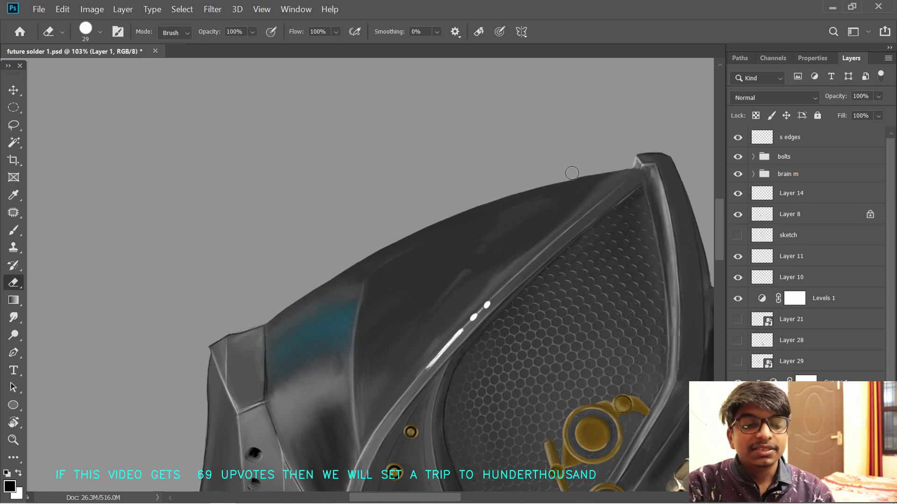
{"action": "mouse_move", "coordinate": [546, 179]}
{"action": "left_mouse_down"}
{"action": "mouse_move", "coordinate": [571, 172]}
{"action": "mouse_move", "coordinate": [515, 185]}
{"action": "mouse_move", "coordinate": [592, 169]}
{"action": "left_mouse_up"}
{"action": "key", "text": "ctrl+z"}
- Examine the whole helmet upright and the smoothed outer edge of the visor
{"action": "key", "text": "r"}
{"action": "left_click_drag", "start_coordinate": [455, 100], "coordinate": [432, 435]}
{"action": "left_click_drag", "start_coordinate": [442, 319], "coordinate": [591, 217]}
{"action": "left_click_drag", "start_coordinate": [591, 217], "coordinate": [530, 266]}
{"action": "left_click_drag", "start_coordinate": [530, 266], "coordinate": [545, 303]}
{"action": "scroll", "coordinate": [545, 303], "scroll_direction": "down", "scroll_amount": 1}
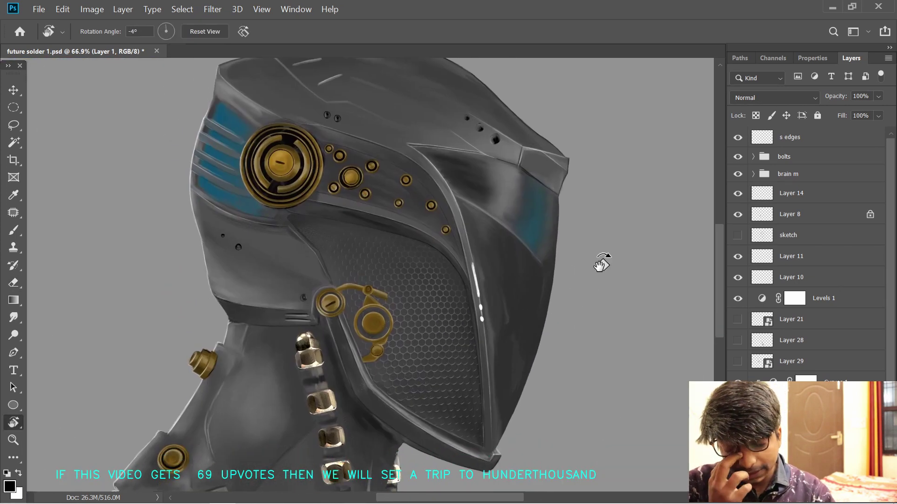
{"action": "scroll", "coordinate": [593, 287], "scroll_direction": "down", "scroll_amount": 3}
{"action": "scroll", "coordinate": [633, 269], "scroll_direction": "down", "scroll_amount": 2}
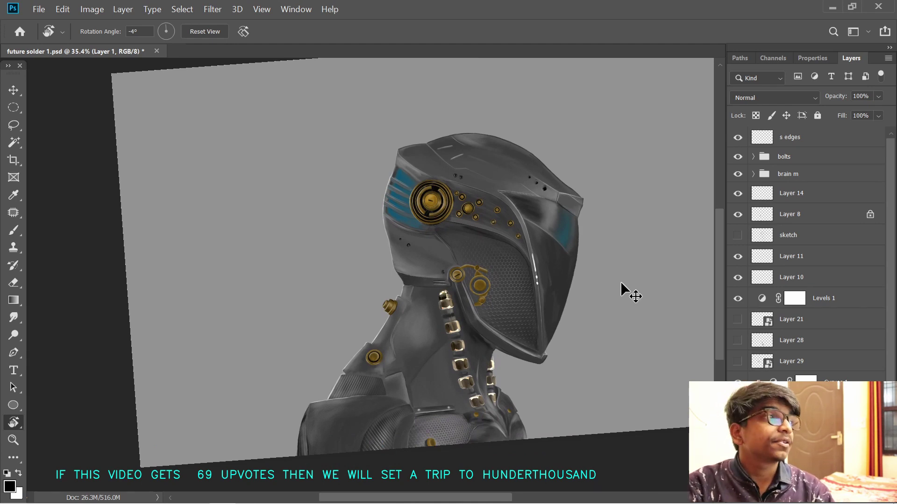
{"action": "left_click_drag", "start_coordinate": [451, 223], "coordinate": [478, 279]}
{"action": "left_click_drag", "start_coordinate": [476, 263], "coordinate": [415, 355]}
{"action": "left_click_drag", "start_coordinate": [392, 330], "coordinate": [443, 327]}
{"action": "mouse_move", "coordinate": [551, 283]}
{"action": "left_mouse_down"}
{"action": "mouse_move", "coordinate": [384, 254]}
{"action": "mouse_move", "coordinate": [418, 271]}
{"action": "mouse_move", "coordinate": [392, 237]}
{"action": "left_mouse_up"}
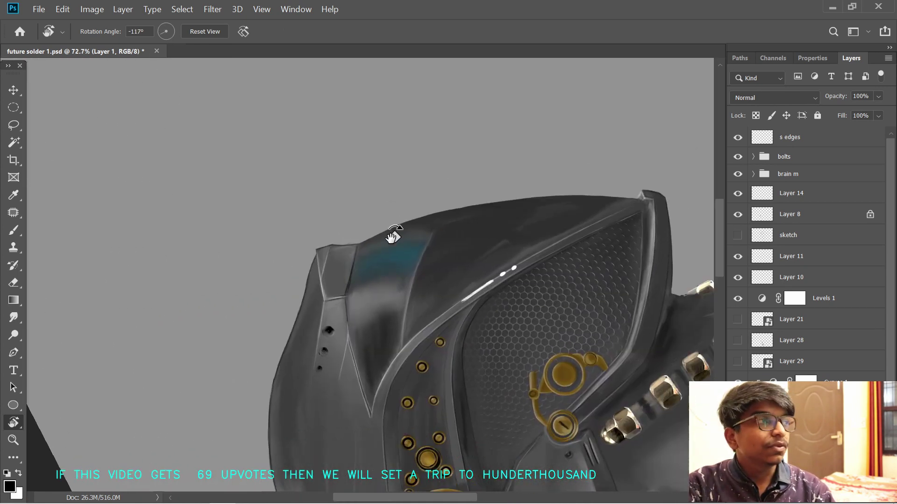
- On the s edges layer, set the brush opacity to 31% and brush a thin black outline along the visor's outer edge
{"action": "key", "text": "b"}
{"action": "left_click", "coordinate": [804, 137]}
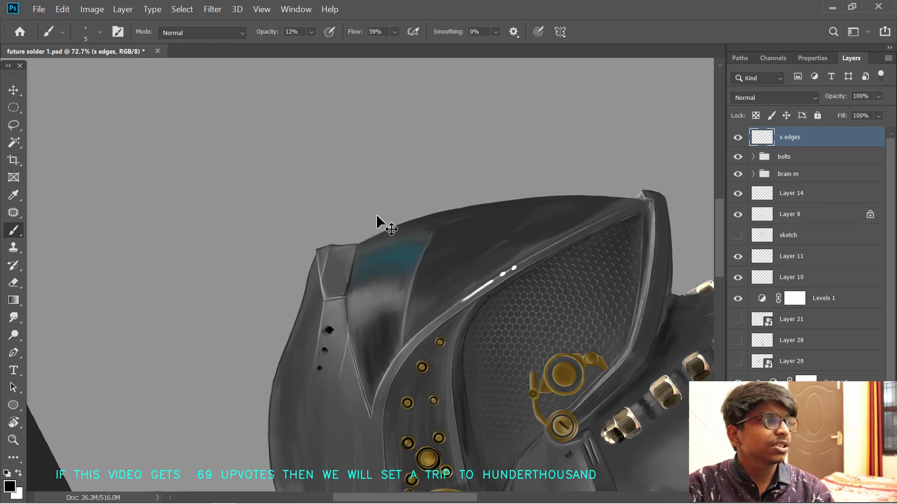
{"action": "left_click_drag", "start_coordinate": [273, 38], "coordinate": [281, 38]}
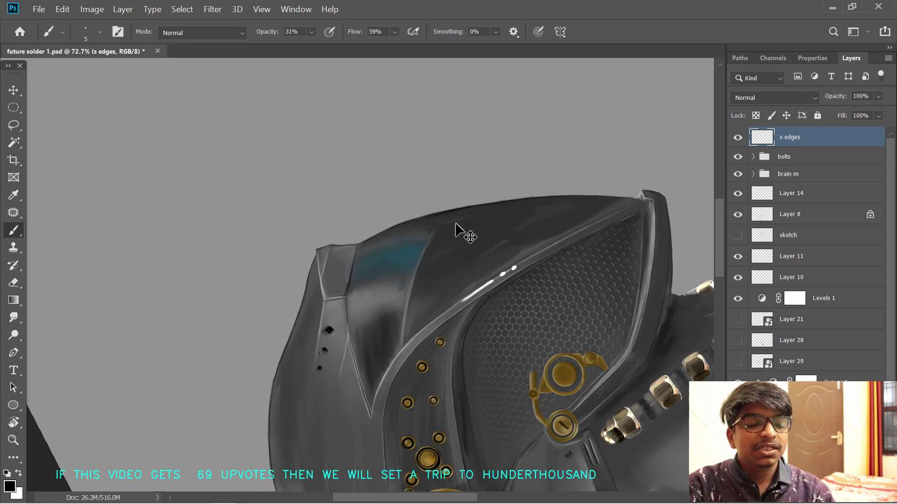
{"action": "left_click_drag", "start_coordinate": [618, 200], "coordinate": [628, 215]}
{"action": "key", "text": "e"}
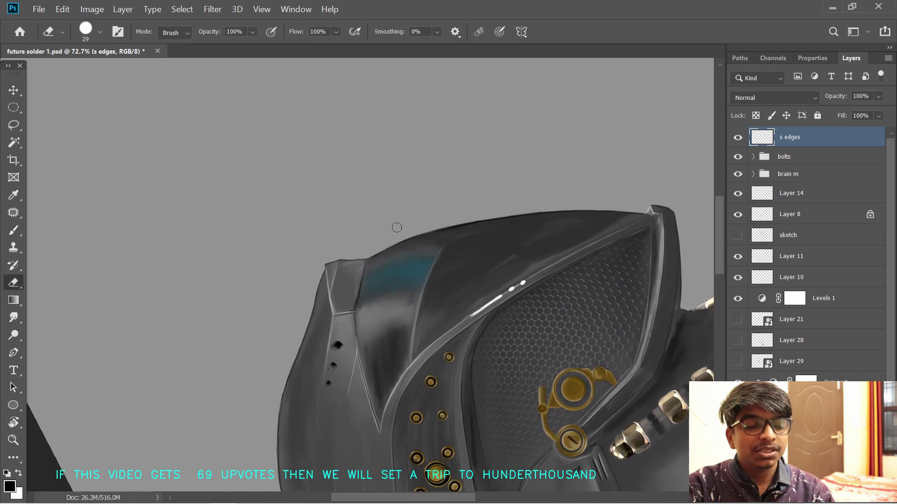
{"action": "mouse_move", "coordinate": [359, 248]}
{"action": "left_mouse_down"}
{"action": "mouse_move", "coordinate": [378, 254]}
{"action": "mouse_move", "coordinate": [431, 324]}
{"action": "mouse_move", "coordinate": [520, 256]}
{"action": "left_mouse_up"}
- Switch to white, lower the brush opacity to 12%, and brush a faint highlight along the blue panel's outer edge
{"action": "key", "text": "x"}
{"action": "key", "text": "r"}
{"action": "key", "text": "b"}
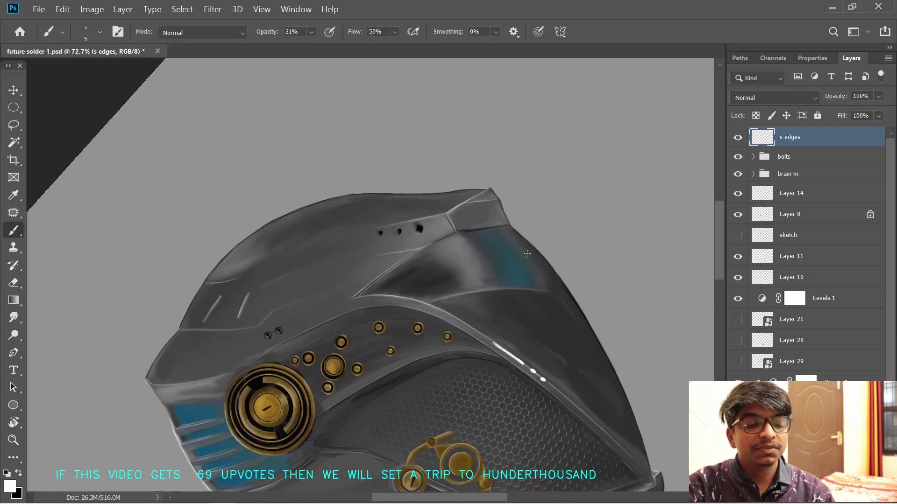
{"action": "scroll", "coordinate": [527, 250], "scroll_direction": "up", "scroll_amount": 3}
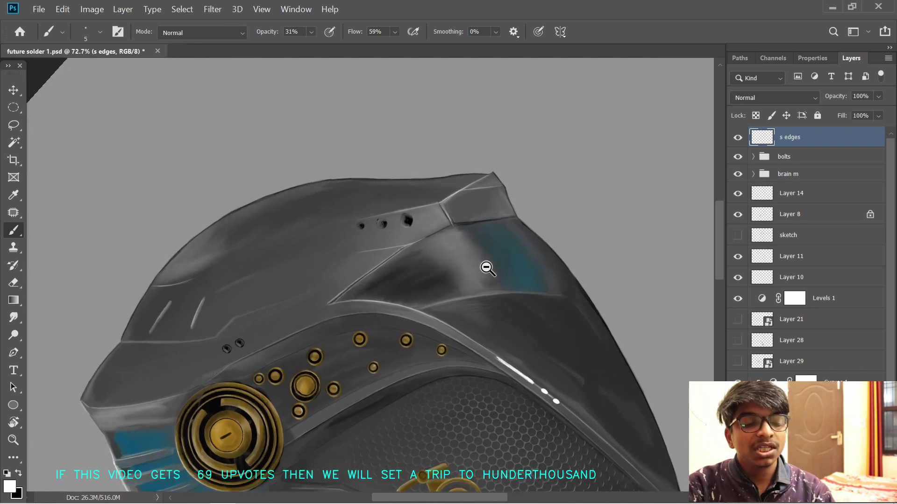
{"action": "key", "text": "r"}
{"action": "mouse_move", "coordinate": [554, 293]}
{"action": "left_mouse_down"}
{"action": "mouse_move", "coordinate": [513, 243]}
{"action": "mouse_move", "coordinate": [595, 195]}
{"action": "mouse_move", "coordinate": [453, 283]}
{"action": "left_mouse_up"}
{"action": "key", "text": "b"}
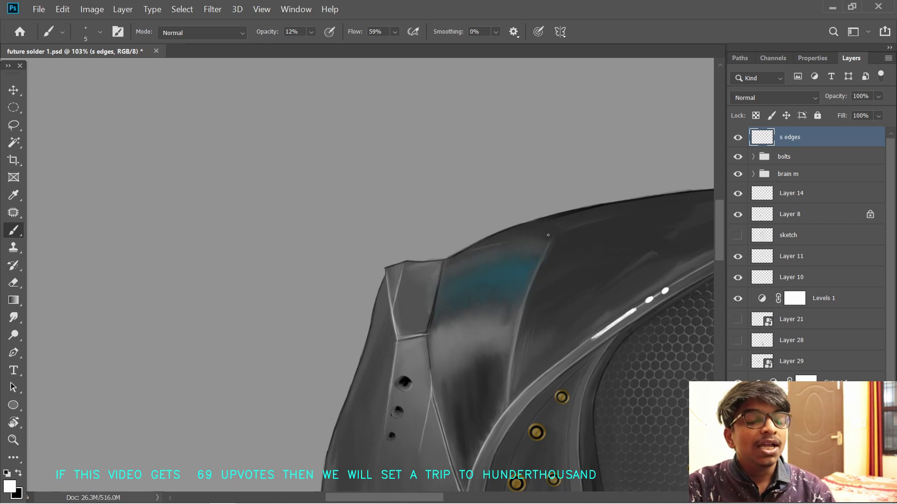
- Set the black brush to 66% opacity and 63% flow for outlining the visor's outer edge
{"action": "key", "text": "r"}
{"action": "left_click_drag", "start_coordinate": [397, 182], "coordinate": [486, 266]}
{"action": "left_click_drag", "start_coordinate": [602, 369], "coordinate": [570, 336]}
{"action": "left_click_drag", "start_coordinate": [551, 354], "coordinate": [529, 169]}
{"action": "left_click_drag", "start_coordinate": [548, 212], "coordinate": [554, 212]}
{"action": "left_click_drag", "start_coordinate": [492, 210], "coordinate": [532, 321]}
{"action": "left_click_drag", "start_coordinate": [548, 308], "coordinate": [647, 161]}
{"action": "key", "text": "super"}
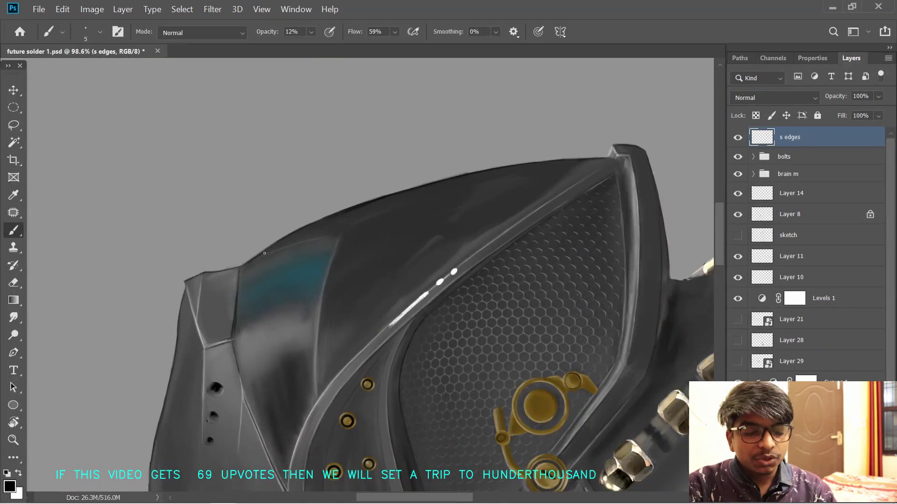
{"action": "left_click_drag", "start_coordinate": [356, 31], "coordinate": [358, 32]}
{"action": "left_click_drag", "start_coordinate": [273, 31], "coordinate": [298, 32]}
- Thicken the black outline along the visor's outer edge from the blue panel toward the rail's tip with overlapping strokes
{"action": "mouse_move", "coordinate": [365, 201]}
{"action": "left_mouse_down"}
{"action": "mouse_move", "coordinate": [416, 187]}
{"action": "mouse_move", "coordinate": [365, 202]}
{"action": "left_mouse_up"}
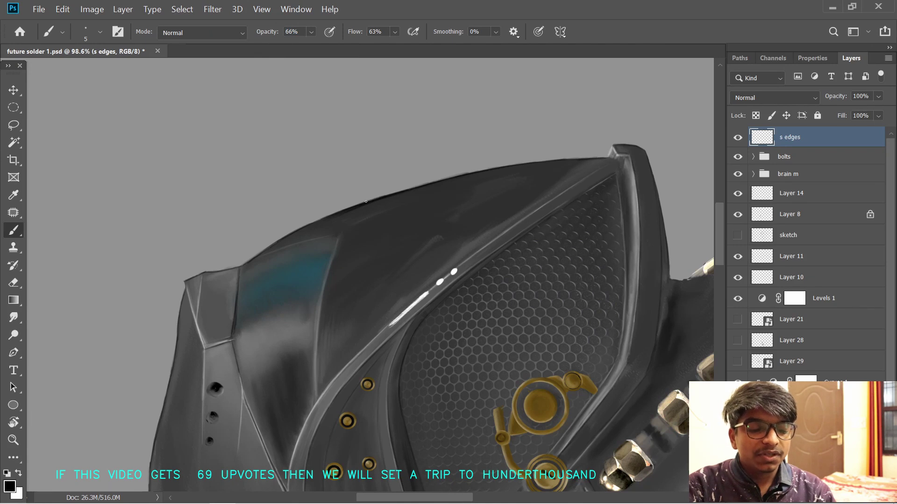
{"action": "left_click_drag", "start_coordinate": [295, 231], "coordinate": [385, 196]}
{"action": "key", "text": "ctrl+z"}
{"action": "left_click_drag", "start_coordinate": [338, 212], "coordinate": [434, 182]}
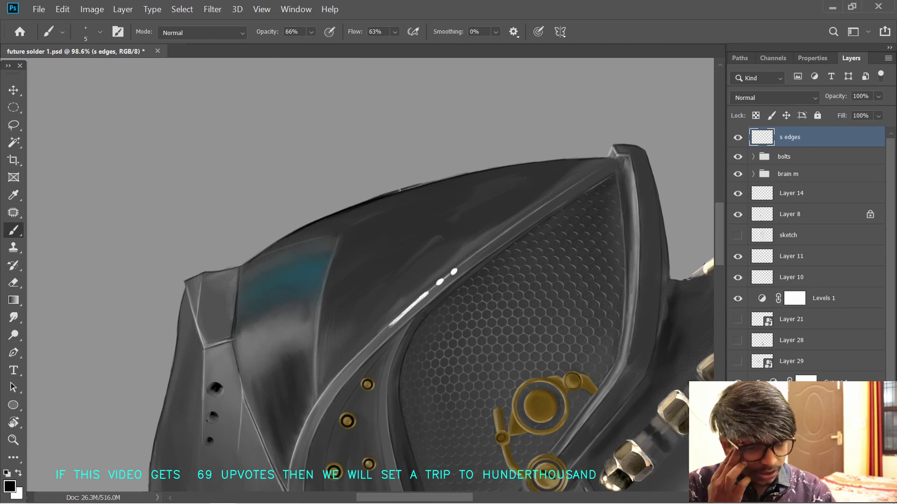
{"action": "left_click_drag", "start_coordinate": [380, 196], "coordinate": [433, 183]}
{"action": "left_click_drag", "start_coordinate": [314, 222], "coordinate": [458, 174]}
{"action": "left_click_drag", "start_coordinate": [406, 188], "coordinate": [487, 169]}
{"action": "left_click_drag", "start_coordinate": [355, 203], "coordinate": [544, 164]}
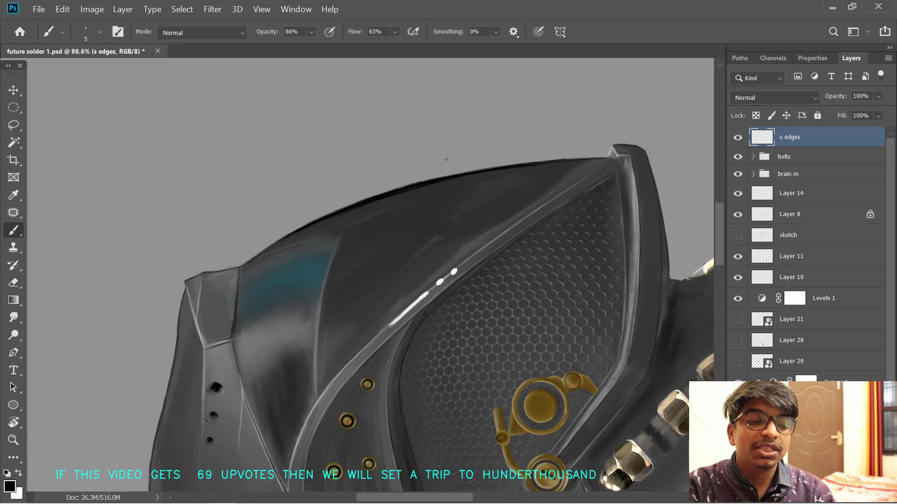
{"action": "left_click_drag", "start_coordinate": [446, 159], "coordinate": [459, 174]}
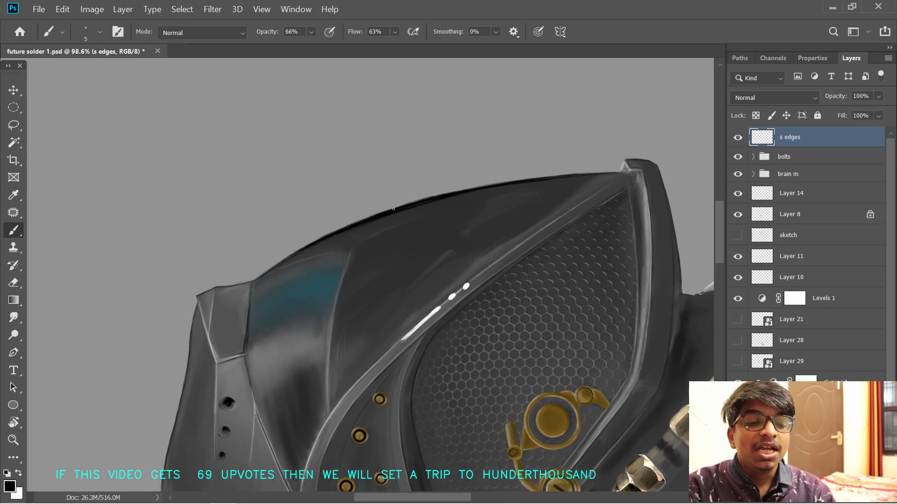
{"action": "left_click_drag", "start_coordinate": [359, 219], "coordinate": [415, 203]}
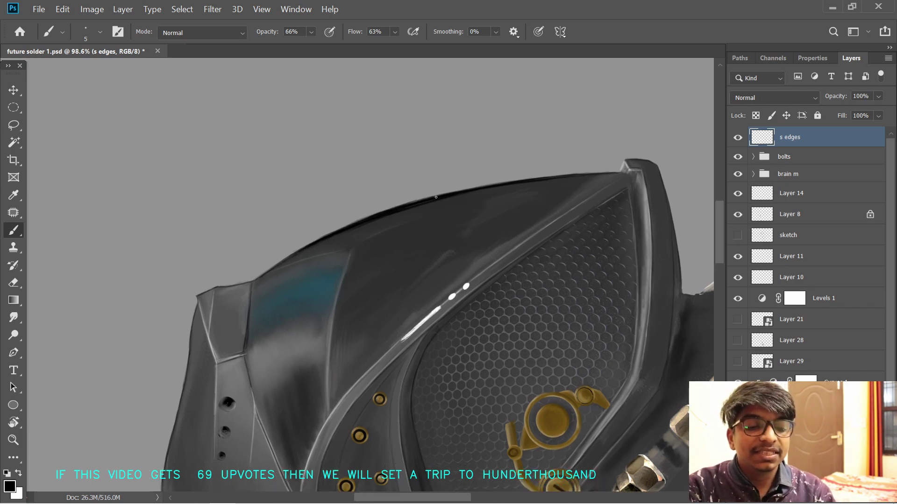
{"action": "key", "text": "e"}
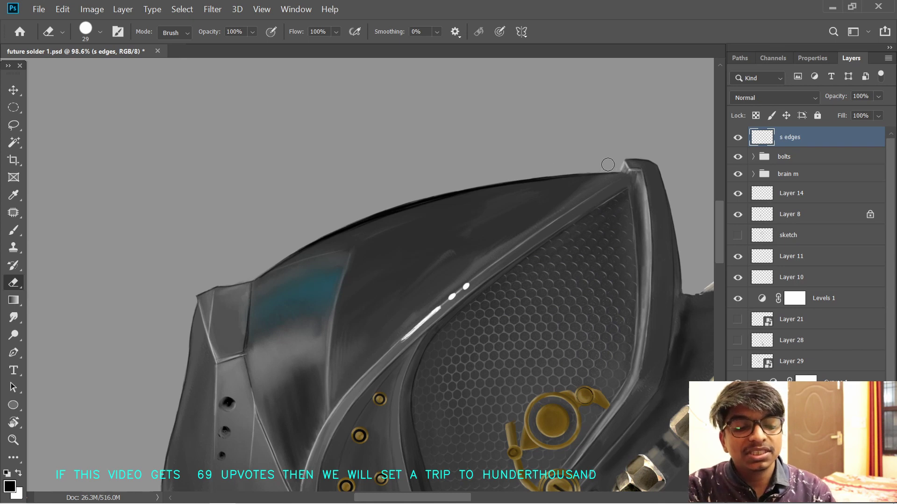
- Erase stray outline paint along the visor's outer edge with the 29-pixel eraser at 100% opacity
{"action": "left_click_drag", "start_coordinate": [560, 216], "coordinate": [552, 227]}
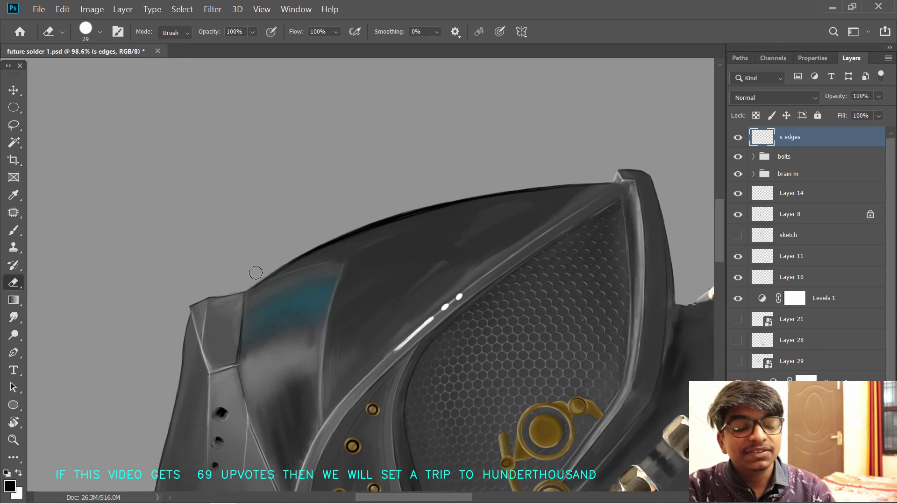
{"action": "key", "text": "r"}
{"action": "left_click_drag", "start_coordinate": [368, 201], "coordinate": [491, 360]}
{"action": "left_click_drag", "start_coordinate": [490, 361], "coordinate": [561, 350]}
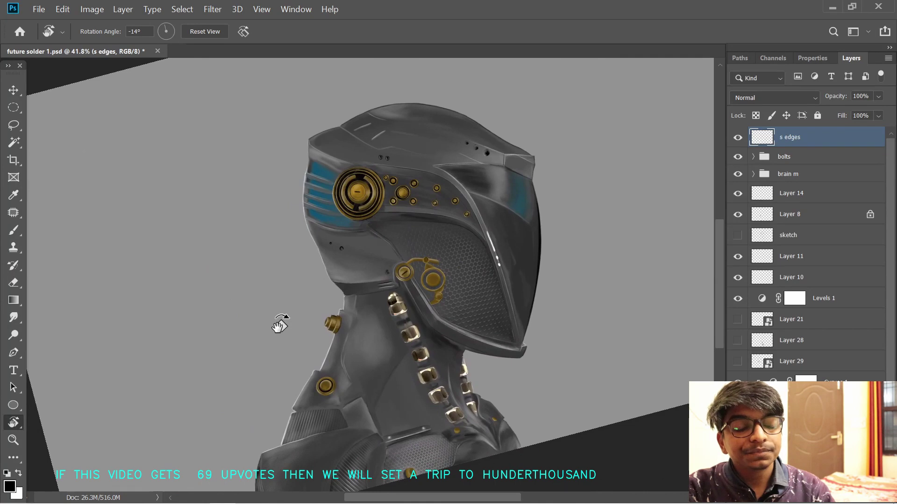
- With the black brush at 66% opacity, darken the contour along the lower edge of the shoulder's carbon-fibre patch
{"action": "key", "text": "super"}
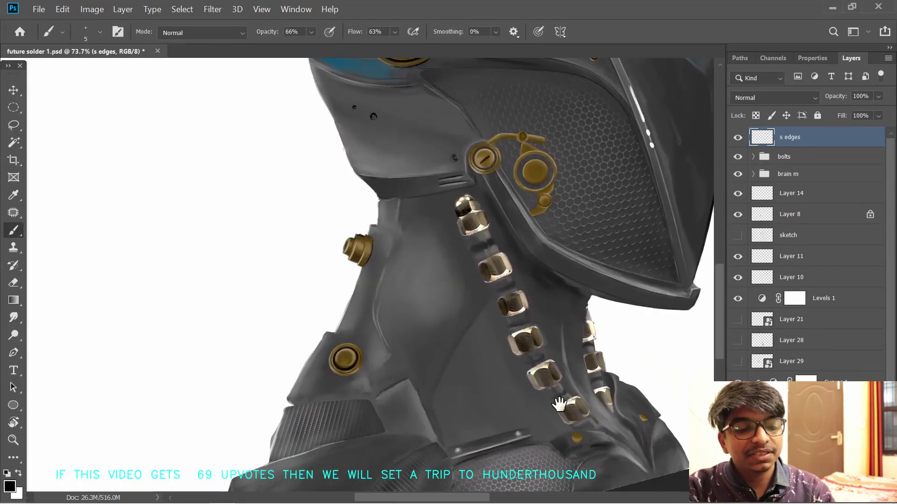
{"action": "left_click_drag", "start_coordinate": [422, 344], "coordinate": [434, 345]}
{"action": "mouse_move", "coordinate": [502, 267]}
{"action": "left_mouse_down"}
{"action": "mouse_move", "coordinate": [444, 256]}
{"action": "mouse_move", "coordinate": [516, 269]}
{"action": "left_mouse_up"}
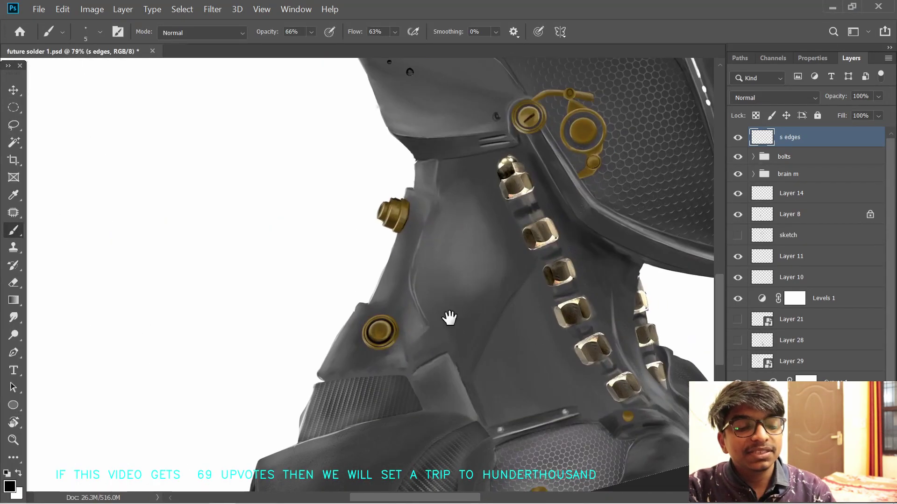
{"action": "left_click_drag", "start_coordinate": [448, 318], "coordinate": [485, 313]}
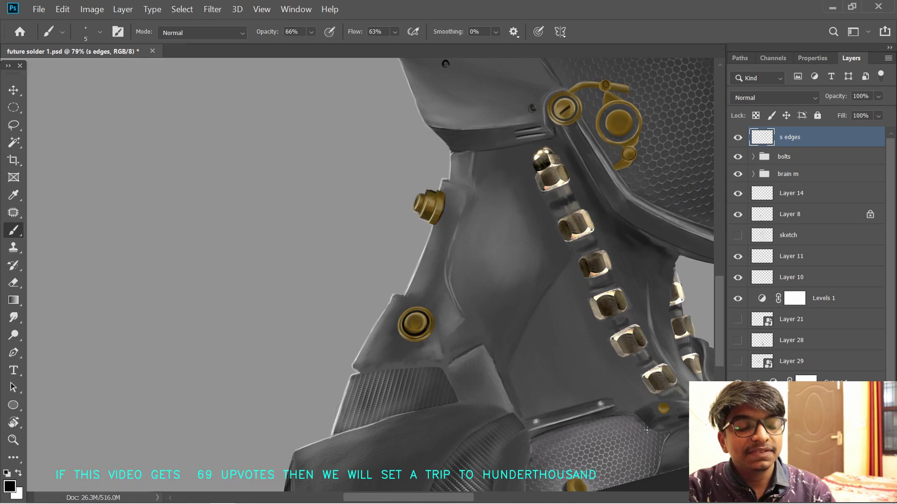
{"action": "left_click_drag", "start_coordinate": [442, 327], "coordinate": [478, 326]}
{"action": "left_click_drag", "start_coordinate": [401, 327], "coordinate": [507, 259]}
{"action": "mouse_move", "coordinate": [507, 361]}
{"action": "left_mouse_down"}
{"action": "mouse_move", "coordinate": [412, 308]}
{"action": "mouse_move", "coordinate": [465, 313]}
{"action": "left_mouse_up"}
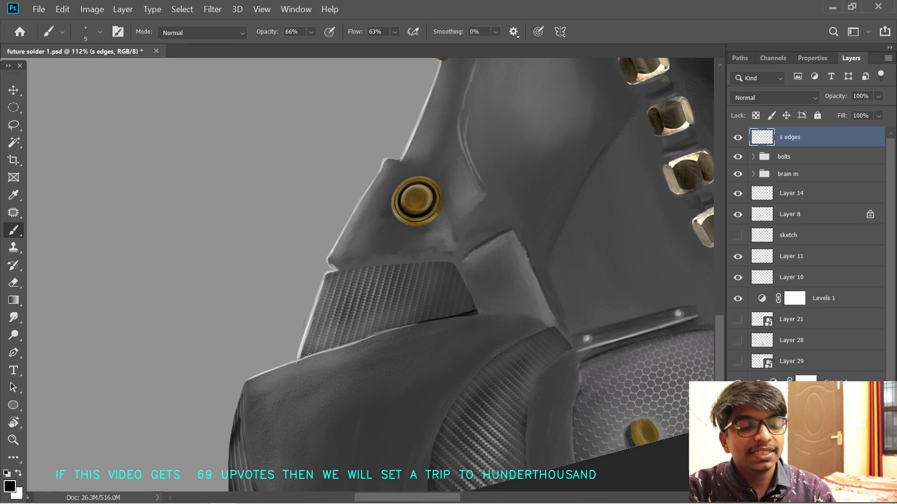
{"action": "left_click_drag", "start_coordinate": [400, 263], "coordinate": [515, 213]}
{"action": "scroll", "coordinate": [446, 244], "scroll_direction": "up", "scroll_amount": 1}
{"action": "left_click_drag", "start_coordinate": [415, 314], "coordinate": [507, 287]}
{"action": "mouse_move", "coordinate": [555, 286]}
{"action": "left_mouse_down"}
{"action": "mouse_move", "coordinate": [458, 318]}
{"action": "mouse_move", "coordinate": [500, 299]}
{"action": "left_mouse_up"}
{"action": "left_click_drag", "start_coordinate": [446, 261], "coordinate": [422, 326]}
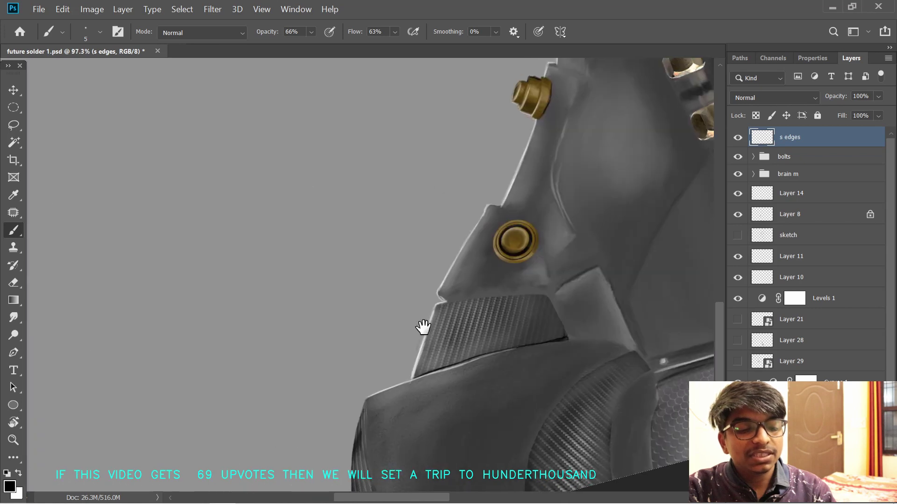
- Set the brush opacity to 37% and brush black outlines around the lighter grey panel beside the carbon-fibre patch
{"action": "left_click_drag", "start_coordinate": [260, 32], "coordinate": [232, 34]}
{"action": "left_click_drag", "start_coordinate": [384, 196], "coordinate": [347, 204]}
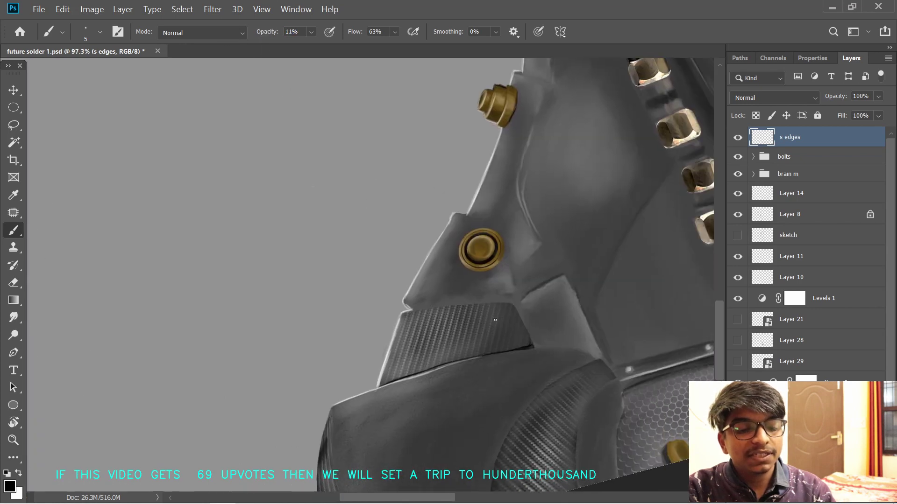
{"action": "left_click_drag", "start_coordinate": [474, 308], "coordinate": [425, 333]}
{"action": "key", "text": "r"}
{"action": "left_click_drag", "start_coordinate": [510, 353], "coordinate": [437, 159]}
{"action": "left_click_drag", "start_coordinate": [530, 217], "coordinate": [462, 278]}
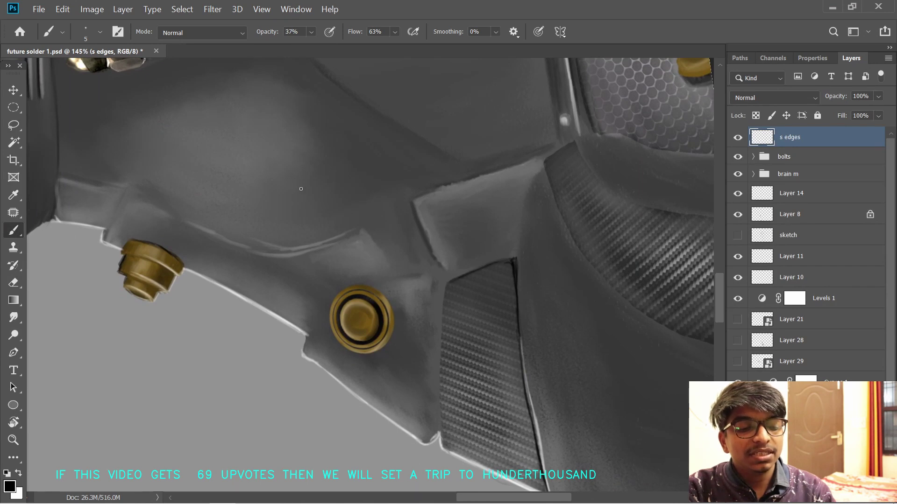
{"action": "key", "text": "r"}
{"action": "mouse_move", "coordinate": [280, 289]}
{"action": "left_mouse_down"}
{"action": "mouse_move", "coordinate": [296, 234]}
{"action": "mouse_move", "coordinate": [358, 222]}
{"action": "mouse_move", "coordinate": [300, 356]}
{"action": "mouse_move", "coordinate": [352, 280]}
{"action": "mouse_move", "coordinate": [395, 258]}
{"action": "left_mouse_up"}
{"action": "key", "text": "b"}
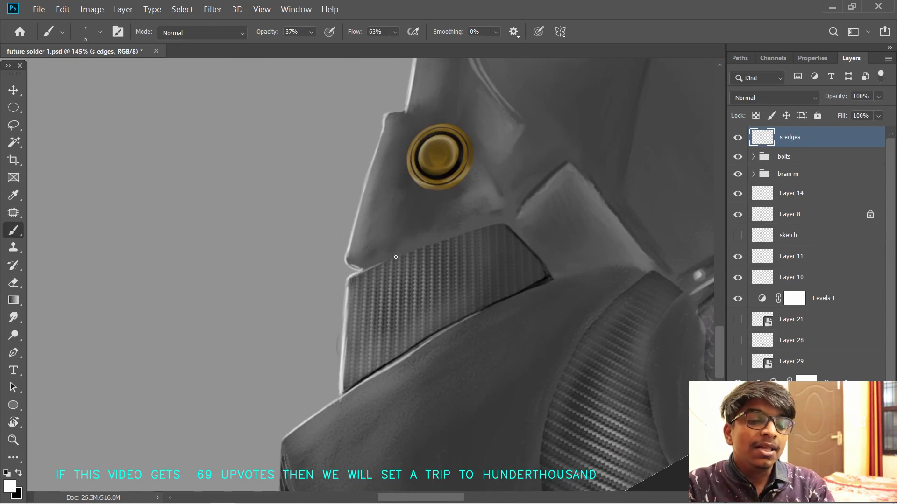
- Brush a black line and a parallel white highlight along the bolted plate's lower edge, above the carbon-fibre patch
{"action": "key", "text": "x"}
{"action": "left_click_drag", "start_coordinate": [442, 240], "coordinate": [465, 232]}
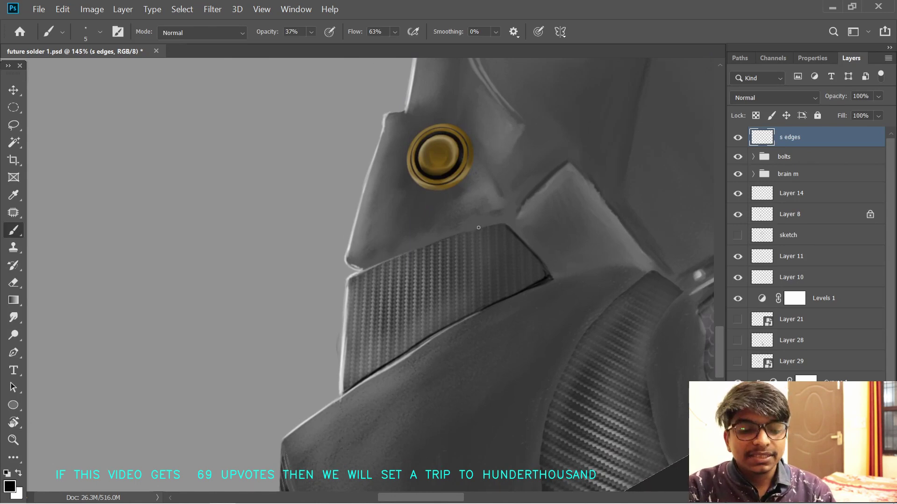
{"action": "left_click_drag", "start_coordinate": [279, 268], "coordinate": [257, 300]}
{"action": "left_click_drag", "start_coordinate": [329, 293], "coordinate": [274, 302]}
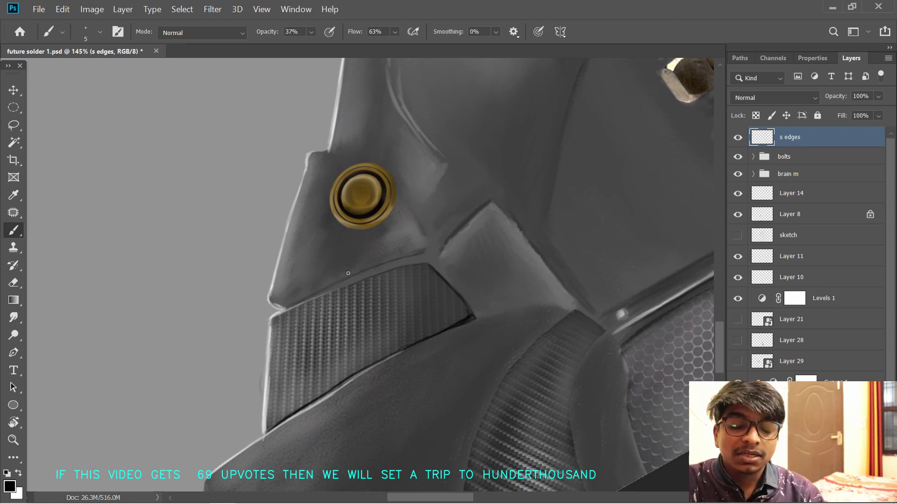
{"action": "left_click_drag", "start_coordinate": [314, 266], "coordinate": [319, 273]}
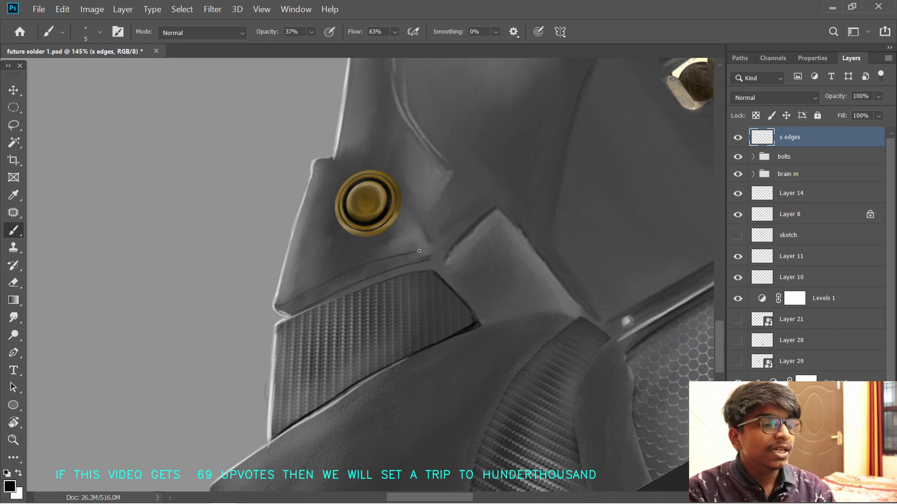
{"action": "key", "text": "x"}
{"action": "mouse_move", "coordinate": [277, 306]}
{"action": "left_mouse_down"}
{"action": "mouse_move", "coordinate": [278, 304]}
{"action": "mouse_move", "coordinate": [324, 281]}
{"action": "left_mouse_up"}
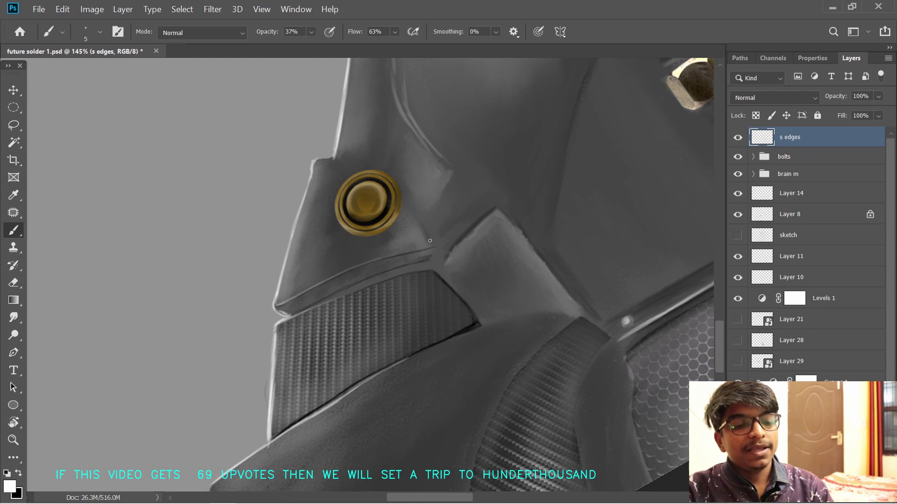
- Brush a thin black outline along the bolted plate's upper edge, from its outer corner past the bolt
{"action": "scroll", "coordinate": [429, 240], "scroll_direction": "up", "scroll_amount": 5}
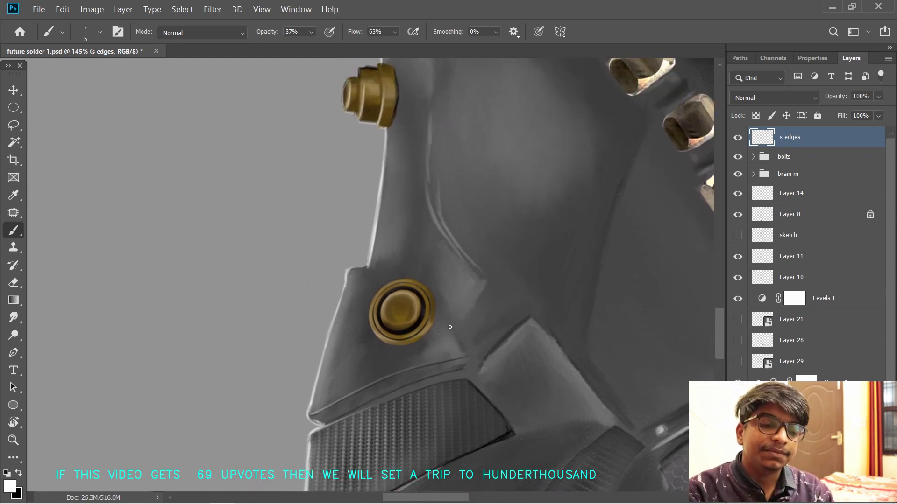
{"action": "scroll", "coordinate": [337, 290], "scroll_direction": "up", "scroll_amount": 1}
{"action": "key", "text": "x"}
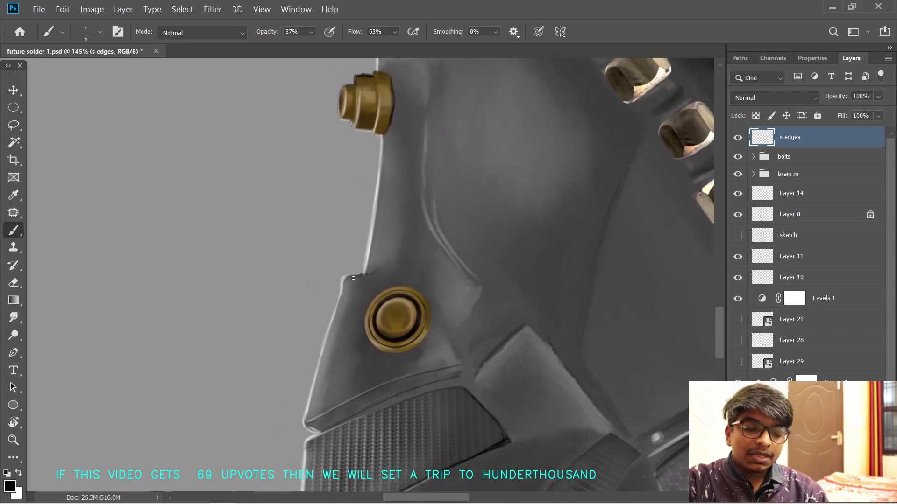
{"action": "left_click_drag", "start_coordinate": [381, 272], "coordinate": [367, 276]}
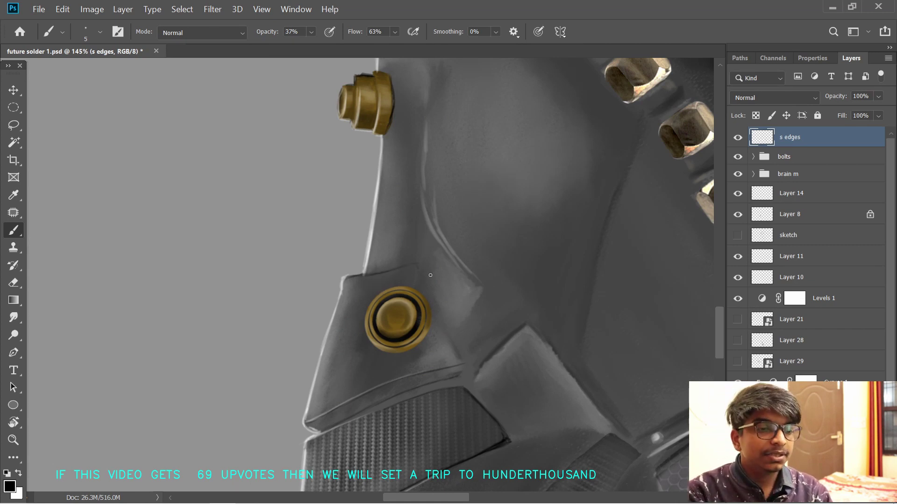
{"action": "key", "text": "r"}
{"action": "mouse_move", "coordinate": [430, 275]}
{"action": "left_mouse_down"}
{"action": "mouse_move", "coordinate": [425, 163]}
{"action": "mouse_move", "coordinate": [530, 230]}
{"action": "mouse_move", "coordinate": [407, 271]}
{"action": "left_mouse_up"}
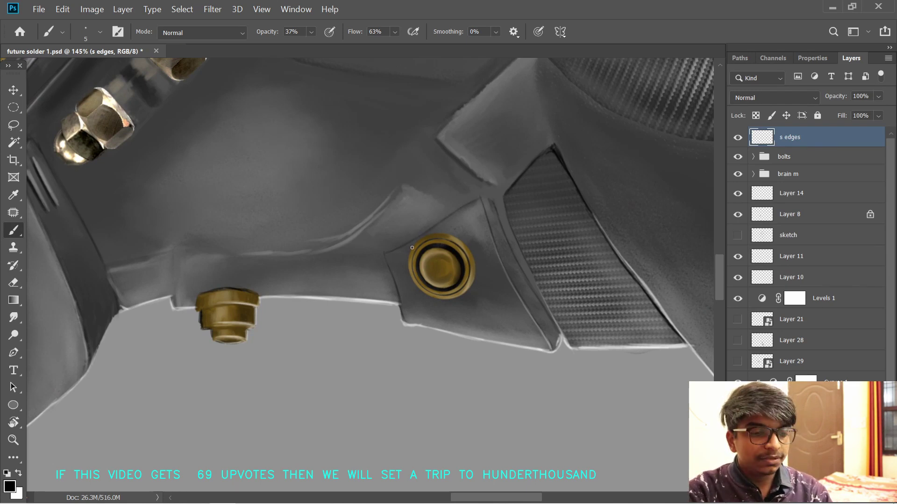
- Brush a thin white highlight along the bolted plate's inner edge beside the bolt, undoing the last stray stroke
{"action": "key", "text": "z"}
{"action": "key", "text": "x"}
{"action": "key", "text": "b"}
{"action": "left_click_drag", "start_coordinate": [430, 257], "coordinate": [413, 281]}
{"action": "key", "text": "r"}
{"action": "mouse_move", "coordinate": [473, 161]}
{"action": "left_mouse_down"}
{"action": "mouse_move", "coordinate": [493, 186]}
{"action": "mouse_move", "coordinate": [386, 279]}
{"action": "mouse_move", "coordinate": [467, 249]}
{"action": "left_mouse_up"}
{"action": "key", "text": "ctrl+z"}
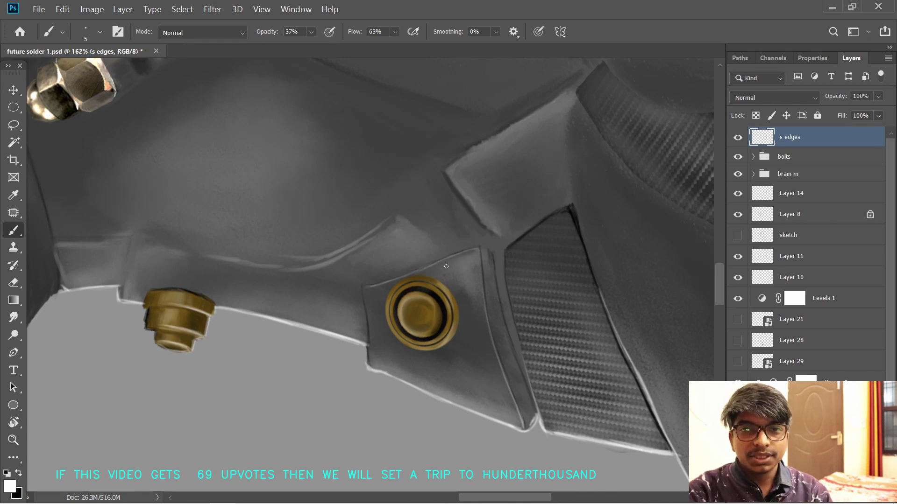
{"action": "key", "text": "e"}
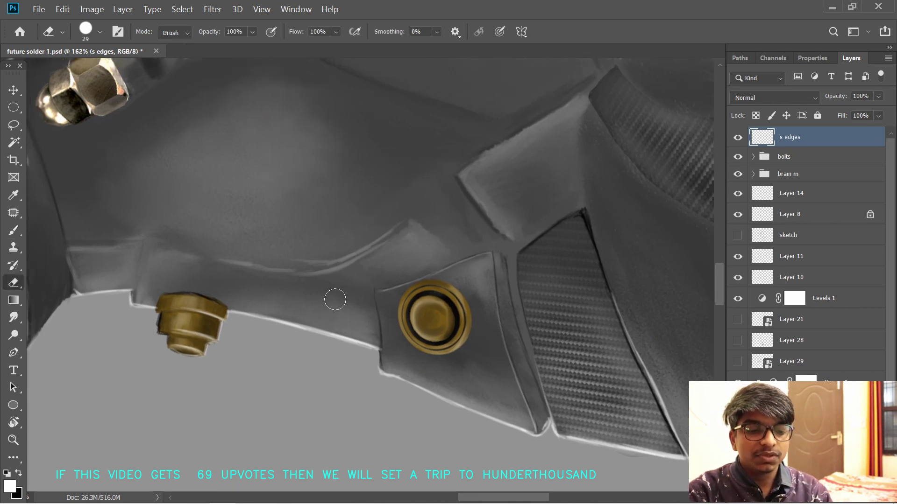
{"action": "key", "text": "r"}
{"action": "mouse_move", "coordinate": [395, 240]}
{"action": "left_mouse_down"}
{"action": "mouse_move", "coordinate": [402, 294]}
{"action": "mouse_move", "coordinate": [456, 267]}
{"action": "left_mouse_up"}
{"action": "left_click_drag", "start_coordinate": [409, 408], "coordinate": [410, 386]}
{"action": "key", "text": "b"}
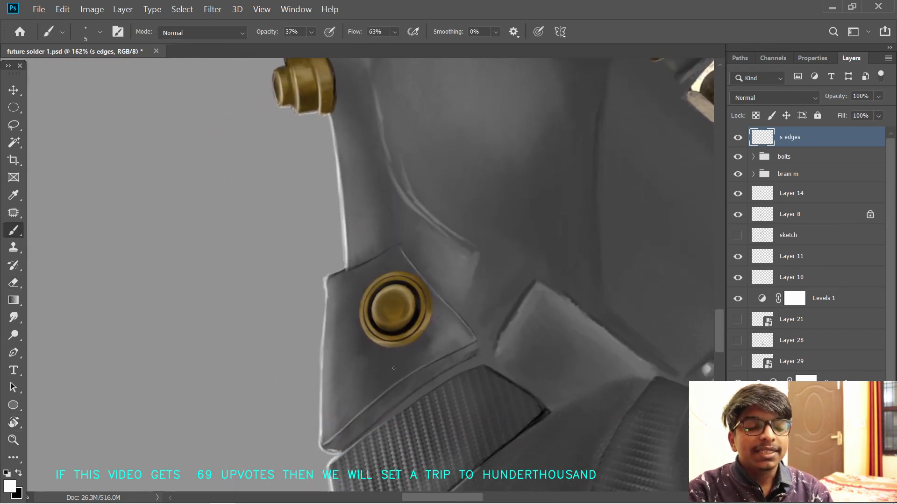
- Shade the narrow band between the bolted plate and the carbon-fibre patch with black strokes at 37% opacity
{"action": "scroll", "coordinate": [365, 327], "scroll_direction": "down", "scroll_amount": 3}
{"action": "key", "text": "x"}
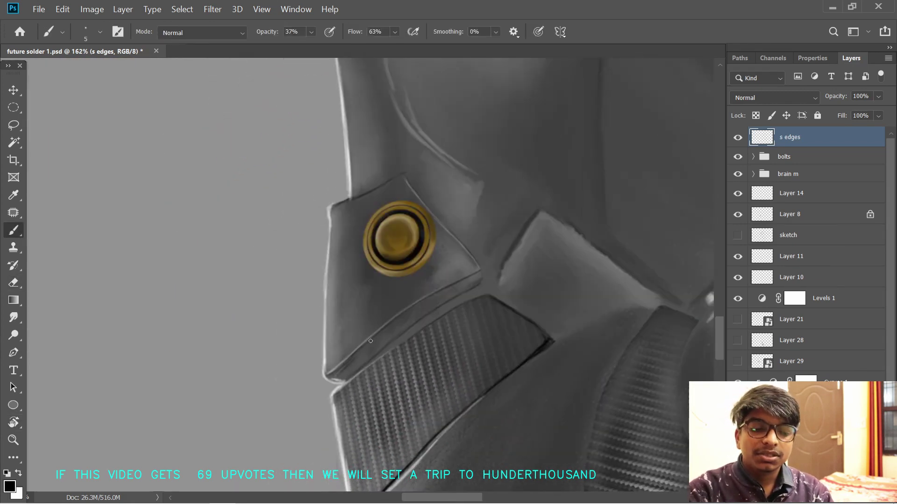
{"action": "left_click_drag", "start_coordinate": [405, 327], "coordinate": [377, 347]}
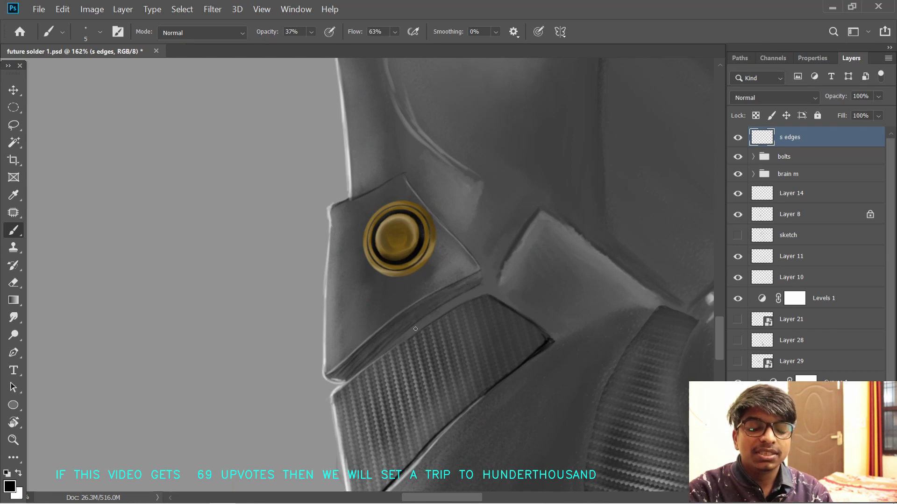
{"action": "left_click_drag", "start_coordinate": [507, 293], "coordinate": [479, 286]}
{"action": "left_click_drag", "start_coordinate": [383, 324], "coordinate": [388, 385]}
{"action": "left_click_drag", "start_coordinate": [446, 396], "coordinate": [460, 396]}
{"action": "left_click_drag", "start_coordinate": [433, 388], "coordinate": [455, 296]}
- Switch to white and brush a thin highlight along the outer edge of the shoulder's carbon-fibre strip
{"action": "key", "text": "r"}
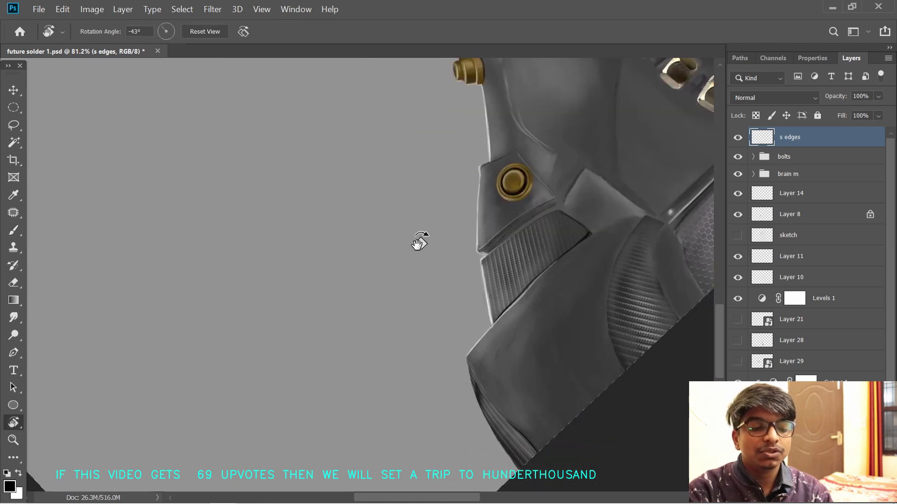
{"action": "mouse_move", "coordinate": [417, 244]}
{"action": "left_mouse_down"}
{"action": "mouse_move", "coordinate": [355, 346]}
{"action": "mouse_move", "coordinate": [373, 291]}
{"action": "mouse_move", "coordinate": [362, 354]}
{"action": "left_mouse_up"}
{"action": "key", "text": "b"}
{"action": "key", "text": "r"}
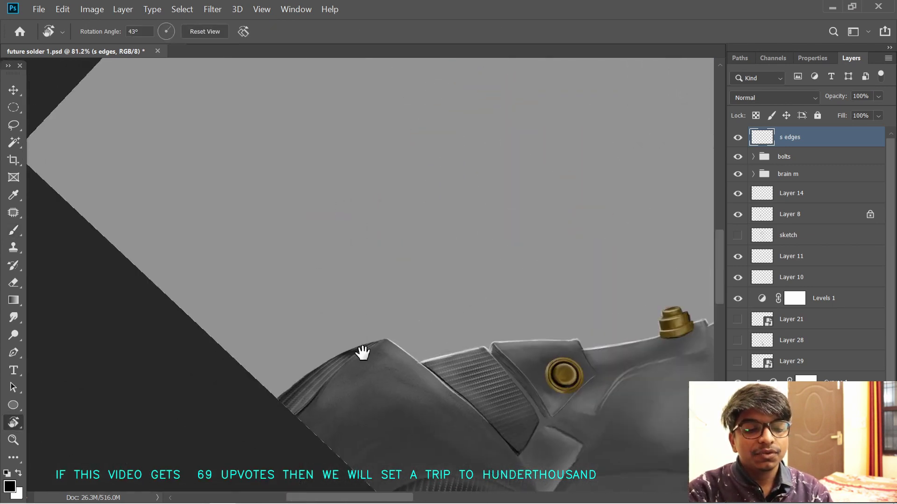
{"action": "scroll", "coordinate": [363, 353], "scroll_direction": "up", "scroll_amount": 2}
{"action": "key", "text": "b"}
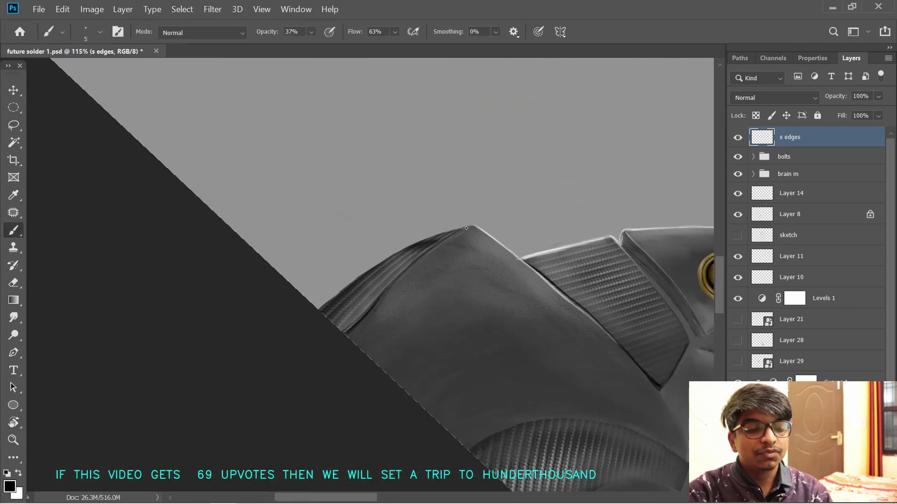
{"action": "key", "text": "x"}
{"action": "left_click_drag", "start_coordinate": [346, 337], "coordinate": [388, 294]}
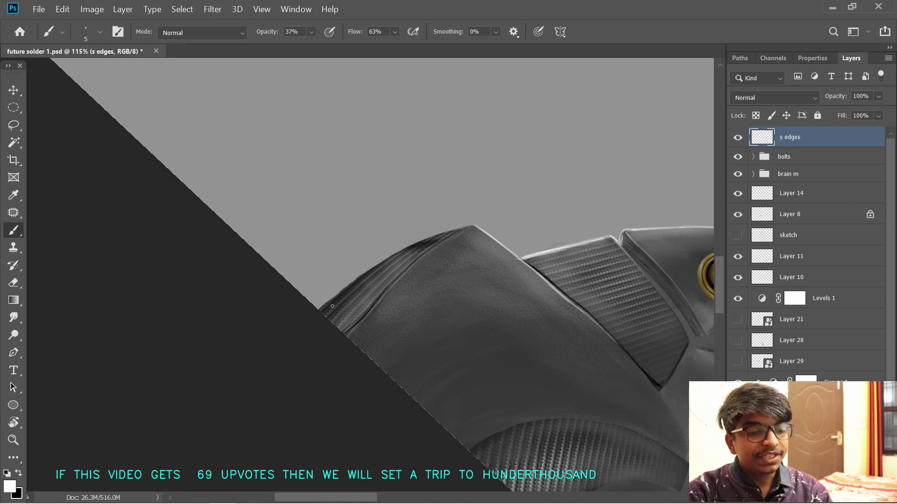
{"action": "mouse_move", "coordinate": [317, 311]}
{"action": "left_mouse_down"}
{"action": "mouse_move", "coordinate": [343, 293]}
{"action": "mouse_move", "coordinate": [360, 297]}
{"action": "mouse_move", "coordinate": [396, 252]}
{"action": "mouse_move", "coordinate": [461, 227]}
{"action": "left_mouse_up"}
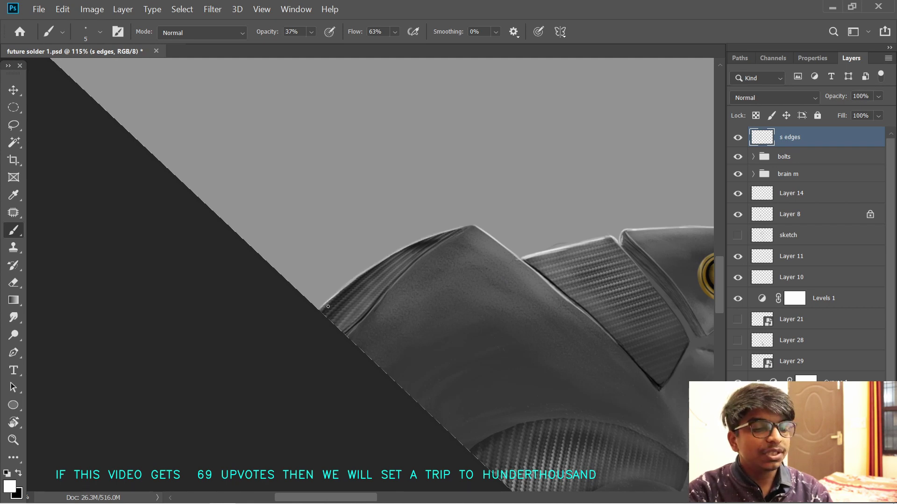
{"action": "left_click_drag", "start_coordinate": [327, 307], "coordinate": [362, 277]}
- Brush a black line along the lower end of the neck strip, beside the bolted plate
{"action": "scroll", "coordinate": [504, 265], "scroll_direction": "down", "scroll_amount": 1}
{"action": "left_click_drag", "start_coordinate": [472, 237], "coordinate": [419, 298]}
{"action": "key", "text": "r"}
{"action": "mouse_move", "coordinate": [607, 290]}
{"action": "left_mouse_down"}
{"action": "mouse_move", "coordinate": [602, 216]}
{"action": "mouse_move", "coordinate": [572, 146]}
{"action": "left_mouse_up"}
{"action": "left_click_drag", "start_coordinate": [434, 312], "coordinate": [399, 320]}
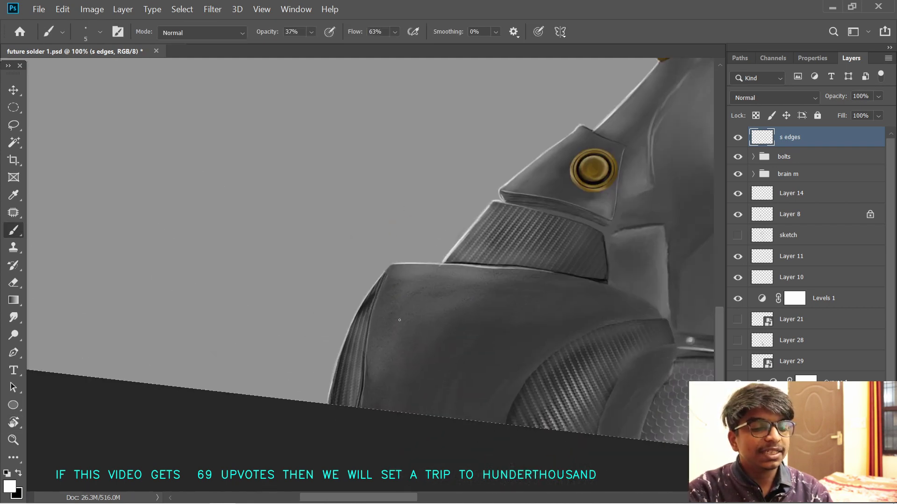
{"action": "scroll", "coordinate": [399, 320], "scroll_direction": "right", "scroll_amount": 2}
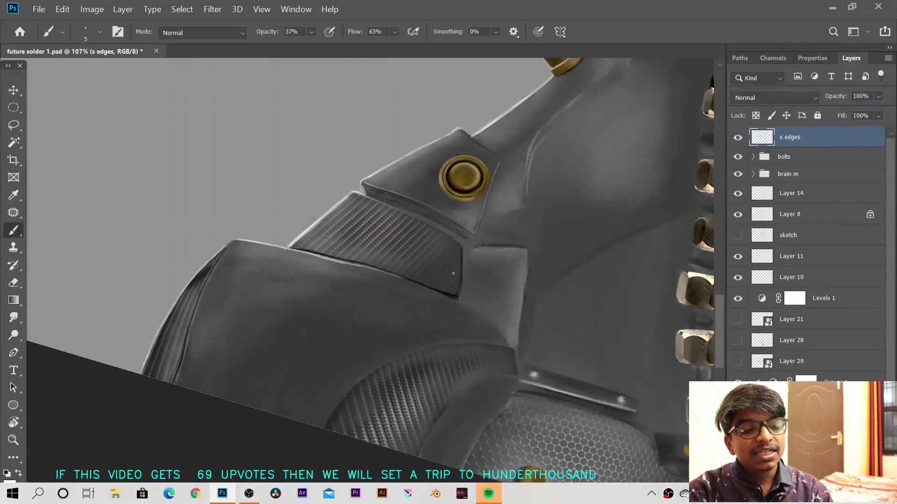
{"action": "mouse_move", "coordinate": [427, 245]}
{"action": "left_mouse_down"}
{"action": "mouse_move", "coordinate": [438, 218]}
{"action": "mouse_move", "coordinate": [436, 263]}
{"action": "mouse_move", "coordinate": [442, 246]}
{"action": "left_mouse_up"}
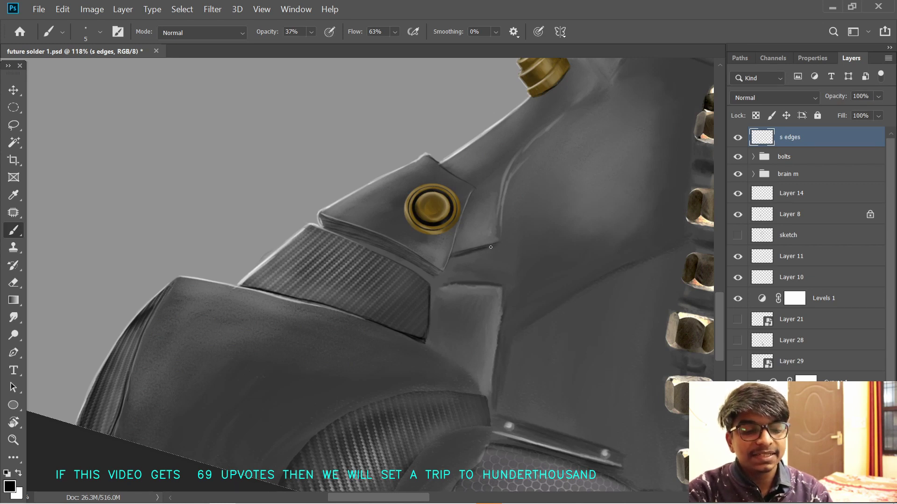
{"action": "left_click_drag", "start_coordinate": [491, 247], "coordinate": [484, 278]}
- Brush a thin black contour along the neck strip's curved inner edge up toward the upper bolt
{"action": "key", "text": "r"}
{"action": "left_click_drag", "start_coordinate": [419, 371], "coordinate": [343, 336]}
{"action": "key", "text": "r"}
{"action": "left_click_drag", "start_coordinate": [355, 304], "coordinate": [383, 303]}
{"action": "left_click_drag", "start_coordinate": [441, 190], "coordinate": [394, 181]}
{"action": "key", "text": "r"}
{"action": "mouse_move", "coordinate": [394, 181]}
{"action": "left_mouse_down"}
{"action": "mouse_move", "coordinate": [270, 297]}
{"action": "mouse_move", "coordinate": [335, 256]}
{"action": "left_mouse_up"}
{"action": "key", "text": "b"}
{"action": "key", "text": "r"}
{"action": "left_click_drag", "start_coordinate": [487, 257], "coordinate": [421, 232]}
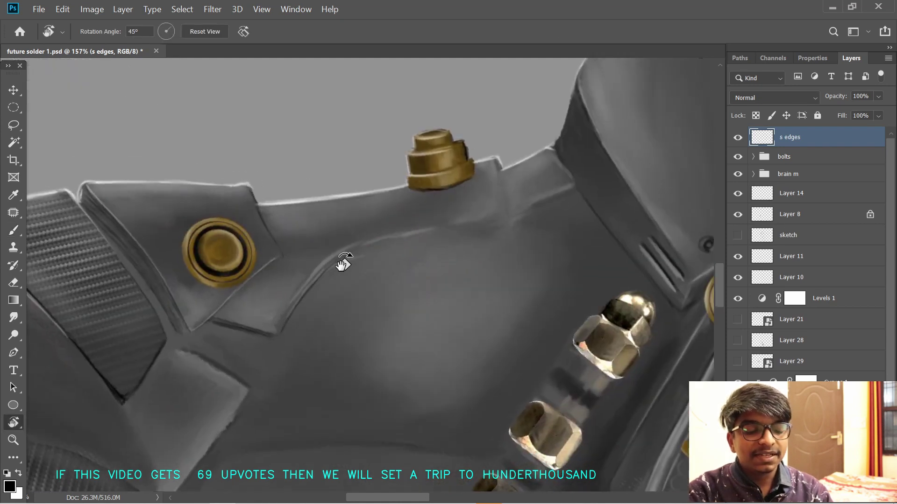
{"action": "key", "text": "b"}
{"action": "left_click_drag", "start_coordinate": [336, 262], "coordinate": [366, 250]}
{"action": "left_click_drag", "start_coordinate": [445, 234], "coordinate": [420, 238]}
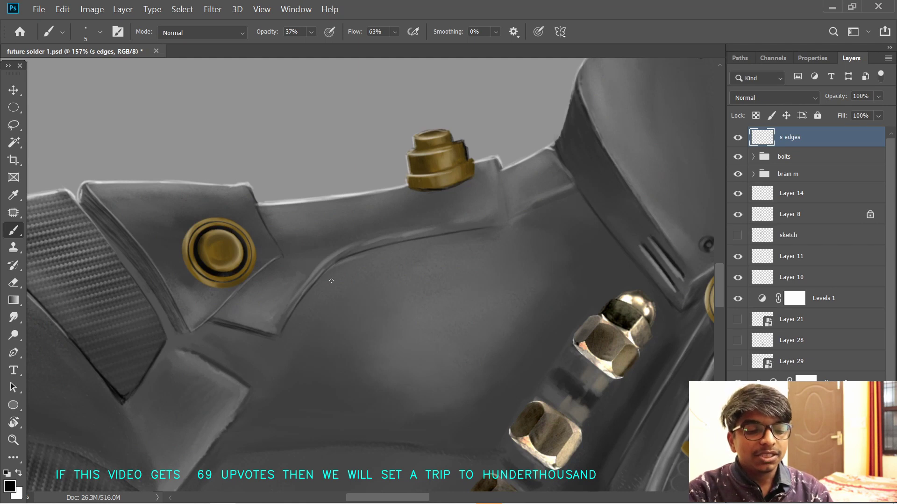
- Thicken the black contour along the neck strip's curved inner edge and lower corner with further strokes
{"action": "mouse_move", "coordinate": [331, 281]}
{"action": "left_mouse_down"}
{"action": "mouse_move", "coordinate": [380, 234]}
{"action": "mouse_move", "coordinate": [282, 292]}
{"action": "left_mouse_up"}
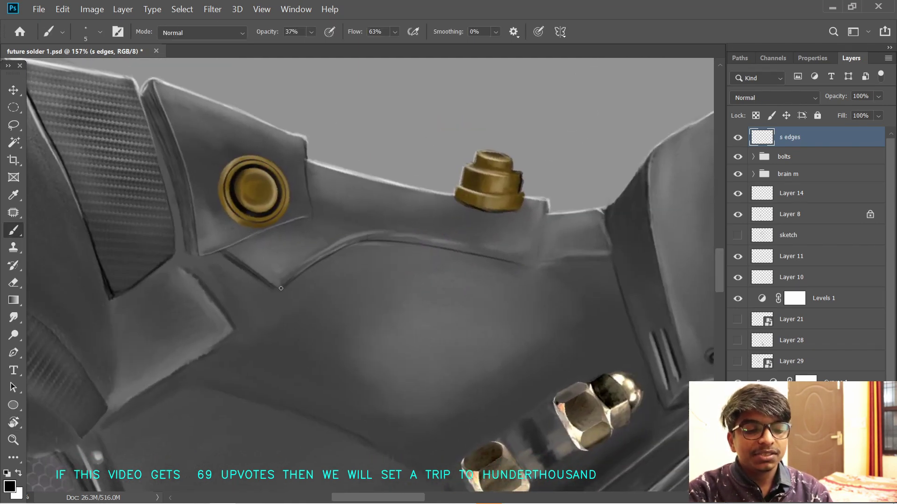
{"action": "mouse_move", "coordinate": [323, 258]}
{"action": "left_mouse_down"}
{"action": "mouse_move", "coordinate": [356, 243]}
{"action": "mouse_move", "coordinate": [328, 272]}
{"action": "left_mouse_up"}
{"action": "left_click_drag", "start_coordinate": [448, 282], "coordinate": [442, 246]}
{"action": "left_click_drag", "start_coordinate": [380, 262], "coordinate": [495, 225]}
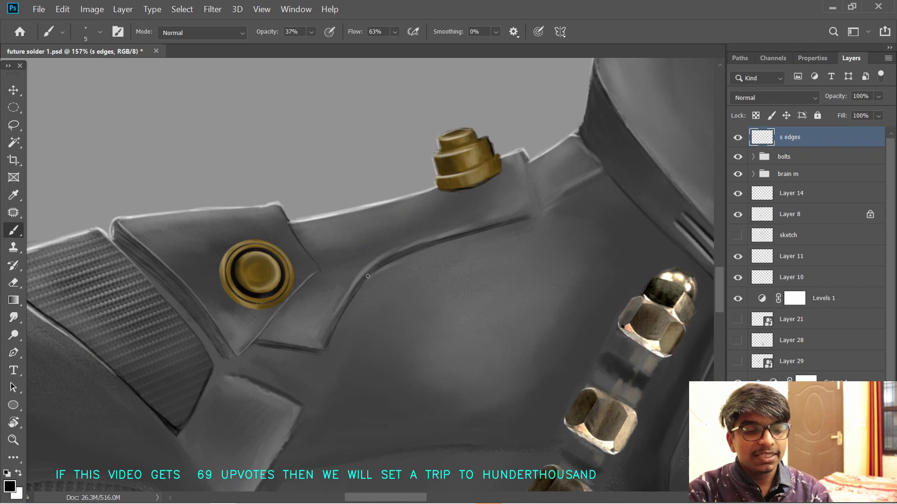
- Switch to white and brush a thin highlight beside the black contour on the neck strip's curved inner edge and lower corner
{"action": "key", "text": "x"}
{"action": "left_click_drag", "start_coordinate": [276, 263], "coordinate": [298, 257]}
{"action": "key", "text": "r"}
{"action": "mouse_move", "coordinate": [355, 207]}
{"action": "left_mouse_down"}
{"action": "mouse_move", "coordinate": [376, 205]}
{"action": "mouse_move", "coordinate": [370, 197]}
{"action": "left_mouse_up"}
{"action": "mouse_move", "coordinate": [337, 249]}
{"action": "left_mouse_down"}
{"action": "mouse_move", "coordinate": [435, 235]}
{"action": "mouse_move", "coordinate": [512, 200]}
{"action": "mouse_move", "coordinate": [484, 242]}
{"action": "mouse_move", "coordinate": [453, 224]}
{"action": "mouse_move", "coordinate": [496, 213]}
{"action": "left_mouse_up"}
{"action": "left_click_drag", "start_coordinate": [500, 158], "coordinate": [478, 248]}
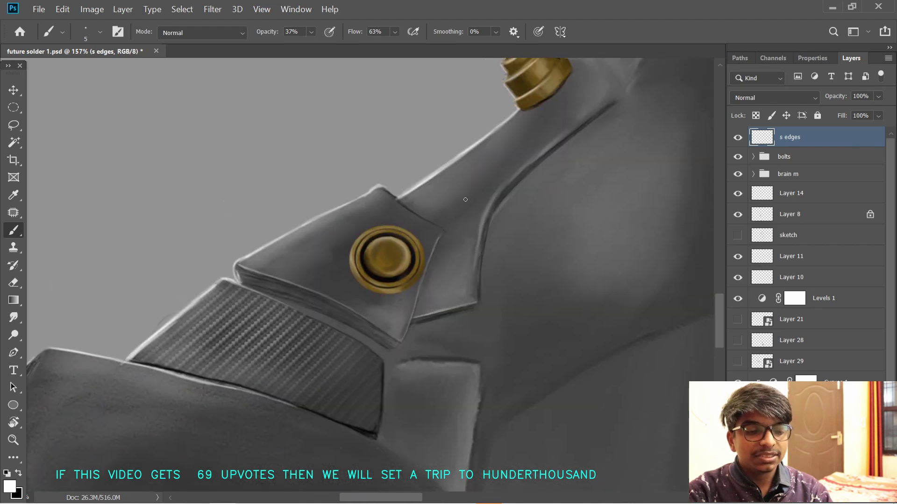
{"action": "mouse_move", "coordinate": [465, 199]}
{"action": "left_mouse_down"}
{"action": "mouse_move", "coordinate": [340, 308]}
{"action": "mouse_move", "coordinate": [327, 310]}
{"action": "mouse_move", "coordinate": [329, 323]}
{"action": "mouse_move", "coordinate": [356, 307]}
{"action": "left_mouse_up"}
{"action": "mouse_move", "coordinate": [363, 303]}
{"action": "left_mouse_down"}
{"action": "mouse_move", "coordinate": [472, 237]}
{"action": "mouse_move", "coordinate": [473, 265]}
{"action": "mouse_move", "coordinate": [606, 248]}
{"action": "left_mouse_up"}
{"action": "key", "text": "r"}
{"action": "left_click_drag", "start_coordinate": [669, 253], "coordinate": [425, 182]}
{"action": "key", "text": "space"}
{"action": "mouse_move", "coordinate": [418, 164]}
{"action": "left_mouse_down"}
{"action": "mouse_move", "coordinate": [419, 229]}
{"action": "mouse_move", "coordinate": [460, 324]}
{"action": "left_mouse_up"}
{"action": "key", "text": "r"}
- Try white strokes at the neck strip's upper inner corner and undo the last three
{"action": "left_click_drag", "start_coordinate": [571, 243], "coordinate": [569, 228]}
{"action": "left_click_drag", "start_coordinate": [515, 219], "coordinate": [546, 229]}
{"action": "key", "text": "space"}
{"action": "key", "text": "ctrl+z"}
{"action": "key", "text": "ctrl+z"}
{"action": "key", "text": "ctrl+z"}
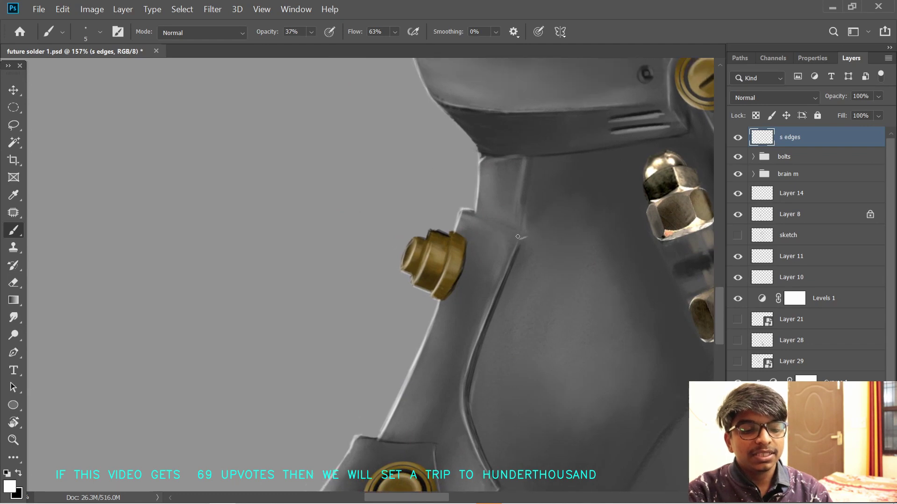
- Switch to black and brush a thin contour across the neck strip's upper end, above the bolt
{"action": "key", "text": "space"}
{"action": "left_click_drag", "start_coordinate": [355, 208], "coordinate": [380, 267]}
{"action": "key", "text": "r"}
{"action": "left_click_drag", "start_coordinate": [493, 277], "coordinate": [495, 243]}
{"action": "key", "text": "x"}
{"action": "key", "text": "space"}
{"action": "left_click_drag", "start_coordinate": [359, 253], "coordinate": [360, 308]}
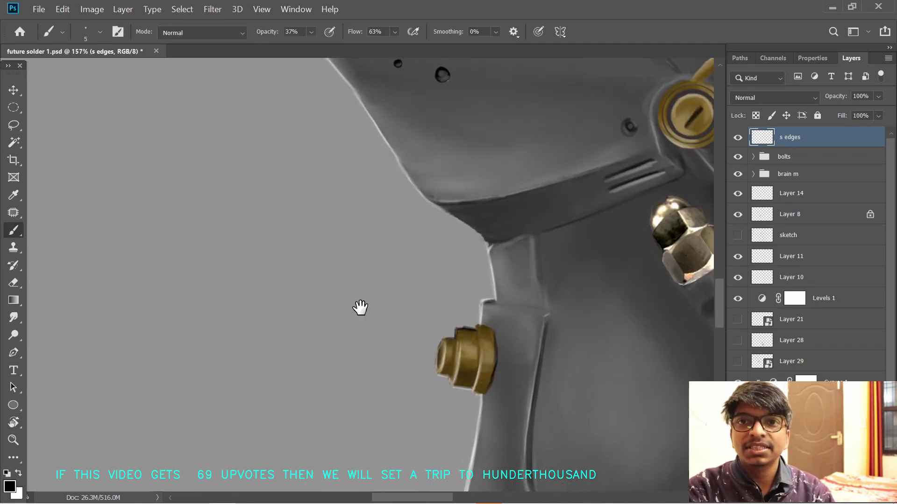
{"action": "key", "text": "r"}
{"action": "left_click_drag", "start_coordinate": [539, 274], "coordinate": [532, 228]}
{"action": "mouse_move", "coordinate": [491, 269]}
{"action": "left_mouse_down"}
{"action": "mouse_move", "coordinate": [489, 246]}
{"action": "mouse_move", "coordinate": [435, 192]}
{"action": "mouse_move", "coordinate": [493, 192]}
{"action": "left_mouse_up"}
{"action": "key", "text": "space"}
{"action": "key", "text": "space"}
{"action": "left_click_drag", "start_coordinate": [428, 204], "coordinate": [422, 231]}
{"action": "left_click_drag", "start_coordinate": [432, 233], "coordinate": [481, 216]}
{"action": "mouse_move", "coordinate": [434, 231]}
{"action": "left_mouse_down"}
{"action": "mouse_move", "coordinate": [481, 218]}
{"action": "mouse_move", "coordinate": [391, 242]}
{"action": "mouse_move", "coordinate": [449, 231]}
{"action": "left_mouse_up"}
- Switch to white and brush highlights along the strip's upper end and the inner edge of the short segment below the helmet
{"action": "key", "text": "x"}
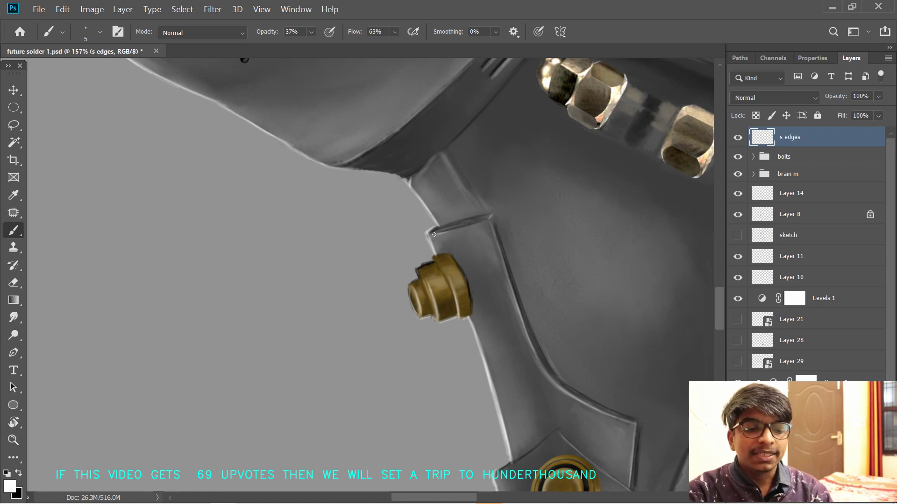
{"action": "key", "text": "ctrl+space"}
{"action": "left_click_drag", "start_coordinate": [506, 322], "coordinate": [488, 308]}
{"action": "key", "text": "space"}
{"action": "left_click_drag", "start_coordinate": [469, 248], "coordinate": [484, 324]}
{"action": "key", "text": "r"}
{"action": "left_click_drag", "start_coordinate": [600, 195], "coordinate": [579, 397]}
{"action": "mouse_move", "coordinate": [414, 299]}
{"action": "left_mouse_down"}
{"action": "mouse_move", "coordinate": [460, 274]}
{"action": "mouse_move", "coordinate": [476, 241]}
{"action": "left_mouse_up"}
{"action": "key", "text": "x"}
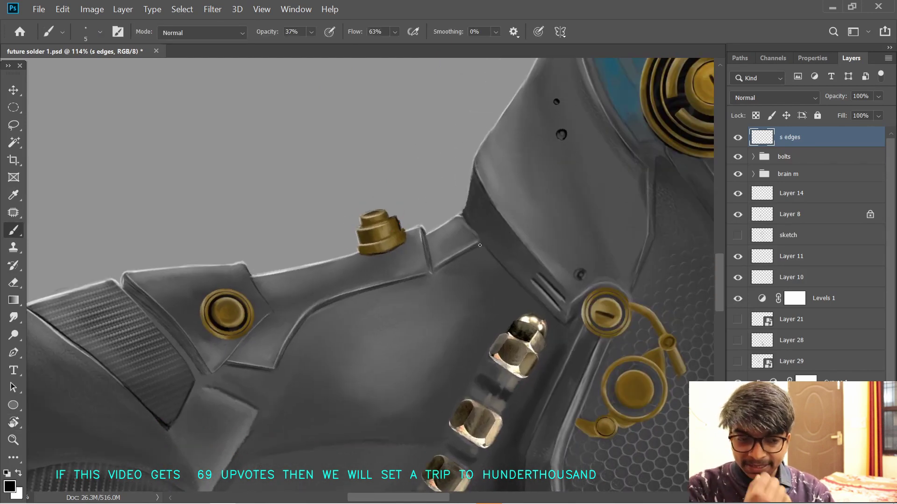
{"action": "key", "text": "x"}
{"action": "mouse_move", "coordinate": [477, 240]}
{"action": "left_mouse_down"}
{"action": "mouse_move", "coordinate": [468, 225]}
{"action": "mouse_move", "coordinate": [483, 255]}
{"action": "left_mouse_up"}
{"action": "key", "text": "x"}
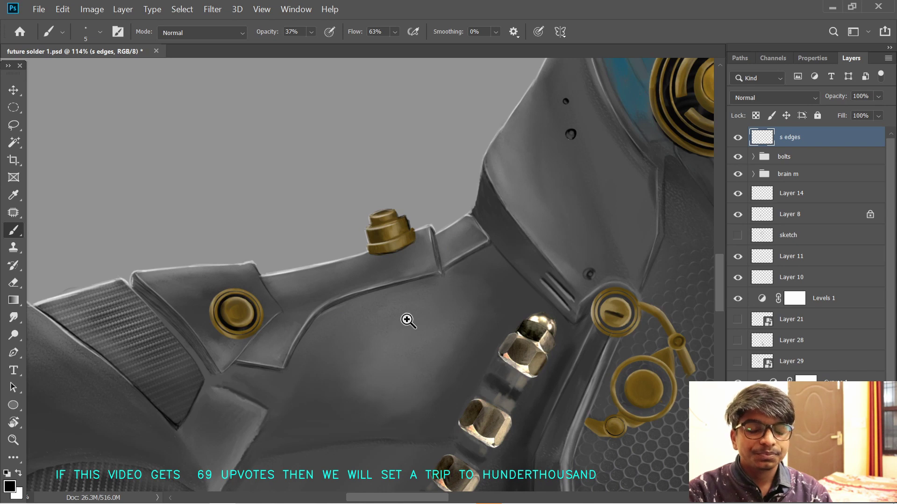
- Select Layer 8, unlock its transparent pixels and reduce the eraser size to 7
{"action": "left_click_drag", "start_coordinate": [405, 318], "coordinate": [388, 318]}
{"action": "left_click_drag", "start_coordinate": [329, 305], "coordinate": [346, 331]}
{"action": "scroll", "coordinate": [398, 282], "scroll_direction": "up", "scroll_amount": 1}
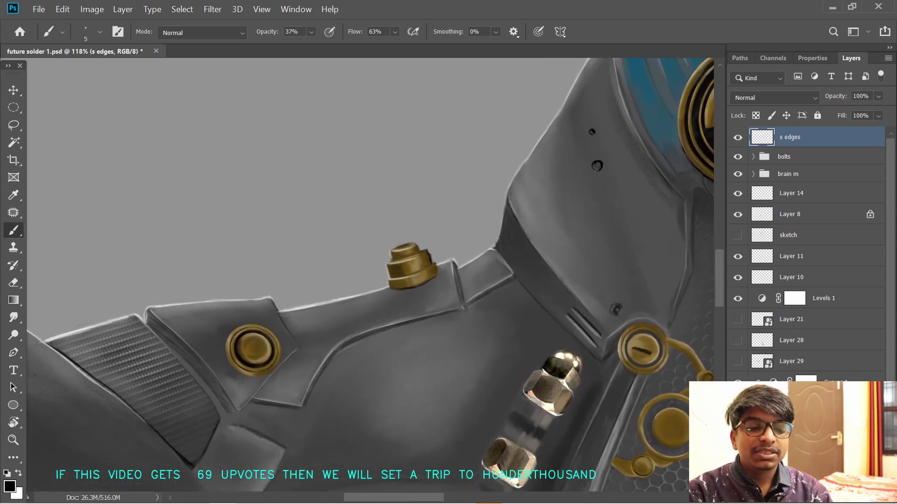
{"action": "key", "text": "x"}
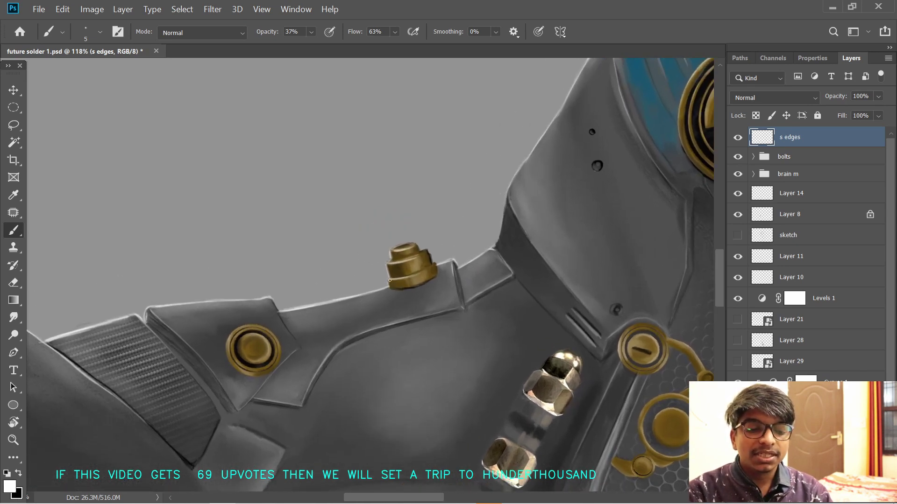
{"action": "key", "text": "x"}
{"action": "key", "text": "e"}
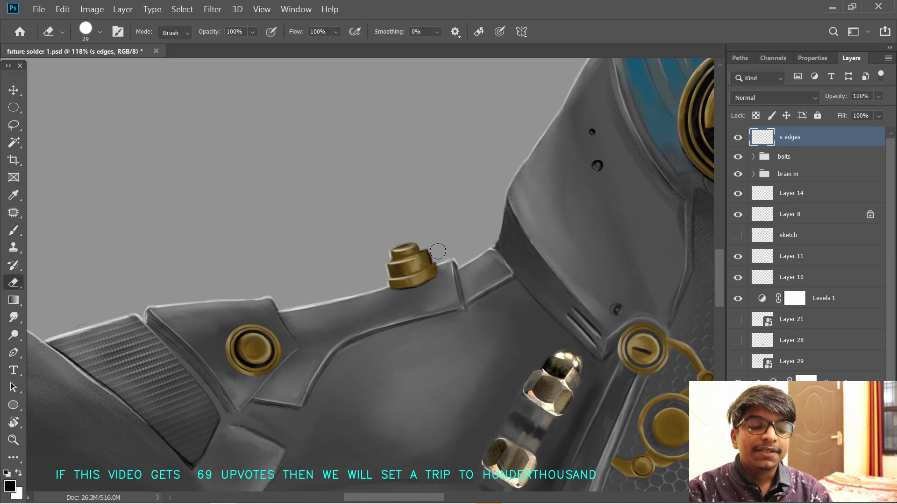
{"action": "left_click_drag", "start_coordinate": [432, 273], "coordinate": [441, 284]}
{"action": "left_click", "coordinate": [449, 276], "text": "ctrl"}
{"action": "left_click", "coordinate": [755, 116]}
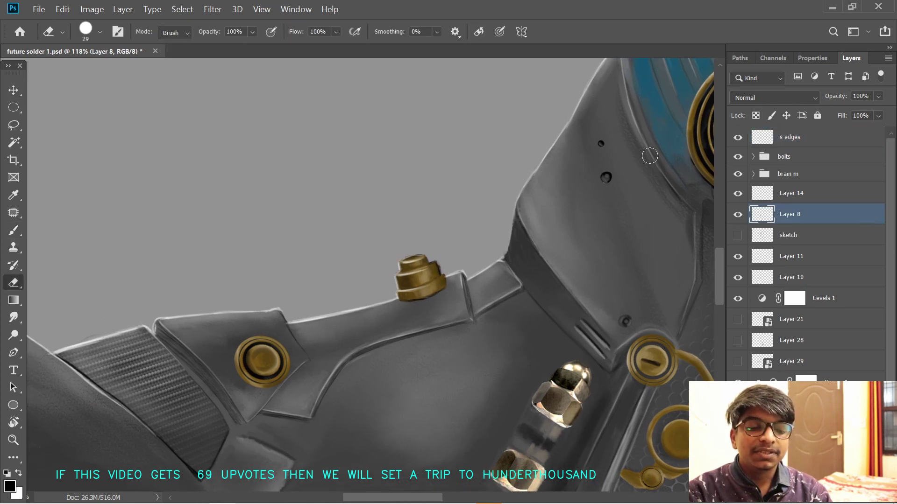
{"action": "key", "text": "bracketleft"}
{"action": "key", "text": "bracketleft"}
{"action": "key", "text": "bracketleft"}
{"action": "key", "text": "bracketleft"}
{"action": "key", "text": "bracketleft"}
{"action": "key", "text": "bracketleft"}
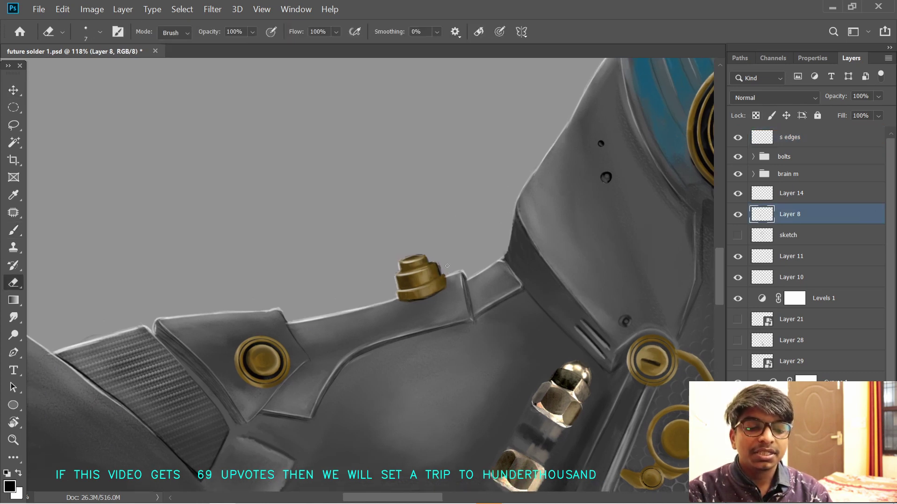
- Hide Layer 8, try erasing beside the upper bolt on Layer 1, and show Layer 8 again
{"action": "key", "text": "v"}
{"action": "left_click", "coordinate": [737, 215]}
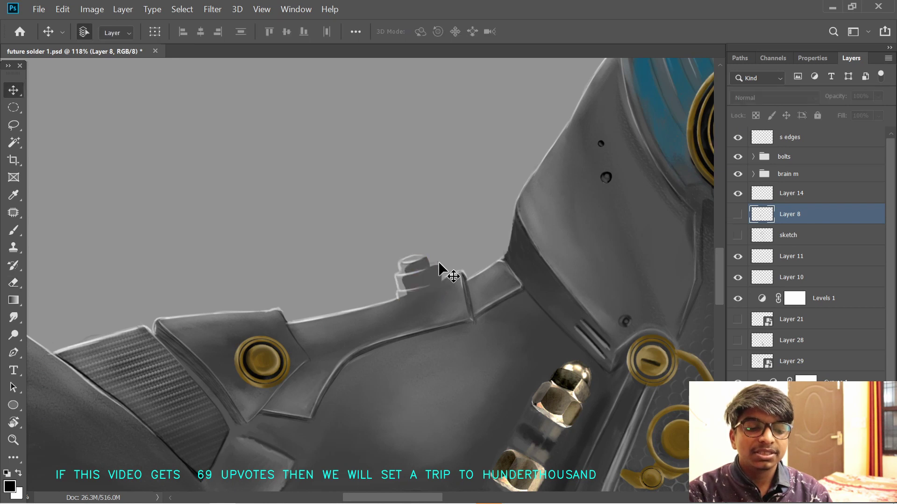
{"action": "left_click", "coordinate": [439, 269], "text": "ctrl"}
{"action": "key", "text": "e"}
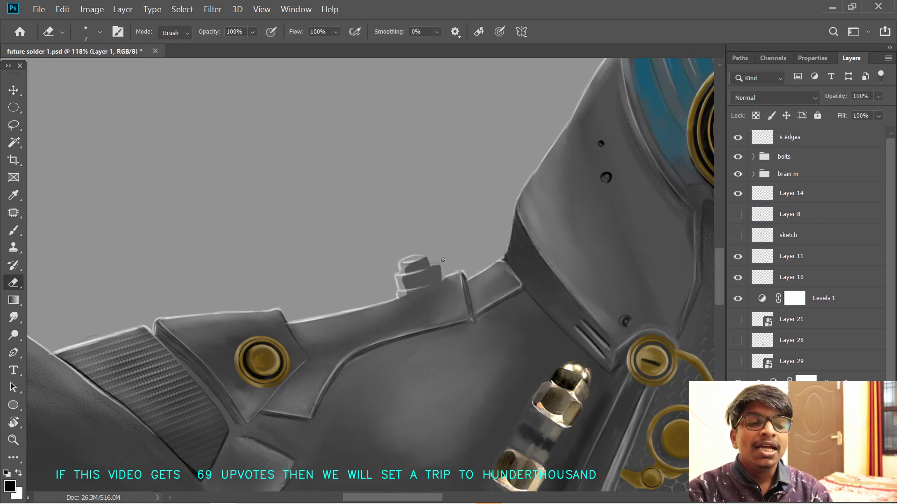
{"action": "left_click", "coordinate": [439, 263], "text": "ctrl"}
{"action": "left_click", "coordinate": [438, 262]}
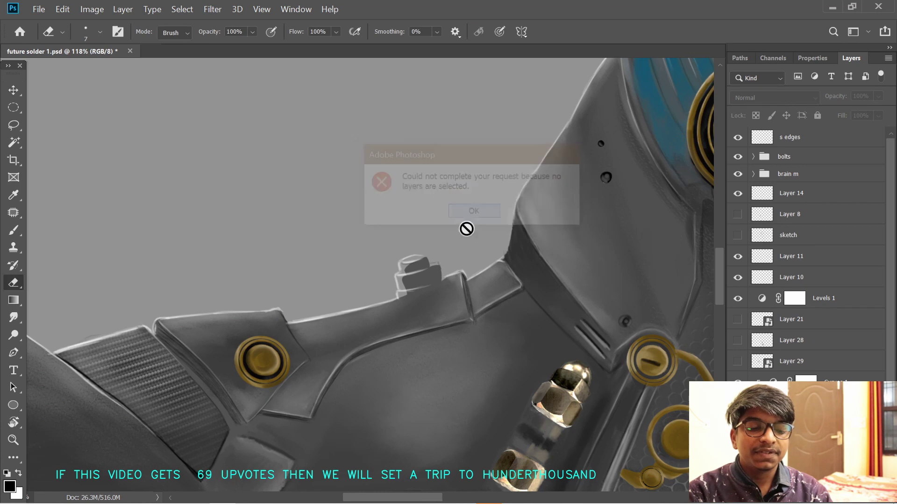
{"action": "key", "text": "Return"}
{"action": "left_click", "coordinate": [666, 296], "text": "ctrl"}
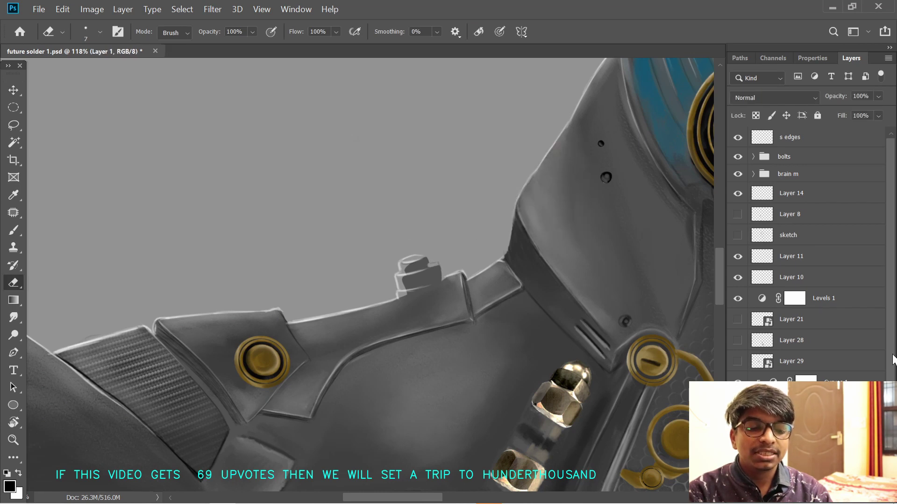
{"action": "left_click", "coordinate": [737, 215]}
- Select the s edges layer beside the upper bolt and check its strokes by hiding and showing it
{"action": "key", "text": "v"}
{"action": "left_click", "coordinate": [445, 277], "text": "ctrl"}
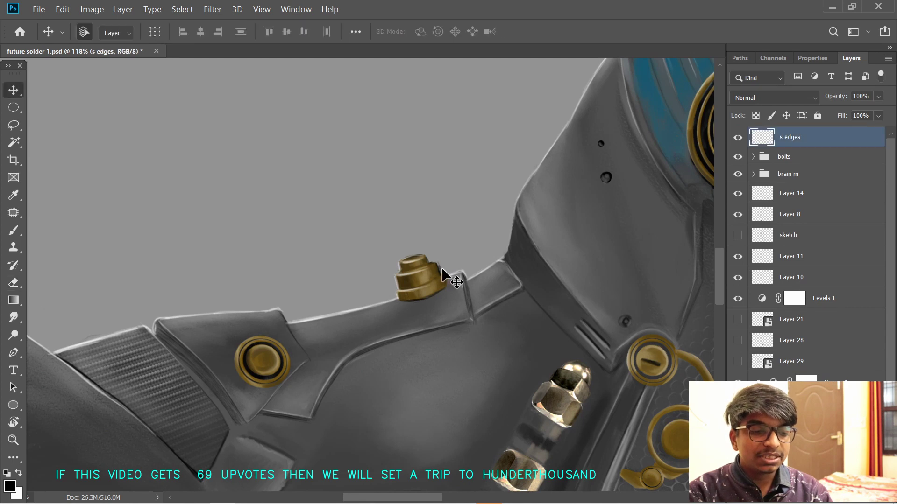
{"action": "left_click", "coordinate": [739, 139]}
{"action": "left_click", "coordinate": [738, 137]}
{"action": "key", "text": "e"}
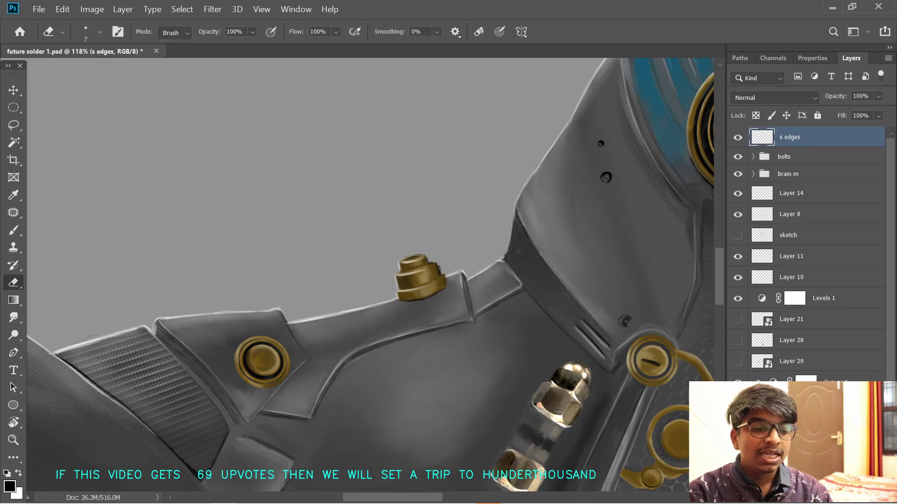
{"action": "key", "text": "c"}
{"action": "key", "text": "Delete"}
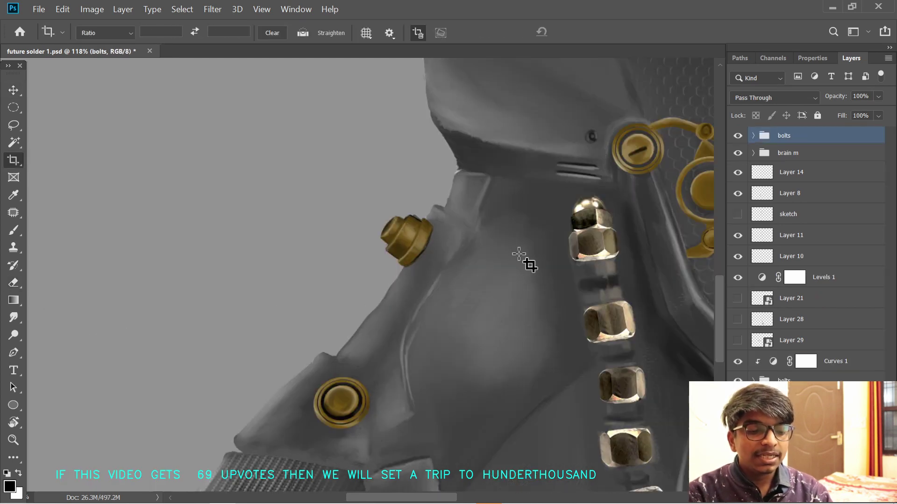
{"action": "key", "text": "v"}
{"action": "key", "text": "ctrl+z"}
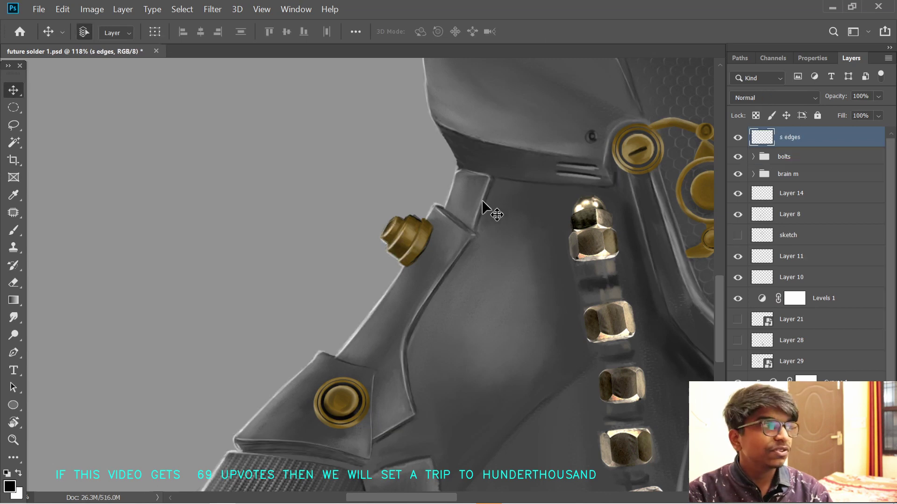
- Reselect the s edges layer and brush a white highlight on the plain plate beside the carbon-fibre strip
{"action": "key", "text": "r"}
{"action": "mouse_move", "coordinate": [482, 202]}
{"action": "left_mouse_down"}
{"action": "mouse_move", "coordinate": [482, 258]}
{"action": "mouse_move", "coordinate": [440, 258]}
{"action": "left_mouse_up"}
{"action": "left_click", "coordinate": [439, 264]}
{"action": "key", "text": "e"}
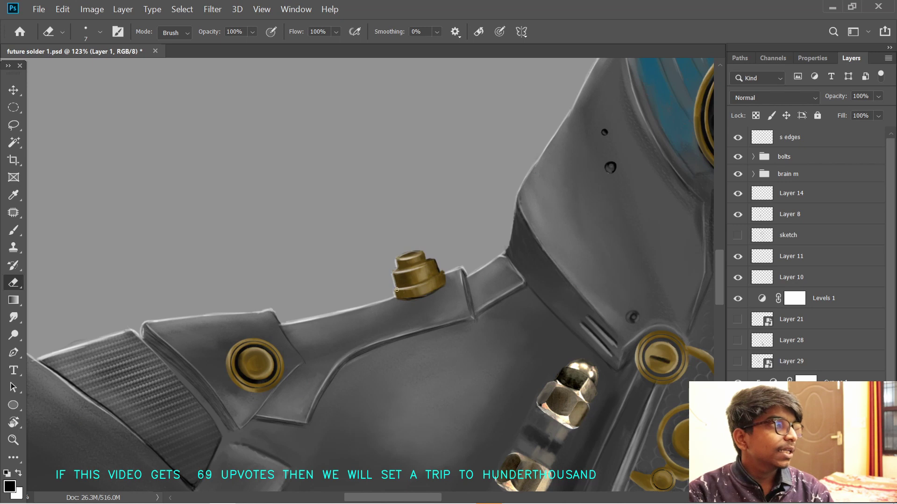
{"action": "left_click", "coordinate": [789, 137]}
{"action": "left_click_drag", "start_coordinate": [363, 338], "coordinate": [376, 271]}
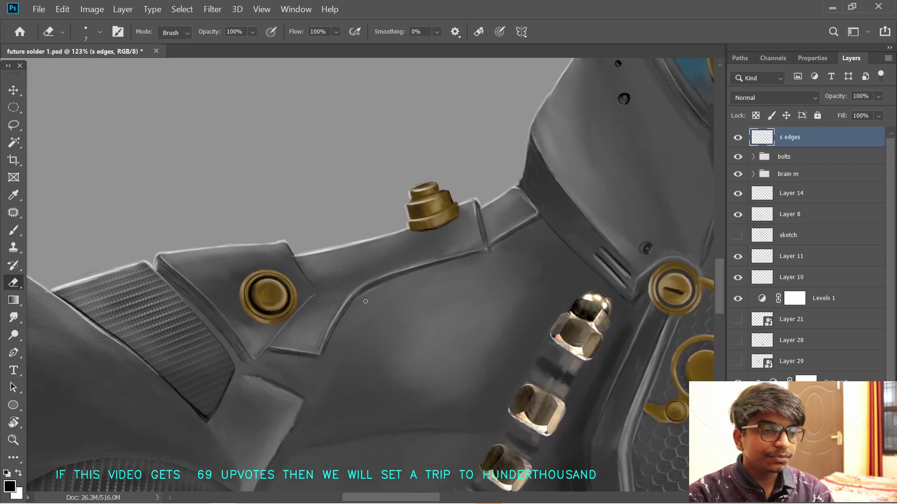
{"action": "left_click_drag", "start_coordinate": [447, 321], "coordinate": [491, 250]}
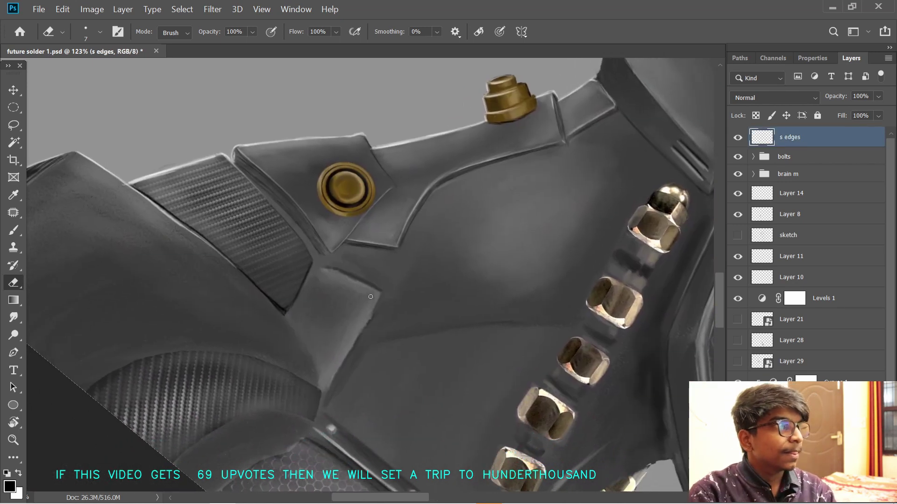
{"action": "key", "text": "x"}
{"action": "key", "text": "b"}
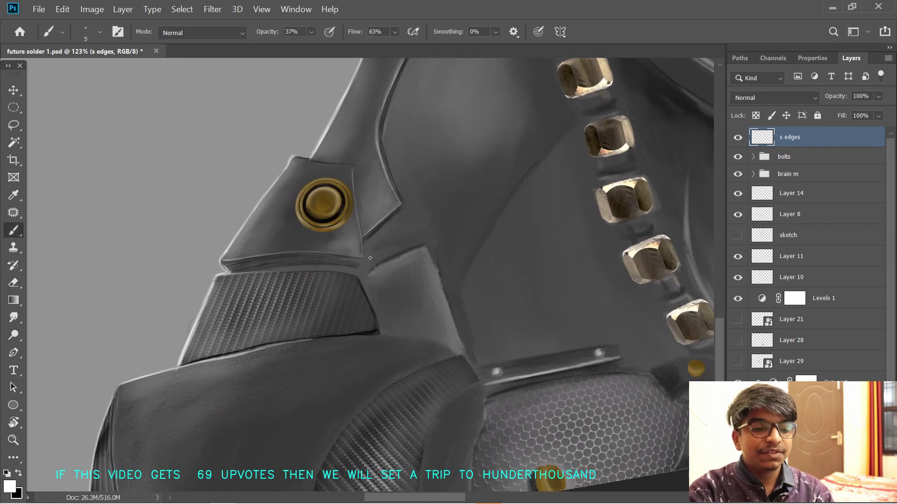
{"action": "mouse_move", "coordinate": [360, 279]}
{"action": "left_mouse_down"}
{"action": "mouse_move", "coordinate": [423, 248]}
{"action": "mouse_move", "coordinate": [394, 301]}
{"action": "left_mouse_up"}
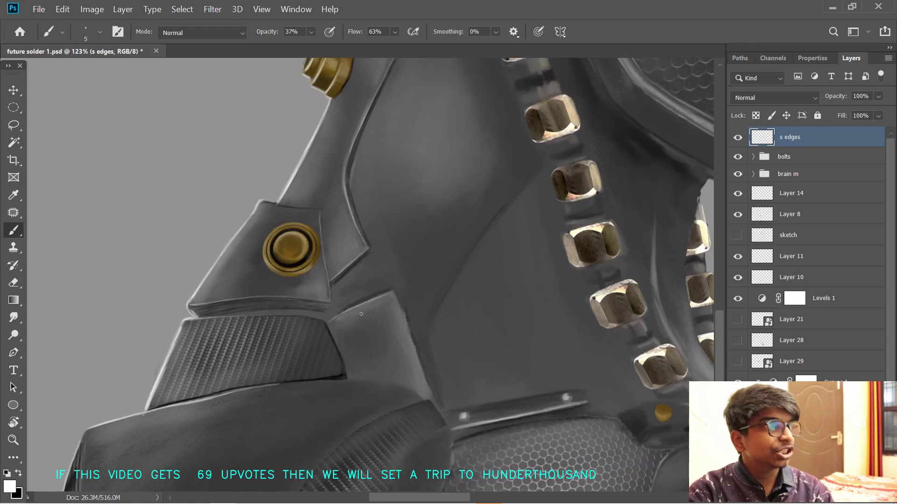
- Switch to black and brush a thin contour along the plain plate's short end and long outer edge
{"action": "key", "text": "x"}
{"action": "mouse_move", "coordinate": [335, 319]}
{"action": "left_mouse_down"}
{"action": "mouse_move", "coordinate": [388, 293]}
{"action": "mouse_move", "coordinate": [363, 302]}
{"action": "mouse_move", "coordinate": [381, 296]}
{"action": "left_mouse_up"}
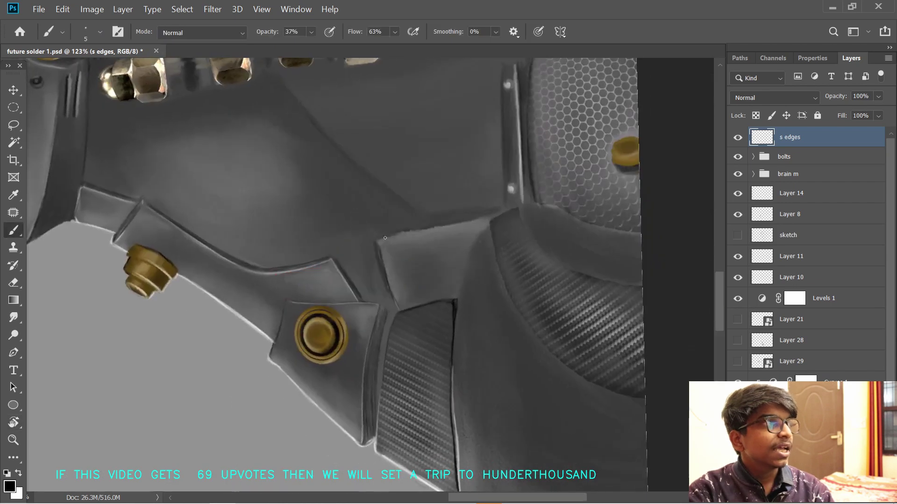
{"action": "left_click_drag", "start_coordinate": [382, 238], "coordinate": [479, 220]}
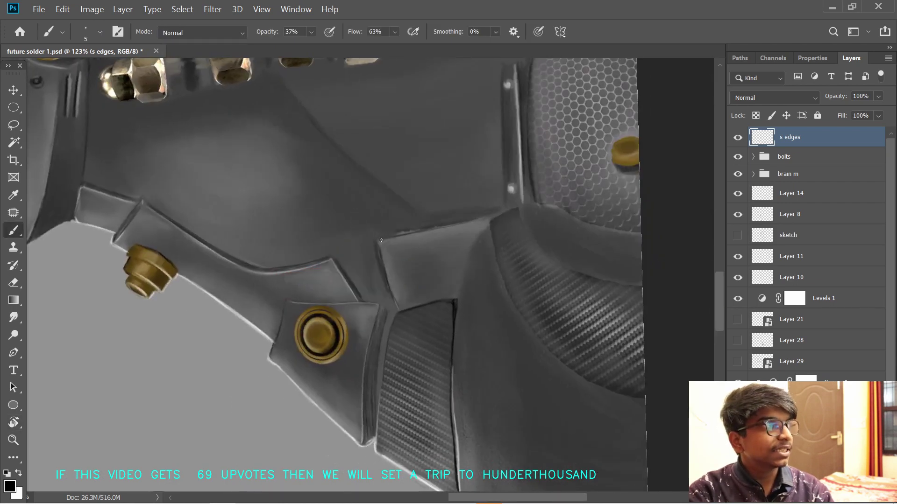
{"action": "left_click_drag", "start_coordinate": [381, 240], "coordinate": [496, 215]}
- Brush white highlights just inside the plain plate's contoured long edge and short end
{"action": "key", "text": "x"}
{"action": "left_click_drag", "start_coordinate": [379, 242], "coordinate": [479, 220]}
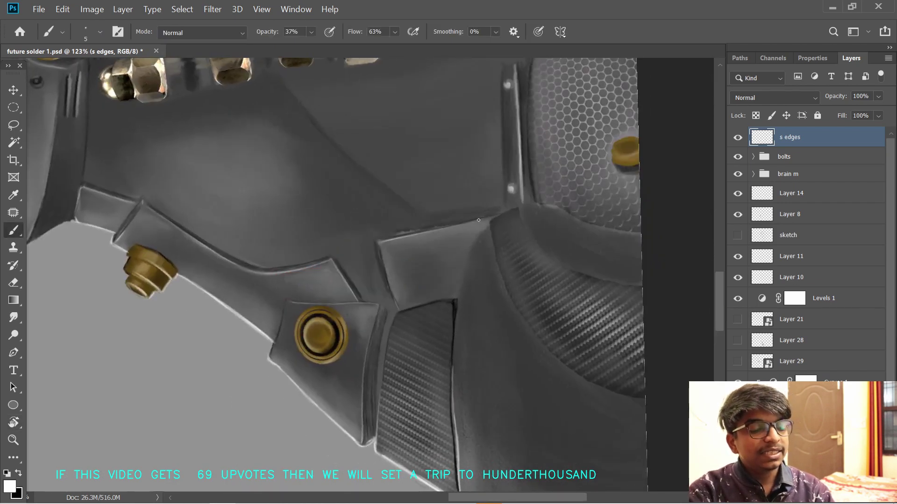
{"action": "key", "text": "r"}
{"action": "left_click_drag", "start_coordinate": [388, 244], "coordinate": [406, 279]}
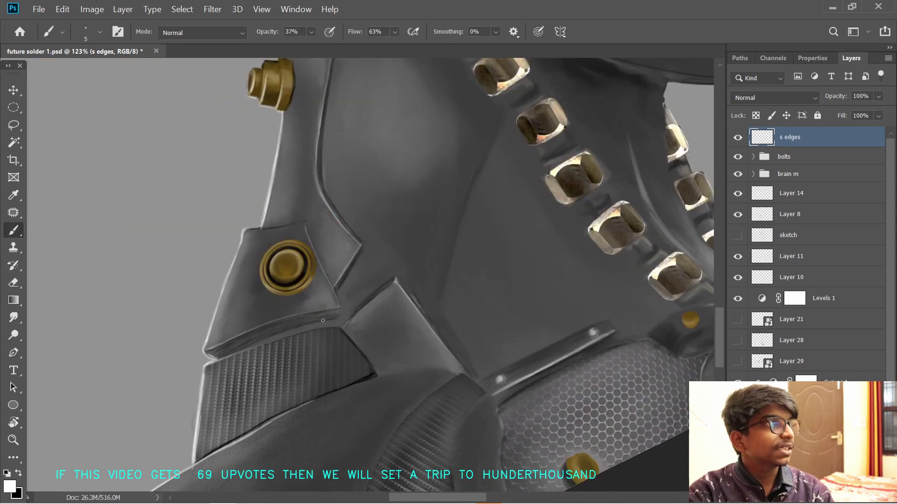
{"action": "left_click_drag", "start_coordinate": [364, 310], "coordinate": [332, 288]}
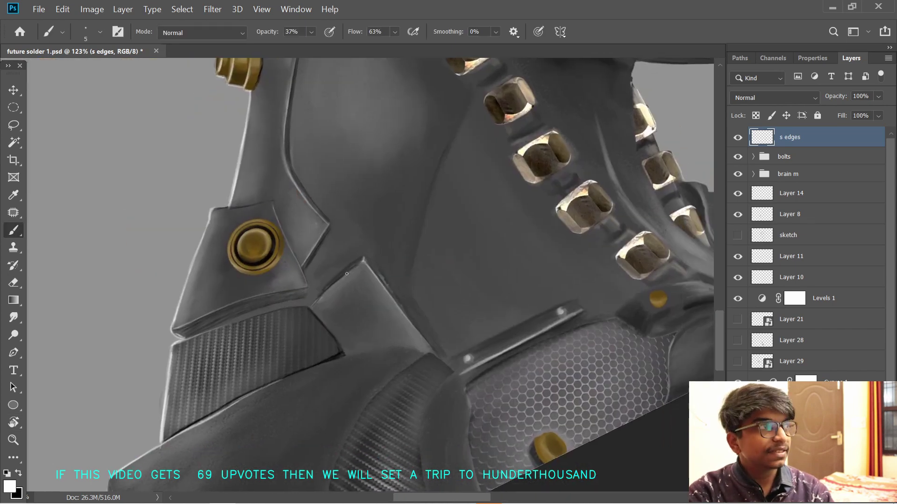
{"action": "key", "text": "x"}
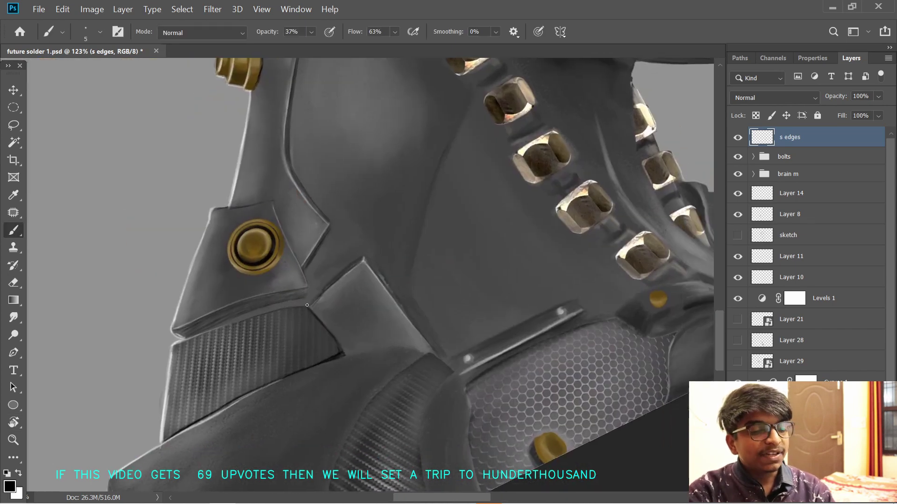
{"action": "scroll", "coordinate": [323, 288], "scroll_direction": "down", "scroll_amount": 3}
{"action": "key", "text": "x"}
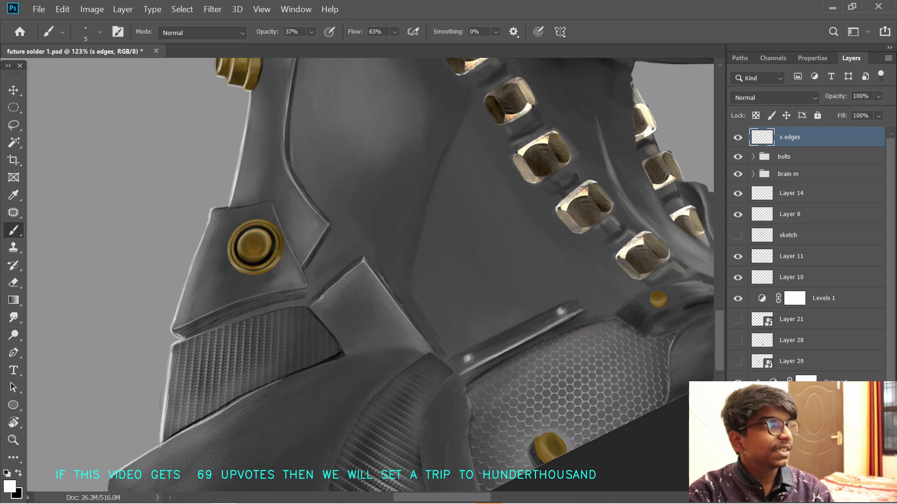
- Switch the brush colour to black for the shoulder's curved carbon-fibre panel
{"action": "left_click_drag", "start_coordinate": [449, 320], "coordinate": [474, 287]}
{"action": "scroll", "coordinate": [474, 287], "scroll_direction": "down", "scroll_amount": 2}
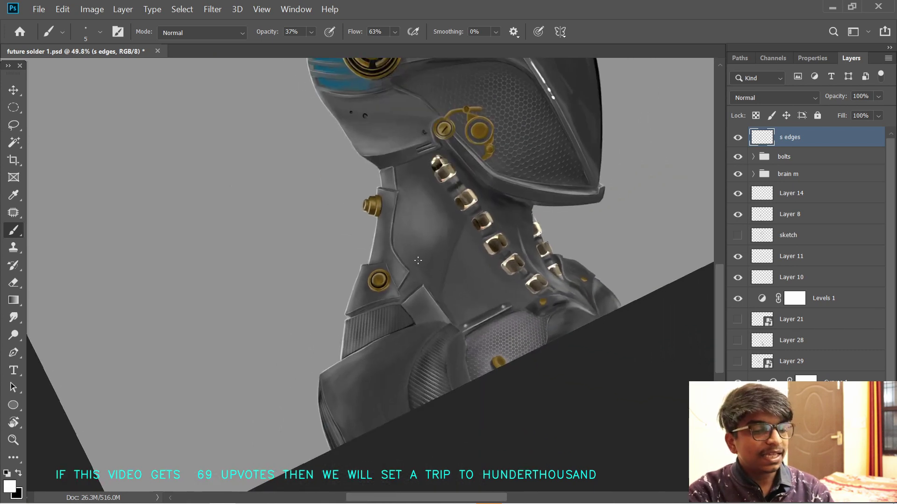
{"action": "scroll", "coordinate": [422, 307], "scroll_direction": "up", "scroll_amount": 3}
{"action": "left_click_drag", "start_coordinate": [430, 308], "coordinate": [425, 335]}
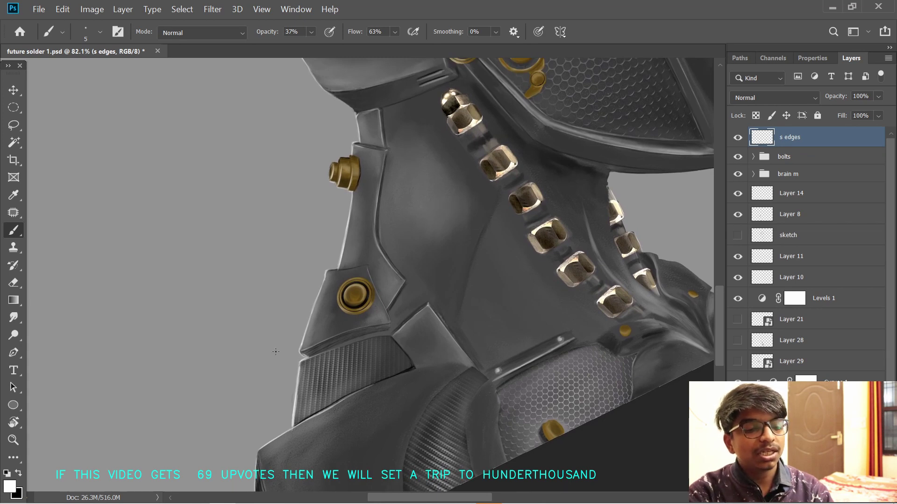
{"action": "left_click_drag", "start_coordinate": [397, 374], "coordinate": [479, 231]}
{"action": "key", "text": "r"}
{"action": "left_click_drag", "start_coordinate": [518, 131], "coordinate": [573, 225]}
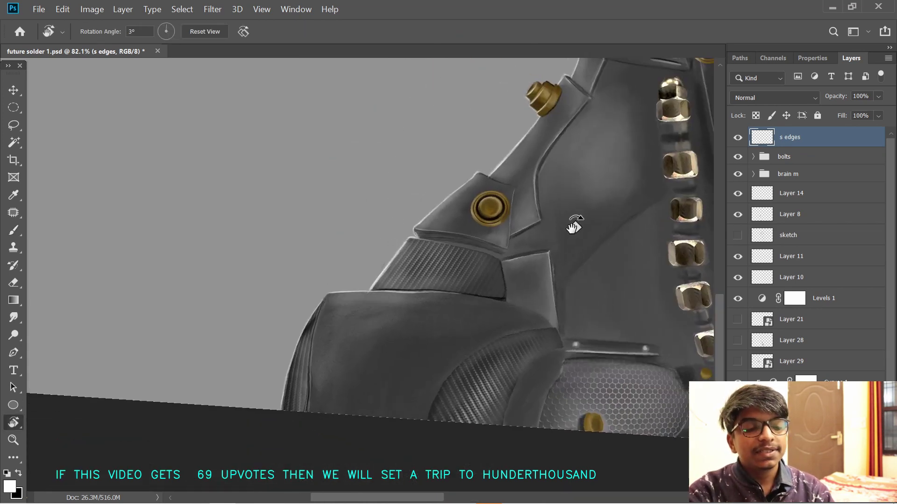
{"action": "left_click_drag", "start_coordinate": [414, 270], "coordinate": [373, 203]}
{"action": "key", "text": "r"}
{"action": "mouse_move", "coordinate": [360, 282]}
{"action": "left_mouse_down"}
{"action": "mouse_move", "coordinate": [372, 248]}
{"action": "mouse_move", "coordinate": [399, 225]}
{"action": "left_mouse_up"}
{"action": "key", "text": "x"}
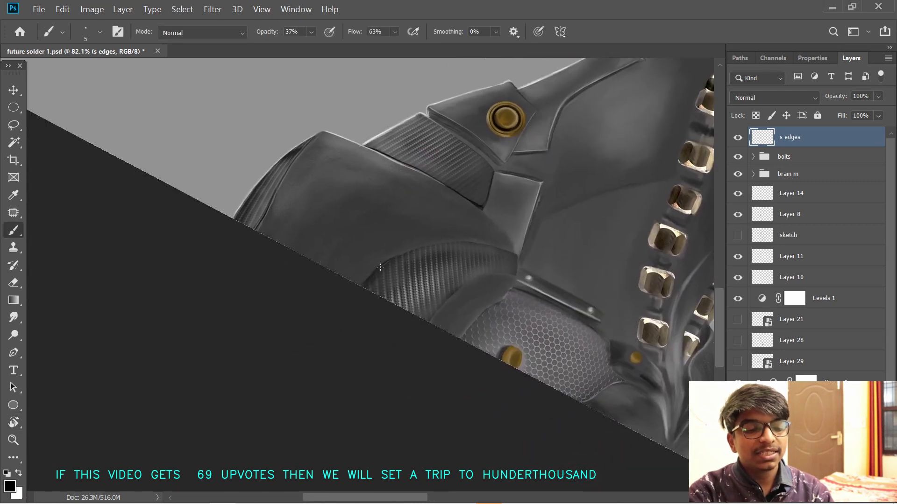
{"action": "left_click_drag", "start_coordinate": [381, 267], "coordinate": [402, 253]}
{"action": "left_click_drag", "start_coordinate": [400, 254], "coordinate": [418, 247]}
{"action": "key", "text": "ctrl+z"}
{"action": "key", "text": "ctrl+z"}
{"action": "key", "text": "ctrl+z"}
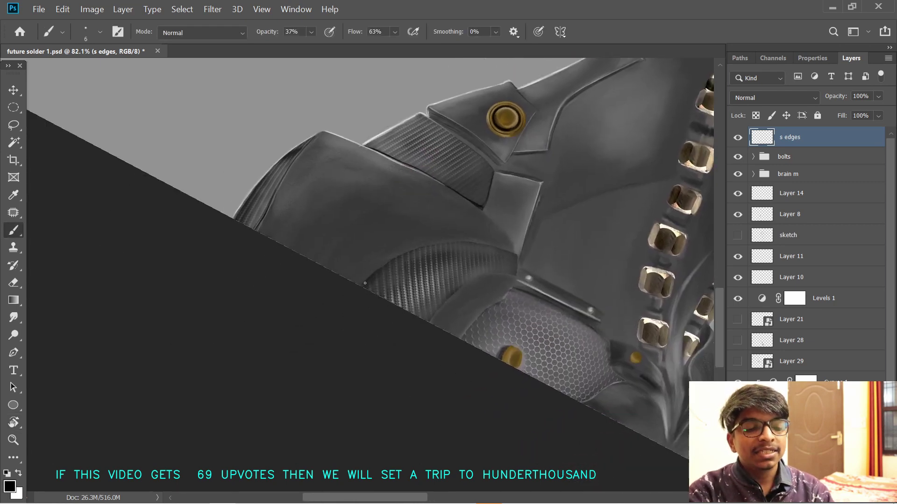
- Brush thin black contours along the outer and inner edges of the shoulder's curved carbon-fibre panel
{"action": "left_click_drag", "start_coordinate": [389, 260], "coordinate": [411, 278]}
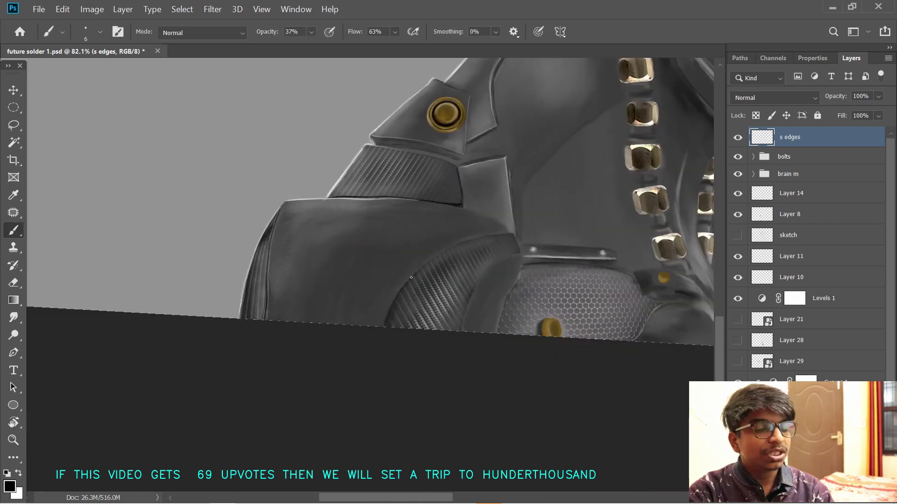
{"action": "left_click_drag", "start_coordinate": [460, 243], "coordinate": [473, 240]}
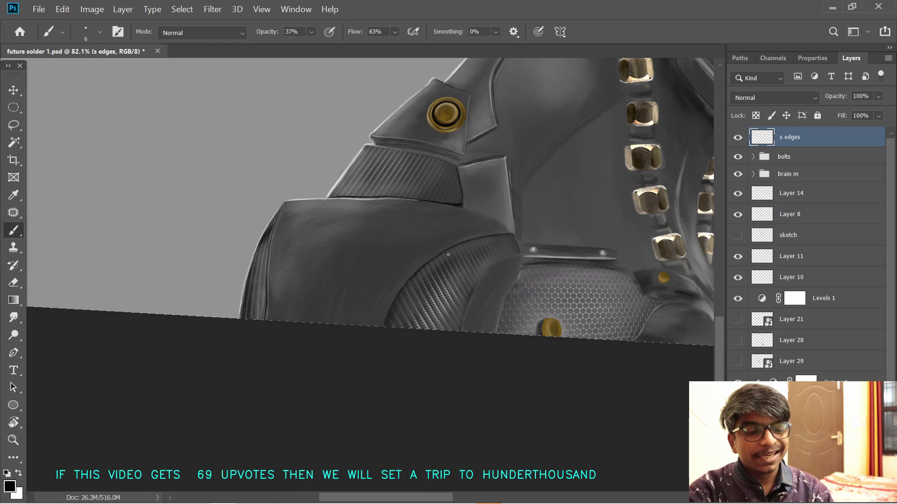
{"action": "key", "text": "space"}
{"action": "left_click_drag", "start_coordinate": [452, 308], "coordinate": [420, 299]}
{"action": "key", "text": "r"}
{"action": "left_click_drag", "start_coordinate": [520, 196], "coordinate": [548, 237]}
{"action": "left_click_drag", "start_coordinate": [421, 333], "coordinate": [374, 324]}
{"action": "scroll", "coordinate": [371, 324], "scroll_direction": "up", "scroll_amount": 1}
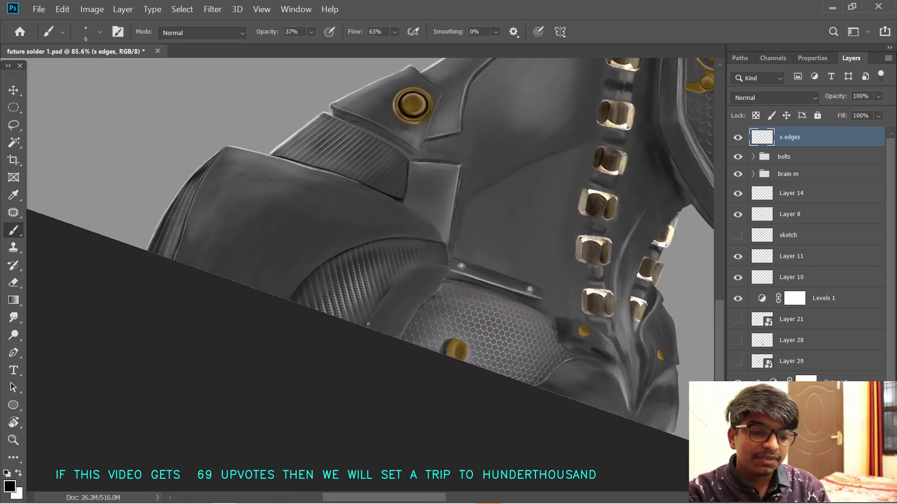
{"action": "mouse_move", "coordinate": [369, 330]}
{"action": "left_mouse_down"}
{"action": "mouse_move", "coordinate": [369, 301]}
{"action": "mouse_move", "coordinate": [445, 260]}
{"action": "left_mouse_up"}
{"action": "scroll", "coordinate": [389, 295], "scroll_direction": "up", "scroll_amount": 1}
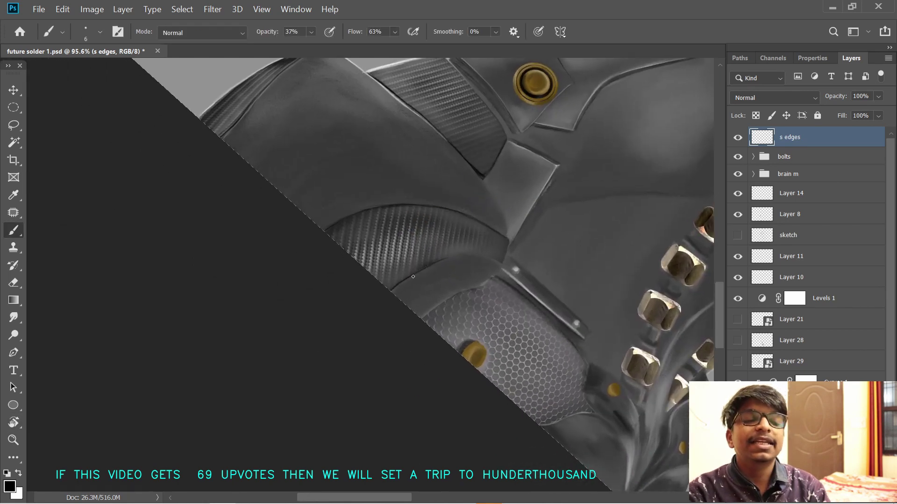
{"action": "key", "text": "space"}
{"action": "mouse_move", "coordinate": [452, 222]}
{"action": "left_mouse_down"}
{"action": "mouse_move", "coordinate": [443, 267]}
{"action": "mouse_move", "coordinate": [467, 236]}
{"action": "left_mouse_up"}
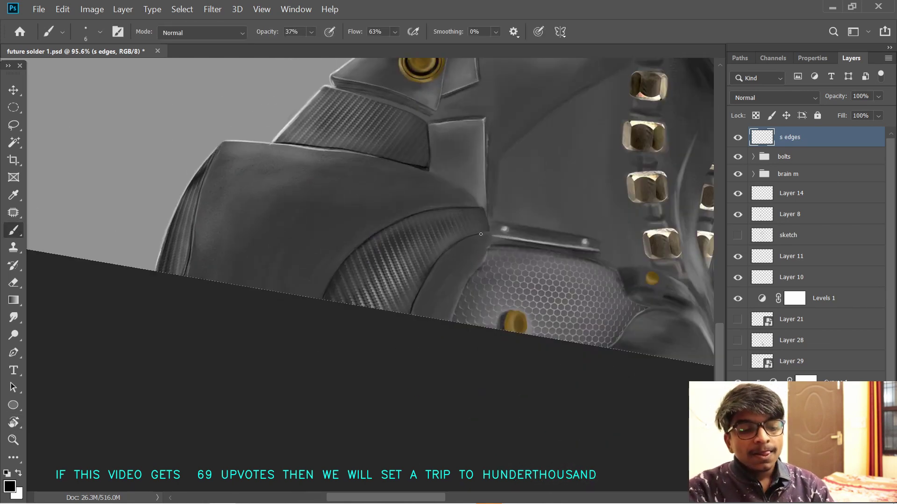
- Switch to white and brush thin highlights beside the inner and outer contours of the curved carbon-fibre panel
{"action": "key", "text": "x"}
{"action": "left_click_drag", "start_coordinate": [405, 312], "coordinate": [431, 297]}
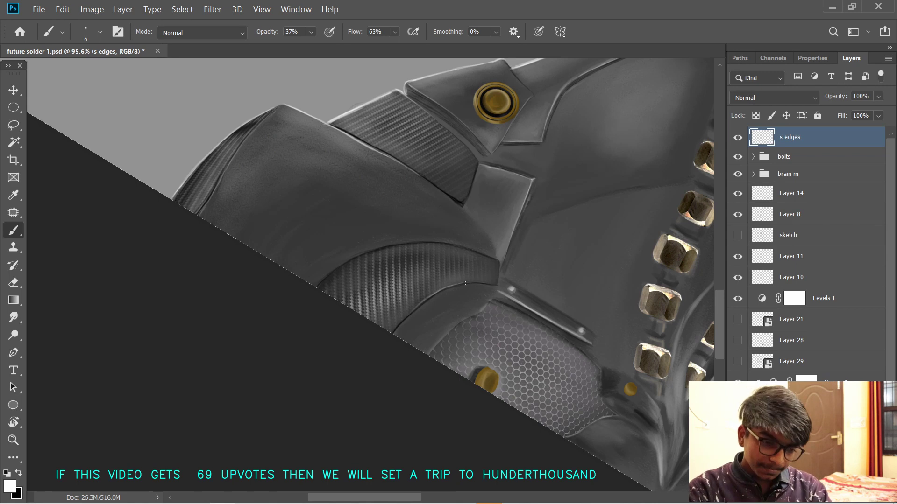
{"action": "left_click_drag", "start_coordinate": [567, 320], "coordinate": [559, 316]}
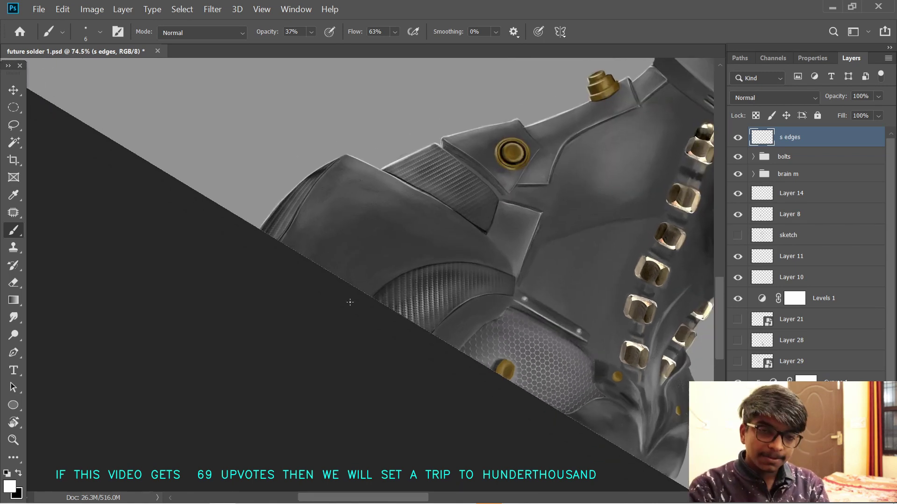
{"action": "left_click_drag", "start_coordinate": [370, 287], "coordinate": [407, 321]}
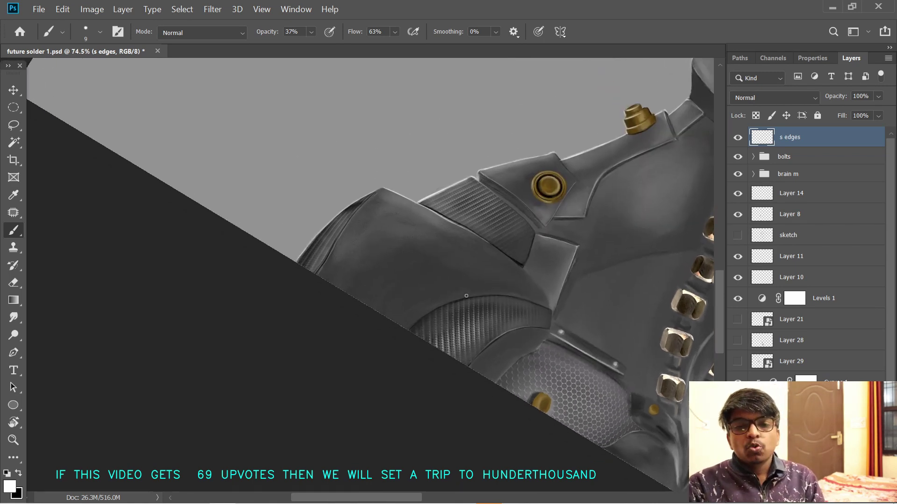
{"action": "left_click_drag", "start_coordinate": [465, 297], "coordinate": [474, 298]}
{"action": "key", "text": "r"}
{"action": "mouse_move", "coordinate": [641, 252]}
{"action": "left_mouse_down"}
{"action": "mouse_move", "coordinate": [566, 258]}
{"action": "mouse_move", "coordinate": [545, 183]}
{"action": "left_mouse_up"}
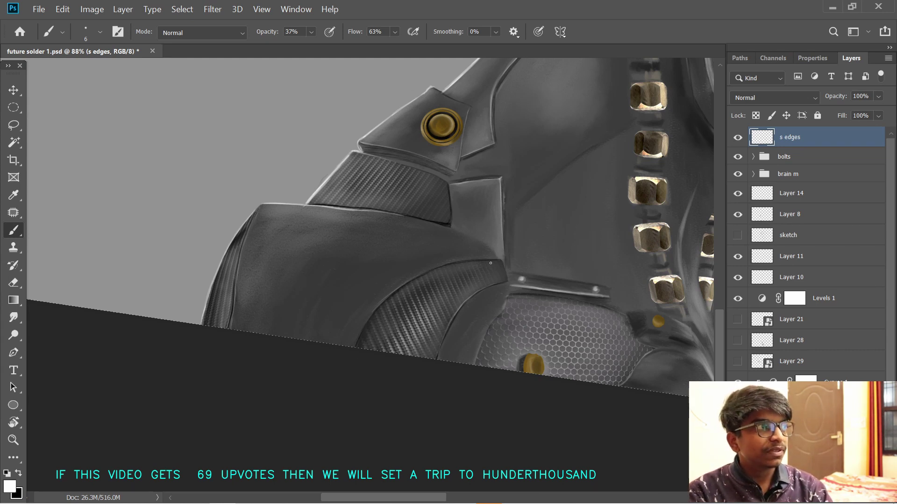
{"action": "left_click_drag", "start_coordinate": [490, 263], "coordinate": [526, 285]}
- Switch to black and brush a contour along the seam where the shoulder plate meets the plain plate
{"action": "left_click_drag", "start_coordinate": [329, 291], "coordinate": [378, 306]}
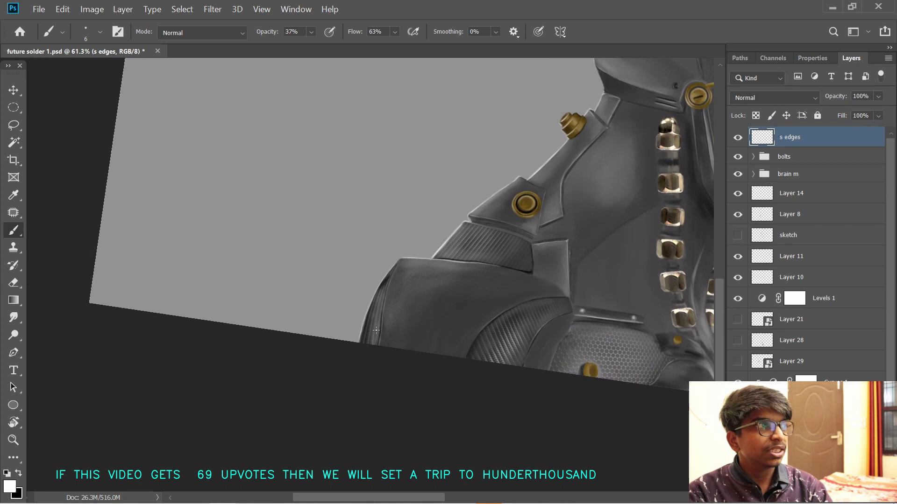
{"action": "key", "text": "x"}
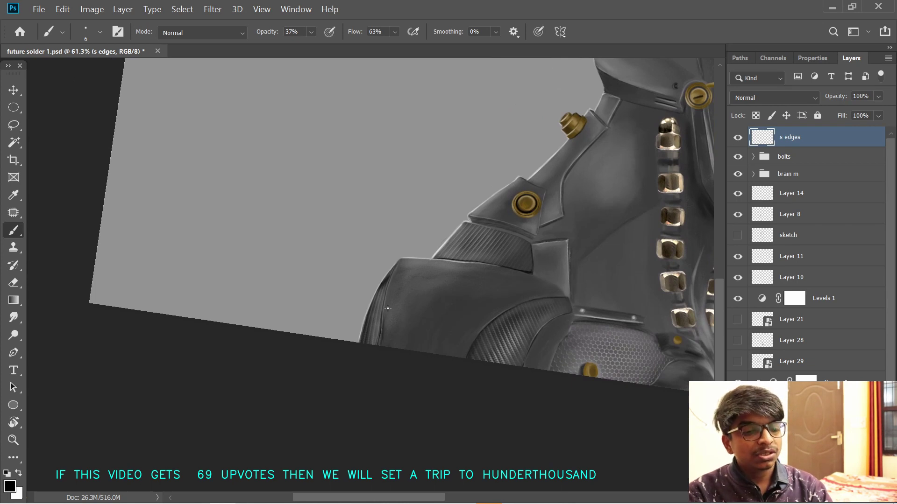
{"action": "left_click_drag", "start_coordinate": [366, 237], "coordinate": [383, 296]}
{"action": "key", "text": "r"}
{"action": "left_click_drag", "start_coordinate": [584, 282], "coordinate": [417, 220]}
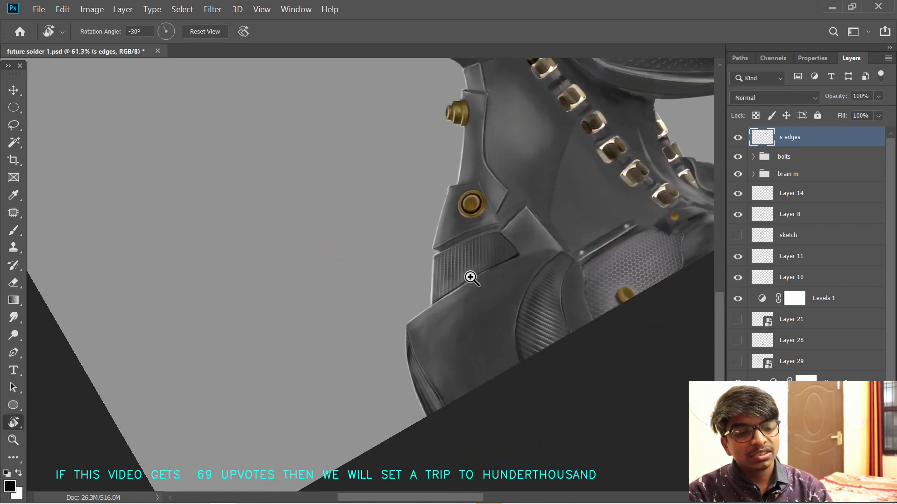
{"action": "left_click_drag", "start_coordinate": [469, 277], "coordinate": [510, 265]}
{"action": "key", "text": "x"}
{"action": "key", "text": "x"}
{"action": "key", "text": "b"}
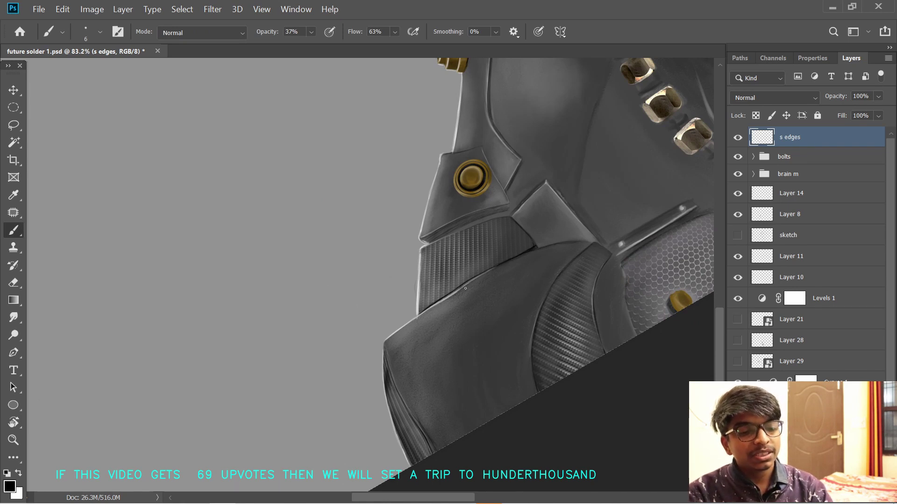
{"action": "left_click_drag", "start_coordinate": [571, 283], "coordinate": [518, 327]}
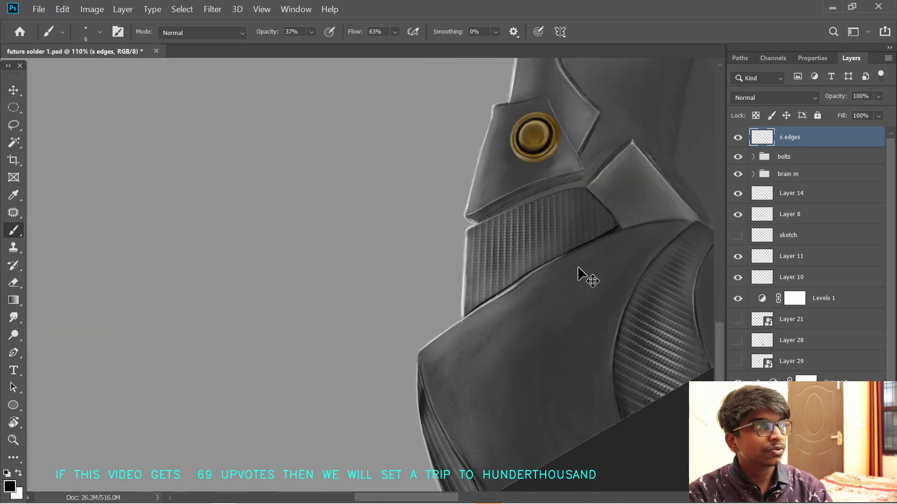
- Erase the loose end of the seam contour and repaint it in black up to the plain plate's lower corner
{"action": "key", "text": "e"}
{"action": "key", "text": "x"}
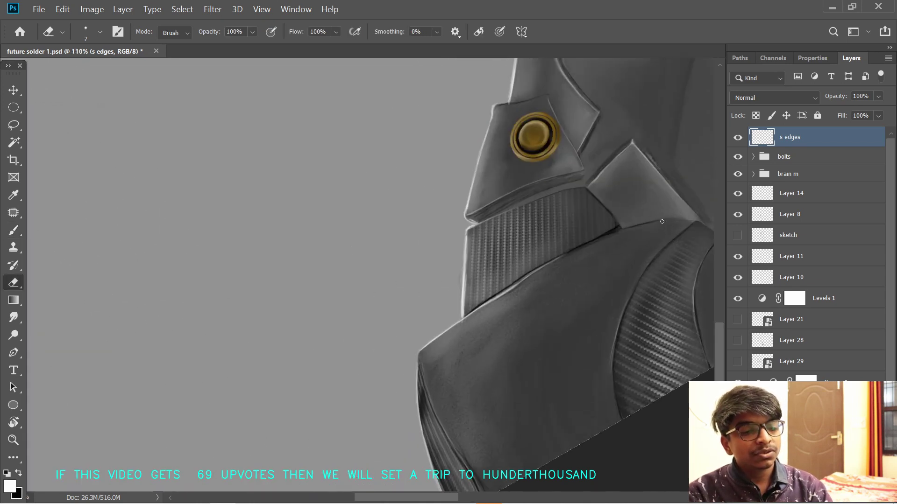
{"action": "key", "text": "b"}
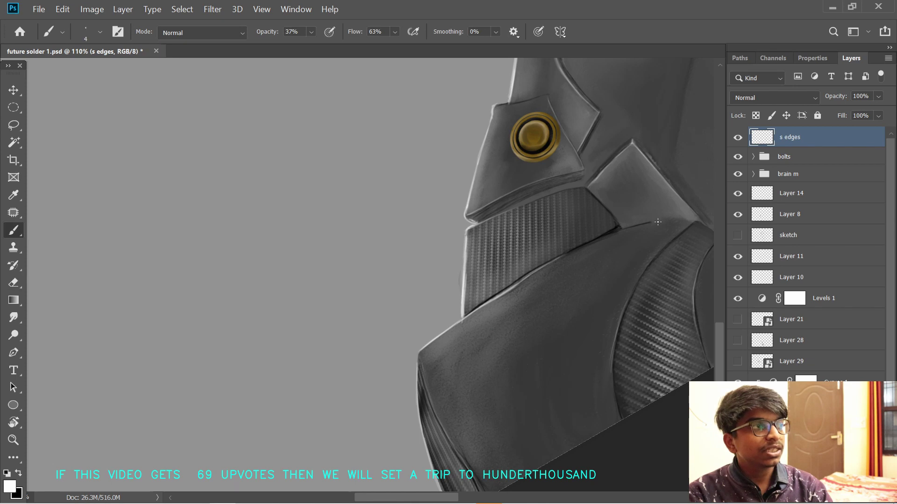
{"action": "key", "text": "x"}
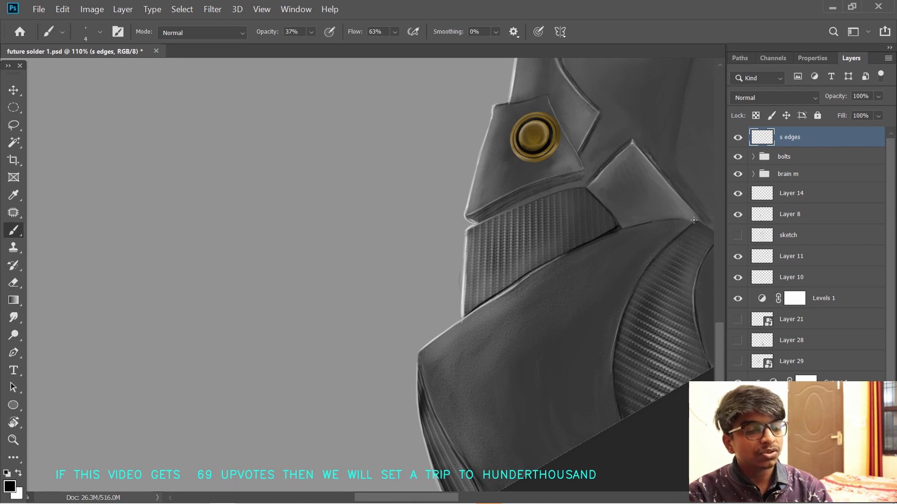
- Switch to white and brush a highlight along the upper edge of the hexagonal mesh panel, below the bolted bar
{"action": "left_click_drag", "start_coordinate": [559, 276], "coordinate": [542, 267]}
{"action": "left_click_drag", "start_coordinate": [542, 267], "coordinate": [515, 322]}
{"action": "left_click_drag", "start_coordinate": [580, 294], "coordinate": [566, 300]}
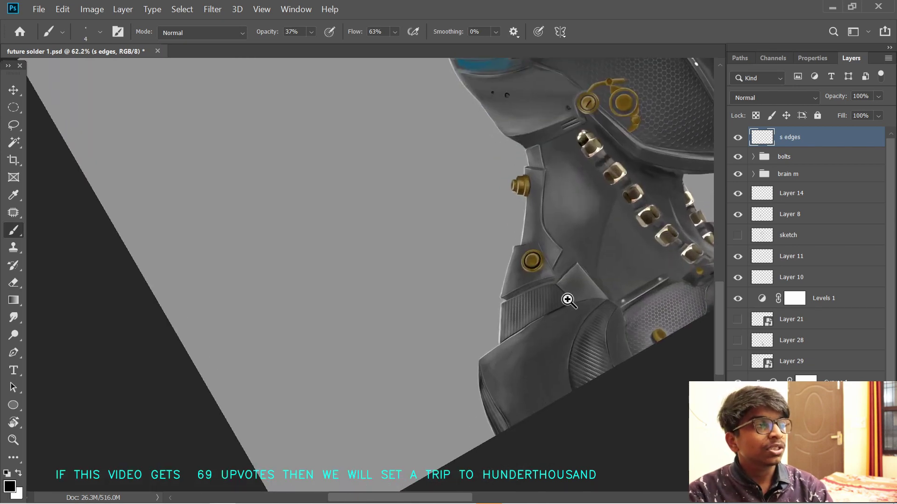
{"action": "mouse_move", "coordinate": [610, 250]}
{"action": "left_mouse_down"}
{"action": "mouse_move", "coordinate": [606, 279]}
{"action": "mouse_move", "coordinate": [564, 288]}
{"action": "left_mouse_up"}
{"action": "left_click_drag", "start_coordinate": [446, 353], "coordinate": [506, 294]}
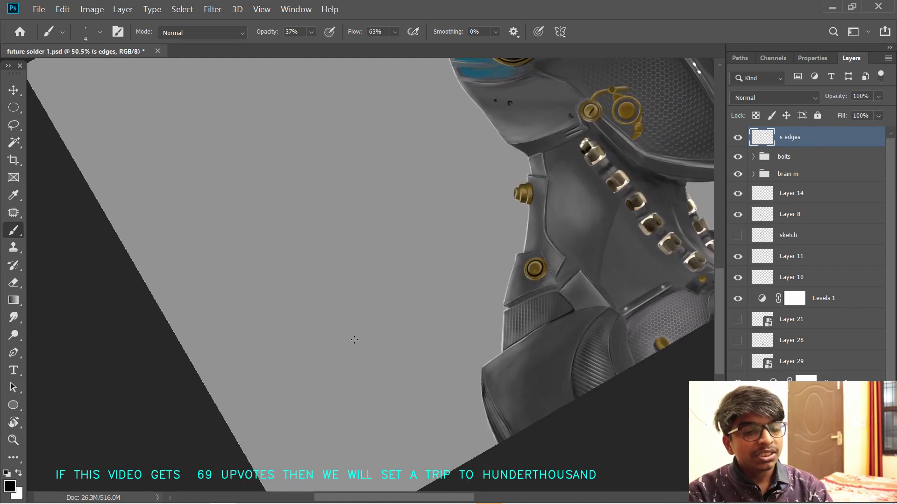
{"action": "left_click_drag", "start_coordinate": [565, 238], "coordinate": [526, 270]}
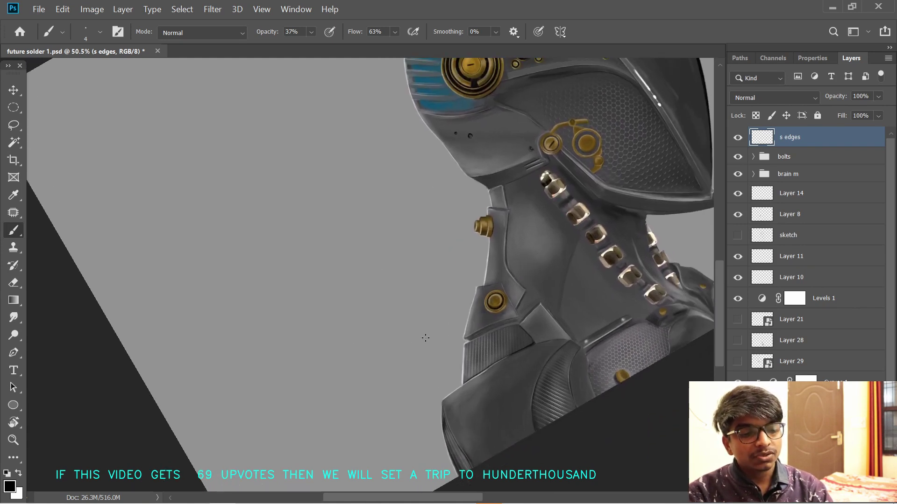
{"action": "scroll", "coordinate": [440, 335], "scroll_direction": "up", "scroll_amount": 3}
{"action": "key", "text": "x"}
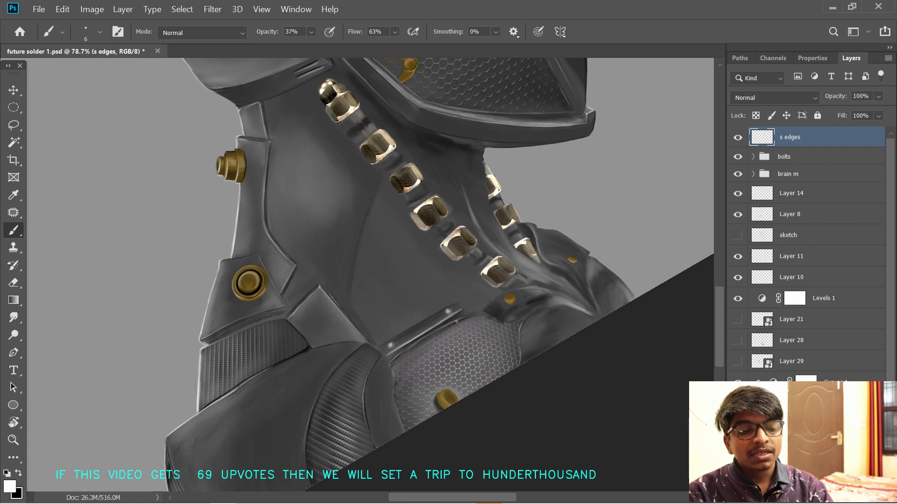
{"action": "left_click_drag", "start_coordinate": [399, 364], "coordinate": [460, 207]}
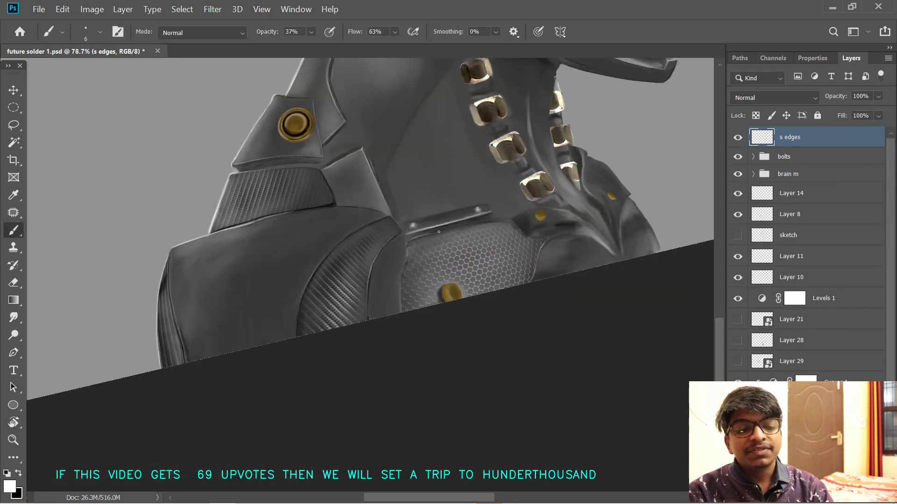
{"action": "left_click_drag", "start_coordinate": [443, 230], "coordinate": [491, 222]}
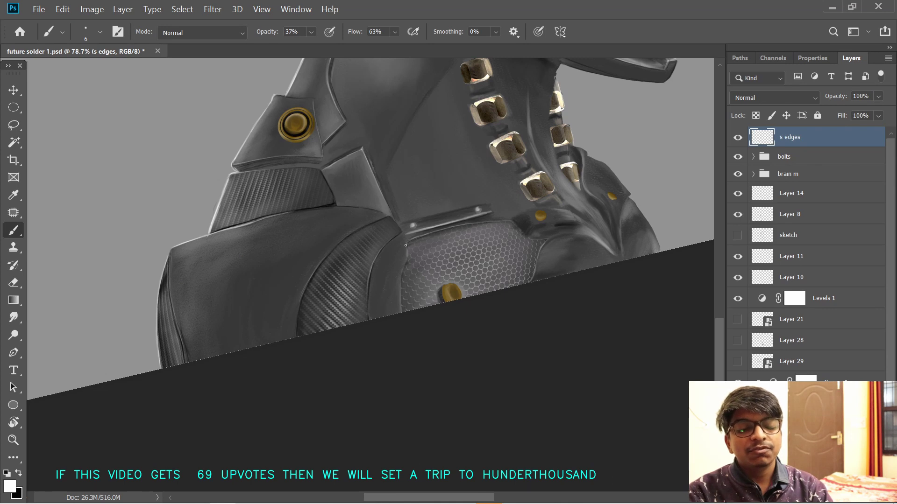
- Switch to black and brush a contour along the hexagonal mesh panel's side edge next to the shoulder plate
{"action": "key", "text": "x"}
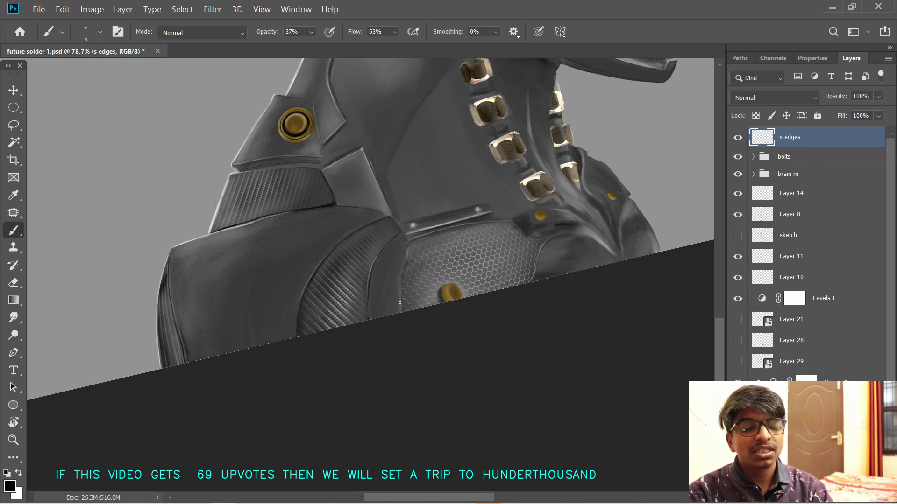
{"action": "key", "text": "r"}
{"action": "left_click_drag", "start_coordinate": [435, 161], "coordinate": [490, 240]}
{"action": "scroll", "coordinate": [387, 293], "scroll_direction": "up", "scroll_amount": 3}
{"action": "key", "text": "b"}
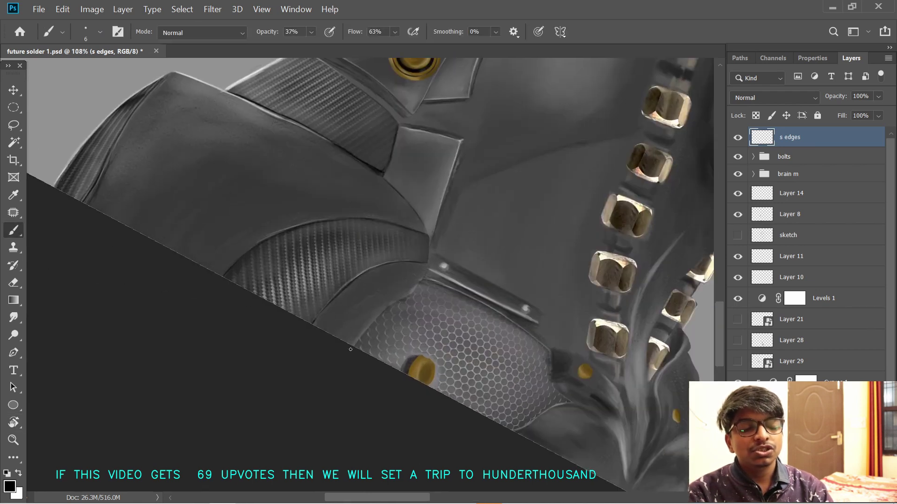
{"action": "left_click_drag", "start_coordinate": [365, 332], "coordinate": [400, 301]}
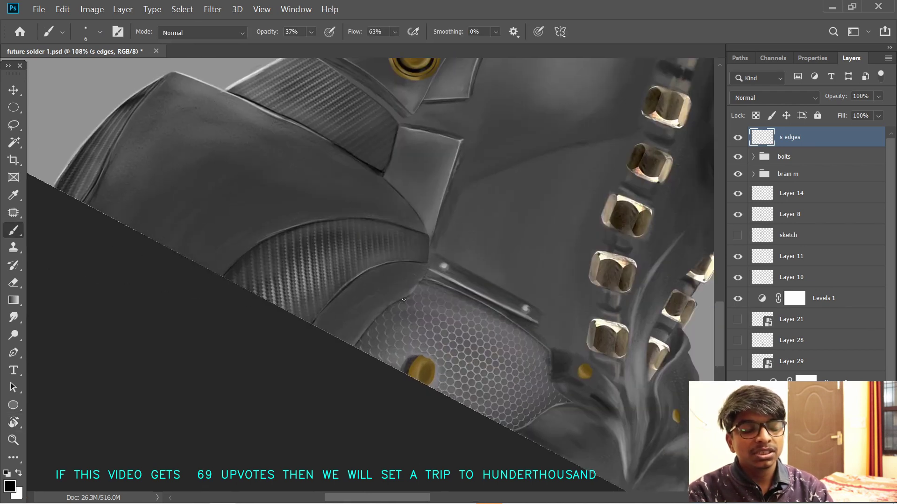
{"action": "scroll", "coordinate": [466, 342], "scroll_direction": "down", "scroll_amount": 3}
{"action": "scroll", "coordinate": [511, 296], "scroll_direction": "up", "scroll_amount": 2}
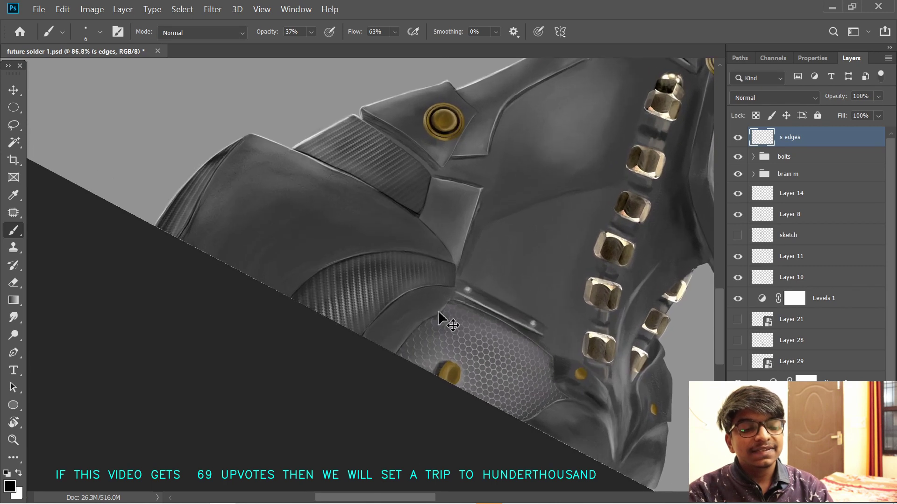
{"action": "scroll", "coordinate": [395, 352], "scroll_direction": "up", "scroll_amount": 1}
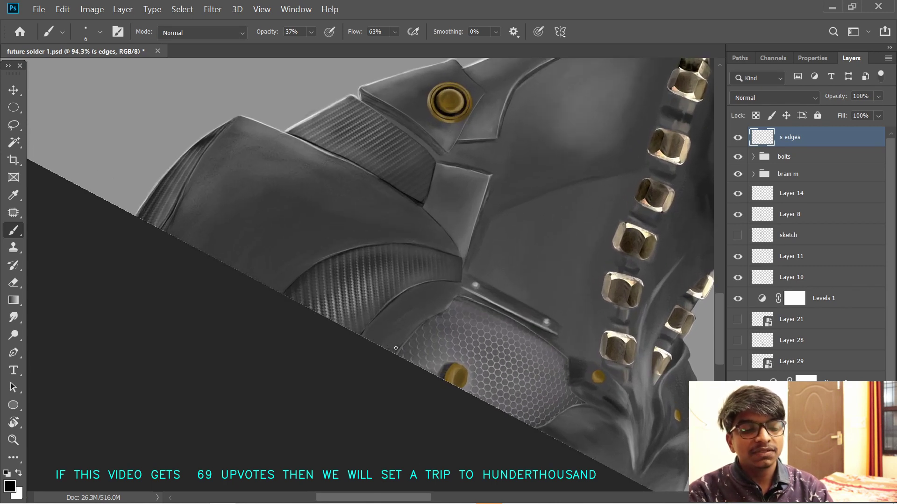
{"action": "scroll", "coordinate": [472, 319], "scroll_direction": "down", "scroll_amount": 4}
{"action": "scroll", "coordinate": [470, 318], "scroll_direction": "up", "scroll_amount": 2}
{"action": "key", "text": "r"}
{"action": "left_click_drag", "start_coordinate": [537, 299], "coordinate": [532, 195]}
{"action": "left_click_drag", "start_coordinate": [506, 183], "coordinate": [462, 287]}
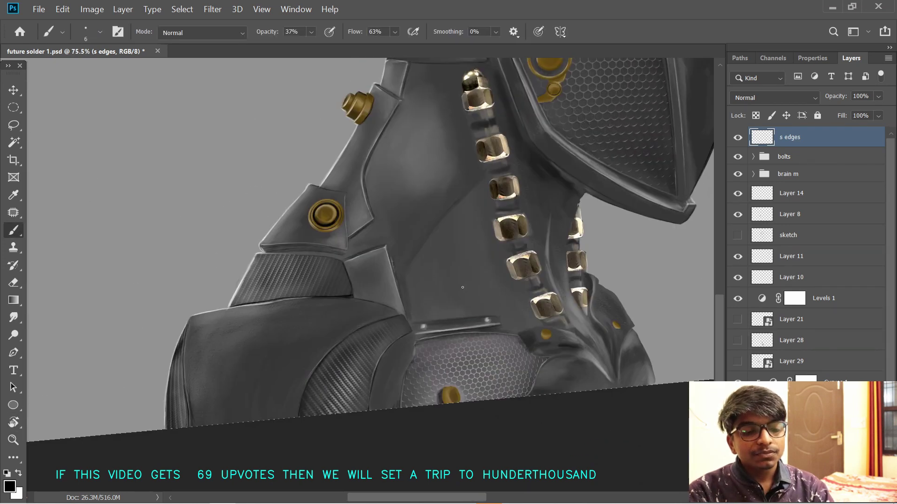
{"action": "left_click_drag", "start_coordinate": [474, 344], "coordinate": [477, 344]}
{"action": "scroll", "coordinate": [406, 252], "scroll_direction": "down", "scroll_amount": 3}
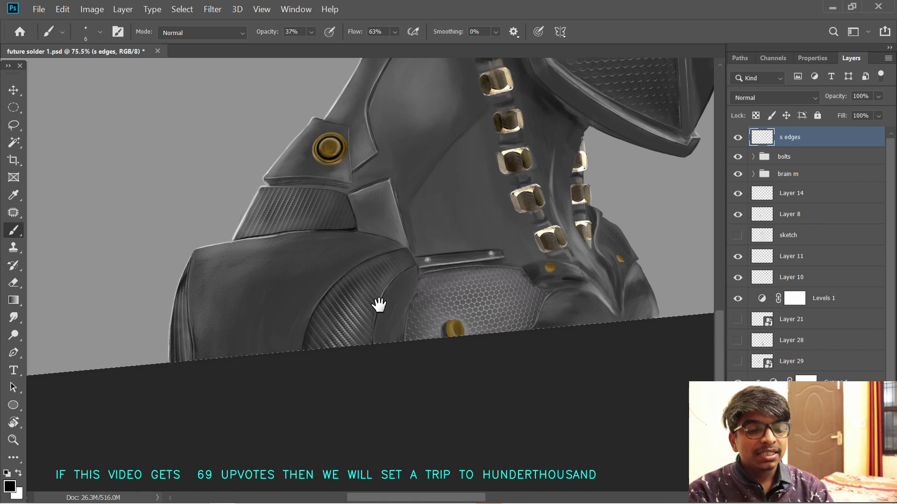
- Brush a black contour along the hexagonal mesh panel's side edge where it meets the plain chest plate below the neck
{"action": "left_click_drag", "start_coordinate": [380, 304], "coordinate": [330, 348]}
{"action": "mouse_move", "coordinate": [523, 281]}
{"action": "left_mouse_down"}
{"action": "mouse_move", "coordinate": [477, 215]}
{"action": "mouse_move", "coordinate": [522, 238]}
{"action": "mouse_move", "coordinate": [524, 249]}
{"action": "left_mouse_up"}
{"action": "key", "text": "r"}
{"action": "left_click_drag", "start_coordinate": [404, 290], "coordinate": [427, 317]}
{"action": "left_click_drag", "start_coordinate": [427, 346], "coordinate": [397, 300]}
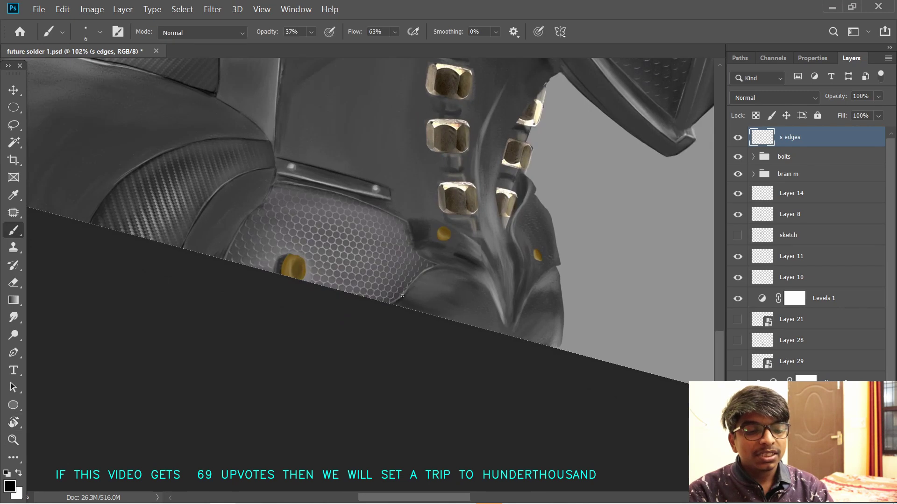
{"action": "key", "text": "r"}
{"action": "left_click_drag", "start_coordinate": [432, 252], "coordinate": [435, 272]}
{"action": "mouse_move", "coordinate": [360, 258]}
{"action": "left_mouse_down"}
{"action": "mouse_move", "coordinate": [352, 206]}
{"action": "mouse_move", "coordinate": [400, 248]}
{"action": "left_mouse_up"}
{"action": "key", "text": "b"}
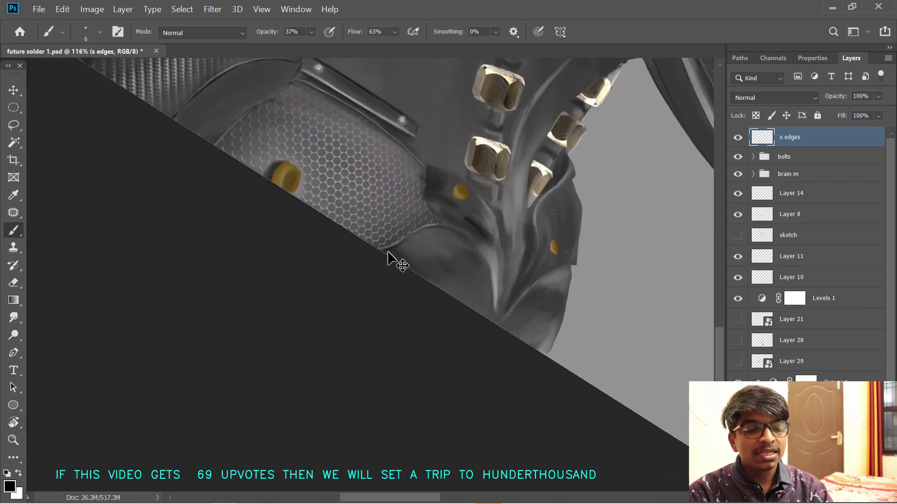
{"action": "mouse_move", "coordinate": [401, 256]}
{"action": "left_mouse_down"}
{"action": "mouse_move", "coordinate": [453, 144]}
{"action": "mouse_move", "coordinate": [437, 110]}
{"action": "left_mouse_up"}
{"action": "left_click_drag", "start_coordinate": [374, 194], "coordinate": [423, 189]}
{"action": "left_click_drag", "start_coordinate": [424, 189], "coordinate": [400, 261]}
- Brush a black contour along the upper edge of the plain chest plate, from the mesh panel's corner towards the neck folds
{"action": "key", "text": "r"}
{"action": "left_click_drag", "start_coordinate": [467, 299], "coordinate": [486, 148]}
{"action": "left_click_drag", "start_coordinate": [259, 183], "coordinate": [281, 230]}
{"action": "key", "text": "r"}
{"action": "left_click_drag", "start_coordinate": [528, 231], "coordinate": [508, 184]}
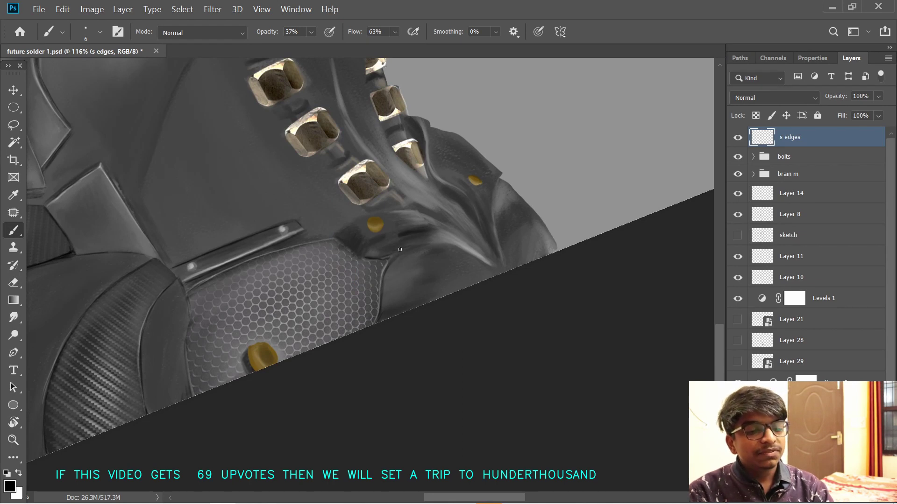
{"action": "left_click_drag", "start_coordinate": [391, 253], "coordinate": [448, 246]}
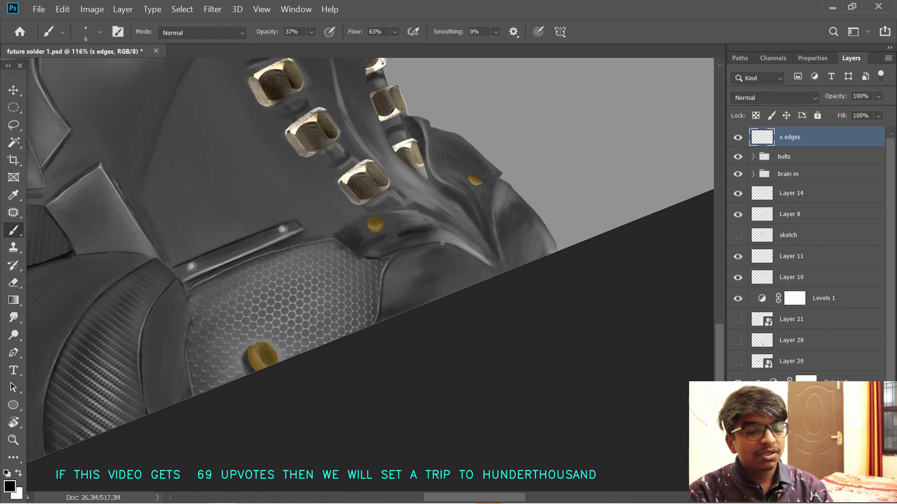
{"action": "left_click_drag", "start_coordinate": [370, 238], "coordinate": [416, 239]}
- Lower the brush opacity to 23% and refine the black contour on the chest plate's upper edge with a size 4 brush
{"action": "key", "text": "r"}
{"action": "left_click_drag", "start_coordinate": [562, 266], "coordinate": [549, 204]}
{"action": "left_click_drag", "start_coordinate": [560, 229], "coordinate": [539, 224]}
{"action": "mouse_move", "coordinate": [541, 174]}
{"action": "left_mouse_down"}
{"action": "mouse_move", "coordinate": [587, 172]}
{"action": "mouse_move", "coordinate": [563, 128]}
{"action": "left_mouse_up"}
{"action": "left_click_drag", "start_coordinate": [470, 224], "coordinate": [450, 176]}
{"action": "key", "text": "b"}
{"action": "left_click_drag", "start_coordinate": [266, 34], "coordinate": [259, 34]}
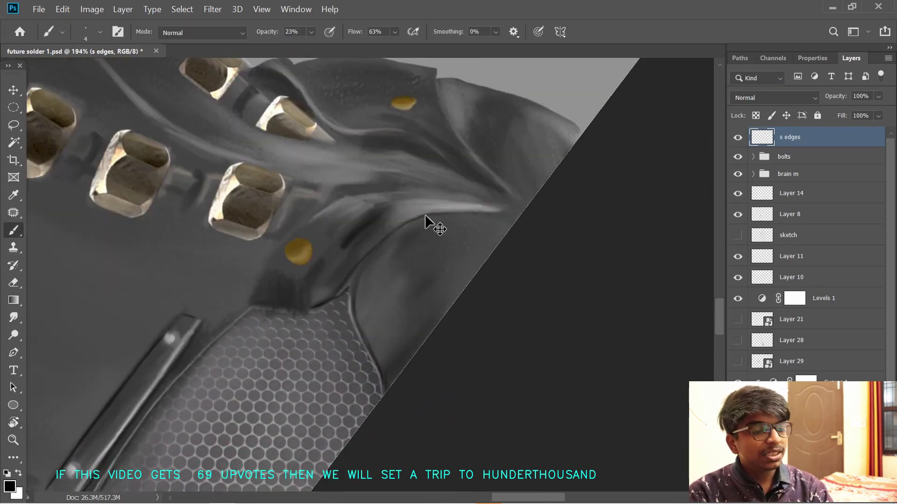
{"action": "left_click_drag", "start_coordinate": [434, 214], "coordinate": [473, 210]}
{"action": "left_click_drag", "start_coordinate": [307, 269], "coordinate": [322, 254]}
{"action": "mouse_move", "coordinate": [392, 228]}
{"action": "left_mouse_down"}
{"action": "mouse_move", "coordinate": [366, 282]}
{"action": "mouse_move", "coordinate": [395, 258]}
{"action": "left_mouse_up"}
- Switch to white and brush a highlight on the neck fold's edge just above the chest plate contour
{"action": "key", "text": "x"}
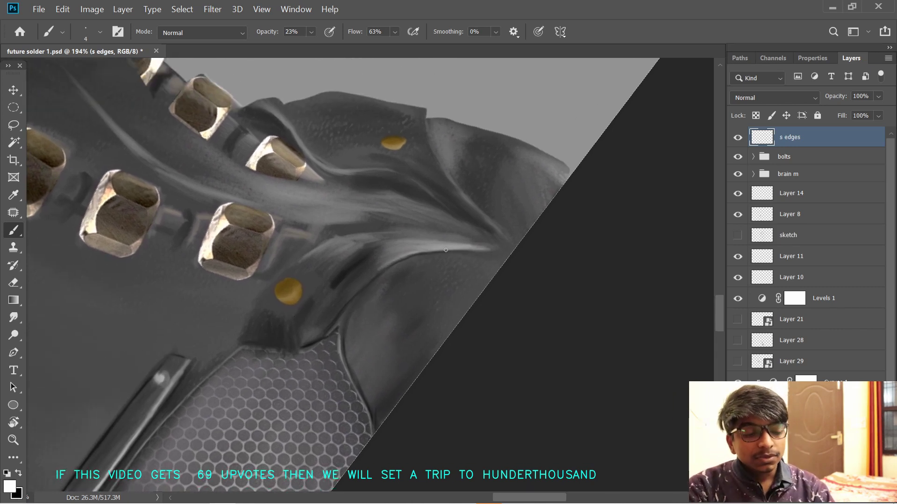
{"action": "key", "text": "c"}
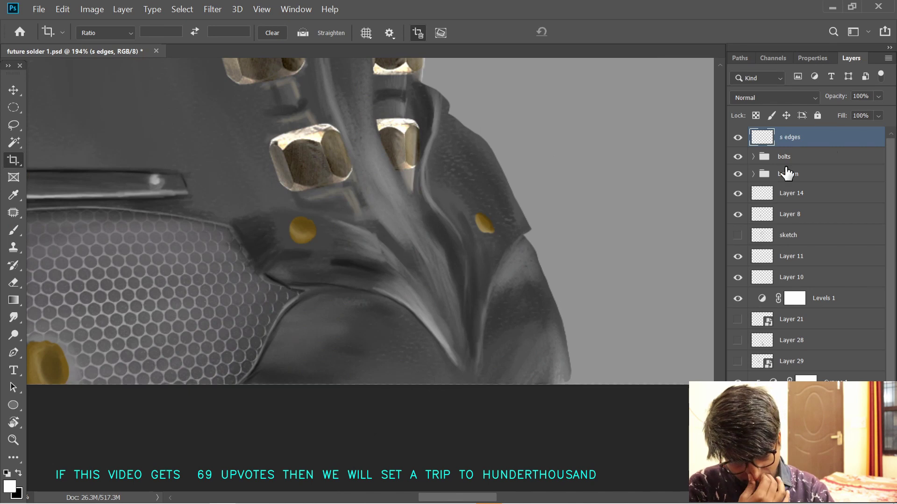
{"action": "key", "text": "v"}
{"action": "mouse_move", "coordinate": [421, 306]}
{"action": "left_mouse_down"}
{"action": "mouse_move", "coordinate": [484, 281]}
{"action": "mouse_move", "coordinate": [500, 295]}
{"action": "mouse_move", "coordinate": [524, 126]}
{"action": "mouse_move", "coordinate": [495, 109]}
{"action": "left_mouse_up"}
{"action": "key", "text": "b"}
{"action": "key", "text": "r"}
{"action": "key", "text": "b"}
{"action": "left_click_drag", "start_coordinate": [344, 160], "coordinate": [342, 207]}
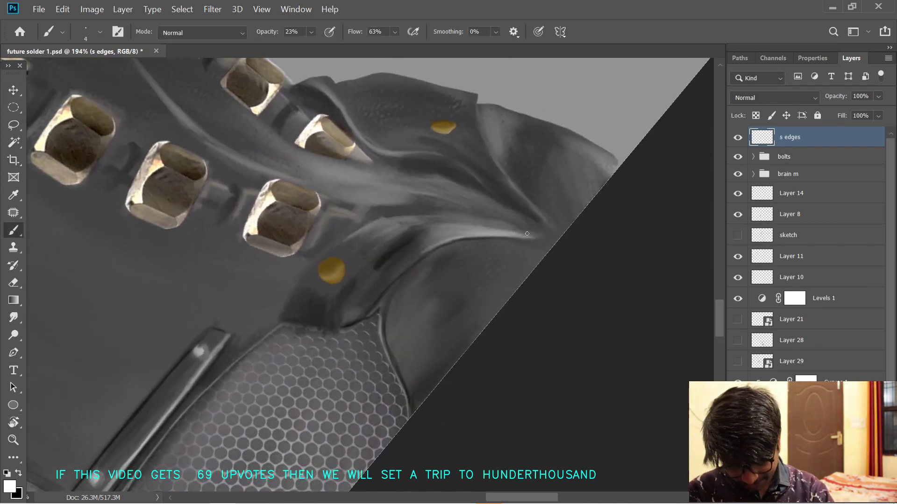
- Switch to black and extend the chest plate's upper contour to the canvas edge where the neck folds converge
{"action": "key", "text": "x"}
{"action": "mouse_move", "coordinate": [533, 236]}
{"action": "left_mouse_down"}
{"action": "mouse_move", "coordinate": [555, 241]}
{"action": "mouse_move", "coordinate": [532, 238]}
{"action": "left_mouse_up"}
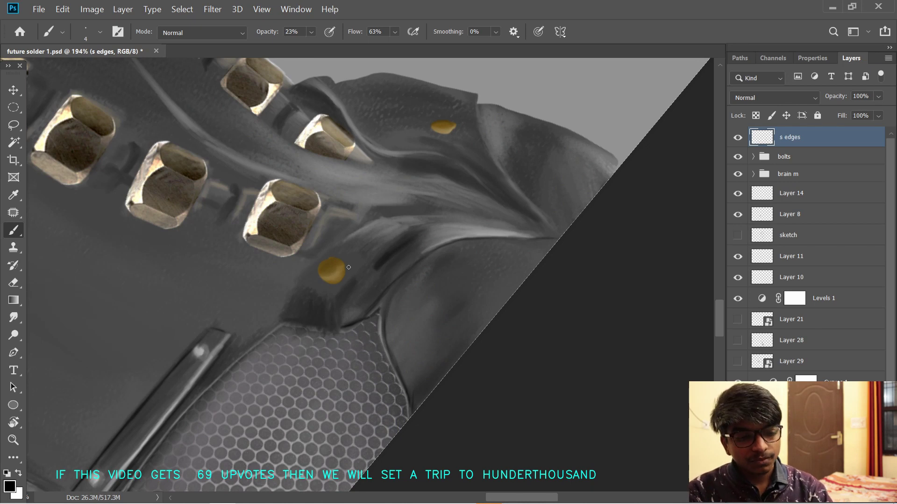
{"action": "mouse_move", "coordinate": [392, 256]}
{"action": "left_mouse_down"}
{"action": "mouse_move", "coordinate": [404, 273]}
{"action": "mouse_move", "coordinate": [409, 226]}
{"action": "left_mouse_up"}
- Switch to white and brush highlights along the neck fold between the gold-bolted collar tab and the converging folds
{"action": "key", "text": "x"}
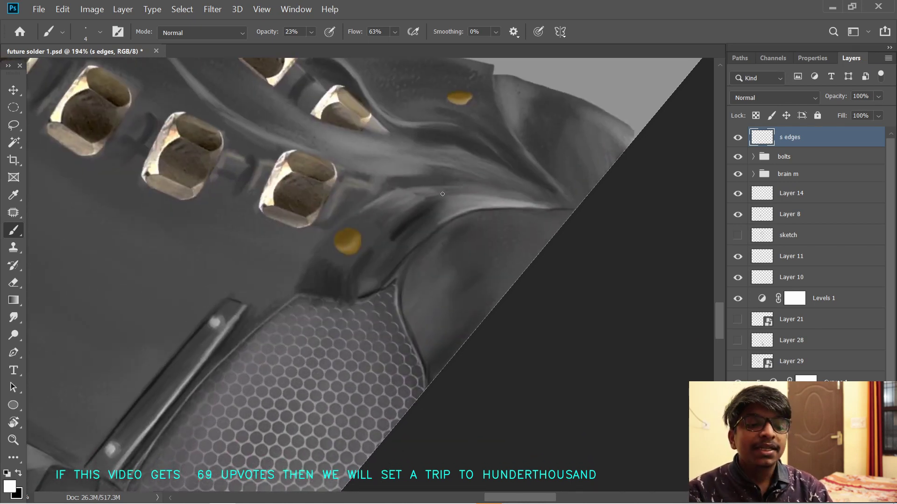
{"action": "mouse_move", "coordinate": [430, 198]}
{"action": "left_mouse_down"}
{"action": "mouse_move", "coordinate": [526, 202]}
{"action": "mouse_move", "coordinate": [514, 214]}
{"action": "mouse_move", "coordinate": [536, 259]}
{"action": "mouse_move", "coordinate": [514, 261]}
{"action": "left_mouse_up"}
{"action": "key", "text": "r"}
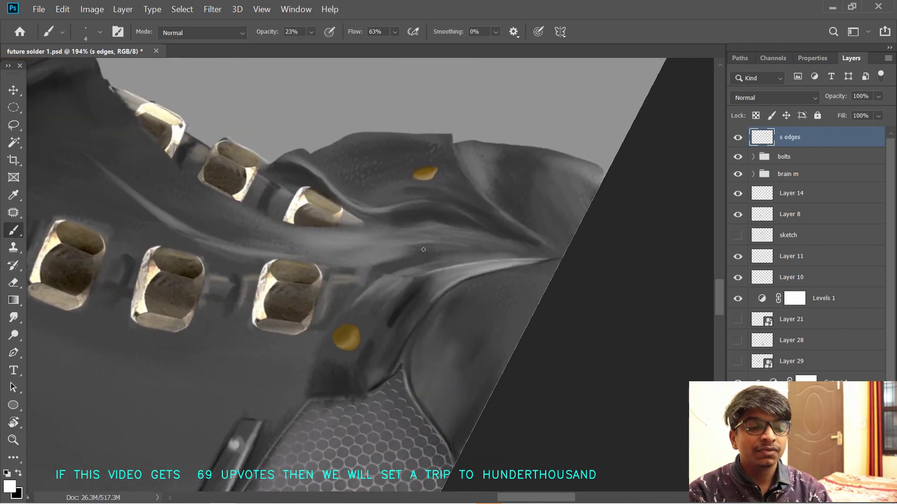
{"action": "left_click_drag", "start_coordinate": [383, 285], "coordinate": [453, 234]}
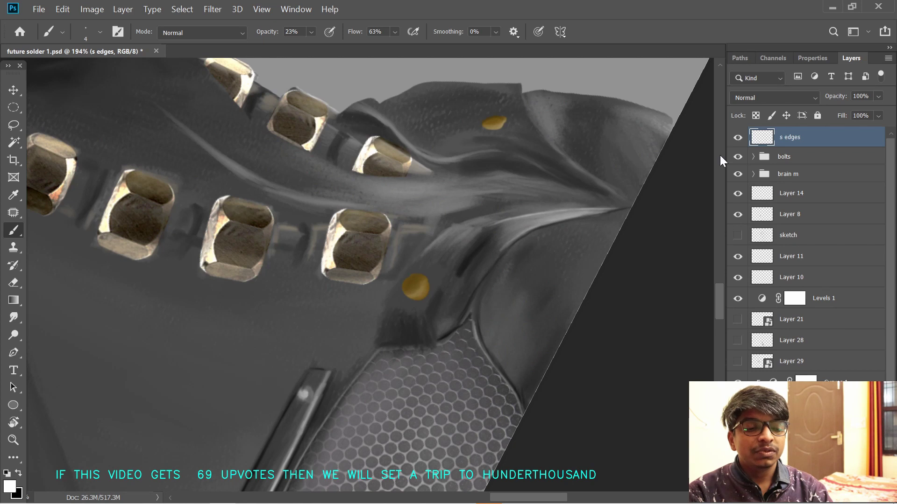
{"action": "left_click", "coordinate": [871, 342]}
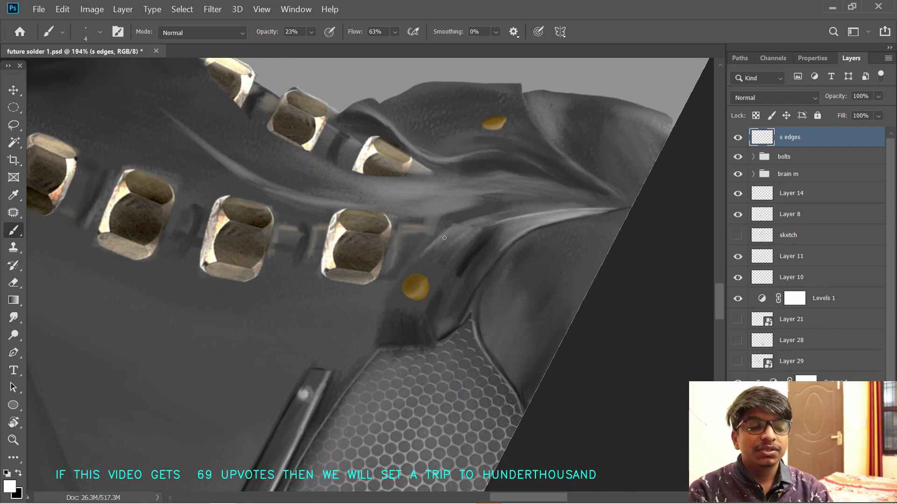
{"action": "left_click_drag", "start_coordinate": [477, 223], "coordinate": [486, 234]}
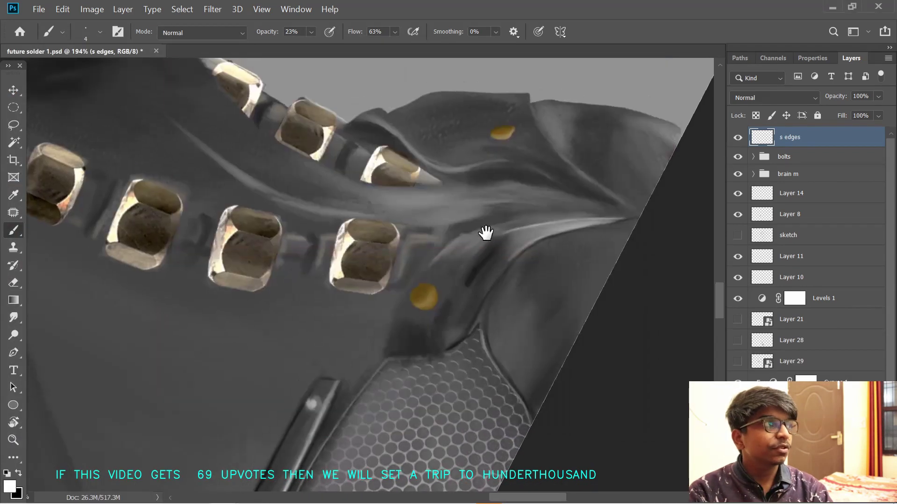
{"action": "key", "text": "r"}
{"action": "mouse_move", "coordinate": [509, 201]}
{"action": "left_mouse_down"}
{"action": "mouse_move", "coordinate": [535, 256]}
{"action": "mouse_move", "coordinate": [566, 212]}
{"action": "left_mouse_up"}
{"action": "mouse_move", "coordinate": [565, 197]}
{"action": "left_mouse_down"}
{"action": "mouse_move", "coordinate": [578, 222]}
{"action": "mouse_move", "coordinate": [576, 211]}
{"action": "left_mouse_up"}
{"action": "left_click", "coordinate": [416, 327], "text": "ctrl"}
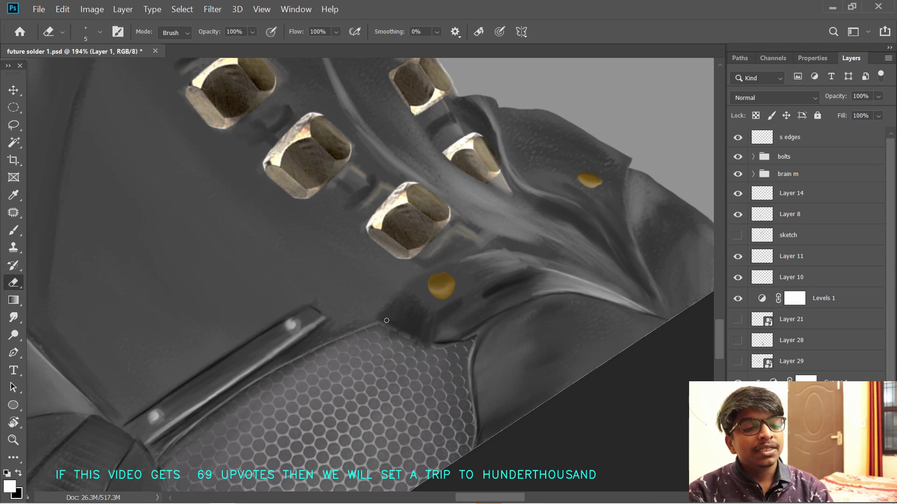
{"action": "left_click", "coordinate": [500, 309], "text": "ctrl+alt"}
{"action": "left_click_drag", "start_coordinate": [498, 309], "coordinate": [533, 312]}
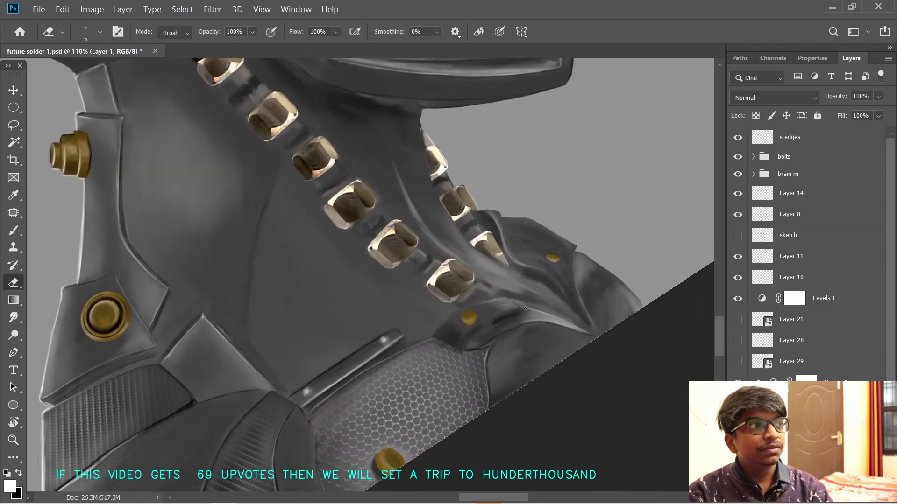
{"action": "left_click", "coordinate": [779, 137]}
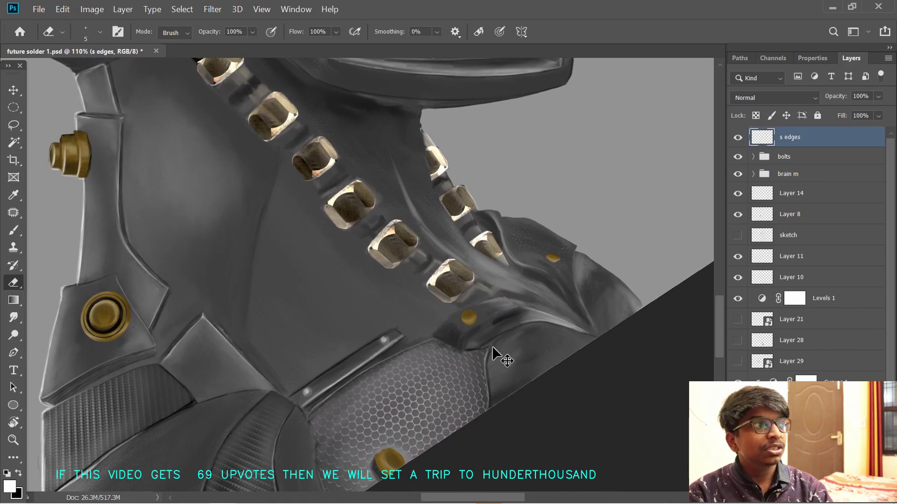
- Brush a white highlight on the s edges layer along the chest plate's curved upper edge
{"action": "key", "text": "b"}
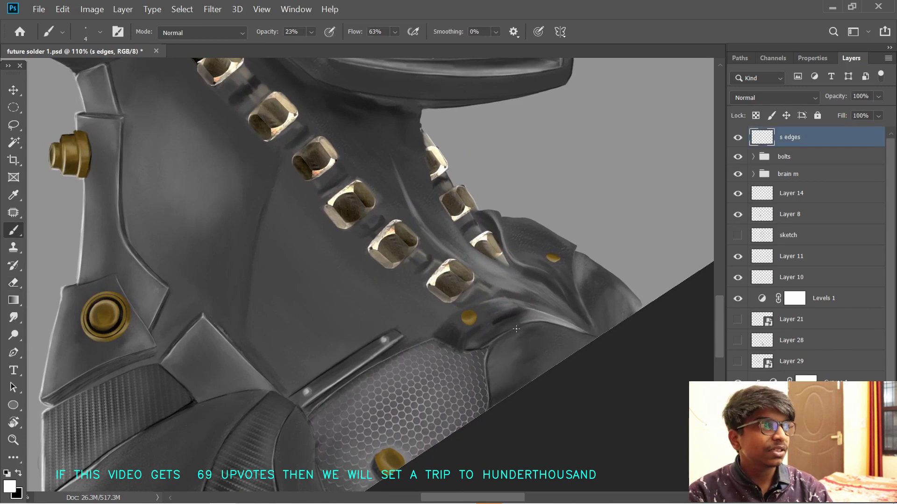
{"action": "left_click_drag", "start_coordinate": [502, 340], "coordinate": [528, 340]}
{"action": "left_click_drag", "start_coordinate": [542, 284], "coordinate": [482, 206]}
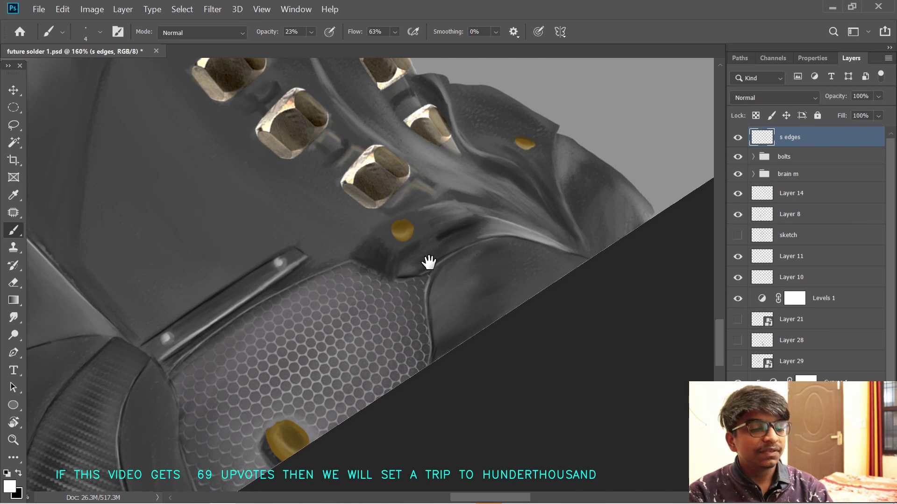
{"action": "mouse_move", "coordinate": [426, 261]}
{"action": "left_mouse_down"}
{"action": "mouse_move", "coordinate": [476, 236]}
{"action": "mouse_move", "coordinate": [491, 209]}
{"action": "left_mouse_up"}
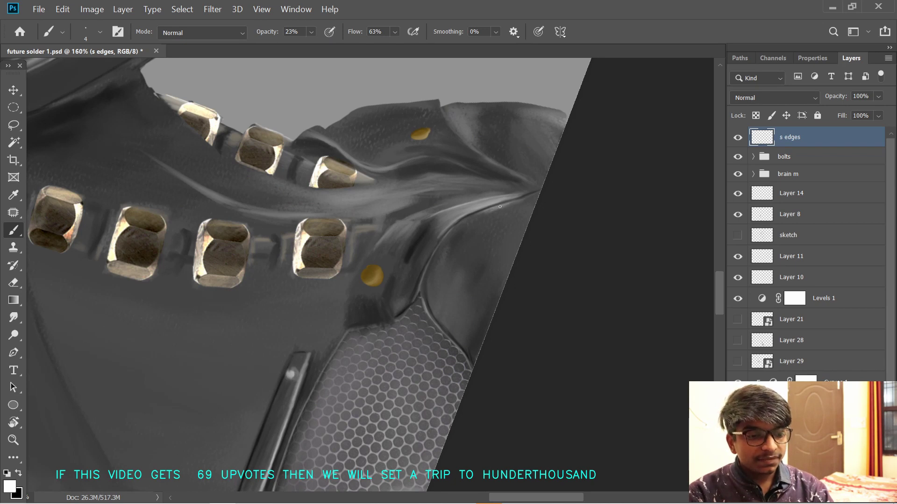
{"action": "left_click_drag", "start_coordinate": [447, 279], "coordinate": [499, 297]}
- Switch to black and brush a contour around the gold-bolted collar tab's edge beside the mesh panel
{"action": "key", "text": "x"}
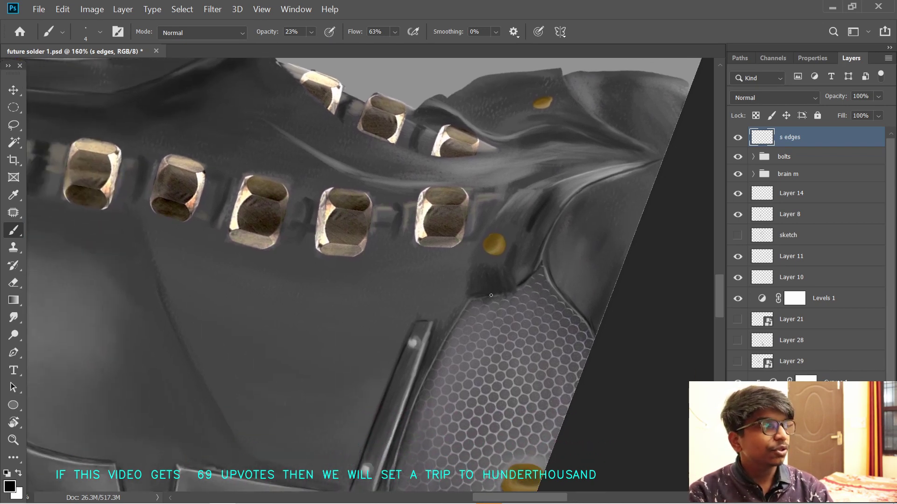
{"action": "key", "text": "r"}
{"action": "mouse_move", "coordinate": [480, 170]}
{"action": "left_mouse_down"}
{"action": "mouse_move", "coordinate": [575, 400]}
{"action": "mouse_move", "coordinate": [382, 360]}
{"action": "left_mouse_up"}
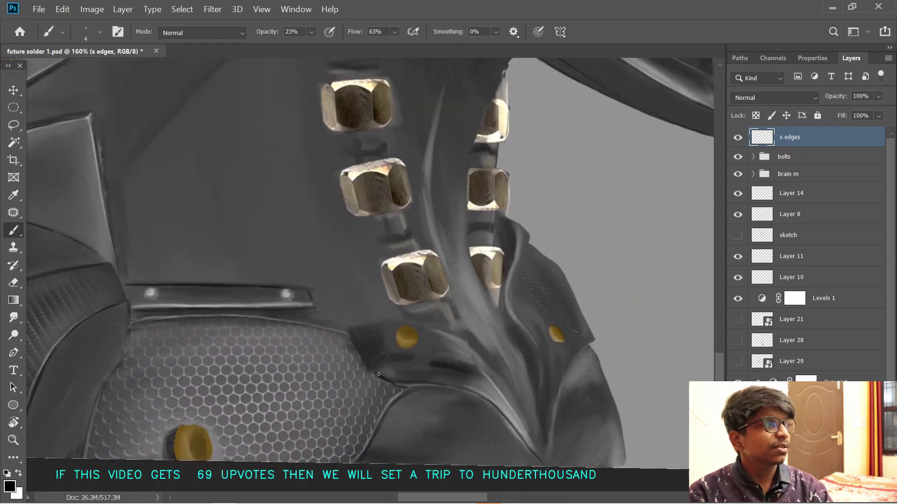
{"action": "key", "text": "r"}
{"action": "mouse_move", "coordinate": [477, 288]}
{"action": "left_mouse_down"}
{"action": "mouse_move", "coordinate": [400, 310]}
{"action": "mouse_move", "coordinate": [436, 274]}
{"action": "left_mouse_up"}
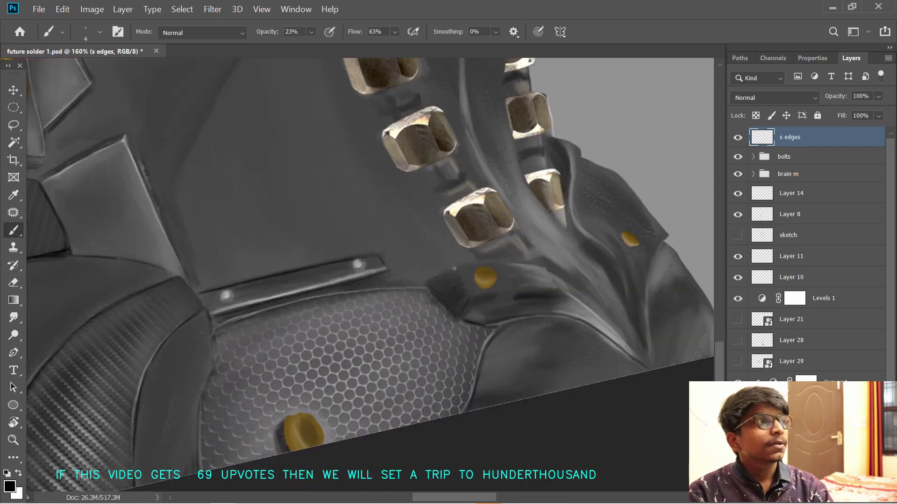
{"action": "left_click_drag", "start_coordinate": [358, 294], "coordinate": [363, 372]}
- Switch to white and brush a highlight along the collar tab's upper edge next to the gold bolt
{"action": "key", "text": "x"}
{"action": "key", "text": "r"}
{"action": "left_click_drag", "start_coordinate": [599, 249], "coordinate": [581, 185]}
{"action": "key", "text": "r"}
{"action": "left_click_drag", "start_coordinate": [561, 244], "coordinate": [461, 232]}
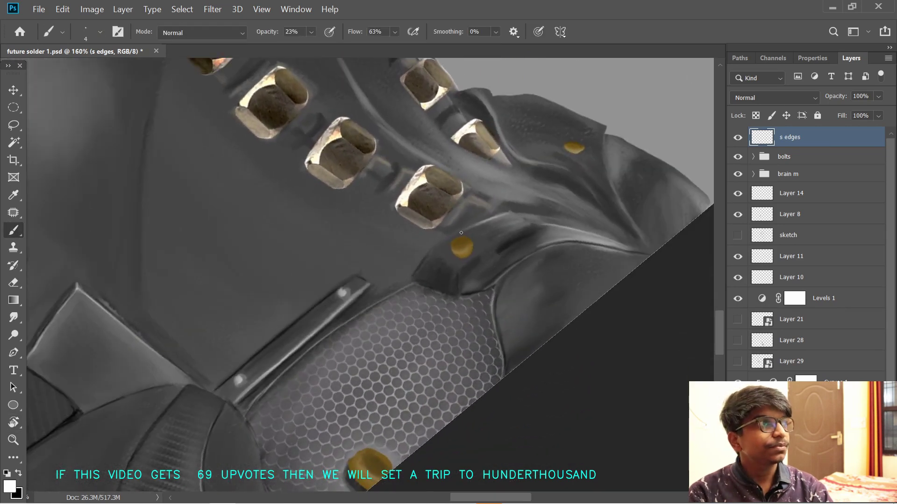
- Brush a dark line and a white highlight along the collar tab's inner bevel below the gold bolt
{"action": "key", "text": "x"}
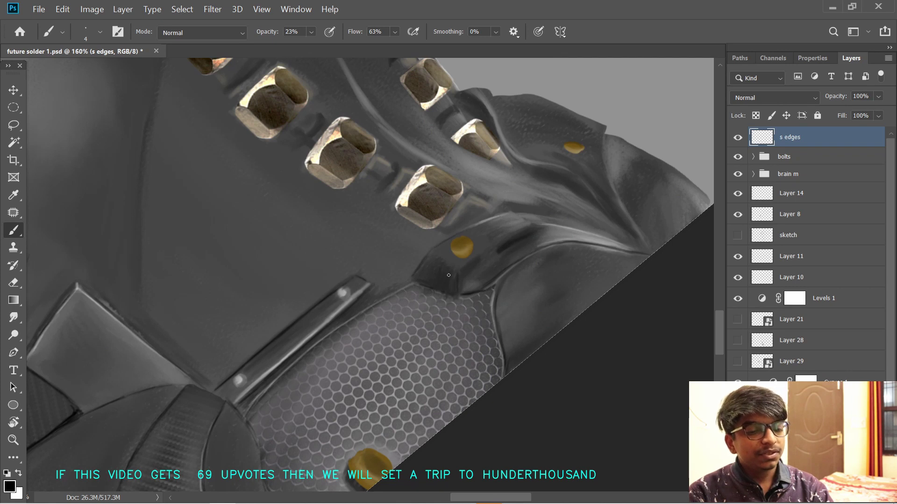
{"action": "key", "text": "x"}
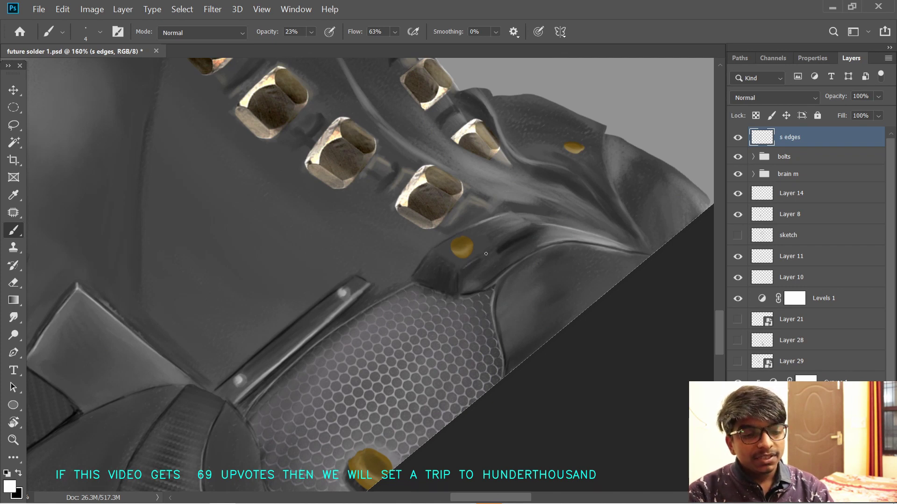
{"action": "key", "text": "r"}
{"action": "left_click_drag", "start_coordinate": [471, 270], "coordinate": [379, 301]}
{"action": "key", "text": "b"}
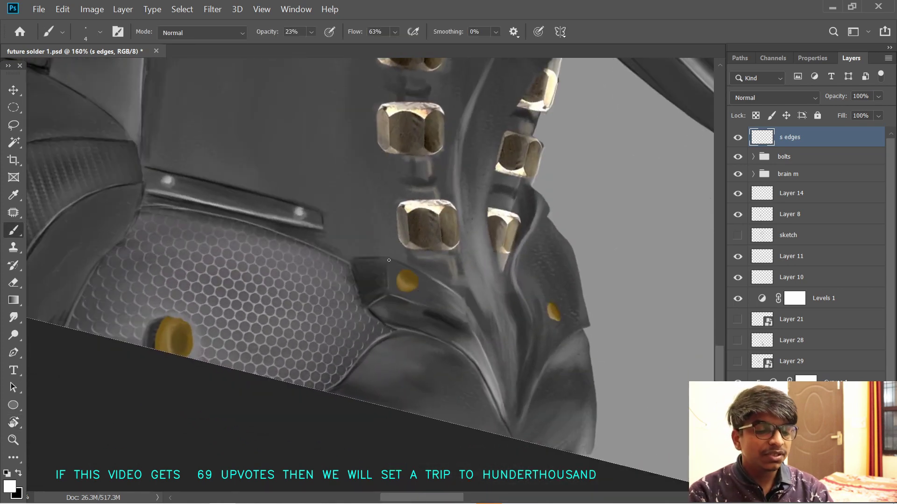
{"action": "scroll", "coordinate": [503, 306], "scroll_direction": "down", "scroll_amount": 3}
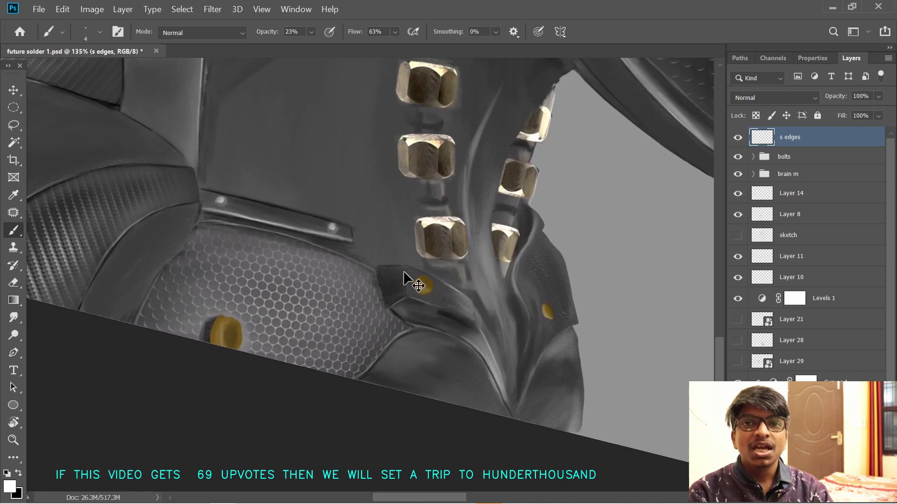
- Brush black contours and white highlights along the collar tab's bevelled end above the mesh panel
{"action": "key", "text": "x"}
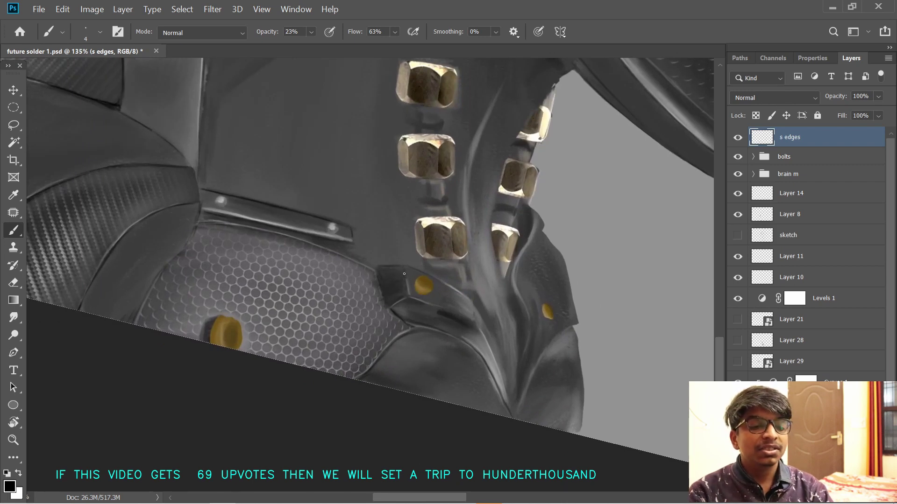
{"action": "left_click_drag", "start_coordinate": [399, 267], "coordinate": [394, 237]}
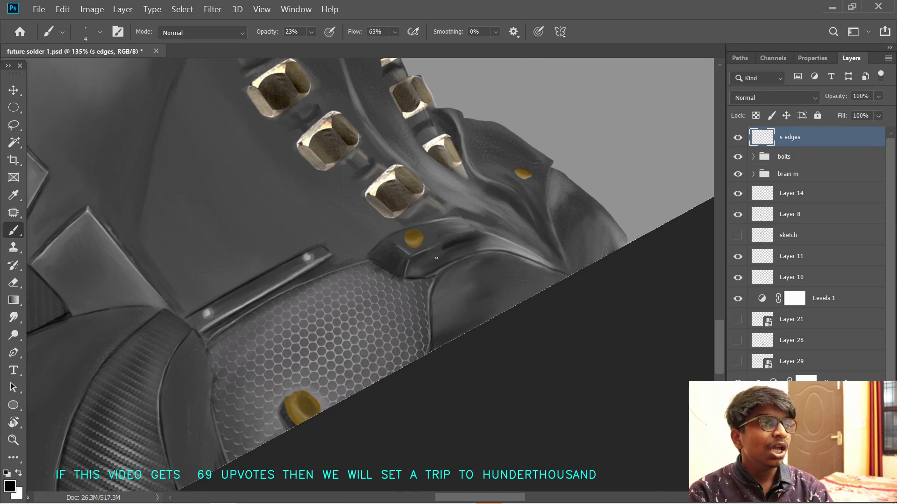
{"action": "left_click_drag", "start_coordinate": [436, 258], "coordinate": [438, 337]}
{"action": "key", "text": "x"}
{"action": "mouse_move", "coordinate": [521, 304]}
{"action": "left_mouse_down"}
{"action": "mouse_move", "coordinate": [505, 253]}
{"action": "mouse_move", "coordinate": [462, 301]}
{"action": "mouse_move", "coordinate": [462, 240]}
{"action": "mouse_move", "coordinate": [488, 237]}
{"action": "left_mouse_up"}
{"action": "scroll", "coordinate": [505, 253], "scroll_direction": "up", "scroll_amount": 2}
- Switch to black and brush a contour along the collar tab's upper edge where it meets the neck fold
{"action": "key", "text": "x"}
{"action": "left_click_drag", "start_coordinate": [533, 210], "coordinate": [556, 251]}
{"action": "left_click_drag", "start_coordinate": [555, 251], "coordinate": [549, 209]}
{"action": "key", "text": "b"}
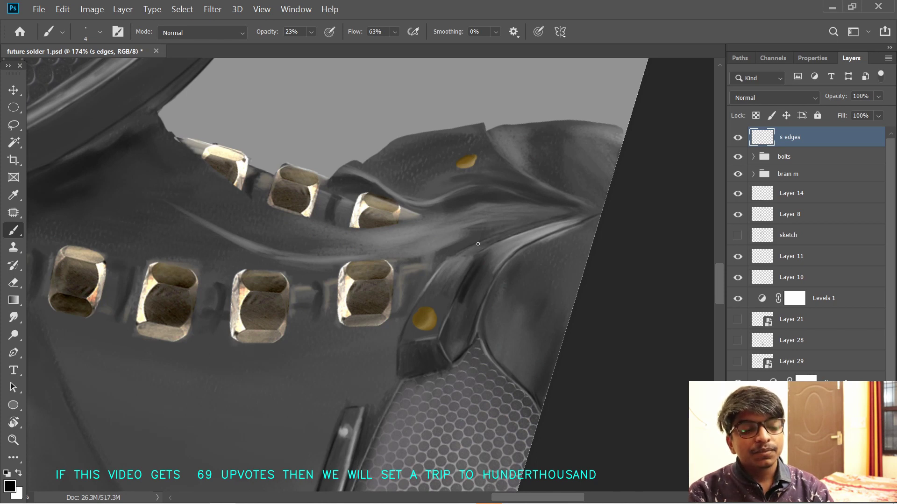
- Brush a black contour along the far collar flap's outer edge, from the neck nuts up to the flap's pointed corner
{"action": "mouse_move", "coordinate": [547, 222]}
{"action": "left_mouse_down"}
{"action": "mouse_move", "coordinate": [516, 231]}
{"action": "mouse_move", "coordinate": [566, 315]}
{"action": "left_mouse_up"}
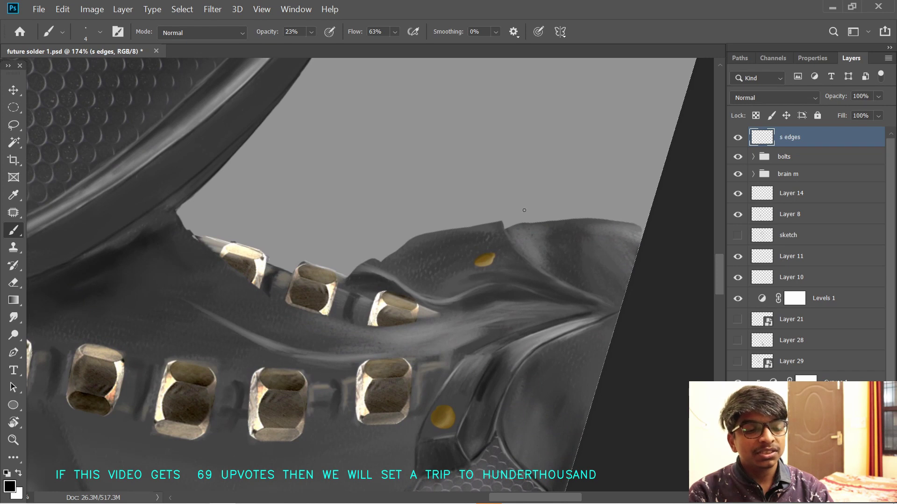
{"action": "left_click_drag", "start_coordinate": [338, 286], "coordinate": [426, 294]}
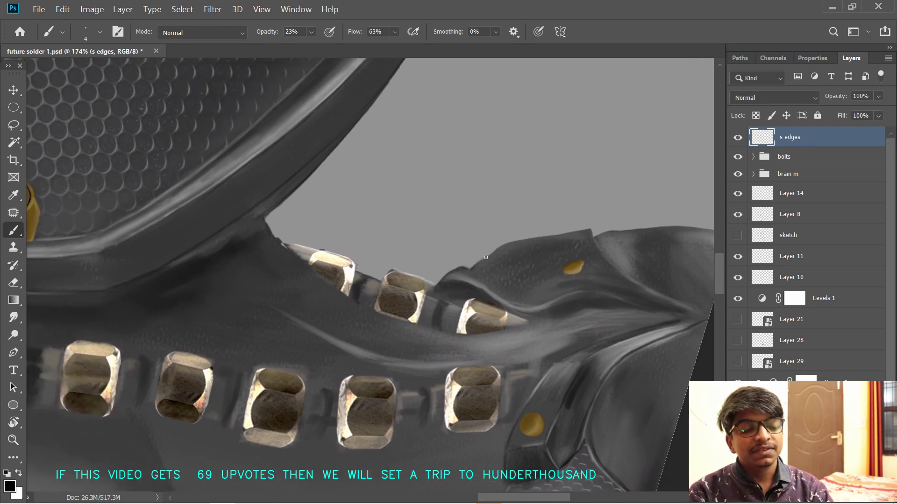
{"action": "key", "text": "r"}
{"action": "mouse_move", "coordinate": [458, 296]}
{"action": "left_mouse_down"}
{"action": "mouse_move", "coordinate": [457, 357]}
{"action": "mouse_move", "coordinate": [419, 346]}
{"action": "left_mouse_up"}
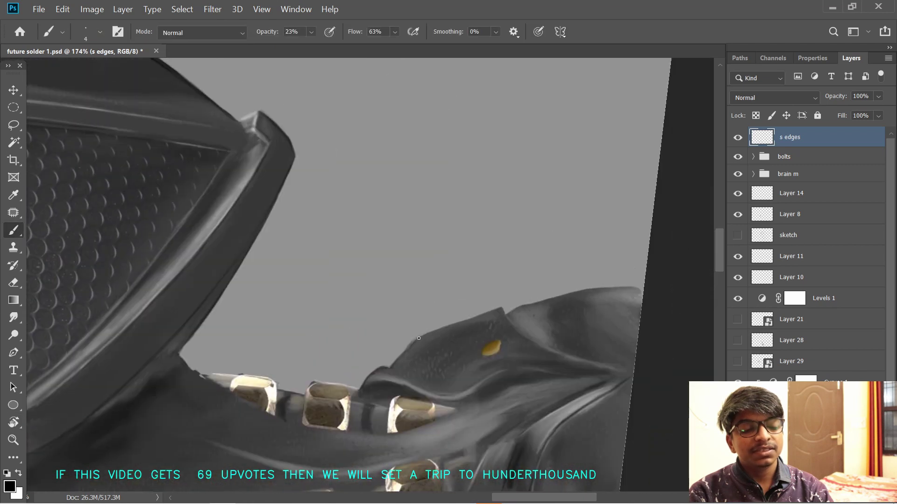
{"action": "key", "text": "r"}
{"action": "left_click_drag", "start_coordinate": [502, 300], "coordinate": [498, 245]}
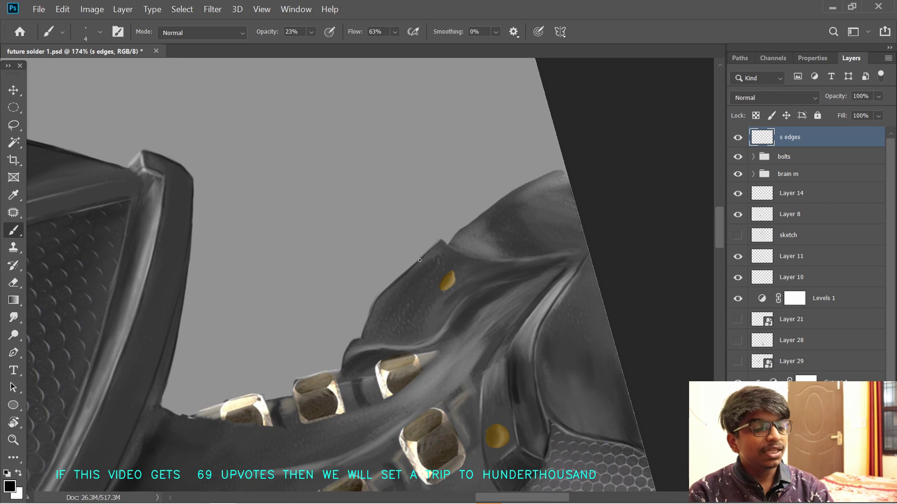
- Brush a black contour along the far shoulder's upper edge, from the flap's corner to the canvas border
{"action": "key", "text": "space"}
{"action": "left_click_drag", "start_coordinate": [451, 238], "coordinate": [430, 291]}
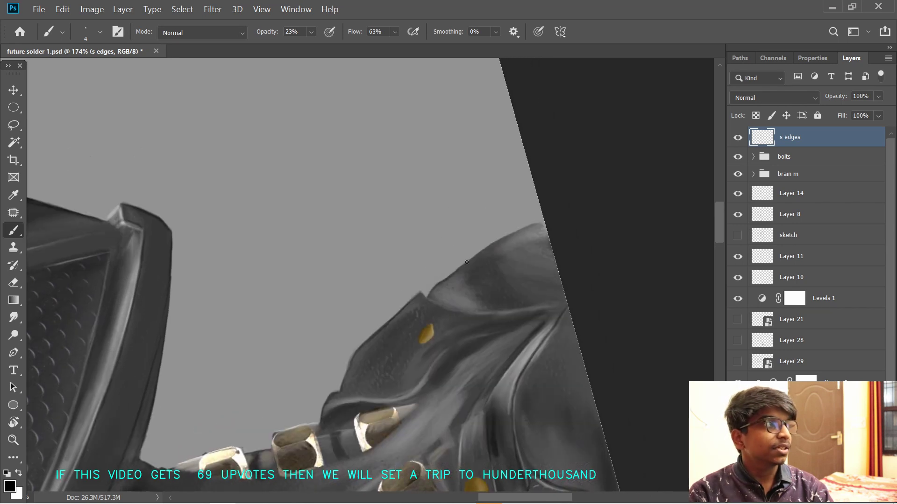
{"action": "left_click_drag", "start_coordinate": [491, 245], "coordinate": [521, 228]}
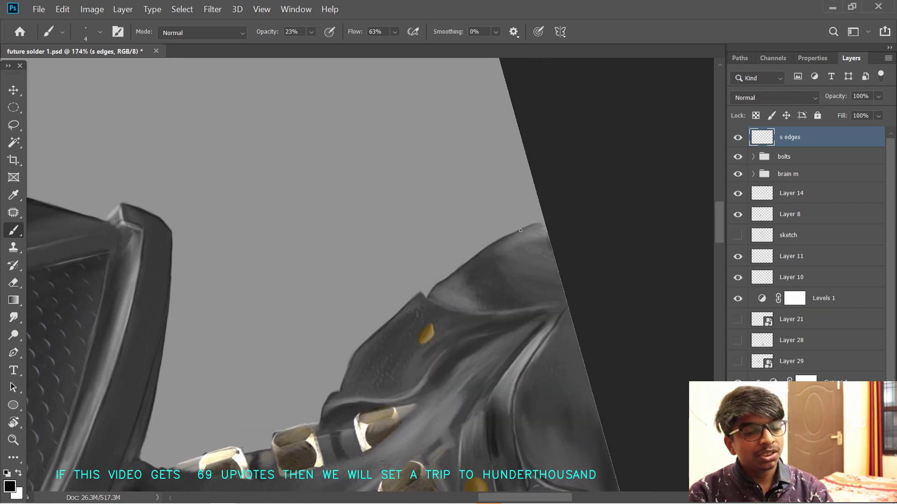
{"action": "key", "text": "space"}
{"action": "mouse_move", "coordinate": [377, 283]}
{"action": "left_mouse_down"}
{"action": "mouse_move", "coordinate": [438, 288]}
{"action": "mouse_move", "coordinate": [396, 272]}
{"action": "mouse_move", "coordinate": [440, 268]}
{"action": "left_mouse_up"}
{"action": "key", "text": "space"}
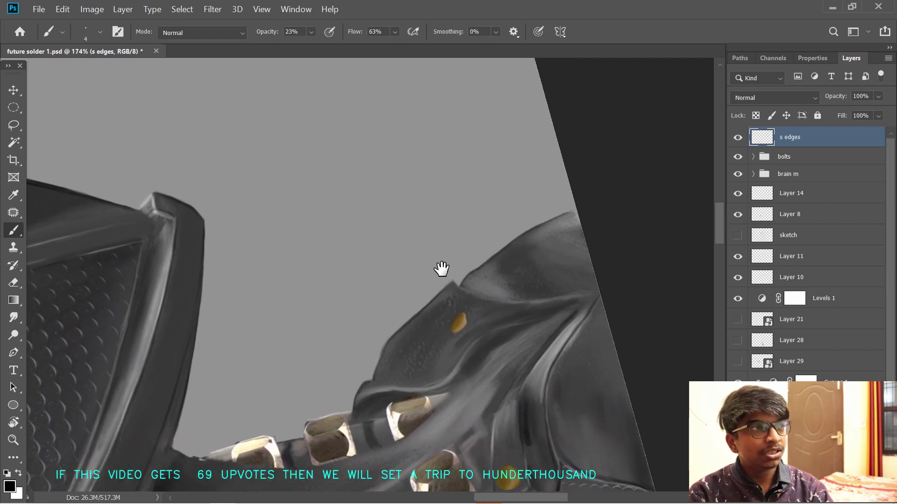
- Brush a black contour along the seam where the far collar flap overlaps the shoulder, starting at the notch
{"action": "key", "text": "r"}
{"action": "left_click_drag", "start_coordinate": [538, 259], "coordinate": [528, 209]}
{"action": "scroll", "coordinate": [436, 304], "scroll_direction": "up", "scroll_amount": 2}
{"action": "key", "text": "space"}
{"action": "left_click_drag", "start_coordinate": [480, 257], "coordinate": [492, 289]}
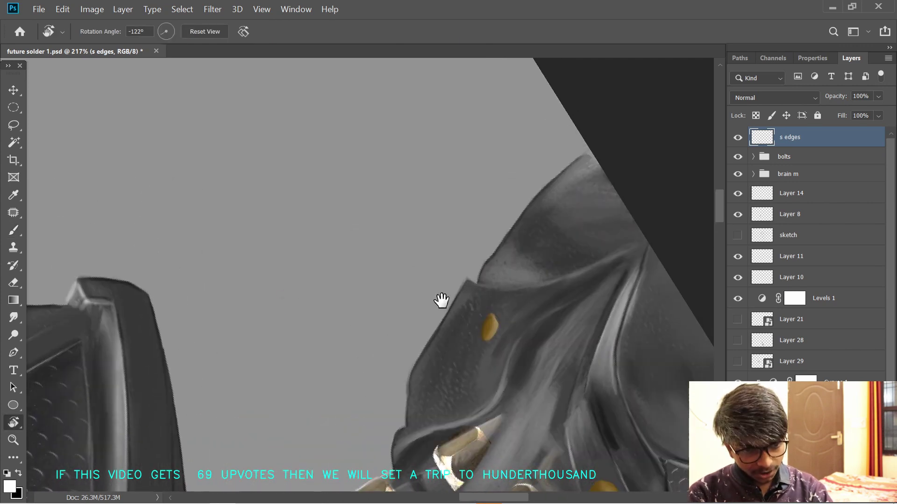
{"action": "mouse_move", "coordinate": [440, 300]}
{"action": "left_mouse_down"}
{"action": "mouse_move", "coordinate": [494, 244]}
{"action": "mouse_move", "coordinate": [434, 307]}
{"action": "left_mouse_up"}
{"action": "left_click_drag", "start_coordinate": [479, 278], "coordinate": [448, 302]}
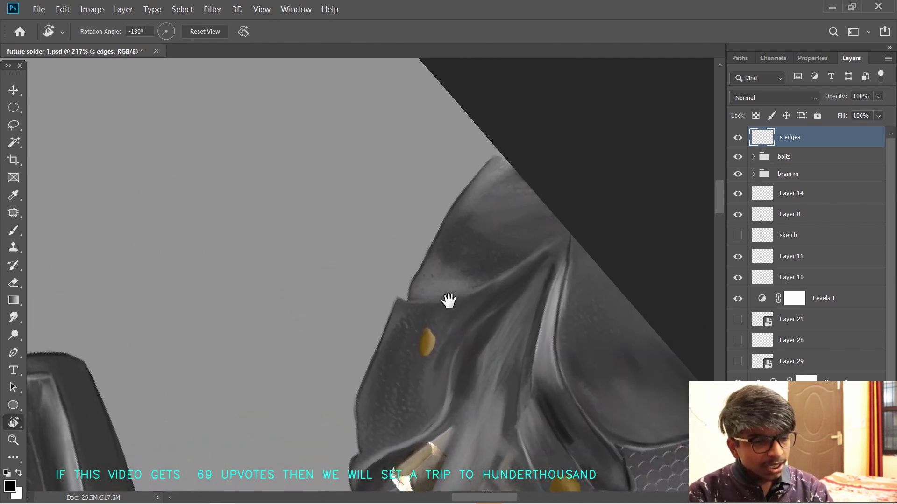
{"action": "left_click_drag", "start_coordinate": [495, 264], "coordinate": [490, 238]}
{"action": "key", "text": "b"}
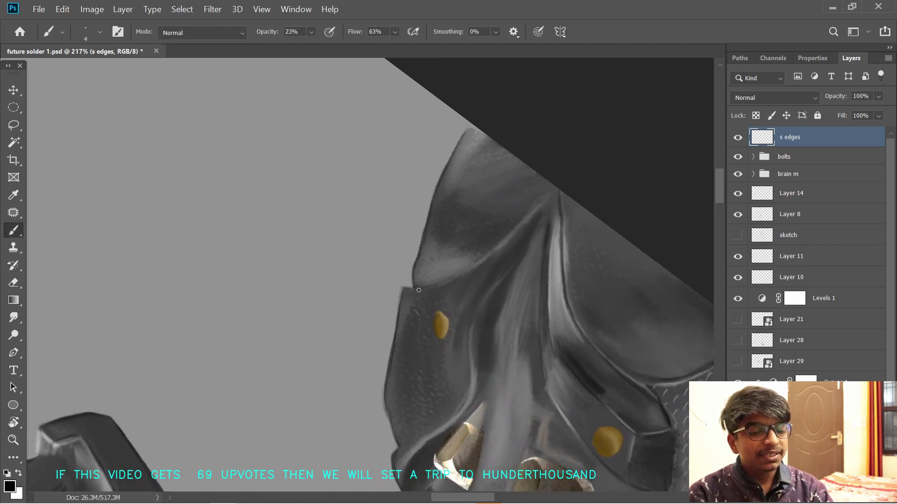
{"action": "key", "text": "r"}
{"action": "mouse_move", "coordinate": [463, 273]}
{"action": "left_mouse_down"}
{"action": "mouse_move", "coordinate": [501, 246]}
{"action": "mouse_move", "coordinate": [450, 276]}
{"action": "mouse_move", "coordinate": [441, 316]}
{"action": "left_mouse_up"}
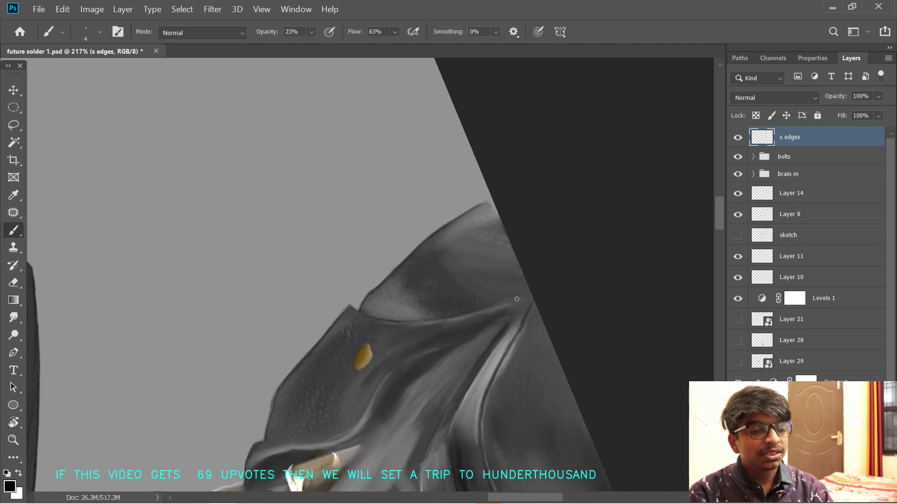
- Switch to white and brush a highlight along the seam between the far collar flap and the shoulder
{"action": "key", "text": "r"}
{"action": "mouse_move", "coordinate": [514, 299]}
{"action": "left_mouse_down"}
{"action": "mouse_move", "coordinate": [556, 149]}
{"action": "mouse_move", "coordinate": [549, 142]}
{"action": "left_mouse_up"}
{"action": "key", "text": "b"}
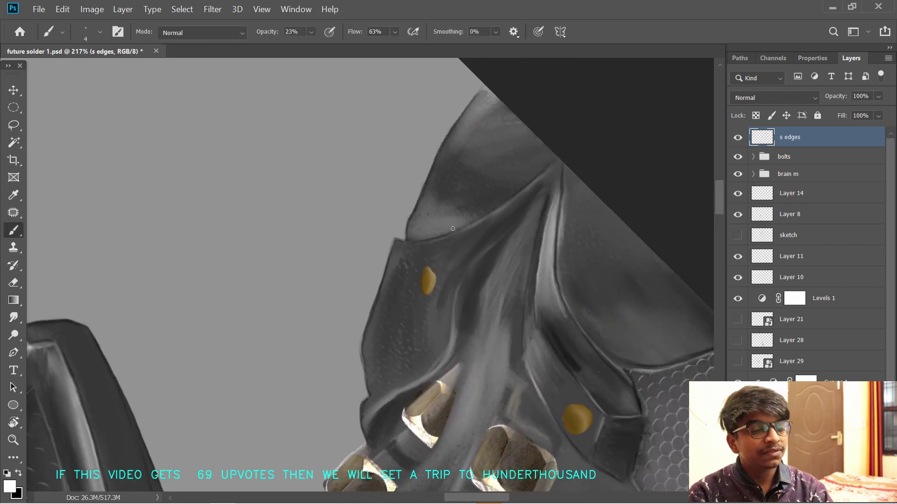
{"action": "left_click_drag", "start_coordinate": [409, 244], "coordinate": [521, 193]}
{"action": "left_click_drag", "start_coordinate": [393, 279], "coordinate": [393, 370]}
{"action": "key", "text": "t"}
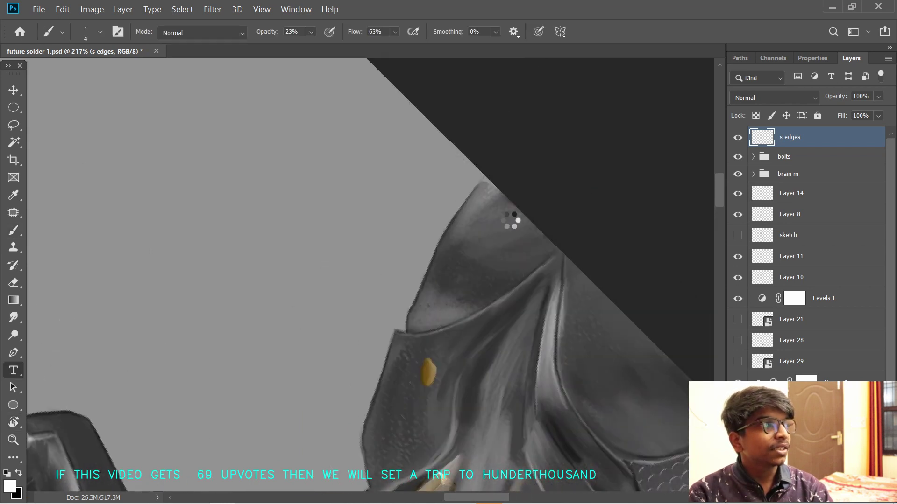
{"action": "left_click_drag", "start_coordinate": [511, 220], "coordinate": [435, 196]}
{"action": "type", "text": "ttt"}
{"action": "left_click", "coordinate": [526, 208]}
{"action": "key", "text": "b"}
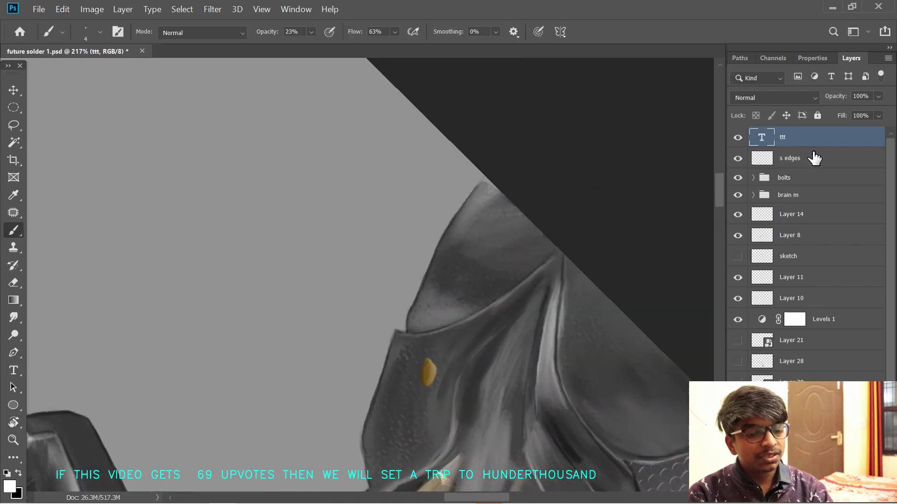
{"action": "key", "text": "Delete"}
- Brush white highlights along the far shoulder's upper edge and beside the collar flap's corner
{"action": "key", "text": "r"}
{"action": "mouse_move", "coordinate": [661, 190]}
{"action": "left_mouse_down"}
{"action": "mouse_move", "coordinate": [394, 194]}
{"action": "mouse_move", "coordinate": [539, 264]}
{"action": "mouse_move", "coordinate": [533, 275]}
{"action": "left_mouse_up"}
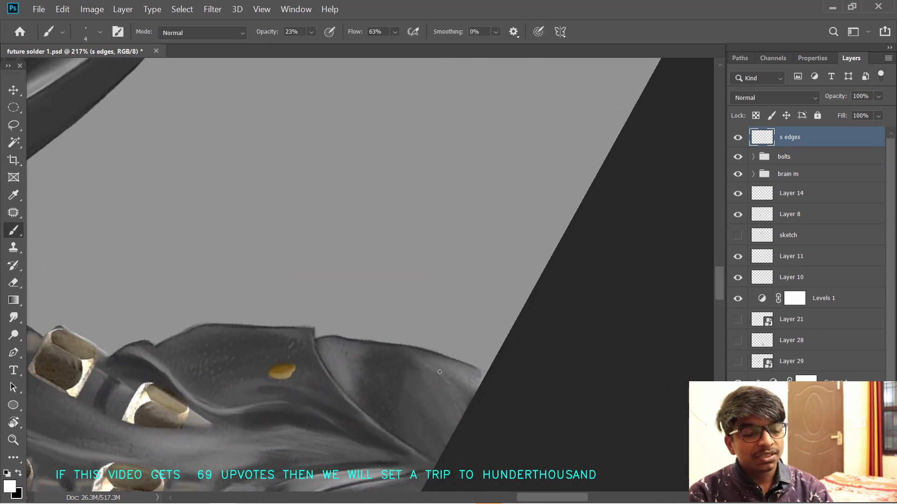
{"action": "key", "text": "r"}
{"action": "mouse_move", "coordinate": [335, 344]}
{"action": "left_mouse_down"}
{"action": "mouse_move", "coordinate": [437, 295]}
{"action": "mouse_move", "coordinate": [477, 306]}
{"action": "left_mouse_up"}
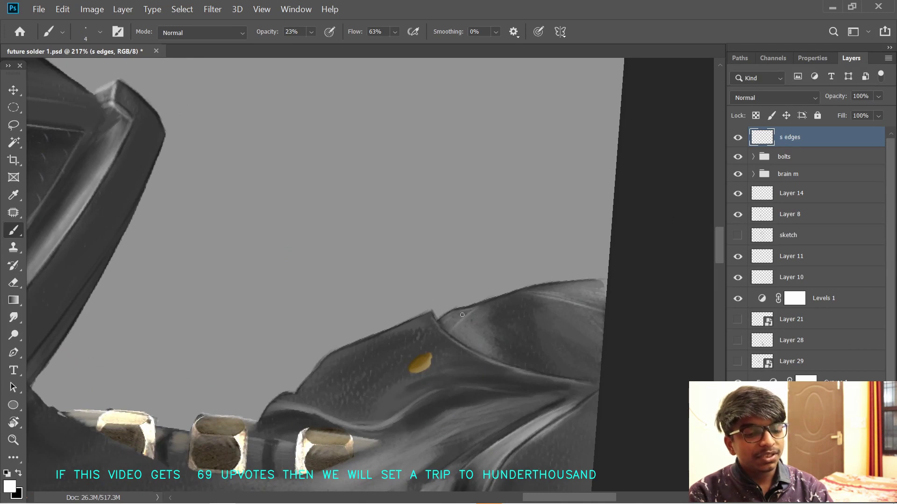
{"action": "key", "text": "z"}
{"action": "left_click_drag", "start_coordinate": [546, 331], "coordinate": [483, 326]}
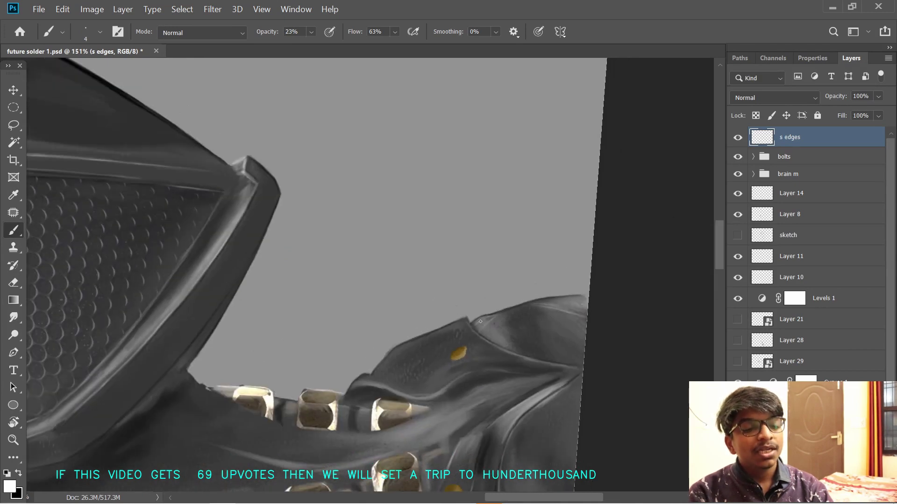
{"action": "key", "text": "space"}
{"action": "left_click_drag", "start_coordinate": [278, 436], "coordinate": [374, 294]}
{"action": "key", "text": "space"}
{"action": "key", "text": "r"}
{"action": "key", "text": "space"}
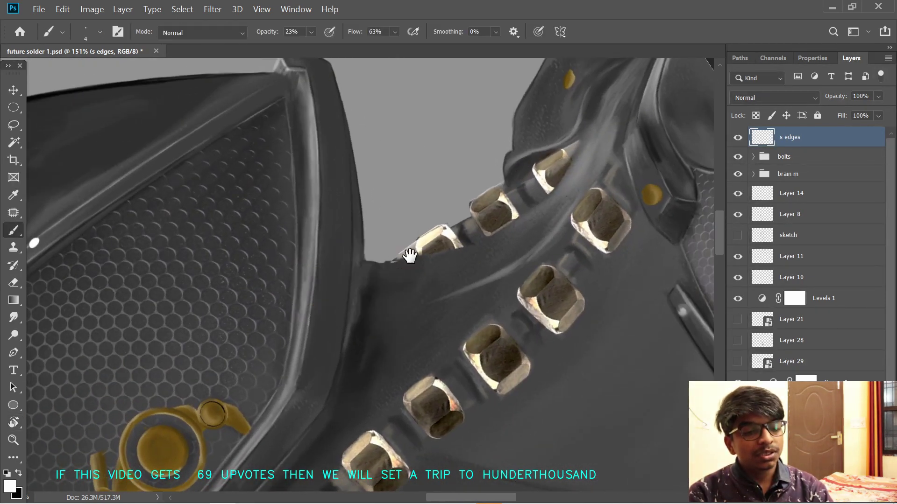
{"action": "left_click_drag", "start_coordinate": [410, 256], "coordinate": [411, 228]}
{"action": "key", "text": "r"}
{"action": "left_click_drag", "start_coordinate": [468, 202], "coordinate": [448, 183]}
{"action": "mouse_move", "coordinate": [364, 230]}
{"action": "left_mouse_down"}
{"action": "mouse_move", "coordinate": [409, 218]}
{"action": "mouse_move", "coordinate": [395, 263]}
{"action": "mouse_move", "coordinate": [410, 276]}
{"action": "left_mouse_up"}
{"action": "key", "text": "ctrl+z"}
- Switch to black and brush a contour along the neck's front edge where it overlaps the far row of nuts
{"action": "key", "text": "x"}
{"action": "key", "text": "space"}
{"action": "key", "text": "r"}
{"action": "key", "text": "space"}
{"action": "left_click_drag", "start_coordinate": [410, 277], "coordinate": [396, 246]}
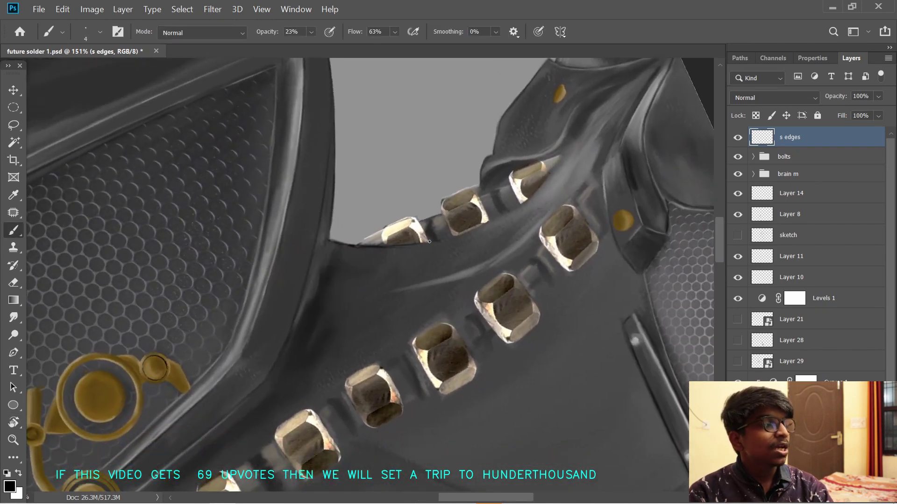
{"action": "key", "text": "r"}
{"action": "mouse_move", "coordinate": [457, 237]}
{"action": "left_mouse_down"}
{"action": "mouse_move", "coordinate": [450, 164]}
{"action": "mouse_move", "coordinate": [421, 280]}
{"action": "left_mouse_up"}
{"action": "key", "text": "b"}
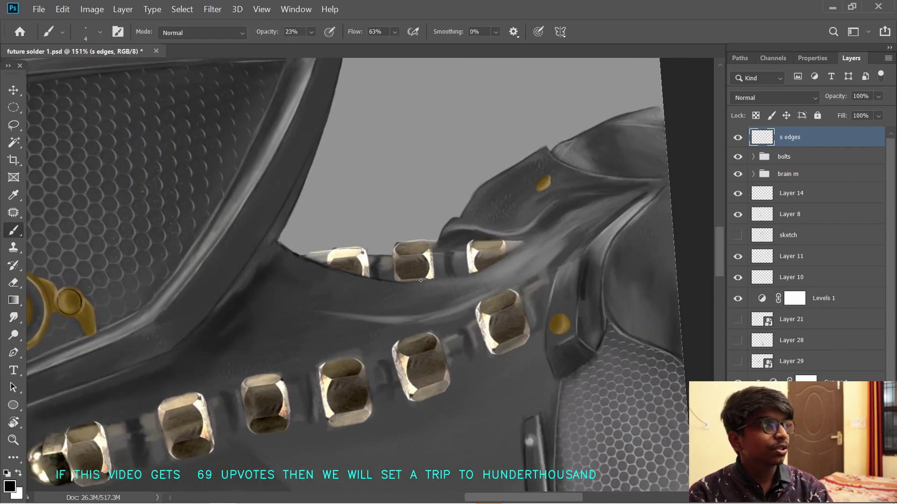
{"action": "mouse_move", "coordinate": [501, 260]}
{"action": "left_mouse_down"}
{"action": "mouse_move", "coordinate": [415, 301]}
{"action": "mouse_move", "coordinate": [421, 273]}
{"action": "left_mouse_up"}
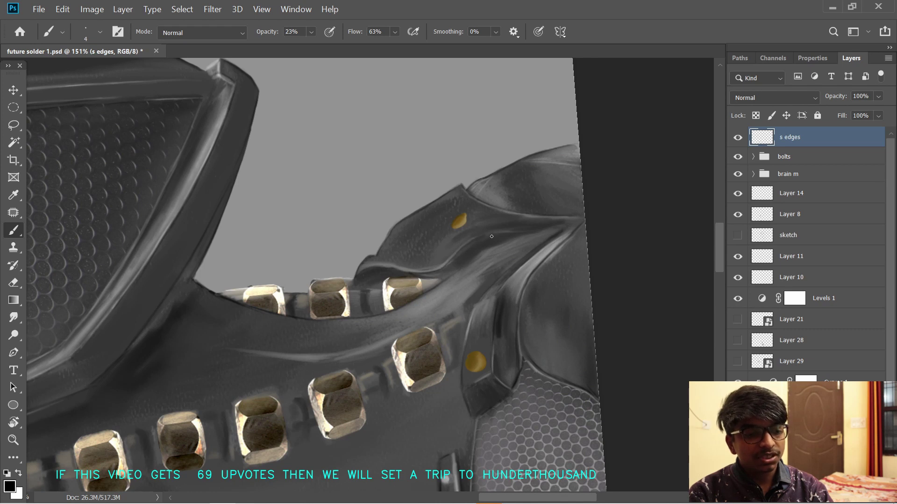
- Brush a white highlight along the far collar flap's curled rim beside the lowest nut, then switch back to black
{"action": "key", "text": "r"}
{"action": "left_click_drag", "start_coordinate": [450, 197], "coordinate": [475, 336]}
{"action": "scroll", "coordinate": [475, 336], "scroll_direction": "up", "scroll_amount": 4}
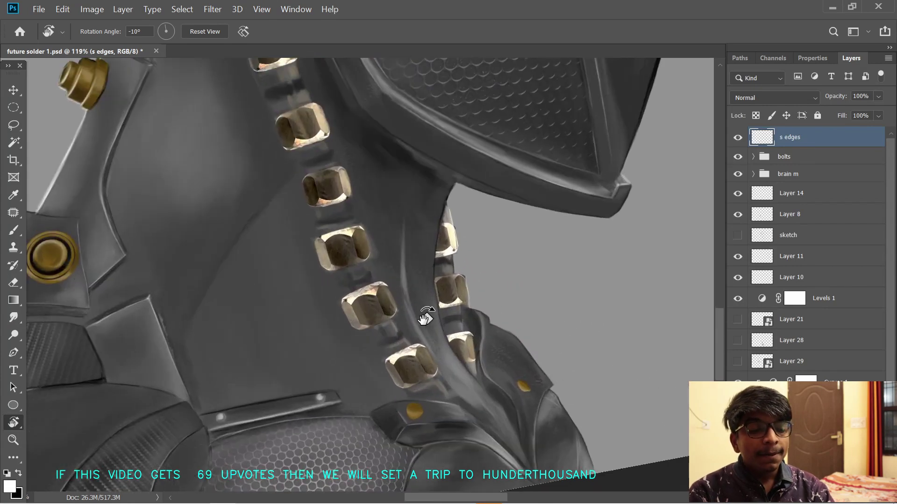
{"action": "key", "text": "b"}
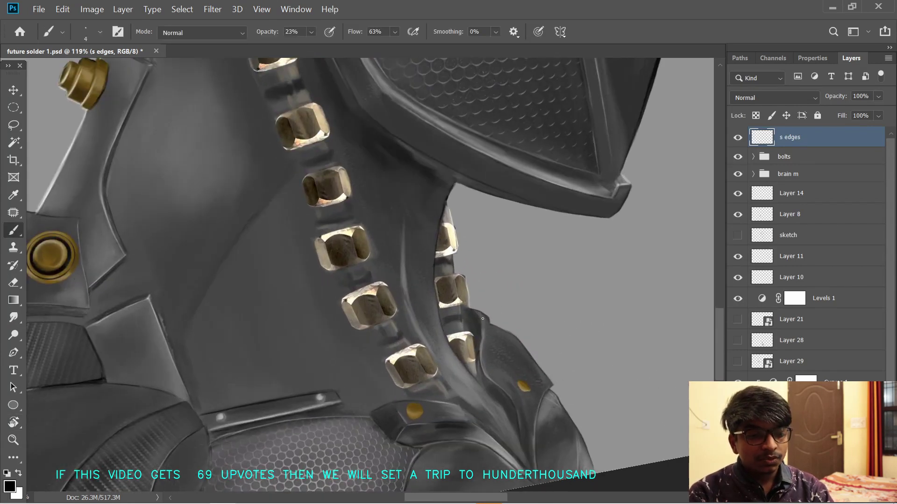
{"action": "key", "text": "x"}
{"action": "left_click_drag", "start_coordinate": [483, 319], "coordinate": [443, 320]}
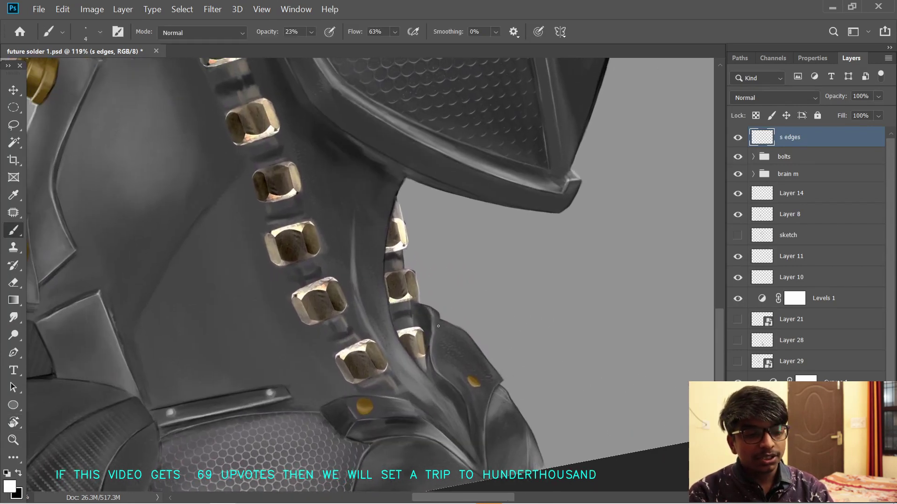
{"action": "key", "text": "x"}
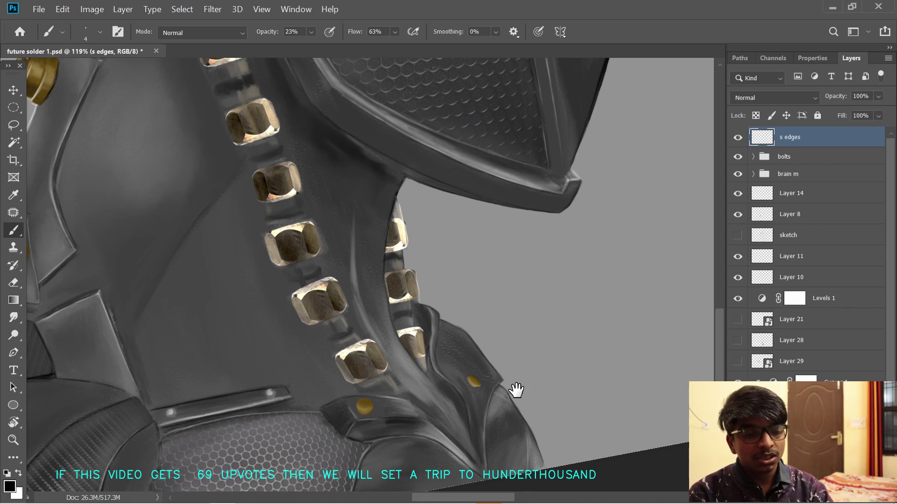
- Examine the neck and far collar flap contours at several zoom levels and angles
{"action": "scroll", "coordinate": [517, 387], "scroll_direction": "down", "scroll_amount": 3}
{"action": "left_click_drag", "start_coordinate": [388, 234], "coordinate": [413, 261]}
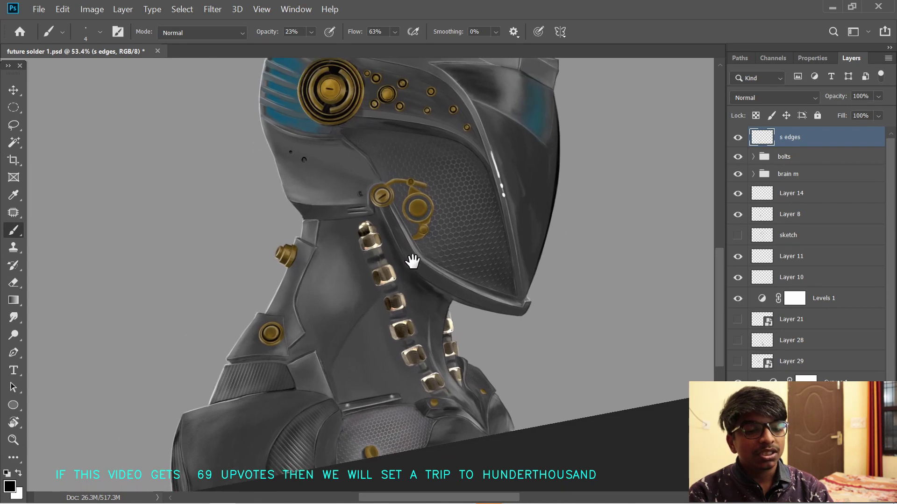
{"action": "left_click_drag", "start_coordinate": [463, 346], "coordinate": [485, 346]}
{"action": "left_click_drag", "start_coordinate": [460, 358], "coordinate": [395, 300]}
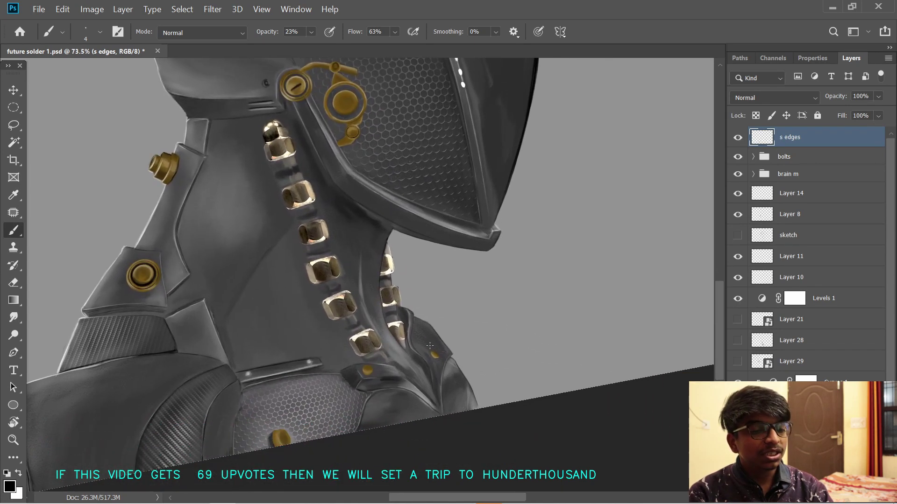
{"action": "left_click_drag", "start_coordinate": [426, 346], "coordinate": [444, 344]}
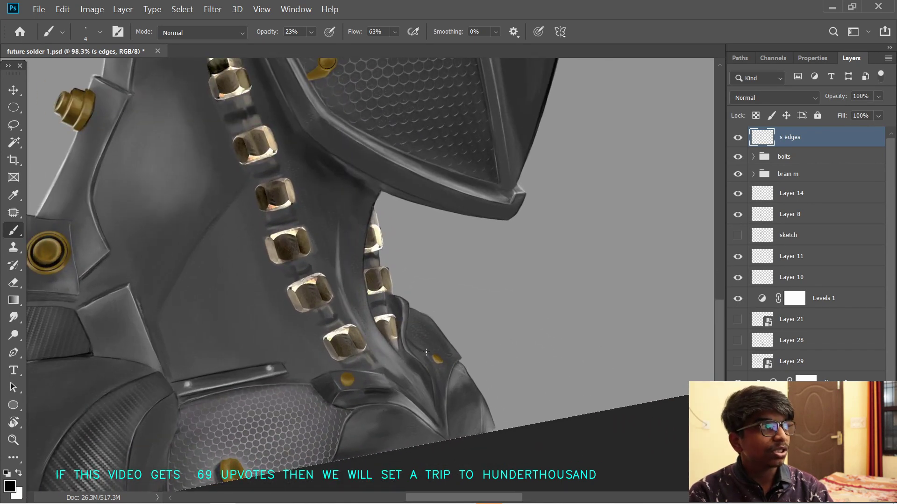
{"action": "mouse_move", "coordinate": [428, 356]}
{"action": "left_mouse_down"}
{"action": "mouse_move", "coordinate": [437, 356]}
{"action": "mouse_move", "coordinate": [420, 268]}
{"action": "left_mouse_up"}
{"action": "key", "text": "r"}
{"action": "mouse_move", "coordinate": [397, 257]}
{"action": "left_mouse_down"}
{"action": "mouse_move", "coordinate": [364, 250]}
{"action": "mouse_move", "coordinate": [386, 233]}
{"action": "left_mouse_up"}
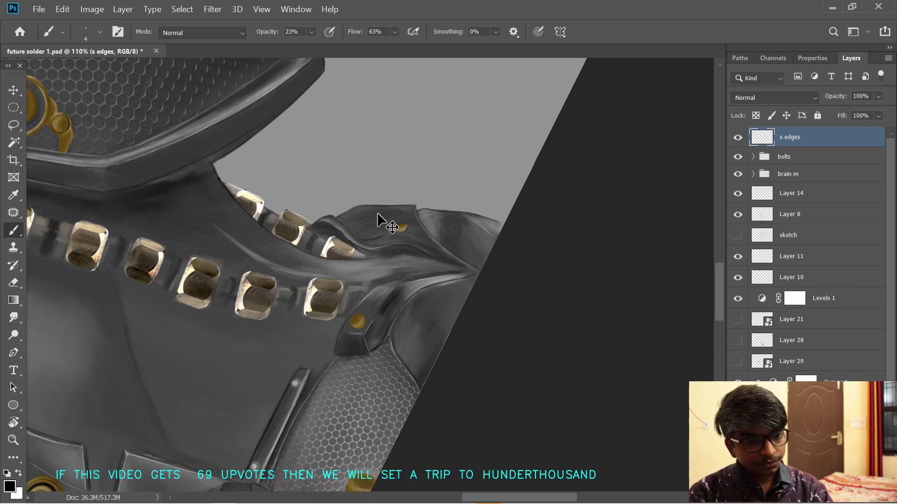
{"action": "left_click_drag", "start_coordinate": [355, 219], "coordinate": [360, 228]}
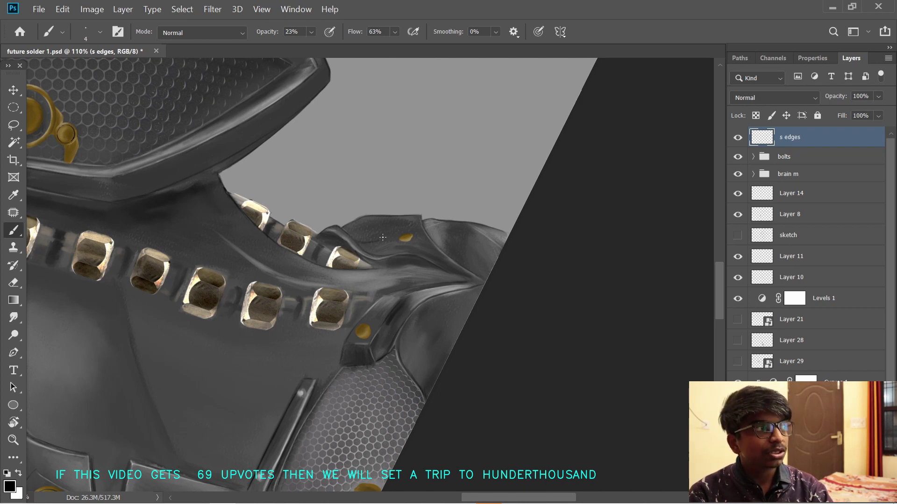
- Switch to white, enlarge the brush to 7 and paint a highlight on the far collar flap running to its gold bolt
{"action": "key", "text": "x"}
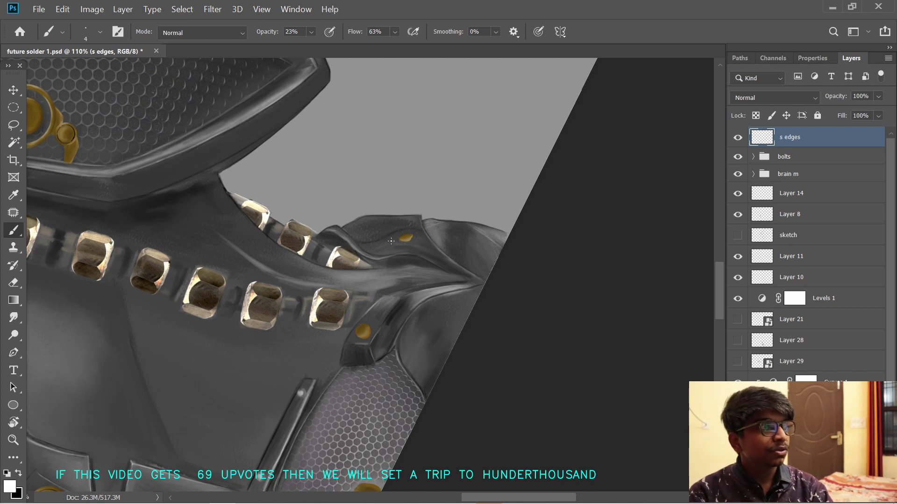
{"action": "key", "text": "bracketright"}
{"action": "key", "text": "bracketright"}
{"action": "key", "text": "bracketright"}
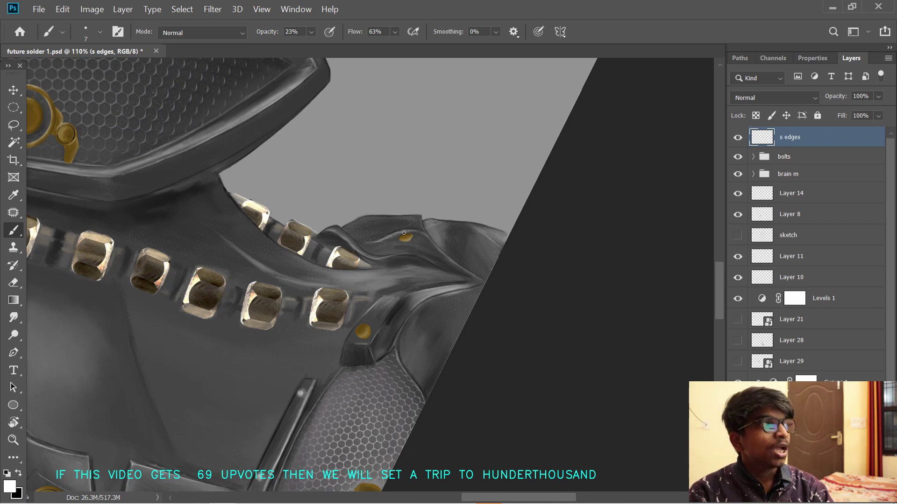
{"action": "key", "text": "r"}
{"action": "left_click_drag", "start_coordinate": [481, 252], "coordinate": [515, 270]}
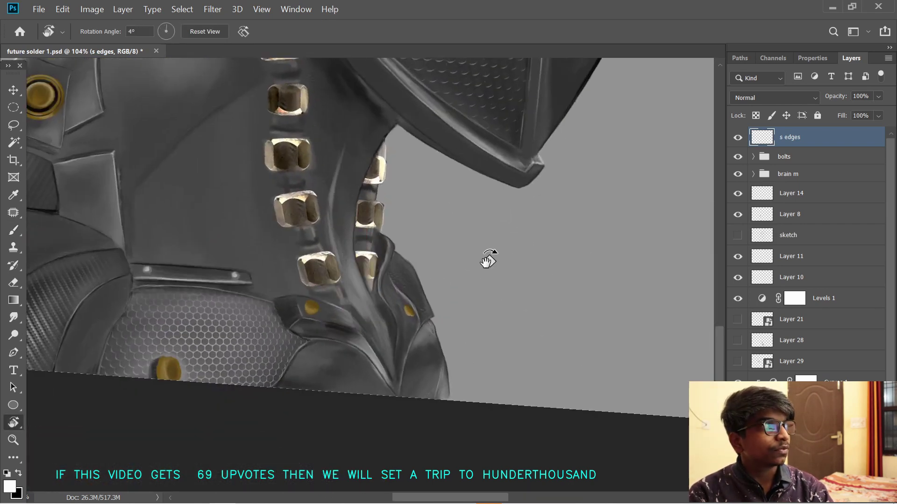
- Erase the excess white highlight above the far collar flap's gold bolt
{"action": "key", "text": "e"}
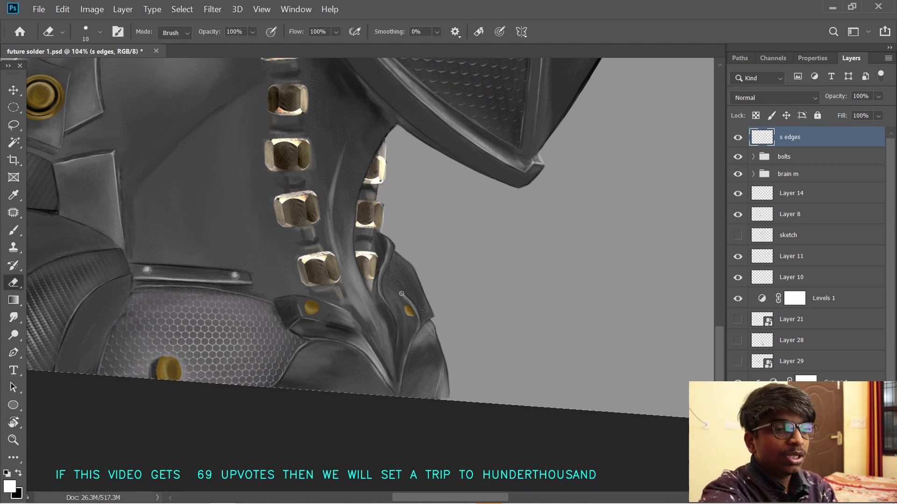
{"action": "mouse_move", "coordinate": [401, 293]}
{"action": "left_mouse_down"}
{"action": "mouse_move", "coordinate": [418, 323]}
{"action": "mouse_move", "coordinate": [350, 299]}
{"action": "left_mouse_up"}
{"action": "mouse_move", "coordinate": [332, 196]}
{"action": "left_mouse_down"}
{"action": "mouse_move", "coordinate": [350, 279]}
{"action": "mouse_move", "coordinate": [320, 380]}
{"action": "mouse_move", "coordinate": [386, 290]}
{"action": "mouse_move", "coordinate": [377, 326]}
{"action": "left_mouse_up"}
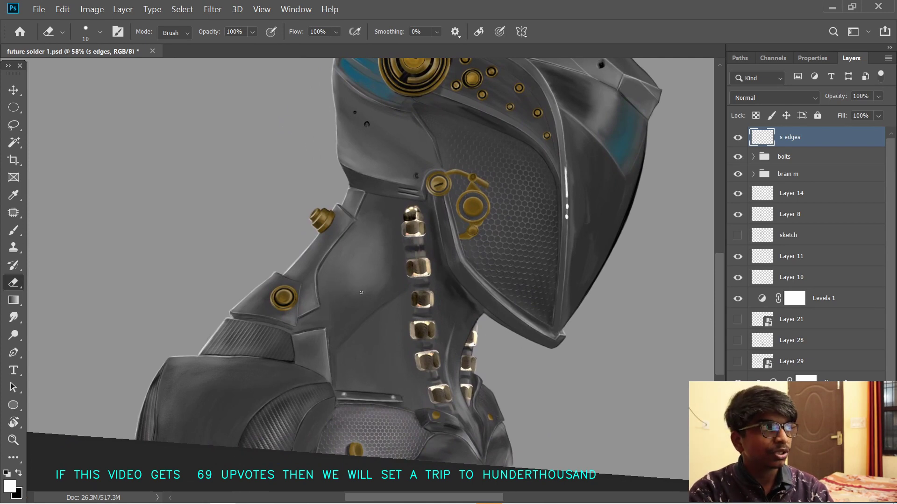
- Set a white brush to size 15 and 6% opacity, and highlight the neck plate crease nearest the helmet
{"action": "left_click_drag", "start_coordinate": [374, 364], "coordinate": [384, 354]}
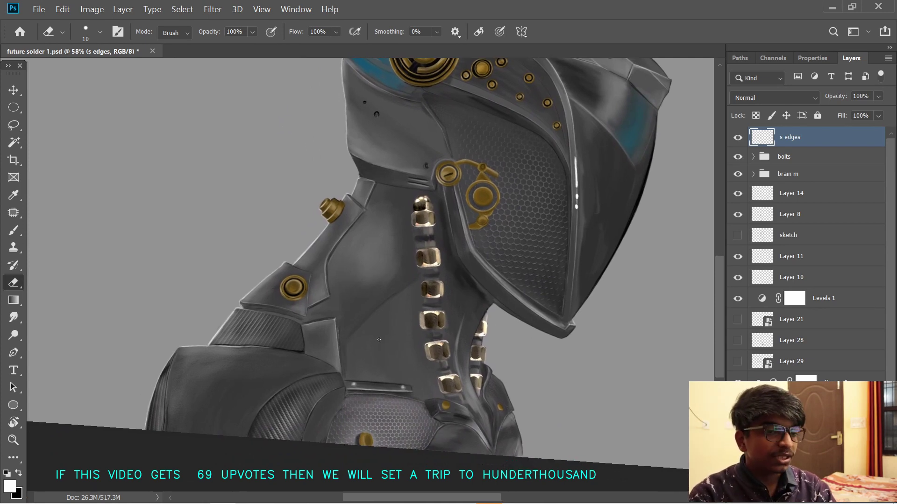
{"action": "left_click_drag", "start_coordinate": [380, 223], "coordinate": [388, 273]}
{"action": "key", "text": "x"}
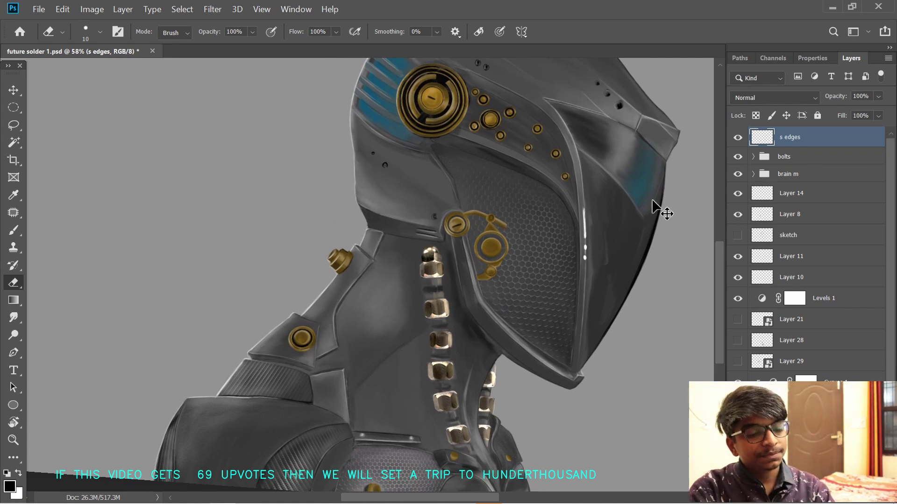
{"action": "key", "text": "b"}
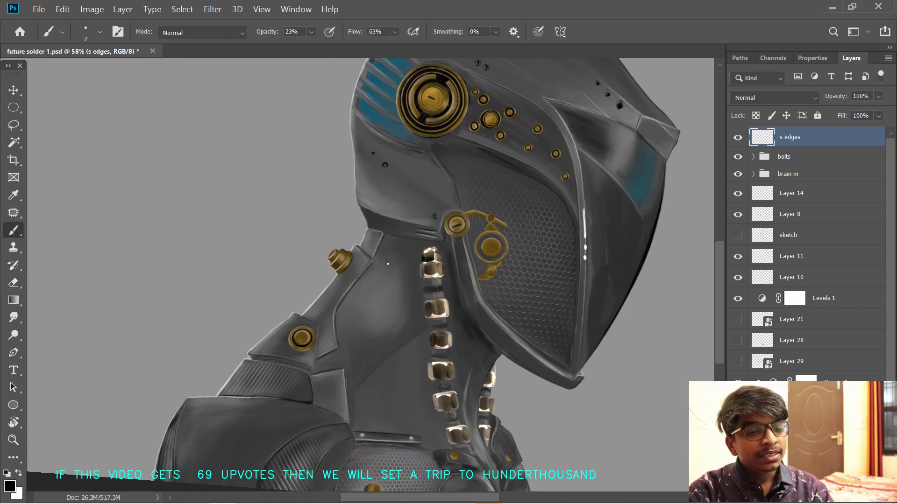
{"action": "key", "text": "bracketright"}
{"action": "key", "text": "bracketright"}
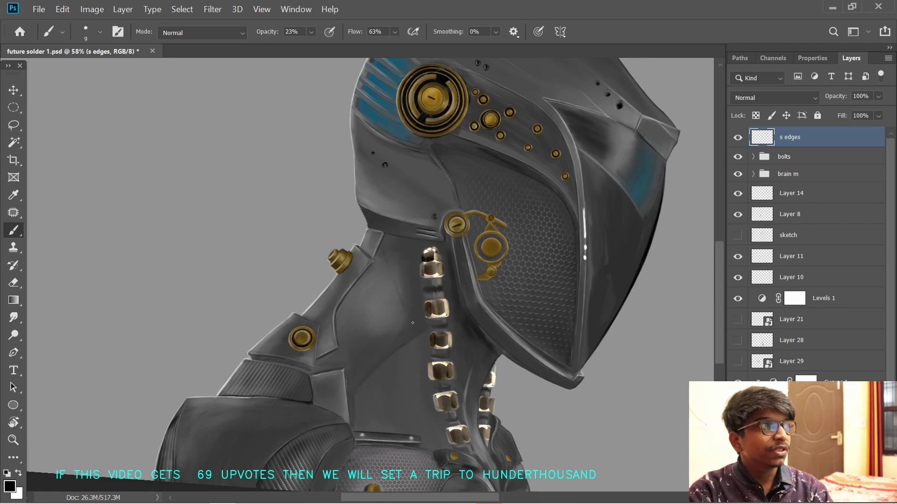
{"action": "key", "text": "r"}
{"action": "left_click_drag", "start_coordinate": [411, 342], "coordinate": [346, 320]}
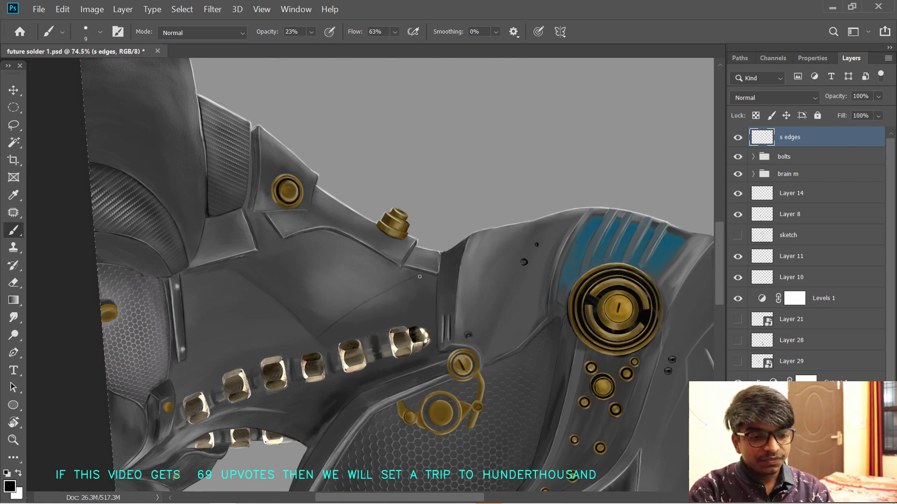
{"action": "key", "text": "x"}
{"action": "key", "text": "bracketright"}
{"action": "key", "text": "bracketright"}
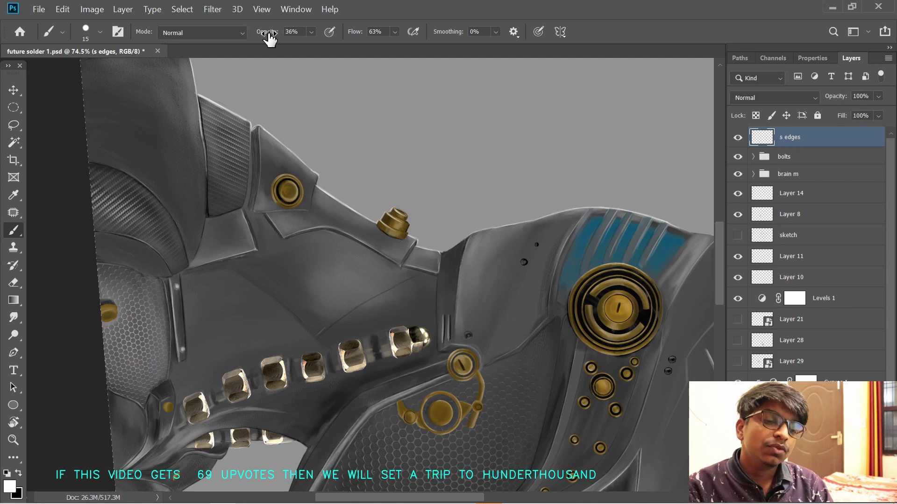
{"action": "left_click_drag", "start_coordinate": [269, 33], "coordinate": [259, 34]}
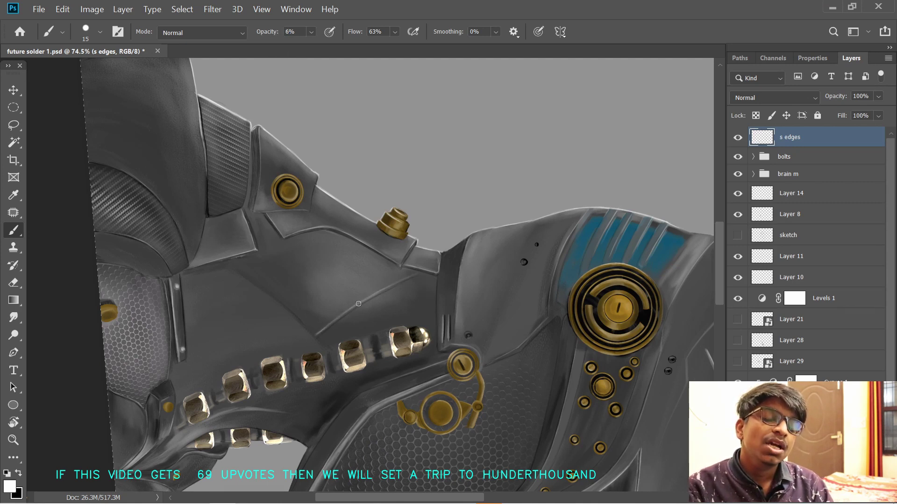
- Brush a faint white highlight along the lower slanted crease of the neck plate, leading to the row of nuts
{"action": "left_click_drag", "start_coordinate": [283, 339], "coordinate": [347, 348]}
{"action": "key", "text": "r"}
{"action": "left_click_drag", "start_coordinate": [410, 276], "coordinate": [377, 224]}
{"action": "left_click_drag", "start_coordinate": [456, 234], "coordinate": [456, 263]}
{"action": "left_click_drag", "start_coordinate": [391, 253], "coordinate": [396, 312]}
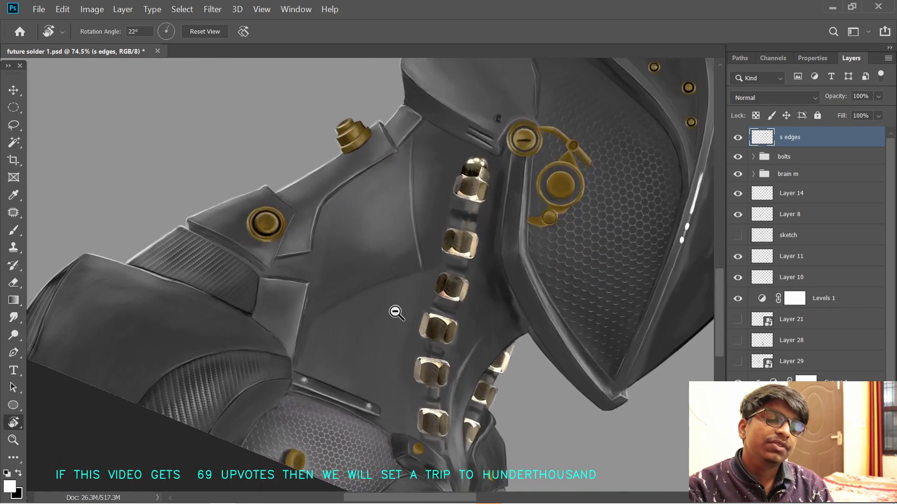
{"action": "scroll", "coordinate": [396, 313], "scroll_direction": "up", "scroll_amount": 1}
{"action": "key", "text": "b"}
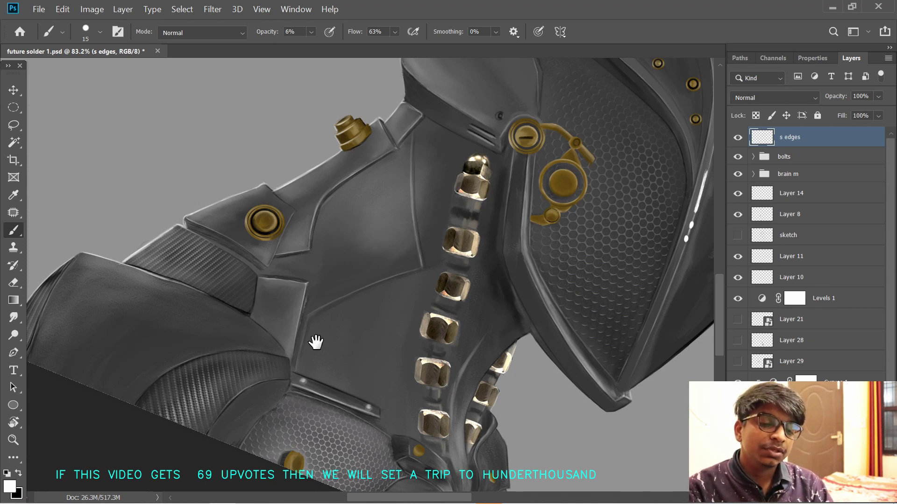
- Brush a faint white highlight along the neck fold beside the lower nuts, then switch back to black
{"action": "scroll", "coordinate": [346, 339], "scroll_direction": "right", "scroll_amount": 5}
{"action": "key", "text": "x"}
{"action": "left_click_drag", "start_coordinate": [403, 248], "coordinate": [424, 264]}
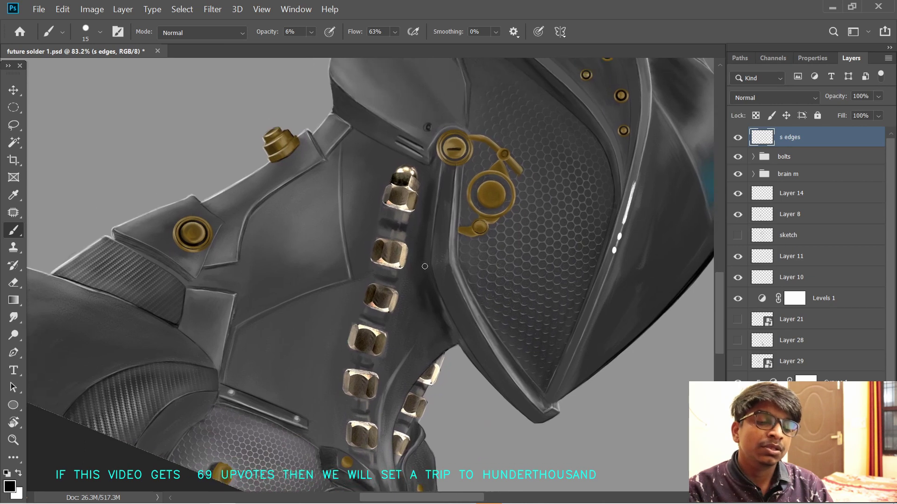
{"action": "key", "text": "r"}
{"action": "mouse_move", "coordinate": [355, 375]}
{"action": "left_mouse_down"}
{"action": "mouse_move", "coordinate": [296, 354]}
{"action": "mouse_move", "coordinate": [296, 331]}
{"action": "mouse_move", "coordinate": [308, 318]}
{"action": "left_mouse_up"}
{"action": "scroll", "coordinate": [303, 329], "scroll_direction": "up", "scroll_amount": 1}
{"action": "key", "text": "b"}
{"action": "key", "text": "x"}
{"action": "key", "text": "x"}
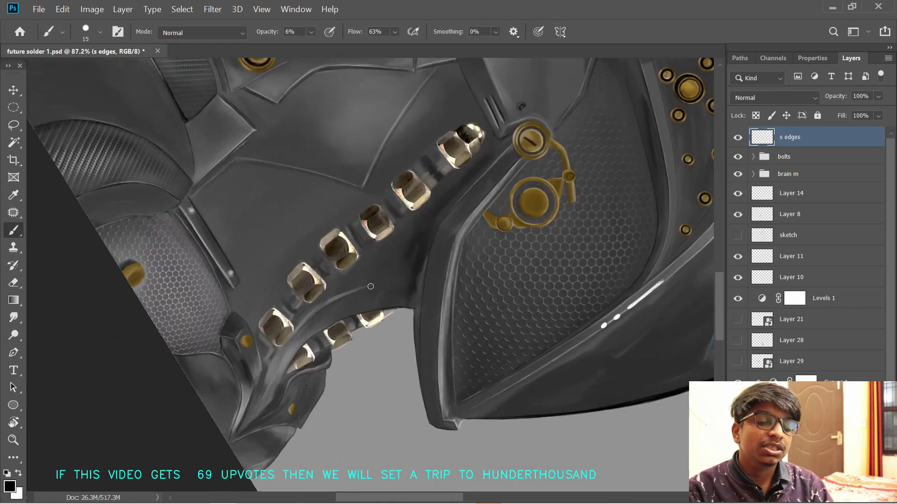
- Set the black brush to size 7 and 28% opacity, and darken the helmet's lower rear corner beside the hinge bolt
{"action": "scroll", "coordinate": [345, 293], "scroll_direction": "up", "scroll_amount": 6}
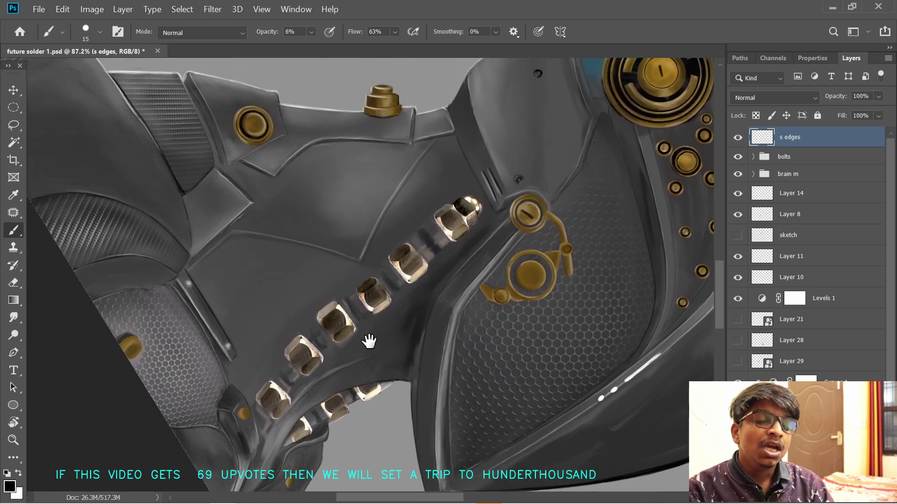
{"action": "left_click_drag", "start_coordinate": [382, 276], "coordinate": [343, 323]}
{"action": "key", "text": "r"}
{"action": "left_click_drag", "start_coordinate": [460, 233], "coordinate": [399, 177]}
{"action": "scroll", "coordinate": [402, 238], "scroll_direction": "up", "scroll_amount": 3}
{"action": "key", "text": "b"}
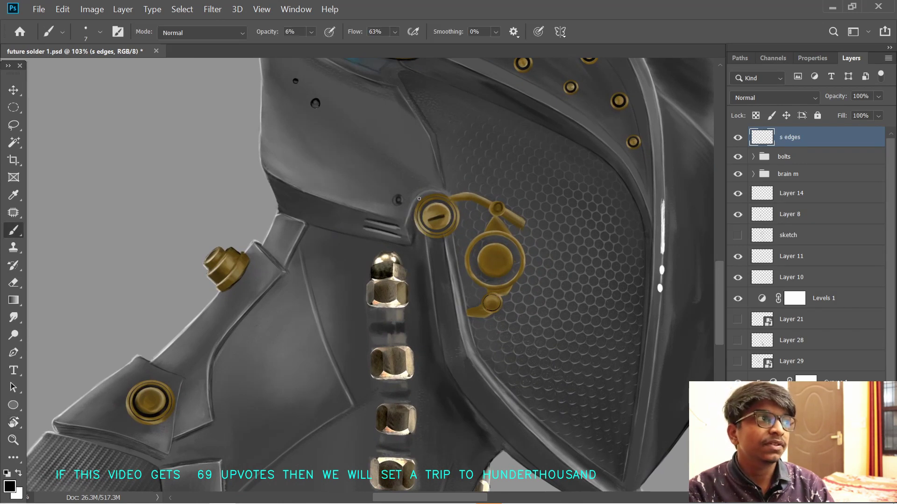
{"action": "scroll", "coordinate": [422, 195], "scroll_direction": "up", "scroll_amount": 2}
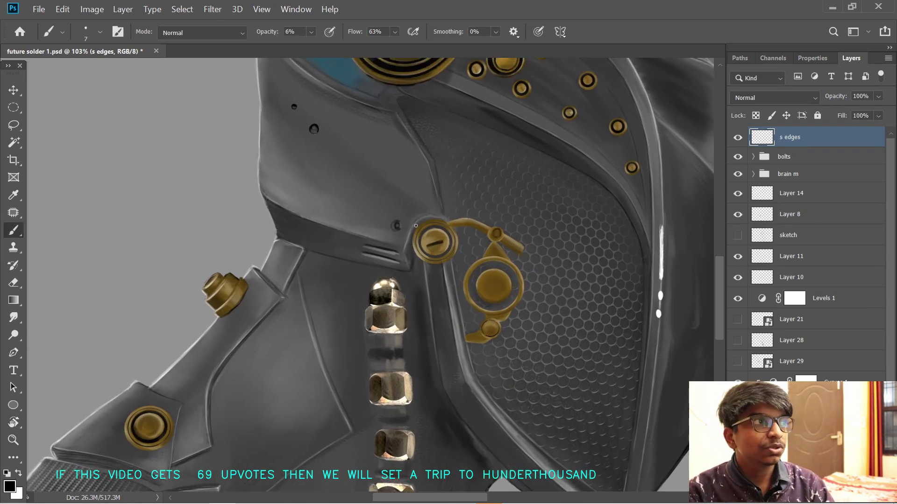
{"action": "key", "text": "2"}
{"action": "key", "text": "8"}
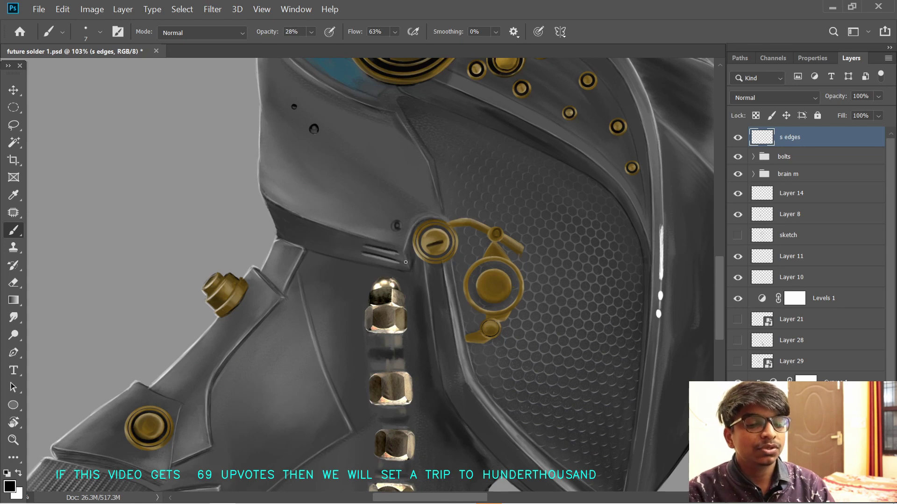
- Check which layer holds the small helmet holes by selecting them and toggling visibility, then reselect the s edges layer
{"action": "scroll", "coordinate": [406, 262], "scroll_direction": "up", "scroll_amount": 5}
{"action": "scroll", "coordinate": [381, 253], "scroll_direction": "right", "scroll_amount": 1}
{"action": "key", "text": "v"}
{"action": "left_click", "coordinate": [381, 296]}
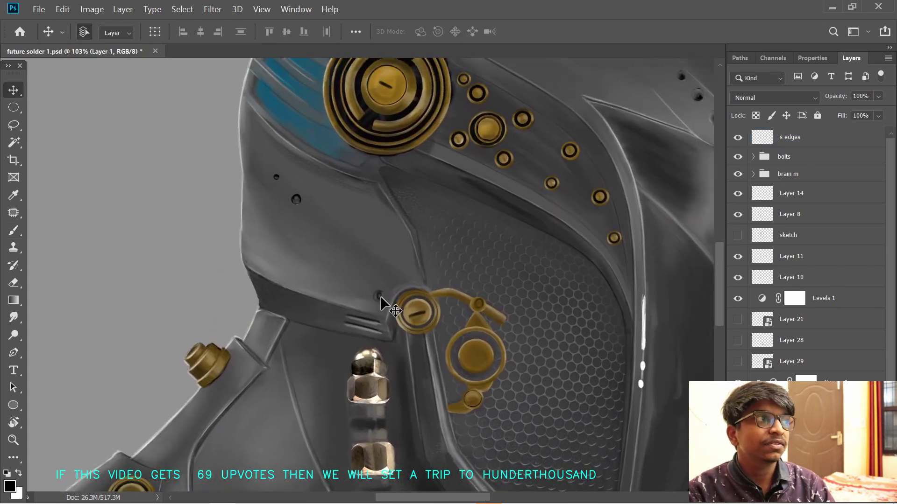
{"action": "left_click", "coordinate": [737, 403]}
{"action": "left_click", "coordinate": [737, 403]}
{"action": "left_click", "coordinate": [302, 206]}
{"action": "left_click_drag", "start_coordinate": [503, 171], "coordinate": [362, 332]}
{"action": "left_click", "coordinate": [822, 136]}
- Switch the brush to white and add small highlights to the rims of the holes on the helmet's rear and side
{"action": "key", "text": "b"}
{"action": "mouse_move", "coordinate": [520, 238]}
{"action": "left_mouse_down"}
{"action": "mouse_move", "coordinate": [467, 260]}
{"action": "mouse_move", "coordinate": [431, 212]}
{"action": "left_mouse_up"}
{"action": "key", "text": "x"}
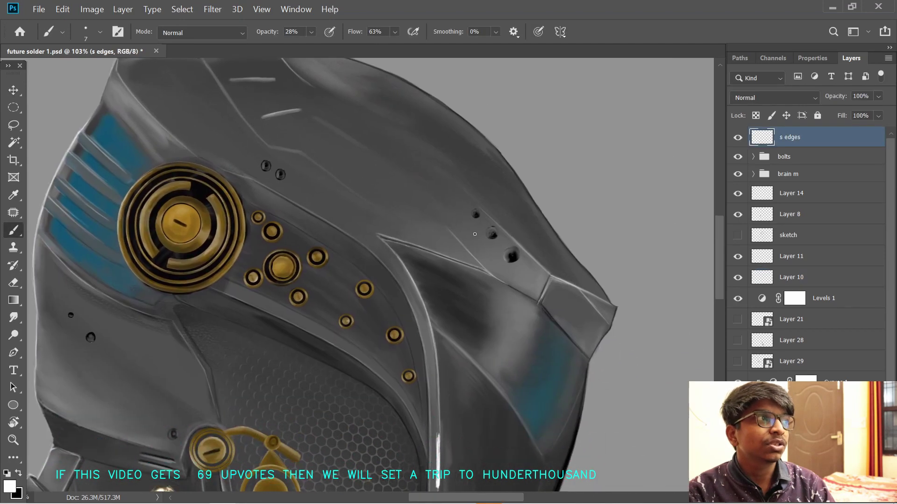
{"action": "left_click_drag", "start_coordinate": [228, 254], "coordinate": [476, 214]}
{"action": "left_click_drag", "start_coordinate": [344, 359], "coordinate": [325, 295]}
{"action": "key", "text": "r"}
{"action": "left_click_drag", "start_coordinate": [325, 296], "coordinate": [321, 276]}
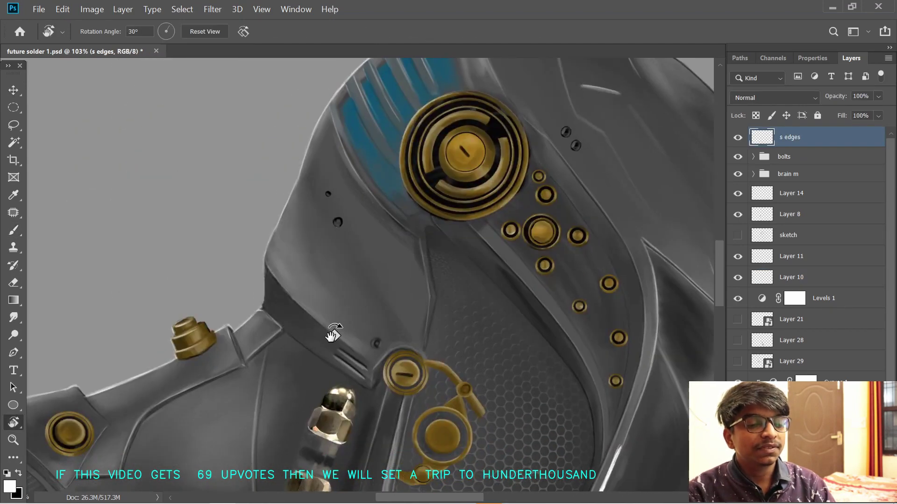
{"action": "key", "text": "b"}
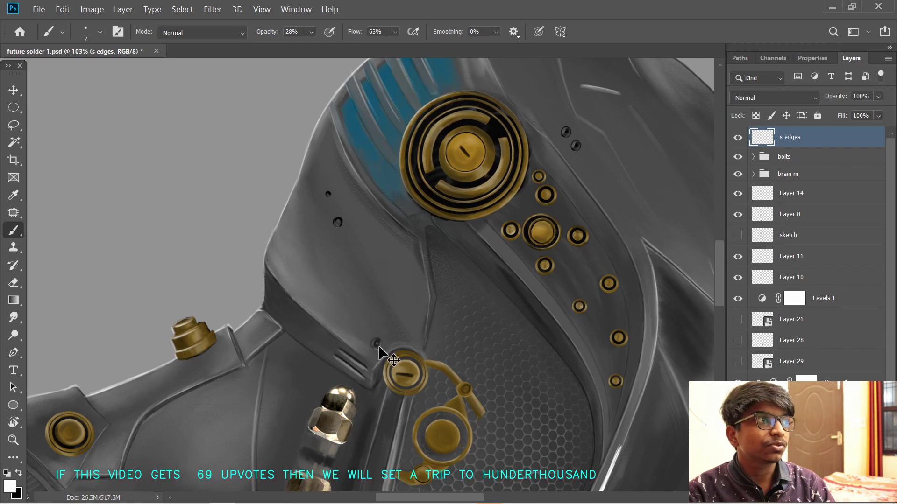
{"action": "scroll", "coordinate": [327, 195], "scroll_direction": "up", "scroll_amount": 3}
{"action": "scroll", "coordinate": [326, 196], "scroll_direction": "right", "scroll_amount": 5}
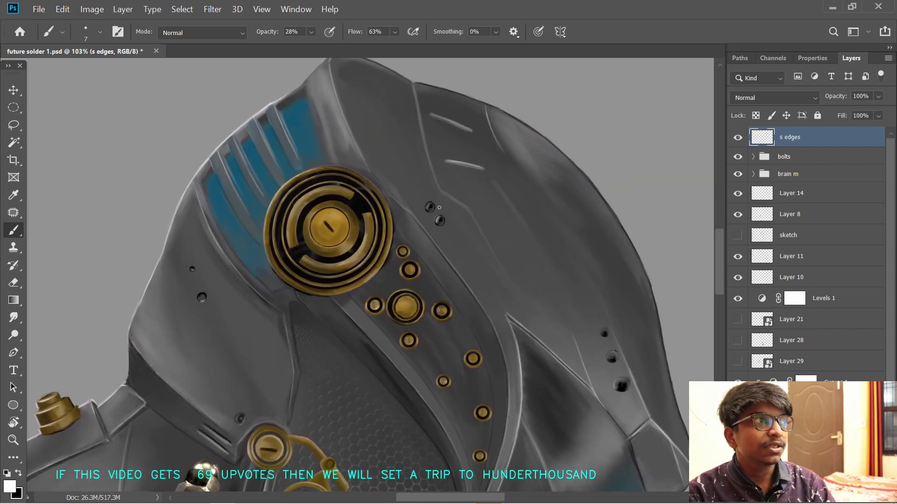
- Brush small white highlights on the rims of the three holes above the visor at the helmet's forehead
{"action": "scroll", "coordinate": [421, 209], "scroll_direction": "right", "scroll_amount": 5}
{"action": "scroll", "coordinate": [504, 313], "scroll_direction": "down", "scroll_amount": 3}
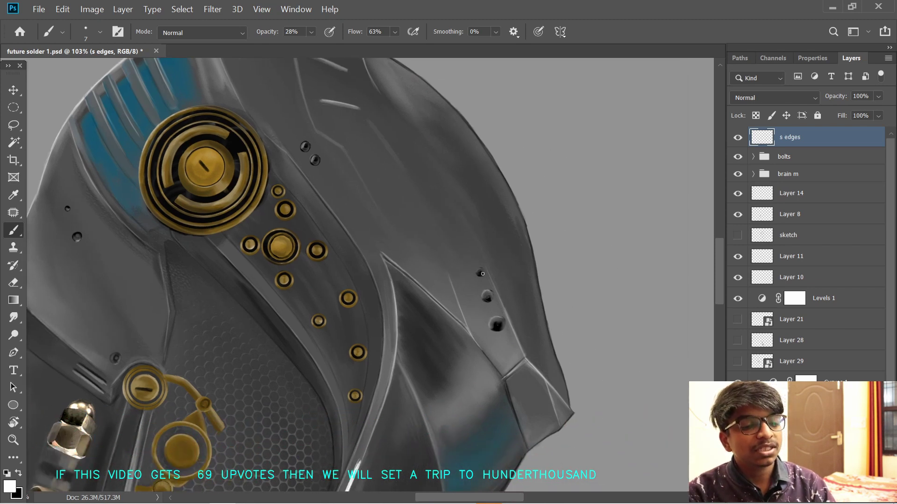
{"action": "left_click_drag", "start_coordinate": [255, 321], "coordinate": [499, 258]}
{"action": "key", "text": "r"}
{"action": "left_click_drag", "start_coordinate": [625, 308], "coordinate": [558, 99]}
{"action": "left_click_drag", "start_coordinate": [576, 297], "coordinate": [562, 301]}
{"action": "scroll", "coordinate": [562, 302], "scroll_direction": "down", "scroll_amount": 5}
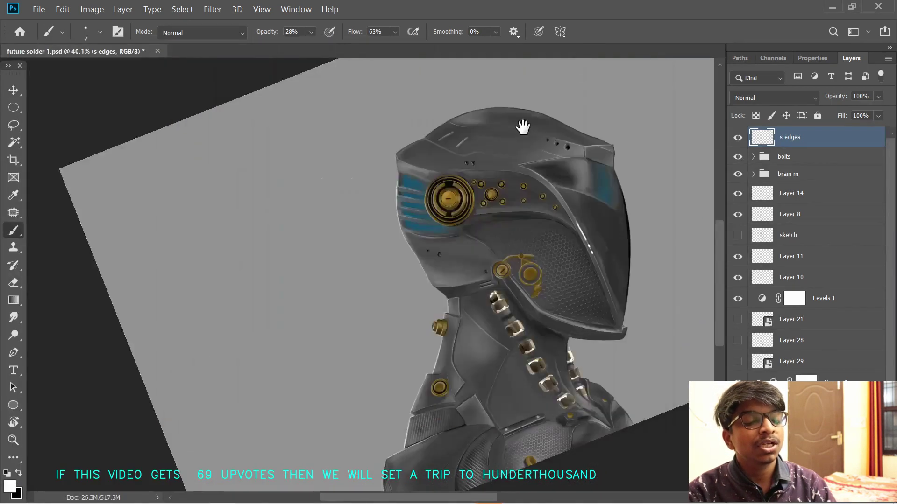
- Enlarge the white brush to 15 and paint streaky reflections on the dark side panel beside the visor's teal band
{"action": "key", "text": "r"}
{"action": "mouse_move", "coordinate": [522, 127]}
{"action": "left_mouse_down"}
{"action": "mouse_move", "coordinate": [618, 212]}
{"action": "mouse_move", "coordinate": [576, 234]}
{"action": "mouse_move", "coordinate": [456, 237]}
{"action": "left_mouse_up"}
{"action": "key", "text": "bracketright"}
{"action": "key", "text": "bracketright"}
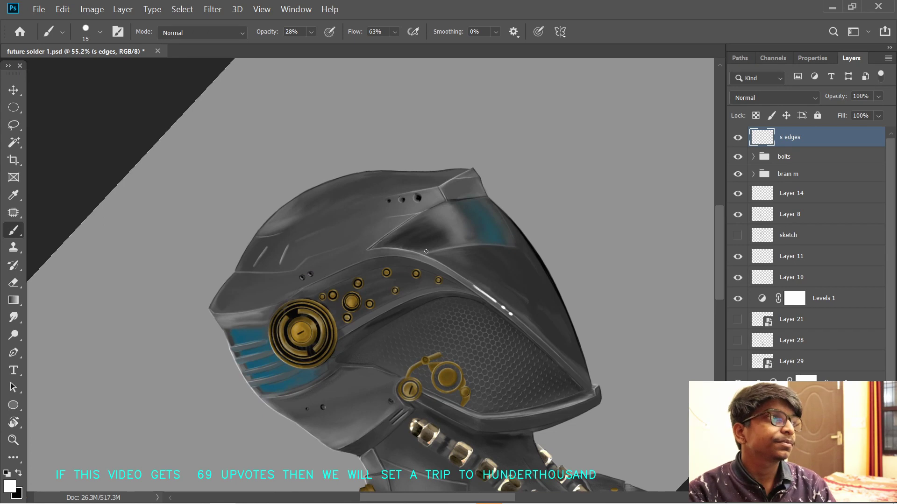
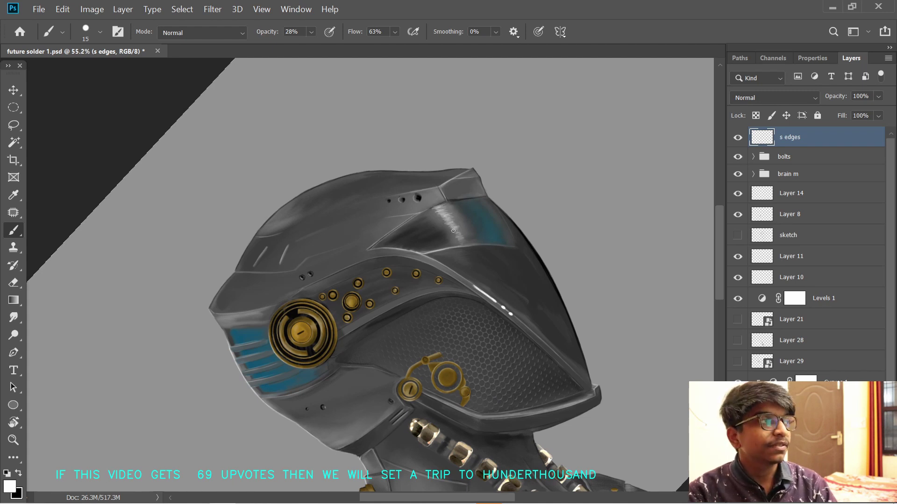
{"action": "left_click_drag", "start_coordinate": [453, 226], "coordinate": [456, 216]}
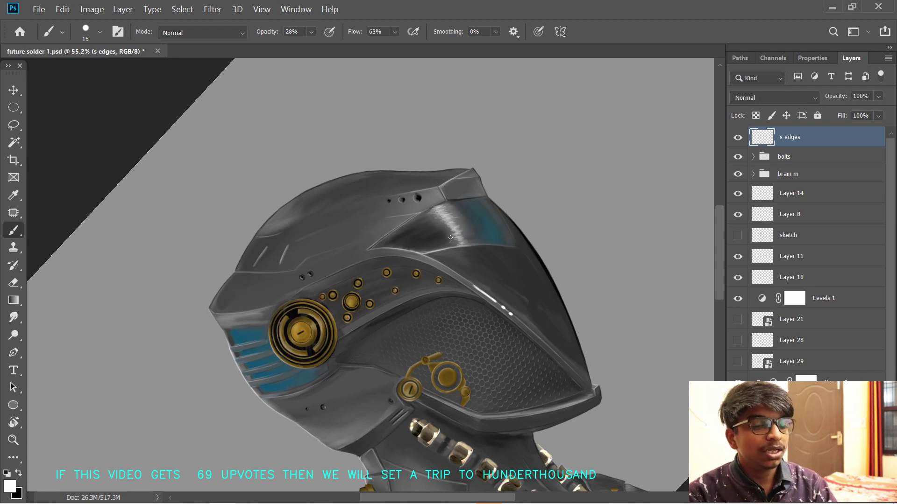
{"action": "mouse_move", "coordinate": [443, 234]}
{"action": "left_mouse_down"}
{"action": "mouse_move", "coordinate": [436, 208]}
{"action": "mouse_move", "coordinate": [462, 243]}
{"action": "left_mouse_up"}
- Examine the new visor panel reflections against the whole helmet at several zoom levels and angles
{"action": "key", "text": "ctrl+space"}
{"action": "left_click_drag", "start_coordinate": [550, 283], "coordinate": [518, 288]}
{"action": "key", "text": "r"}
{"action": "left_click_drag", "start_coordinate": [579, 203], "coordinate": [592, 308]}
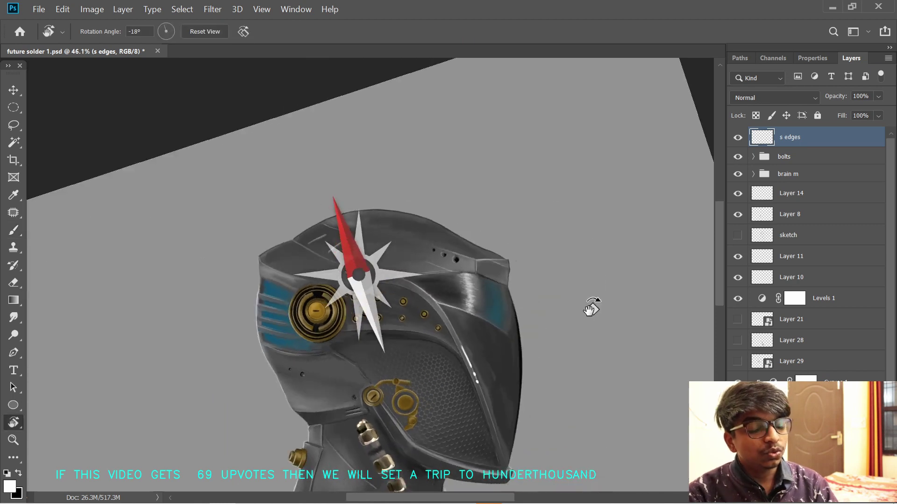
{"action": "key", "text": "space"}
{"action": "left_click_drag", "start_coordinate": [441, 384], "coordinate": [514, 244]}
{"action": "scroll", "coordinate": [514, 243], "scroll_direction": "down", "scroll_amount": 1}
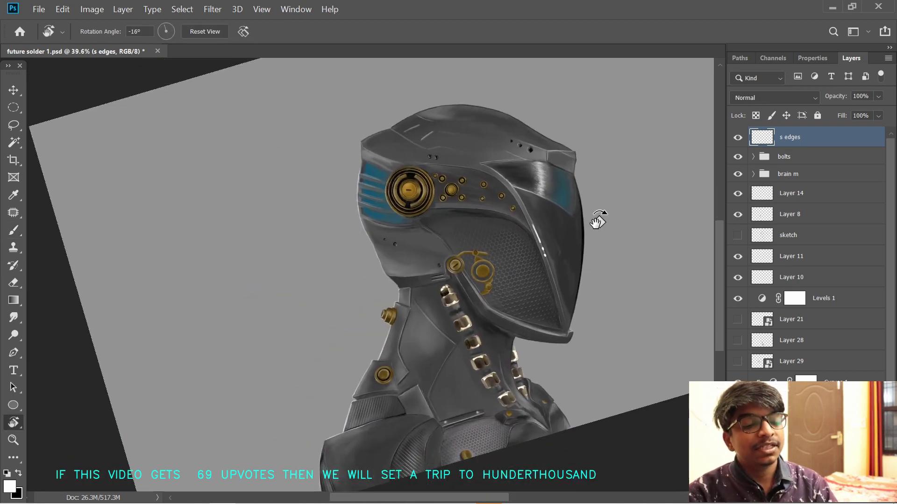
{"action": "key", "text": "ctrl+space"}
{"action": "left_click_drag", "start_coordinate": [316, 286], "coordinate": [397, 276]}
{"action": "key", "text": "space"}
{"action": "left_click_drag", "start_coordinate": [429, 170], "coordinate": [319, 253]}
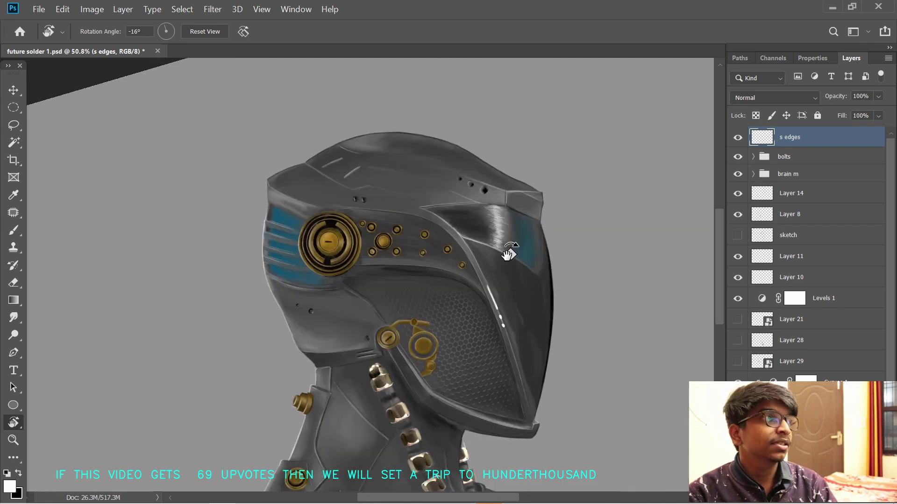
- Sample the visor panel's teal and adjust it to a brighter teal as the foreground colour
{"action": "left_click", "coordinate": [511, 254], "text": "alt"}
{"action": "left_click_drag", "start_coordinate": [576, 282], "coordinate": [556, 206]}
{"action": "key", "text": "space"}
{"action": "left_click_drag", "start_coordinate": [398, 195], "coordinate": [364, 230]}
{"action": "key", "text": "b"}
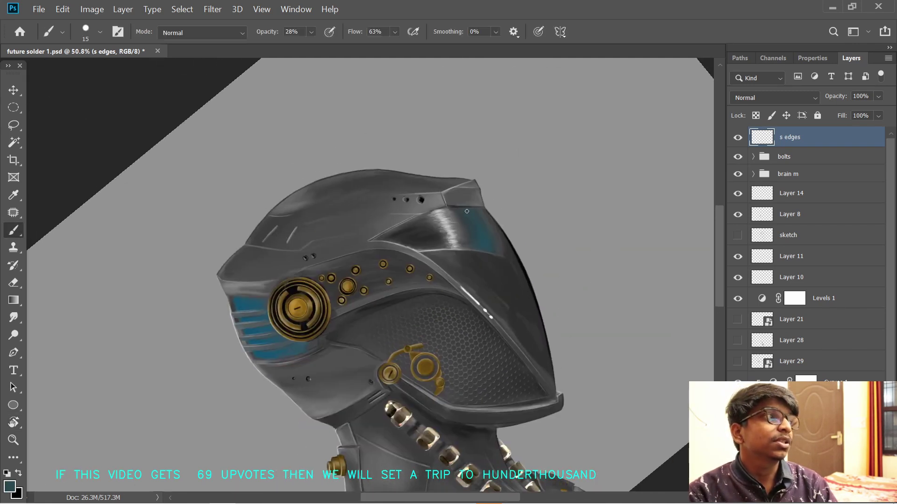
{"action": "left_click", "coordinate": [9, 486]}
{"action": "left_click_drag", "start_coordinate": [96, 323], "coordinate": [102, 298]}
{"action": "left_click", "coordinate": [331, 209]}
- Brush brighter teal strokes across the teal band of the visor's side panel
{"action": "key", "text": "ctrl+space"}
{"action": "left_click_drag", "start_coordinate": [455, 228], "coordinate": [465, 227]}
{"action": "key", "text": "r"}
{"action": "left_click_drag", "start_coordinate": [538, 238], "coordinate": [527, 202]}
{"action": "key", "text": "b"}
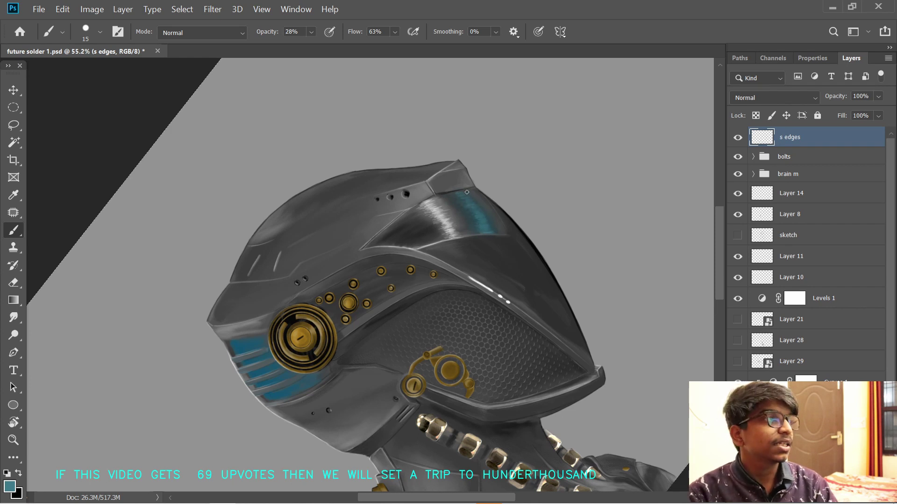
- Choose a lighter teal as the foreground colour and add light streaks to the visor panel's teal band
{"action": "left_click", "coordinate": [9, 487]}
{"action": "left_click", "coordinate": [96, 279]}
{"action": "left_click", "coordinate": [105, 270]}
{"action": "left_click", "coordinate": [330, 210]}
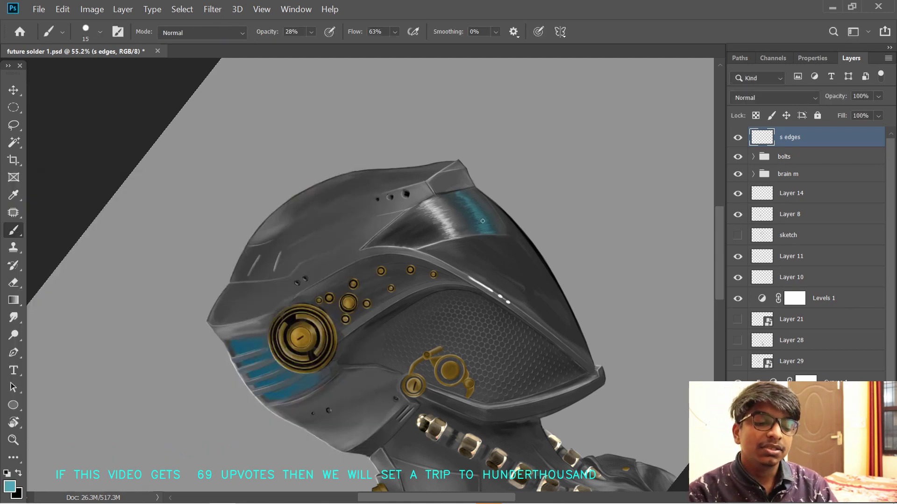
- Examine the recoloured visor band in the full figure and the teal vents at the helmet's rear
{"action": "key", "text": "r"}
{"action": "left_click_drag", "start_coordinate": [498, 185], "coordinate": [526, 280]}
{"action": "scroll", "coordinate": [397, 367], "scroll_direction": "down", "scroll_amount": 6}
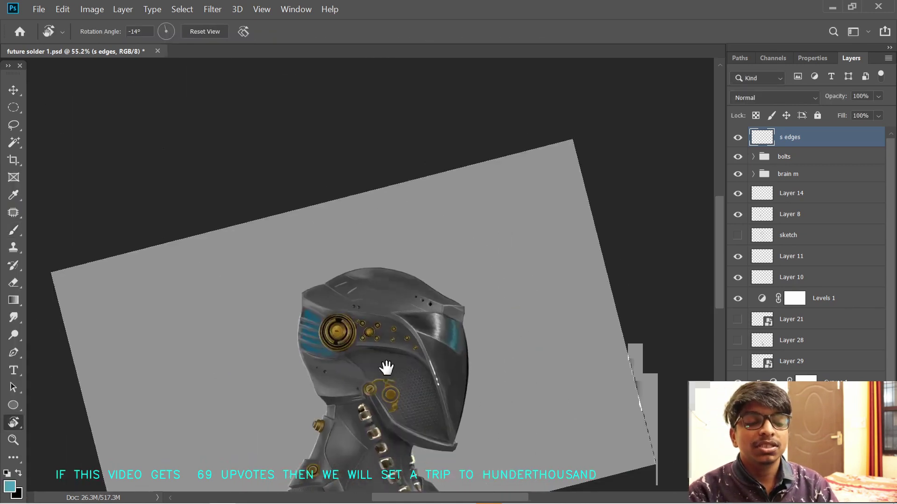
{"action": "left_click_drag", "start_coordinate": [355, 407], "coordinate": [414, 321]}
{"action": "scroll", "coordinate": [418, 319], "scroll_direction": "up", "scroll_amount": 3}
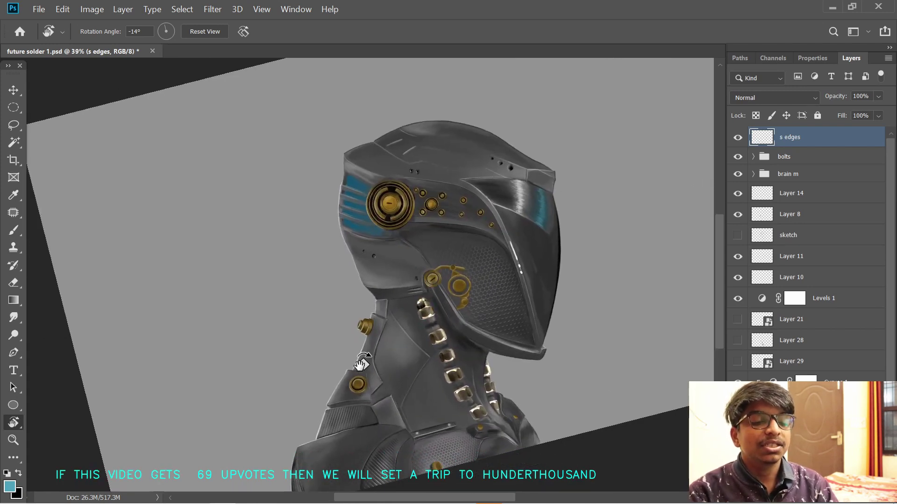
{"action": "key", "text": "super"}
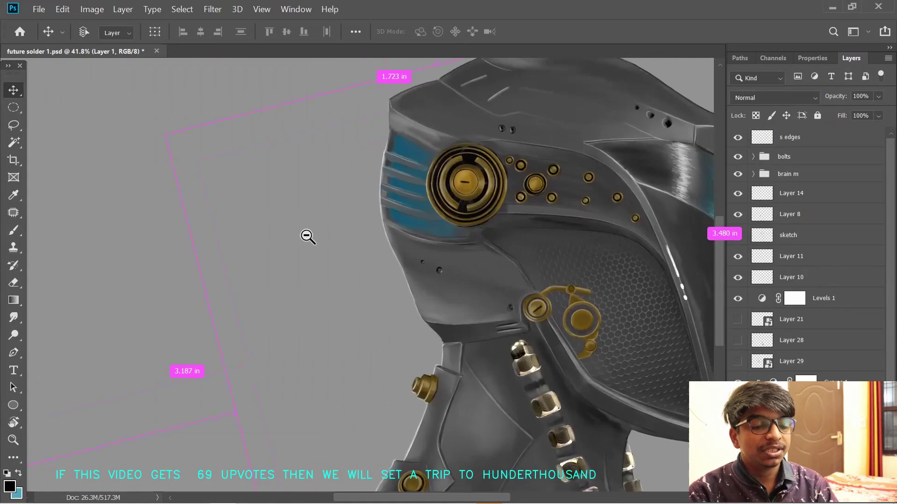
{"action": "left_click_drag", "start_coordinate": [306, 234], "coordinate": [376, 208]}
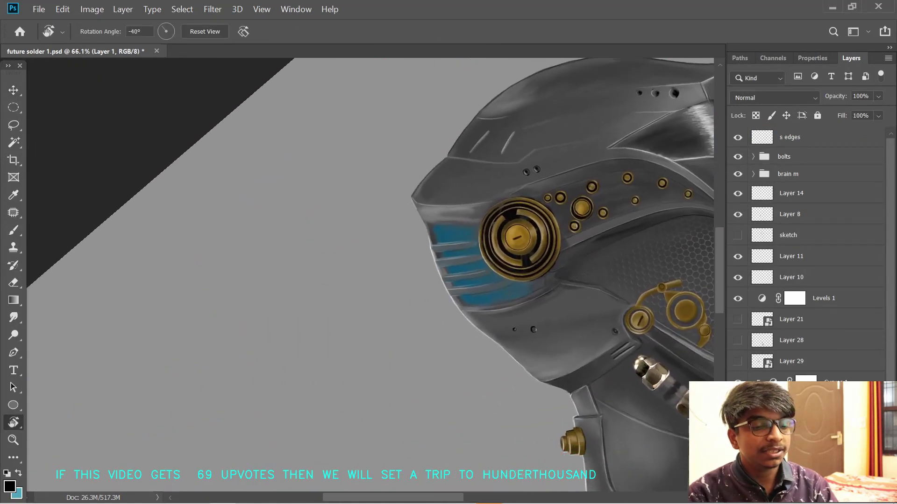
- Choose the Kyle's Real Oils Round Flex mixer brush at 100 px and blend the teal vents at the helmet's rear
{"action": "key", "text": "b"}
{"action": "left_click", "coordinate": [100, 32]}
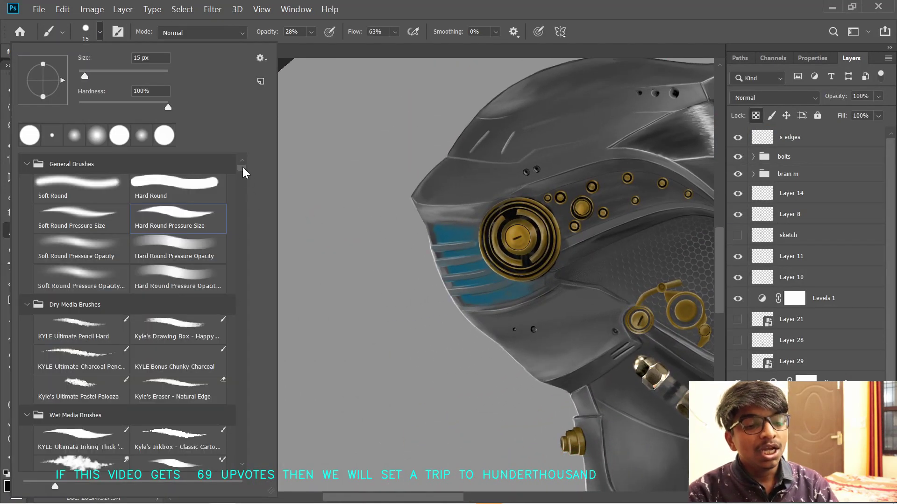
{"action": "mouse_move", "coordinate": [242, 166]}
{"action": "left_mouse_down"}
{"action": "mouse_move", "coordinate": [243, 175]}
{"action": "mouse_move", "coordinate": [243, 164]}
{"action": "left_mouse_up"}
{"action": "double_click", "coordinate": [189, 463]}
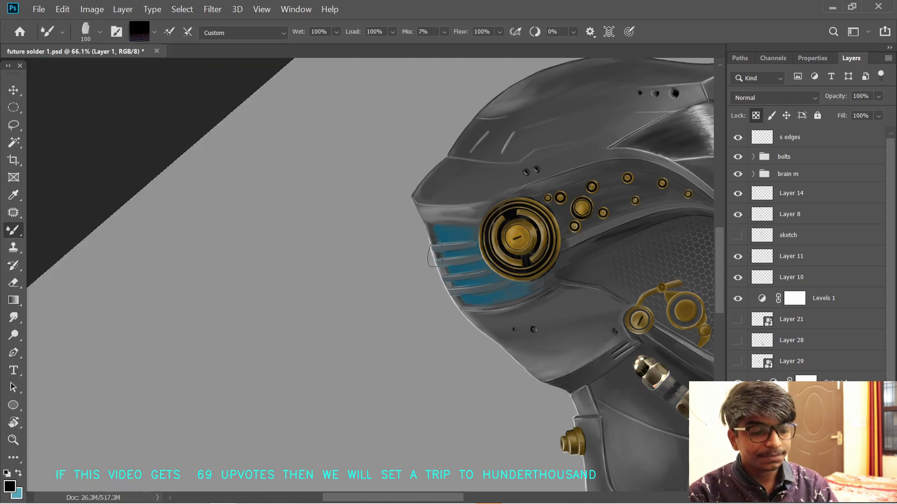
{"action": "mouse_move", "coordinate": [435, 253]}
{"action": "left_mouse_down"}
{"action": "mouse_move", "coordinate": [452, 257]}
{"action": "mouse_move", "coordinate": [436, 250]}
{"action": "mouse_move", "coordinate": [456, 276]}
{"action": "mouse_move", "coordinate": [491, 272]}
{"action": "left_mouse_up"}
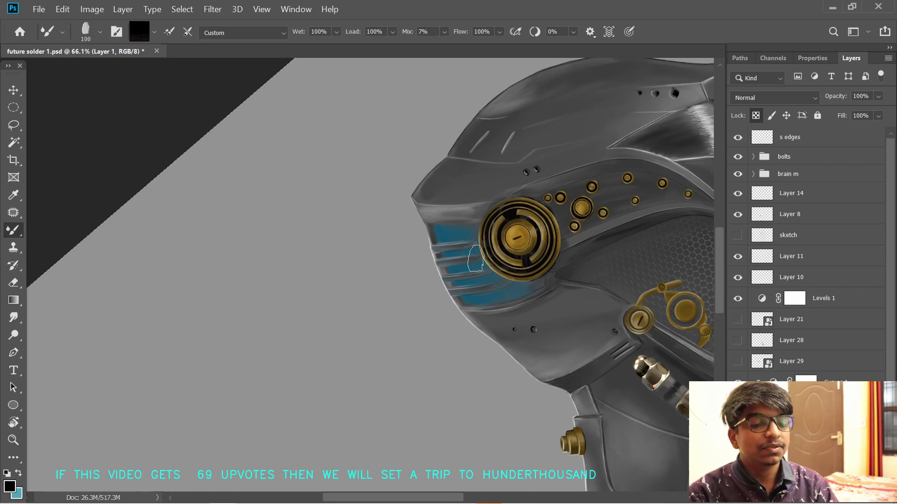
{"action": "left_click_drag", "start_coordinate": [599, 282], "coordinate": [559, 280]}
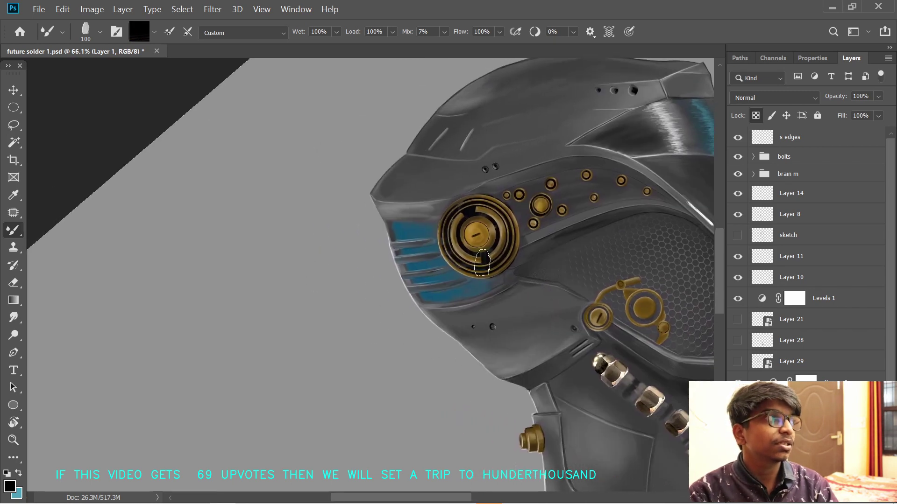
- Activate the teal vents' layer, reset the colours to black and white, lock its transparent pixels and shade the vents with black
{"action": "key", "text": "v"}
{"action": "left_click", "coordinate": [444, 292]}
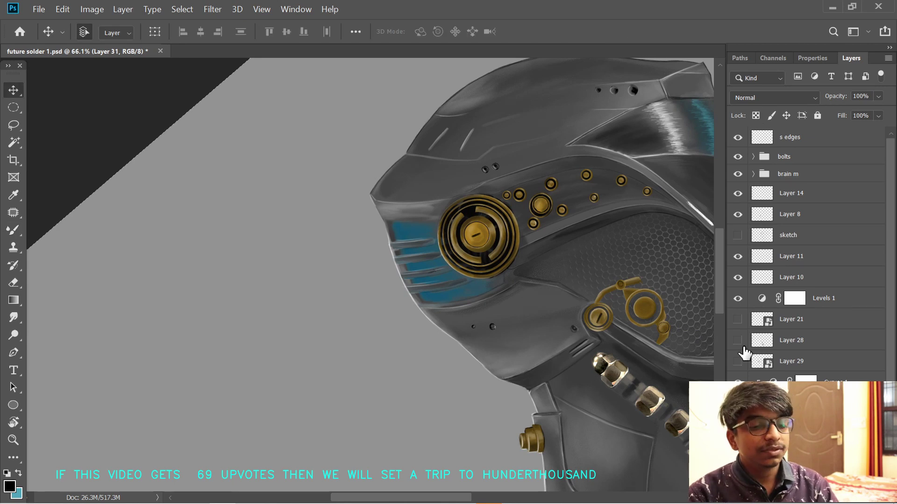
{"action": "key", "text": "i"}
{"action": "left_click", "coordinate": [421, 240]}
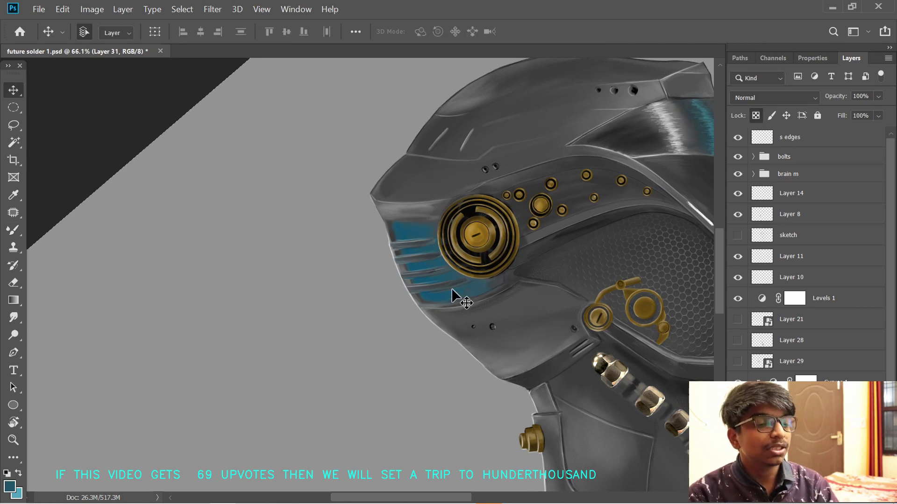
{"action": "key", "text": "b"}
{"action": "key", "text": "d"}
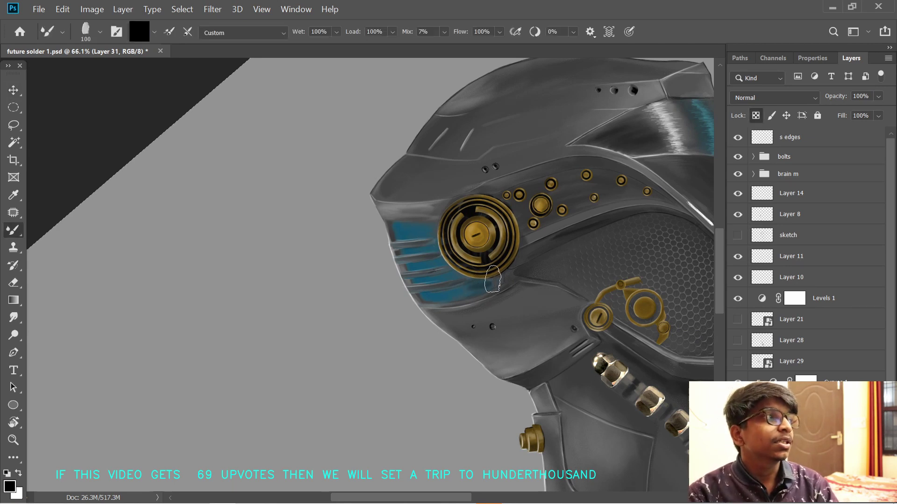
{"action": "key", "text": "/"}
{"action": "left_click_drag", "start_coordinate": [428, 231], "coordinate": [432, 227]}
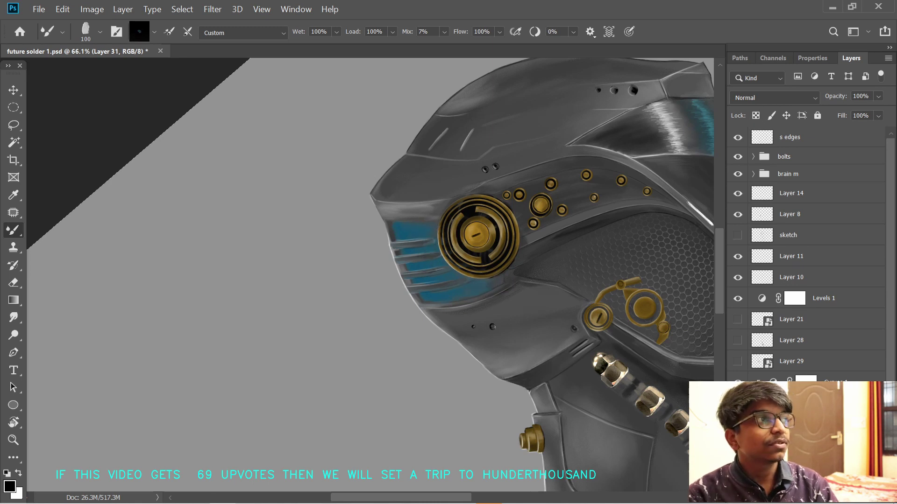
{"action": "left_click", "coordinate": [755, 115]}
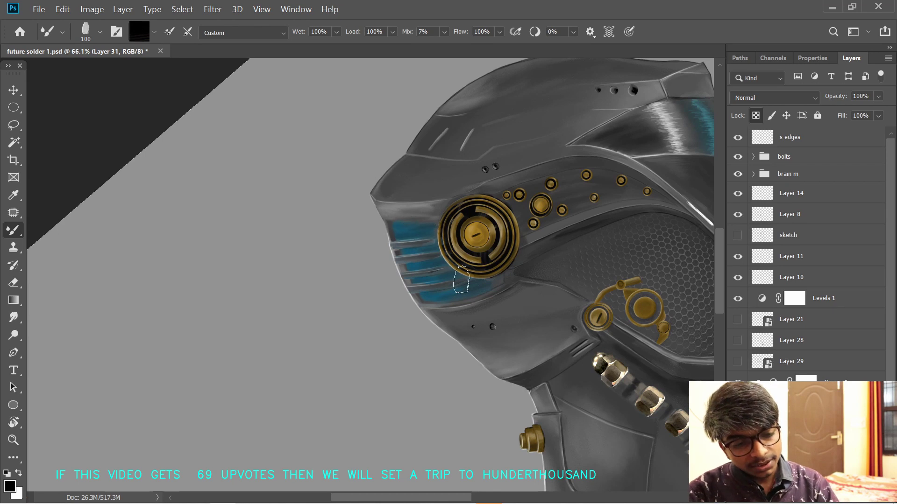
- Swap to white and brush light streaks across the teal vents at the helmet's rear
{"action": "left_click_drag", "start_coordinate": [586, 293], "coordinate": [567, 292]}
{"action": "key", "text": "x"}
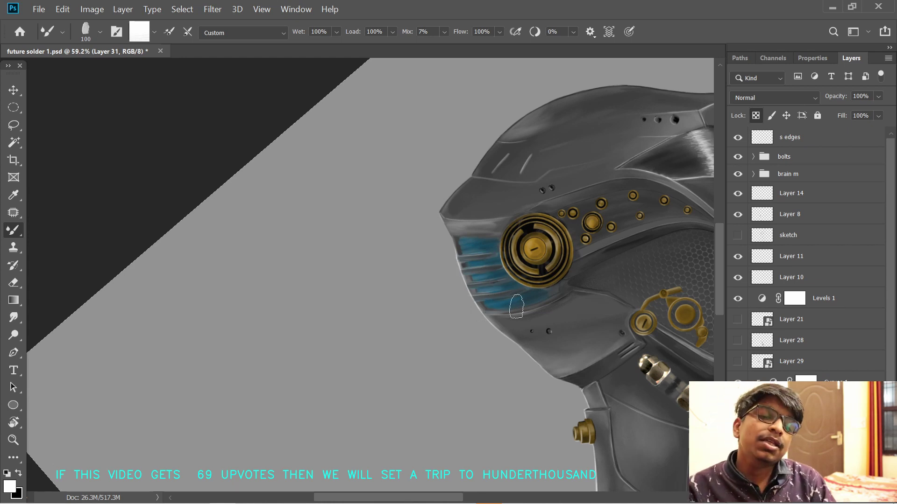
{"action": "left_click_drag", "start_coordinate": [570, 331], "coordinate": [548, 316]}
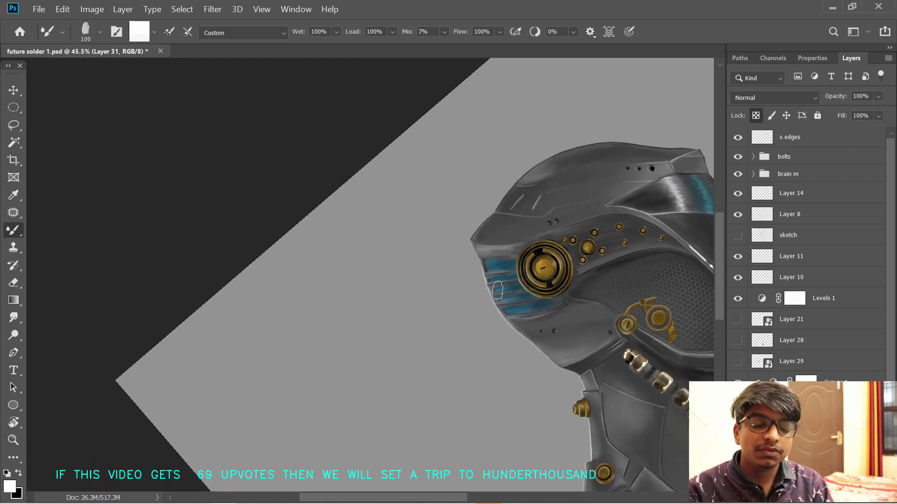
{"action": "scroll", "coordinate": [495, 302], "scroll_direction": "up", "scroll_amount": 2}
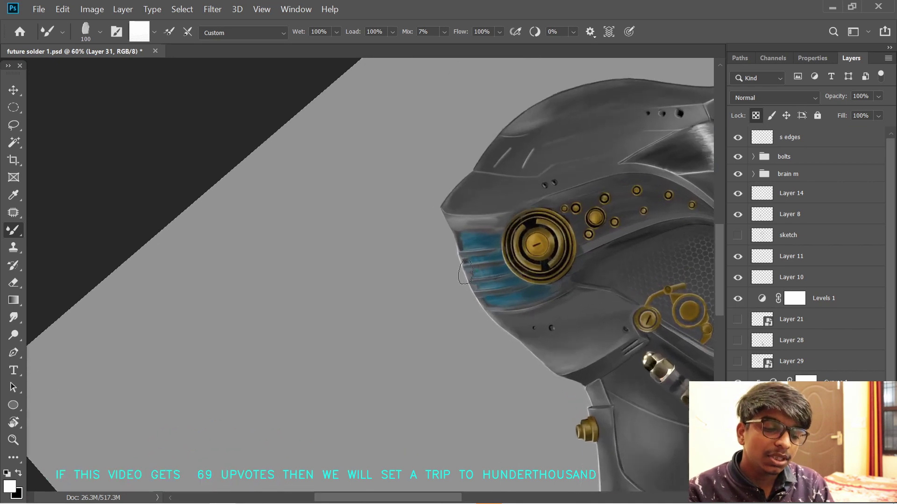
- Swap to black and darken parts of the teal vents with the mixer brush, bringing its size down to 60 px
{"action": "key", "text": "x"}
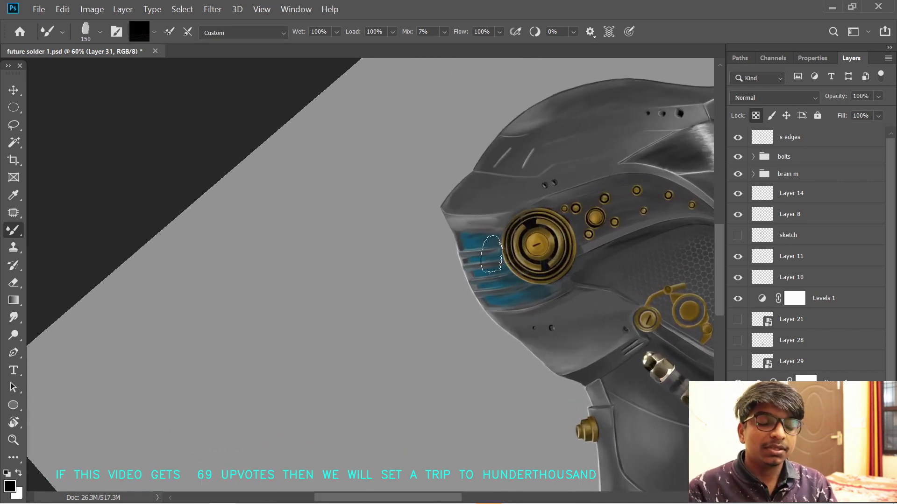
{"action": "key", "text": "bracketright"}
{"action": "key", "text": "bracketright"}
{"action": "key", "text": "bracketright"}
{"action": "key", "text": "bracketright"}
{"action": "key", "text": "bracketright"}
{"action": "key", "text": "bracketright"}
{"action": "key", "text": "bracketright"}
{"action": "key", "text": "bracketright"}
{"action": "key", "text": "bracketright"}
{"action": "key", "text": "bracketright"}
{"action": "key", "text": "bracketright"}
{"action": "key", "text": "bracketleft"}
{"action": "key", "text": "bracketleft"}
{"action": "key", "text": "bracketleft"}
{"action": "key", "text": "bracketleft"}
{"action": "key", "text": "bracketleft"}
{"action": "key", "text": "bracketleft"}
{"action": "key", "text": "bracketleft"}
{"action": "key", "text": "bracketleft"}
{"action": "key", "text": "bracketleft"}
{"action": "key", "text": "bracketleft"}
{"action": "key", "text": "bracketleft"}
{"action": "key", "text": "bracketleft"}
{"action": "key", "text": "bracketleft"}
{"action": "key", "text": "bracketleft"}
{"action": "key", "text": "bracketleft"}
{"action": "key", "text": "bracketleft"}
{"action": "key", "text": "bracketleft"}
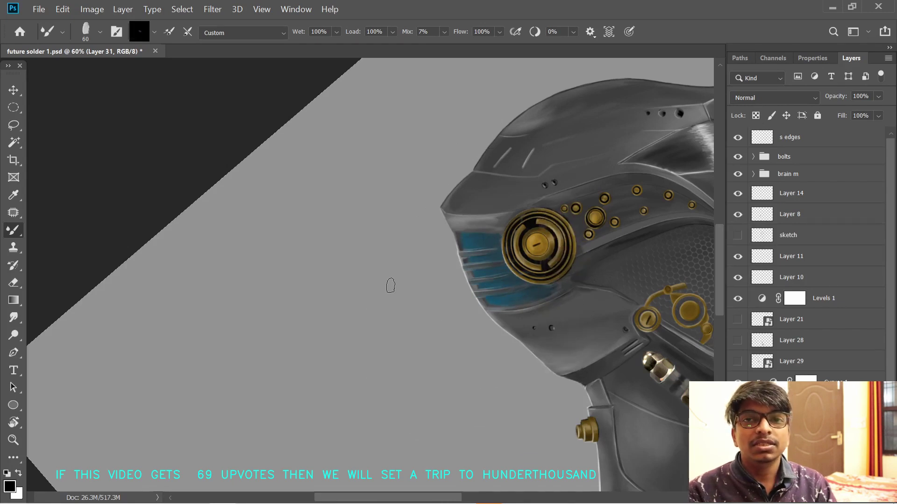
- Activate the s edges layer and choose the Soft Round Pressure Size brush at 7 px with black as the foreground colour
{"action": "left_click", "coordinate": [757, 140]}
{"action": "mouse_move", "coordinate": [442, 206]}
{"action": "left_mouse_down"}
{"action": "mouse_move", "coordinate": [452, 217]}
{"action": "mouse_move", "coordinate": [446, 229]}
{"action": "left_mouse_up"}
{"action": "key", "text": "r"}
{"action": "left_click_drag", "start_coordinate": [519, 246], "coordinate": [517, 228]}
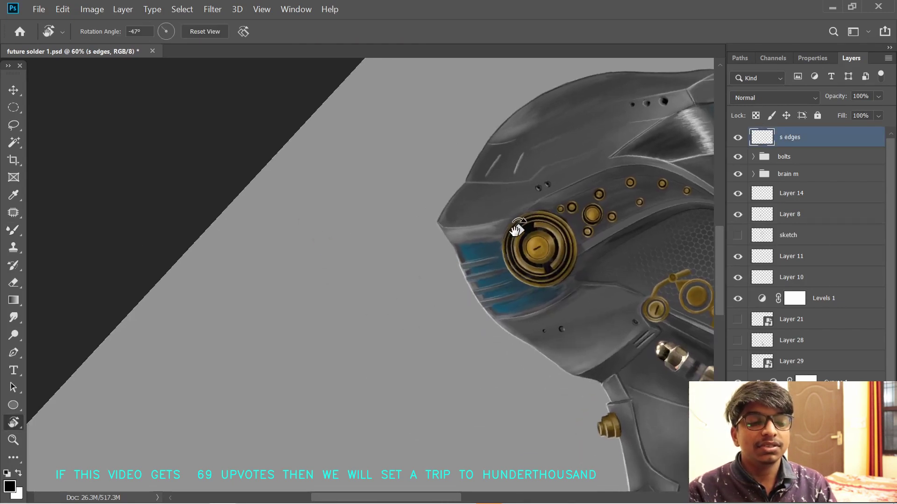
{"action": "key", "text": "b"}
{"action": "left_click", "coordinate": [80, 36]}
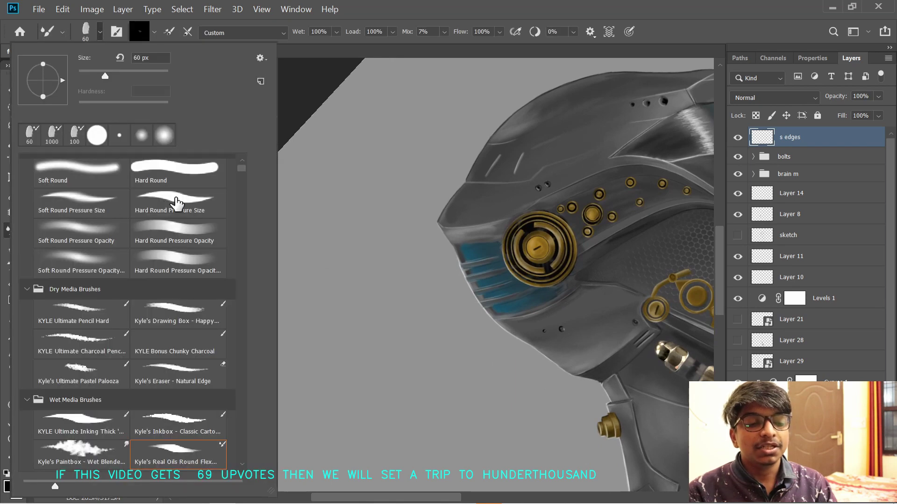
{"action": "left_click", "coordinate": [117, 199]}
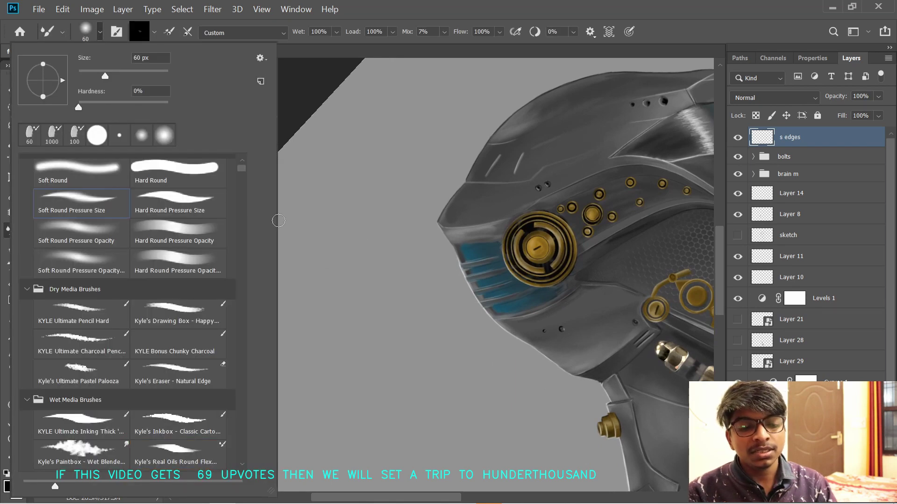
{"action": "left_click", "coordinate": [426, 256]}
{"action": "key", "text": "bracketleft"}
{"action": "key", "text": "bracketleft"}
{"action": "key", "text": "bracketleft"}
{"action": "key", "text": "bracketleft"}
{"action": "key", "text": "bracketleft"}
{"action": "key", "text": "bracketleft"}
{"action": "key", "text": "bracketleft"}
{"action": "key", "text": "bracketleft"}
{"action": "key", "text": "bracketleft"}
{"action": "key", "text": "bracketleft"}
{"action": "key", "text": "x"}
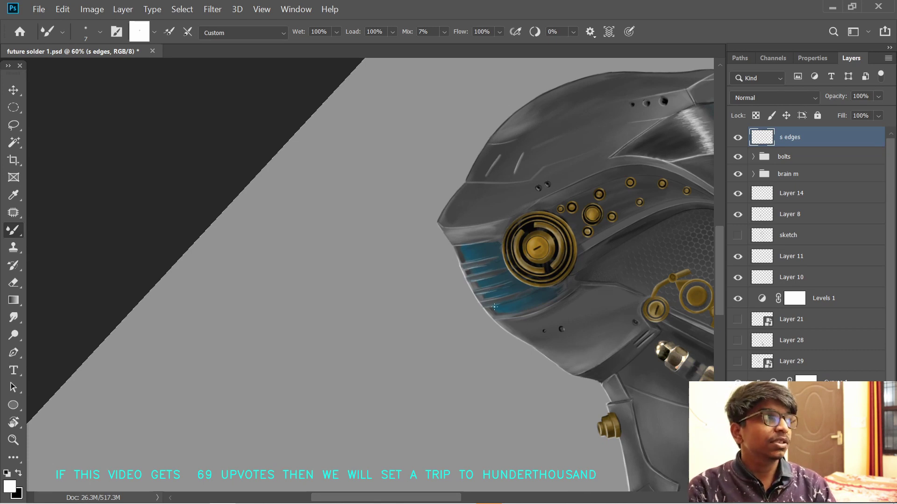
{"action": "scroll", "coordinate": [442, 317], "scroll_direction": "up", "scroll_amount": 3}
{"action": "key", "text": "x"}
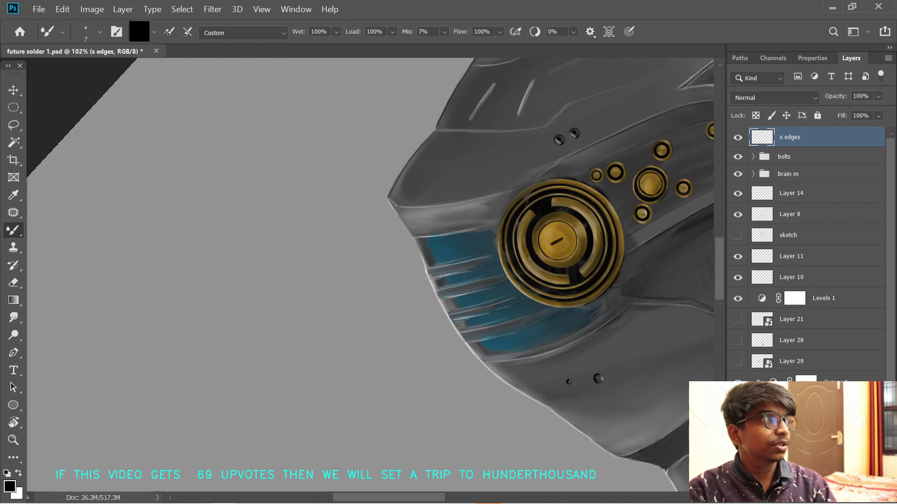
- Sample the vents' dark teal as the foreground colour and choose the Soft Round brush, enlarged to 500 px
{"action": "left_click_drag", "start_coordinate": [521, 289], "coordinate": [475, 285]}
{"action": "key", "text": "r"}
{"action": "left_click_drag", "start_coordinate": [563, 198], "coordinate": [568, 327]}
{"action": "left_click_drag", "start_coordinate": [541, 357], "coordinate": [514, 206]}
{"action": "mouse_move", "coordinate": [446, 240]}
{"action": "left_mouse_down"}
{"action": "mouse_move", "coordinate": [427, 240]}
{"action": "mouse_move", "coordinate": [434, 240]}
{"action": "left_mouse_up"}
{"action": "left_click_drag", "start_coordinate": [398, 176], "coordinate": [424, 222]}
{"action": "key", "text": "i"}
{"action": "left_click", "coordinate": [438, 217]}
{"action": "left_click_drag", "start_coordinate": [185, 115], "coordinate": [170, 84]}
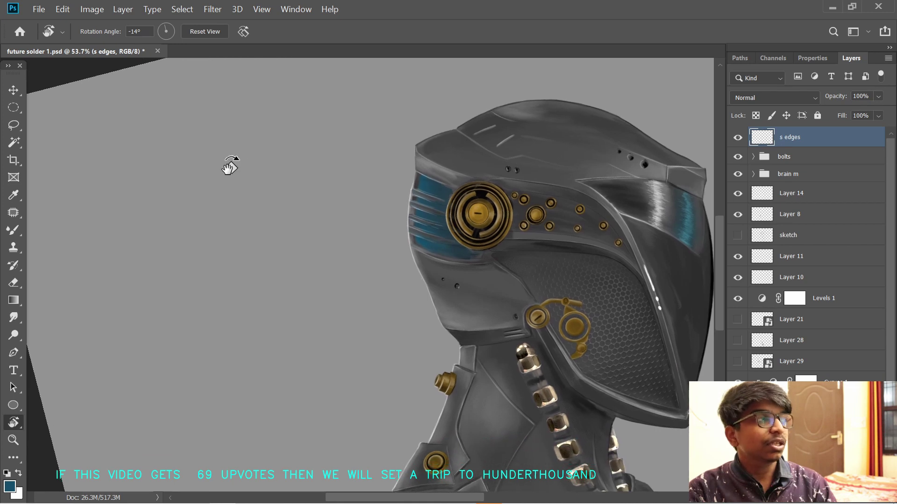
{"action": "key", "text": "b"}
{"action": "left_click", "coordinate": [99, 32]}
{"action": "double_click", "coordinate": [80, 173]}
{"action": "key", "text": "bracketright"}
{"action": "key", "text": "bracketright"}
{"action": "key", "text": "bracketright"}
{"action": "key", "text": "bracketright"}
{"action": "key", "text": "bracketright"}
{"action": "key", "text": "bracketright"}
{"action": "key", "text": "bracketright"}
{"action": "key", "text": "bracketright"}
{"action": "key", "text": "bracketright"}
{"action": "key", "text": "bracketright"}
{"action": "key", "text": "bracketright"}
{"action": "key", "text": "bracketright"}
{"action": "key", "text": "bracketright"}
{"action": "key", "text": "bracketright"}
{"action": "key", "text": "bracketright"}
{"action": "key", "text": "bracketright"}
{"action": "key", "text": "bracketright"}
{"action": "key", "text": "bracketright"}
{"action": "key", "text": "bracketright"}
{"action": "key", "text": "bracketright"}
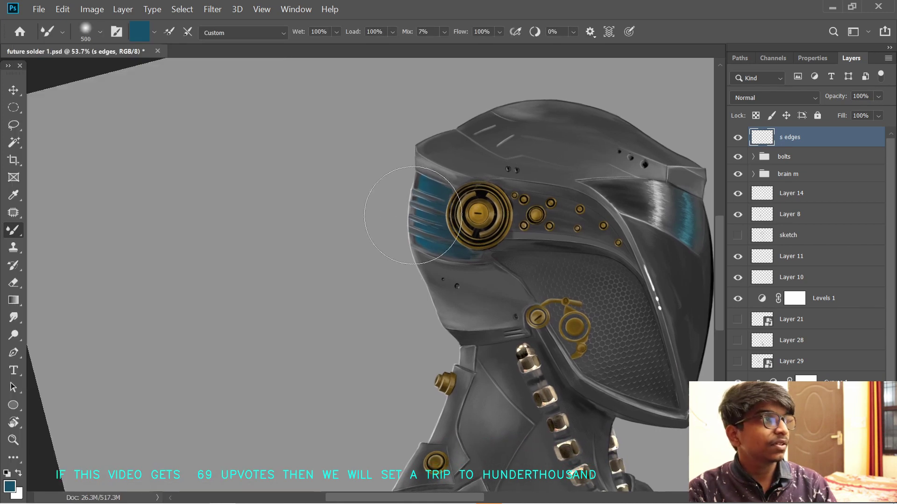
- Create a new layer, paint a soft 902 px teal glow over the rear vents and set the layer's blend mode to Color Dodge
{"action": "key", "text": "ctrl+shift+alt+n"}
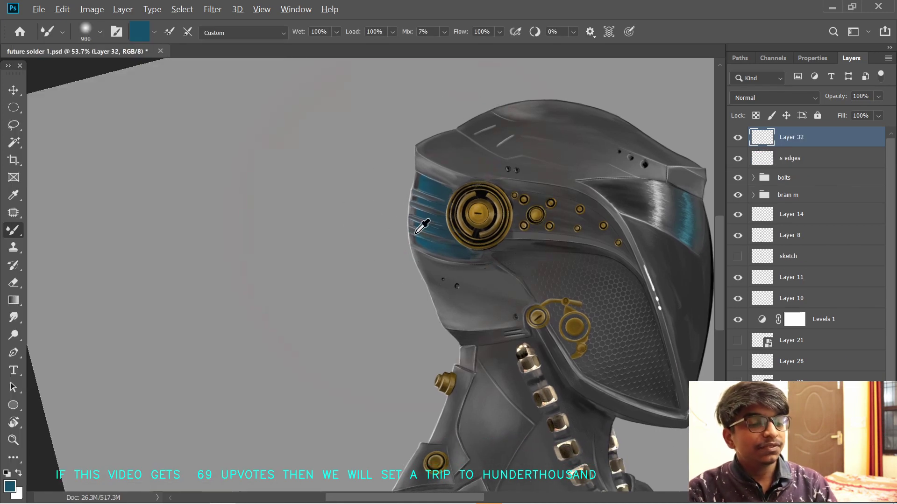
{"action": "left_click", "coordinate": [415, 201]}
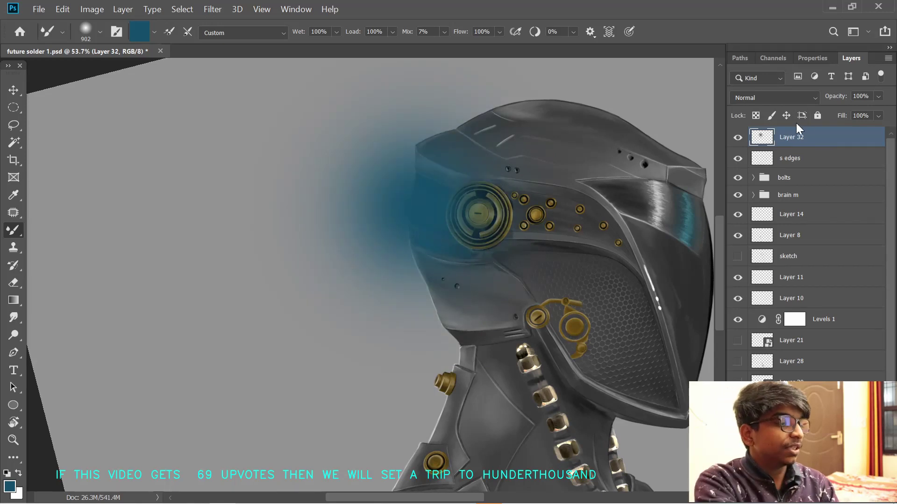
{"action": "left_click", "coordinate": [774, 97]}
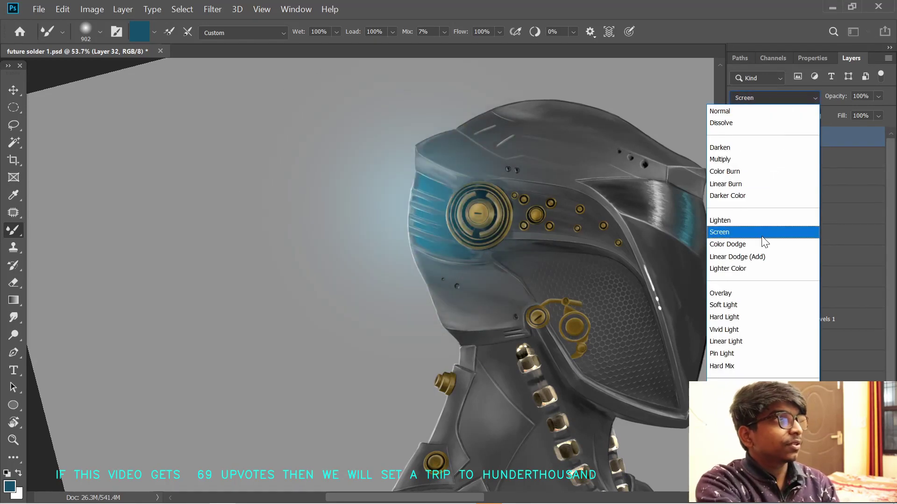
{"action": "left_click", "coordinate": [727, 244]}
{"action": "scroll", "coordinate": [403, 202], "scroll_direction": "down", "scroll_amount": 3}
{"action": "scroll", "coordinate": [403, 202], "scroll_direction": "up", "scroll_amount": 2}
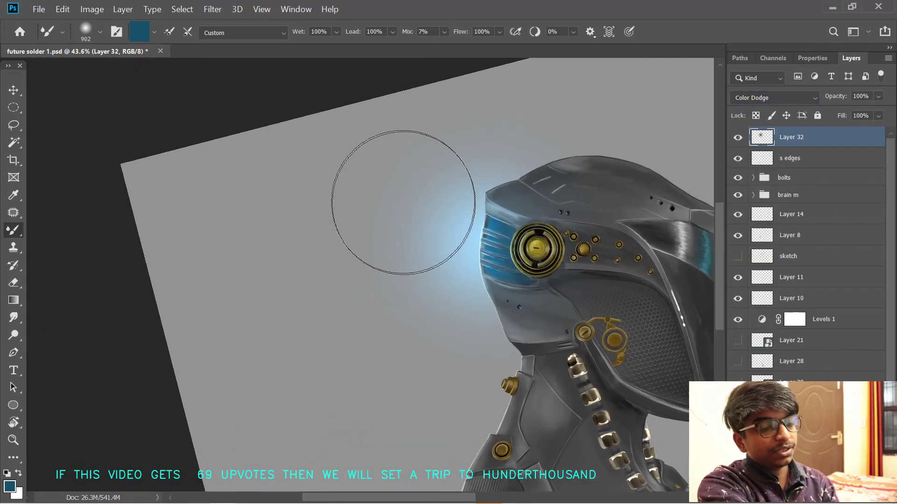
{"action": "key", "text": "ctrl+z"}
{"action": "key", "text": "ctrl+shift+z"}
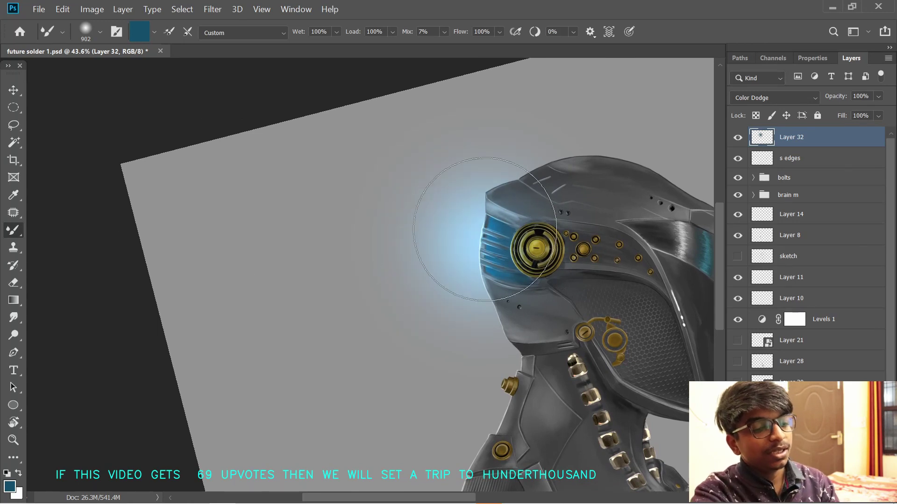
- Reduce the brush to 100 px and paint two straight diverging light beams from the vents to the canvas edge
{"action": "key", "text": "bracketleft"}
{"action": "key", "text": "bracketleft"}
{"action": "key", "text": "bracketleft"}
{"action": "key", "text": "bracketleft"}
{"action": "key", "text": "bracketleft"}
{"action": "key", "text": "bracketleft"}
{"action": "key", "text": "bracketleft"}
{"action": "key", "text": "bracketleft"}
{"action": "key", "text": "bracketleft"}
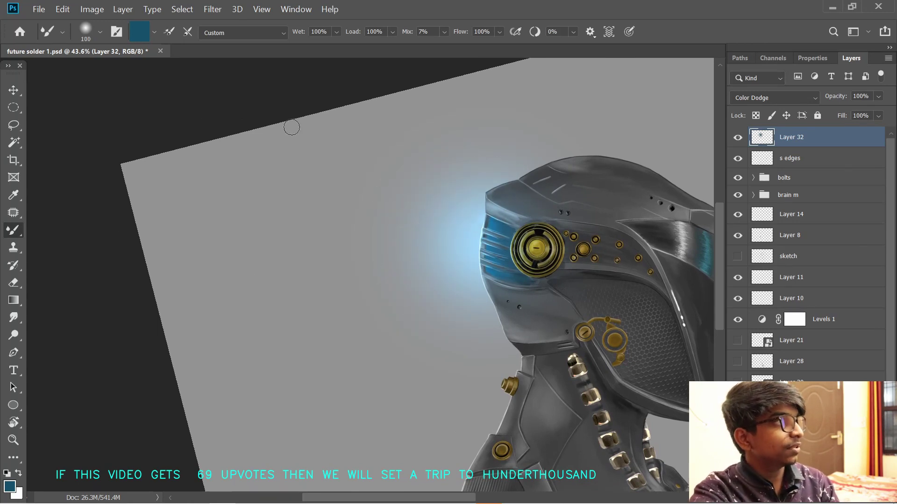
{"action": "left_click", "coordinate": [291, 127], "text": "shift"}
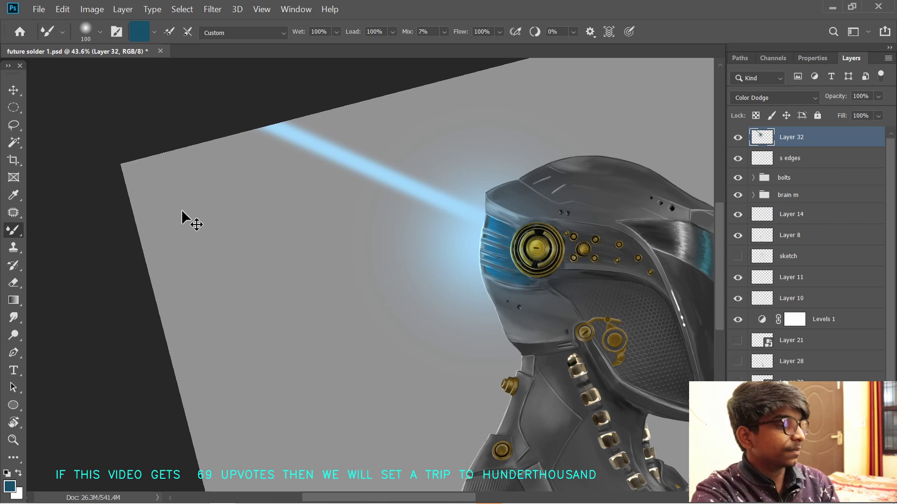
{"action": "left_click", "coordinate": [101, 239], "text": "shift"}
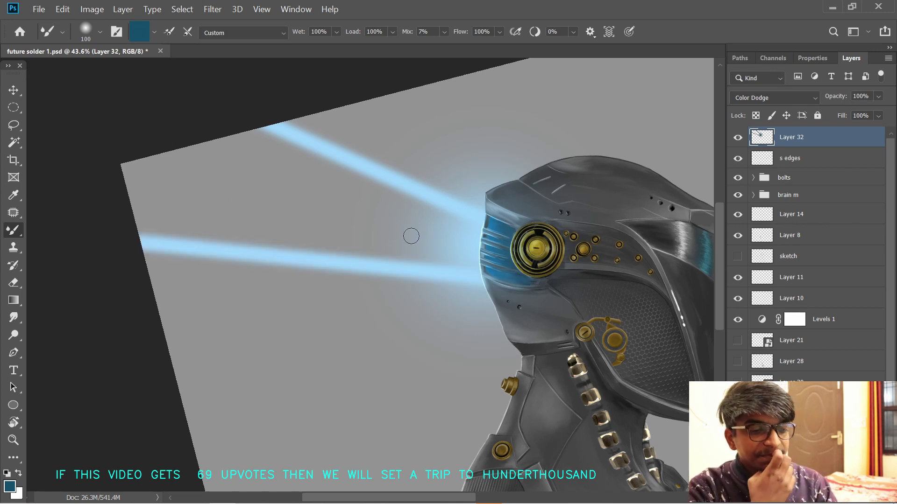
- Try to fill the space between the two beams with a wide glow using a 600 px soft brush
{"action": "key", "text": "]"}
{"action": "key", "text": "]"}
{"action": "key", "text": "]"}
{"action": "key", "text": "]"}
{"action": "key", "text": "]"}
{"action": "key", "text": "]"}
{"action": "key", "text": "]"}
{"action": "key", "text": "]"}
{"action": "key", "text": "]"}
{"action": "key", "text": "]"}
{"action": "key", "text": "]"}
{"action": "key", "text": "]"}
{"action": "mouse_move", "coordinate": [470, 250]}
{"action": "left_mouse_down"}
{"action": "mouse_move", "coordinate": [227, 159]}
{"action": "mouse_move", "coordinate": [281, 177]}
{"action": "left_mouse_up"}
{"action": "key", "text": "ctrl+z"}
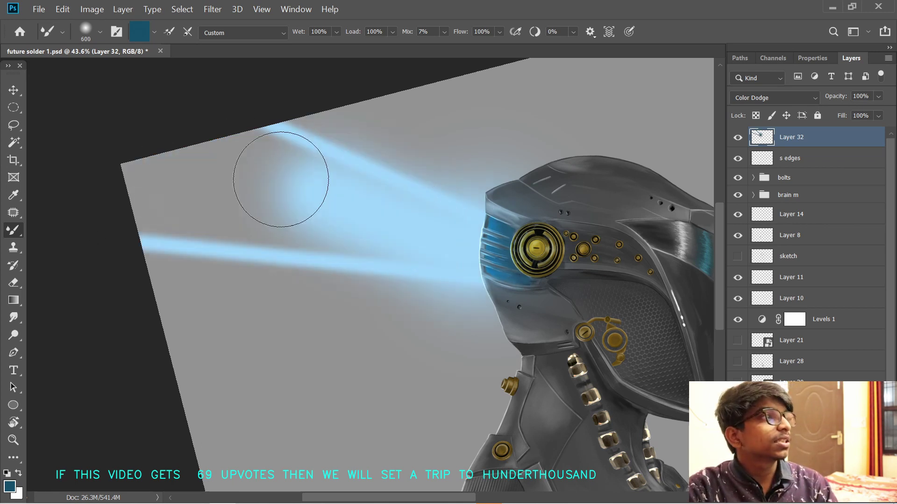
{"action": "key", "text": "ctrl+z"}
{"action": "left_click", "coordinate": [469, 251]}
{"action": "key", "text": "ctrl+z"}
- Fill the space between the two light beams with a soft teal glow using a 400 px brush
{"action": "key", "text": "bracketleft"}
{"action": "key", "text": "bracketleft"}
{"action": "key", "text": "bracketleft"}
{"action": "key", "text": "bracketleft"}
{"action": "key", "text": "bracketright"}
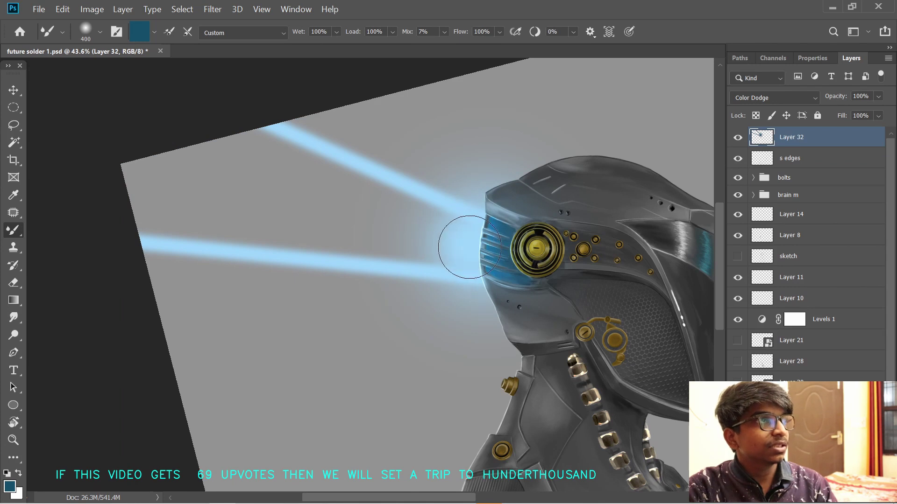
{"action": "mouse_move", "coordinate": [470, 248]}
{"action": "left_mouse_down"}
{"action": "mouse_move", "coordinate": [285, 163]}
{"action": "mouse_move", "coordinate": [228, 177]}
{"action": "mouse_move", "coordinate": [471, 243]}
{"action": "mouse_move", "coordinate": [235, 241]}
{"action": "left_mouse_up"}
{"action": "mouse_move", "coordinate": [450, 298]}
{"action": "left_mouse_down"}
{"action": "mouse_move", "coordinate": [436, 292]}
{"action": "mouse_move", "coordinate": [449, 299]}
{"action": "left_mouse_up"}
{"action": "left_click_drag", "start_coordinate": [642, 309], "coordinate": [661, 329]}
- Switch to the Eraser and give it a soft tip of about 609 px with 21% hardness
{"action": "key", "text": "e"}
{"action": "key", "text": "bracketright"}
{"action": "key", "text": "bracketright"}
{"action": "key", "text": "bracketright"}
{"action": "key", "text": "bracketright"}
{"action": "key", "text": "bracketright"}
{"action": "key", "text": "bracketright"}
{"action": "key", "text": "bracketright"}
{"action": "key", "text": "bracketright"}
{"action": "key", "text": "bracketright"}
{"action": "key", "text": "bracketright"}
{"action": "key", "text": "bracketright"}
{"action": "key", "text": "bracketright"}
{"action": "key", "text": "bracketright"}
{"action": "key", "text": "bracketright"}
{"action": "key", "text": "bracketright"}
{"action": "key", "text": "bracketright"}
{"action": "key", "text": "bracketright"}
{"action": "key", "text": "bracketright"}
{"action": "key", "text": "bracketright"}
{"action": "key", "text": "bracketright"}
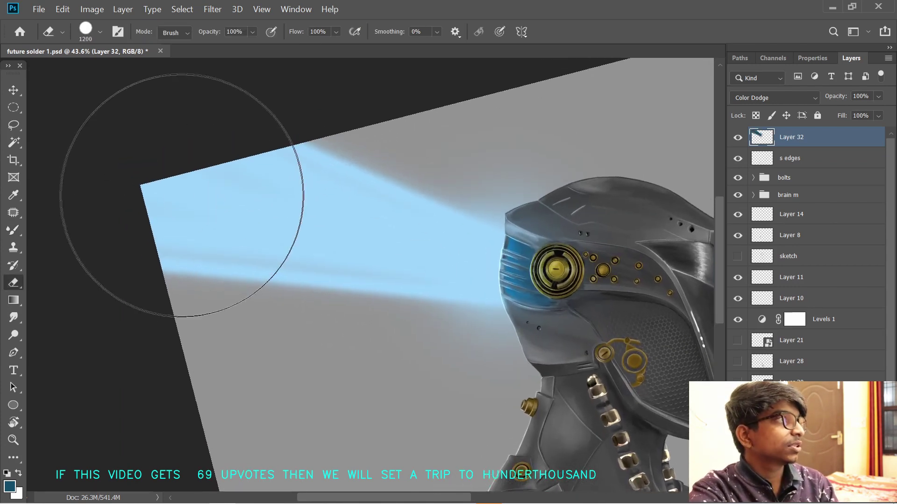
{"action": "key", "text": "bracketleft"}
{"action": "key", "text": "bracketleft"}
{"action": "key", "text": "bracketleft"}
{"action": "key", "text": "bracketleft"}
{"action": "key", "text": "bracketleft"}
{"action": "key", "text": "bracketleft"}
{"action": "right_click", "coordinate": [215, 204], "text": "alt"}
{"action": "left_click_drag", "start_coordinate": [203, 380], "coordinate": [210, 206]}
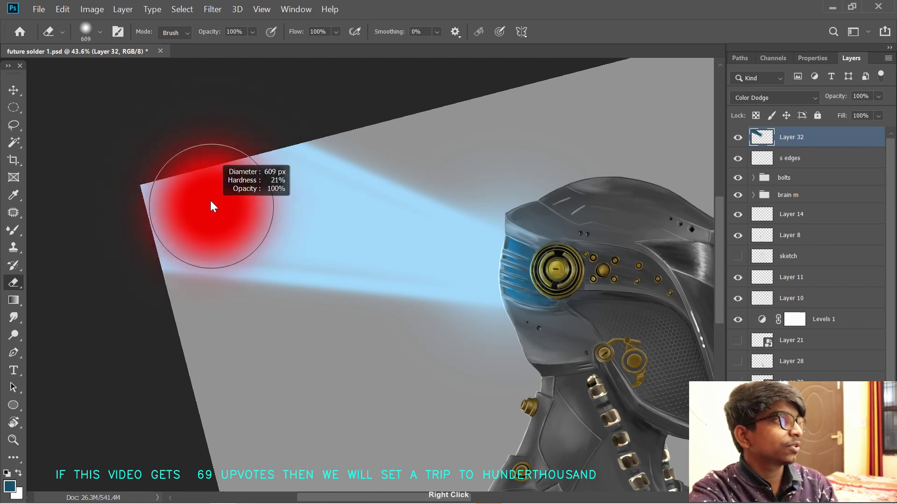
- Enlarge the eraser to 1500 px and try erasing the beam's outer end at full opacity
{"action": "left_click_drag", "start_coordinate": [256, 255], "coordinate": [242, 258]}
{"action": "left_click_drag", "start_coordinate": [216, 219], "coordinate": [278, 218]}
{"action": "key", "text": "bracketright"}
{"action": "key", "text": "bracketright"}
{"action": "key", "text": "bracketright"}
{"action": "key", "text": "bracketright"}
{"action": "key", "text": "bracketright"}
{"action": "key", "text": "bracketright"}
{"action": "key", "text": "bracketright"}
{"action": "key", "text": "bracketright"}
{"action": "key", "text": "bracketright"}
{"action": "left_click", "coordinate": [286, 209]}
{"action": "key", "text": "ctrl+z"}
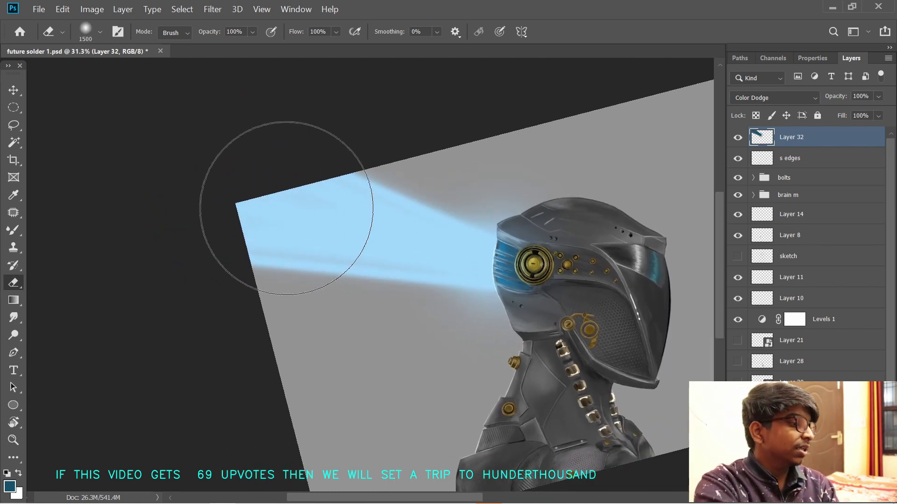
- Set the eraser opacity to 7% and fade the wide beam from its outer end towards the vents
{"action": "mouse_move", "coordinate": [216, 33]}
{"action": "left_mouse_down"}
{"action": "mouse_move", "coordinate": [169, 34]}
{"action": "mouse_move", "coordinate": [205, 42]}
{"action": "left_mouse_up"}
{"action": "mouse_move", "coordinate": [260, 195]}
{"action": "left_mouse_down"}
{"action": "mouse_move", "coordinate": [302, 211]}
{"action": "mouse_move", "coordinate": [241, 211]}
{"action": "mouse_move", "coordinate": [284, 211]}
{"action": "mouse_move", "coordinate": [430, 254]}
{"action": "left_mouse_up"}
{"action": "key", "text": "bracketleft"}
{"action": "key", "text": "bracketleft"}
{"action": "key", "text": "bracketleft"}
{"action": "key", "text": "bracketleft"}
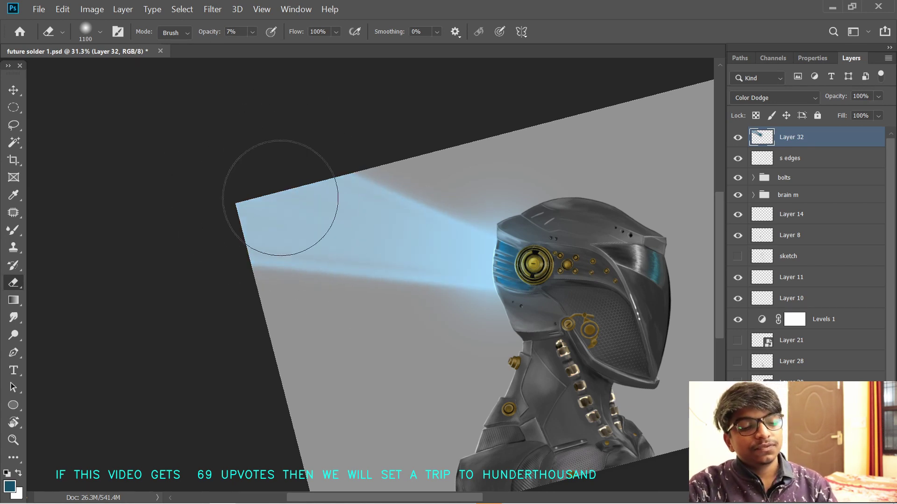
- Reduce the eraser to 400 px and thin out the beam's glow further towards the rear vents
{"action": "key", "text": "bracketleft"}
{"action": "key", "text": "bracketleft"}
{"action": "key", "text": "bracketleft"}
{"action": "key", "text": "bracketleft"}
{"action": "key", "text": "bracketleft"}
{"action": "key", "text": "bracketleft"}
{"action": "key", "text": "bracketleft"}
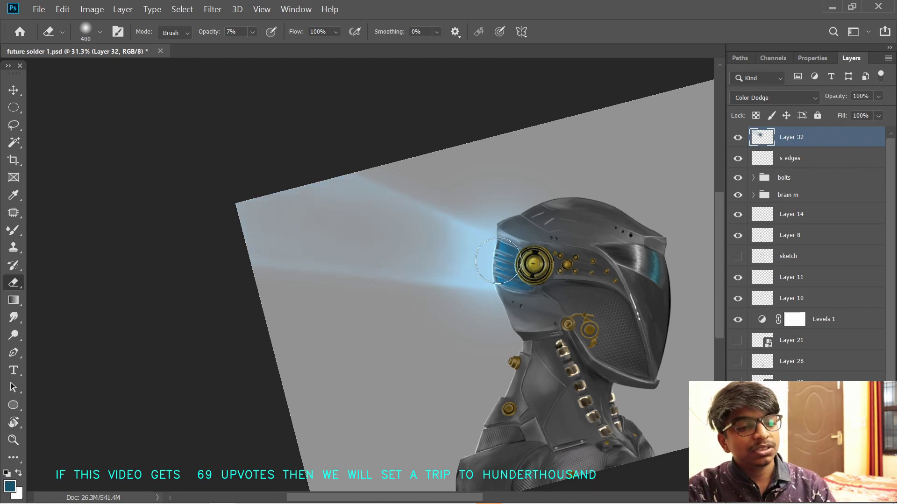
{"action": "left_click_drag", "start_coordinate": [307, 296], "coordinate": [364, 304]}
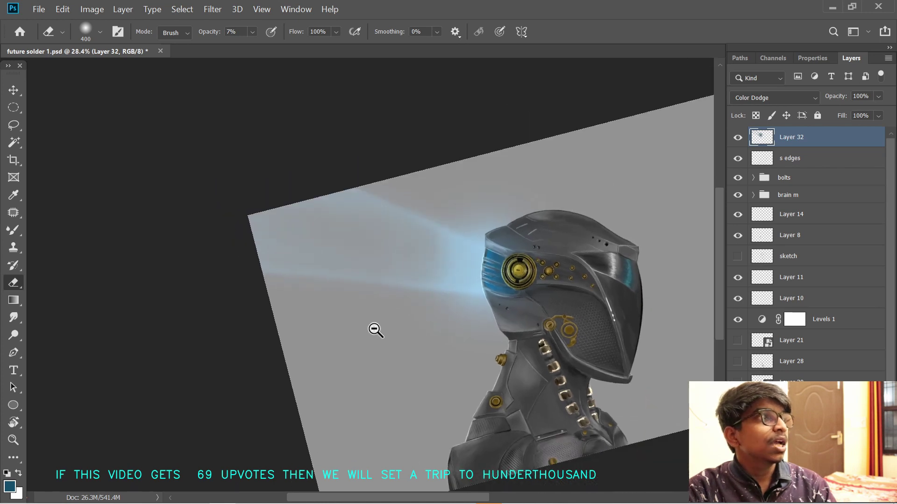
{"action": "scroll", "coordinate": [397, 320], "scroll_direction": "down", "scroll_amount": 1}
{"action": "scroll", "coordinate": [200, 284], "scroll_direction": "up", "scroll_amount": 2}
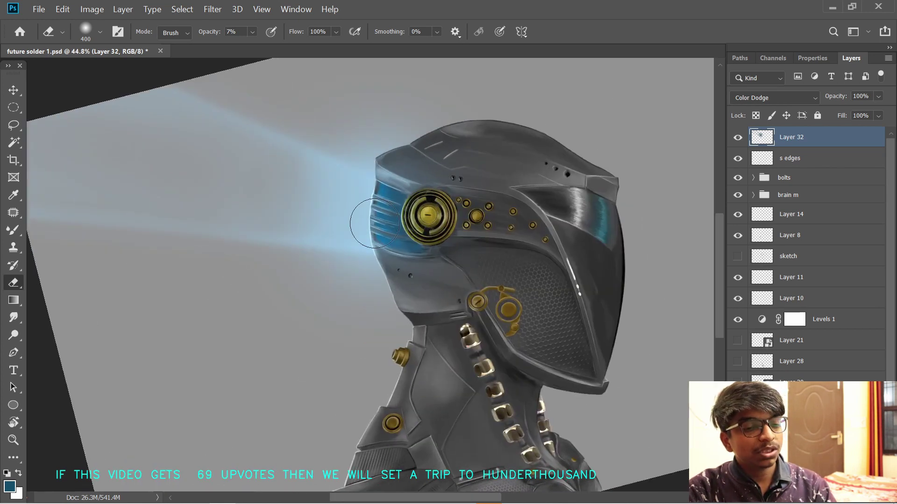
- Paint two thin straight light rays diverging from the rear vents with a 20 px brush
{"action": "key", "text": "b"}
{"action": "left_click_drag", "start_coordinate": [359, 234], "coordinate": [456, 276]}
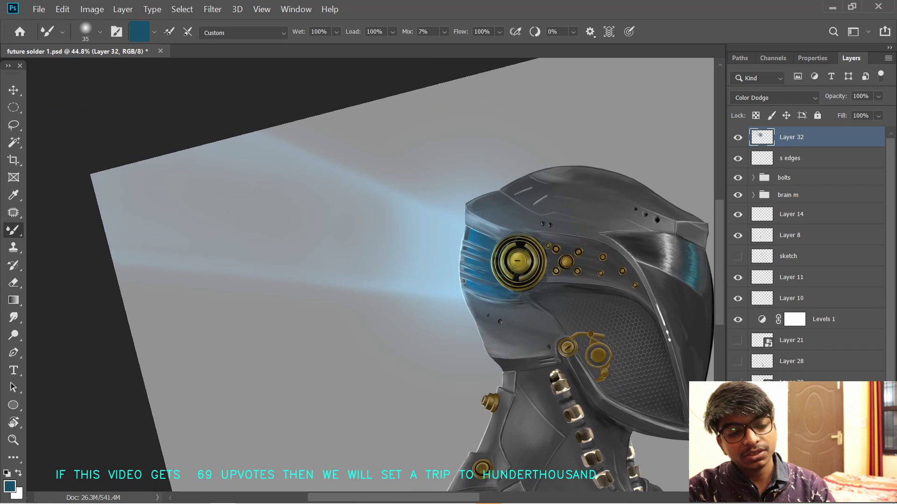
{"action": "left_click_drag", "start_coordinate": [120, 174], "coordinate": [457, 279]}
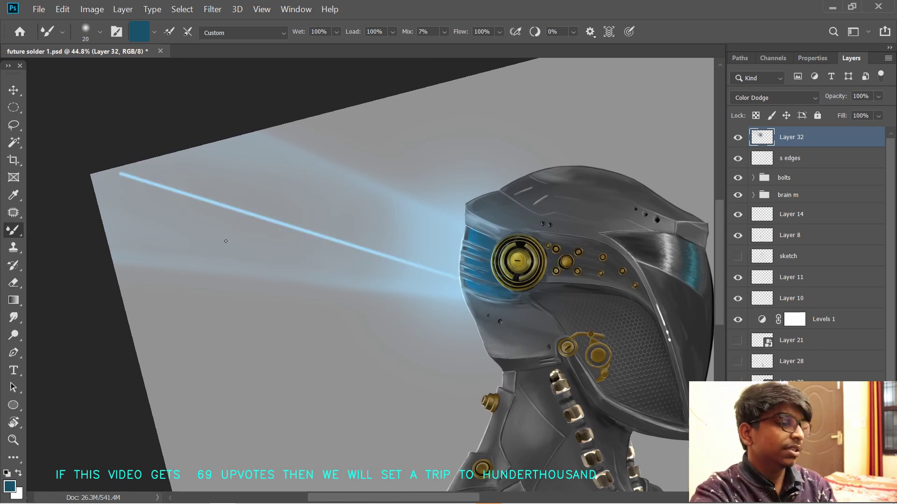
{"action": "key", "text": "ctrl+z"}
{"action": "left_click_drag", "start_coordinate": [138, 185], "coordinate": [455, 279]}
{"action": "left_click_drag", "start_coordinate": [138, 243], "coordinate": [455, 285]}
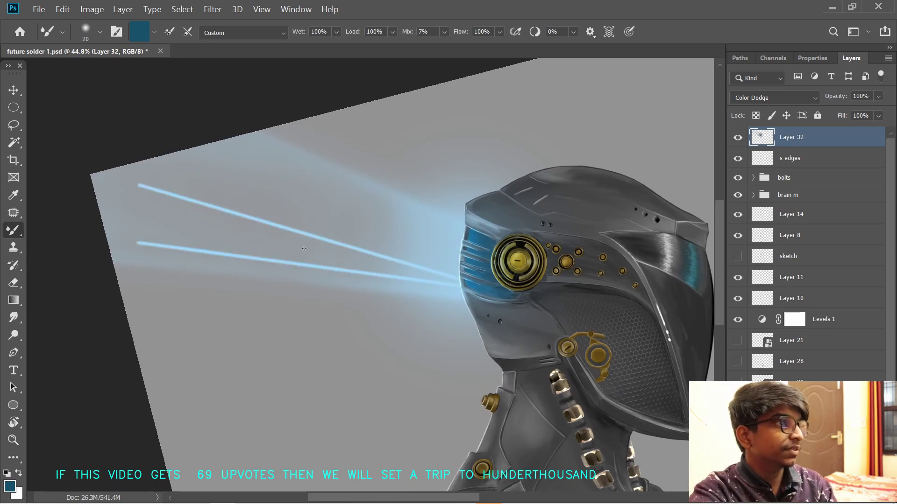
- Enlarge the brush to 150 px and fill the wedge between the two thin rays with blue light
{"action": "key", "text": "bracketright"}
{"action": "key", "text": "bracketright"}
{"action": "key", "text": "bracketright"}
{"action": "key", "text": "bracketright"}
{"action": "key", "text": "bracketright"}
{"action": "key", "text": "bracketright"}
{"action": "key", "text": "bracketright"}
{"action": "key", "text": "bracketright"}
{"action": "mouse_move", "coordinate": [143, 198]}
{"action": "left_mouse_down"}
{"action": "mouse_move", "coordinate": [292, 250]}
{"action": "mouse_move", "coordinate": [138, 229]}
{"action": "mouse_move", "coordinate": [154, 239]}
{"action": "mouse_move", "coordinate": [200, 233]}
{"action": "mouse_move", "coordinate": [283, 253]}
{"action": "left_mouse_up"}
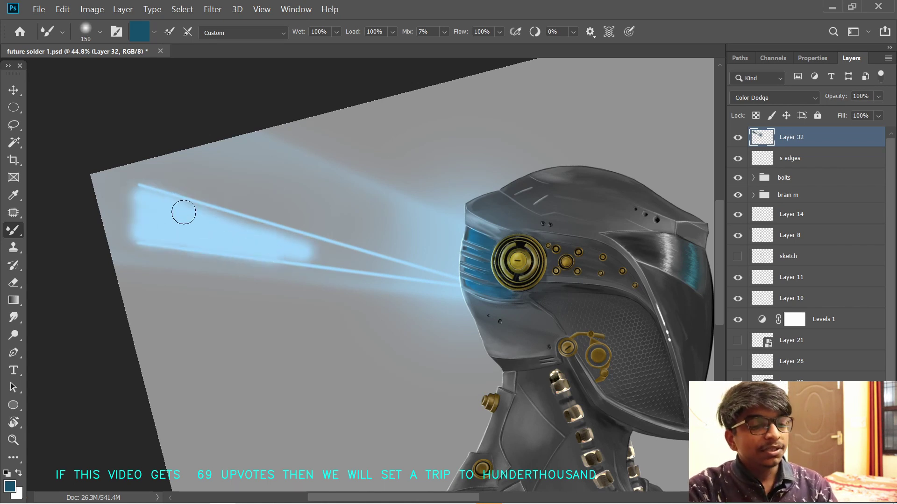
{"action": "left_click_drag", "start_coordinate": [184, 213], "coordinate": [423, 277]}
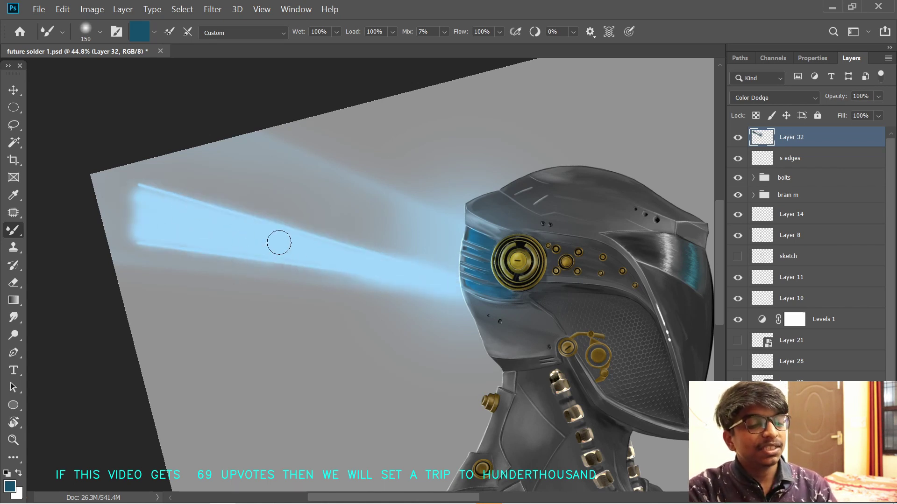
- Hide and delete the layer holding the light beams and the vent glow
{"action": "key", "text": "ctrl+z"}
{"action": "left_click", "coordinate": [738, 137]}
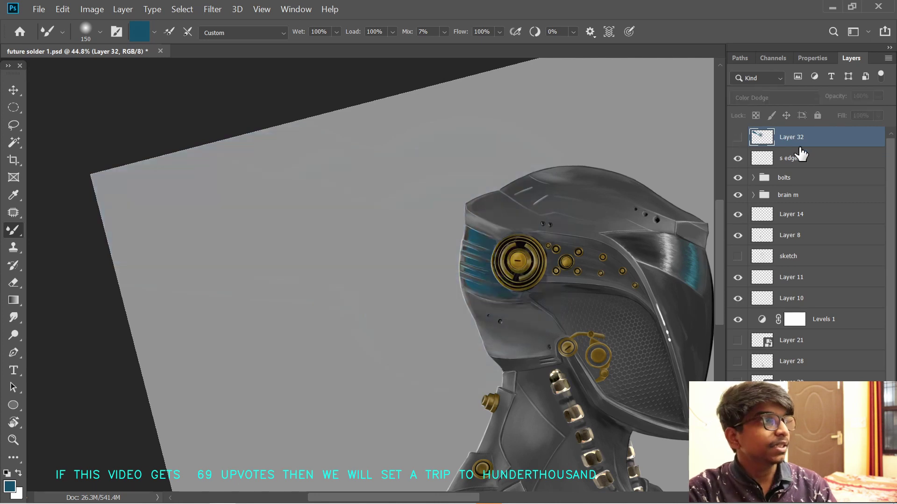
{"action": "key", "text": "Delete"}
{"action": "key", "text": "alt+Tab"}
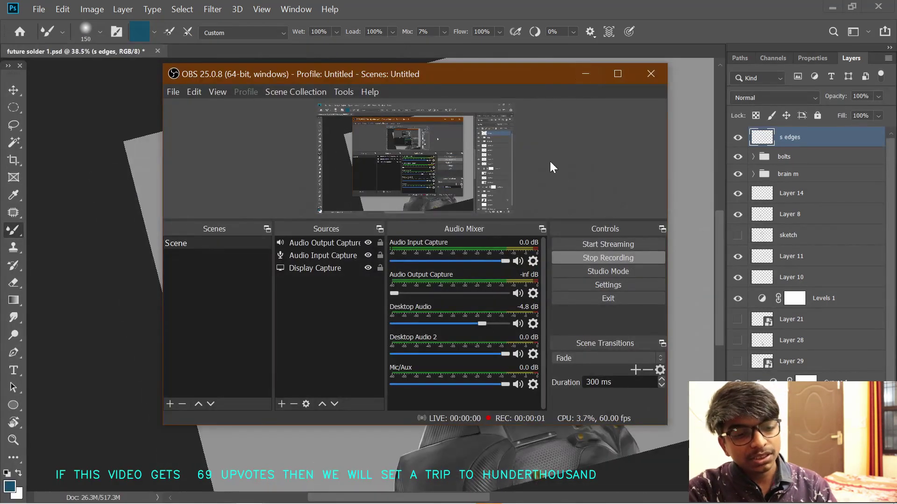
{"action": "key", "text": "alt+Tab"}
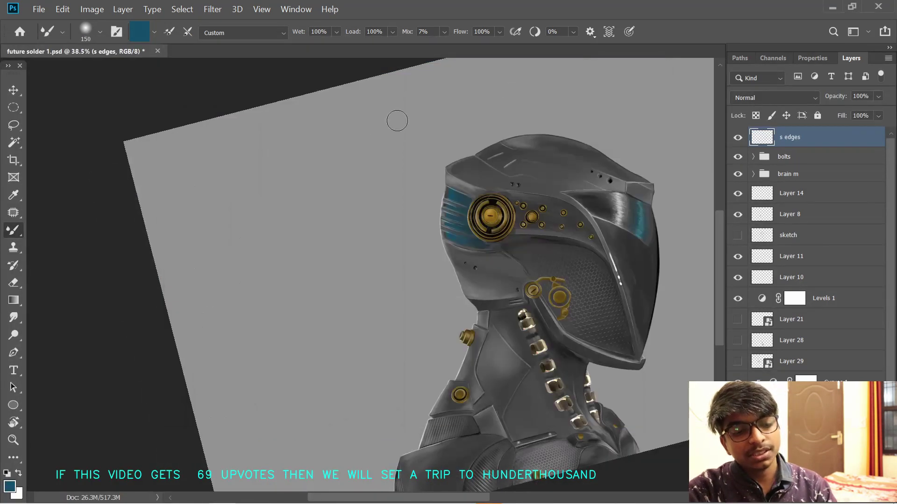
- Create a new layer above the s edges layer and try a soft 697 px teal dab over the rear vents
{"action": "key", "text": "ctrl+shift+alt+n"}
{"action": "key", "text": "bracketright"}
{"action": "key", "text": "bracketright"}
{"action": "key", "text": "bracketright"}
{"action": "key", "text": "bracketright"}
{"action": "key", "text": "bracketright"}
{"action": "key", "text": "bracketright"}
{"action": "key", "text": "bracketright"}
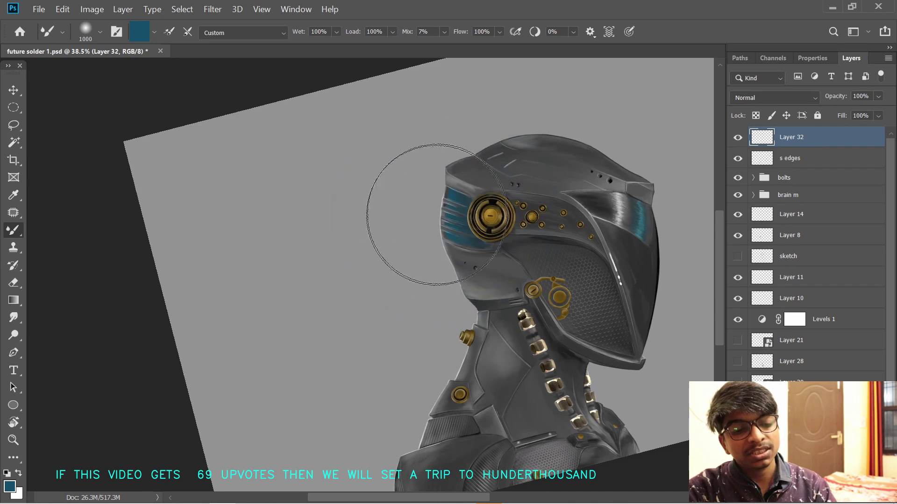
{"action": "right_click", "coordinate": [440, 209], "text": "alt"}
{"action": "left_click", "coordinate": [439, 211]}
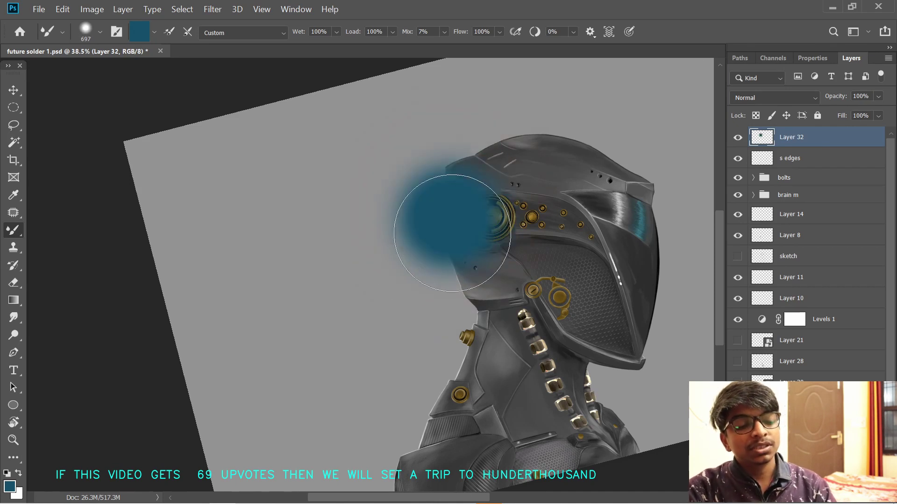
{"action": "key", "text": "ctrl+alt+g"}
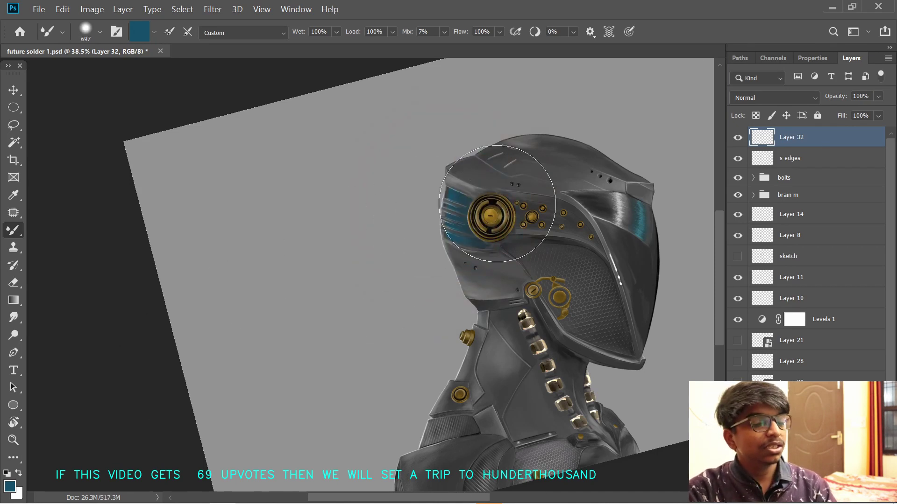
- Set the new layer's blend mode to Color Dodge
{"action": "left_click", "coordinate": [774, 98]}
{"action": "left_click", "coordinate": [727, 244]}
{"action": "key", "text": "ctrl+alt+g"}
{"action": "key", "text": "ctrl+alt+g"}
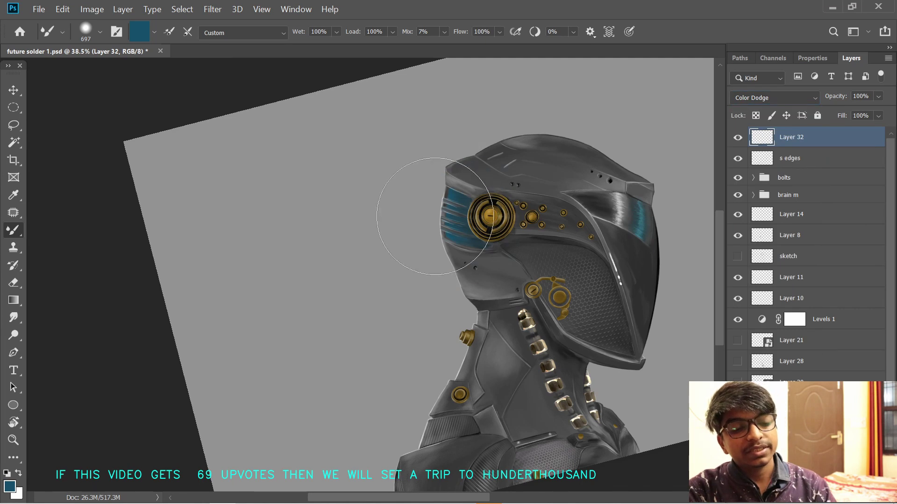
{"action": "key", "text": "ctrl+alt+g"}
- Try reshaping and repositioning the glow dab behind the vents with Free Transform
{"action": "key", "text": "ctrl+t"}
{"action": "left_click_drag", "start_coordinate": [365, 236], "coordinate": [416, 228]}
{"action": "left_click_drag", "start_coordinate": [473, 207], "coordinate": [461, 216]}
{"action": "left_click_drag", "start_coordinate": [346, 134], "coordinate": [326, 253]}
{"action": "left_click_drag", "start_coordinate": [449, 219], "coordinate": [447, 223]}
{"action": "key", "text": "Return"}
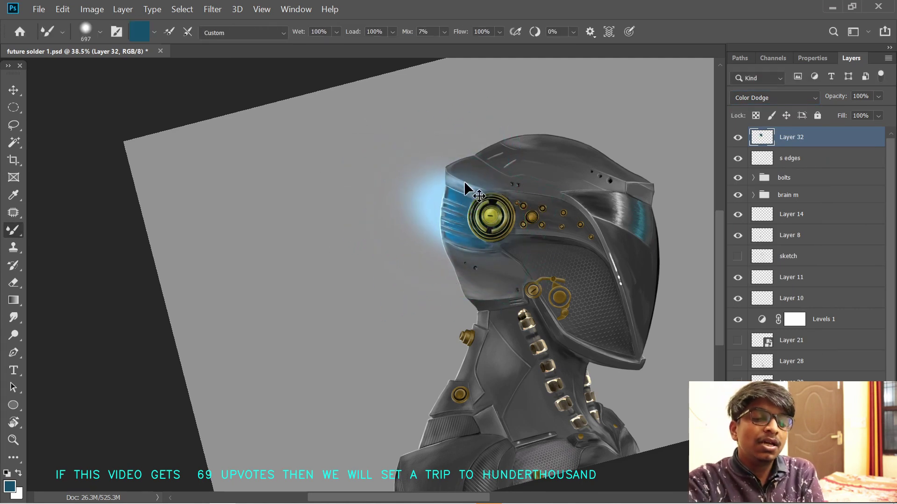
{"action": "key", "text": "ctrl+z"}
{"action": "key", "text": "ctrl+z"}
- Dab a soft teal glow centred on the helmet's rear vents
{"action": "right_click", "coordinate": [460, 226], "text": "alt"}
{"action": "left_click", "coordinate": [451, 228]}
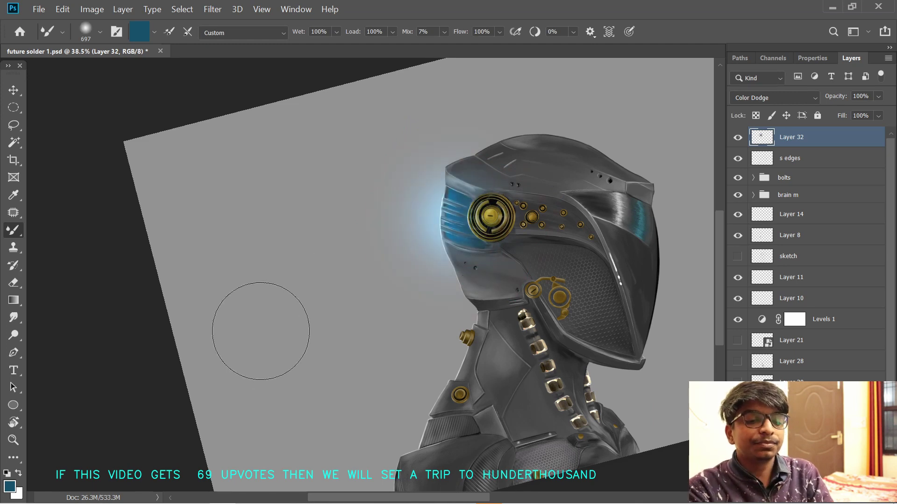
- Shrink the brush and set the foreground colour to the brighter blue 3991b3
{"action": "key", "text": "bracketleft"}
{"action": "key", "text": "bracketleft"}
{"action": "key", "text": "bracketleft"}
{"action": "key", "text": "bracketleft"}
{"action": "key", "text": "bracketleft"}
{"action": "key", "text": "bracketleft"}
{"action": "key", "text": "bracketleft"}
{"action": "key", "text": "bracketleft"}
{"action": "key", "text": "bracketleft"}
{"action": "key", "text": "bracketleft"}
{"action": "key", "text": "bracketleft"}
{"action": "key", "text": "bracketleft"}
{"action": "left_click", "coordinate": [9, 489]}
{"action": "left_click", "coordinate": [135, 269]}
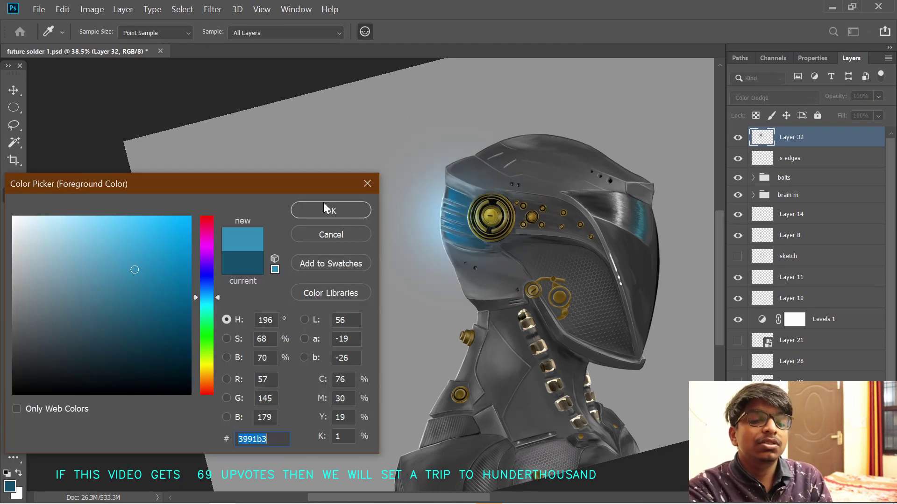
{"action": "left_click", "coordinate": [330, 208]}
- Paint the recesses between the rear vent slats bright blue with a 10 px brush on the Color Dodge layer
{"action": "left_click_drag", "start_coordinate": [407, 232], "coordinate": [426, 232]}
{"action": "mouse_move", "coordinate": [484, 239]}
{"action": "left_mouse_down"}
{"action": "mouse_move", "coordinate": [460, 224]}
{"action": "mouse_move", "coordinate": [471, 245]}
{"action": "mouse_move", "coordinate": [445, 194]}
{"action": "left_mouse_up"}
{"action": "right_click", "coordinate": [484, 220], "text": "alt"}
{"action": "key", "text": "r"}
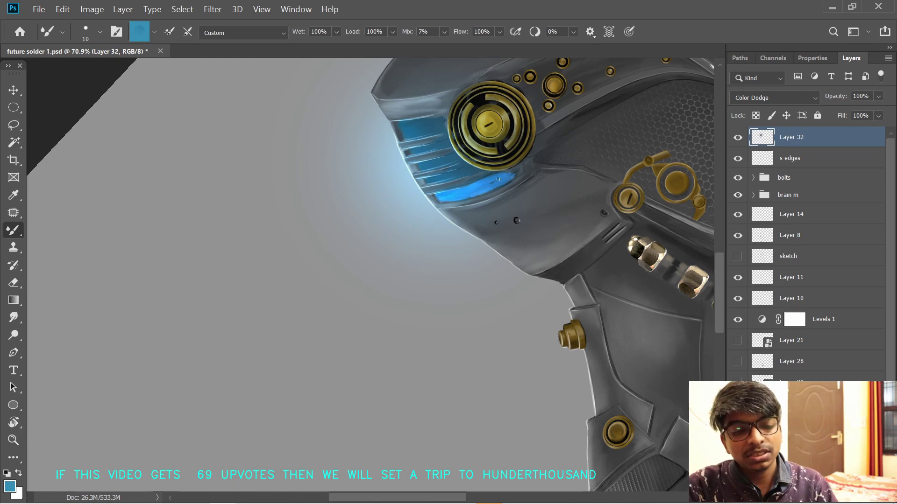
{"action": "left_click_drag", "start_coordinate": [428, 167], "coordinate": [434, 179]}
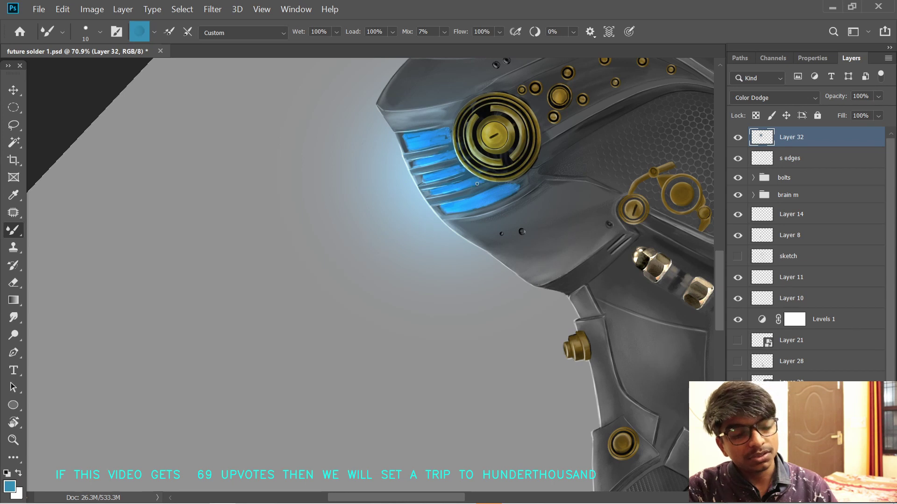
{"action": "left_click_drag", "start_coordinate": [477, 183], "coordinate": [589, 268]}
{"action": "key", "text": "r"}
{"action": "scroll", "coordinate": [600, 326], "scroll_direction": "down", "scroll_amount": 5}
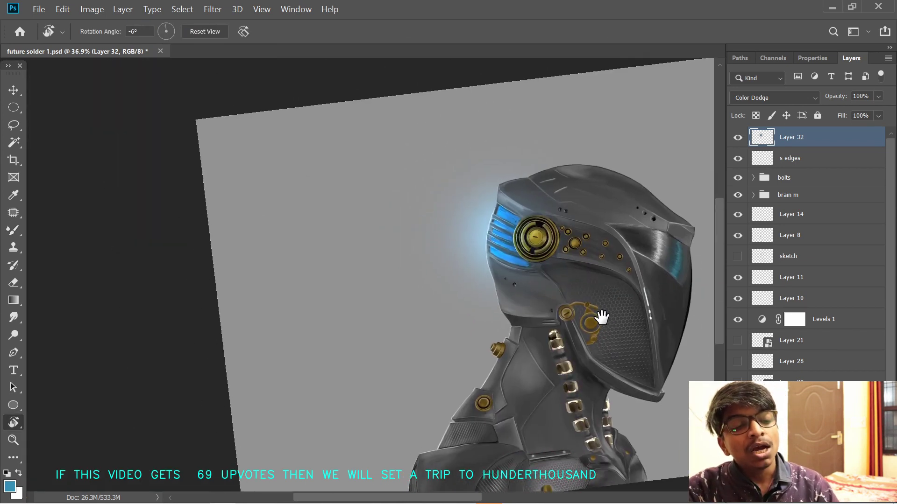
{"action": "mouse_move", "coordinate": [838, 96]}
{"action": "left_mouse_down"}
{"action": "mouse_move", "coordinate": [847, 94]}
{"action": "mouse_move", "coordinate": [833, 99]}
{"action": "left_mouse_up"}
- Create a new layer on top, try a 700 px blue dab over the vents and change the foreground colour to pale blue
{"action": "mouse_move", "coordinate": [405, 268]}
{"action": "left_mouse_down"}
{"action": "mouse_move", "coordinate": [484, 279]}
{"action": "mouse_move", "coordinate": [470, 291]}
{"action": "left_mouse_up"}
{"action": "key", "text": "b"}
{"action": "key", "text": "ctrl+shift+alt+n"}
{"action": "right_click", "coordinate": [510, 251], "text": "alt"}
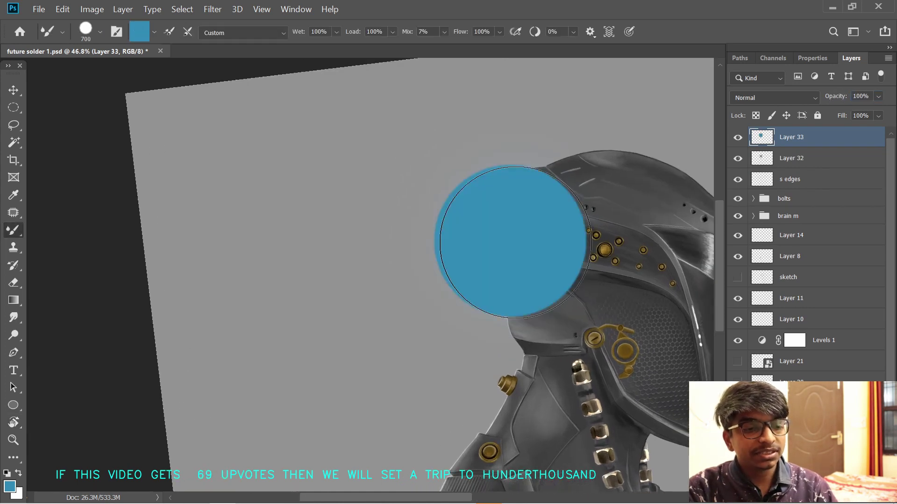
{"action": "left_click", "coordinate": [10, 486]}
{"action": "left_click_drag", "start_coordinate": [56, 267], "coordinate": [44, 245]}
{"action": "left_click", "coordinate": [330, 210]}
- Dab a soft 700 px pale blue glow over the vents and set its layer to Color Dodge at 72% opacity
{"action": "left_click", "coordinate": [508, 241]}
{"action": "left_click", "coordinate": [778, 98]}
{"action": "left_click", "coordinate": [759, 267]}
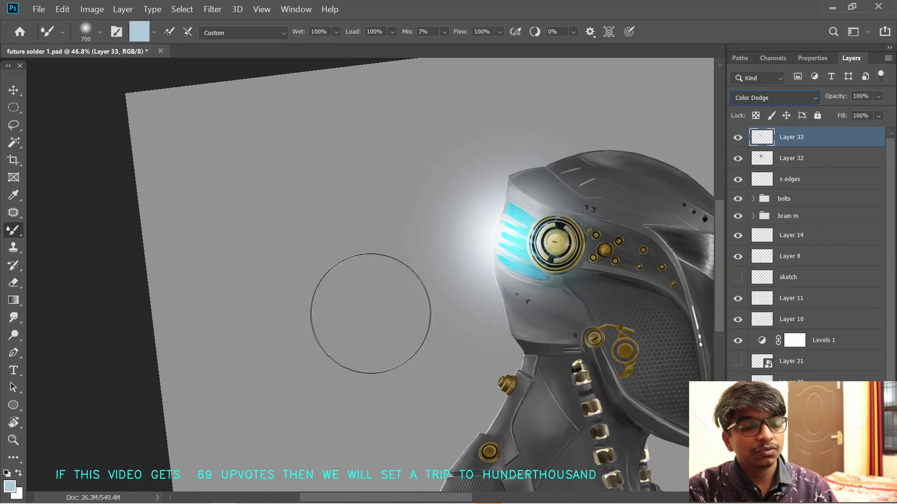
{"action": "left_click_drag", "start_coordinate": [834, 97], "coordinate": [831, 103]}
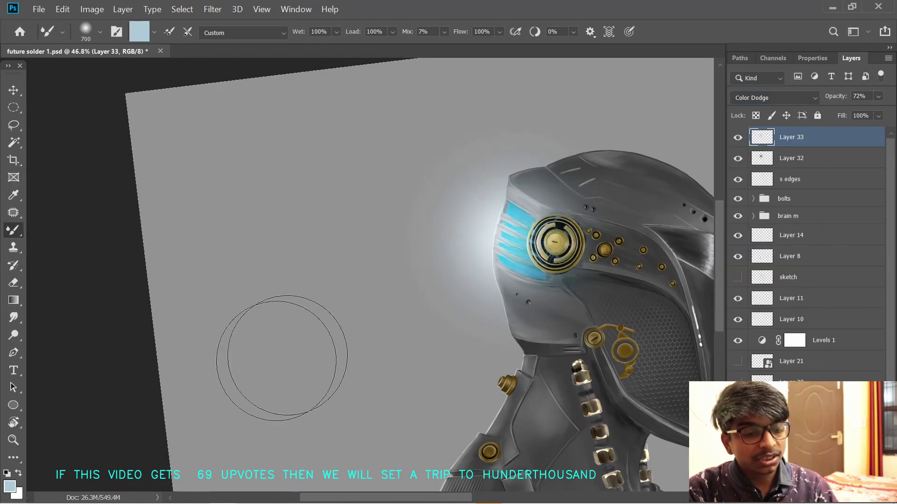
- Choose a deeper blue and dab a soft 700 px glow over the vents on a new Color Dodge layer beneath the pale glow
{"action": "left_click", "coordinate": [9, 486]}
{"action": "left_click", "coordinate": [144, 276]}
{"action": "left_click", "coordinate": [358, 209]}
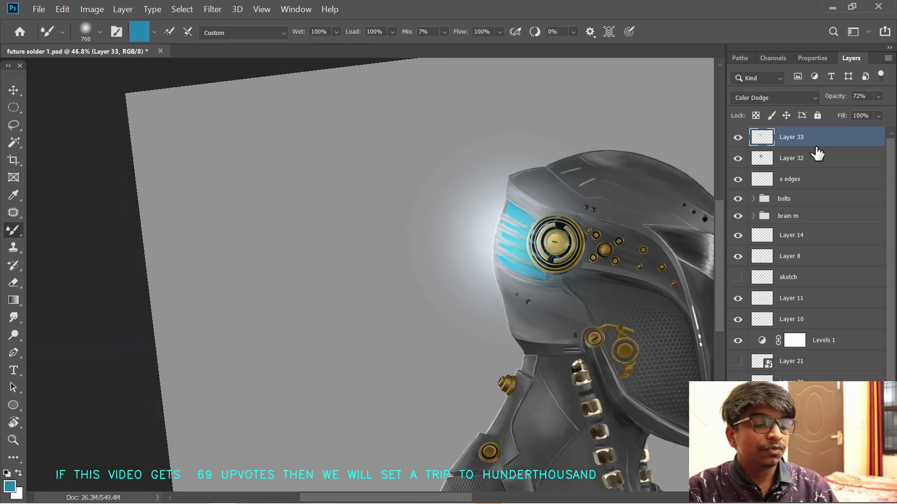
{"action": "key", "text": "ctrl+shift+alt+n"}
{"action": "left_click", "coordinate": [778, 98]}
{"action": "left_click", "coordinate": [751, 245]}
{"action": "left_click", "coordinate": [511, 244]}
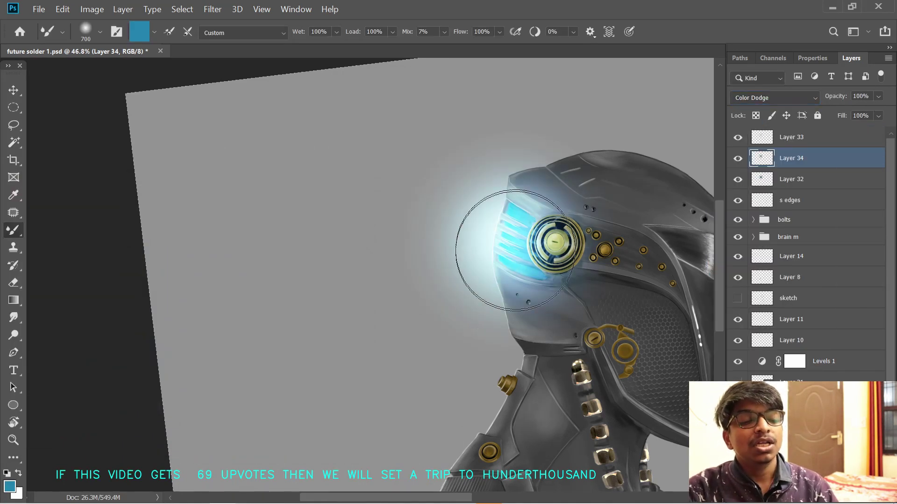
- Undo the 700 px glow dab and replace it with a soft 1200 px deep blue dab over the vents
{"action": "key", "text": "ctrl+z"}
{"action": "key", "text": "]"}
{"action": "key", "text": "]"}
{"action": "key", "text": "]"}
{"action": "key", "text": "]"}
{"action": "key", "text": "]"}
{"action": "left_click", "coordinate": [510, 240]}
{"action": "left_click_drag", "start_coordinate": [631, 282], "coordinate": [598, 253]}
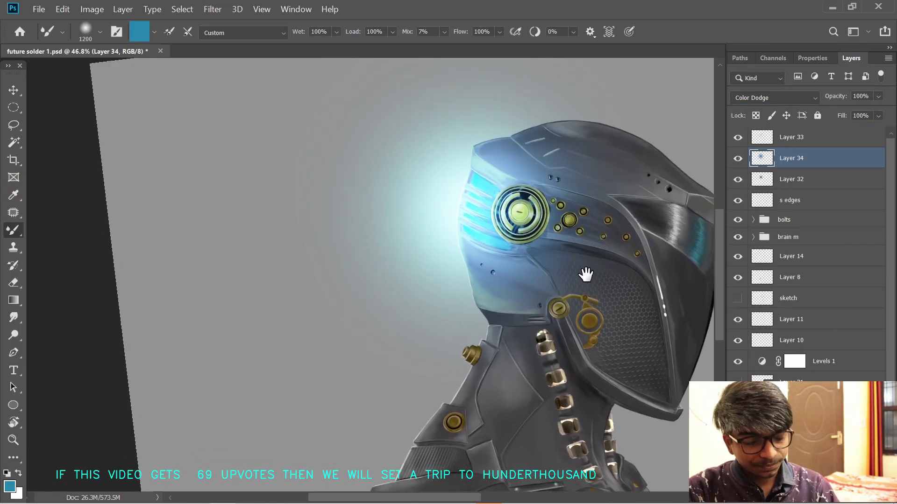
- Lower the opacity of the pale glow on Layer 33 to 48%
{"action": "left_click", "coordinate": [830, 99]}
{"action": "left_click", "coordinate": [808, 140]}
{"action": "left_click_drag", "start_coordinate": [843, 99], "coordinate": [838, 100]}
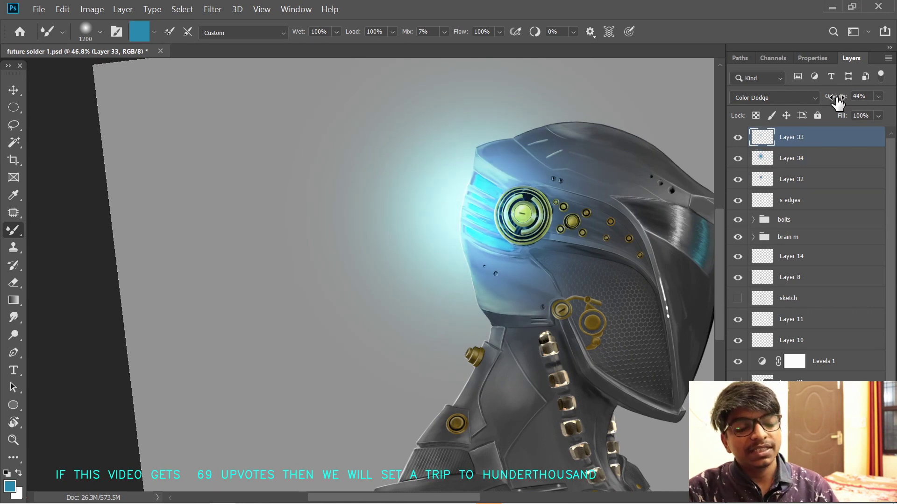
{"action": "left_click_drag", "start_coordinate": [609, 369], "coordinate": [578, 366]}
{"action": "left_click_drag", "start_coordinate": [458, 360], "coordinate": [489, 415]}
{"action": "left_click_drag", "start_coordinate": [505, 329], "coordinate": [499, 329]}
{"action": "scroll", "coordinate": [500, 330], "scroll_direction": "down", "scroll_amount": 1}
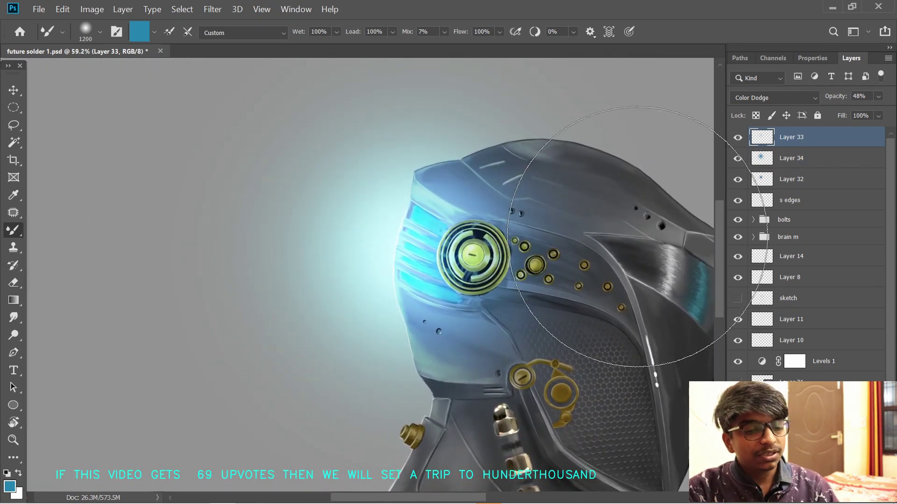
- Erase the blue glow on Layer 34 where it spills over and above the upper helmet, using a 16% opacity eraser
{"action": "key", "text": "e"}
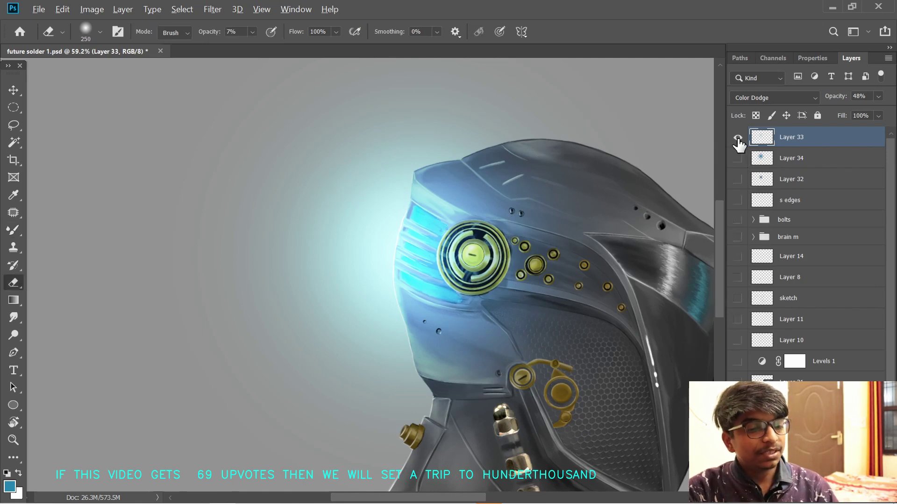
{"action": "key", "text": "bracketright"}
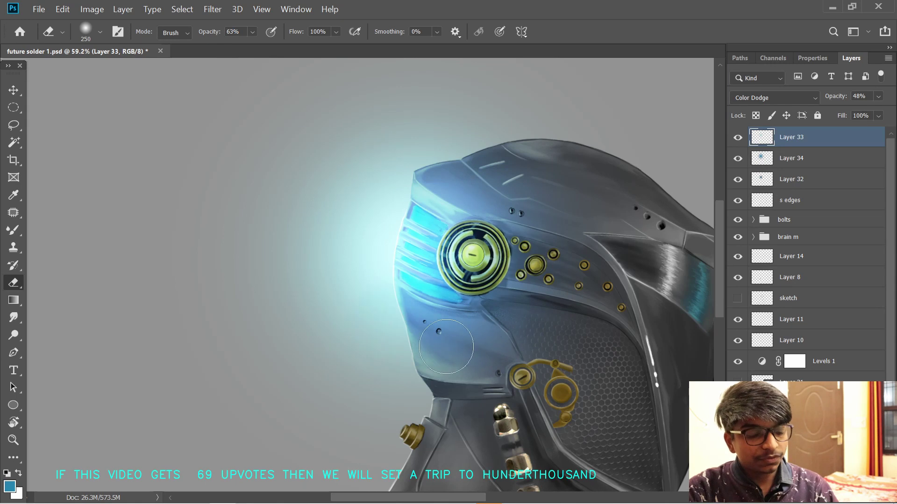
{"action": "right_click", "coordinate": [509, 311], "text": "alt"}
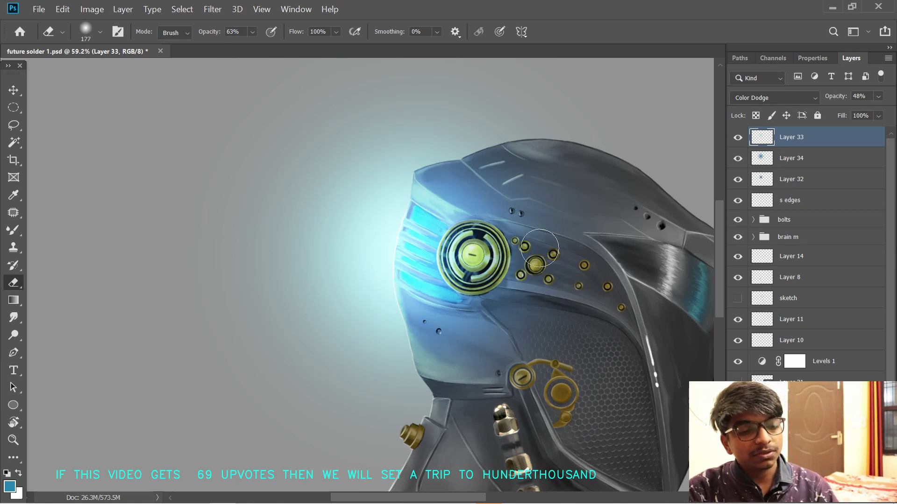
{"action": "key", "text": "alt+bracketleft"}
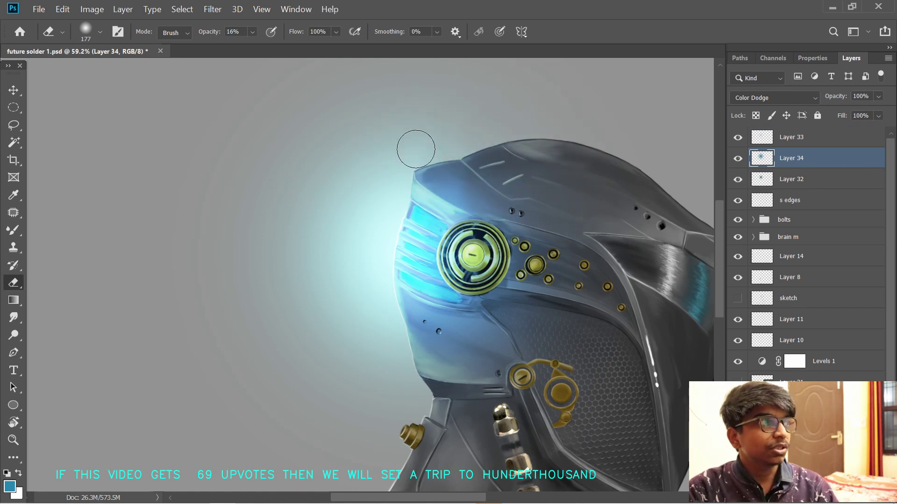
{"action": "right_click", "coordinate": [401, 136], "text": "alt"}
{"action": "right_click", "coordinate": [430, 150], "text": "alt"}
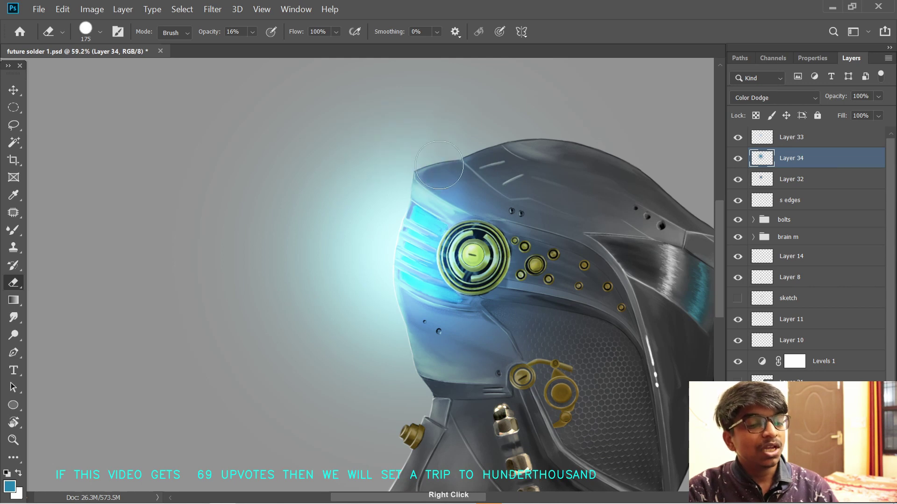
{"action": "right_click", "coordinate": [437, 166], "text": "alt"}
{"action": "mouse_move", "coordinate": [429, 96]}
{"action": "left_mouse_down"}
{"action": "mouse_move", "coordinate": [440, 173]}
{"action": "mouse_move", "coordinate": [455, 143]}
{"action": "mouse_move", "coordinate": [335, 93]}
{"action": "left_mouse_up"}
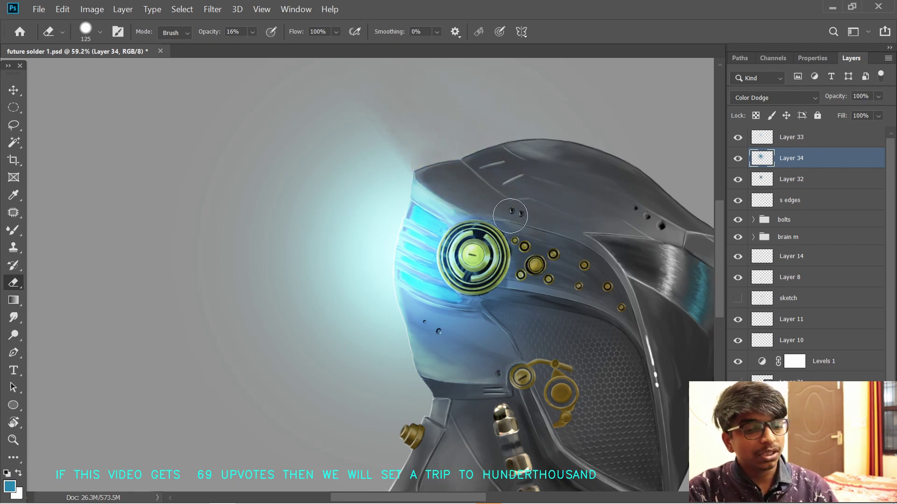
{"action": "right_click", "coordinate": [502, 348], "text": "alt"}
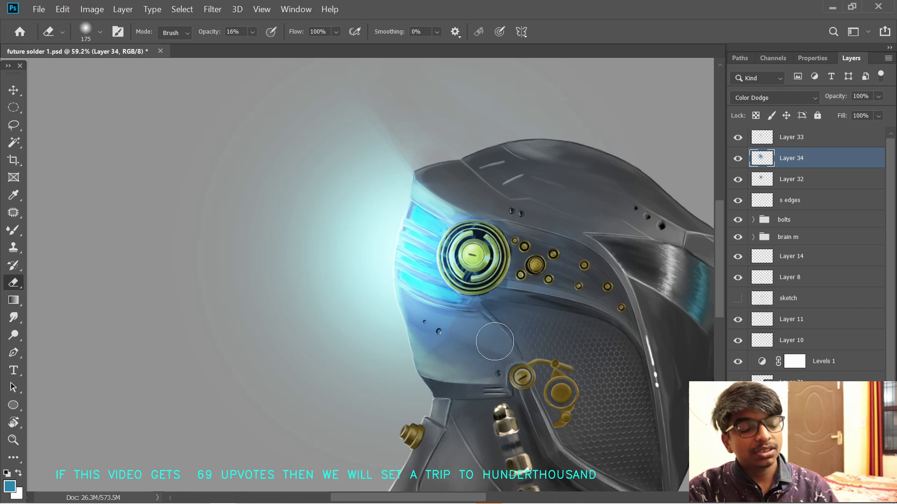
{"action": "key", "text": "bracketright"}
{"action": "key", "text": "bracketright"}
{"action": "key", "text": "bracketright"}
{"action": "key", "text": "bracketright"}
{"action": "key", "text": "bracketright"}
{"action": "key", "text": "bracketright"}
{"action": "key", "text": "bracketright"}
{"action": "key", "text": "bracketright"}
{"action": "key", "text": "bracketright"}
{"action": "key", "text": "bracketright"}
{"action": "key", "text": "bracketright"}
{"action": "key", "text": "bracketright"}
{"action": "key", "text": "bracketright"}
{"action": "left_click_drag", "start_coordinate": [474, 388], "coordinate": [459, 385]}
{"action": "key", "text": "ctrl+z"}
{"action": "key", "text": "b"}
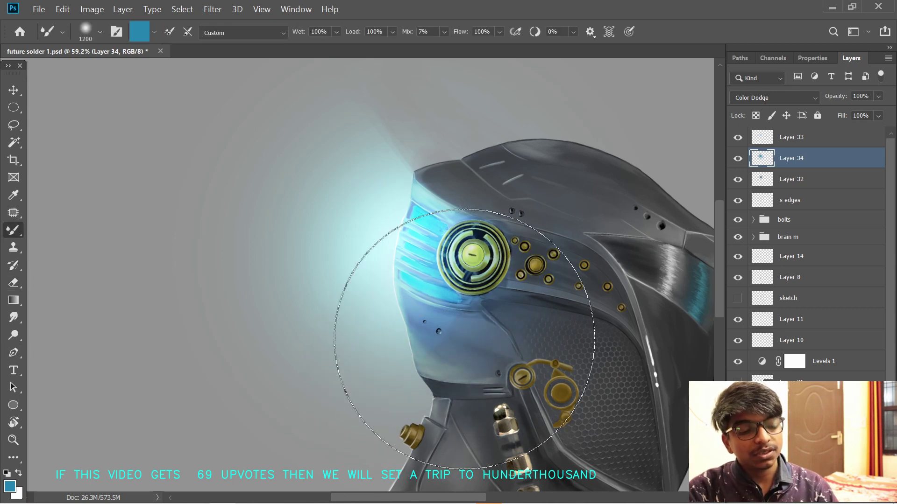
- Erase the blue glow from the lower helmet and the area below the vents with an eraser of about 175 px at 16% opacity
{"action": "key", "text": "e"}
{"action": "key", "text": "bracketleft"}
{"action": "key", "text": "bracketleft"}
{"action": "key", "text": "bracketleft"}
{"action": "key", "text": "bracketleft"}
{"action": "key", "text": "bracketleft"}
{"action": "key", "text": "bracketleft"}
{"action": "key", "text": "bracketleft"}
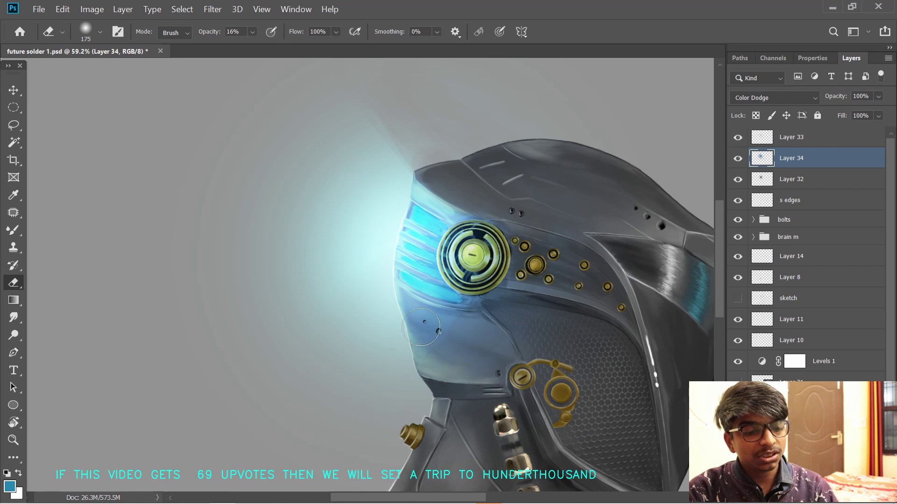
{"action": "right_click", "coordinate": [462, 330], "text": "alt"}
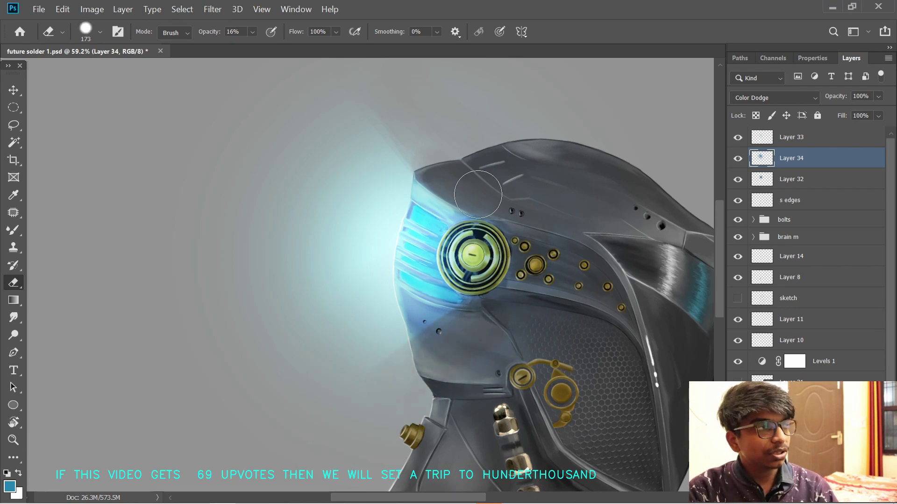
- Refine the glow's upper boundary beside the helmet's rear corner with 20 px and 40 px eraser strokes
{"action": "key", "text": "bracketleft"}
{"action": "key", "text": "bracketleft"}
{"action": "key", "text": "bracketleft"}
{"action": "key", "text": "bracketleft"}
{"action": "key", "text": "bracketleft"}
{"action": "key", "text": "bracketleft"}
{"action": "key", "text": "bracketleft"}
{"action": "key", "text": "bracketleft"}
{"action": "key", "text": "bracketleft"}
{"action": "key", "text": "bracketleft"}
{"action": "key", "text": "bracketleft"}
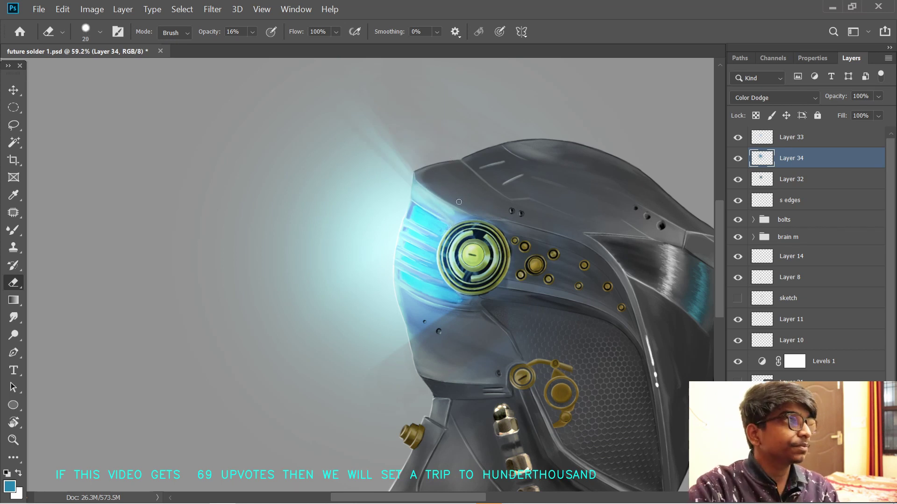
{"action": "key", "text": "bracketright"}
{"action": "key", "text": "bracketright"}
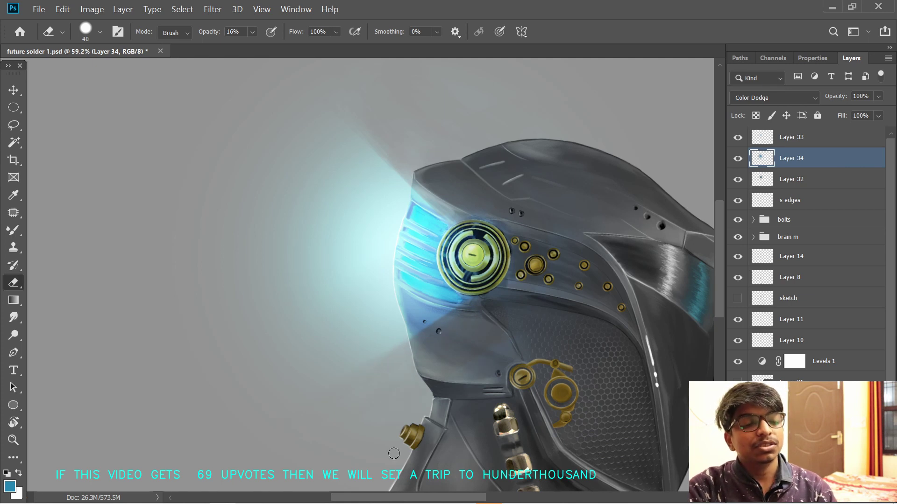
{"action": "left_click_drag", "start_coordinate": [601, 328], "coordinate": [568, 295]}
{"action": "left_click_drag", "start_coordinate": [626, 321], "coordinate": [579, 272]}
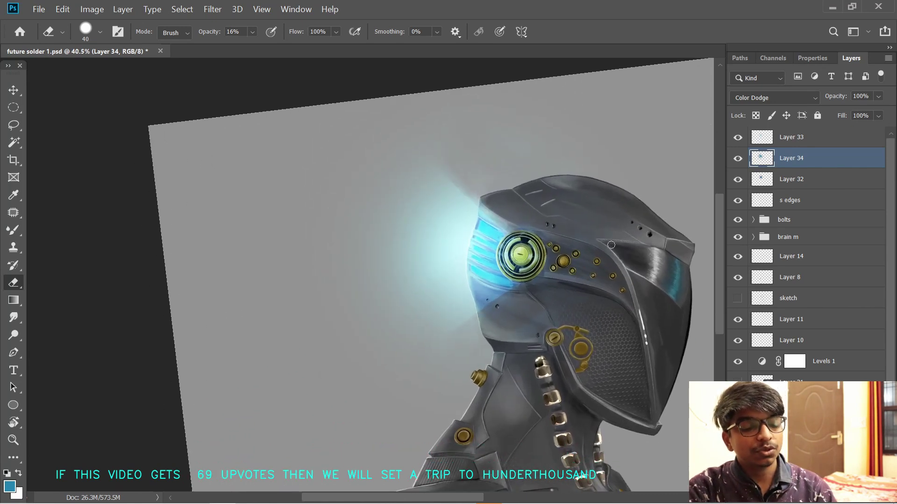
{"action": "left_click_drag", "start_coordinate": [476, 340], "coordinate": [494, 340]}
{"action": "left_click_drag", "start_coordinate": [416, 280], "coordinate": [492, 321]}
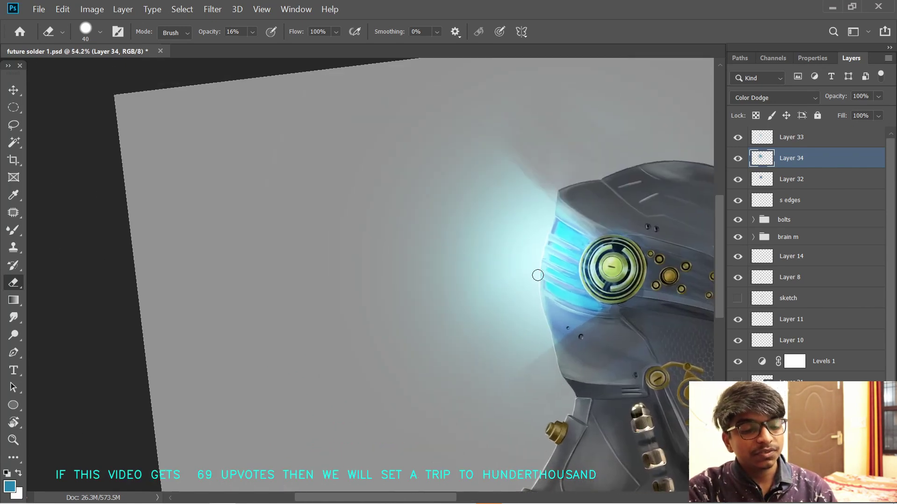
{"action": "left_click", "coordinate": [792, 137]}
{"action": "key", "text": "z"}
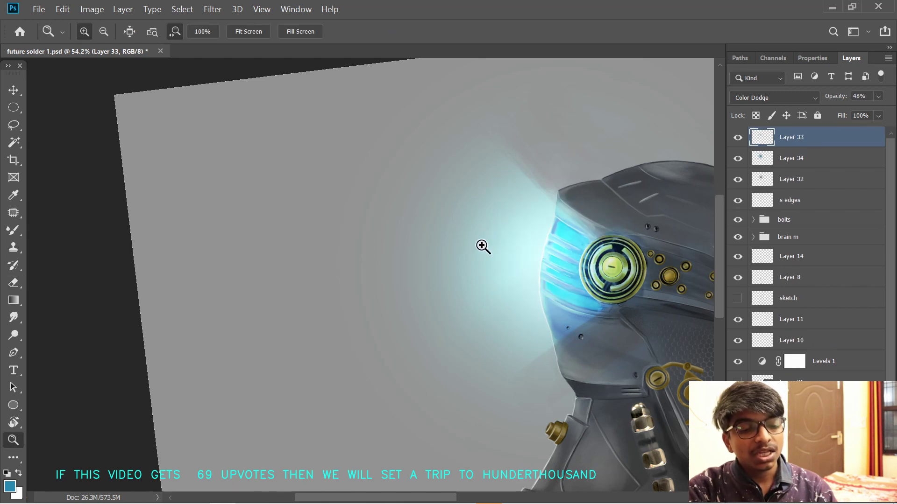
{"action": "key", "text": "e"}
{"action": "key", "text": "bracketleft"}
{"action": "key", "text": "bracketleft"}
{"action": "key", "text": "bracketleft"}
{"action": "key", "text": "bracketleft"}
{"action": "key", "text": "bracketleft"}
{"action": "key", "text": "bracketleft"}
{"action": "key", "text": "bracketleft"}
{"action": "key", "text": "bracketleft"}
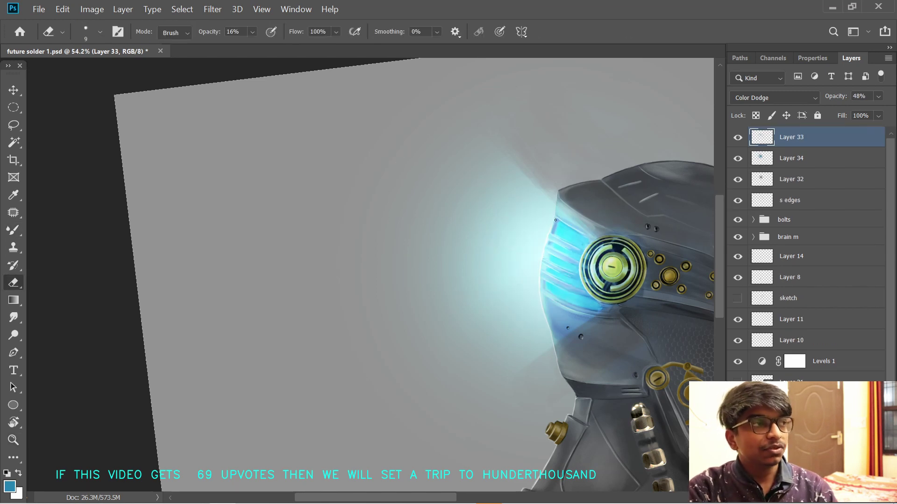
- Erase thin ray-shaped streaks through the blue glow on Layer 34 with a size 20 Eraser at 16% opacity
{"action": "key", "text": "bracketright"}
{"action": "key", "text": "bracketright"}
{"action": "key", "text": "bracketright"}
{"action": "key", "text": "bracketright"}
{"action": "key", "text": "bracketright"}
{"action": "key", "text": "bracketright"}
{"action": "key", "text": "alt+bracketleft"}
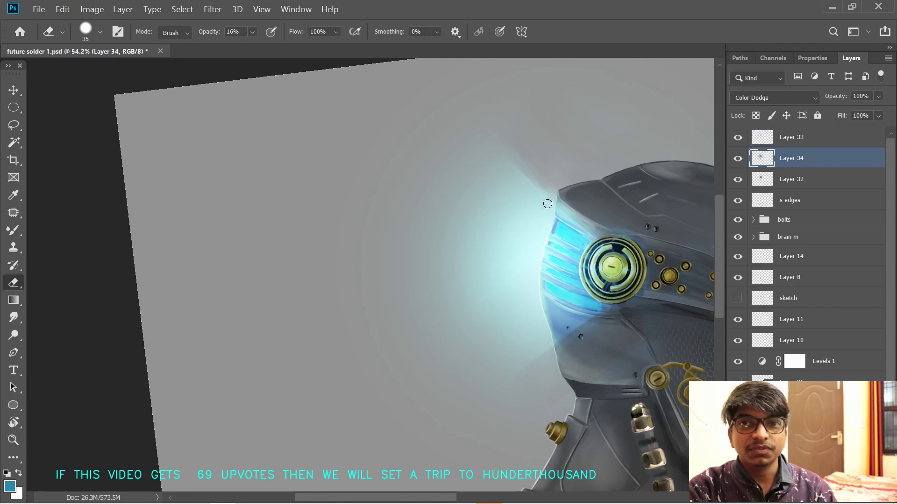
{"action": "left_click_drag", "start_coordinate": [562, 204], "coordinate": [601, 234]}
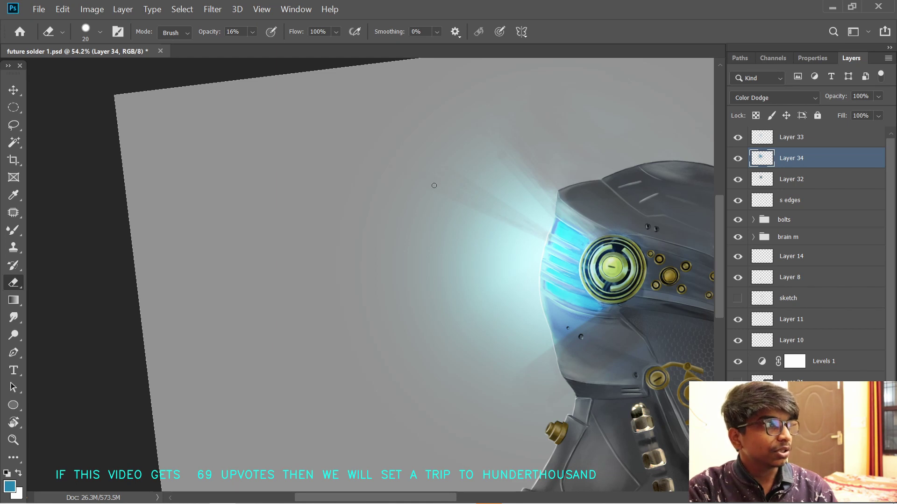
{"action": "left_click_drag", "start_coordinate": [626, 314], "coordinate": [621, 313]}
{"action": "key", "text": "super"}
{"action": "key", "text": "super"}
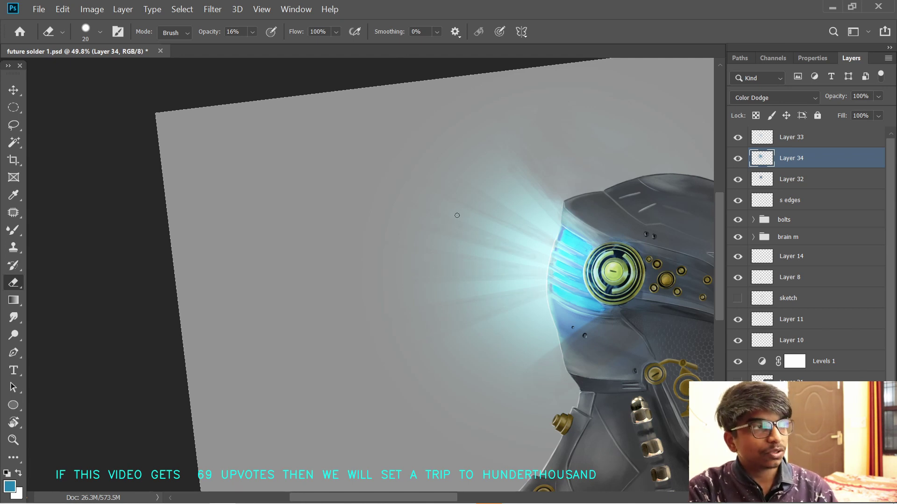
- On a new layer above s edges, try a large soft blue glow behind the helmet, undo it and reduce the brush to 400
{"action": "scroll", "coordinate": [651, 301], "scroll_direction": "down", "scroll_amount": 2}
{"action": "scroll", "coordinate": [654, 297], "scroll_direction": "down", "scroll_amount": 2}
{"action": "scroll", "coordinate": [654, 297], "scroll_direction": "up", "scroll_amount": 2}
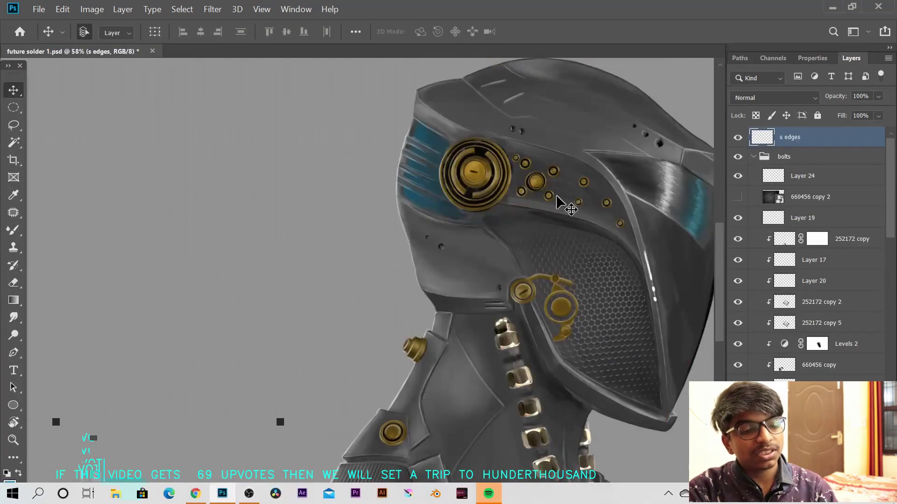
{"action": "left_click_drag", "start_coordinate": [540, 189], "coordinate": [541, 195]}
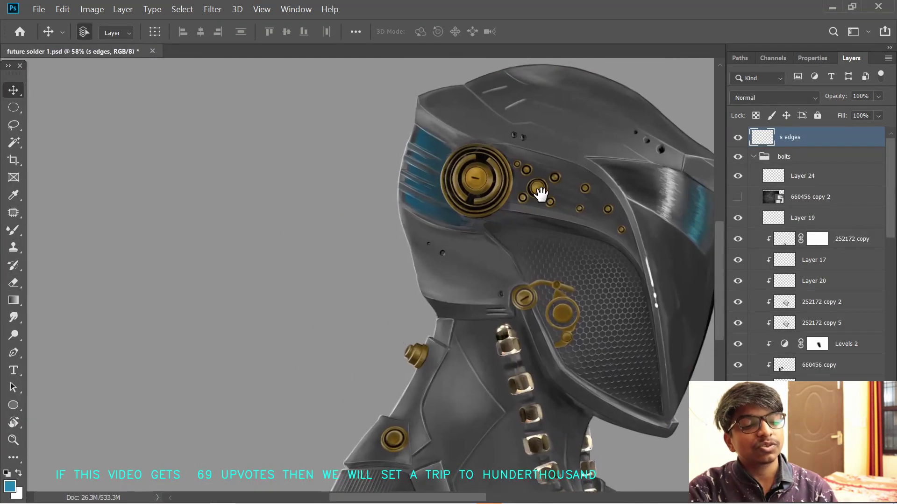
{"action": "key", "text": "ctrl+shift+alt+n"}
{"action": "key", "text": "b"}
{"action": "left_click", "coordinate": [100, 31]}
{"action": "left_click_drag", "start_coordinate": [366, 213], "coordinate": [381, 186]}
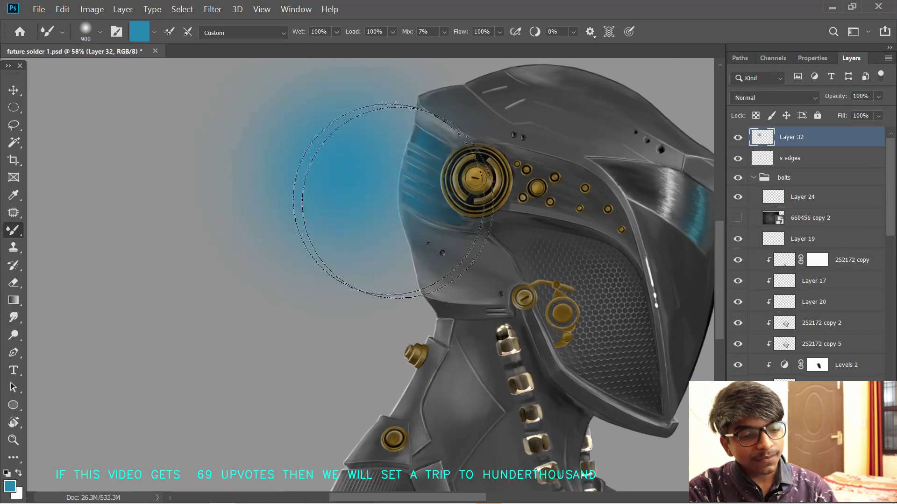
{"action": "key", "text": "ctrl+z"}
{"action": "key", "text": "["}
{"action": "key", "text": "["}
{"action": "key", "text": "["}
{"action": "key", "text": "["}
{"action": "key", "text": "["}
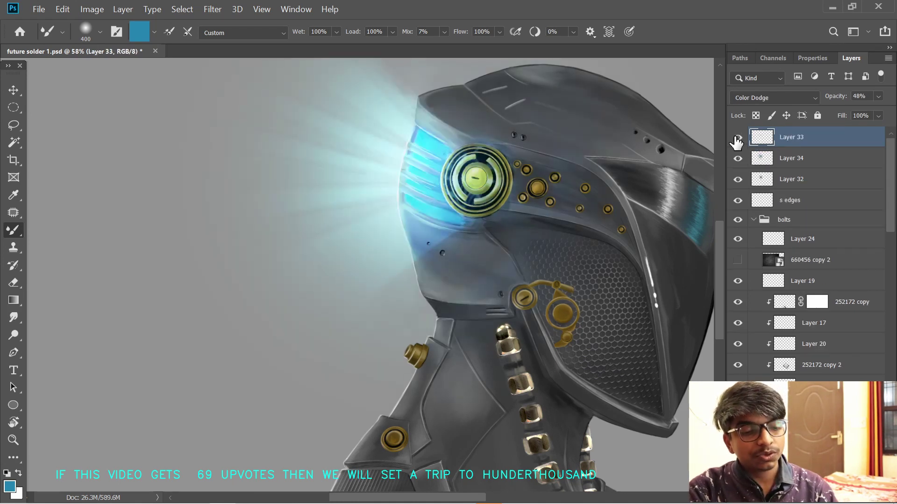
- Delete the two upper glow layers, Layer 33 and Layer 34, after comparing the artwork without them
{"action": "left_click", "coordinate": [738, 137]}
{"action": "left_click", "coordinate": [737, 158]}
{"action": "left_click", "coordinate": [738, 179]}
{"action": "left_click", "coordinate": [738, 180]}
{"action": "left_click", "coordinate": [791, 158], "text": "shift"}
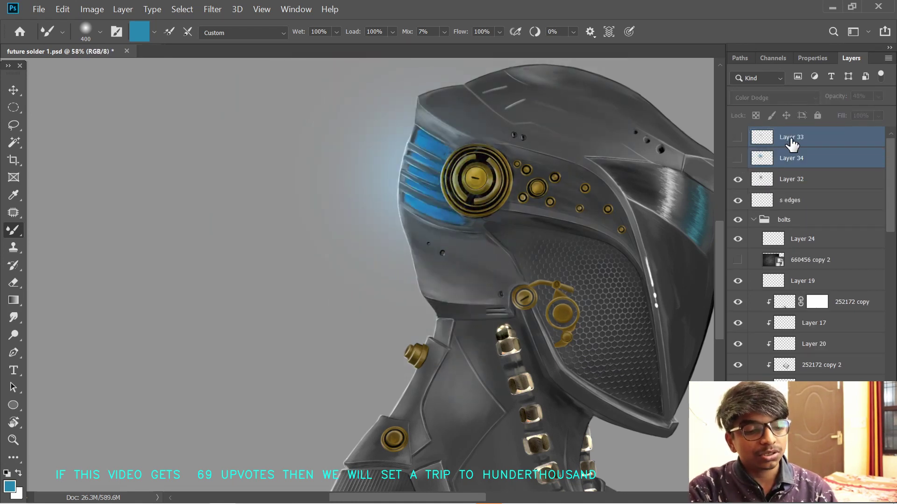
{"action": "key", "text": "Delete"}
- Discard a trial glow stroke over the vents, and add a new layer with a paler blue as the paint colour
{"action": "mouse_move", "coordinate": [449, 154]}
{"action": "left_mouse_down"}
{"action": "mouse_move", "coordinate": [430, 187]}
{"action": "mouse_move", "coordinate": [402, 173]}
{"action": "mouse_move", "coordinate": [426, 178]}
{"action": "left_mouse_up"}
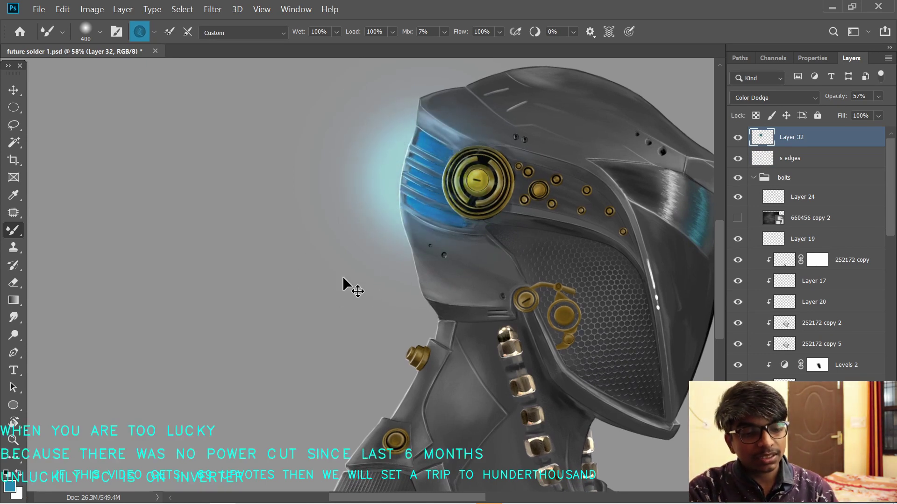
{"action": "key", "text": "ctrl+z"}
{"action": "key", "text": "ctrl+shift+alt+n"}
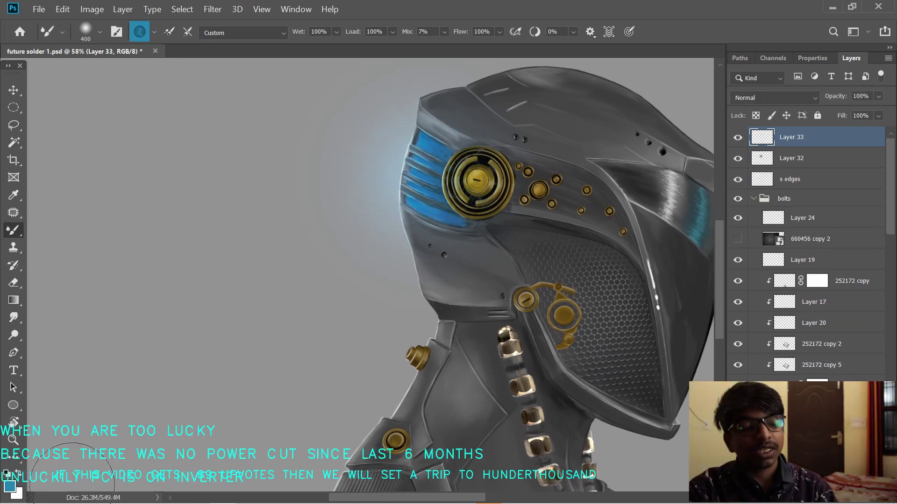
{"action": "left_click", "coordinate": [9, 487]}
{"action": "mouse_move", "coordinate": [43, 265]}
{"action": "left_mouse_down"}
{"action": "mouse_move", "coordinate": [37, 255]}
{"action": "mouse_move", "coordinate": [56, 262]}
{"action": "left_mouse_up"}
{"action": "key", "text": "Return"}
- Paint a soft size 700 glow over the helmet's back vents in Color Dodge mode and lower Layer 33's opacity
{"action": "left_click", "coordinate": [774, 97]}
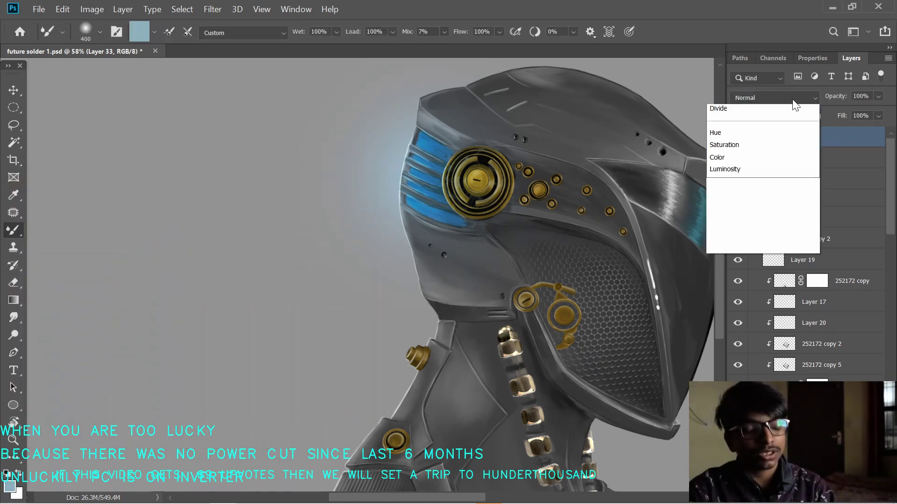
{"action": "left_click", "coordinate": [743, 242]}
{"action": "left_click", "coordinate": [420, 179]}
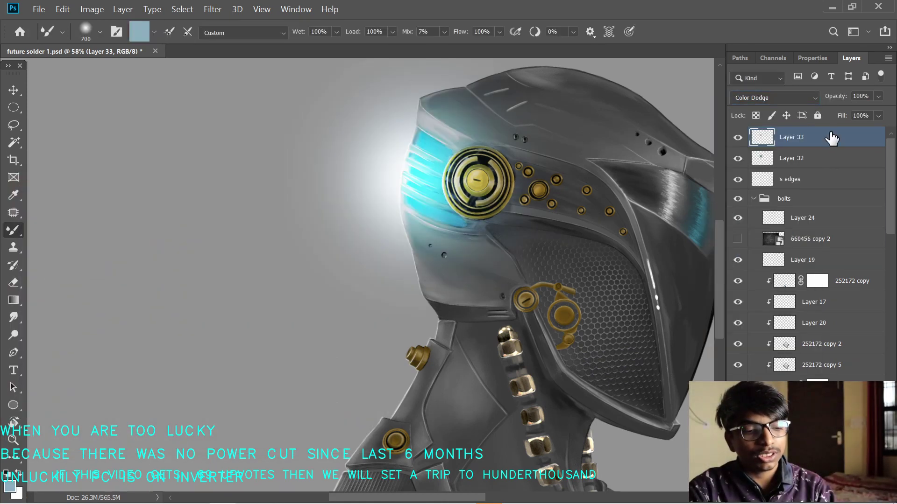
{"action": "left_click_drag", "start_coordinate": [838, 97], "coordinate": [823, 105]}
- Paint a darker blue size 900 glow over the vents on a new Color Dodge layer at 85% opacity, placed beneath Layer 33
{"action": "key", "text": "ctrl+shift+alt+n"}
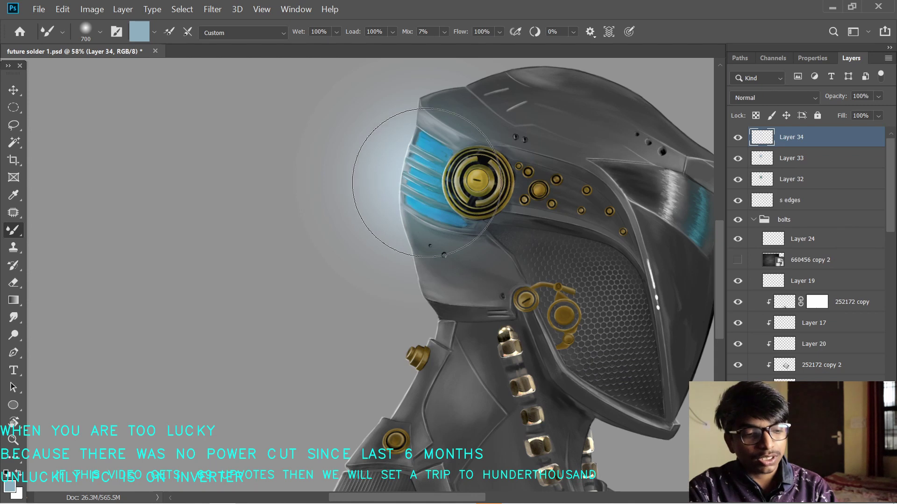
{"action": "left_click", "coordinate": [9, 487]}
{"action": "left_click", "coordinate": [146, 292]}
{"action": "key", "text": "Return"}
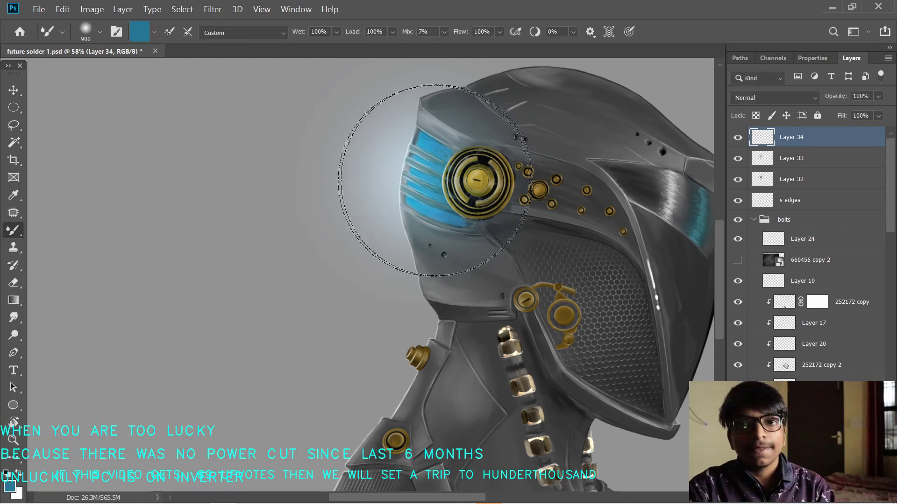
{"action": "left_click", "coordinate": [425, 178]}
{"action": "left_click", "coordinate": [774, 98]}
{"action": "left_click", "coordinate": [774, 243]}
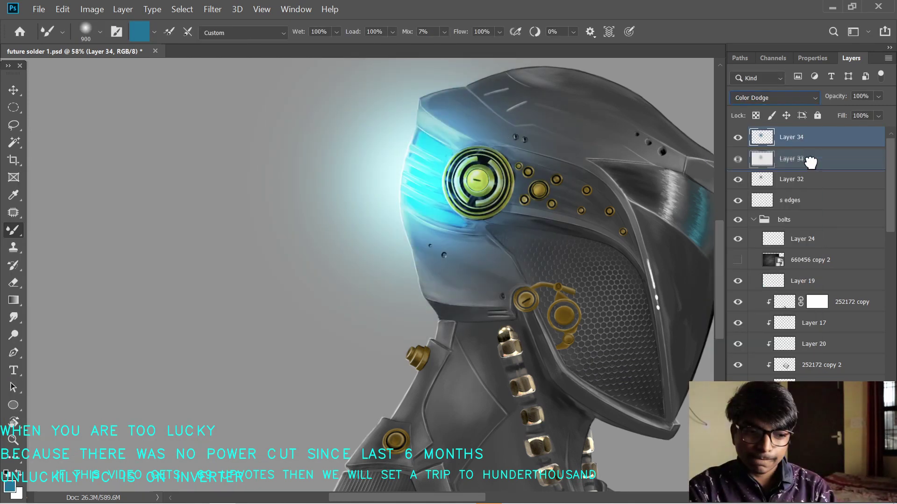
{"action": "key", "text": "8"}
{"action": "key", "text": "5"}
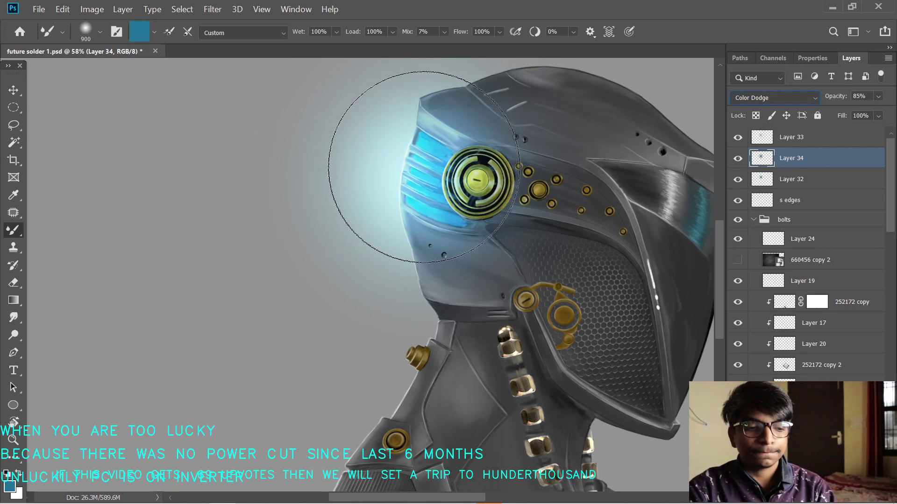
- Widen the glow on Layer 34 with a size 1300 brush and lower the layer's opacity to 62%
{"action": "left_click", "coordinate": [417, 170]}
{"action": "key", "text": "ctrl+z"}
{"action": "key", "text": "bracketright"}
{"action": "key", "text": "bracketright"}
{"action": "key", "text": "bracketright"}
{"action": "key", "text": "bracketright"}
{"action": "left_click", "coordinate": [420, 175]}
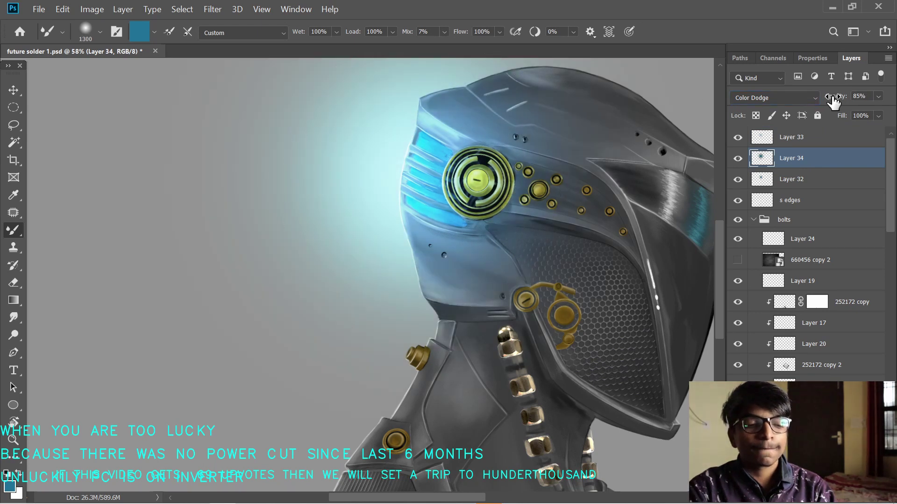
{"action": "left_click_drag", "start_coordinate": [836, 97], "coordinate": [825, 96]}
- Compare the helmet glow with Layer 33, Layer 32 and Layer 34 each hidden and shown
{"action": "left_click", "coordinate": [737, 138]}
{"action": "left_click", "coordinate": [737, 138]}
{"action": "left_click", "coordinate": [737, 179]}
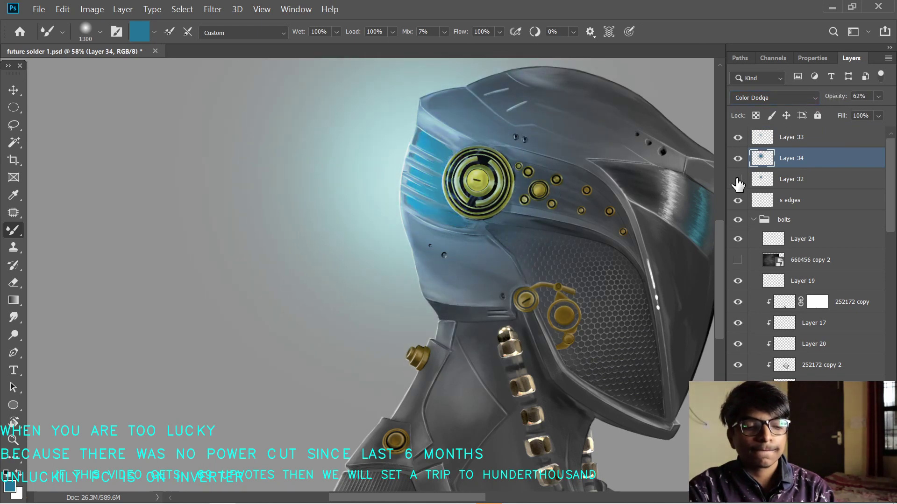
{"action": "left_click", "coordinate": [738, 180]}
{"action": "left_click_drag", "start_coordinate": [523, 250], "coordinate": [514, 220]}
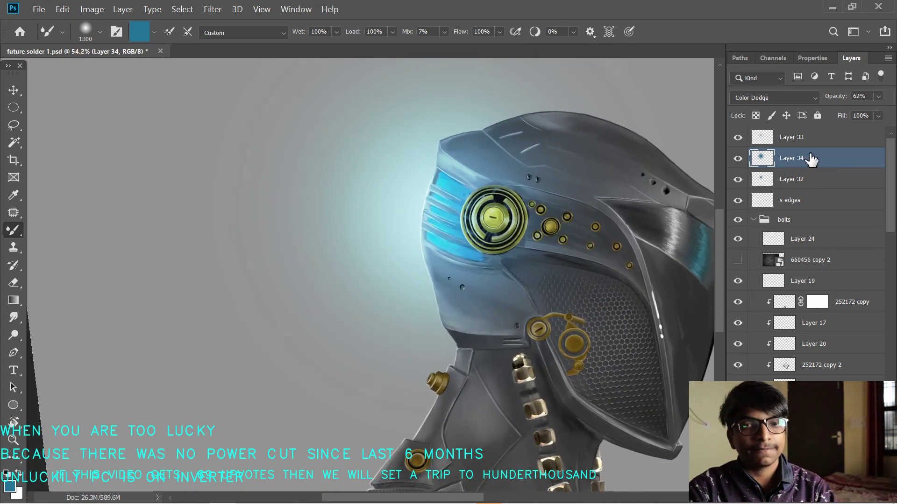
{"action": "left_click", "coordinate": [737, 158]}
{"action": "left_click", "coordinate": [738, 158]}
- Group Layer 33 and Layer 34 and add a layer mask to the group
{"action": "left_click", "coordinate": [807, 139], "text": "shift"}
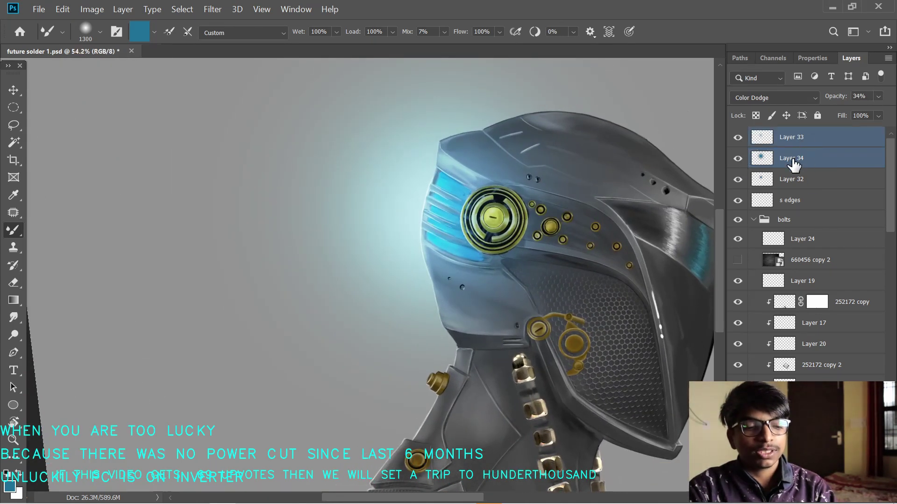
{"action": "key", "text": "ctrl+g"}
{"action": "left_click", "coordinate": [793, 496]}
- Mask thin rays fanning out from the upper back vents through the glow, using a size 15 black Brush at 28% opacity
{"action": "key", "text": "bracketleft"}
{"action": "key", "text": "bracketleft"}
{"action": "key", "text": "bracketleft"}
{"action": "key", "text": "bracketleft"}
{"action": "key", "text": "bracketleft"}
{"action": "key", "text": "bracketleft"}
{"action": "key", "text": "bracketleft"}
{"action": "key", "text": "bracketleft"}
{"action": "key", "text": "bracketleft"}
{"action": "key", "text": "bracketleft"}
{"action": "key", "text": "bracketleft"}
{"action": "key", "text": "bracketleft"}
{"action": "key", "text": "bracketleft"}
{"action": "key", "text": "bracketleft"}
{"action": "key", "text": "bracketleft"}
{"action": "key", "text": "bracketleft"}
{"action": "key", "text": "bracketleft"}
{"action": "key", "text": "bracketleft"}
{"action": "key", "text": "bracketleft"}
{"action": "key", "text": "bracketleft"}
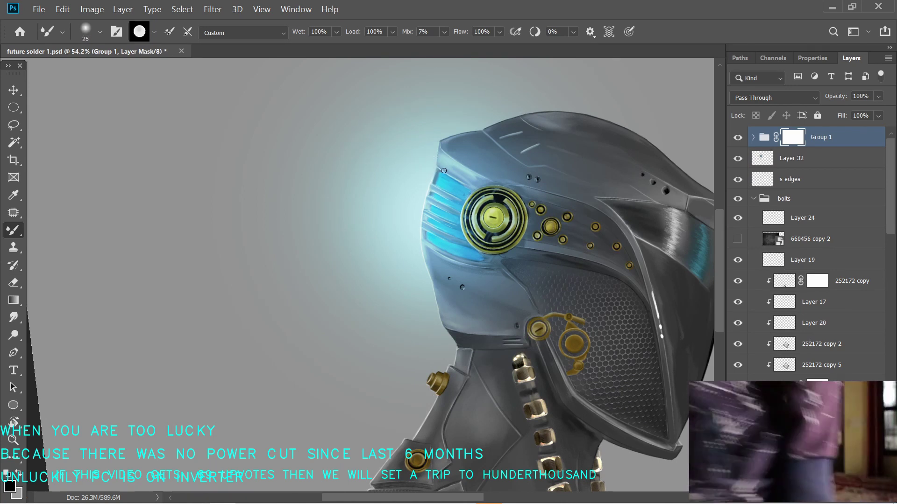
{"action": "key", "text": "shift+b"}
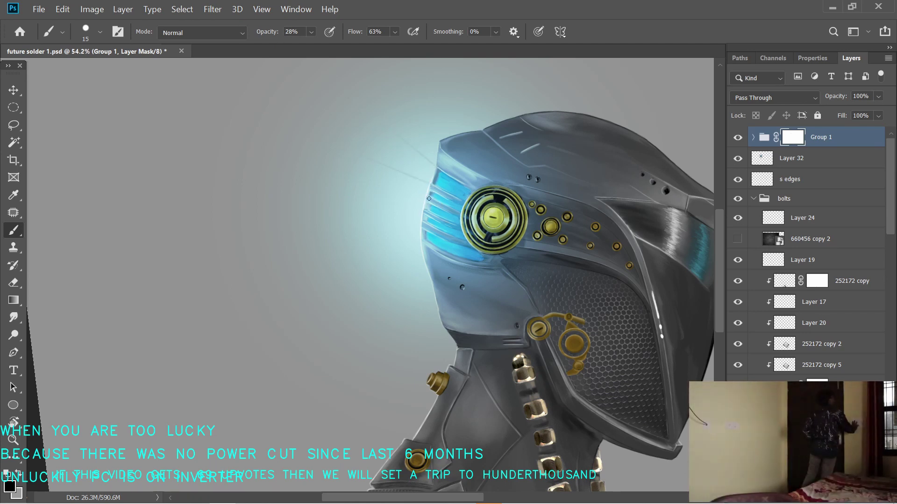
{"action": "left_click_drag", "start_coordinate": [429, 196], "coordinate": [367, 193]}
{"action": "left_click_drag", "start_coordinate": [436, 166], "coordinate": [384, 123]}
{"action": "left_click_drag", "start_coordinate": [430, 183], "coordinate": [358, 159]}
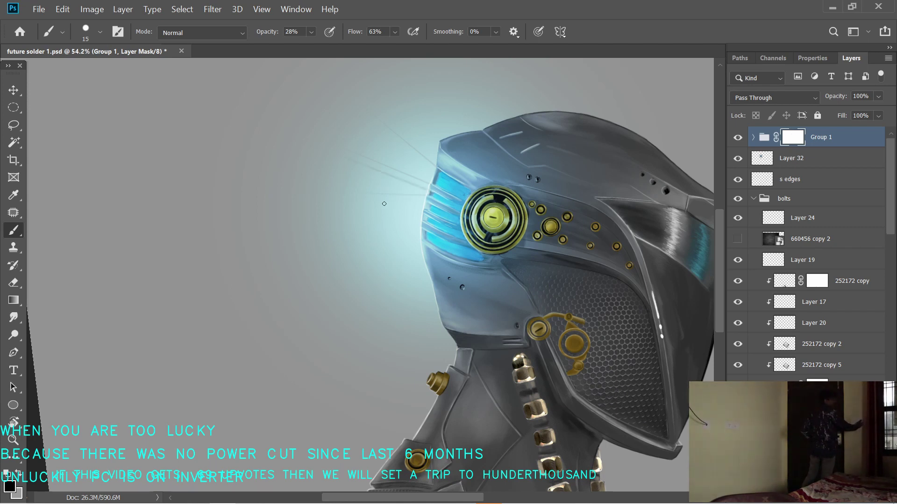
{"action": "key", "text": "ctrl+z"}
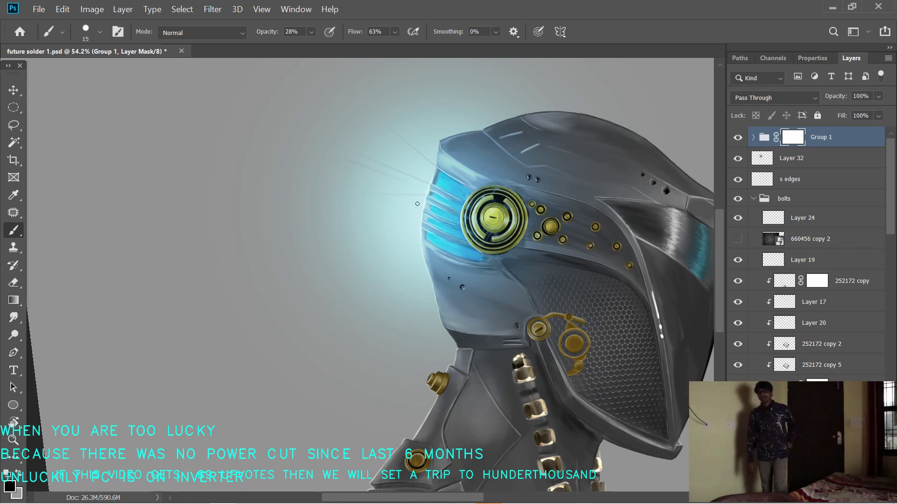
{"action": "key", "text": "ctrl+z"}
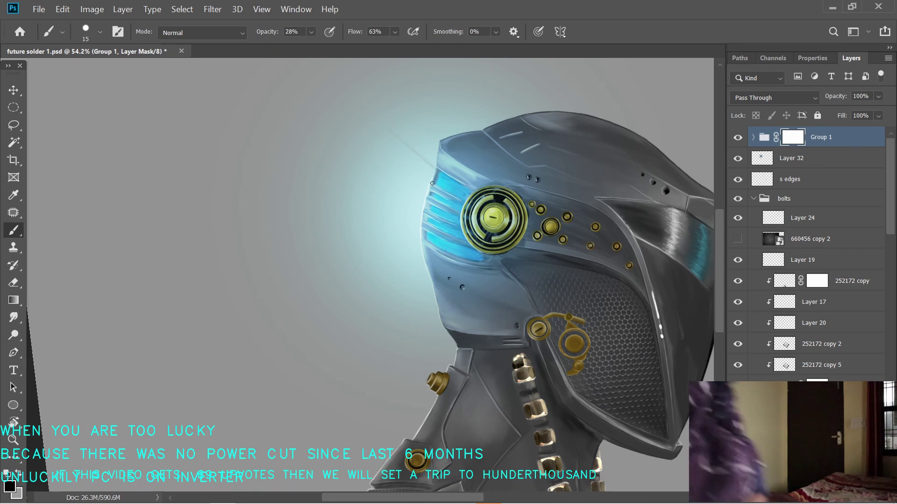
{"action": "left_click_drag", "start_coordinate": [363, 144], "coordinate": [430, 182]}
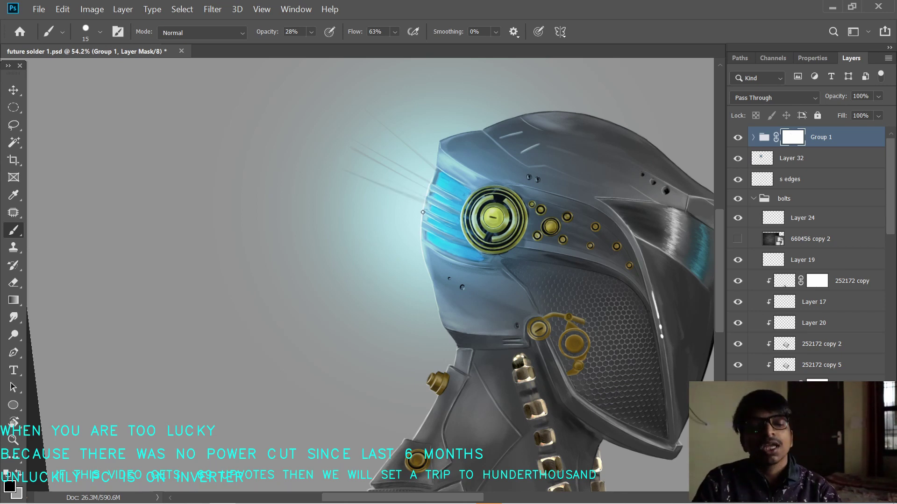
- Switch to a softer brush tip and mask more faint rays through the middle and lower part of the glow
{"action": "left_click", "coordinate": [100, 31]}
{"action": "left_click", "coordinate": [80, 172]}
{"action": "key", "text": "Return"}
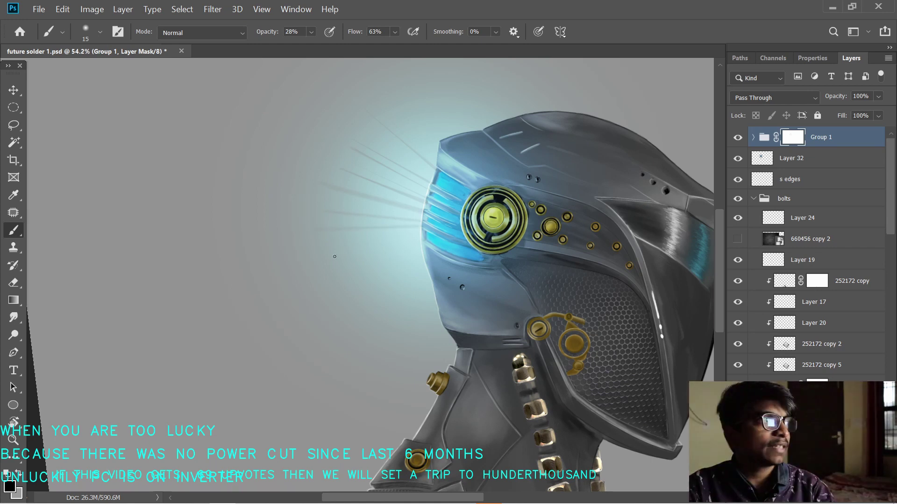
{"action": "left_click_drag", "start_coordinate": [501, 275], "coordinate": [460, 318]}
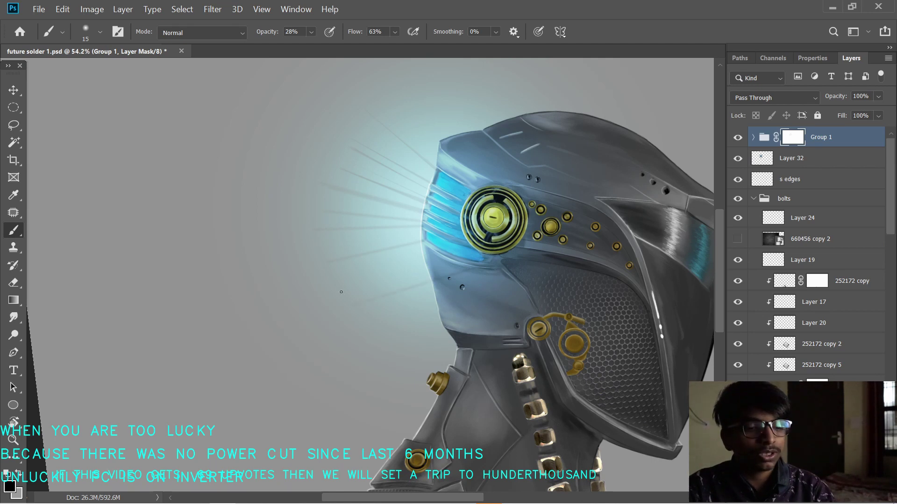
- Mask the blue glow off the helmet's lower back panel with a size 150 soft brush
{"action": "key", "text": "bracketright"}
{"action": "key", "text": "bracketright"}
{"action": "key", "text": "bracketright"}
{"action": "key", "text": "bracketright"}
{"action": "key", "text": "bracketright"}
{"action": "key", "text": "bracketright"}
{"action": "key", "text": "bracketright"}
{"action": "key", "text": "bracketright"}
{"action": "key", "text": "bracketright"}
{"action": "key", "text": "bracketright"}
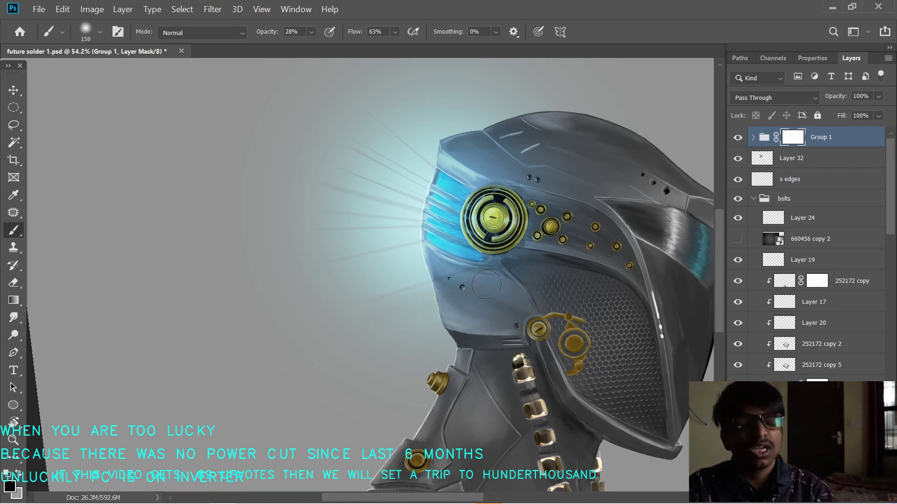
{"action": "mouse_move", "coordinate": [451, 307]}
{"action": "left_mouse_down"}
{"action": "mouse_move", "coordinate": [496, 282]}
{"action": "mouse_move", "coordinate": [448, 292]}
{"action": "mouse_move", "coordinate": [481, 291]}
{"action": "mouse_move", "coordinate": [444, 296]}
{"action": "left_mouse_up"}
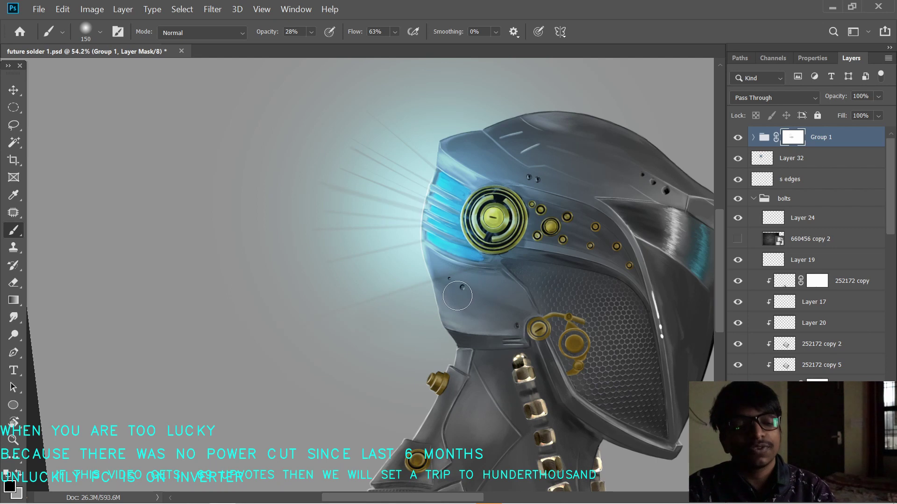
- Mask the glow below the lowest ray with a size 45 brush and reduce it around the helmet's round side gear
{"action": "key", "text": "bracketleft"}
{"action": "key", "text": "bracketleft"}
{"action": "key", "text": "bracketleft"}
{"action": "key", "text": "bracketleft"}
{"action": "key", "text": "bracketleft"}
{"action": "key", "text": "bracketleft"}
{"action": "key", "text": "bracketleft"}
{"action": "key", "text": "bracketleft"}
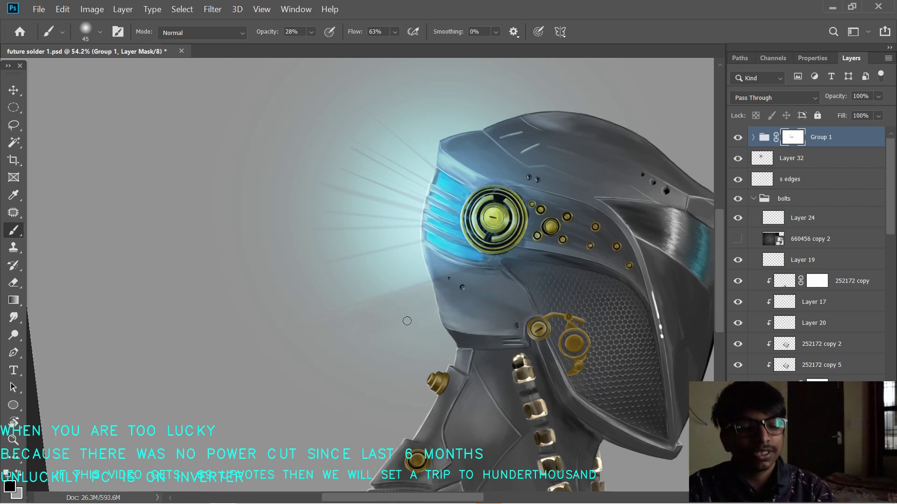
{"action": "left_click_drag", "start_coordinate": [499, 212], "coordinate": [508, 242]}
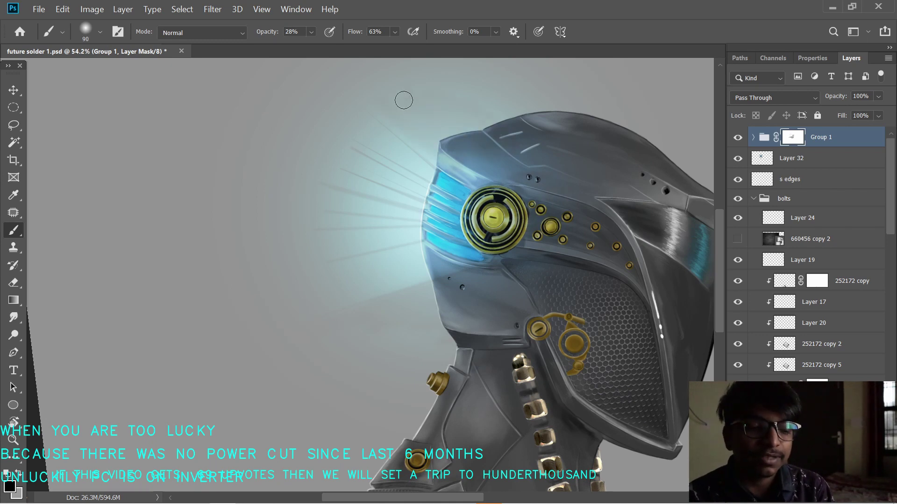
- Mask a broader ray through the glow outward from the helmet's upper vents with a size 30 soft black brush at 28% opacity
{"action": "mouse_move", "coordinate": [469, 160]}
{"action": "left_mouse_down"}
{"action": "mouse_move", "coordinate": [434, 145]}
{"action": "mouse_move", "coordinate": [444, 153]}
{"action": "left_mouse_up"}
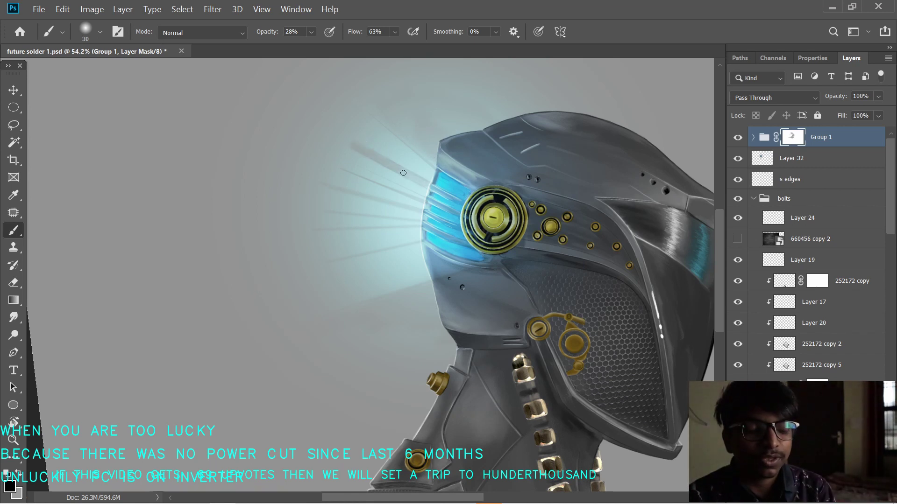
{"action": "left_click_drag", "start_coordinate": [242, 171], "coordinate": [294, 205]}
{"action": "key", "text": "bracketright"}
{"action": "key", "text": "bracketright"}
{"action": "key", "text": "bracketright"}
{"action": "key", "text": "bracketright"}
{"action": "key", "text": "bracketright"}
{"action": "key", "text": "bracketright"}
{"action": "key", "text": "bracketright"}
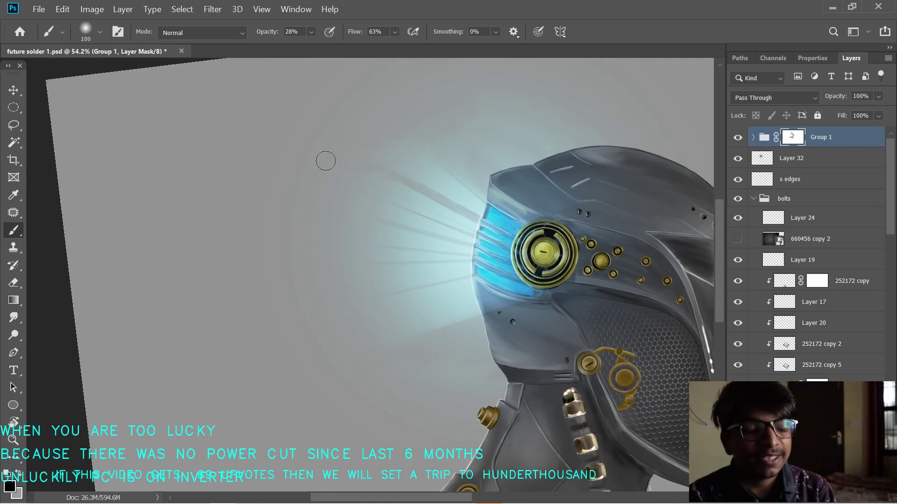
- Extend the broad upper ray outward with a size 25 brush, and thicken the ray just below it
{"action": "key", "text": "bracketleft"}
{"action": "key", "text": "bracketleft"}
{"action": "key", "text": "bracketleft"}
{"action": "key", "text": "bracketleft"}
{"action": "key", "text": "bracketleft"}
{"action": "key", "text": "bracketleft"}
{"action": "key", "text": "bracketleft"}
{"action": "key", "text": "bracketleft"}
{"action": "key", "text": "bracketleft"}
{"action": "key", "text": "bracketleft"}
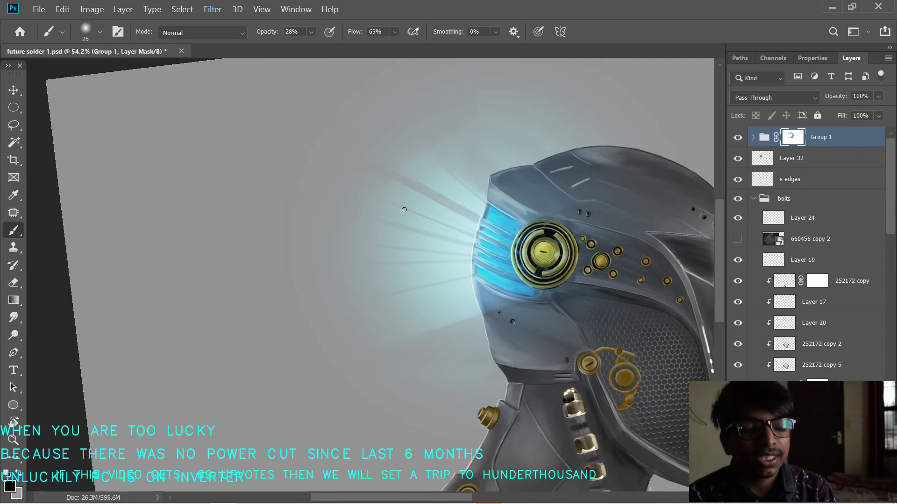
{"action": "key", "text": "r"}
{"action": "mouse_move", "coordinate": [415, 206]}
{"action": "left_mouse_down"}
{"action": "mouse_move", "coordinate": [366, 193]}
{"action": "mouse_move", "coordinate": [373, 189]}
{"action": "left_mouse_up"}
{"action": "mouse_move", "coordinate": [373, 189]}
{"action": "left_mouse_down"}
{"action": "mouse_move", "coordinate": [388, 231]}
{"action": "mouse_move", "coordinate": [336, 234]}
{"action": "left_mouse_up"}
{"action": "key", "text": "bracketright"}
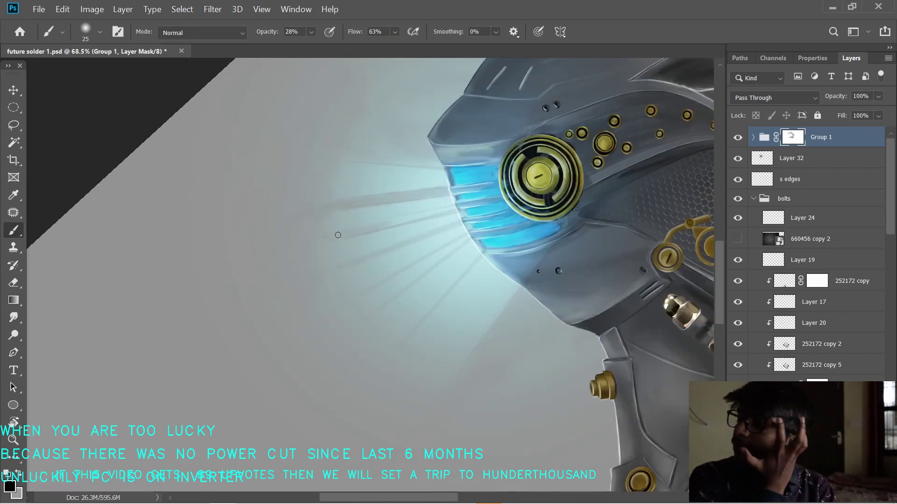
{"action": "left_click_drag", "start_coordinate": [410, 219], "coordinate": [327, 236]}
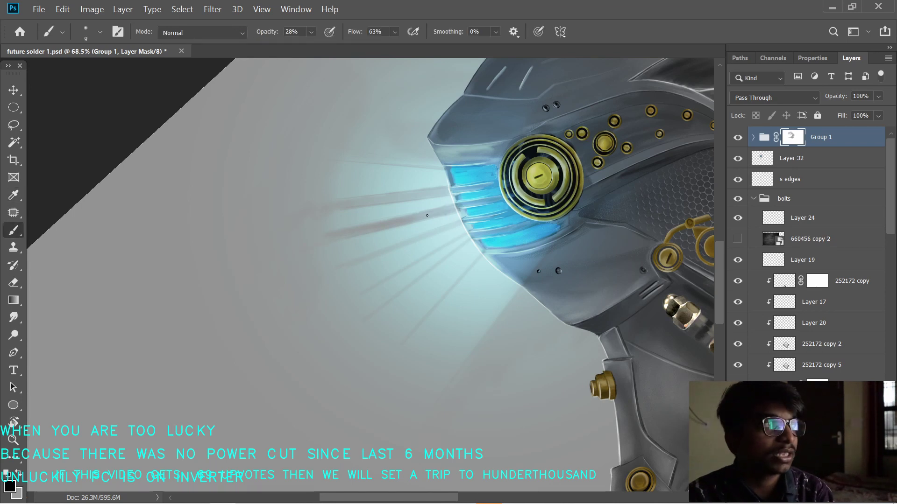
- Raise the brush opacity to 95% and mask dark slits between the upper blue vent slats, strengthening the upper ray with size 25
{"action": "left_click_drag", "start_coordinate": [374, 262], "coordinate": [339, 250]}
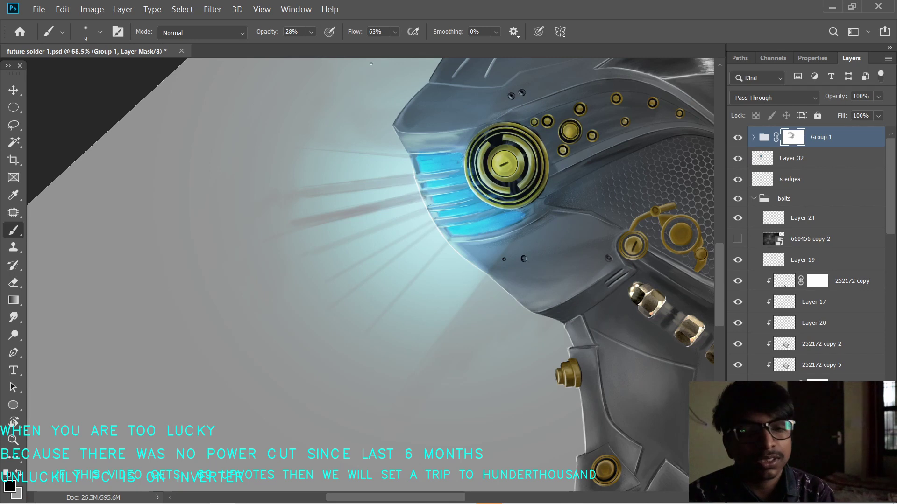
{"action": "key", "text": "9"}
{"action": "key", "text": "5"}
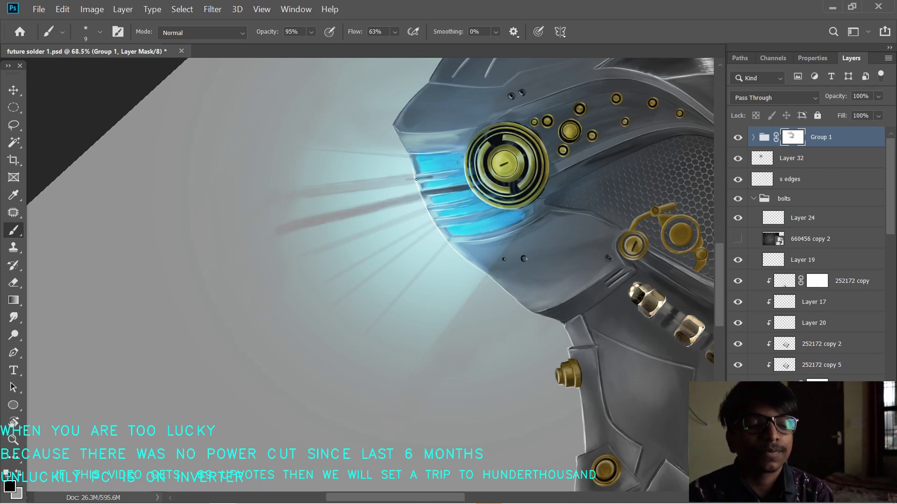
{"action": "left_click_drag", "start_coordinate": [416, 179], "coordinate": [451, 173]}
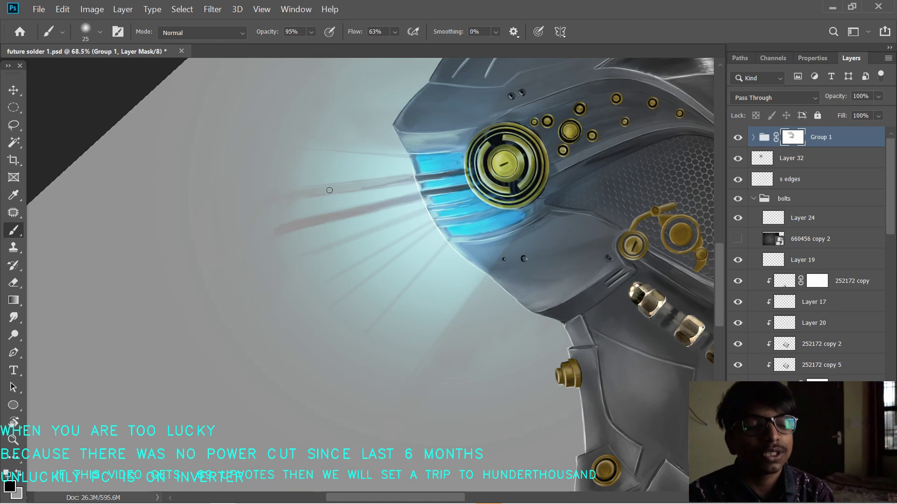
{"action": "key", "text": "ctrl+z"}
{"action": "mouse_move", "coordinate": [330, 190]}
{"action": "left_mouse_down"}
{"action": "mouse_move", "coordinate": [356, 189]}
{"action": "mouse_move", "coordinate": [290, 195]}
{"action": "mouse_move", "coordinate": [408, 178]}
{"action": "left_mouse_up"}
{"action": "left_click_drag", "start_coordinate": [372, 265], "coordinate": [343, 277]}
- Mask the glow above the top edge of the beam and off the helmet's crown, enlarging the brush to size 90
{"action": "mouse_move", "coordinate": [265, 154]}
{"action": "left_mouse_down"}
{"action": "mouse_move", "coordinate": [366, 163]}
{"action": "mouse_move", "coordinate": [322, 151]}
{"action": "left_mouse_up"}
{"action": "mouse_move", "coordinate": [247, 141]}
{"action": "left_mouse_down"}
{"action": "mouse_move", "coordinate": [290, 151]}
{"action": "mouse_move", "coordinate": [256, 129]}
{"action": "mouse_move", "coordinate": [214, 127]}
{"action": "mouse_move", "coordinate": [324, 140]}
{"action": "mouse_move", "coordinate": [327, 154]}
{"action": "mouse_move", "coordinate": [469, 158]}
{"action": "left_mouse_up"}
{"action": "key", "text": "]"}
{"action": "key", "text": "]"}
{"action": "key", "text": "]"}
{"action": "key", "text": "]"}
{"action": "key", "text": "]"}
{"action": "key", "text": "]"}
{"action": "key", "text": "]"}
{"action": "key", "text": "]"}
{"action": "key", "text": "]"}
{"action": "left_click_drag", "start_coordinate": [303, 122], "coordinate": [517, 139]}
{"action": "left_click_drag", "start_coordinate": [292, 96], "coordinate": [538, 100]}
{"action": "left_click_drag", "start_coordinate": [229, 68], "coordinate": [241, 156]}
{"action": "left_click_drag", "start_coordinate": [315, 140], "coordinate": [520, 157]}
{"action": "left_click_drag", "start_coordinate": [383, 119], "coordinate": [532, 113]}
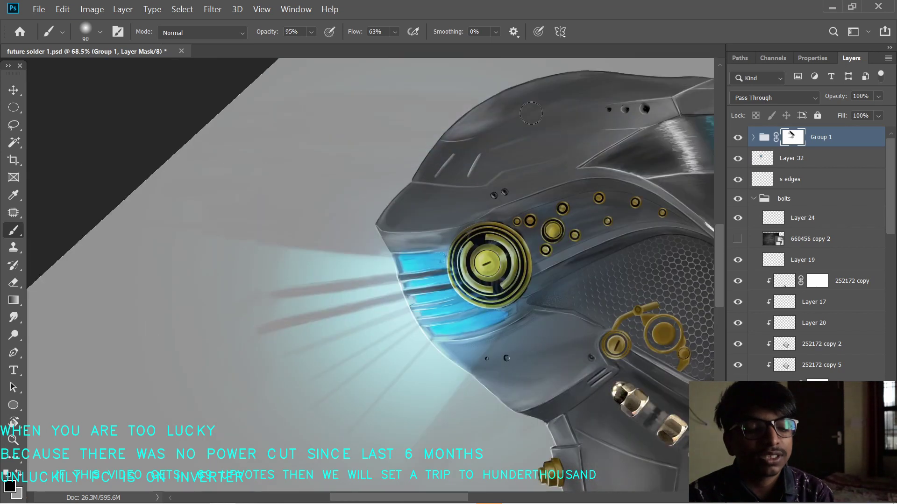
{"action": "left_click_drag", "start_coordinate": [485, 142], "coordinate": [446, 200]}
{"action": "left_click_drag", "start_coordinate": [377, 200], "coordinate": [535, 127]}
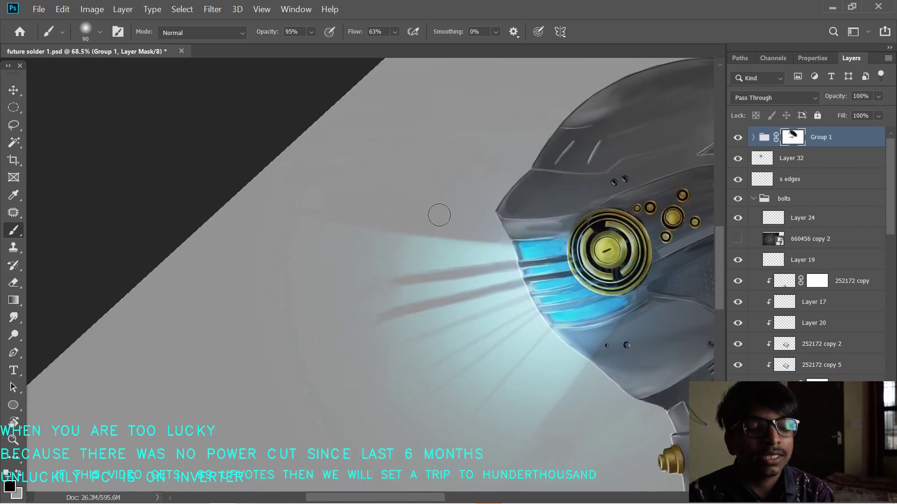
{"action": "left_click_drag", "start_coordinate": [575, 224], "coordinate": [481, 185]}
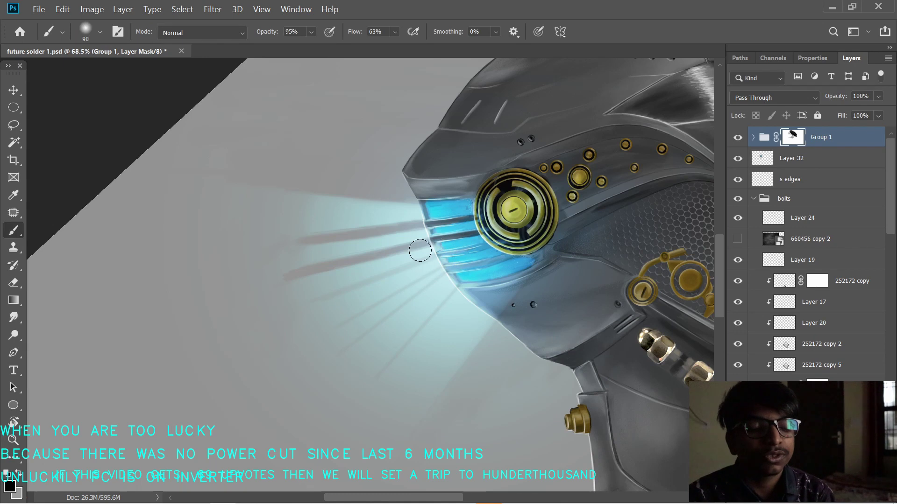
- Extend the uppermost dark ray farther out past the glow, reducing the soft brush to size 35
{"action": "key", "text": "bracketleft"}
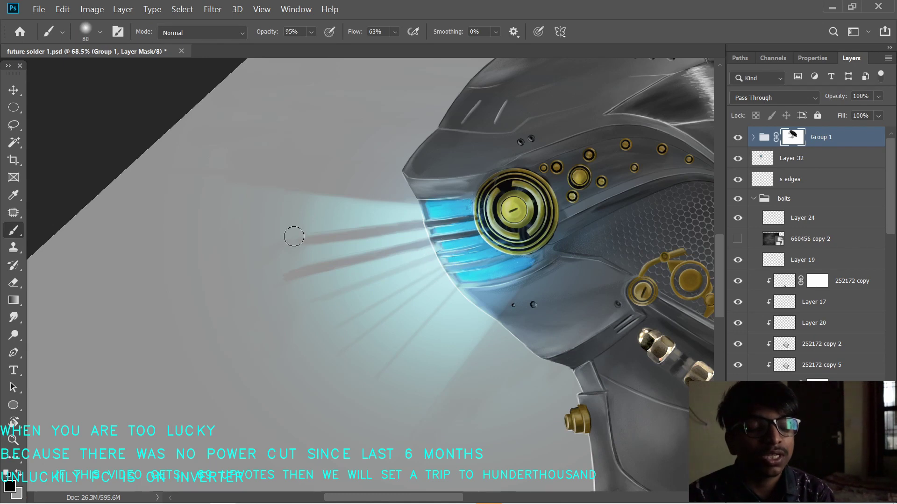
{"action": "key", "text": "bracketleft"}
{"action": "key", "text": "bracketleft"}
{"action": "key", "text": "bracketleft"}
{"action": "key", "text": "bracketleft"}
{"action": "key", "text": "bracketleft"}
{"action": "key", "text": "bracketleft"}
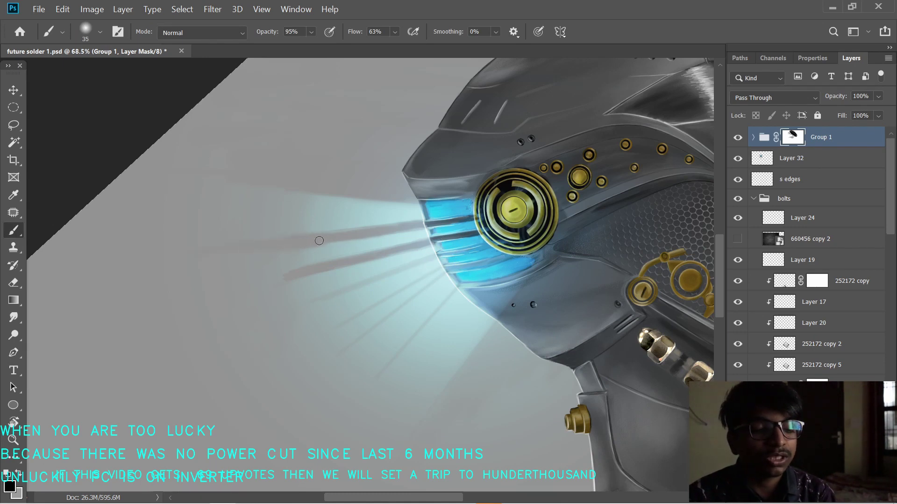
{"action": "scroll", "coordinate": [327, 248], "scroll_direction": "down", "scroll_amount": 1}
- Extend the second dark ray farther away from the helmet, reducing the brush to size 15
{"action": "key", "text": "bracketleft"}
{"action": "key", "text": "bracketleft"}
{"action": "key", "text": "bracketleft"}
{"action": "key", "text": "bracketleft"}
{"action": "key", "text": "bracketleft"}
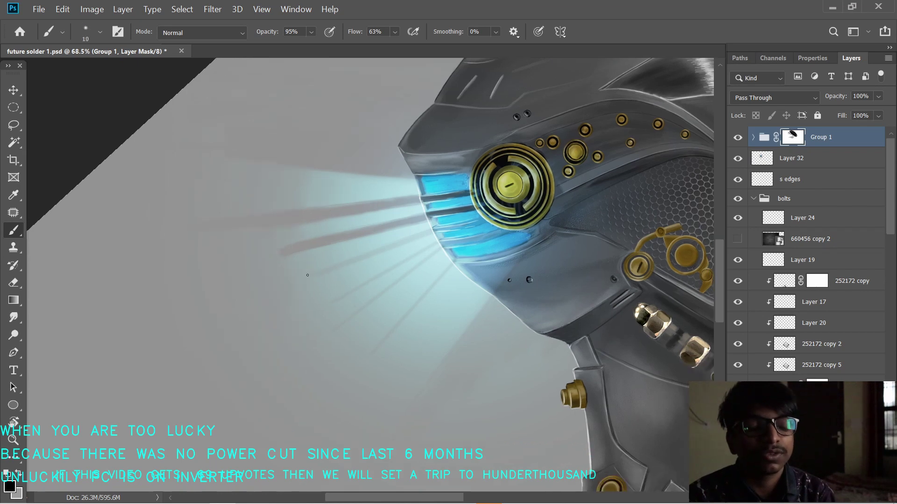
{"action": "key", "text": "ctrl+z"}
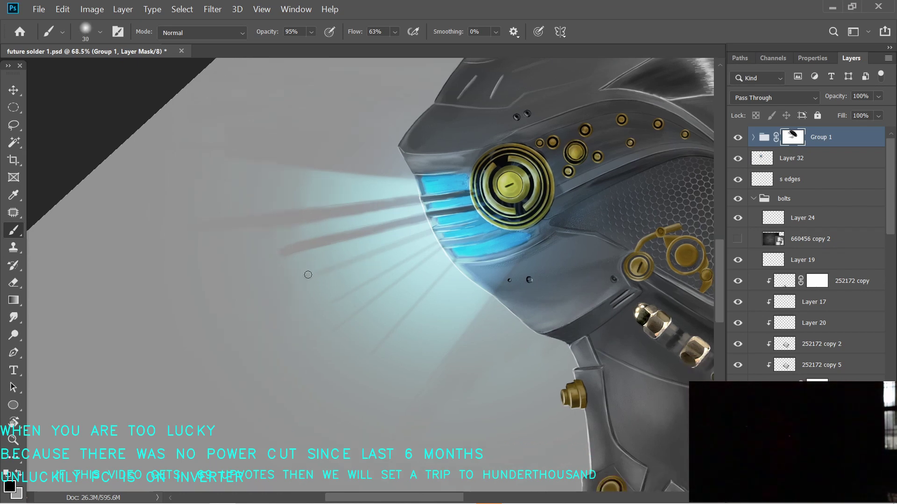
{"action": "key", "text": "bracketleft"}
{"action": "key", "text": "bracketleft"}
{"action": "key", "text": "bracketleft"}
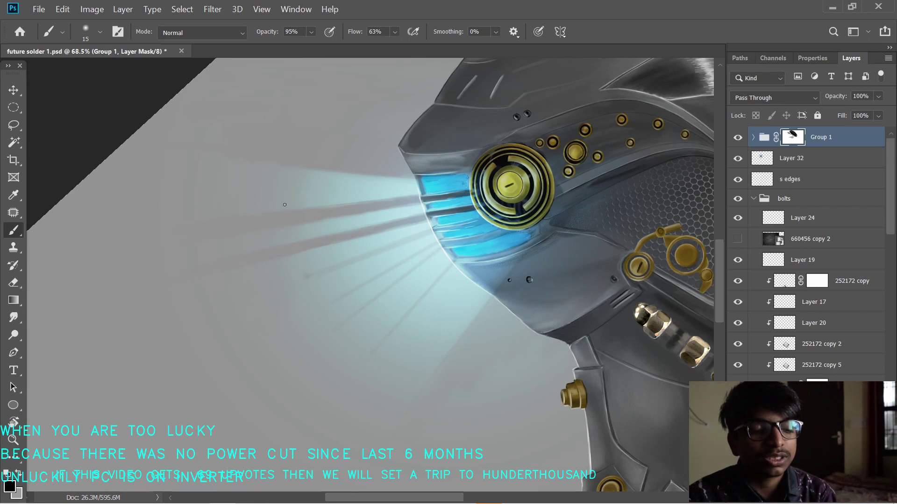
- Rotate the canvas and restore the glow along the beam's top edge with a size 15 white brush
{"action": "key", "text": "r"}
{"action": "left_click_drag", "start_coordinate": [491, 208], "coordinate": [456, 164]}
{"action": "key", "text": "r"}
{"action": "left_click_drag", "start_coordinate": [377, 172], "coordinate": [403, 181]}
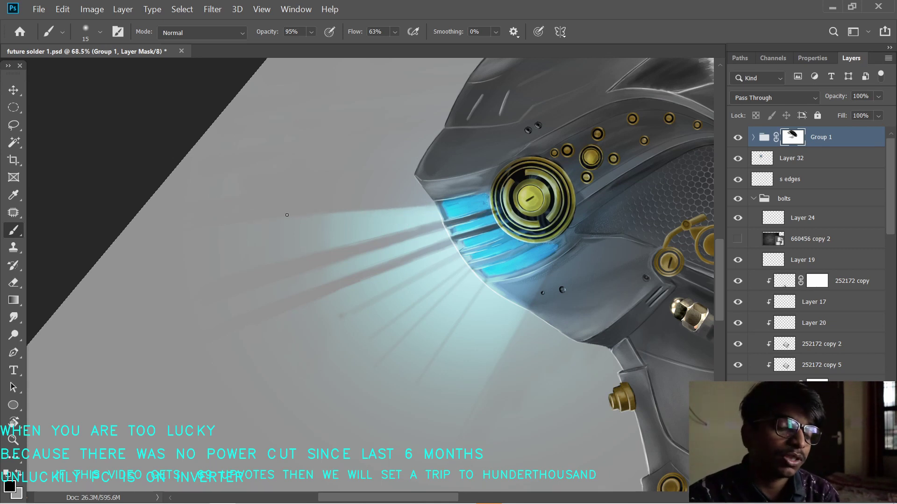
{"action": "key", "text": "x"}
{"action": "left_click_drag", "start_coordinate": [446, 203], "coordinate": [294, 211]}
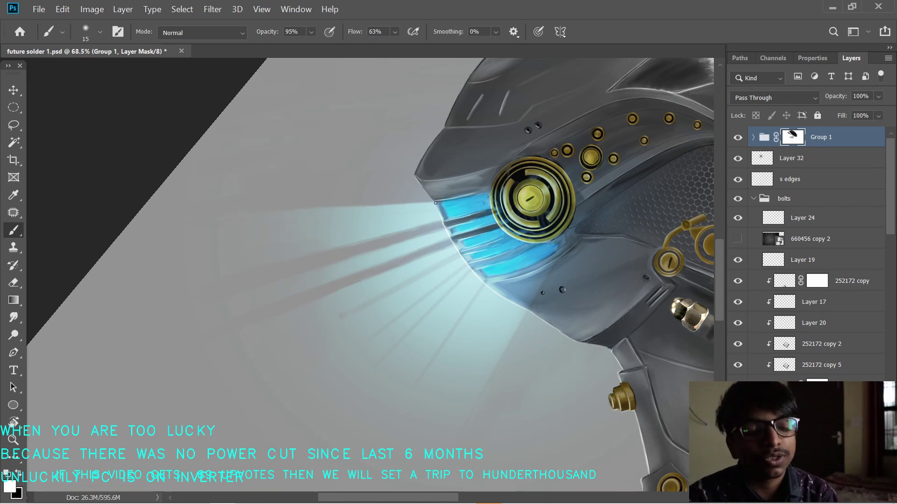
{"action": "left_click_drag", "start_coordinate": [435, 203], "coordinate": [383, 214]}
- Restore the glow along the upper edge of the first dark ray with the white brush, redoing the first stroke
{"action": "left_click_drag", "start_coordinate": [439, 222], "coordinate": [313, 257]}
{"action": "key", "text": "ctrl+z"}
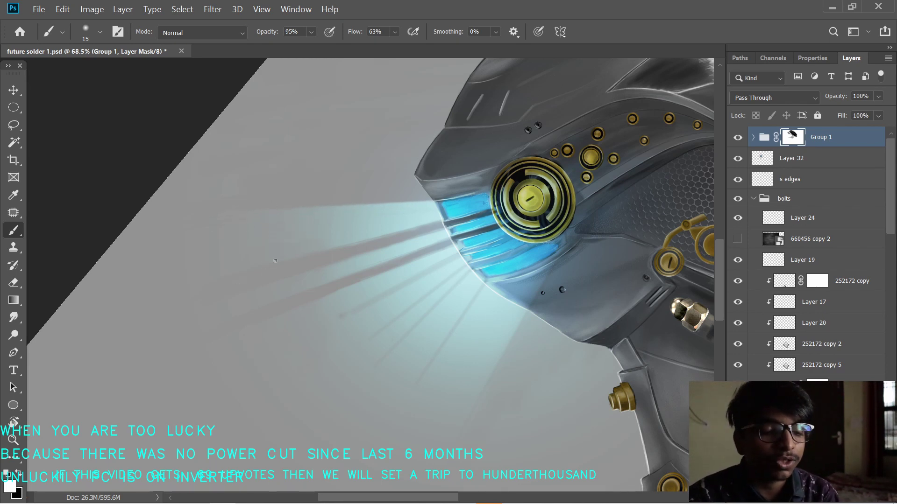
{"action": "left_click_drag", "start_coordinate": [444, 223], "coordinate": [319, 252]}
- Mask a third dark ray outward from the middle vent slats in black, reducing the brush to size 9 for its narrow end
{"action": "left_click_drag", "start_coordinate": [465, 241], "coordinate": [403, 233]}
{"action": "key", "text": "x"}
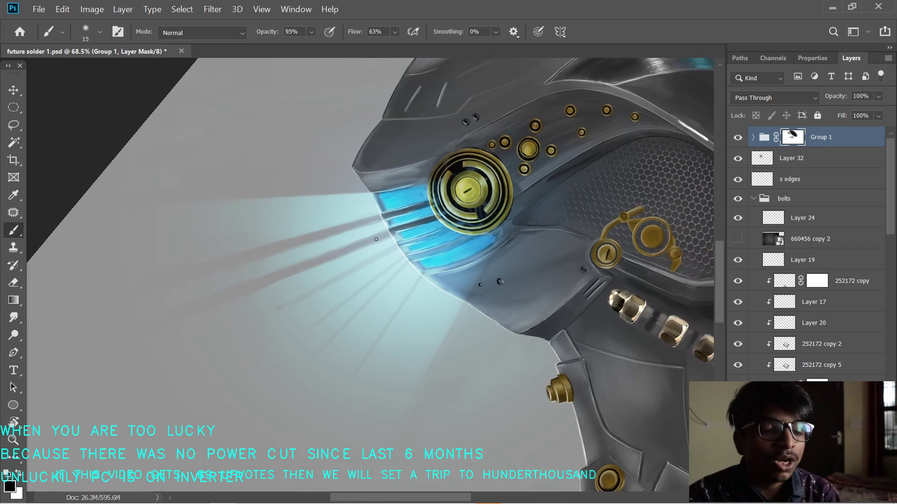
{"action": "scroll", "coordinate": [360, 250], "scroll_direction": "down", "scroll_amount": 1}
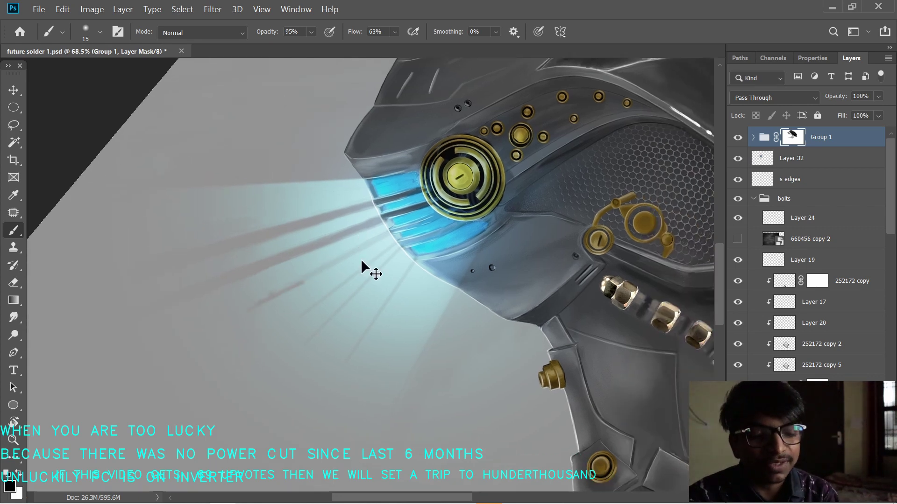
{"action": "key", "text": "r"}
{"action": "left_click_drag", "start_coordinate": [503, 175], "coordinate": [516, 198]}
{"action": "left_click_drag", "start_coordinate": [405, 177], "coordinate": [443, 171]}
{"action": "key", "text": "b"}
{"action": "left_click_drag", "start_coordinate": [329, 270], "coordinate": [351, 256]}
{"action": "key", "text": "bracketleft"}
{"action": "key", "text": "bracketleft"}
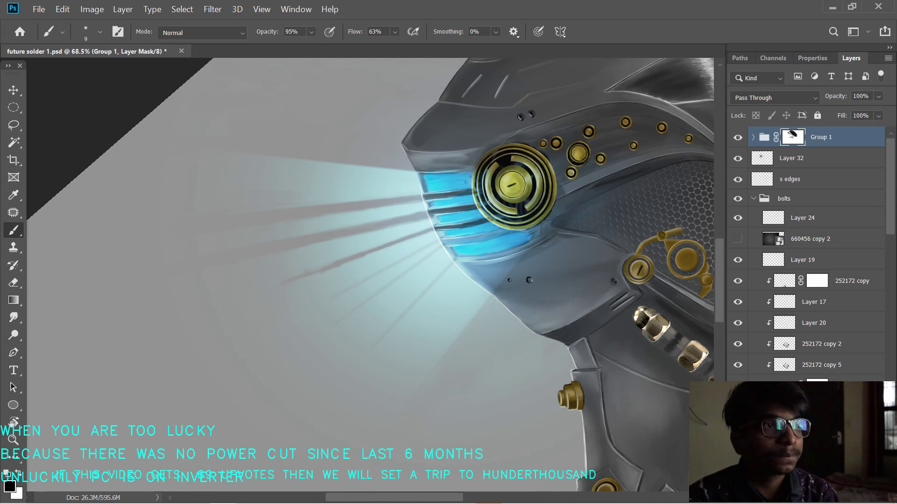
- Extend the third ray outward in black and clean up its edges in white with the size 9 brush
{"action": "key", "text": "x"}
{"action": "left_click_drag", "start_coordinate": [453, 267], "coordinate": [413, 273]}
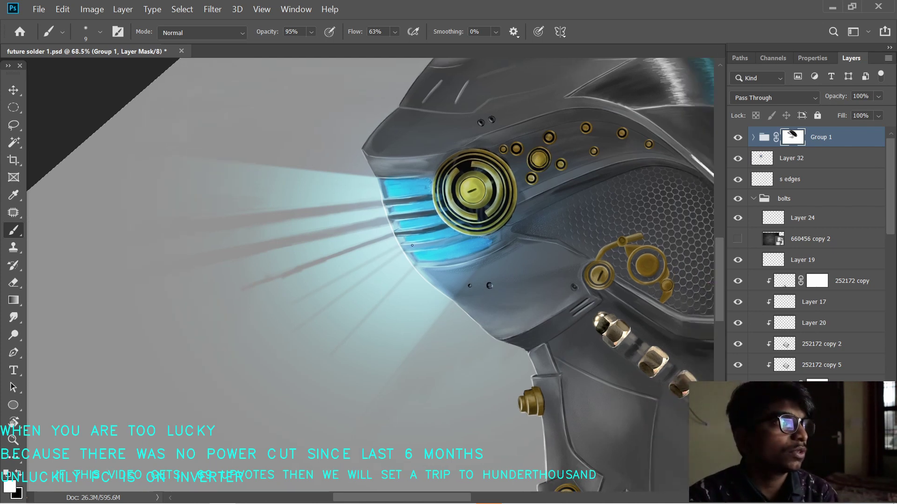
{"action": "key", "text": "x"}
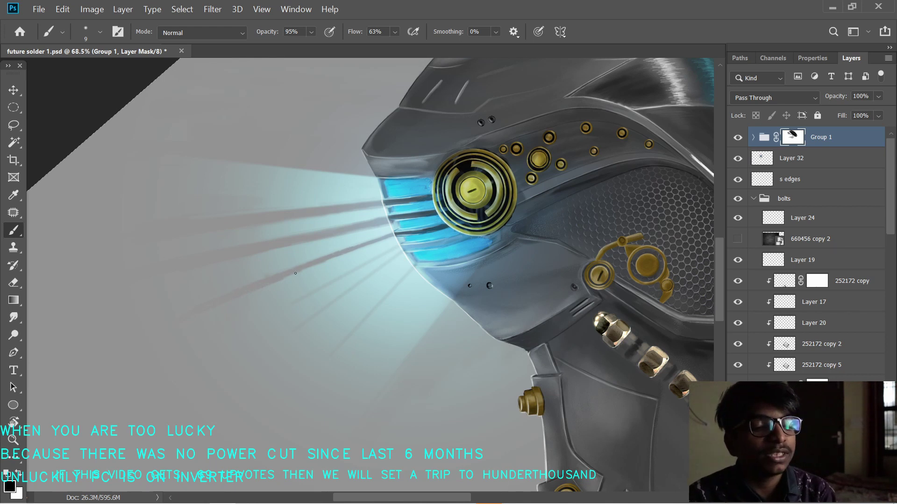
{"action": "left_click_drag", "start_coordinate": [324, 264], "coordinate": [273, 284]}
{"action": "left_click_drag", "start_coordinate": [327, 284], "coordinate": [283, 251]}
{"action": "key", "text": "x"}
{"action": "mouse_move", "coordinate": [265, 207]}
{"action": "left_mouse_down"}
{"action": "mouse_move", "coordinate": [346, 193]}
{"action": "mouse_move", "coordinate": [372, 239]}
{"action": "left_mouse_up"}
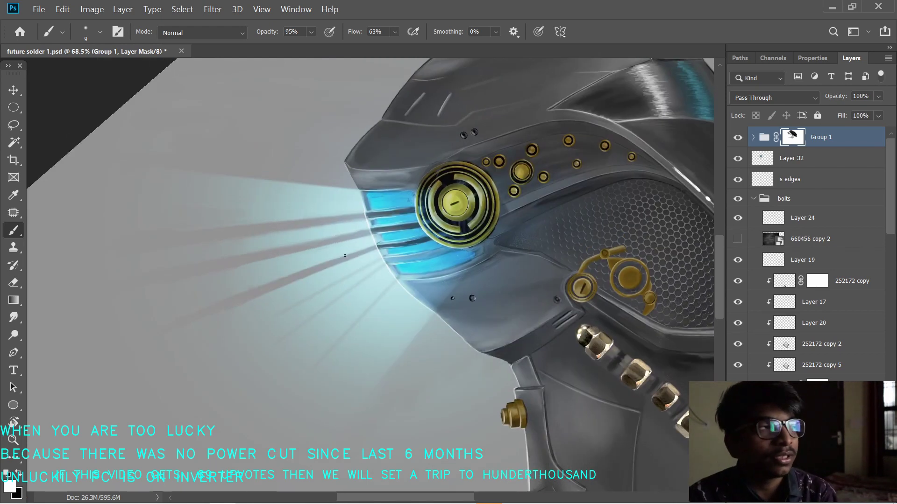
- Mask a wide fourth ray from the lower vents in black, filling its gaps and outer end with the brush enlarged to size 25
{"action": "left_click_drag", "start_coordinate": [304, 285], "coordinate": [302, 239]}
{"action": "mouse_move", "coordinate": [281, 276]}
{"action": "left_mouse_down"}
{"action": "mouse_move", "coordinate": [246, 276]}
{"action": "mouse_move", "coordinate": [318, 229]}
{"action": "mouse_move", "coordinate": [275, 270]}
{"action": "mouse_move", "coordinate": [378, 201]}
{"action": "mouse_move", "coordinate": [345, 213]}
{"action": "left_mouse_up"}
{"action": "key", "text": "x"}
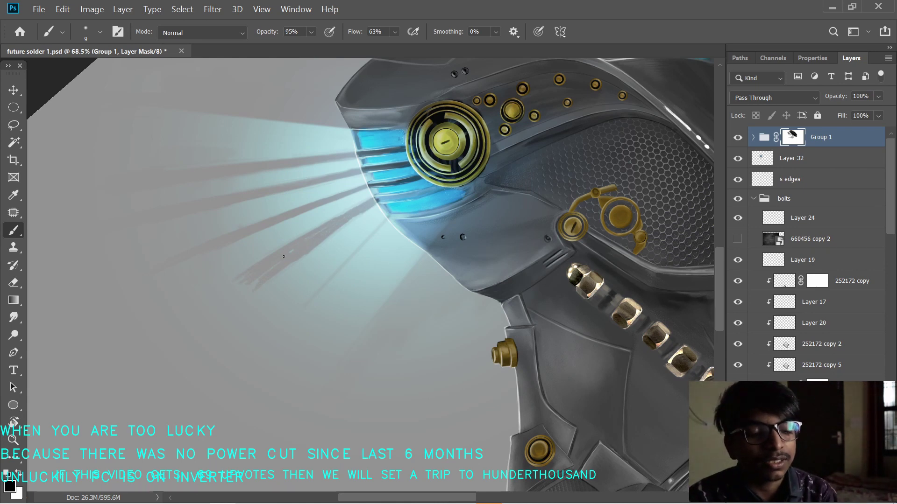
{"action": "mouse_move", "coordinate": [284, 257]}
{"action": "left_mouse_down"}
{"action": "mouse_move", "coordinate": [362, 213]}
{"action": "mouse_move", "coordinate": [255, 291]}
{"action": "left_mouse_up"}
{"action": "key", "text": "bracketright"}
{"action": "key", "text": "bracketright"}
{"action": "key", "text": "bracketright"}
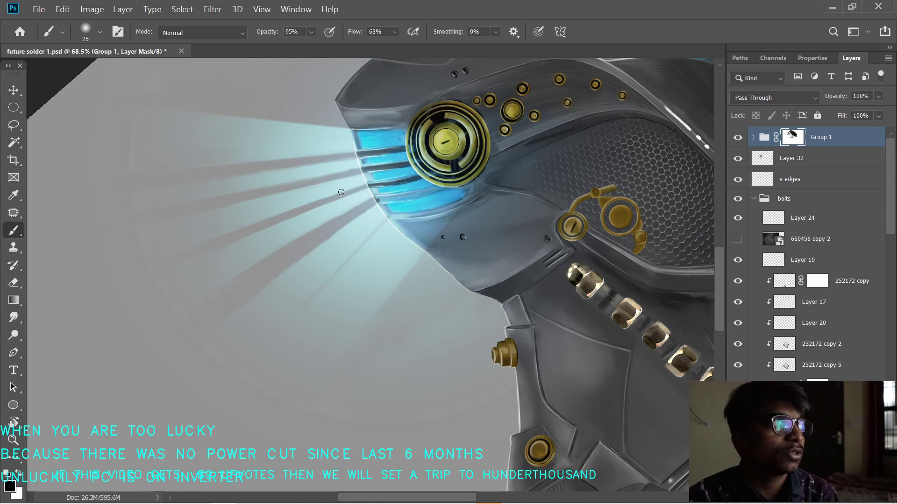
- Mask the dark slit between the lower blue vent slats with a size 8 black brush and touch up its edge in white
{"action": "key", "text": "bracketleft"}
{"action": "key", "text": "bracketleft"}
{"action": "key", "text": "bracketleft"}
{"action": "key", "text": "bracketleft"}
{"action": "key", "text": "bracketleft"}
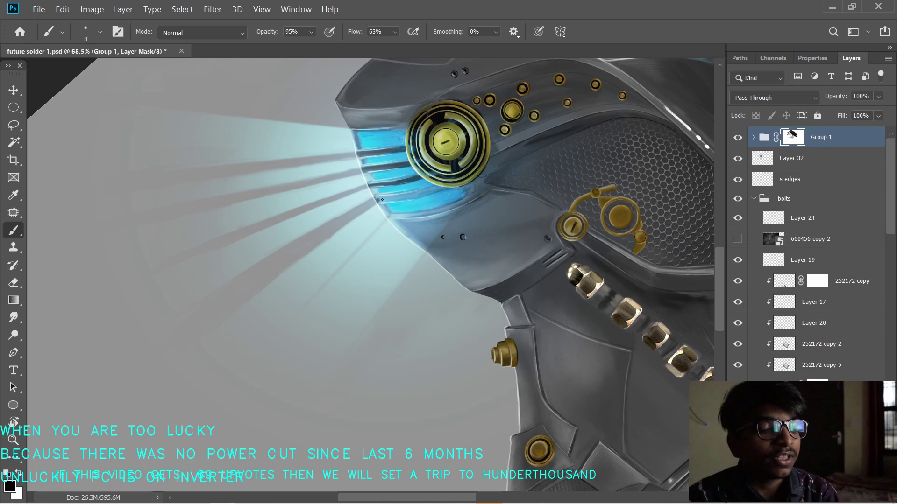
{"action": "left_click_drag", "start_coordinate": [381, 202], "coordinate": [443, 185]}
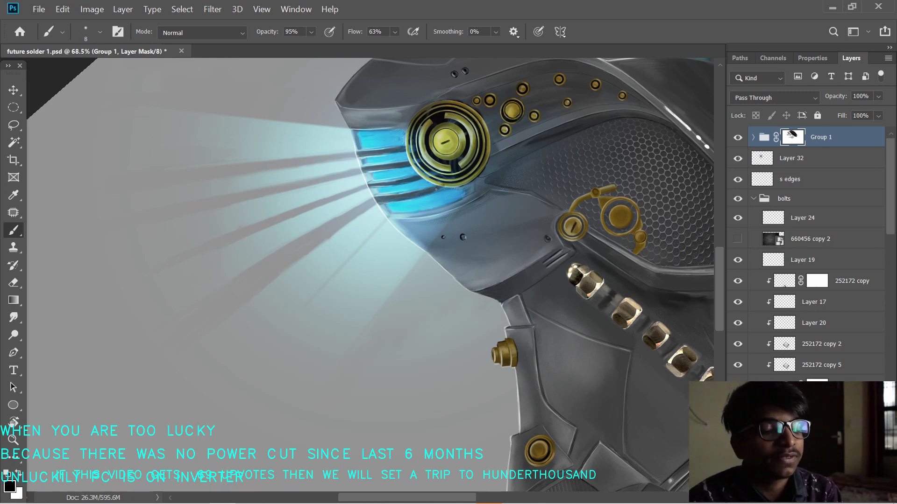
{"action": "key", "text": "x"}
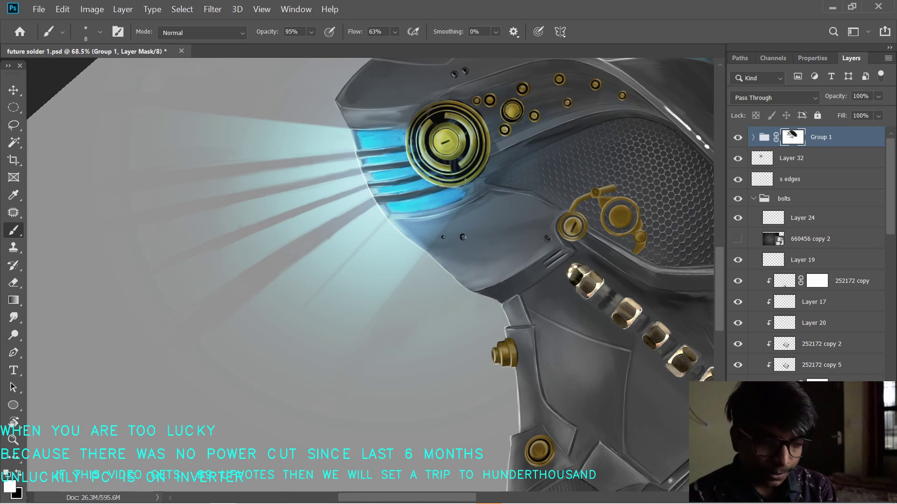
{"action": "left_click_drag", "start_coordinate": [465, 179], "coordinate": [442, 173]}
- Paint the thin faint rays below the fourth ray back into the glow with a size 30 white brush
{"action": "left_click_drag", "start_coordinate": [386, 229], "coordinate": [383, 232]}
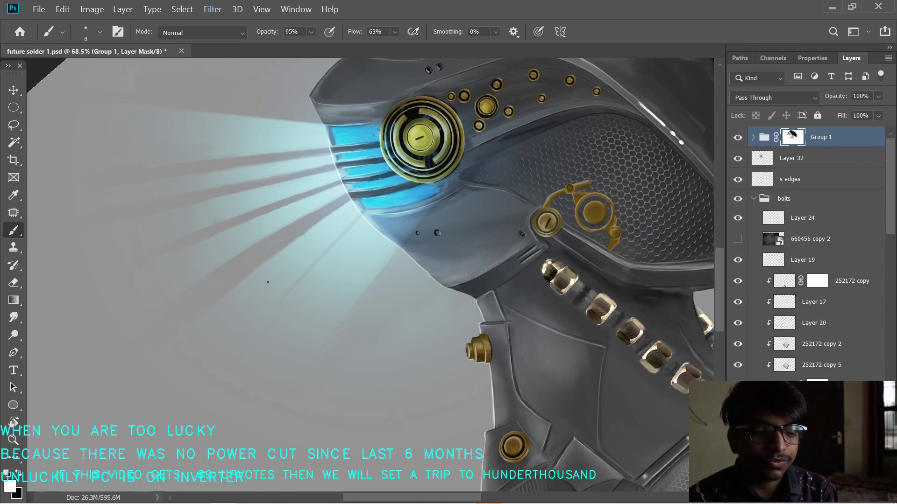
{"action": "key", "text": "bracketright"}
{"action": "key", "text": "bracketright"}
{"action": "key", "text": "bracketright"}
{"action": "key", "text": "bracketright"}
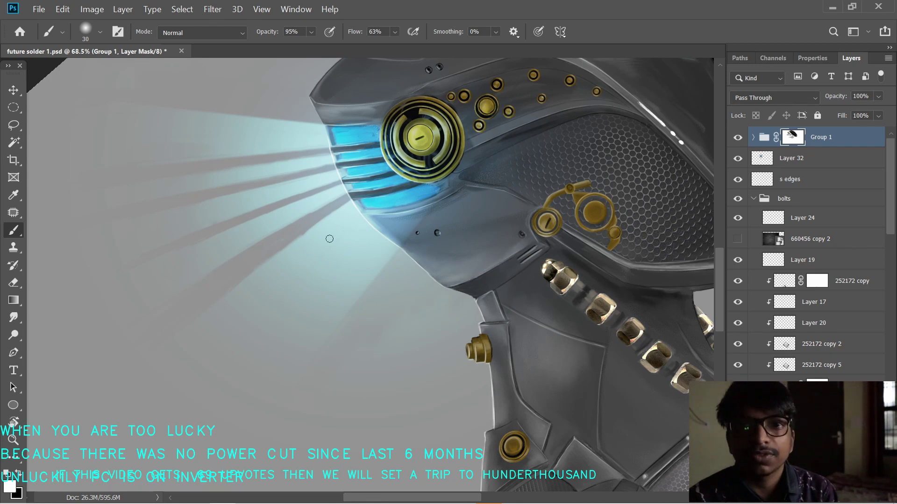
- Sharpen the fourth ray's lower edge with a size 10 white brush and switch the painting color back to black
{"action": "key", "text": "bracketleft"}
{"action": "key", "text": "bracketleft"}
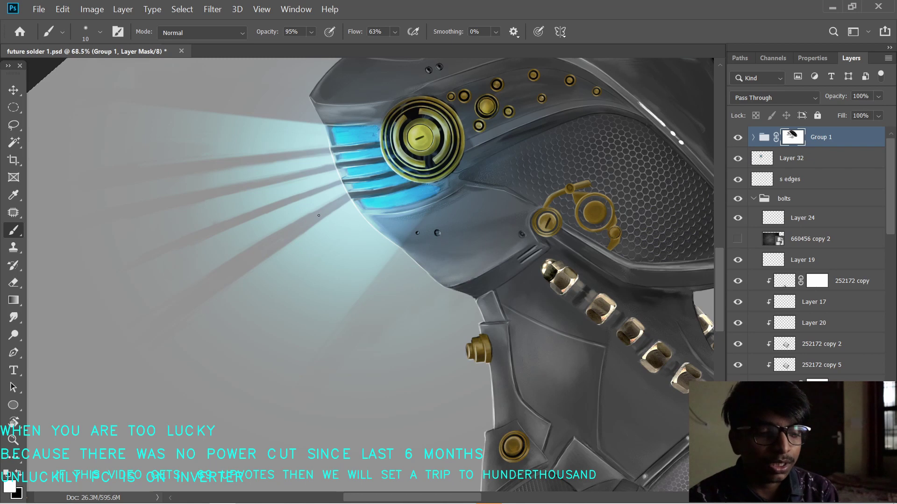
{"action": "mouse_move", "coordinate": [350, 192]}
{"action": "left_mouse_down"}
{"action": "mouse_move", "coordinate": [184, 286]}
{"action": "mouse_move", "coordinate": [319, 207]}
{"action": "left_mouse_up"}
{"action": "left_click_drag", "start_coordinate": [230, 217], "coordinate": [289, 223]}
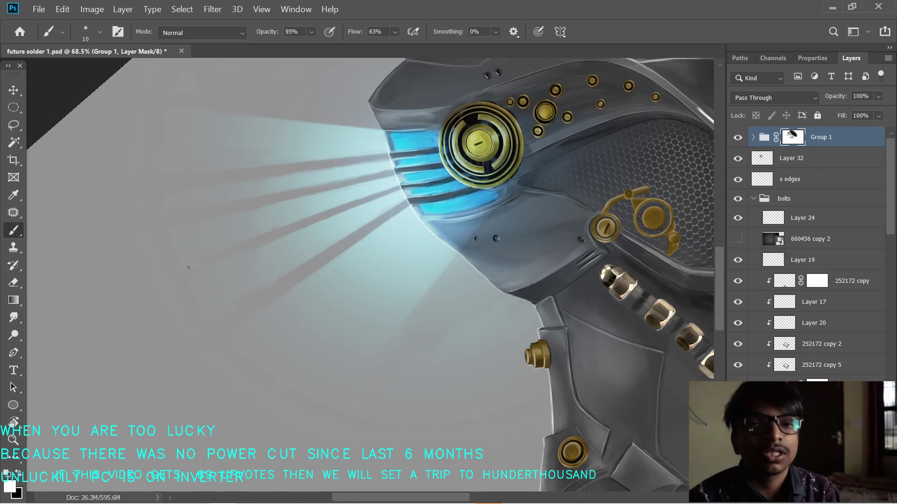
{"action": "key", "text": "x"}
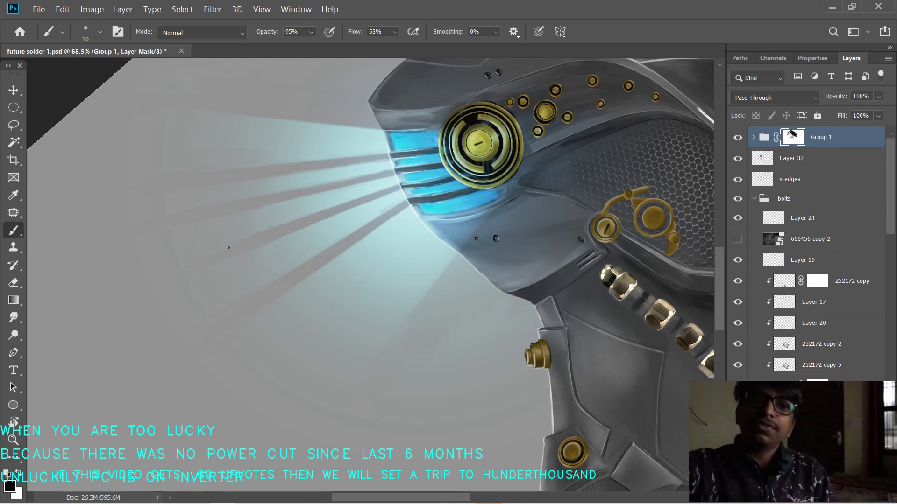
- Duplicate Group 1 and invert the copy's mask to black
{"action": "left_click_drag", "start_coordinate": [476, 178], "coordinate": [466, 202]}
{"action": "key", "text": "r"}
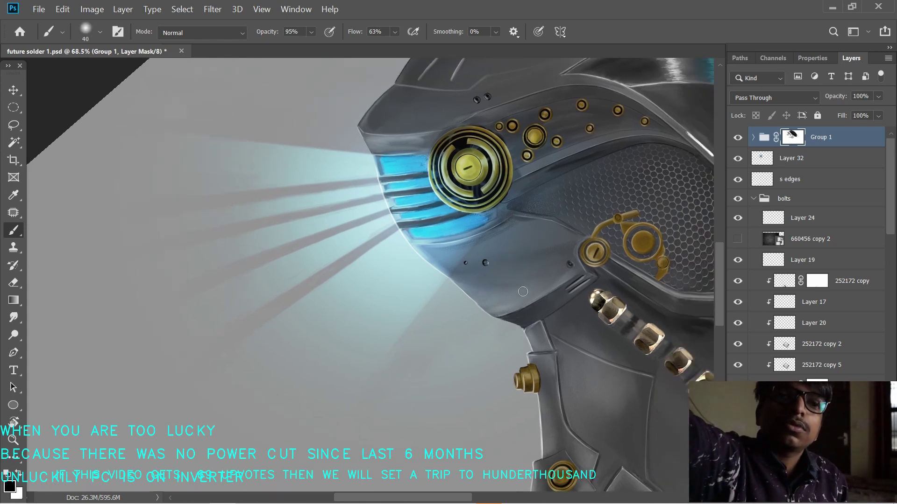
{"action": "mouse_move", "coordinate": [518, 247]}
{"action": "left_mouse_down"}
{"action": "mouse_move", "coordinate": [511, 216]}
{"action": "mouse_move", "coordinate": [582, 160]}
{"action": "mouse_move", "coordinate": [616, 297]}
{"action": "left_mouse_up"}
{"action": "left_click_drag", "start_coordinate": [630, 327], "coordinate": [635, 268]}
{"action": "left_click", "coordinate": [738, 158]}
{"action": "left_click", "coordinate": [738, 159]}
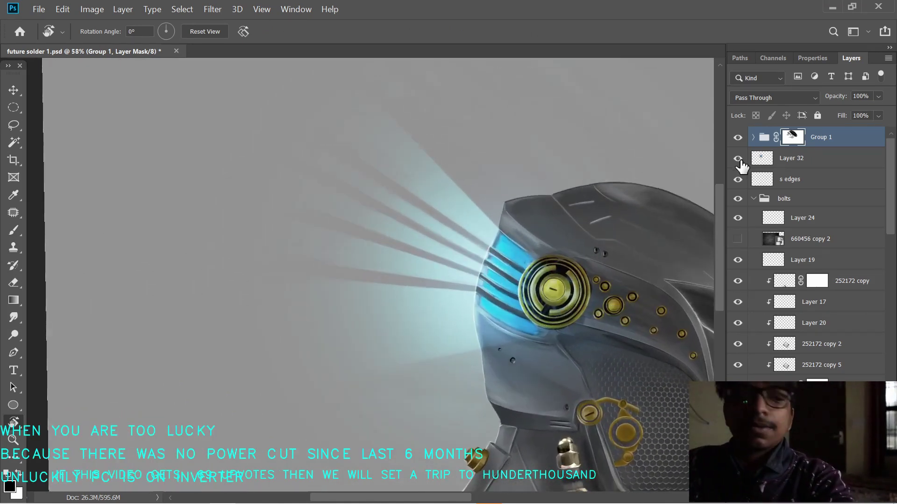
{"action": "key", "text": "ctrl+j"}
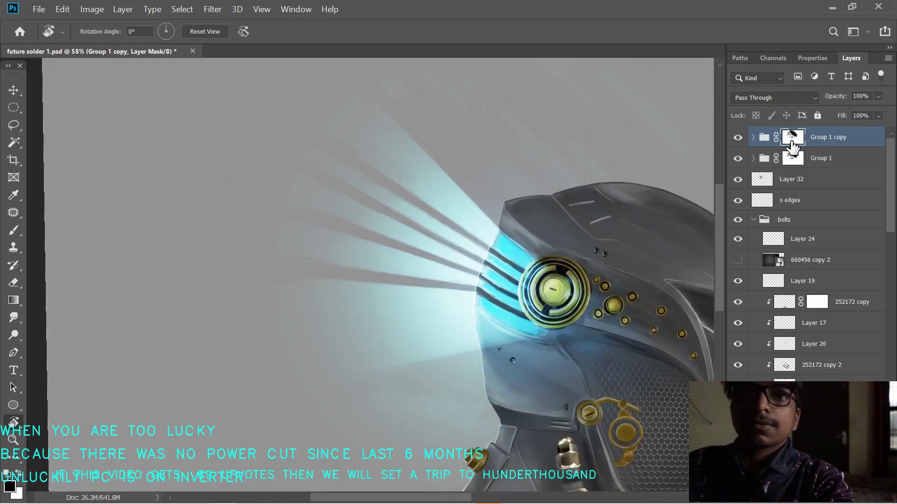
{"action": "key", "text": "ctrl+i"}
{"action": "scroll", "coordinate": [394, 290], "scroll_direction": "down", "scroll_amount": 1}
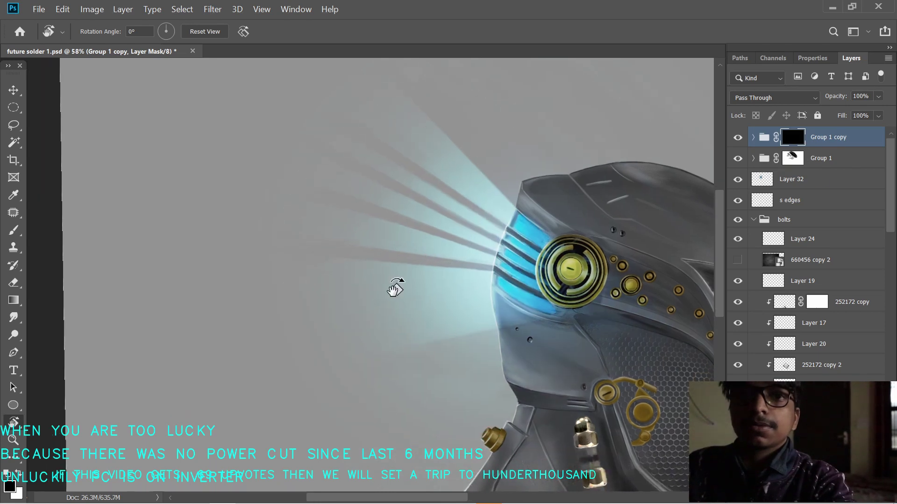
- Paint a thin bright ray outward from the lowest vent on the copied group's mask with a size 10 white brush
{"action": "key", "text": "x"}
{"action": "key", "text": "b"}
{"action": "key", "text": "bracketleft"}
{"action": "key", "text": "bracketleft"}
{"action": "key", "text": "bracketleft"}
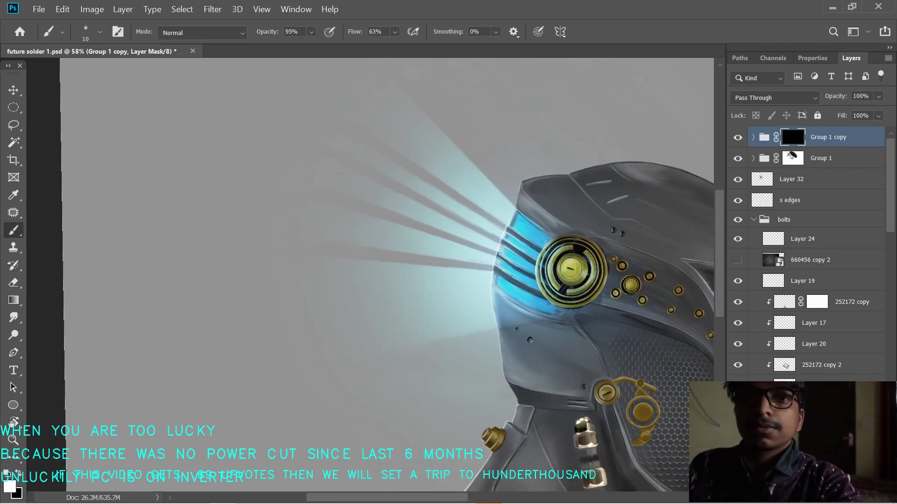
{"action": "left_click_drag", "start_coordinate": [350, 310], "coordinate": [549, 304]}
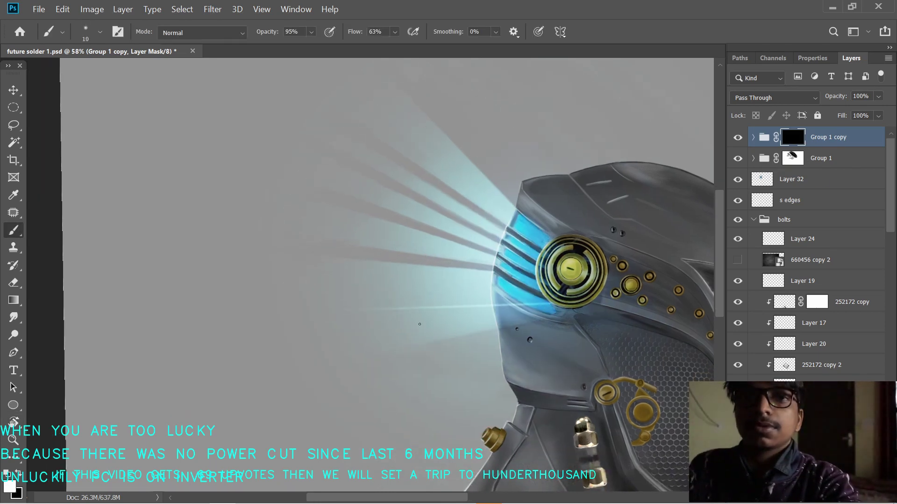
- Widen the thin bright ray and fill it down to the glow's lower edge with a soft white brush of size 40 to 70
{"action": "key", "text": "bracketright"}
{"action": "key", "text": "bracketright"}
{"action": "key", "text": "bracketright"}
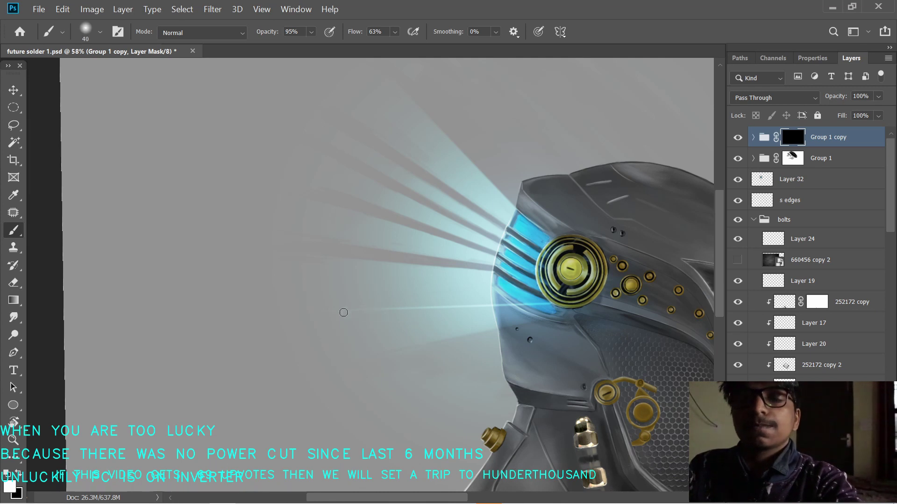
{"action": "left_click_drag", "start_coordinate": [342, 310], "coordinate": [559, 307]}
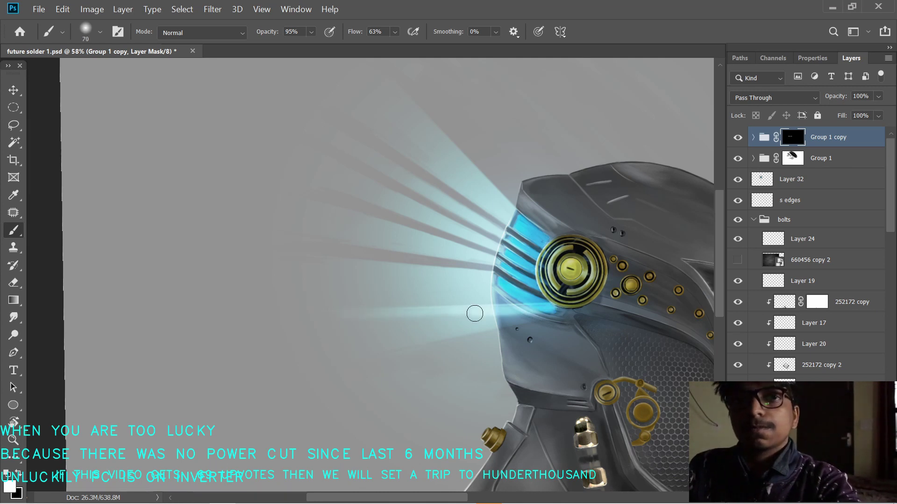
{"action": "key", "text": "bracketright"}
{"action": "mouse_move", "coordinate": [489, 318]}
{"action": "left_mouse_down"}
{"action": "mouse_move", "coordinate": [321, 326]}
{"action": "mouse_move", "coordinate": [466, 318]}
{"action": "mouse_move", "coordinate": [371, 346]}
{"action": "left_mouse_up"}
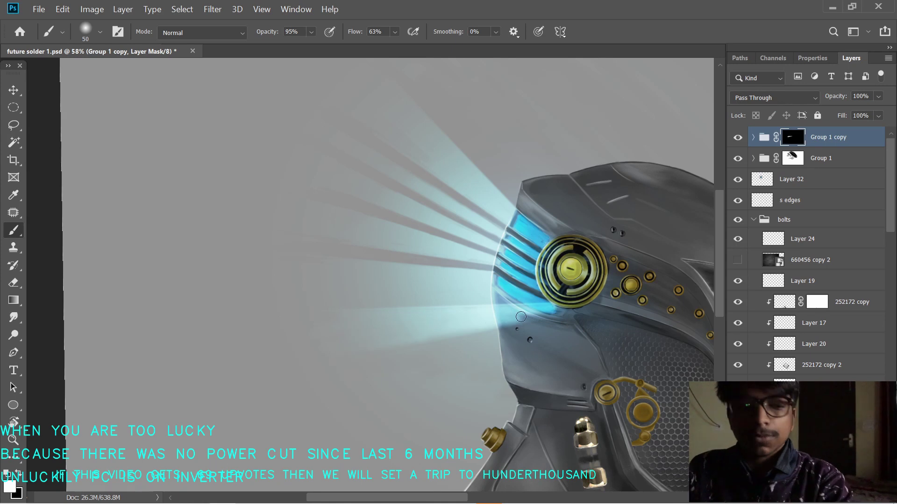
- Undo the last mask stroke and repaint the bright ray's lower edge at the lowest vent with a size 10 brush
{"action": "key", "text": "bracketleft"}
{"action": "key", "text": "bracketleft"}
{"action": "key", "text": "bracketleft"}
{"action": "key", "text": "bracketleft"}
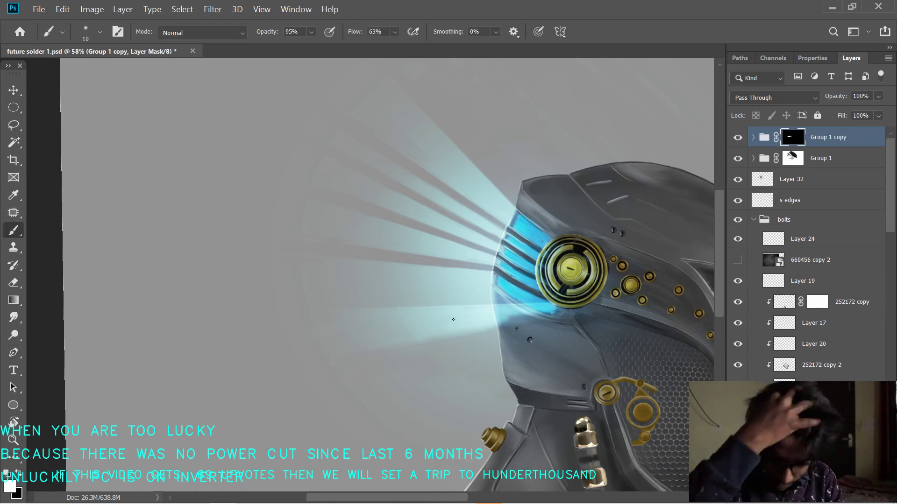
{"action": "key", "text": "ctrl+z"}
{"action": "left_click_drag", "start_coordinate": [503, 319], "coordinate": [554, 312]}
{"action": "scroll", "coordinate": [374, 322], "scroll_direction": "down", "scroll_amount": 3}
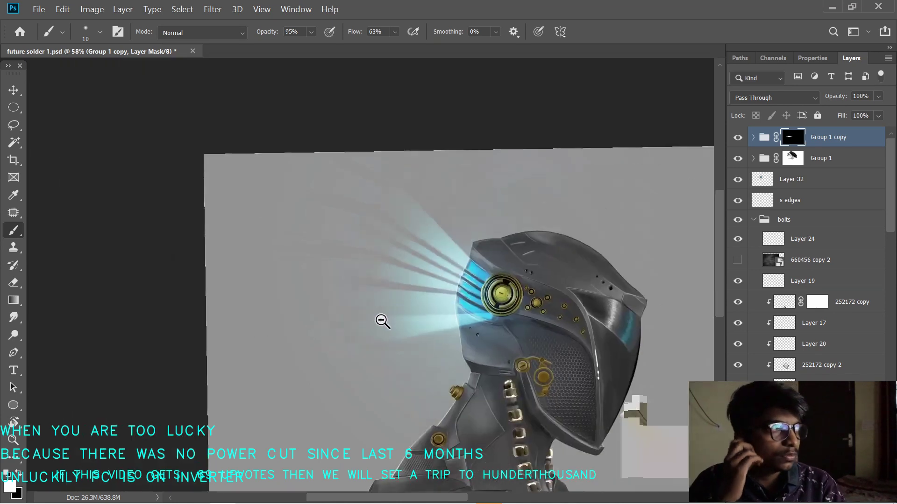
{"action": "scroll", "coordinate": [394, 326], "scroll_direction": "up", "scroll_amount": 2}
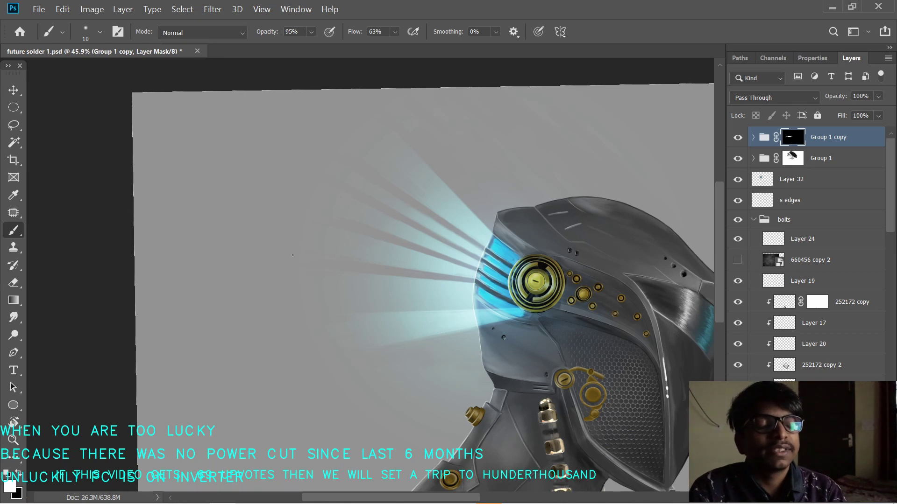
- Outline a second bright ray below the lowest dark ray in size 10 white and fill it with the brush enlarged to size 60
{"action": "mouse_move", "coordinate": [466, 277]}
{"action": "left_mouse_down"}
{"action": "mouse_move", "coordinate": [485, 267]}
{"action": "mouse_move", "coordinate": [349, 296]}
{"action": "left_mouse_up"}
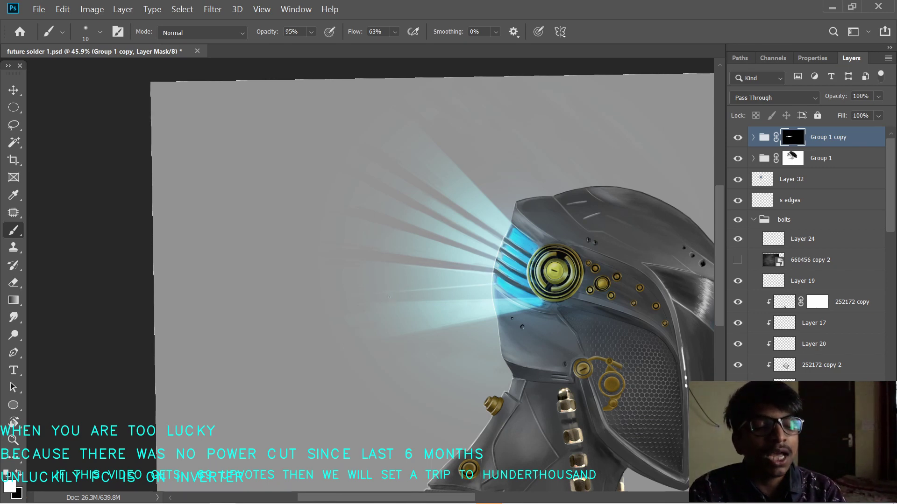
{"action": "key", "text": "bracketright"}
{"action": "key", "text": "bracketright"}
{"action": "key", "text": "bracketright"}
{"action": "key", "text": "bracketright"}
{"action": "key", "text": "bracketright"}
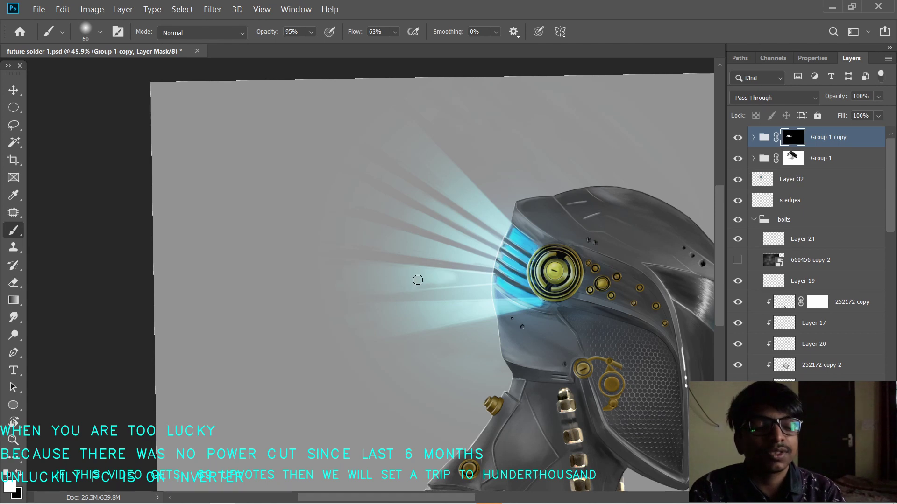
{"action": "key", "text": "bracketleft"}
{"action": "key", "text": "bracketleft"}
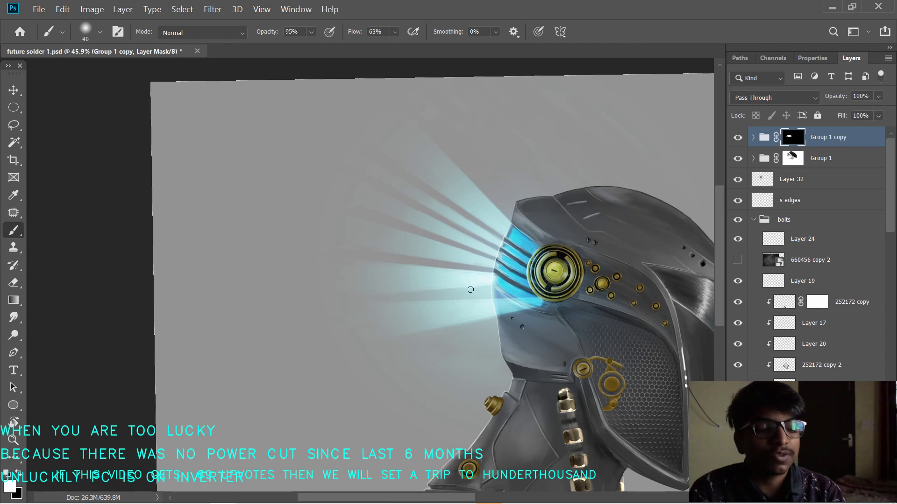
- Fill the second bright ray's inner end beside the helmet's vents with a size 20 white brush
{"action": "scroll", "coordinate": [470, 291], "scroll_direction": "up", "scroll_amount": 2}
{"action": "key", "text": "bracketleft"}
{"action": "key", "text": "bracketleft"}
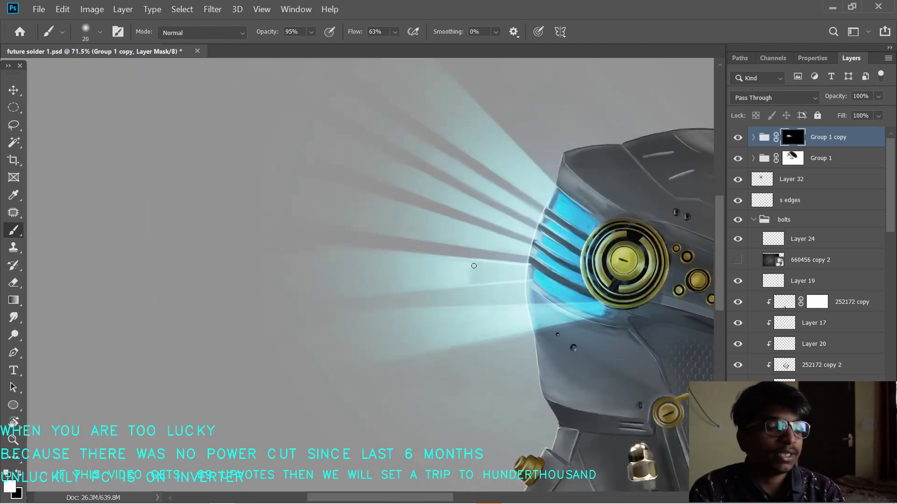
{"action": "mouse_move", "coordinate": [503, 266]}
{"action": "left_mouse_down"}
{"action": "mouse_move", "coordinate": [527, 272]}
{"action": "mouse_move", "coordinate": [468, 274]}
{"action": "mouse_move", "coordinate": [494, 278]}
{"action": "left_mouse_up"}
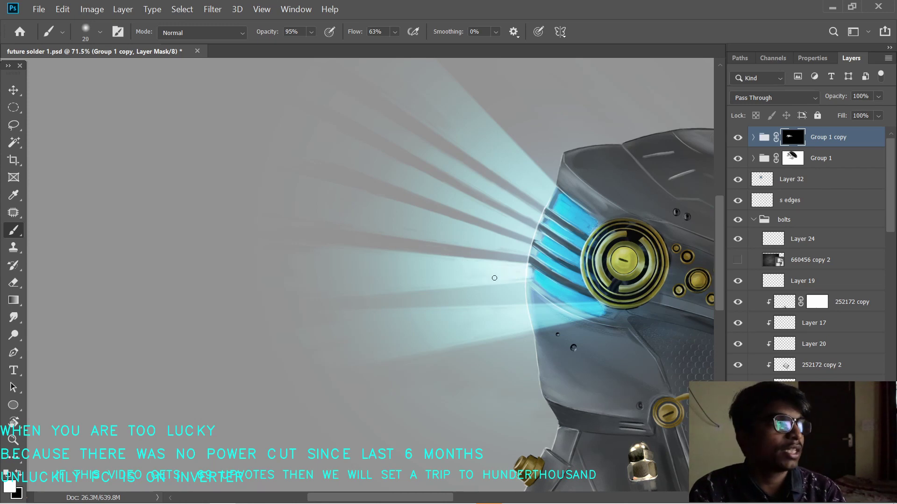
{"action": "scroll", "coordinate": [532, 271], "scroll_direction": "down", "scroll_amount": 2}
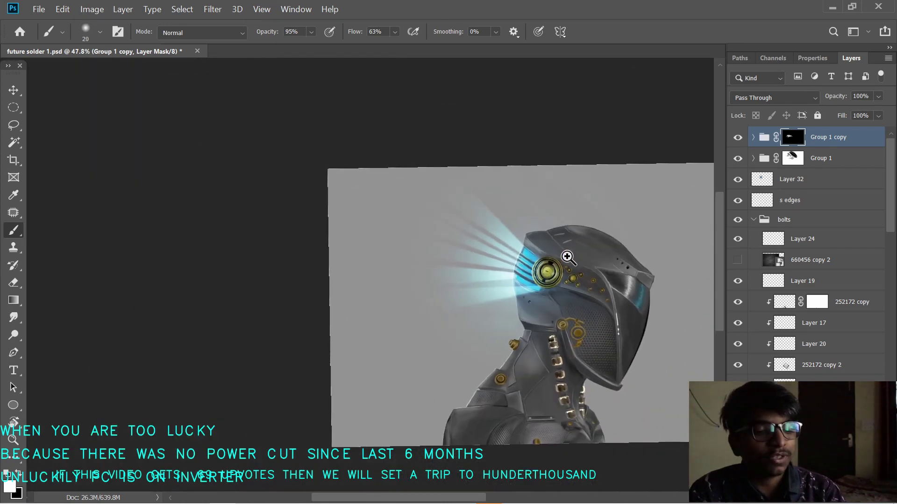
- Soften the dark rays by lowering the density of Group 1's mask to 61%
{"action": "scroll", "coordinate": [567, 257], "scroll_direction": "up", "scroll_amount": 2}
{"action": "left_click", "coordinate": [793, 158]}
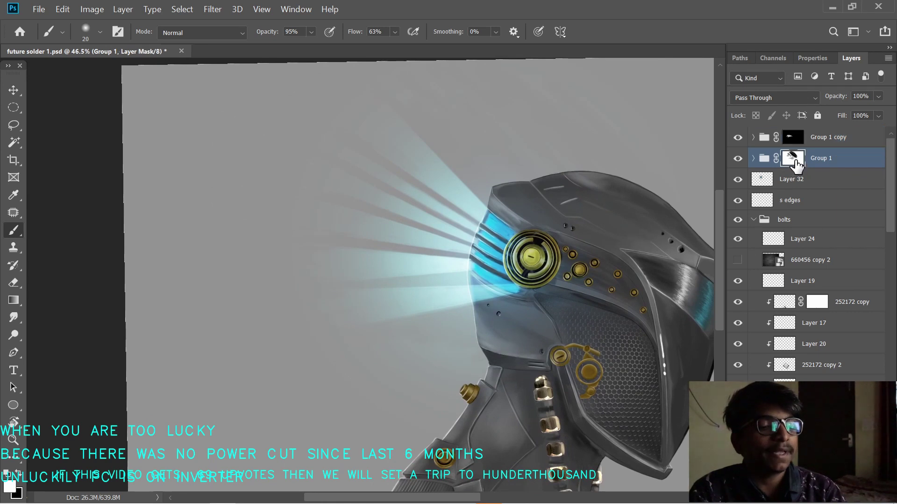
{"action": "mouse_move", "coordinate": [844, 96]}
{"action": "left_mouse_down"}
{"action": "mouse_move", "coordinate": [831, 96]}
{"action": "mouse_move", "coordinate": [847, 97]}
{"action": "left_mouse_up"}
{"action": "left_click", "coordinate": [812, 58]}
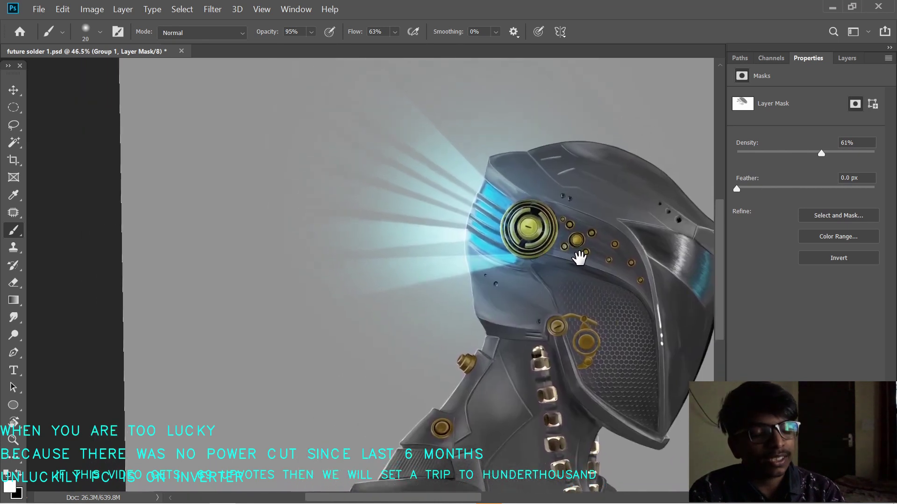
{"action": "left_click", "coordinate": [834, 152]}
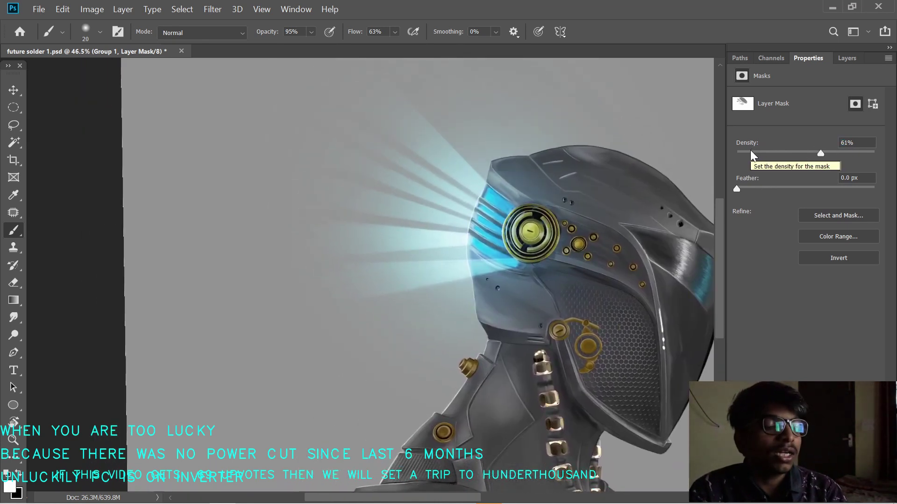
{"action": "left_click_drag", "start_coordinate": [411, 238], "coordinate": [455, 243]}
- Lower the density of the Group 1 copy's mask to 58%
{"action": "left_click", "coordinate": [847, 58]}
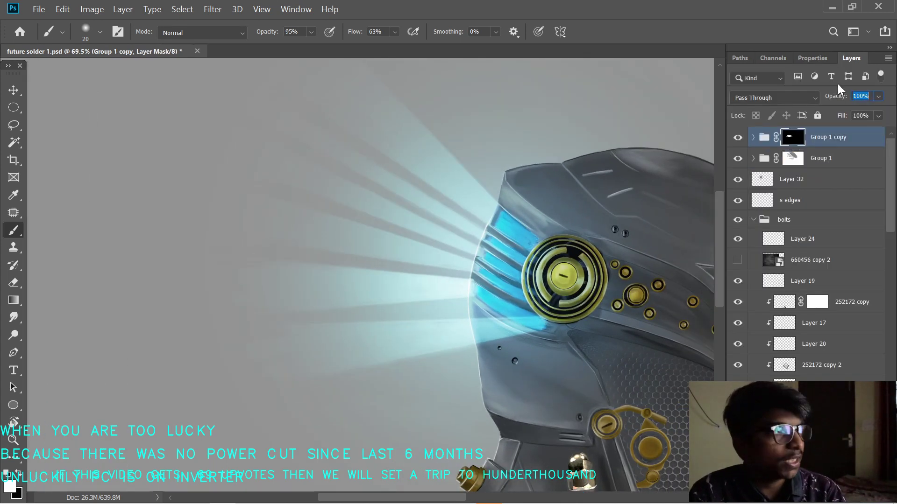
{"action": "double_click", "coordinate": [837, 83]}
{"action": "left_click_drag", "start_coordinate": [869, 152], "coordinate": [732, 145]}
{"action": "mouse_move", "coordinate": [818, 143]}
{"action": "left_mouse_down"}
{"action": "mouse_move", "coordinate": [831, 147]}
{"action": "mouse_move", "coordinate": [817, 154]}
{"action": "left_mouse_up"}
{"action": "scroll", "coordinate": [368, 200], "scroll_direction": "up", "scroll_amount": 2}
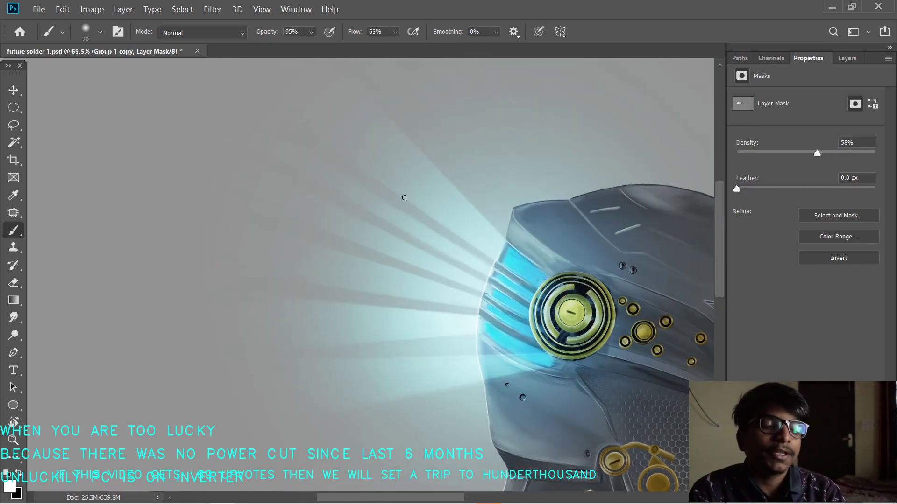
{"action": "left_click", "coordinate": [847, 58]}
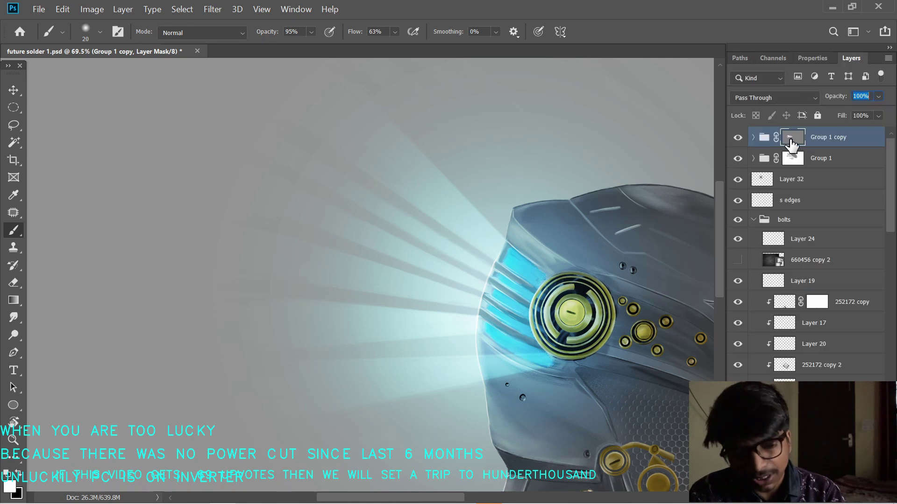
{"action": "left_click_drag", "start_coordinate": [527, 339], "coordinate": [546, 351]}
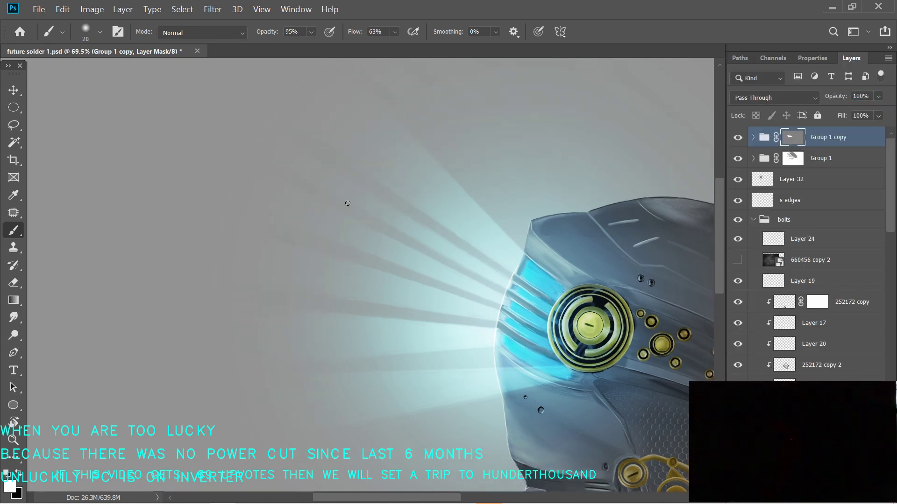
{"action": "left_click_drag", "start_coordinate": [480, 336], "coordinate": [458, 286]}
{"action": "left_click", "coordinate": [796, 164]}
{"action": "left_click_drag", "start_coordinate": [411, 341], "coordinate": [402, 269]}
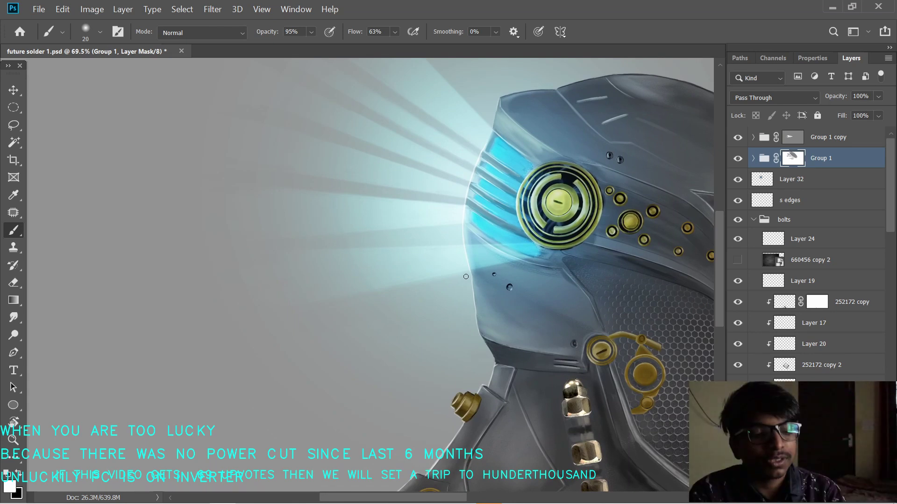
{"action": "mouse_move", "coordinate": [534, 297]}
{"action": "left_mouse_down"}
{"action": "mouse_move", "coordinate": [560, 254]}
{"action": "mouse_move", "coordinate": [372, 276]}
{"action": "mouse_move", "coordinate": [402, 298]}
{"action": "left_mouse_up"}
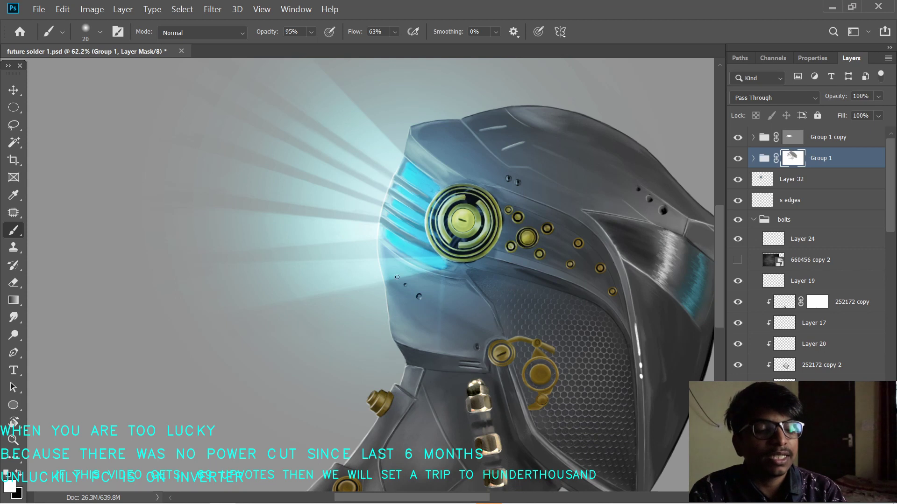
{"action": "mouse_move", "coordinate": [311, 302]}
{"action": "left_mouse_down"}
{"action": "mouse_move", "coordinate": [408, 282]}
{"action": "mouse_move", "coordinate": [375, 309]}
{"action": "mouse_move", "coordinate": [435, 274]}
{"action": "mouse_move", "coordinate": [419, 327]}
{"action": "left_mouse_up"}
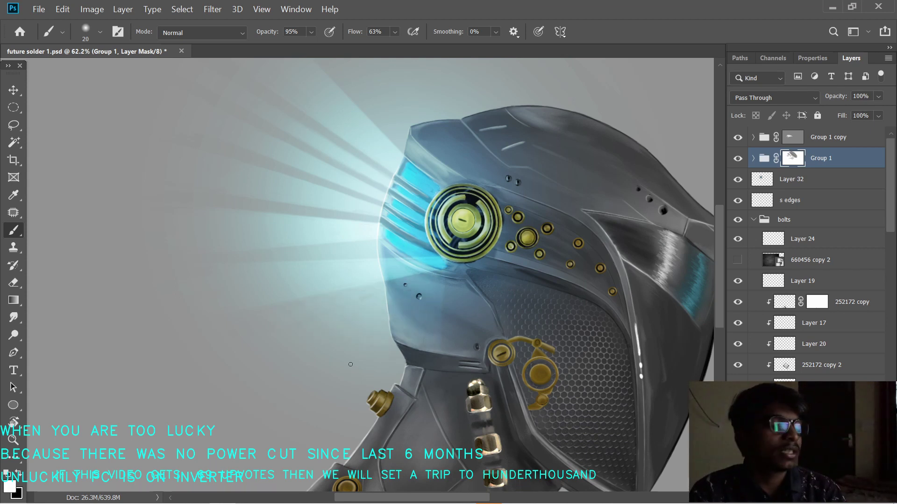
- Paint the copied group's glow over the lower vents and jaw on its mask in white, enlarging the brush to size 300
{"action": "key", "text": "alt+bracketright"}
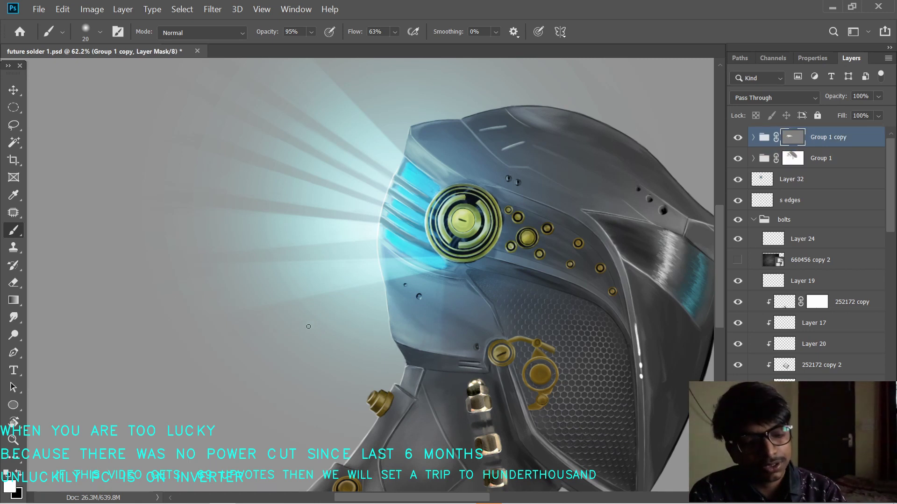
{"action": "mouse_move", "coordinate": [433, 267]}
{"action": "left_mouse_down"}
{"action": "mouse_move", "coordinate": [420, 336]}
{"action": "mouse_move", "coordinate": [397, 298]}
{"action": "mouse_move", "coordinate": [416, 309]}
{"action": "left_mouse_up"}
{"action": "key", "text": "bracketright"}
{"action": "key", "text": "bracketright"}
{"action": "key", "text": "bracketright"}
{"action": "key", "text": "bracketright"}
{"action": "key", "text": "bracketright"}
{"action": "key", "text": "bracketright"}
{"action": "key", "text": "bracketright"}
{"action": "key", "text": "bracketright"}
{"action": "key", "text": "bracketright"}
{"action": "key", "text": "bracketright"}
{"action": "key", "text": "bracketright"}
{"action": "key", "text": "bracketright"}
{"action": "key", "text": "bracketright"}
{"action": "key", "text": "bracketright"}
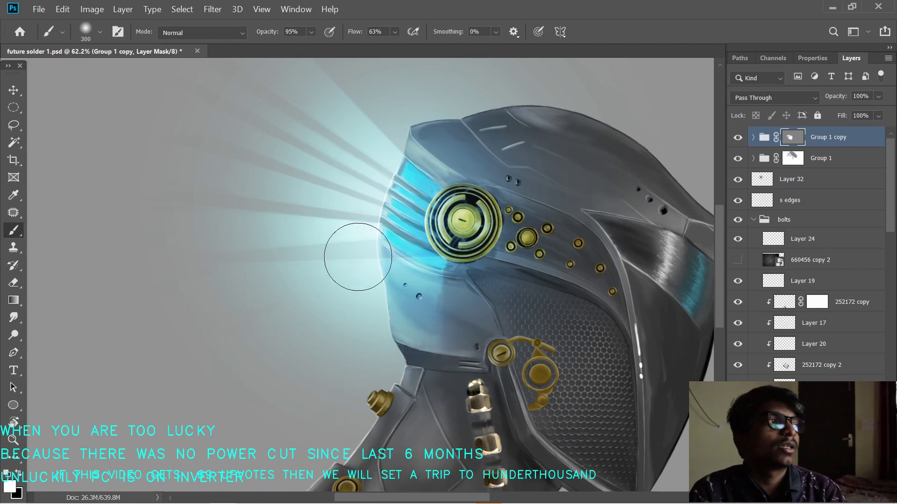
{"action": "scroll", "coordinate": [376, 315], "scroll_direction": "down", "scroll_amount": 3}
{"action": "scroll", "coordinate": [387, 311], "scroll_direction": "up", "scroll_amount": 2}
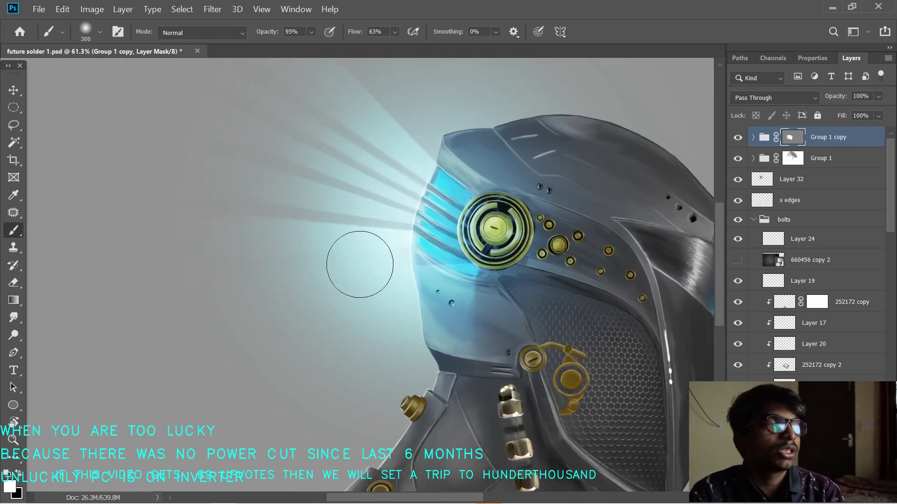
{"action": "scroll", "coordinate": [290, 301], "scroll_direction": "up", "scroll_amount": 1}
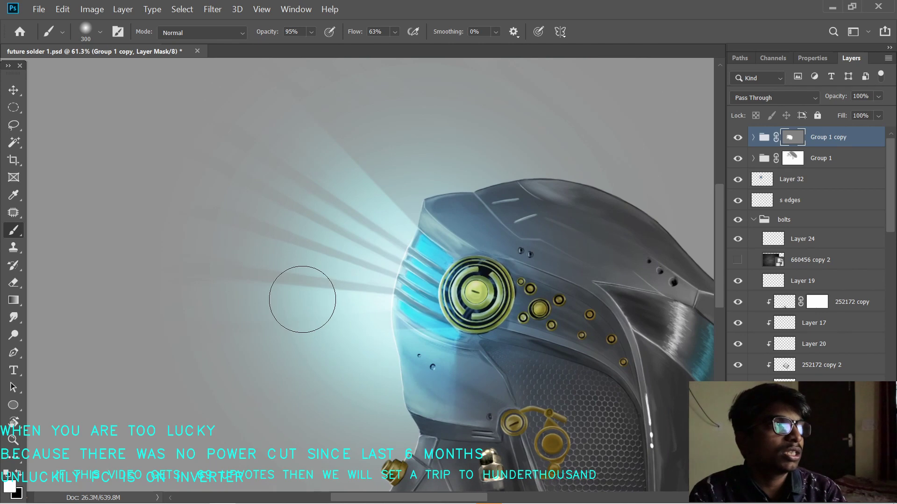
- Paint a thin dark ray from the lower vents across the jaw on the Group 1 copy's mask in black, reducing the brush to size 8
{"action": "key", "text": "x"}
{"action": "key", "text": "bracketleft"}
{"action": "key", "text": "bracketleft"}
{"action": "key", "text": "bracketleft"}
{"action": "key", "text": "bracketleft"}
{"action": "key", "text": "bracketleft"}
{"action": "key", "text": "bracketleft"}
{"action": "key", "text": "bracketleft"}
{"action": "key", "text": "bracketleft"}
{"action": "key", "text": "bracketleft"}
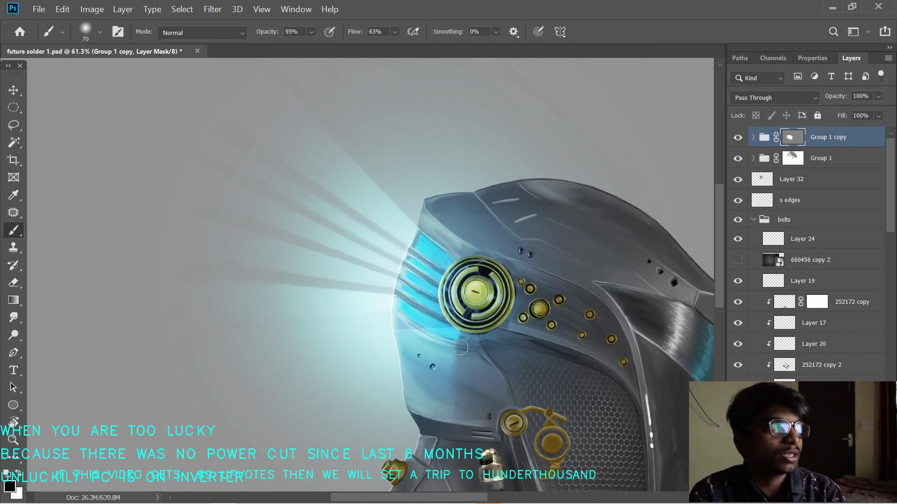
{"action": "key", "text": "bracketleft"}
{"action": "key", "text": "bracketleft"}
{"action": "key", "text": "bracketleft"}
{"action": "key", "text": "bracketleft"}
{"action": "key", "text": "bracketleft"}
{"action": "key", "text": "bracketleft"}
{"action": "key", "text": "bracketleft"}
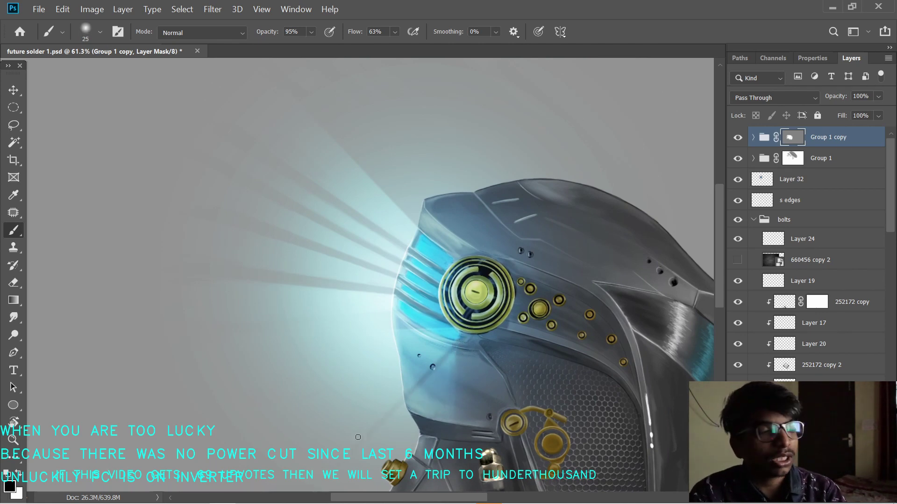
{"action": "key", "text": "bracketleft"}
{"action": "key", "text": "bracketleft"}
{"action": "key", "text": "bracketleft"}
{"action": "key", "text": "bracketleft"}
{"action": "key", "text": "bracketleft"}
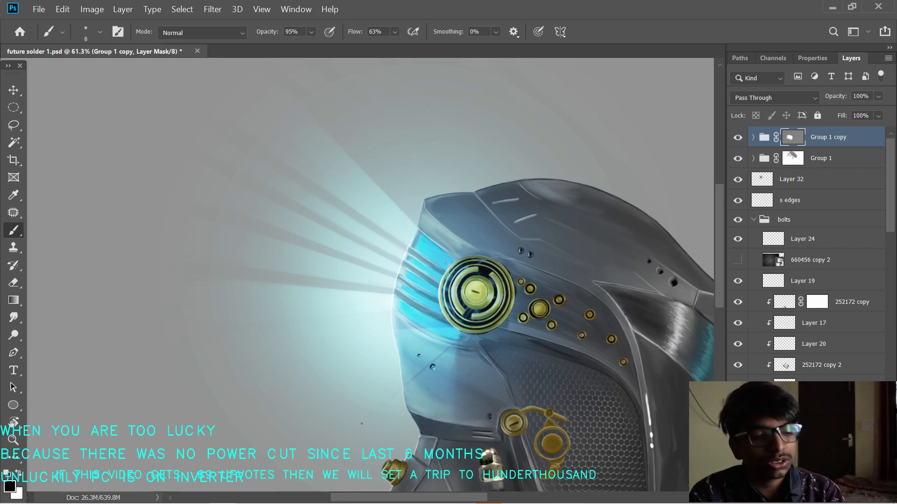
- Hide Group 1's glow below the lower jaw ray by painting its mask black with a size 300 brush, then reduce the brush to size 40
{"action": "key", "text": "alt+bracketleft"}
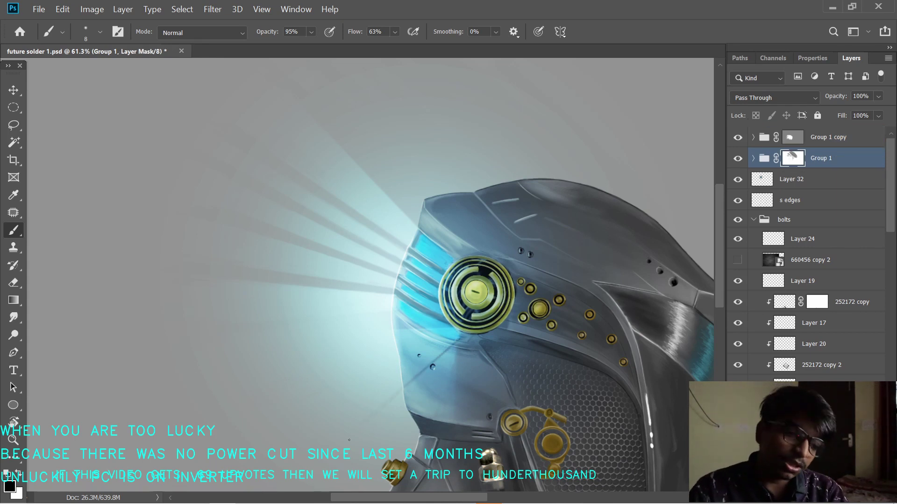
{"action": "left_click_drag", "start_coordinate": [431, 398], "coordinate": [423, 362]}
{"action": "key", "text": "bracketright"}
{"action": "key", "text": "bracketright"}
{"action": "key", "text": "bracketright"}
{"action": "key", "text": "bracketright"}
{"action": "key", "text": "bracketright"}
{"action": "key", "text": "bracketright"}
{"action": "key", "text": "bracketright"}
{"action": "key", "text": "bracketright"}
{"action": "key", "text": "bracketright"}
{"action": "key", "text": "bracketright"}
{"action": "key", "text": "bracketright"}
{"action": "key", "text": "bracketright"}
{"action": "key", "text": "bracketright"}
{"action": "key", "text": "bracketright"}
{"action": "key", "text": "bracketright"}
{"action": "key", "text": "bracketright"}
{"action": "key", "text": "bracketright"}
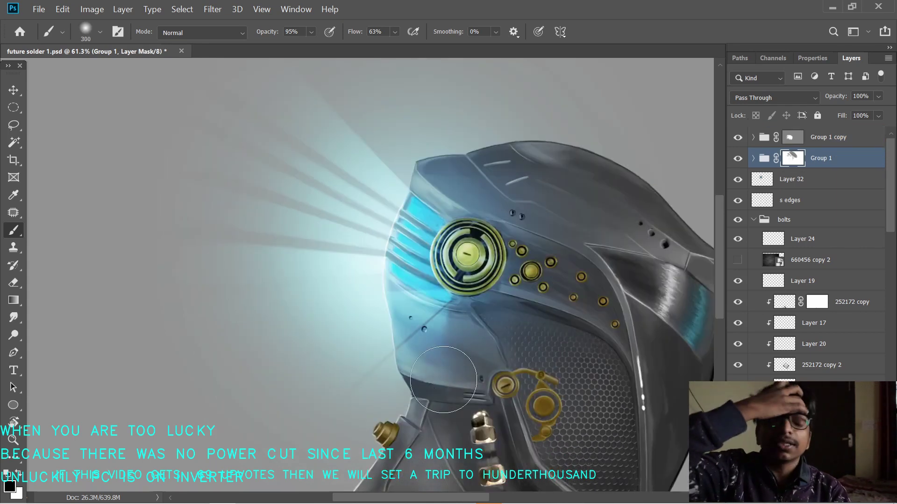
{"action": "key", "text": "bracketleft"}
{"action": "key", "text": "bracketleft"}
{"action": "key", "text": "bracketleft"}
{"action": "key", "text": "bracketleft"}
{"action": "key", "text": "bracketleft"}
{"action": "key", "text": "bracketleft"}
{"action": "key", "text": "bracketleft"}
{"action": "key", "text": "bracketleft"}
{"action": "key", "text": "bracketleft"}
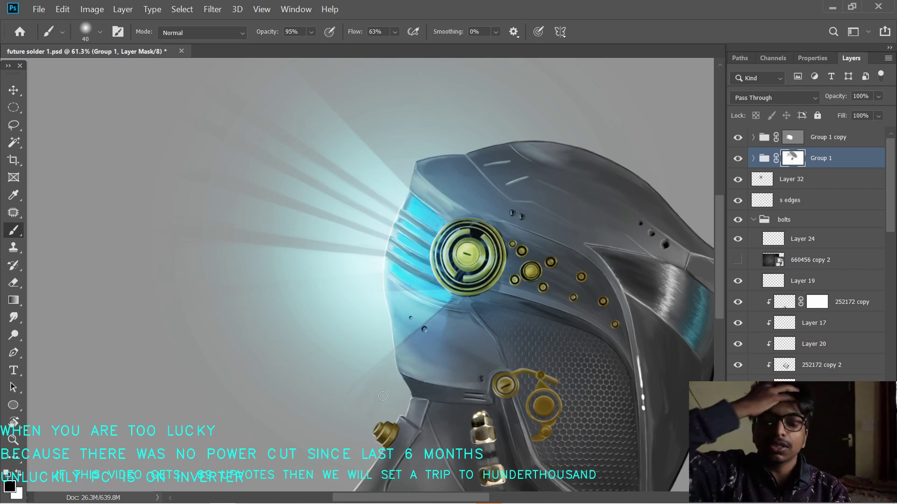
- Darken the copied group's glow beneath the lower jaw ray on its mask with a size 60 black brush
{"action": "key", "text": "alt+bracketright"}
{"action": "key", "text": "bracketright"}
{"action": "key", "text": "bracketright"}
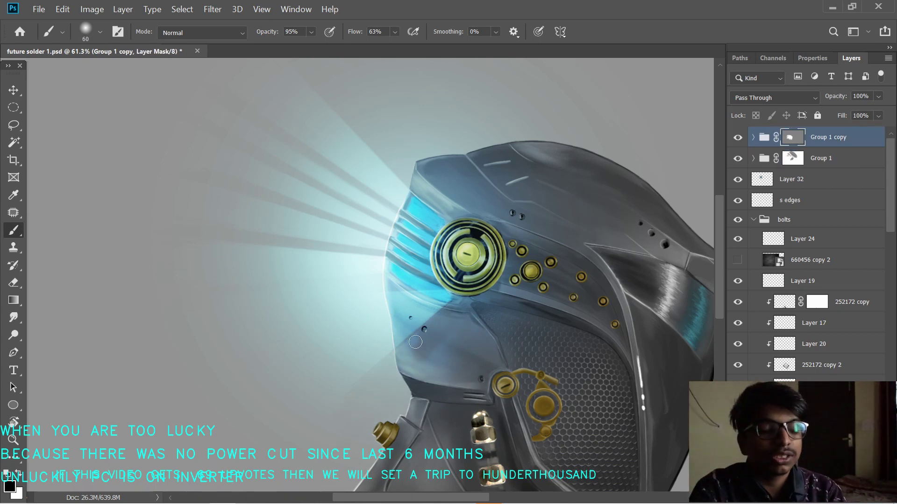
{"action": "left_click_drag", "start_coordinate": [378, 388], "coordinate": [477, 336]}
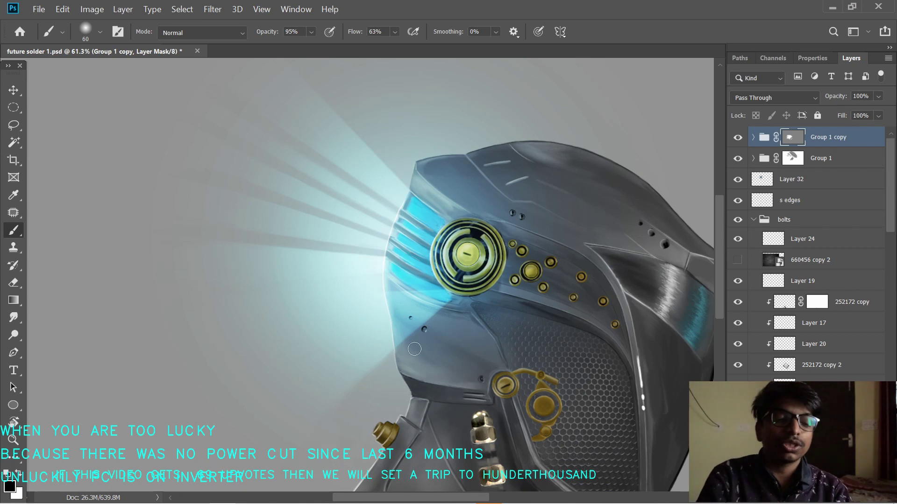
- Paint thin bright rays beside the lower vents on the Group 1 copy's mask in white, reducing the brush to size 9
{"action": "left_click_drag", "start_coordinate": [318, 306], "coordinate": [324, 322]}
{"action": "left_click_drag", "start_coordinate": [373, 308], "coordinate": [384, 304]}
{"action": "left_click_drag", "start_coordinate": [297, 279], "coordinate": [300, 302]}
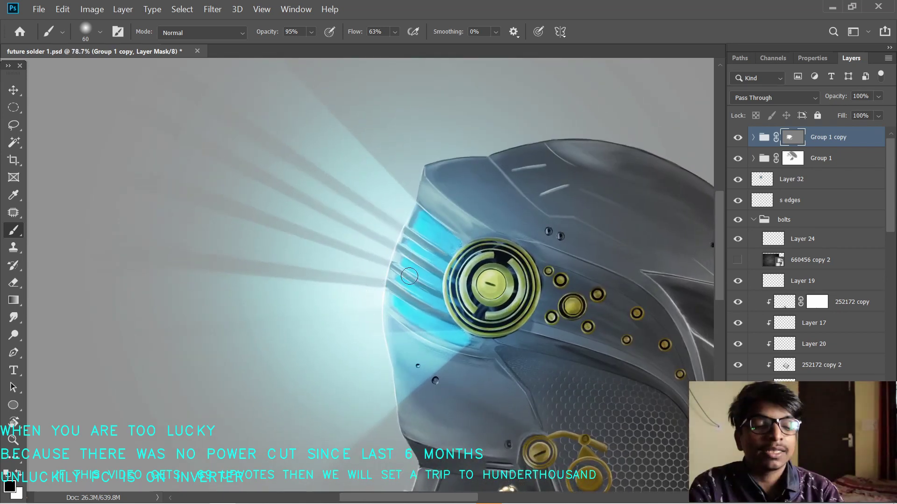
{"action": "left_click_drag", "start_coordinate": [578, 267], "coordinate": [571, 199]}
{"action": "key", "text": "r"}
{"action": "key", "text": "bracketleft"}
{"action": "key", "text": "bracketleft"}
{"action": "key", "text": "bracketleft"}
{"action": "key", "text": "bracketleft"}
{"action": "key", "text": "bracketleft"}
{"action": "key", "text": "bracketleft"}
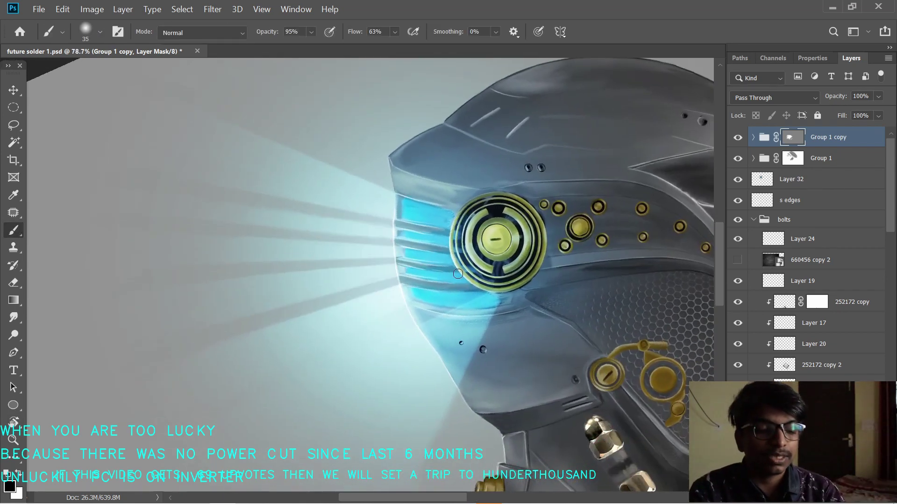
{"action": "key", "text": "x"}
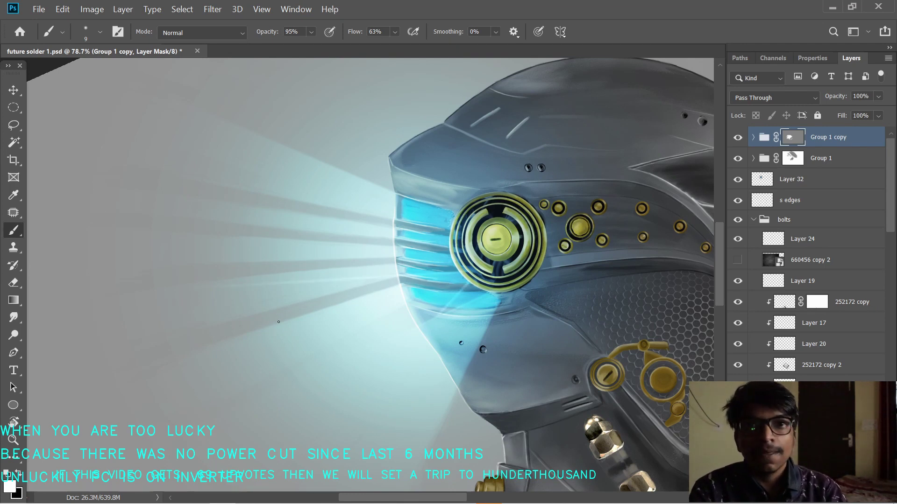
- Try a white brush enlarged to size 90 around the lower vents and undo the last strokes on the copied group's mask
{"action": "key", "text": "bracketright"}
{"action": "key", "text": "bracketright"}
{"action": "key", "text": "bracketright"}
{"action": "key", "text": "bracketright"}
{"action": "key", "text": "bracketright"}
{"action": "key", "text": "bracketright"}
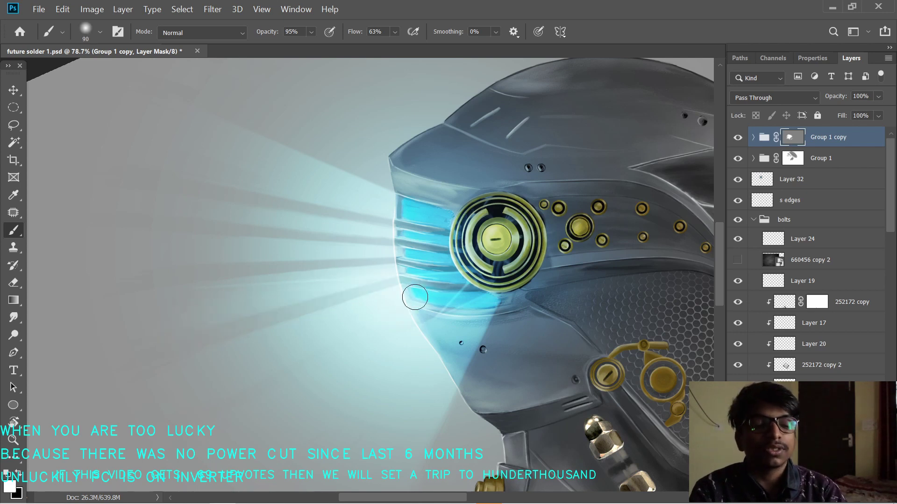
{"action": "key", "text": "ctrl+z"}
{"action": "key", "text": "ctrl+z"}
{"action": "key", "text": "ctrl+z"}
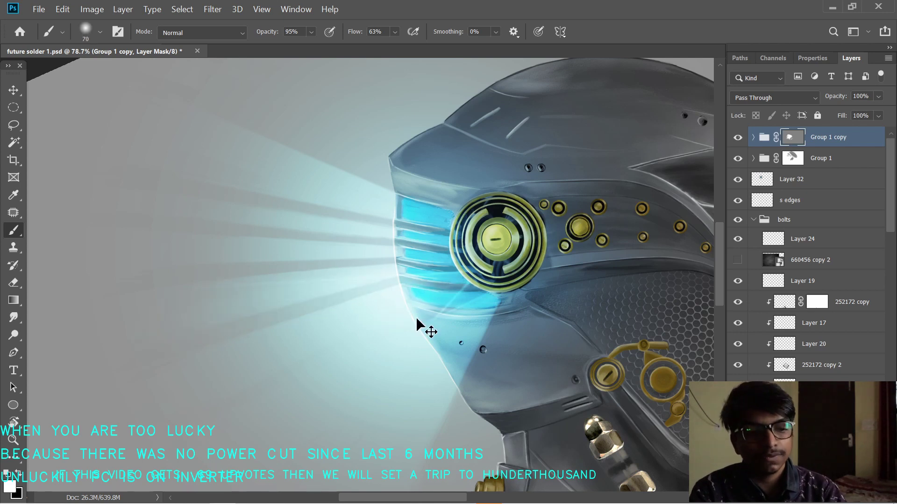
- Narrow the lowest dark ray by painting white along it on the copied group's mask with brush sizes 10 and 30
{"action": "left_click_drag", "start_coordinate": [418, 354], "coordinate": [398, 347]}
{"action": "scroll", "coordinate": [400, 347], "scroll_direction": "up", "scroll_amount": 2}
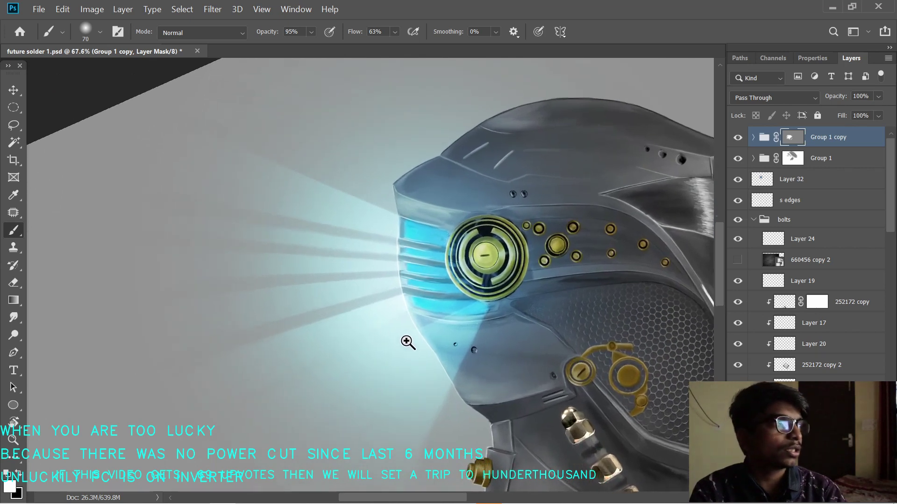
{"action": "key", "text": "bracketleft"}
{"action": "key", "text": "bracketleft"}
{"action": "key", "text": "bracketleft"}
{"action": "key", "text": "bracketleft"}
{"action": "key", "text": "bracketleft"}
{"action": "key", "text": "bracketleft"}
{"action": "key", "text": "bracketleft"}
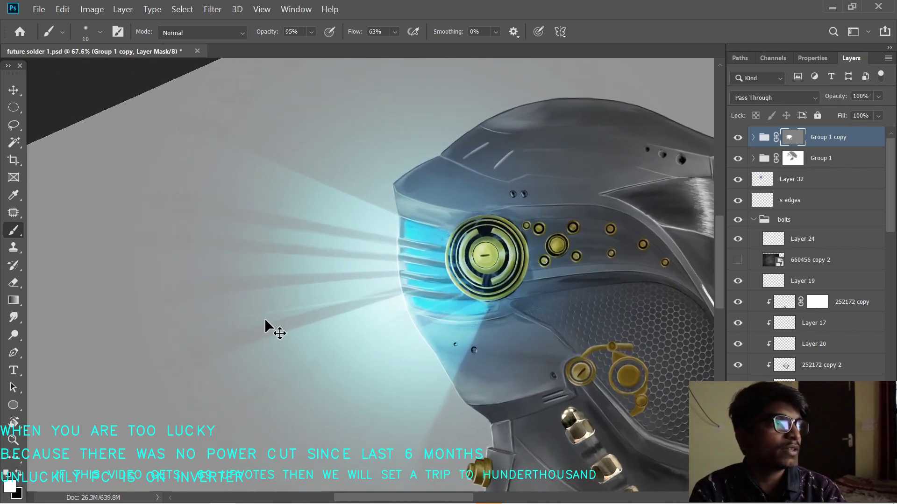
{"action": "left_click_drag", "start_coordinate": [240, 343], "coordinate": [194, 304]}
{"action": "key", "text": "bracketright"}
{"action": "key", "text": "bracketright"}
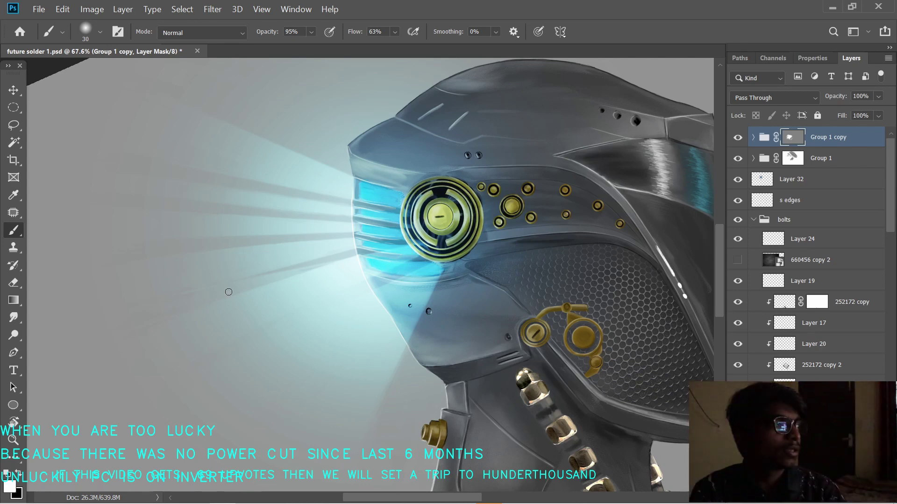
- Break up the dark ray above the lowest one with size 30 white strokes on the copied group's mask
{"action": "left_click_drag", "start_coordinate": [331, 302], "coordinate": [309, 302]}
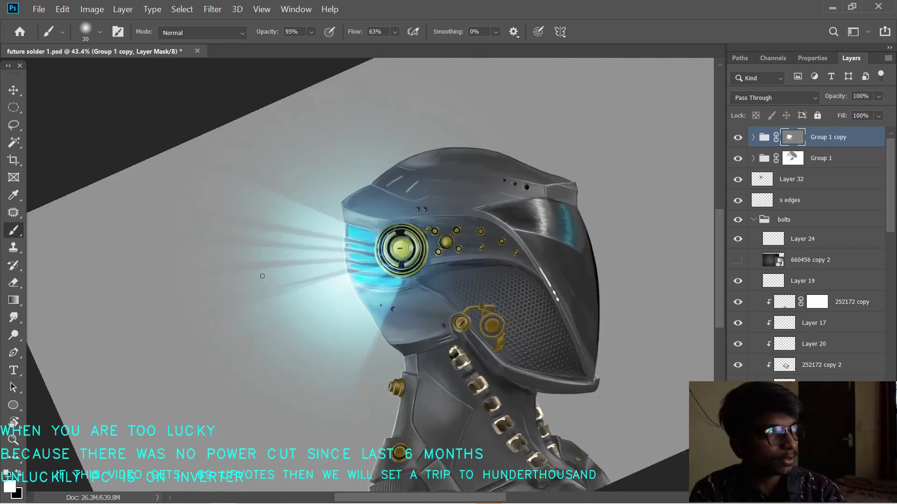
{"action": "scroll", "coordinate": [261, 282], "scroll_direction": "up", "scroll_amount": 2}
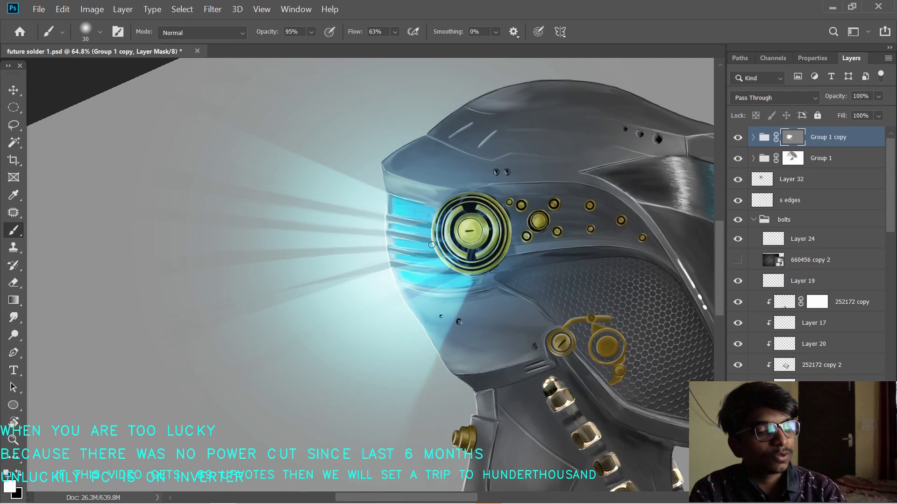
{"action": "mouse_move", "coordinate": [198, 259]}
{"action": "left_mouse_down"}
{"action": "mouse_move", "coordinate": [394, 248]}
{"action": "mouse_move", "coordinate": [209, 266]}
{"action": "left_mouse_up"}
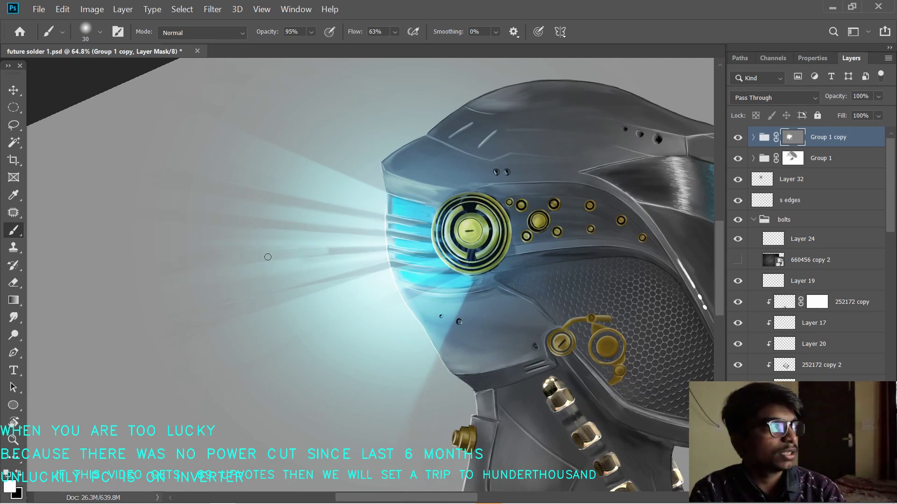
{"action": "mouse_move", "coordinate": [308, 255]}
{"action": "left_mouse_down"}
{"action": "mouse_move", "coordinate": [383, 250]}
{"action": "mouse_move", "coordinate": [381, 291]}
{"action": "left_mouse_up"}
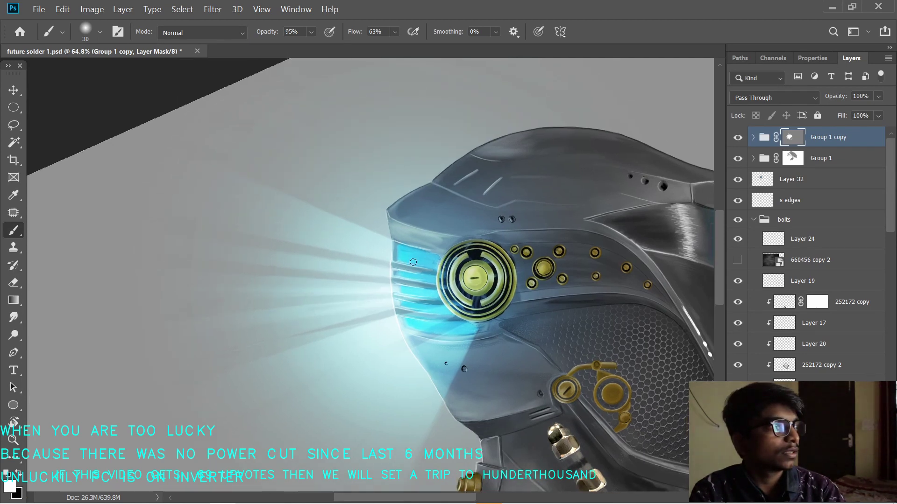
- Paint bright streaks outward from the upper vents over the dark rays on the copied group's mask with the size 30 white brush
{"action": "mouse_move", "coordinate": [413, 262]}
{"action": "left_mouse_down"}
{"action": "mouse_move", "coordinate": [176, 199]}
{"action": "mouse_move", "coordinate": [220, 180]}
{"action": "left_mouse_up"}
{"action": "left_click_drag", "start_coordinate": [442, 253], "coordinate": [277, 150]}
{"action": "key", "text": "r"}
{"action": "left_click_drag", "start_coordinate": [301, 201], "coordinate": [223, 249]}
{"action": "mouse_move", "coordinate": [308, 246]}
{"action": "left_mouse_down"}
{"action": "mouse_move", "coordinate": [374, 206]}
{"action": "mouse_move", "coordinate": [228, 318]}
{"action": "left_mouse_up"}
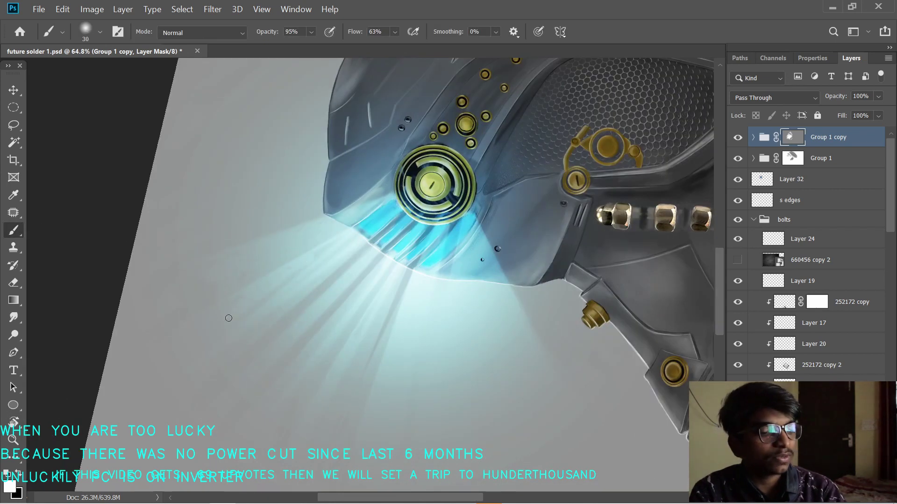
{"action": "left_click_drag", "start_coordinate": [318, 253], "coordinate": [335, 247]}
{"action": "left_click_drag", "start_coordinate": [271, 339], "coordinate": [234, 356]}
- Darken the glow behind the lower jaw on Group 1's mask with a size 30 black brush
{"action": "key", "text": "r"}
{"action": "mouse_move", "coordinate": [469, 119]}
{"action": "left_mouse_down"}
{"action": "mouse_move", "coordinate": [570, 264]}
{"action": "mouse_move", "coordinate": [570, 292]}
{"action": "left_mouse_up"}
{"action": "mouse_move", "coordinate": [554, 383]}
{"action": "left_mouse_down"}
{"action": "mouse_move", "coordinate": [513, 352]}
{"action": "mouse_move", "coordinate": [488, 233]}
{"action": "left_mouse_up"}
{"action": "key", "text": "b"}
{"action": "key", "text": "x"}
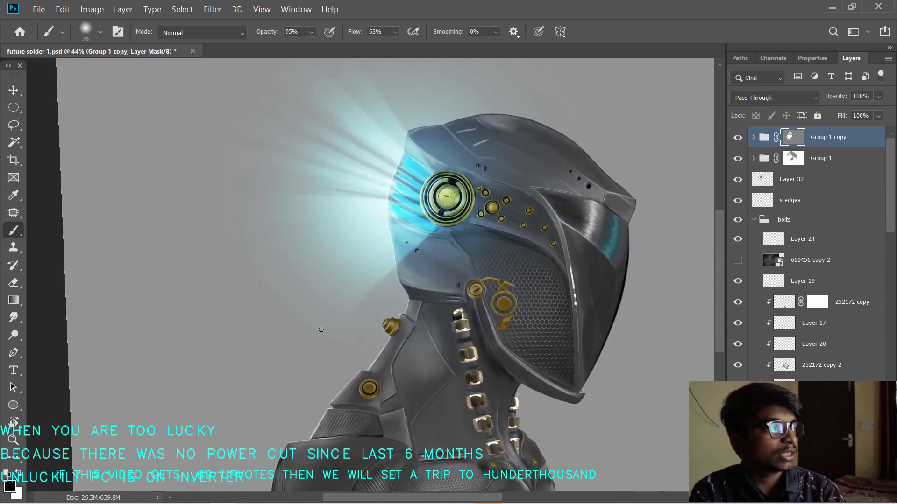
{"action": "key", "text": "alt+bracketleft"}
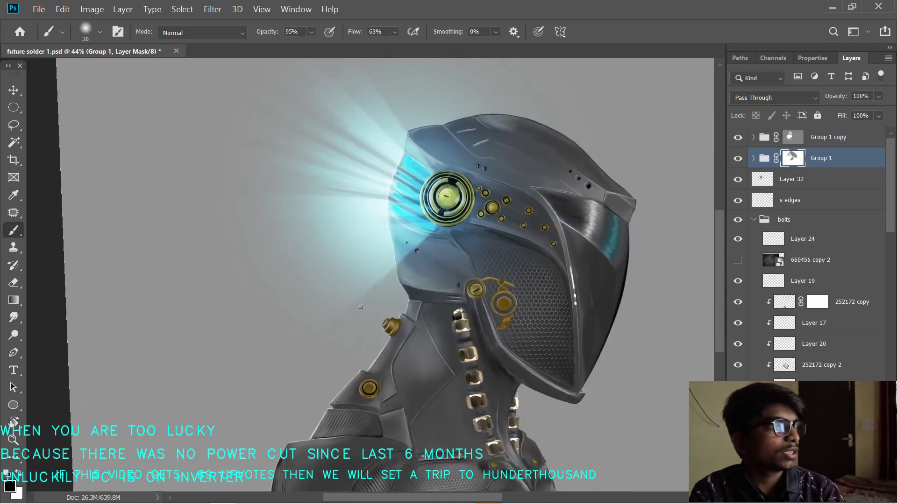
{"action": "left_click_drag", "start_coordinate": [457, 273], "coordinate": [439, 272]}
{"action": "left_click_drag", "start_coordinate": [489, 346], "coordinate": [386, 360]}
- Undo the recent mask painting on both glow groups, back to before the lower jaw ray was painted
{"action": "mouse_move", "coordinate": [588, 503]}
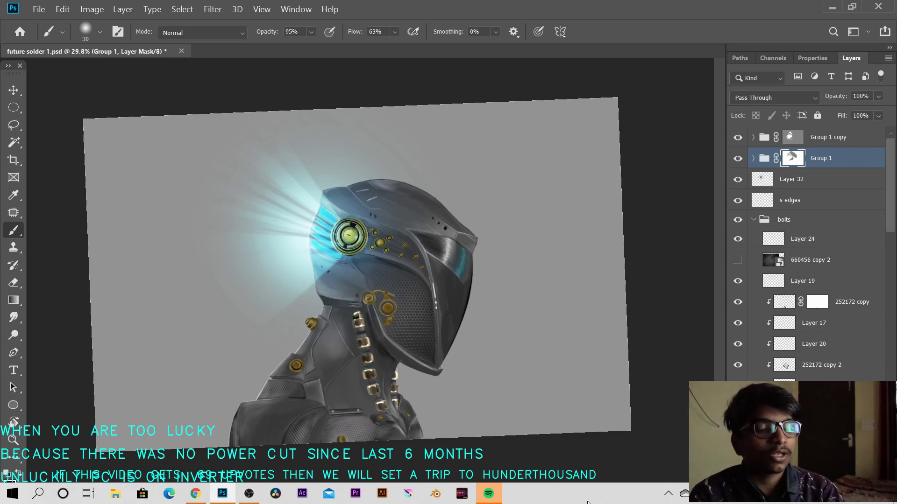
{"action": "scroll", "coordinate": [201, 279], "scroll_direction": "up", "scroll_amount": 3}
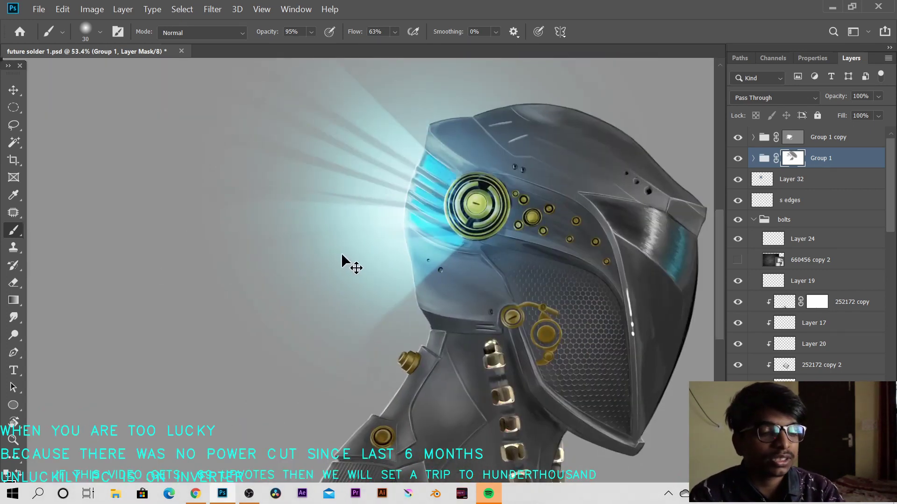
{"action": "key", "text": "ctrl+z"}
{"action": "key", "text": "ctrl+z"}
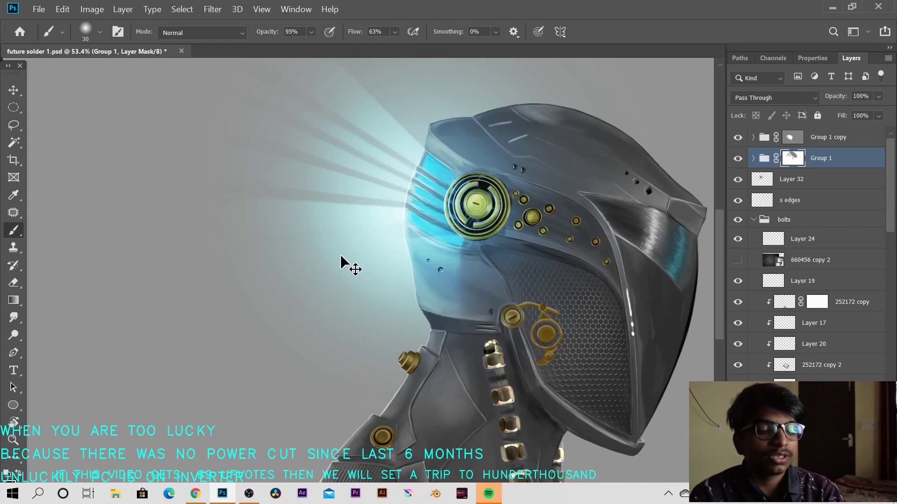
- Try a size 30 black ray across the jaw on Group 1's mask and undo it
{"action": "left_click_drag", "start_coordinate": [340, 255], "coordinate": [293, 268]}
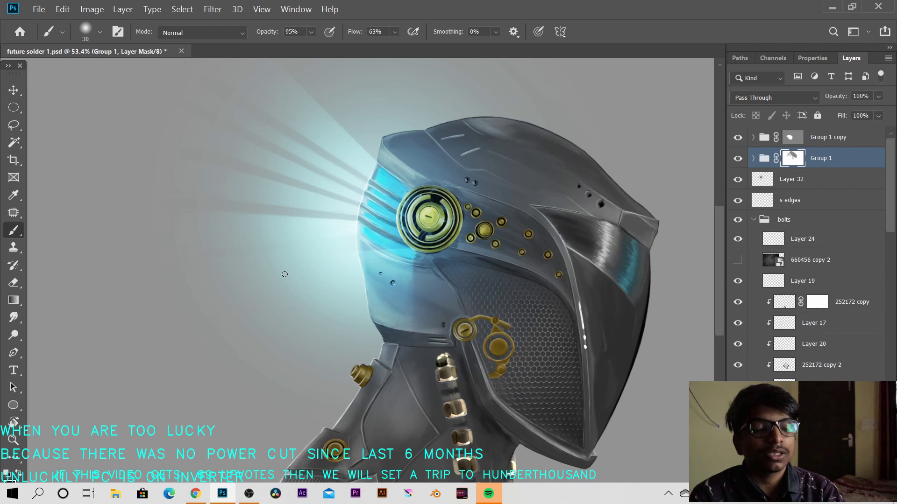
{"action": "left_click_drag", "start_coordinate": [417, 265], "coordinate": [373, 293]}
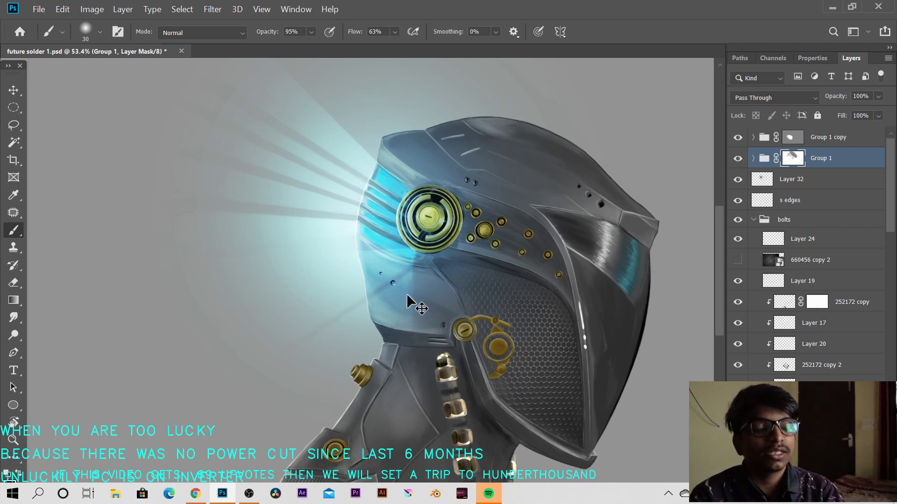
{"action": "key", "text": "ctrl+z"}
- Paint a thin dark ray from below the round bolt across the jaw on Group 1's mask with a size 15 black brush, then reduce it to size 2
{"action": "key", "text": "bracketleft"}
{"action": "key", "text": "bracketleft"}
{"action": "key", "text": "bracketleft"}
{"action": "left_click_drag", "start_coordinate": [250, 321], "coordinate": [417, 262]}
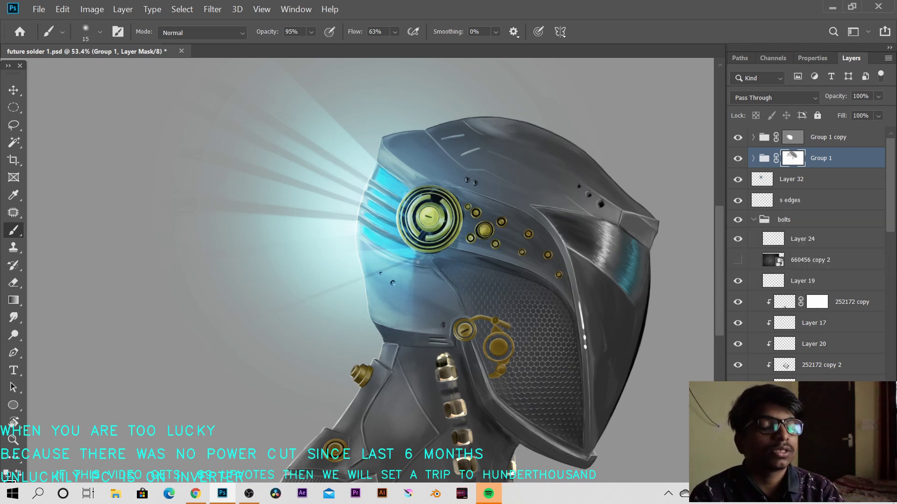
{"action": "key", "text": "bracketleft"}
{"action": "key", "text": "bracketleft"}
{"action": "key", "text": "bracketleft"}
{"action": "key", "text": "bracketleft"}
{"action": "key", "text": "bracketleft"}
{"action": "key", "text": "bracketleft"}
{"action": "key", "text": "bracketleft"}
{"action": "key", "text": "bracketleft"}
{"action": "key", "text": "bracketleft"}
{"action": "key", "text": "bracketleft"}
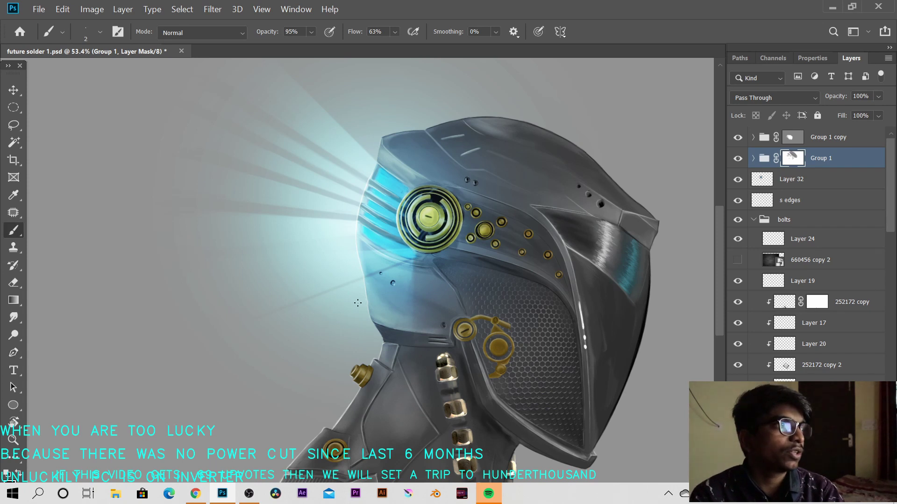
- Darken the glow across the lower jaw on Group 1's mask with a size 70 black brush, then reduce it to size 35
{"action": "key", "text": "bracketright"}
{"action": "key", "text": "bracketright"}
{"action": "key", "text": "bracketright"}
{"action": "key", "text": "bracketright"}
{"action": "key", "text": "bracketright"}
{"action": "key", "text": "bracketright"}
{"action": "key", "text": "bracketright"}
{"action": "key", "text": "bracketright"}
{"action": "key", "text": "bracketright"}
{"action": "key", "text": "bracketright"}
{"action": "key", "text": "bracketright"}
{"action": "key", "text": "bracketright"}
{"action": "key", "text": "bracketright"}
{"action": "key", "text": "bracketright"}
{"action": "key", "text": "bracketright"}
{"action": "key", "text": "bracketright"}
{"action": "key", "text": "bracketright"}
{"action": "key", "text": "bracketright"}
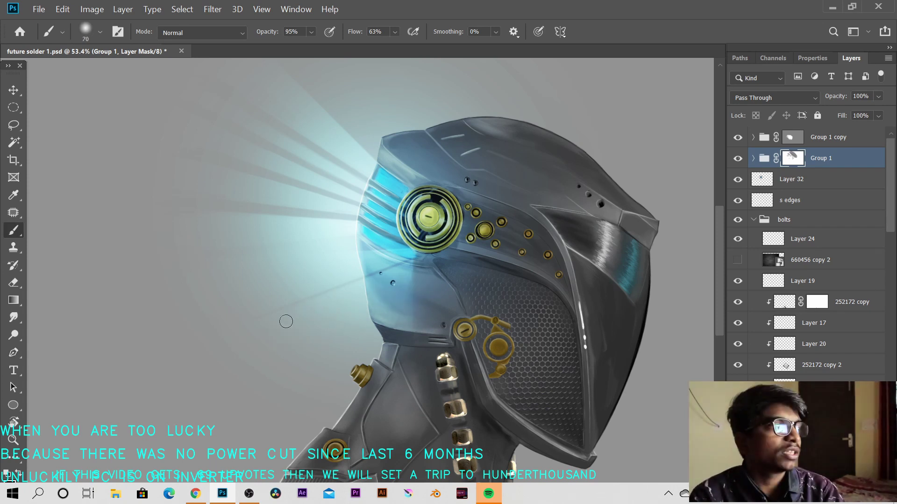
{"action": "key", "text": "bracketleft"}
{"action": "key", "text": "bracketleft"}
{"action": "key", "text": "bracketleft"}
{"action": "key", "text": "bracketleft"}
{"action": "key", "text": "bracketleft"}
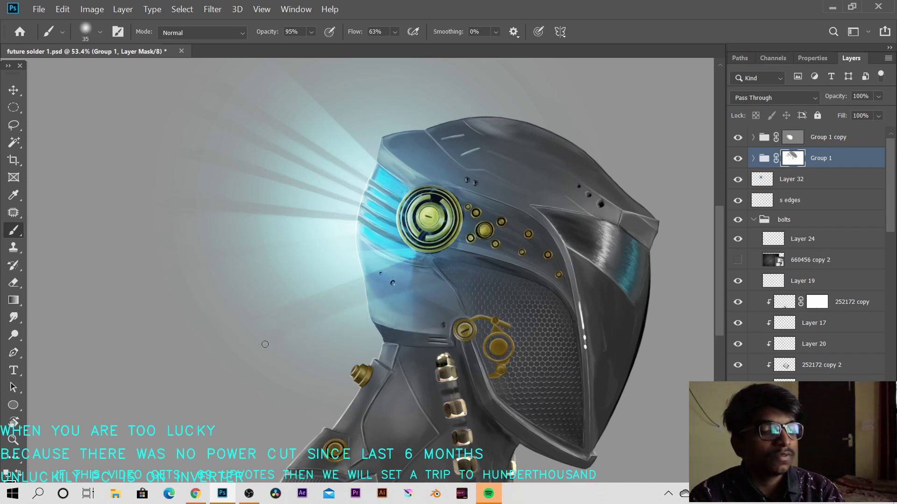
- Darken the remaining glow around and behind the lower jaw on Group 1's mask, enlarging the black brush to size 300
{"action": "key", "text": "bracketright"}
{"action": "key", "text": "bracketright"}
{"action": "key", "text": "bracketright"}
{"action": "key", "text": "bracketright"}
{"action": "key", "text": "bracketright"}
{"action": "key", "text": "bracketright"}
{"action": "key", "text": "bracketright"}
{"action": "key", "text": "bracketright"}
{"action": "key", "text": "bracketright"}
{"action": "key", "text": "bracketright"}
{"action": "key", "text": "bracketright"}
{"action": "key", "text": "bracketright"}
{"action": "key", "text": "bracketright"}
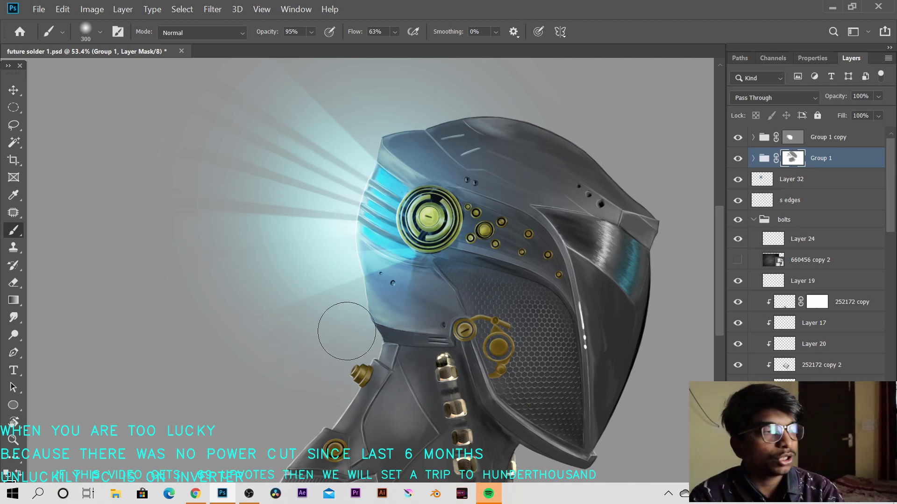
- Sharpen the lower edge of the vent glow across the jaw on Group 1 copy's mask with a size 25 brush, then enlarge it to 50
{"action": "key", "text": "bracketleft"}
{"action": "key", "text": "bracketleft"}
{"action": "key", "text": "bracketleft"}
{"action": "key", "text": "bracketleft"}
{"action": "key", "text": "bracketleft"}
{"action": "key", "text": "bracketleft"}
{"action": "key", "text": "bracketleft"}
{"action": "key", "text": "bracketleft"}
{"action": "key", "text": "bracketleft"}
{"action": "key", "text": "bracketleft"}
{"action": "key", "text": "bracketleft"}
{"action": "key", "text": "bracketleft"}
{"action": "key", "text": "bracketleft"}
{"action": "key", "text": "bracketleft"}
{"action": "key", "text": "bracketleft"}
{"action": "key", "text": "bracketleft"}
{"action": "key", "text": "alt+bracketright"}
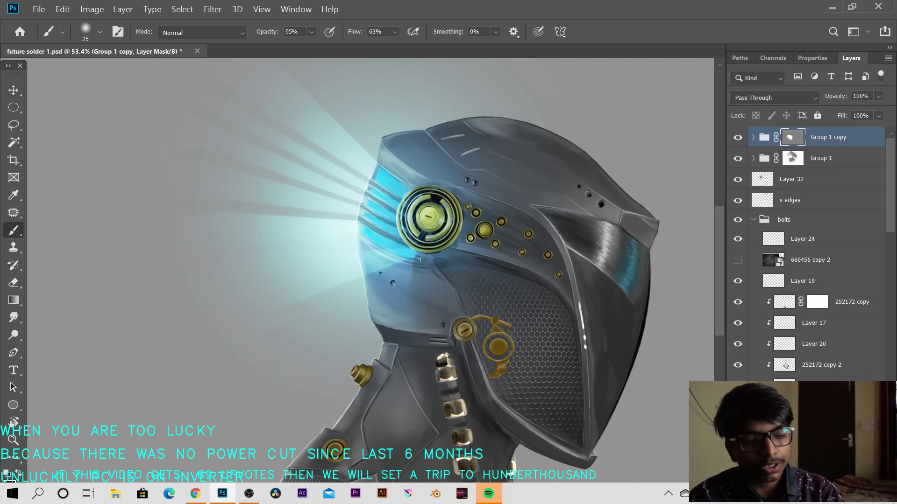
{"action": "left_click_drag", "start_coordinate": [414, 261], "coordinate": [314, 302]}
{"action": "mouse_move", "coordinate": [410, 273]}
{"action": "left_mouse_down"}
{"action": "mouse_move", "coordinate": [311, 307]}
{"action": "mouse_move", "coordinate": [351, 286]}
{"action": "mouse_move", "coordinate": [321, 309]}
{"action": "left_mouse_up"}
{"action": "left_click_drag", "start_coordinate": [410, 303], "coordinate": [351, 319]}
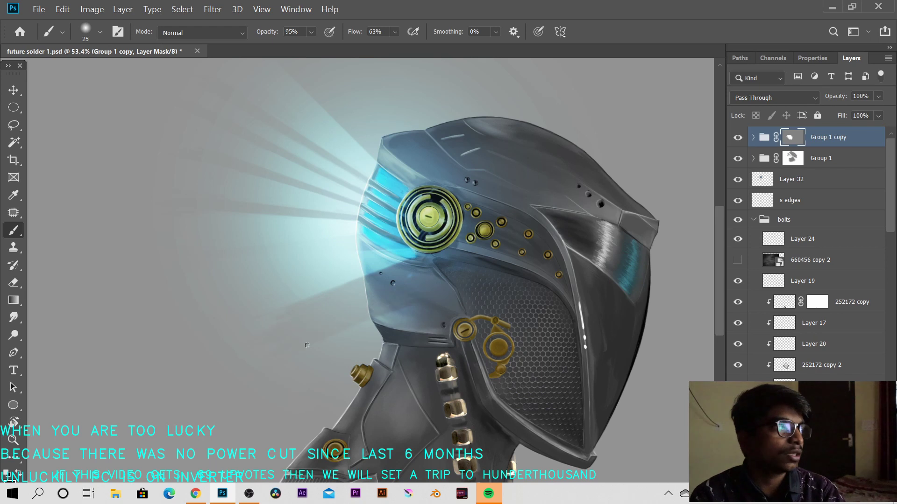
{"action": "left_click_drag", "start_coordinate": [306, 345], "coordinate": [349, 317]}
{"action": "key", "text": "bracketright"}
{"action": "key", "text": "bracketright"}
{"action": "key", "text": "bracketright"}
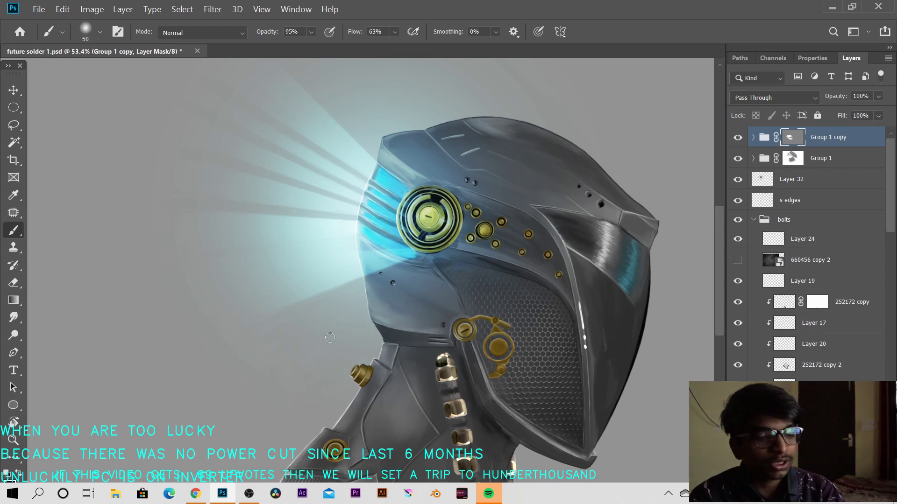
{"action": "scroll", "coordinate": [286, 264], "scroll_direction": "up", "scroll_amount": 1}
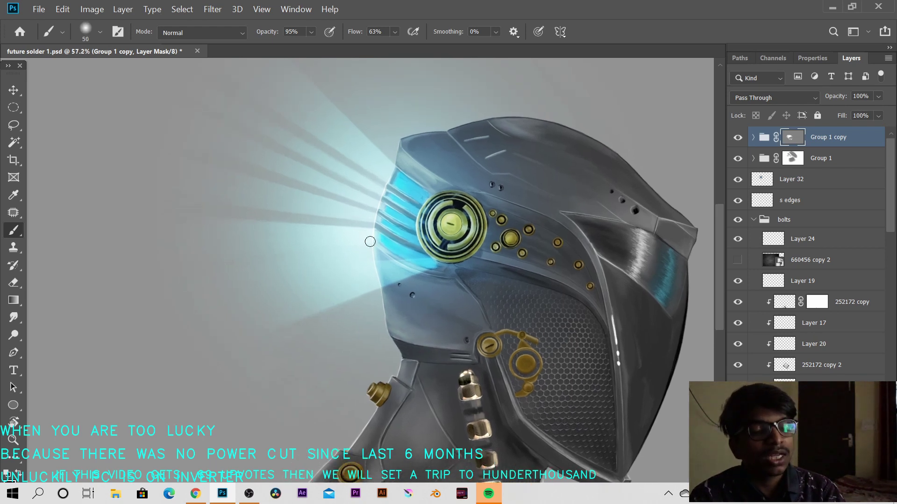
- Paint a thin dark ray outward from the lower vents on Group 1 copy's mask with a size 20 black brush
{"action": "key", "text": "bracketleft"}
{"action": "key", "text": "bracketleft"}
{"action": "key", "text": "bracketleft"}
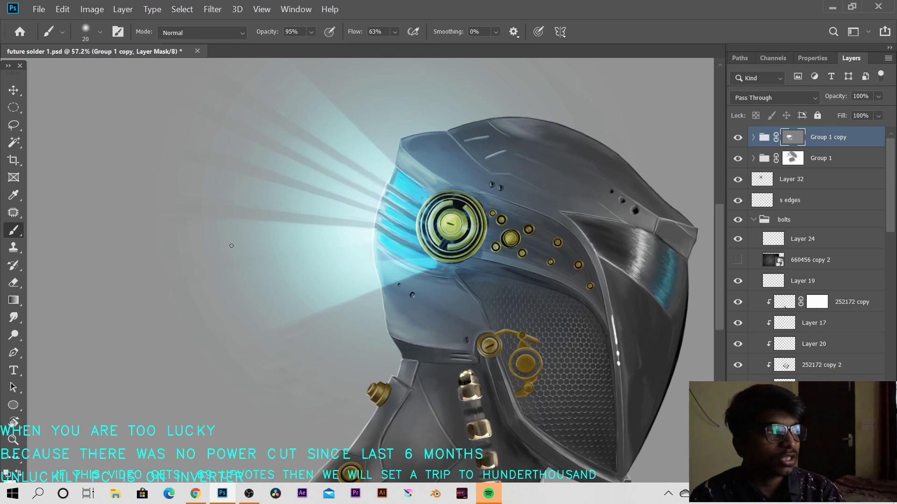
{"action": "key", "text": "super"}
{"action": "key", "text": "super"}
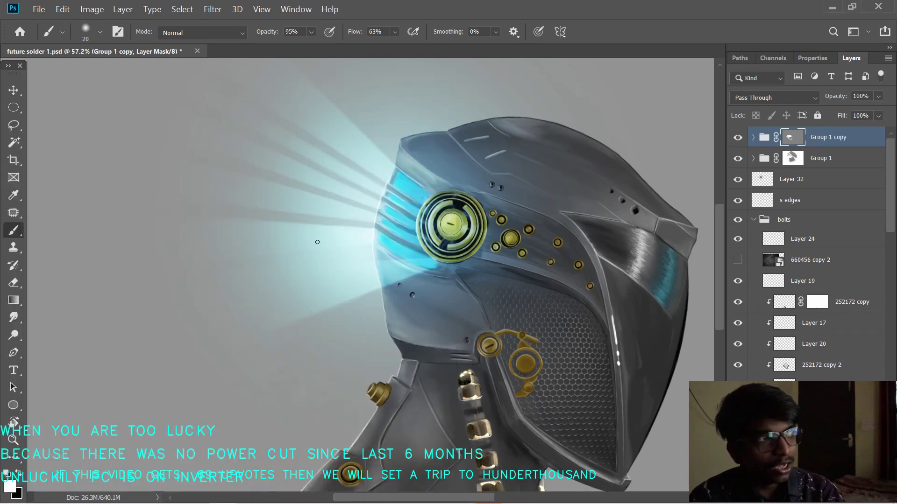
{"action": "key", "text": "x"}
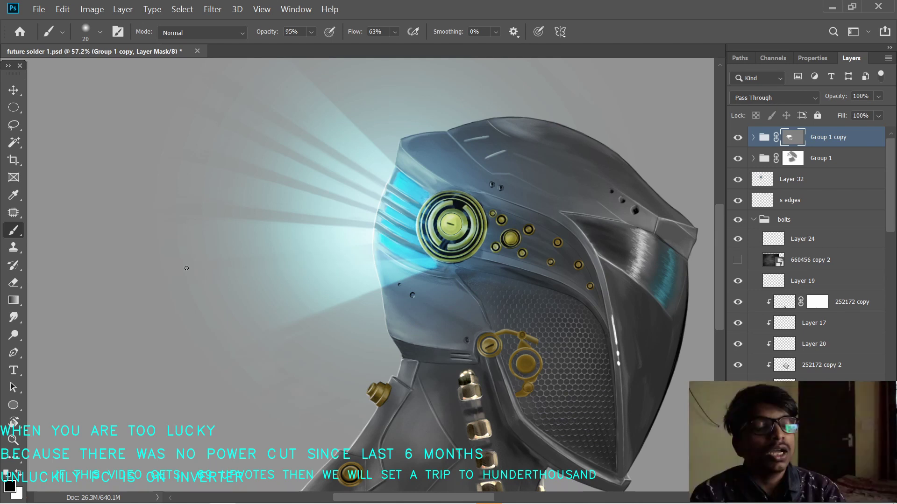
{"action": "left_click_drag", "start_coordinate": [266, 264], "coordinate": [368, 252]}
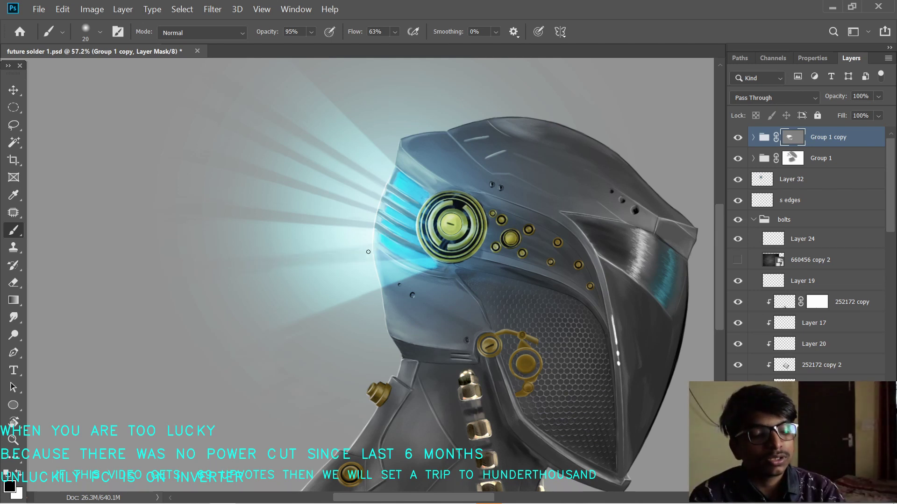
- Paint bright rays between the dark vent rays on Group 1 copy's mask with a size 20 white brush and undo the last stroke
{"action": "key", "text": "x"}
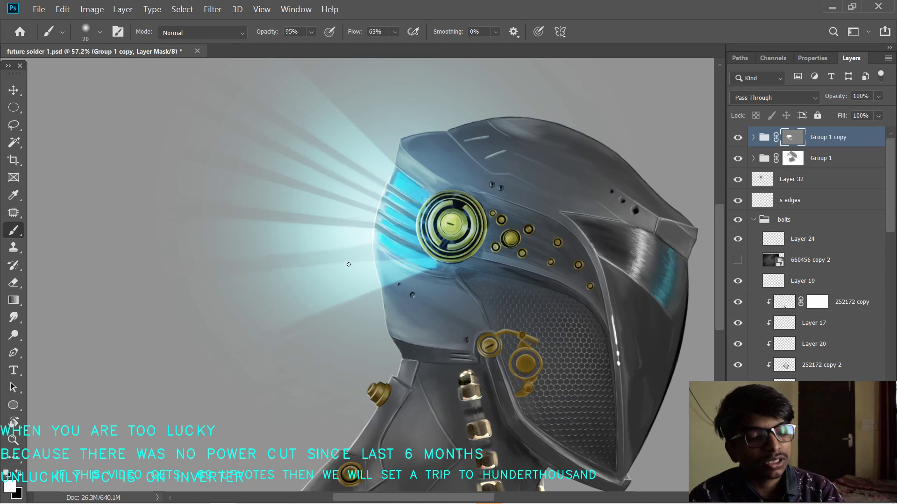
{"action": "scroll", "coordinate": [217, 267], "scroll_direction": "up", "scroll_amount": 2}
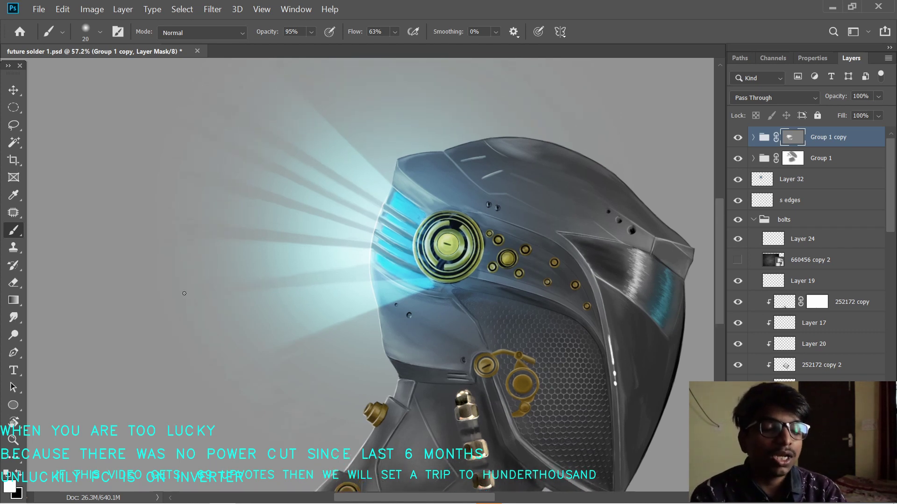
{"action": "left_click_drag", "start_coordinate": [240, 314], "coordinate": [235, 246]}
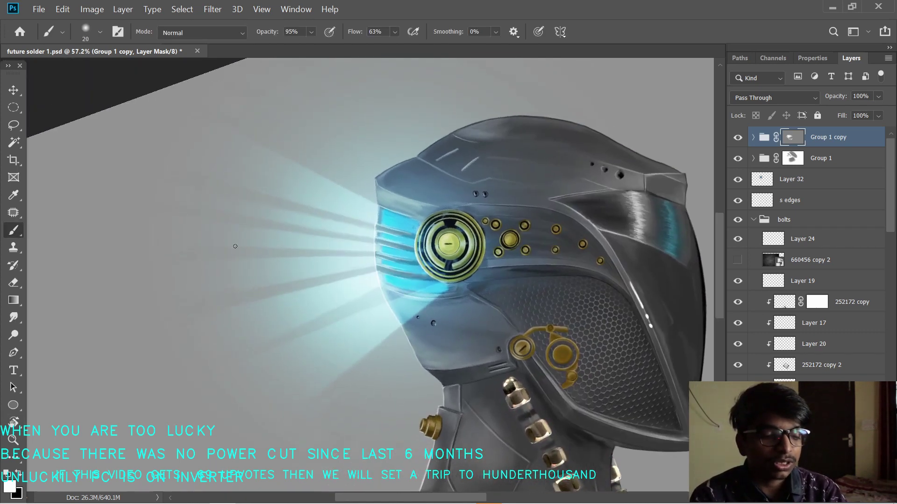
{"action": "left_click_drag", "start_coordinate": [235, 277], "coordinate": [373, 290]}
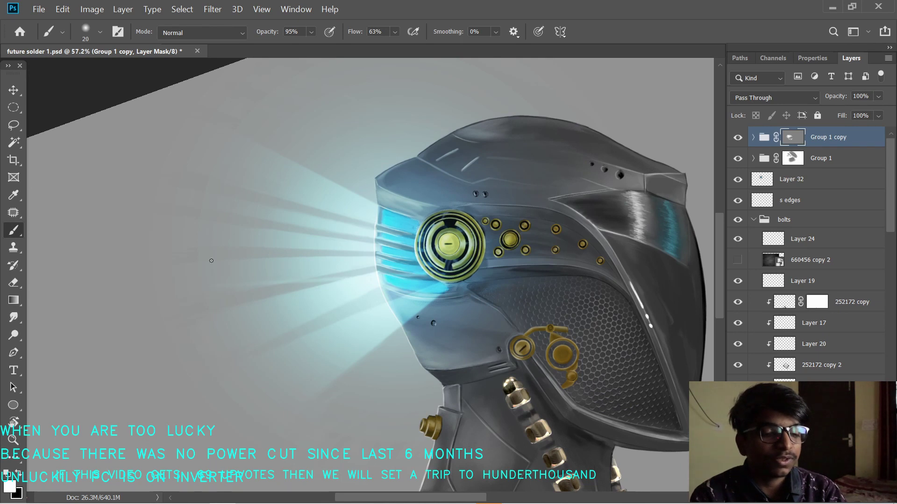
{"action": "left_click_drag", "start_coordinate": [211, 260], "coordinate": [420, 267]}
{"action": "left_click_drag", "start_coordinate": [282, 276], "coordinate": [414, 274]}
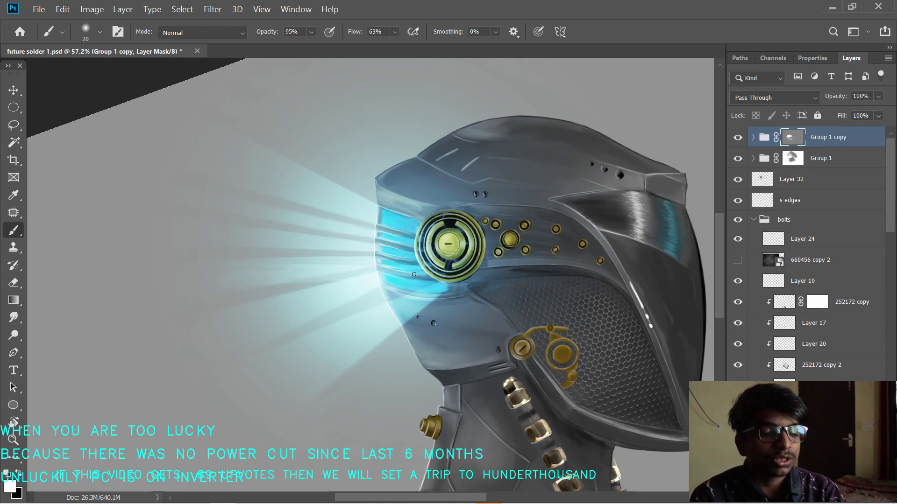
{"action": "key", "text": "ctrl+z"}
- Brighten the lowest dark ray and the gaps between the vent rays on Group 1 copy's mask with a size 20 white brush
{"action": "left_click_drag", "start_coordinate": [252, 282], "coordinate": [249, 269]}
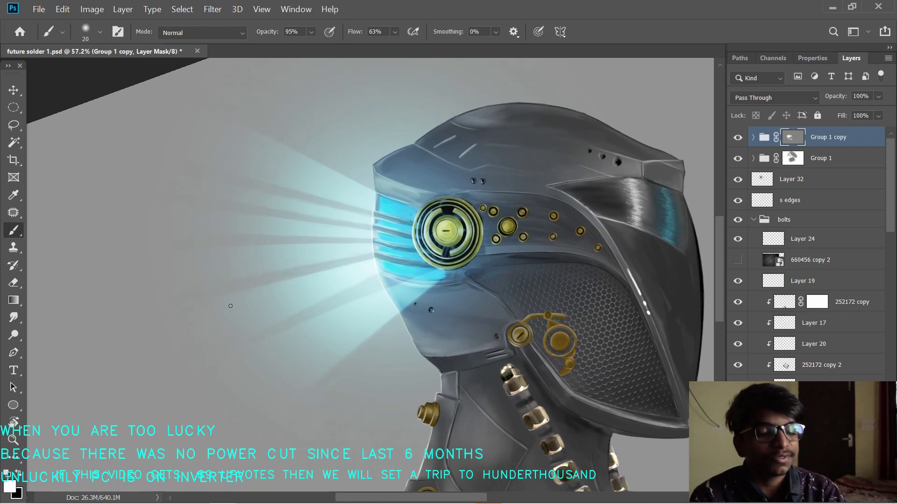
{"action": "mouse_move", "coordinate": [230, 306]}
{"action": "left_mouse_down"}
{"action": "mouse_move", "coordinate": [366, 285]}
{"action": "mouse_move", "coordinate": [420, 255]}
{"action": "mouse_move", "coordinate": [193, 266]}
{"action": "mouse_move", "coordinate": [230, 270]}
{"action": "mouse_move", "coordinate": [214, 278]}
{"action": "mouse_move", "coordinate": [225, 290]}
{"action": "mouse_move", "coordinate": [334, 261]}
{"action": "mouse_move", "coordinate": [390, 257]}
{"action": "mouse_move", "coordinate": [303, 256]}
{"action": "mouse_move", "coordinate": [385, 249]}
{"action": "left_mouse_up"}
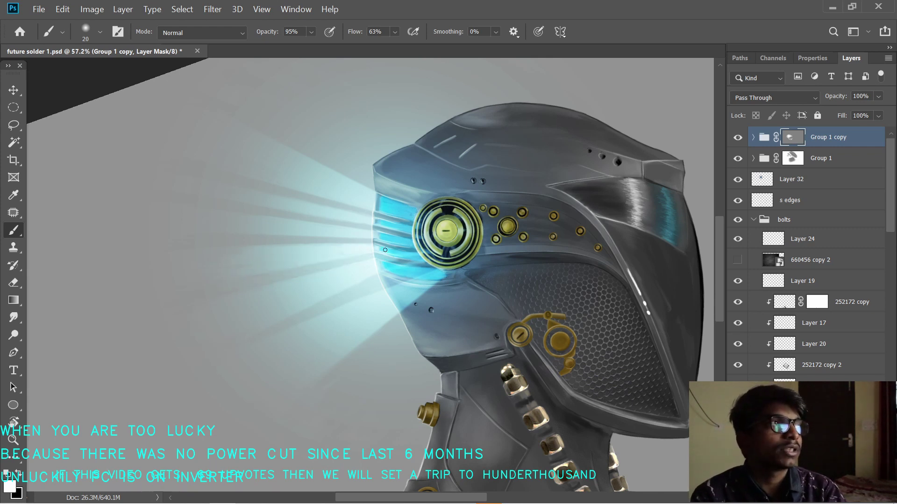
{"action": "mouse_move", "coordinate": [280, 327]}
{"action": "left_mouse_down"}
{"action": "mouse_move", "coordinate": [322, 299]}
{"action": "mouse_move", "coordinate": [428, 272]}
{"action": "left_mouse_up"}
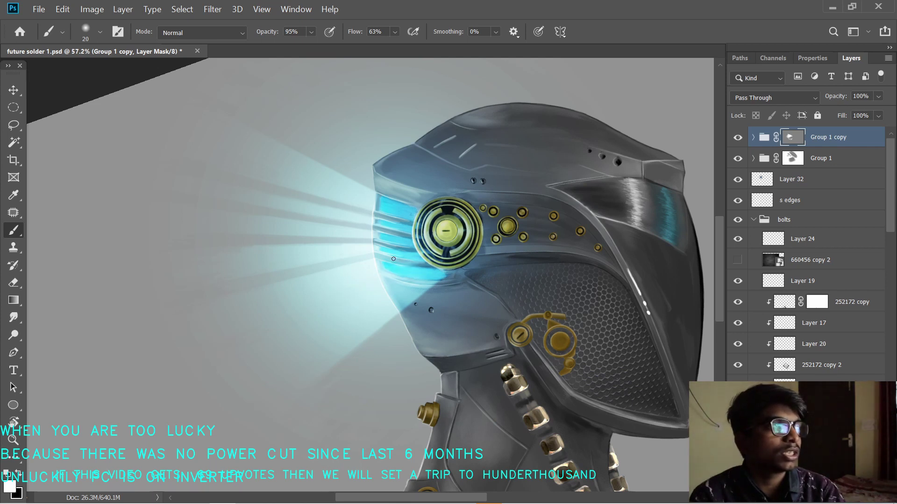
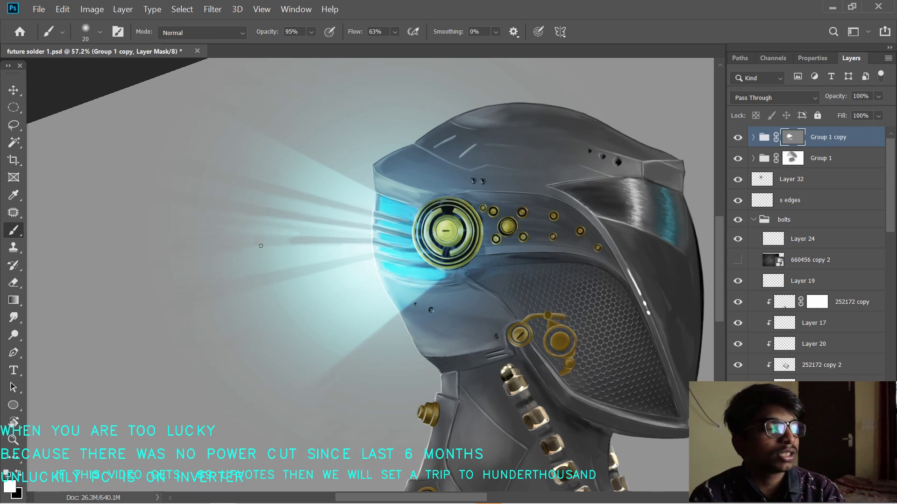
{"action": "left_click_drag", "start_coordinate": [291, 241], "coordinate": [393, 237]}
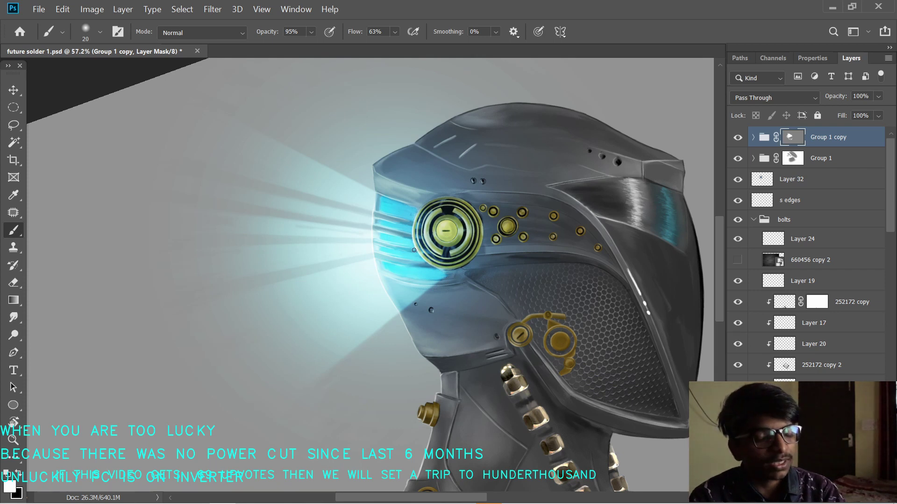
{"action": "left_click_drag", "start_coordinate": [358, 270], "coordinate": [396, 325]}
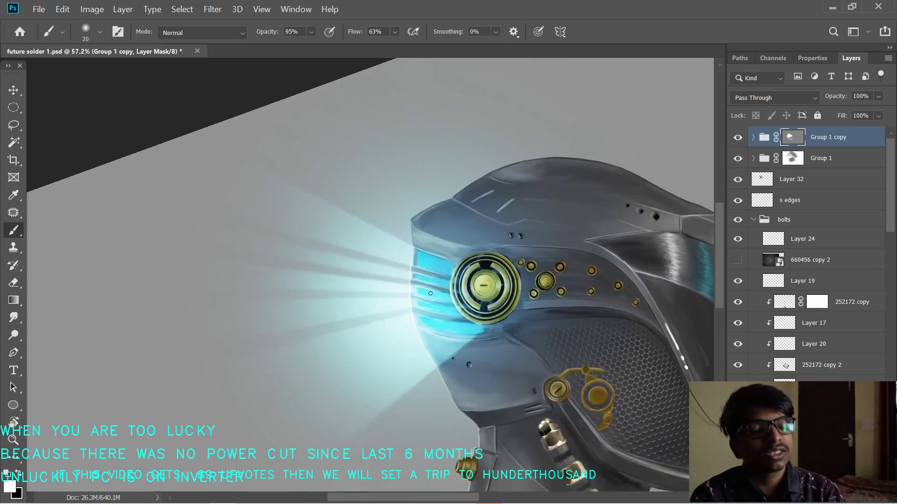
{"action": "mouse_move", "coordinate": [359, 275]}
{"action": "left_mouse_down"}
{"action": "mouse_move", "coordinate": [420, 283]}
{"action": "mouse_move", "coordinate": [304, 271]}
{"action": "mouse_move", "coordinate": [420, 279]}
{"action": "left_mouse_up"}
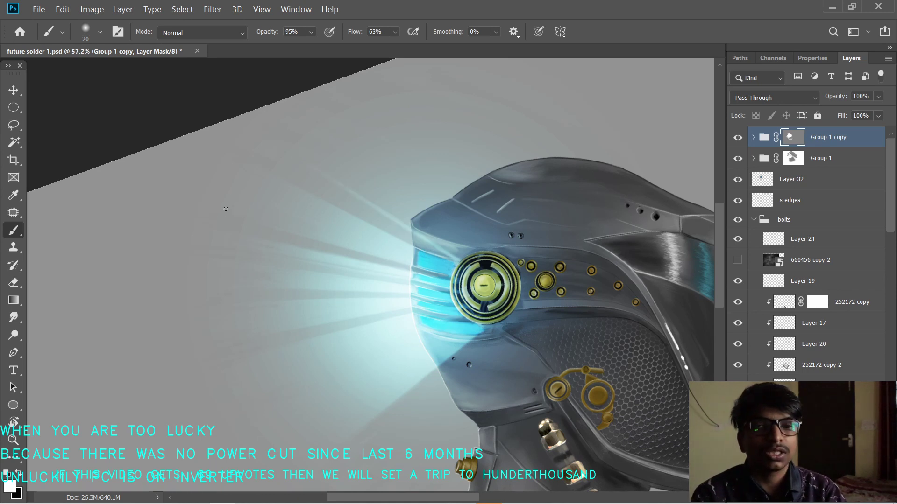
- Try two long white rays outward from the middle vents on Group 1 copy's mask and undo both
{"action": "left_click_drag", "start_coordinate": [450, 276], "coordinate": [304, 240]}
{"action": "key", "text": "ctrl+z"}
{"action": "left_click_drag", "start_coordinate": [444, 282], "coordinate": [214, 232]}
{"action": "key", "text": "ctrl+z"}
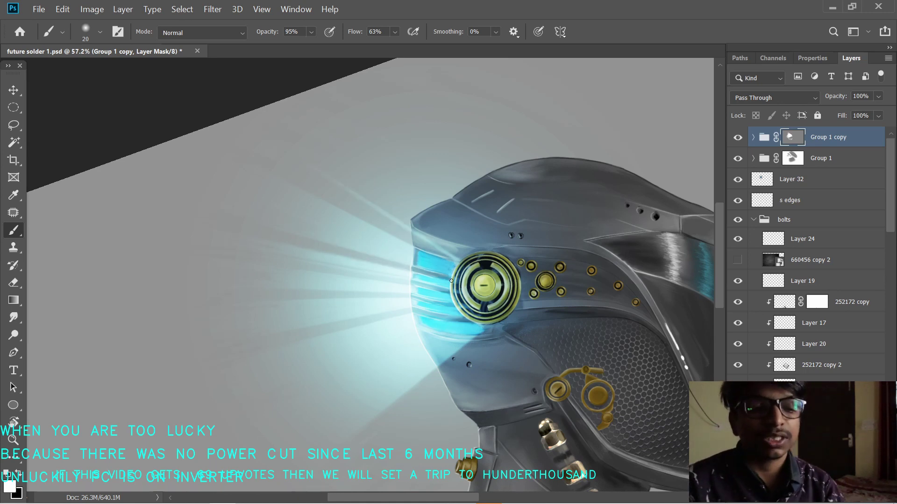
- Paint bright rays from the middle and upper vents and along the glow's upper edge on Group 1 copy's mask with the size 20 white brush
{"action": "mouse_move", "coordinate": [451, 280]}
{"action": "left_mouse_down"}
{"action": "mouse_move", "coordinate": [272, 228]}
{"action": "mouse_move", "coordinate": [304, 202]}
{"action": "mouse_move", "coordinate": [311, 240]}
{"action": "mouse_move", "coordinate": [398, 252]}
{"action": "mouse_move", "coordinate": [387, 222]}
{"action": "mouse_move", "coordinate": [313, 207]}
{"action": "mouse_move", "coordinate": [348, 232]}
{"action": "mouse_move", "coordinate": [468, 264]}
{"action": "mouse_move", "coordinate": [308, 205]}
{"action": "mouse_move", "coordinate": [296, 256]}
{"action": "left_mouse_up"}
{"action": "key", "text": "r"}
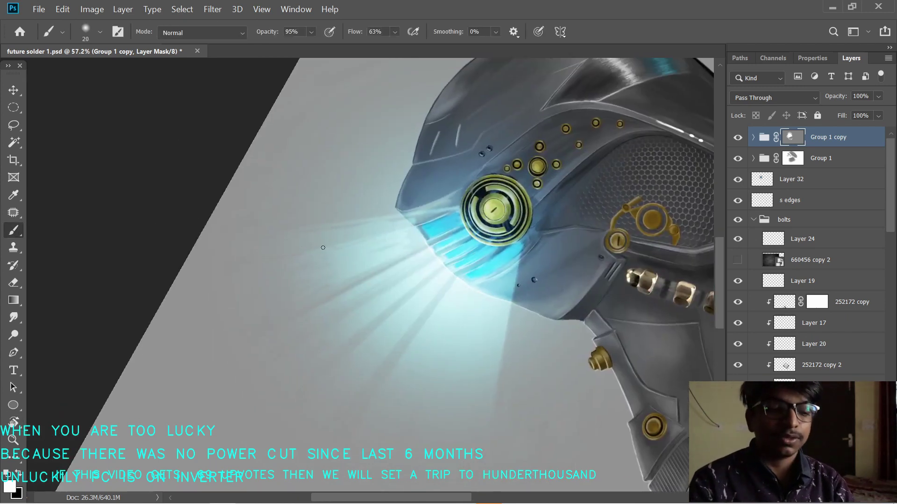
{"action": "mouse_move", "coordinate": [407, 243]}
{"action": "left_mouse_down"}
{"action": "mouse_move", "coordinate": [460, 217]}
{"action": "mouse_move", "coordinate": [367, 223]}
{"action": "left_mouse_up"}
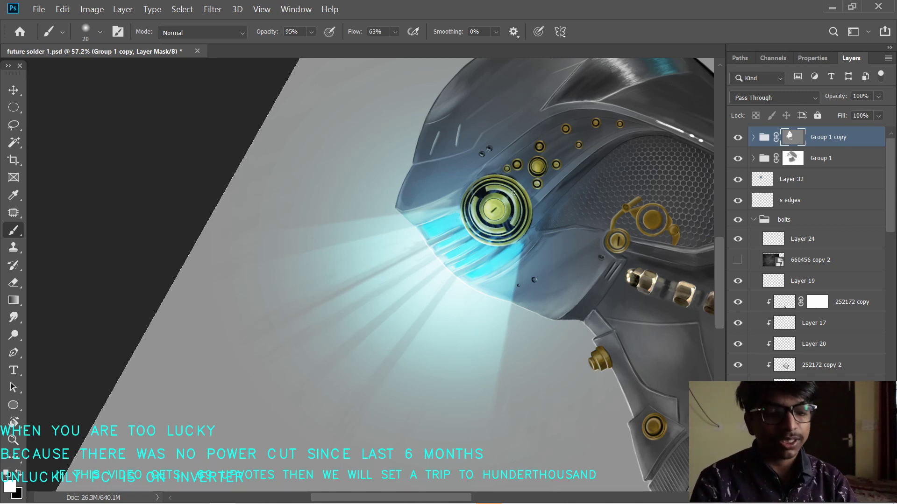
- Switch the foreground colour to black and lower Group 1's opacity to 76%
{"action": "key", "text": "r"}
{"action": "left_click_drag", "start_coordinate": [513, 193], "coordinate": [519, 316]}
{"action": "scroll", "coordinate": [530, 340], "scroll_direction": "down", "scroll_amount": 3}
{"action": "scroll", "coordinate": [530, 340], "scroll_direction": "up", "scroll_amount": 2}
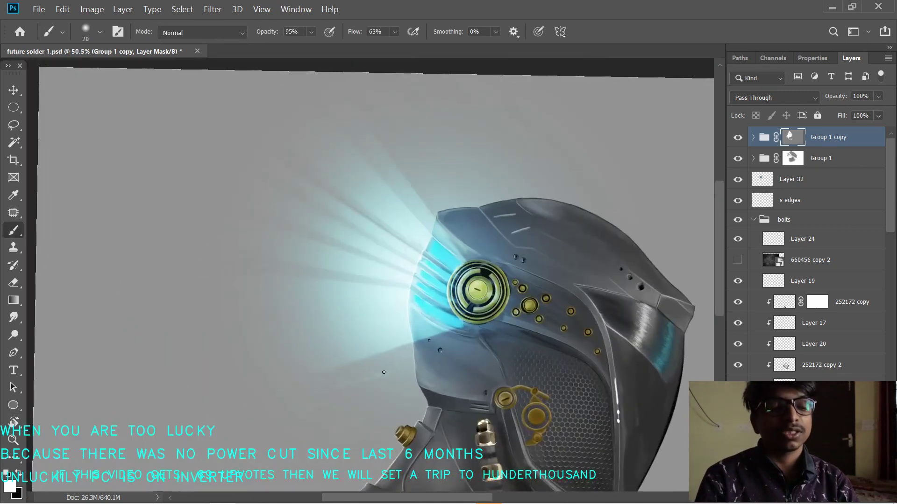
{"action": "key", "text": "x"}
{"action": "left_click_drag", "start_coordinate": [836, 97], "coordinate": [840, 97]}
{"action": "left_click", "coordinate": [819, 165]}
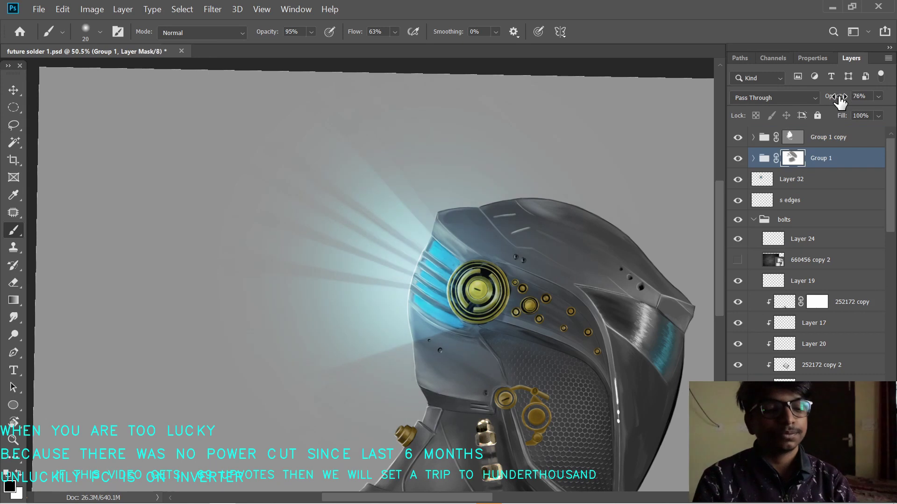
{"action": "scroll", "coordinate": [524, 317], "scroll_direction": "down", "scroll_amount": 3}
{"action": "left_click_drag", "start_coordinate": [525, 320], "coordinate": [538, 287]}
{"action": "left_click_drag", "start_coordinate": [488, 257], "coordinate": [489, 267]}
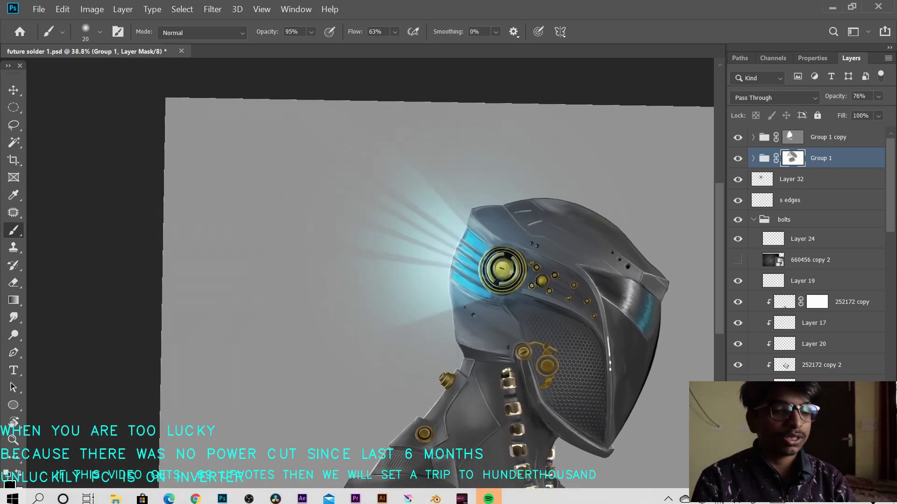
- Add a new layer above Group 1 and paint a large soft blue glow over the helmet vents with a size 1300 brush
{"action": "key", "text": "ctrl+shift+alt+n"}
{"action": "scroll", "coordinate": [383, 228], "scroll_direction": "up", "scroll_amount": 2}
{"action": "key", "text": "bracketright"}
{"action": "key", "text": "bracketright"}
{"action": "key", "text": "bracketright"}
{"action": "key", "text": "bracketright"}
{"action": "key", "text": "bracketright"}
{"action": "key", "text": "bracketright"}
{"action": "key", "text": "bracketright"}
{"action": "key", "text": "bracketright"}
{"action": "key", "text": "bracketright"}
{"action": "key", "text": "bracketright"}
{"action": "key", "text": "bracketright"}
{"action": "key", "text": "bracketright"}
{"action": "key", "text": "bracketright"}
{"action": "key", "text": "bracketright"}
{"action": "key", "text": "bracketright"}
{"action": "key", "text": "bracketright"}
{"action": "key", "text": "bracketright"}
{"action": "key", "text": "bracketright"}
{"action": "key", "text": "bracketright"}
{"action": "key", "text": "bracketright"}
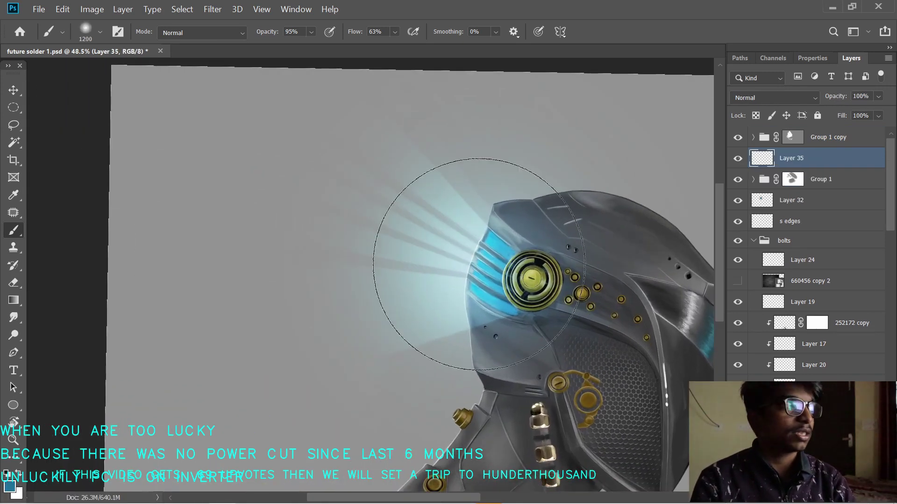
{"action": "left_click", "coordinate": [470, 263]}
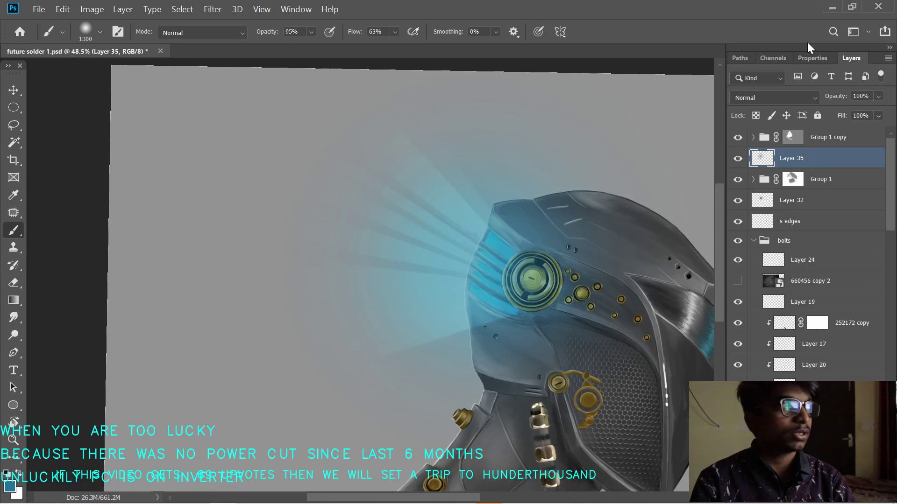
- Try the Linear Burn blend mode at 34% opacity on Layer 35 and toggle the layer's visibility to compare
{"action": "left_click", "coordinate": [772, 98]}
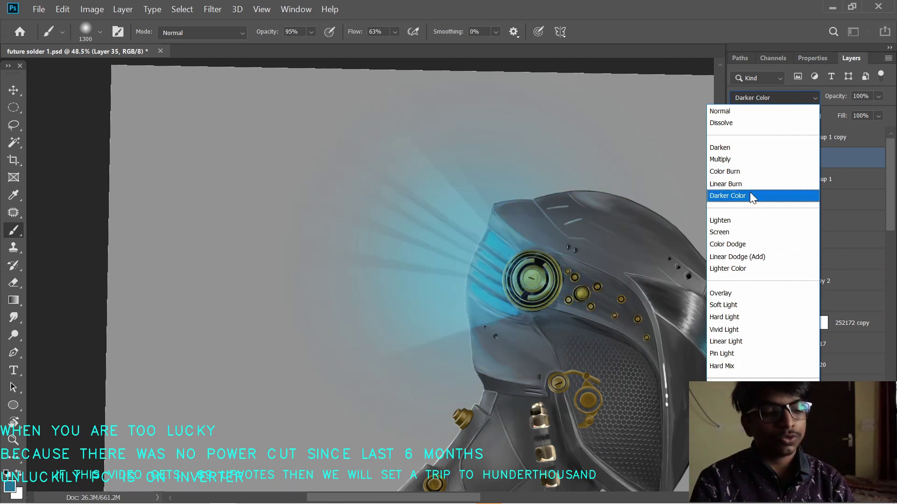
{"action": "left_click", "coordinate": [753, 183]}
{"action": "left_click_drag", "start_coordinate": [846, 97], "coordinate": [827, 98]}
{"action": "left_click", "coordinate": [738, 159]}
{"action": "left_click", "coordinate": [738, 159]}
{"action": "left_click", "coordinate": [737, 158]}
{"action": "left_click", "coordinate": [737, 159]}
- Set Layer 35's blend mode to Lighten and raise the layer's opacity
{"action": "left_click", "coordinate": [814, 98]}
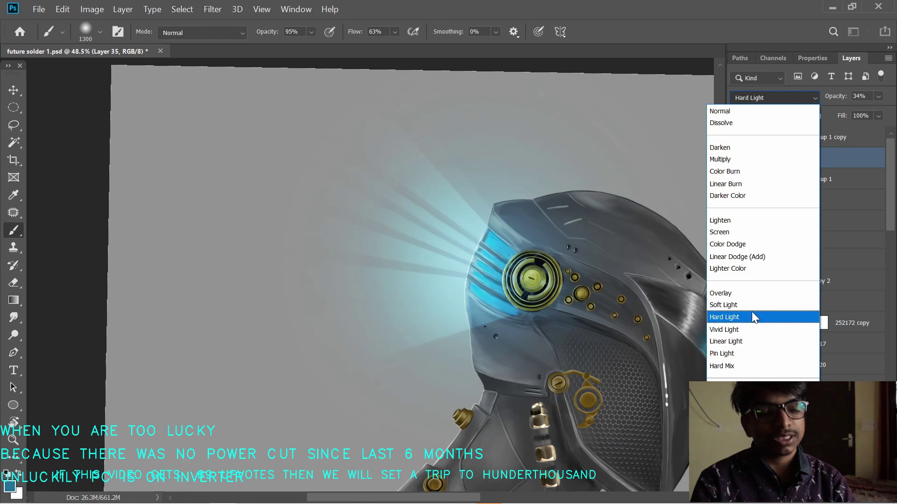
{"action": "left_click", "coordinate": [732, 220]}
{"action": "left_click_drag", "start_coordinate": [826, 98], "coordinate": [854, 102]}
- Soften the rays beside the helmet vents by painting black on Group 1's mask with a soft size 25 brush at 11% opacity
{"action": "left_click_drag", "start_coordinate": [559, 344], "coordinate": [593, 348]}
{"action": "scroll", "coordinate": [593, 348], "scroll_direction": "down", "scroll_amount": 2}
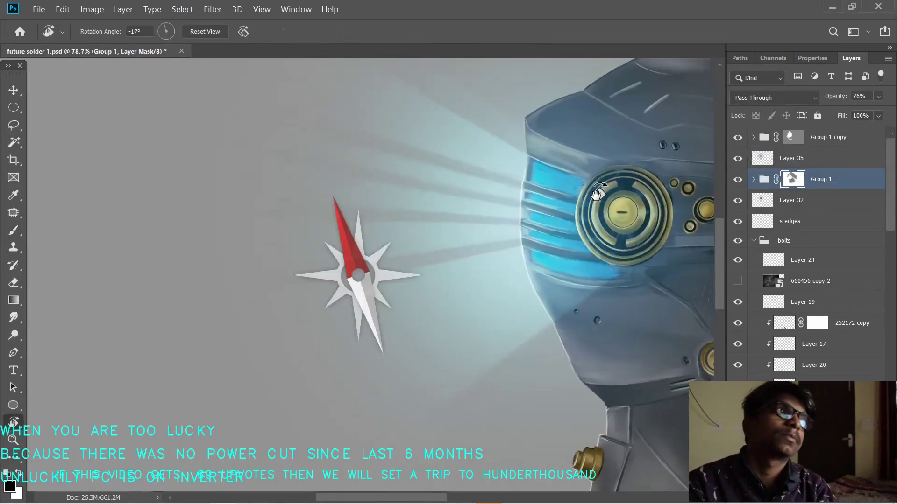
{"action": "left_click_drag", "start_coordinate": [599, 191], "coordinate": [591, 172]}
{"action": "key", "text": "b"}
{"action": "key", "text": "bracketleft"}
{"action": "key", "text": "bracketleft"}
{"action": "key", "text": "bracketleft"}
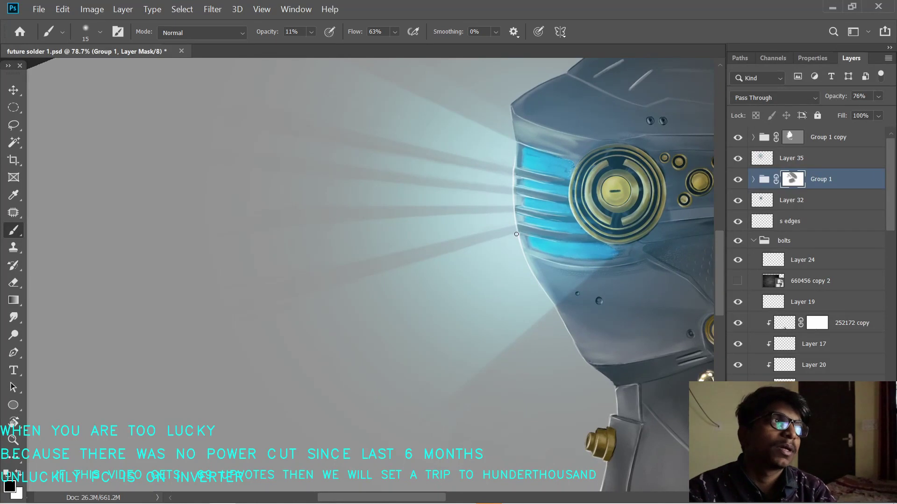
{"action": "key", "text": "bracketright"}
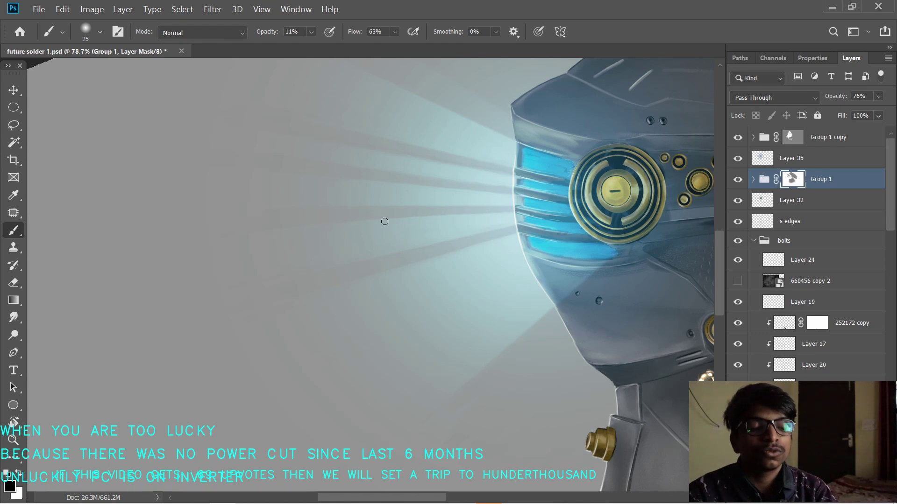
{"action": "left_click_drag", "start_coordinate": [513, 208], "coordinate": [562, 242]}
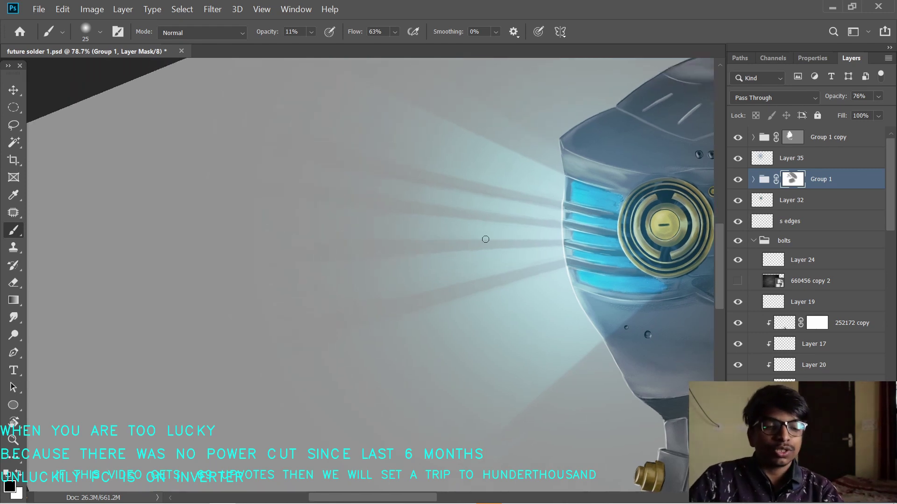
{"action": "left_click_drag", "start_coordinate": [372, 209], "coordinate": [378, 244]}
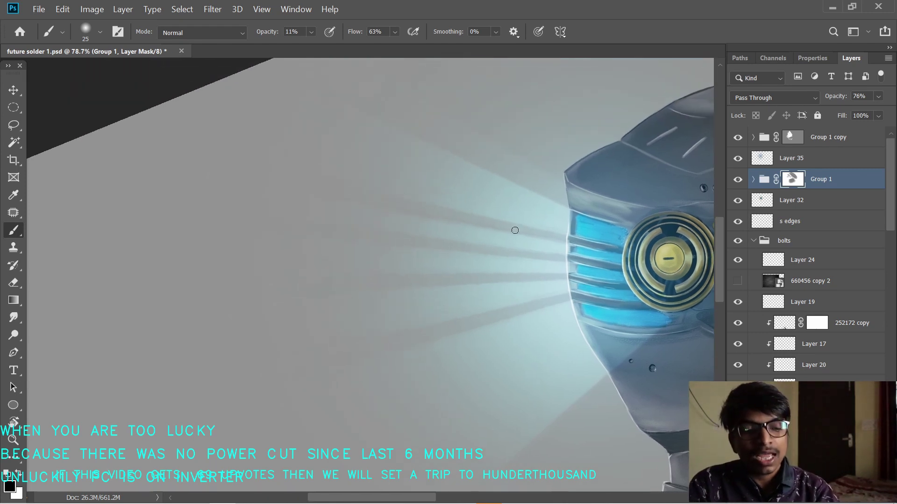
{"action": "left_click_drag", "start_coordinate": [604, 234], "coordinate": [598, 192]}
{"action": "left_click_drag", "start_coordinate": [368, 204], "coordinate": [378, 234]}
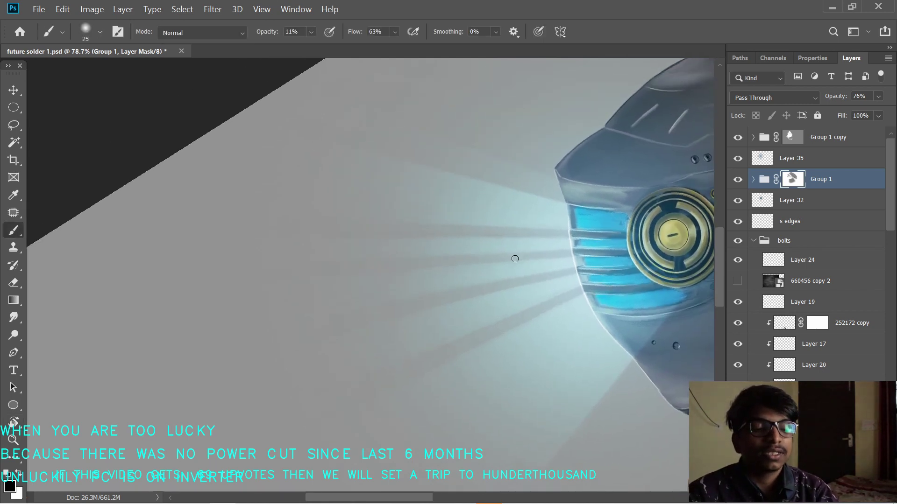
- Touch up the rays on Group 1's mask in white with a size 8 brush at 46% opacity
{"action": "key", "text": "x"}
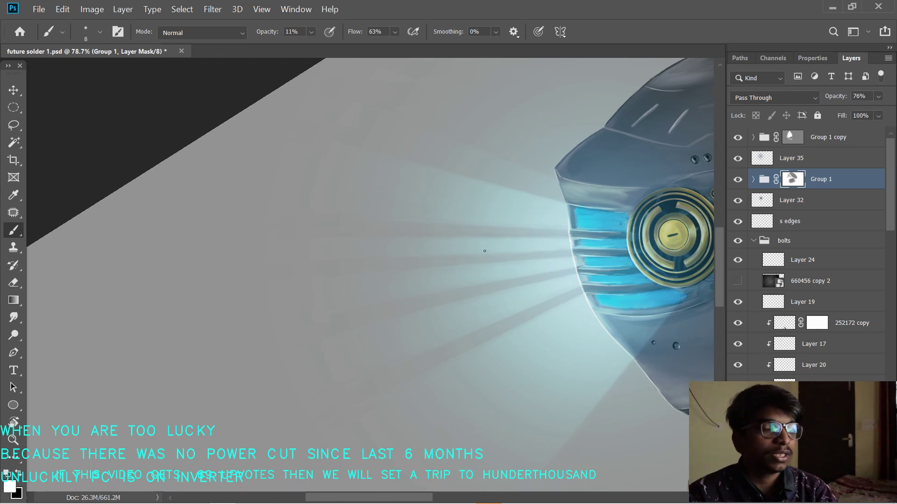
{"action": "key", "text": "4"}
{"action": "key", "text": "6"}
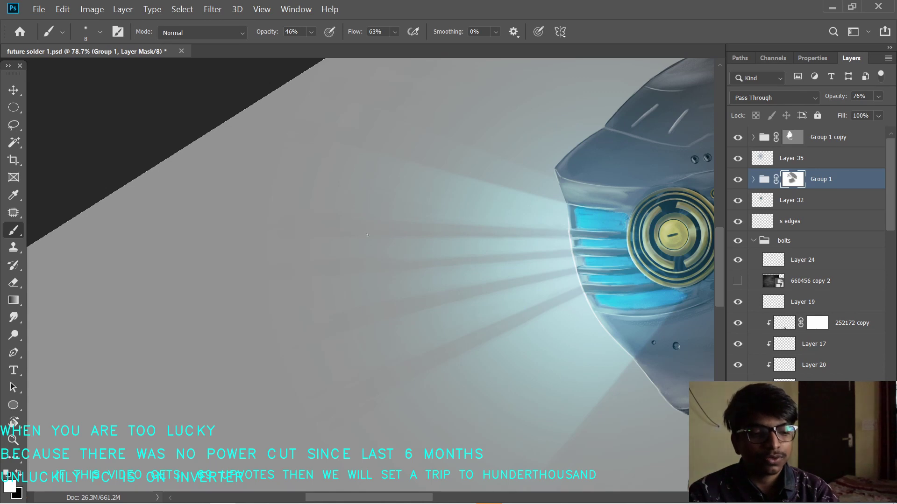
{"action": "left_click_drag", "start_coordinate": [446, 292], "coordinate": [411, 285]}
{"action": "left_click_drag", "start_coordinate": [472, 318], "coordinate": [462, 310]}
{"action": "key", "text": "r"}
{"action": "left_click_drag", "start_coordinate": [579, 215], "coordinate": [583, 351]}
{"action": "scroll", "coordinate": [584, 353], "scroll_direction": "down", "scroll_amount": 3}
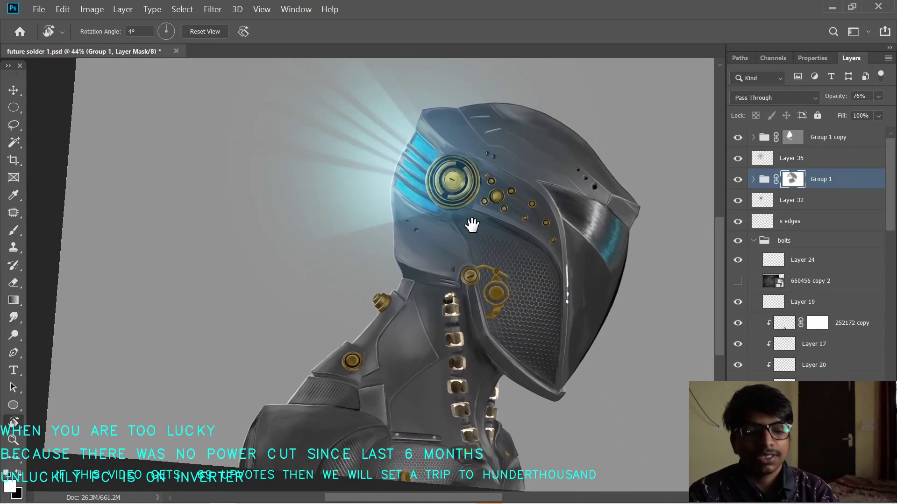
- Sample the gold of the larger bolt beside the helmet disc and set a 6 px Soft Round brush at 100% opacity
{"action": "left_click_drag", "start_coordinate": [472, 224], "coordinate": [455, 242]}
{"action": "key", "text": "alt+Tab"}
{"action": "key", "text": "alt+Tab"}
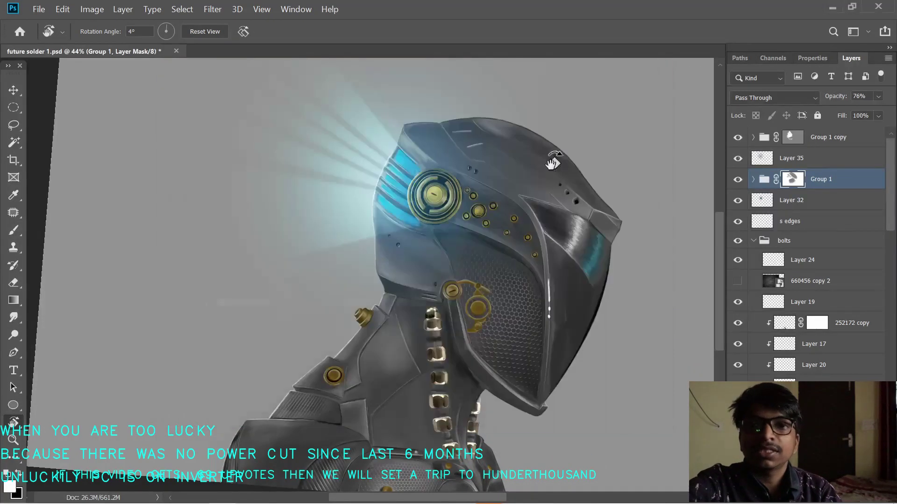
{"action": "left_click_drag", "start_coordinate": [551, 238], "coordinate": [677, 257]}
{"action": "left_click_drag", "start_coordinate": [527, 216], "coordinate": [490, 241]}
{"action": "left_click_drag", "start_coordinate": [381, 219], "coordinate": [417, 219]}
{"action": "key", "text": "b"}
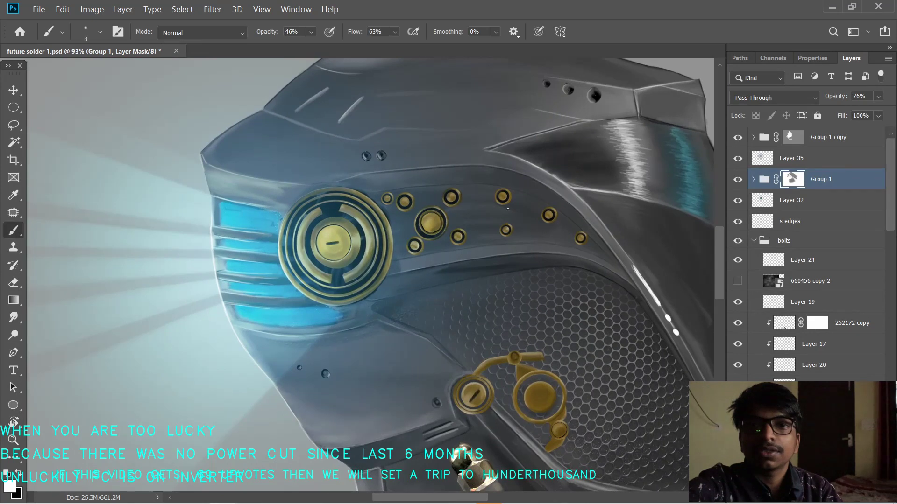
{"action": "left_click", "coordinate": [527, 227], "text": "ctrl"}
{"action": "left_click", "coordinate": [822, 263]}
{"action": "left_click", "coordinate": [430, 223], "text": "alt"}
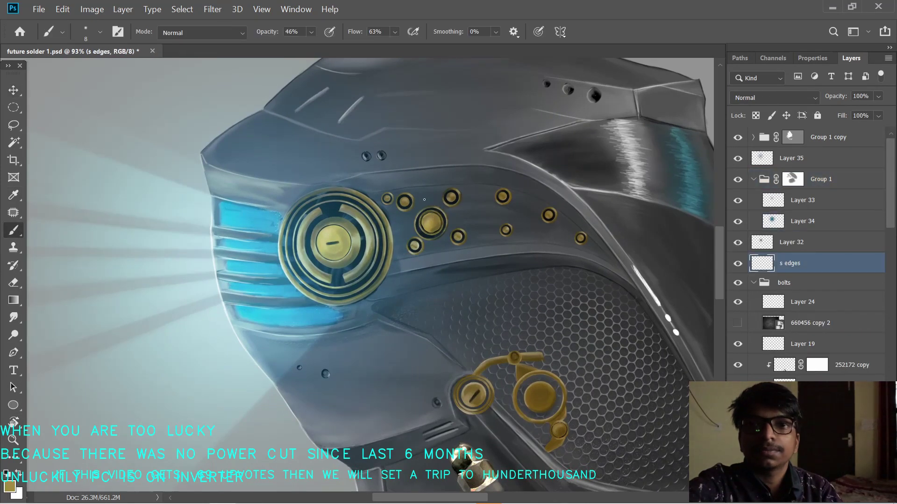
{"action": "right_click", "coordinate": [281, 171]}
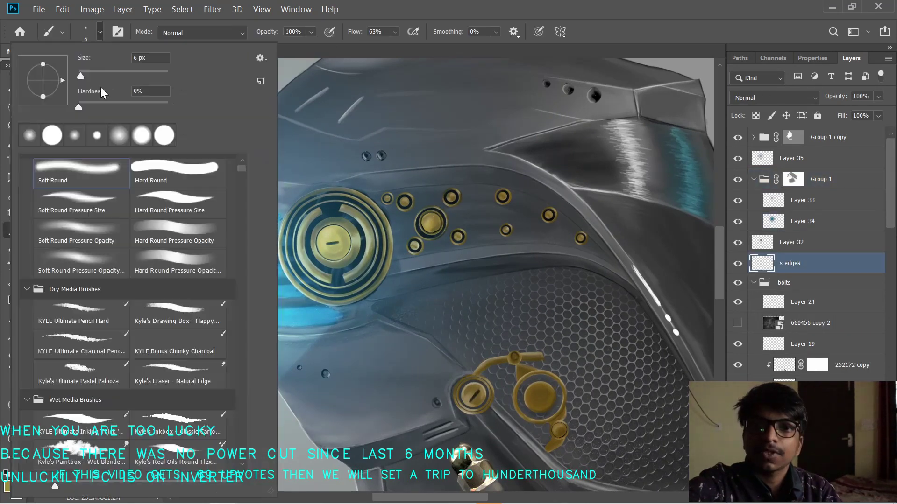
{"action": "key", "text": "Escape"}
- Select Layer 6 copy in the bolts group and add a new layer above it
{"action": "key", "text": "v"}
{"action": "left_click", "coordinate": [442, 194]}
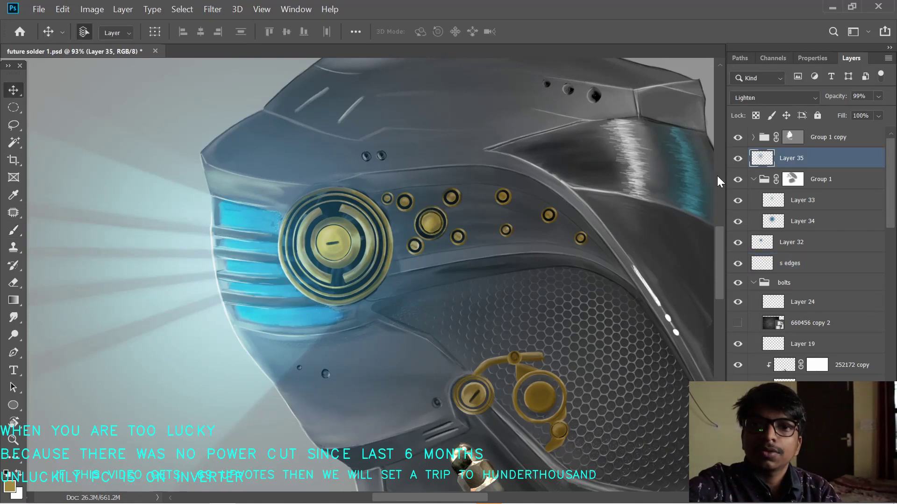
{"action": "left_click", "coordinate": [580, 238]}
{"action": "left_click_drag", "start_coordinate": [889, 229], "coordinate": [889, 282]}
{"action": "left_click", "coordinate": [738, 265]}
{"action": "left_click", "coordinate": [738, 266]}
{"action": "left_click", "coordinate": [808, 286]}
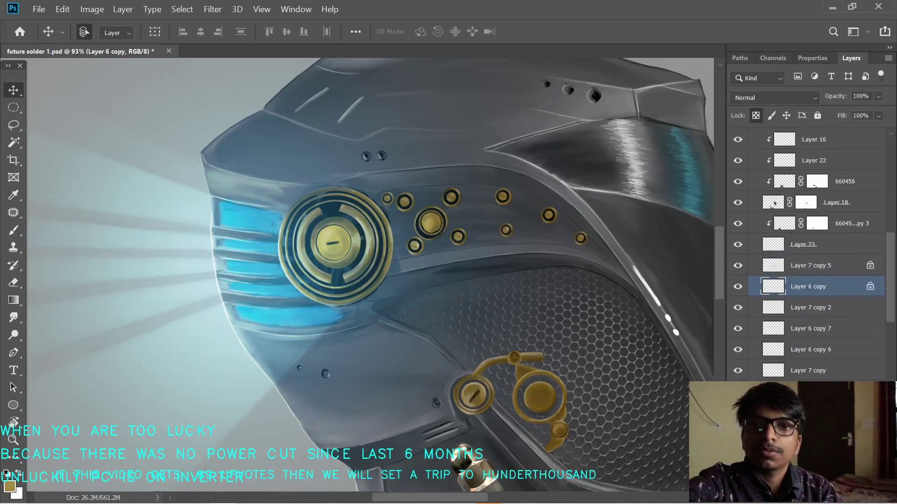
{"action": "key", "text": "ctrl+shift+alt+n"}
- Paint thin gold lines linking the lower row of bolts and two neighbouring bolts in the upper row
{"action": "key", "text": "b"}
{"action": "left_click_drag", "start_coordinate": [405, 201], "coordinate": [448, 197]}
{"action": "left_click_drag", "start_coordinate": [415, 244], "coordinate": [458, 238]}
{"action": "key", "text": "ctrl+z"}
{"action": "key", "text": "ctrl+z"}
{"action": "left_click_drag", "start_coordinate": [520, 232], "coordinate": [580, 238]}
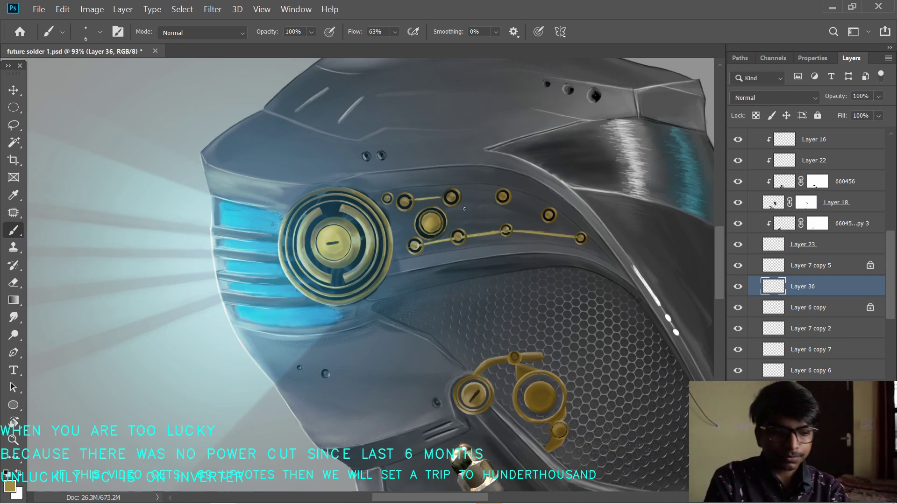
- Continue the thin gold line along the upper row of bolts to the end bolt near the visor
{"action": "left_click_drag", "start_coordinate": [451, 197], "coordinate": [513, 198]}
{"action": "key", "text": "space"}
{"action": "mouse_move", "coordinate": [513, 198]}
{"action": "left_mouse_down"}
{"action": "mouse_move", "coordinate": [468, 214]}
{"action": "mouse_move", "coordinate": [421, 170]}
{"action": "left_mouse_up"}
{"action": "key", "text": "r"}
{"action": "left_click_drag", "start_coordinate": [406, 166], "coordinate": [453, 157]}
{"action": "left_click_drag", "start_coordinate": [464, 157], "coordinate": [491, 160]}
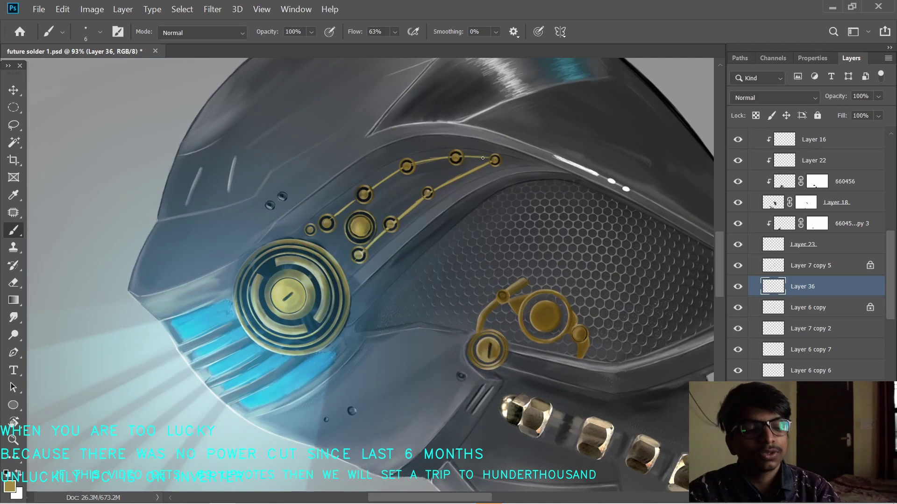
- Close the gold outline with a line from the smallest bolt beside the disc to the first bolt of the lower row
{"action": "key", "text": "space"}
{"action": "mouse_move", "coordinate": [346, 182]}
{"action": "left_mouse_down"}
{"action": "mouse_move", "coordinate": [408, 176]}
{"action": "mouse_move", "coordinate": [453, 388]}
{"action": "left_mouse_up"}
{"action": "key", "text": "r"}
{"action": "key", "text": "space"}
{"action": "mouse_move", "coordinate": [397, 311]}
{"action": "left_mouse_down"}
{"action": "mouse_move", "coordinate": [331, 242]}
{"action": "mouse_move", "coordinate": [349, 218]}
{"action": "left_mouse_up"}
{"action": "key", "text": "r"}
{"action": "key", "text": "space"}
{"action": "left_click_drag", "start_coordinate": [294, 205], "coordinate": [343, 212]}
{"action": "key", "text": "r"}
{"action": "mouse_move", "coordinate": [400, 233]}
{"action": "left_mouse_down"}
{"action": "mouse_move", "coordinate": [264, 80]}
{"action": "mouse_move", "coordinate": [400, 201]}
{"action": "mouse_move", "coordinate": [326, 226]}
{"action": "left_mouse_up"}
{"action": "key", "text": "r"}
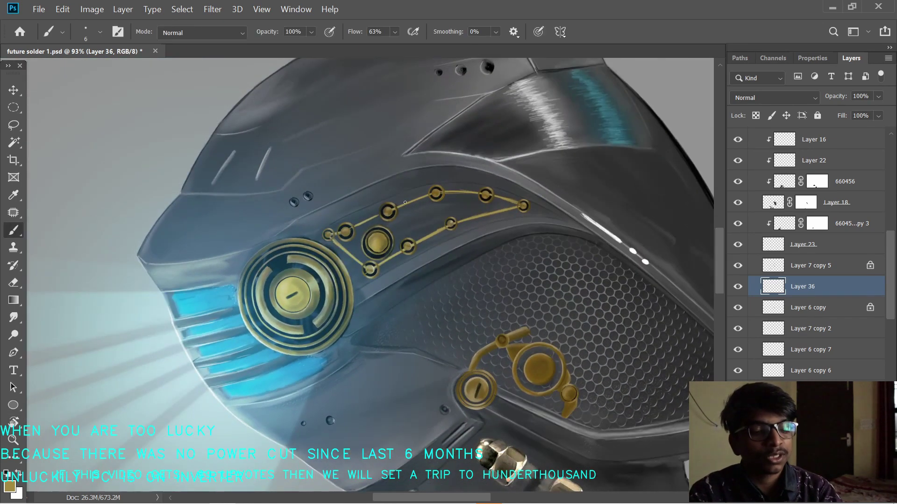
- Paint a curved gold line from the larger bolt between the two rows to the end bolt near the visor
{"action": "key", "text": "r"}
{"action": "left_click_drag", "start_coordinate": [405, 202], "coordinate": [366, 229]}
{"action": "key", "text": "ctrl+space"}
{"action": "mouse_move", "coordinate": [439, 270]}
{"action": "left_mouse_down"}
{"action": "mouse_move", "coordinate": [406, 269]}
{"action": "mouse_move", "coordinate": [434, 269]}
{"action": "mouse_move", "coordinate": [510, 212]}
{"action": "mouse_move", "coordinate": [402, 197]}
{"action": "mouse_move", "coordinate": [442, 194]}
{"action": "mouse_move", "coordinate": [420, 210]}
{"action": "left_mouse_up"}
{"action": "key", "text": "r"}
{"action": "key", "text": "ctrl+z"}
{"action": "key", "text": "ctrl+space"}
{"action": "key", "text": "r"}
{"action": "left_click_drag", "start_coordinate": [344, 272], "coordinate": [351, 266]}
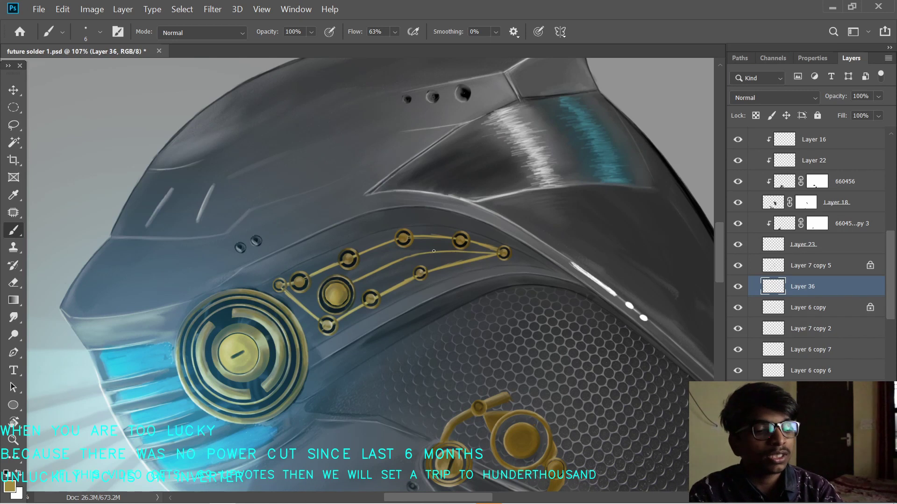
{"action": "key", "text": "r"}
{"action": "left_click_drag", "start_coordinate": [374, 270], "coordinate": [396, 232]}
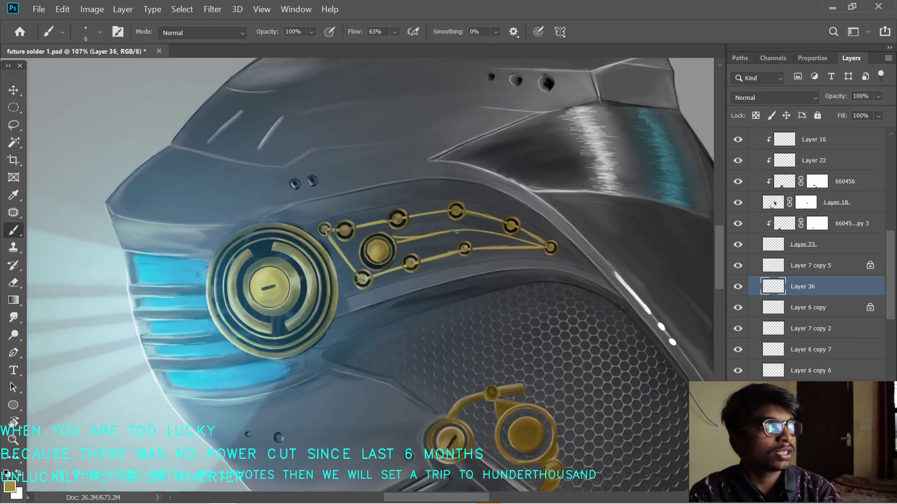
- Collapse the bolts and brain m groups and show the sketch layer as a guide
{"action": "scroll", "coordinate": [876, 329], "scroll_direction": "down", "scroll_amount": 3}
{"action": "scroll", "coordinate": [876, 329], "scroll_direction": "up", "scroll_amount": 5}
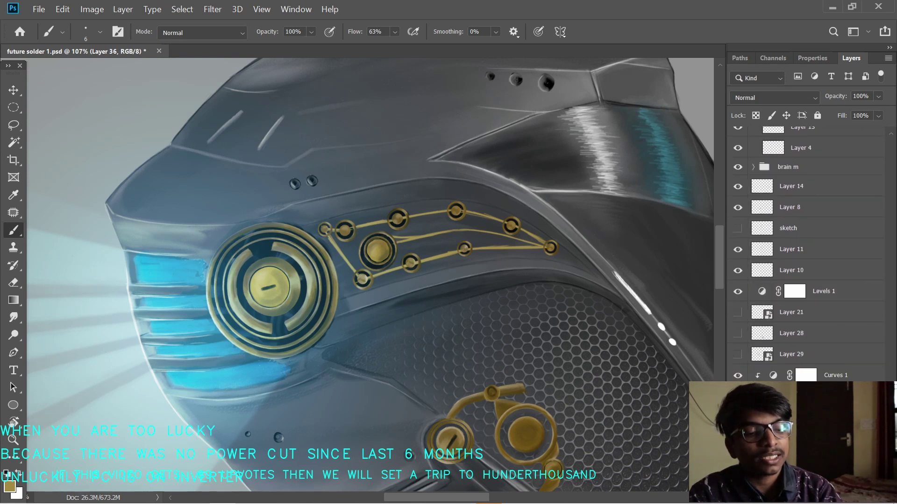
{"action": "scroll", "coordinate": [881, 196], "scroll_direction": "down", "scroll_amount": 6}
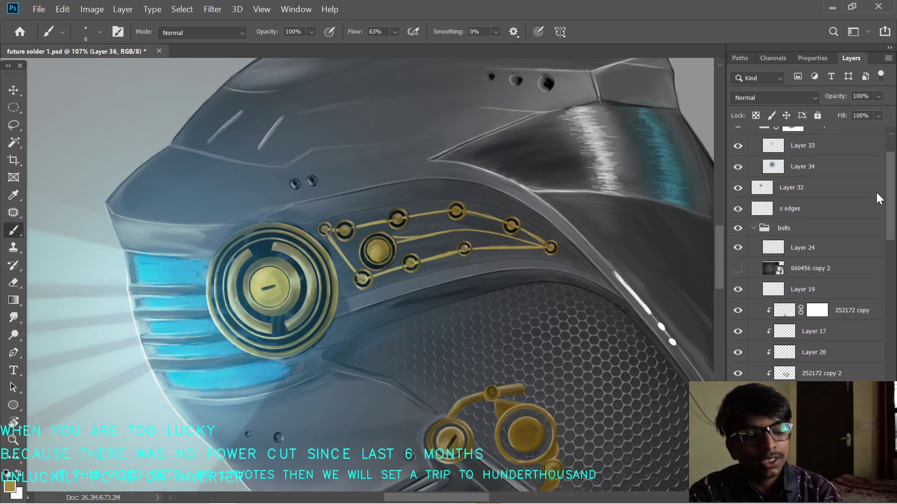
{"action": "scroll", "coordinate": [841, 350], "scroll_direction": "down", "scroll_amount": 2}
{"action": "left_click_drag", "start_coordinate": [881, 381], "coordinate": [894, 302]}
{"action": "key", "text": "ctrl+z"}
{"action": "scroll", "coordinate": [878, 303], "scroll_direction": "up", "scroll_amount": 6}
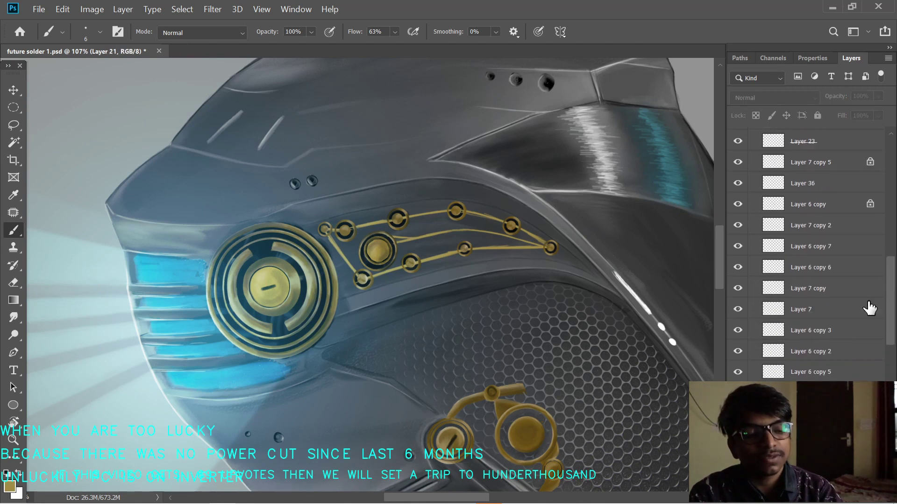
{"action": "left_click", "coordinate": [753, 241]}
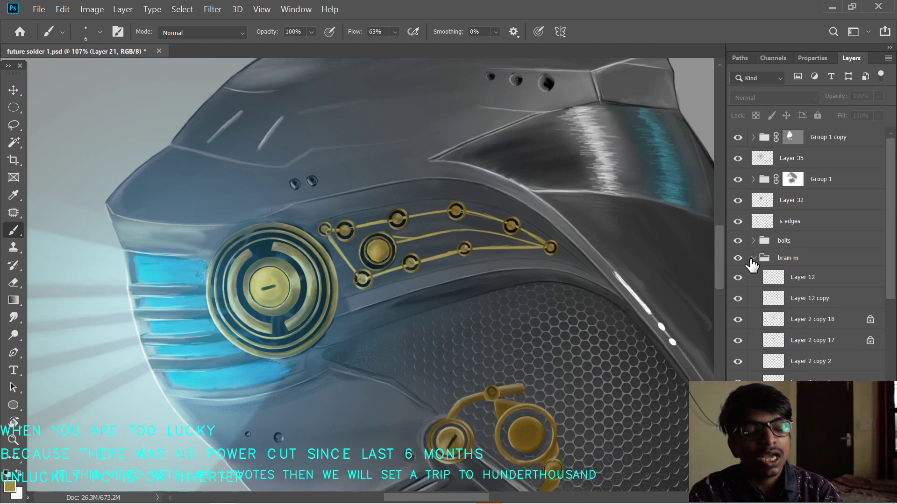
{"action": "left_click", "coordinate": [757, 258]}
{"action": "scroll", "coordinate": [886, 359], "scroll_direction": "down", "scroll_amount": 4}
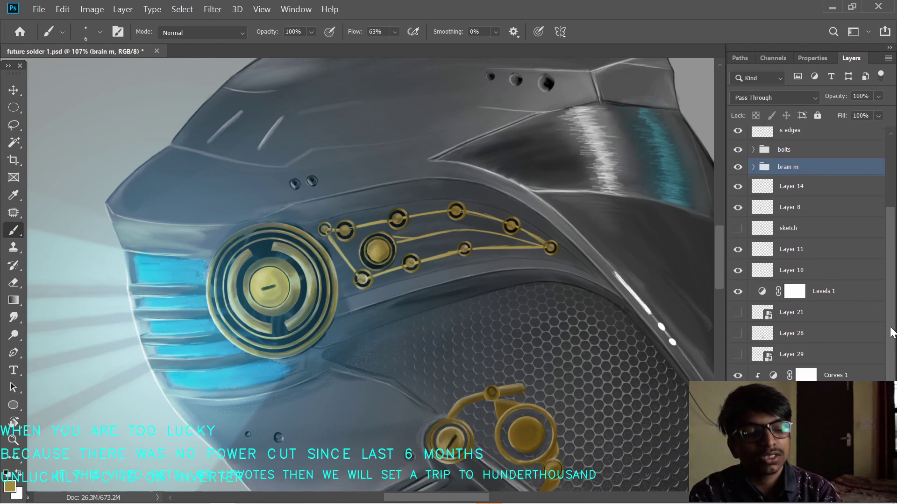
{"action": "scroll", "coordinate": [887, 327], "scroll_direction": "up", "scroll_amount": 4}
{"action": "left_click", "coordinate": [738, 320]}
{"action": "left_click", "coordinate": [738, 319]}
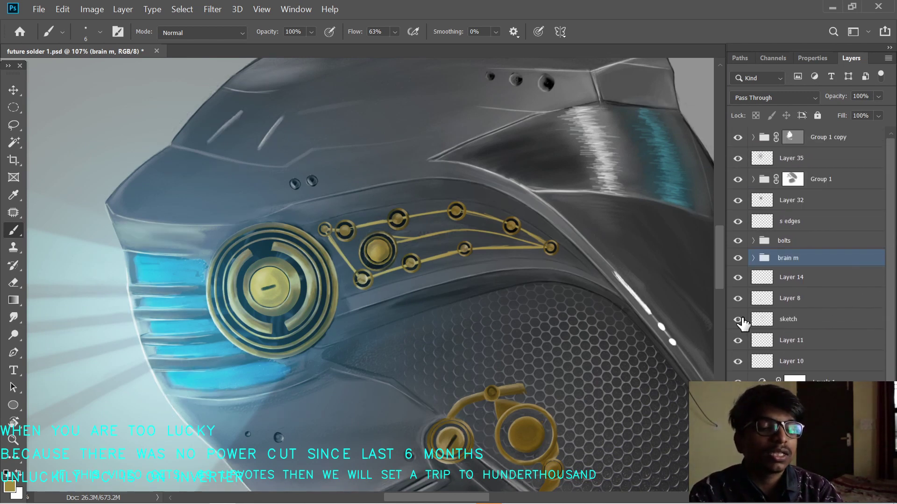
{"action": "left_click", "coordinate": [738, 320]}
- Reselect Layer 36 and paint the curved line's start at the larger bolt as a wider gold wedge following the sketch
{"action": "left_click_drag", "start_coordinate": [375, 267], "coordinate": [400, 258]}
{"action": "left_click", "coordinate": [469, 247], "text": "ctrl"}
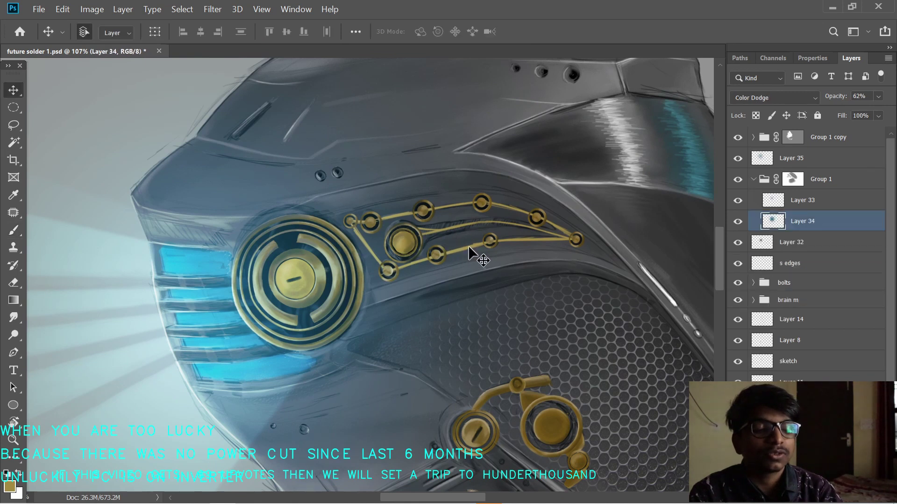
{"action": "left_click", "coordinate": [564, 237], "text": "ctrl"}
{"action": "key", "text": "b"}
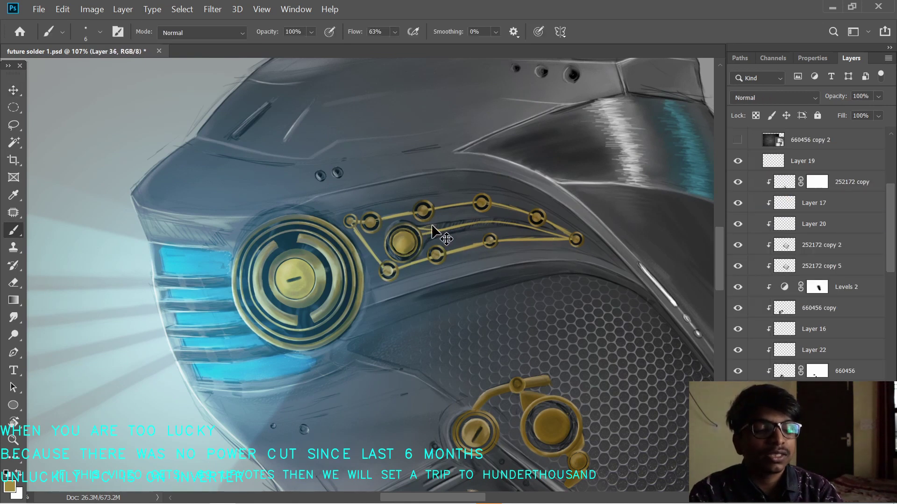
{"action": "left_click_drag", "start_coordinate": [462, 222], "coordinate": [462, 225]}
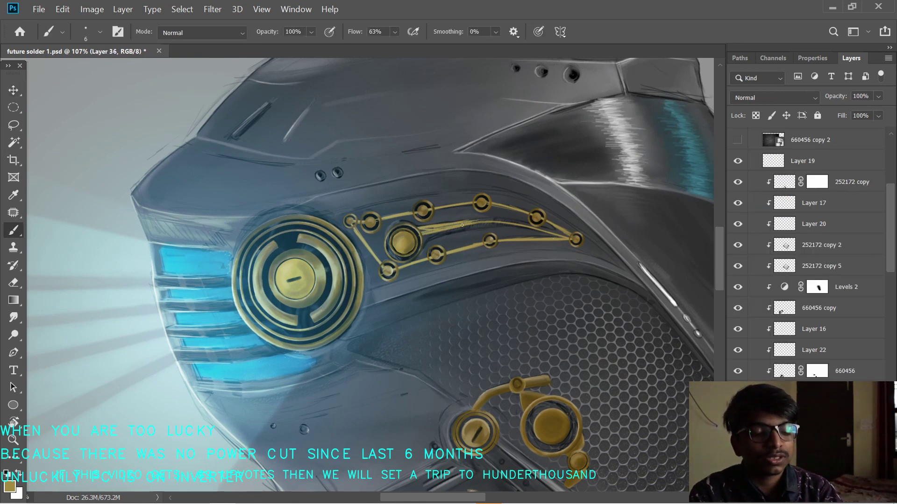
{"action": "left_click", "coordinate": [431, 241], "text": "ctrl"}
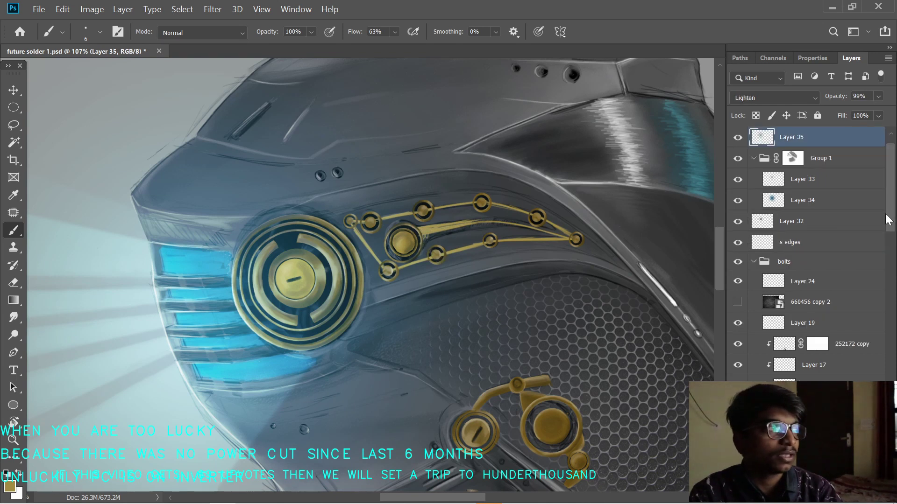
{"action": "scroll", "coordinate": [887, 219], "scroll_direction": "down", "scroll_amount": 5}
{"action": "left_click", "coordinate": [562, 242], "text": "ctrl"}
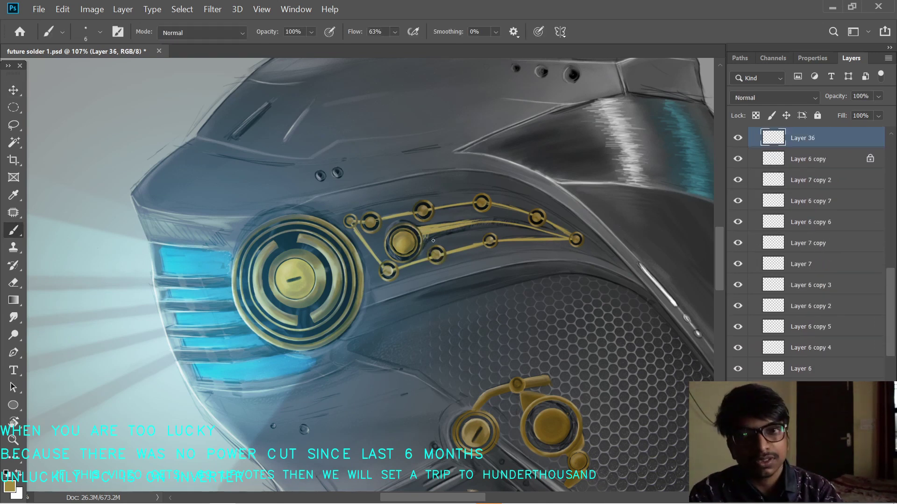
{"action": "left_click_drag", "start_coordinate": [467, 228], "coordinate": [422, 244]}
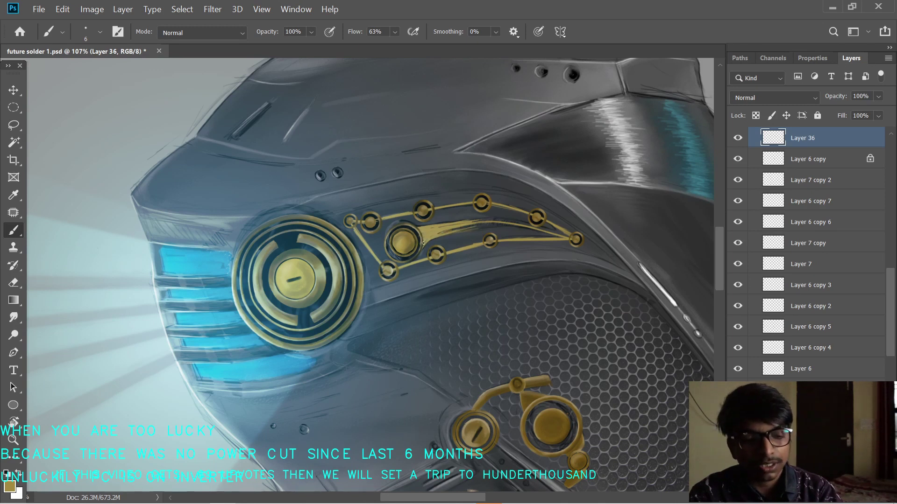
- Thicken the gold shape along its curve so it tapers smoothly from the larger bolt to the end bolt
{"action": "mouse_move", "coordinate": [531, 268]}
{"action": "left_mouse_down"}
{"action": "mouse_move", "coordinate": [498, 244]}
{"action": "mouse_move", "coordinate": [537, 262]}
{"action": "left_mouse_up"}
{"action": "mouse_move", "coordinate": [392, 256]}
{"action": "left_mouse_down"}
{"action": "mouse_move", "coordinate": [394, 299]}
{"action": "mouse_move", "coordinate": [449, 250]}
{"action": "left_mouse_up"}
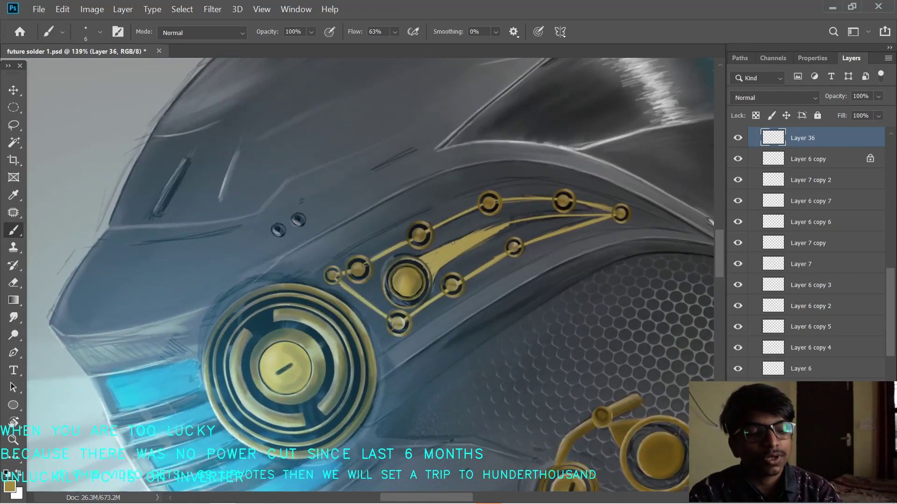
{"action": "key", "text": "r"}
{"action": "left_click_drag", "start_coordinate": [550, 195], "coordinate": [563, 235]}
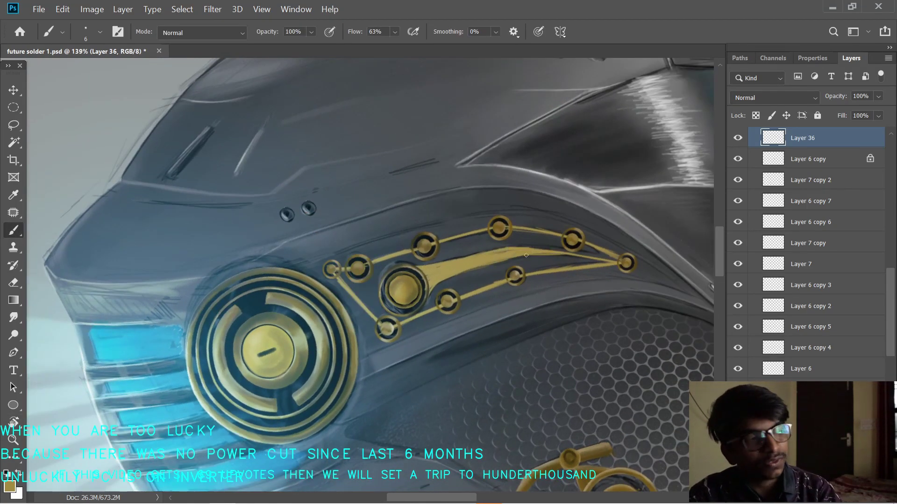
{"action": "left_click_drag", "start_coordinate": [526, 255], "coordinate": [599, 259]}
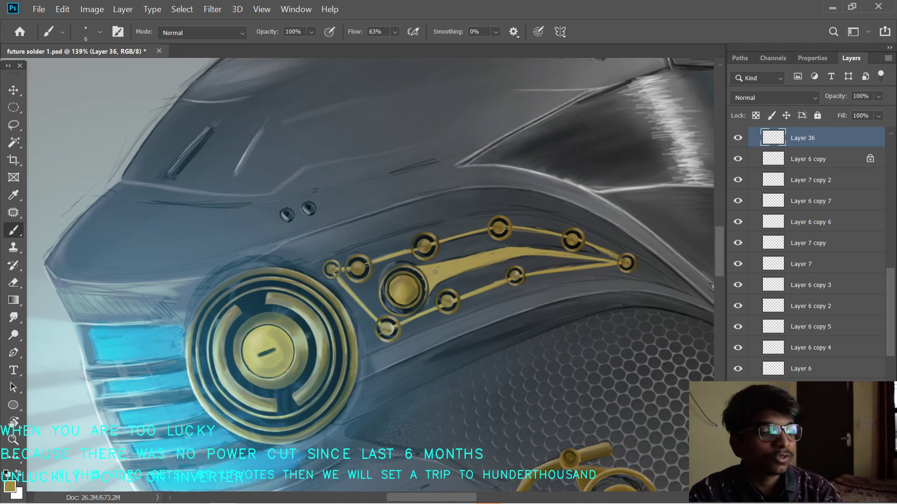
{"action": "key", "text": "ctrl+z"}
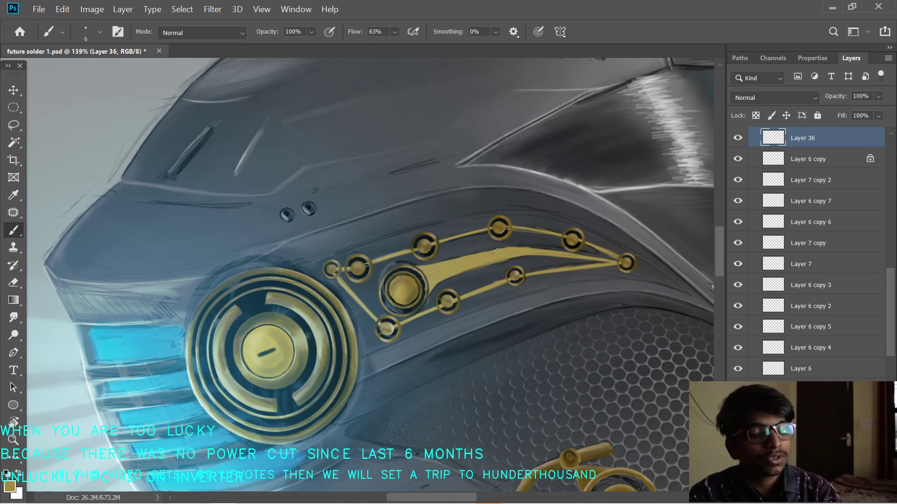
{"action": "mouse_move", "coordinate": [611, 238]}
{"action": "left_mouse_down"}
{"action": "mouse_move", "coordinate": [518, 176]}
{"action": "mouse_move", "coordinate": [492, 223]}
{"action": "mouse_move", "coordinate": [513, 194]}
{"action": "left_mouse_up"}
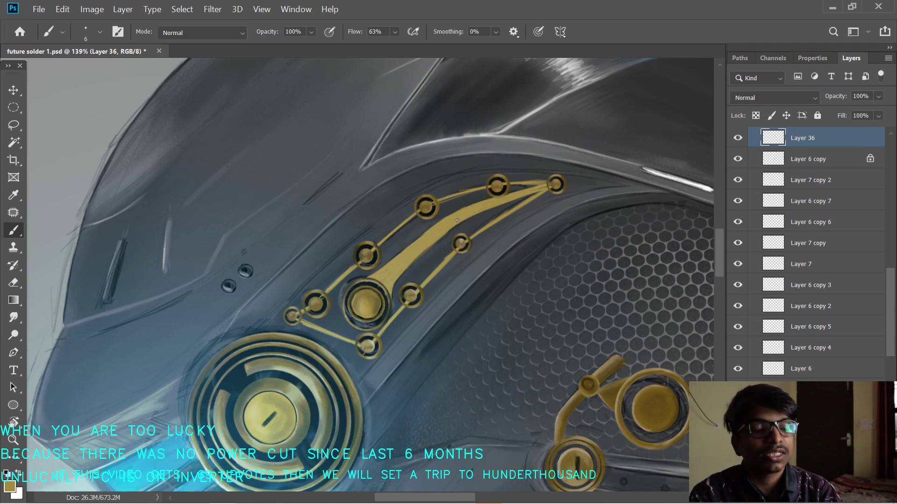
{"action": "left_click_drag", "start_coordinate": [454, 311], "coordinate": [426, 289]}
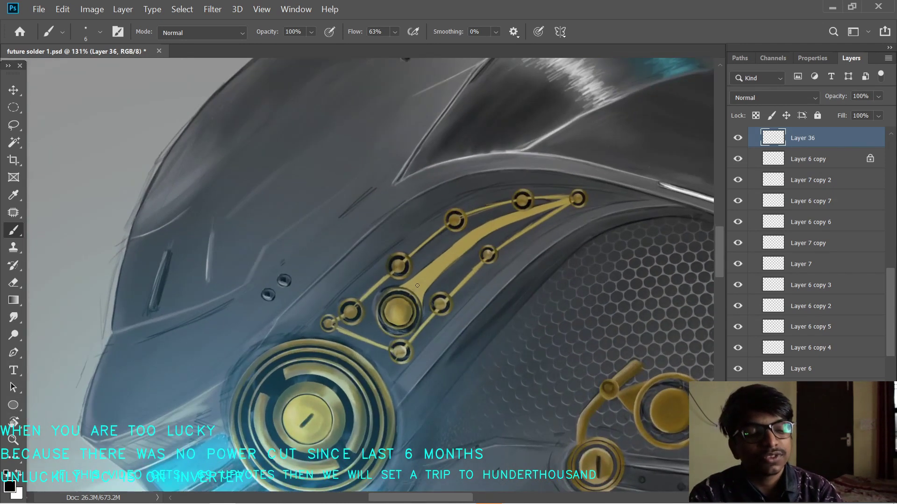
{"action": "left_click_drag", "start_coordinate": [279, 31], "coordinate": [266, 32]}
{"action": "left_click_drag", "start_coordinate": [420, 277], "coordinate": [308, 249]}
{"action": "left_click_drag", "start_coordinate": [299, 263], "coordinate": [327, 237]}
{"action": "left_click_drag", "start_coordinate": [308, 271], "coordinate": [329, 232]}
{"action": "left_click_drag", "start_coordinate": [290, 260], "coordinate": [326, 231]}
{"action": "mouse_move", "coordinate": [315, 250]}
{"action": "left_mouse_down"}
{"action": "mouse_move", "coordinate": [373, 198]}
{"action": "mouse_move", "coordinate": [434, 177]}
{"action": "left_mouse_up"}
{"action": "key", "text": "ctrl+z"}
{"action": "key", "text": "ctrl+z"}
{"action": "key", "text": "ctrl+z"}
{"action": "key", "text": "ctrl+z"}
{"action": "key", "text": "ctrl+z"}
{"action": "key", "text": "ctrl+z"}
{"action": "key", "text": "ctrl+z"}
{"action": "key", "text": "ctrl+z"}
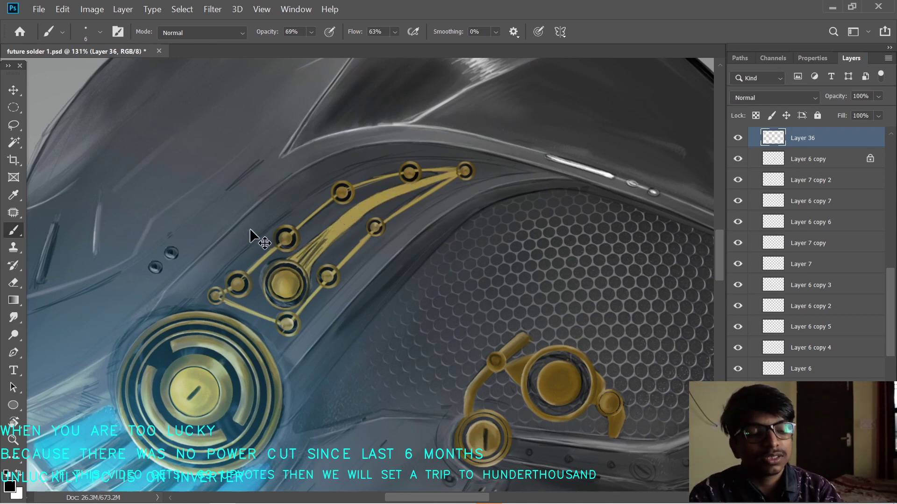
- Lock Layer 36's transparent pixels and shade the tapered gold shape and connecting lines with thin black strokes at 42% opacity
{"action": "left_click", "coordinate": [755, 115]}
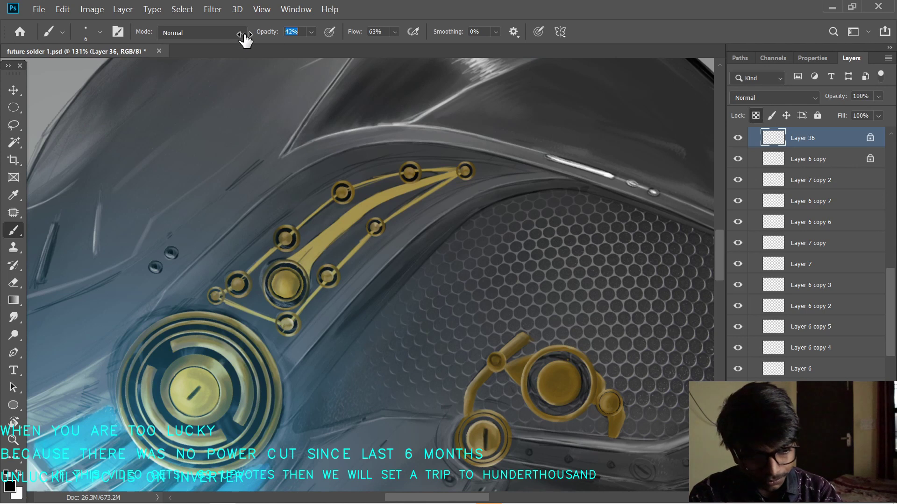
{"action": "key", "text": "4"}
{"action": "key", "text": "2"}
{"action": "mouse_move", "coordinate": [329, 236]}
{"action": "left_mouse_down"}
{"action": "mouse_move", "coordinate": [292, 261]}
{"action": "mouse_move", "coordinate": [387, 193]}
{"action": "mouse_move", "coordinate": [453, 173]}
{"action": "mouse_move", "coordinate": [329, 240]}
{"action": "mouse_move", "coordinate": [409, 173]}
{"action": "left_mouse_up"}
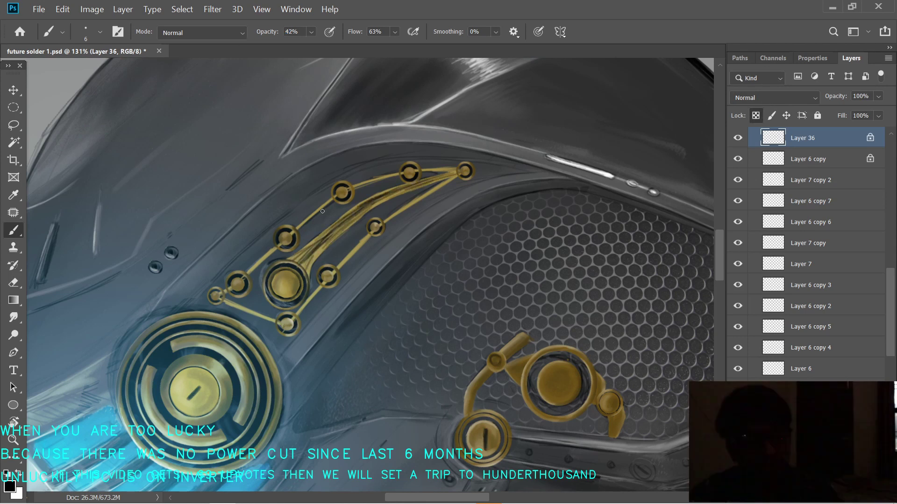
{"action": "left_click_drag", "start_coordinate": [342, 266], "coordinate": [433, 190]}
{"action": "key", "text": "space"}
{"action": "left_click_drag", "start_coordinate": [478, 220], "coordinate": [479, 191]}
- Paint thin white highlights along the tapered gold shape from the larger bolt to the end bolt
{"action": "key", "text": "e"}
{"action": "key", "text": "r"}
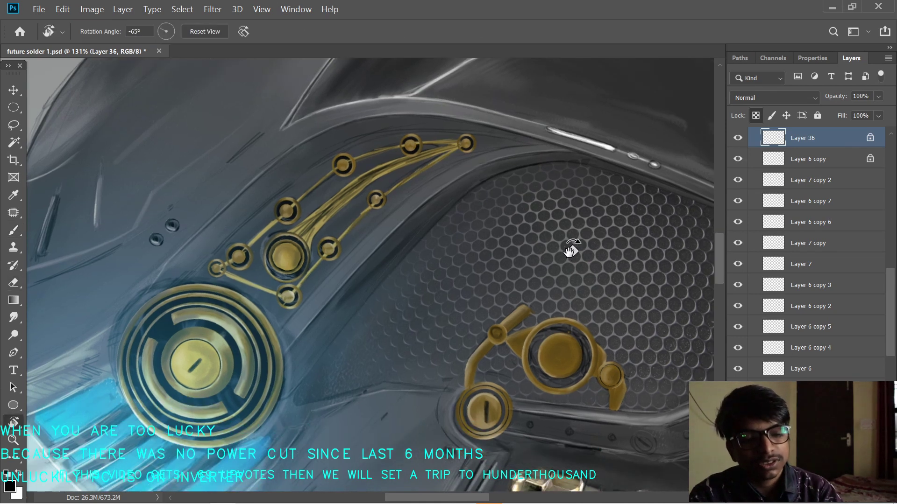
{"action": "left_click_drag", "start_coordinate": [571, 251], "coordinate": [415, 224]}
{"action": "key", "text": "b"}
{"action": "key", "text": "r"}
{"action": "left_click_drag", "start_coordinate": [357, 252], "coordinate": [454, 216]}
{"action": "key", "text": "b"}
{"action": "key", "text": "x"}
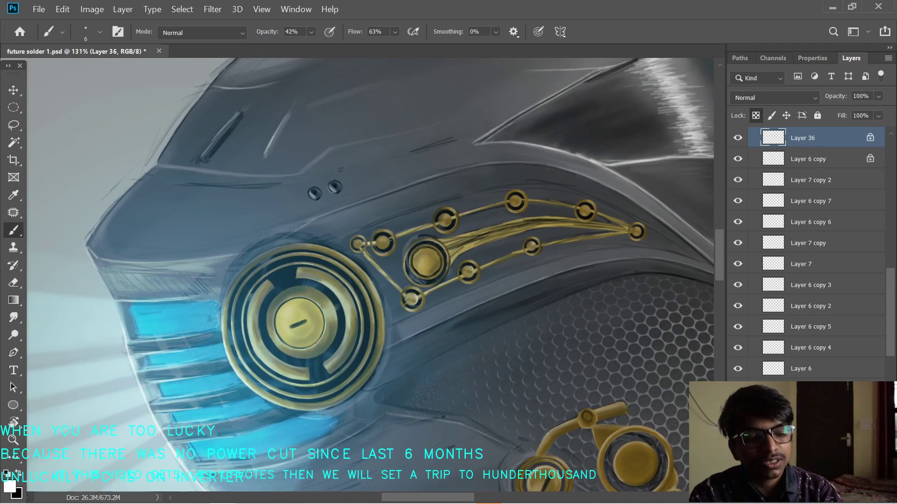
{"action": "mouse_move", "coordinate": [451, 239]}
{"action": "left_mouse_down"}
{"action": "mouse_move", "coordinate": [504, 223]}
{"action": "mouse_move", "coordinate": [598, 223]}
{"action": "left_mouse_up"}
{"action": "mouse_move", "coordinate": [440, 243]}
{"action": "left_mouse_down"}
{"action": "mouse_move", "coordinate": [583, 224]}
{"action": "mouse_move", "coordinate": [621, 231]}
{"action": "left_mouse_up"}
- Compare the helmet with Layer 36 hidden and shown, and lower the layer's opacity to 63%
{"action": "left_click_drag", "start_coordinate": [449, 259], "coordinate": [388, 316]}
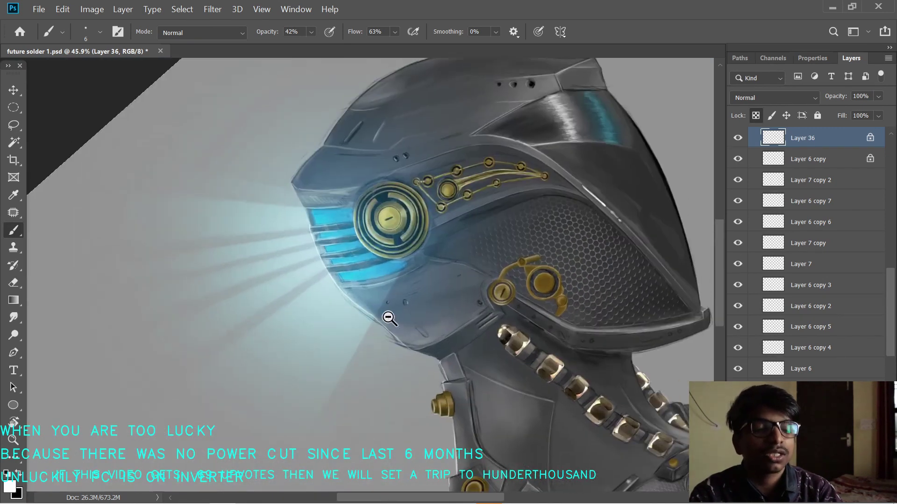
{"action": "key", "text": "r"}
{"action": "left_click_drag", "start_coordinate": [615, 178], "coordinate": [626, 318]}
{"action": "key", "text": "b"}
{"action": "left_click_drag", "start_coordinate": [602, 309], "coordinate": [549, 288]}
{"action": "scroll", "coordinate": [550, 288], "scroll_direction": "down", "scroll_amount": 1}
{"action": "left_click", "coordinate": [738, 137]}
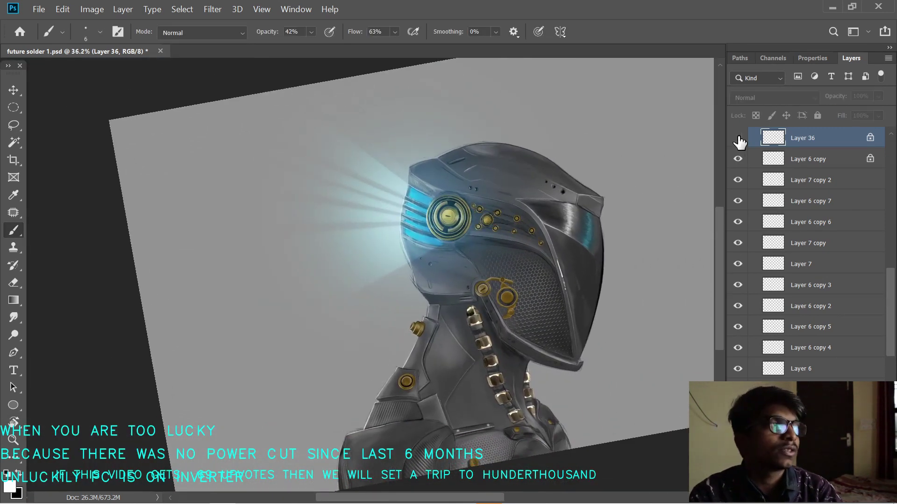
{"action": "left_click", "coordinate": [738, 138]}
{"action": "left_click_drag", "start_coordinate": [846, 96], "coordinate": [830, 96]}
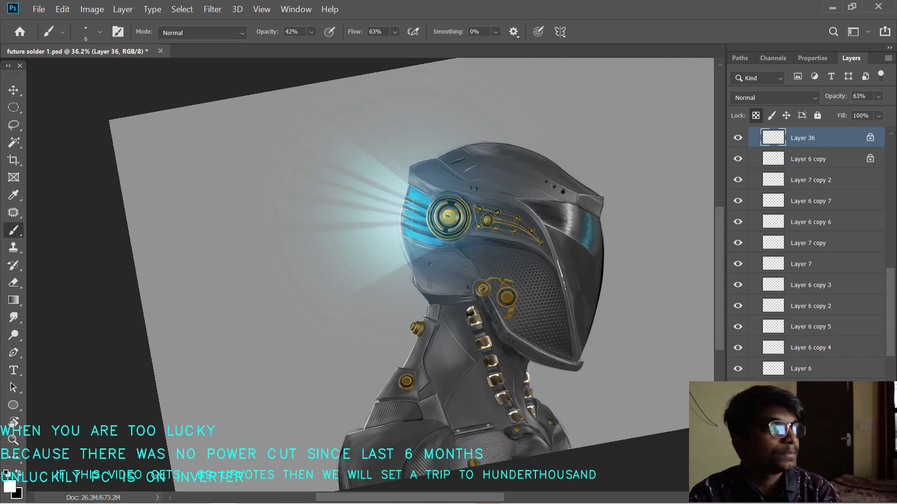
{"action": "scroll", "coordinate": [449, 337], "scroll_direction": "up", "scroll_amount": 2}
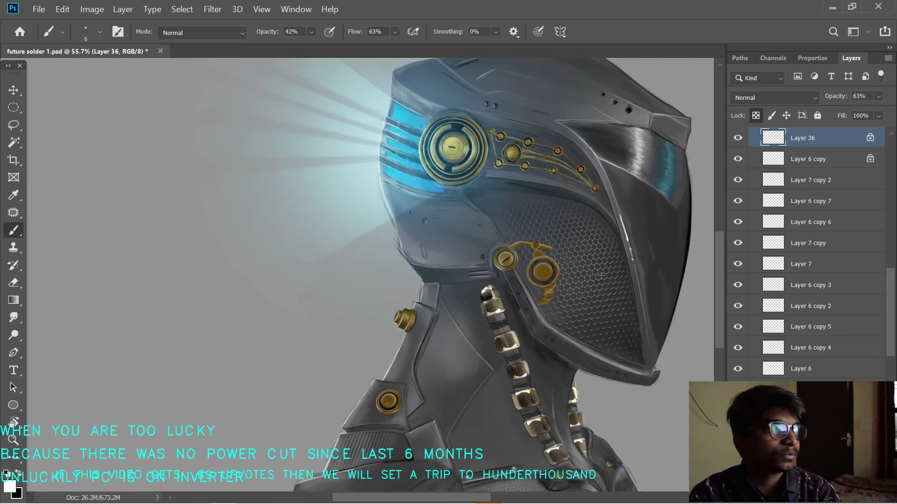
{"action": "key", "text": "v"}
{"action": "left_click", "coordinate": [624, 284]}
{"action": "left_click_drag", "start_coordinate": [490, 430], "coordinate": [503, 380]}
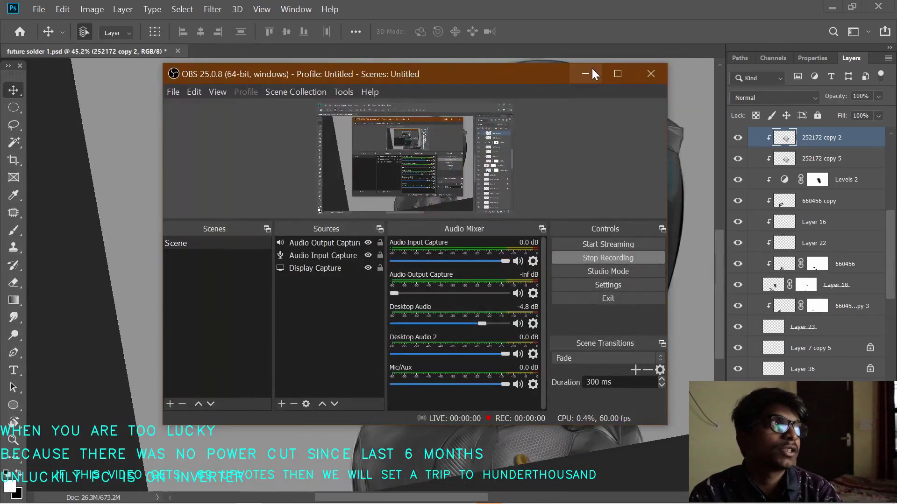
{"action": "left_click", "coordinate": [592, 68]}
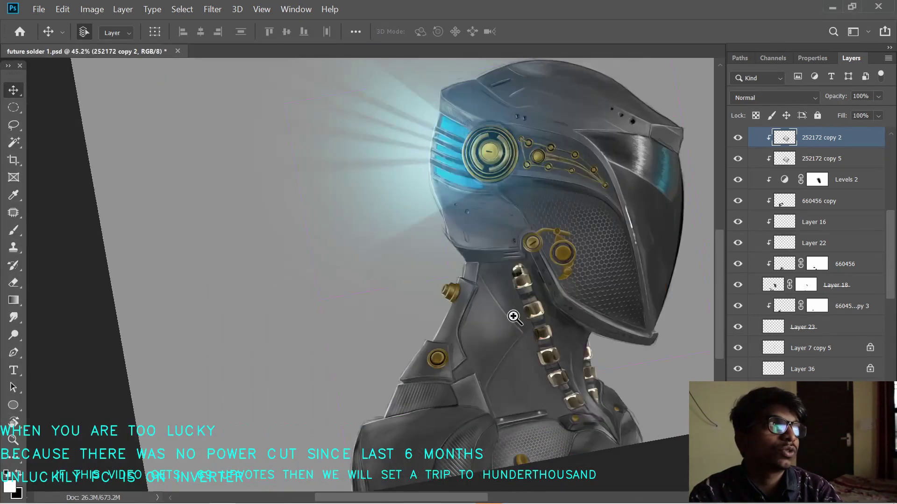
- Select the sketch layer from its lines beside the collar and set the Eraser's opacity to 93%
{"action": "scroll", "coordinate": [592, 313], "scroll_direction": "up", "scroll_amount": 3}
{"action": "left_click_drag", "start_coordinate": [592, 312], "coordinate": [567, 284]}
{"action": "left_click", "coordinate": [593, 373]}
{"action": "key", "text": "e"}
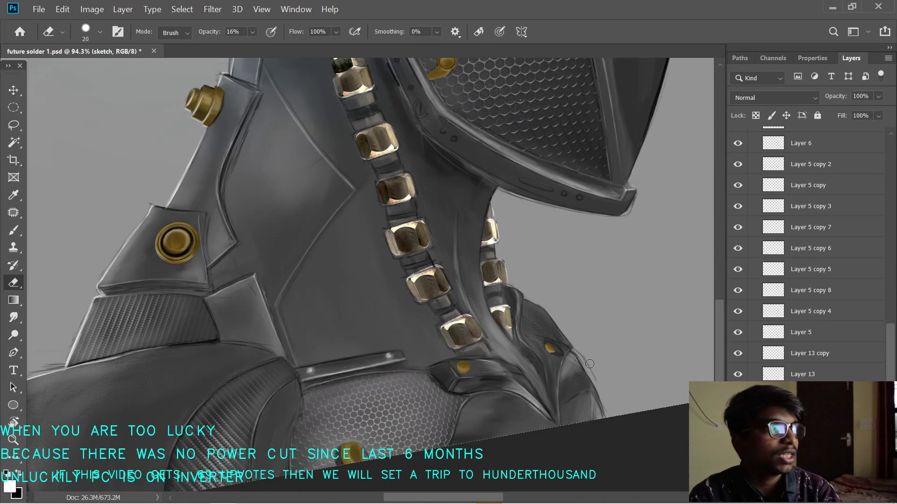
{"action": "key", "text": "9"}
{"action": "key", "text": "3"}
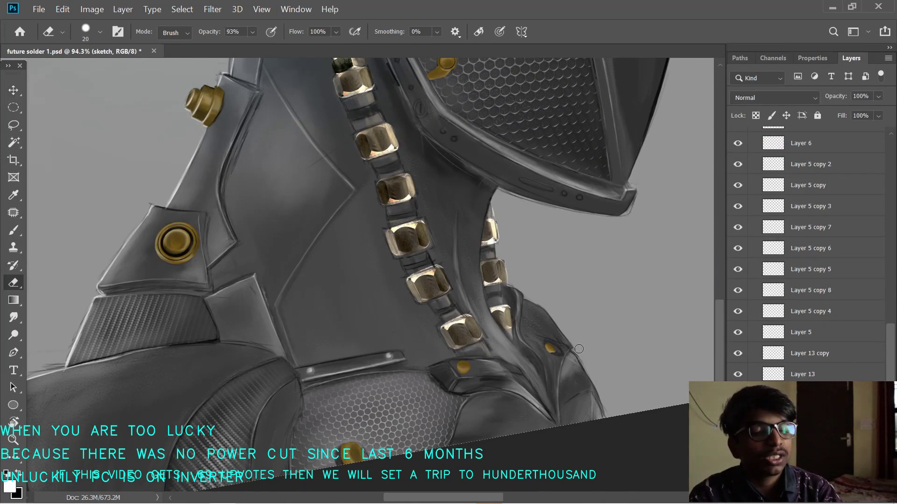
{"action": "left_click_drag", "start_coordinate": [374, 322], "coordinate": [487, 345]}
{"action": "left_click_drag", "start_coordinate": [574, 297], "coordinate": [519, 343]}
- Collapse Group 1 and the bolts group, and hide the sketch layer to examine the neck without guide lines
{"action": "left_click_drag", "start_coordinate": [890, 360], "coordinate": [877, 142]}
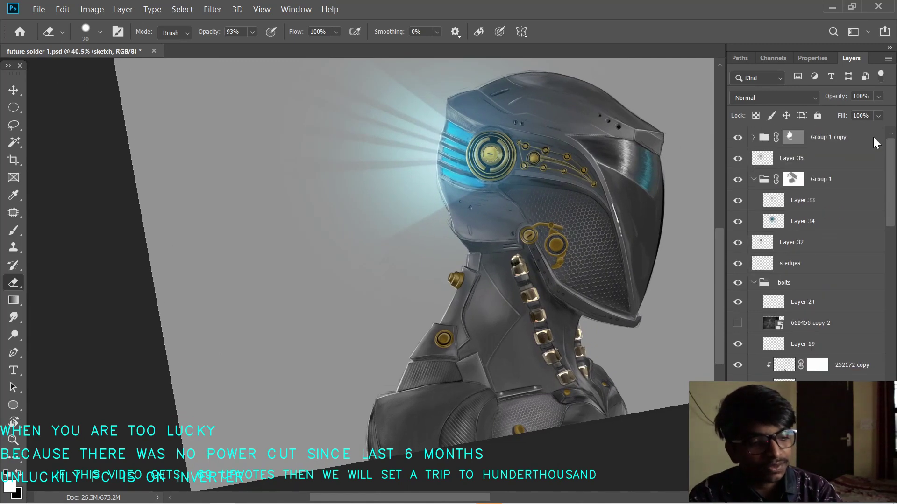
{"action": "left_click", "coordinate": [752, 179]}
{"action": "left_click", "coordinate": [753, 241]}
{"action": "left_click", "coordinate": [738, 319]}
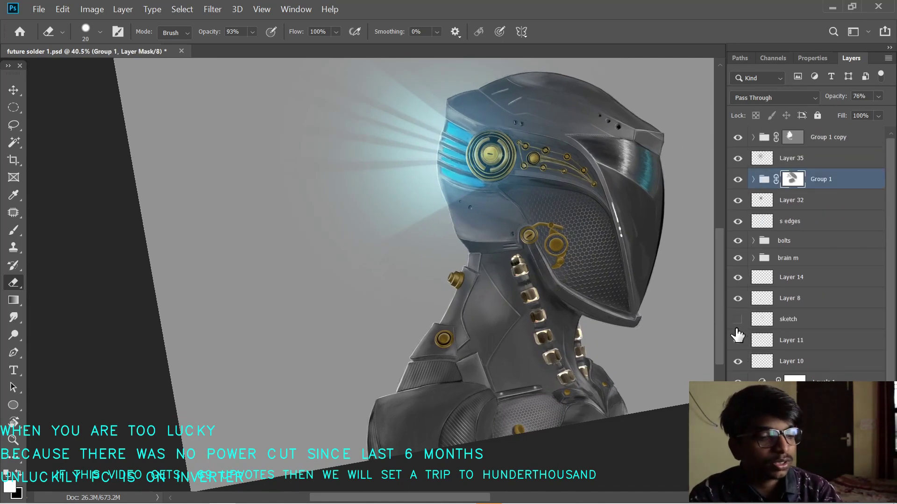
{"action": "left_click_drag", "start_coordinate": [524, 309], "coordinate": [532, 307]}
{"action": "scroll", "coordinate": [533, 308], "scroll_direction": "up", "scroll_amount": 2}
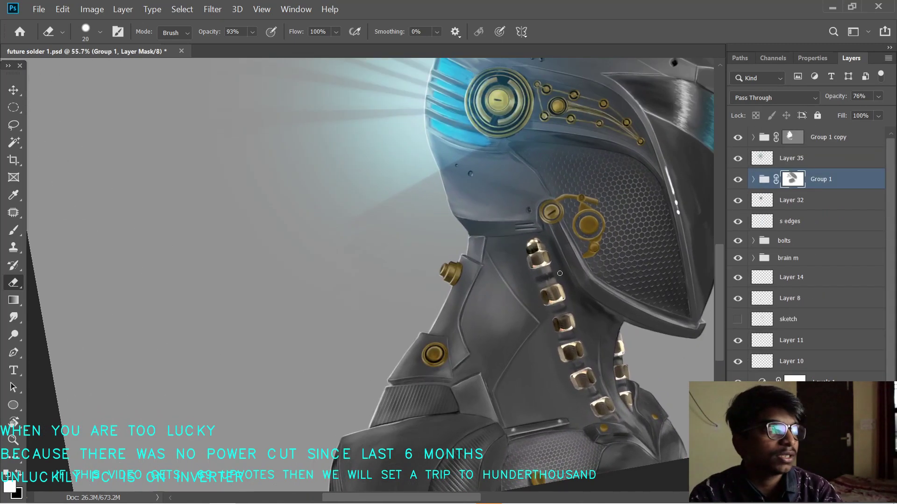
{"action": "left_click_drag", "start_coordinate": [543, 305], "coordinate": [525, 304]}
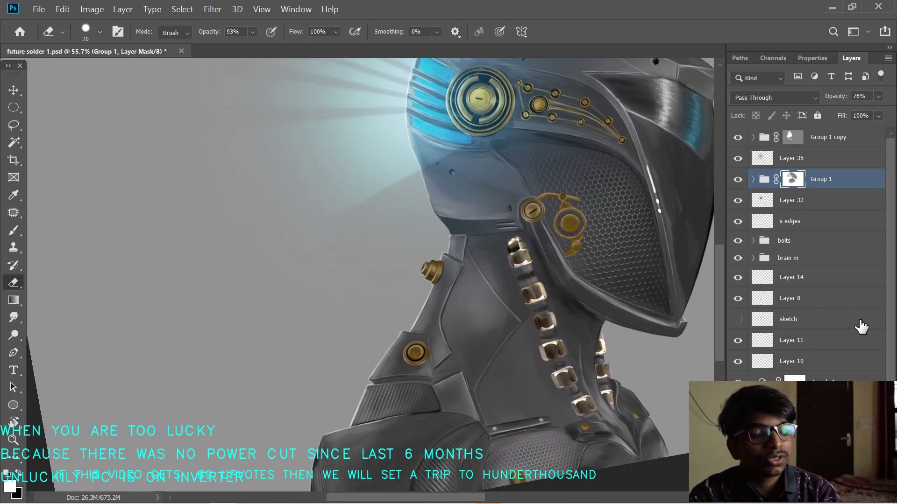
{"action": "left_click_drag", "start_coordinate": [890, 325], "coordinate": [890, 394]}
{"action": "scroll", "coordinate": [803, 233], "scroll_direction": "up", "scroll_amount": 3}
{"action": "scroll", "coordinate": [524, 300], "scroll_direction": "up", "scroll_amount": 2}
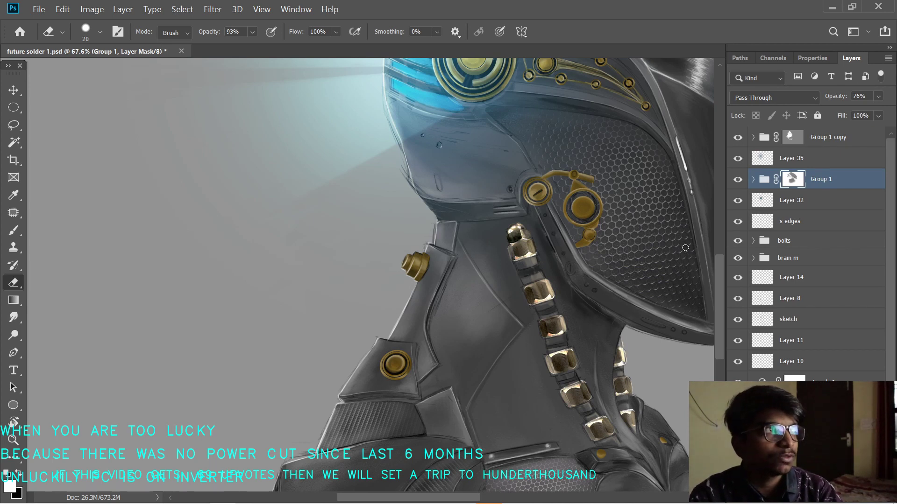
- Select Layer 1 from the neck surface, switch to the Brush and hide the sketch layer
{"action": "scroll", "coordinate": [449, 292], "scroll_direction": "up", "scroll_amount": 3}
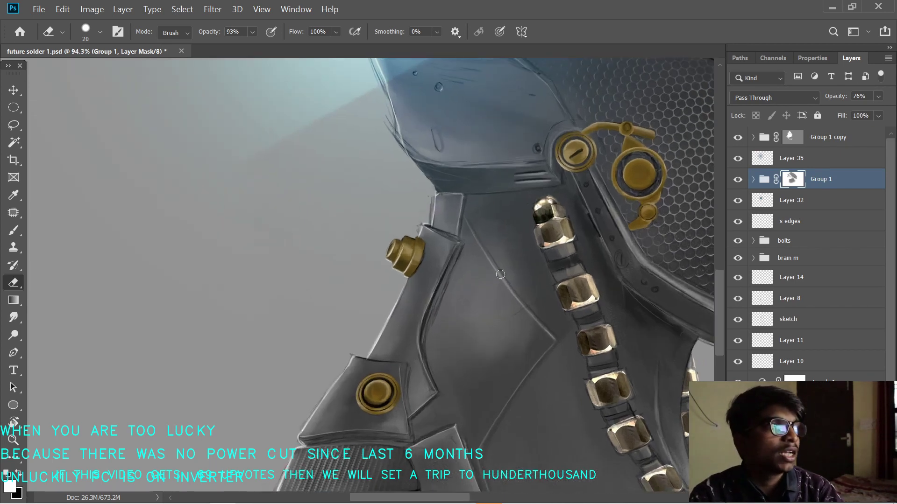
{"action": "left_click_drag", "start_coordinate": [568, 272], "coordinate": [489, 253]}
{"action": "left_click", "coordinate": [490, 252], "text": "ctrl"}
{"action": "key", "text": "b"}
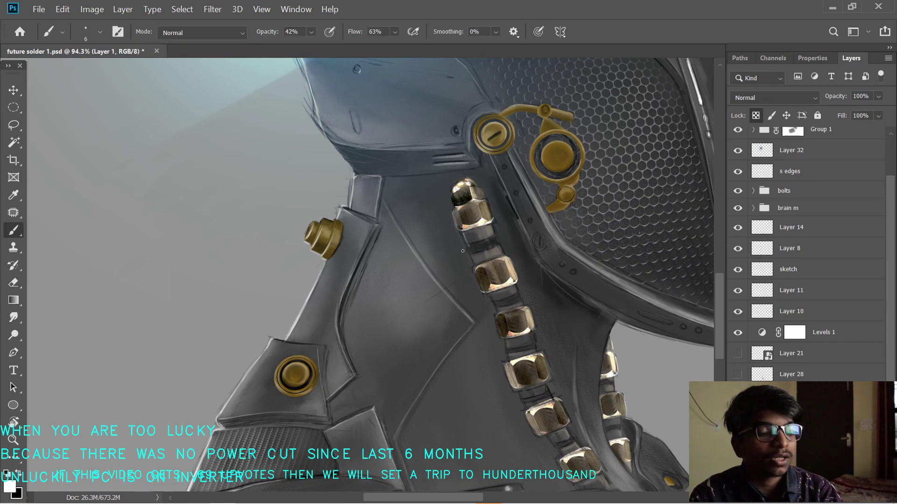
{"action": "left_click", "coordinate": [737, 269]}
{"action": "left_click", "coordinate": [737, 269]}
{"action": "left_click", "coordinate": [738, 269]}
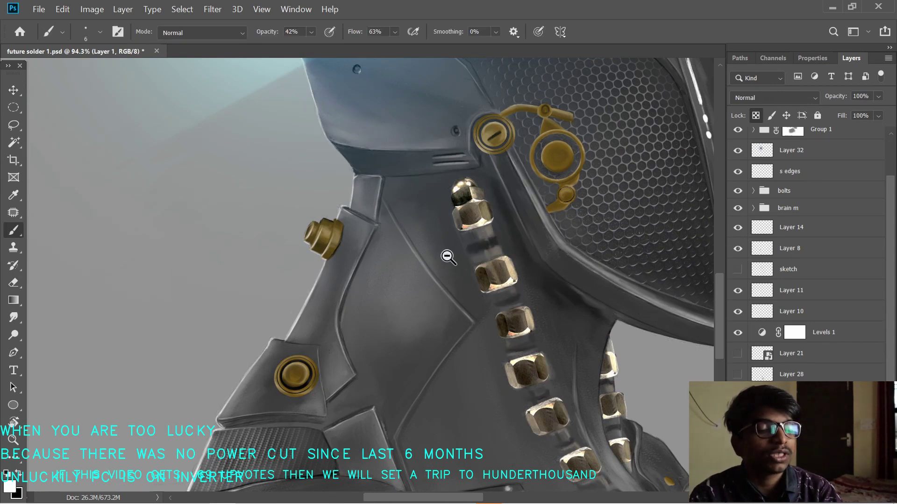
- Set the brush opacity to 31% and paint light edges and a dark band on the connector between the top two neck bolts
{"action": "scroll", "coordinate": [448, 256], "scroll_direction": "up", "scroll_amount": 1}
{"action": "left_click_drag", "start_coordinate": [260, 29], "coordinate": [265, 29]}
{"action": "left_click_drag", "start_coordinate": [438, 267], "coordinate": [428, 254]}
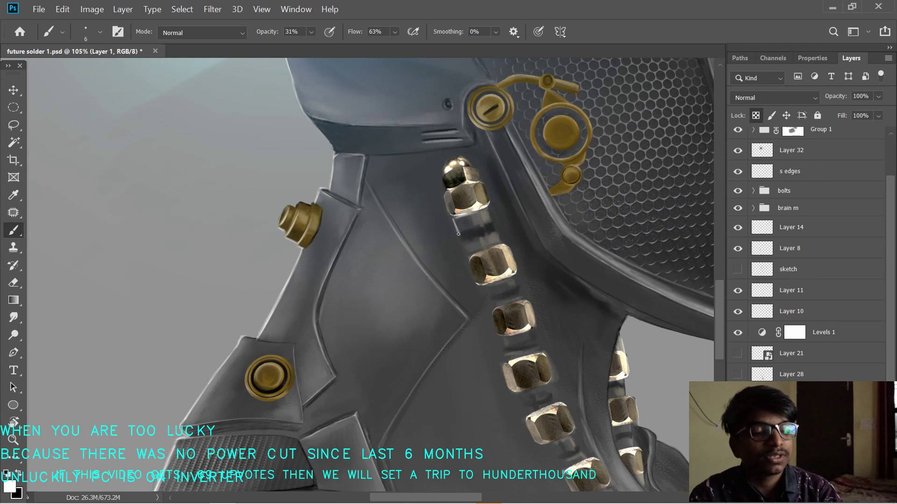
{"action": "key", "text": "r"}
{"action": "left_click_drag", "start_coordinate": [446, 239], "coordinate": [502, 234]}
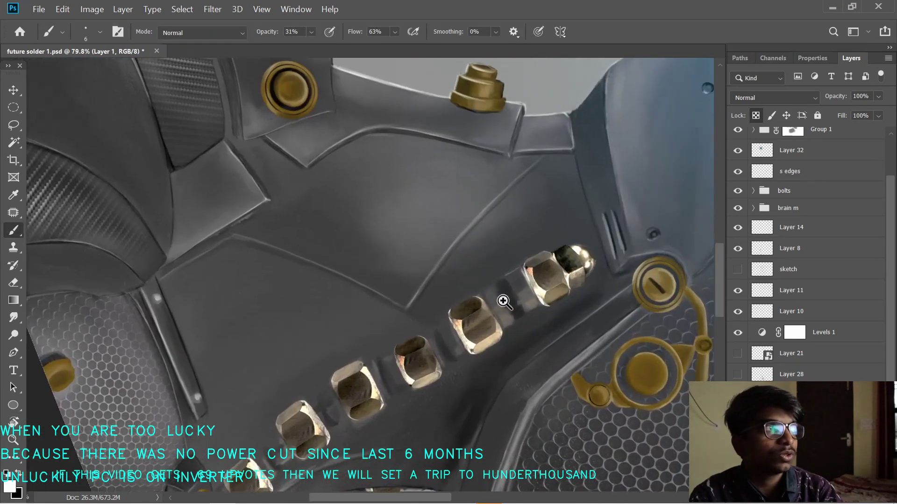
{"action": "left_click_drag", "start_coordinate": [503, 301], "coordinate": [436, 263]}
{"action": "key", "text": "x"}
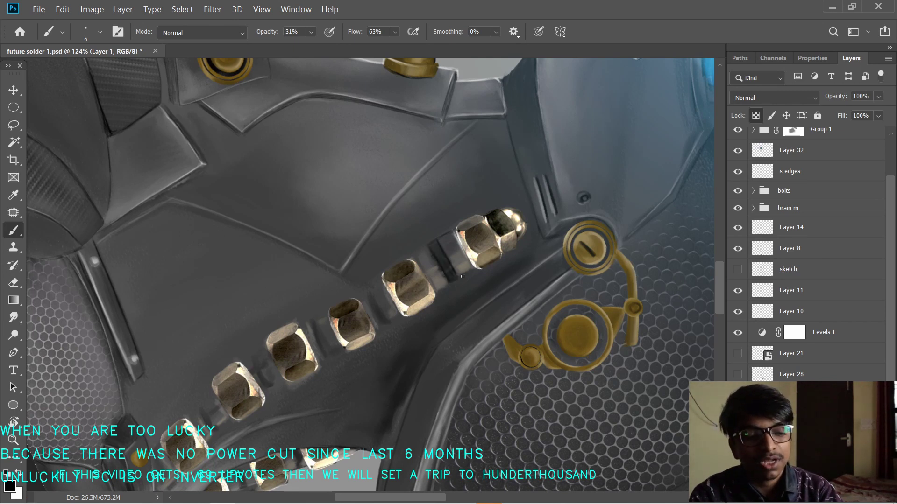
- Paint white metallic highlights with black edge shading on the connector segment just above the second neck bolt
{"action": "key", "text": "x"}
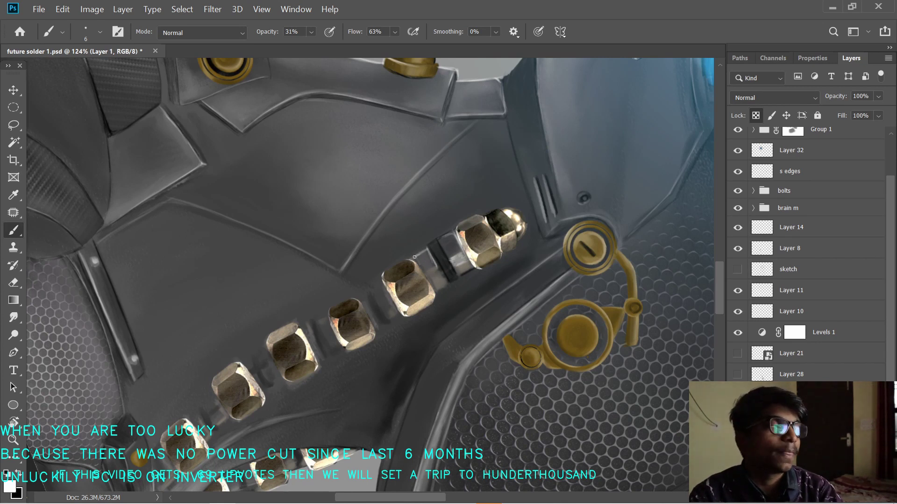
{"action": "mouse_move", "coordinate": [414, 257]}
{"action": "left_mouse_down"}
{"action": "mouse_move", "coordinate": [423, 270]}
{"action": "mouse_move", "coordinate": [457, 114]}
{"action": "mouse_move", "coordinate": [432, 105]}
{"action": "left_mouse_up"}
{"action": "key", "text": "r"}
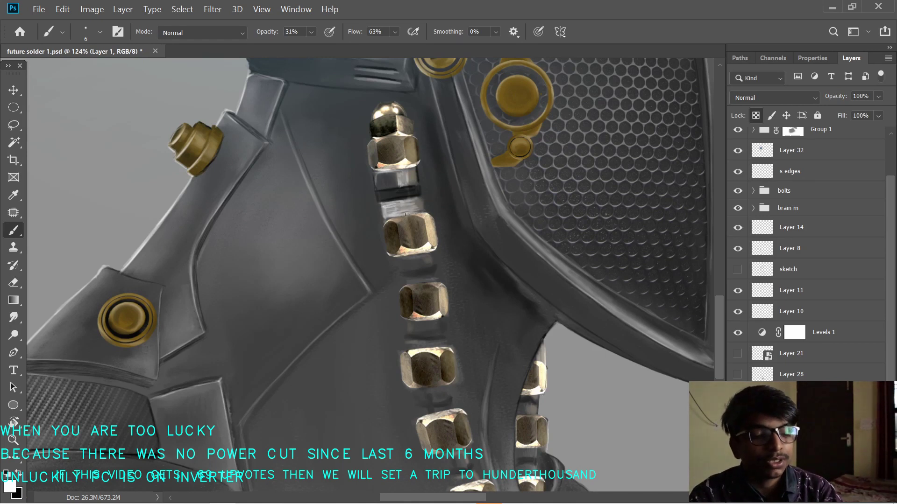
{"action": "key", "text": "x"}
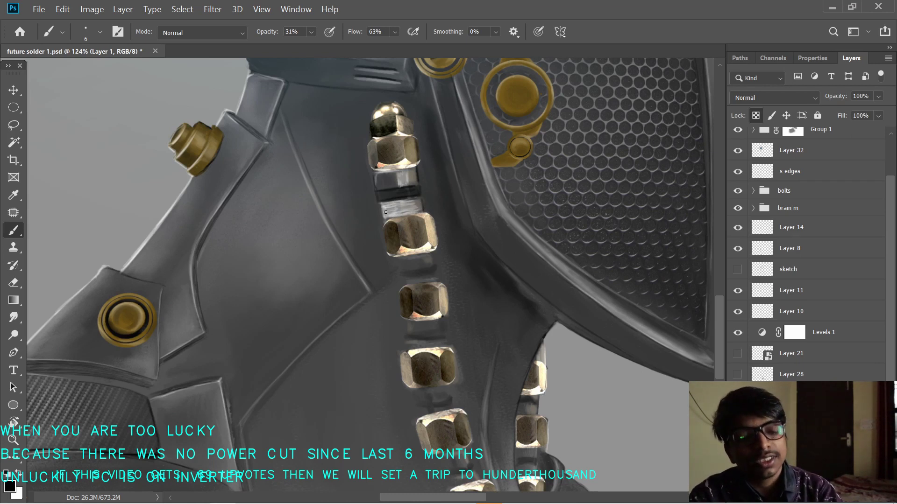
{"action": "key", "text": "x"}
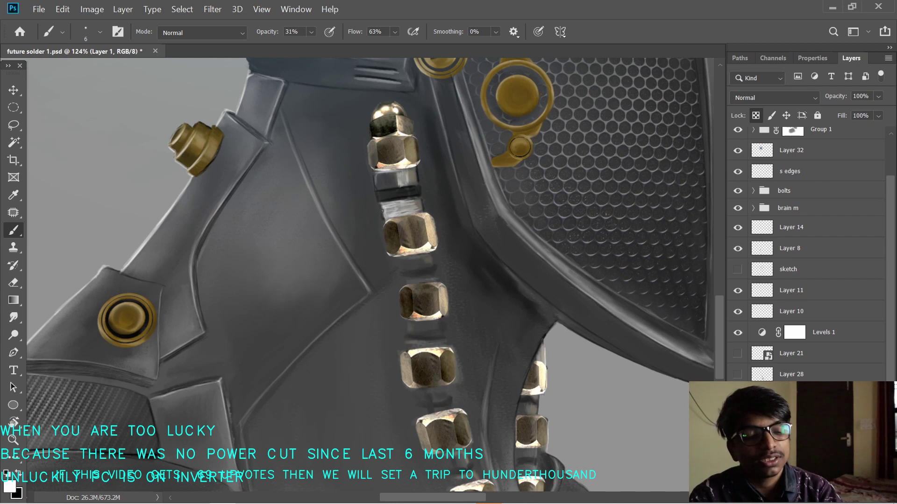
{"action": "key", "text": "x"}
{"action": "left_click_drag", "start_coordinate": [400, 264], "coordinate": [384, 234]}
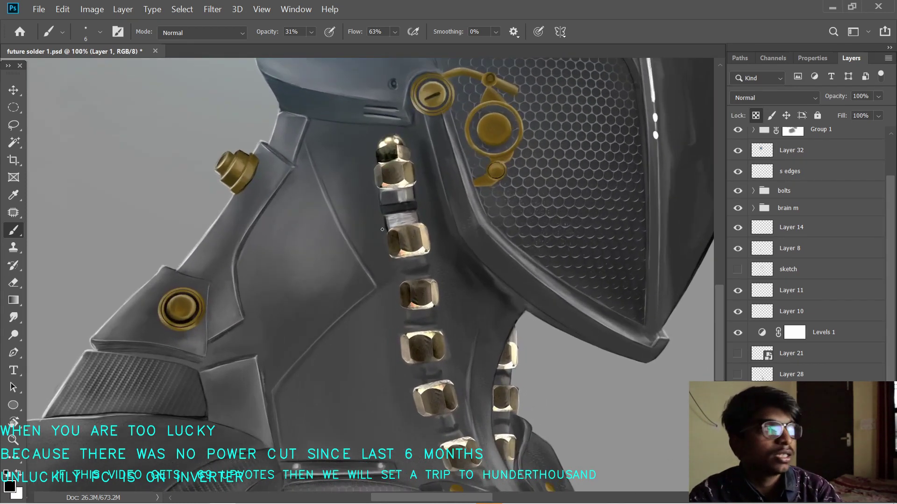
- Soften the light and dark tones on the top neck connector with a size 20 brush at 9% opacity
{"action": "key", "text": "x"}
{"action": "key", "text": "x"}
{"action": "key", "text": "bracketright"}
{"action": "key", "text": "bracketright"}
{"action": "key", "text": "bracketright"}
{"action": "key", "text": "bracketright"}
{"action": "key", "text": "bracketright"}
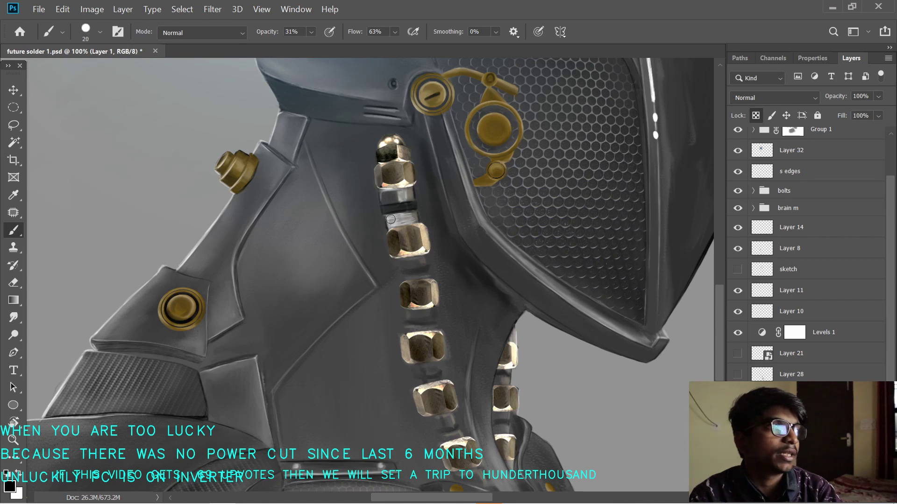
{"action": "key", "text": "0"}
{"action": "key", "text": "9"}
{"action": "left_click_drag", "start_coordinate": [393, 218], "coordinate": [397, 219]}
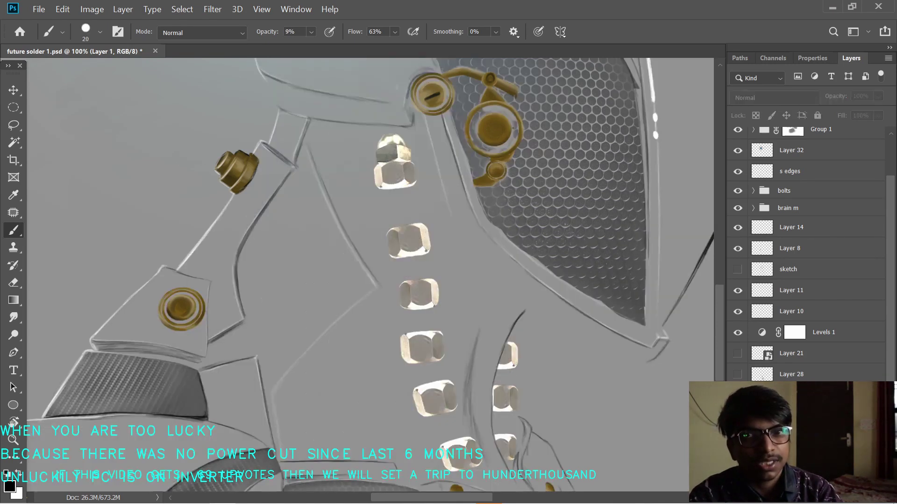
{"action": "key", "text": "x"}
{"action": "key", "text": "x"}
{"action": "key", "text": "x"}
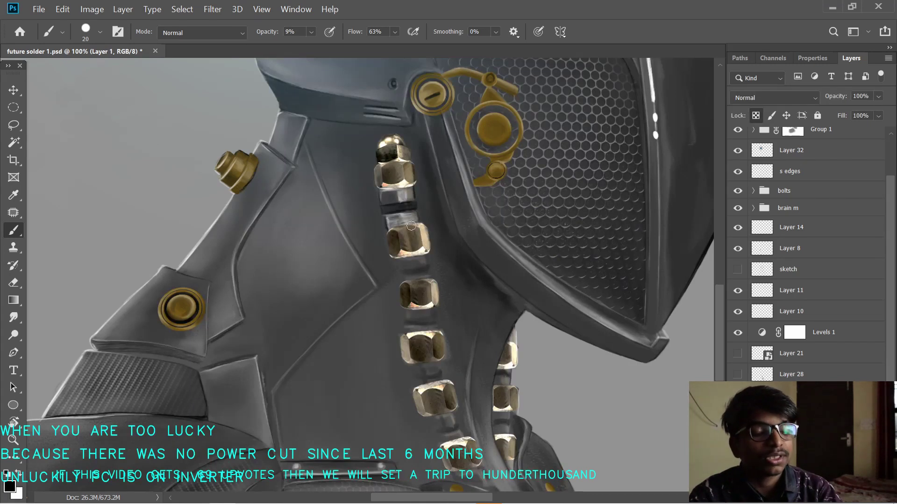
- Add fine black and white touches to the top neck connector with a size 9 and then size 5 brush at 30% opacity
{"action": "key", "text": "bracketleft"}
{"action": "key", "text": "bracketleft"}
{"action": "key", "text": "bracketleft"}
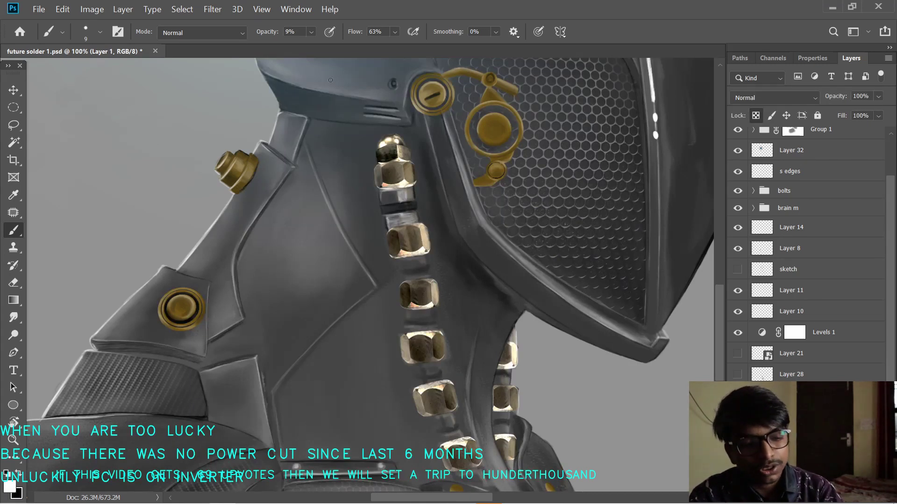
{"action": "key", "text": "3"}
{"action": "scroll", "coordinate": [401, 261], "scroll_direction": "down", "scroll_amount": 3}
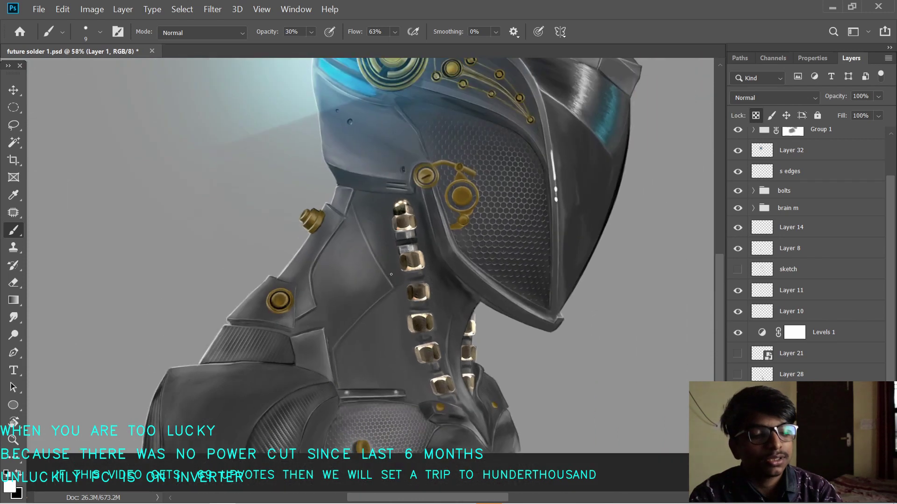
{"action": "scroll", "coordinate": [384, 282], "scroll_direction": "up", "scroll_amount": 2}
{"action": "key", "text": "x"}
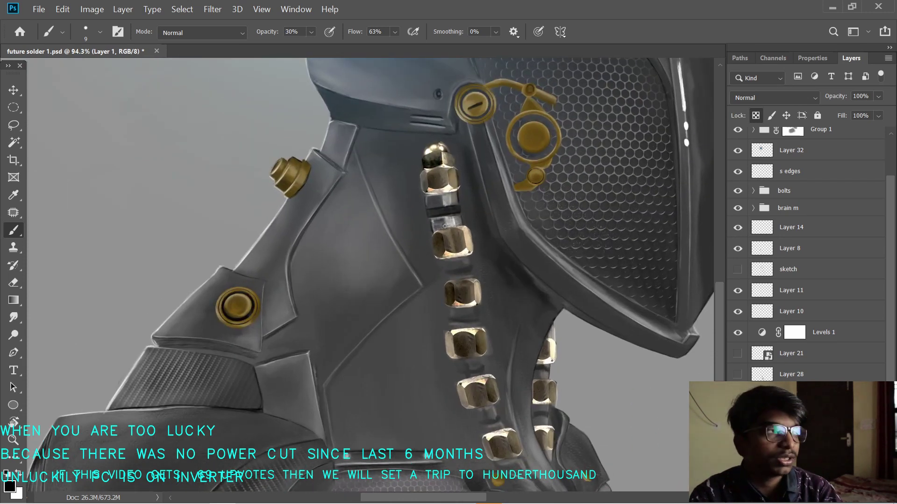
{"action": "key", "text": "x"}
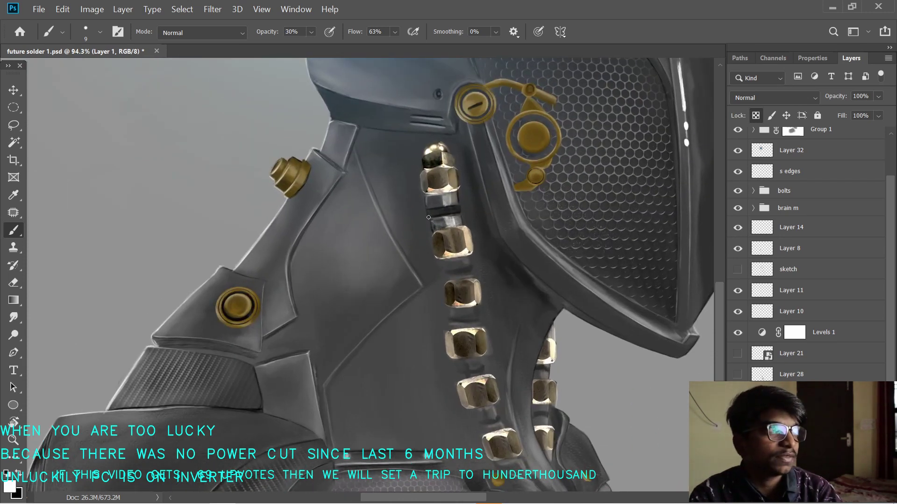
{"action": "key", "text": "x"}
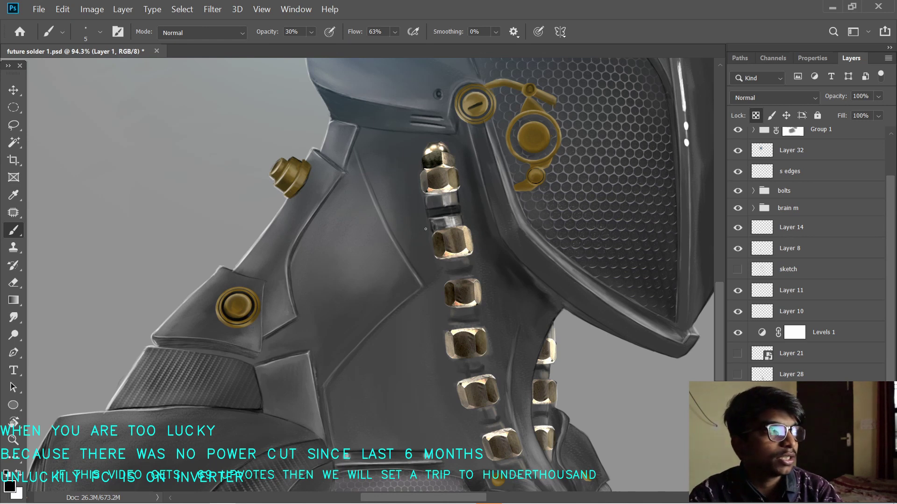
{"action": "key", "text": "x"}
{"action": "key", "text": "s"}
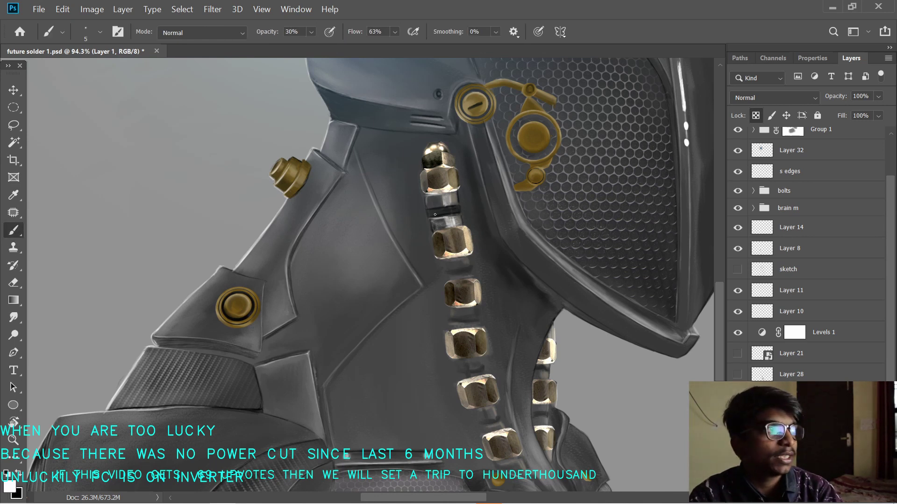
- Smudge the tones on the connector between the top two neck bolts at 45% strength
{"action": "left_click", "coordinate": [13, 318]}
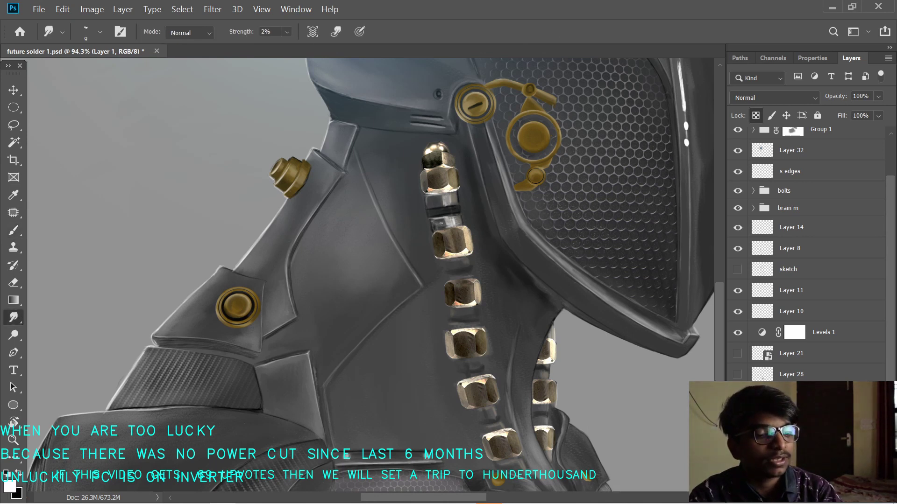
{"action": "key", "text": "4"}
{"action": "key", "text": "5"}
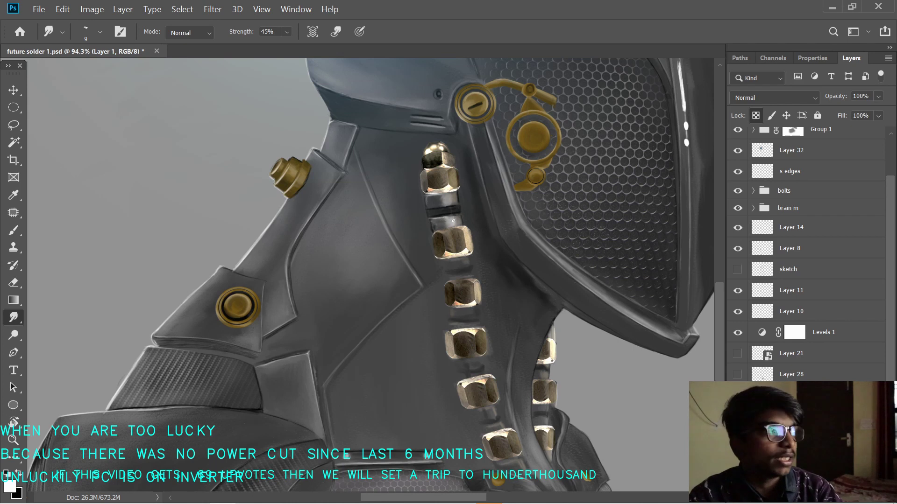
{"action": "scroll", "coordinate": [436, 306], "scroll_direction": "down", "scroll_amount": 3}
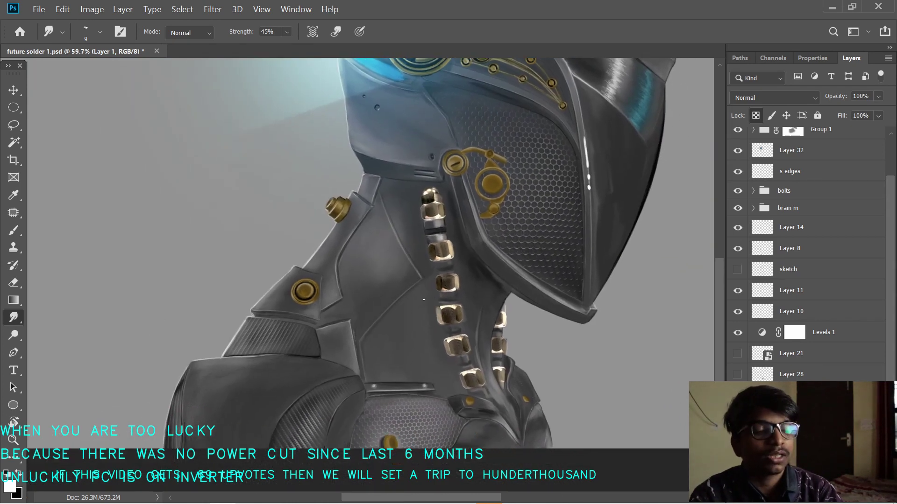
{"action": "scroll", "coordinate": [401, 283], "scroll_direction": "up", "scroll_amount": 2}
{"action": "key", "text": "l"}
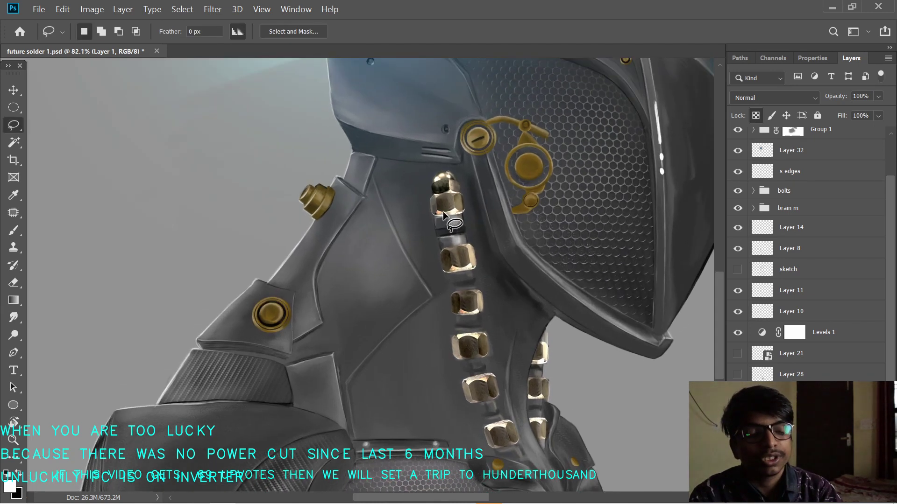
{"action": "left_click_drag", "start_coordinate": [443, 211], "coordinate": [468, 274]}
{"action": "key", "text": "ctrl+j"}
{"action": "key", "text": "ctrl+t"}
{"action": "key", "text": "Return"}
{"action": "key", "text": "Delete"}
{"action": "scroll", "coordinate": [403, 271], "scroll_direction": "down", "scroll_amount": 5}
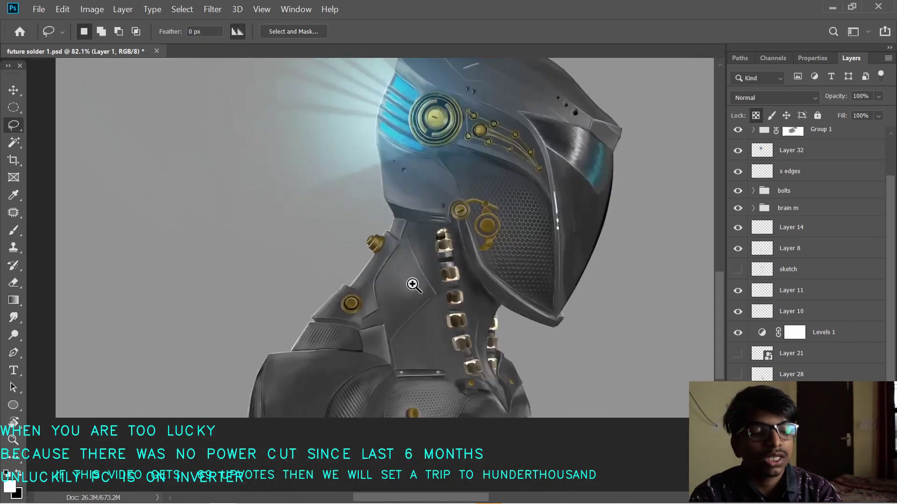
- Activate the s edges layer and get the size 5 Brush ready with black as the painting colour
{"action": "left_click_drag", "start_coordinate": [413, 286], "coordinate": [442, 282]}
{"action": "scroll", "coordinate": [789, 197], "scroll_direction": "up", "scroll_amount": 2}
{"action": "left_click", "coordinate": [791, 221]}
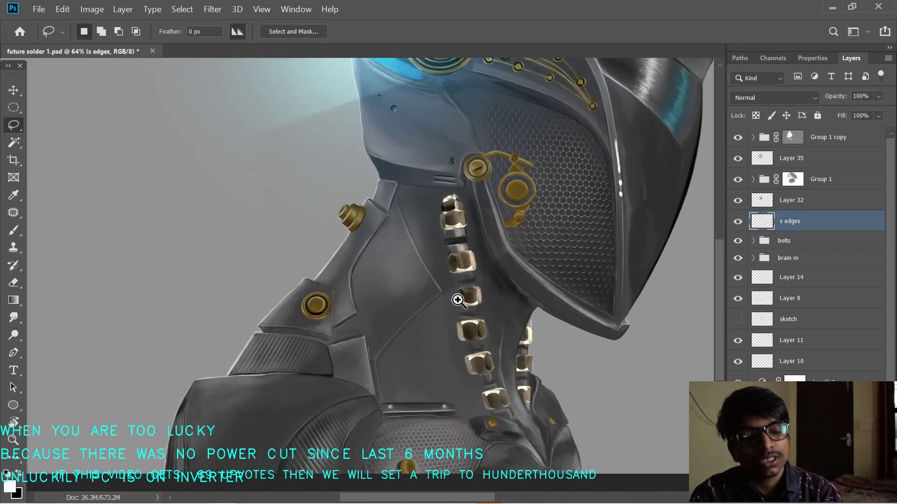
{"action": "scroll", "coordinate": [434, 296], "scroll_direction": "up", "scroll_amount": 2}
{"action": "key", "text": "b"}
{"action": "scroll", "coordinate": [460, 283], "scroll_direction": "up", "scroll_amount": 2}
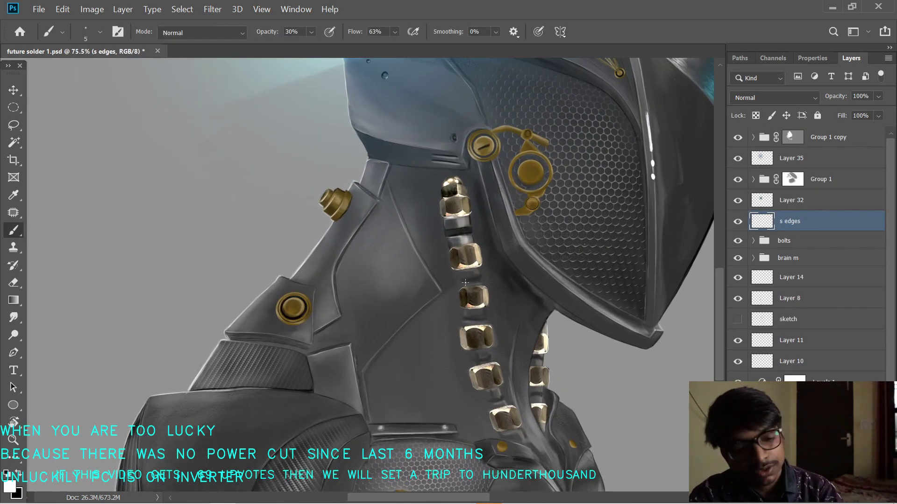
{"action": "key", "text": "x"}
{"action": "scroll", "coordinate": [463, 289], "scroll_direction": "up", "scroll_amount": 2}
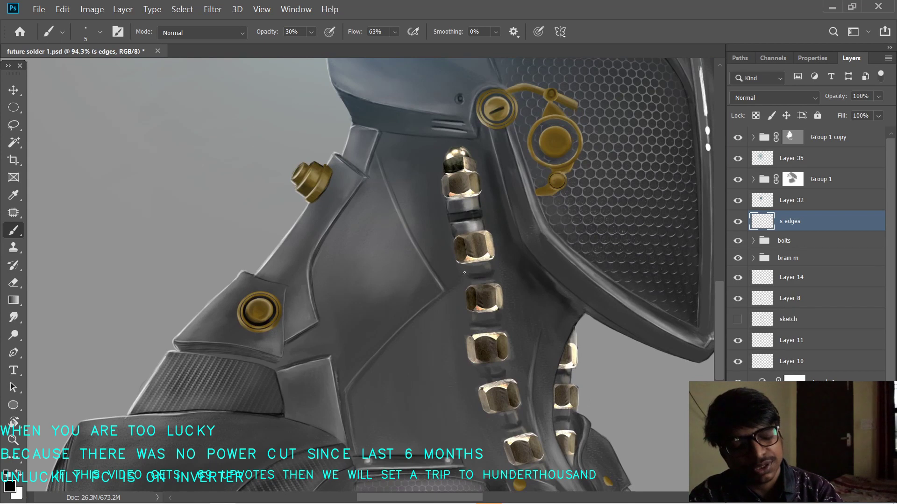
- Rotate the canvas so the neck lies sideways and paint dark bands and edges on the connectors between the second and fourth bolts
{"action": "key", "text": "r"}
{"action": "left_click_drag", "start_coordinate": [492, 164], "coordinate": [327, 388]}
{"action": "left_click_drag", "start_coordinate": [332, 333], "coordinate": [414, 228]}
{"action": "left_click_drag", "start_coordinate": [444, 308], "coordinate": [455, 308]}
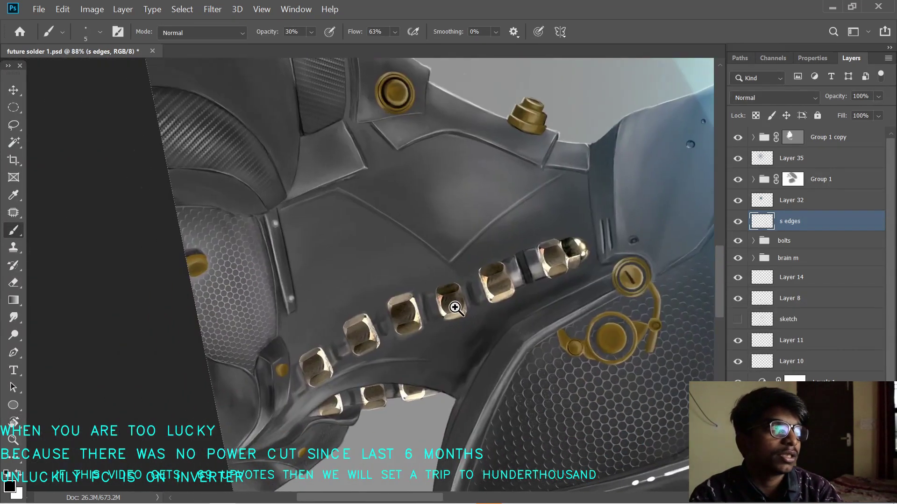
{"action": "scroll", "coordinate": [455, 308], "scroll_direction": "up", "scroll_amount": 2}
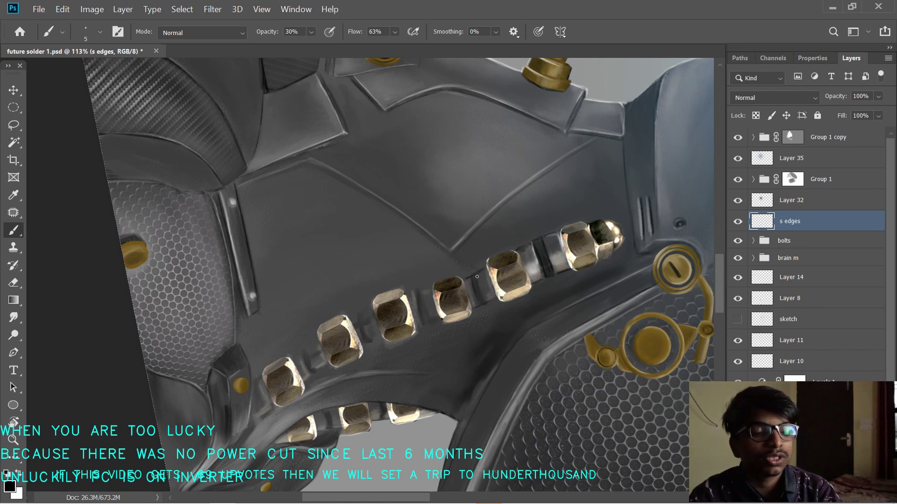
{"action": "left_click_drag", "start_coordinate": [410, 296], "coordinate": [349, 263]}
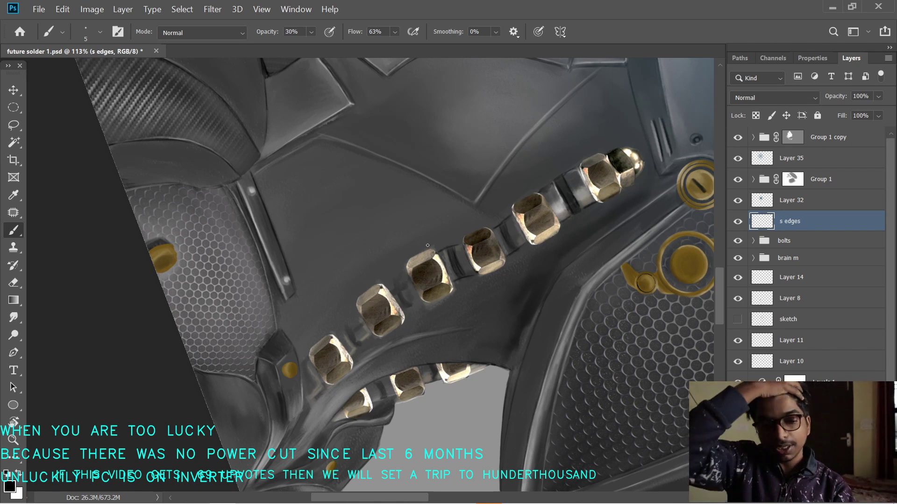
- Rotate the view to 92° and paint a dark band and edges on the connector between the fourth and fifth neck bolts
{"action": "key", "text": "r"}
{"action": "left_click_drag", "start_coordinate": [427, 245], "coordinate": [422, 294]}
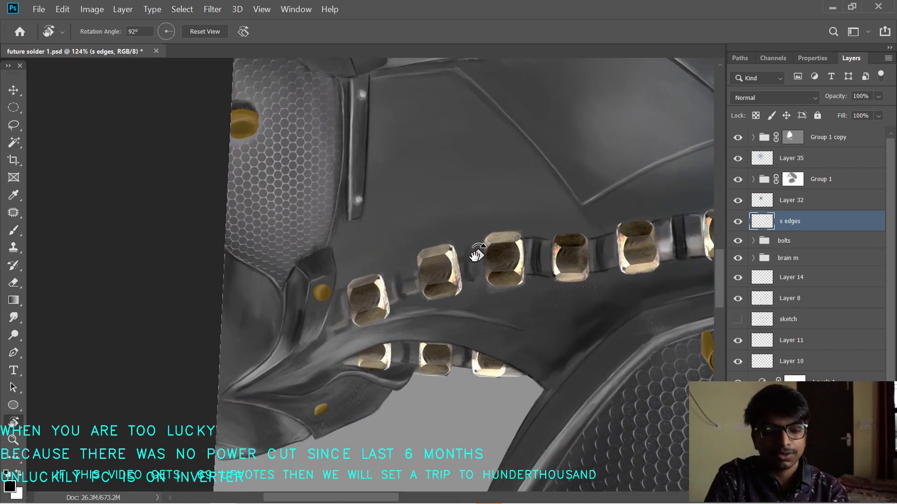
{"action": "key", "text": "b"}
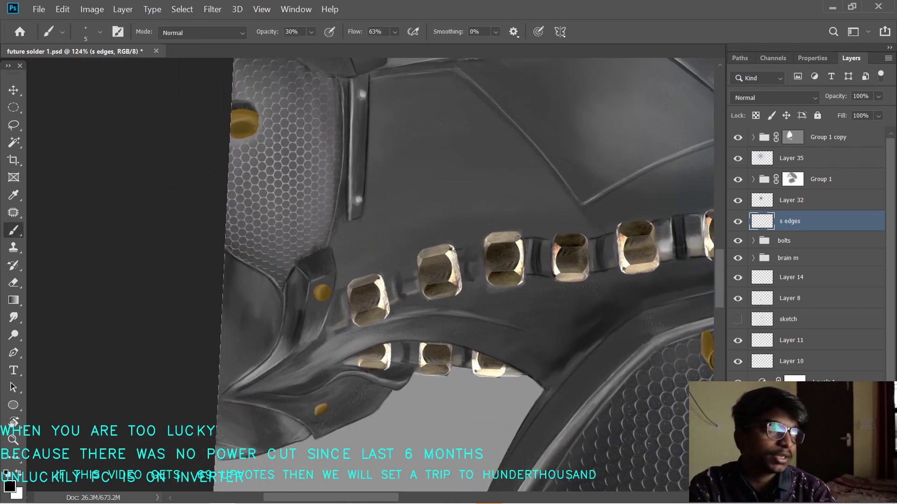
{"action": "mouse_move", "coordinate": [455, 251]}
{"action": "left_mouse_down"}
{"action": "mouse_move", "coordinate": [462, 279]}
{"action": "mouse_move", "coordinate": [456, 256]}
{"action": "left_mouse_up"}
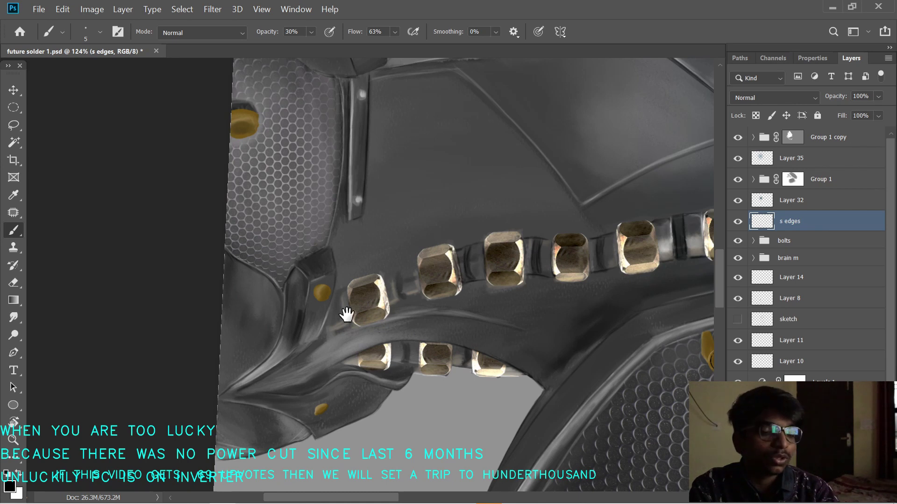
- Paint black shading on the connector between the fifth and sixth neck bolts and on the one below the lowest bolt
{"action": "left_click_drag", "start_coordinate": [341, 314], "coordinate": [375, 296]}
{"action": "scroll", "coordinate": [375, 296], "scroll_direction": "up", "scroll_amount": 1}
{"action": "mouse_move", "coordinate": [425, 256]}
{"action": "left_mouse_down"}
{"action": "mouse_move", "coordinate": [443, 249]}
{"action": "mouse_move", "coordinate": [427, 286]}
{"action": "mouse_move", "coordinate": [427, 261]}
{"action": "mouse_move", "coordinate": [431, 282]}
{"action": "mouse_move", "coordinate": [446, 265]}
{"action": "left_mouse_up"}
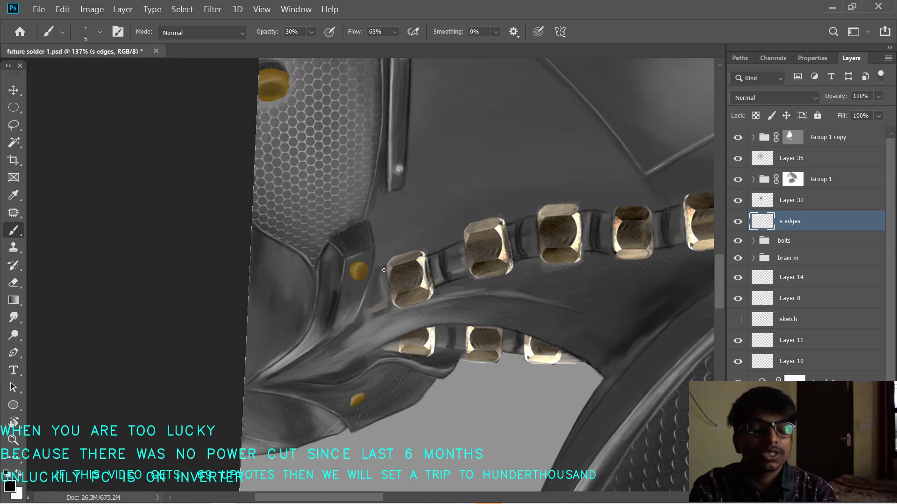
{"action": "mouse_move", "coordinate": [360, 318]}
{"action": "left_mouse_down"}
{"action": "mouse_move", "coordinate": [368, 330]}
{"action": "mouse_move", "coordinate": [381, 309]}
{"action": "mouse_move", "coordinate": [373, 292]}
{"action": "mouse_move", "coordinate": [392, 299]}
{"action": "left_mouse_up"}
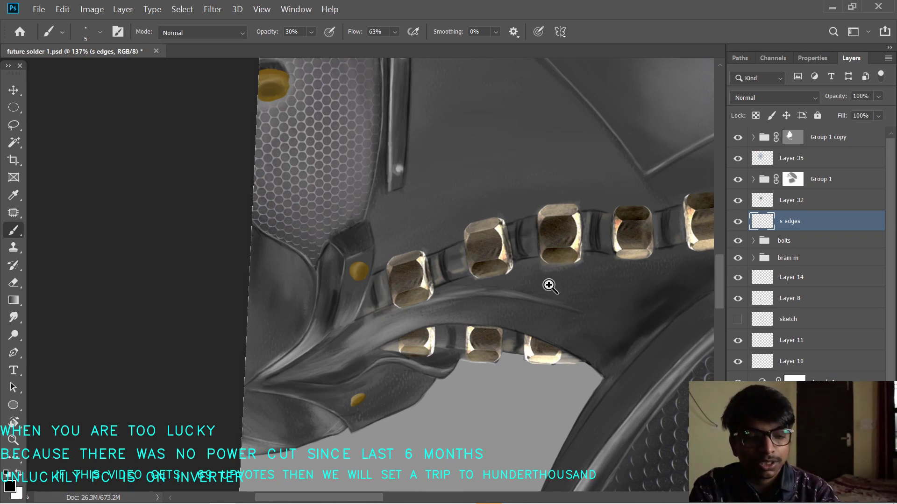
- Rotate the view to 76° and paint black edges and bands on the connectors of the far bolt column
{"action": "key", "text": "r"}
{"action": "mouse_move", "coordinate": [546, 284]}
{"action": "left_mouse_down"}
{"action": "mouse_move", "coordinate": [537, 279]}
{"action": "mouse_move", "coordinate": [566, 251]}
{"action": "left_mouse_up"}
{"action": "scroll", "coordinate": [566, 251], "scroll_direction": "up", "scroll_amount": 3}
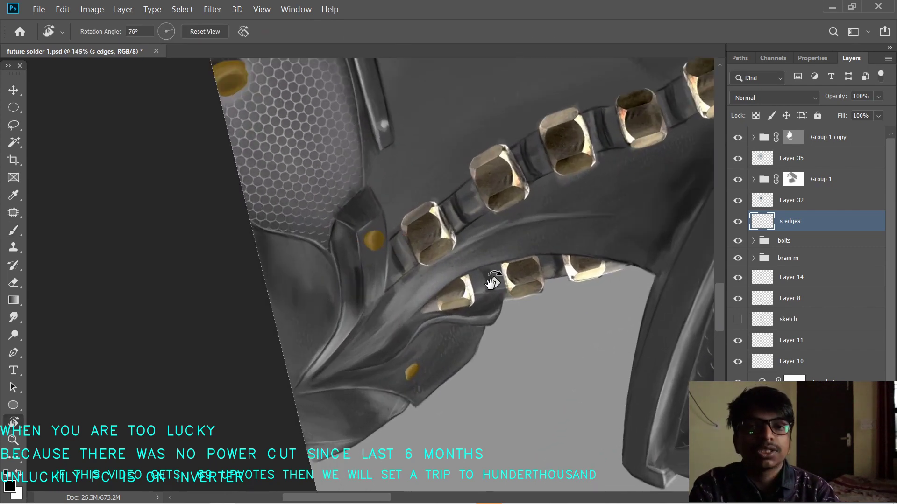
{"action": "key", "text": "b"}
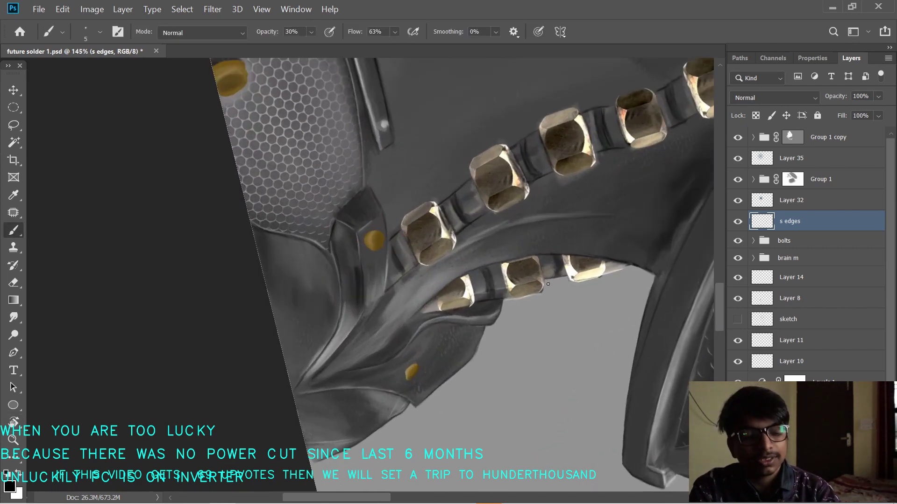
{"action": "mouse_move", "coordinate": [546, 287]}
{"action": "left_mouse_down"}
{"action": "mouse_move", "coordinate": [566, 279]}
{"action": "mouse_move", "coordinate": [564, 258]}
{"action": "mouse_move", "coordinate": [569, 277]}
{"action": "left_mouse_up"}
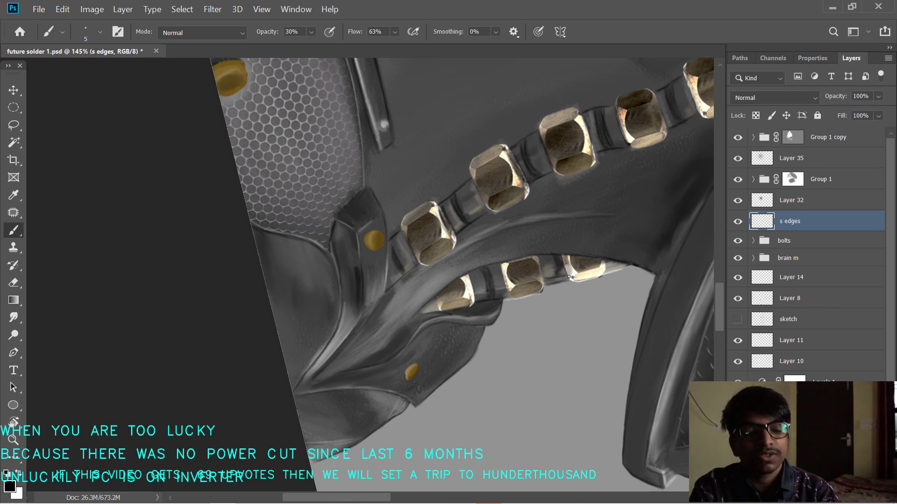
{"action": "left_click_drag", "start_coordinate": [626, 272], "coordinate": [563, 277]}
{"action": "left_click_drag", "start_coordinate": [469, 276], "coordinate": [472, 297]}
- Rotate the view to 9° and darken the edge above the lowest bolt of the far column with a size 4 brush
{"action": "key", "text": "r"}
{"action": "left_click_drag", "start_coordinate": [572, 281], "coordinate": [450, 117]}
{"action": "left_click_drag", "start_coordinate": [467, 219], "coordinate": [521, 345]}
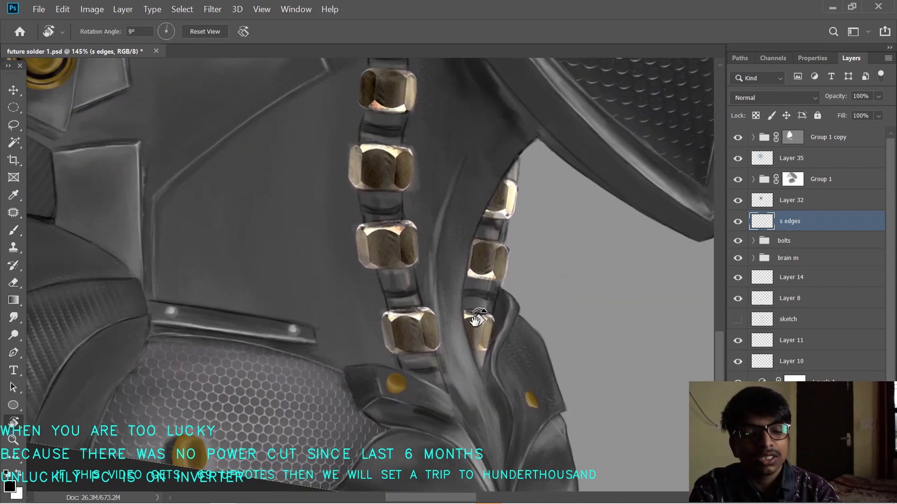
{"action": "key", "text": "b"}
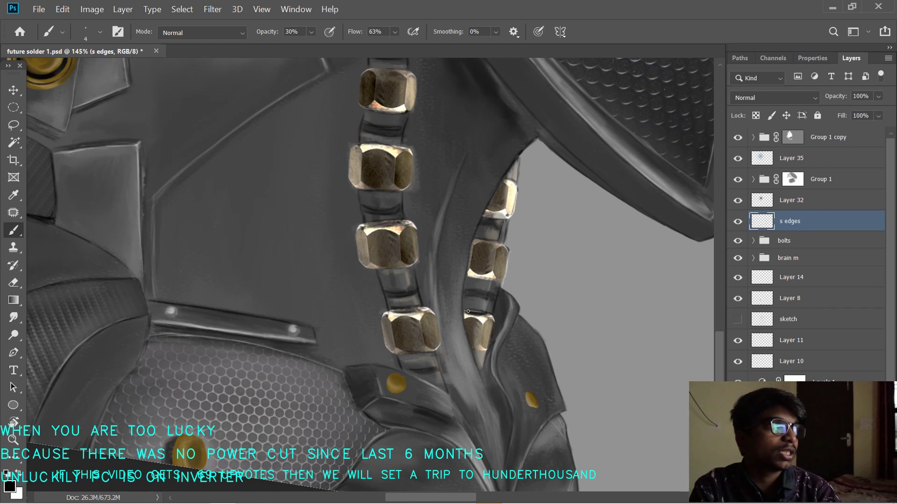
{"action": "left_click_drag", "start_coordinate": [464, 312], "coordinate": [480, 312]}
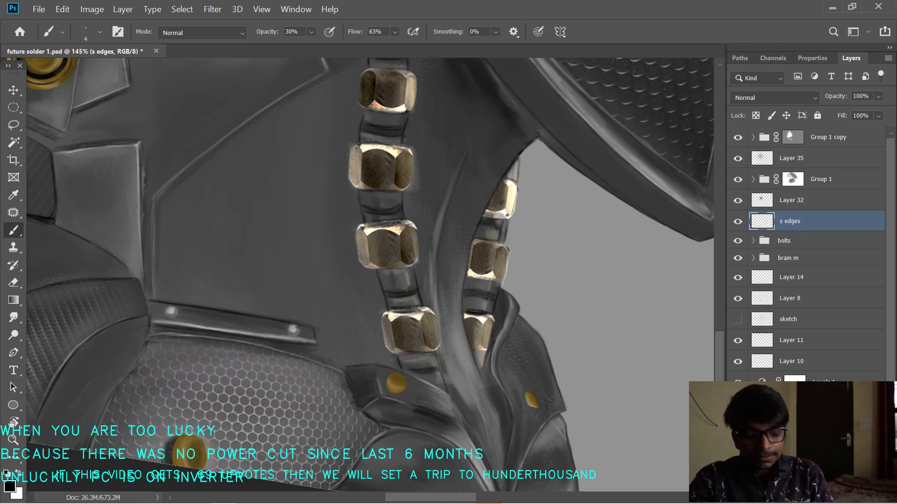
- Switch the brush to white at size 9 and paint highlights on the connectors just below the second and third neck bolts
{"action": "key", "text": "ctrl+space"}
{"action": "left_click_drag", "start_coordinate": [419, 303], "coordinate": [423, 304]}
{"action": "left_click_drag", "start_coordinate": [473, 275], "coordinate": [499, 278]}
{"action": "key", "text": "ctrl+space"}
{"action": "mouse_move", "coordinate": [398, 308]}
{"action": "left_mouse_down"}
{"action": "mouse_move", "coordinate": [368, 296]}
{"action": "mouse_move", "coordinate": [379, 296]}
{"action": "left_mouse_up"}
{"action": "key", "text": "space"}
{"action": "left_click_drag", "start_coordinate": [449, 237], "coordinate": [438, 352]}
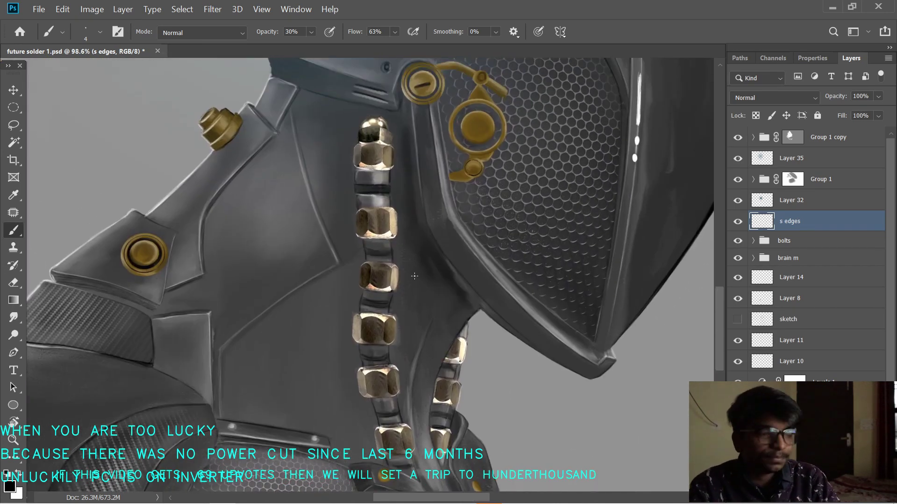
{"action": "key", "text": "x"}
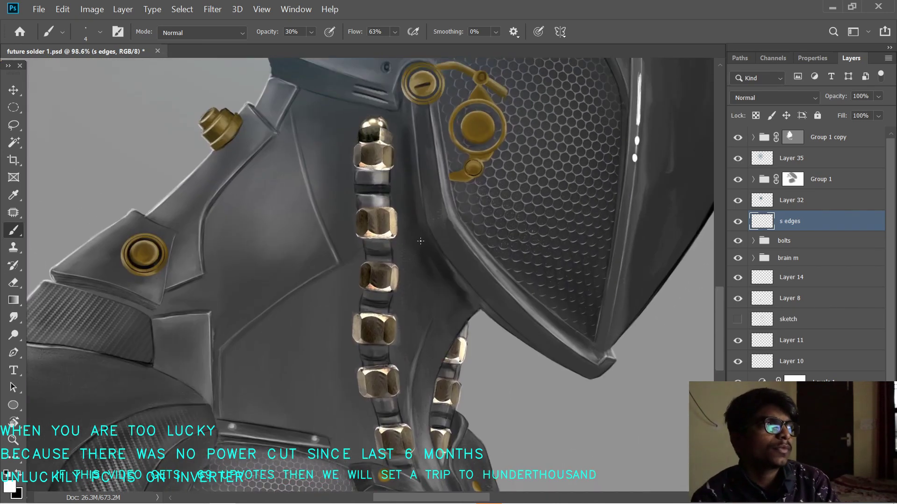
{"action": "key", "text": "space"}
{"action": "left_click_drag", "start_coordinate": [292, 264], "coordinate": [336, 317]}
{"action": "key", "text": "r"}
{"action": "key", "text": "ctrl+space"}
{"action": "mouse_move", "coordinate": [345, 280]}
{"action": "left_mouse_down"}
{"action": "mouse_move", "coordinate": [368, 260]}
{"action": "mouse_move", "coordinate": [425, 263]}
{"action": "mouse_move", "coordinate": [424, 288]}
{"action": "mouse_move", "coordinate": [438, 291]}
{"action": "mouse_move", "coordinate": [413, 275]}
{"action": "mouse_move", "coordinate": [430, 271]}
{"action": "left_mouse_up"}
{"action": "key", "text": "b"}
{"action": "key", "text": "ctrl+z"}
{"action": "mouse_move", "coordinate": [468, 320]}
{"action": "left_mouse_down"}
{"action": "mouse_move", "coordinate": [451, 262]}
{"action": "mouse_move", "coordinate": [416, 277]}
{"action": "mouse_move", "coordinate": [438, 272]}
{"action": "mouse_move", "coordinate": [423, 300]}
{"action": "mouse_move", "coordinate": [386, 273]}
{"action": "mouse_move", "coordinate": [390, 335]}
{"action": "left_mouse_up"}
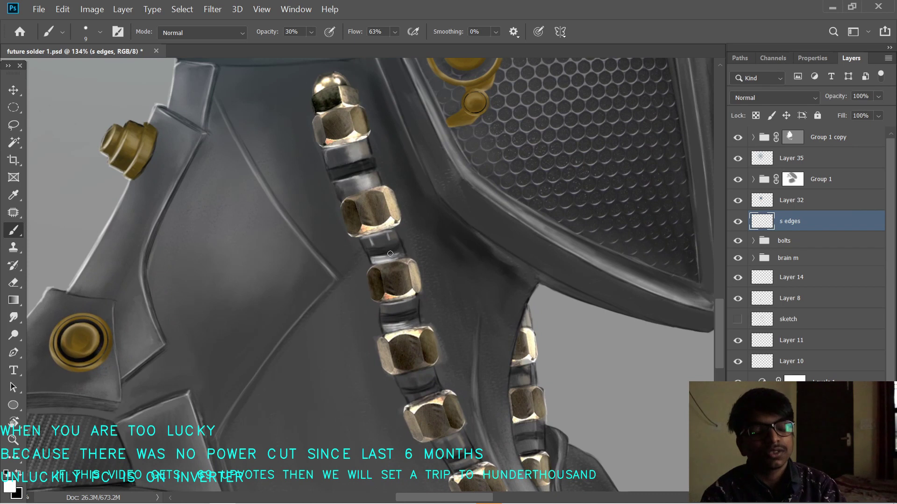
- Paint white highlights on the lower neck connectors, including the short one beneath the lowest bolt of the near column
{"action": "mouse_move", "coordinate": [446, 393]}
{"action": "left_mouse_down"}
{"action": "mouse_move", "coordinate": [426, 314]}
{"action": "mouse_move", "coordinate": [411, 296]}
{"action": "left_mouse_up"}
{"action": "mouse_move", "coordinate": [431, 365]}
{"action": "left_mouse_down"}
{"action": "mouse_move", "coordinate": [440, 361]}
{"action": "mouse_move", "coordinate": [425, 367]}
{"action": "mouse_move", "coordinate": [385, 320]}
{"action": "left_mouse_up"}
{"action": "key", "text": "ctrl+z"}
{"action": "key", "text": "ctrl+z"}
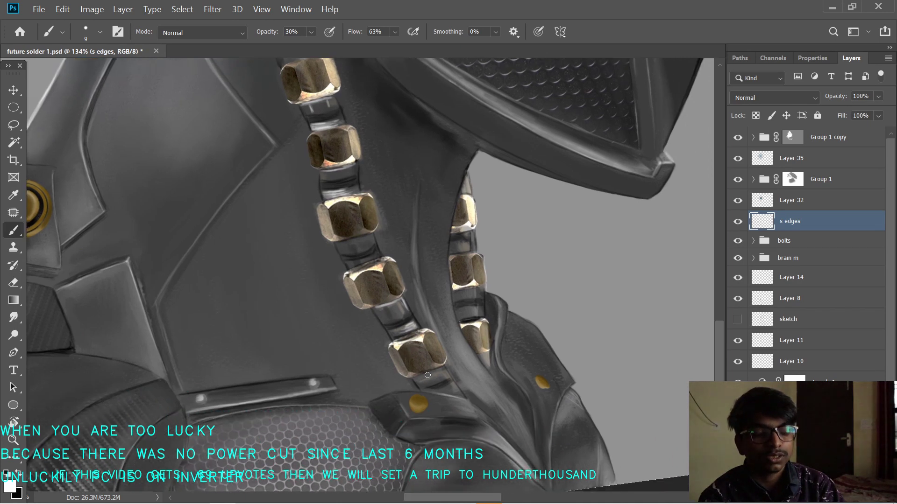
{"action": "mouse_move", "coordinate": [445, 375]}
{"action": "left_mouse_down"}
{"action": "mouse_move", "coordinate": [460, 396]}
{"action": "mouse_move", "coordinate": [446, 391]}
{"action": "left_mouse_up"}
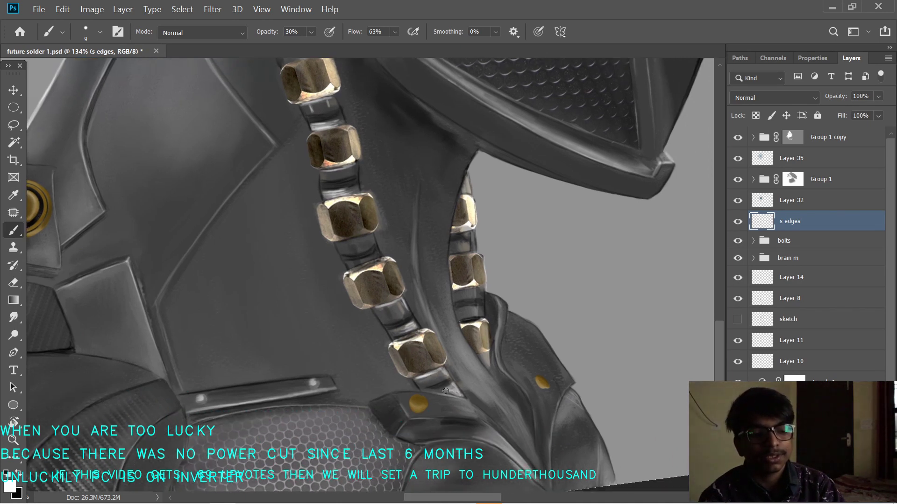
- Paint white highlights with a touch of black on the upper two connectors of the far bolt column
{"action": "left_click_drag", "start_coordinate": [356, 312], "coordinate": [360, 322]}
{"action": "left_click_drag", "start_coordinate": [387, 261], "coordinate": [350, 311]}
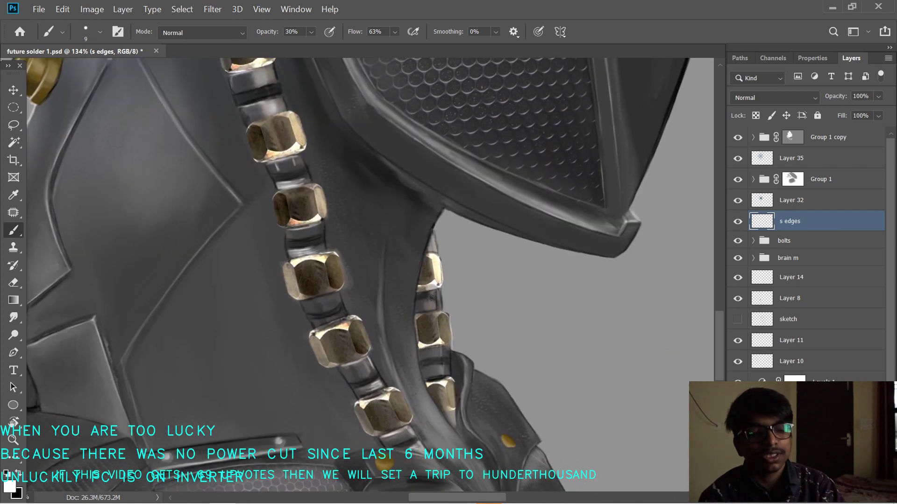
{"action": "mouse_move", "coordinate": [436, 302]}
{"action": "left_mouse_down"}
{"action": "mouse_move", "coordinate": [438, 294]}
{"action": "mouse_move", "coordinate": [435, 306]}
{"action": "mouse_move", "coordinate": [428, 296]}
{"action": "mouse_move", "coordinate": [434, 308]}
{"action": "left_mouse_up"}
{"action": "key", "text": "x"}
{"action": "mouse_move", "coordinate": [432, 240]}
{"action": "left_mouse_down"}
{"action": "mouse_move", "coordinate": [429, 250]}
{"action": "mouse_move", "coordinate": [434, 239]}
{"action": "left_mouse_up"}
{"action": "key", "text": "x"}
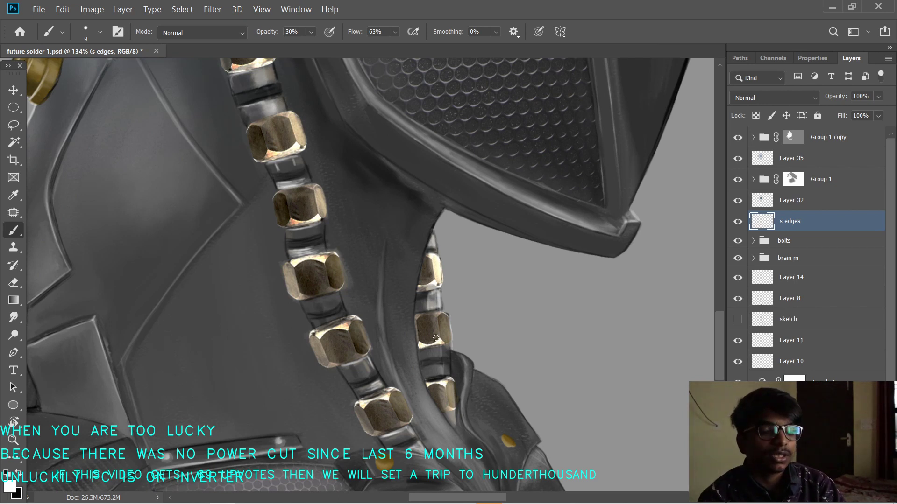
- Paint a white highlight on the connector above the lowest bolt of the far column and touch up its edge
{"action": "mouse_move", "coordinate": [445, 350]}
{"action": "left_mouse_down"}
{"action": "mouse_move", "coordinate": [430, 353]}
{"action": "mouse_move", "coordinate": [446, 368]}
{"action": "mouse_move", "coordinate": [440, 373]}
{"action": "left_mouse_up"}
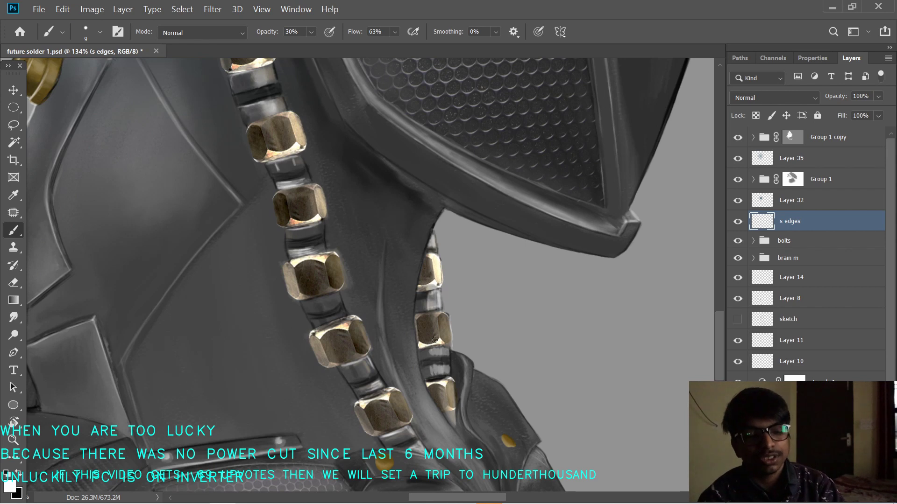
{"action": "key", "text": "r"}
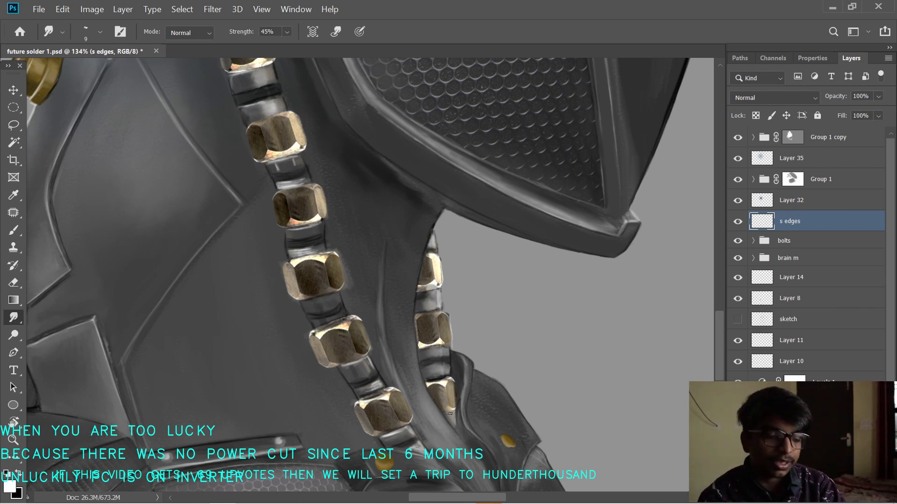
{"action": "key", "text": "b"}
{"action": "key", "text": "x"}
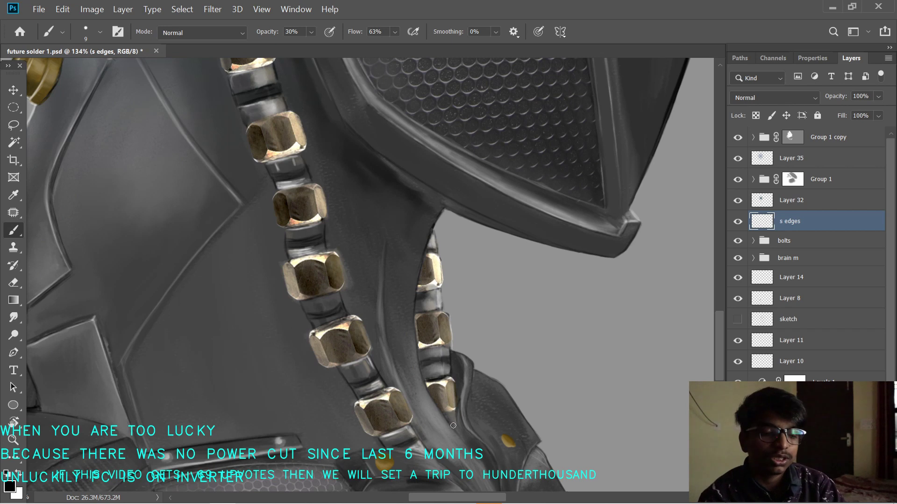
- Touch up the connector below the second bolt of the near column with white and smudge it at 45% strength
{"action": "scroll", "coordinate": [439, 433], "scroll_direction": "down", "scroll_amount": 4}
{"action": "scroll", "coordinate": [294, 384], "scroll_direction": "down", "scroll_amount": 2}
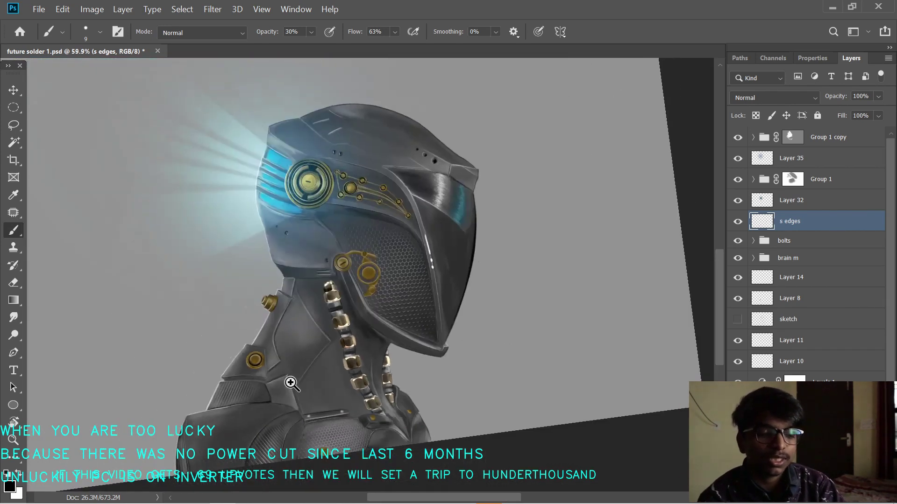
{"action": "scroll", "coordinate": [299, 385], "scroll_direction": "up", "scroll_amount": 3}
{"action": "scroll", "coordinate": [312, 385], "scroll_direction": "up", "scroll_amount": 2}
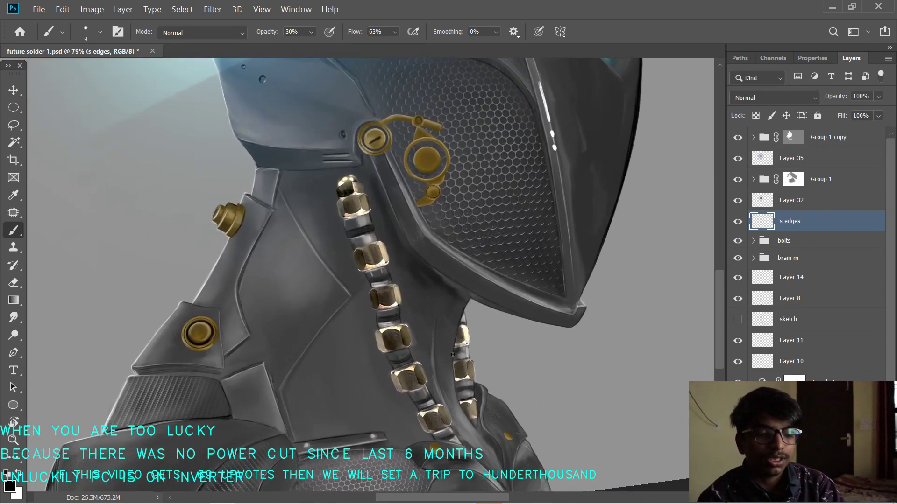
{"action": "scroll", "coordinate": [420, 392], "scroll_direction": "down", "scroll_amount": 1}
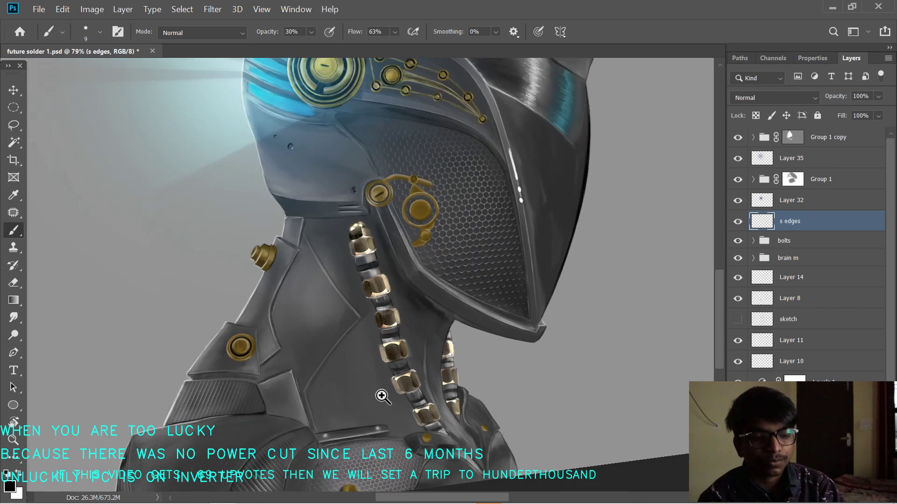
{"action": "scroll", "coordinate": [386, 394], "scroll_direction": "up", "scroll_amount": 2}
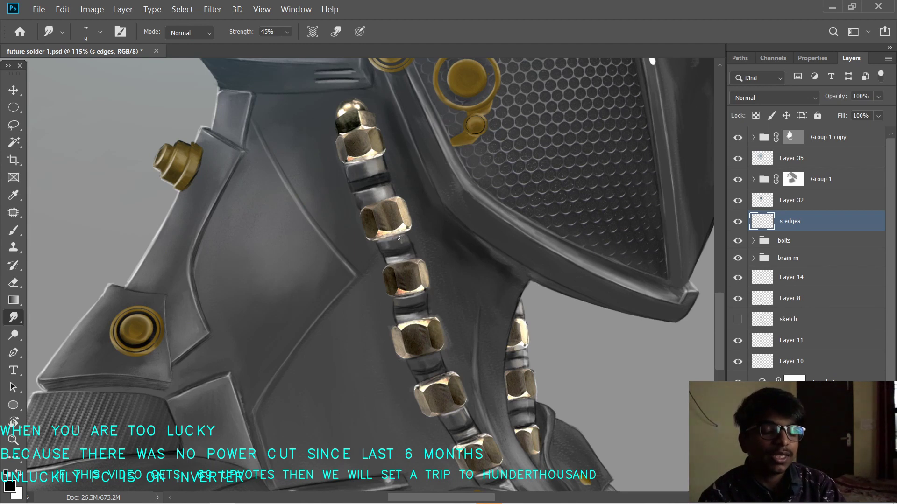
{"action": "key", "text": "x"}
{"action": "key", "text": "b"}
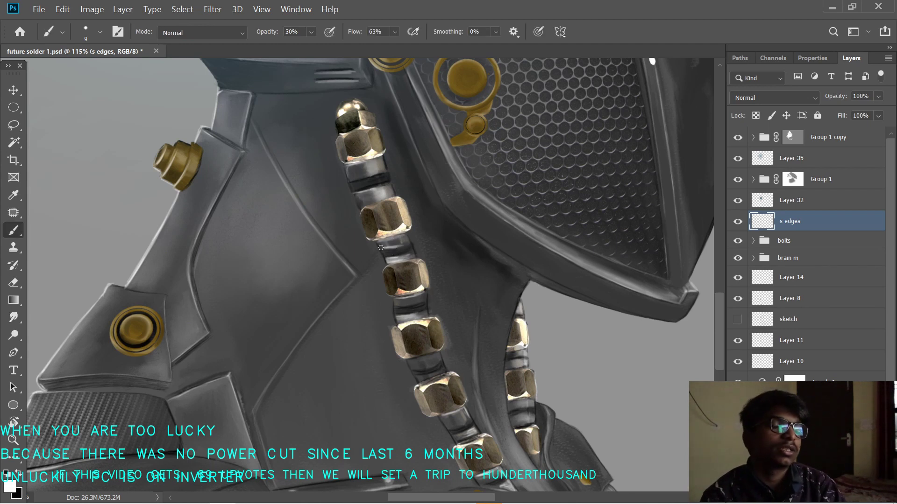
{"action": "key", "text": "r"}
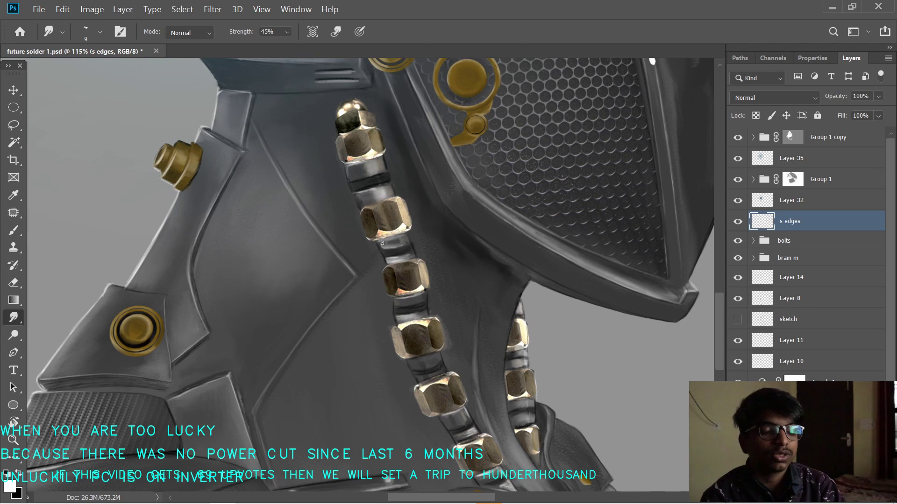
{"action": "left_click_drag", "start_coordinate": [389, 288], "coordinate": [415, 308]}
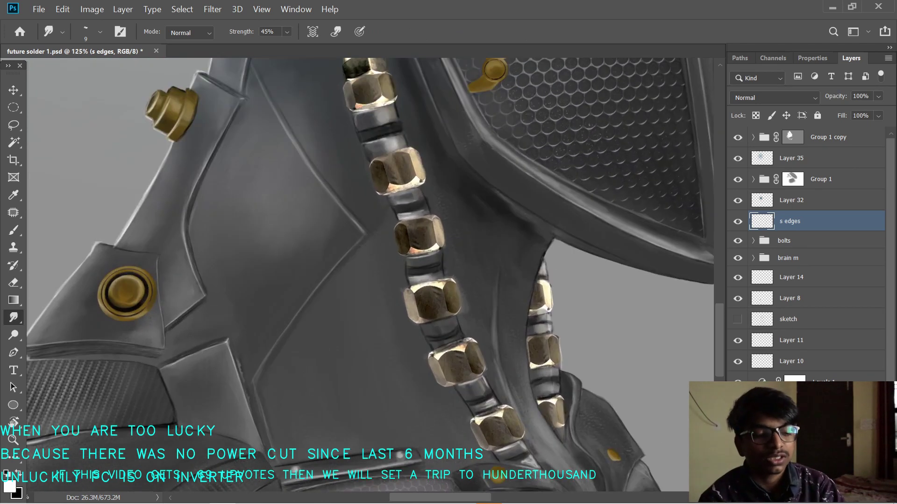
- Paint a white highlight on the connector below the third bolt of the near column and blend it by smudging
{"action": "key", "text": "b"}
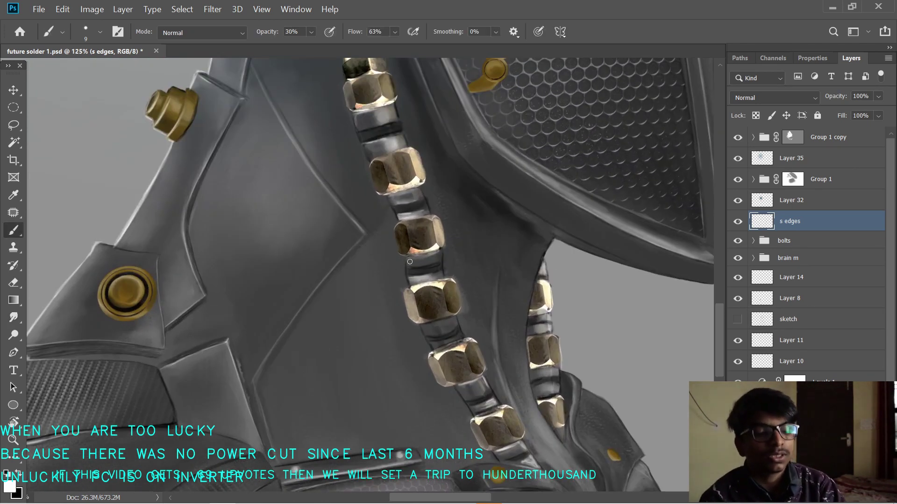
{"action": "left_click_drag", "start_coordinate": [414, 261], "coordinate": [424, 262]}
{"action": "key", "text": "r"}
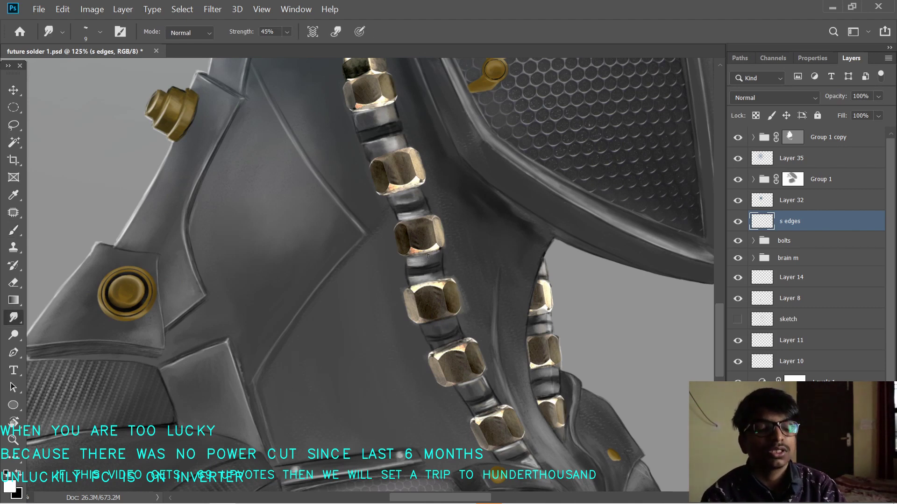
{"action": "scroll", "coordinate": [427, 256], "scroll_direction": "down", "scroll_amount": 5}
{"action": "scroll", "coordinate": [495, 299], "scroll_direction": "up", "scroll_amount": 3}
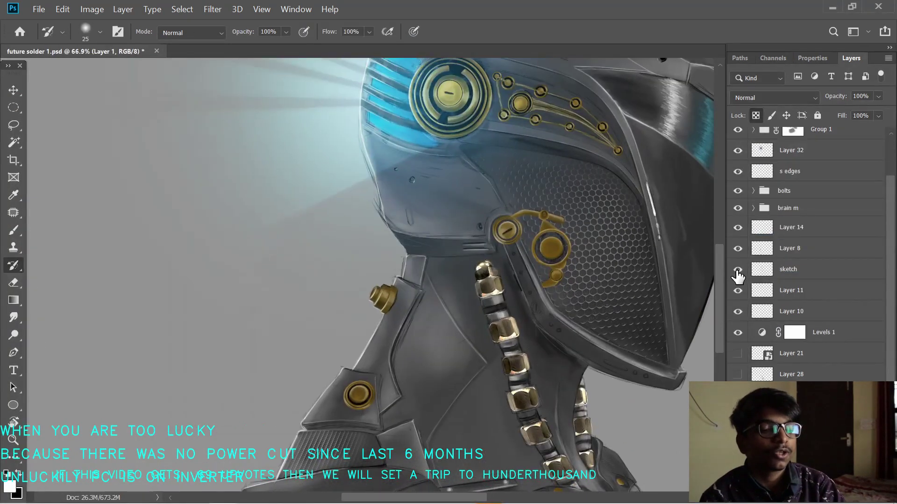
- Show only the s edges layer and lasso the painted connectors of both neck columns
{"action": "left_click", "coordinate": [738, 171], "text": "alt"}
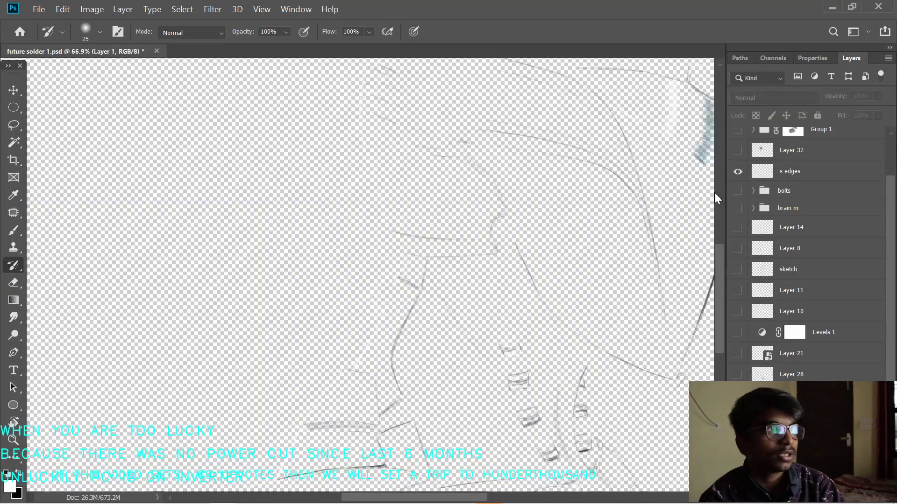
{"action": "mouse_move", "coordinate": [483, 331]}
{"action": "left_mouse_down"}
{"action": "mouse_move", "coordinate": [439, 238]}
{"action": "mouse_move", "coordinate": [439, 272]}
{"action": "mouse_move", "coordinate": [504, 379]}
{"action": "mouse_move", "coordinate": [437, 218]}
{"action": "left_mouse_up"}
{"action": "key", "text": "l"}
{"action": "left_click_drag", "start_coordinate": [453, 335], "coordinate": [473, 338]}
{"action": "left_click_drag", "start_coordinate": [551, 243], "coordinate": [471, 236]}
{"action": "mouse_move", "coordinate": [527, 236]}
{"action": "left_mouse_down"}
{"action": "mouse_move", "coordinate": [535, 375]}
{"action": "mouse_move", "coordinate": [515, 362]}
{"action": "left_mouse_up"}
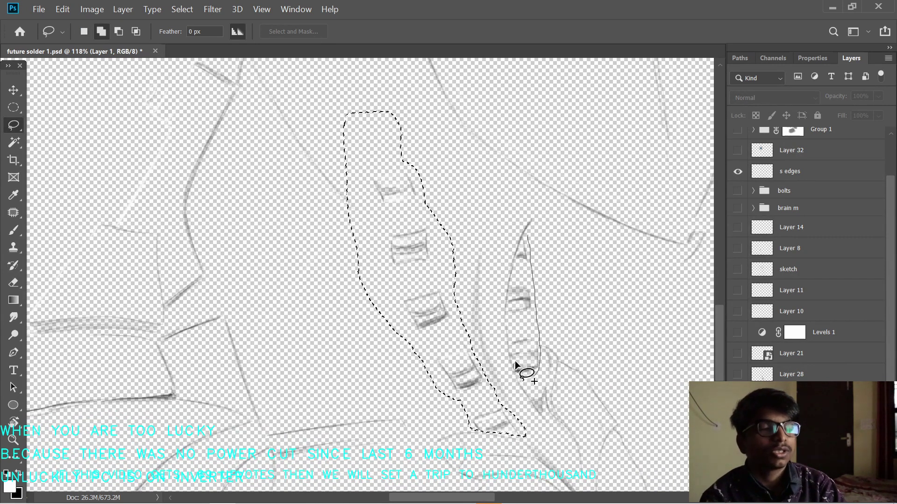
{"action": "left_click_drag", "start_coordinate": [511, 282], "coordinate": [526, 239]}
- Cut the selected connectors out of the s edges layer onto a new layer
{"action": "right_click", "coordinate": [228, 307]}
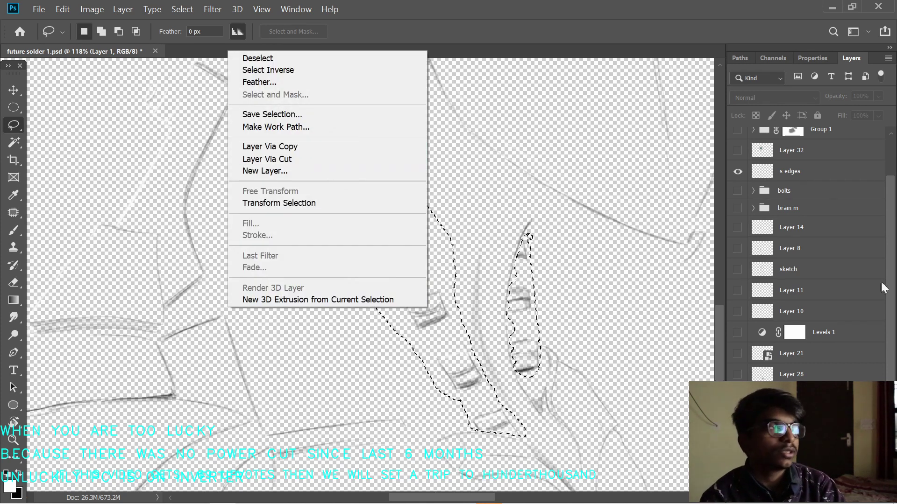
{"action": "left_click", "coordinate": [817, 171]}
{"action": "right_click", "coordinate": [196, 221]}
{"action": "left_click", "coordinate": [279, 329]}
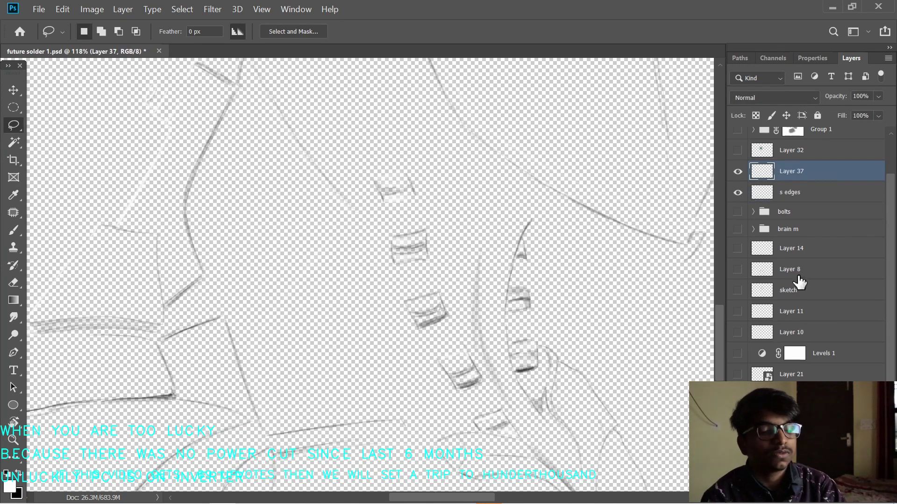
- Make all layers visible again and hide the carbon-fibre texture layer 660456 copy 2
{"action": "left_click", "coordinate": [737, 171]}
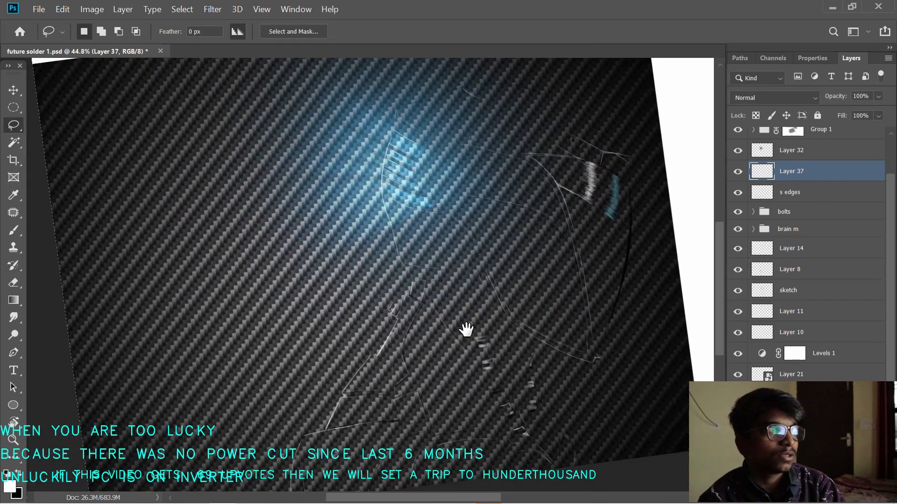
{"action": "left_click", "coordinate": [660, 411]}
{"action": "left_click", "coordinate": [738, 260]}
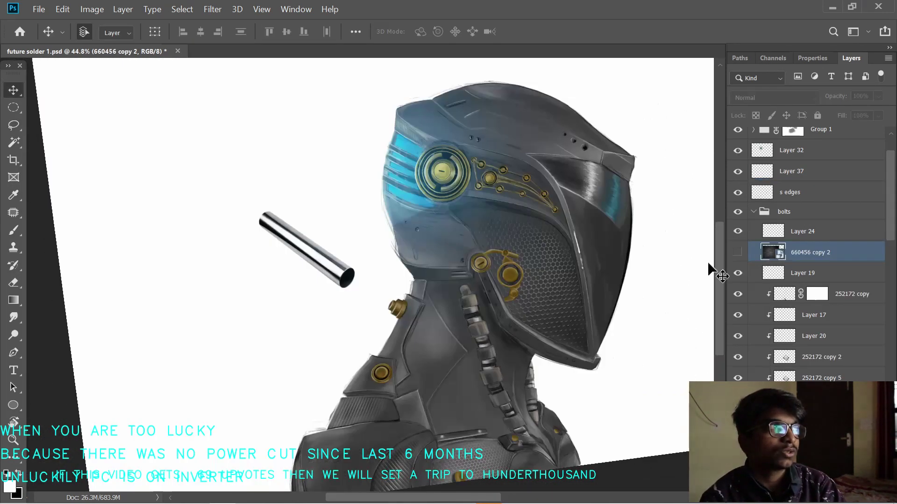
- Select the loose steel tube beside the helmet and hide its layer
{"action": "left_click", "coordinate": [346, 281]}
{"action": "left_click", "coordinate": [737, 137]}
{"action": "left_click", "coordinate": [737, 137]}
{"action": "left_click", "coordinate": [344, 282]}
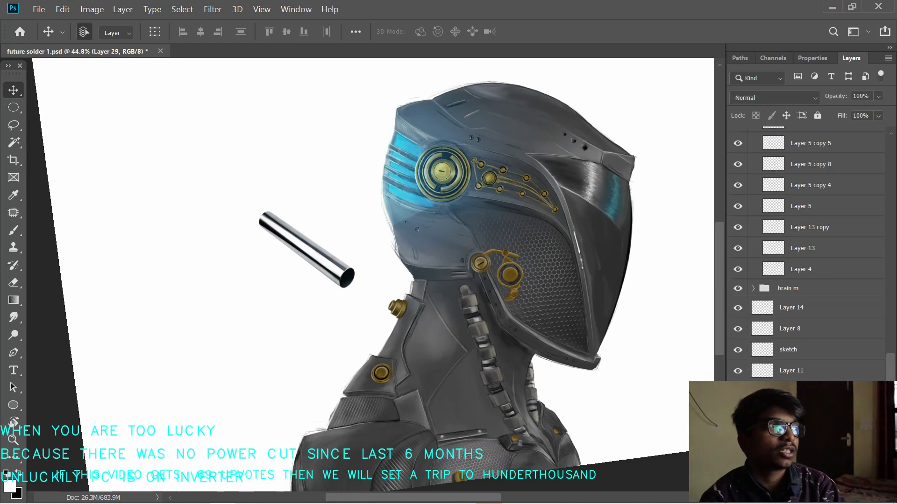
{"action": "key", "text": "Delete"}
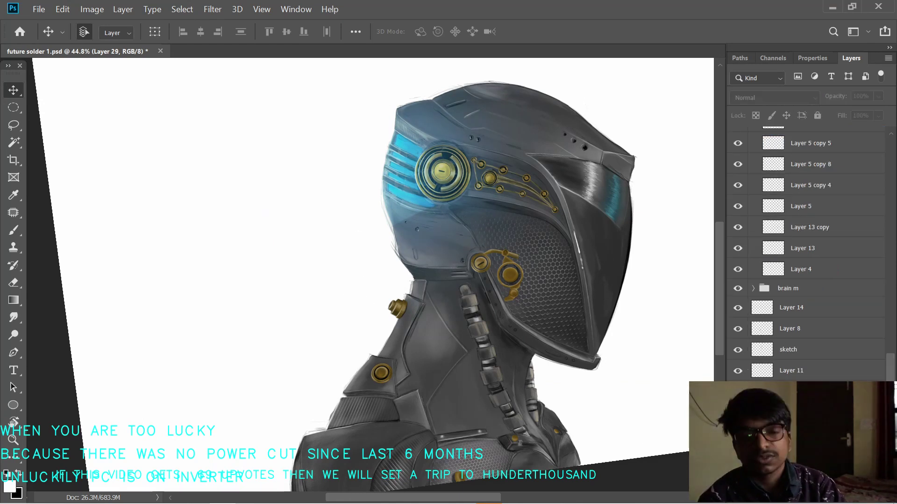
- Check what Group 1 copy, Group 1 and Layer 32 contribute by toggling their visibility
{"action": "scroll", "coordinate": [880, 269], "scroll_direction": "up", "scroll_amount": 10}
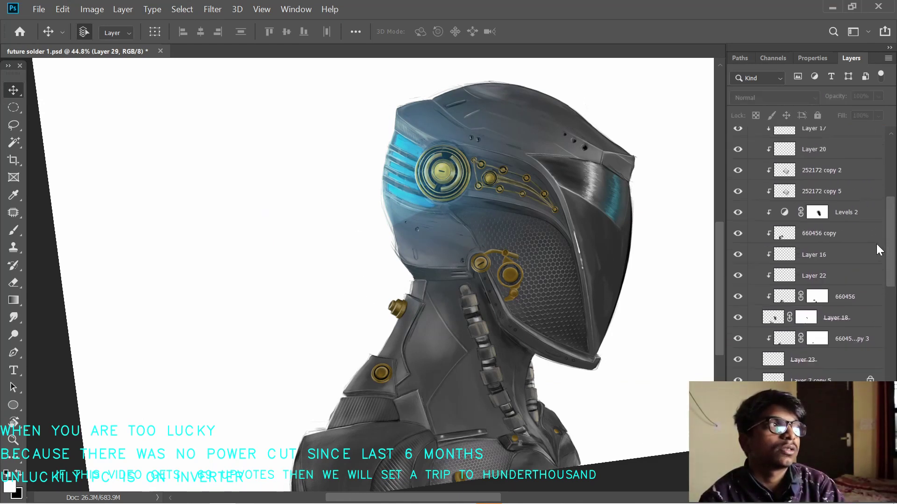
{"action": "left_click_drag", "start_coordinate": [889, 189], "coordinate": [890, 157]}
{"action": "left_click", "coordinate": [738, 138]}
{"action": "left_click", "coordinate": [737, 137]}
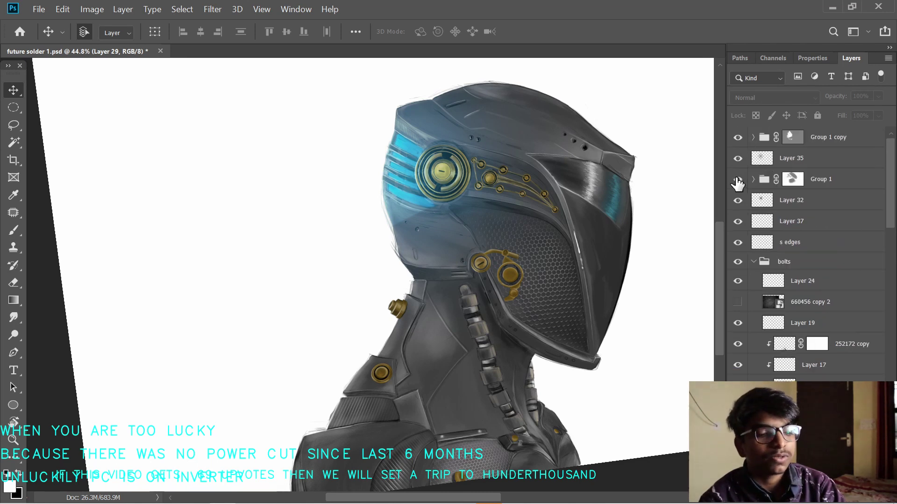
{"action": "left_click", "coordinate": [737, 180]}
{"action": "left_click", "coordinate": [737, 179]}
{"action": "left_click", "coordinate": [738, 200]}
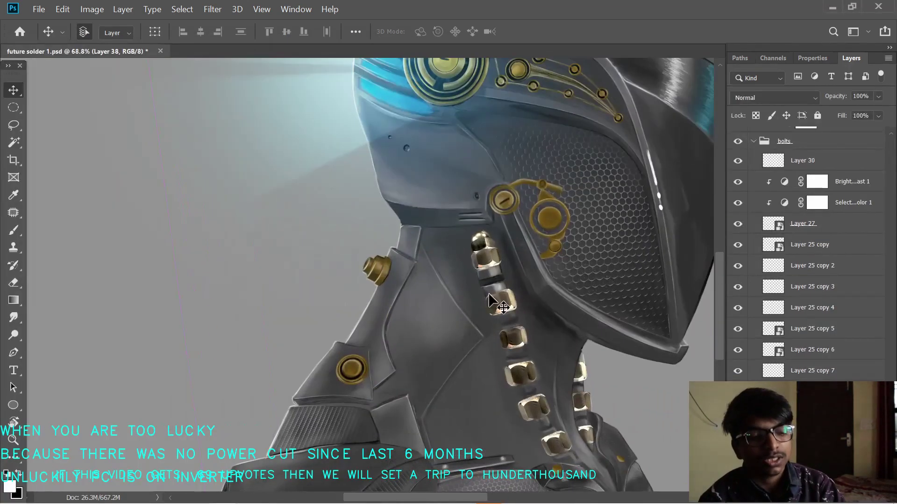
- Lasso the connector beneath the top bolt of the near column and copy it onto its own layer
{"action": "key", "text": "l"}
{"action": "mouse_move", "coordinate": [474, 272]}
{"action": "left_mouse_down"}
{"action": "mouse_move", "coordinate": [512, 274]}
{"action": "mouse_move", "coordinate": [475, 269]}
{"action": "left_mouse_up"}
{"action": "key", "text": "ctrl+j"}
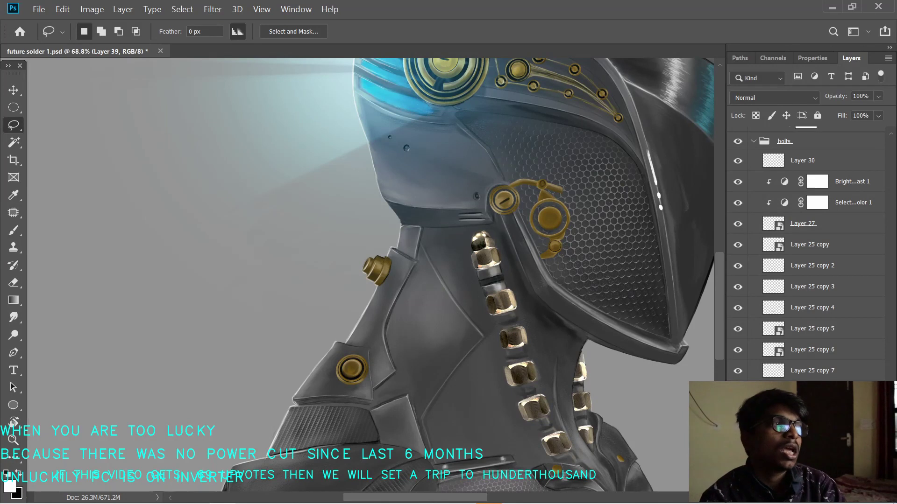
- Try to paint over the connector beneath the top bolt with the History Brush on Layer 38
{"action": "key", "text": "ctrl+z"}
{"action": "key", "text": "y"}
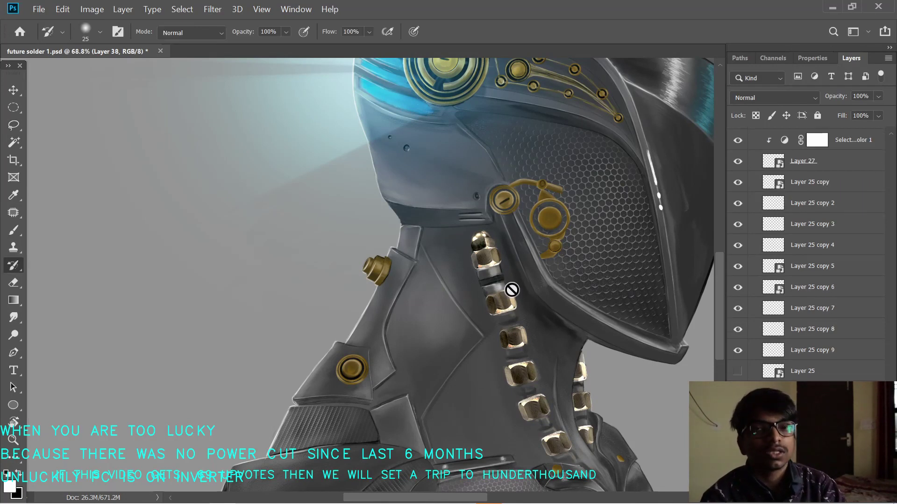
{"action": "left_click", "coordinate": [500, 290]}
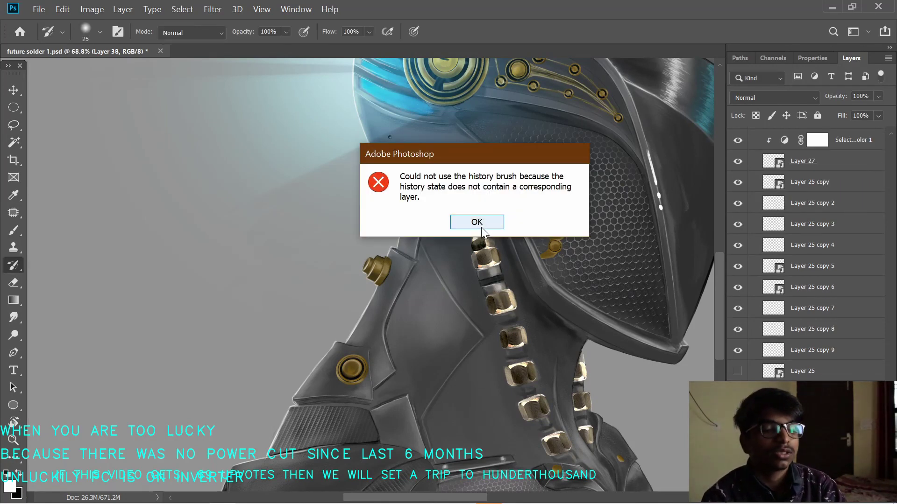
{"action": "left_click", "coordinate": [478, 228]}
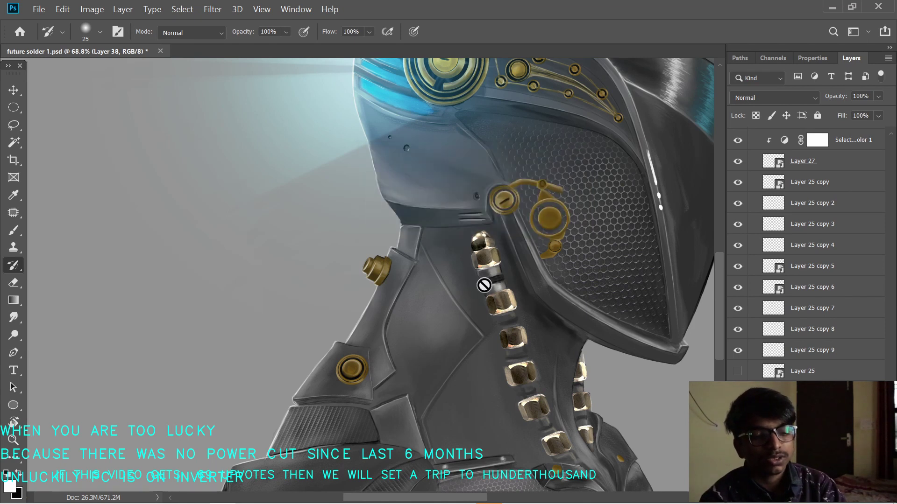
{"action": "left_click", "coordinate": [485, 283]}
{"action": "left_click", "coordinate": [478, 228]}
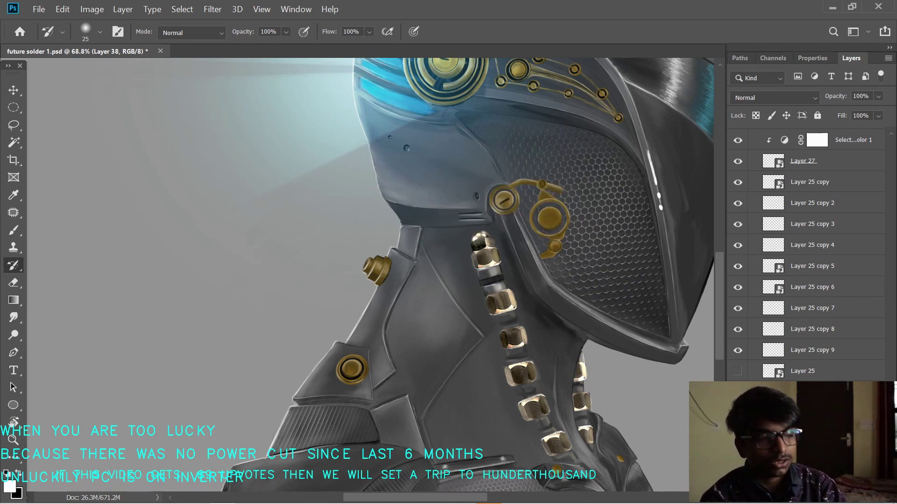
- Lasso the connector beneath the top bolt again on Layer 38 and fill the selection
{"action": "key", "text": "l"}
{"action": "left_click_drag", "start_coordinate": [475, 267], "coordinate": [478, 287]}
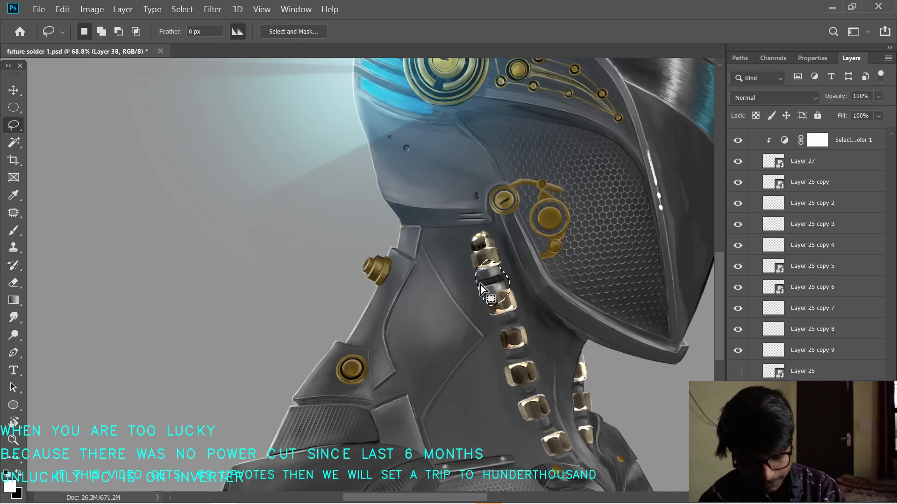
{"action": "key", "text": "shift+F5"}
{"action": "key", "text": "Return"}
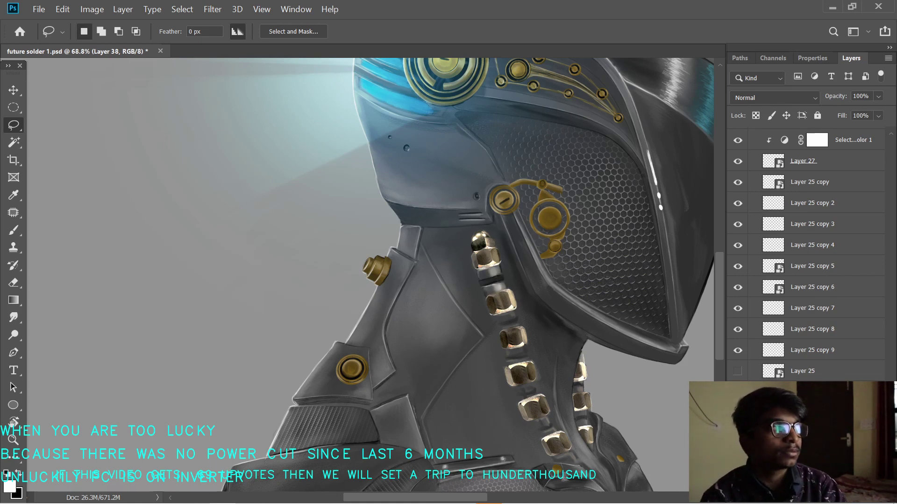
- Merge Layer 39 with the neck connector layer directly below it and set the merged layer's opacity to 39%
{"action": "scroll", "coordinate": [798, 223], "scroll_direction": "up", "scroll_amount": 10}
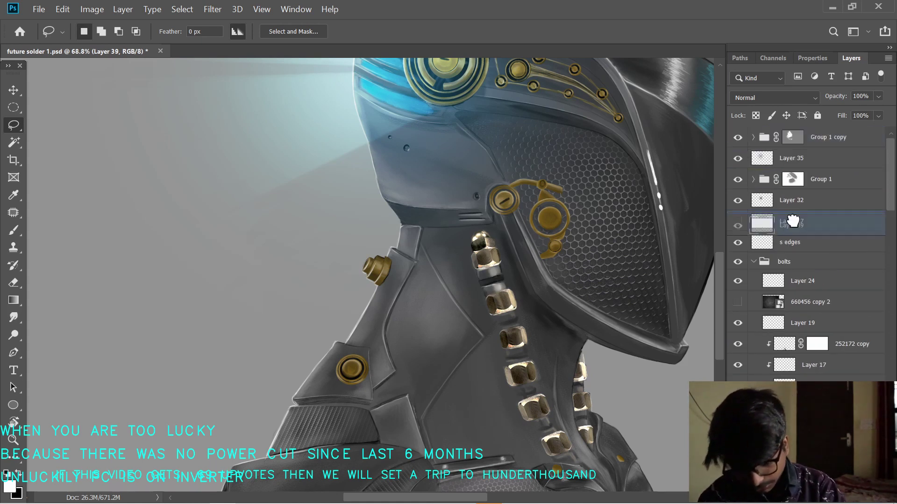
{"action": "left_click", "coordinate": [737, 242]}
{"action": "left_click", "coordinate": [798, 240], "text": "ctrl"}
{"action": "key", "text": "ctrl+e"}
{"action": "mouse_move", "coordinate": [842, 97]}
{"action": "left_mouse_down"}
{"action": "mouse_move", "coordinate": [829, 99]}
{"action": "mouse_move", "coordinate": [838, 96]}
{"action": "left_mouse_up"}
{"action": "scroll", "coordinate": [647, 294], "scroll_direction": "up", "scroll_amount": 1}
{"action": "scroll", "coordinate": [630, 301], "scroll_direction": "down", "scroll_amount": 4}
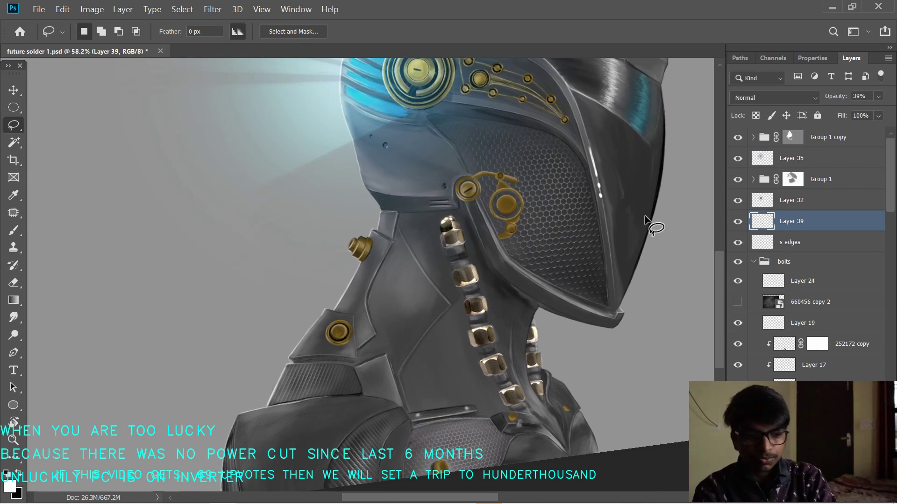
{"action": "scroll", "coordinate": [449, 397], "scroll_direction": "up", "scroll_amount": 4}
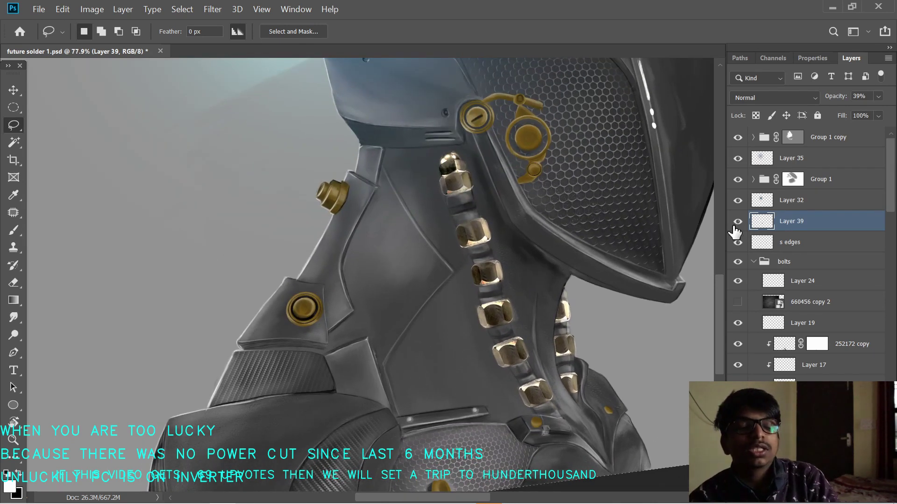
{"action": "key", "text": "b"}
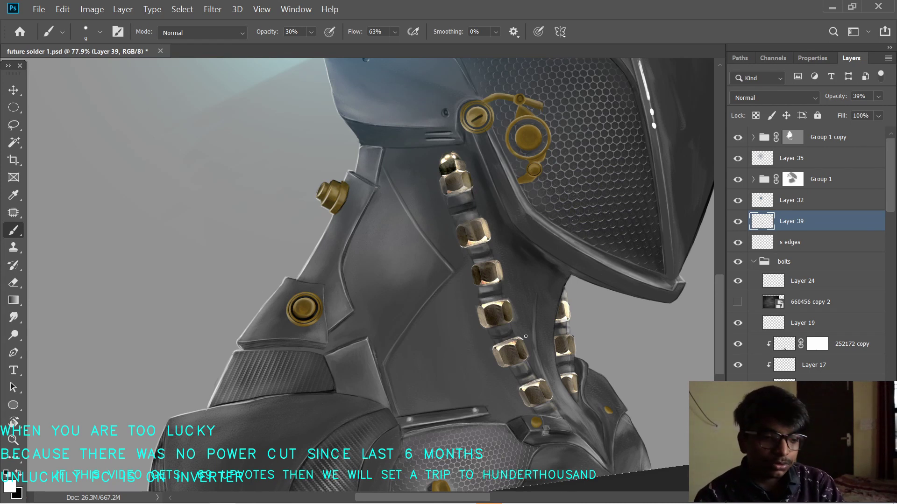
- Set the brush to 84% opacity and a 7 px size for detailing the neck connectors on Layer 39
{"action": "scroll", "coordinate": [524, 333], "scroll_direction": "up", "scroll_amount": 2}
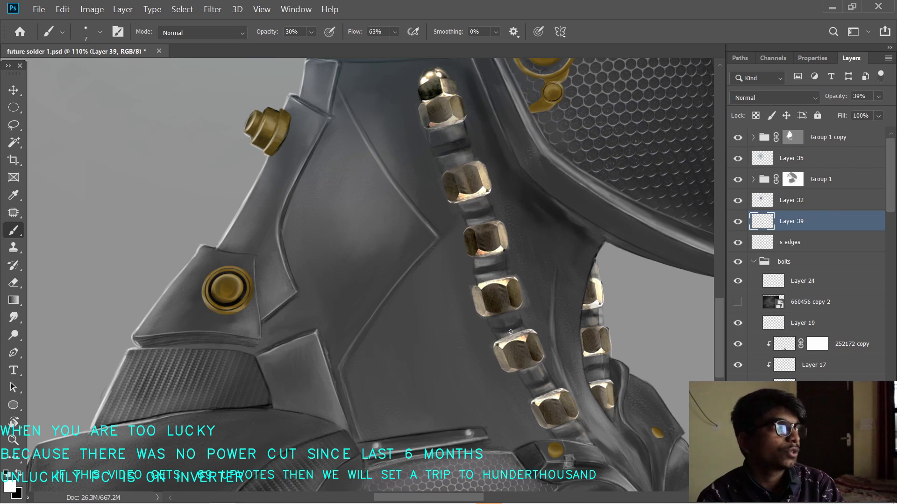
{"action": "key", "text": "3"}
{"action": "key", "text": "7"}
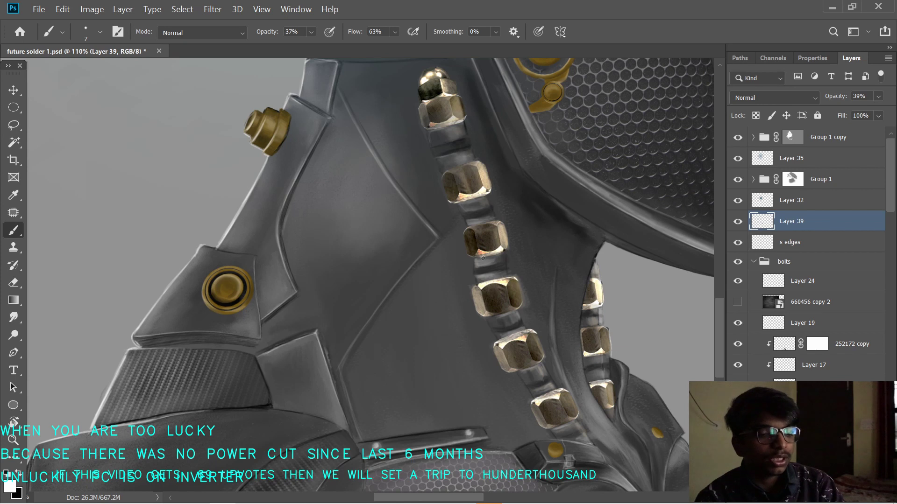
{"action": "key", "text": "8"}
{"action": "key", "text": "4"}
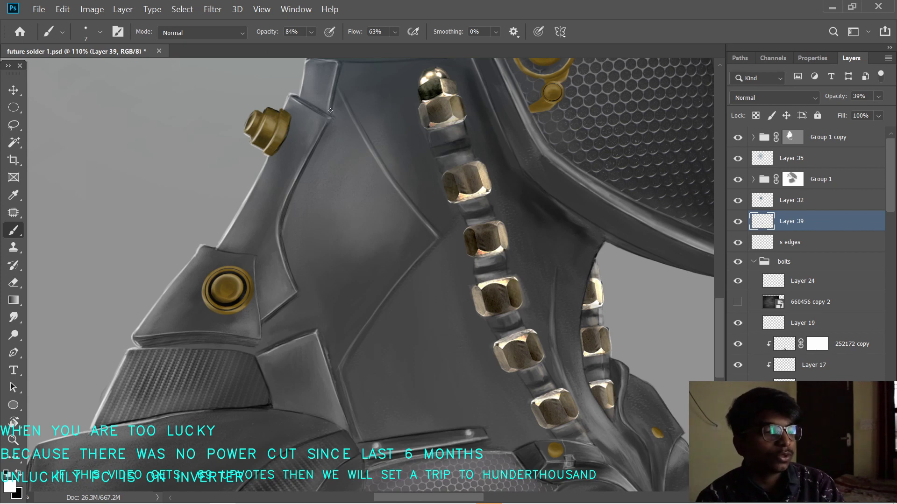
{"action": "left_click", "coordinate": [89, 37]}
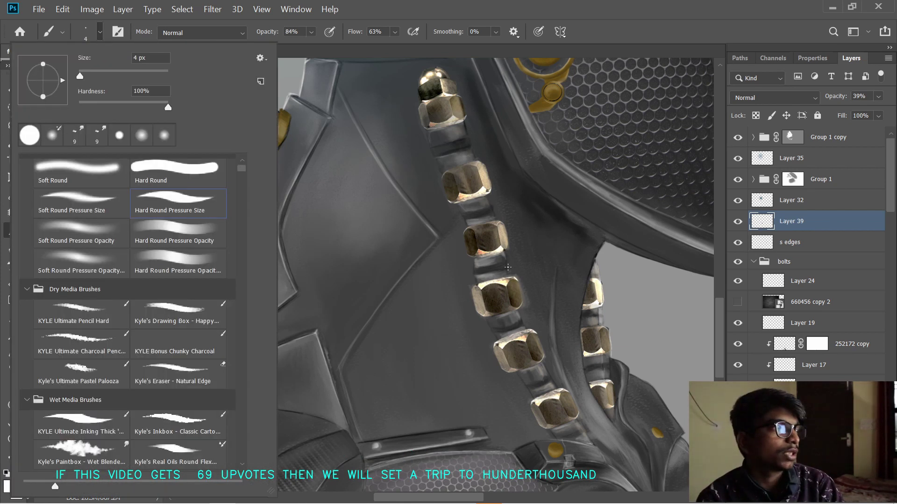
{"action": "left_click", "coordinate": [580, 325]}
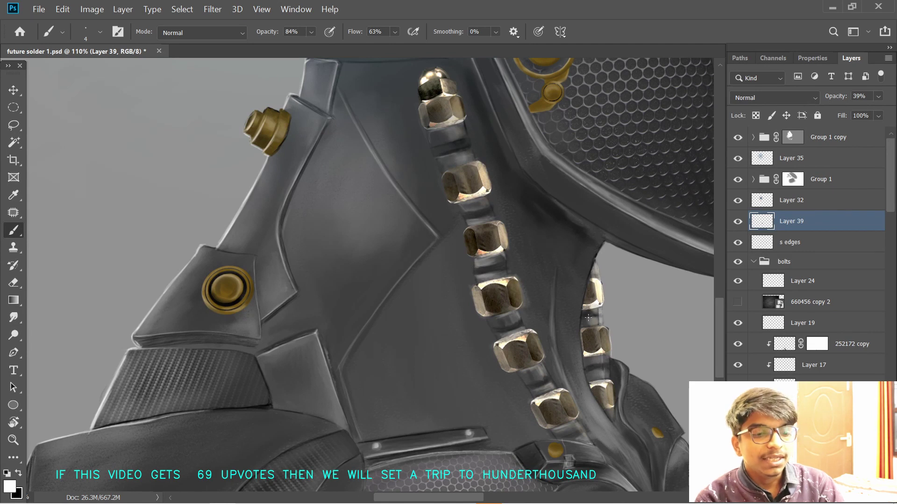
{"action": "key", "text": "bracketright"}
{"action": "key", "text": "bracketright"}
{"action": "key", "text": "bracketright"}
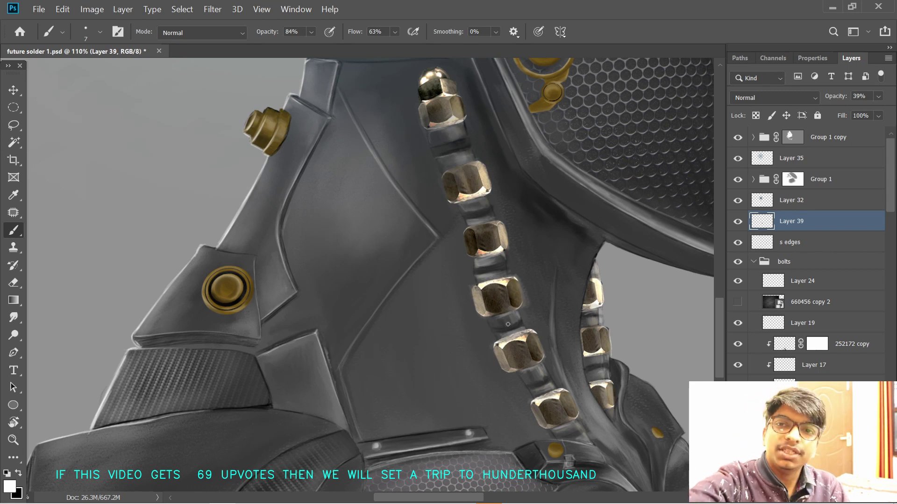
- Paint thin white highlights on the connectors around the second bolt of the near column on Layer 39
{"action": "key", "text": "x"}
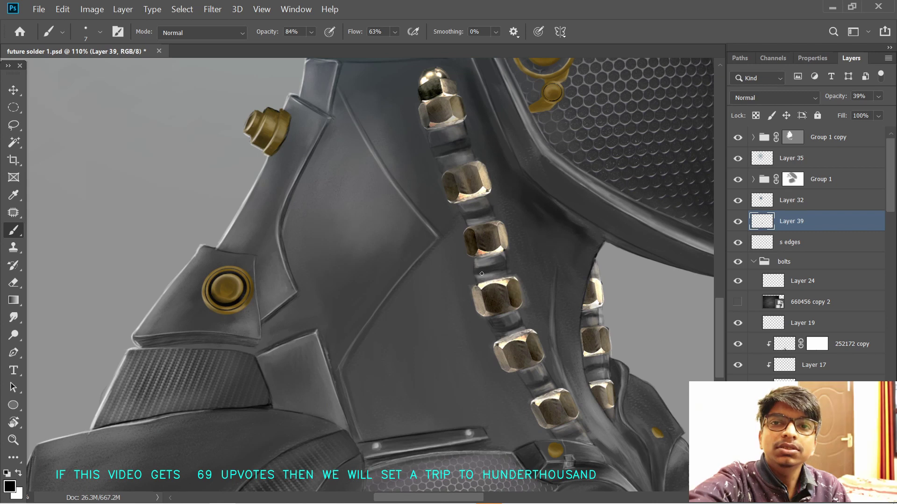
{"action": "scroll", "coordinate": [506, 276], "scroll_direction": "down", "scroll_amount": 3}
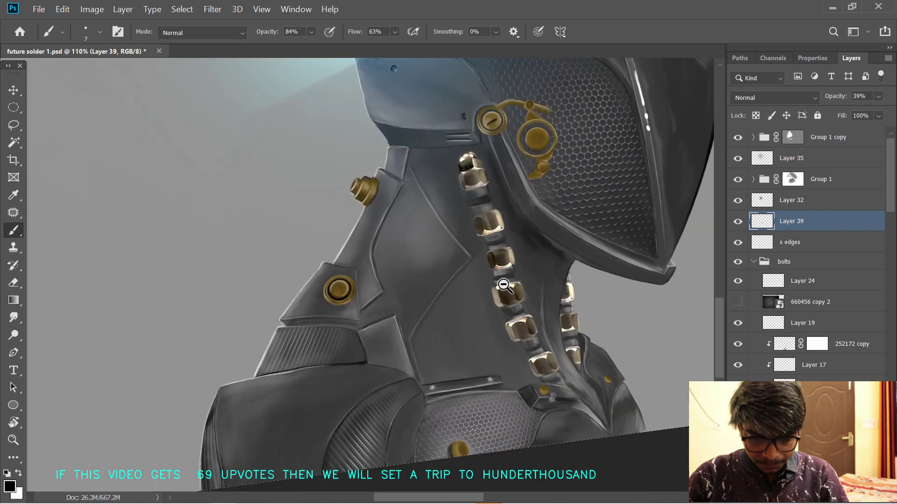
{"action": "key", "text": "x"}
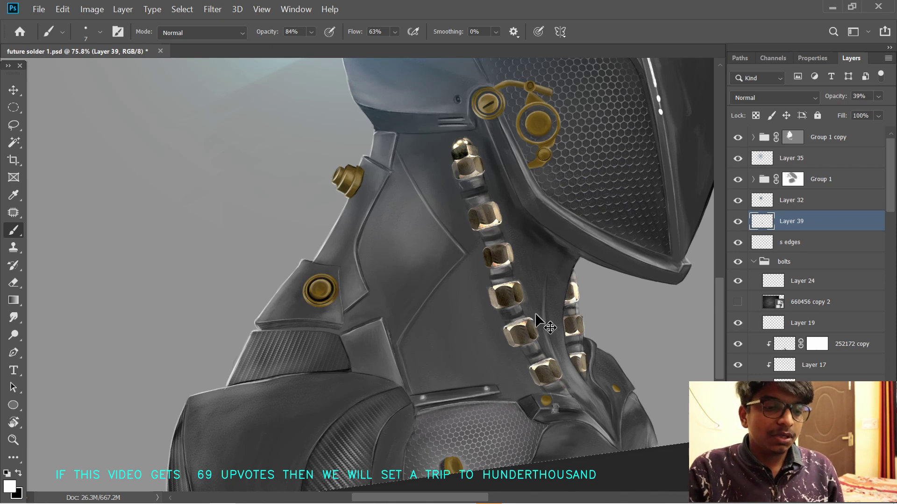
{"action": "scroll", "coordinate": [535, 312], "scroll_direction": "up", "scroll_amount": 2}
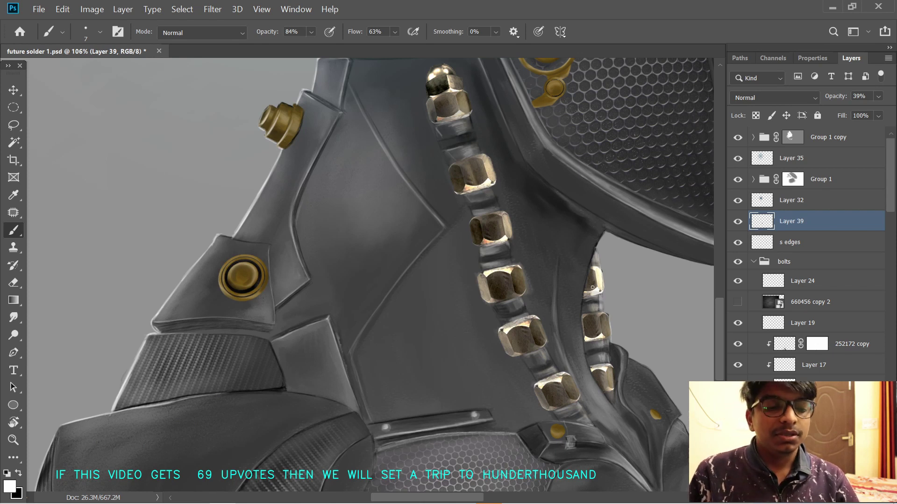
{"action": "scroll", "coordinate": [599, 267], "scroll_direction": "down", "scroll_amount": 3}
{"action": "scroll", "coordinate": [576, 296], "scroll_direction": "up", "scroll_amount": 3}
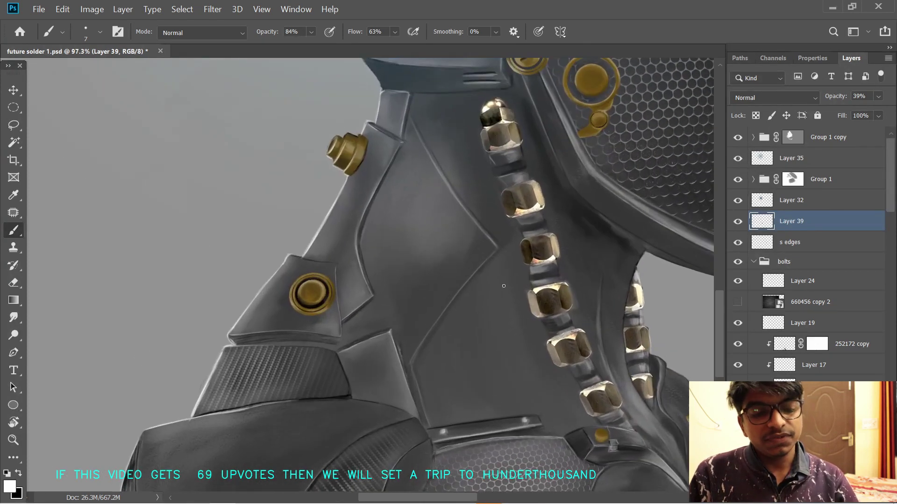
{"action": "key", "text": "x"}
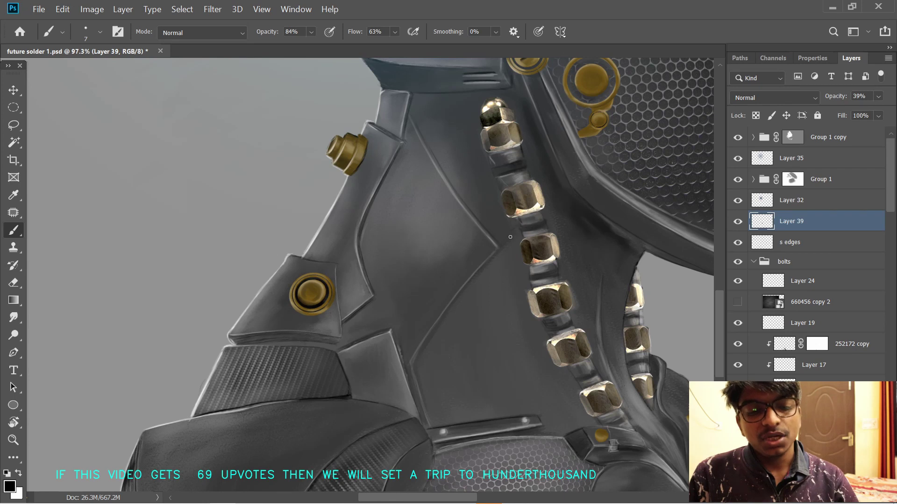
{"action": "left_click_drag", "start_coordinate": [483, 256], "coordinate": [510, 255]}
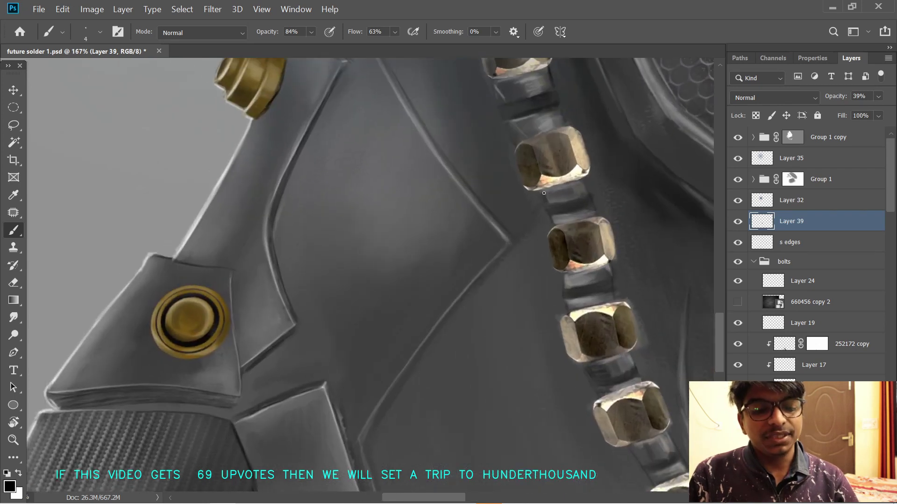
{"action": "key", "text": "x"}
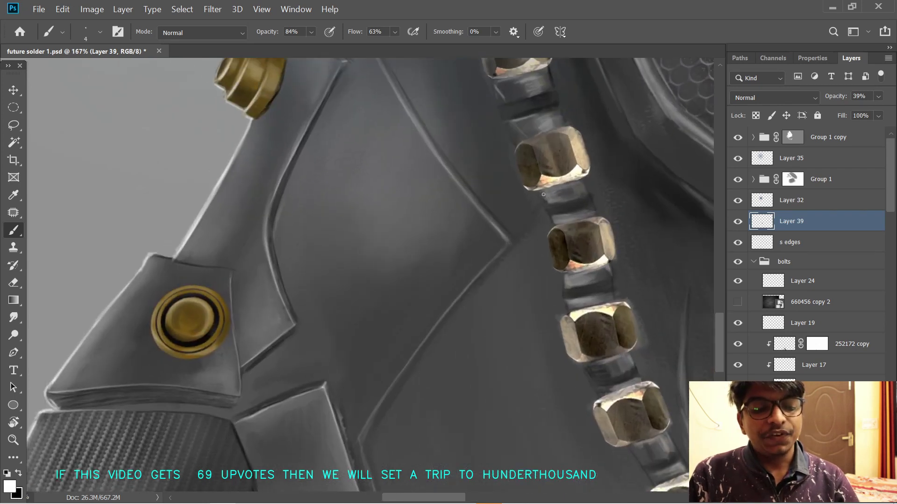
{"action": "left_click_drag", "start_coordinate": [544, 194], "coordinate": [557, 199]}
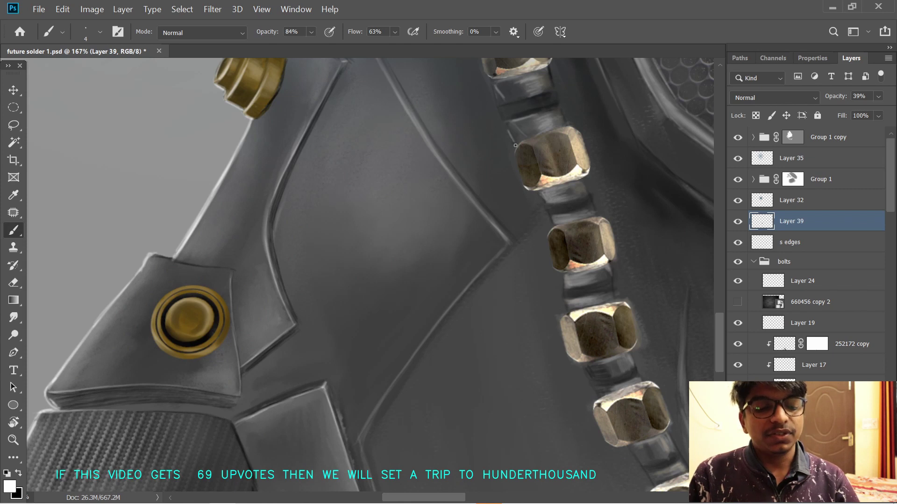
{"action": "key", "text": "bracketright"}
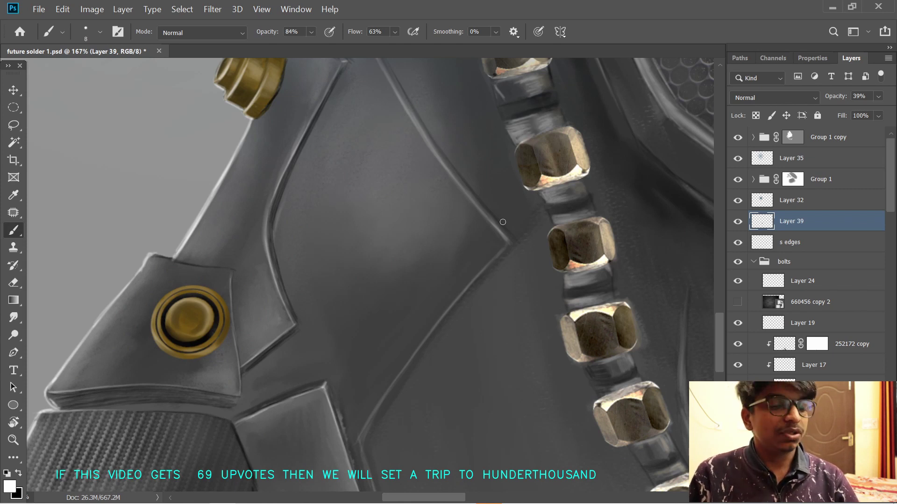
{"action": "left_click_drag", "start_coordinate": [570, 265], "coordinate": [534, 264]}
- Lower the opacity of Layer 39 to 32%
{"action": "key", "text": "r"}
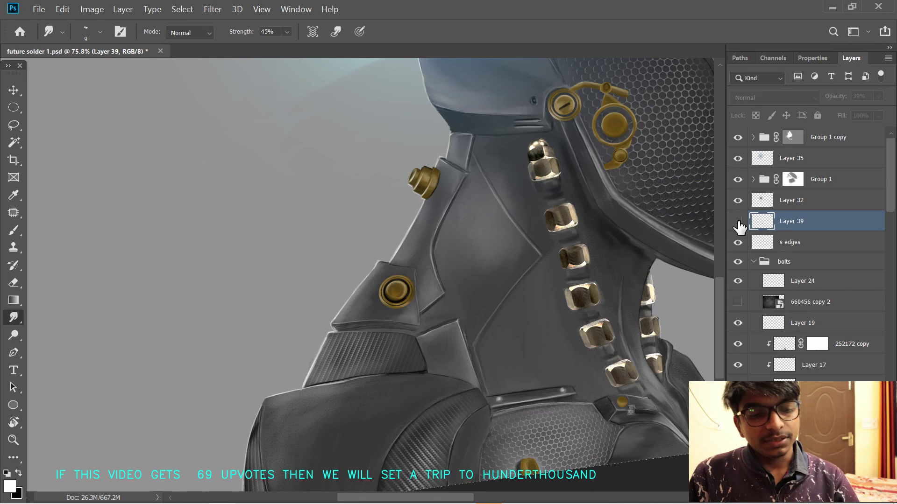
{"action": "scroll", "coordinate": [632, 240], "scroll_direction": "down", "scroll_amount": 3}
{"action": "mouse_move", "coordinate": [836, 96]}
{"action": "left_mouse_down"}
{"action": "mouse_move", "coordinate": [826, 94]}
{"action": "mouse_move", "coordinate": [836, 98]}
{"action": "left_mouse_up"}
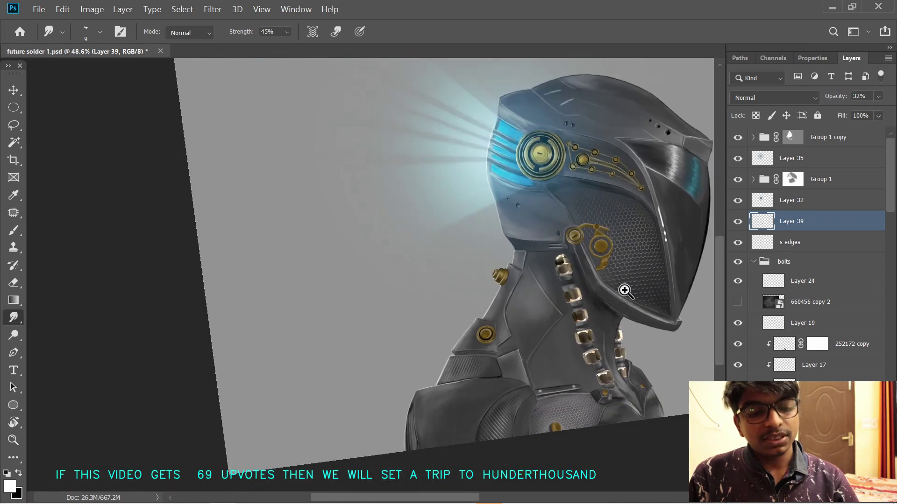
- Examine the toned-down connectors along the near bolt column at closer and wider views
{"action": "scroll", "coordinate": [591, 300], "scroll_direction": "up", "scroll_amount": 2}
{"action": "key", "text": "x"}
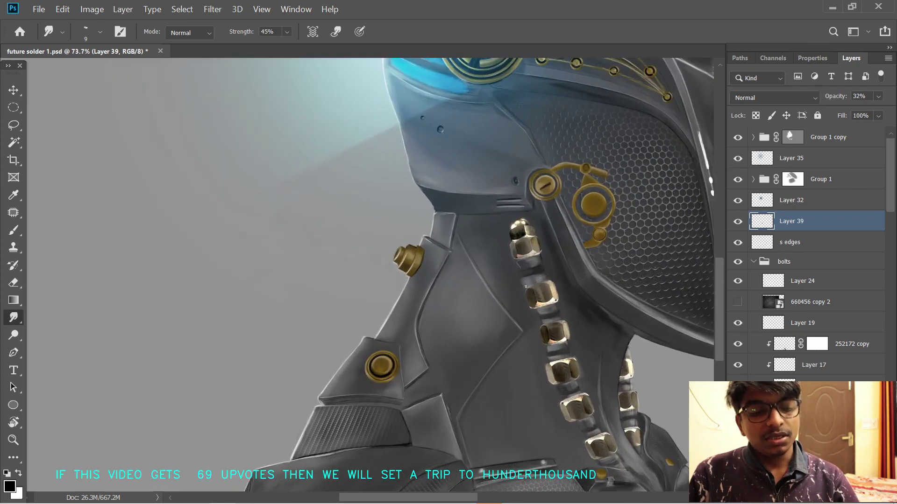
{"action": "key", "text": "b"}
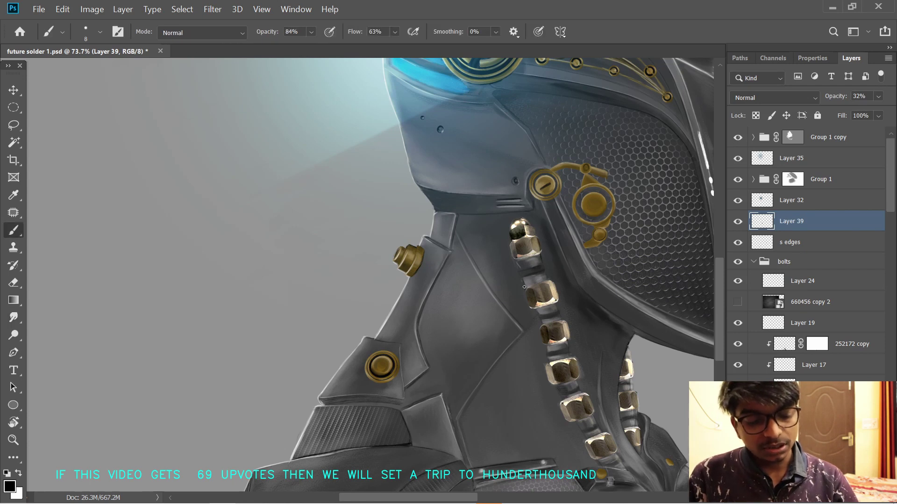
{"action": "scroll", "coordinate": [517, 265], "scroll_direction": "down", "scroll_amount": 2}
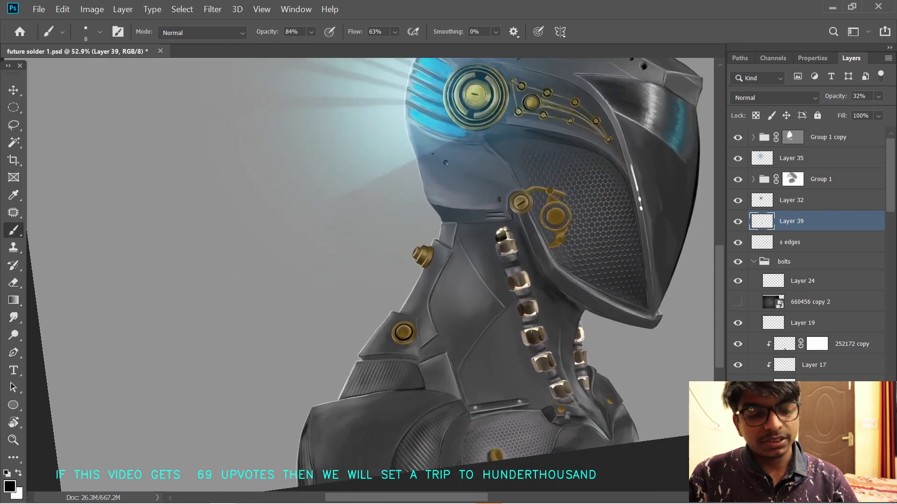
{"action": "scroll", "coordinate": [555, 382], "scroll_direction": "up", "scroll_amount": 2}
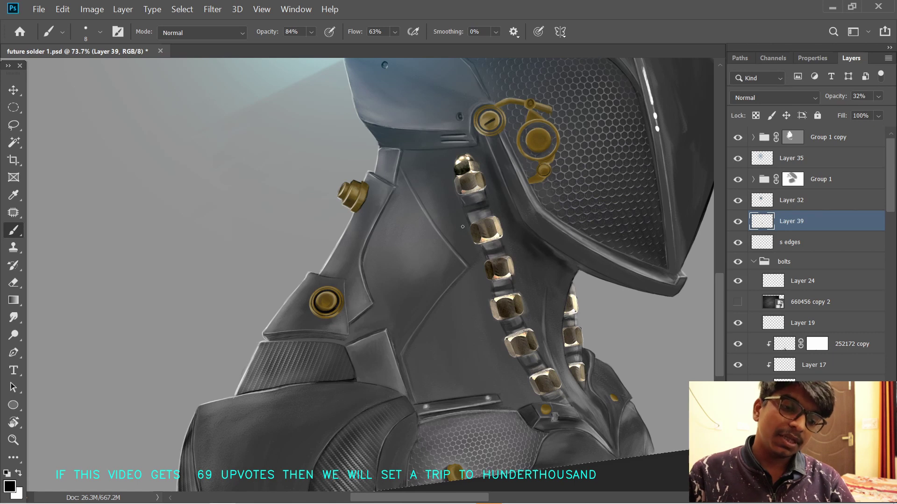
{"action": "scroll", "coordinate": [474, 281], "scroll_direction": "up", "scroll_amount": 3}
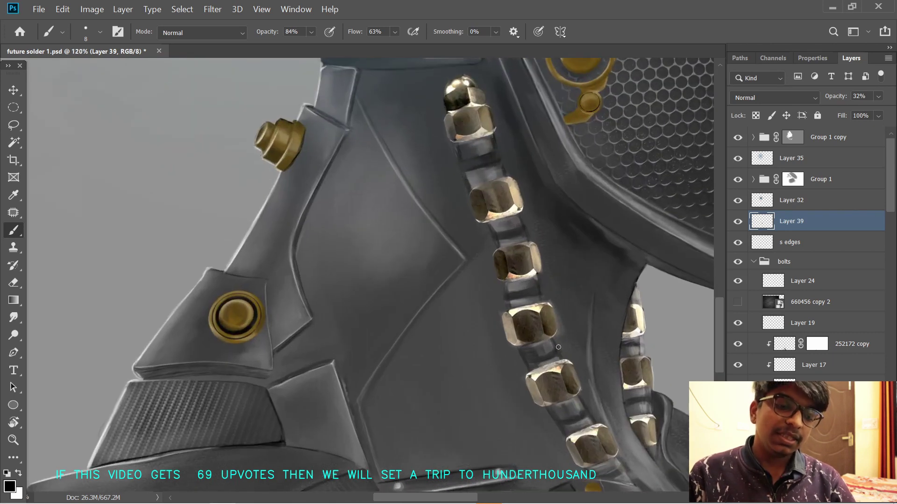
{"action": "mouse_move", "coordinate": [536, 346]}
{"action": "left_mouse_down"}
{"action": "mouse_move", "coordinate": [520, 341]}
{"action": "mouse_move", "coordinate": [528, 344]}
{"action": "left_mouse_up"}
{"action": "key", "text": "e"}
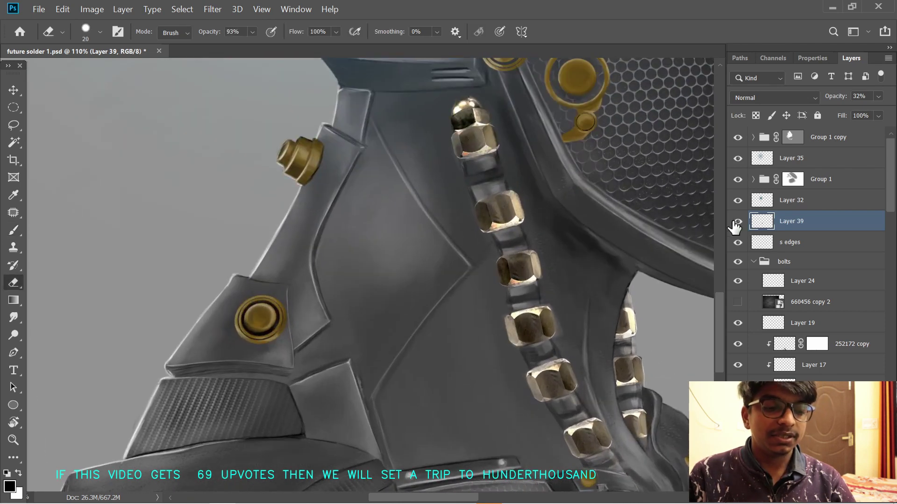
{"action": "key", "text": "b"}
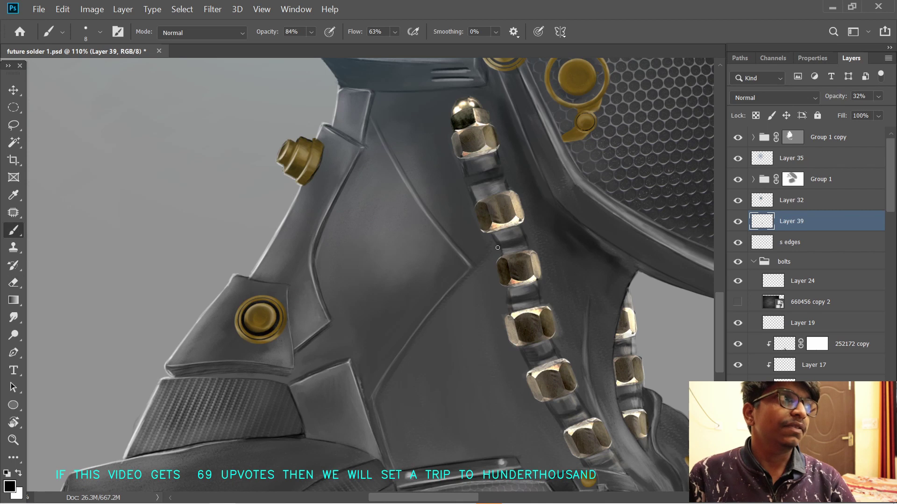
- Reduce the opacity of Layer 39 to 17% to soften the connector highlights further
{"action": "scroll", "coordinate": [514, 288], "scroll_direction": "down", "scroll_amount": 4}
{"action": "scroll", "coordinate": [524, 266], "scroll_direction": "up", "scroll_amount": 2}
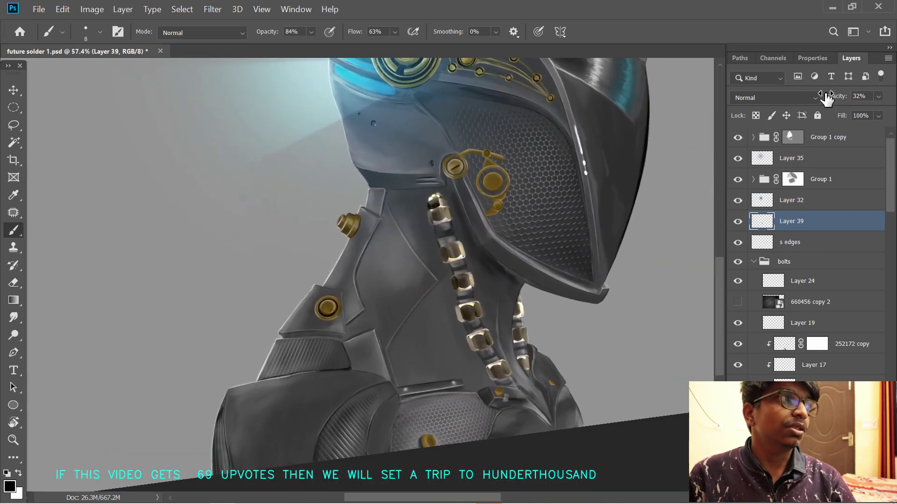
{"action": "left_click_drag", "start_coordinate": [837, 97], "coordinate": [830, 101]}
{"action": "scroll", "coordinate": [576, 268], "scroll_direction": "up", "scroll_amount": 2}
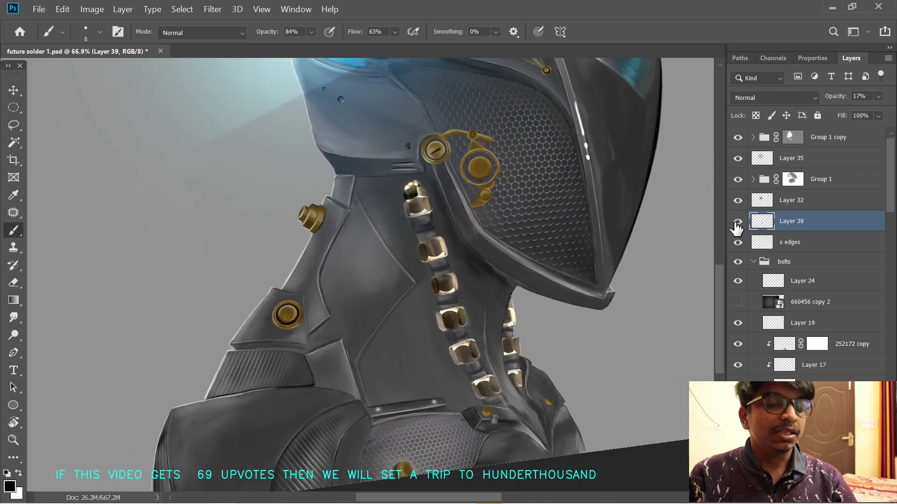
{"action": "key", "text": "x"}
{"action": "key", "text": "x"}
{"action": "key", "text": "x"}
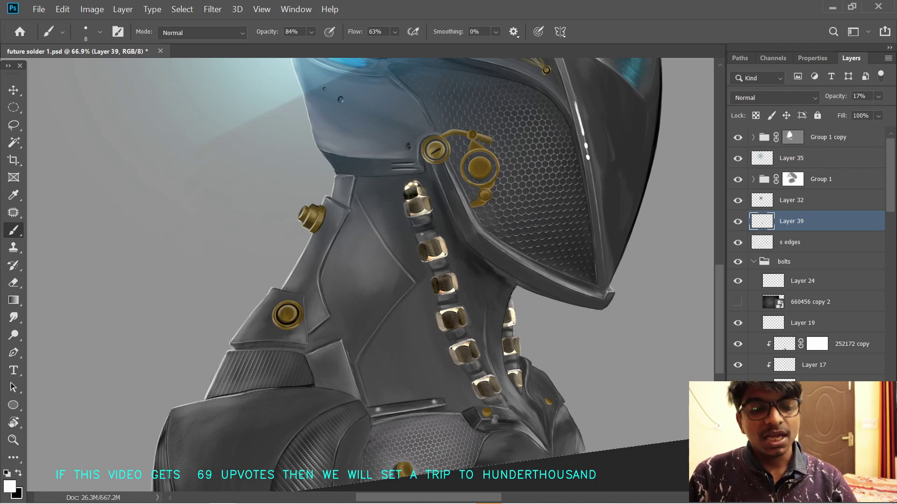
{"action": "key", "text": "x"}
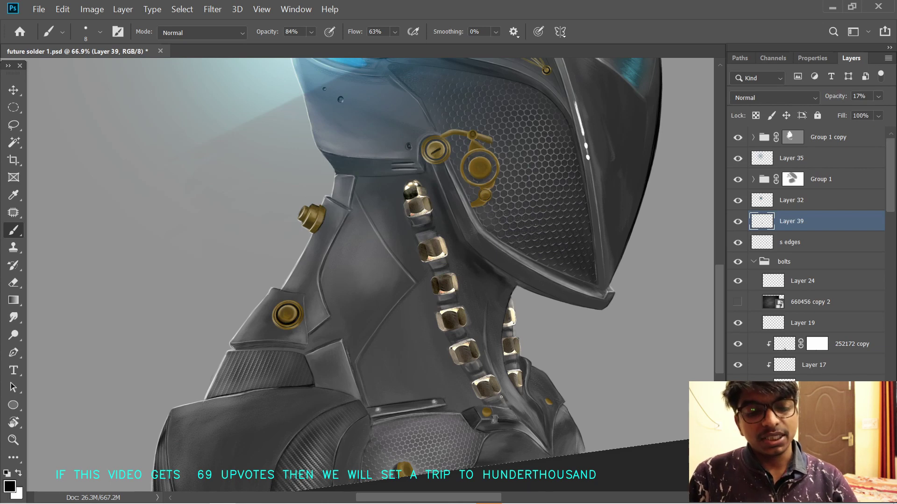
{"action": "key", "text": "x"}
- Try Layer 39 at full opacity, and settle the connector highlights at 53% opacity
{"action": "scroll", "coordinate": [551, 352], "scroll_direction": "down", "scroll_amount": 3}
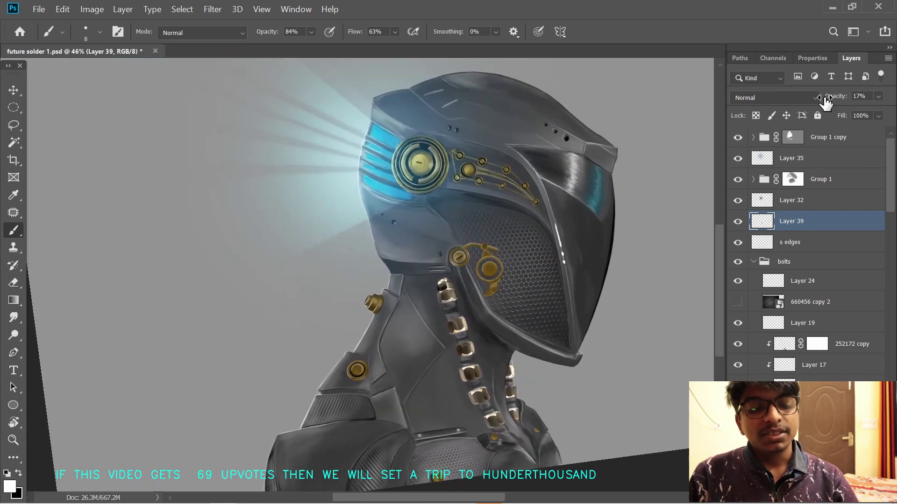
{"action": "left_click_drag", "start_coordinate": [825, 99], "coordinate": [841, 96]}
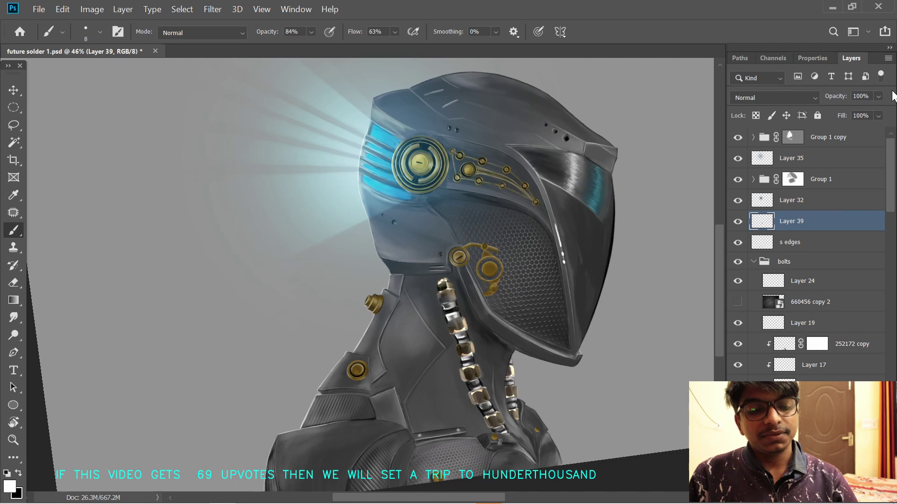
{"action": "left_click_drag", "start_coordinate": [832, 97], "coordinate": [840, 99]}
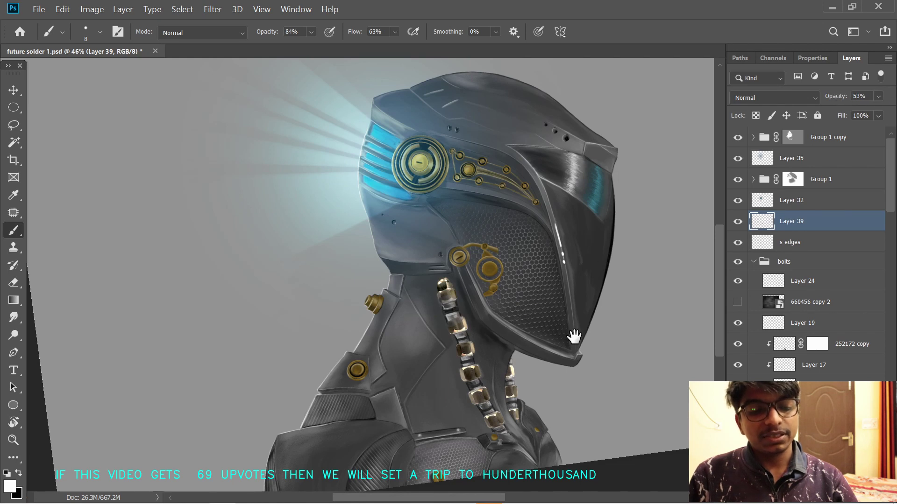
{"action": "scroll", "coordinate": [574, 336], "scroll_direction": "down", "scroll_amount": 2}
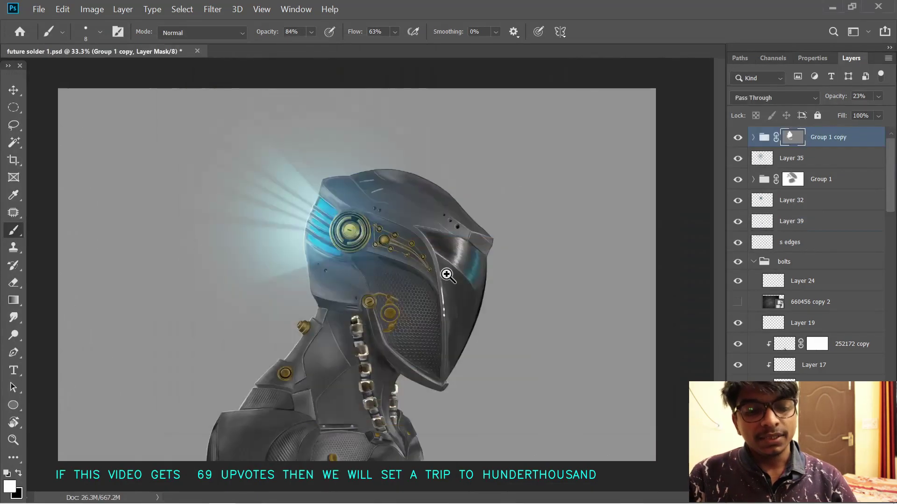
- Fill Layer 9 behind the figure with a radial gradient from the blue, white and gold preset
{"action": "scroll", "coordinate": [500, 251], "scroll_direction": "up", "scroll_amount": 2}
{"action": "key", "text": "v"}
{"action": "left_click", "coordinate": [602, 339]}
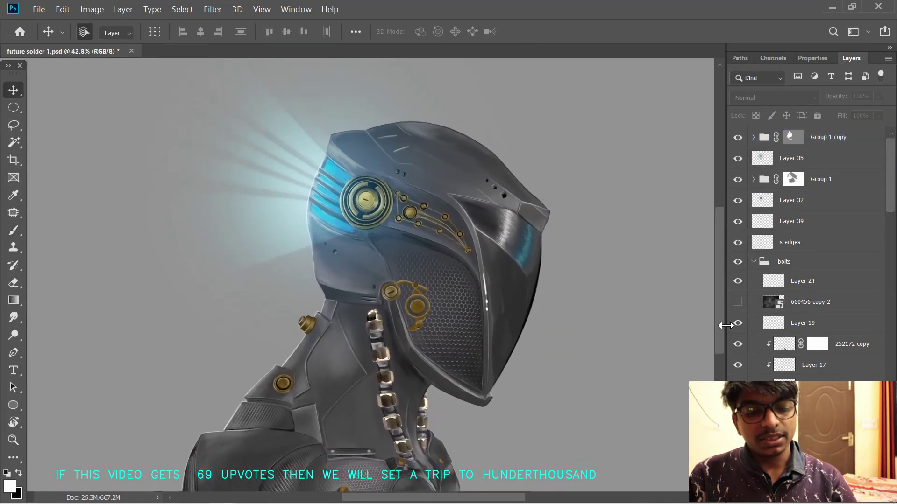
{"action": "scroll", "coordinate": [730, 321], "scroll_direction": "down", "scroll_amount": 15}
{"action": "key", "text": "g"}
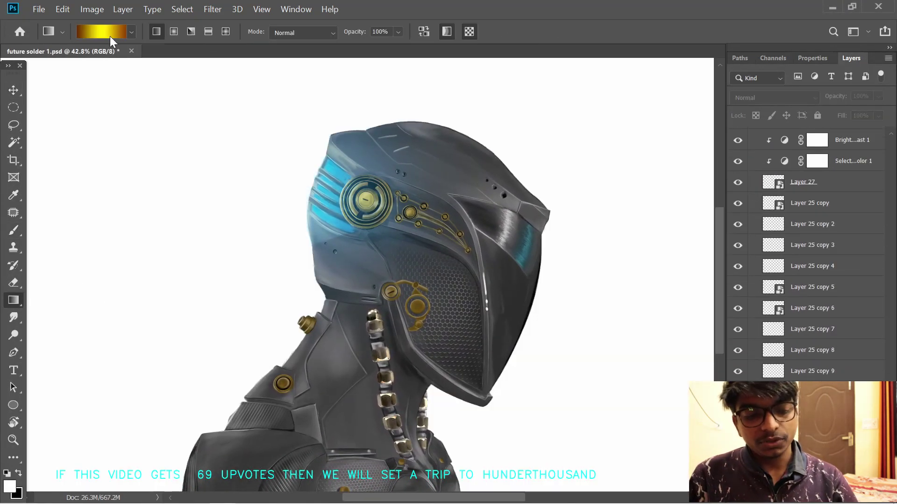
{"action": "left_click", "coordinate": [101, 32]}
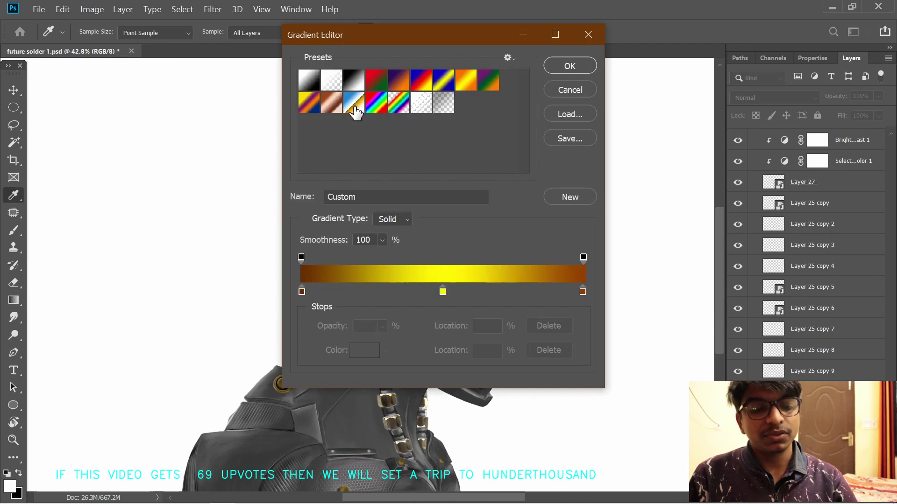
{"action": "left_click", "coordinate": [354, 111]}
{"action": "key", "text": "Return"}
{"action": "left_click", "coordinate": [174, 32]}
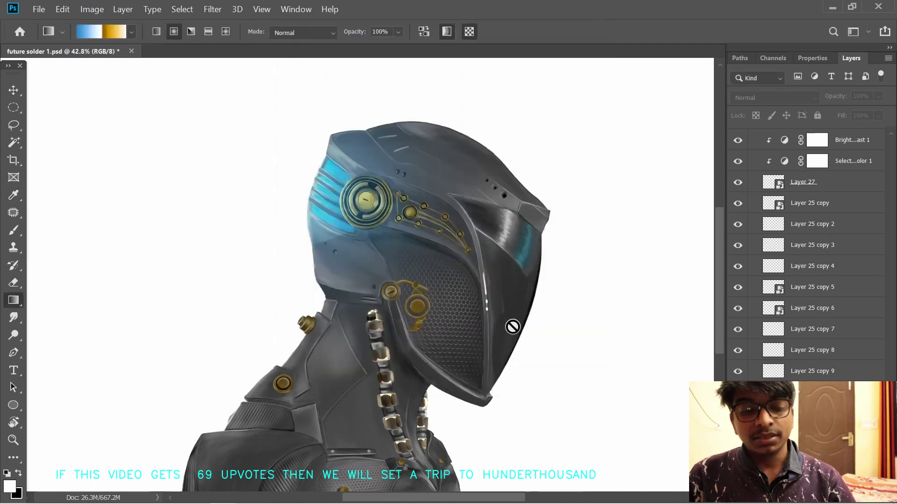
{"action": "left_click", "coordinate": [812, 413]}
{"action": "left_click_drag", "start_coordinate": [401, 295], "coordinate": [658, 174]}
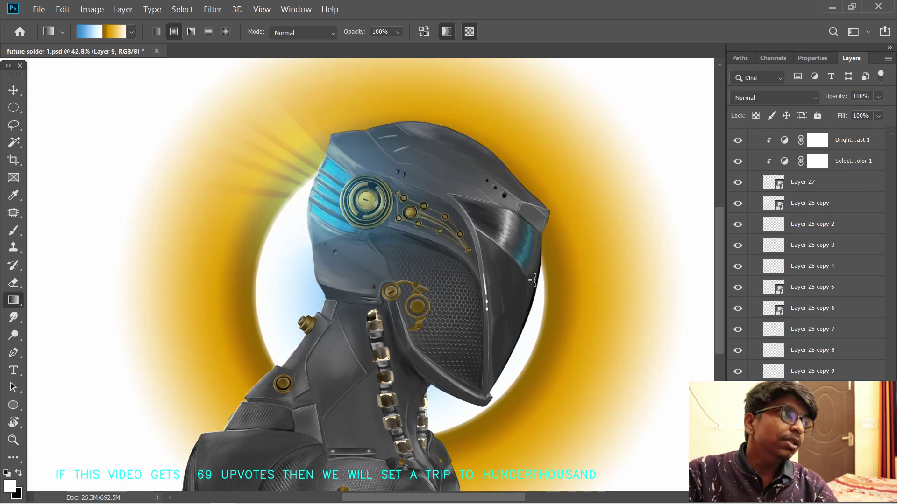
- Redraw the radial blue and gold gradient with different centers and longer spans around the helmet
{"action": "left_click_drag", "start_coordinate": [481, 305], "coordinate": [704, 175]}
{"action": "left_click_drag", "start_coordinate": [362, 275], "coordinate": [663, 108]}
{"action": "left_click_drag", "start_coordinate": [455, 272], "coordinate": [748, 79]}
{"action": "left_click_drag", "start_coordinate": [373, 289], "coordinate": [668, 122]}
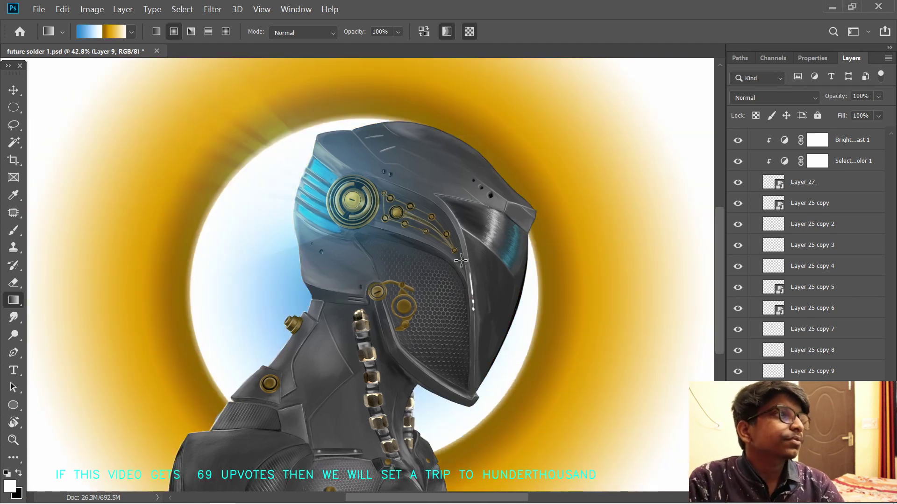
{"action": "left_click_drag", "start_coordinate": [461, 261], "coordinate": [675, 84]}
- Switch the gradient to linear style and redraw it on Layer 9 diagonally, from blue behind the soldier to gold and white in front
{"action": "mouse_move", "coordinate": [594, 308]}
{"action": "left_mouse_down"}
{"action": "mouse_move", "coordinate": [649, 279]}
{"action": "mouse_move", "coordinate": [620, 300]}
{"action": "left_mouse_up"}
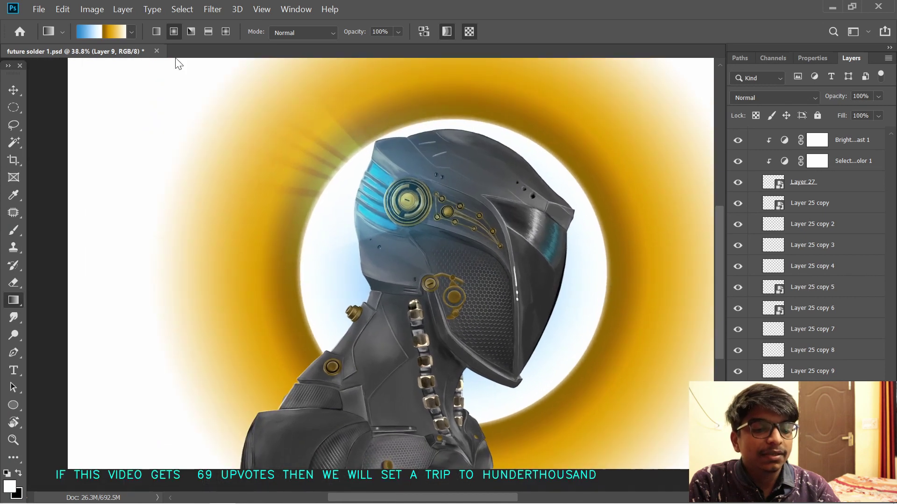
{"action": "left_click", "coordinate": [156, 31]}
{"action": "left_click_drag", "start_coordinate": [92, 172], "coordinate": [258, 134]}
{"action": "key", "text": "ctrl+z"}
{"action": "left_click_drag", "start_coordinate": [147, 269], "coordinate": [582, 112]}
{"action": "key", "text": "ctrl+z"}
{"action": "left_click_drag", "start_coordinate": [147, 250], "coordinate": [623, 90]}
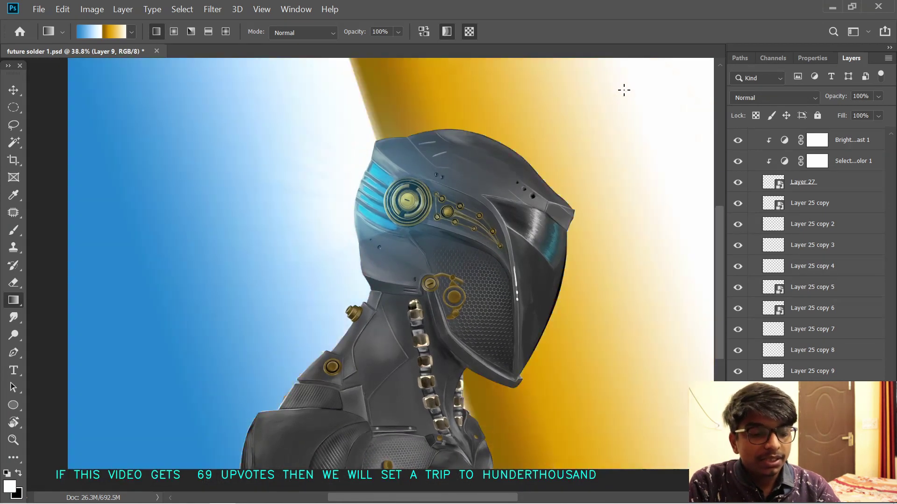
- Lower Layer 9's opacity to 43% and redraw its linear gradient almost horizontally across the helmet
{"action": "left_click_drag", "start_coordinate": [620, 174], "coordinate": [597, 166]}
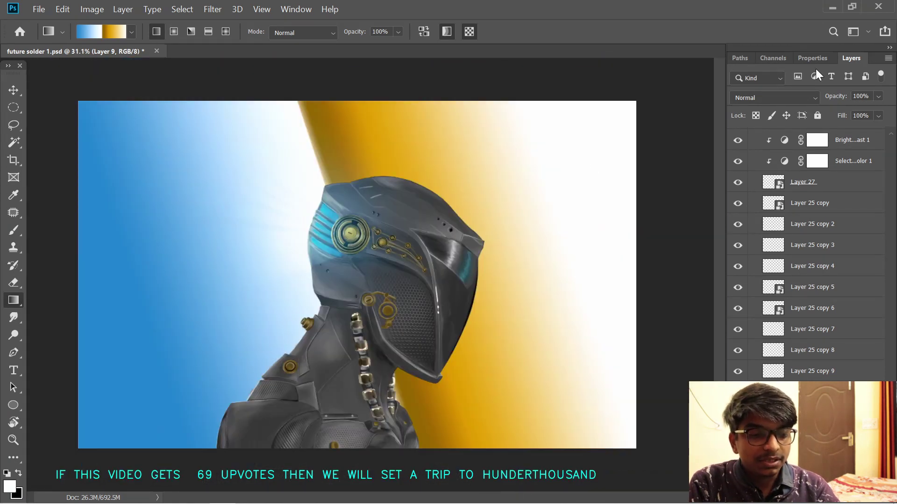
{"action": "left_click_drag", "start_coordinate": [840, 96], "coordinate": [843, 100]}
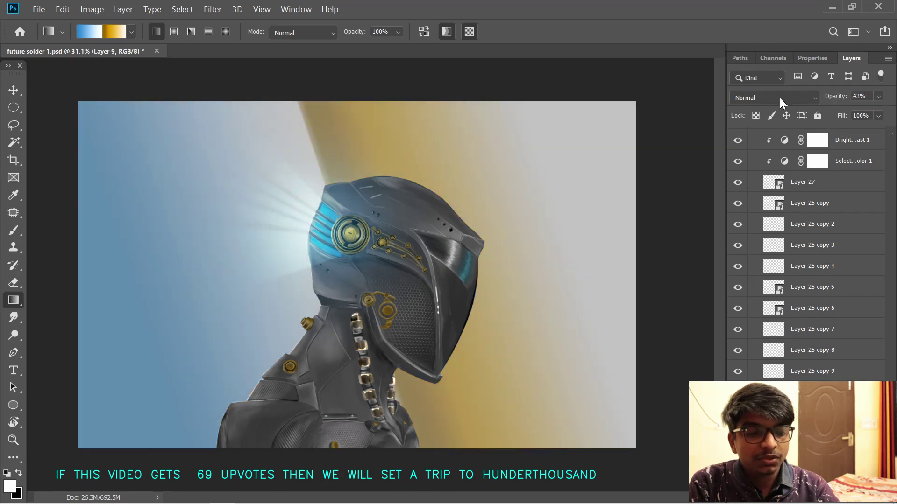
{"action": "left_click_drag", "start_coordinate": [294, 261], "coordinate": [522, 254]}
- Try a diagonal blue and gold gradient on a new layer above Group 1 copy in Hue and Normal blend modes, and remove the layer
{"action": "scroll", "coordinate": [845, 140], "scroll_direction": "up", "scroll_amount": 10}
{"action": "left_click", "coordinate": [845, 138]}
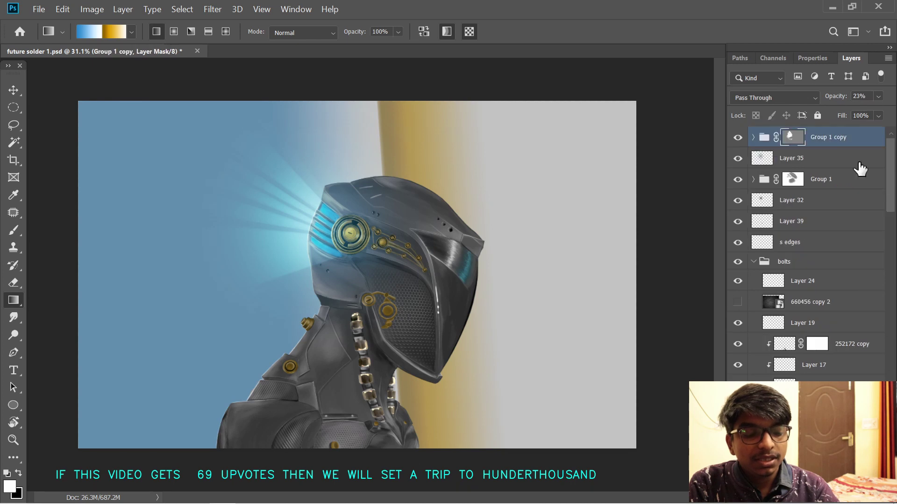
{"action": "key", "text": "ctrl+shift+alt+n"}
{"action": "left_click_drag", "start_coordinate": [129, 358], "coordinate": [287, 267]}
{"action": "left_click", "coordinate": [794, 97]}
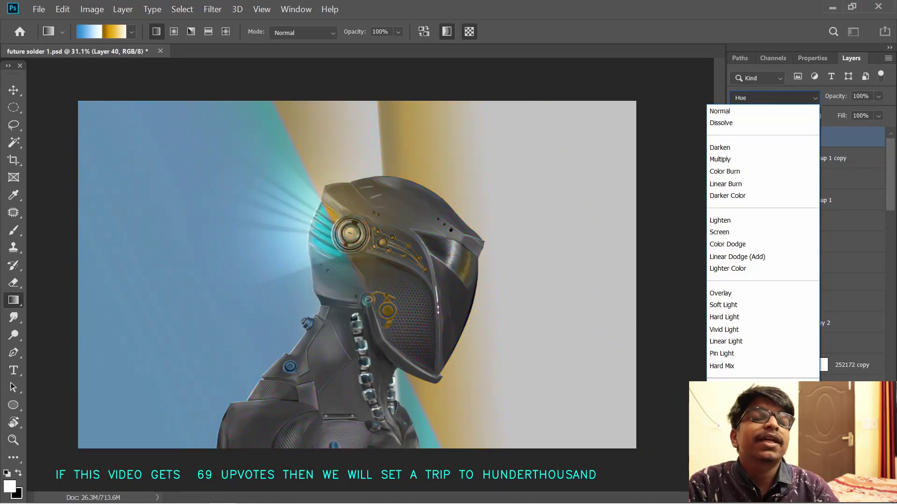
{"action": "left_click", "coordinate": [719, 110]}
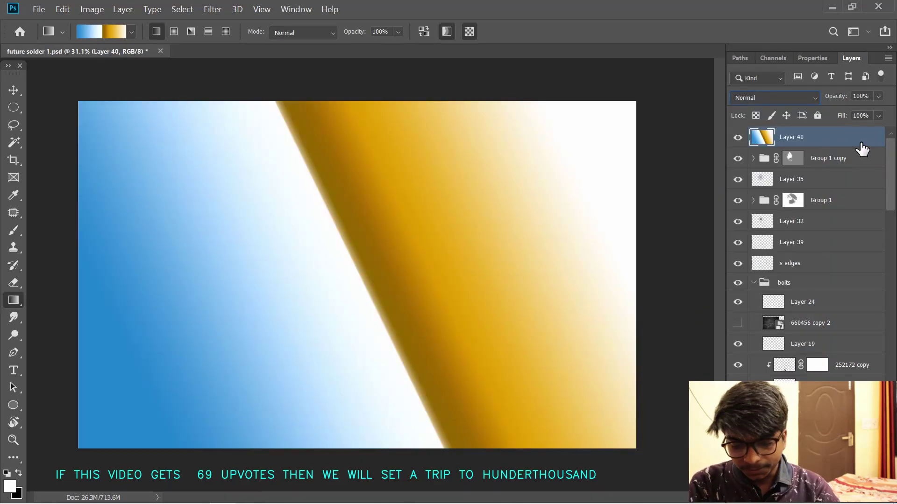
{"action": "key", "text": "p"}
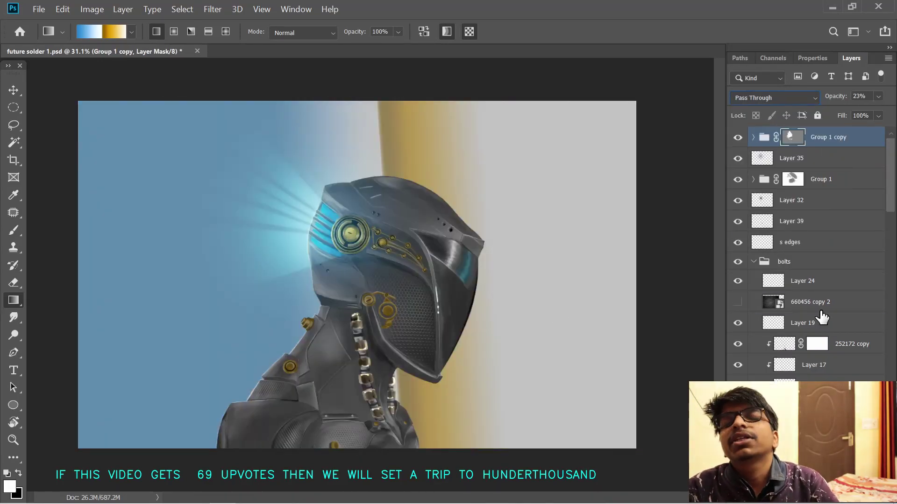
- Add a Hue/Saturation adjustment above Layer 9 and raise its saturation to +49
{"action": "scroll", "coordinate": [821, 316], "scroll_direction": "down", "scroll_amount": 15}
{"action": "left_click", "coordinate": [809, 481]}
{"action": "left_click", "coordinate": [809, 497]}
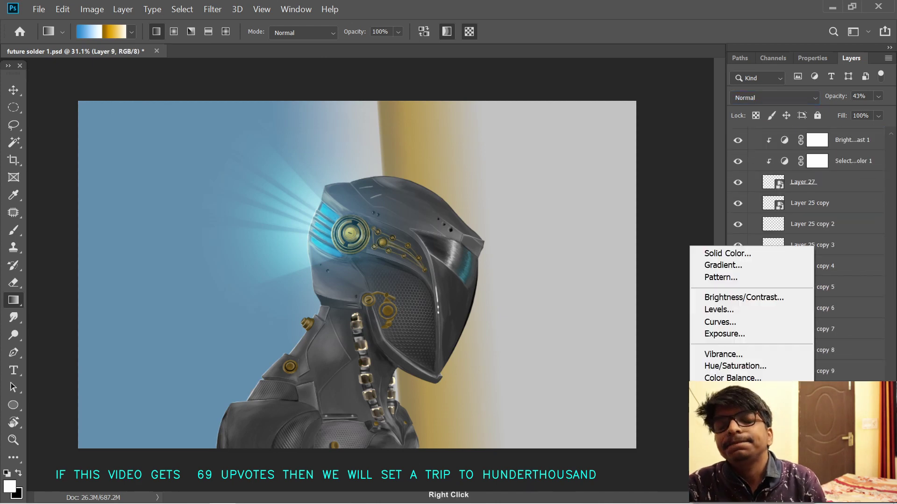
{"action": "left_click", "coordinate": [699, 365]}
{"action": "left_click_drag", "start_coordinate": [804, 175], "coordinate": [840, 174]}
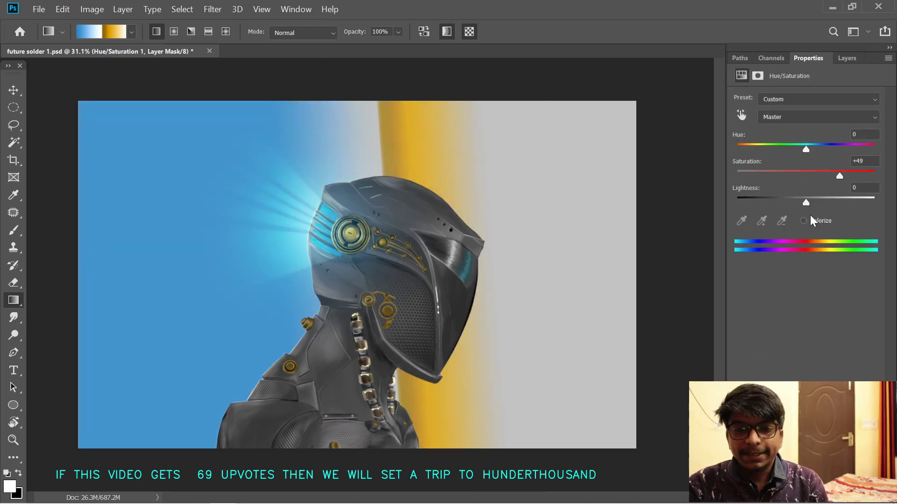
- Colorize the background gradient, try hue 223 with saturation 62, and lighten it to a pale aqua
{"action": "left_click", "coordinate": [803, 220]}
{"action": "left_click_drag", "start_coordinate": [738, 149], "coordinate": [823, 152]}
{"action": "left_click_drag", "start_coordinate": [771, 176], "coordinate": [822, 150]}
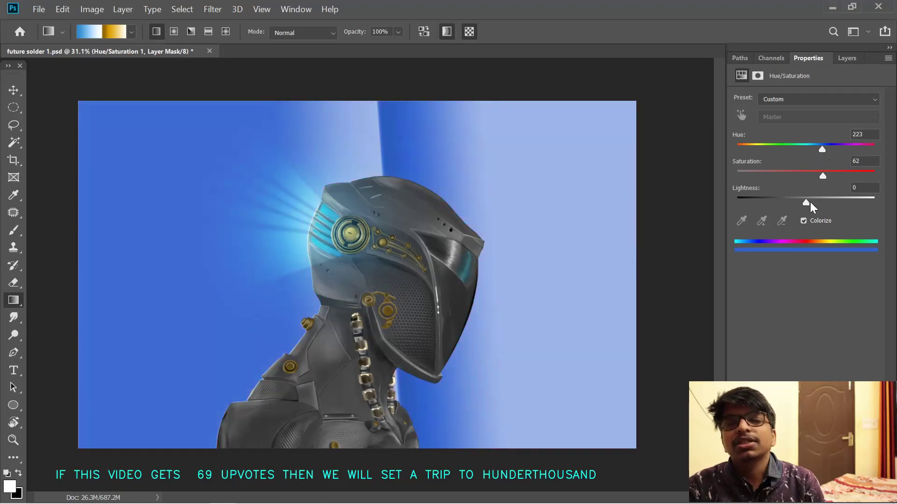
{"action": "left_click_drag", "start_coordinate": [809, 201], "coordinate": [856, 198]}
{"action": "left_click_drag", "start_coordinate": [822, 175], "coordinate": [799, 153]}
- Delete the Hue/Saturation adjustment, the gradient layer and the plain grey fill behind the figure
{"action": "left_click", "coordinate": [855, 60]}
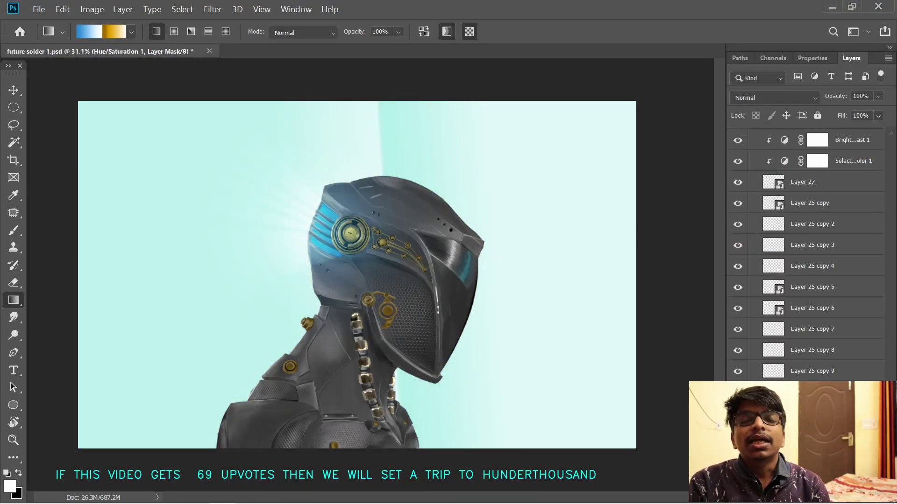
{"action": "key", "text": "Delete"}
{"action": "key", "text": "Delete"}
{"action": "left_click_drag", "start_coordinate": [889, 154], "coordinate": [889, 353]}
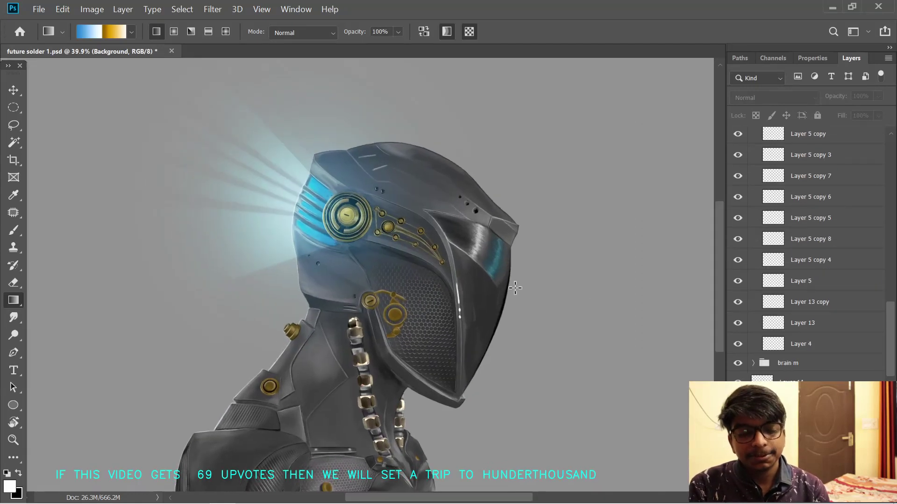
{"action": "scroll", "coordinate": [808, 253], "scroll_direction": "up", "scroll_amount": 10}
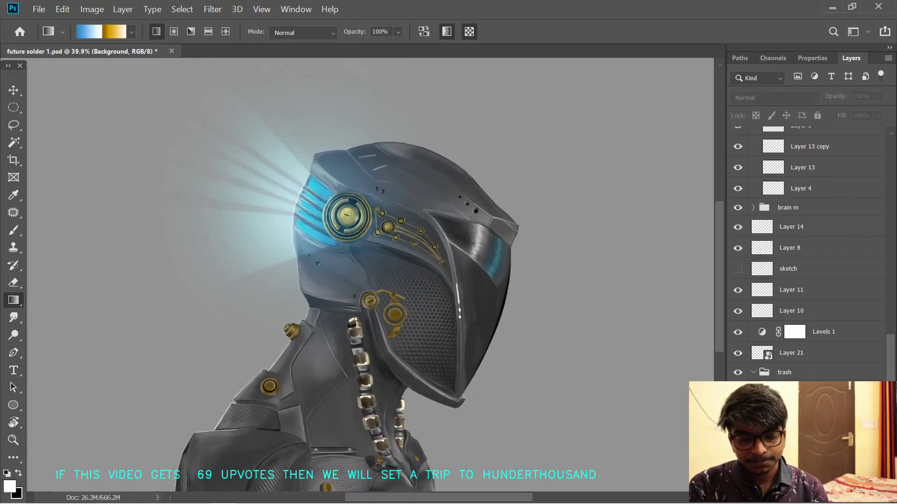
{"action": "key", "text": "Delete"}
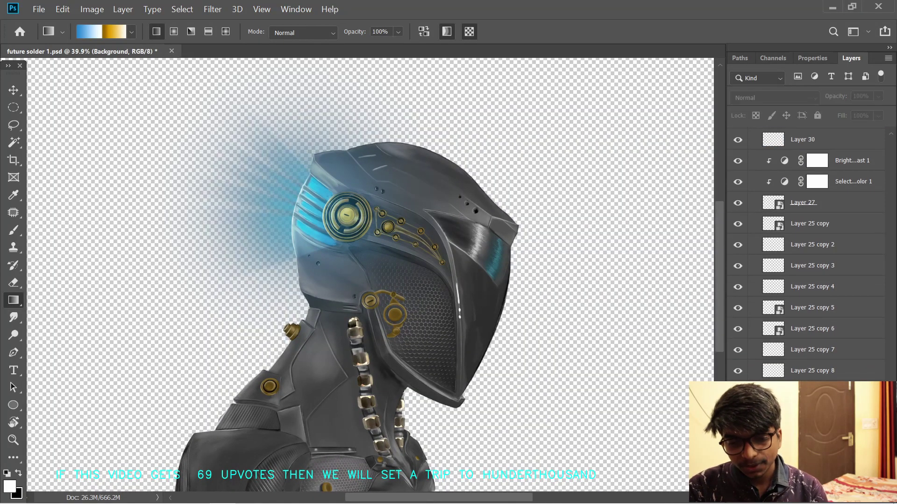
- Add a new background layer and edit the black-to-white gradient preset, setting its start color to teal 3c7079 sampled from the visor
{"action": "key", "text": "ctrl+shift+alt+n"}
{"action": "right_click", "coordinate": [87, 76]}
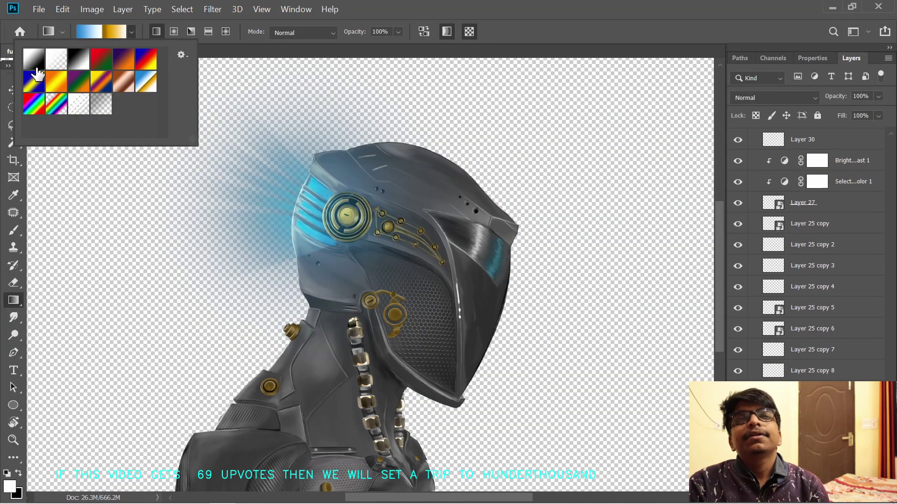
{"action": "left_click", "coordinate": [78, 58]}
{"action": "left_click", "coordinate": [111, 30]}
{"action": "left_click", "coordinate": [300, 294]}
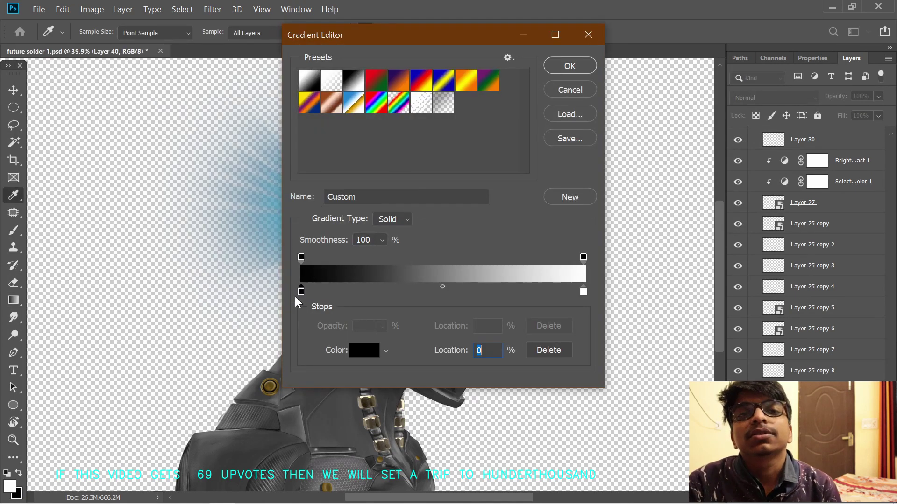
{"action": "left_click_drag", "start_coordinate": [444, 28], "coordinate": [685, 28]}
{"action": "left_click", "coordinate": [601, 340]}
{"action": "left_click", "coordinate": [484, 262]}
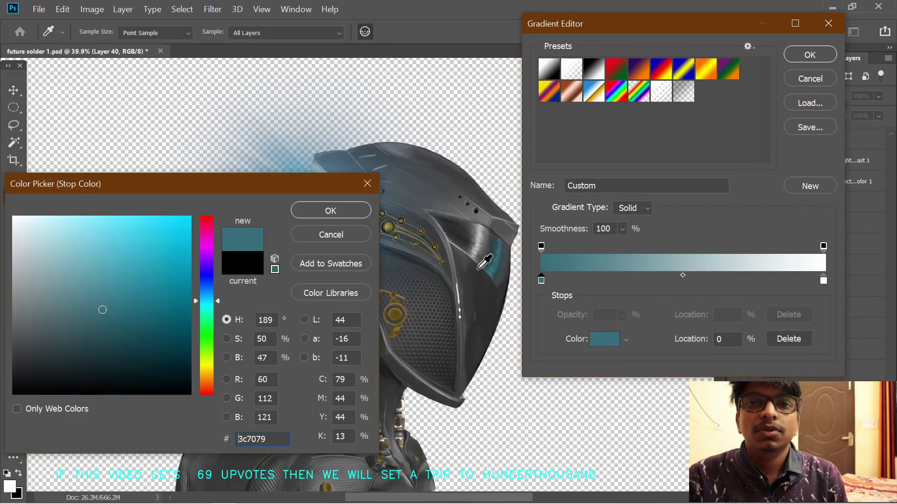
{"action": "left_click", "coordinate": [350, 208]}
- Move the gradient's white stop to 99%, recolor it with a grey sampled from the helmet, and draw a radial gradient behind the figure
{"action": "left_click_drag", "start_coordinate": [823, 280], "coordinate": [819, 280]}
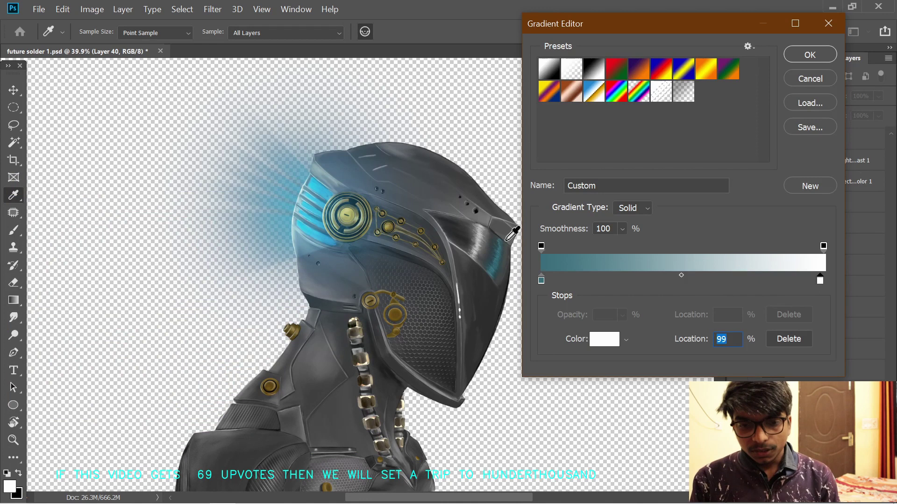
{"action": "left_click", "coordinate": [482, 238]}
{"action": "left_click", "coordinate": [810, 55]}
{"action": "left_click", "coordinate": [173, 32]}
{"action": "left_click_drag", "start_coordinate": [250, 111], "coordinate": [666, 146]}
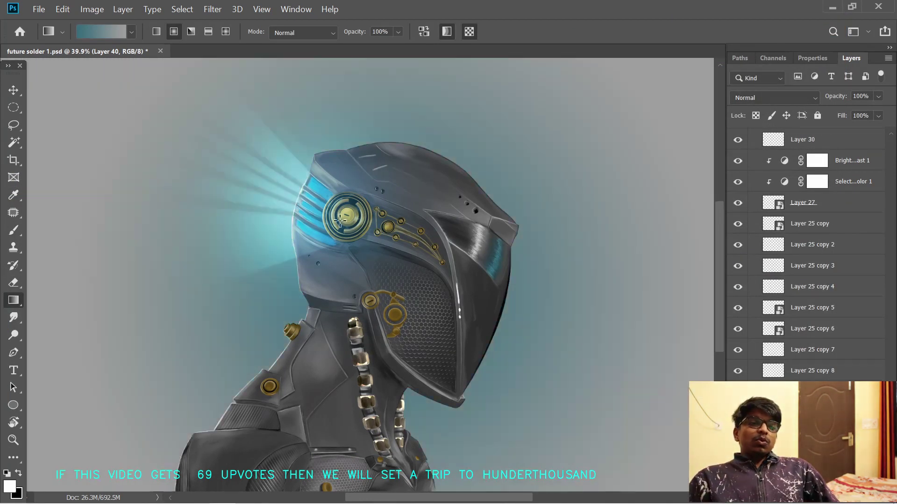
- Undo the teal gradient, try drawing it outward from the visor instead, and delete the gradient layer
{"action": "left_click", "coordinate": [101, 31]}
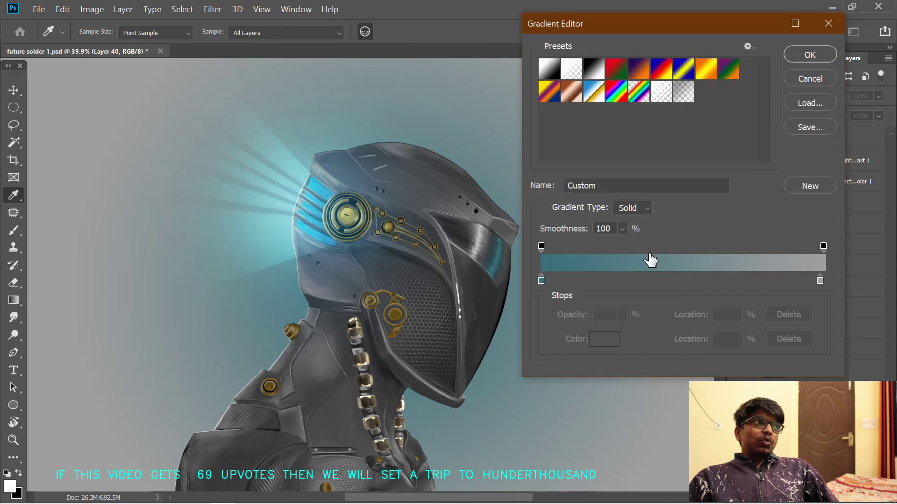
{"action": "left_click", "coordinate": [796, 56]}
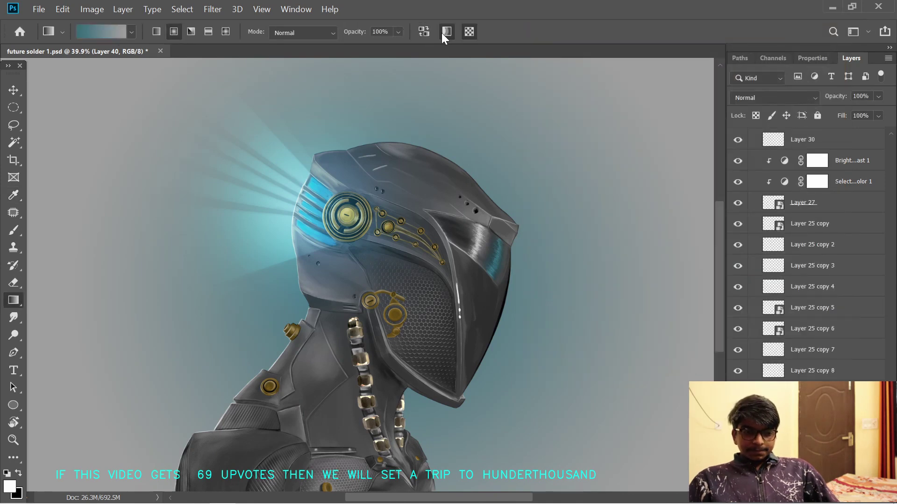
{"action": "key", "text": "ctrl+z"}
{"action": "left_click_drag", "start_coordinate": [496, 247], "coordinate": [693, 184]}
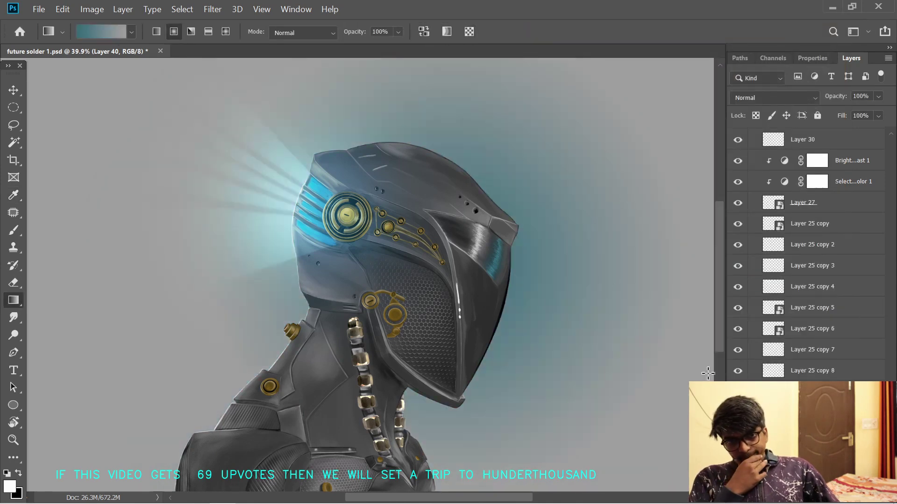
{"action": "key", "text": "Delete"}
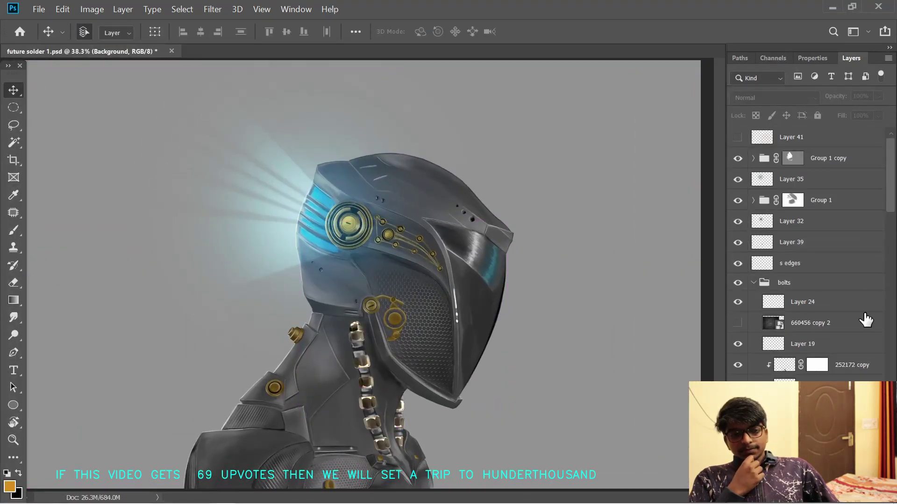
- Add a new layer in the background group and set the gradient's start color to light grey bbbdbe
{"action": "left_click_drag", "start_coordinate": [890, 186], "coordinate": [890, 460]}
{"action": "left_click", "coordinate": [859, 496]}
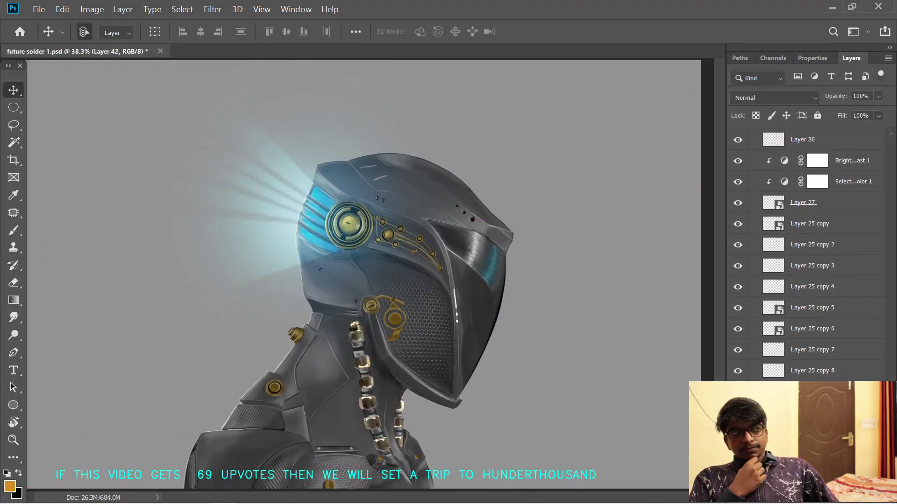
{"action": "left_click", "coordinate": [9, 297]}
{"action": "left_click", "coordinate": [94, 32]}
{"action": "double_click", "coordinate": [541, 280]}
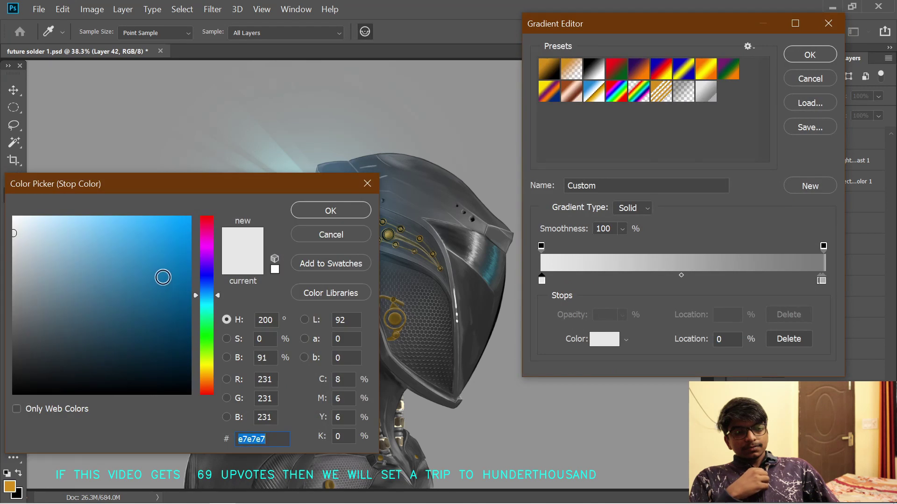
{"action": "left_click", "coordinate": [18, 351]}
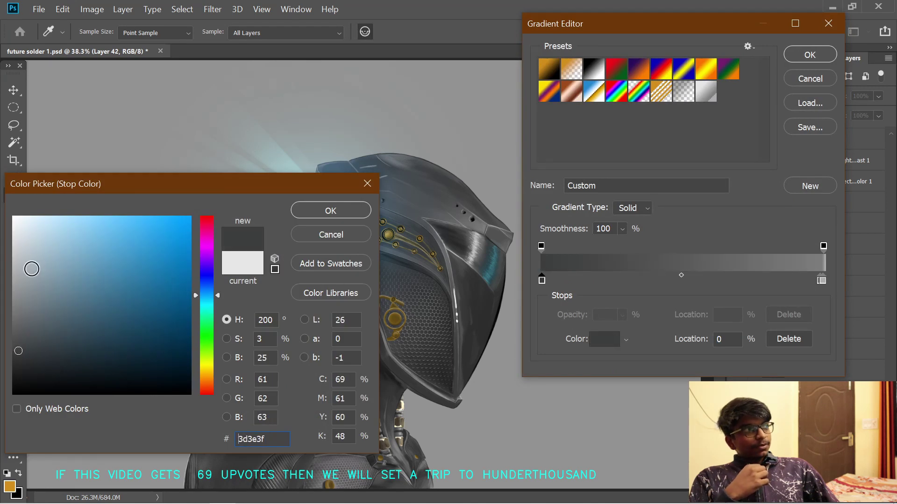
{"action": "mouse_move", "coordinate": [31, 269]}
{"action": "left_mouse_down"}
{"action": "mouse_move", "coordinate": [14, 239]}
{"action": "mouse_move", "coordinate": [15, 261]}
{"action": "left_mouse_up"}
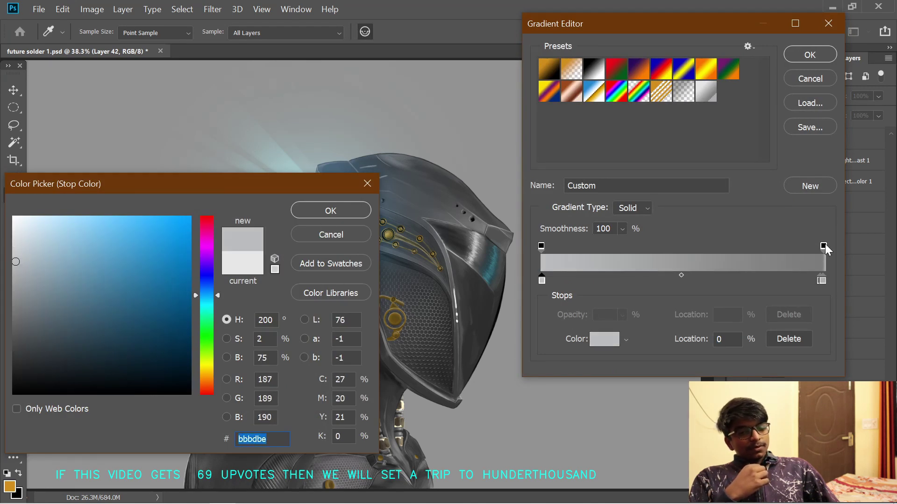
{"action": "left_click", "coordinate": [330, 210]}
- Set the color of the gradient's end stop to dark grey 373a3b
{"action": "left_click", "coordinate": [821, 281]}
{"action": "left_click", "coordinate": [604, 339]}
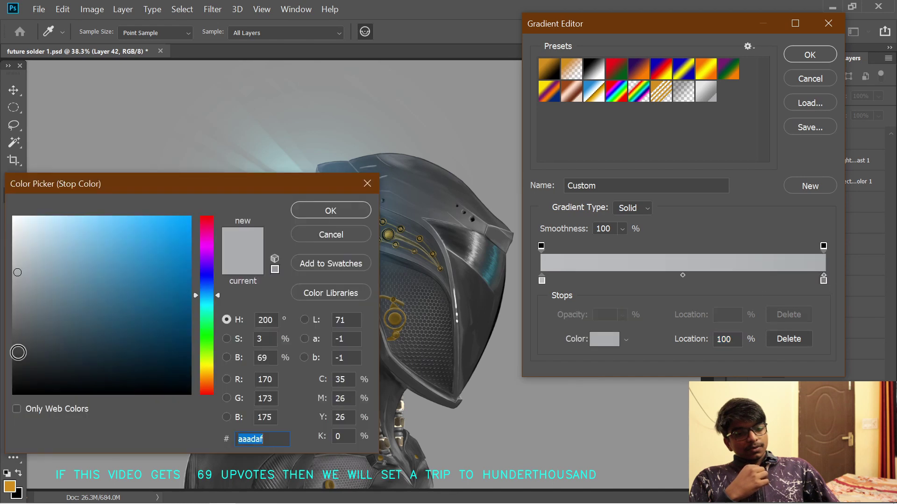
{"action": "left_click", "coordinate": [24, 354]}
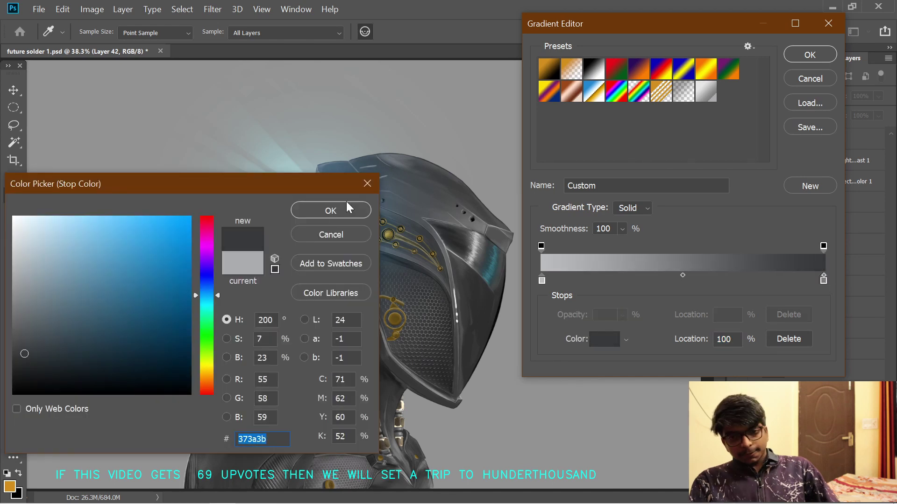
{"action": "left_click", "coordinate": [330, 211]}
- Add a middle color stop at 51% in grey 5c5f61 and accept the edited gradient
{"action": "left_click", "coordinate": [684, 280]}
{"action": "left_click", "coordinate": [604, 339]}
{"action": "left_click", "coordinate": [21, 306]}
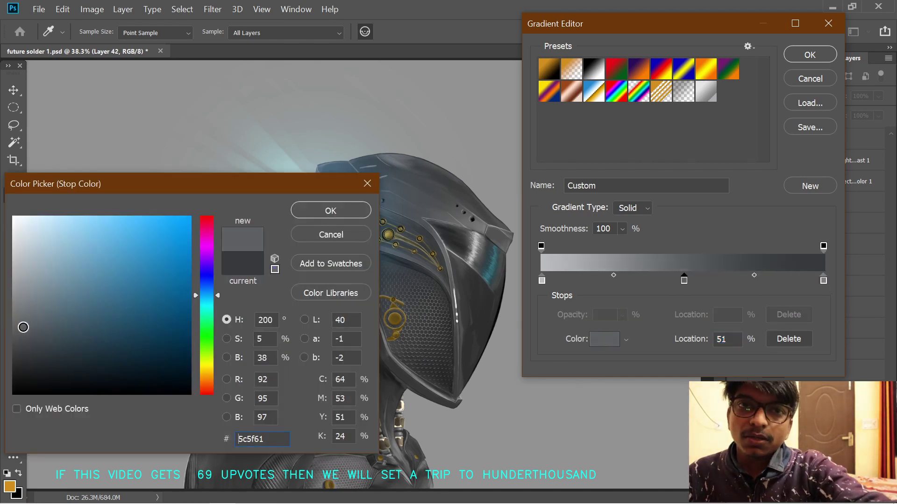
{"action": "left_click", "coordinate": [330, 210]}
{"action": "left_click", "coordinate": [809, 55]}
- Try radial gradients of several sizes behind the helmet, drawn outward from its lower half toward the canvas's upper right, undoing rejected ones
{"action": "left_click_drag", "start_coordinate": [354, 284], "coordinate": [558, 184]}
{"action": "key", "text": "ctrl+z"}
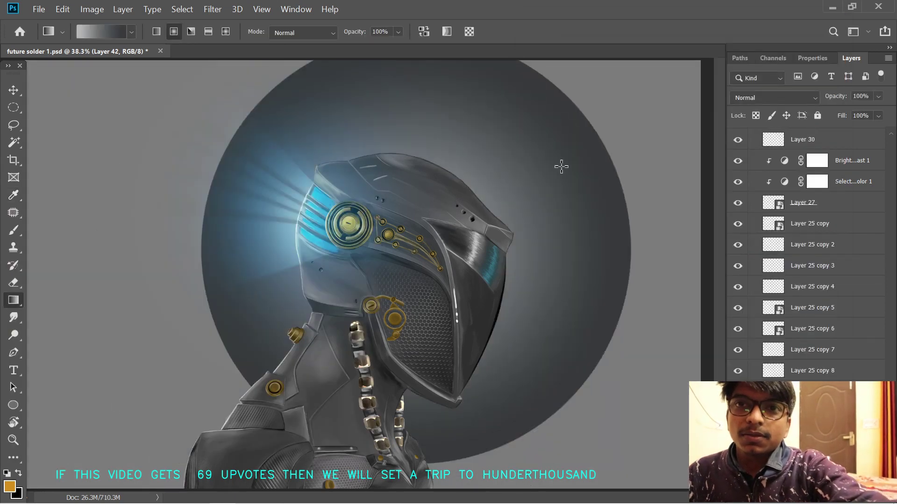
{"action": "left_click_drag", "start_coordinate": [355, 283], "coordinate": [594, 177]}
{"action": "key", "text": "ctrl+z"}
{"action": "left_click_drag", "start_coordinate": [368, 315], "coordinate": [584, 168]}
{"action": "key", "text": "ctrl+z"}
{"action": "key", "text": "ctrl+z"}
{"action": "left_click_drag", "start_coordinate": [401, 289], "coordinate": [524, 182]}
{"action": "left_click_drag", "start_coordinate": [393, 266], "coordinate": [511, 122]}
{"action": "left_click_drag", "start_coordinate": [422, 293], "coordinate": [671, 179]}
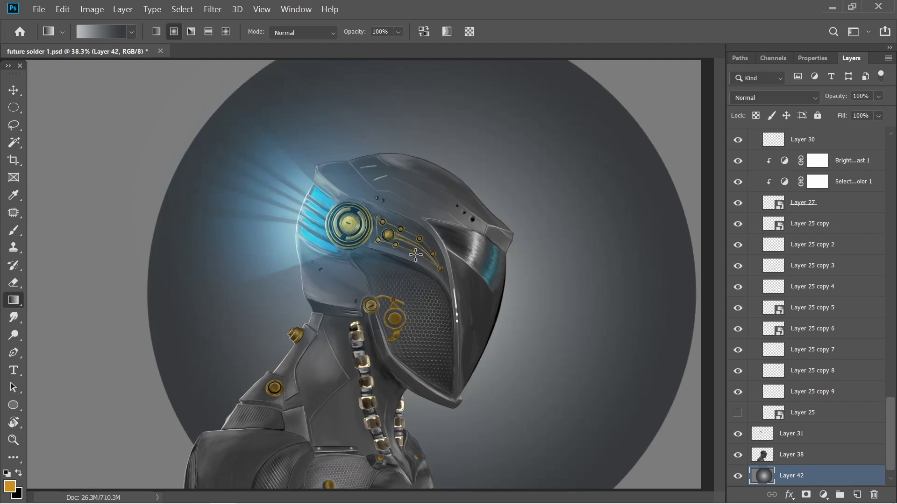
- Shift the gradient's middle color stop slightly toward the dark end, accept it, and undo the last gradient fills
{"action": "left_click", "coordinate": [114, 35]}
{"action": "left_click_drag", "start_coordinate": [687, 279], "coordinate": [714, 280]}
{"action": "left_click", "coordinate": [809, 53]}
{"action": "key", "text": "ctrl+z"}
{"action": "key", "text": "ctrl+z"}
- Try smaller radial gradients centered on the helmet, redrawing the circle from slightly different centers
{"action": "left_click_drag", "start_coordinate": [416, 285], "coordinate": [530, 210]}
{"action": "left_click_drag", "start_coordinate": [364, 267], "coordinate": [534, 188]}
{"action": "left_click_drag", "start_coordinate": [405, 268], "coordinate": [533, 191]}
{"action": "left_click_drag", "start_coordinate": [432, 262], "coordinate": [563, 179]}
{"action": "left_click_drag", "start_coordinate": [393, 280], "coordinate": [522, 197]}
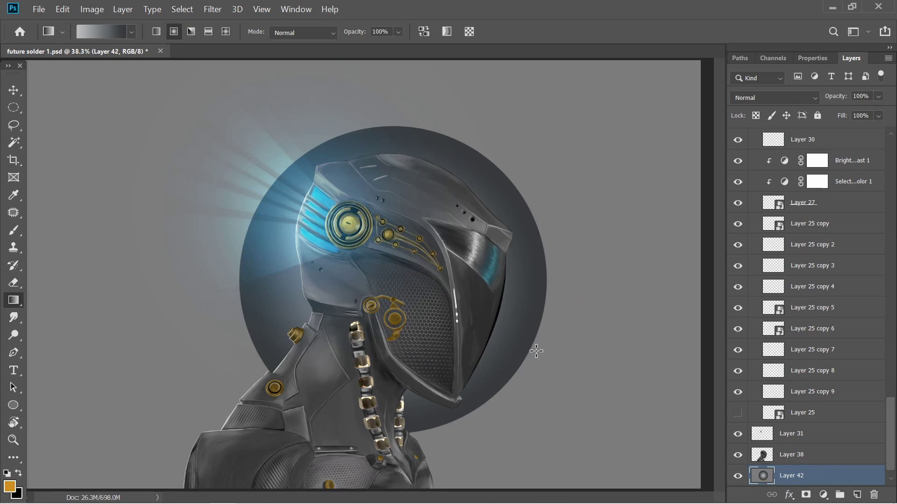
- Try a radial gradient from the canvas's lower-right corner on a new layer in Normal blend mode, and delete that layer
{"action": "left_click", "coordinate": [856, 494]}
{"action": "left_click_drag", "start_coordinate": [681, 474], "coordinate": [593, 422]}
{"action": "left_click", "coordinate": [774, 97]}
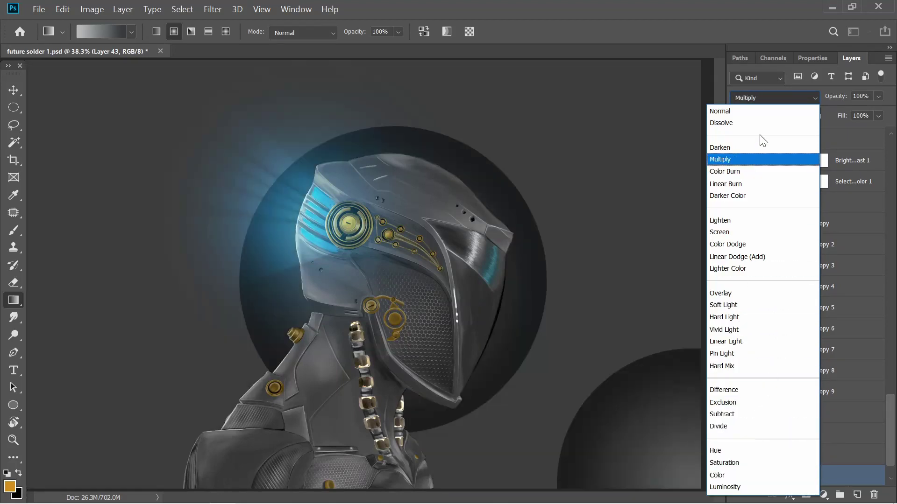
{"action": "left_click", "coordinate": [775, 113]}
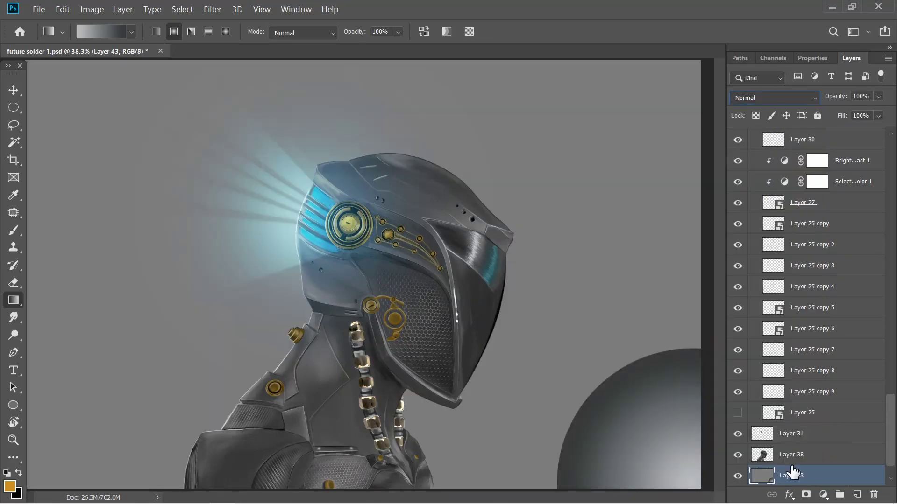
{"action": "key", "text": "Delete"}
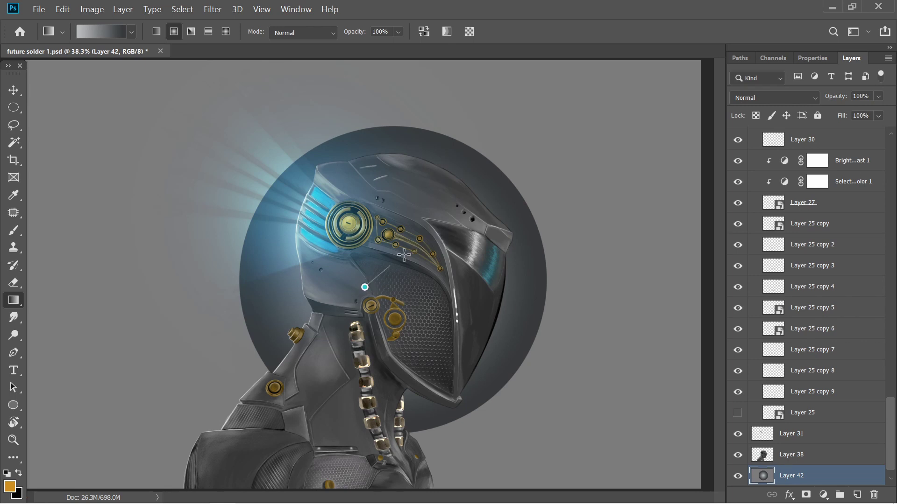
- Redraw the radial gradient on Layer 42 as a larger circle surrounding the whole helmet
{"action": "left_click_drag", "start_coordinate": [404, 255], "coordinate": [573, 112]}
{"action": "left_click_drag", "start_coordinate": [384, 297], "coordinate": [551, 130]}
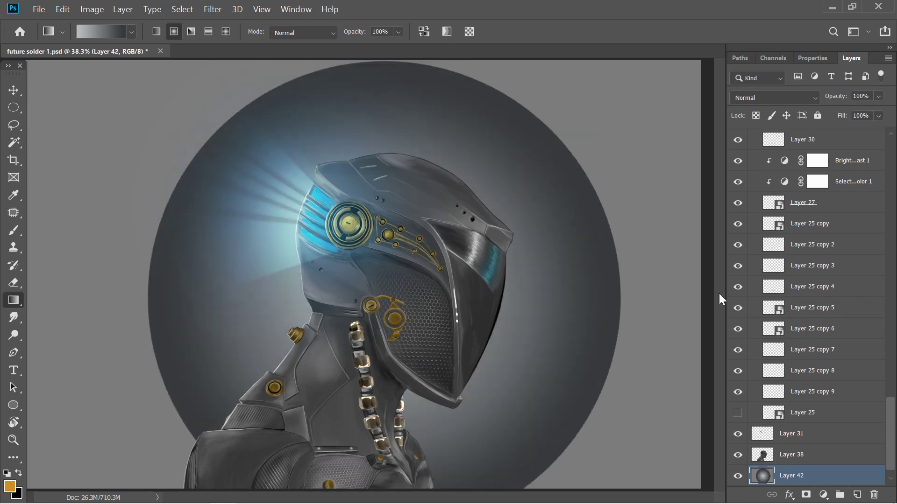
- Stamp all visible layers into a new merged layer above the gradient layer and toggle its visibility to compare
{"action": "key", "text": "ctrl+alt+shift+e"}
{"action": "left_click", "coordinate": [738, 477]}
{"action": "left_click", "coordinate": [738, 477]}
{"action": "left_click", "coordinate": [737, 476]}
{"action": "left_click", "coordinate": [738, 477]}
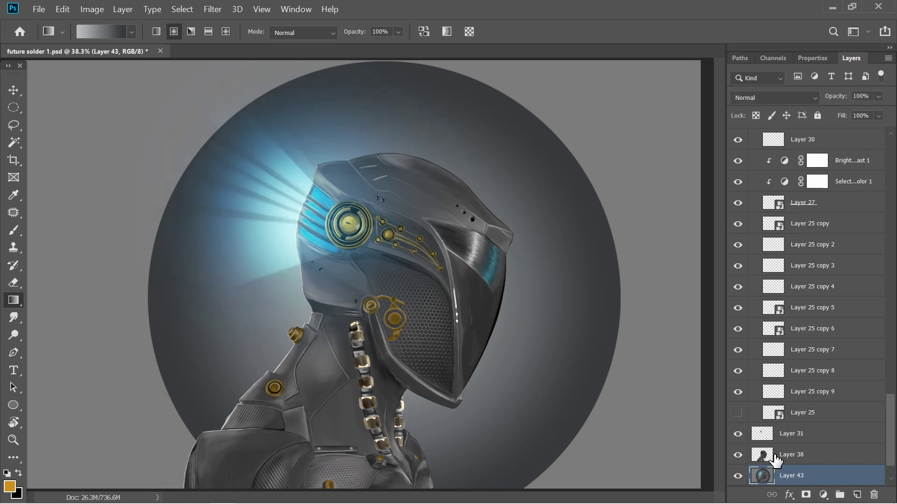
- Hide every layer except the merged Layer 43, toggling it off and on to check its content
{"action": "scroll", "coordinate": [774, 458], "scroll_direction": "down", "scroll_amount": 2}
{"action": "left_click", "coordinate": [737, 435], "text": "alt"}
{"action": "left_click", "coordinate": [738, 434]}
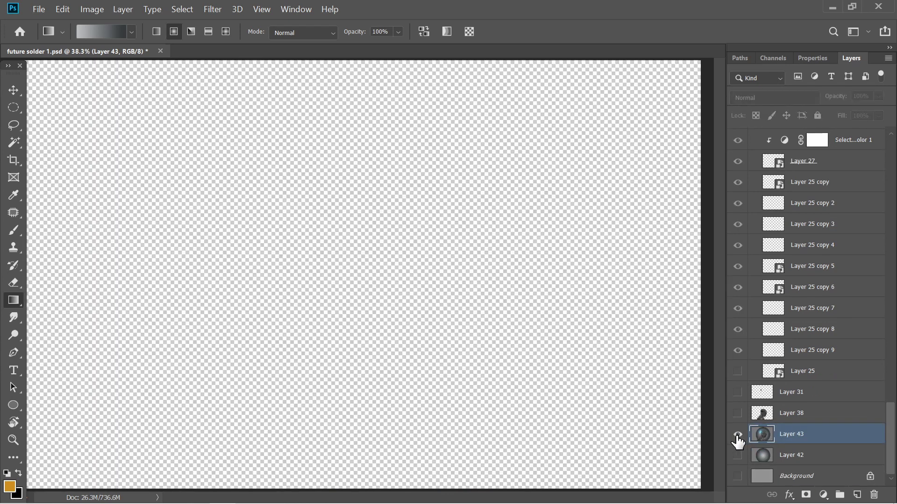
{"action": "left_click", "coordinate": [737, 434]}
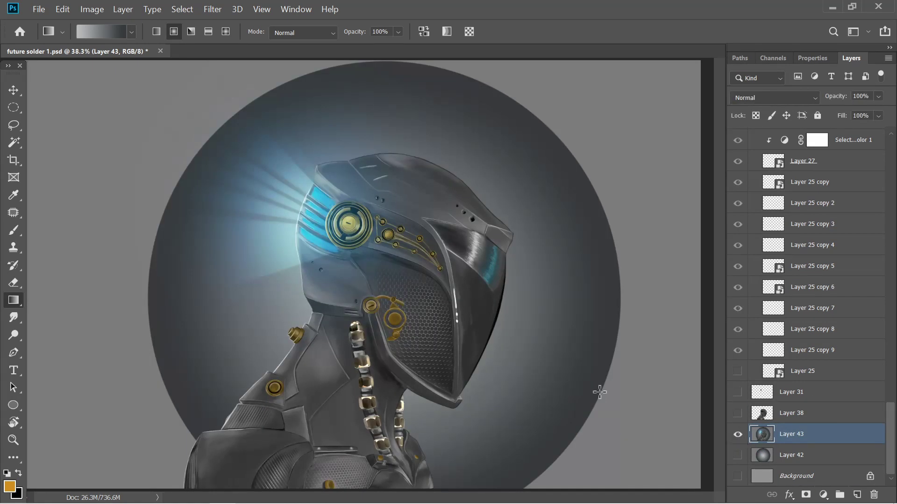